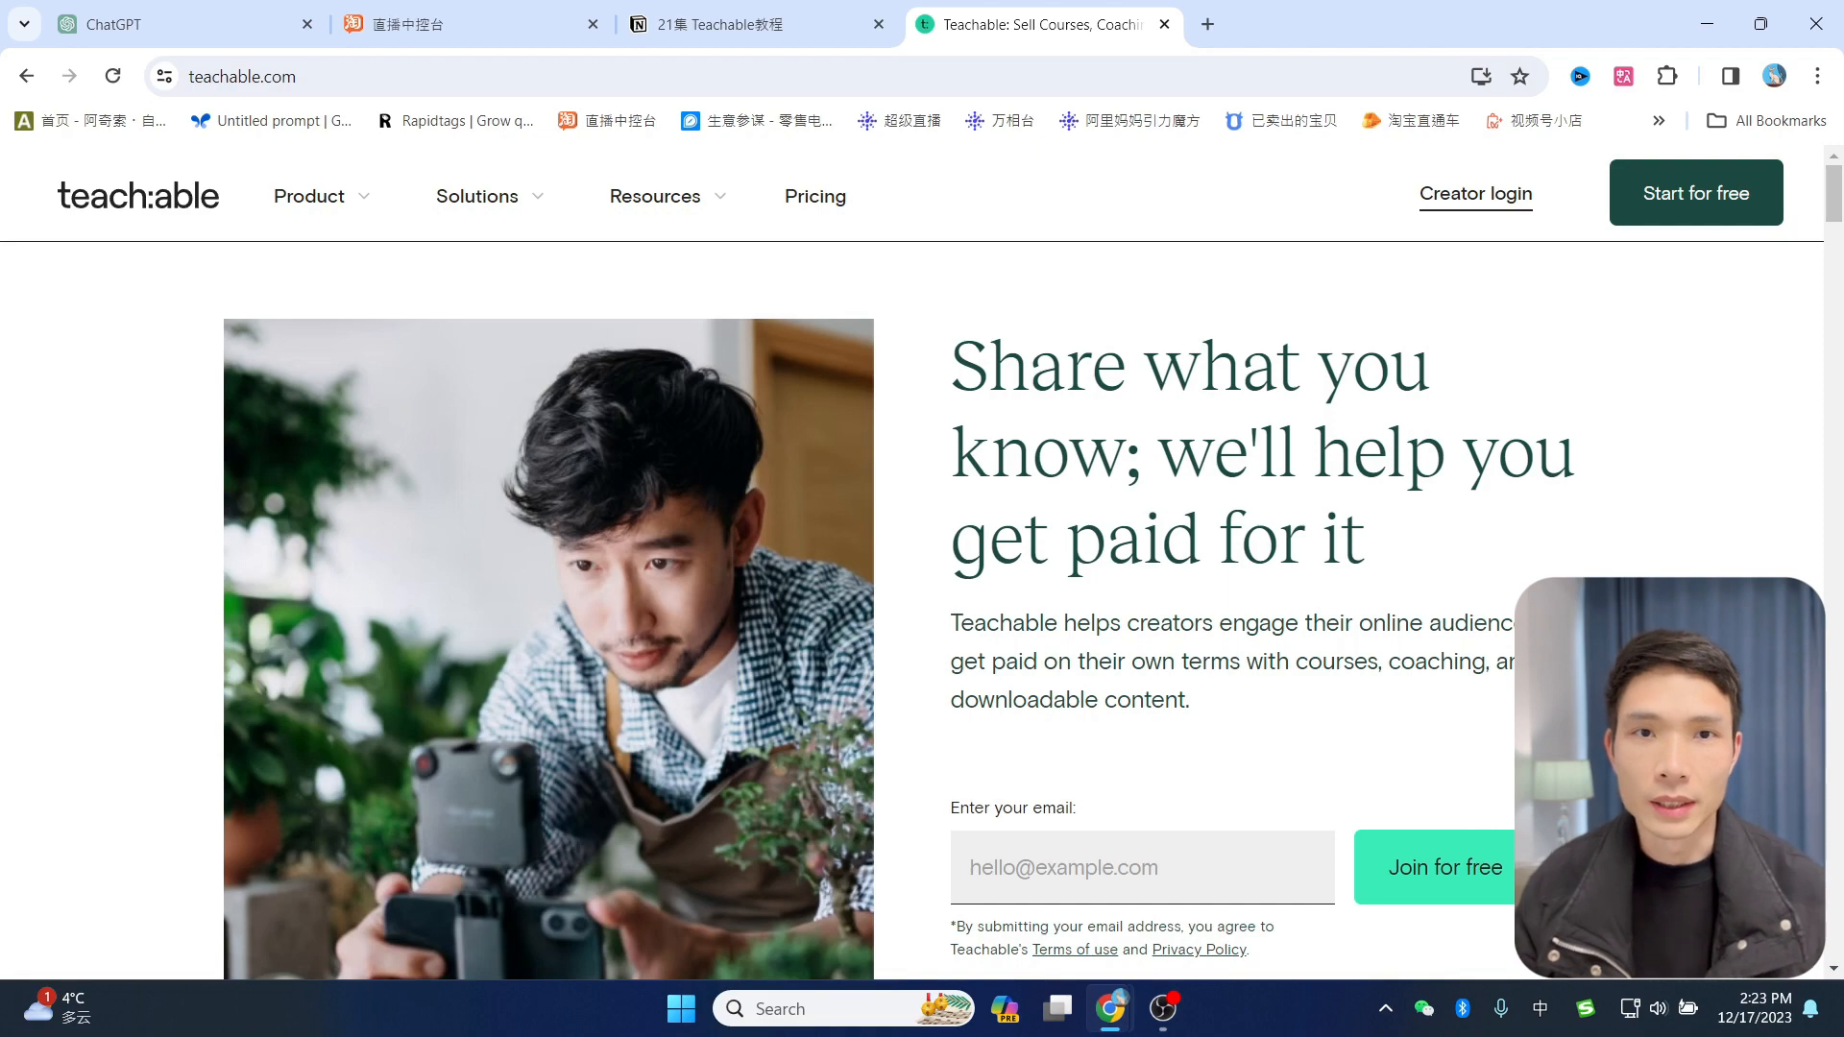
Step: Look over the Teachable homepage, from the opening headline to the platform introduction and the ways to sell
{"action": "scroll", "coordinate": [1503, 676], "scroll_direction": "down", "scroll_amount": 3}
{"action": "scroll", "coordinate": [1504, 676], "scroll_direction": "up", "scroll_amount": 3}
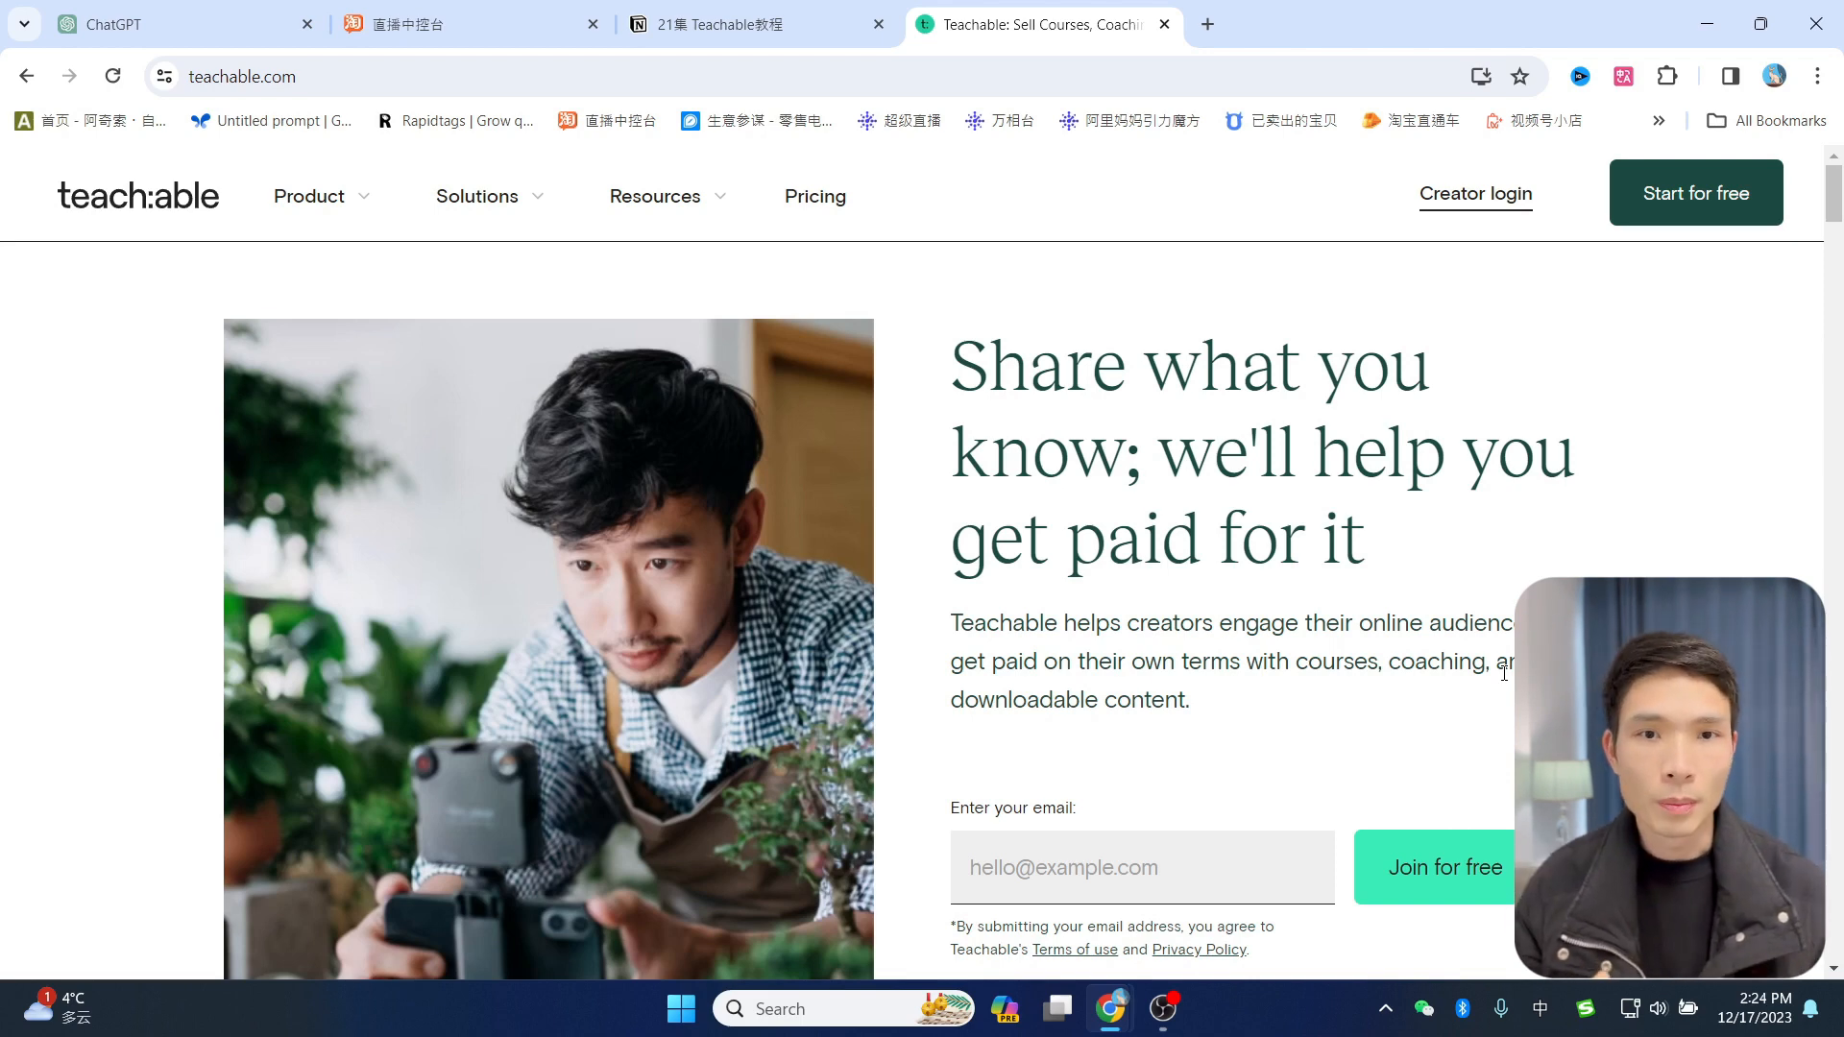
{"action": "scroll", "coordinate": [1056, 734], "scroll_direction": "down", "scroll_amount": 10}
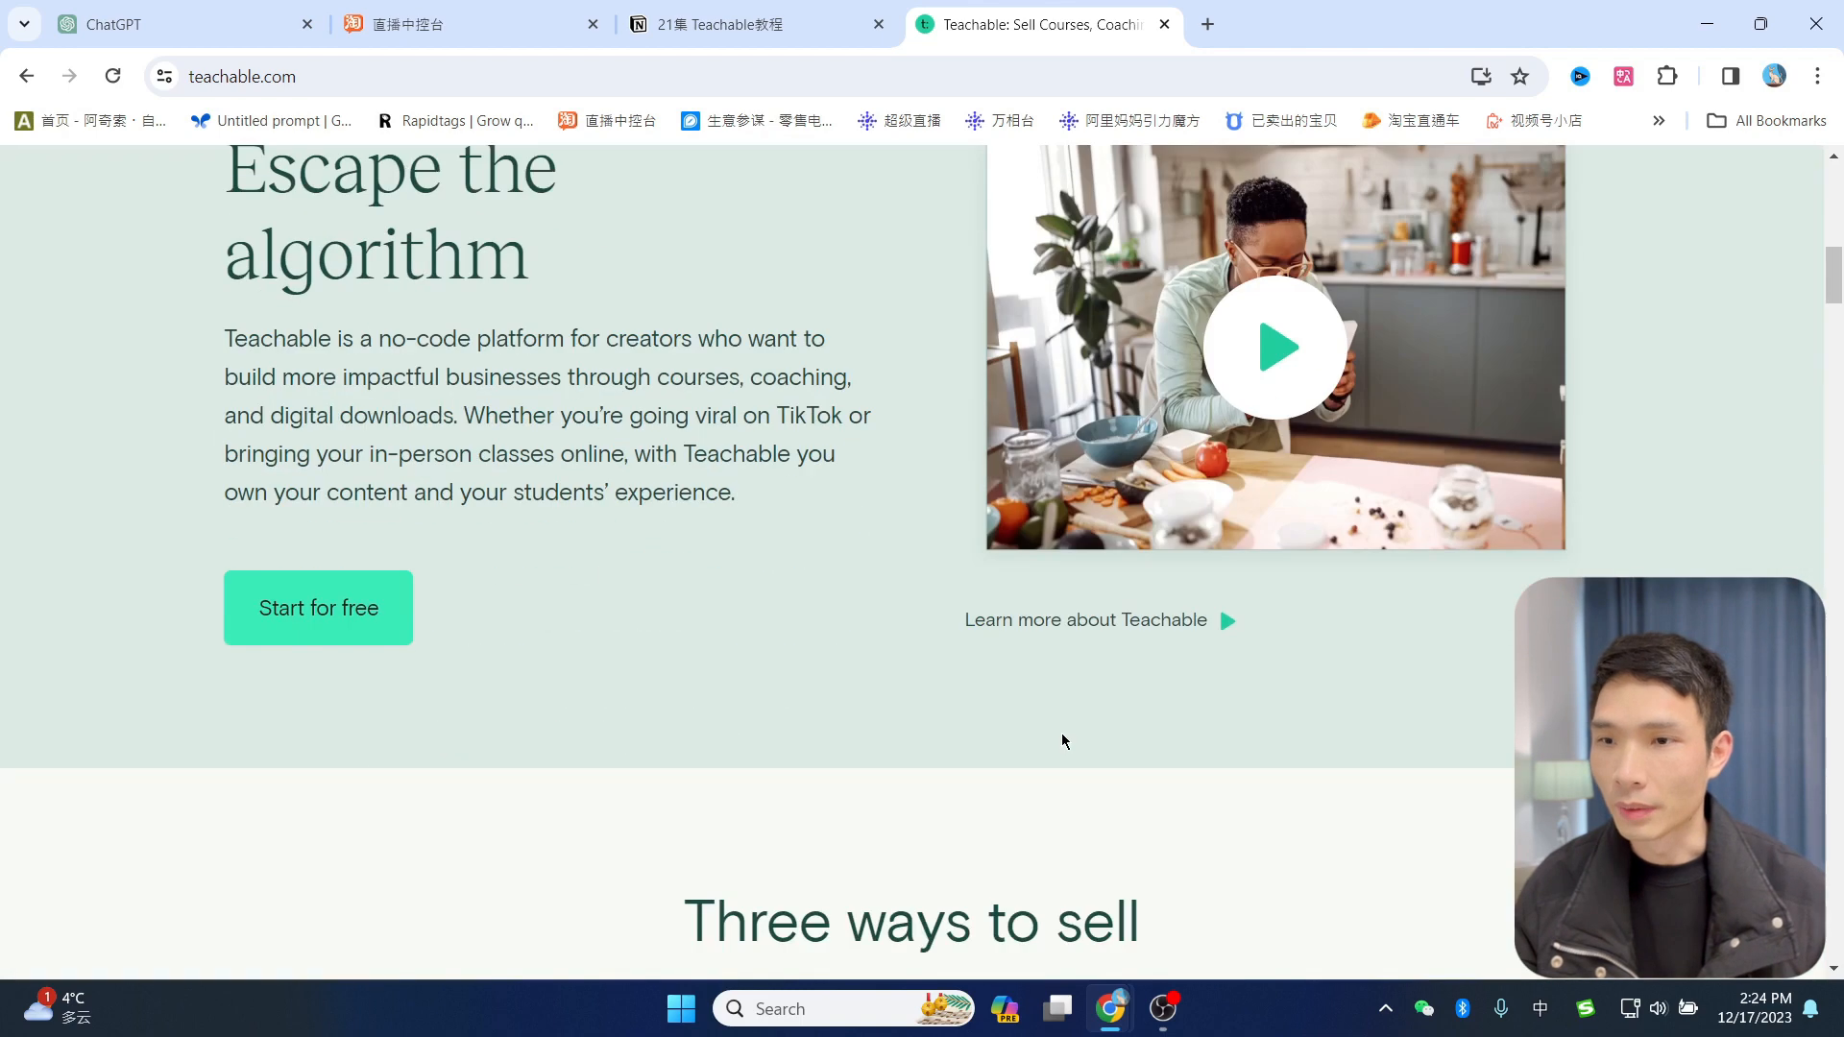
{"action": "scroll", "coordinate": [1062, 741], "scroll_direction": "up", "scroll_amount": 1}
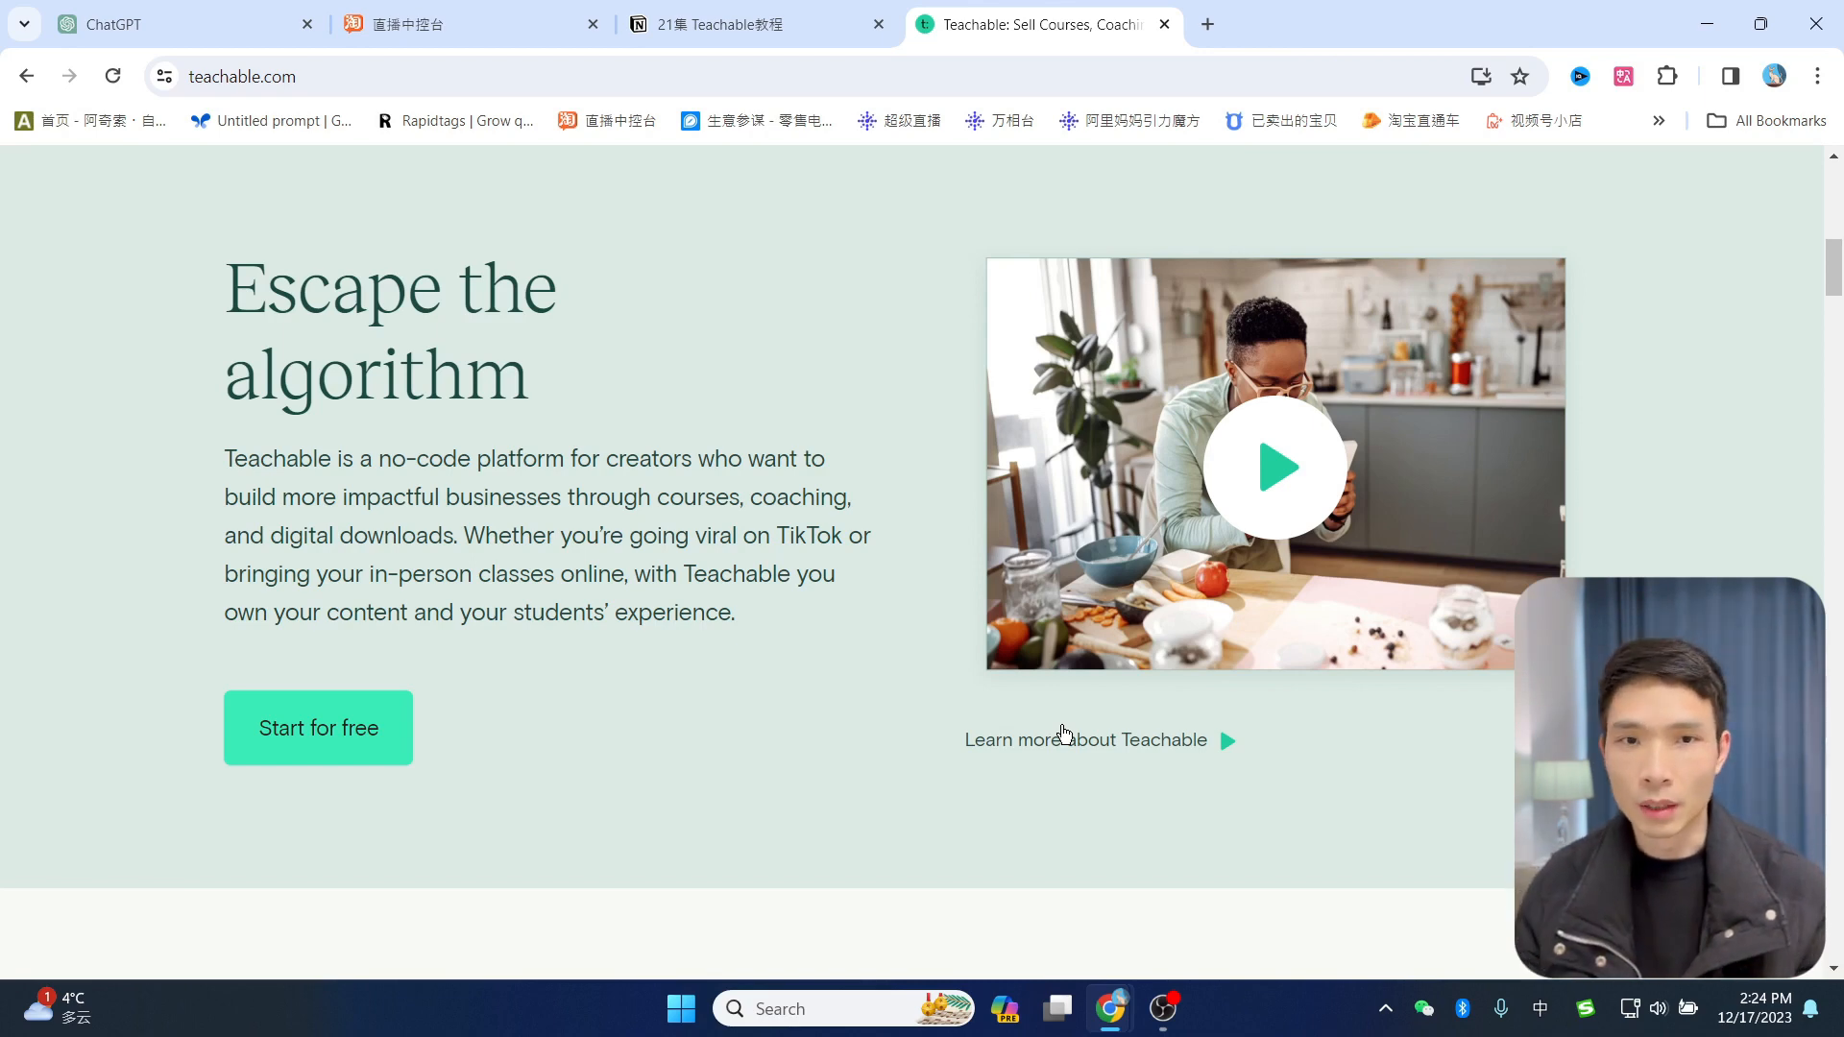
{"action": "scroll", "coordinate": [893, 730], "scroll_direction": "up", "scroll_amount": 9}
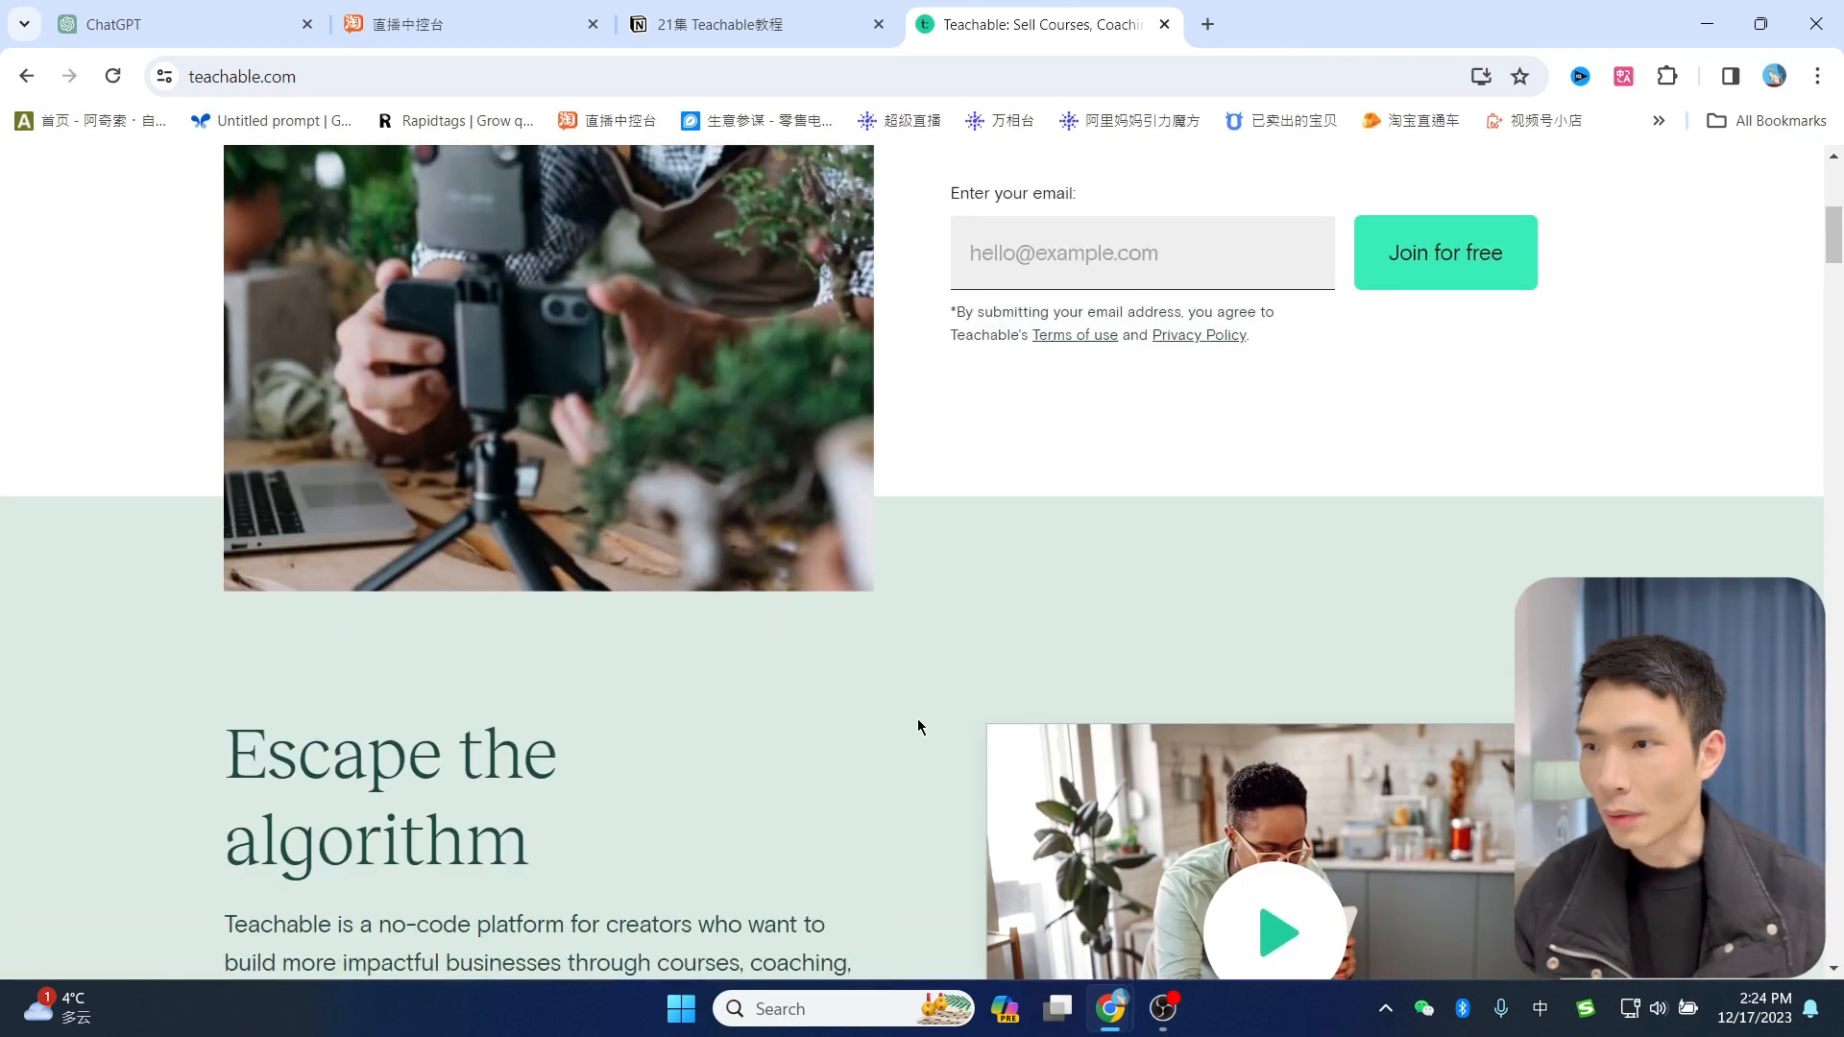
{"action": "scroll", "coordinate": [916, 720], "scroll_direction": "up", "scroll_amount": 1}
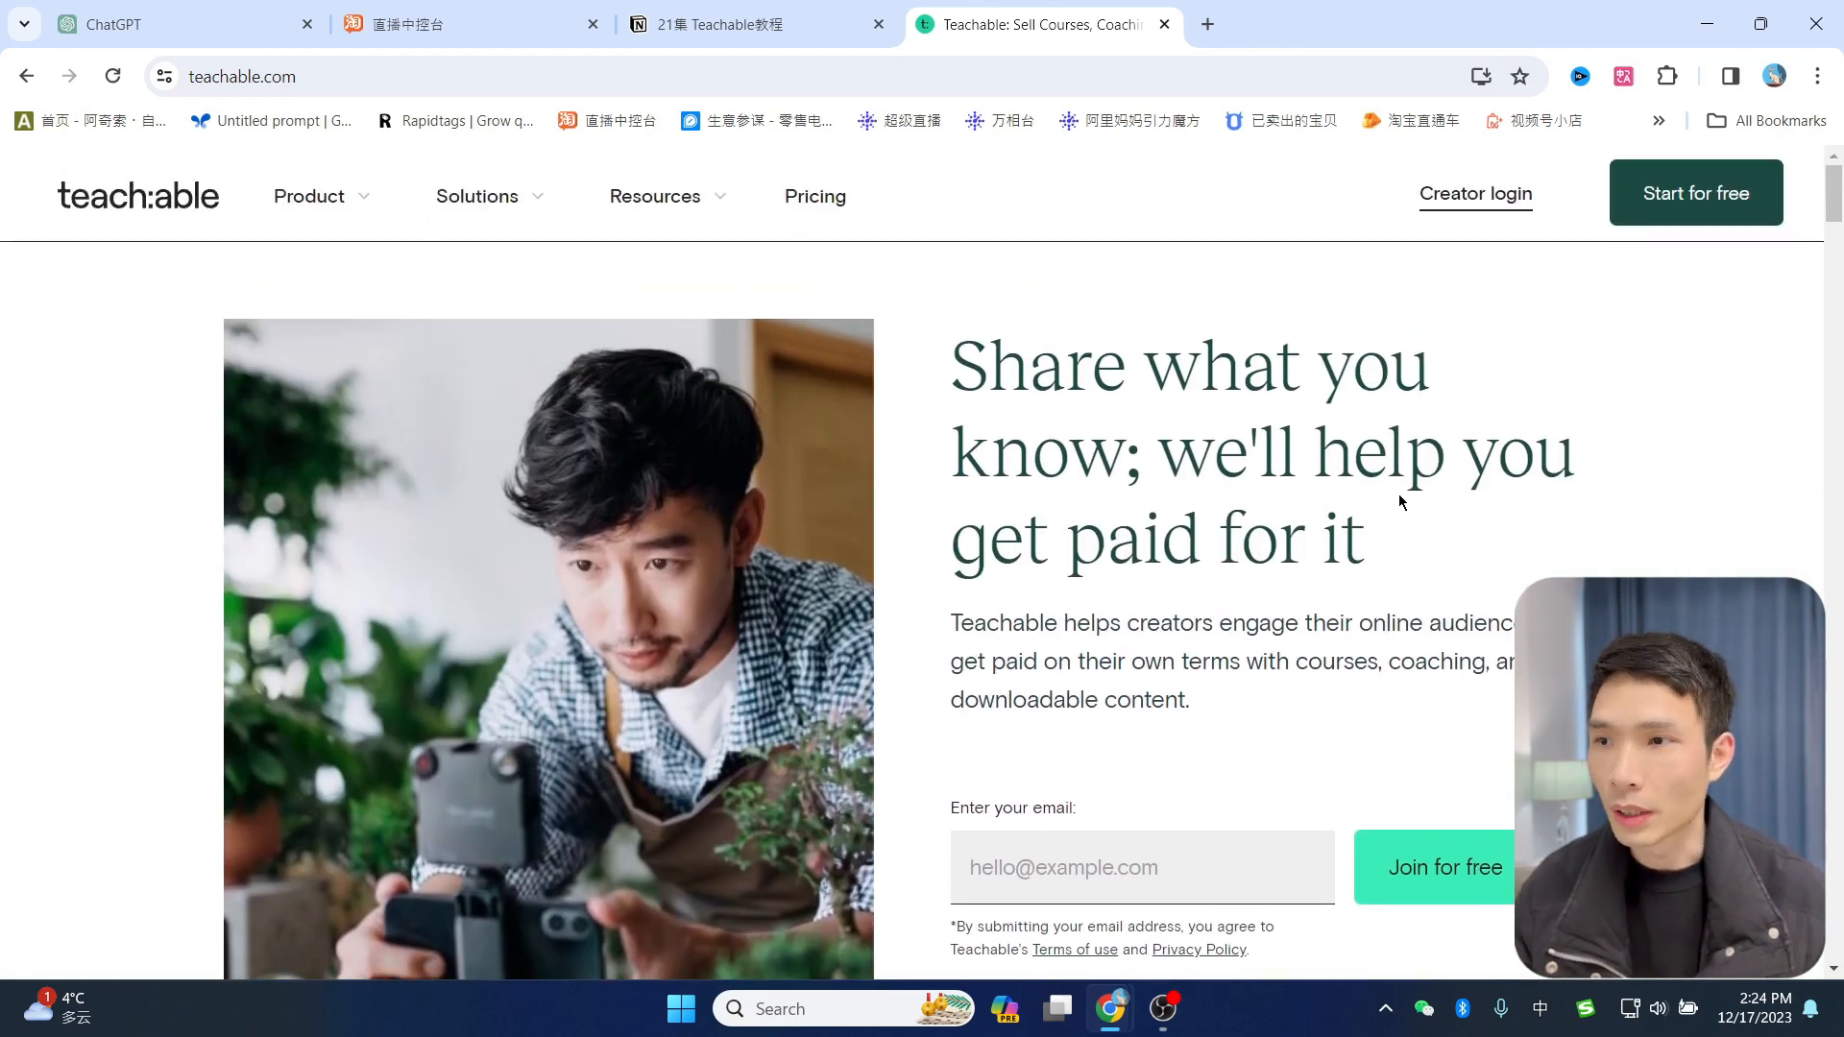
{"action": "scroll", "coordinate": [1551, 417], "scroll_direction": "down", "scroll_amount": 5}
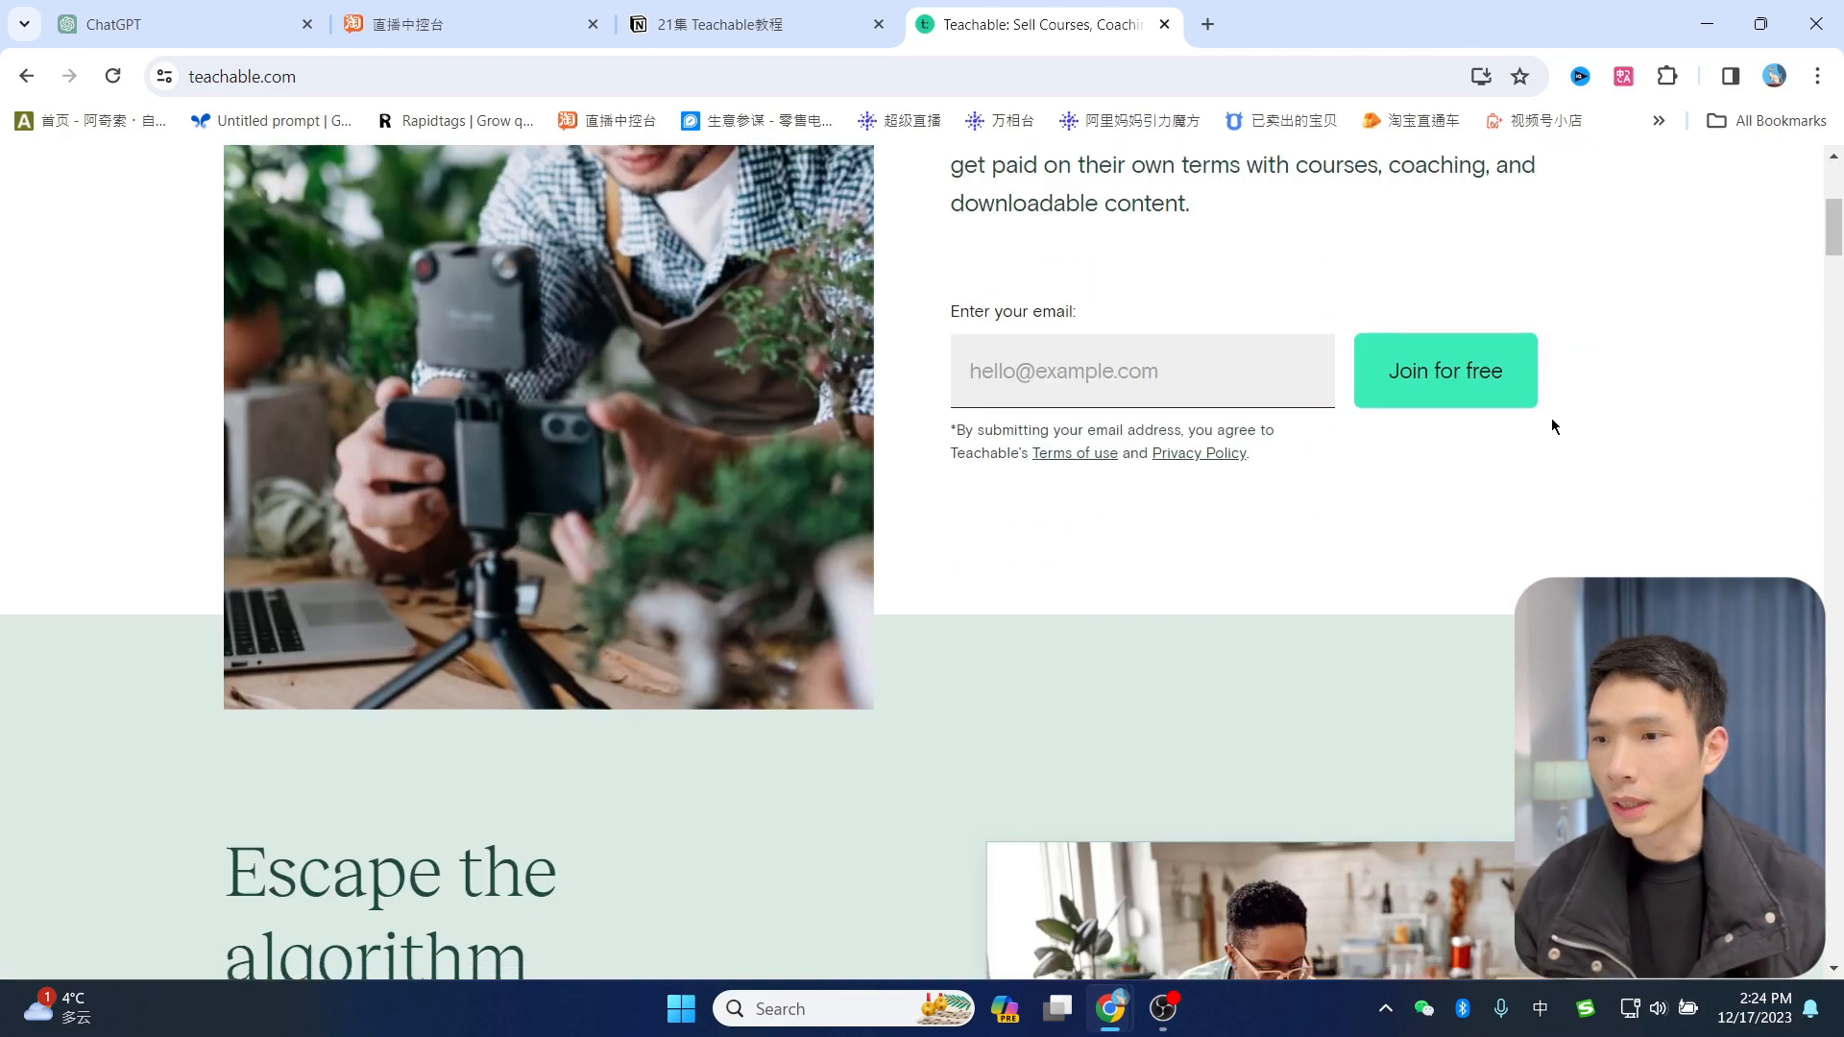
{"action": "scroll", "coordinate": [1564, 515], "scroll_direction": "up", "scroll_amount": 5}
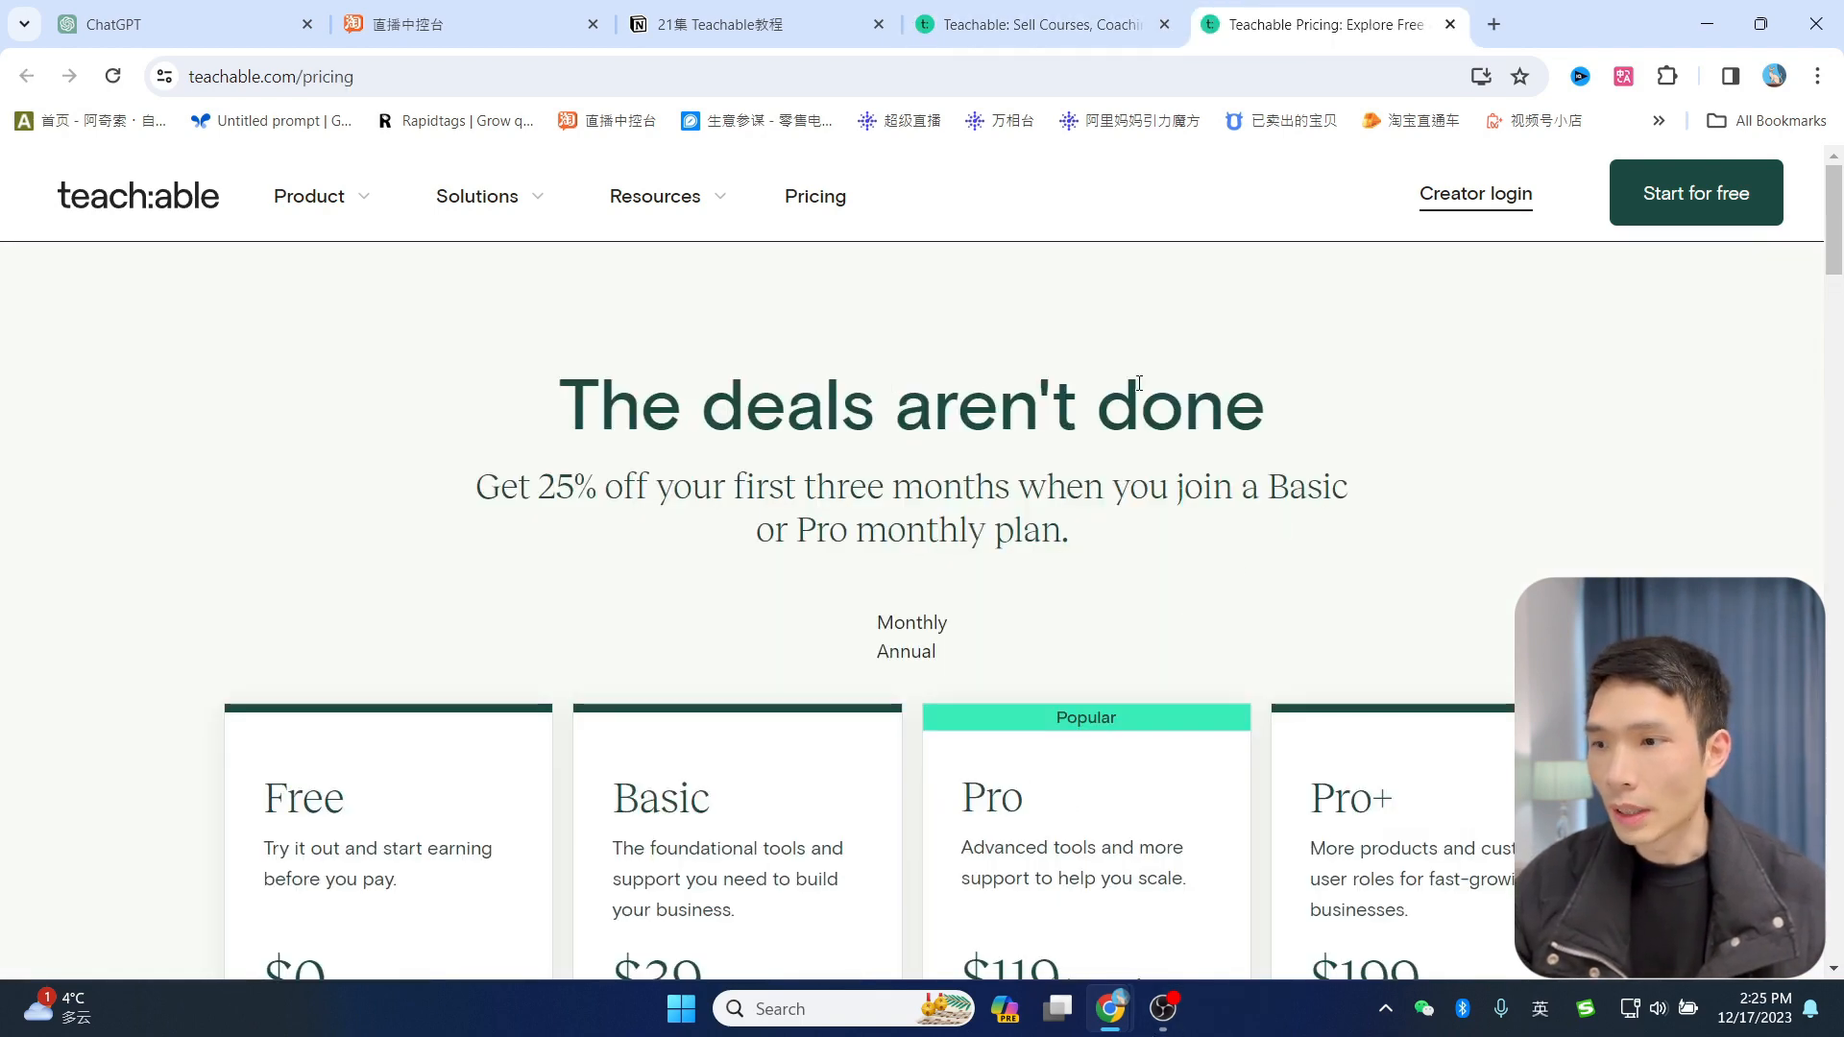
Step: Compare the monthly prices, transaction fees and included features of the Free, Basic, Pro and Pro+ plans
{"action": "scroll", "coordinate": [1138, 383], "scroll_direction": "down", "scroll_amount": 6}
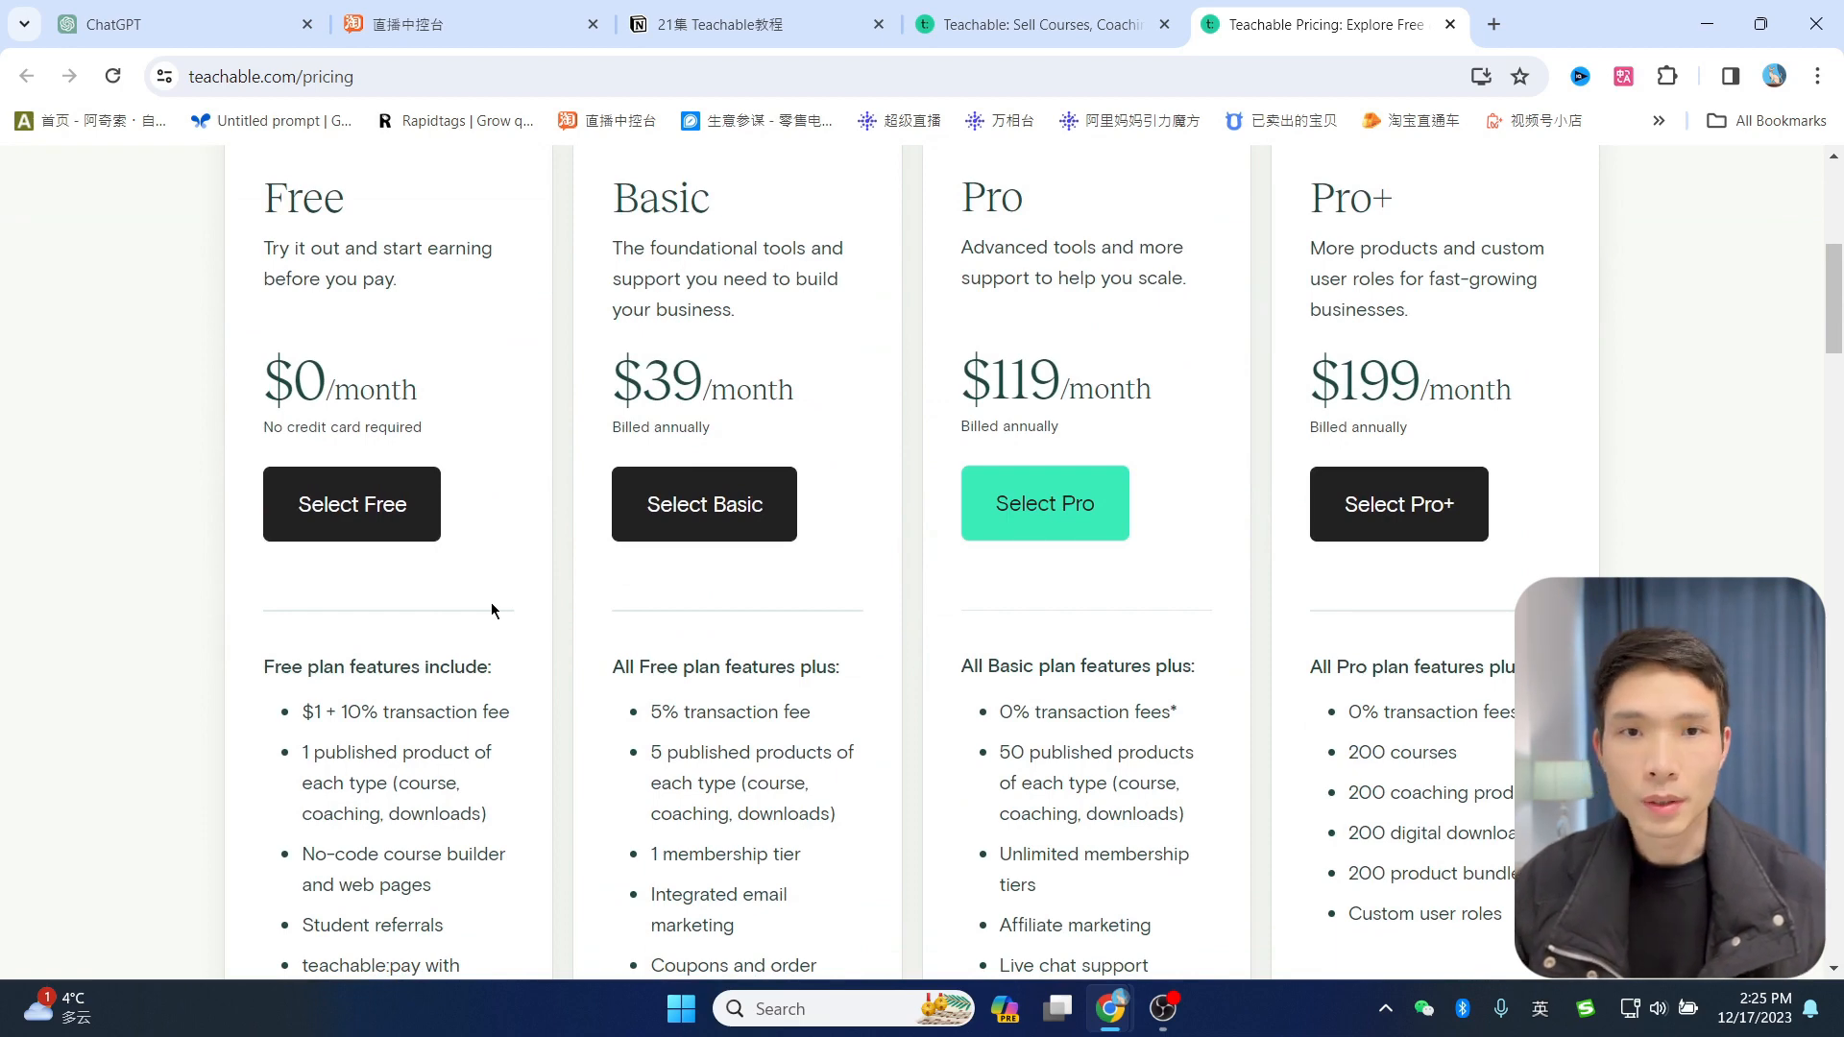
{"action": "scroll", "coordinate": [544, 595], "scroll_direction": "down", "scroll_amount": 1}
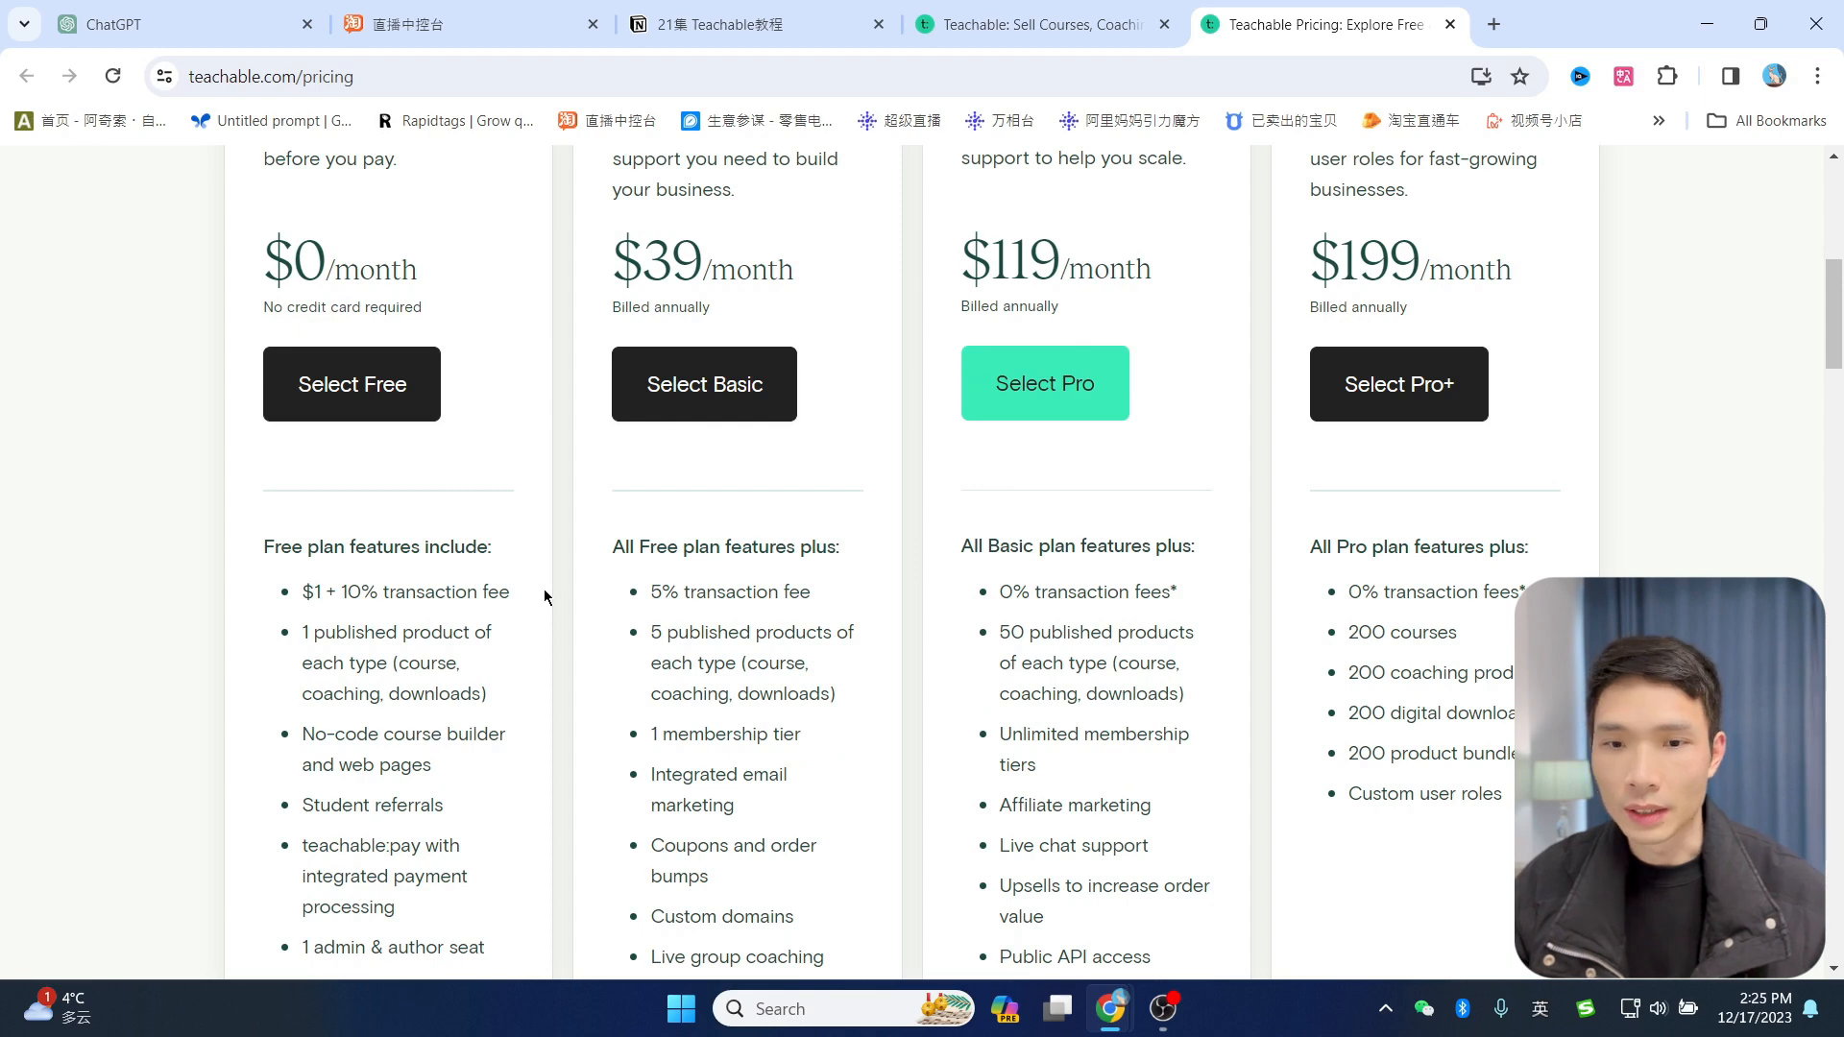
{"action": "scroll", "coordinate": [338, 676], "scroll_direction": "down", "scroll_amount": 1}
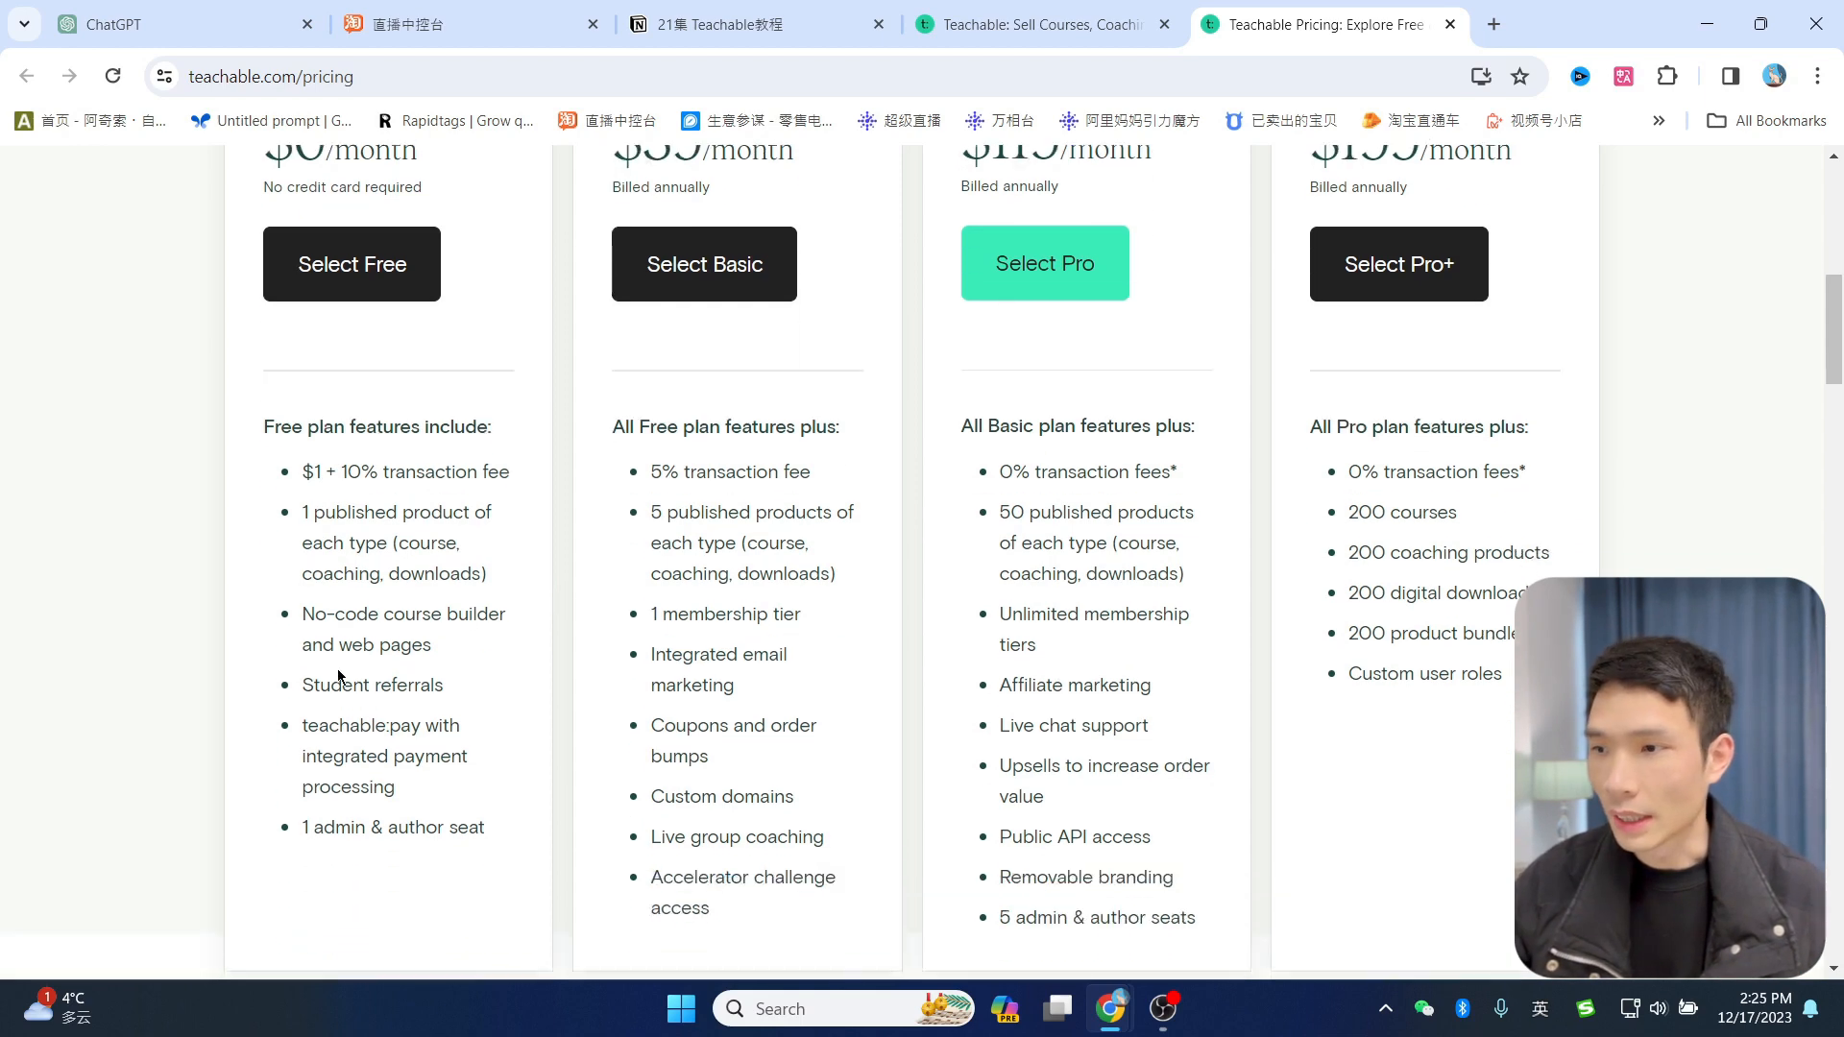
{"action": "scroll", "coordinate": [421, 712], "scroll_direction": "up", "scroll_amount": 3}
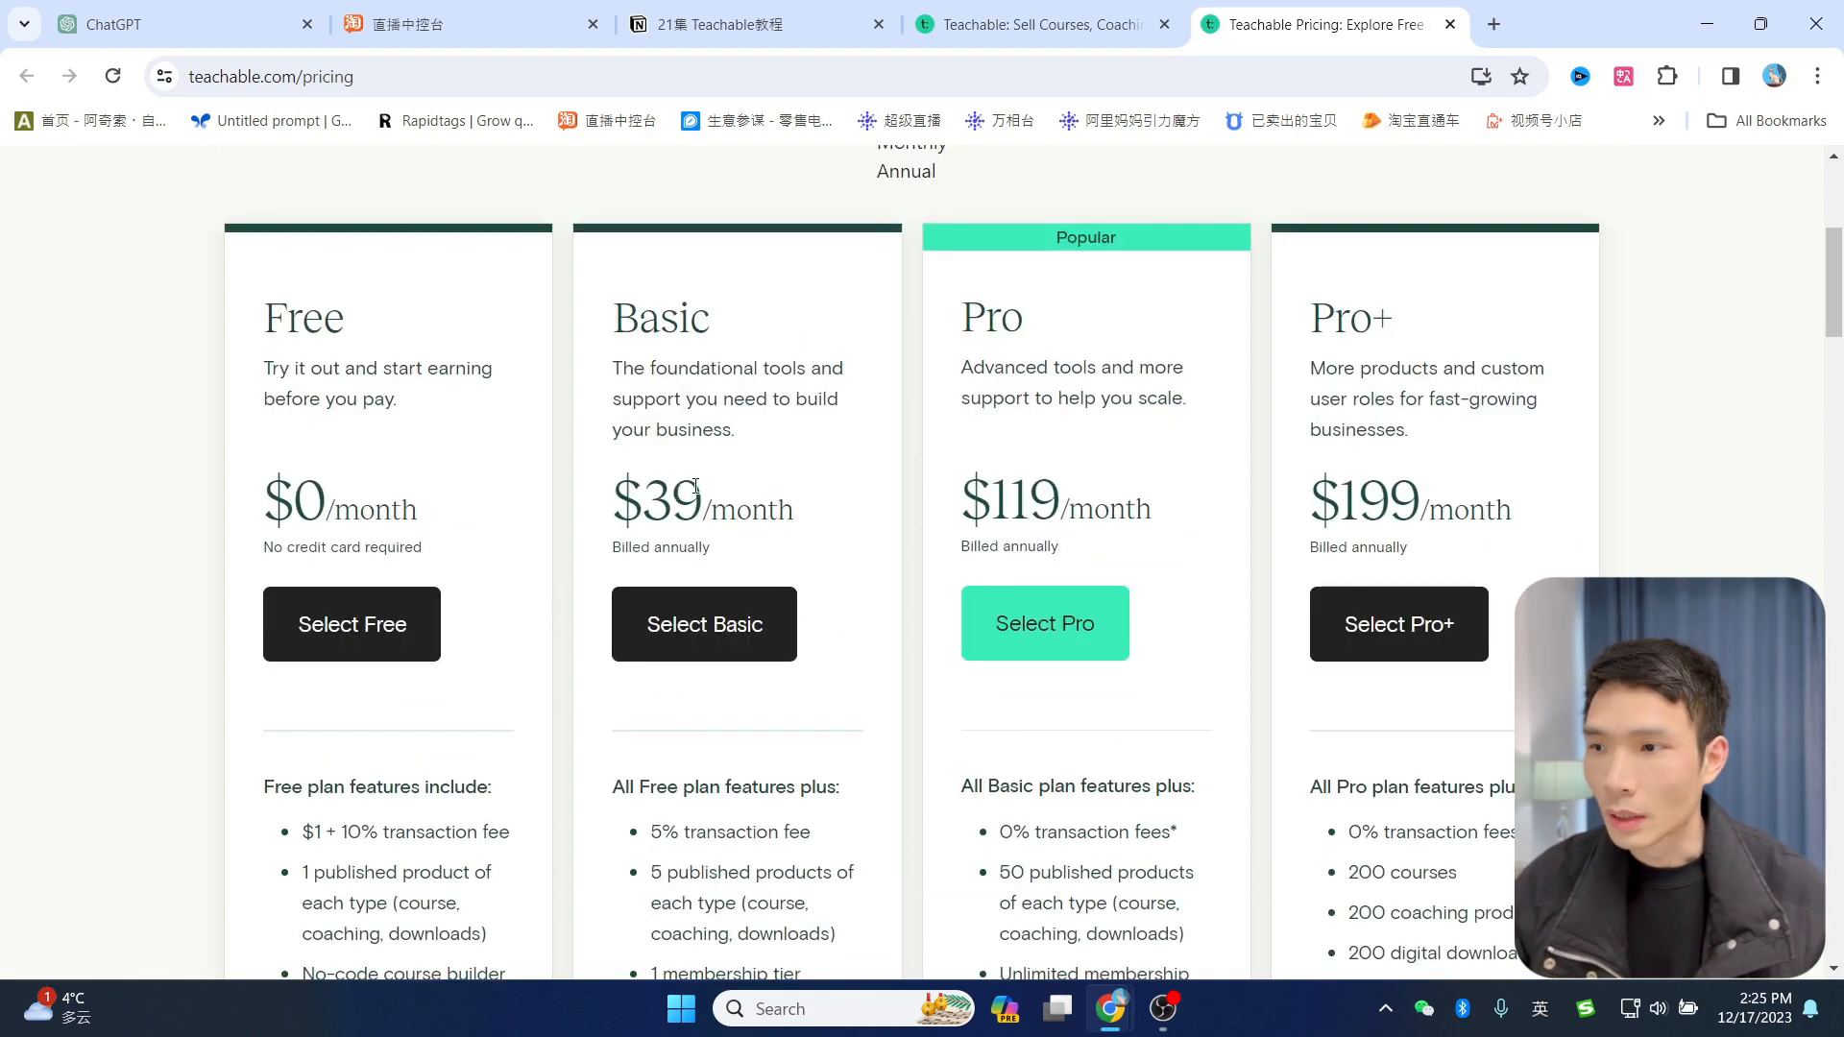
{"action": "scroll", "coordinate": [776, 403], "scroll_direction": "down", "scroll_amount": 3}
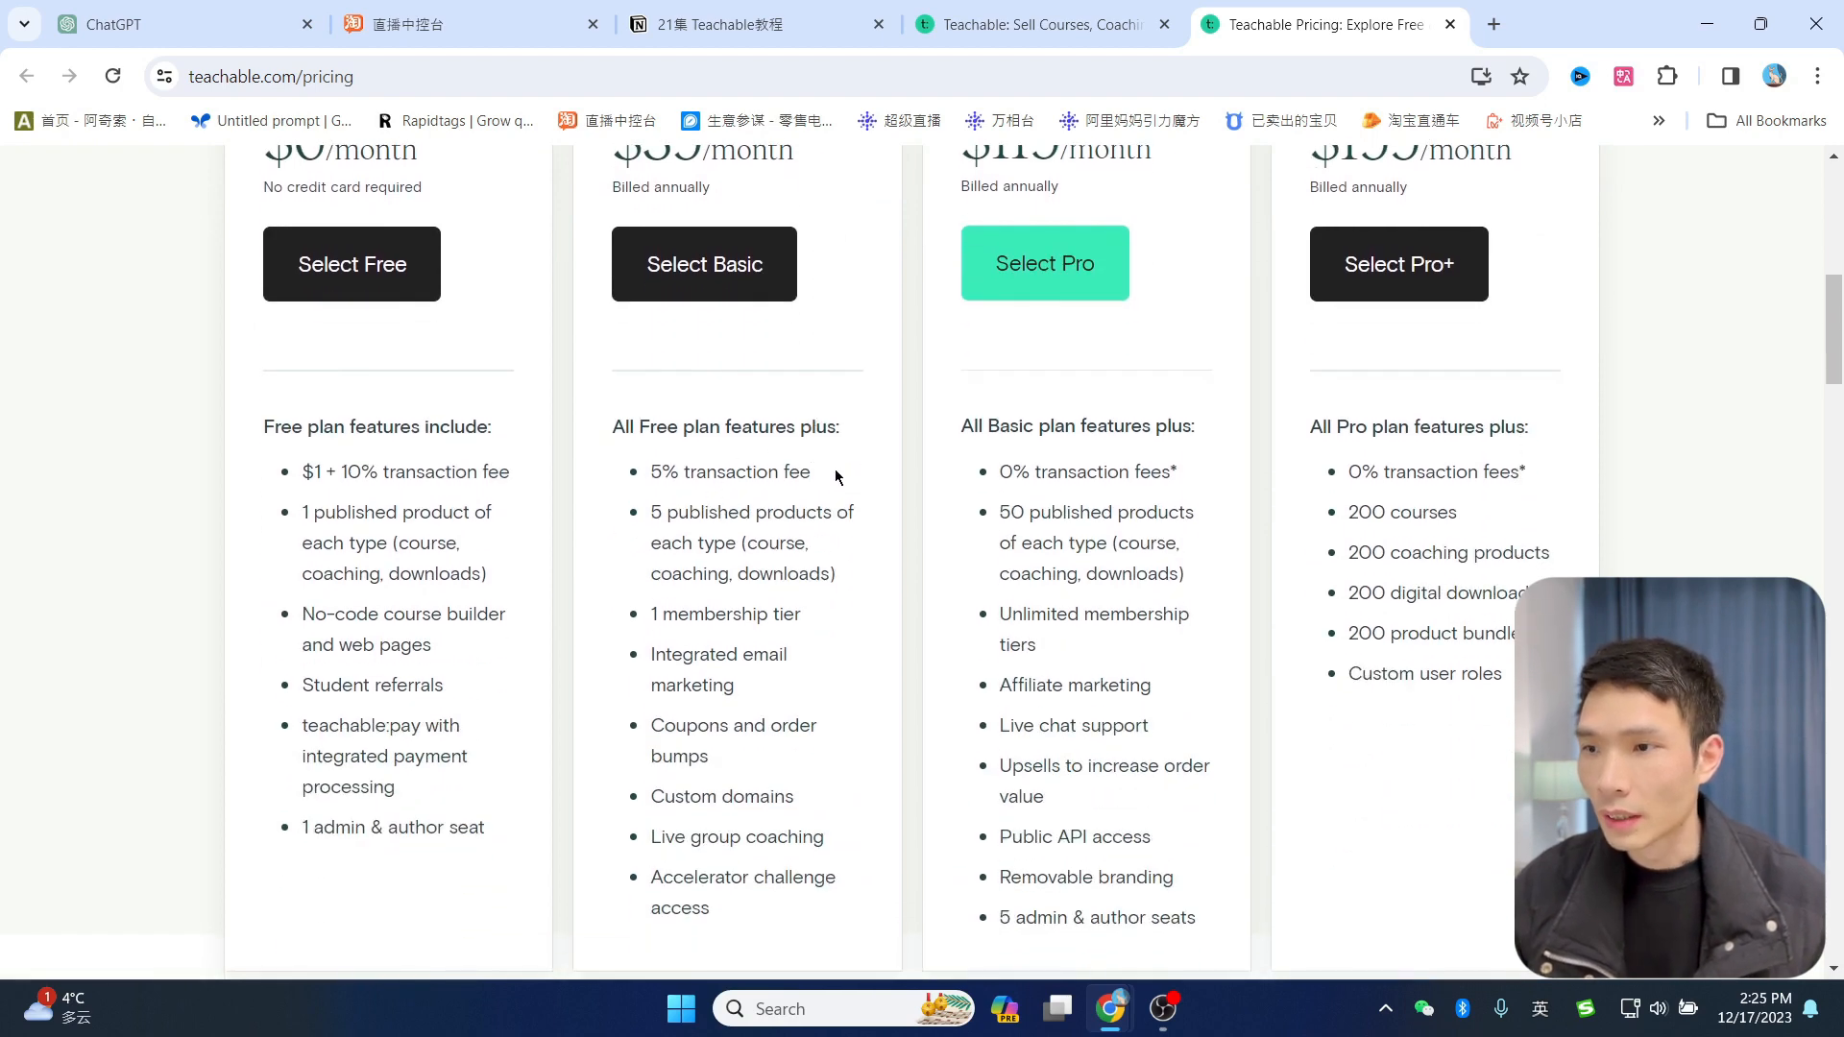
{"action": "scroll", "coordinate": [824, 507], "scroll_direction": "up", "scroll_amount": 3}
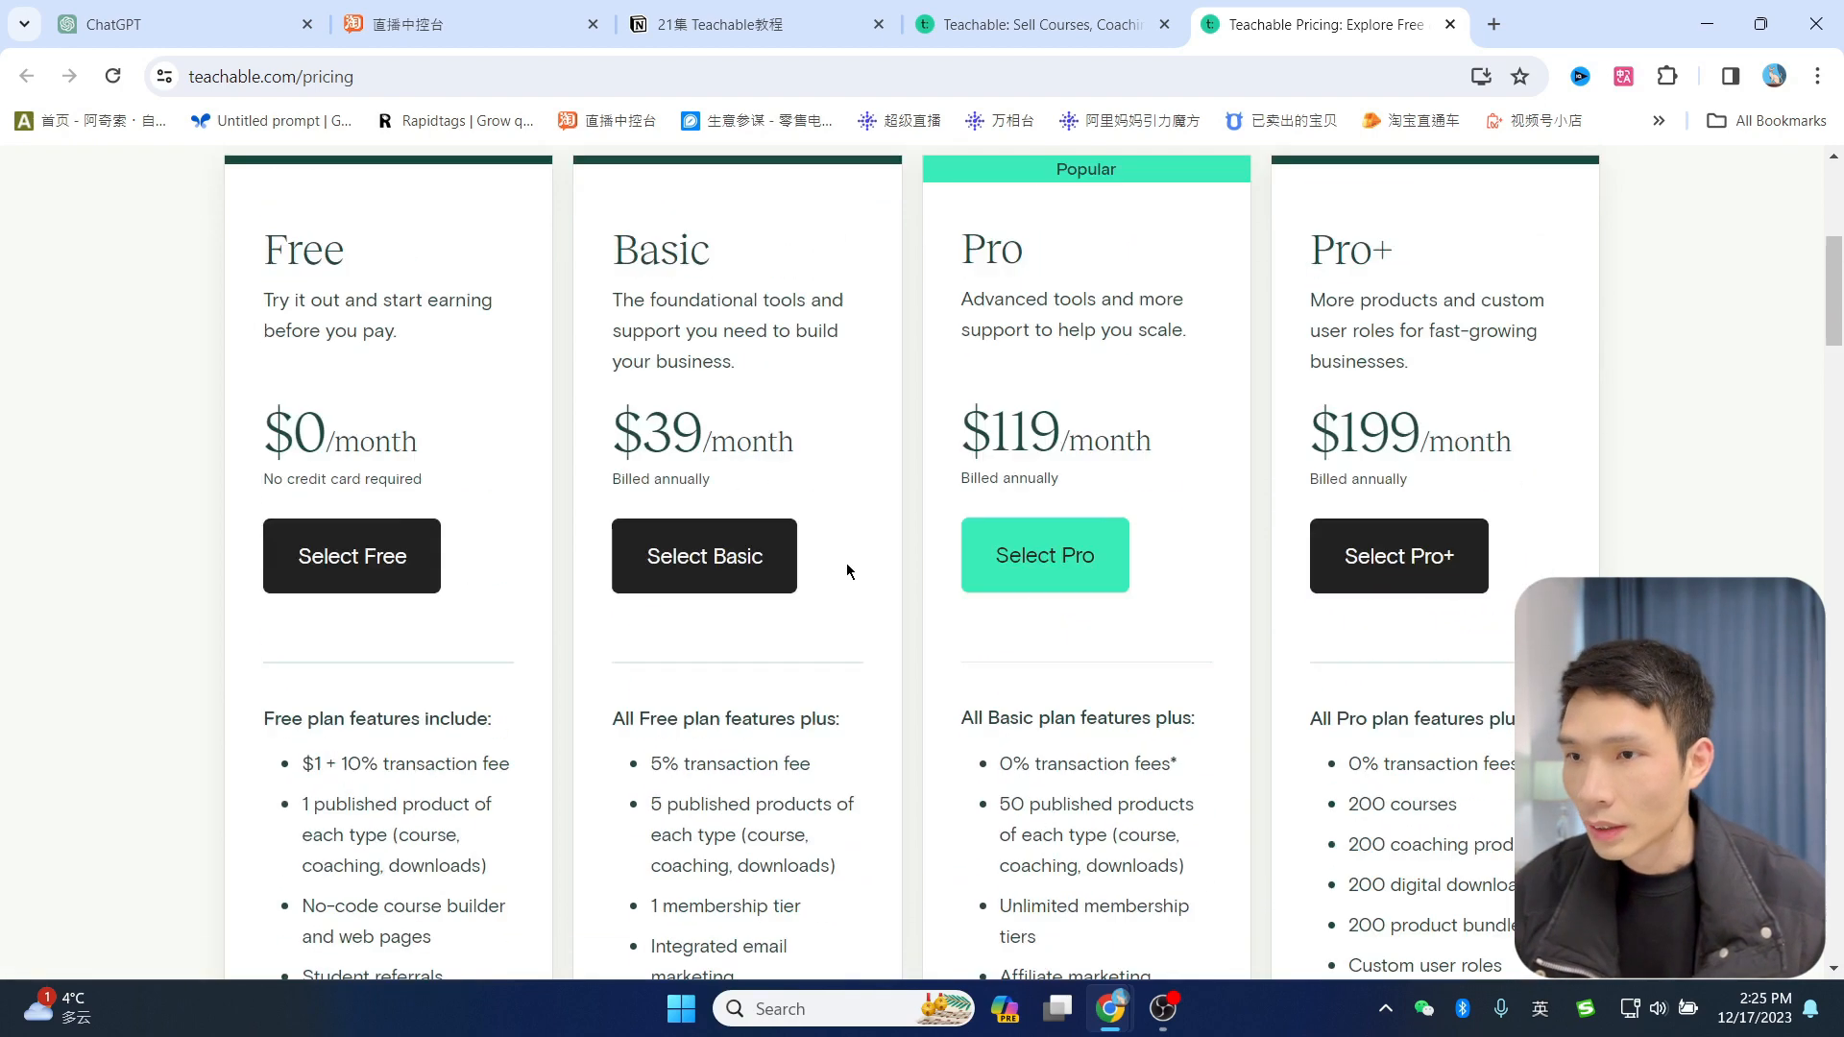
{"action": "scroll", "coordinate": [1126, 476], "scroll_direction": "down", "scroll_amount": 1}
{"action": "scroll", "coordinate": [1150, 446], "scroll_direction": "down", "scroll_amount": 1}
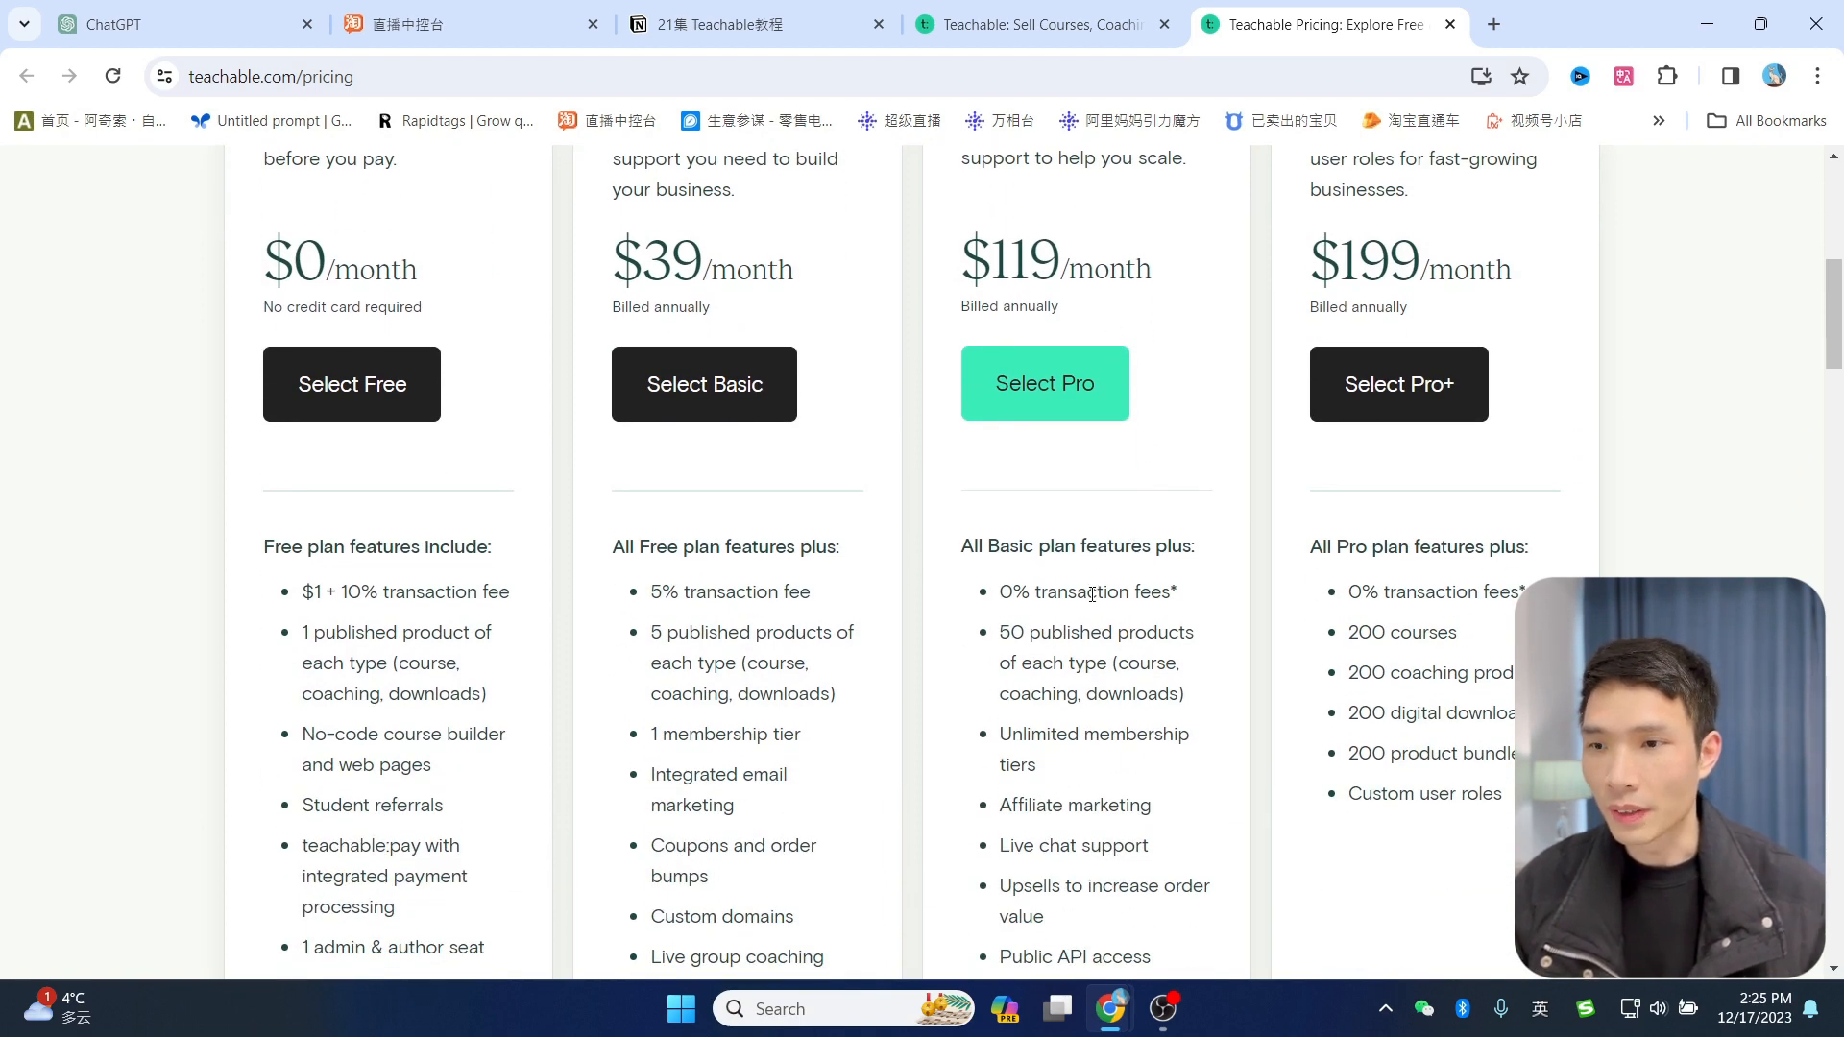
{"action": "scroll", "coordinate": [1092, 594], "scroll_direction": "down", "scroll_amount": 1}
{"action": "scroll", "coordinate": [1475, 539], "scroll_direction": "up", "scroll_amount": 3}
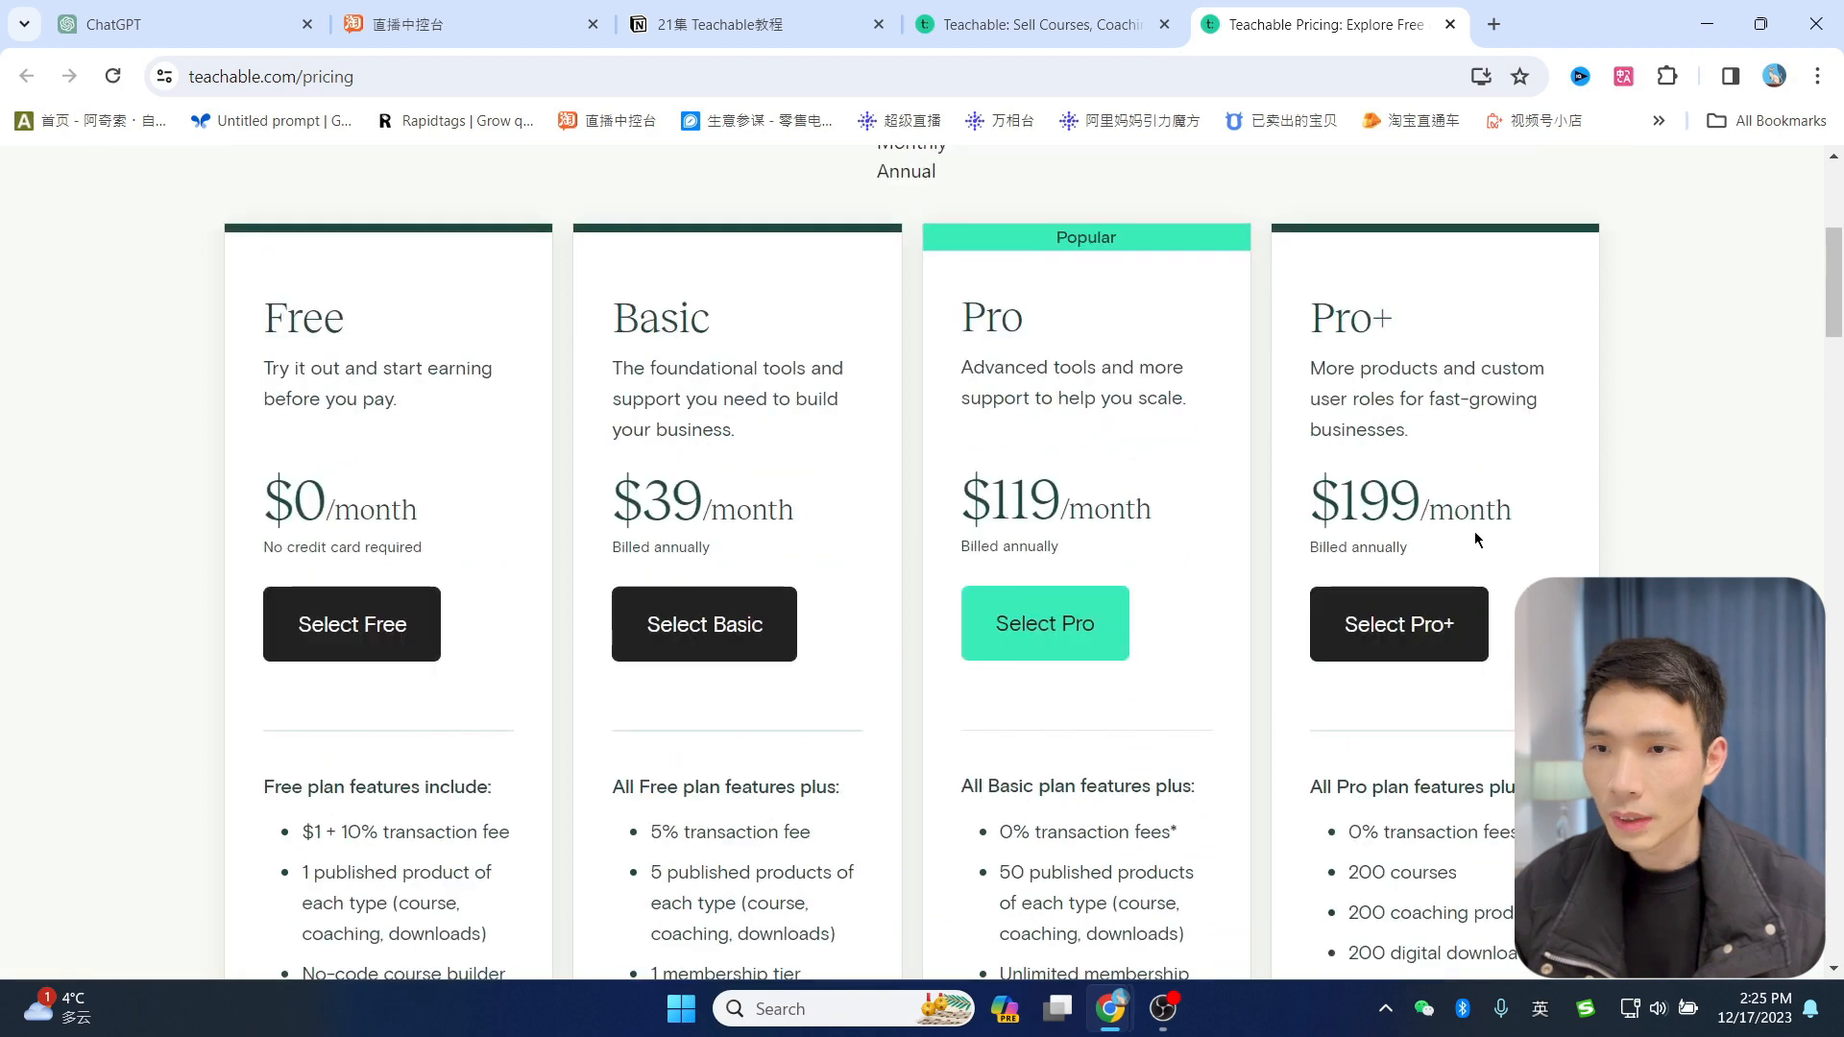
{"action": "scroll", "coordinate": [1615, 555], "scroll_direction": "down", "scroll_amount": 2}
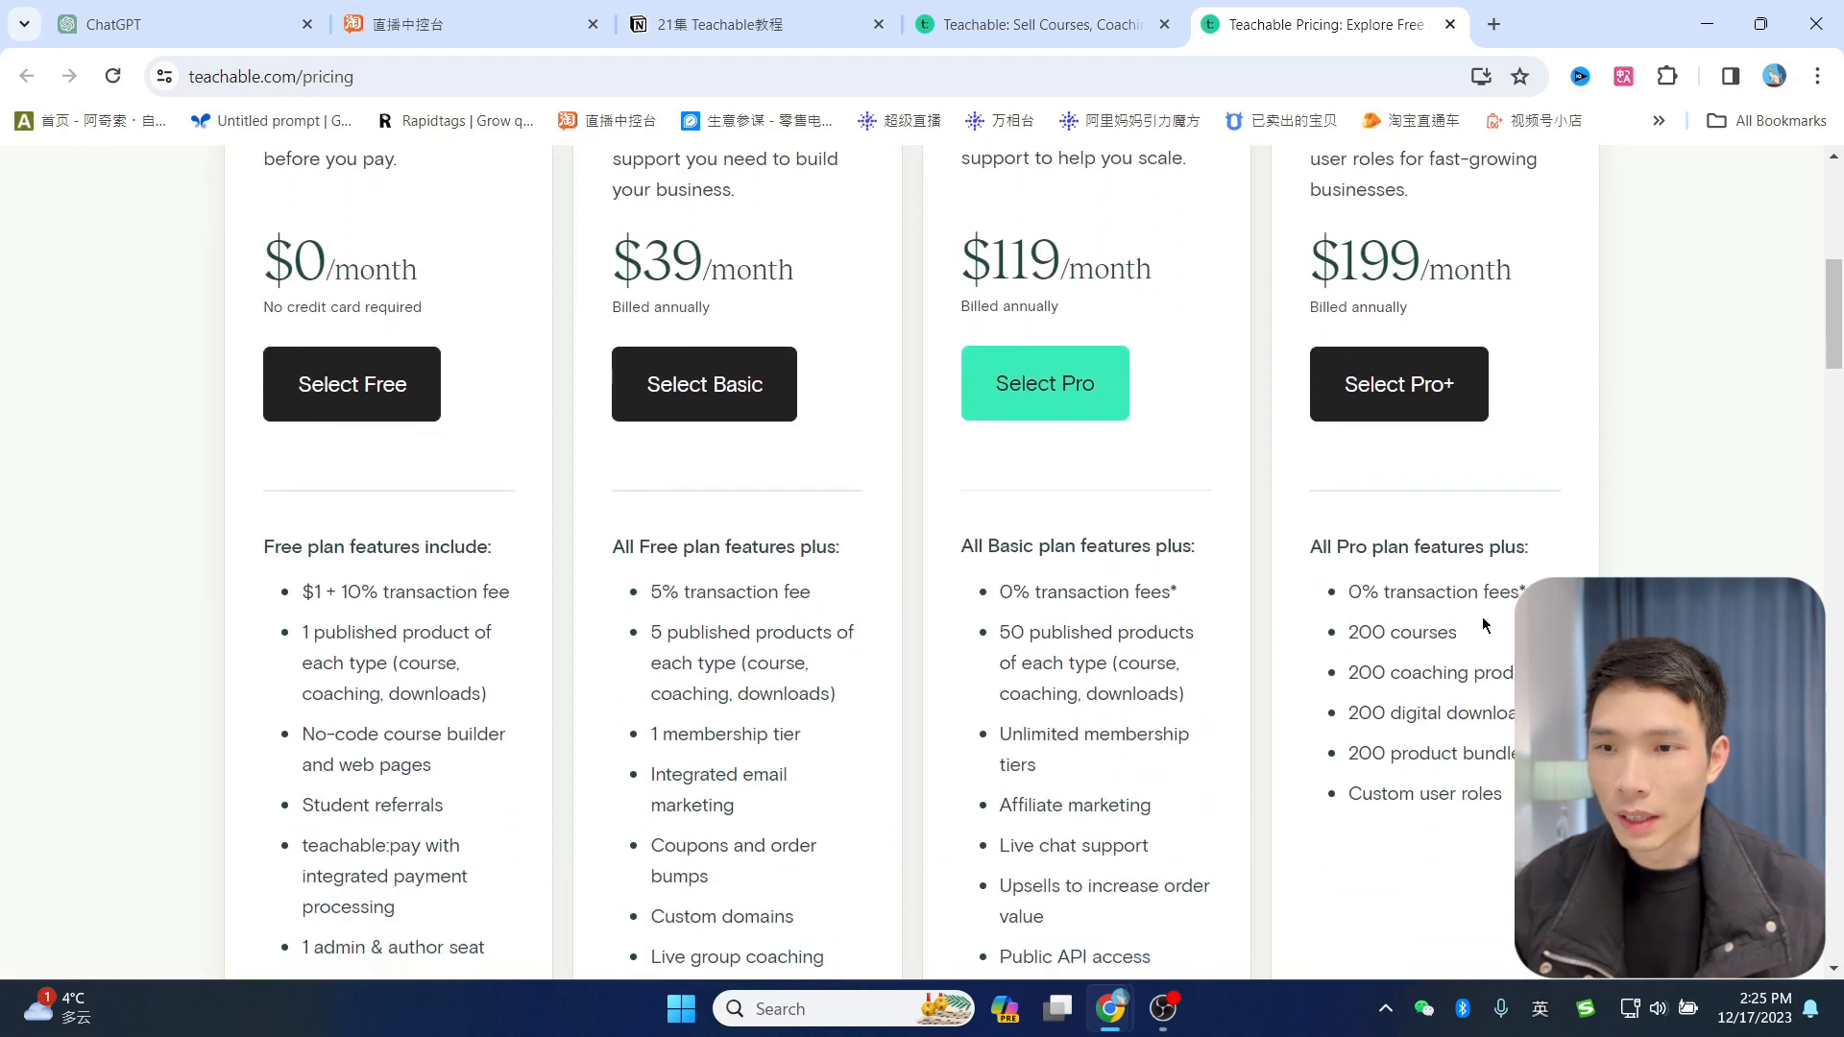
{"action": "scroll", "coordinate": [1483, 625], "scroll_direction": "up", "scroll_amount": 1}
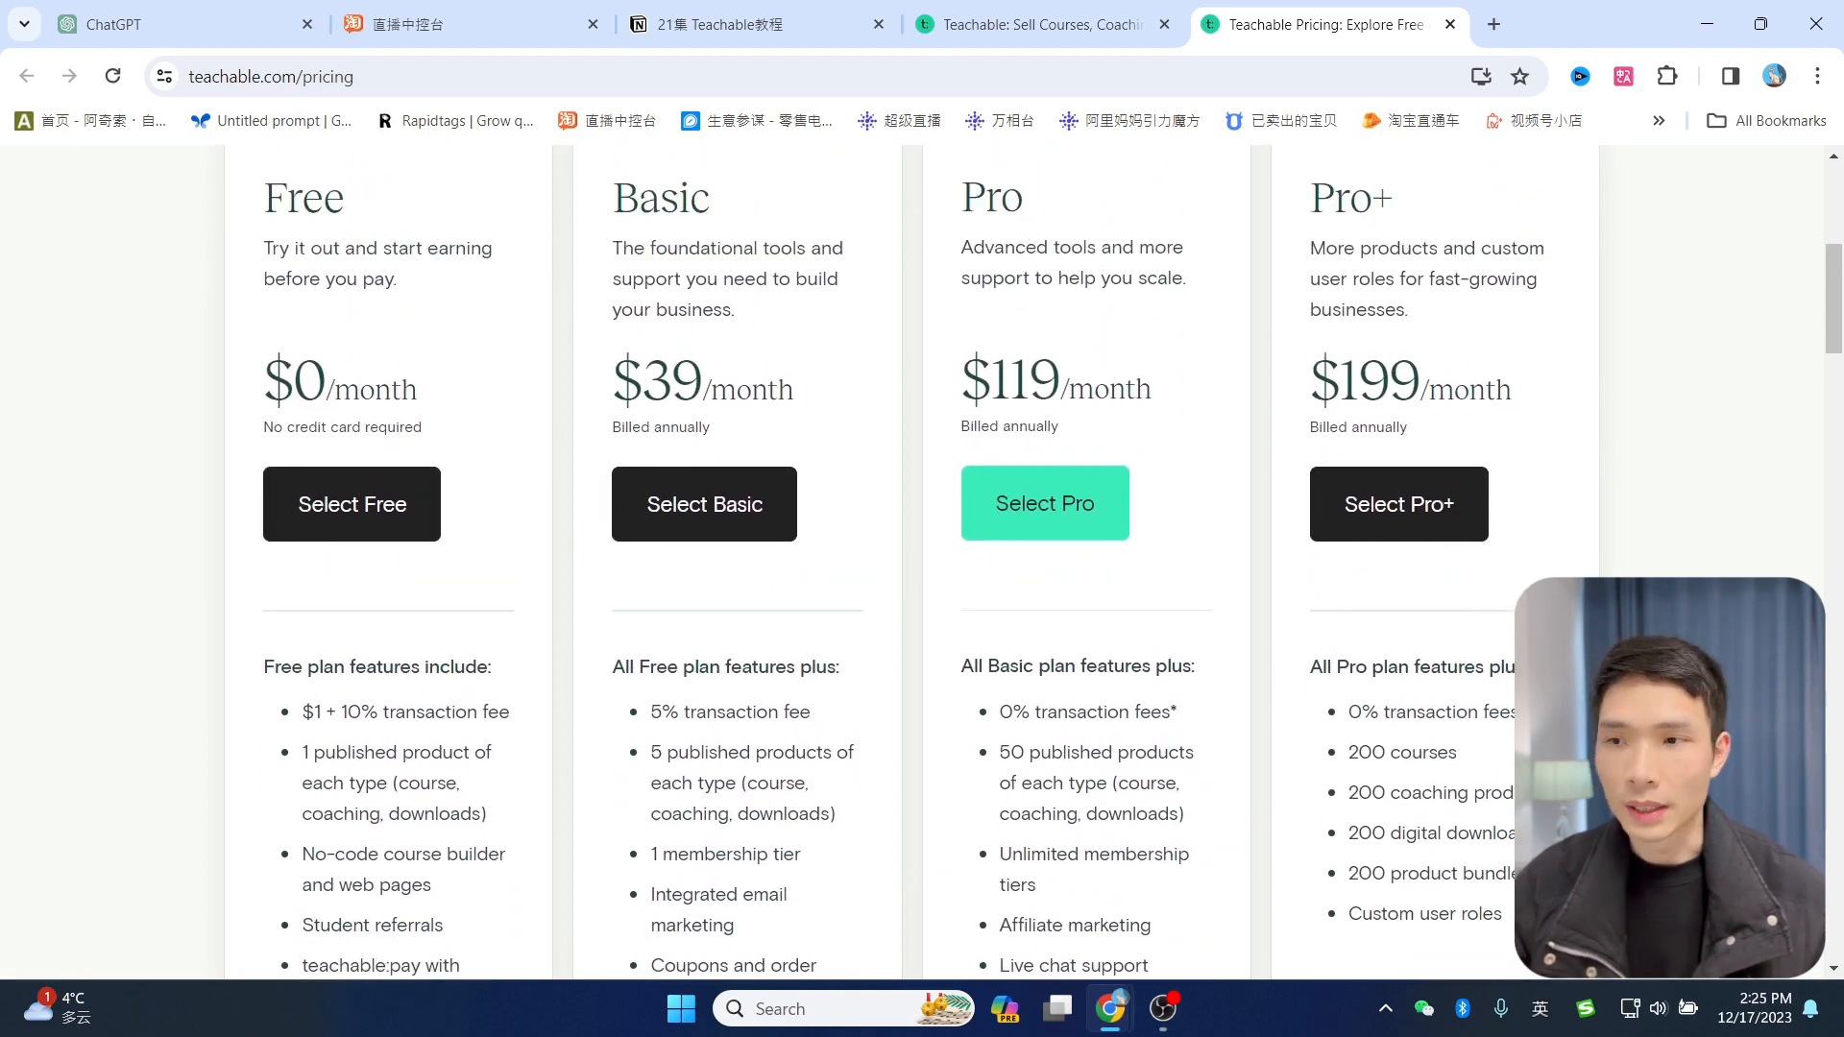
{"action": "scroll", "coordinate": [551, 551], "scroll_direction": "up", "scroll_amount": 2}
{"action": "scroll", "coordinate": [584, 534], "scroll_direction": "down", "scroll_amount": 1}
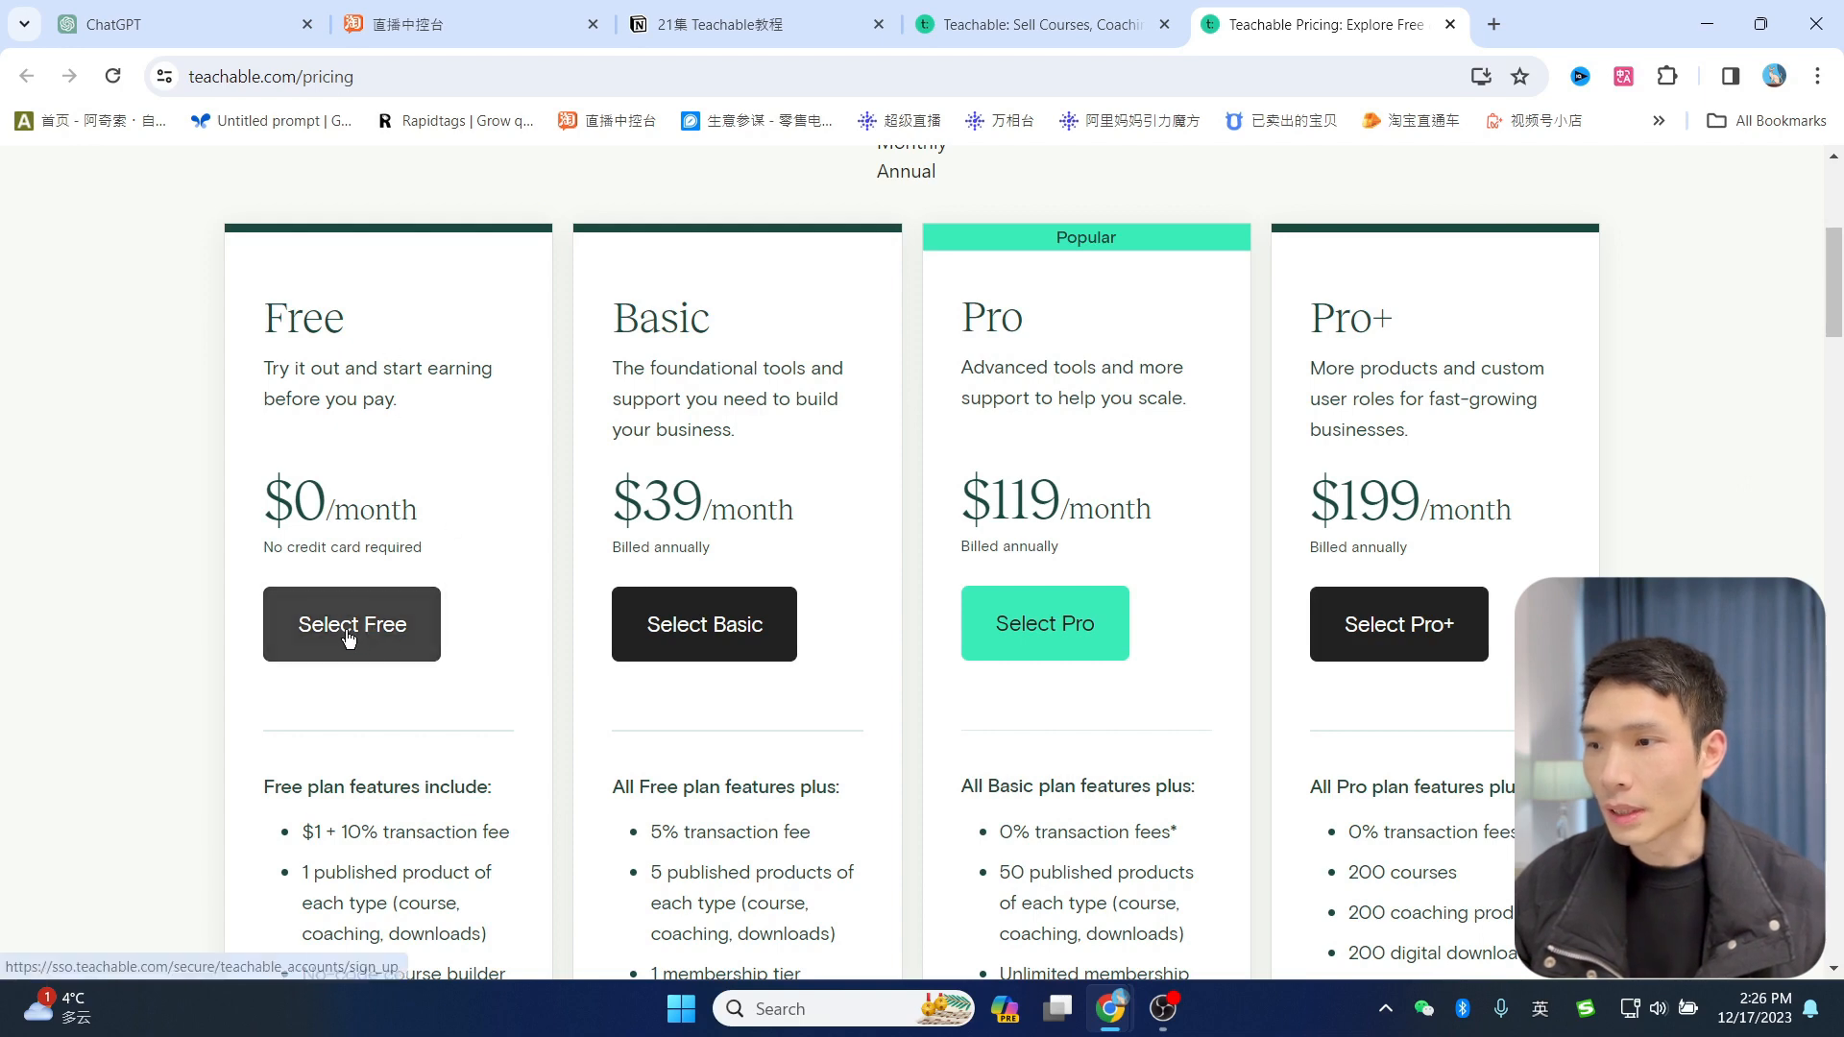
Step: Return to the Teachable homepage and open the sign-up form for a free account
{"action": "key", "text": "ctrl+shift+Tab"}
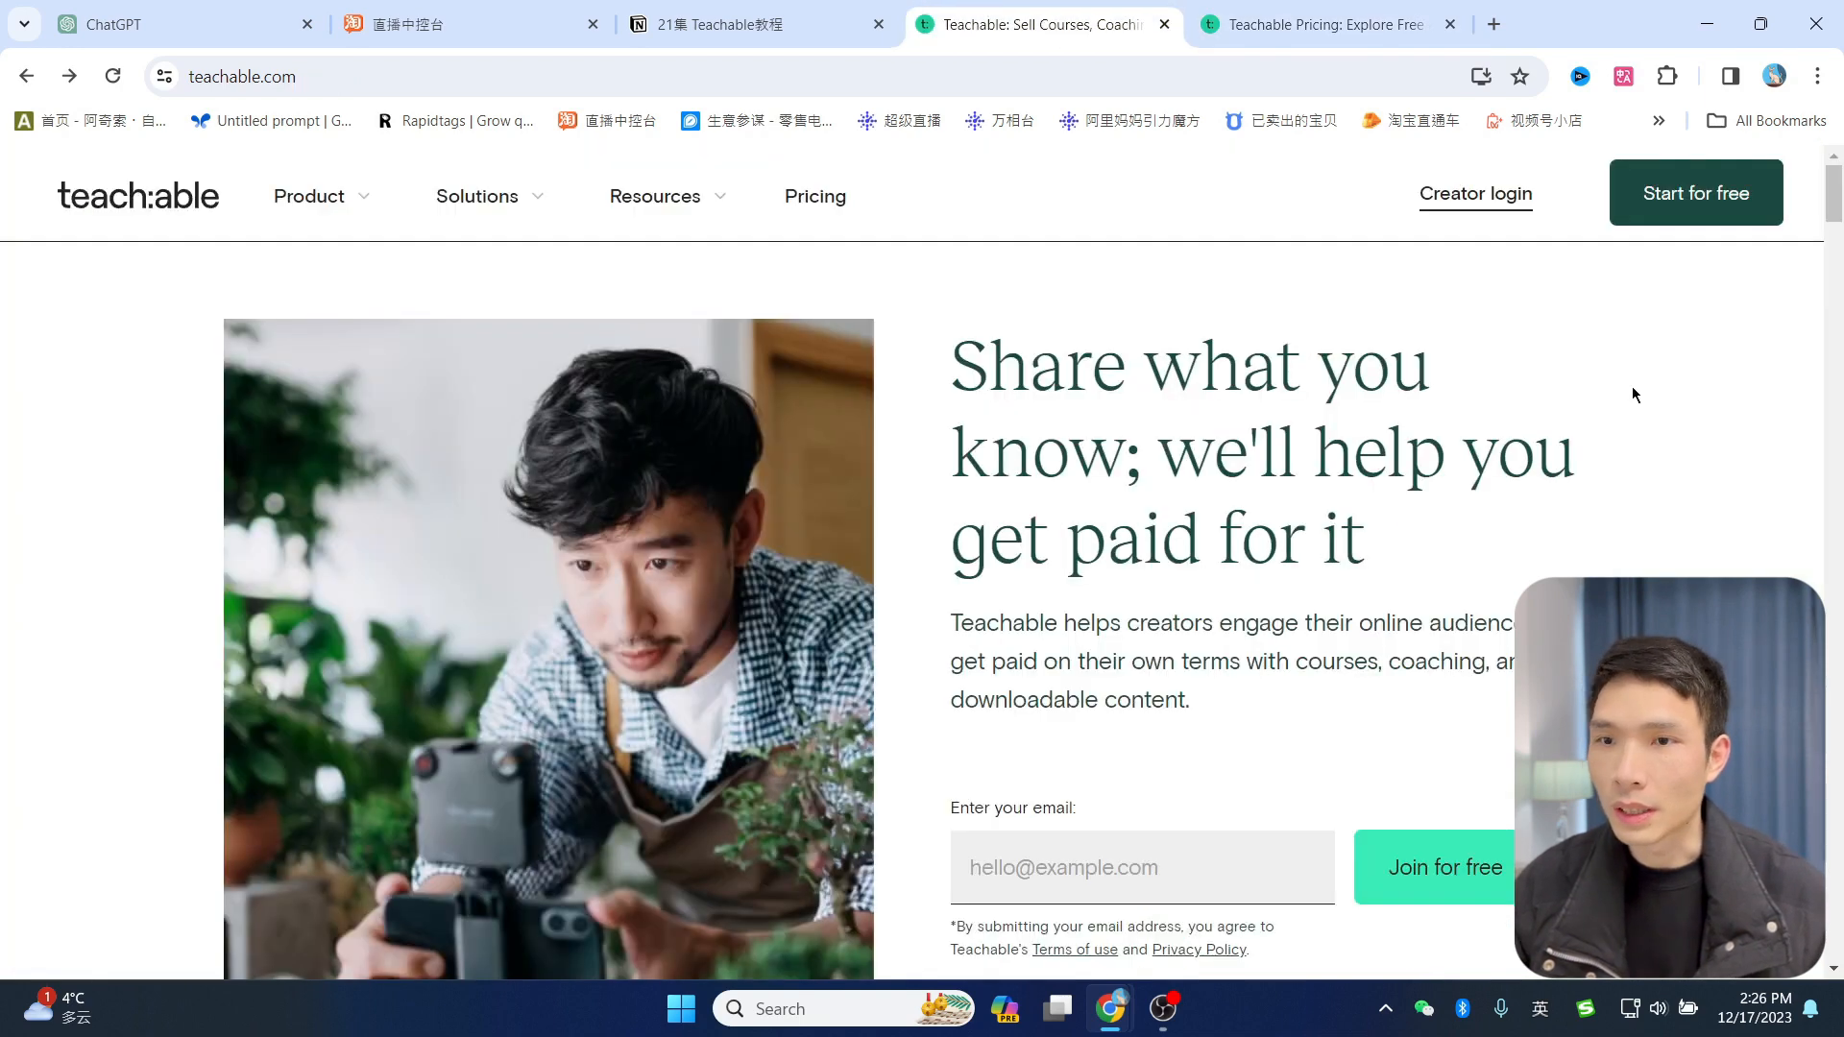
{"action": "left_click", "coordinate": [1684, 202]}
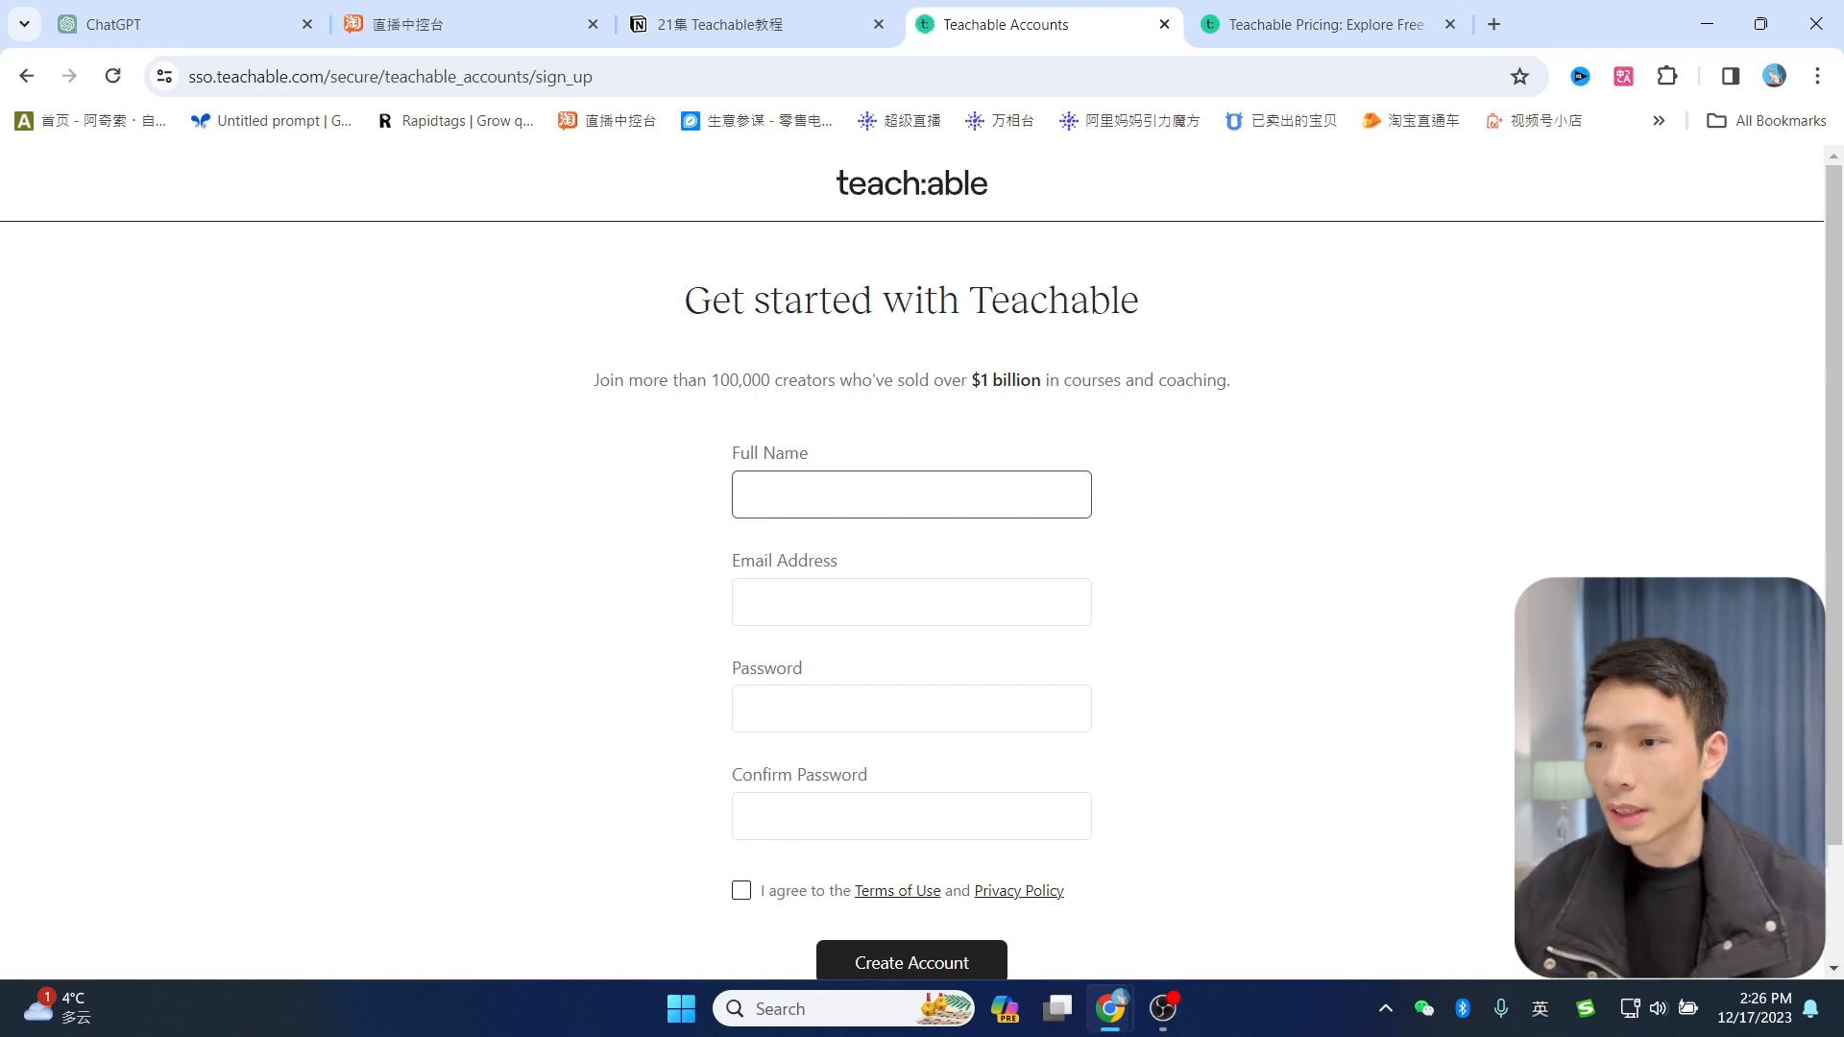
{"action": "scroll", "coordinate": [1403, 584], "scroll_direction": "down", "scroll_amount": 1}
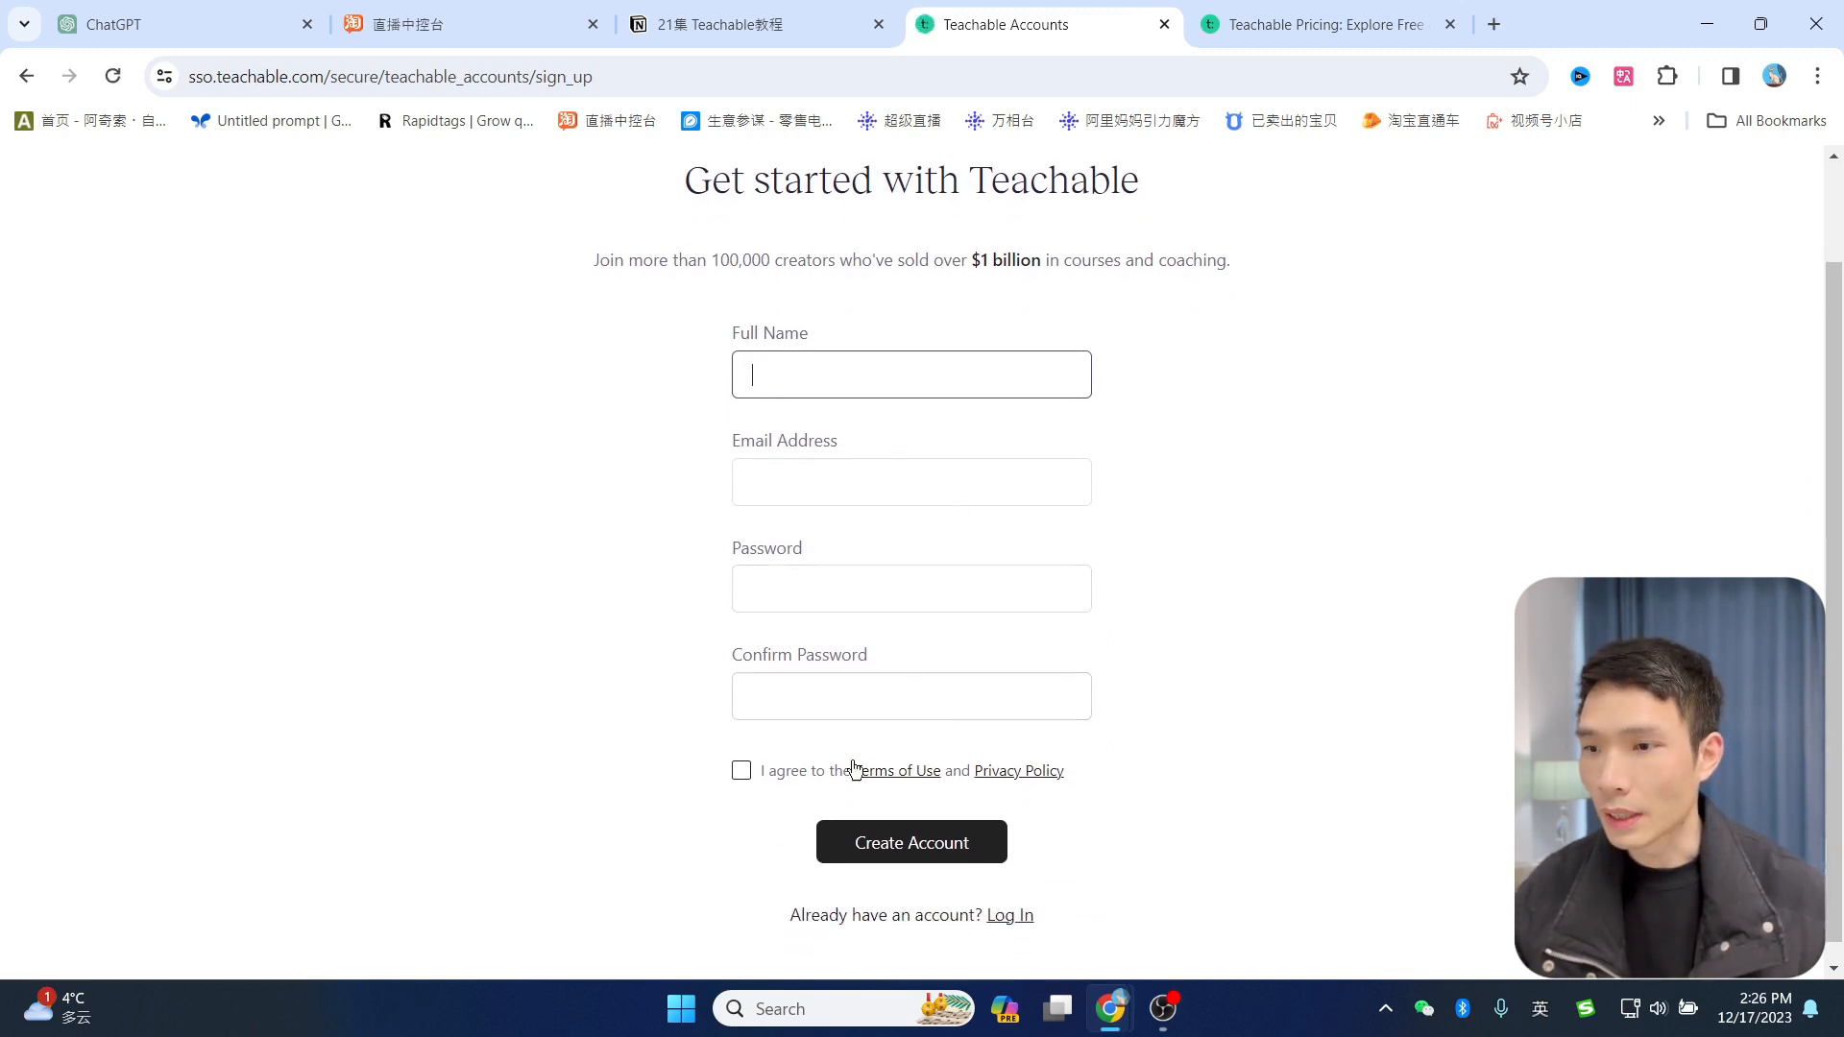
Step: Fill in the full name, email address, account password and password confirmation in the sign-up form
{"action": "left_click", "coordinate": [743, 772]}
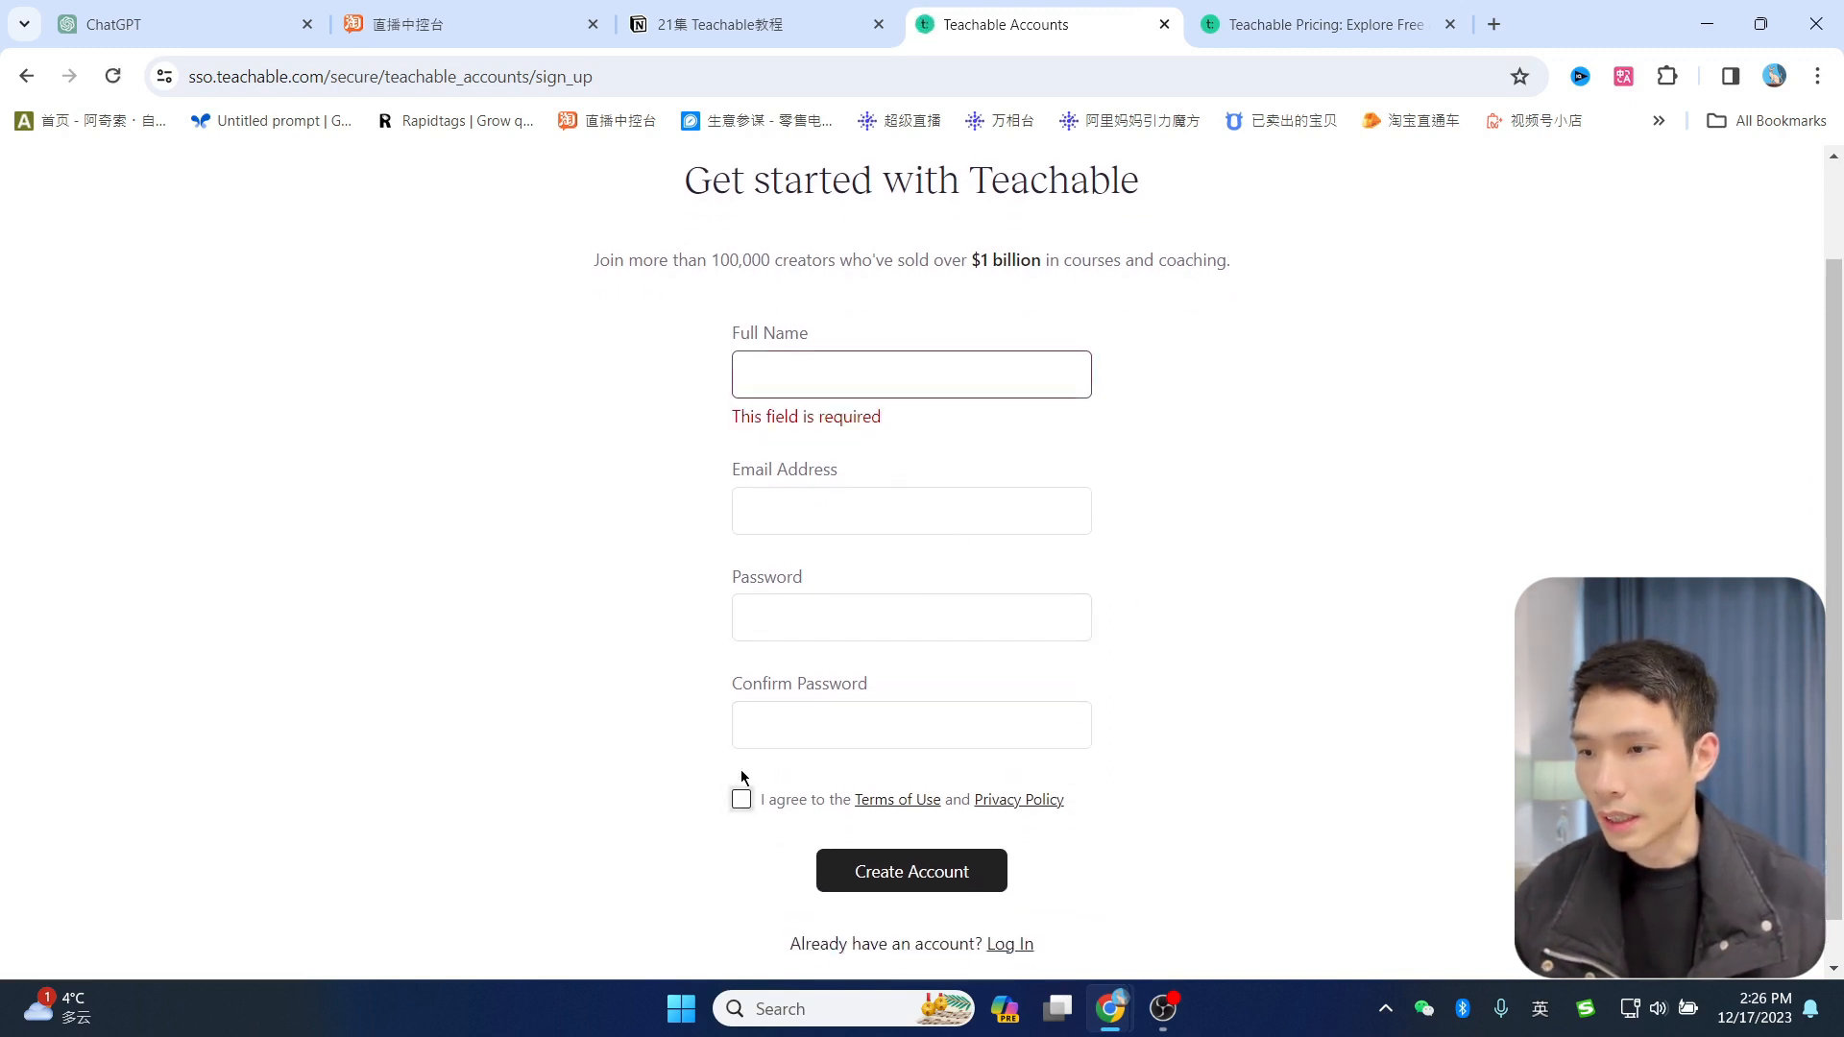
{"action": "left_click", "coordinate": [897, 380]}
{"action": "left_click", "coordinate": [922, 432]}
{"action": "left_click", "coordinate": [809, 602]}
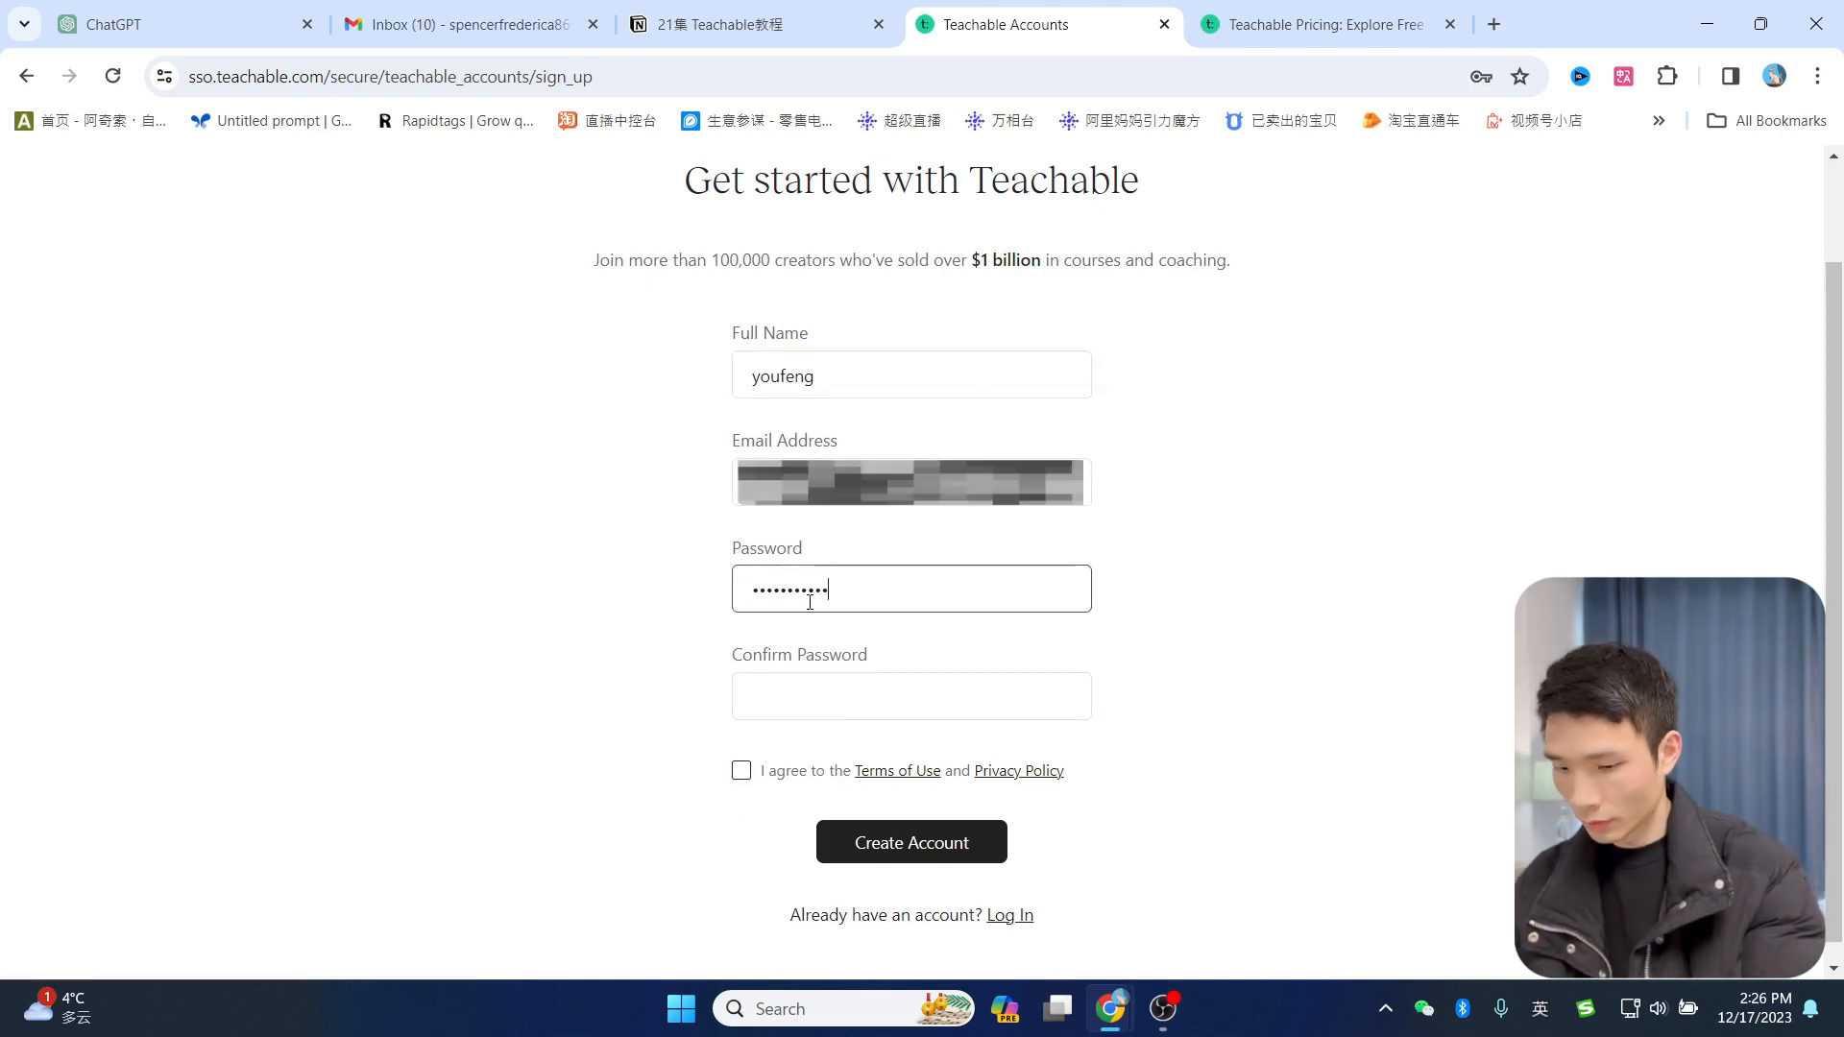
{"action": "left_click", "coordinate": [831, 709]}
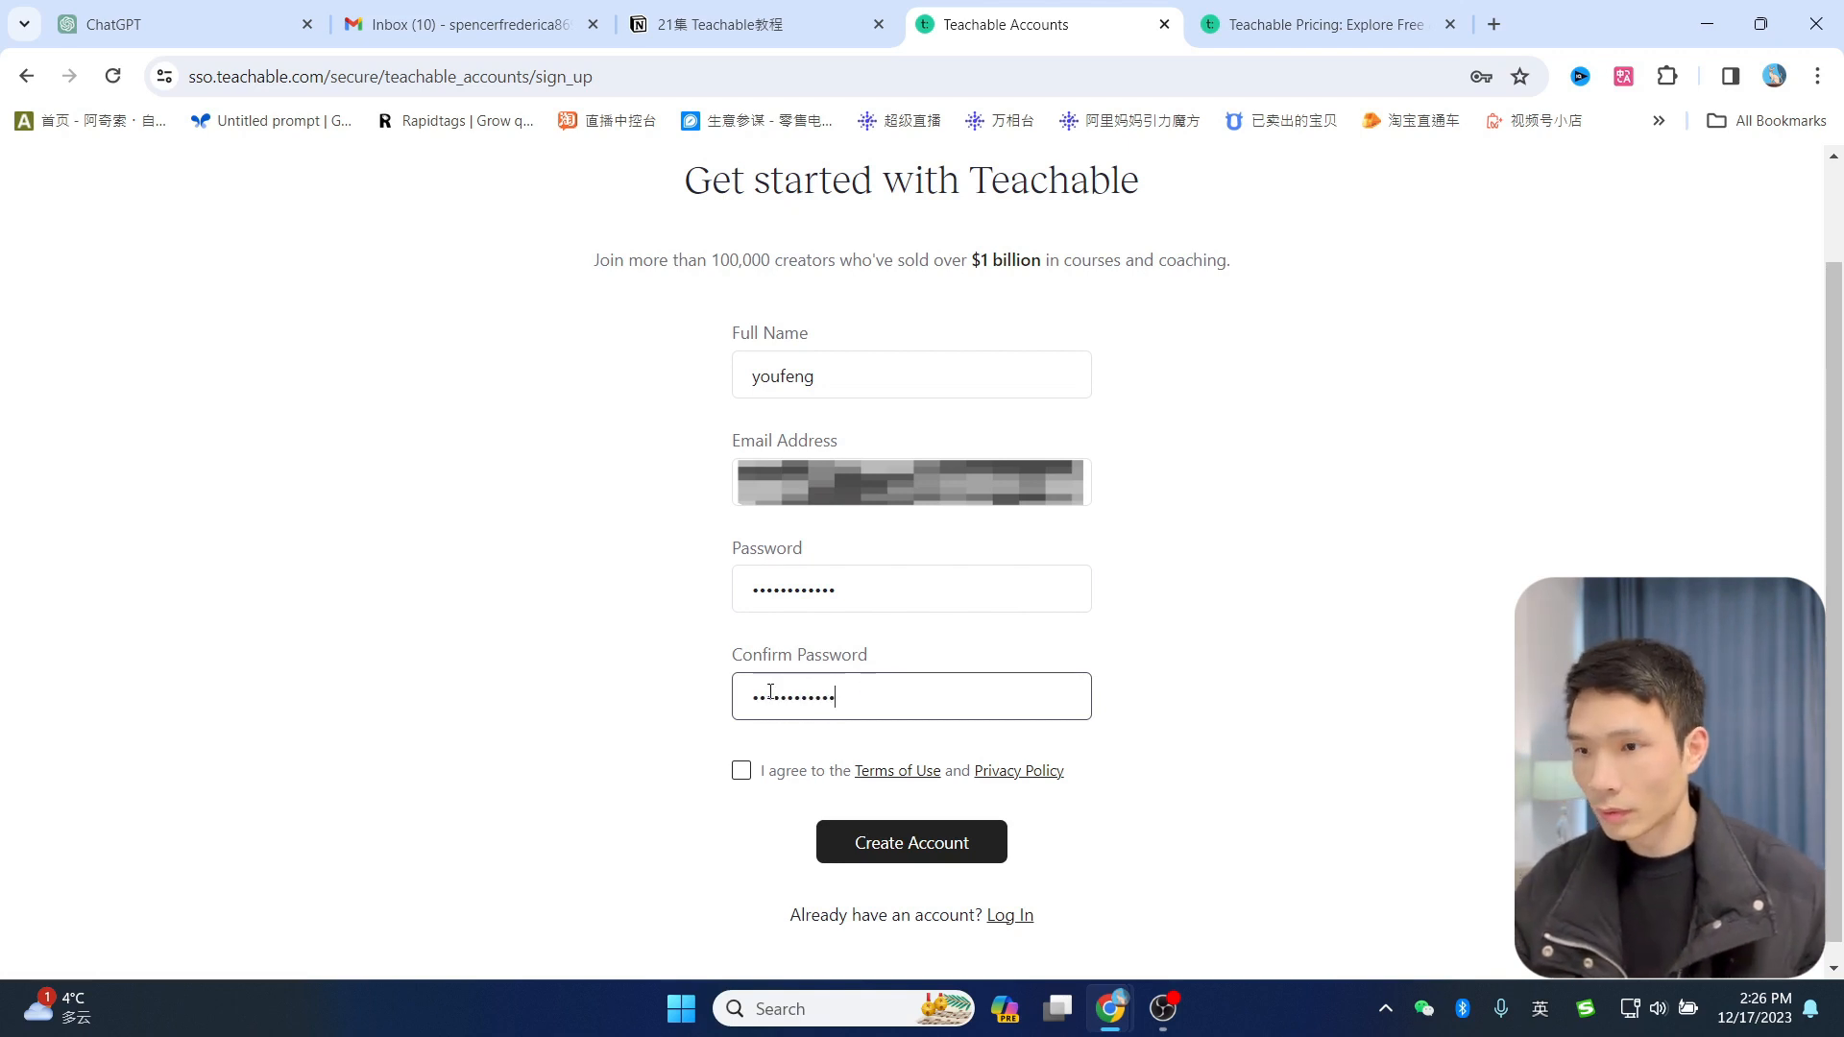
Step: Agree to the Terms of Use and Privacy Policy and create the account
{"action": "left_click", "coordinate": [737, 773]}
{"action": "scroll", "coordinate": [1222, 635], "scroll_direction": "down", "scroll_amount": 1}
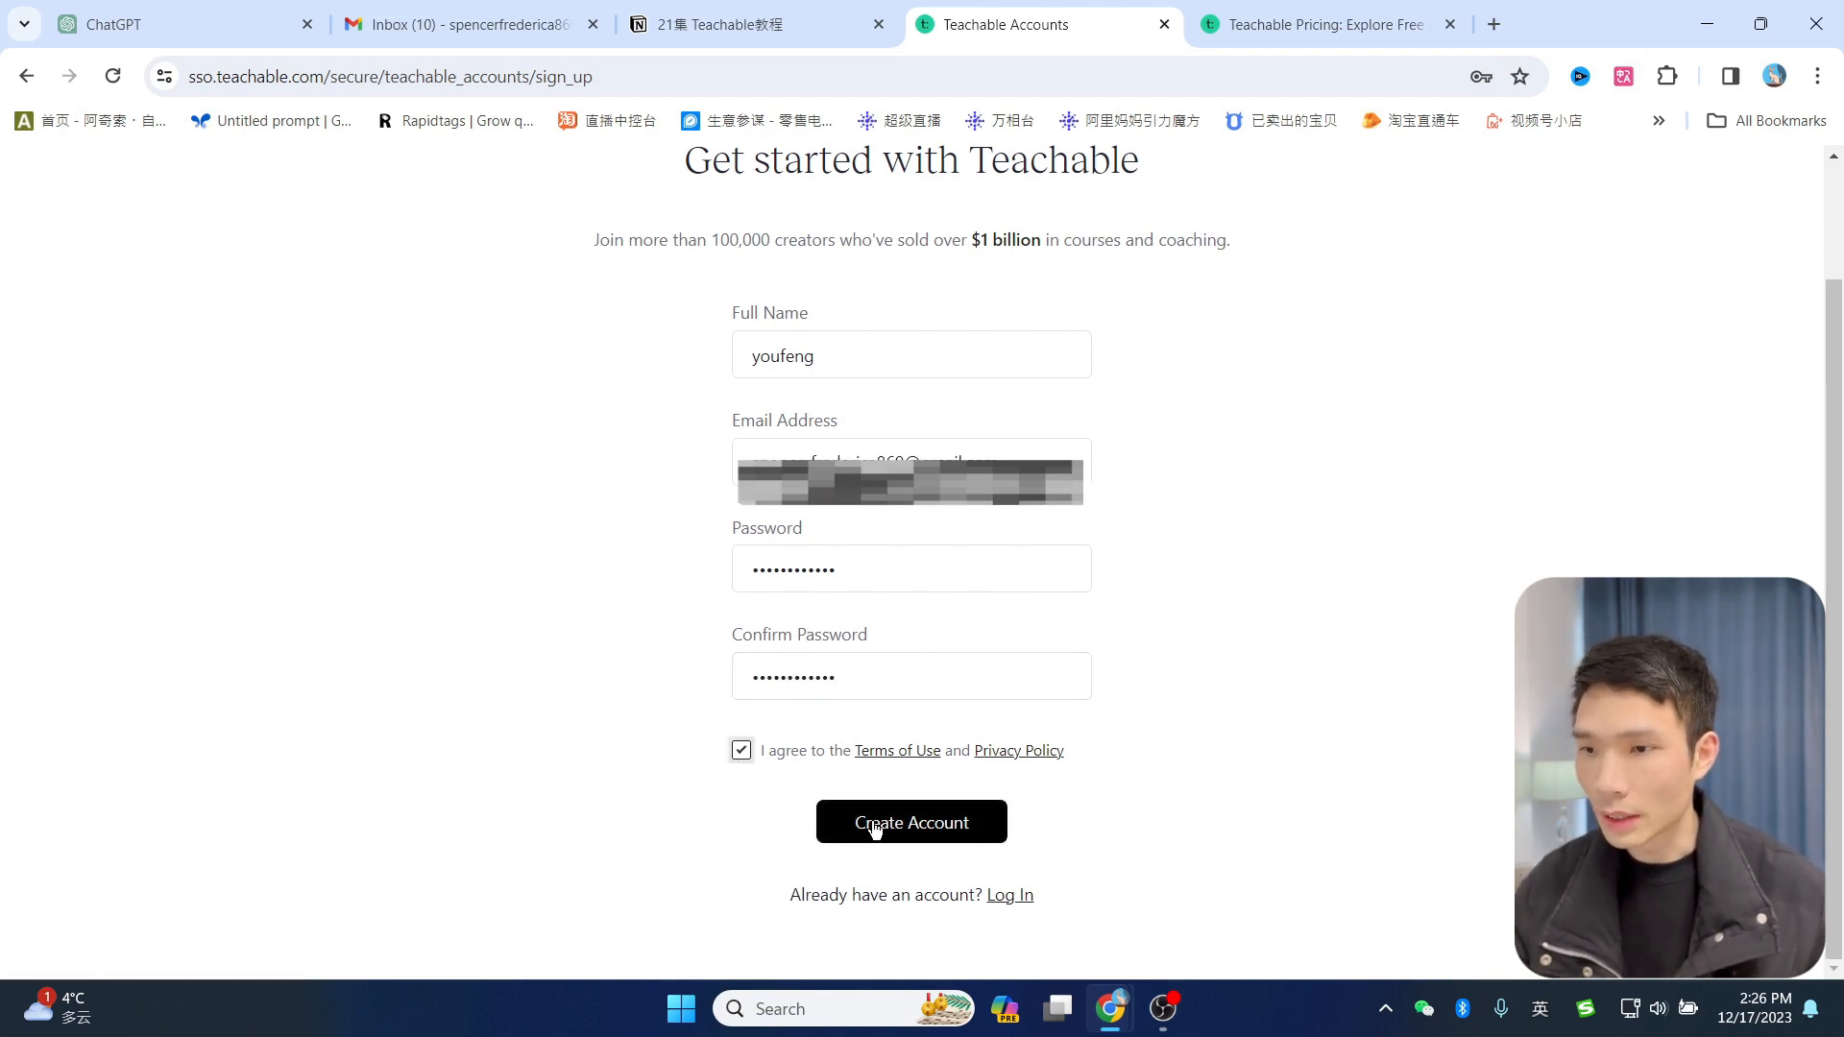
{"action": "left_click", "coordinate": [906, 821]}
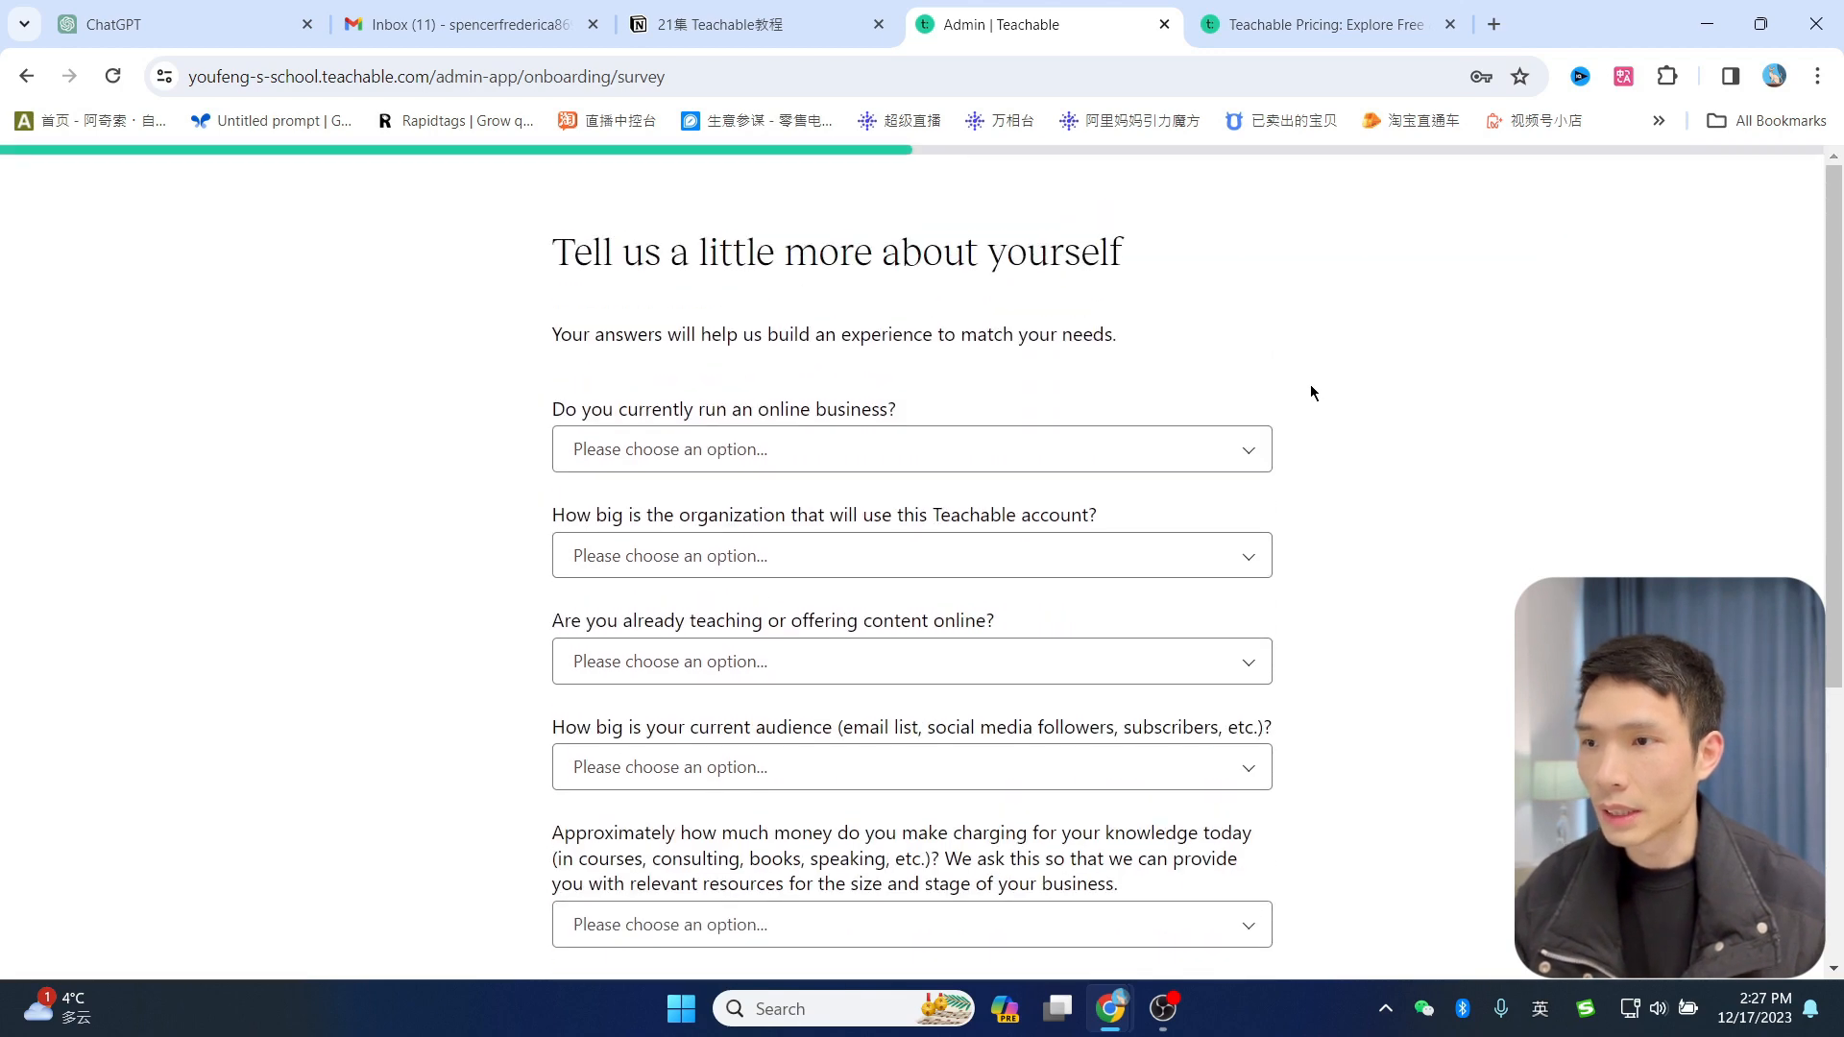
Step: Answer the onboarding survey with a full-time online business, an organization of 2-4 people, and Content Creator as the primary identity
{"action": "left_click", "coordinate": [1242, 458]}
{"action": "left_click", "coordinate": [980, 500]}
{"action": "scroll", "coordinate": [979, 510], "scroll_direction": "down", "scroll_amount": 1}
{"action": "left_click", "coordinate": [769, 440]}
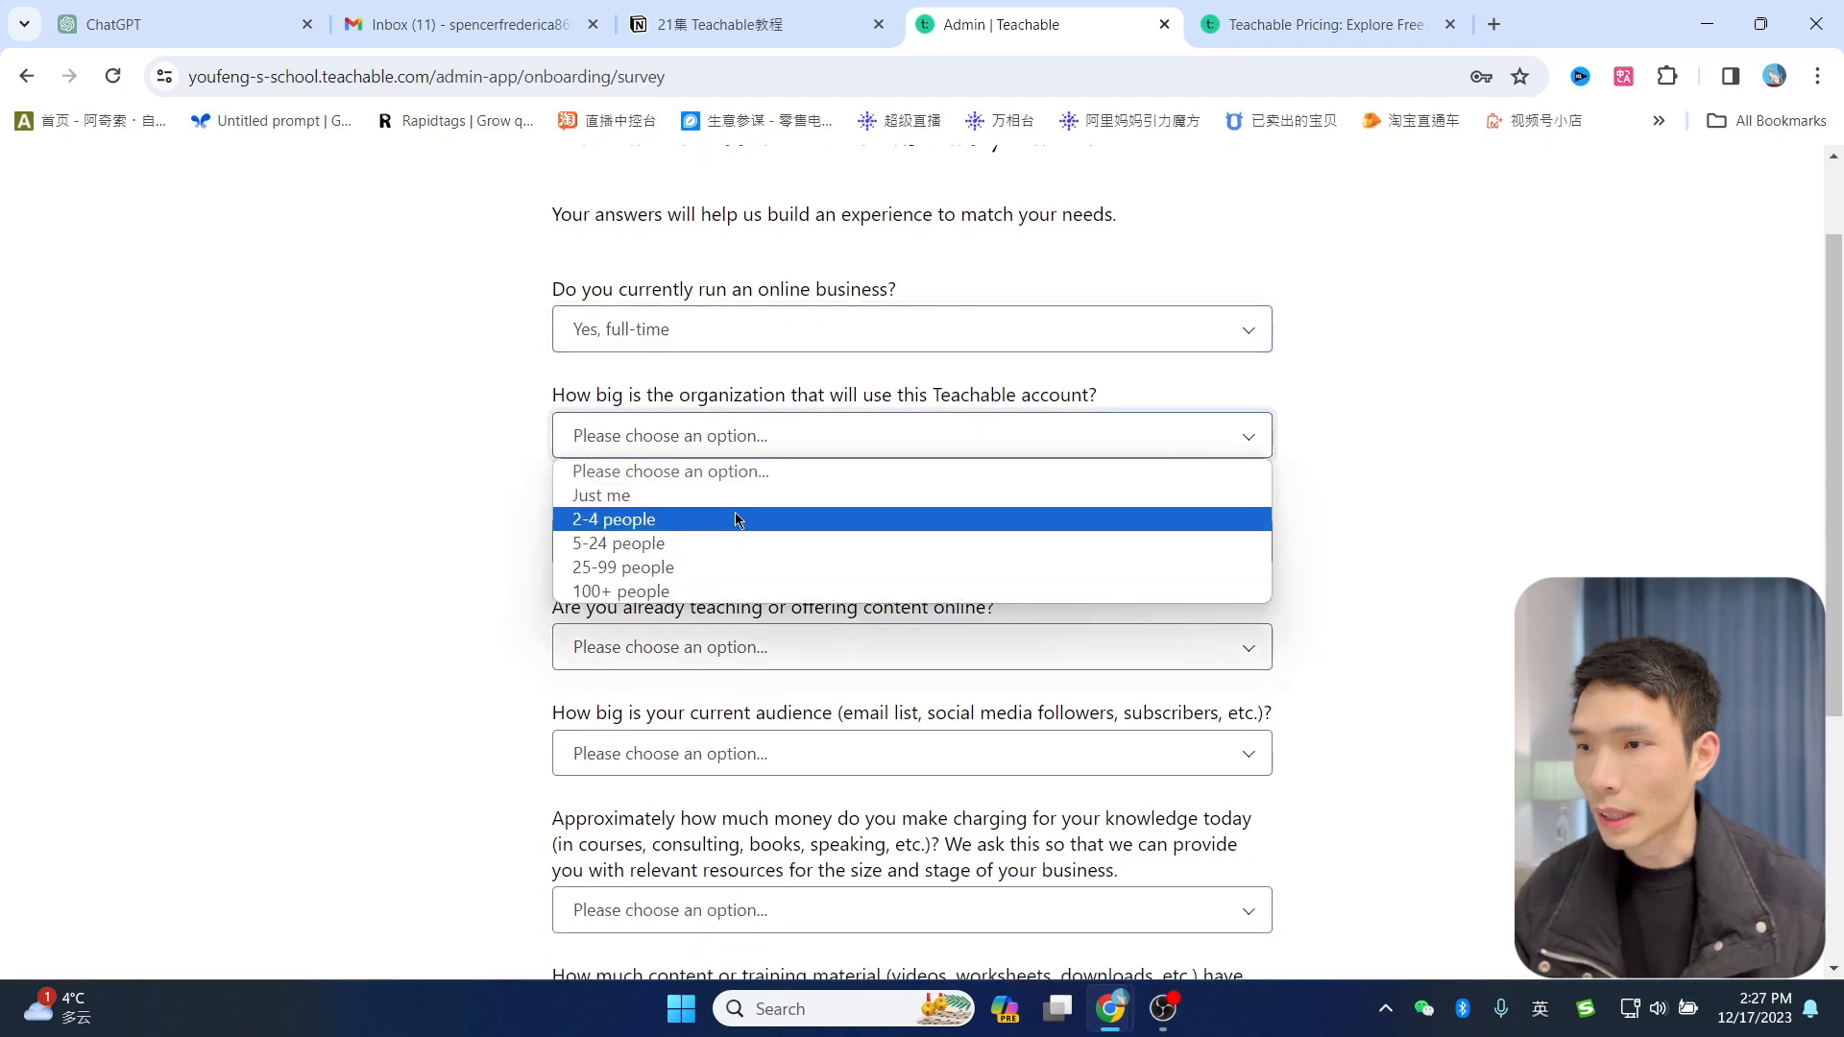
{"action": "left_click", "coordinate": [733, 515]}
{"action": "left_click", "coordinate": [733, 542]}
{"action": "left_click", "coordinate": [733, 621]}
Step: Answer the question about already teaching online with "Yes, I'm switching from another platform like Teachable"
{"action": "scroll", "coordinate": [733, 621], "scroll_direction": "down", "scroll_amount": 3}
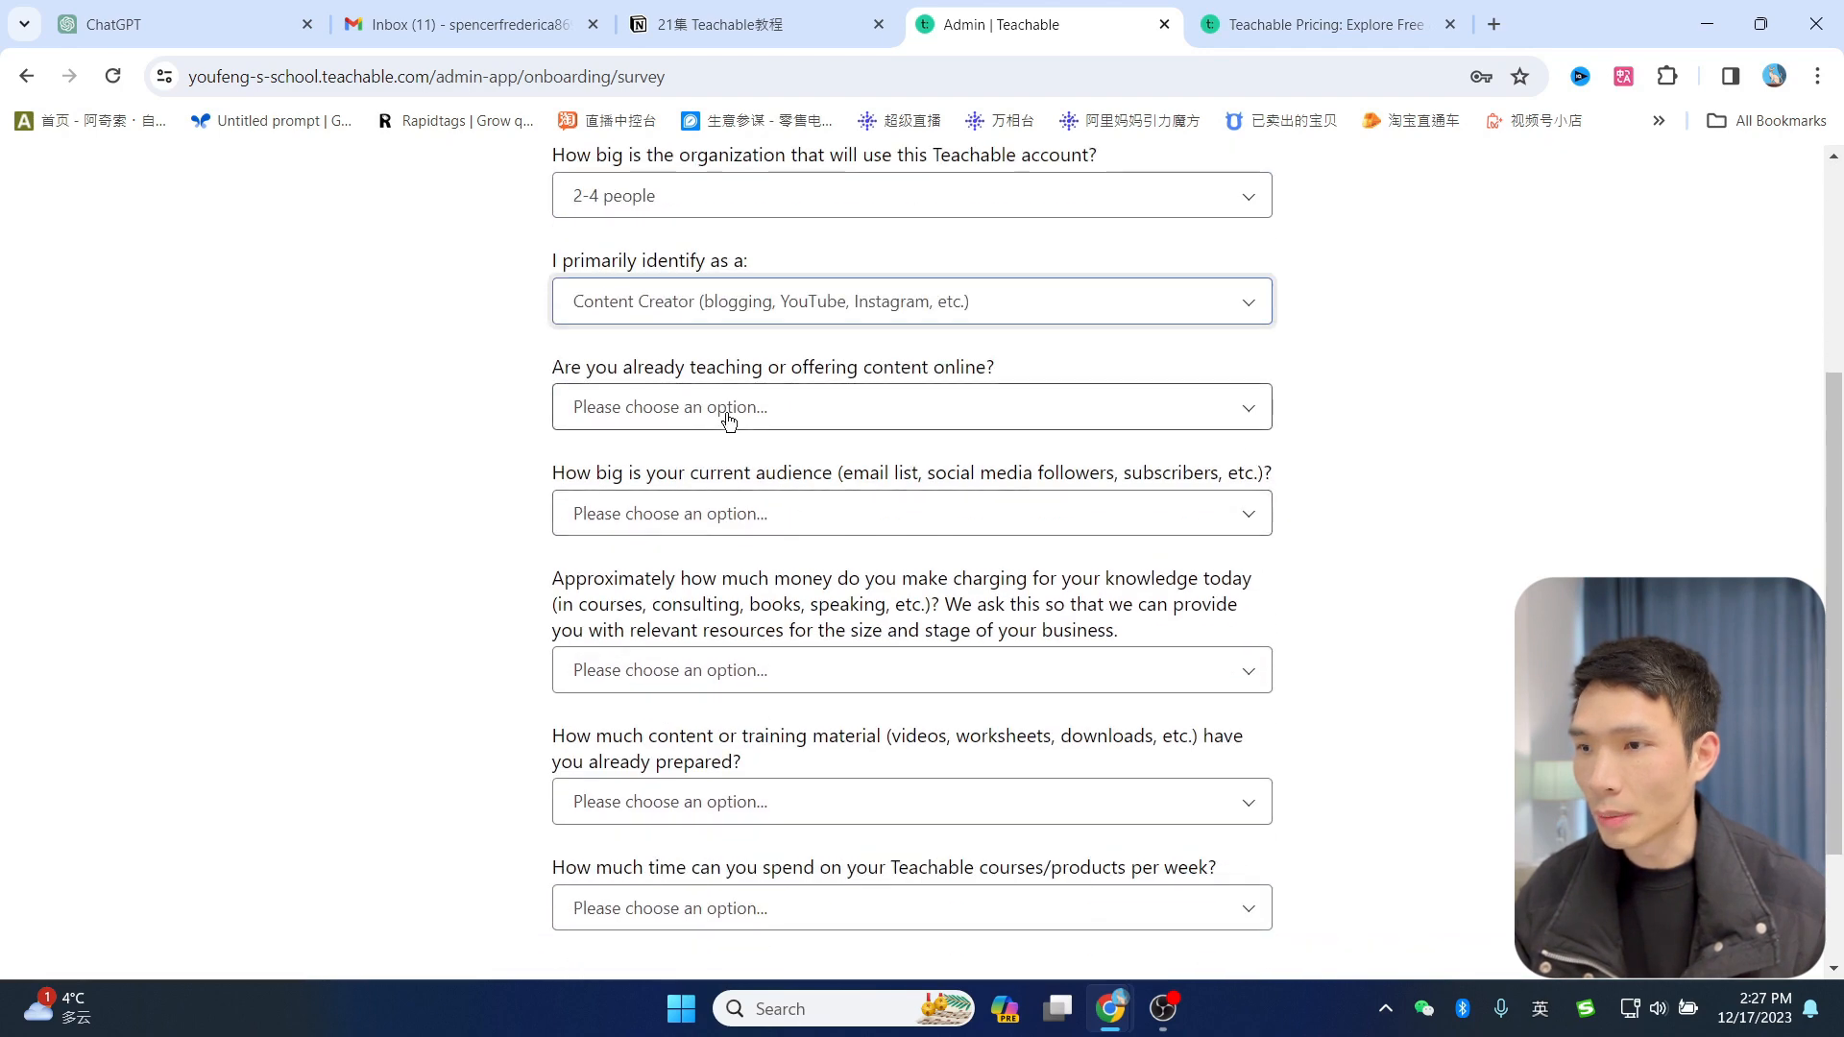
{"action": "left_click", "coordinate": [720, 407]}
{"action": "left_click", "coordinate": [717, 531]}
{"action": "left_click", "coordinate": [772, 424]}
{"action": "left_click", "coordinate": [773, 467]}
Step: Set the current audience size to "No one yet" and the knowledge income to "$5k - $25k in annual revenue"
{"action": "scroll", "coordinate": [733, 507], "scroll_direction": "down", "scroll_amount": 1}
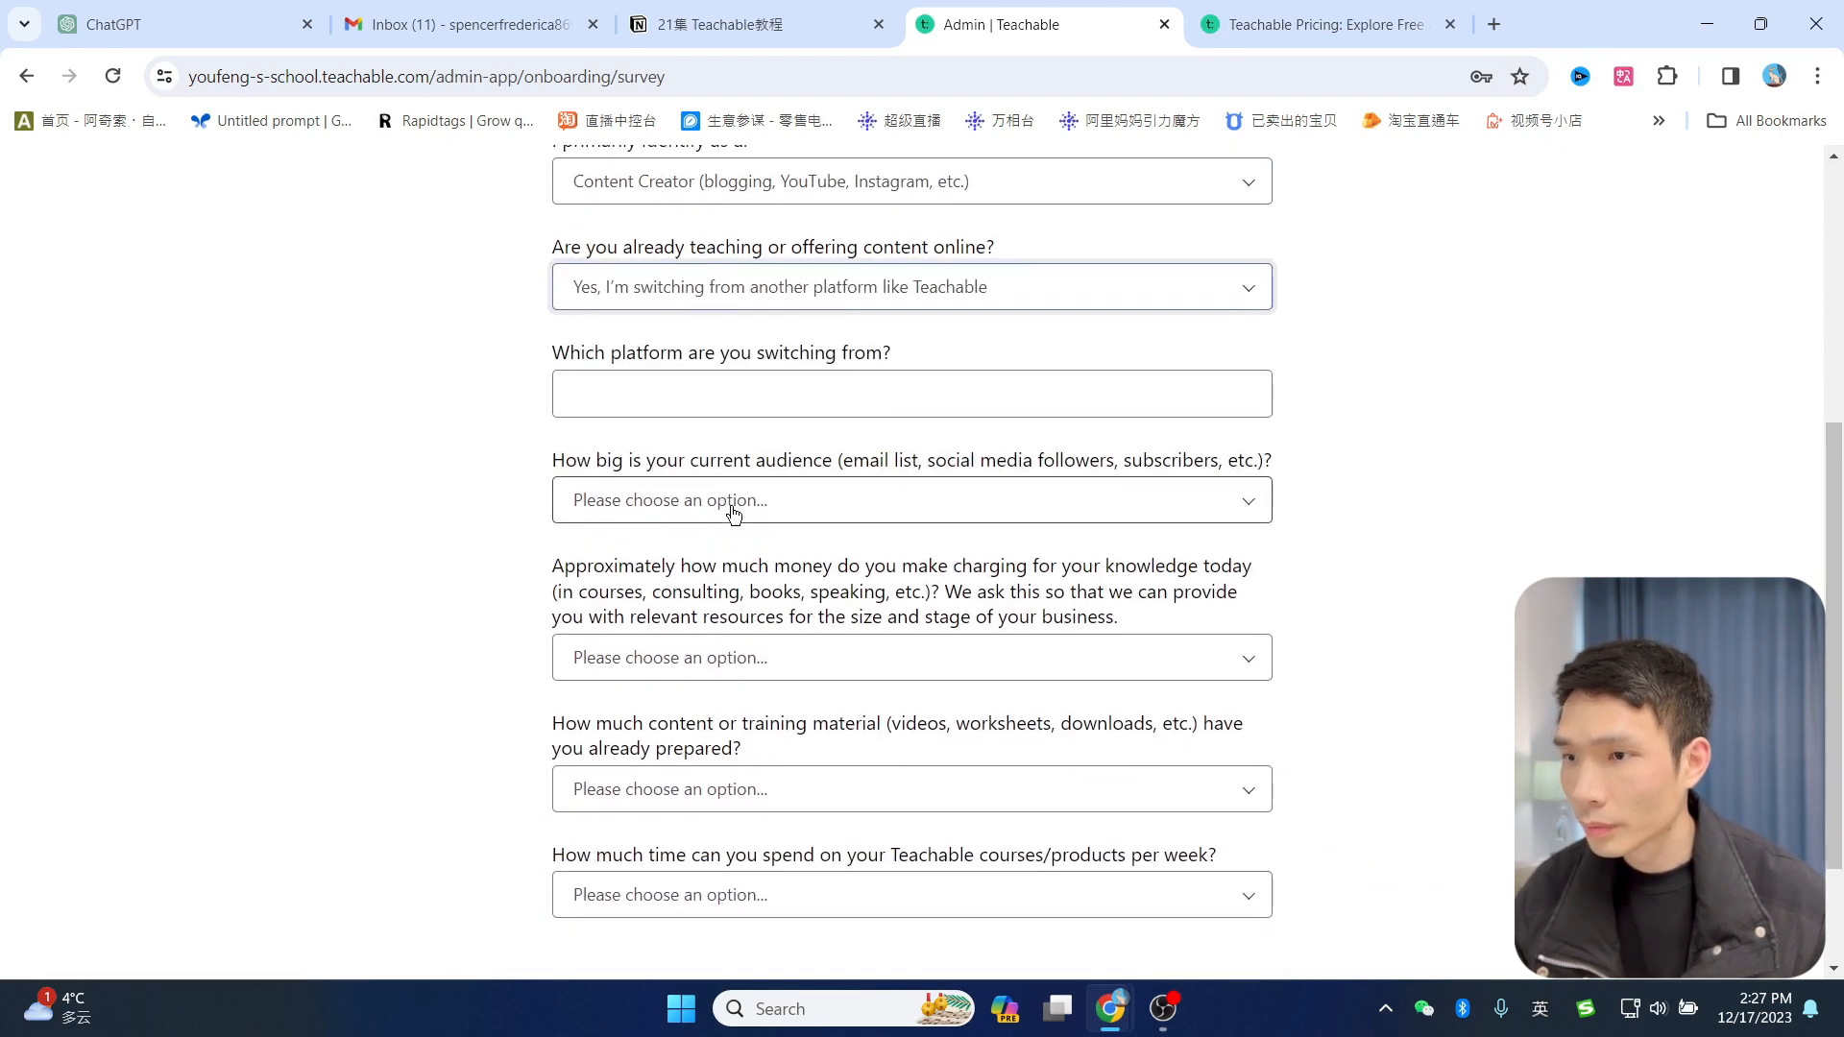
{"action": "left_click", "coordinate": [733, 509]}
{"action": "left_click", "coordinate": [738, 634]}
{"action": "scroll", "coordinate": [741, 615], "scroll_direction": "down", "scroll_amount": 1}
{"action": "left_click", "coordinate": [745, 380]}
{"action": "left_click", "coordinate": [730, 442]}
{"action": "left_click", "coordinate": [739, 537]}
{"action": "left_click", "coordinate": [730, 646]}
Step: Set the prepared content to "None - I'm just getting started", choose the weekly time available, and submit the survey
{"action": "left_click", "coordinate": [711, 669]}
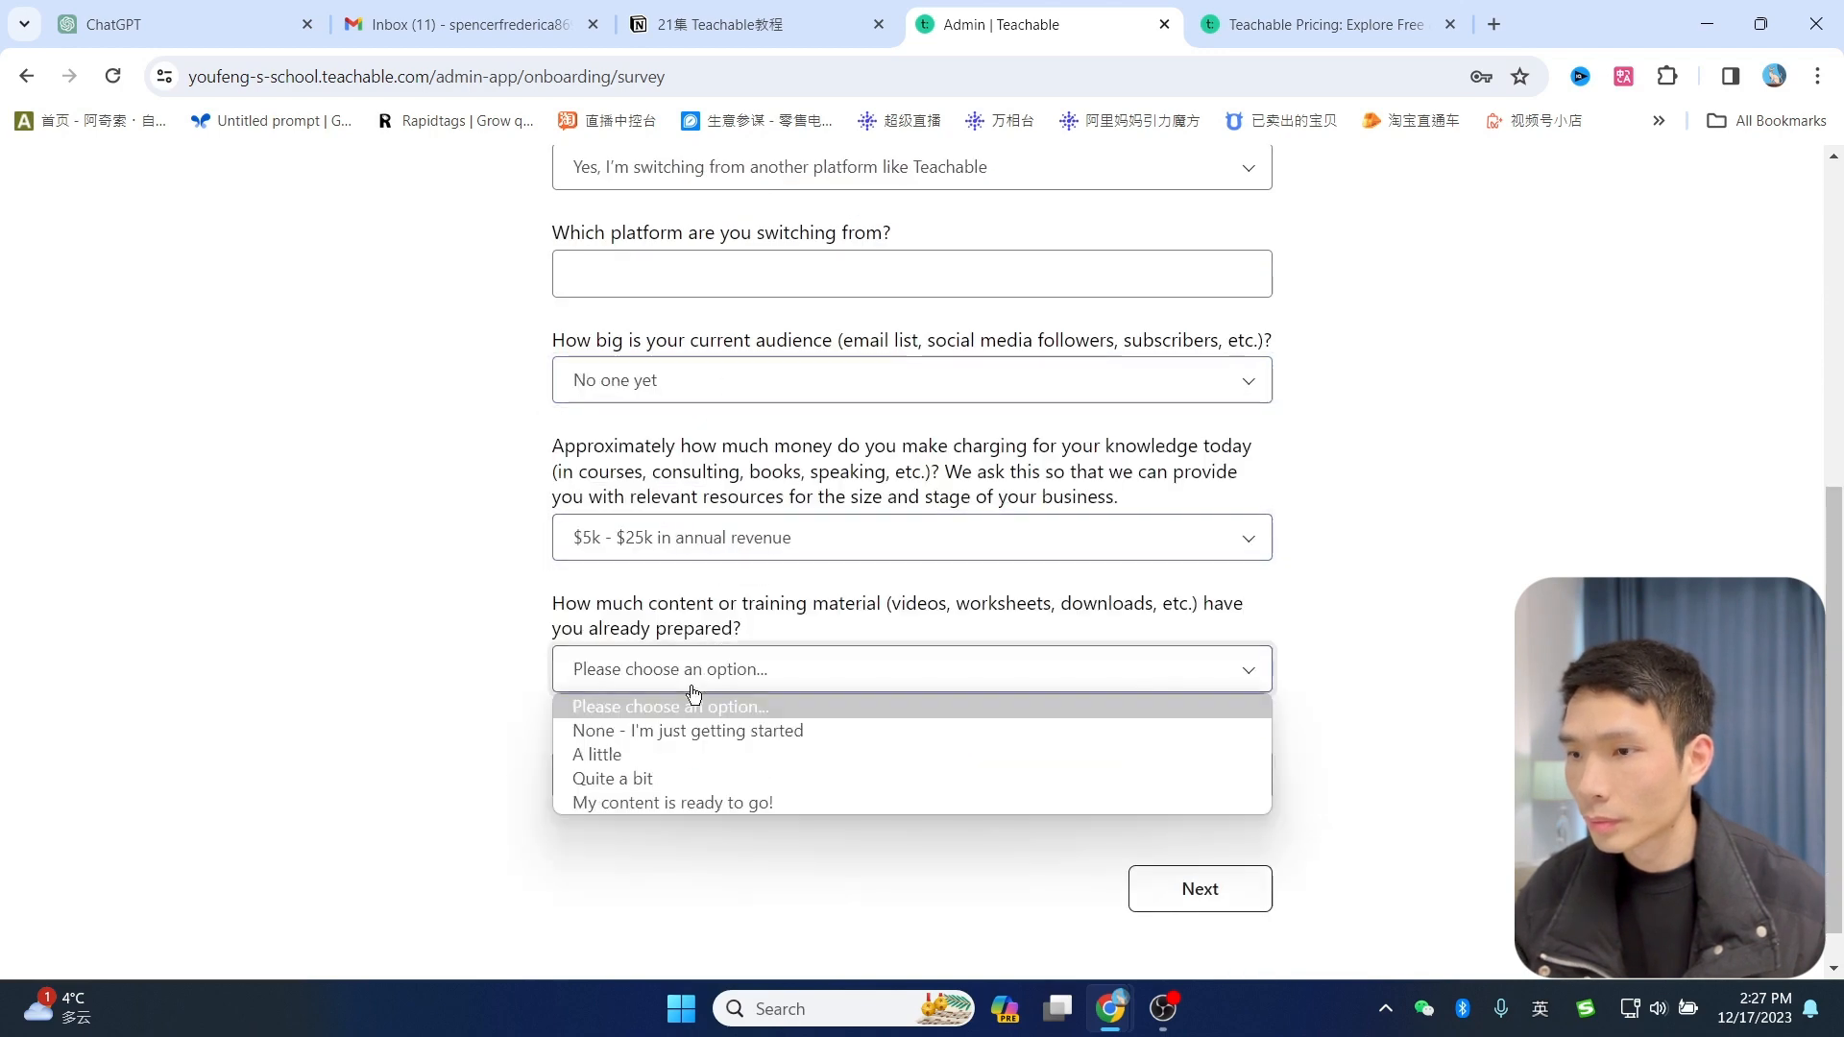
{"action": "left_click", "coordinate": [694, 732]}
{"action": "scroll", "coordinate": [711, 732], "scroll_direction": "down", "scroll_amount": 1}
{"action": "left_click", "coordinate": [723, 730]}
{"action": "left_click", "coordinate": [732, 789]}
{"action": "left_click", "coordinate": [1200, 857]}
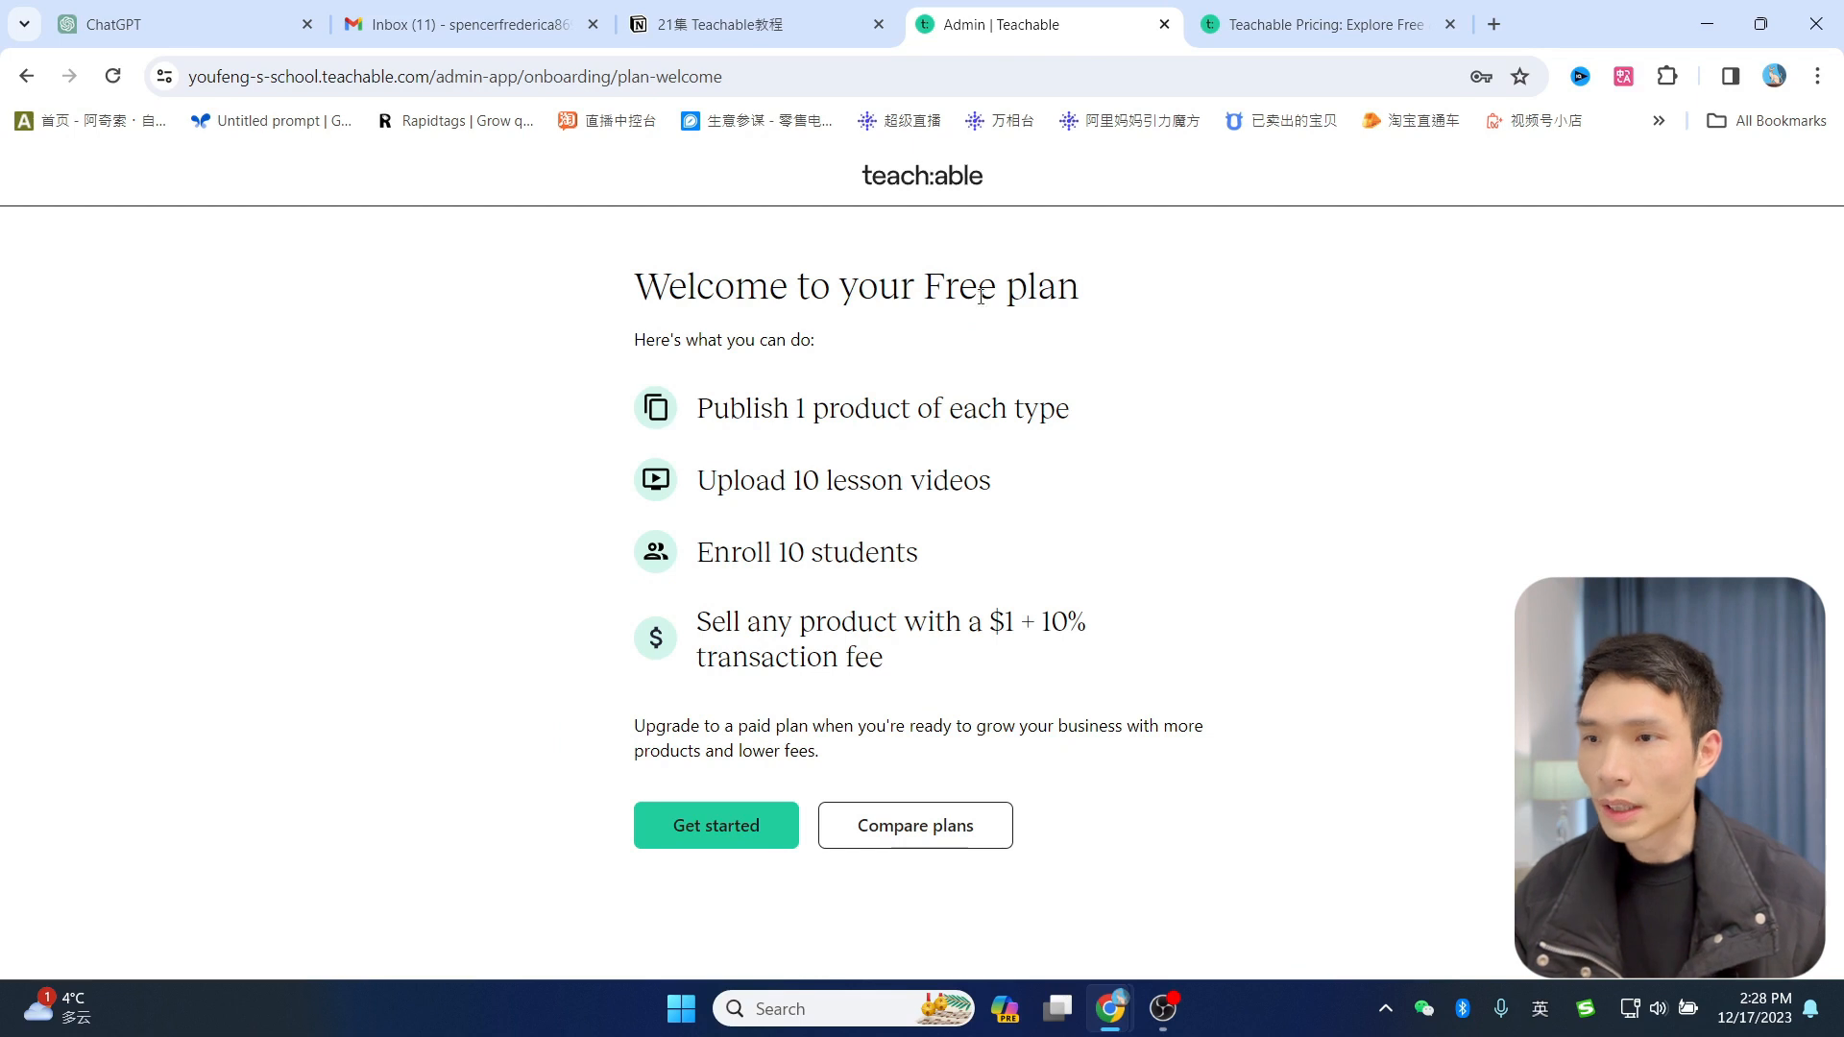
Step: Translate the Free plan welcome page into Chinese alongside the English and read through the plan's limits
{"action": "left_click", "coordinate": [1621, 79]}
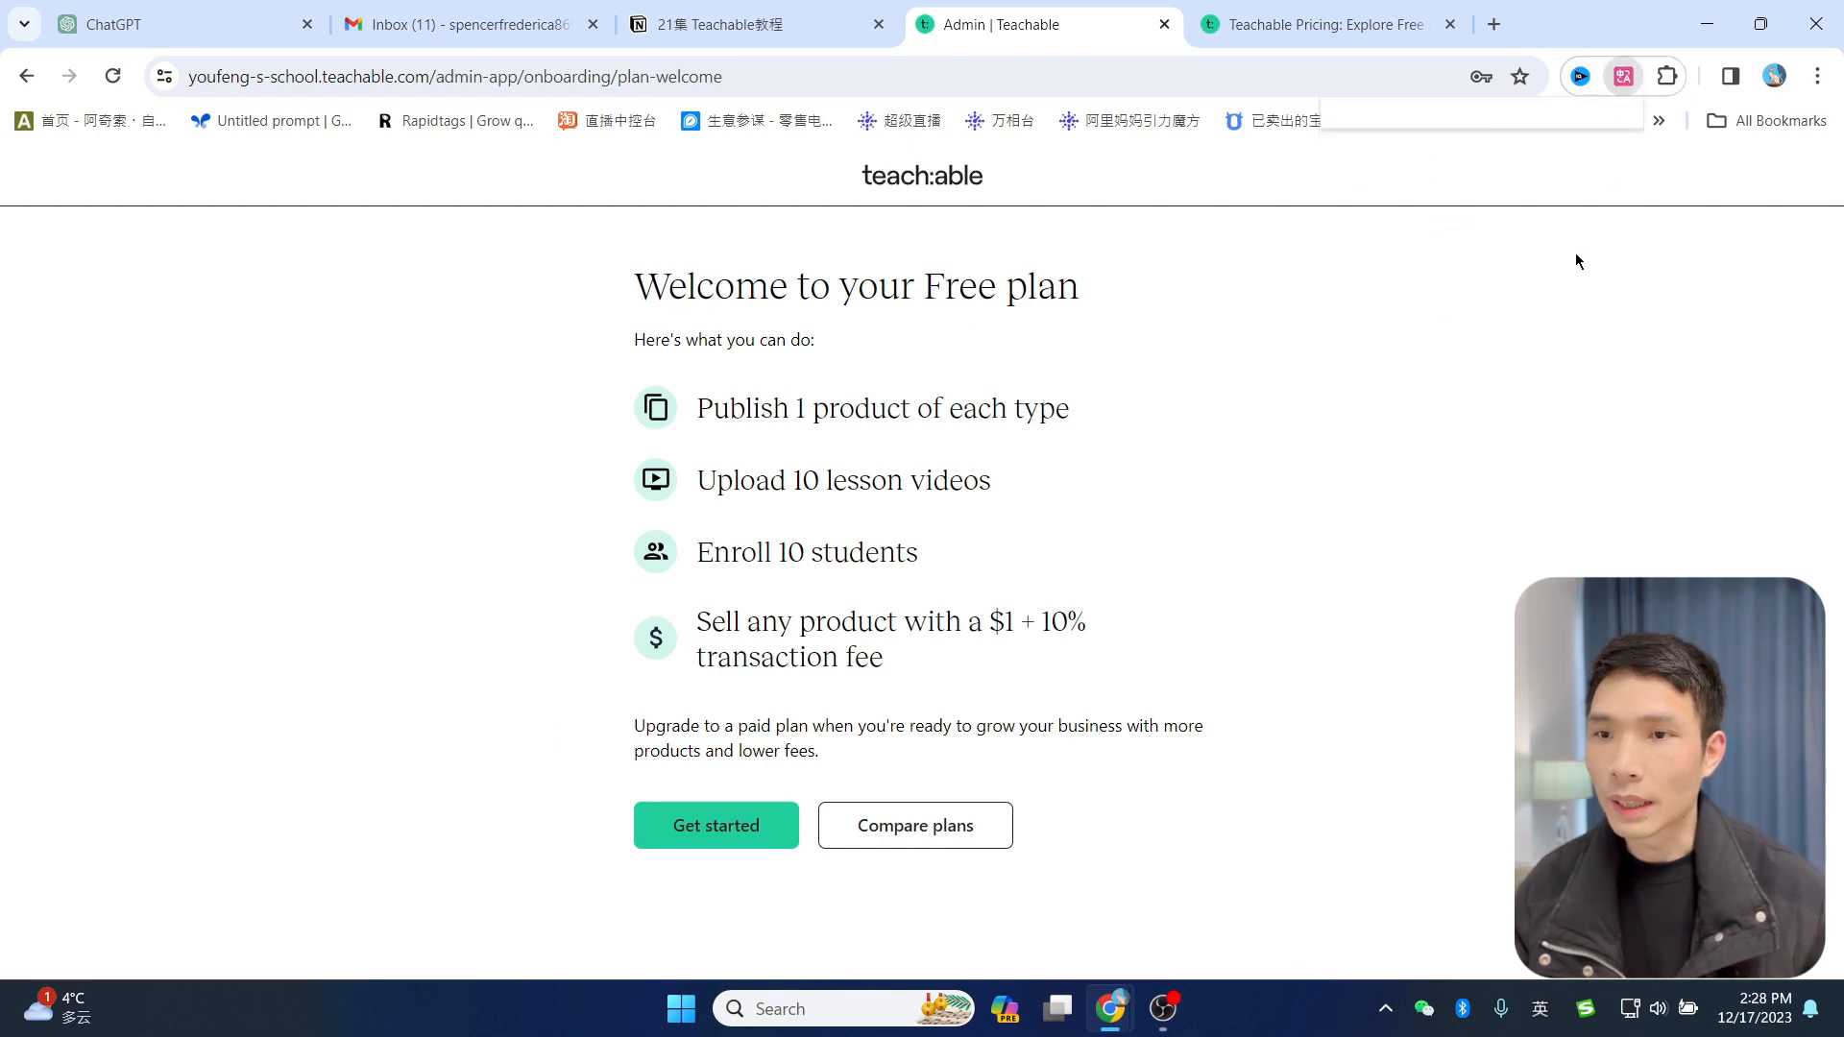
{"action": "left_click", "coordinate": [1453, 412]}
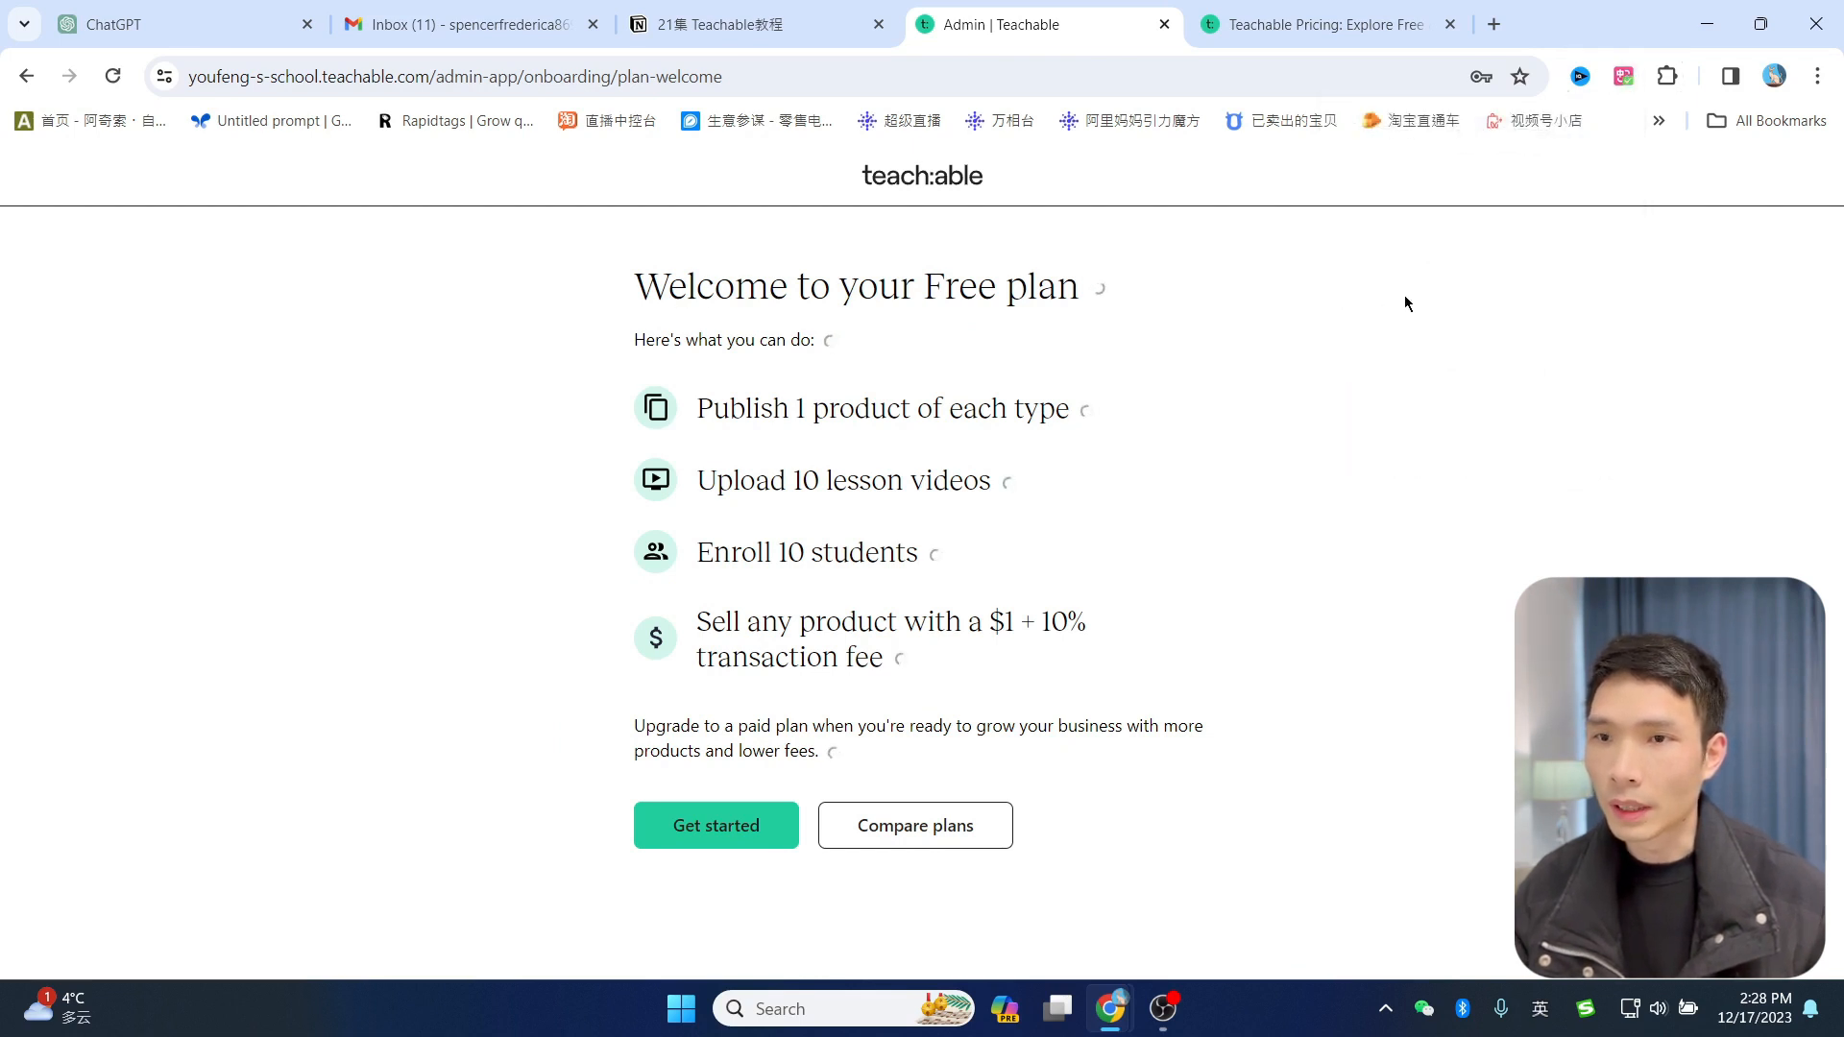
{"action": "scroll", "coordinate": [803, 431], "scroll_direction": "down", "scroll_amount": 1}
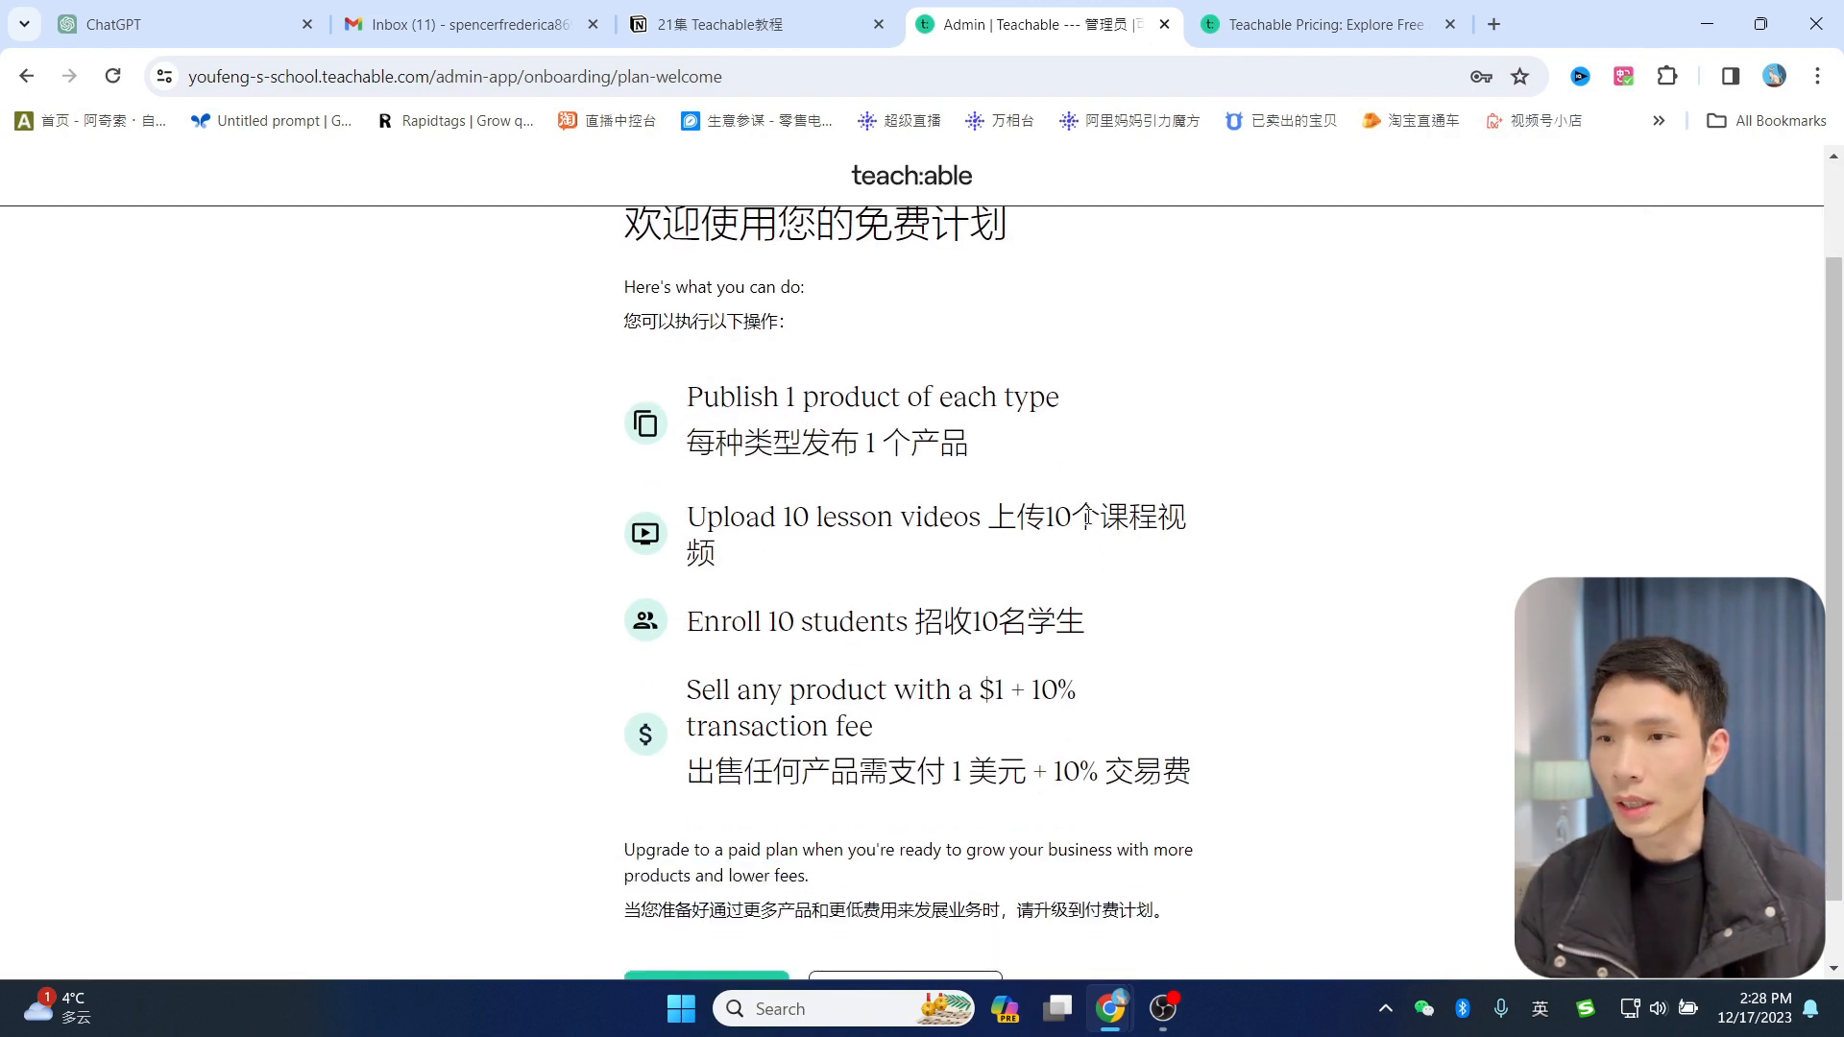
{"action": "scroll", "coordinate": [1091, 542], "scroll_direction": "down", "scroll_amount": 1}
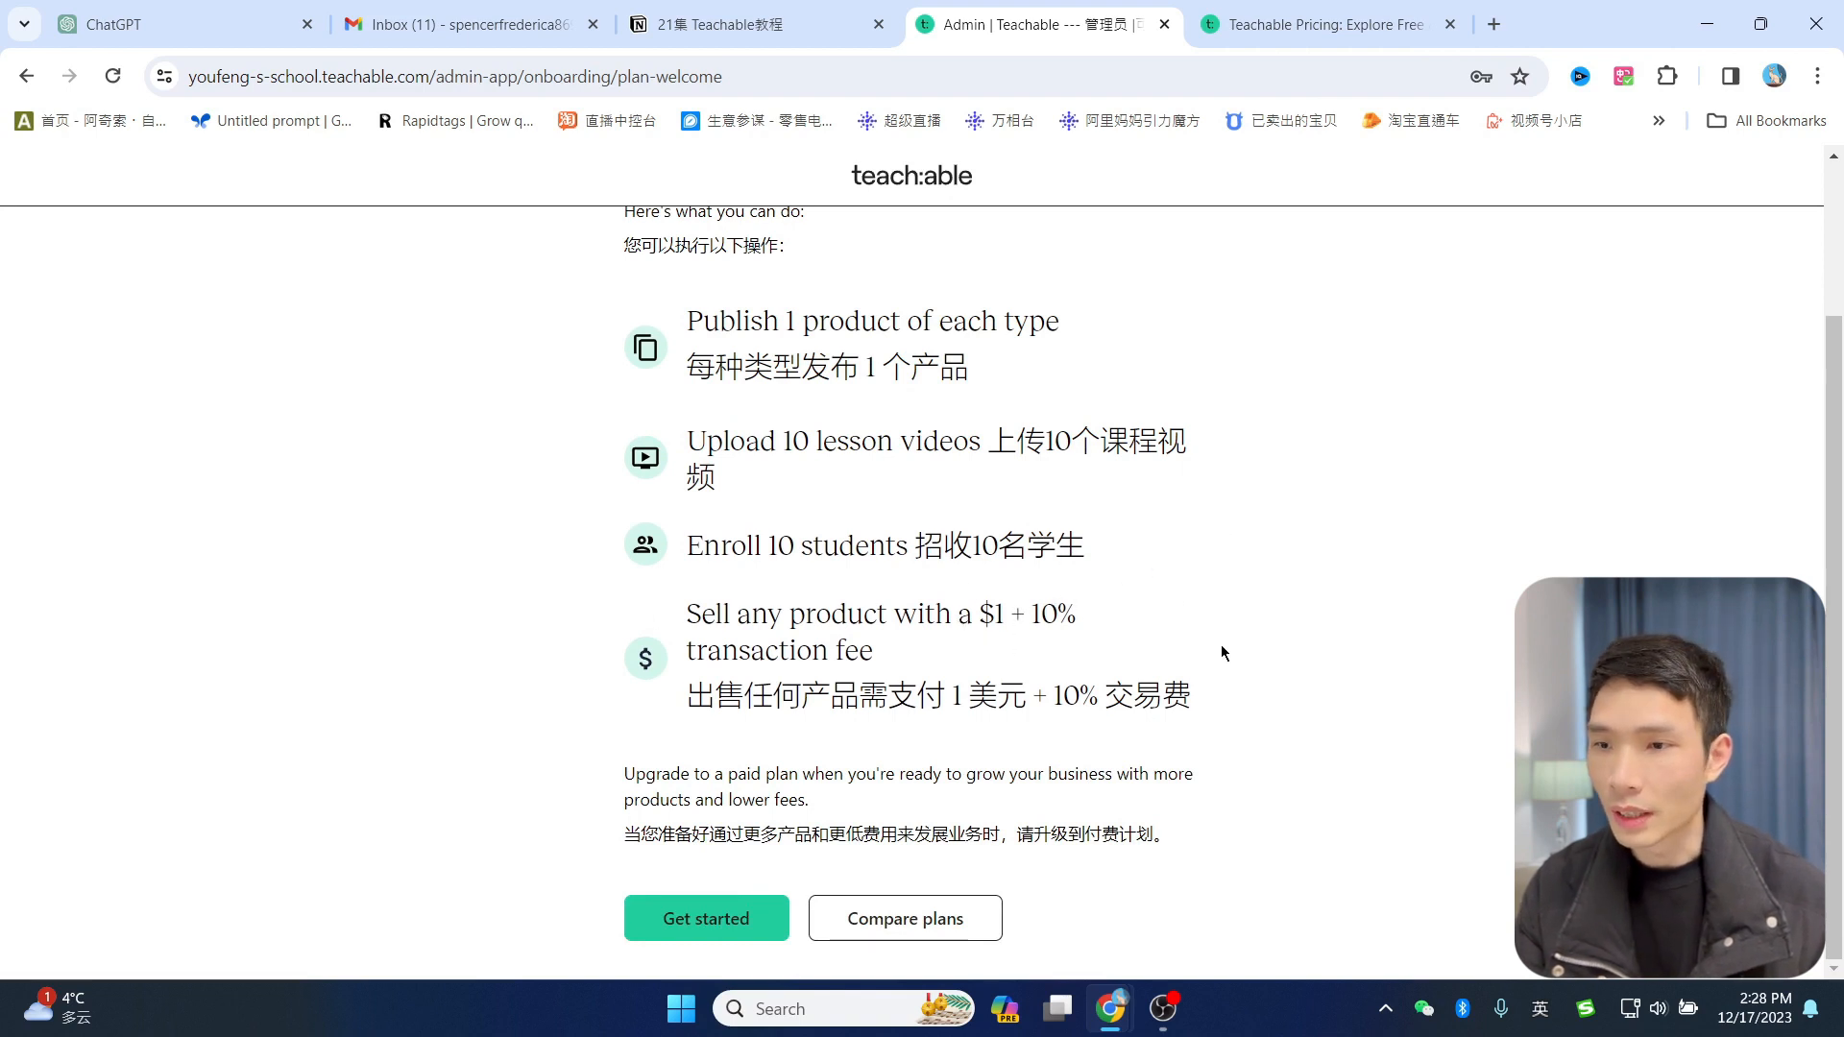
{"action": "left_click", "coordinate": [896, 921]}
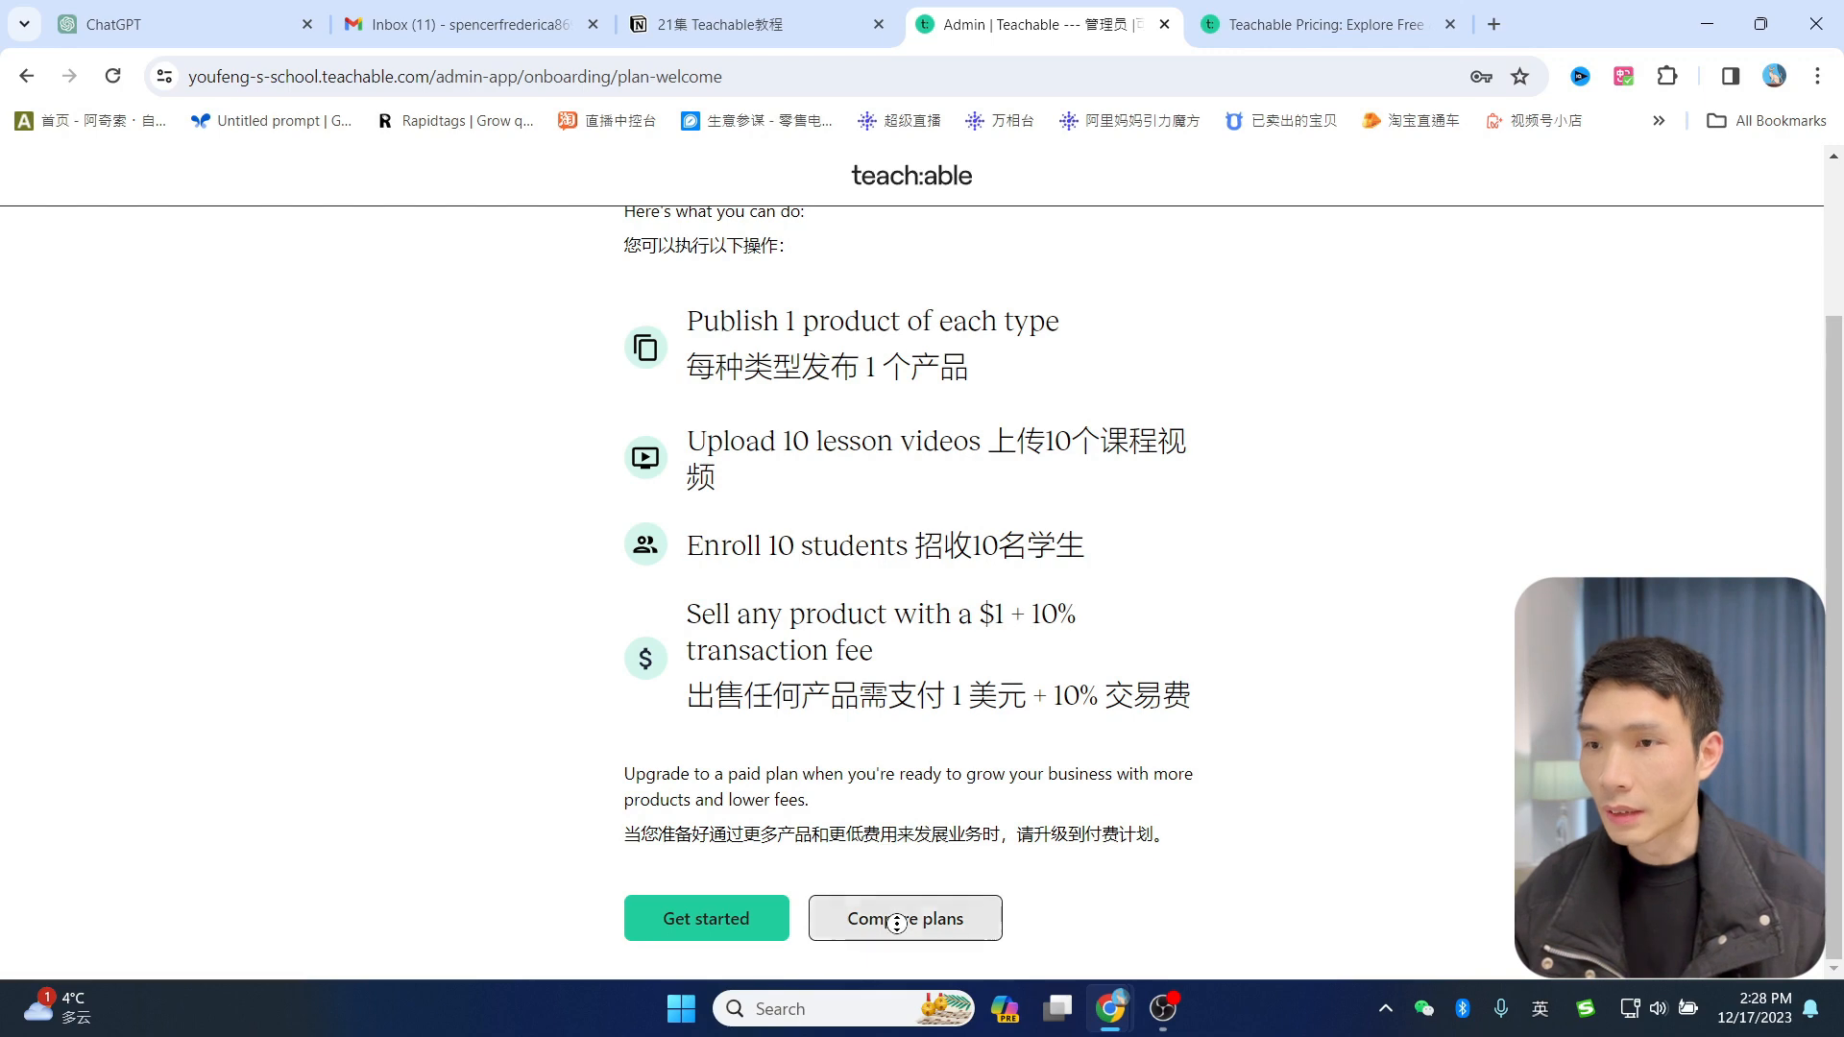
{"action": "middle_click", "coordinate": [900, 918]}
{"action": "scroll", "coordinate": [1304, 706], "scroll_direction": "up", "scroll_amount": 2}
{"action": "scroll", "coordinate": [1302, 712], "scroll_direction": "down", "scroll_amount": 2}
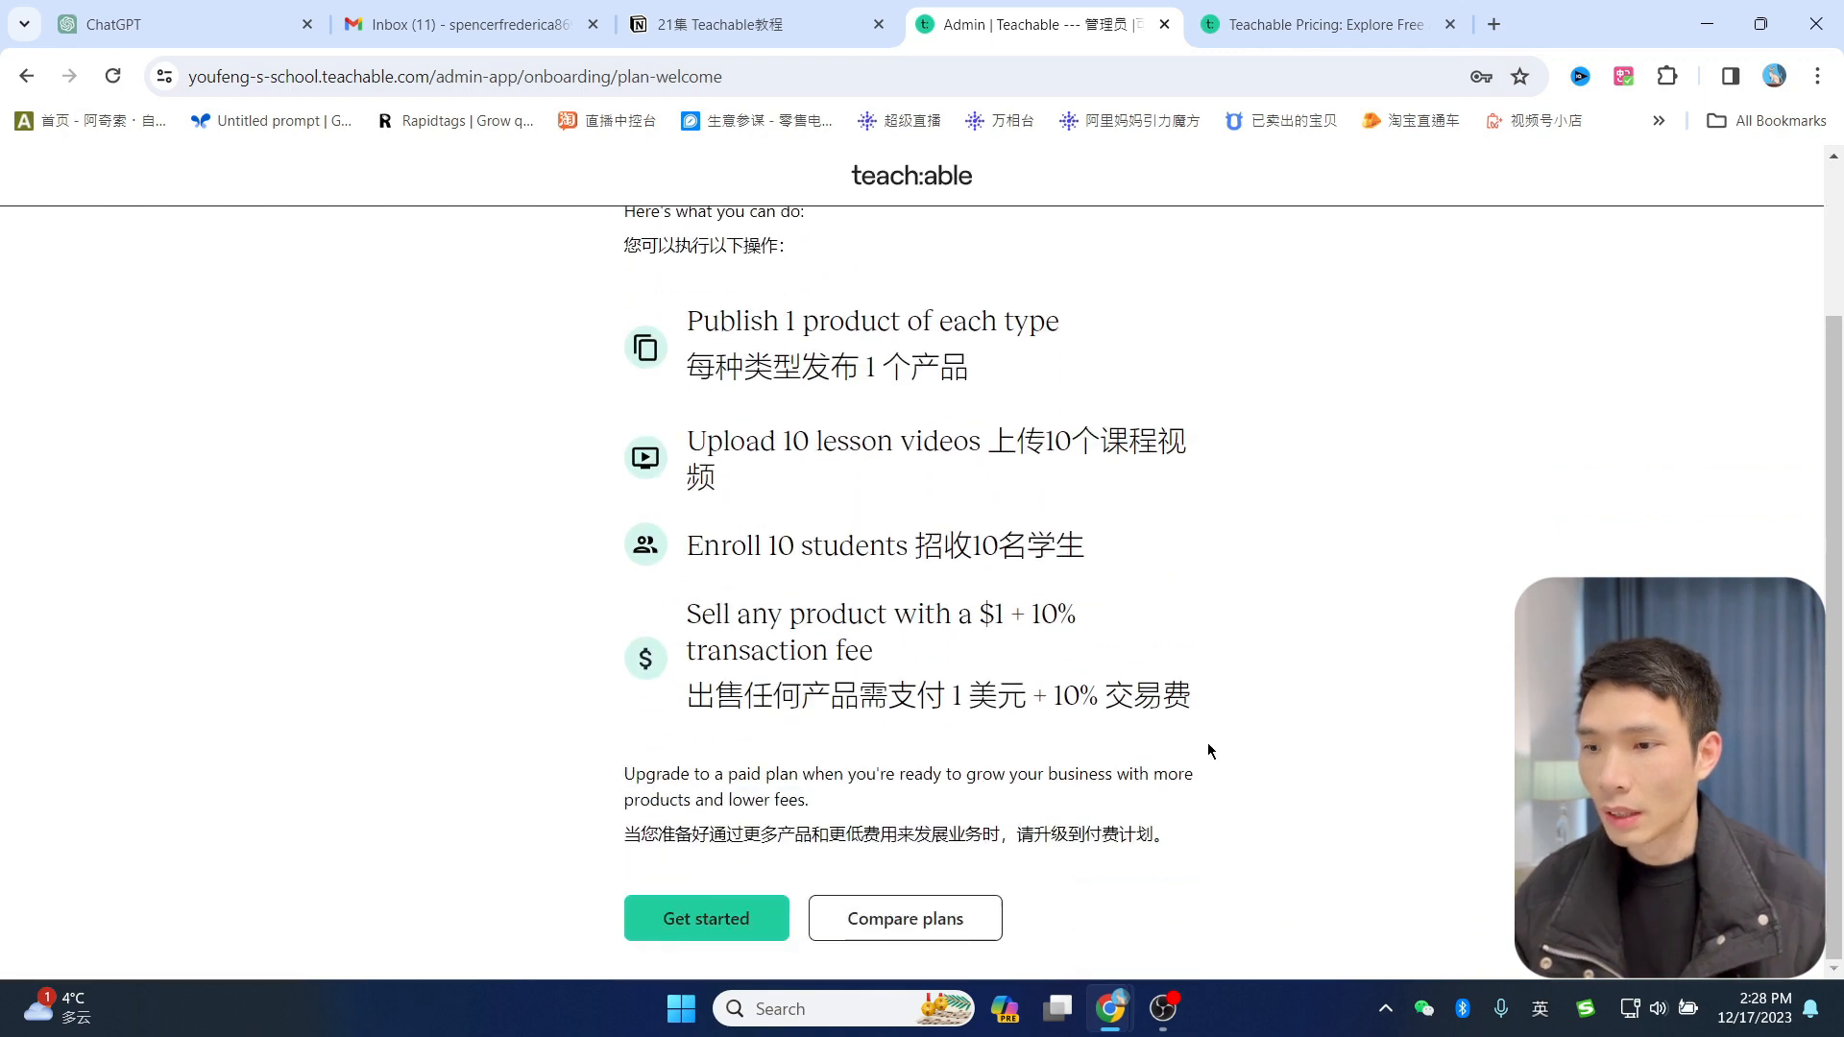
Step: Get started on the Free plan and choose Online Course as the school's first product
{"action": "left_click", "coordinate": [702, 920]}
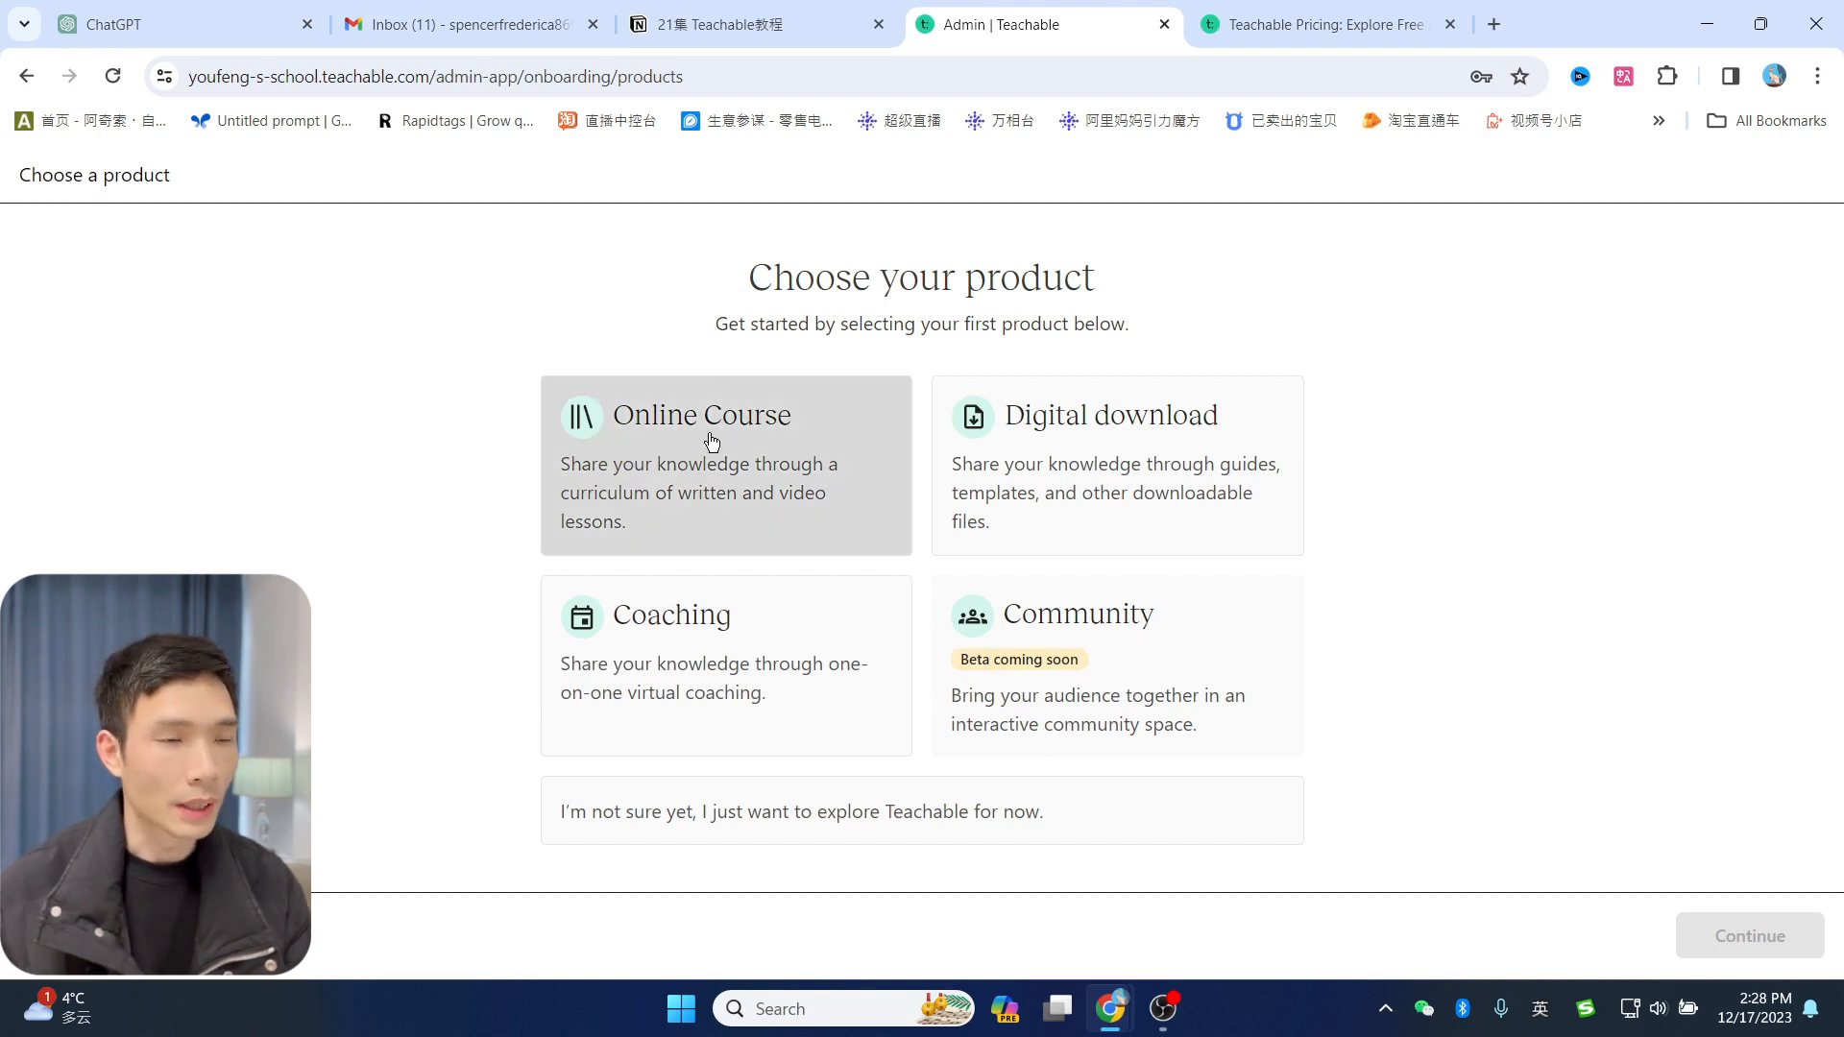
{"action": "left_click", "coordinate": [600, 437]}
{"action": "left_click", "coordinate": [1728, 933]}
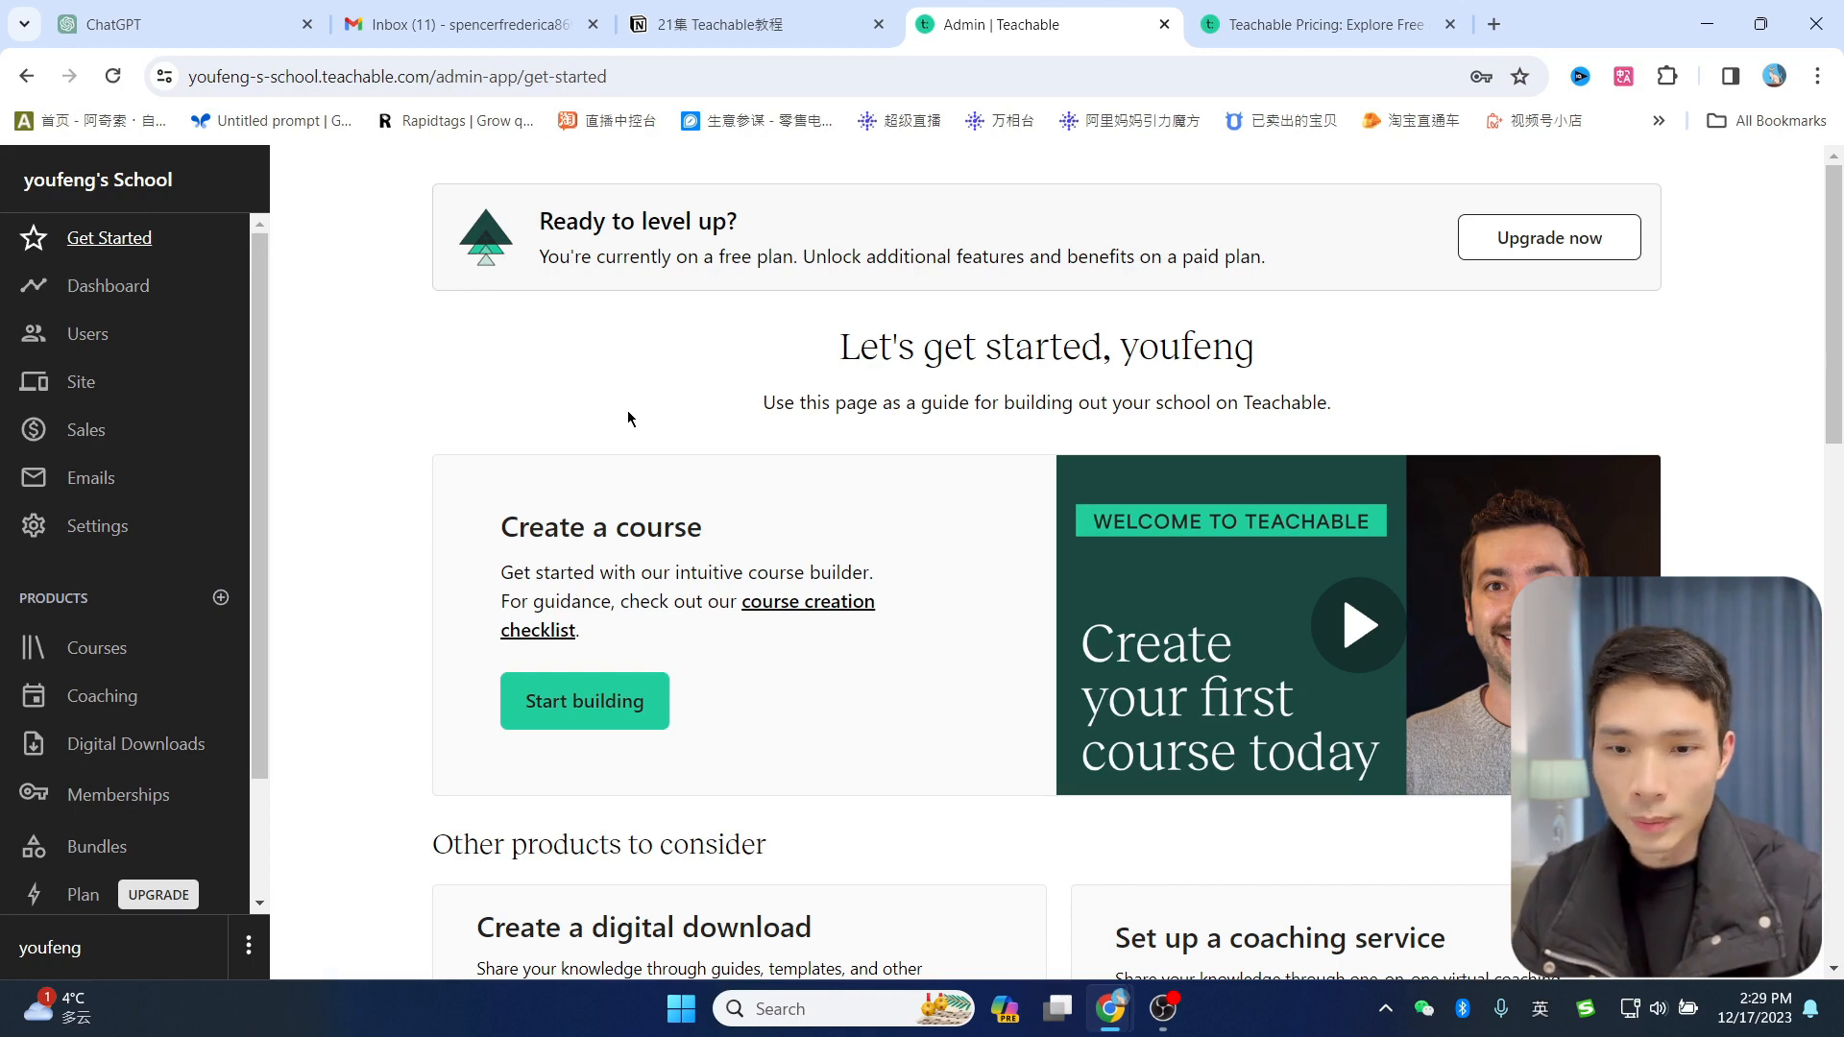
Step: Look through the Get Started guide, including the product suggestions and the school and website setup tasks
{"action": "scroll", "coordinate": [958, 538], "scroll_direction": "down", "scroll_amount": 2}
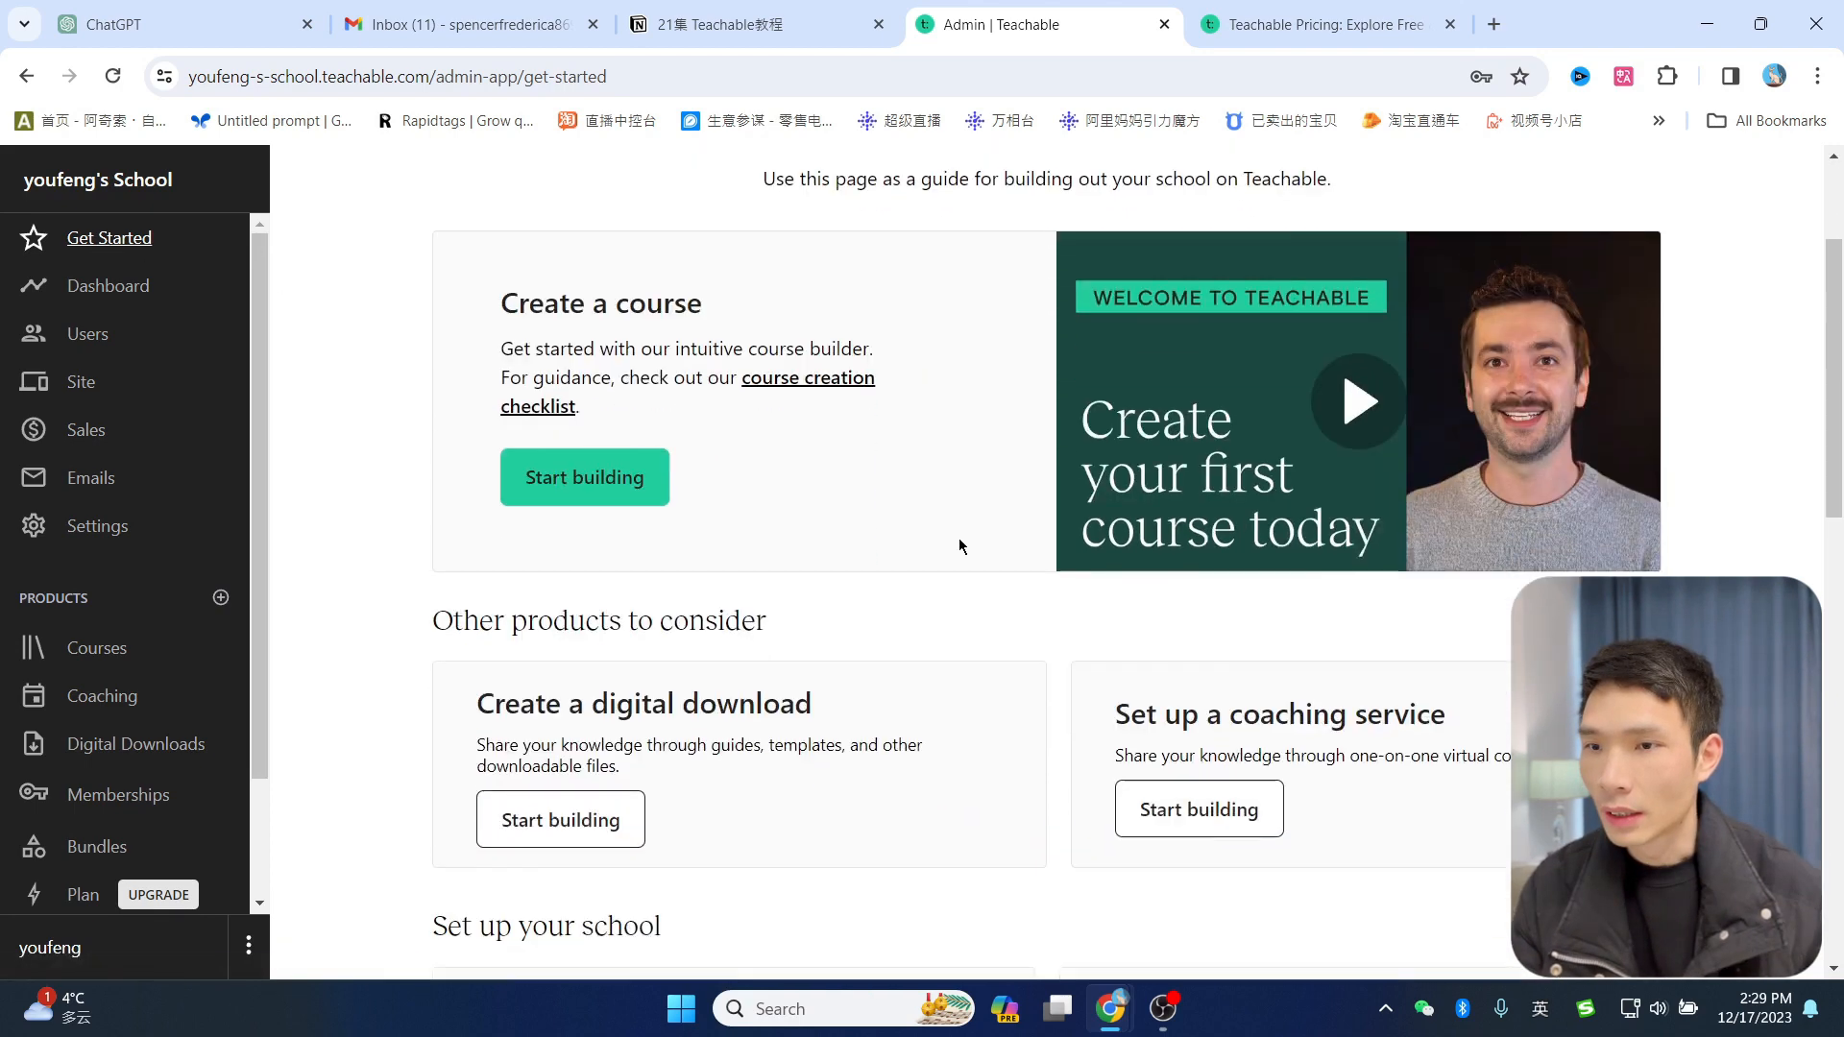
{"action": "scroll", "coordinate": [946, 533], "scroll_direction": "up", "scroll_amount": 2}
{"action": "scroll", "coordinate": [1270, 614], "scroll_direction": "down", "scroll_amount": 2}
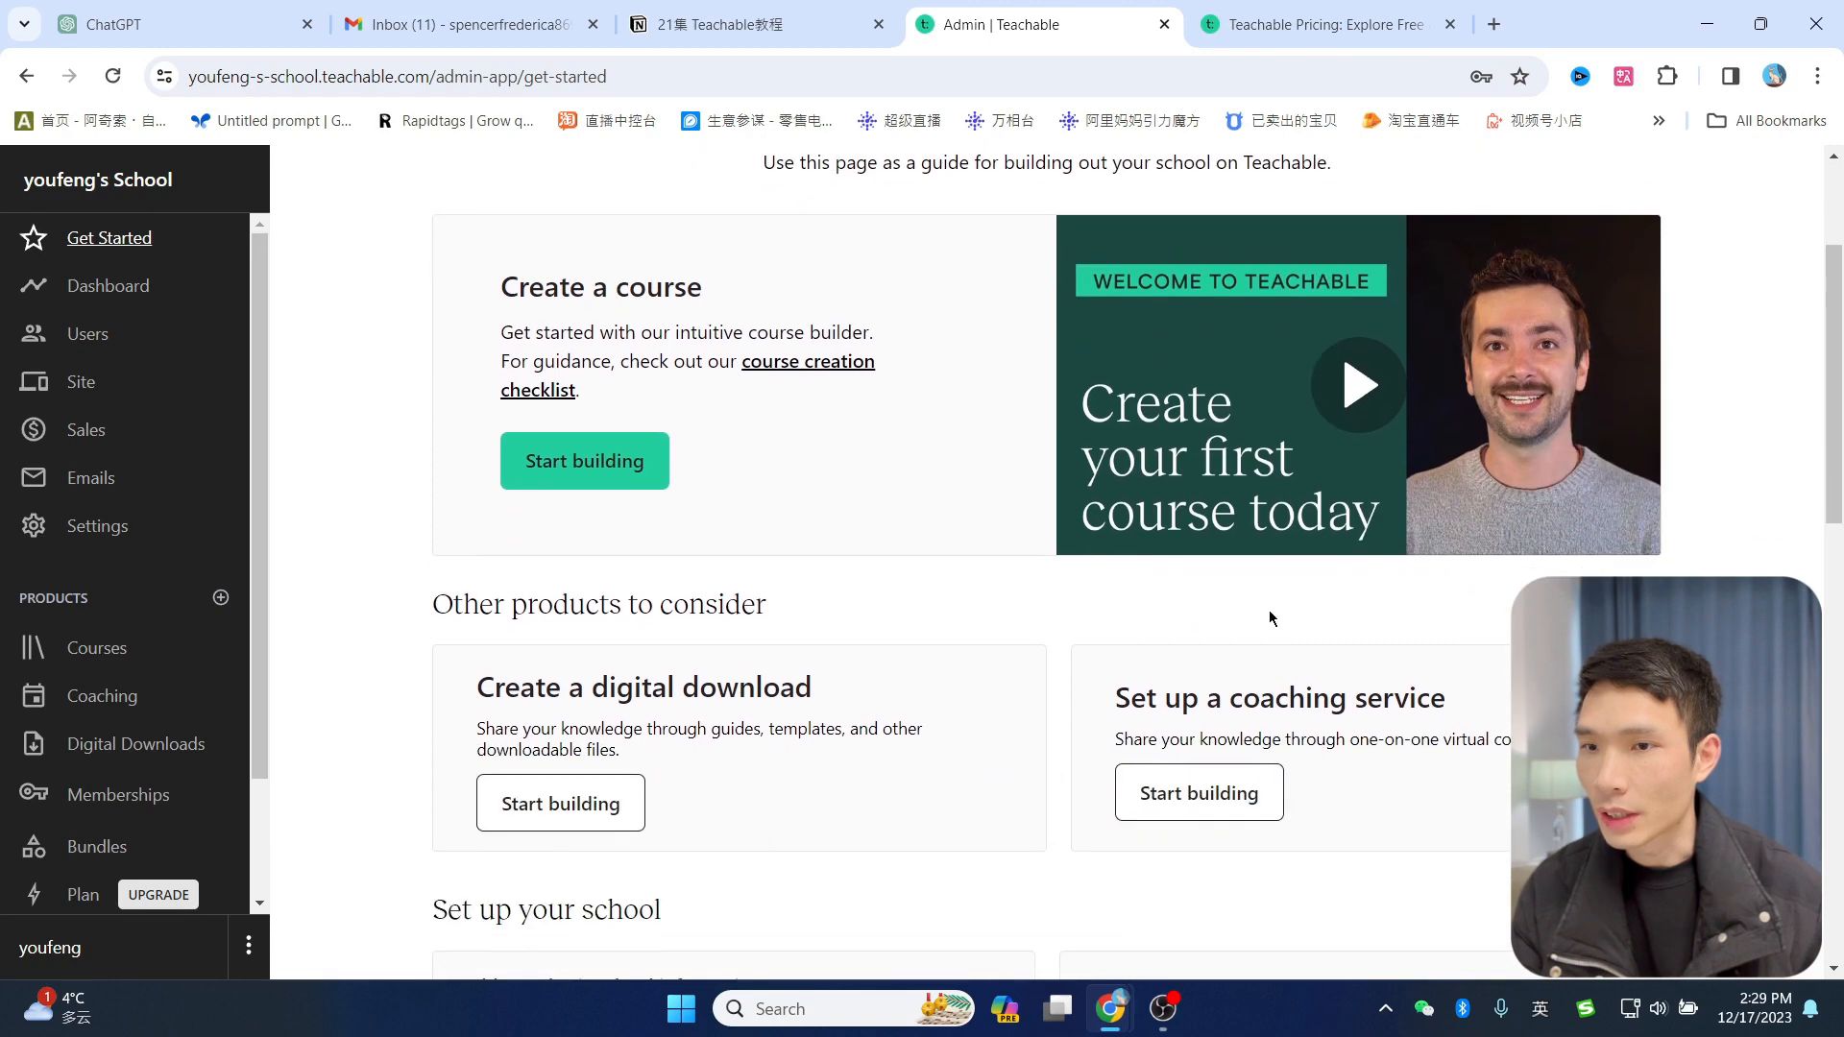
{"action": "scroll", "coordinate": [1305, 546], "scroll_direction": "down", "scroll_amount": 1}
{"action": "scroll", "coordinate": [1304, 547], "scroll_direction": "down", "scroll_amount": 2}
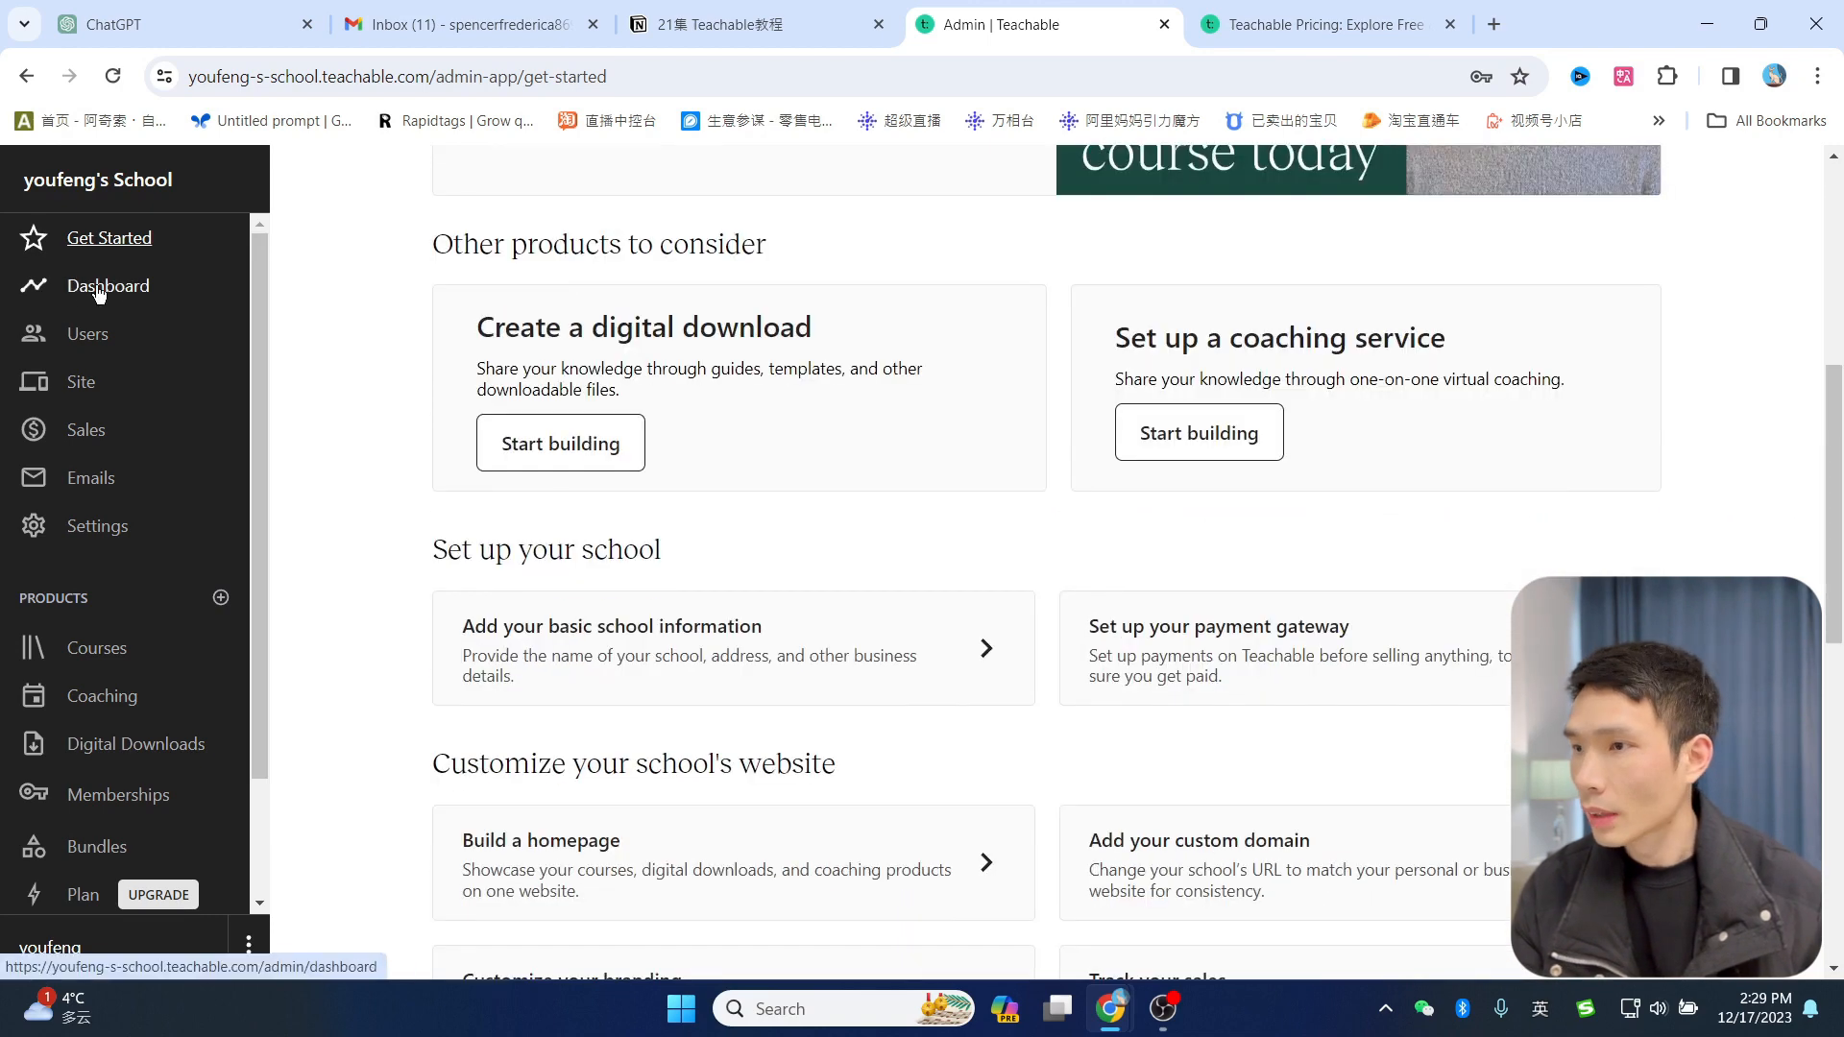
Step: Open the school's Dashboard and look over its notices, signup chart and monthly statistics
{"action": "left_click", "coordinate": [118, 293]}
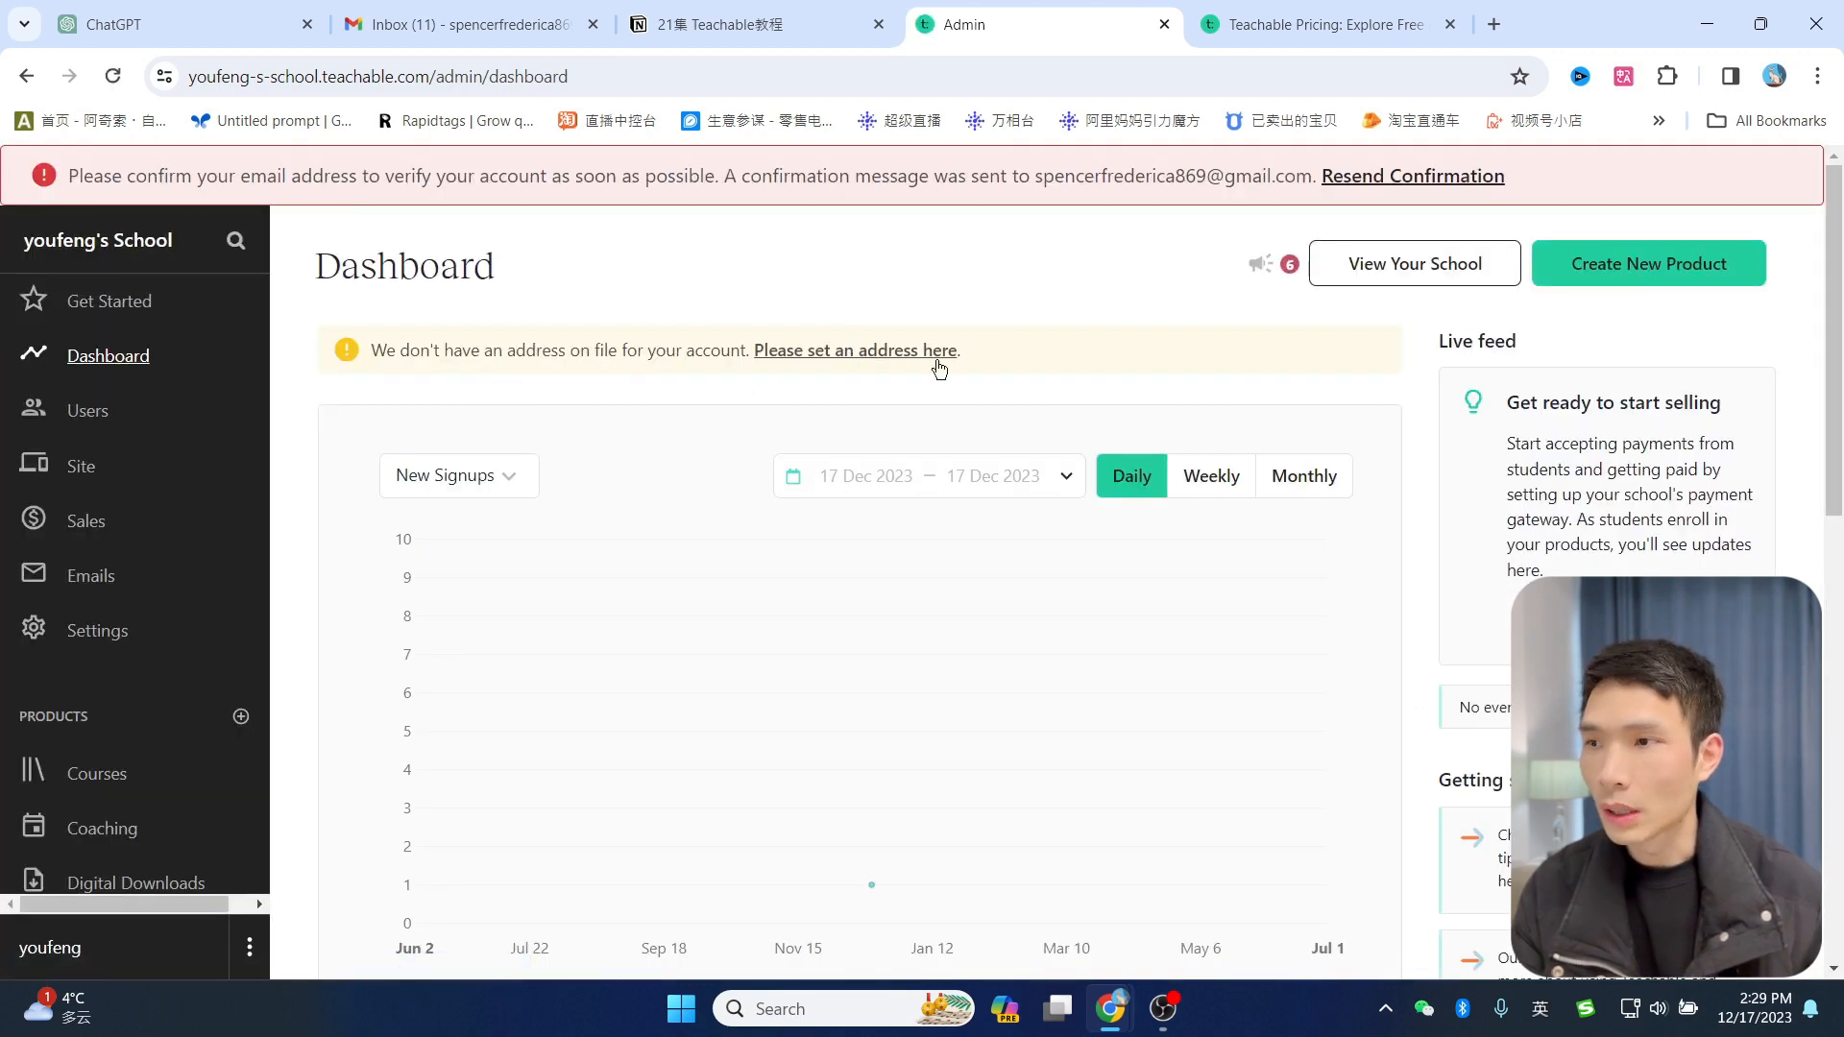
{"action": "scroll", "coordinate": [1041, 527], "scroll_direction": "down", "scroll_amount": 8}
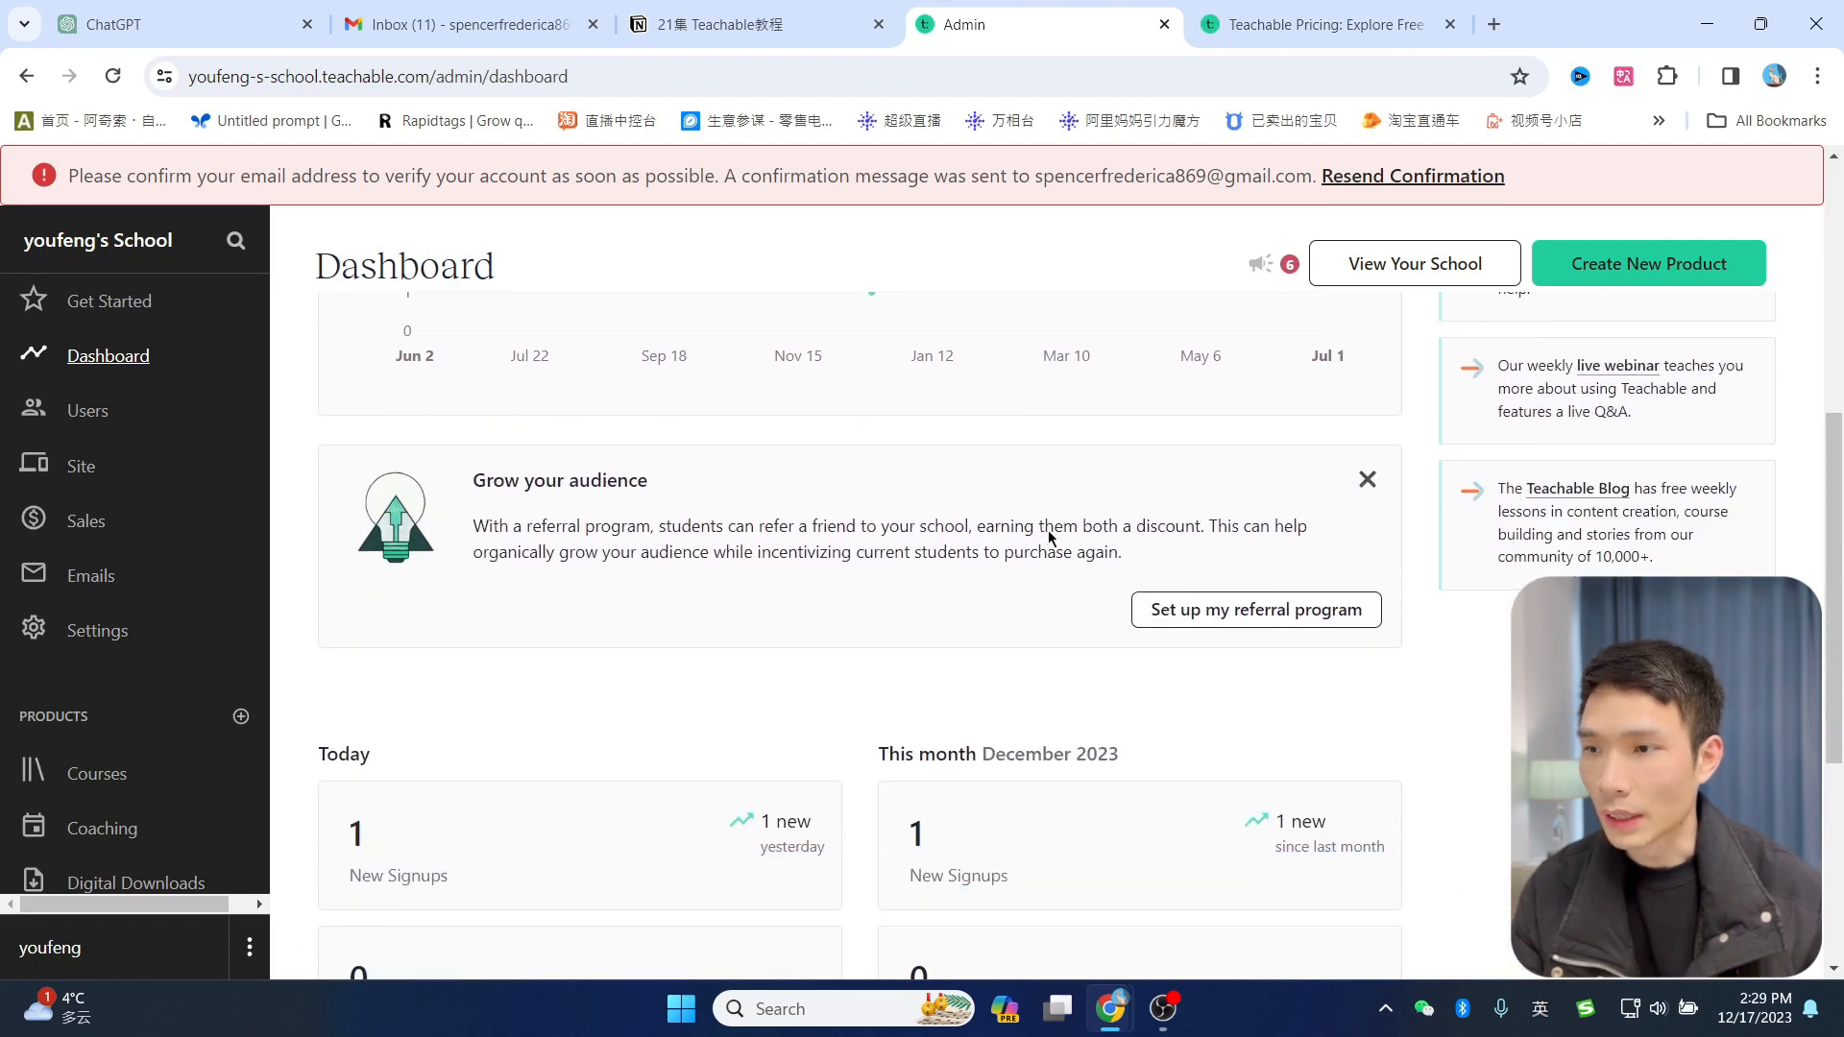
{"action": "scroll", "coordinate": [1058, 602], "scroll_direction": "up", "scroll_amount": 8}
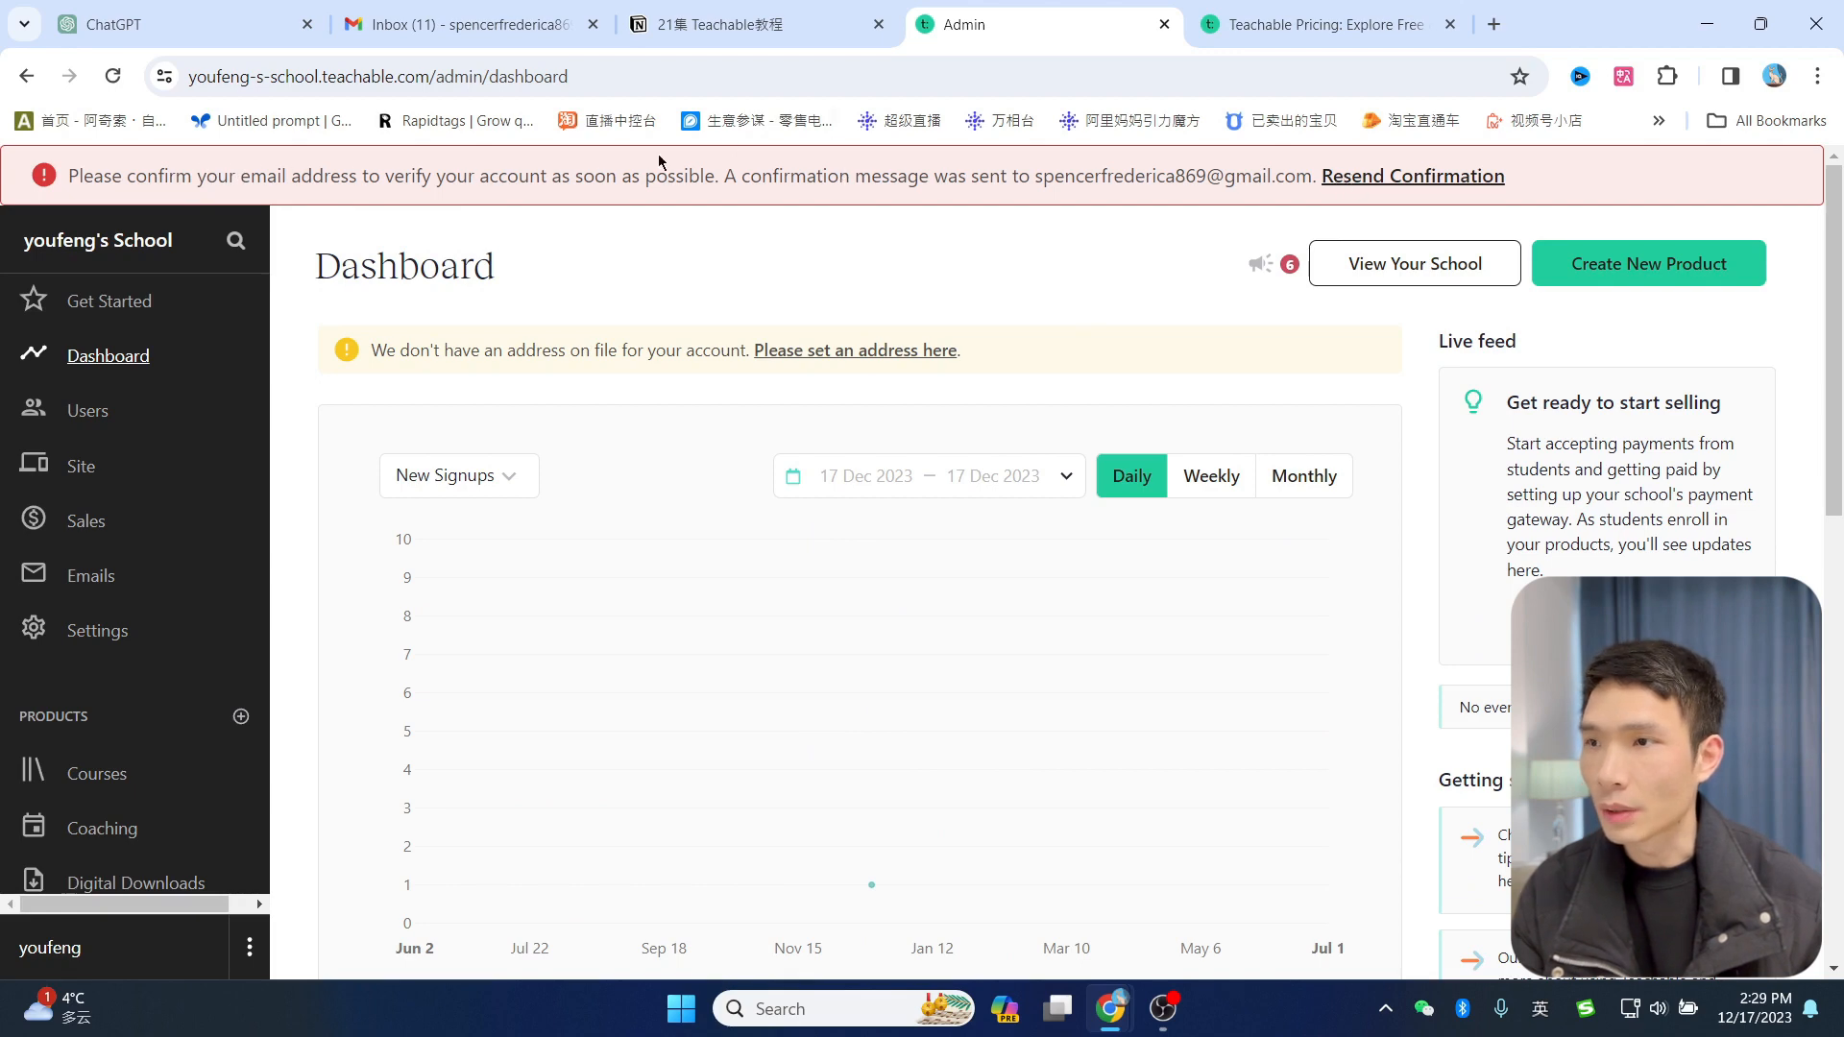
Step: Confirm the account's email address from the Team Teachable message in Gmail, and reload the school dashboard in Teachable
{"action": "left_click", "coordinate": [461, 24]}
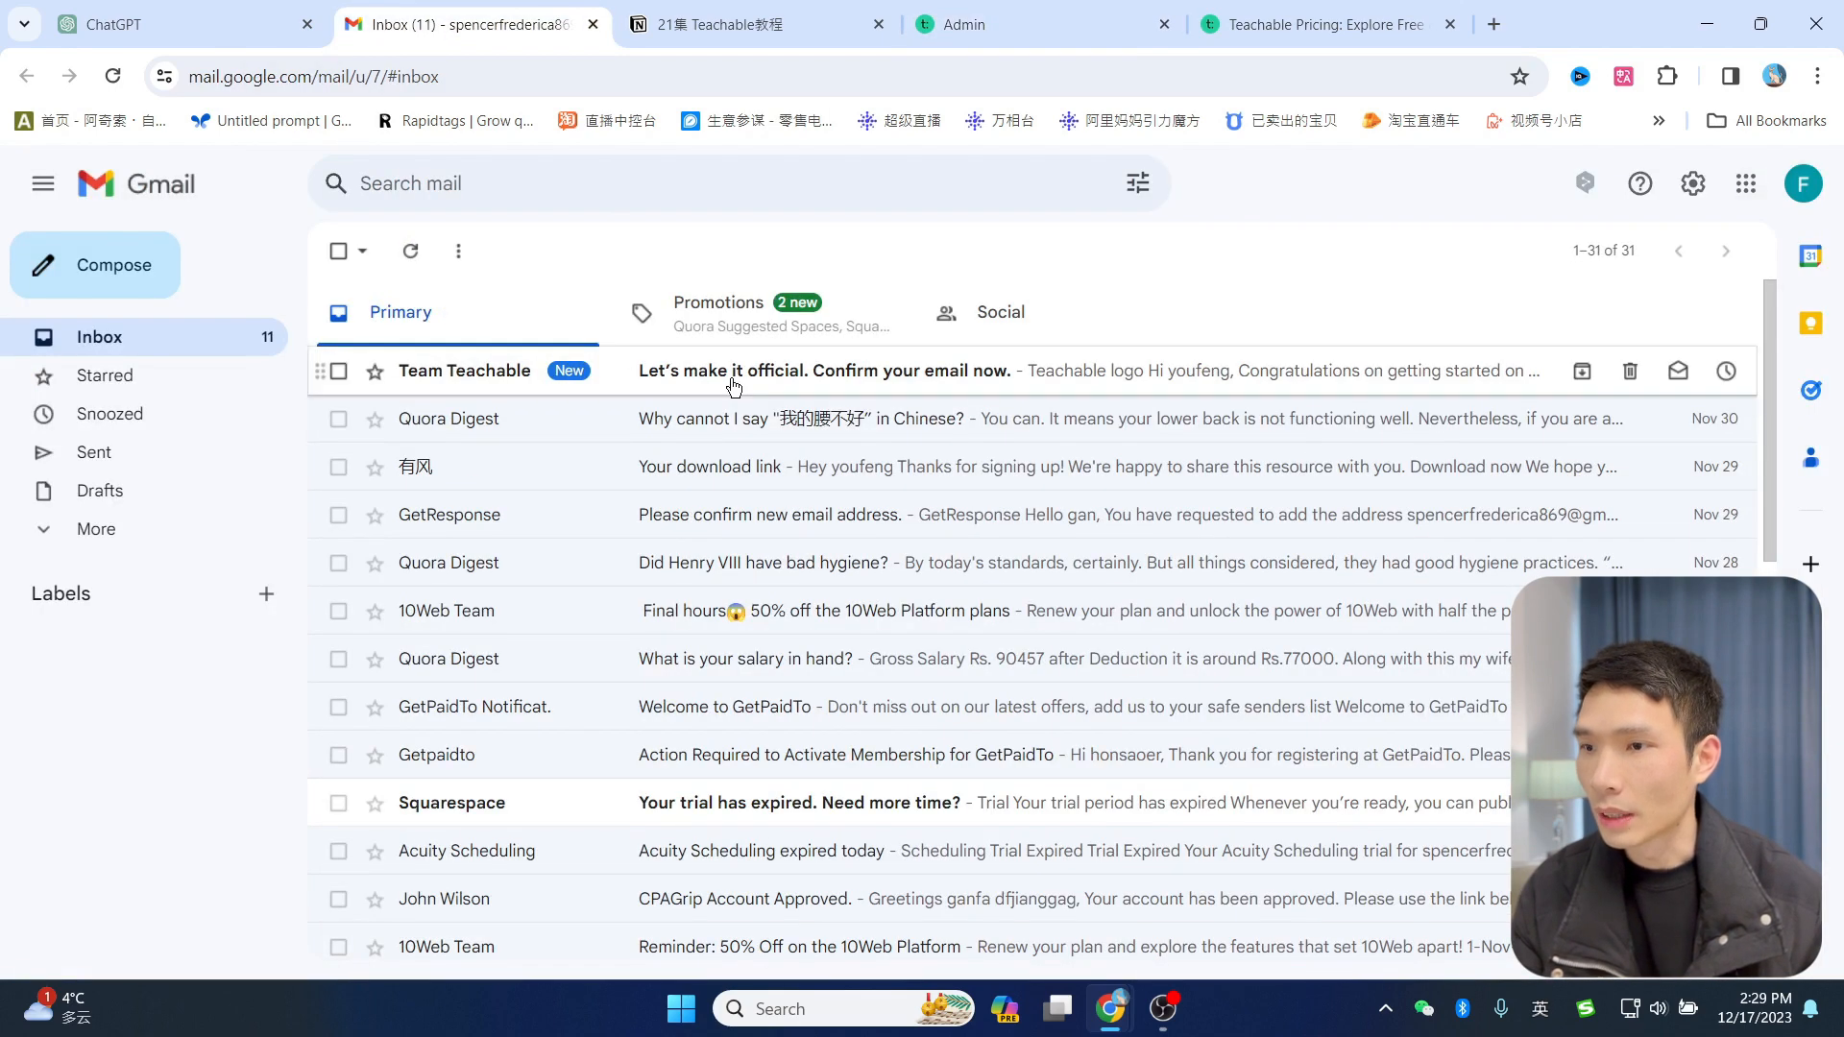
{"action": "left_click", "coordinate": [735, 386]}
{"action": "scroll", "coordinate": [1062, 471], "scroll_direction": "down", "scroll_amount": 3}
{"action": "left_click", "coordinate": [1077, 696]}
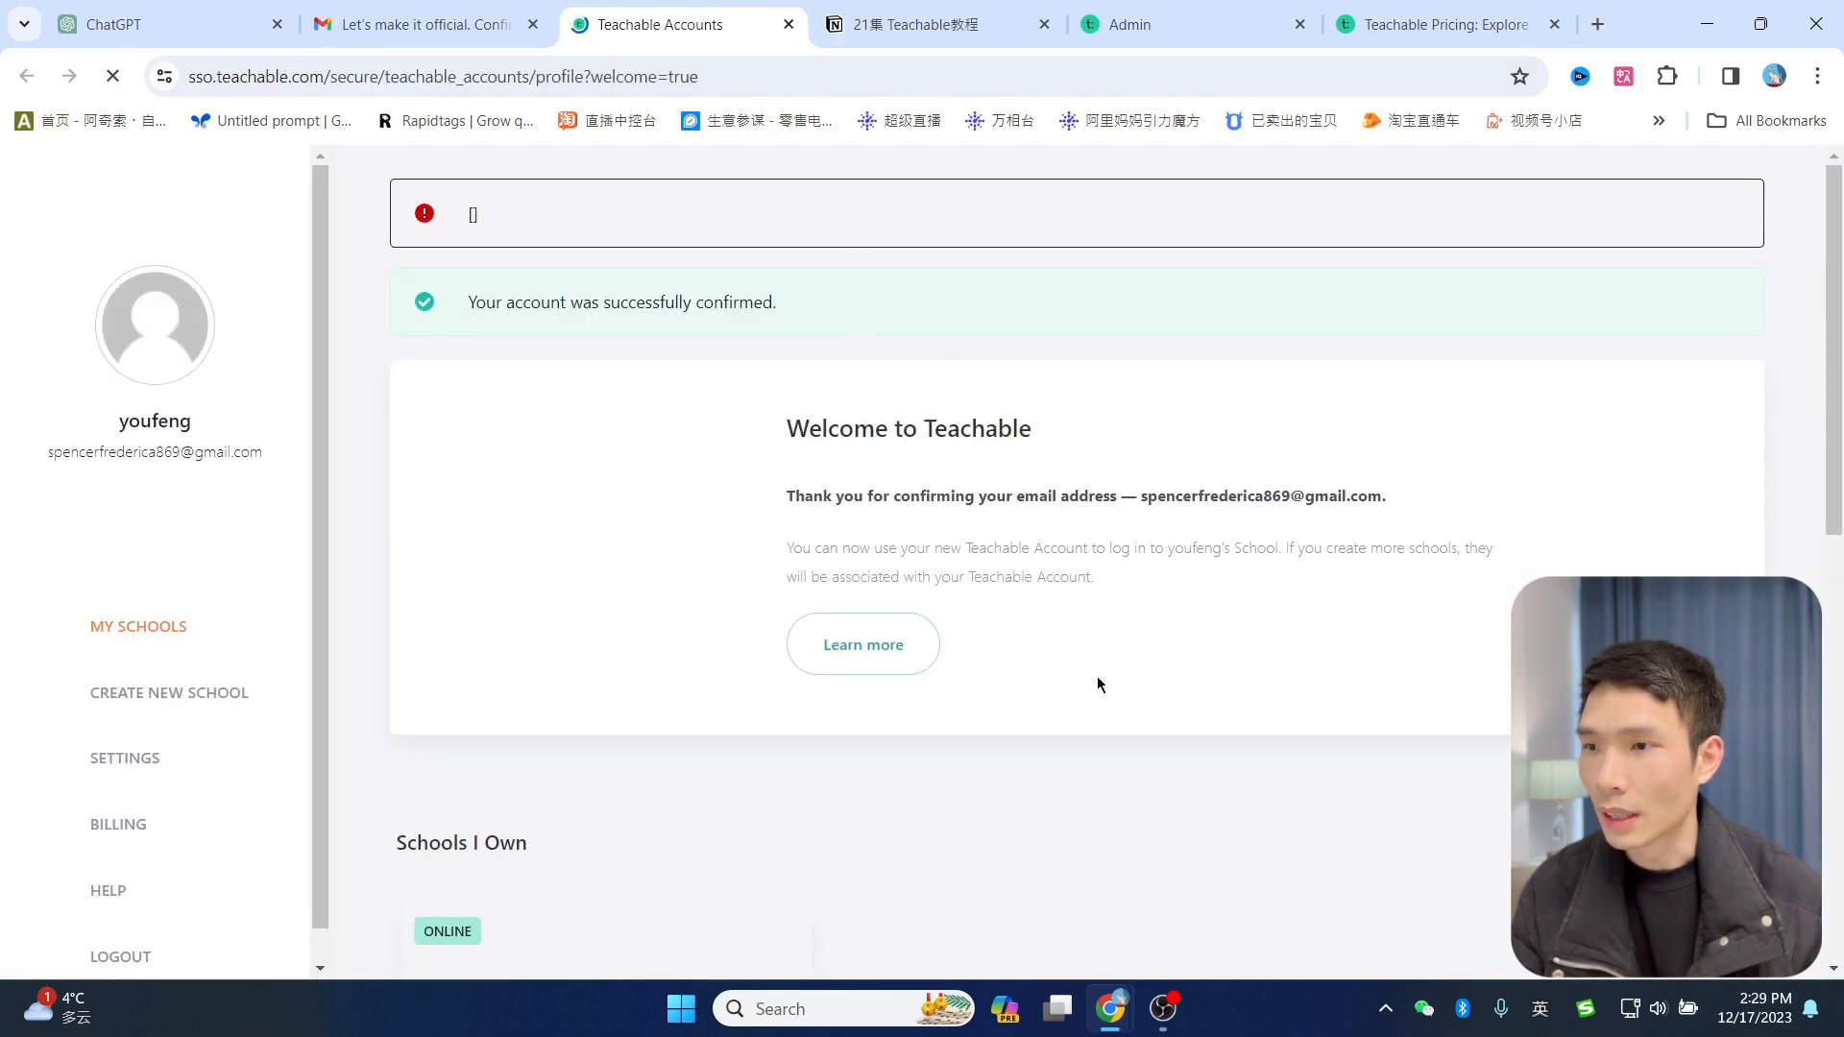
{"action": "left_click", "coordinate": [1129, 24]}
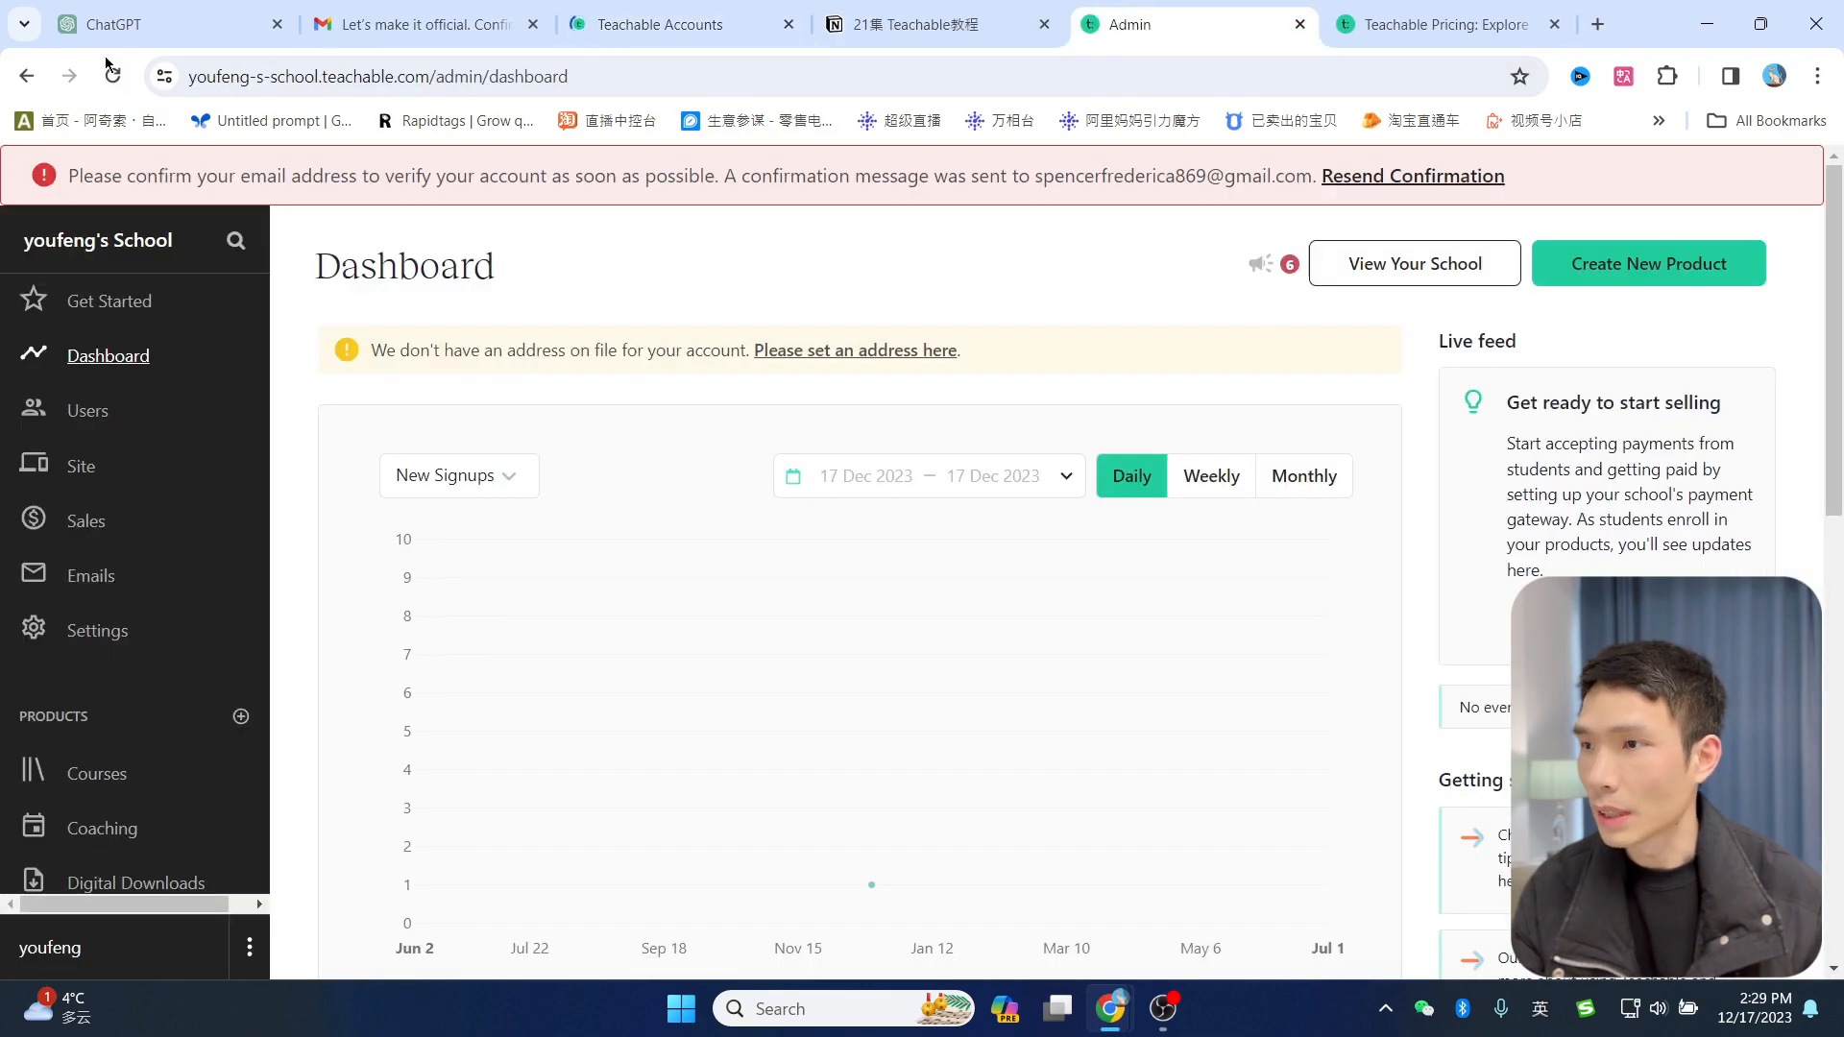
{"action": "left_click", "coordinate": [114, 82]}
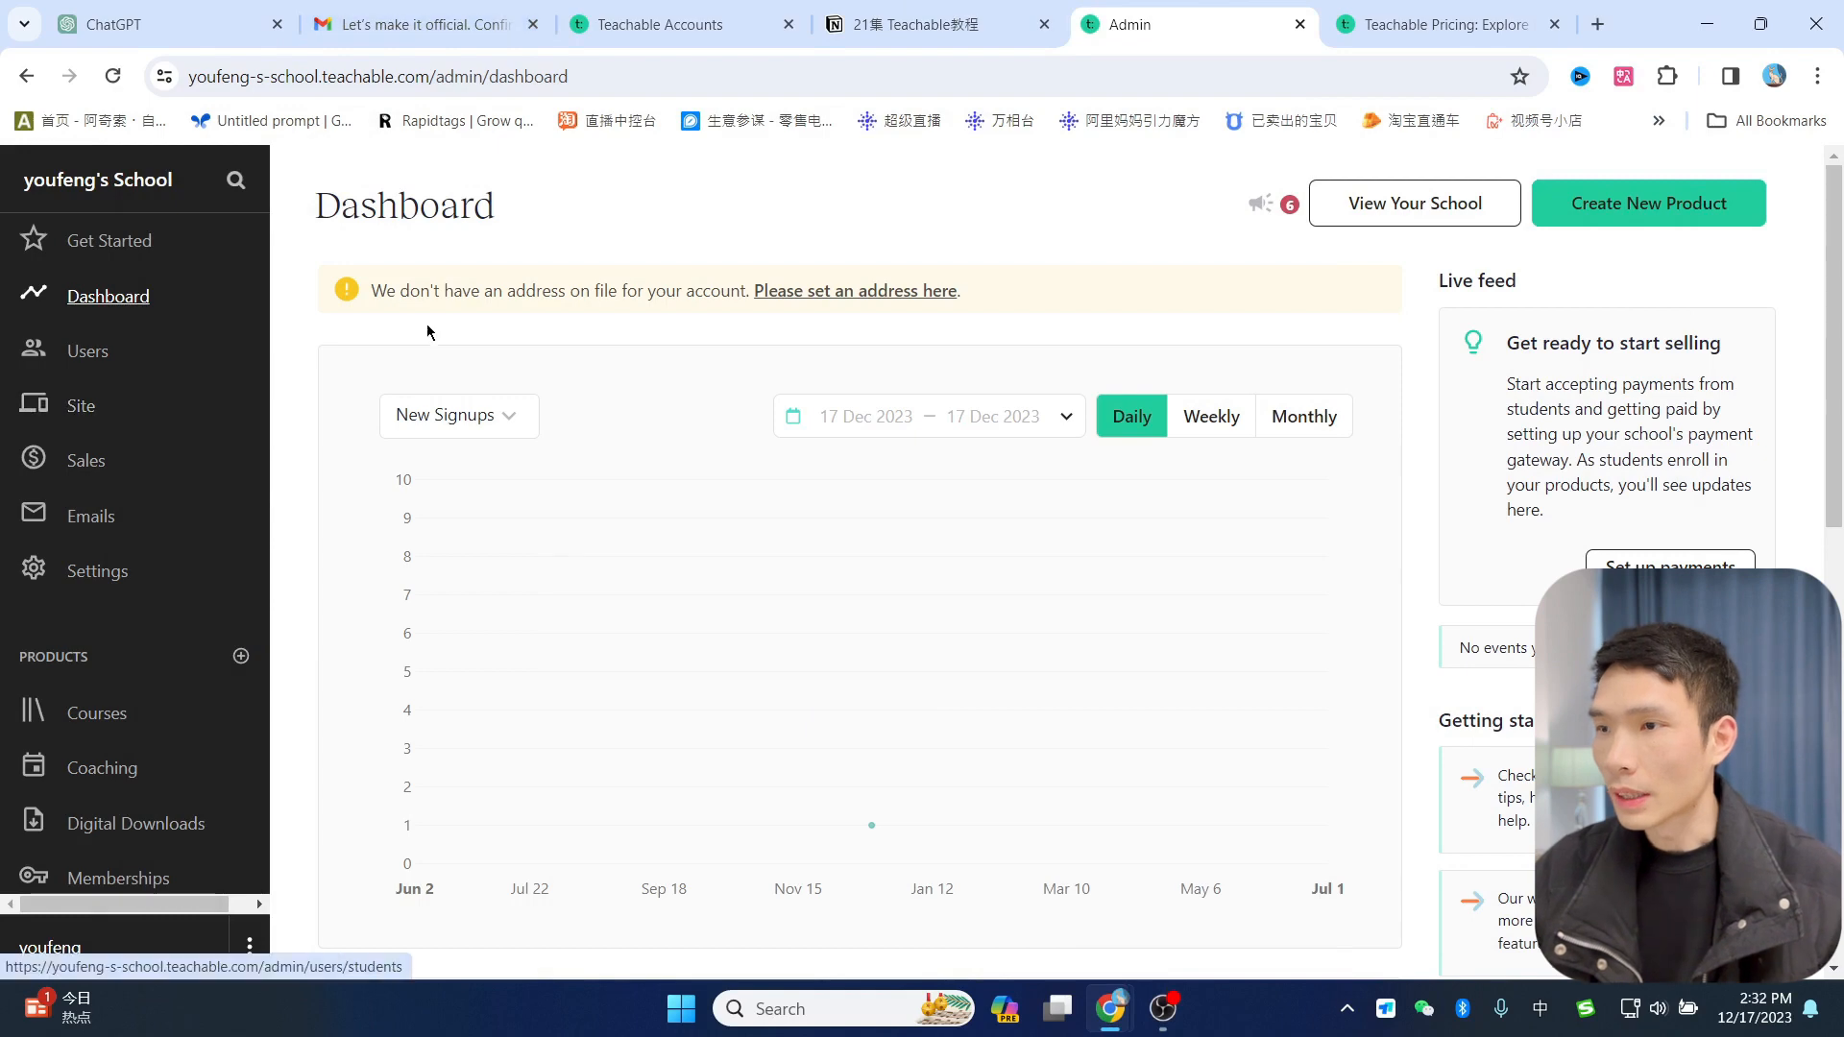
Step: Review the reloaded dashboard's signup chart, referral program offer and daily and monthly figures
{"action": "scroll", "coordinate": [961, 499], "scroll_direction": "down", "scroll_amount": 5}
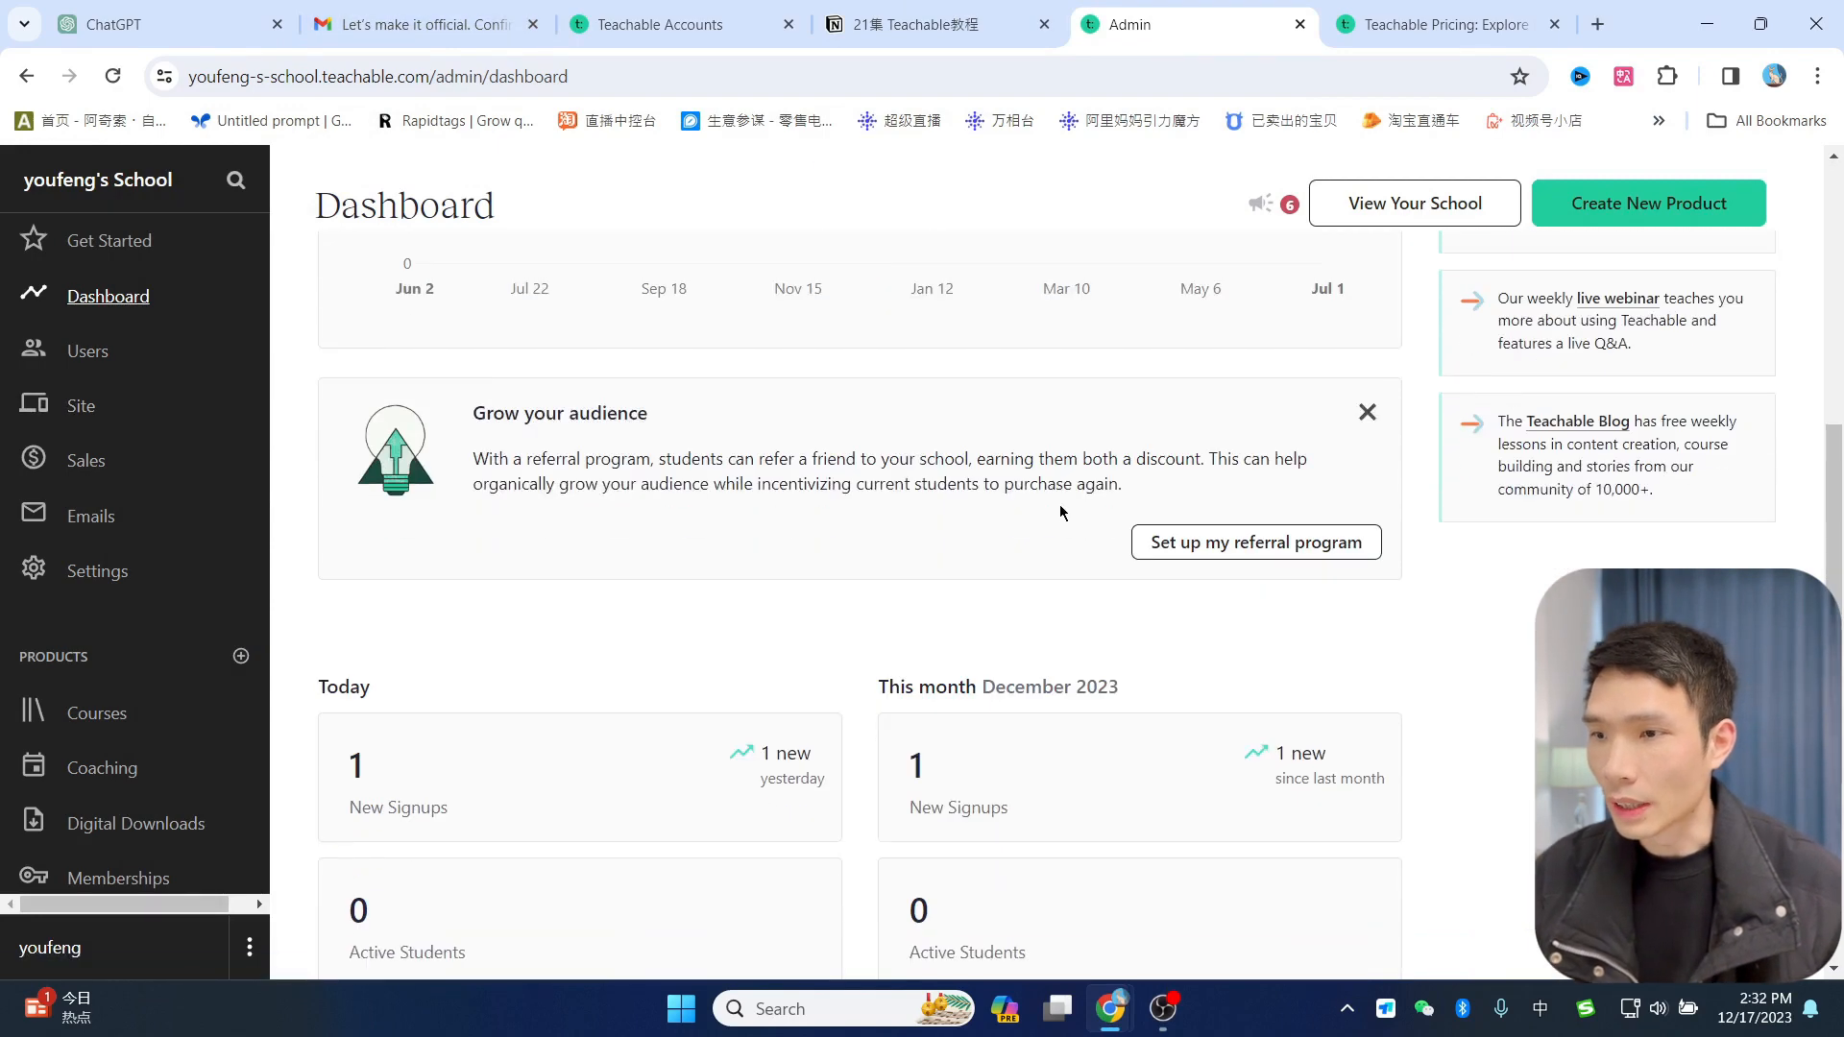
{"action": "scroll", "coordinate": [1047, 523], "scroll_direction": "up", "scroll_amount": 4}
{"action": "scroll", "coordinate": [1018, 547], "scroll_direction": "up", "scroll_amount": 1}
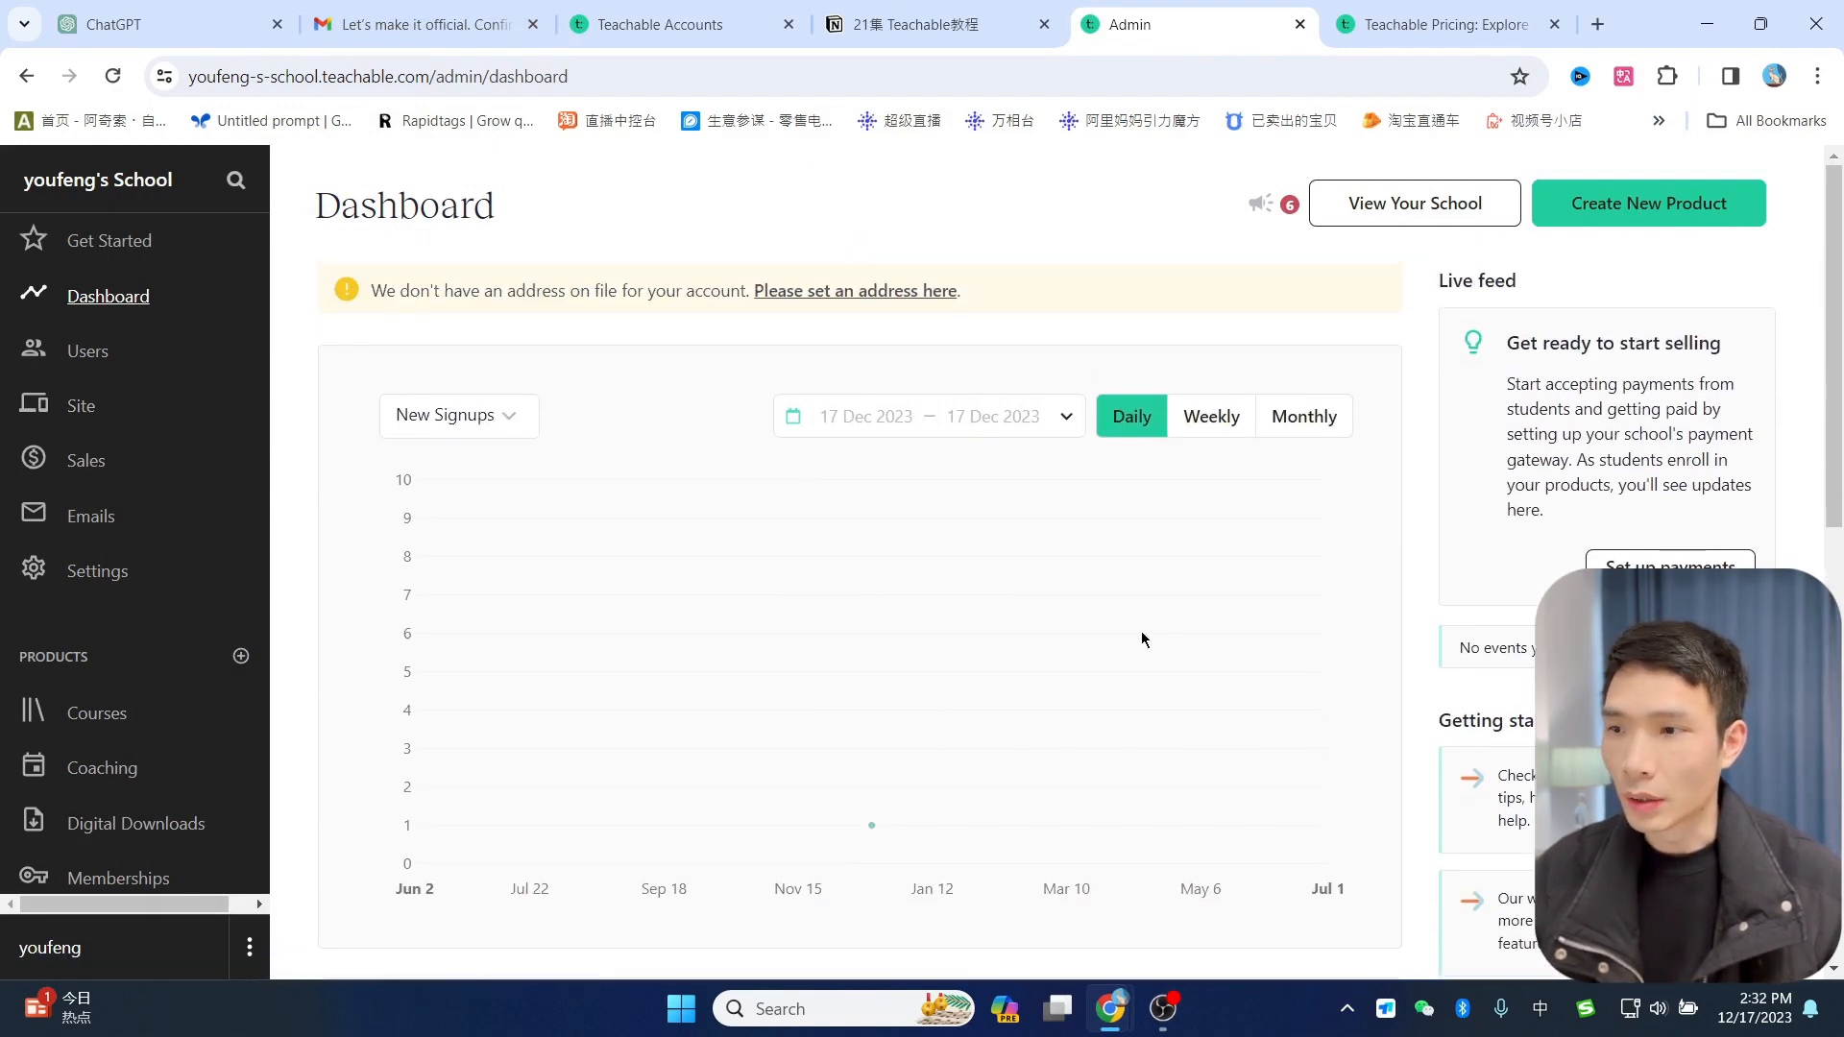
{"action": "scroll", "coordinate": [1156, 646], "scroll_direction": "down", "scroll_amount": 2}
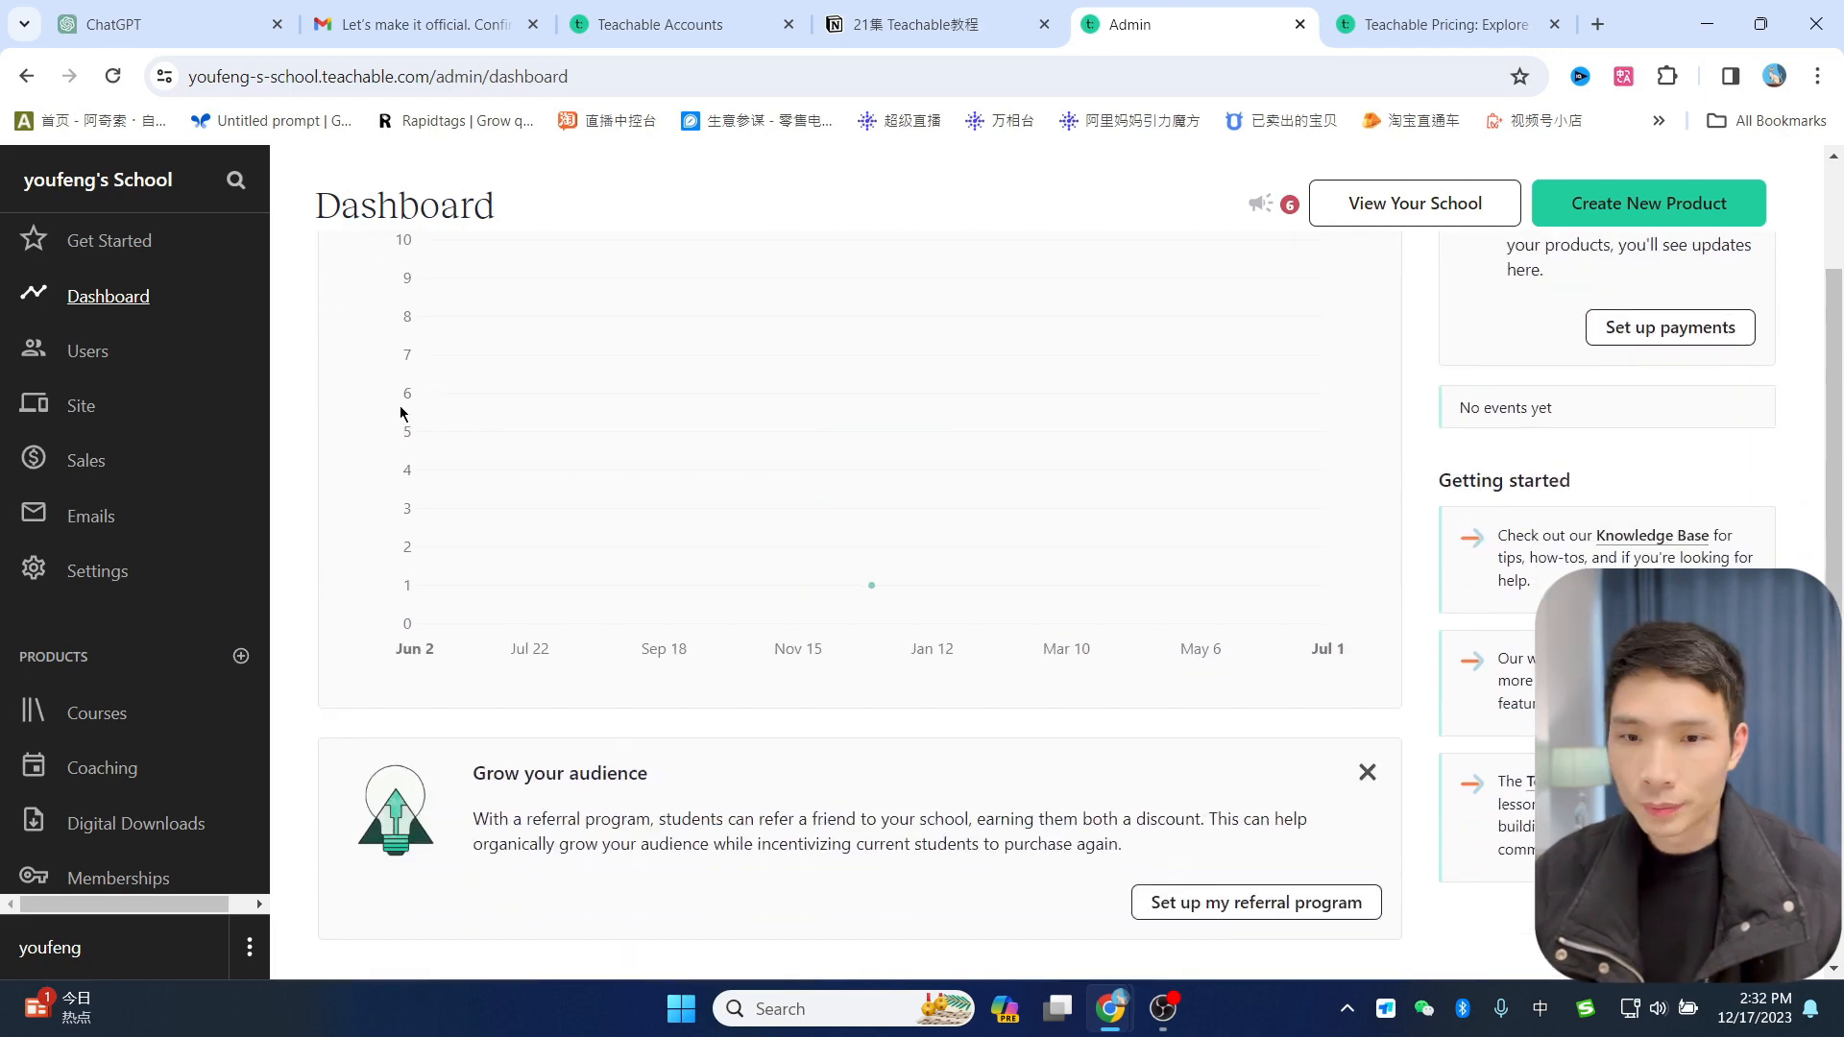
Step: View the Students and Leads pages of the Users section and read their explanations
{"action": "left_click", "coordinate": [85, 361]}
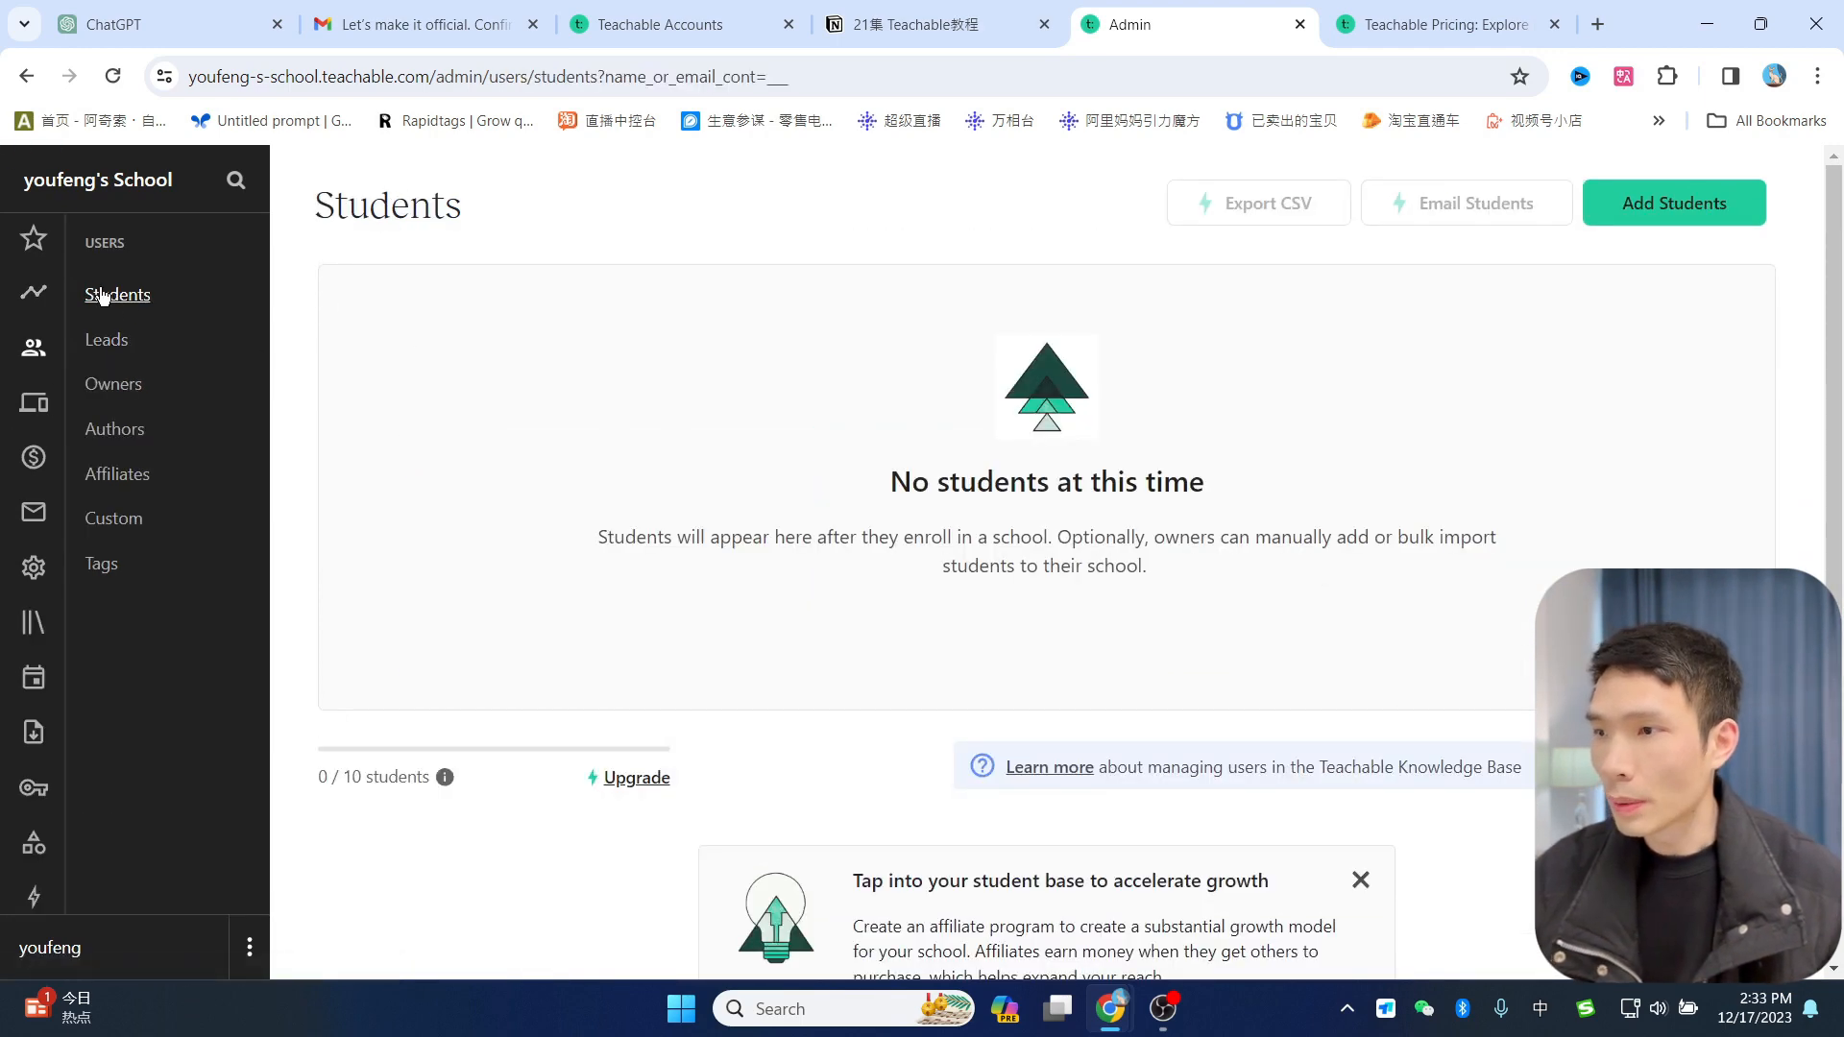
{"action": "left_click_drag", "start_coordinate": [846, 483], "coordinate": [930, 485]}
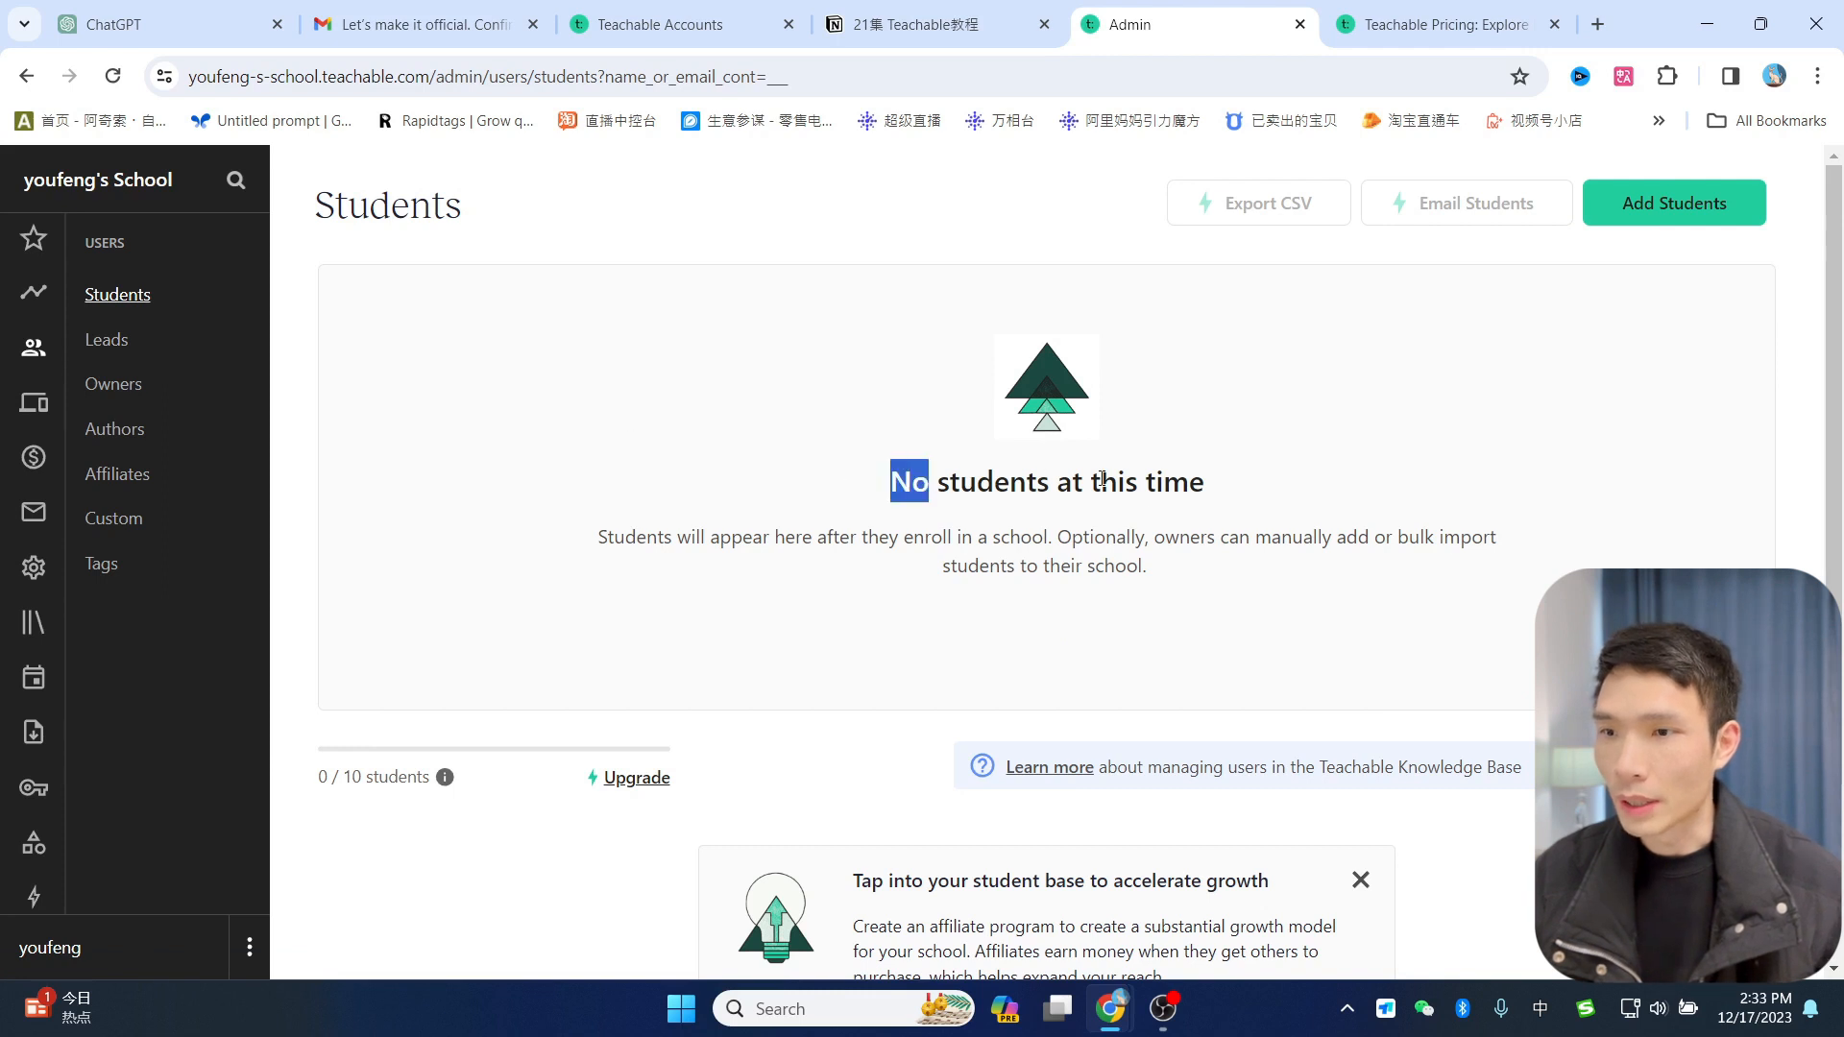
{"action": "left_click_drag", "start_coordinate": [929, 484], "coordinate": [1209, 486]}
{"action": "left_click", "coordinate": [108, 341]}
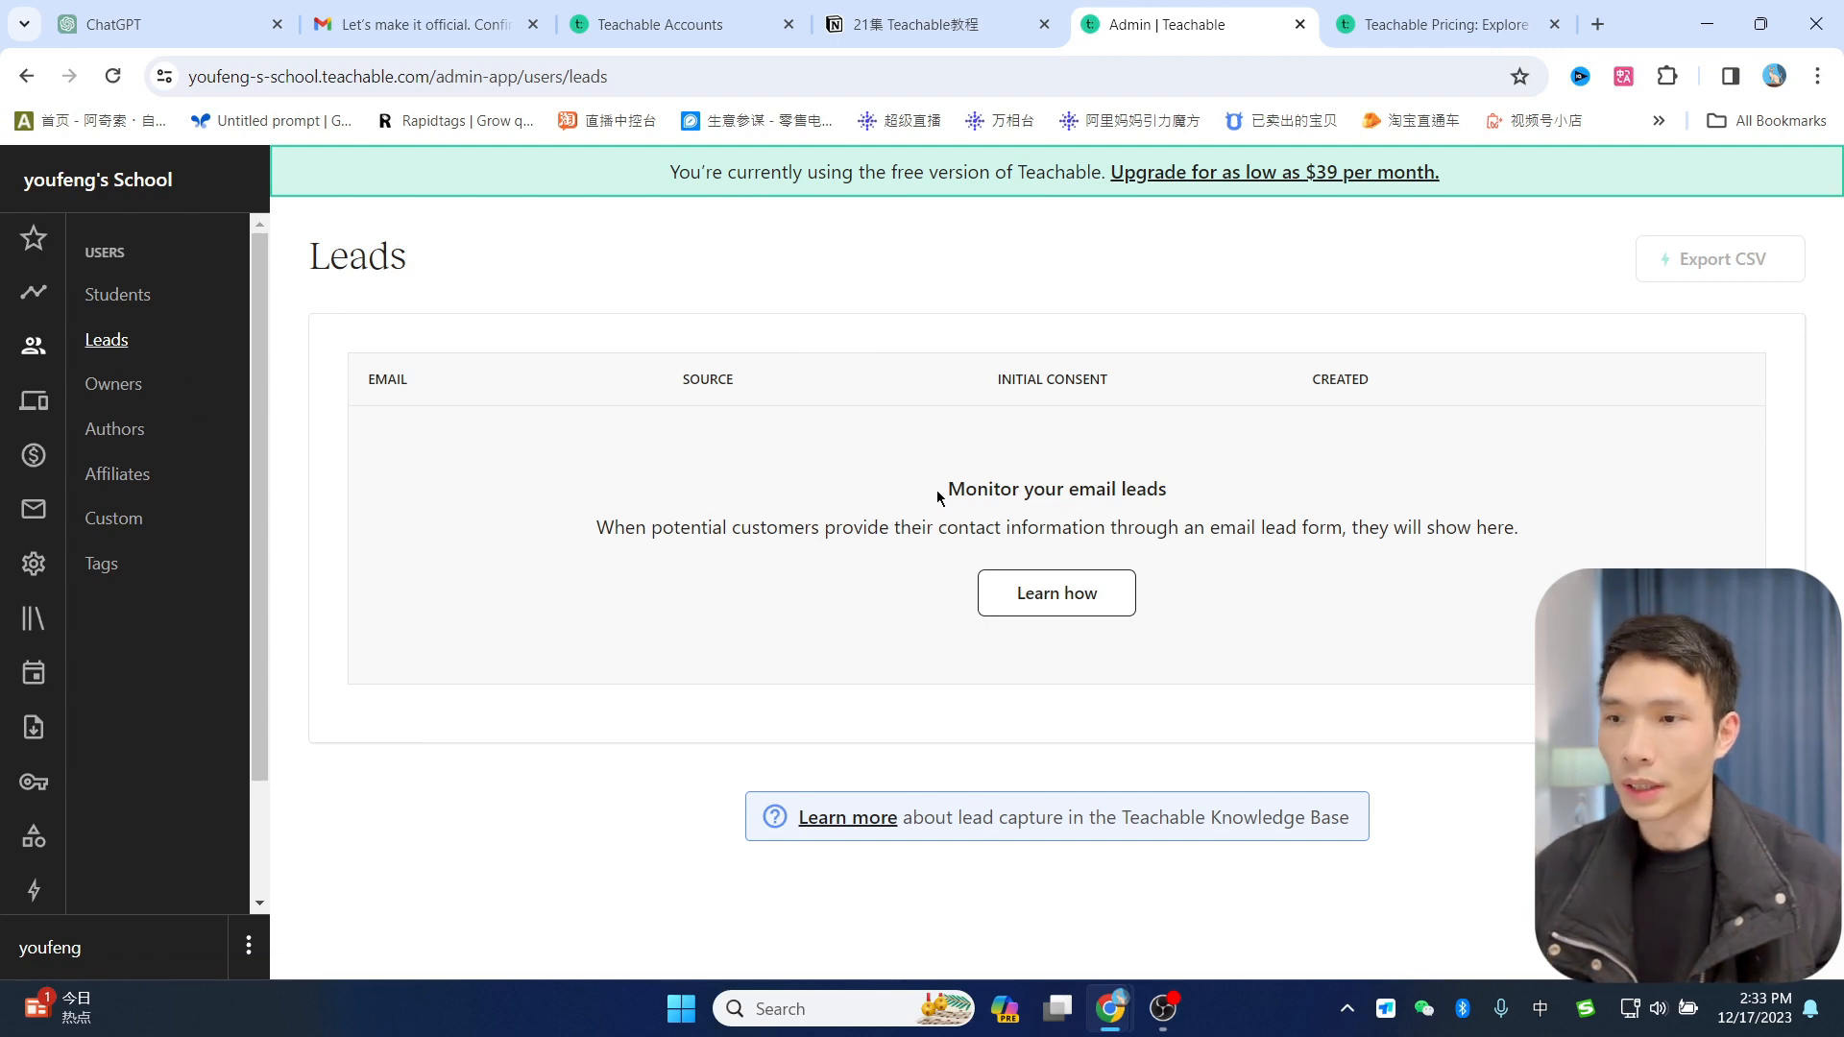
{"action": "left_click_drag", "start_coordinate": [939, 495], "coordinate": [1557, 524]}
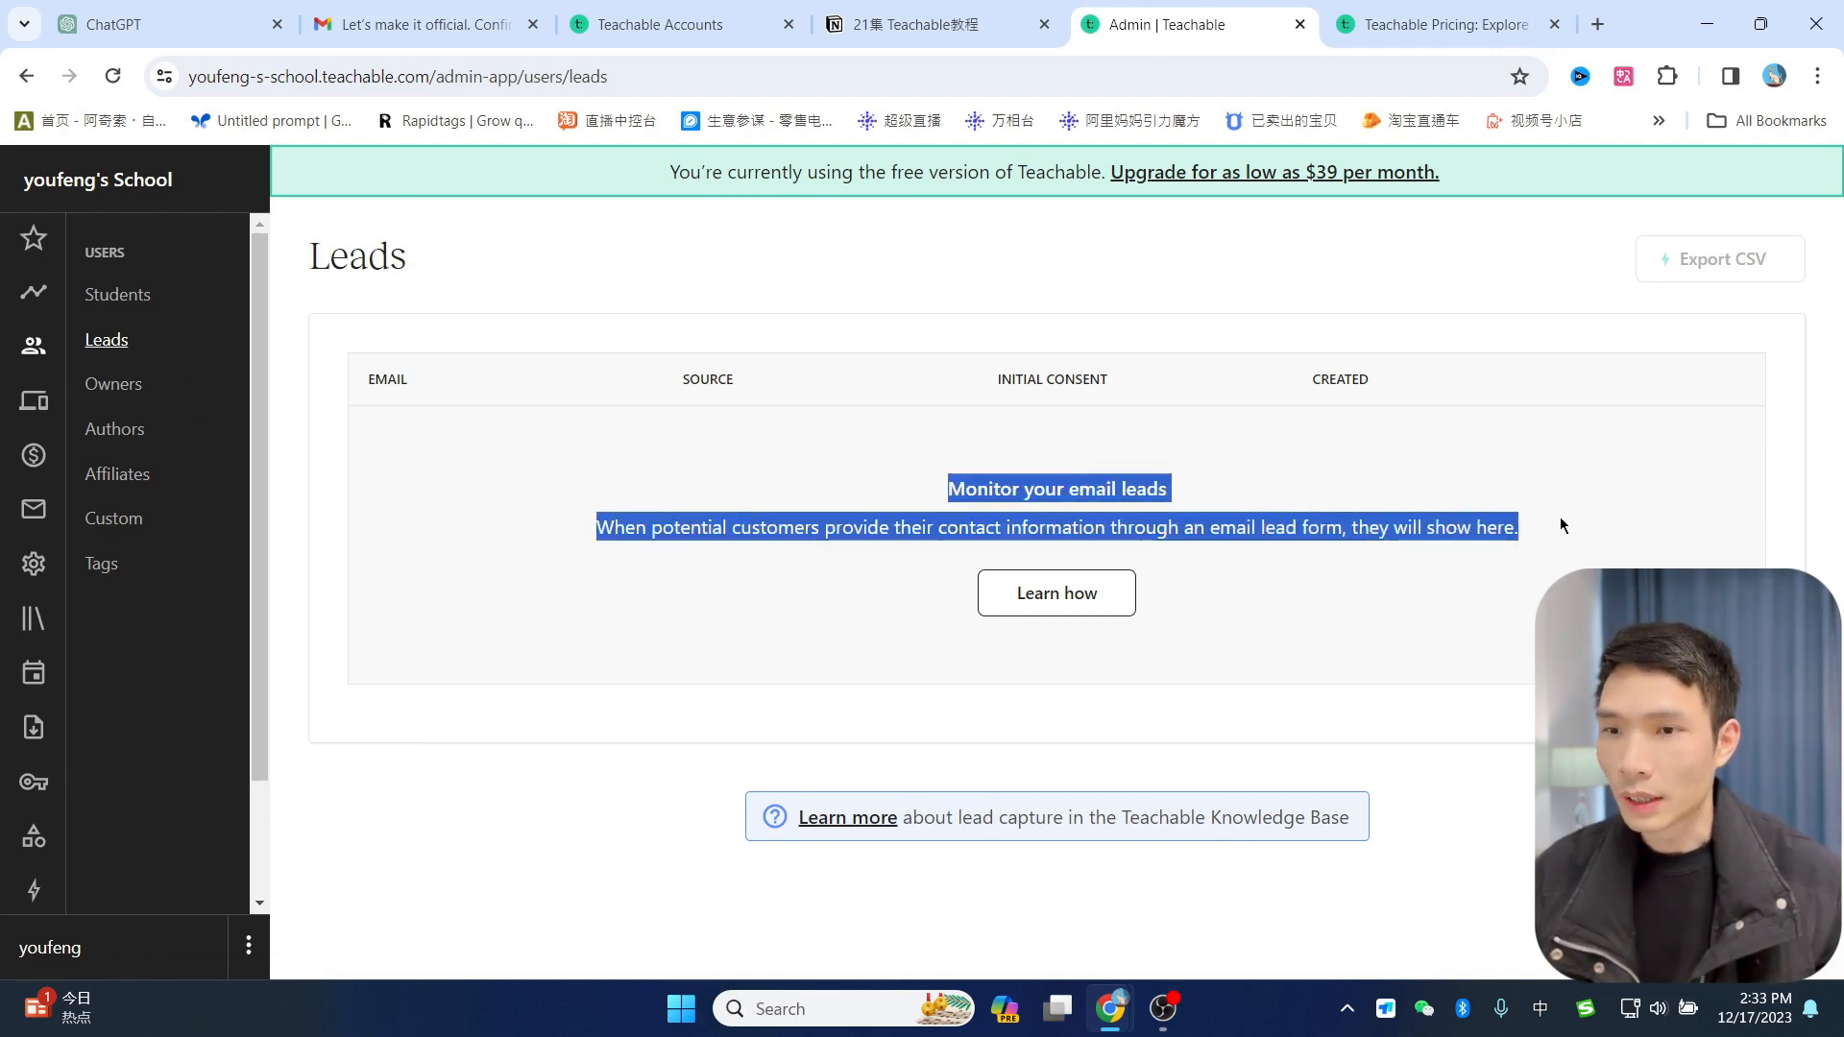
{"action": "left_click", "coordinate": [1233, 481]}
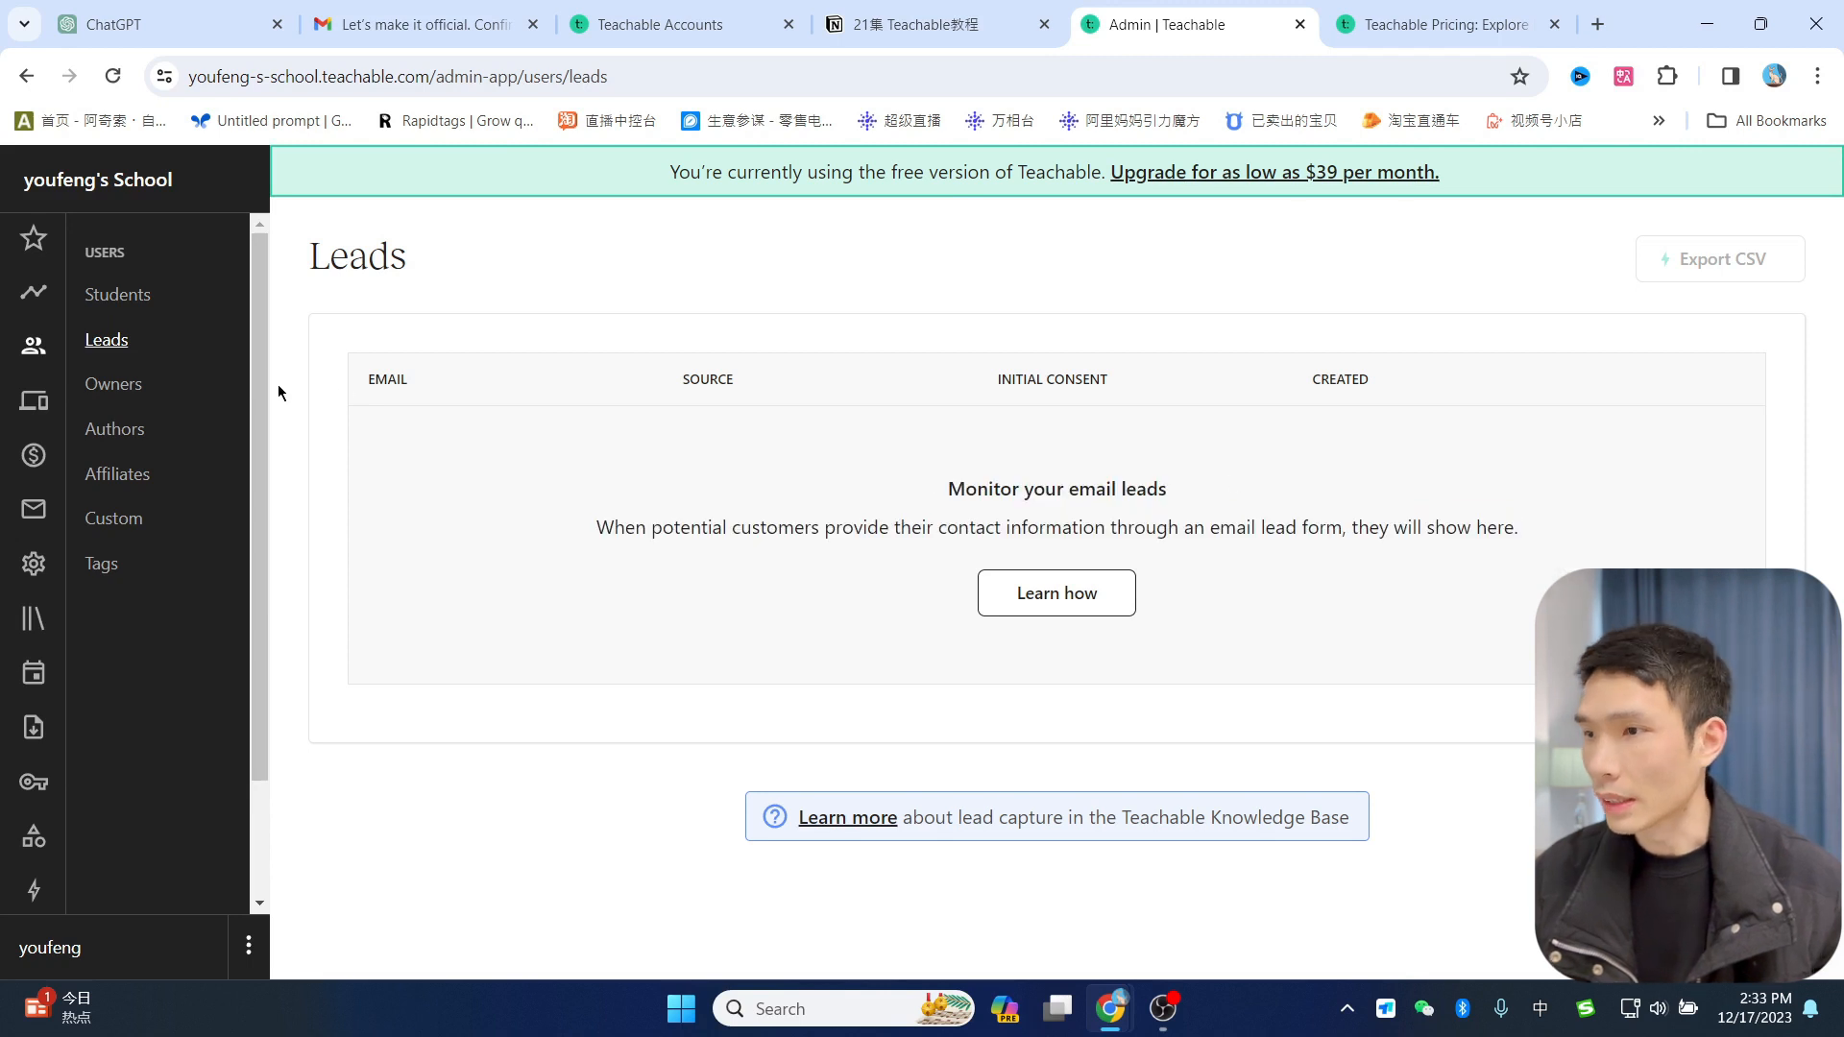
Step: View the Owners, Authors, Affiliates and Custom user pages in the Users section
{"action": "left_click", "coordinate": [119, 388]}
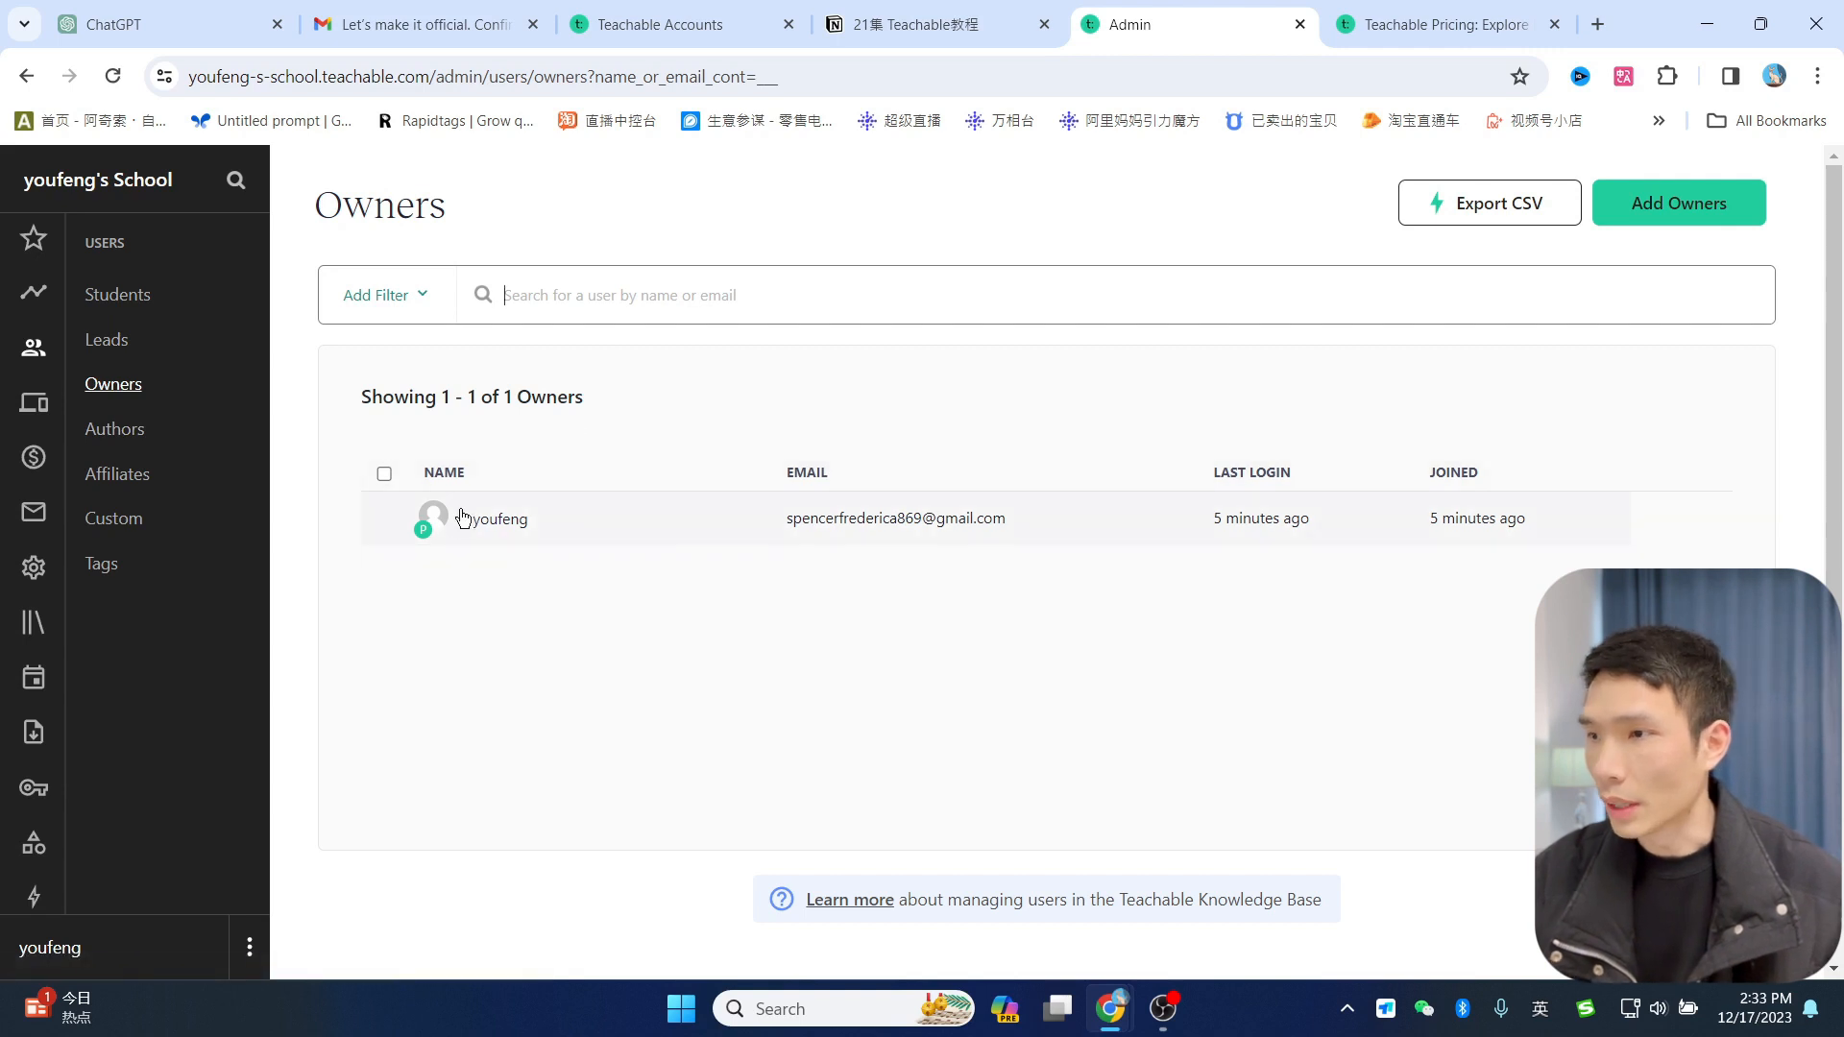
{"action": "left_click", "coordinate": [132, 442]}
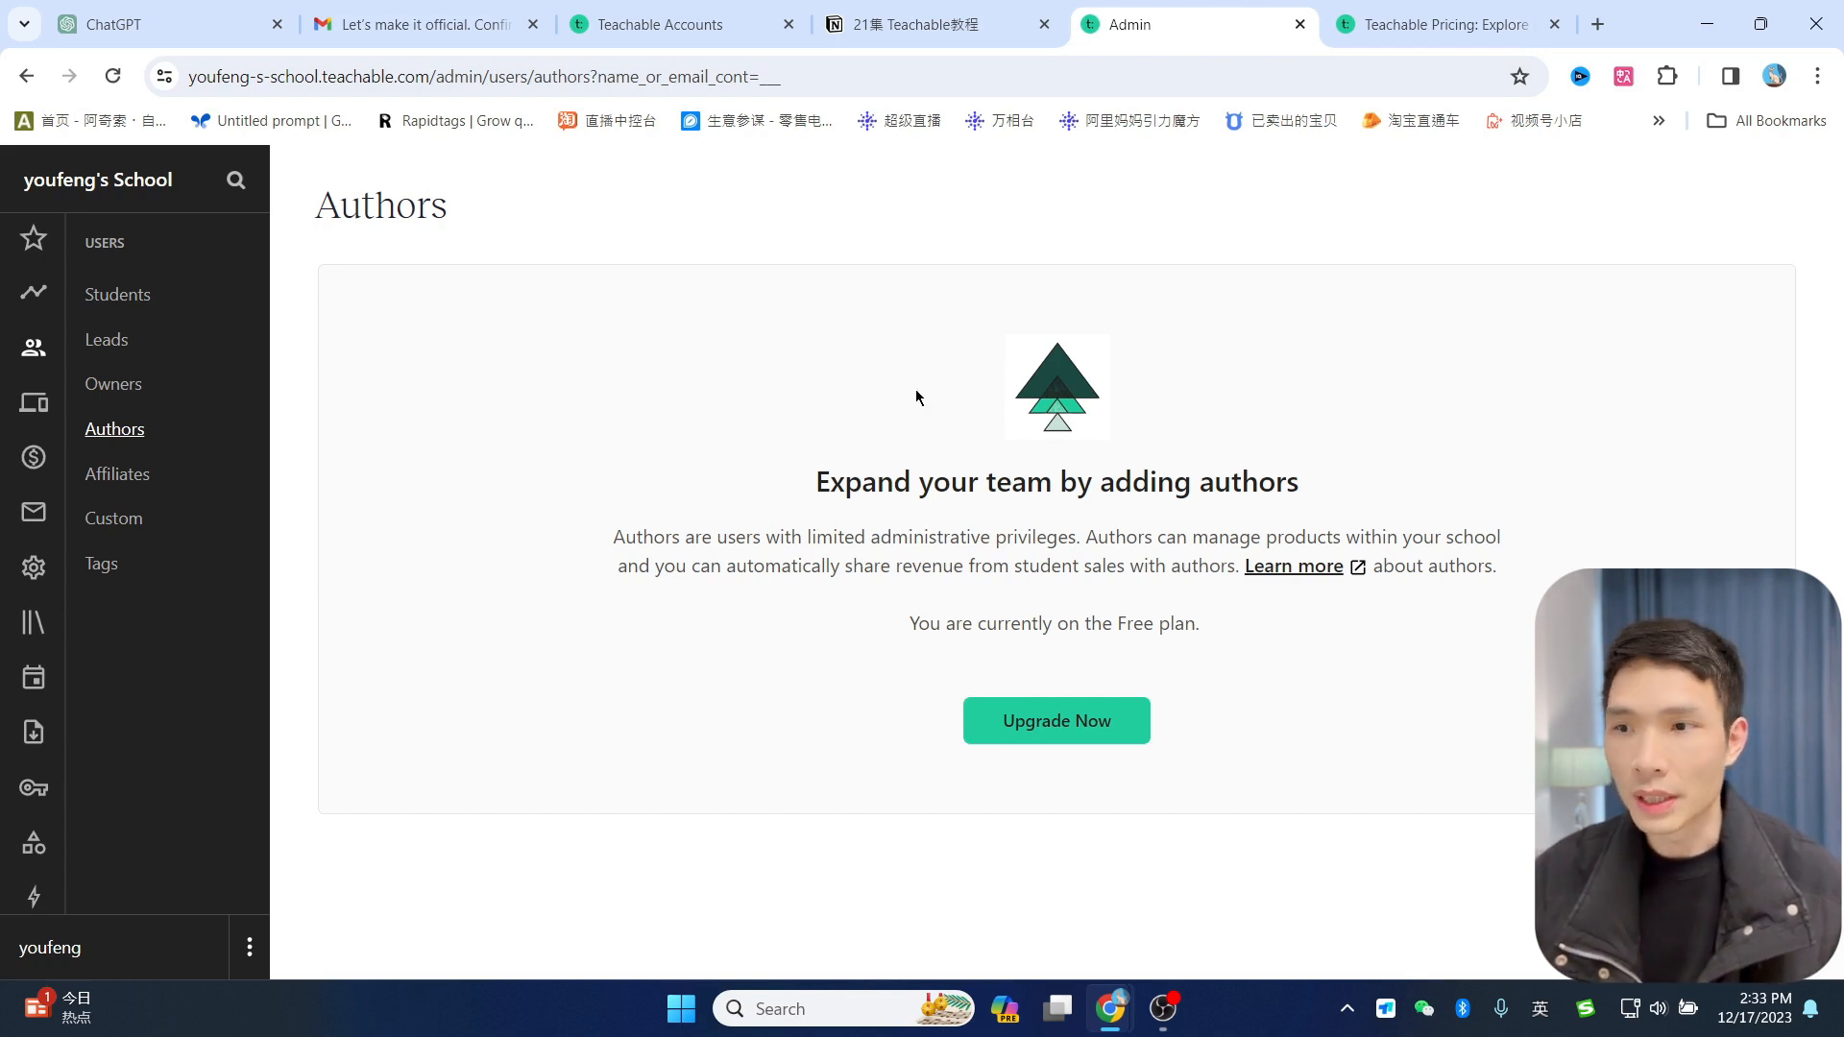
{"action": "left_click", "coordinate": [137, 477]}
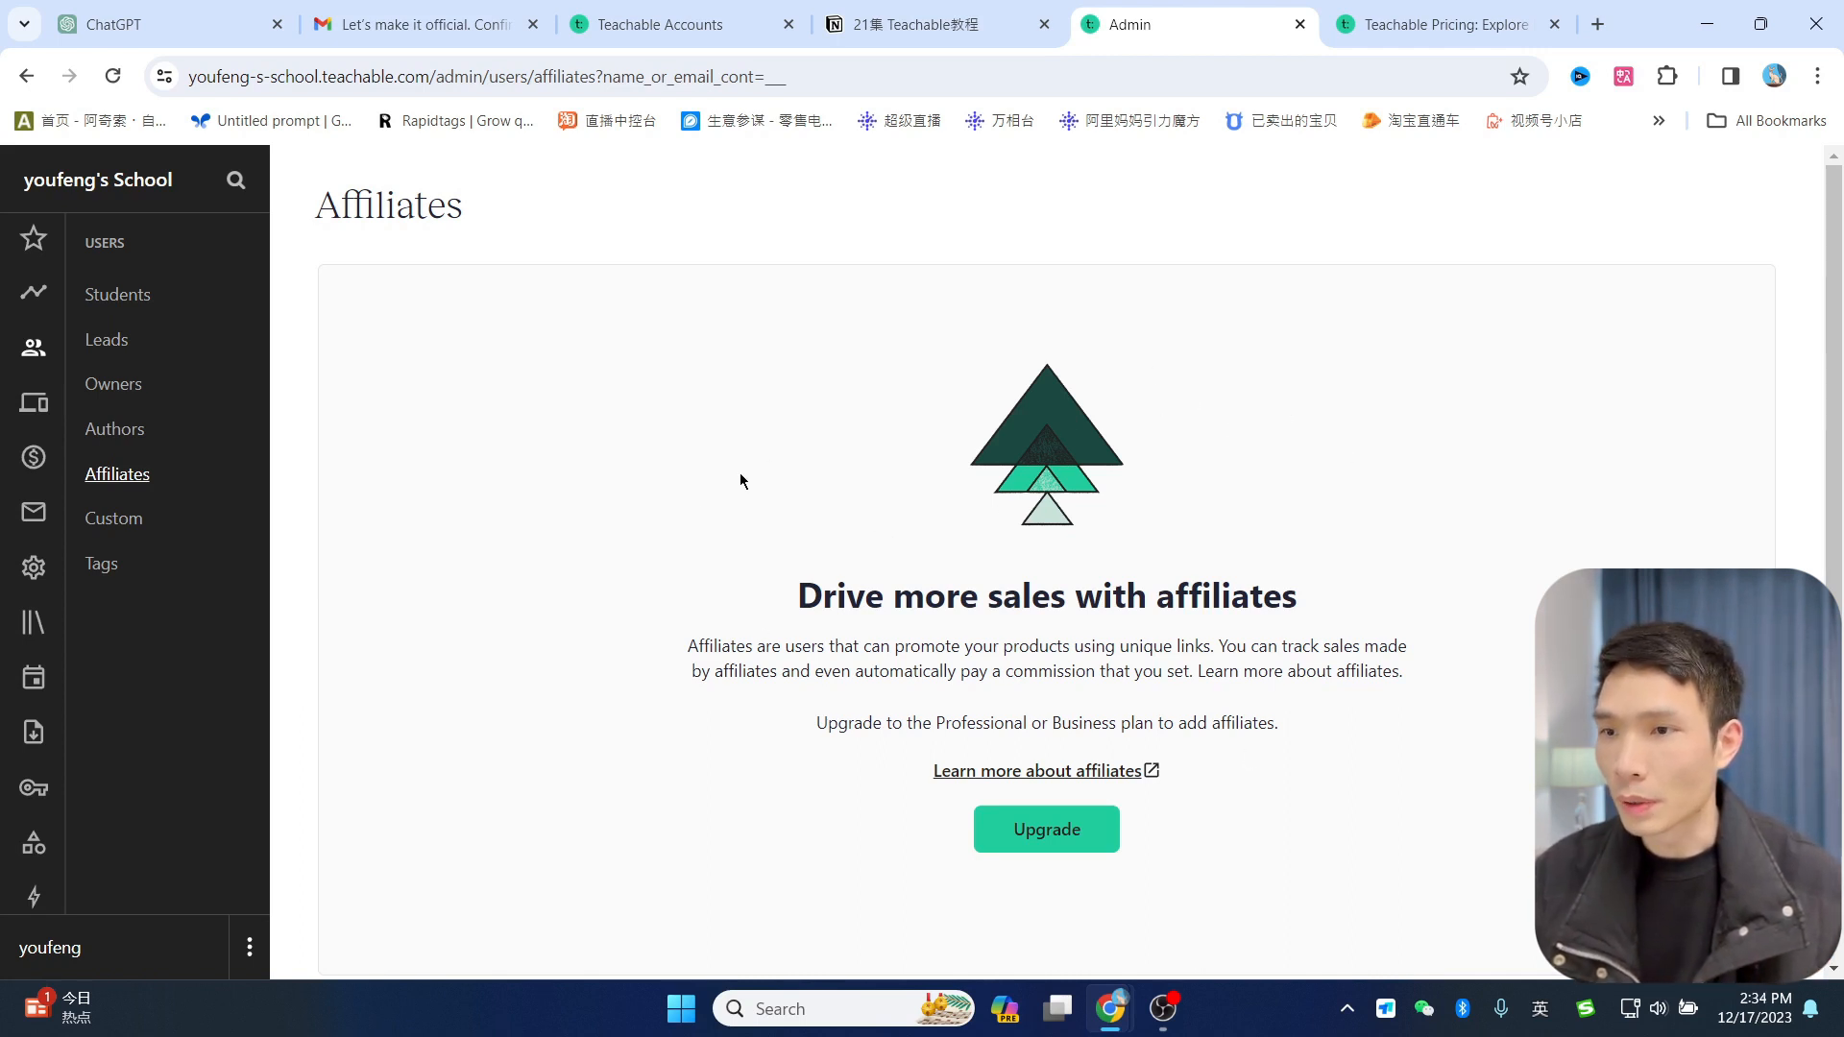
{"action": "left_click", "coordinate": [144, 524]}
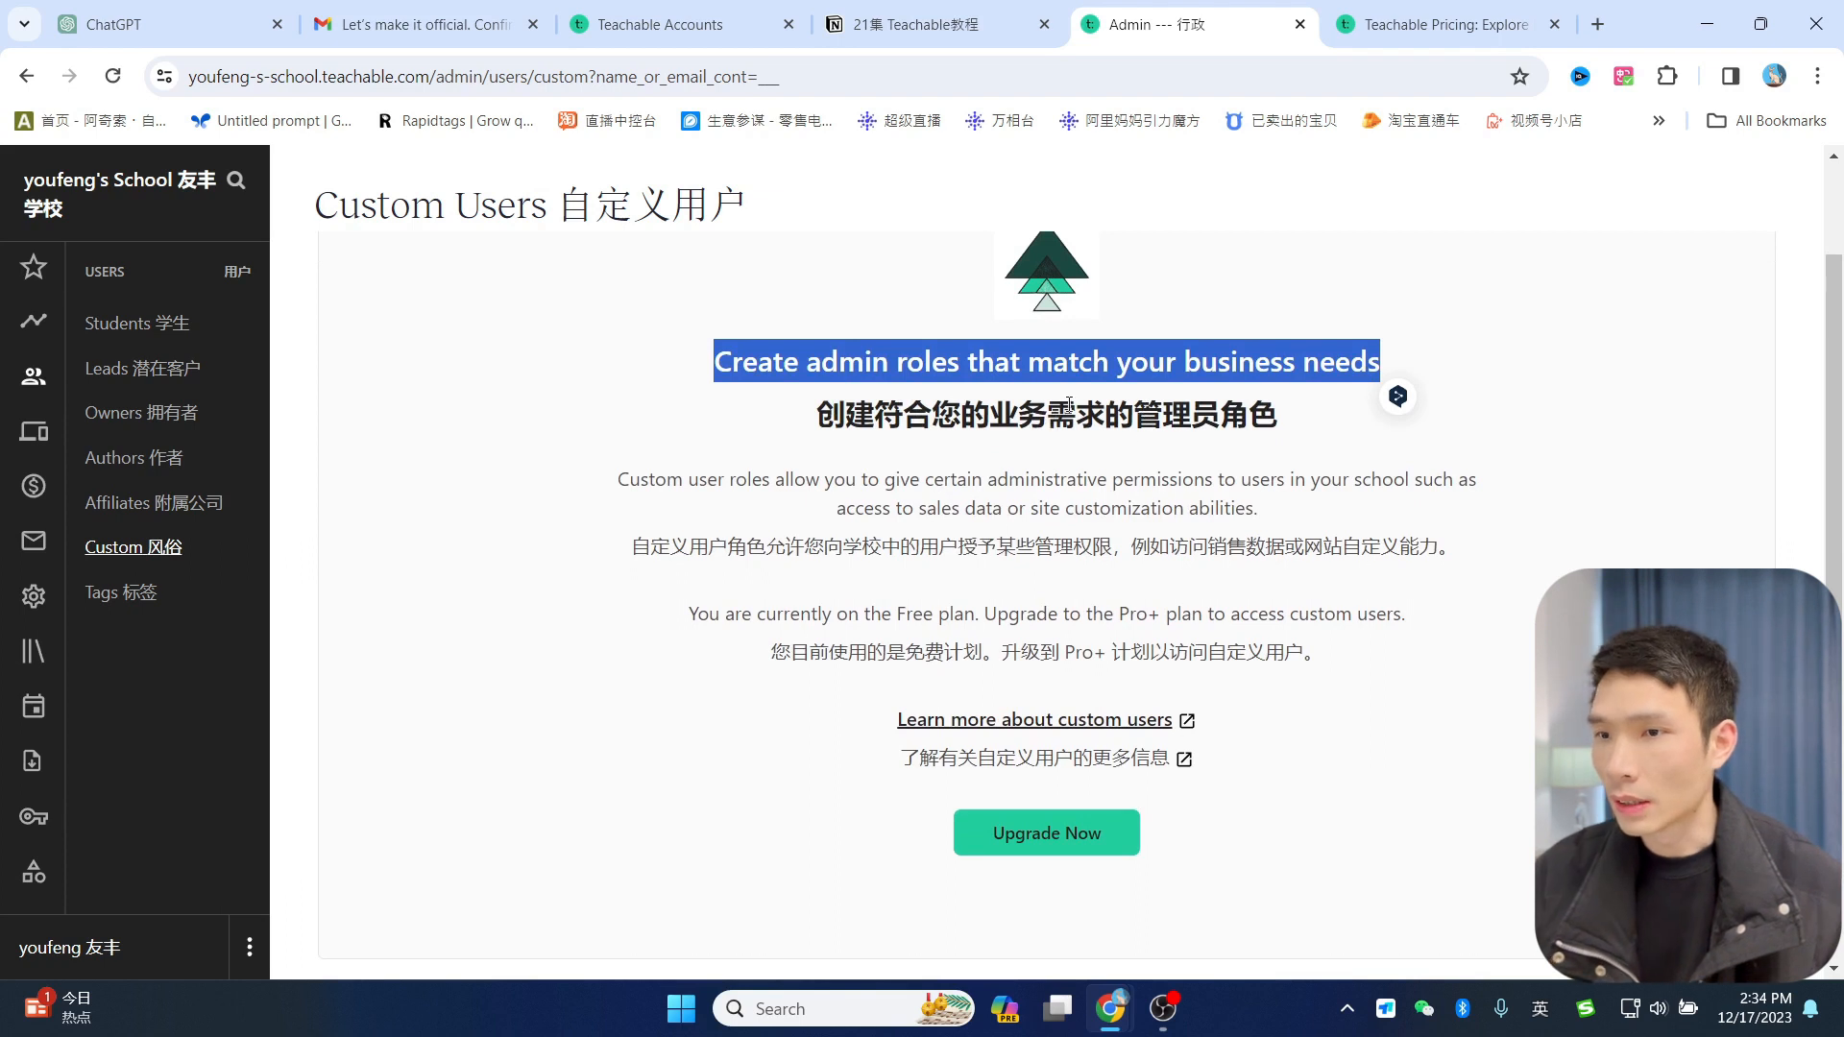
Step: View the Site section's Theme settings, its list of school pages and the Comments page
{"action": "left_click", "coordinate": [35, 433]}
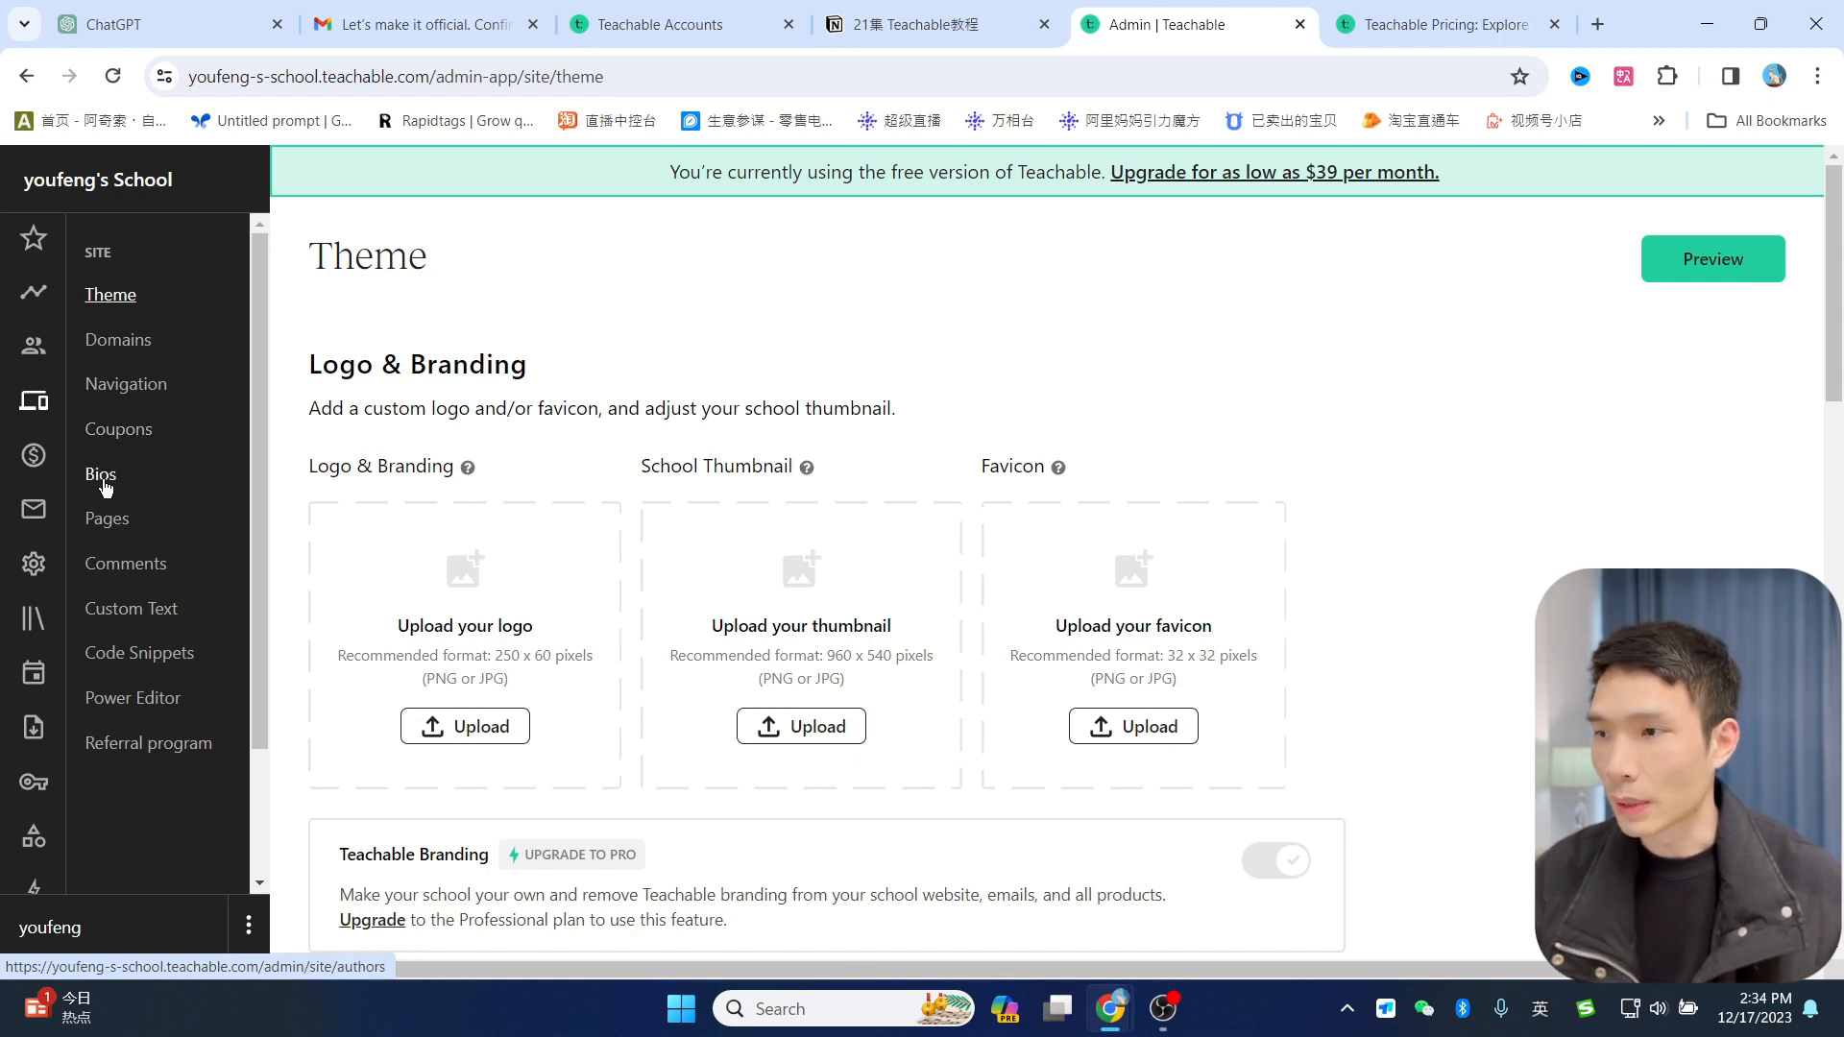
{"action": "left_click", "coordinate": [107, 519]}
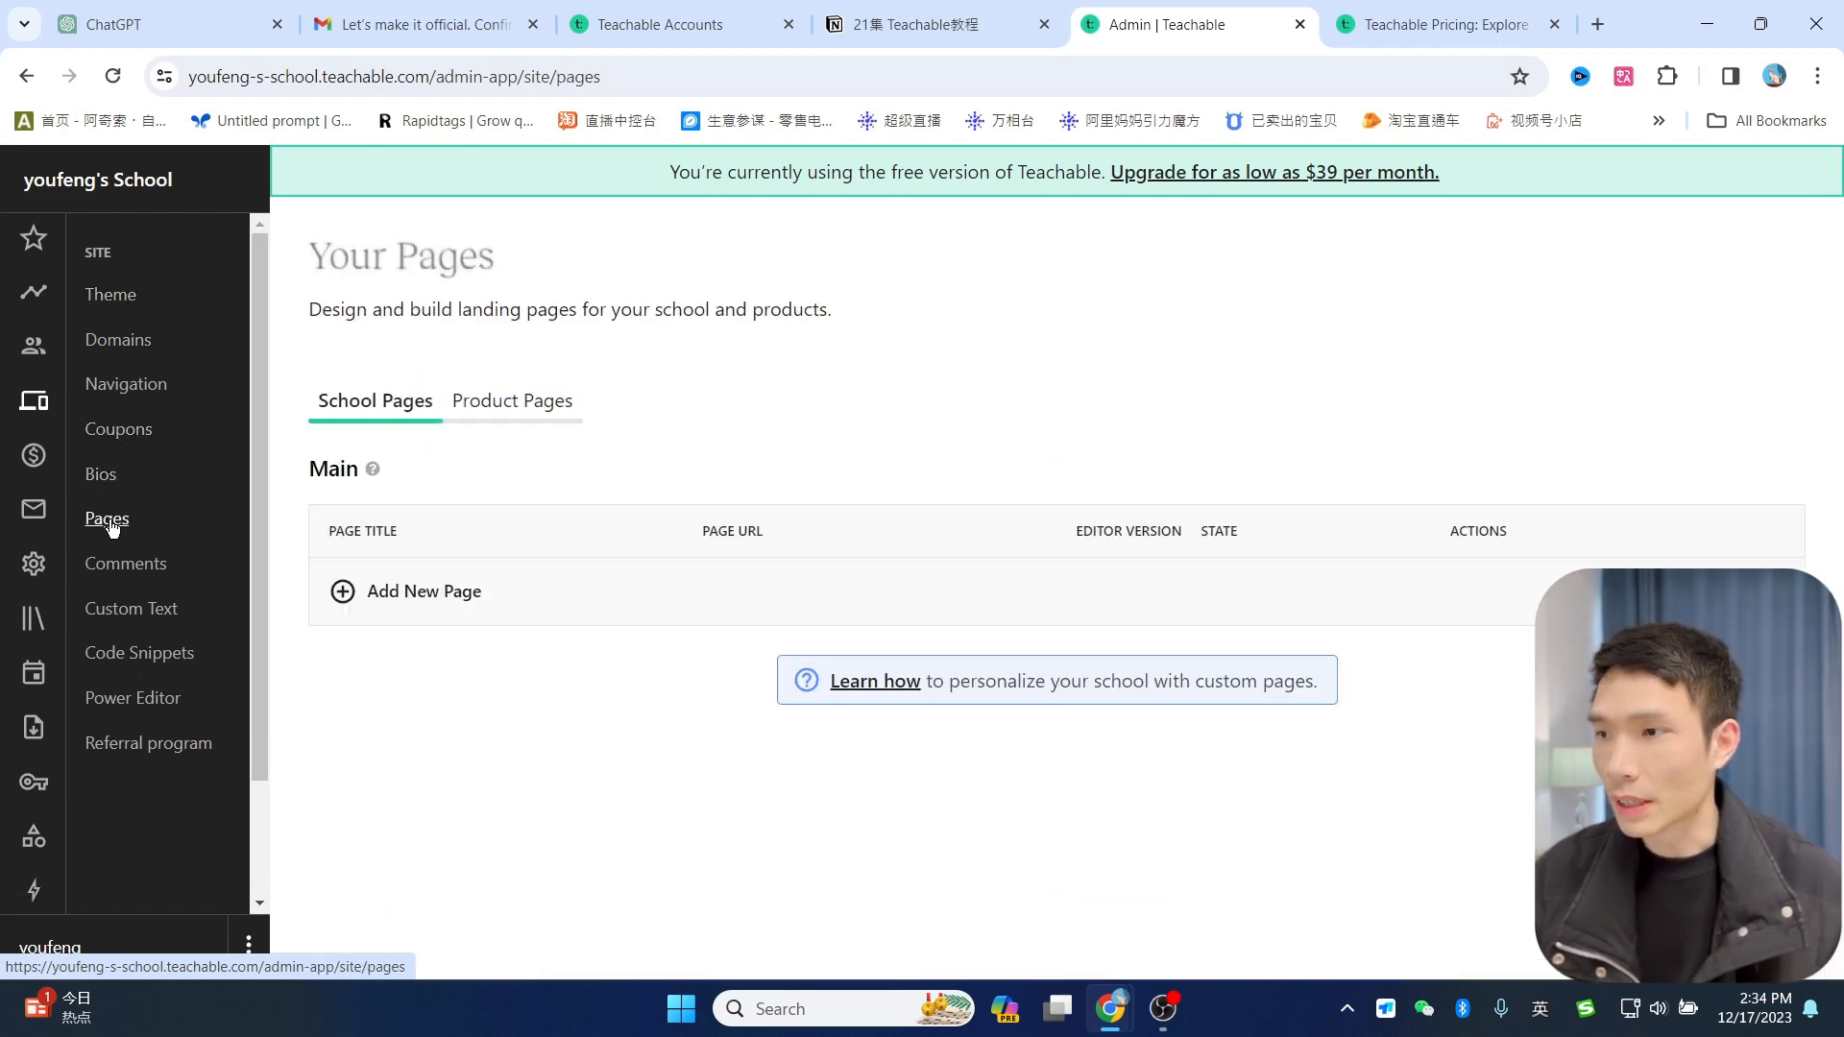
{"action": "scroll", "coordinate": [1074, 519], "scroll_direction": "down", "scroll_amount": 2}
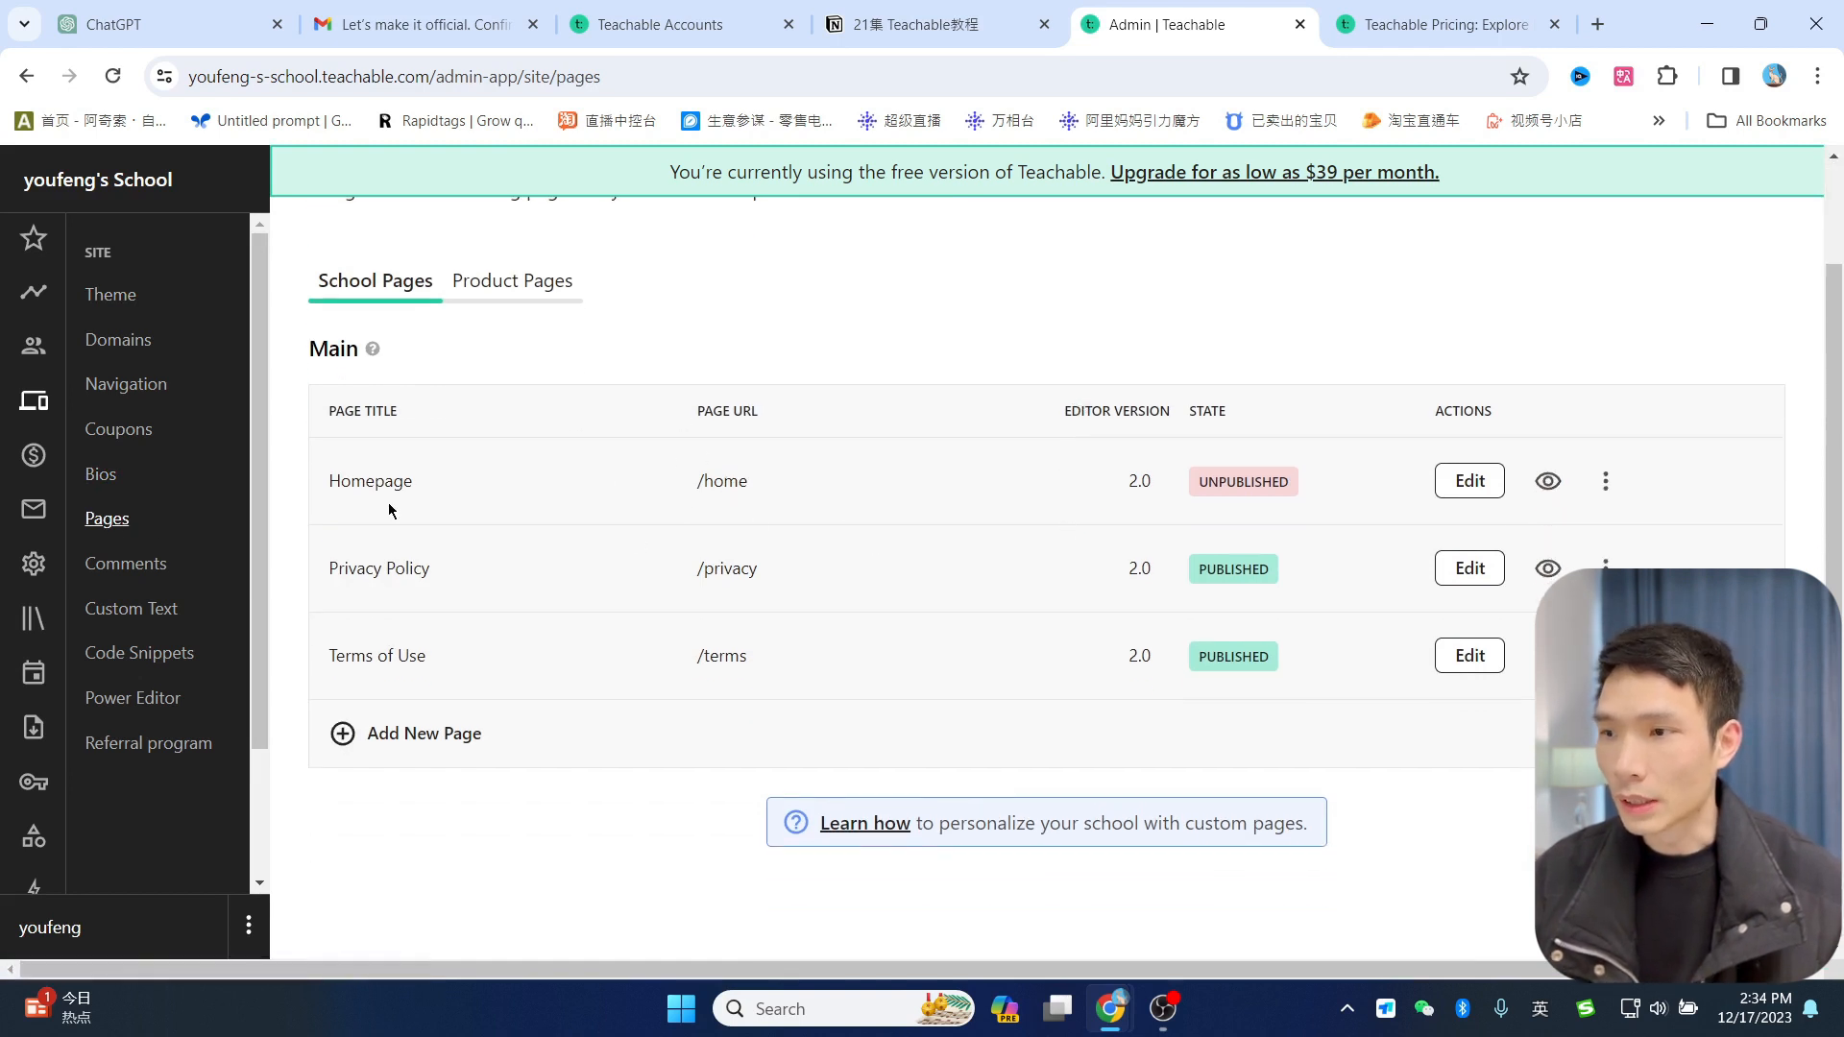
{"action": "left_click", "coordinate": [125, 563]}
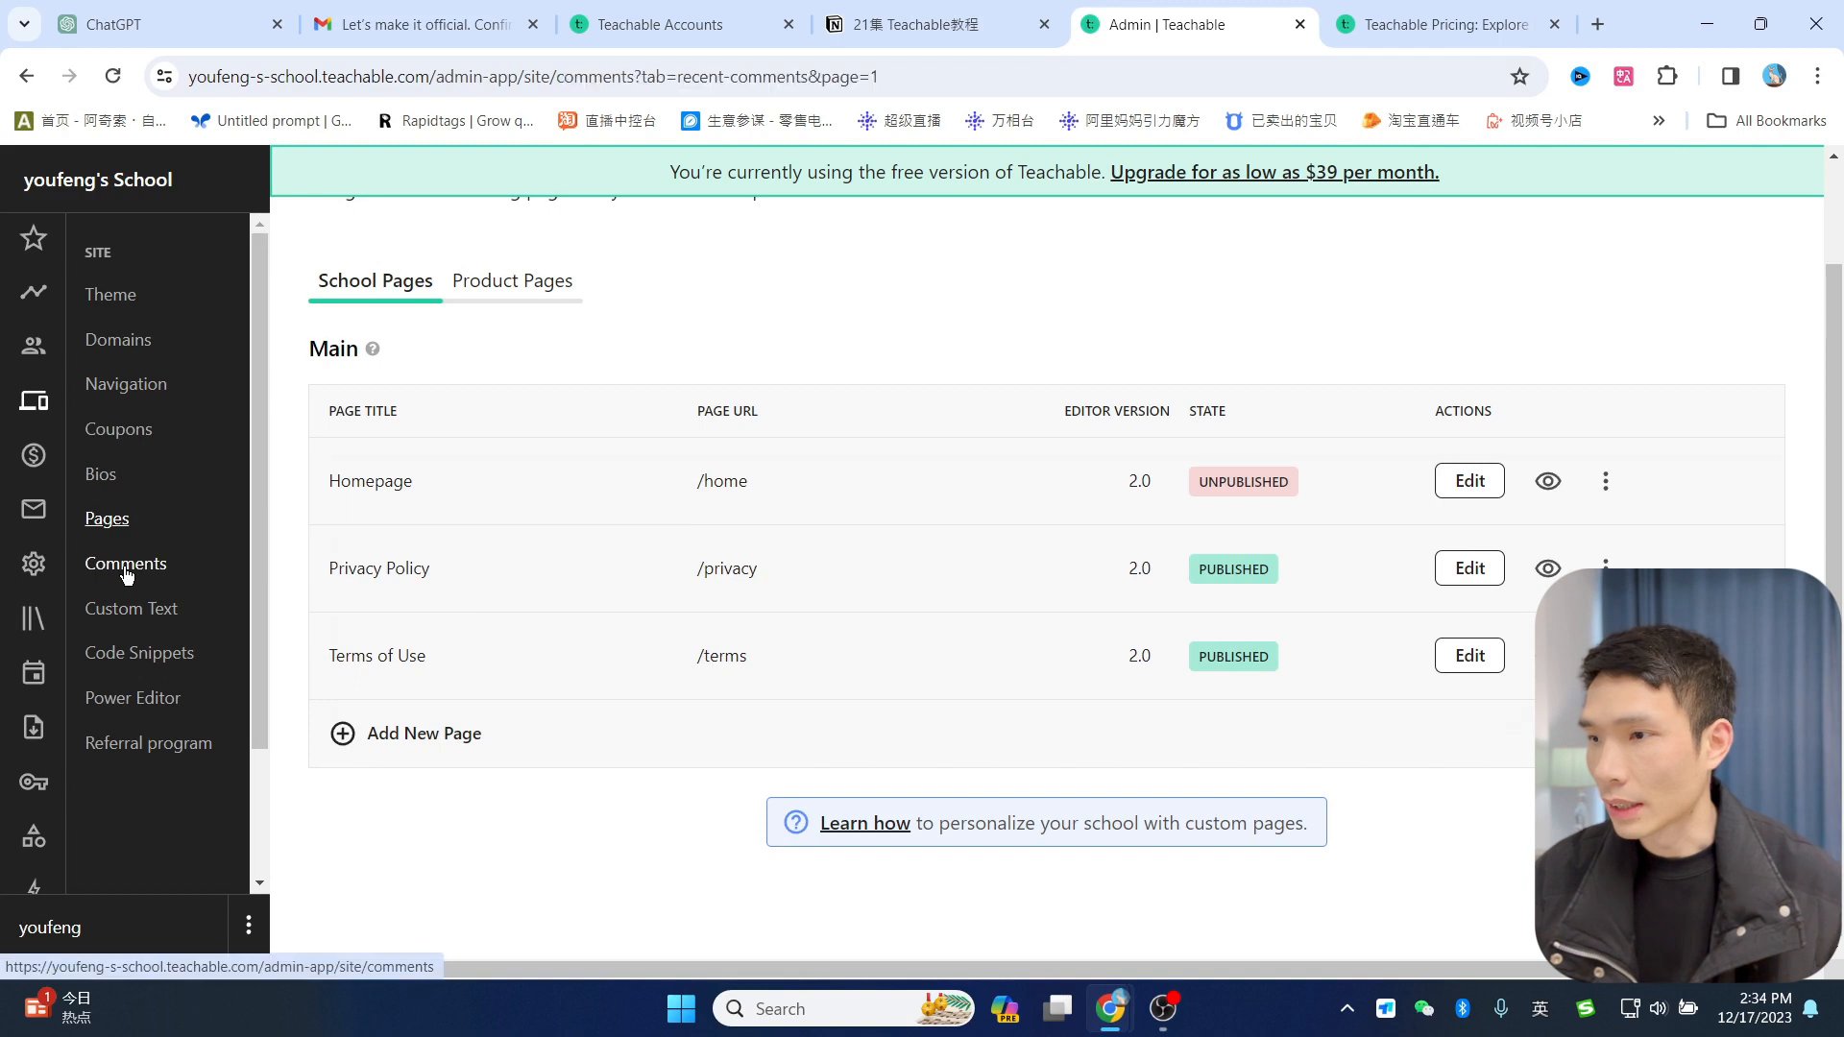
Step: Examine the Sales section's Statements, daily and monthly Breakdown, and Upsells reports
{"action": "left_click", "coordinate": [43, 461]}
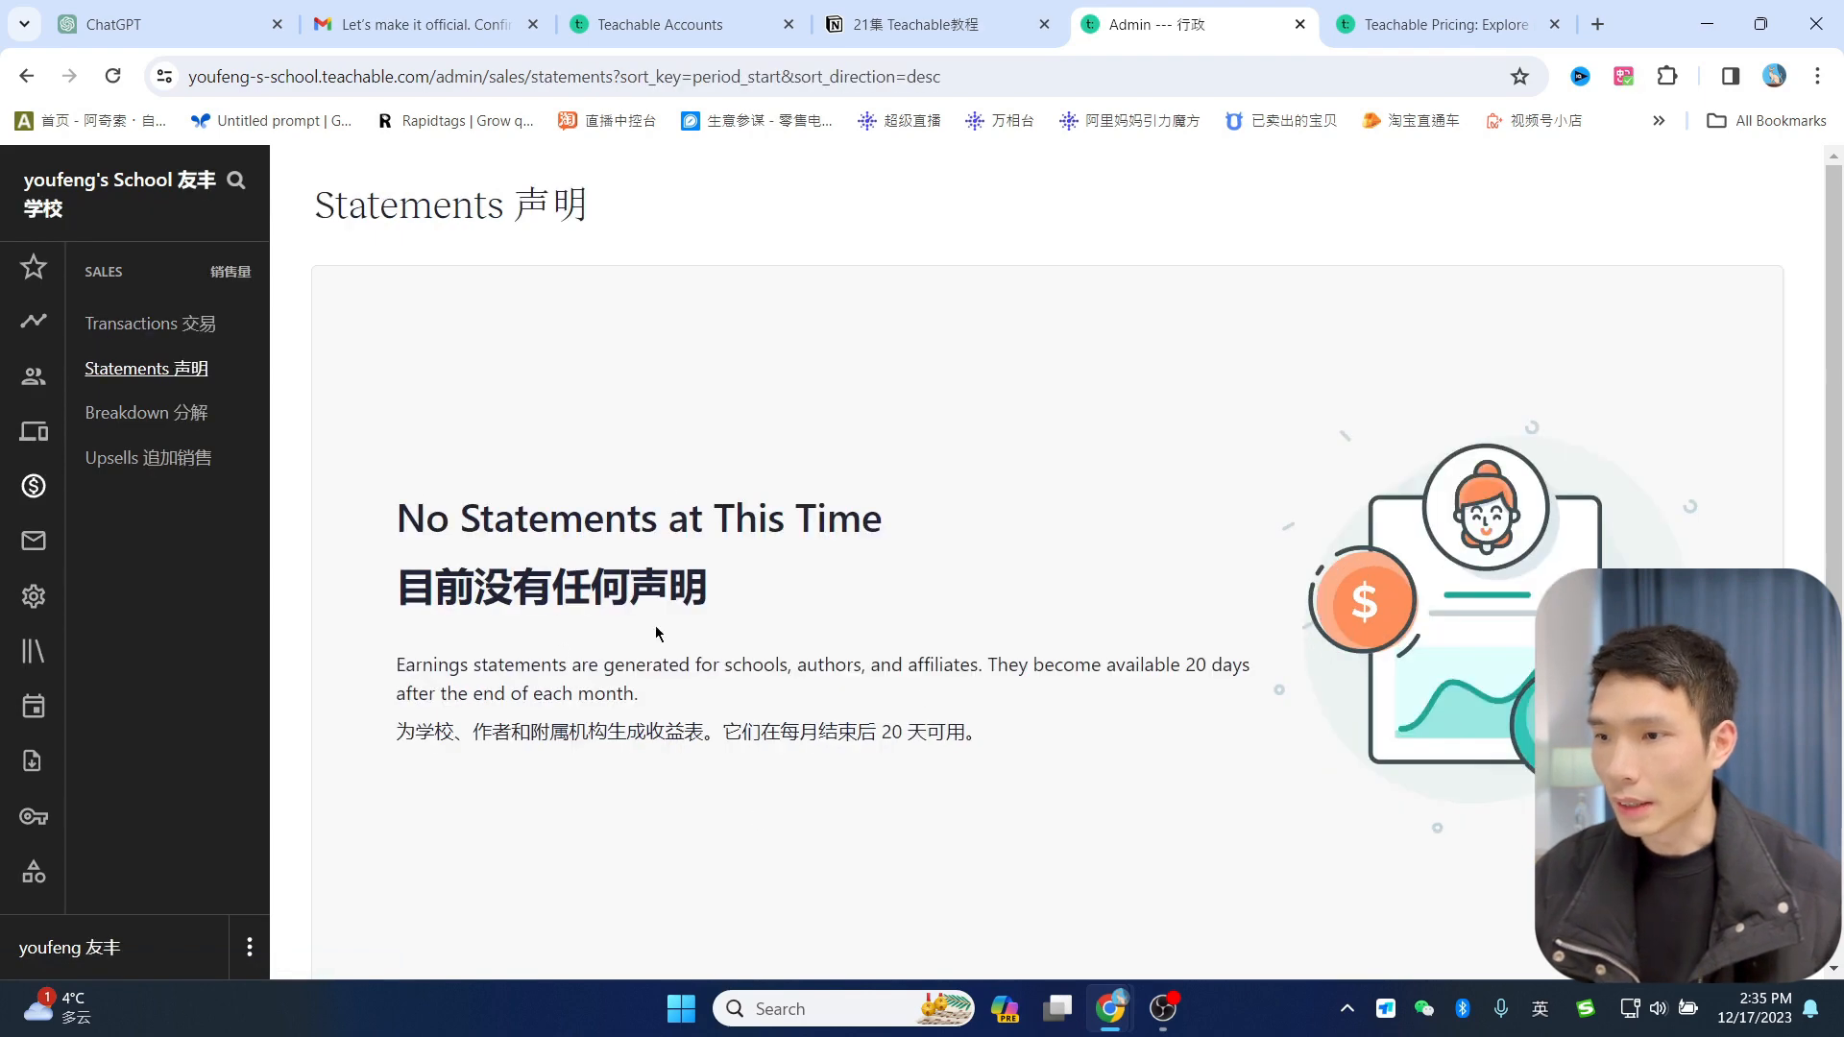
{"action": "left_click", "coordinate": [144, 413]}
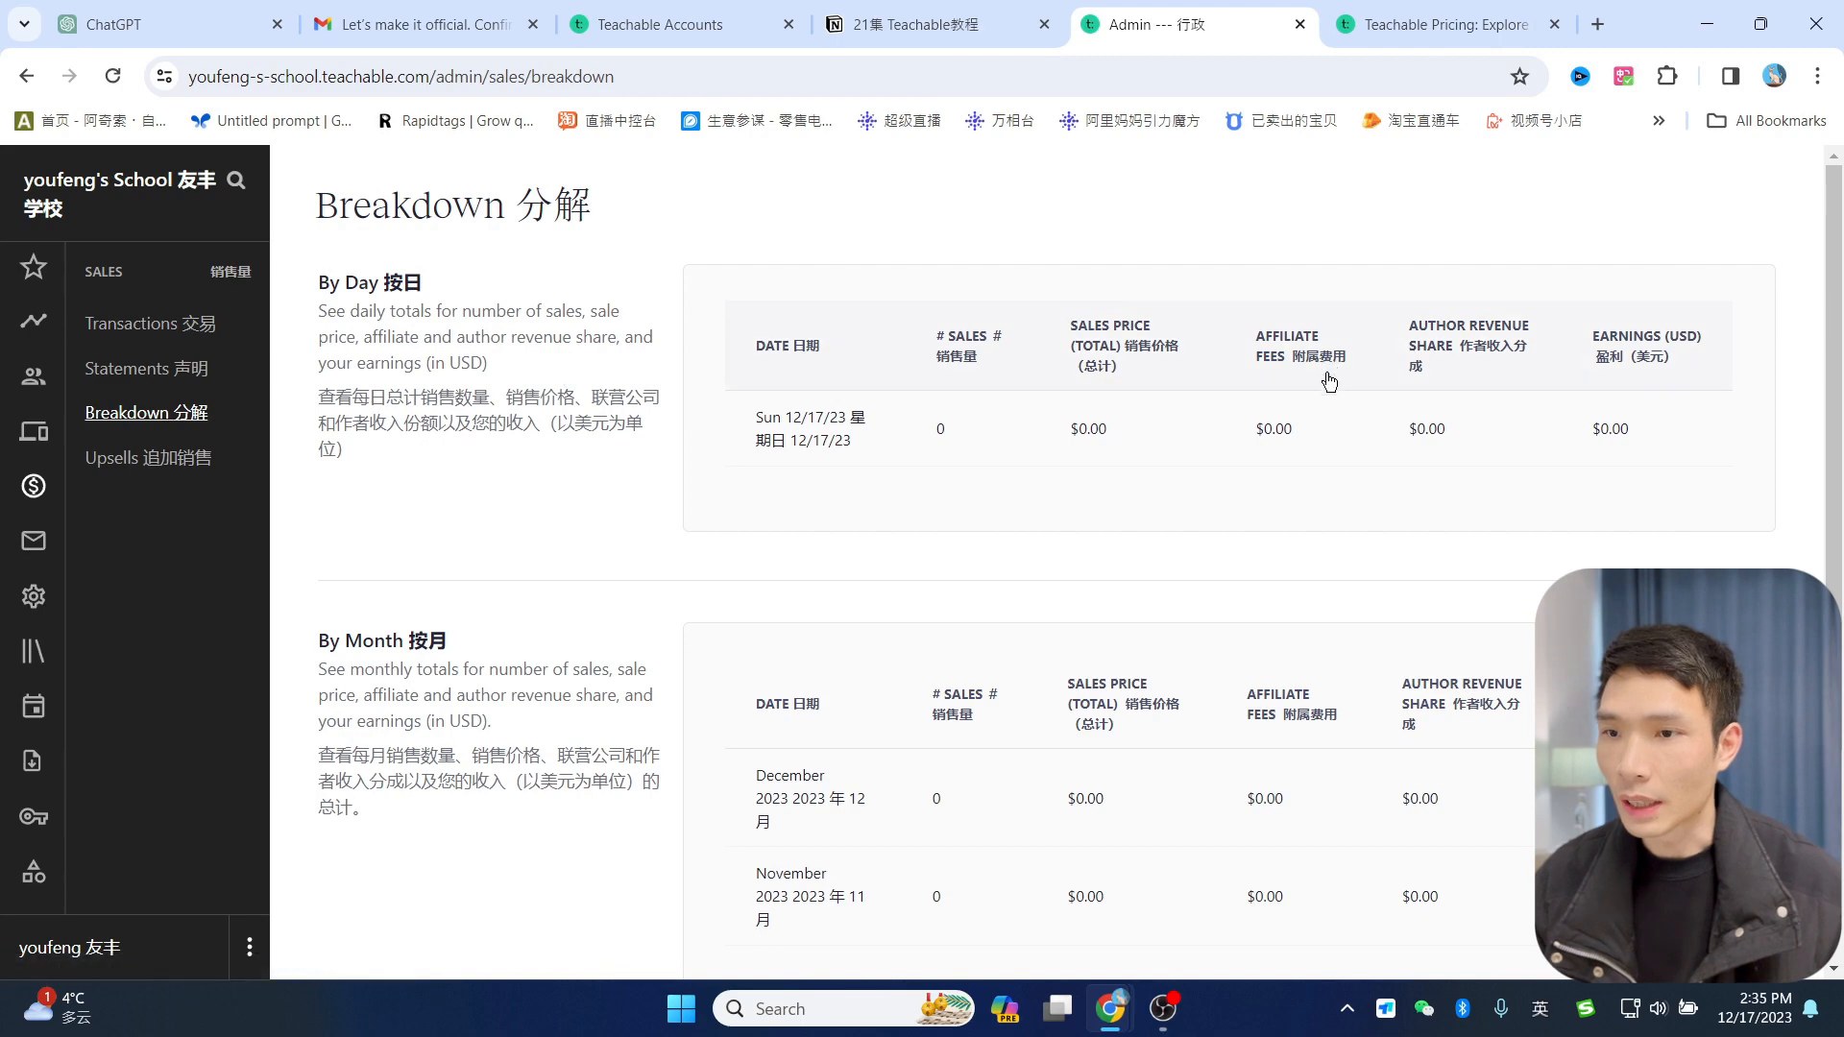
{"action": "scroll", "coordinate": [1323, 383], "scroll_direction": "down", "scroll_amount": 3}
{"action": "scroll", "coordinate": [1338, 557], "scroll_direction": "up", "scroll_amount": 2}
{"action": "scroll", "coordinate": [1337, 490], "scroll_direction": "up", "scroll_amount": 2}
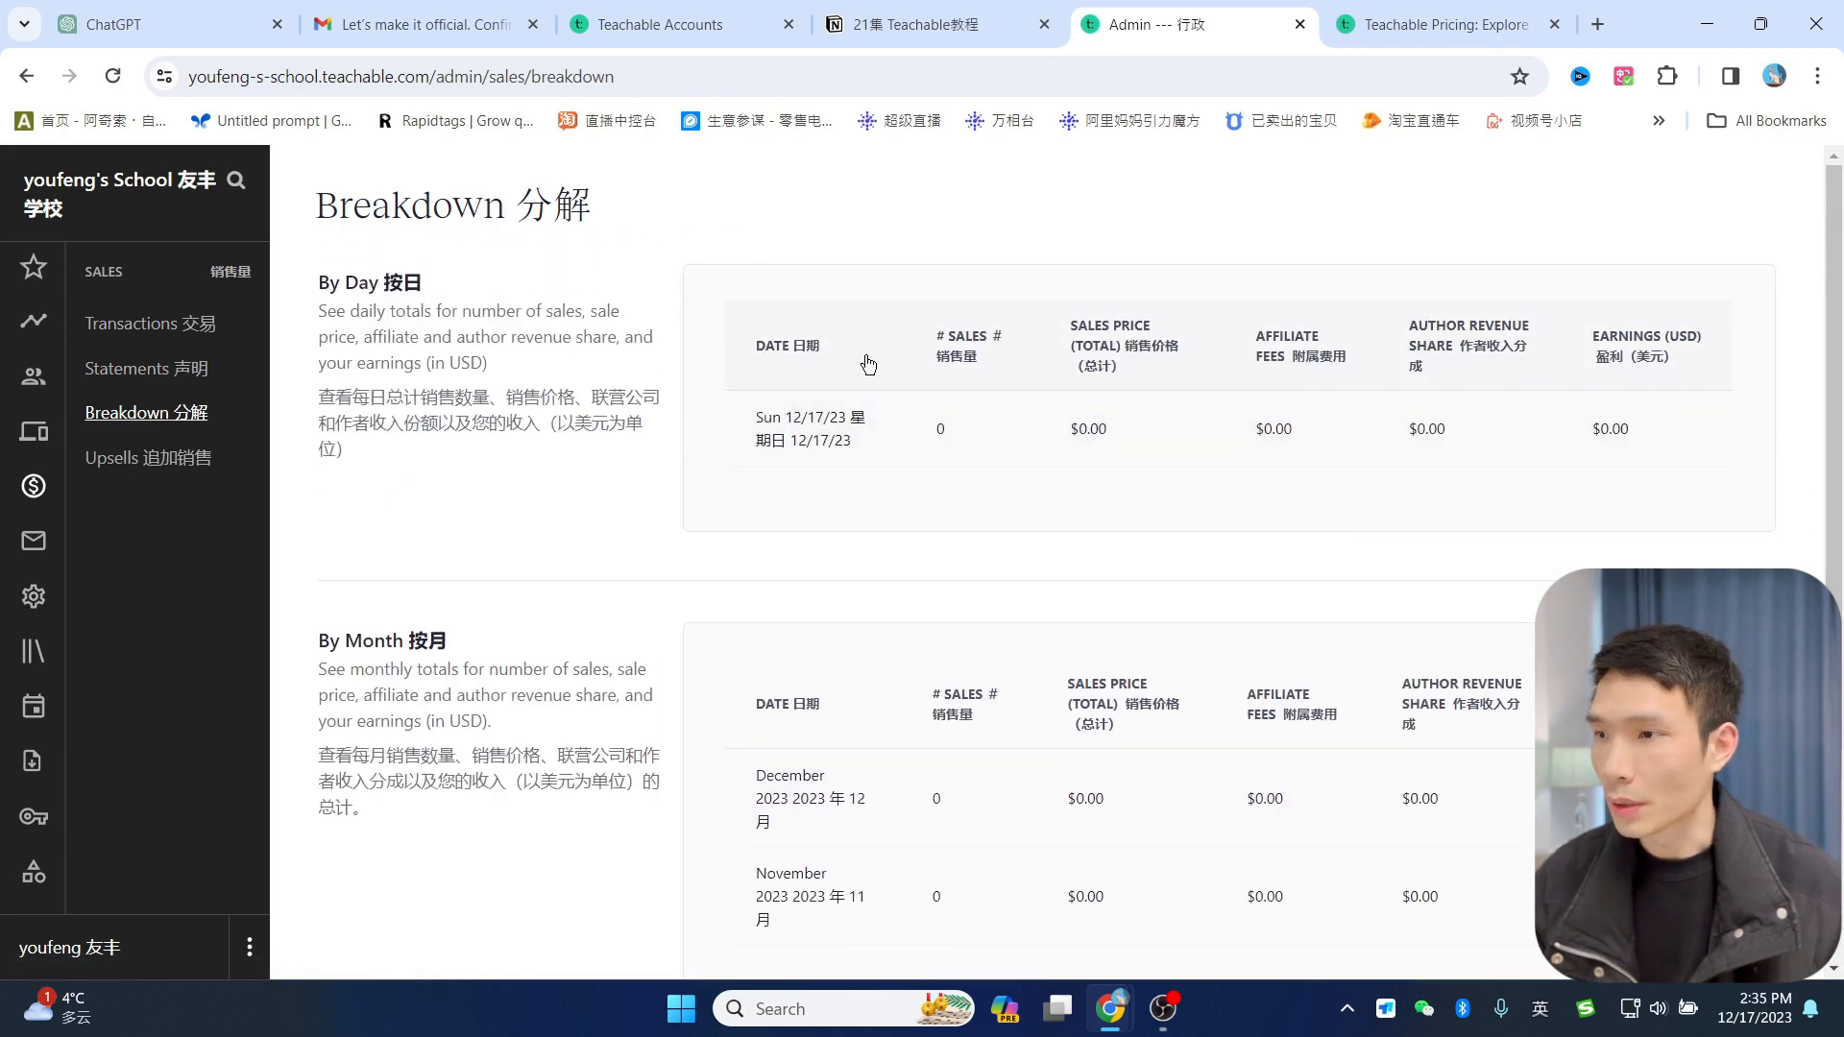
{"action": "left_click", "coordinate": [149, 458]}
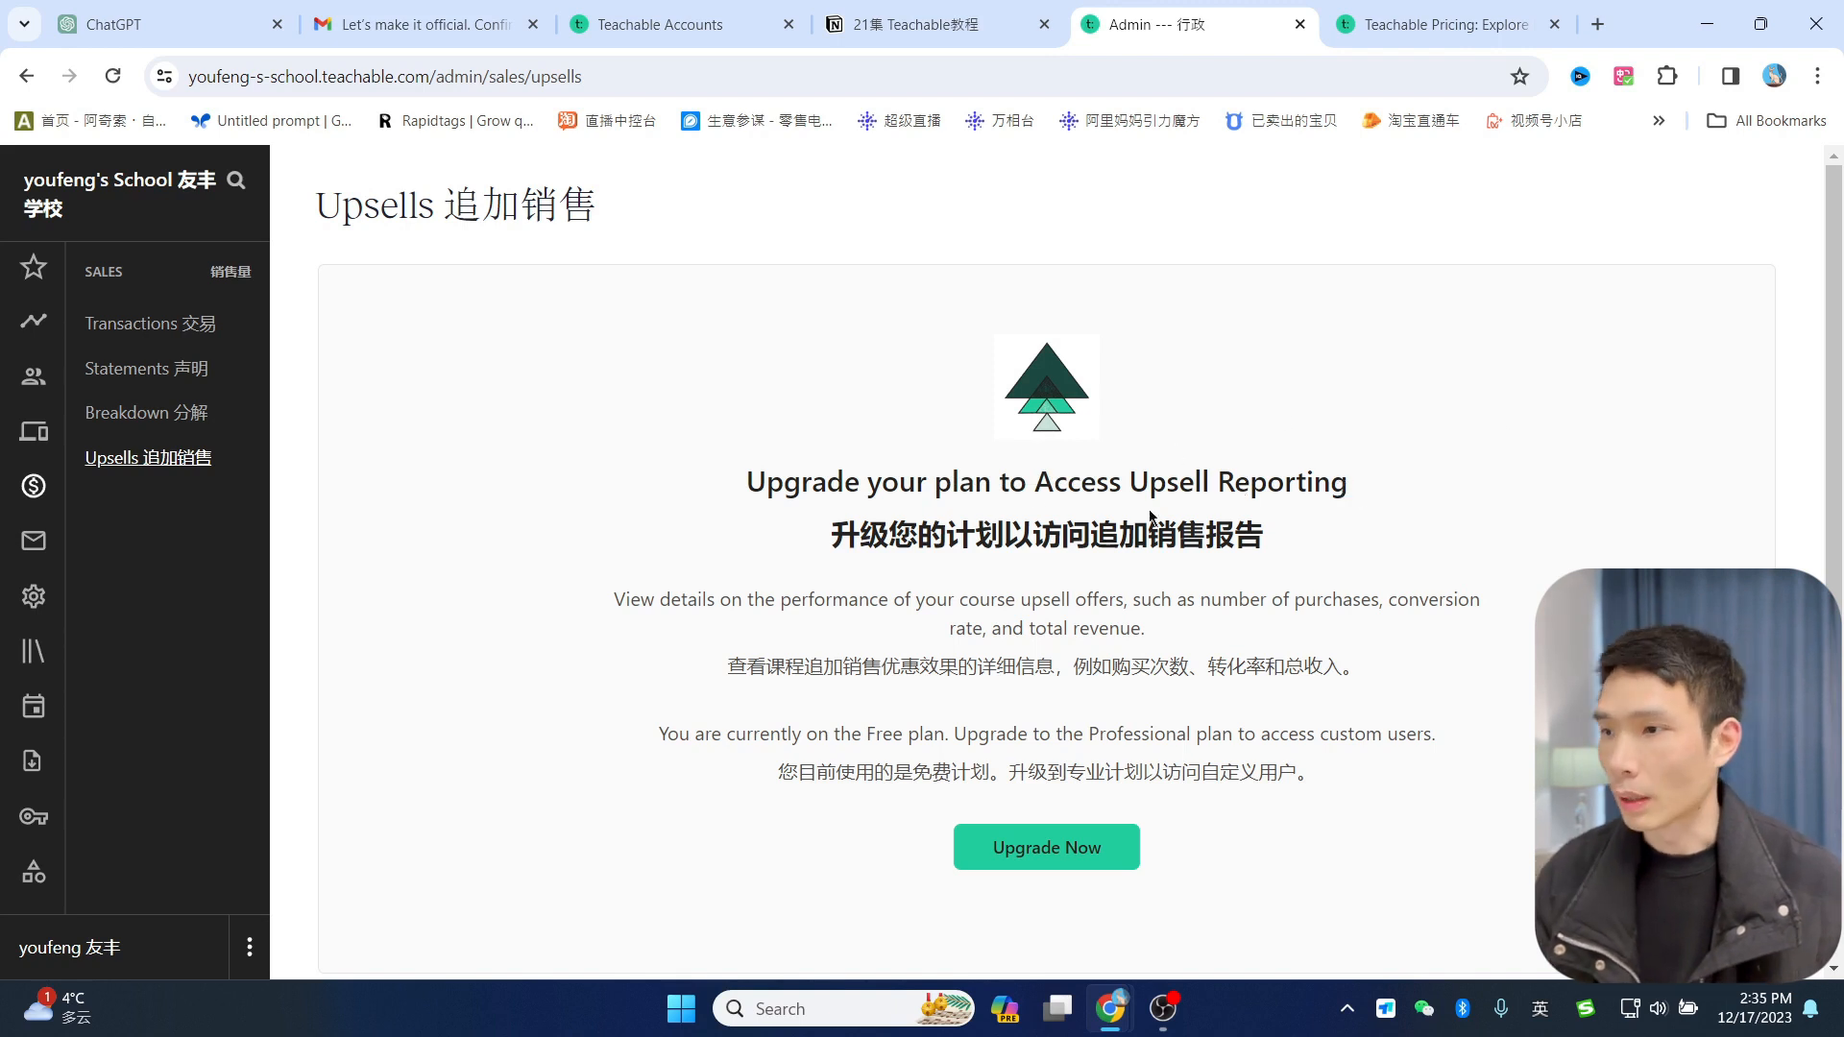
Step: View the Compose page of the Emails section and the General page of the school's Settings
{"action": "left_click", "coordinate": [34, 541]}
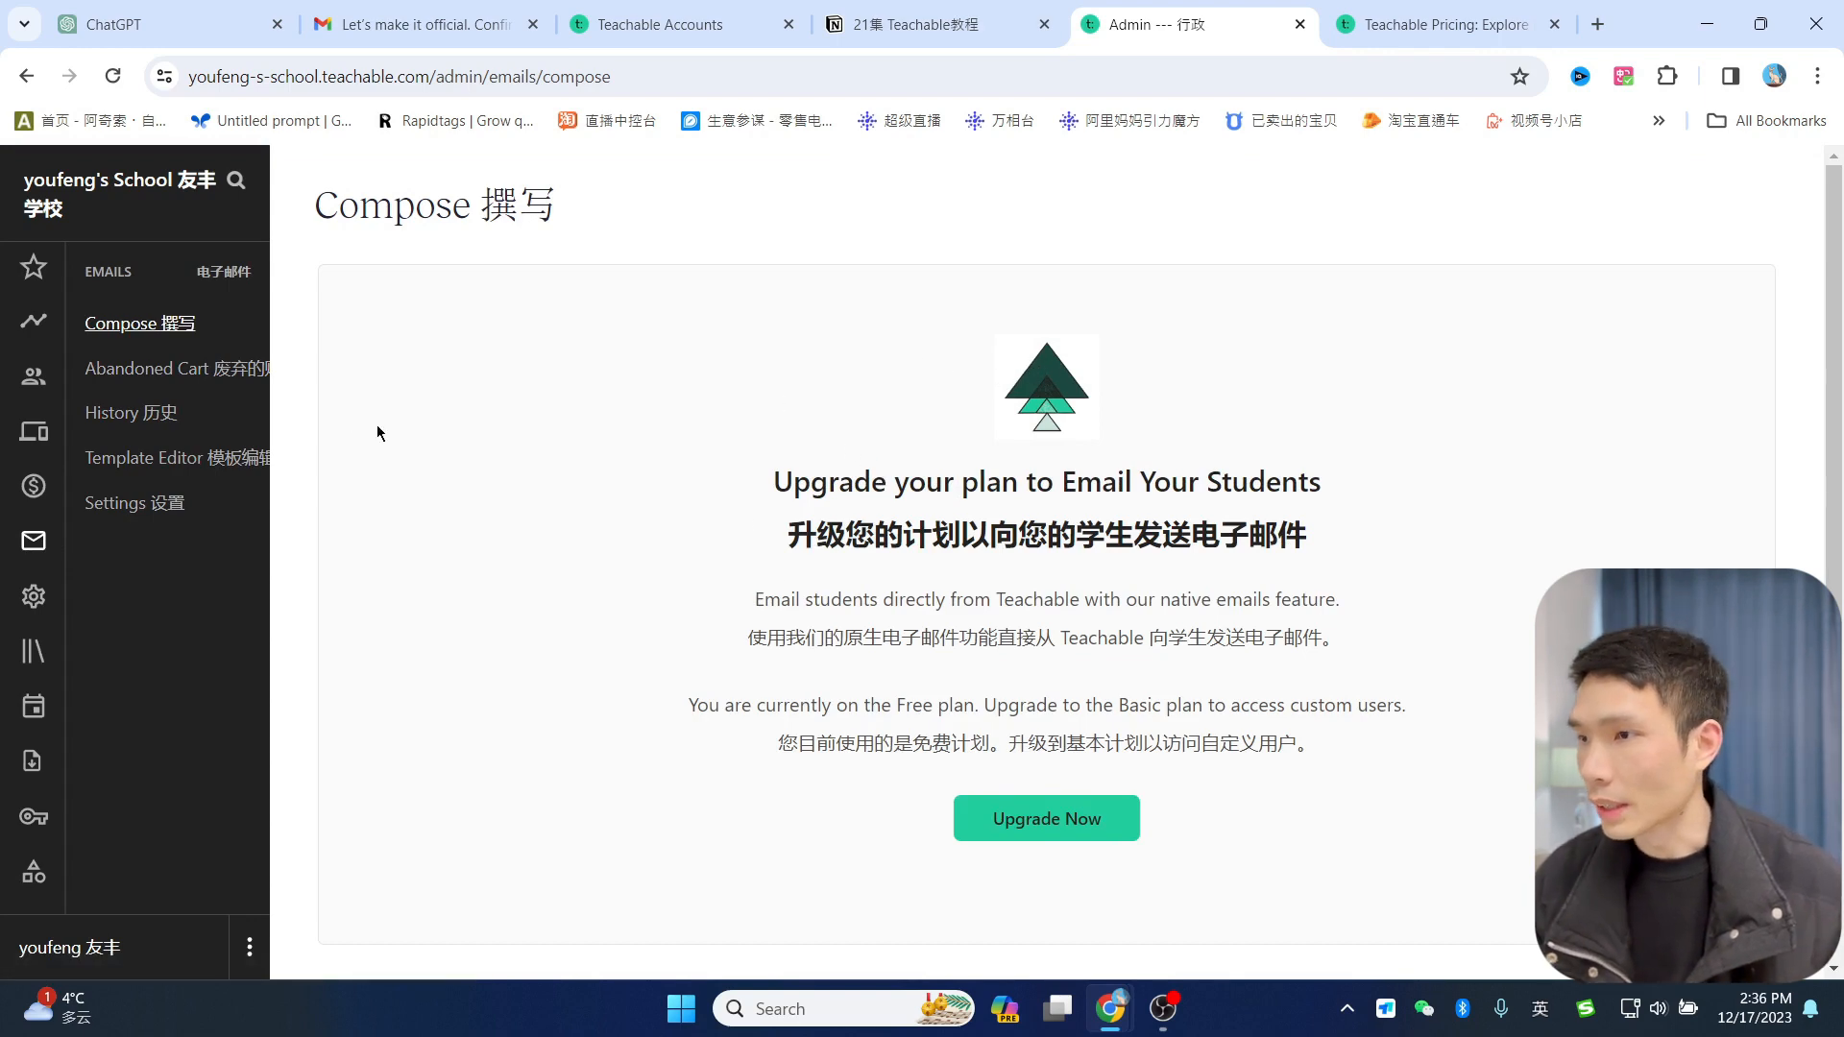
{"action": "left_click", "coordinate": [37, 597]}
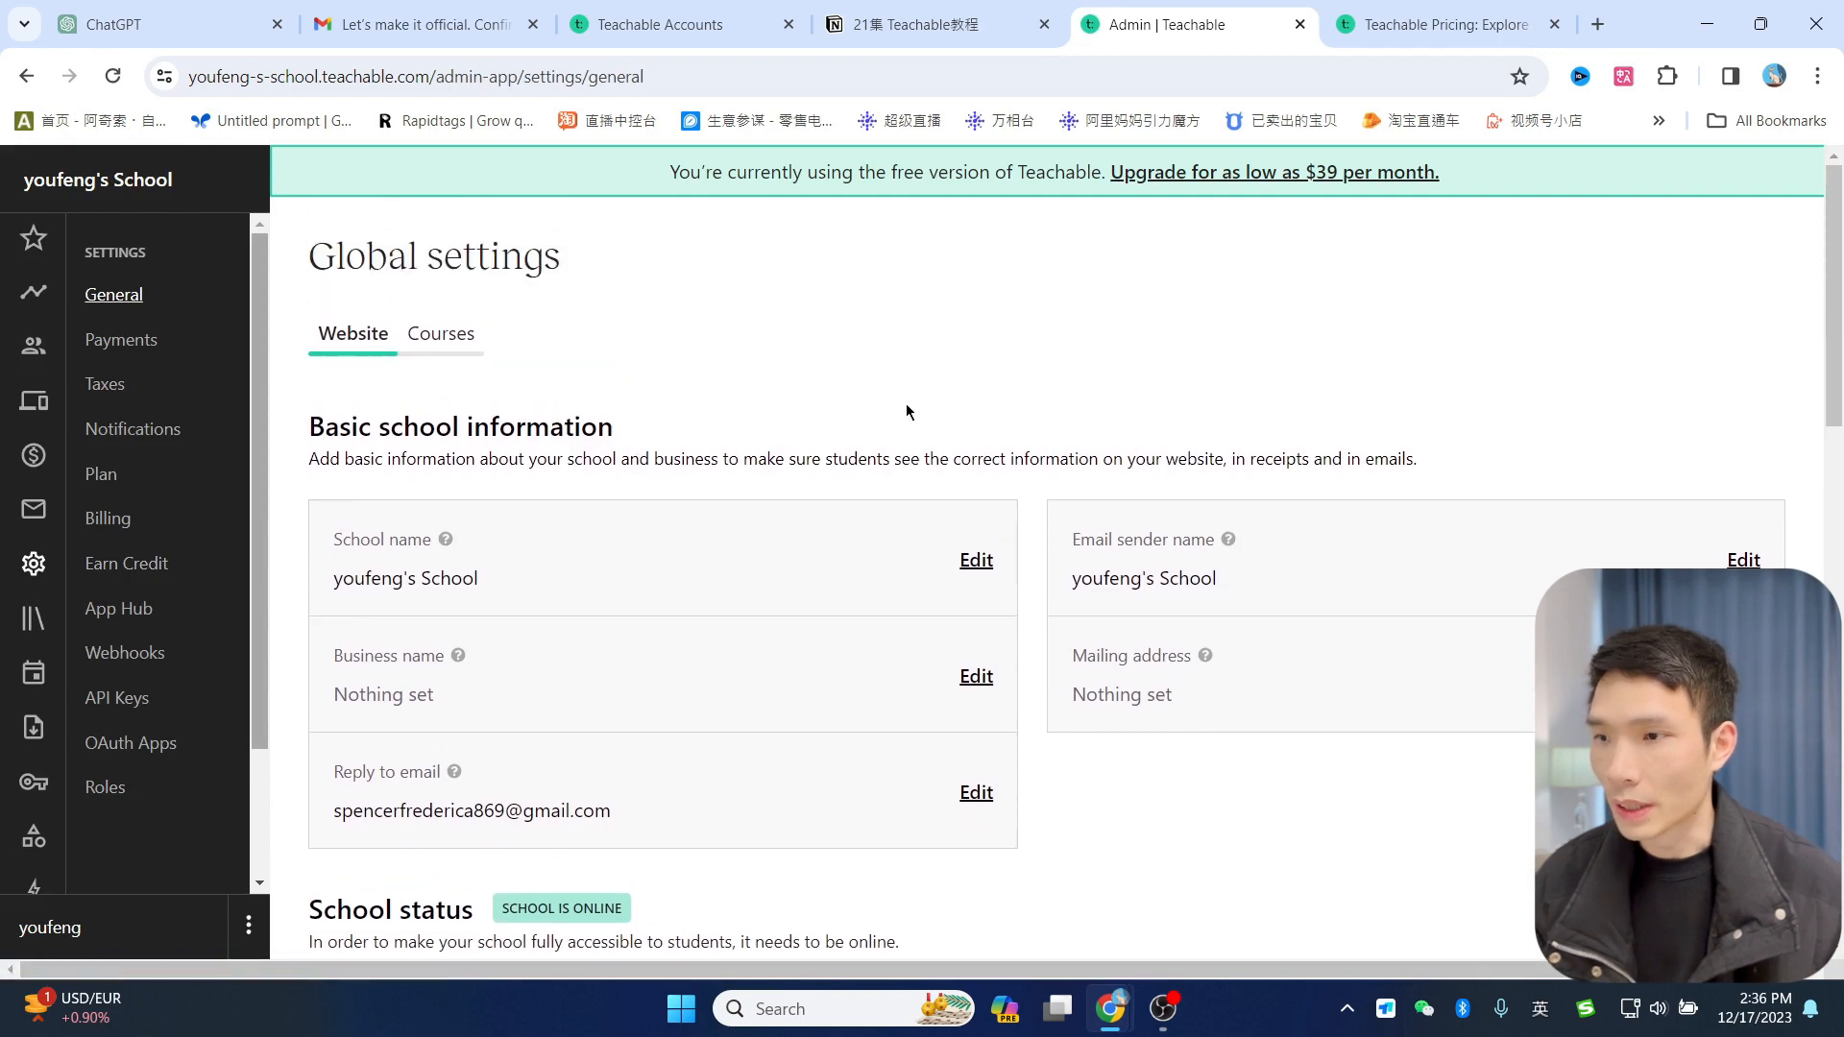
{"action": "scroll", "coordinate": [1306, 615], "scroll_direction": "down", "scroll_amount": 6}
{"action": "scroll", "coordinate": [1290, 586], "scroll_direction": "up", "scroll_amount": 5}
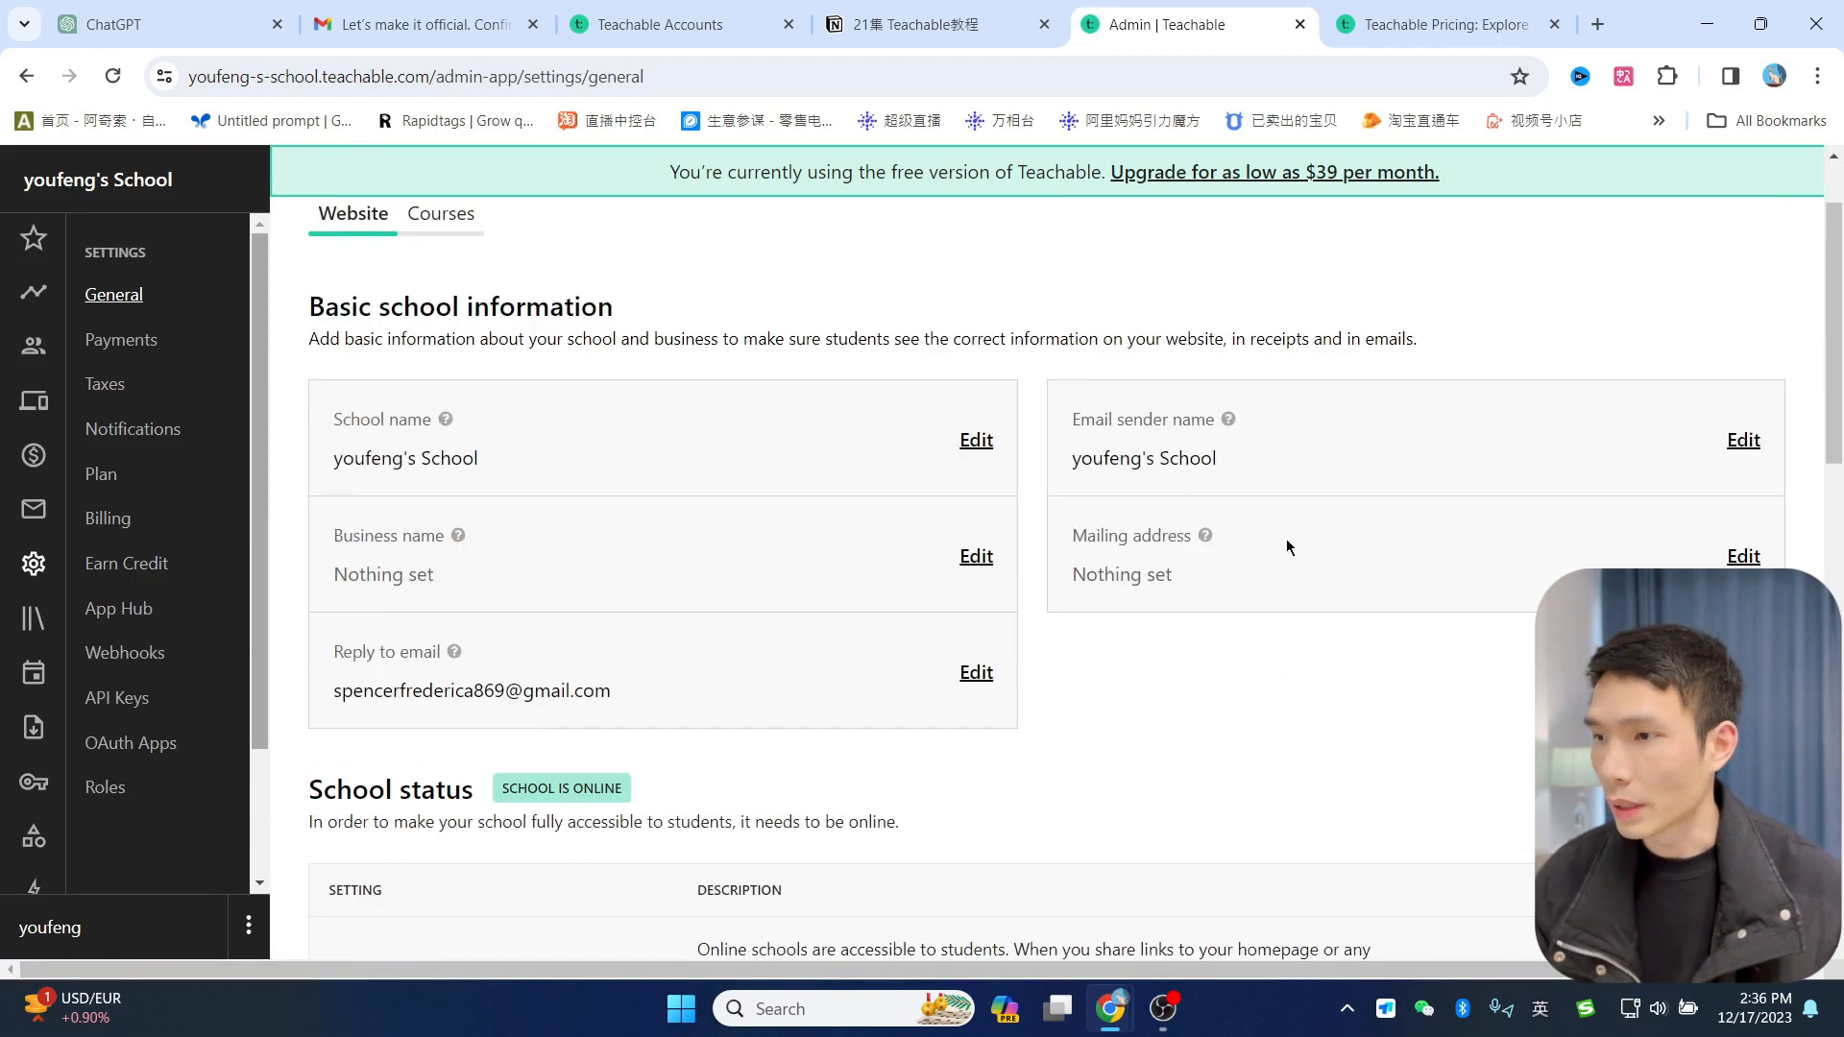
Step: View the Courses, Coaching and Bundles product pages and read their introductions
{"action": "left_click", "coordinate": [32, 626]}
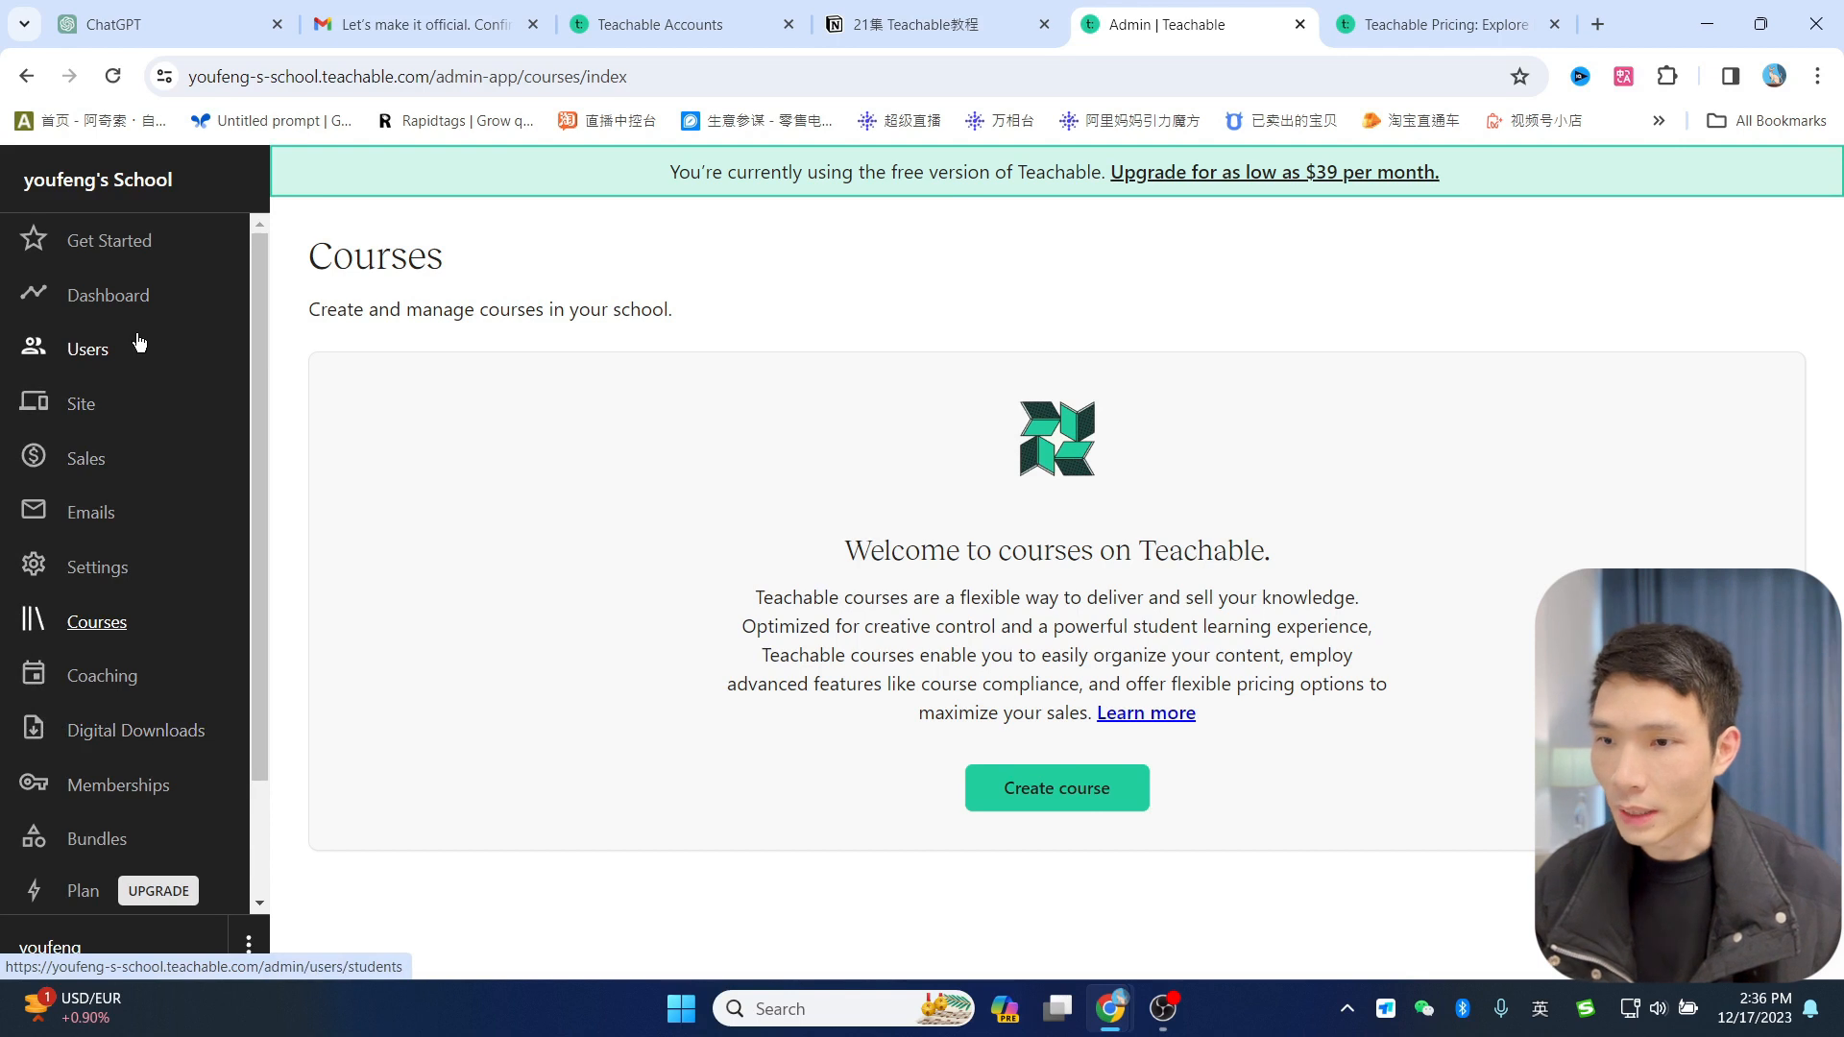
{"action": "scroll", "coordinate": [135, 345], "scroll_direction": "down", "scroll_amount": 1}
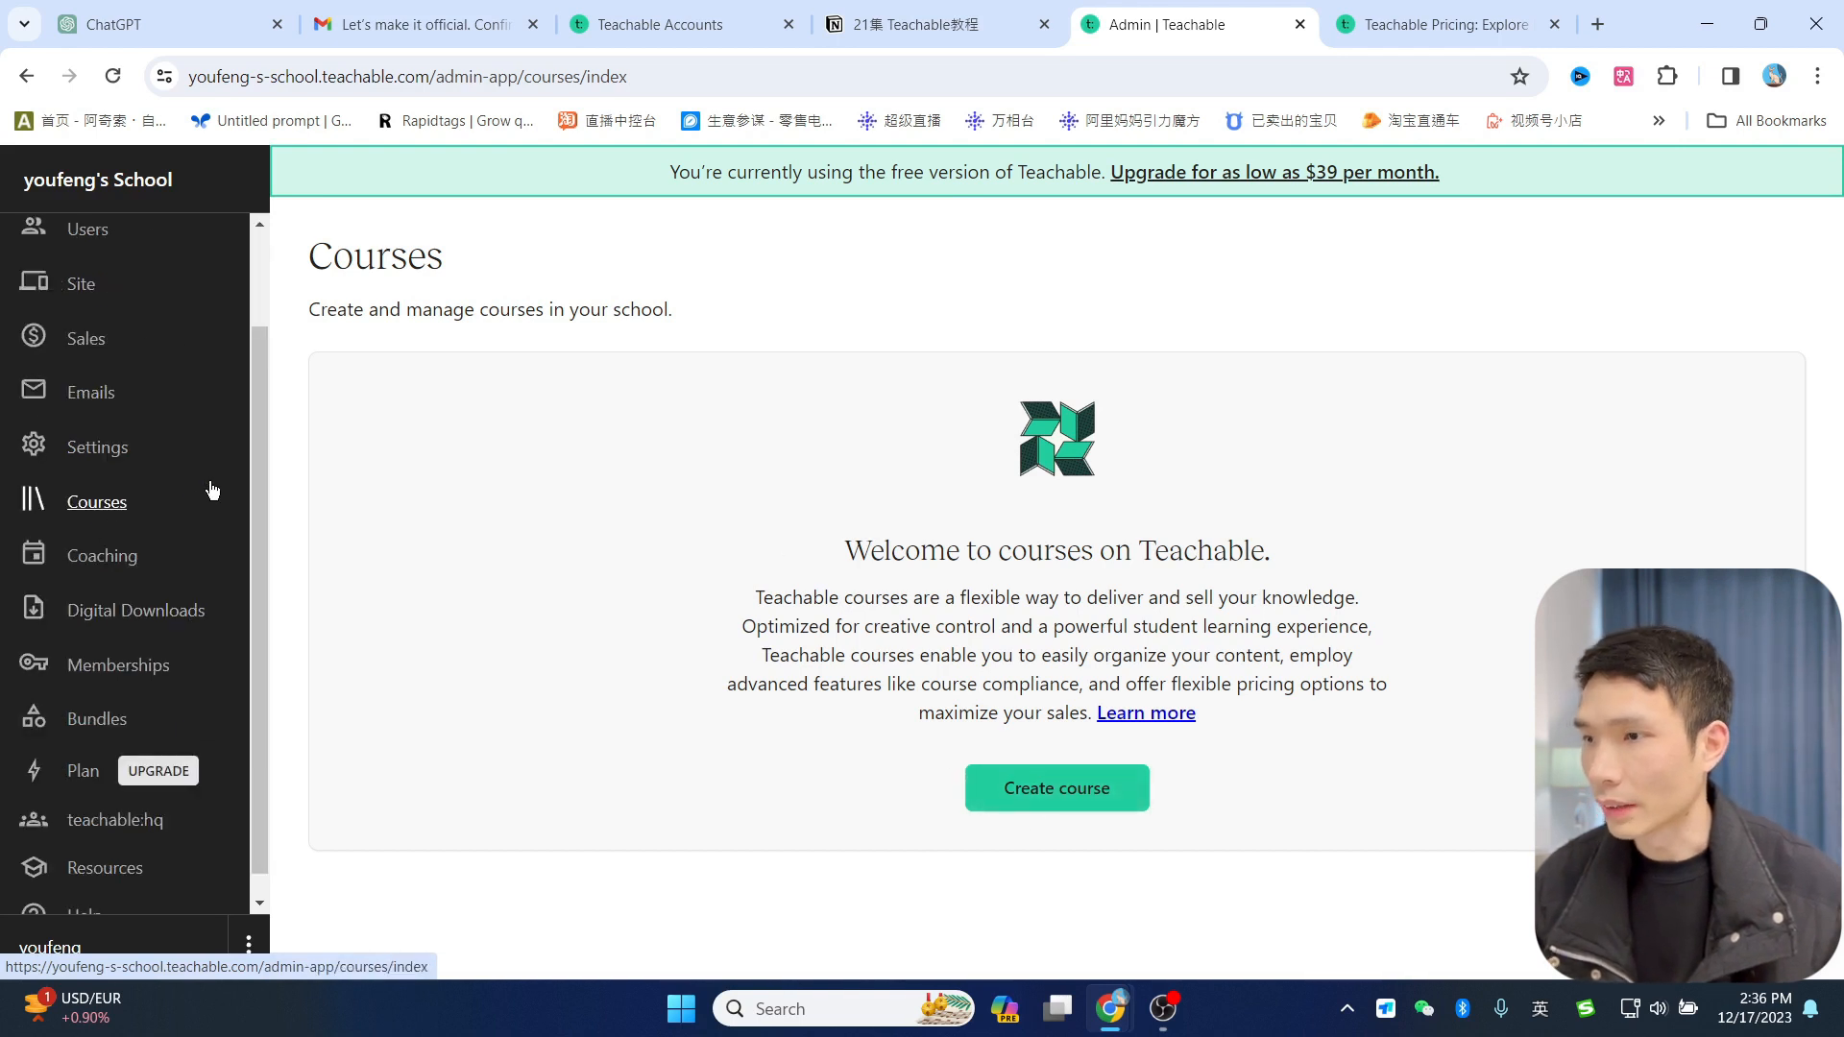
{"action": "scroll", "coordinate": [172, 568], "scroll_direction": "down", "scroll_amount": 1}
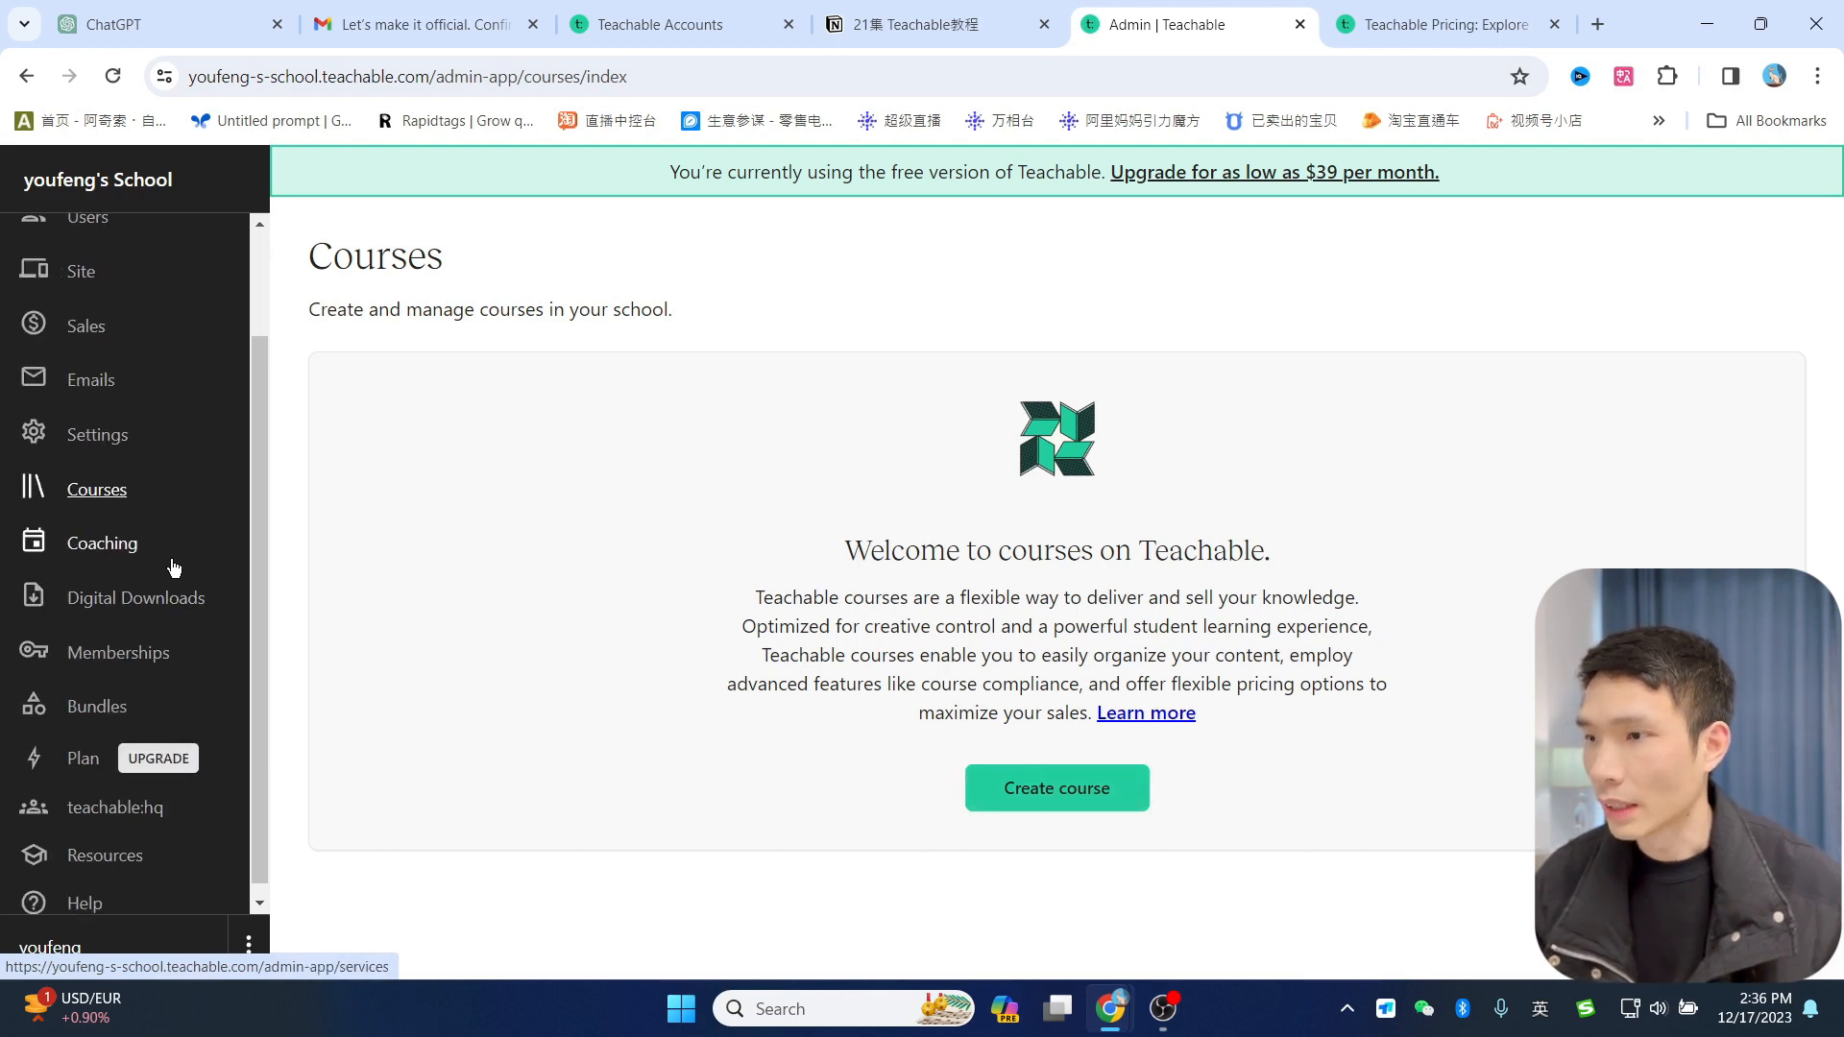
{"action": "left_click", "coordinate": [34, 528]}
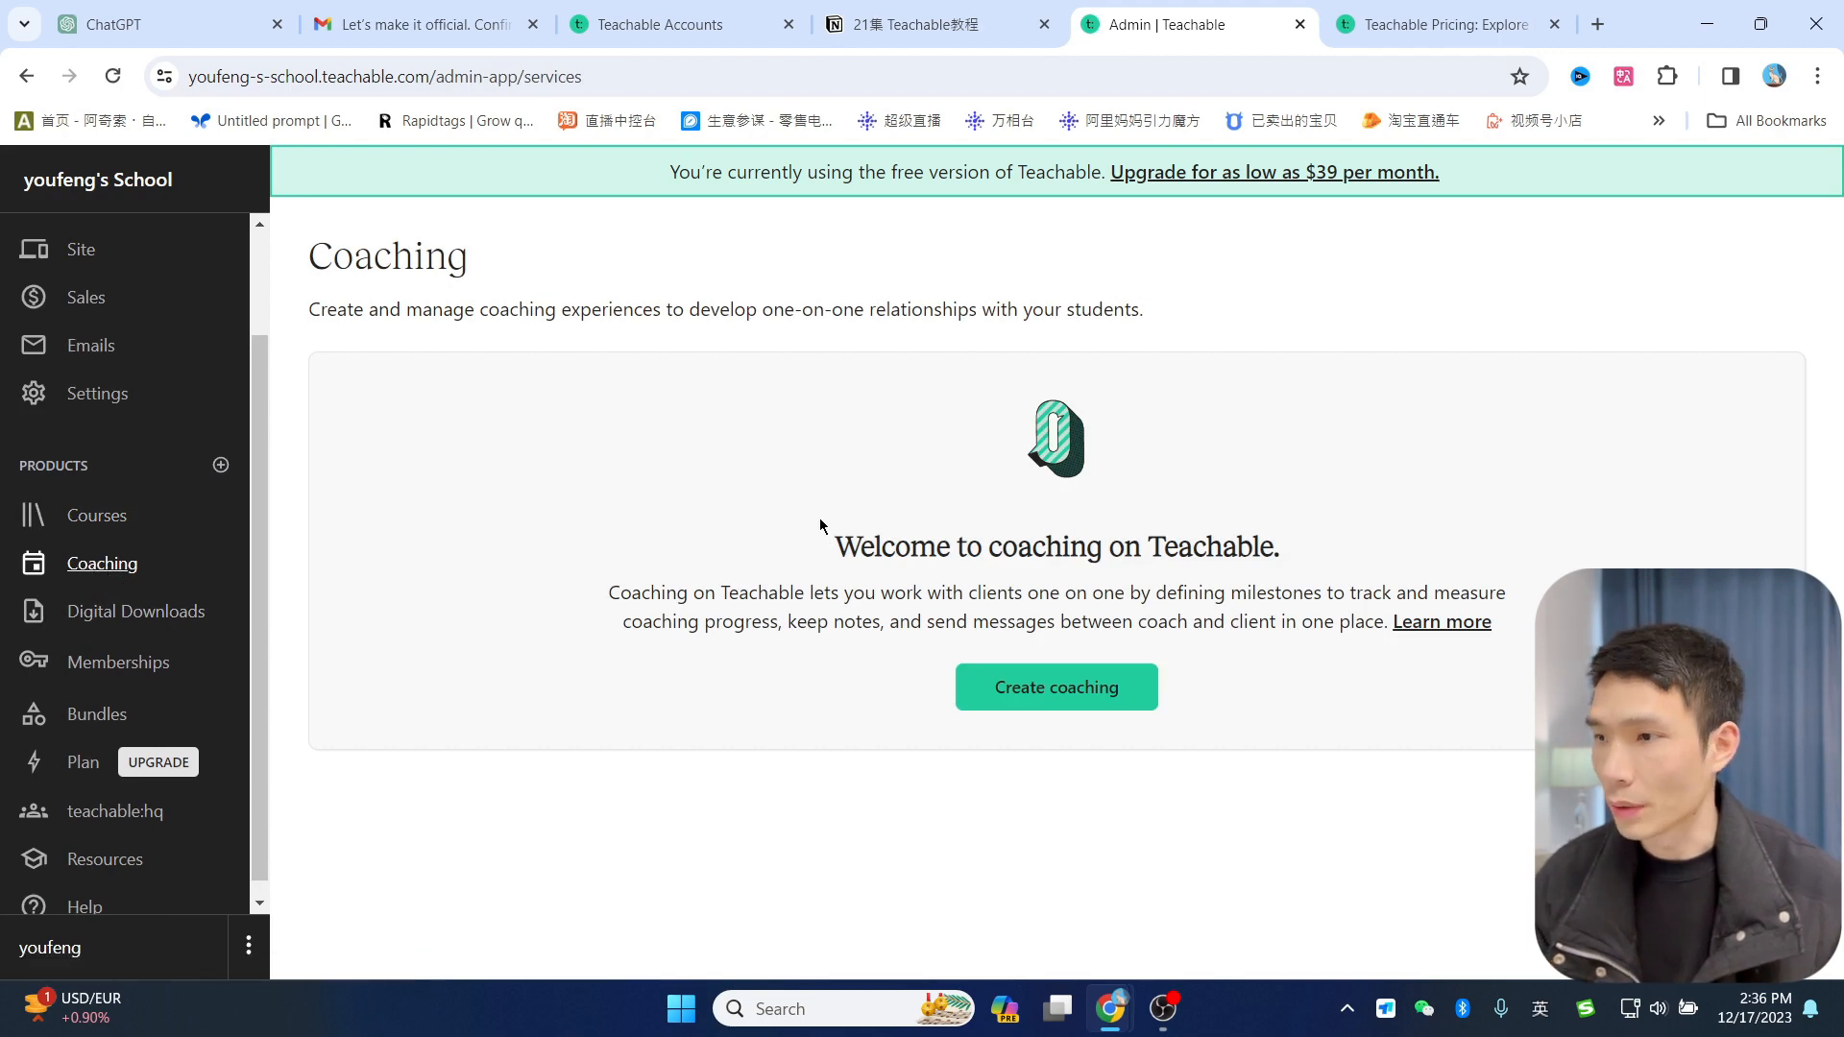
{"action": "scroll", "coordinate": [133, 622], "scroll_direction": "down", "scroll_amount": 1}
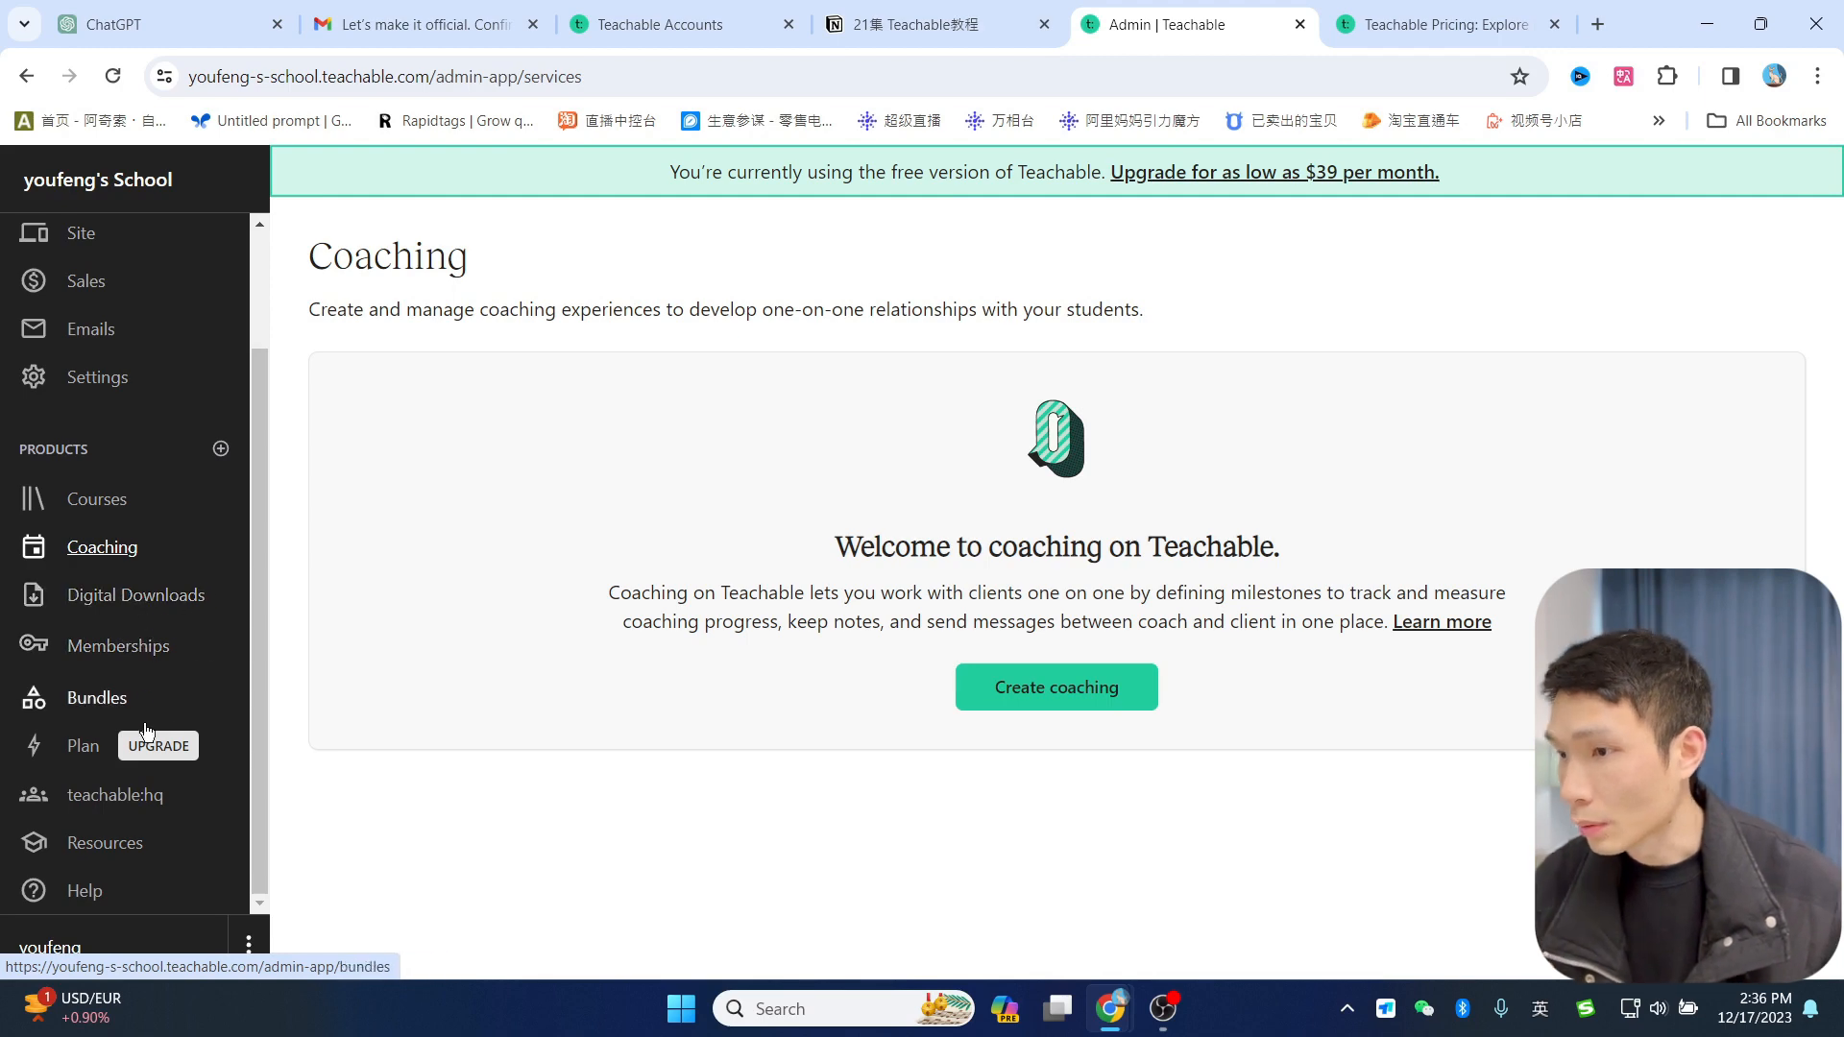
{"action": "left_click", "coordinate": [96, 697]}
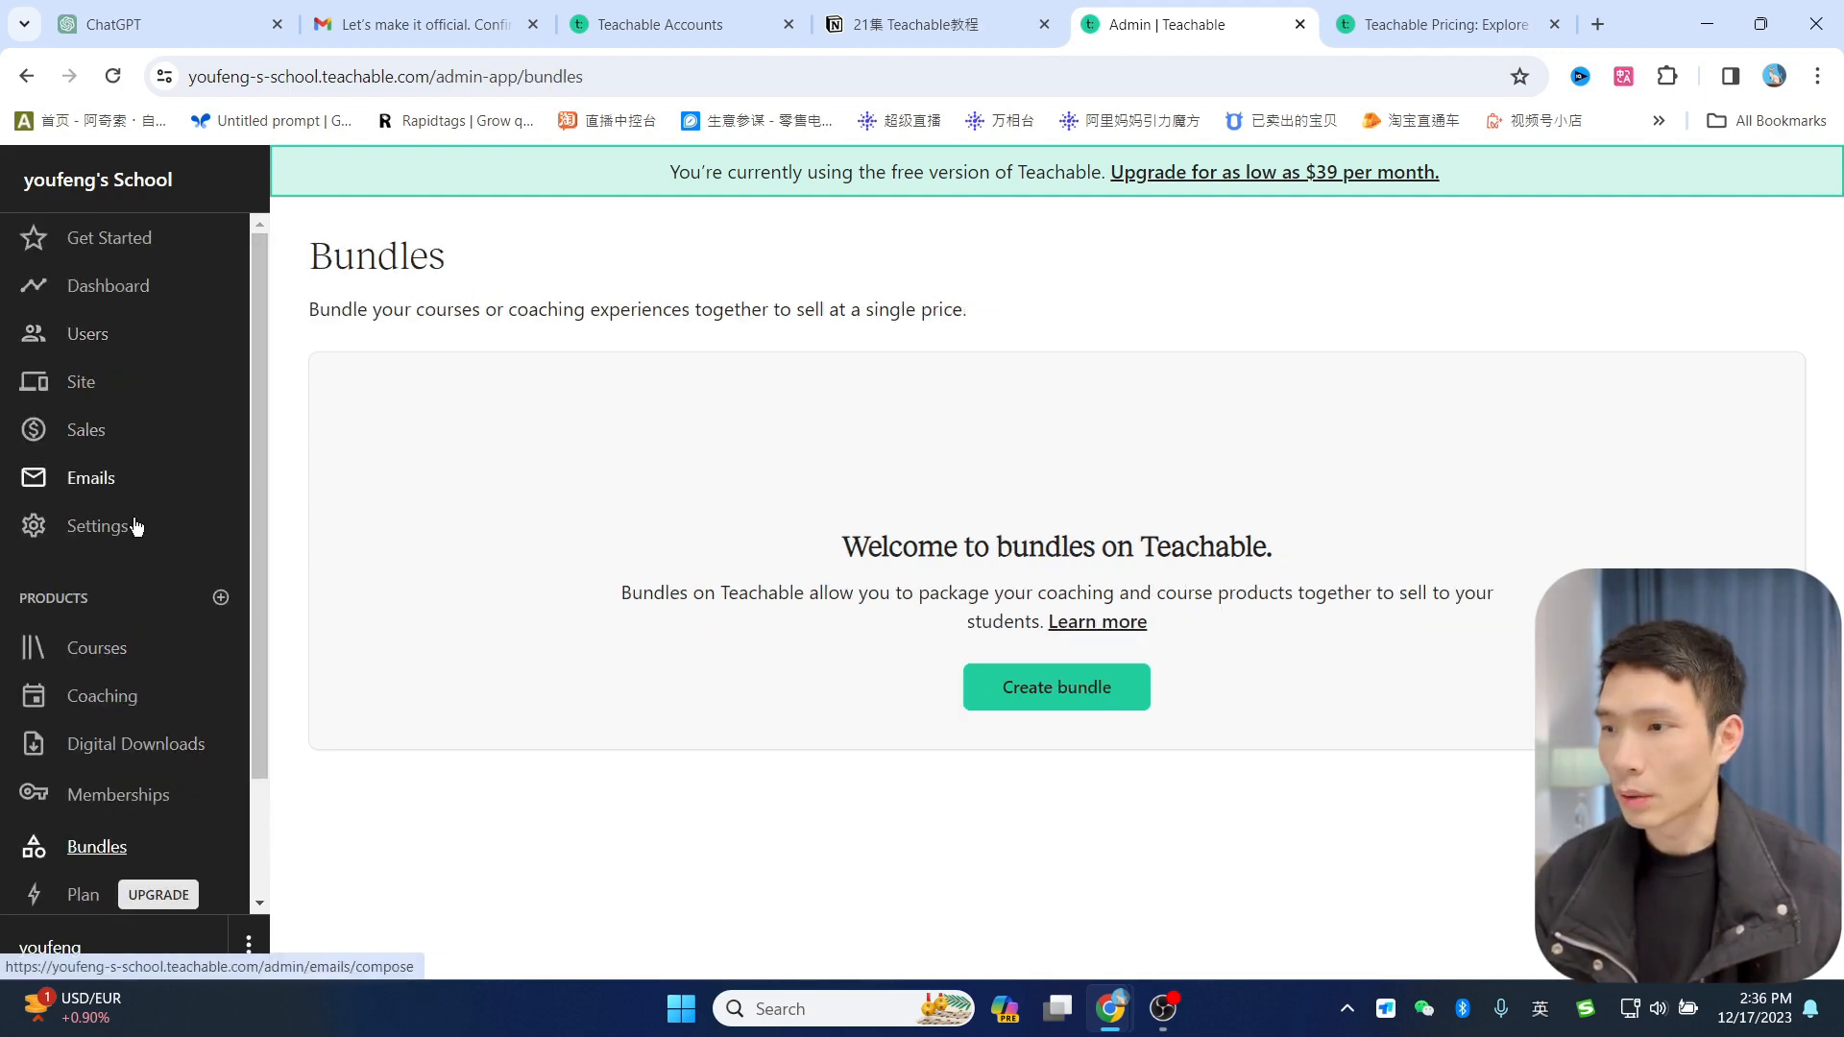
Step: Create a new course titled "Youtube新手教程" with the AI starting help left off
{"action": "left_click", "coordinate": [110, 648]}
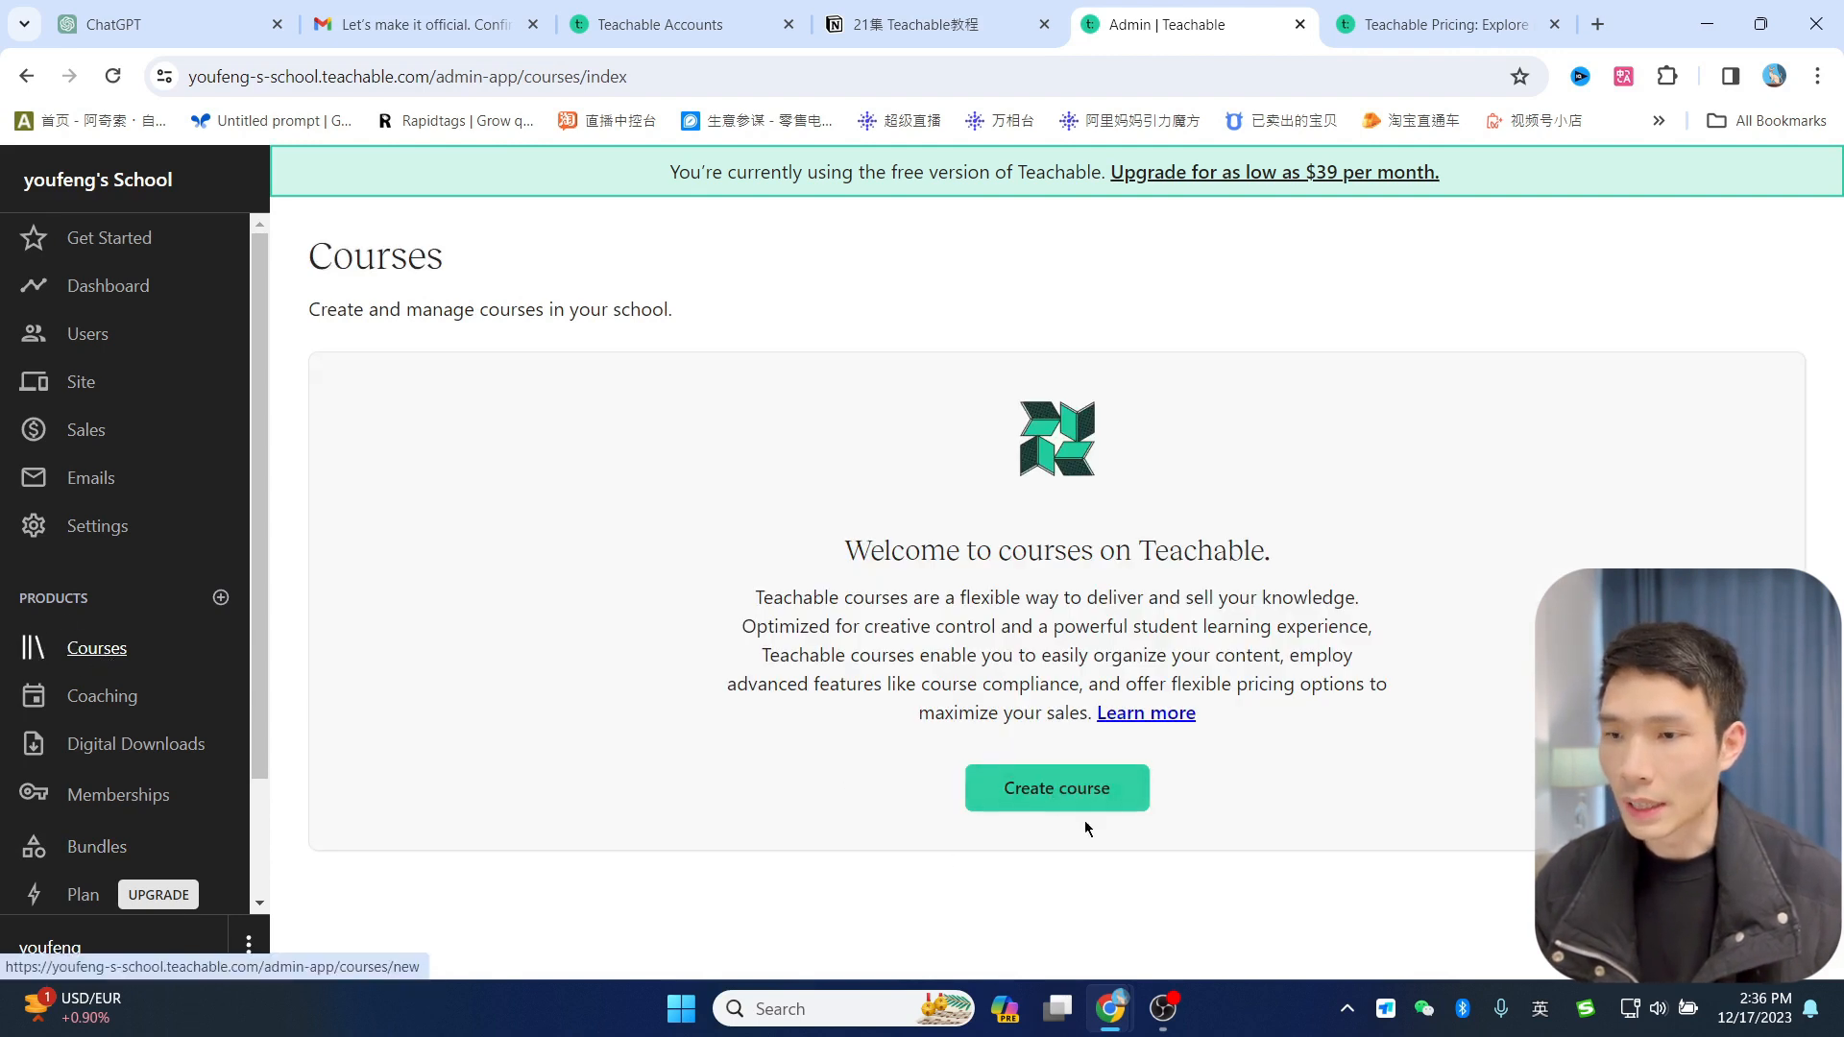
{"action": "left_click", "coordinate": [1042, 797]}
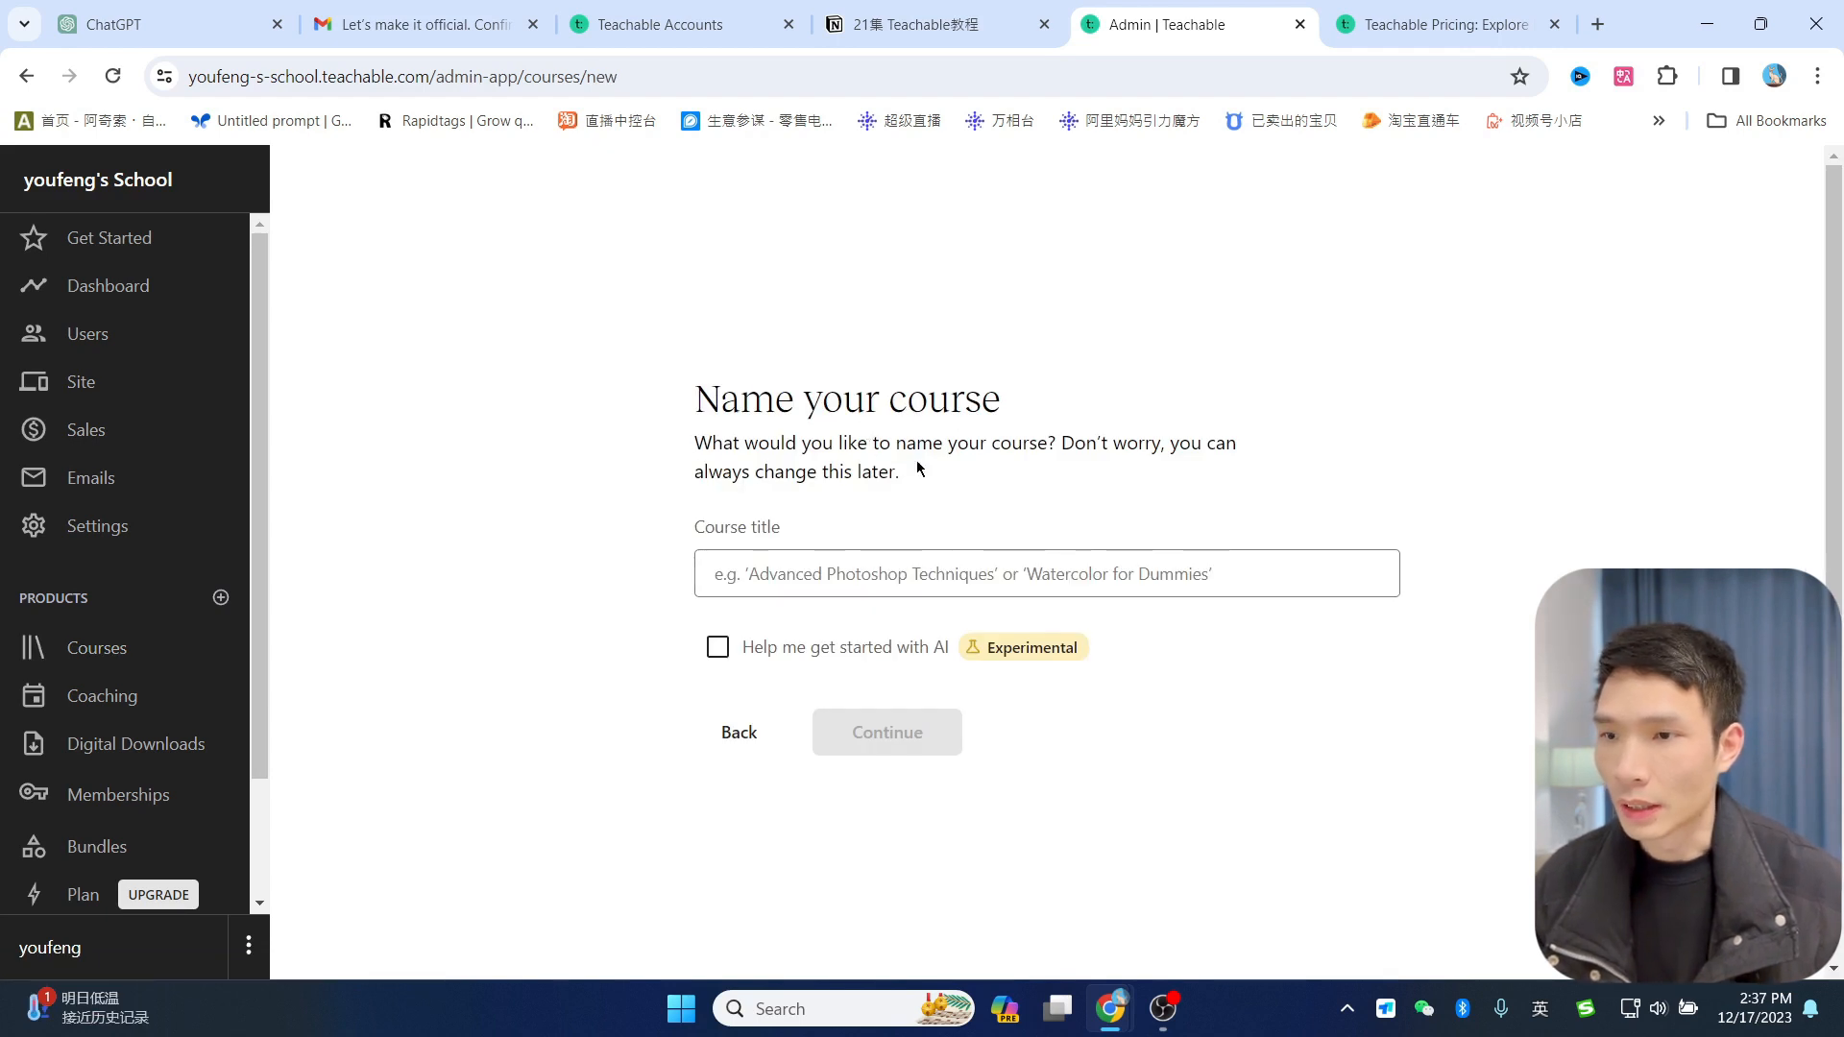
{"action": "scroll", "coordinate": [1335, 419], "scroll_direction": "down", "scroll_amount": 2}
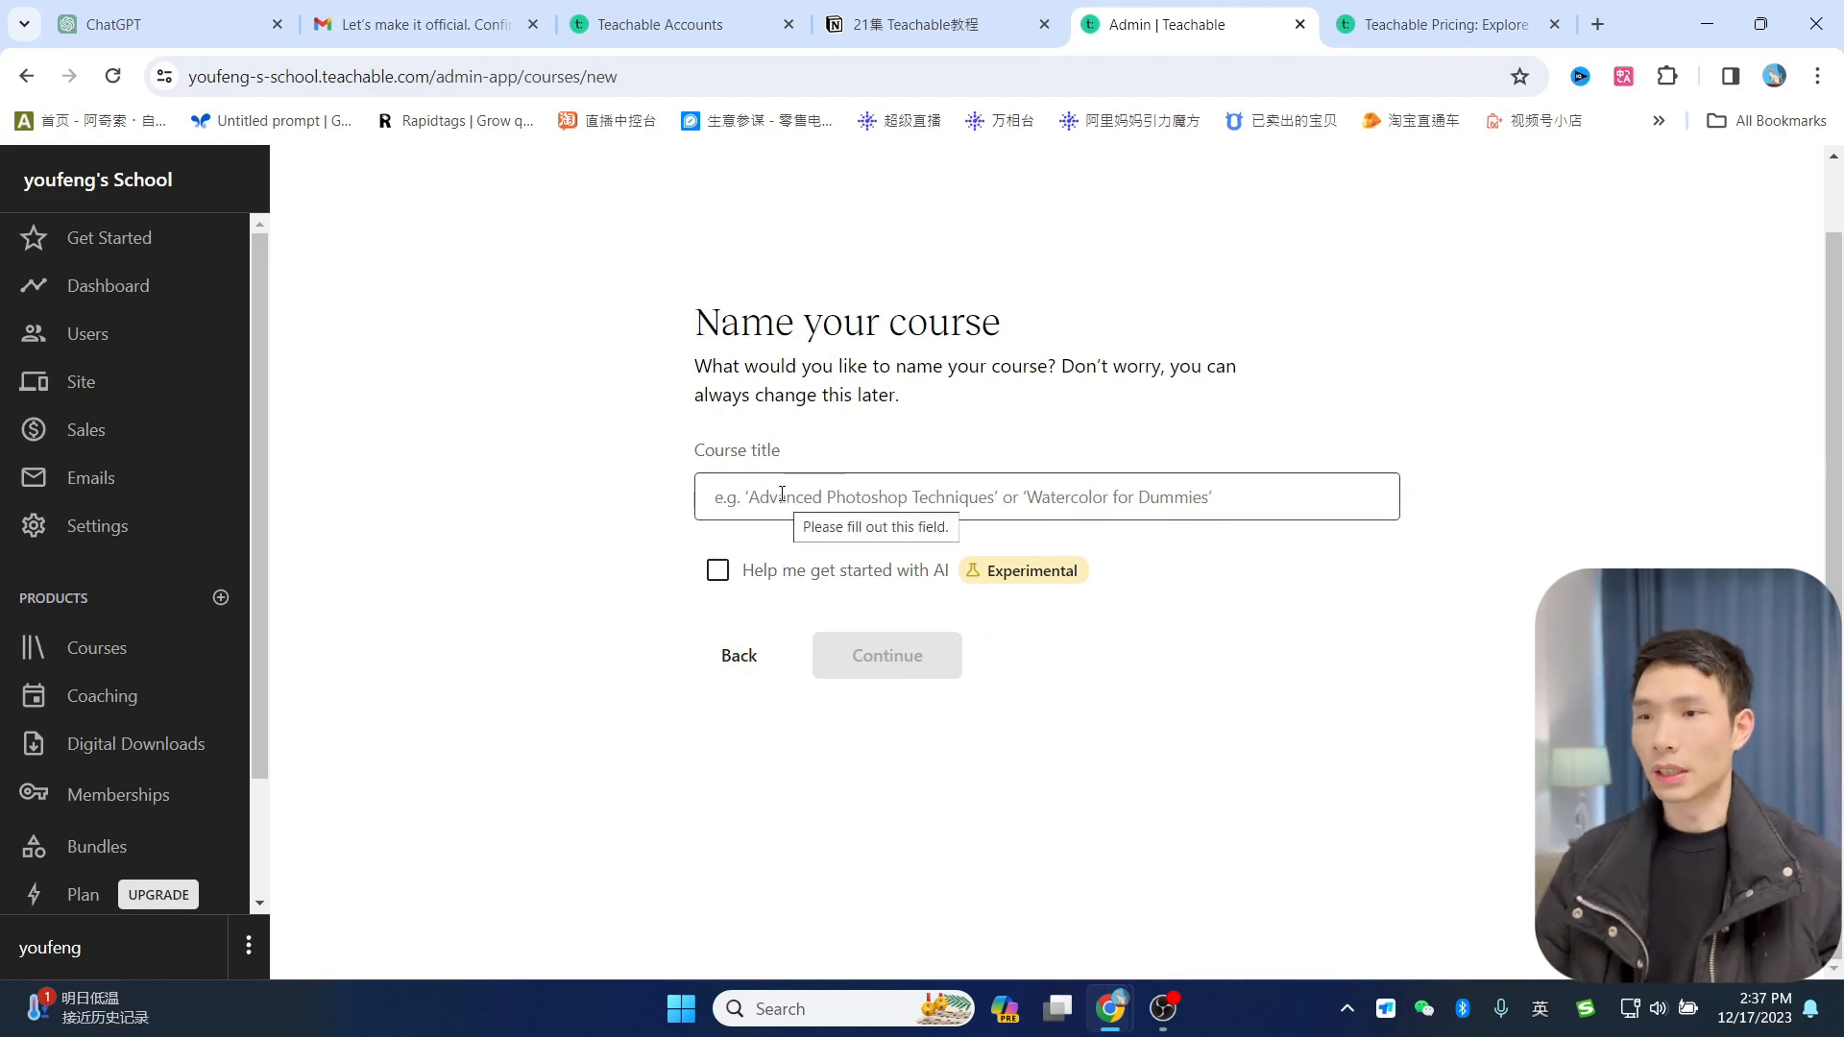
{"action": "left_click", "coordinate": [716, 572]}
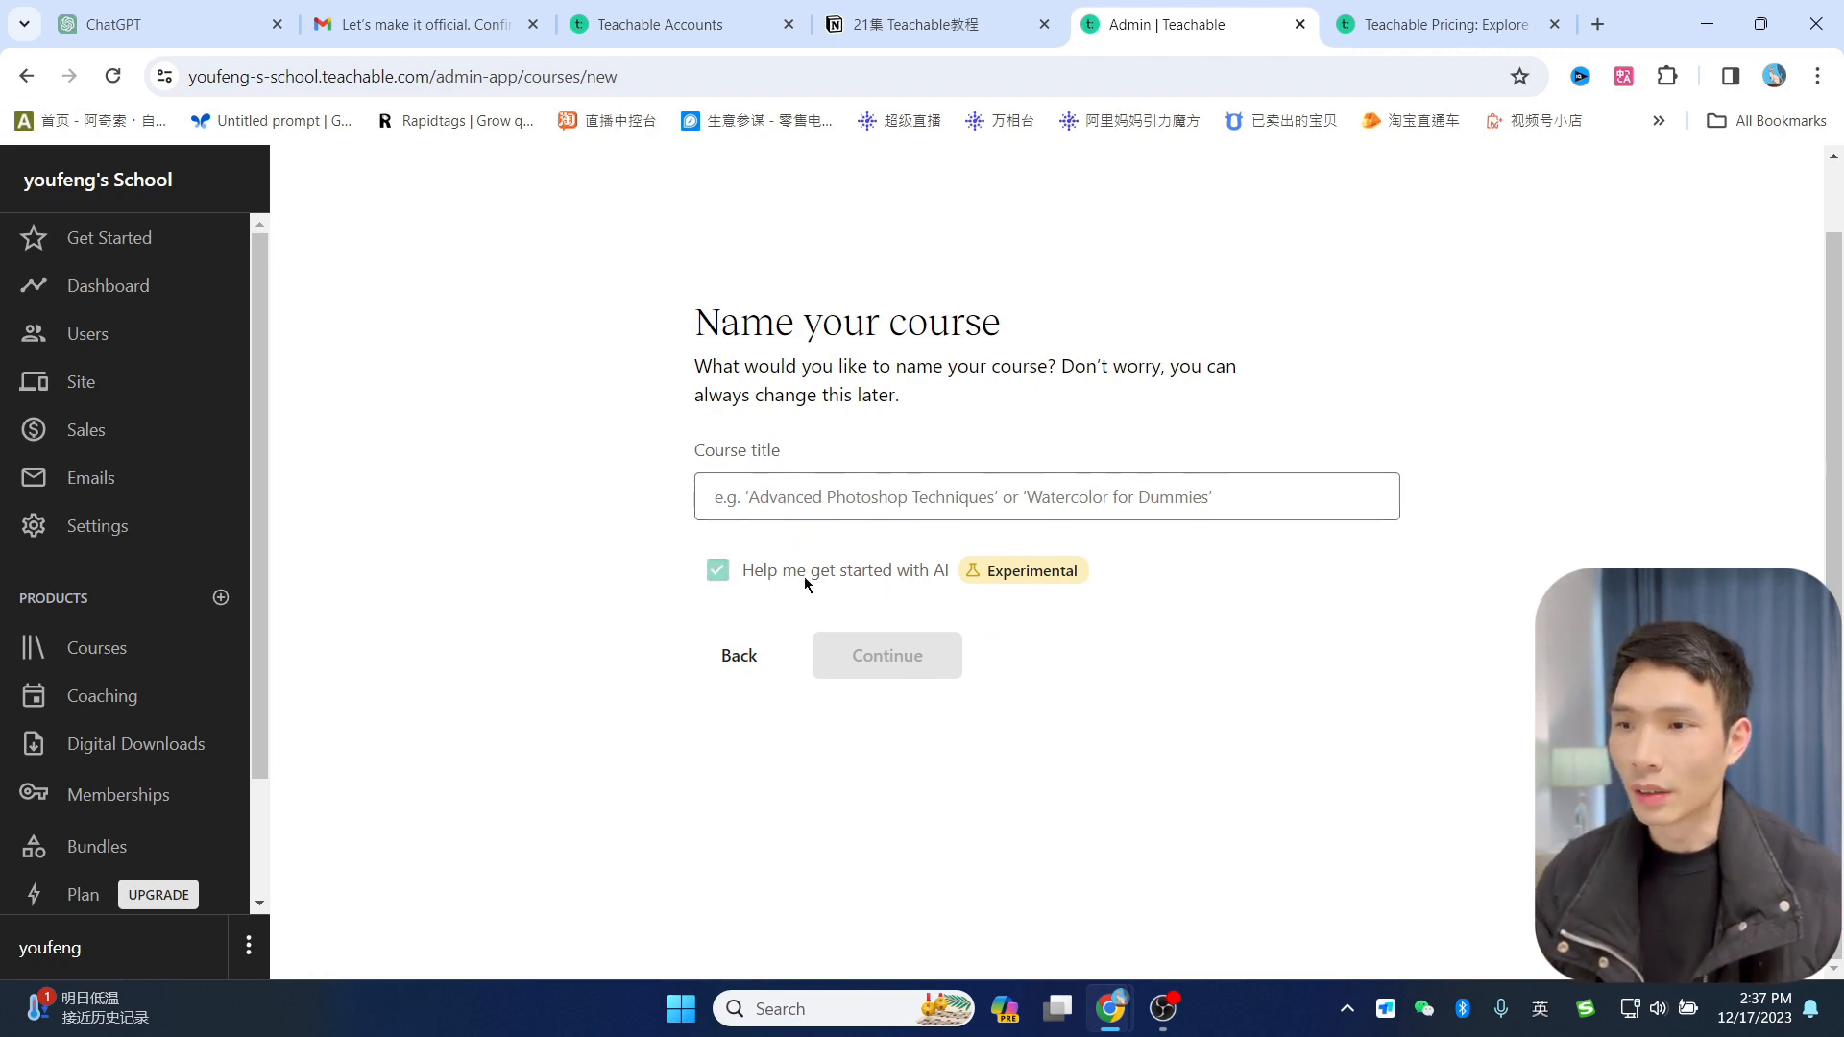
{"action": "left_click", "coordinate": [716, 572]}
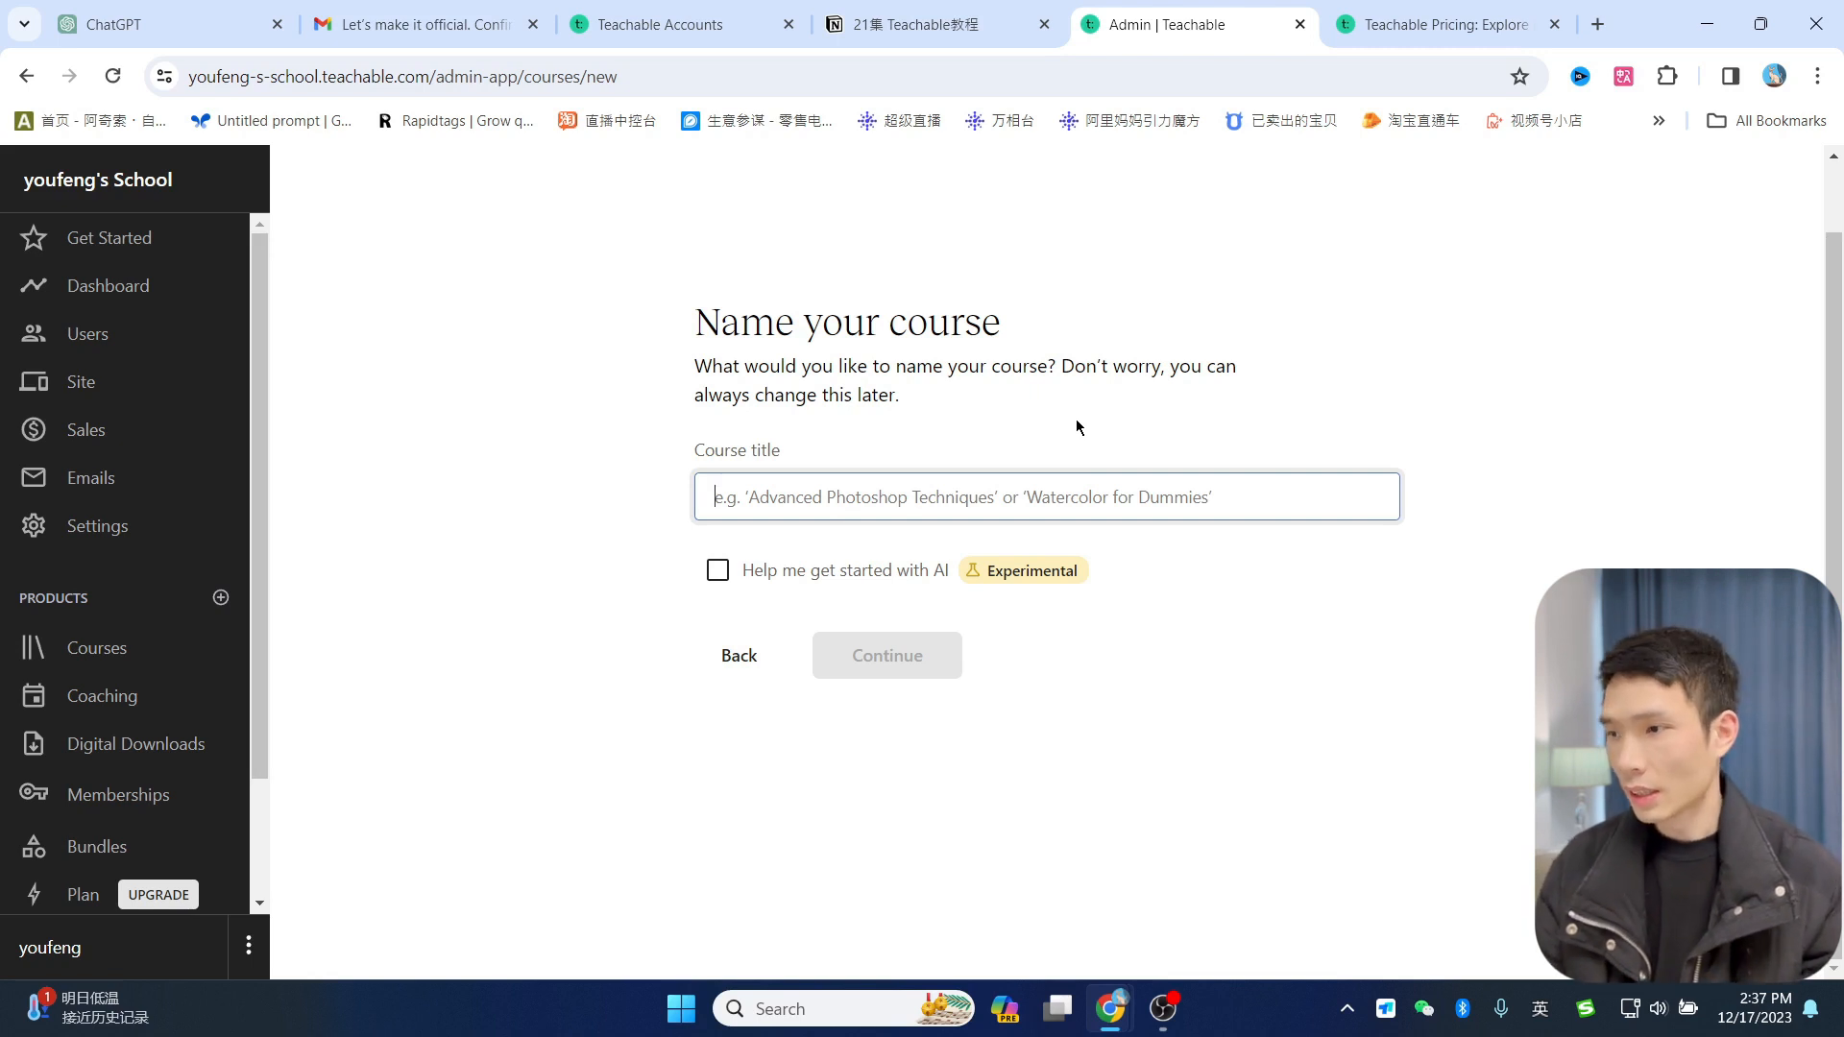
{"action": "type", "text": "Y"}
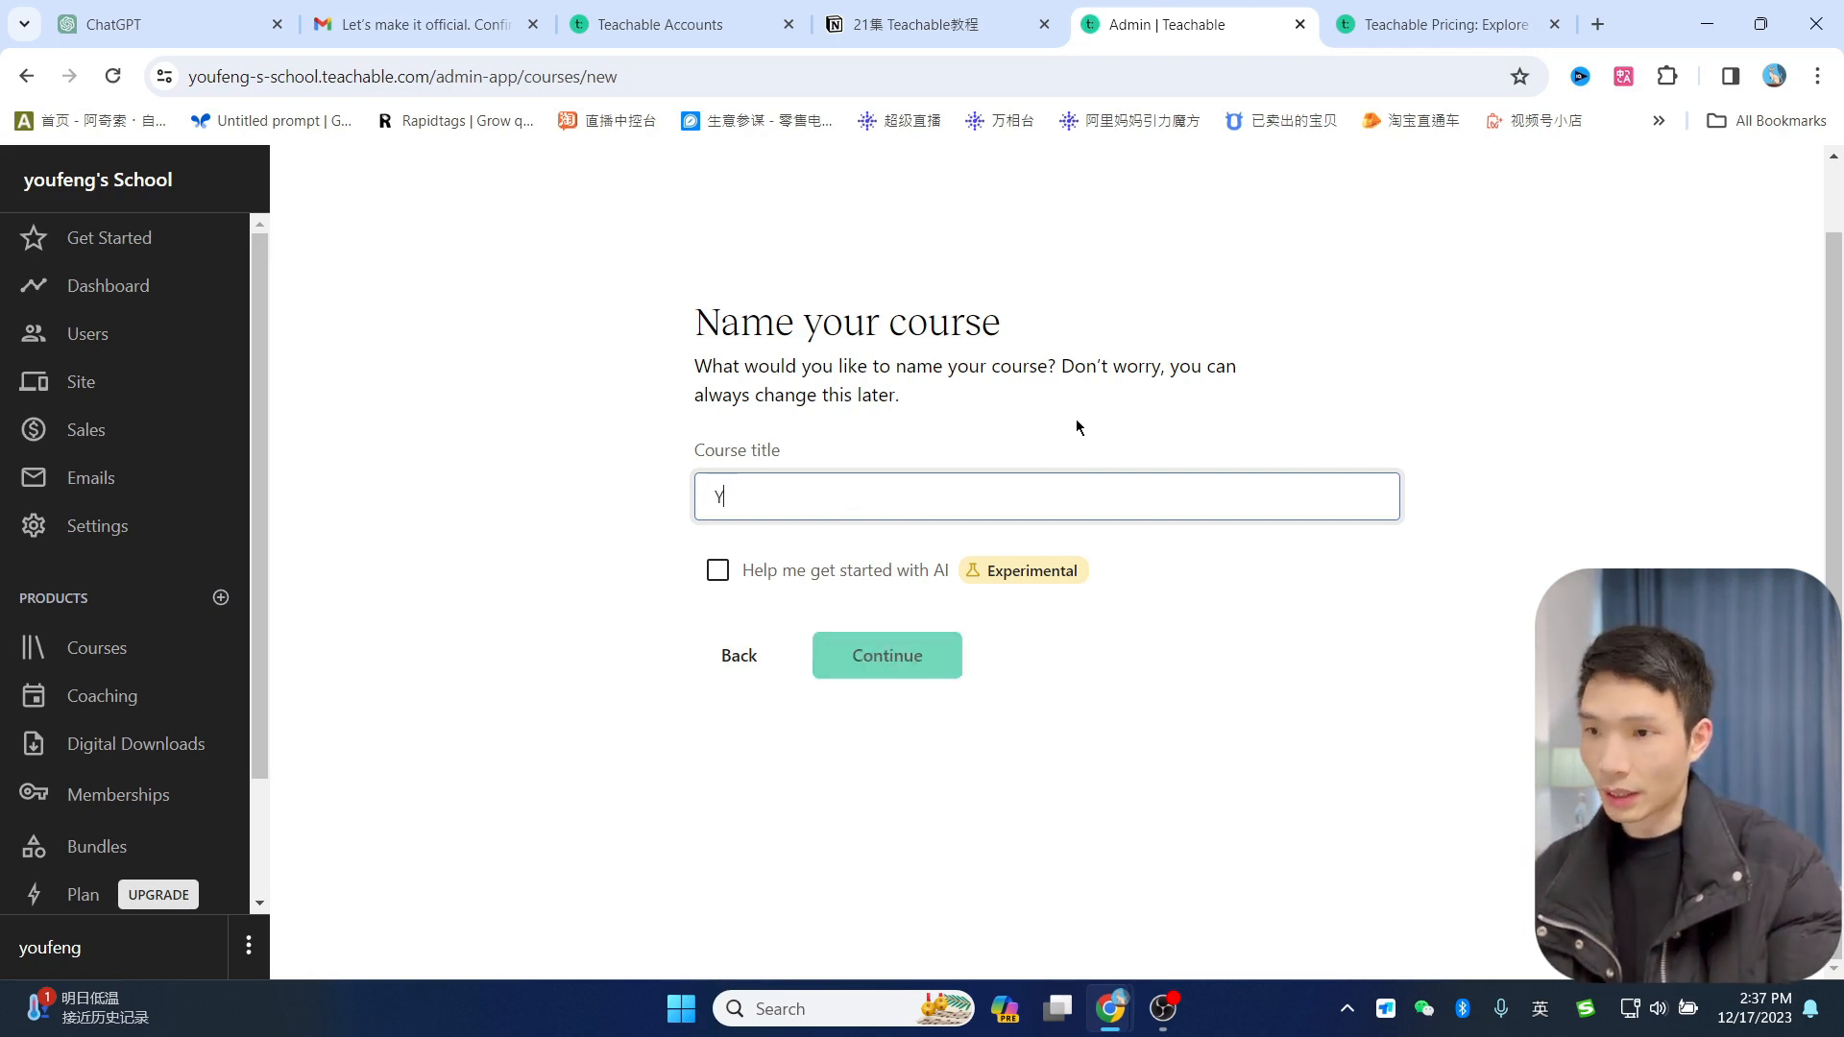
{"action": "type", "text": "outube新手教程"}
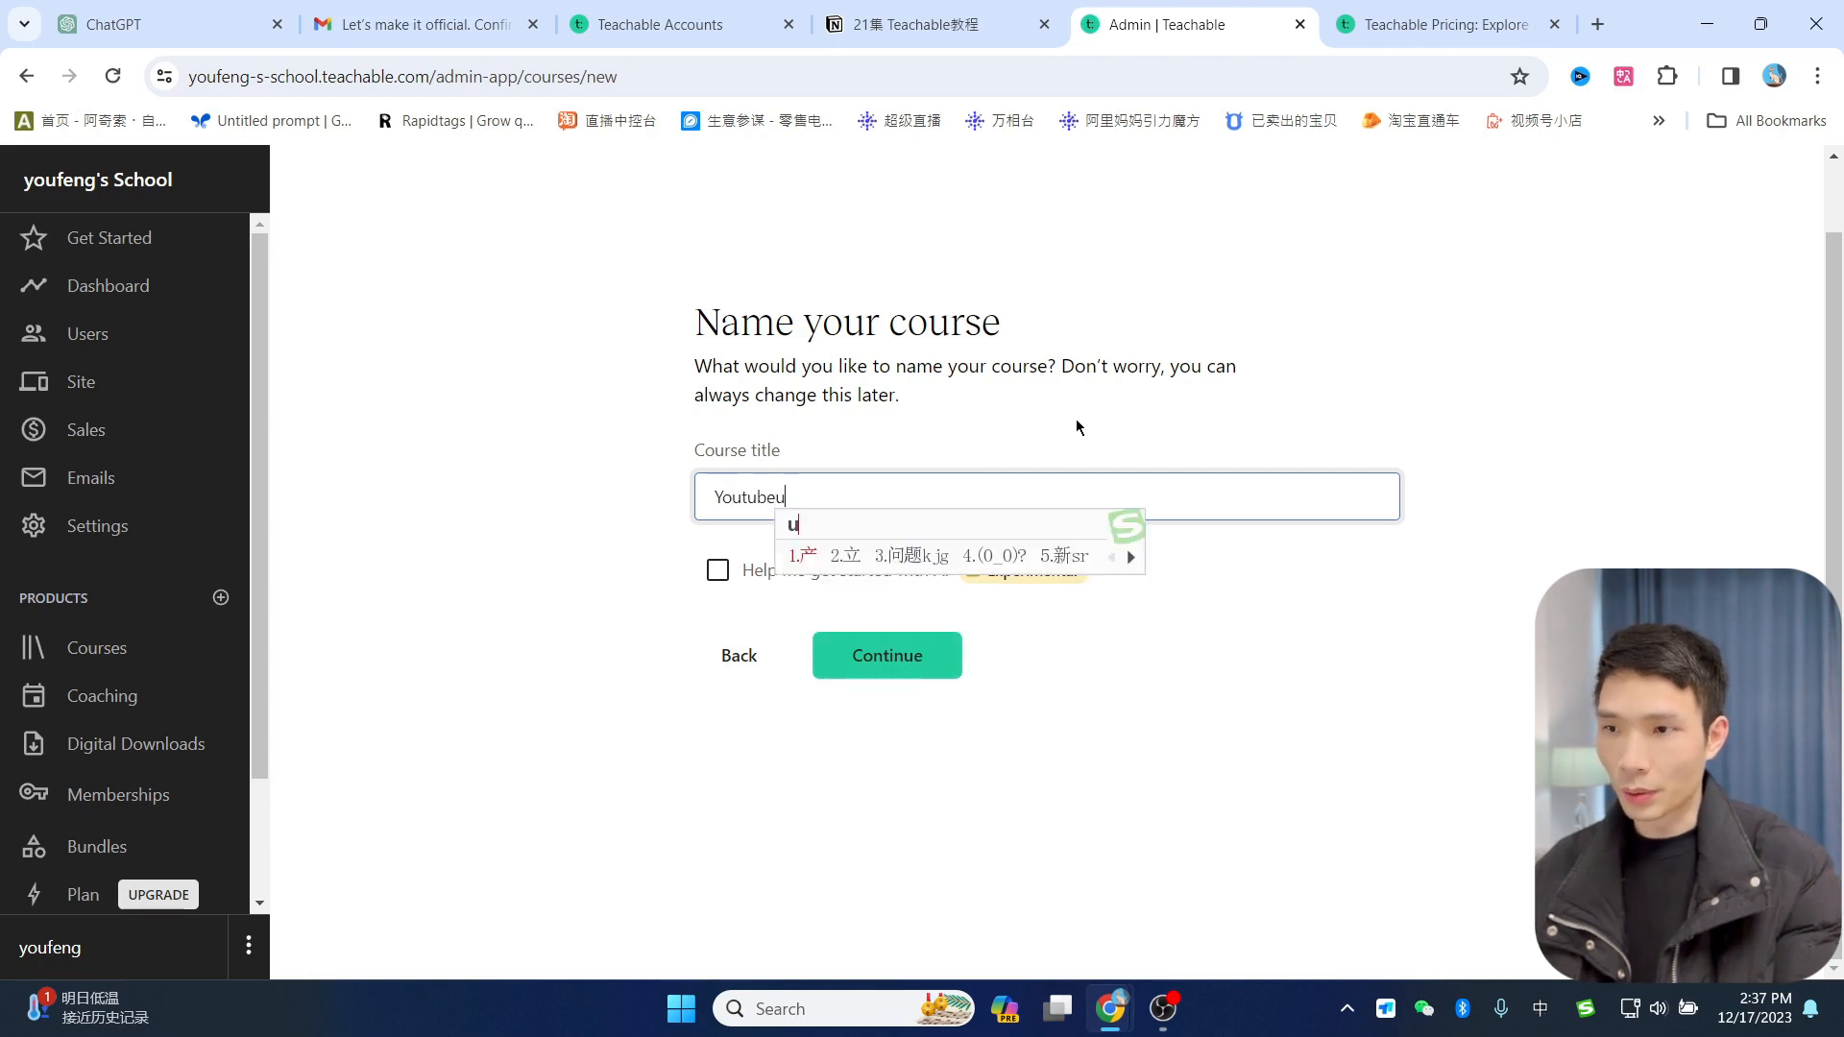
{"action": "left_click", "coordinate": [879, 659]}
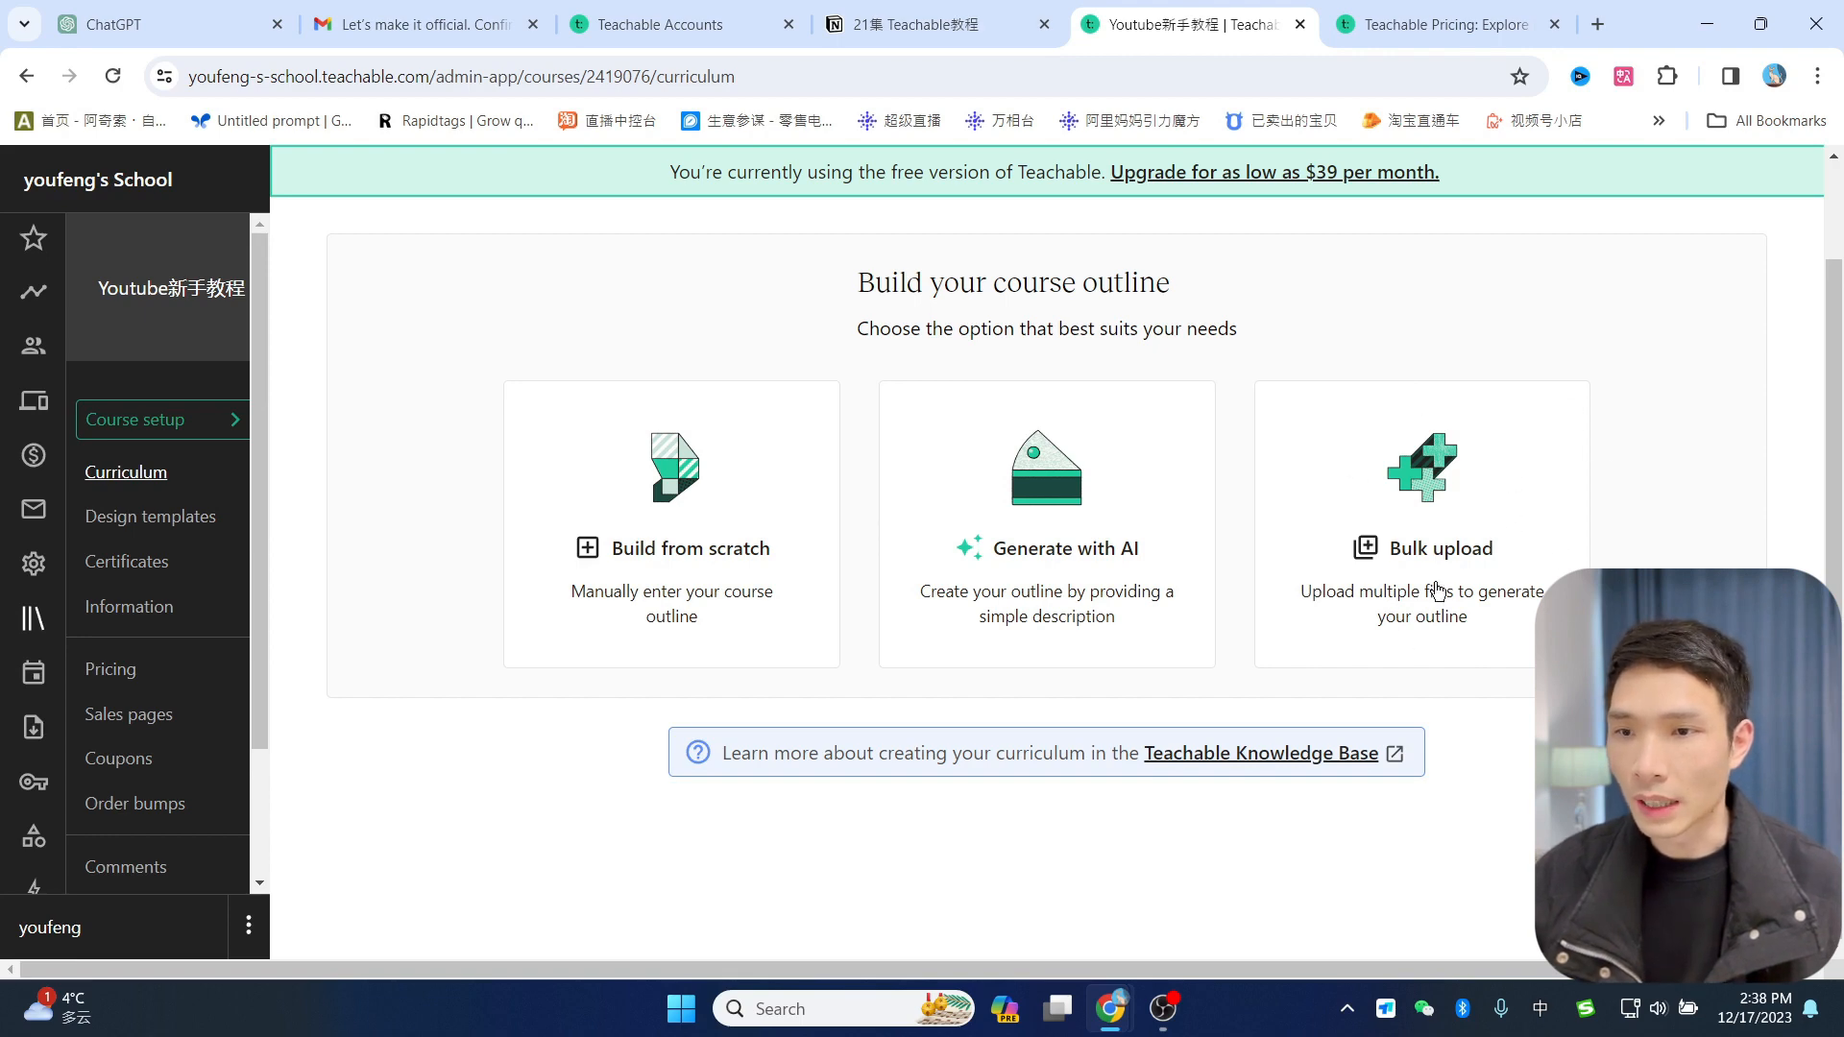
Step: Check the bulk upload option for the course outline, dismiss its upgrade offer, and build the outline from scratch
{"action": "left_click", "coordinate": [1448, 540]}
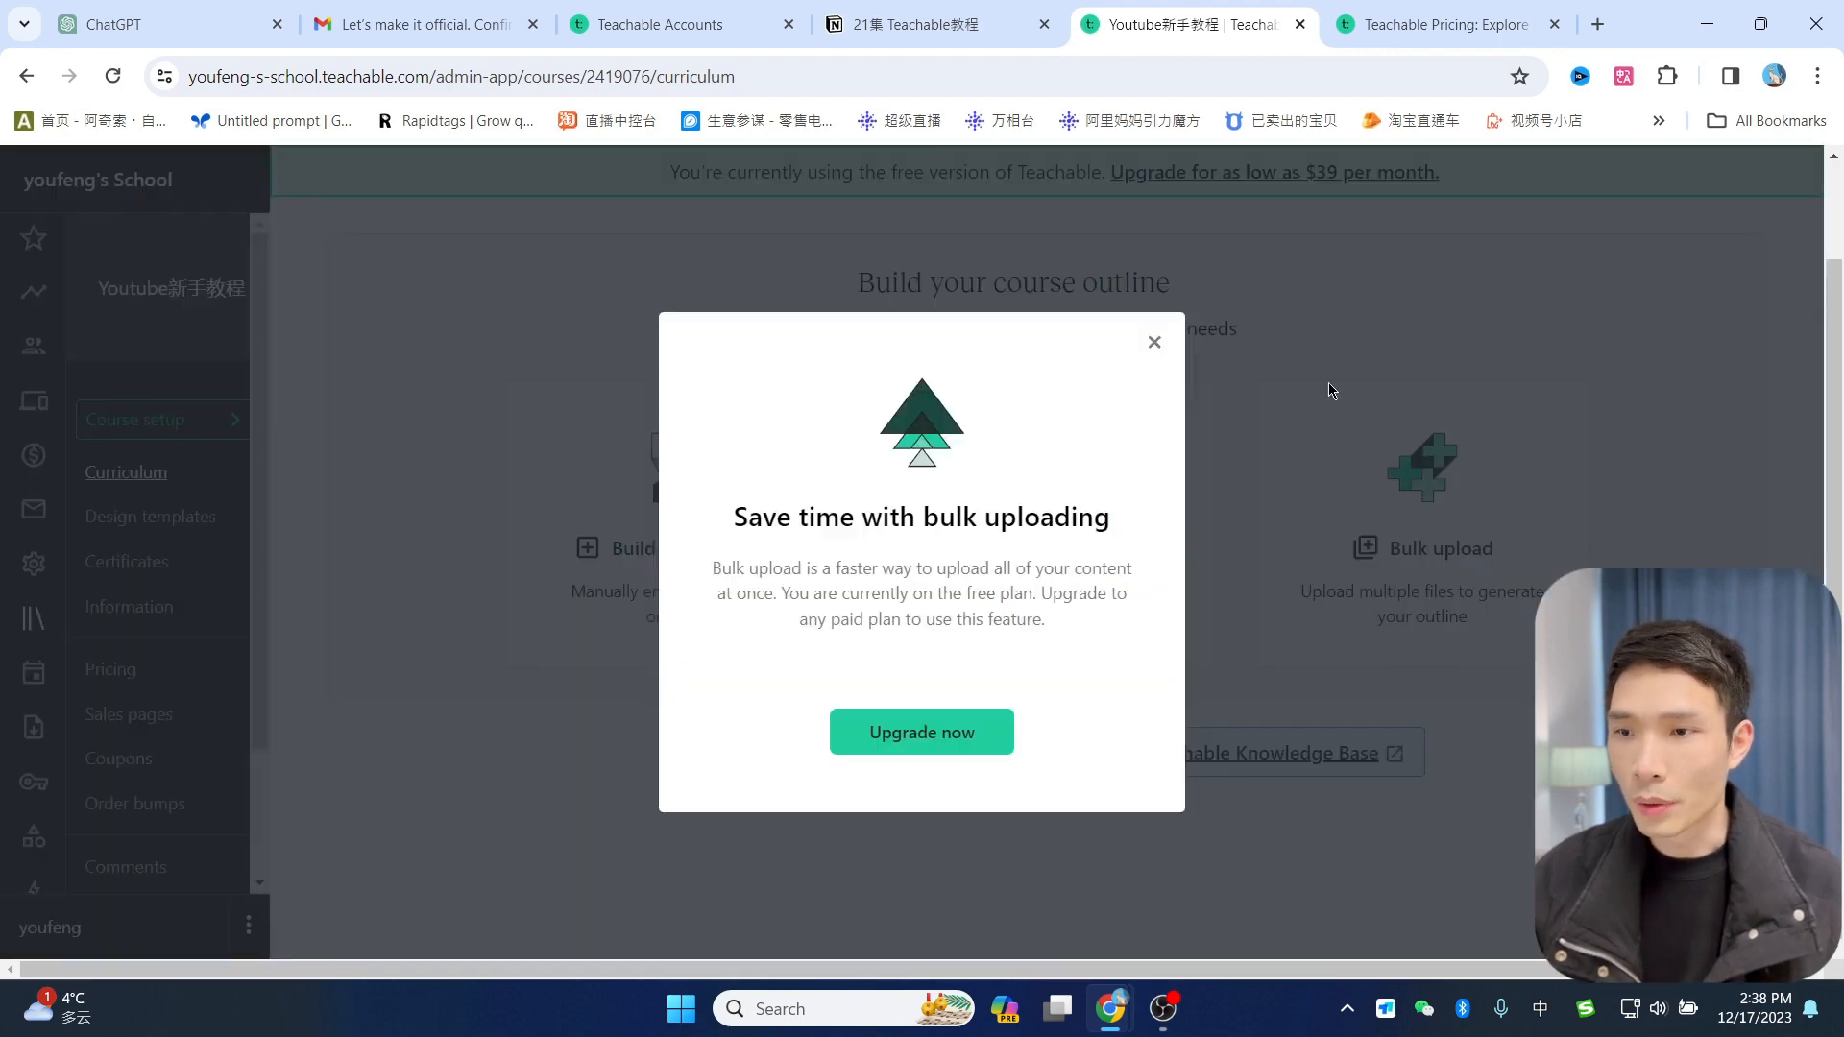
{"action": "left_click", "coordinate": [1154, 342]}
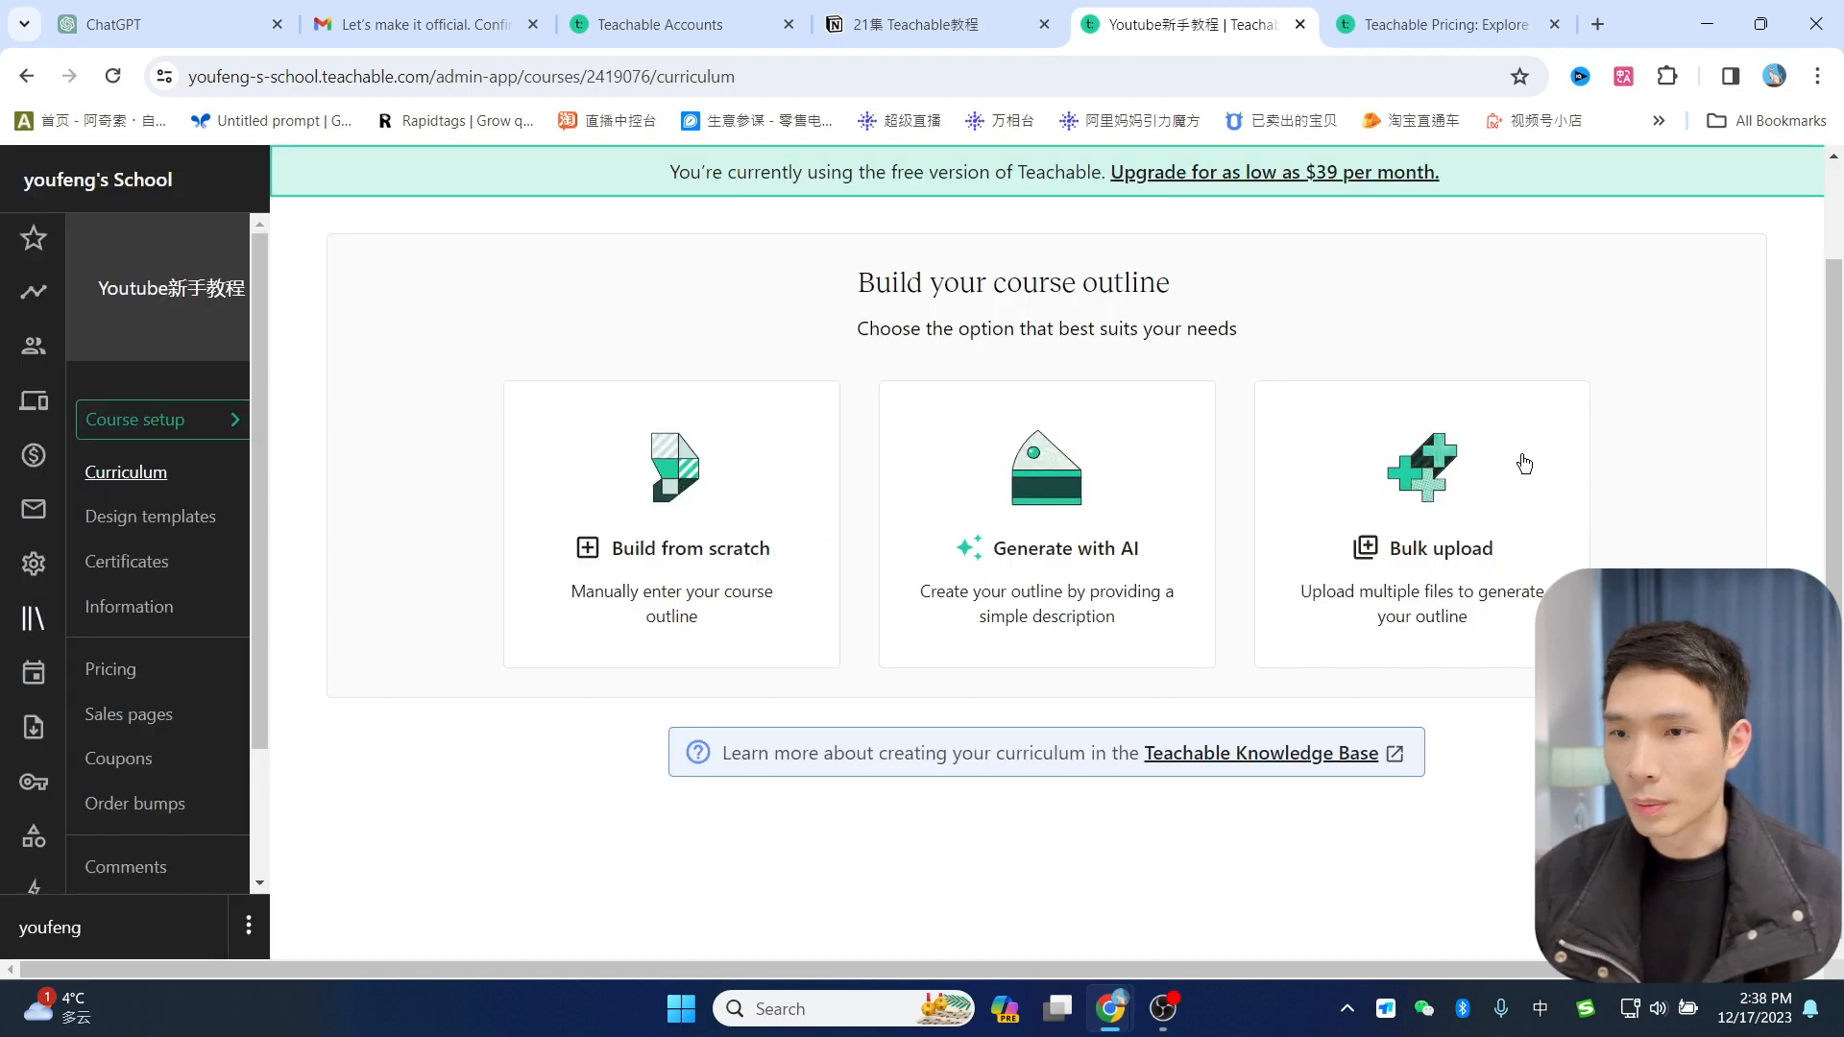
{"action": "left_click", "coordinate": [688, 456]}
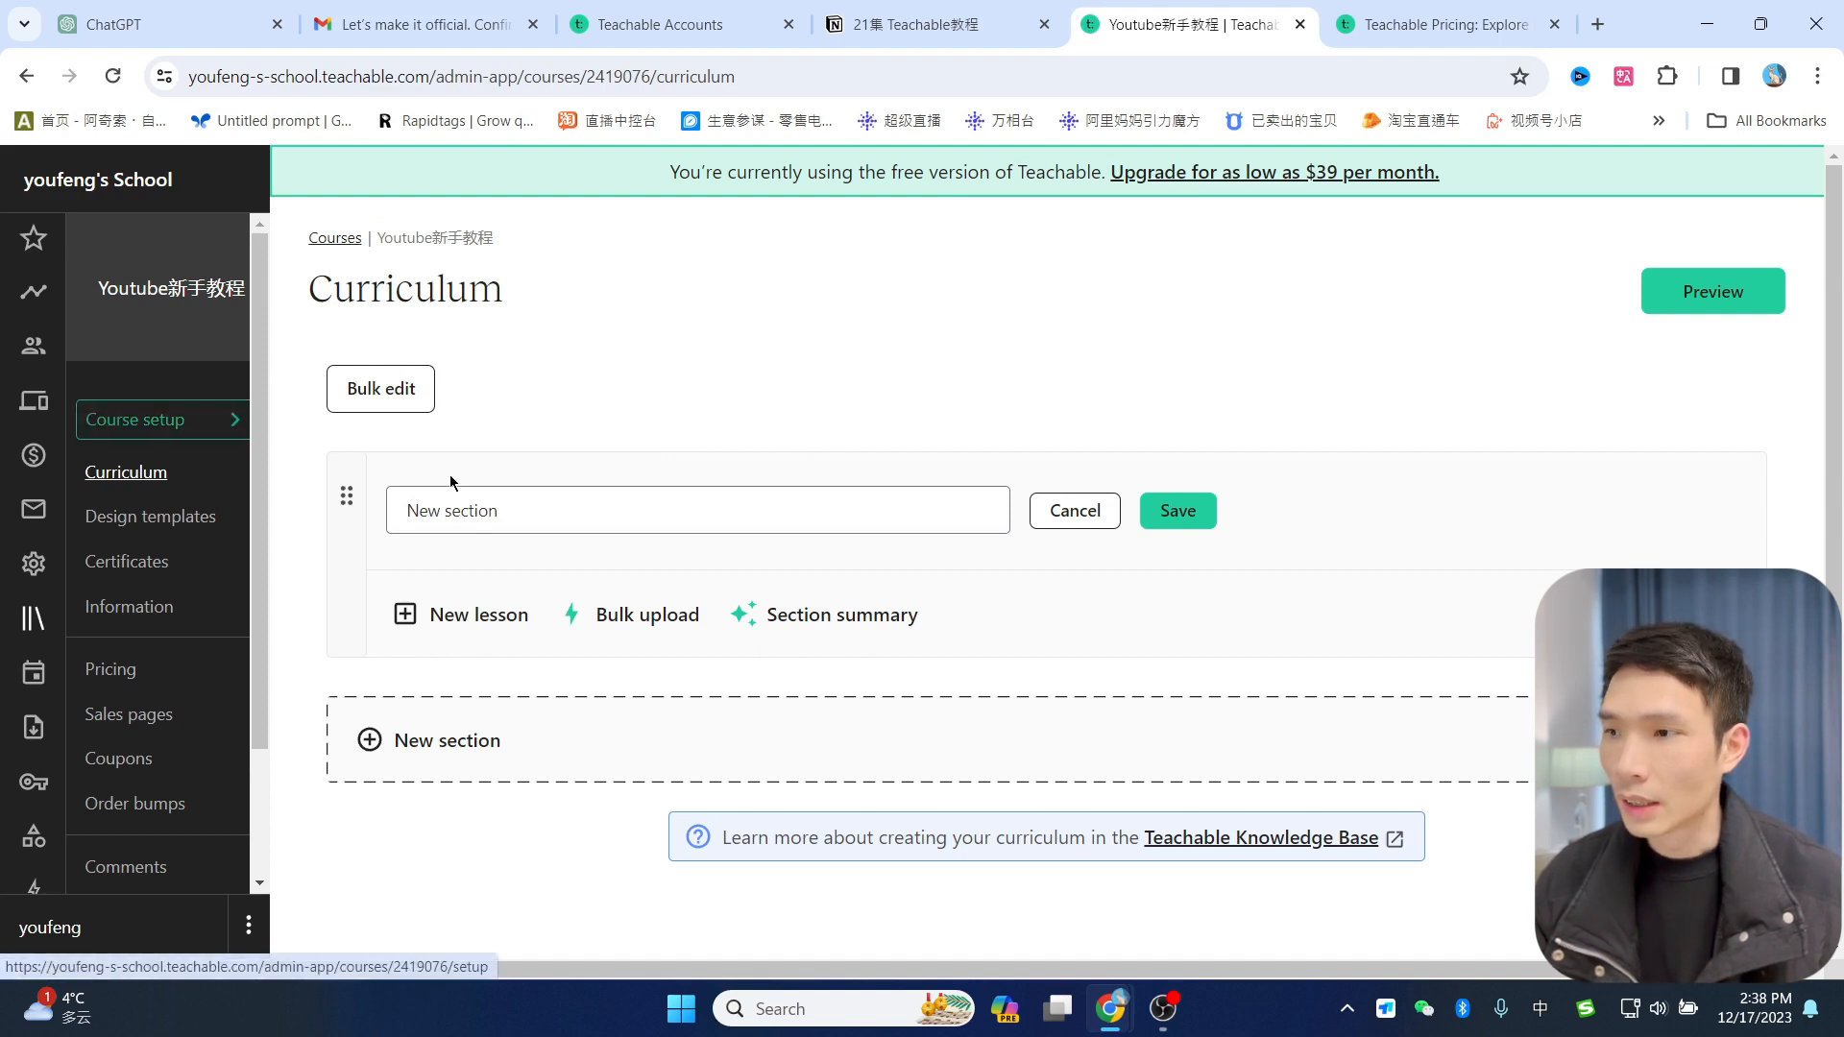
Step: Examine the course's Information page, covering the title, description and recommended web course image formats
{"action": "left_click", "coordinate": [128, 613]}
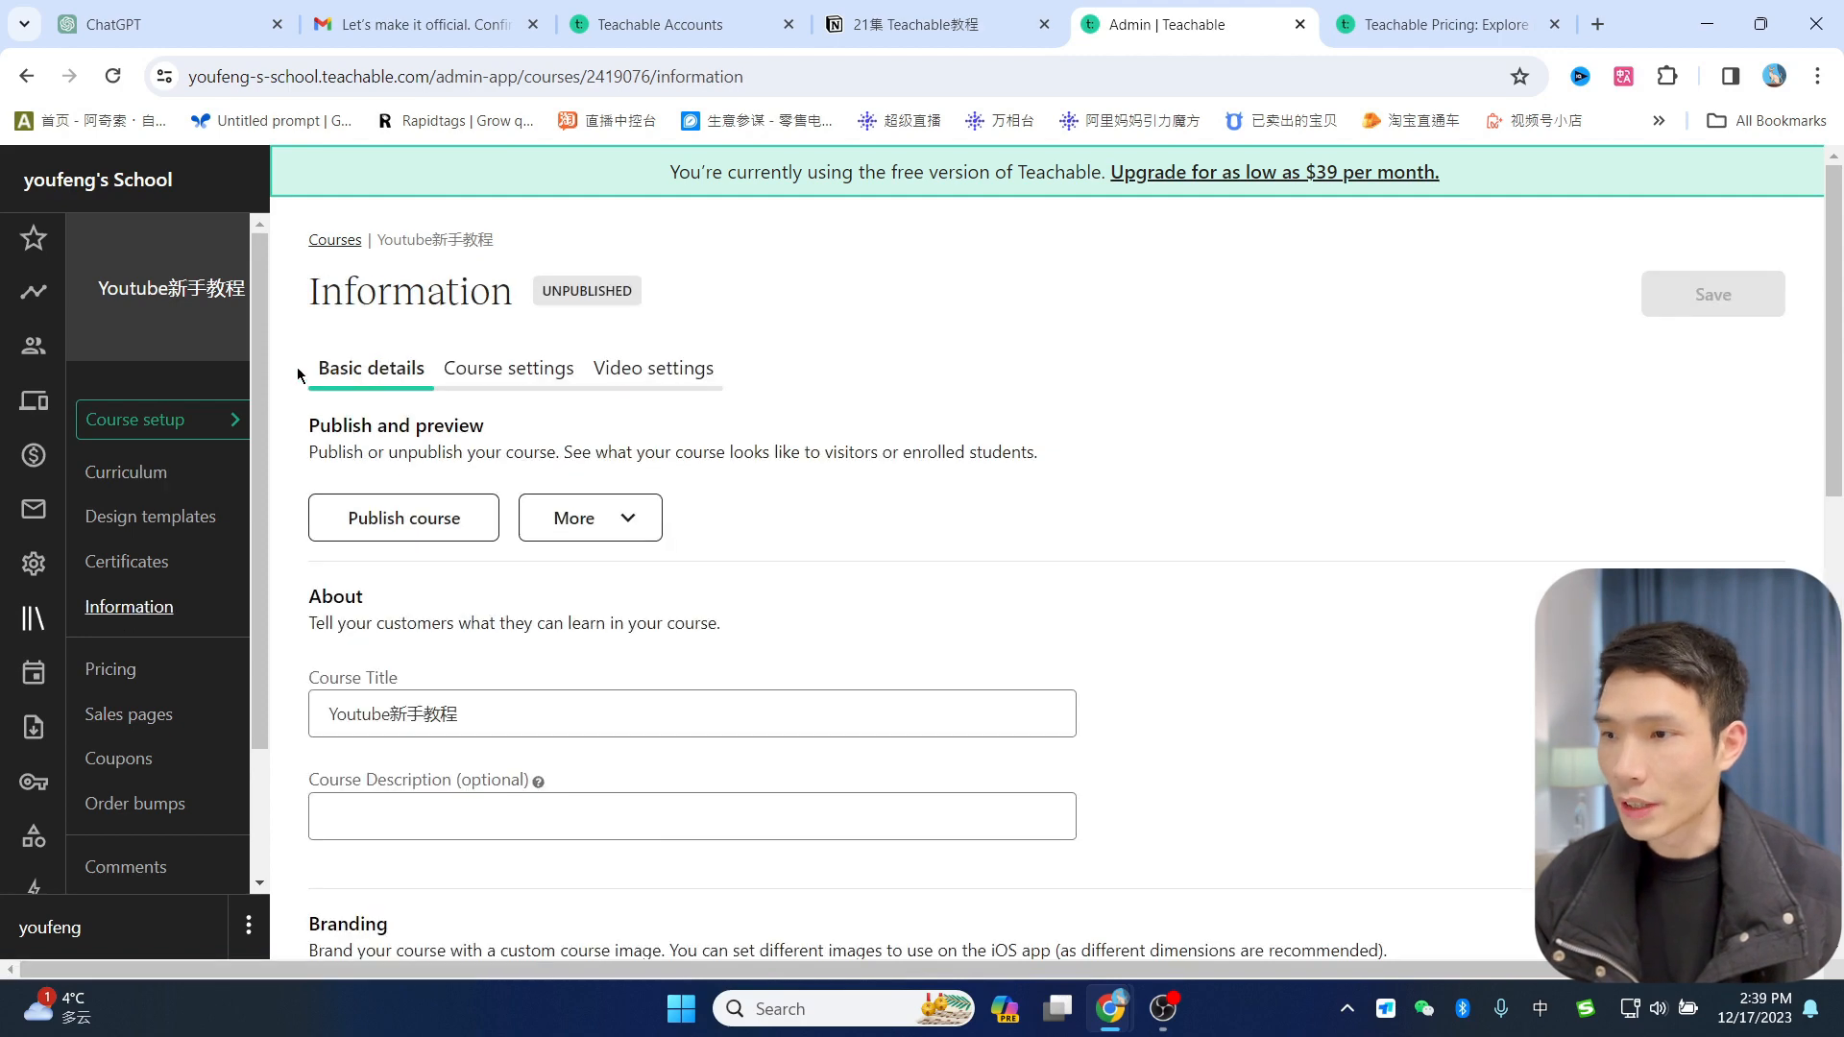
{"action": "scroll", "coordinate": [893, 392], "scroll_direction": "down", "scroll_amount": 1}
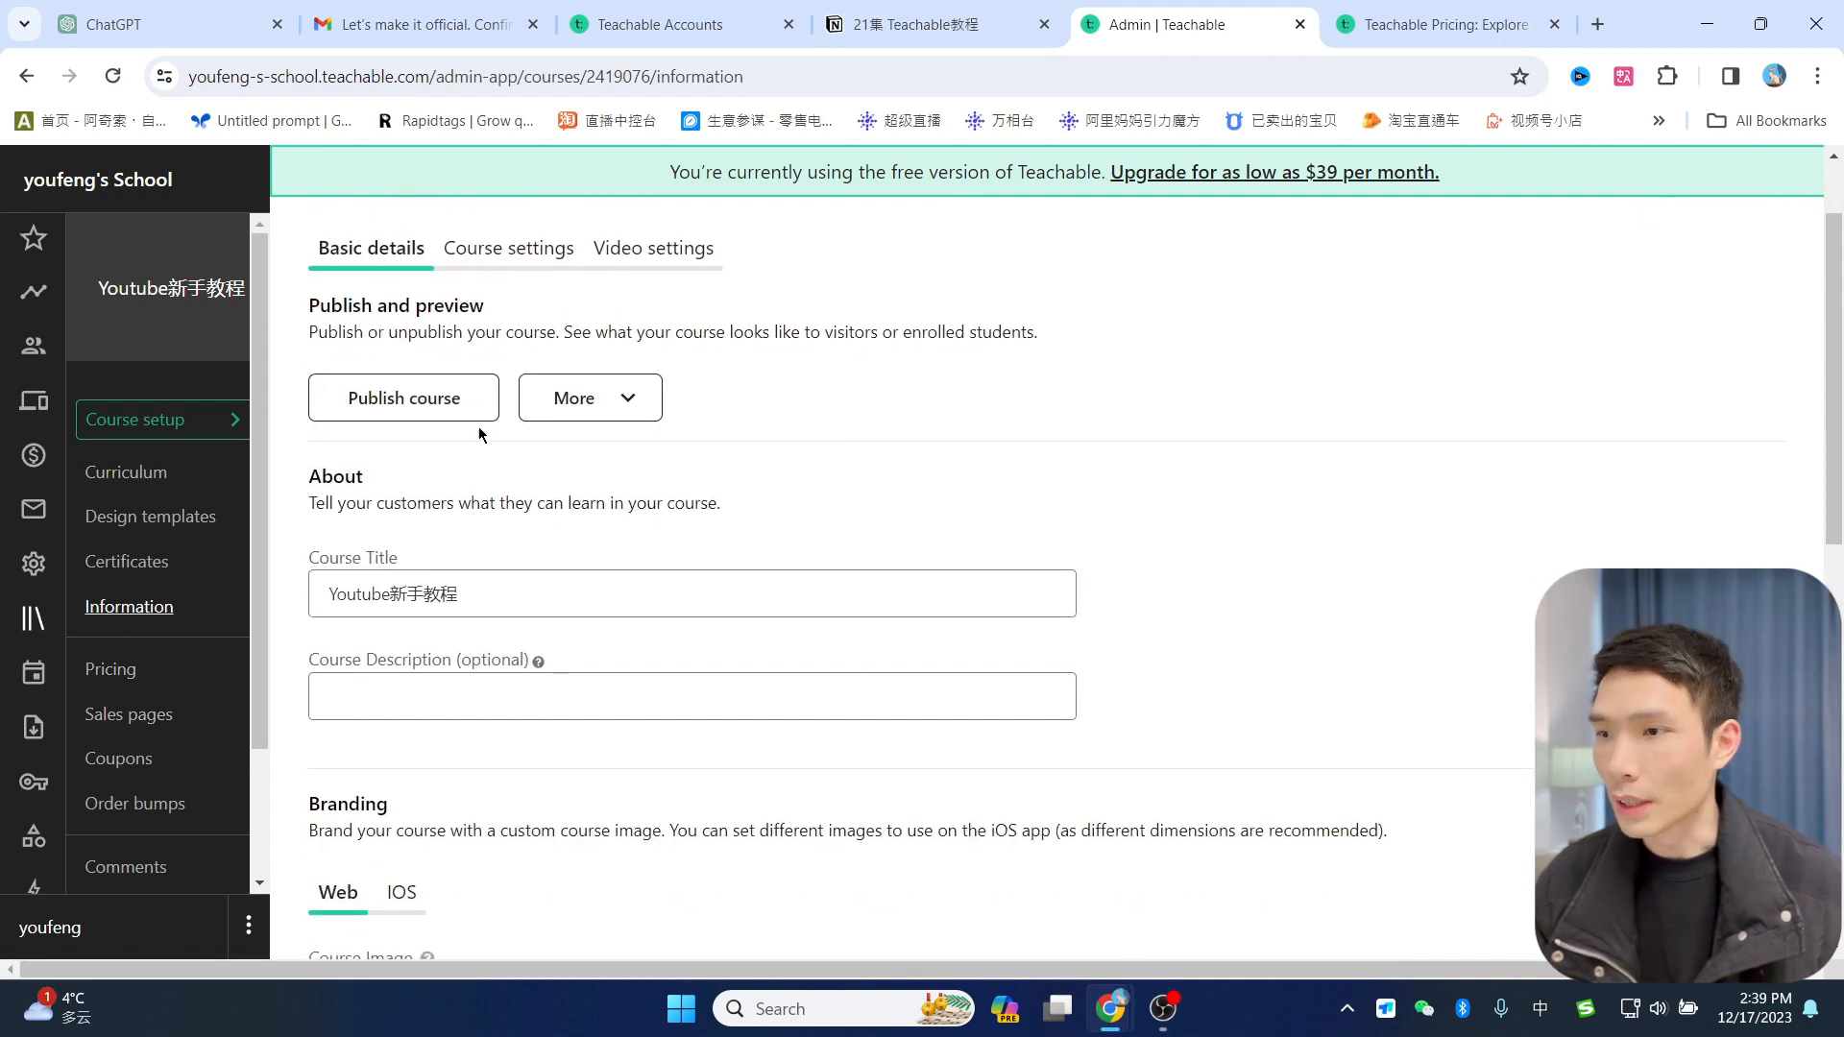
{"action": "scroll", "coordinate": [349, 470], "scroll_direction": "down", "scroll_amount": 2}
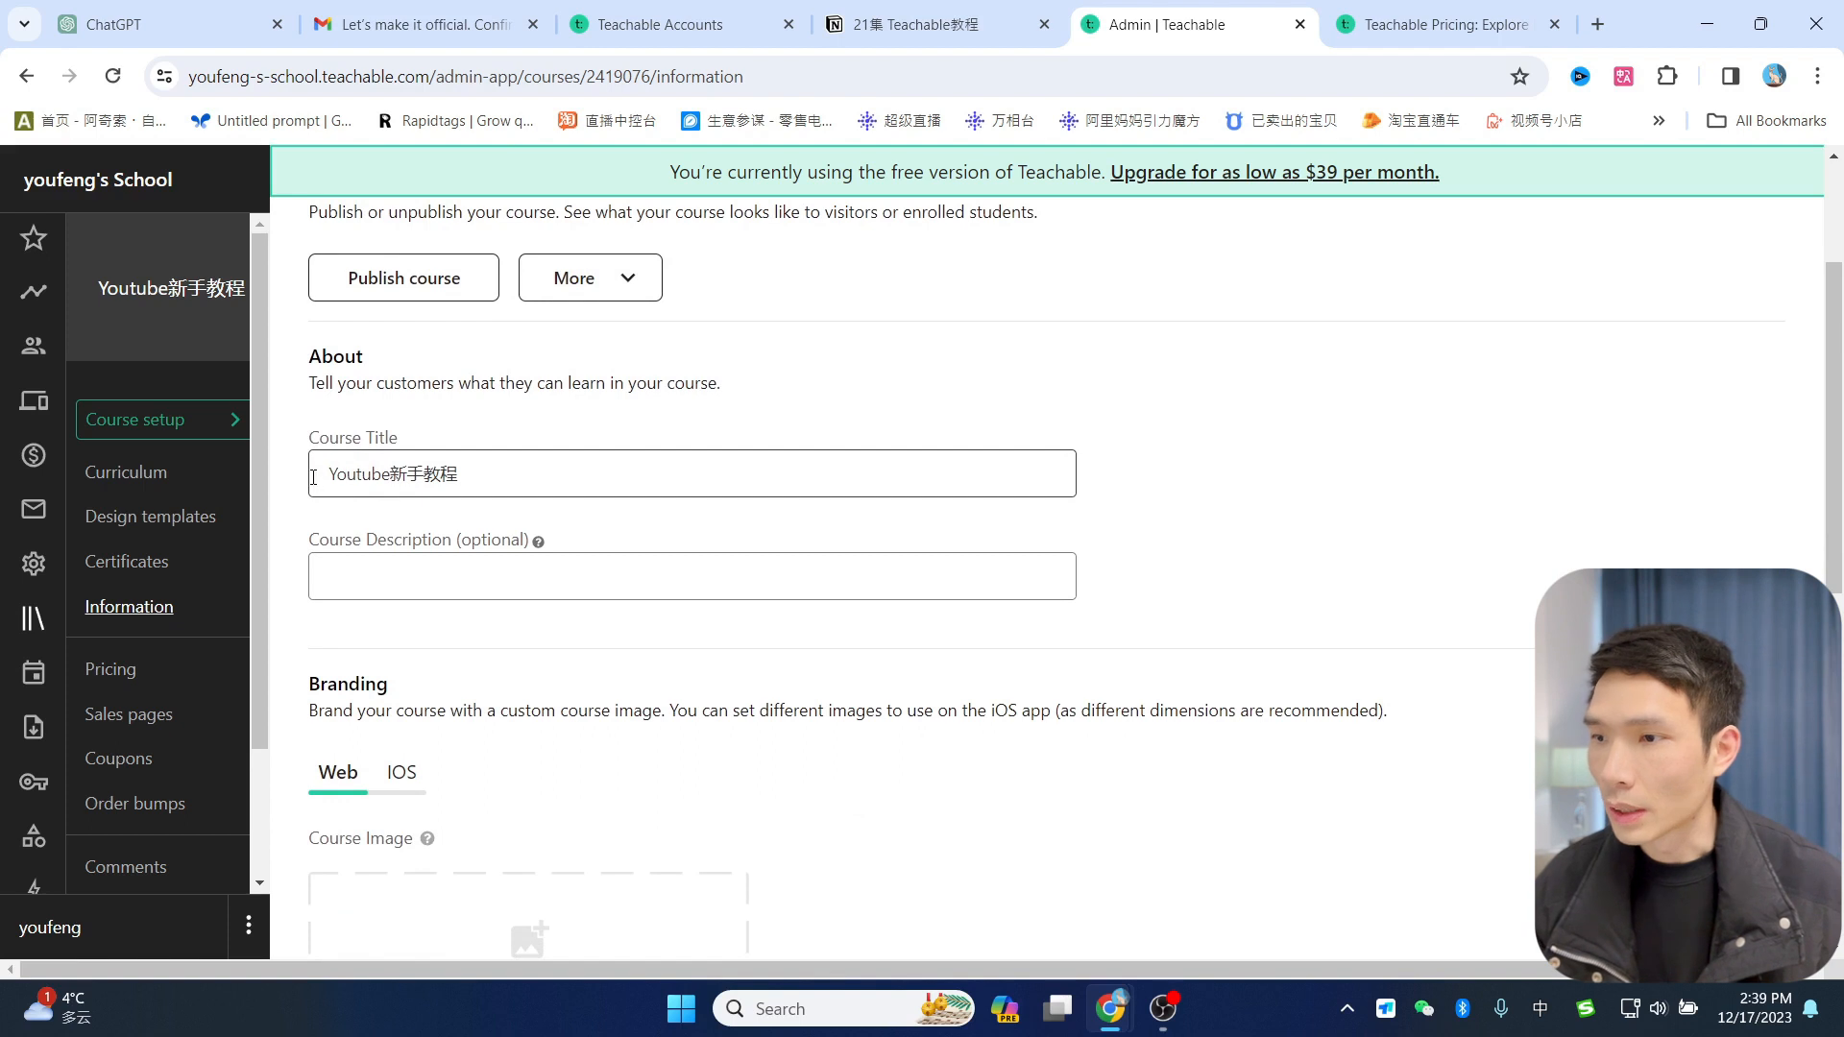
{"action": "left_click", "coordinate": [429, 576]}
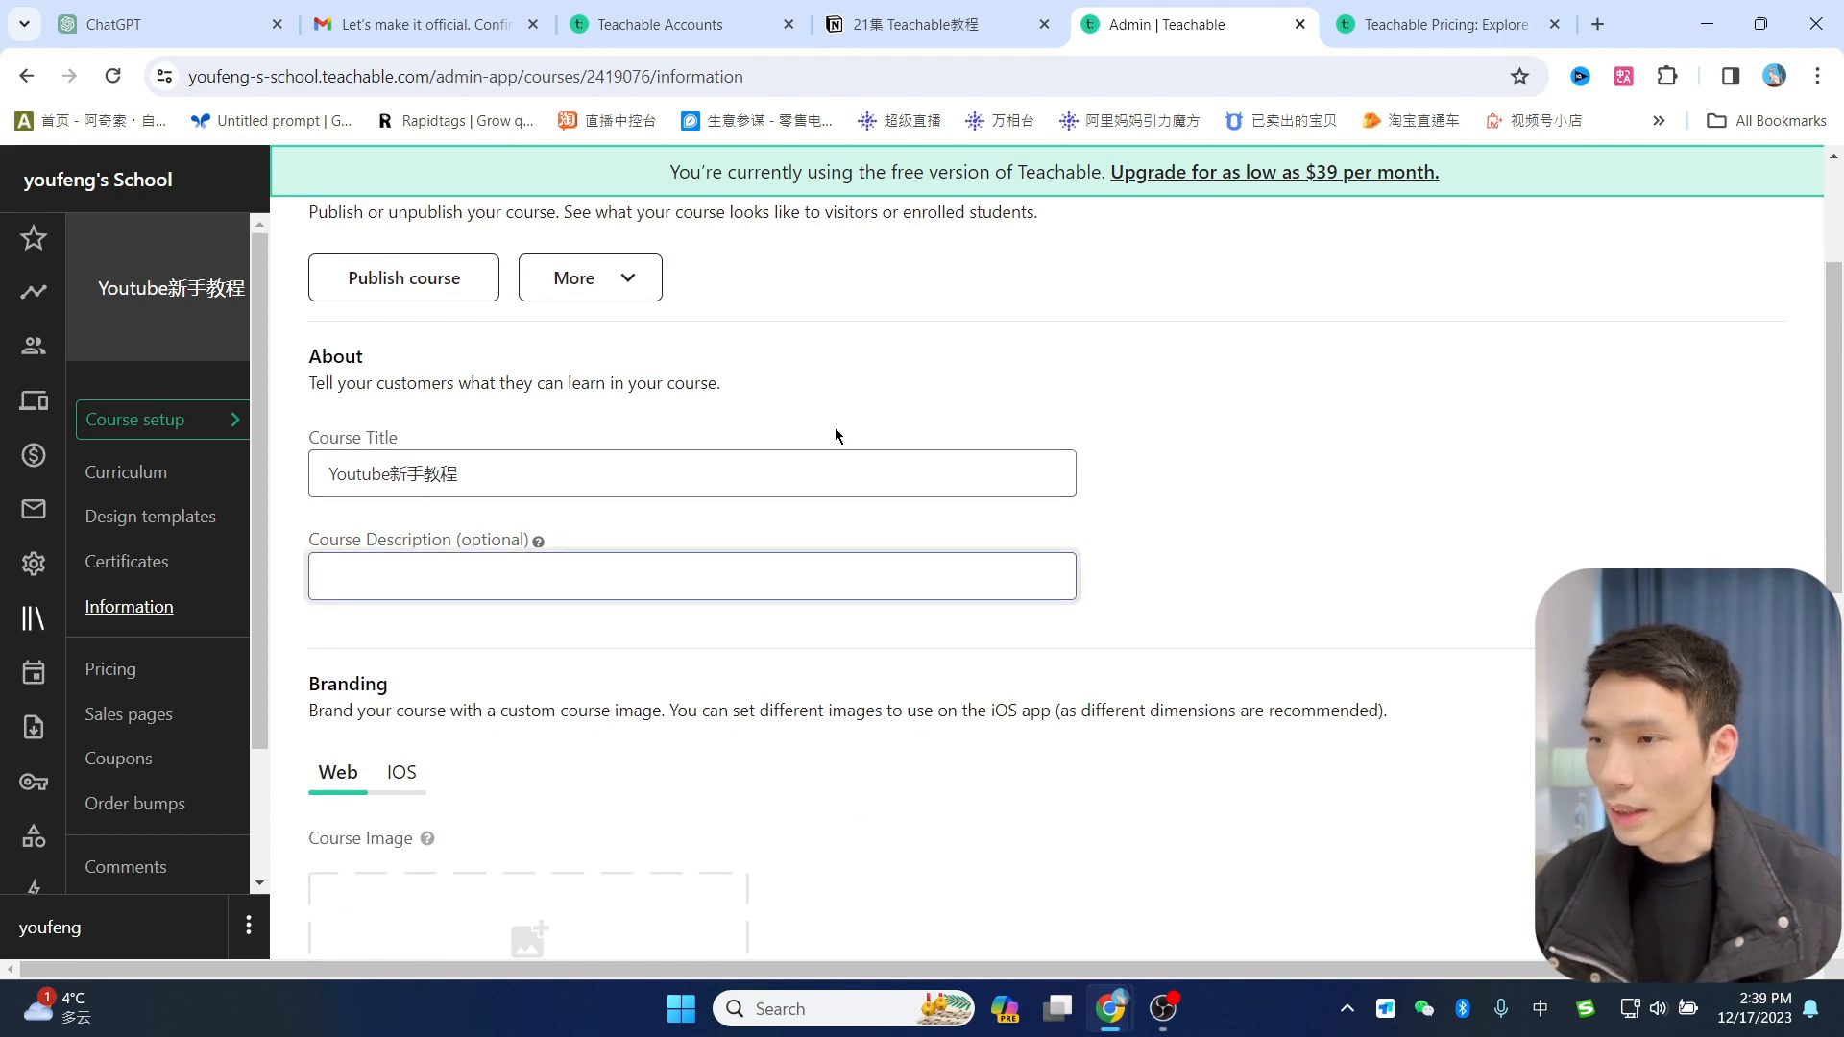
{"action": "scroll", "coordinate": [828, 431], "scroll_direction": "down", "scroll_amount": 4}
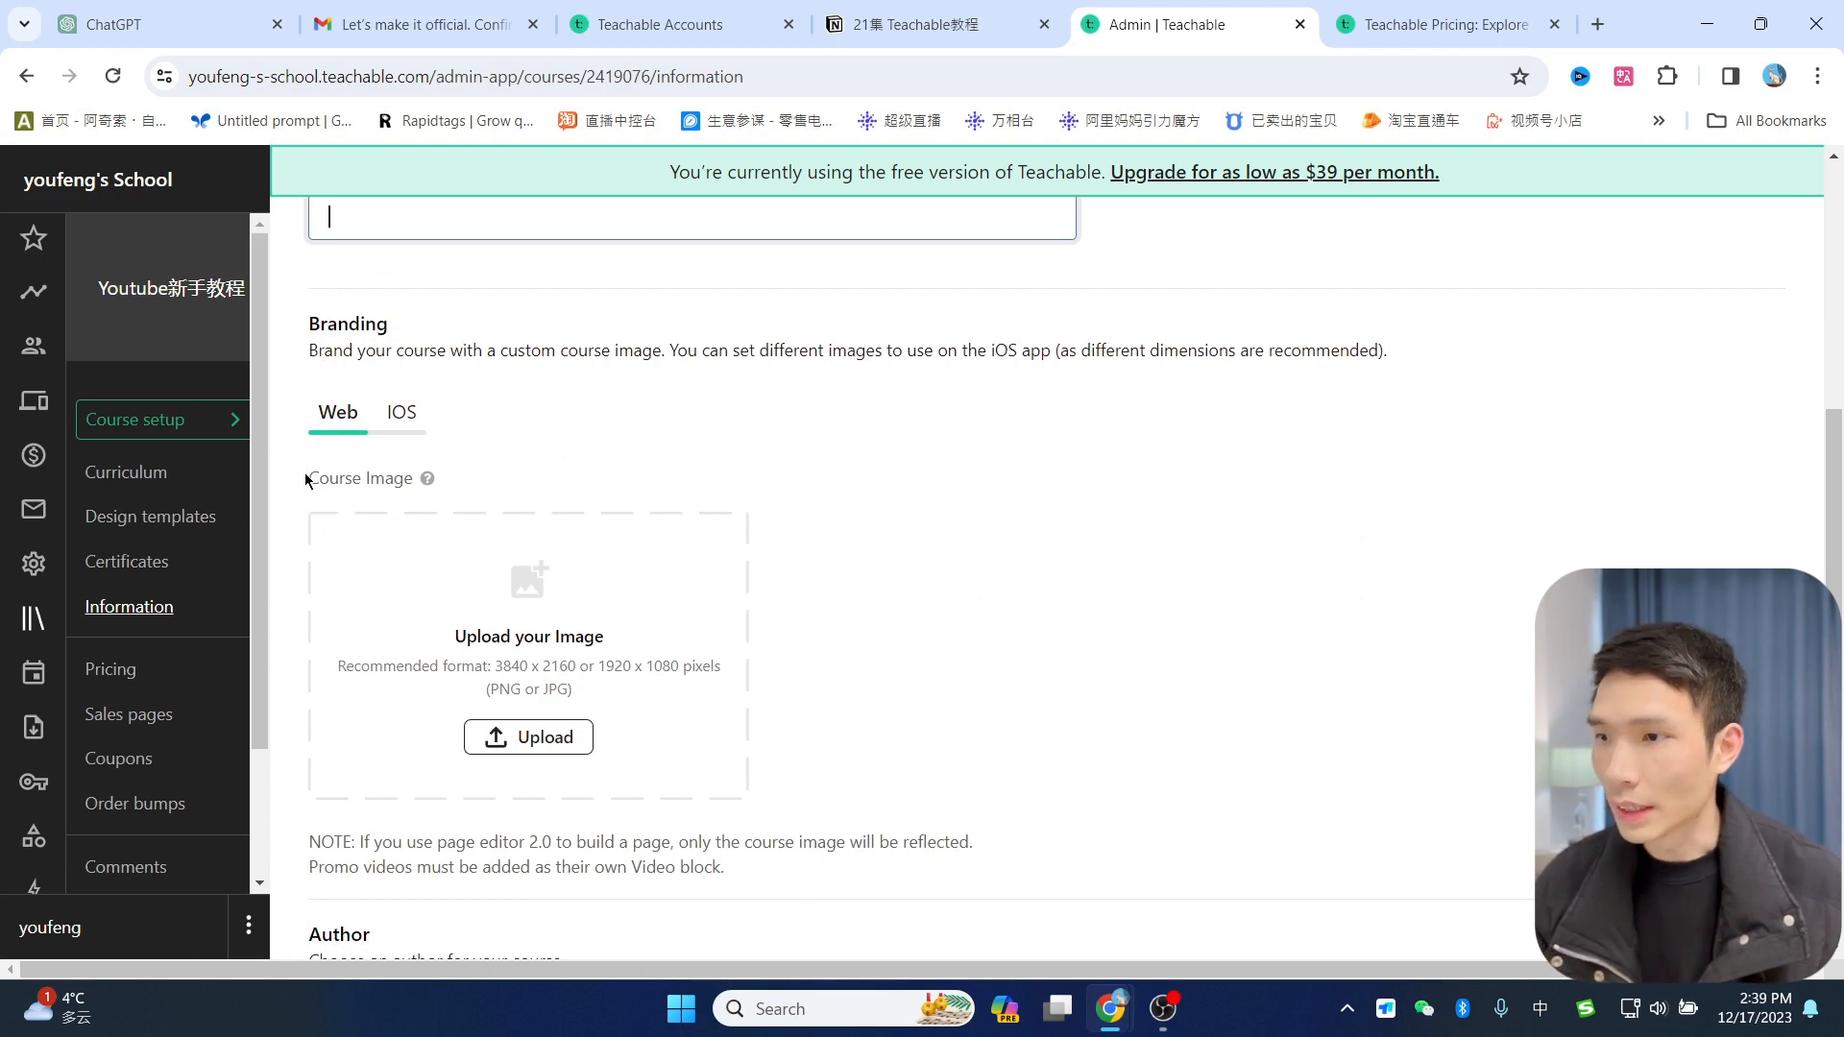
{"action": "scroll", "coordinate": [809, 528], "scroll_direction": "down", "scroll_amount": 1}
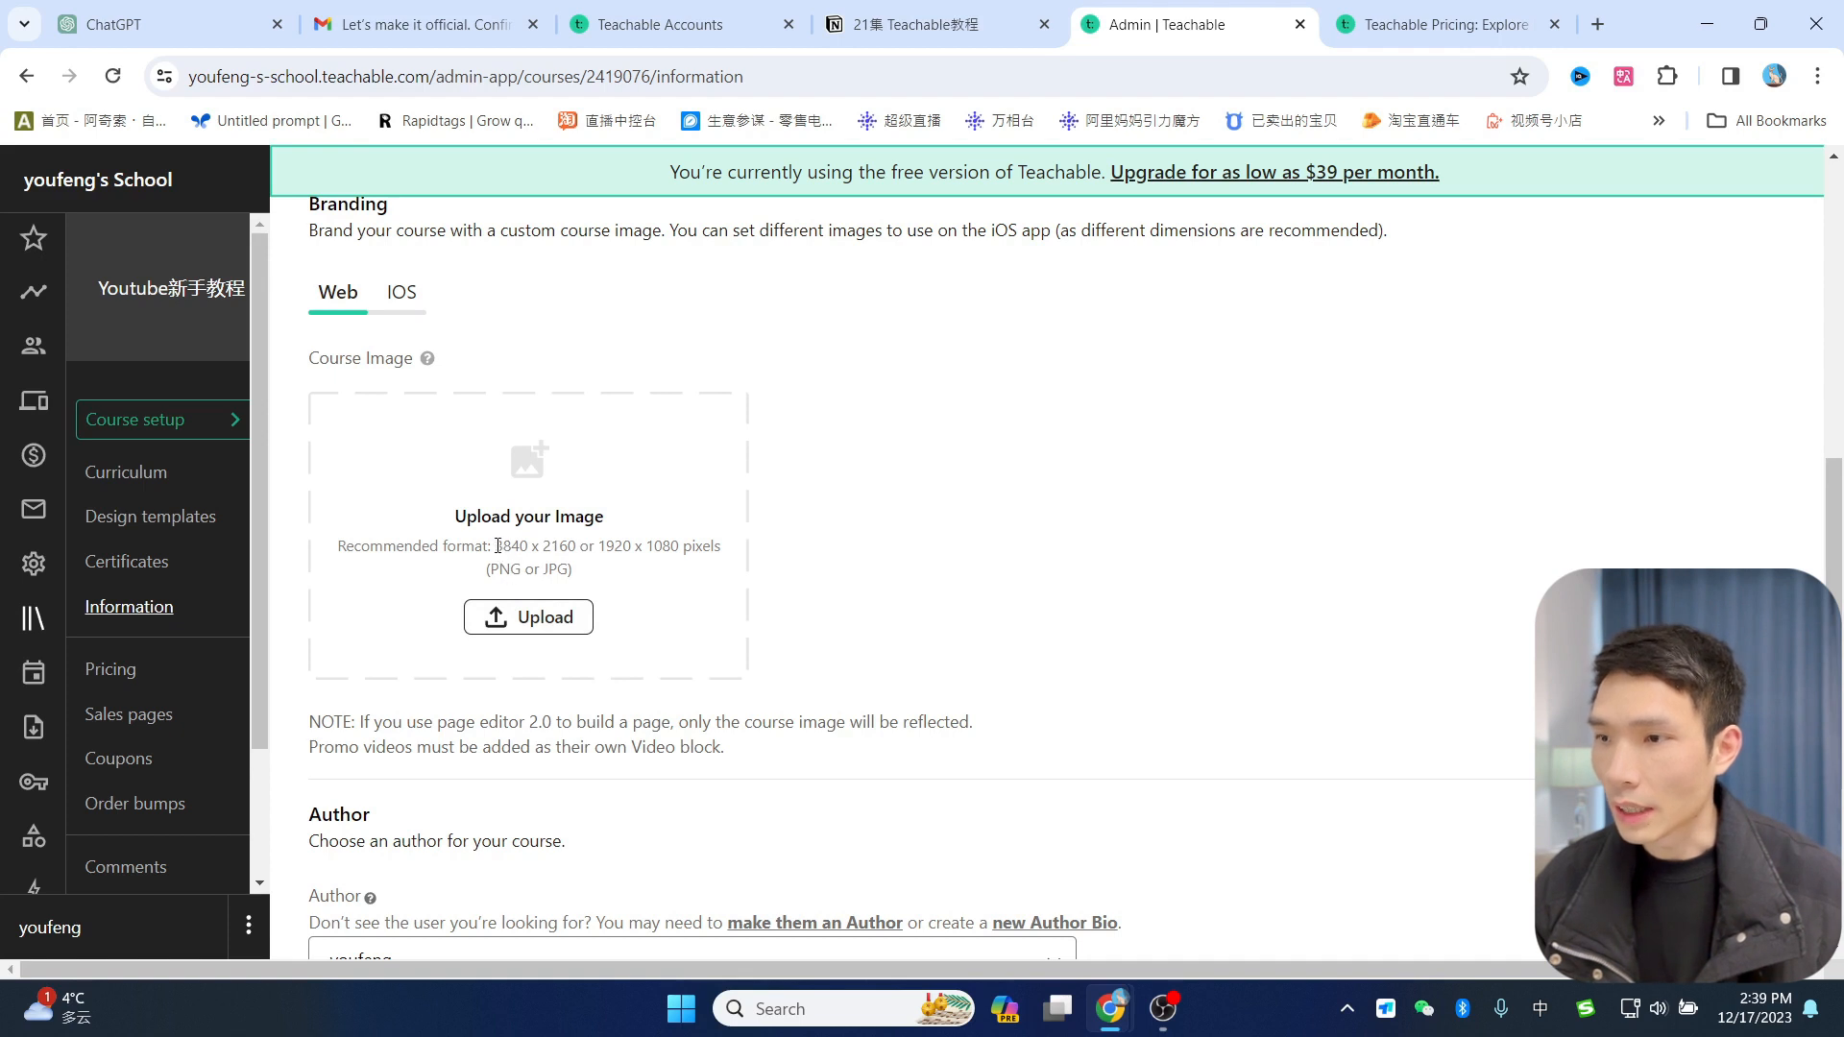
{"action": "left_click_drag", "start_coordinate": [498, 545], "coordinate": [579, 548]}
{"action": "left_click", "coordinate": [722, 548]}
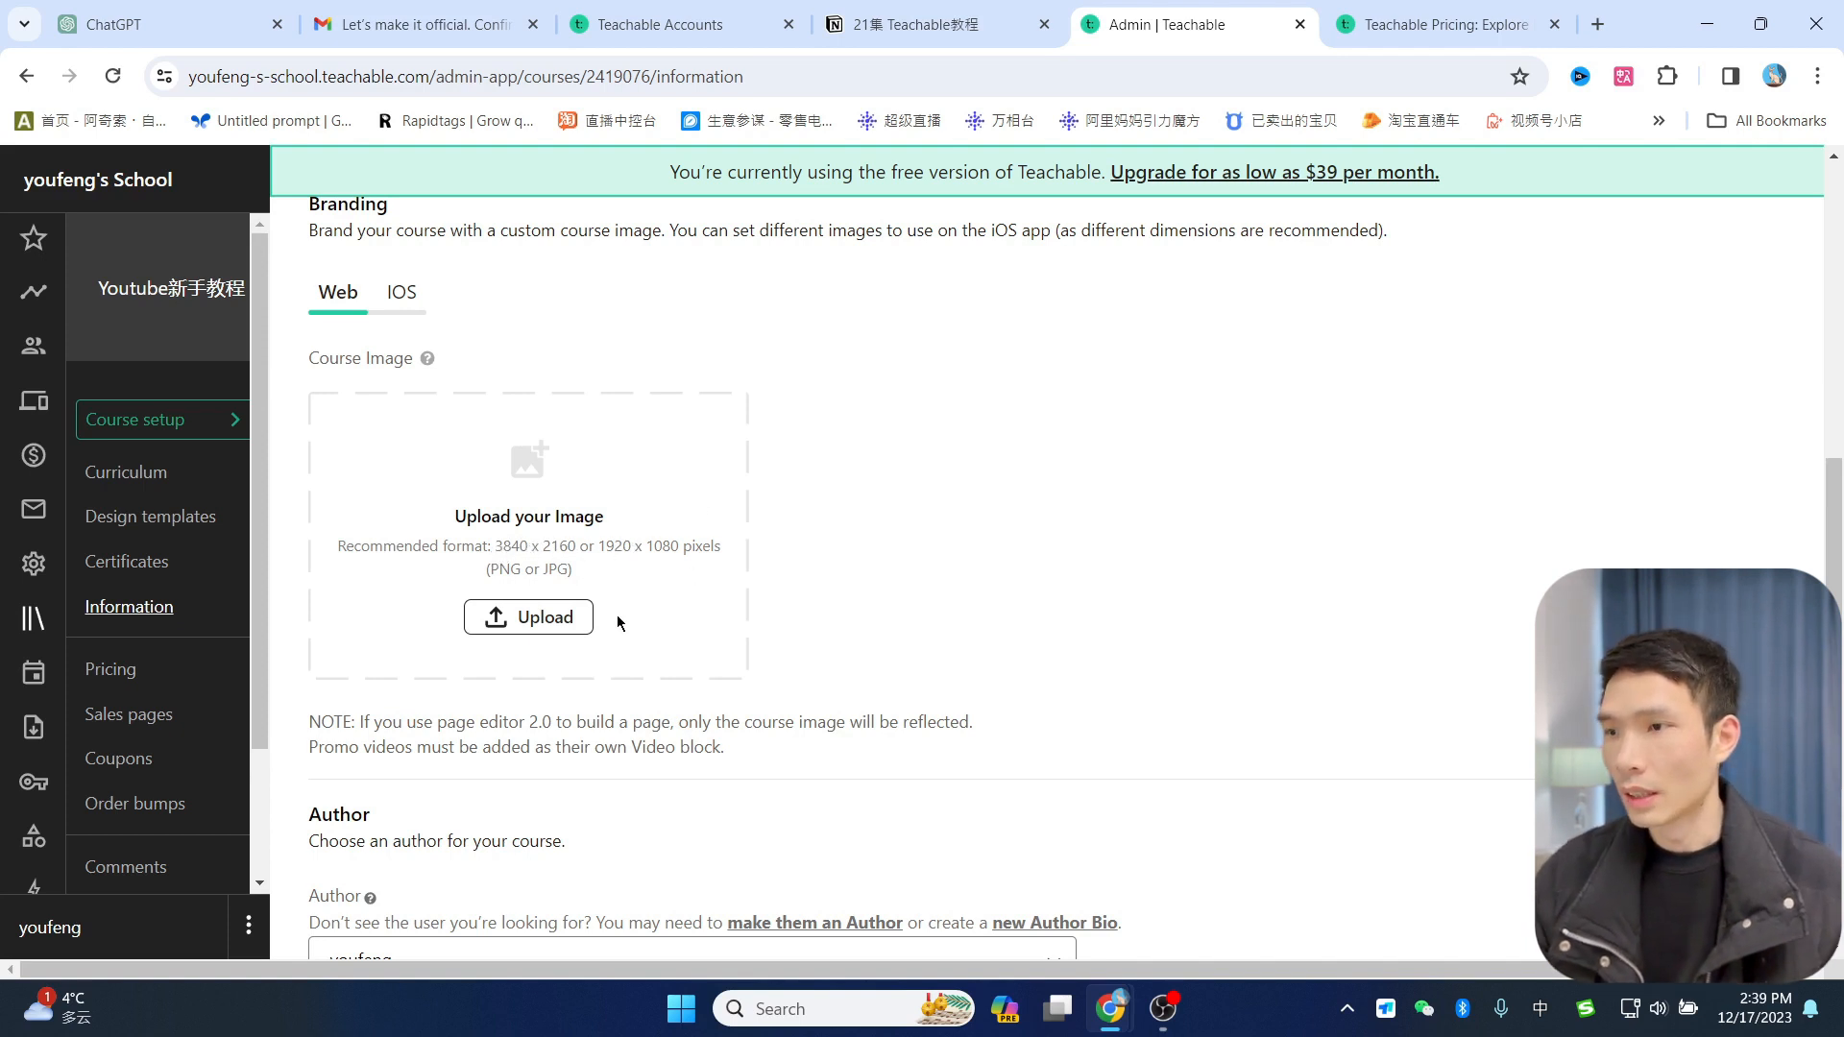
Step: Upload 21地1ffAffA在BA.jpg from the teachable folder as the web course image and save the course information
{"action": "left_click", "coordinate": [534, 622]}
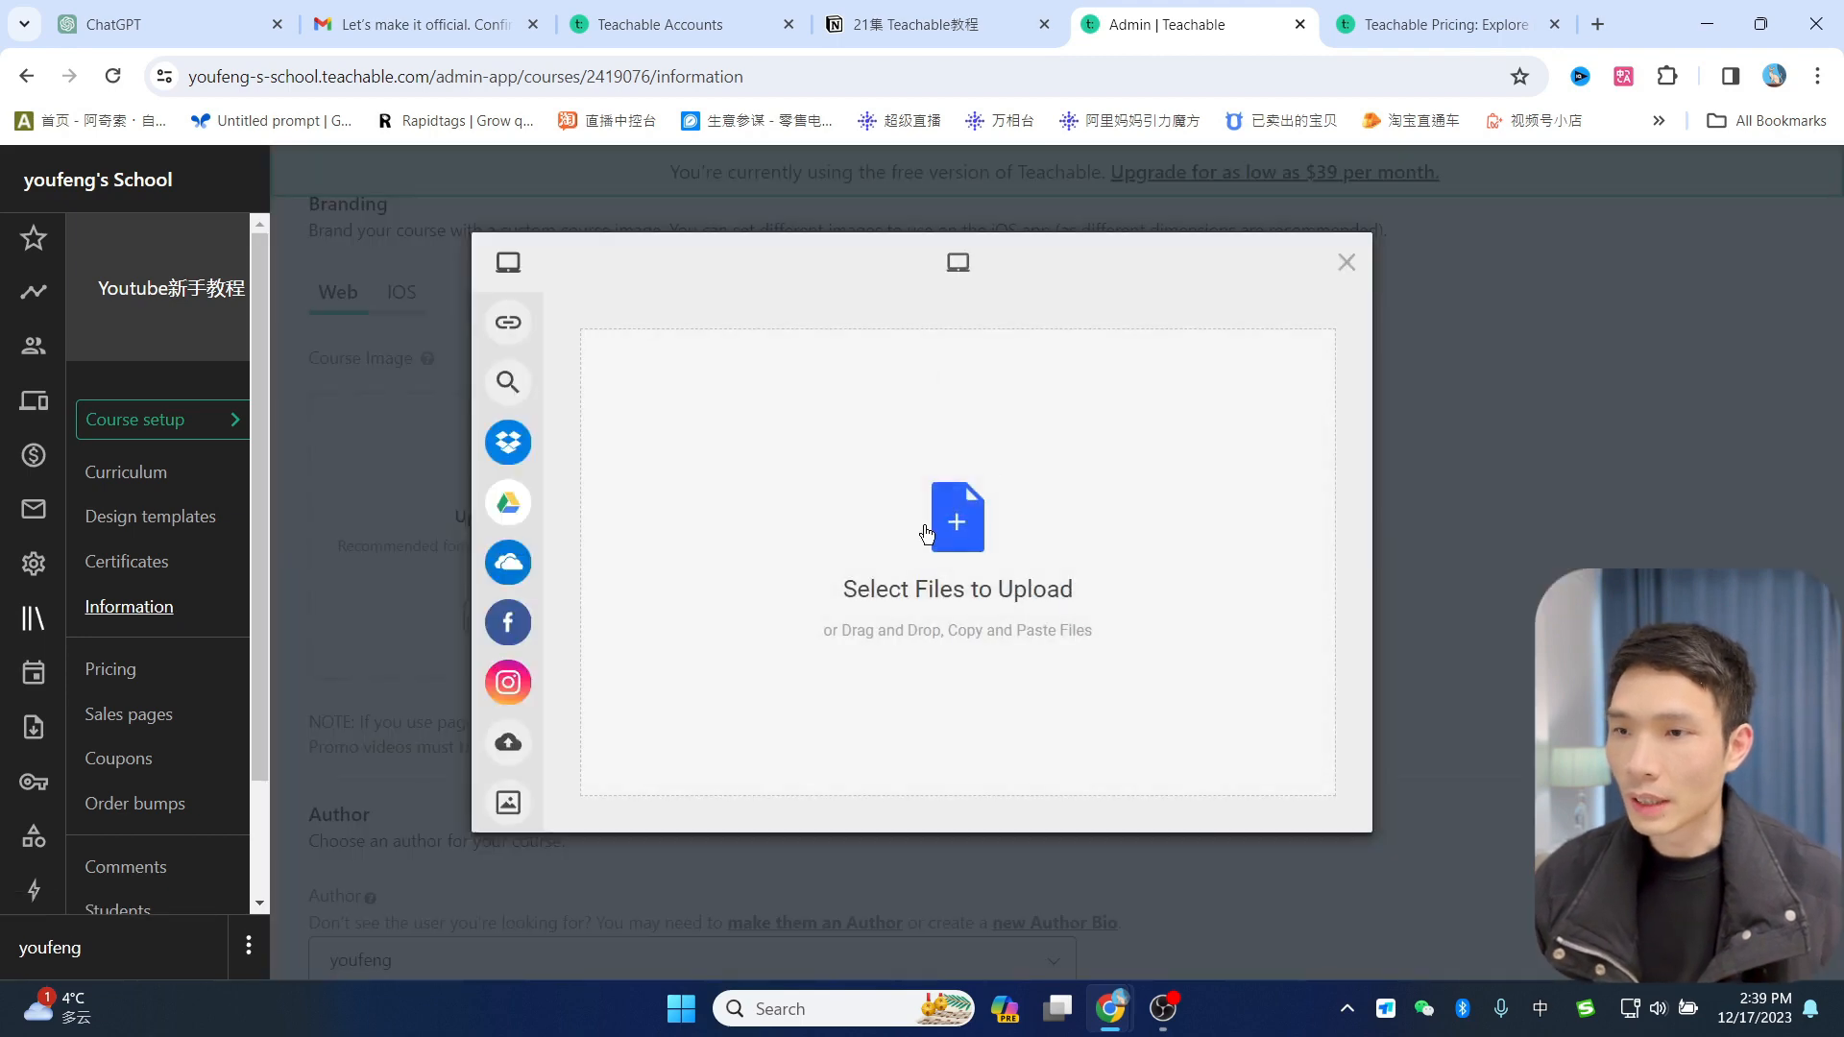
{"action": "left_click", "coordinate": [943, 521]}
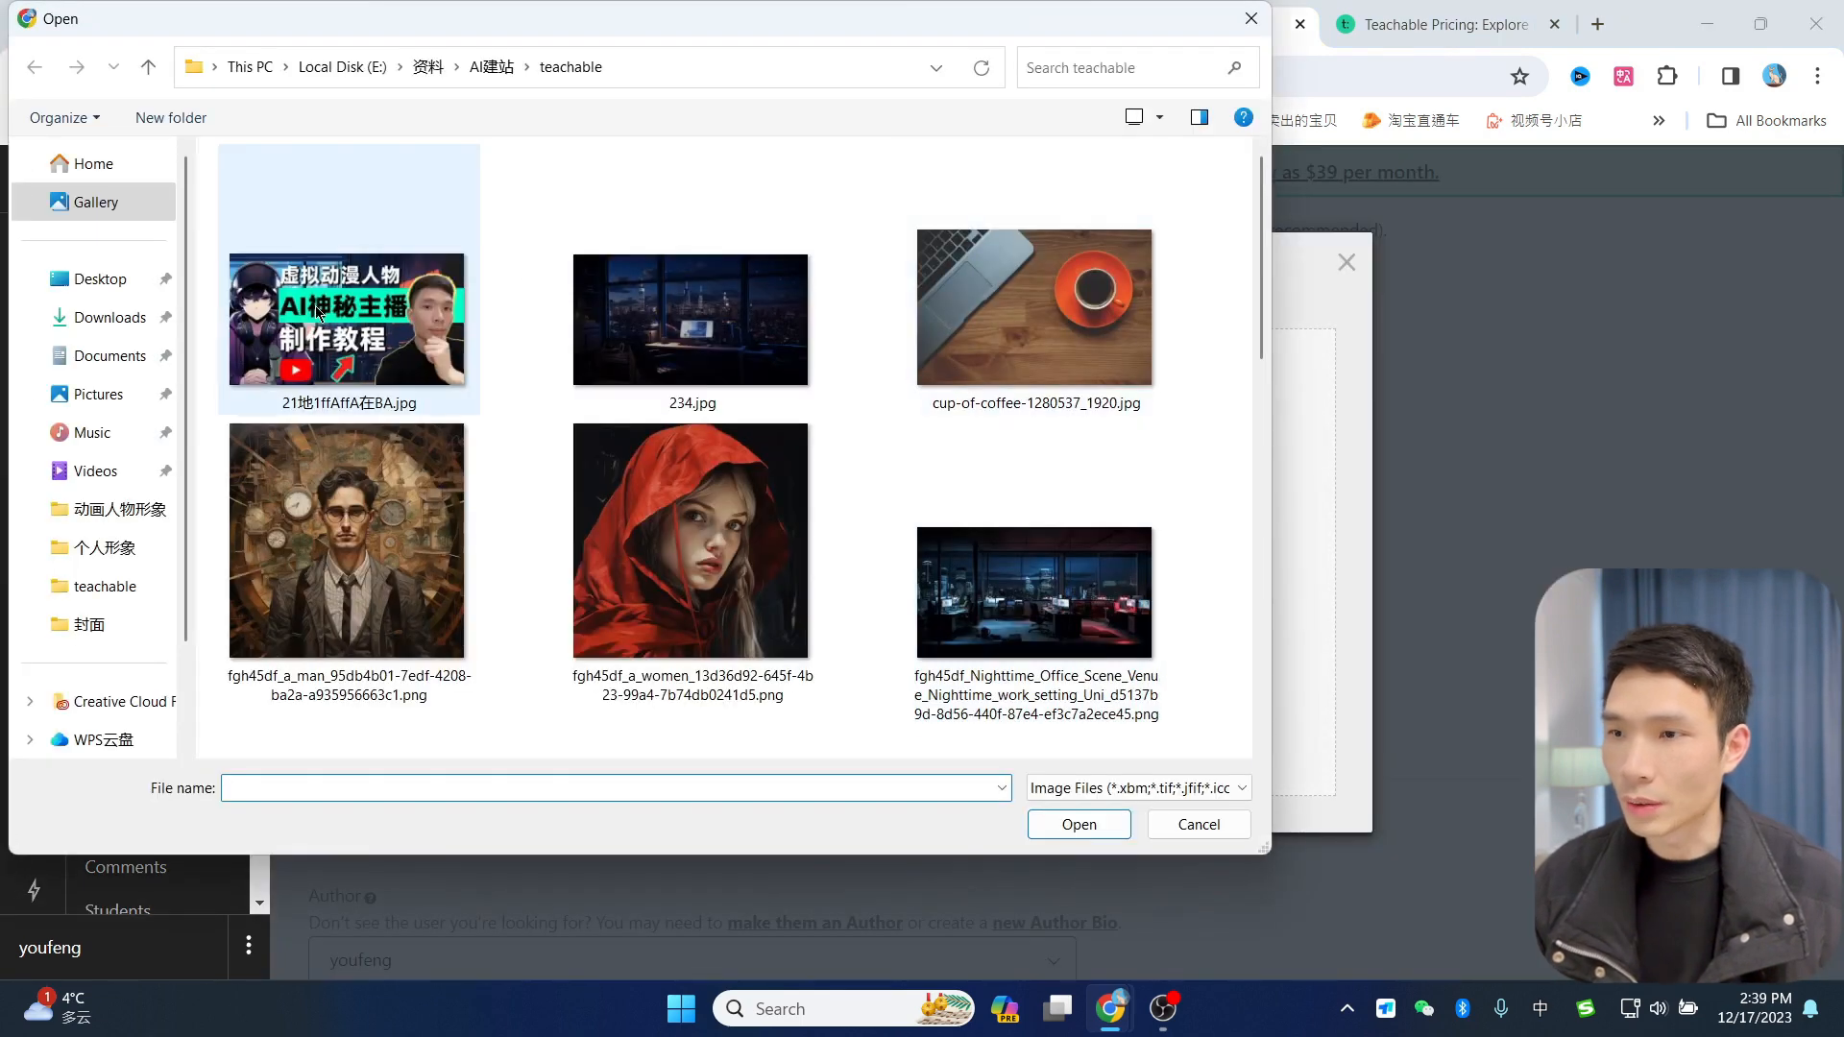
{"action": "double_click", "coordinate": [315, 305]}
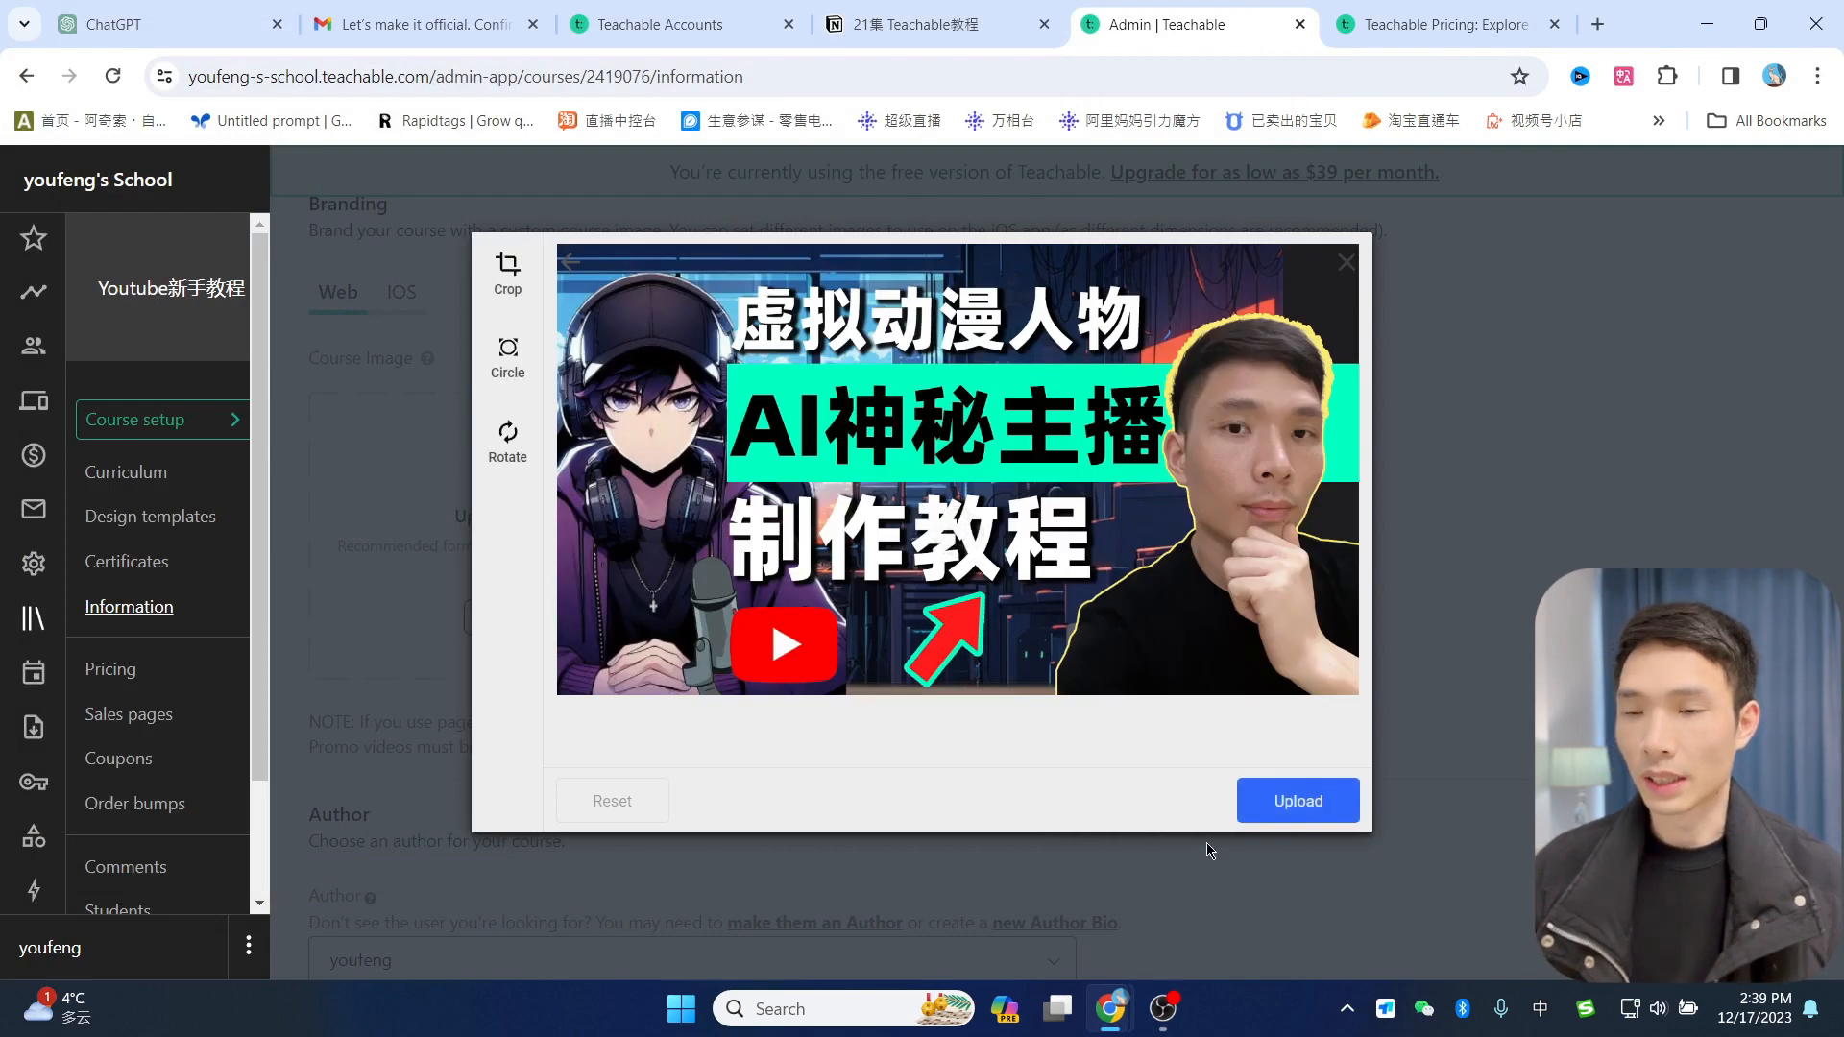
{"action": "left_click", "coordinate": [1272, 812]}
{"action": "scroll", "coordinate": [864, 576], "scroll_direction": "down", "scroll_amount": 4}
{"action": "scroll", "coordinate": [1104, 605], "scroll_direction": "up", "scroll_amount": 10}
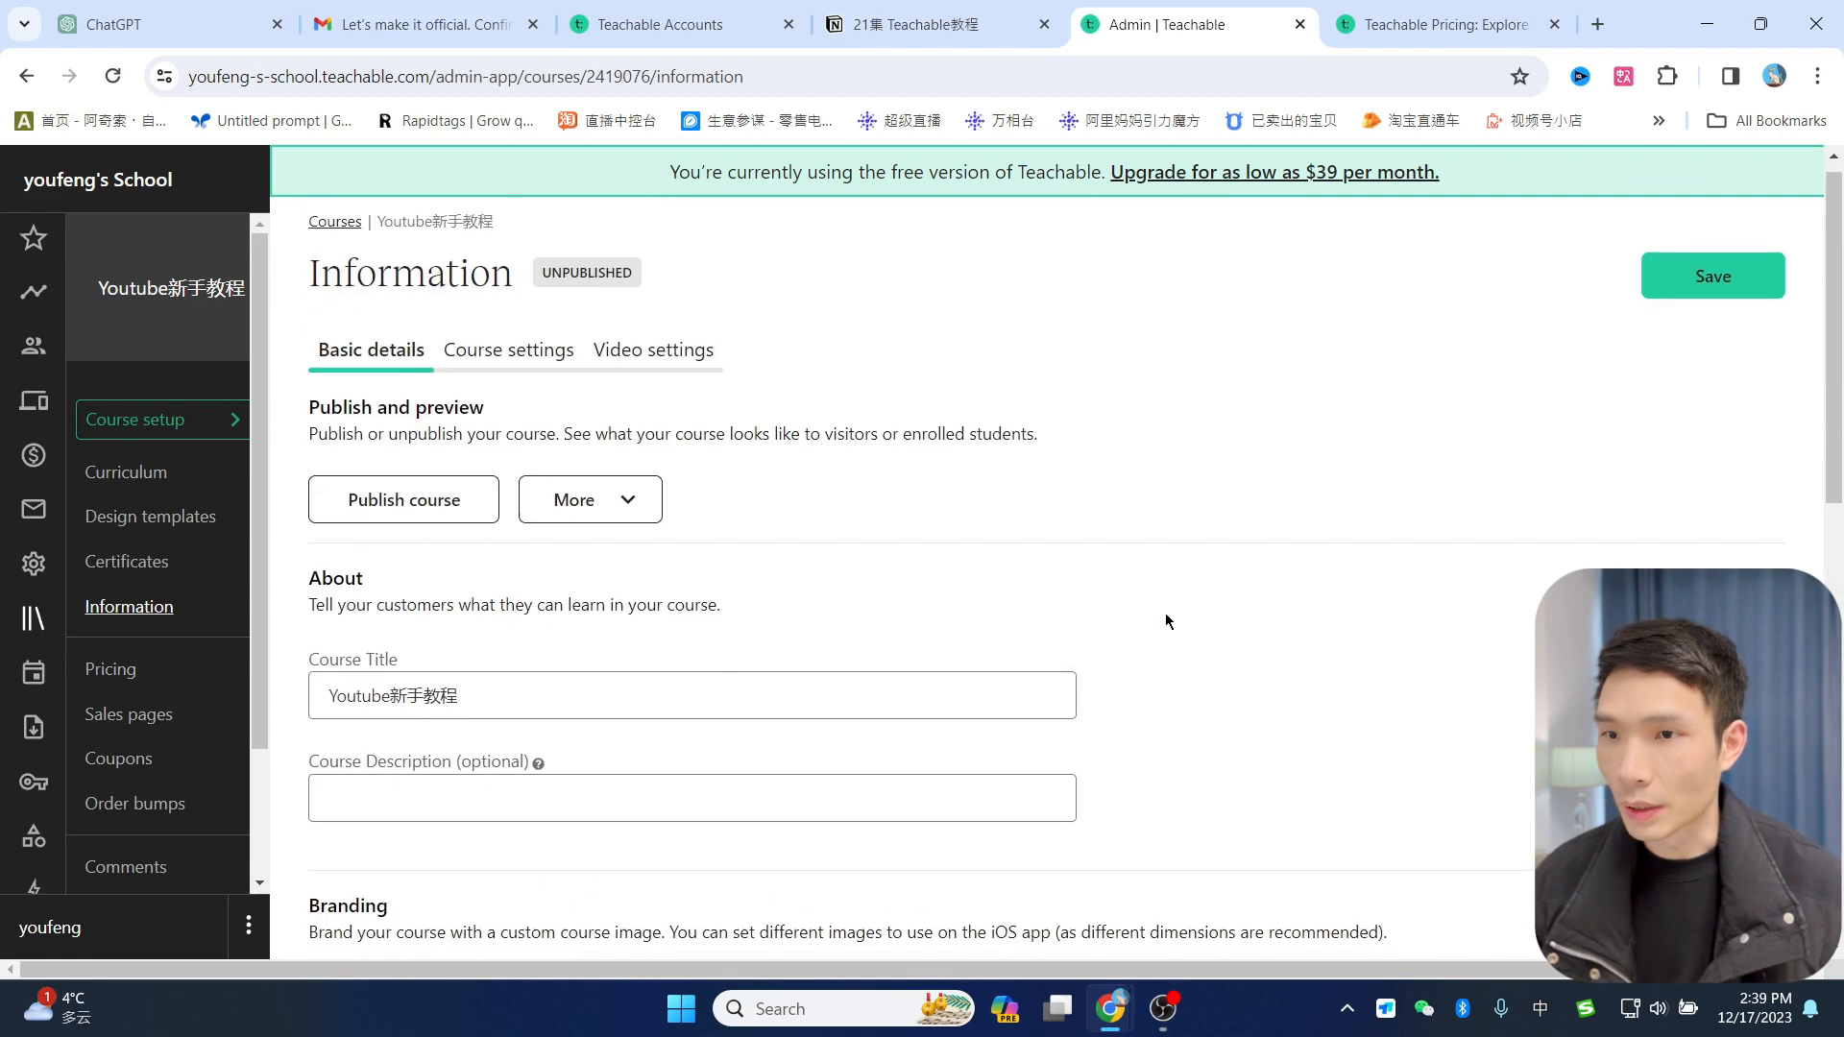
{"action": "scroll", "coordinate": [1191, 615], "scroll_direction": "up", "scroll_amount": 1}
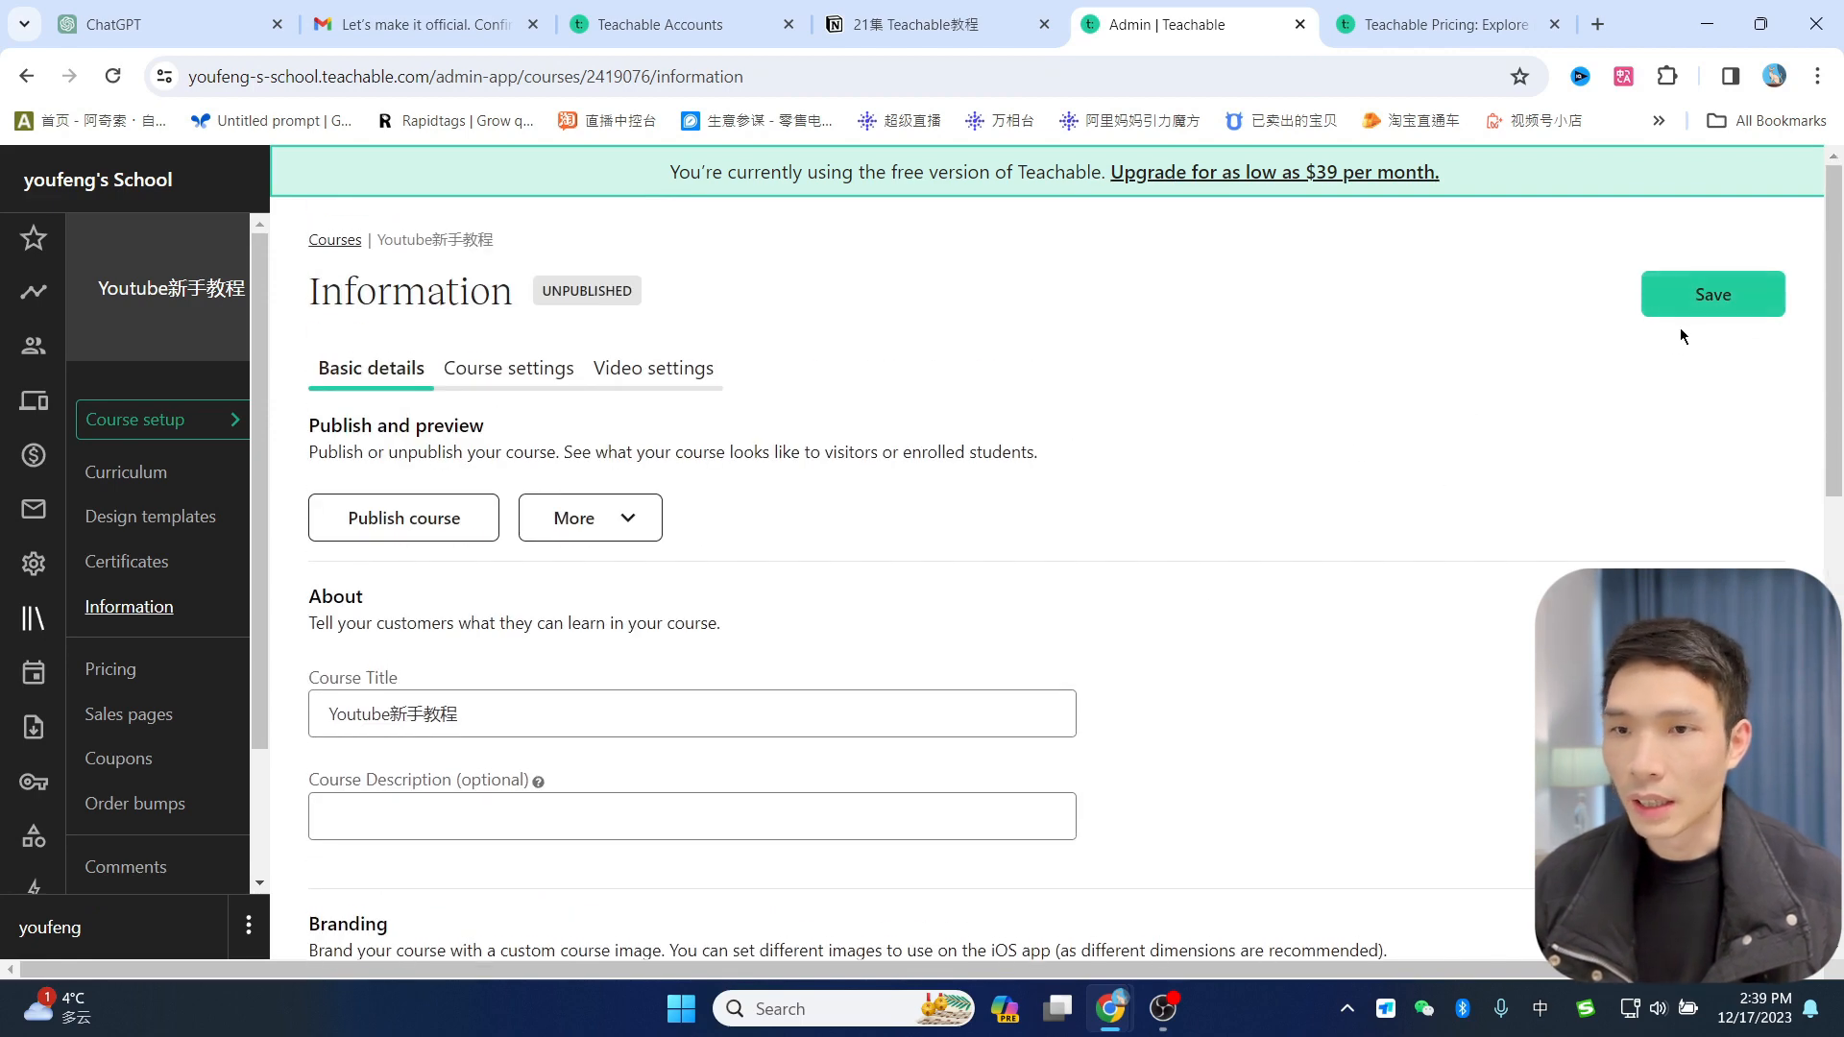
{"action": "left_click", "coordinate": [1705, 294]}
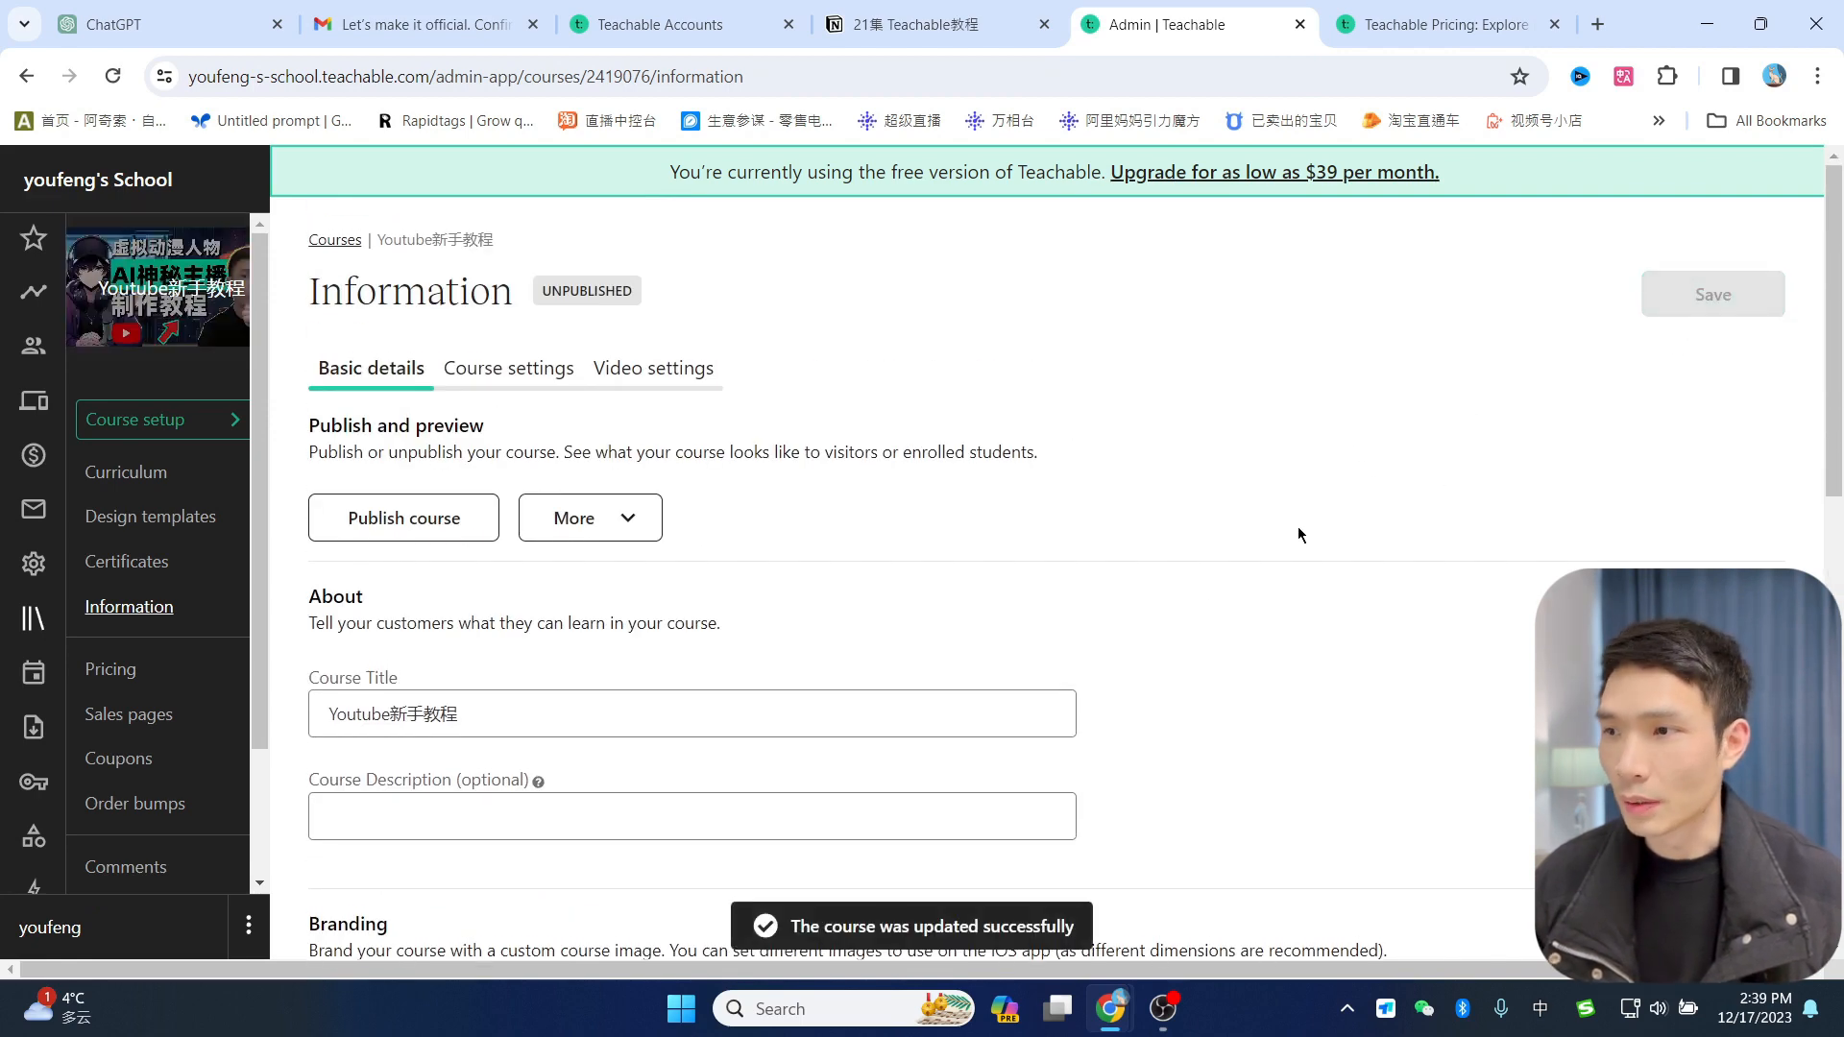
Step: Check the uploaded web course image and view the iOS thumbnail and background branding options
{"action": "scroll", "coordinate": [1298, 531], "scroll_direction": "down", "scroll_amount": 5}
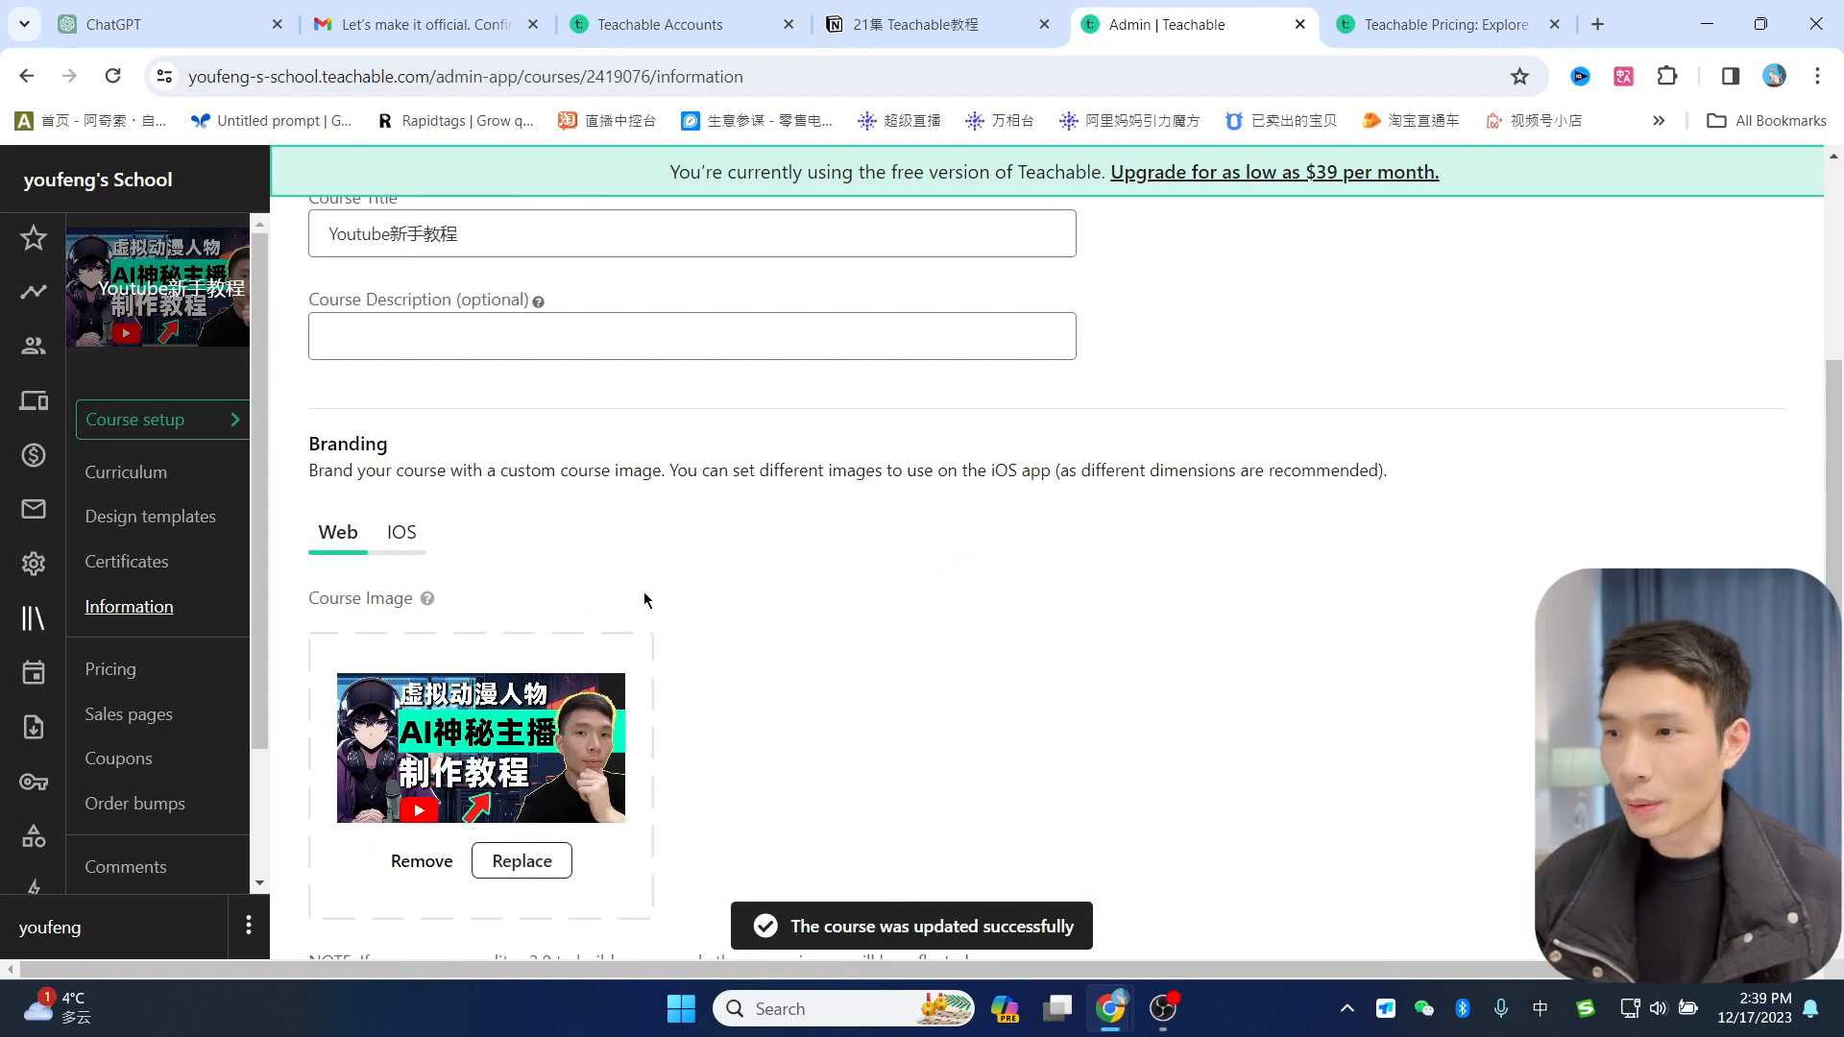
{"action": "left_click", "coordinate": [408, 539]}
{"action": "scroll", "coordinate": [721, 504], "scroll_direction": "down", "scroll_amount": 1}
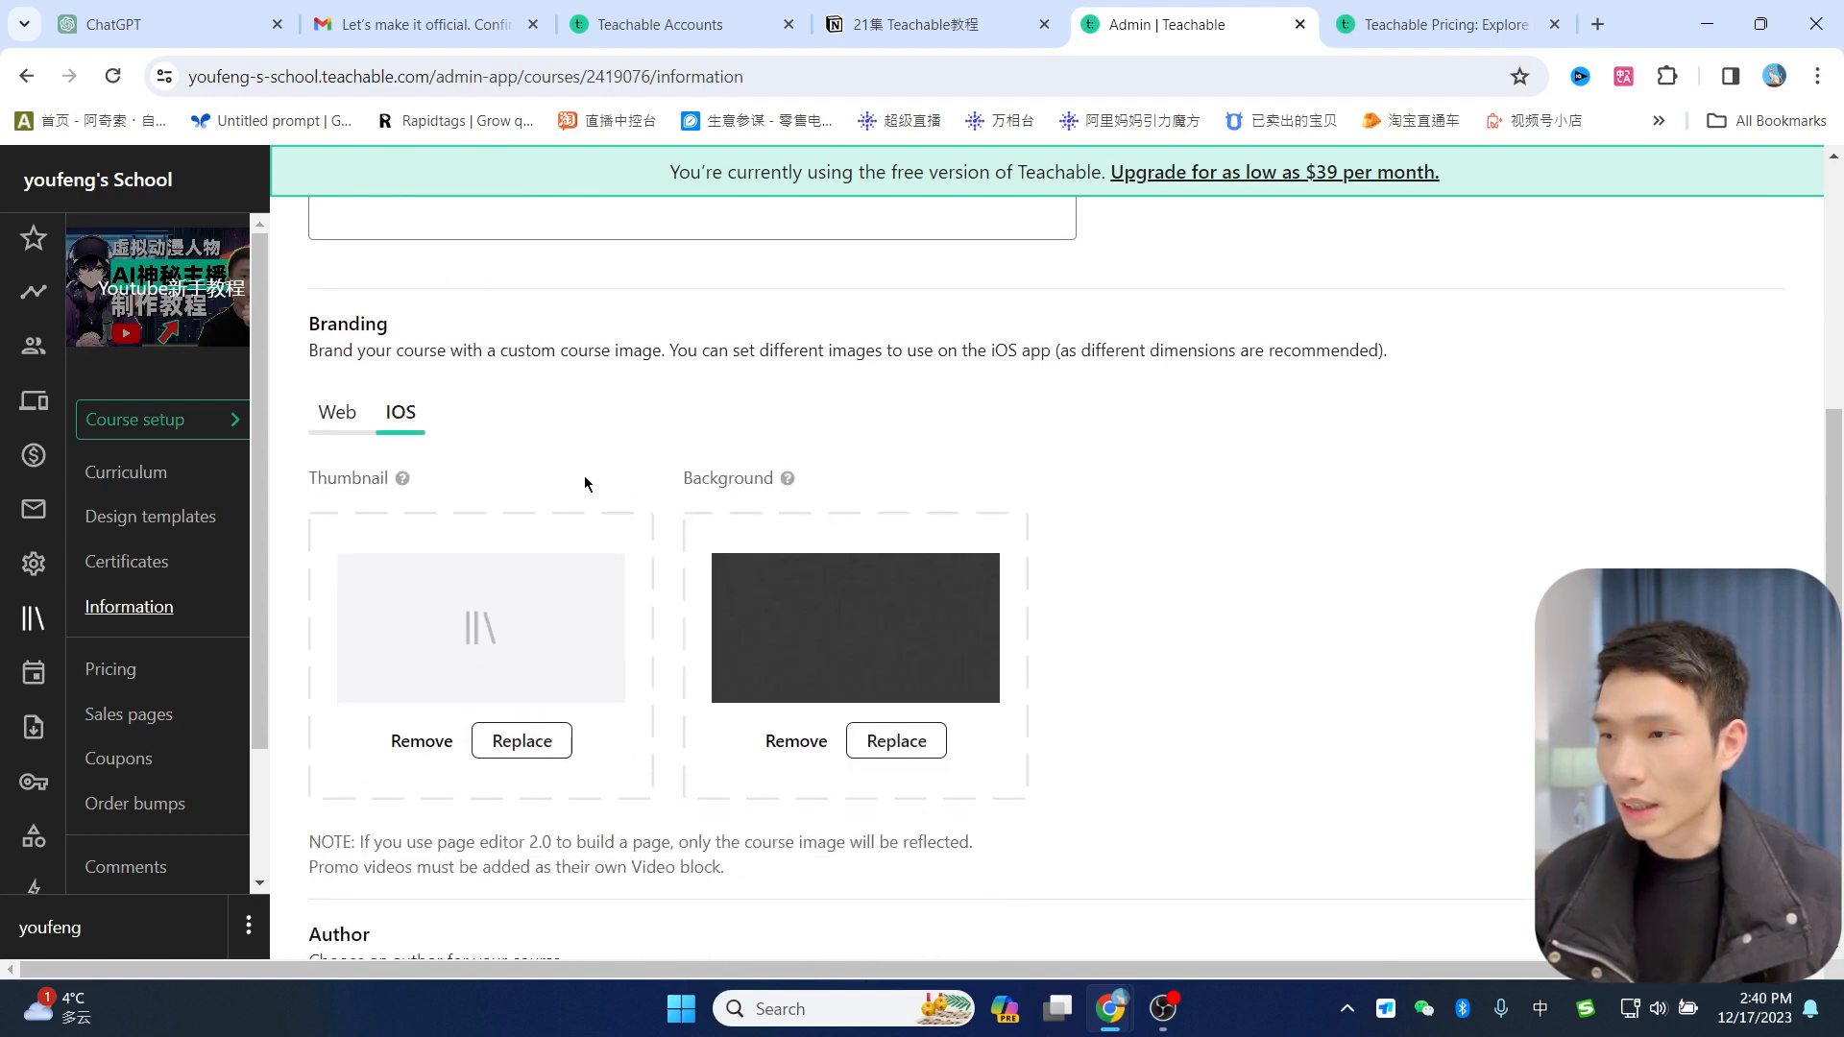
Step: Replace the iOS thumbnail with the same cover picture as the web course image and save the course information
{"action": "left_click", "coordinate": [520, 748]}
{"action": "left_click", "coordinate": [755, 423]}
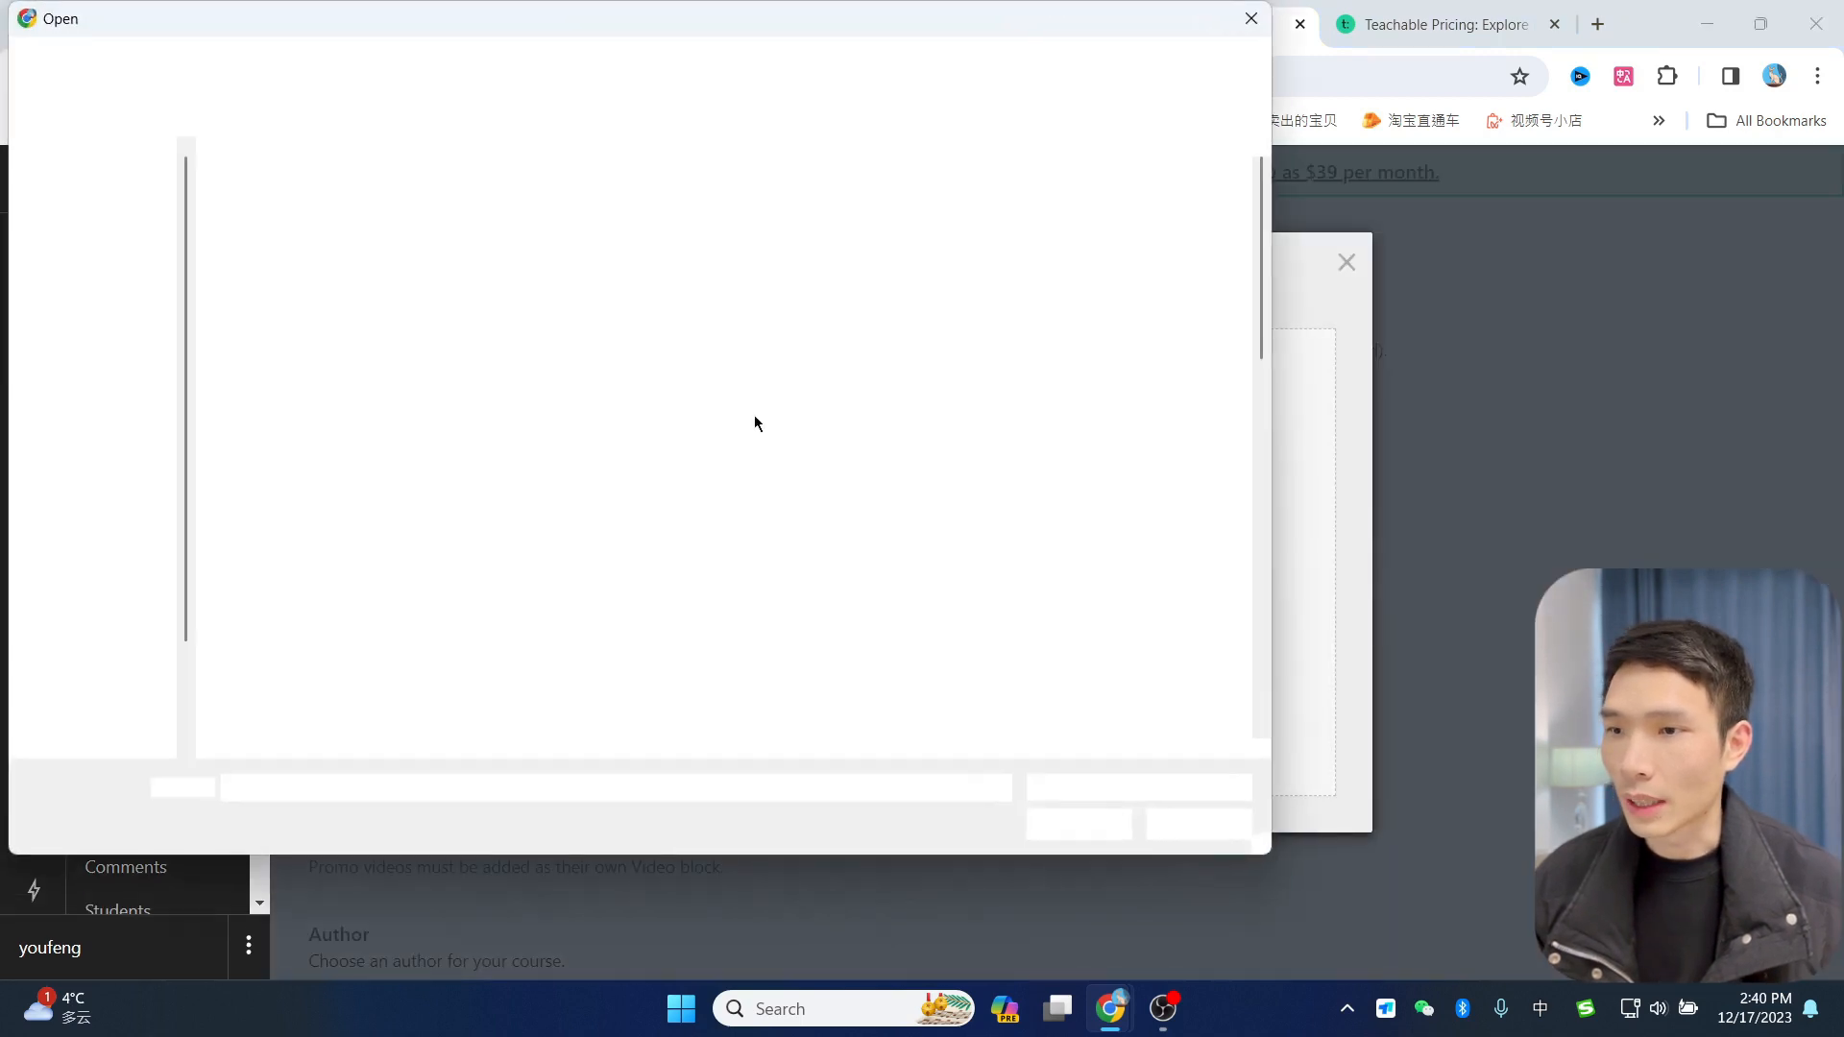
{"action": "double_click", "coordinate": [358, 307]}
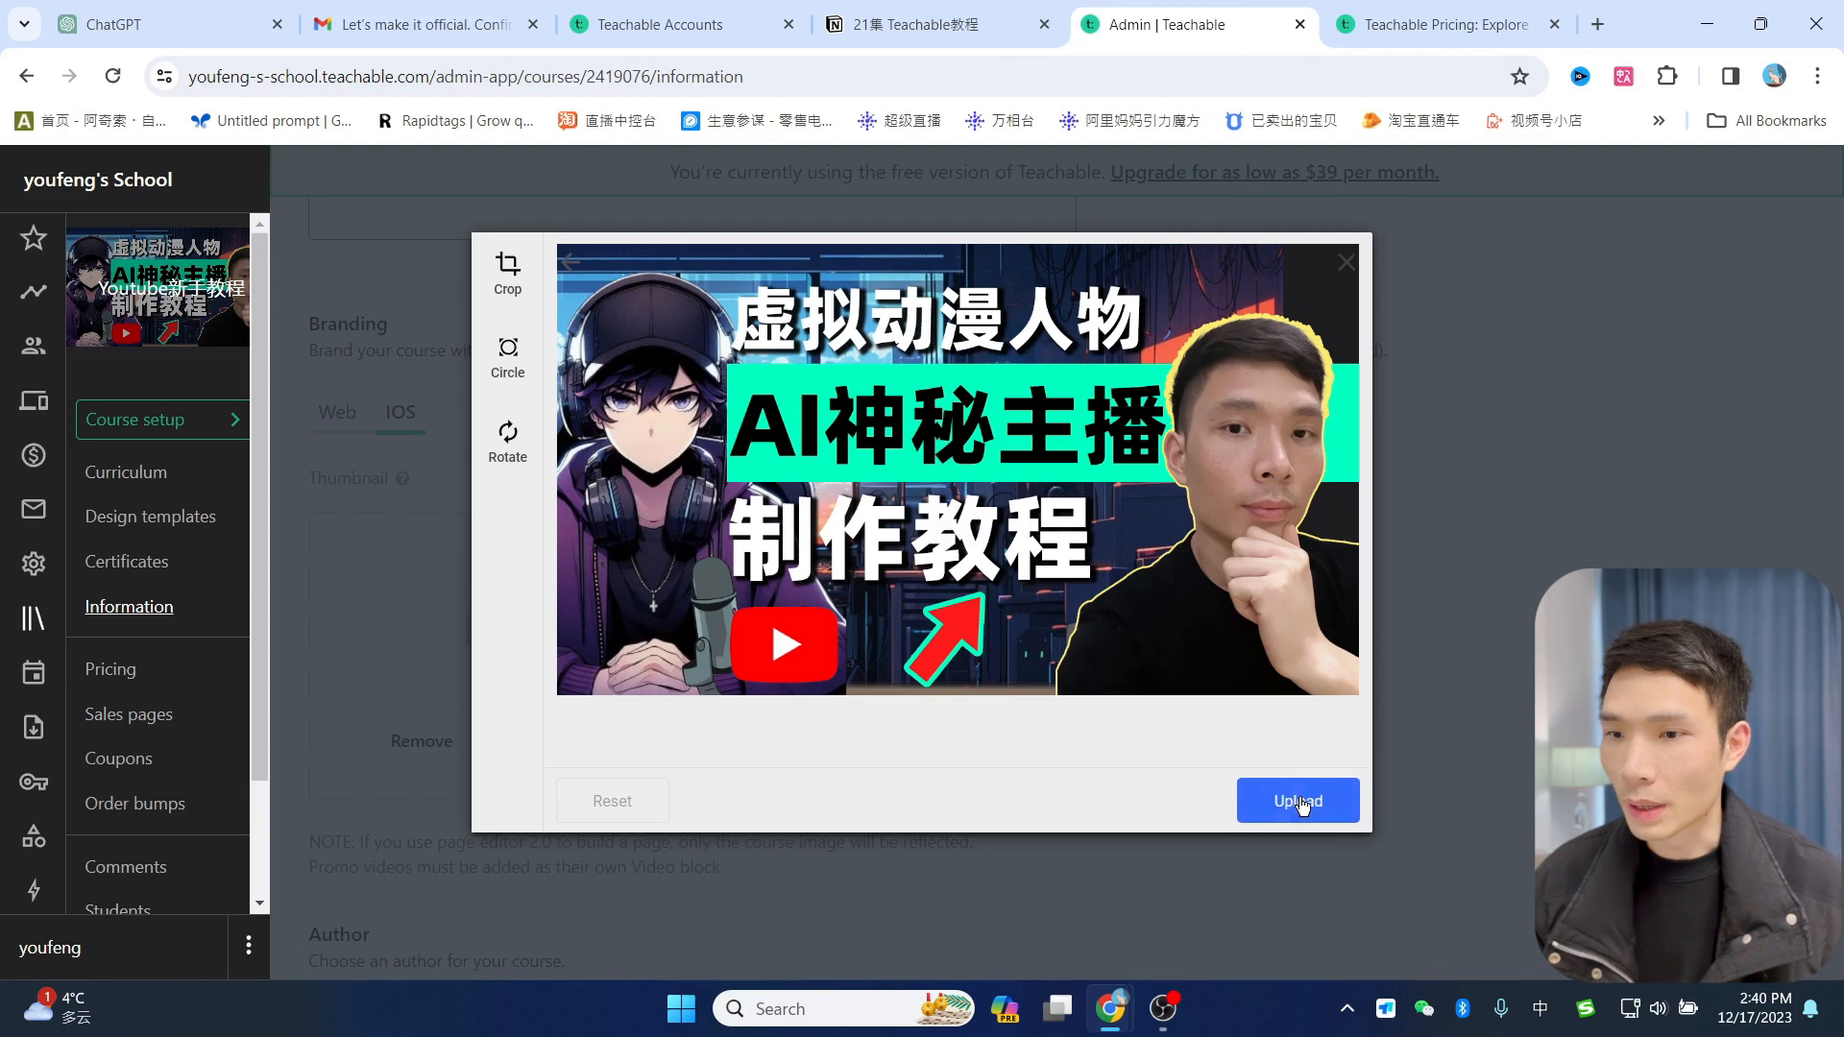
{"action": "left_click", "coordinate": [1298, 802]}
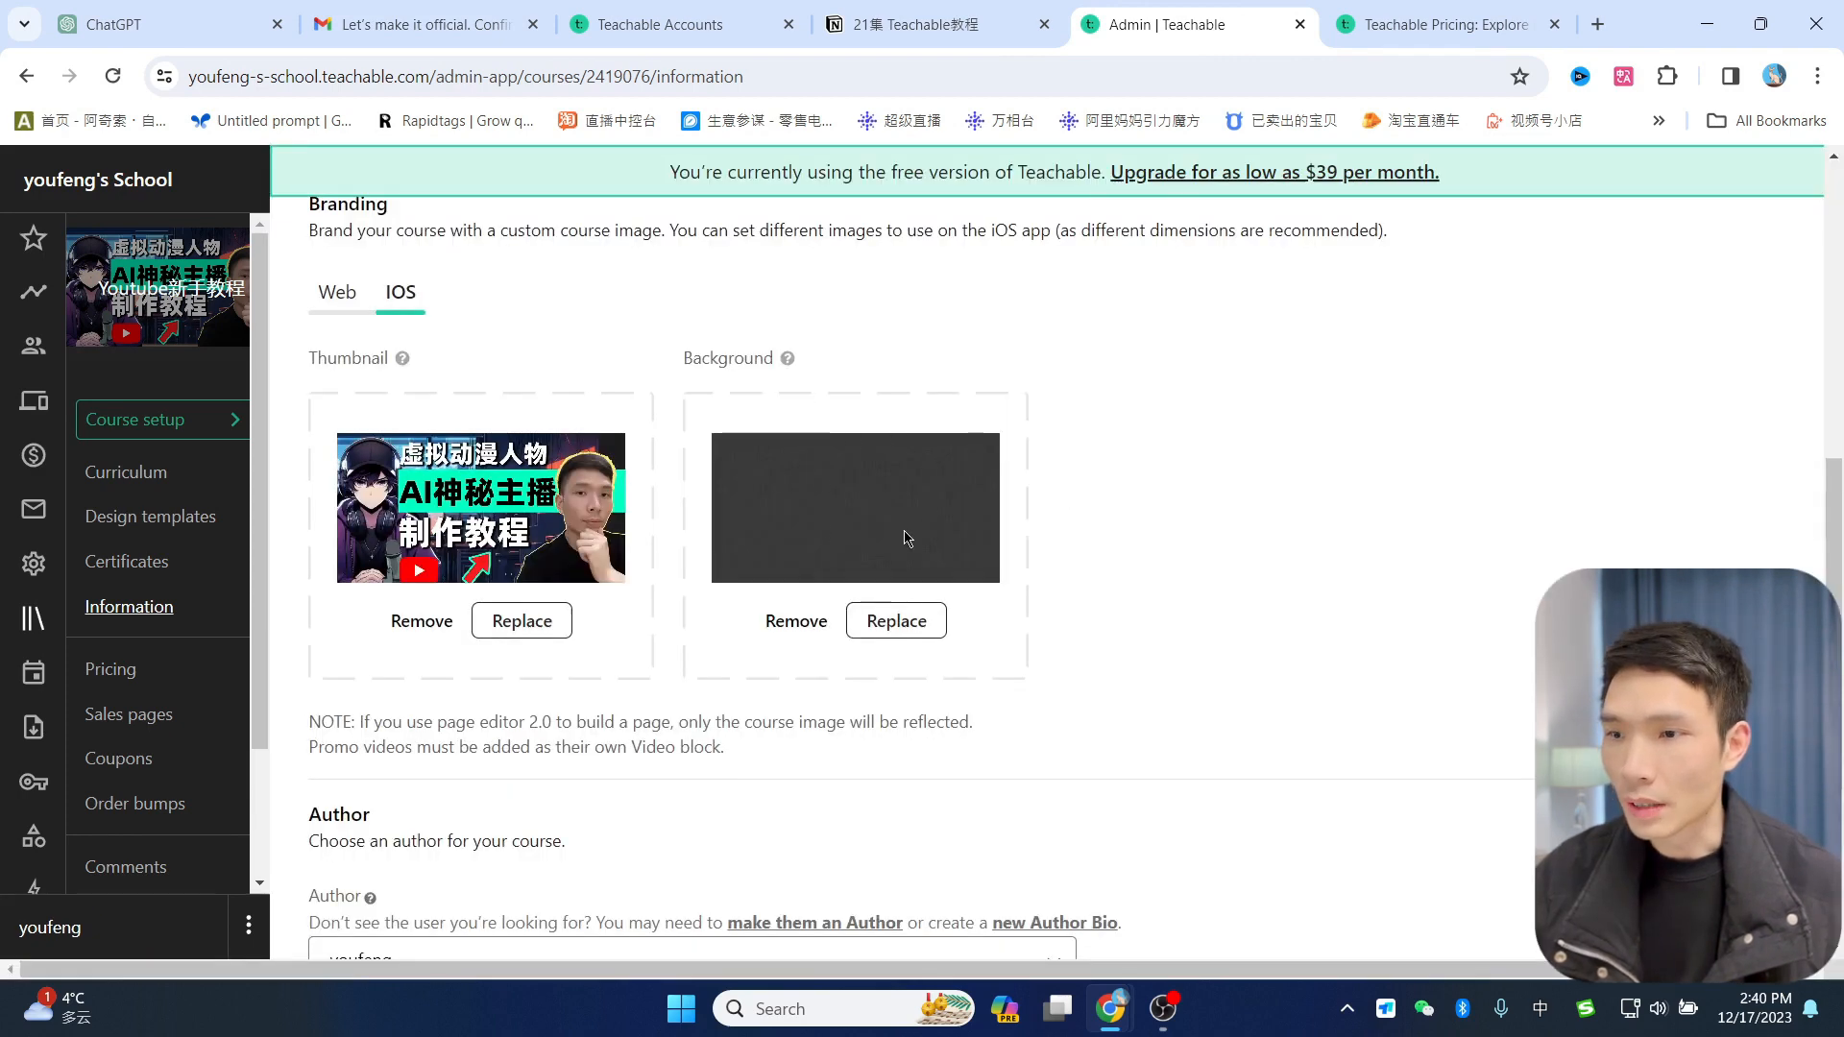
{"action": "scroll", "coordinate": [1061, 538], "scroll_direction": "down", "scroll_amount": 2}
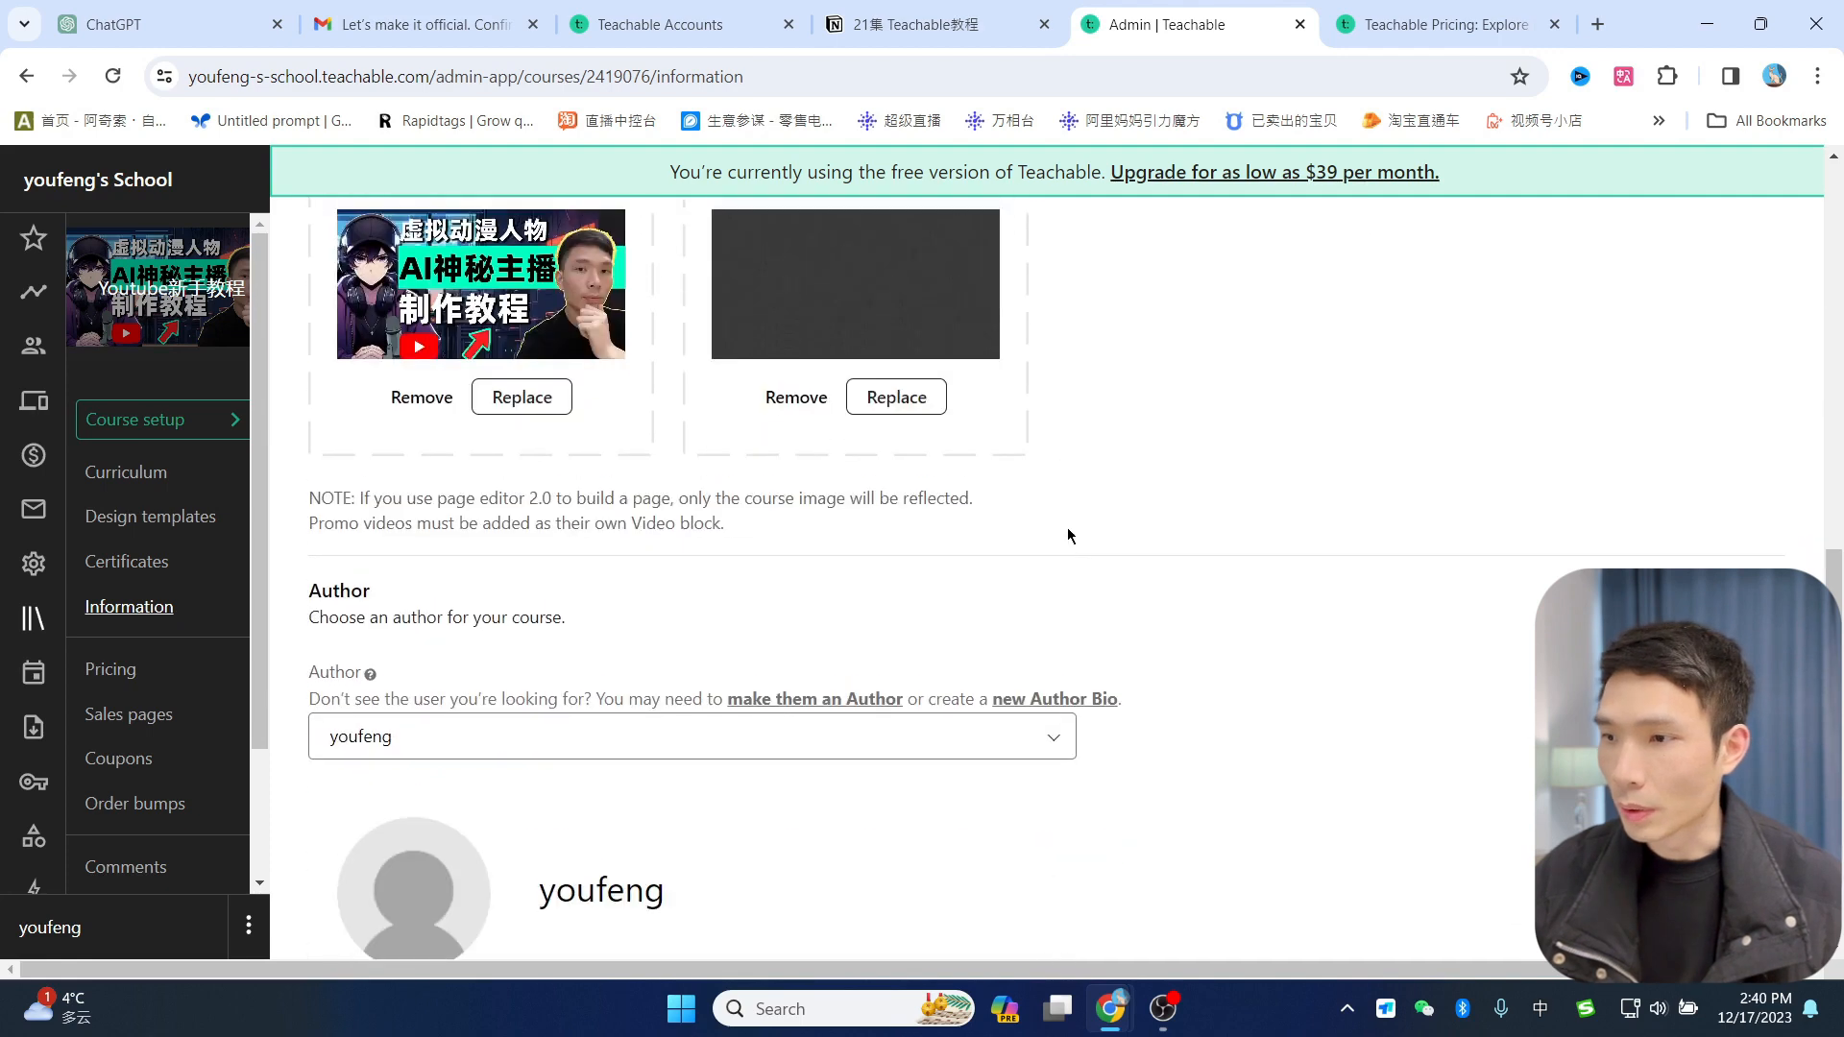
{"action": "scroll", "coordinate": [1071, 534], "scroll_direction": "up", "scroll_amount": 4}
{"action": "scroll", "coordinate": [1129, 505], "scroll_direction": "up", "scroll_amount": 5}
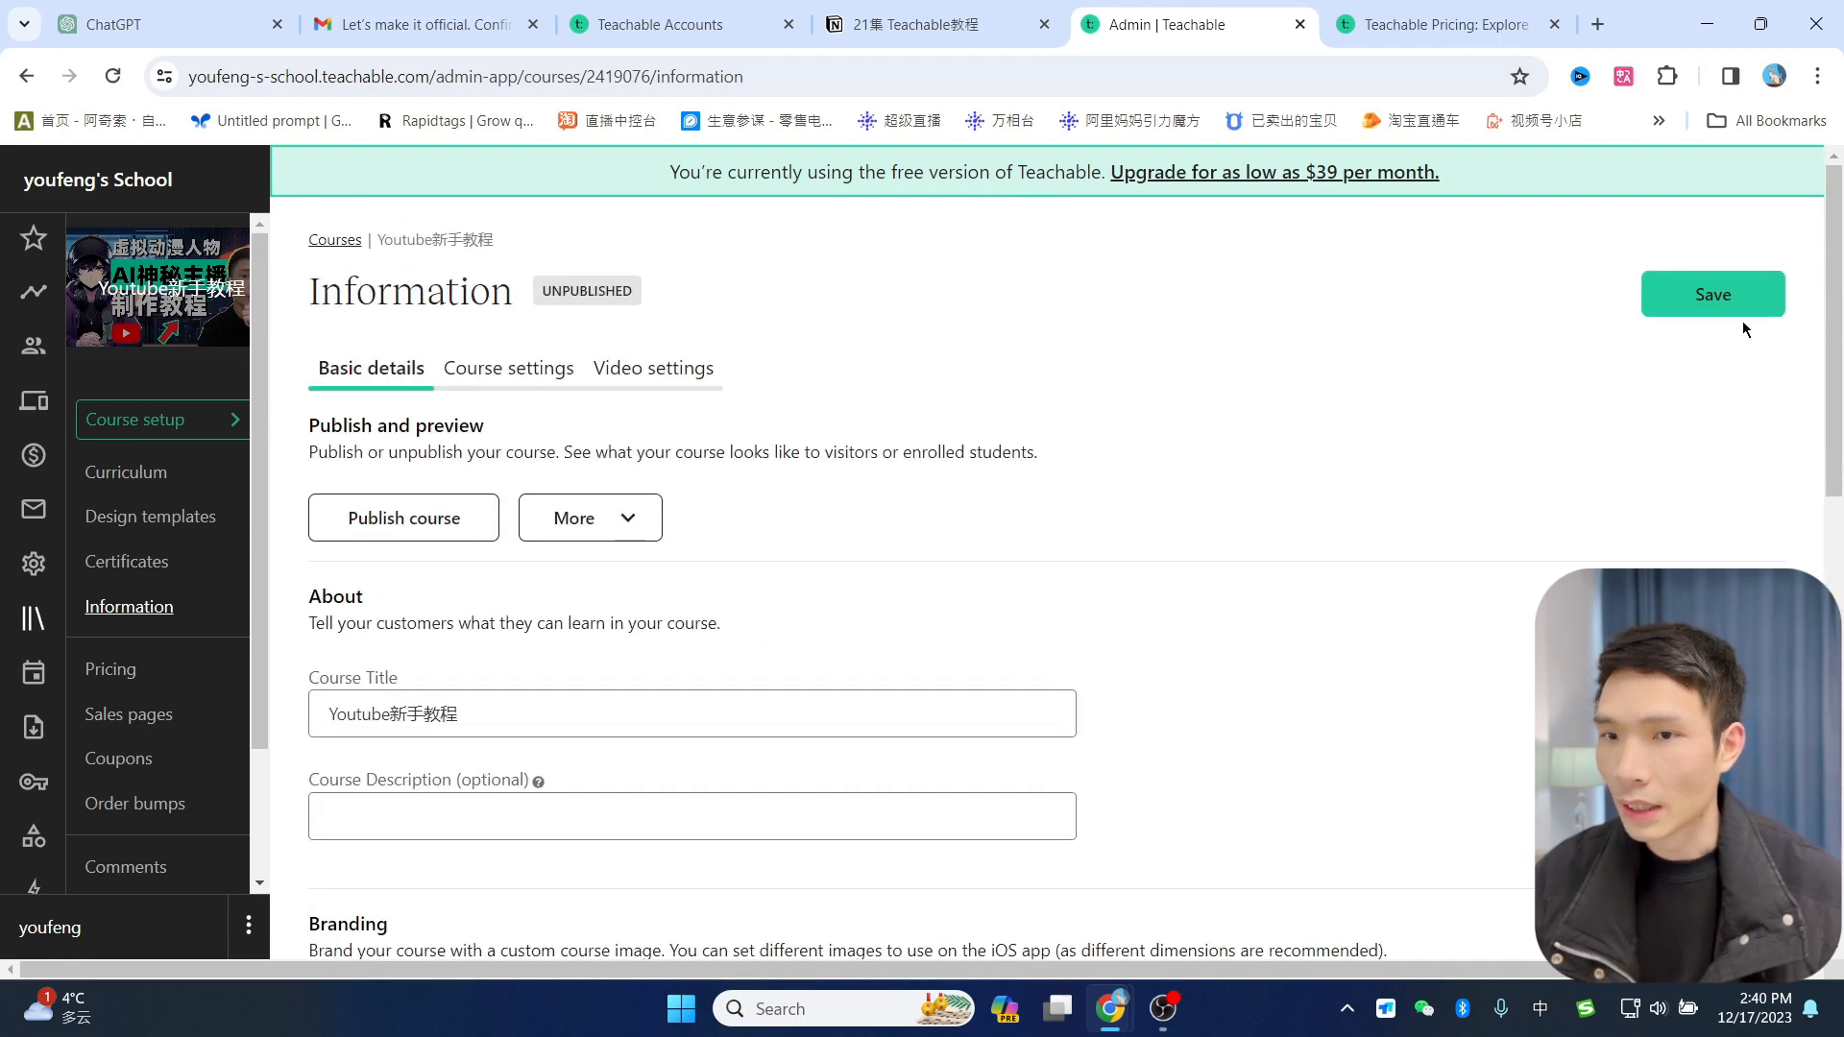
{"action": "left_click", "coordinate": [1711, 317]}
Step: Check the available authors for the course and open the author bios page from the Author section
{"action": "scroll", "coordinate": [416, 659], "scroll_direction": "down", "scroll_amount": 5}
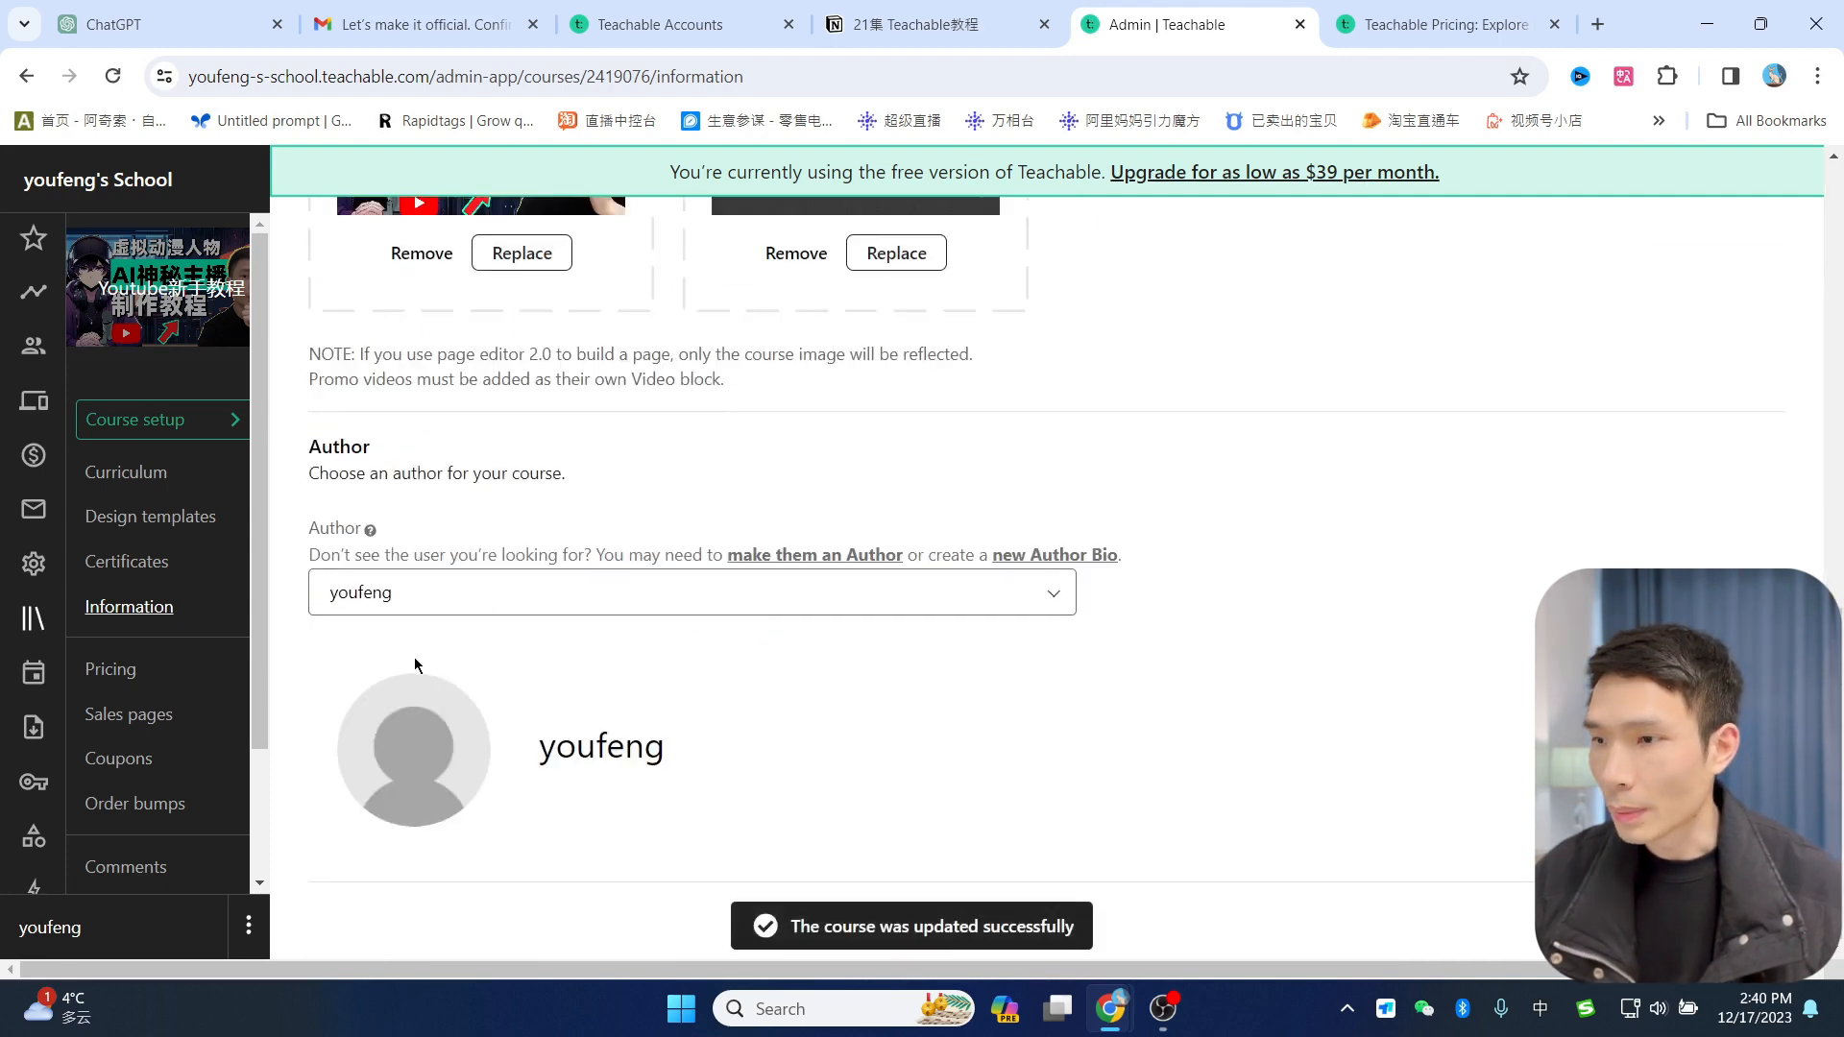
{"action": "left_click", "coordinate": [399, 603]}
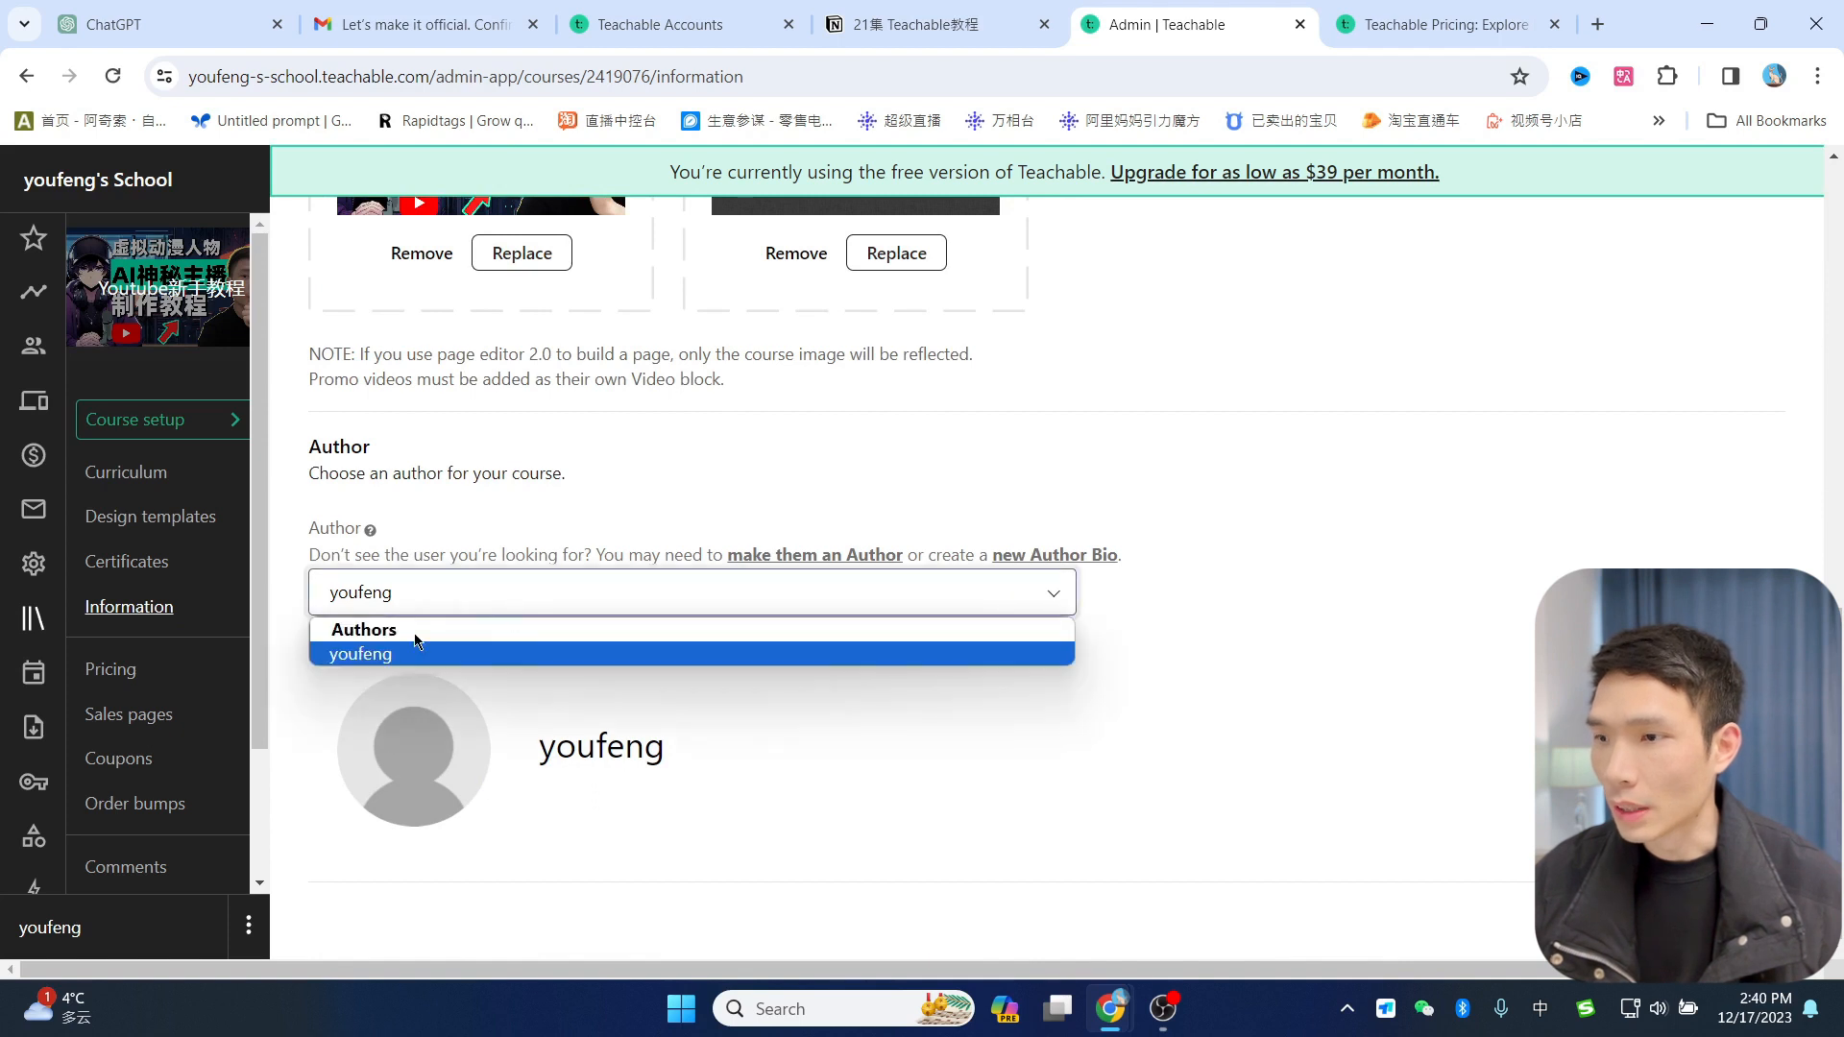
{"action": "left_click", "coordinate": [693, 734]}
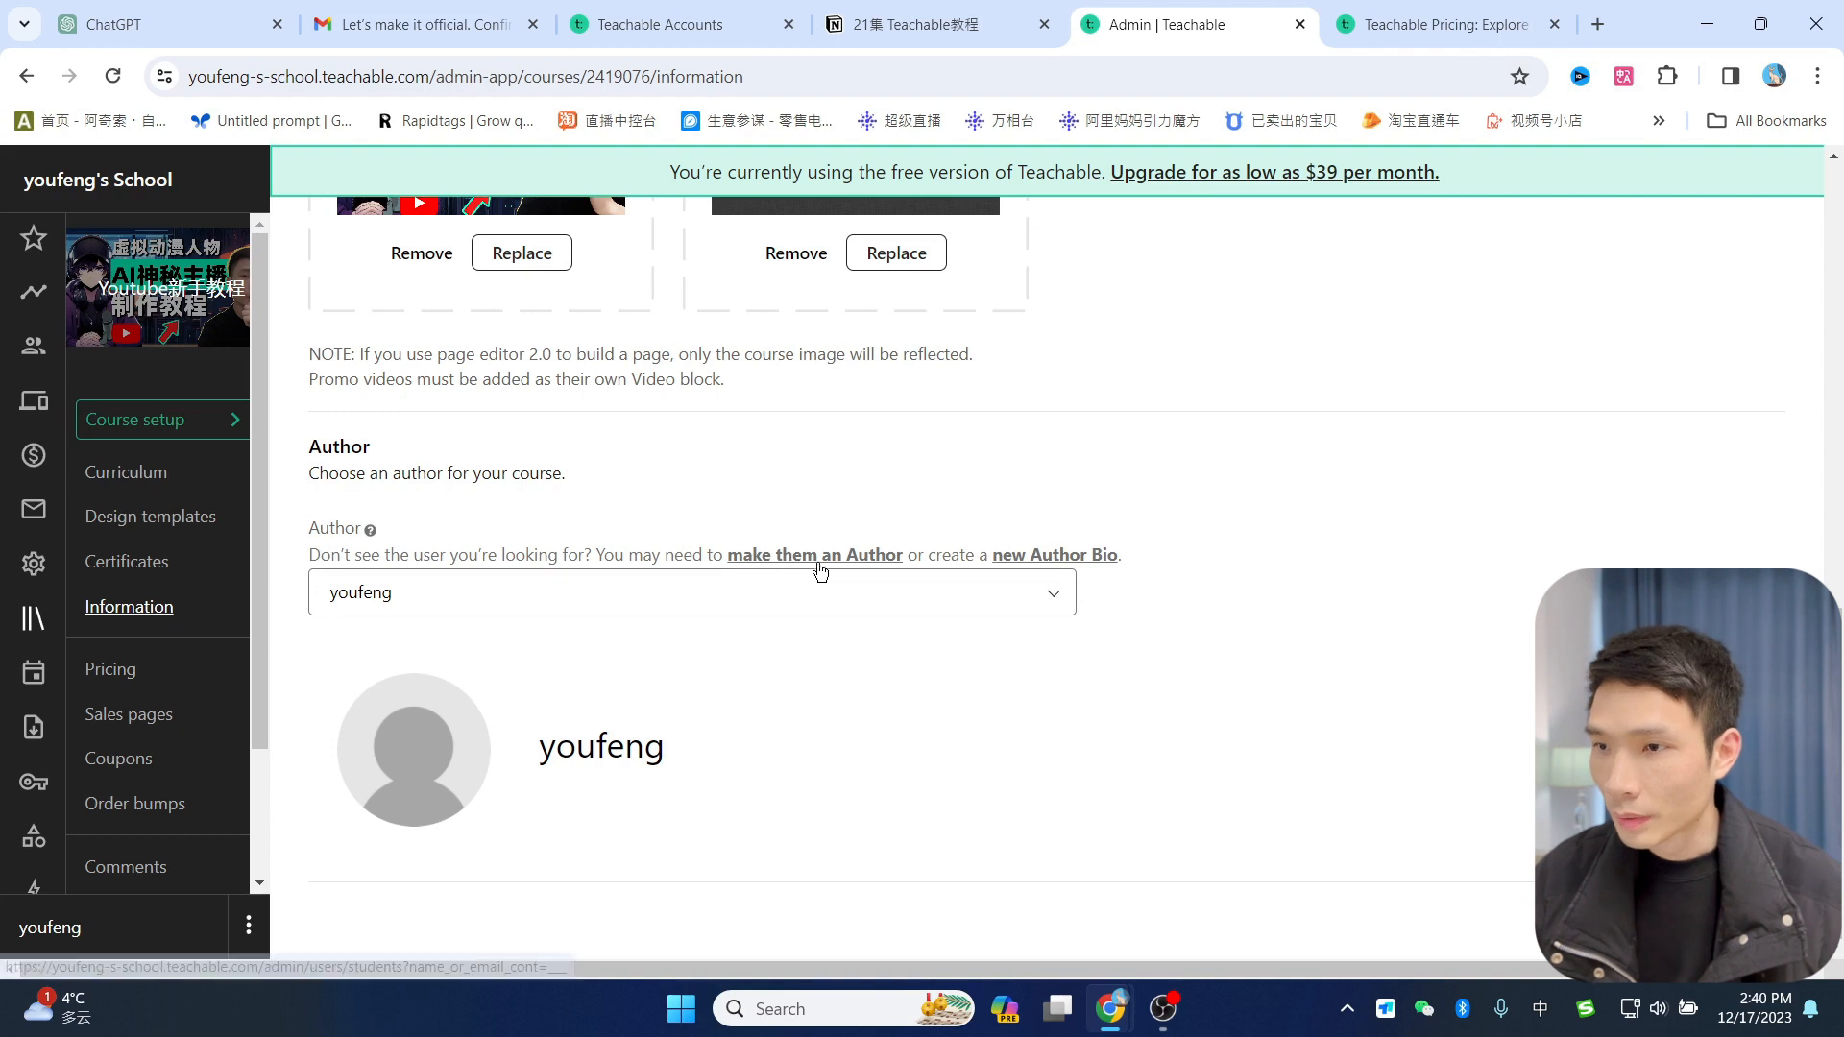
{"action": "left_click", "coordinate": [1056, 564]}
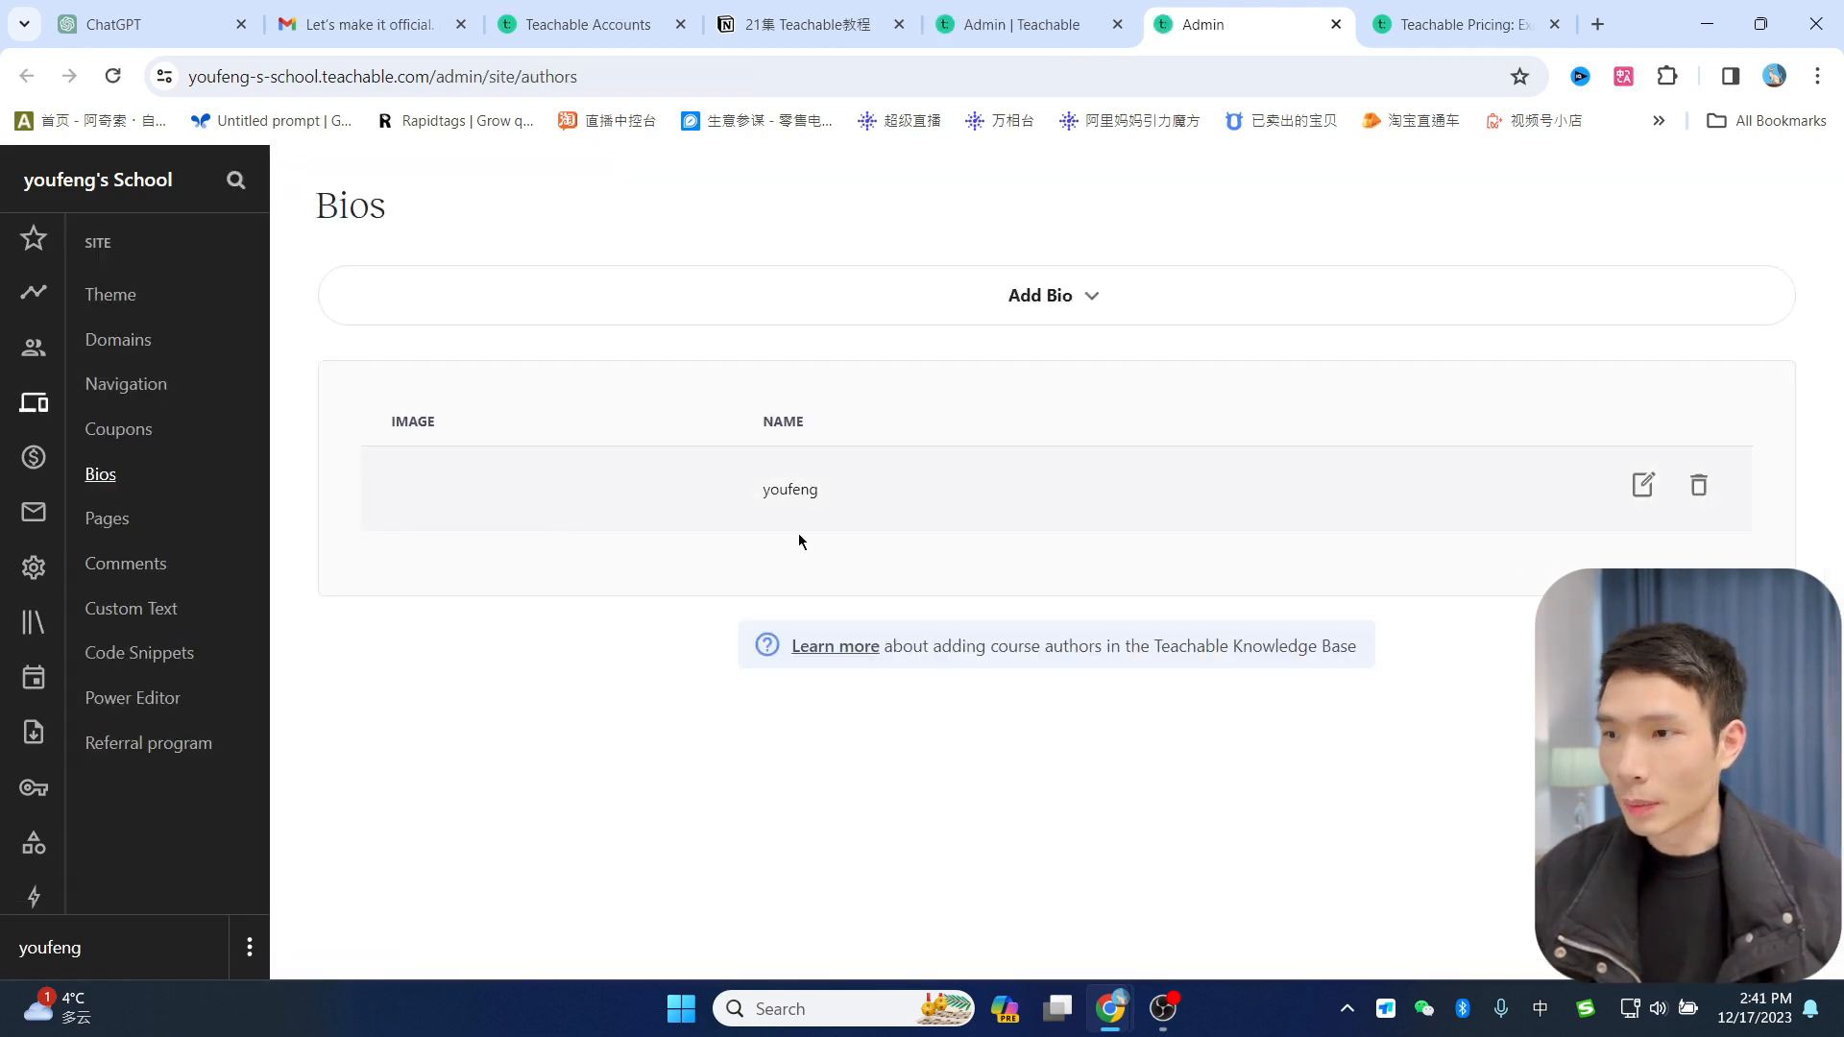
Step: Edit the existing author's bio and upload fsd.jpg from the computer as the author image
{"action": "left_click", "coordinate": [1643, 484]}
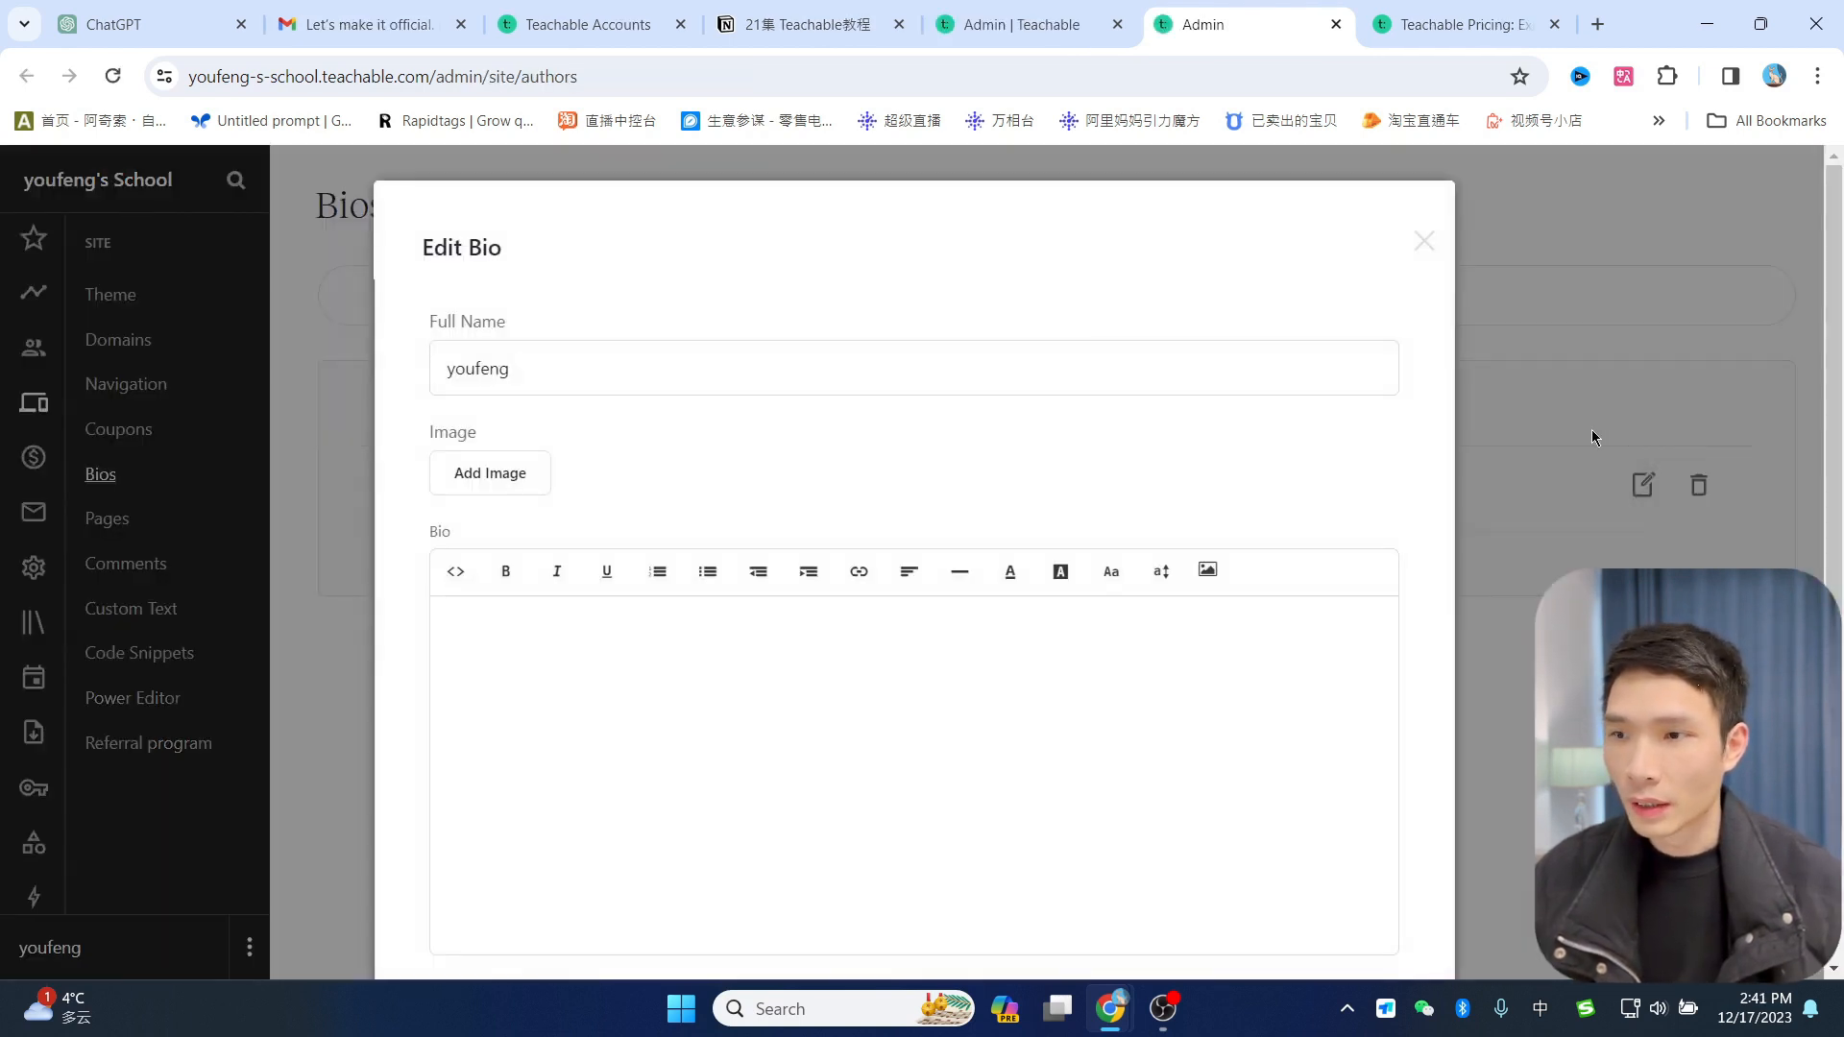
{"action": "left_click", "coordinate": [483, 491]}
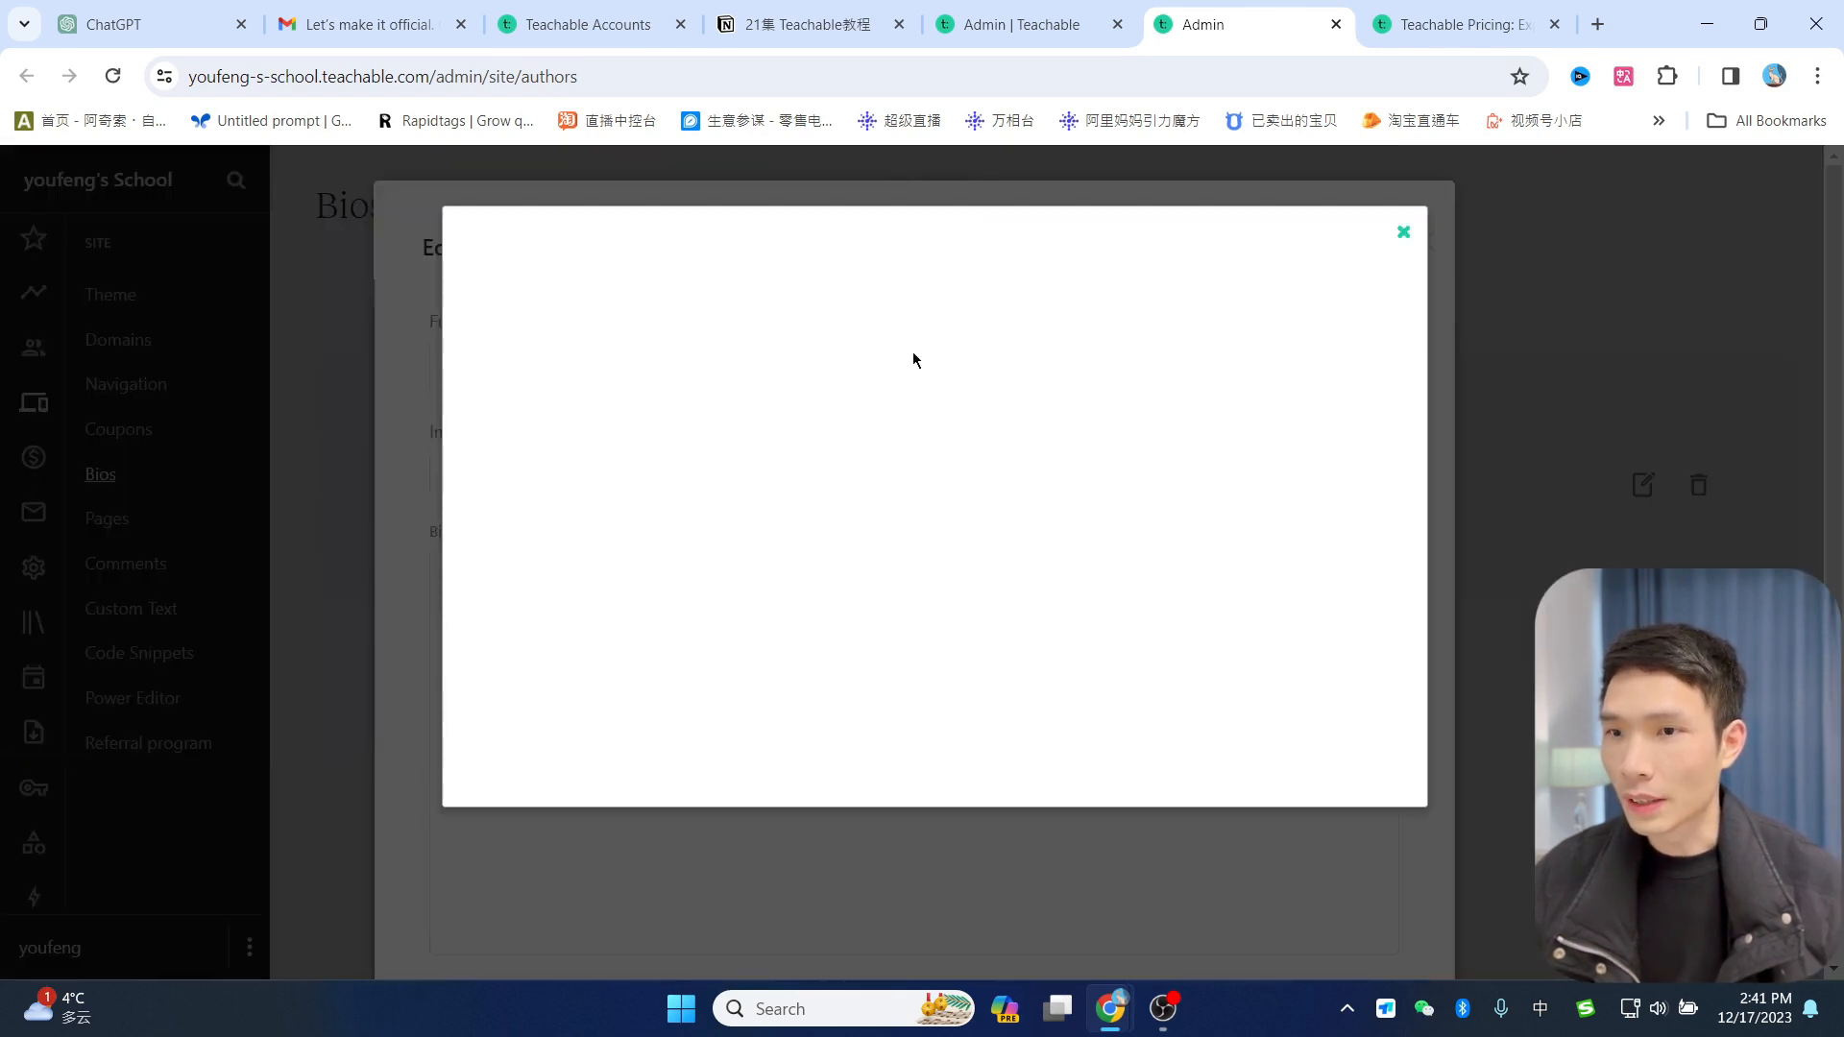
{"action": "left_click", "coordinate": [559, 351]}
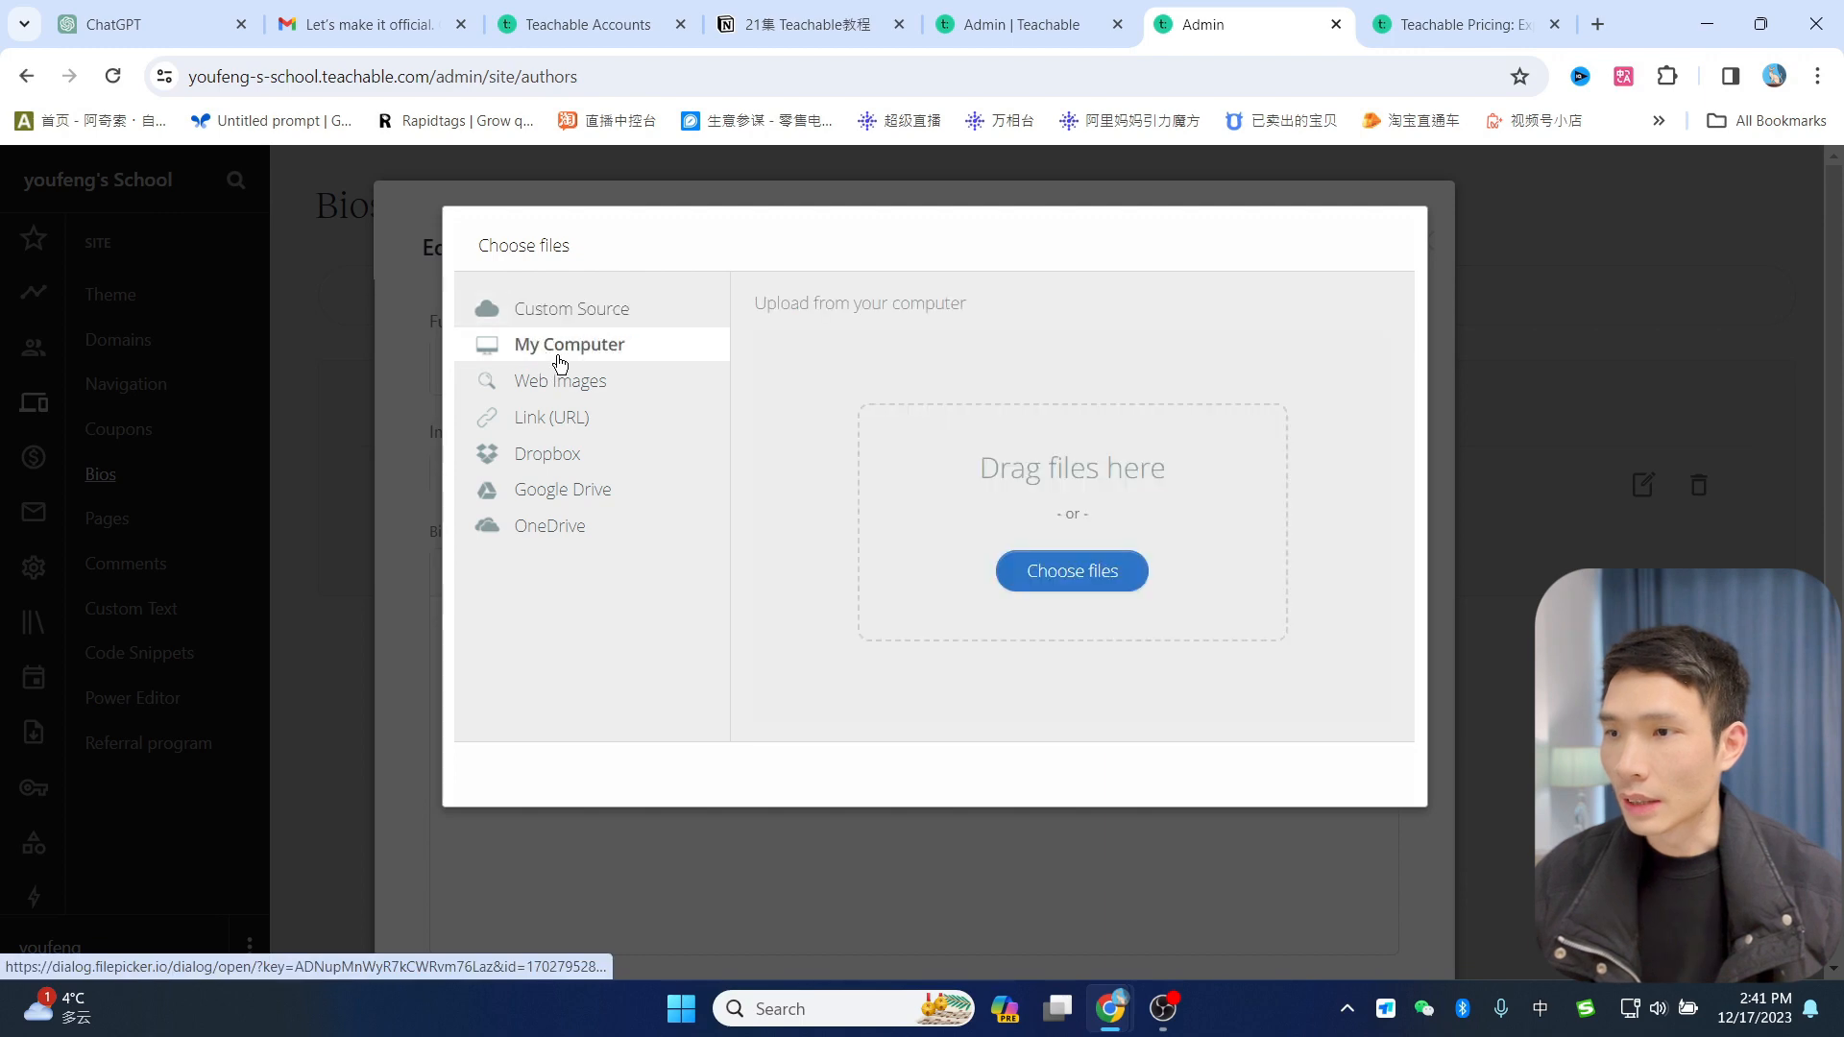
{"action": "left_click", "coordinate": [1090, 582]}
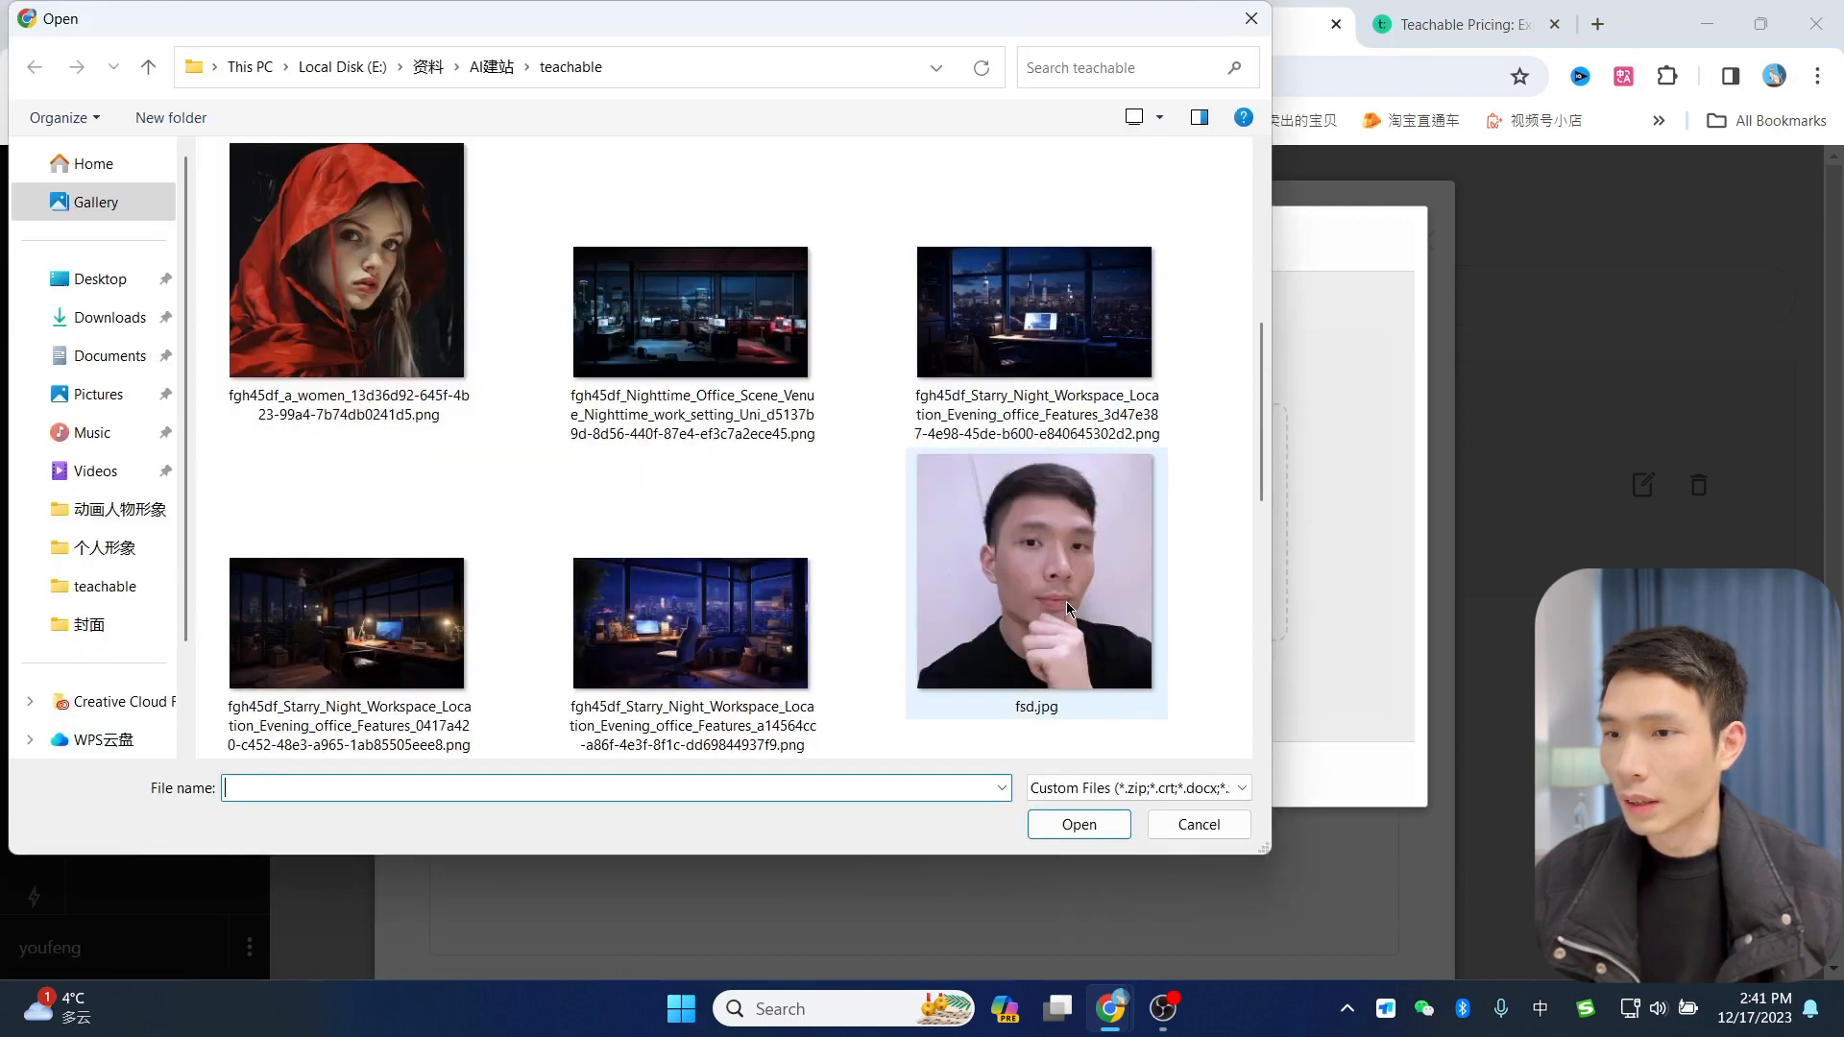
{"action": "double_click", "coordinate": [1066, 601]}
{"action": "left_click", "coordinate": [1348, 772]}
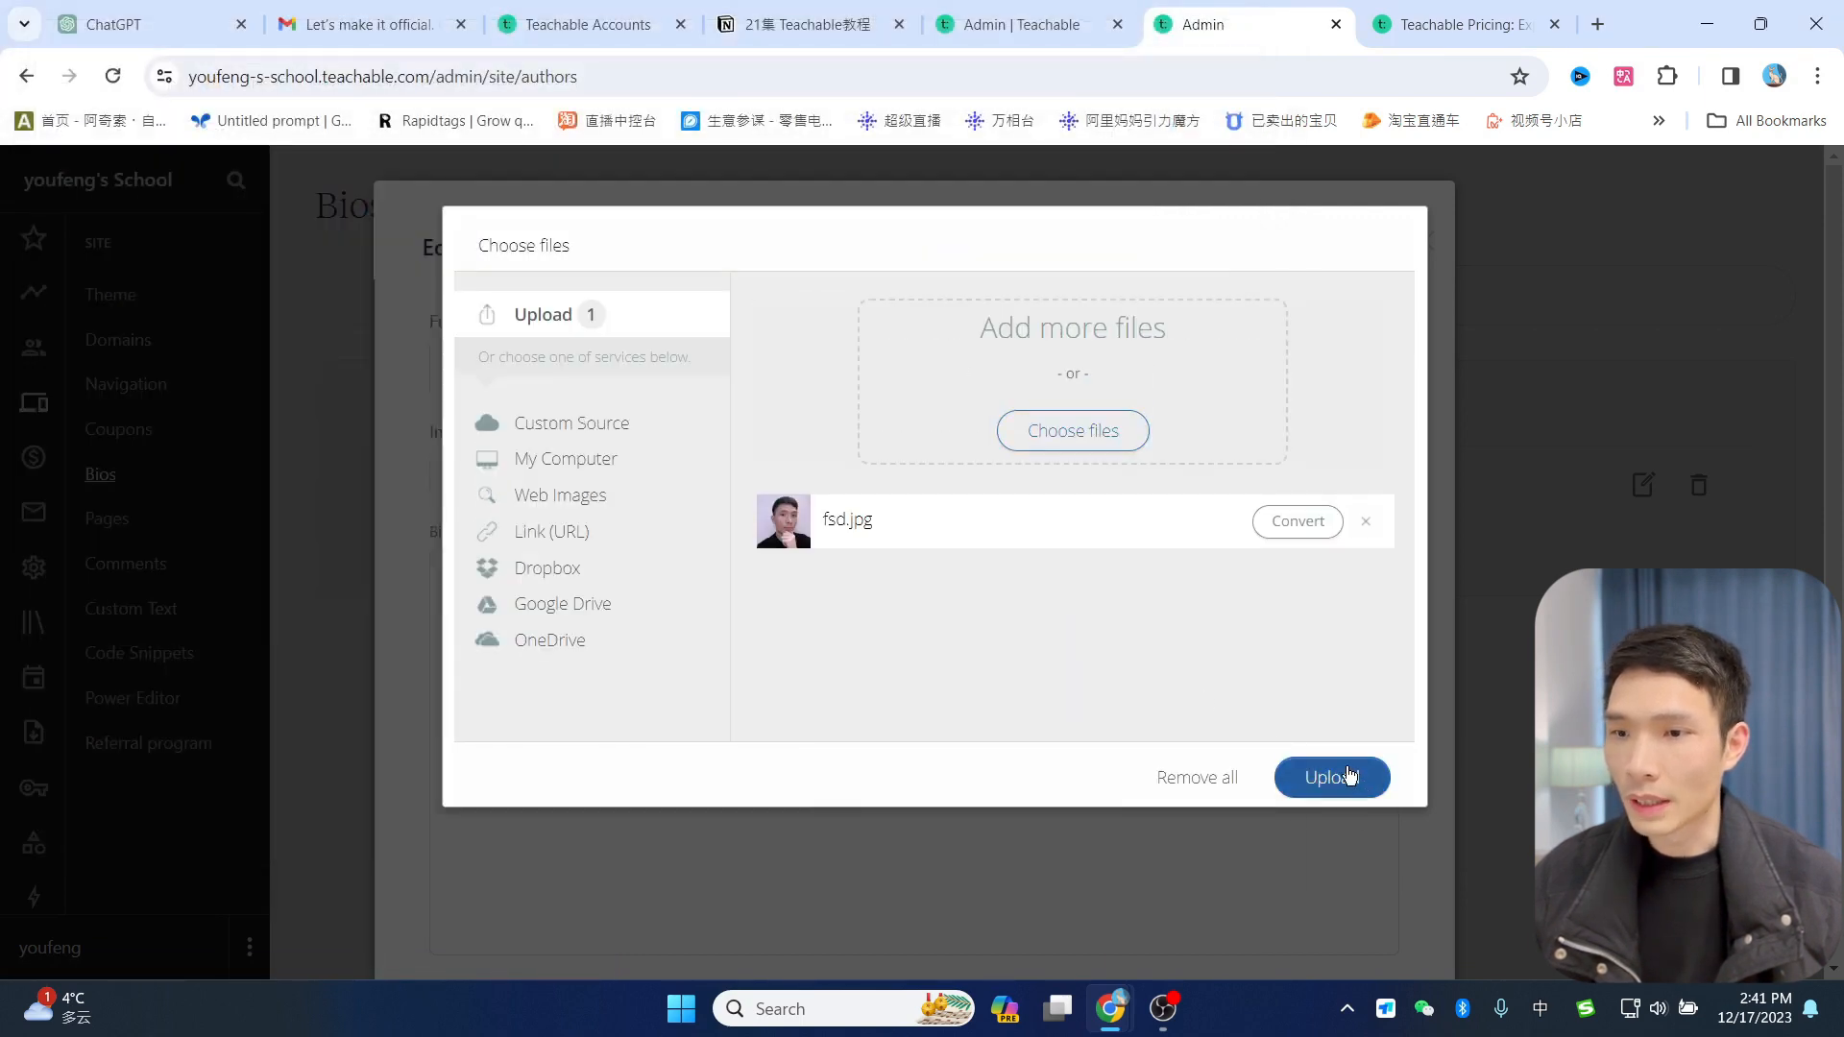
Step: Replace the author's full name with its Chinese version, leave the bio text empty, and save the bio
{"action": "double_click", "coordinate": [480, 367]}
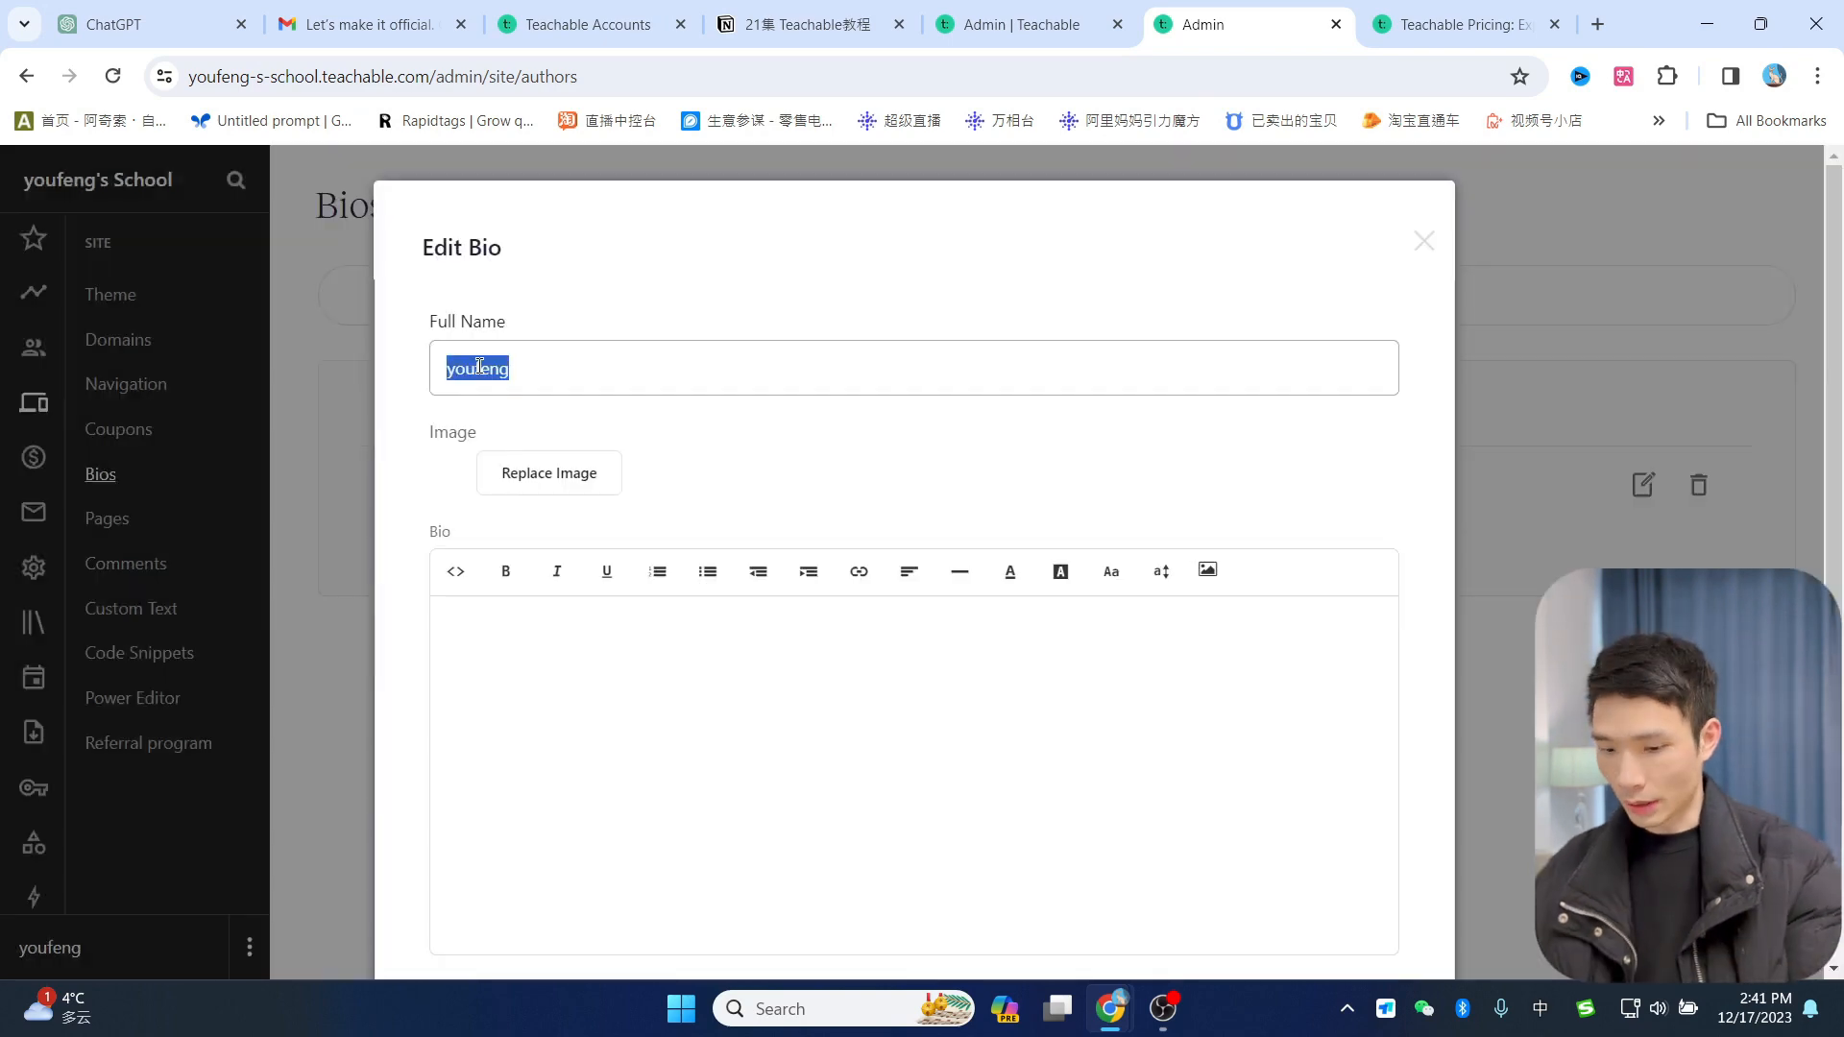
{"action": "type", "text": "有我"}
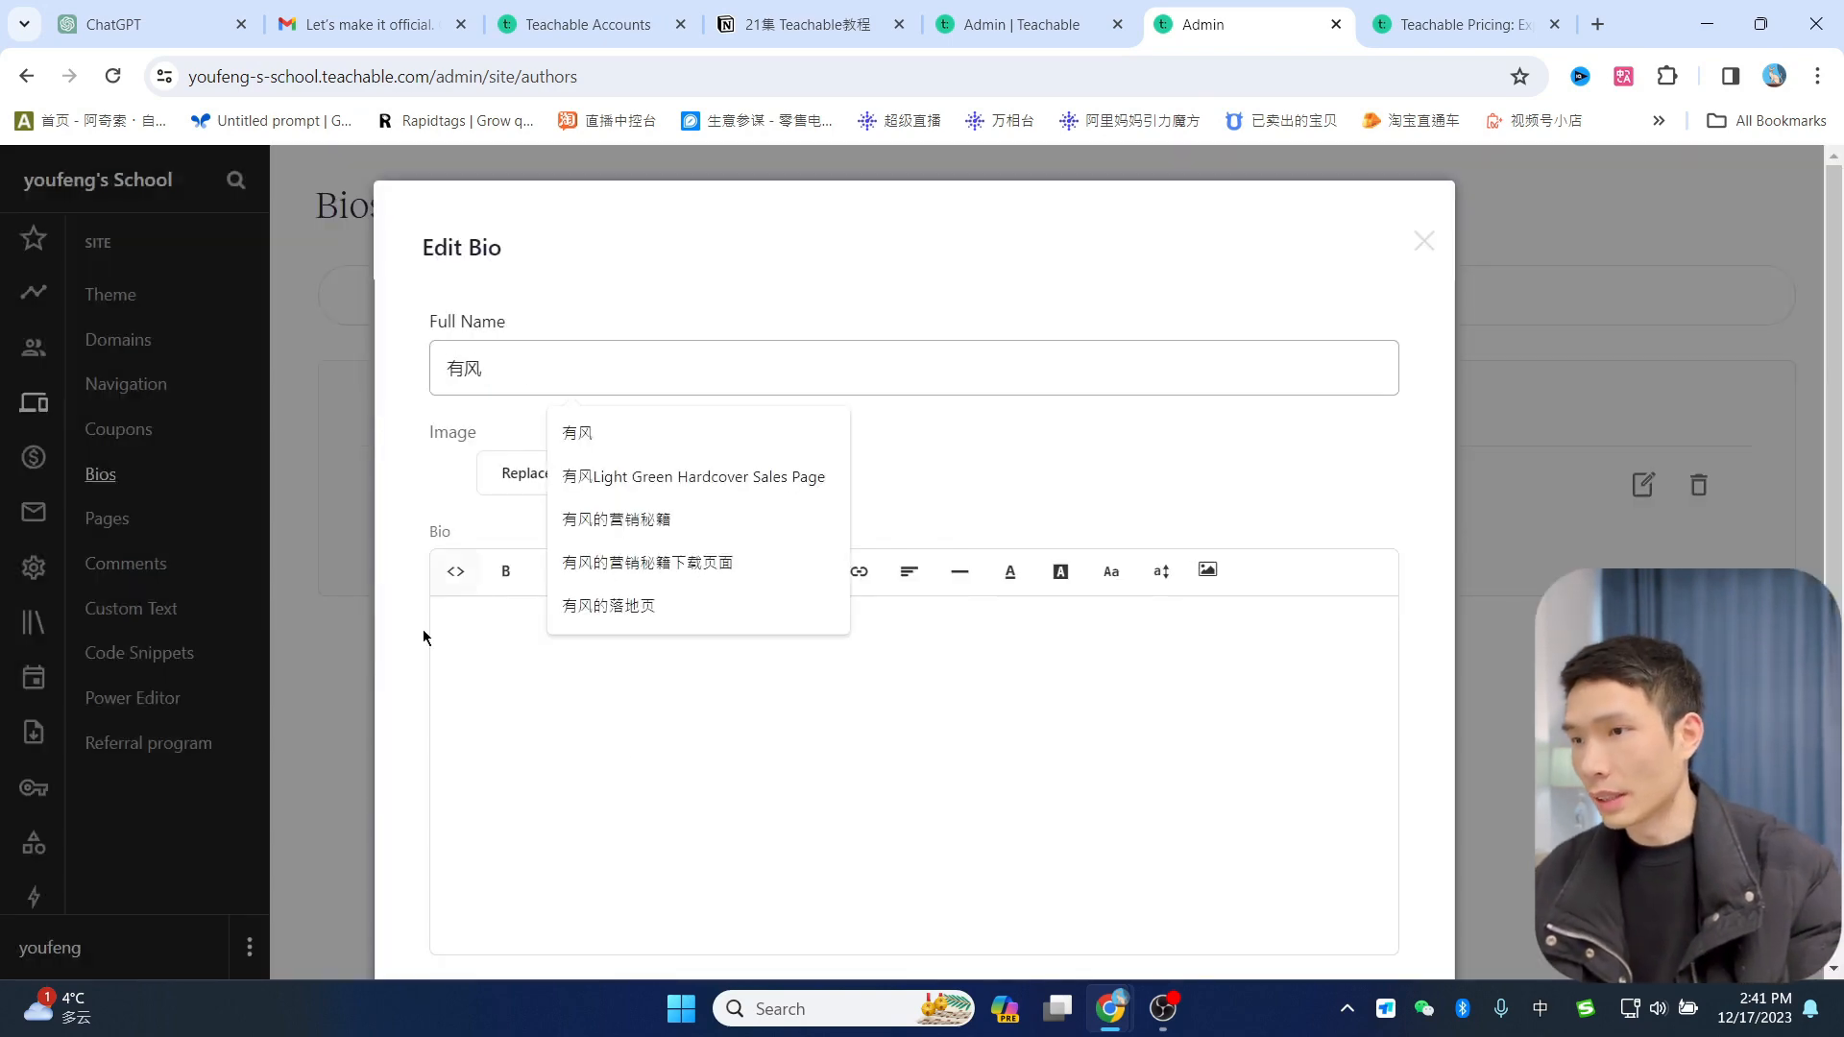
{"action": "left_click", "coordinate": [688, 741]}
{"action": "scroll", "coordinate": [992, 714], "scroll_direction": "down", "scroll_amount": 2}
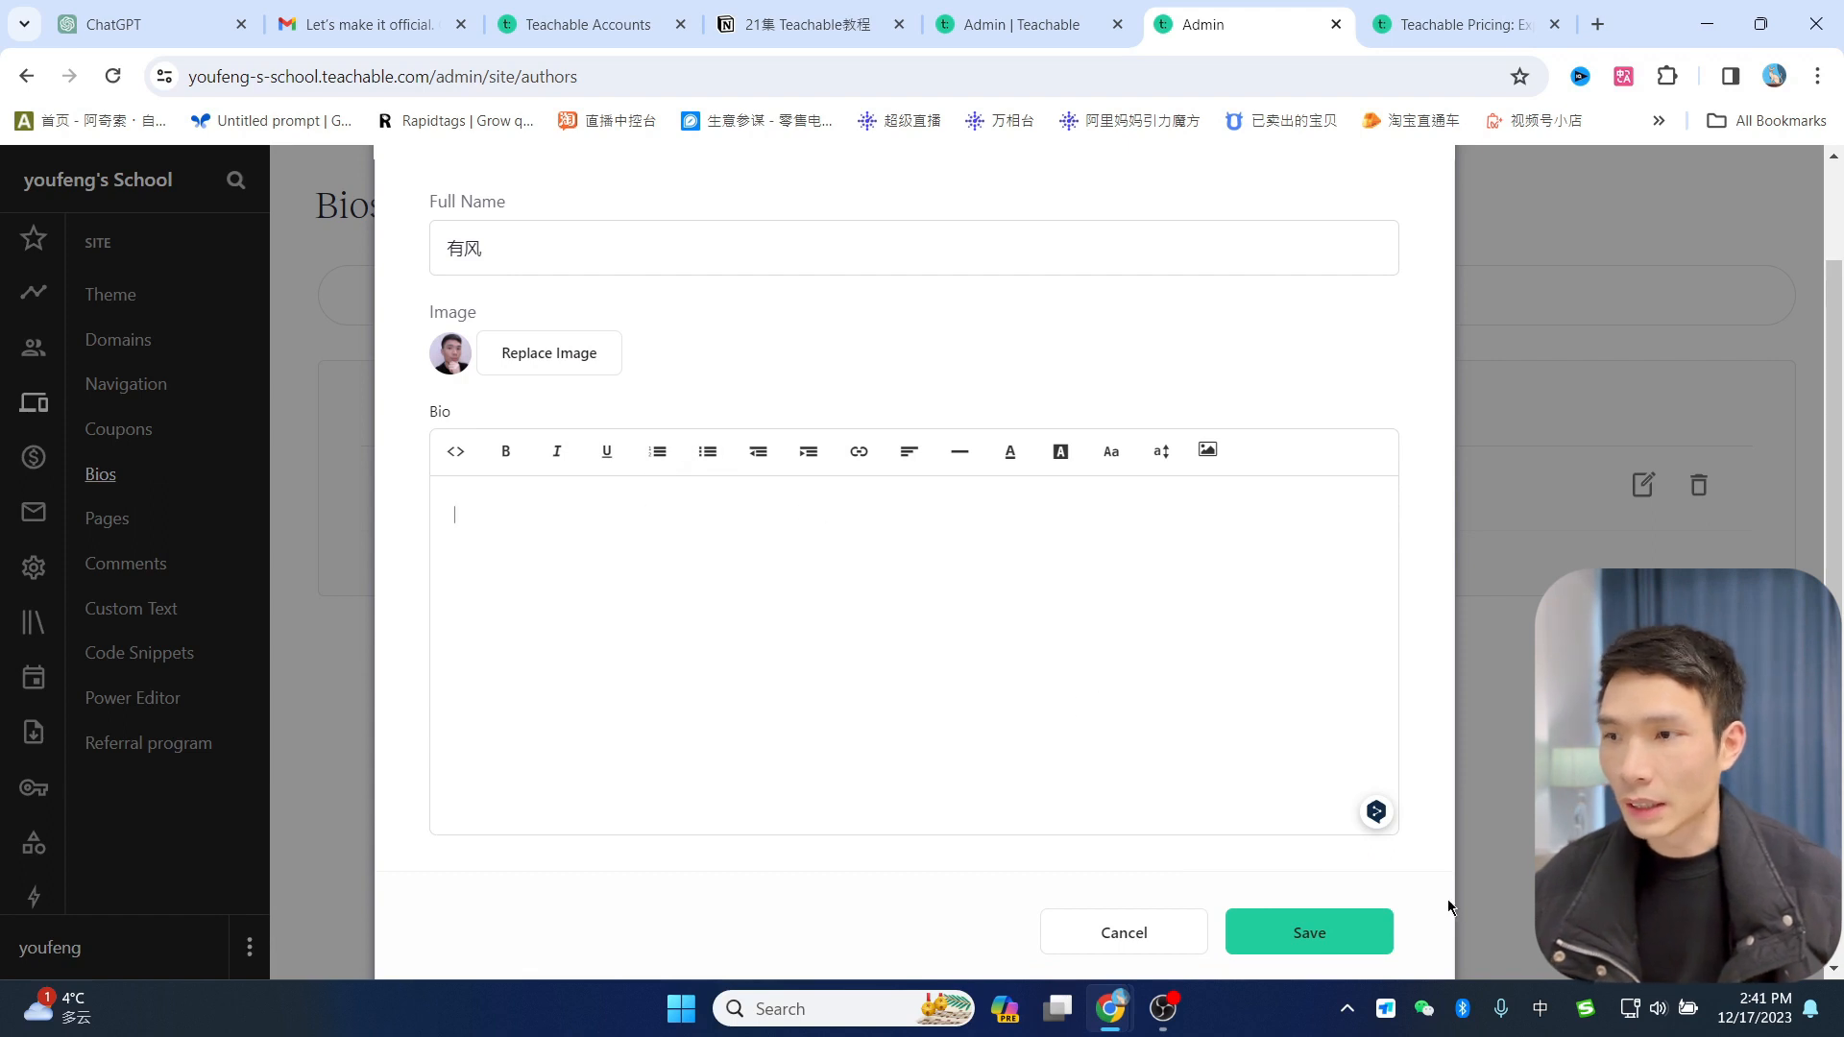
{"action": "left_click", "coordinate": [1306, 927]}
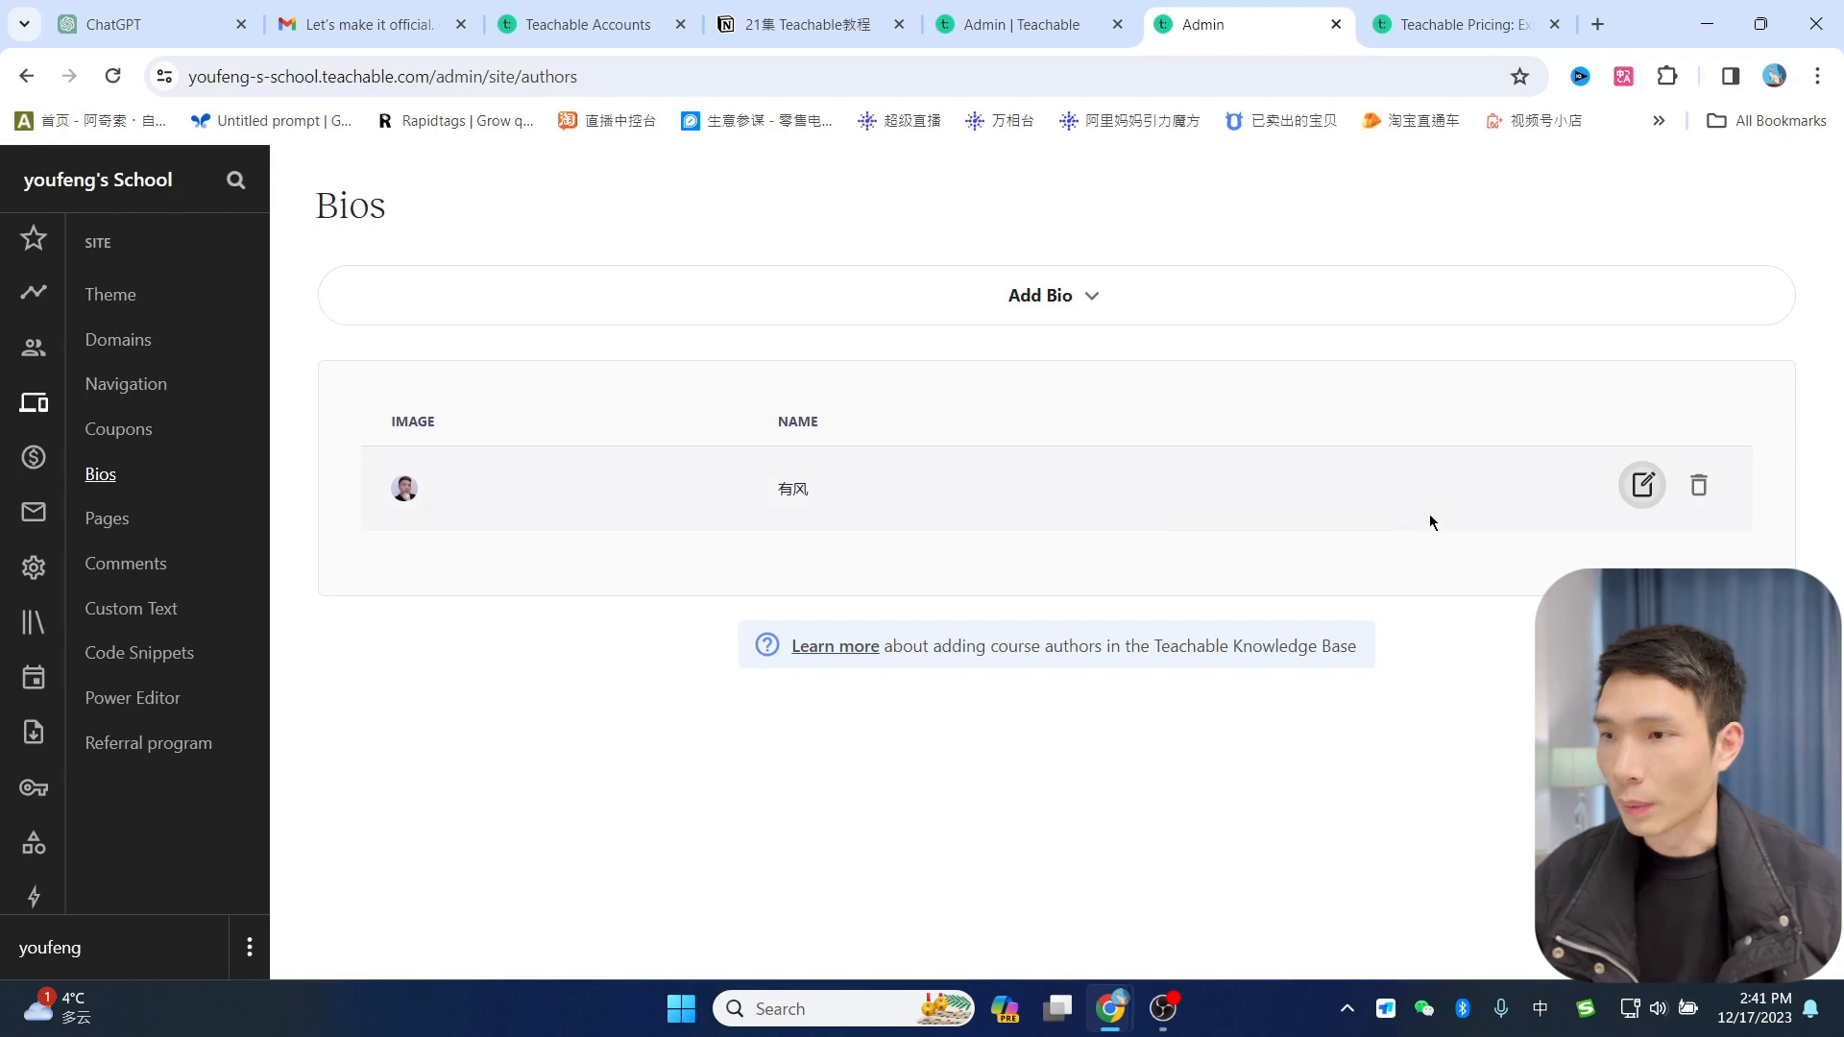
Step: Return to the course's Information page, reload it, and check the author name and picture against the edited bio
{"action": "left_click", "coordinate": [998, 20]}
{"action": "scroll", "coordinate": [1077, 576], "scroll_direction": "down", "scroll_amount": 6}
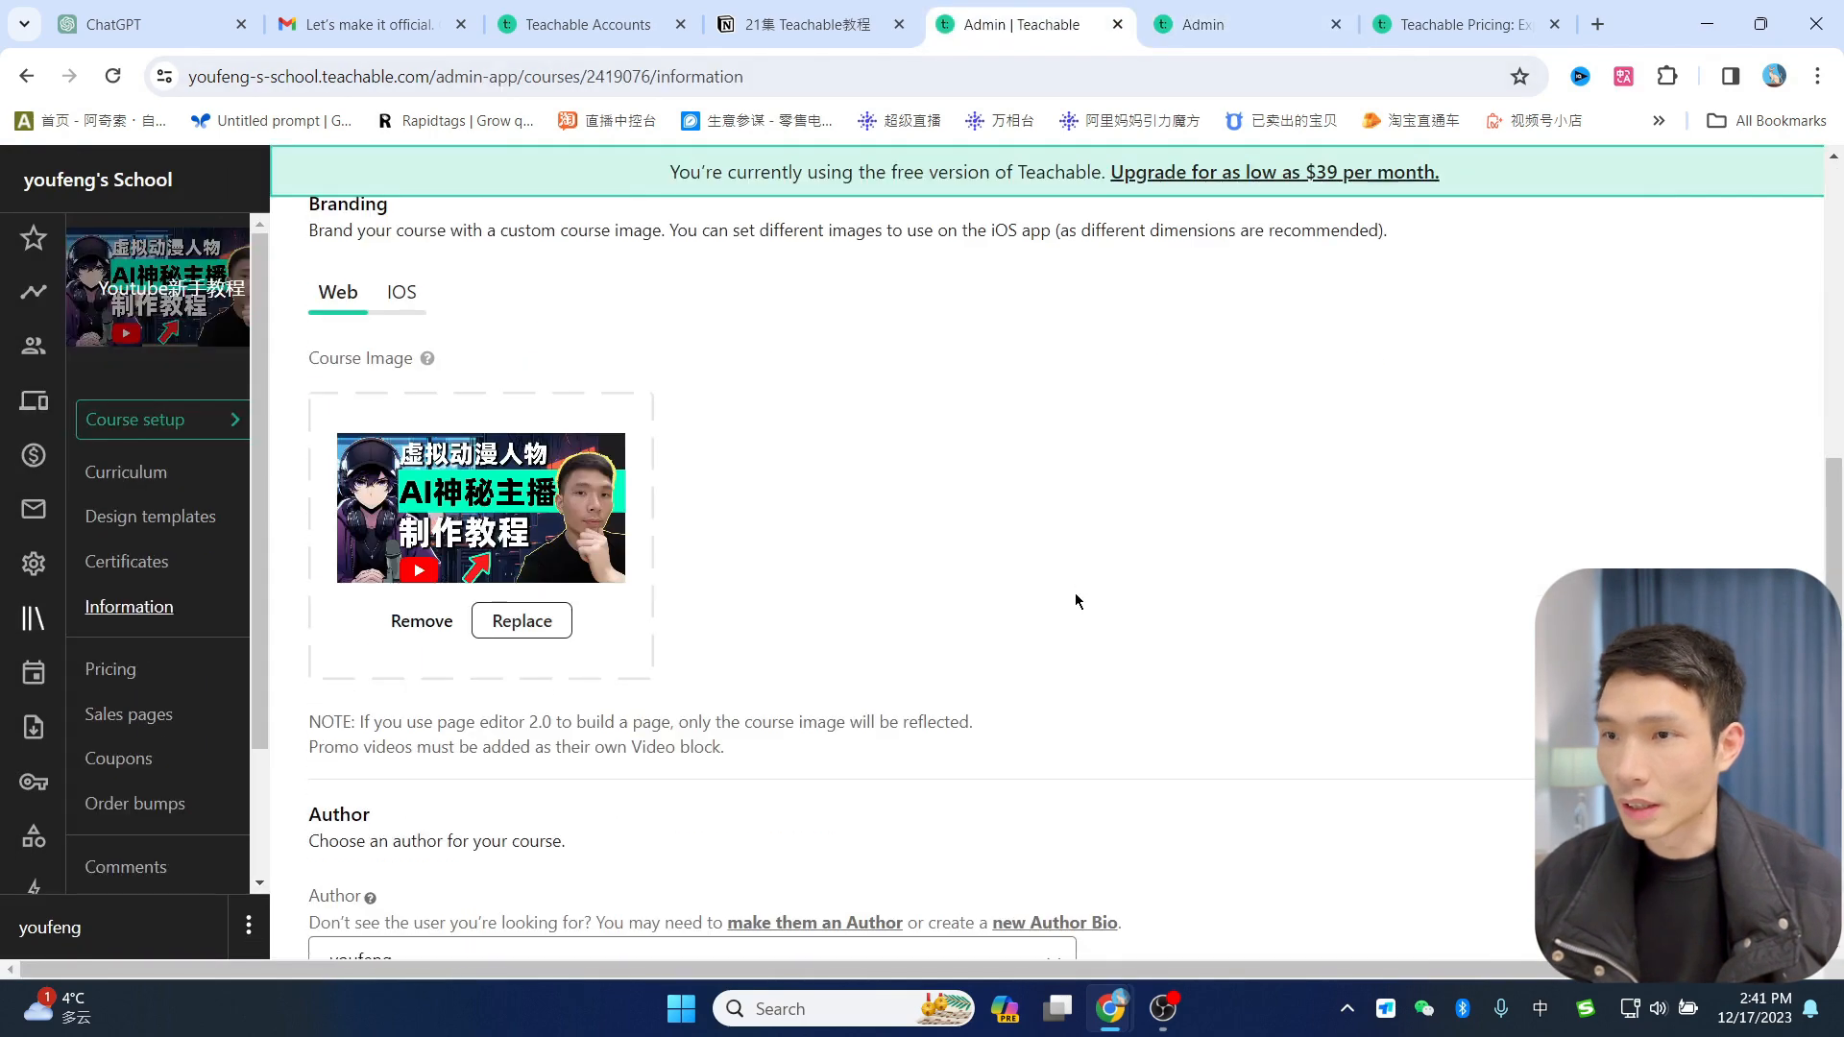
{"action": "scroll", "coordinate": [1076, 603], "scroll_direction": "down", "scroll_amount": 3}
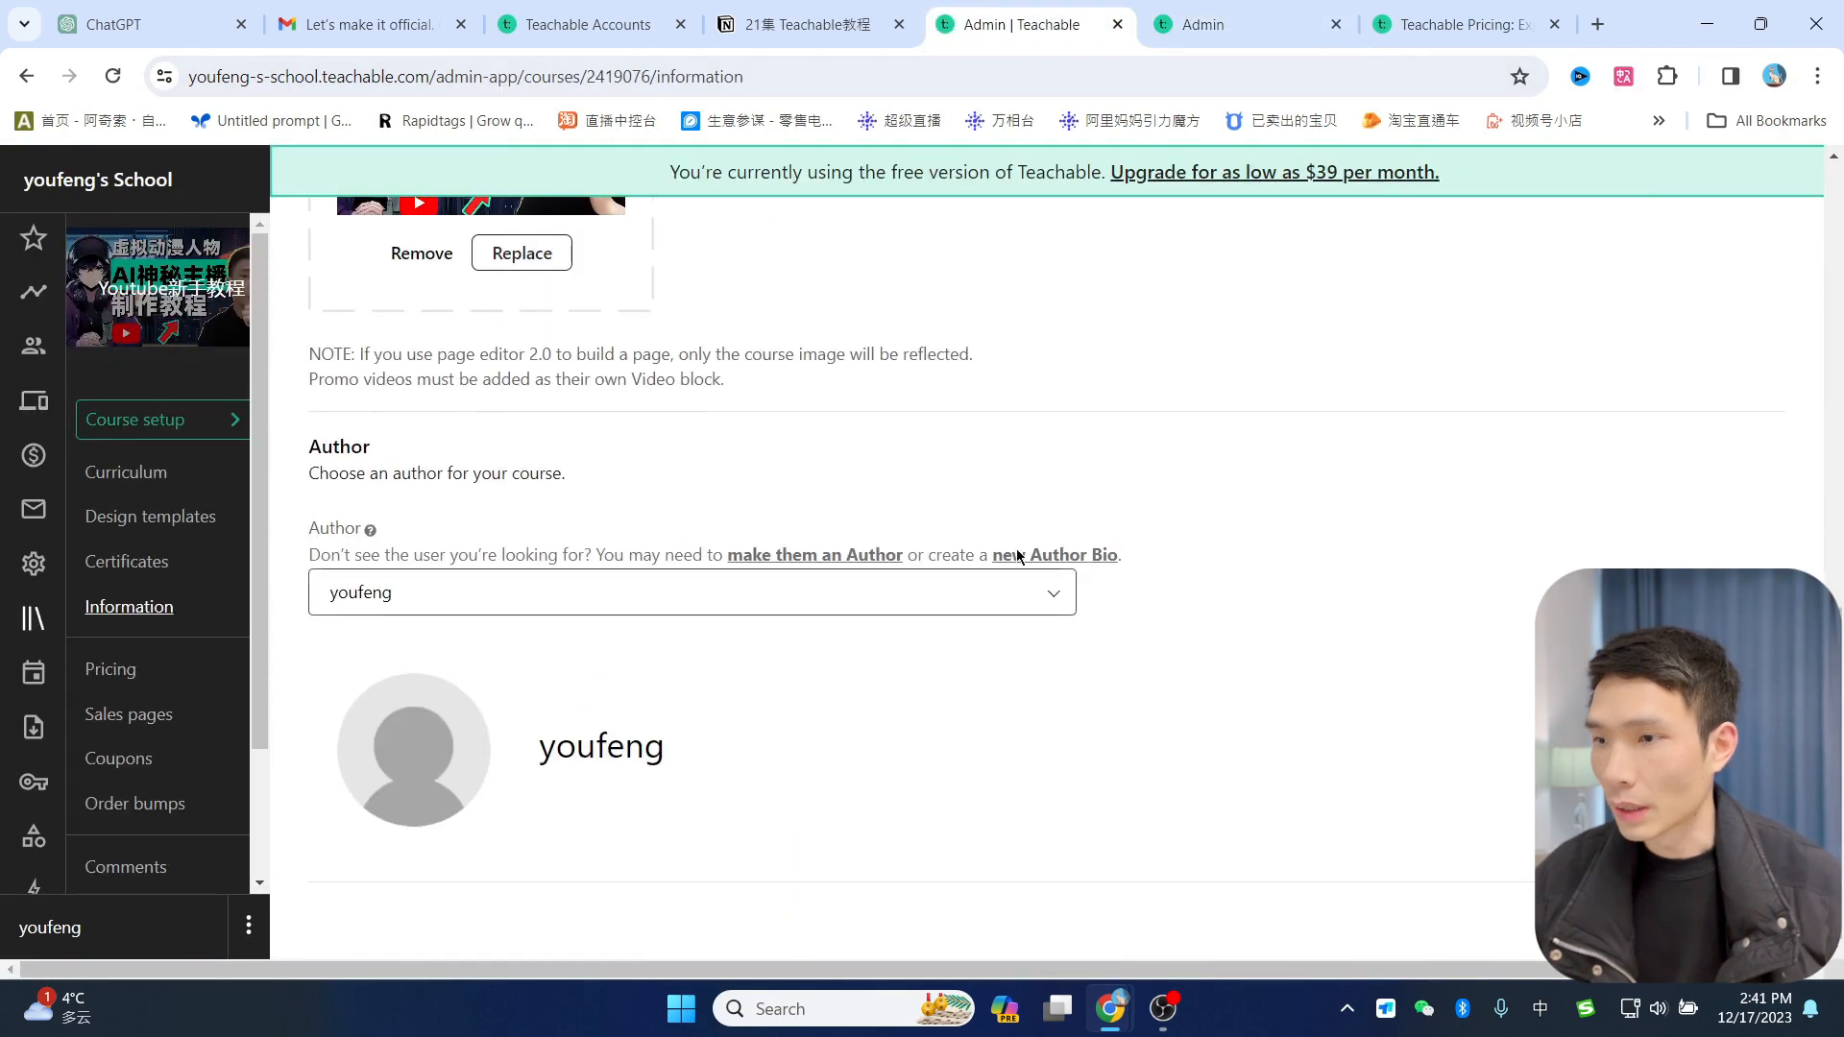
{"action": "left_click", "coordinate": [114, 77]}
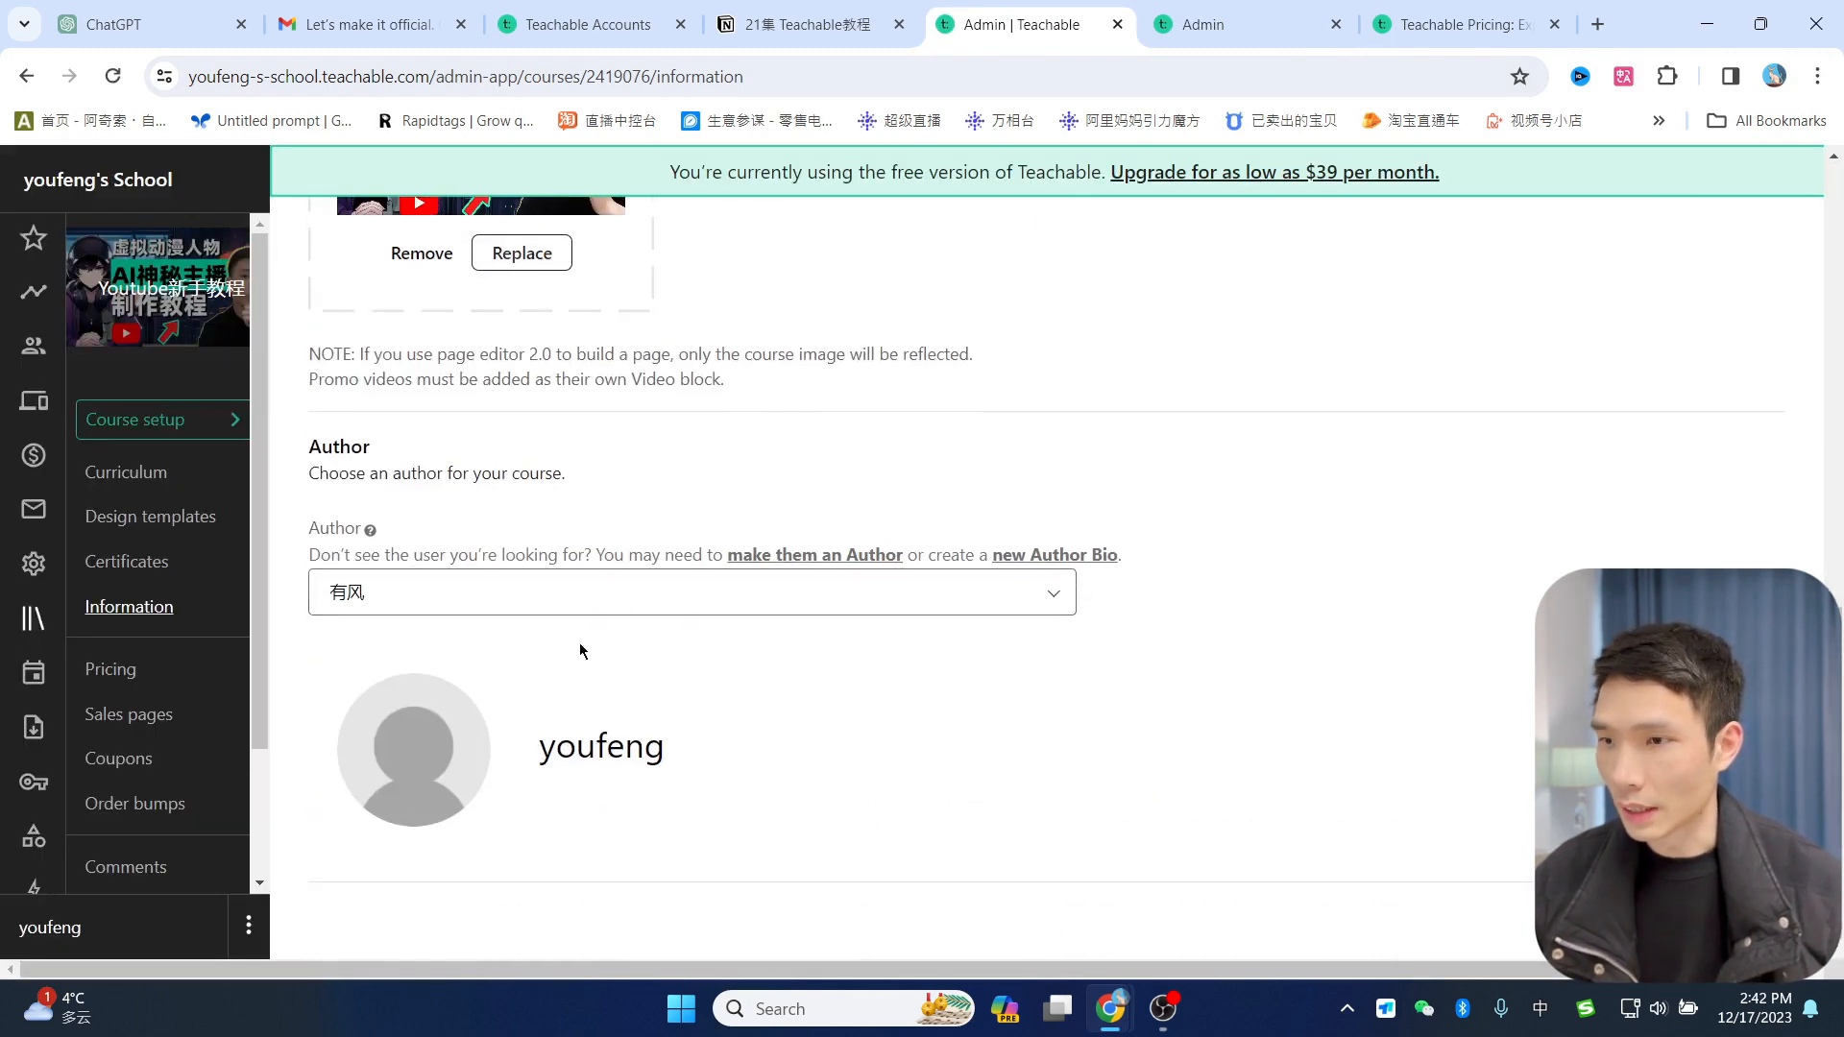
{"action": "left_click", "coordinate": [589, 602]}
{"action": "left_click", "coordinate": [579, 782]}
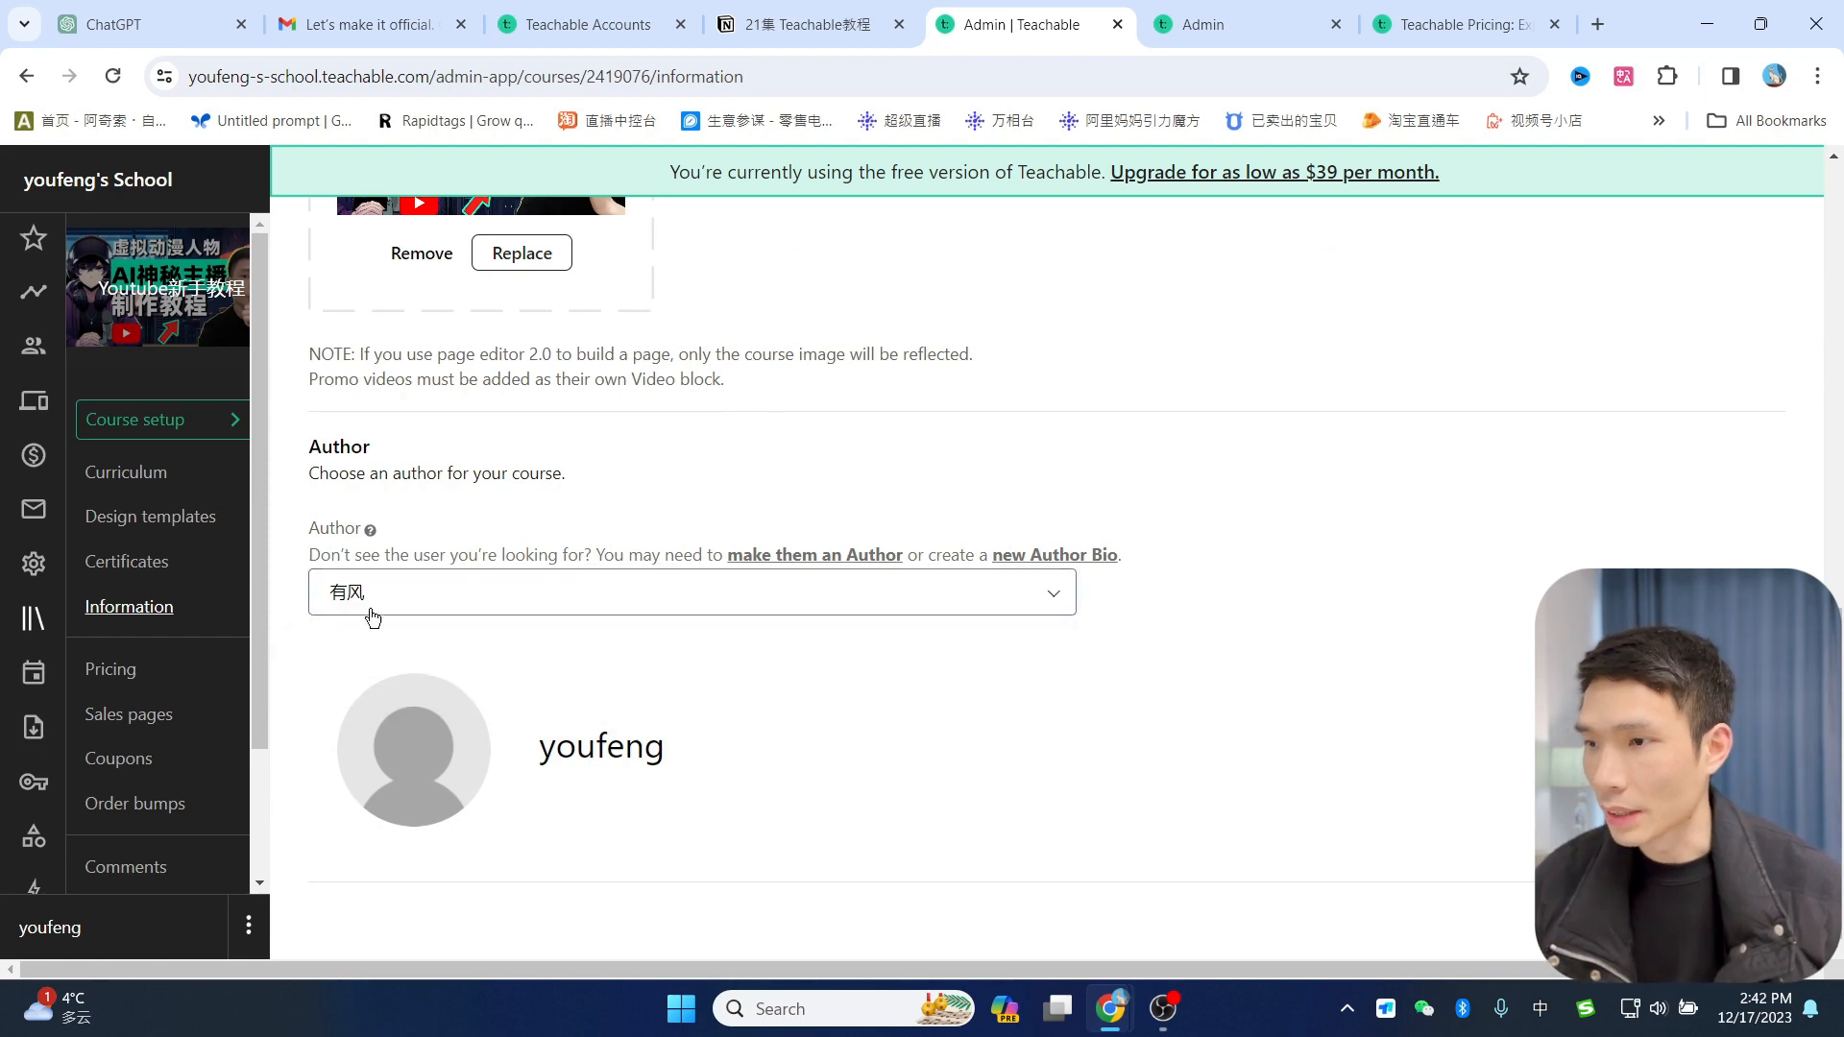
{"action": "left_click", "coordinate": [113, 76]}
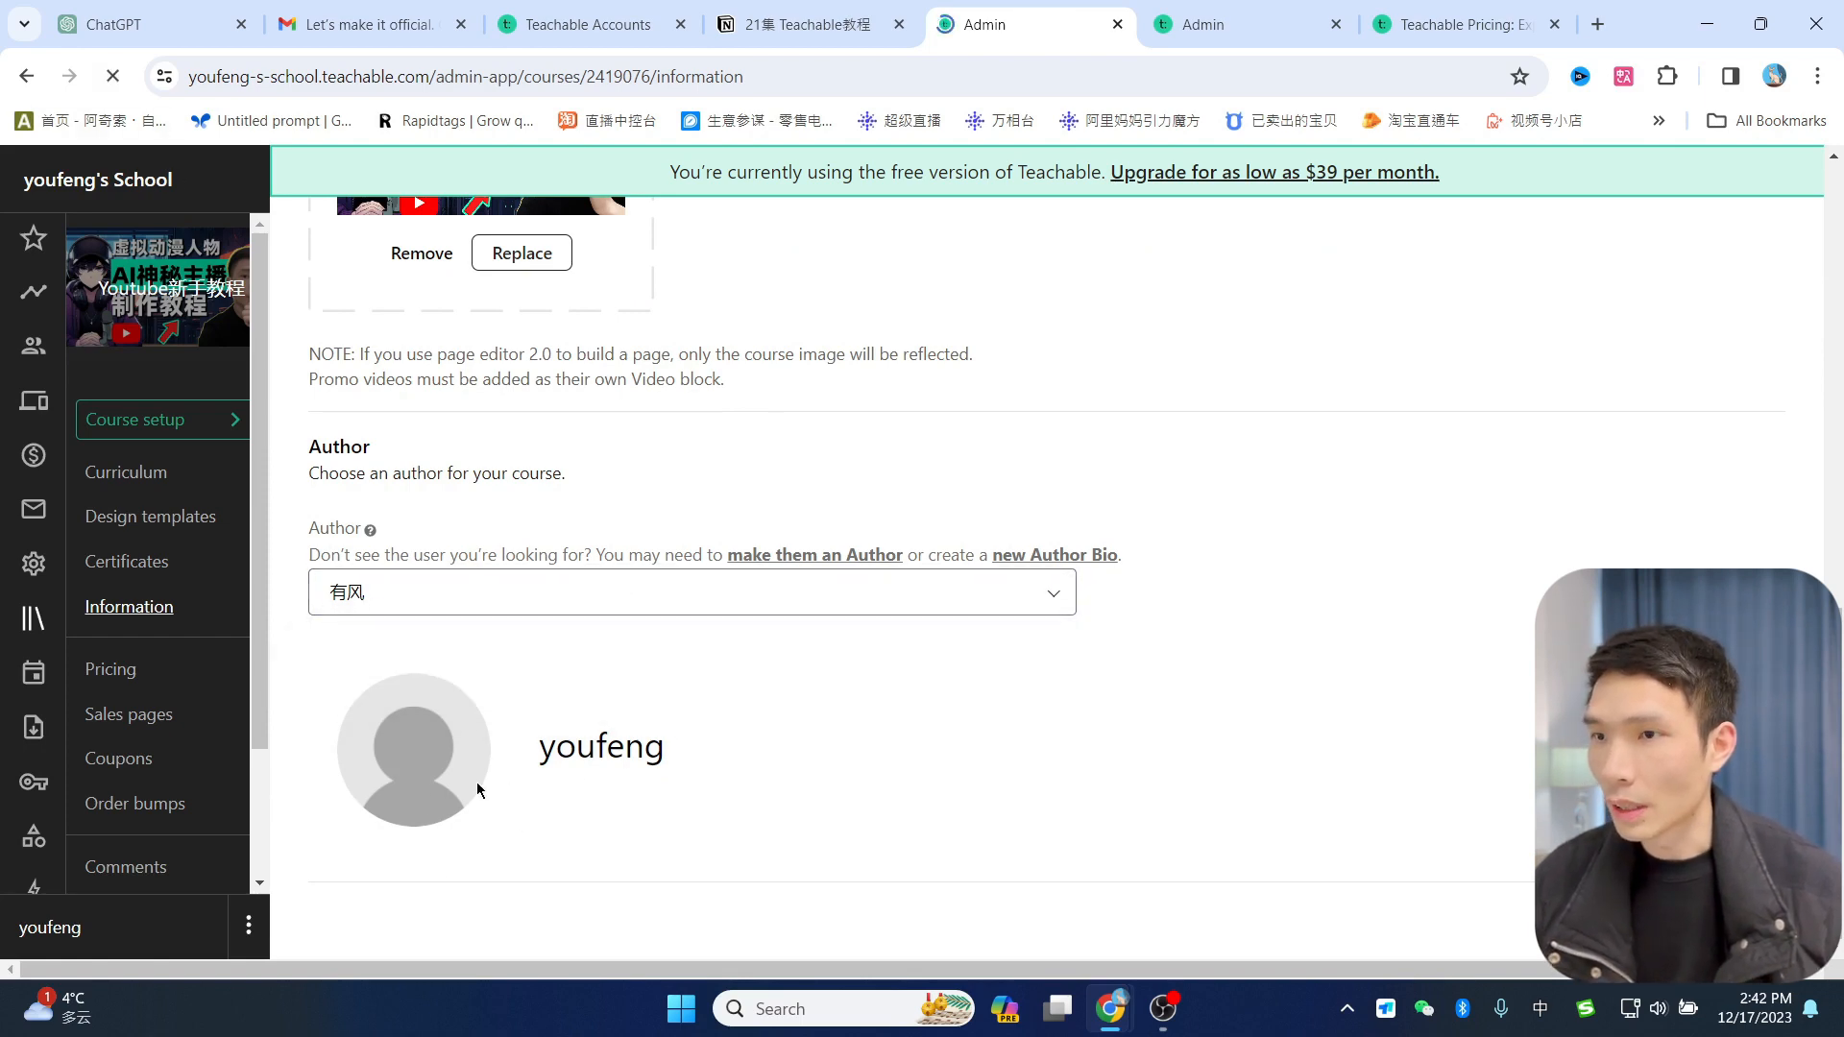
{"action": "scroll", "coordinate": [1122, 522], "scroll_direction": "down", "scroll_amount": 9}
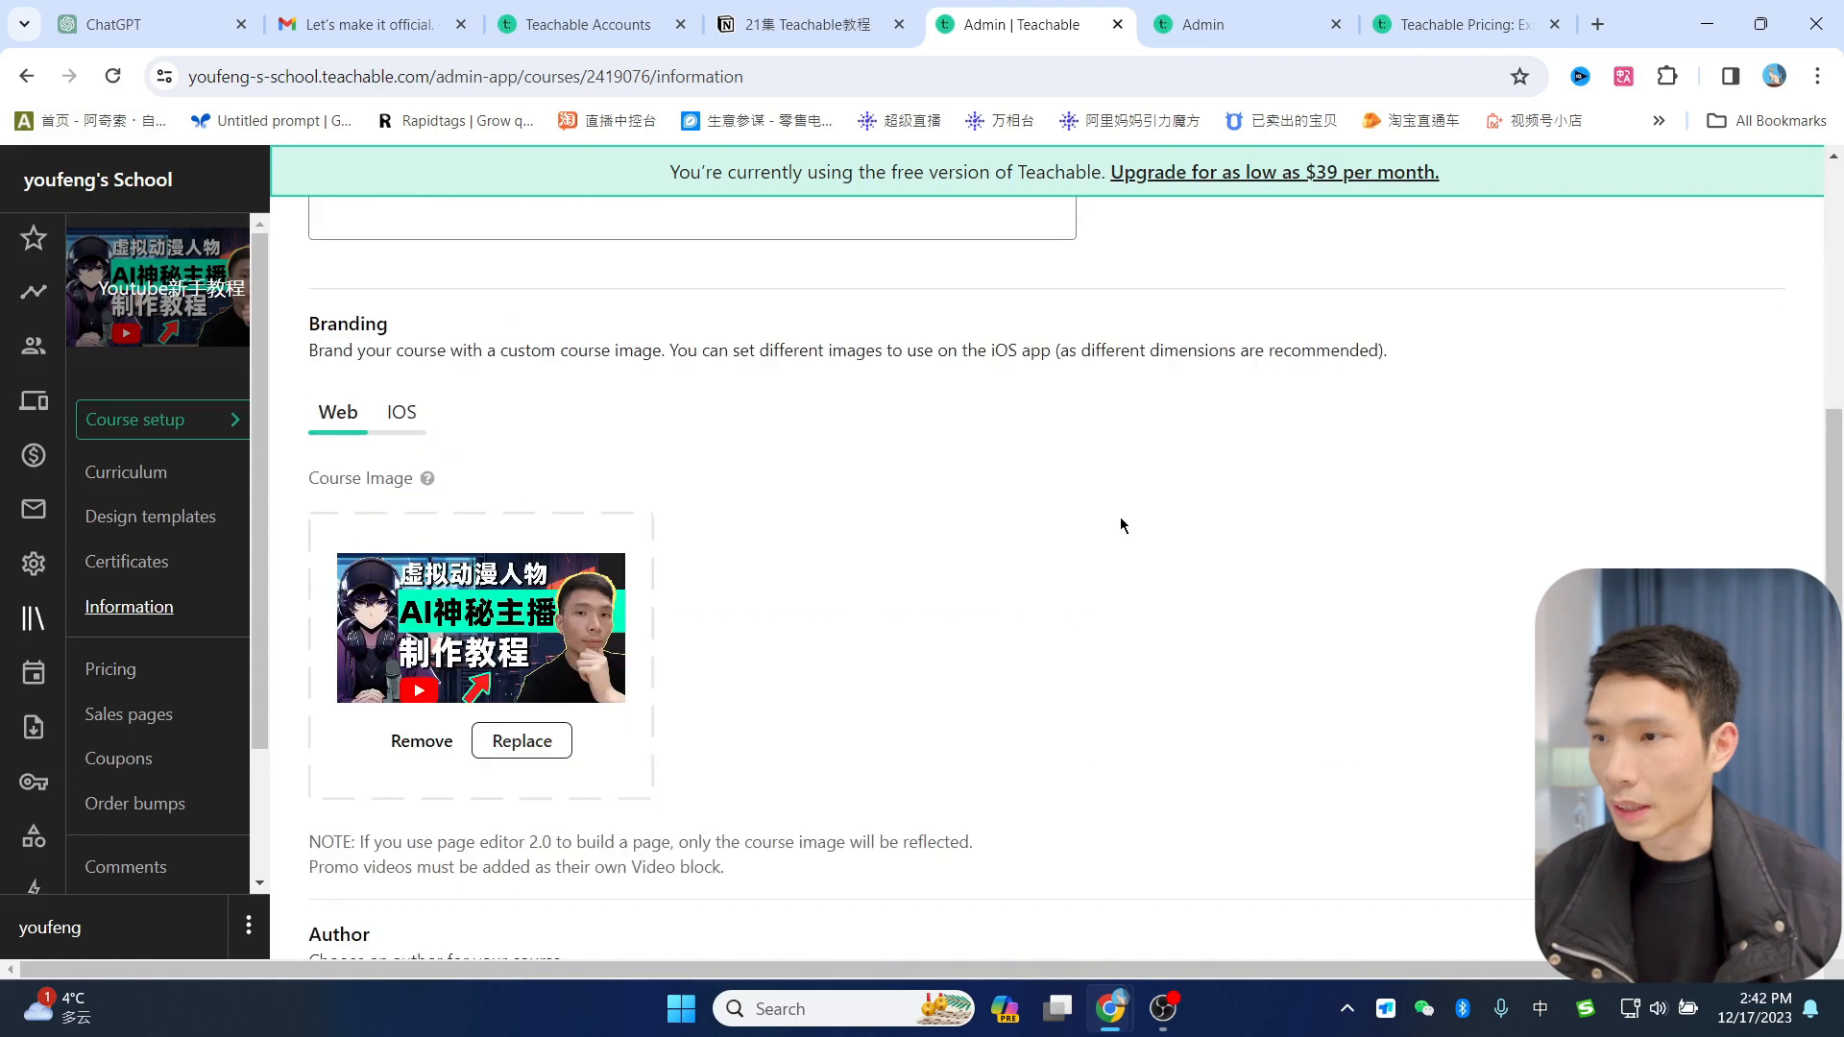
Step: In the course settings, add the new category "Youtube教程" to the course
{"action": "scroll", "coordinate": [1283, 599], "scroll_direction": "up", "scroll_amount": 5}
{"action": "scroll", "coordinate": [1283, 605], "scroll_direction": "up", "scroll_amount": 5}
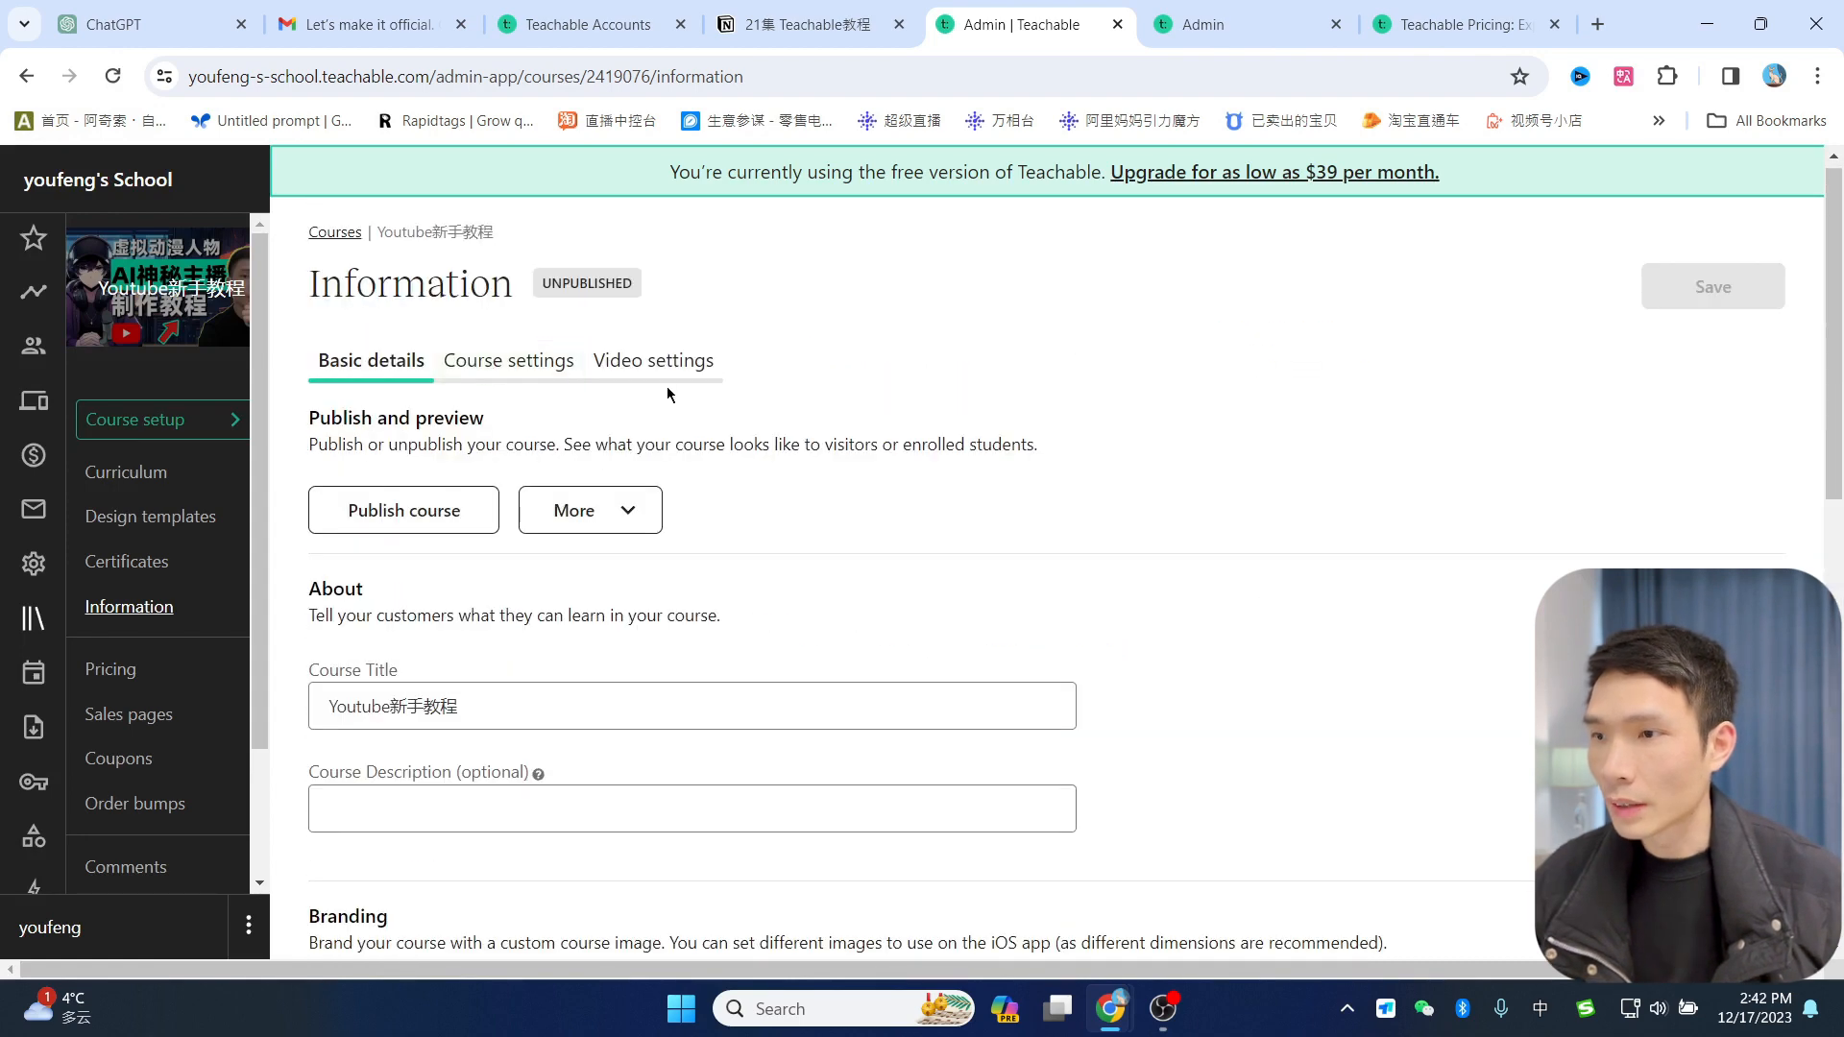
{"action": "left_click", "coordinate": [509, 373]}
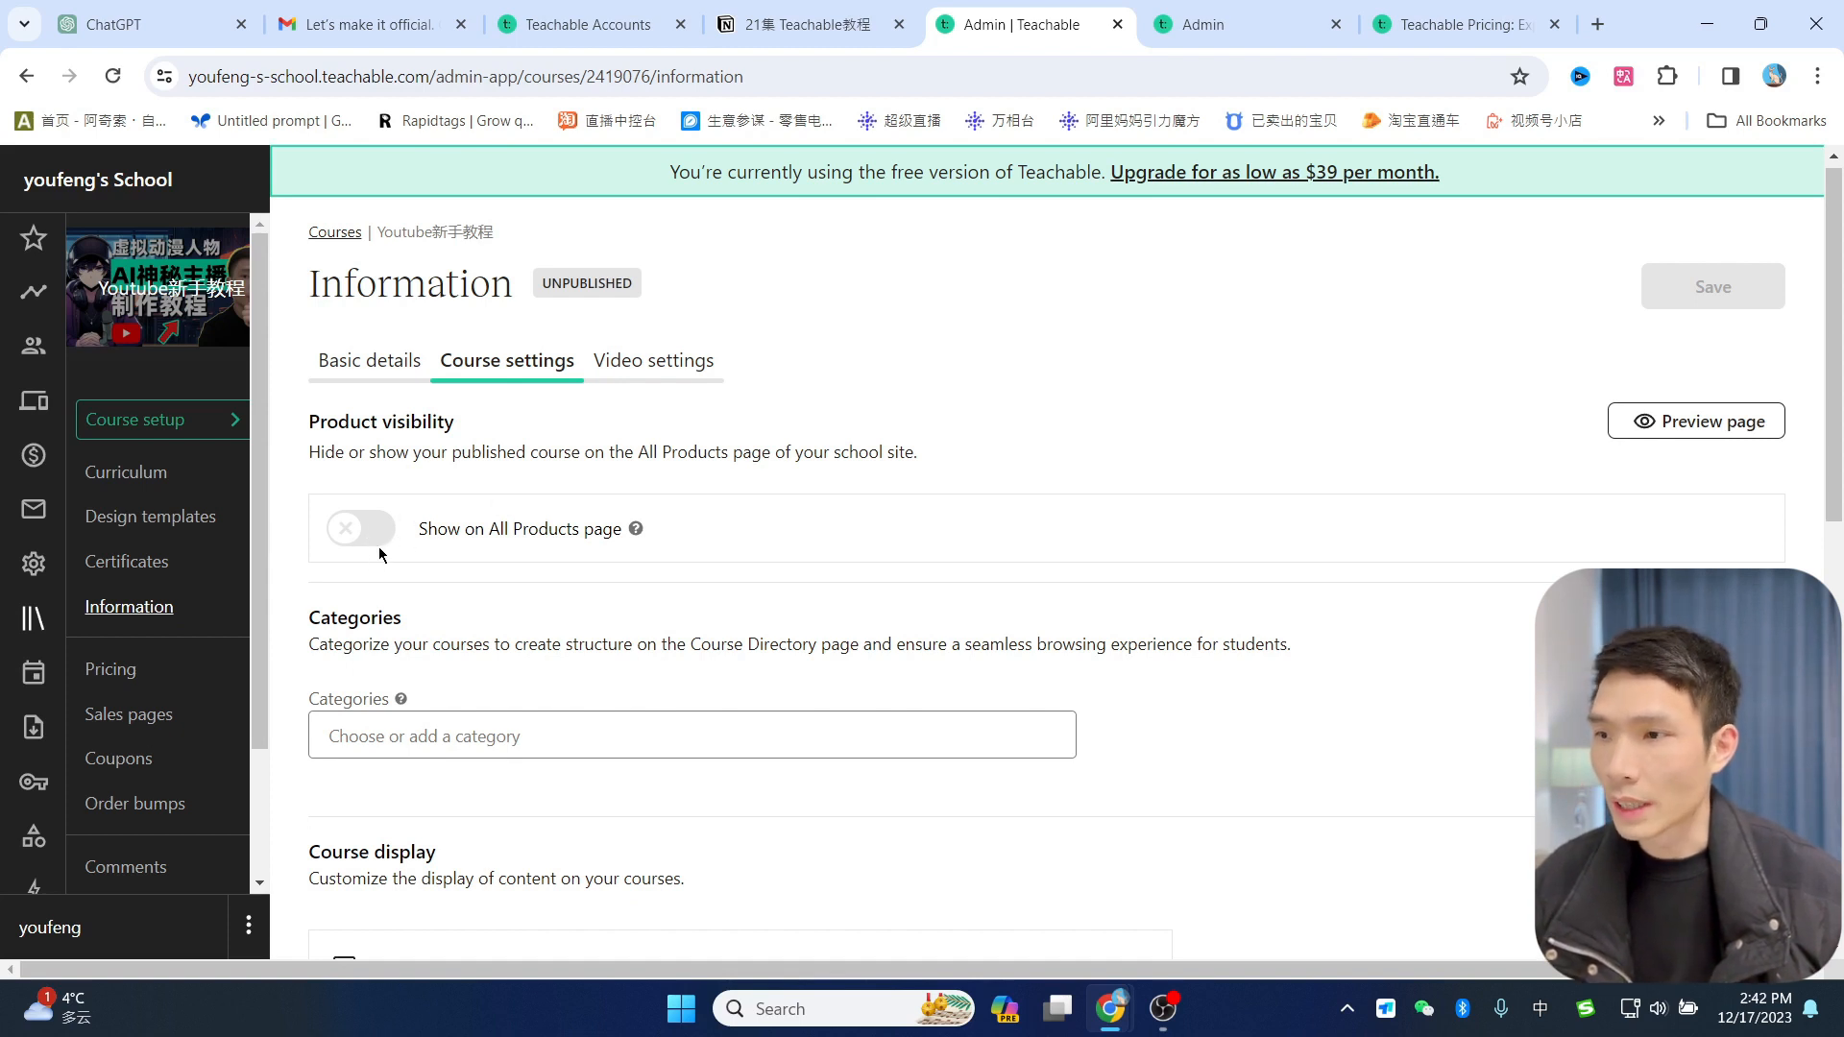
{"action": "scroll", "coordinate": [518, 589], "scroll_direction": "down", "scroll_amount": 3}
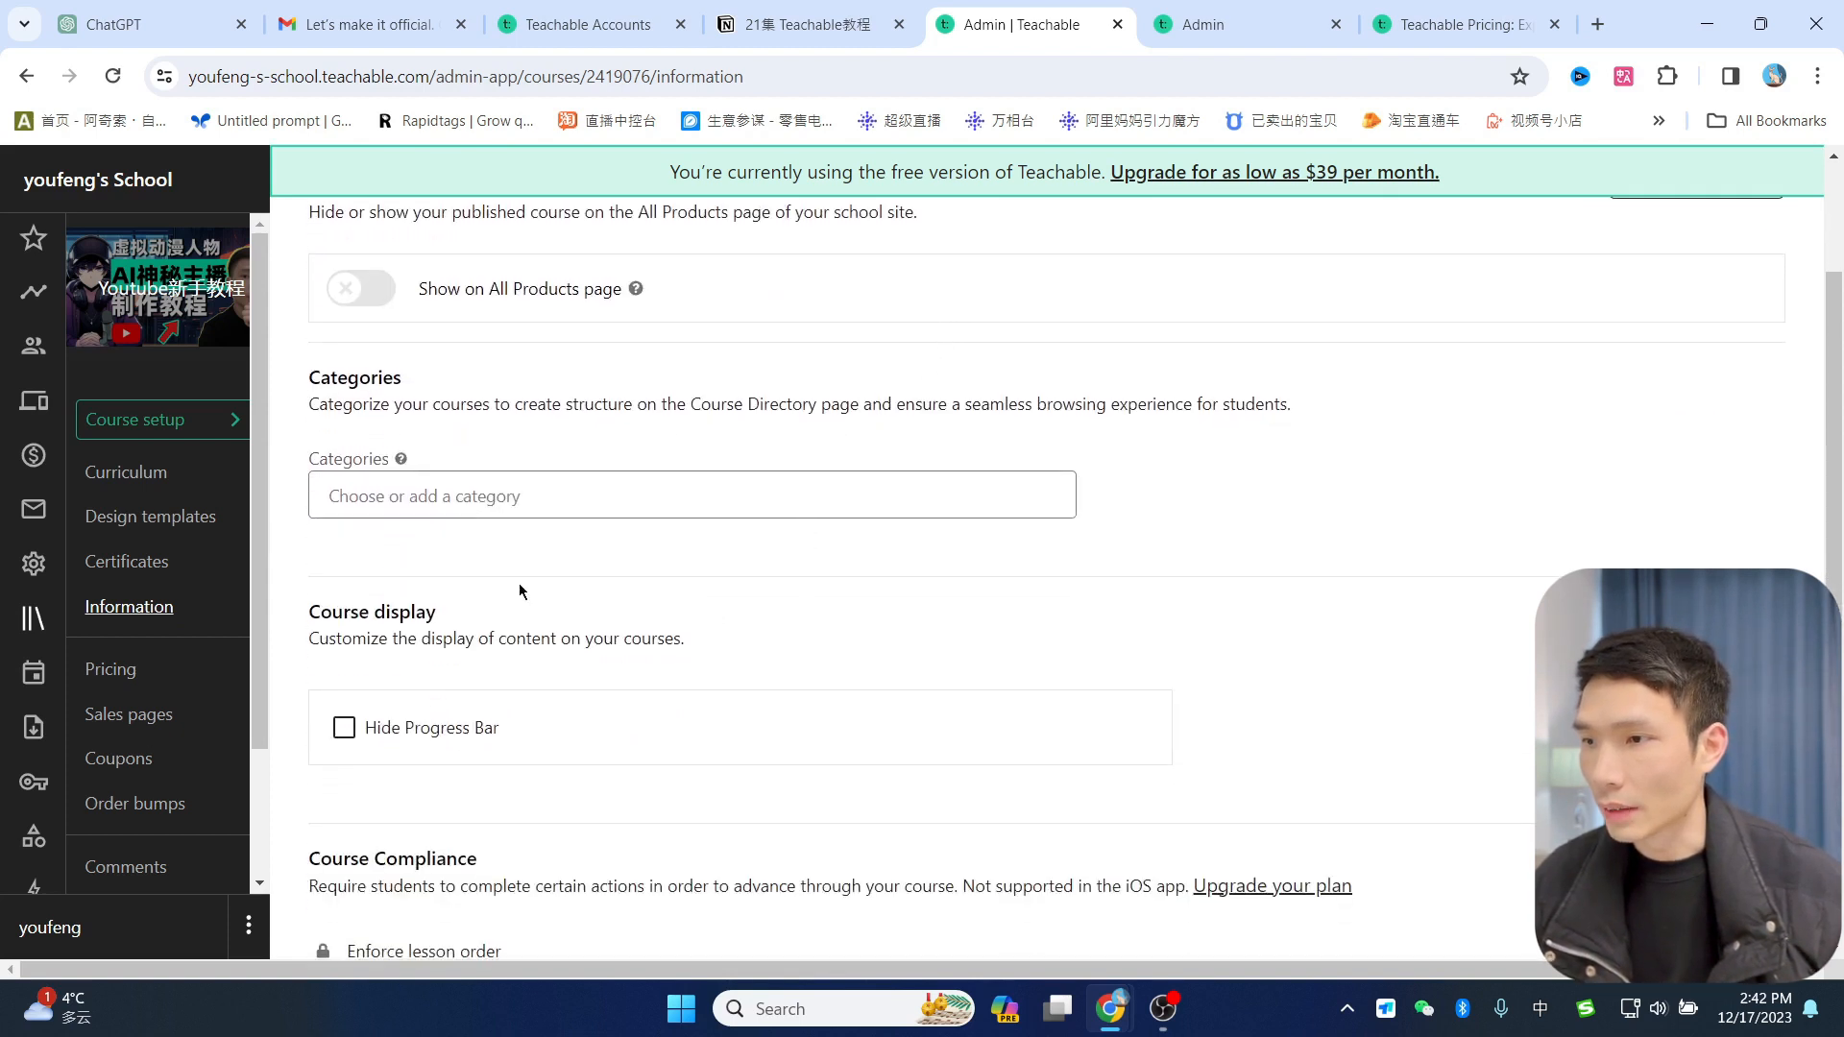
{"action": "left_click", "coordinate": [544, 493]}
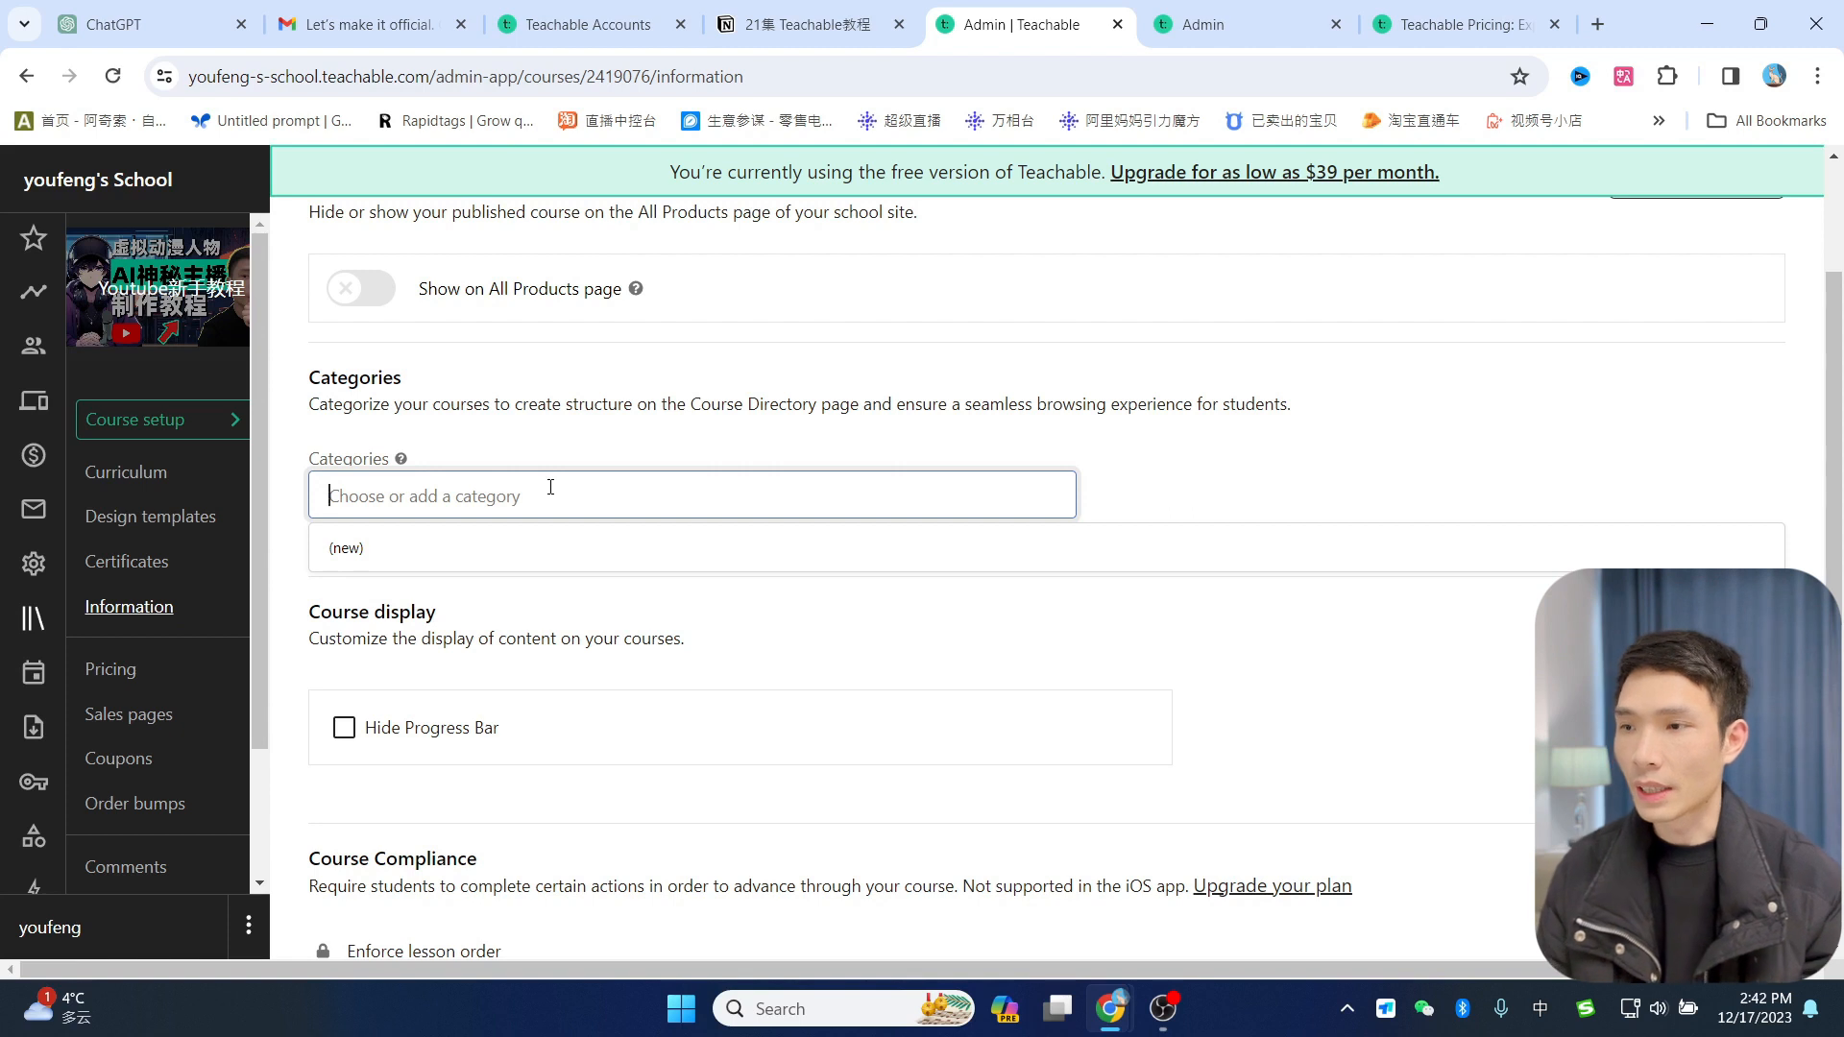
{"action": "type", "text": "you"}
{"action": "key", "text": "BackSpace"}
{"action": "key", "text": "BackSpace"}
{"action": "key", "text": "BackSpace"}
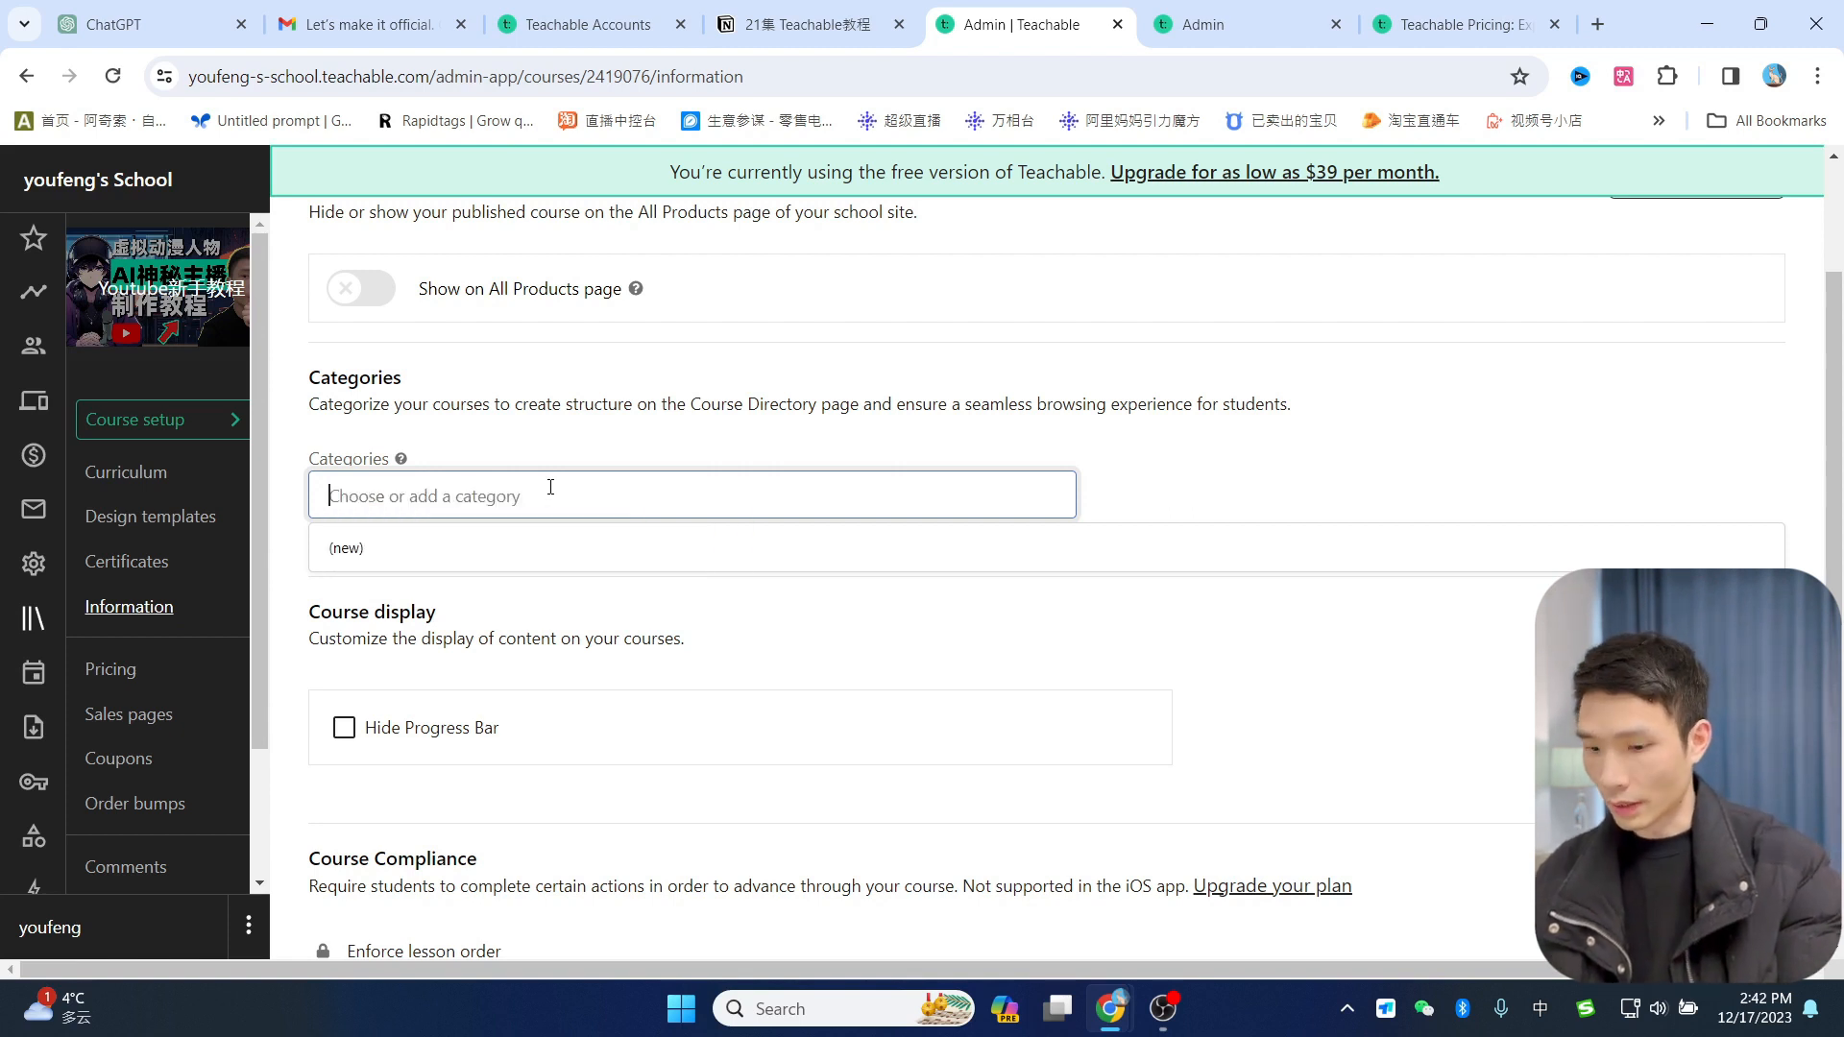
{"action": "type", "text": "Youtube教程"}
{"action": "left_click", "coordinate": [403, 552]}
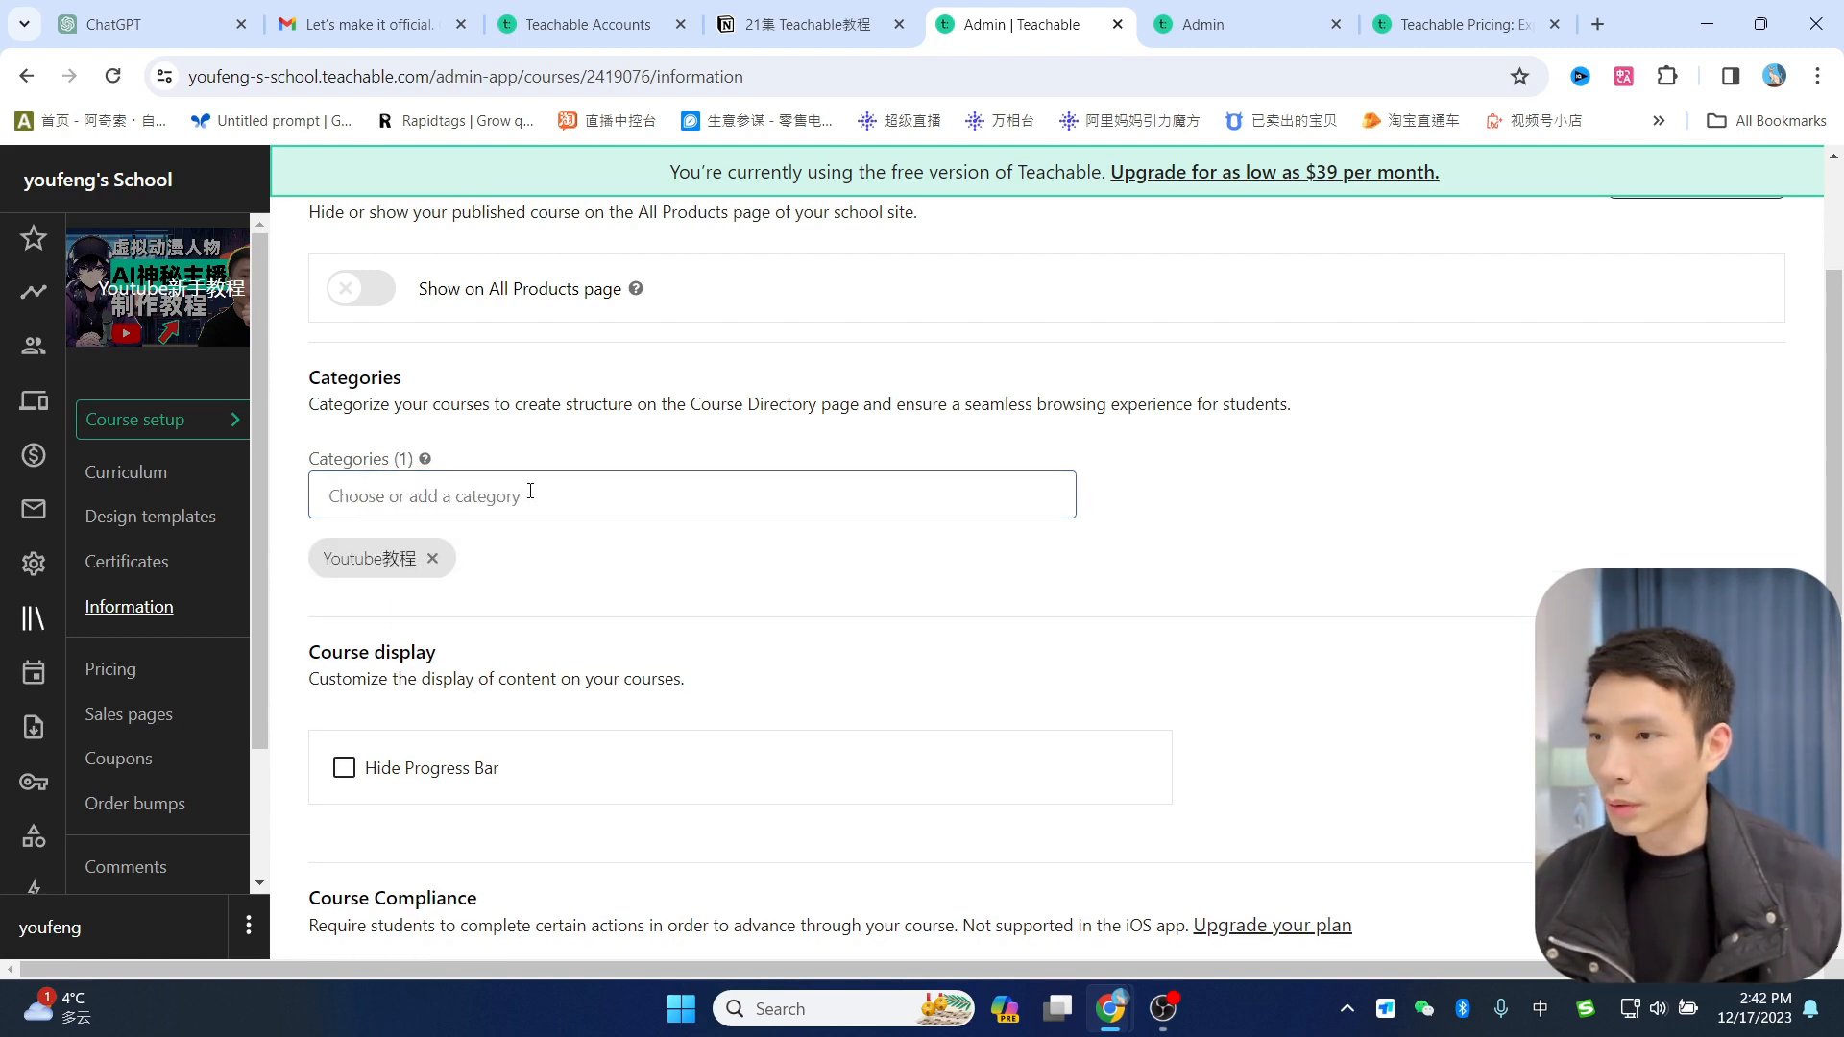
Step: Add two more new categories, "PS教程" and "AI教程", to the course
{"action": "left_click", "coordinate": [579, 491]}
{"action": "type", "text": "PSfttk"}
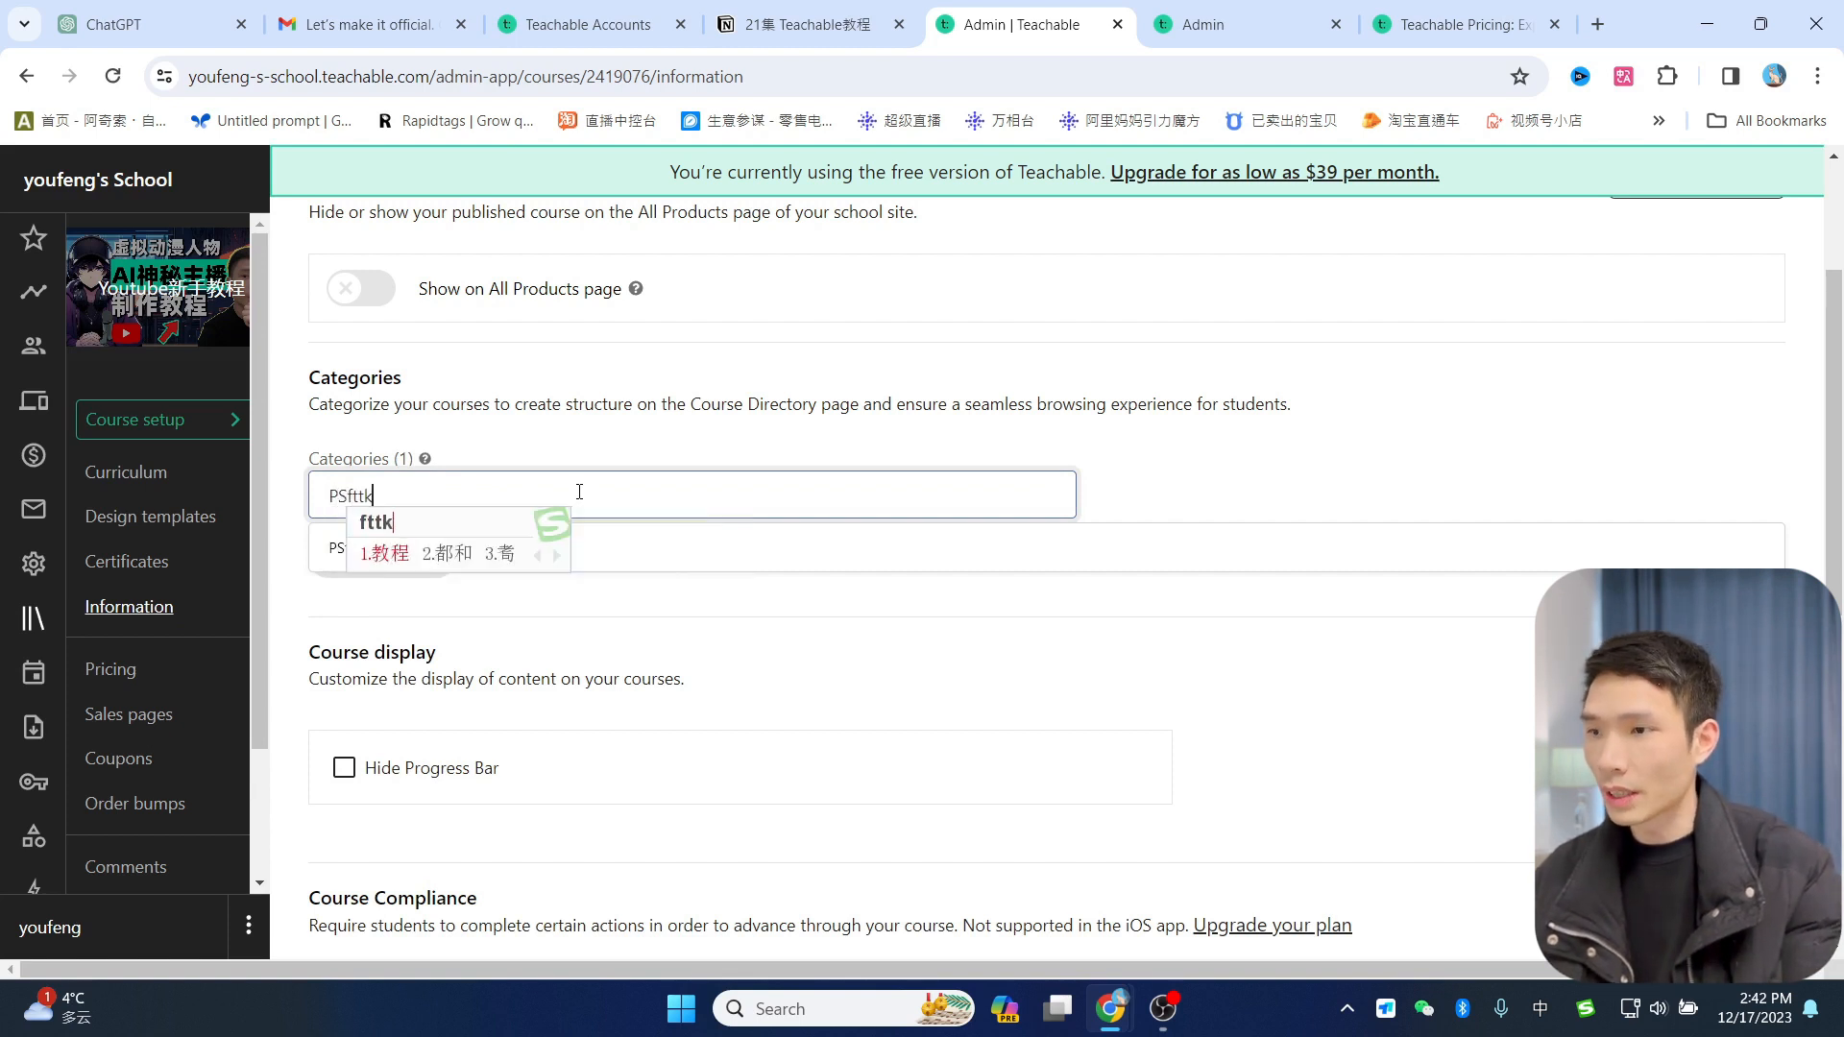
{"action": "key", "text": "space"}
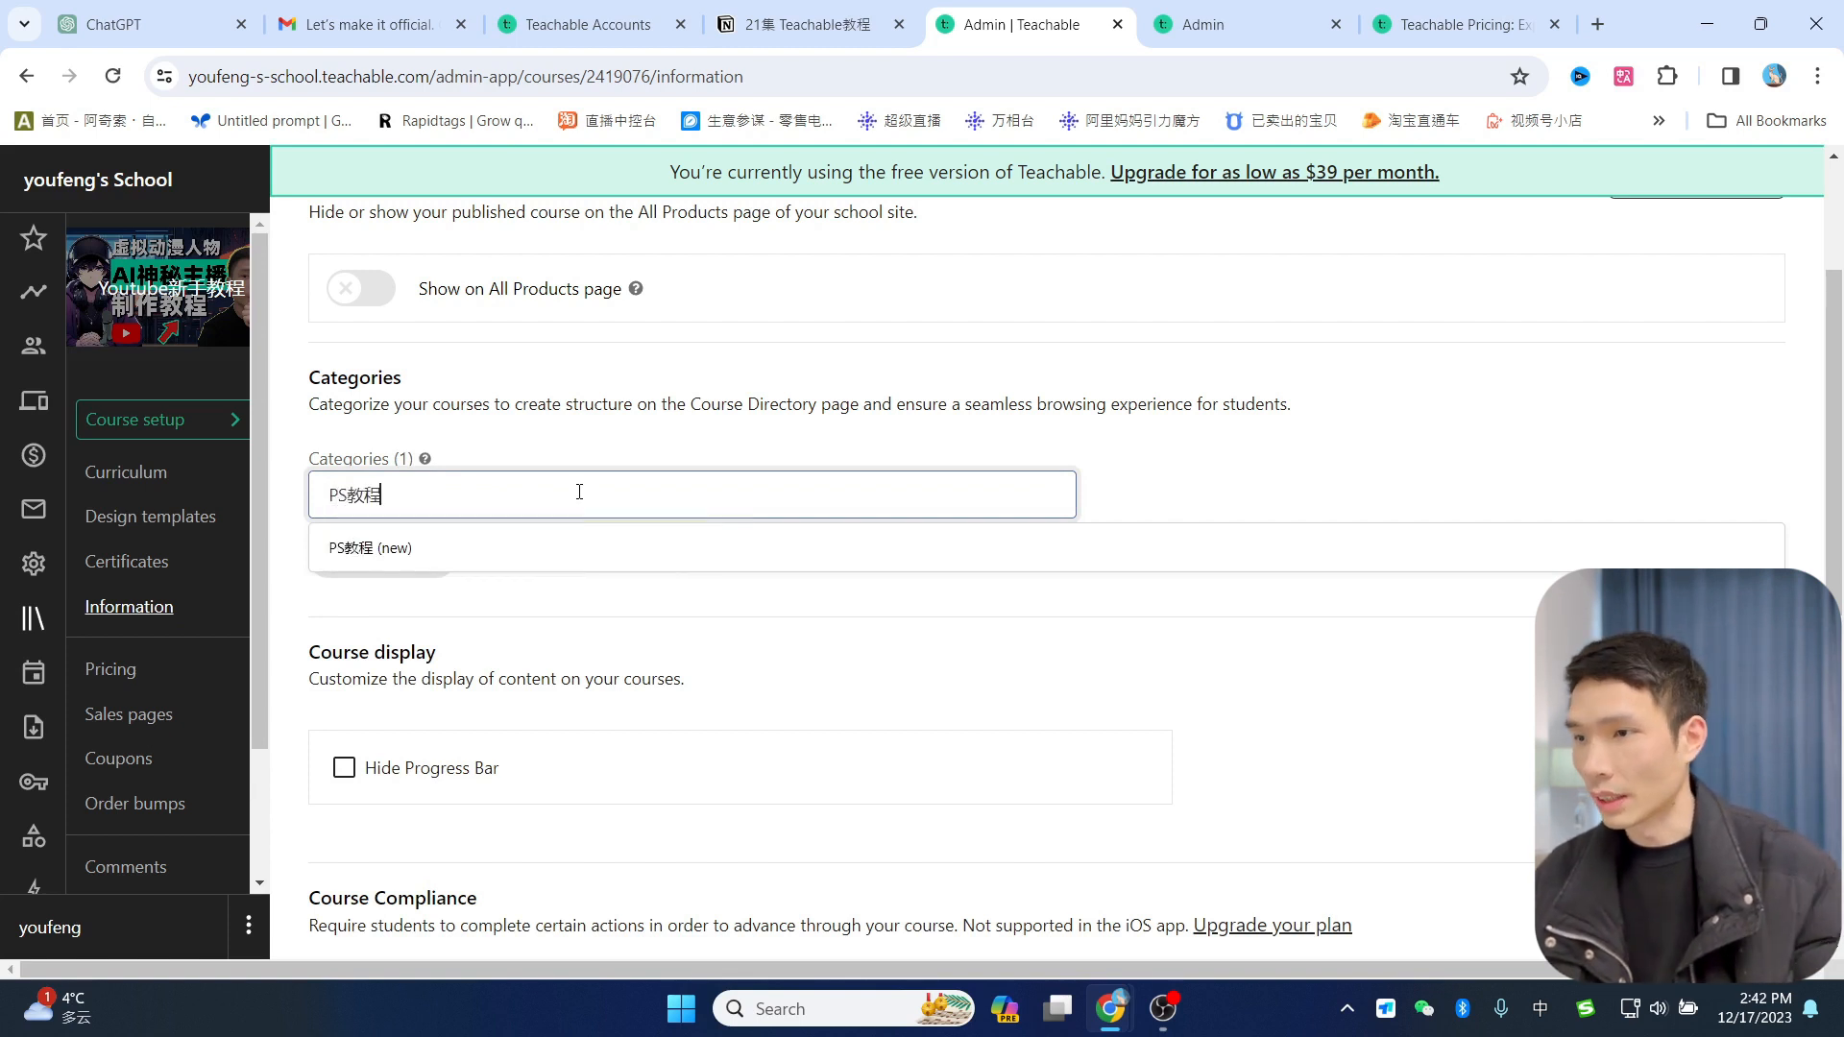
{"action": "left_click", "coordinate": [336, 550]}
{"action": "left_click", "coordinate": [398, 494]}
{"action": "type", "text": "A"}
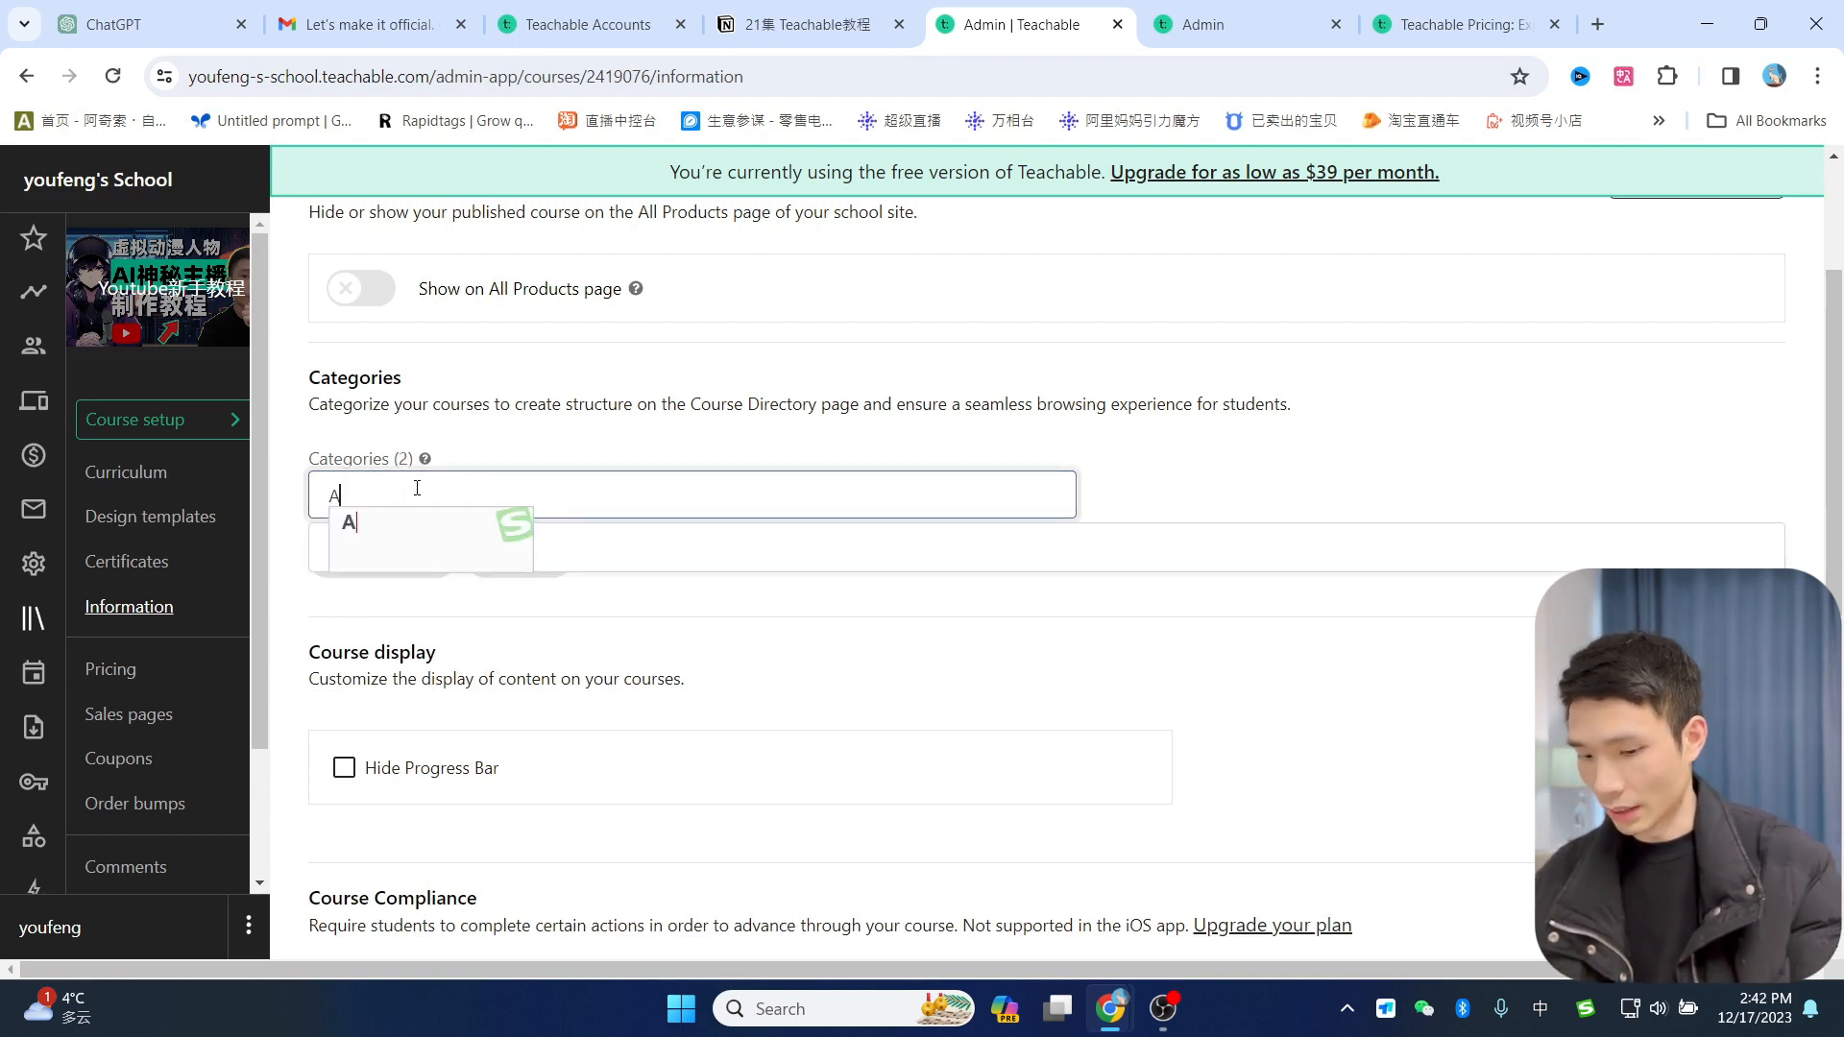
{"action": "type", "text": "Ifttk"}
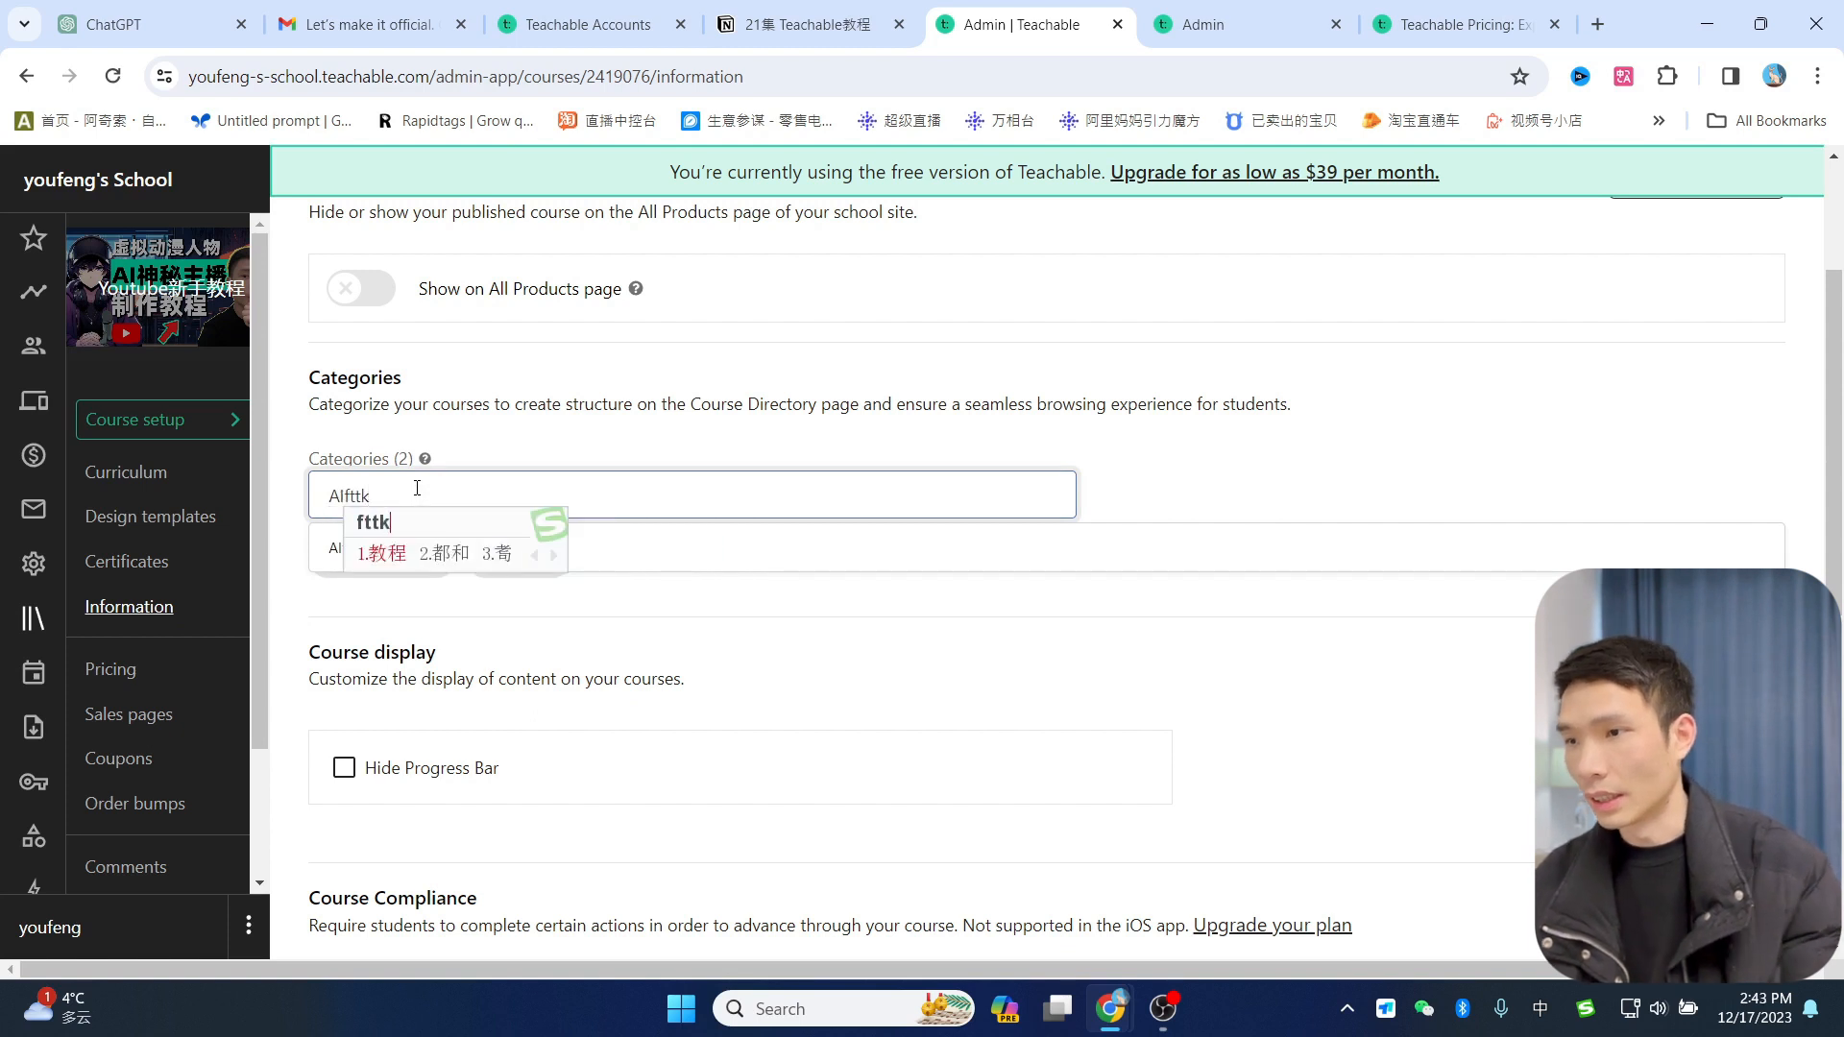
{"action": "key", "text": "space"}
{"action": "left_click", "coordinate": [711, 546]}
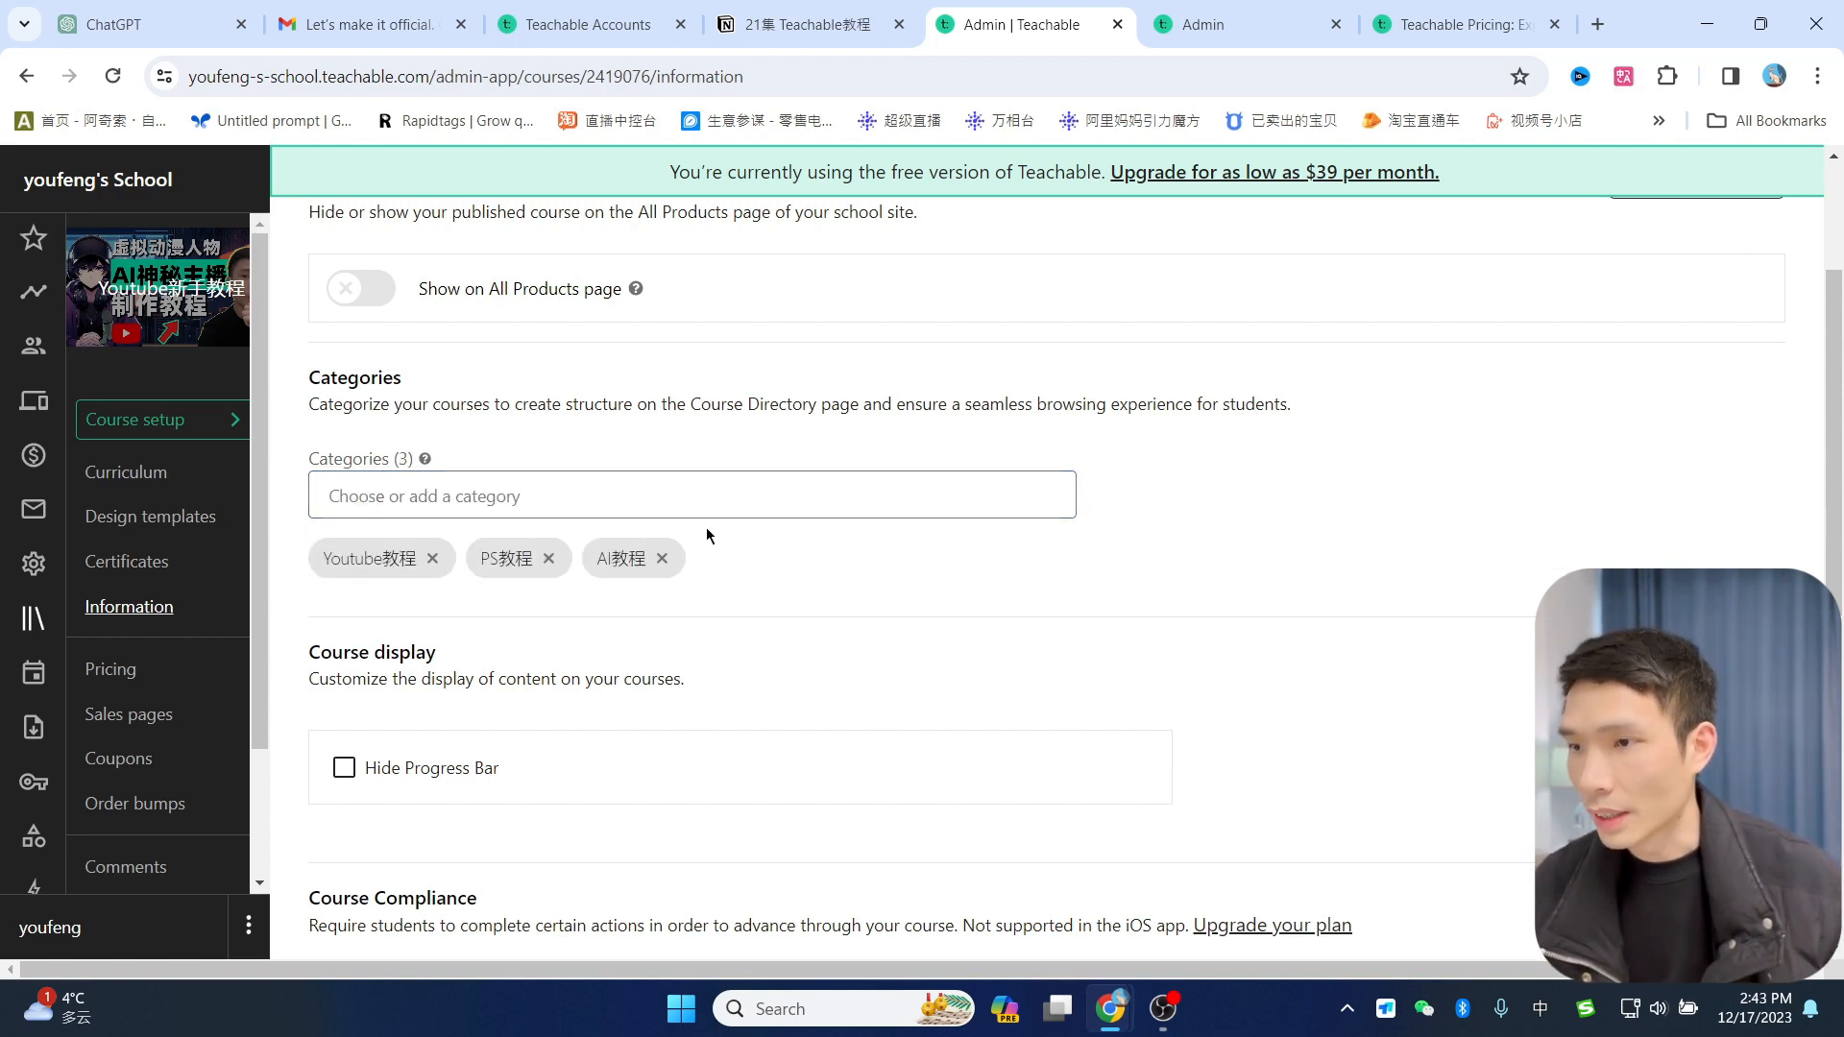
Step: Translate the course settings page into Chinese and read through the Course Compliance and Drip settings sections
{"action": "scroll", "coordinate": [849, 553], "scroll_direction": "down", "scroll_amount": 5}
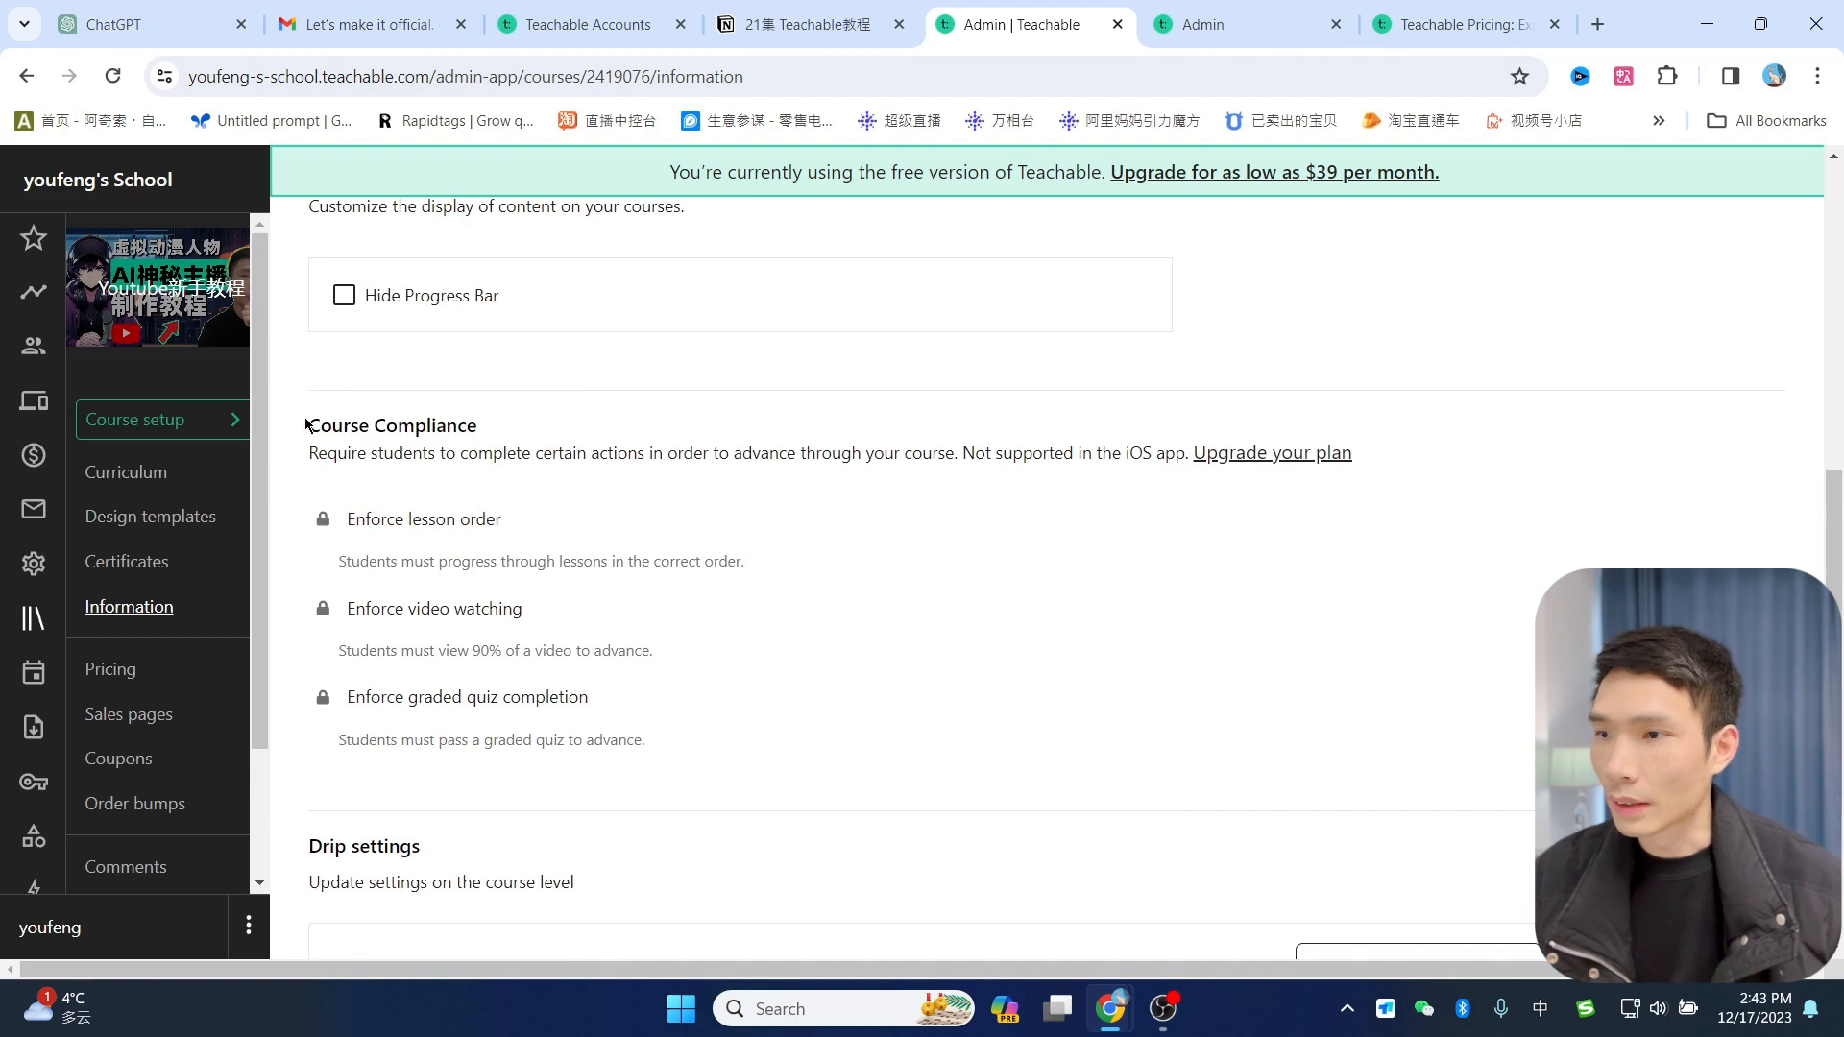
{"action": "left_click", "coordinate": [1623, 75]}
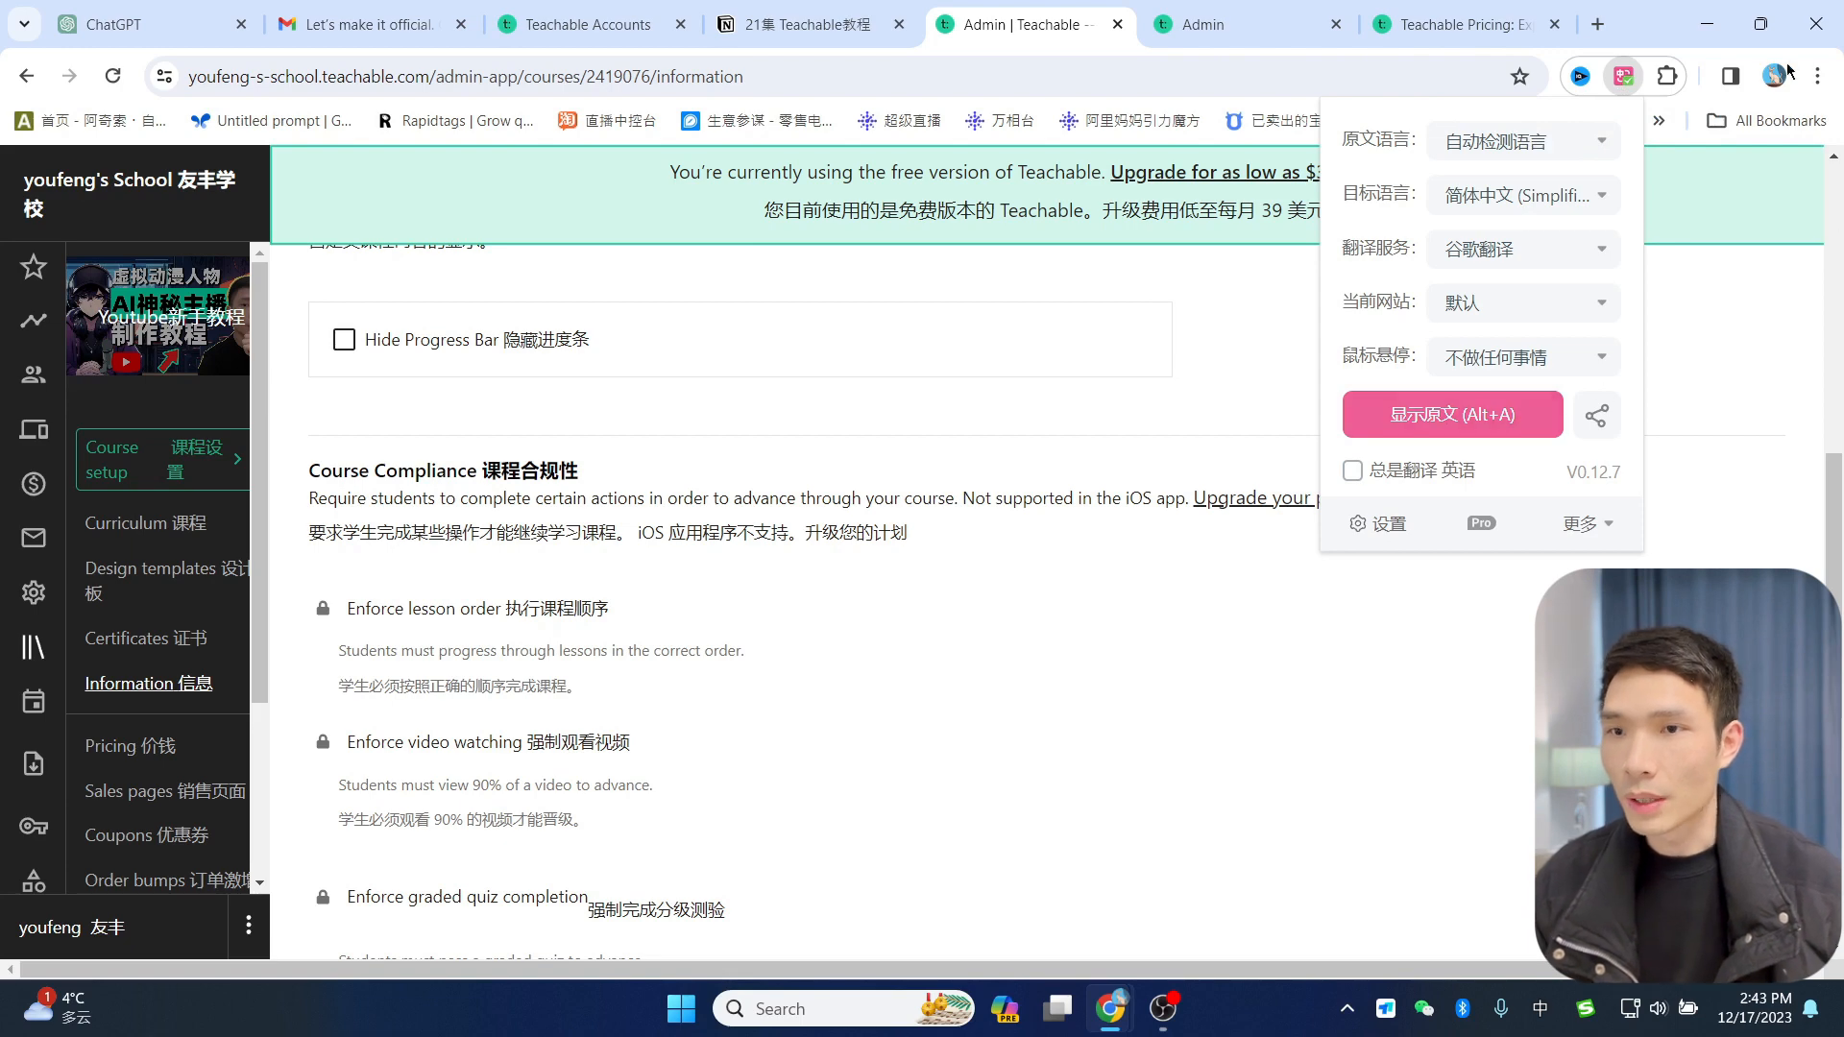
{"action": "left_click", "coordinate": [1025, 646]}
{"action": "scroll", "coordinate": [493, 420], "scroll_direction": "down", "scroll_amount": 1}
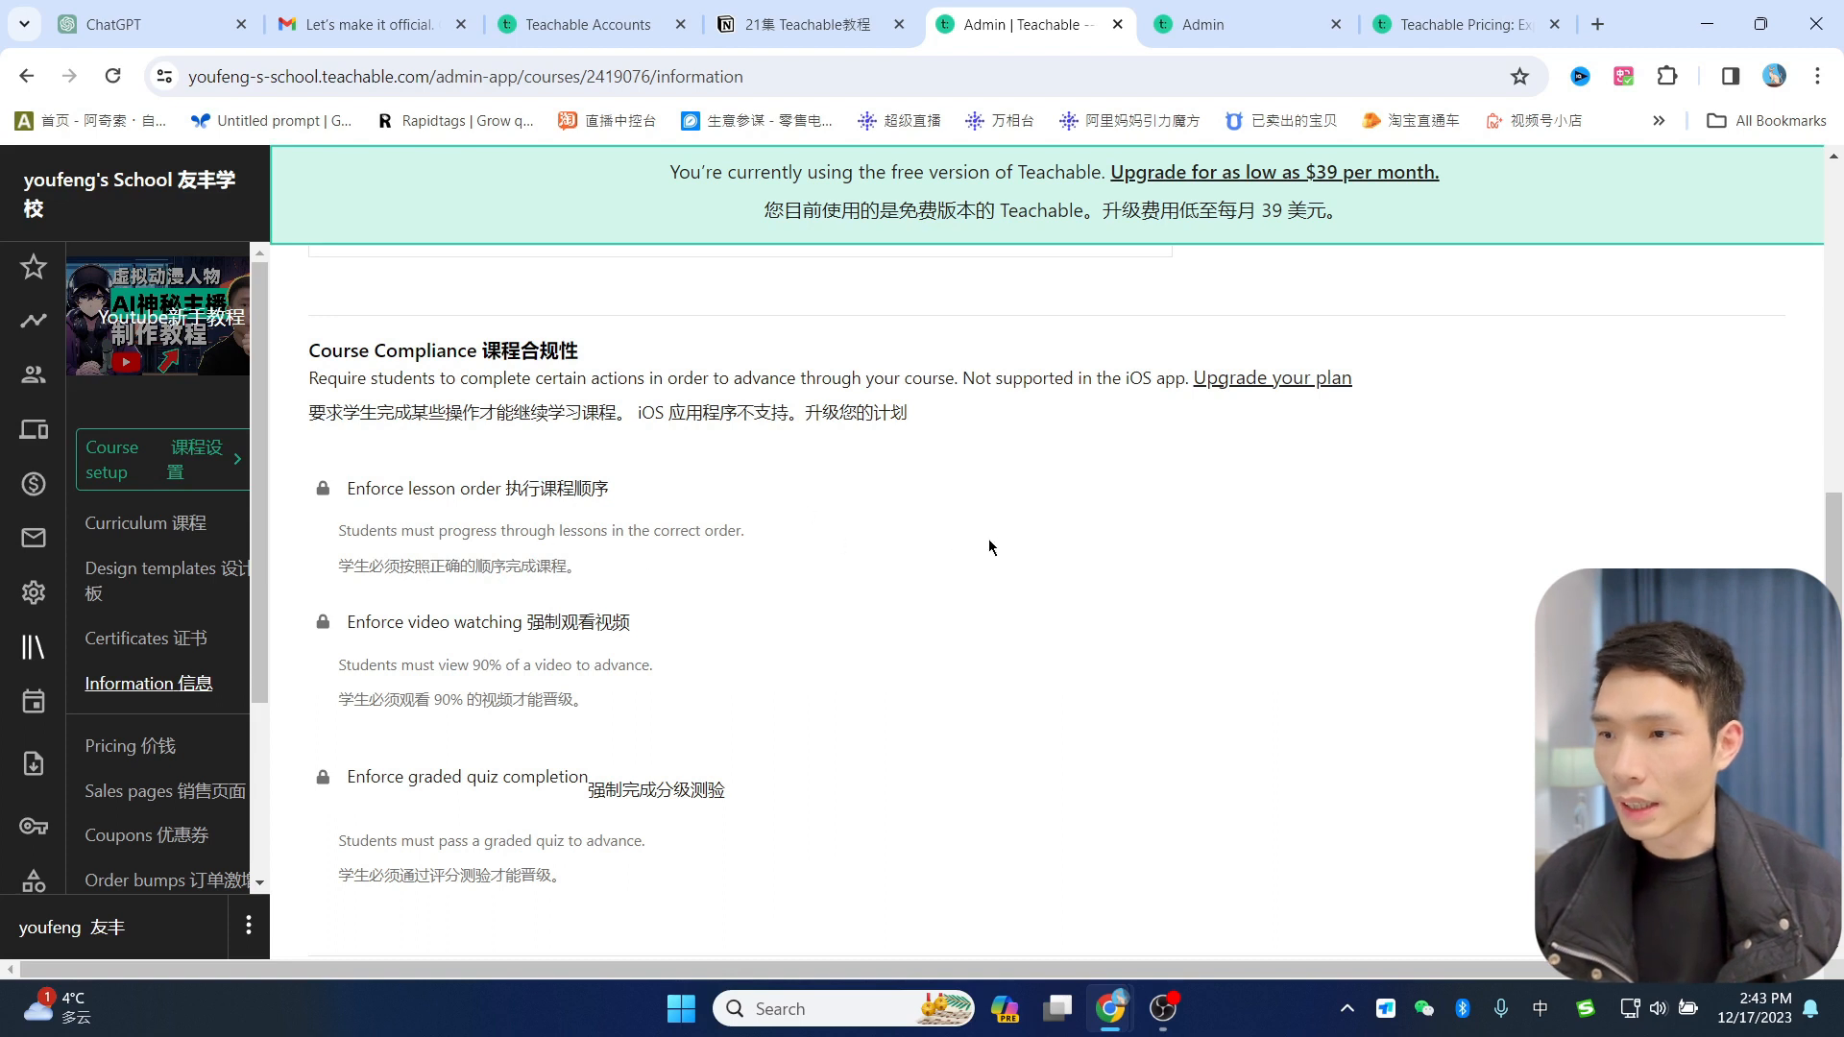
{"action": "scroll", "coordinate": [989, 547], "scroll_direction": "down", "scroll_amount": 2}
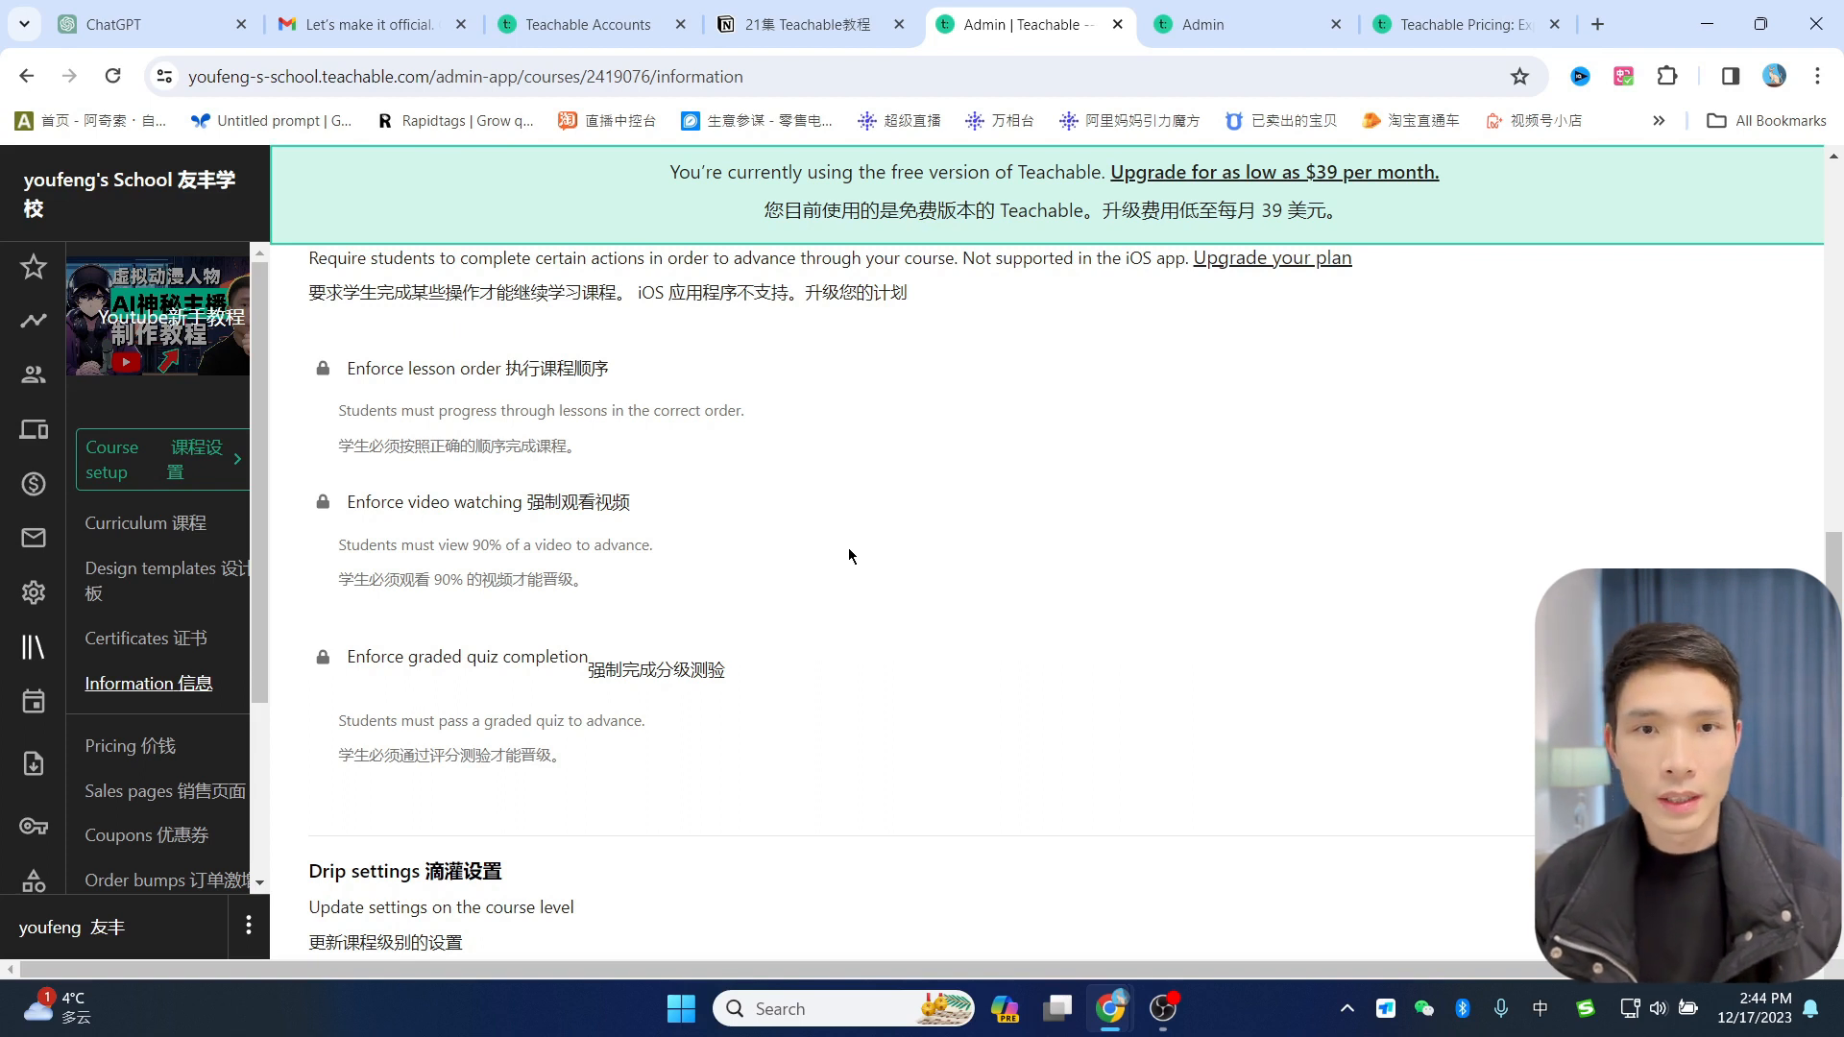
{"action": "scroll", "coordinate": [479, 672], "scroll_direction": "down", "scroll_amount": 1}
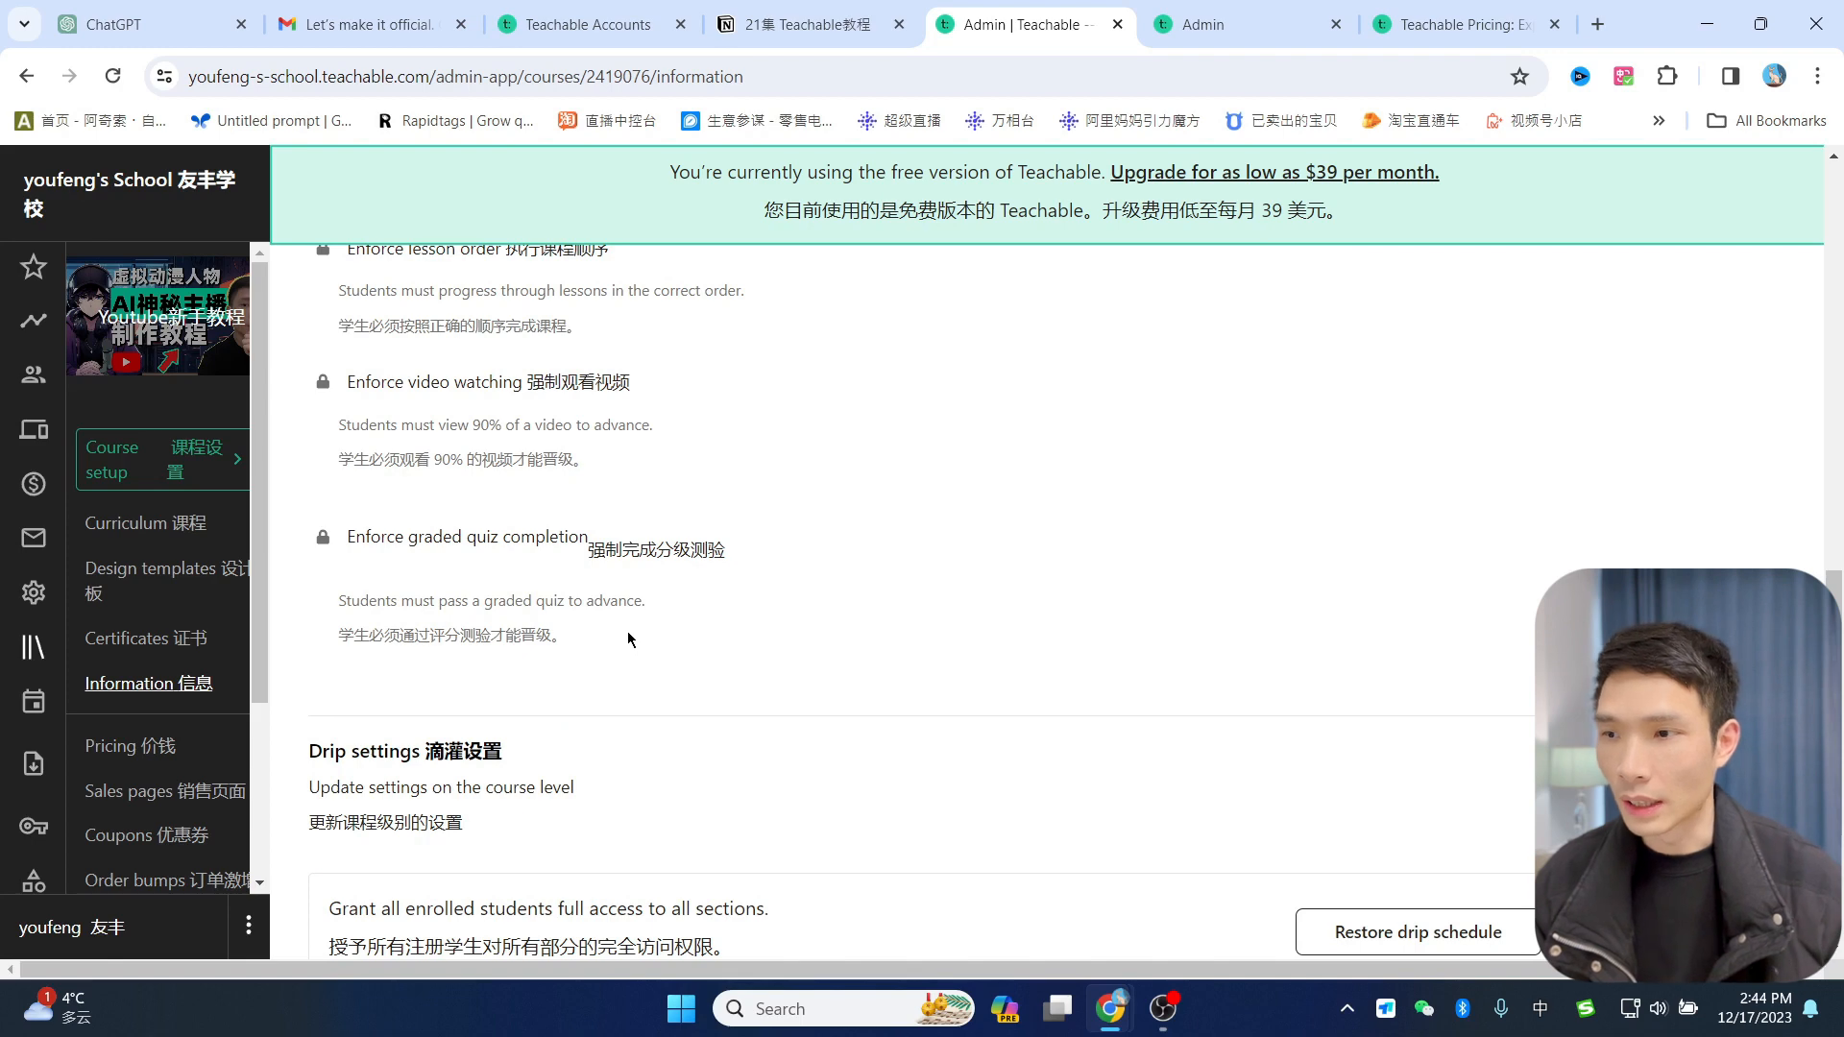
{"action": "scroll", "coordinate": [653, 621], "scroll_direction": "up", "scroll_amount": 5}
{"action": "scroll", "coordinate": [730, 729], "scroll_direction": "down", "scroll_amount": 2}
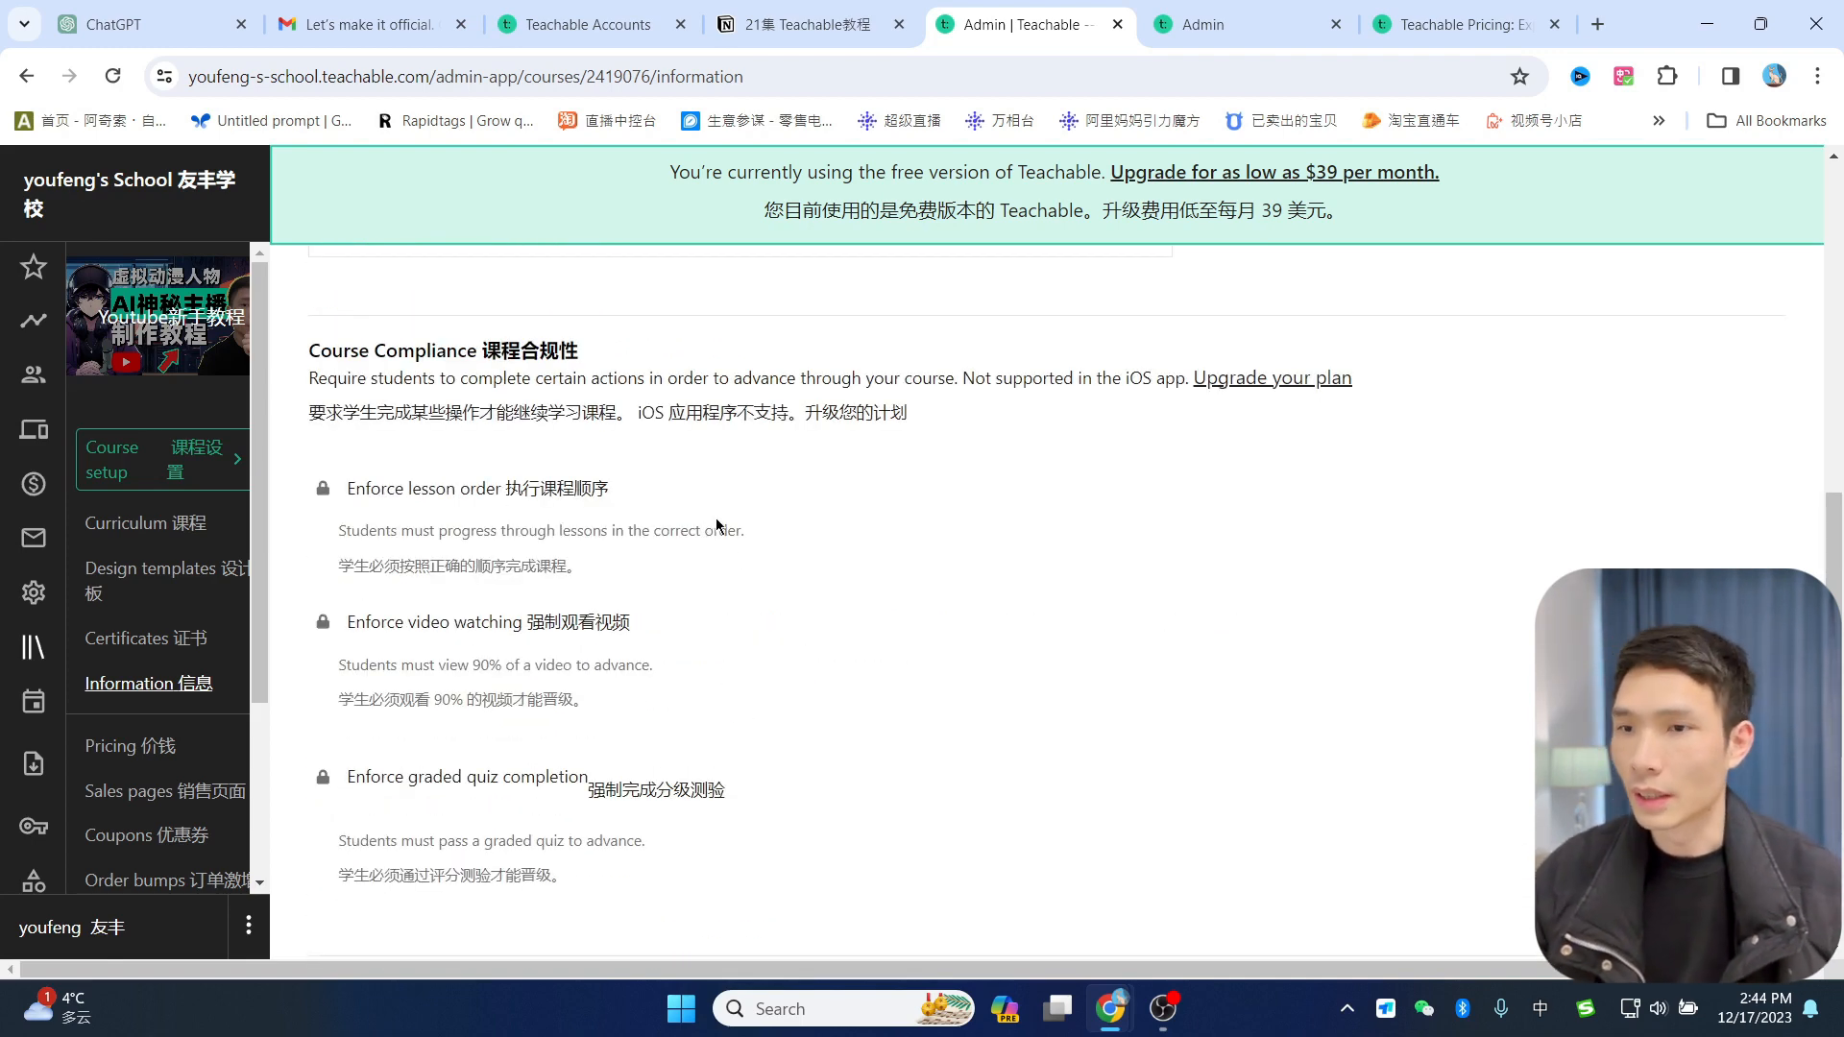
{"action": "scroll", "coordinate": [788, 538], "scroll_direction": "down", "scroll_amount": 4}
{"action": "scroll", "coordinate": [601, 461], "scroll_direction": "up", "scroll_amount": 3}
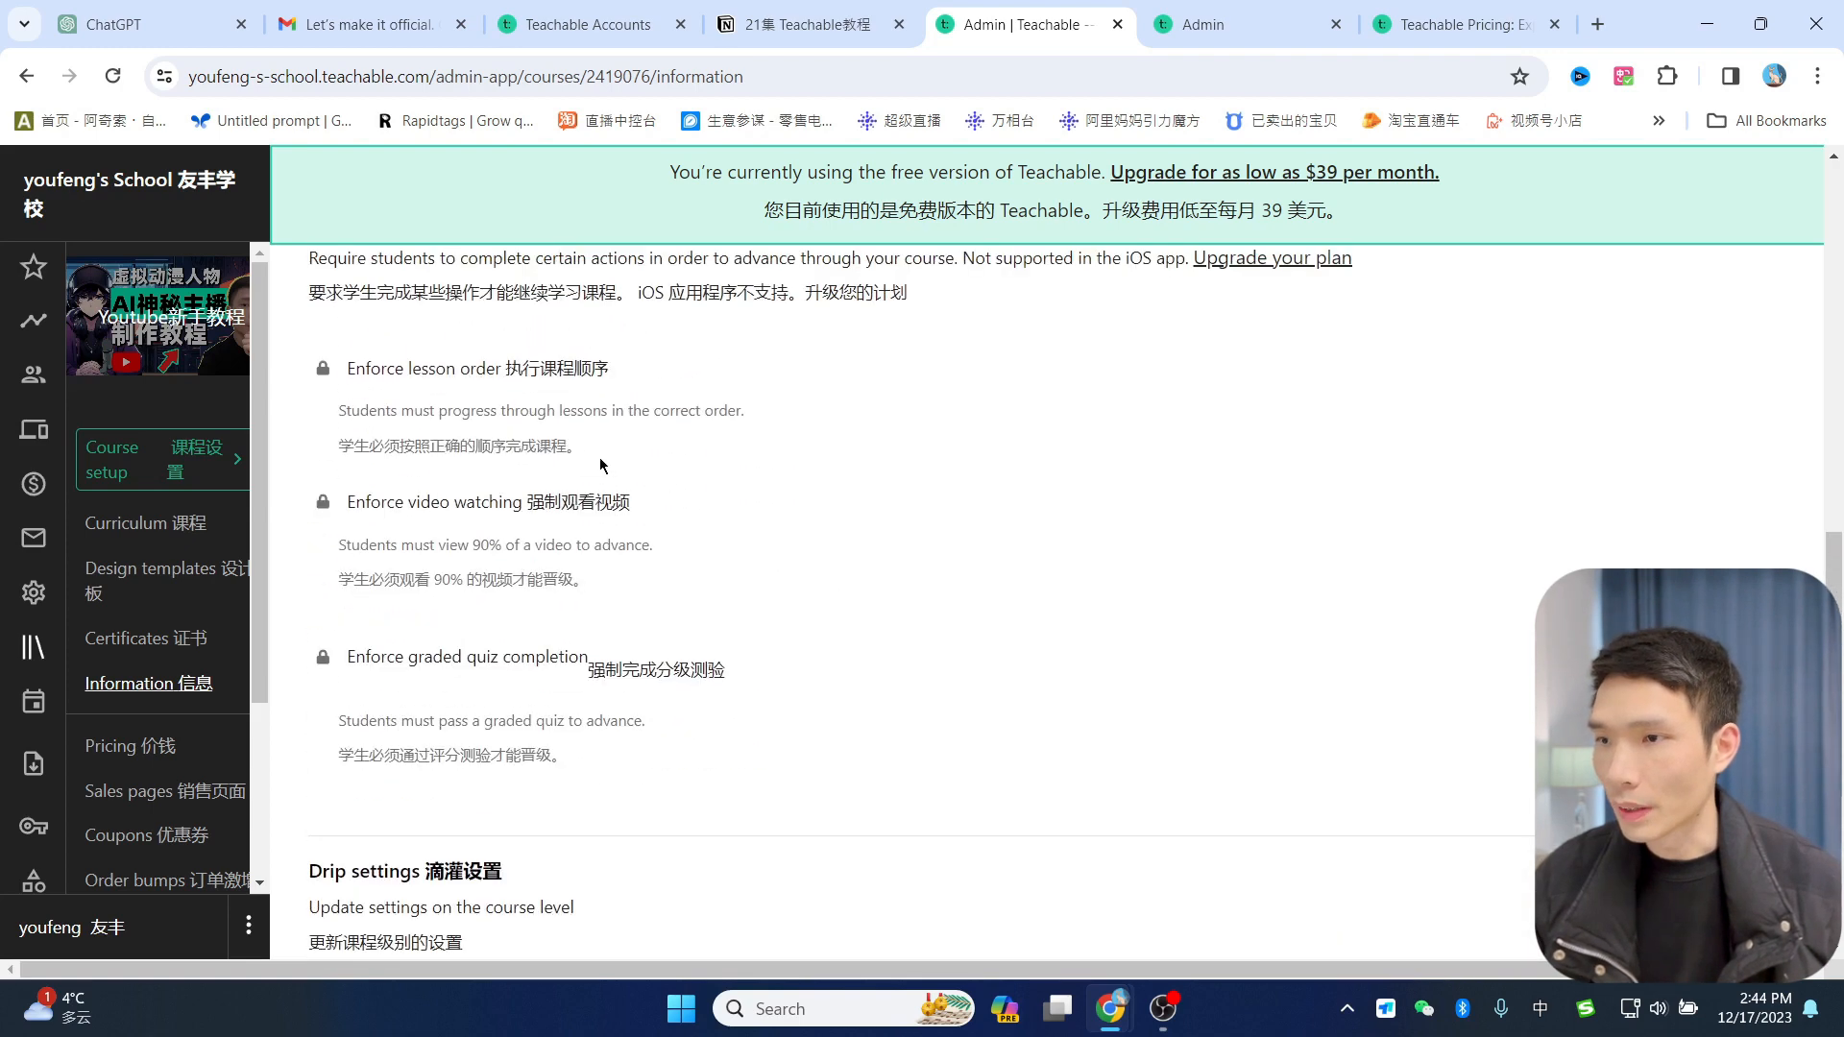
{"action": "scroll", "coordinate": [926, 571], "scroll_direction": "down", "scroll_amount": 3}
{"action": "scroll", "coordinate": [949, 550], "scroll_direction": "down", "scroll_amount": 1}
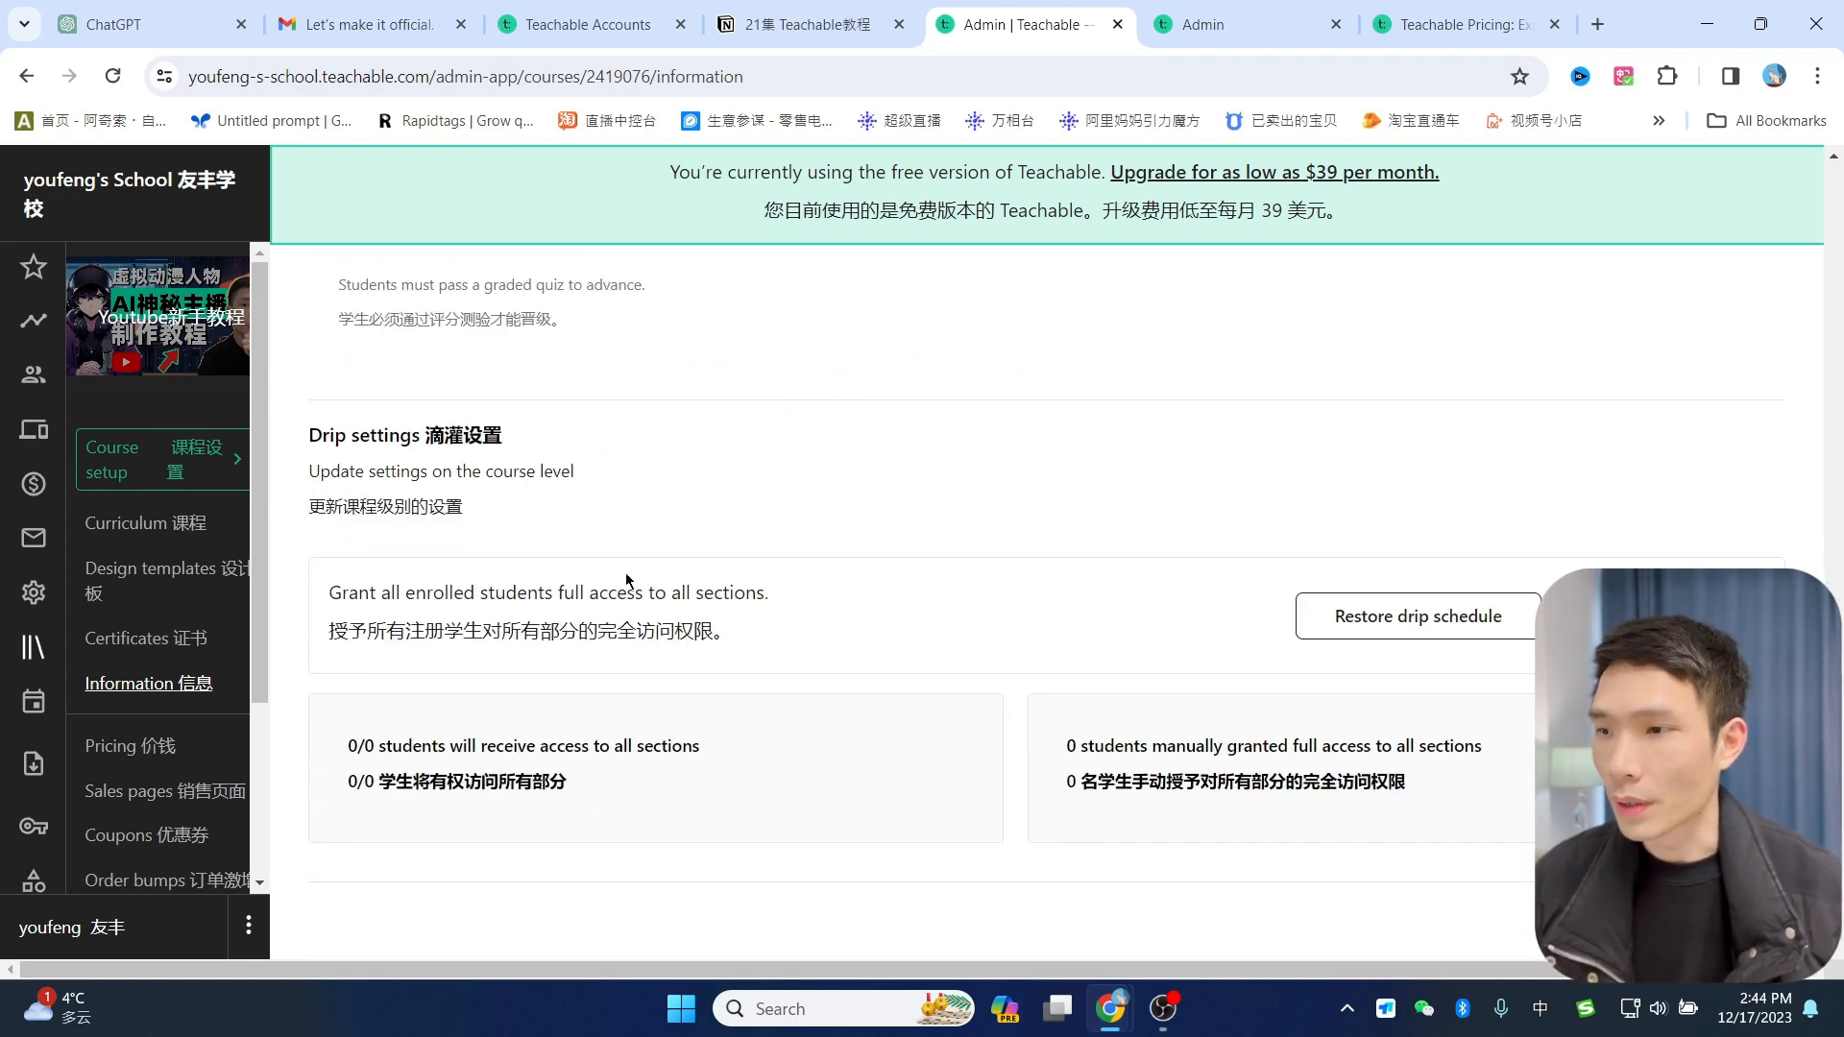
Step: Review the course's Video settings for auto-generated subtitles and translations
{"action": "left_click", "coordinate": [1417, 617]}
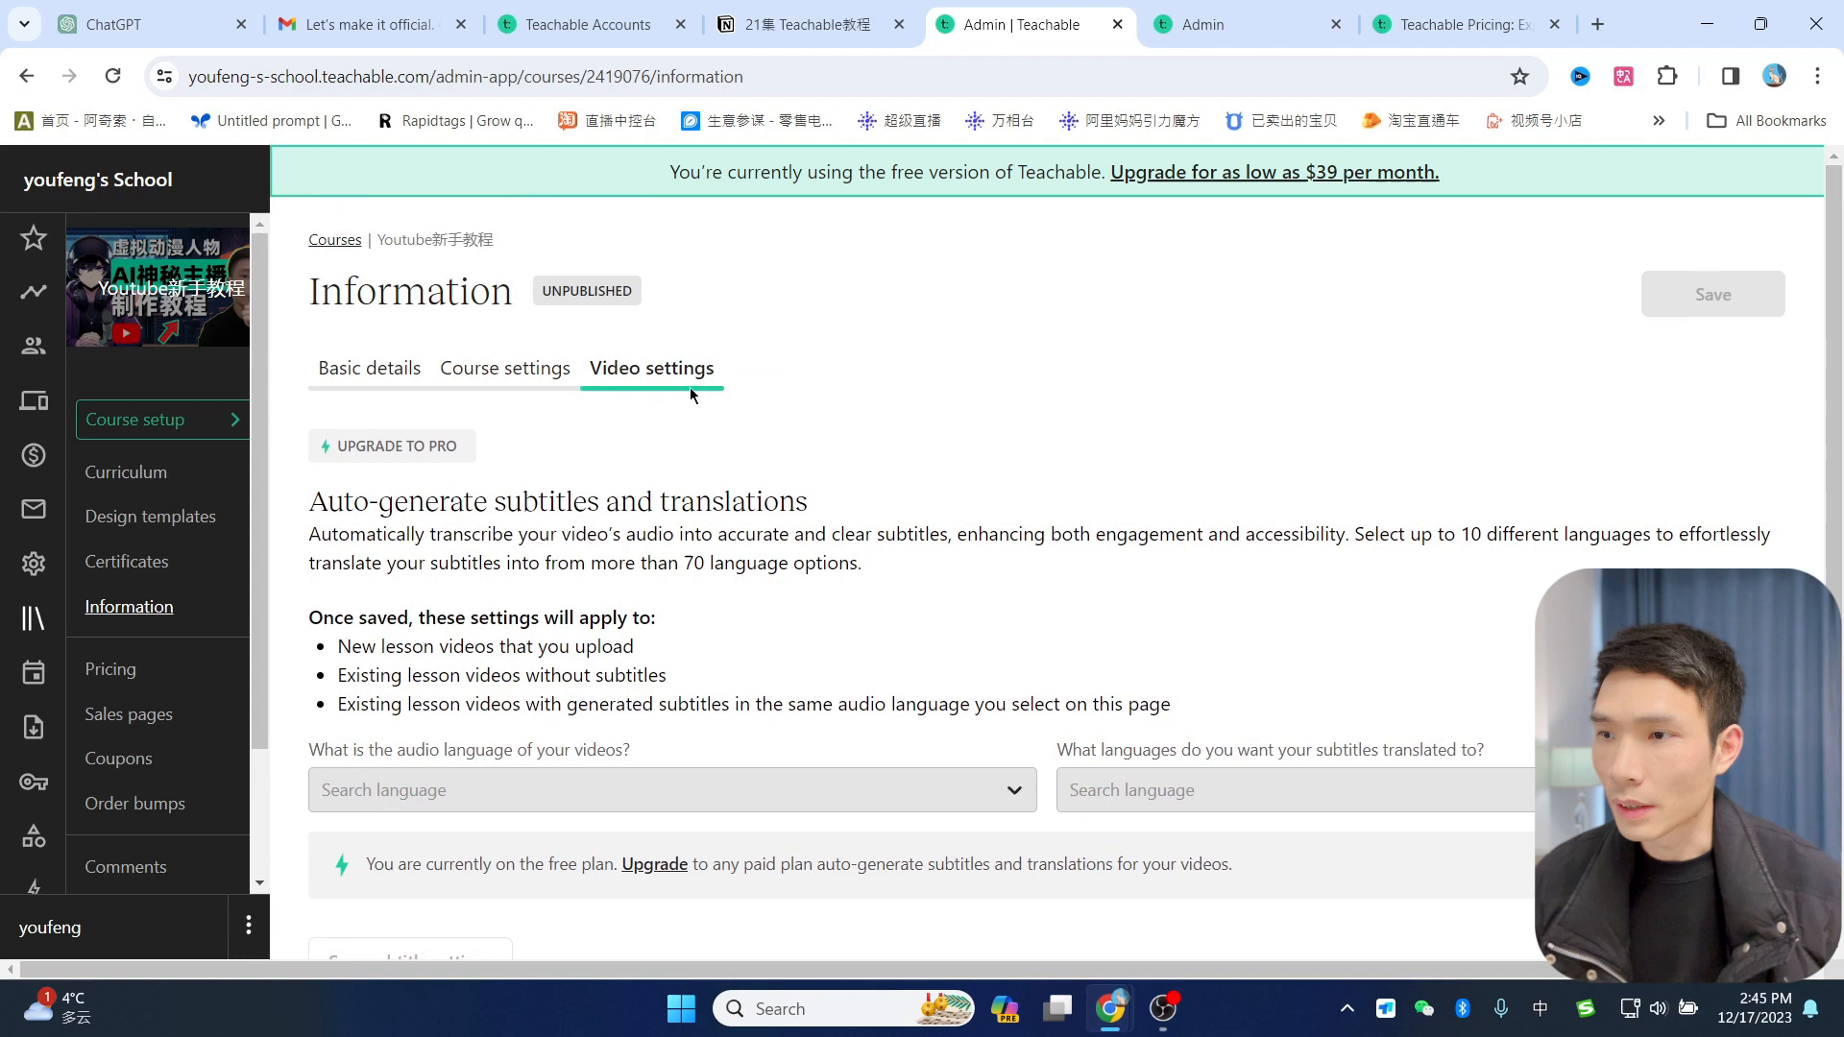
{"action": "scroll", "coordinate": [453, 705], "scroll_direction": "down", "scroll_amount": 1}
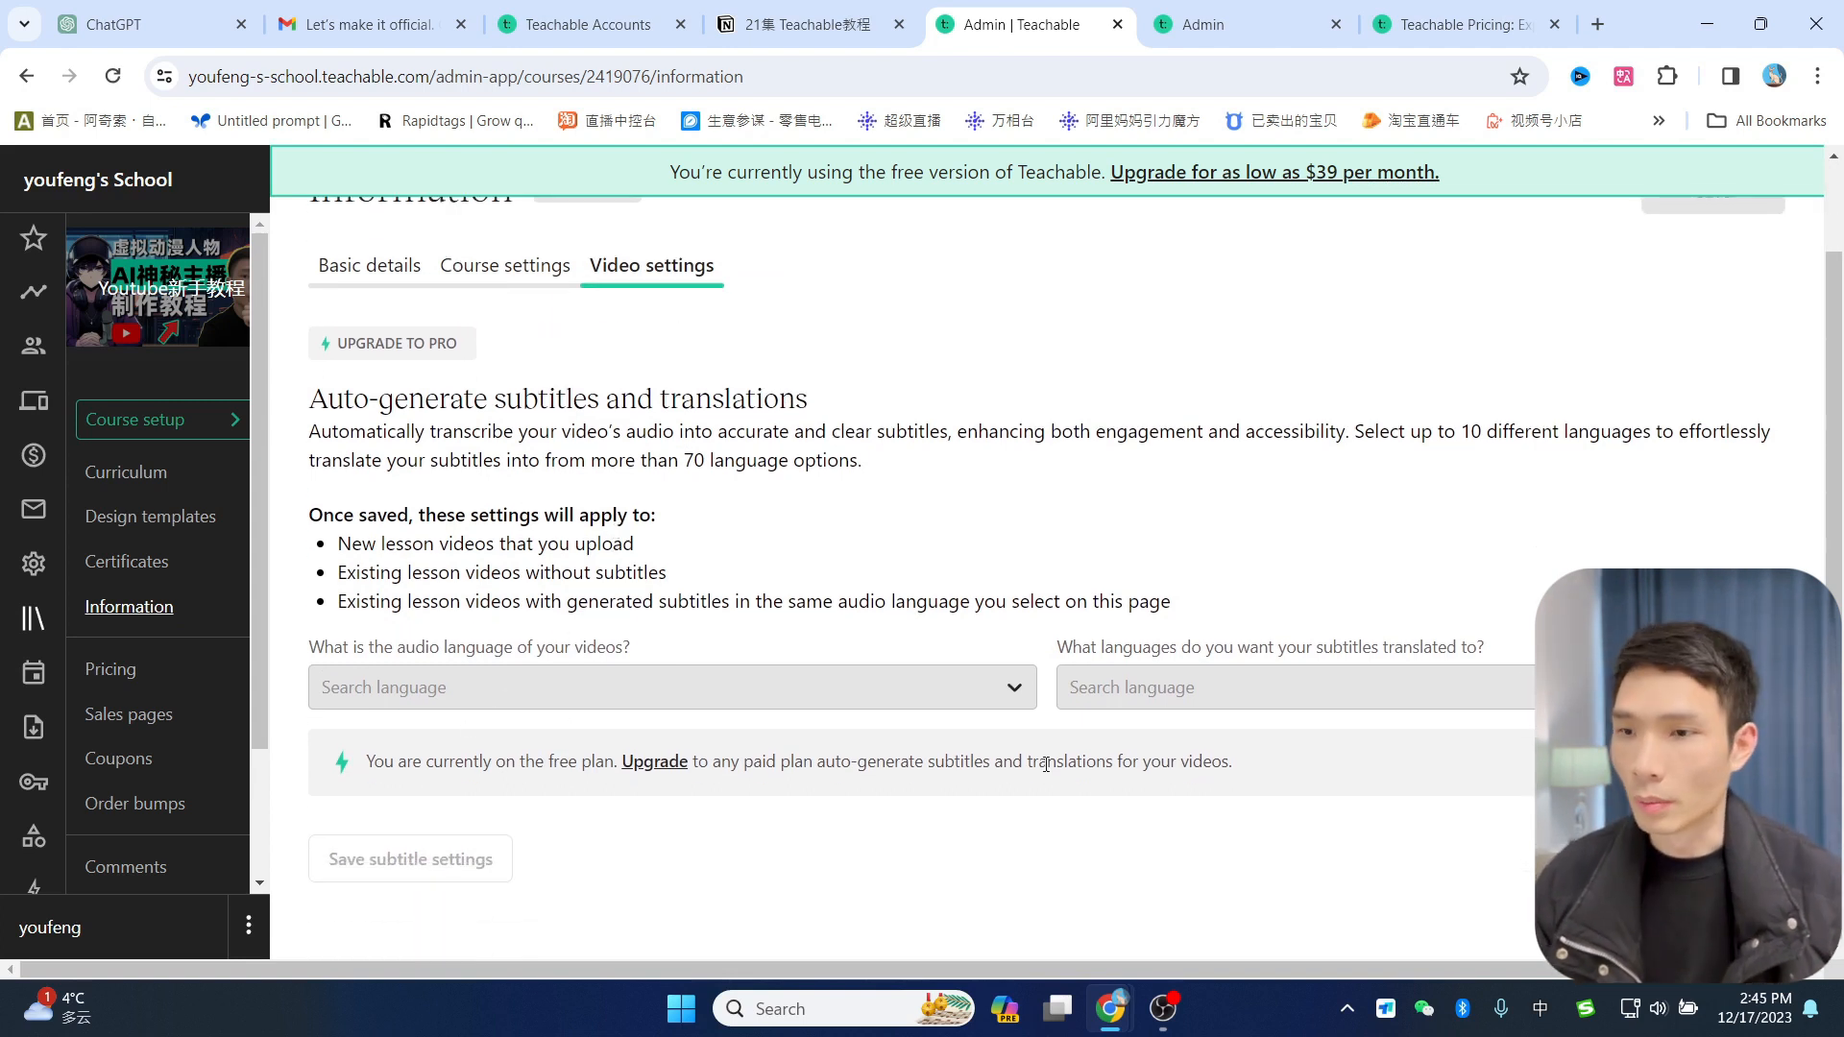
{"action": "scroll", "coordinate": [1136, 688], "scroll_direction": "up", "scroll_amount": 1}
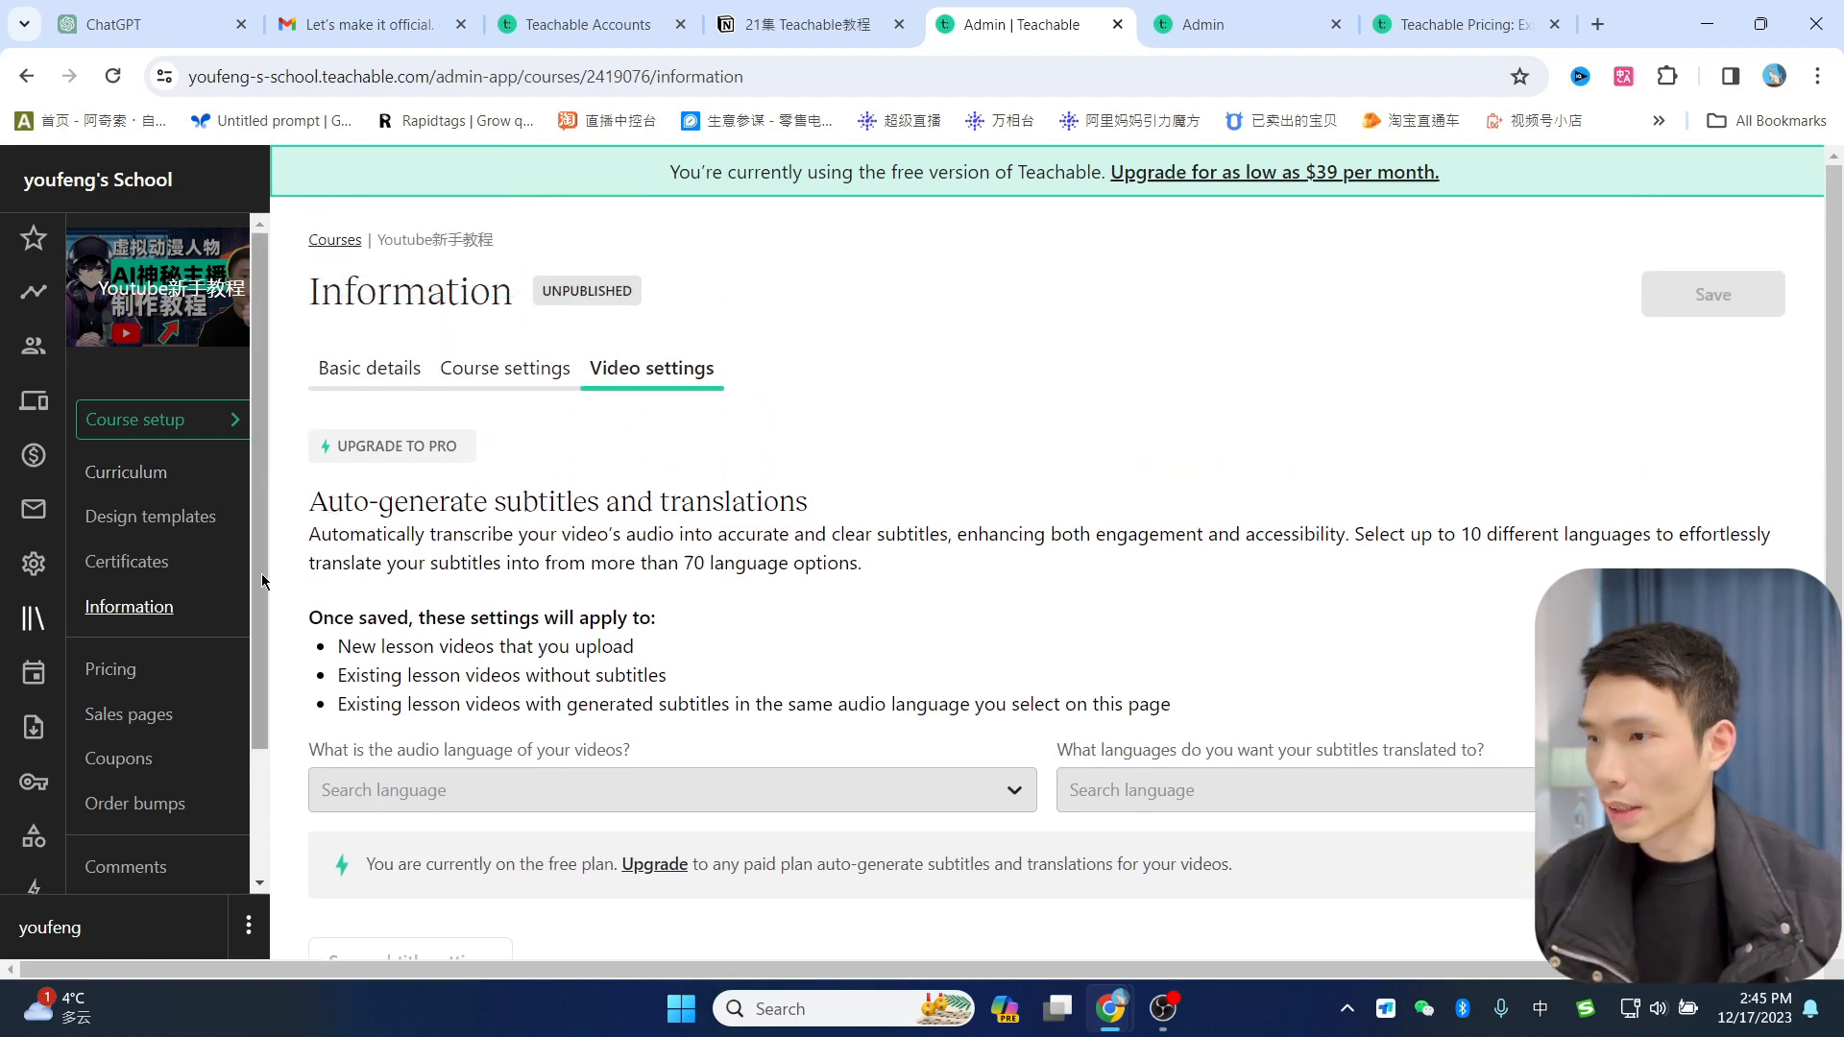
Step: Open the course's Curriculum page and examine how sections and lessons are laid out
{"action": "left_click", "coordinate": [113, 475]}
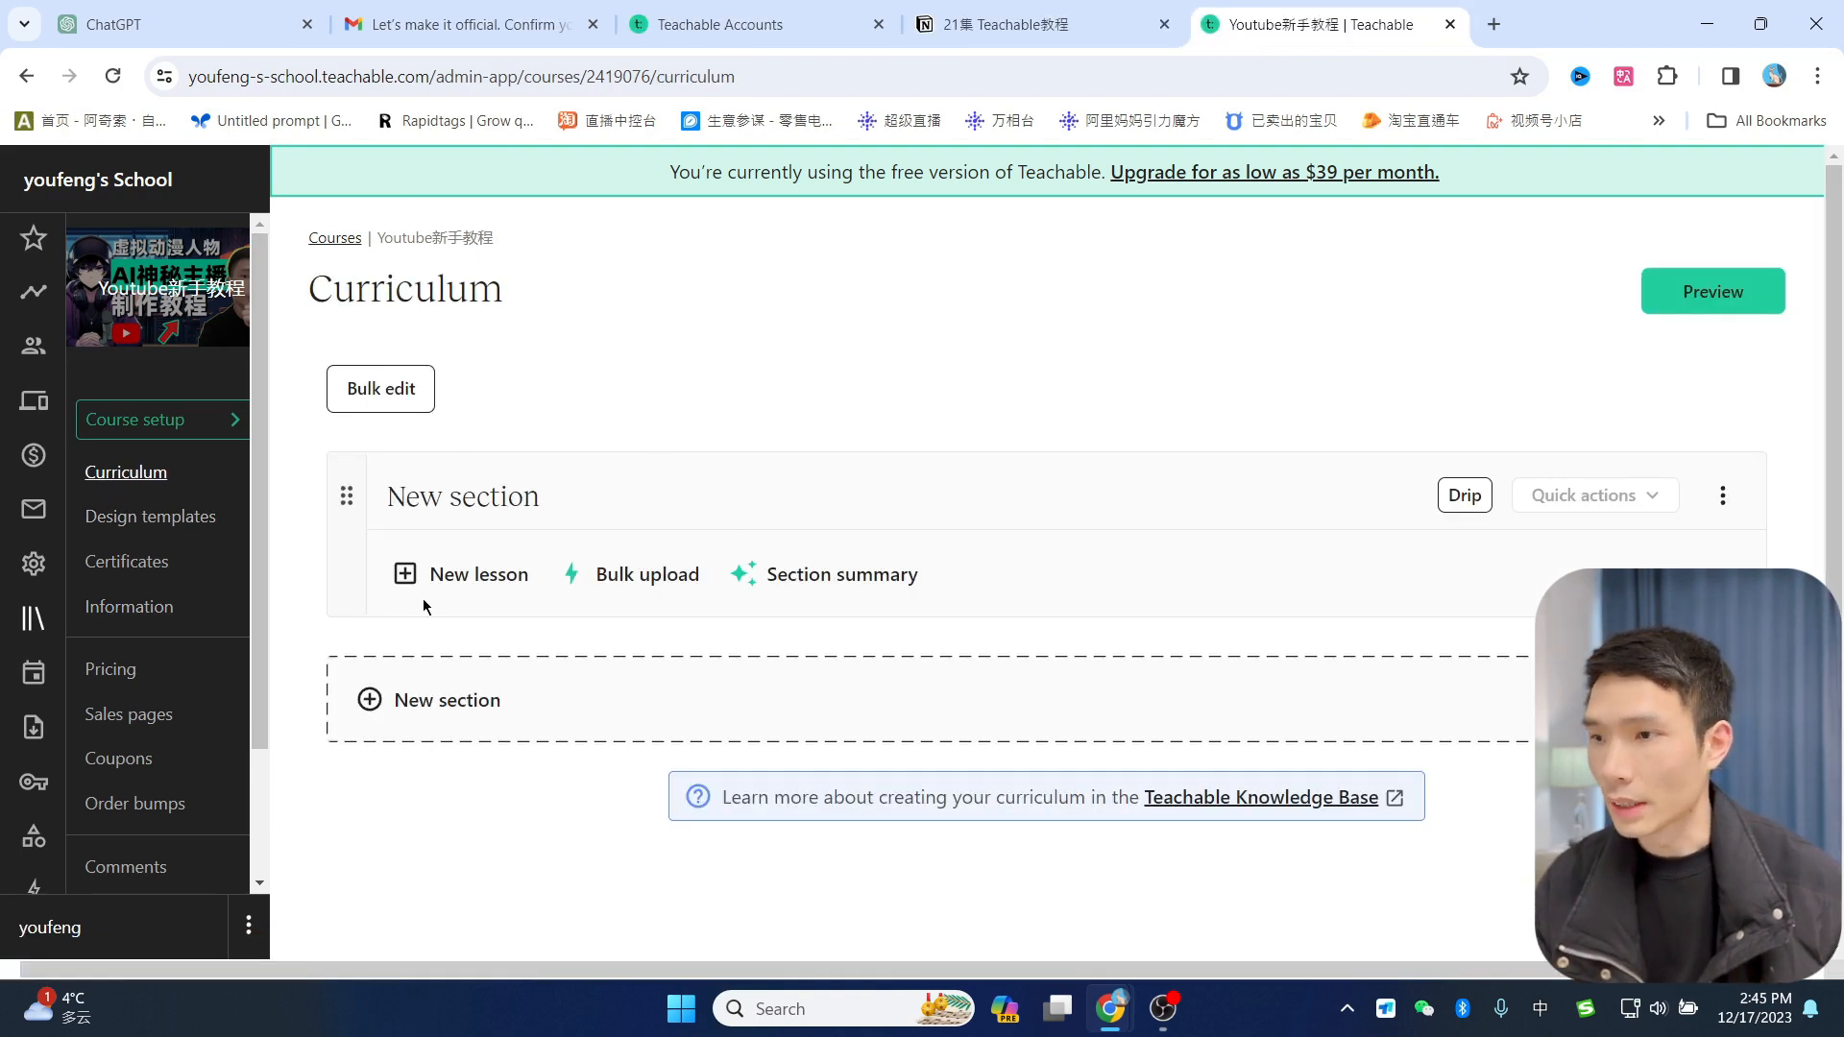
{"action": "left_click_drag", "start_coordinate": [387, 497], "coordinate": [555, 499]}
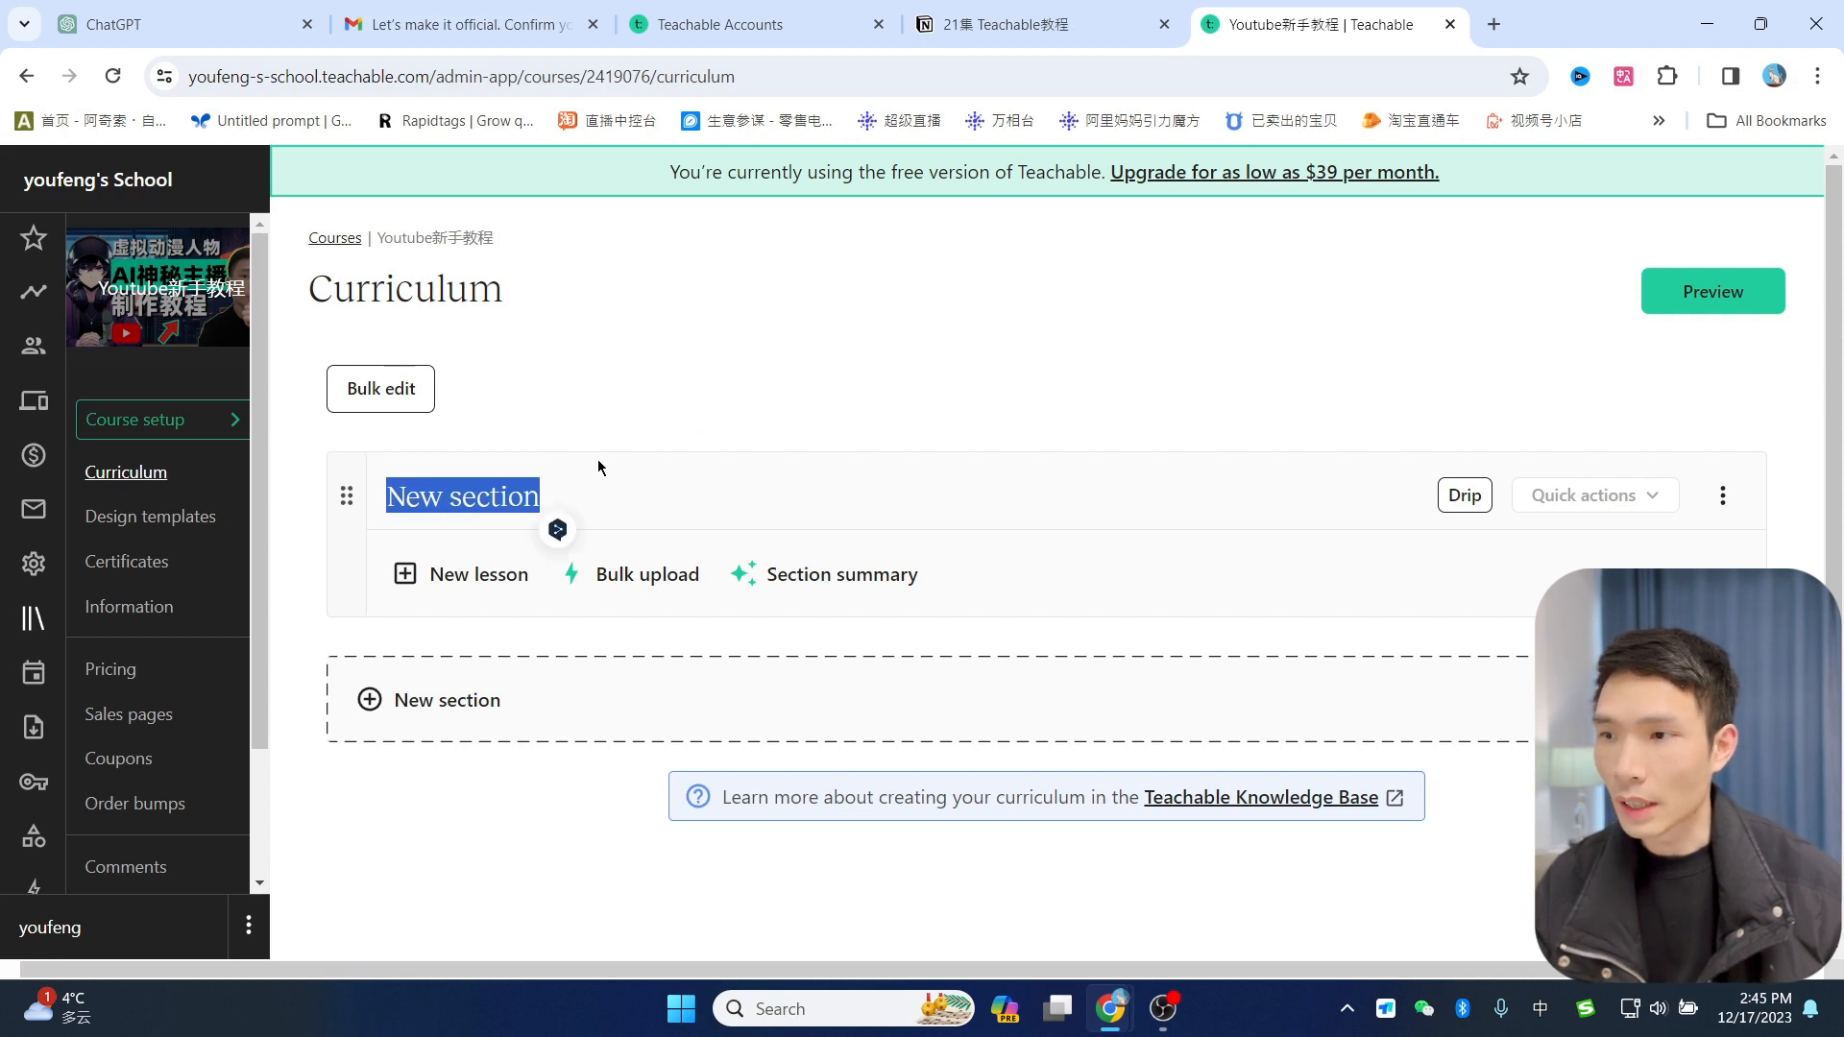
{"action": "left_click", "coordinate": [896, 400]}
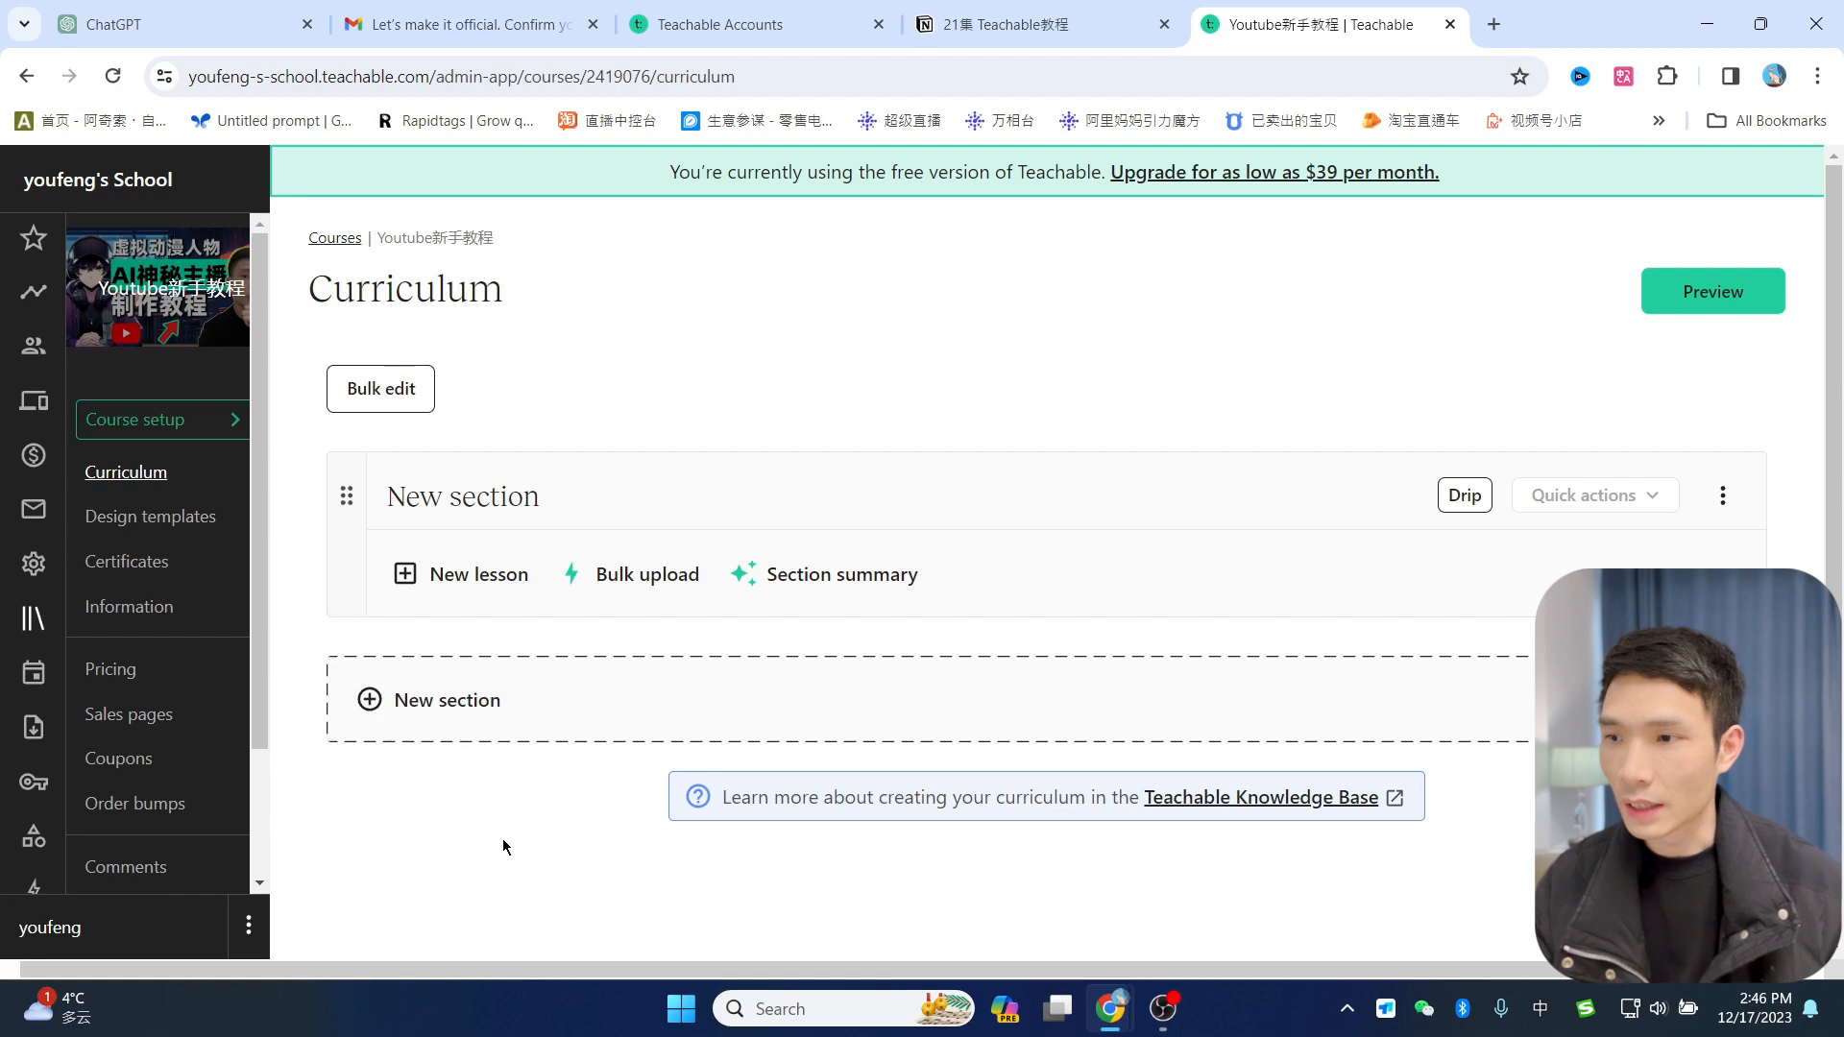
{"action": "scroll", "coordinate": [570, 684], "scroll_direction": "down", "scroll_amount": 1}
{"action": "scroll", "coordinate": [587, 680], "scroll_direction": "up", "scroll_amount": 1}
Step: Switch to ChatGPT, submit "帮我写一个课程大纲，内容是关于youtube新手教程", and review the opening topics of the generated outline
{"action": "left_click", "coordinate": [166, 11]}
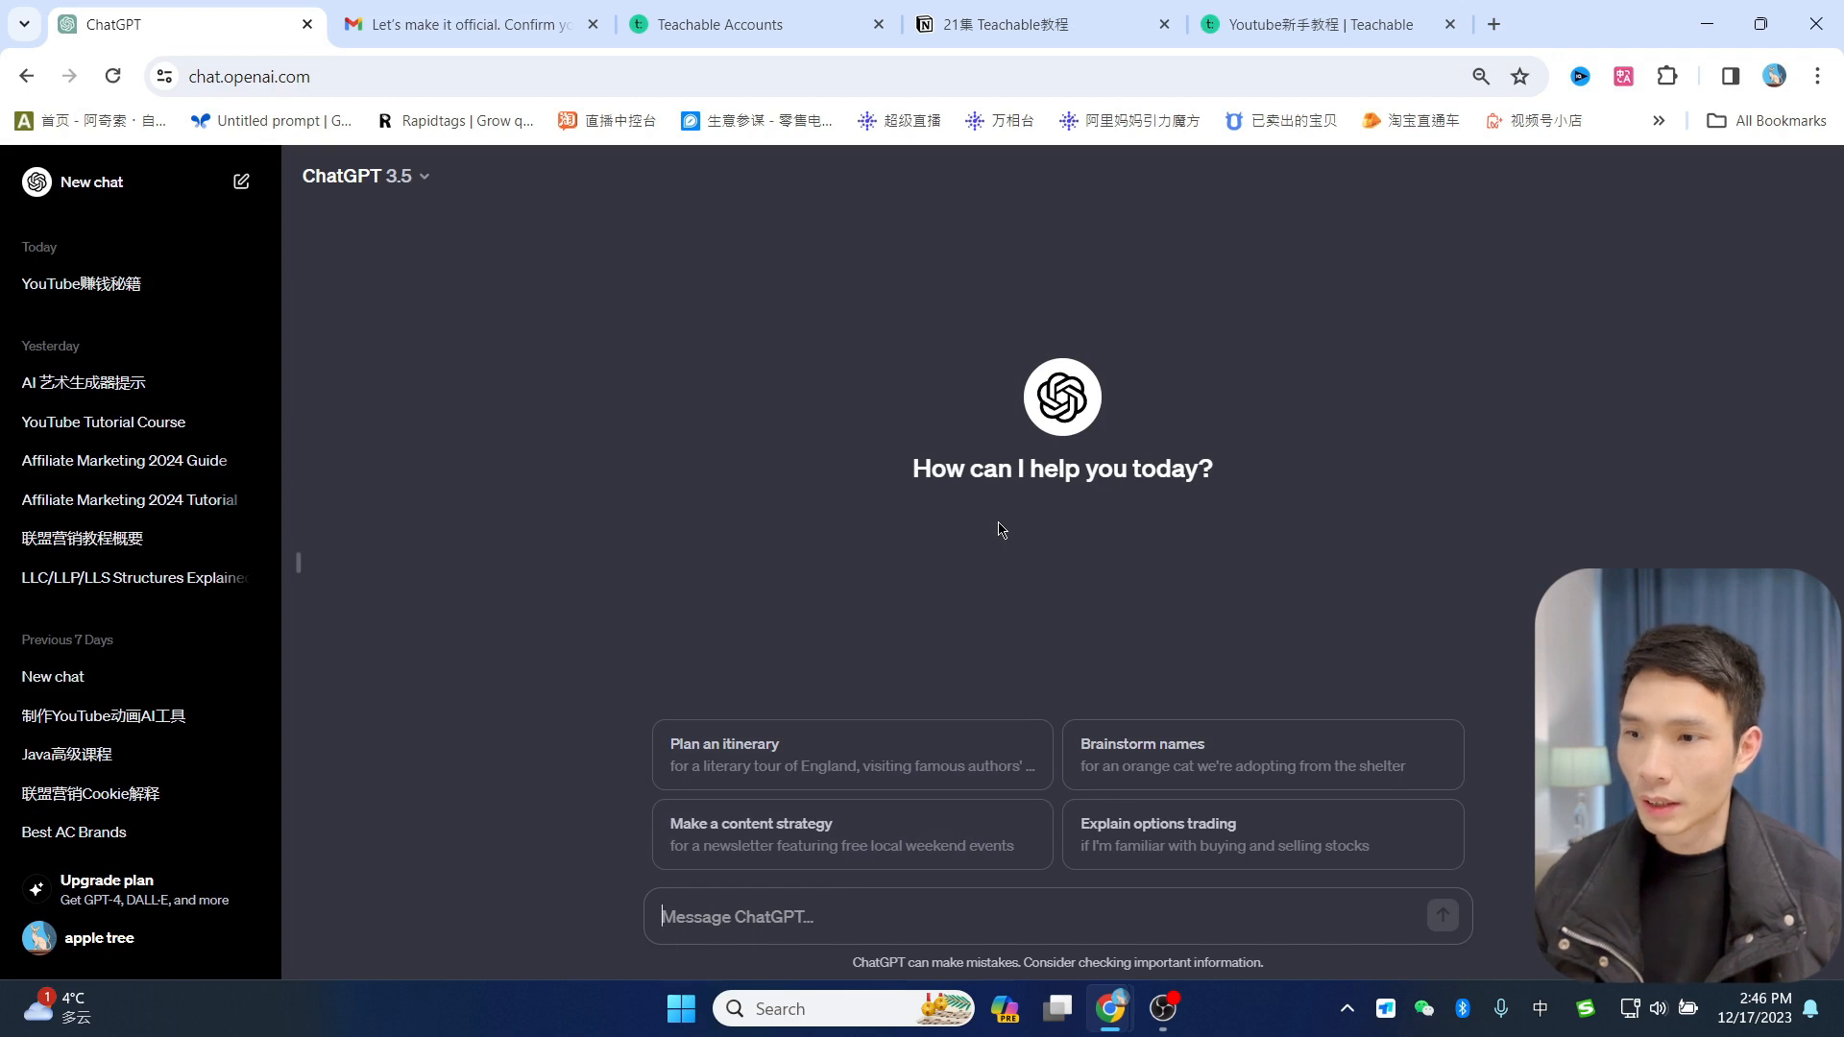
{"action": "type", "text": "帮我写一个课程大纲，内容是关于youtube新手教程"}
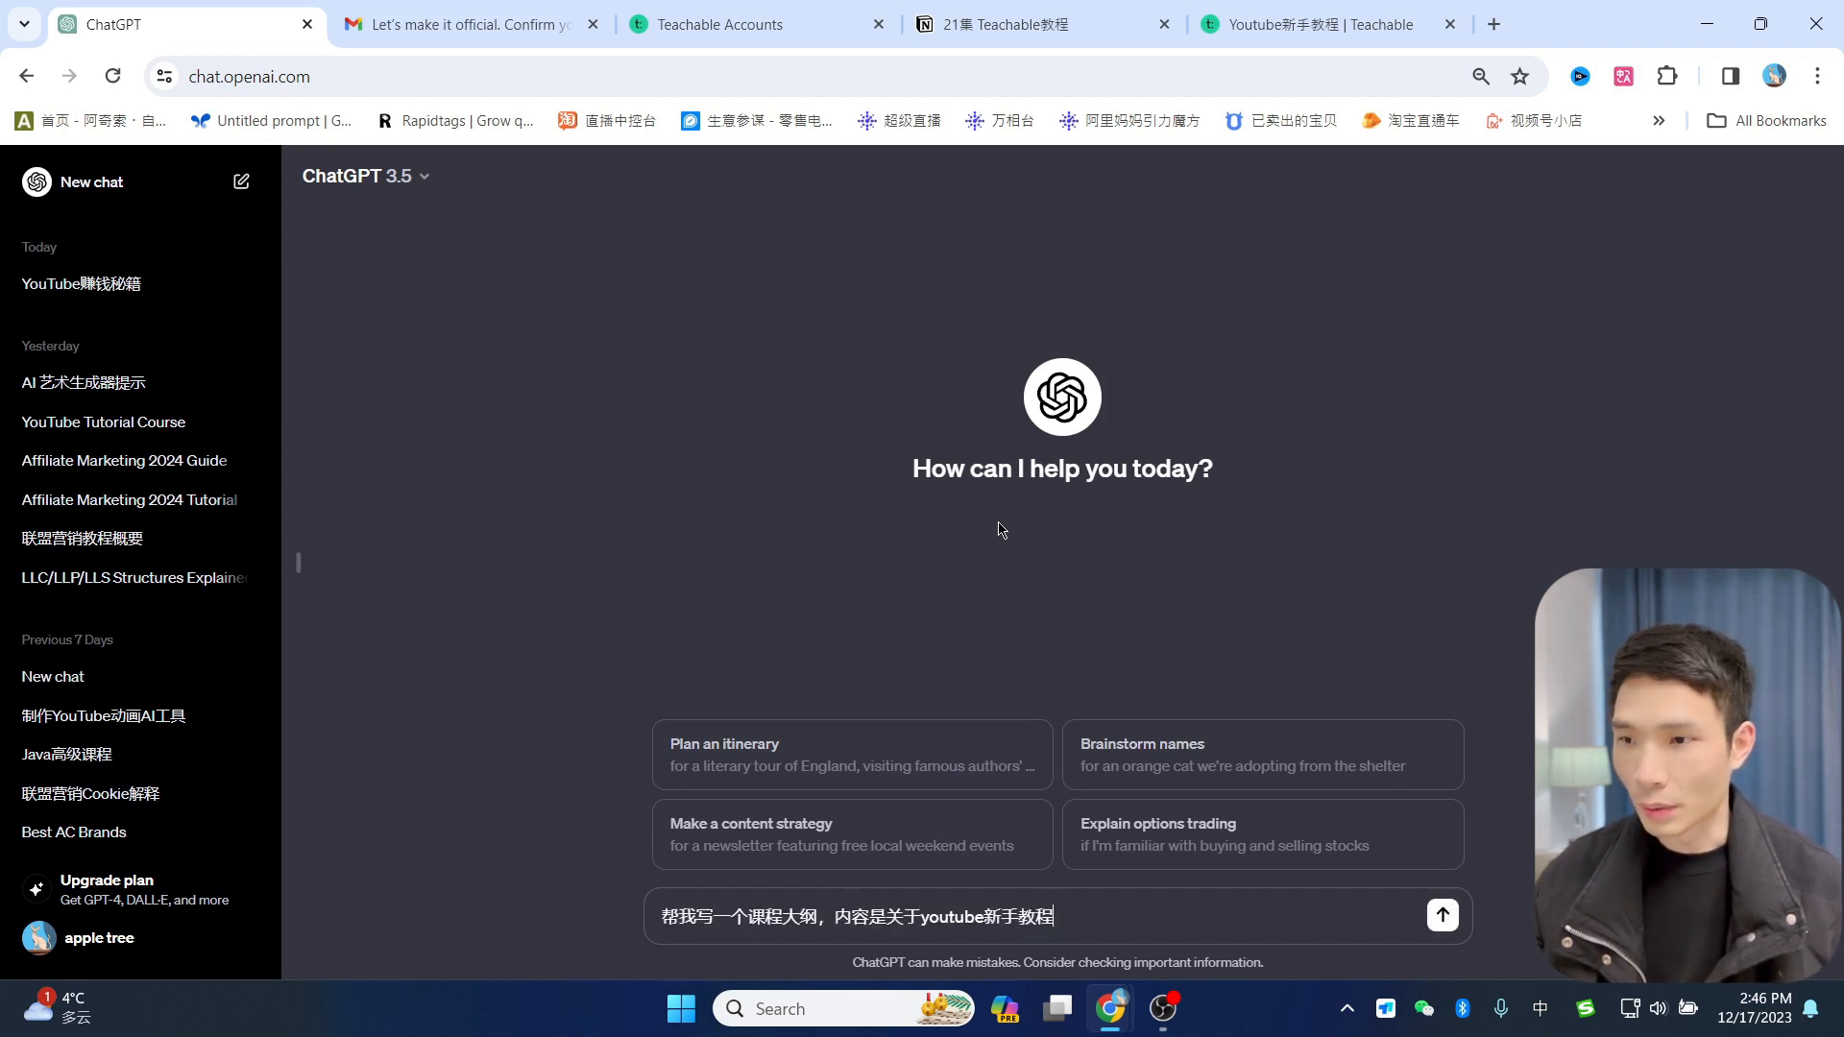
{"action": "key", "text": "Return"}
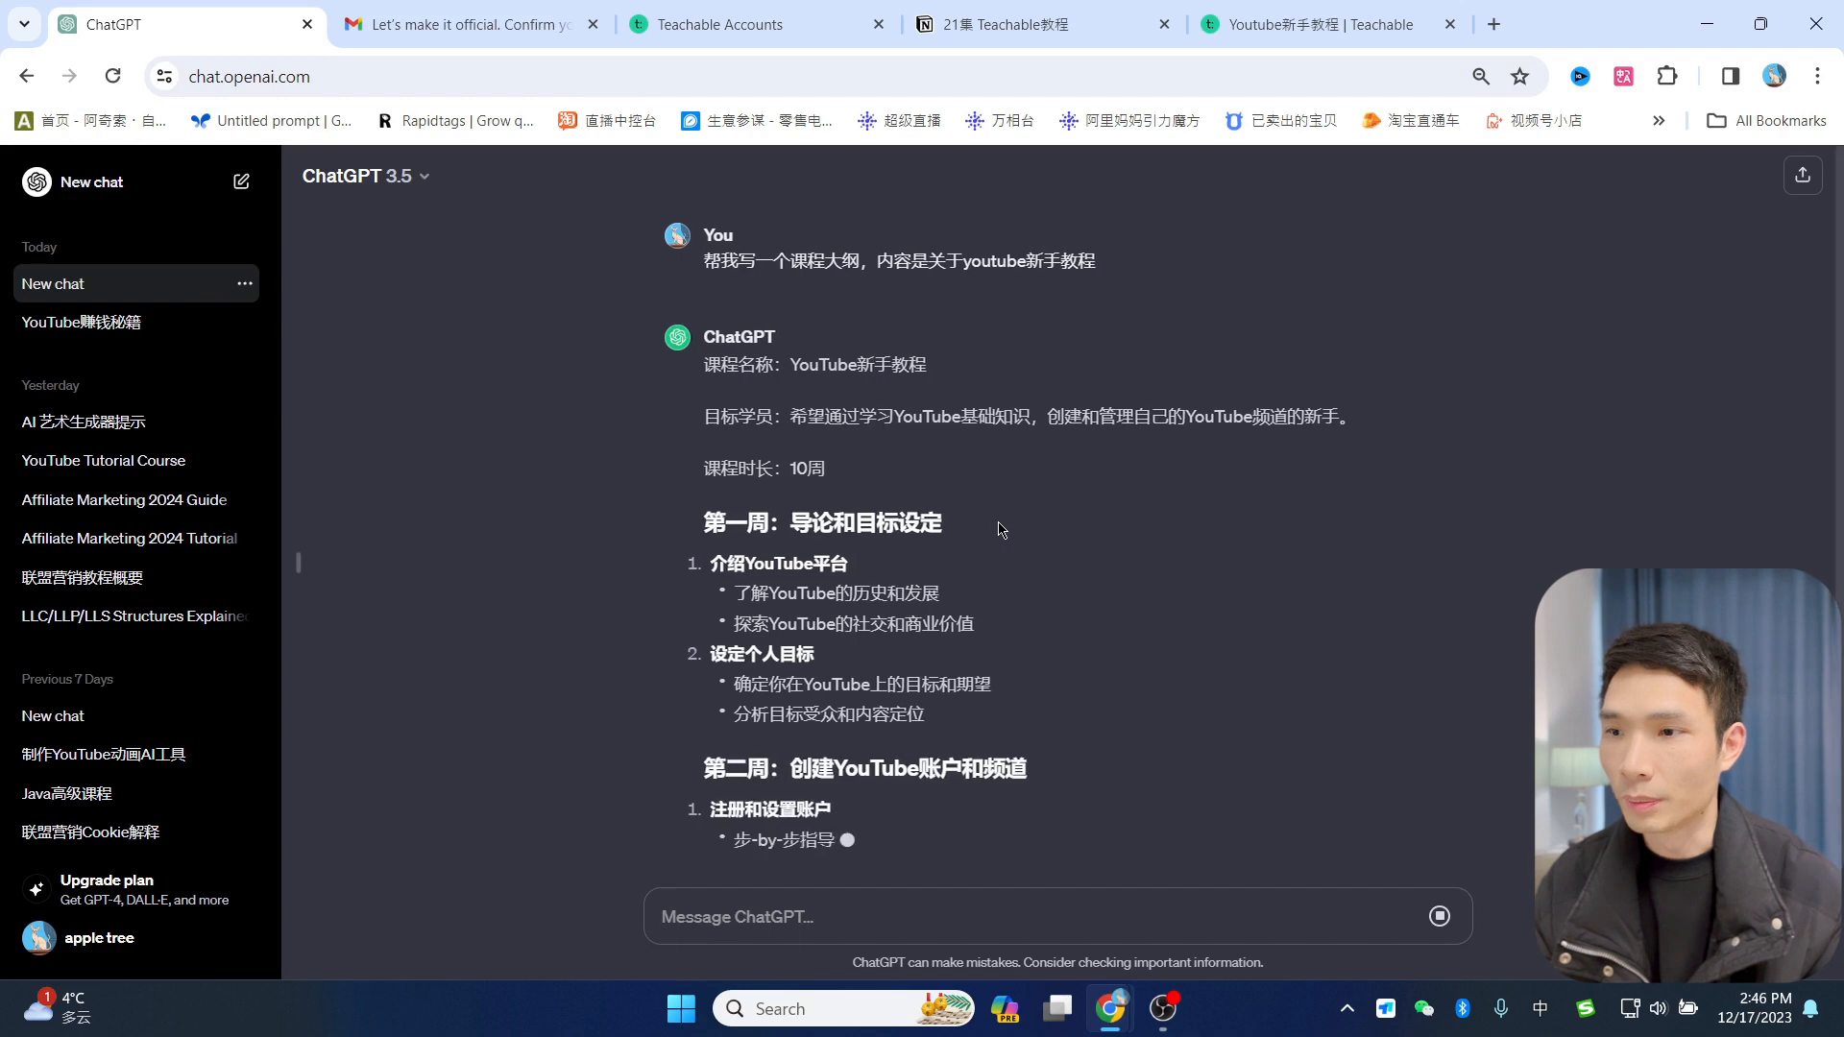
{"action": "scroll", "coordinate": [1005, 498], "scroll_direction": "down", "scroll_amount": 1}
{"action": "scroll", "coordinate": [1005, 499], "scroll_direction": "up", "scroll_amount": 1}
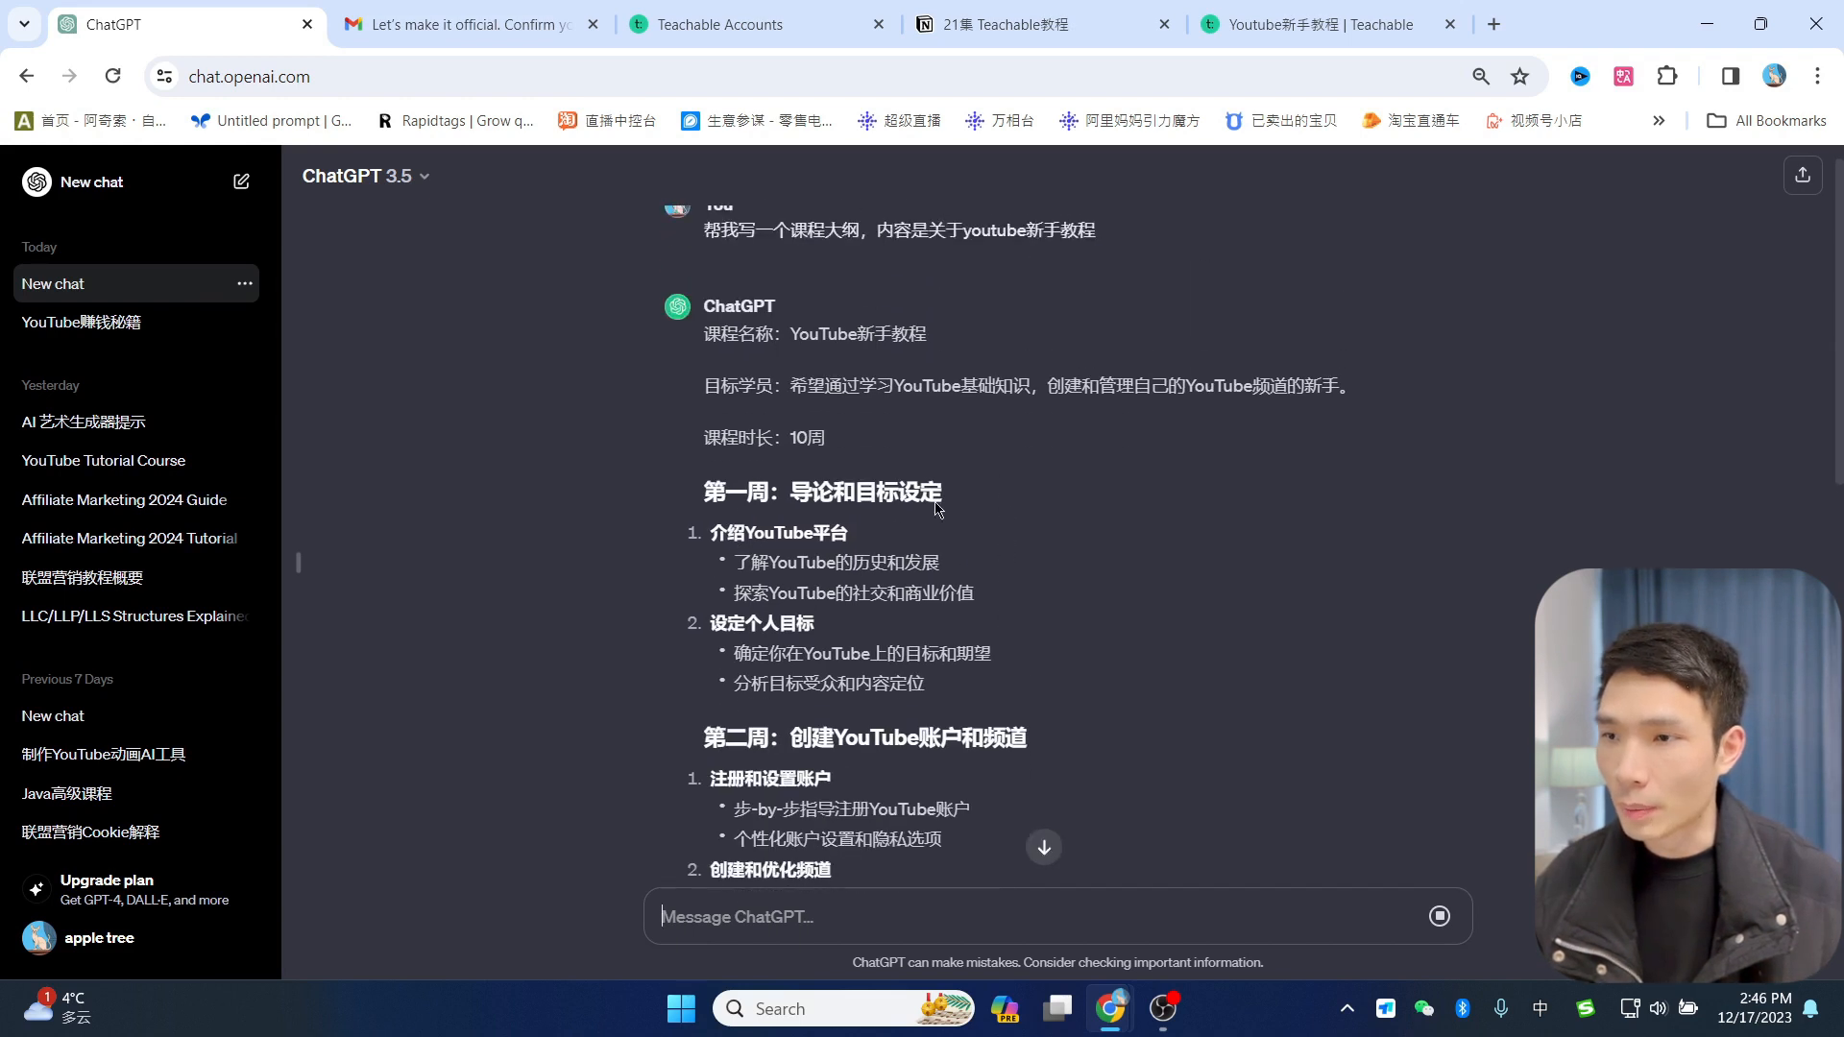
{"action": "left_click_drag", "start_coordinate": [715, 523], "coordinate": [876, 554]}
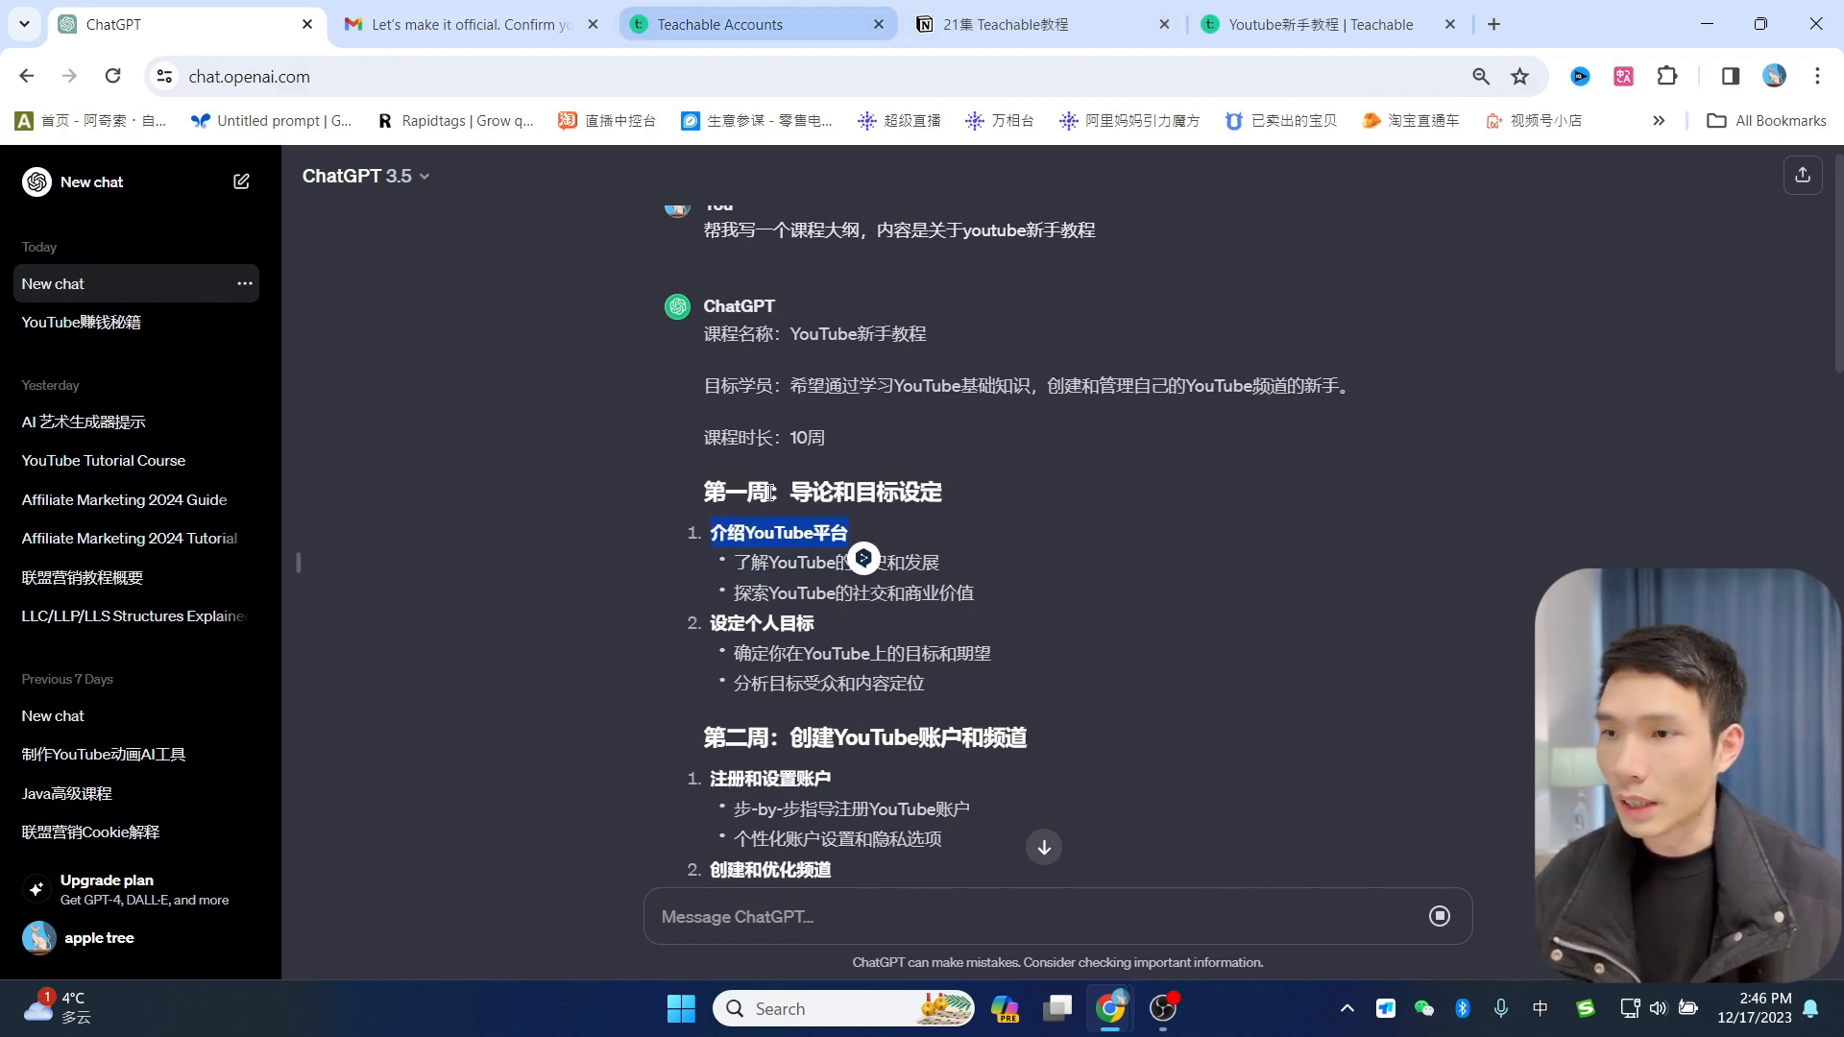
{"action": "scroll", "coordinate": [869, 423], "scroll_direction": "up", "scroll_amount": 1}
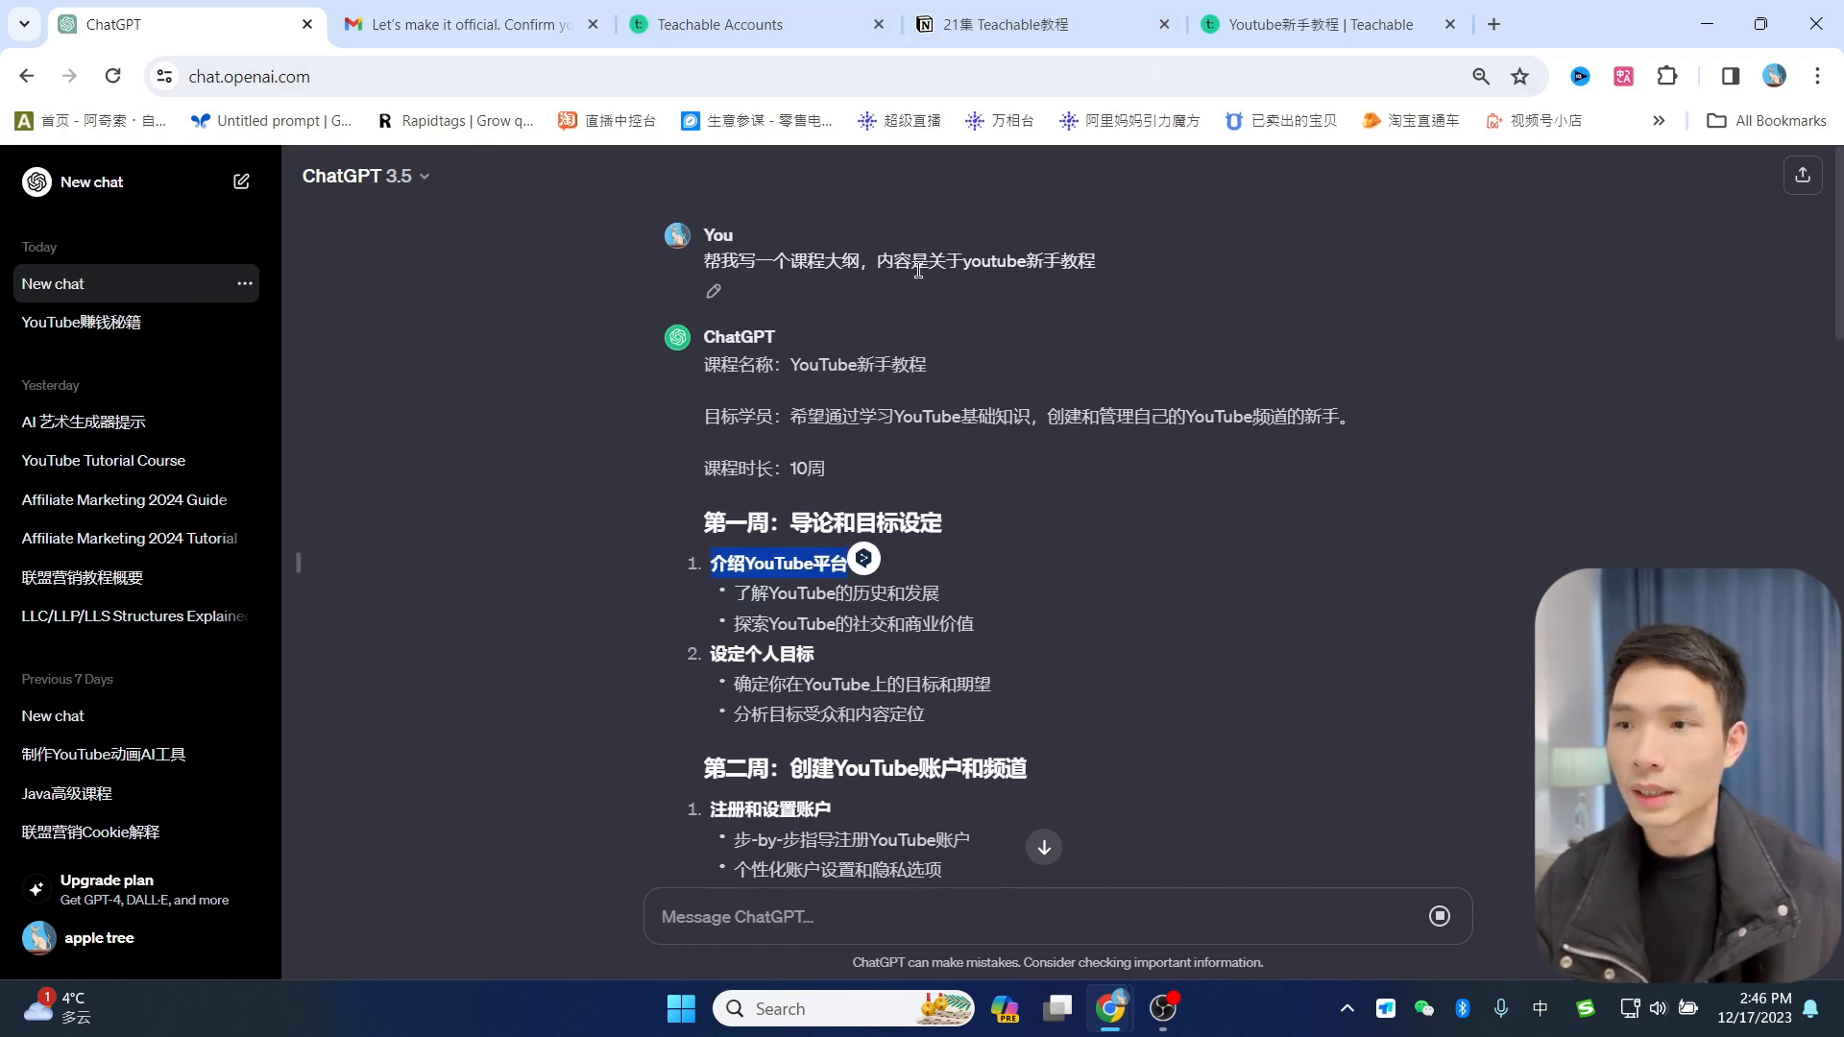
{"action": "left_click_drag", "start_coordinate": [962, 260], "coordinate": [1096, 262]}
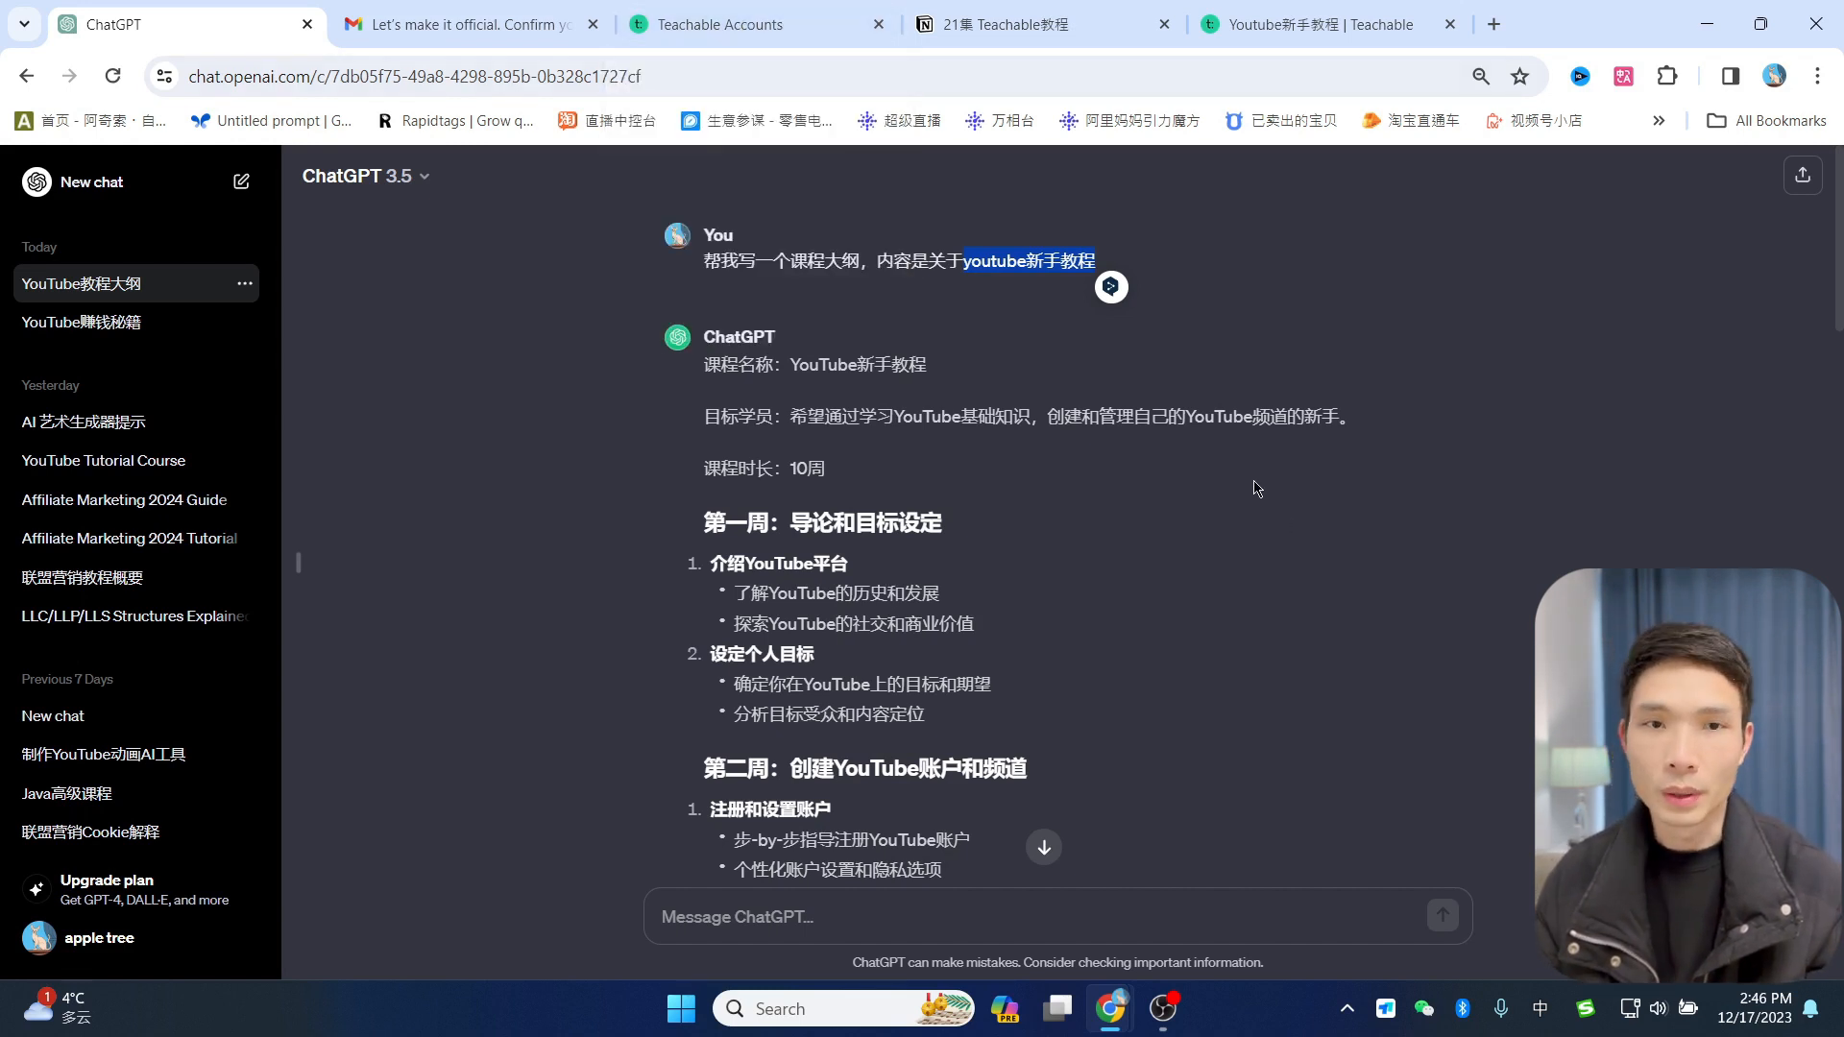
Step: Return to the Teachable curriculum, rename the default section "介绍YouTube平台", and save it
{"action": "left_click", "coordinate": [725, 26]}
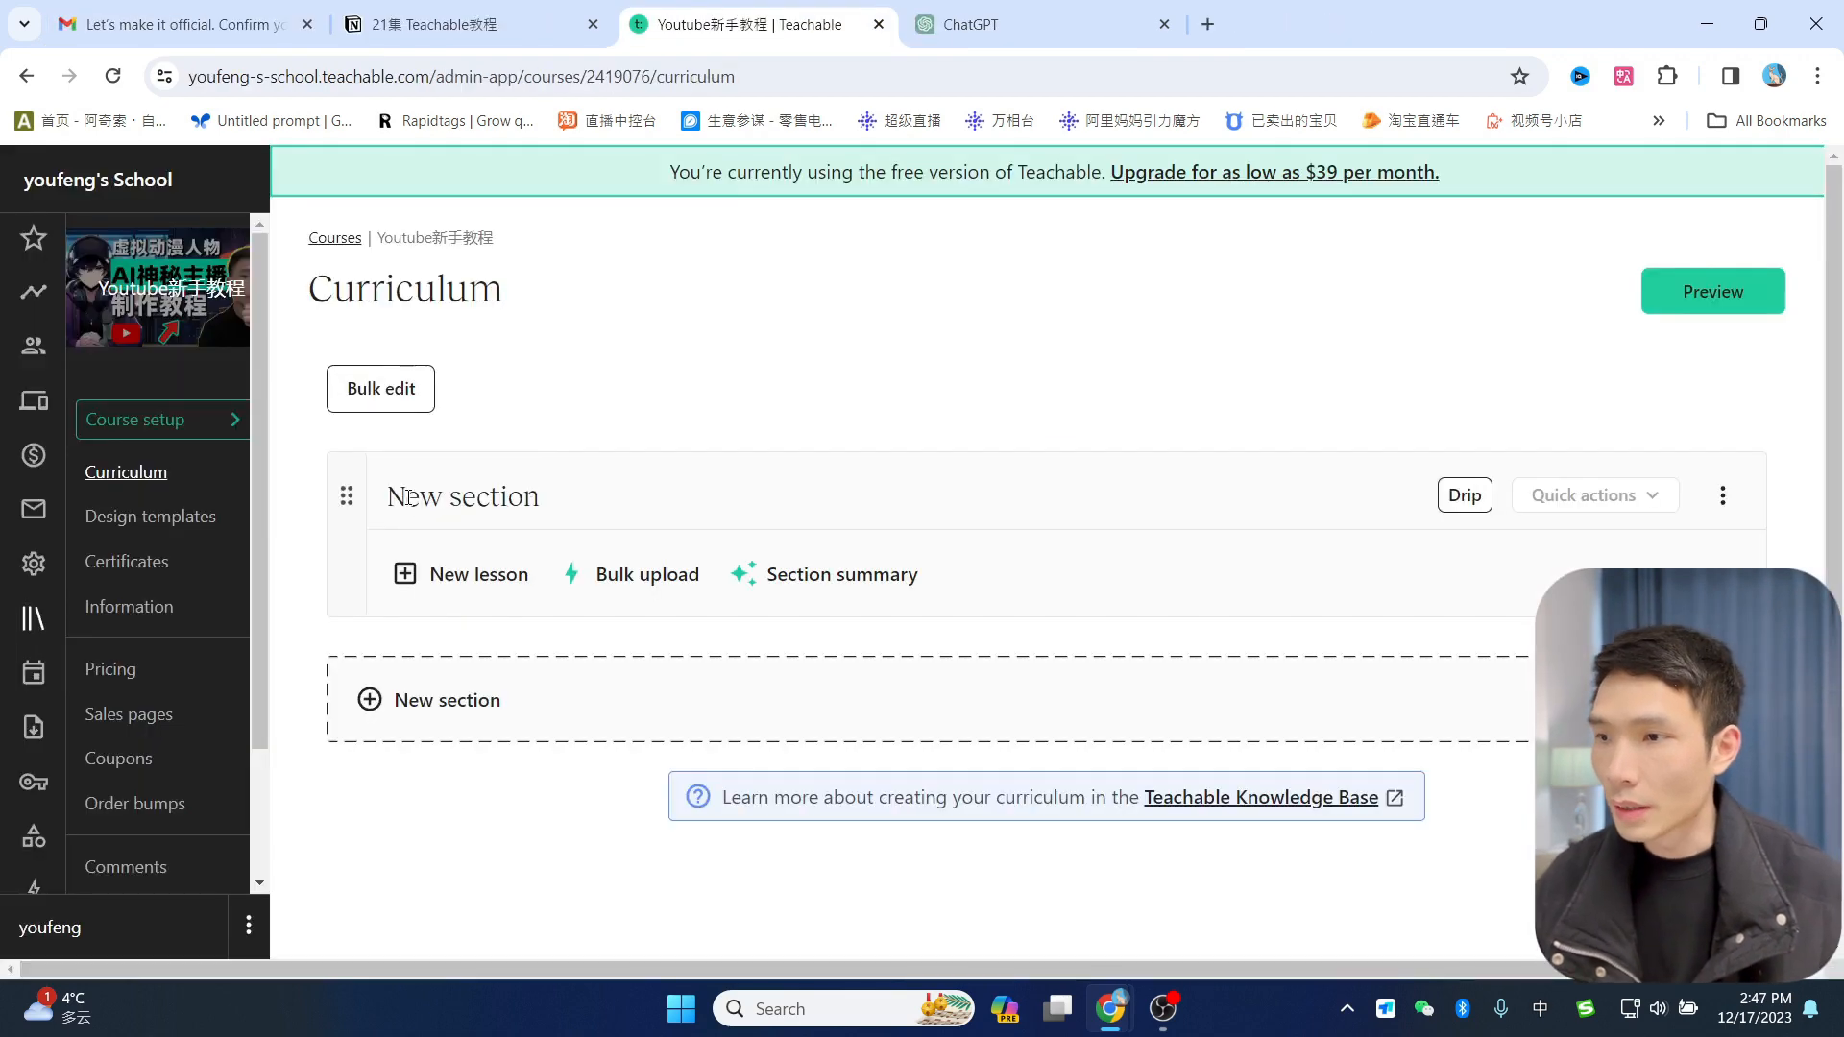
{"action": "left_click_drag", "start_coordinate": [408, 496], "coordinate": [540, 499]}
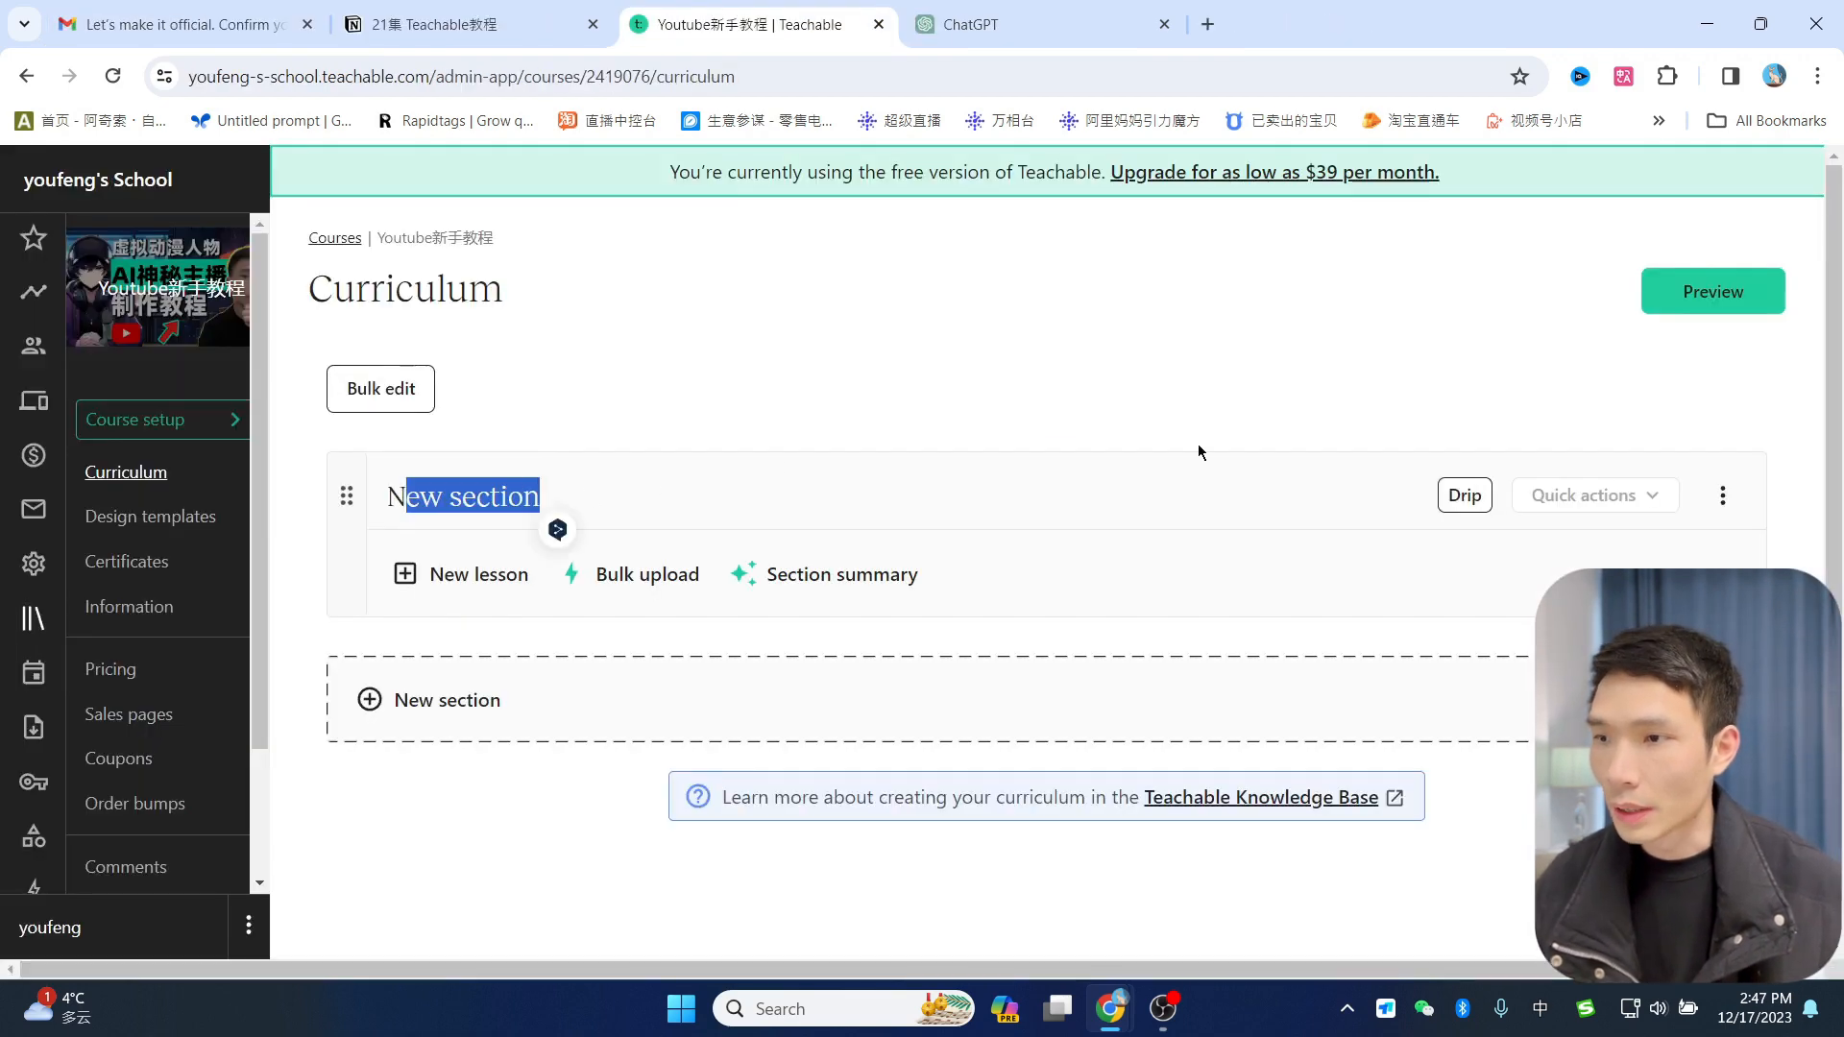
{"action": "left_click", "coordinate": [1723, 495]}
{"action": "left_click", "coordinate": [1669, 548]}
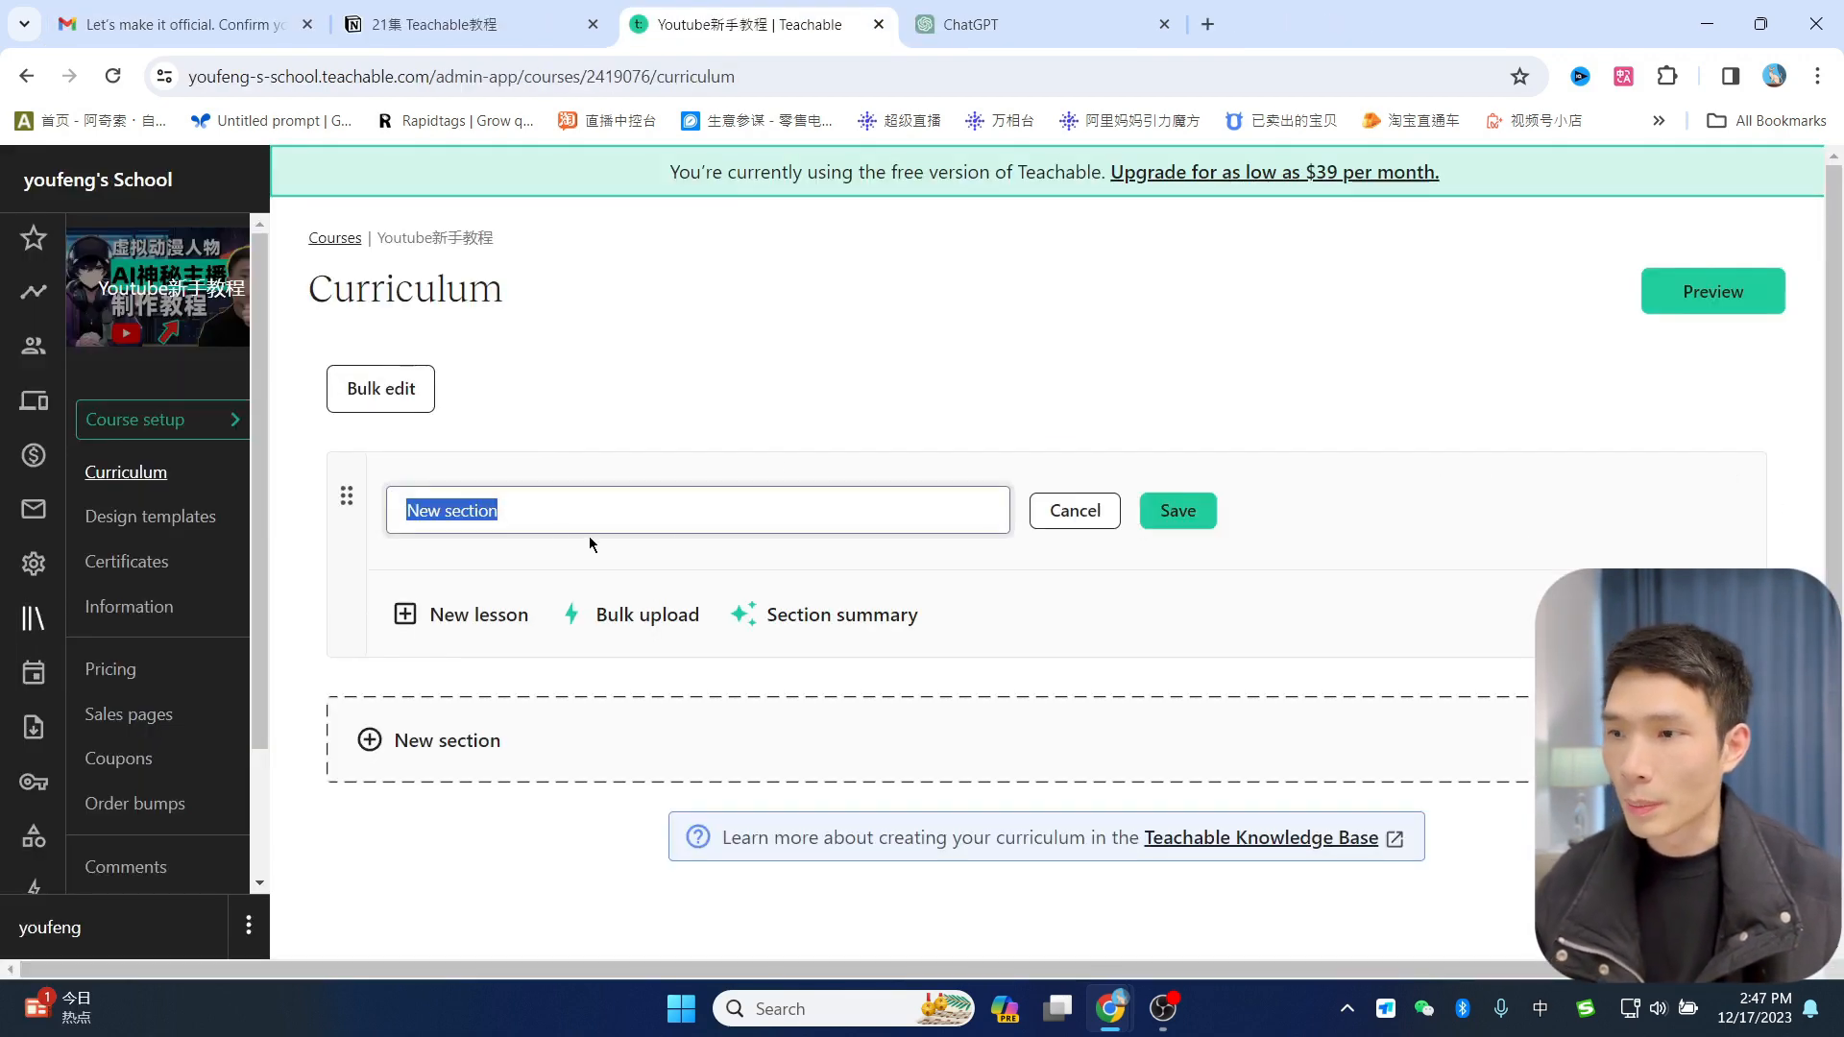
{"action": "type", "text": "介绍YouTube平台"}
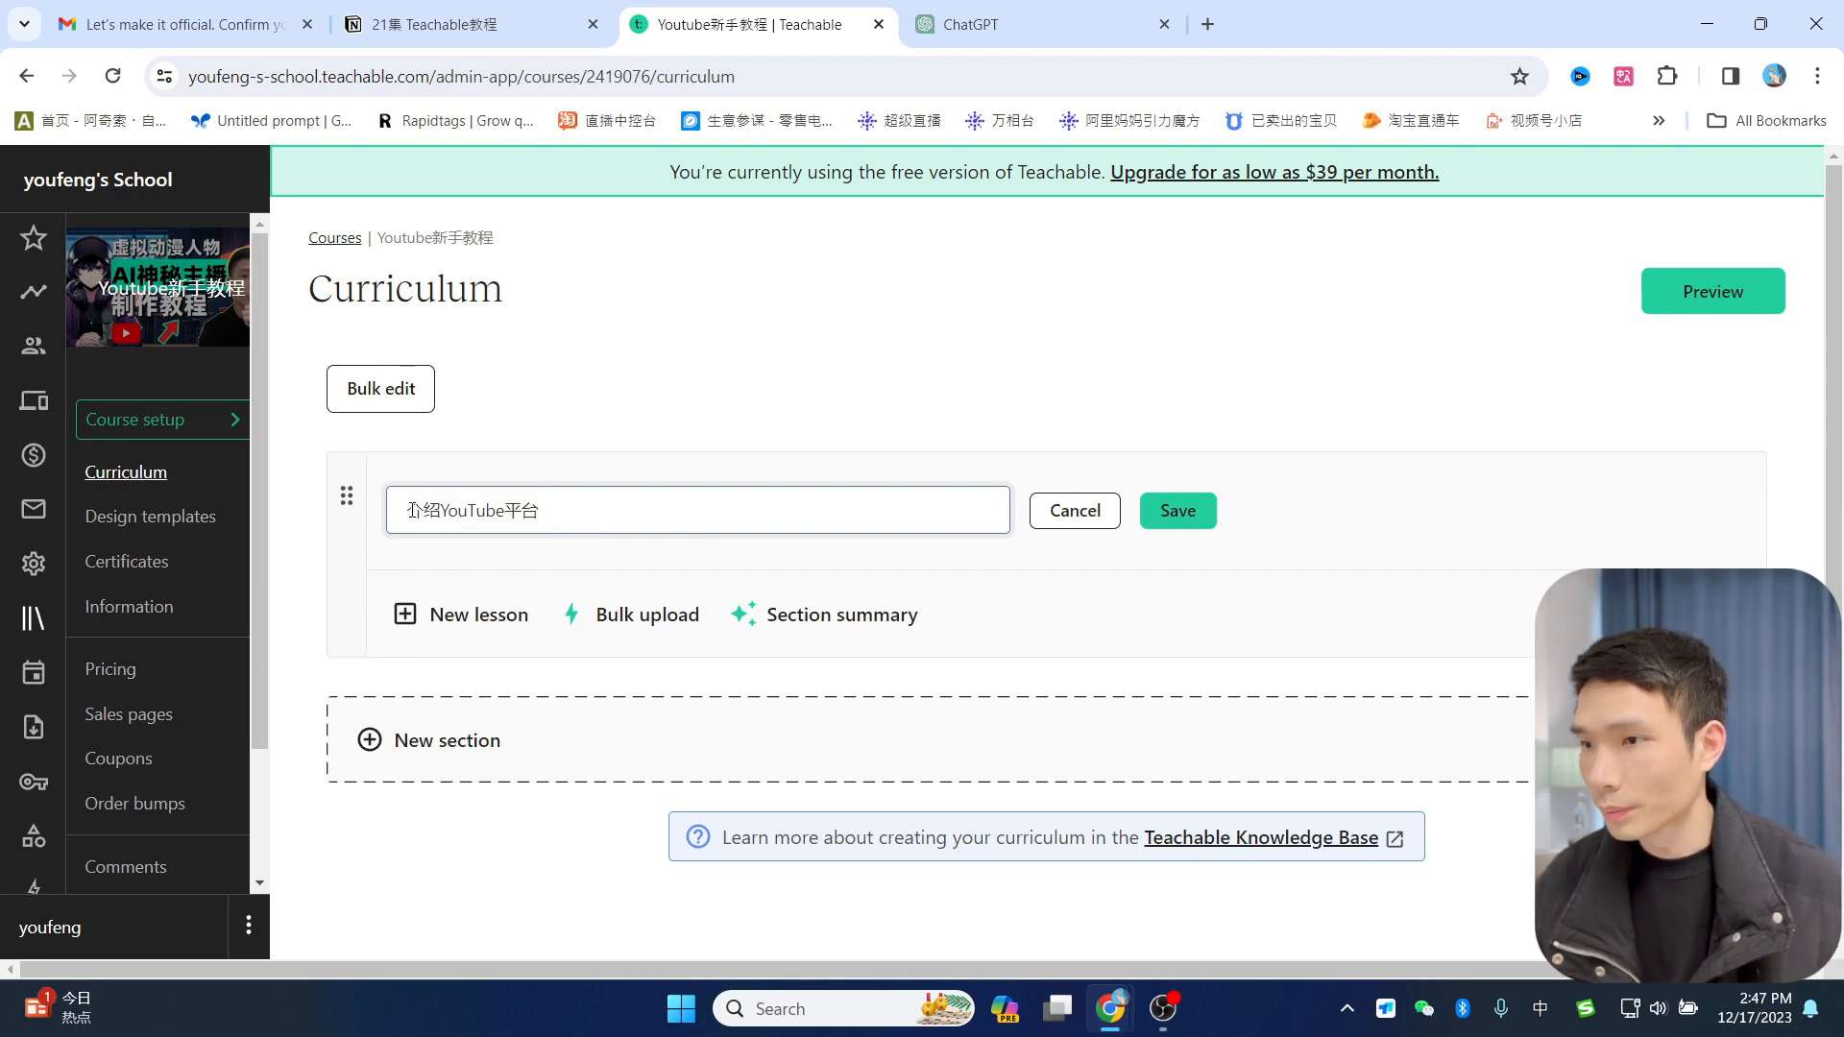
{"action": "left_click", "coordinate": [1179, 511]}
Step: Add a lesson titled "了解YouTube的历史和发展" to the section, copying the title from the ChatGPT outline, and save it
{"action": "left_click", "coordinate": [474, 577]}
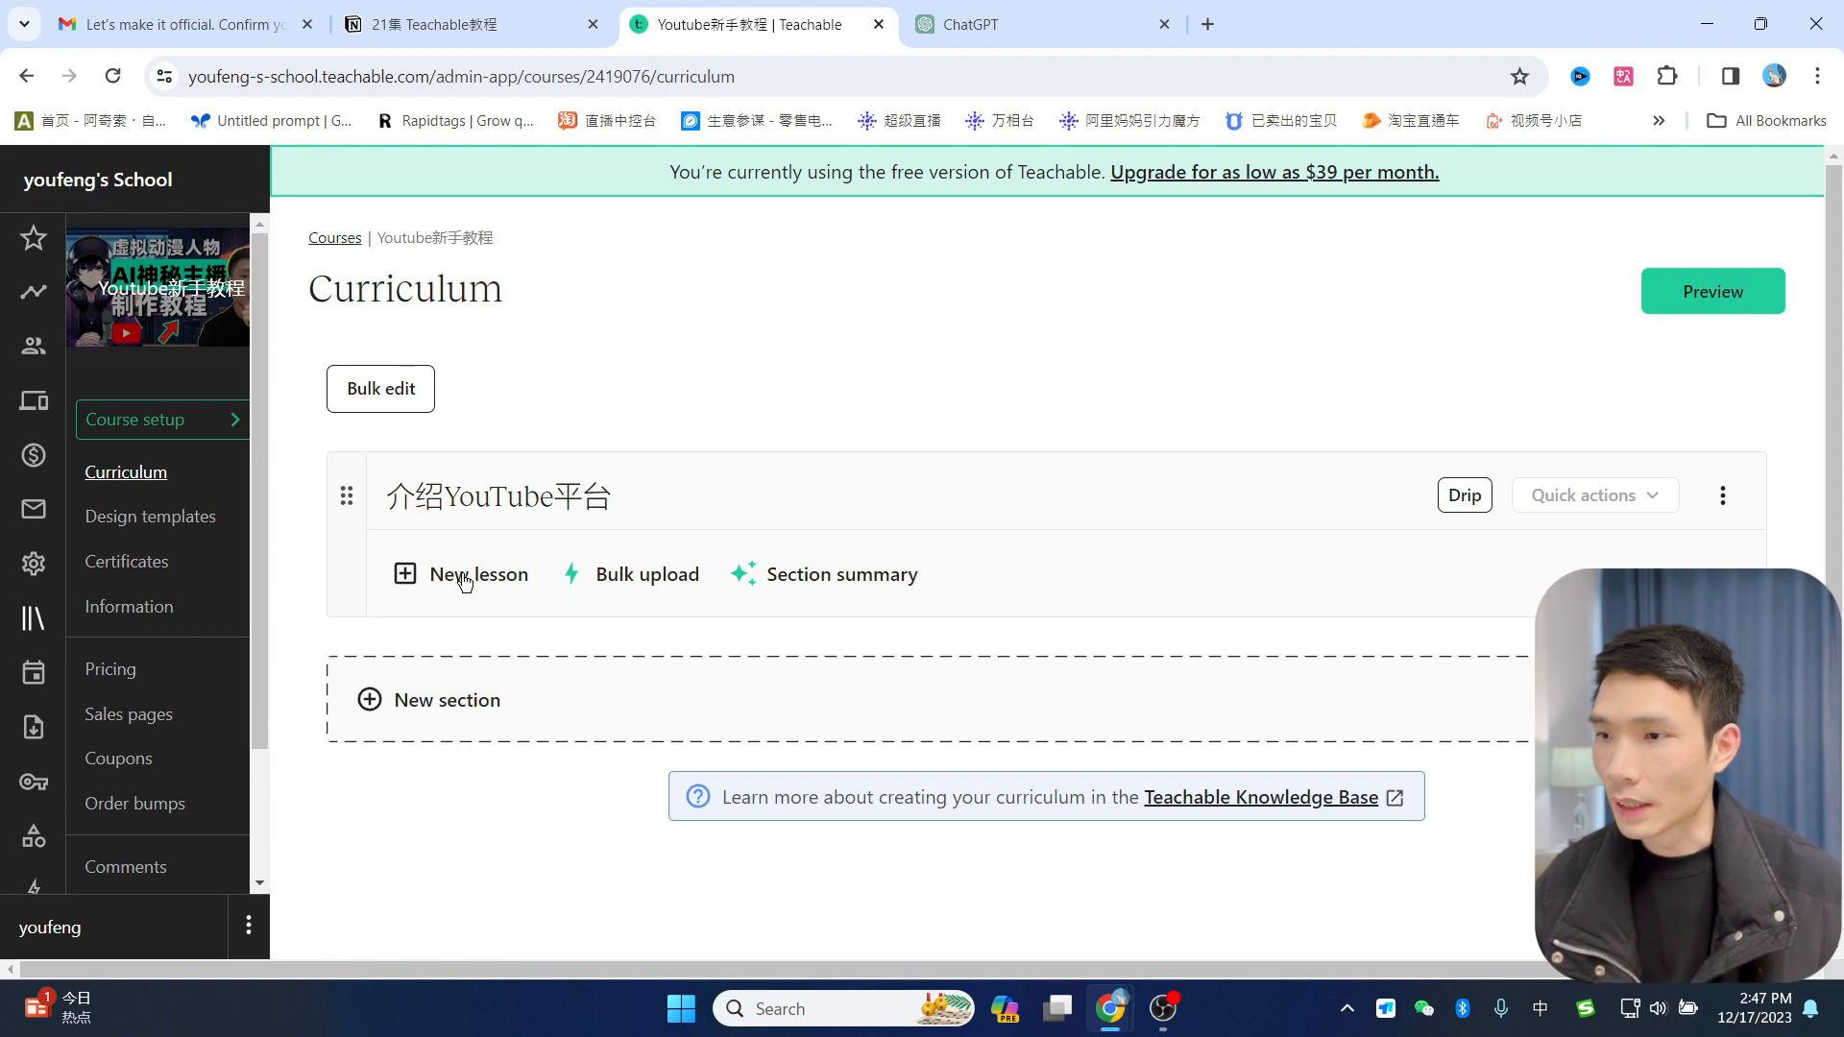
{"action": "left_click", "coordinate": [989, 24]}
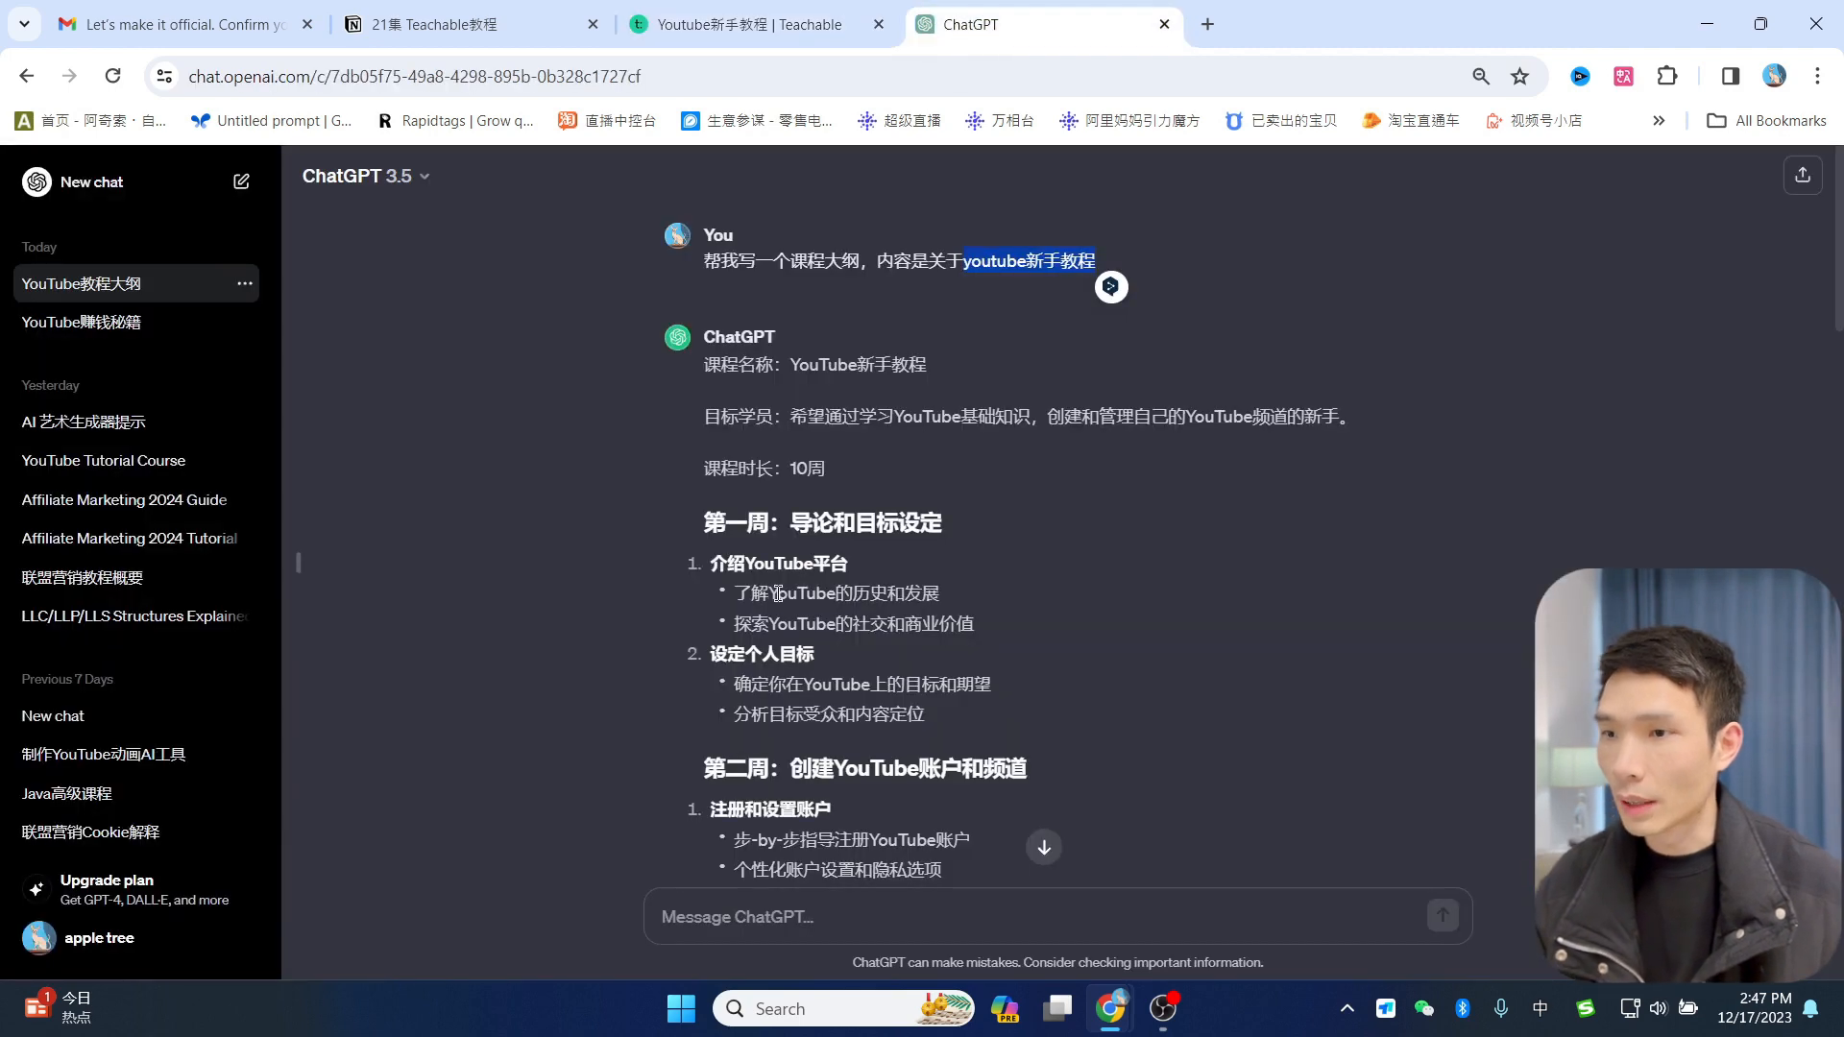
{"action": "left_click_drag", "start_coordinate": [737, 592], "coordinate": [945, 594]}
{"action": "key", "text": "ctrl+c"}
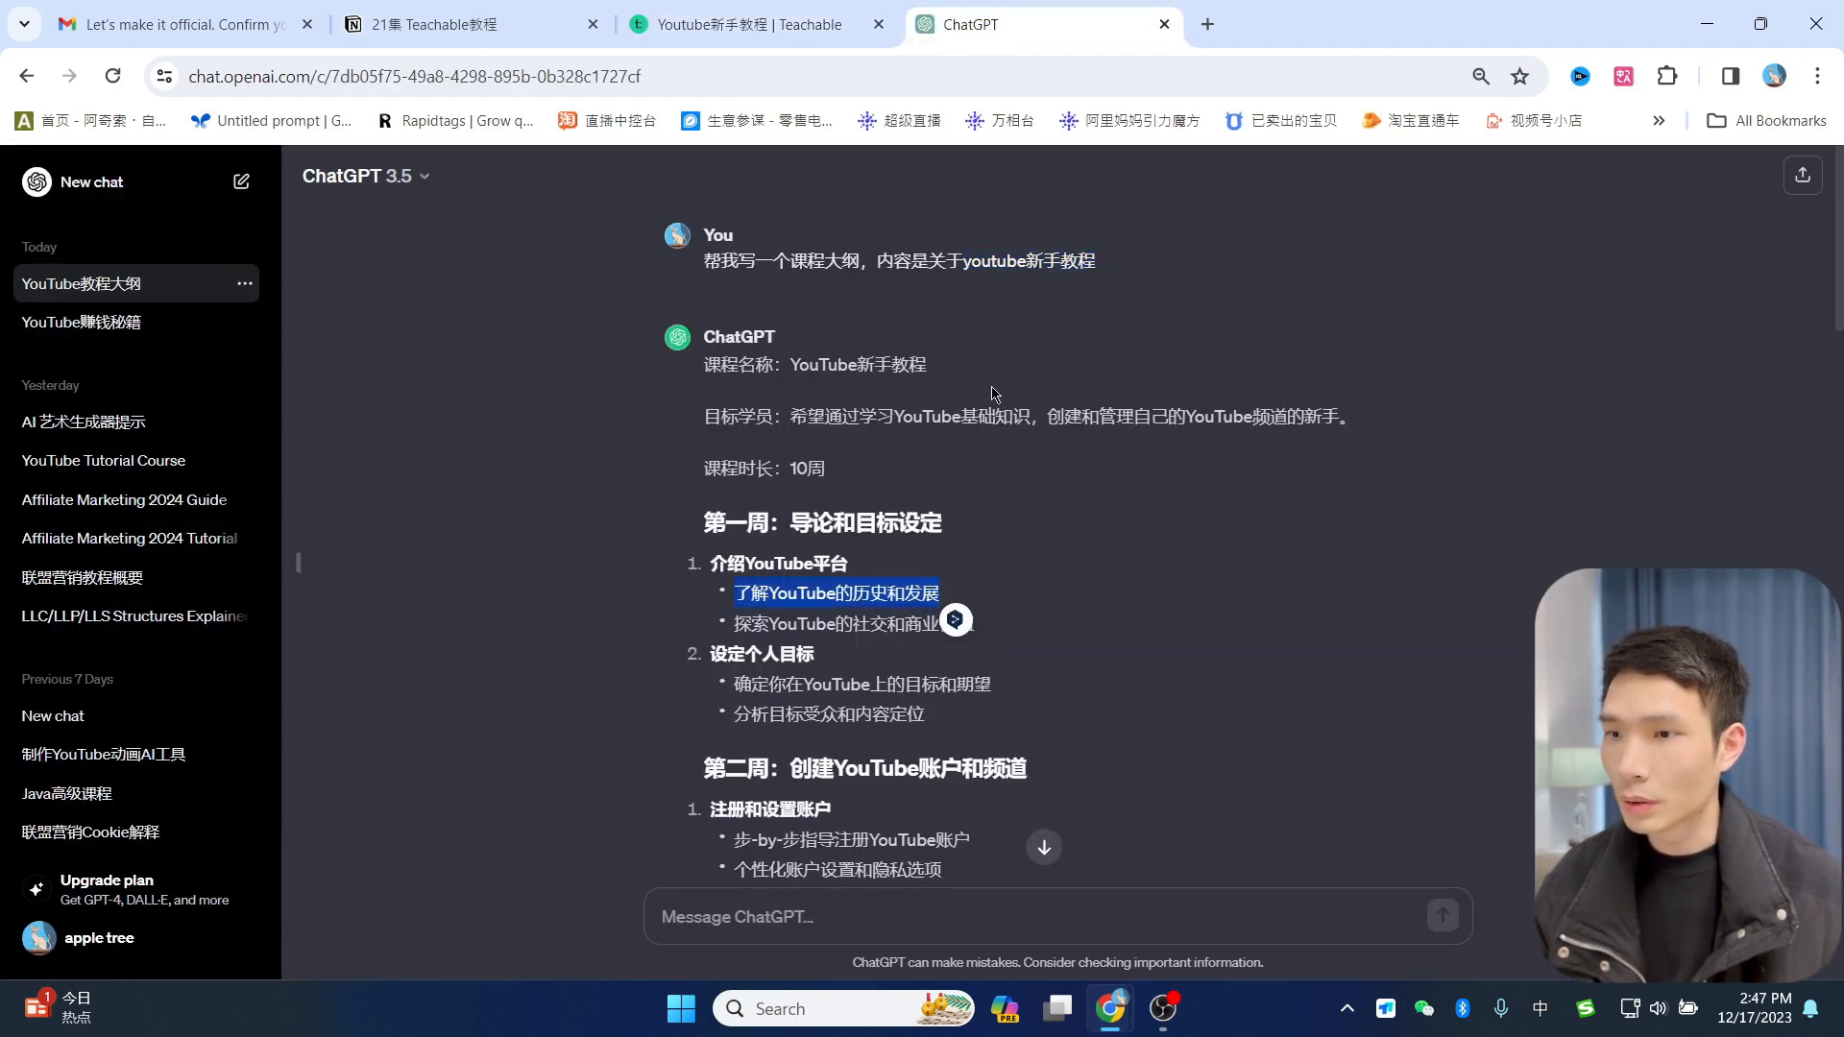
{"action": "left_click", "coordinate": [691, 24]}
{"action": "key", "text": "ctrl+v"}
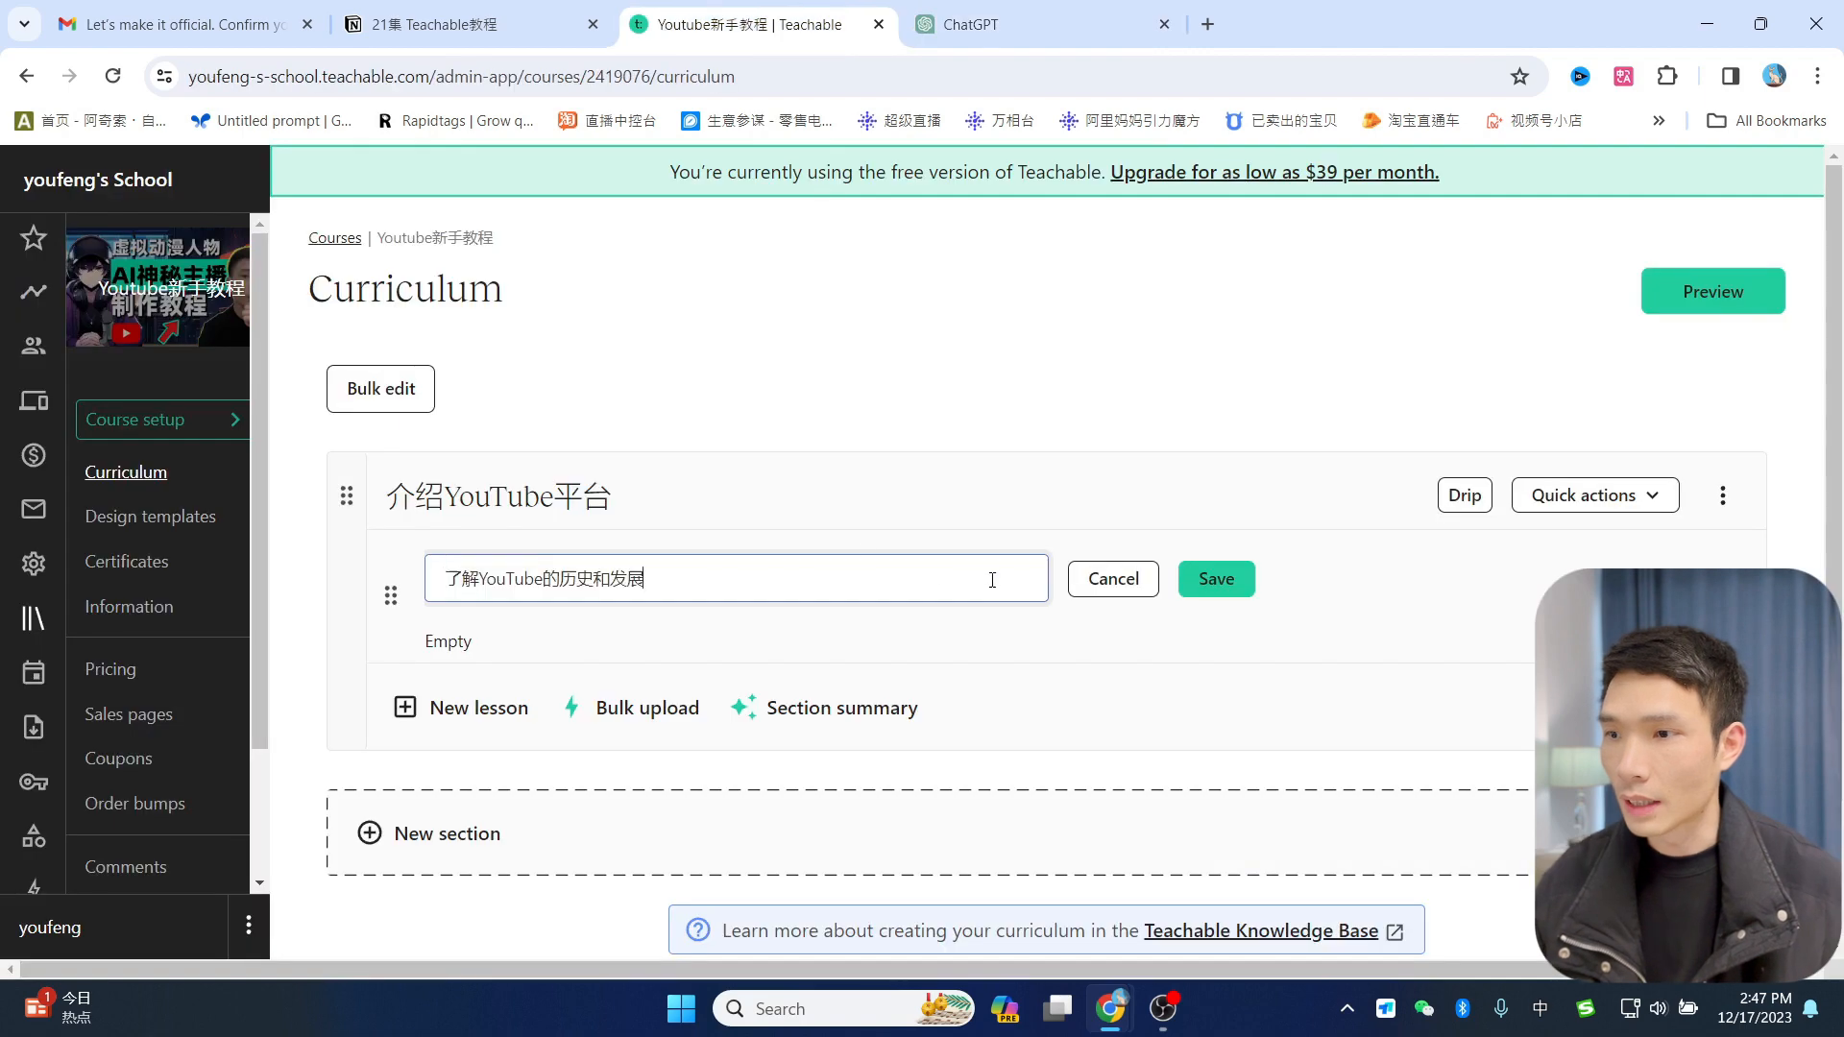
{"action": "left_click", "coordinate": [1213, 576]}
Step: Copy "探索YouTube的社交和商业价值" from the ChatGPT outline and save it as the title of a second lesson in the same section
{"action": "left_click", "coordinate": [989, 24]}
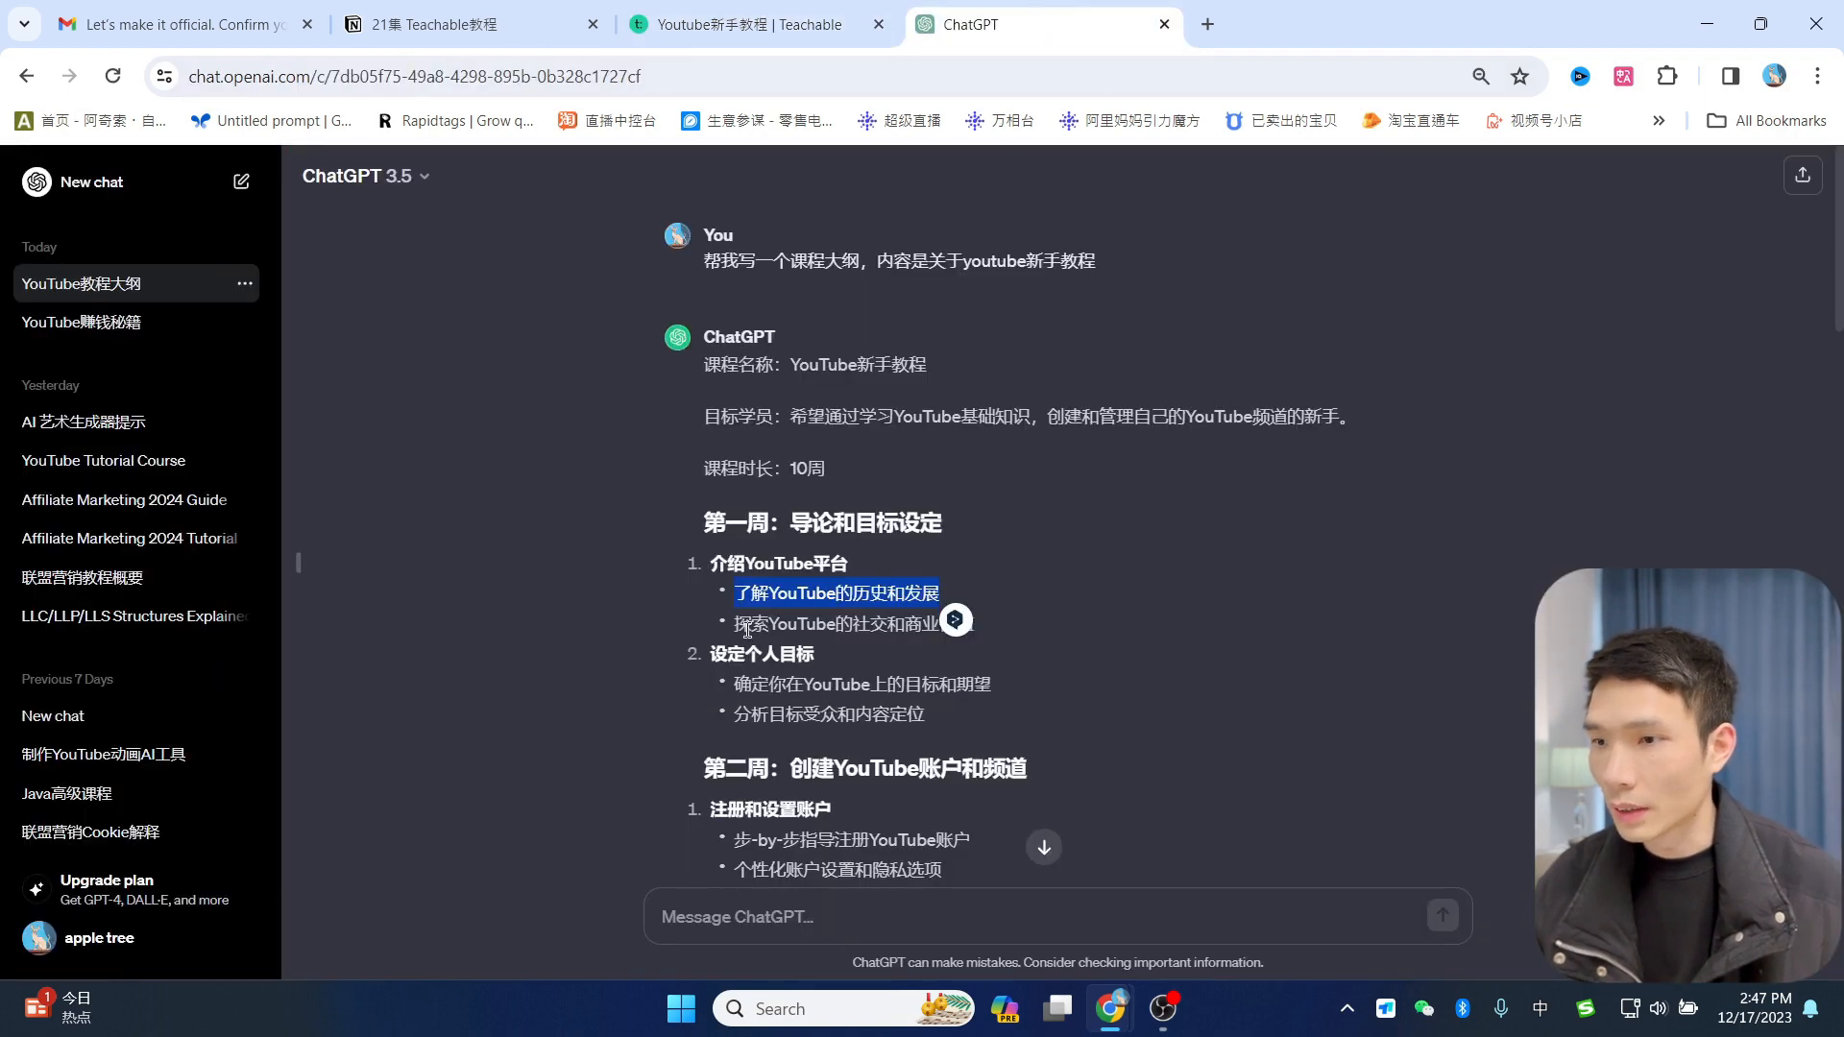
{"action": "left_click_drag", "start_coordinate": [737, 624], "coordinate": [973, 622]}
{"action": "key", "text": "ctrl+c"}
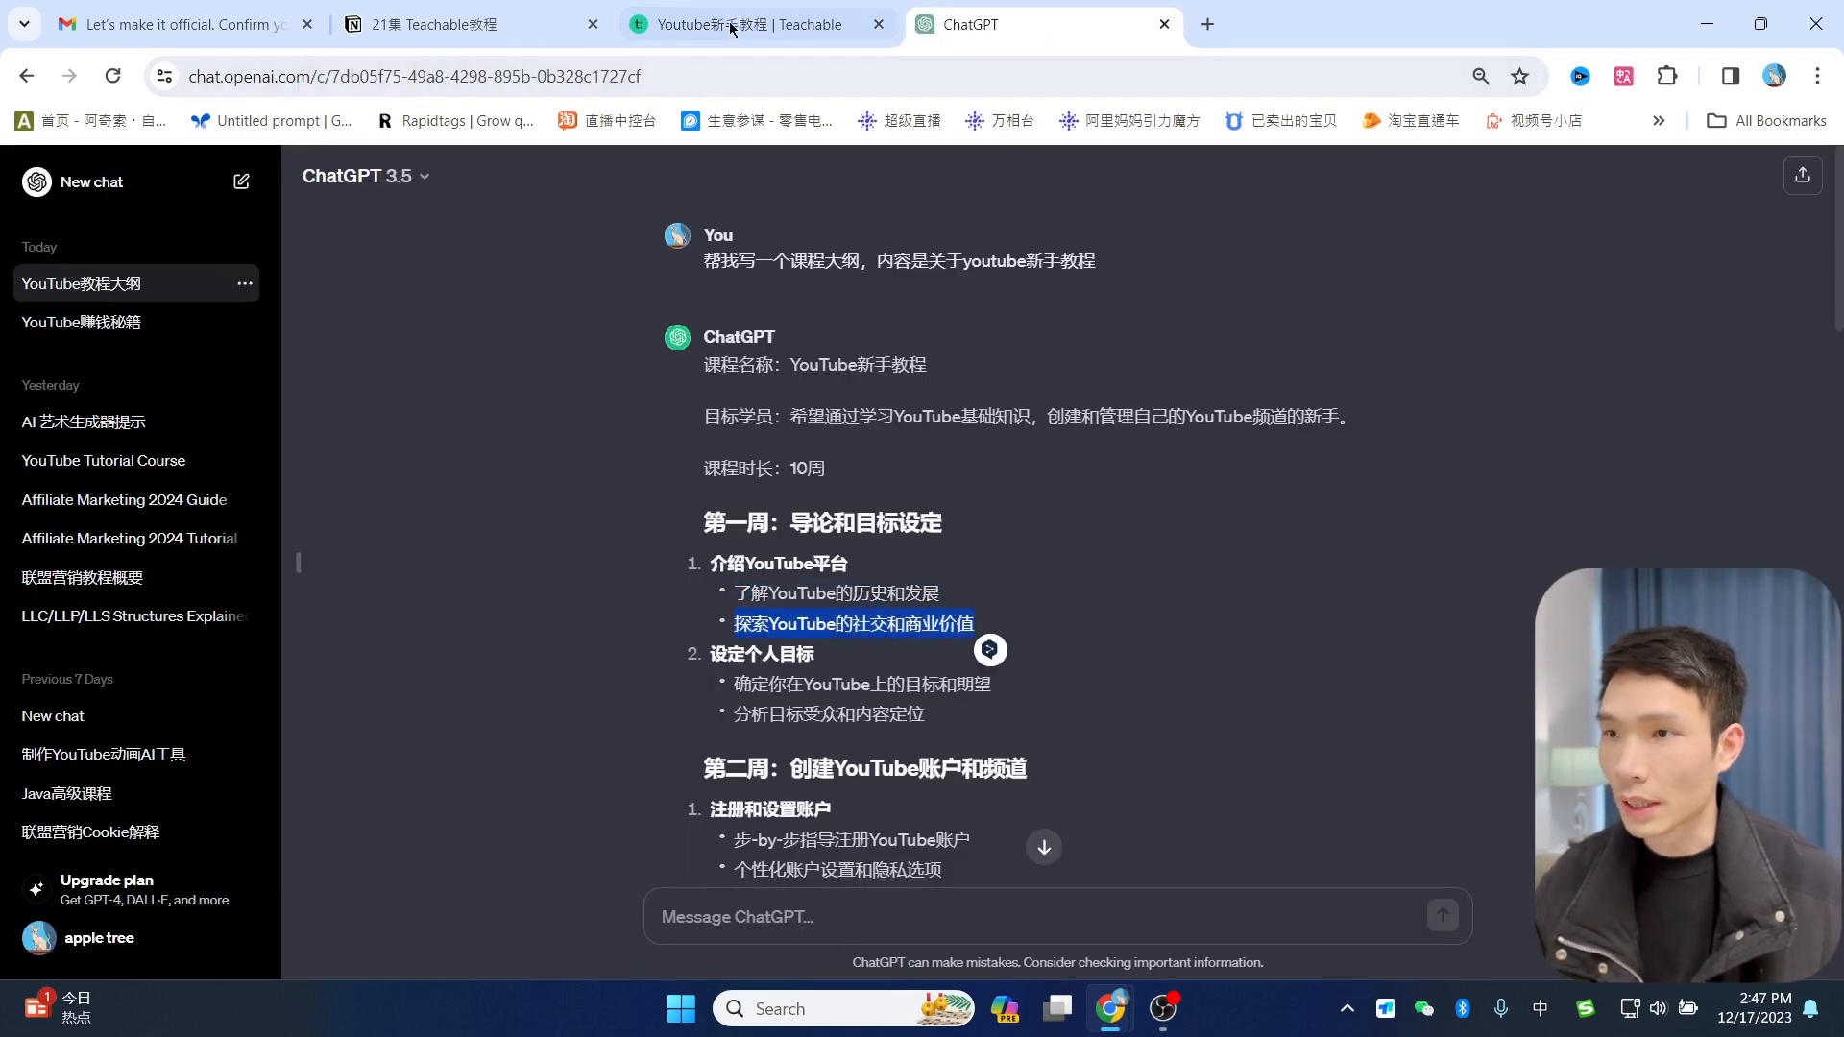
{"action": "left_click", "coordinate": [735, 21]}
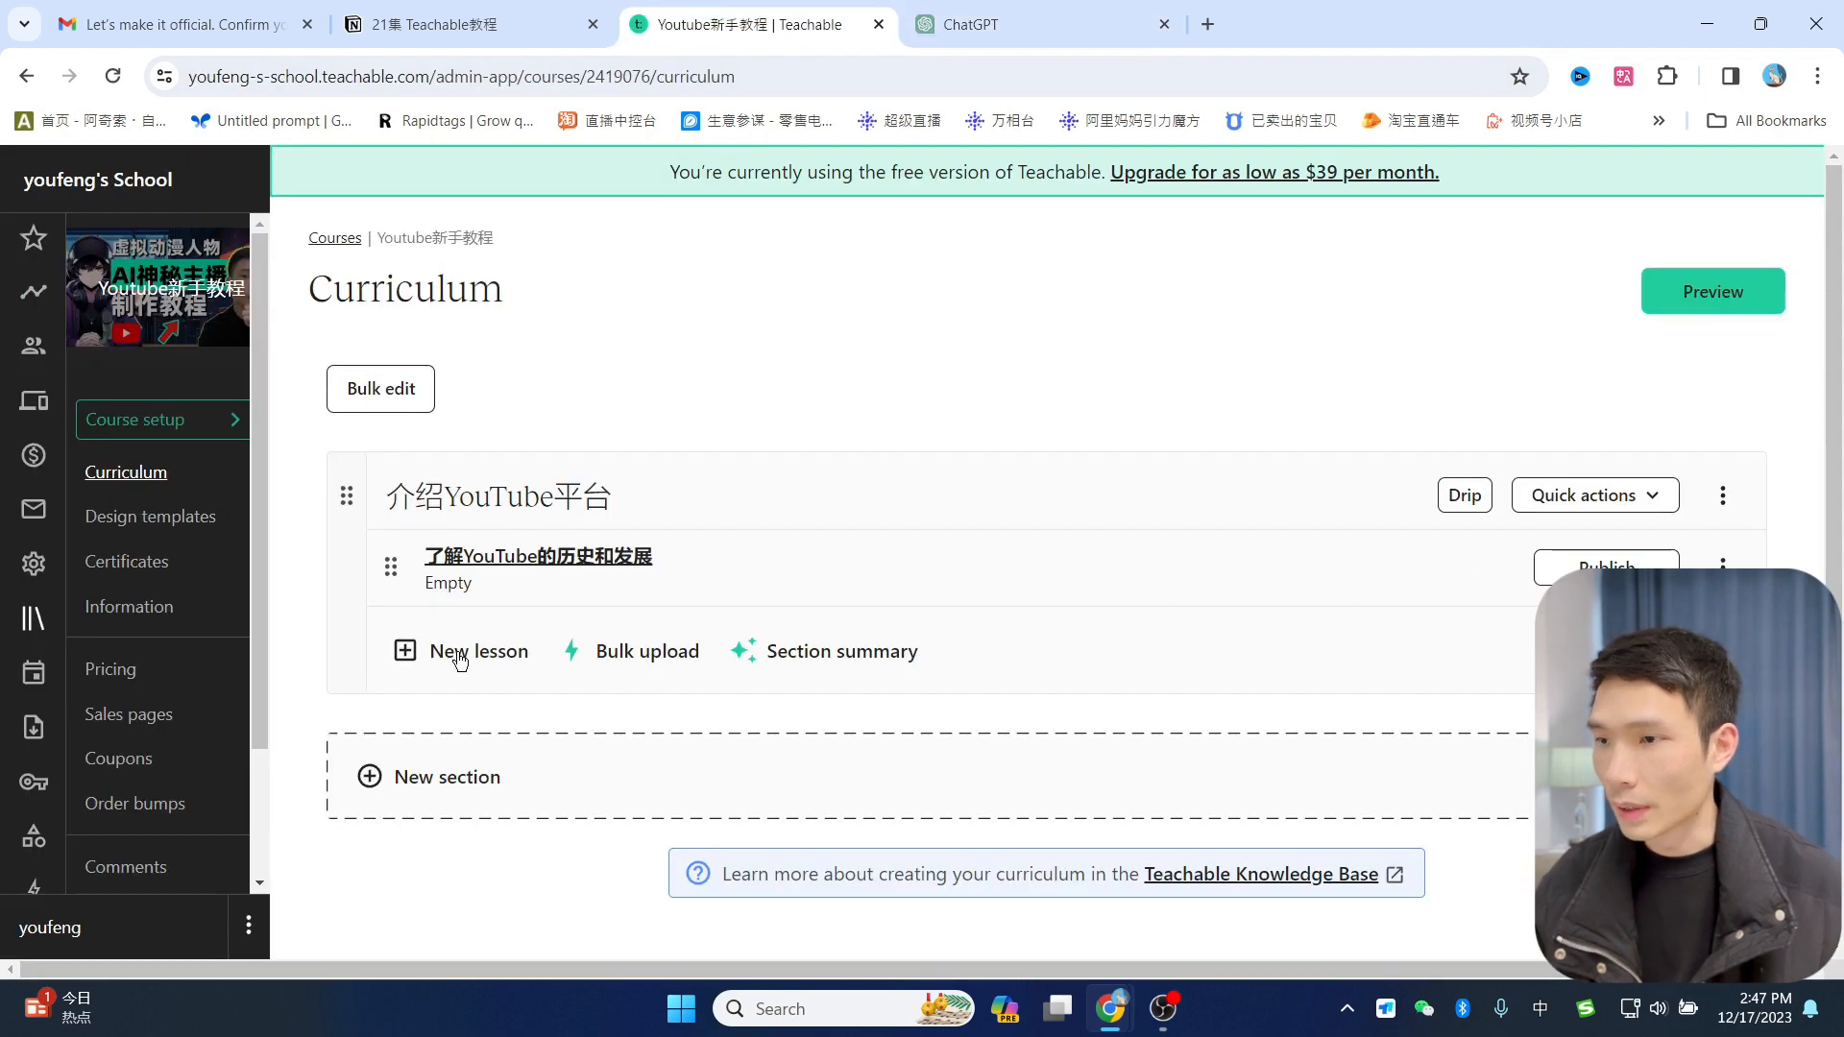
{"action": "left_click", "coordinate": [479, 651]}
{"action": "key", "text": "ctrl+v"}
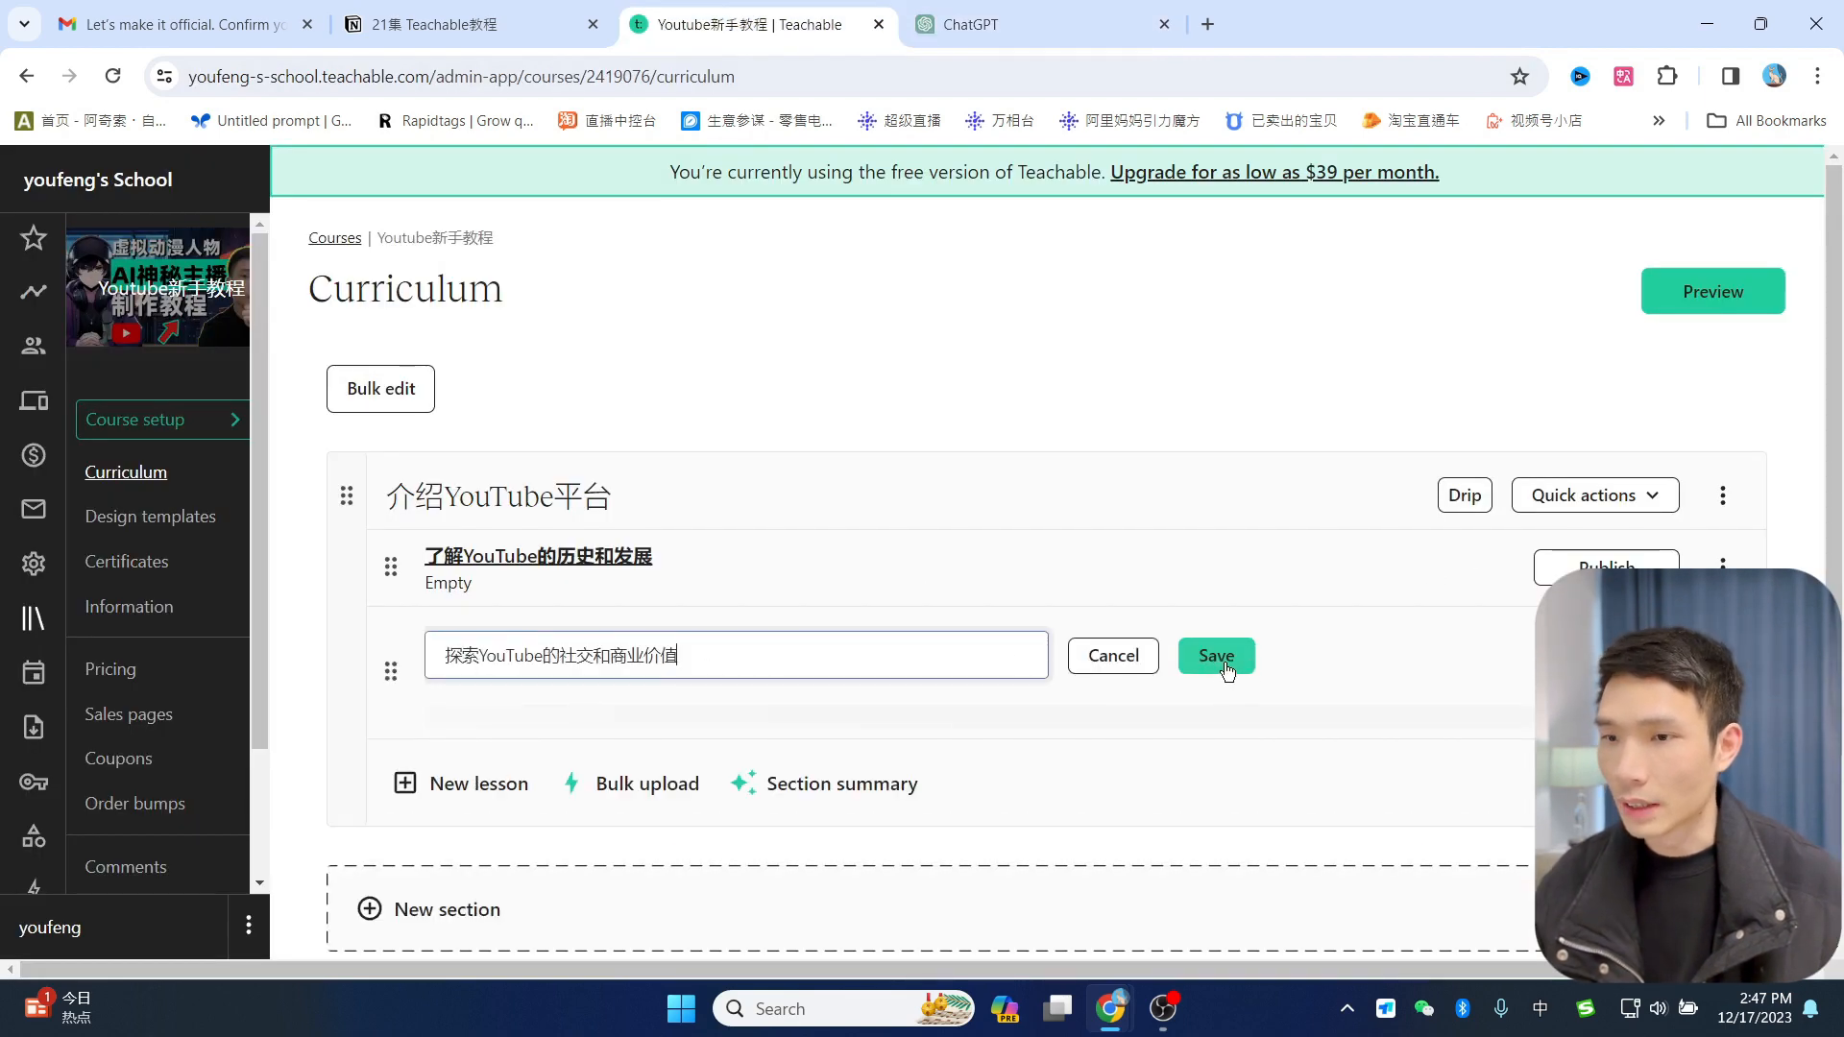
{"action": "left_click", "coordinate": [1212, 655]}
{"action": "scroll", "coordinate": [769, 624], "scroll_direction": "down", "scroll_amount": 1}
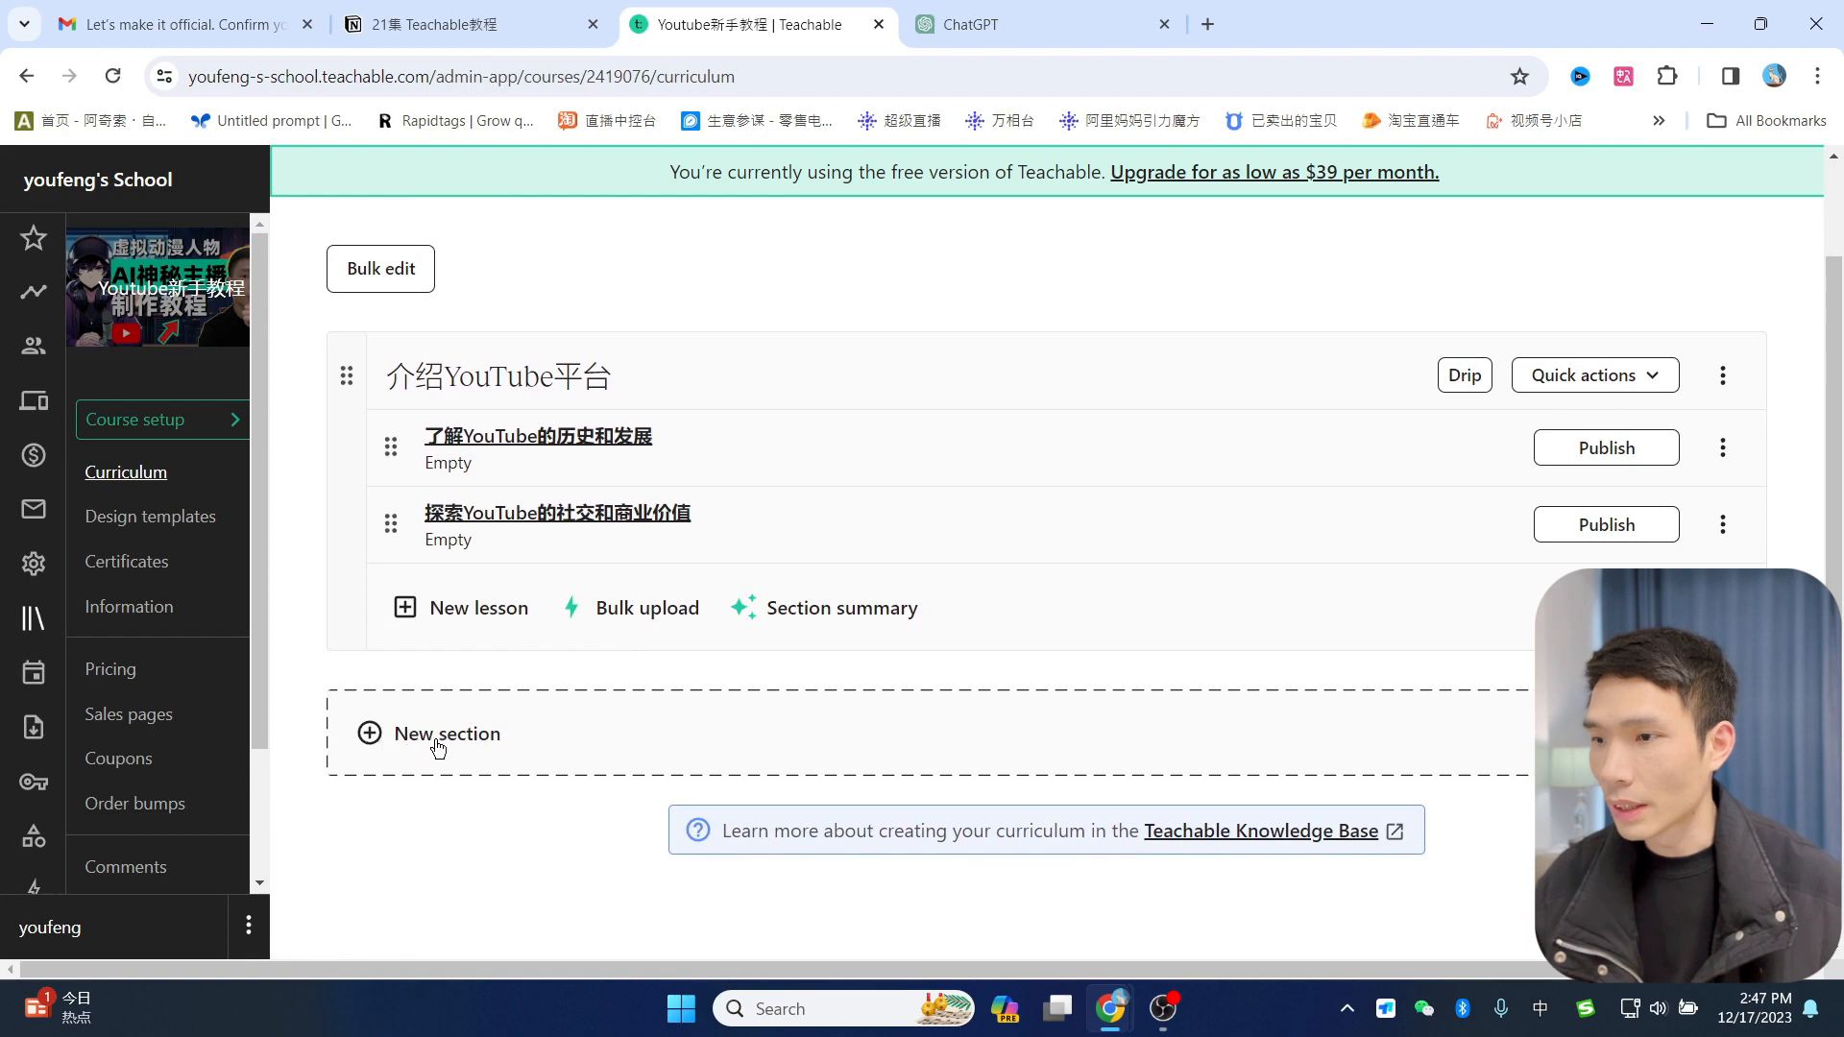
{"action": "scroll", "coordinate": [527, 671], "scroll_direction": "up", "scroll_amount": 1}
{"action": "scroll", "coordinate": [563, 576], "scroll_direction": "down", "scroll_amount": 1}
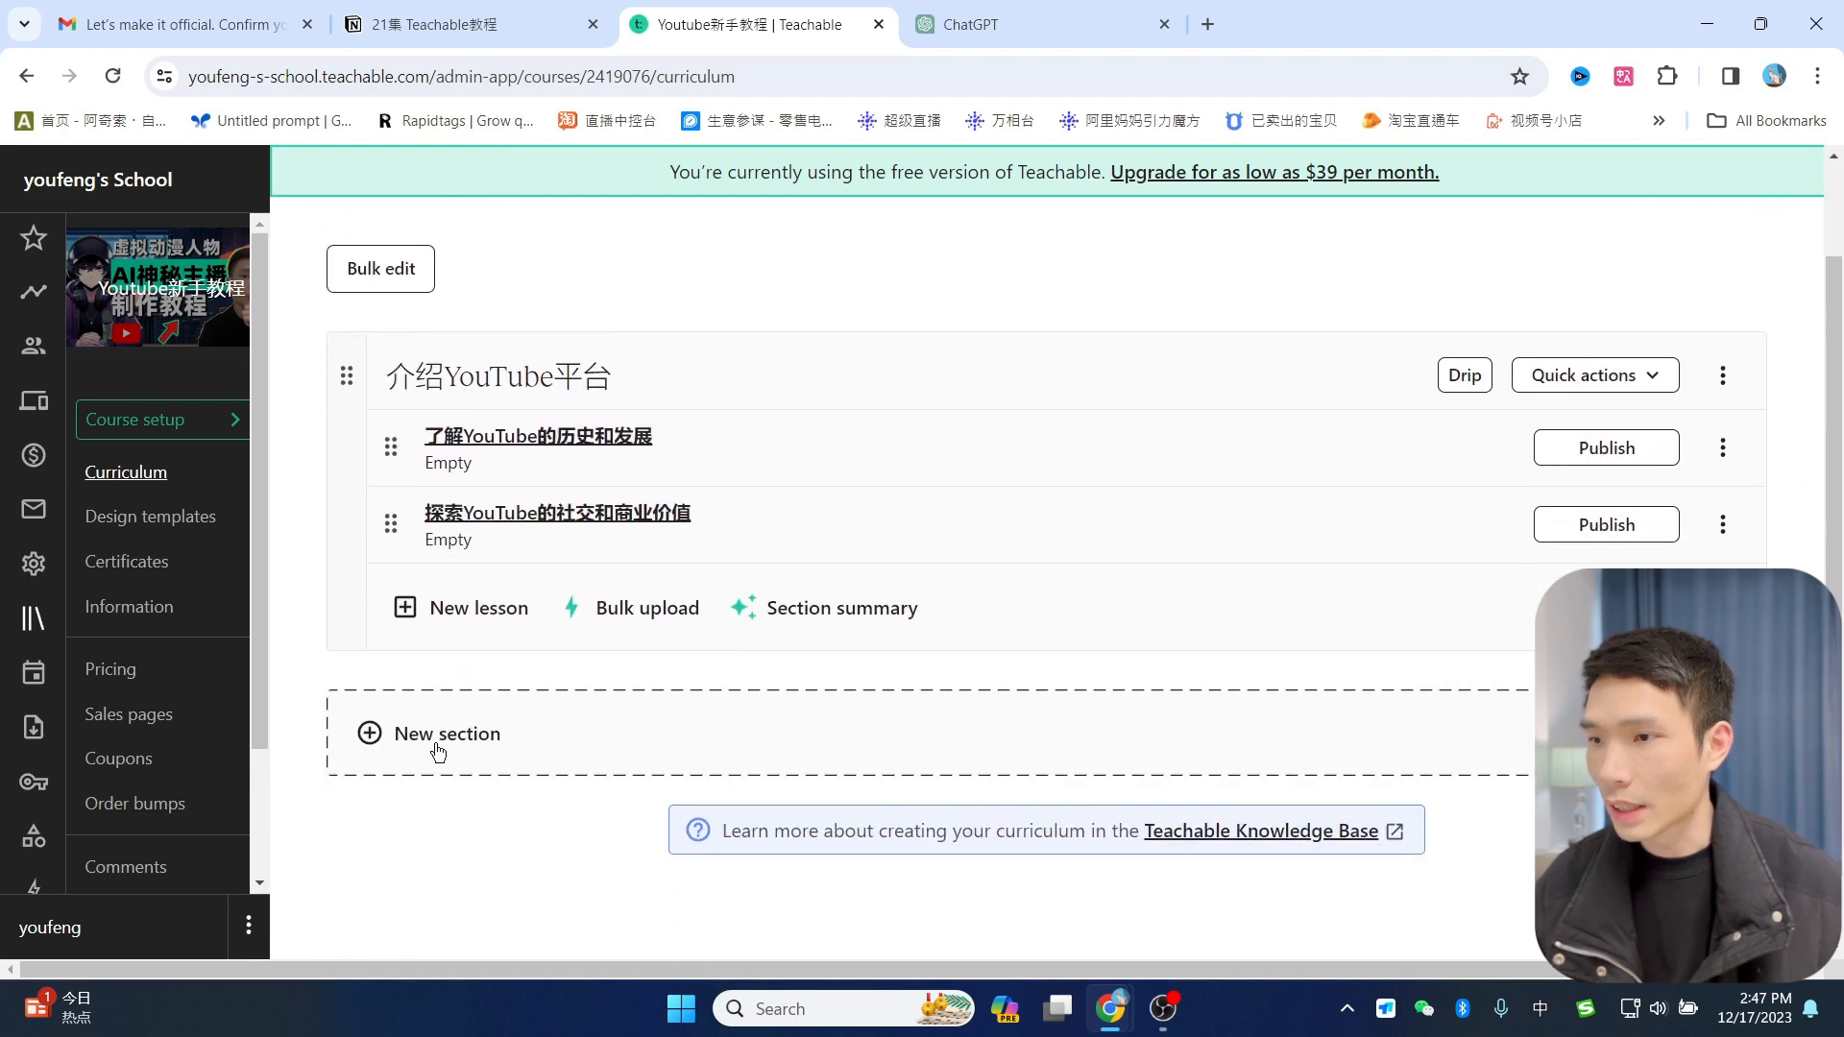
Step: Add a second section titled "创建YouTube账户和频道", copying the title from the ChatGPT outline, and save it
{"action": "left_click", "coordinate": [373, 737]}
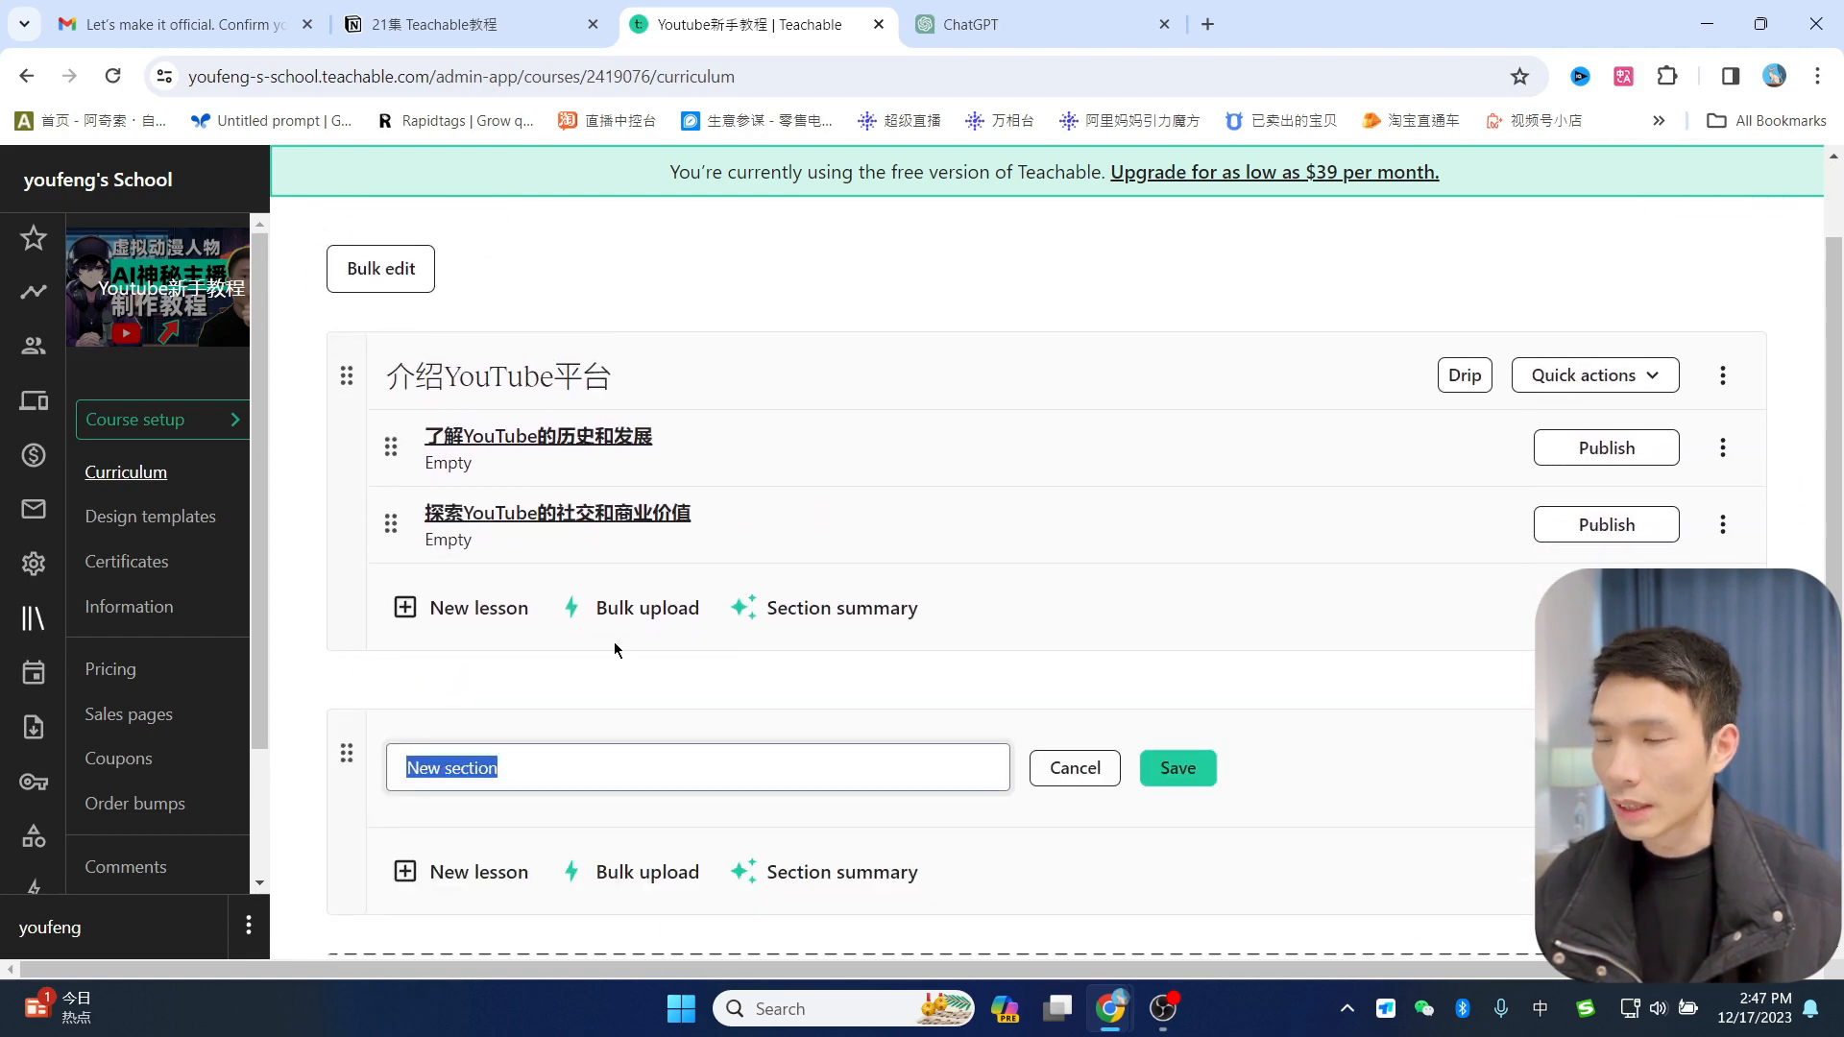
{"action": "left_click", "coordinate": [1045, 29]}
{"action": "scroll", "coordinate": [734, 445], "scroll_direction": "down", "scroll_amount": 2}
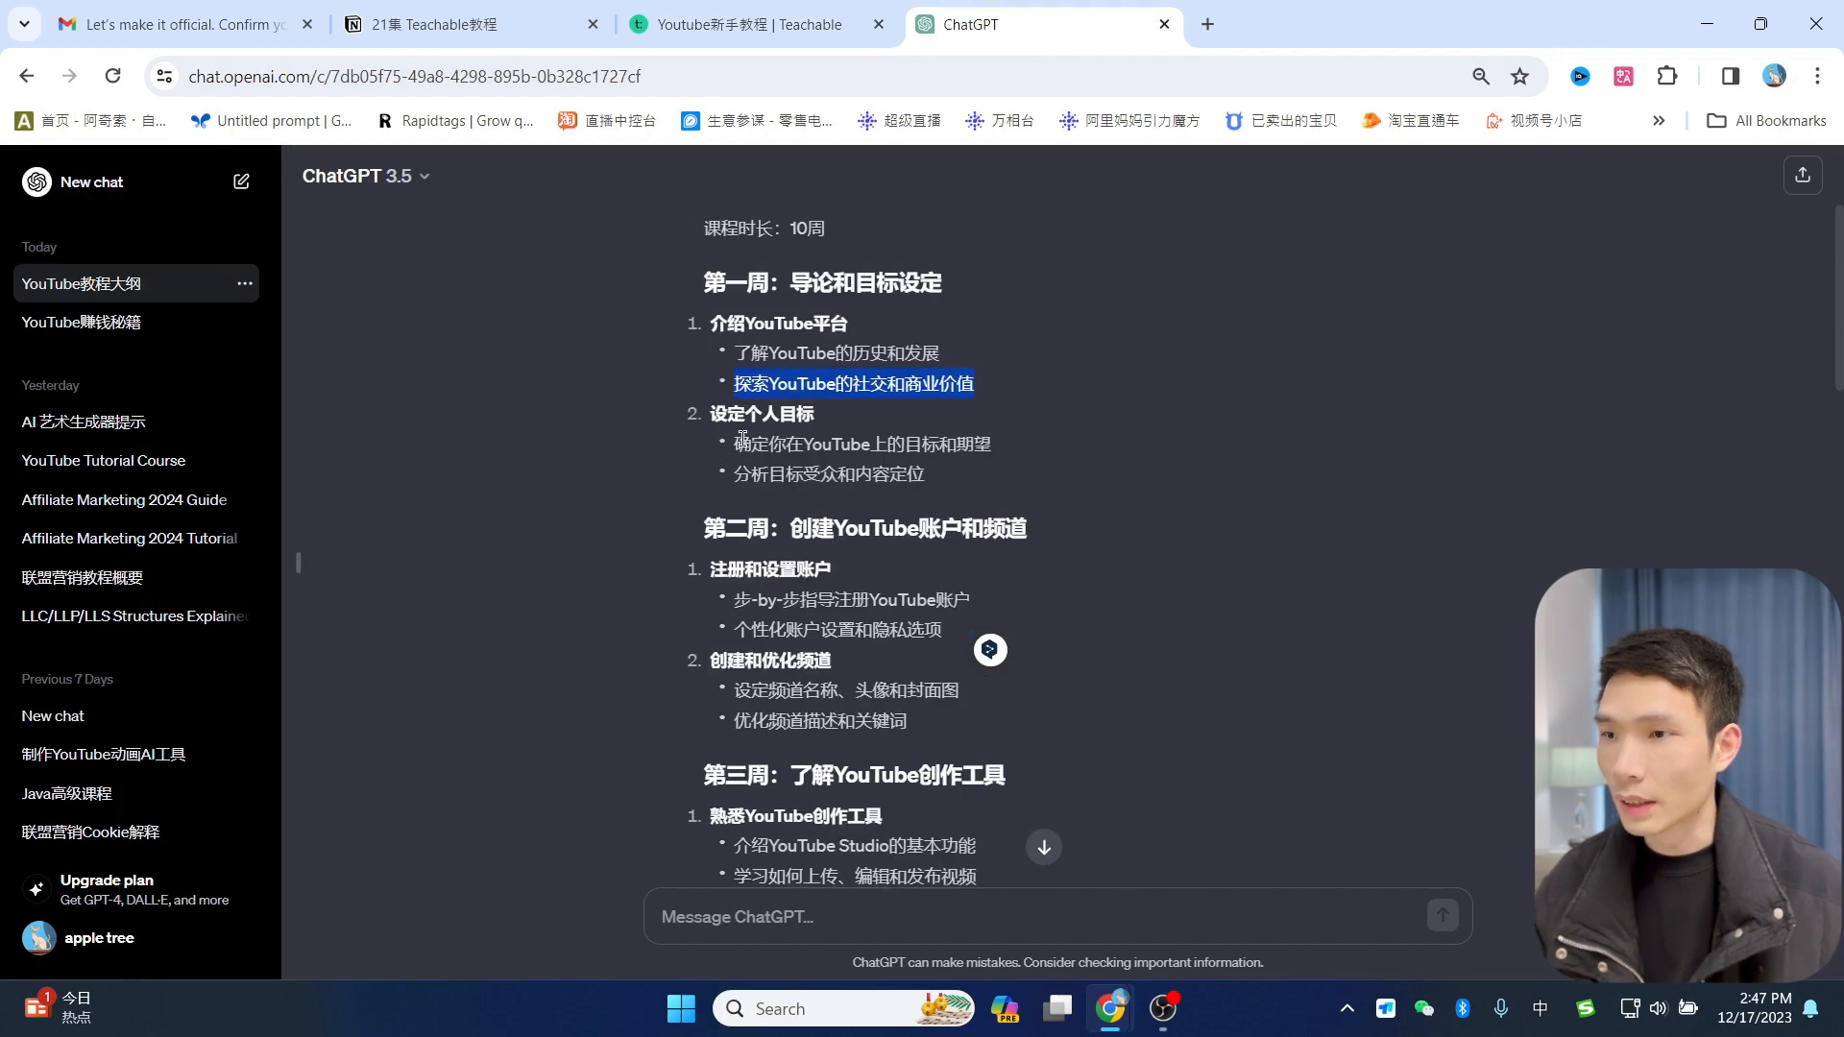
{"action": "left_click", "coordinate": [823, 521]}
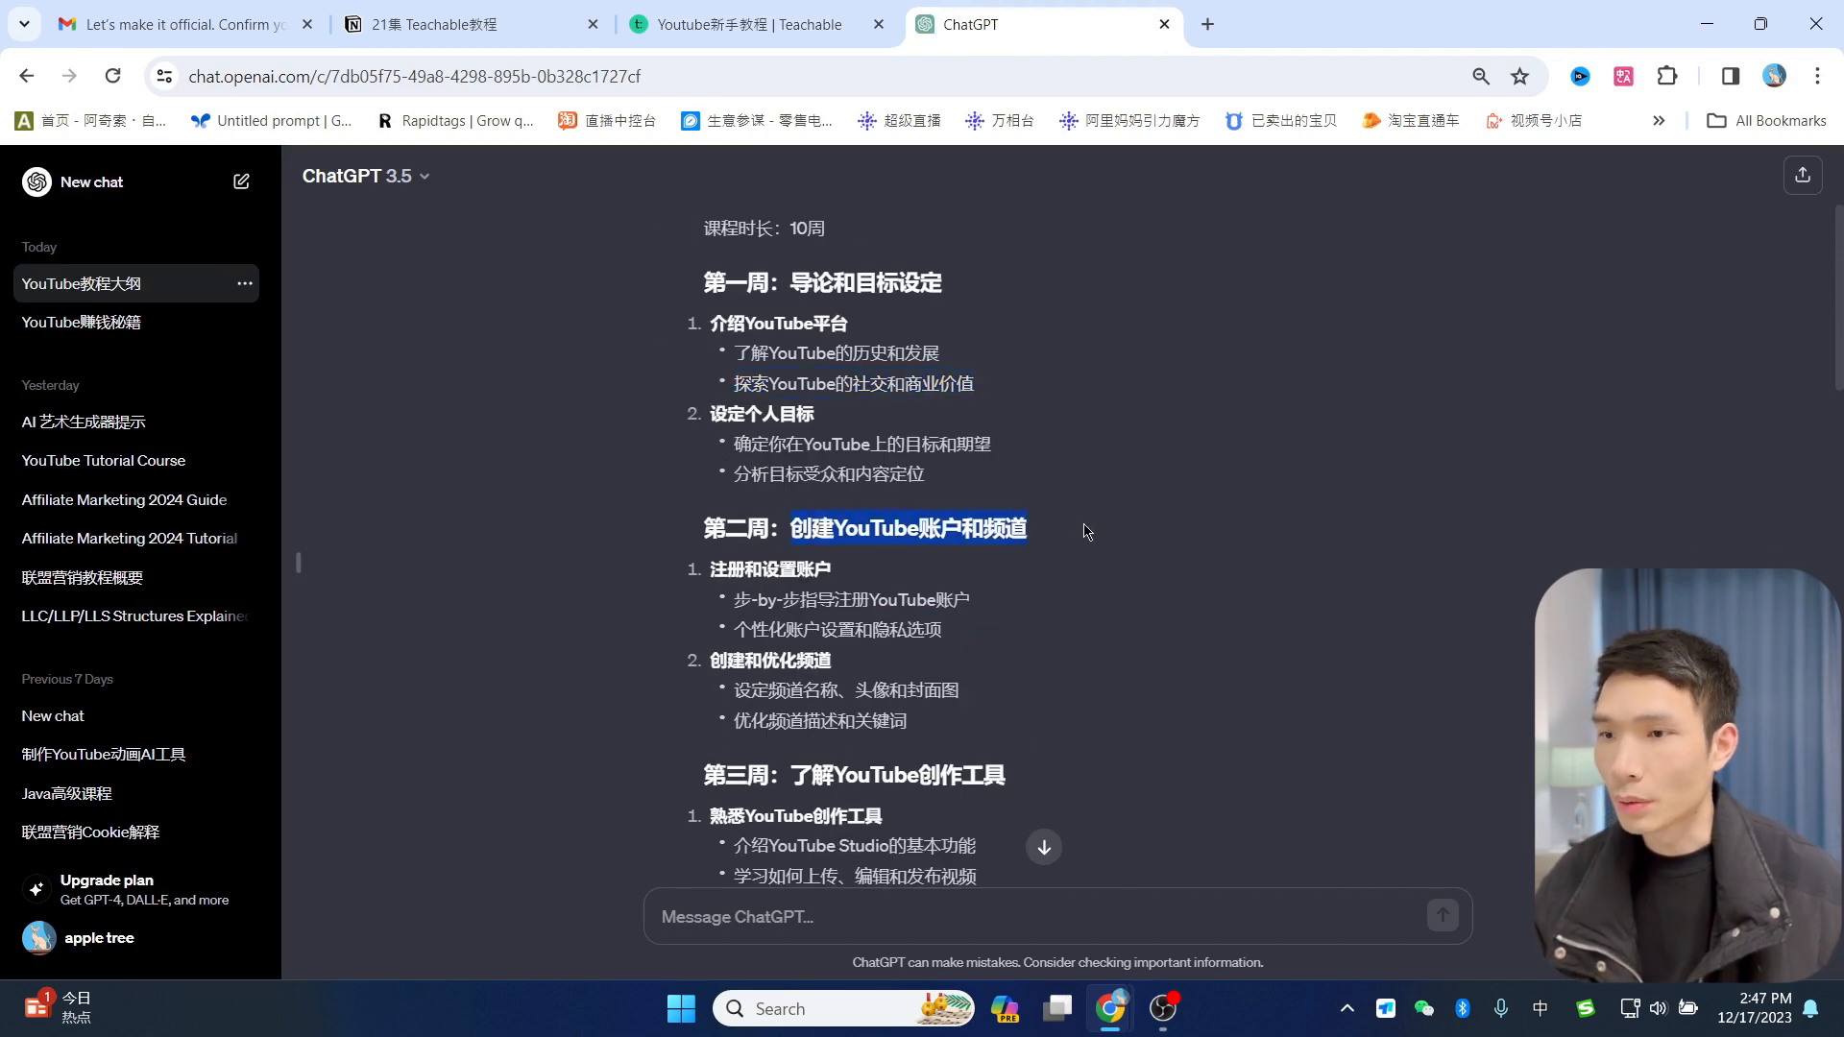
{"action": "key", "text": "ctrl+Page_Up"}
{"action": "type", "text": "创建YouTube账户和频道"}
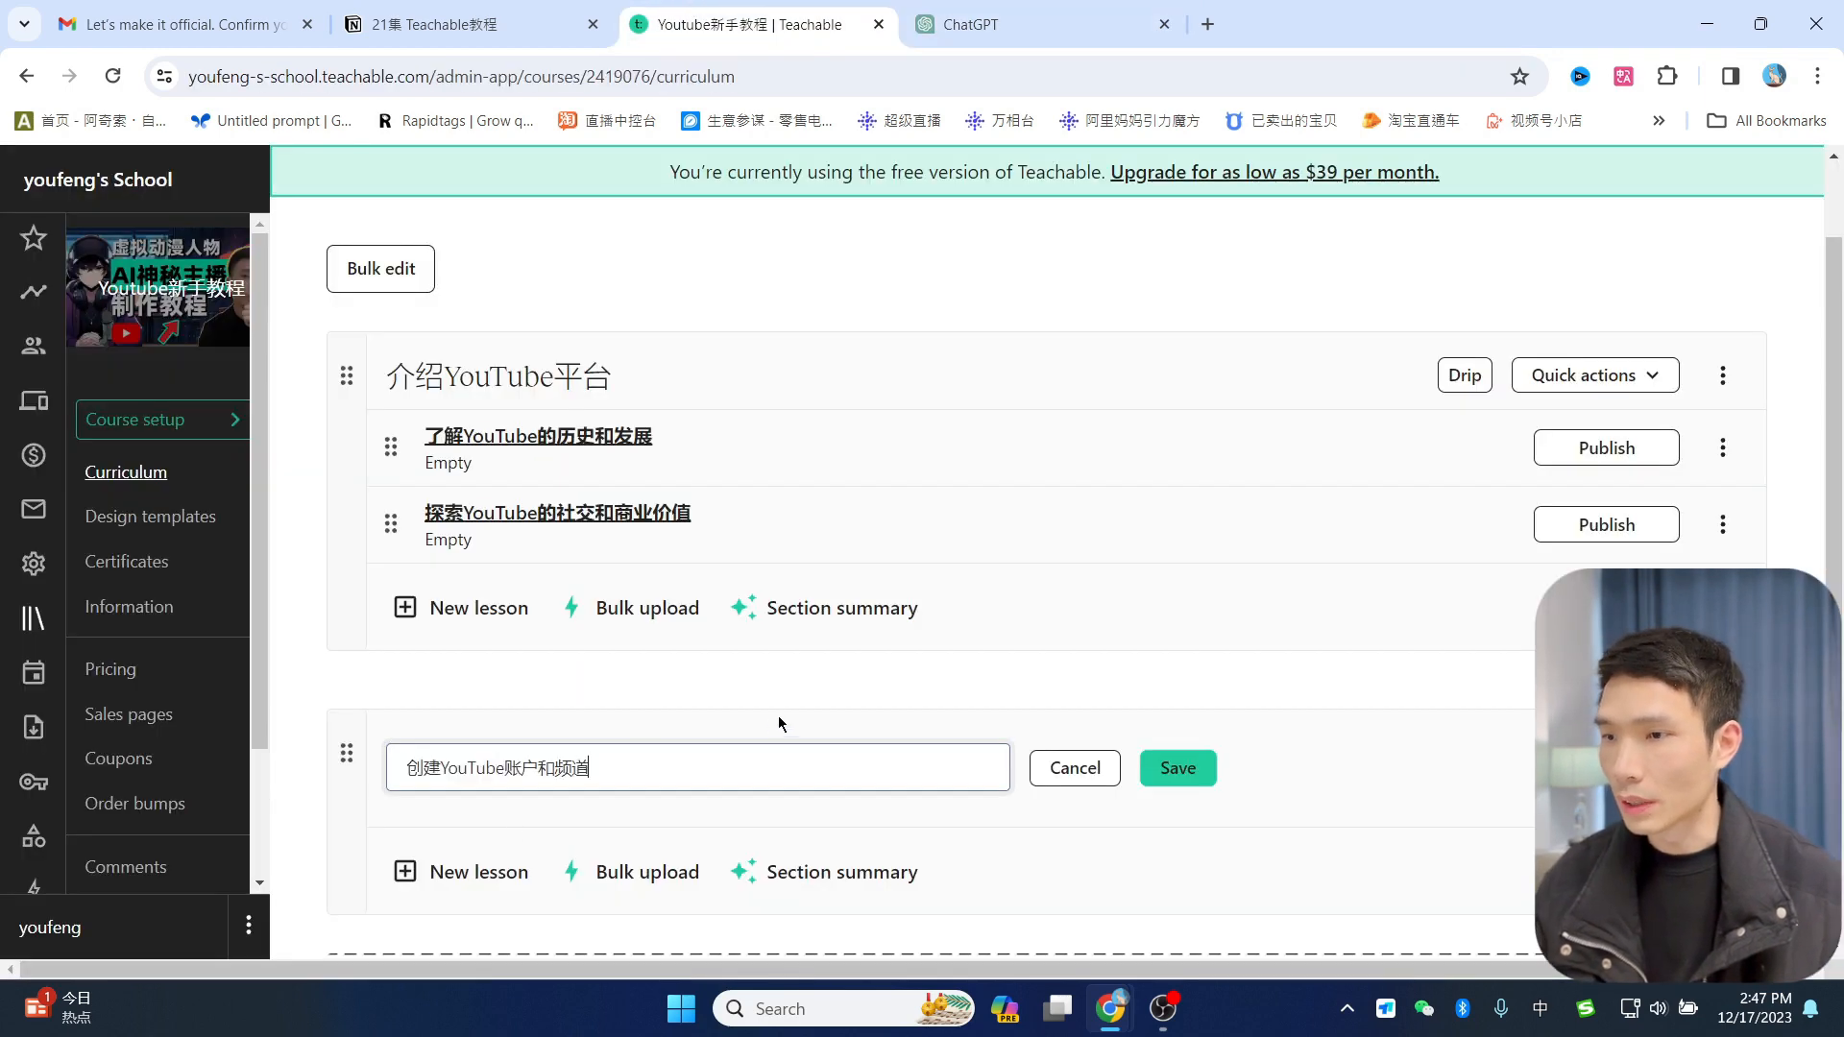
{"action": "left_click", "coordinate": [1178, 768]}
{"action": "scroll", "coordinate": [970, 593], "scroll_direction": "down", "scroll_amount": 1}
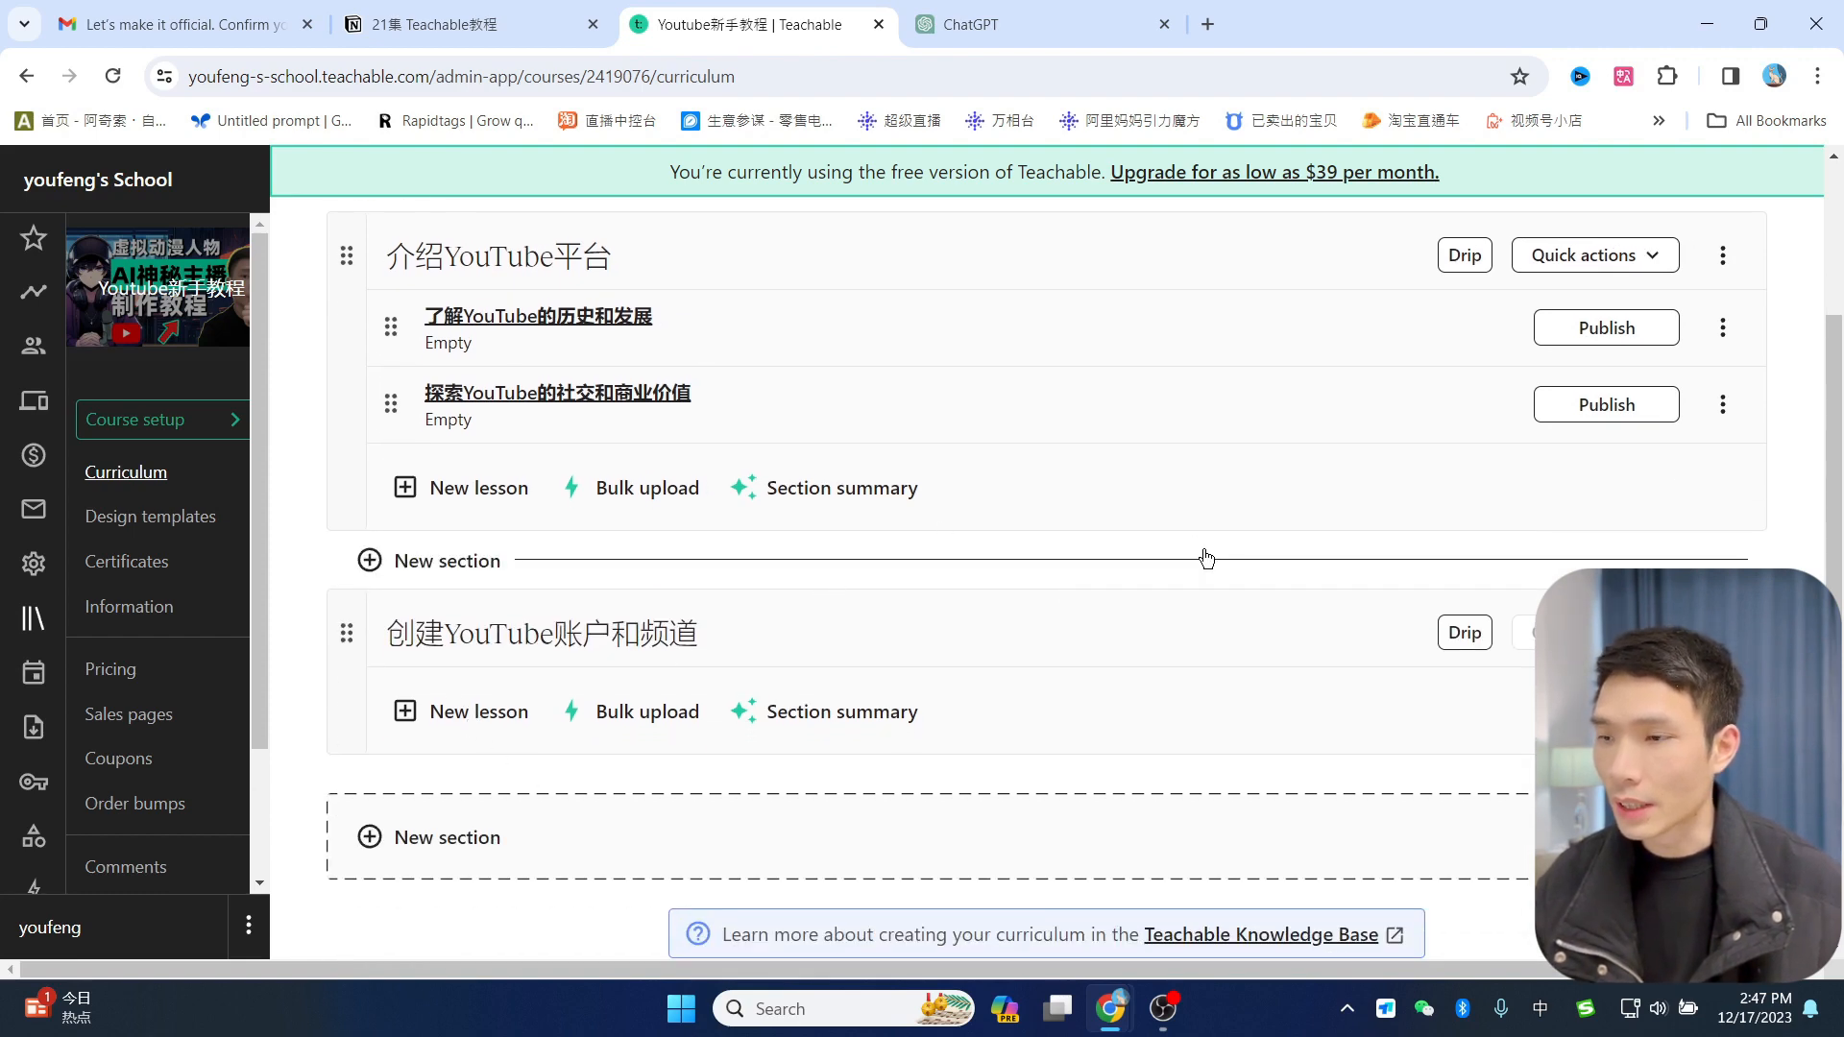
Step: Add two lessons to the new section and save the first as "步-by-步指导注册YouTube账户", copied from the ChatGPT outline
{"action": "scroll", "coordinate": [1206, 557], "scroll_direction": "down", "scroll_amount": 1}
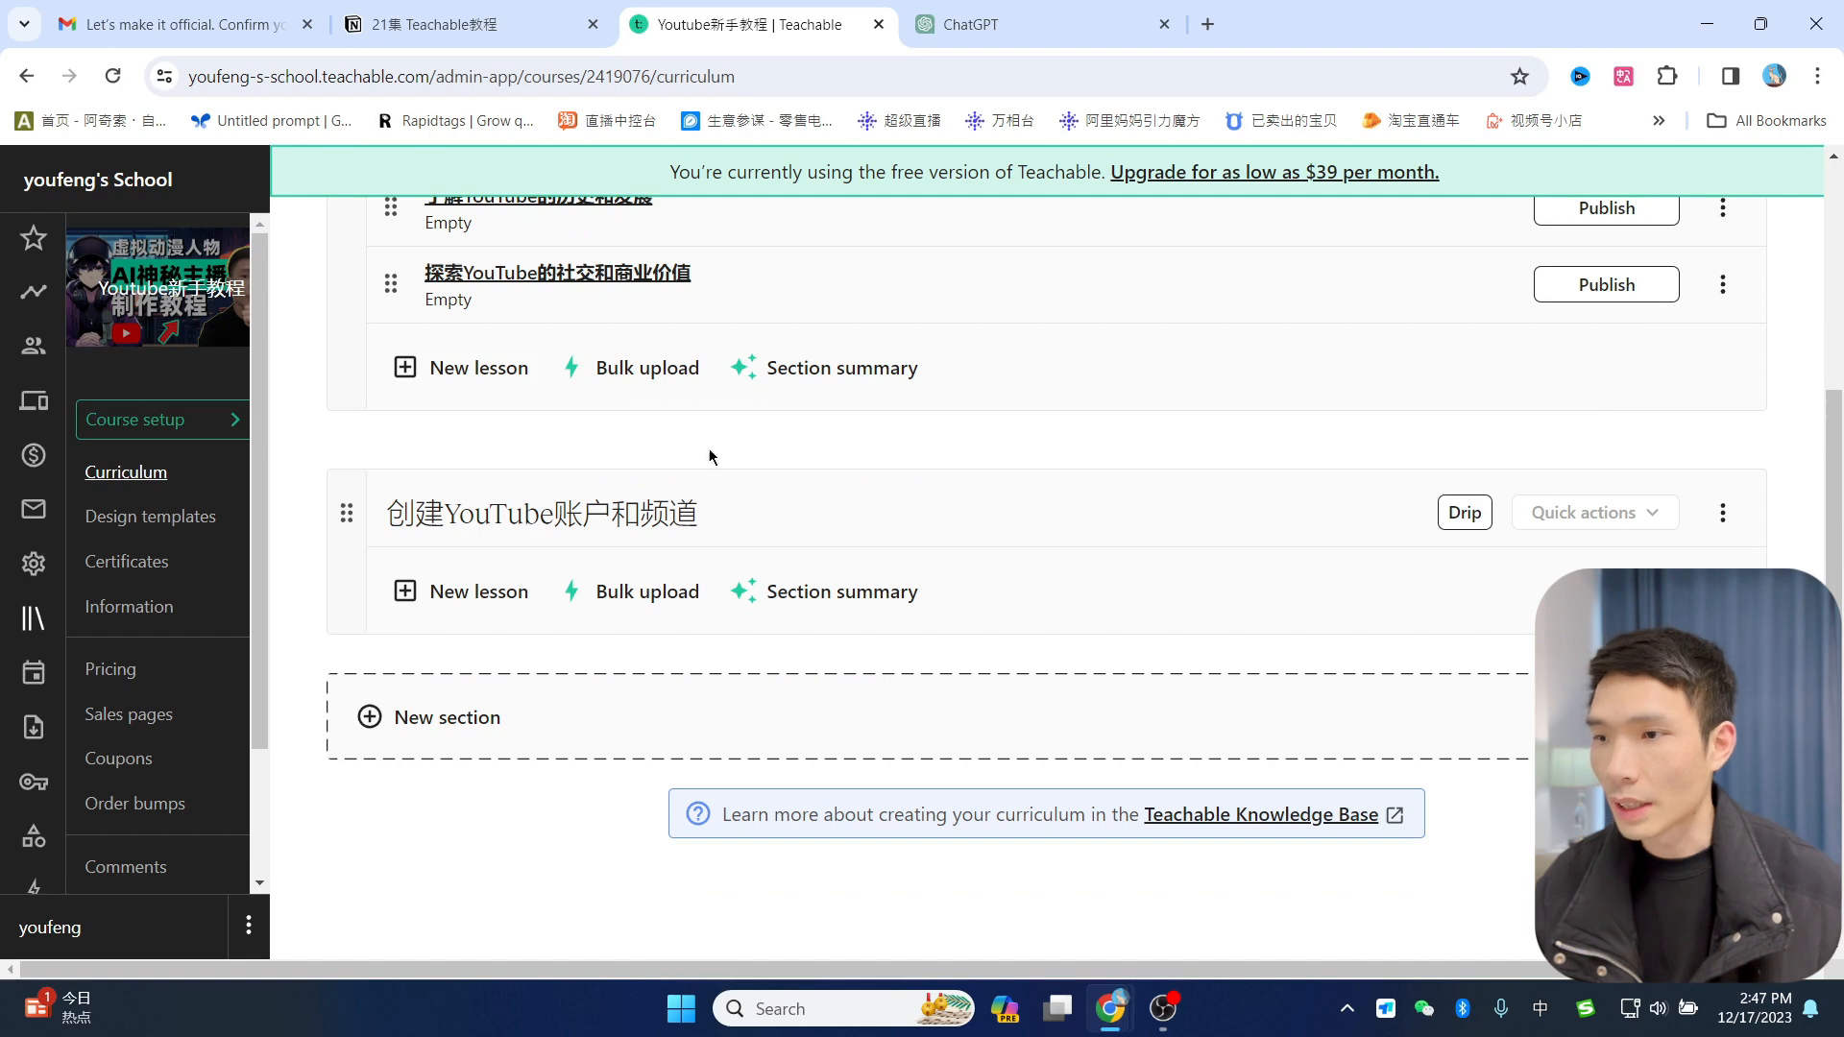
{"action": "left_click", "coordinate": [1022, 25]}
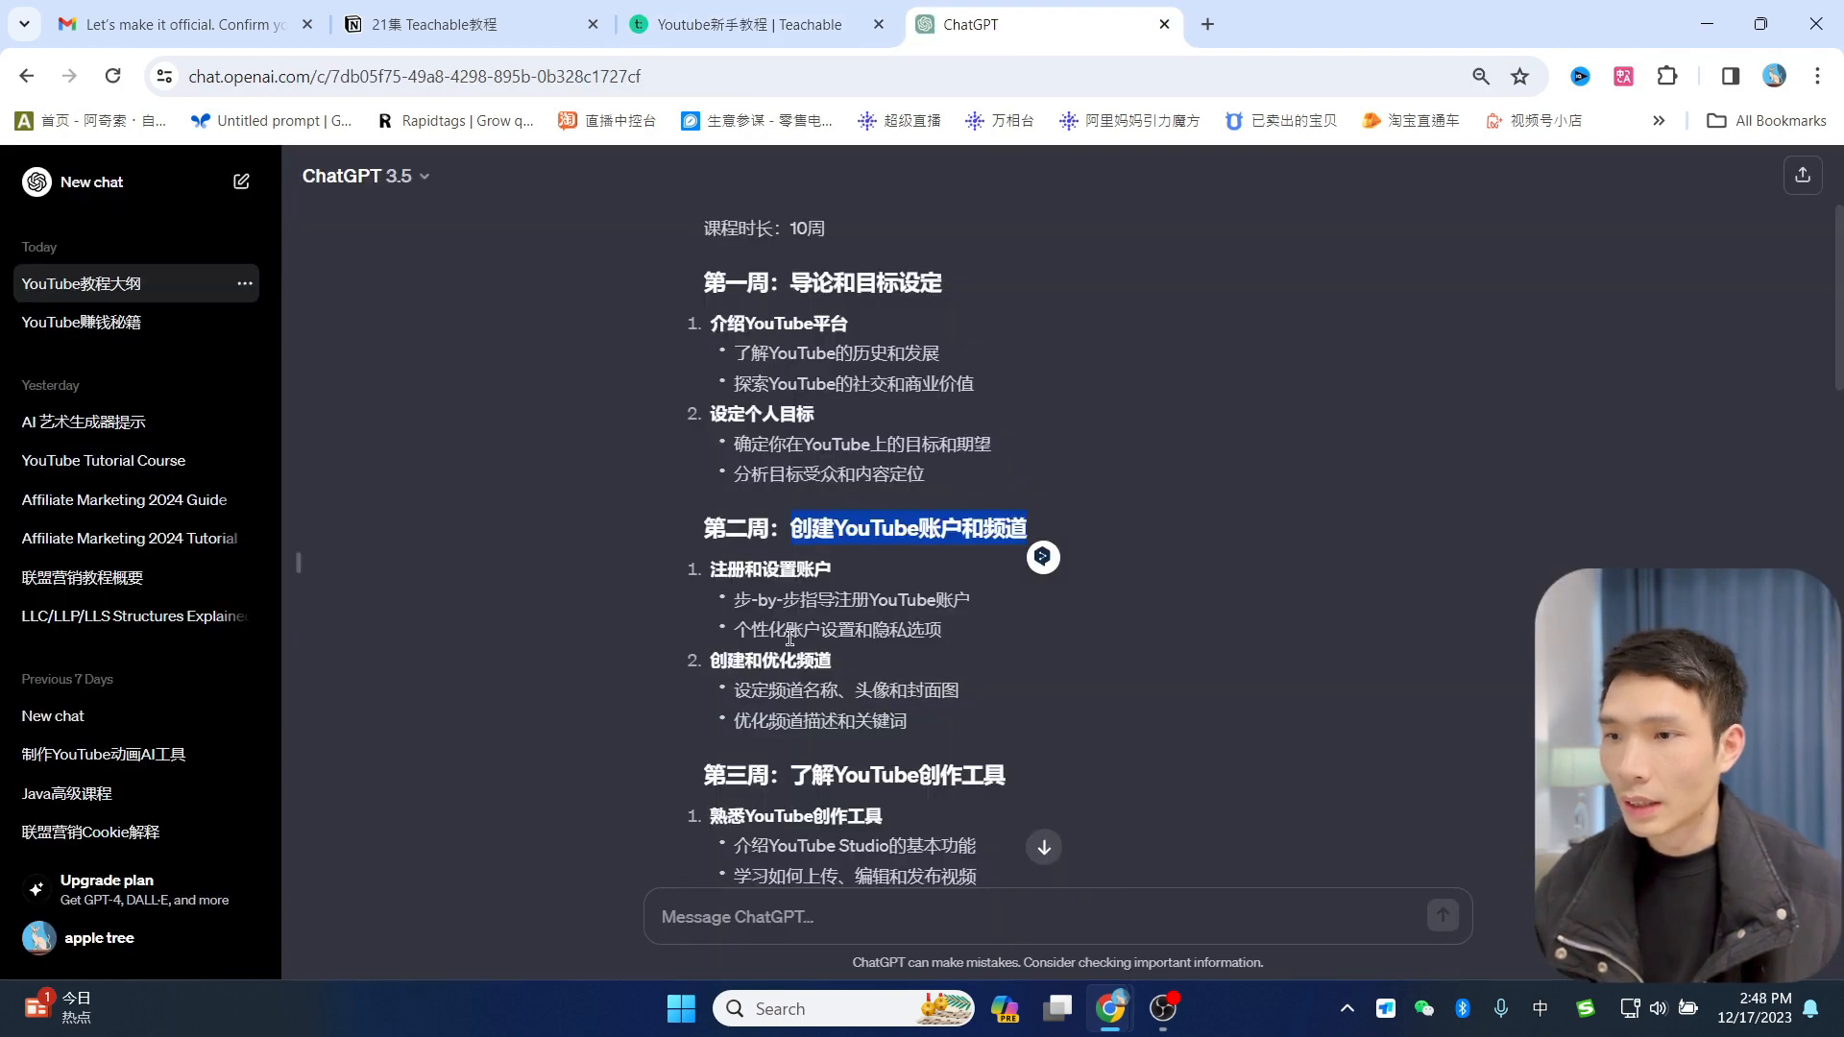
{"action": "left_click_drag", "start_coordinate": [739, 593], "coordinate": [970, 596]}
{"action": "key", "text": "ctrl+c"}
{"action": "left_click", "coordinate": [734, 25]}
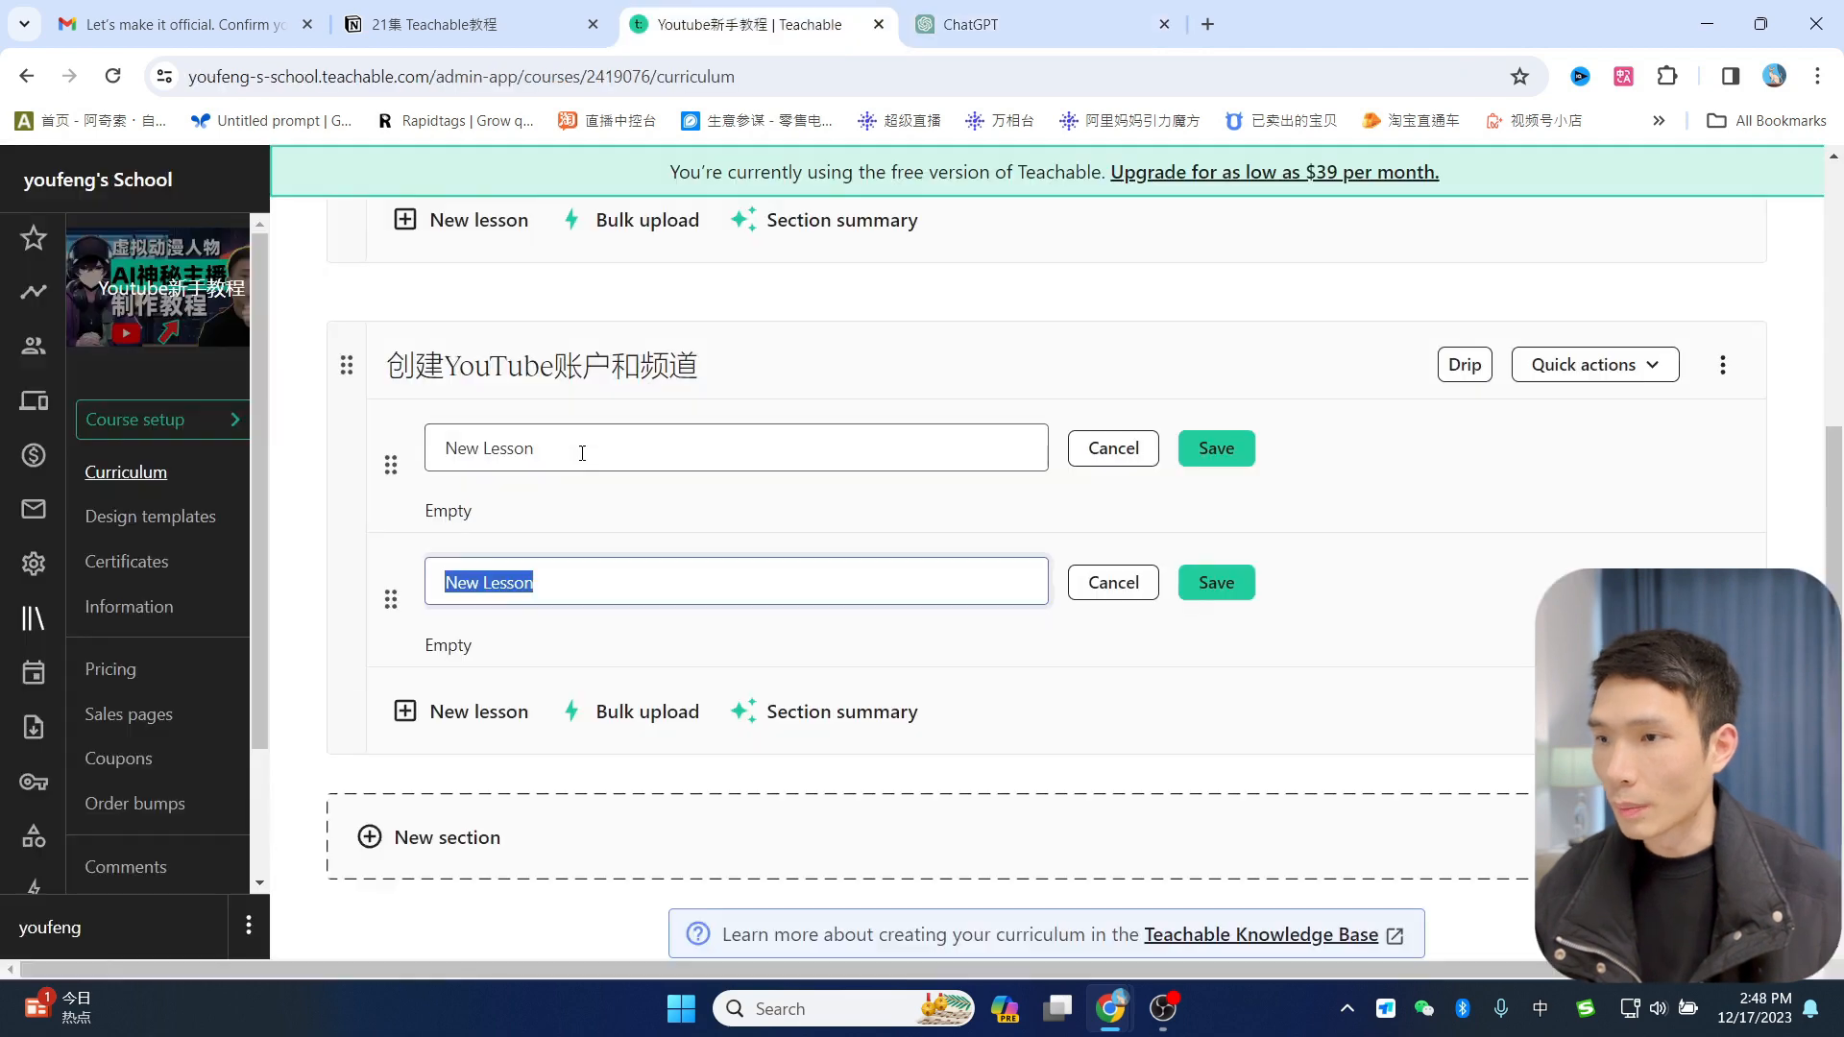
{"action": "left_click", "coordinate": [600, 457]}
{"action": "key", "text": "ctrl+v"}
{"action": "key", "text": "Return"}
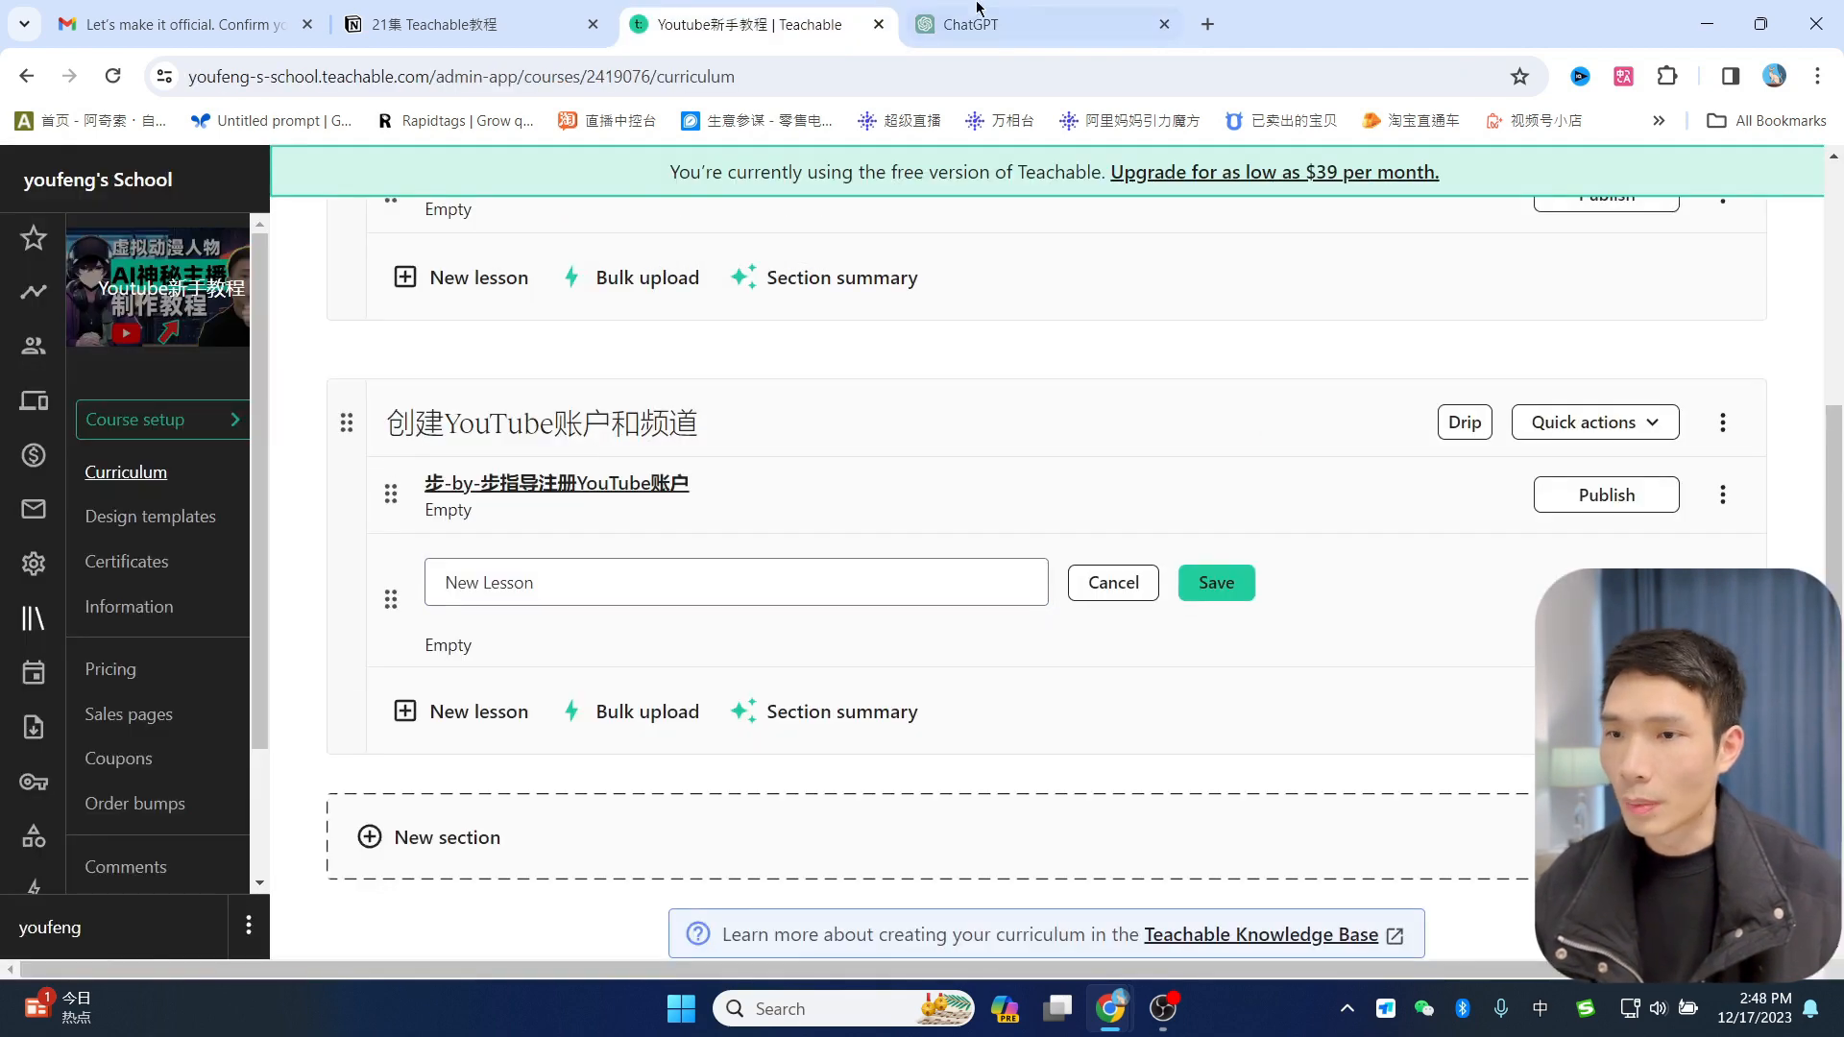
Step: Copy "个性化账户设置和隐私选项" from the ChatGPT outline and save it as the title of the section's second lesson
{"action": "left_click", "coordinate": [981, 14]}
{"action": "left_click_drag", "start_coordinate": [734, 630], "coordinate": [984, 631]}
{"action": "key", "text": "ctrl+c"}
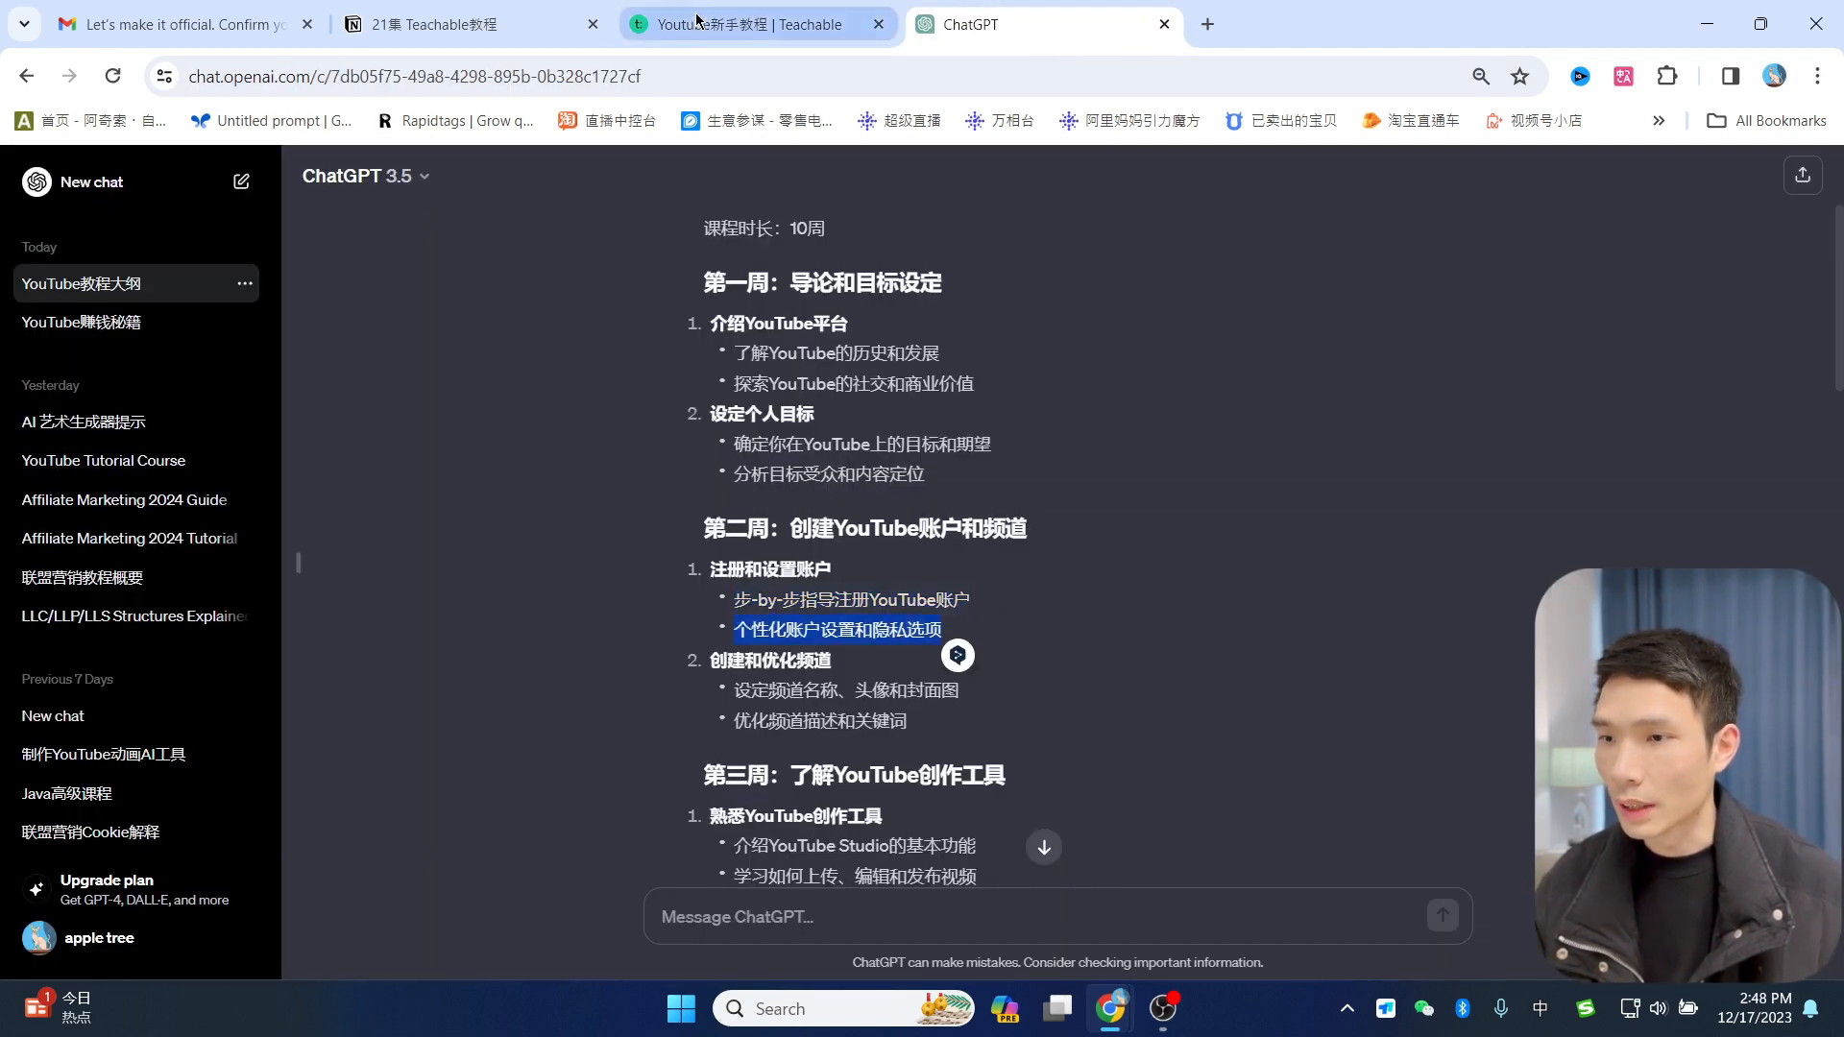
{"action": "key", "text": "ctrl+shift+Tab"}
{"action": "left_click", "coordinate": [574, 582]}
{"action": "key", "text": "ctrl+v"}
{"action": "key", "text": "ctrl+a"}
{"action": "key", "text": "ctrl+v"}
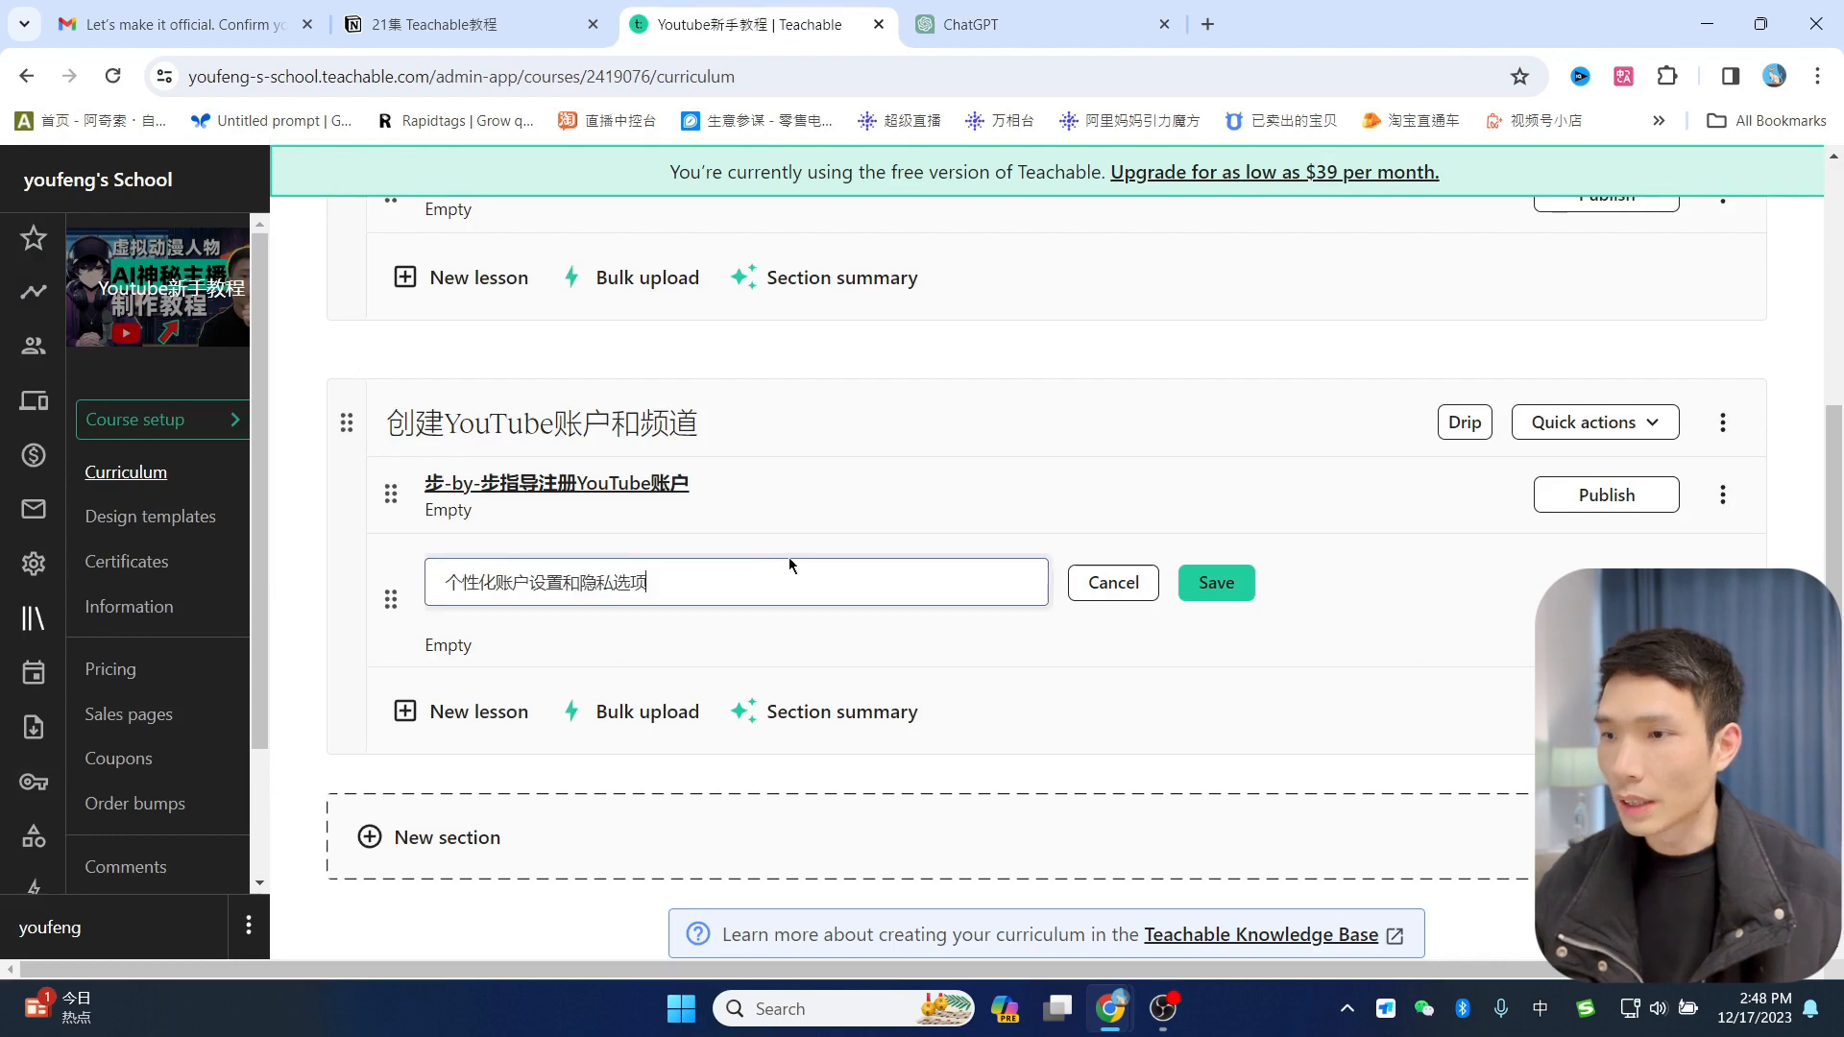
{"action": "left_click", "coordinate": [1196, 580]}
{"action": "scroll", "coordinate": [711, 504], "scroll_direction": "up", "scroll_amount": 3}
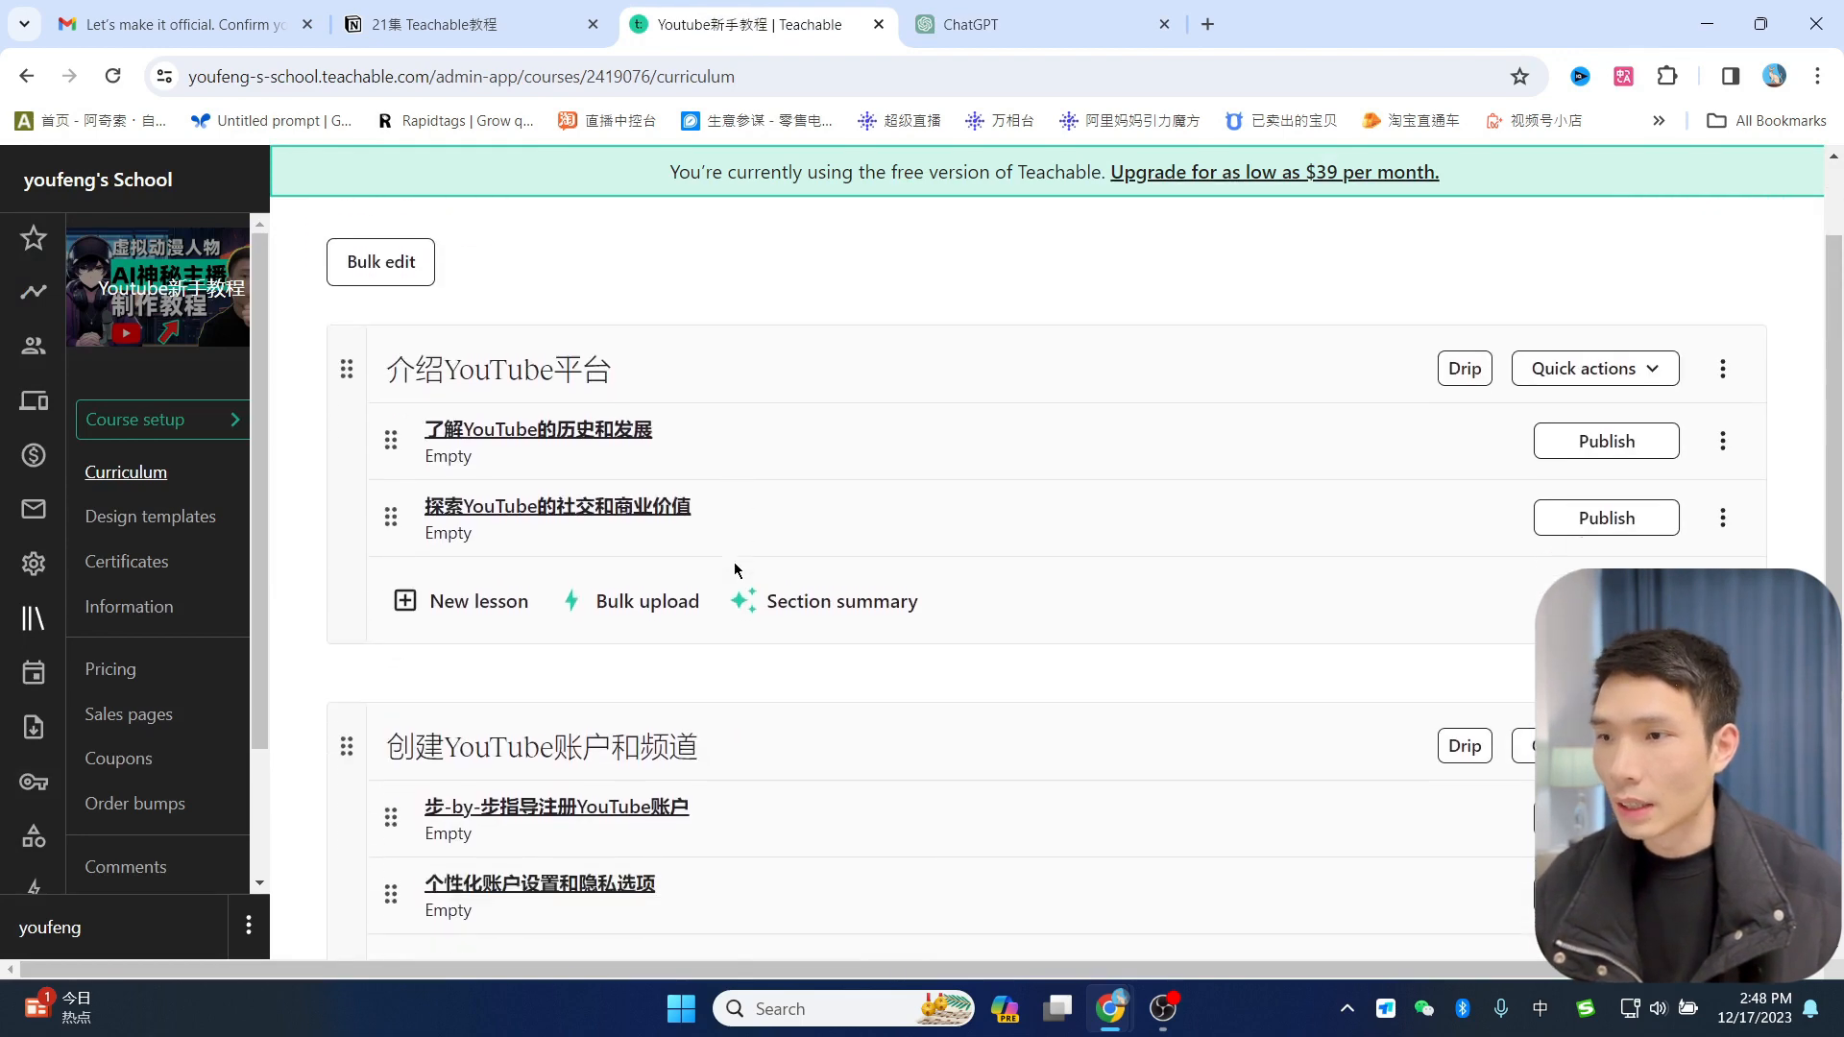
{"action": "scroll", "coordinate": [733, 566], "scroll_direction": "down", "scroll_amount": 4}
{"action": "scroll", "coordinate": [783, 638], "scroll_direction": "up", "scroll_amount": 5}
{"action": "scroll", "coordinate": [786, 489], "scroll_direction": "down", "scroll_amount": 1}
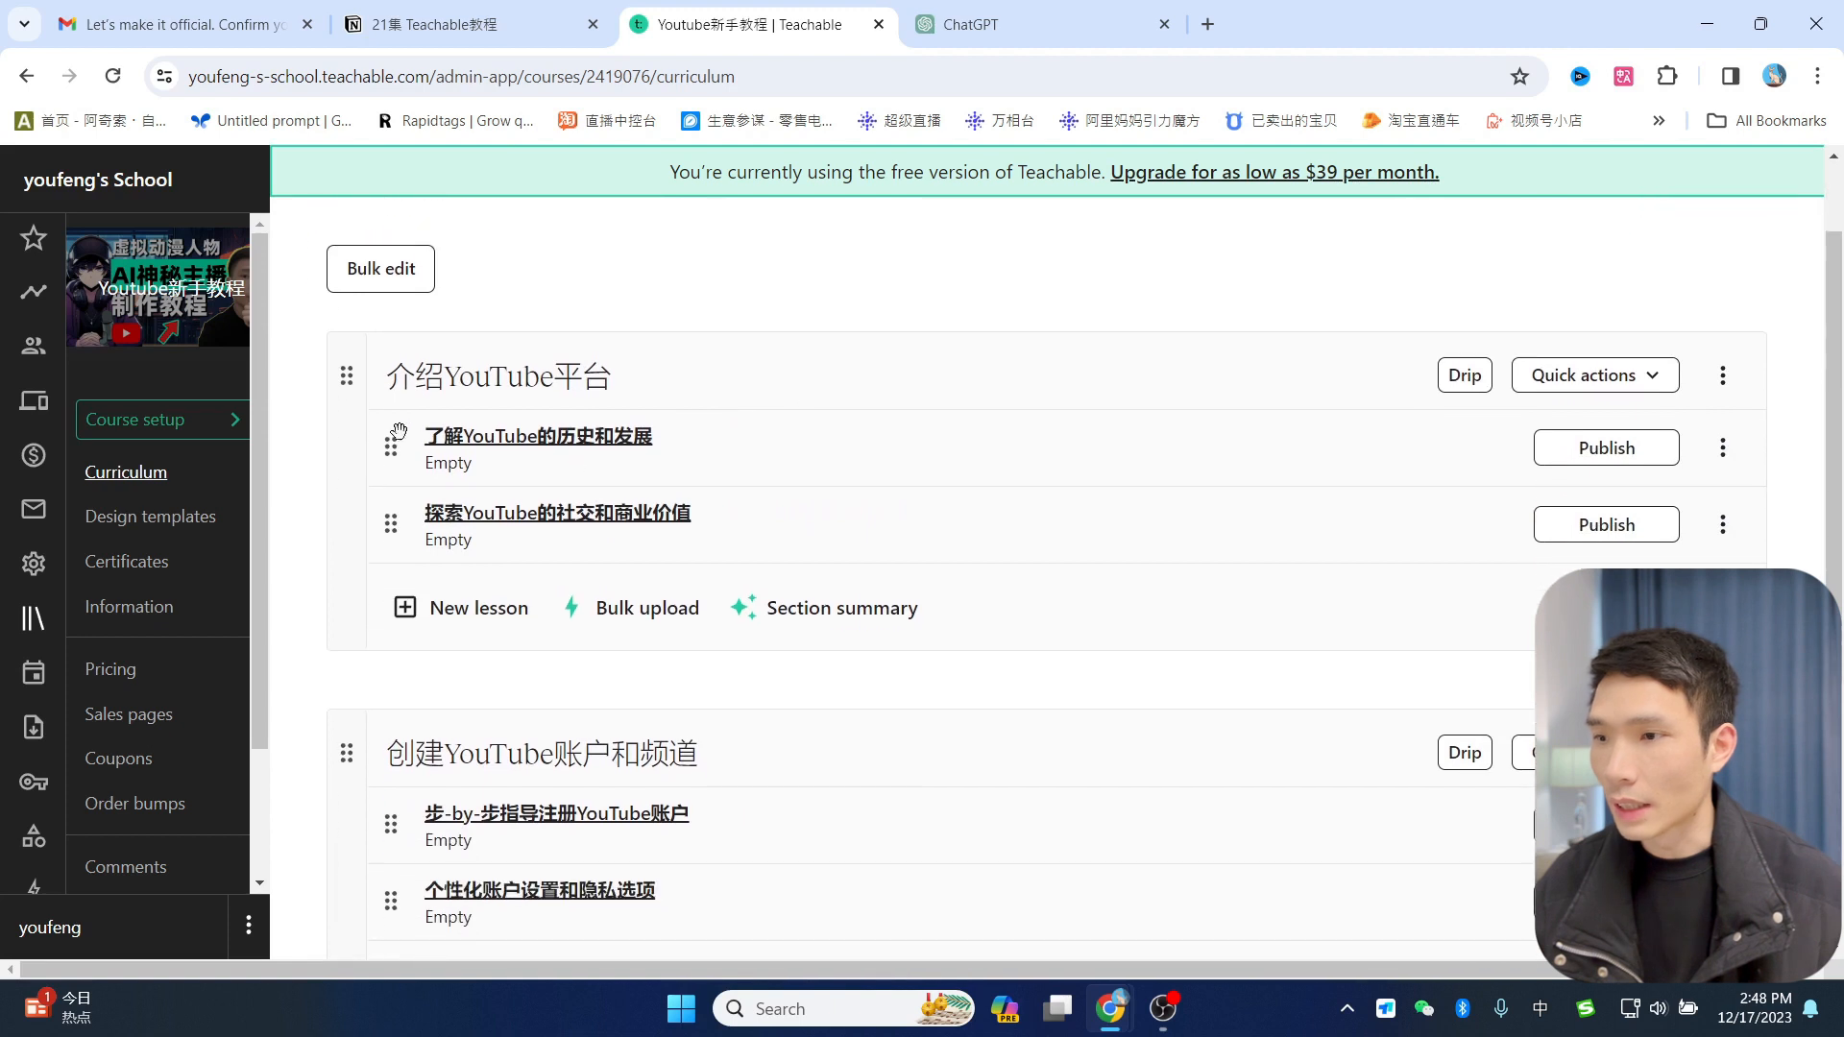
{"action": "mouse_move", "coordinate": [391, 439]}
{"action": "left_mouse_down"}
{"action": "mouse_move", "coordinate": [393, 549]}
{"action": "mouse_move", "coordinate": [397, 426]}
{"action": "mouse_move", "coordinate": [395, 530]}
{"action": "mouse_move", "coordinate": [396, 447]}
{"action": "left_mouse_up"}
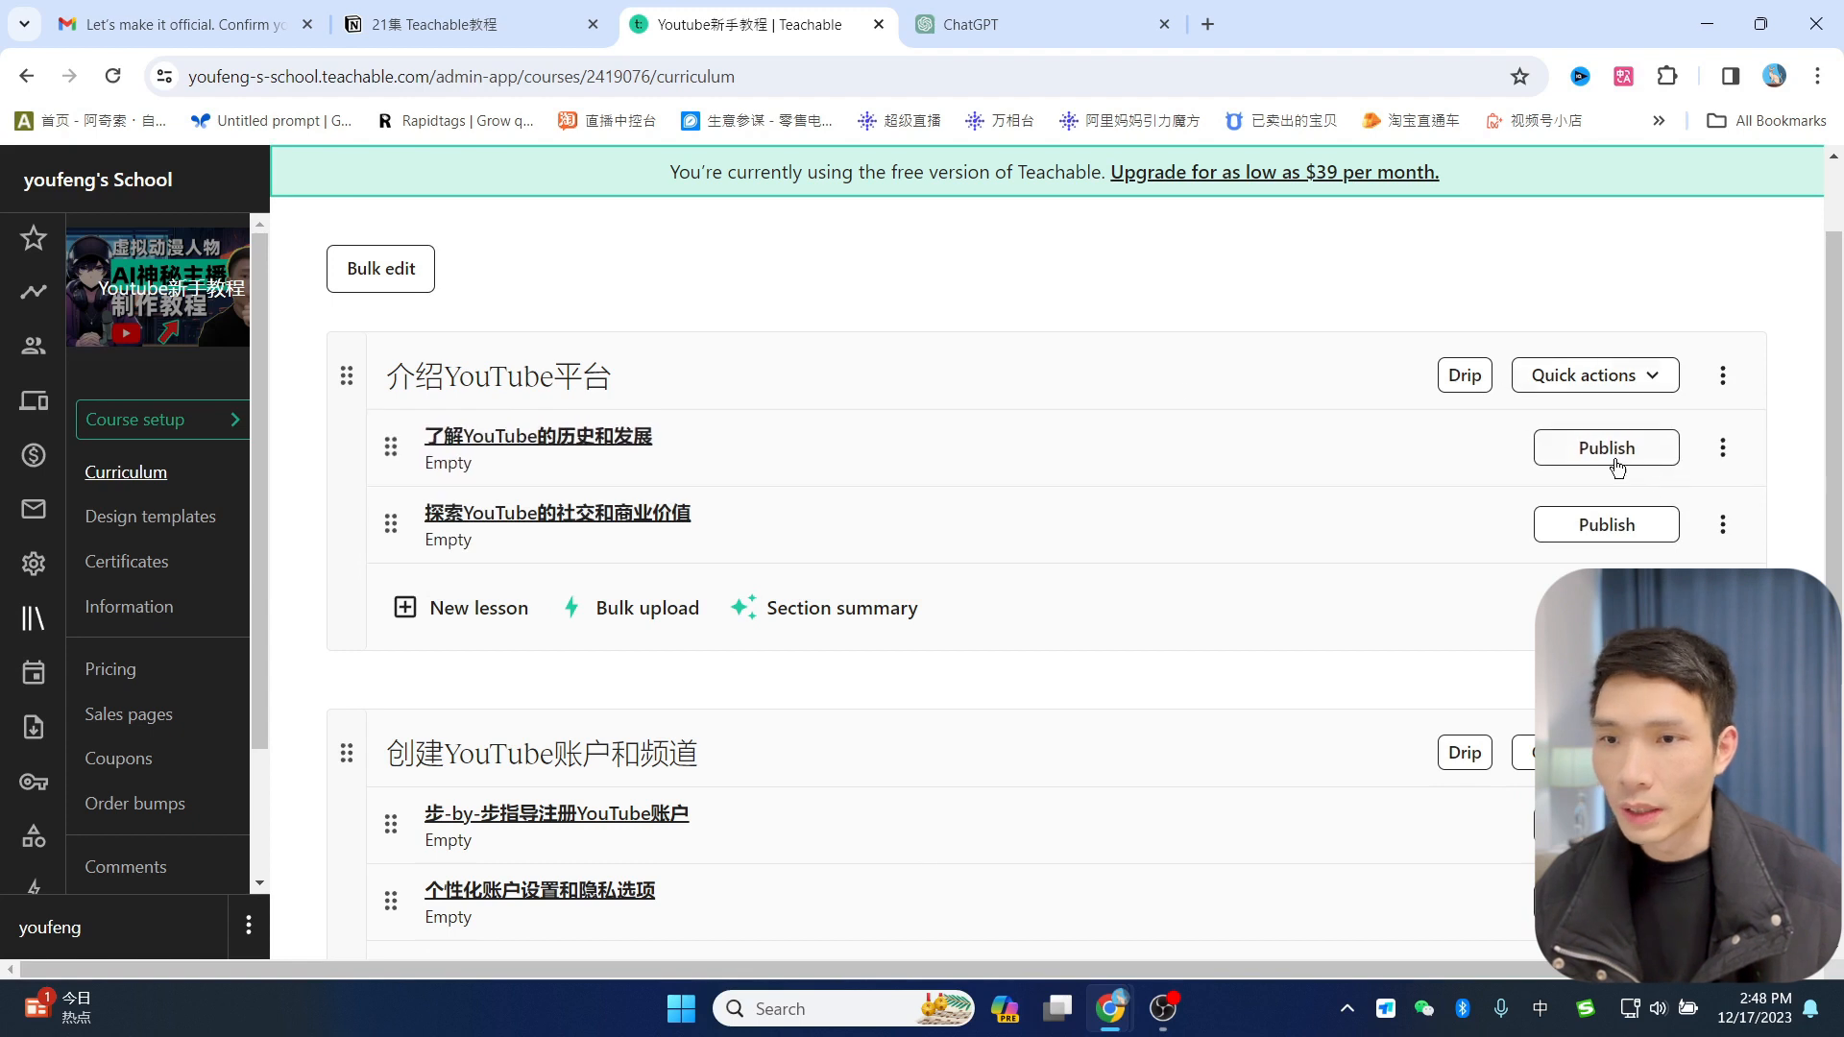
Step: Duplicate the lesson "了解YouTube的历史和发展" and leave the copy's title unedited
{"action": "left_click", "coordinate": [1722, 448]}
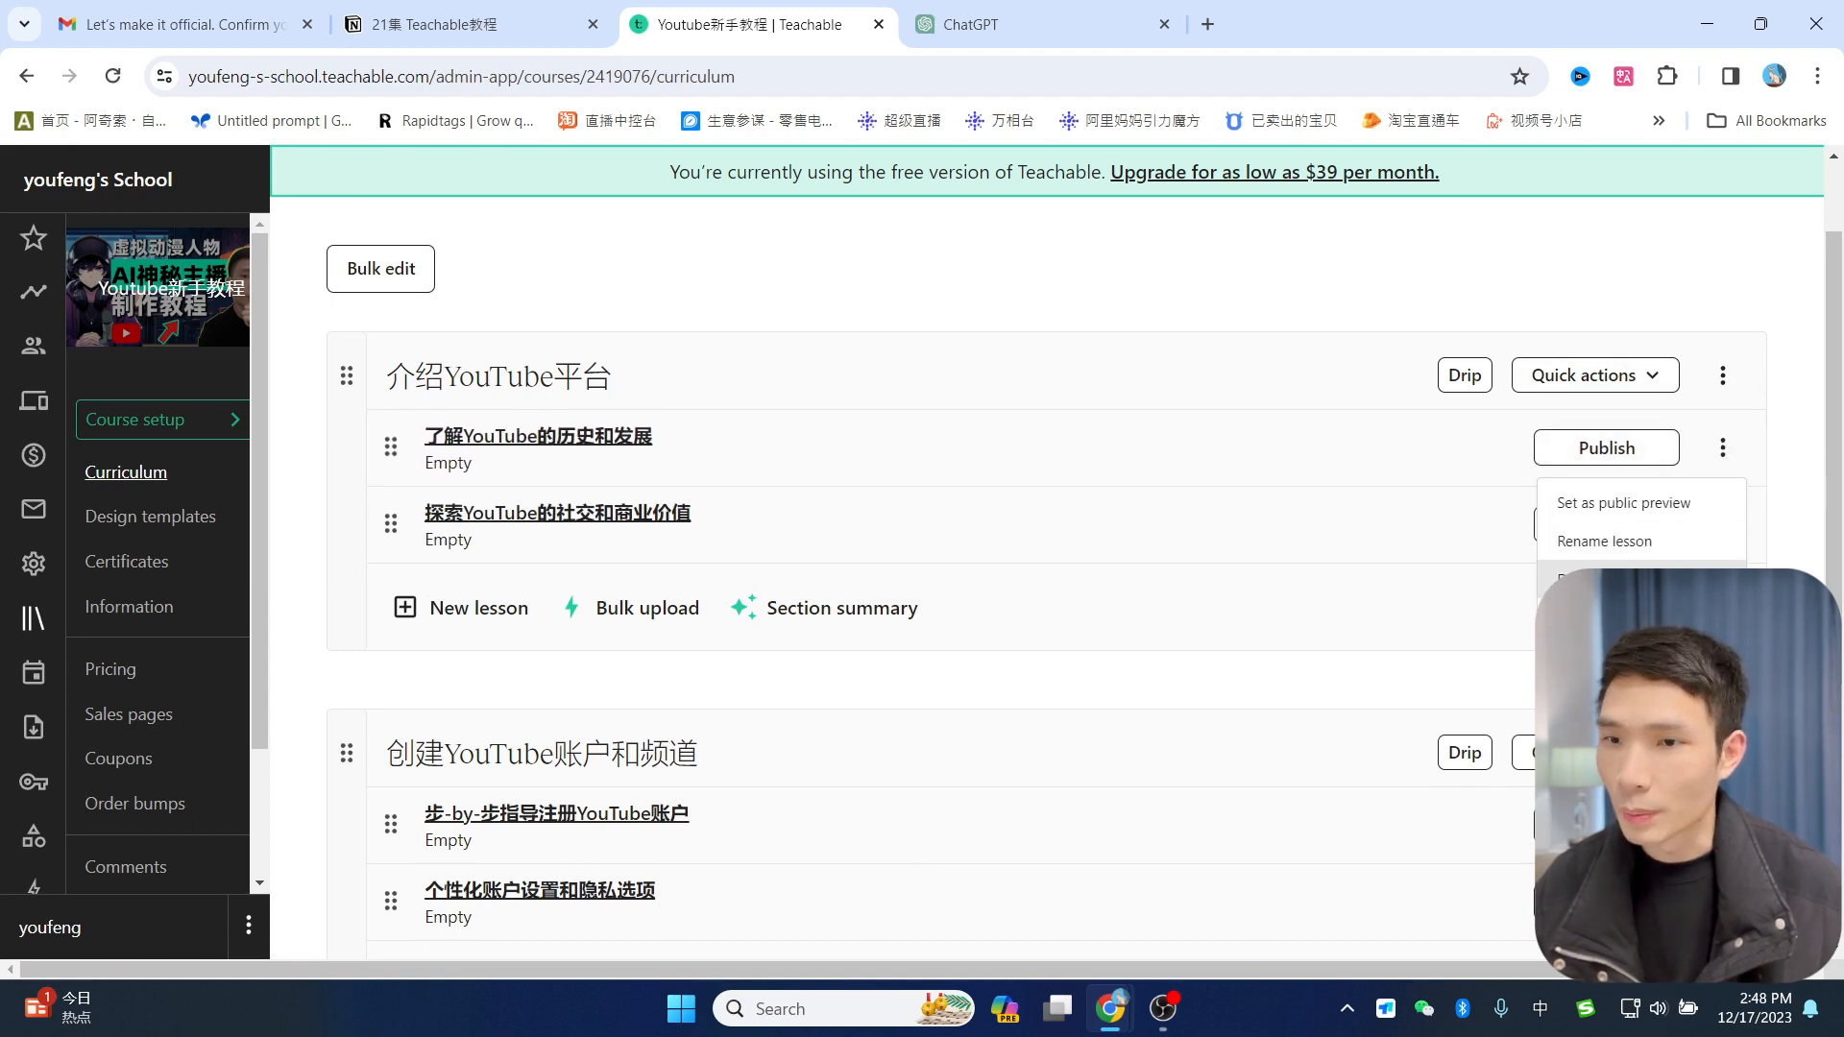
{"action": "left_click", "coordinate": [1613, 579]}
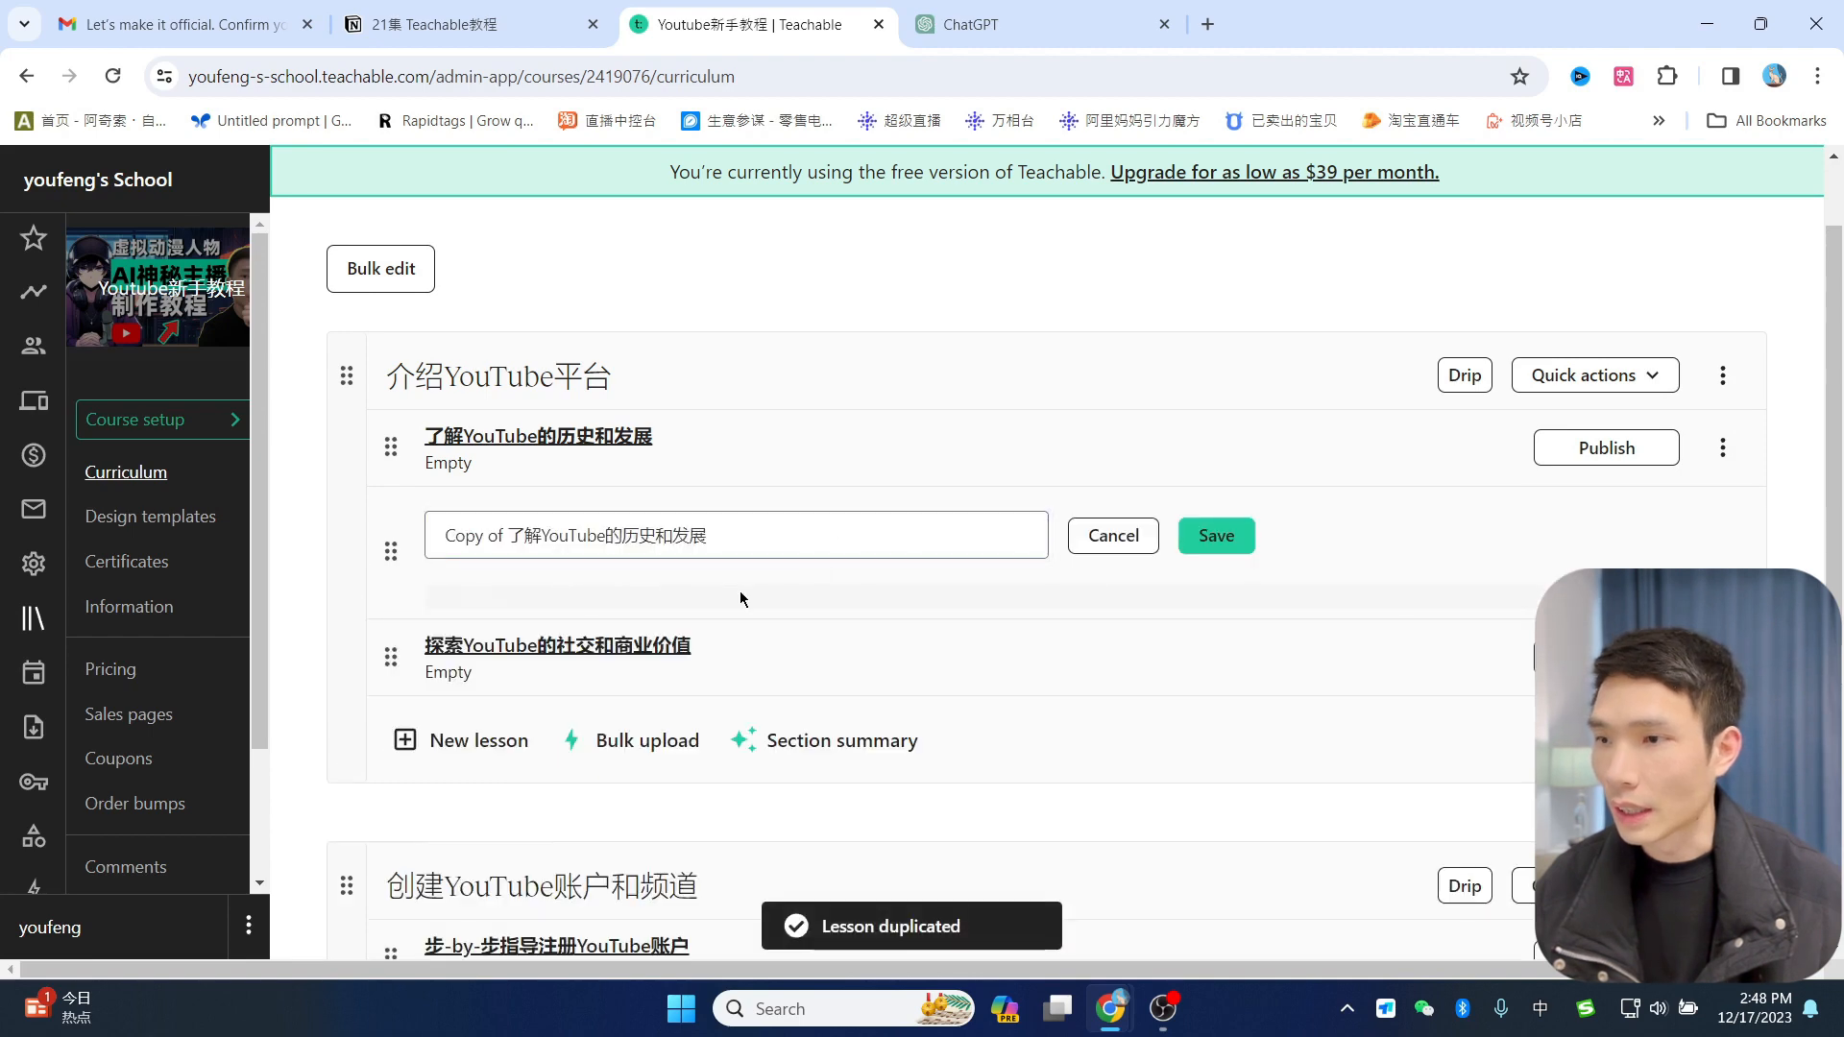
{"action": "left_click", "coordinate": [1101, 541]}
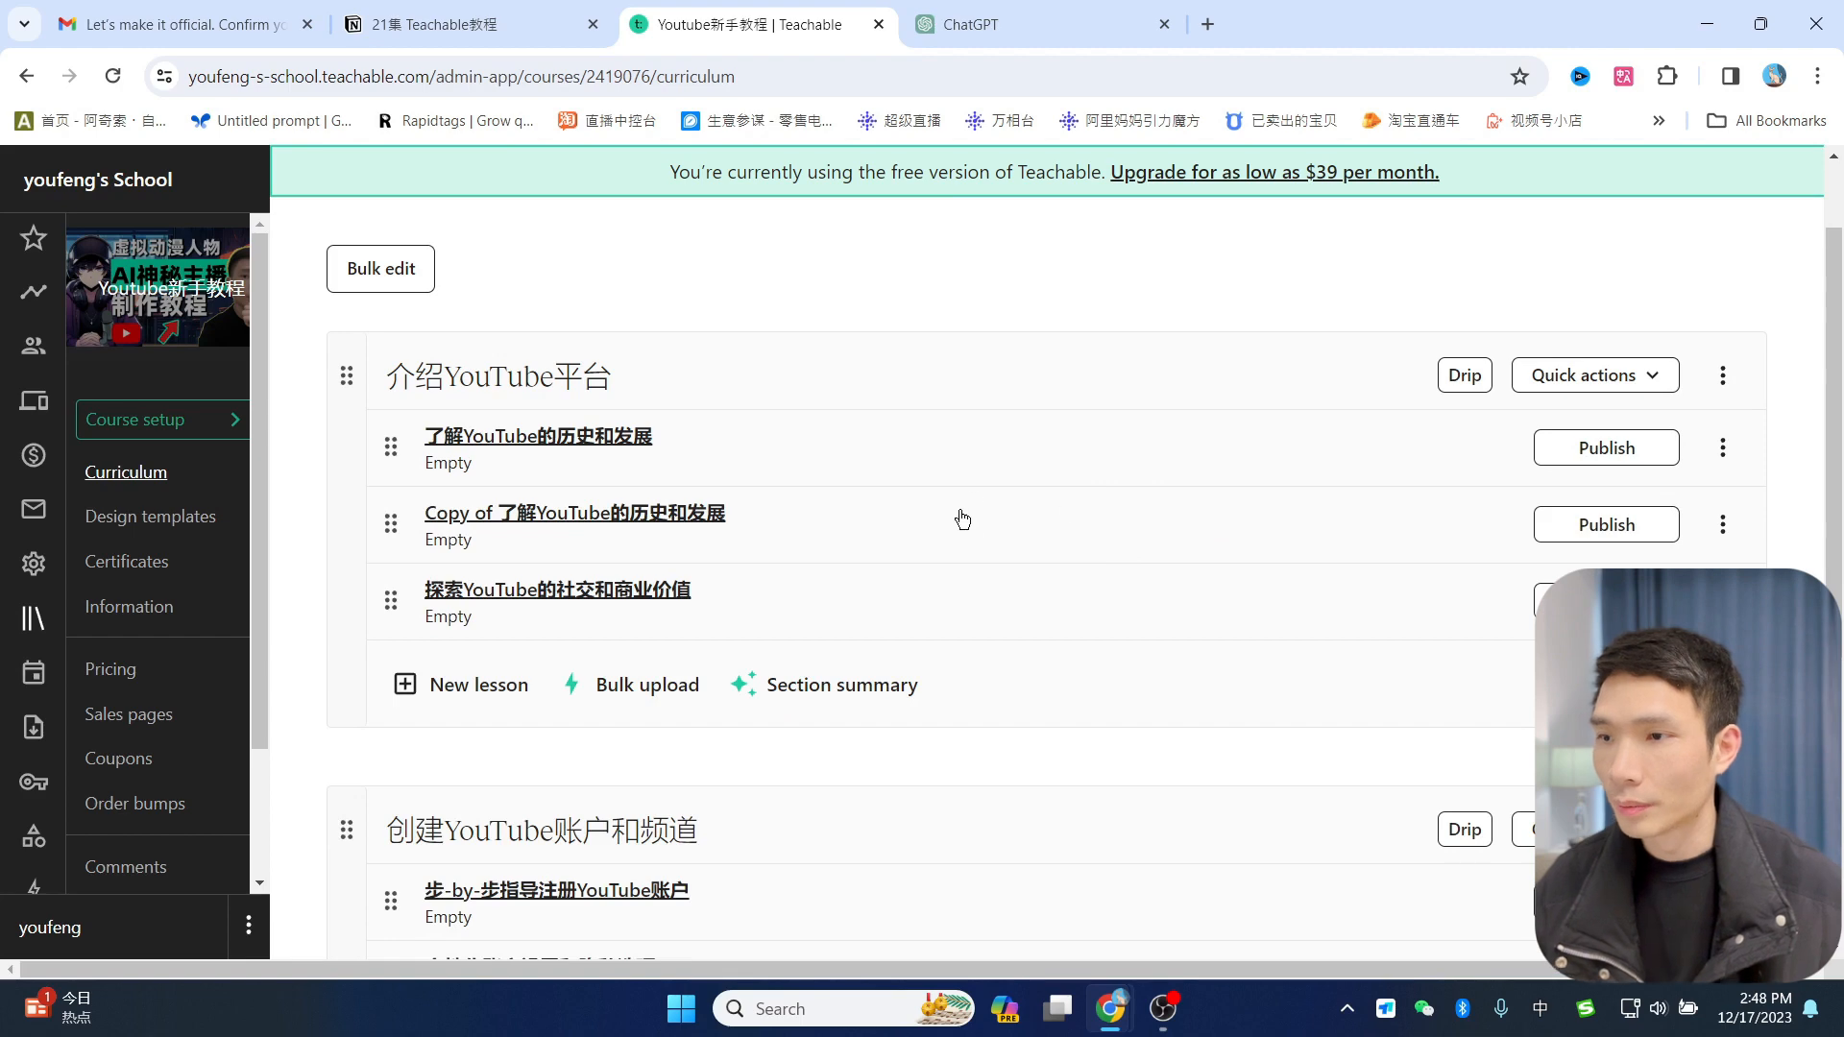
Step: Delete the duplicated lesson "Copy of 了解YouTube的历史和发展" and confirm the deletion
{"action": "left_click", "coordinate": [1723, 525]}
{"action": "left_click", "coordinate": [1613, 699]}
{"action": "left_click", "coordinate": [1093, 668]}
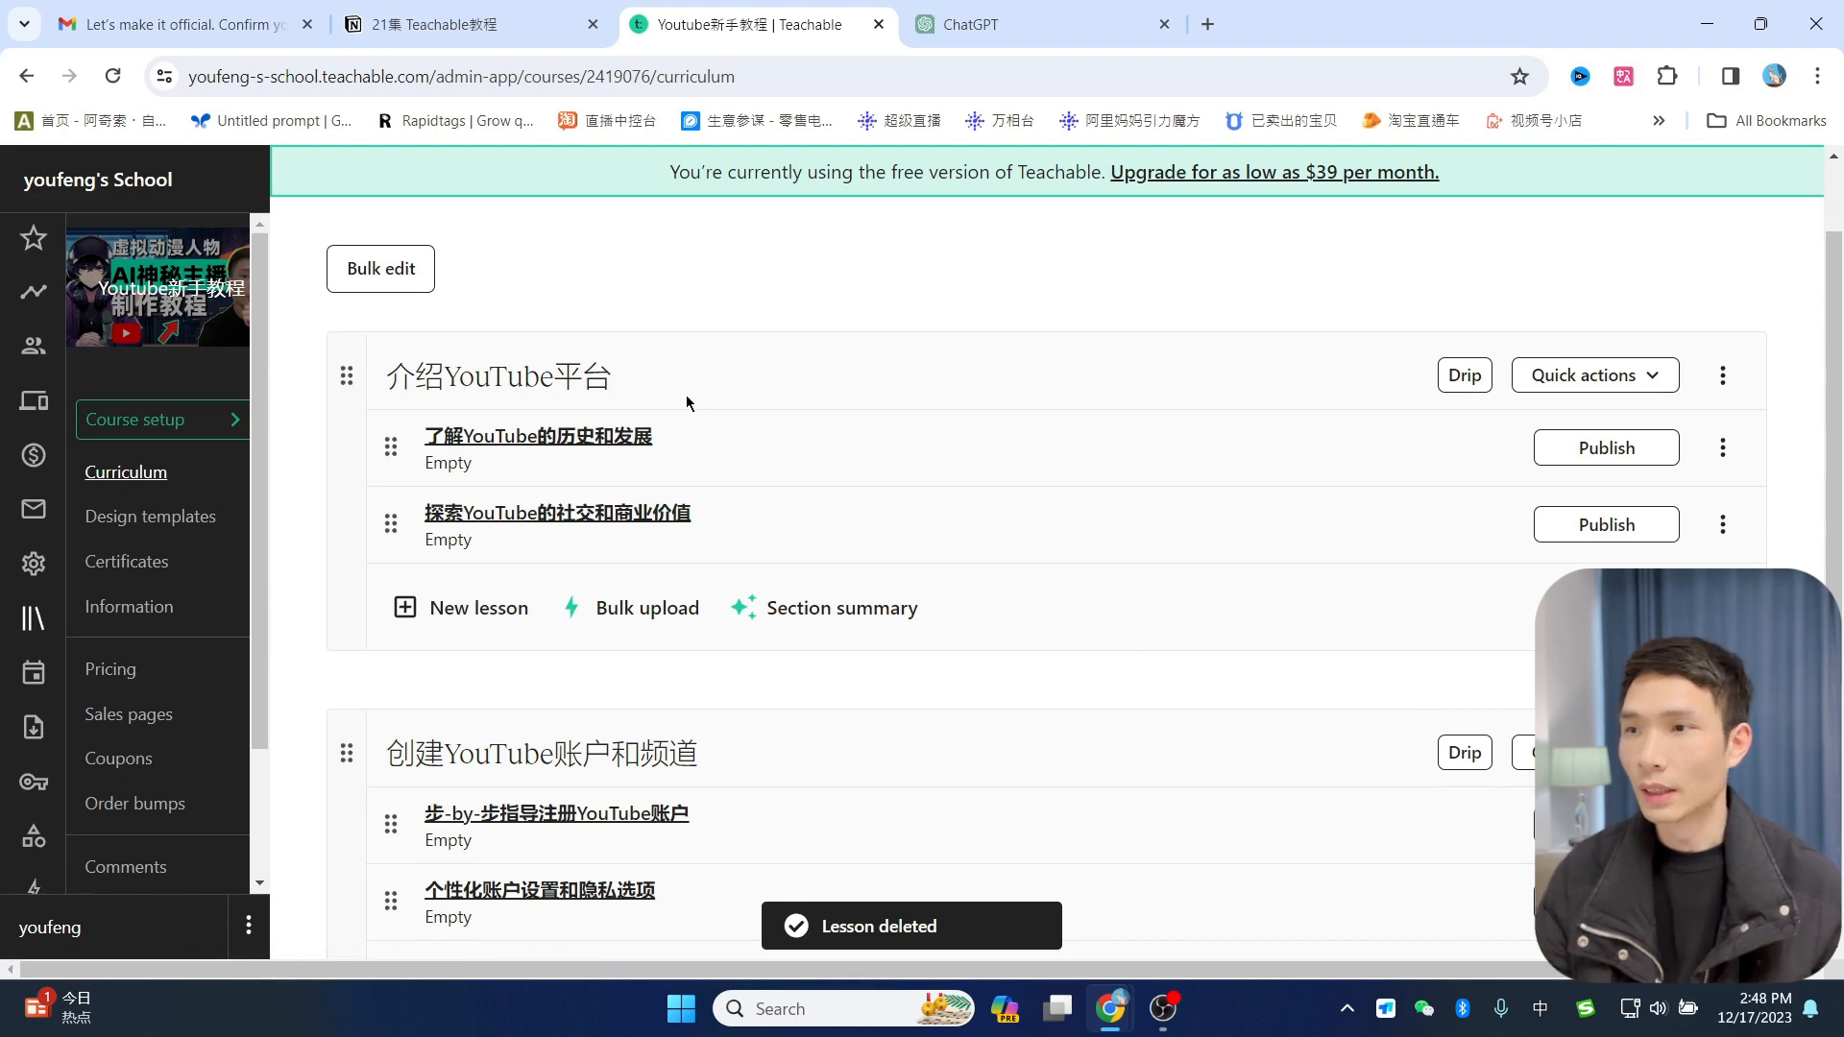
Step: Open the lesson "了解YouTube的历史和发展" for editing and look through the content types that can be added
{"action": "scroll", "coordinate": [655, 418], "scroll_direction": "up", "scroll_amount": 2}
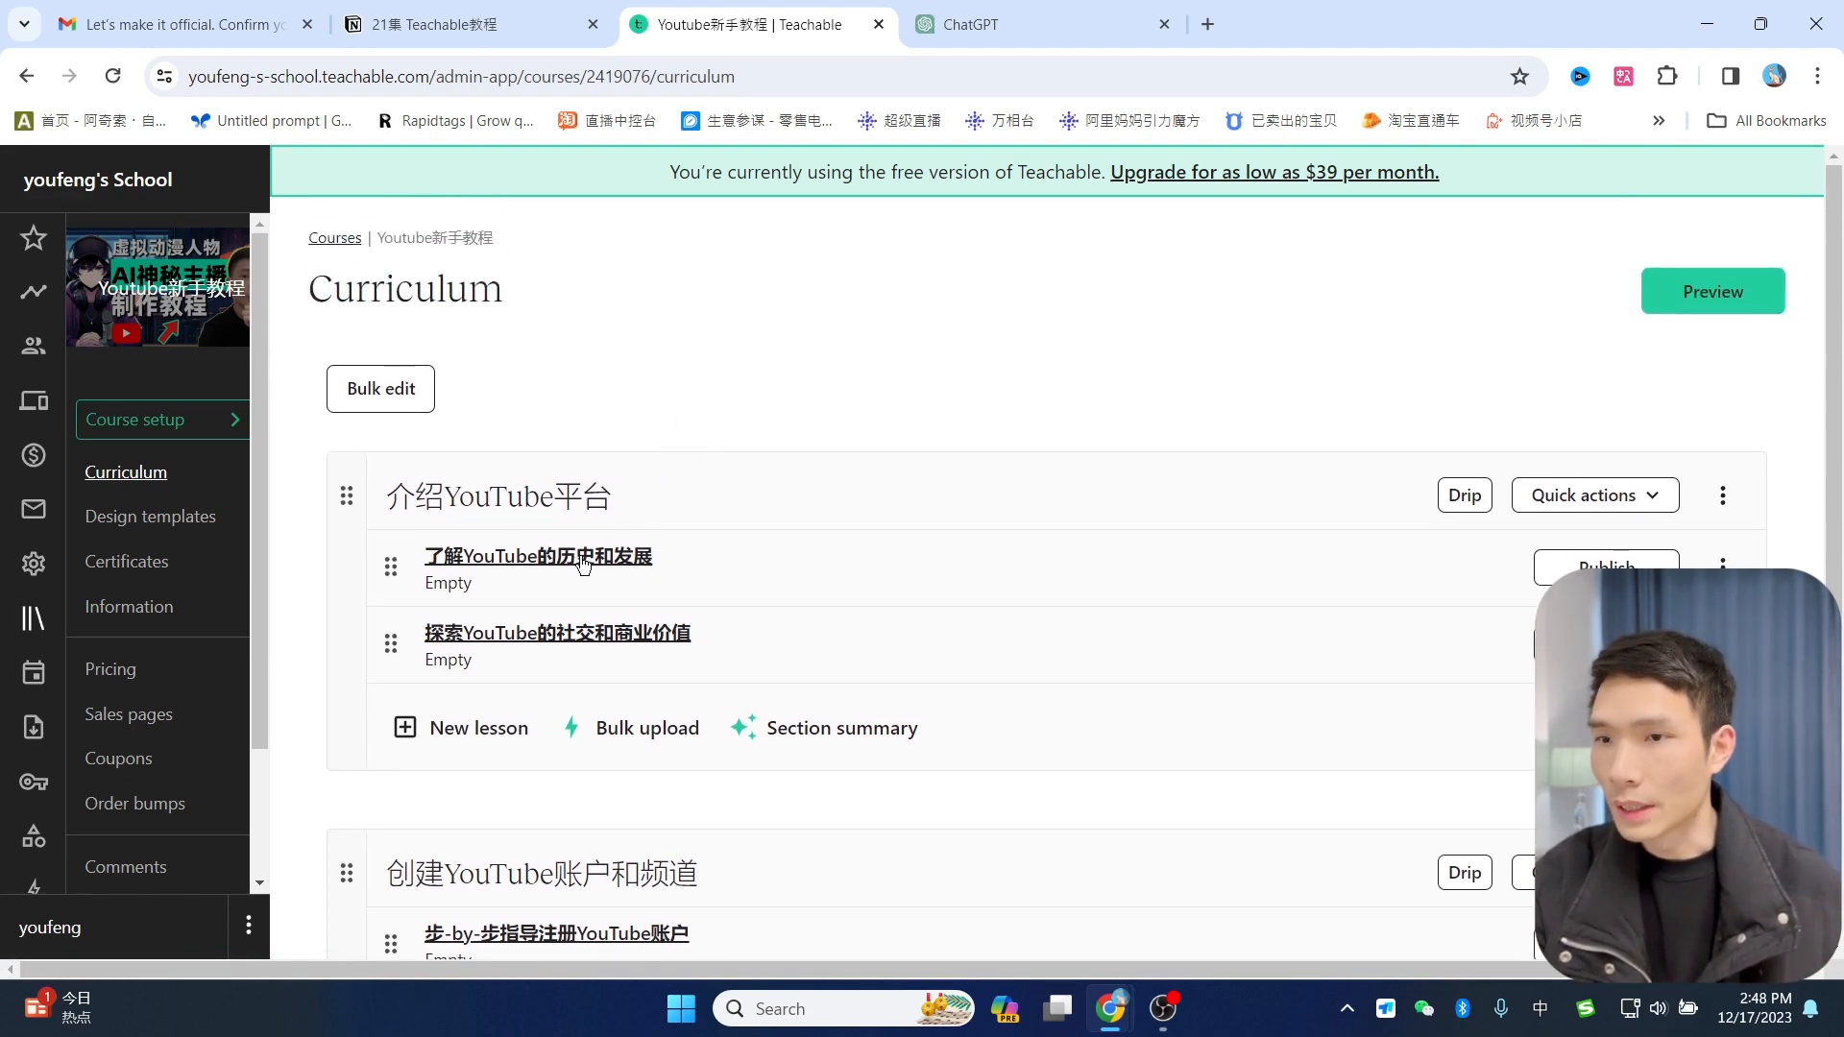
{"action": "left_click", "coordinate": [1715, 306]}
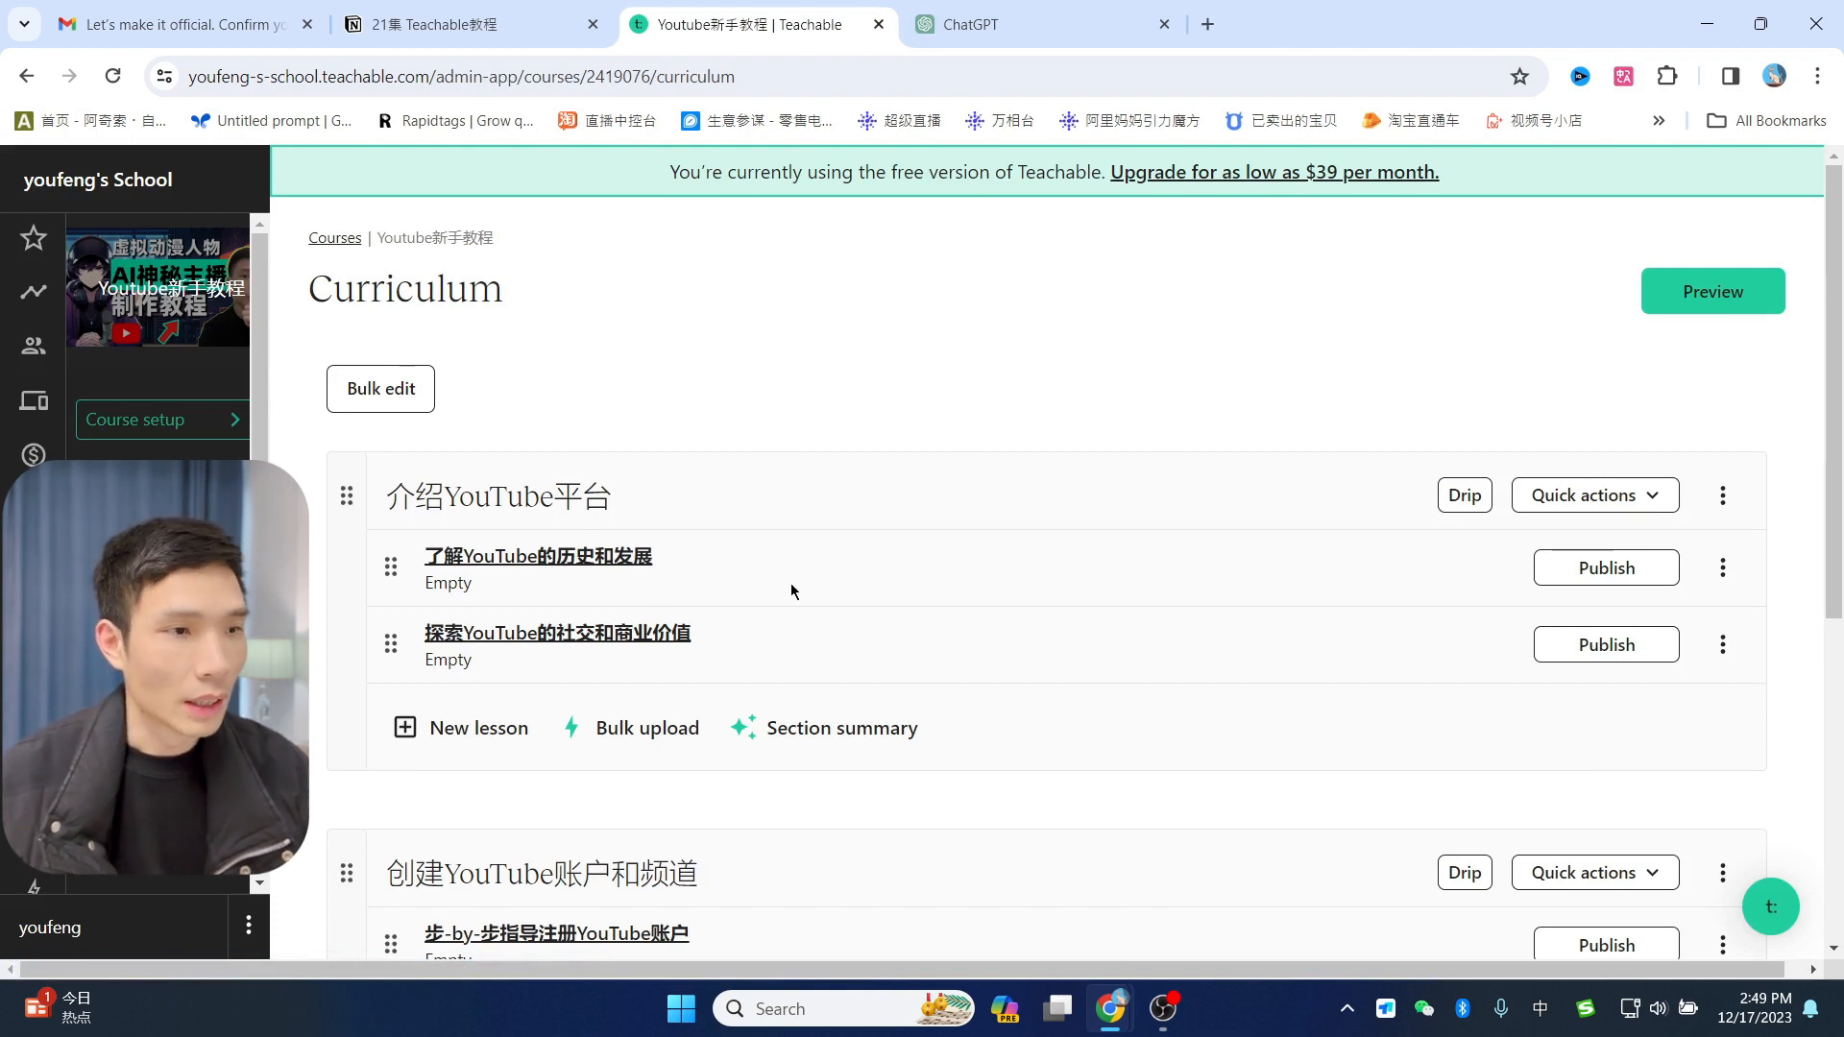
{"action": "left_click", "coordinate": [537, 564]}
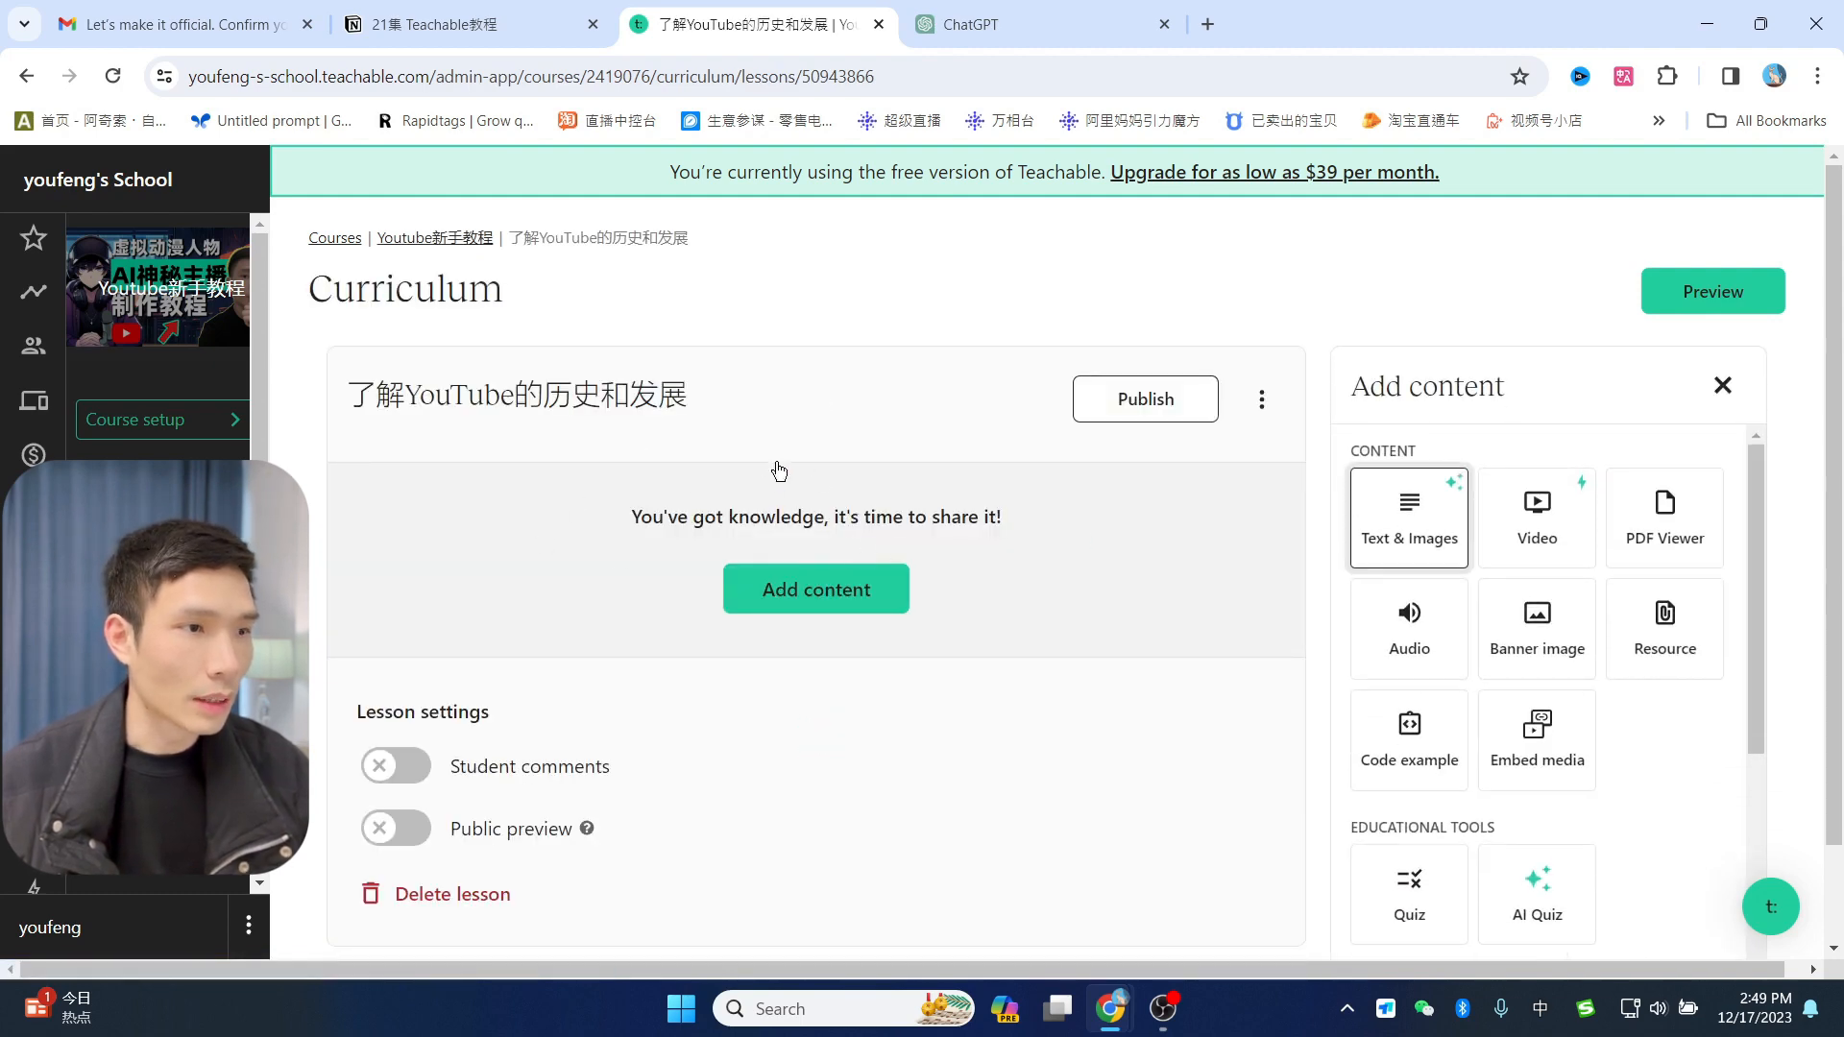
{"action": "left_click_drag", "start_coordinate": [607, 522], "coordinate": [1049, 515]}
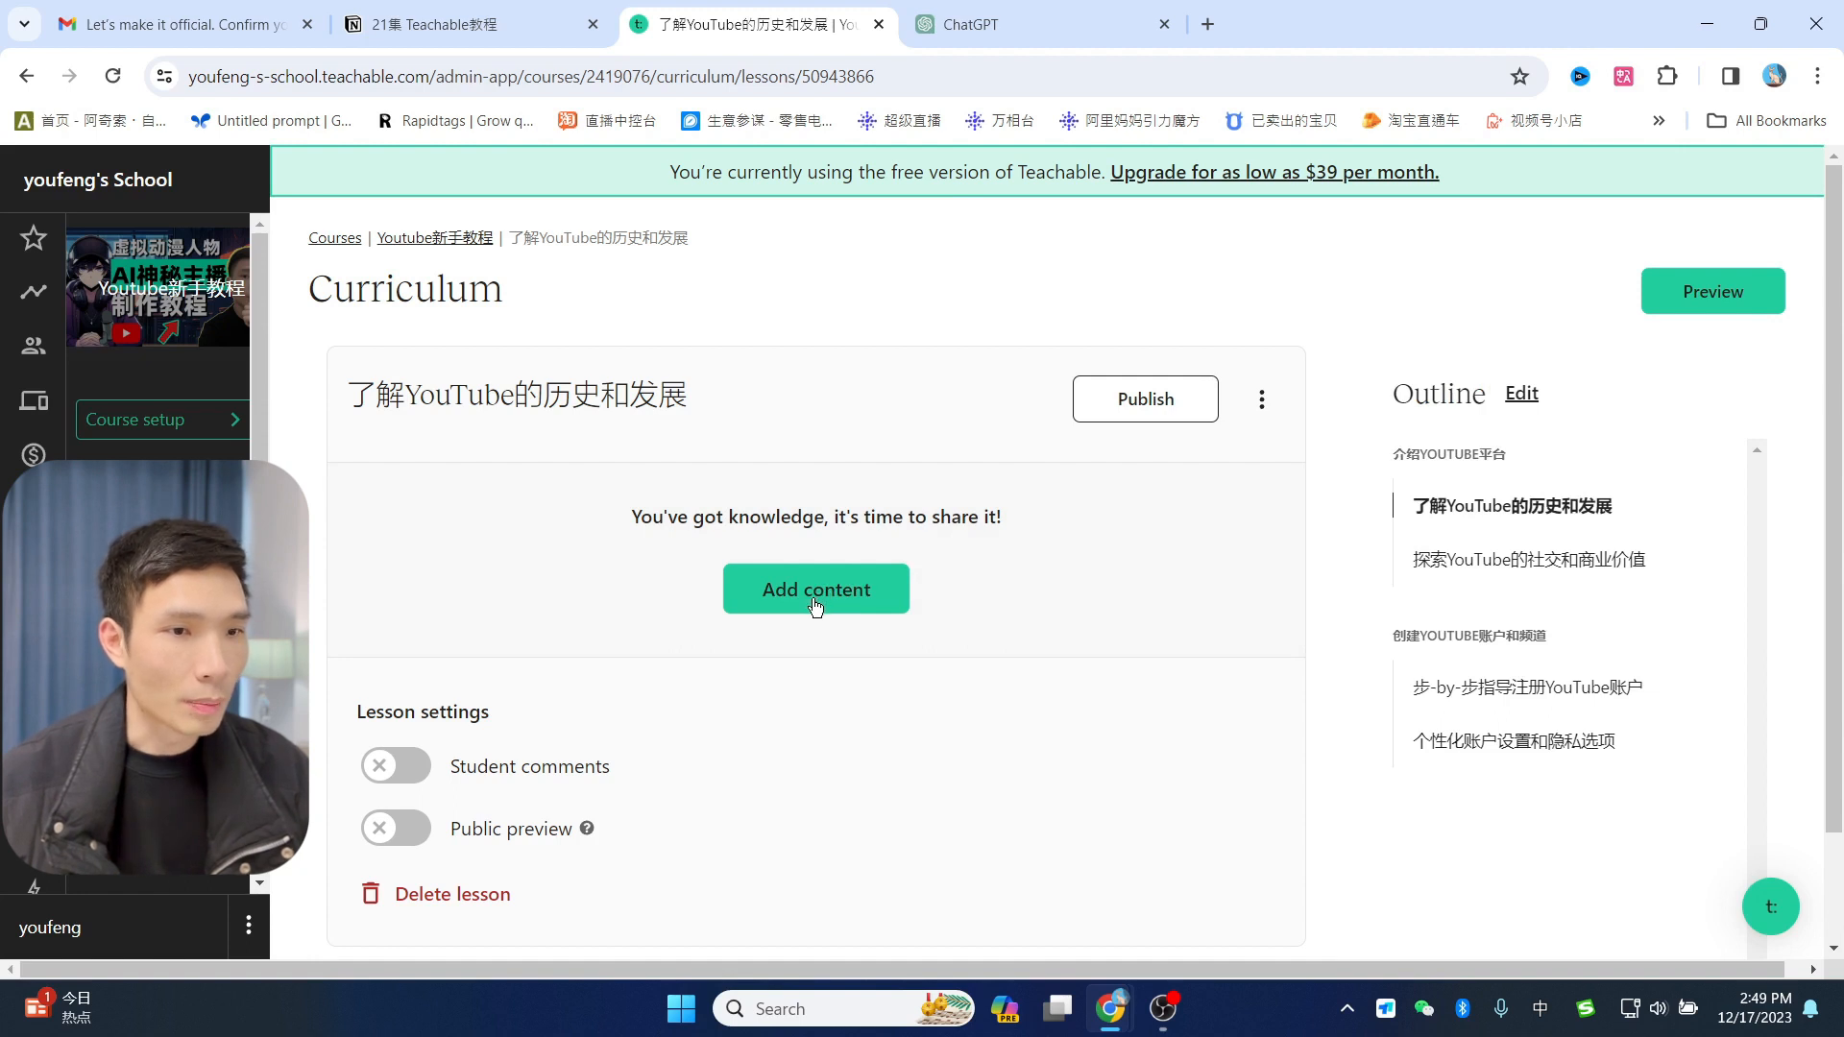
{"action": "left_click", "coordinate": [815, 605]}
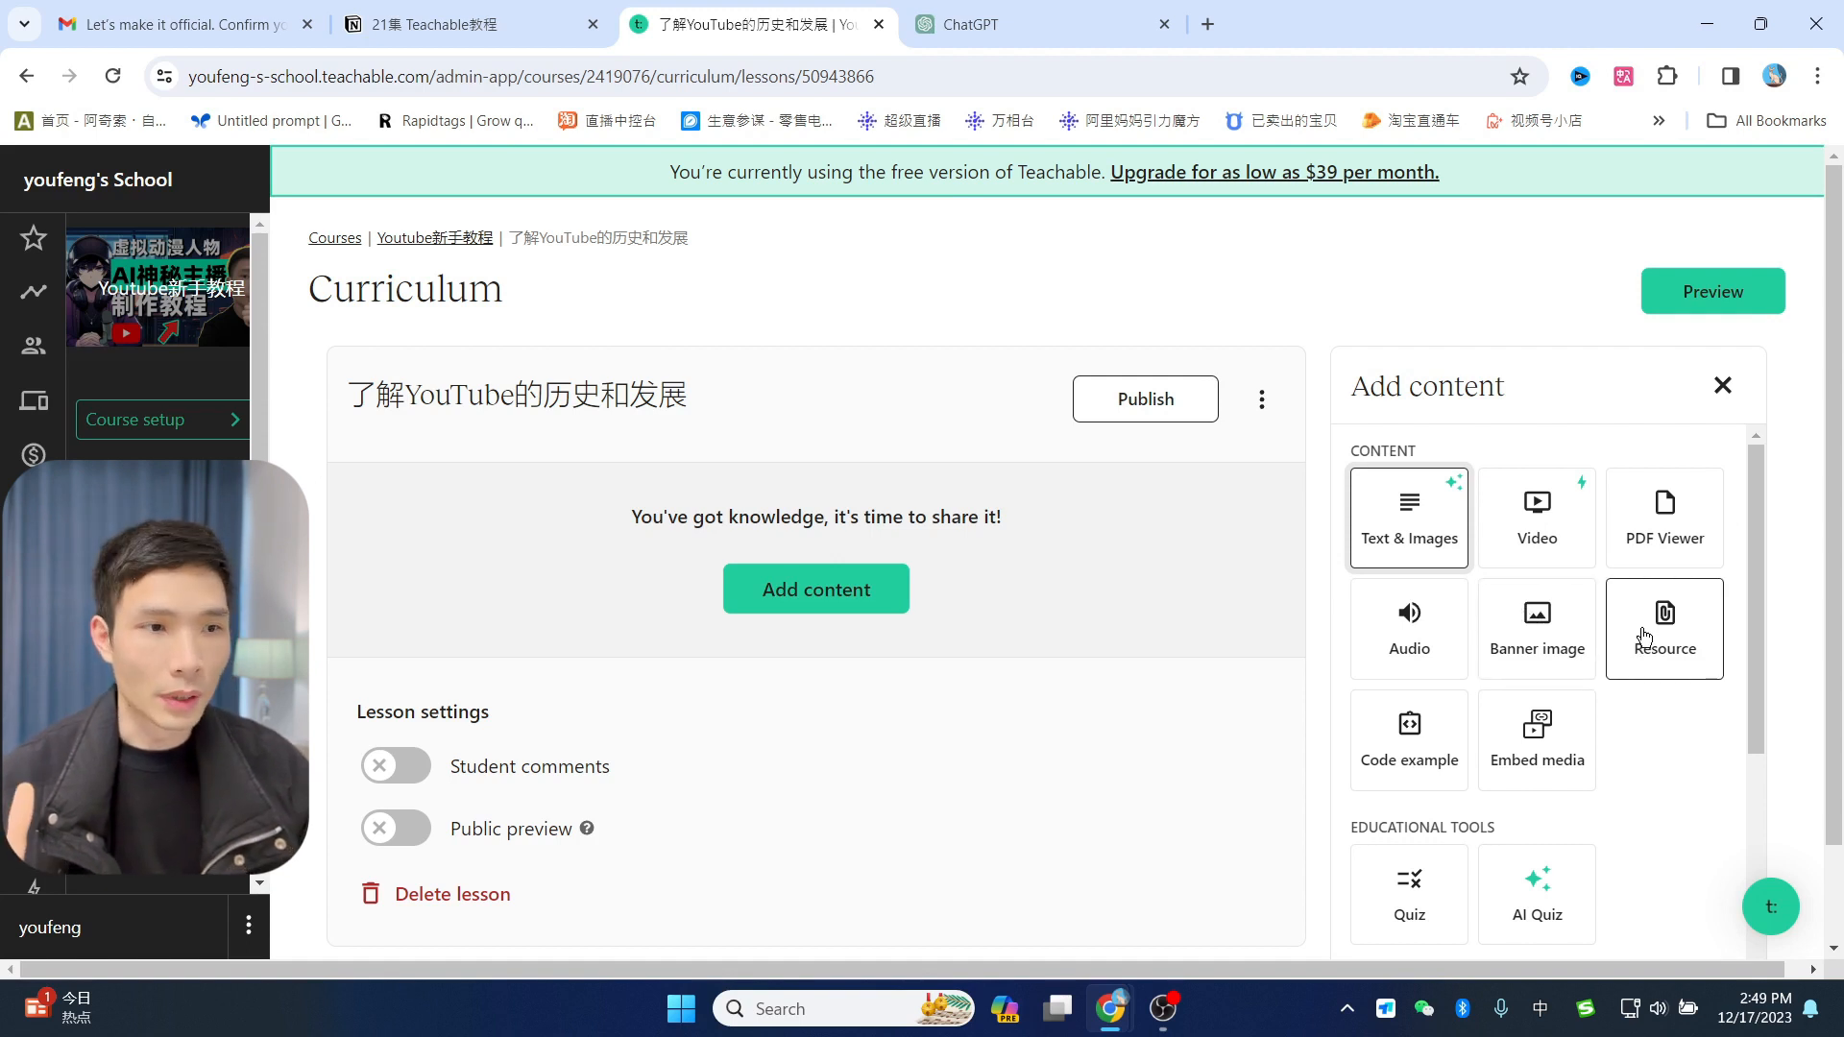
{"action": "scroll", "coordinate": [1660, 682], "scroll_direction": "down", "scroll_amount": 1}
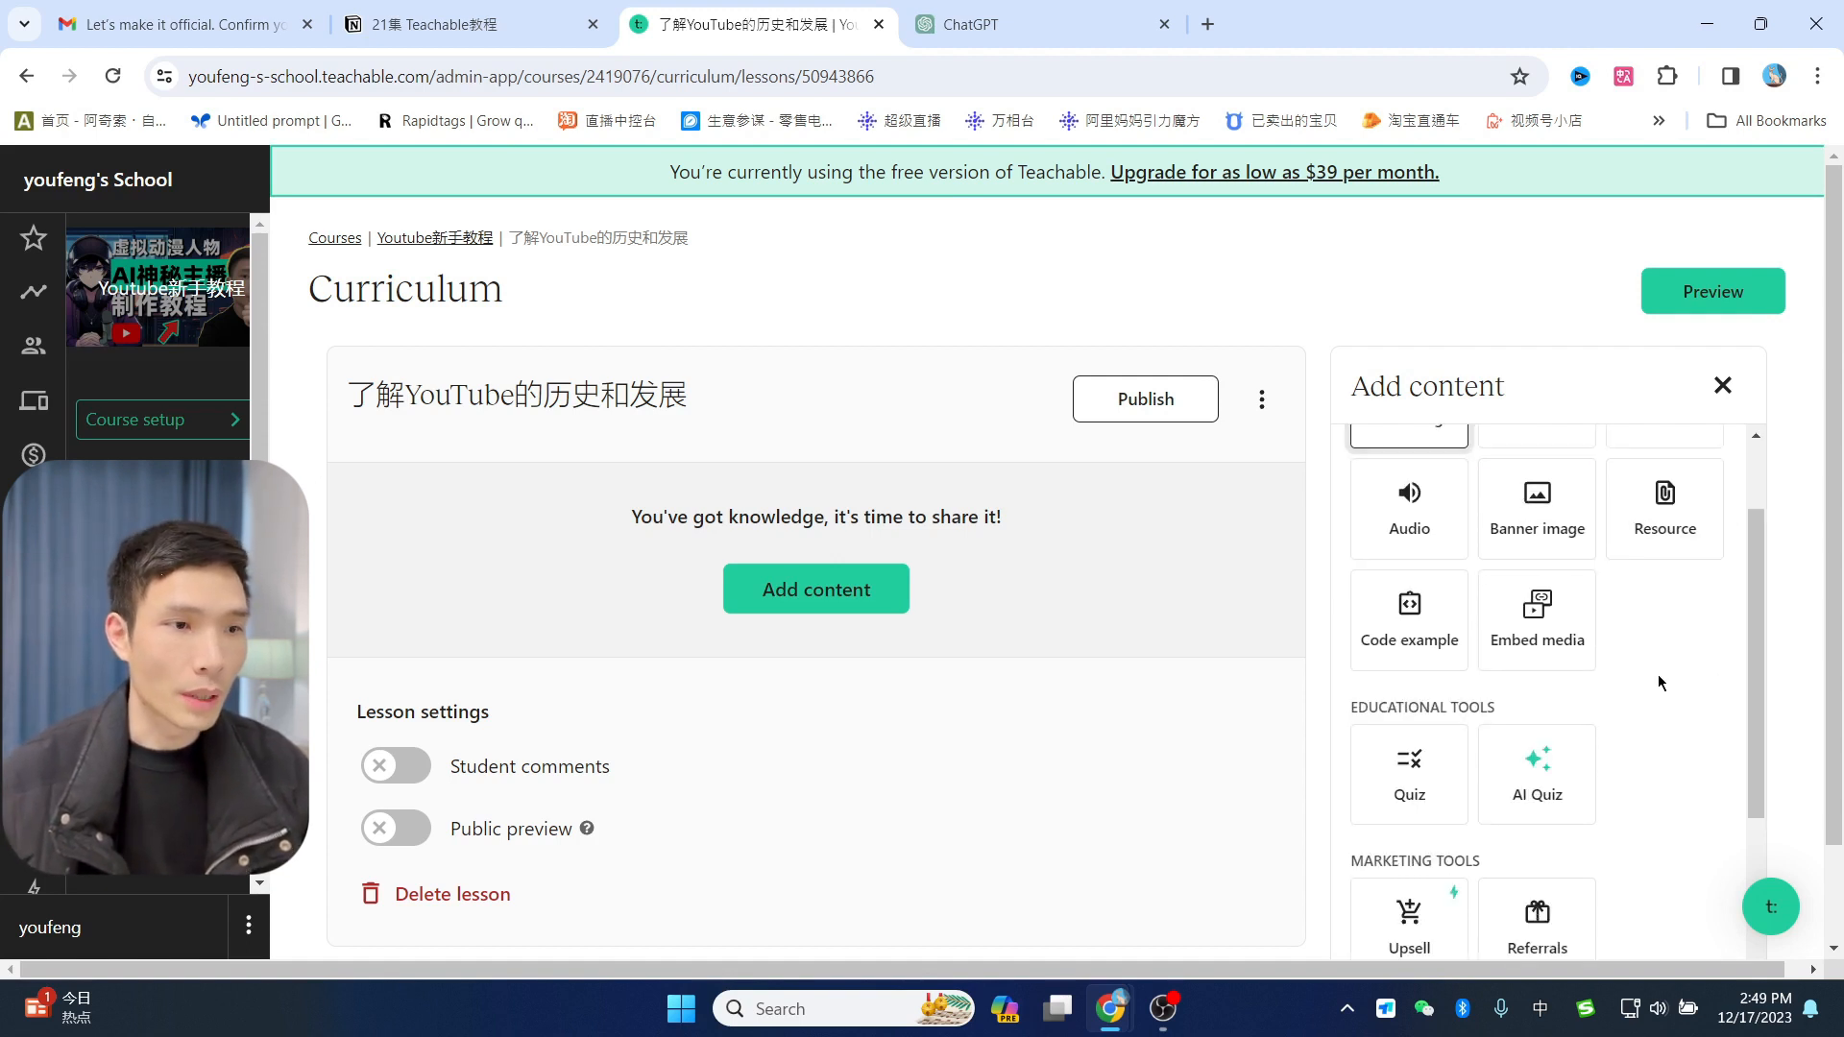
{"action": "scroll", "coordinate": [1659, 682], "scroll_direction": "down", "scroll_amount": 2}
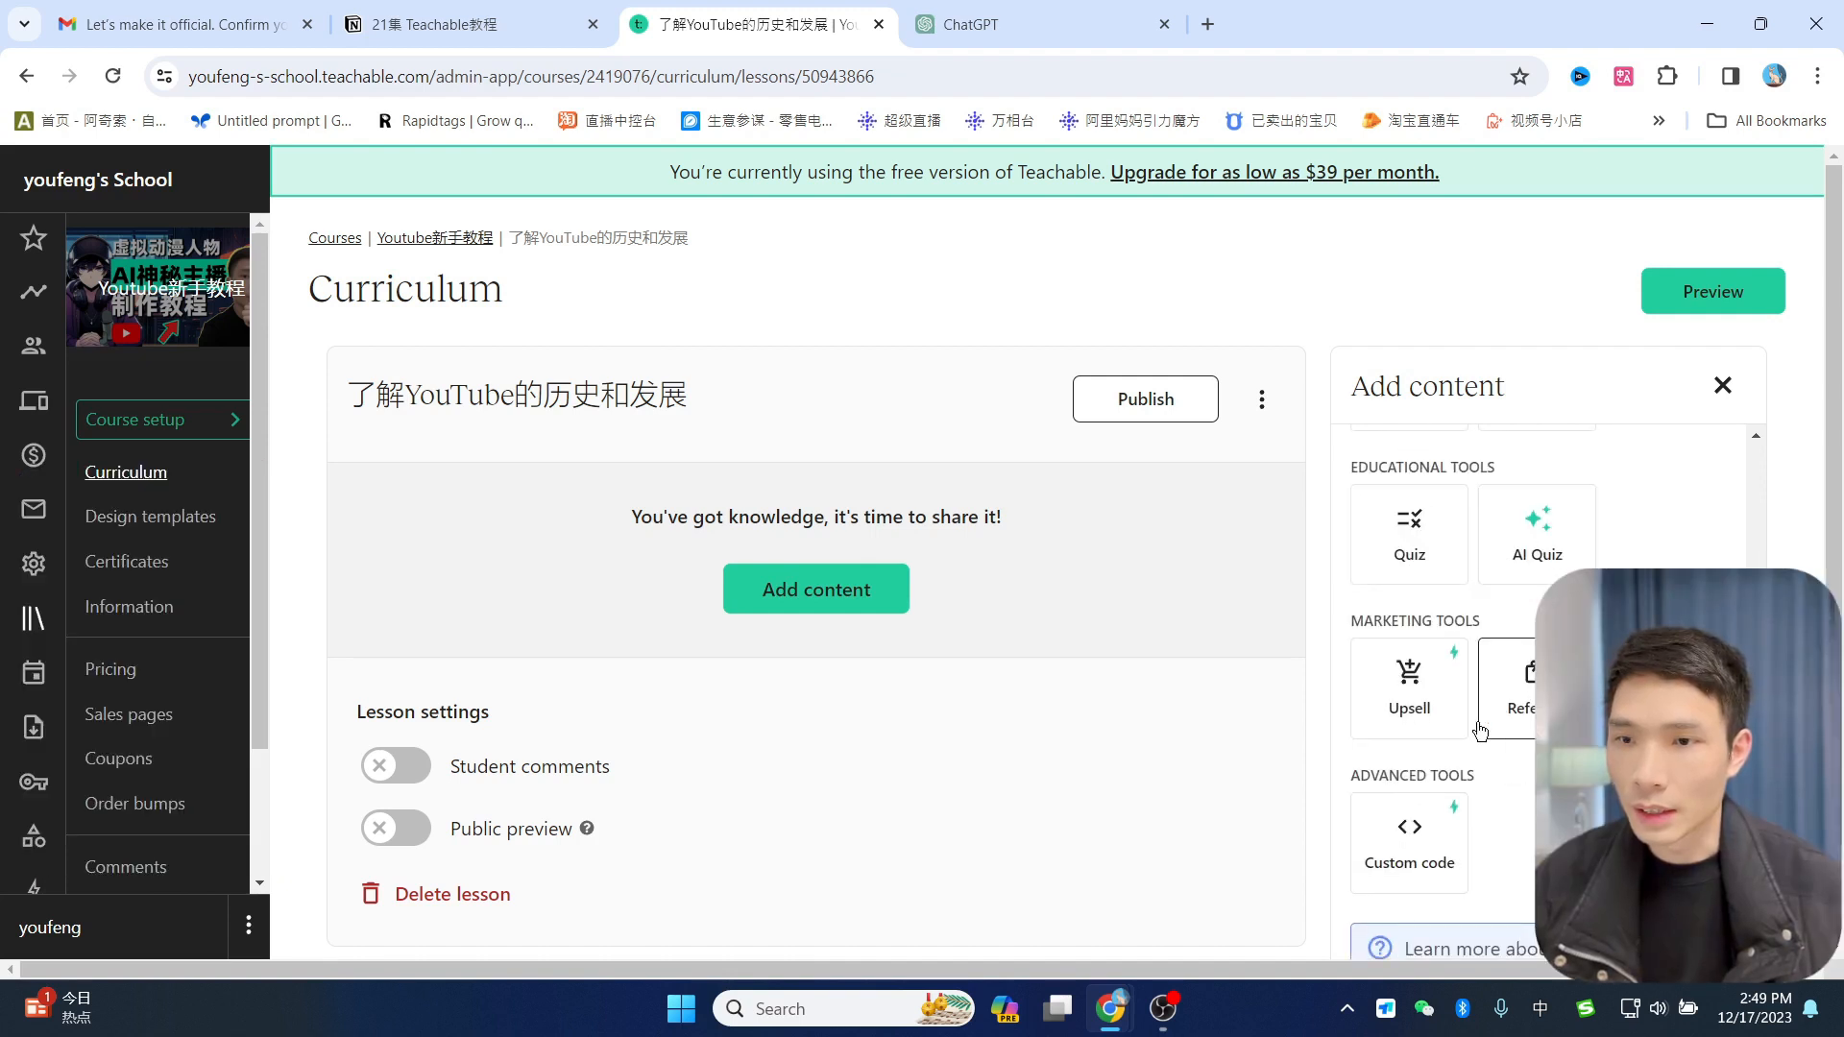
{"action": "scroll", "coordinate": [1480, 732], "scroll_direction": "up", "scroll_amount": 3}
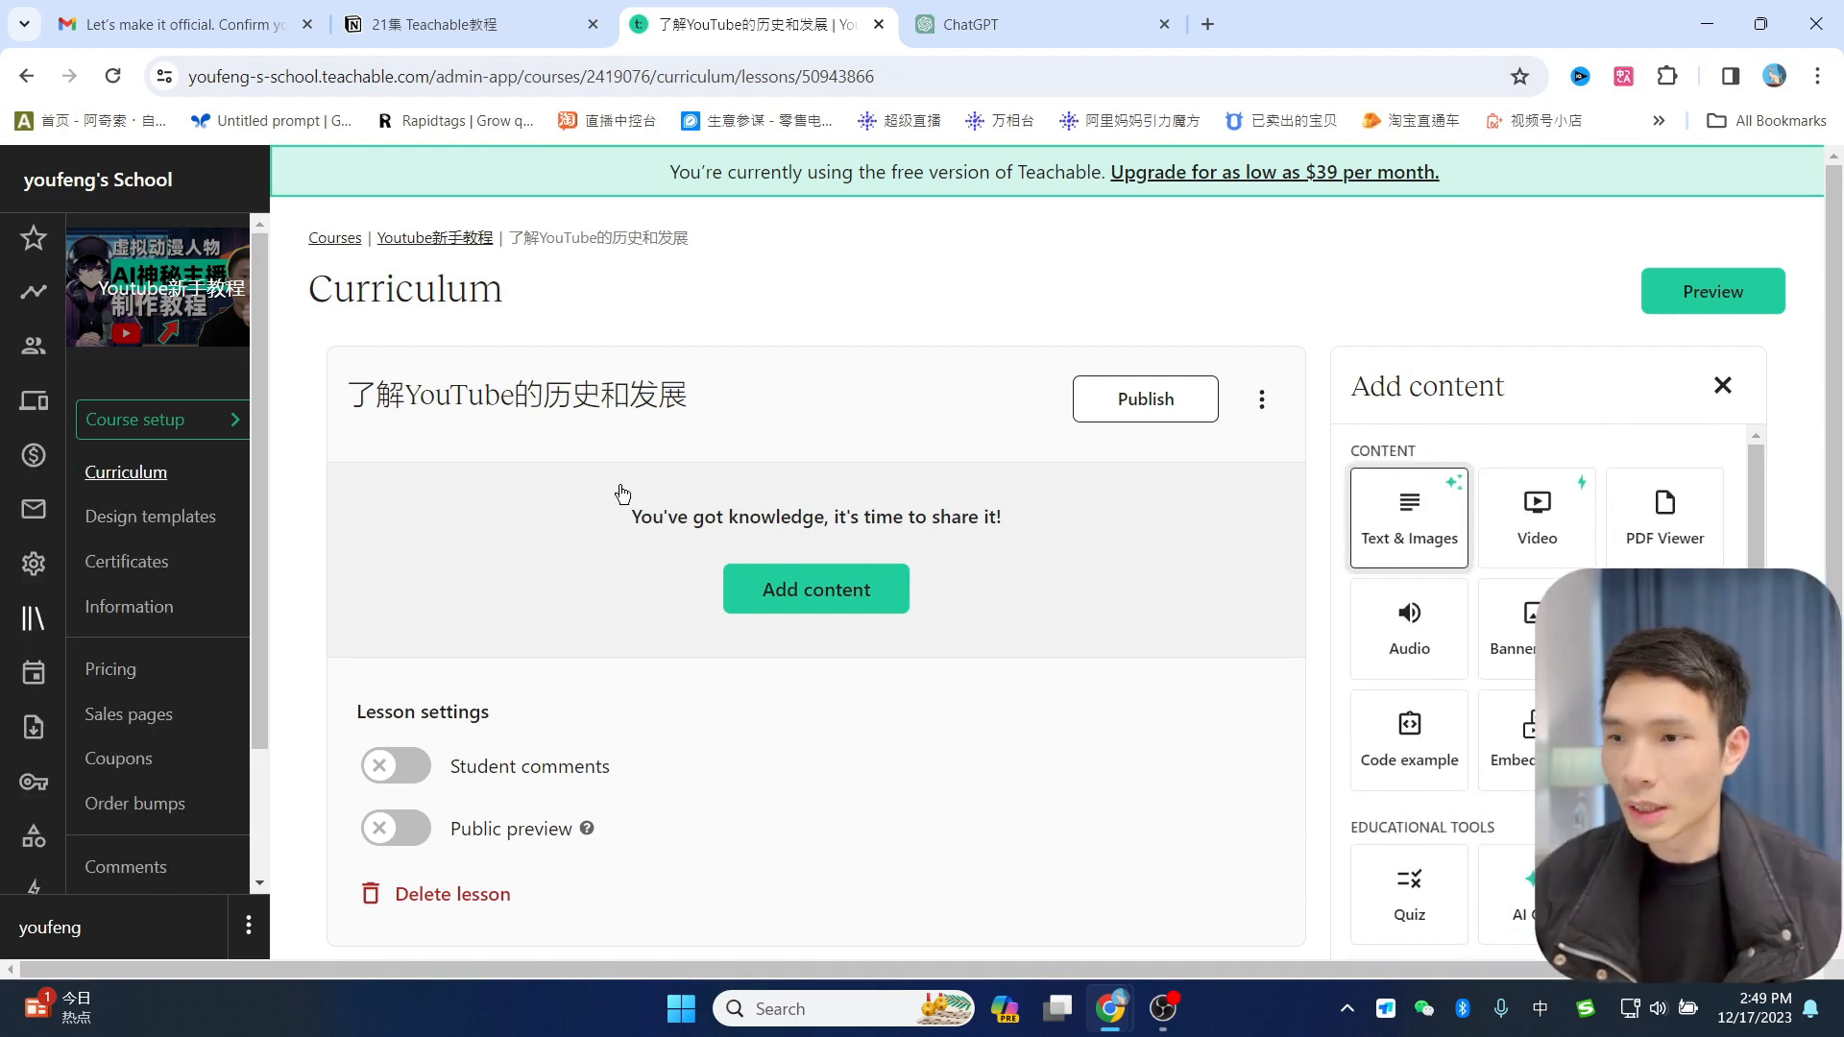
Step: Add a video to the lesson by uploading "10秒.mp4" from the teachable folder on the computer
{"action": "left_click", "coordinate": [1546, 513]}
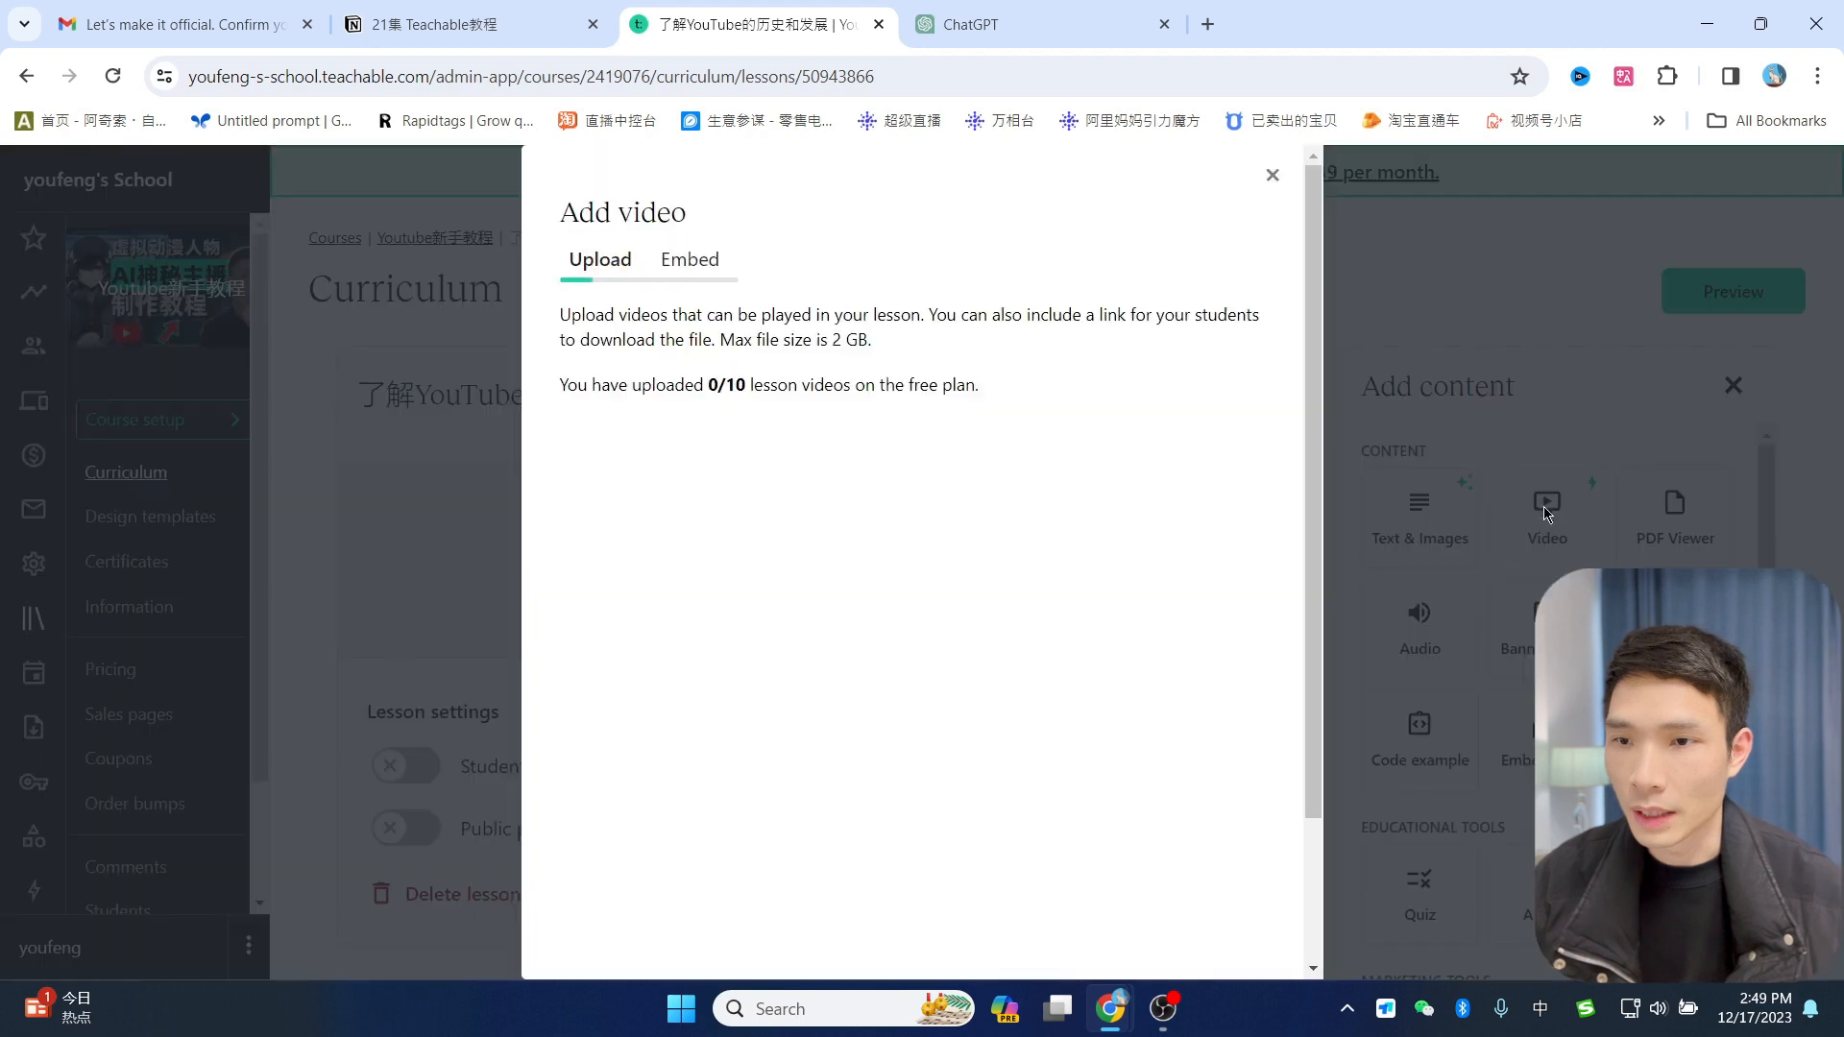
{"action": "mouse_move", "coordinate": [580, 451]}
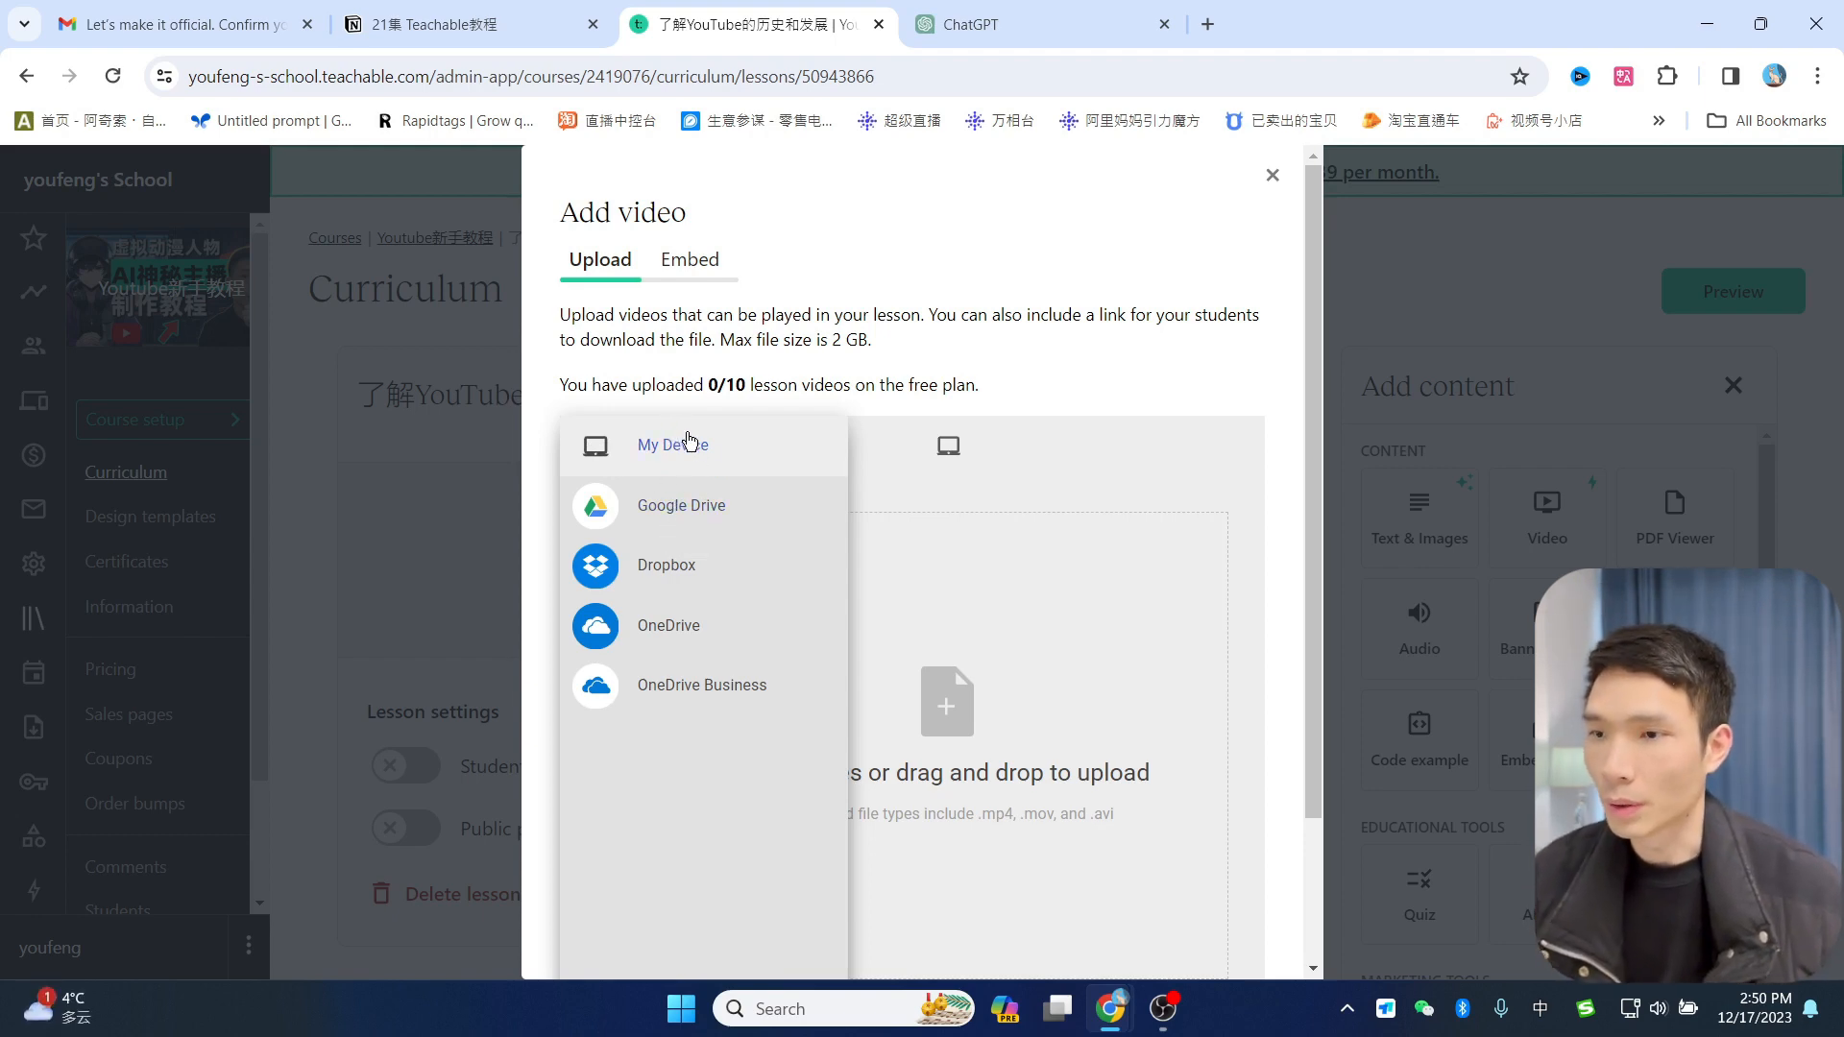
{"action": "left_click", "coordinate": [960, 718]}
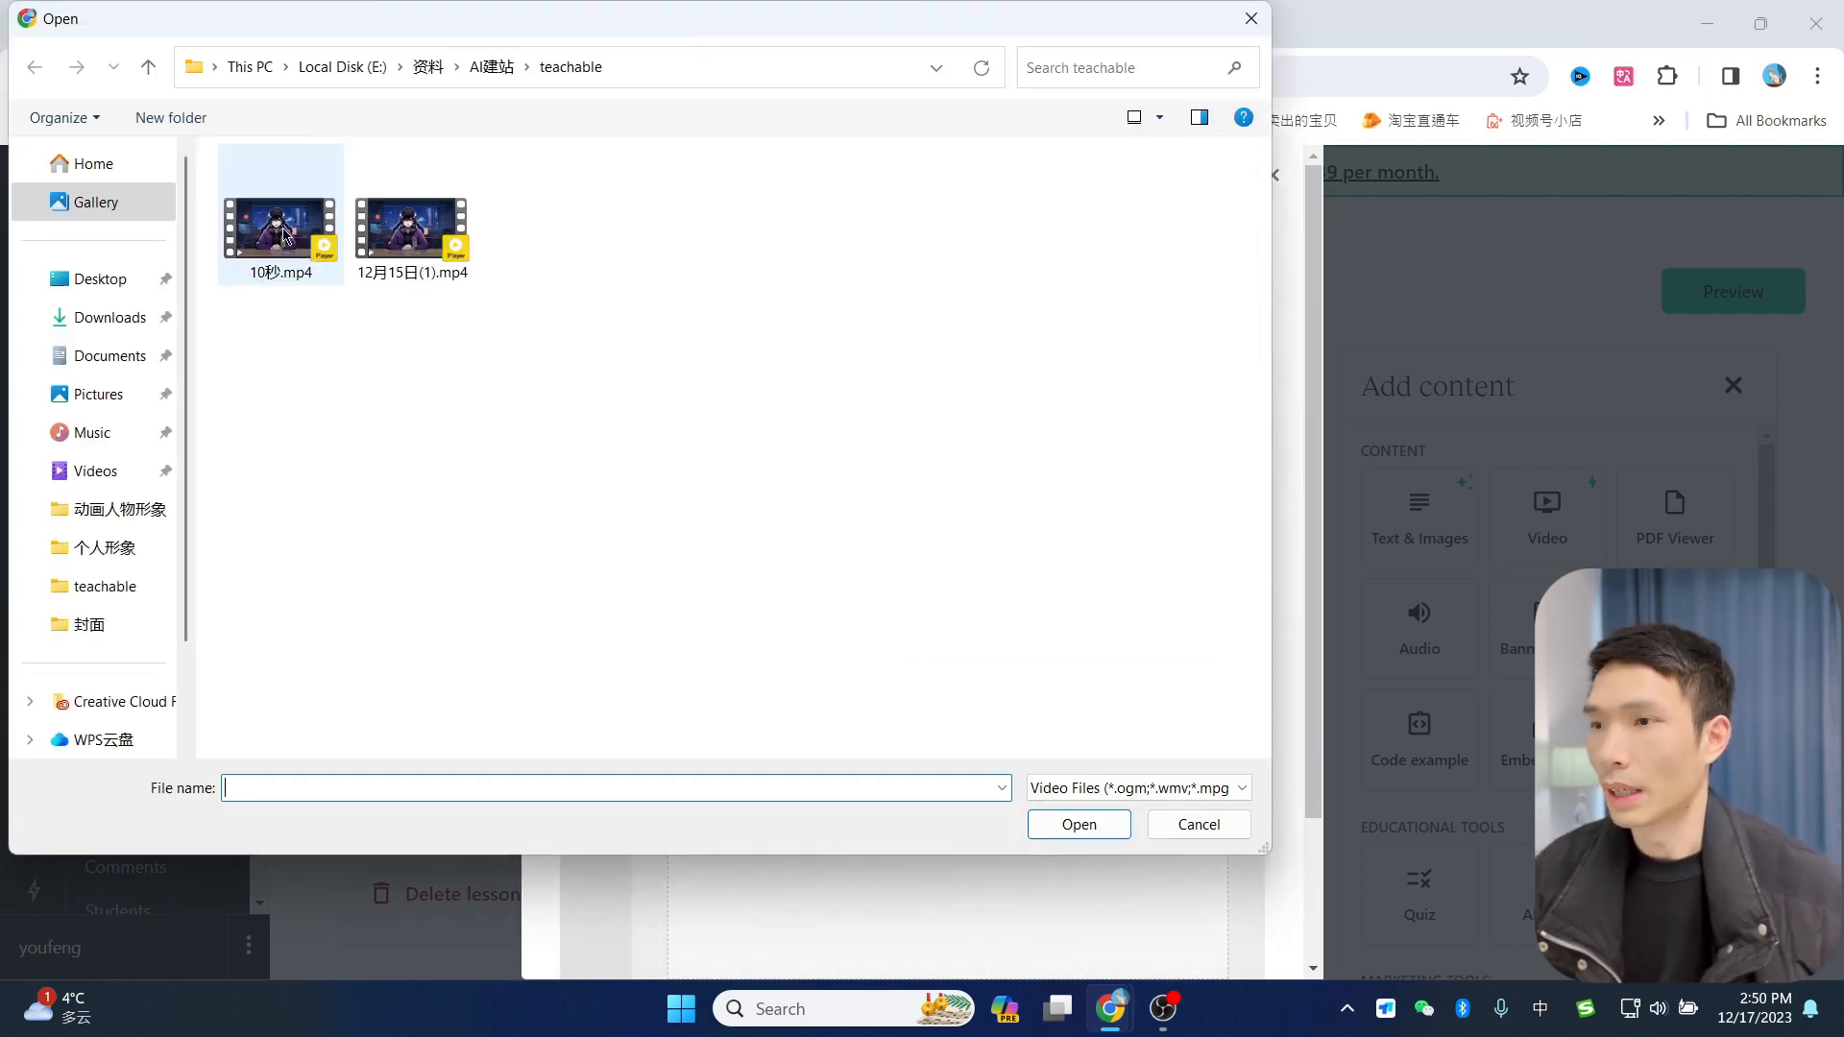
{"action": "double_click", "coordinate": [284, 234]}
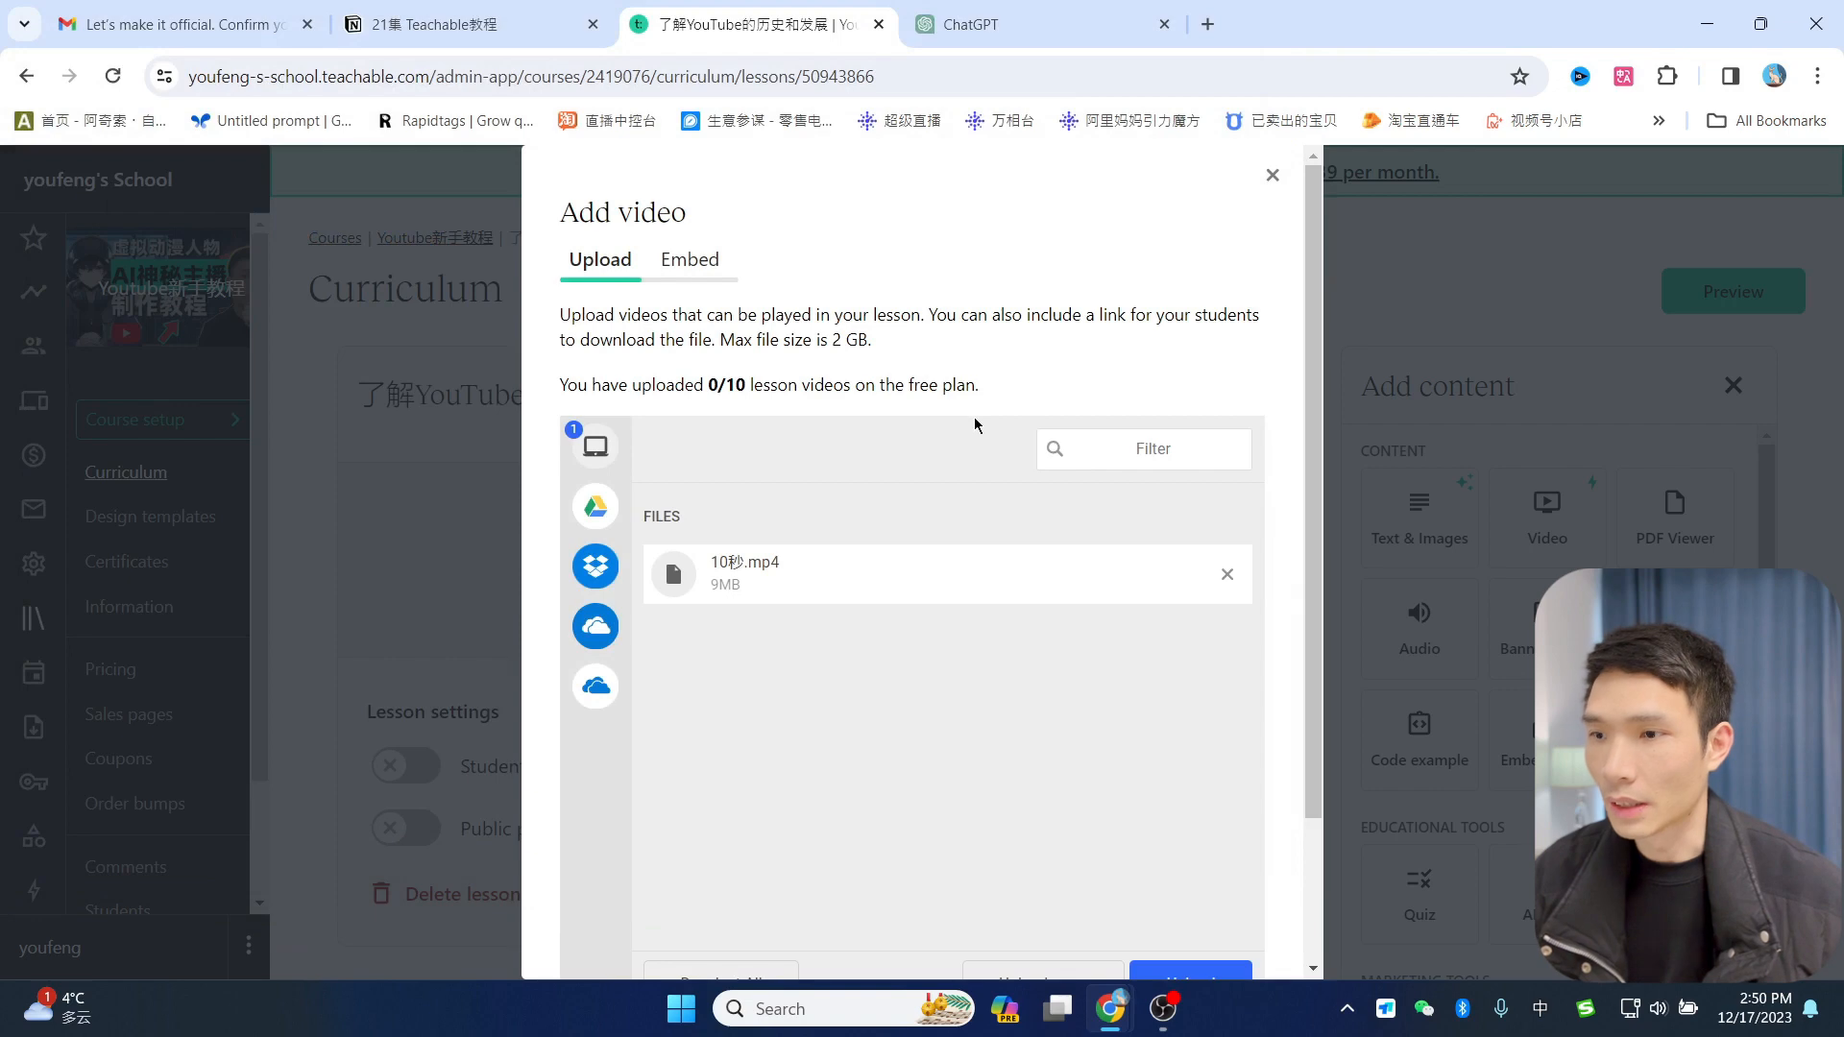
{"action": "scroll", "coordinate": [975, 425], "scroll_direction": "down", "scroll_amount": 1}
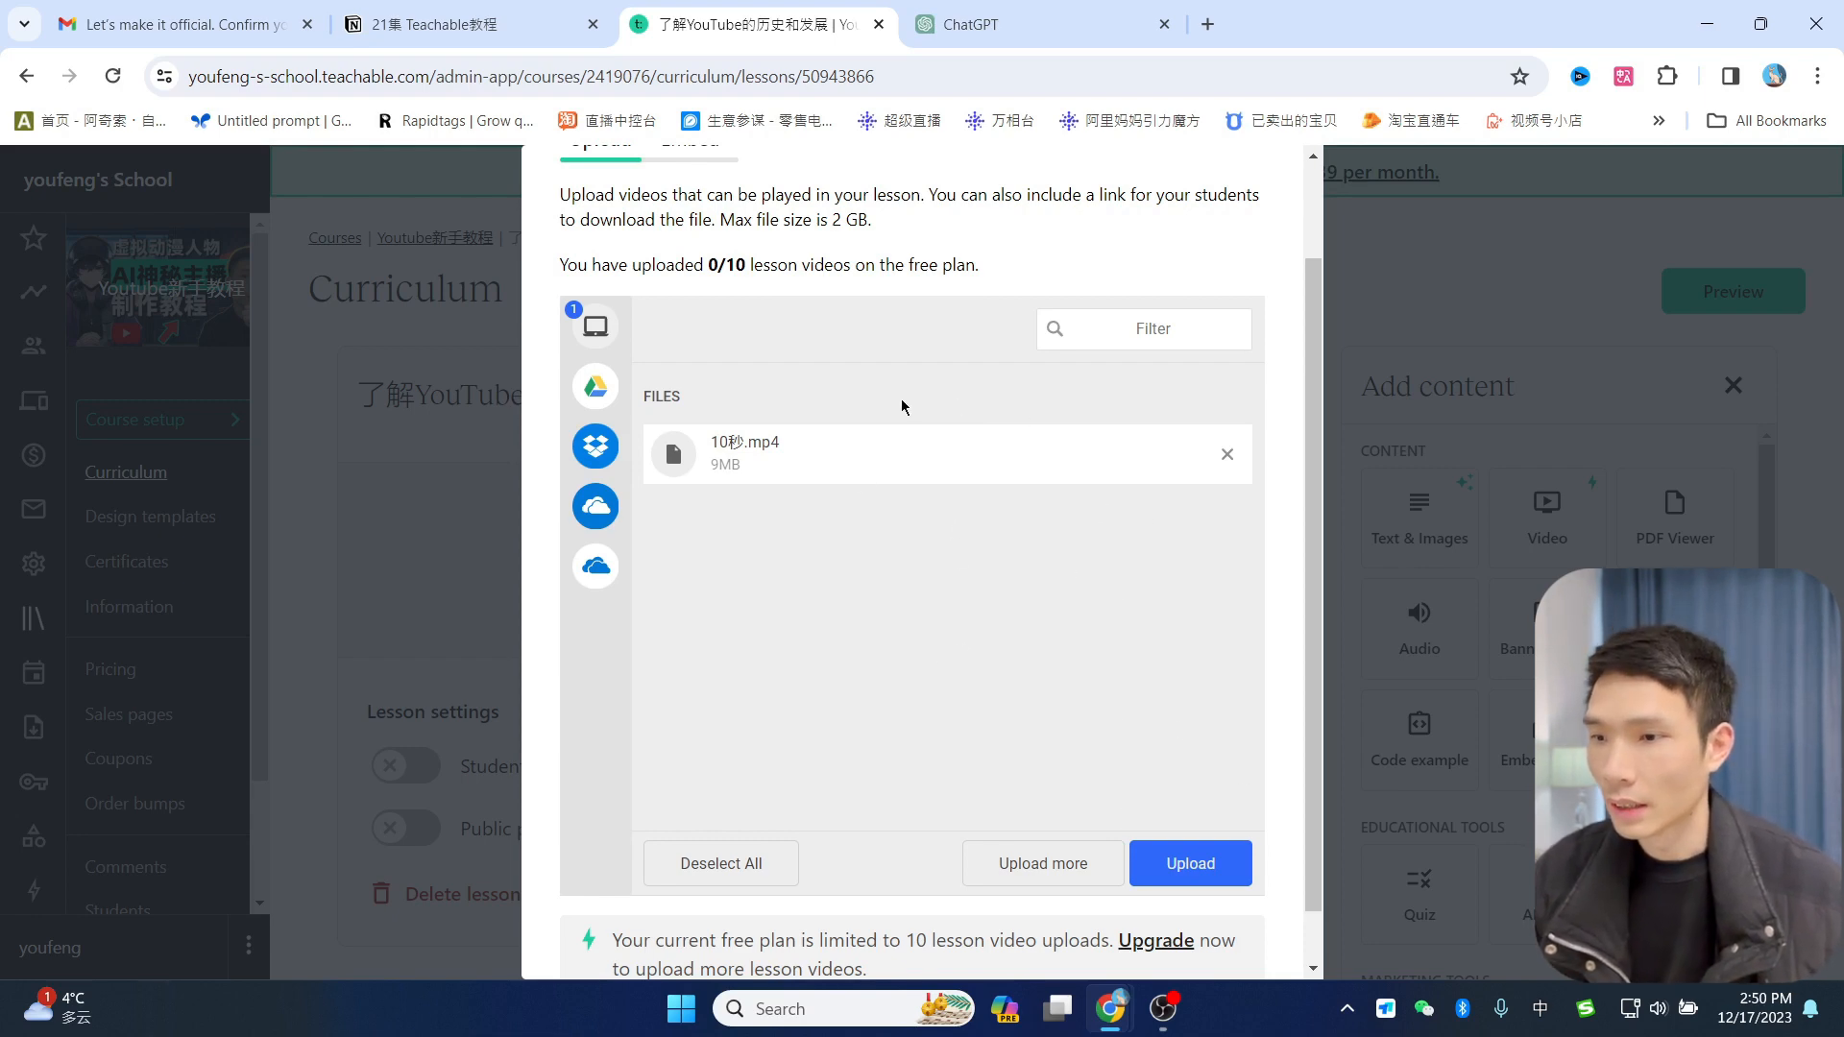
{"action": "left_click", "coordinate": [1201, 869]}
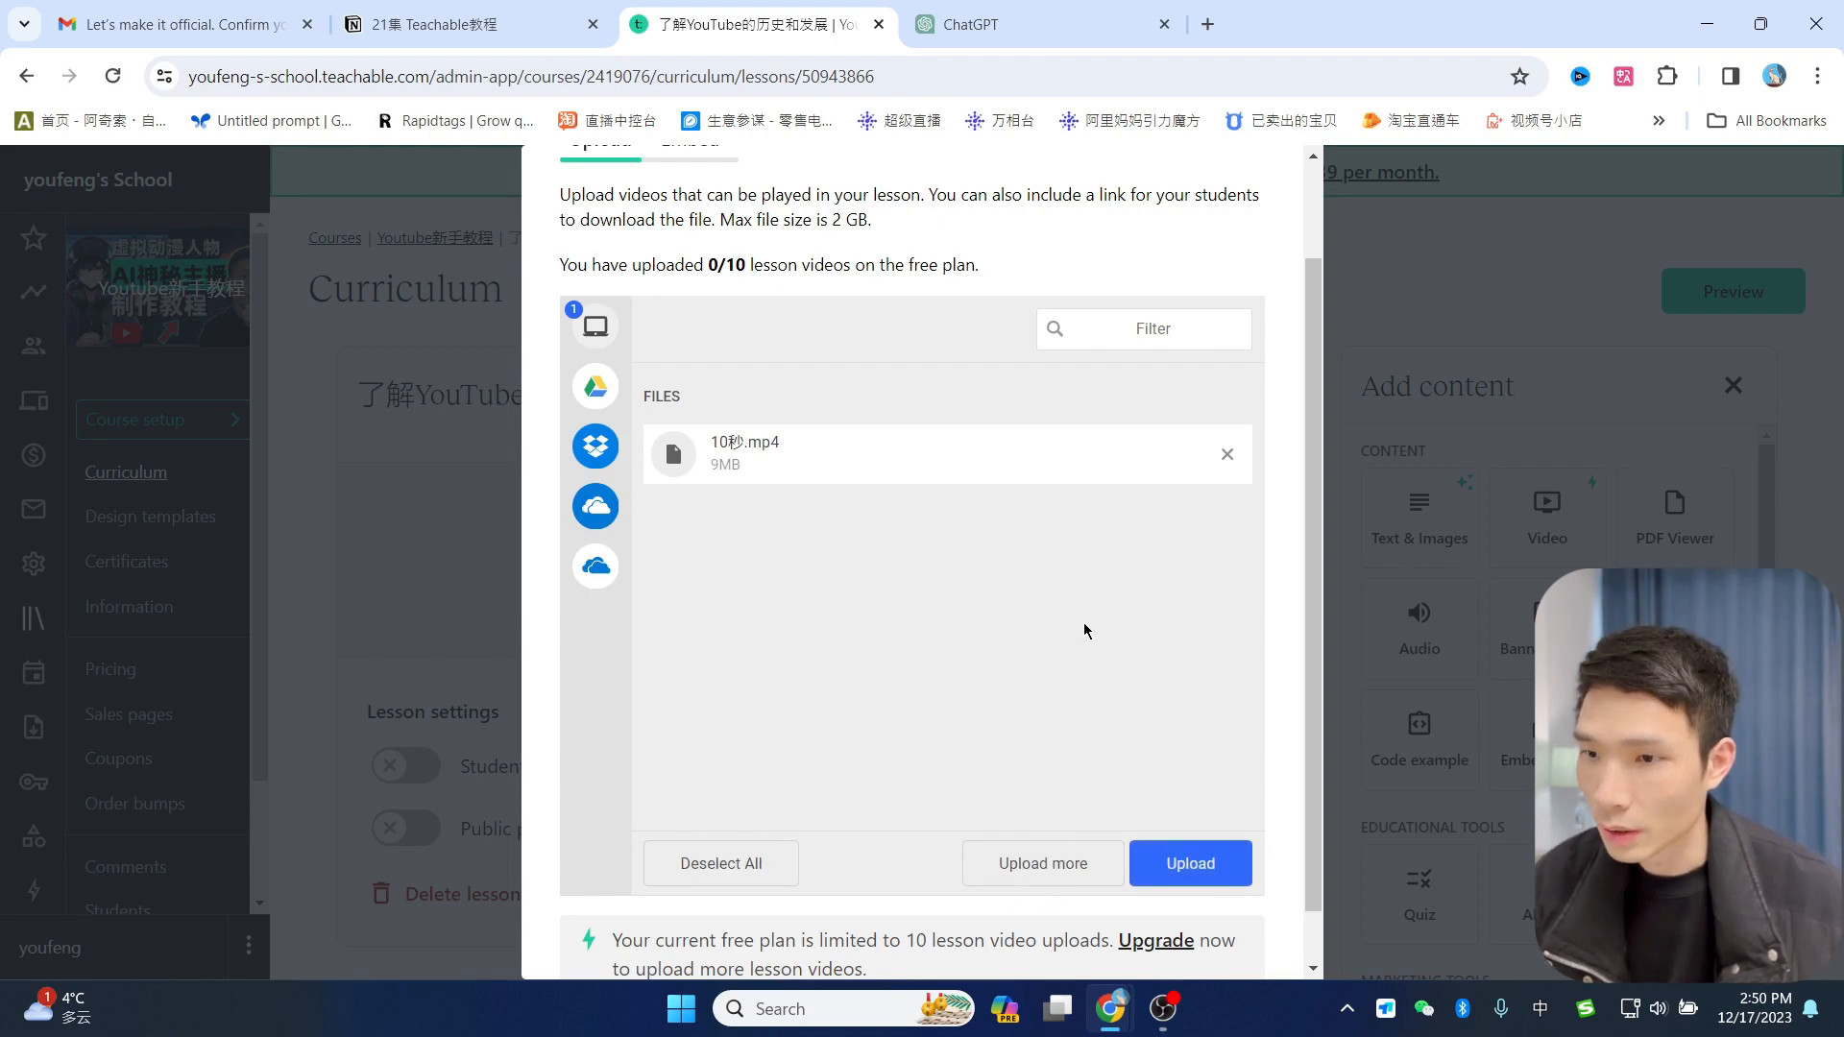
{"action": "left_click", "coordinate": [1032, 869]}
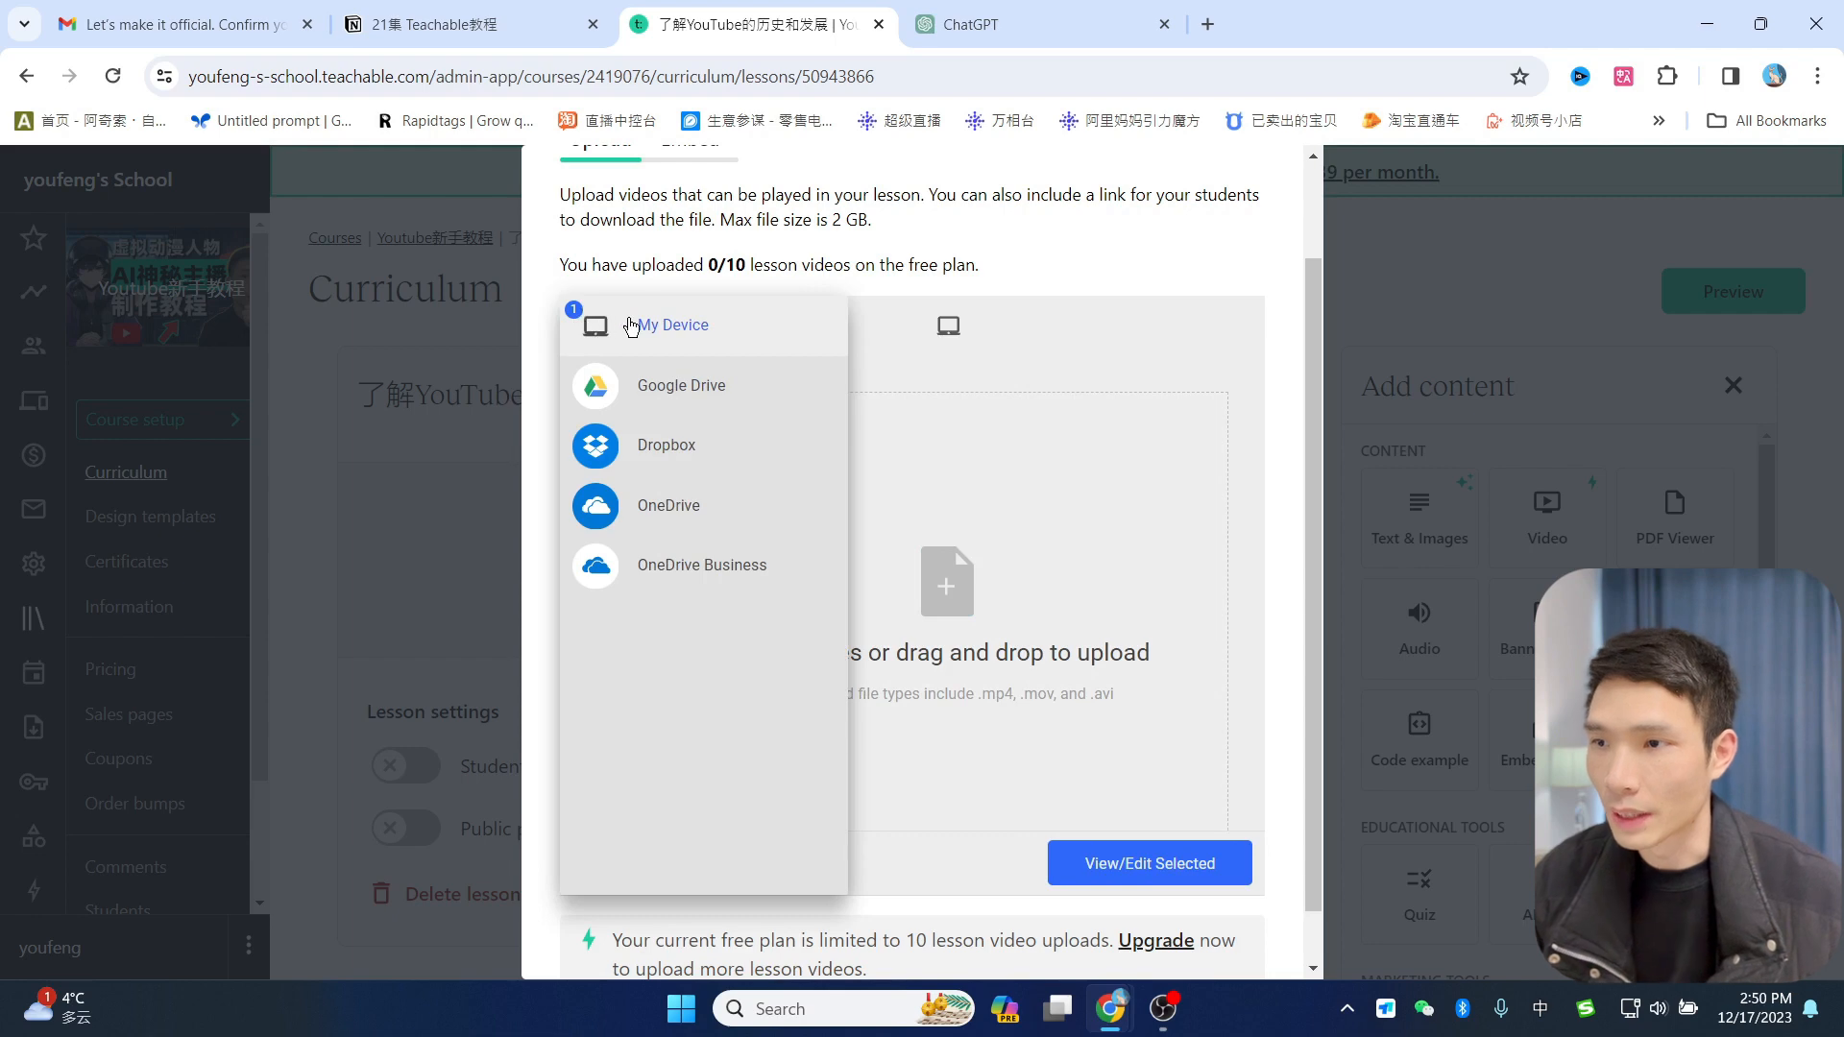
{"action": "left_click", "coordinate": [631, 327]}
{"action": "left_click", "coordinate": [1181, 870]}
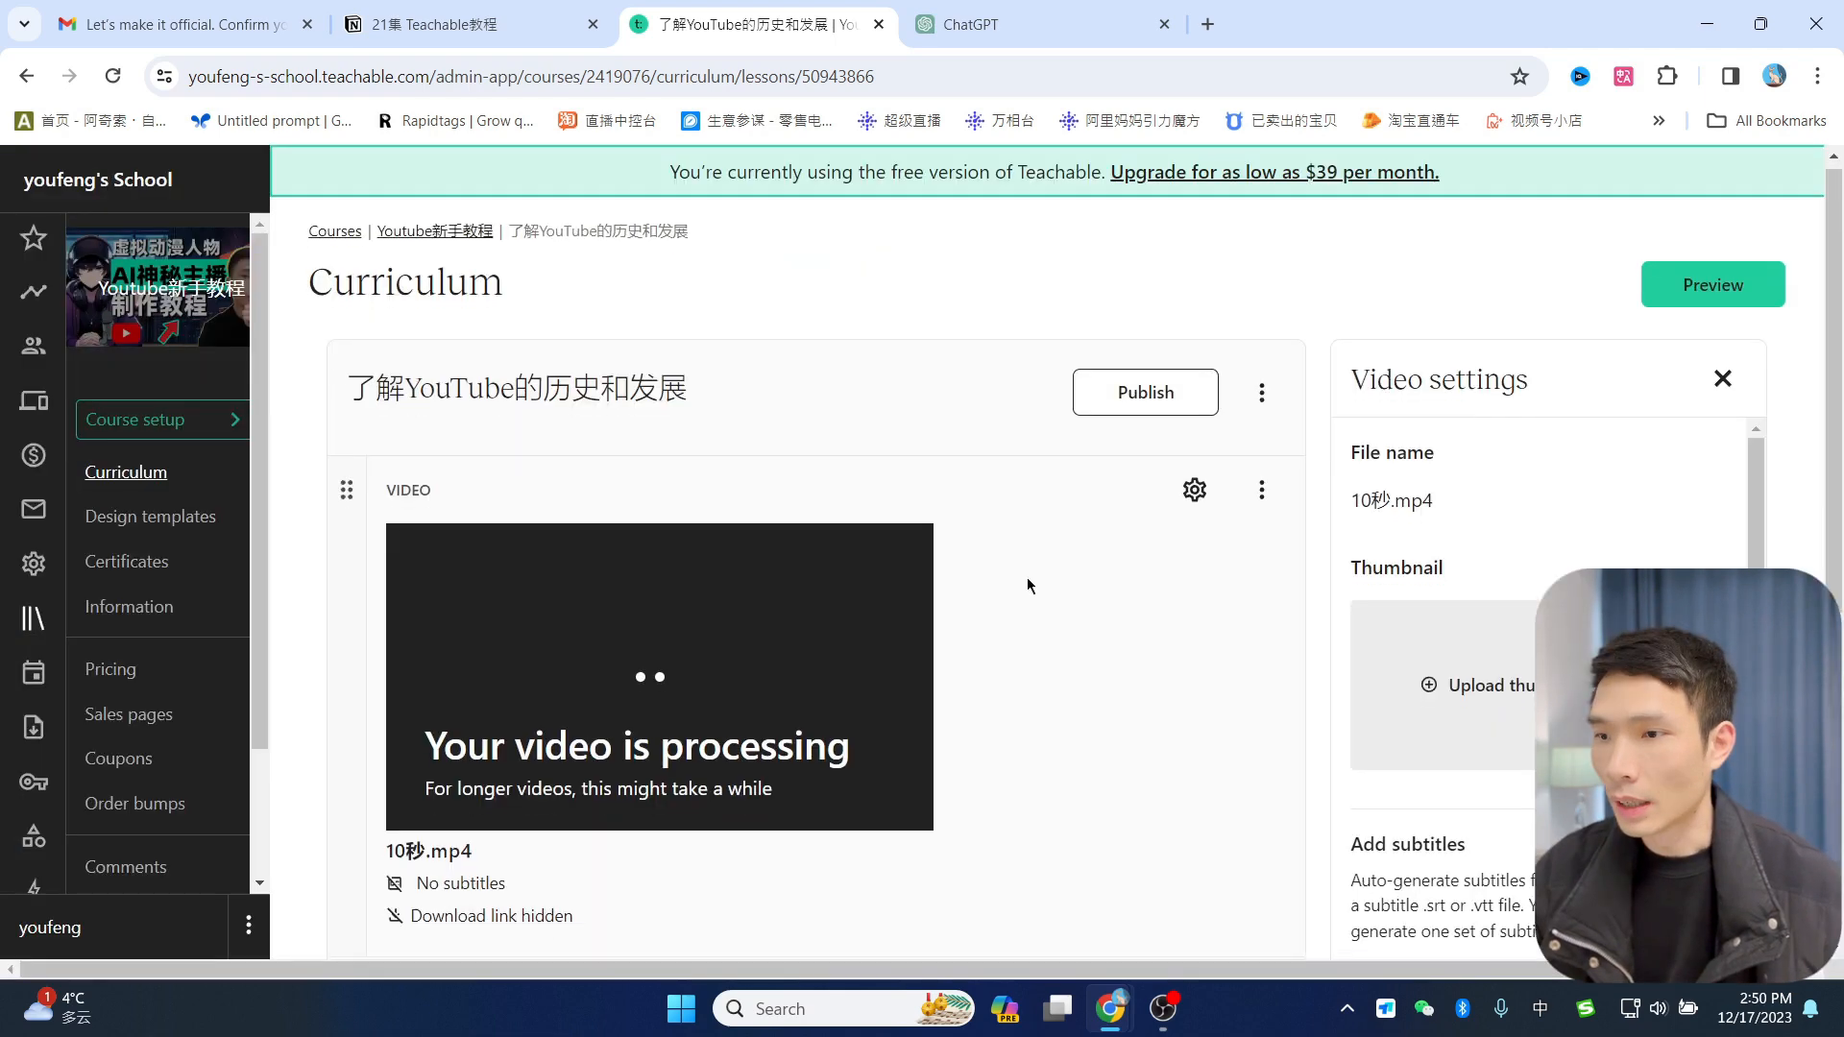
{"action": "scroll", "coordinate": [1028, 584], "scroll_direction": "down", "scroll_amount": 1}
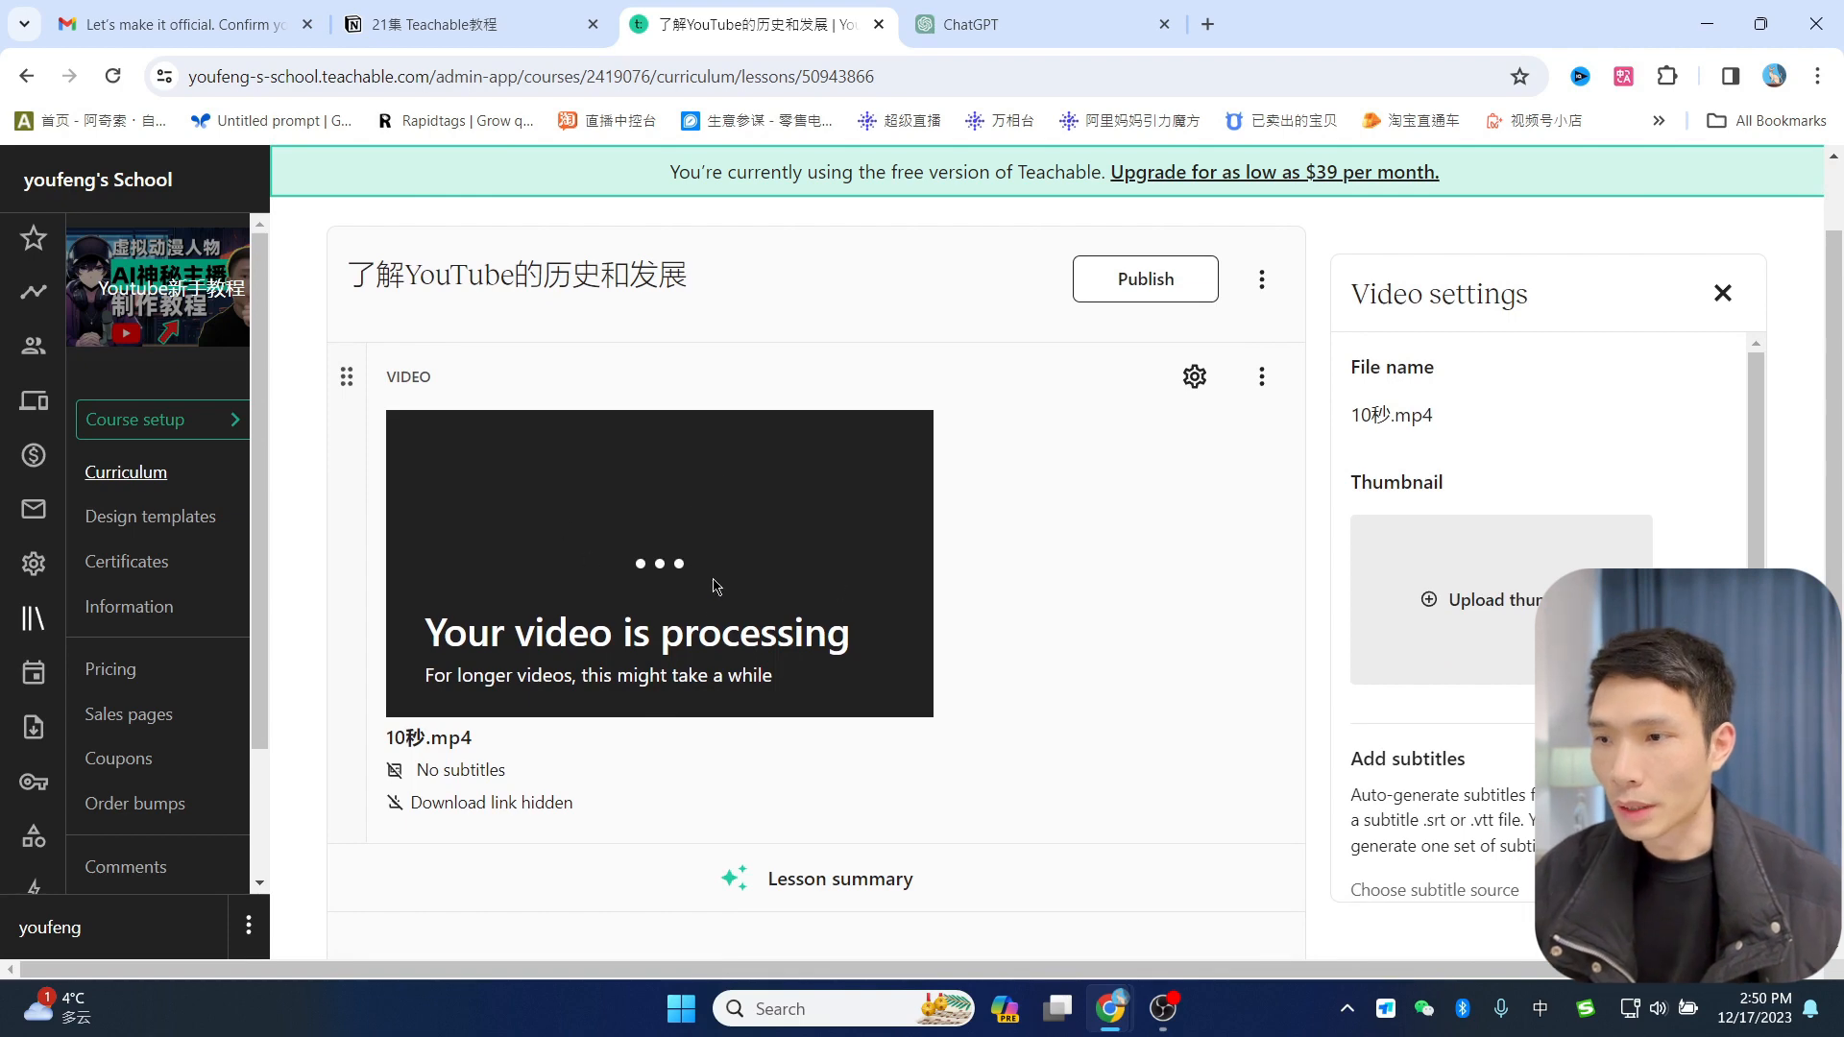
Step: Publish the lesson "了解YouTube的历史和发展" and open its preview
{"action": "scroll", "coordinate": [1161, 425], "scroll_direction": "up", "scroll_amount": 1}
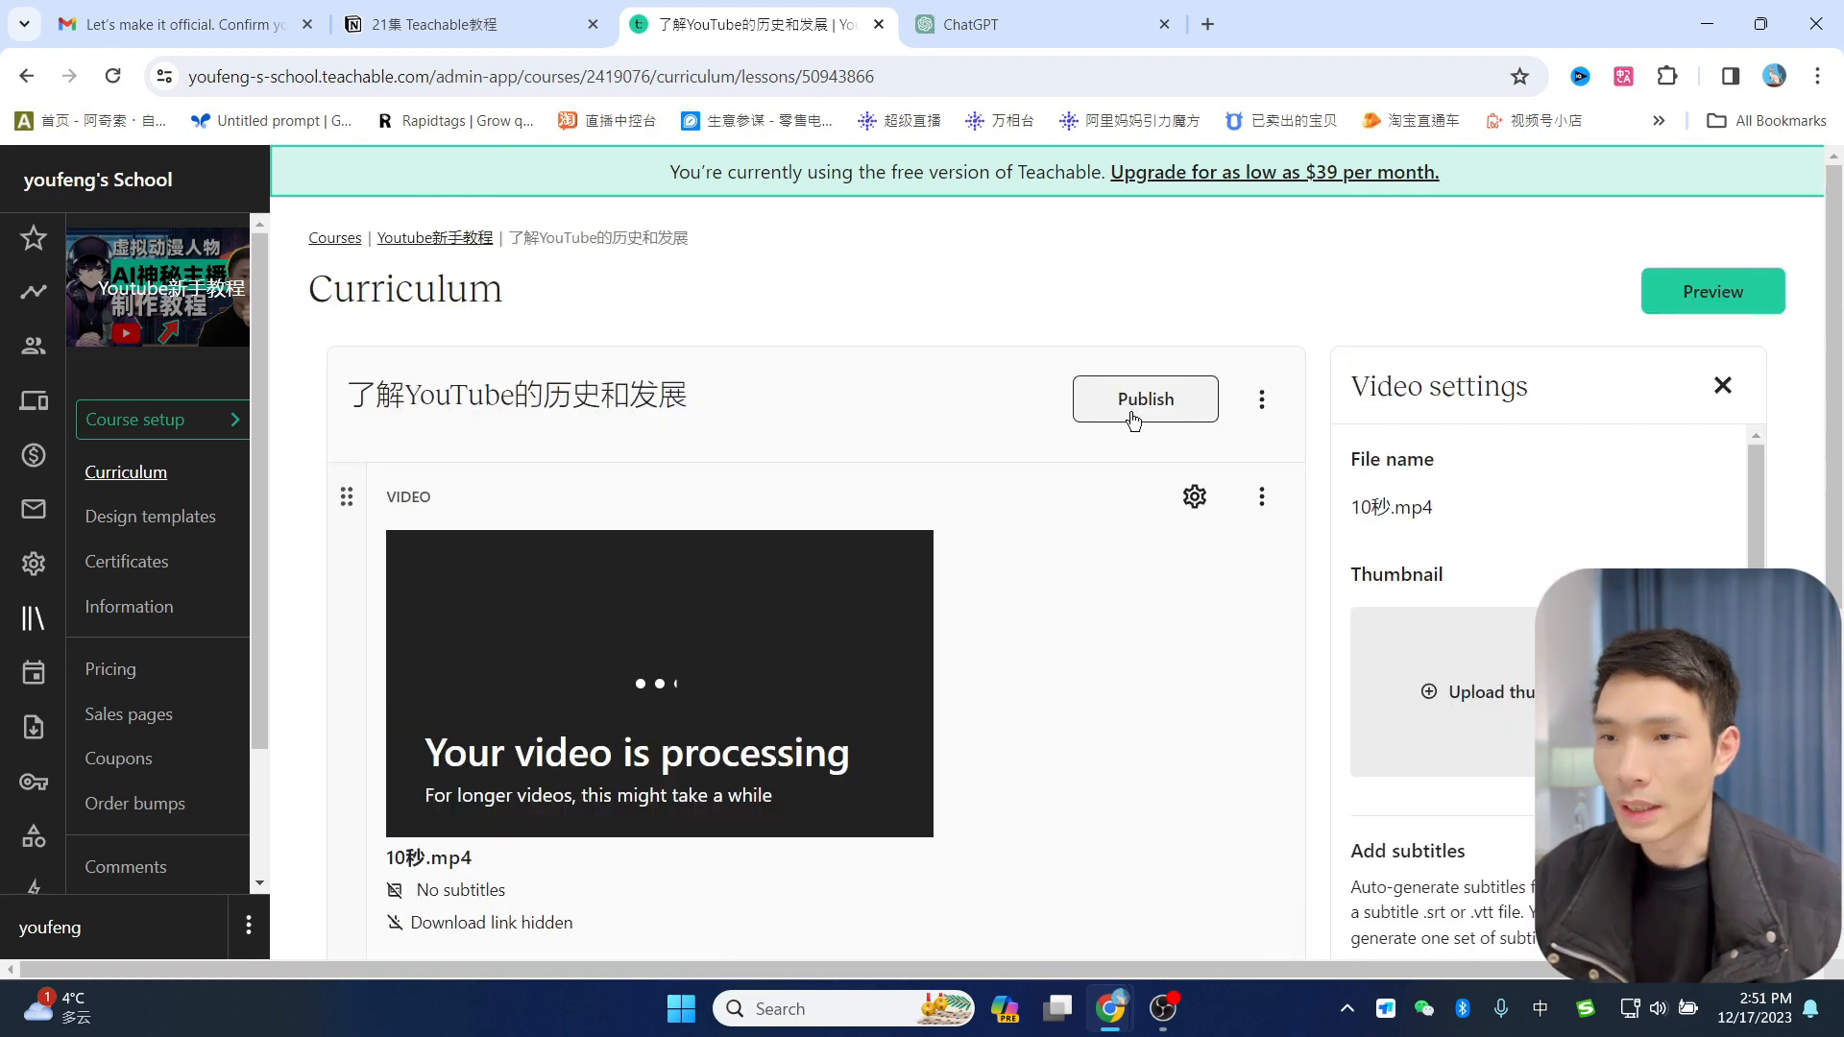
{"action": "left_click", "coordinate": [1117, 420]}
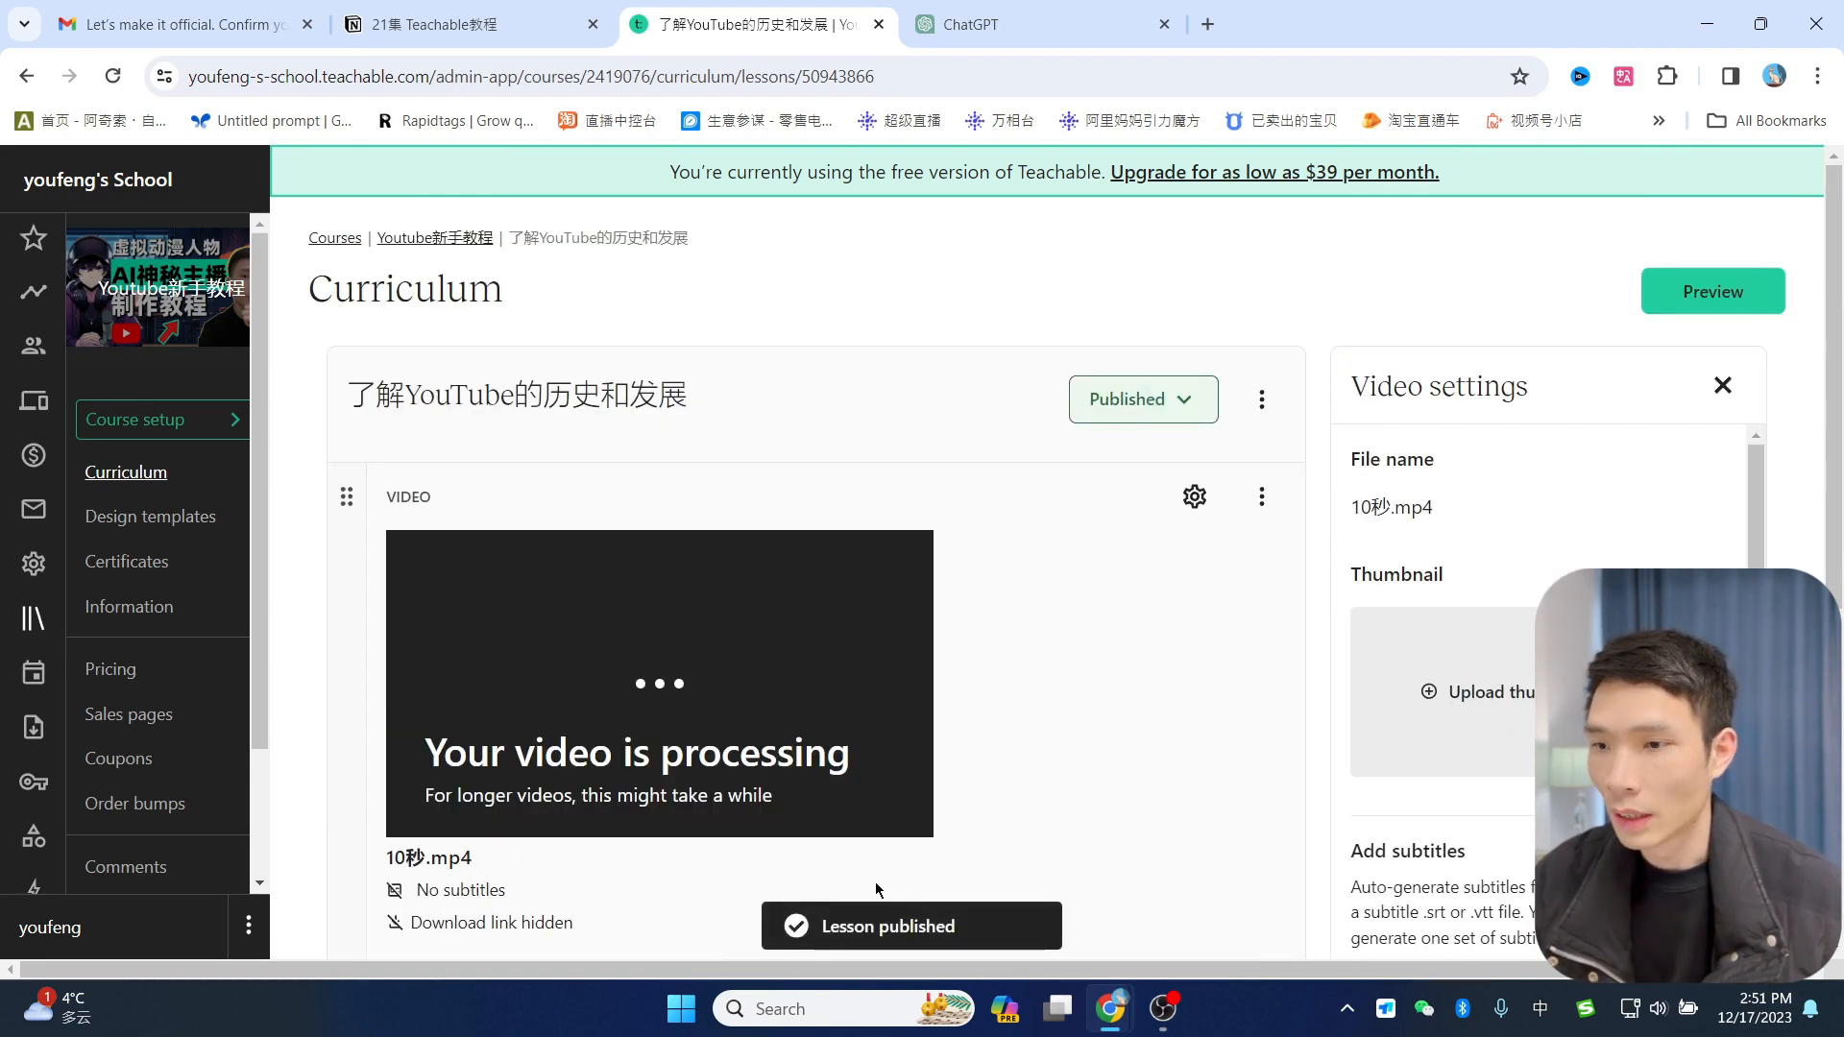
{"action": "left_click", "coordinate": [1712, 291]}
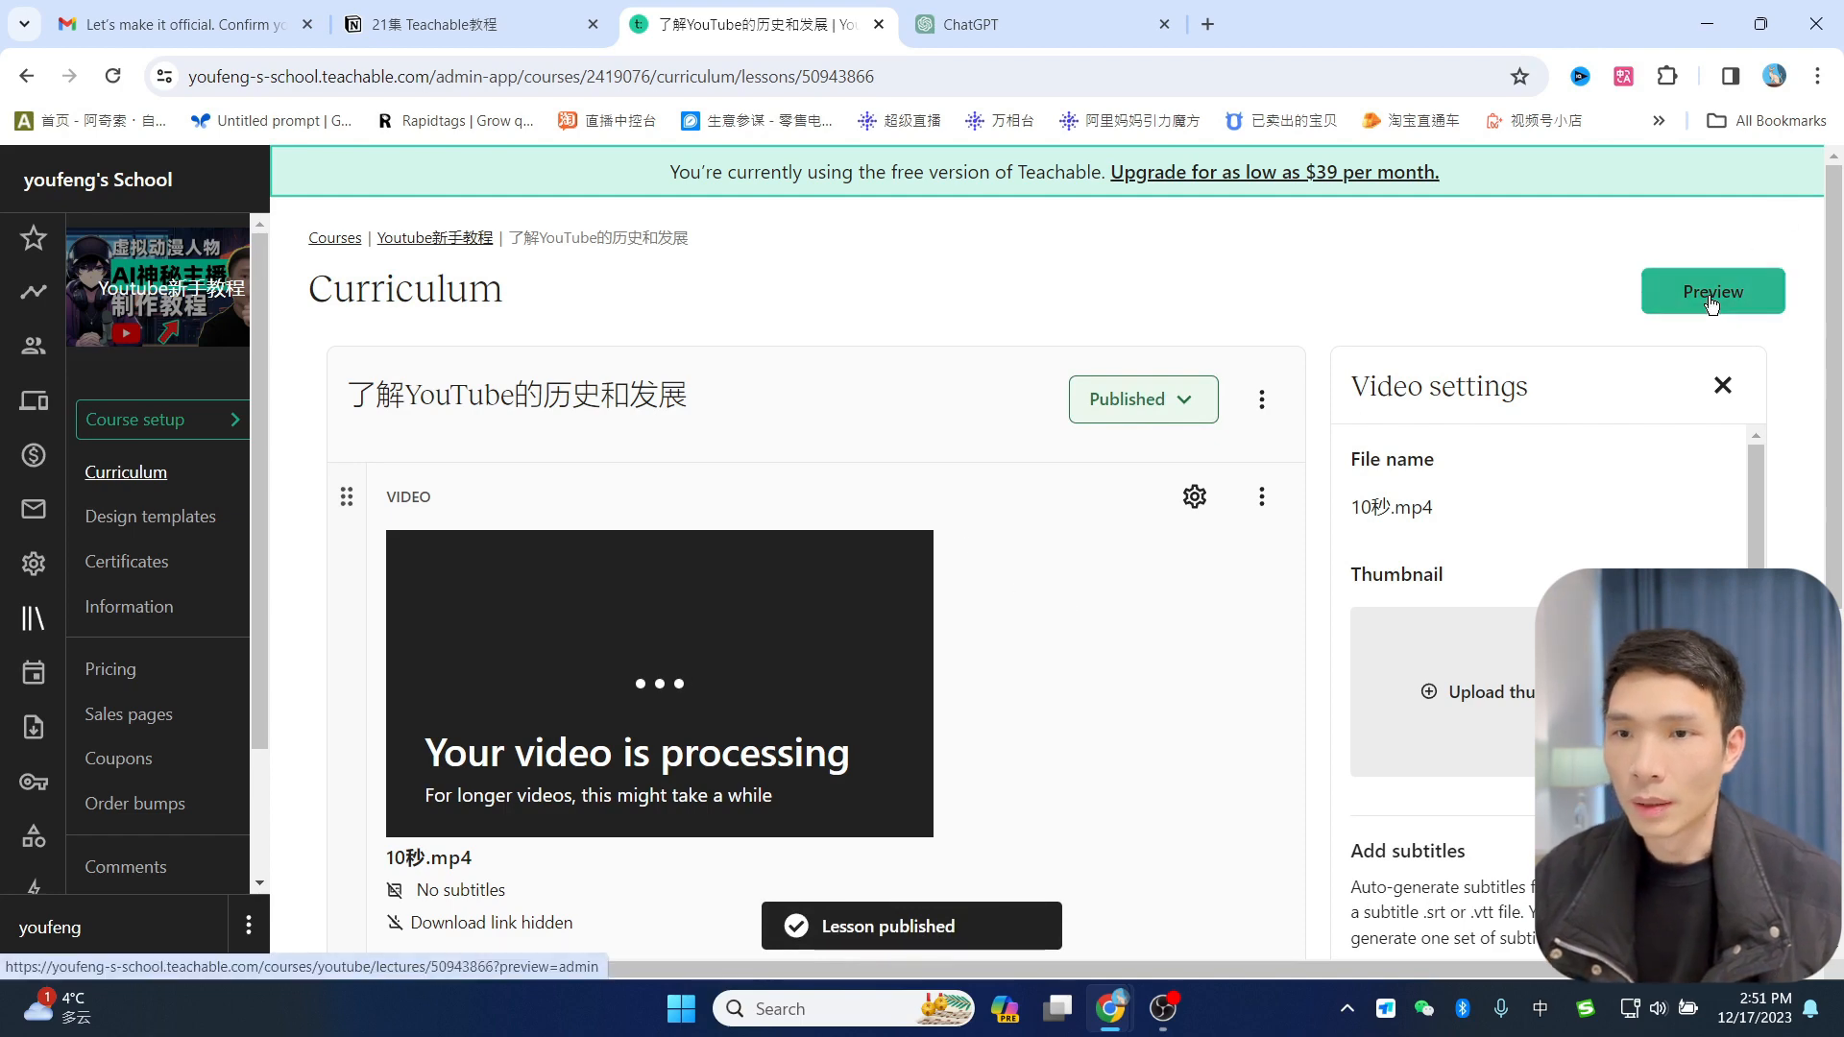
{"action": "left_click", "coordinate": [1018, 21]}
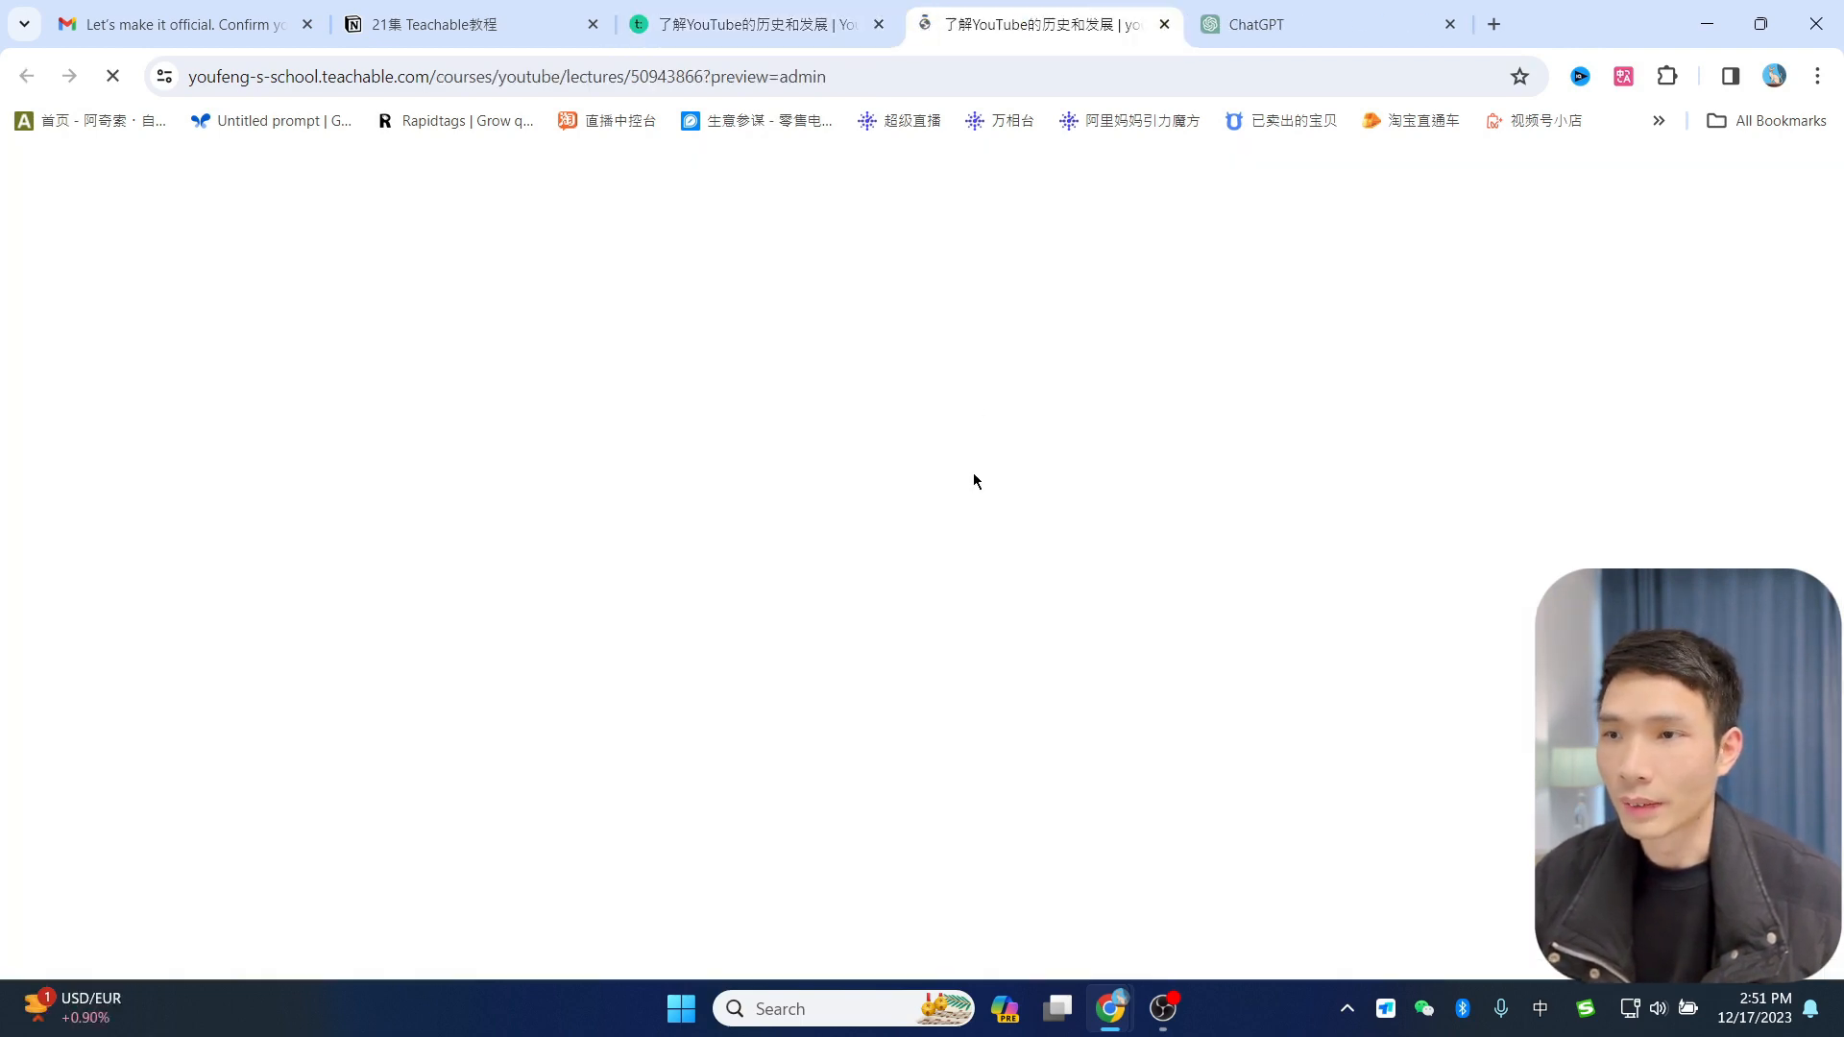
Step: Look over the lesson's video area and the course outline in the lesson preview
{"action": "scroll", "coordinate": [1279, 641], "scroll_direction": "down", "scroll_amount": 1}
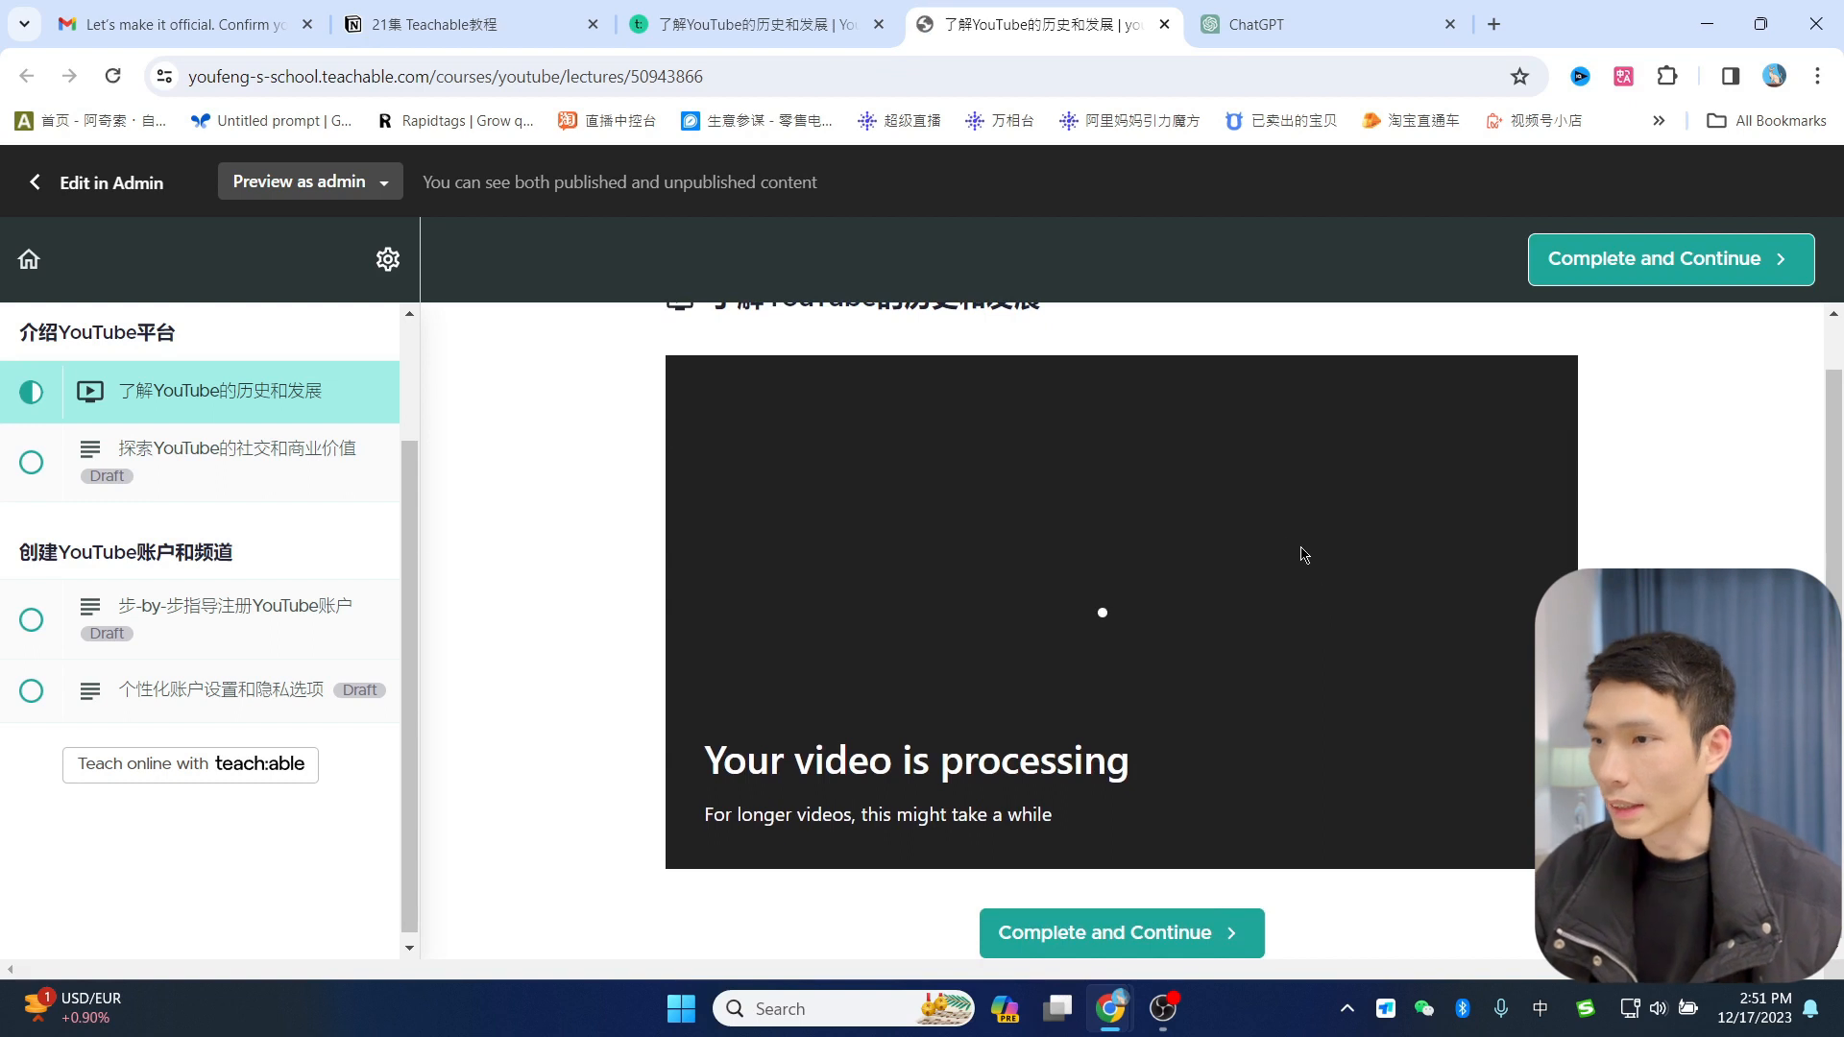
{"action": "scroll", "coordinate": [278, 544], "scroll_direction": "up", "scroll_amount": 2}
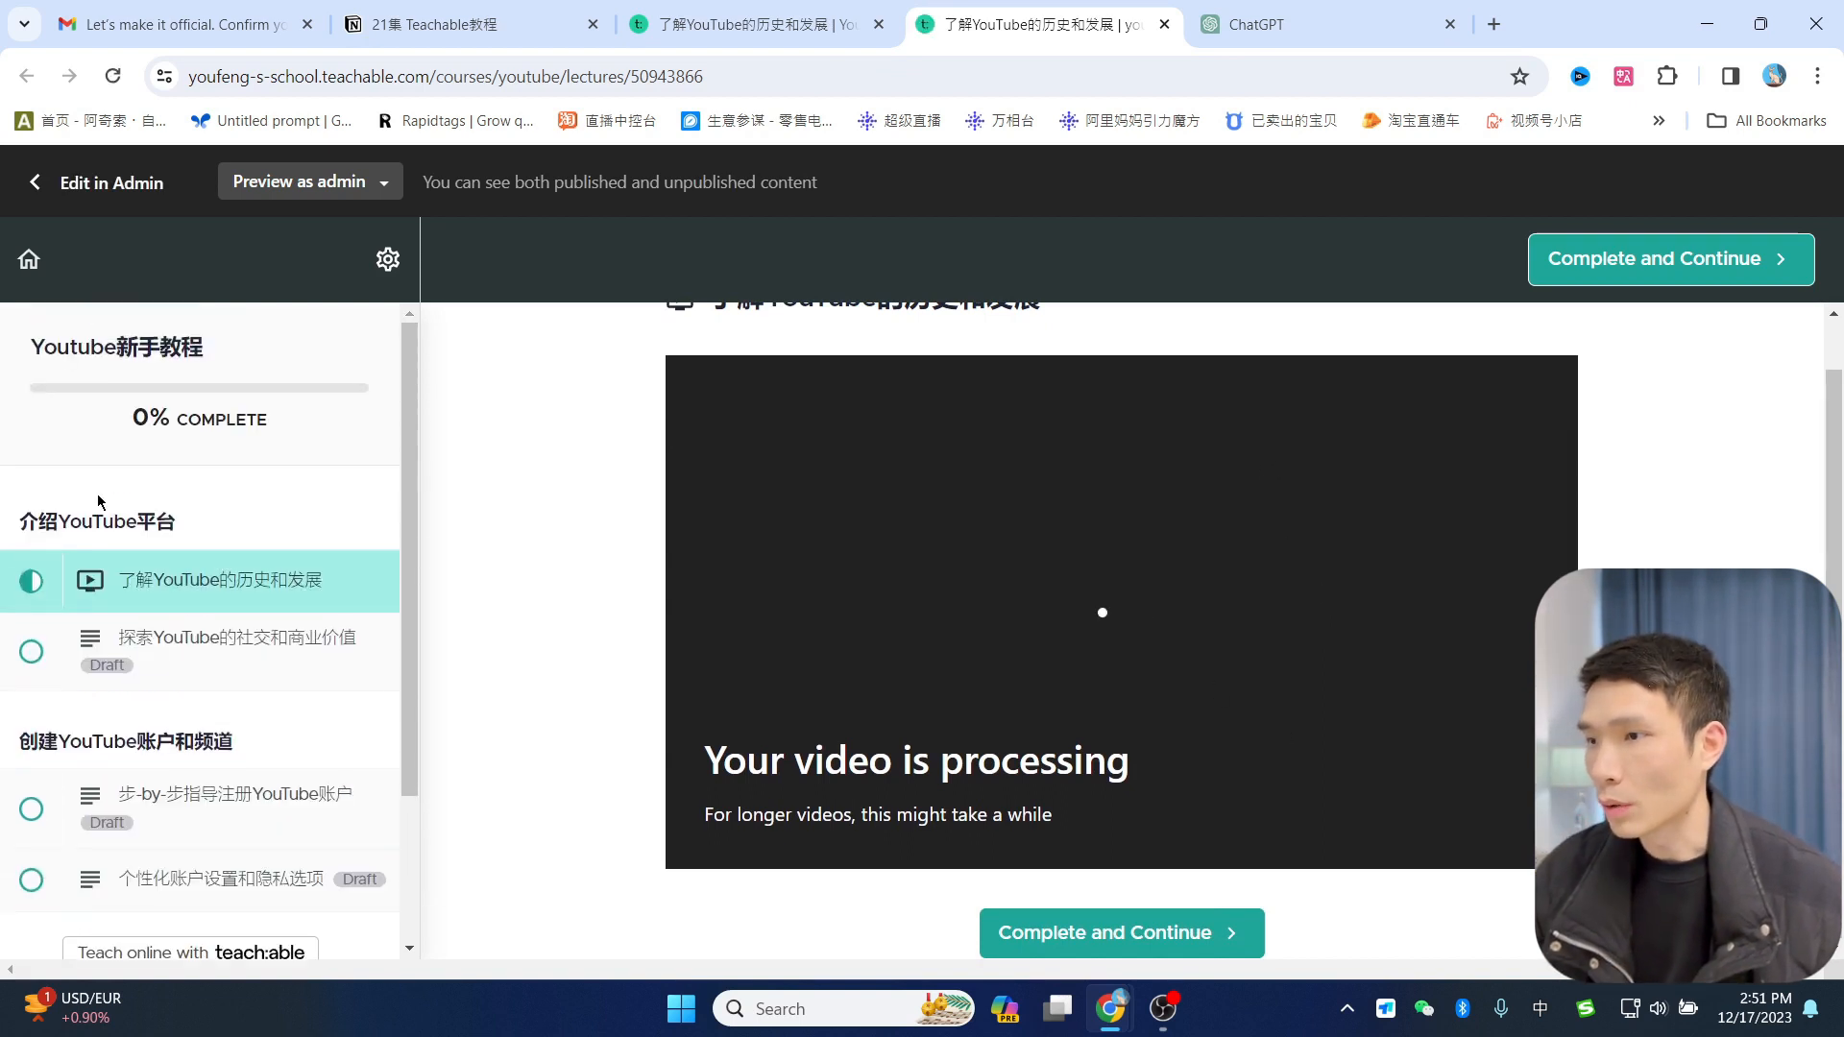
{"action": "scroll", "coordinate": [272, 543], "scroll_direction": "down", "scroll_amount": 2}
{"action": "scroll", "coordinate": [240, 547], "scroll_direction": "up", "scroll_amount": 2}
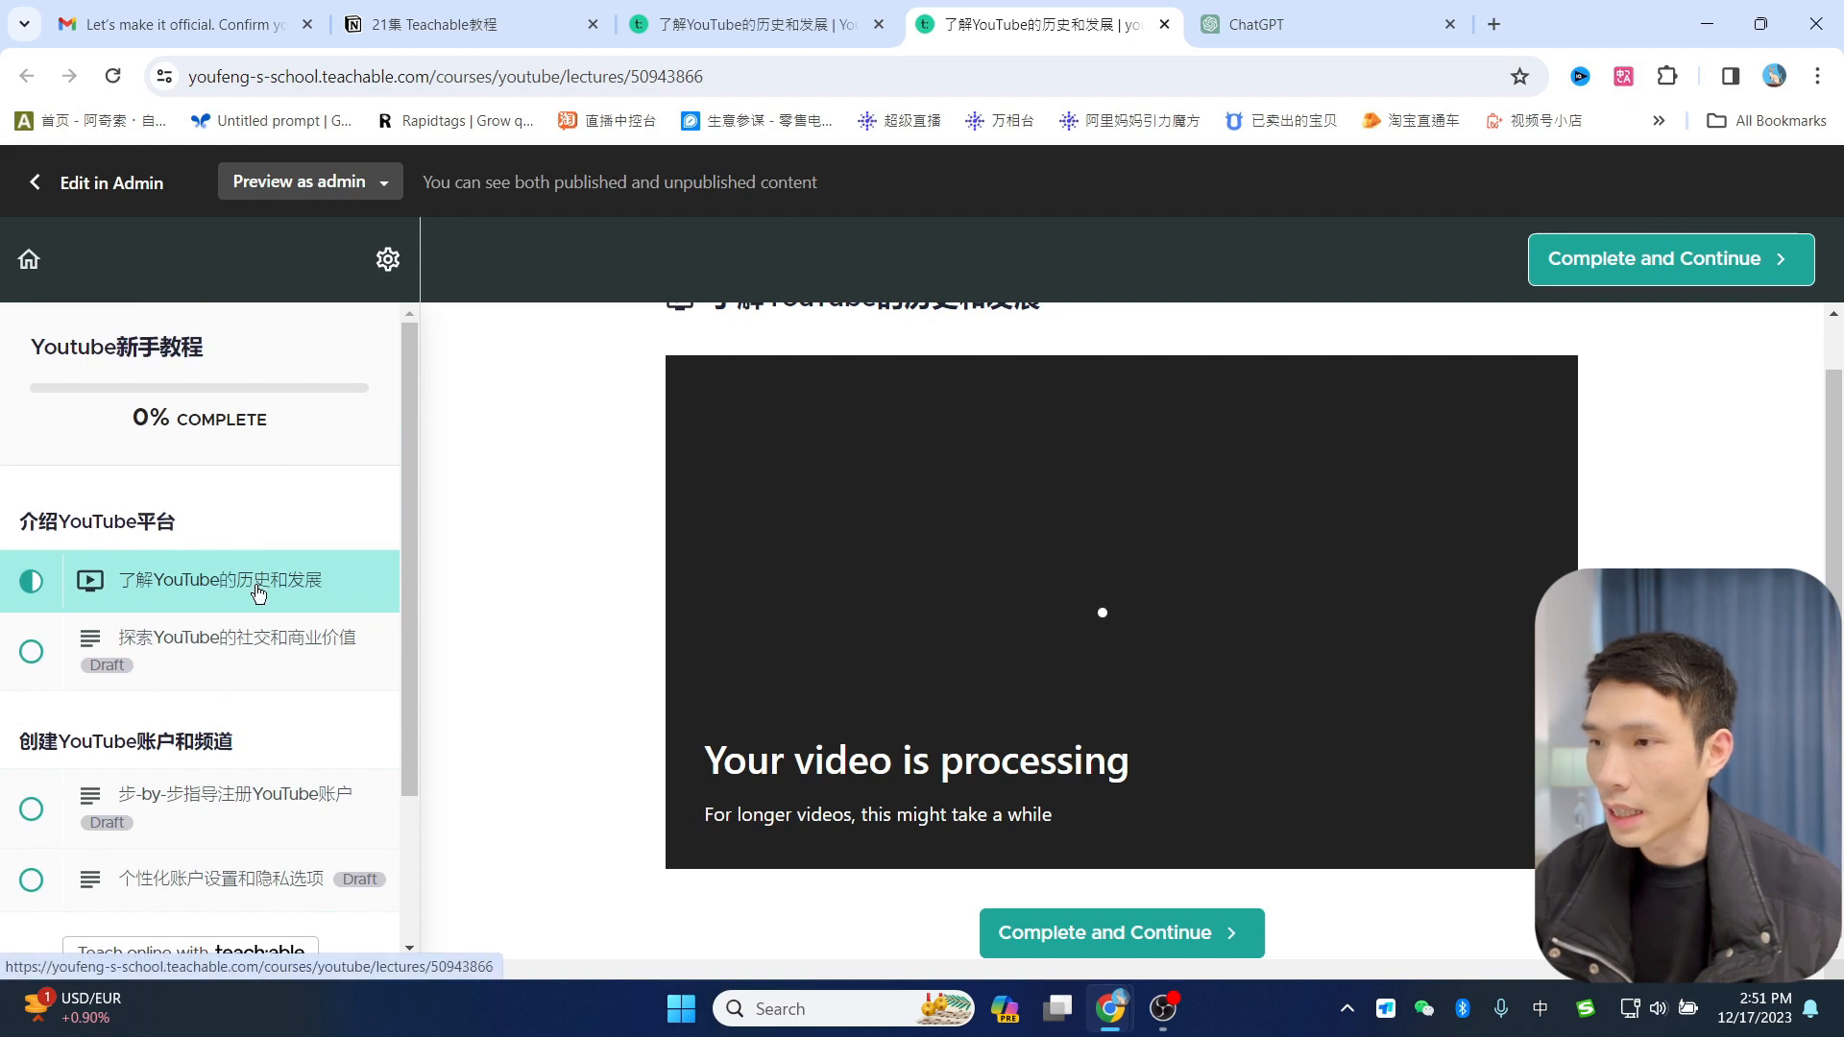
{"action": "scroll", "coordinate": [224, 590], "scroll_direction": "down", "scroll_amount": 2}
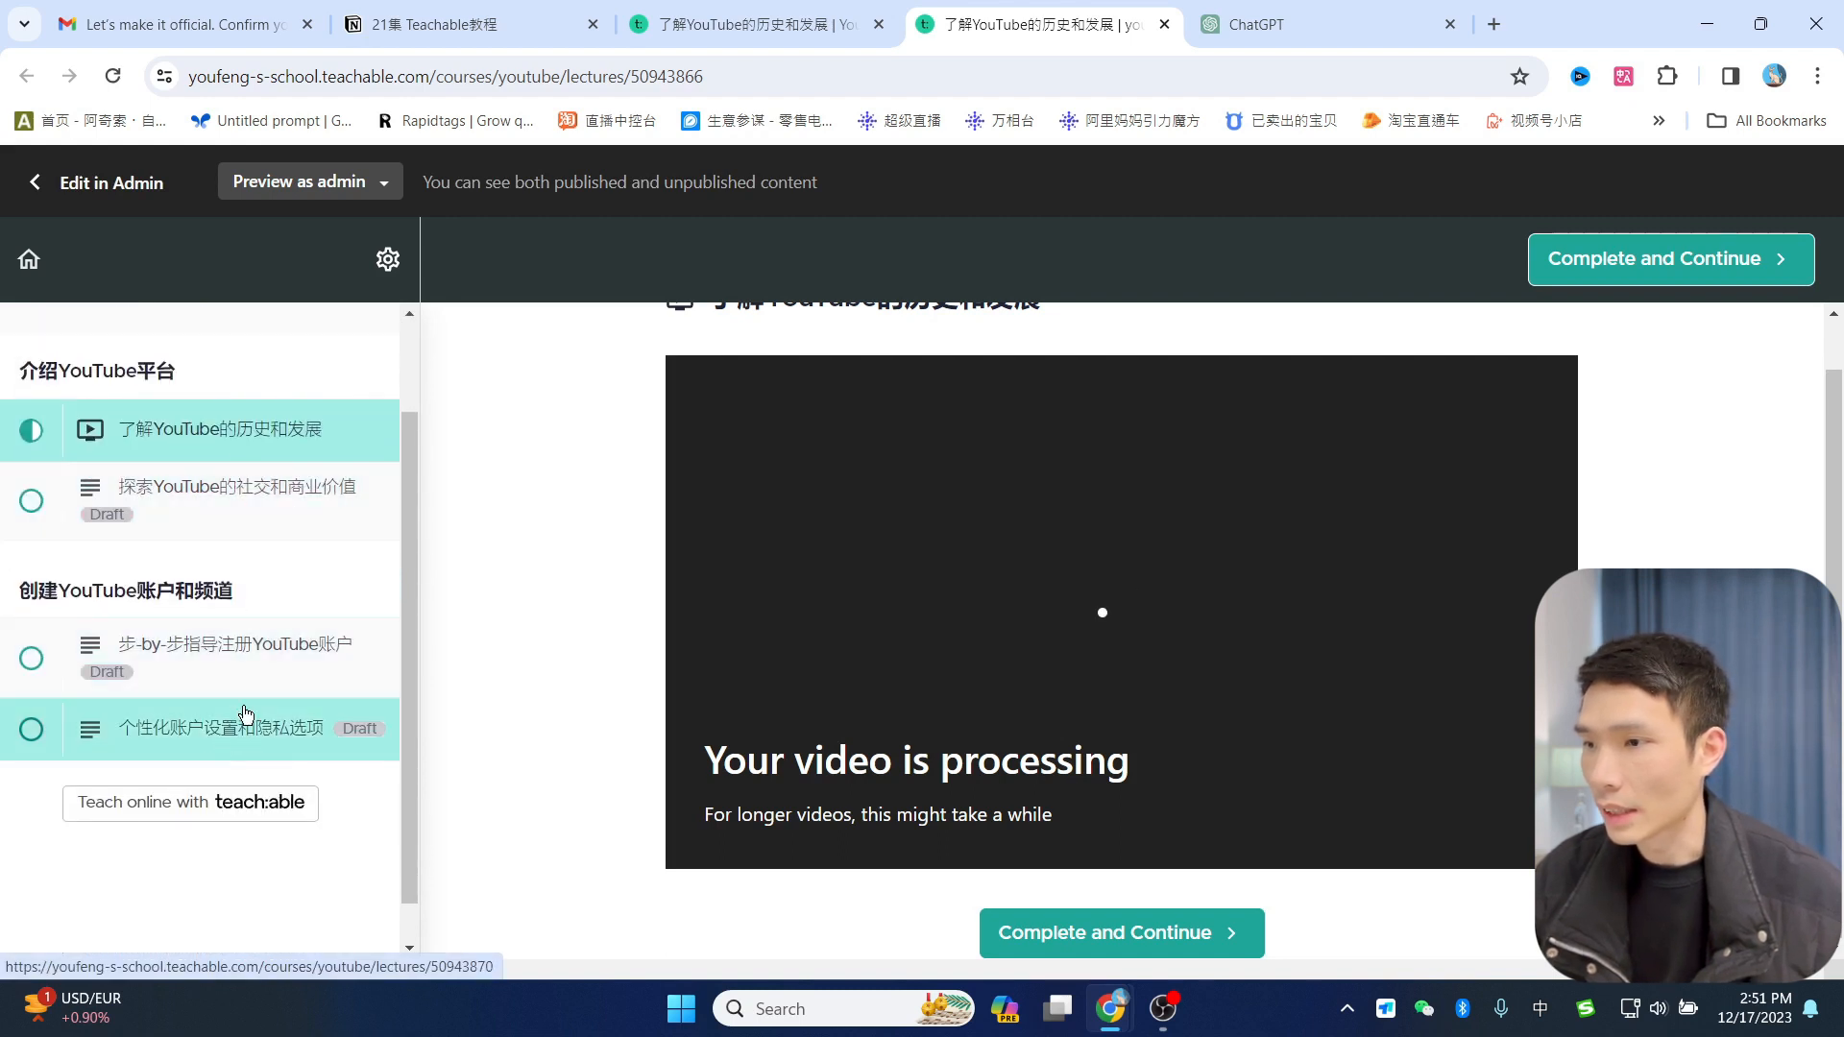
{"action": "scroll", "coordinate": [216, 759], "scroll_direction": "down", "scroll_amount": 1}
{"action": "scroll", "coordinate": [242, 733], "scroll_direction": "up", "scroll_amount": 2}
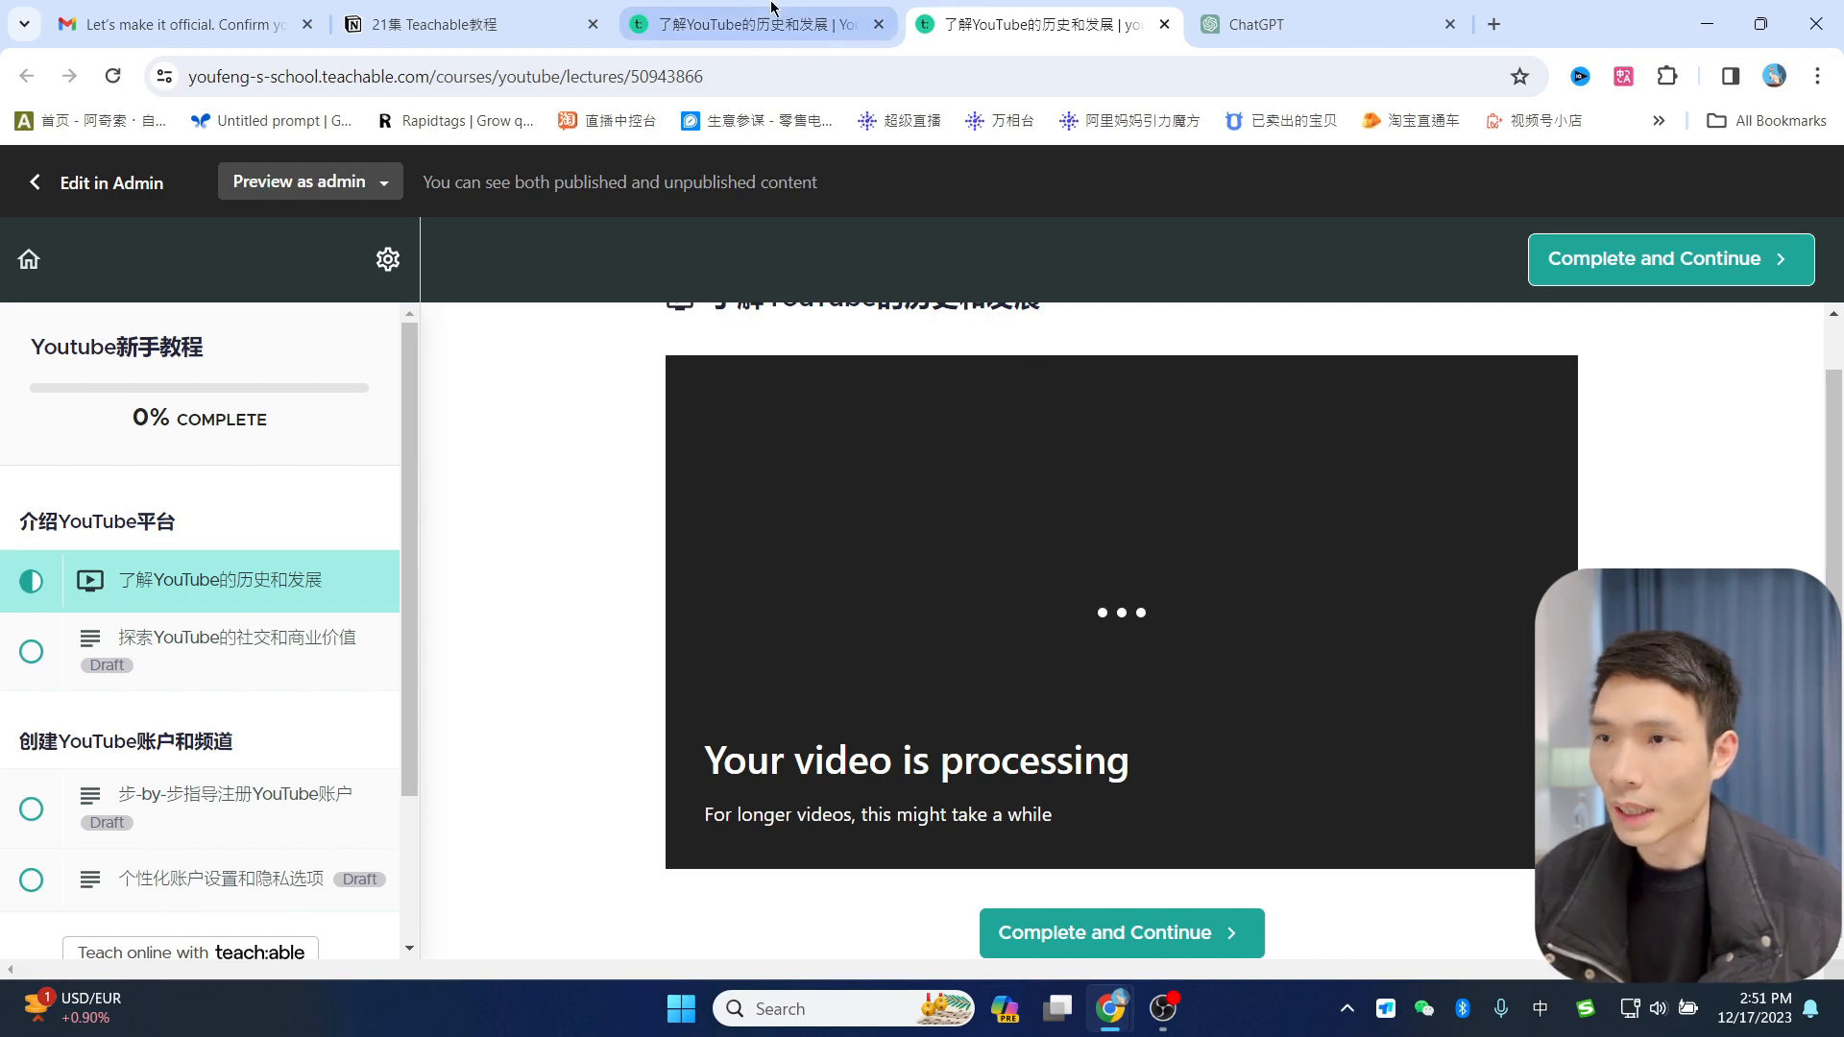
Step: Return to the lesson editor and enable student comments for the lesson "了解YouTube的历史和发展"
{"action": "left_click", "coordinate": [716, 16]}
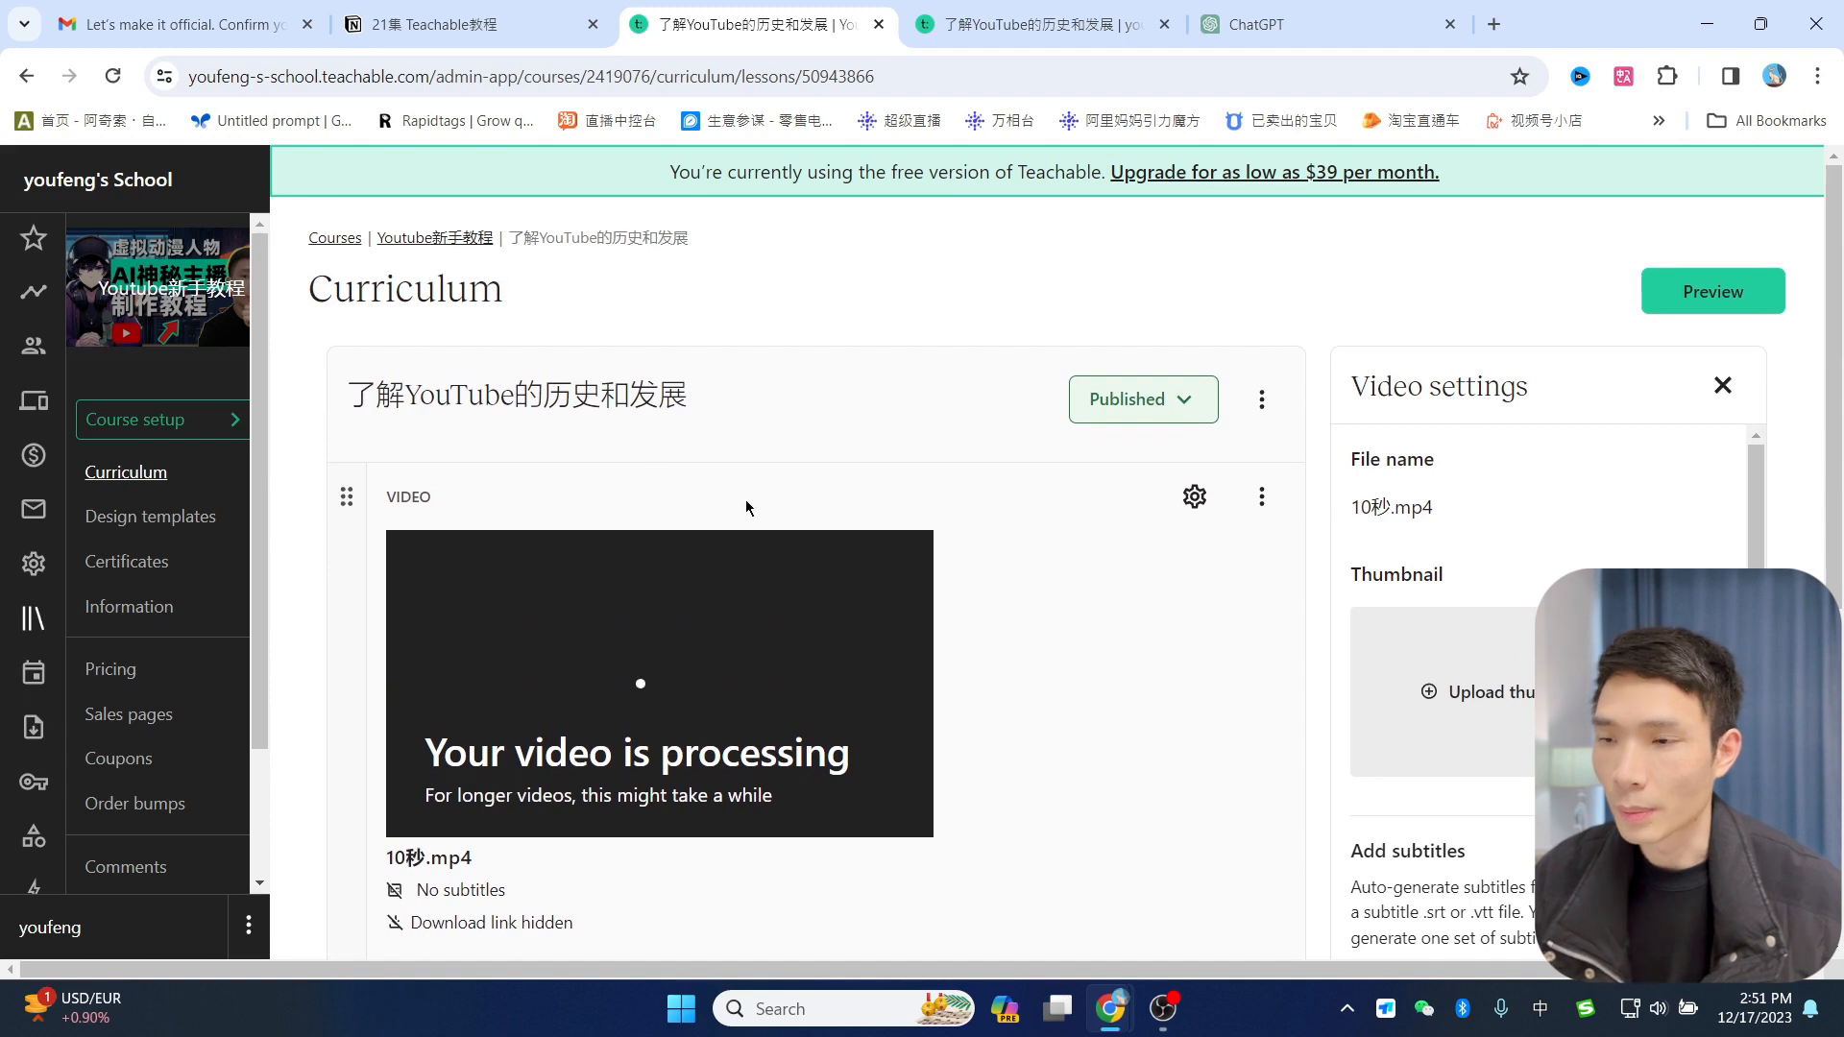
{"action": "scroll", "coordinate": [1012, 506], "scroll_direction": "down", "scroll_amount": 5}
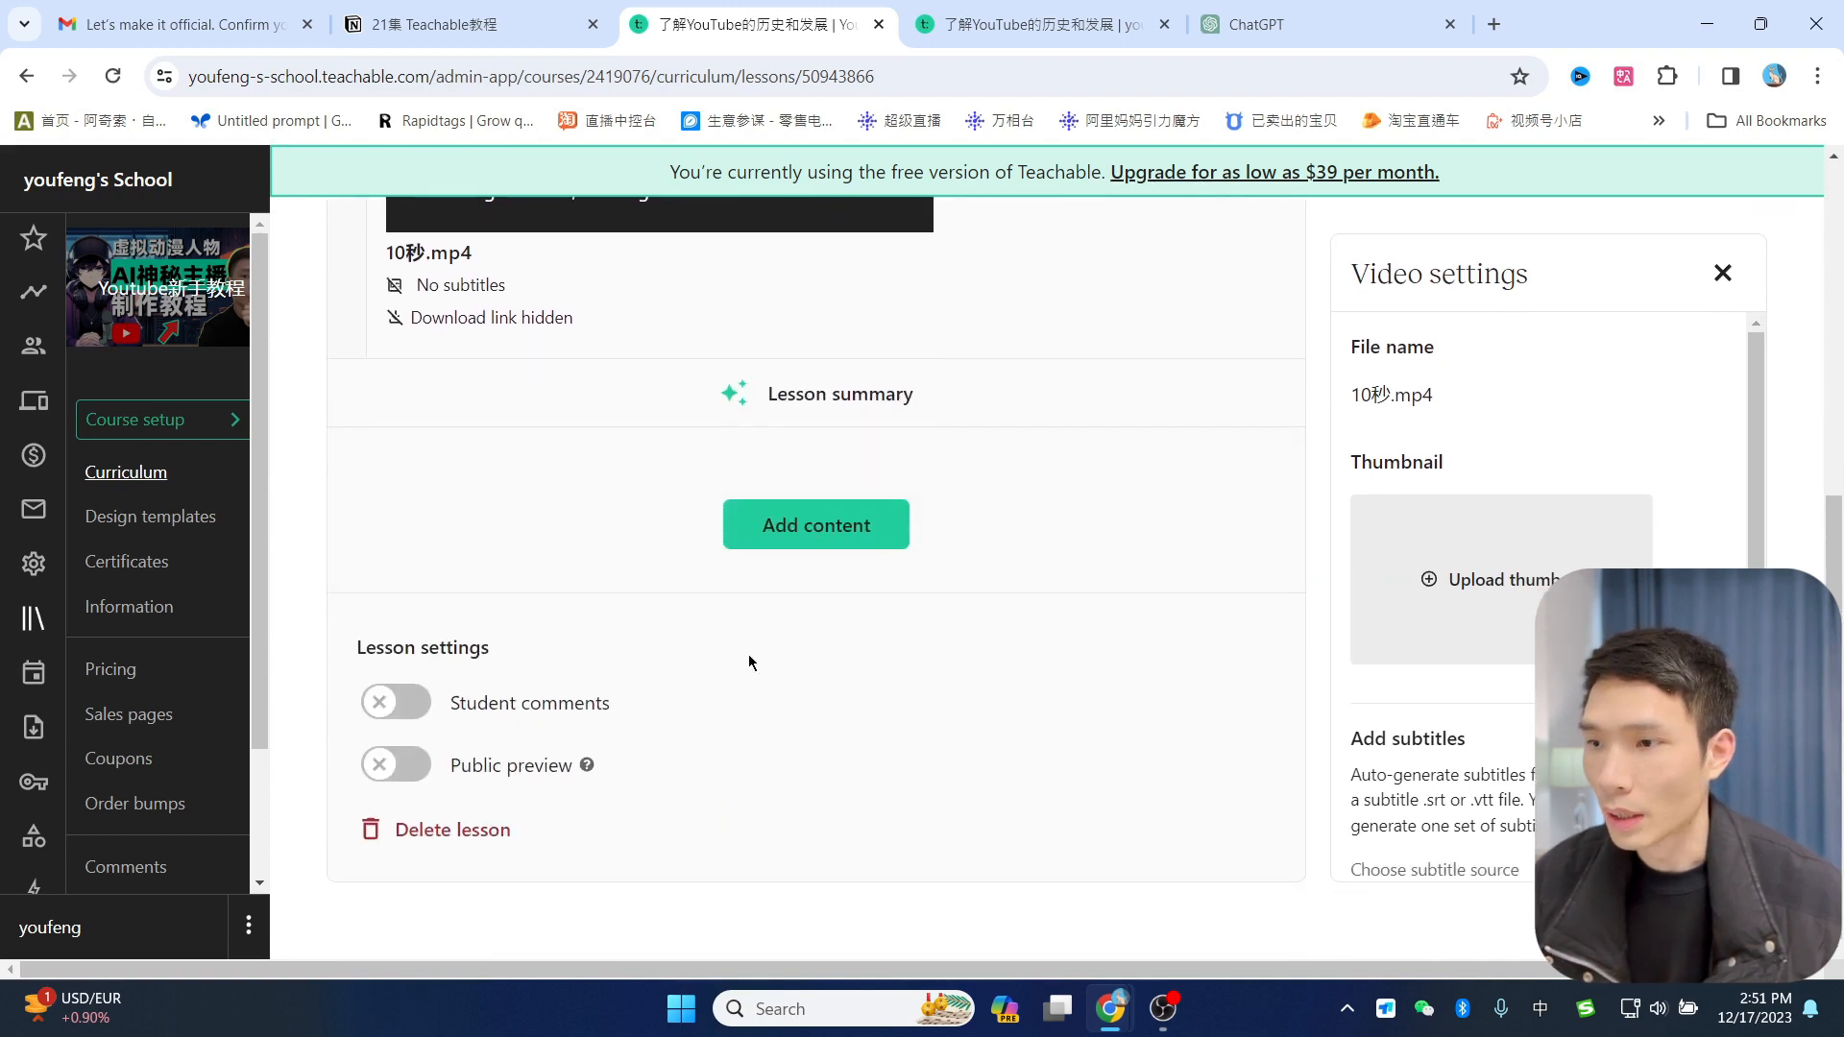
{"action": "left_click", "coordinate": [409, 711]}
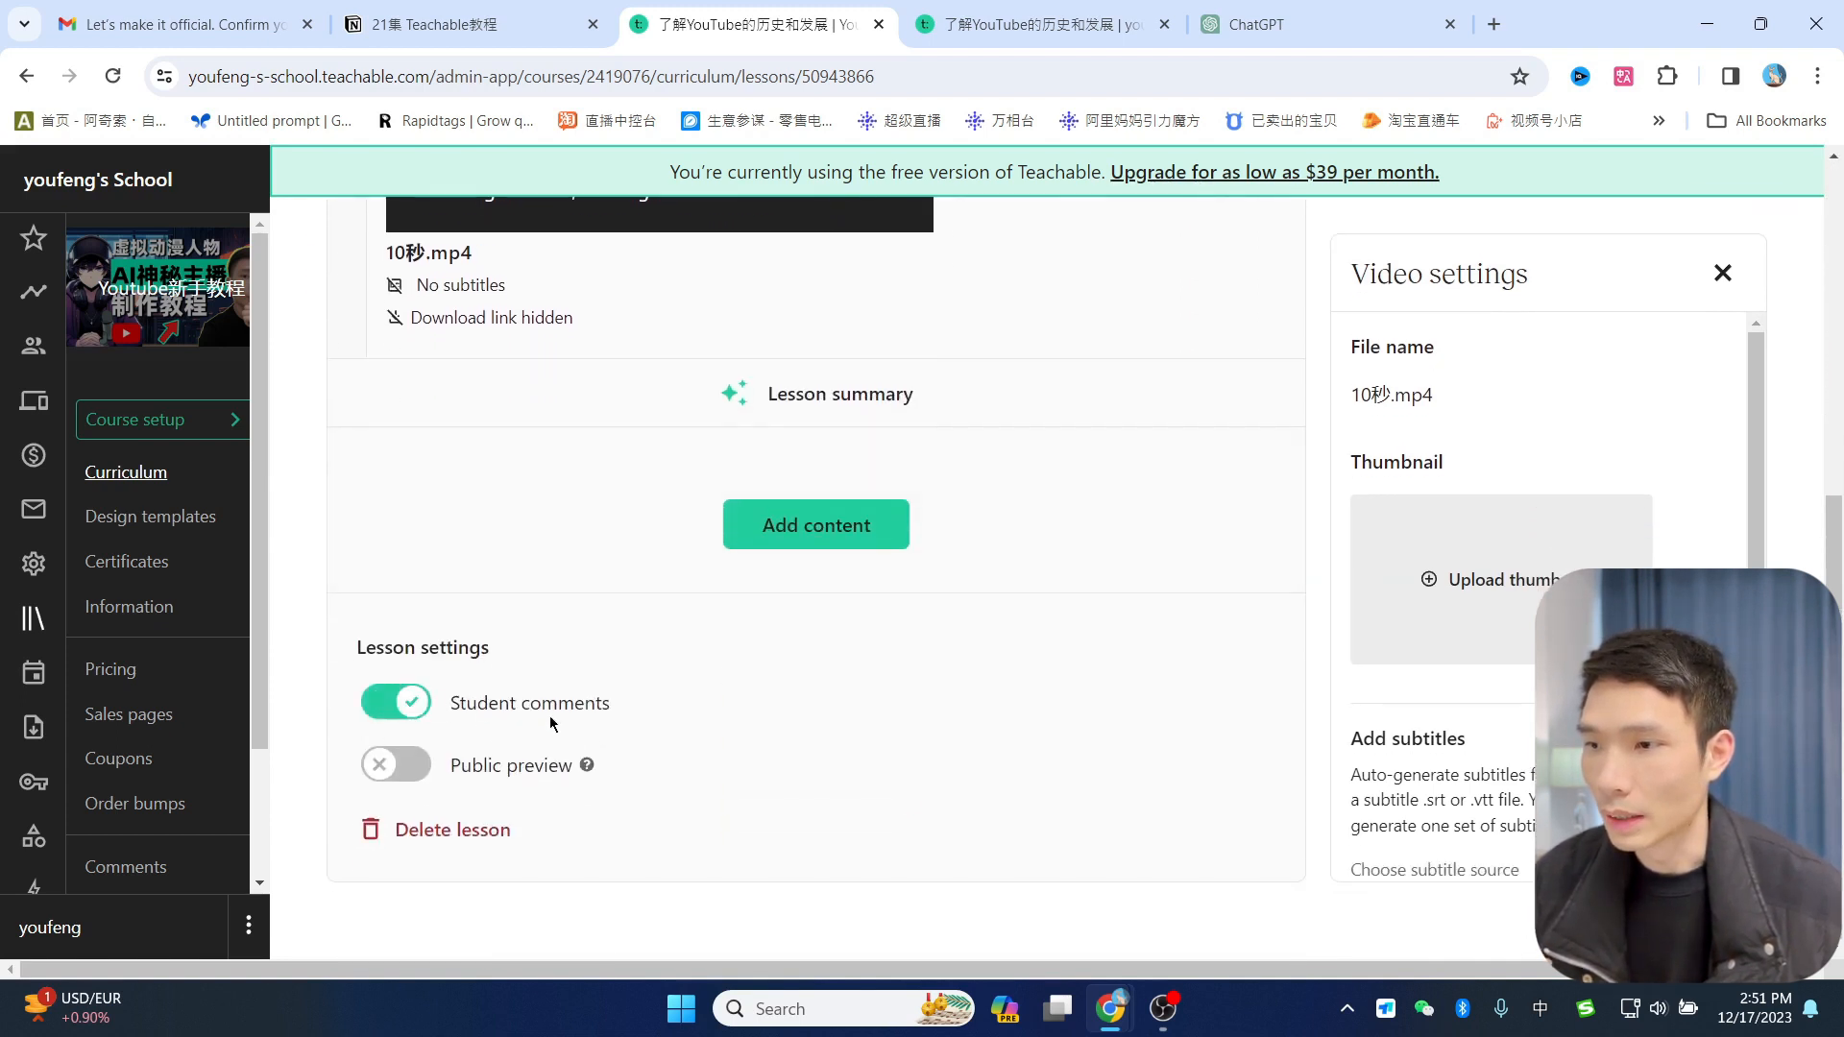
{"action": "scroll", "coordinate": [1099, 746], "scroll_direction": "up", "scroll_amount": 5}
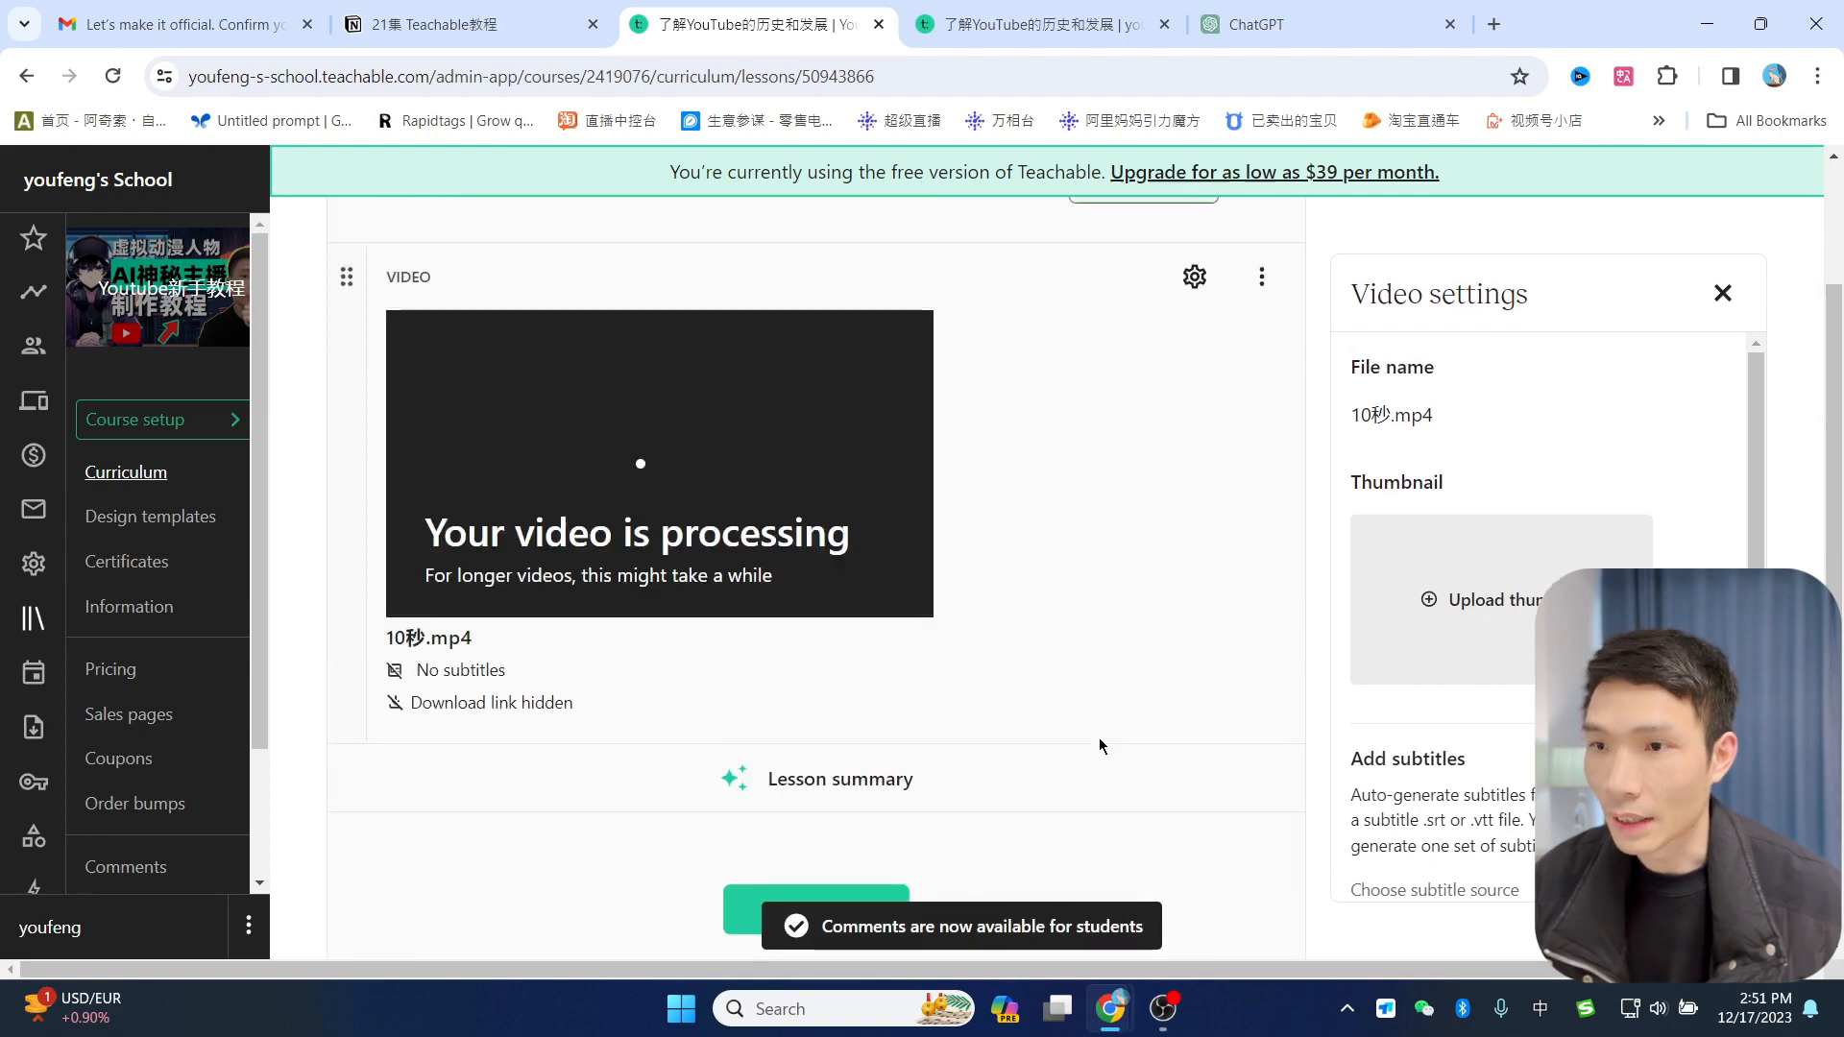
Step: Reload the lesson preview and check the discussion area below the video
{"action": "left_click", "coordinate": [989, 24]}
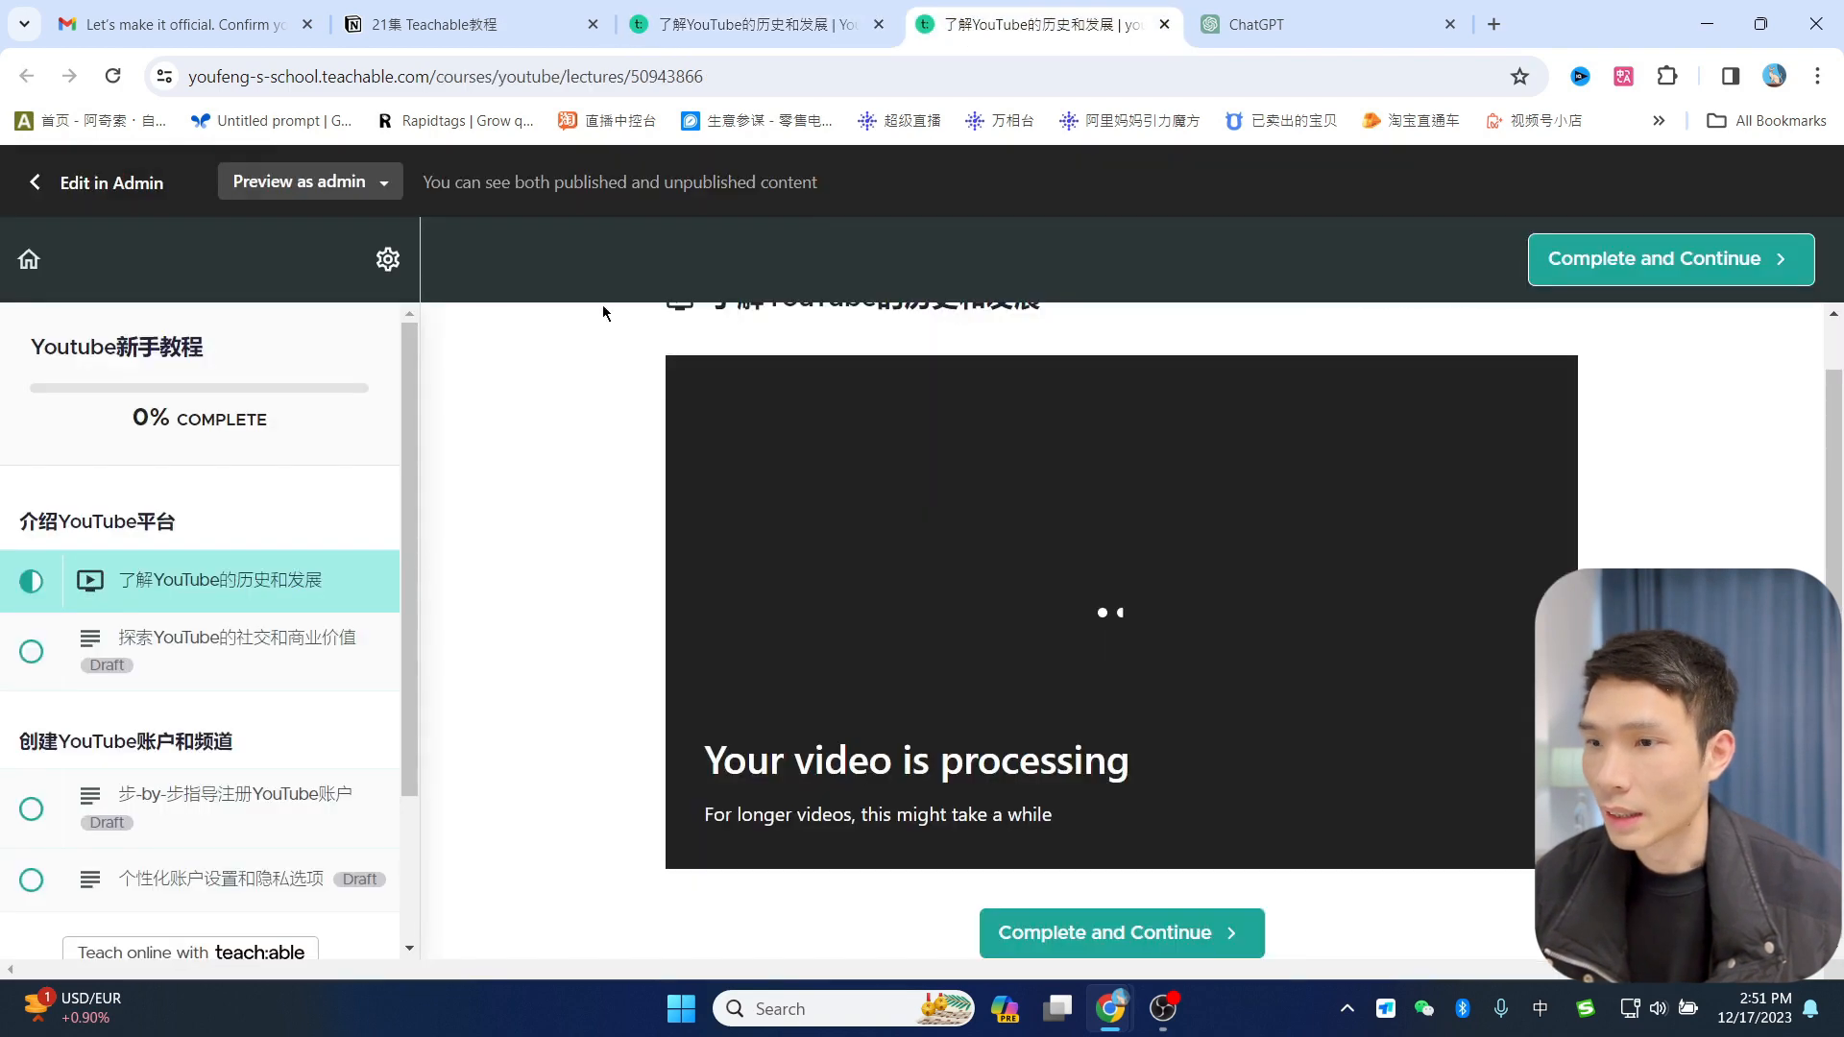
{"action": "left_click", "coordinate": [112, 76]}
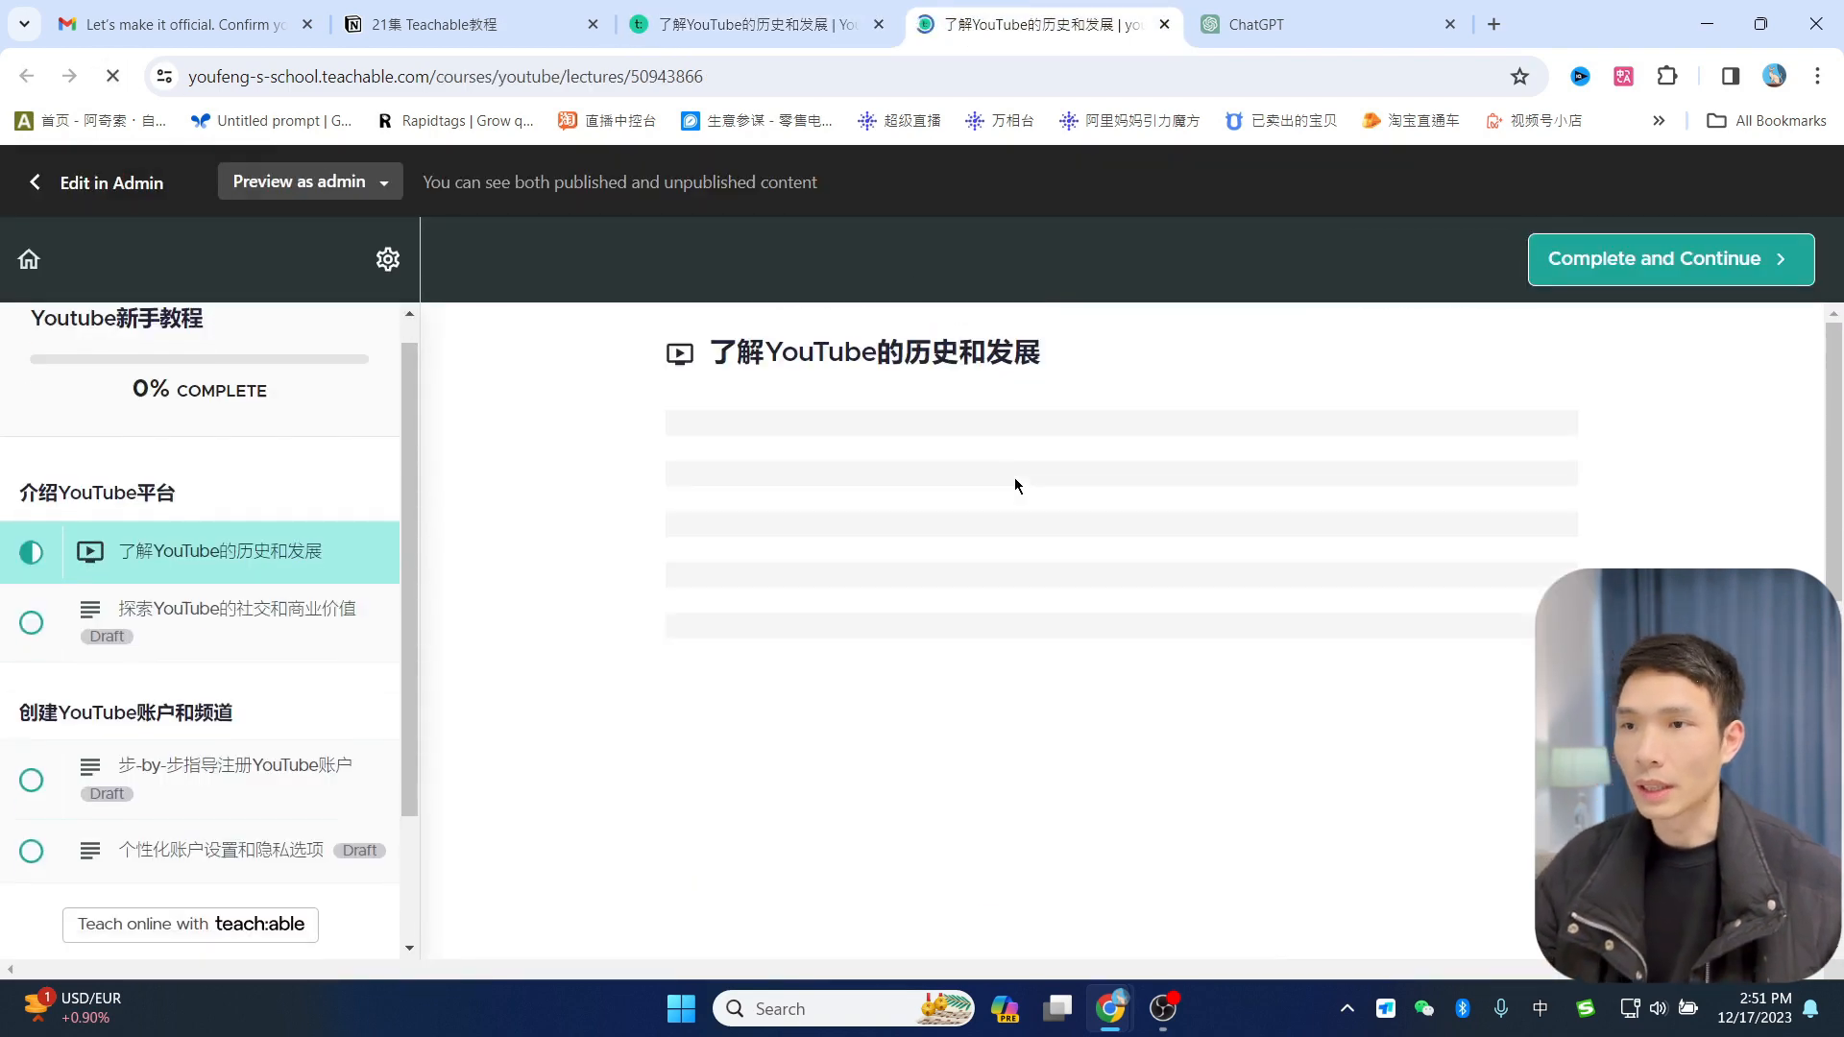
{"action": "scroll", "coordinate": [1325, 518], "scroll_direction": "down", "scroll_amount": 8}
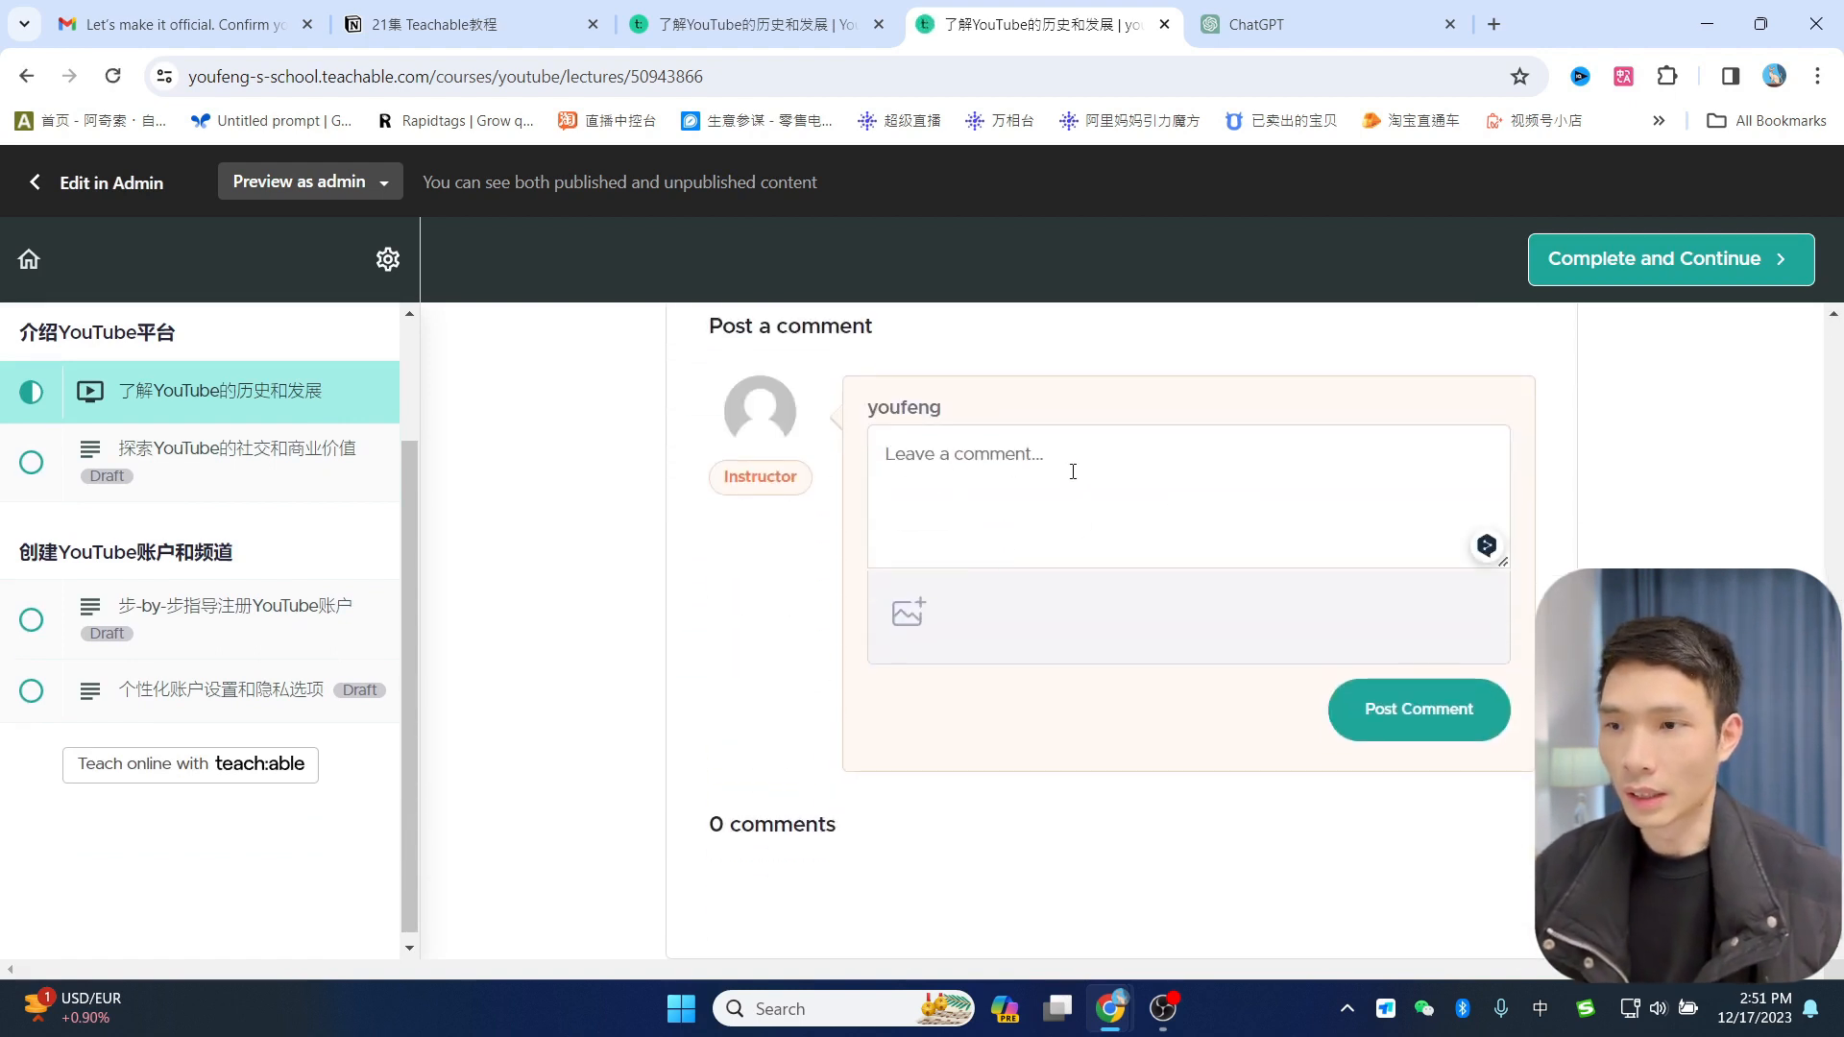
{"action": "scroll", "coordinate": [1102, 698], "scroll_direction": "up", "scroll_amount": 7}
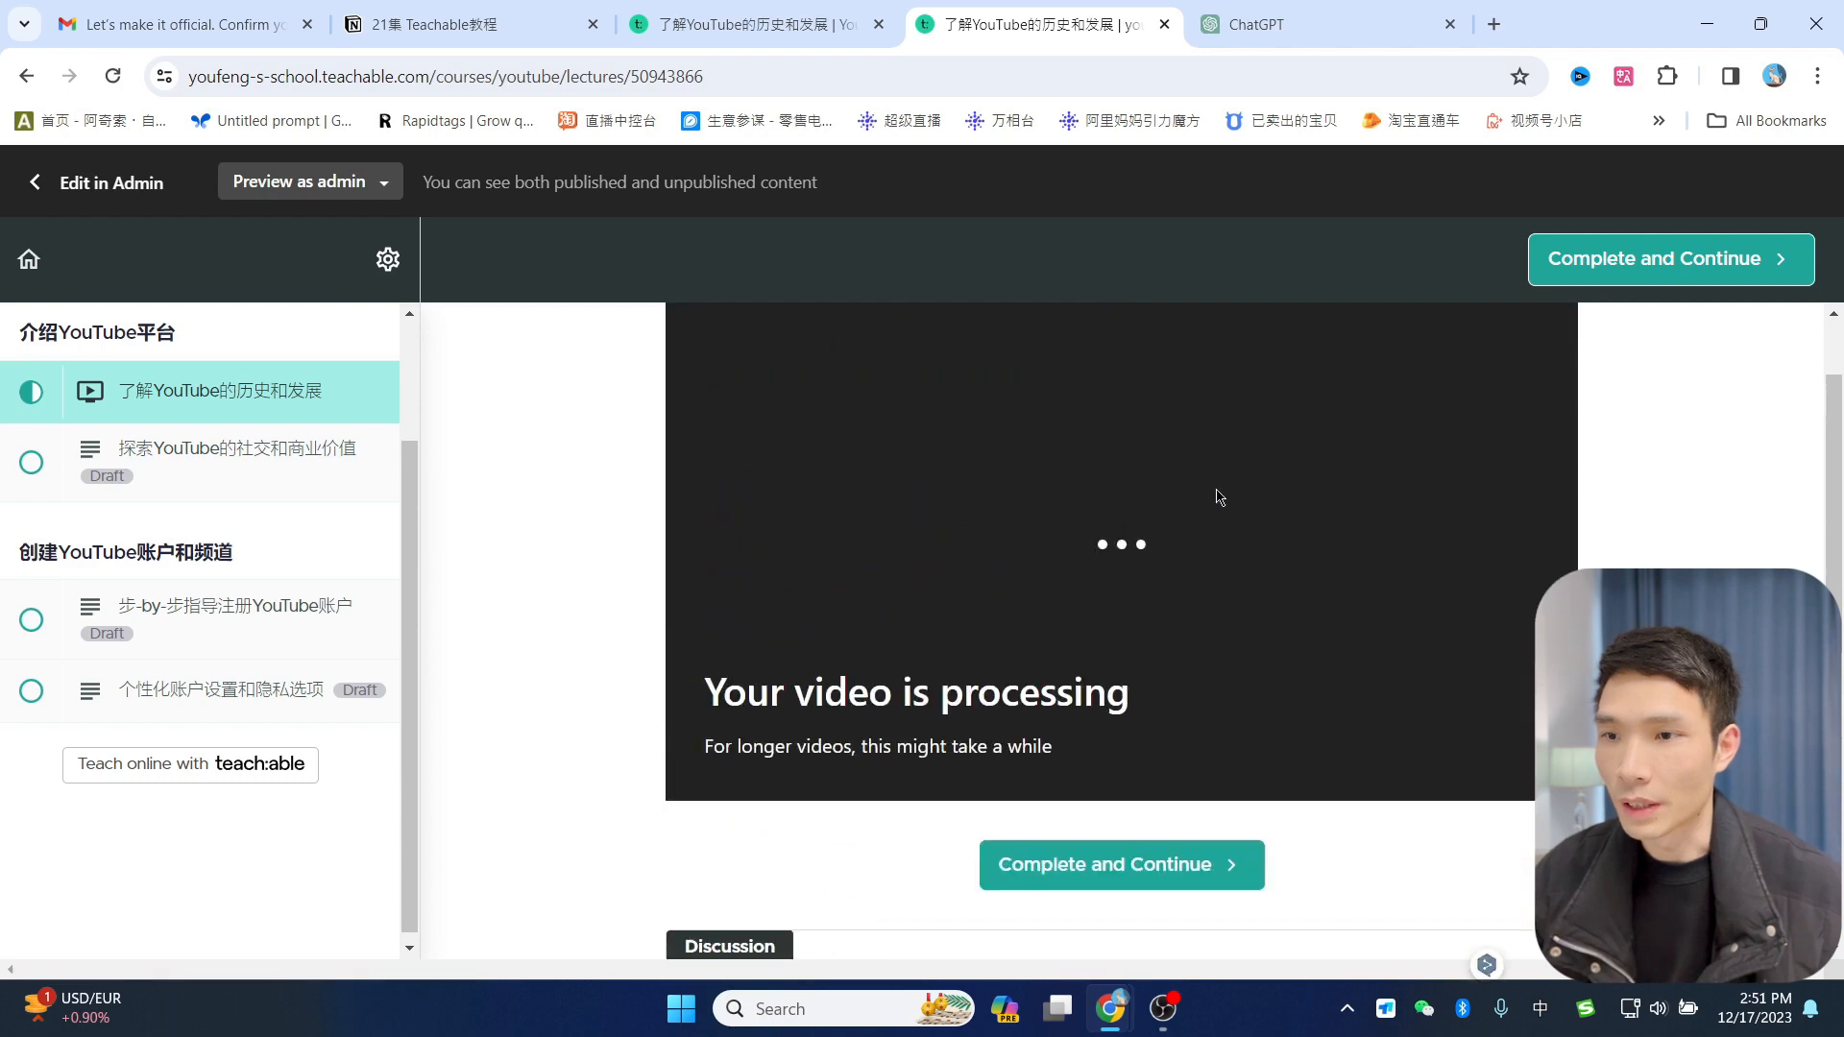
{"action": "scroll", "coordinate": [1352, 701], "scroll_direction": "down", "scroll_amount": 5}
Step: Add a text and images block to the lesson and enter the text "课件素材下载链接"
{"action": "key", "text": "ctrl+shift+Tab"}
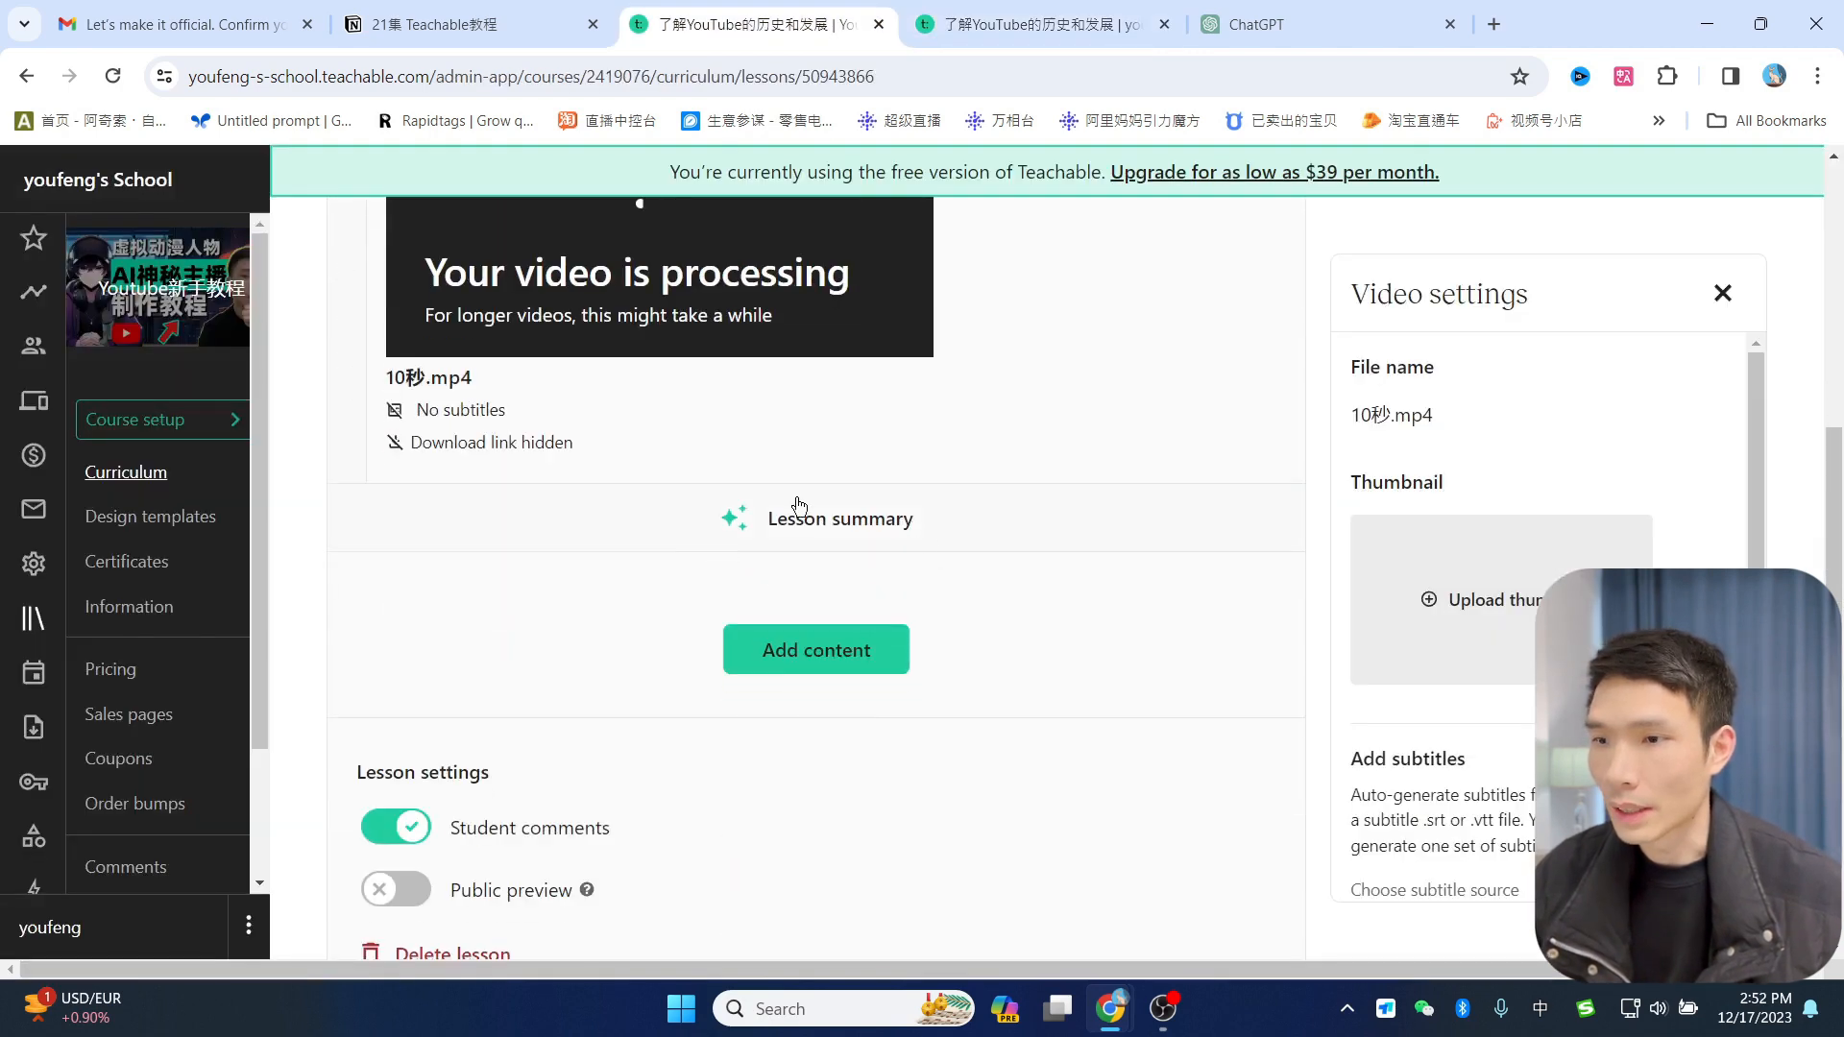
{"action": "scroll", "coordinate": [798, 506], "scroll_direction": "up", "scroll_amount": 4}
{"action": "scroll", "coordinate": [972, 523], "scroll_direction": "down", "scroll_amount": 2}
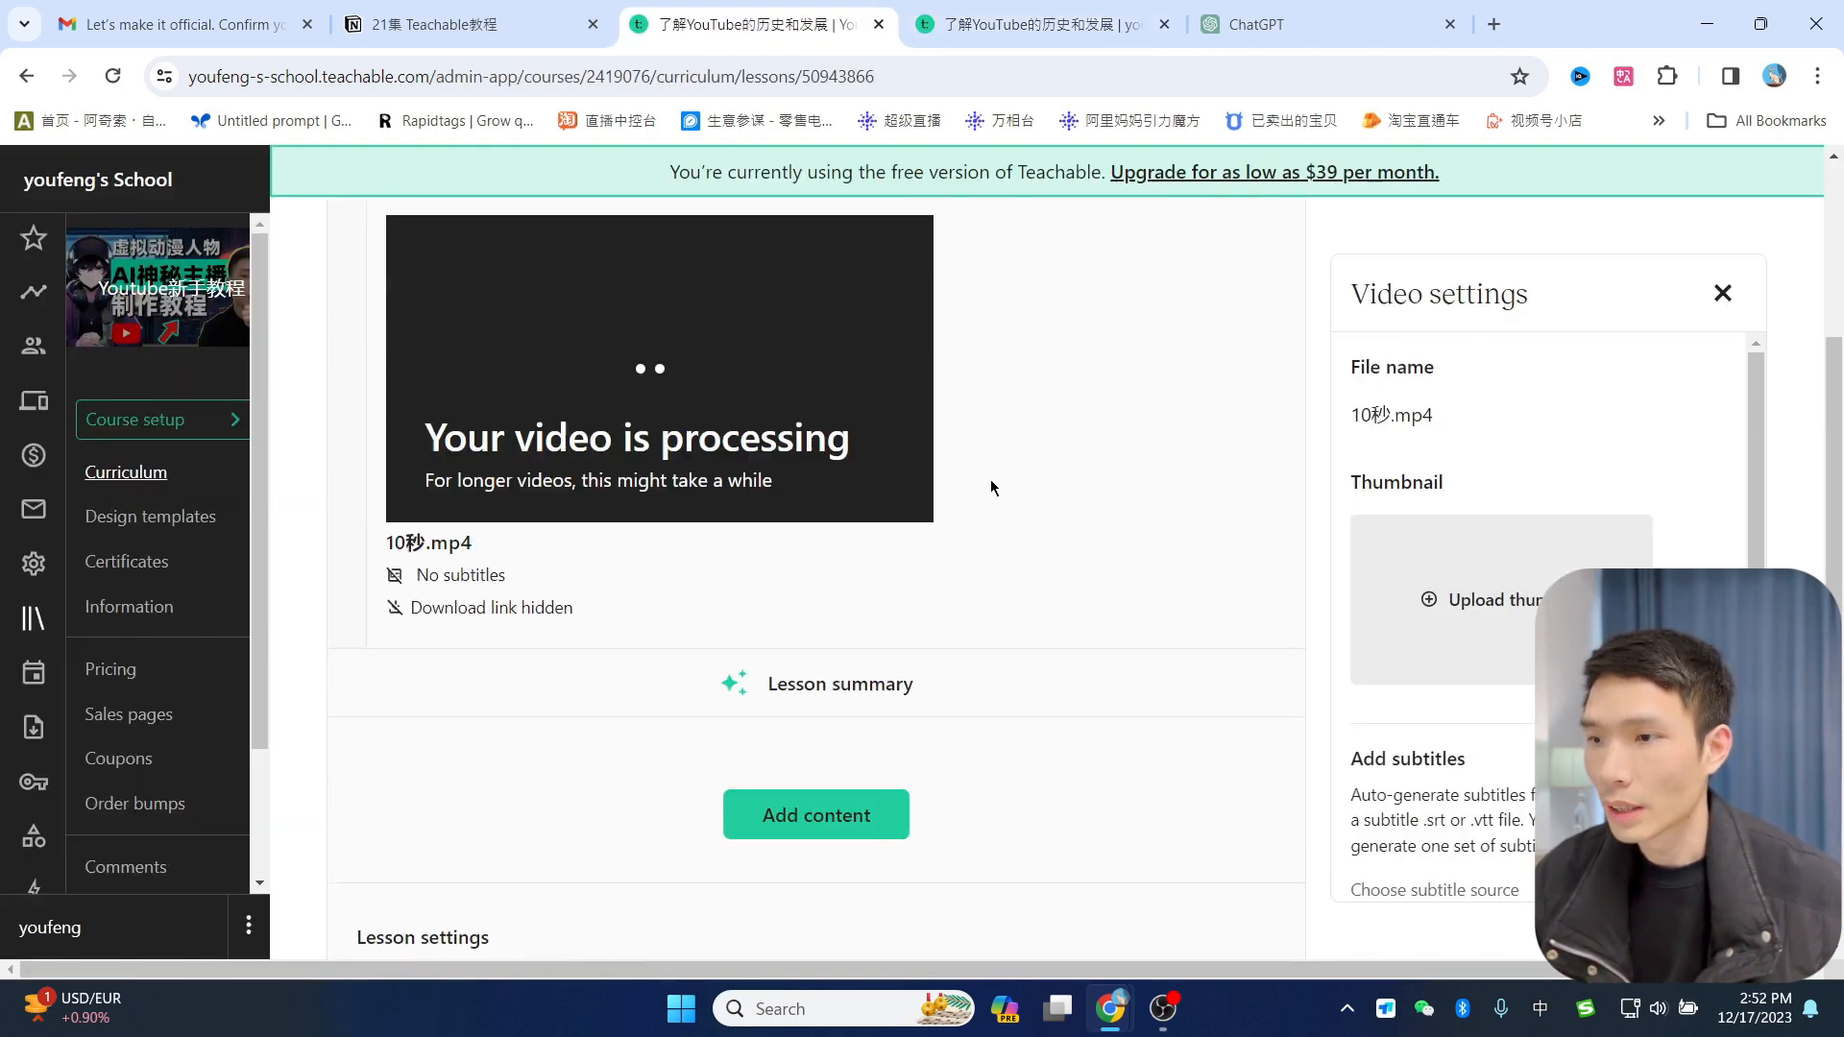
{"action": "left_click", "coordinate": [830, 783]}
{"action": "left_click", "coordinate": [1404, 414]}
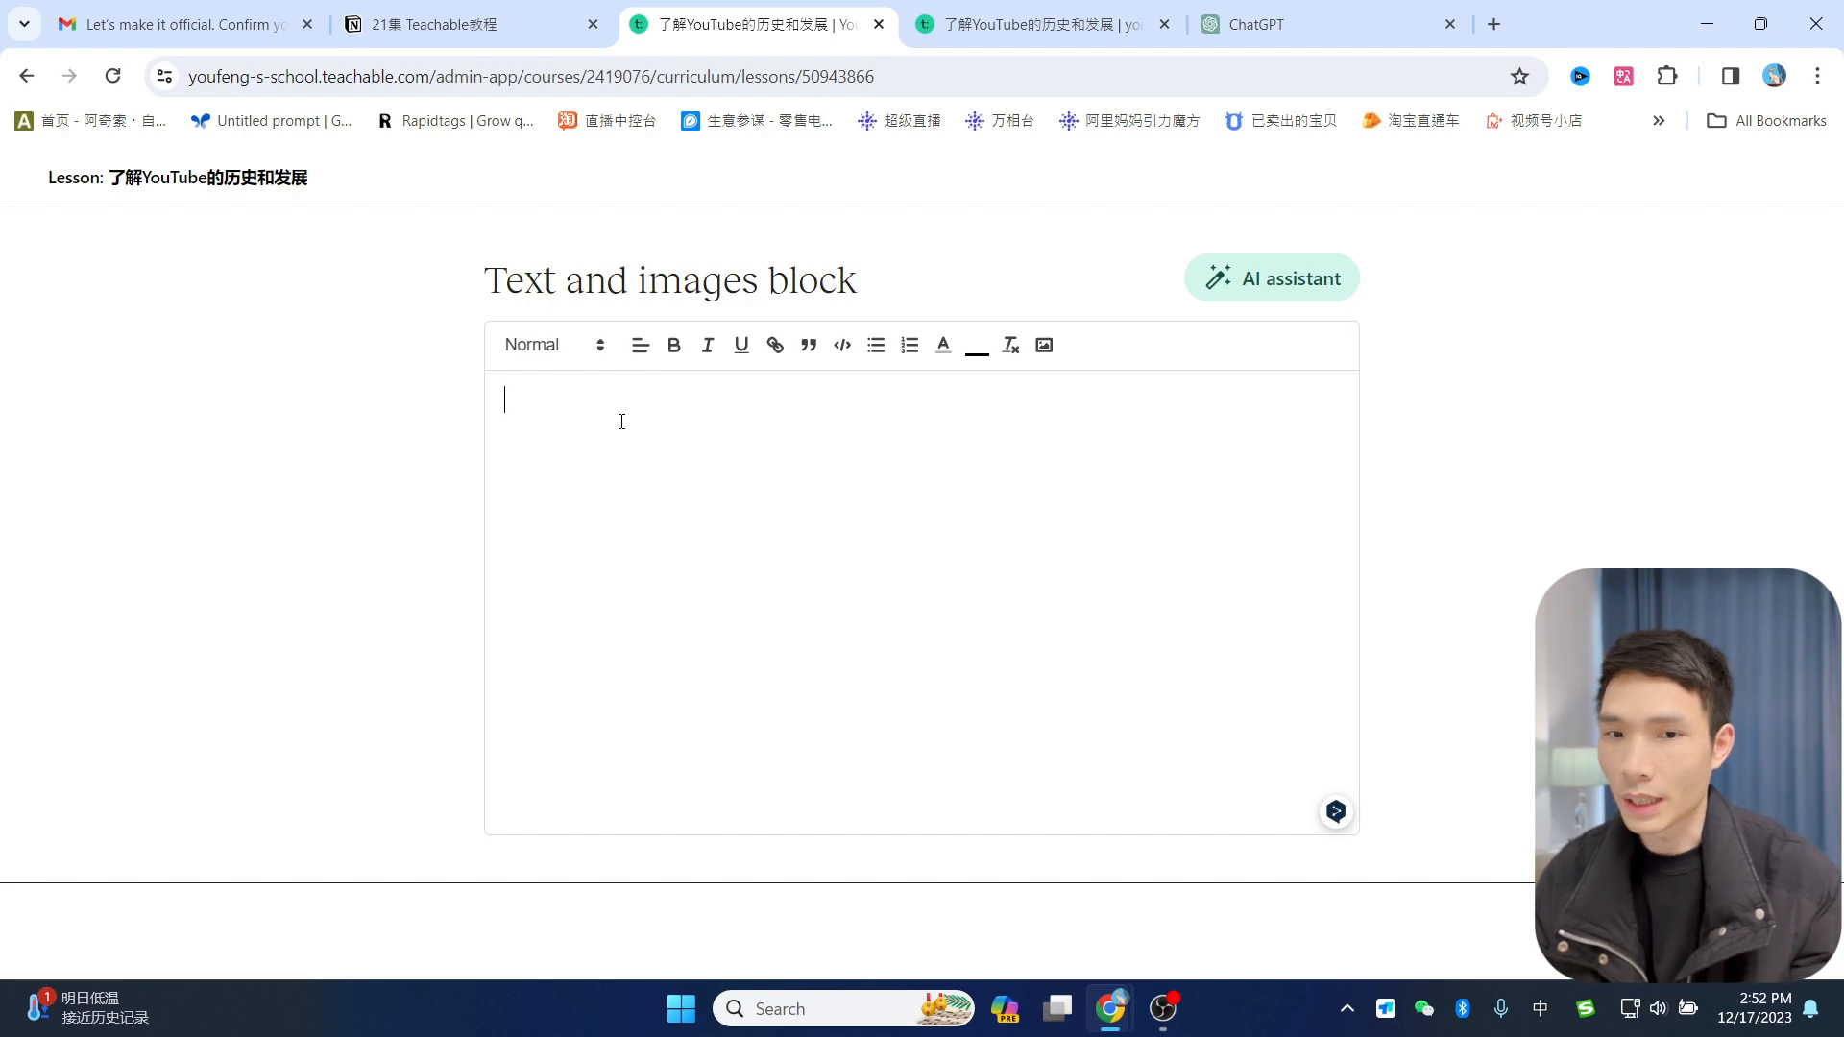
{"action": "type", "text": "课件素s"}
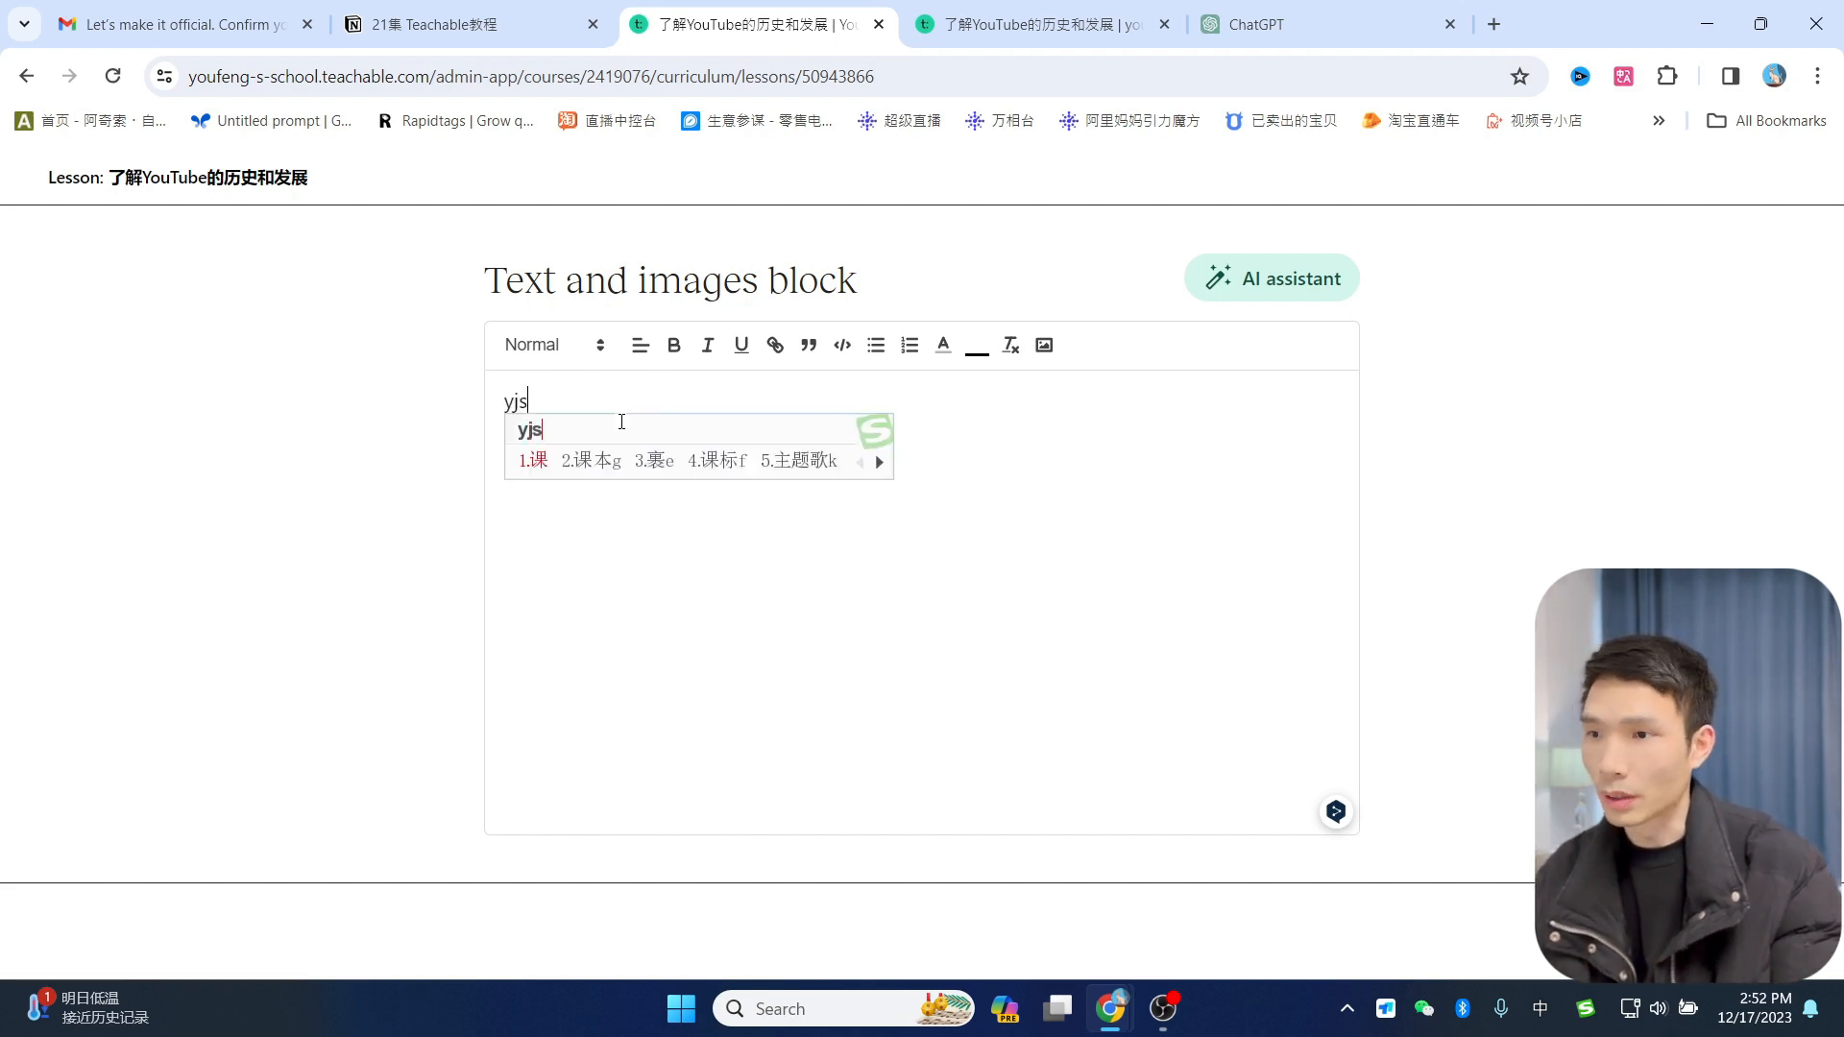
{"action": "type", "text": "材下载链接"}
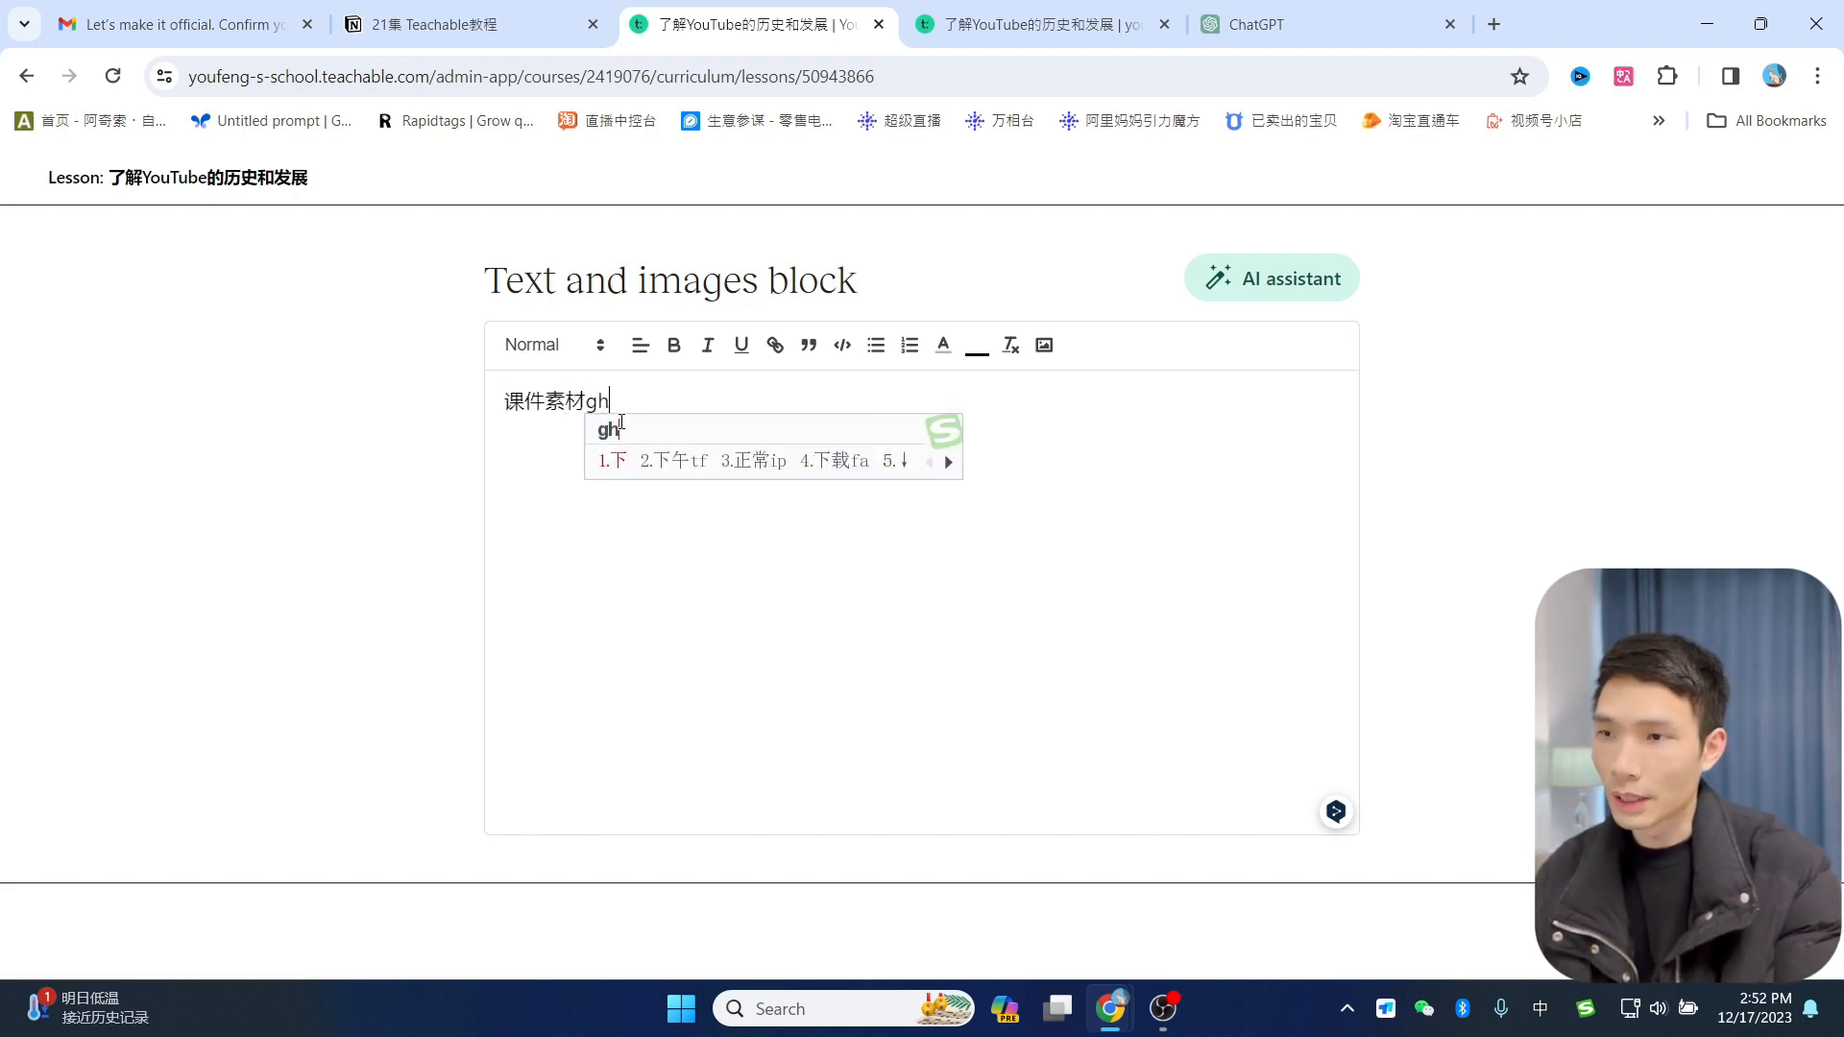
Step: Make the words "下载链接" bold in the text block
{"action": "key", "text": "shift+Left"}
{"action": "key", "text": "shift+Left"}
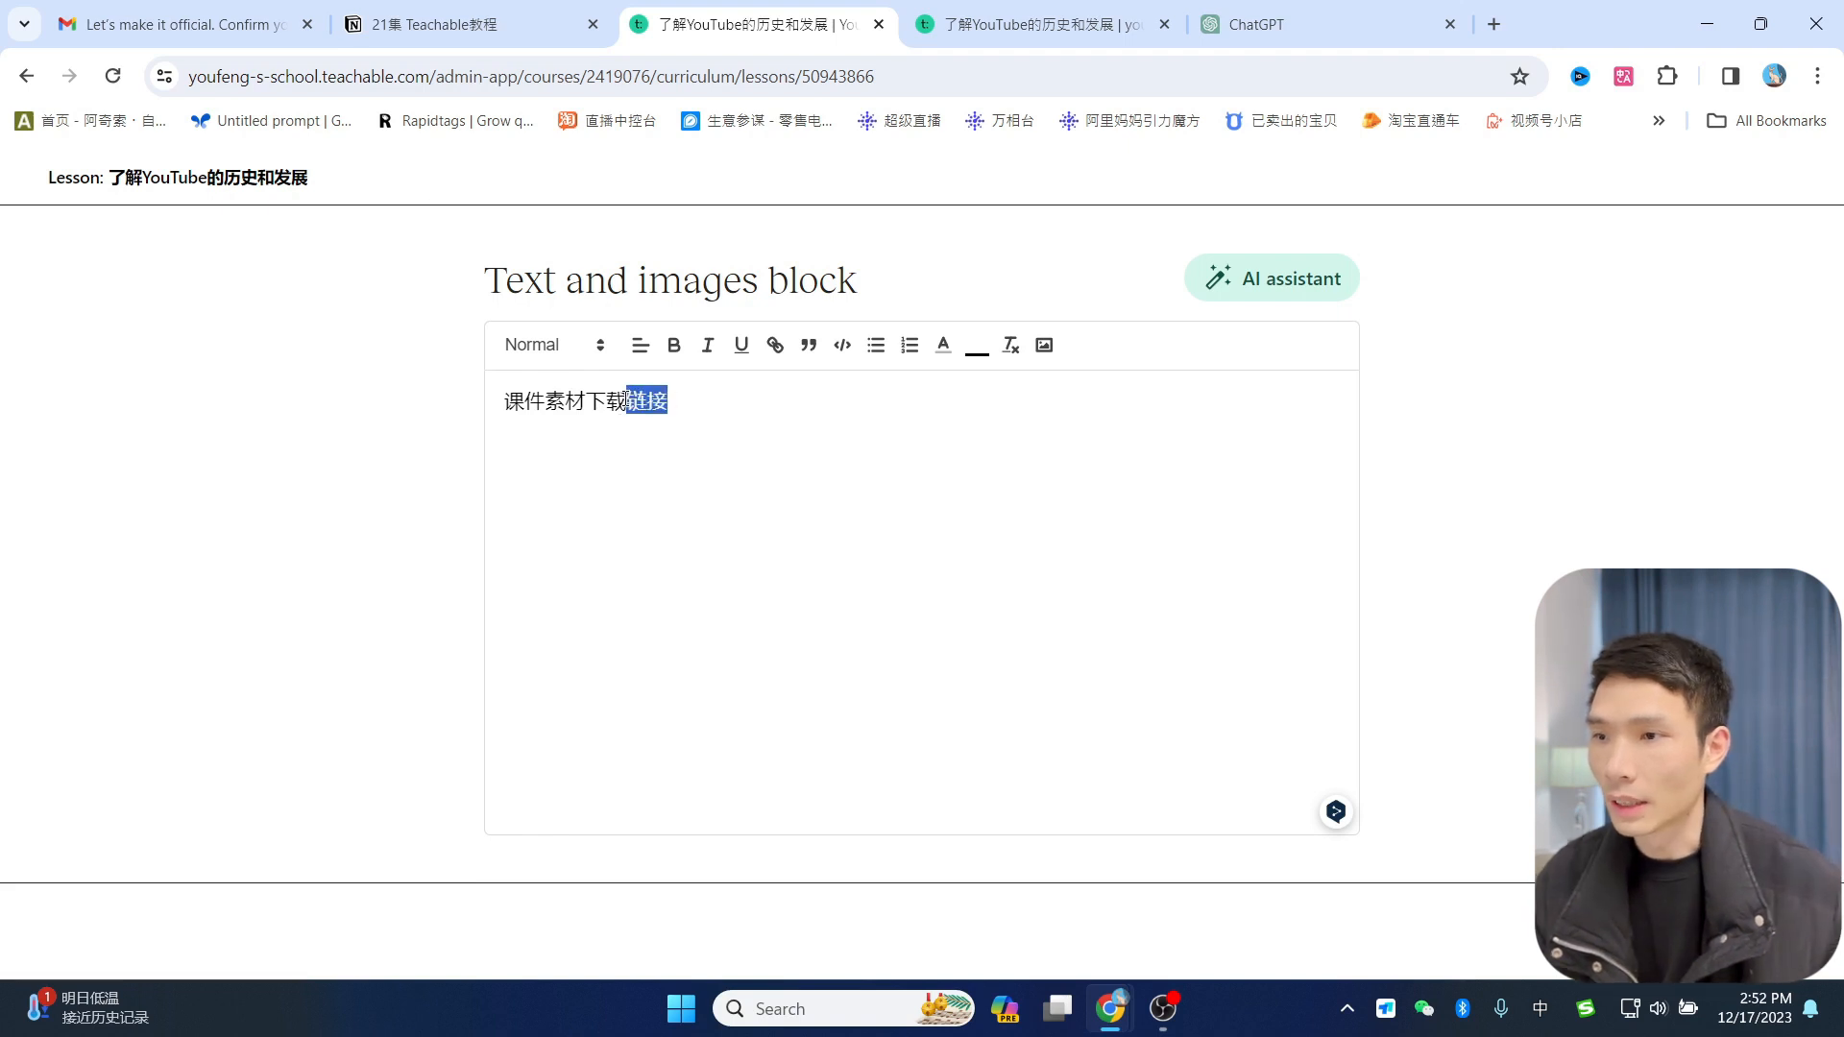
{"action": "left_click", "coordinate": [689, 399]}
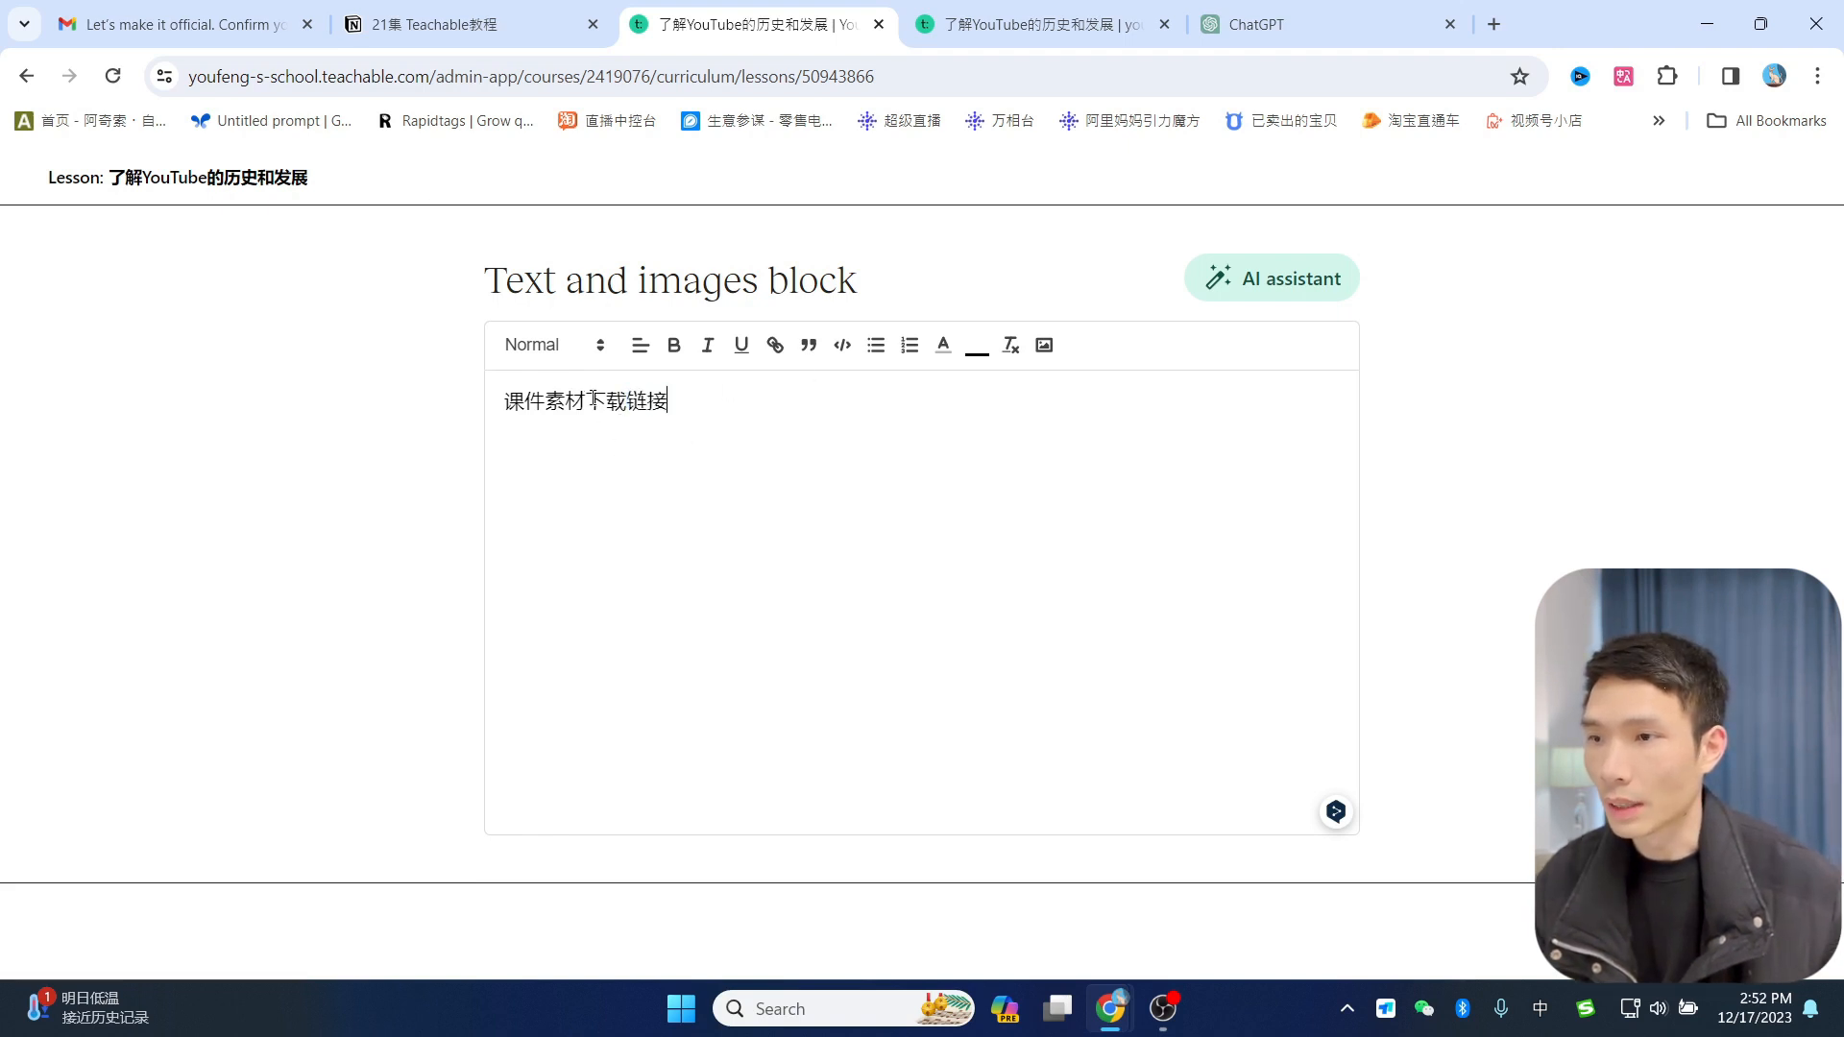
{"action": "left_click_drag", "start_coordinate": [629, 394], "coordinate": [687, 393]}
{"action": "left_click", "coordinate": [683, 350]}
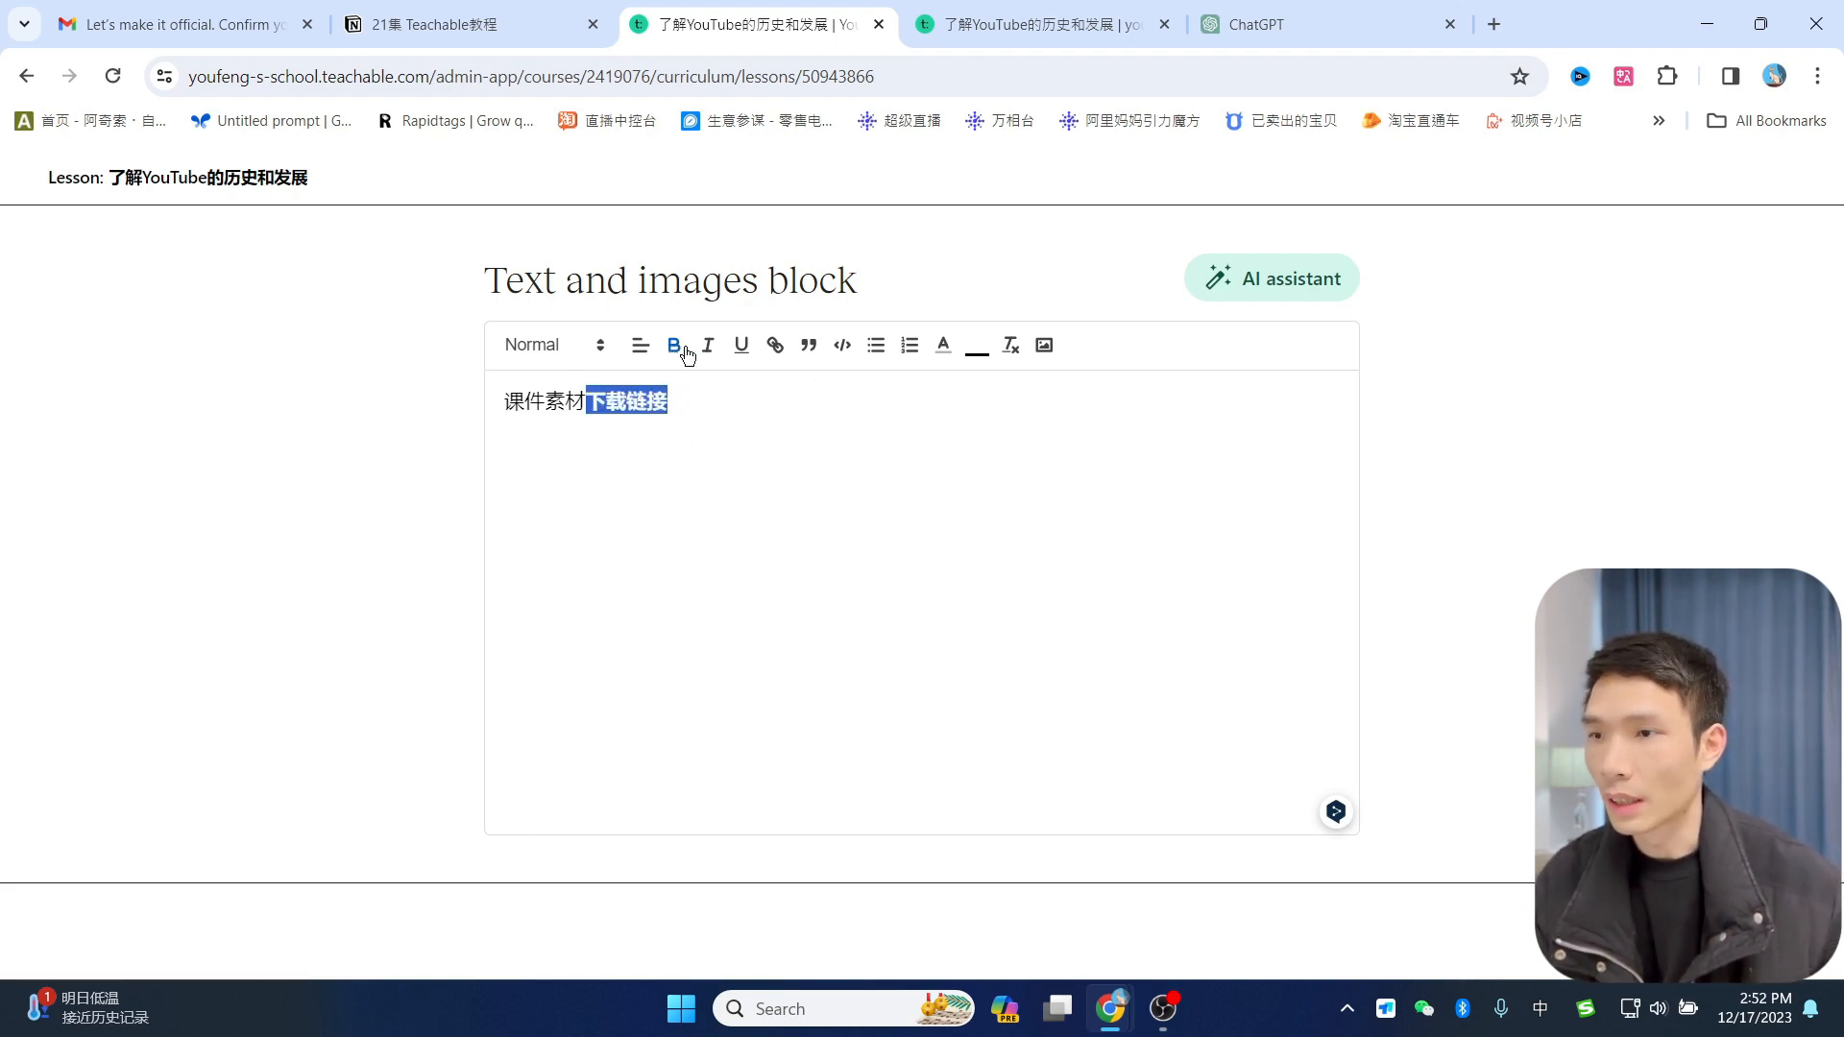
Step: Start a hyperlink on "下载链接" and select the YouTube channel page's address as its target
{"action": "left_click", "coordinate": [777, 347]}
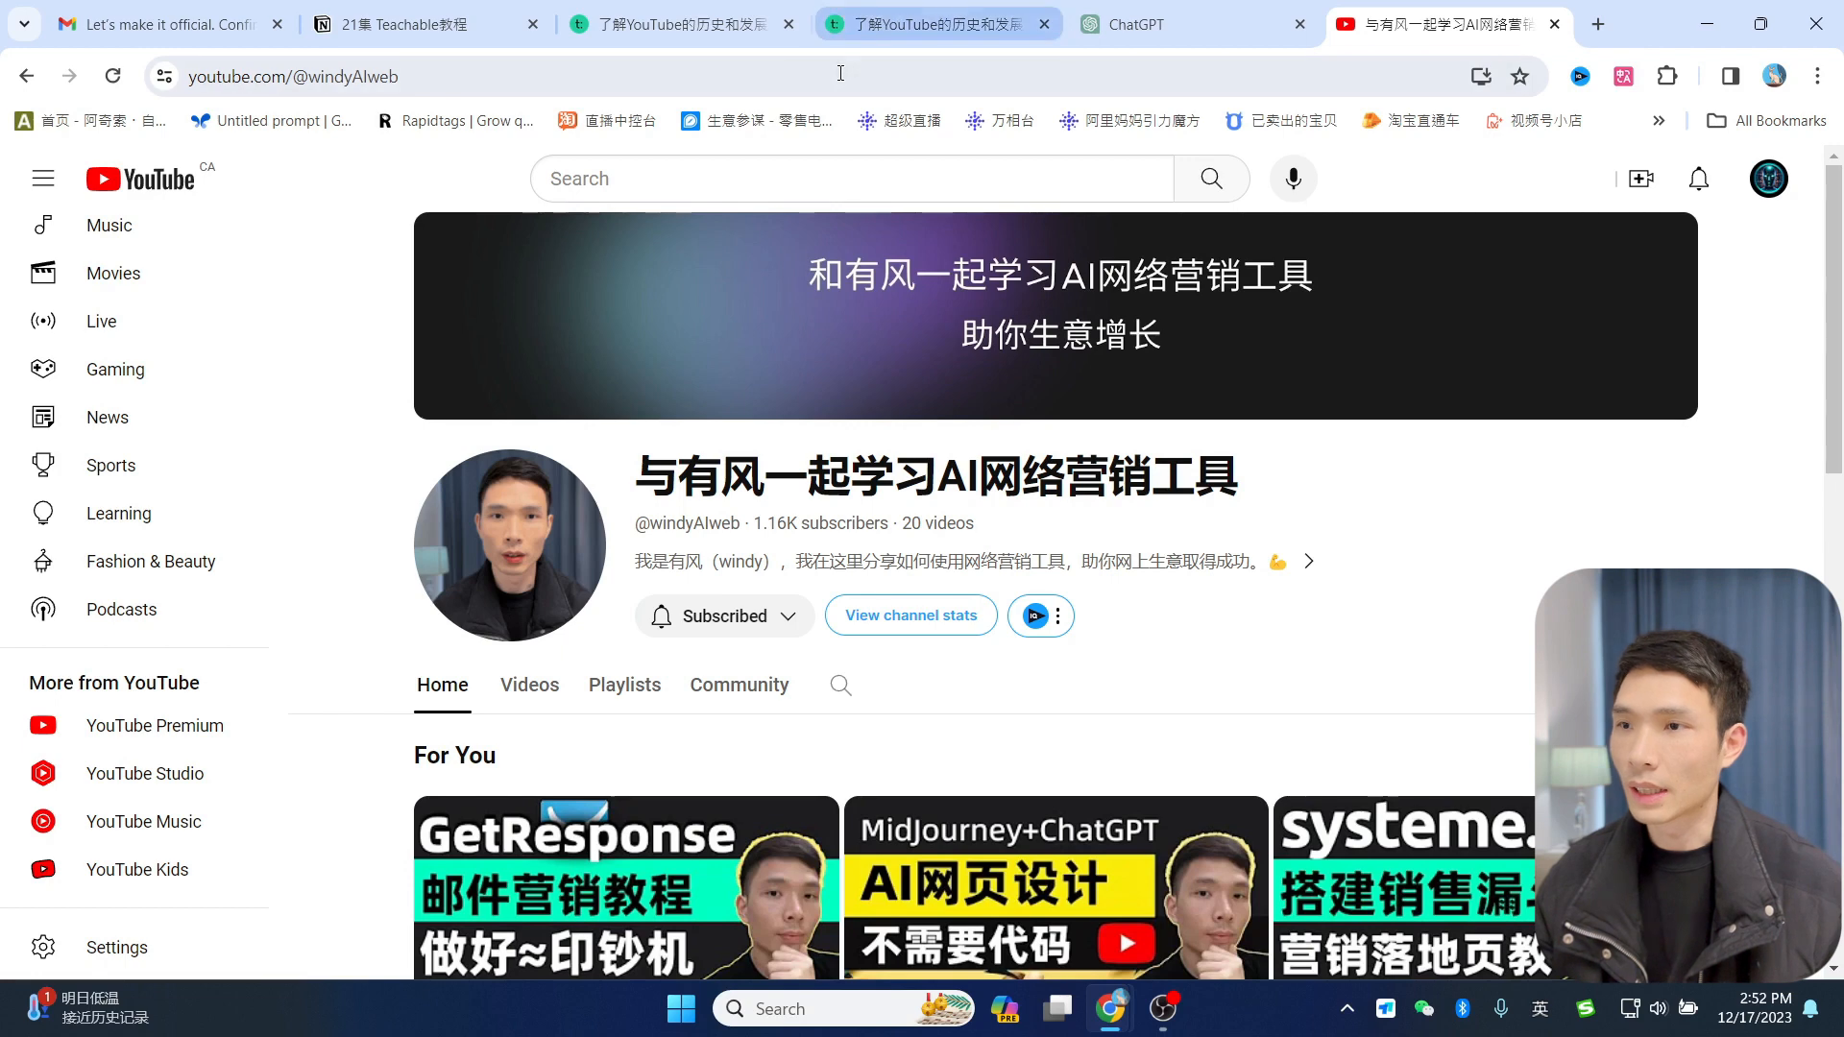
{"action": "left_click", "coordinate": [840, 73]}
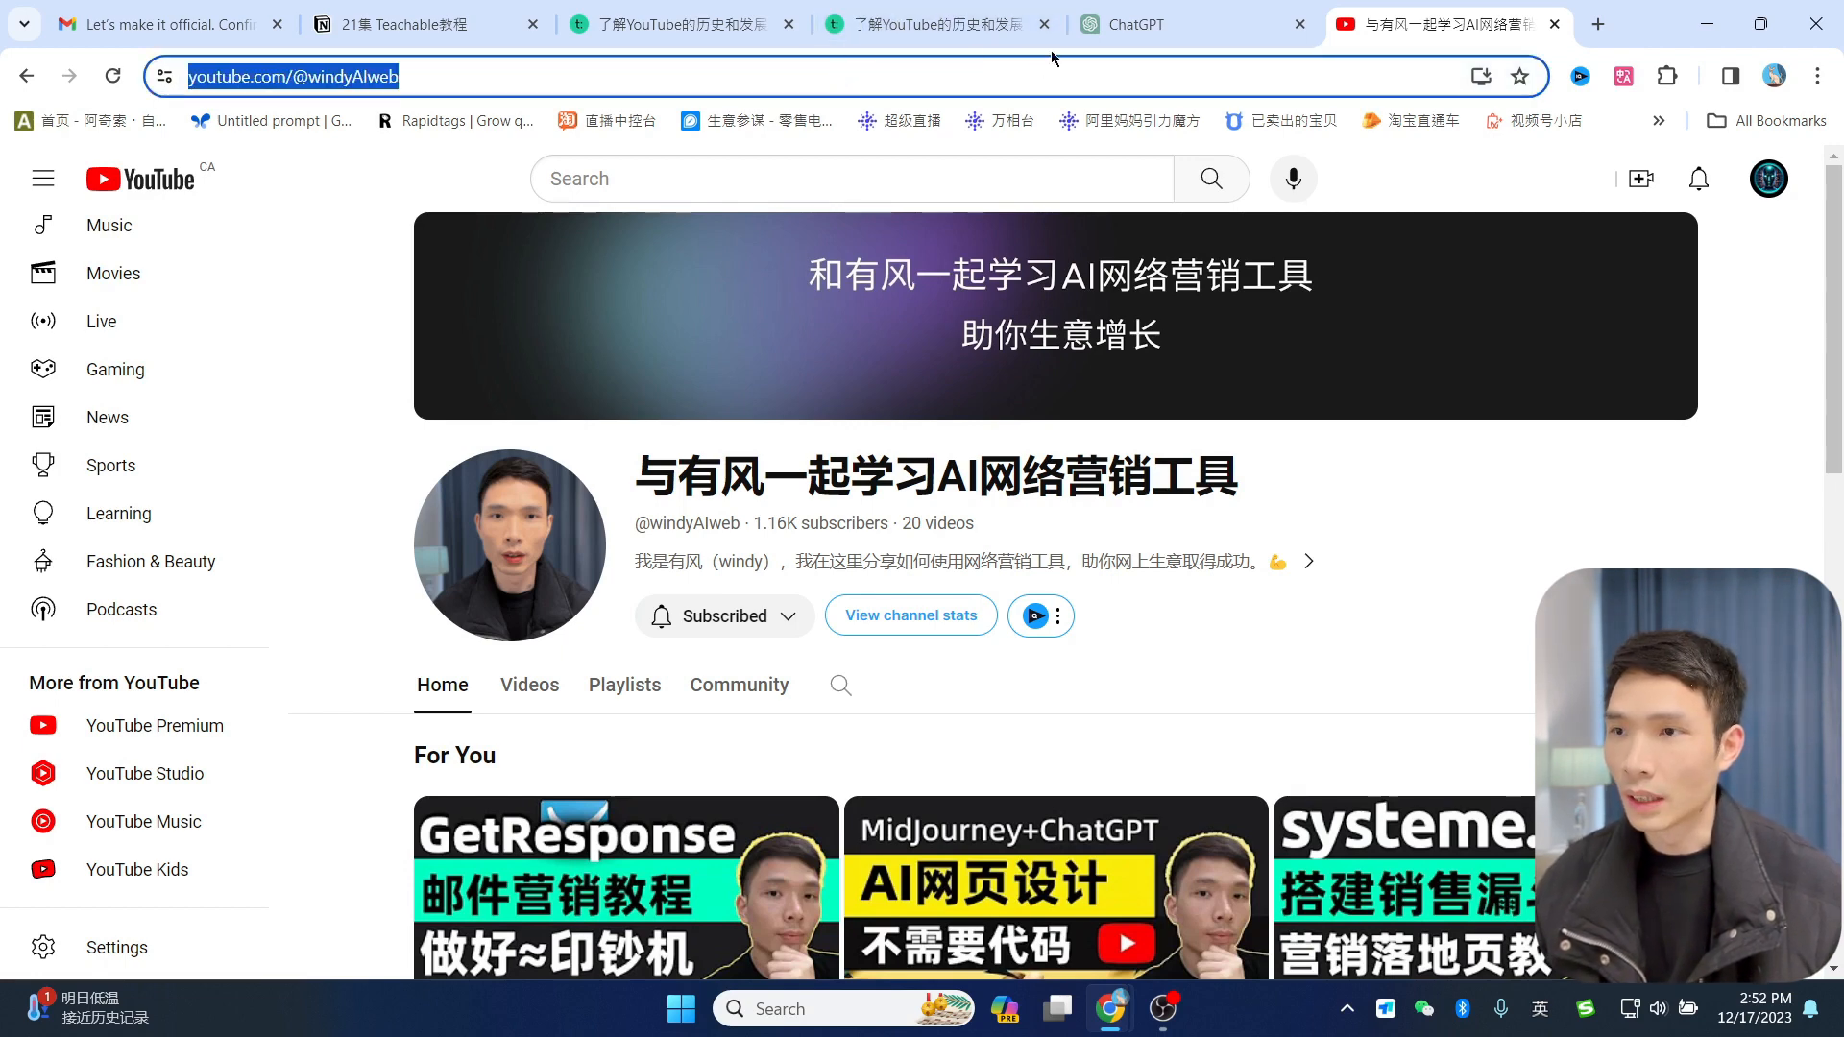
{"action": "left_click", "coordinate": [941, 24]}
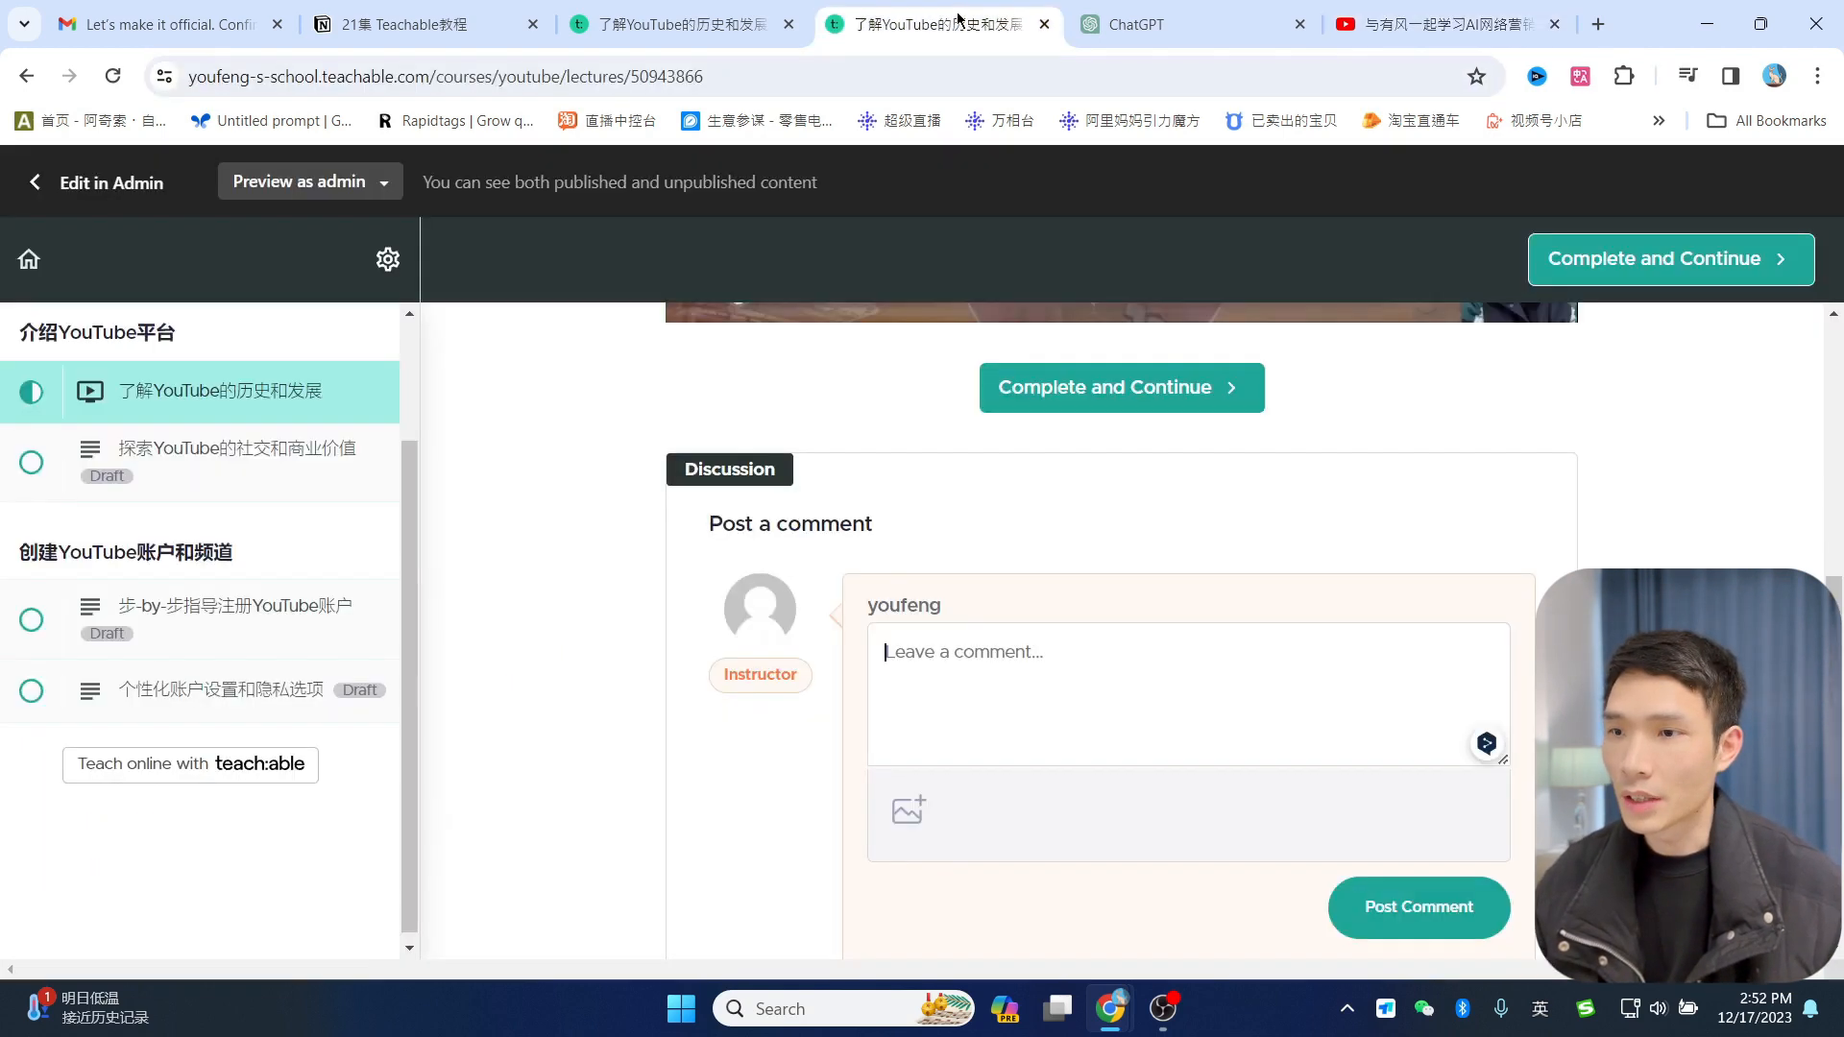
{"action": "left_click", "coordinate": [722, 12]}
Step: Look through the YouTube channel's home page and open its list of videos
{"action": "left_click", "coordinate": [1408, 10]}
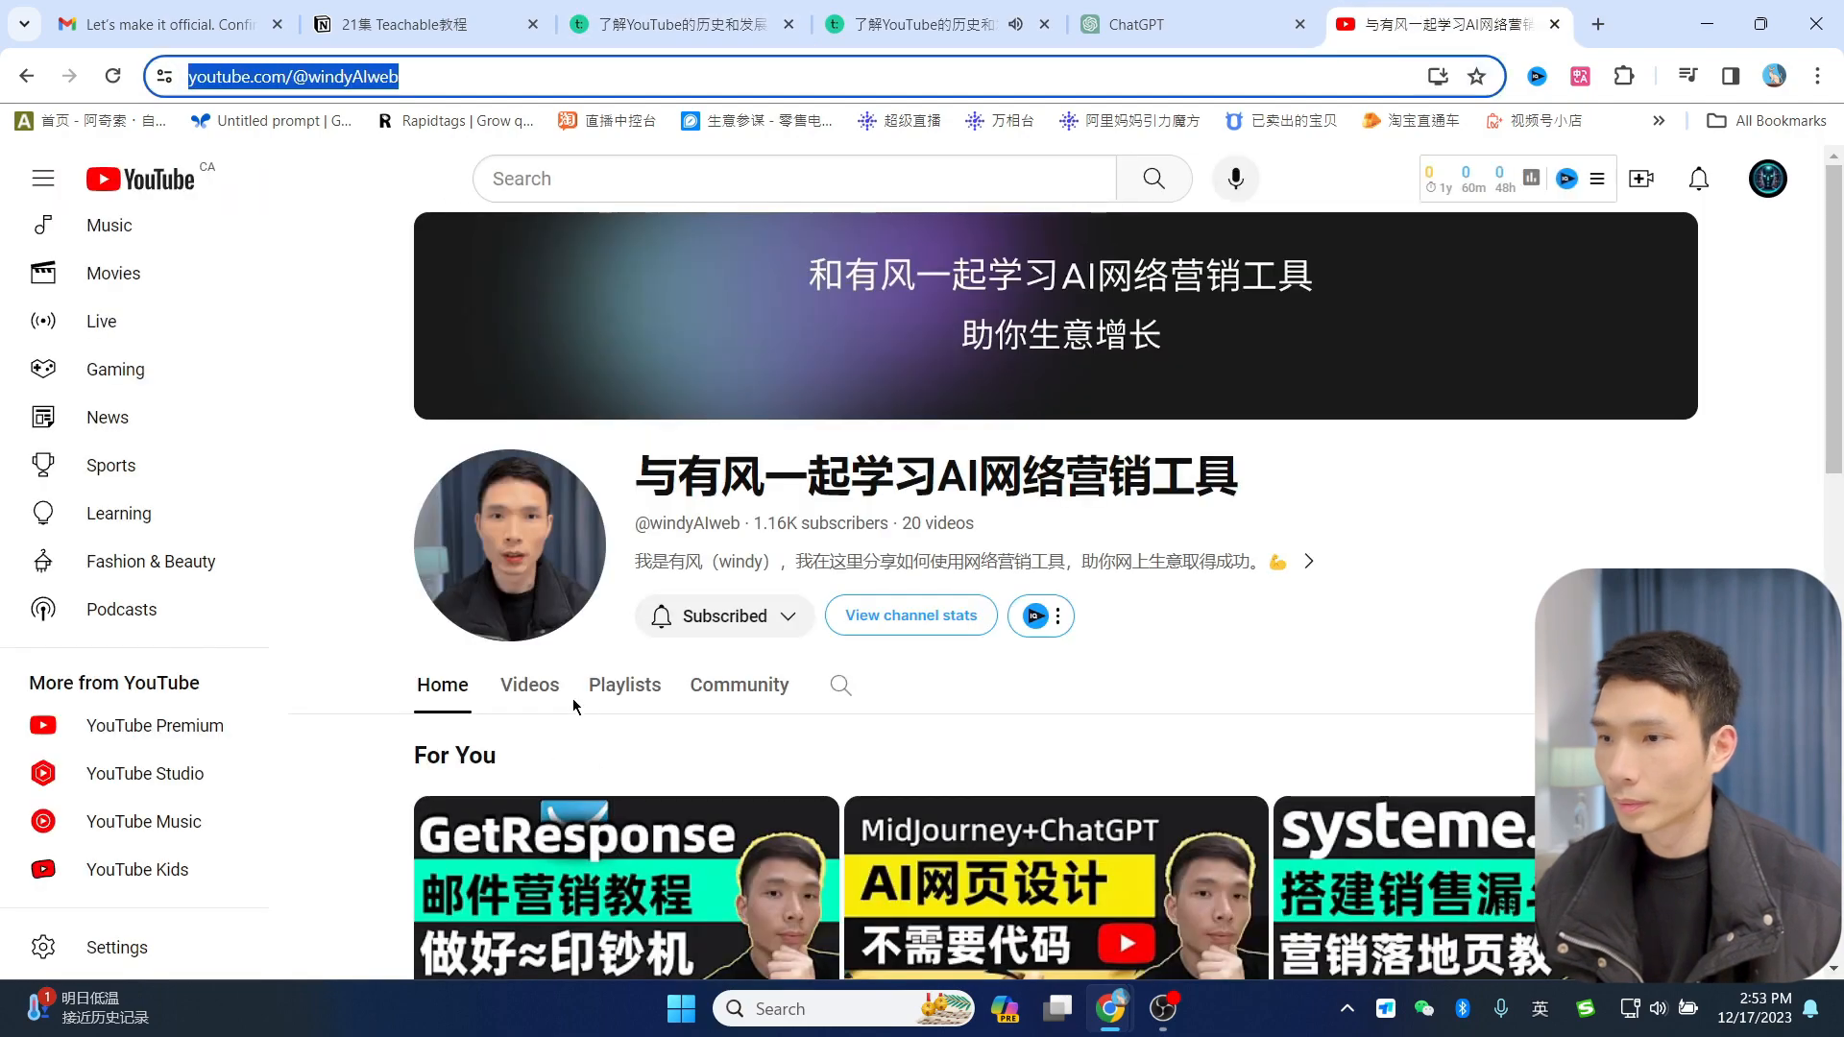
{"action": "scroll", "coordinate": [574, 707], "scroll_direction": "down", "scroll_amount": 5}
{"action": "scroll", "coordinate": [576, 576], "scroll_direction": "up", "scroll_amount": 3}
{"action": "left_click", "coordinate": [571, 467]}
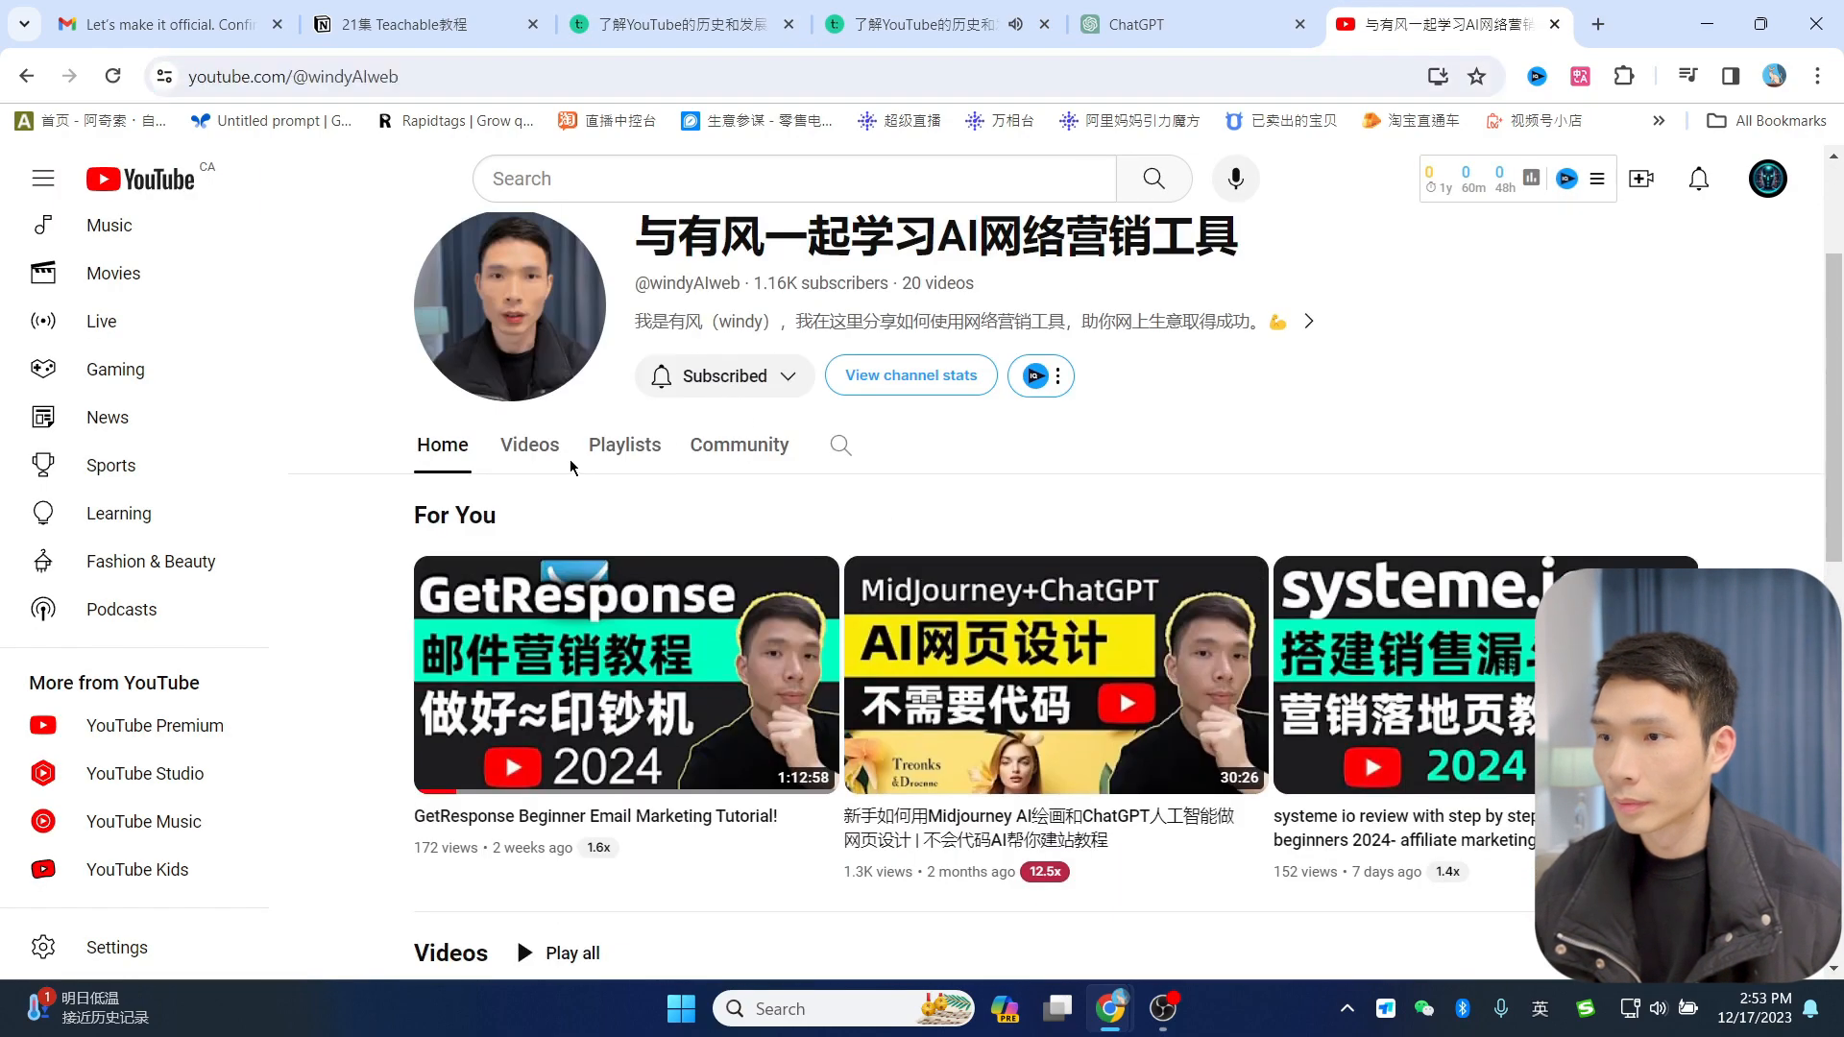
{"action": "left_click", "coordinate": [509, 451]}
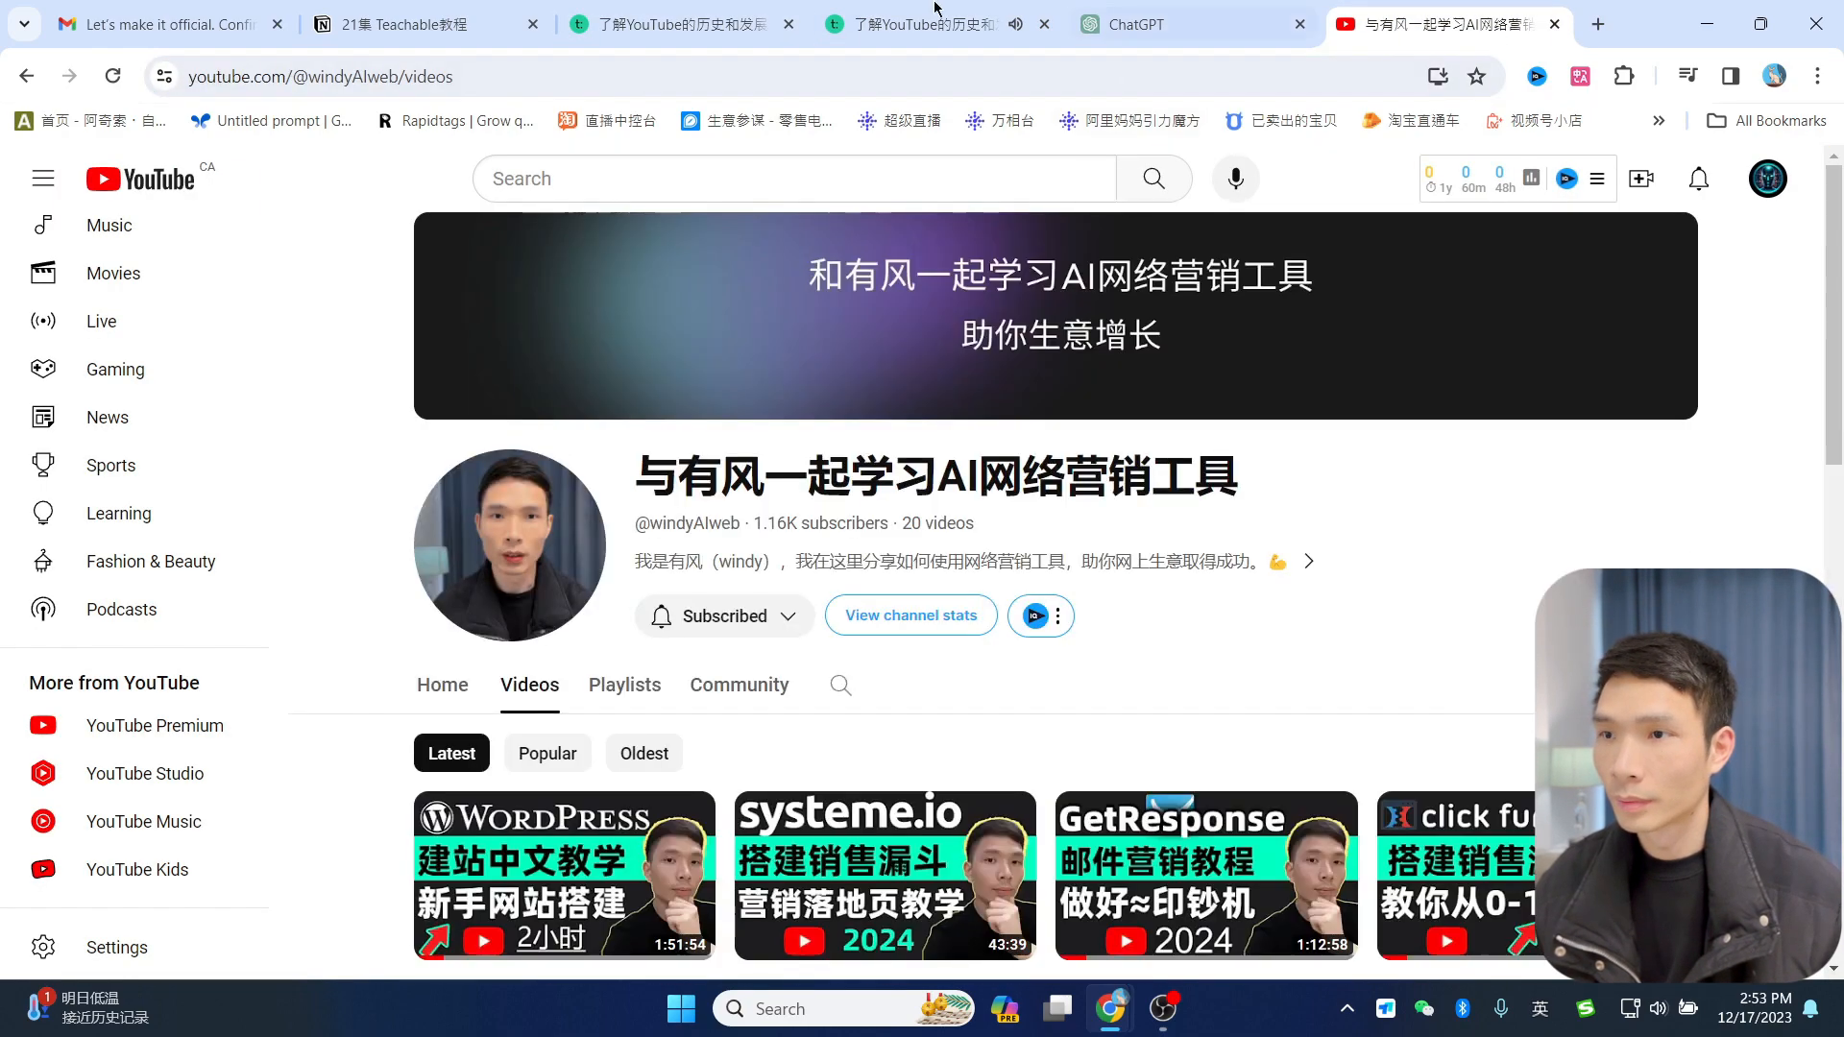
Step: Check the uploaded video's playback in the lesson preview
{"action": "left_click", "coordinate": [889, 13]}
{"action": "left_click", "coordinate": [634, 12]}
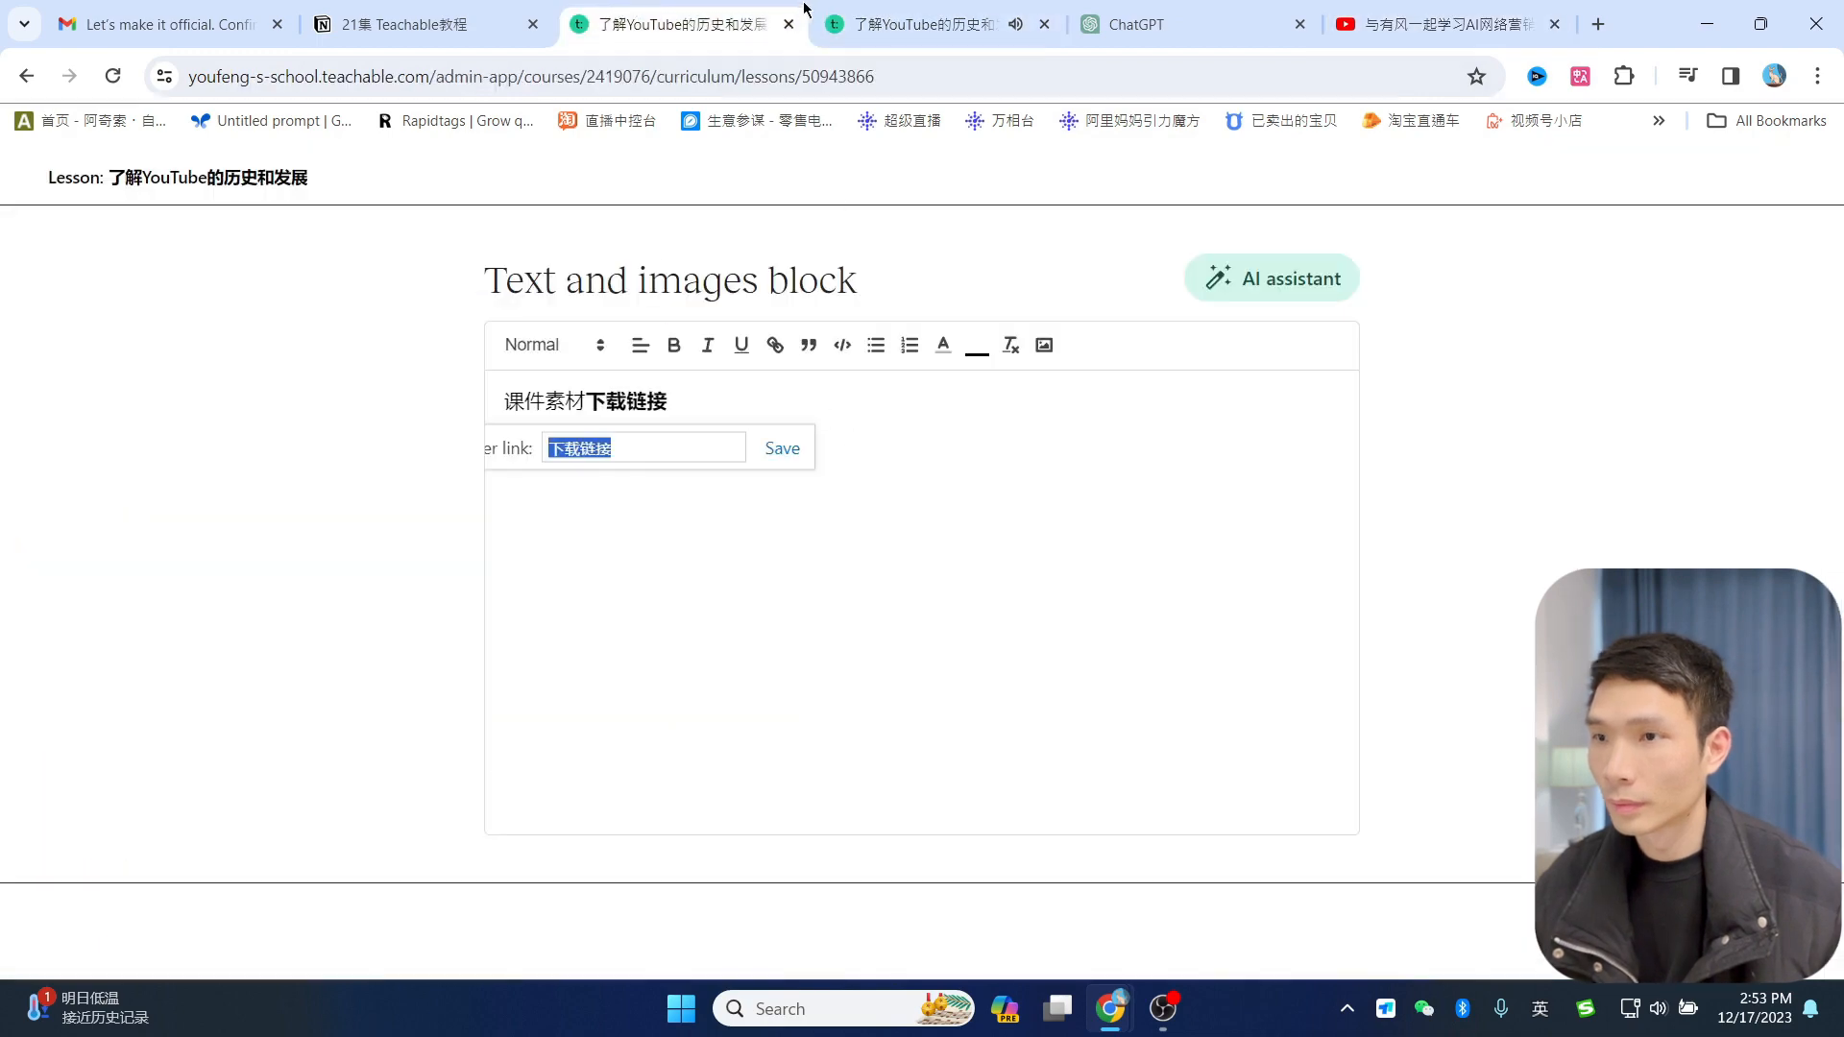
{"action": "left_click", "coordinate": [828, 15]}
{"action": "scroll", "coordinate": [1037, 564], "scroll_direction": "up", "scroll_amount": 10}
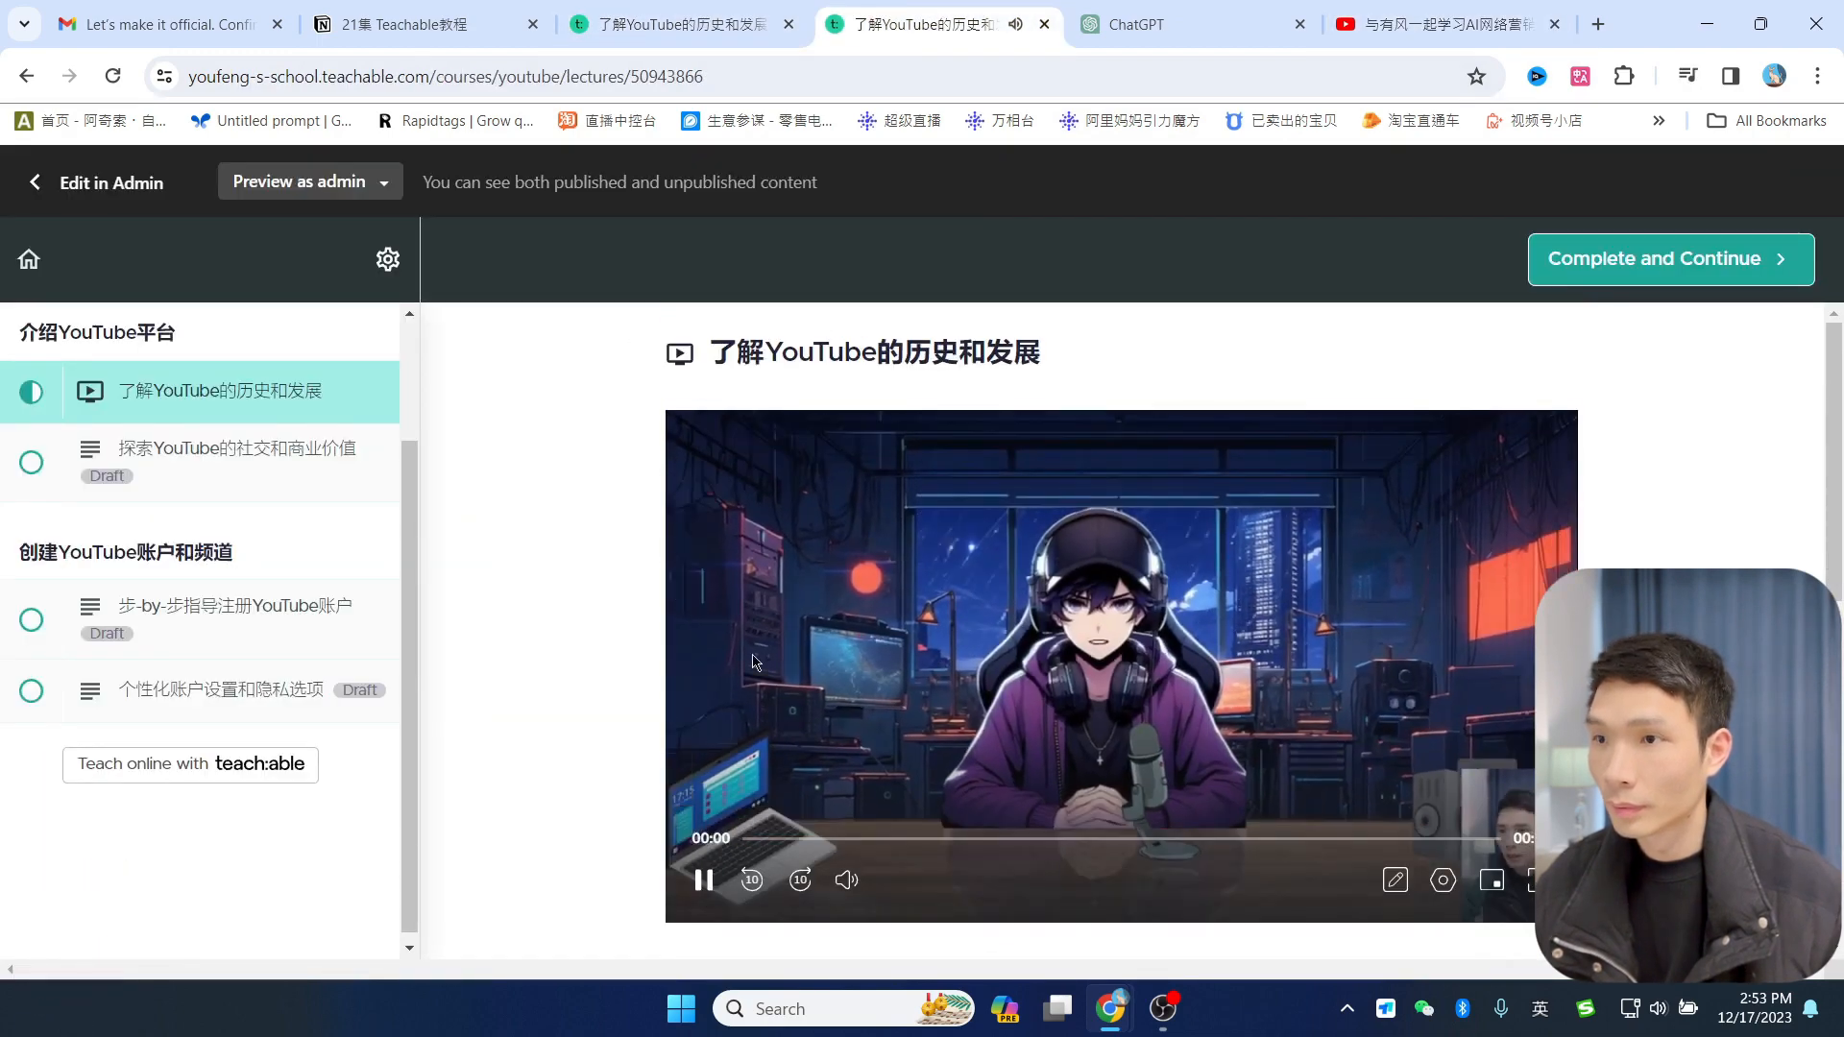
{"action": "left_click", "coordinate": [672, 24]}
{"action": "left_click", "coordinate": [912, 24]}
{"action": "scroll", "coordinate": [756, 758], "scroll_direction": "down", "scroll_amount": 1}
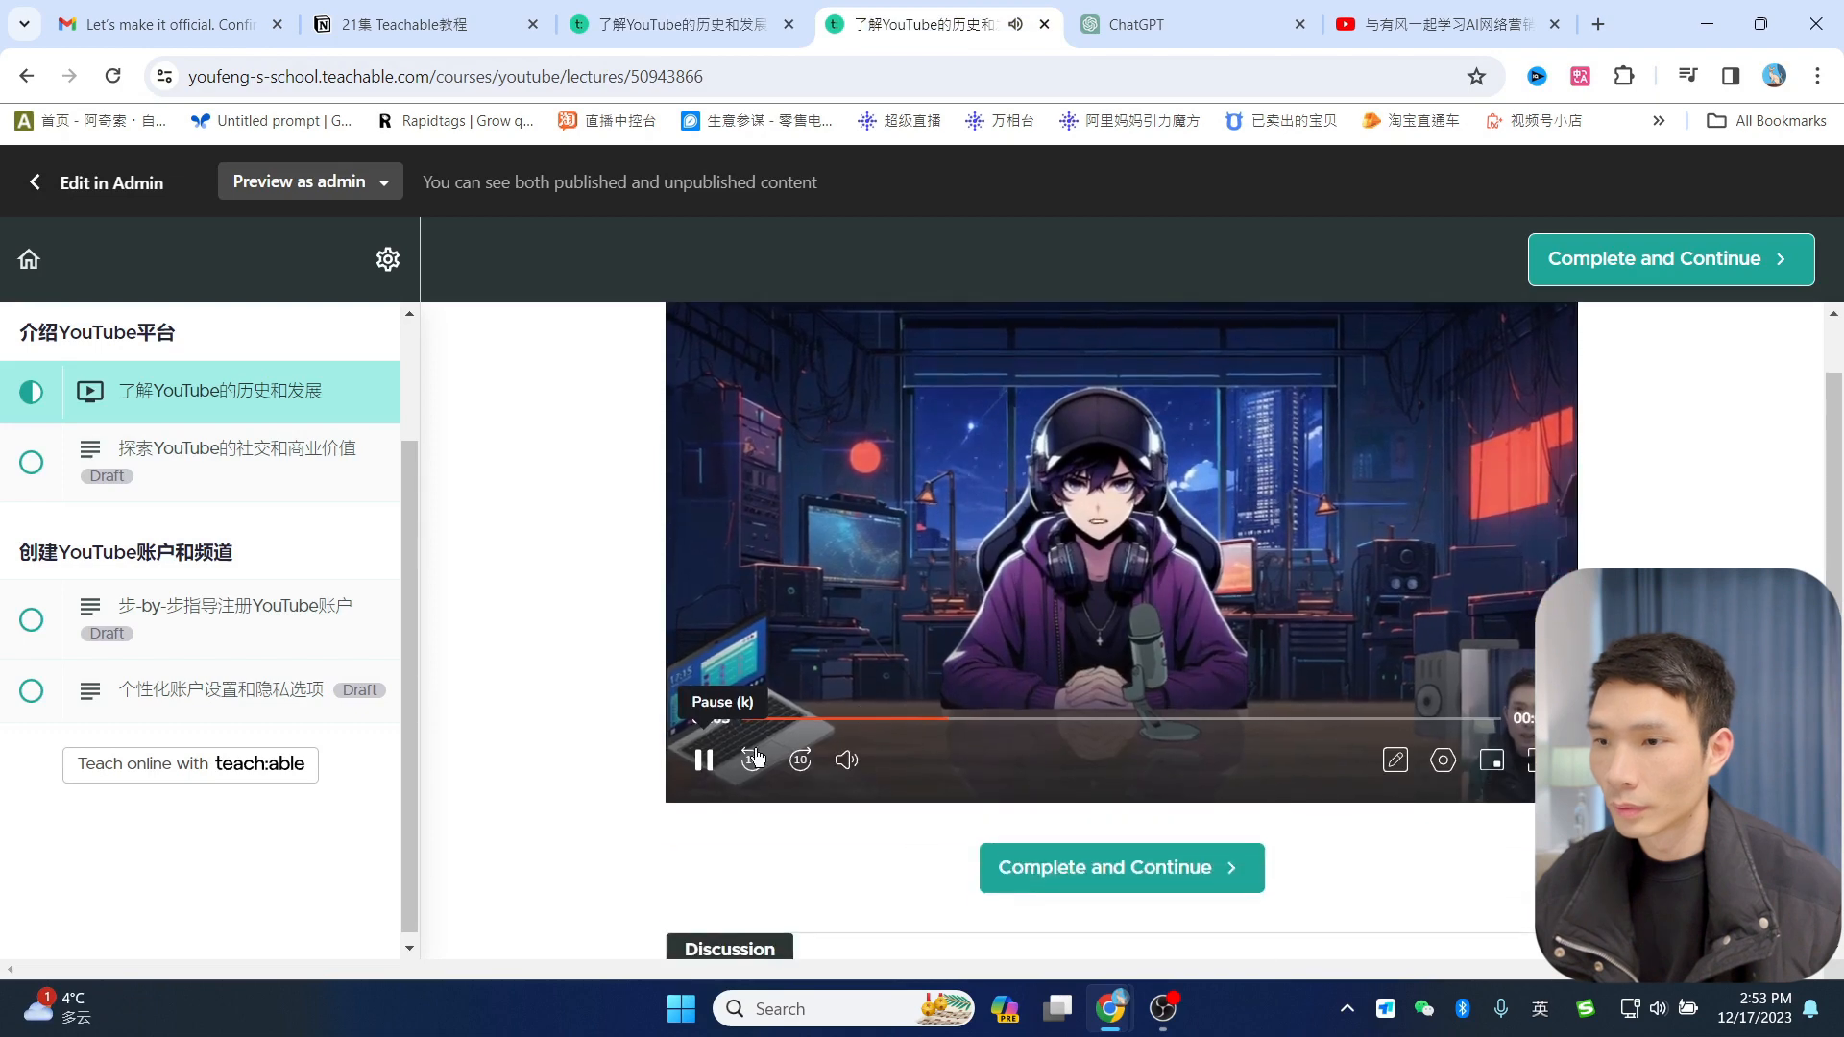
{"action": "left_click", "coordinate": [672, 24]}
{"action": "left_click", "coordinate": [675, 447]}
{"action": "key", "text": "ctrl+a"}
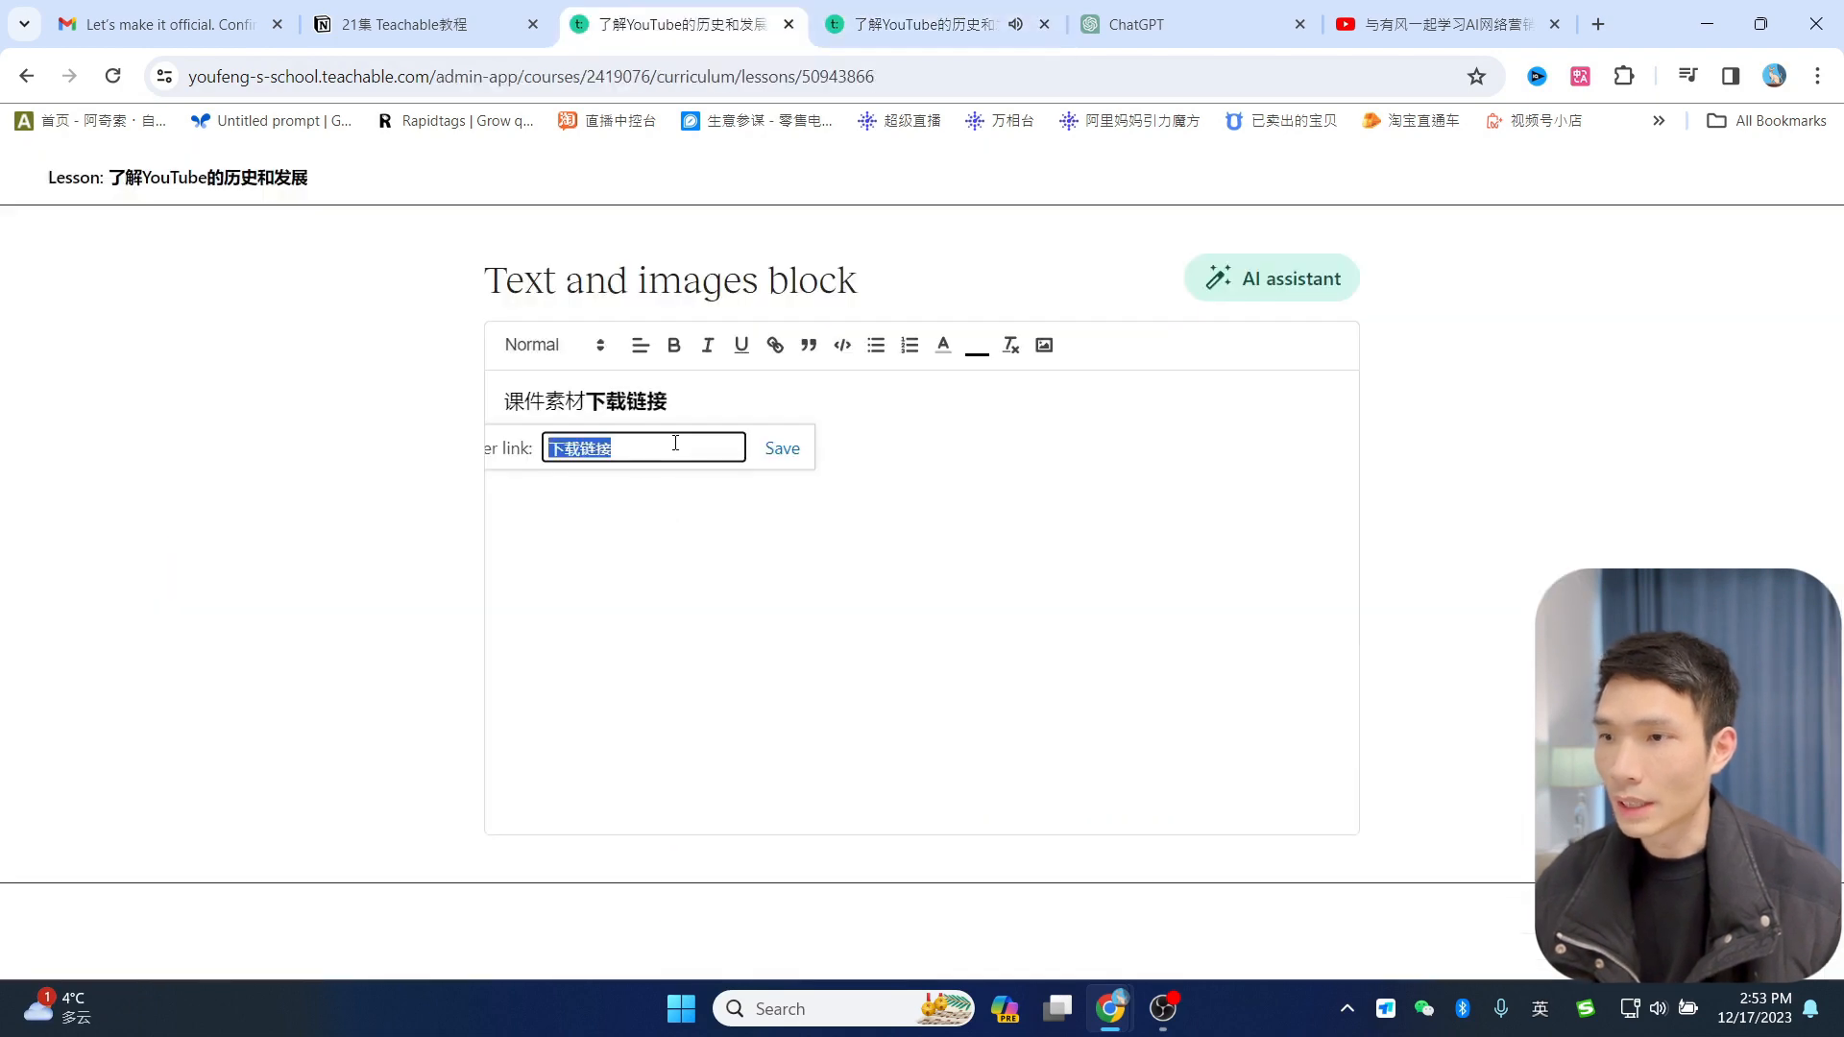
{"action": "type", "text": "https://www.youtube.com/@windyAIweb"}
{"action": "left_click", "coordinate": [786, 451]}
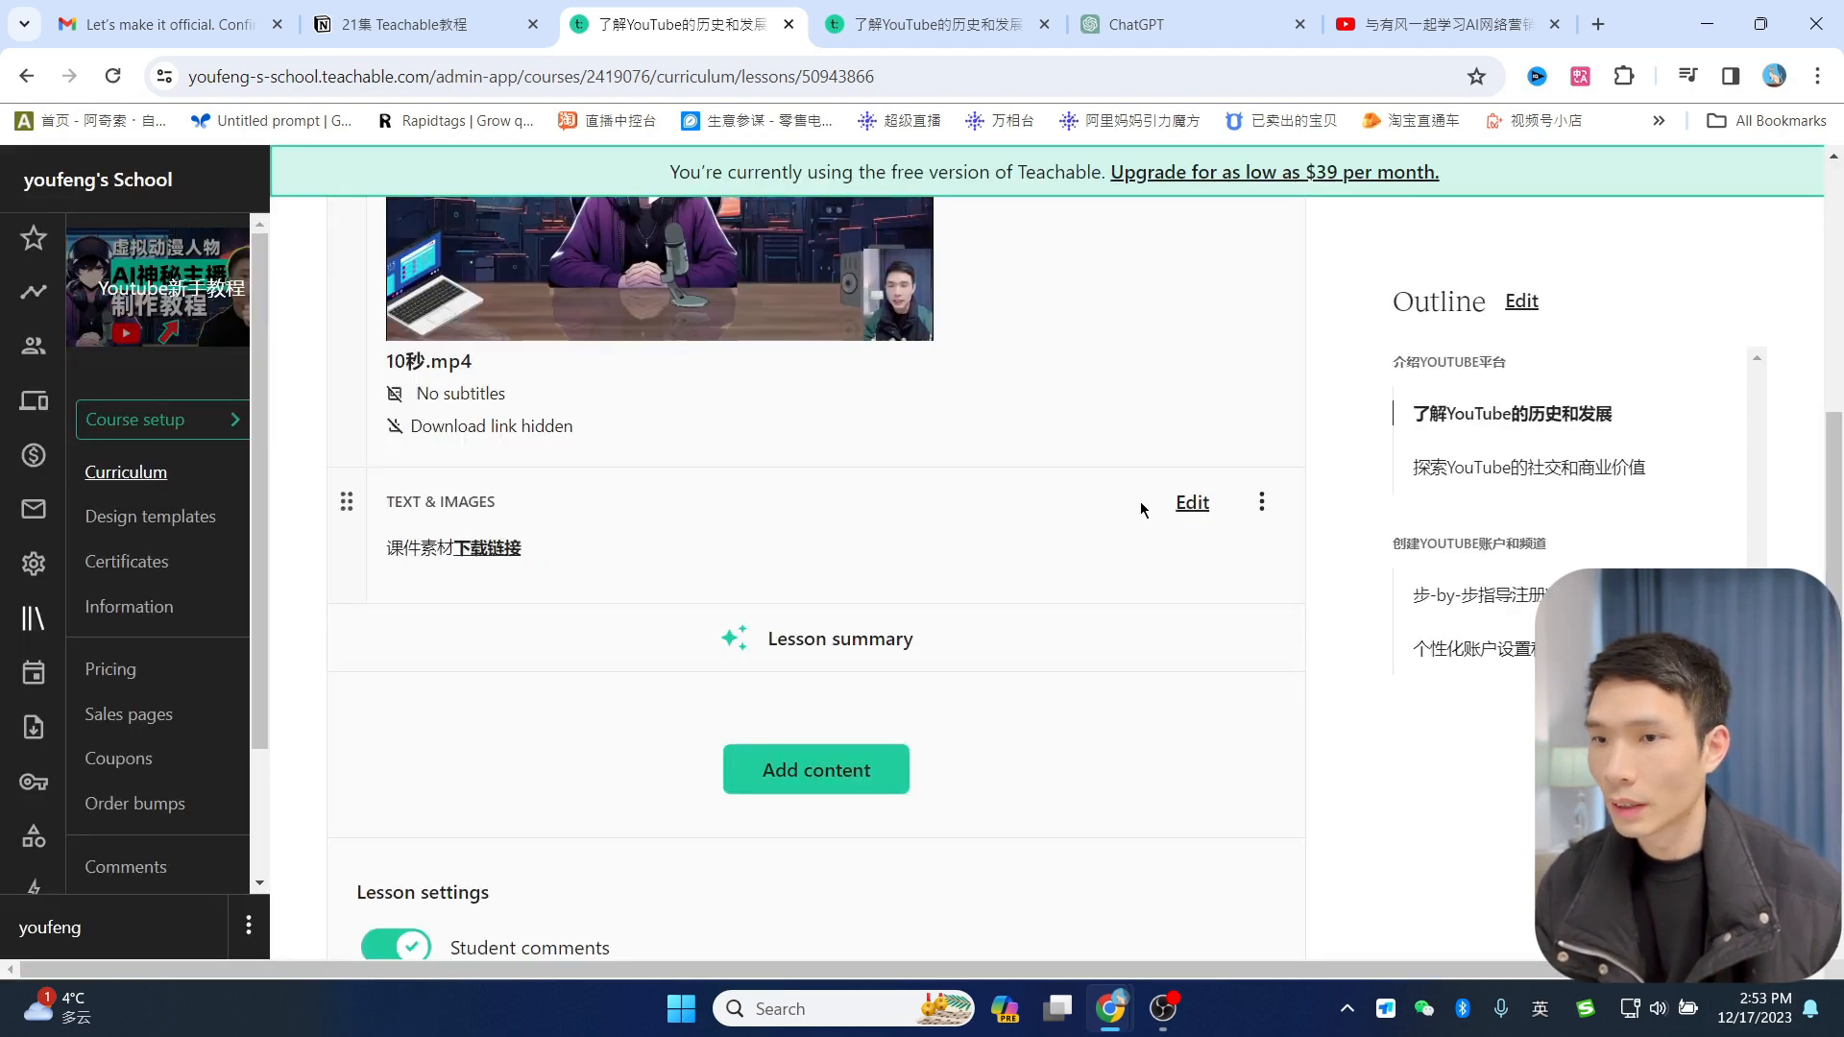
Step: Try generating text with the AI assistant in the text block, delete the generated paragraphs below "下载链接" and save
{"action": "left_click", "coordinate": [1191, 502]}
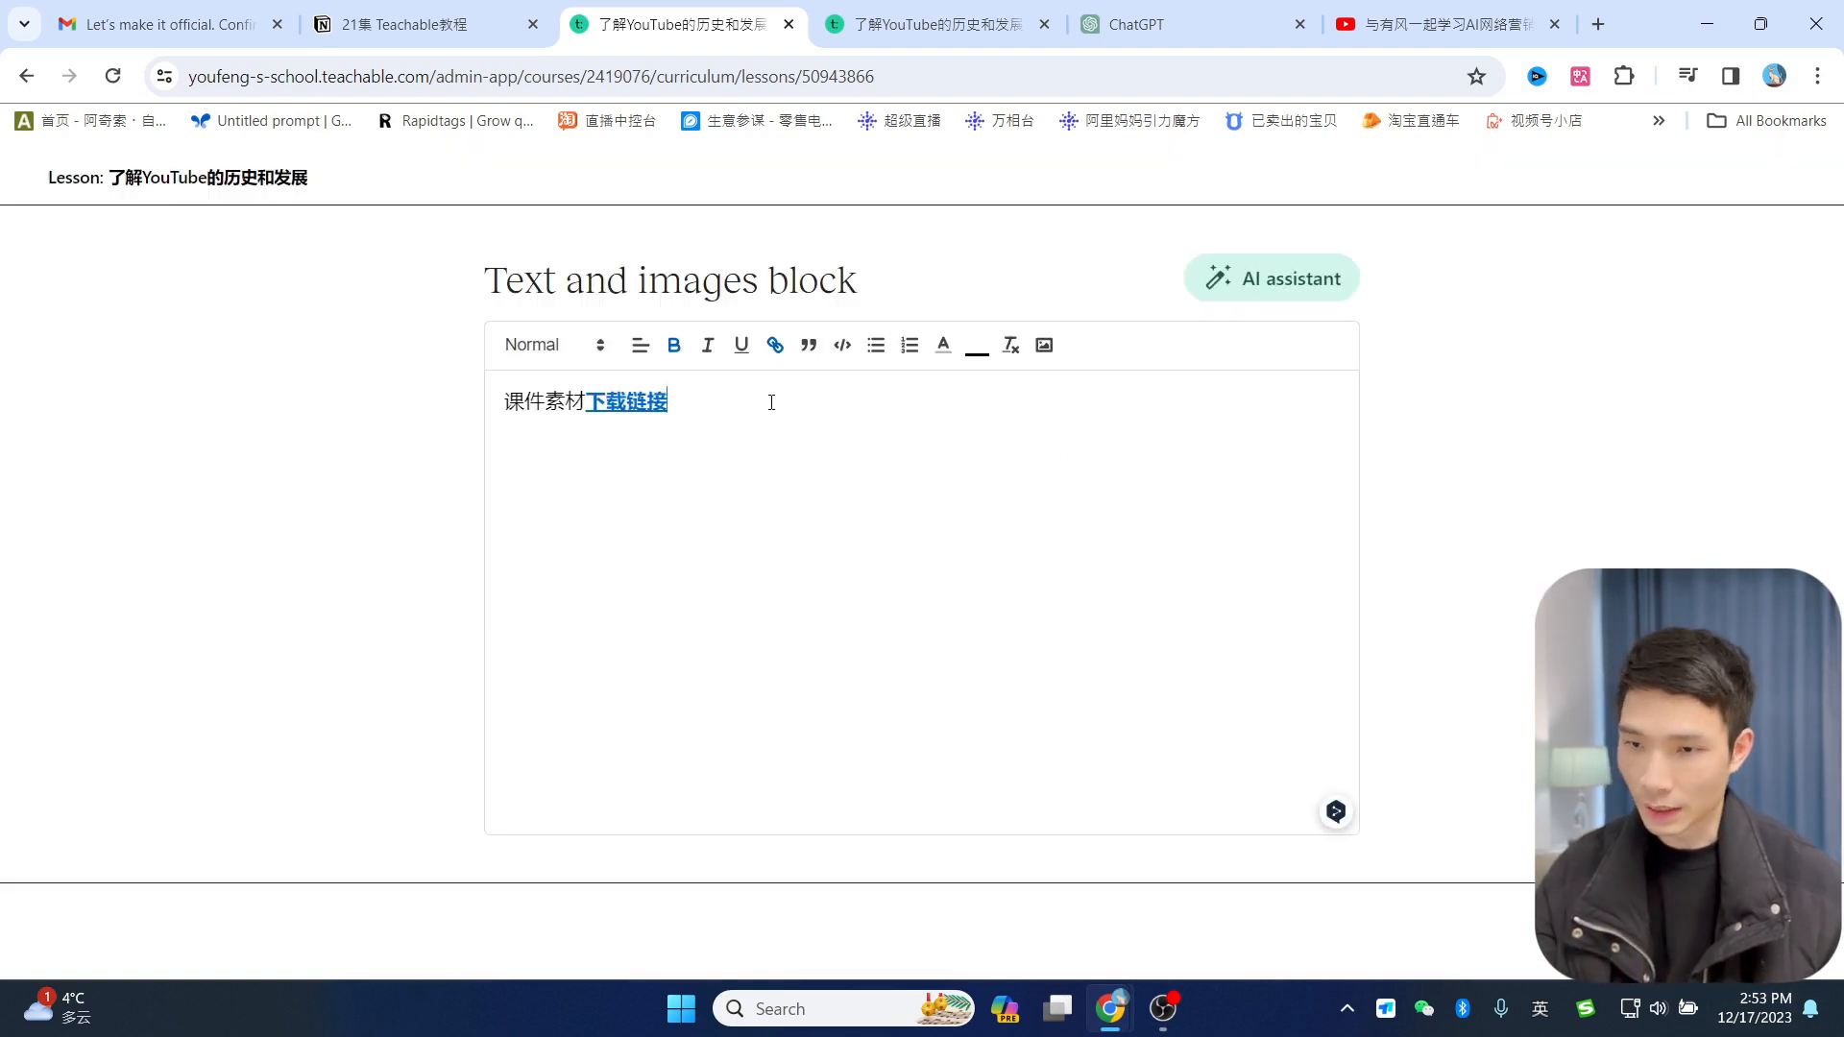
{"action": "left_click", "coordinate": [1282, 290]}
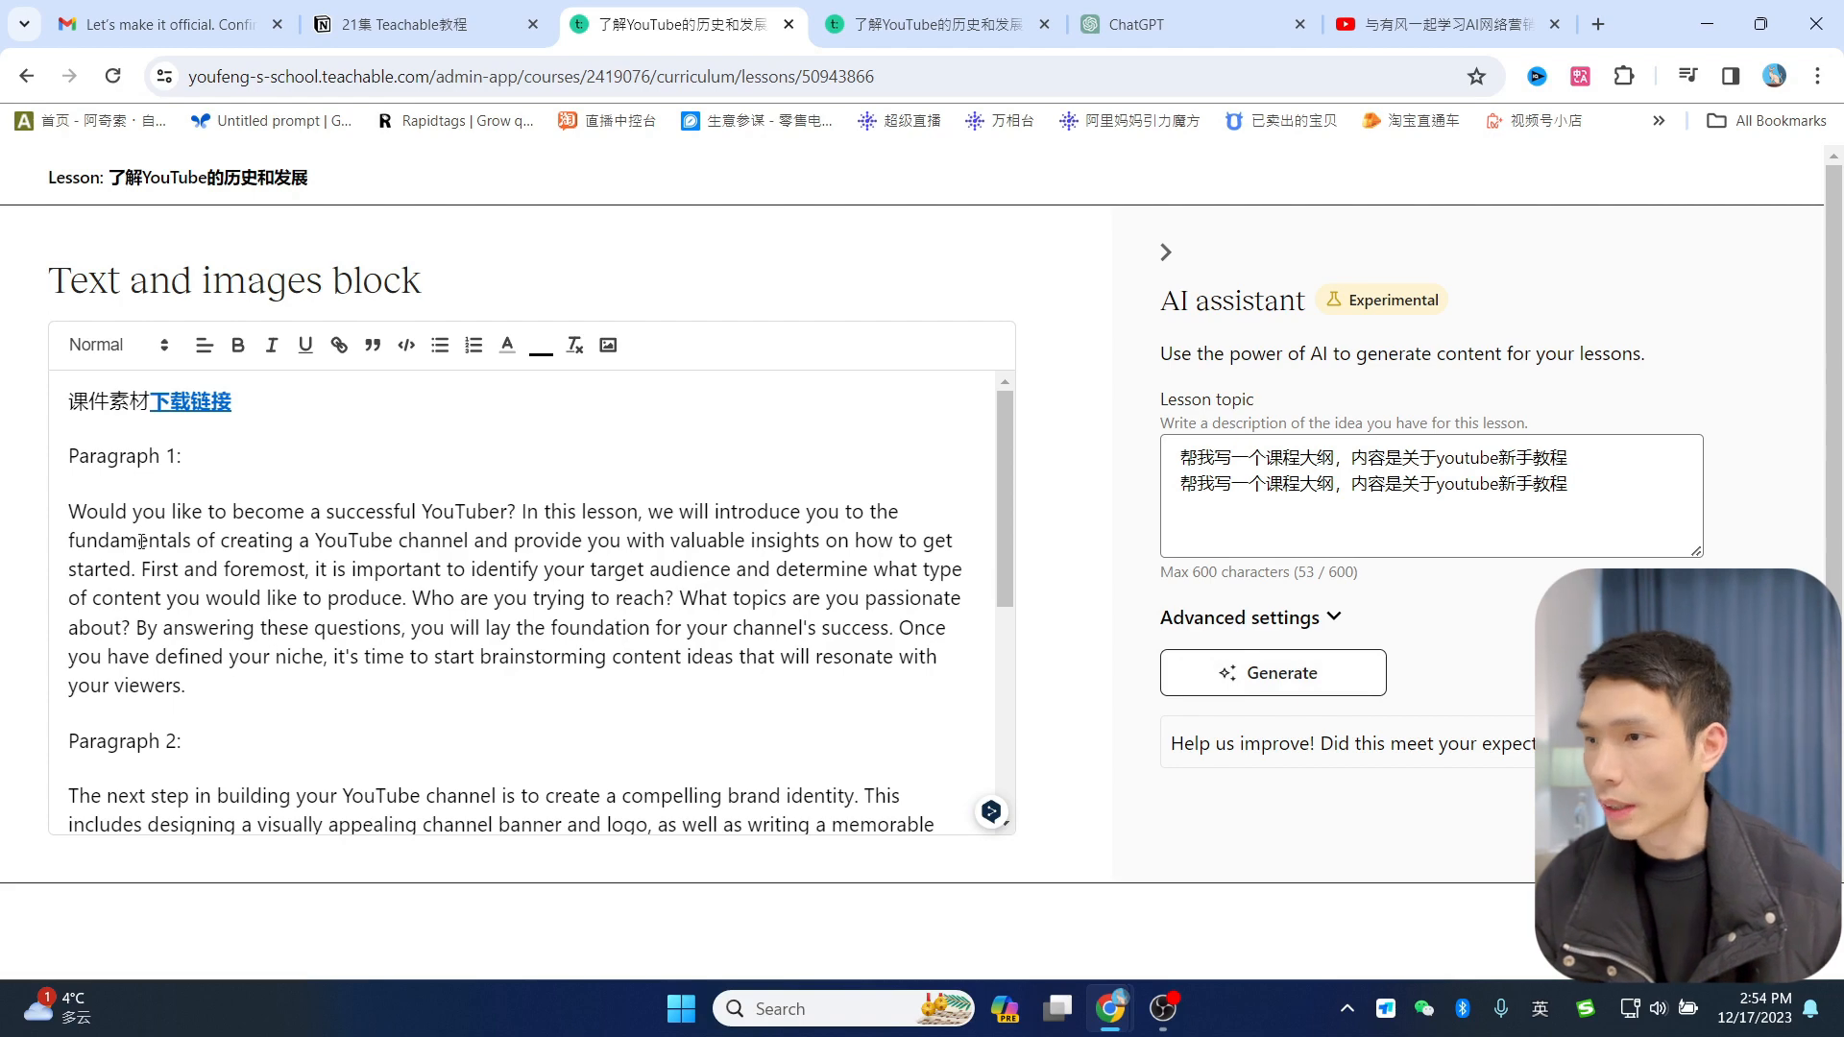
{"action": "left_click_drag", "start_coordinate": [69, 452], "coordinate": [574, 970]}
{"action": "key", "text": "BackSpace"}
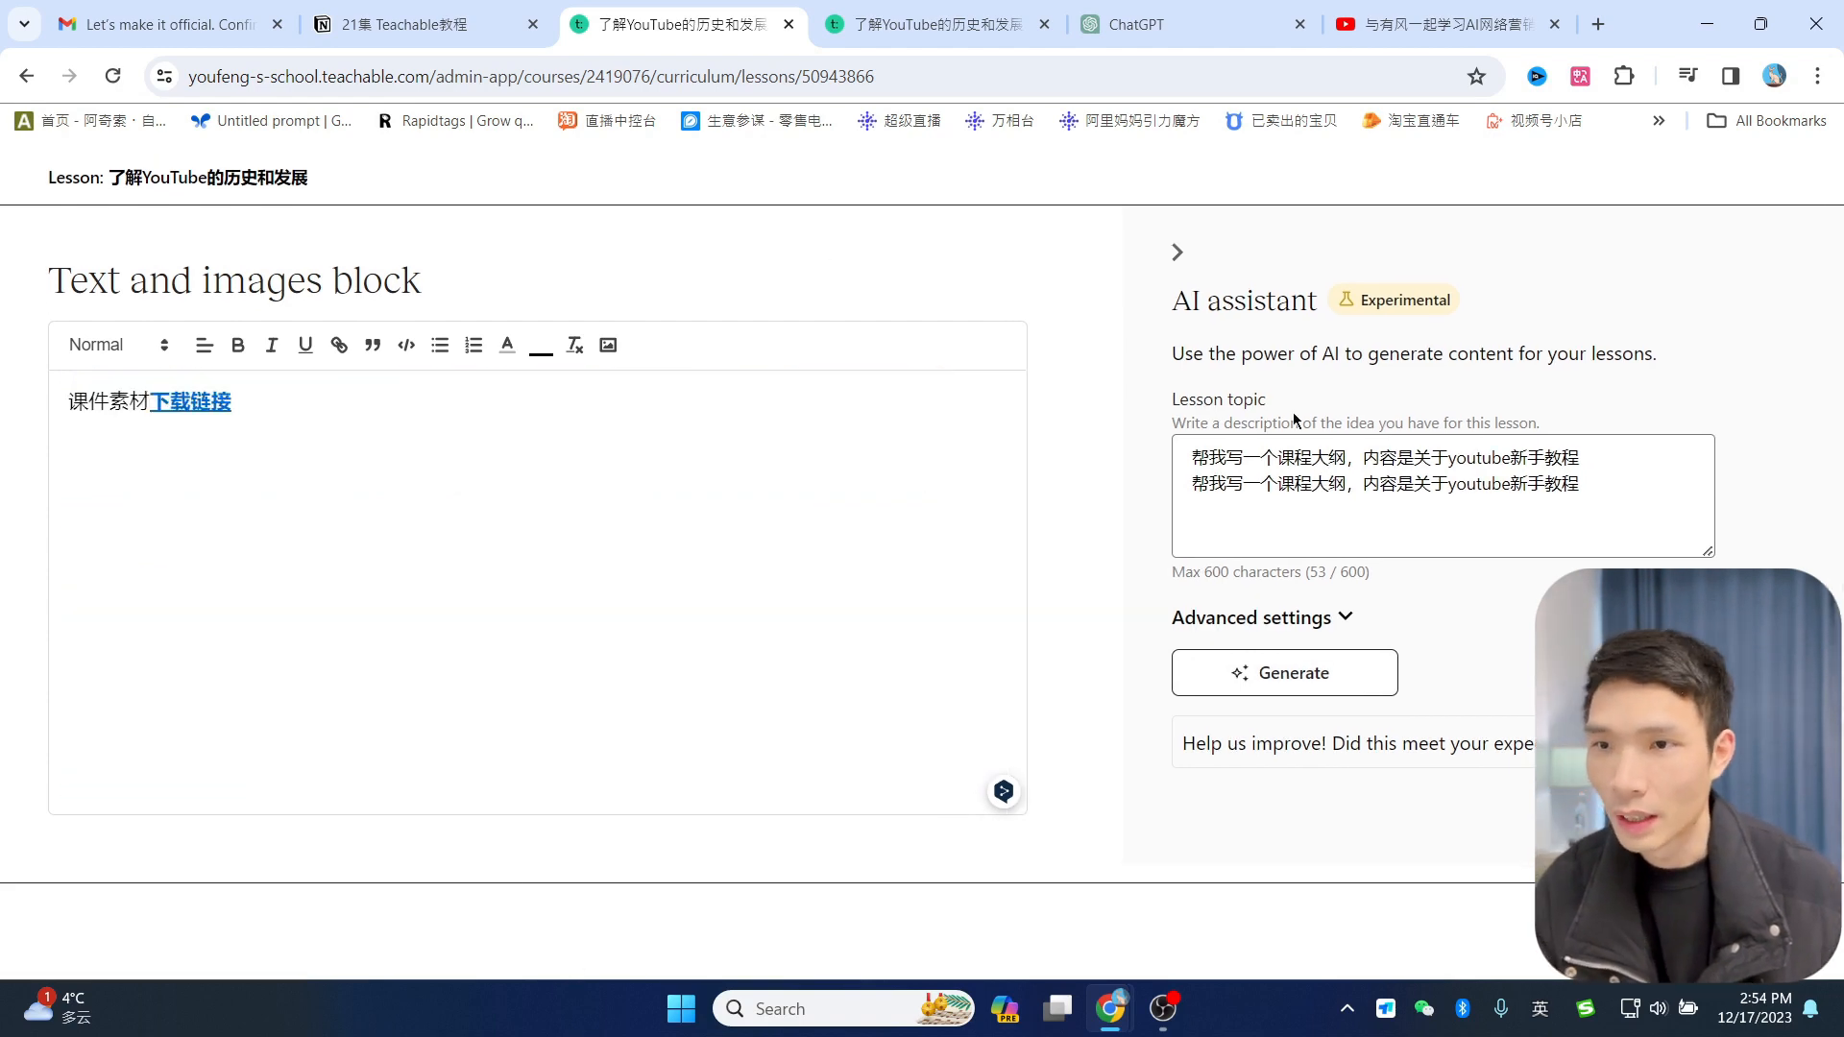
{"action": "left_click", "coordinate": [1748, 930]}
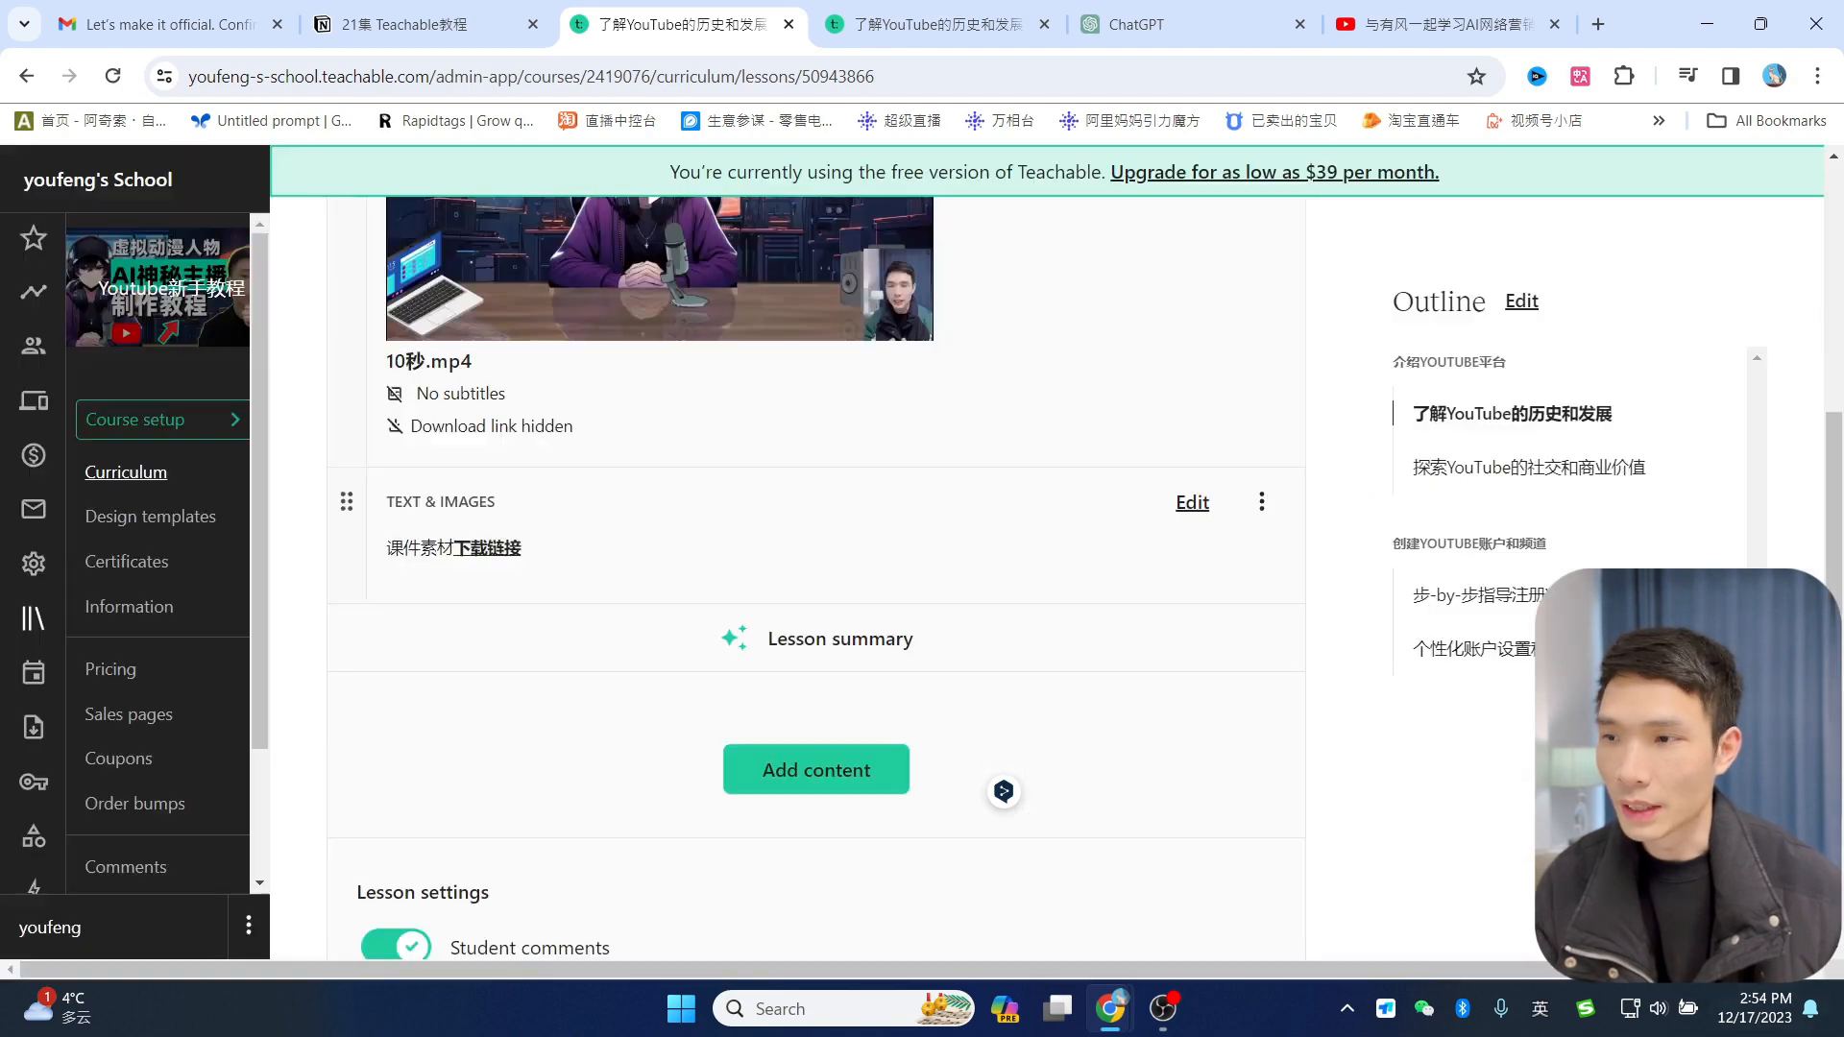
Step: Reload the lesson preview and check the video's full-screen playback, pausing it and returning to the normal view
{"action": "left_click", "coordinate": [936, 24]}
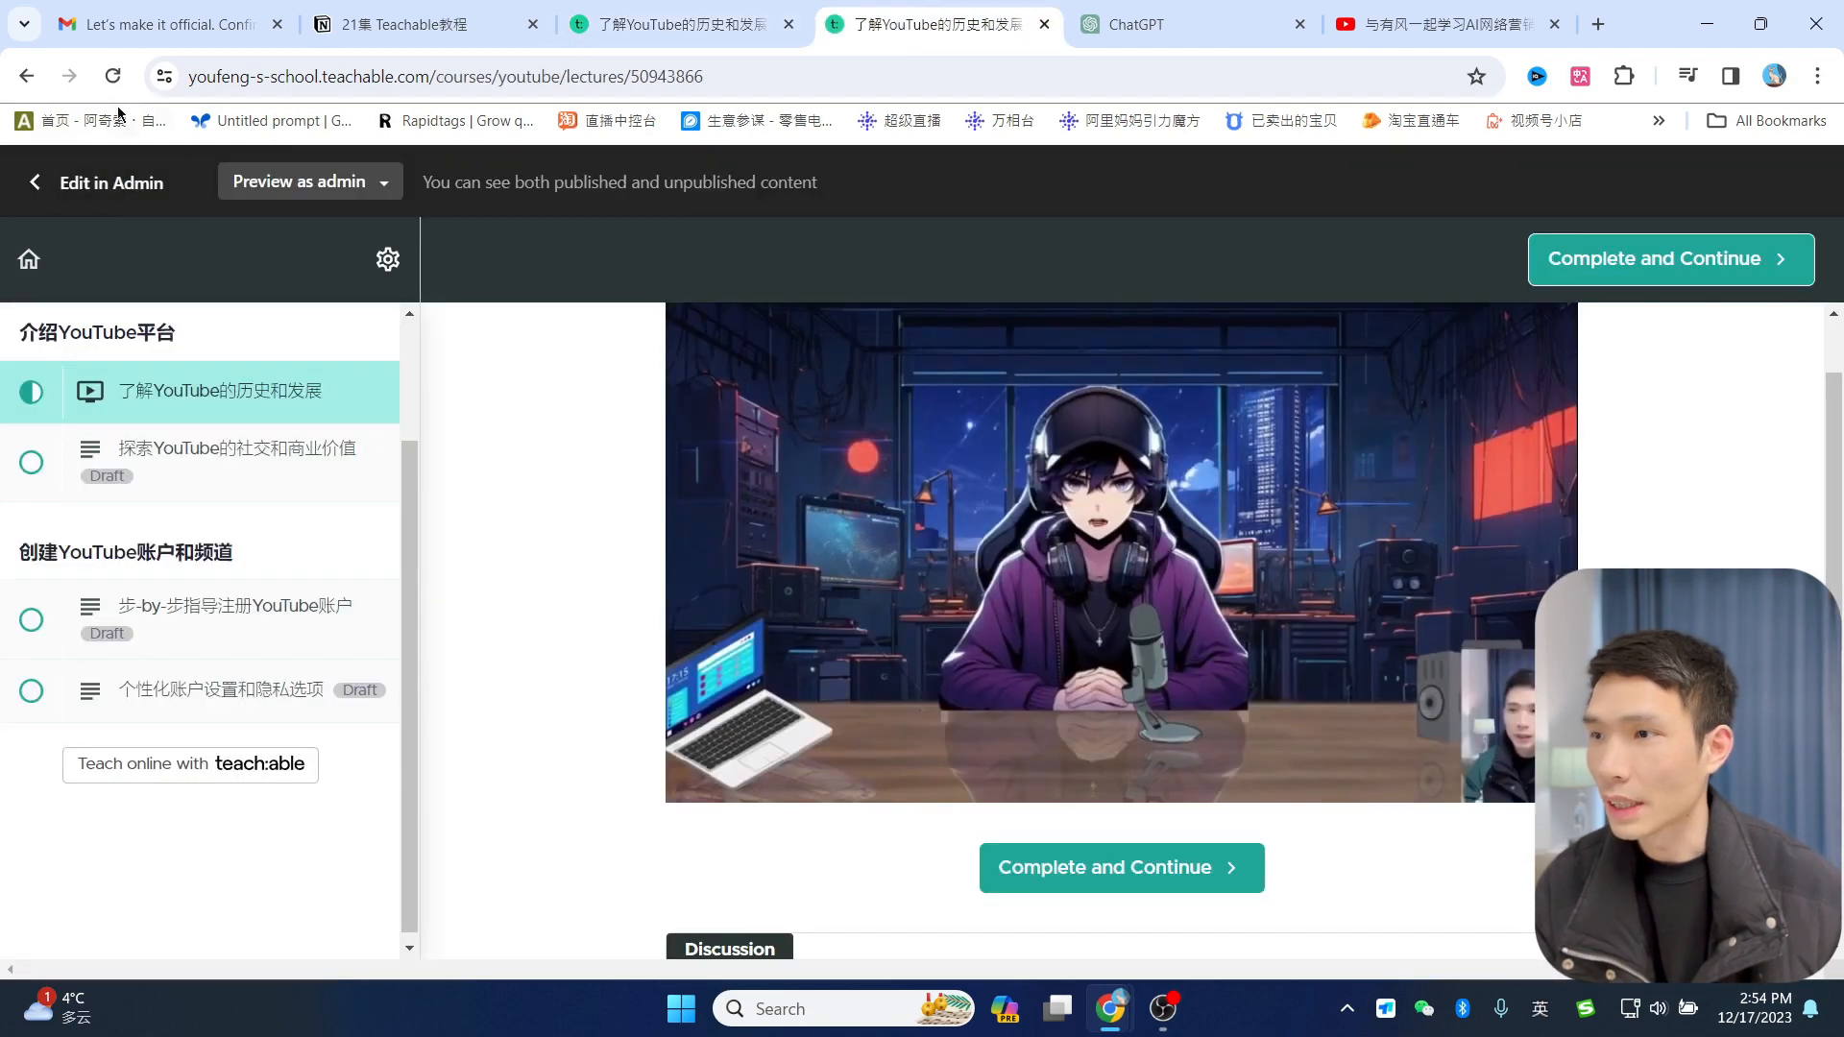
{"action": "left_click", "coordinate": [112, 75]}
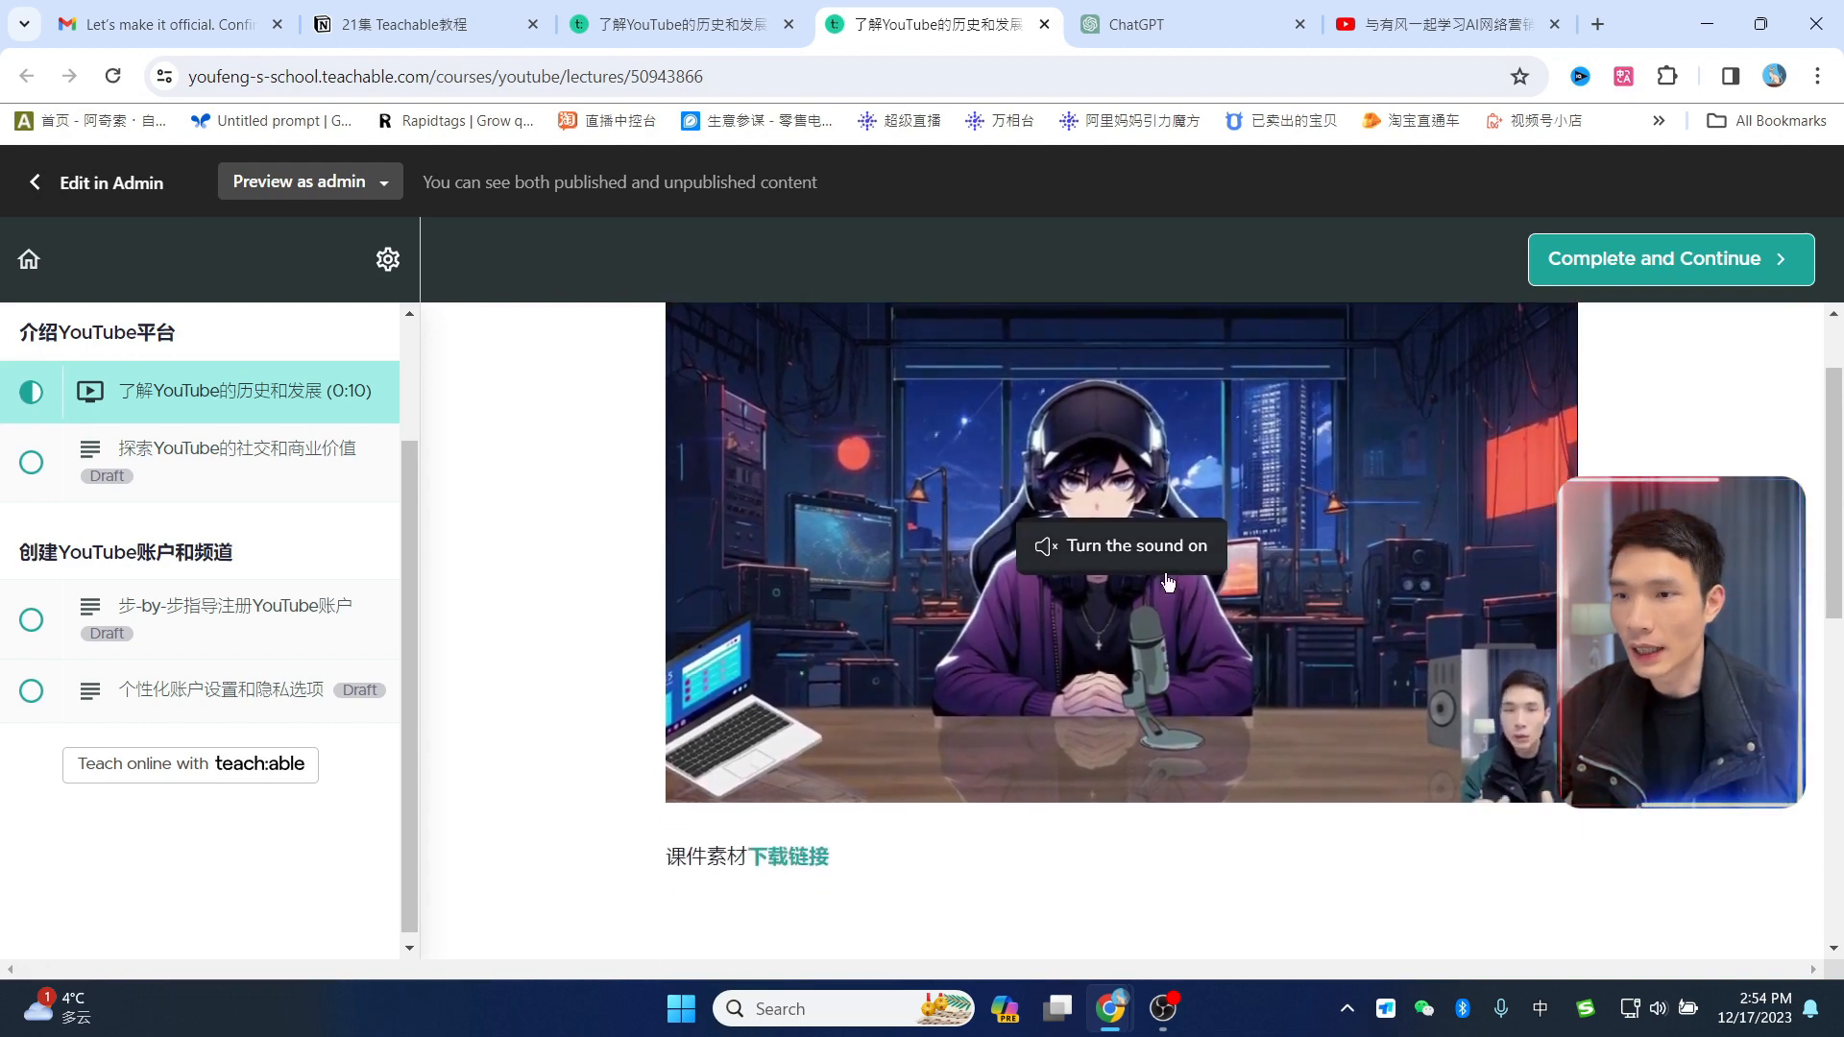
{"action": "scroll", "coordinate": [1167, 582], "scroll_direction": "up", "scroll_amount": 1}
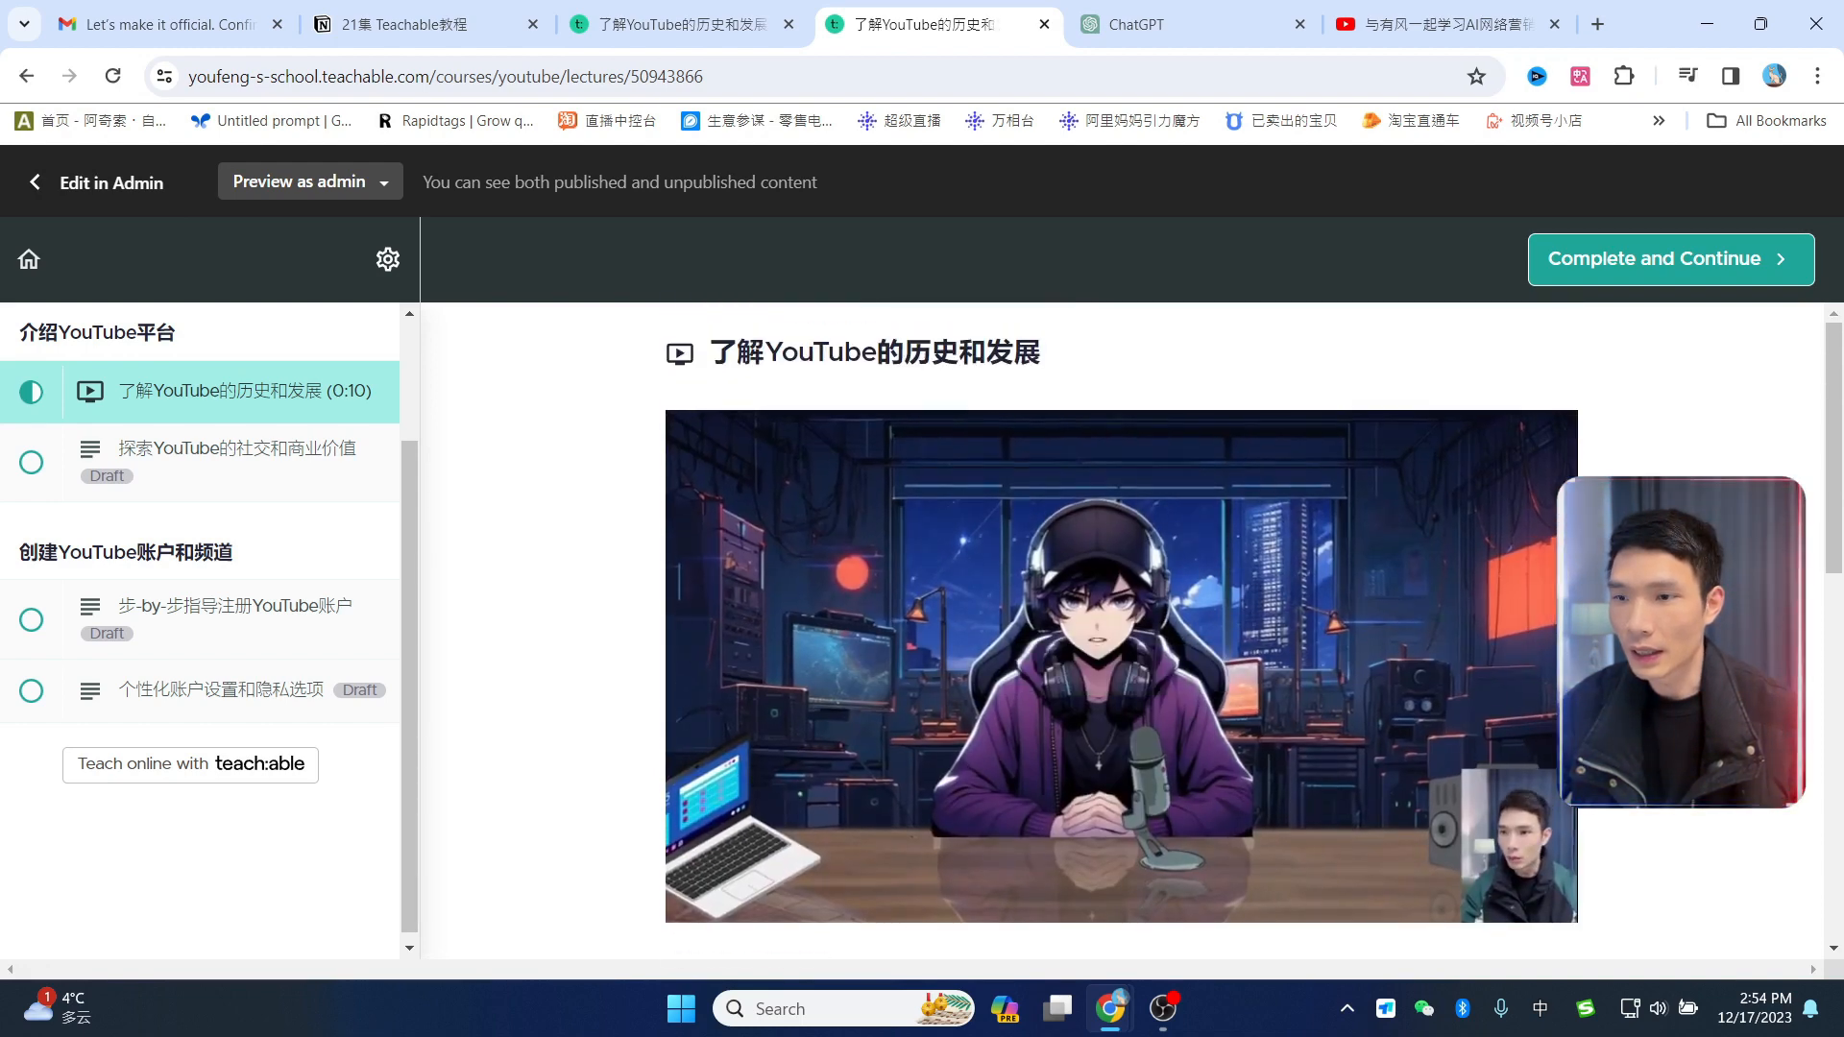
{"action": "scroll", "coordinate": [1565, 836], "scroll_direction": "down", "scroll_amount": 1}
{"action": "left_click", "coordinate": [1541, 768]}
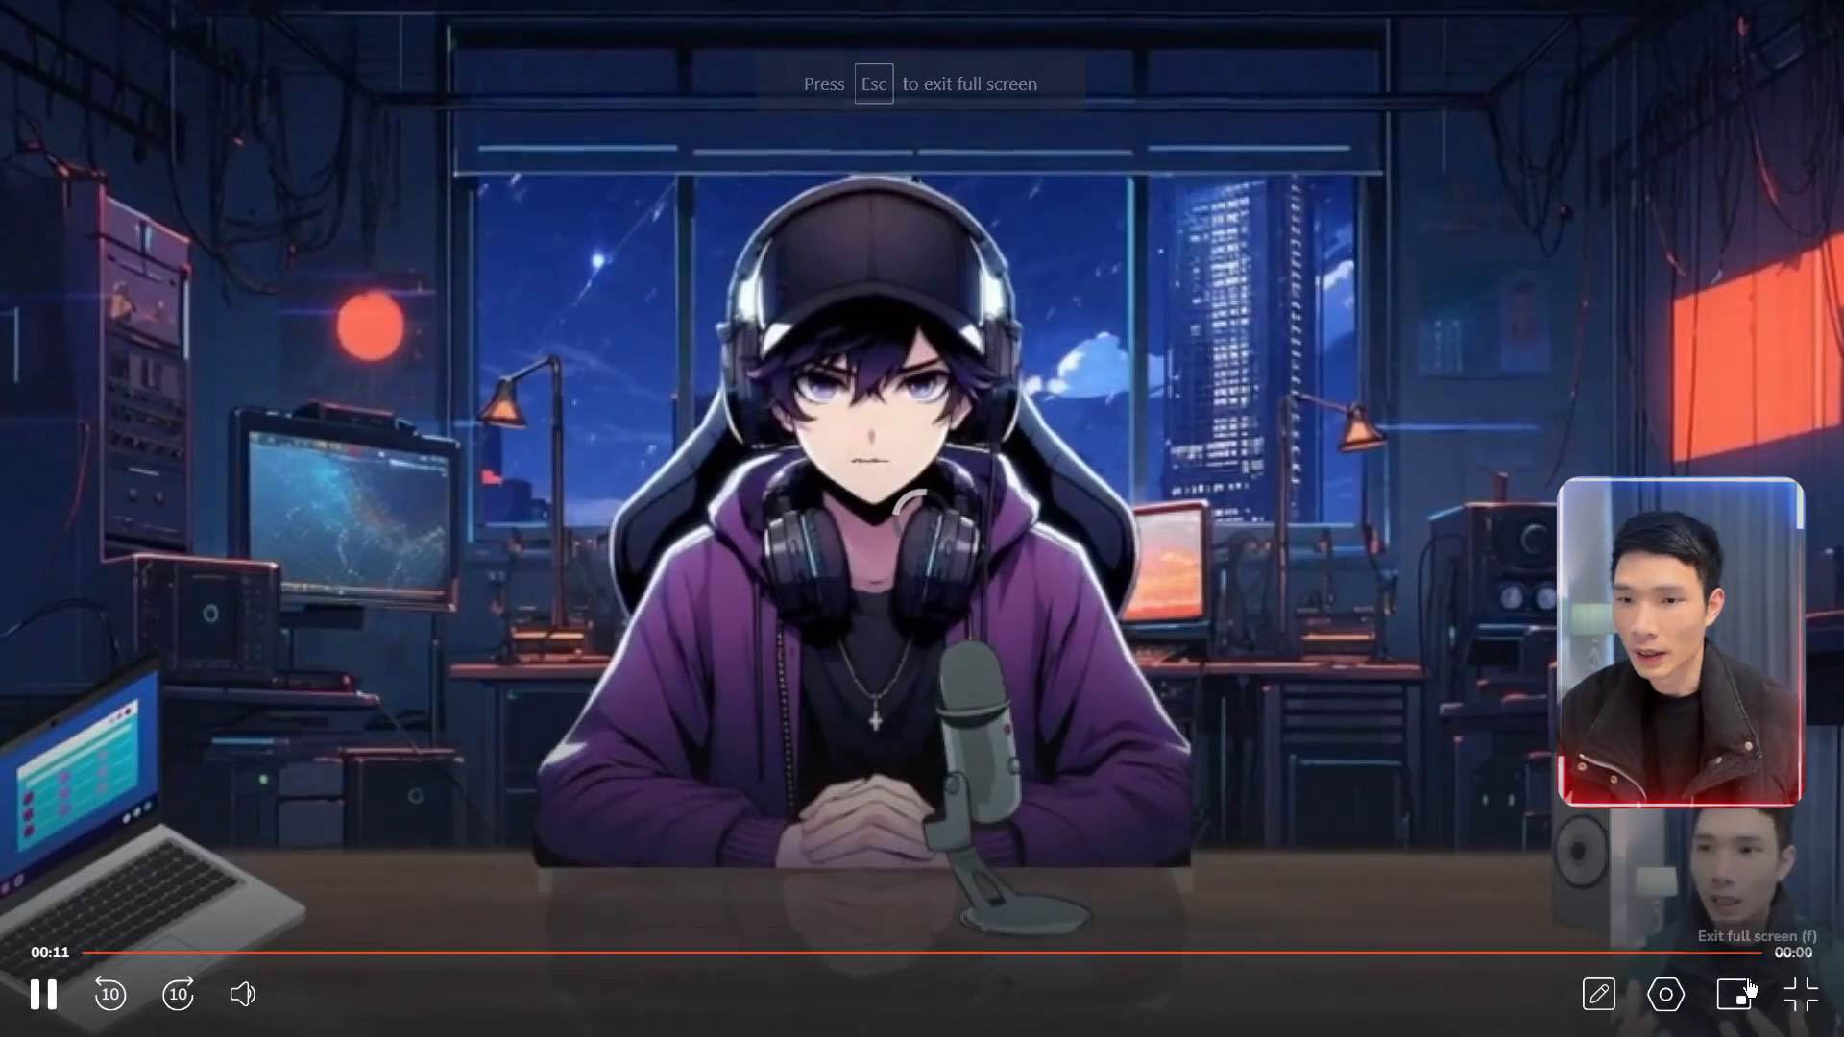
{"action": "left_click", "coordinate": [94, 955]}
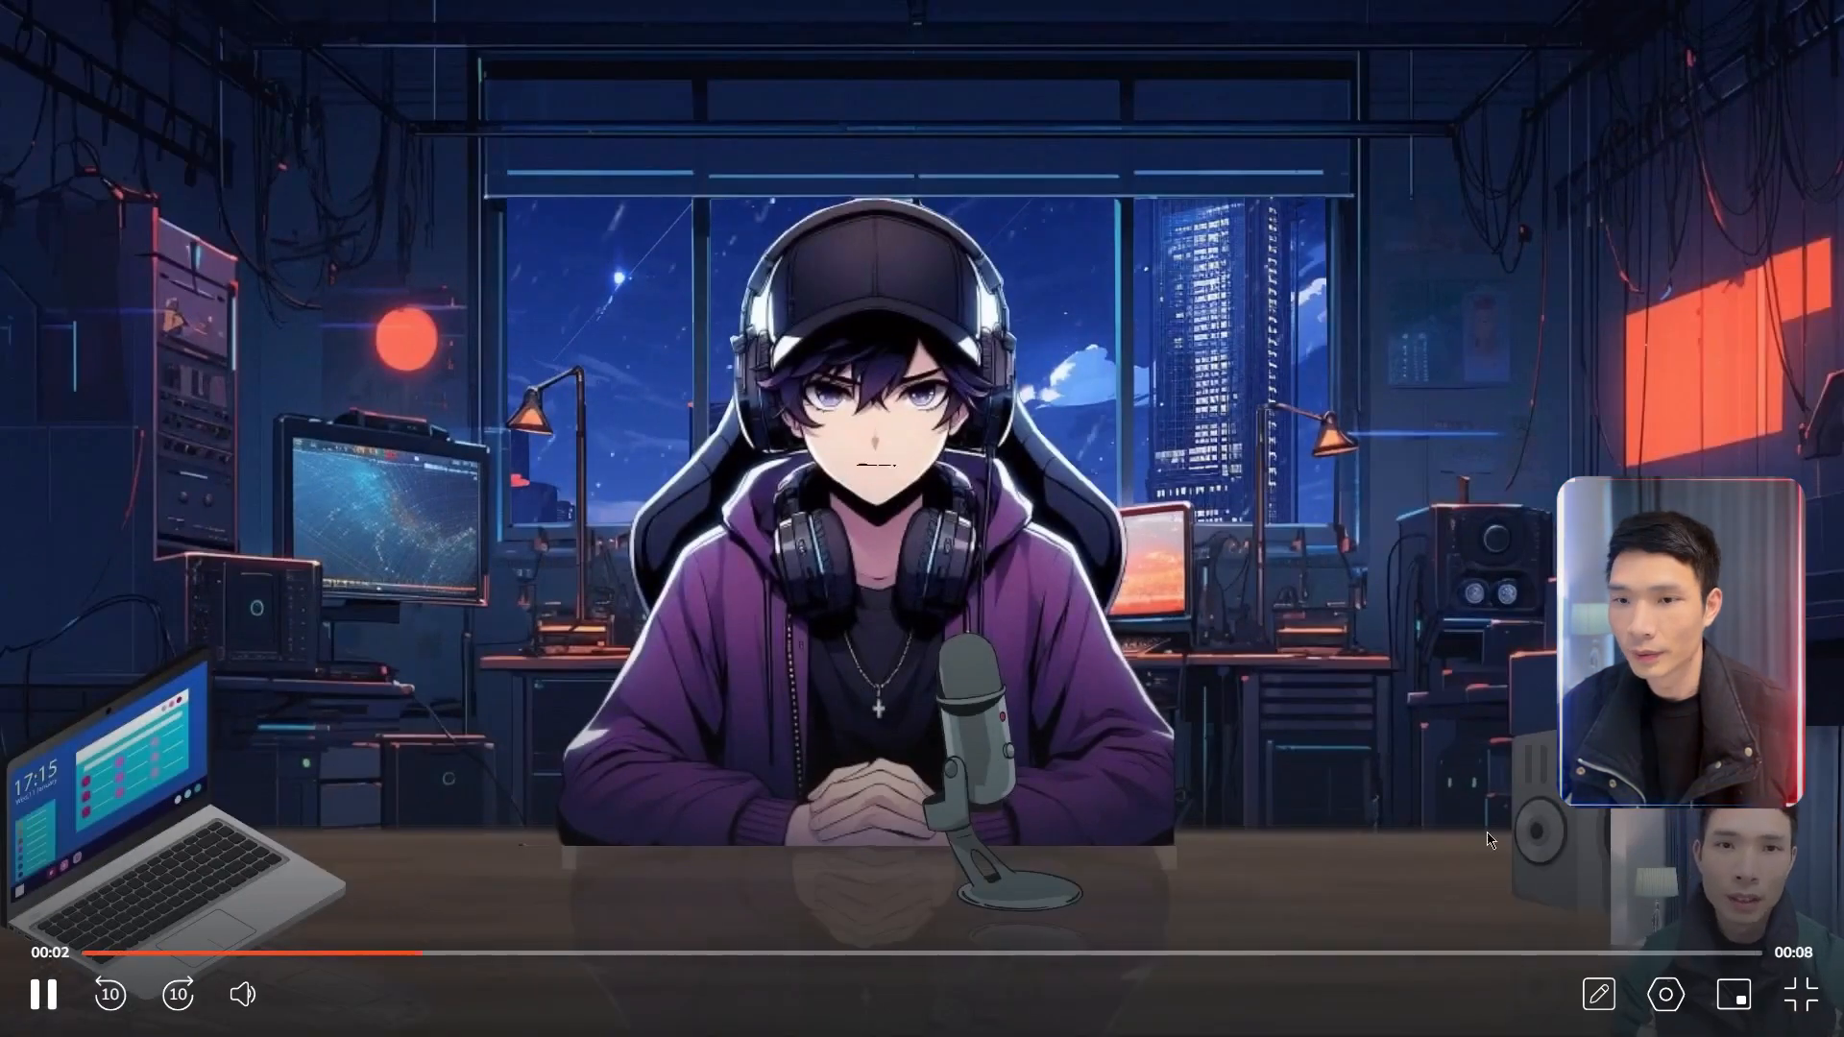
{"action": "left_click", "coordinate": [43, 995]}
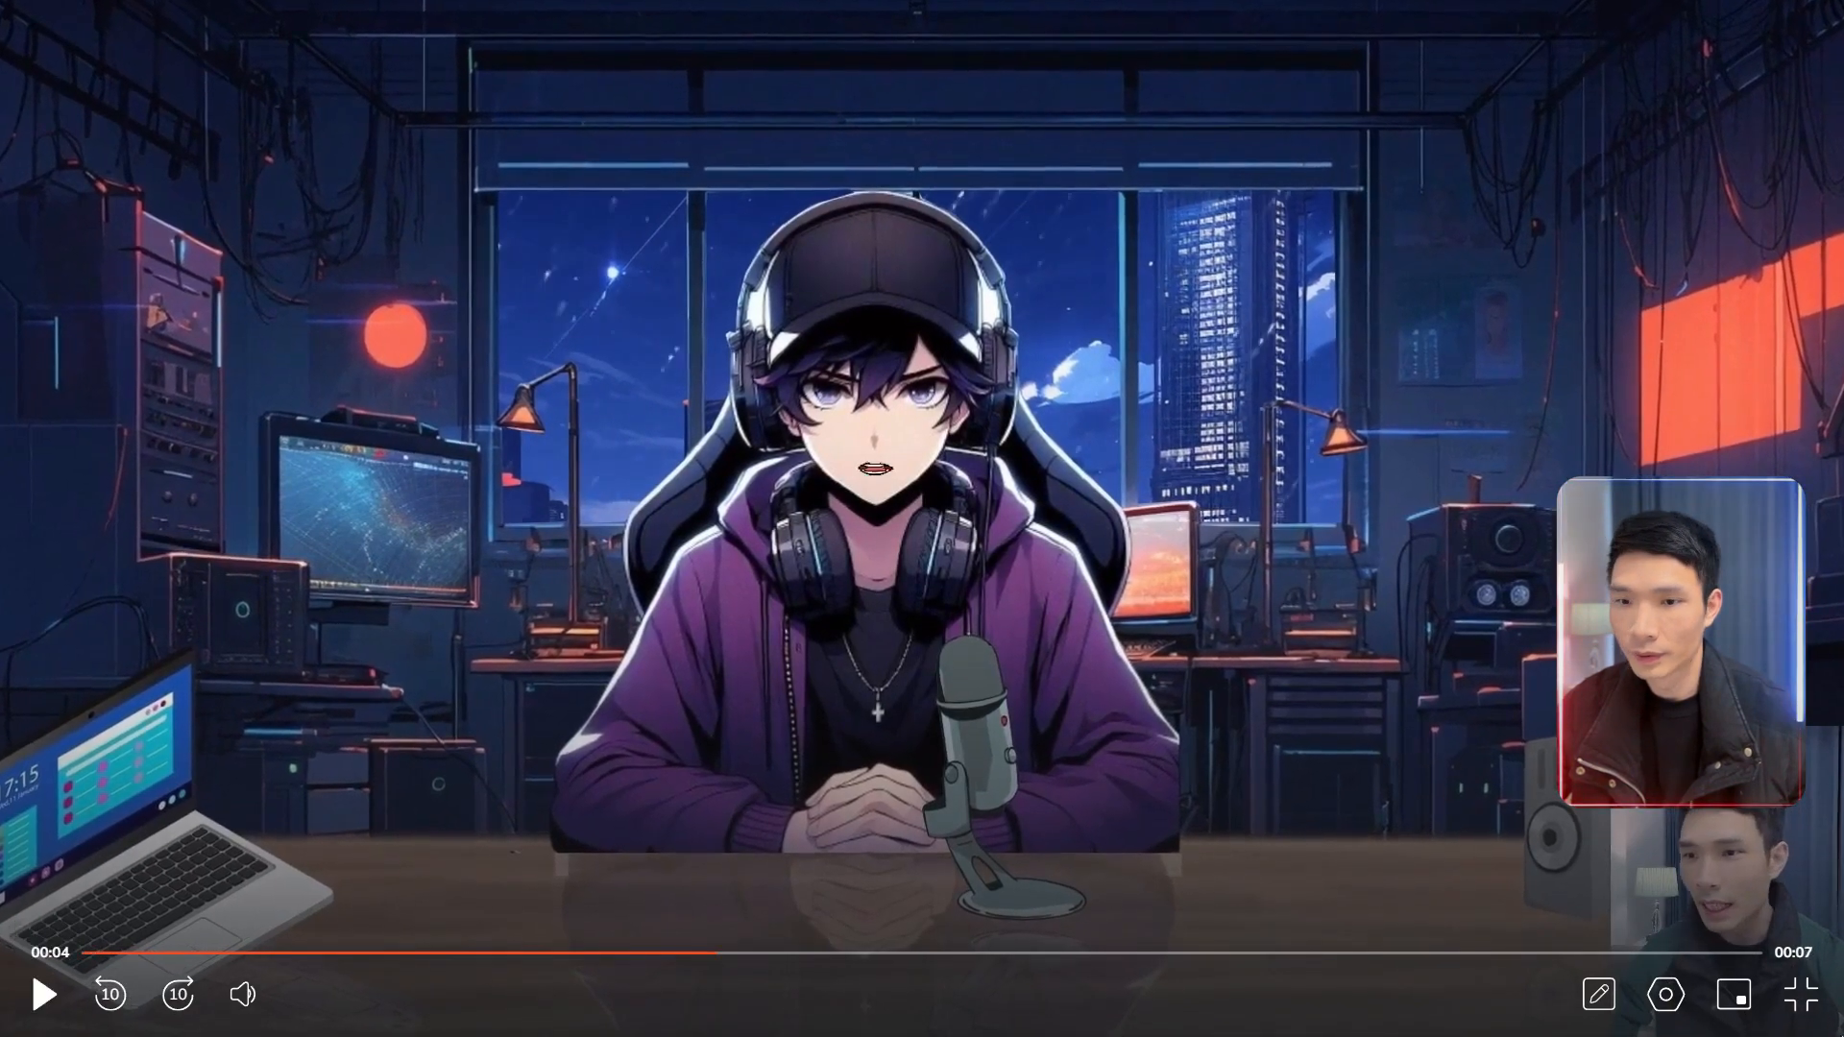
{"action": "left_click", "coordinate": [1801, 994]}
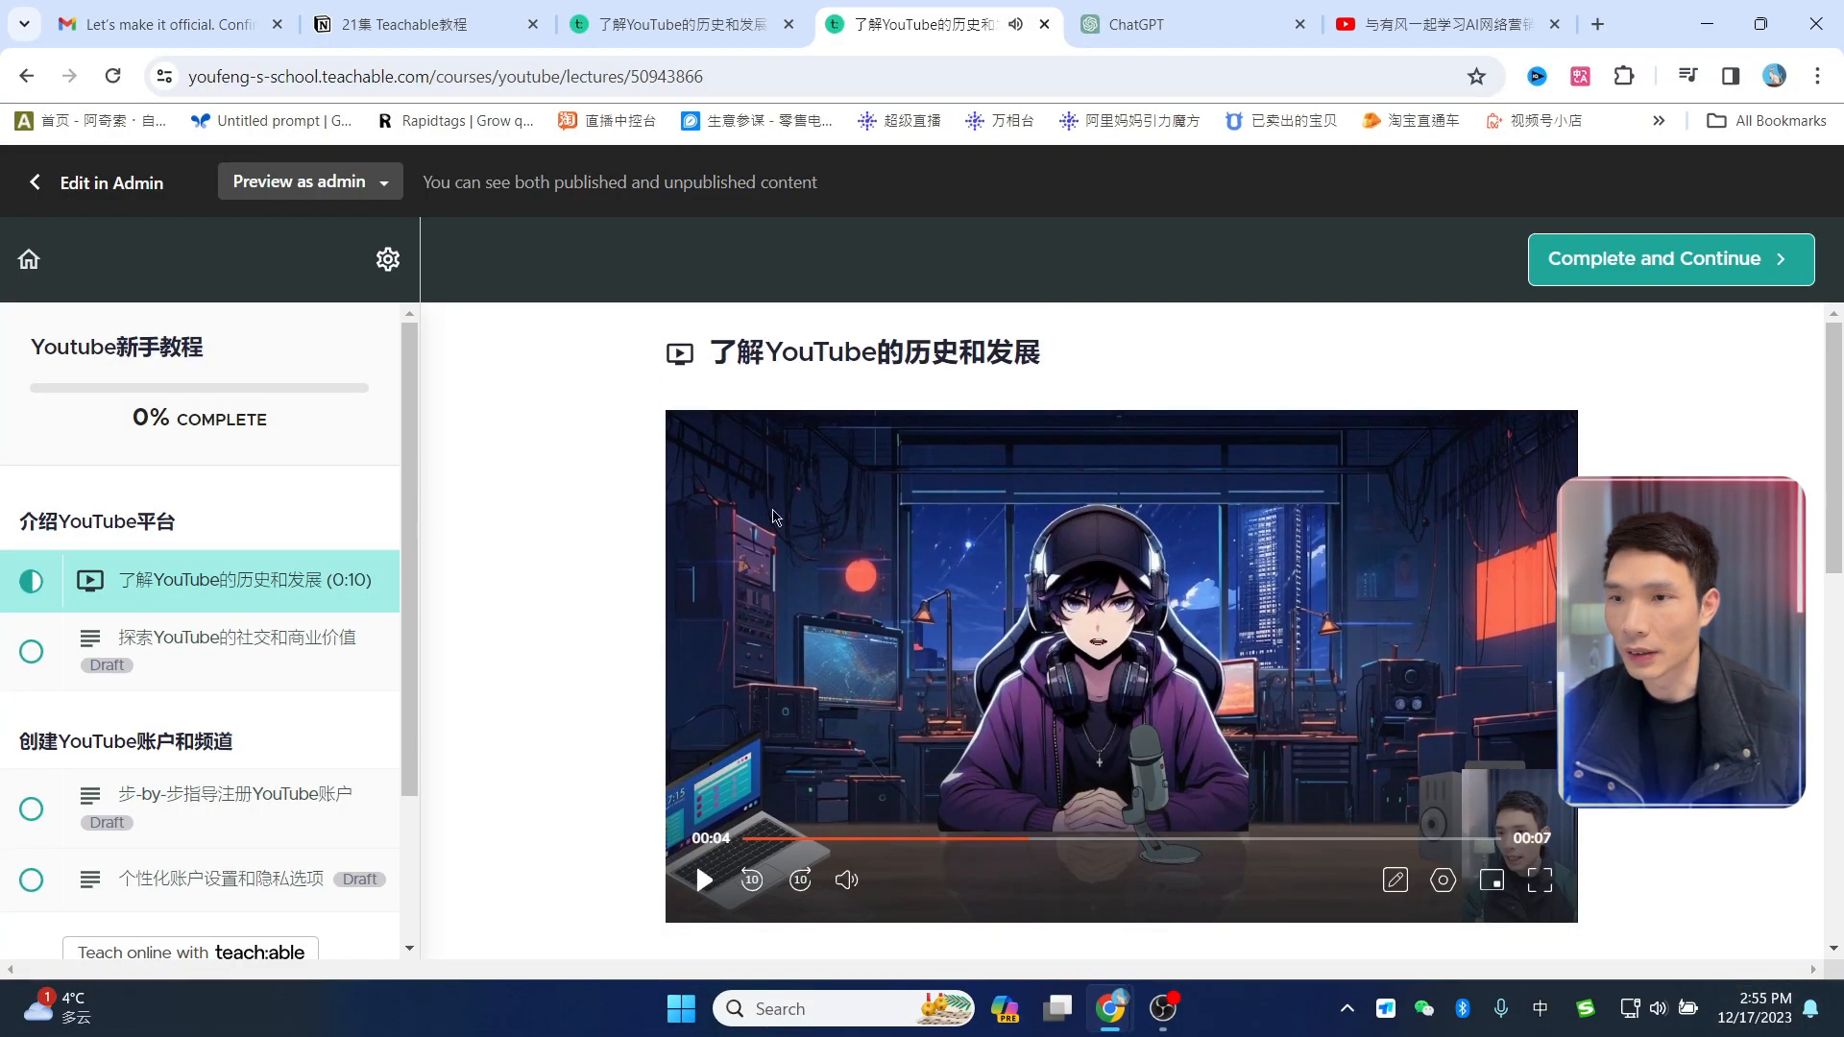
Step: Test the "下载链接" hyperlink below the video in the lesson preview and close the page it opens
{"action": "scroll", "coordinate": [776, 517], "scroll_direction": "down", "scroll_amount": 5}
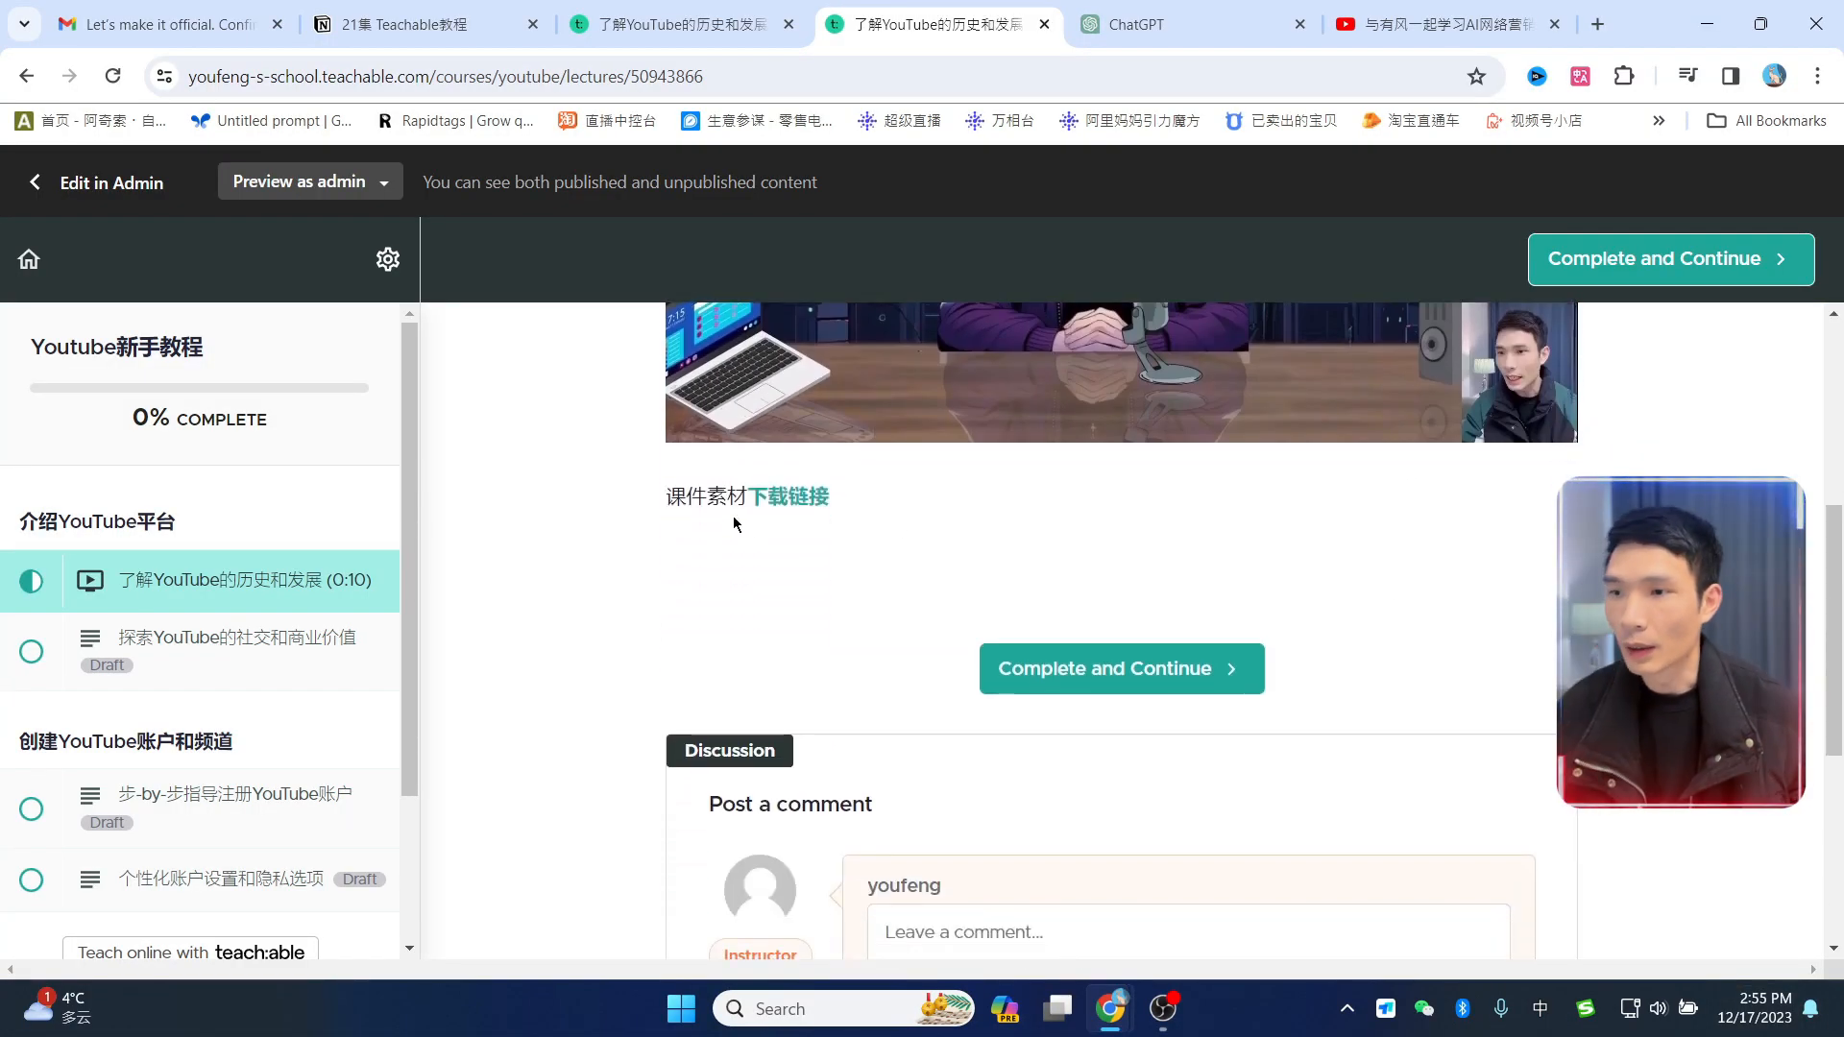
{"action": "left_click", "coordinate": [651, 8]}
{"action": "scroll", "coordinate": [835, 509], "scroll_direction": "down", "scroll_amount": 5}
{"action": "left_click", "coordinate": [871, 8]}
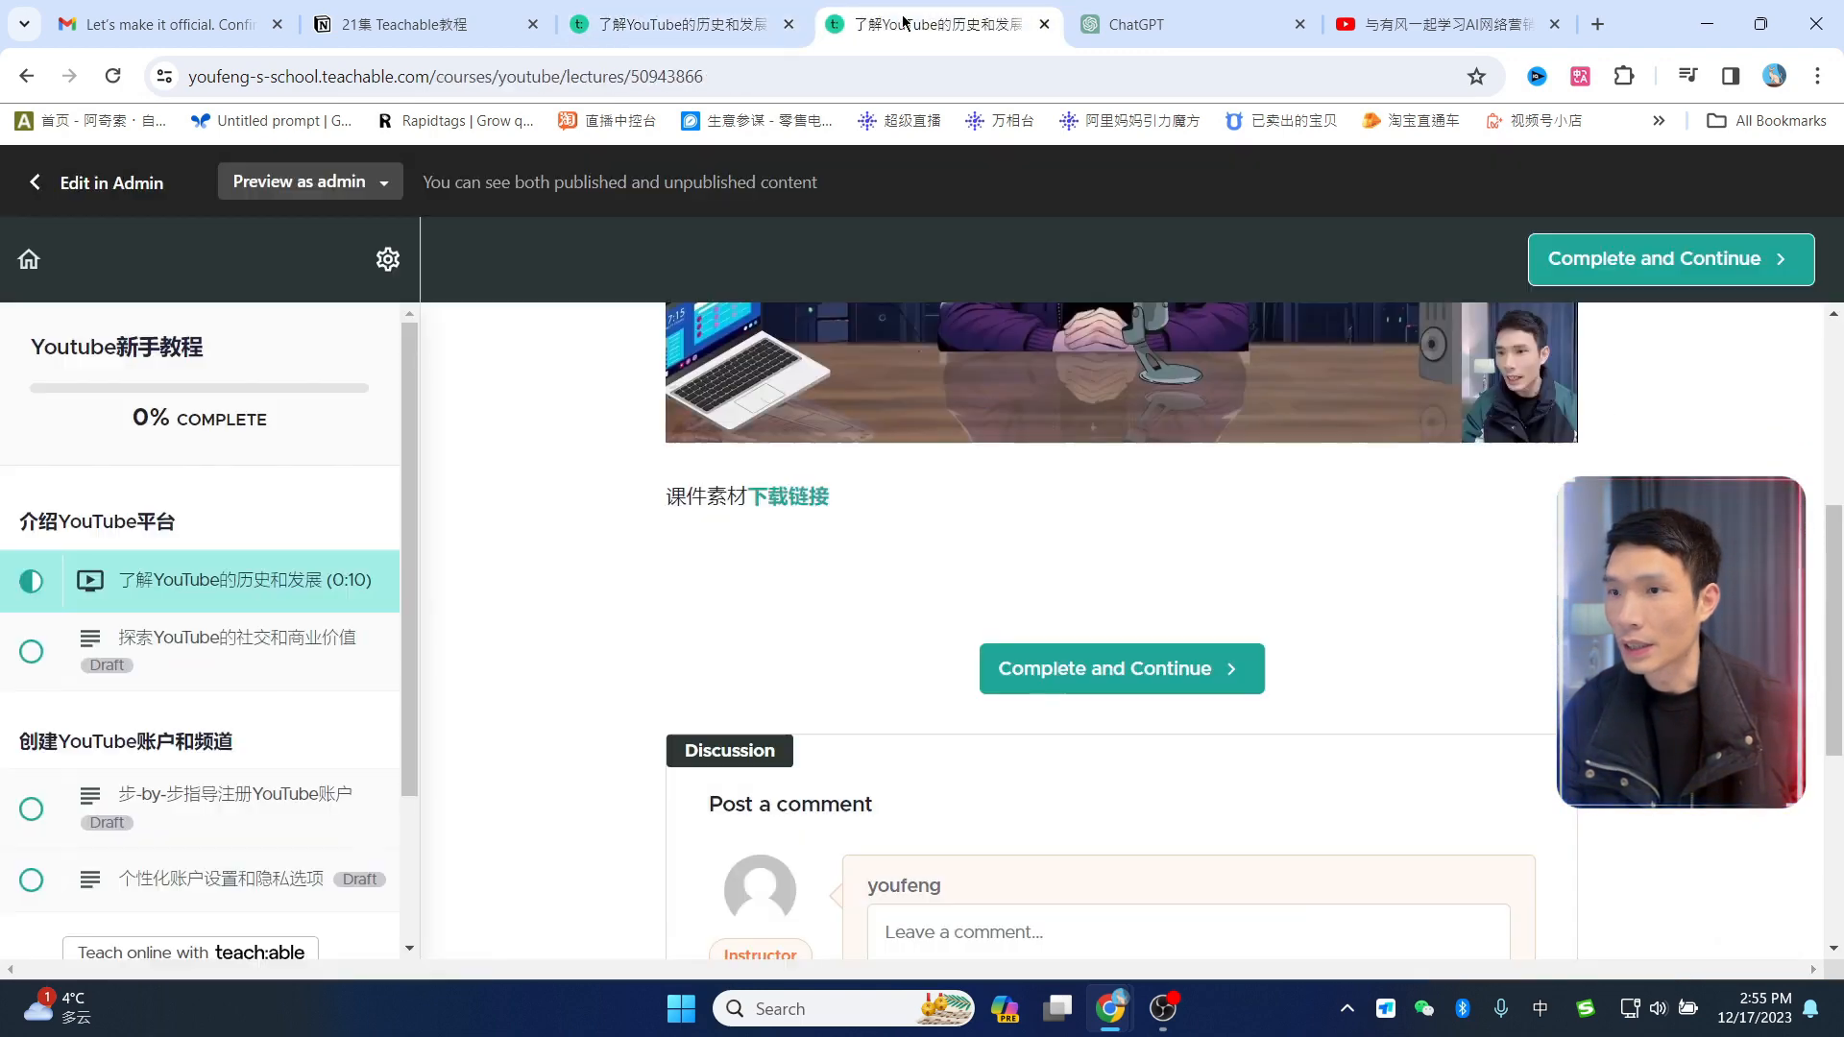
{"action": "left_click", "coordinate": [788, 494]}
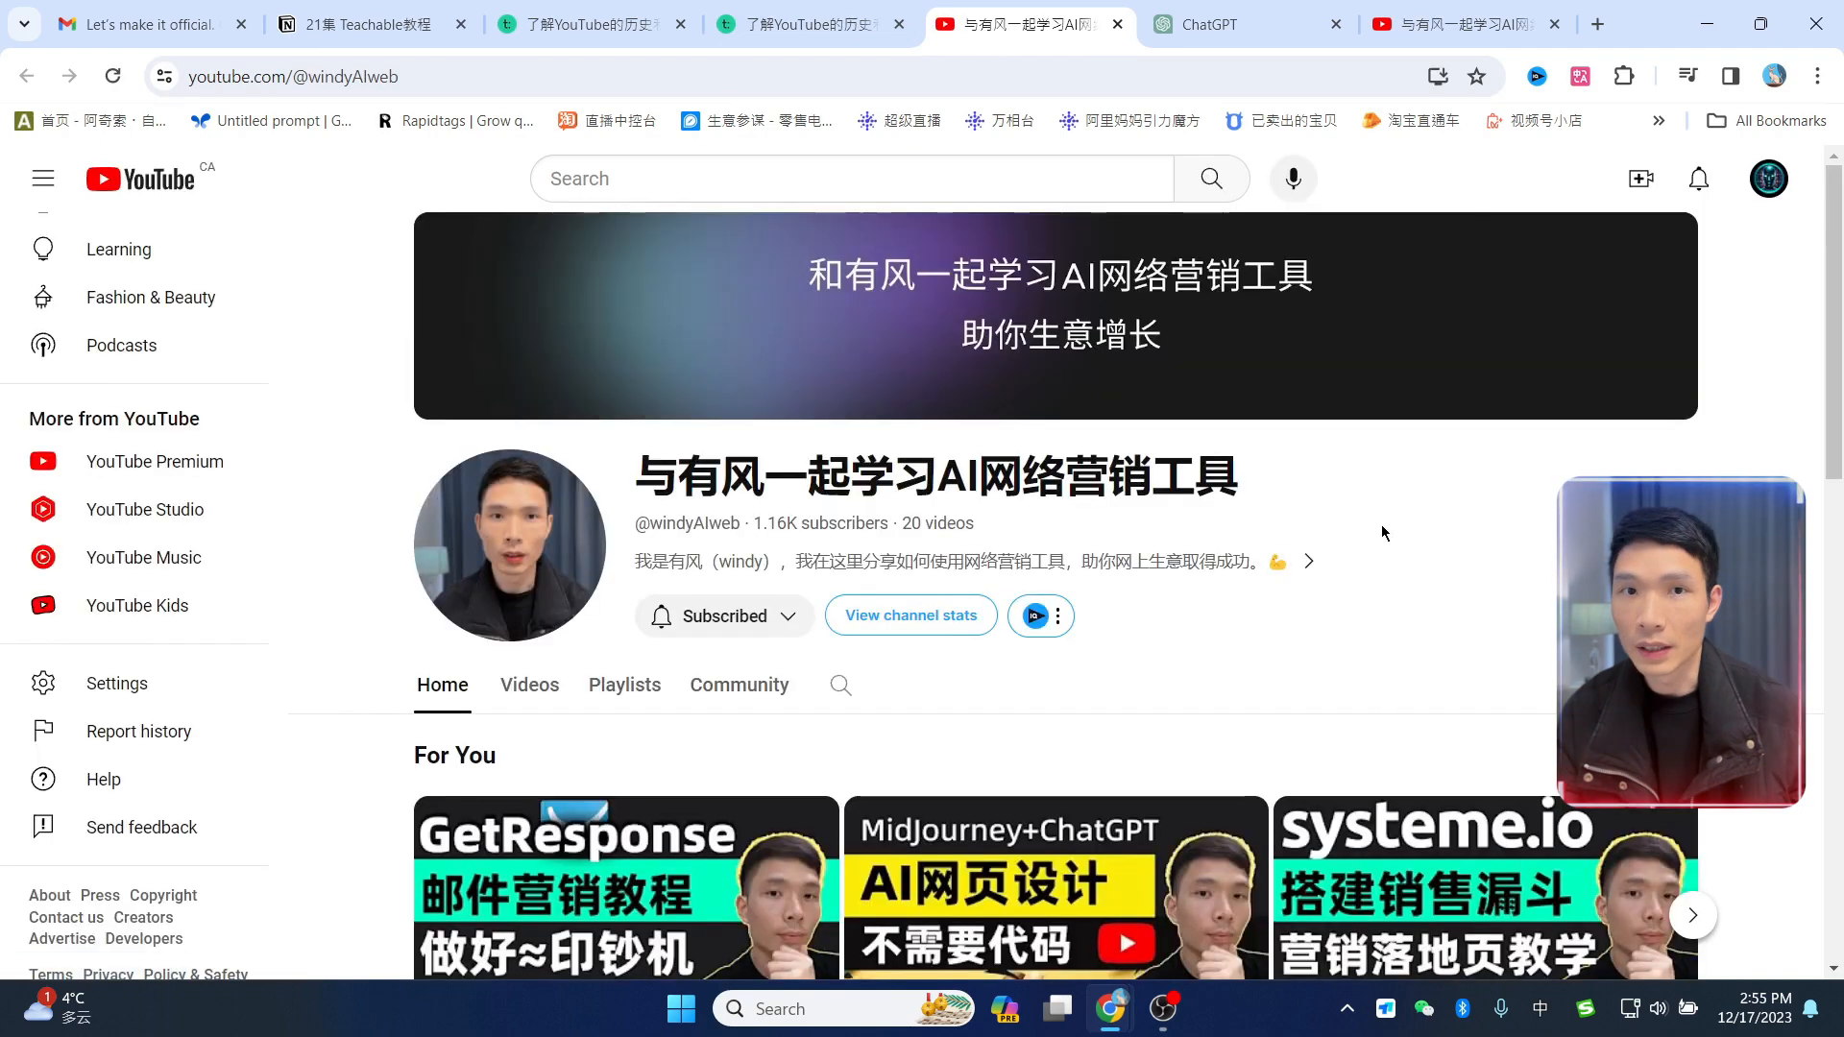
{"action": "key", "text": "ctrl+w"}
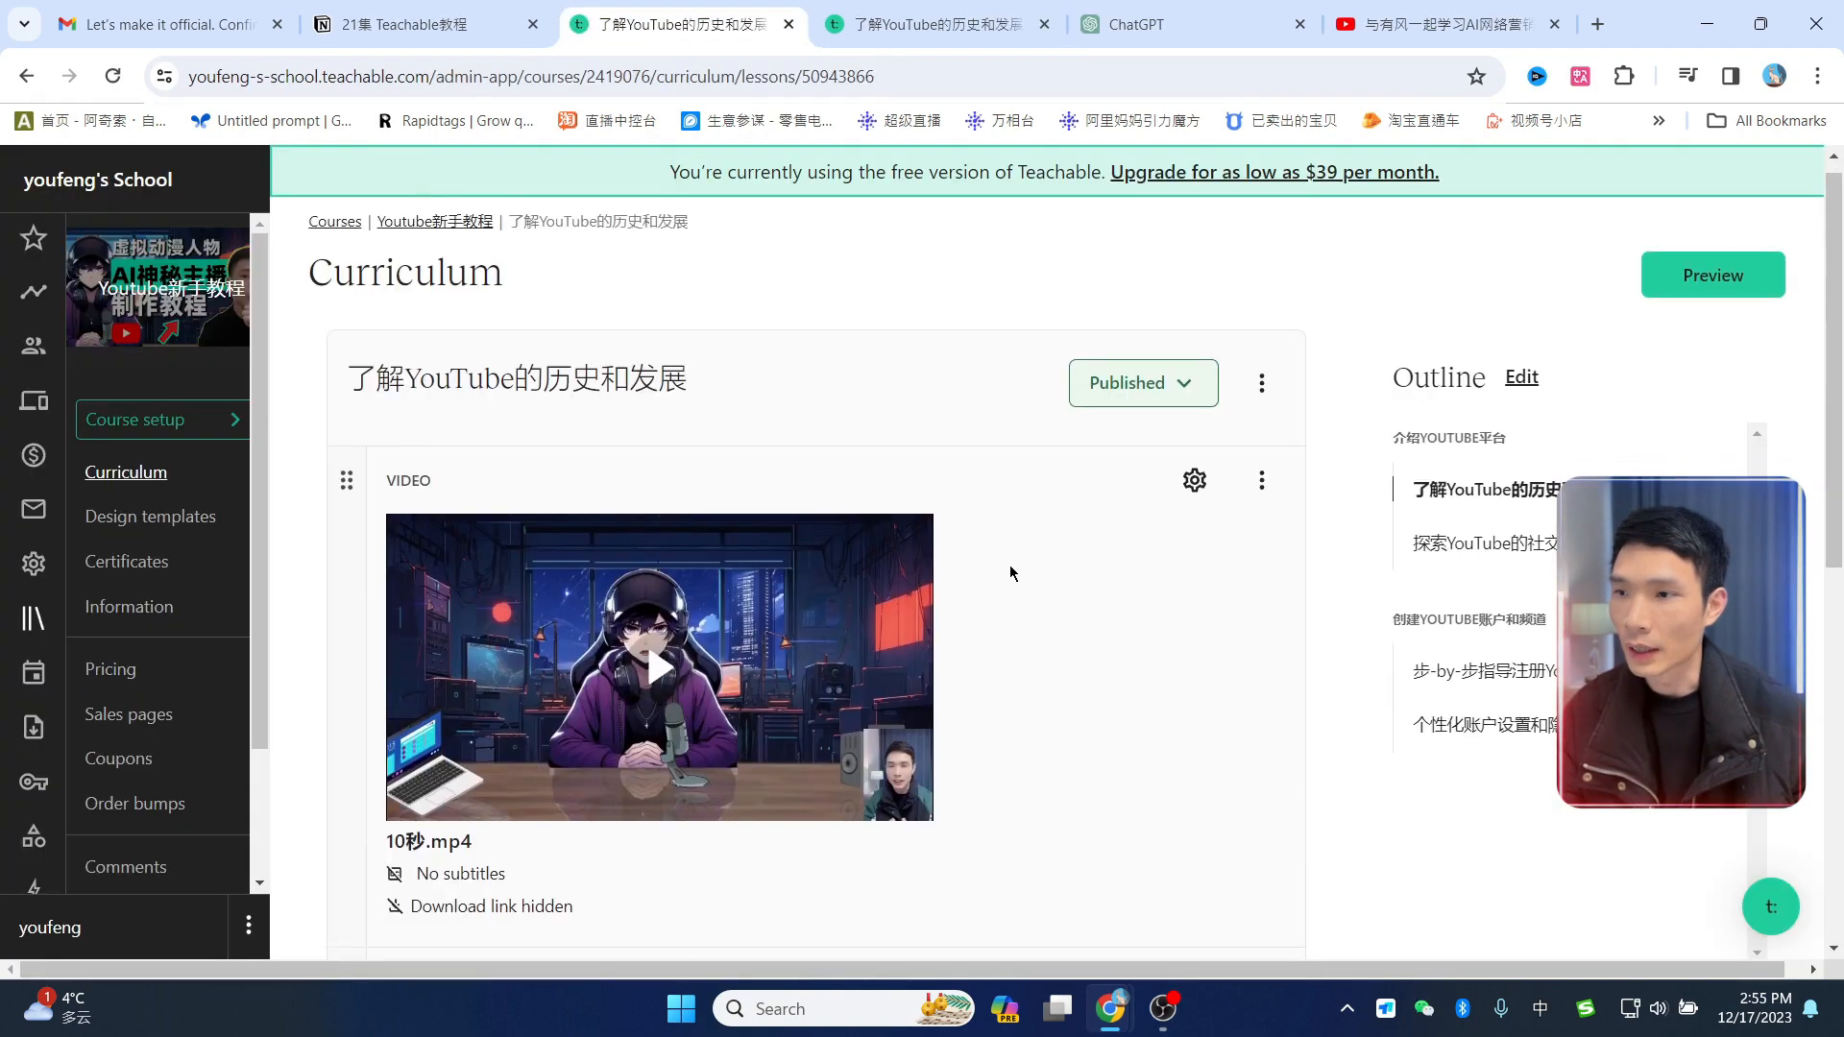
Step: Add a PDF viewer block to the lesson and upload 有风的文档.pdf from the computer
{"action": "scroll", "coordinate": [901, 613], "scroll_direction": "down", "scroll_amount": 2}
{"action": "scroll", "coordinate": [922, 524], "scroll_direction": "down", "scroll_amount": 3}
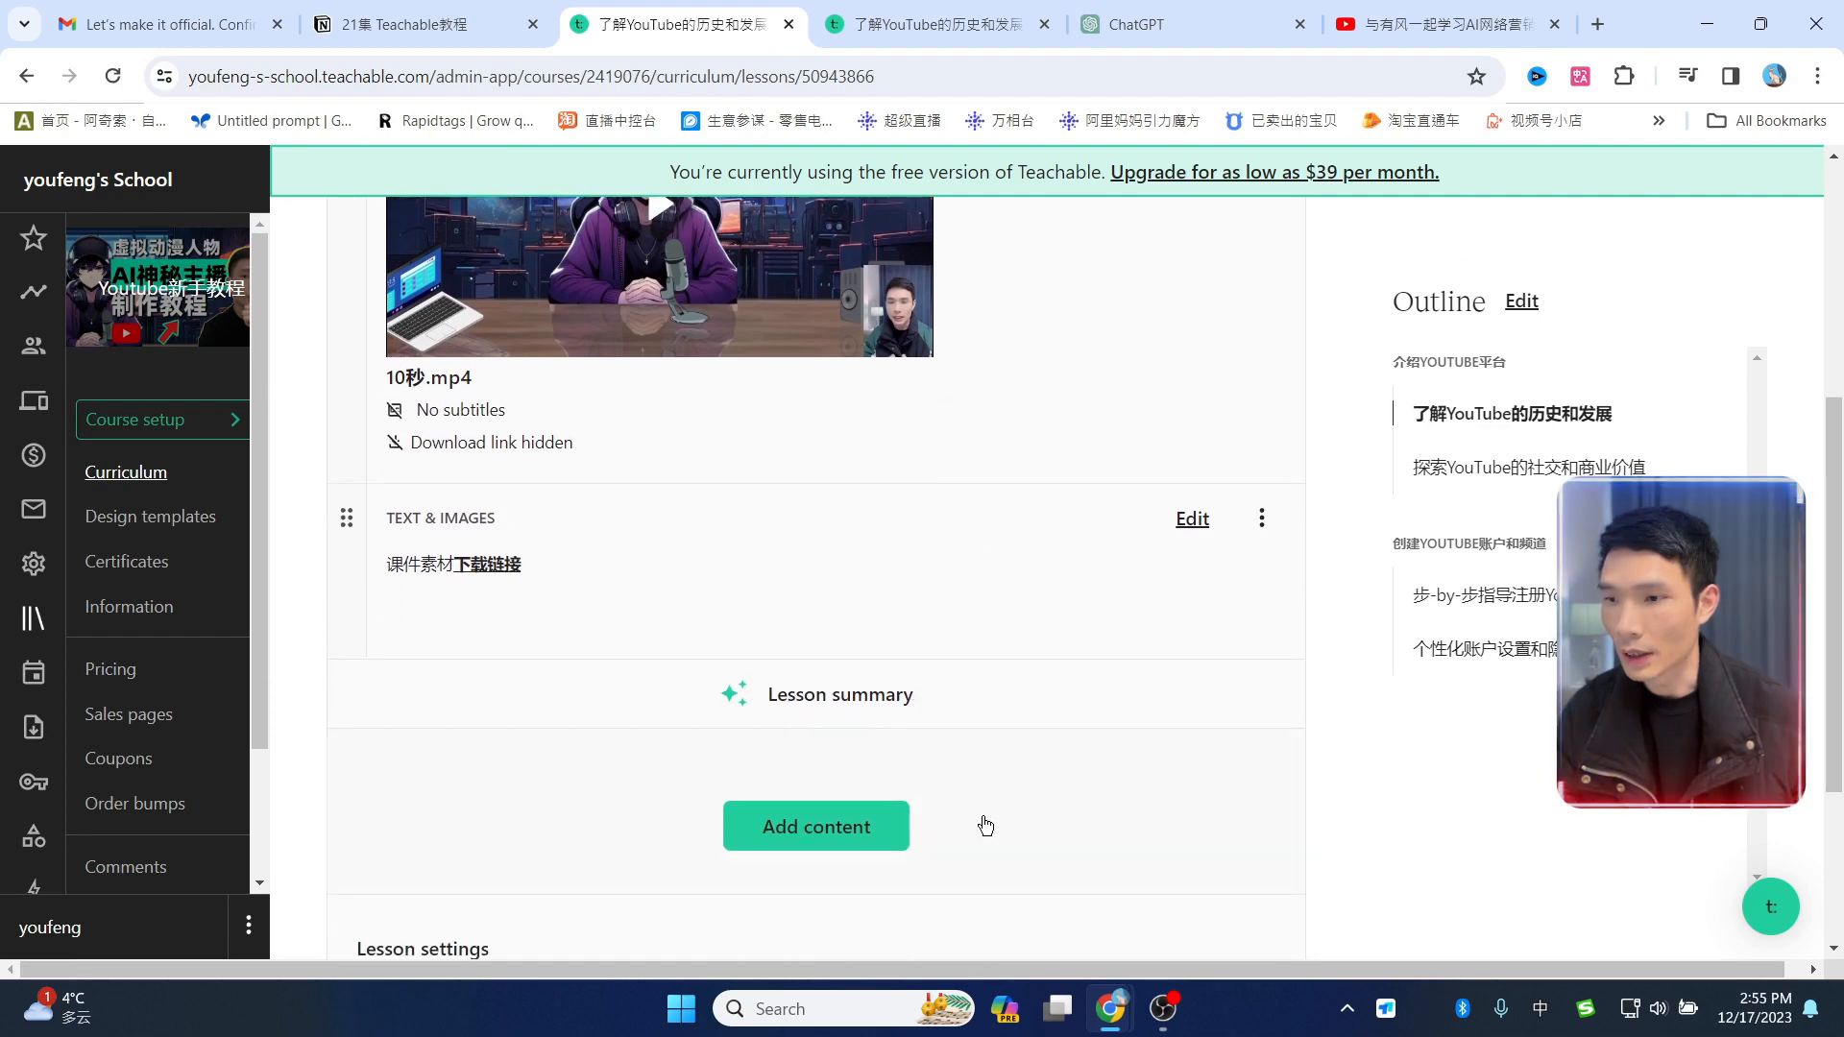
{"action": "left_click", "coordinate": [823, 834]}
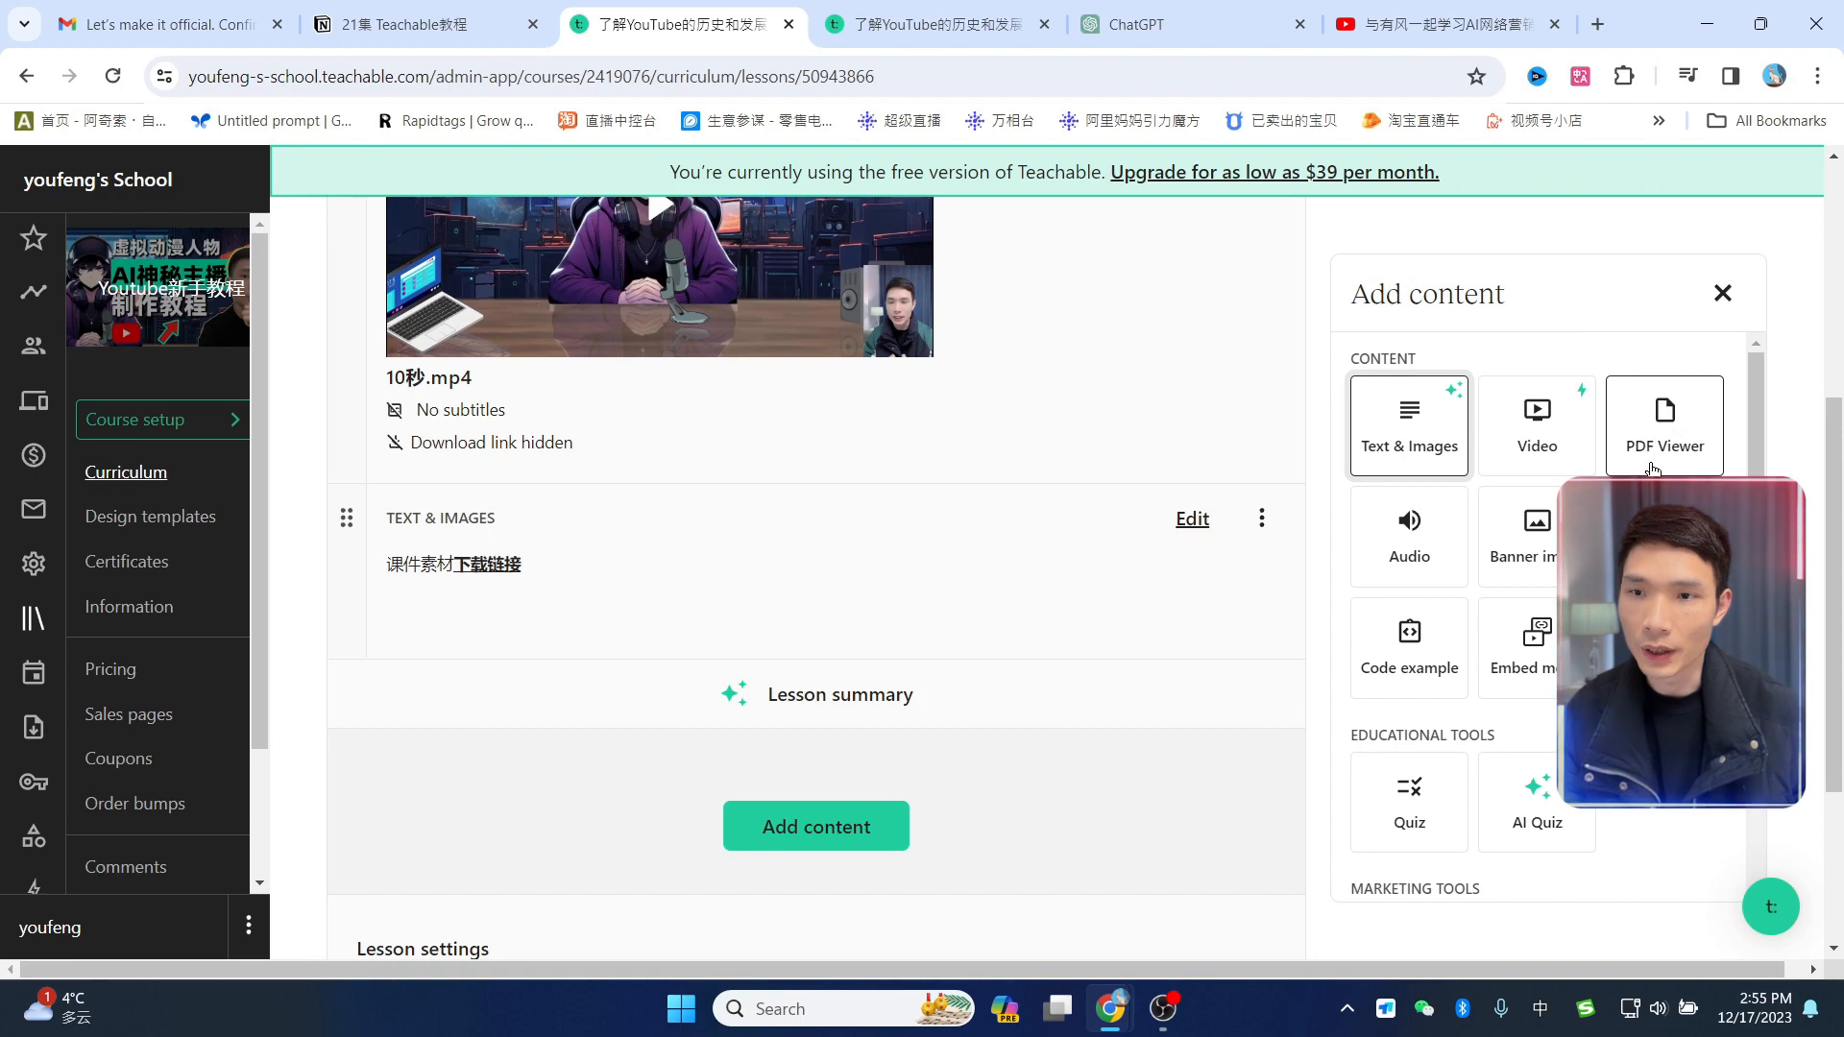
{"action": "left_click", "coordinate": [1668, 425]}
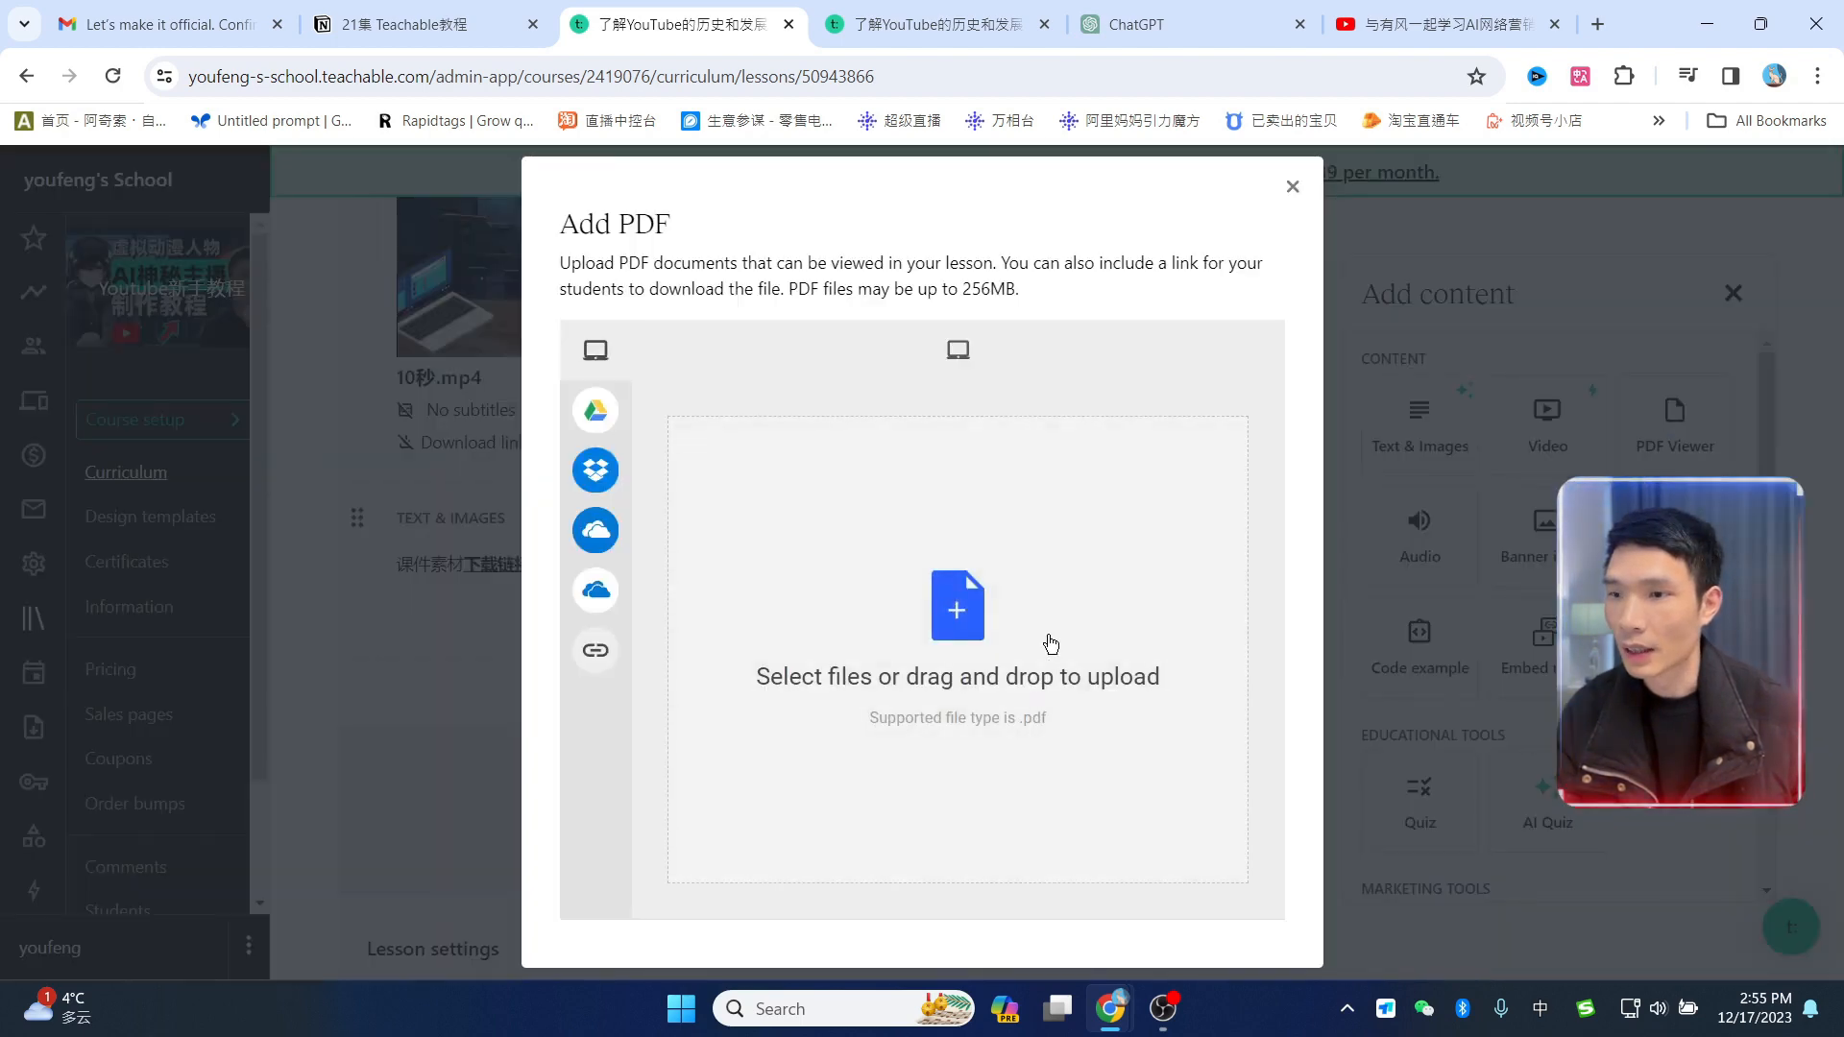
{"action": "left_click", "coordinate": [980, 620]}
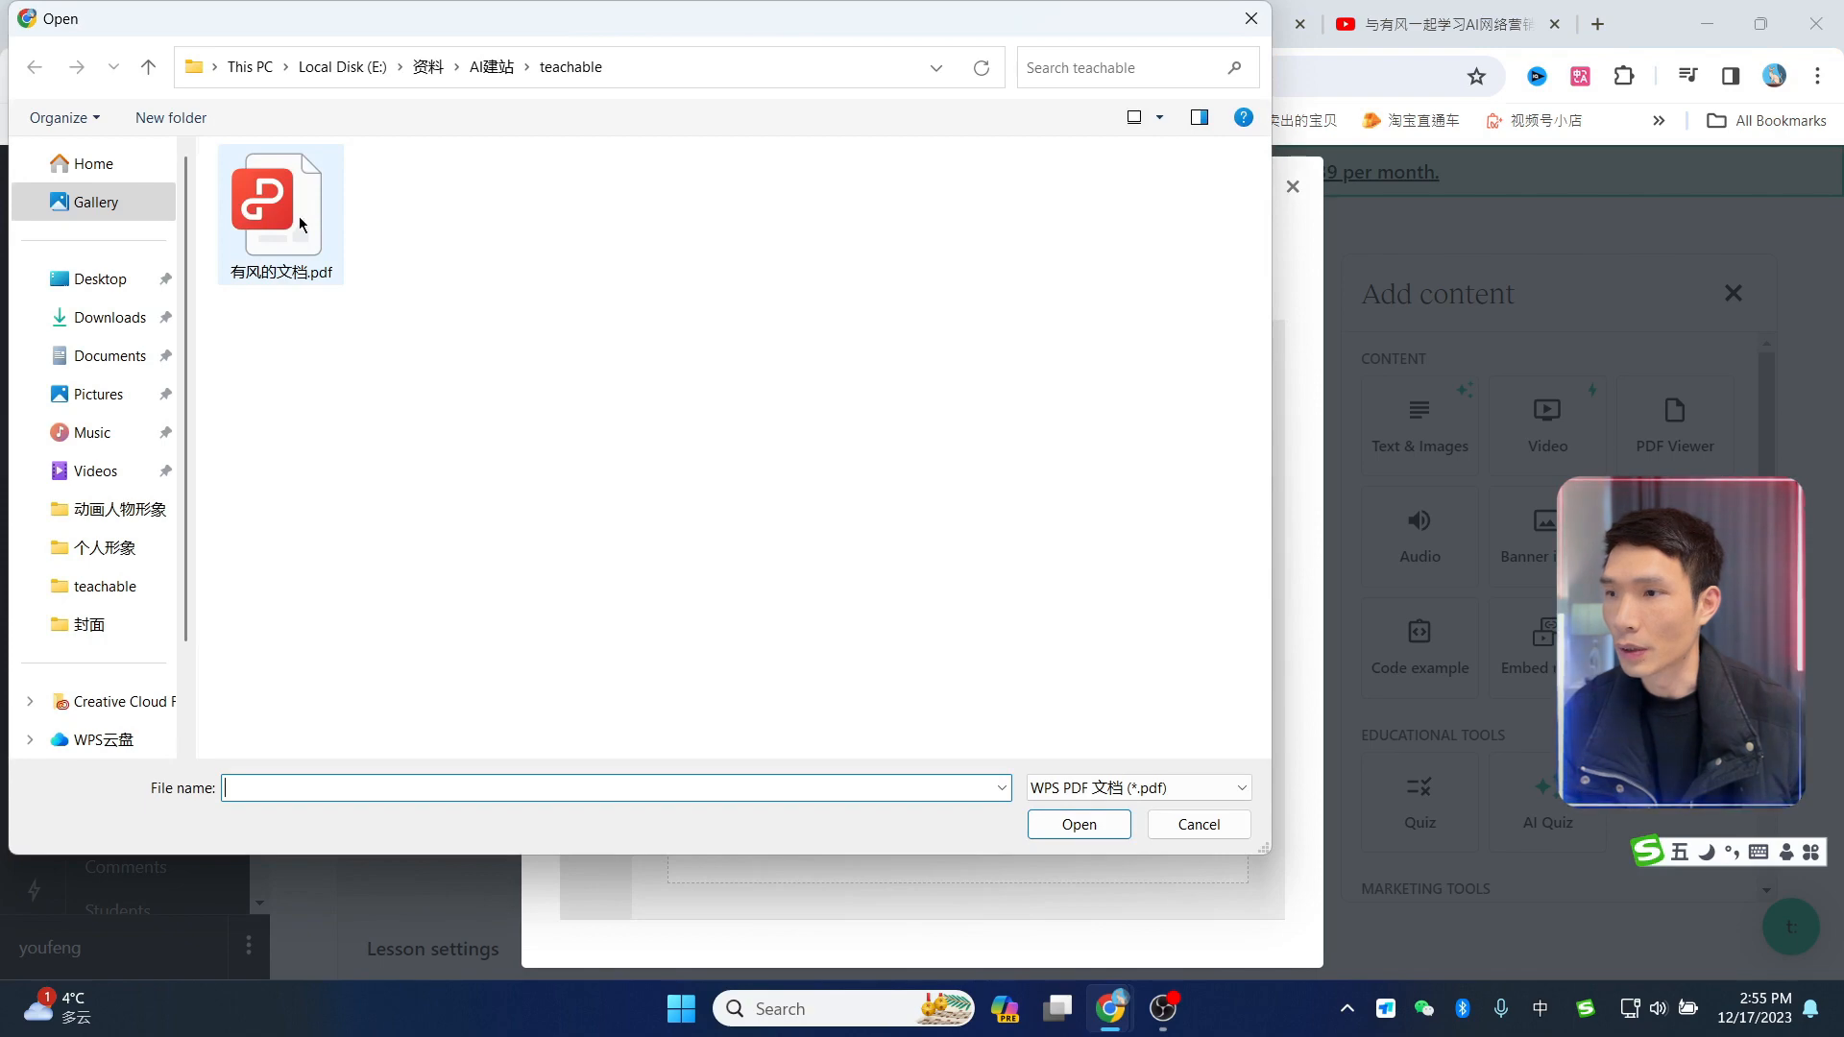
{"action": "double_click", "coordinate": [301, 224]}
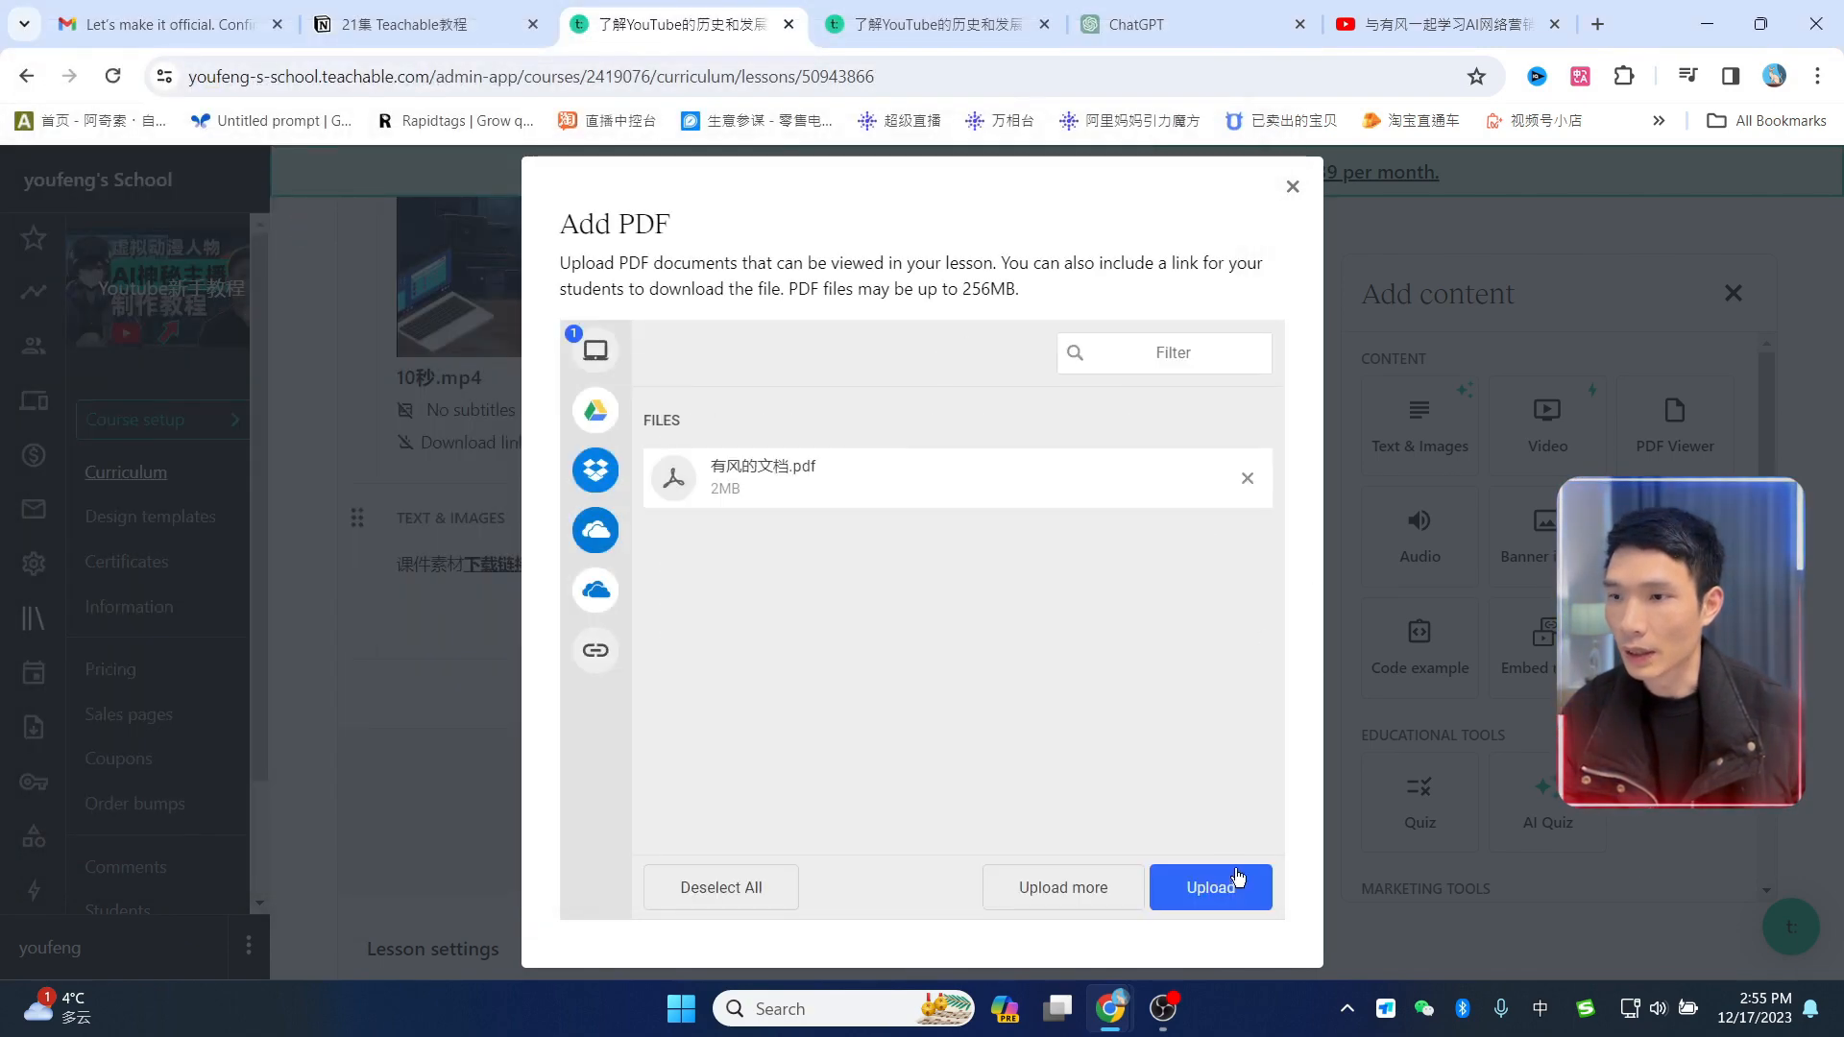
{"action": "left_click", "coordinate": [1238, 879]}
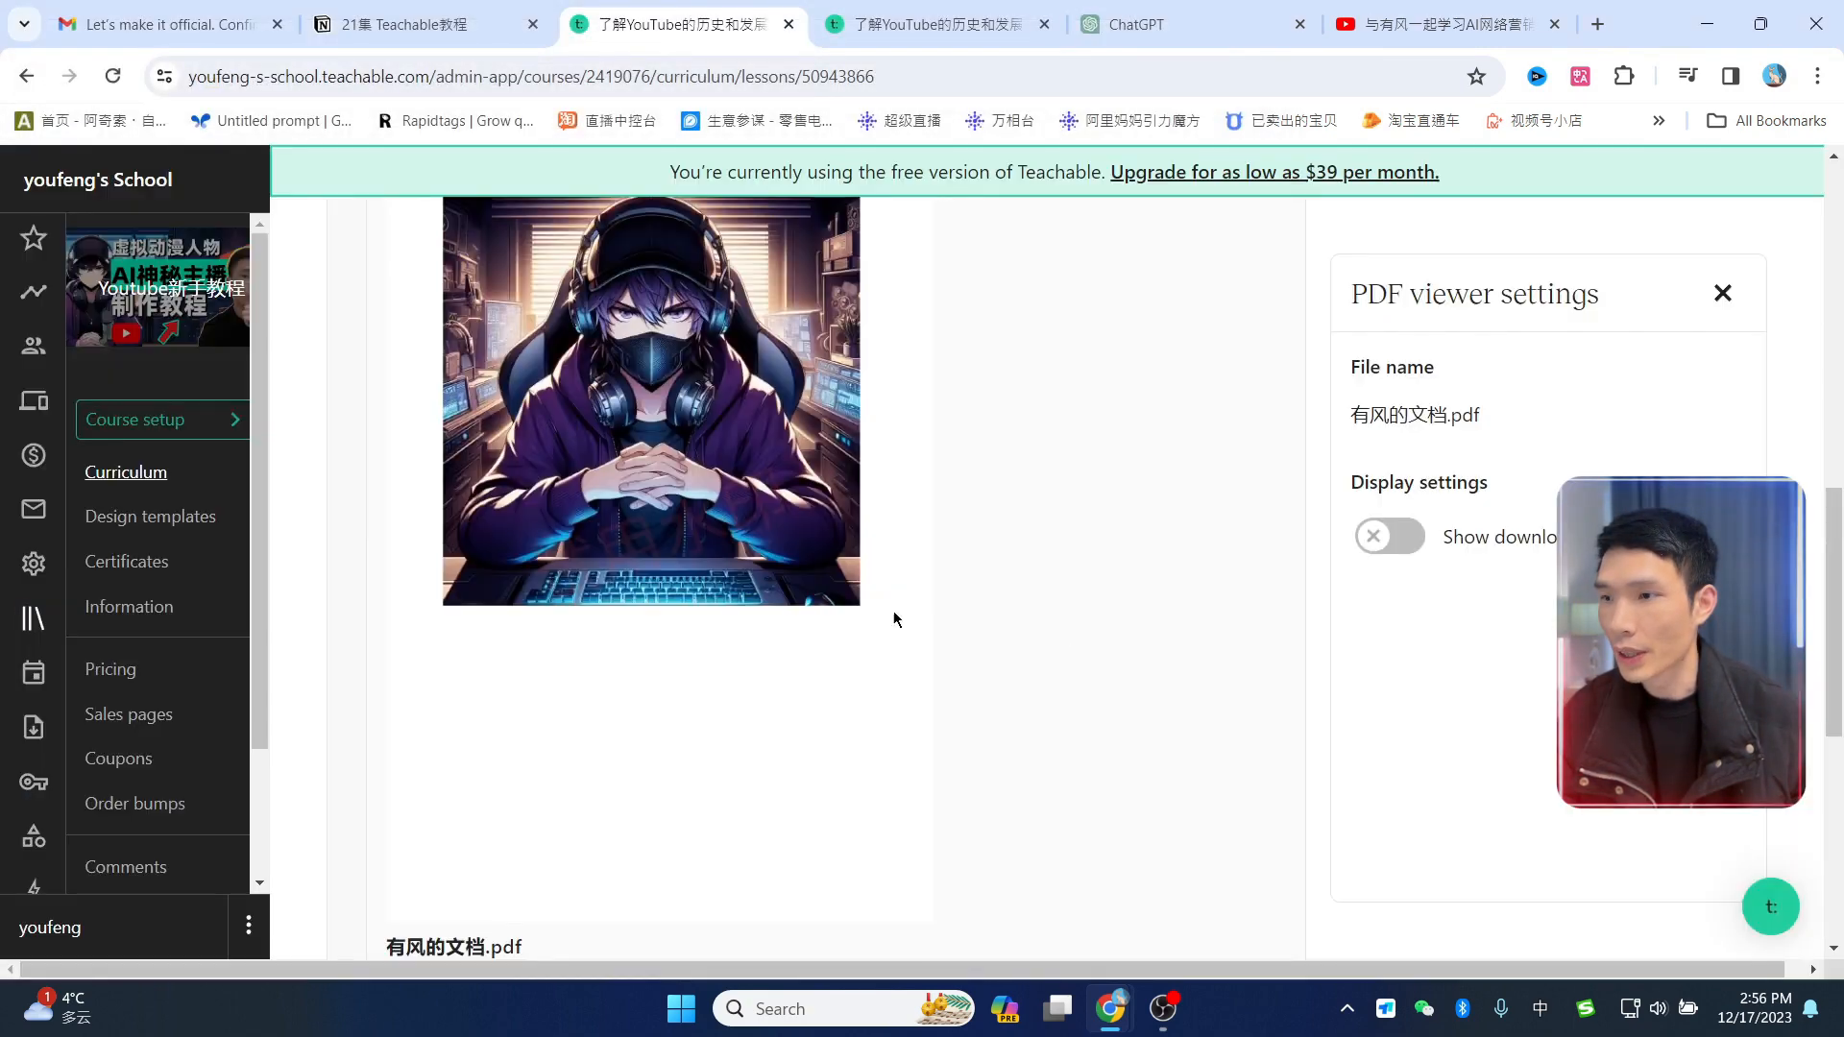
{"action": "scroll", "coordinate": [1030, 682], "scroll_direction": "down", "scroll_amount": 5}
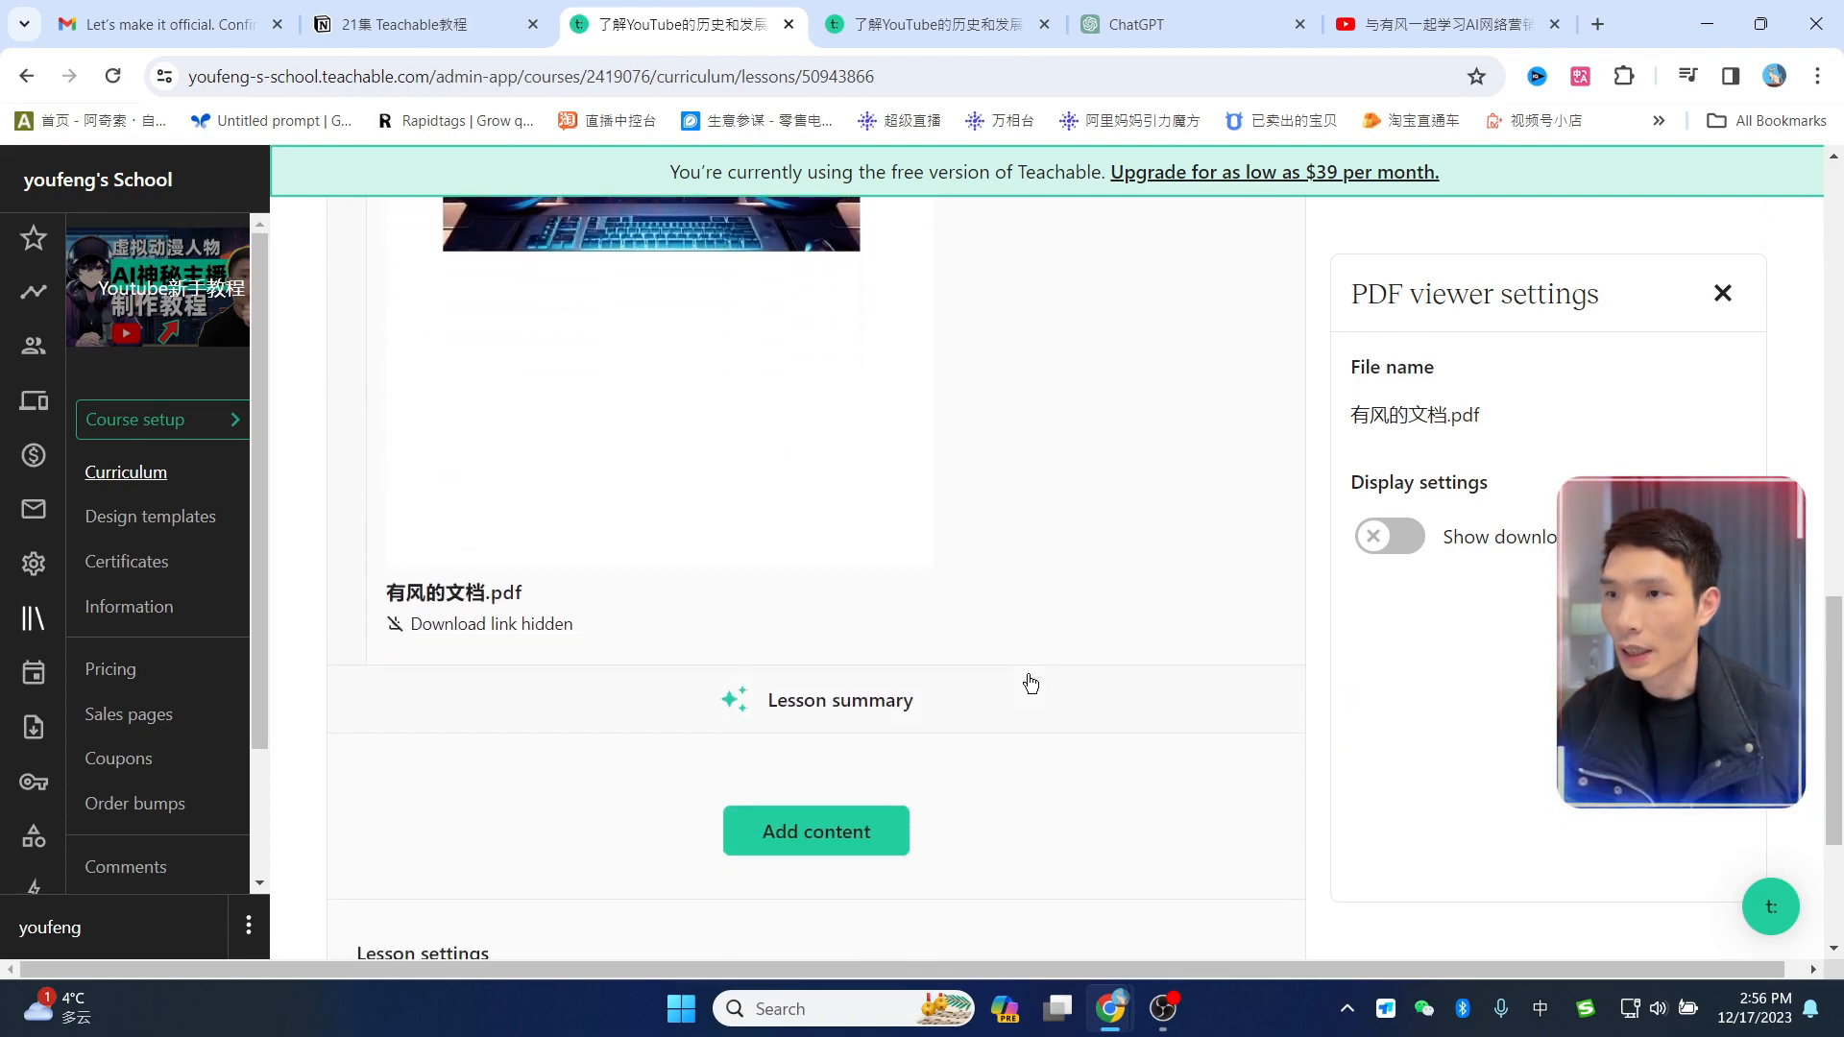
{"action": "scroll", "coordinate": [1053, 700], "scroll_direction": "up", "scroll_amount": 7}
Step: Reload the lesson preview and check how the embedded PDF is displayed below the download link
{"action": "left_click", "coordinate": [869, 29]}
{"action": "left_click", "coordinate": [114, 76]}
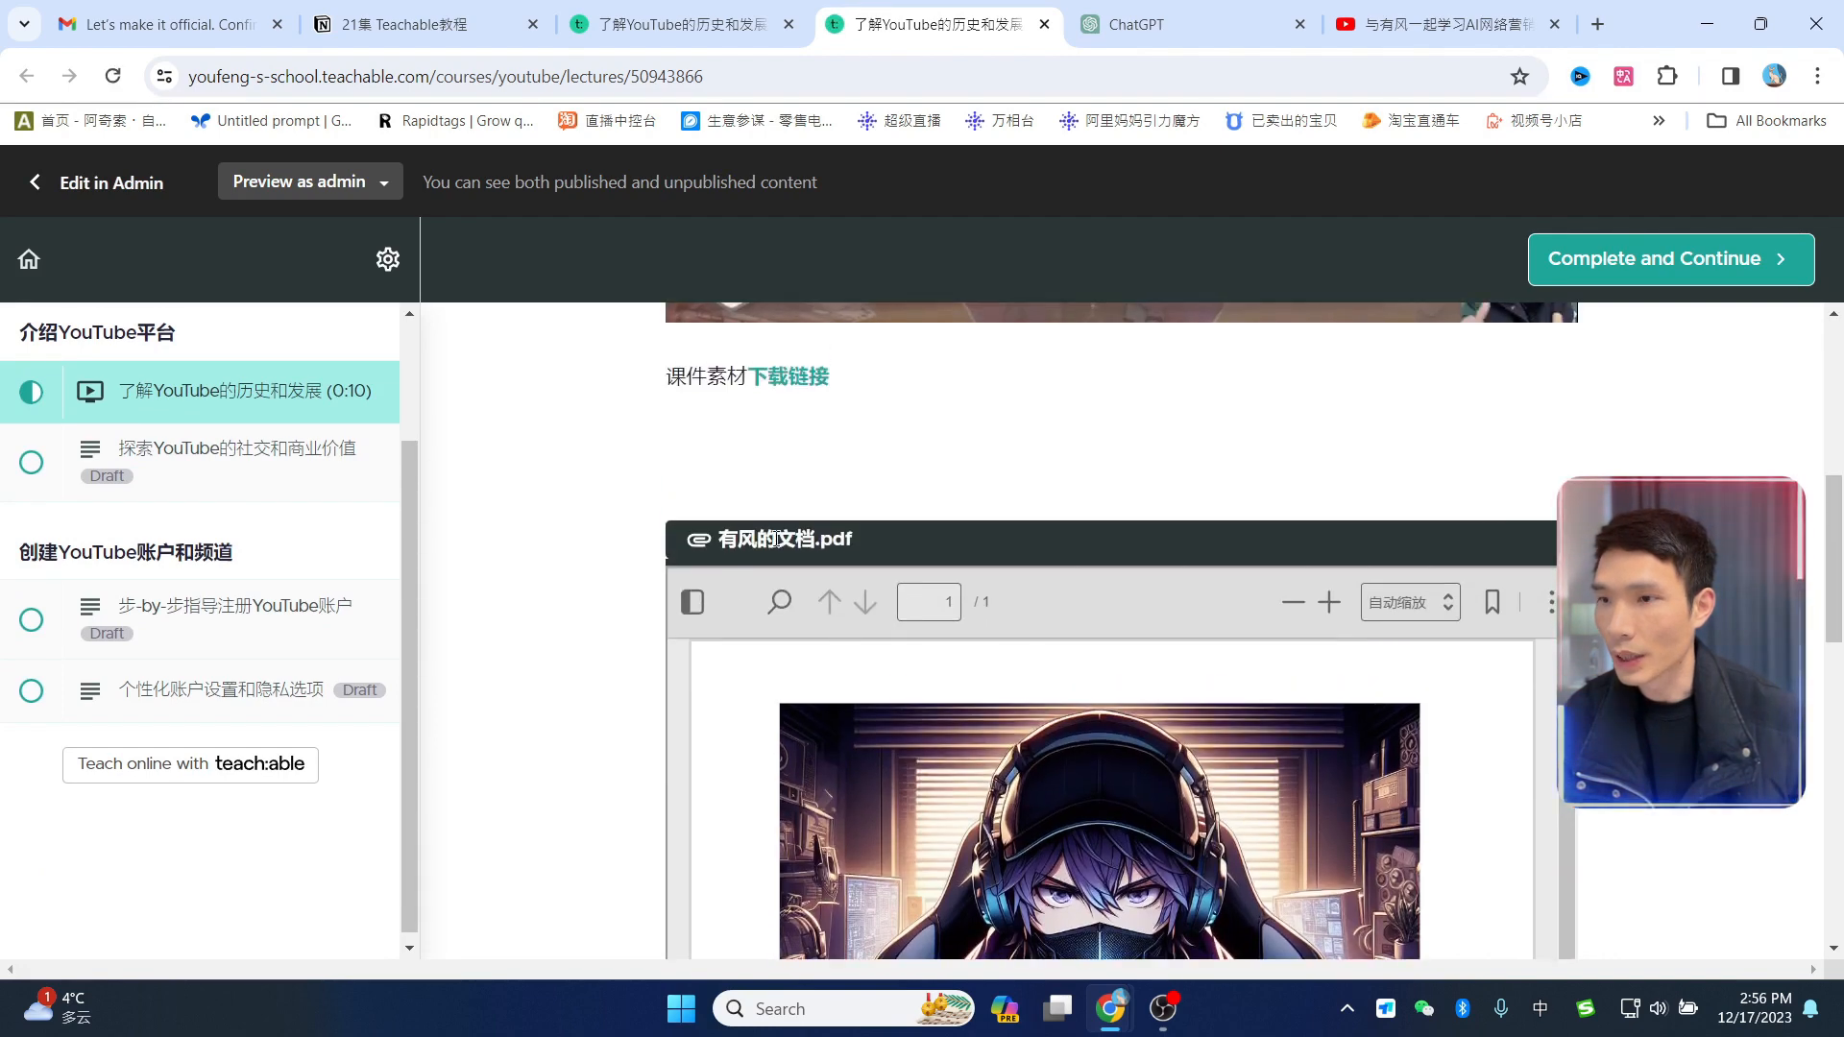
{"action": "scroll", "coordinate": [1325, 486], "scroll_direction": "down", "scroll_amount": 10}
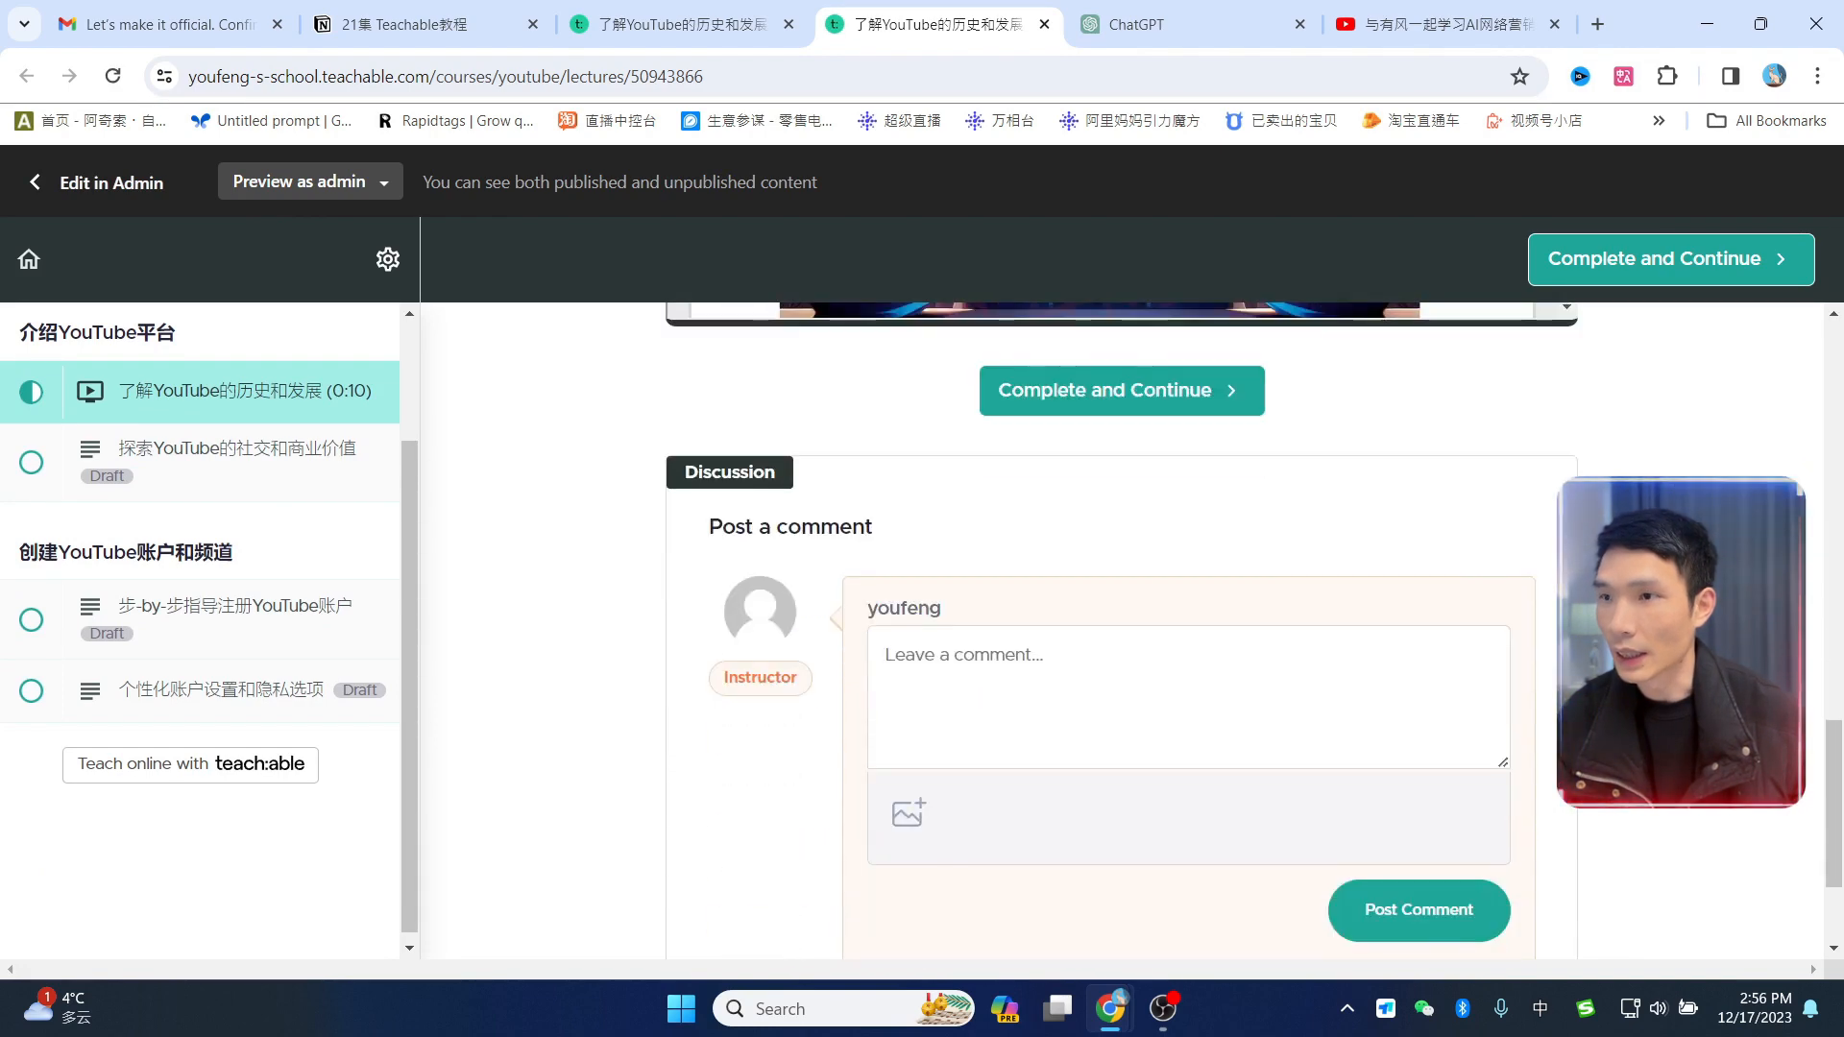
Step: Start a quiz block in the lesson and look over its question and answer fields
{"action": "left_click", "coordinate": [687, 24]}
{"action": "scroll", "coordinate": [720, 688], "scroll_direction": "down", "scroll_amount": 8}
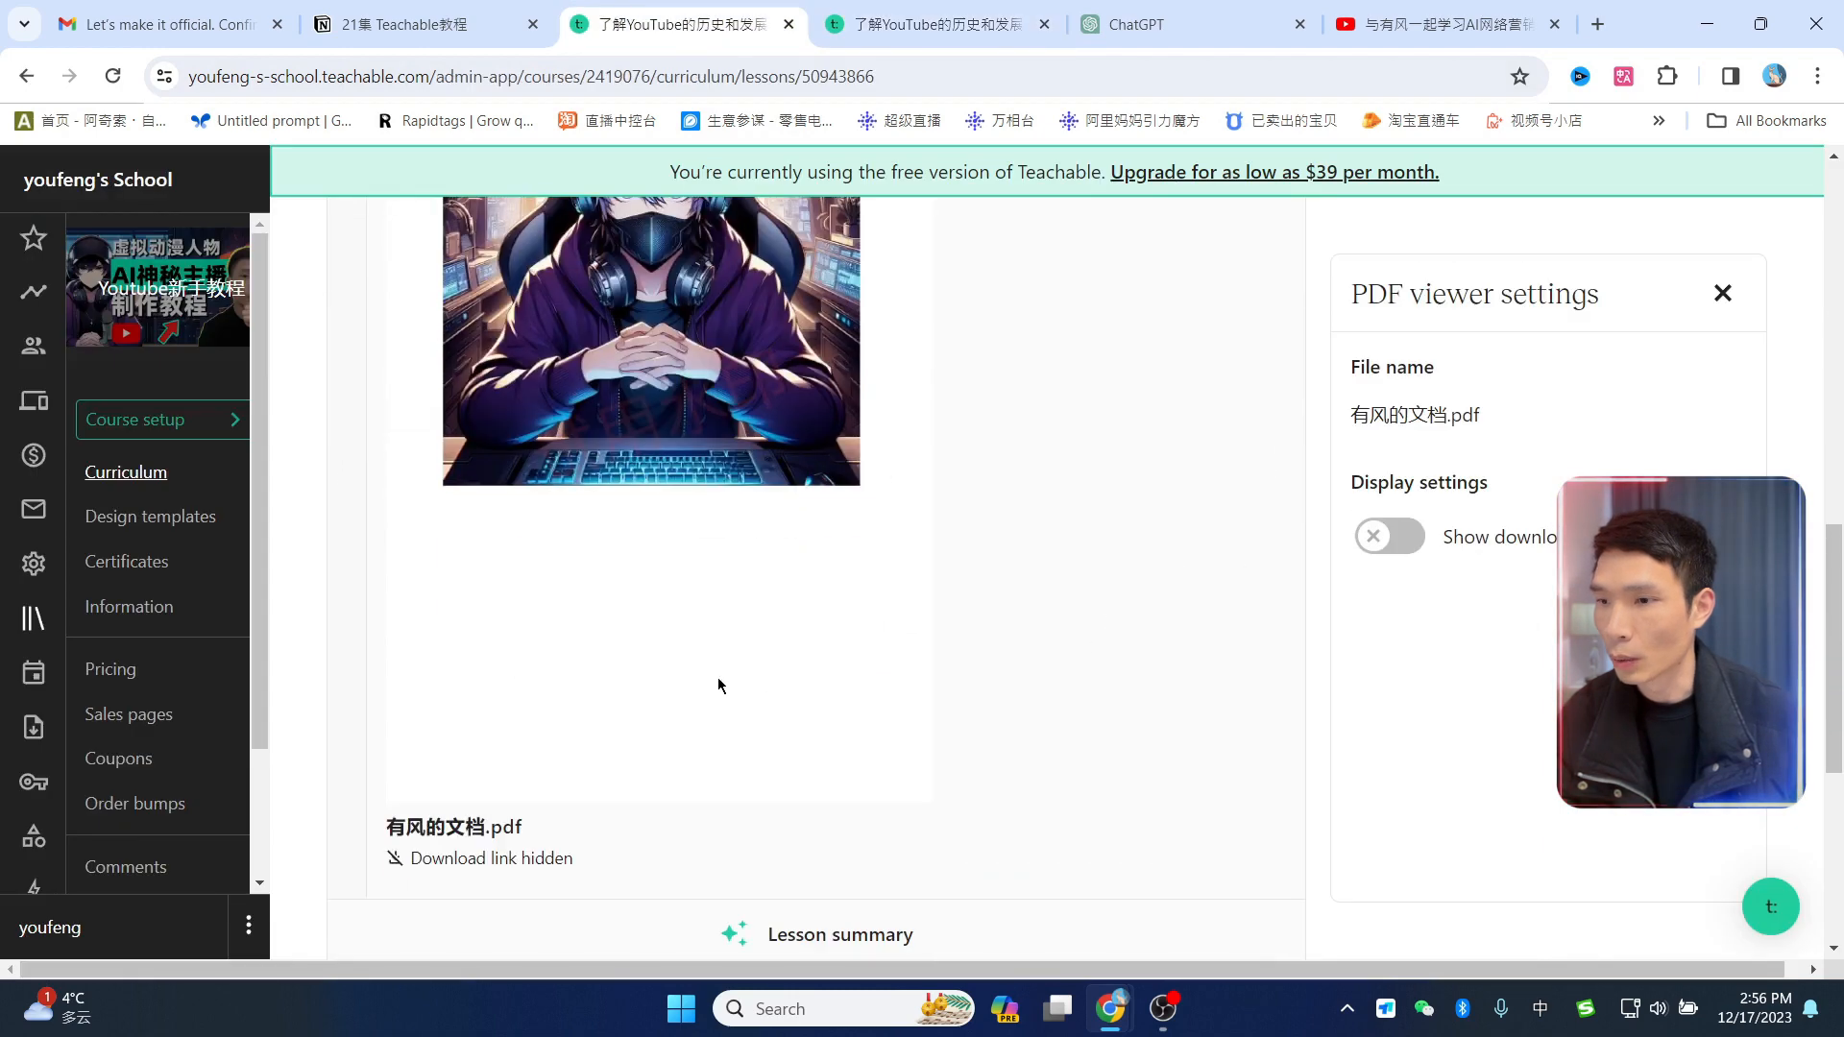
{"action": "left_click", "coordinate": [817, 708]}
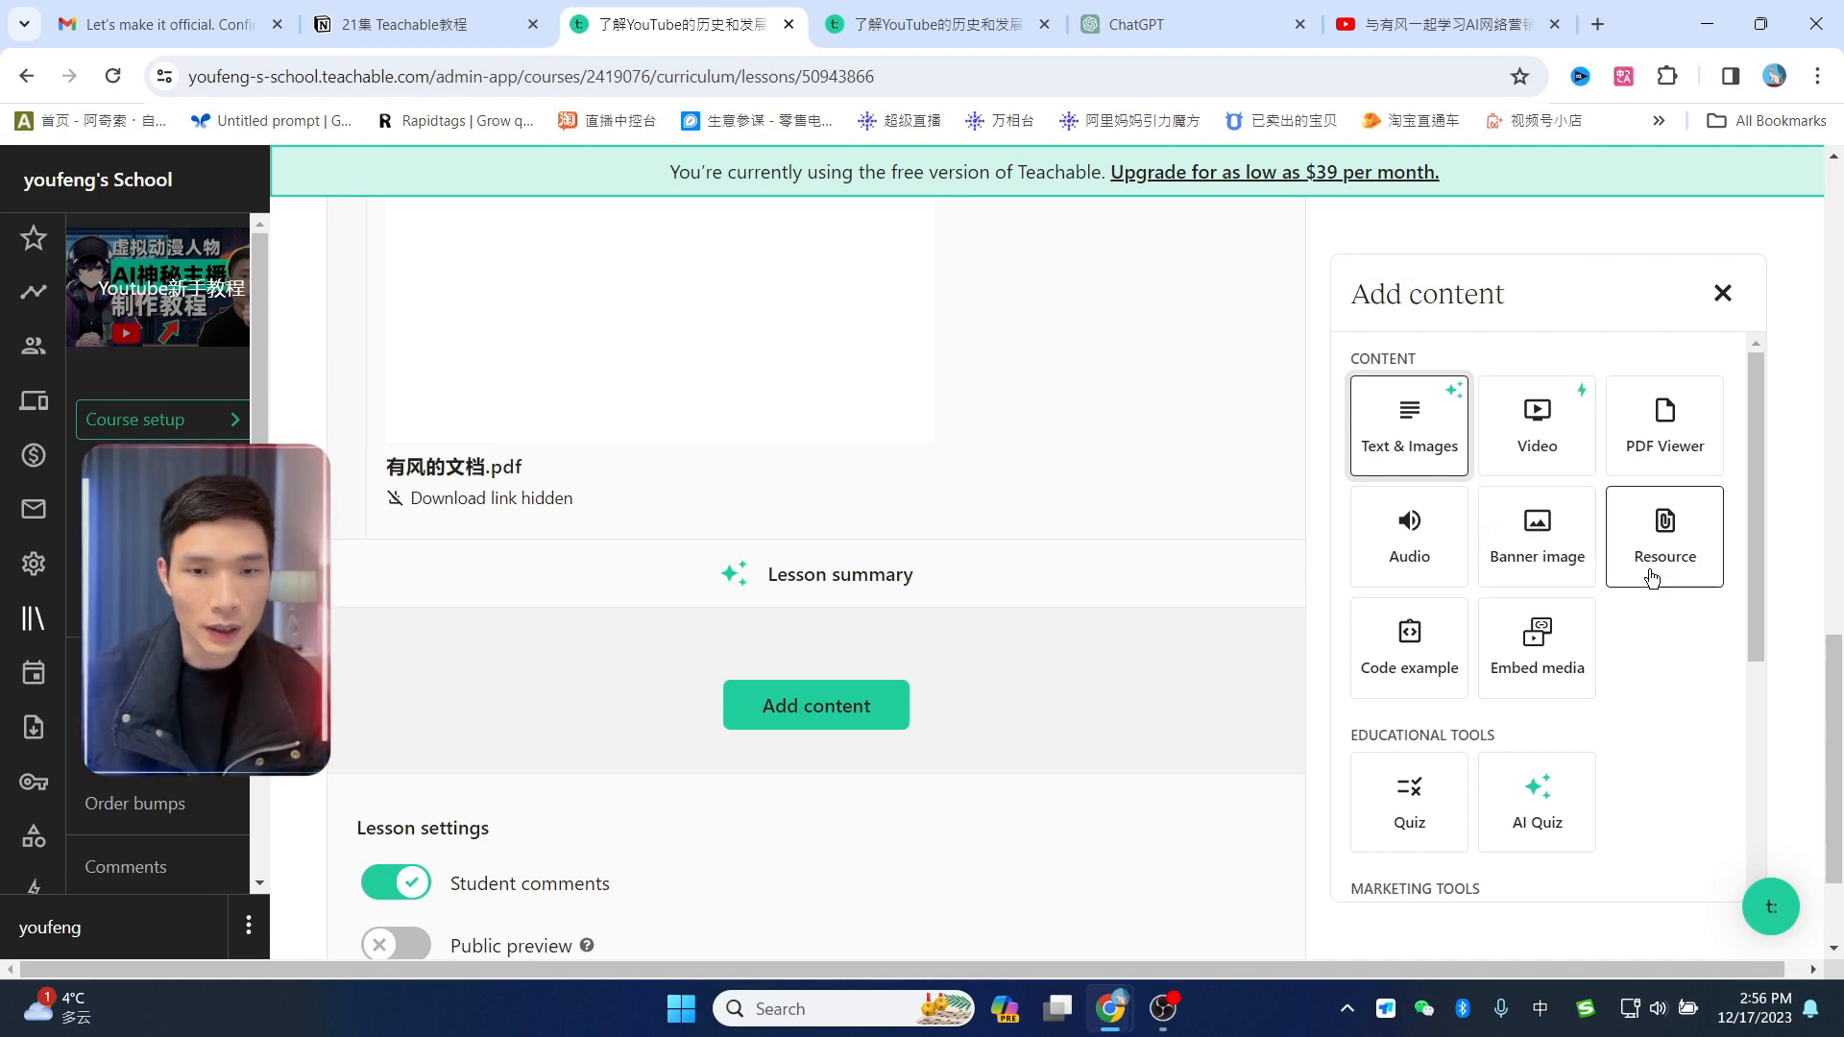
{"action": "scroll", "coordinate": [1409, 573], "scroll_direction": "down", "scroll_amount": 3}
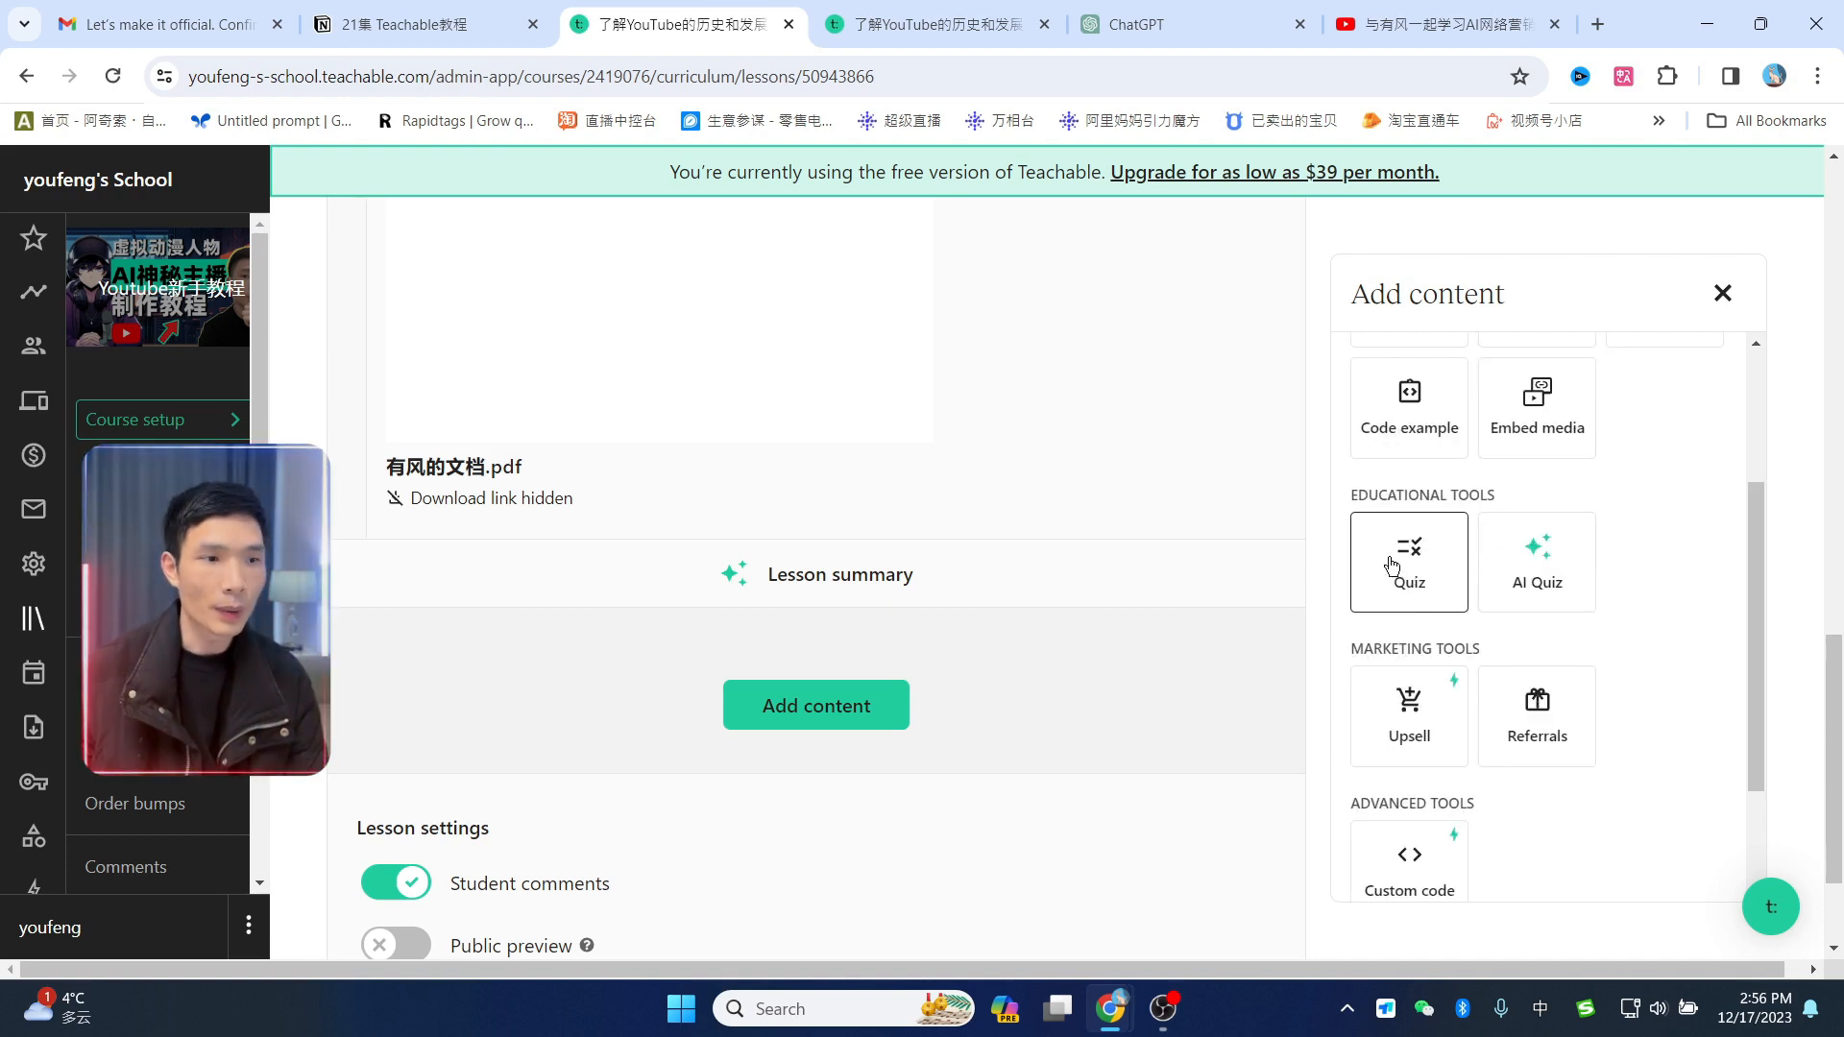
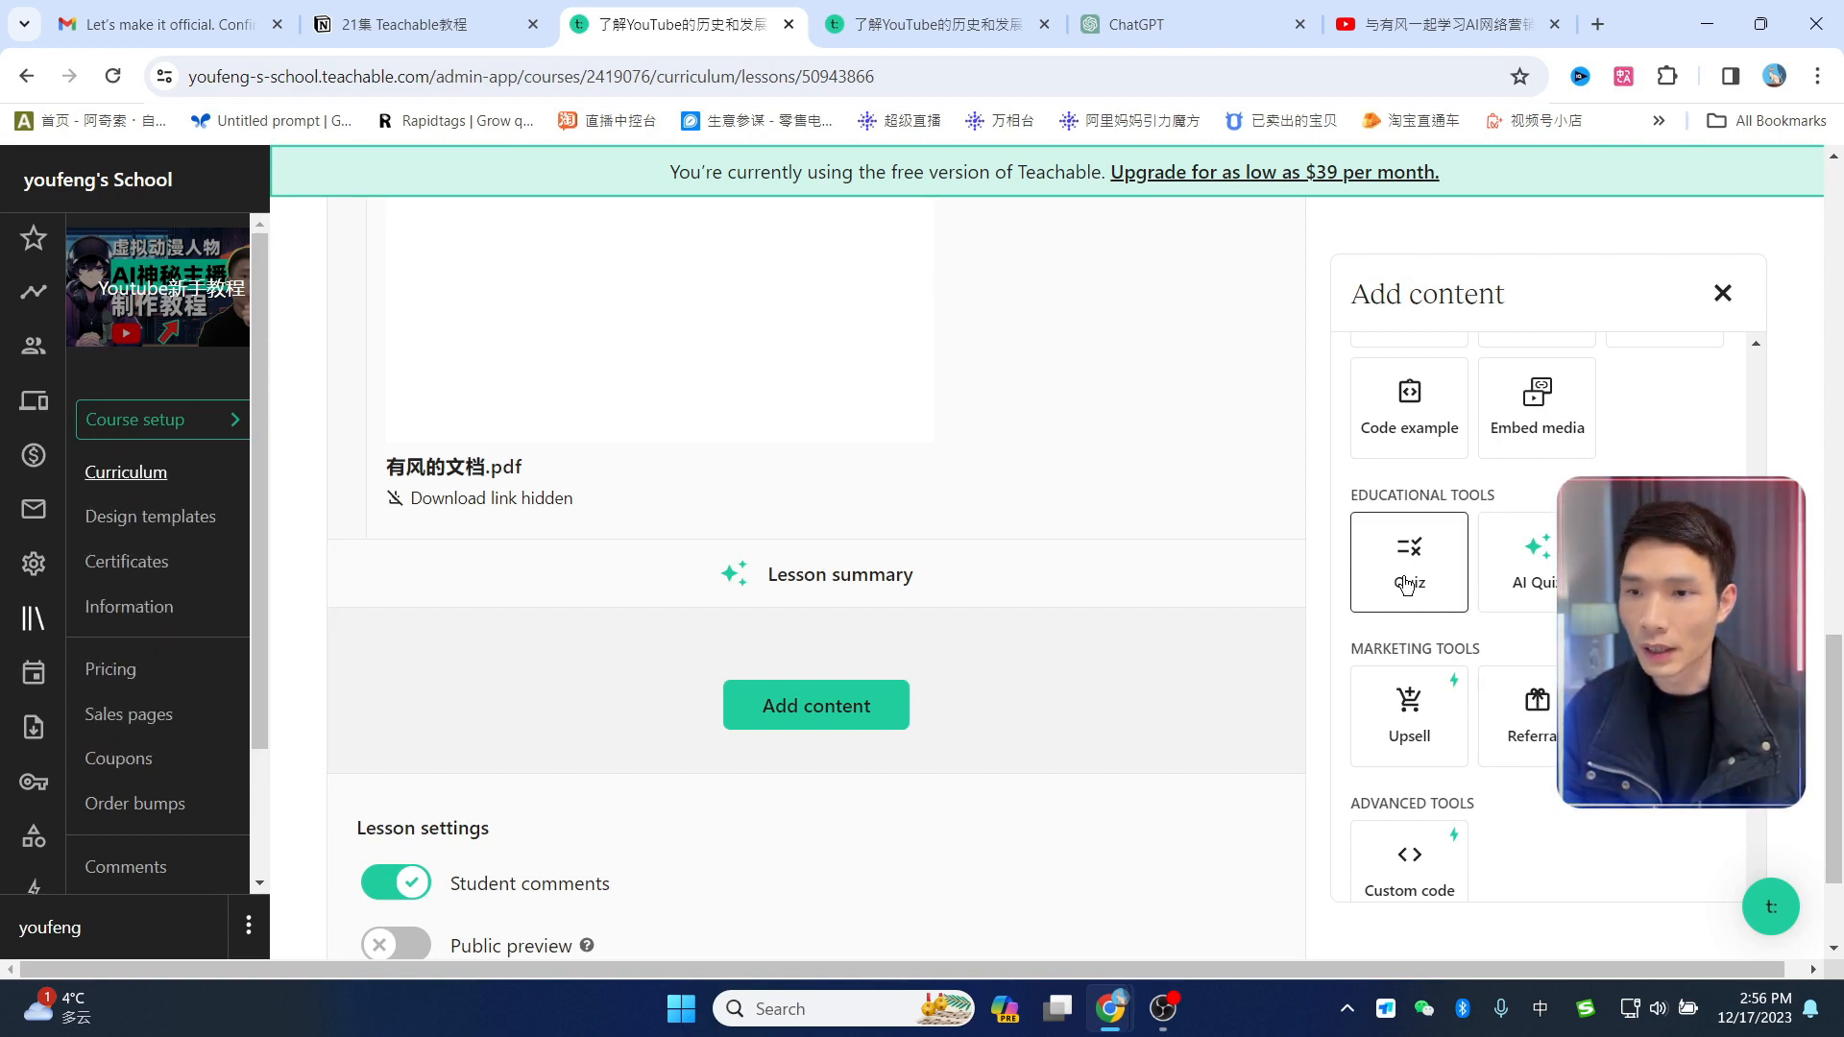
{"action": "left_click", "coordinate": [1409, 577]}
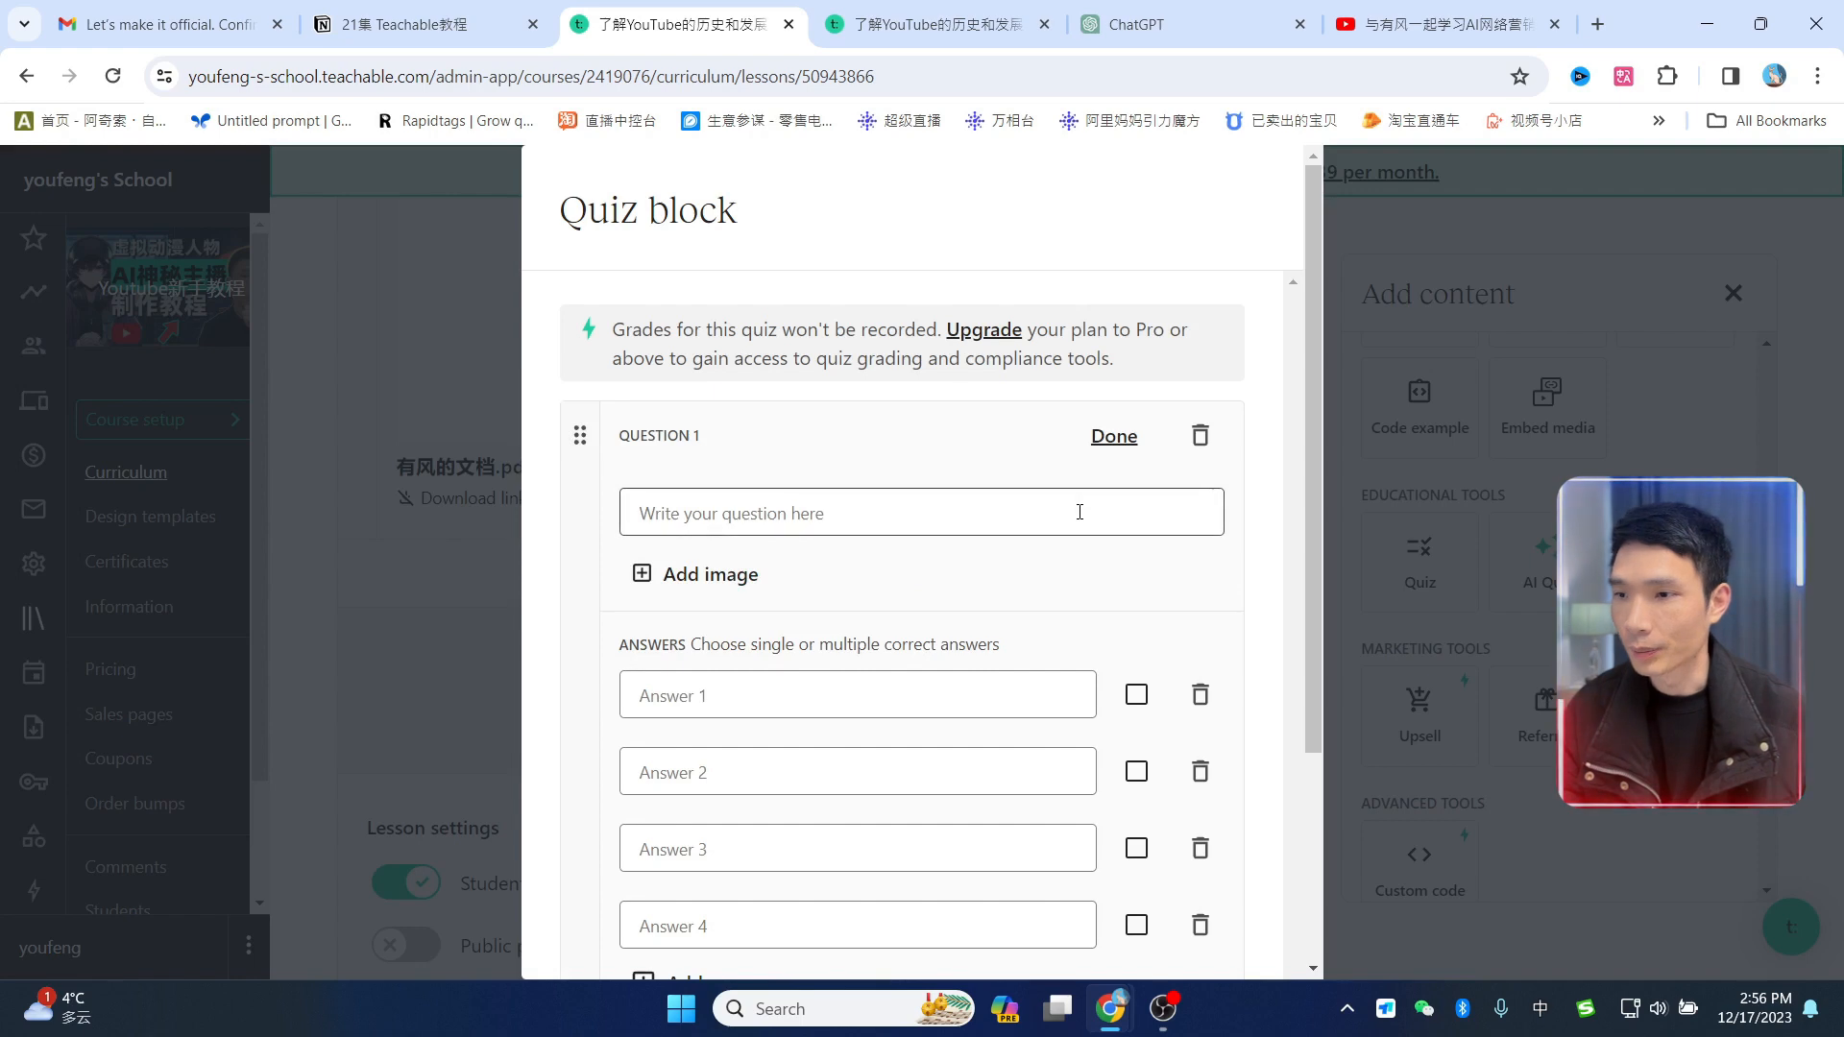
{"action": "scroll", "coordinate": [1080, 511], "scroll_direction": "down", "scroll_amount": 1}
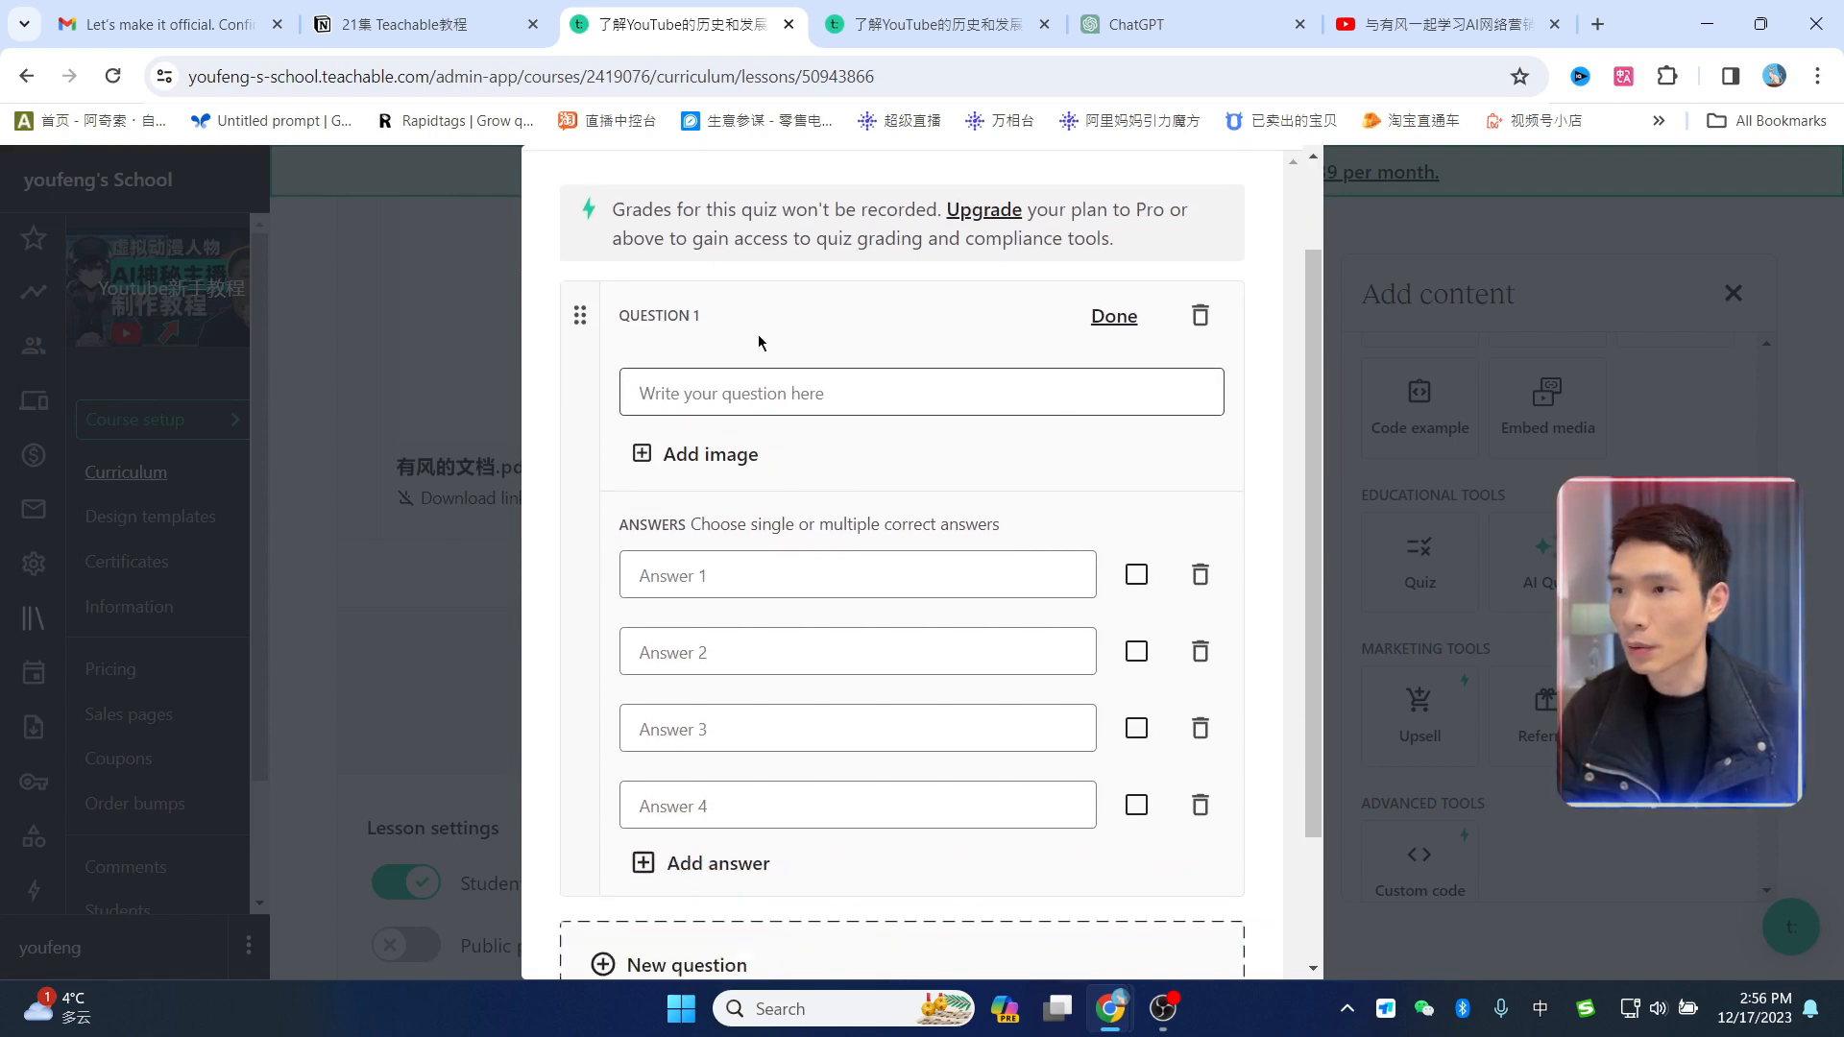
{"action": "scroll", "coordinate": [807, 567], "scroll_direction": "down", "scroll_amount": 2}
{"action": "scroll", "coordinate": [807, 567], "scroll_direction": "up", "scroll_amount": 3}
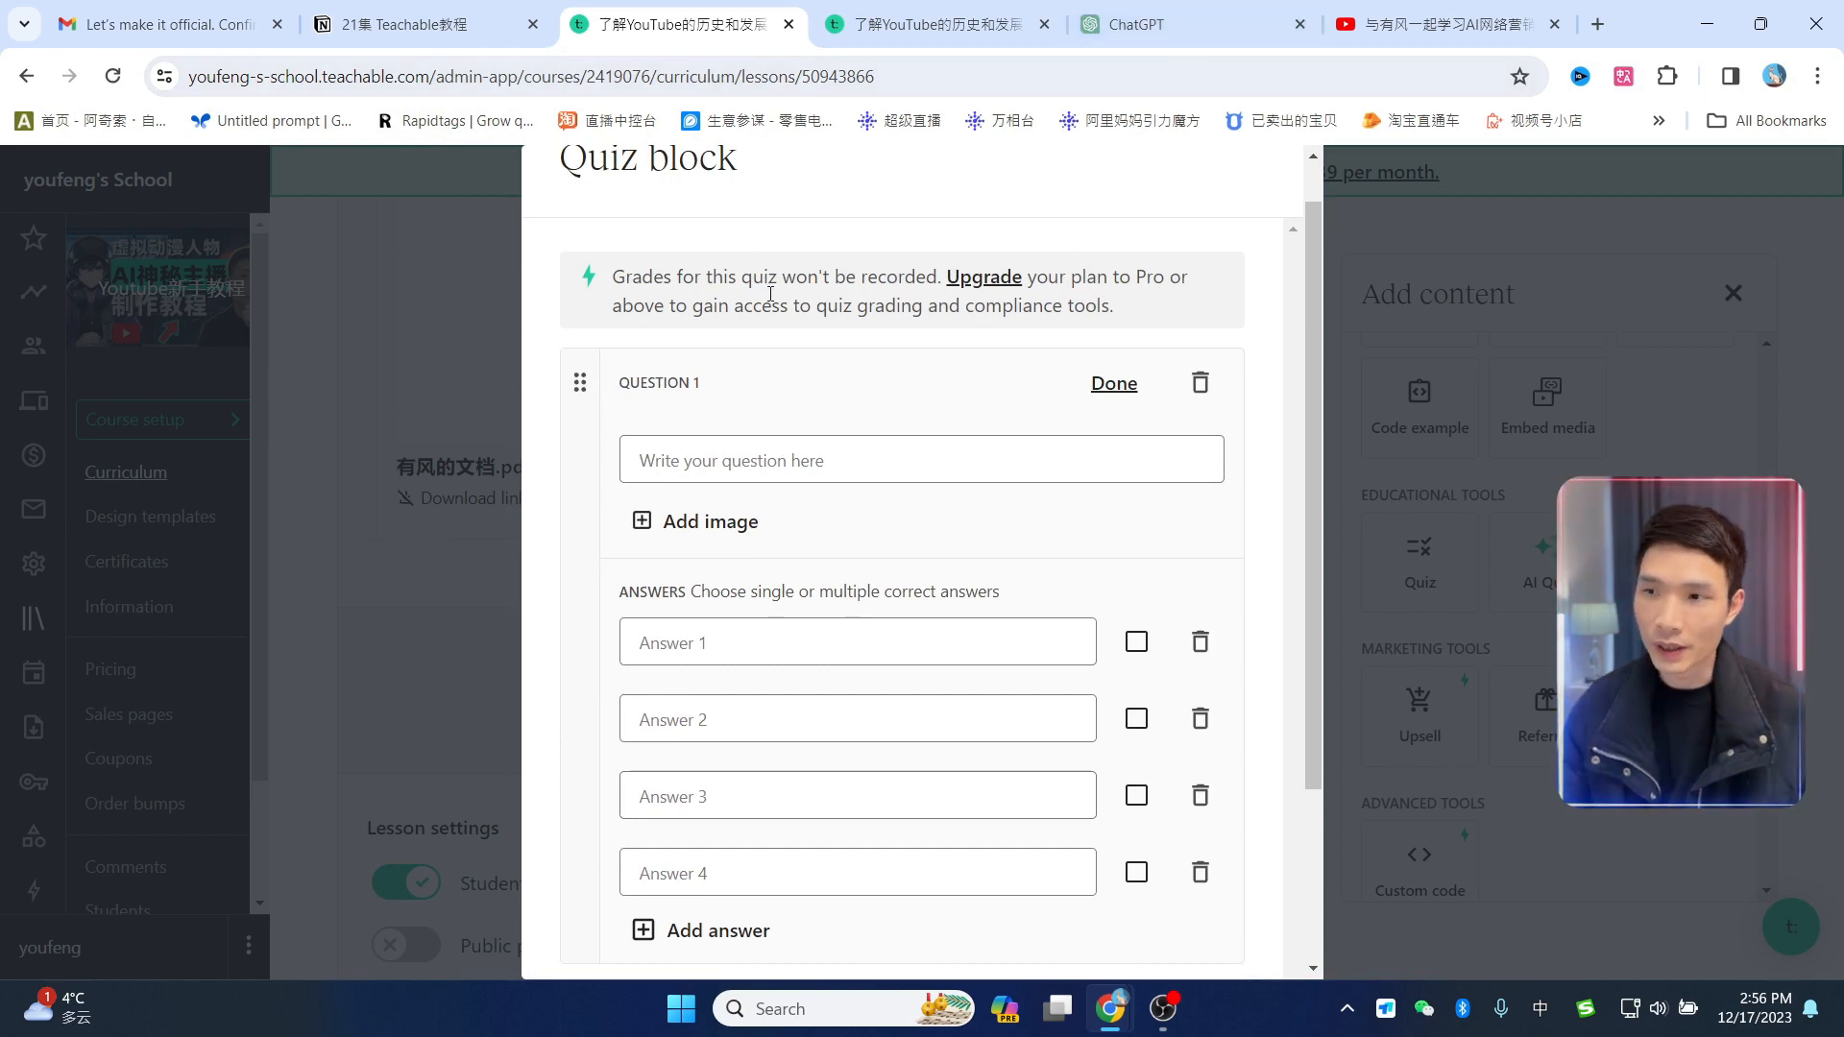
Step: Switch to ChatGPT and, in the course outline conversation, send the prompt 请根据以上内容，帮我出几道选择题
{"action": "scroll", "coordinate": [805, 451], "scroll_direction": "up", "scroll_amount": 8}
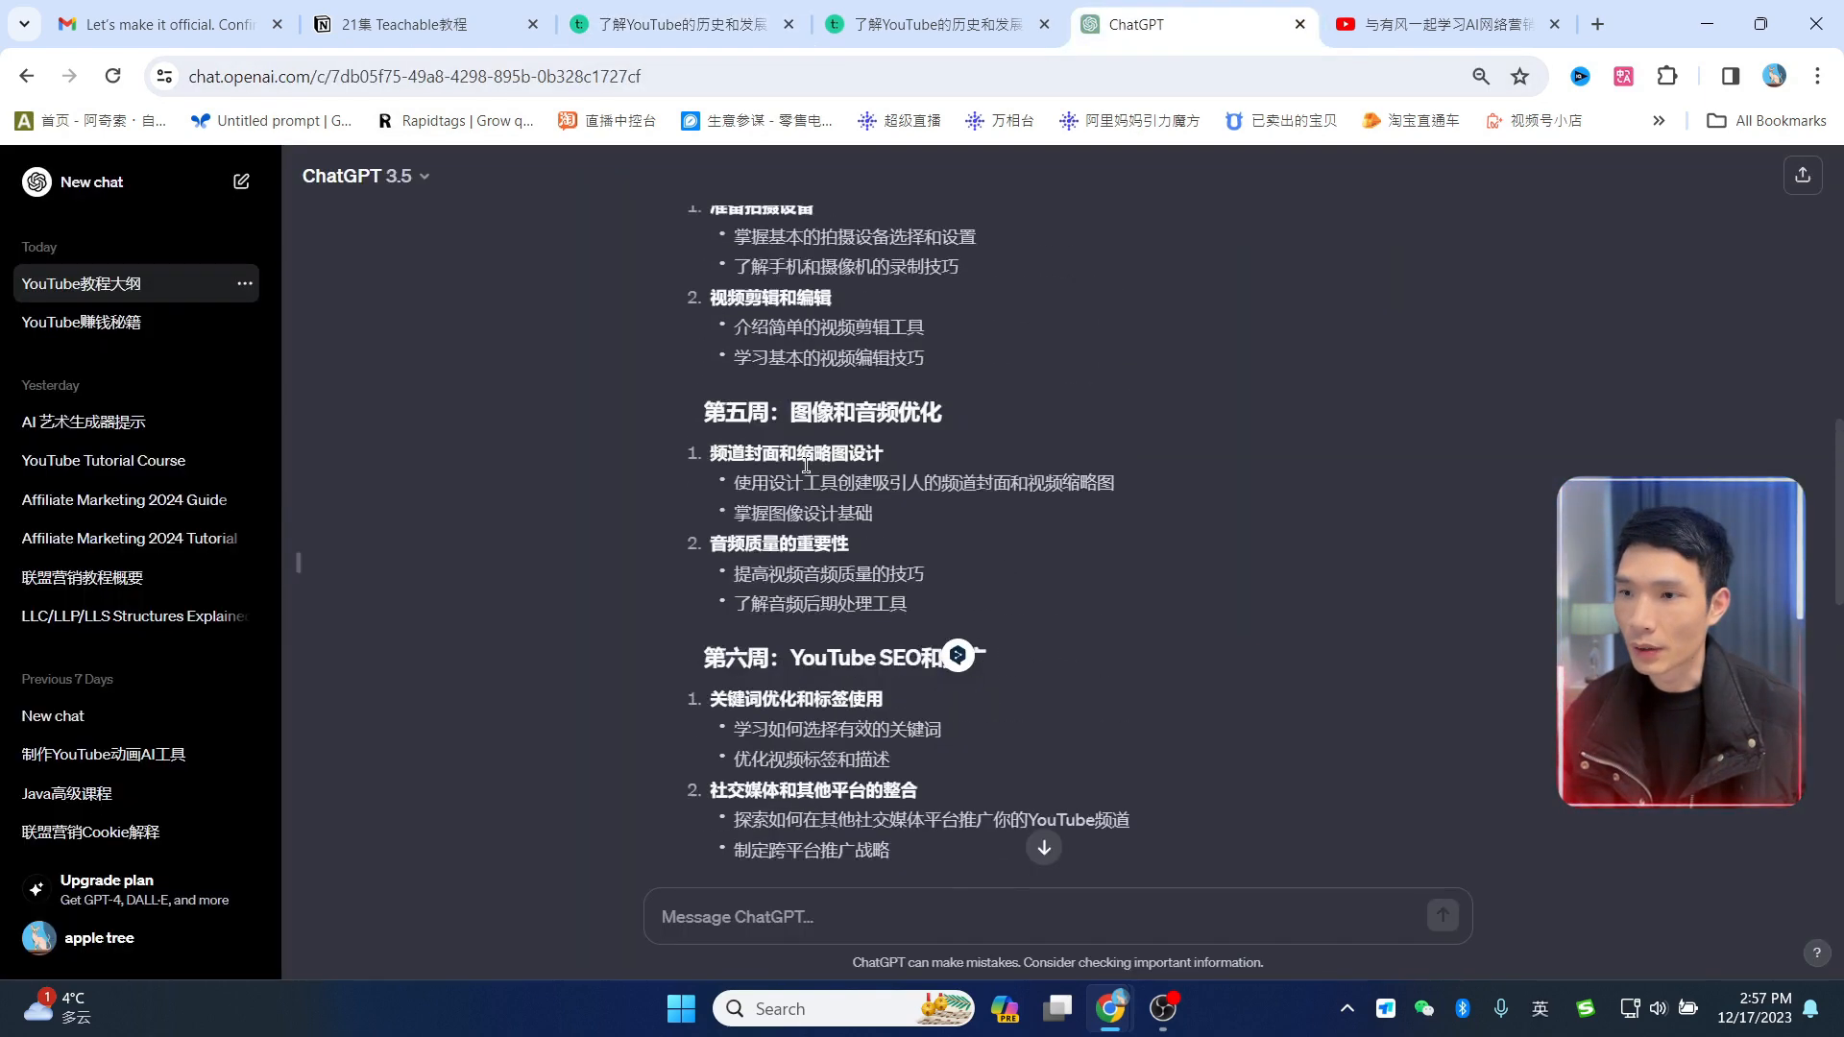
{"action": "scroll", "coordinate": [810, 552], "scroll_direction": "down", "scroll_amount": 6}
{"action": "scroll", "coordinate": [815, 555], "scroll_direction": "up", "scroll_amount": 10}
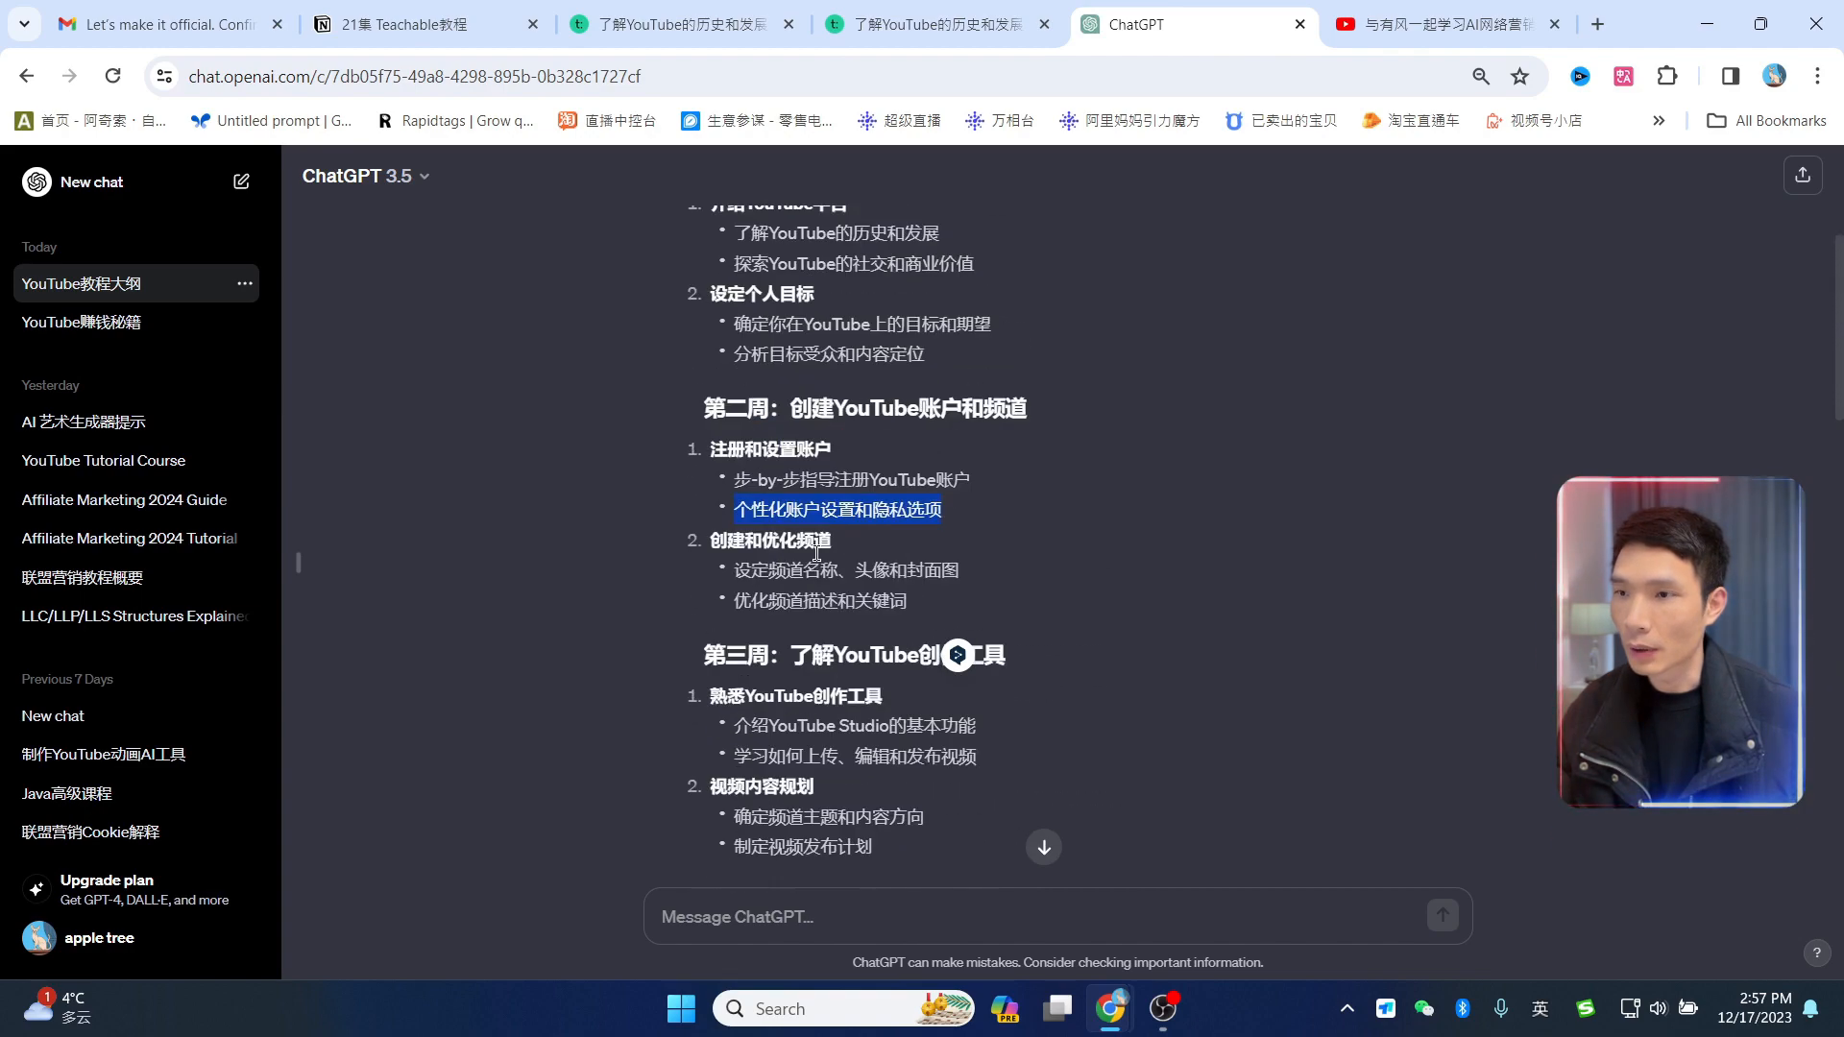
{"action": "left_click", "coordinate": [734, 910]}
{"action": "type", "text": "请根据以上内容，帮我出几道选择题"}
{"action": "key", "text": "Return"}
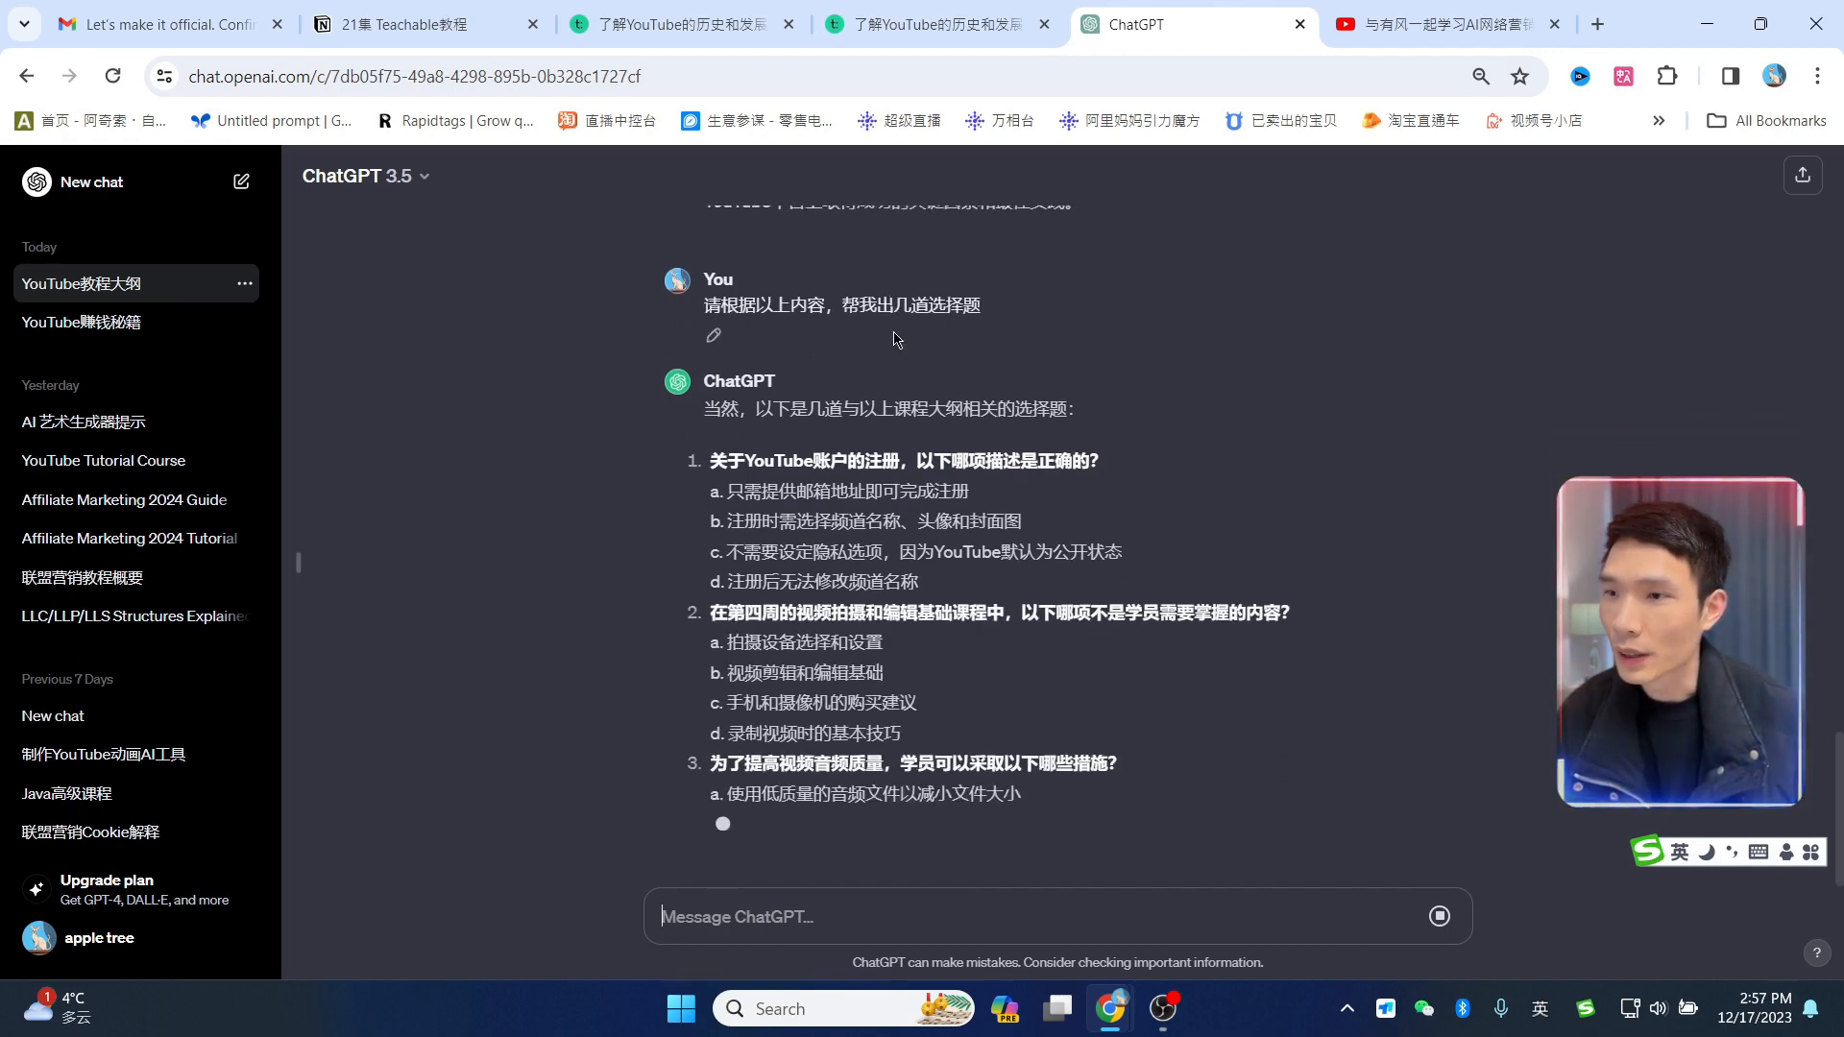
Step: Copy ChatGPT's first question, 关于YouTube账户的注册，以下哪项描述是正确的？, into question 1 of the Teachable quiz block
{"action": "scroll", "coordinate": [907, 384], "scroll_direction": "up", "scroll_amount": 1}
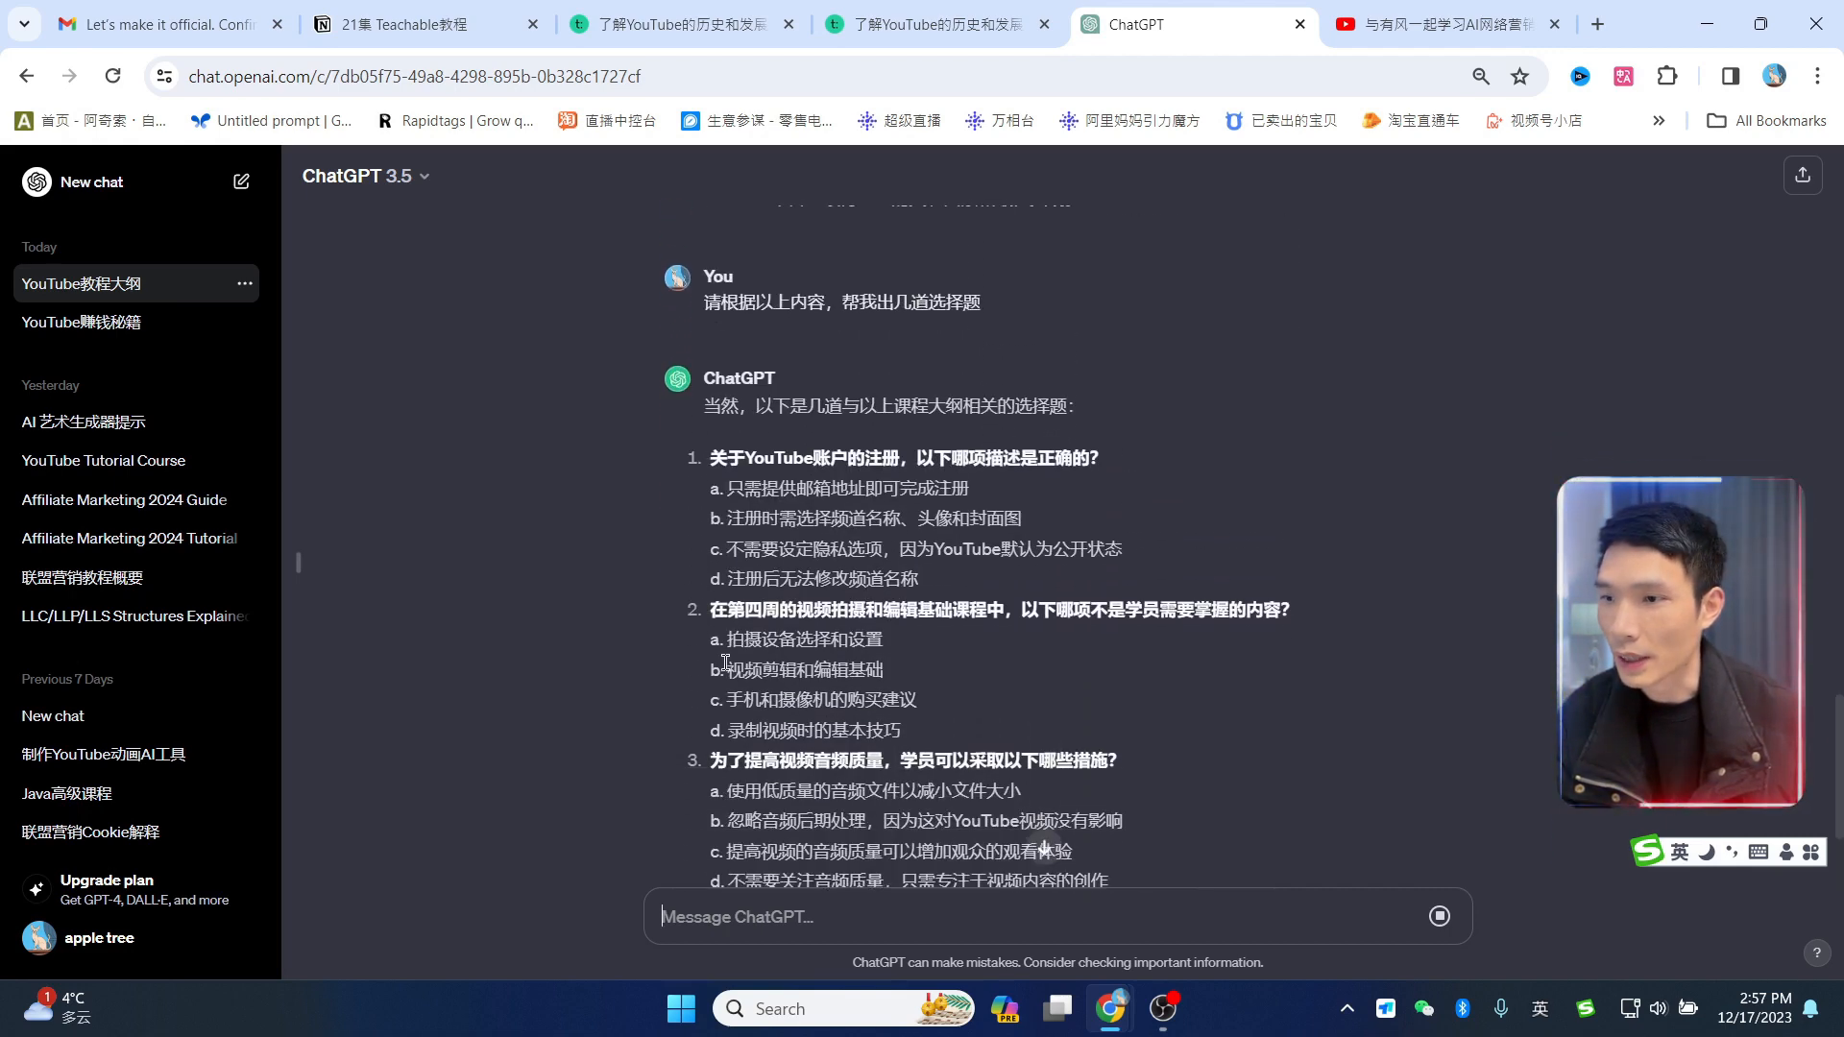
{"action": "scroll", "coordinate": [953, 758], "scroll_direction": "down", "scroll_amount": 5}
{"action": "scroll", "coordinate": [965, 752], "scroll_direction": "up", "scroll_amount": 6}
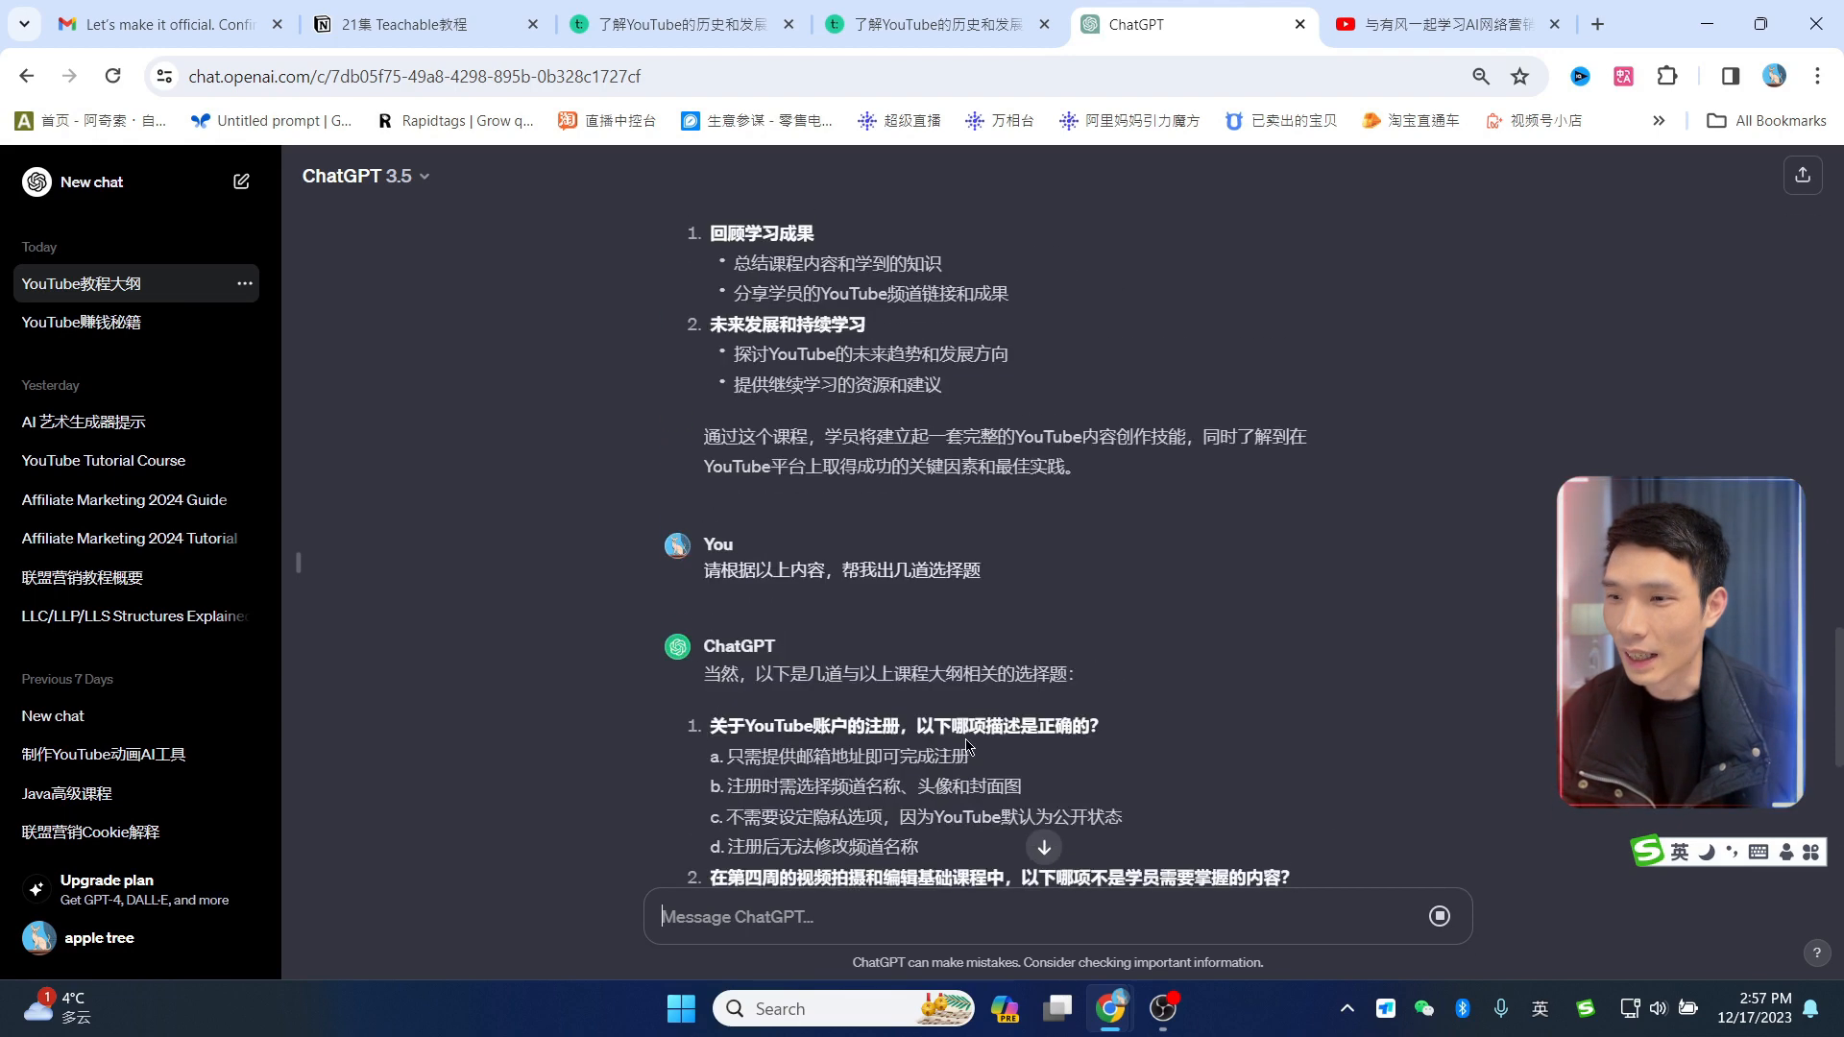
{"action": "scroll", "coordinate": [920, 701], "scroll_direction": "down", "scroll_amount": 6}
{"action": "scroll", "coordinate": [924, 699], "scroll_direction": "up", "scroll_amount": 3}
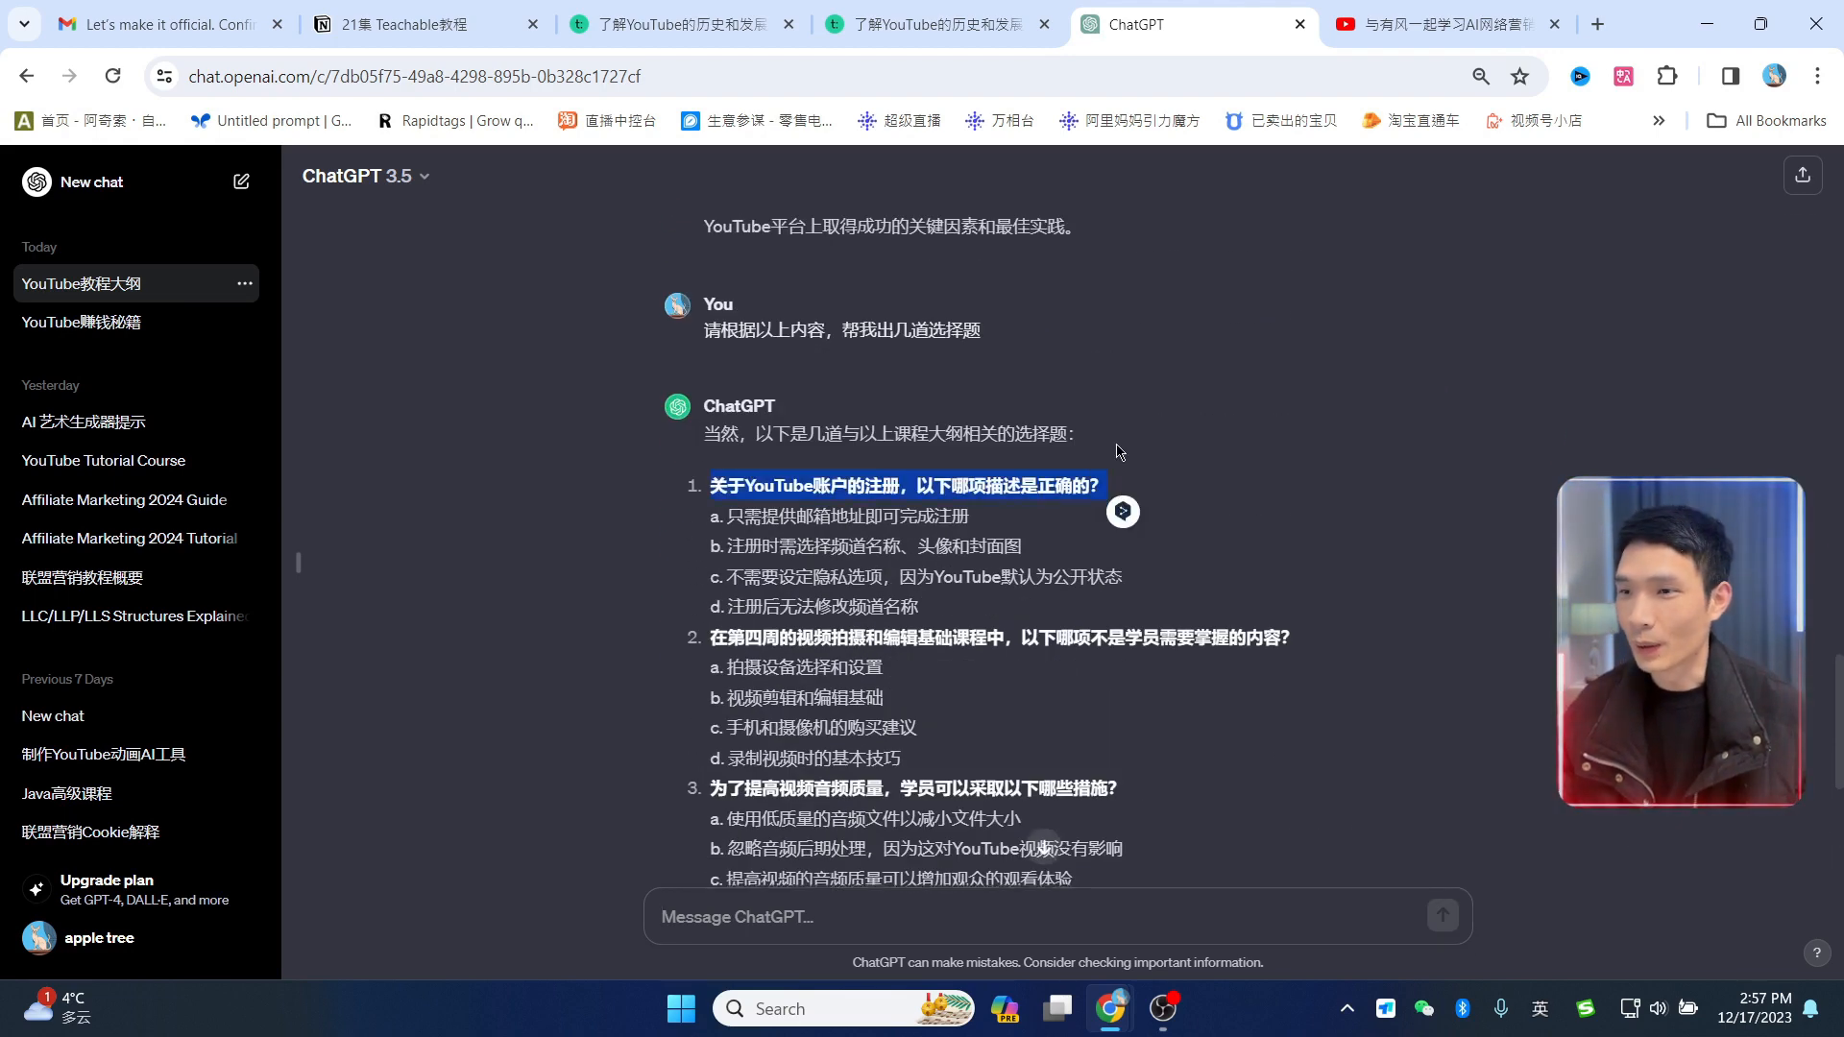
{"action": "left_click", "coordinate": [936, 24]}
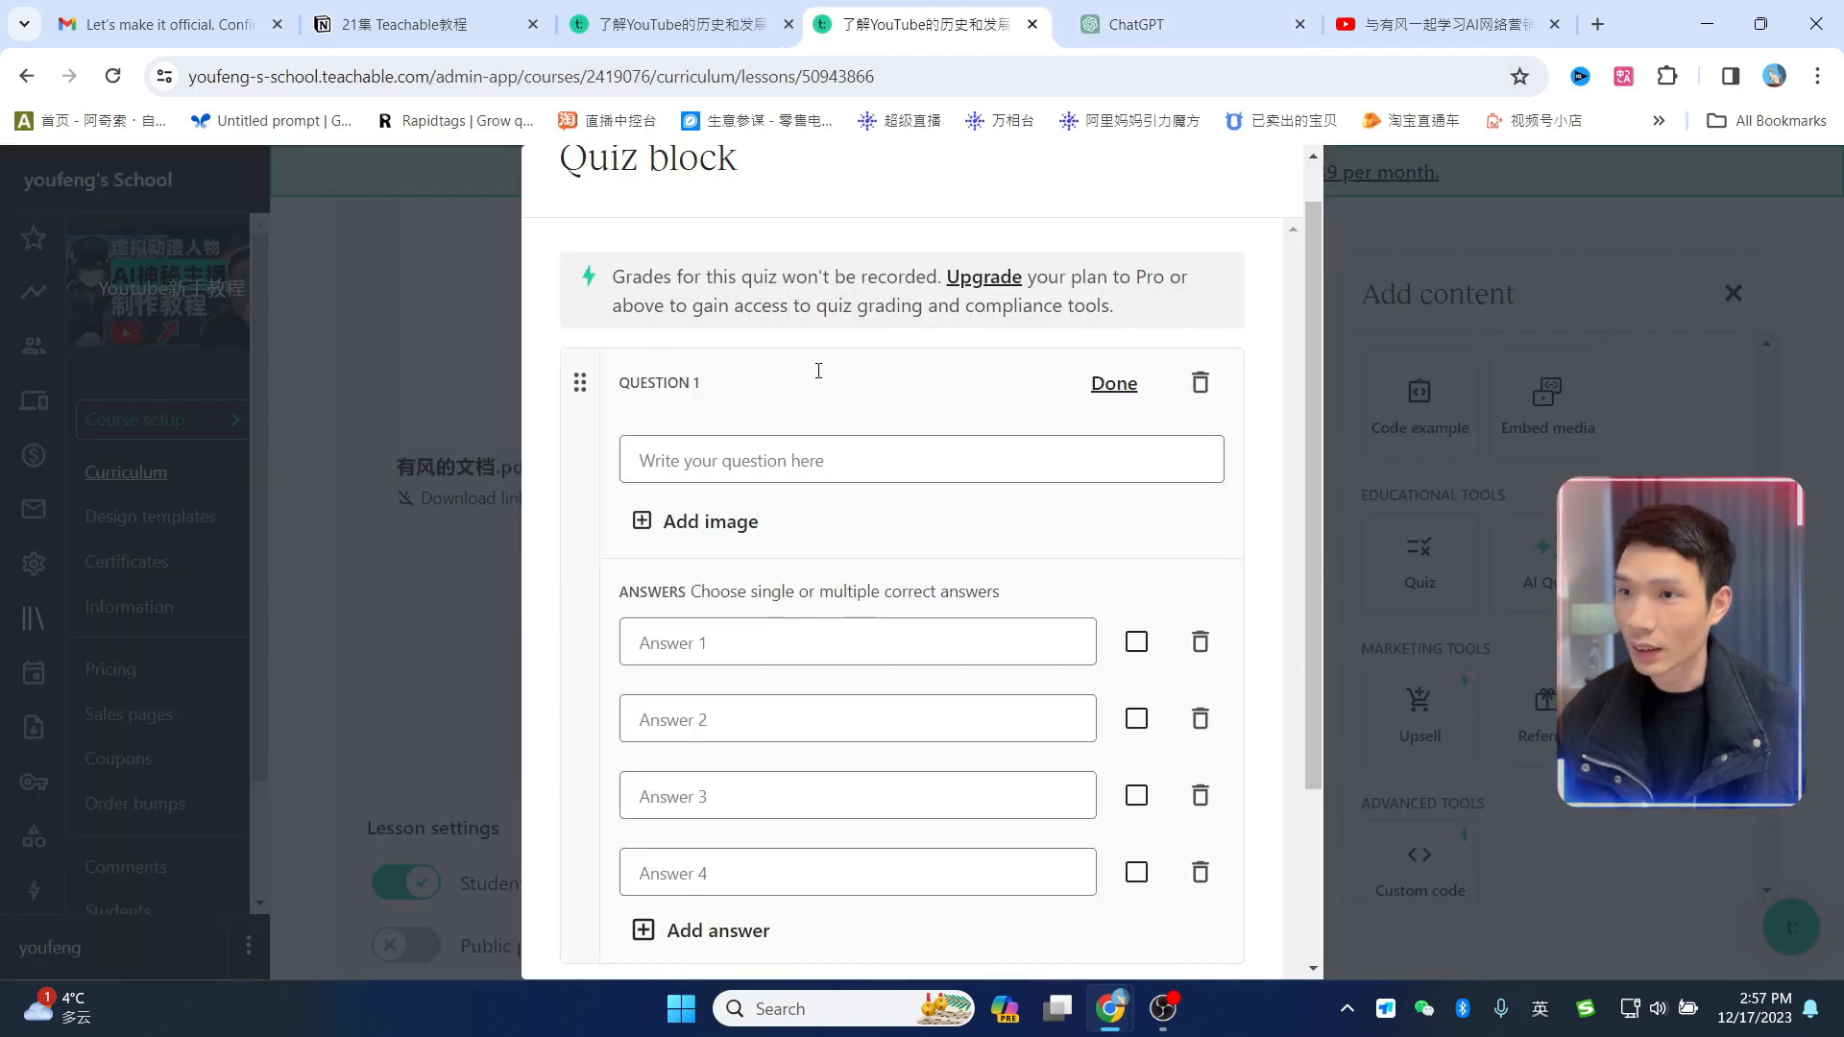
{"action": "left_click", "coordinate": [758, 458]}
{"action": "type", "text": "关于YouTube账户的注册，以下哪项描述是正确的？"}
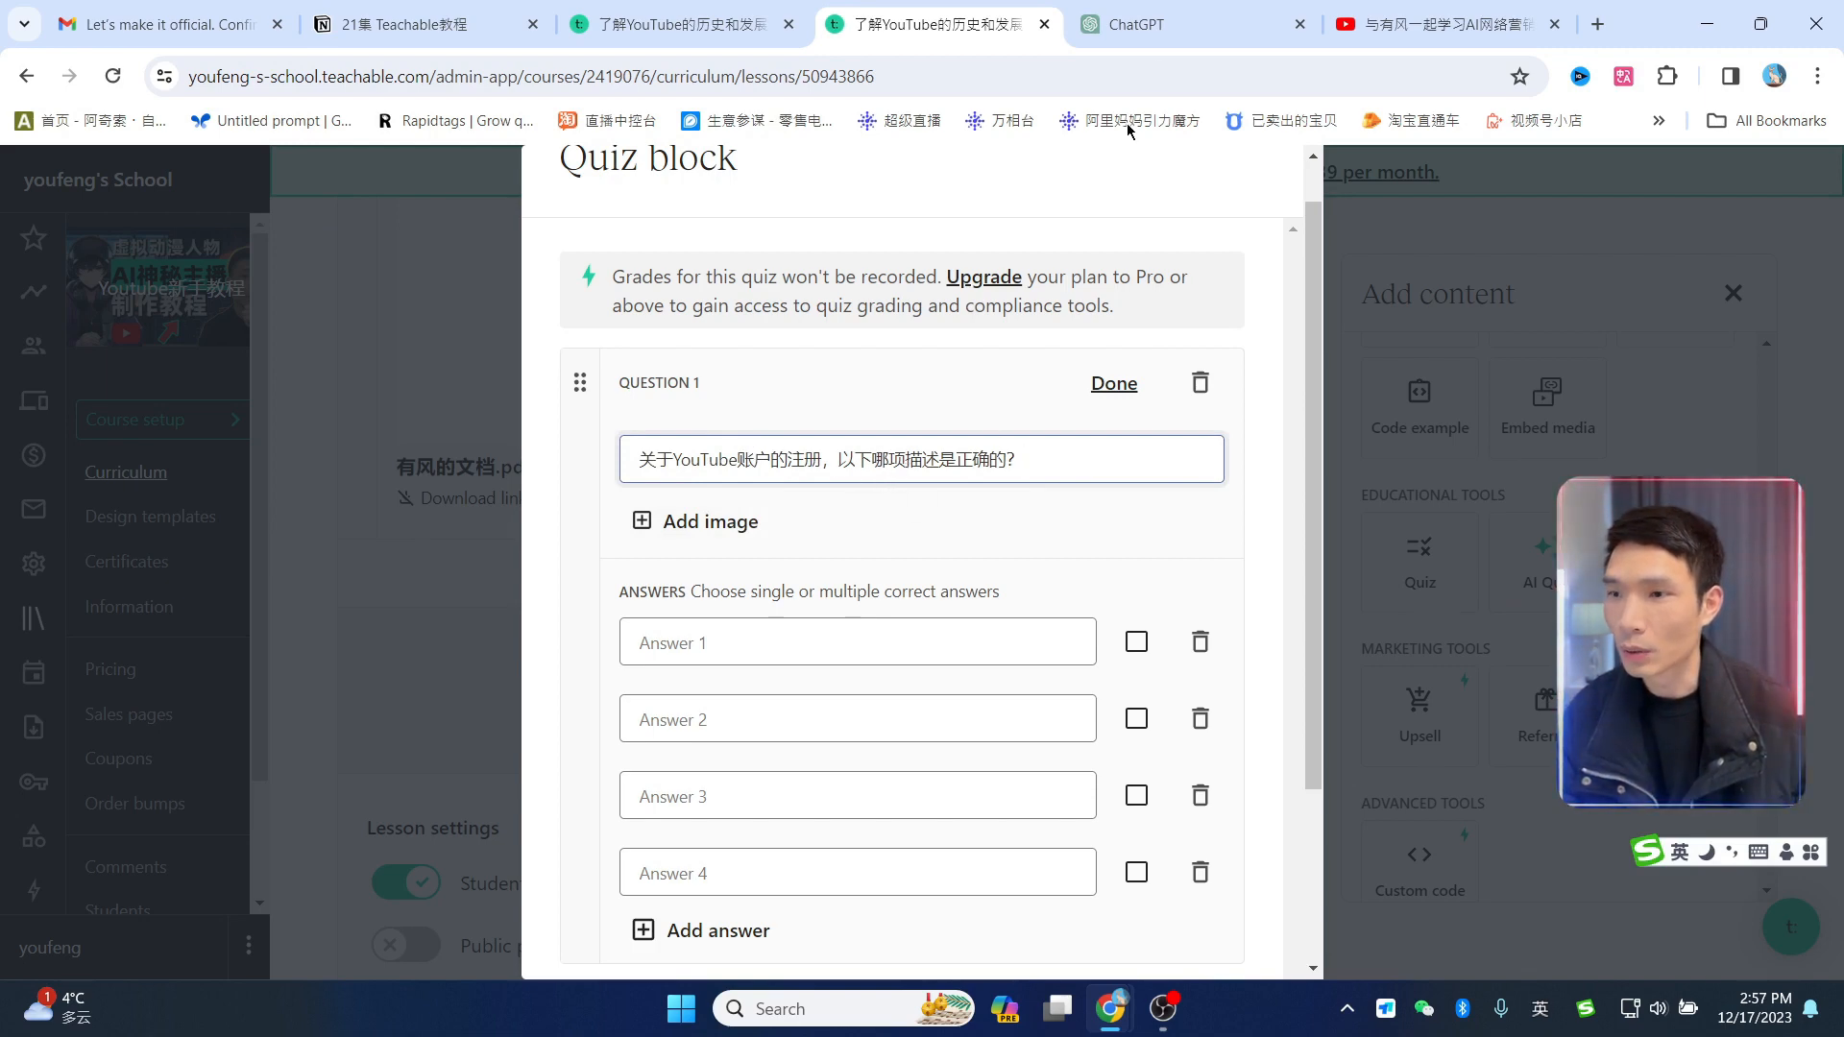
Step: Copy ChatGPT's options a to d for the first question into the quiz's Answer 1 to Answer 4, one option each
{"action": "left_click", "coordinate": [1169, 24]}
{"action": "left_click_drag", "start_coordinate": [710, 515], "coordinate": [1019, 520]}
{"action": "left_click", "coordinate": [932, 9]}
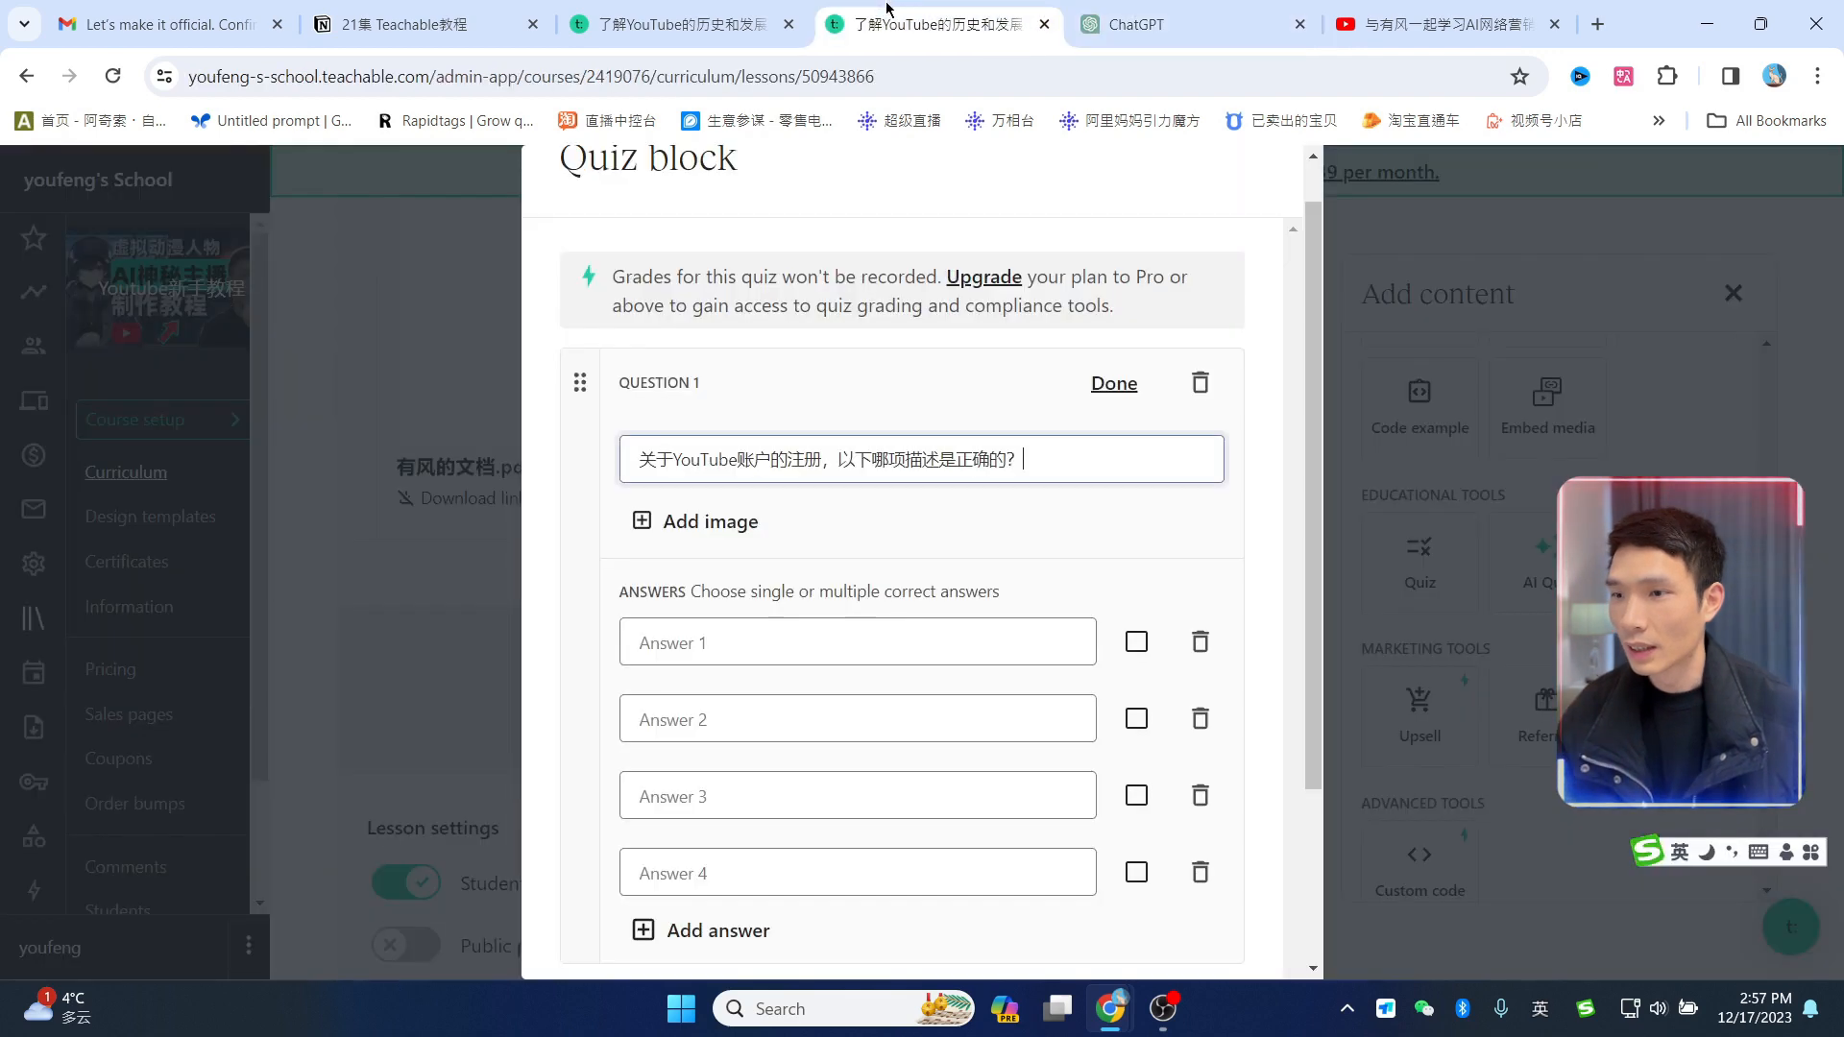
{"action": "left_click", "coordinate": [1129, 19]}
{"action": "key", "text": "ctrl+c"}
{"action": "left_click", "coordinate": [888, 15]}
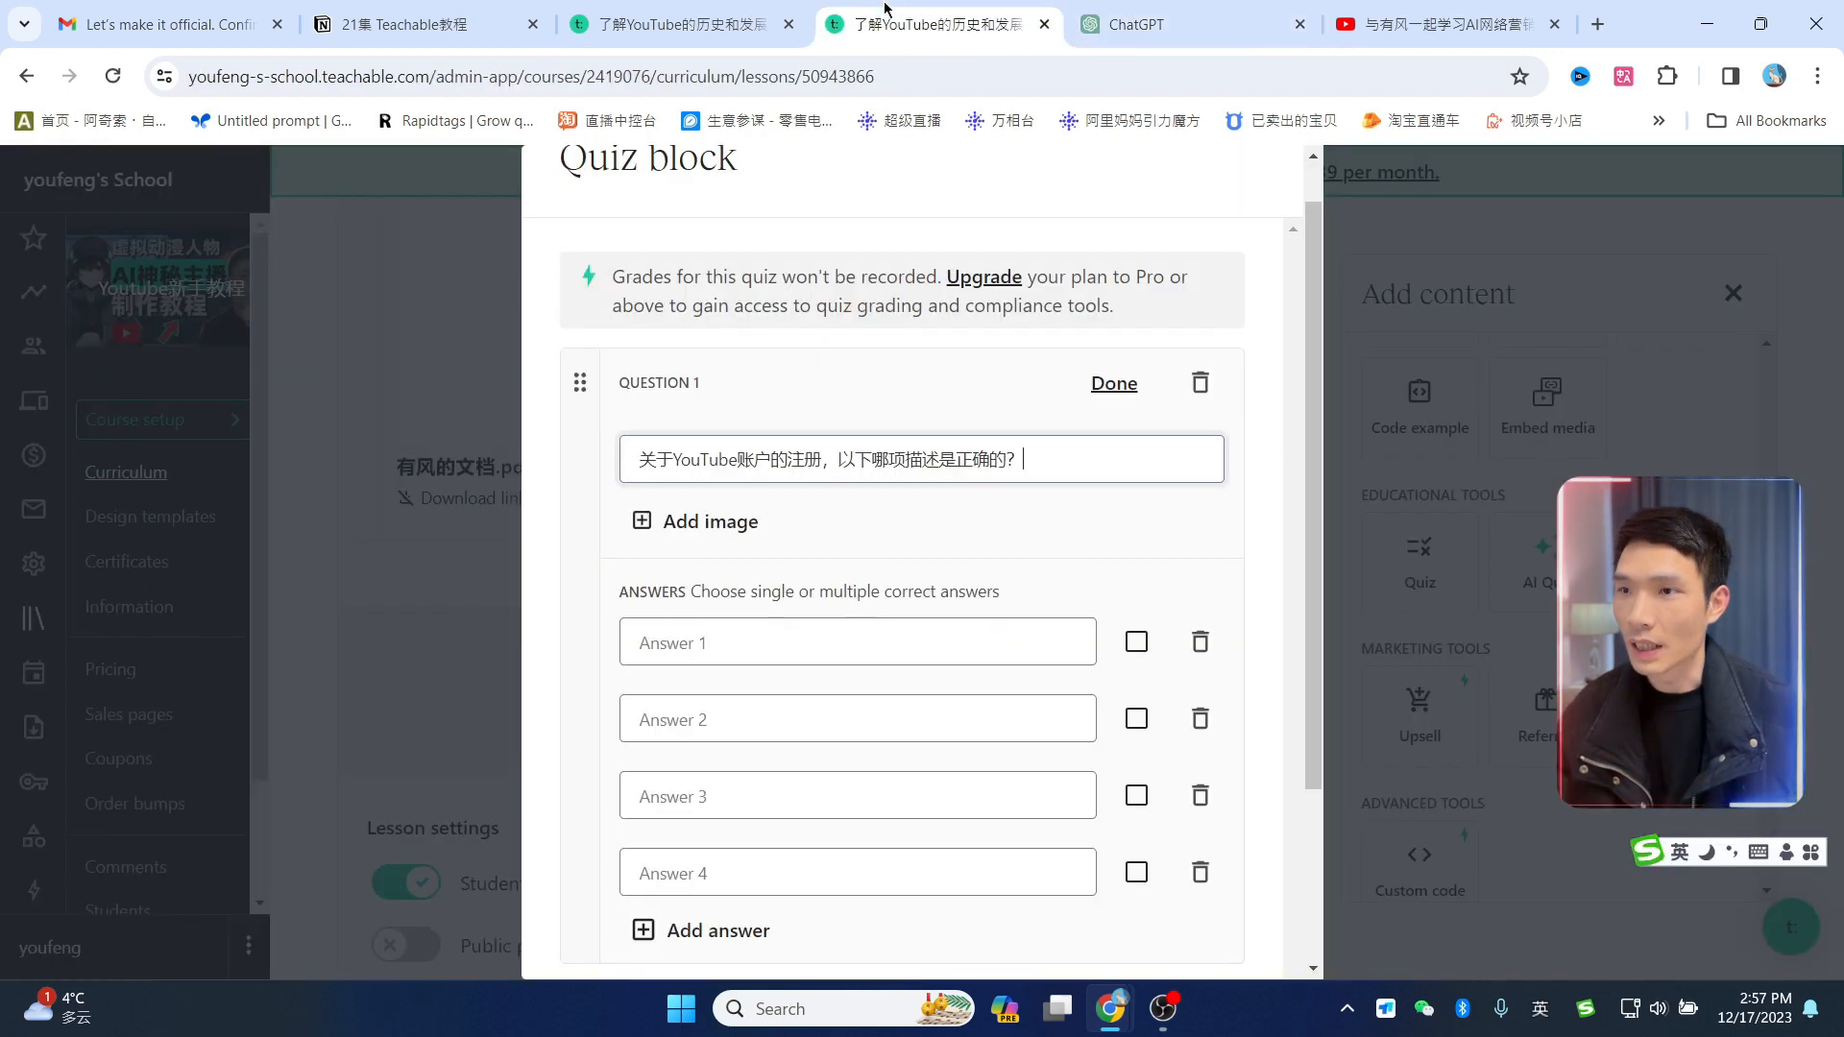
{"action": "key", "text": "ctrl+v"}
{"action": "left_click", "coordinate": [1143, 29]}
{"action": "left_click_drag", "start_coordinate": [686, 603], "coordinate": [921, 607]}
{"action": "key", "text": "ctrl+c"}
{"action": "left_click", "coordinate": [931, 24]}
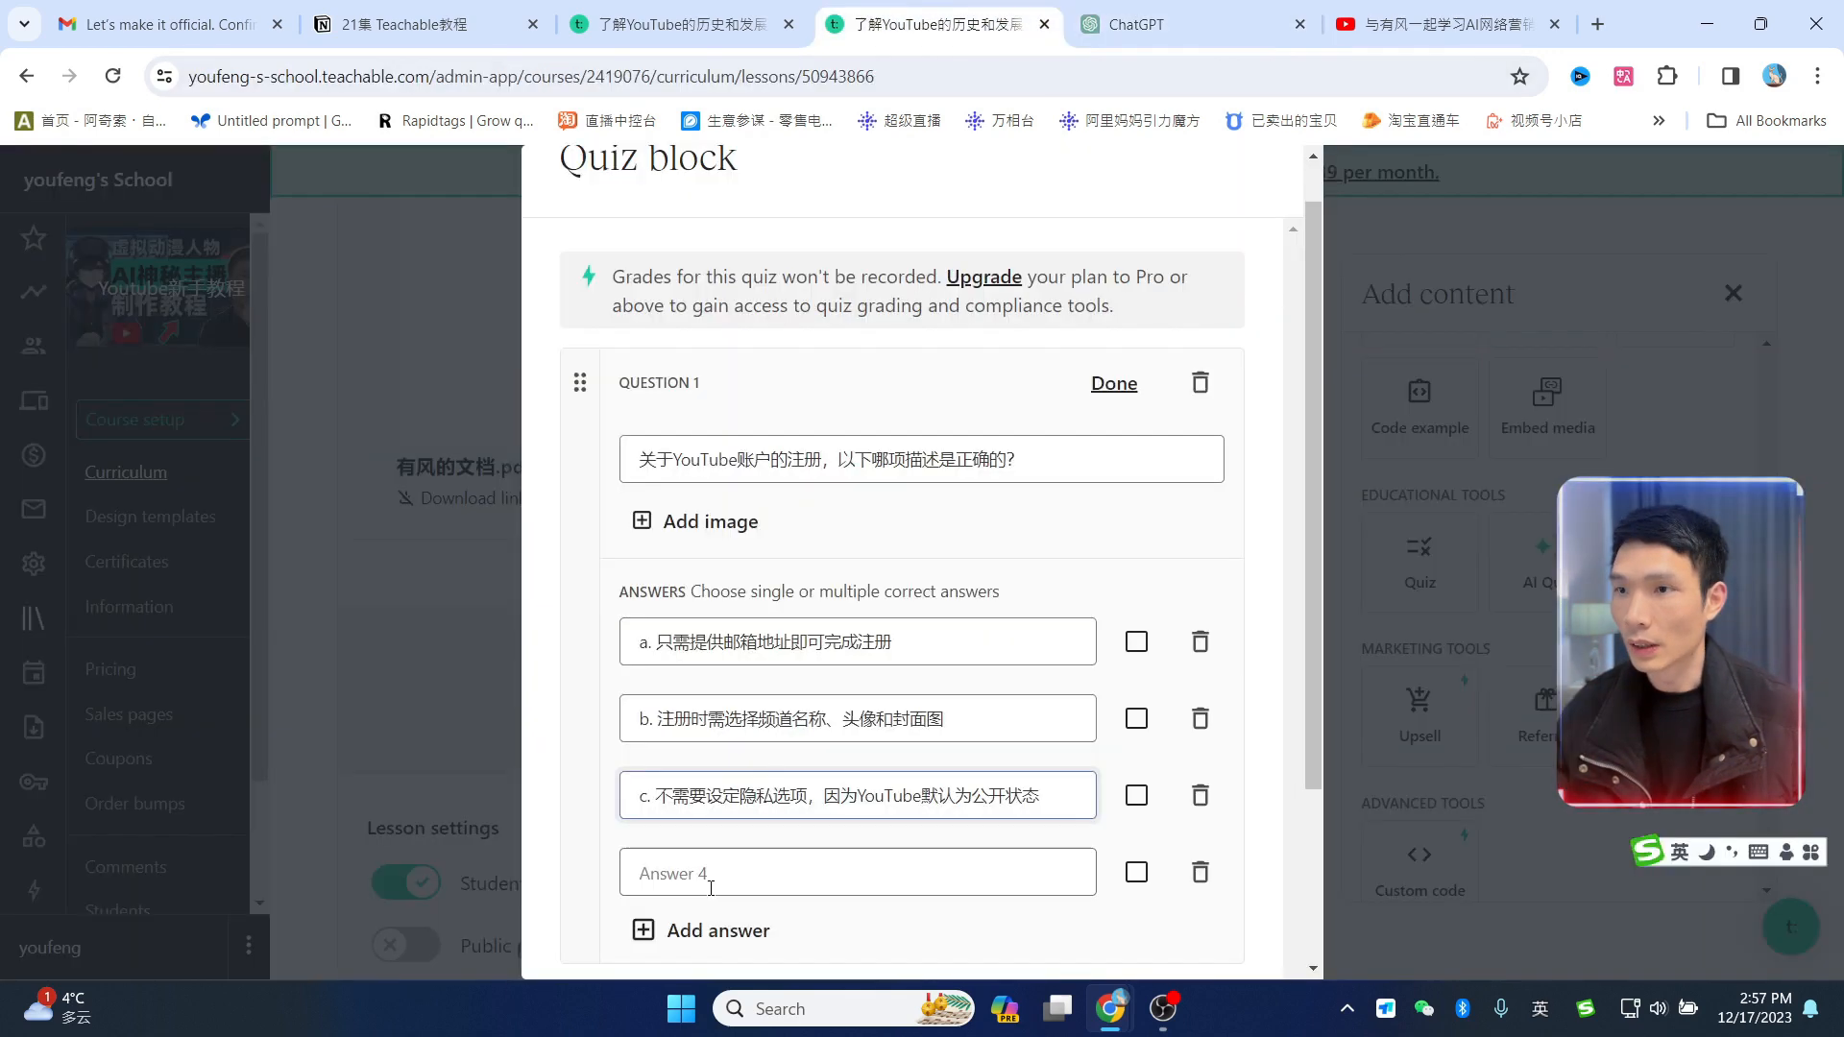
{"action": "left_click", "coordinate": [857, 872]}
{"action": "key", "text": "ctrl+v"}
Step: Mark answer a, 只需提供邮箱地址即可完成注册, as correct and save the quiz to the lesson
{"action": "scroll", "coordinate": [1013, 527], "scroll_direction": "down", "scroll_amount": 3}
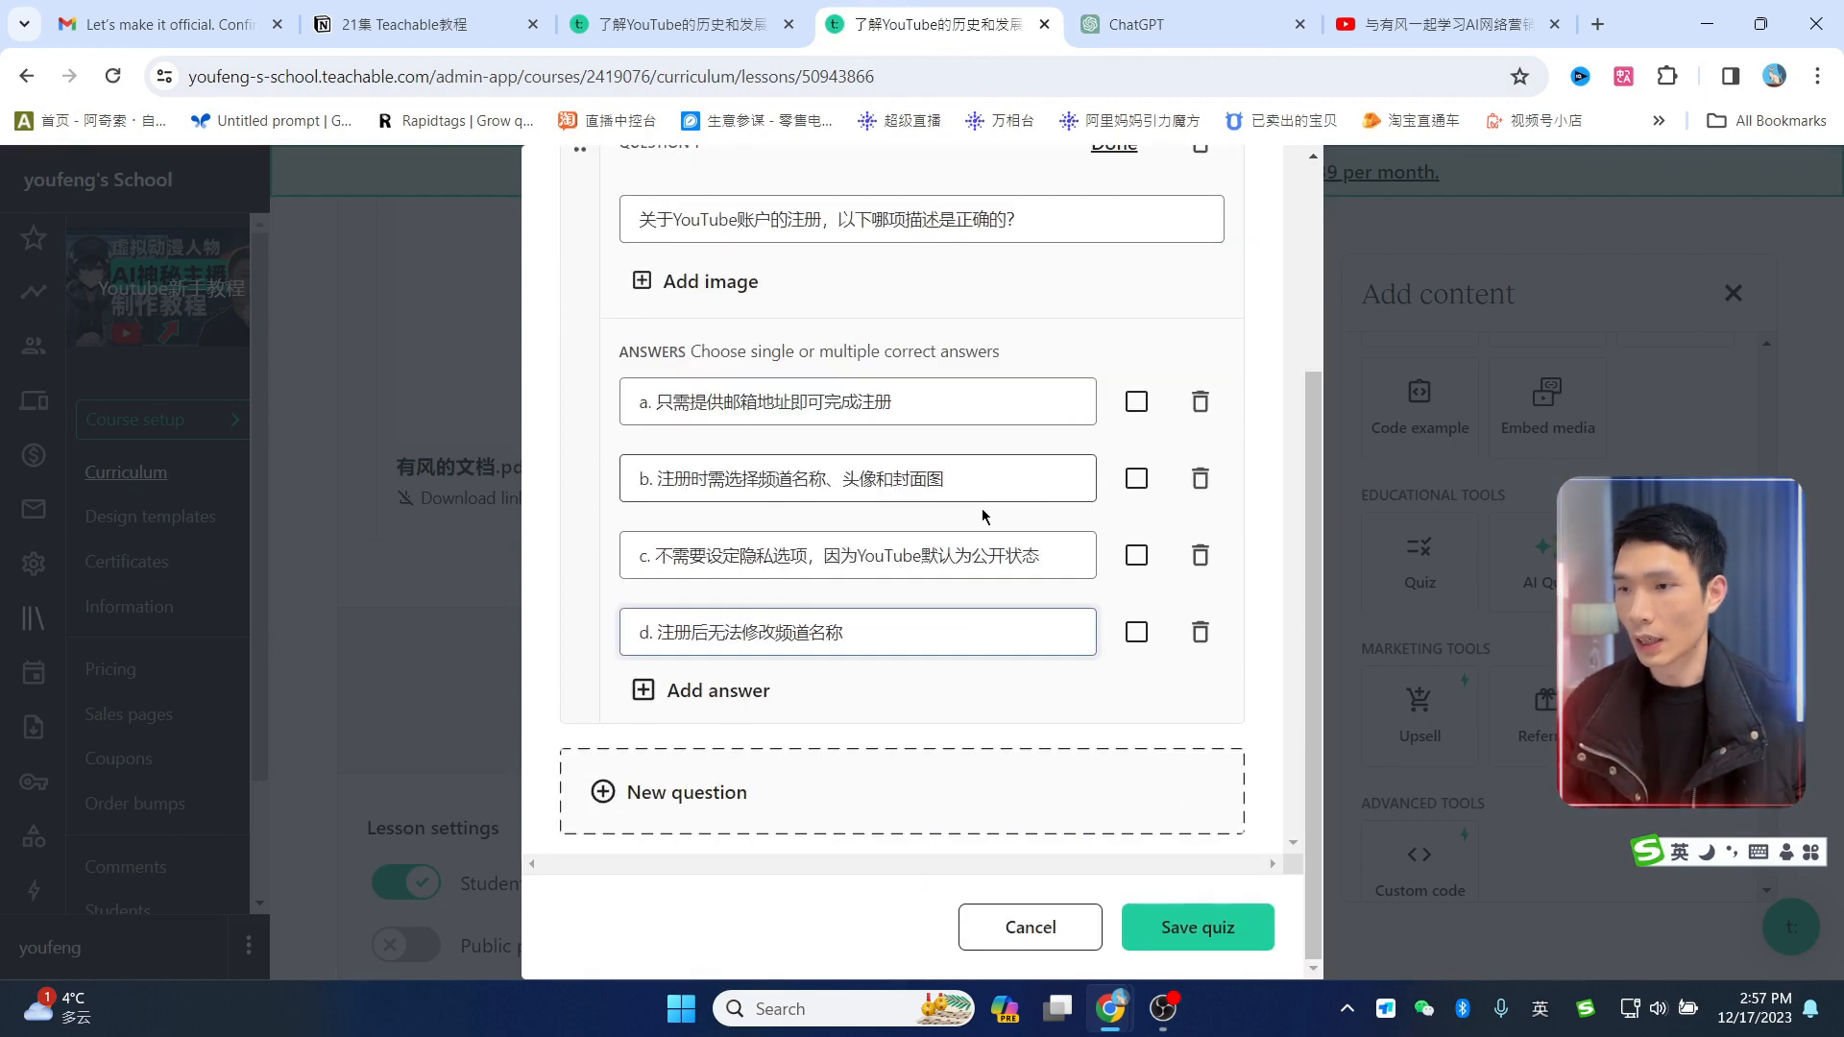
{"action": "left_click", "coordinate": [1137, 404]}
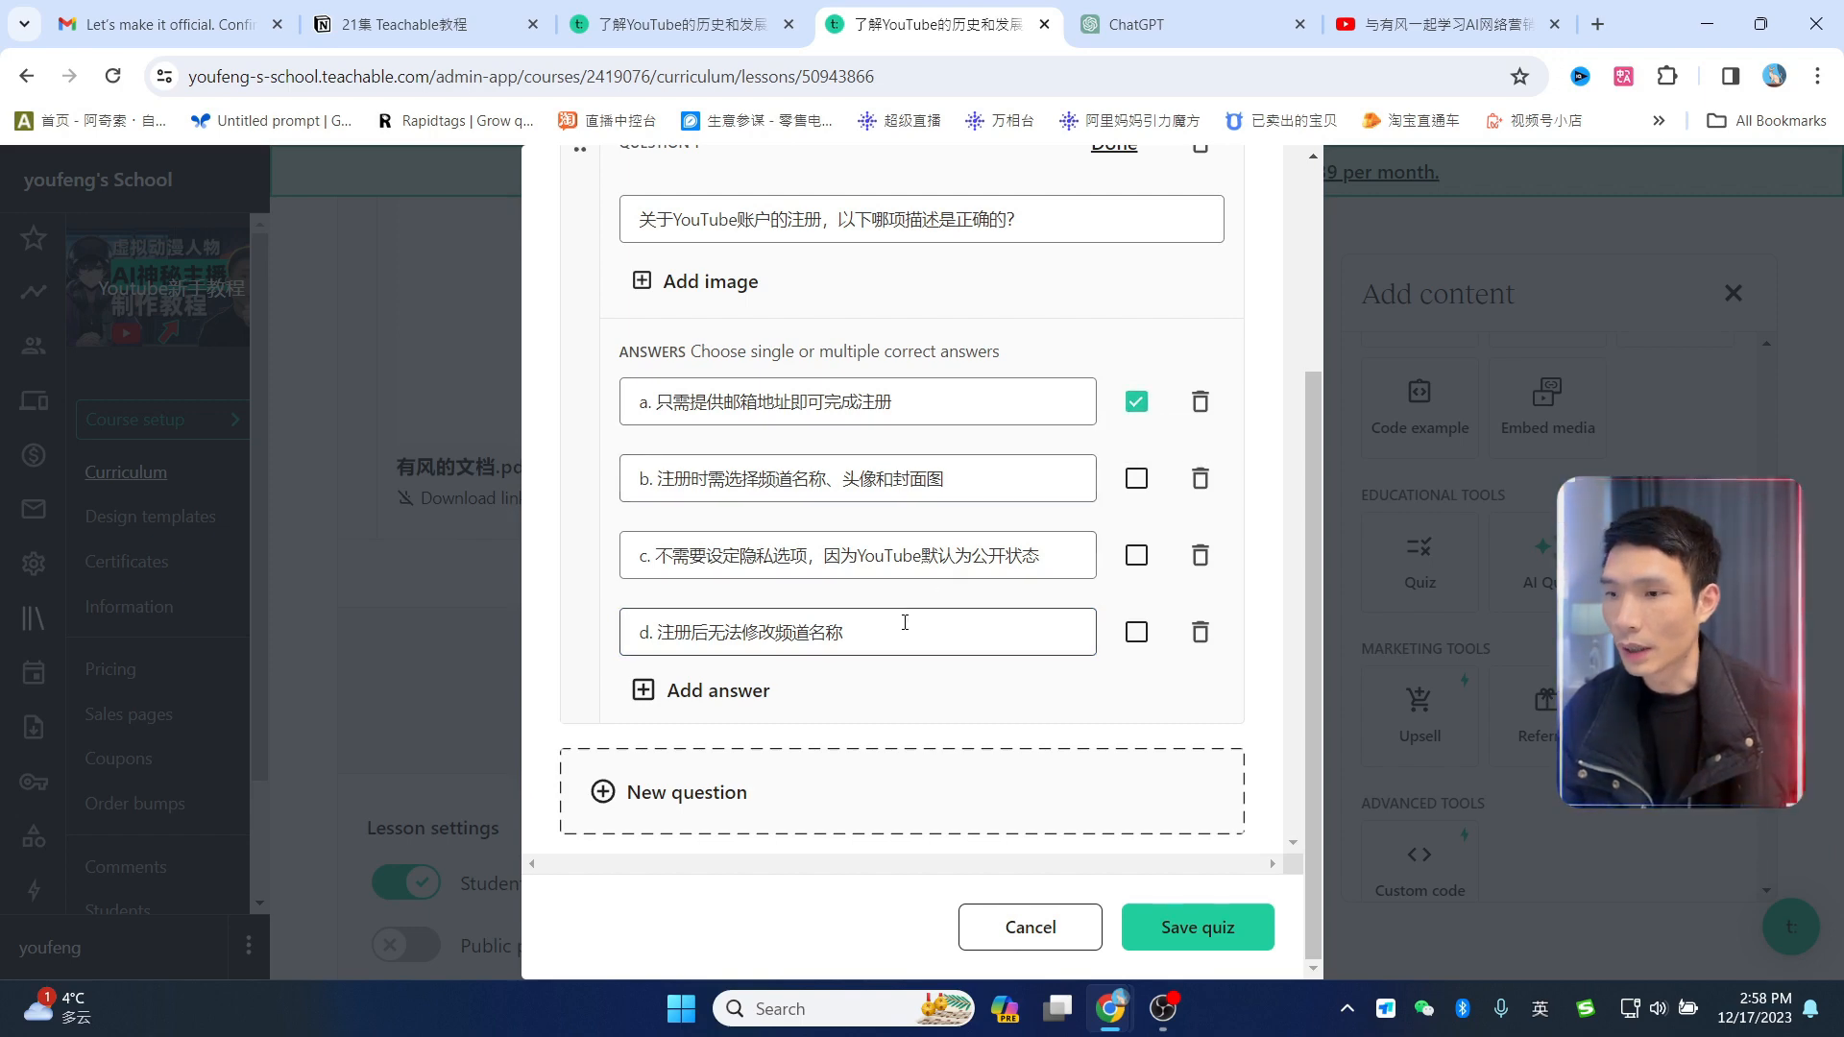
{"action": "scroll", "coordinate": [913, 630], "scroll_direction": "up", "scroll_amount": 2}
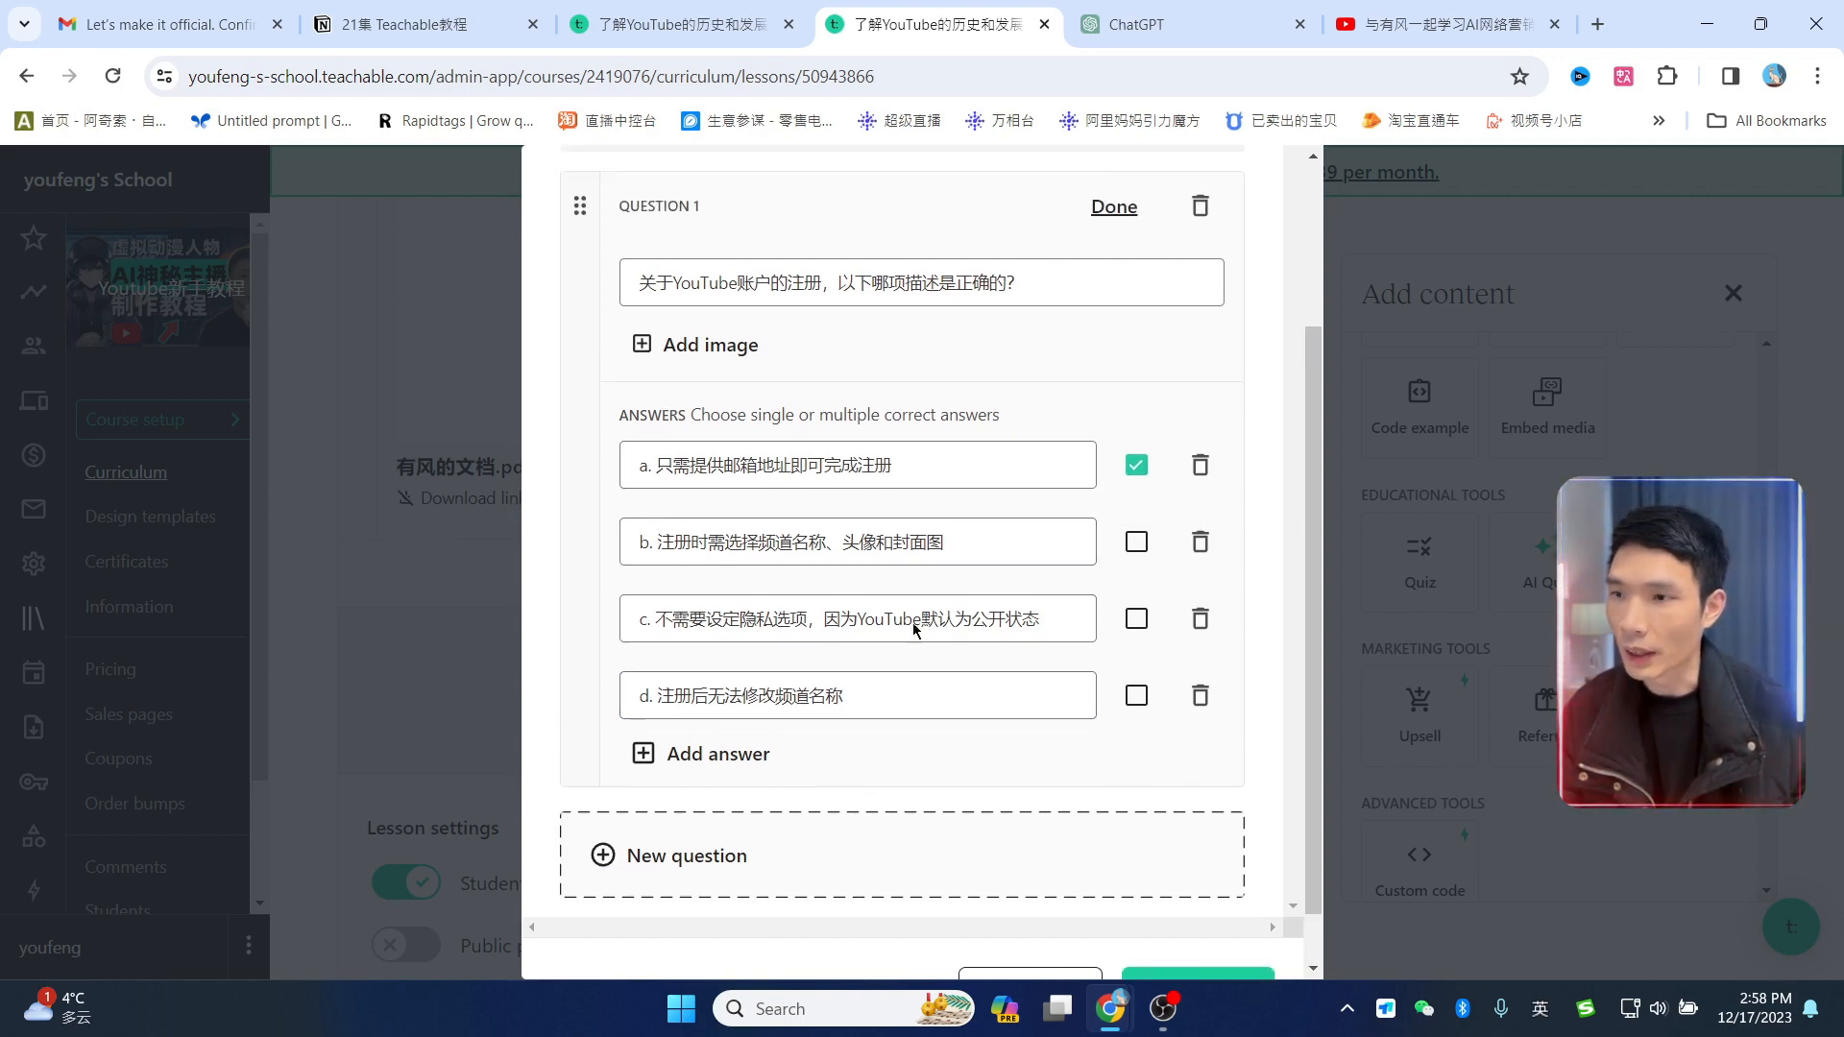
{"action": "scroll", "coordinate": [893, 653], "scroll_direction": "down", "scroll_amount": 2}
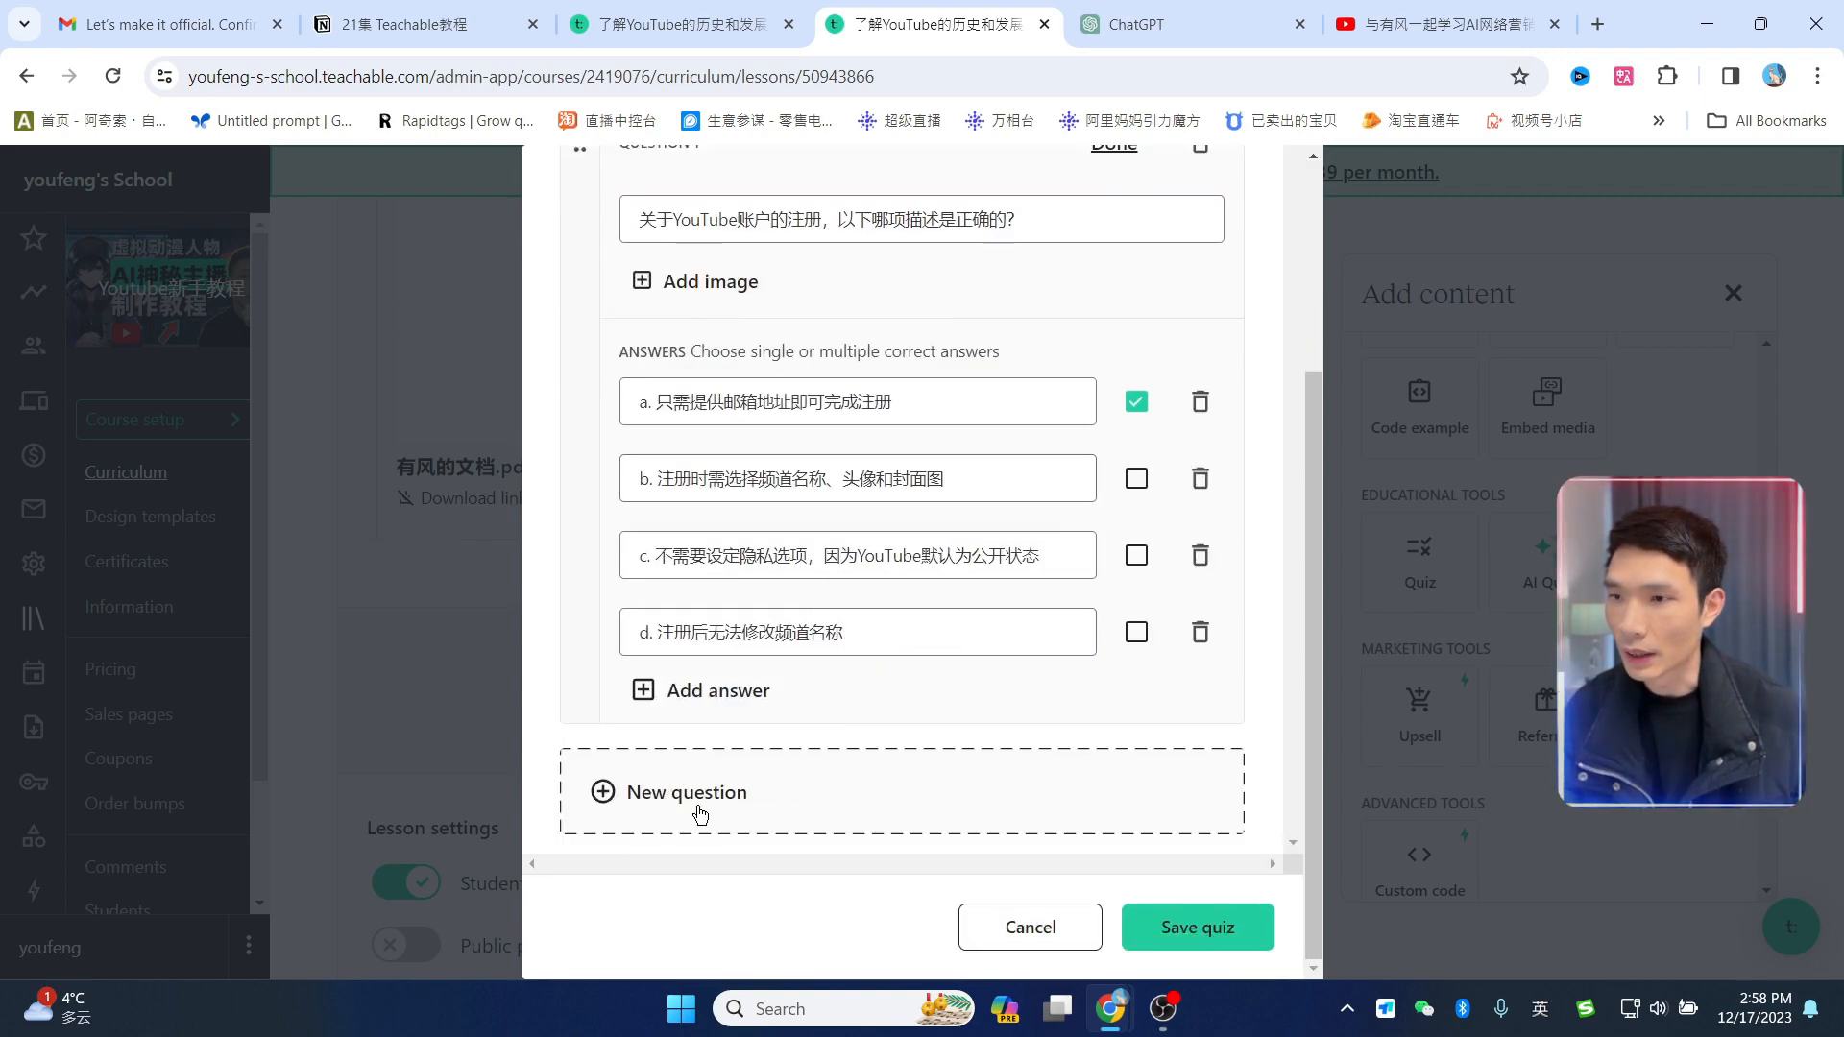
{"action": "scroll", "coordinate": [864, 735], "scroll_direction": "up", "scroll_amount": 3}
{"action": "scroll", "coordinate": [876, 725], "scroll_direction": "down", "scroll_amount": 3}
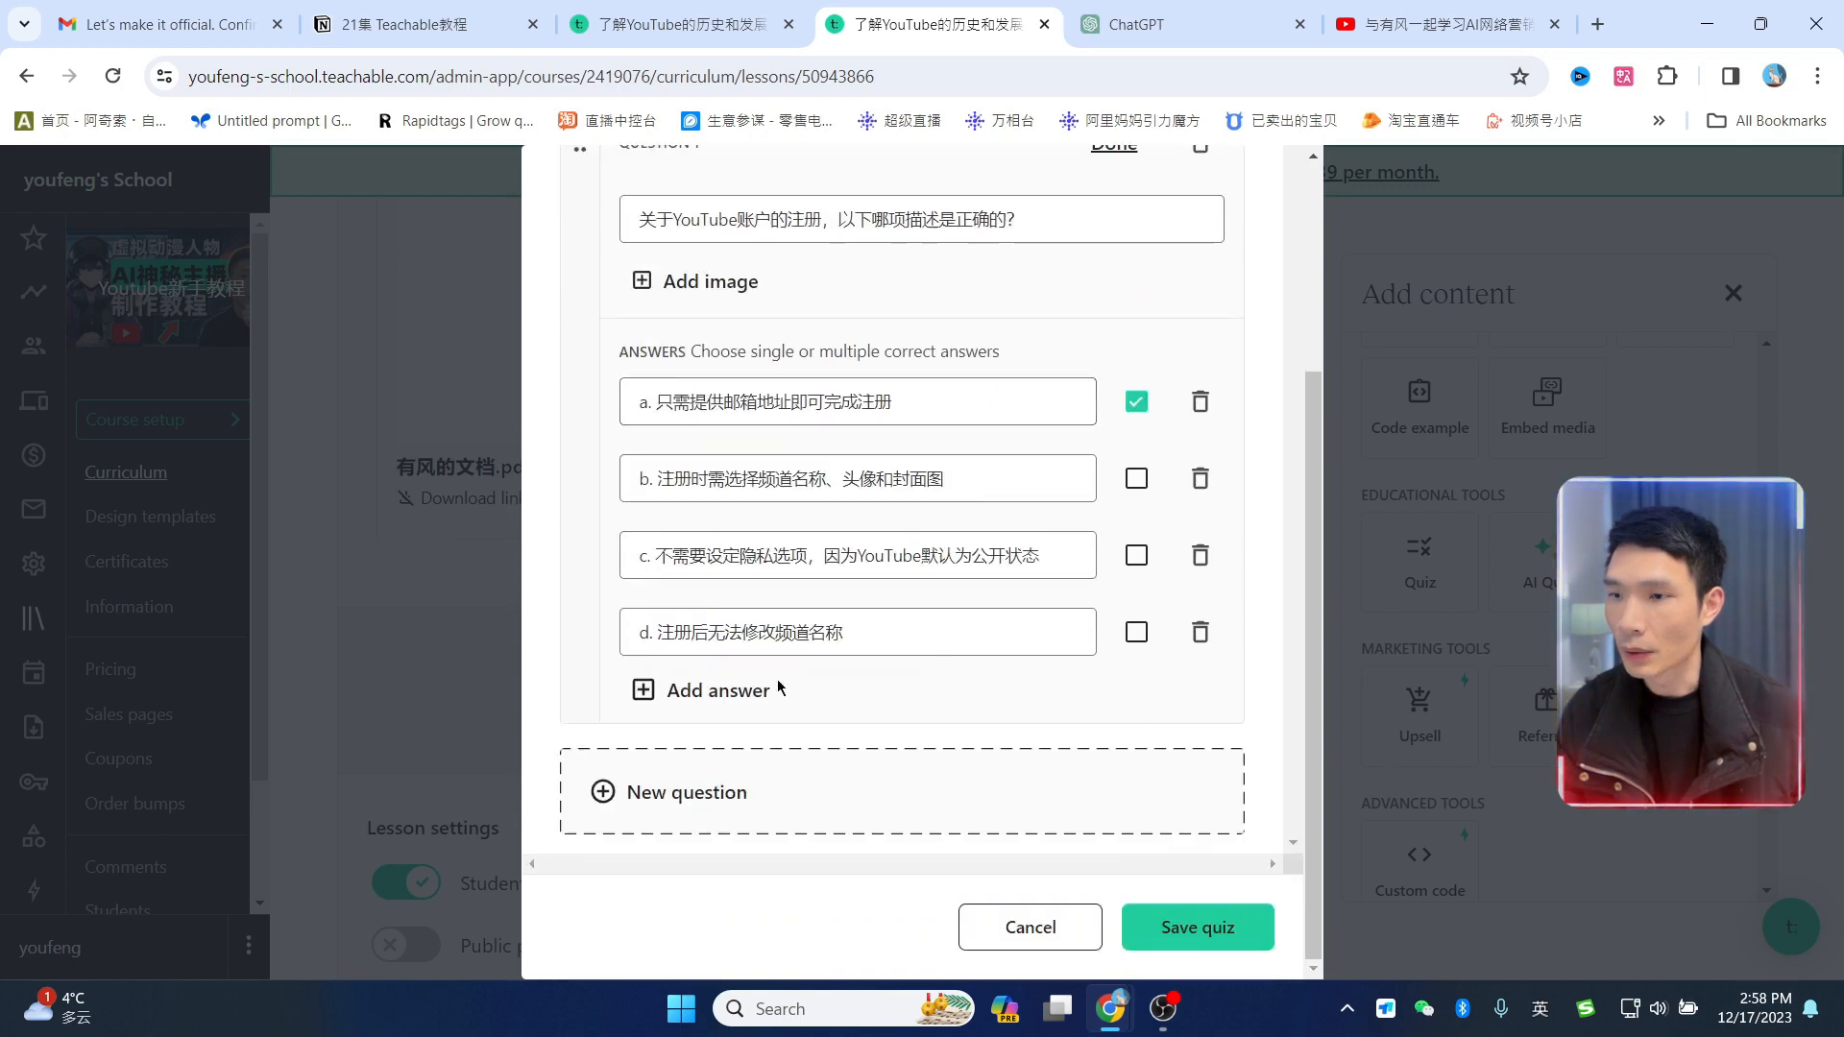
{"action": "scroll", "coordinate": [960, 653], "scroll_direction": "up", "scroll_amount": 3}
{"action": "scroll", "coordinate": [1026, 595], "scroll_direction": "down", "scroll_amount": 3}
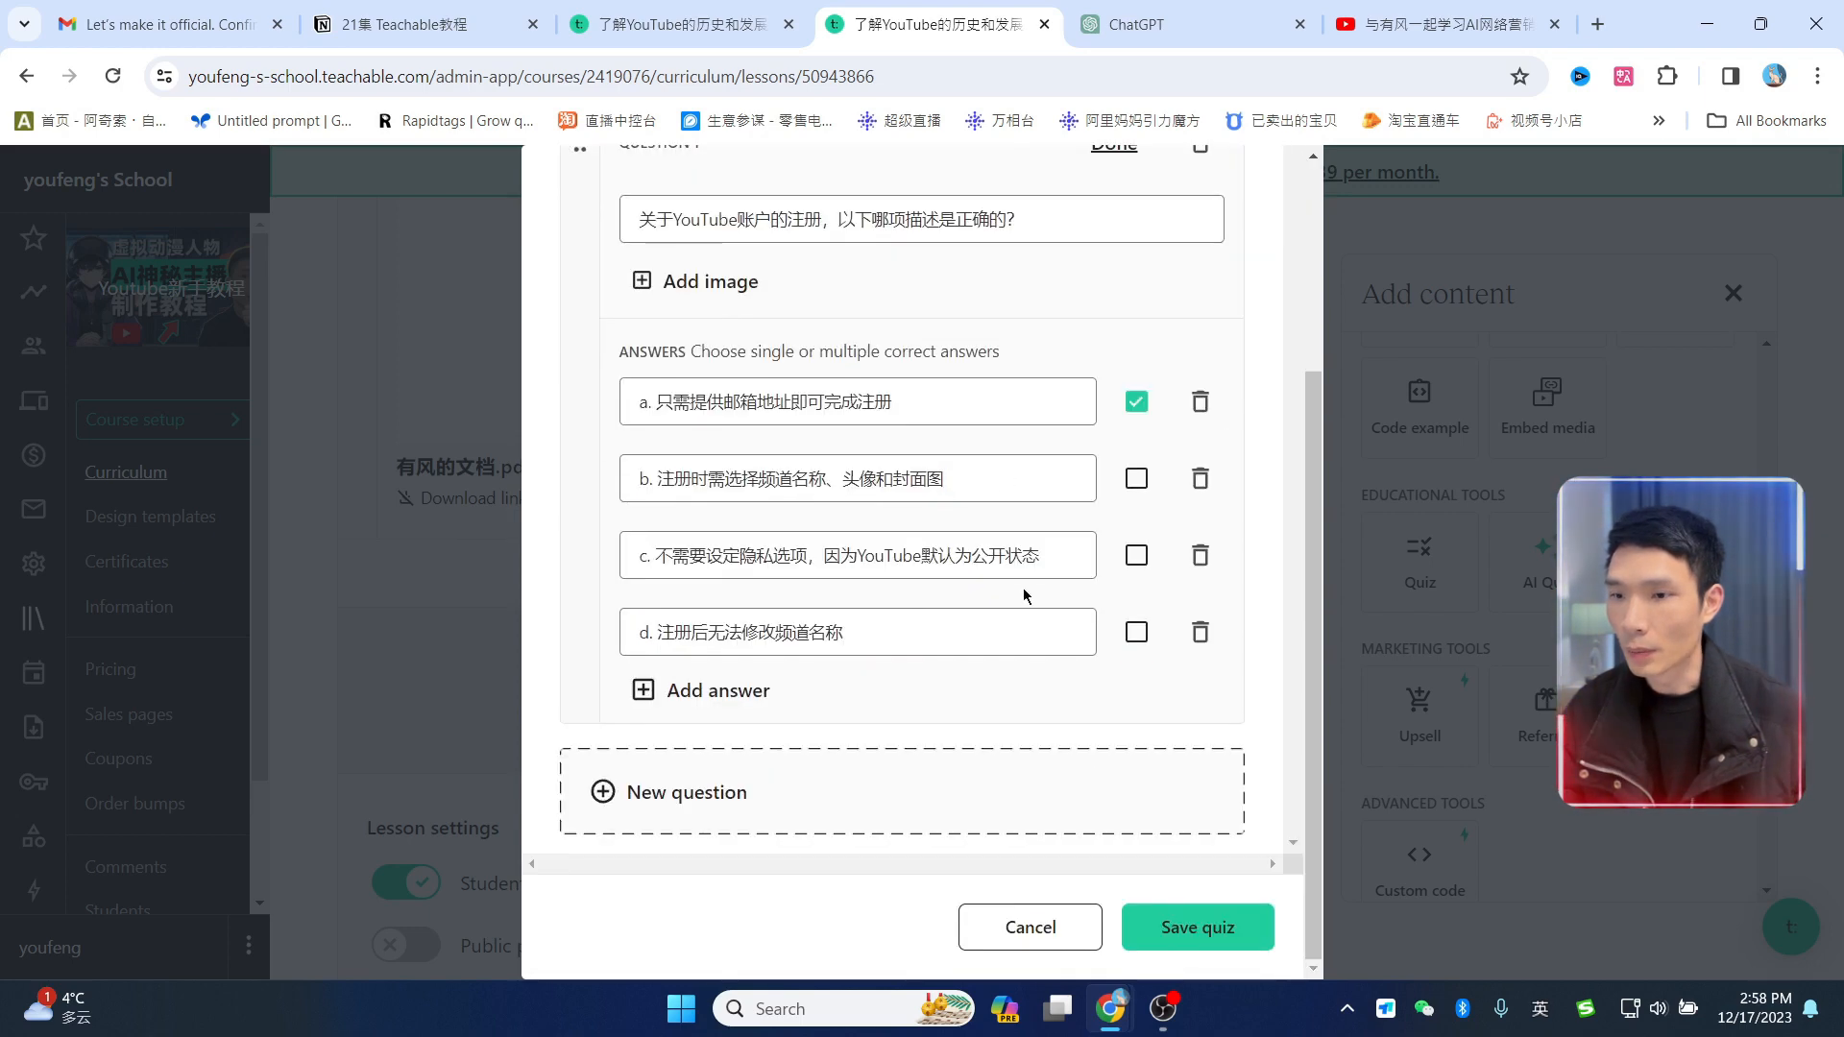
{"action": "left_click", "coordinate": [1198, 927]}
{"action": "scroll", "coordinate": [961, 584], "scroll_direction": "down", "scroll_amount": 2}
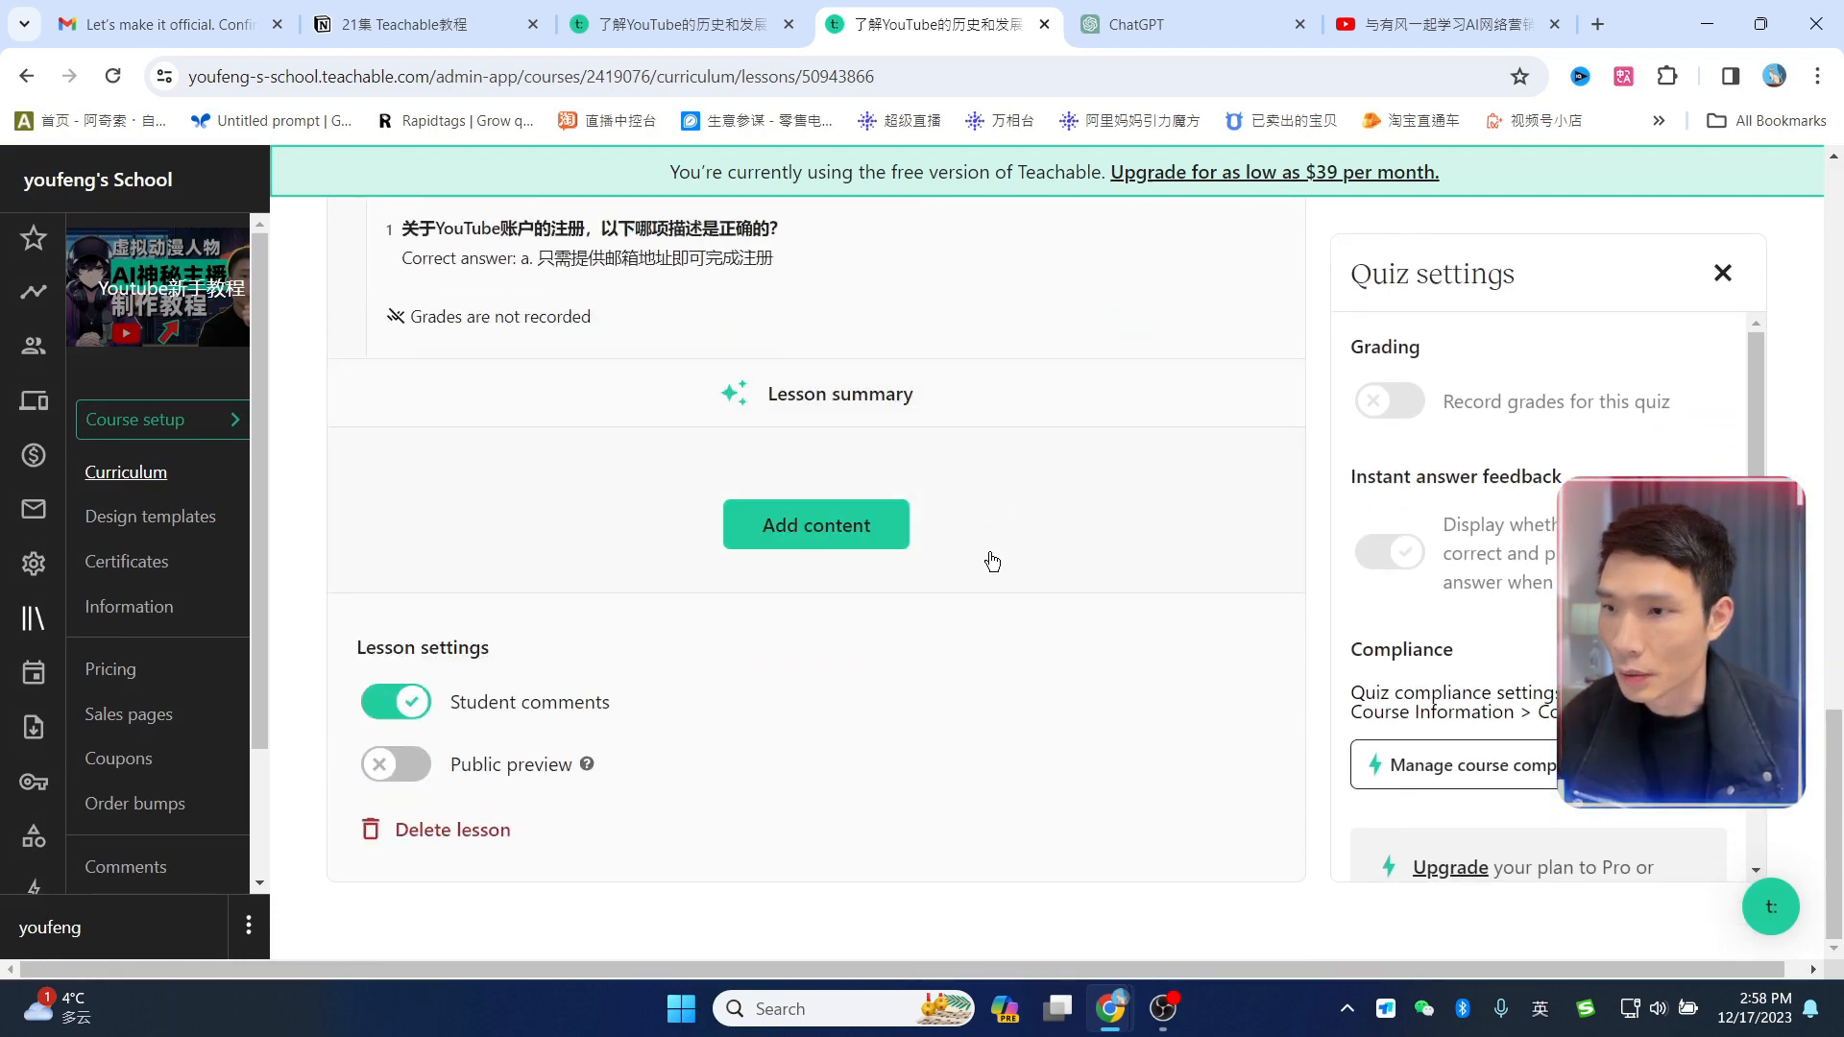
{"action": "scroll", "coordinate": [989, 557], "scroll_direction": "up", "scroll_amount": 4}
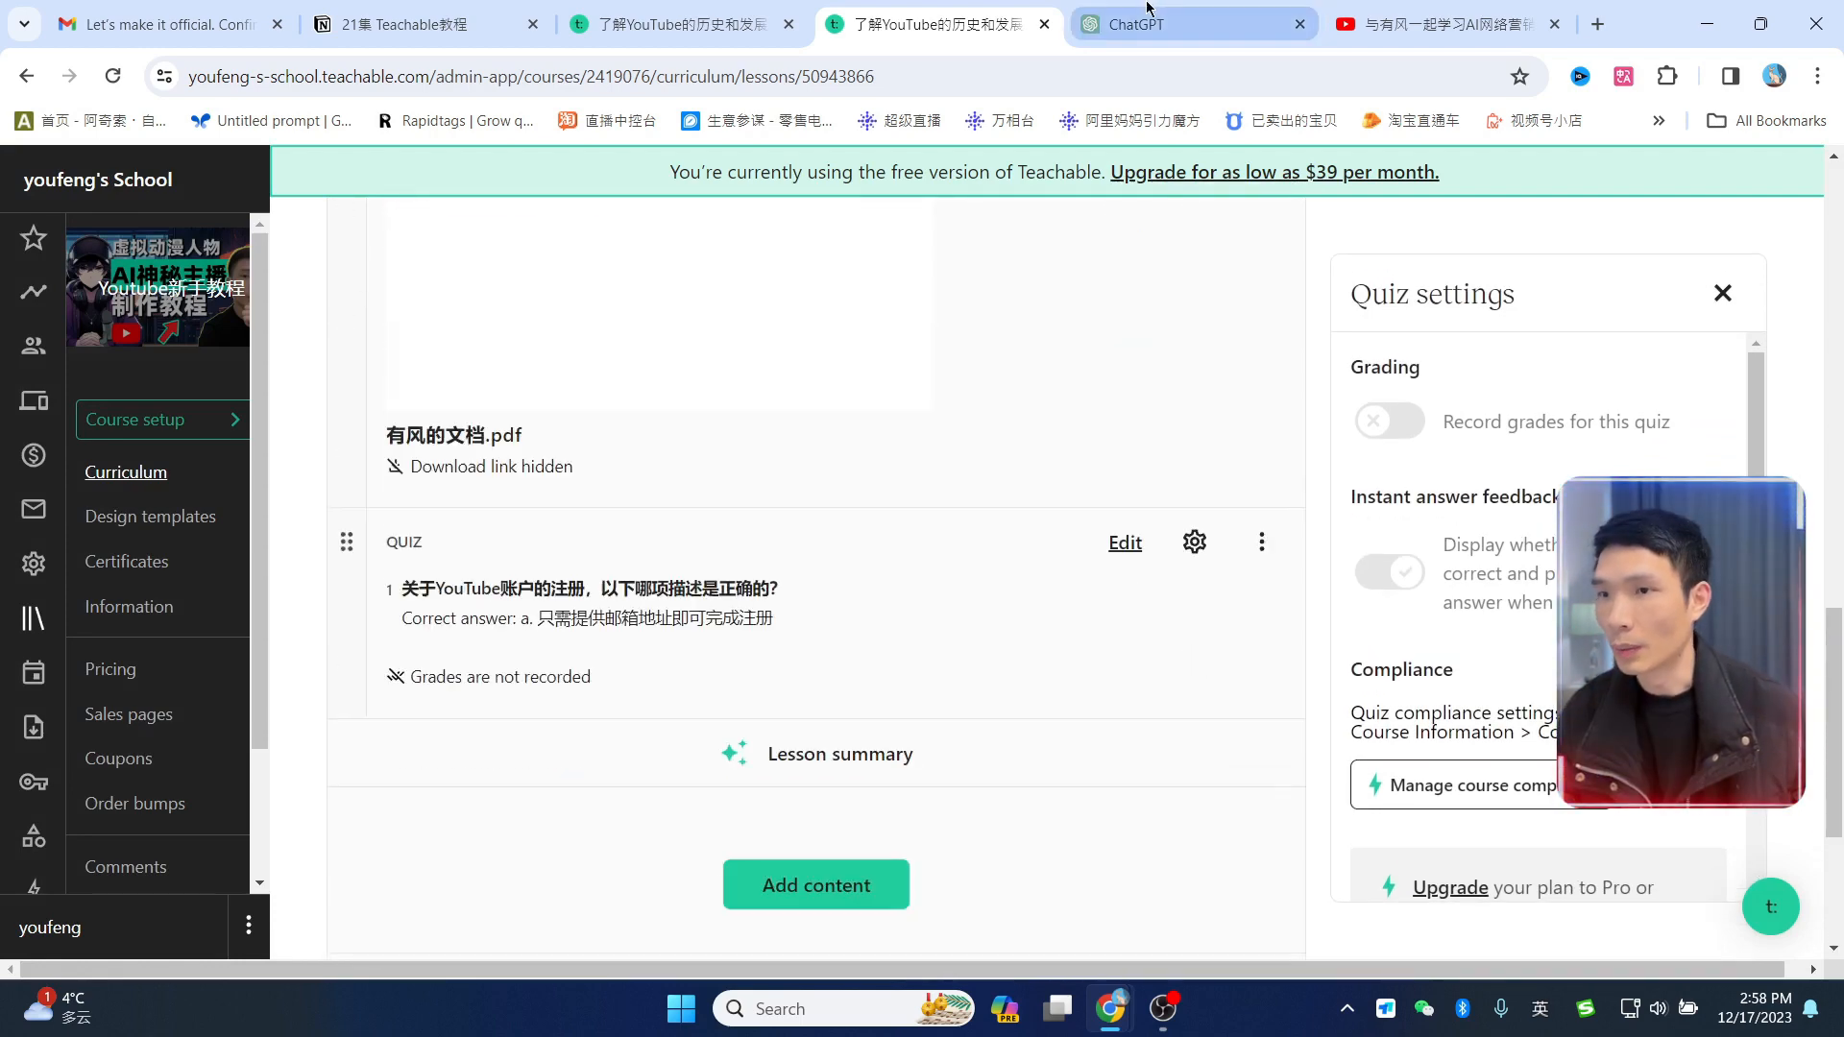
Step: Reload the lesson preview and find the quiz below the embedded PDF
{"action": "left_click", "coordinate": [672, 24]}
{"action": "left_click", "coordinate": [110, 77]}
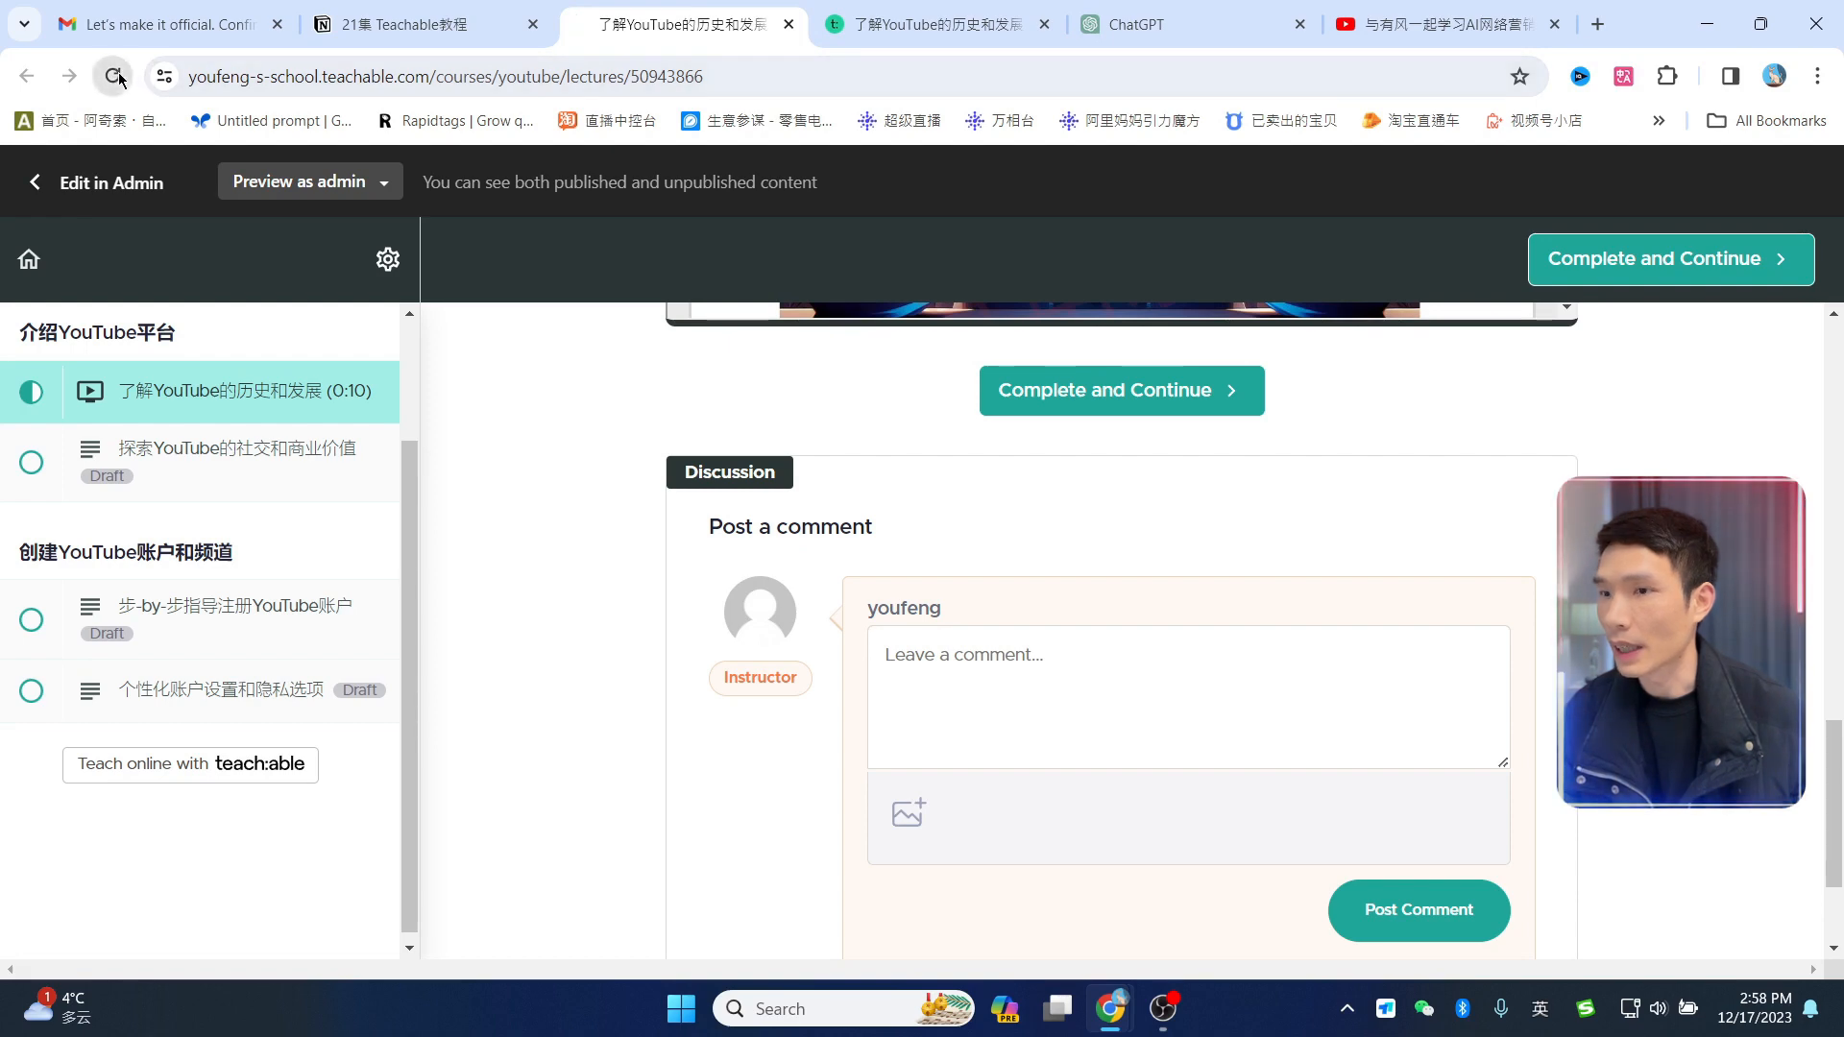
{"action": "scroll", "coordinate": [1208, 607], "scroll_direction": "up", "scroll_amount": 10}
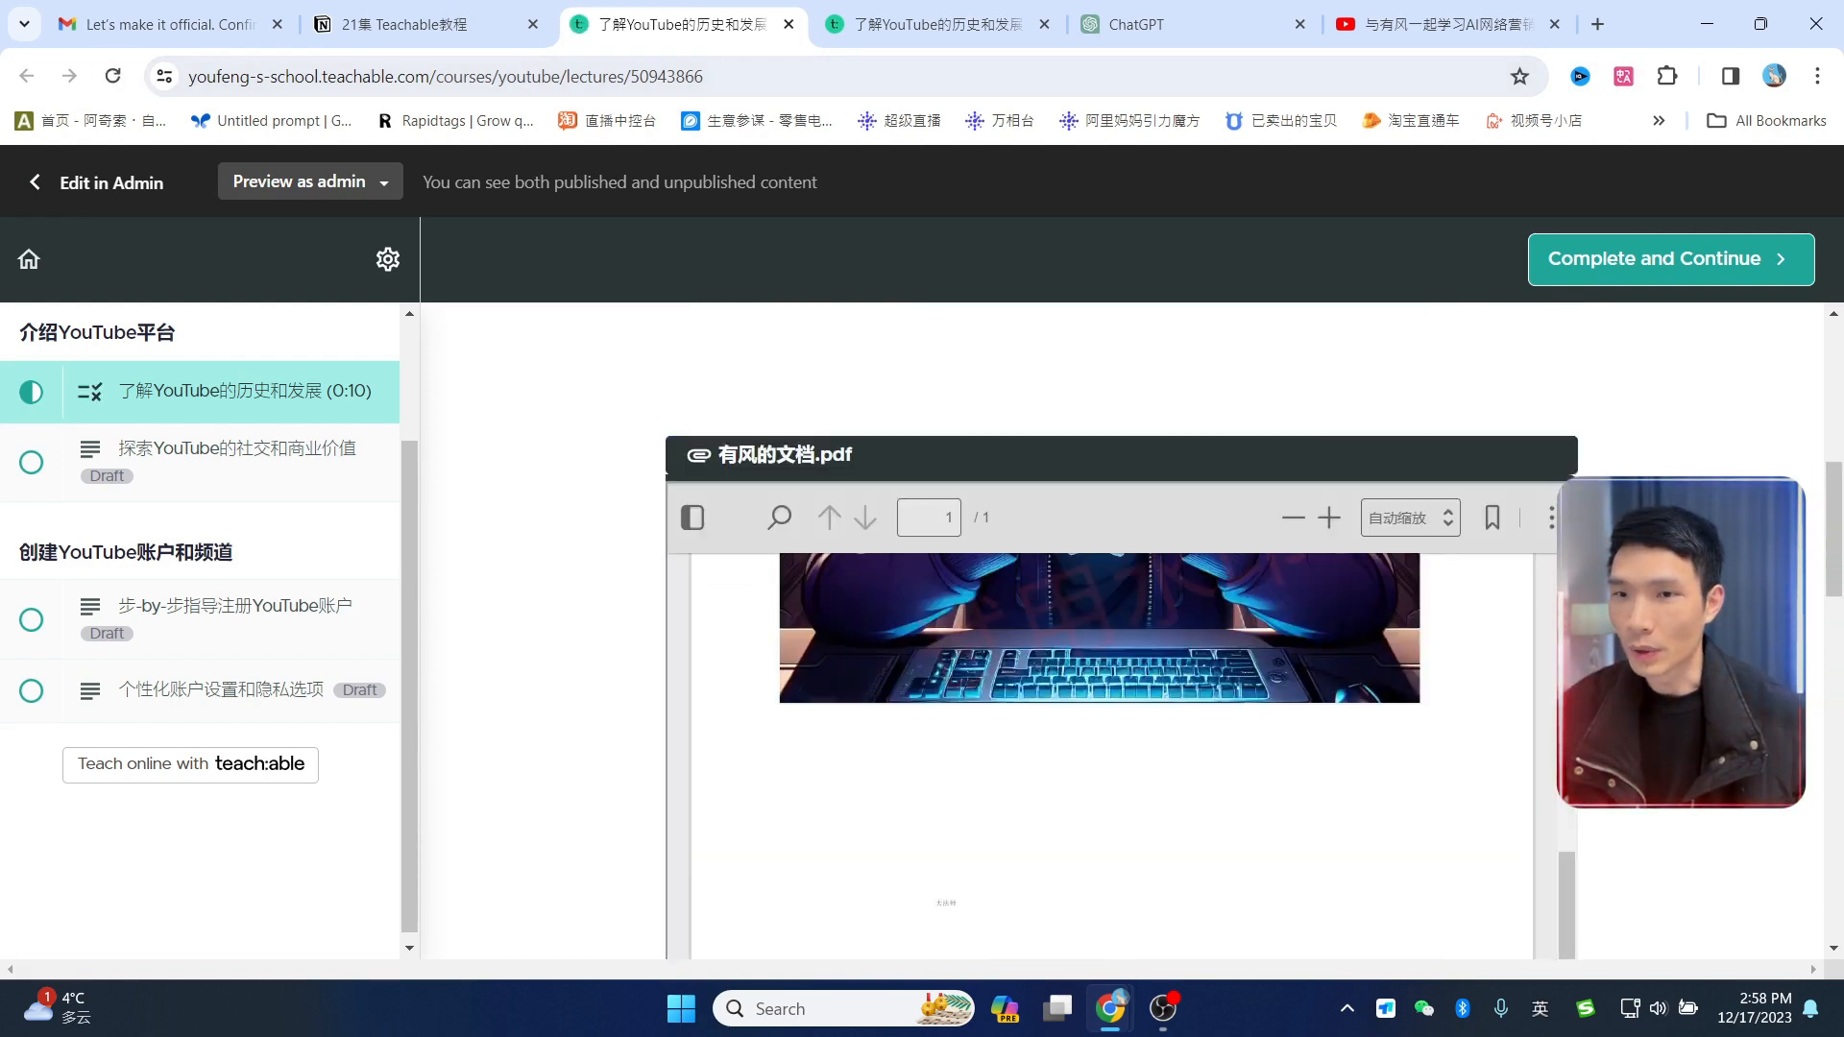
{"action": "scroll", "coordinate": [1208, 606], "scroll_direction": "down", "scroll_amount": 10}
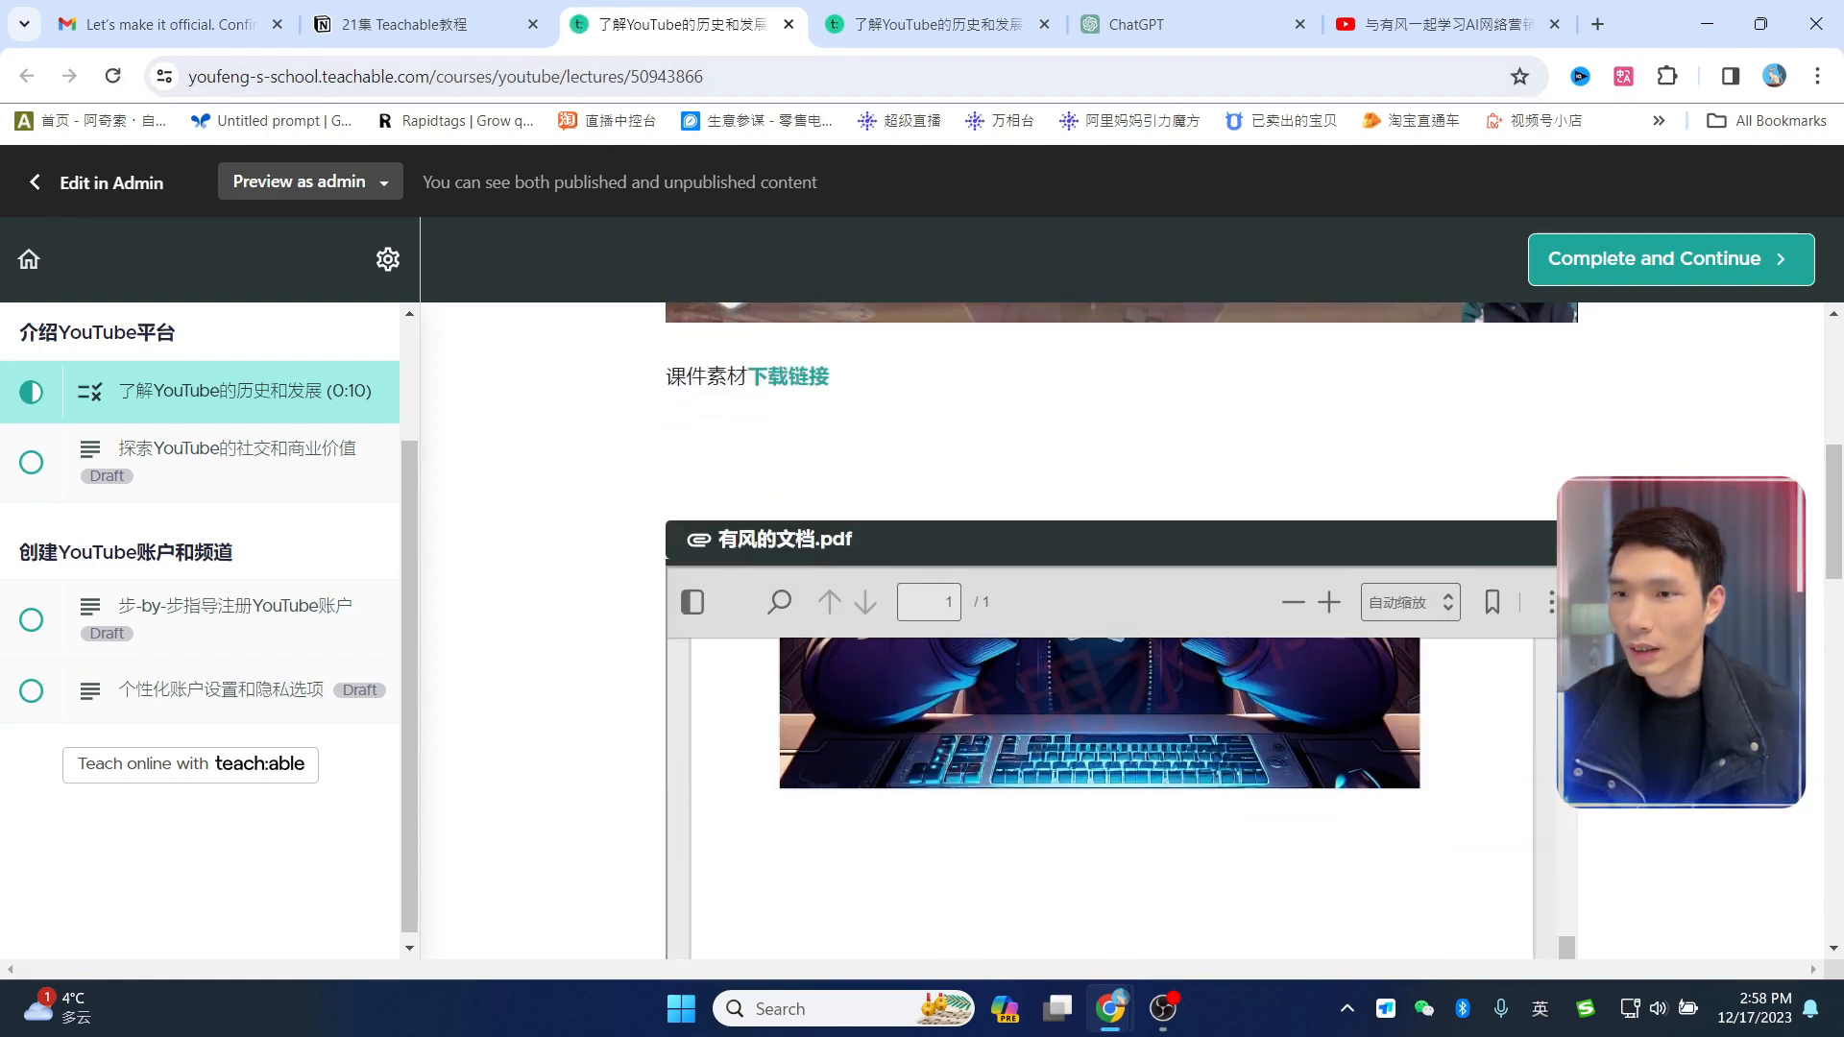
{"action": "scroll", "coordinate": [1301, 592], "scroll_direction": "down", "scroll_amount": 1}
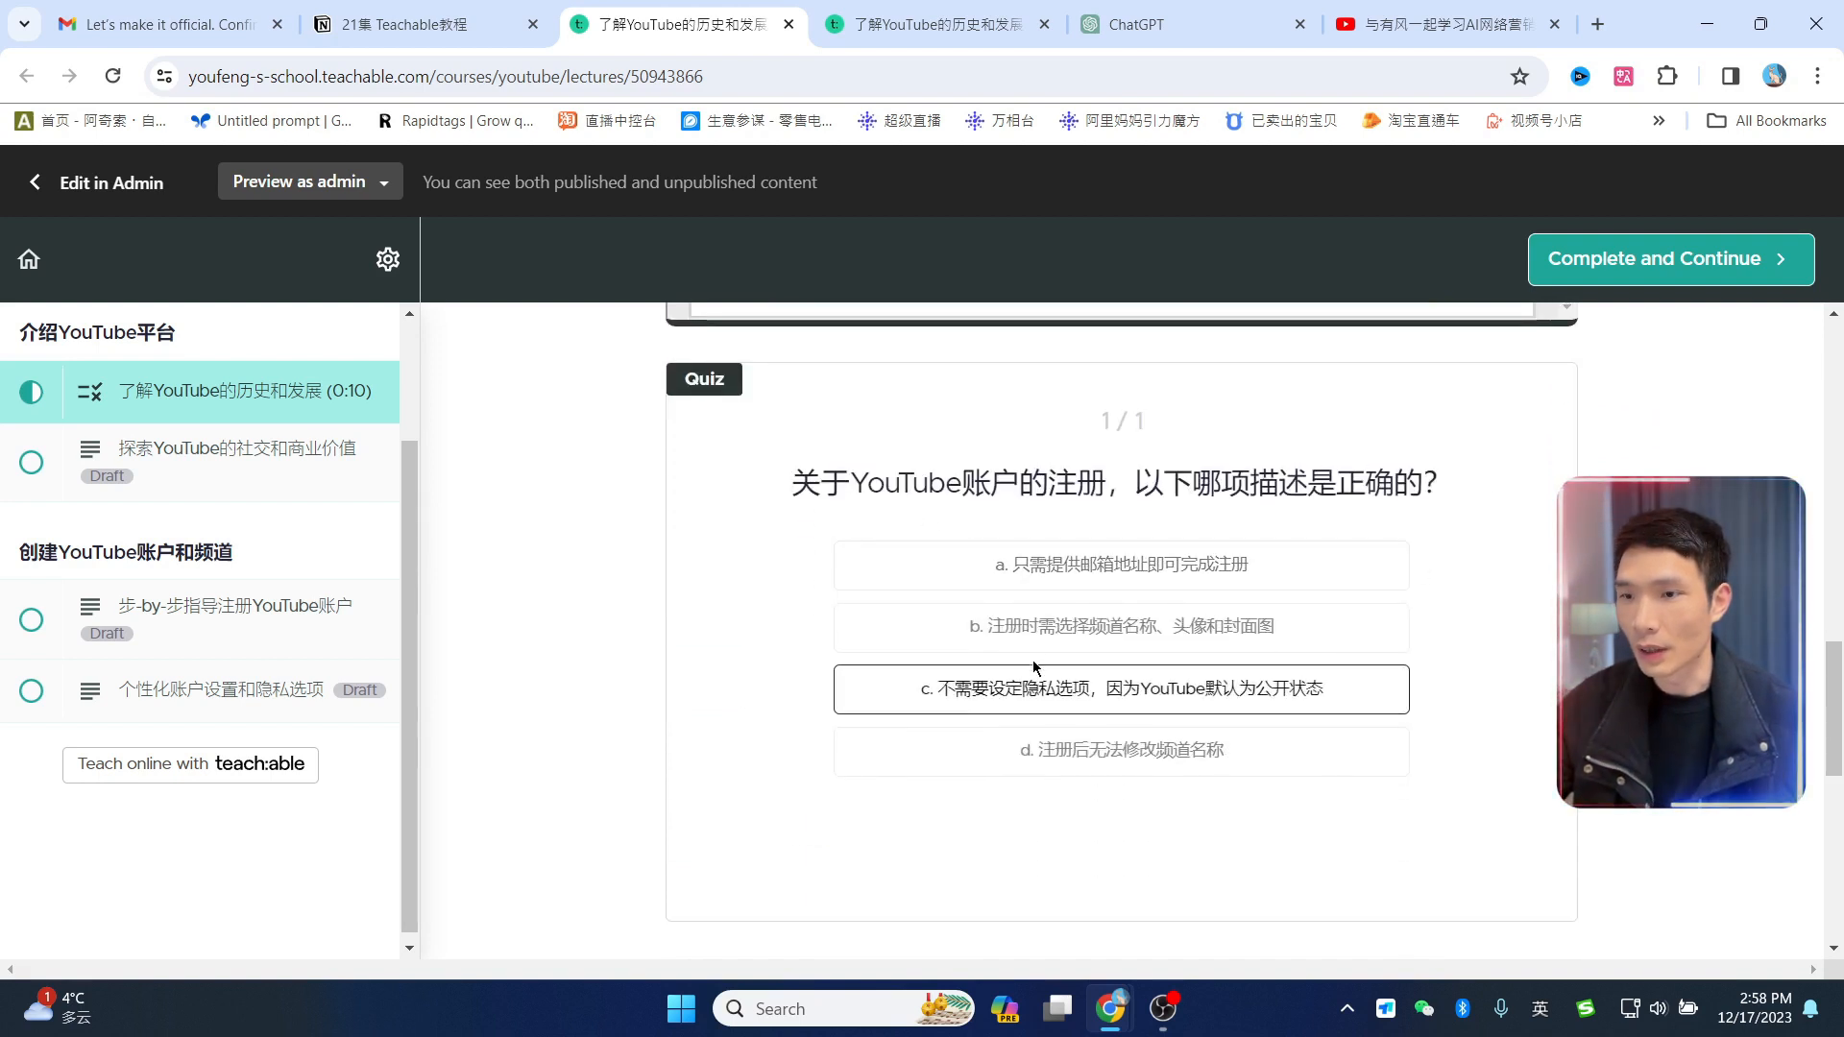
Step: Test the previewed quiz by choosing answer a, 只需提供邮箱地址即可完成注册, and checking it
{"action": "left_click", "coordinate": [1088, 574]}
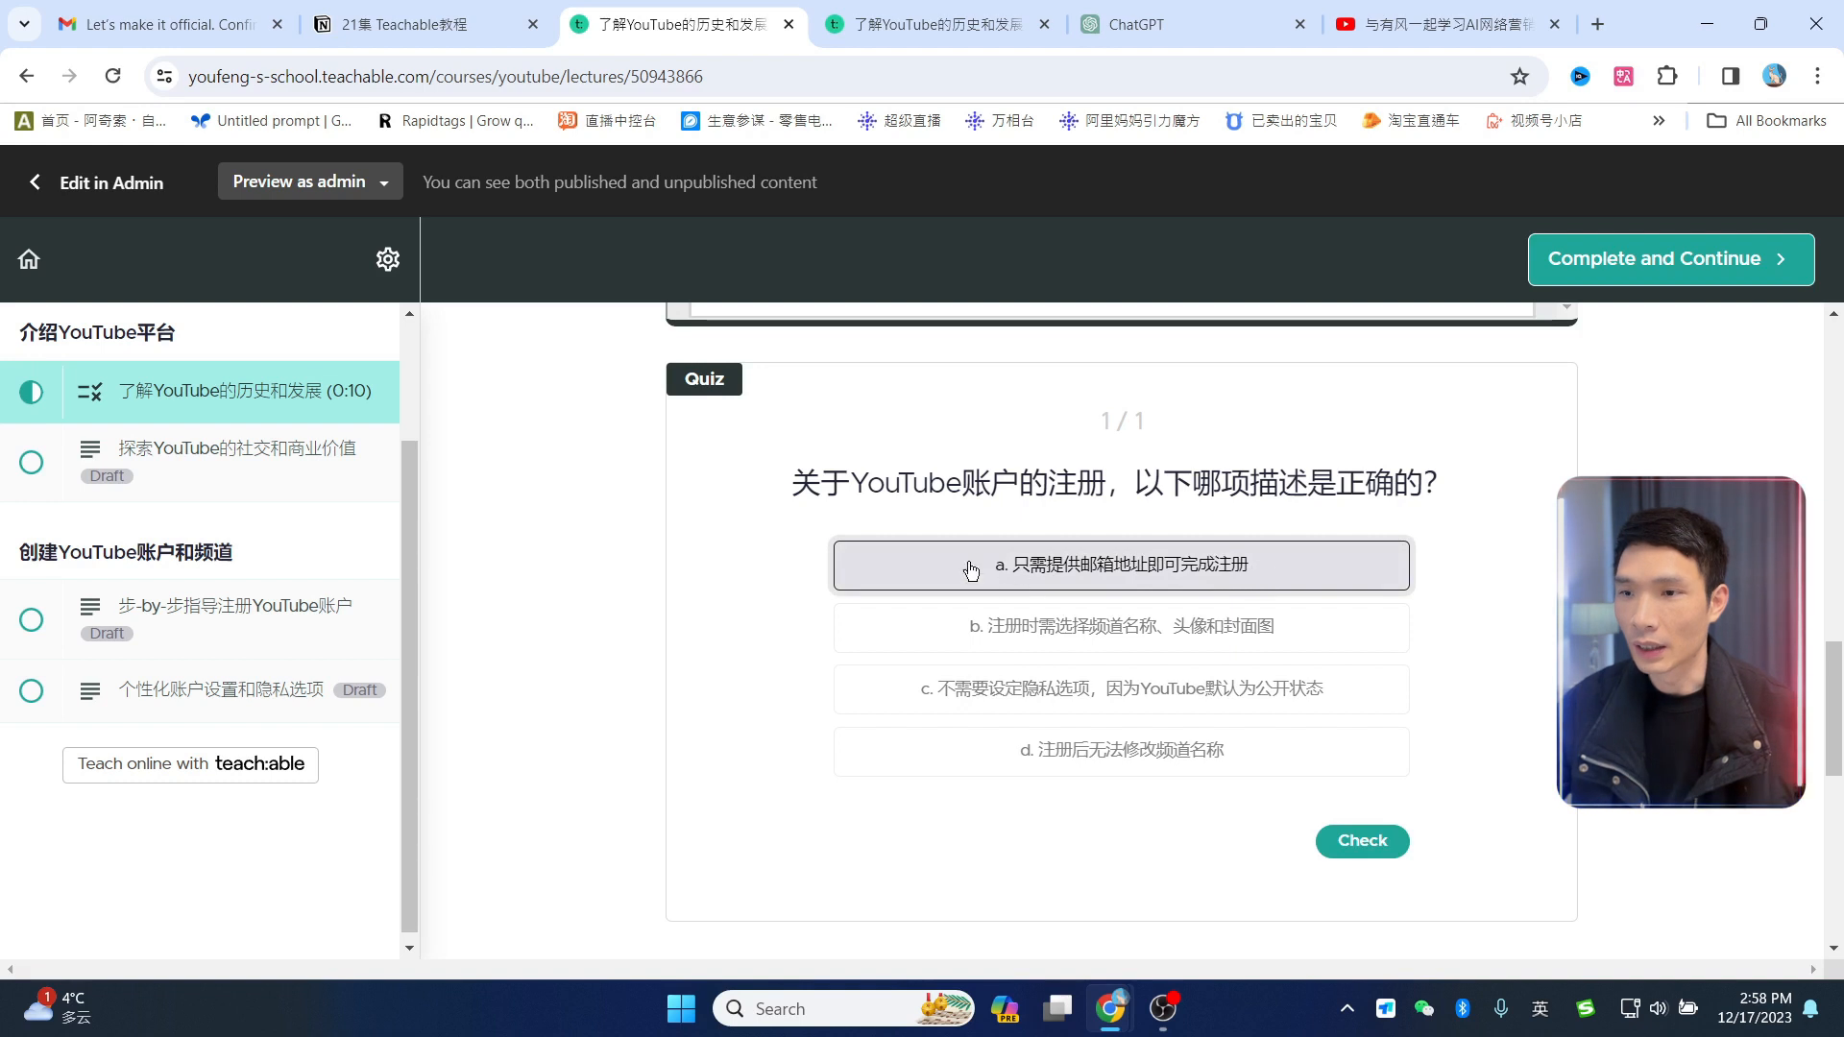
{"action": "left_click", "coordinate": [1356, 841]}
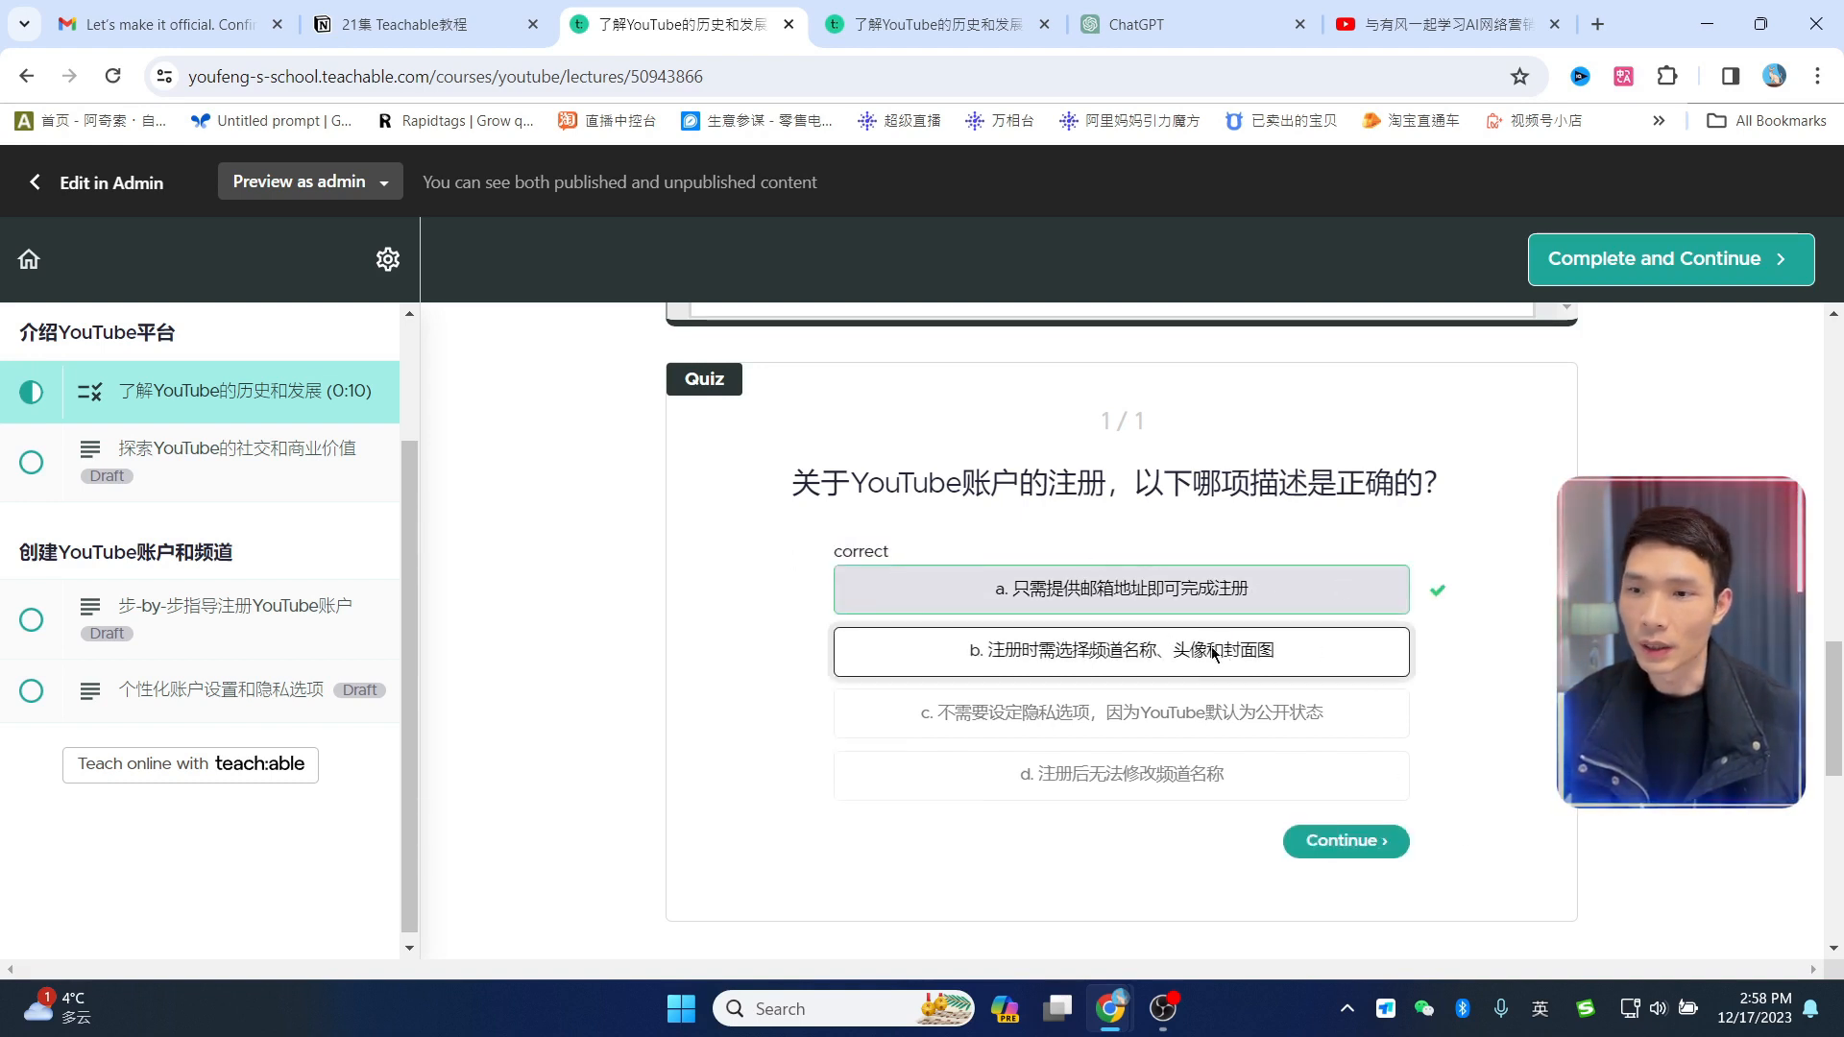
{"action": "scroll", "coordinate": [1373, 677], "scroll_direction": "down", "scroll_amount": 3}
{"action": "scroll", "coordinate": [1371, 680], "scroll_direction": "up", "scroll_amount": 2}
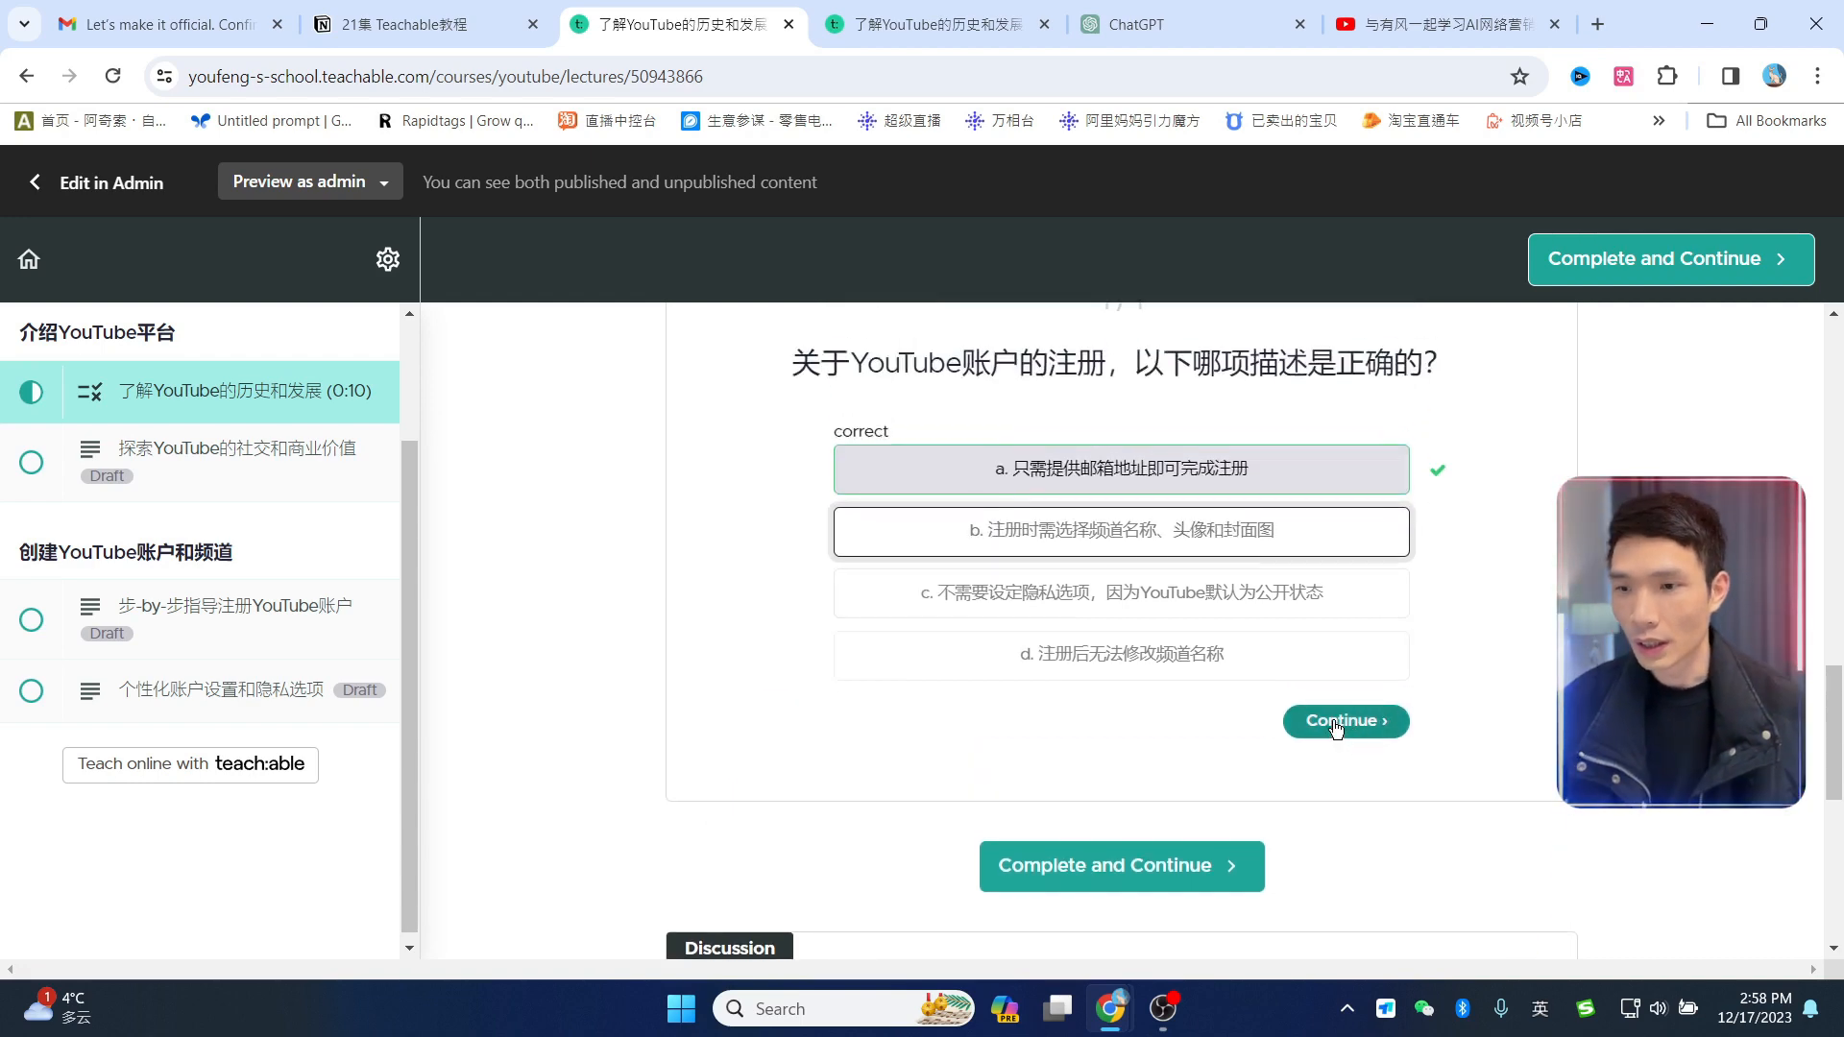
{"action": "scroll", "coordinate": [1123, 759], "scroll_direction": "up", "scroll_amount": 6}
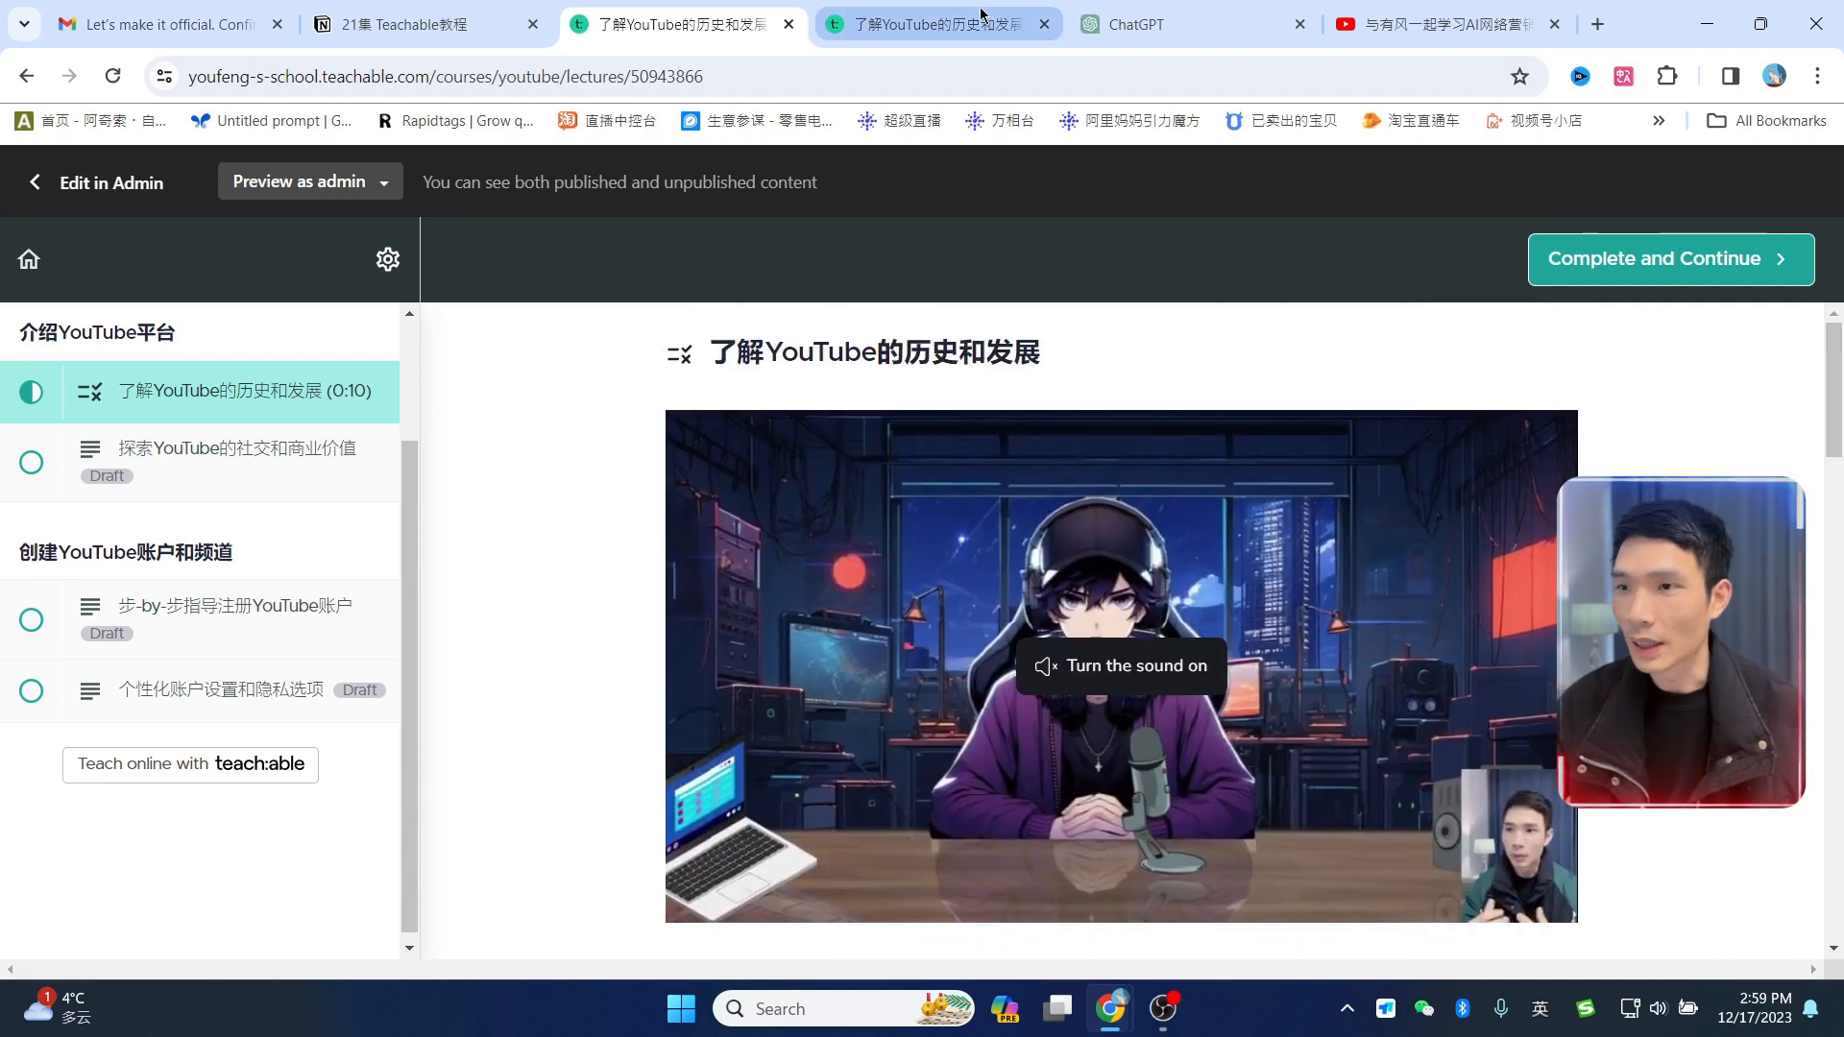
Step: Return to the course curriculum in the admin area and review its sections, lessons and their publish states
{"action": "left_click", "coordinate": [963, 19]}
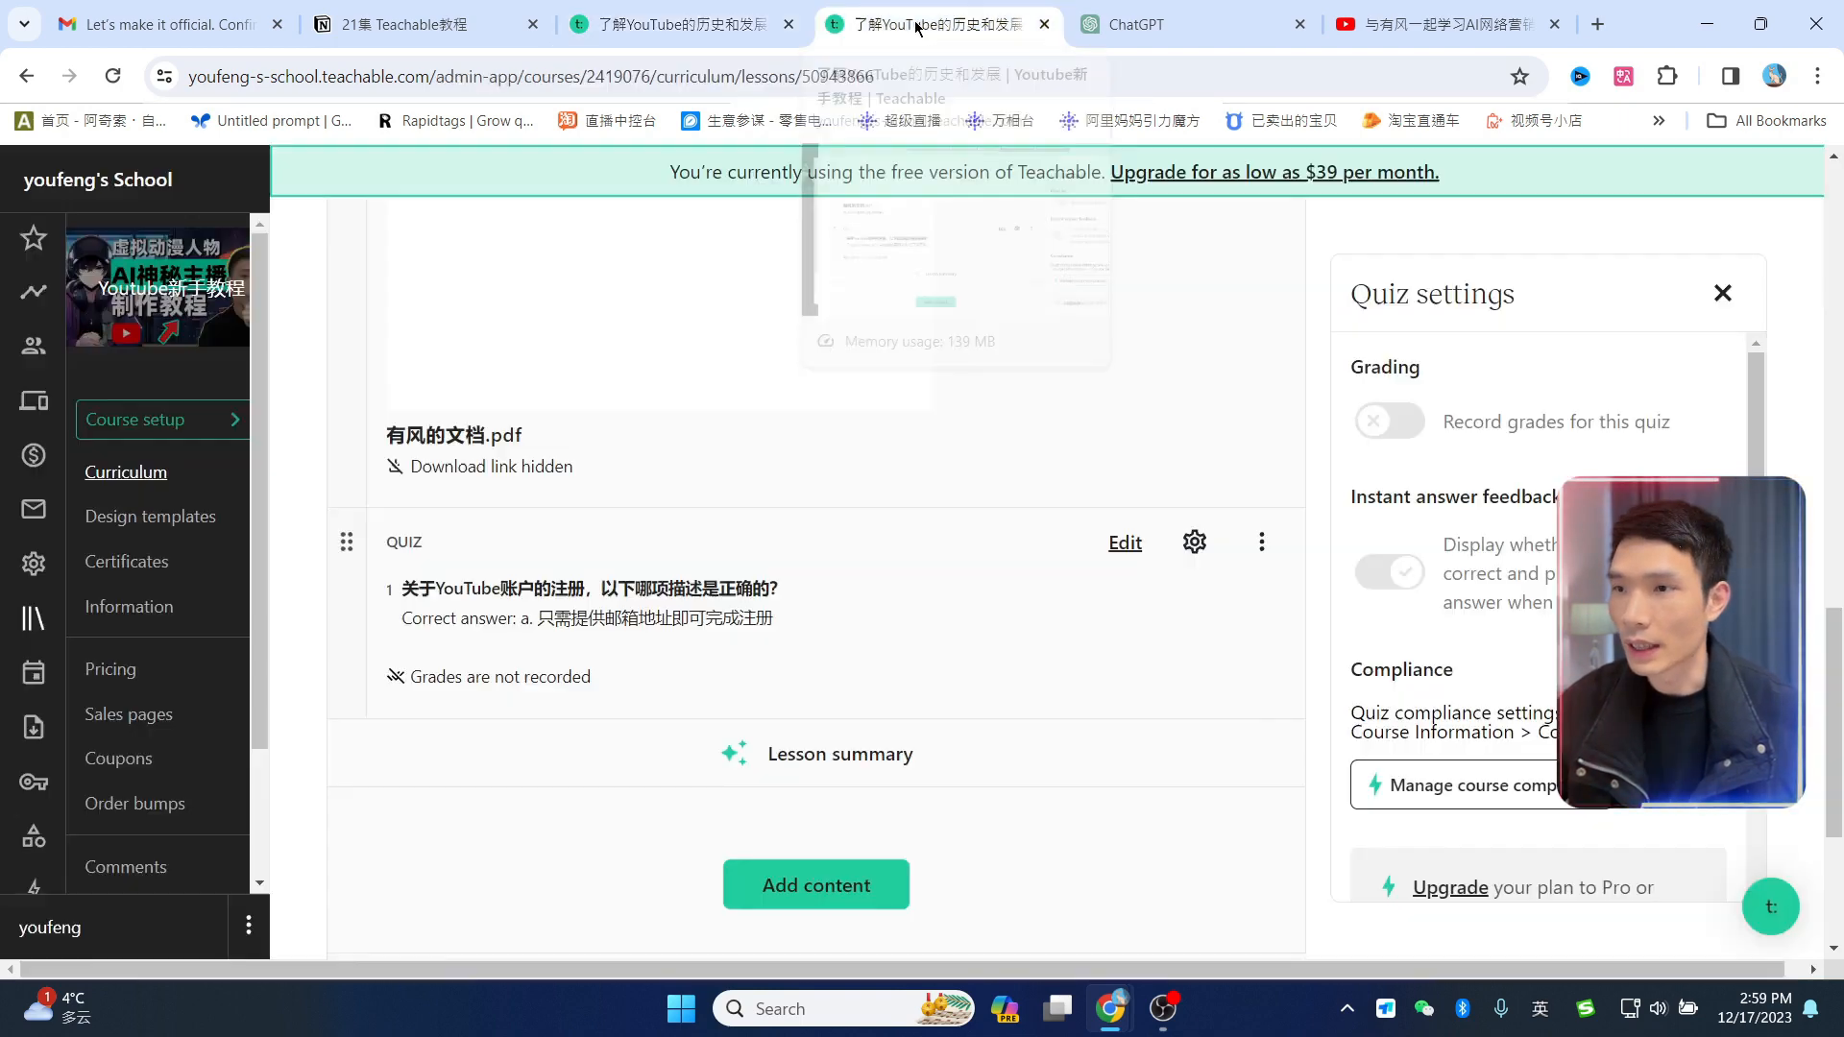
{"action": "left_click", "coordinate": [134, 474]}
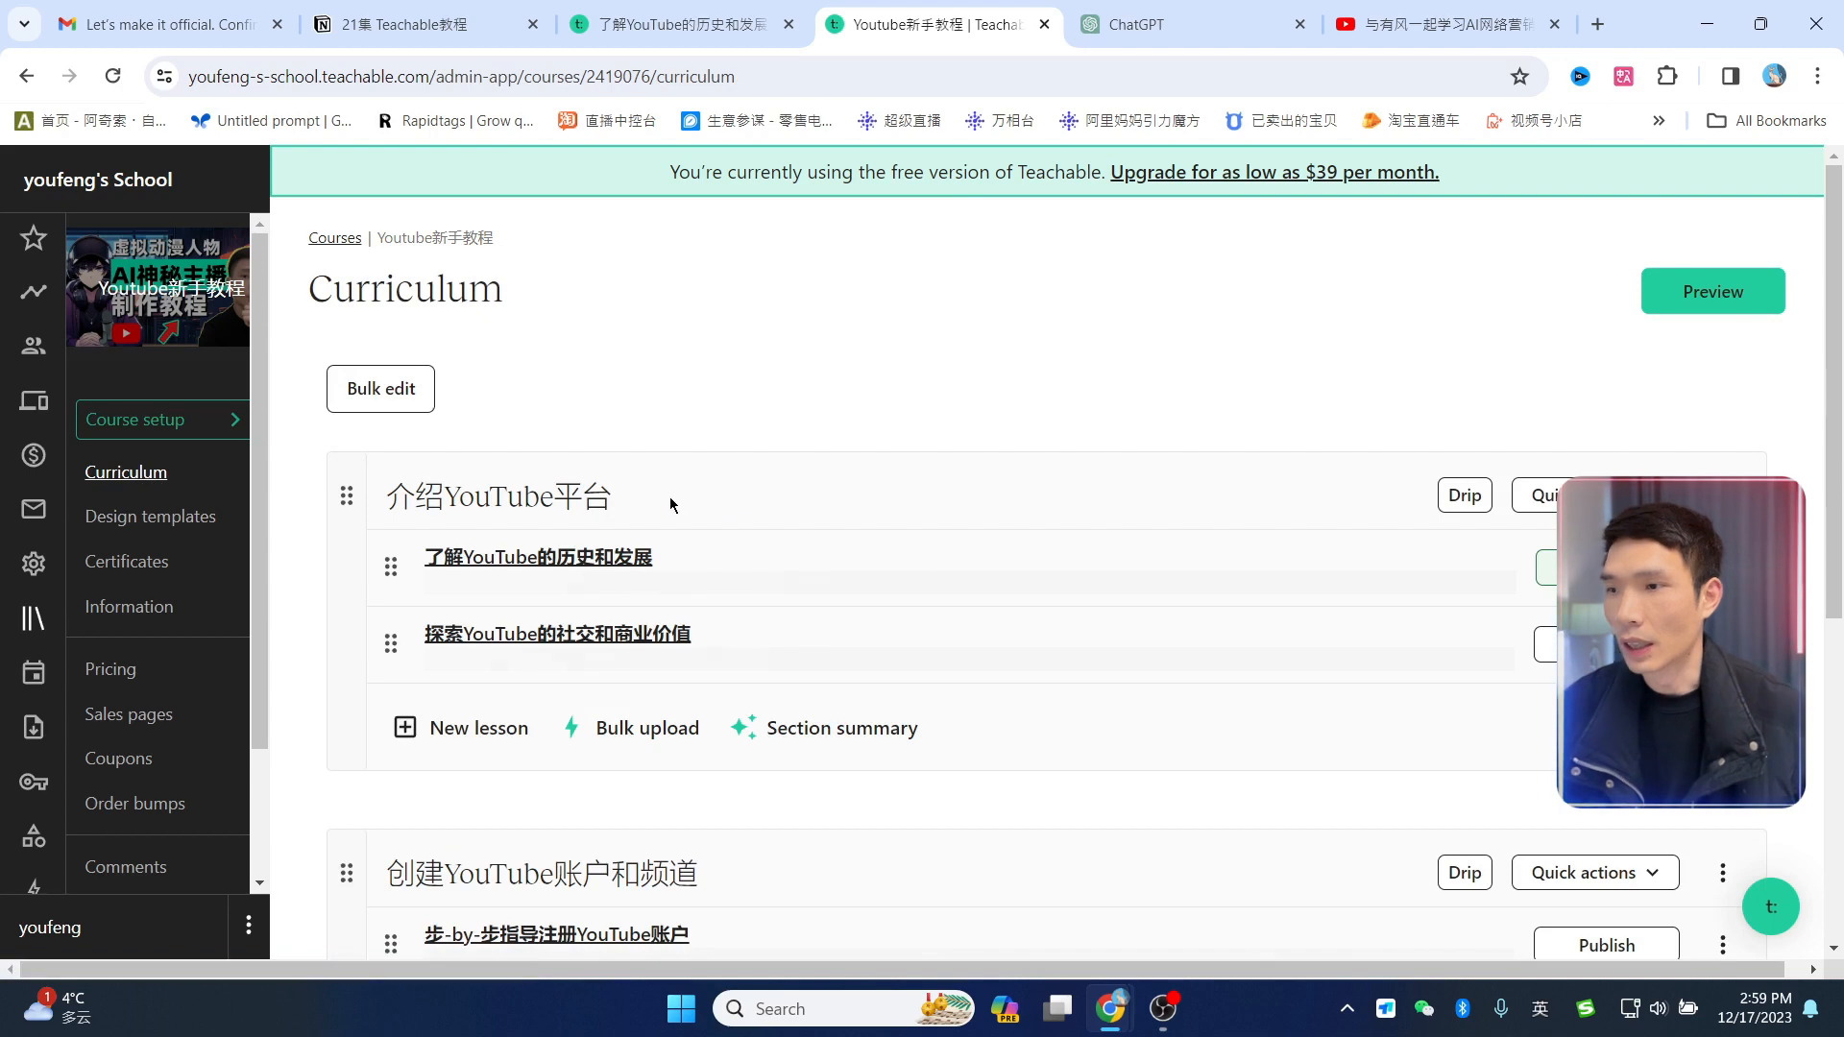
{"action": "scroll", "coordinate": [857, 553], "scroll_direction": "down", "scroll_amount": 1}
{"action": "scroll", "coordinate": [855, 562], "scroll_direction": "down", "scroll_amount": 4}
{"action": "scroll", "coordinate": [1407, 646], "scroll_direction": "up", "scroll_amount": 5}
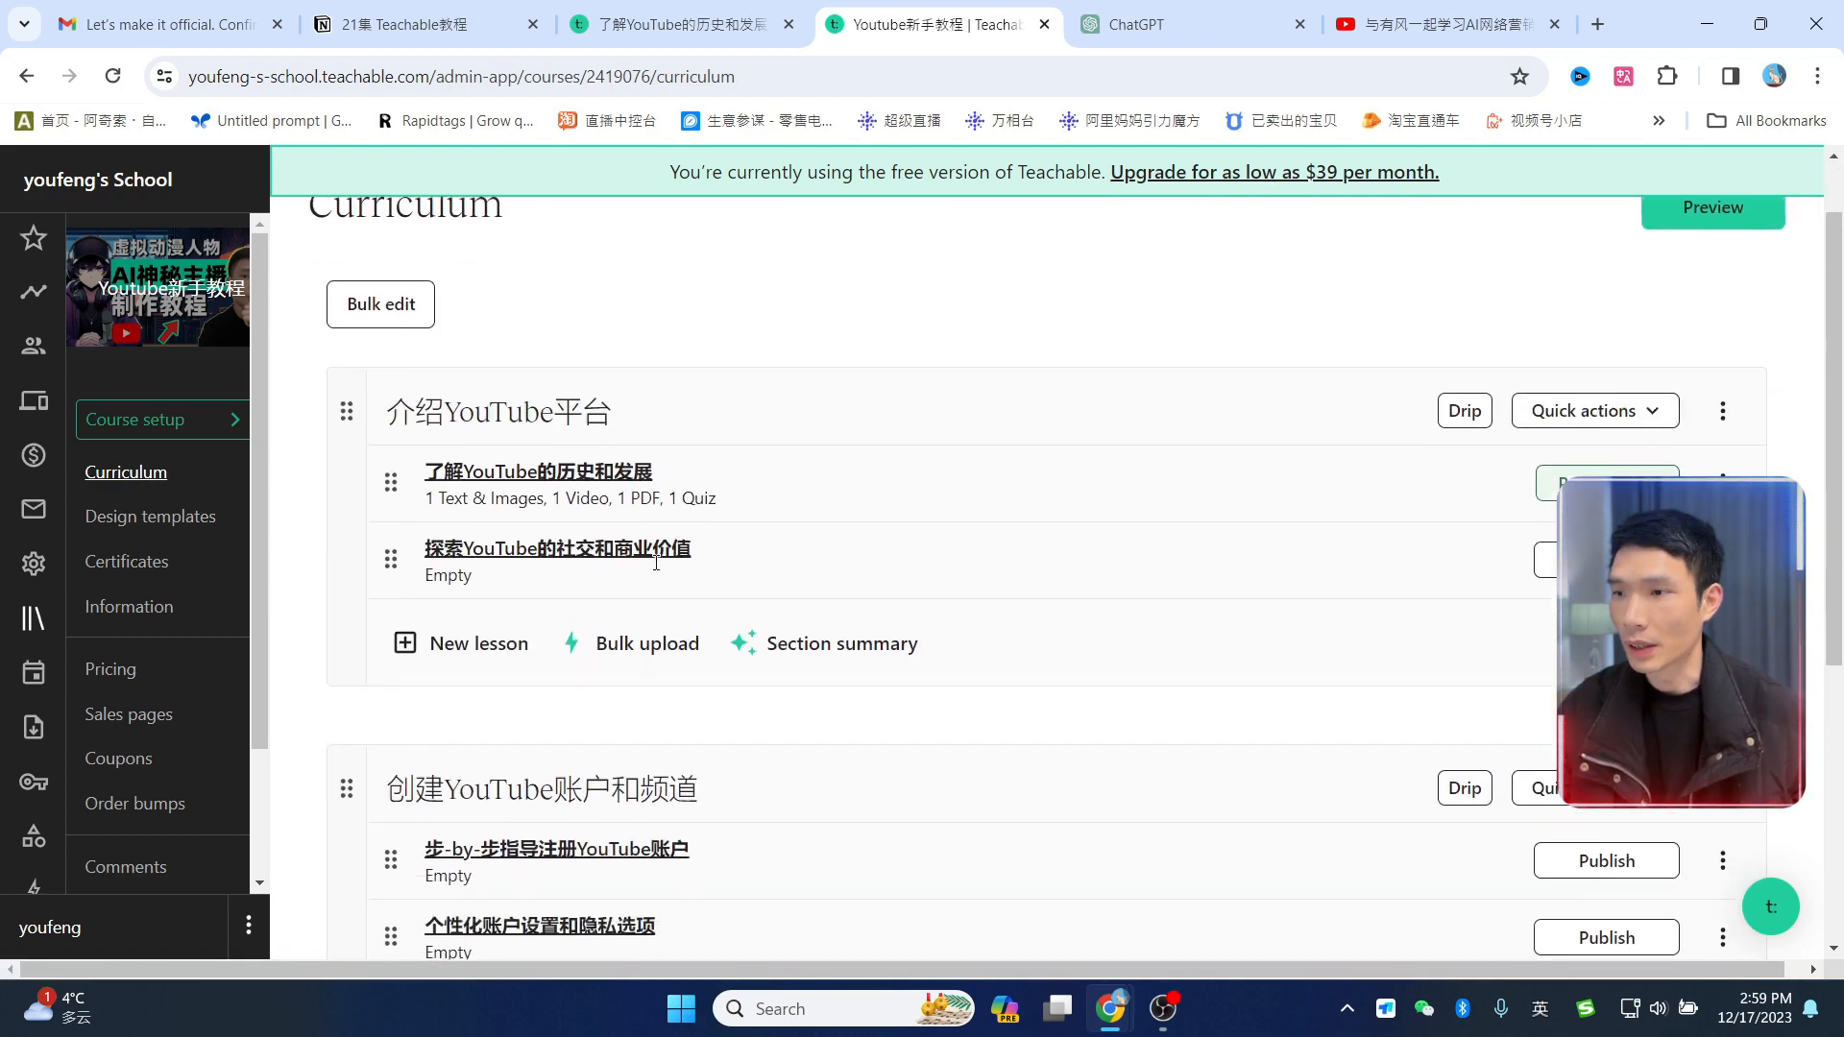
{"action": "scroll", "coordinate": [652, 694], "scroll_direction": "down", "scroll_amount": 6}
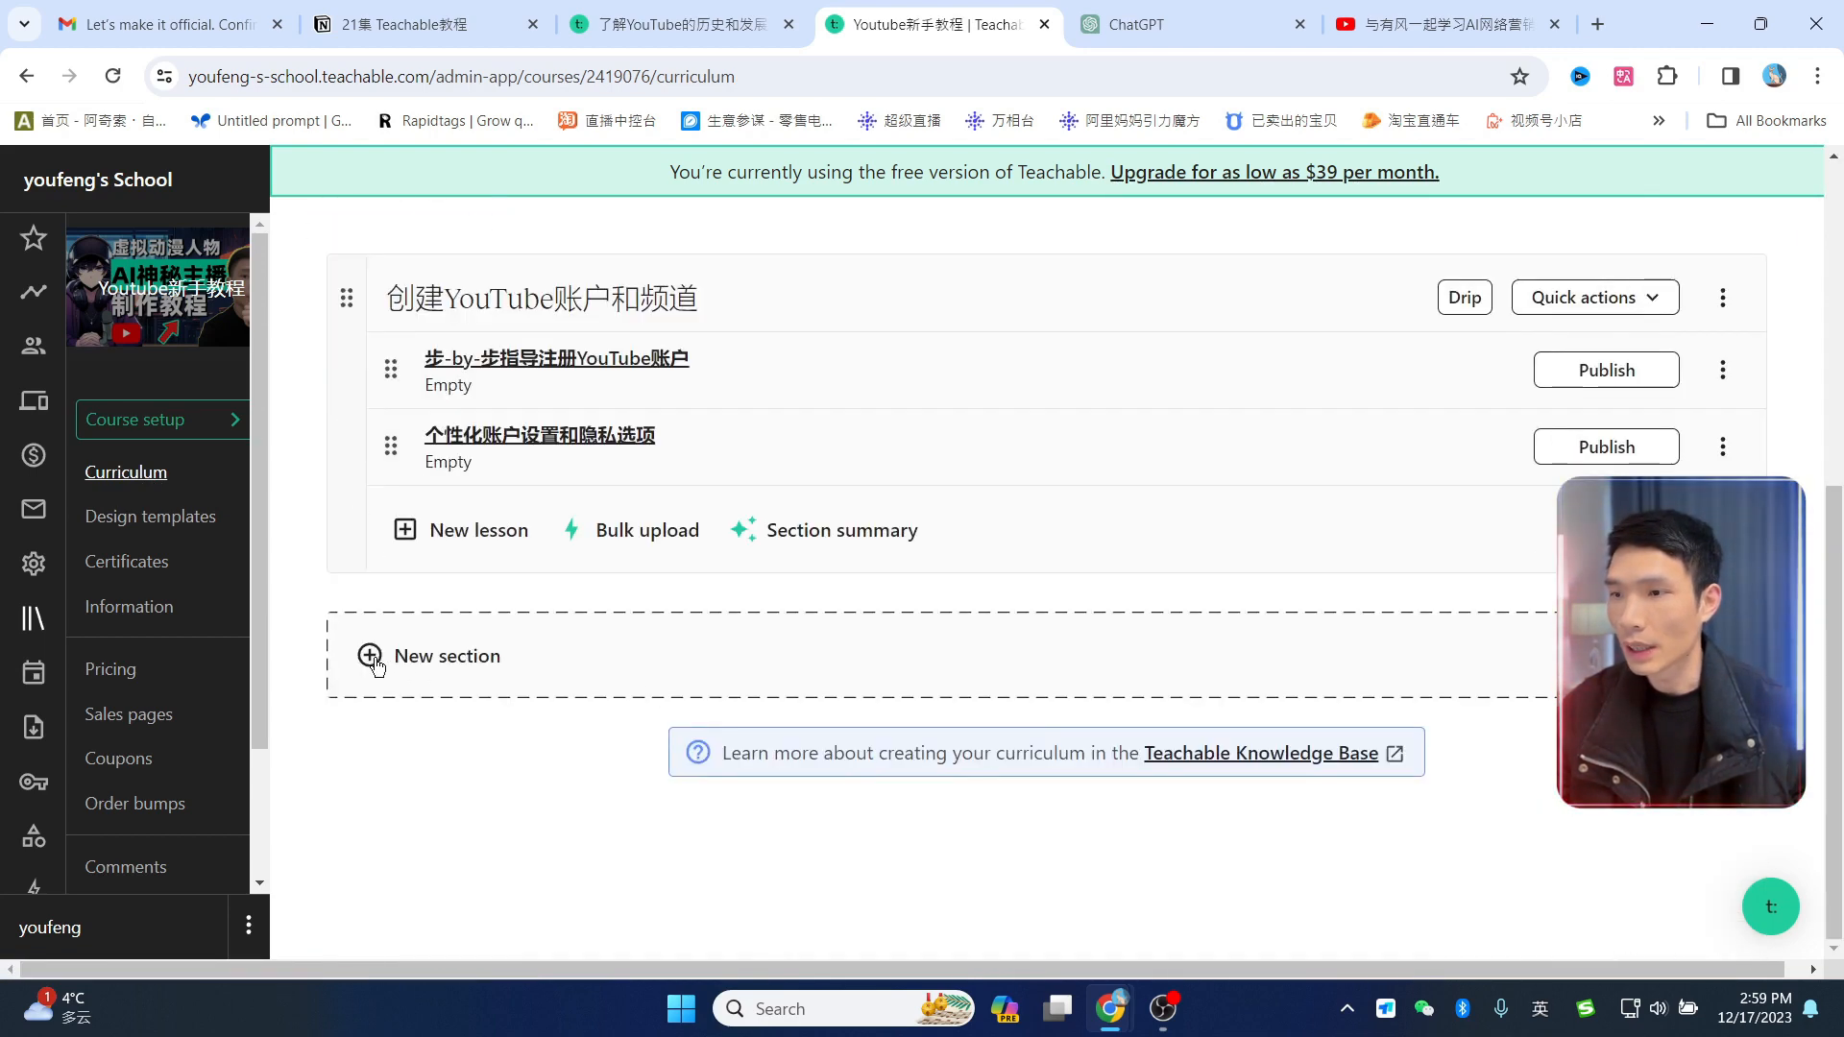
{"action": "scroll", "coordinate": [1194, 559], "scroll_direction": "up", "scroll_amount": 3}
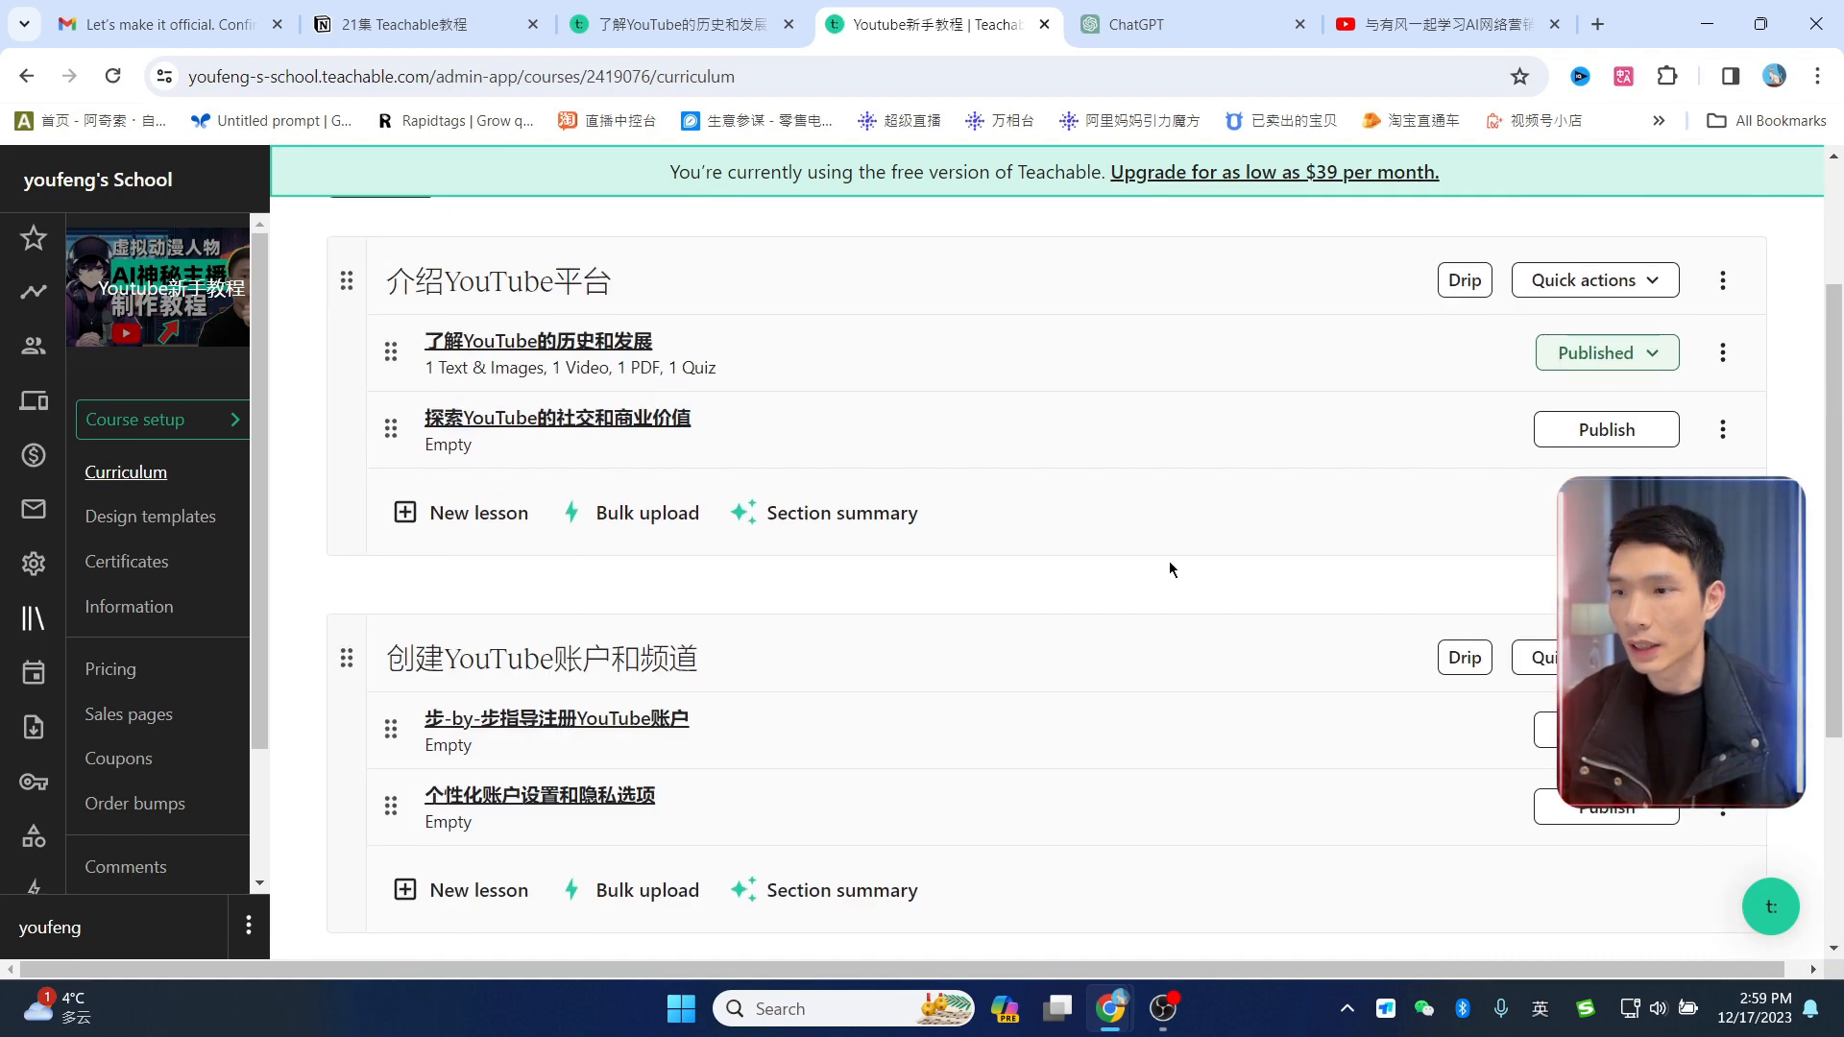
{"action": "scroll", "coordinate": [1170, 568], "scroll_direction": "down", "scroll_amount": 1}
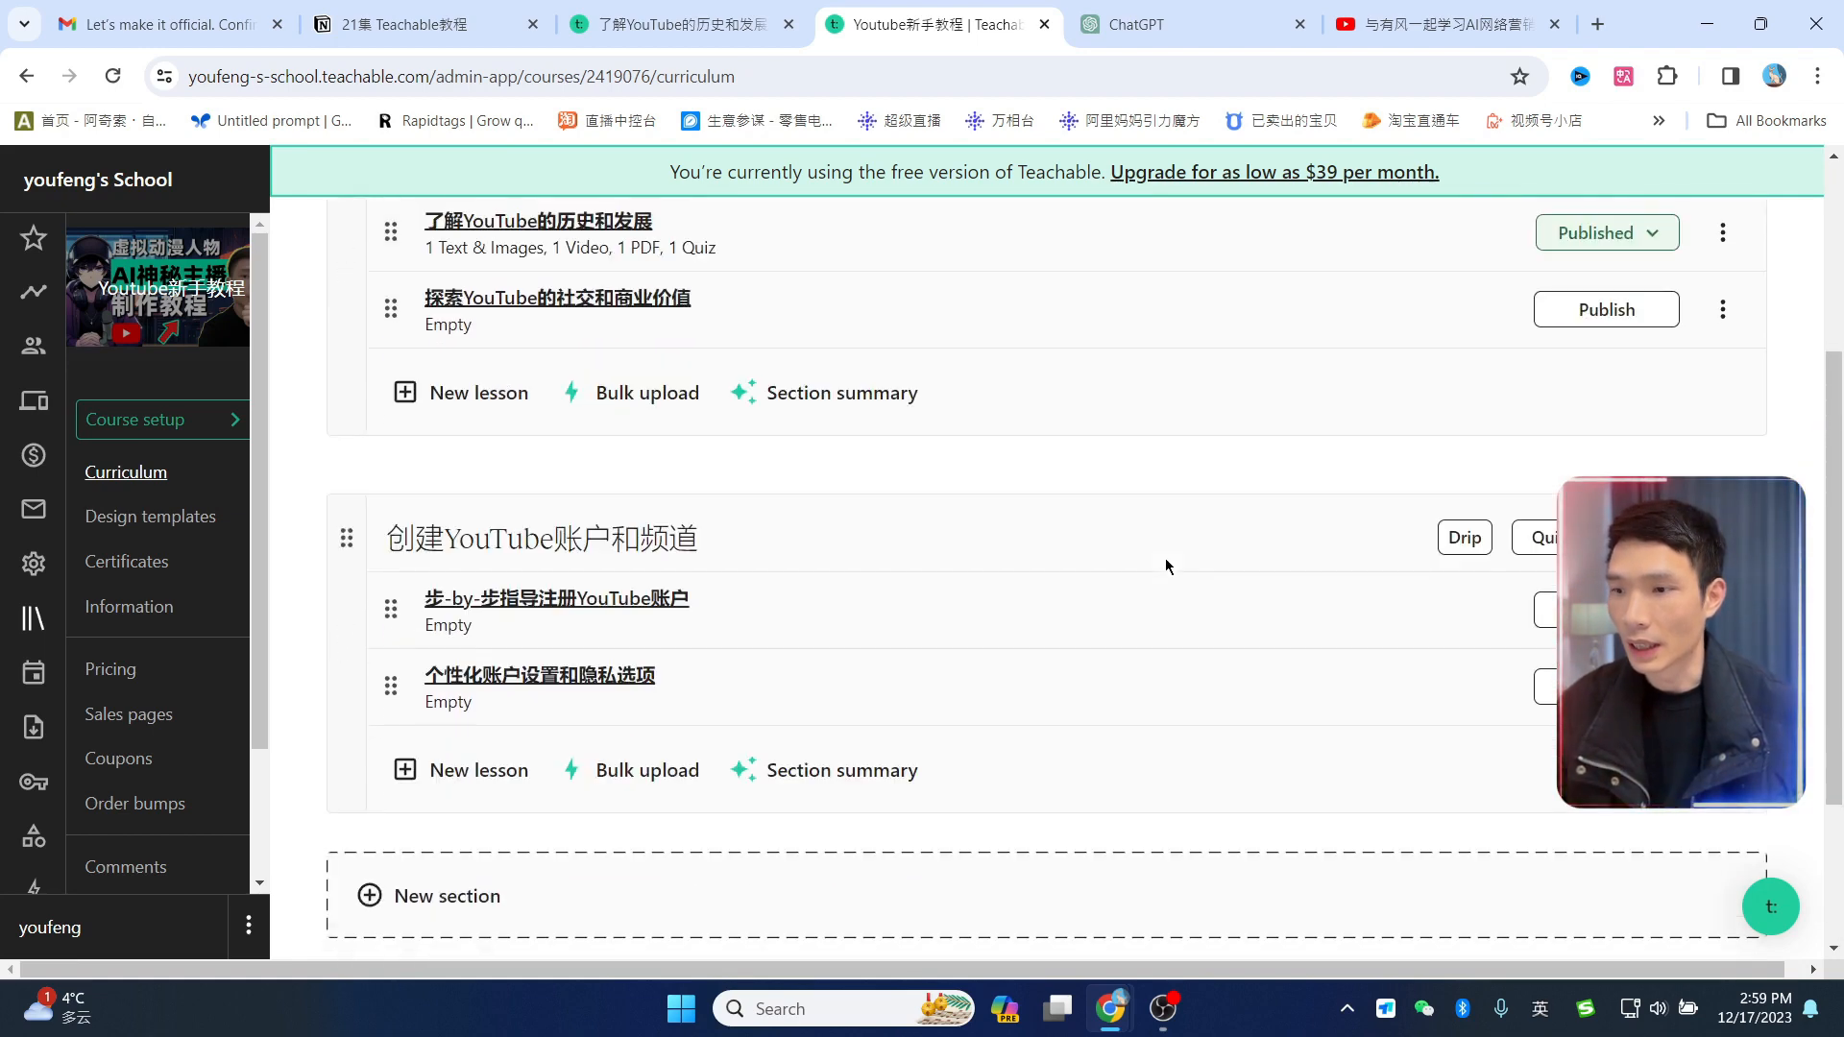
Step: Open the course's certificates page and look over what it offers
{"action": "left_click", "coordinate": [133, 567]}
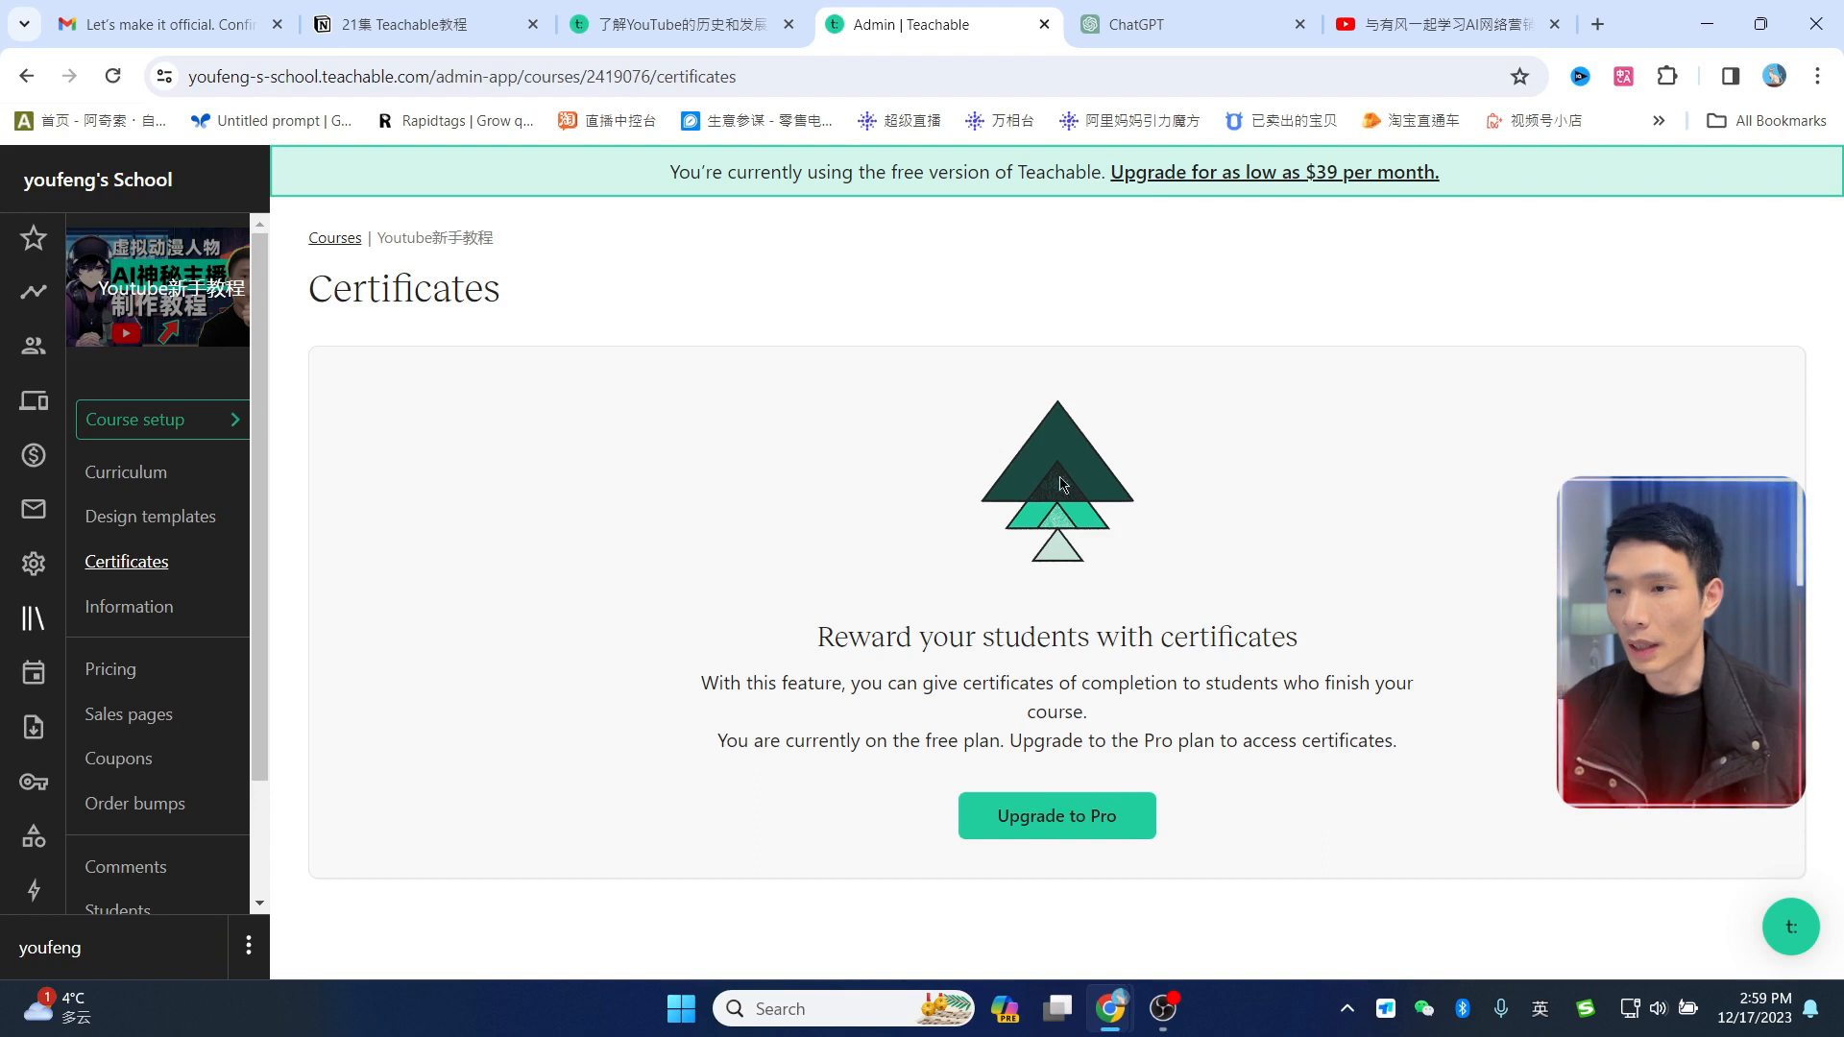
{"action": "scroll", "coordinate": [176, 515], "scroll_direction": "down", "scroll_amount": 1}
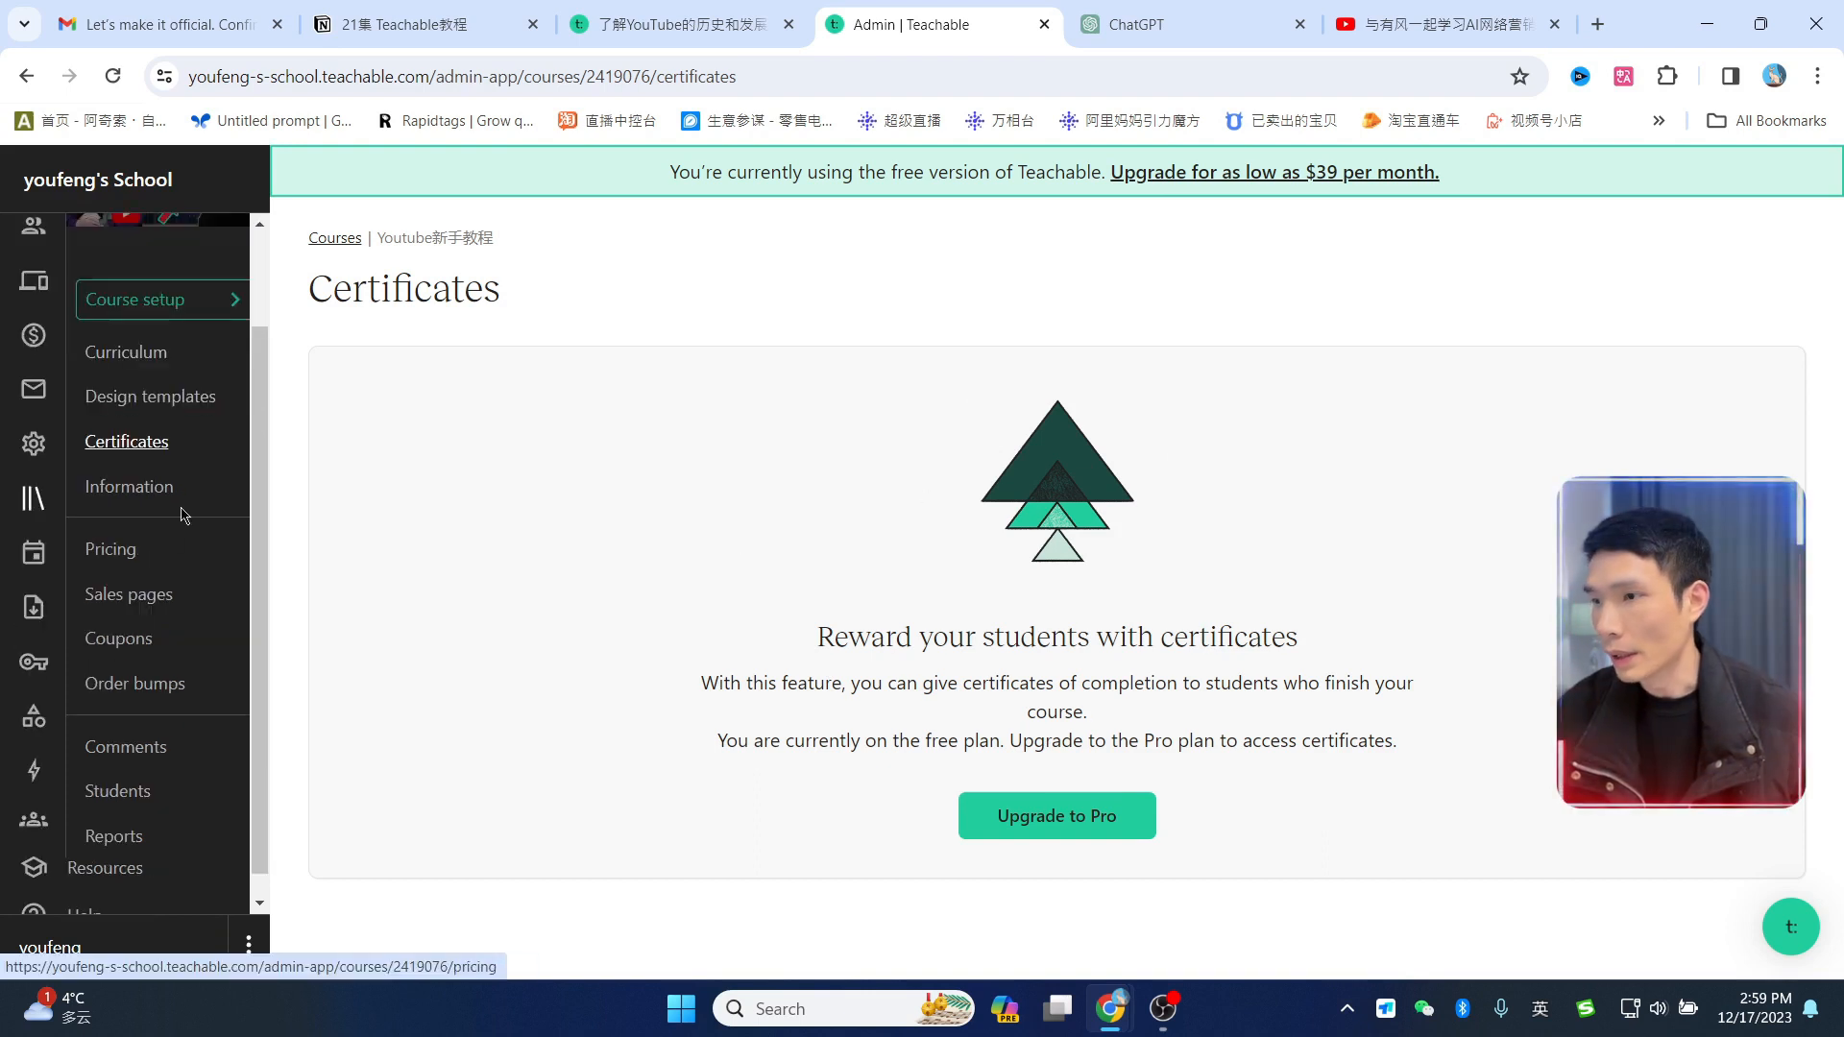
Step: Start a one-time purchase pricing plan for the course and set its price to 299 USD
{"action": "left_click", "coordinate": [113, 553]}
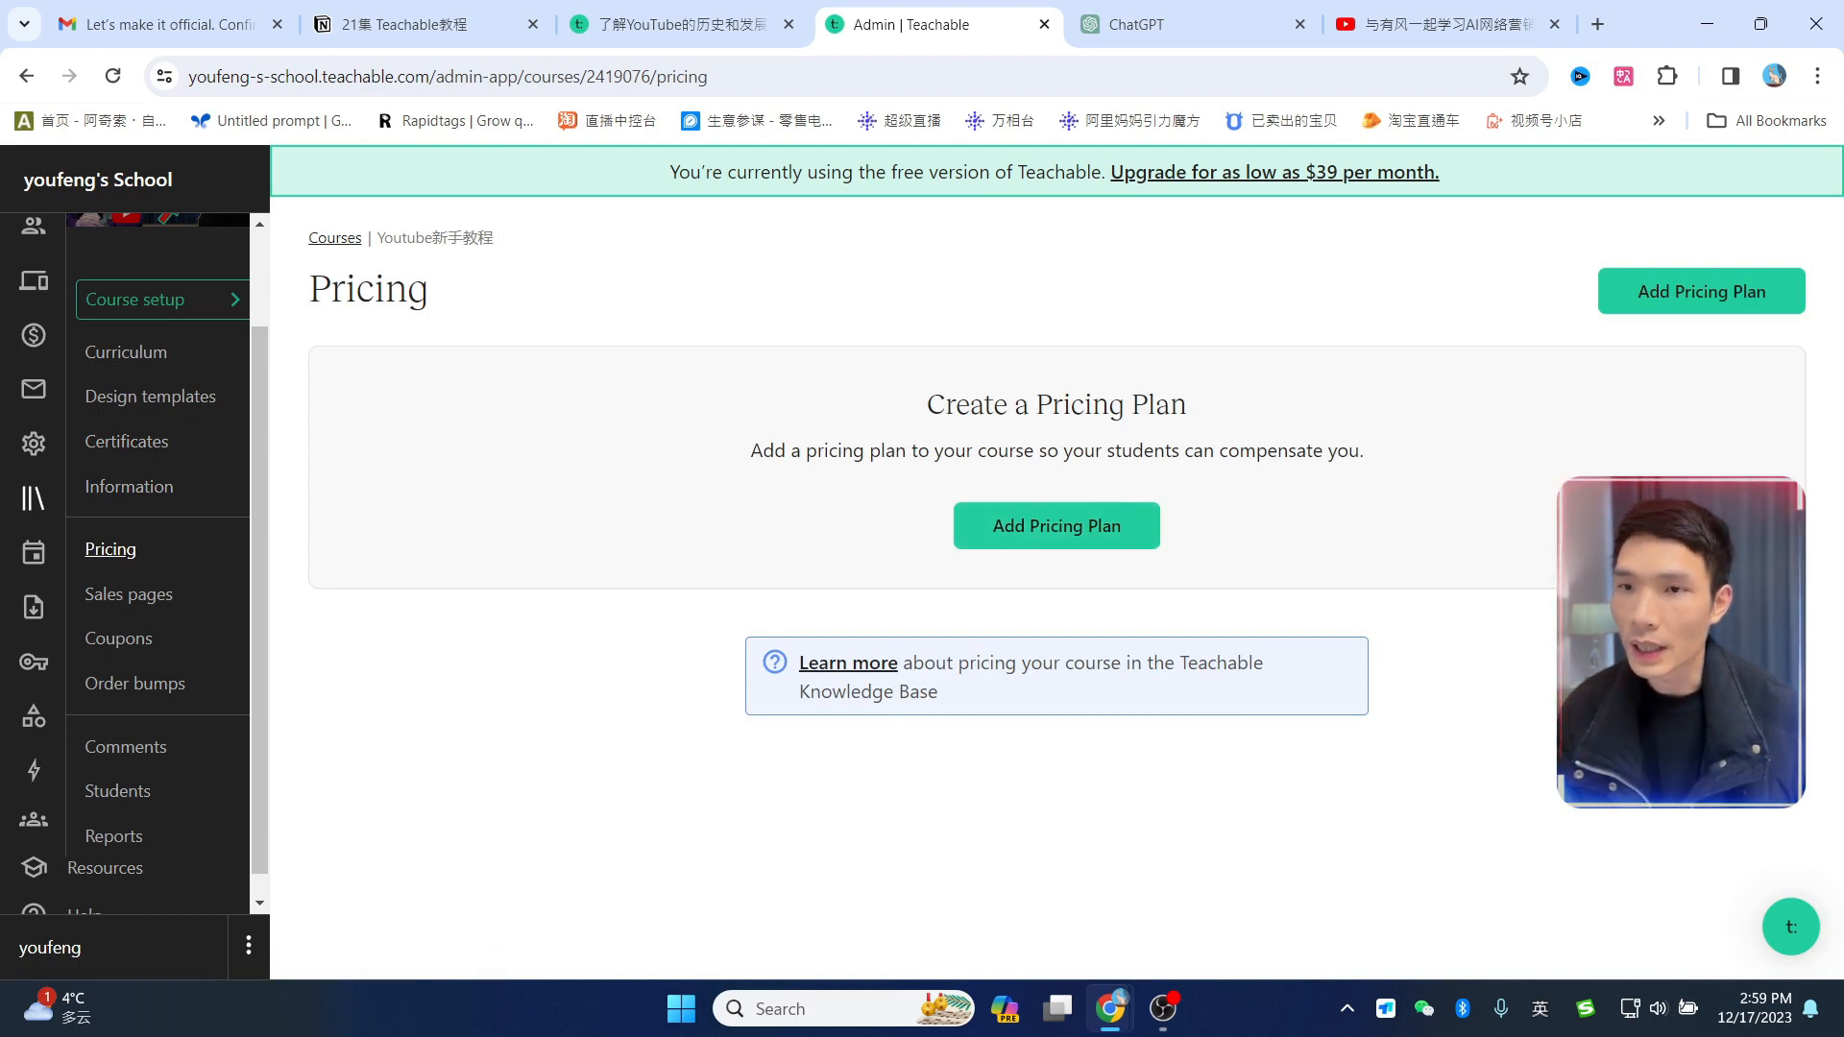
{"action": "left_click", "coordinate": [1070, 534]}
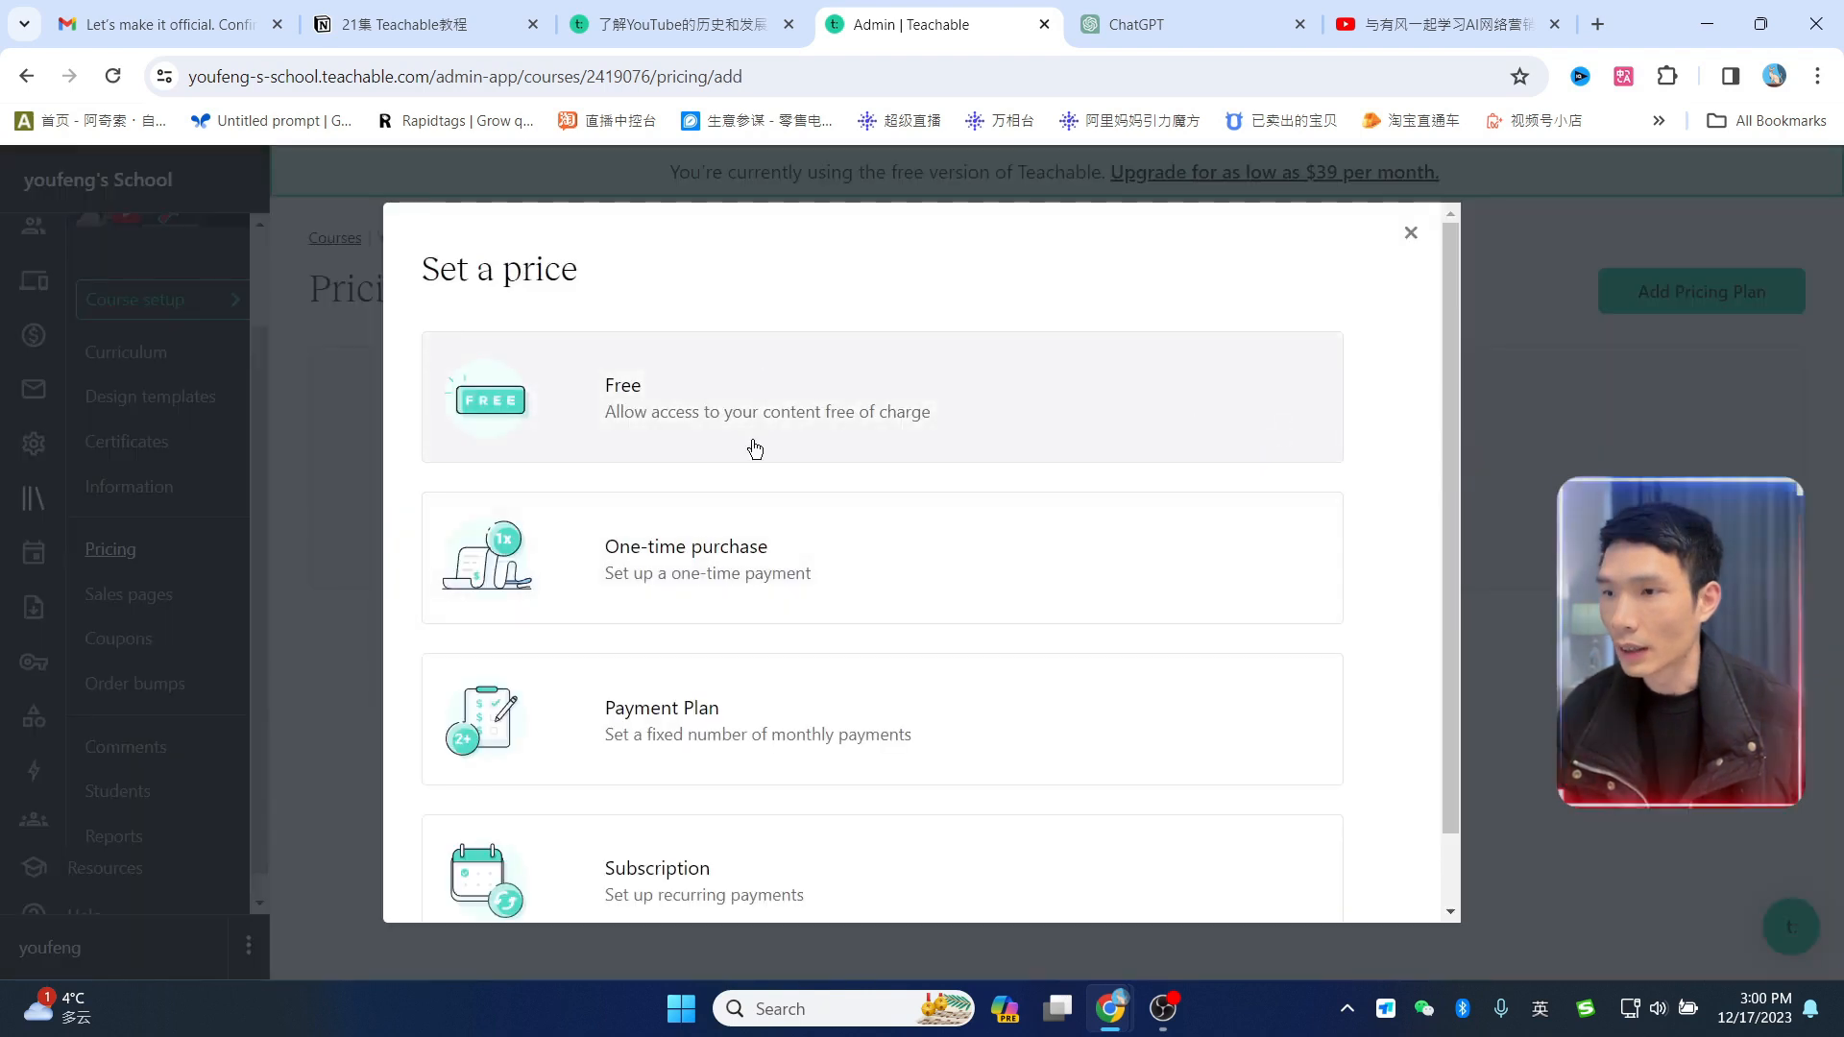
{"action": "scroll", "coordinate": [795, 515], "scroll_direction": "down", "scroll_amount": 1}
{"action": "scroll", "coordinate": [898, 671], "scroll_direction": "up", "scroll_amount": 1}
{"action": "scroll", "coordinate": [910, 441], "scroll_direction": "down", "scroll_amount": 1}
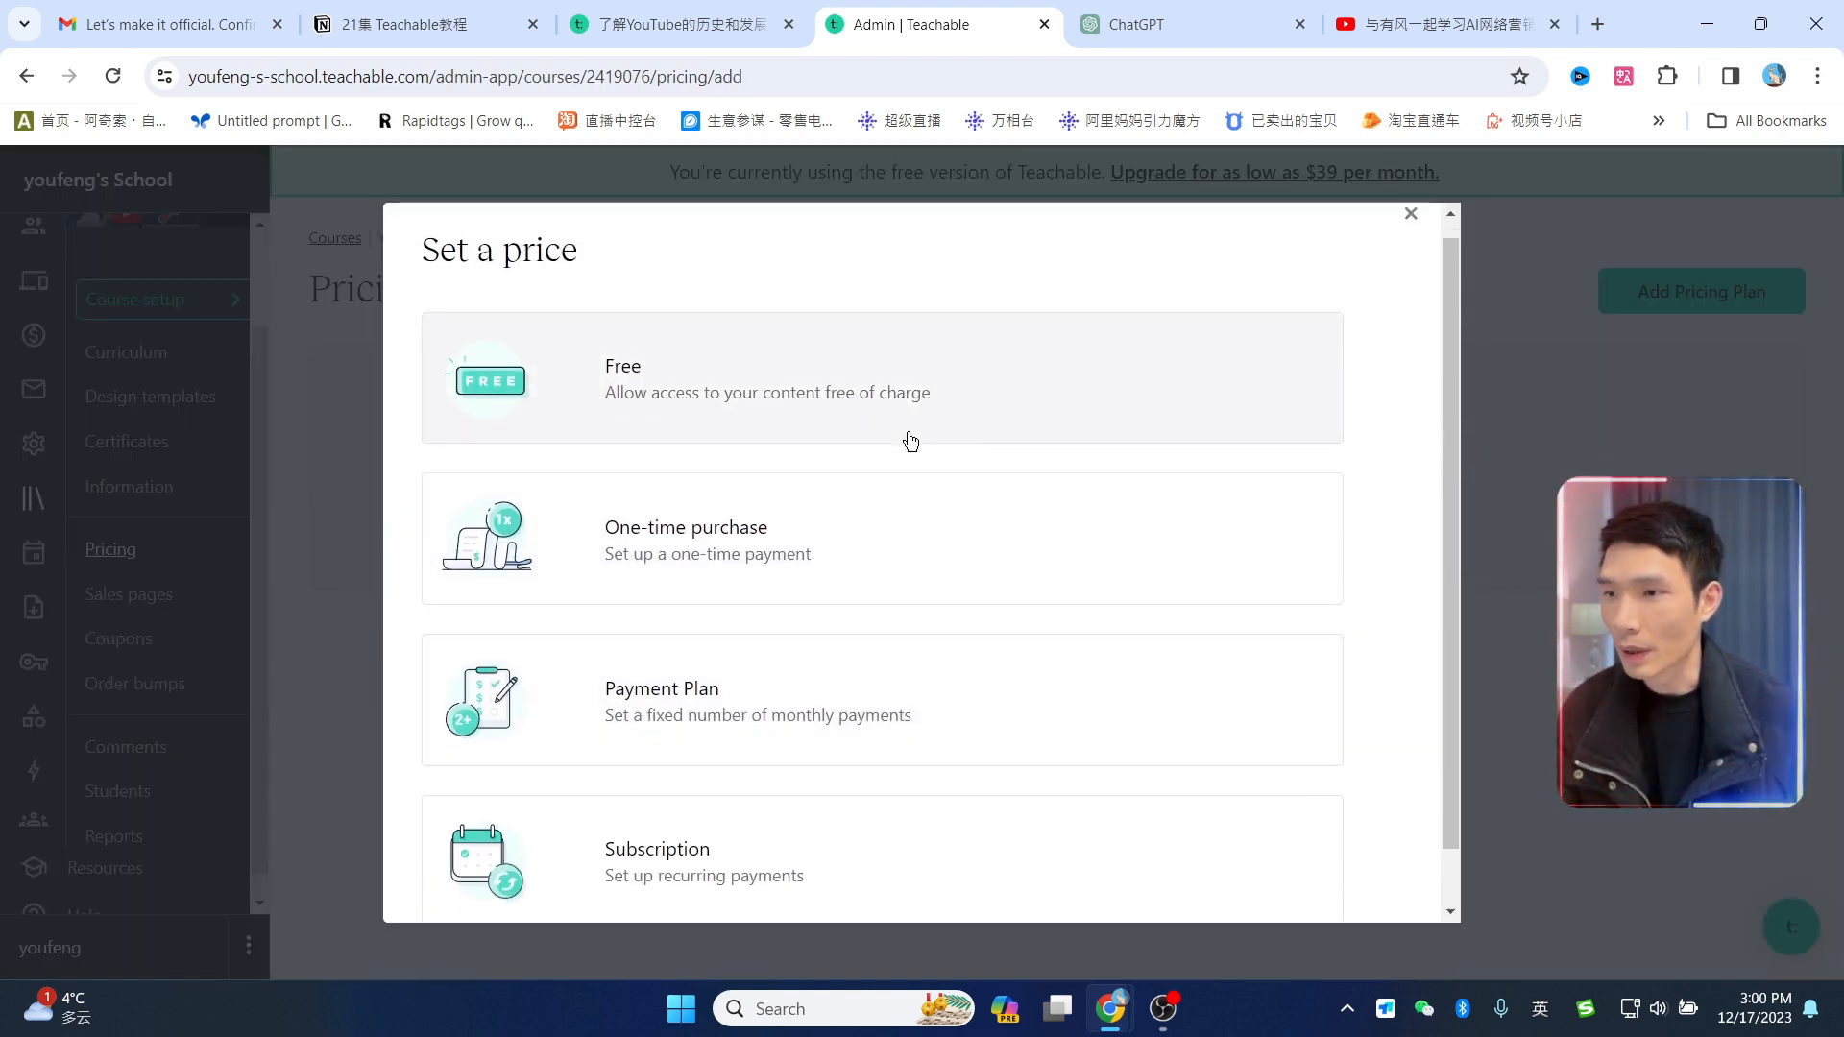
{"action": "scroll", "coordinate": [911, 442], "scroll_direction": "down", "scroll_amount": 1}
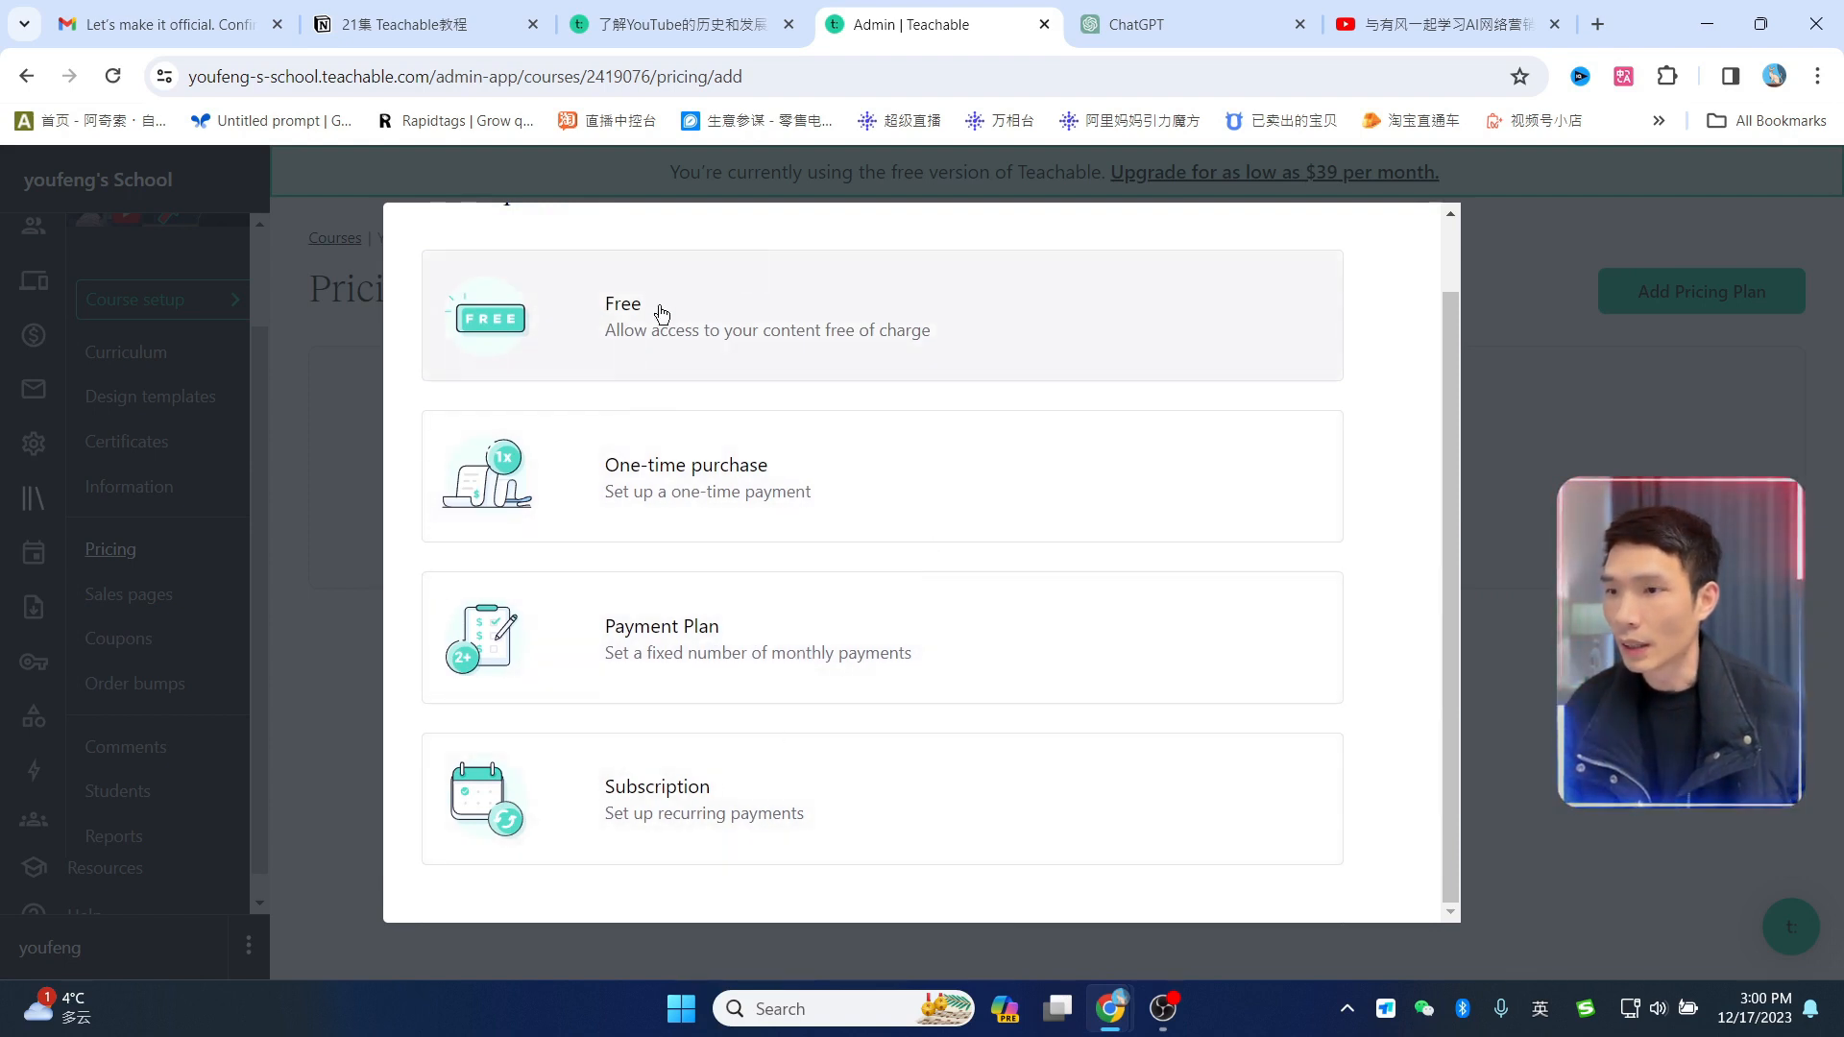
{"action": "left_click", "coordinate": [712, 493]}
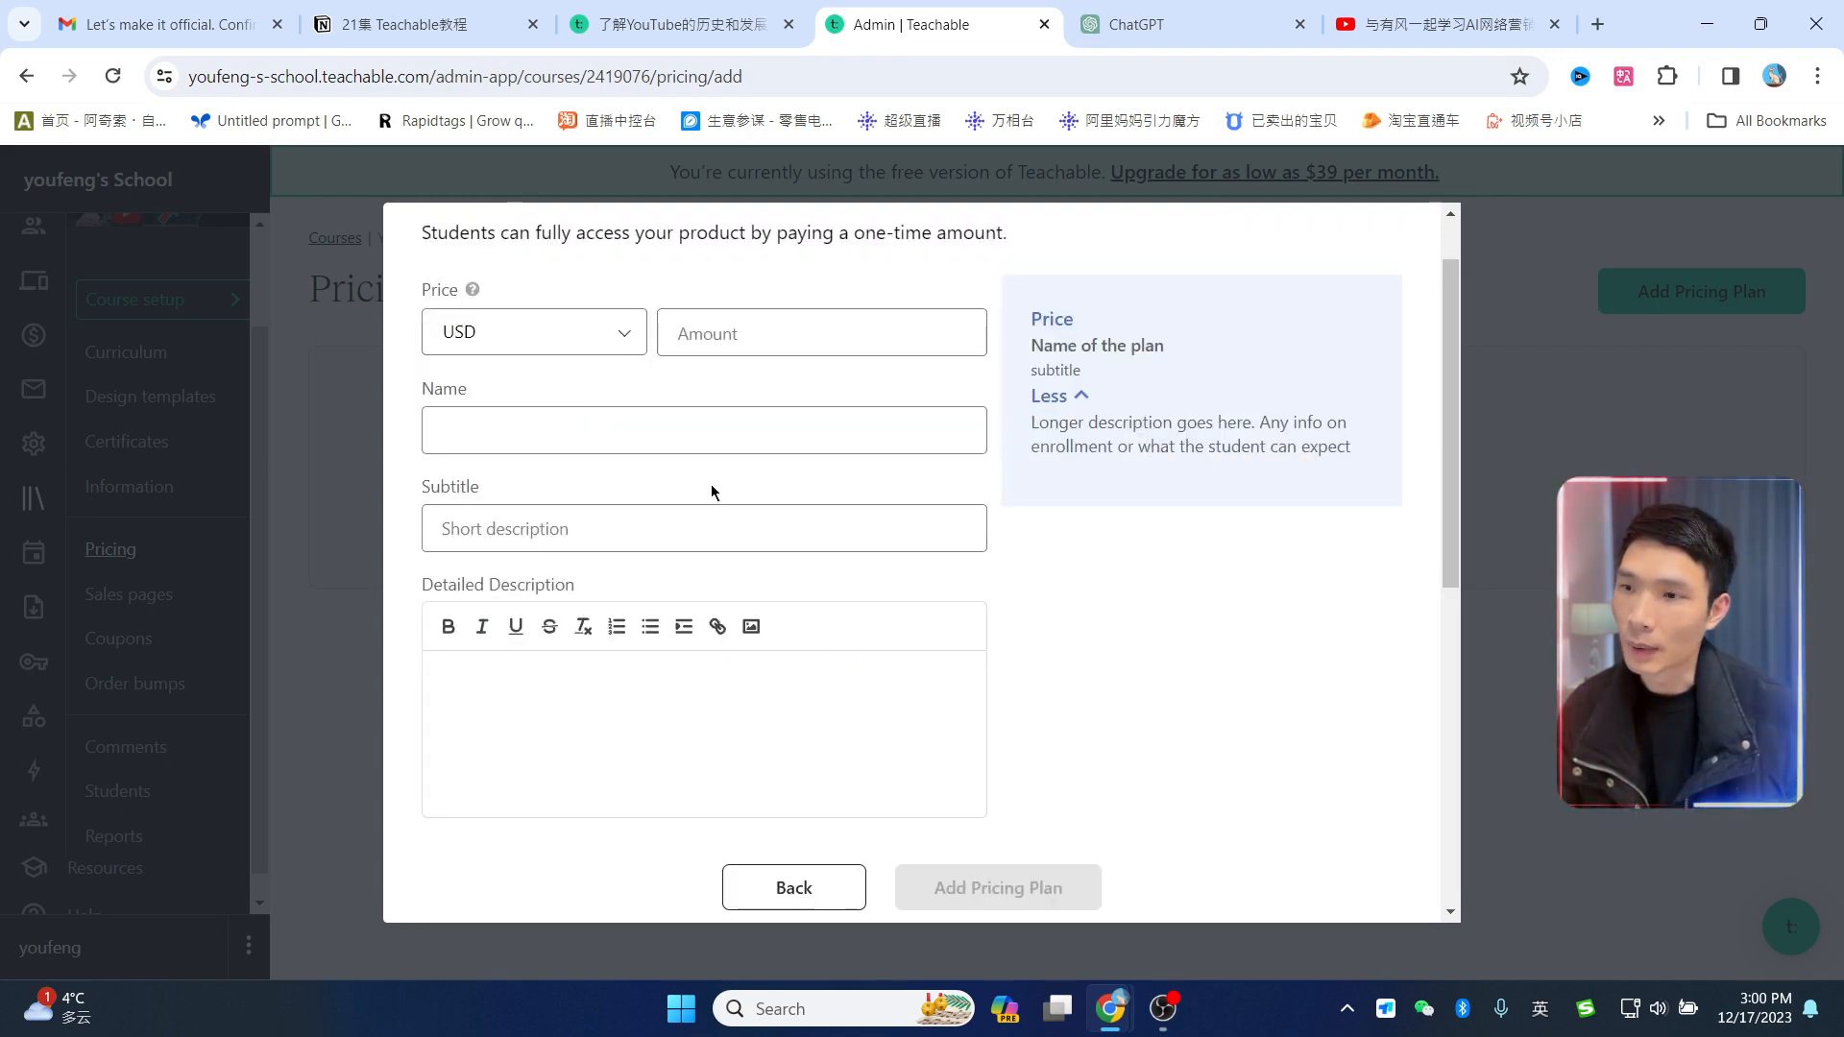
{"action": "scroll", "coordinate": [847, 477], "scroll_direction": "up", "scroll_amount": 1}
{"action": "left_click", "coordinate": [752, 411]}
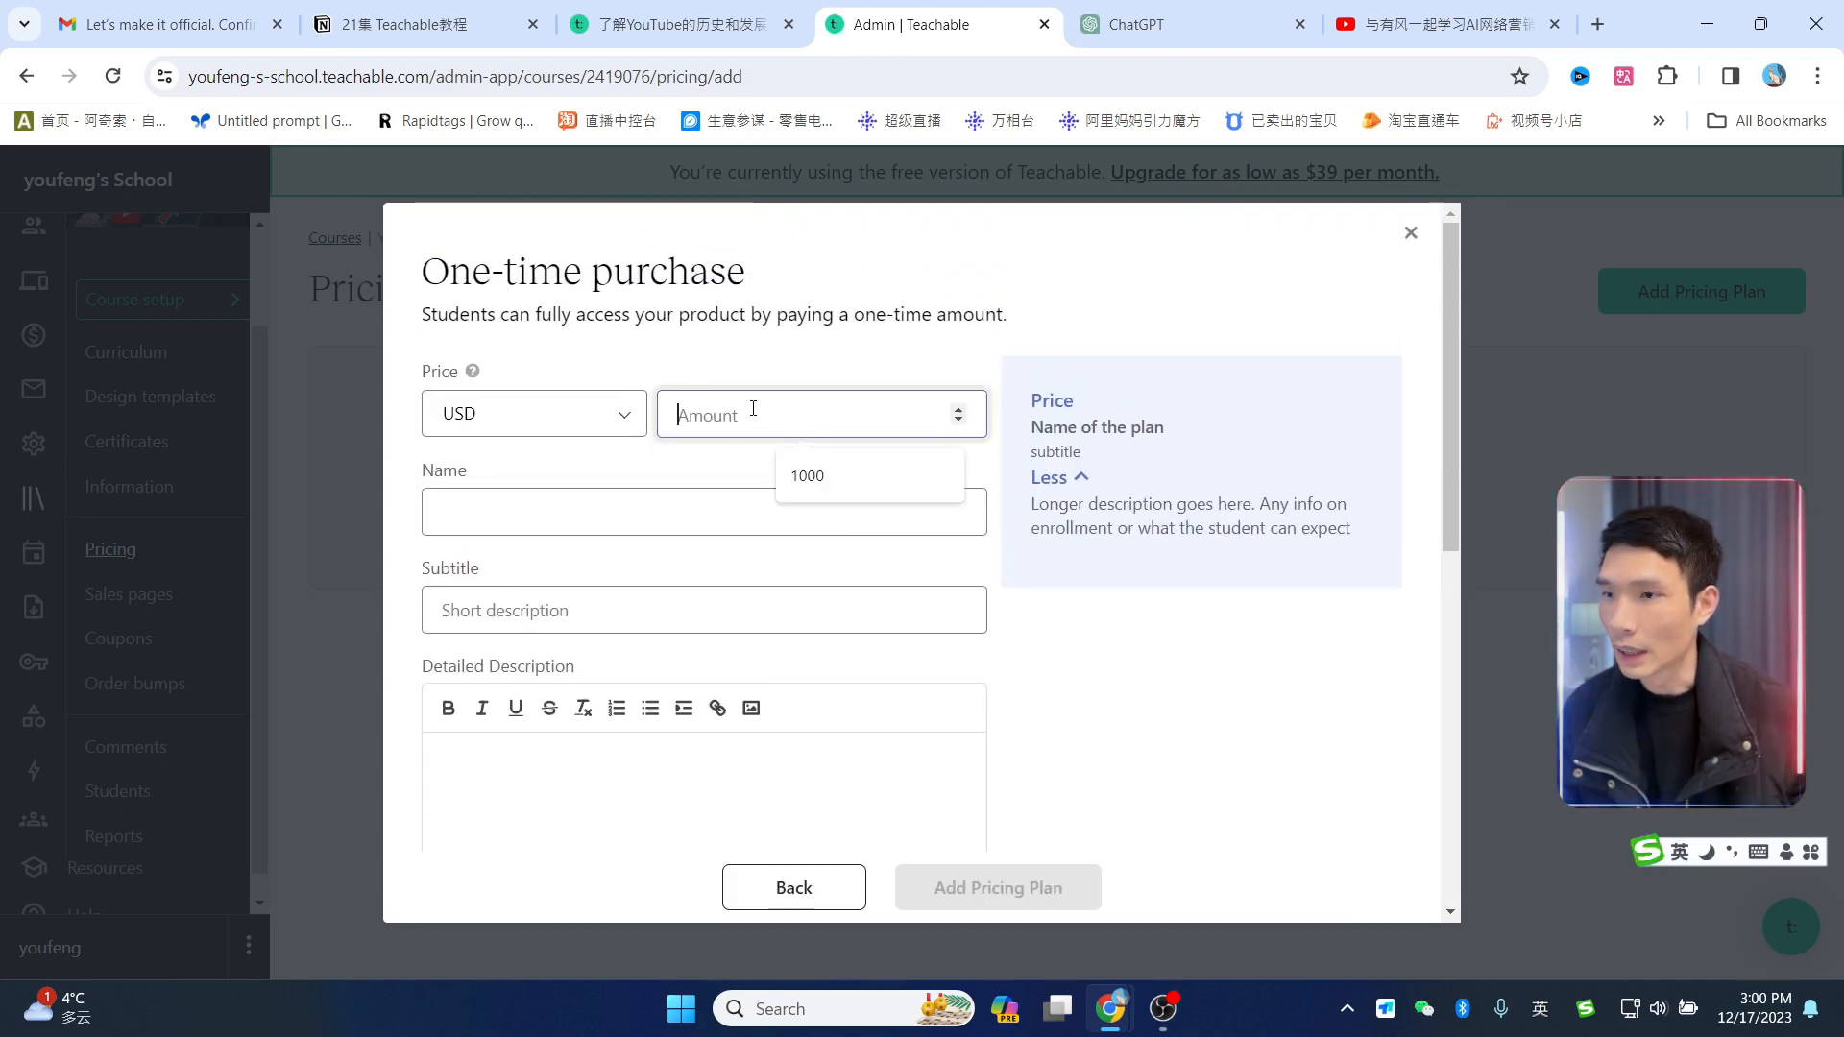
{"action": "type", "text": "299"}
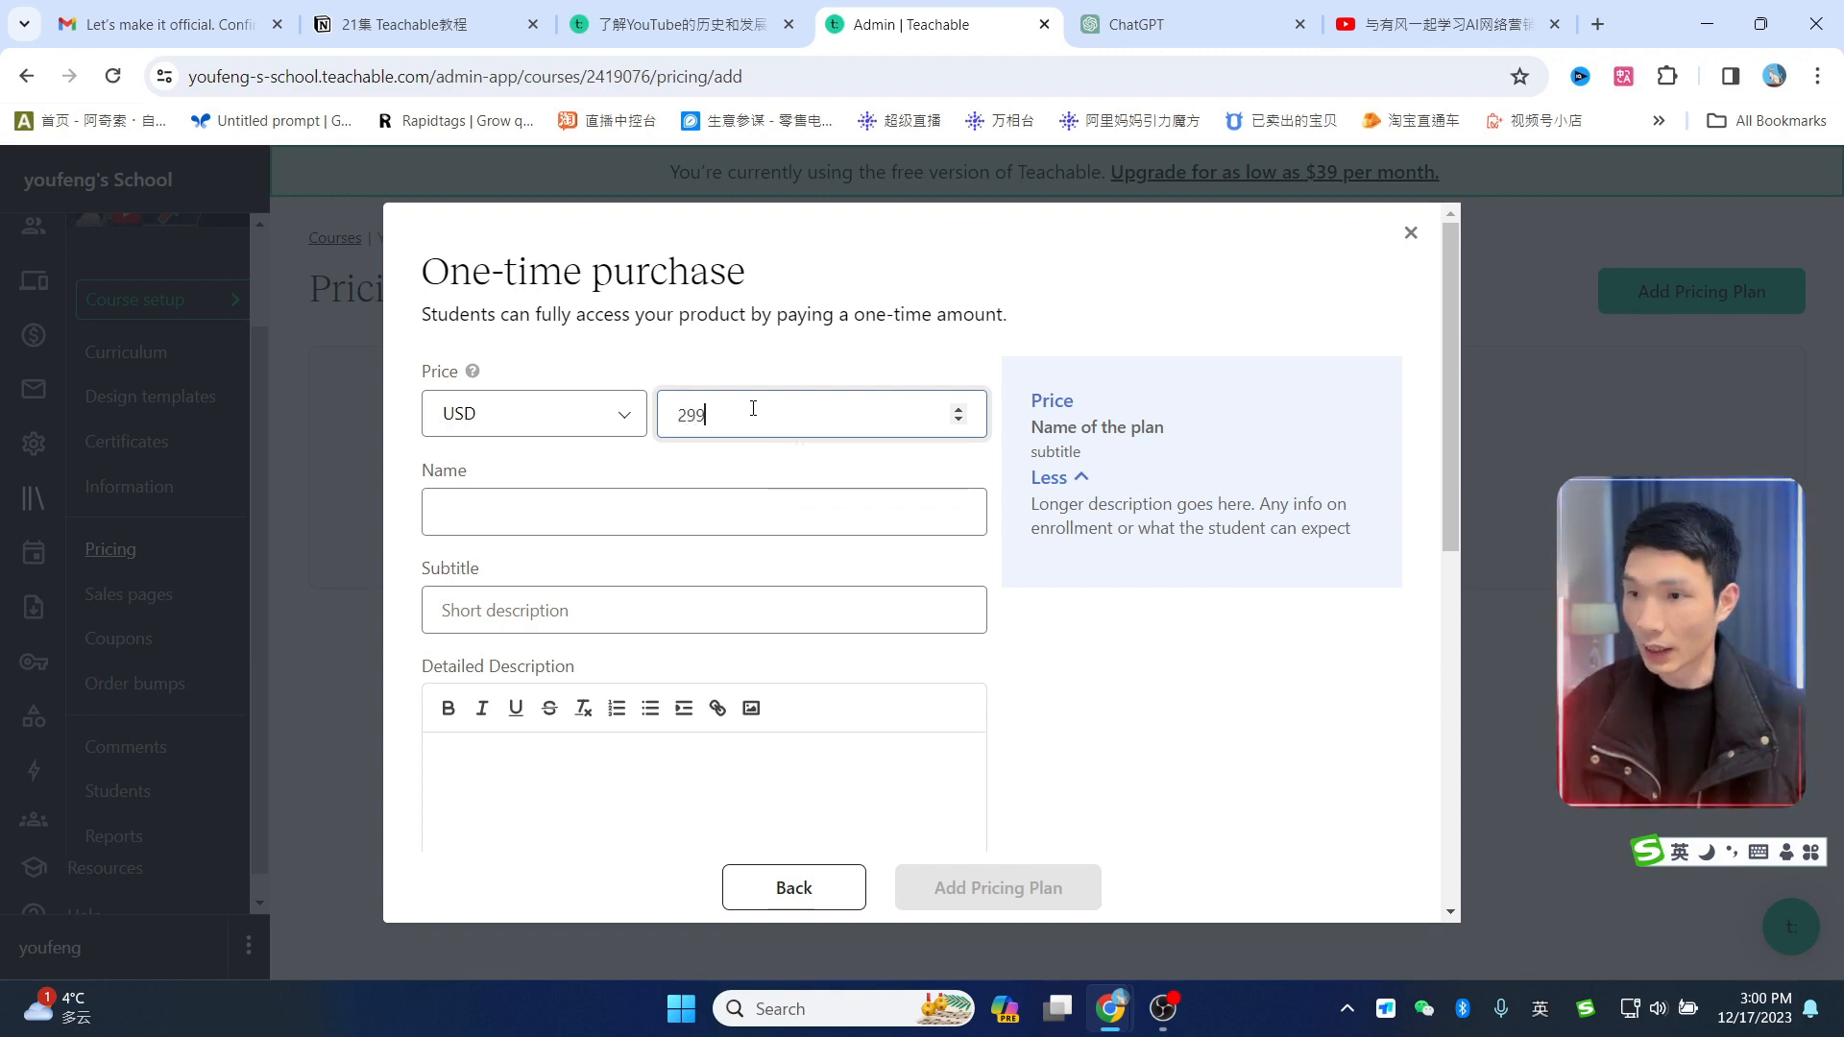
{"action": "left_click", "coordinate": [1103, 299]}
Step: Name the one-time purchase plan 一次性付款，终身免费观看
{"action": "left_click", "coordinate": [547, 495]}
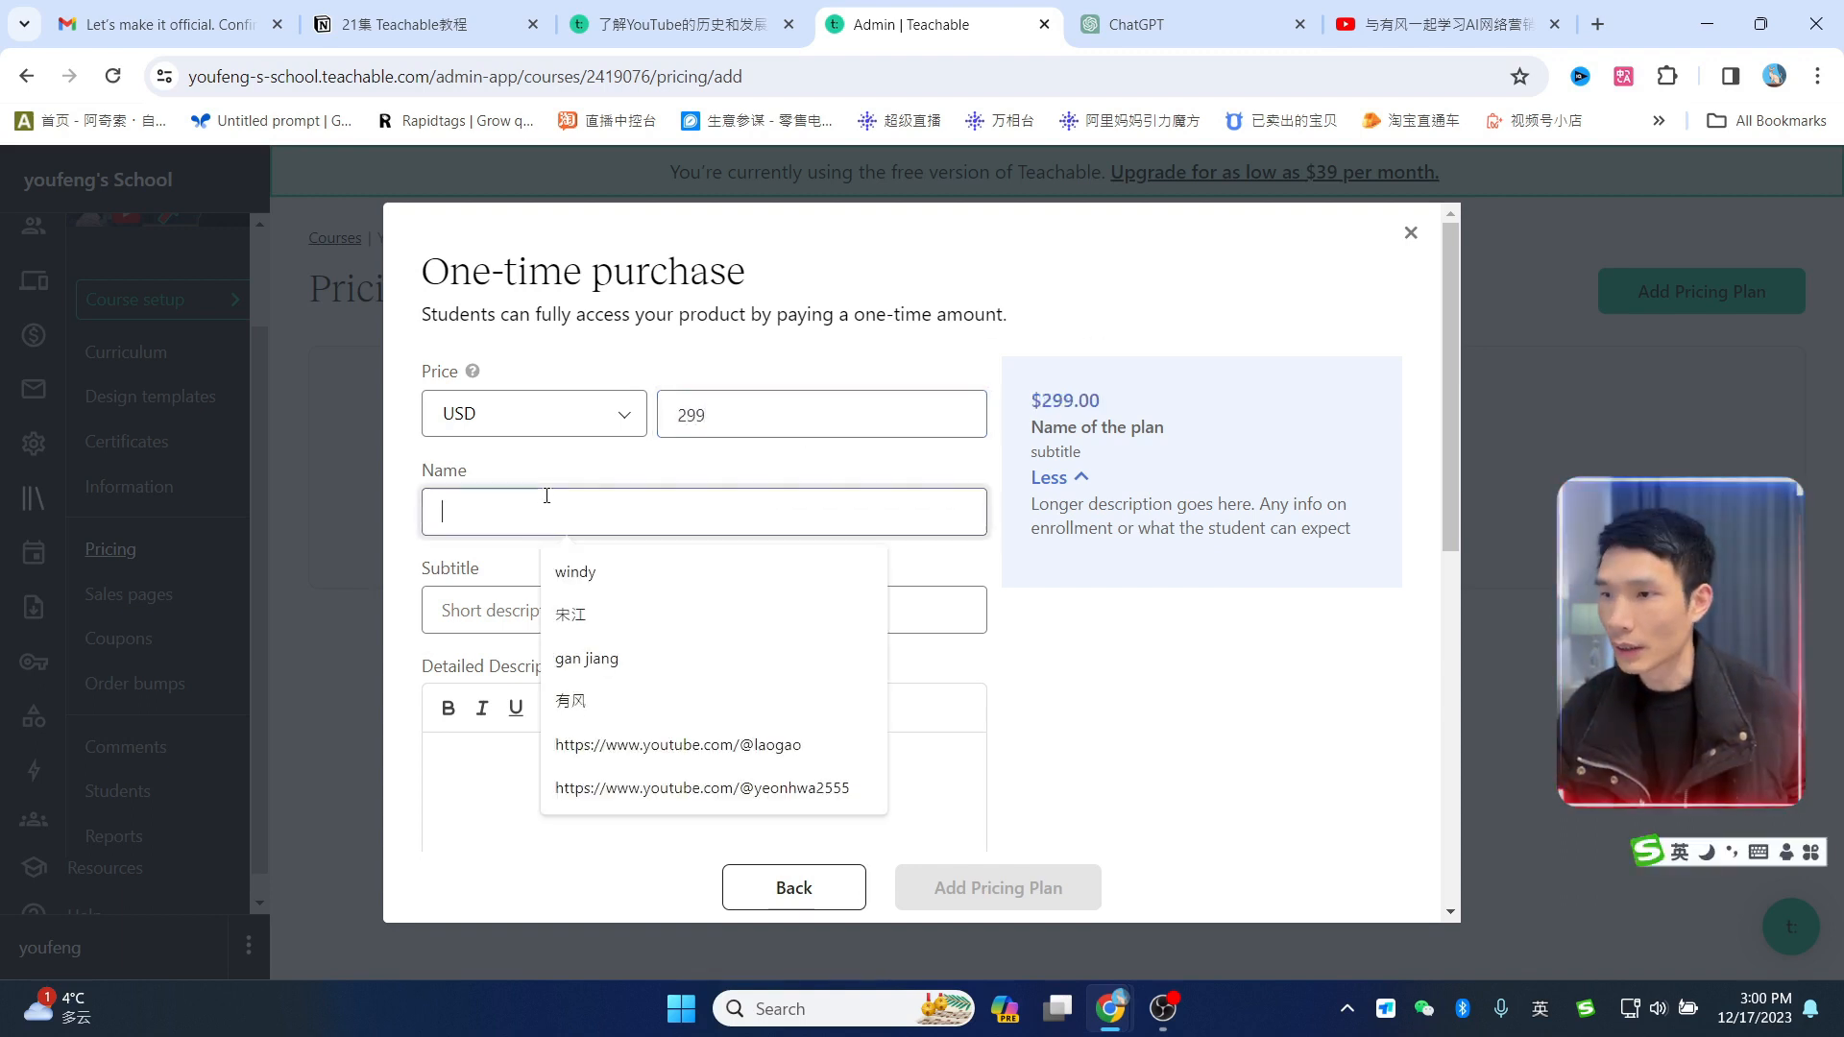
{"action": "type", "text": "g"}
{"action": "key", "text": "BackSpace"}
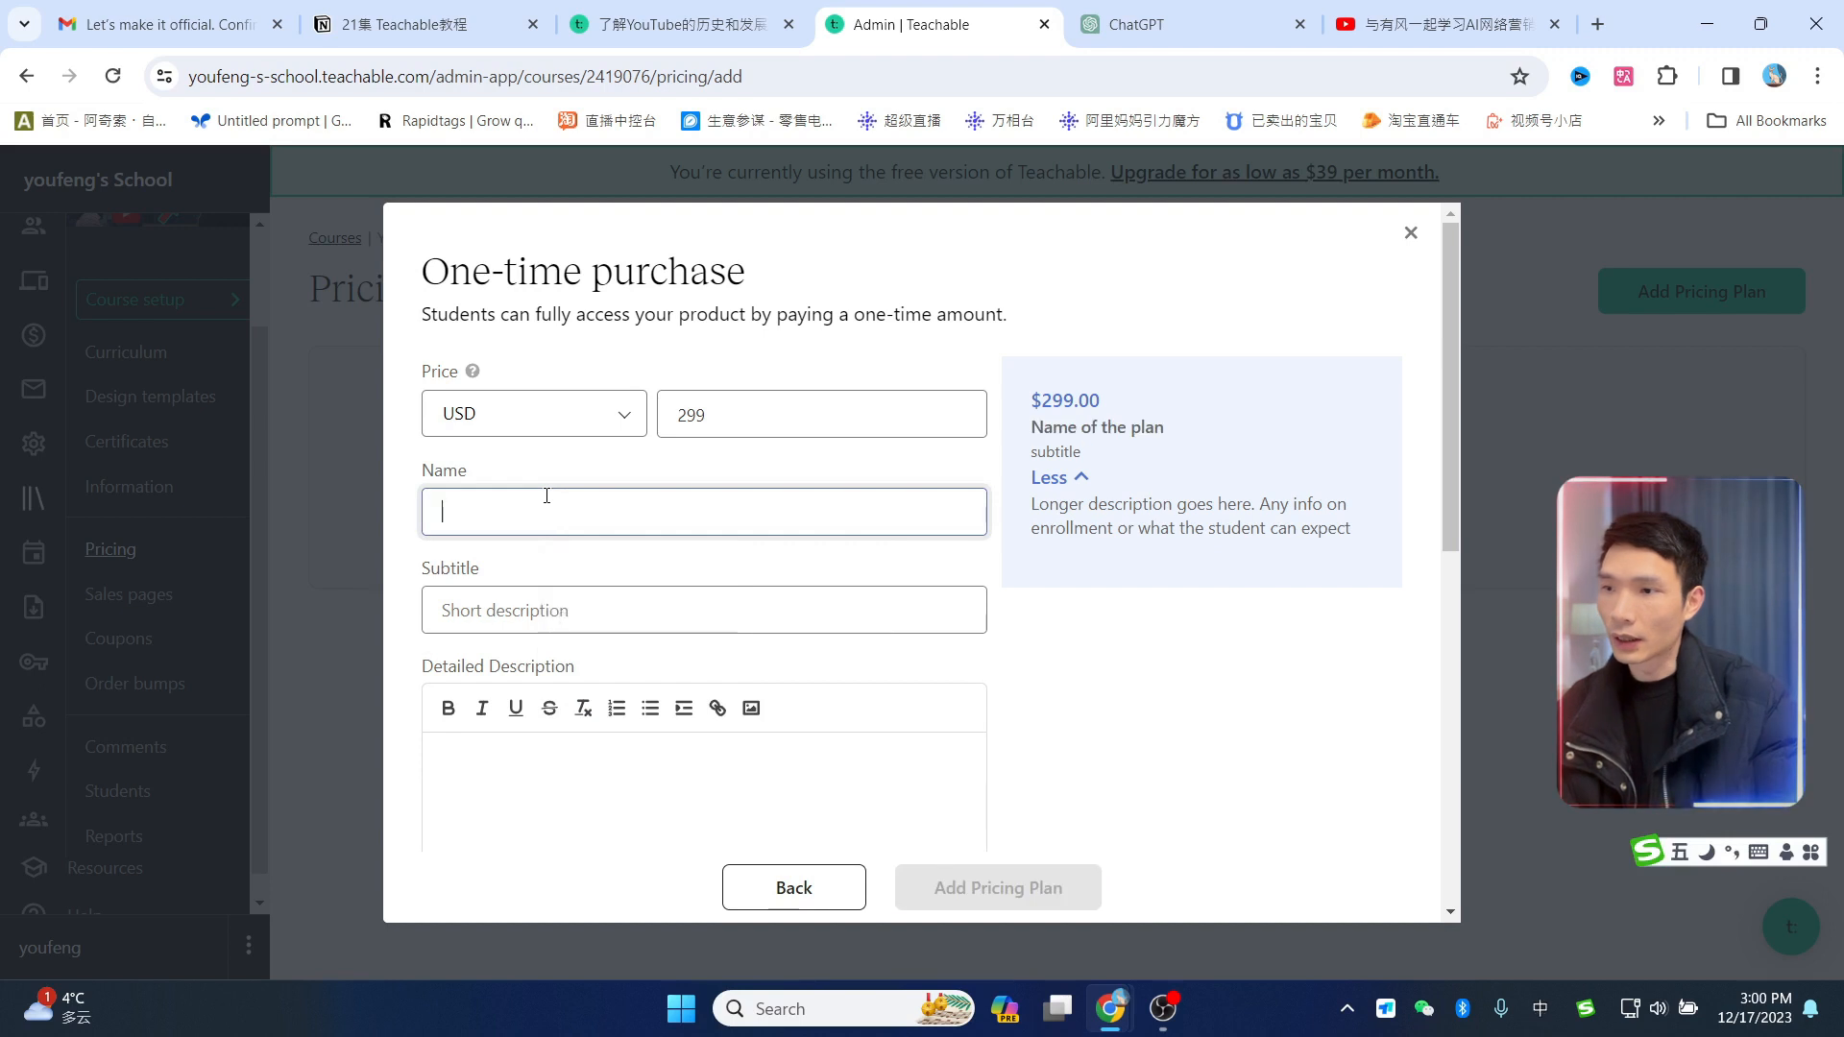
{"action": "key", "text": "shift"}
{"action": "type", "text": "—"}
{"action": "type", "text": "次性付款，终身t"}
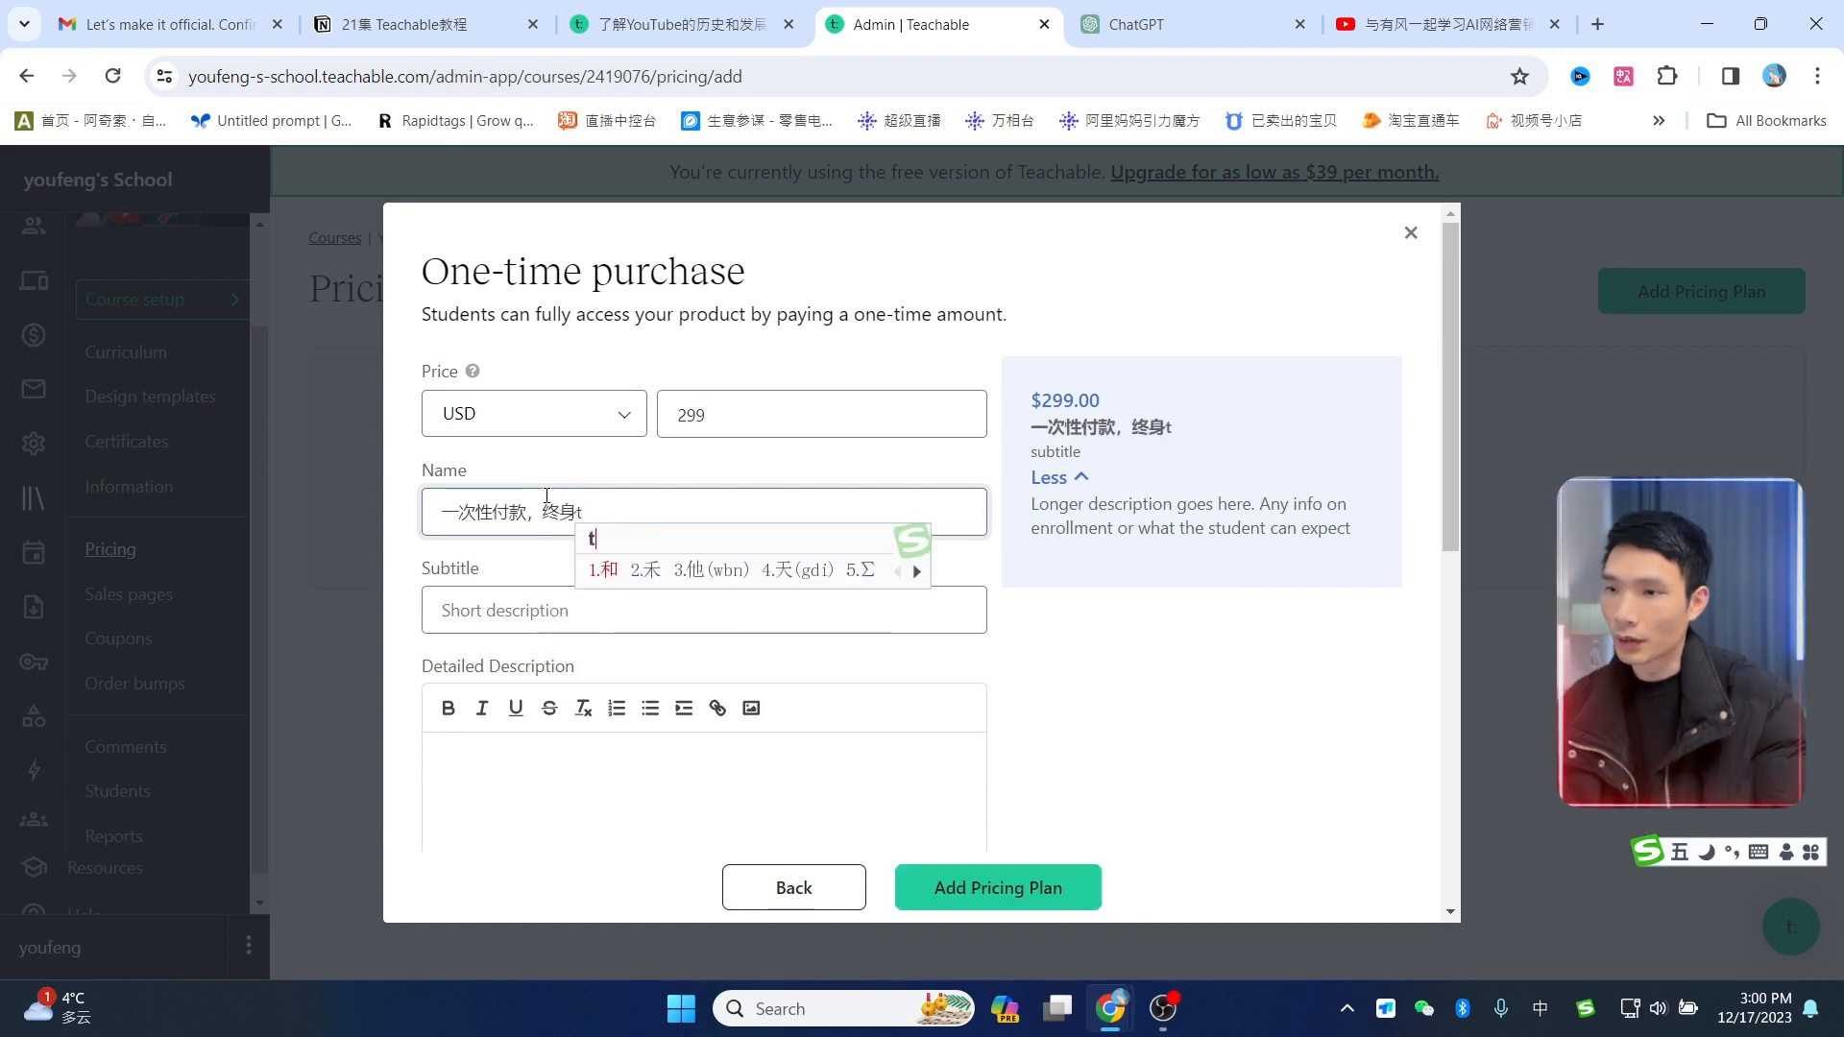
{"action": "key", "text": "BackSpace"}
{"action": "type", "text": "免费"}
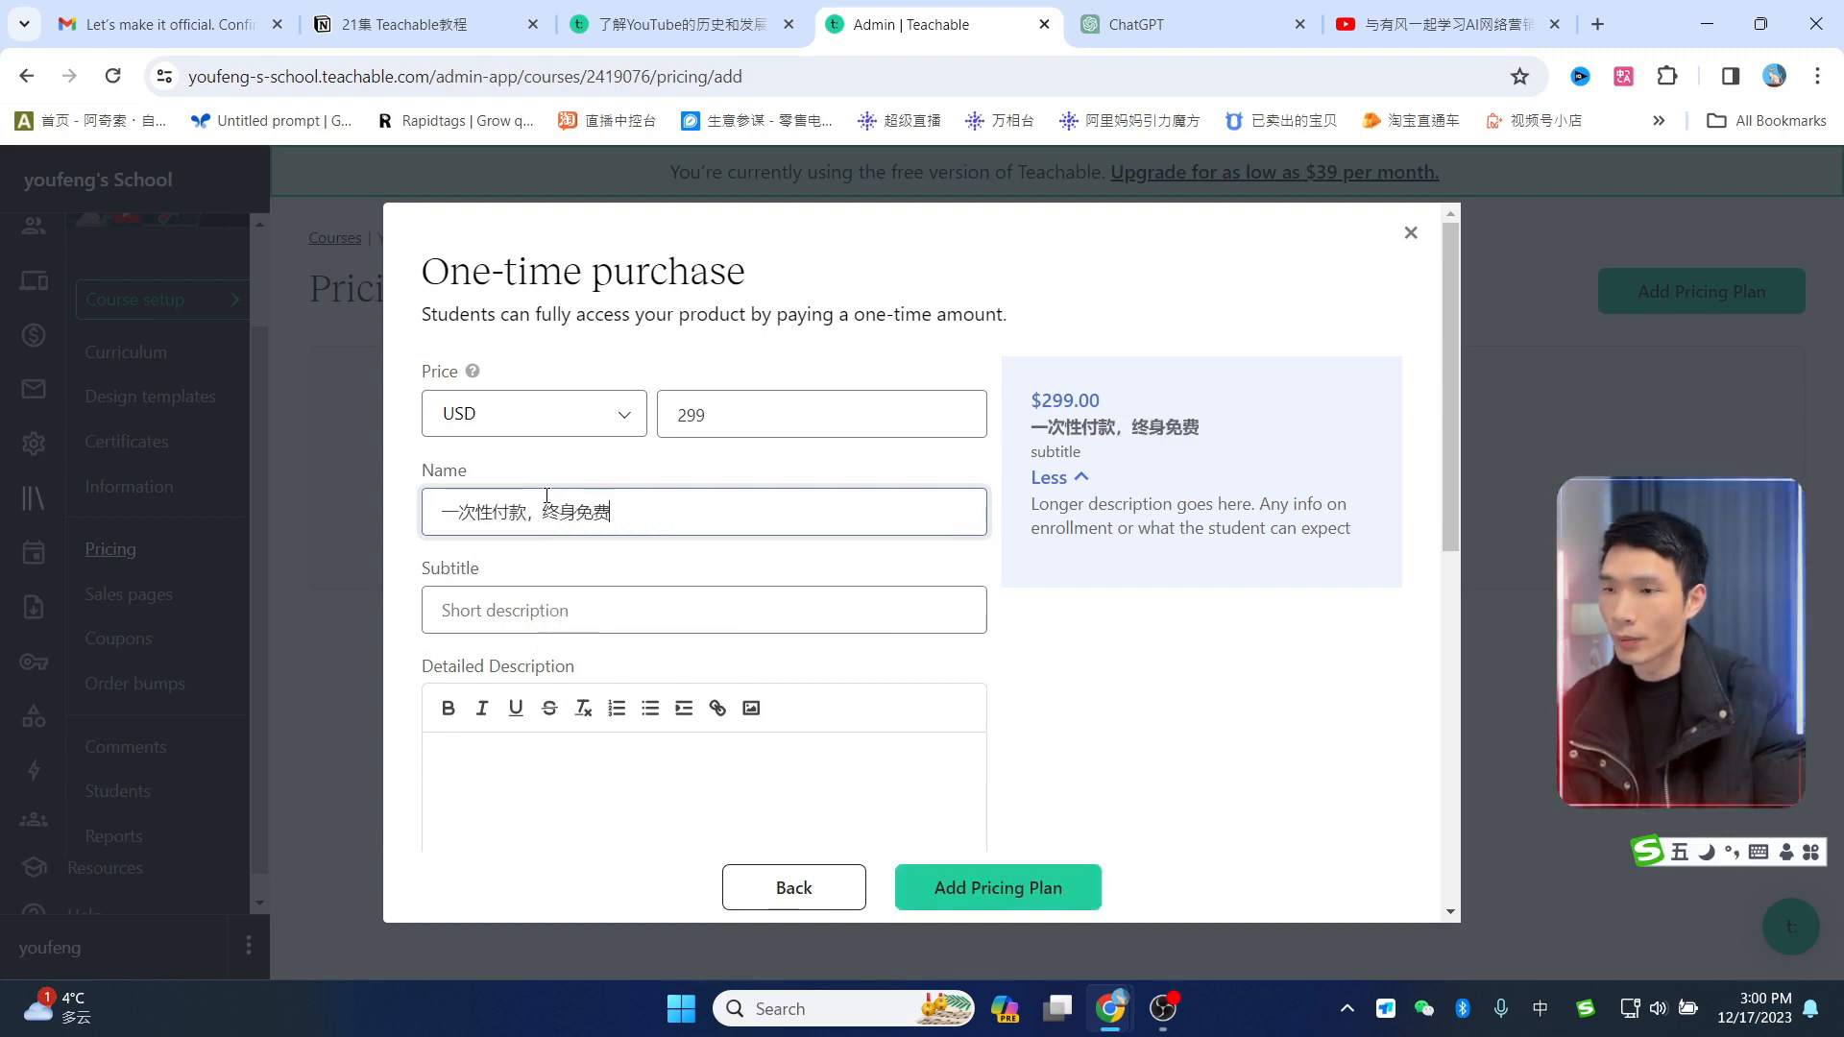
{"action": "type", "text": "c"}
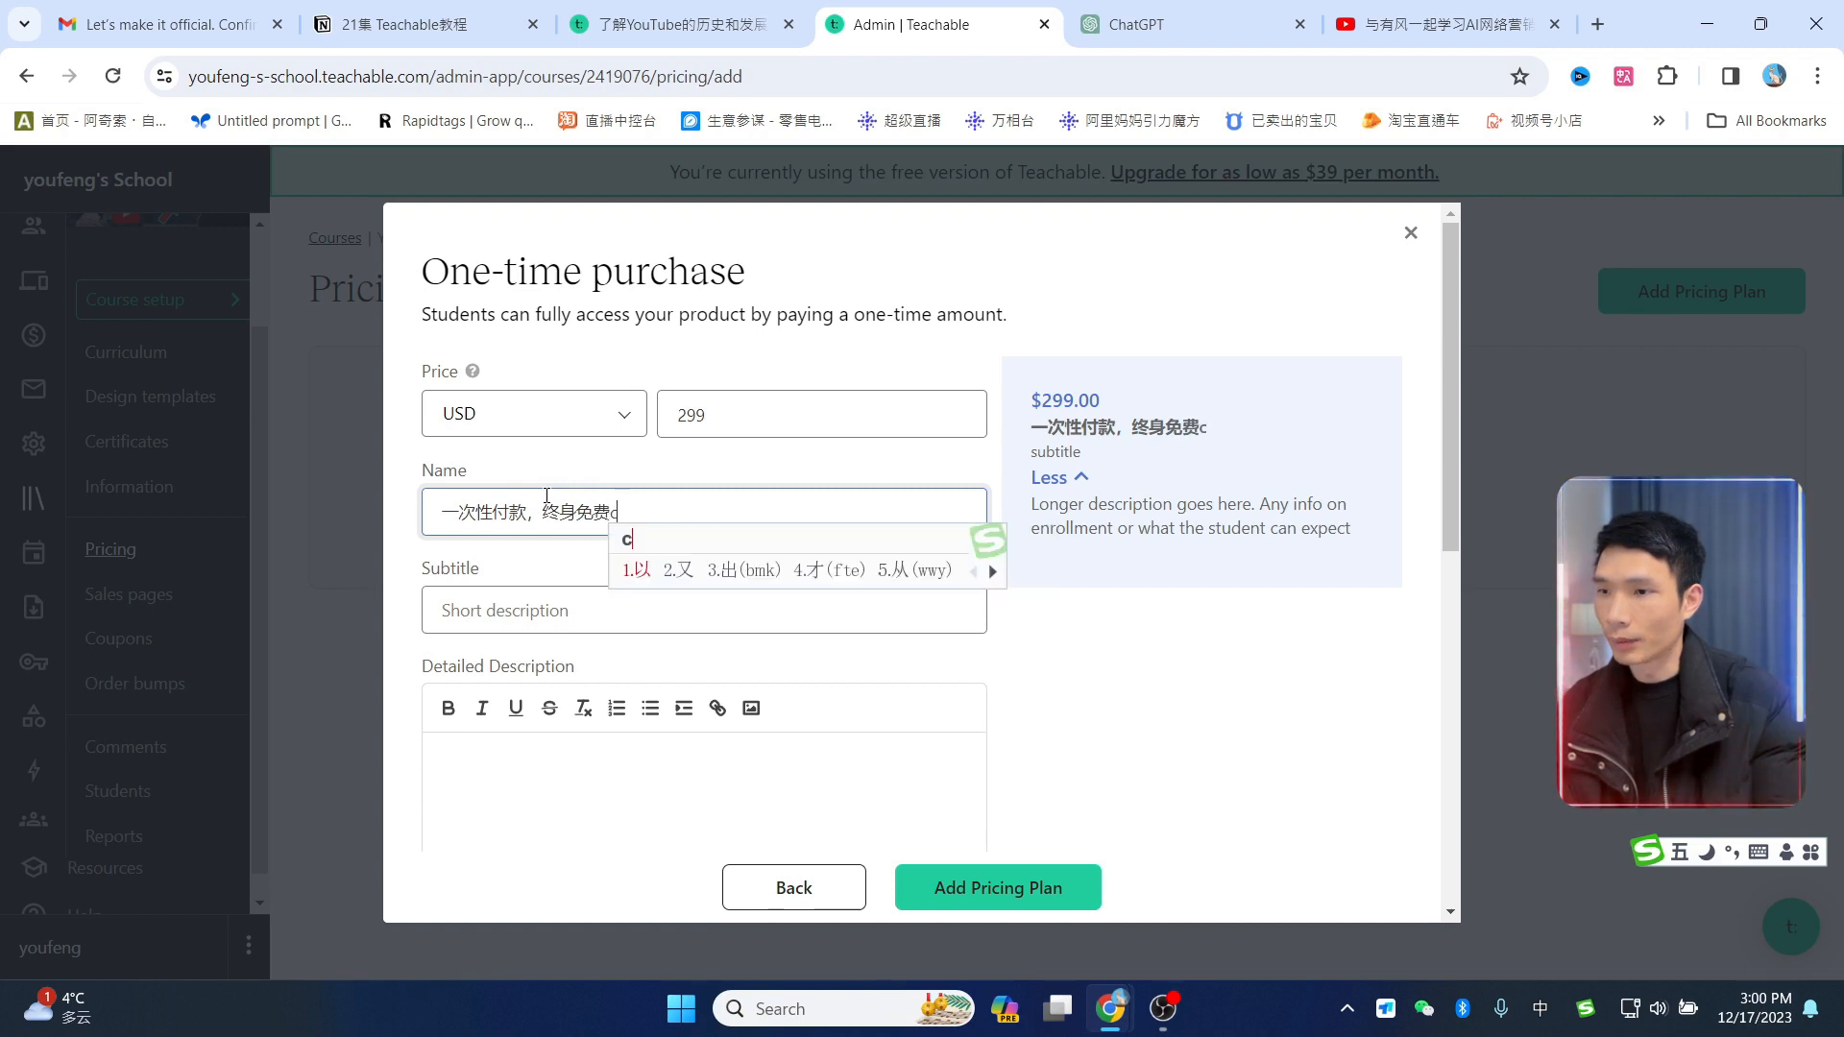
{"action": "key", "text": "BackSpace"}
{"action": "type", "text": "观看"}
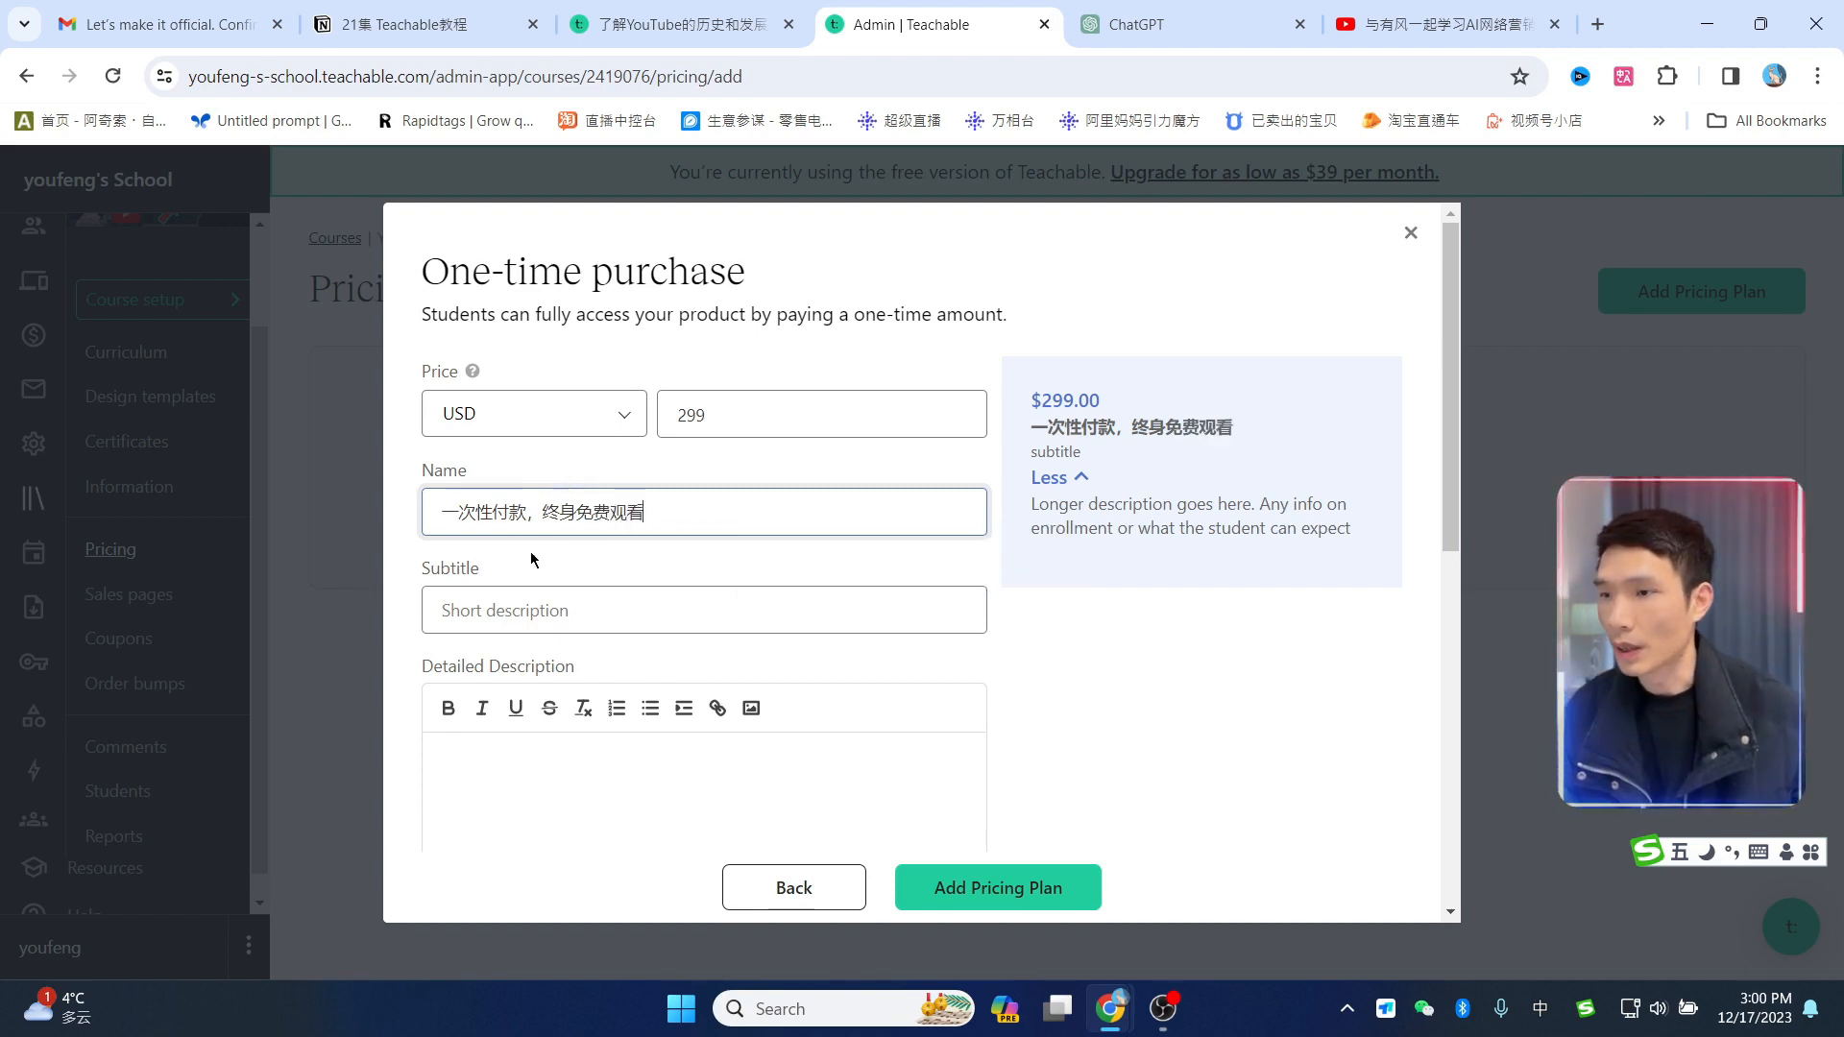
{"action": "left_click", "coordinate": [1195, 700]}
Step: Give the one-time plan the subtitle YouTube新手教程, check its preview and add the plan to the course
{"action": "scroll", "coordinate": [1138, 659], "scroll_direction": "down", "scroll_amount": 1}
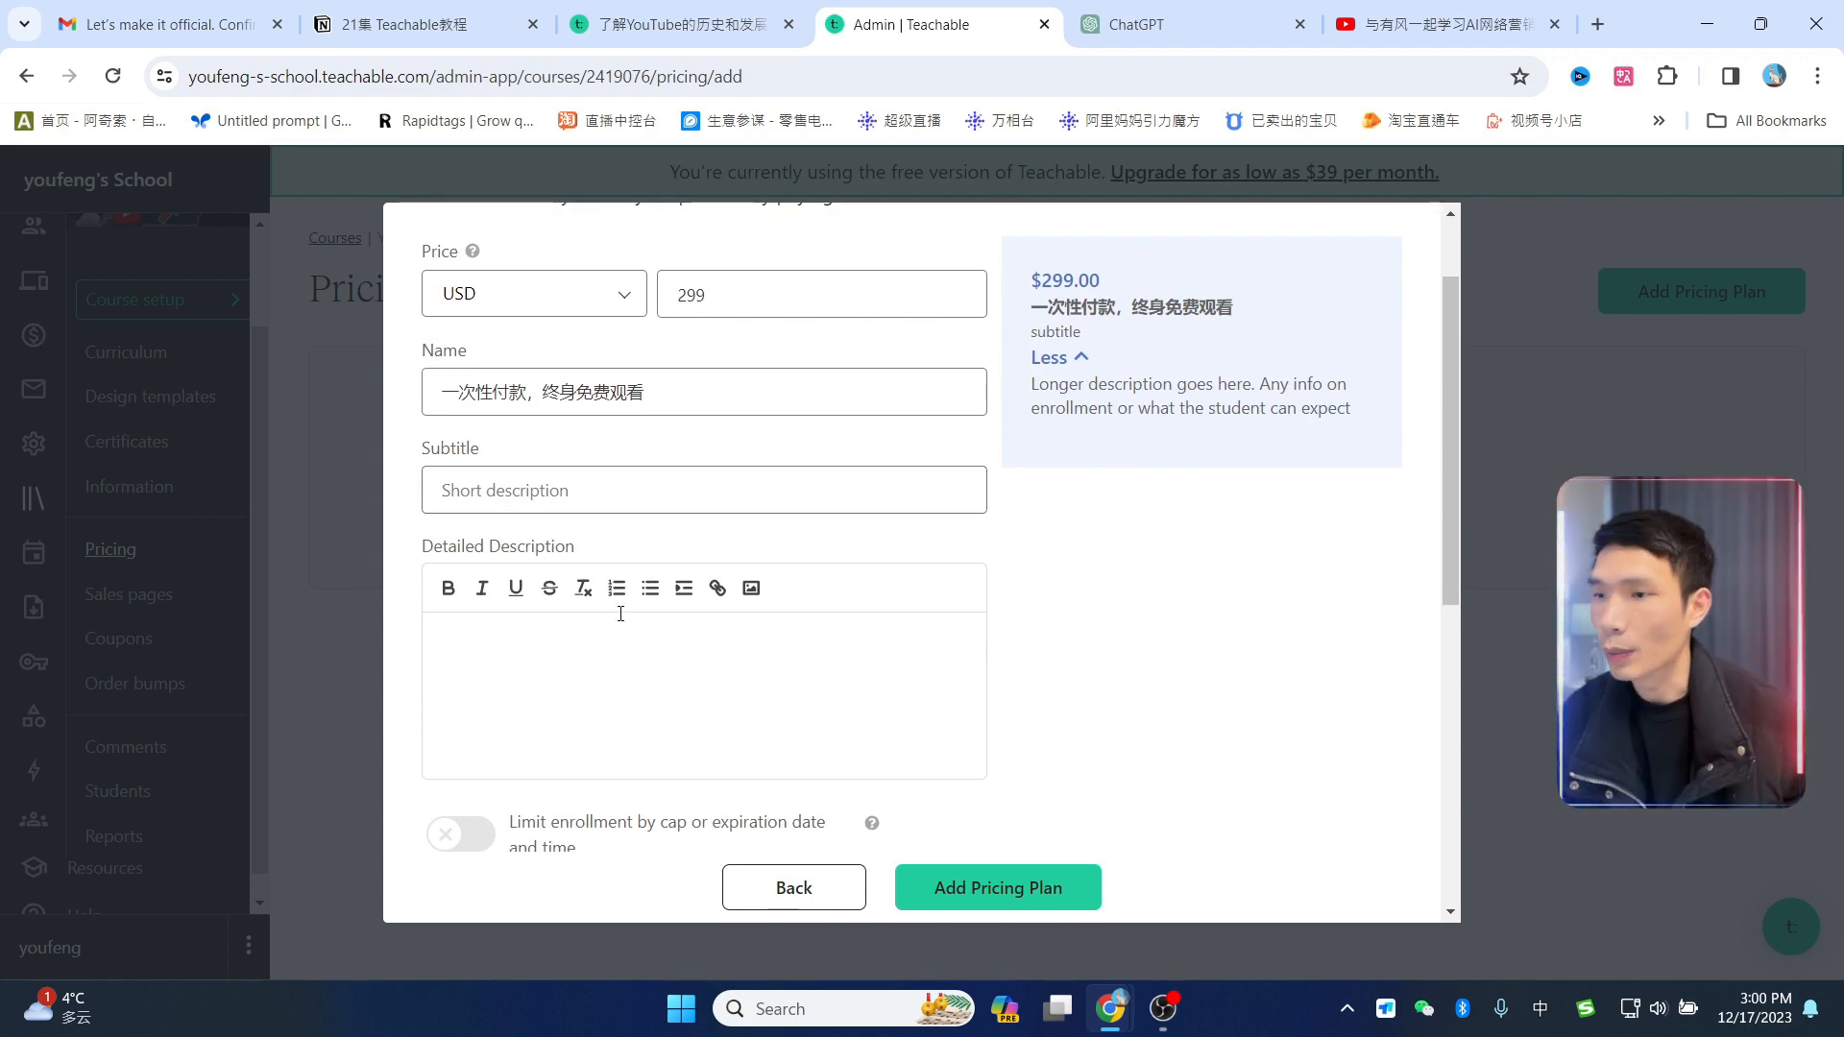
{"action": "left_click", "coordinate": [547, 490]}
{"action": "left_click", "coordinate": [588, 553]}
{"action": "left_click", "coordinate": [523, 641]}
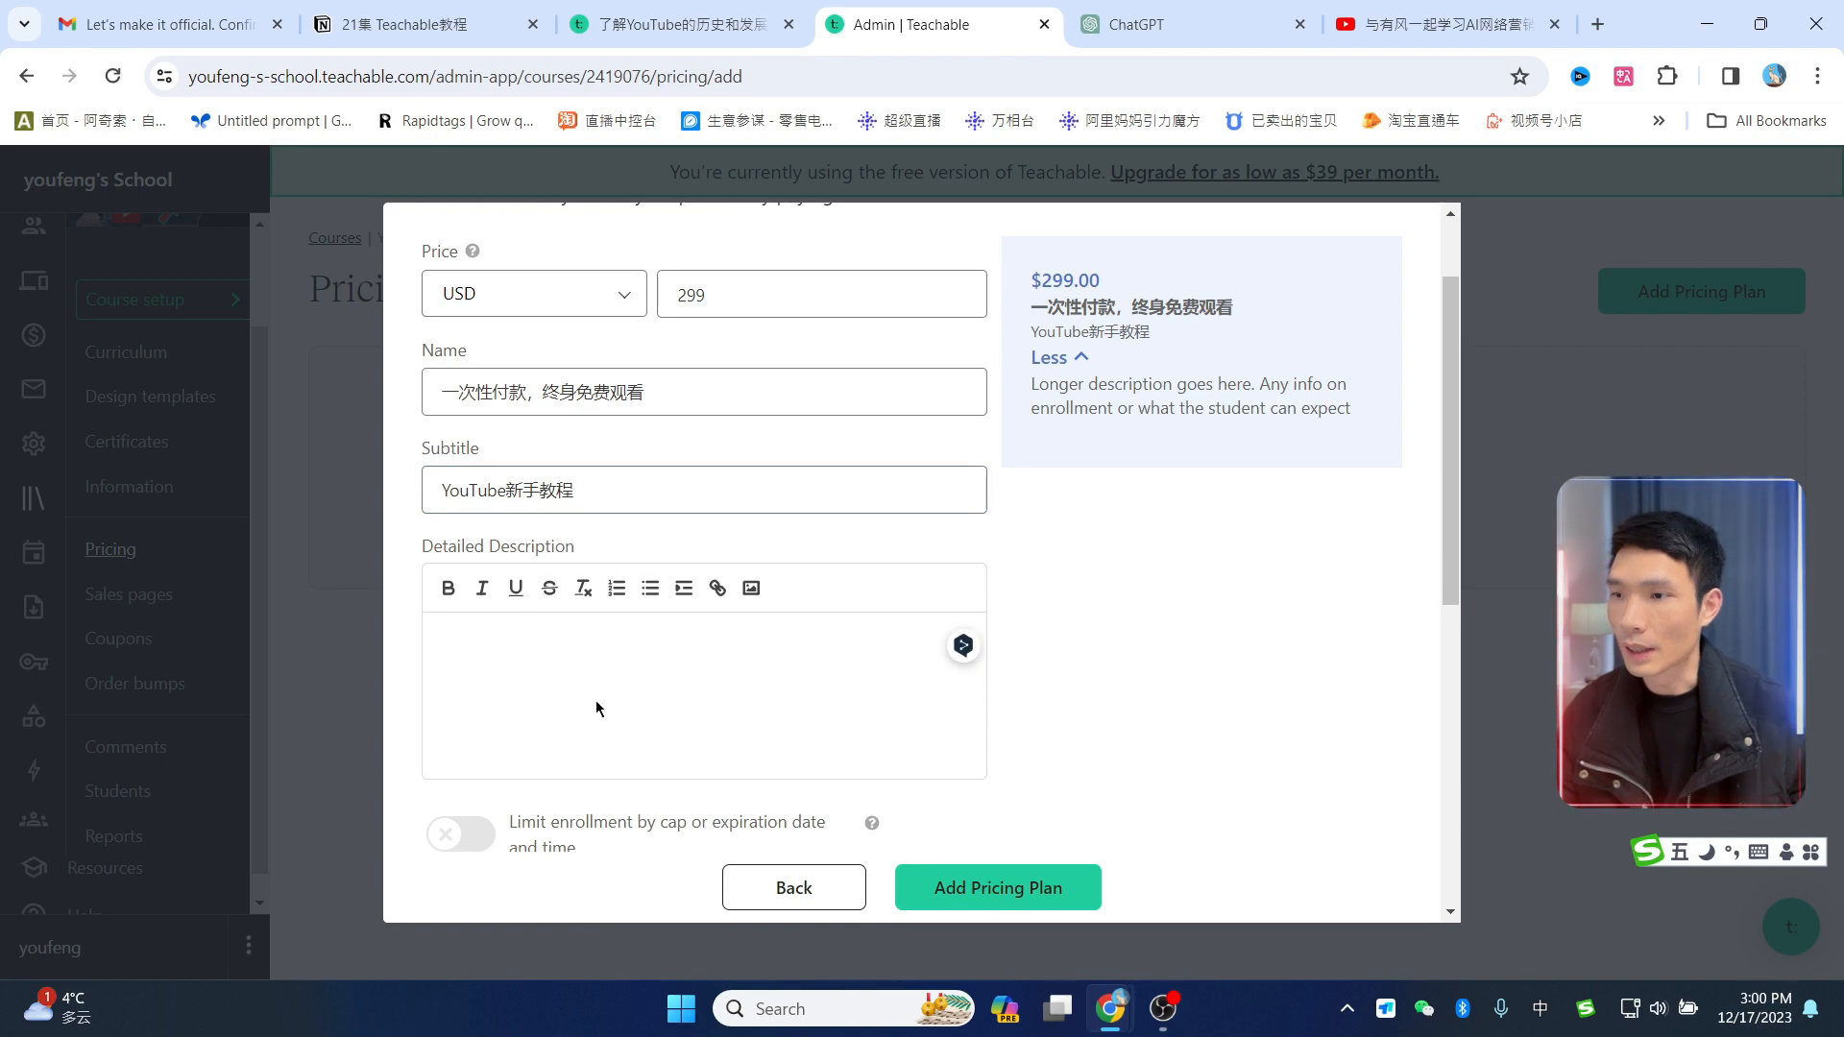
{"action": "scroll", "coordinate": [595, 709], "scroll_direction": "down", "scroll_amount": 3}
{"action": "scroll", "coordinate": [597, 447], "scroll_direction": "up", "scroll_amount": 4}
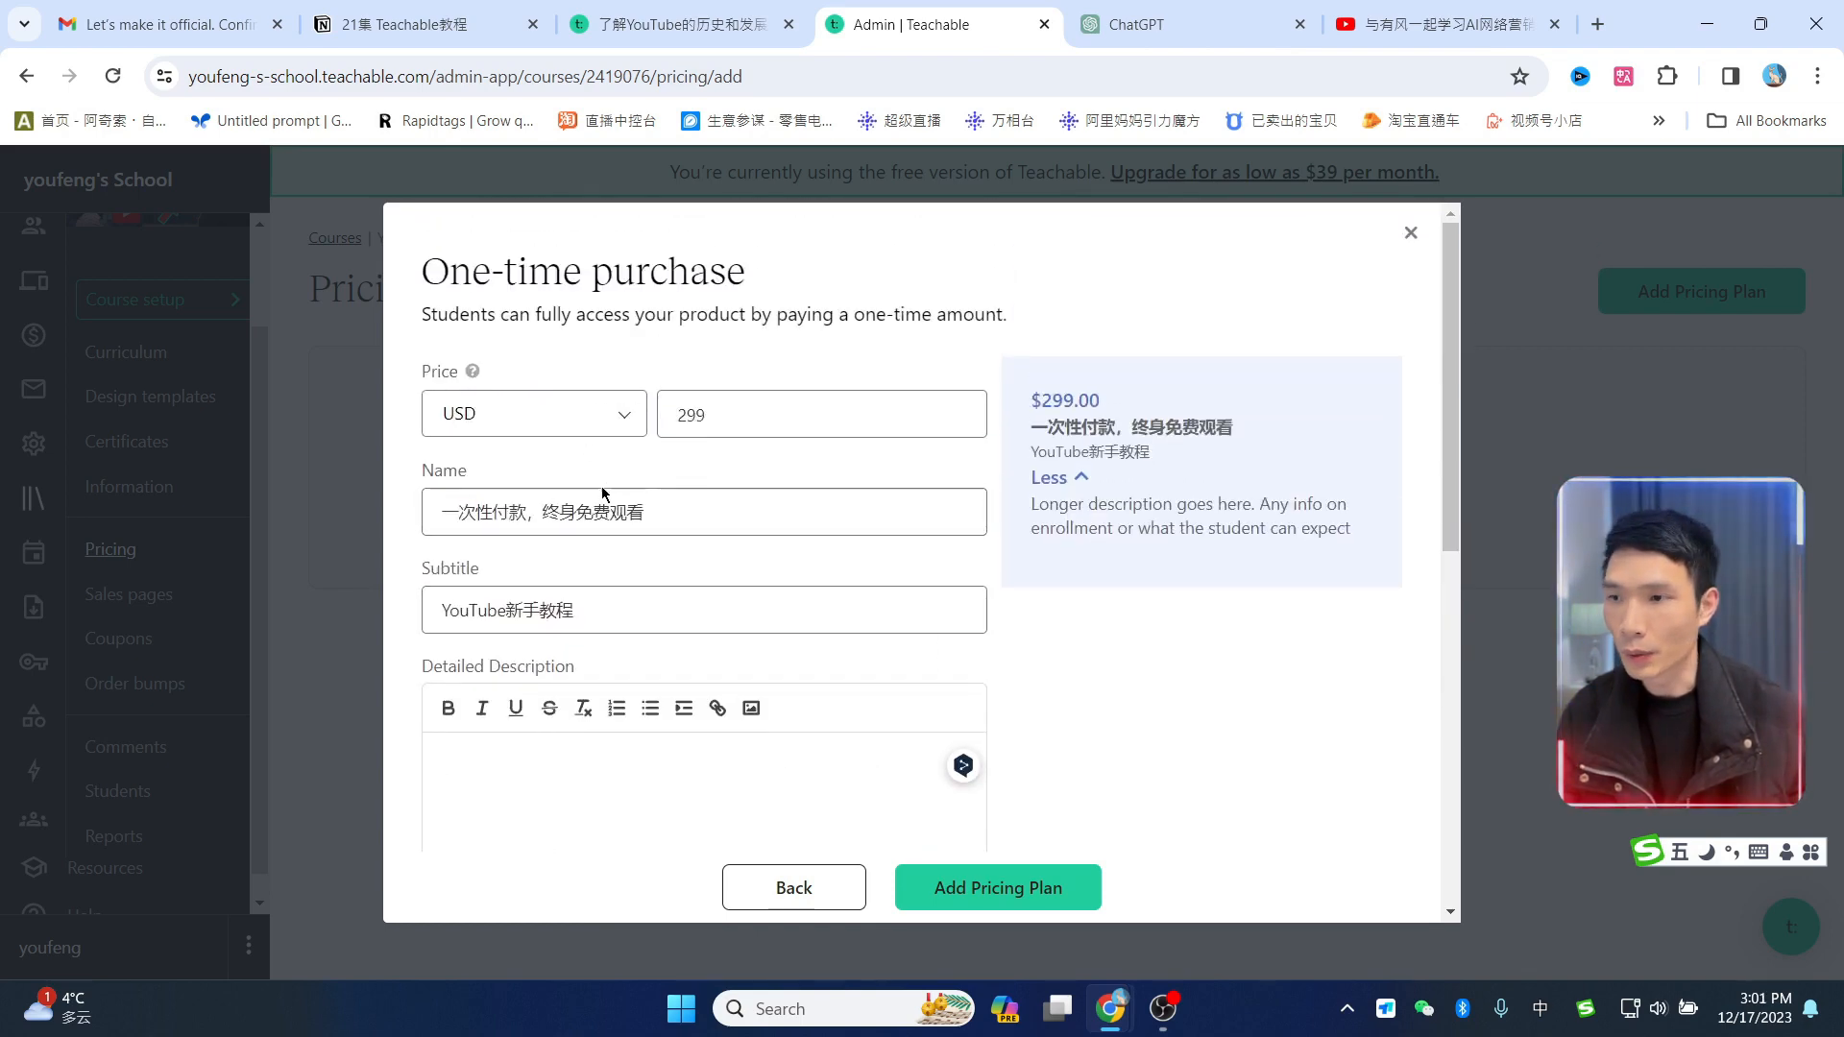
{"action": "triple_click", "coordinate": [675, 500]}
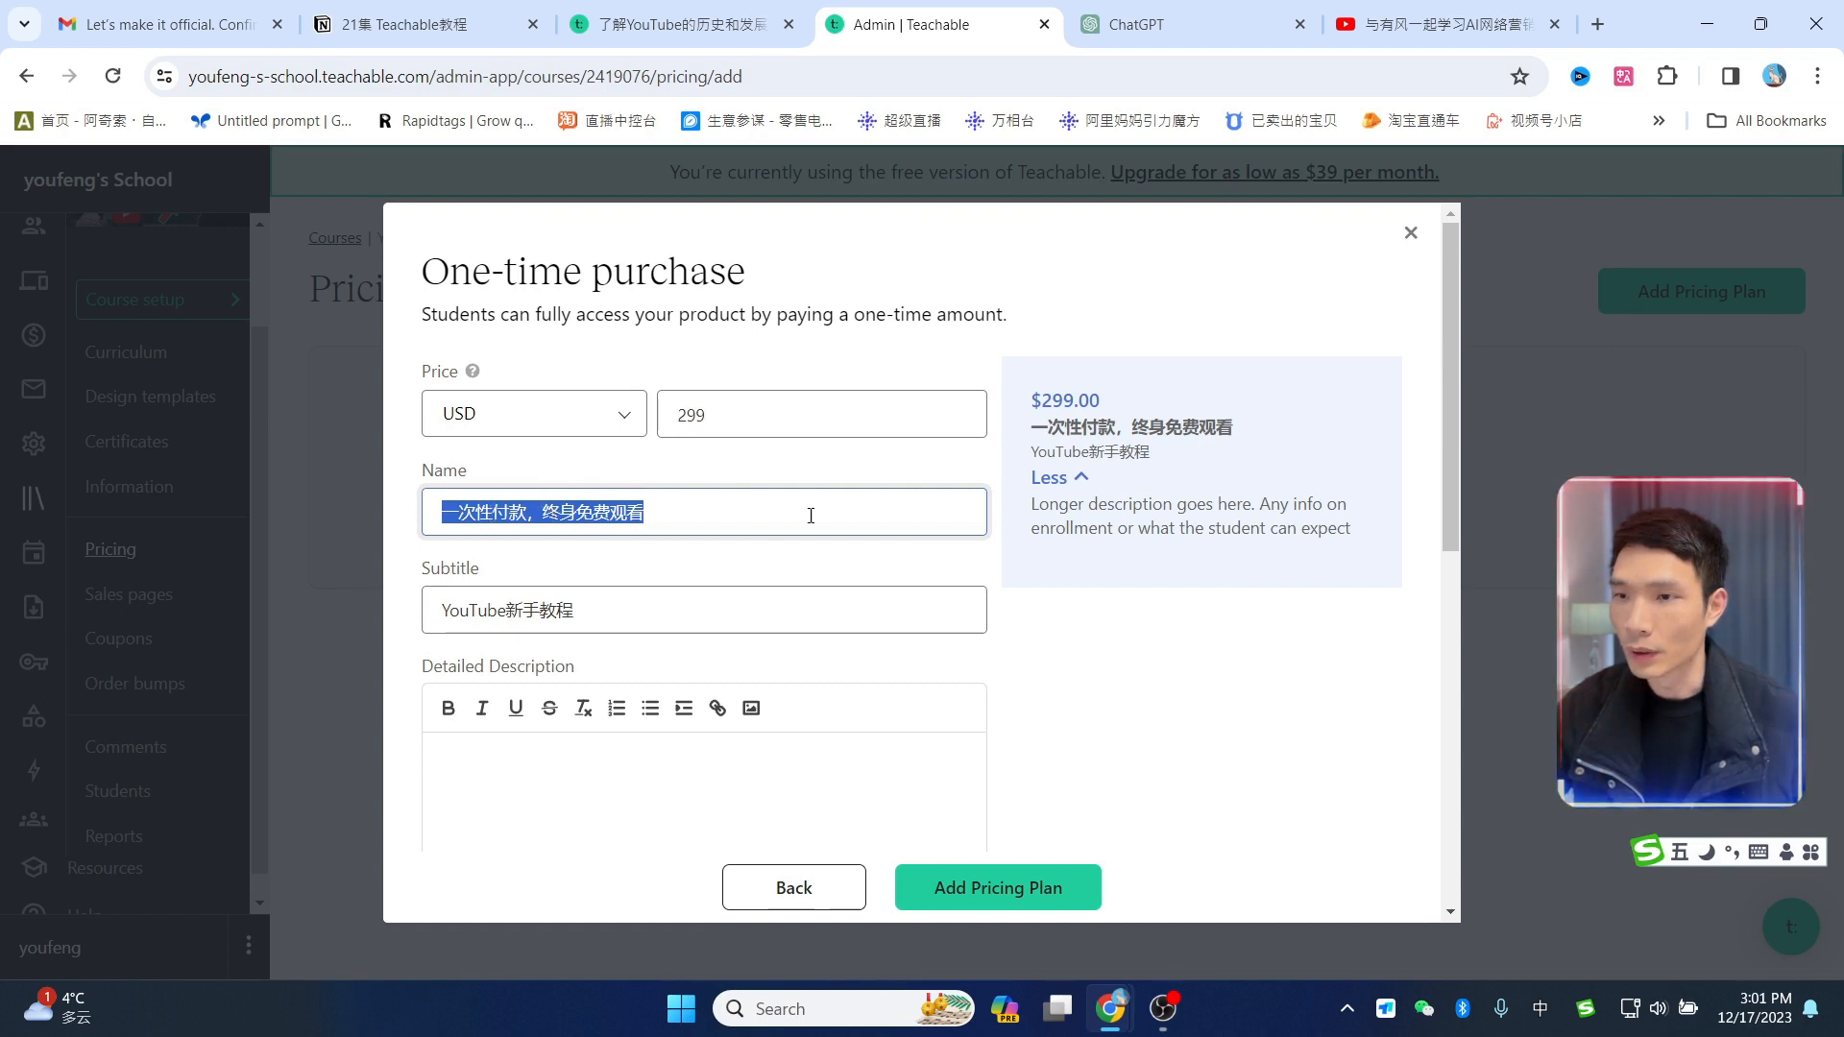
{"action": "left_click", "coordinate": [1053, 470]}
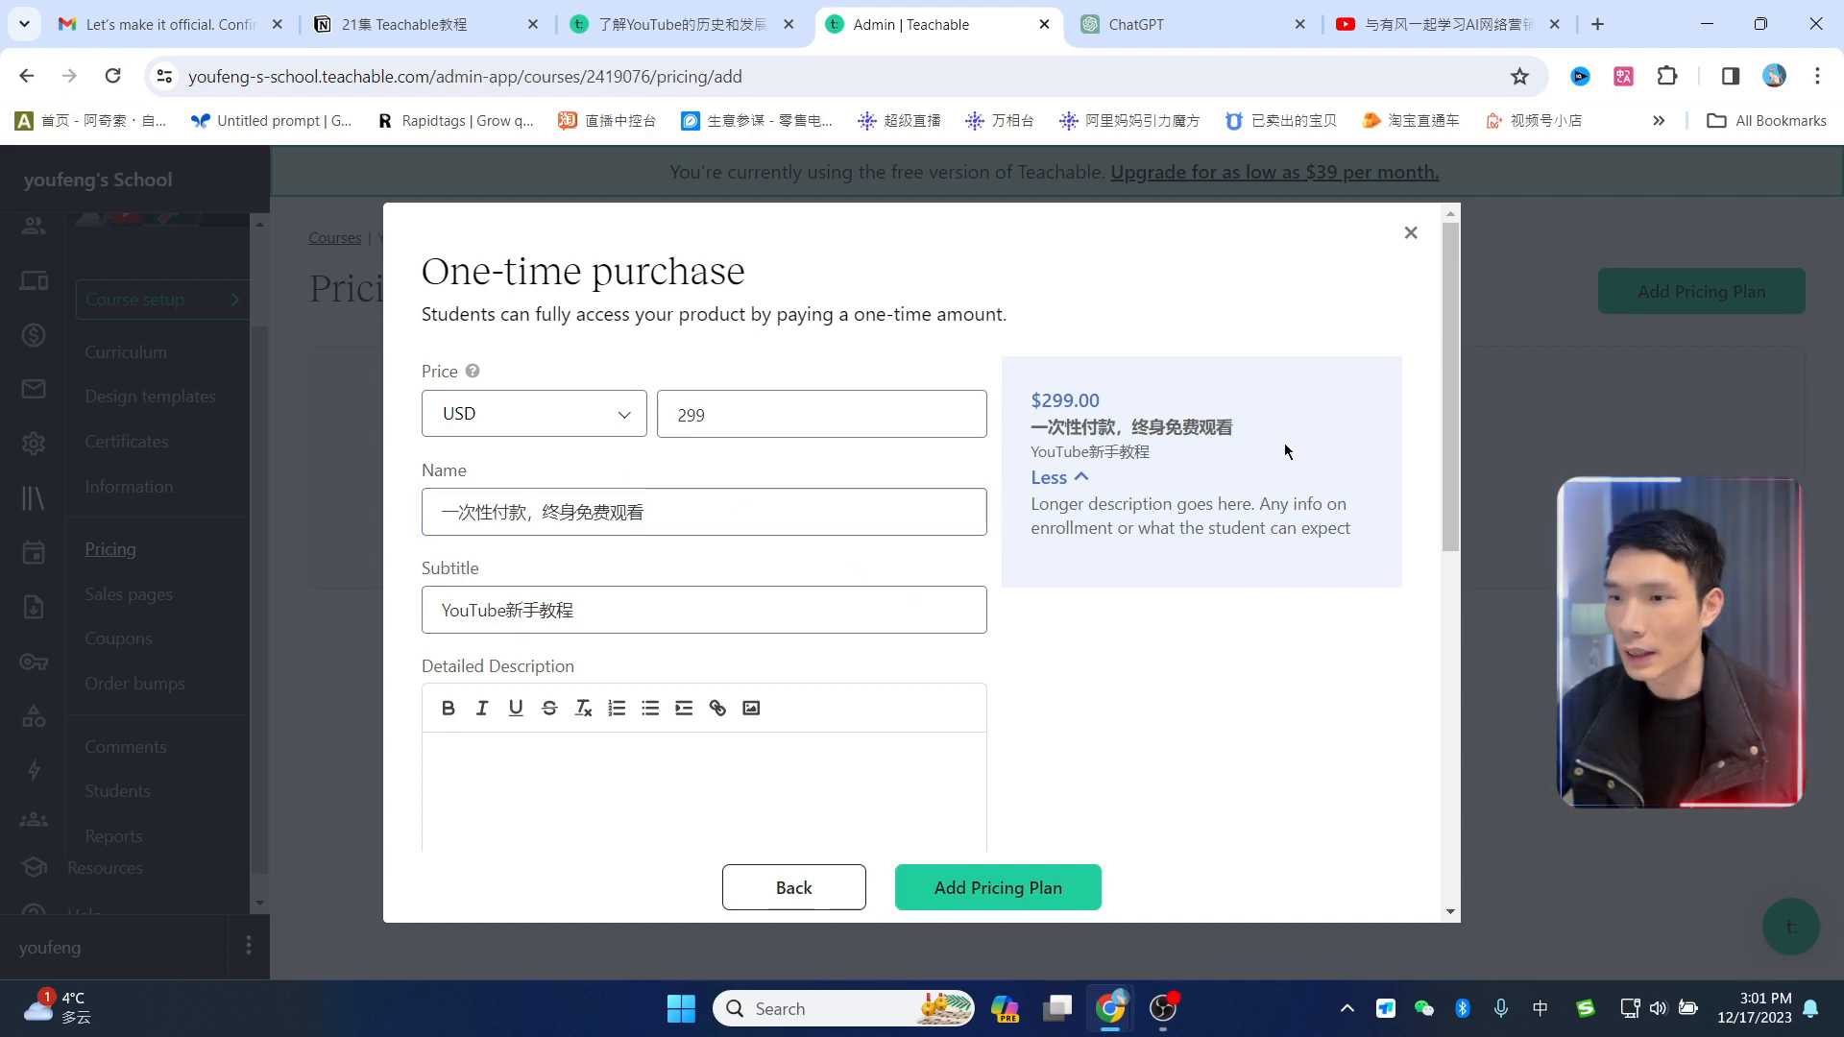
{"action": "scroll", "coordinate": [1248, 701], "scroll_direction": "down", "scroll_amount": 4}
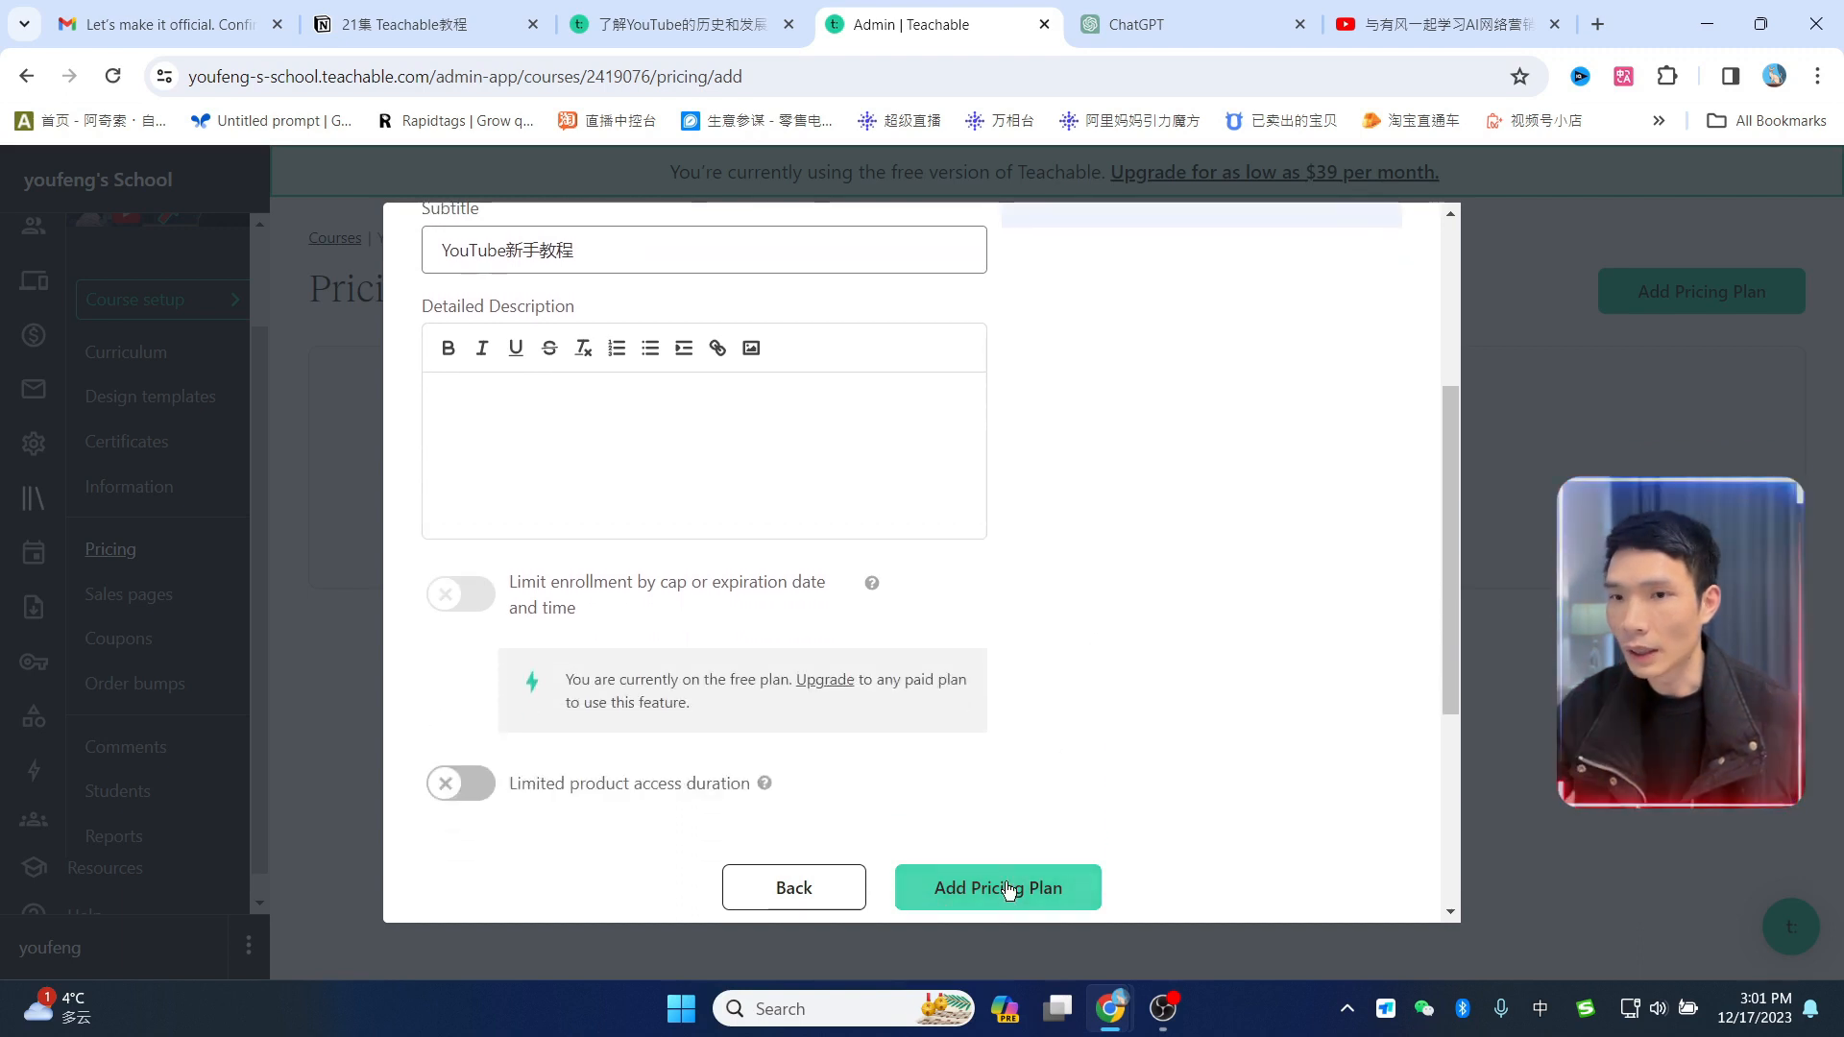
{"action": "left_click", "coordinate": [1008, 890]}
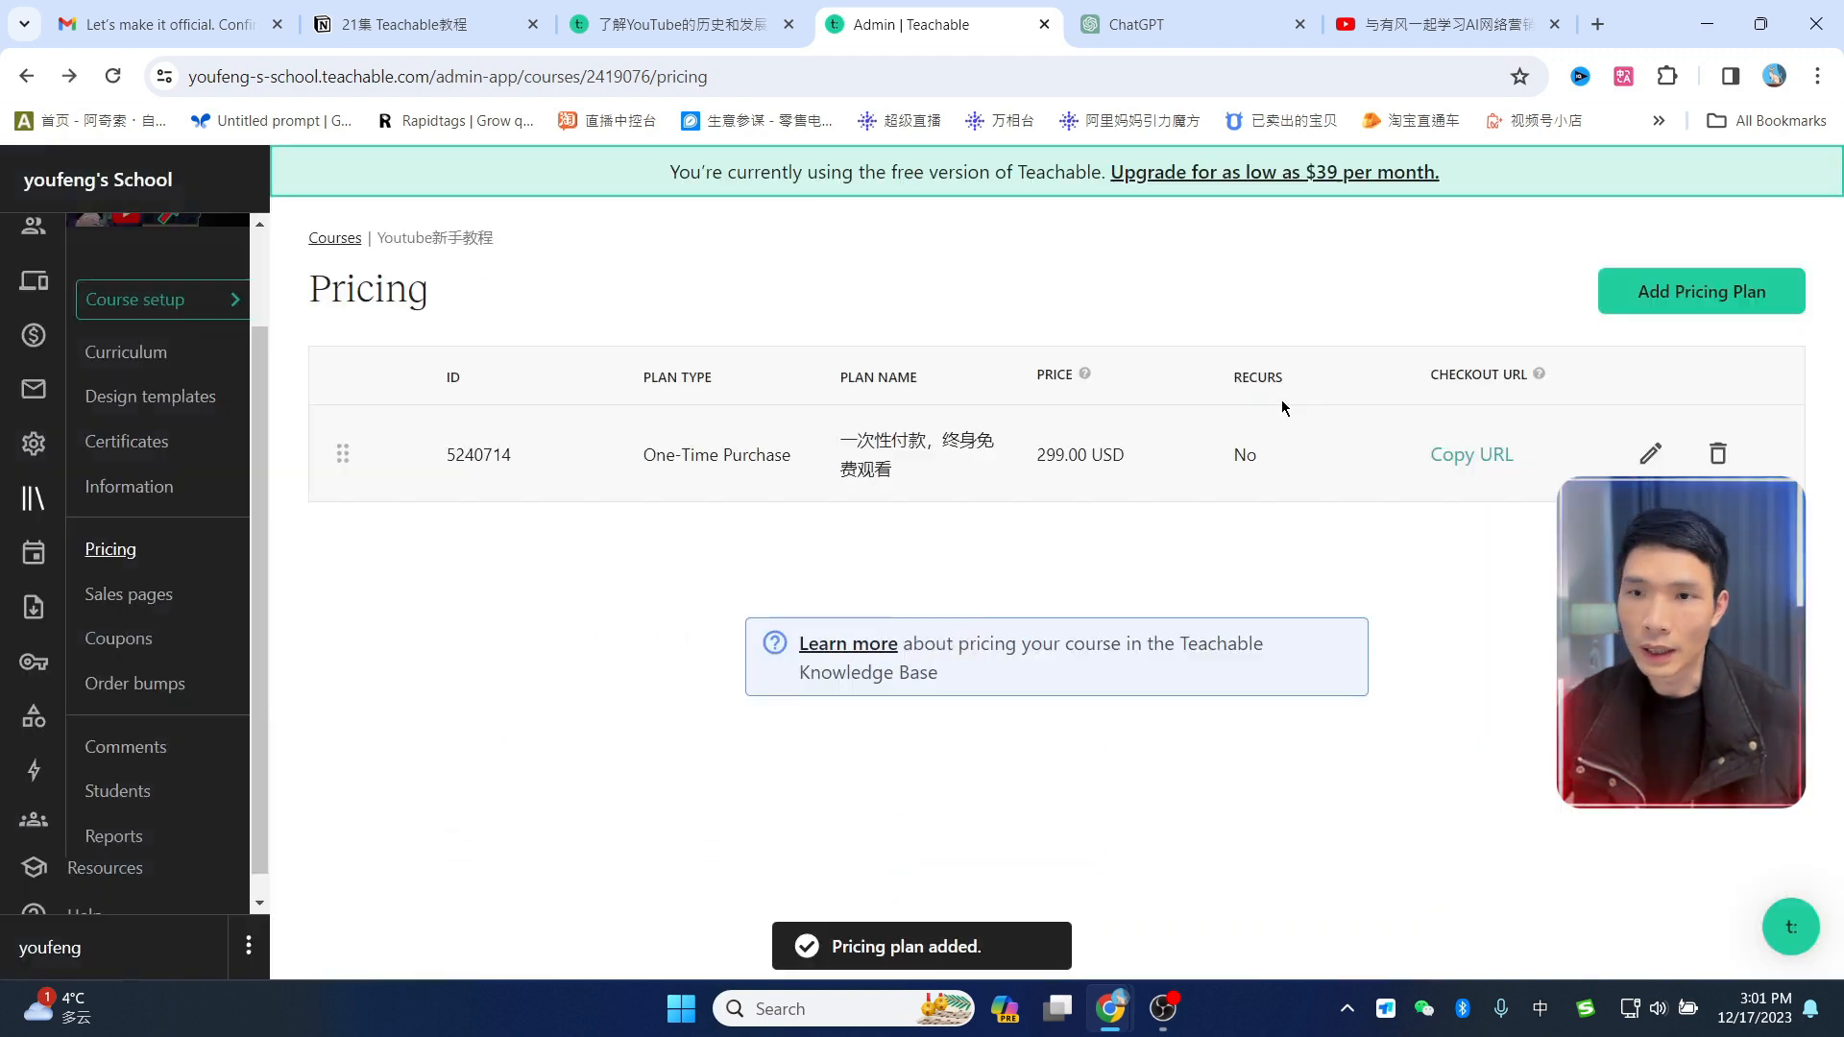
Step: Start a second pricing plan as a Payment Plan of 139 USD with 3 monthly payments
{"action": "left_click", "coordinate": [1688, 297]}
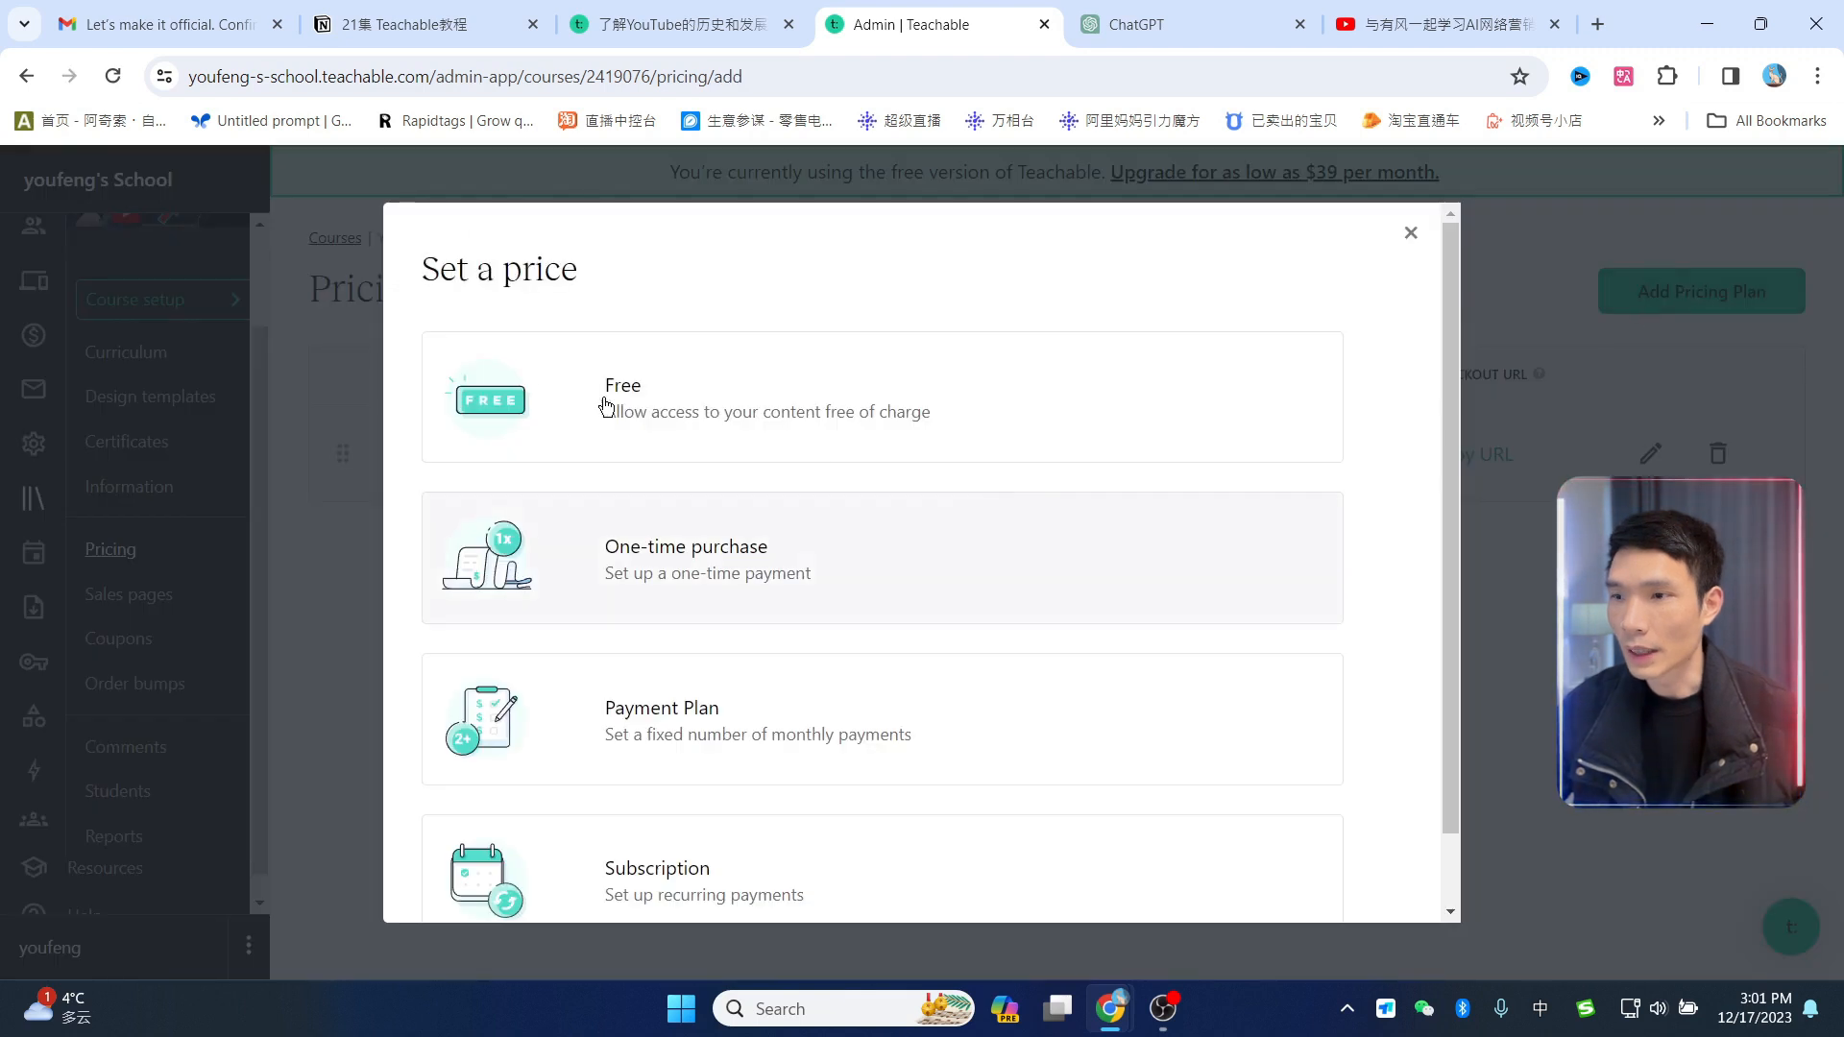
{"action": "scroll", "coordinate": [942, 528], "scroll_direction": "down", "scroll_amount": 1}
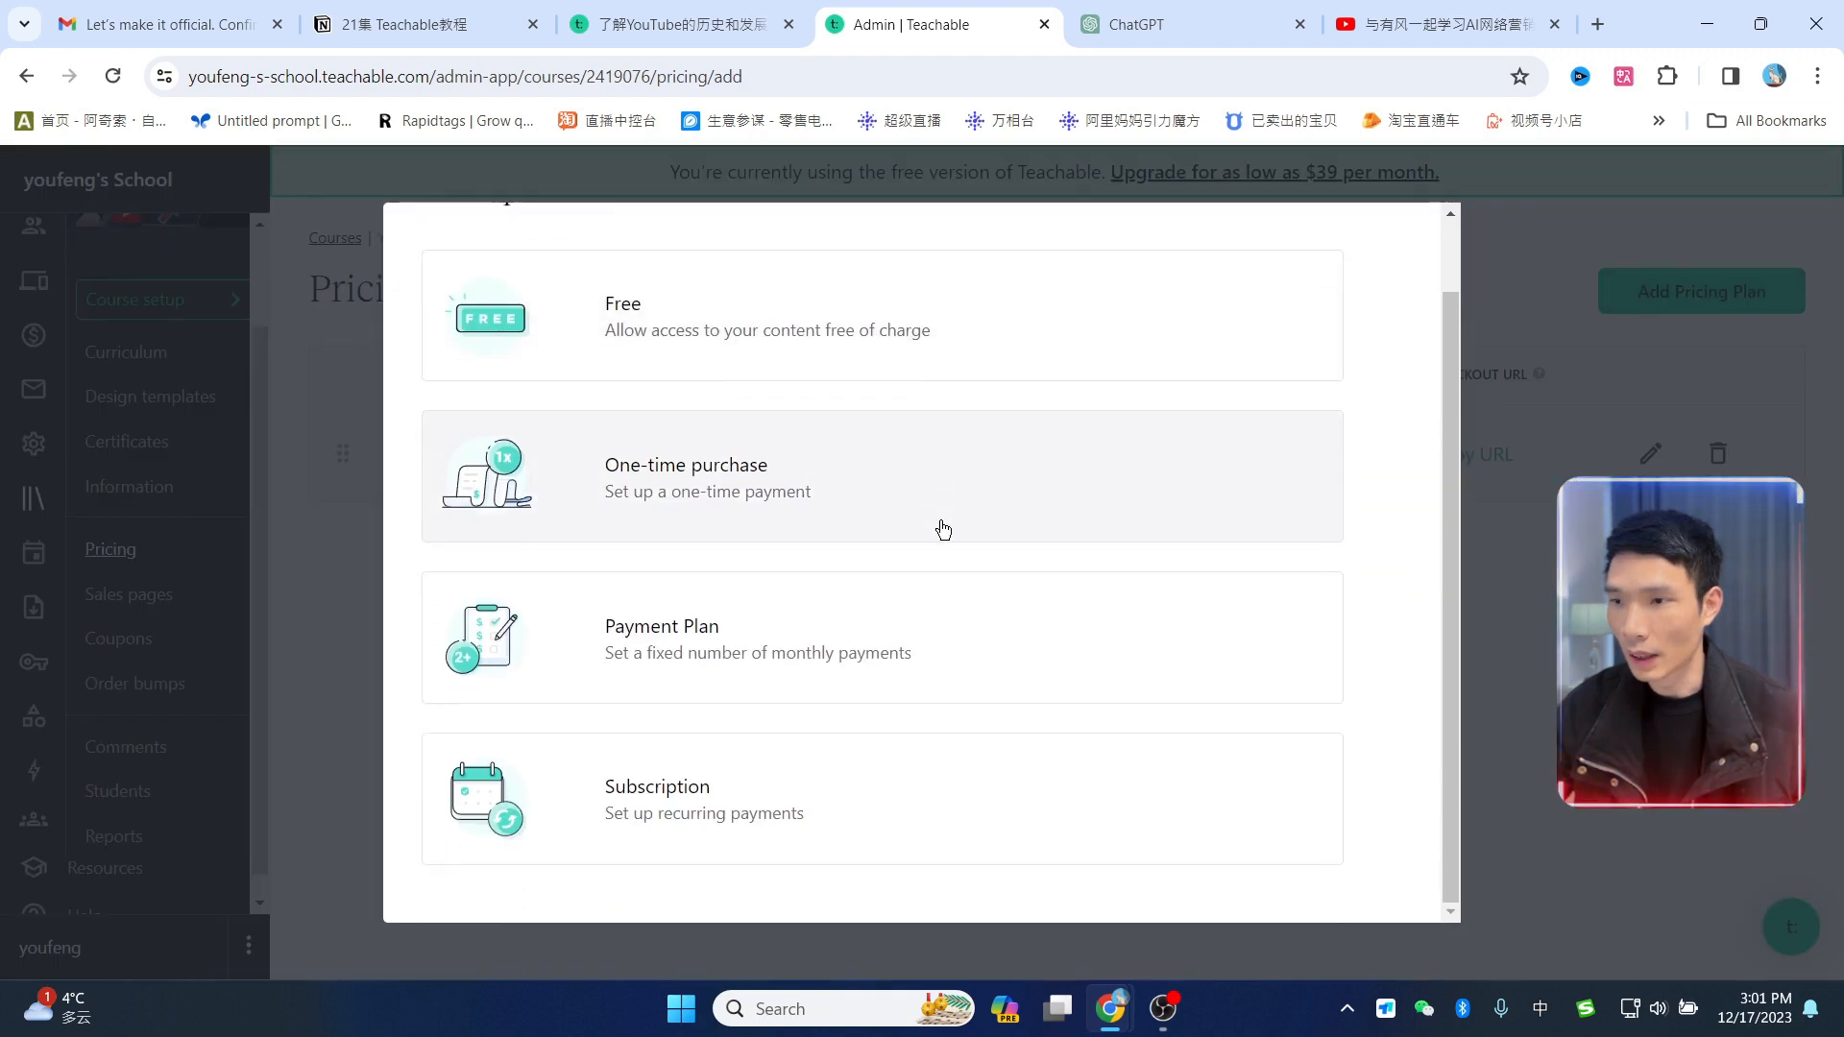
{"action": "left_click", "coordinate": [684, 638]}
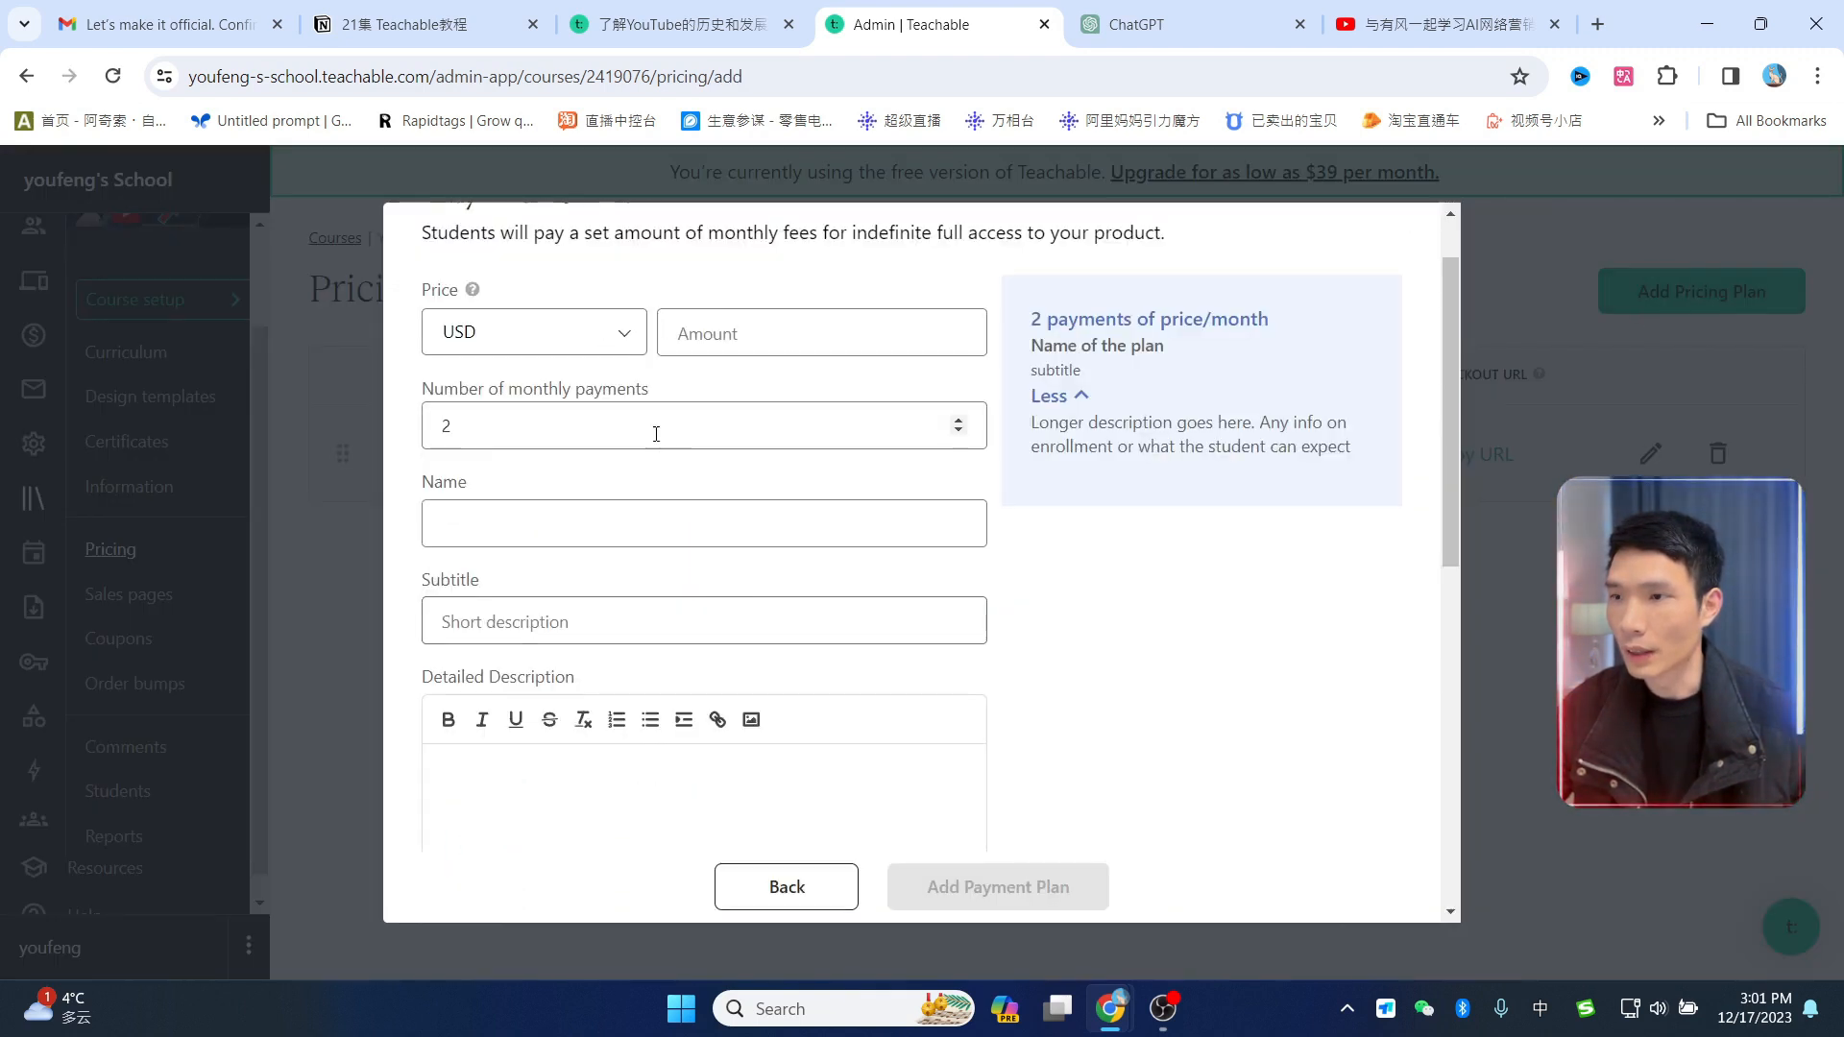
{"action": "left_click", "coordinate": [749, 332]}
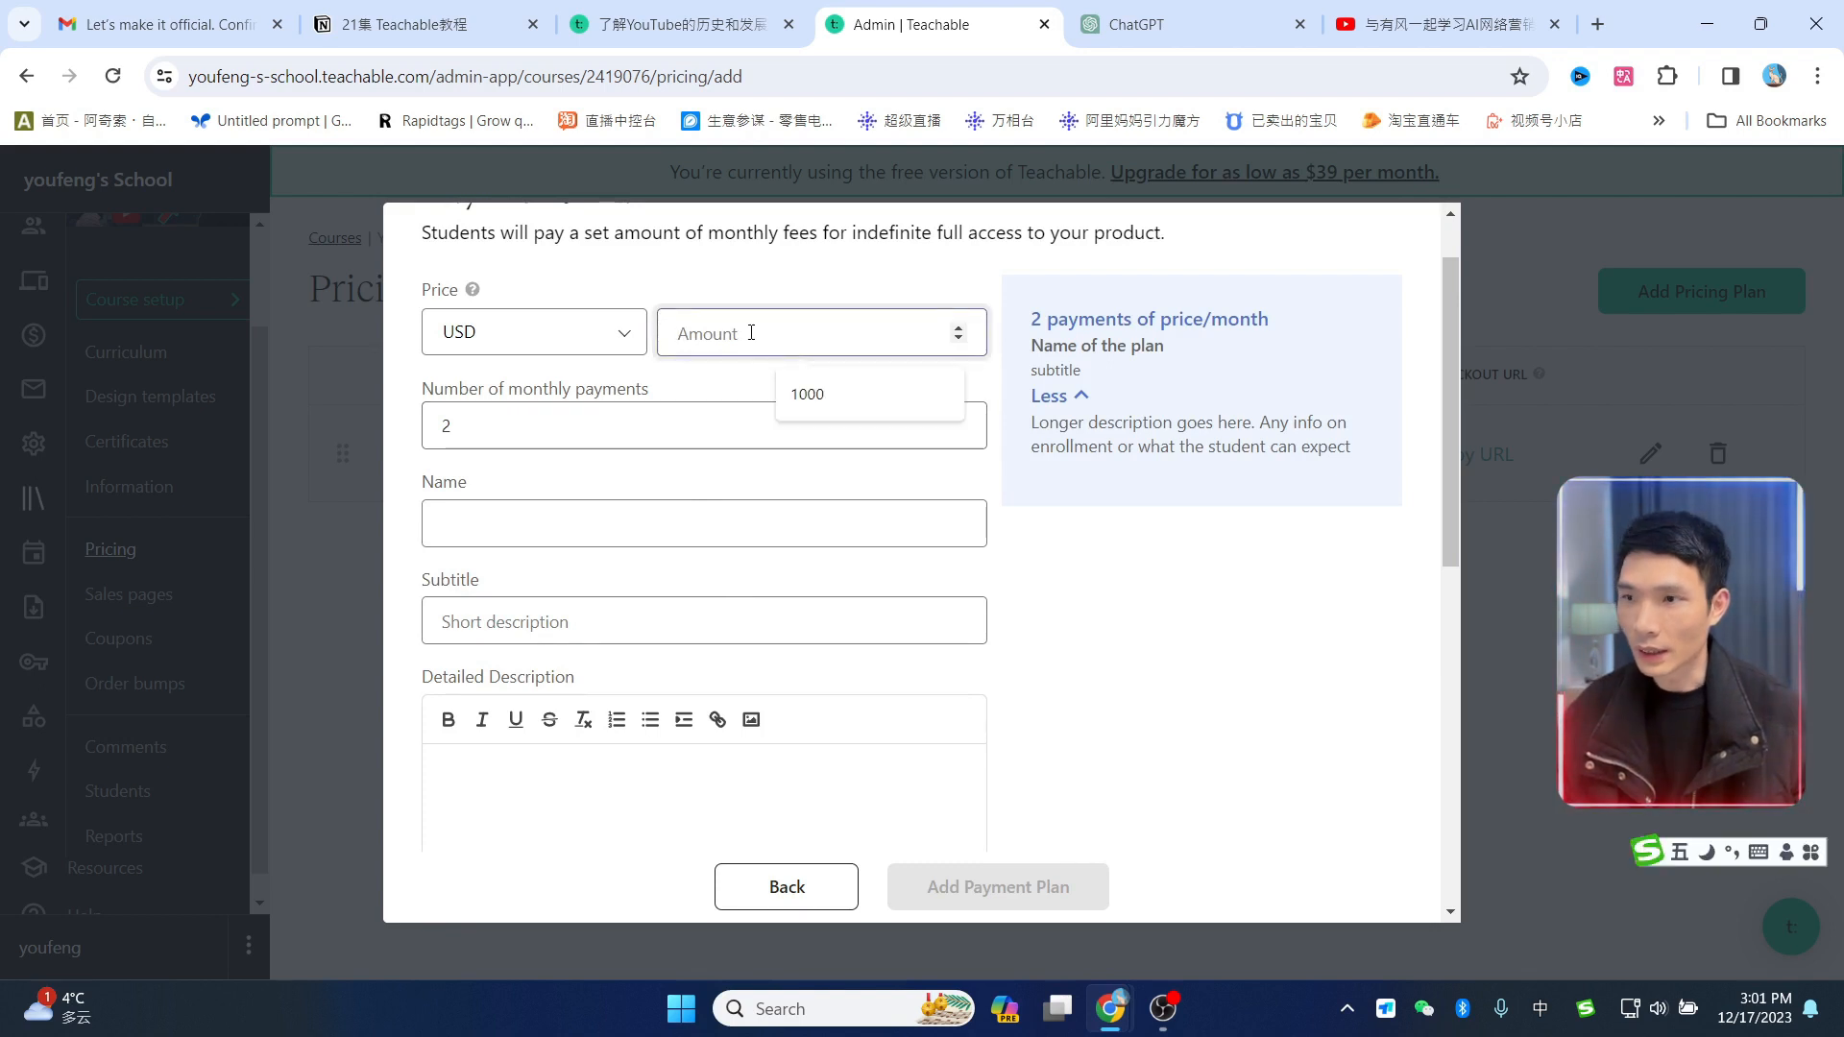
{"action": "left_click", "coordinate": [761, 296]}
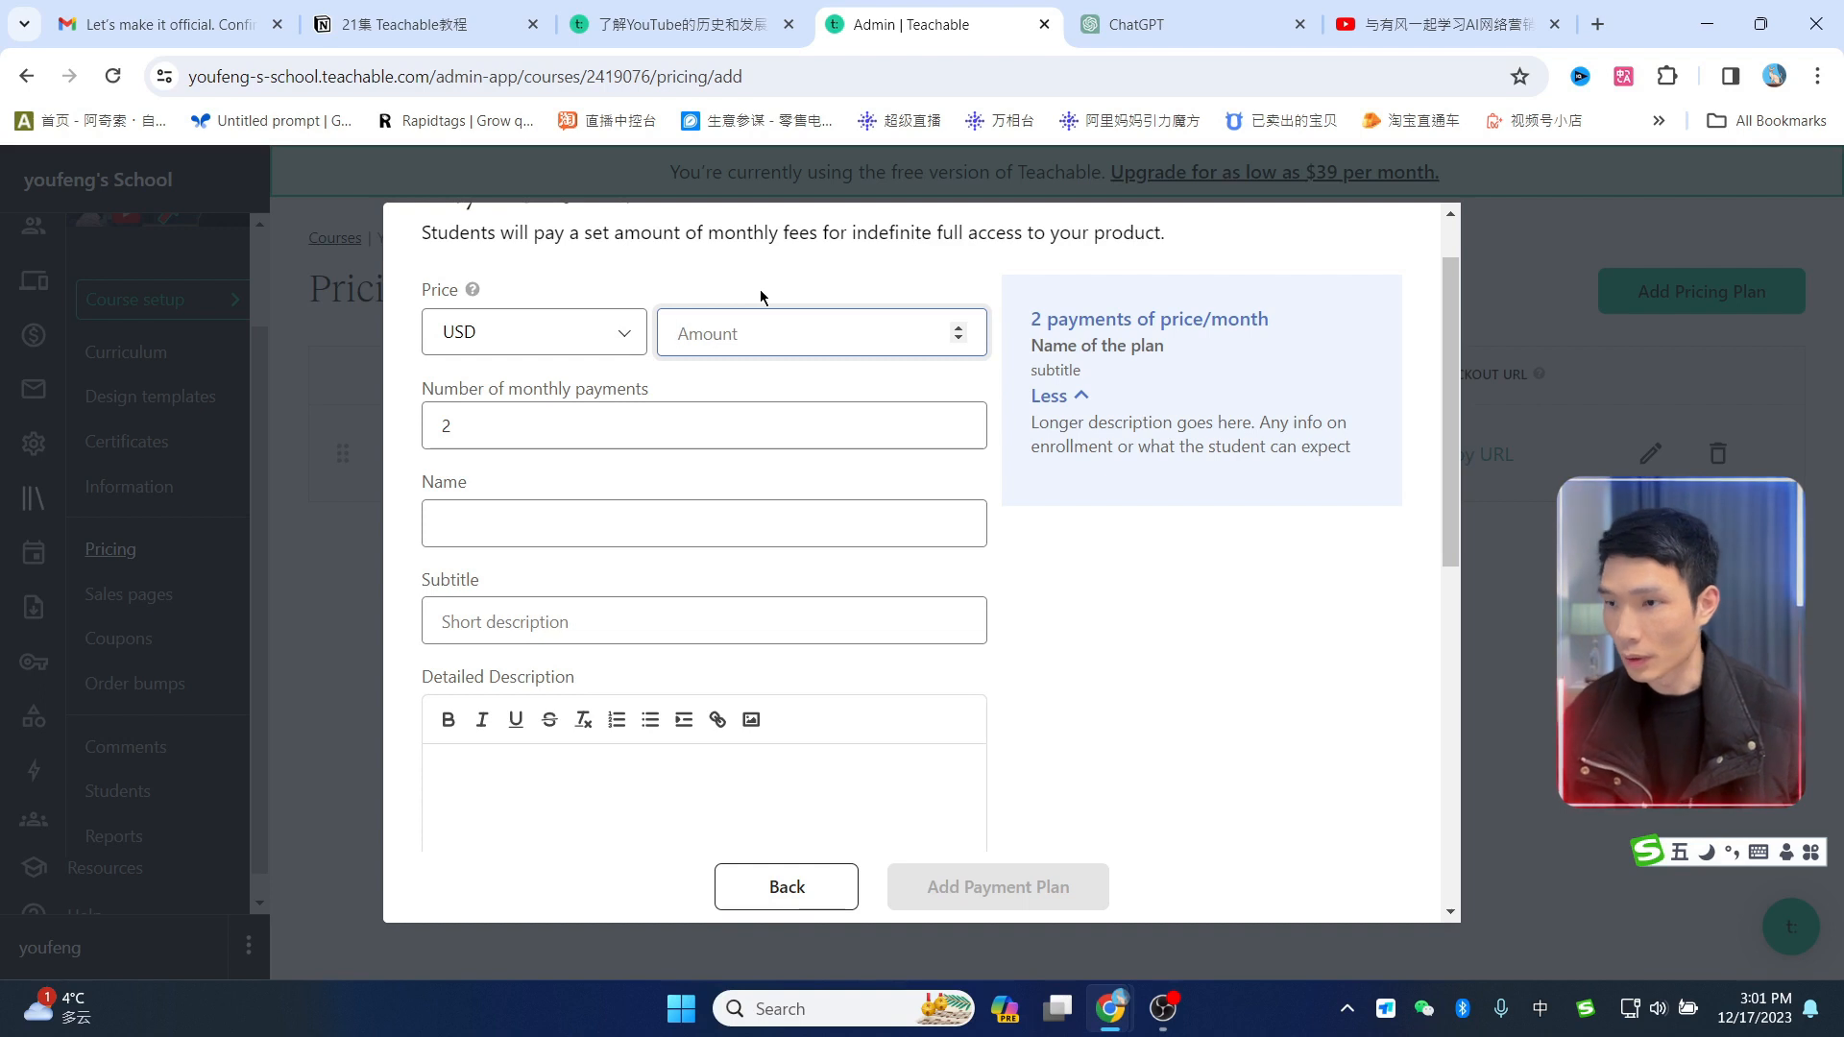
{"action": "type", "text": "139"}
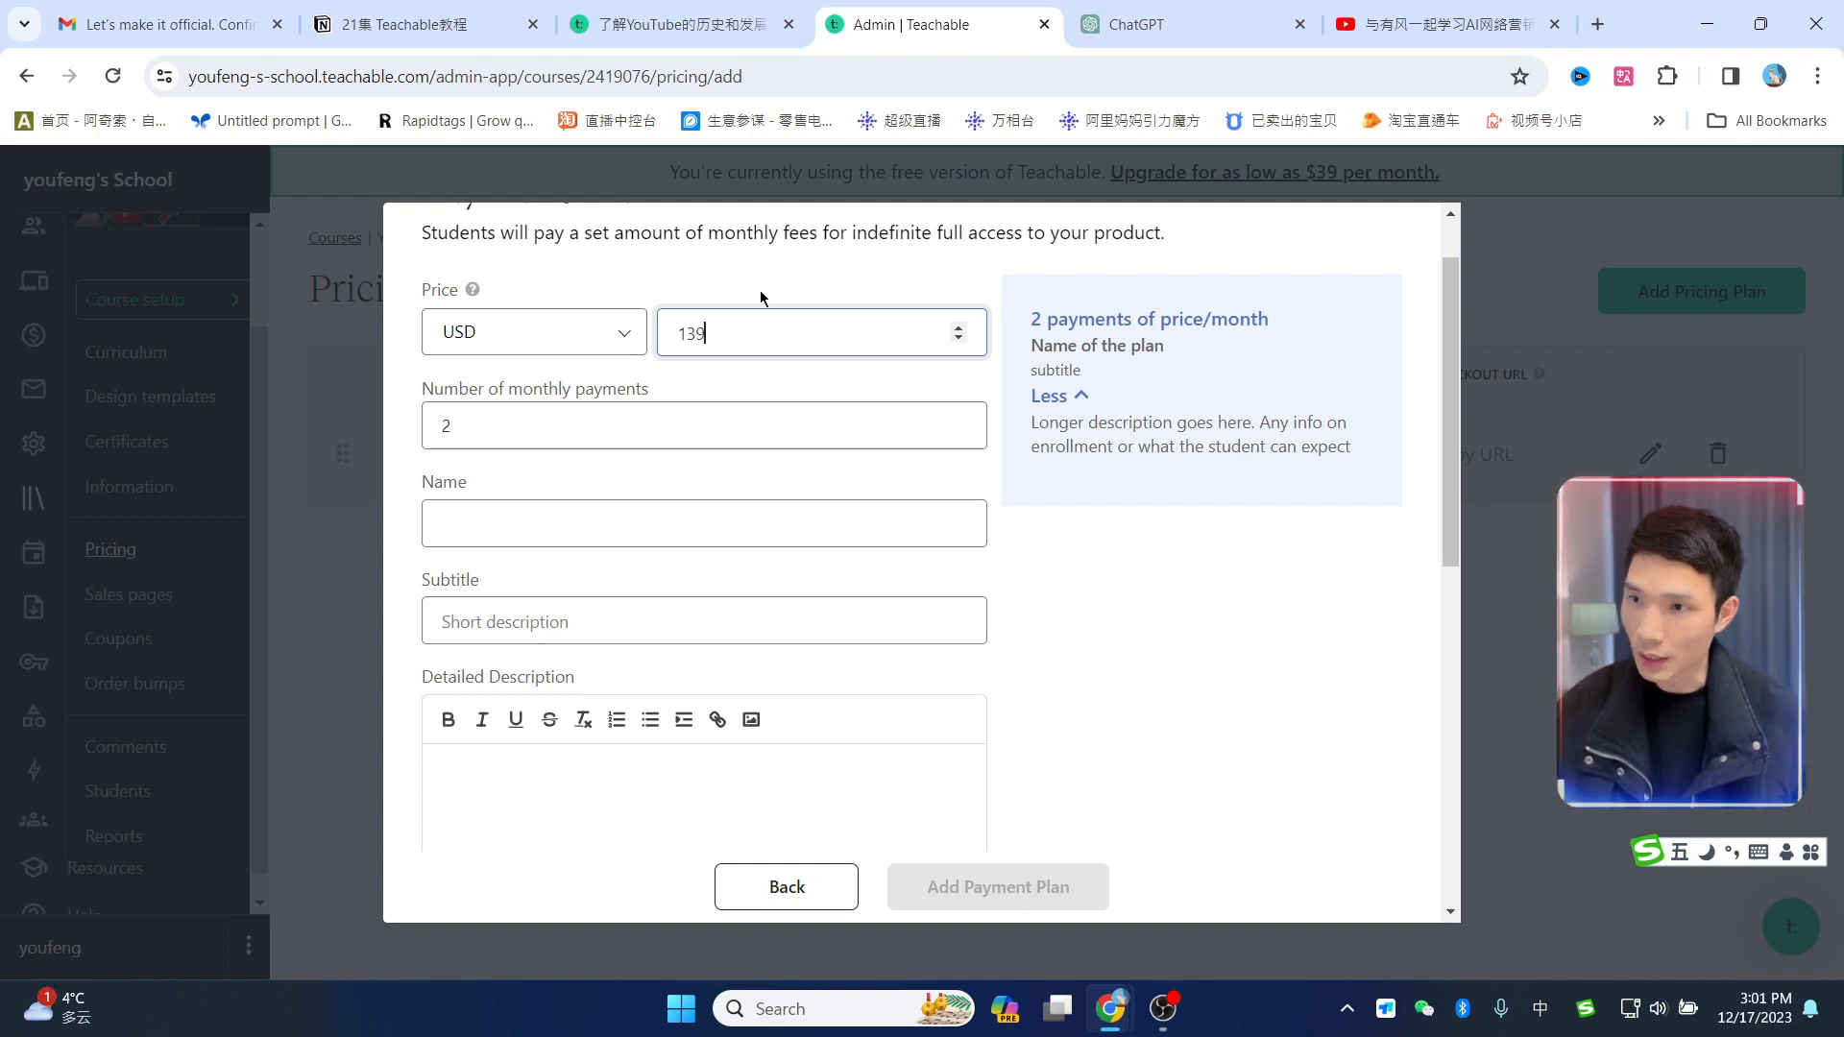
{"action": "left_click", "coordinate": [605, 425]}
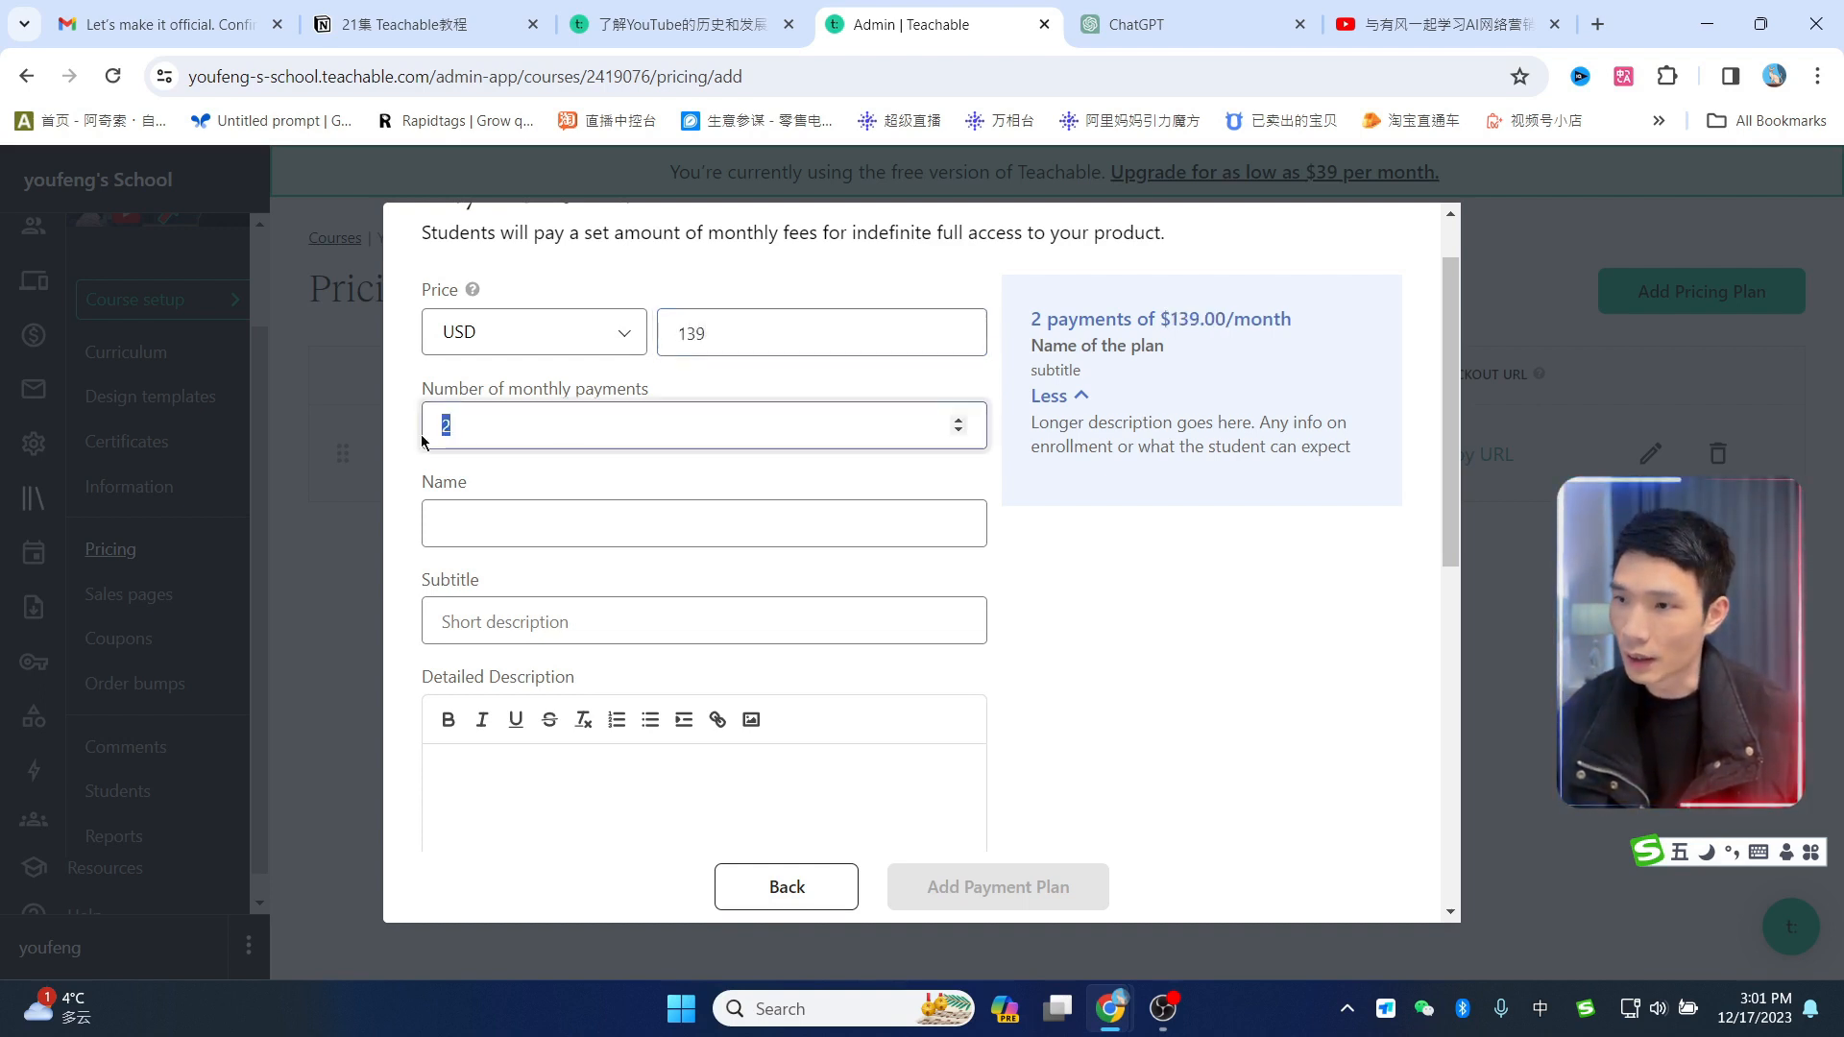
Step: Name the payment plan 按月付款 and add it to the course
{"action": "left_click", "coordinate": [518, 522]}
{"action": "type", "text": "按月付ffi"}
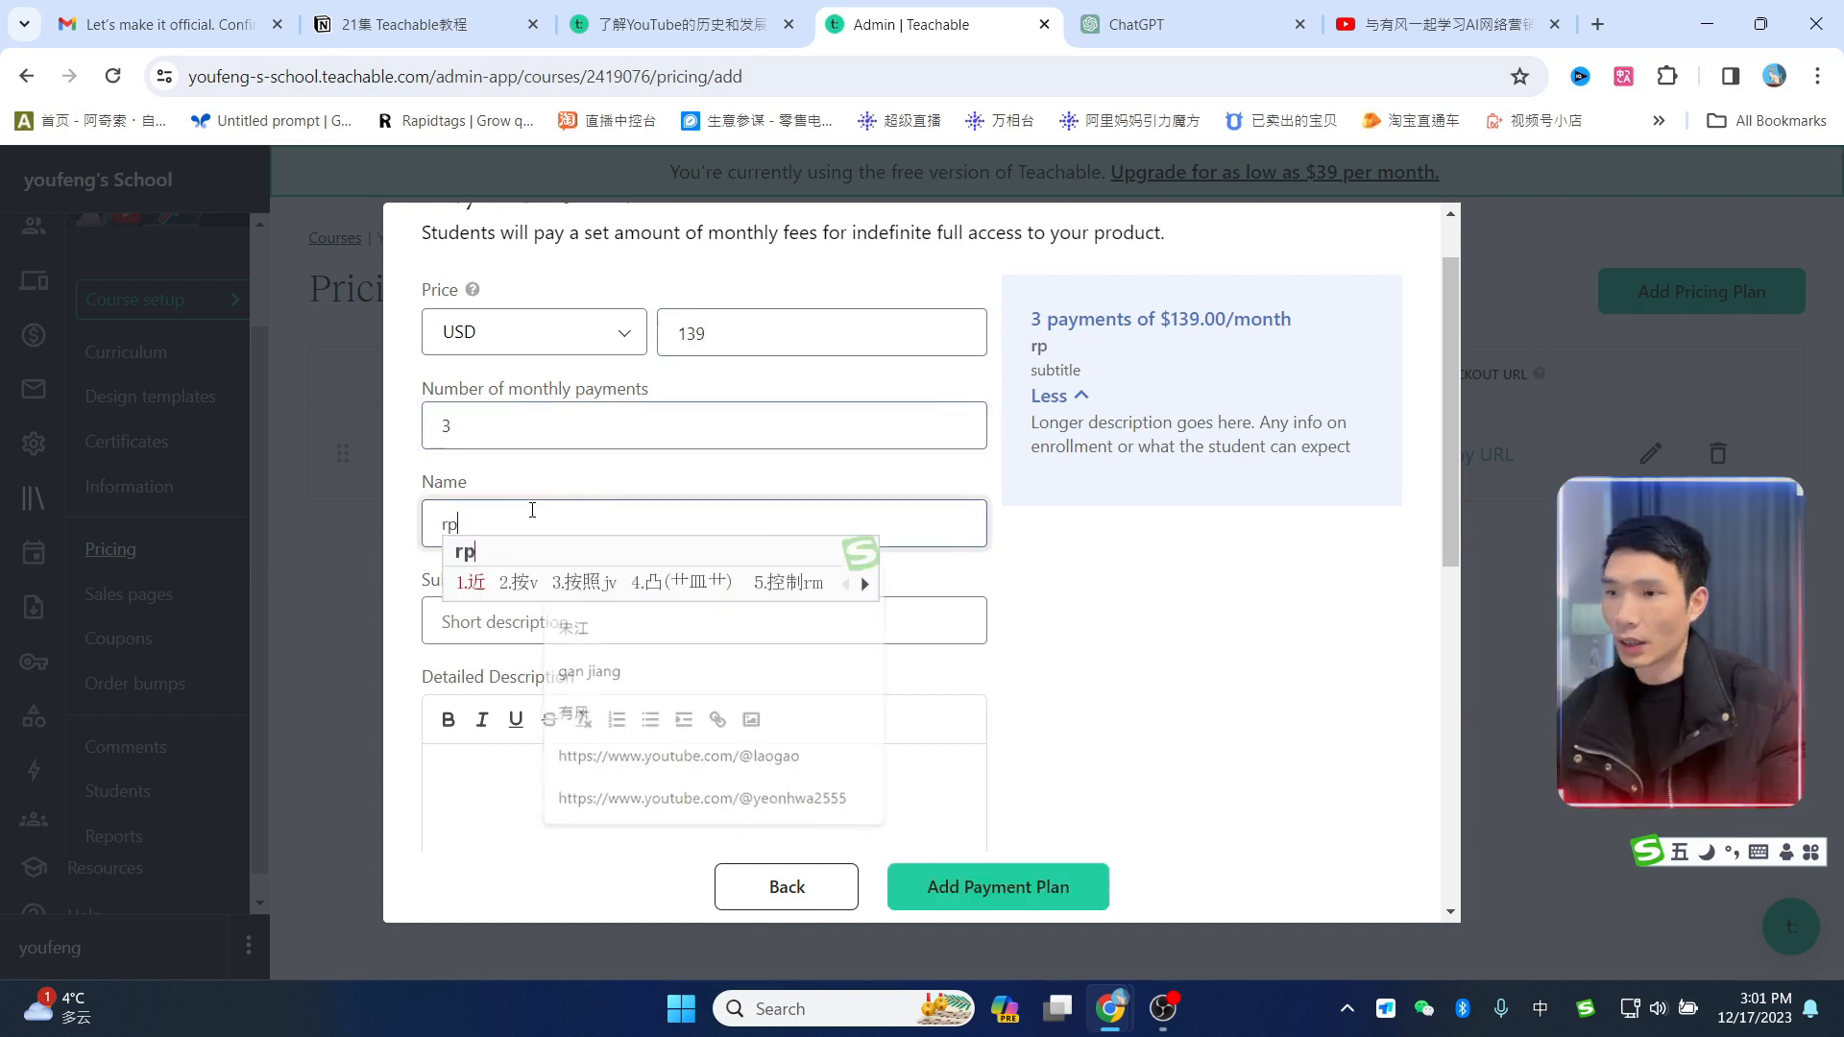
{"action": "key", "text": "space"}
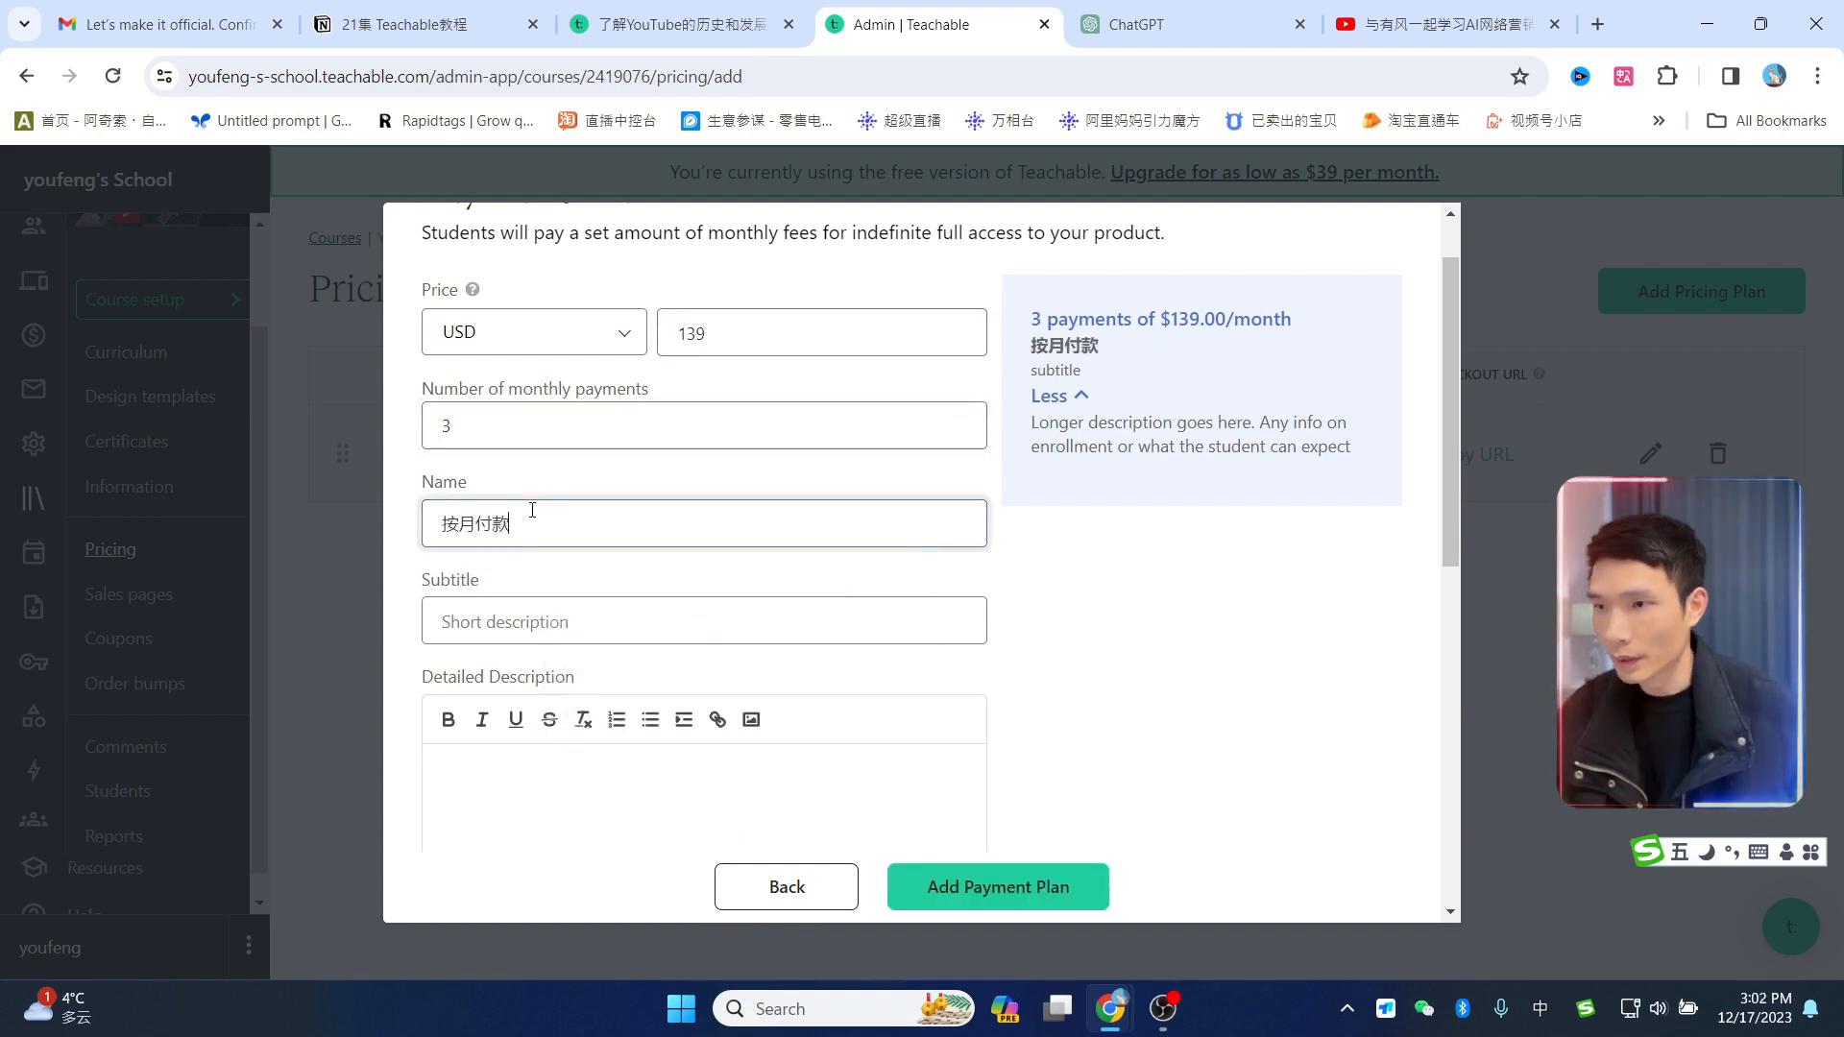
{"action": "scroll", "coordinate": [927, 855], "scroll_direction": "down", "scroll_amount": 1}
{"action": "left_click", "coordinate": [976, 888]}
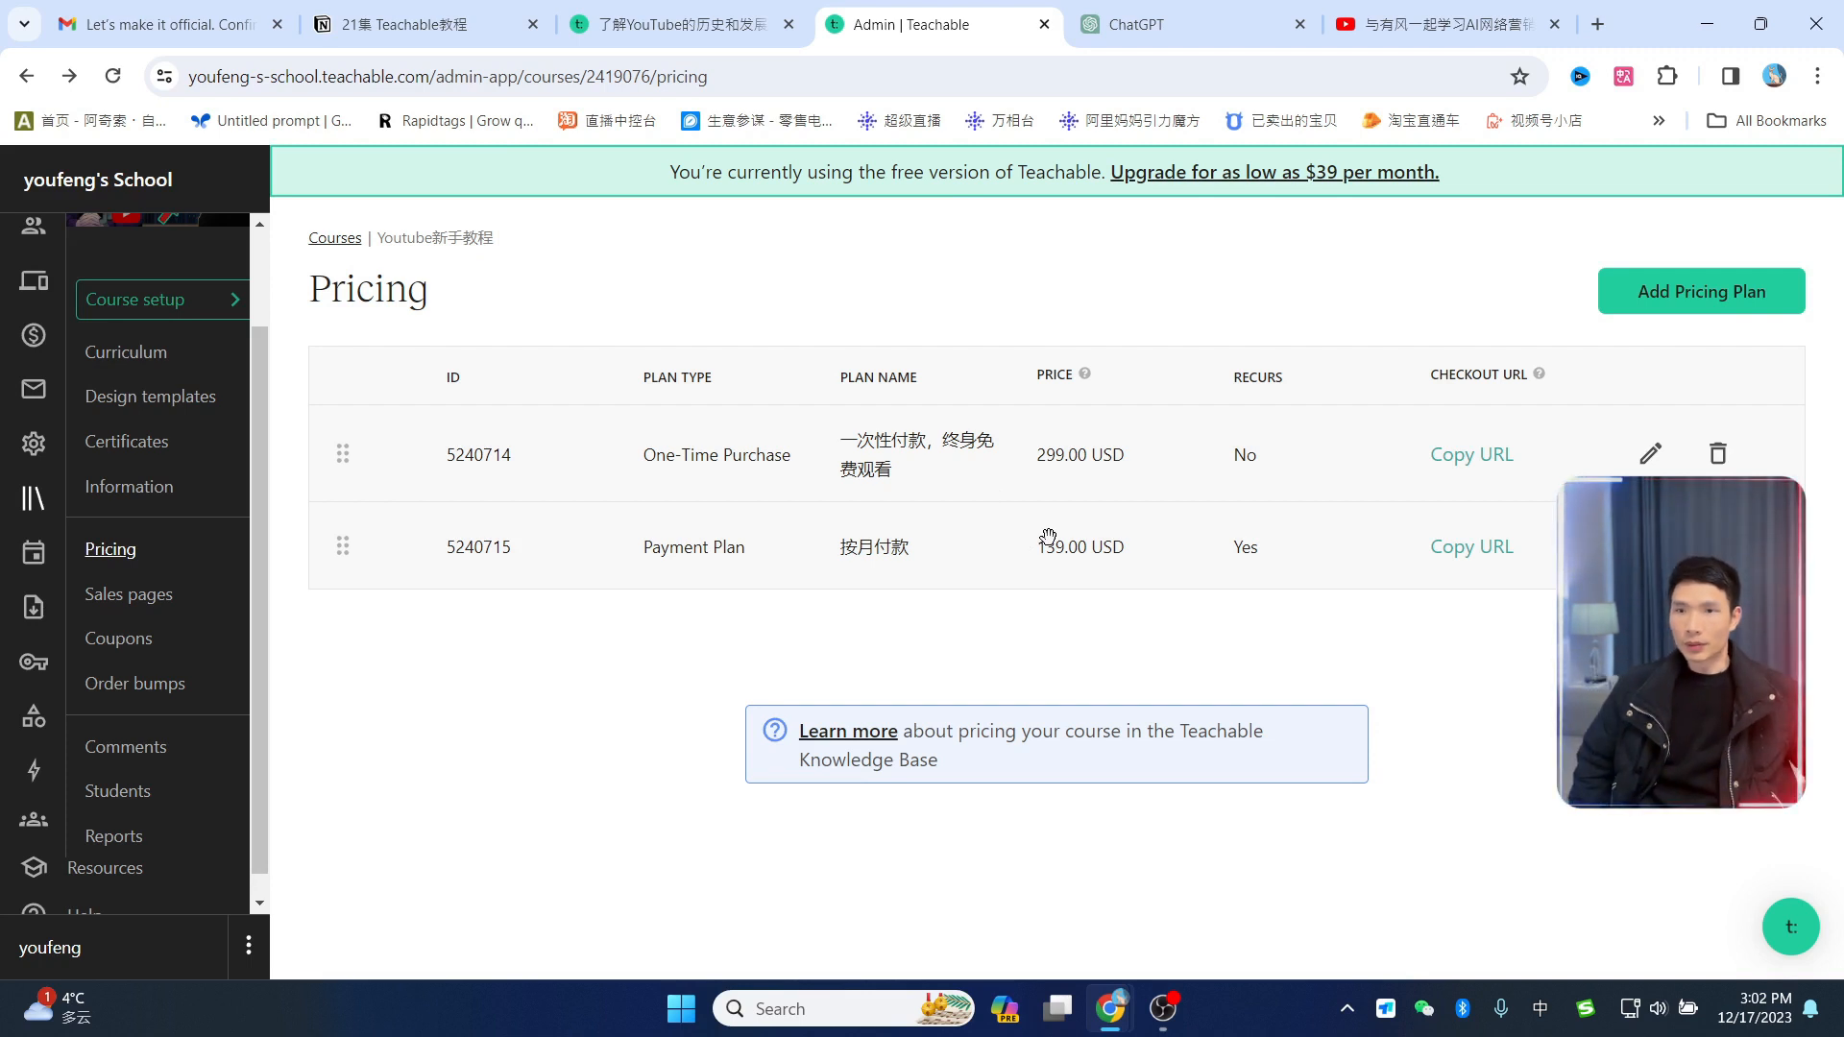
Step: Open the course's sales pages list, preview the primary sales page and look through its content blocks down to the curriculum
{"action": "left_click", "coordinate": [133, 603]}
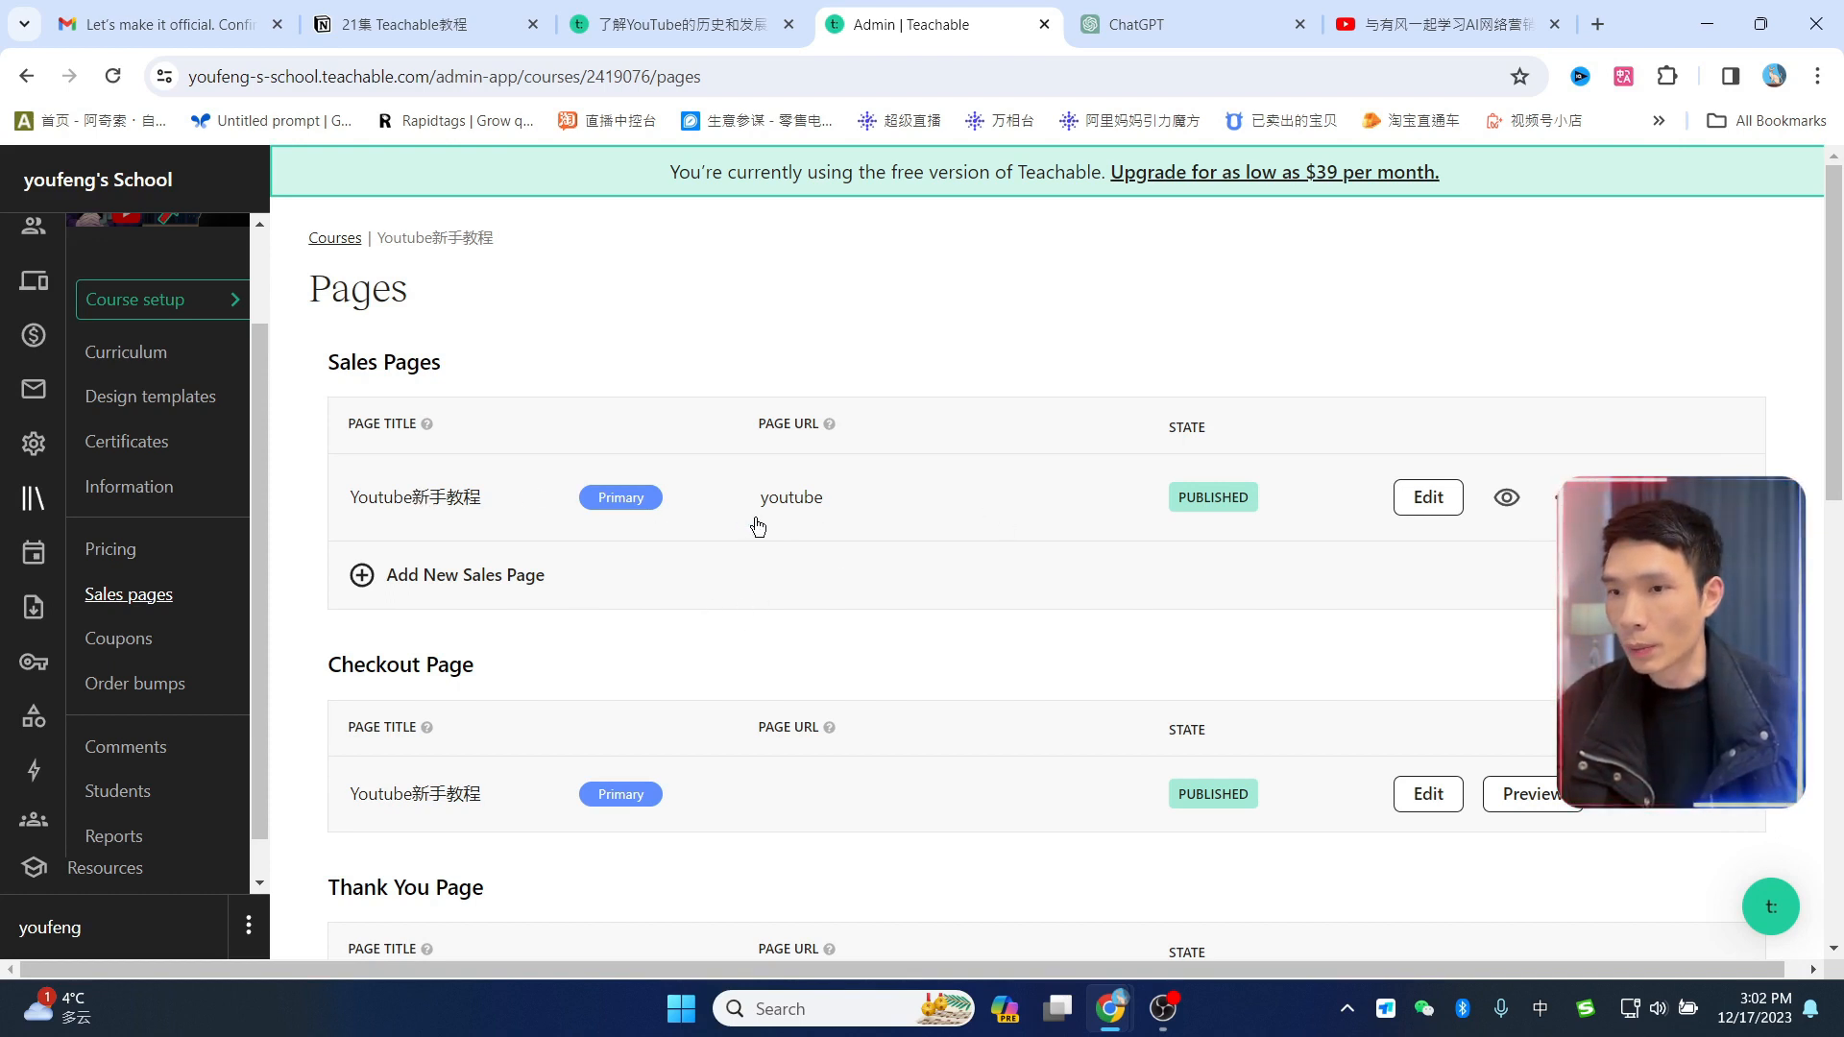
{"action": "scroll", "coordinate": [759, 519], "scroll_direction": "down", "scroll_amount": 3}
{"action": "scroll", "coordinate": [749, 534], "scroll_direction": "up", "scroll_amount": 3}
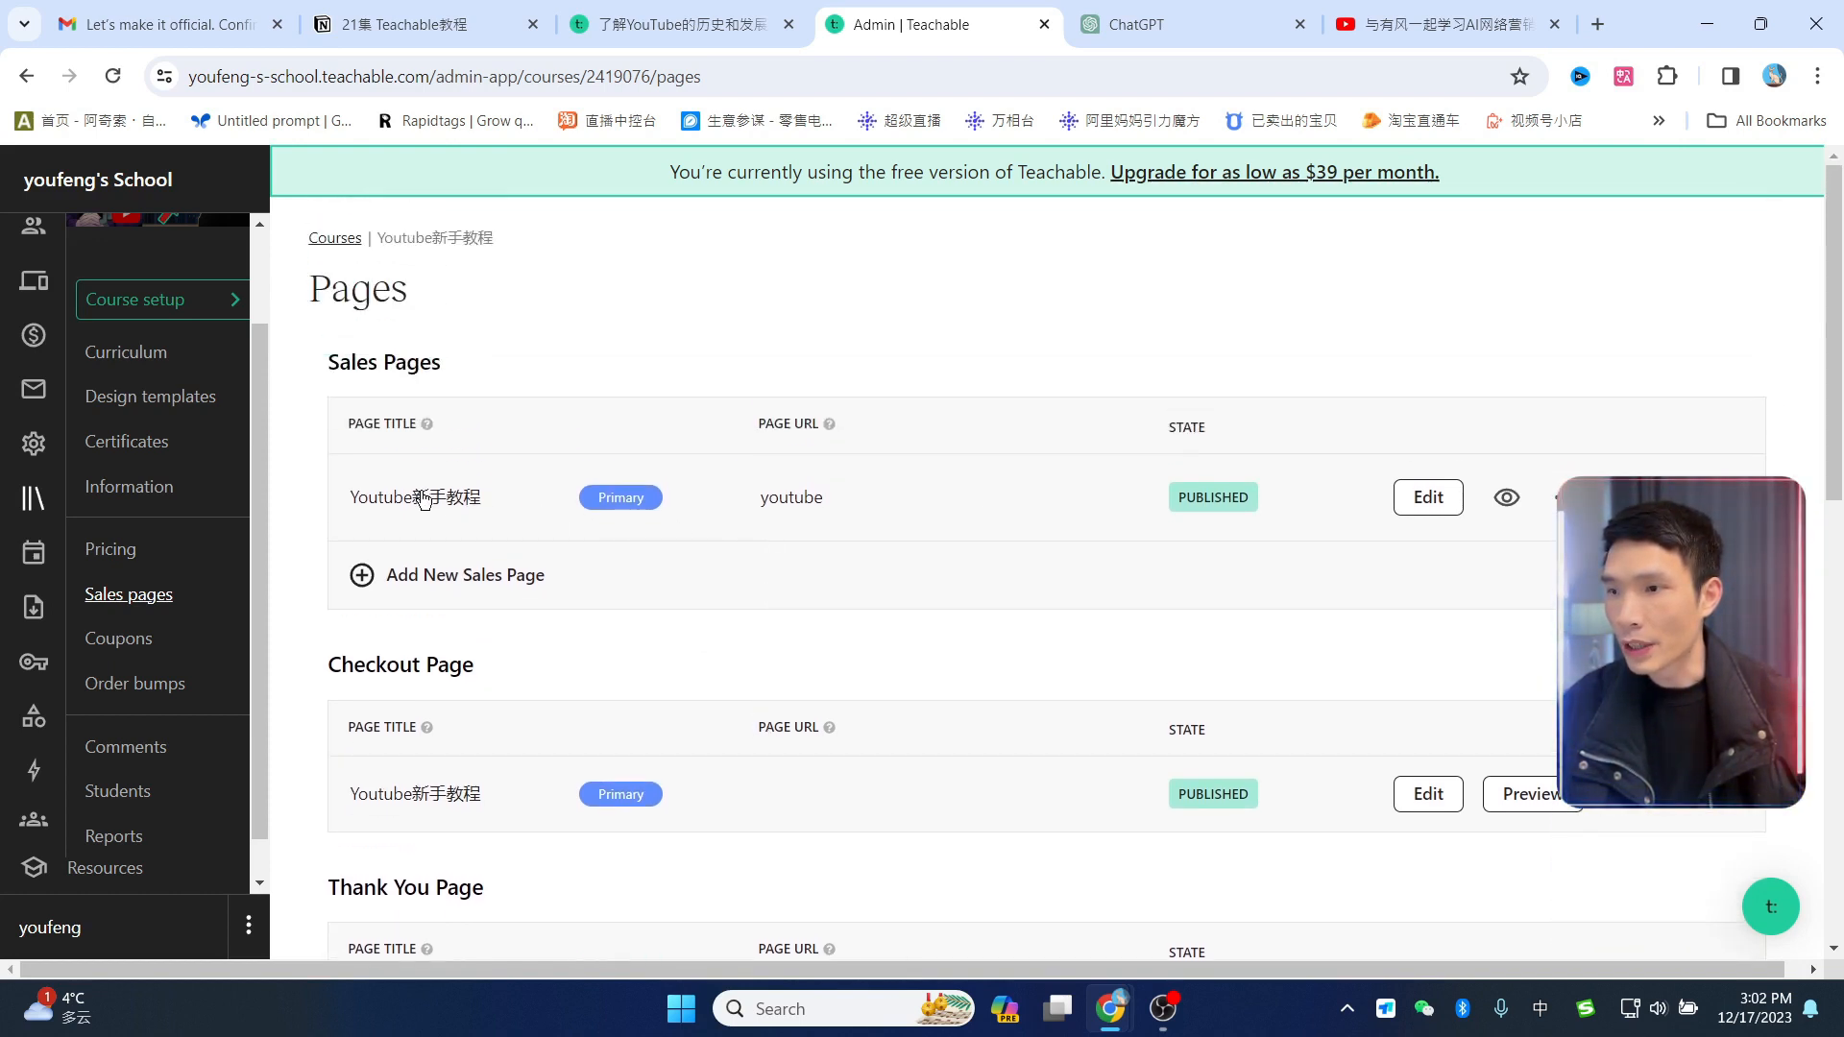
{"action": "left_click", "coordinate": [1506, 497]}
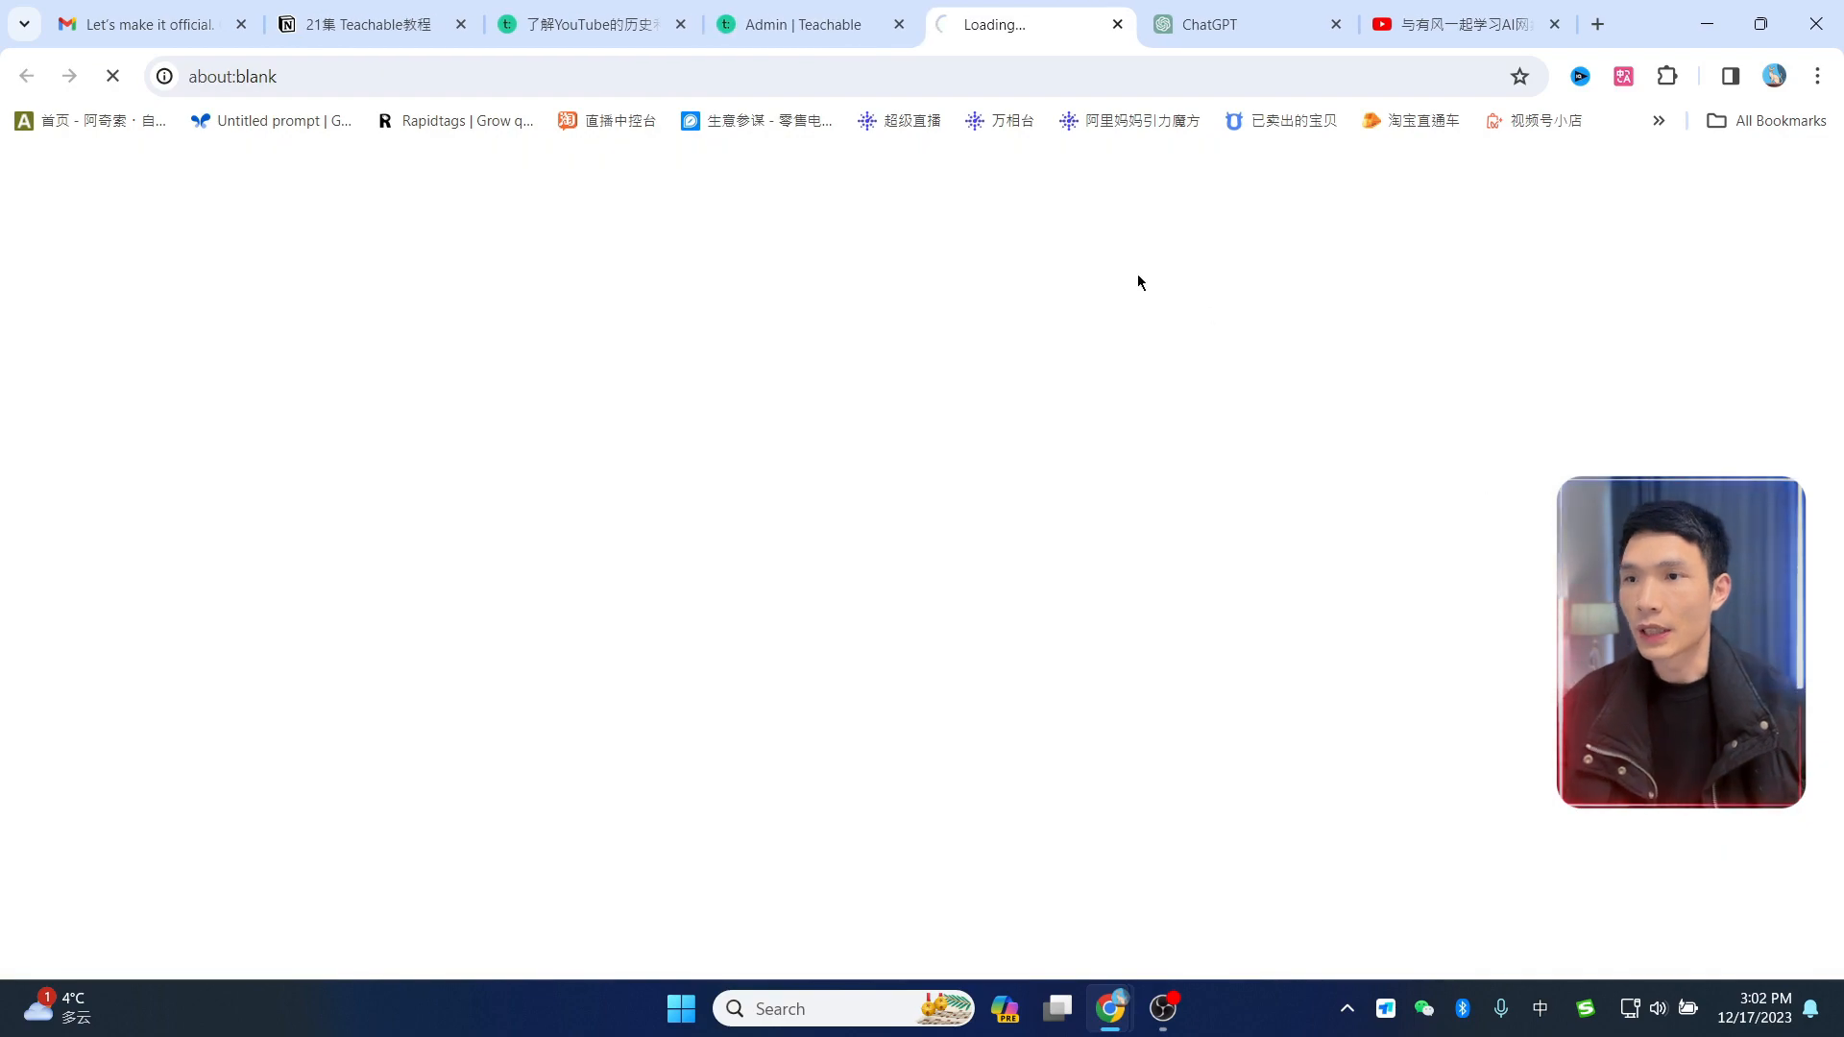
{"action": "scroll", "coordinate": [936, 505], "scroll_direction": "down", "scroll_amount": 10}
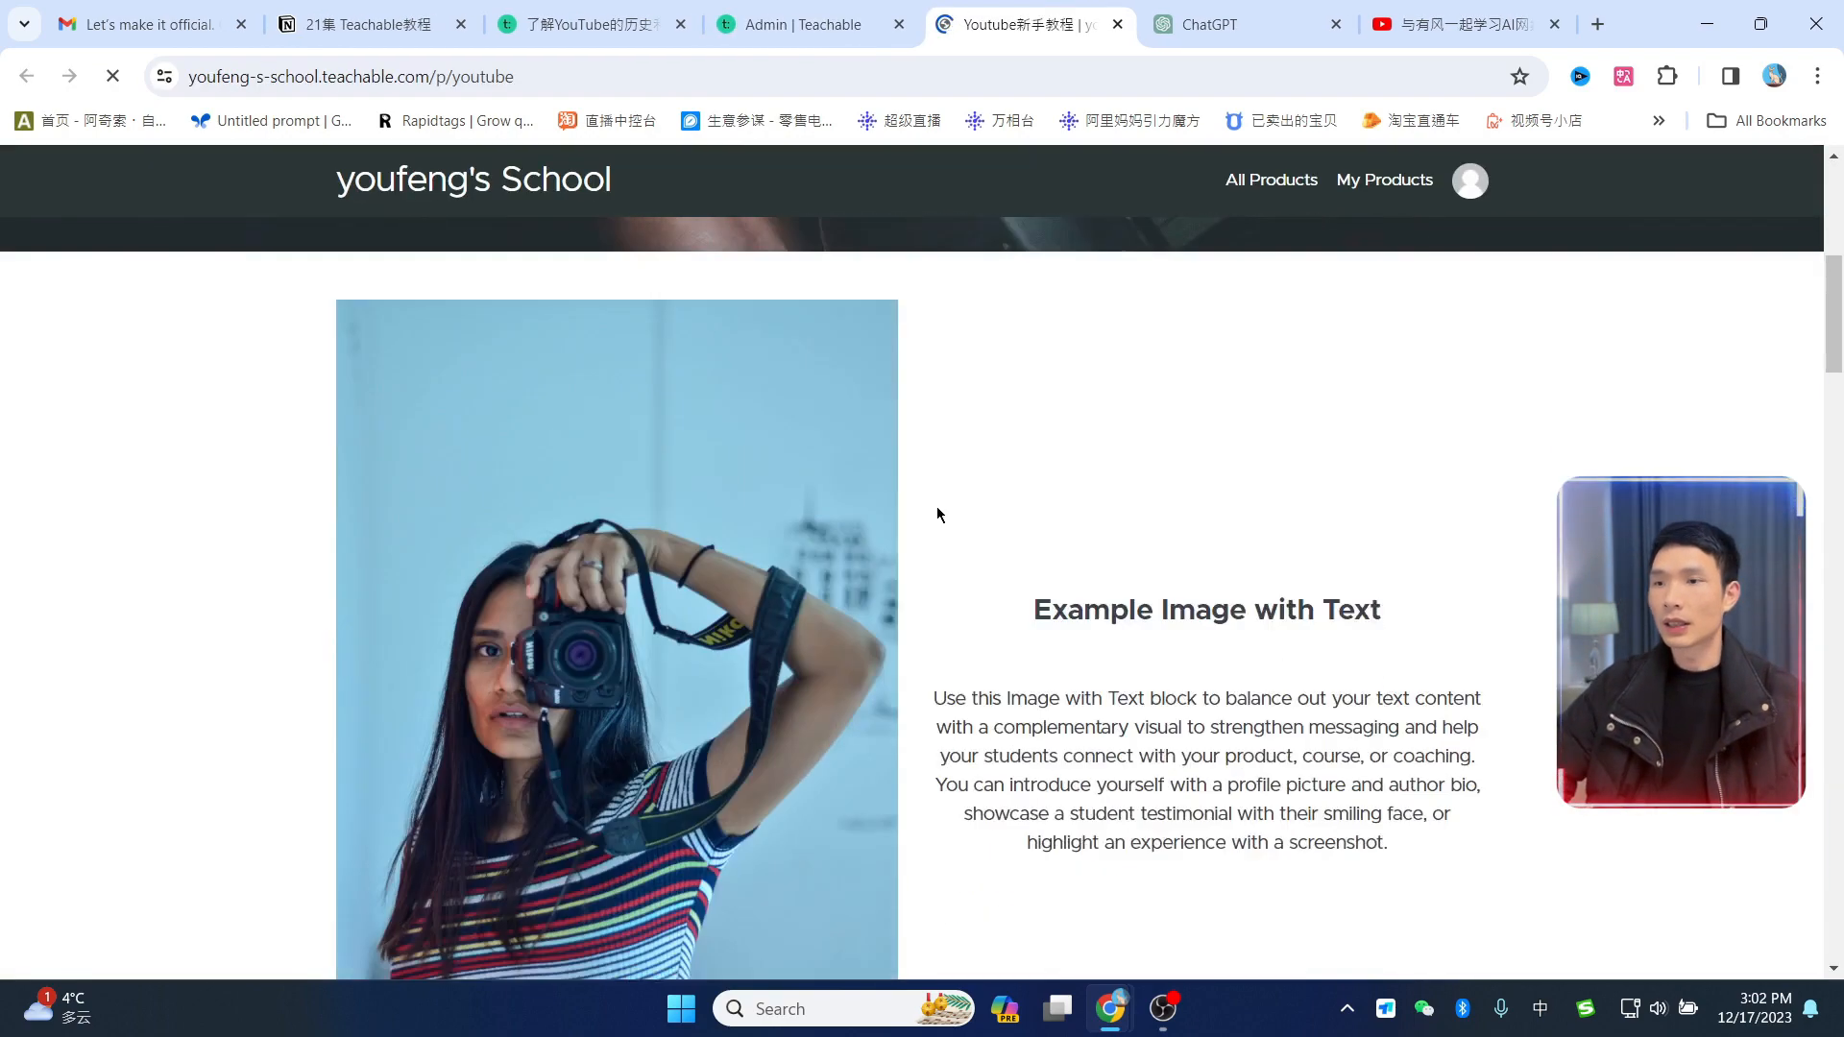
{"action": "scroll", "coordinate": [943, 513], "scroll_direction": "down", "scroll_amount": 12}
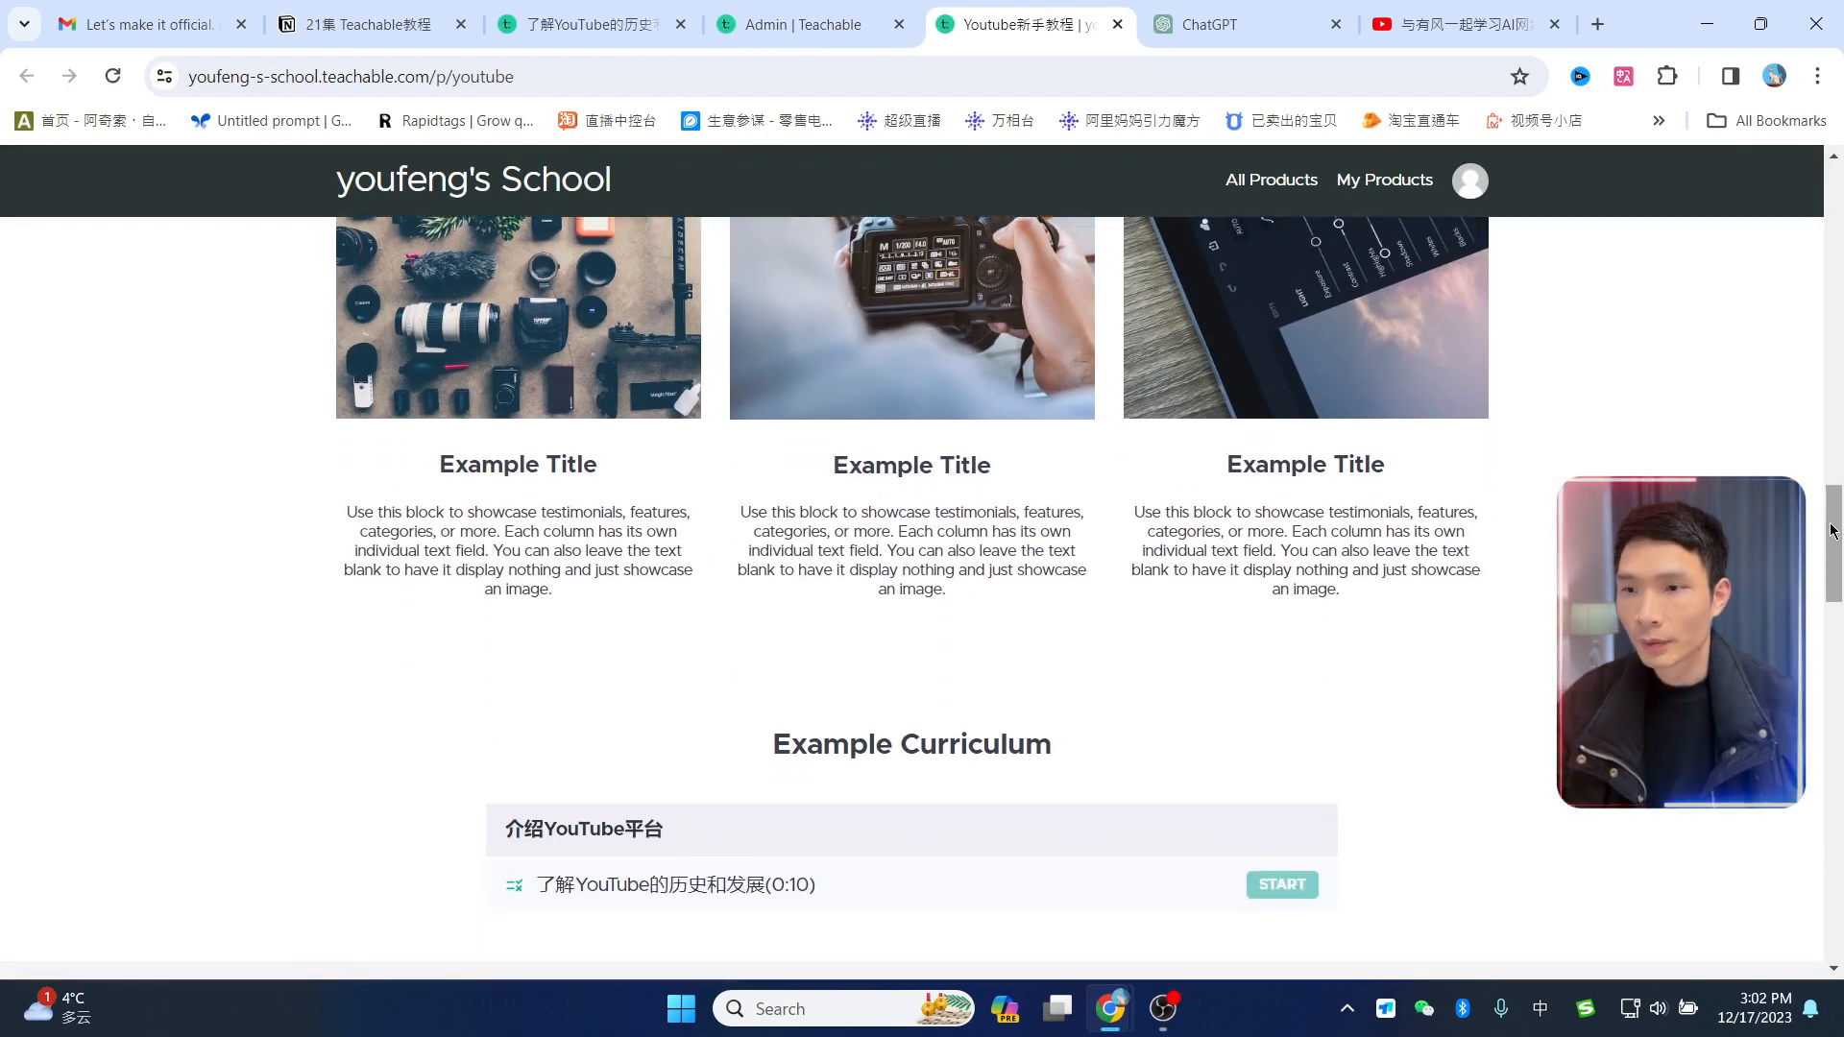
Step: Go back to the start of the sales page preview and review its banner and first image-with-text block
{"action": "left_click_drag", "start_coordinate": [1832, 530], "coordinate": [1829, 94]}
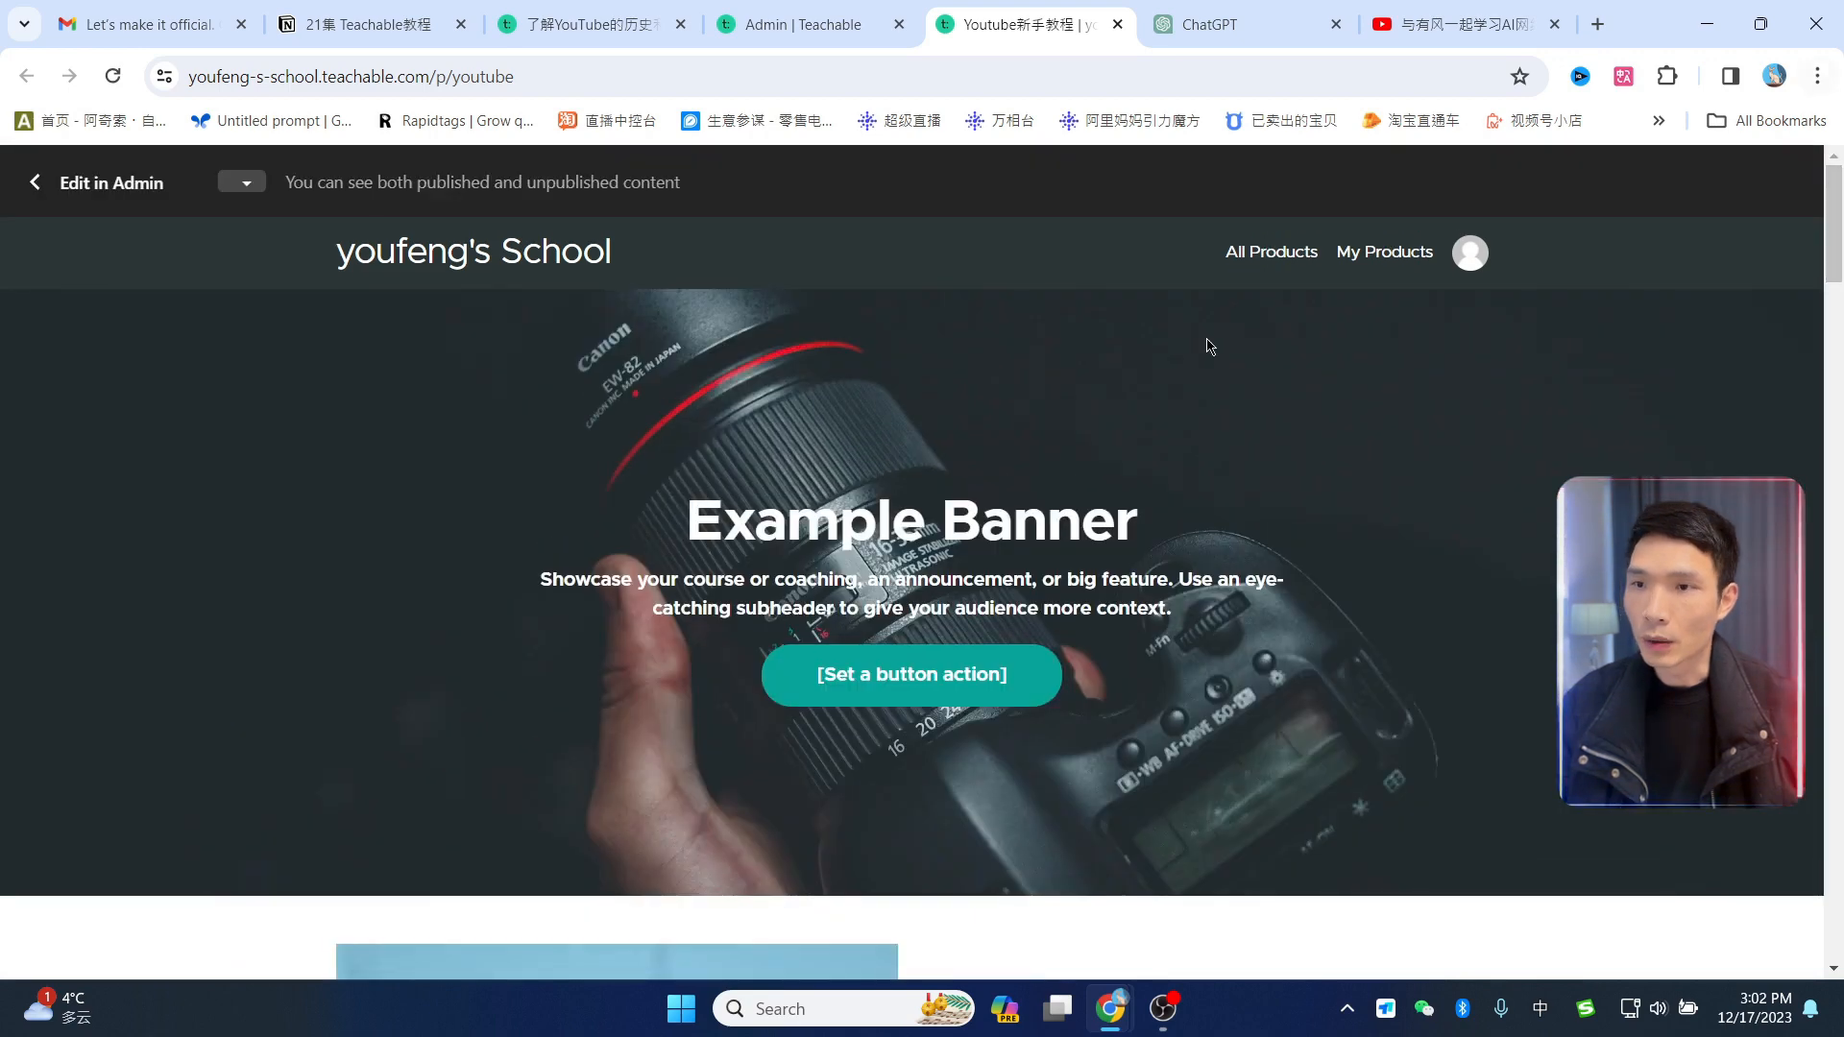
{"action": "scroll", "coordinate": [1371, 289], "scroll_direction": "down", "scroll_amount": 9}
{"action": "scroll", "coordinate": [1370, 289], "scroll_direction": "up", "scroll_amount": 5}
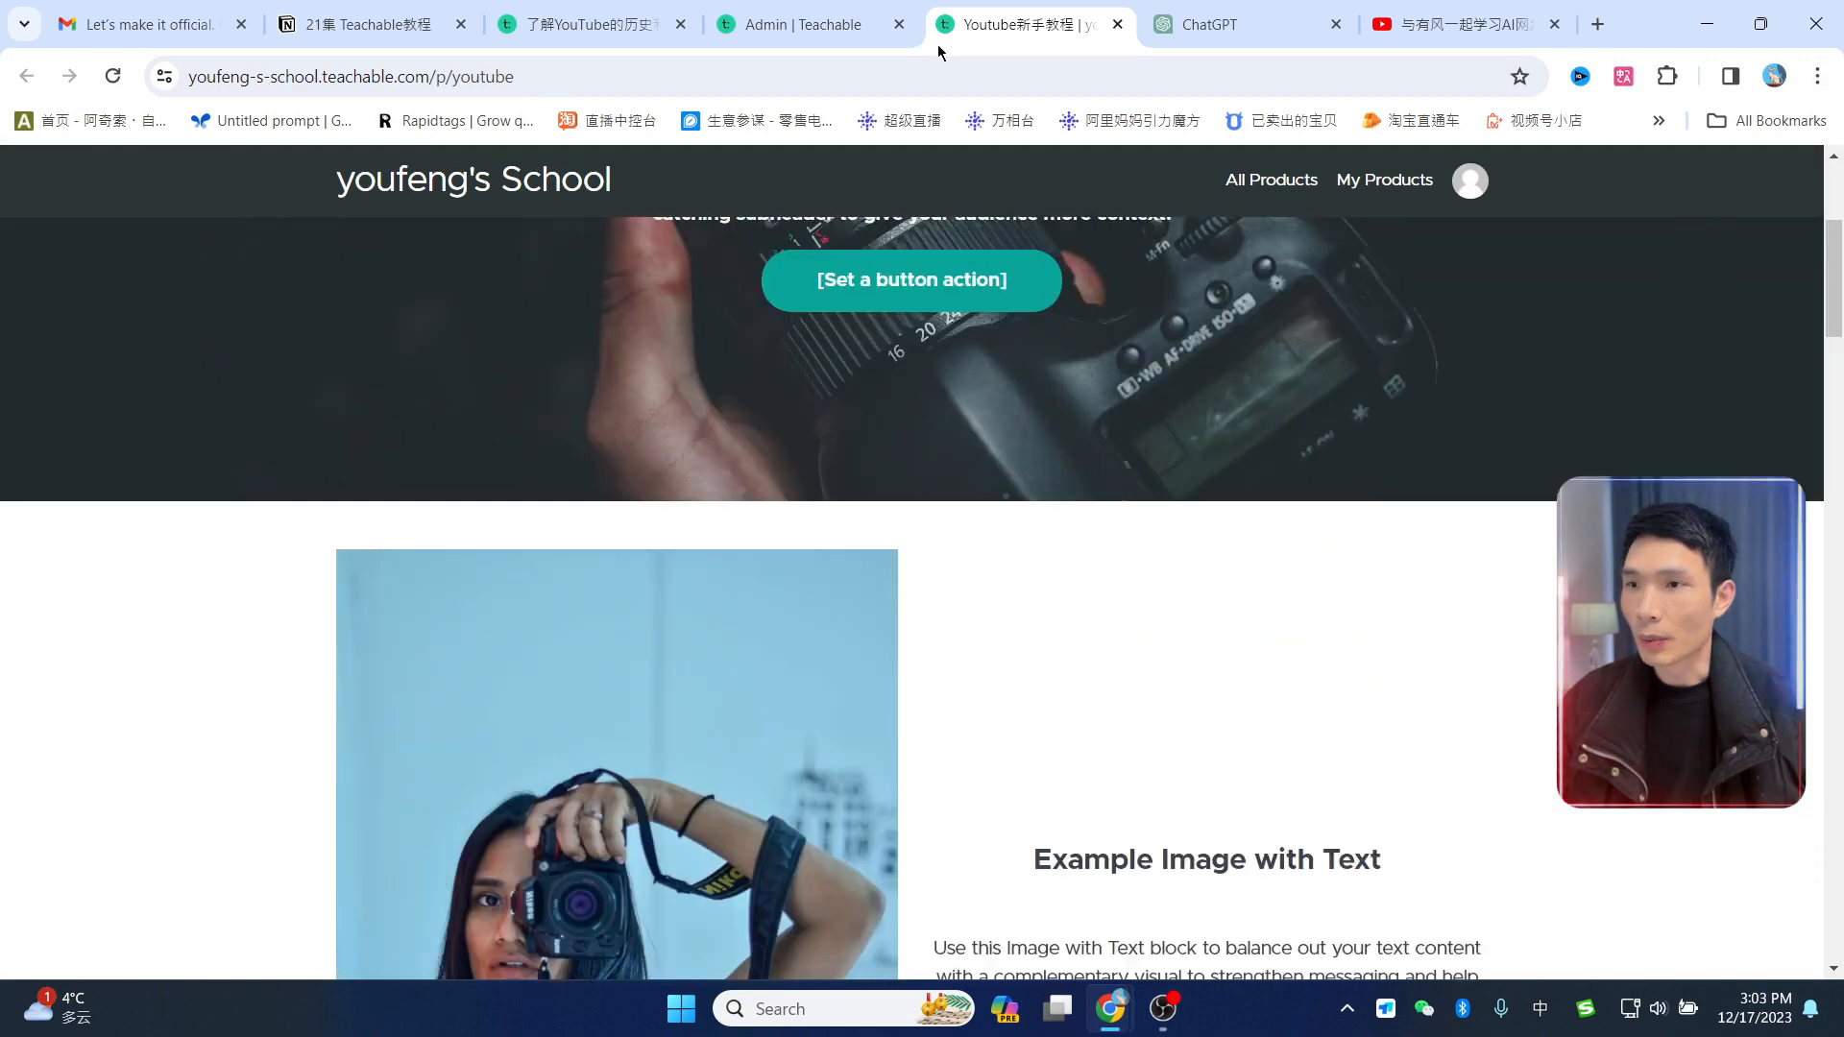
Step: Return to the course's pages list in the admin and look over the sales, checkout and thank you page sections
{"action": "left_click", "coordinate": [764, 21]}
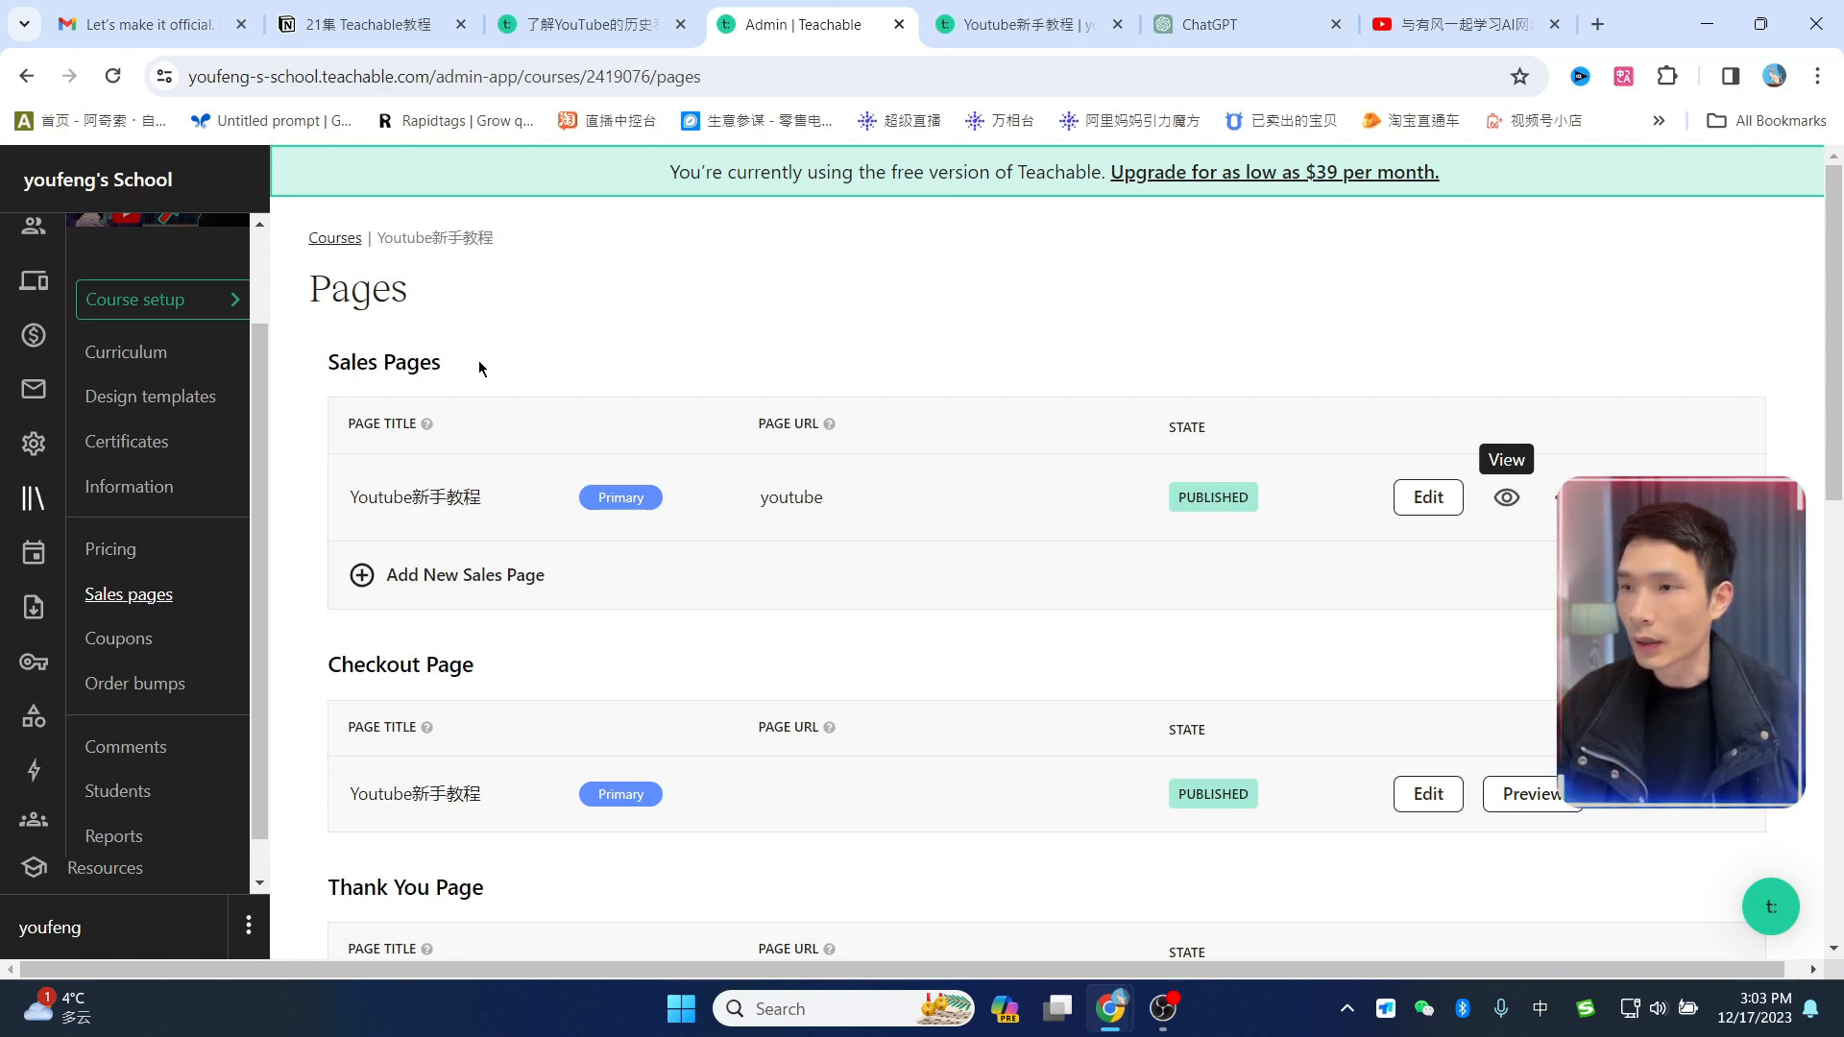
{"action": "scroll", "coordinate": [486, 516], "scroll_direction": "down", "scroll_amount": 1}
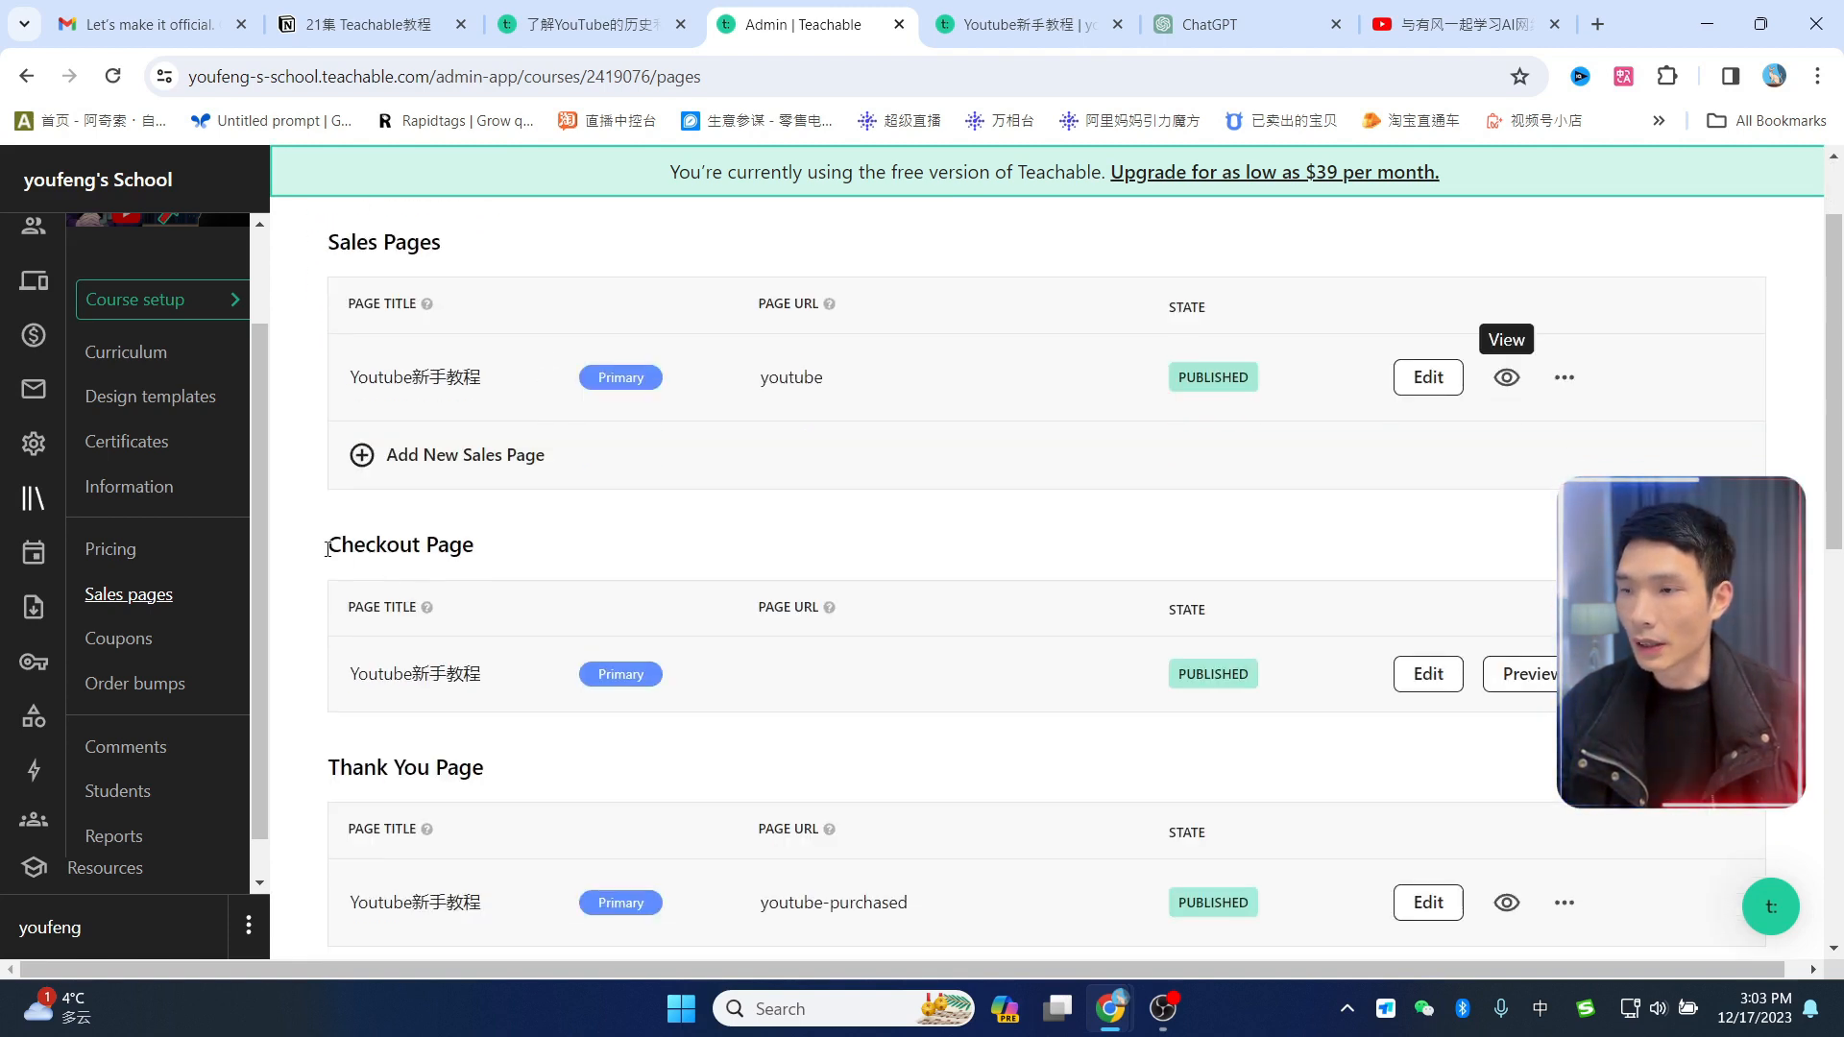
{"action": "left_click_drag", "start_coordinate": [327, 543], "coordinate": [506, 547]}
{"action": "scroll", "coordinate": [342, 648], "scroll_direction": "down", "scroll_amount": 1}
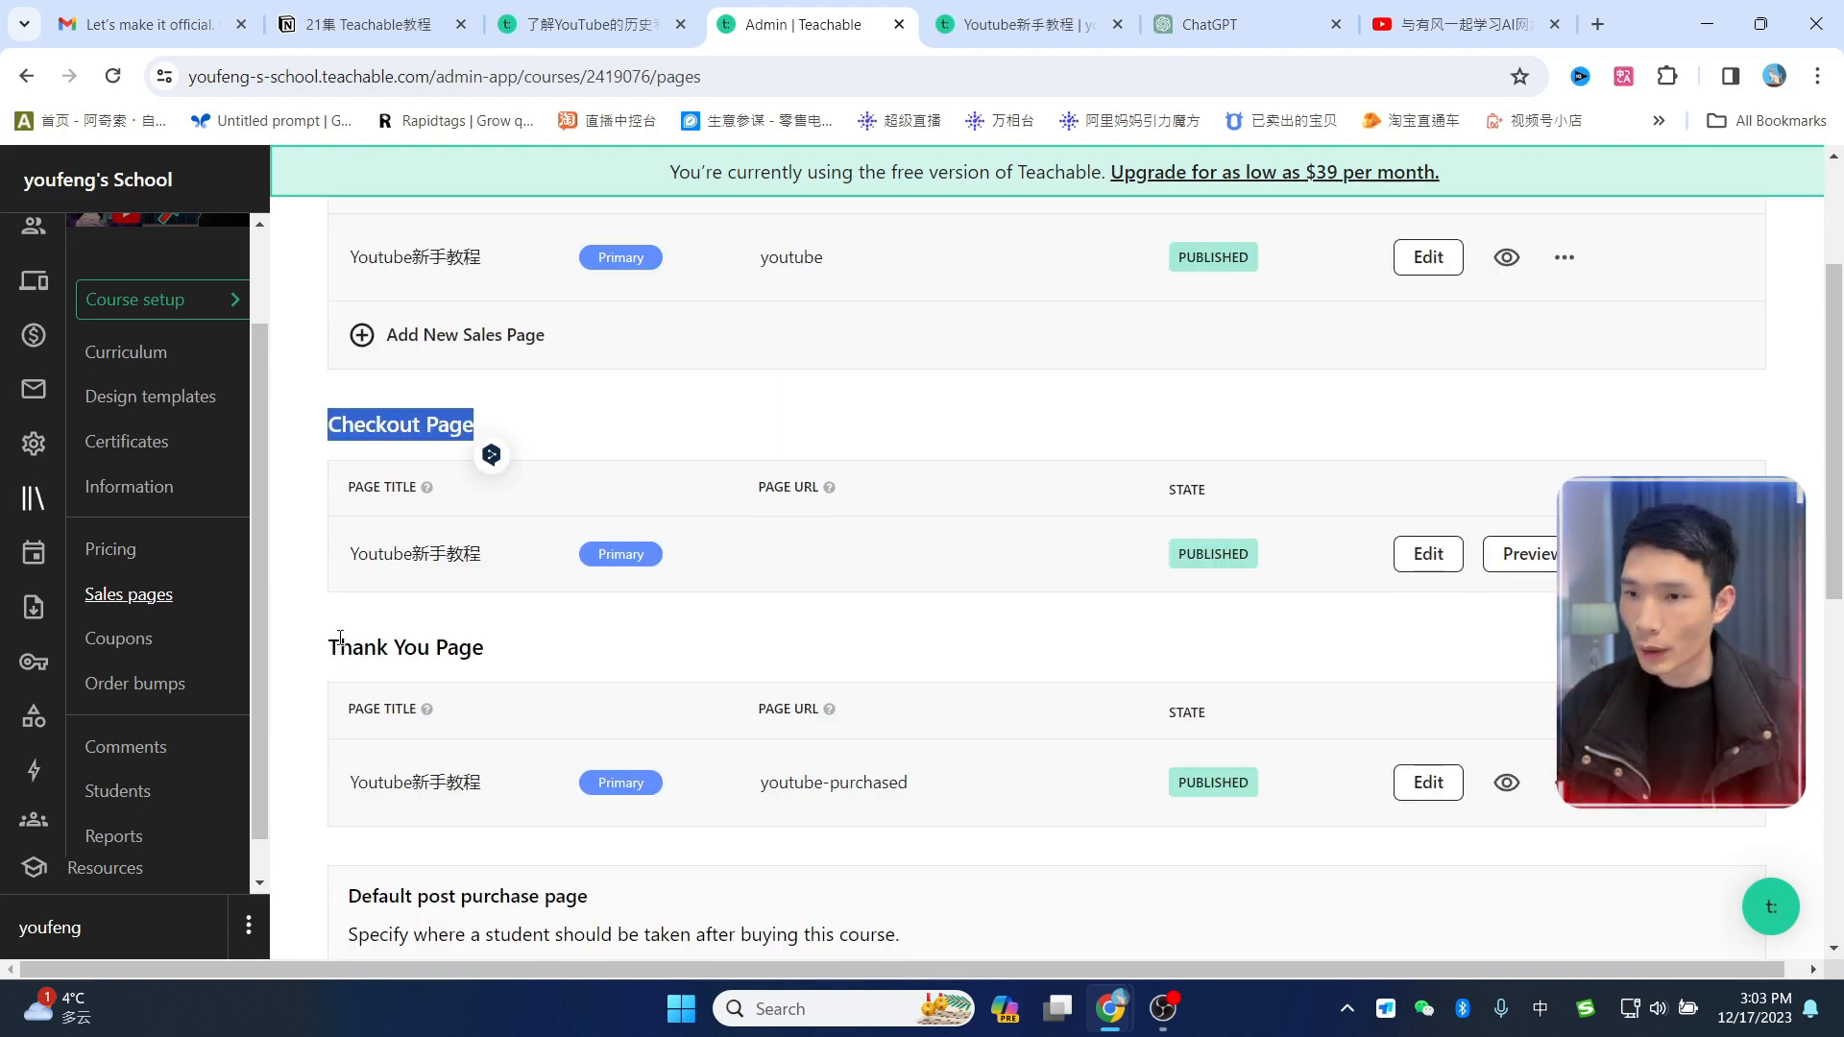
{"action": "scroll", "coordinate": [560, 634], "scroll_direction": "up", "scroll_amount": 2}
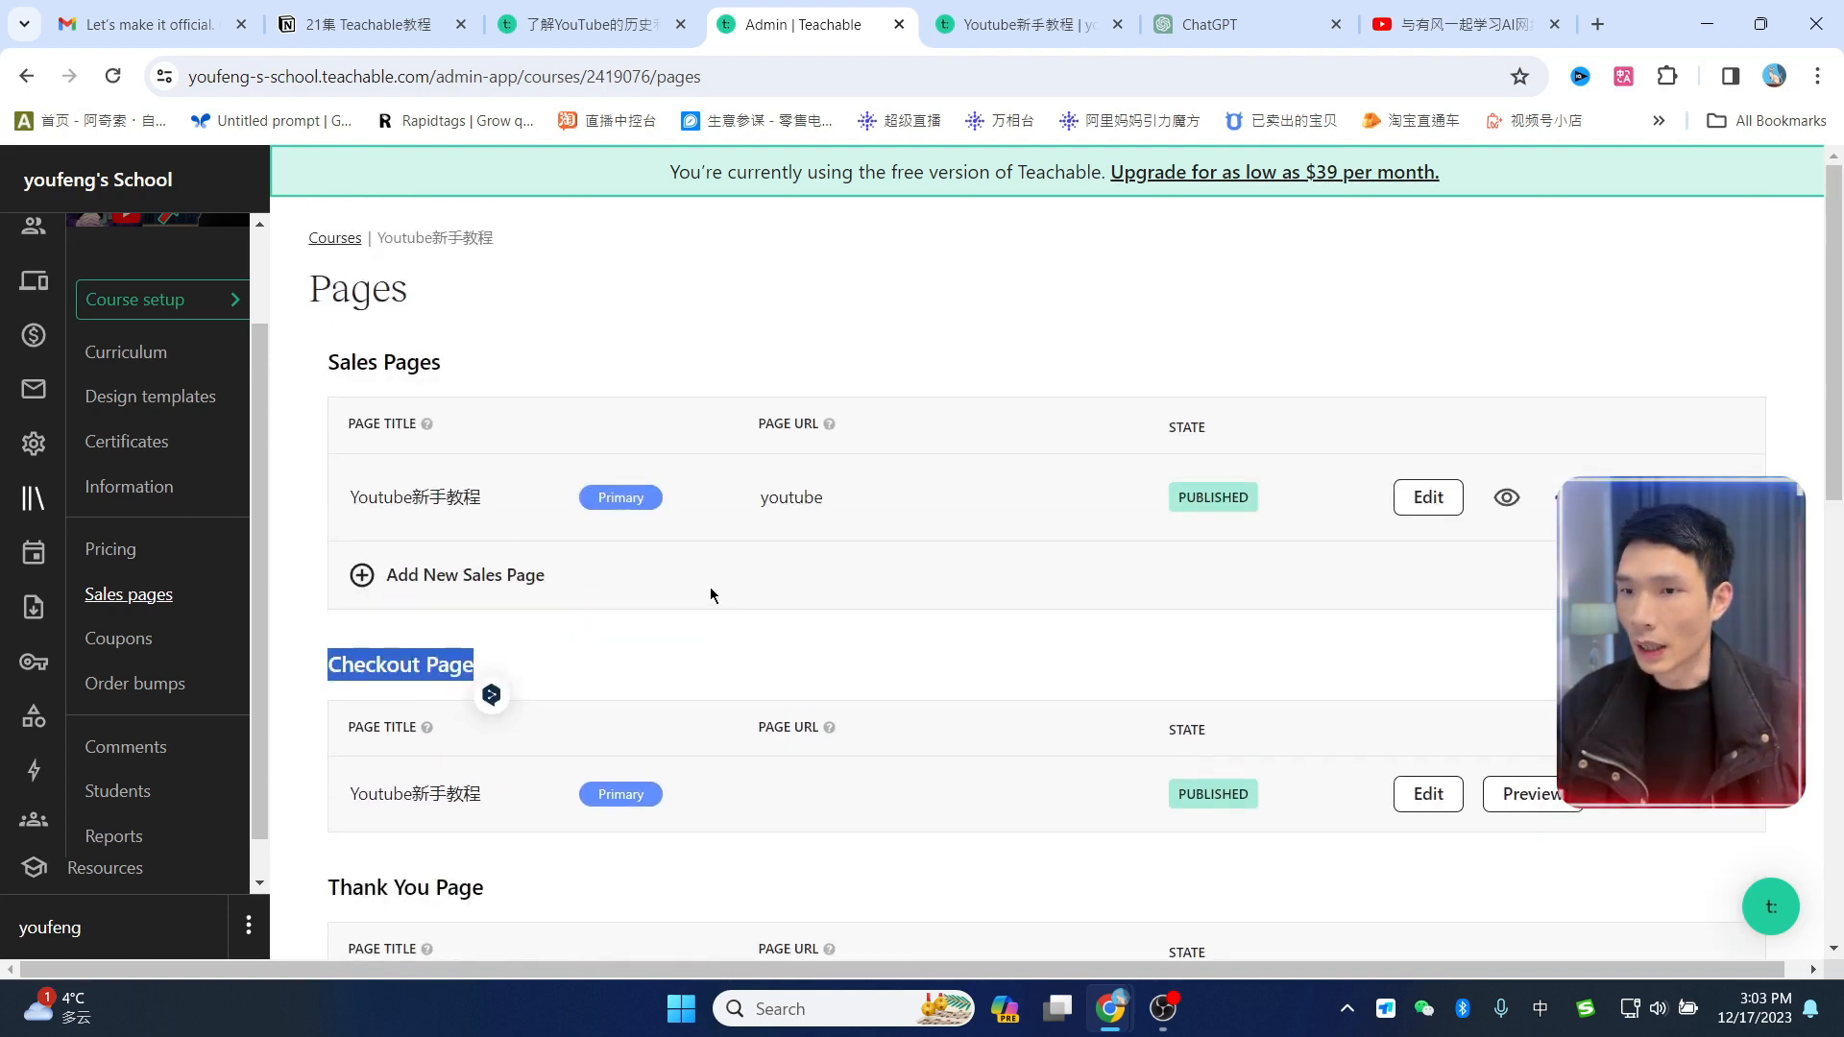
Step: Check the additional options for the primary sales page Youtube新手教程, then open that page for editing
{"action": "left_click", "coordinate": [1116, 377]}
{"action": "left_click", "coordinate": [1558, 496]}
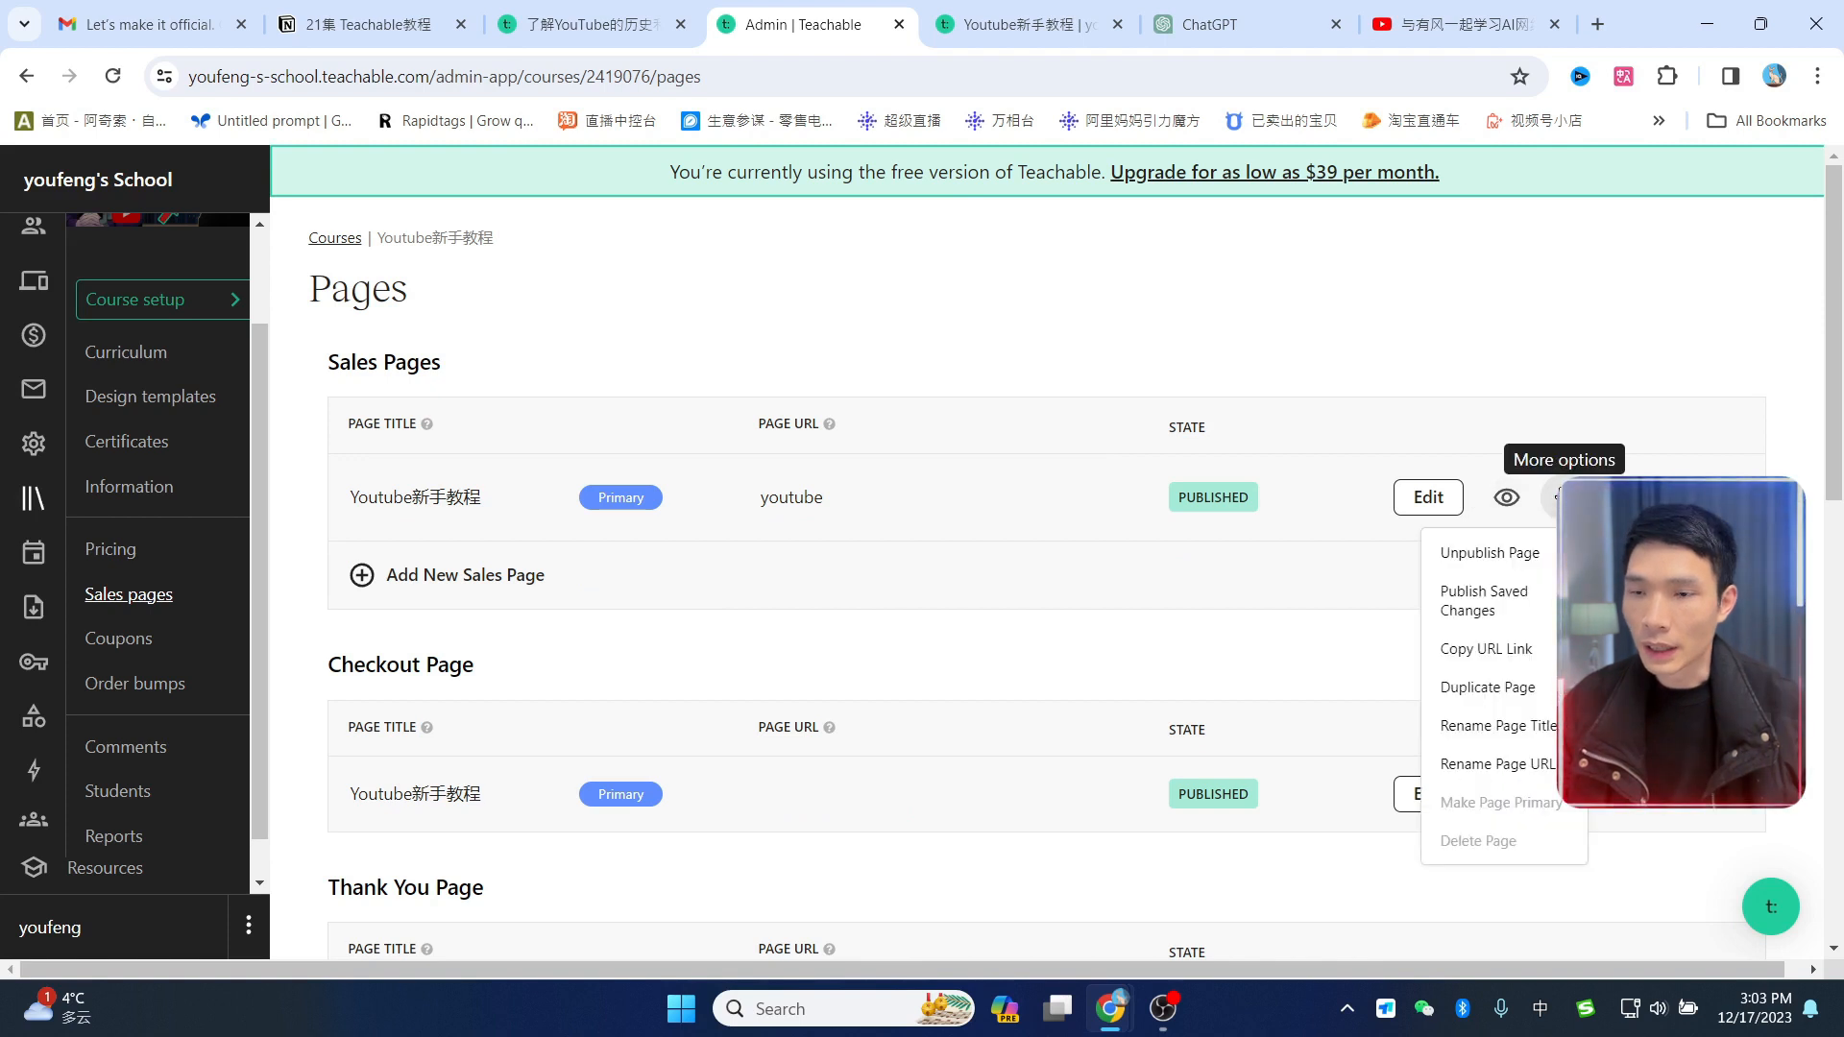
{"action": "left_click", "coordinate": [1562, 493]}
{"action": "left_click", "coordinate": [1433, 506]}
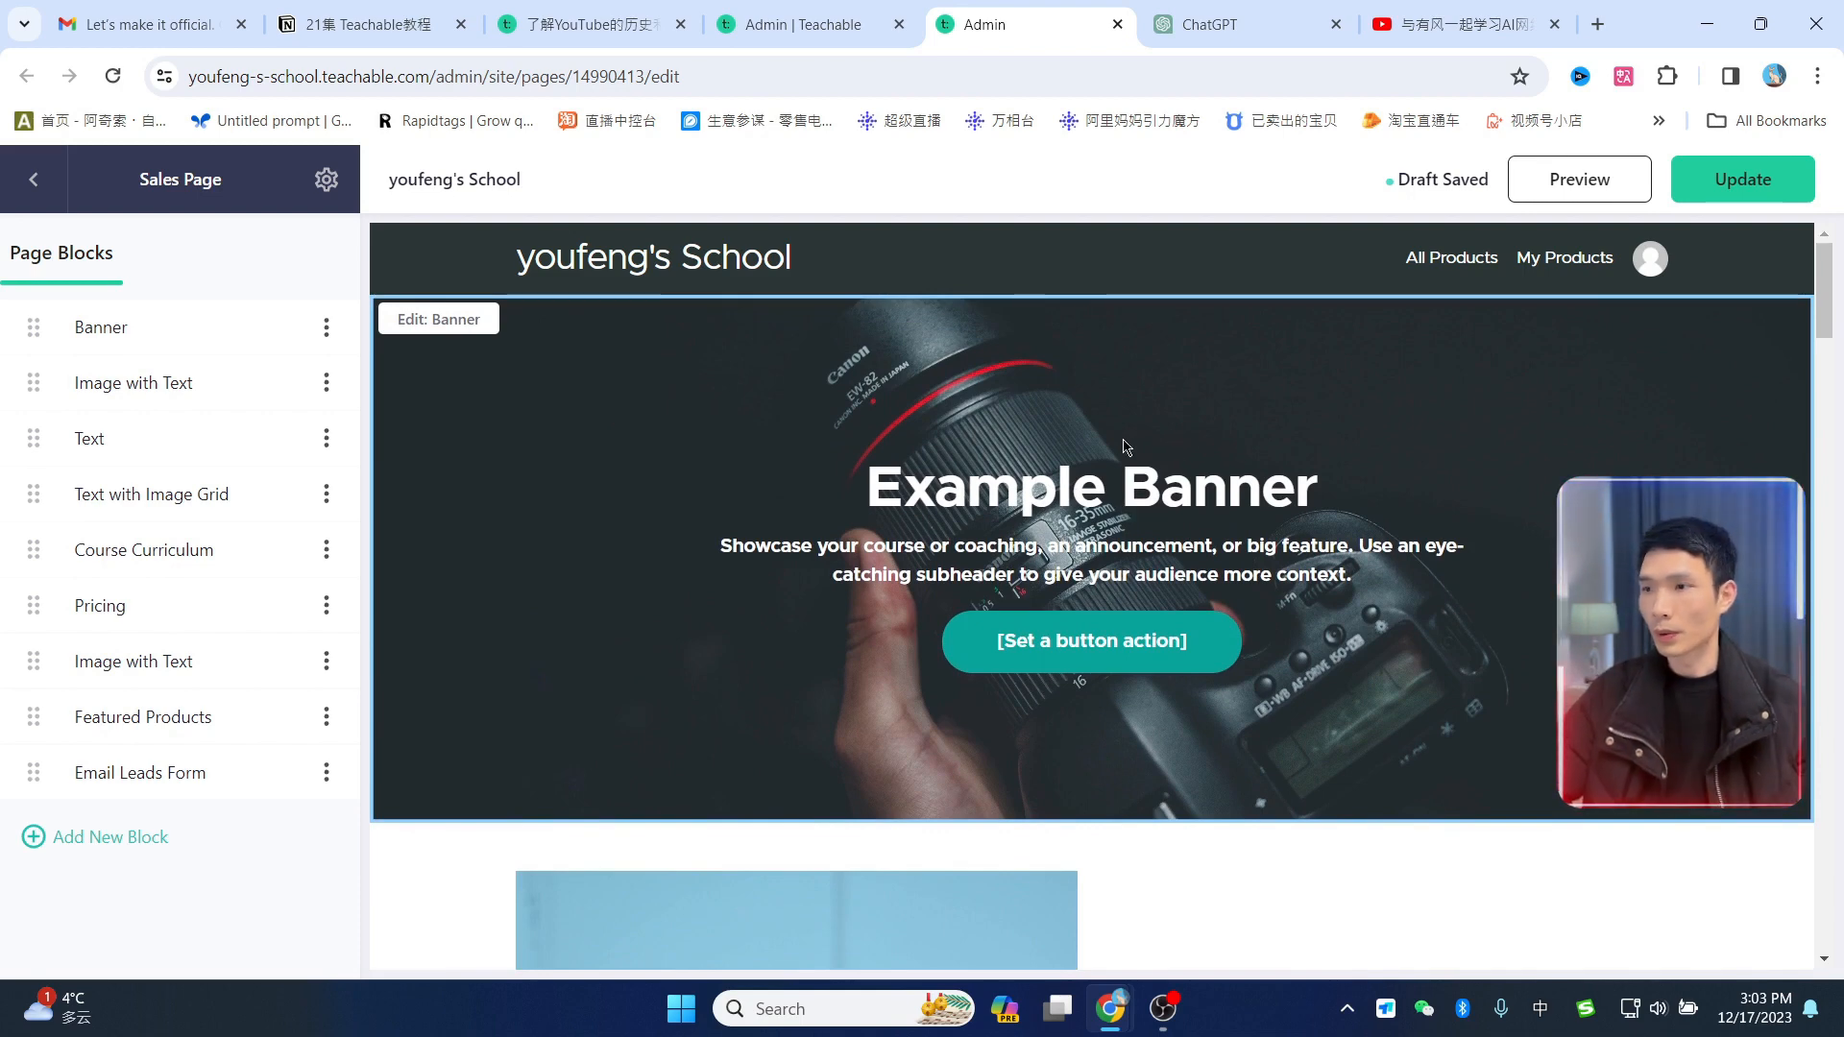
Step: Review the content settings of the Banner, Image with Text, Text and Text with Image Grid blocks on the sales page
{"action": "left_click", "coordinate": [119, 329]}
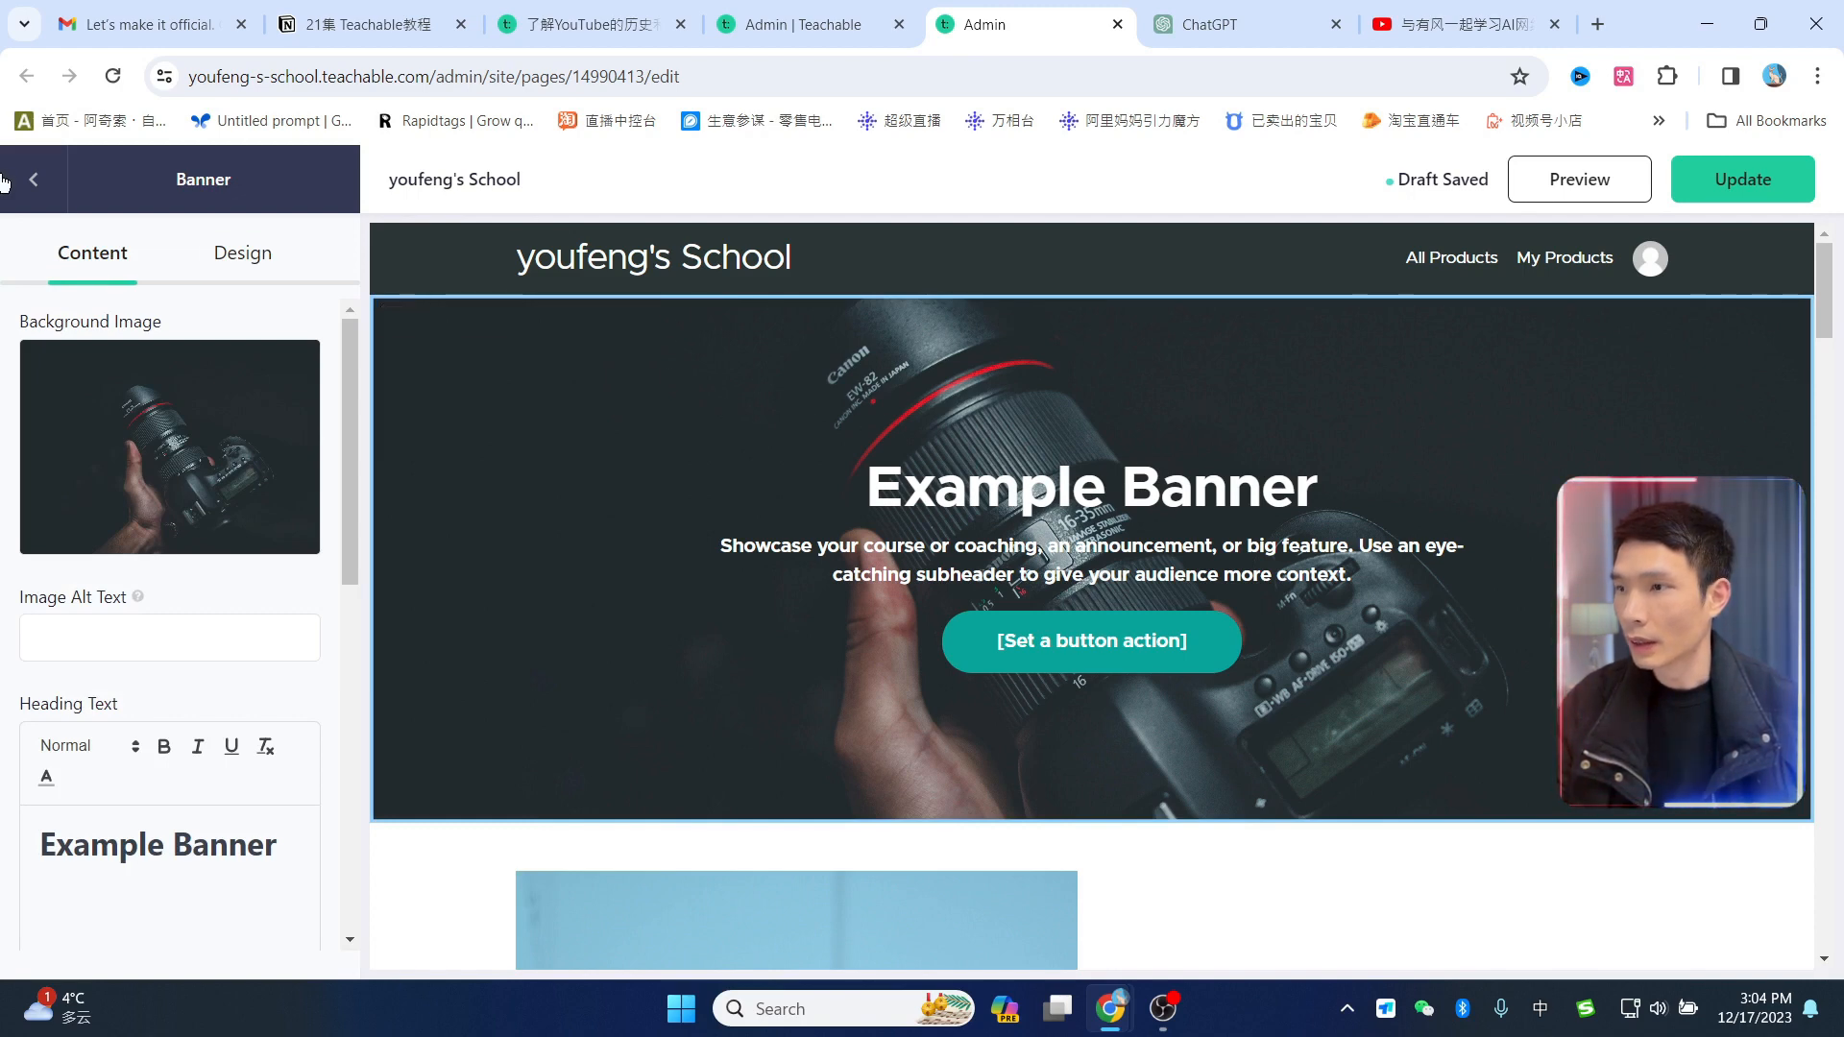
{"action": "left_click", "coordinate": [34, 179]}
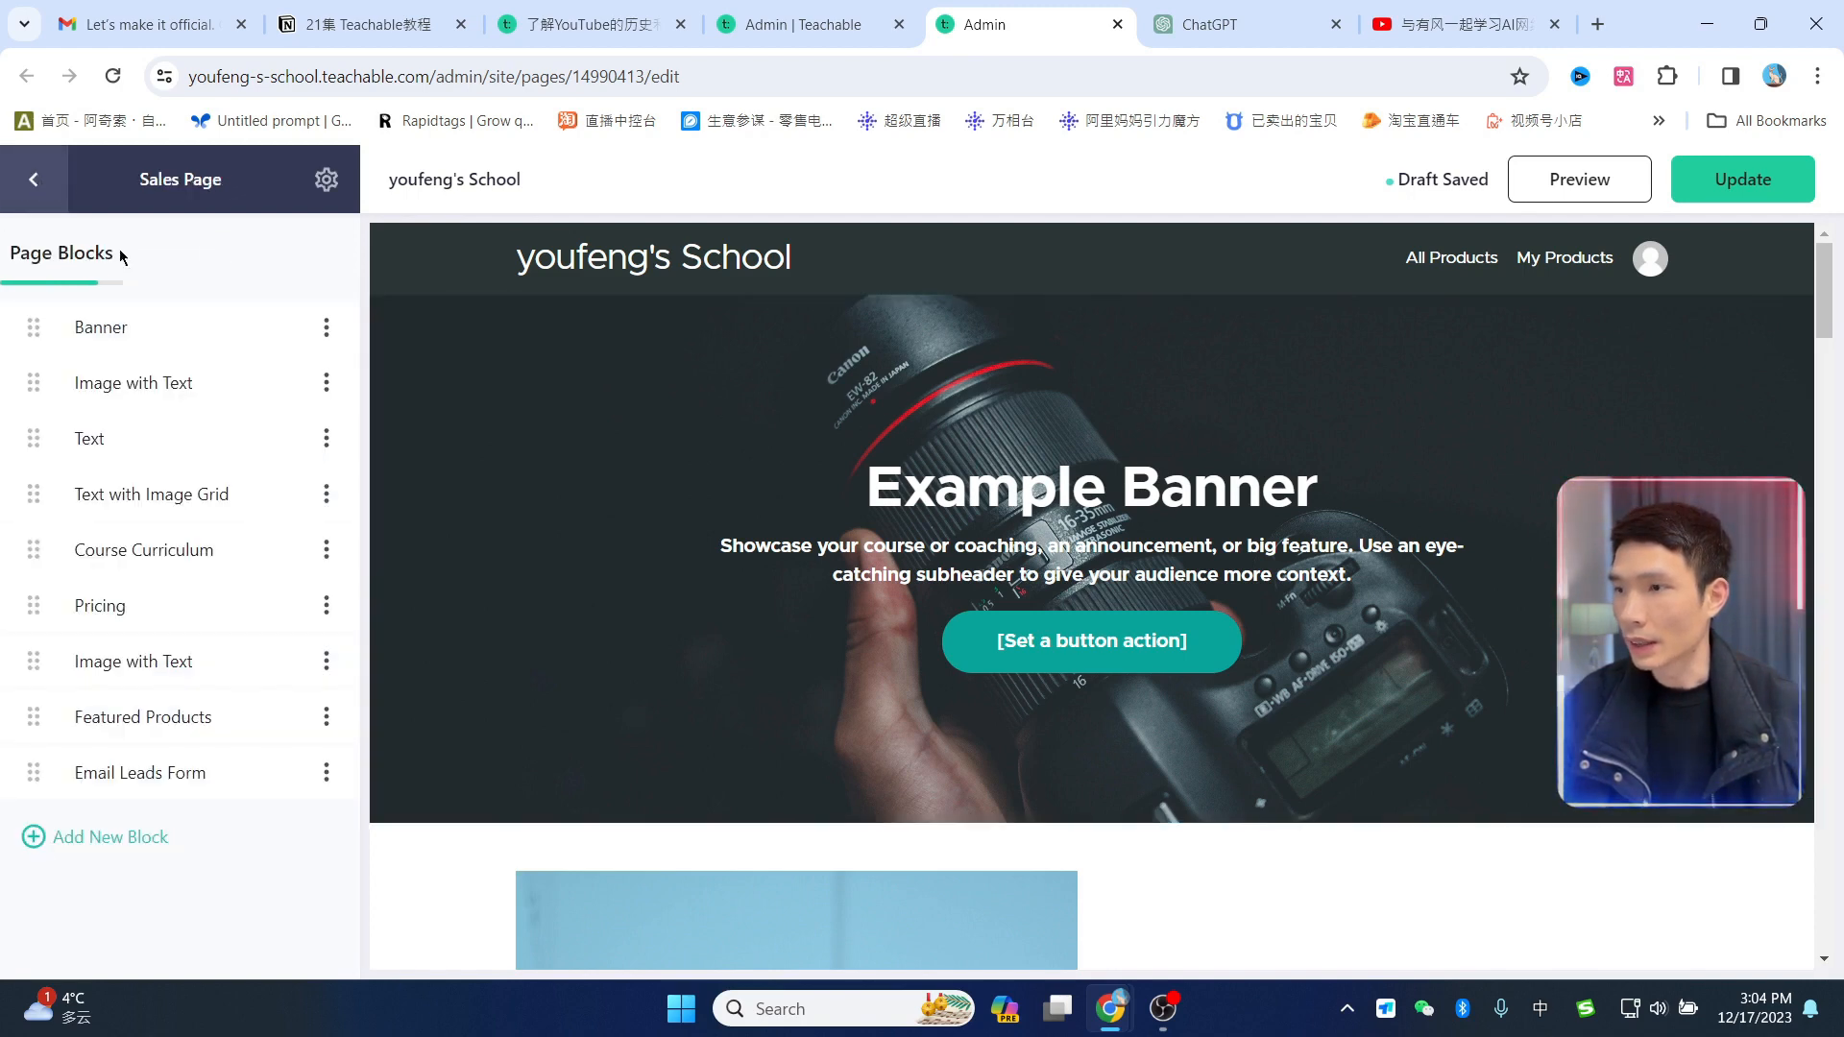
{"action": "left_click", "coordinate": [145, 388]}
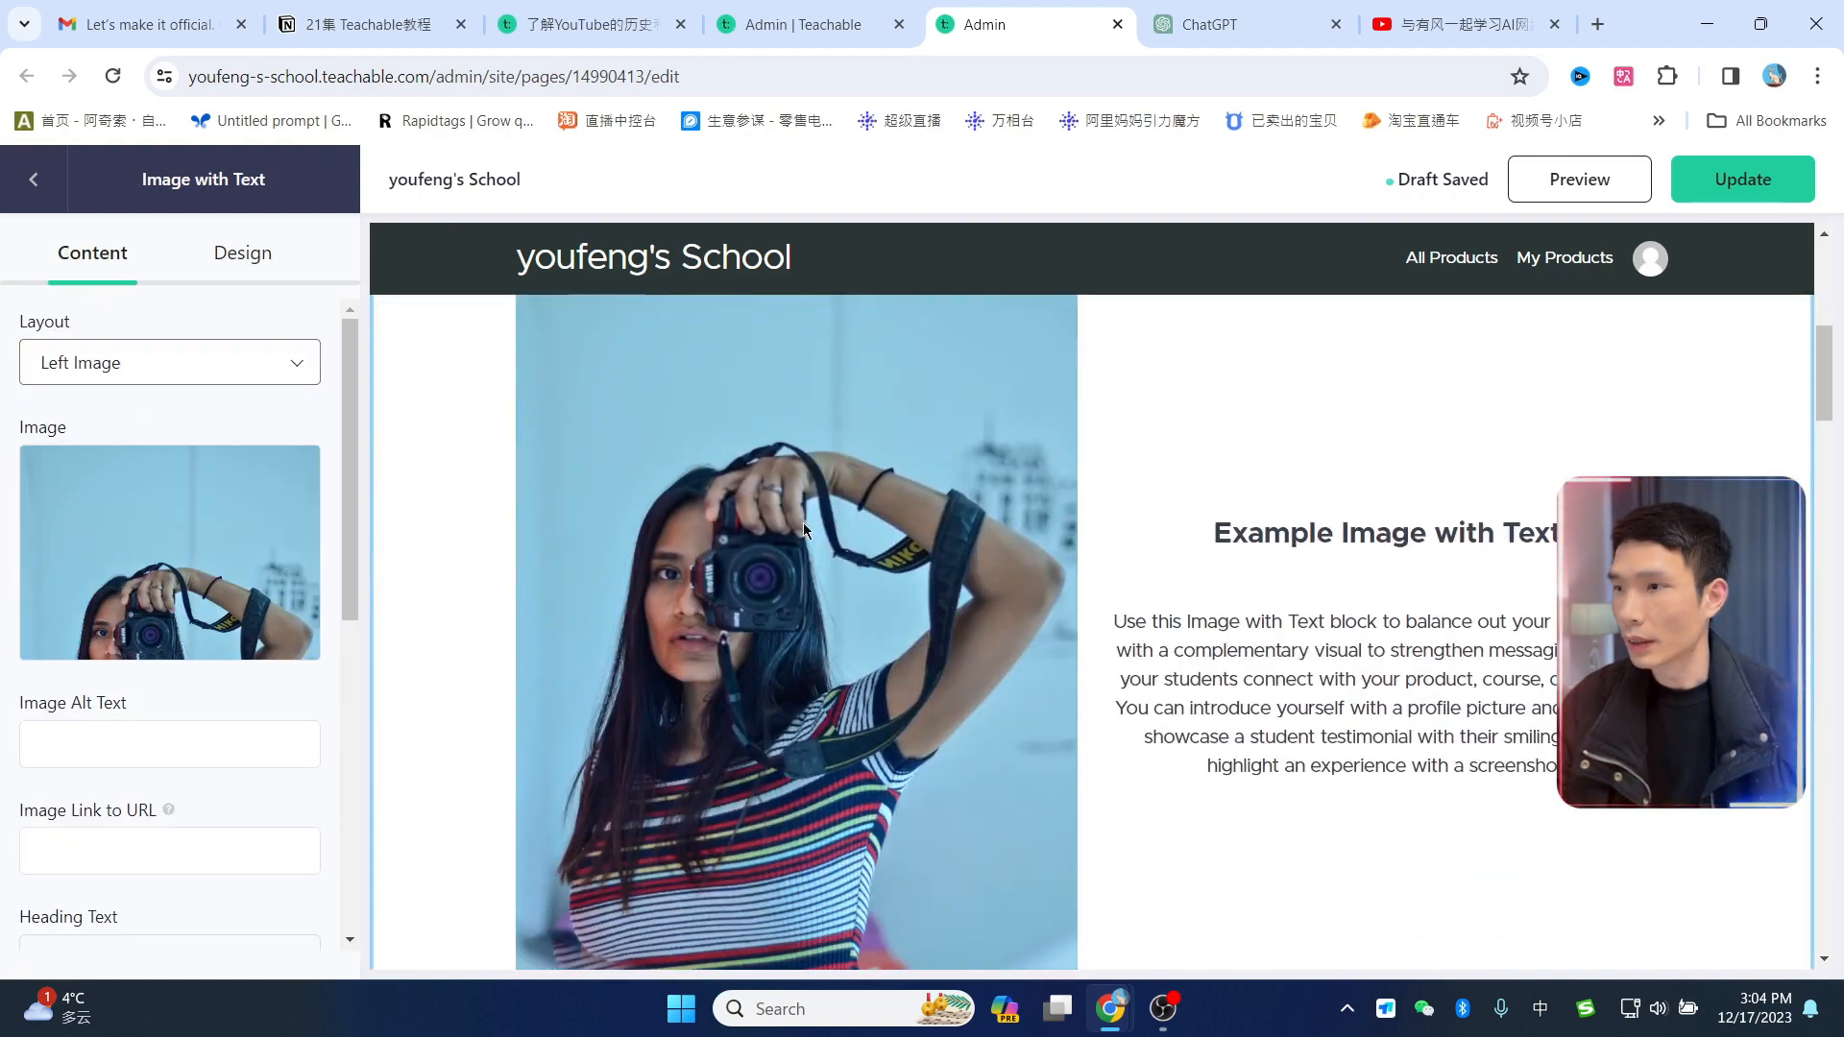
{"action": "left_click", "coordinate": [34, 180]}
{"action": "left_click", "coordinate": [130, 450]}
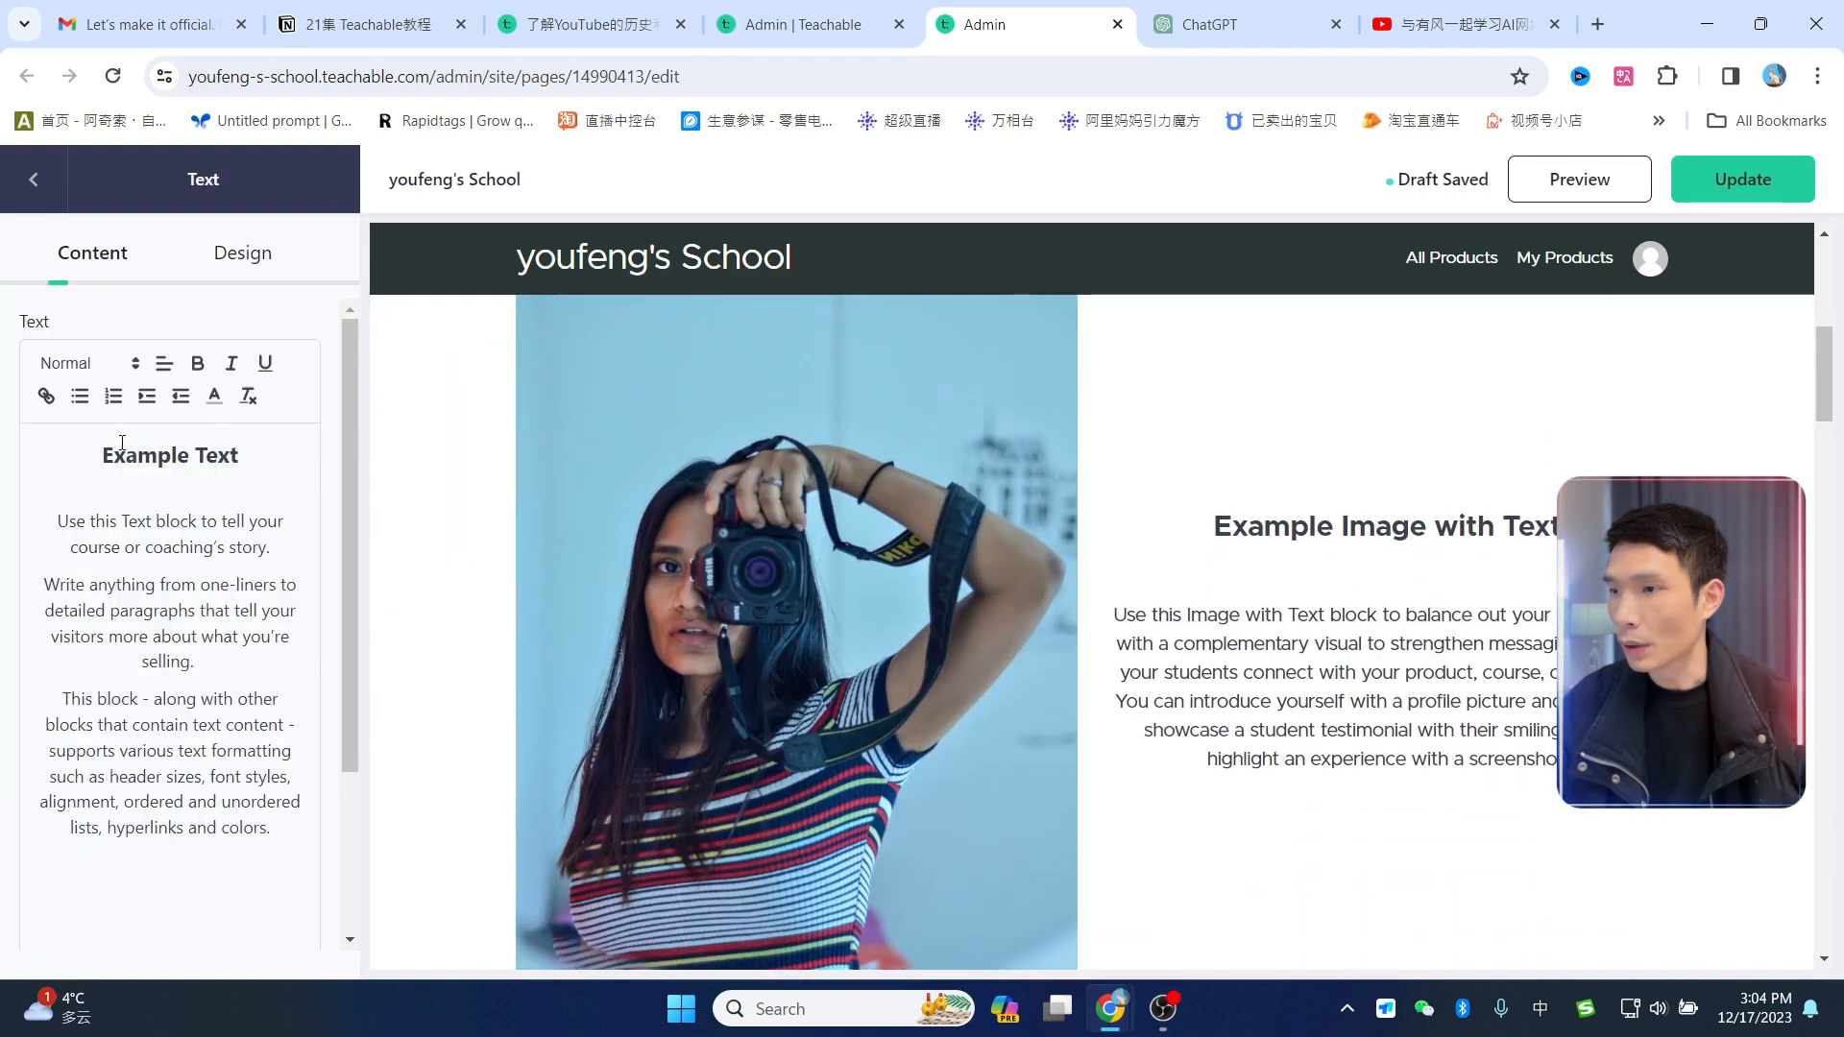
{"action": "left_click", "coordinate": [33, 180]}
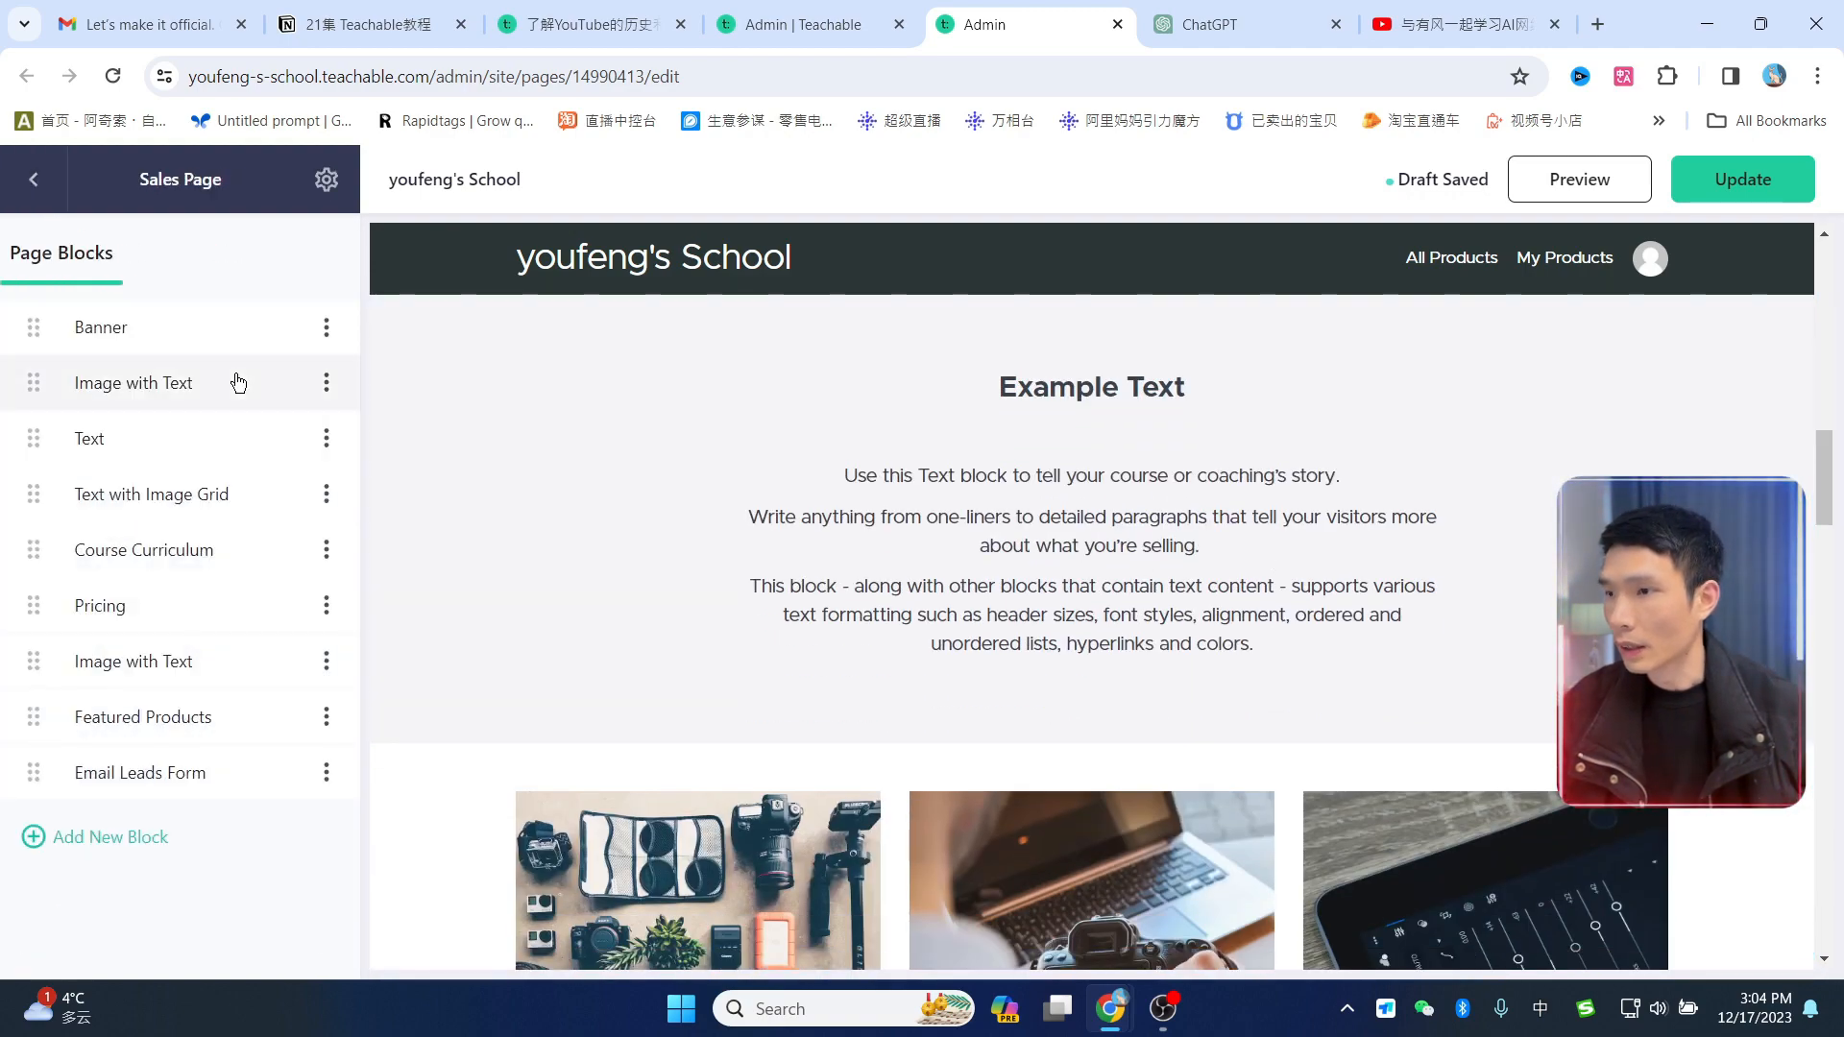
{"action": "left_click", "coordinate": [178, 497]}
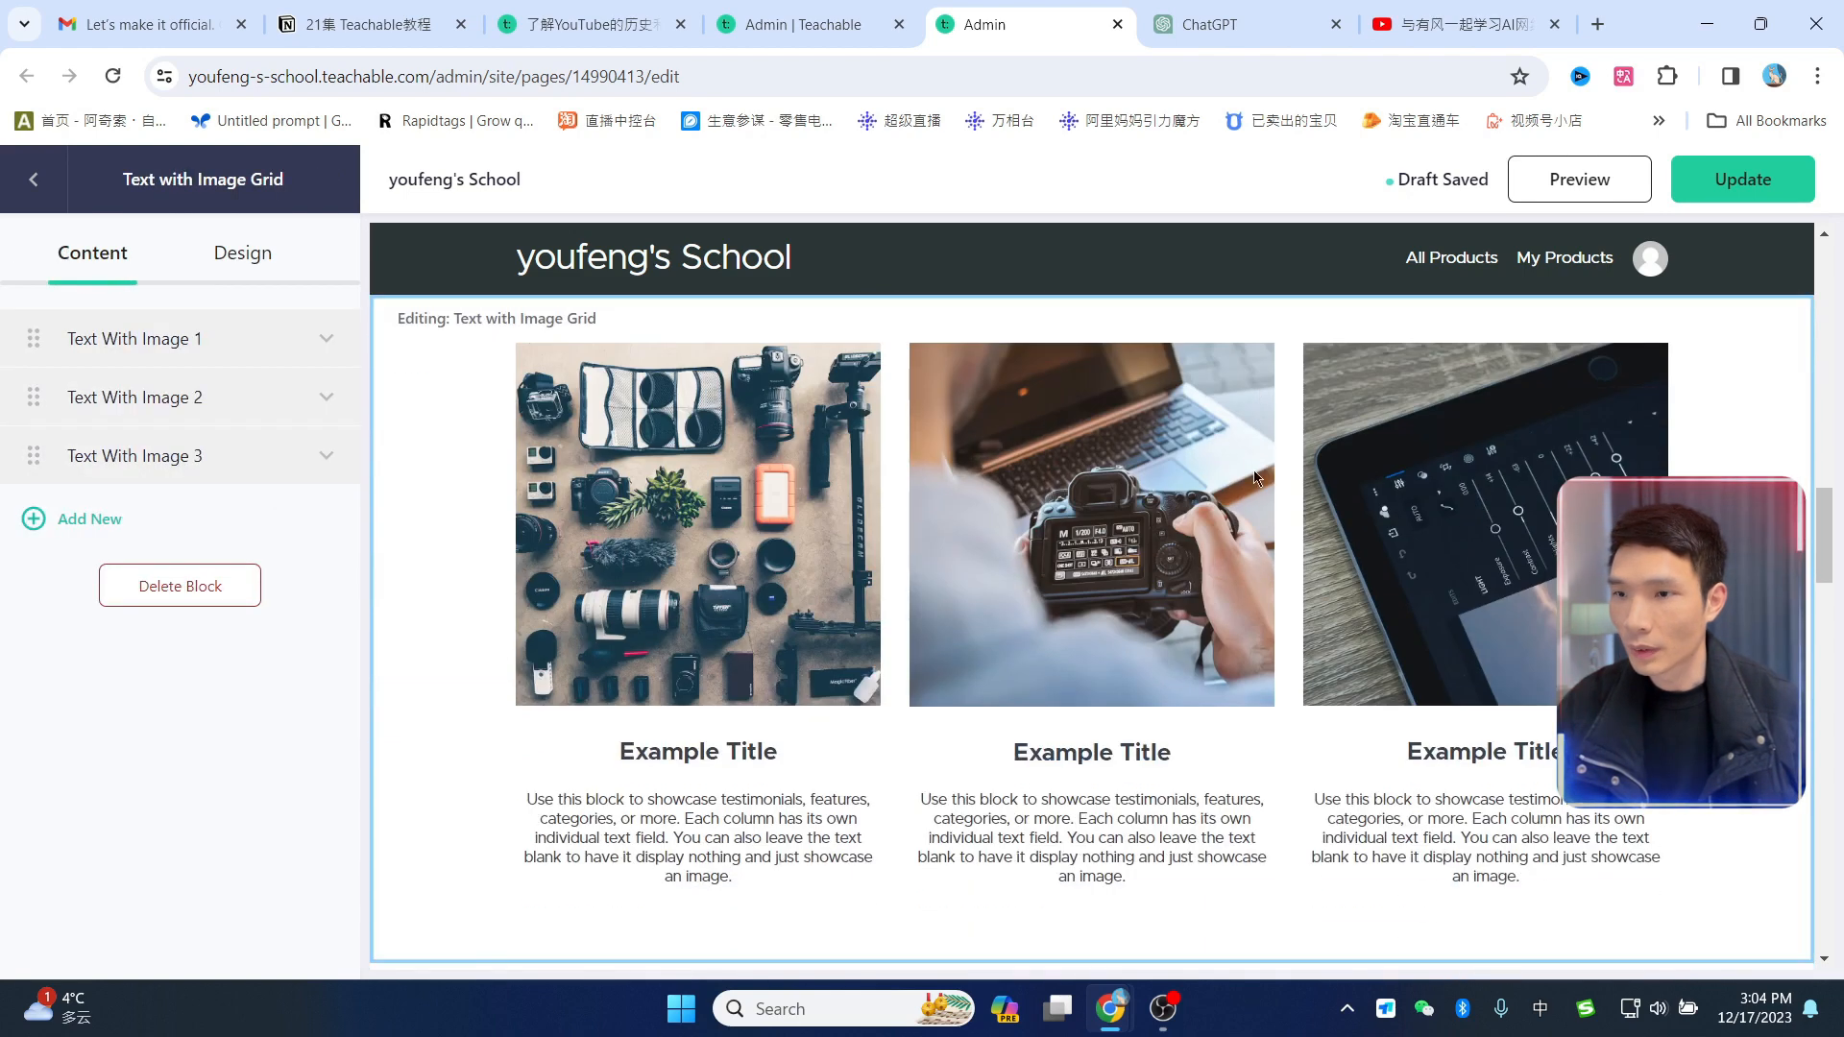
{"action": "left_click", "coordinate": [34, 179]}
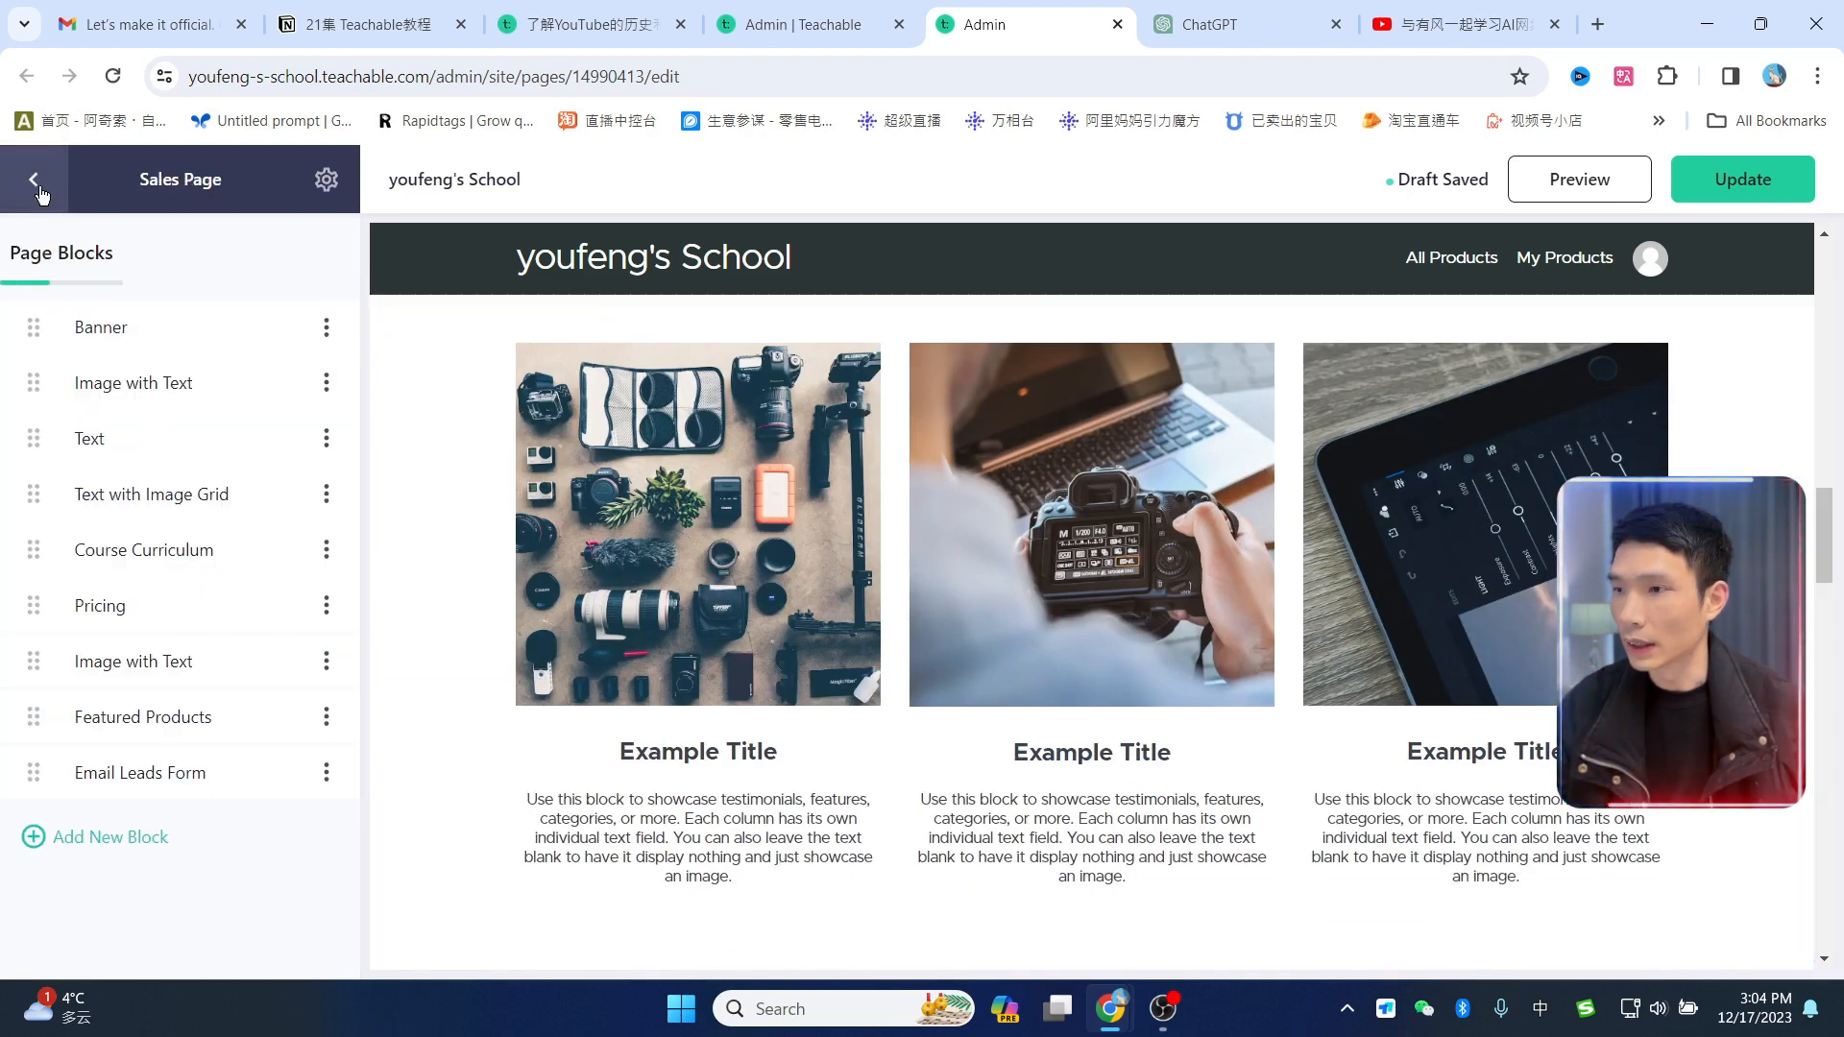
Step: Review the content settings of the Course Curriculum and Pricing blocks on the sales page
{"action": "left_click", "coordinate": [188, 566]}
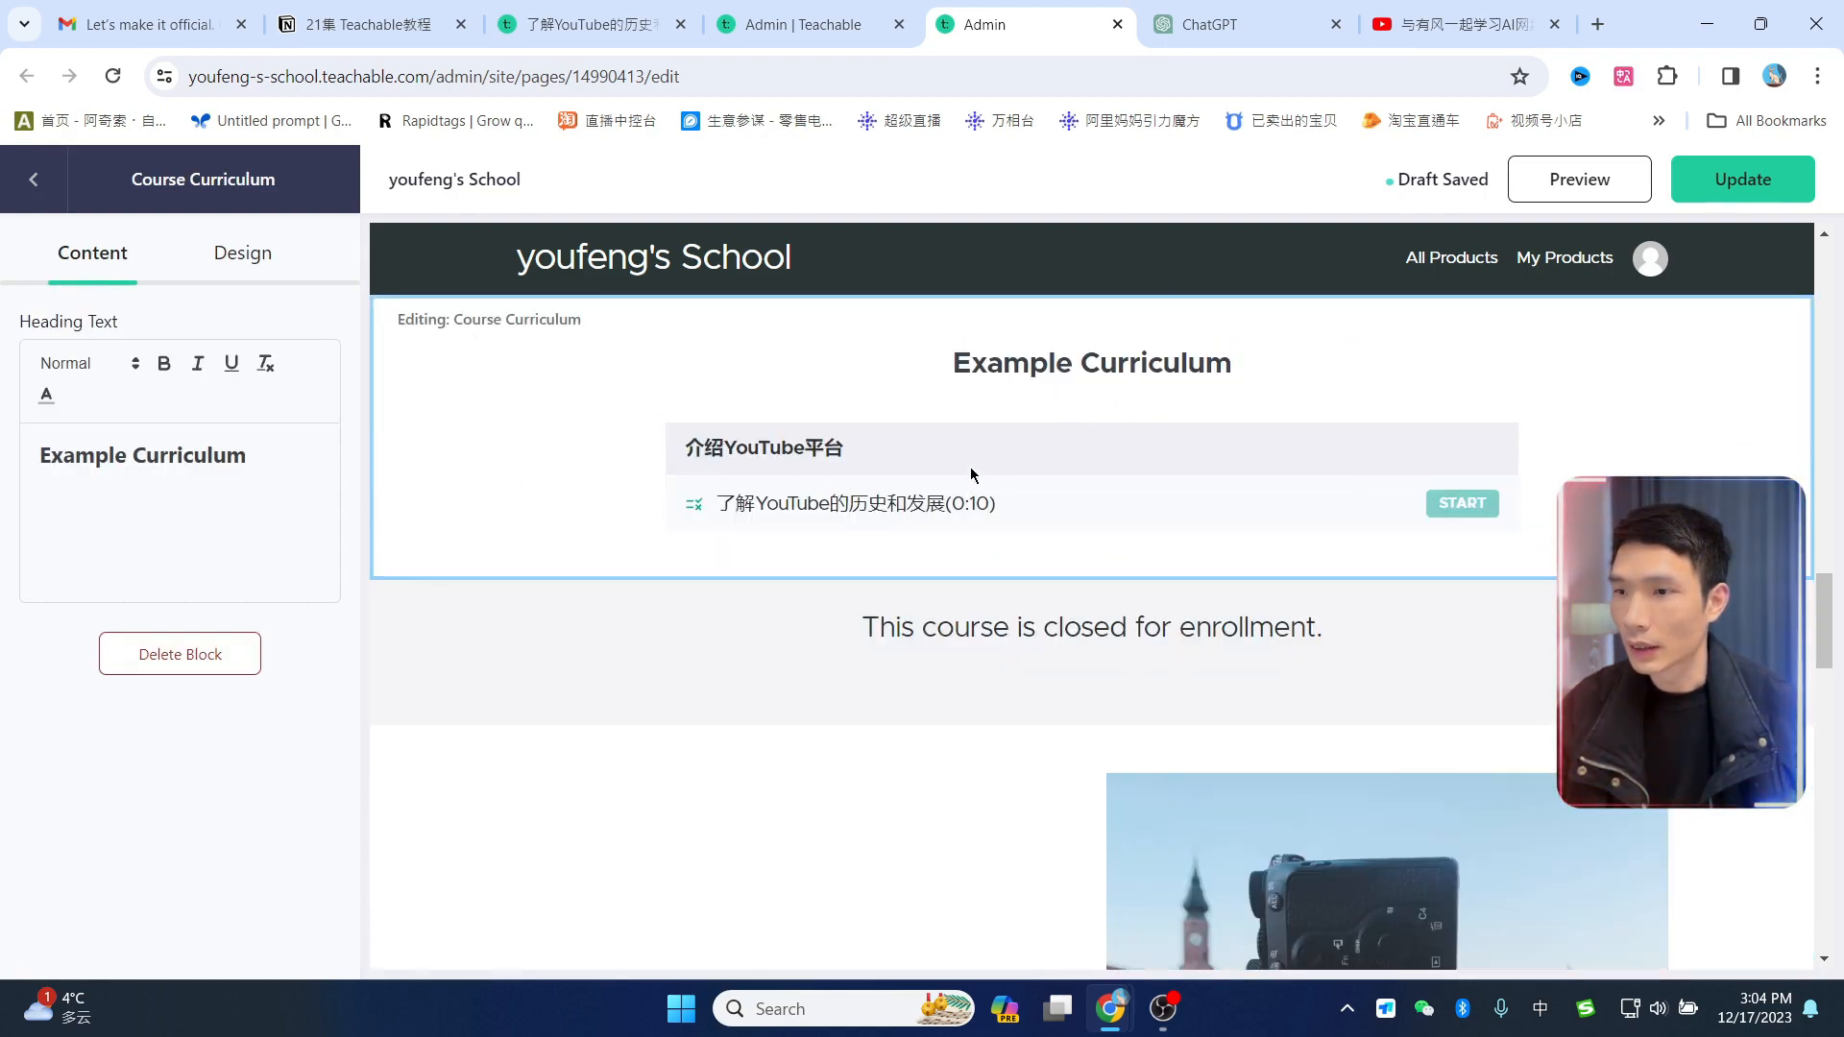
{"action": "left_click", "coordinate": [34, 179]}
{"action": "left_click", "coordinate": [101, 601]}
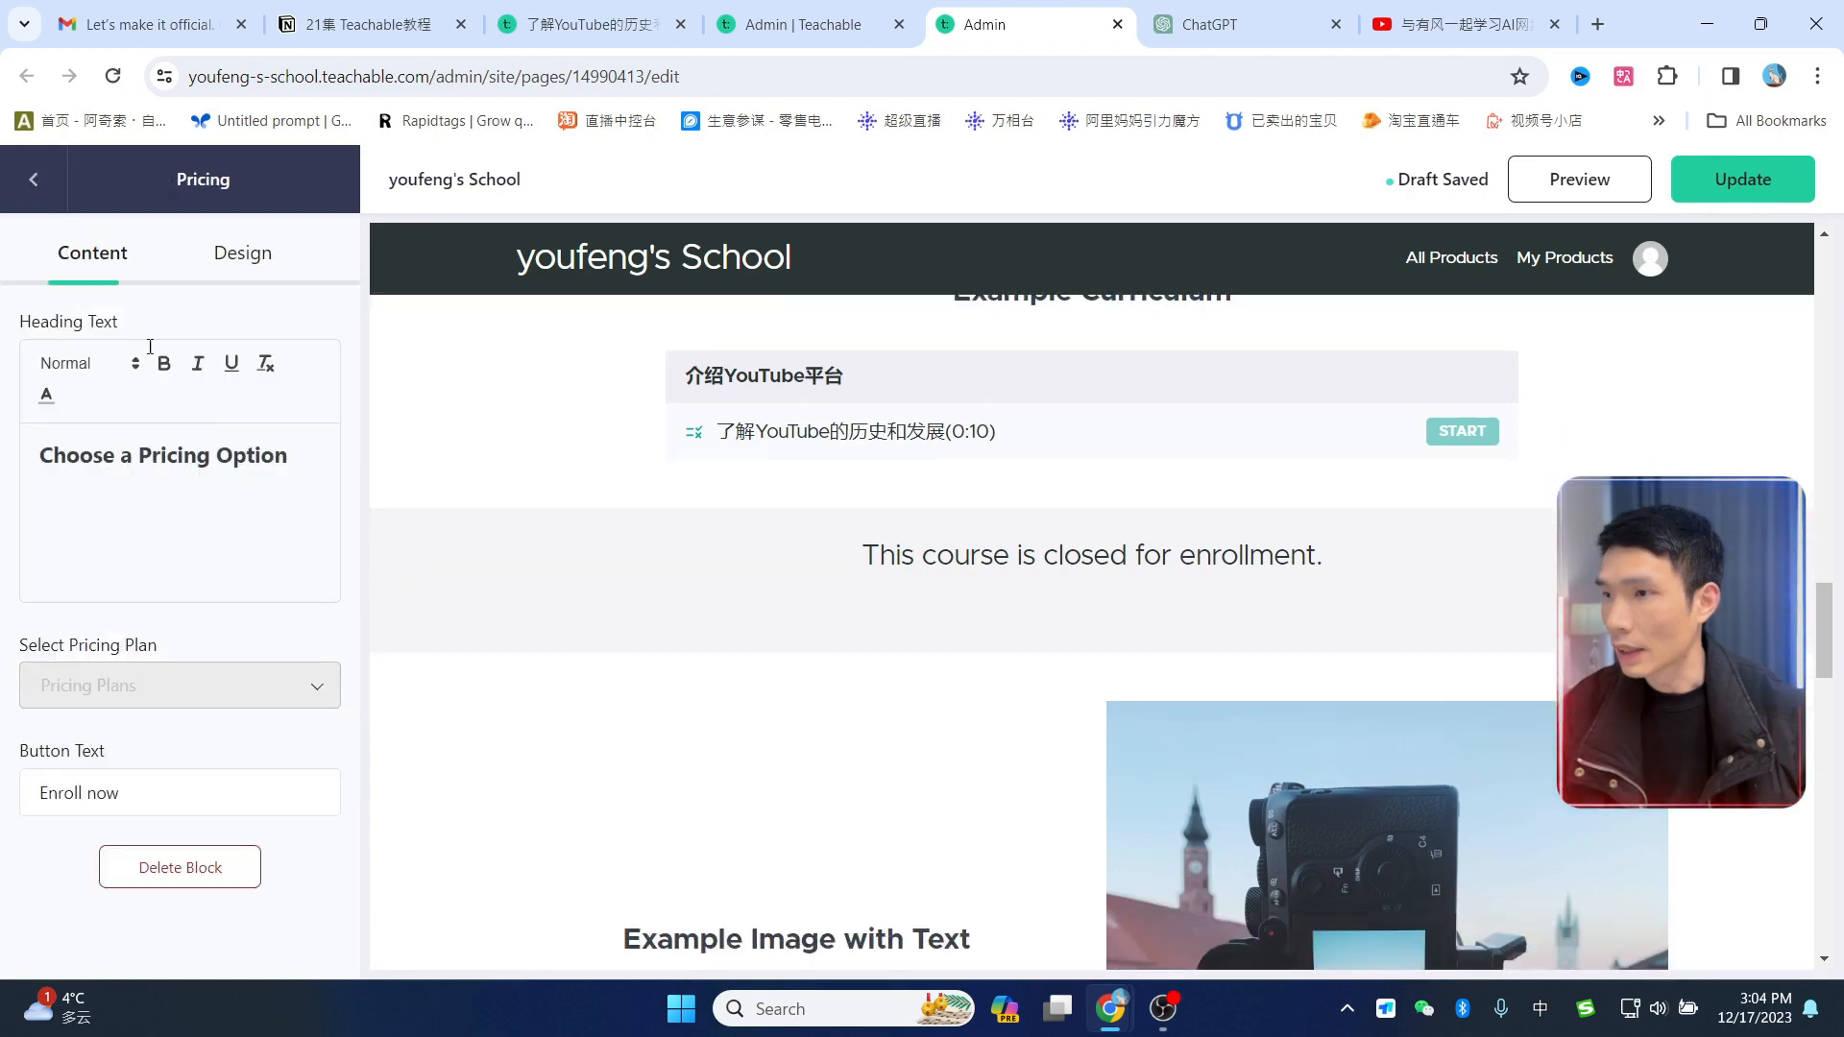
{"action": "scroll", "coordinate": [1419, 534], "scroll_direction": "up", "scroll_amount": 3}
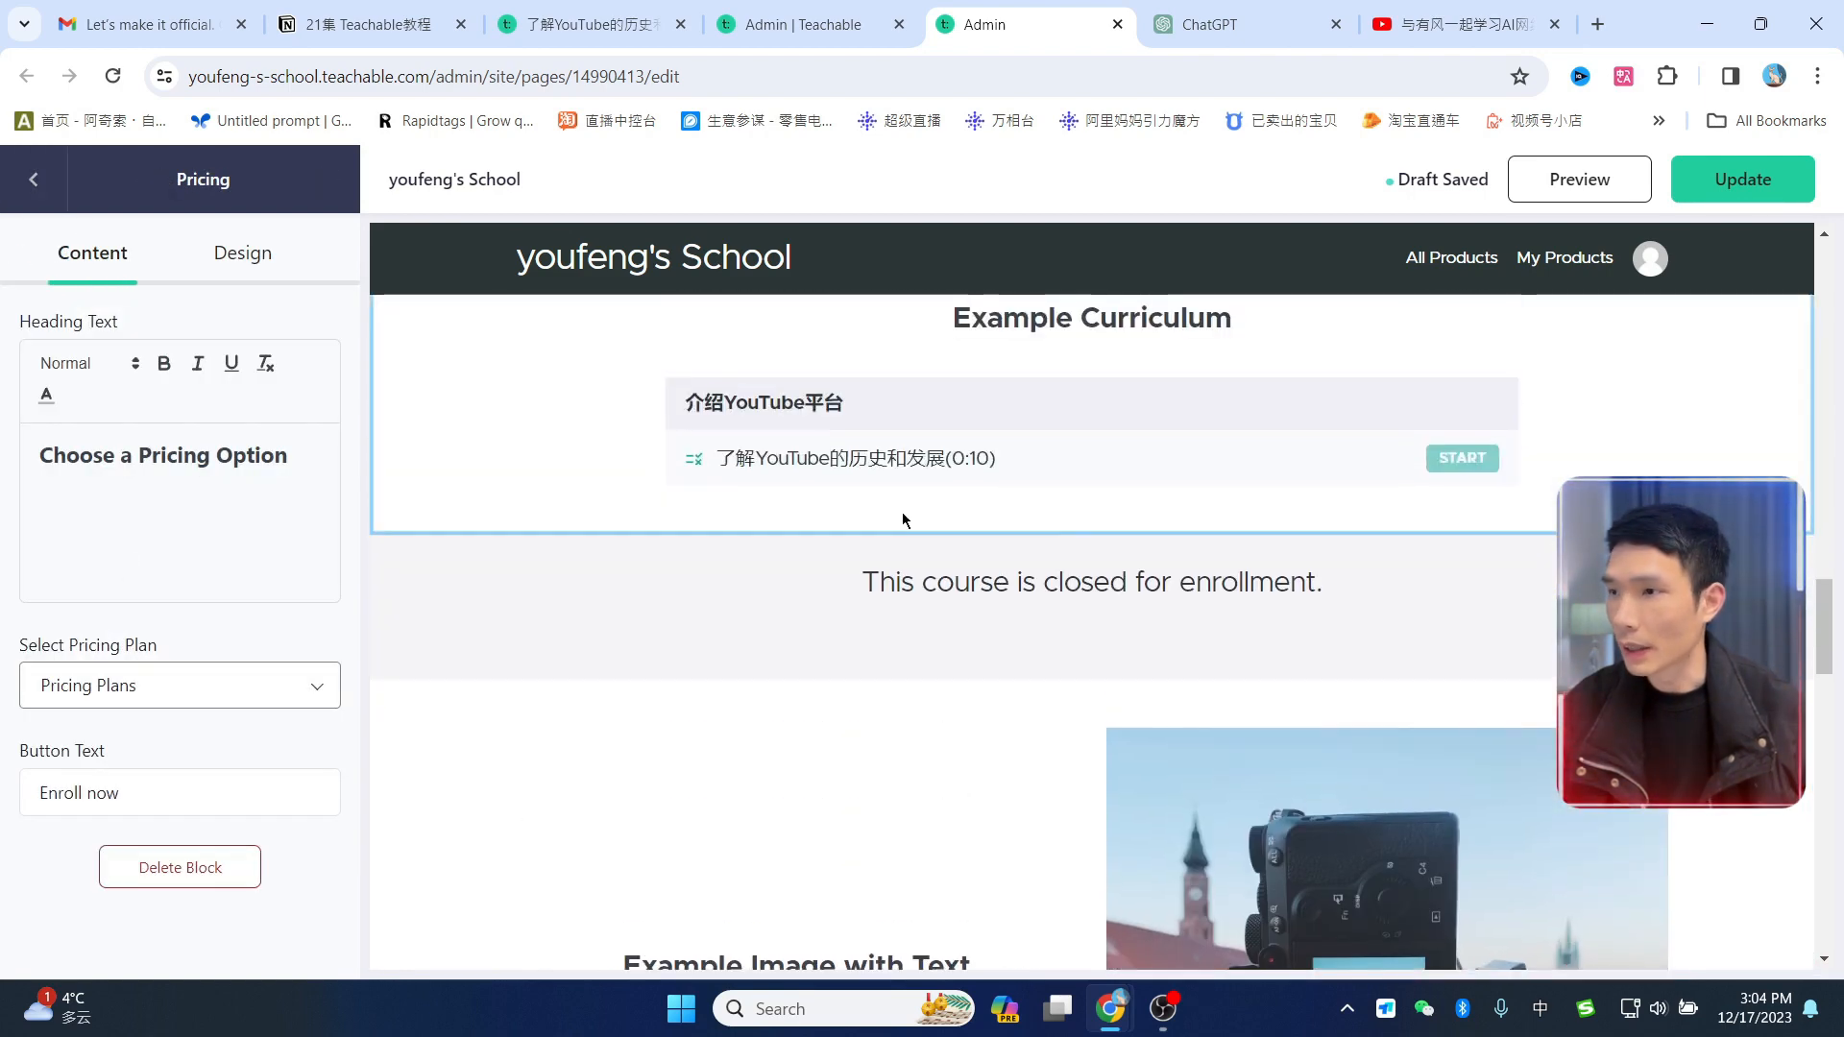
{"action": "left_click", "coordinate": [34, 181]}
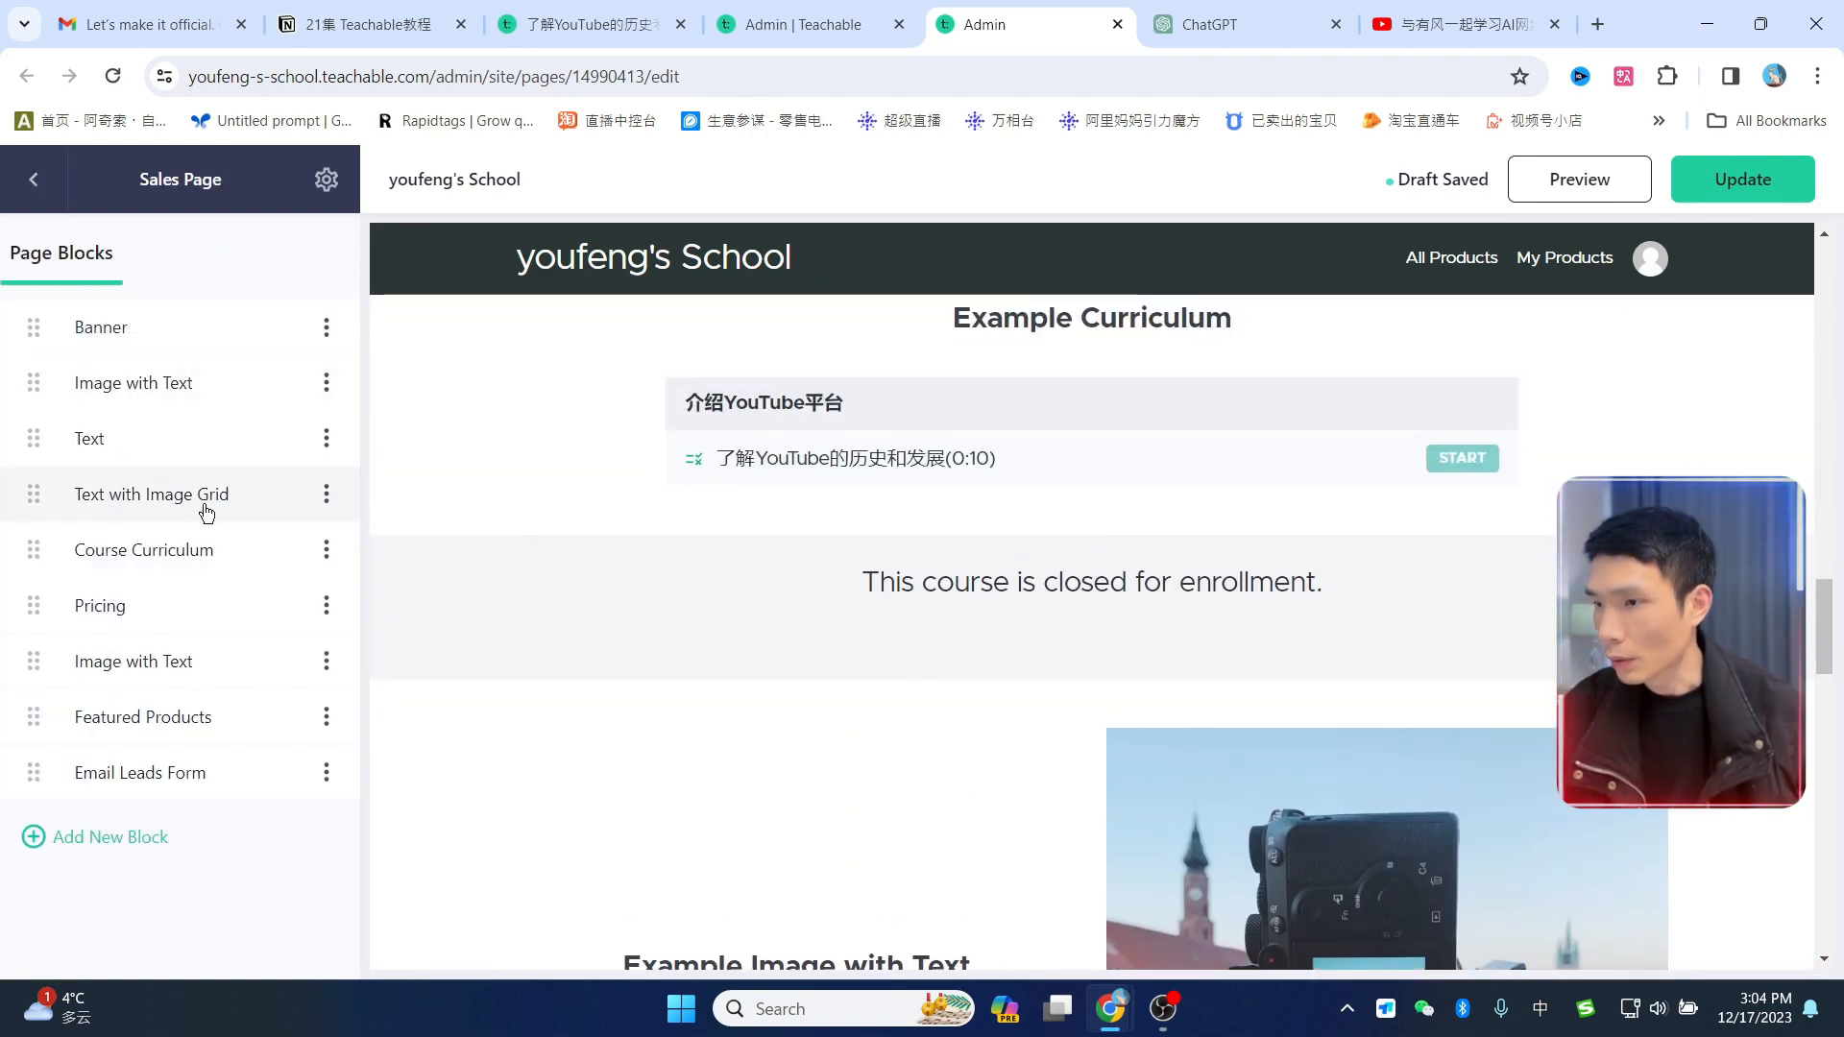
Step: Look through the sales page preview and check which options are available for the Banner block
{"action": "scroll", "coordinate": [1368, 753], "scroll_direction": "down", "scroll_amount": 10}
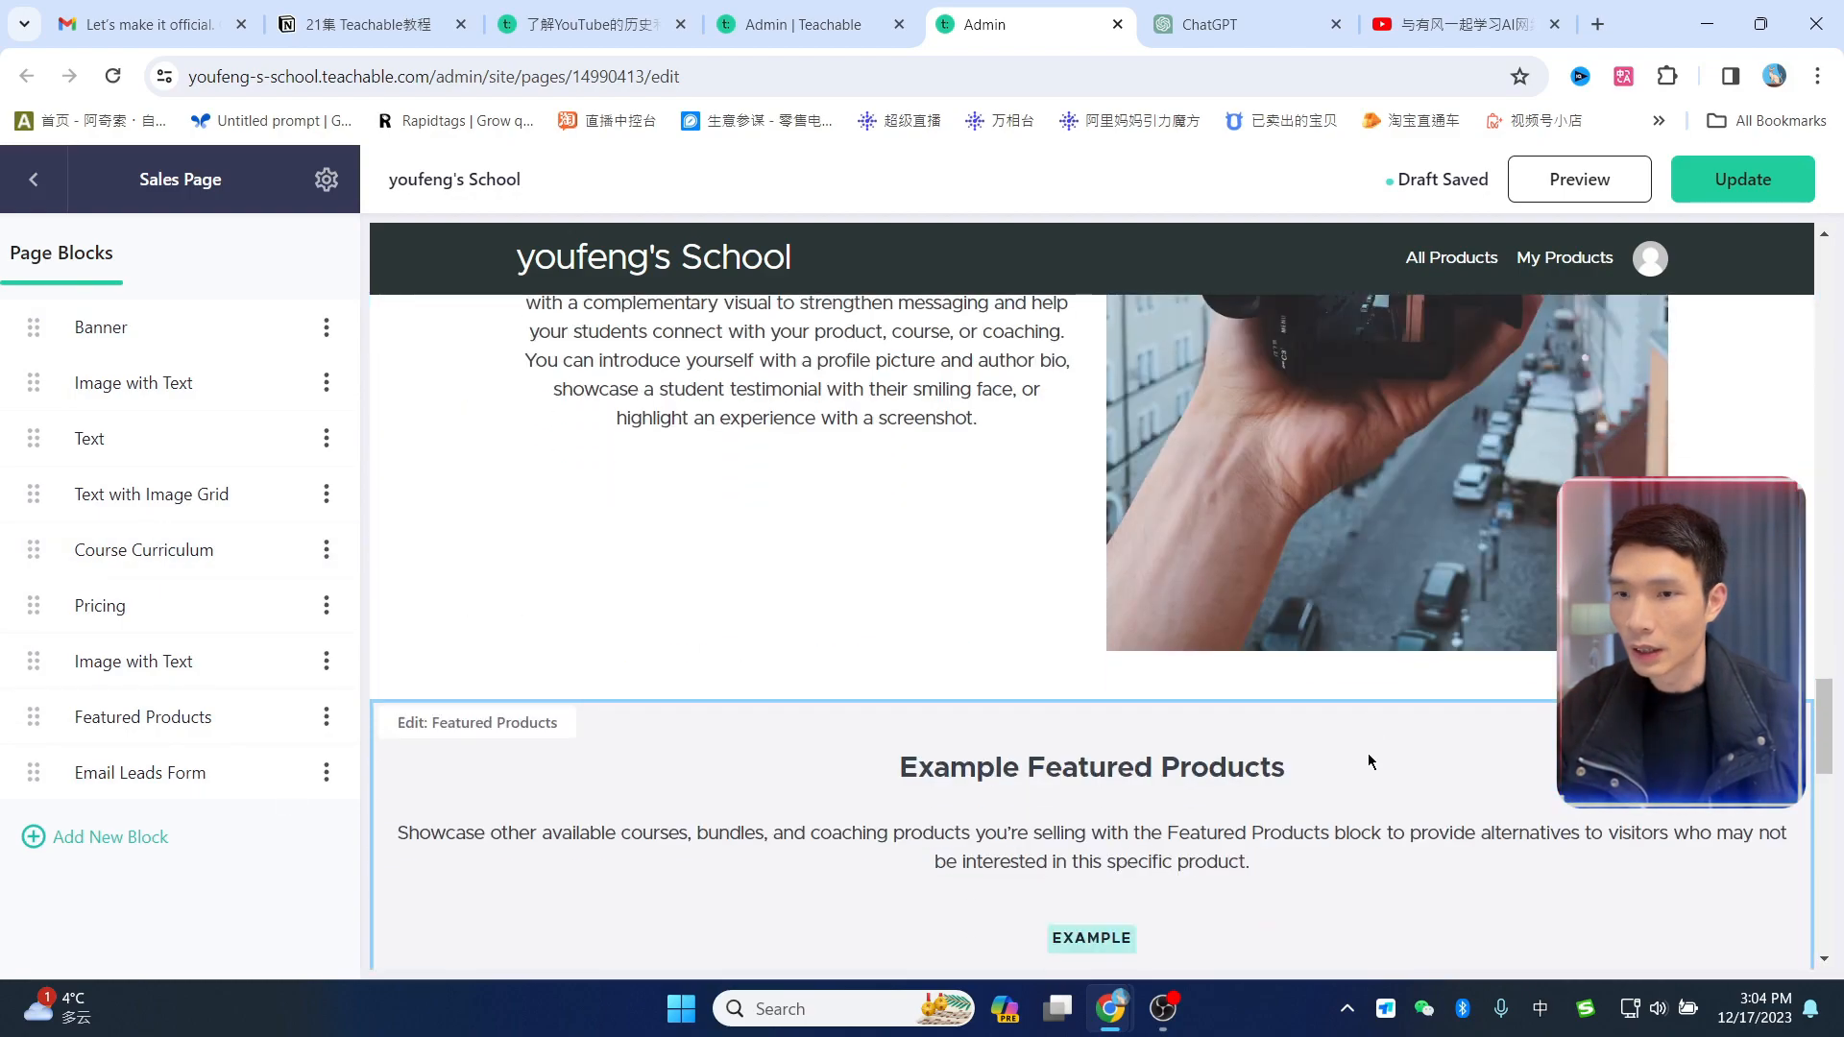
{"action": "scroll", "coordinate": [1515, 704], "scroll_direction": "up", "scroll_amount": 5}
{"action": "scroll", "coordinate": [1534, 777], "scroll_direction": "up", "scroll_amount": 15}
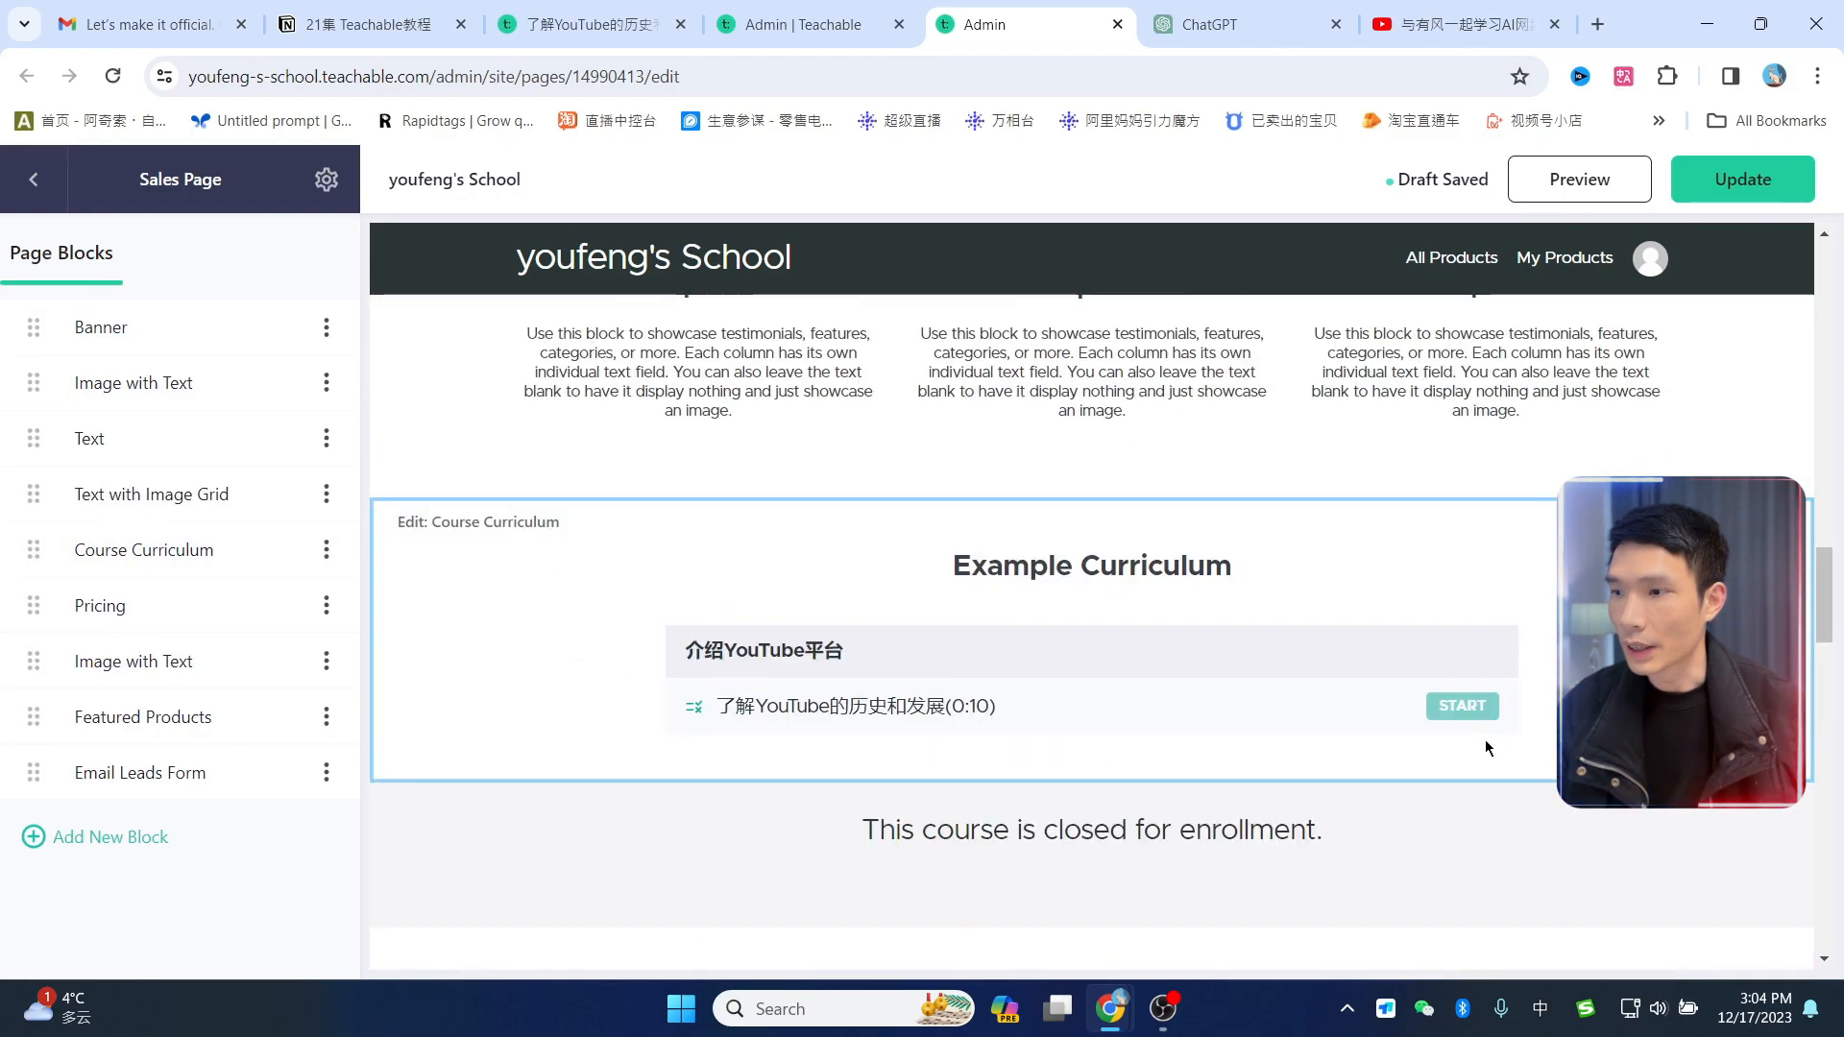
{"action": "scroll", "coordinate": [1475, 755], "scroll_direction": "up", "scroll_amount": 4}
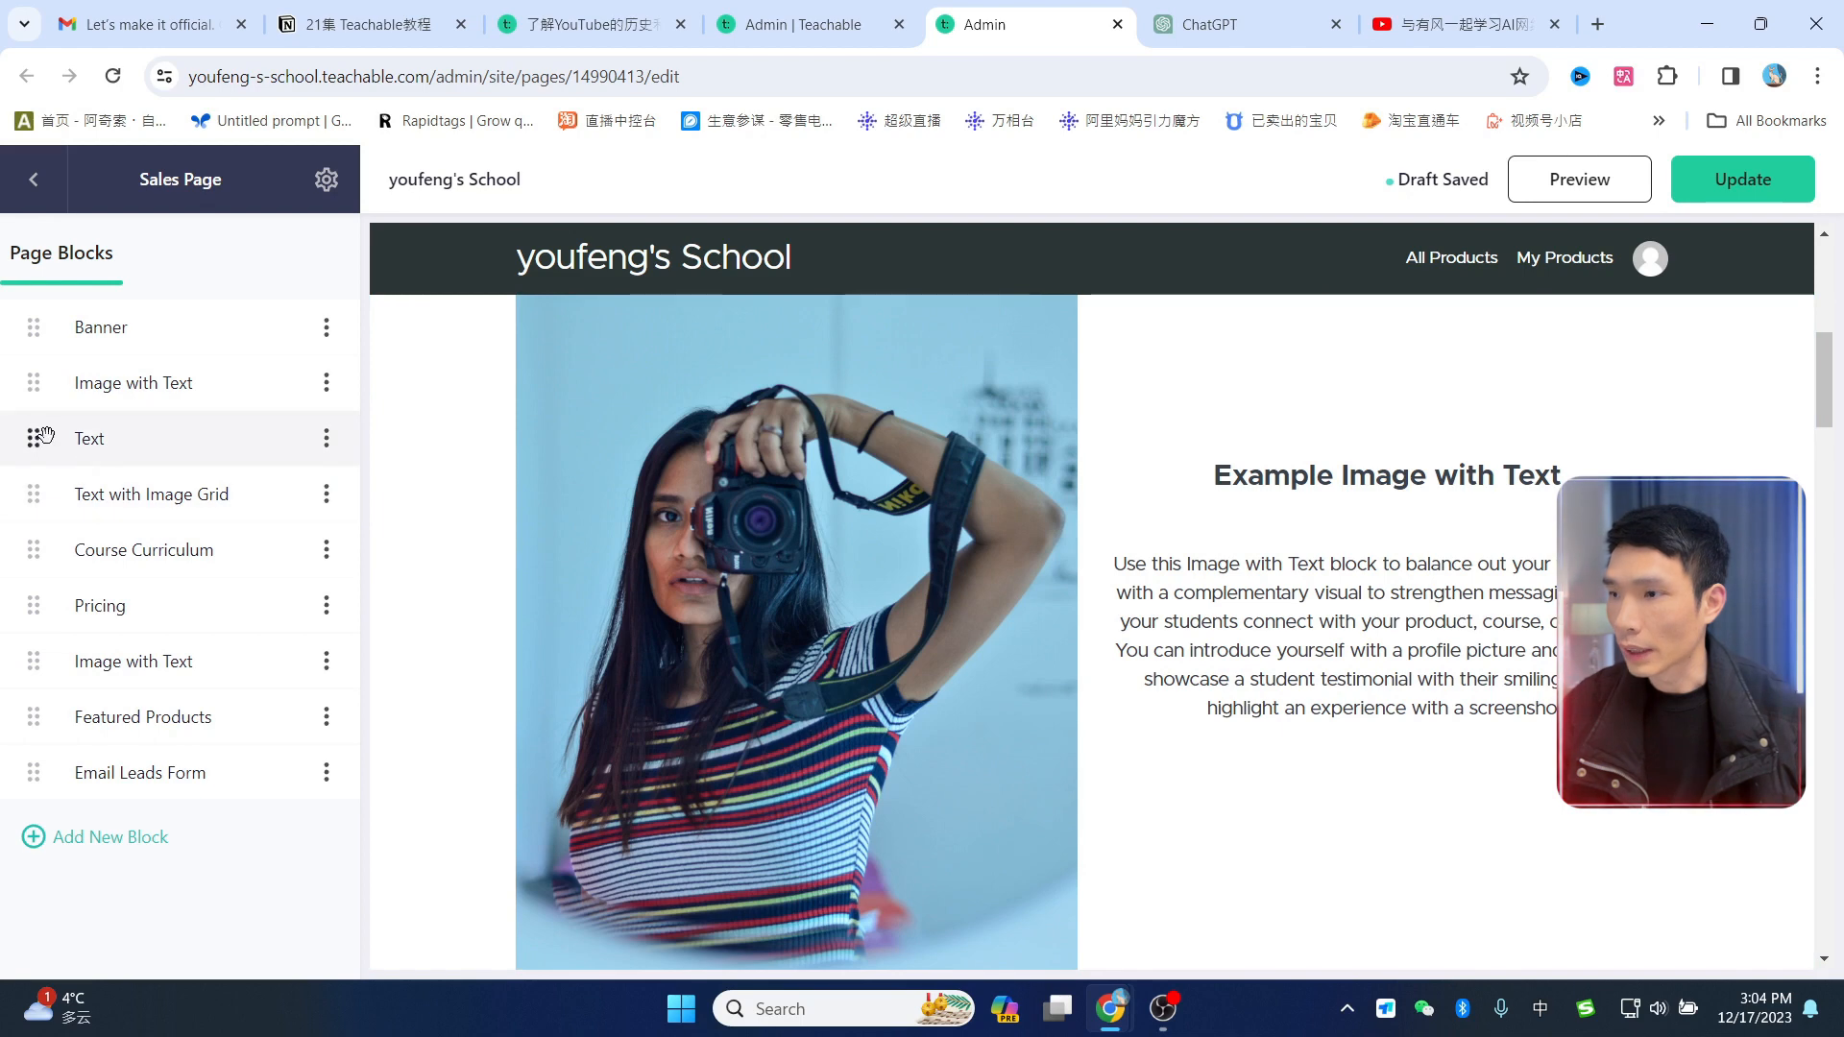
{"action": "left_click_drag", "start_coordinate": [34, 438], "coordinate": [99, 438]}
{"action": "left_click", "coordinate": [327, 327]}
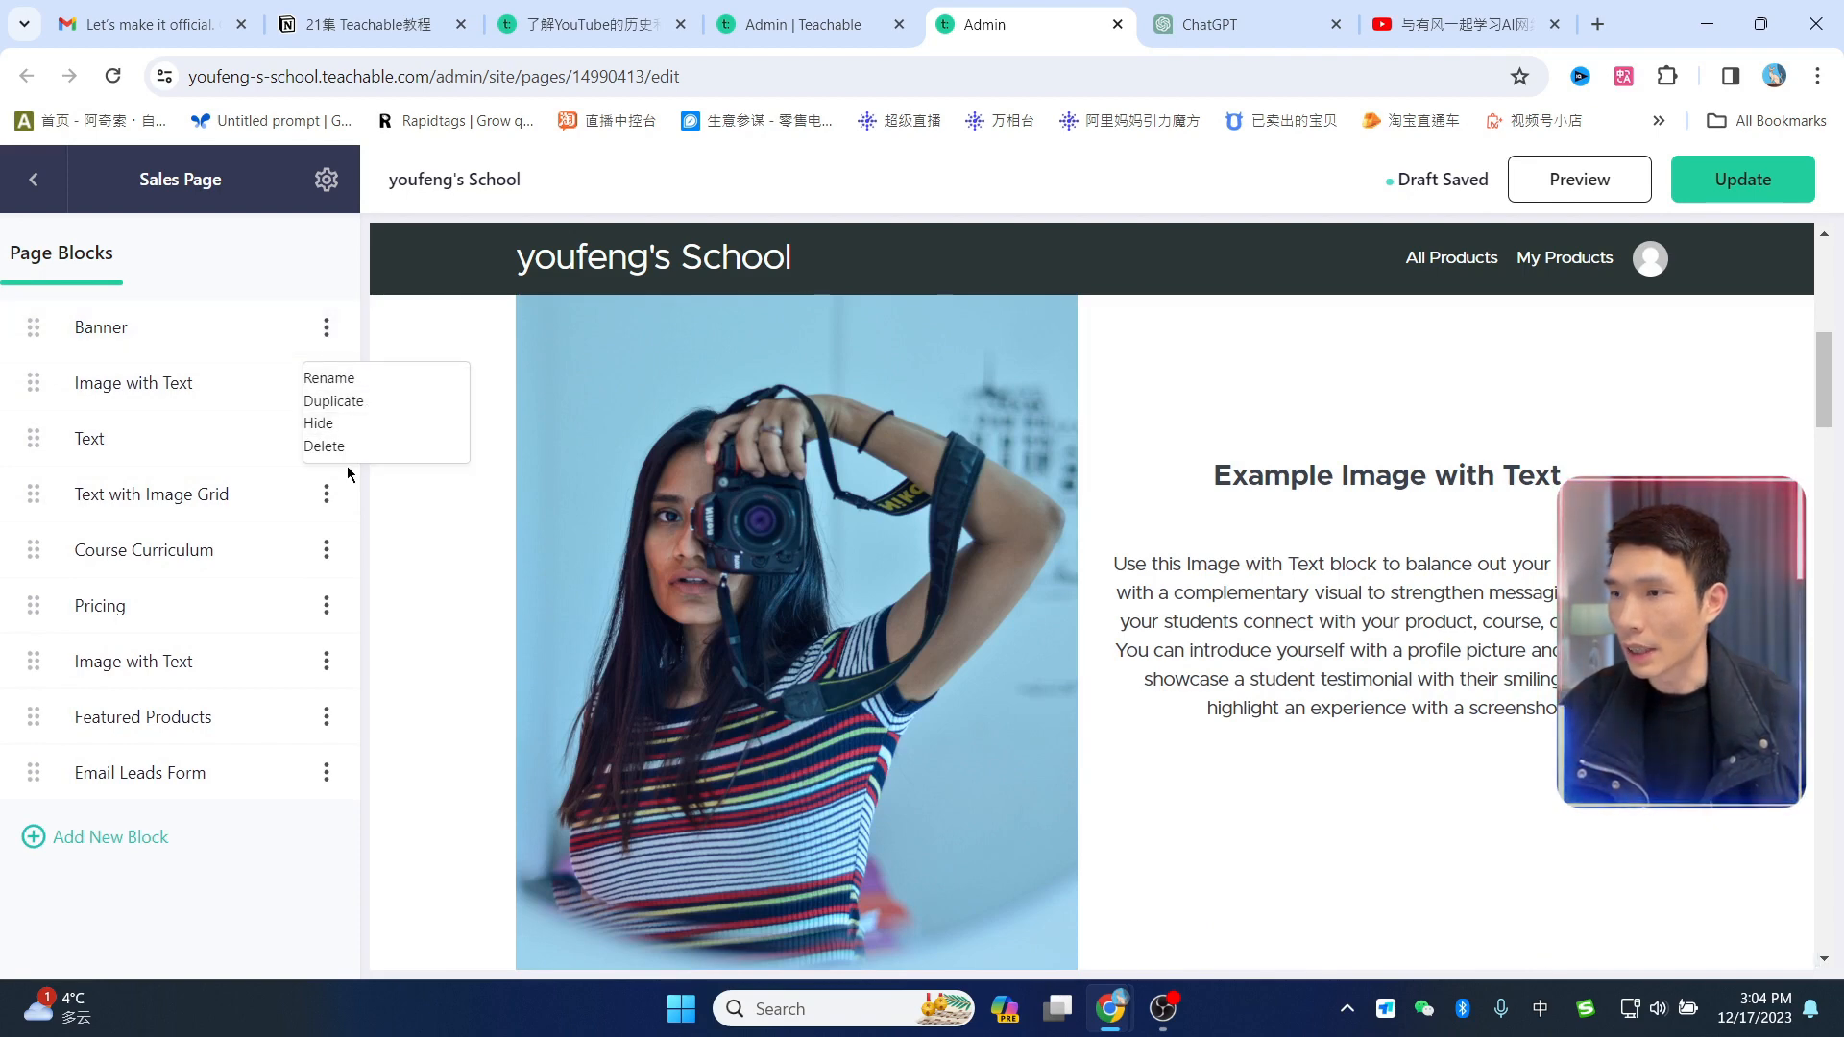
{"action": "left_click", "coordinate": [280, 274]}
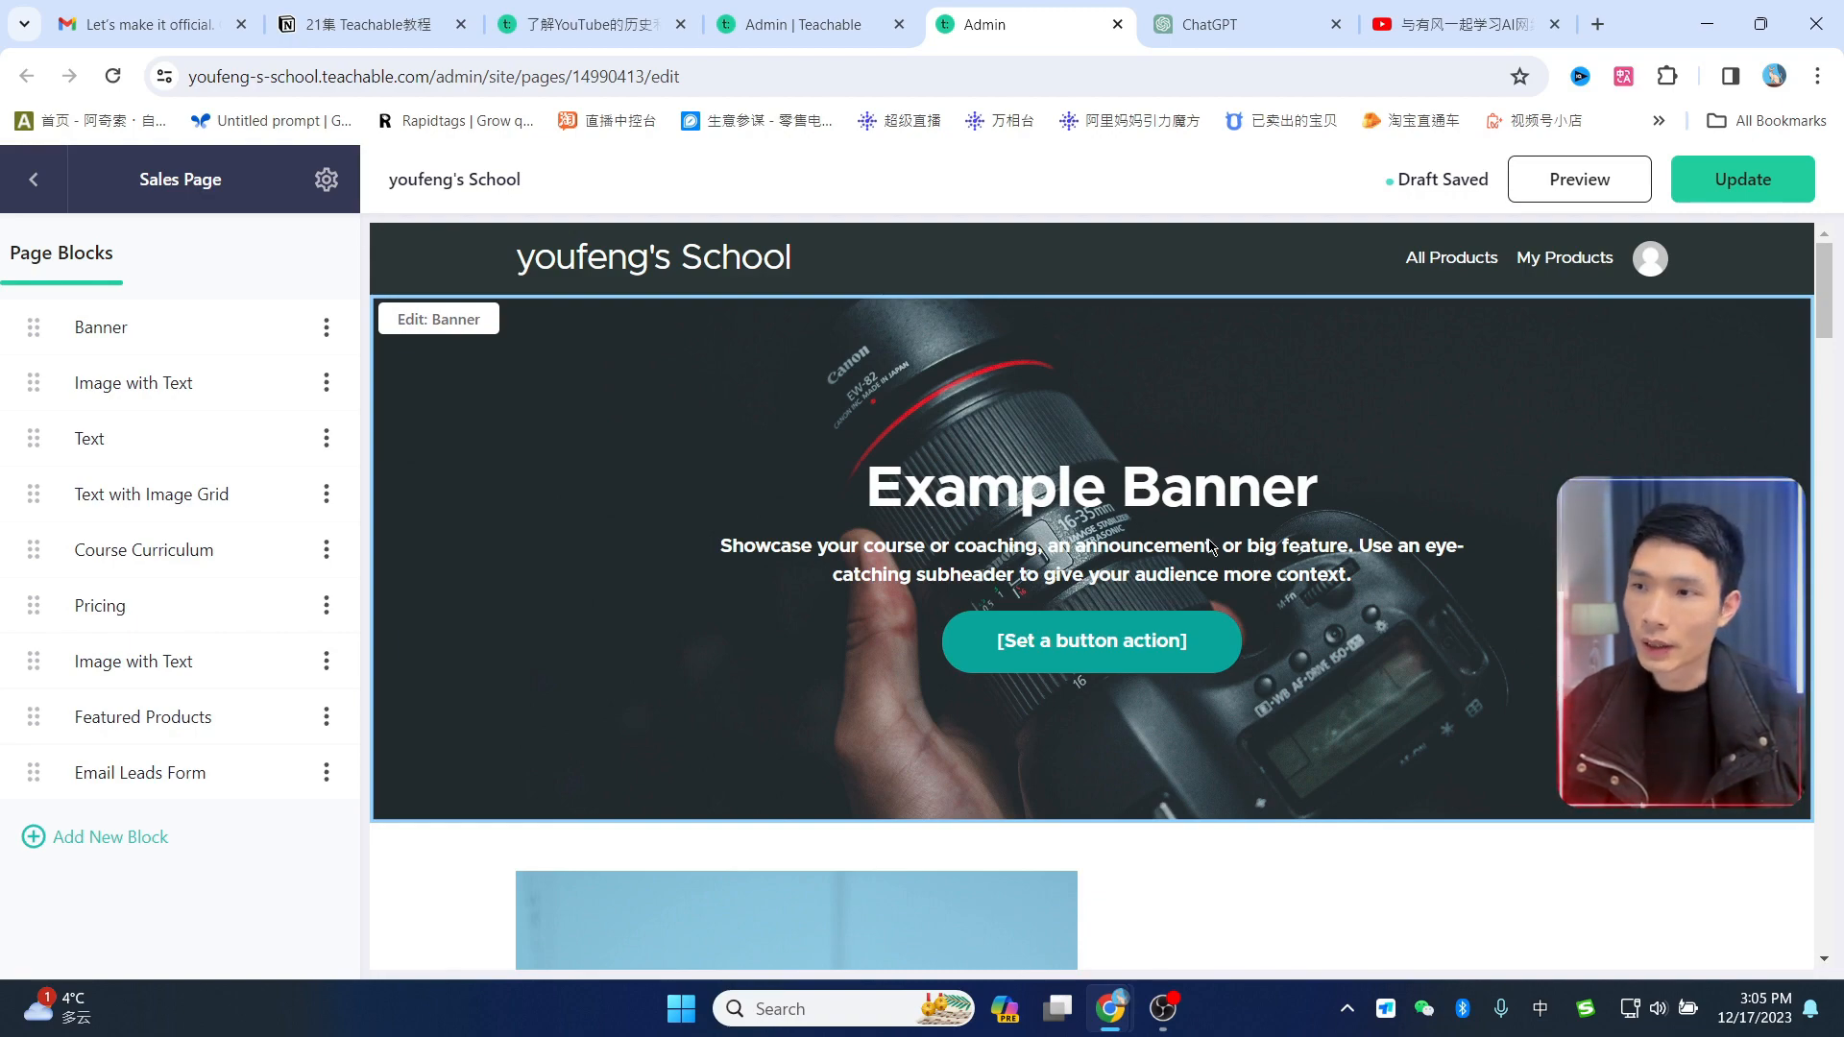
{"action": "scroll", "coordinate": [1351, 644], "scroll_direction": "down", "scroll_amount": 1}
{"action": "scroll", "coordinate": [1350, 768], "scroll_direction": "down", "scroll_amount": 8}
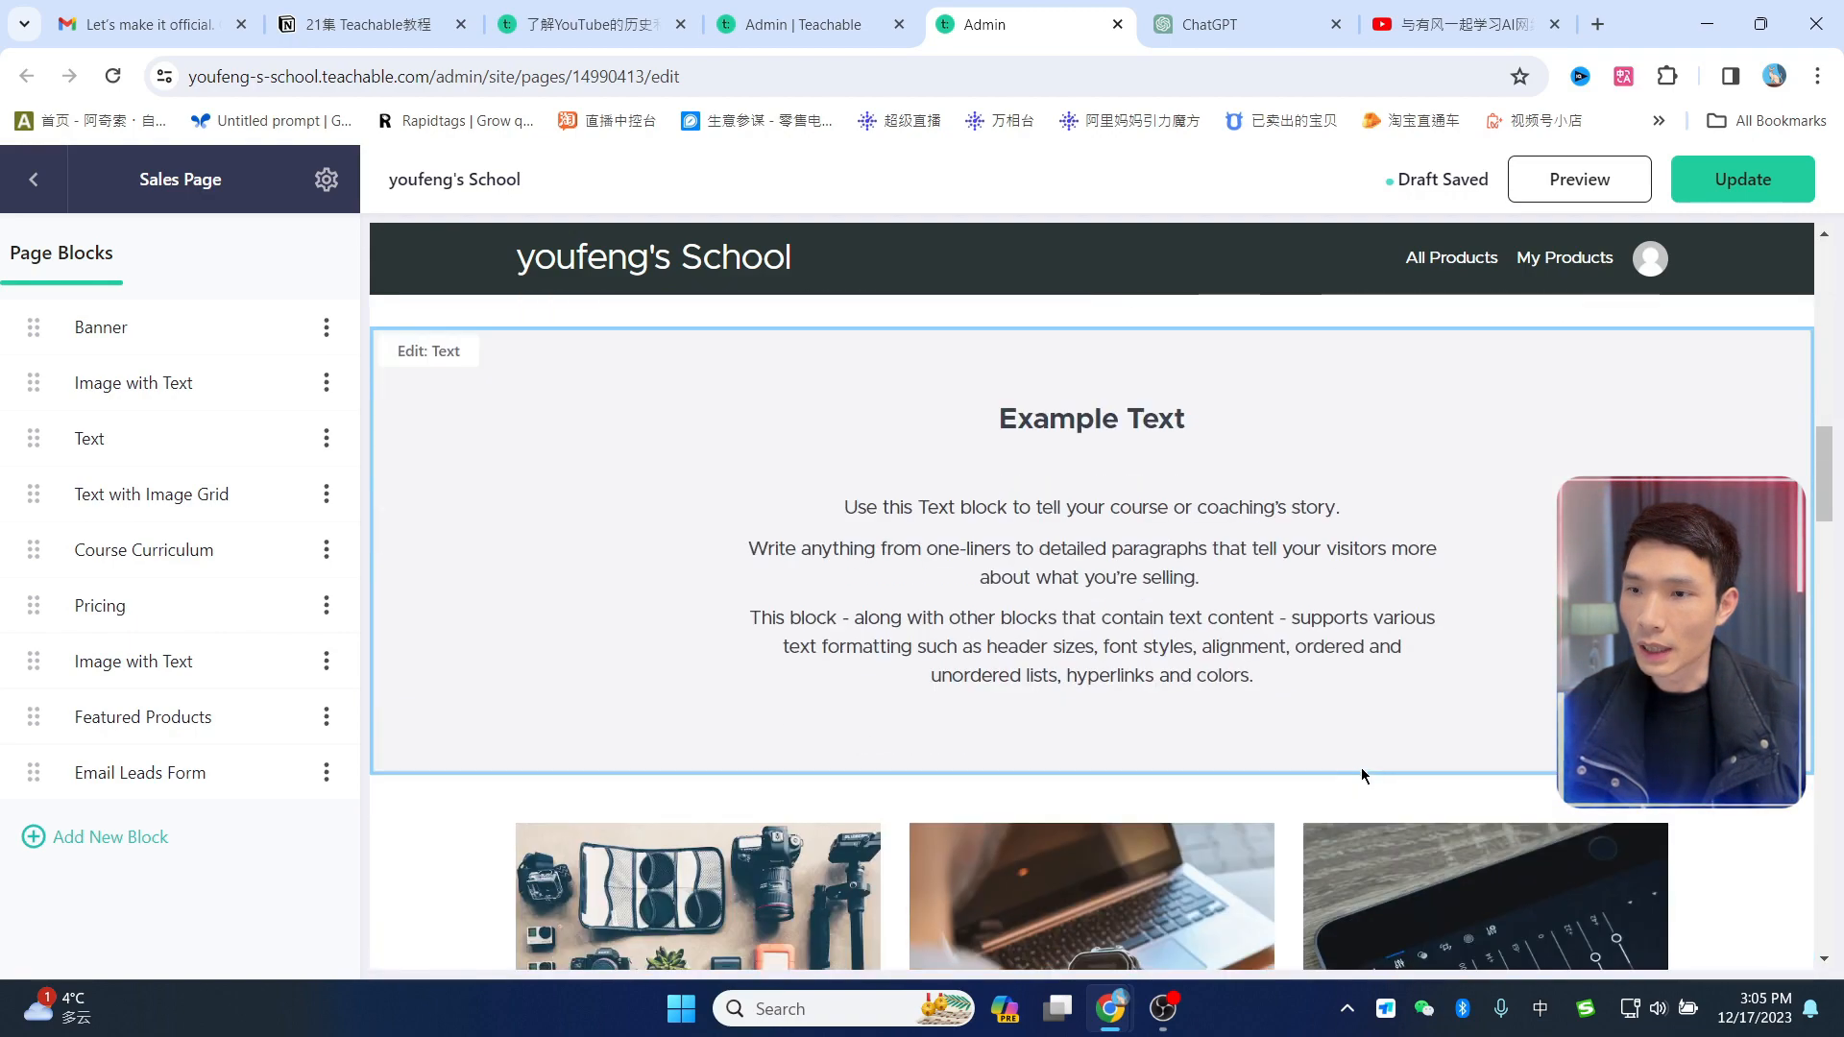
{"action": "scroll", "coordinate": [1361, 769], "scroll_direction": "up", "scroll_amount": 8}
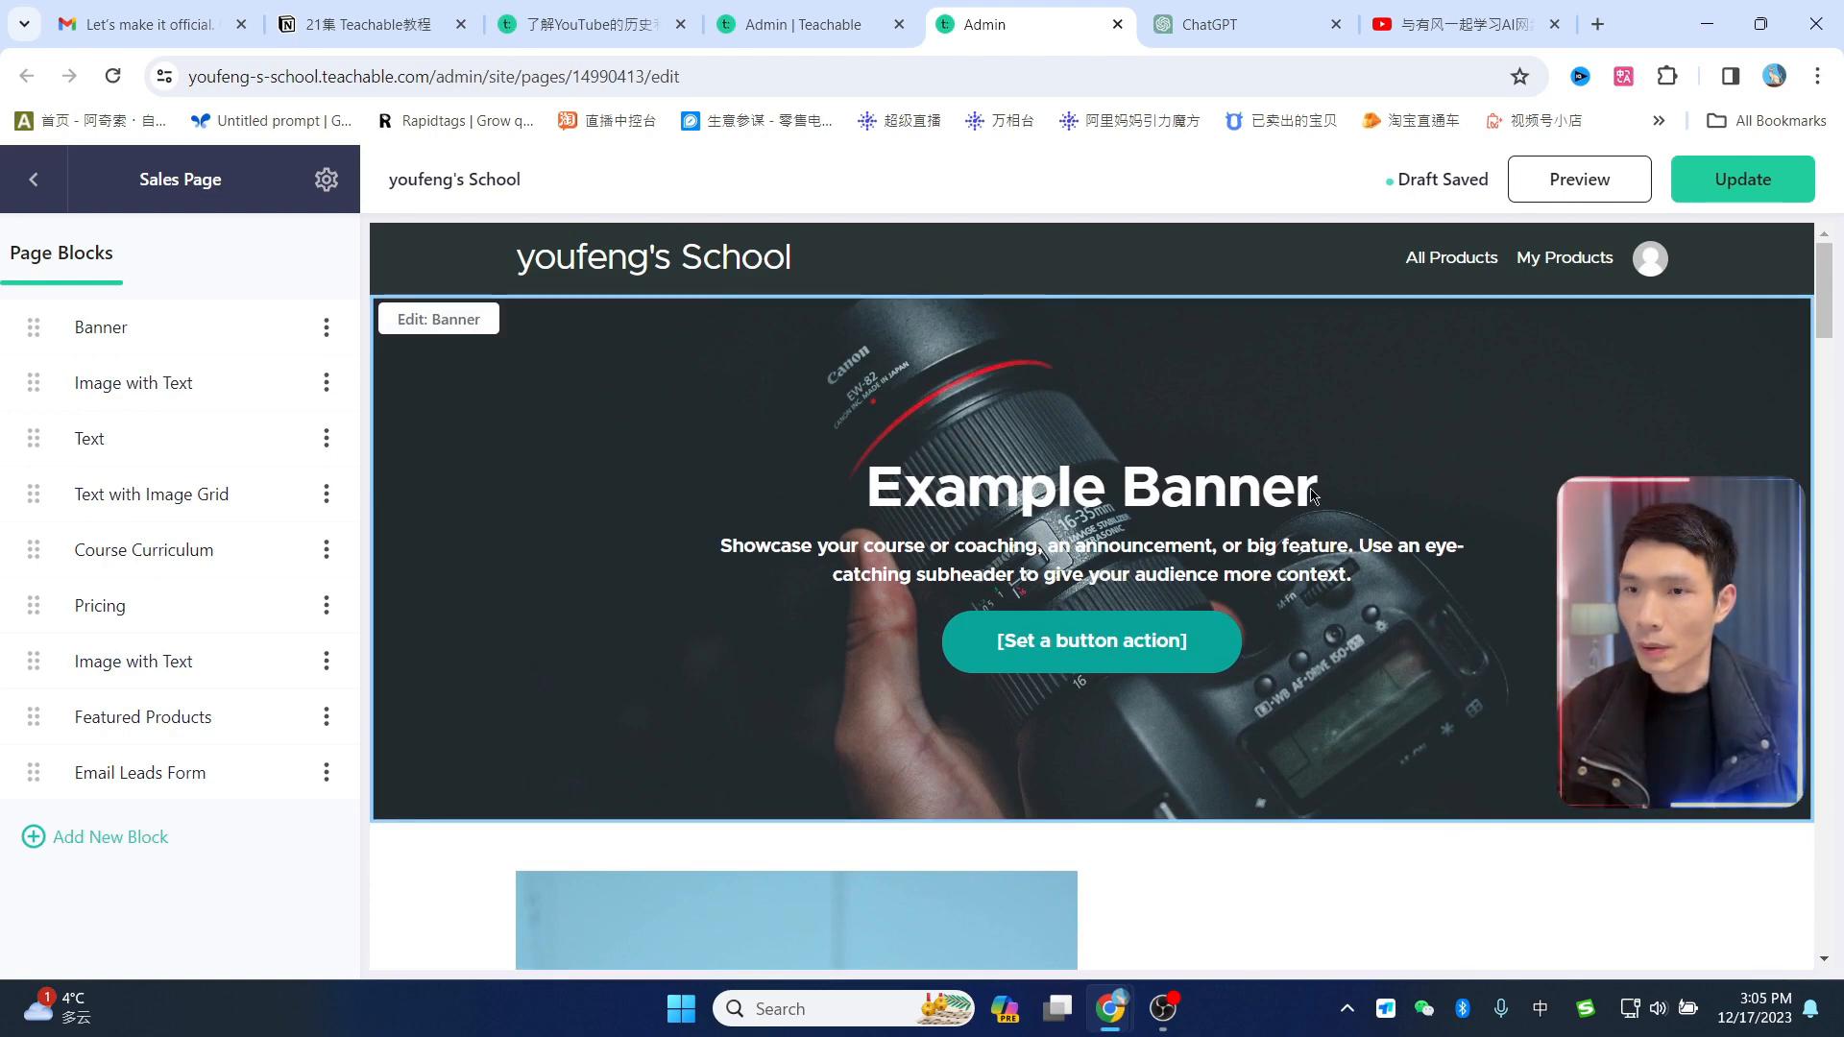
Step: Return to the Teachable school admin and open the site's theme settings
{"action": "left_click", "coordinate": [765, 25]}
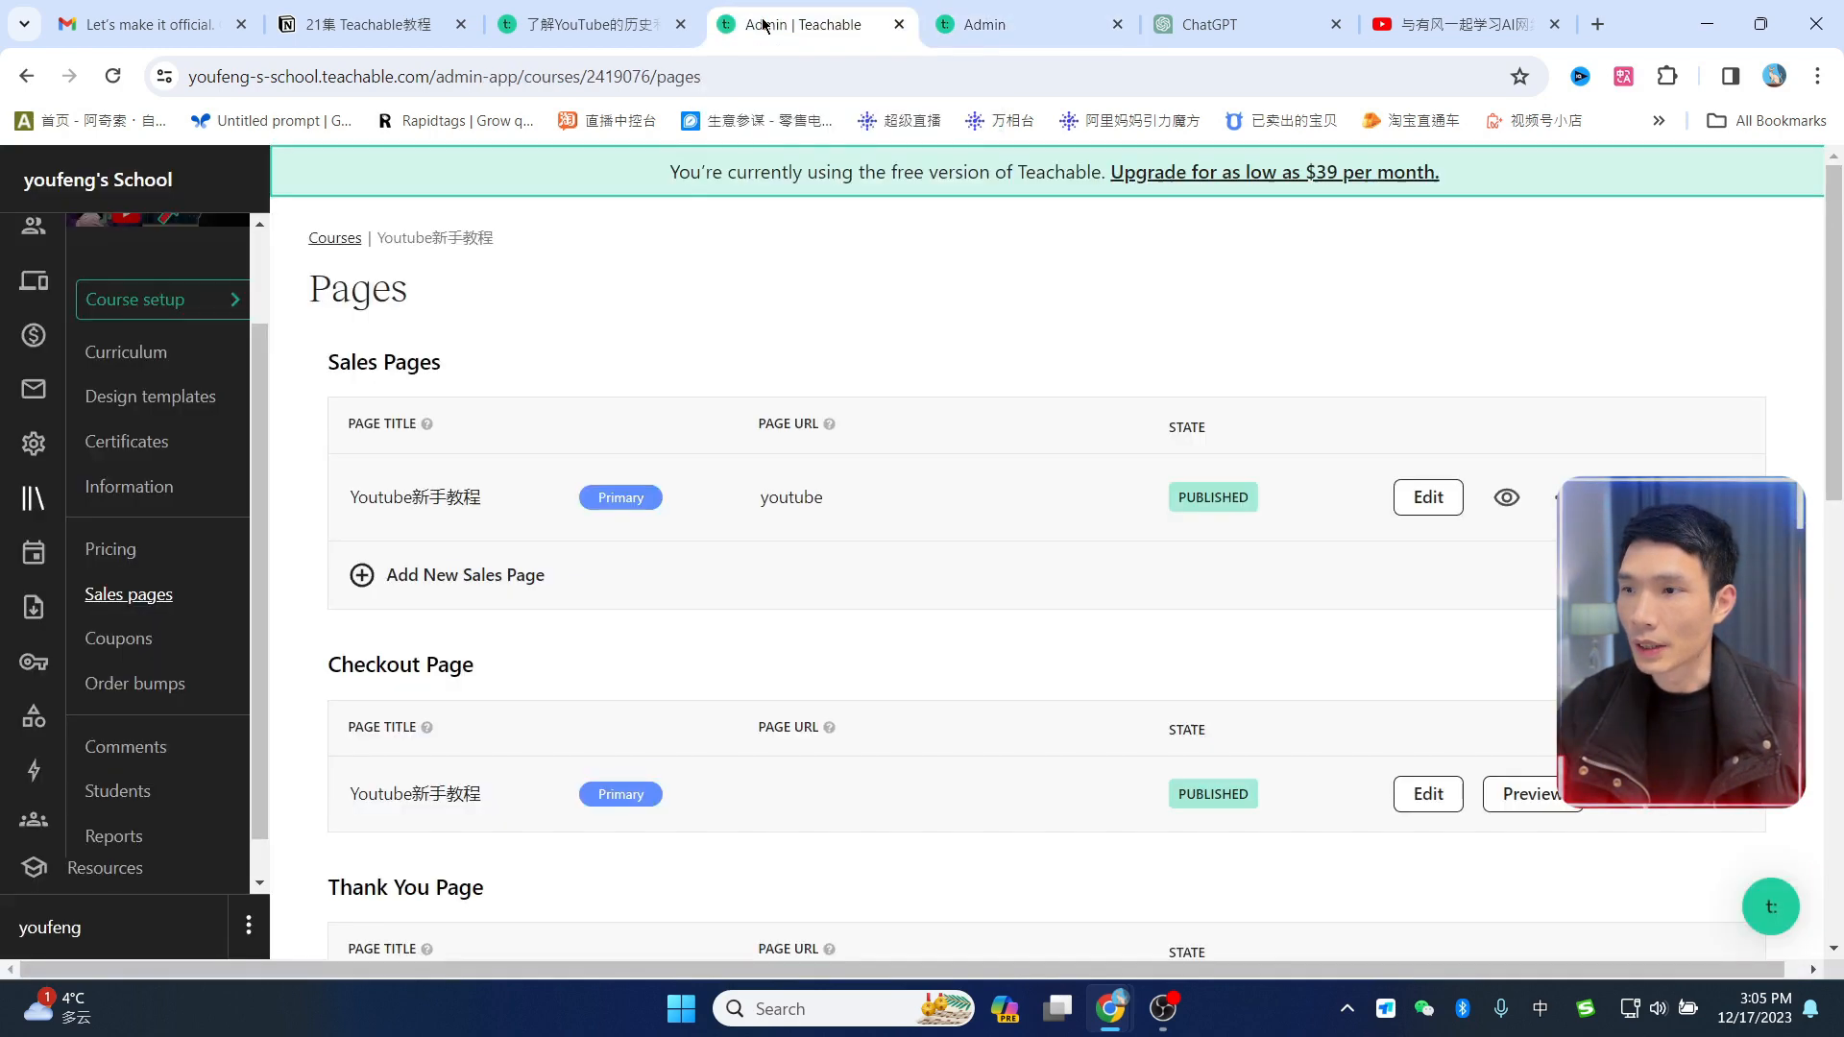
{"action": "scroll", "coordinate": [96, 378], "scroll_direction": "up", "scroll_amount": 2}
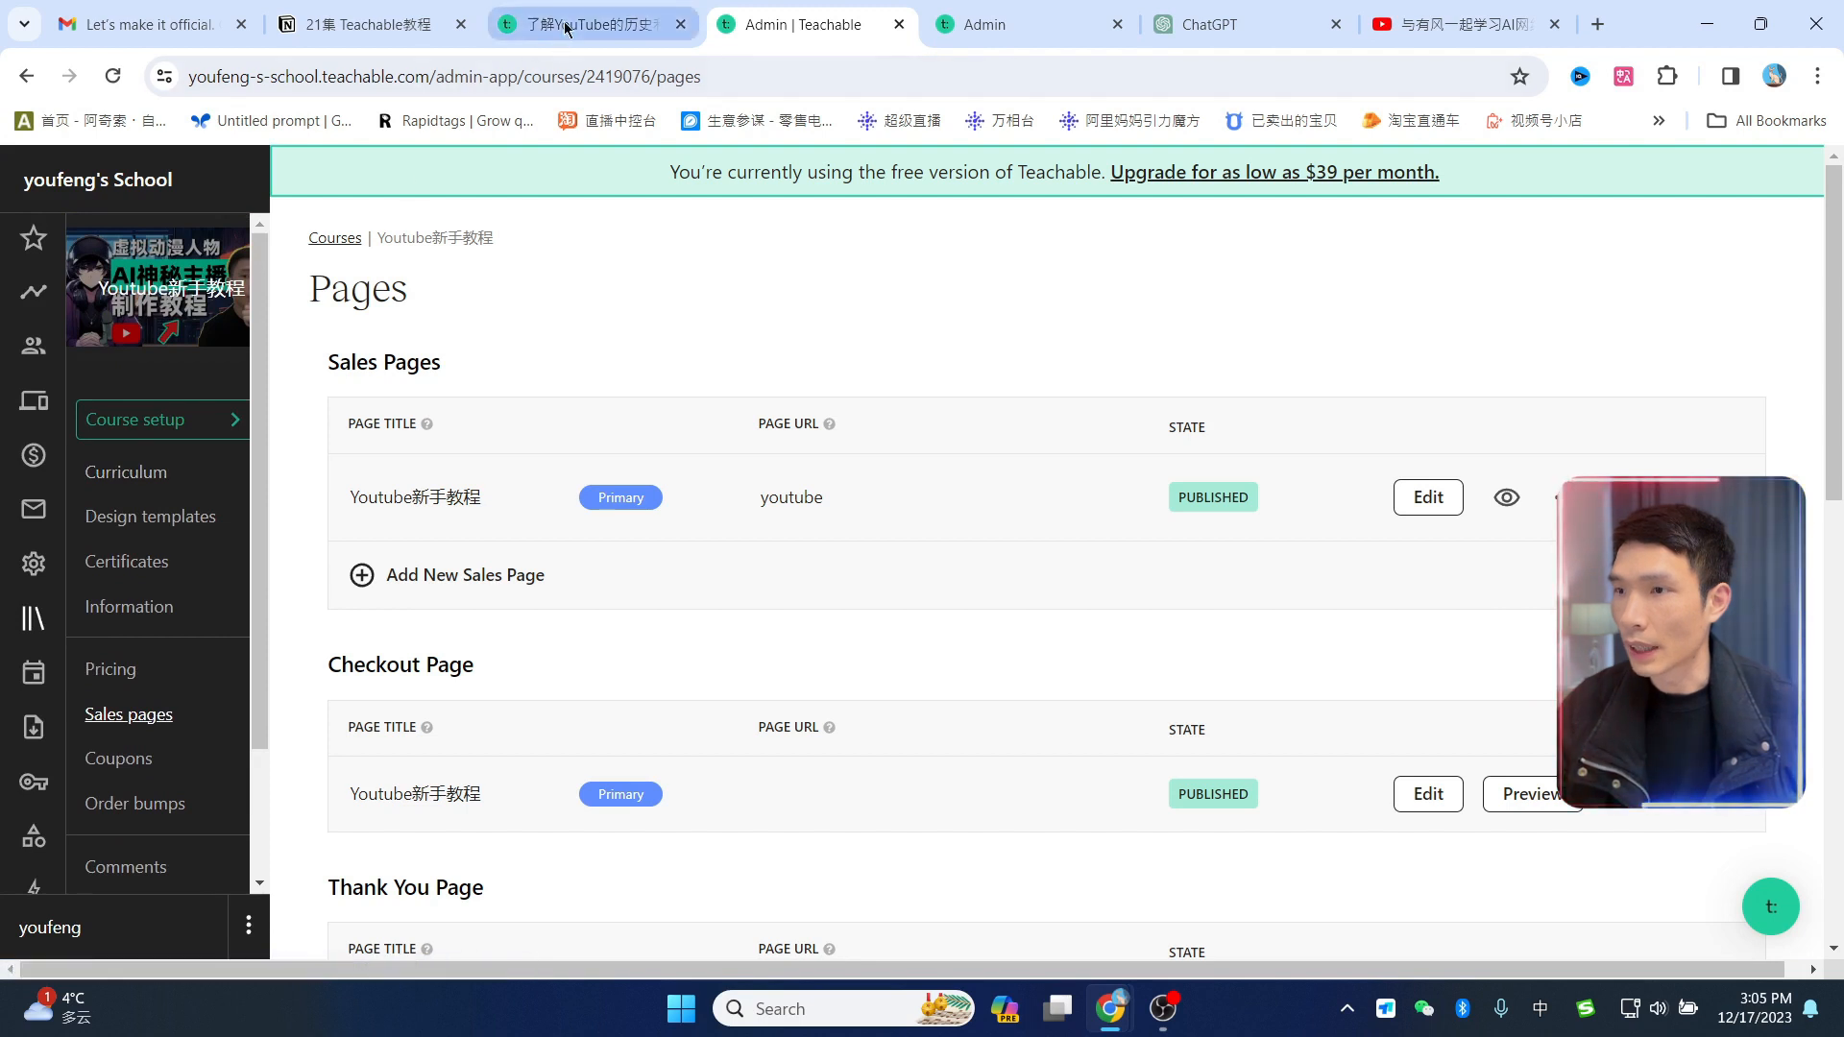
{"action": "left_click", "coordinate": [35, 404]}
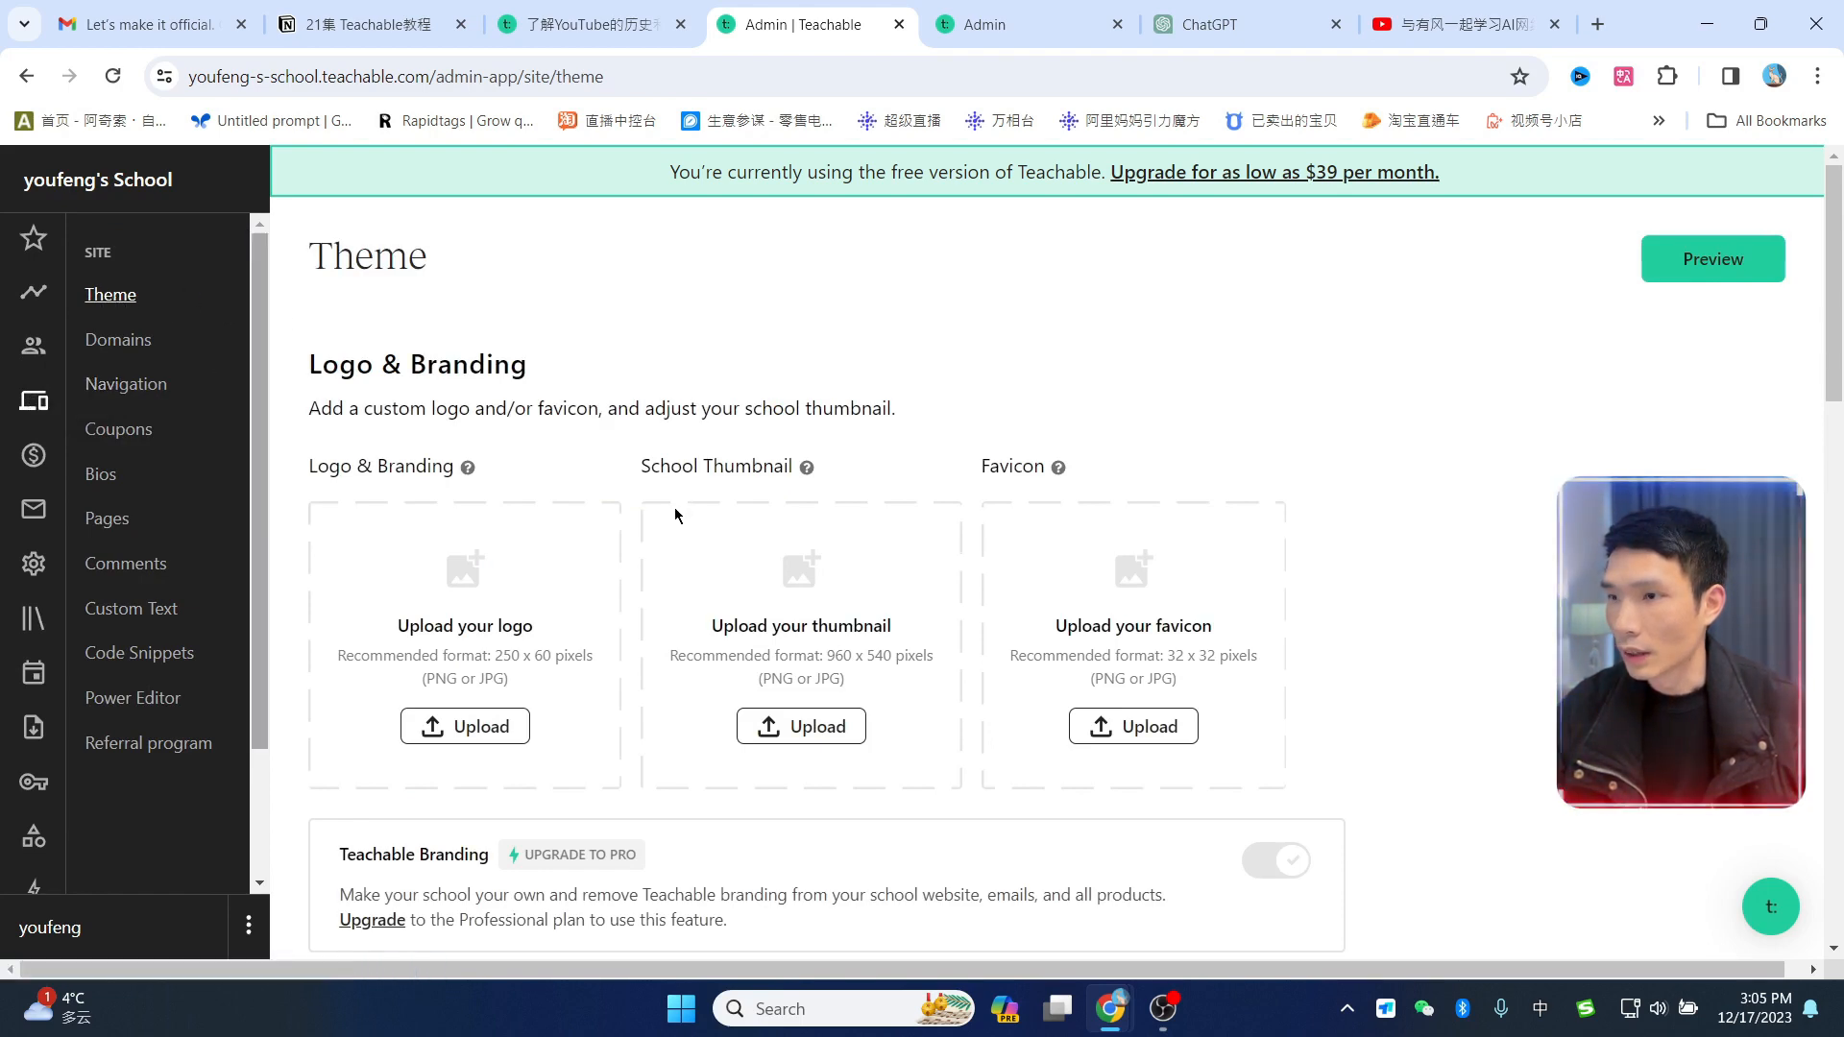
Step: Examine the theme's logo and branding, font family and color palette options, including the logo upload
{"action": "scroll", "coordinate": [677, 519], "scroll_direction": "down", "scroll_amount": 10}
{"action": "scroll", "coordinate": [729, 629], "scroll_direction": "up", "scroll_amount": 5}
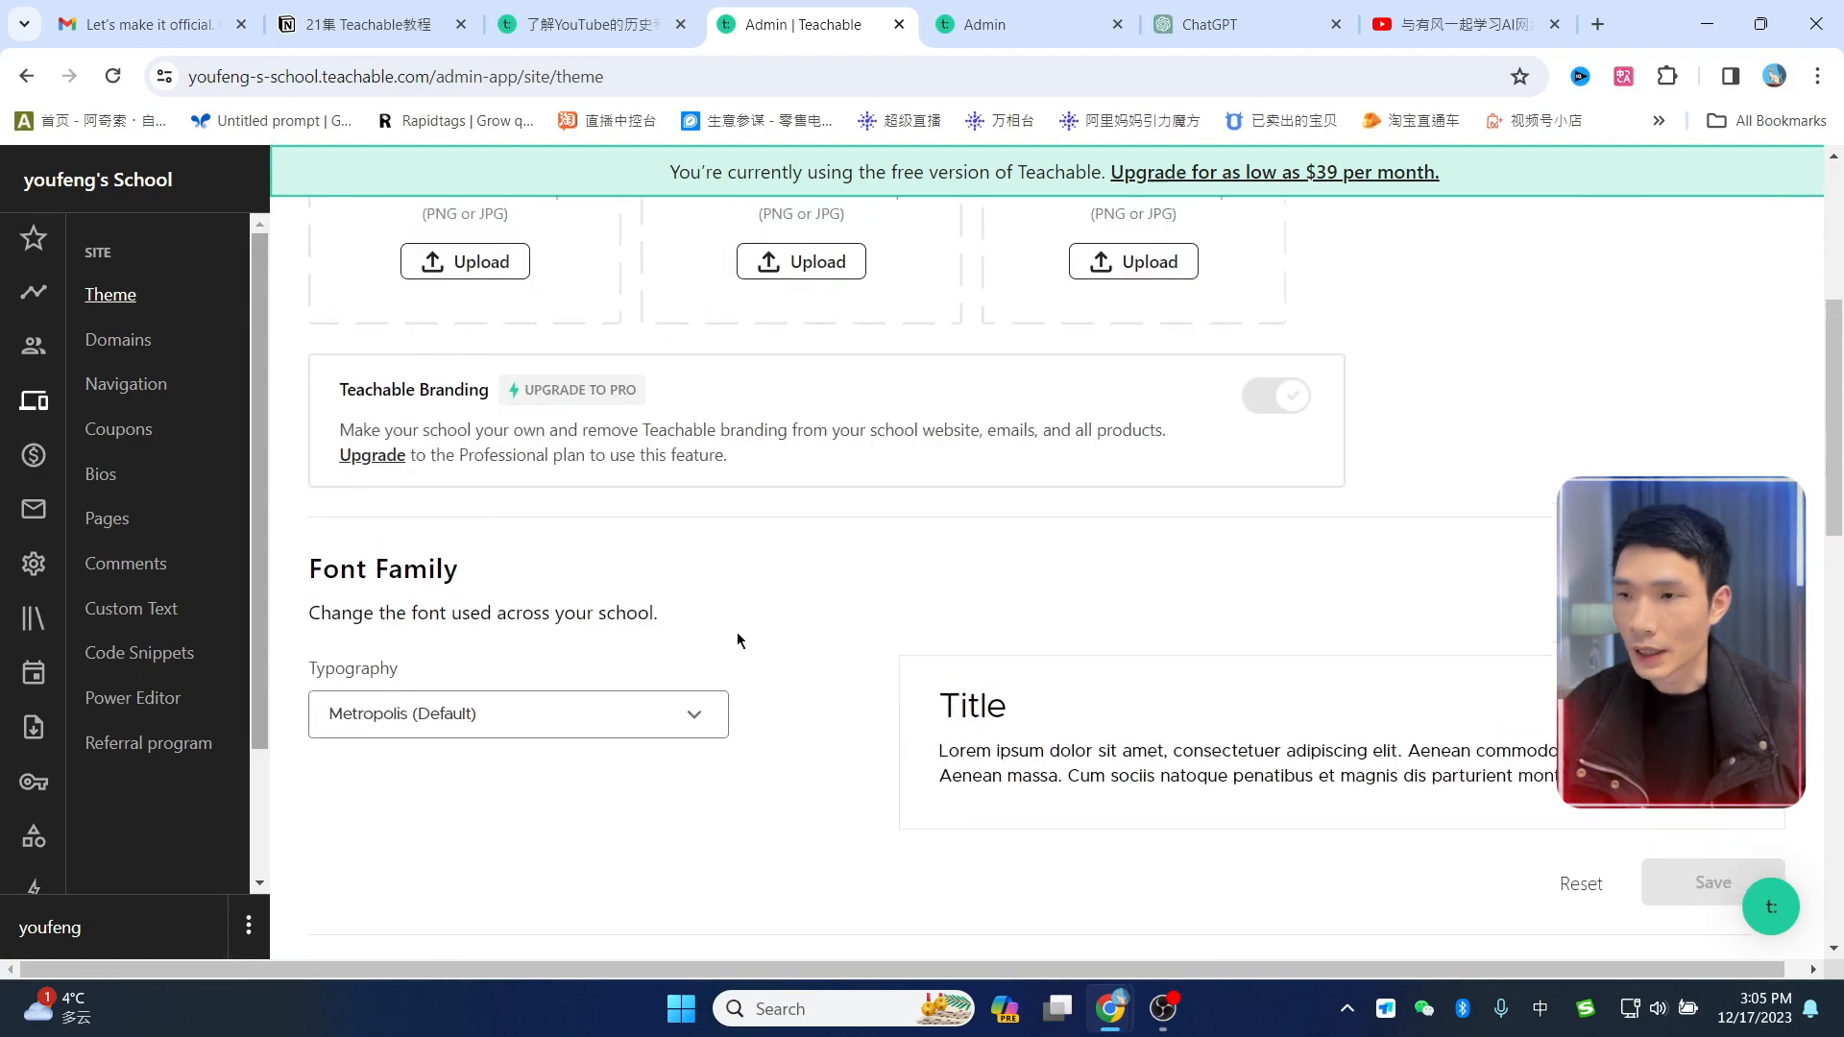
{"action": "scroll", "coordinate": [738, 638], "scroll_direction": "up", "scroll_amount": 2}
{"action": "scroll", "coordinate": [738, 637], "scroll_direction": "down", "scroll_amount": 7}
{"action": "scroll", "coordinate": [737, 636], "scroll_direction": "up", "scroll_amount": 10}
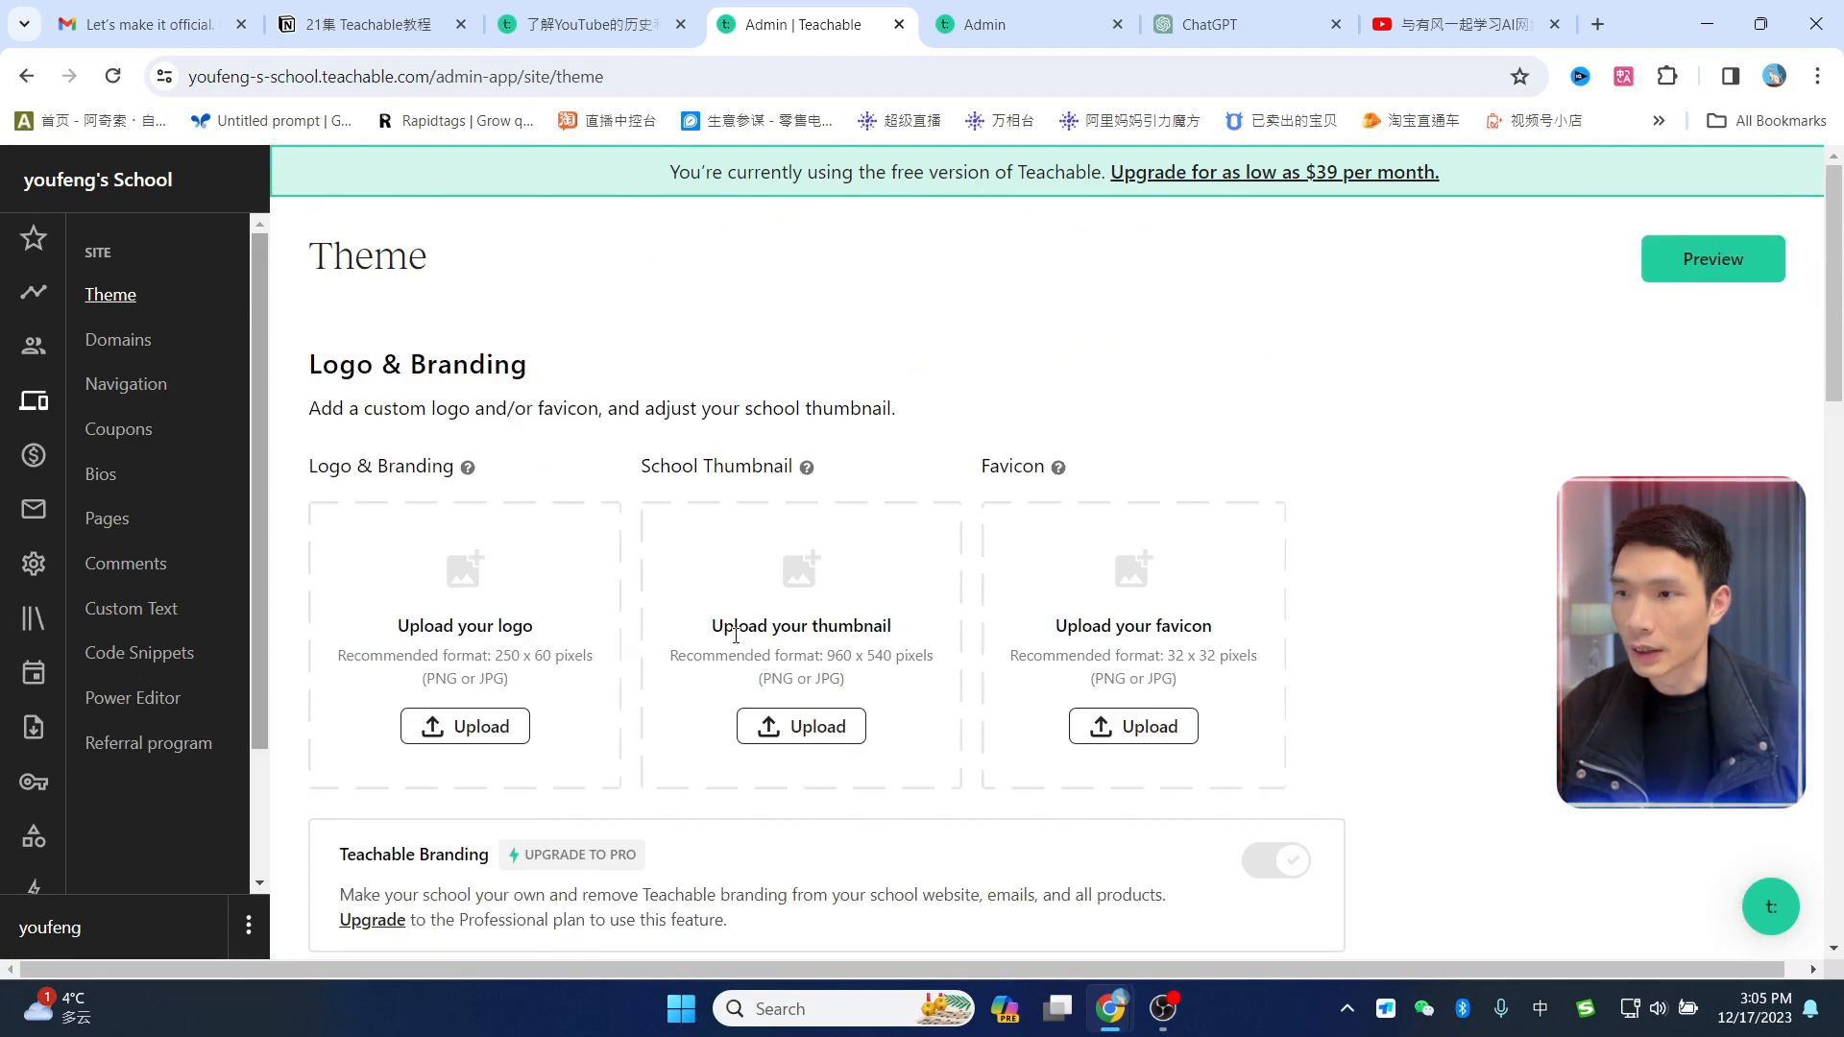
{"action": "scroll", "coordinate": [823, 452], "scroll_direction": "down", "scroll_amount": 10}
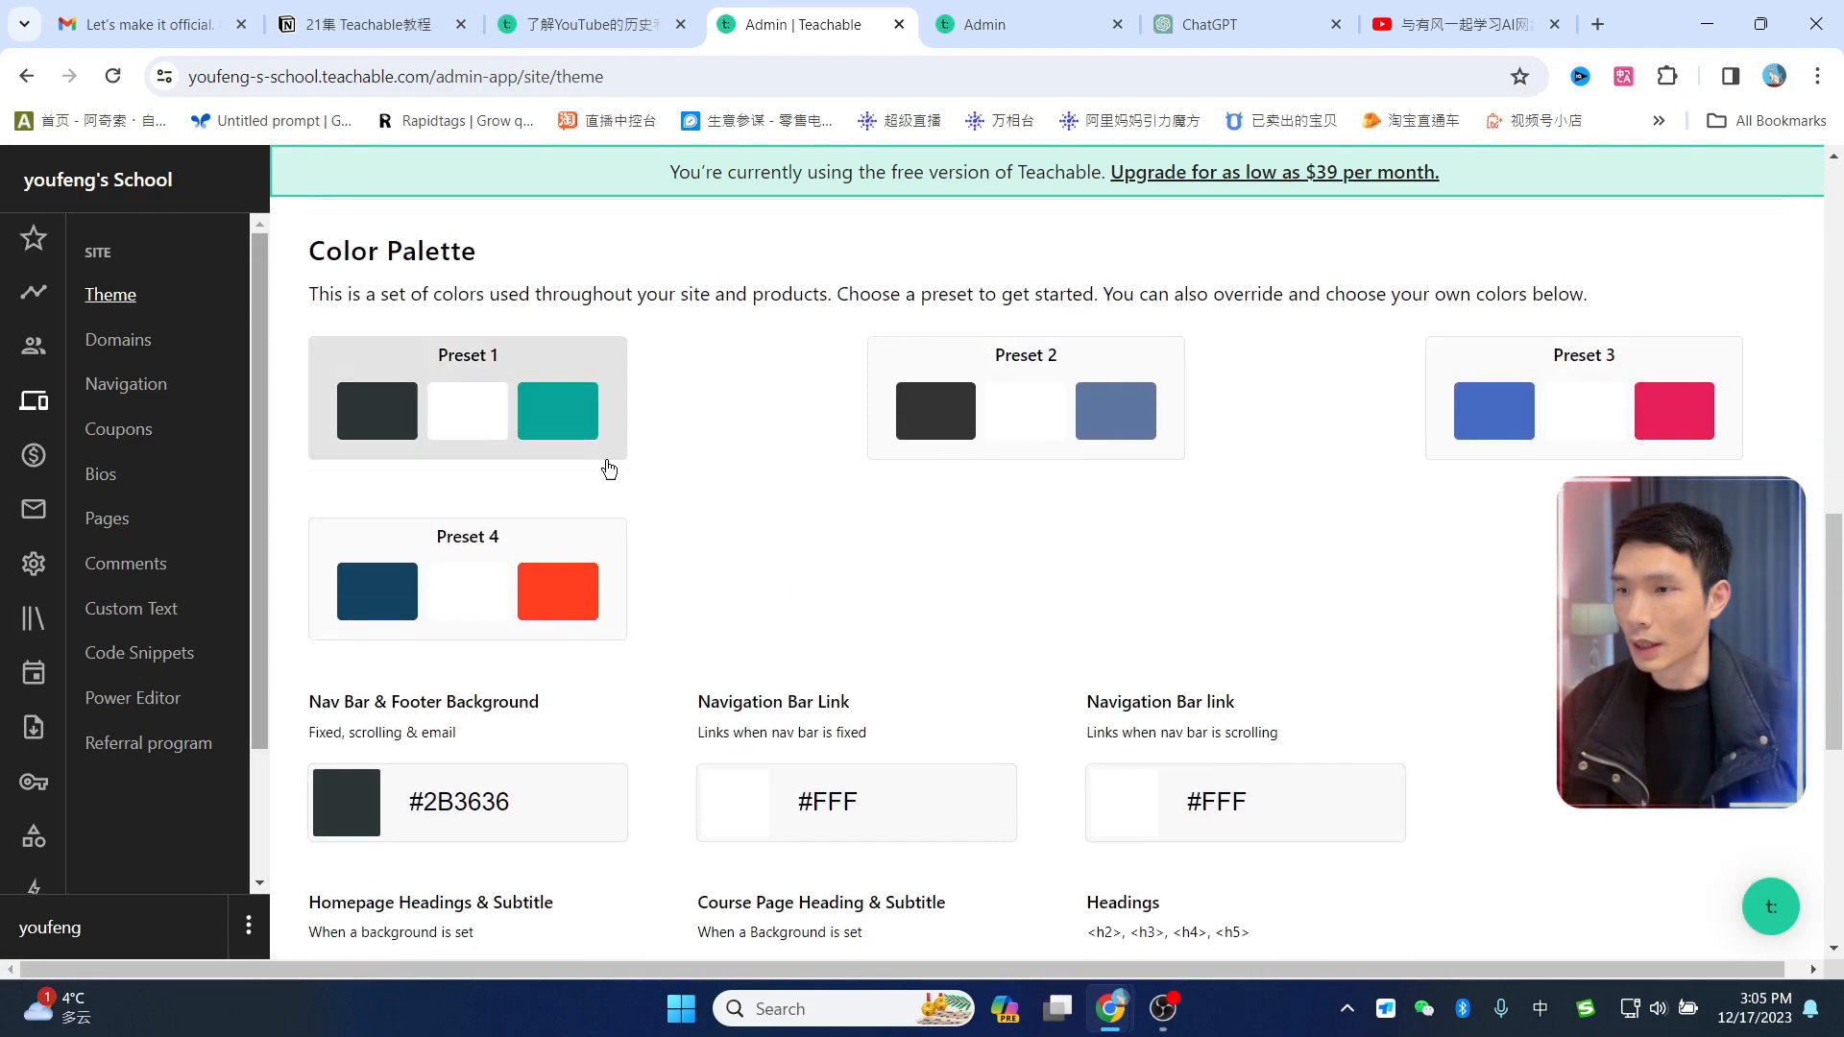
{"action": "scroll", "coordinate": [833, 626], "scroll_direction": "up", "scroll_amount": 4}
{"action": "scroll", "coordinate": [833, 626], "scroll_direction": "up", "scroll_amount": 8}
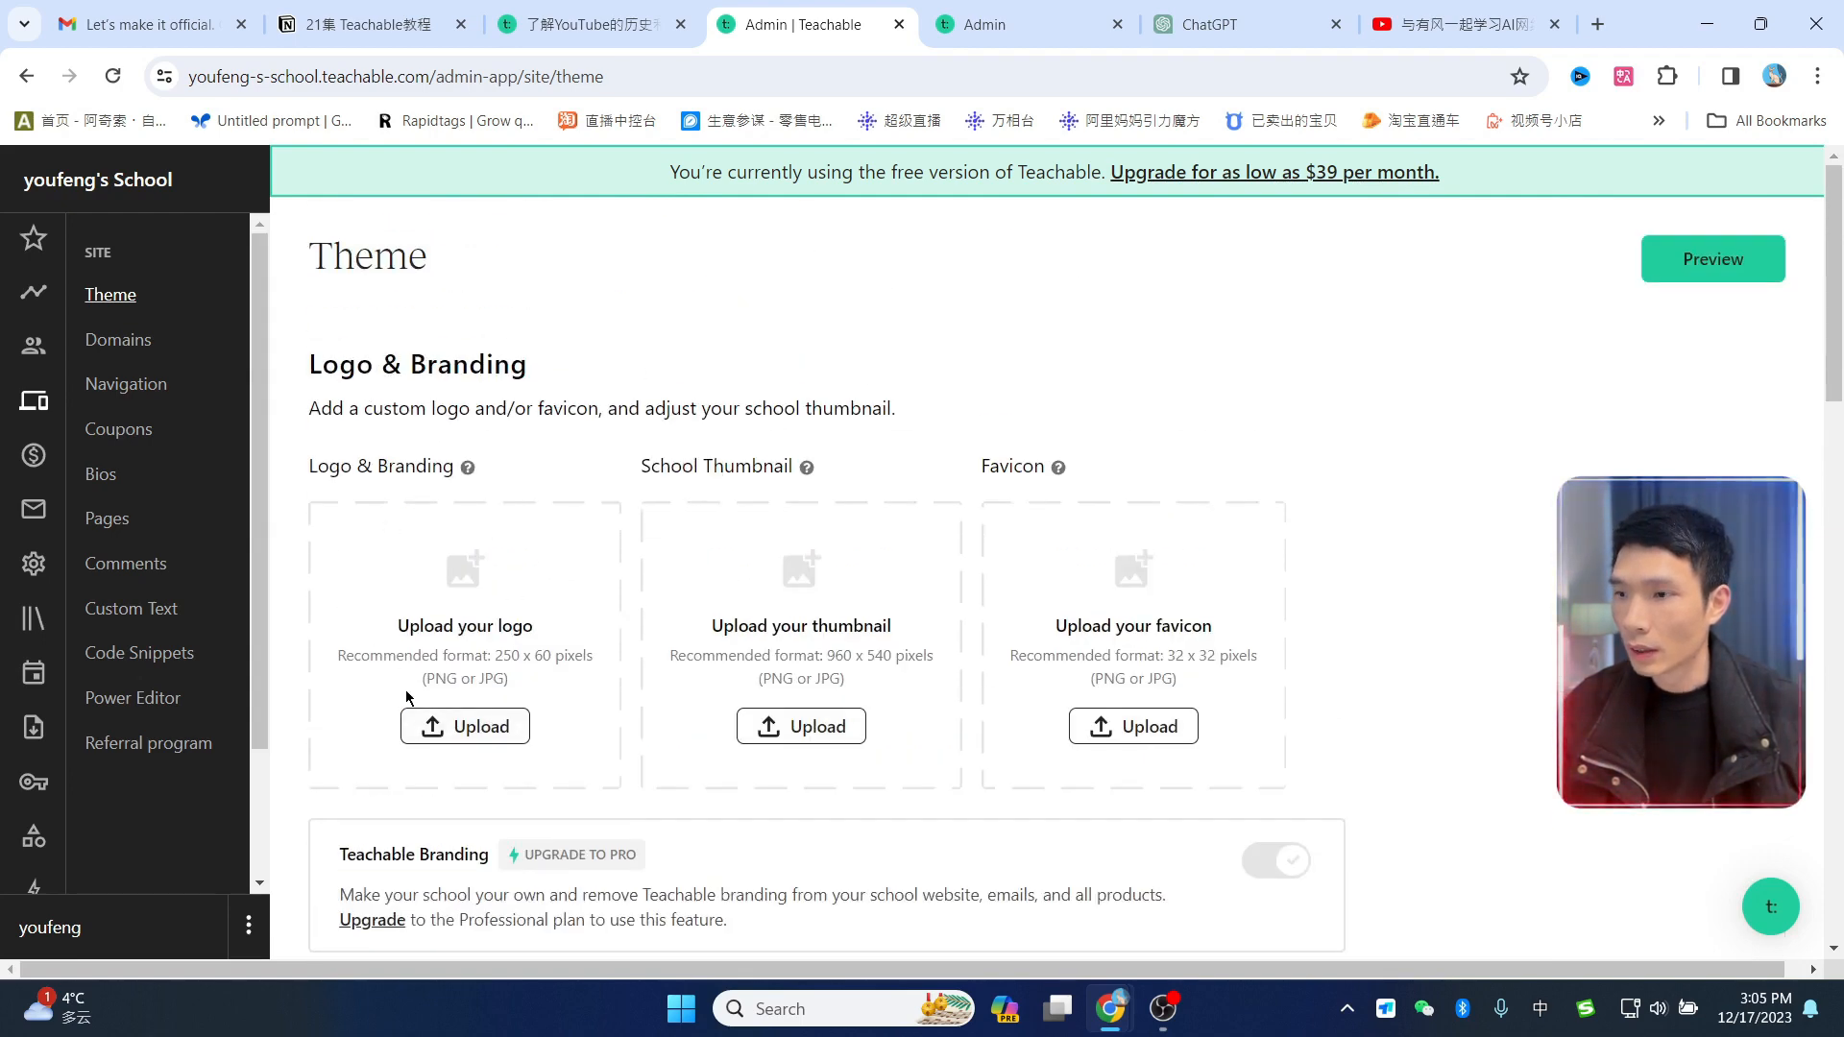
{"action": "left_click", "coordinate": [489, 727]}
{"action": "left_click", "coordinate": [1342, 261]}
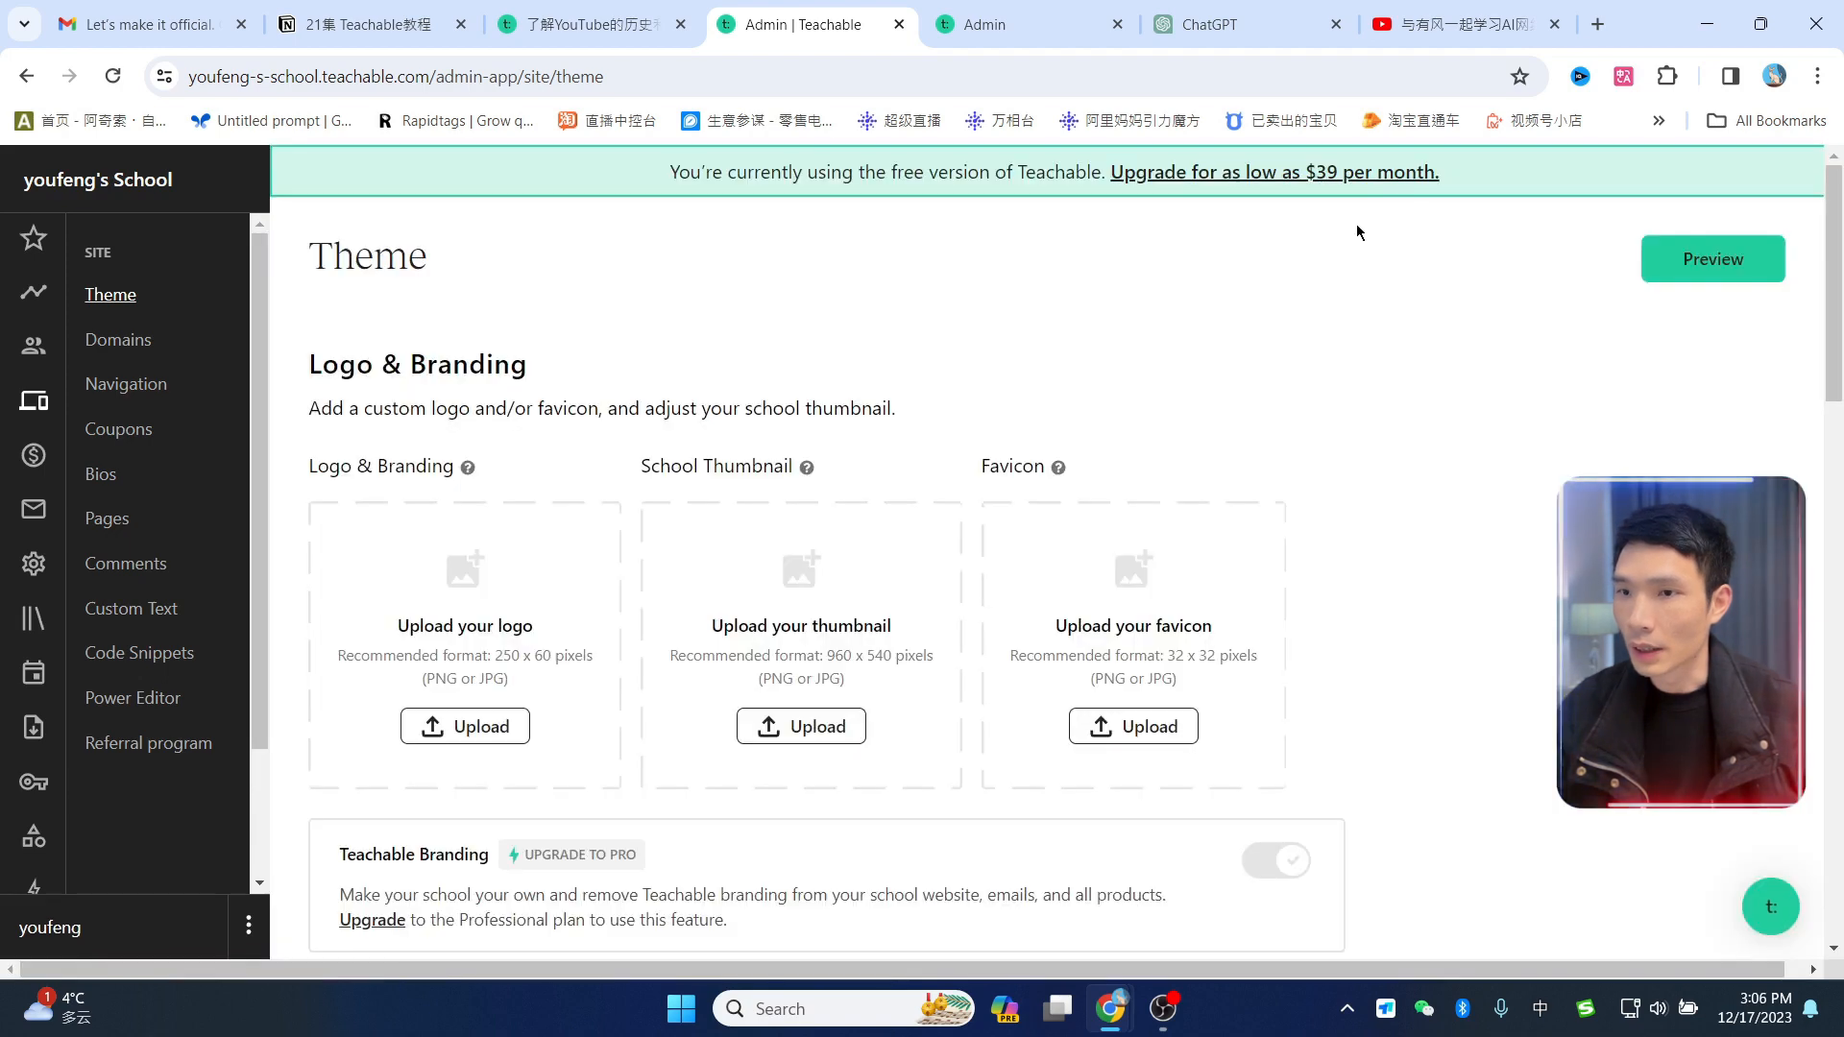
Step: Open canva.com in a new browser tab
{"action": "left_click", "coordinate": [1599, 24]}
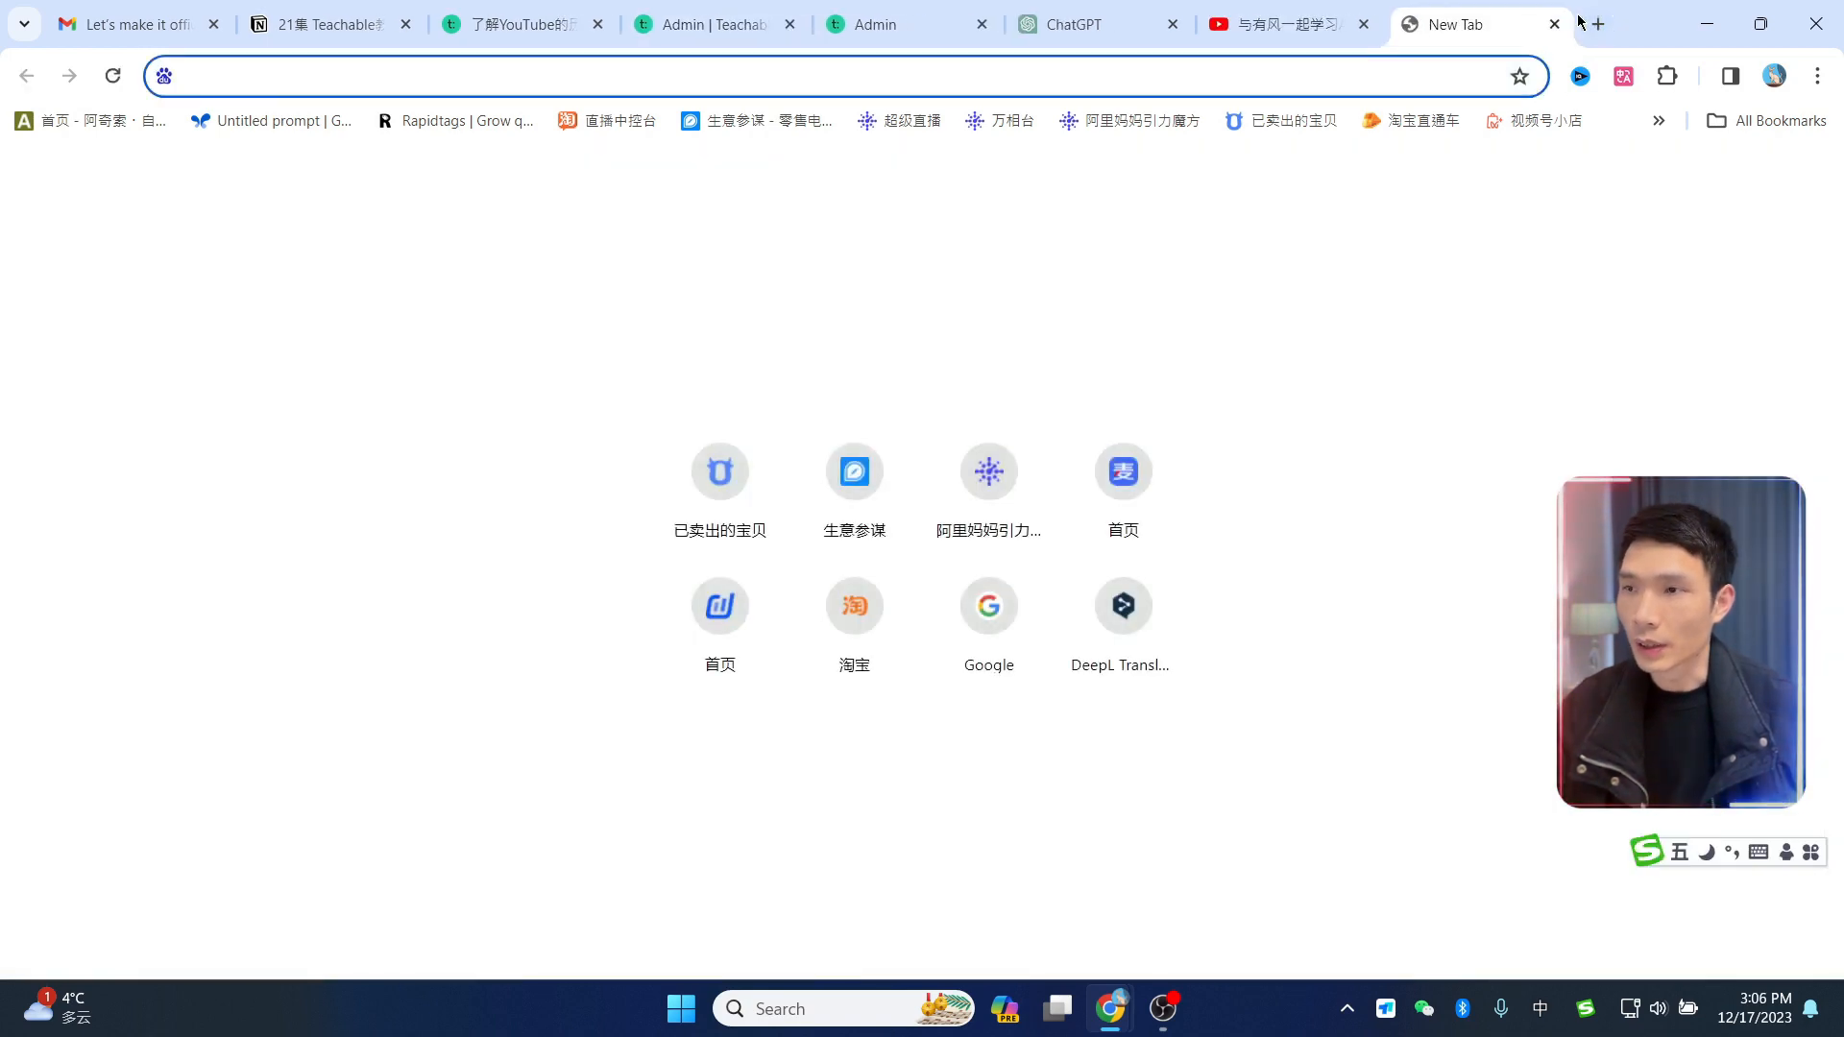
{"action": "type", "text": "canva.com"}
{"action": "key", "text": "Return"}
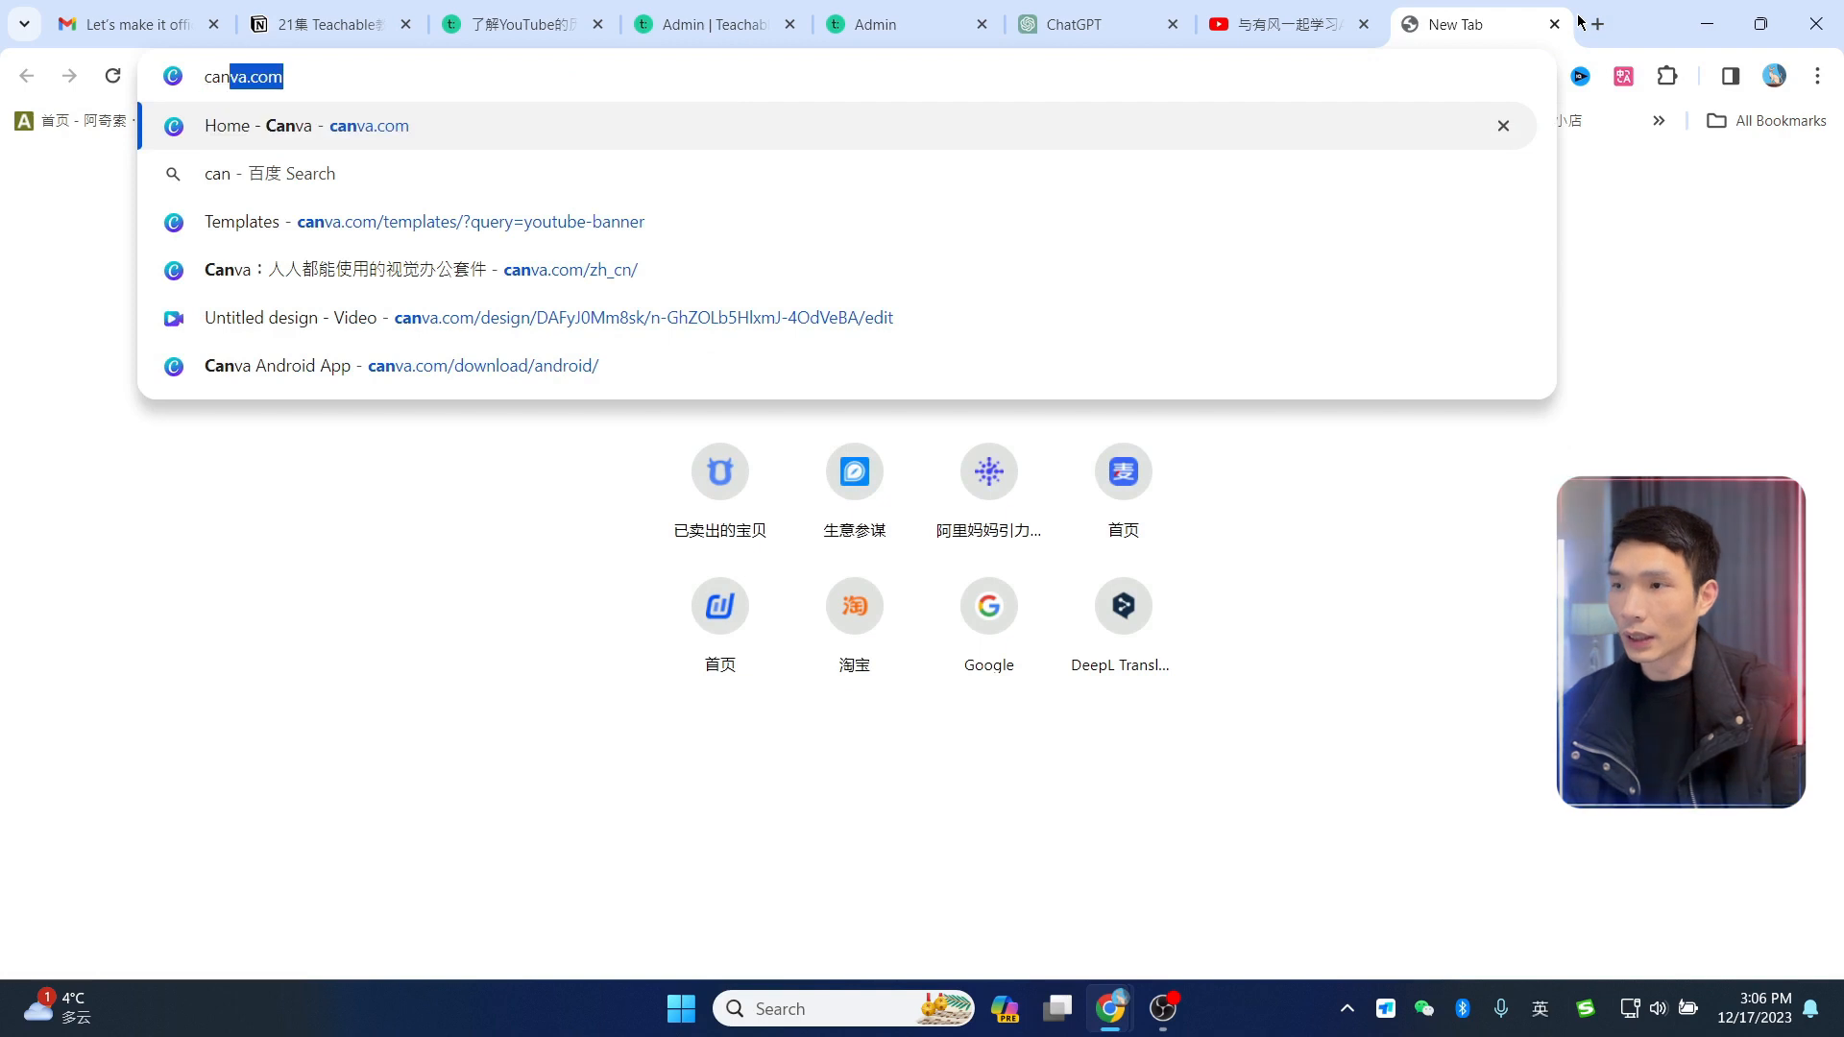
{"action": "key", "text": "Return"}
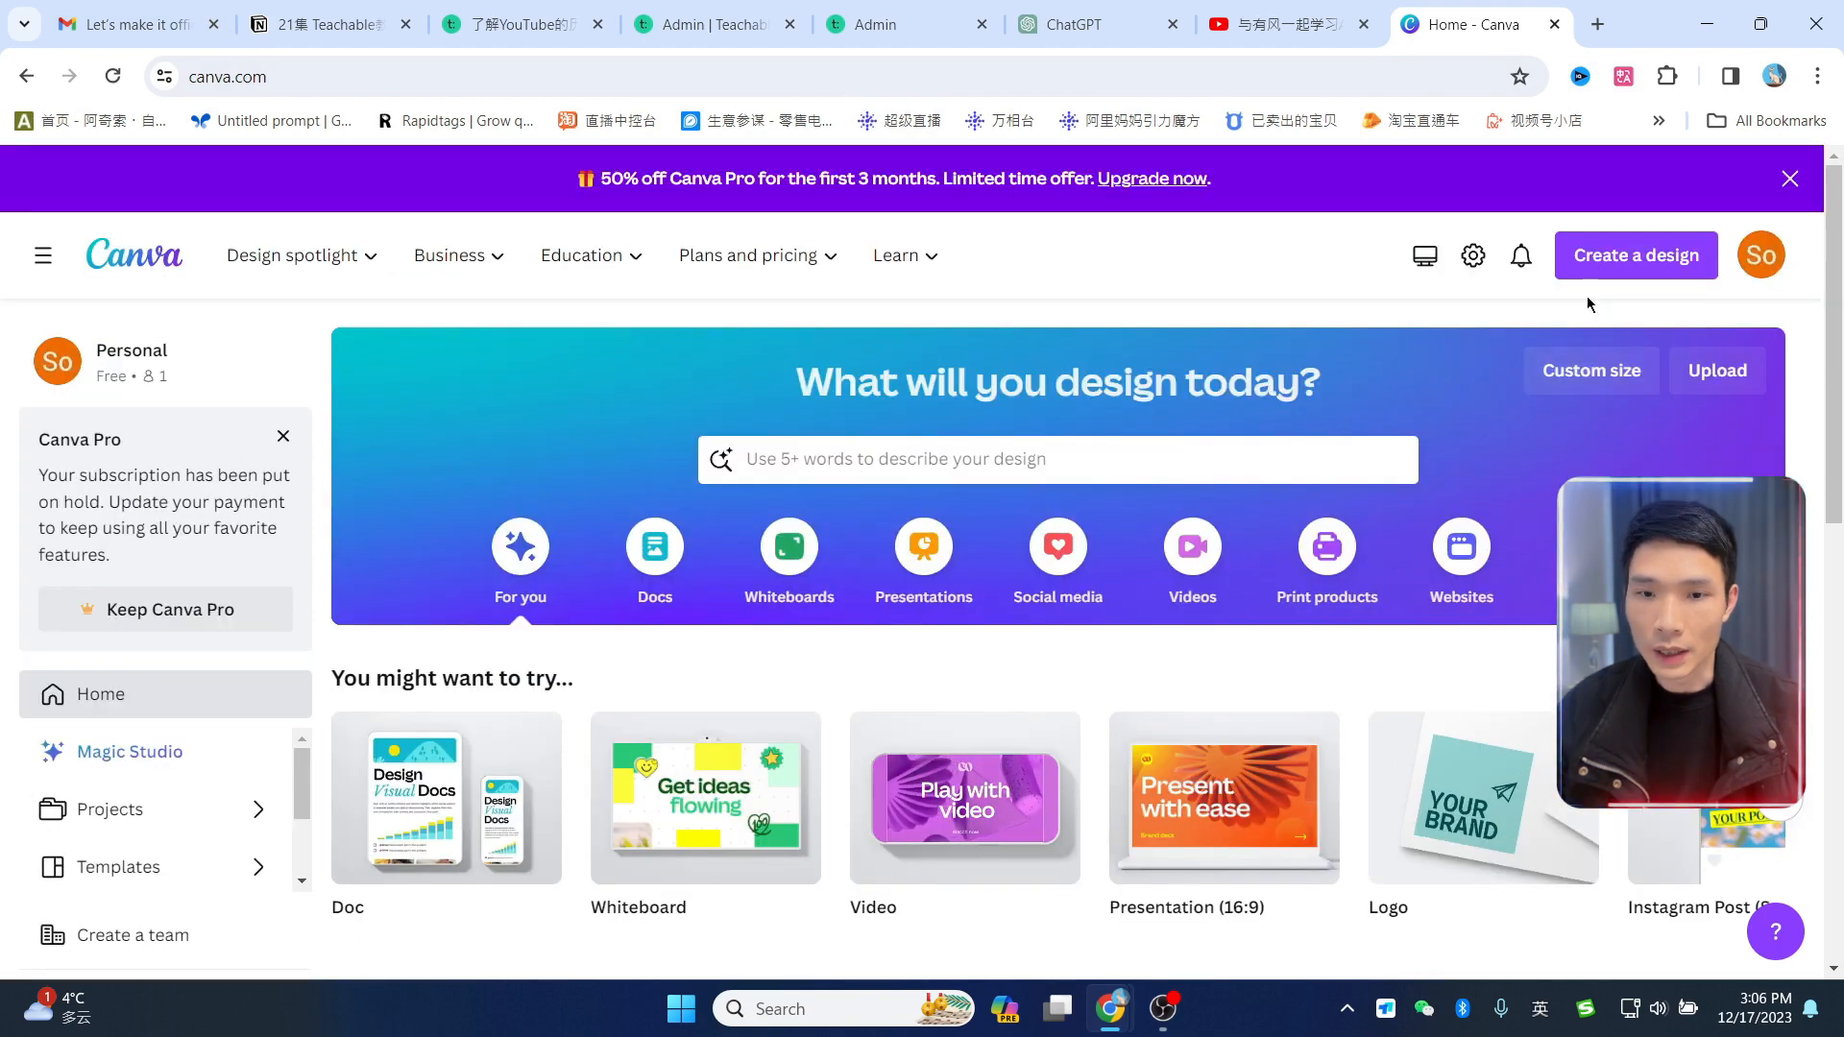
Step: Check the recommended logo size in Teachable's theme settings and create a custom Canva design measuring 250 x 60 px
{"action": "left_click", "coordinate": [1577, 382]}
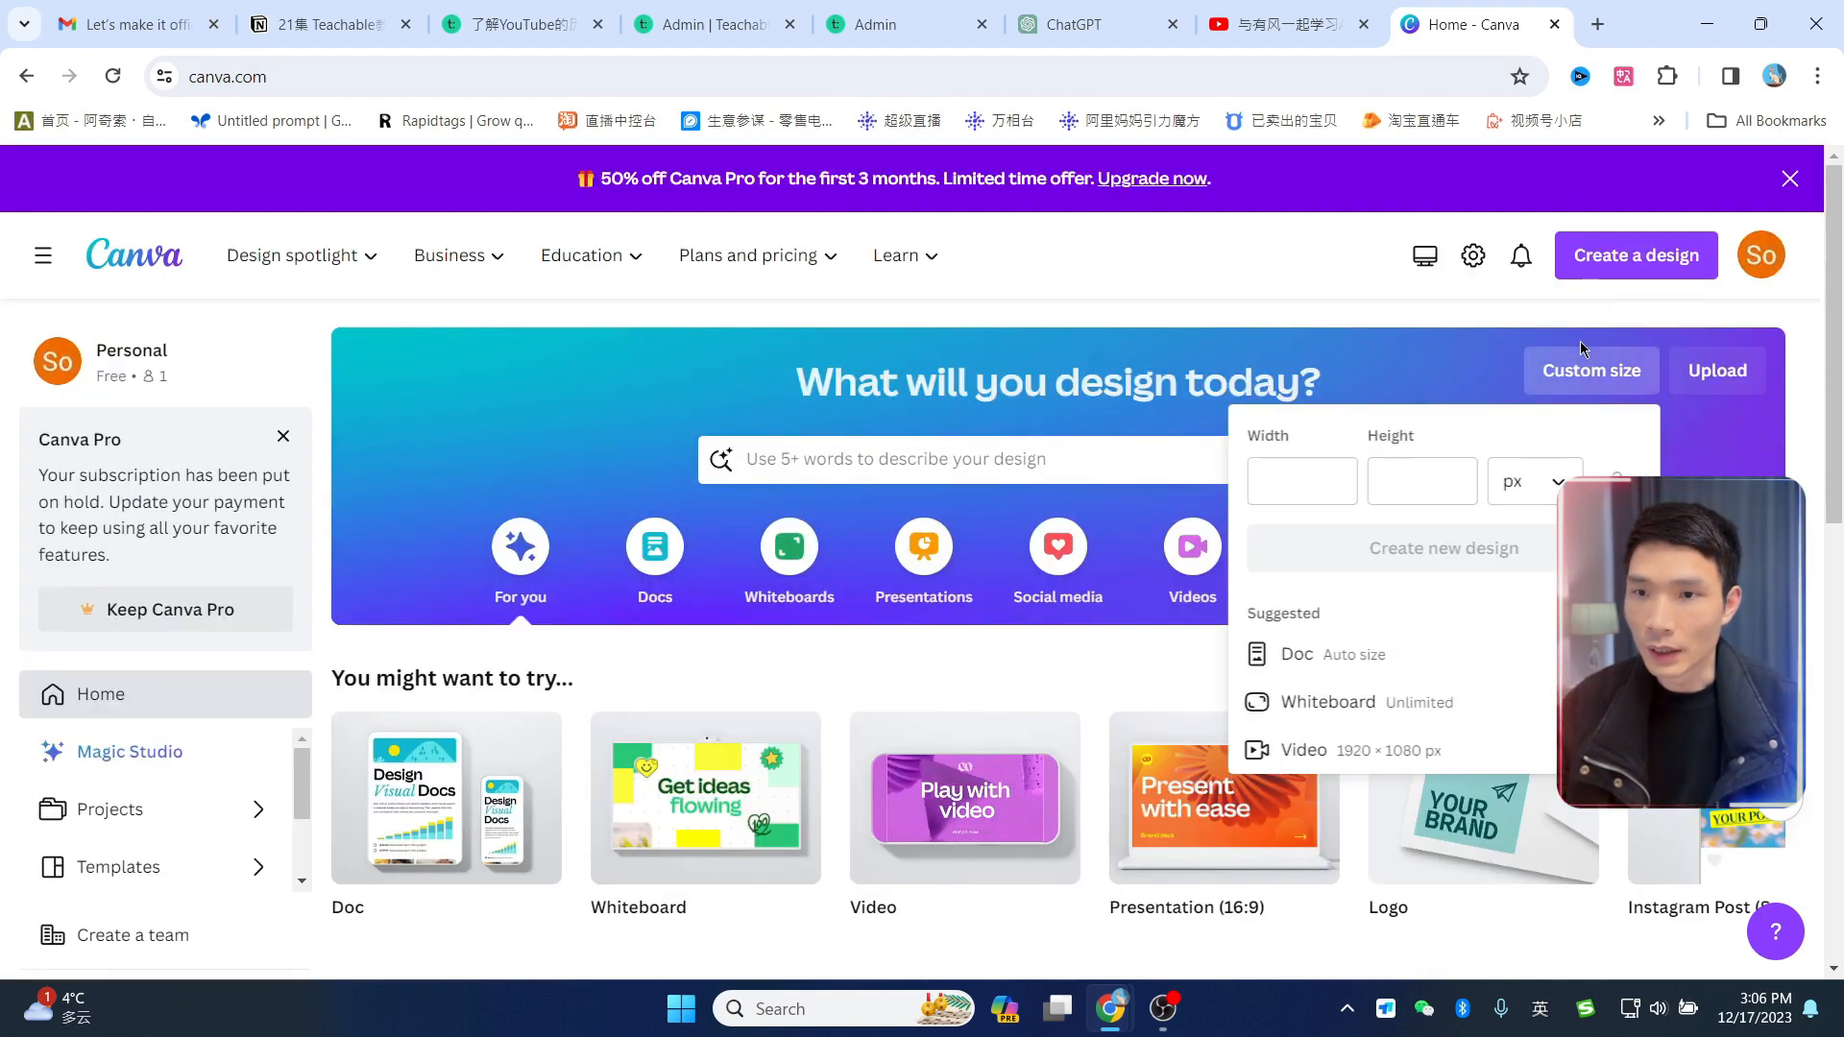
{"action": "left_click", "coordinate": [519, 24]}
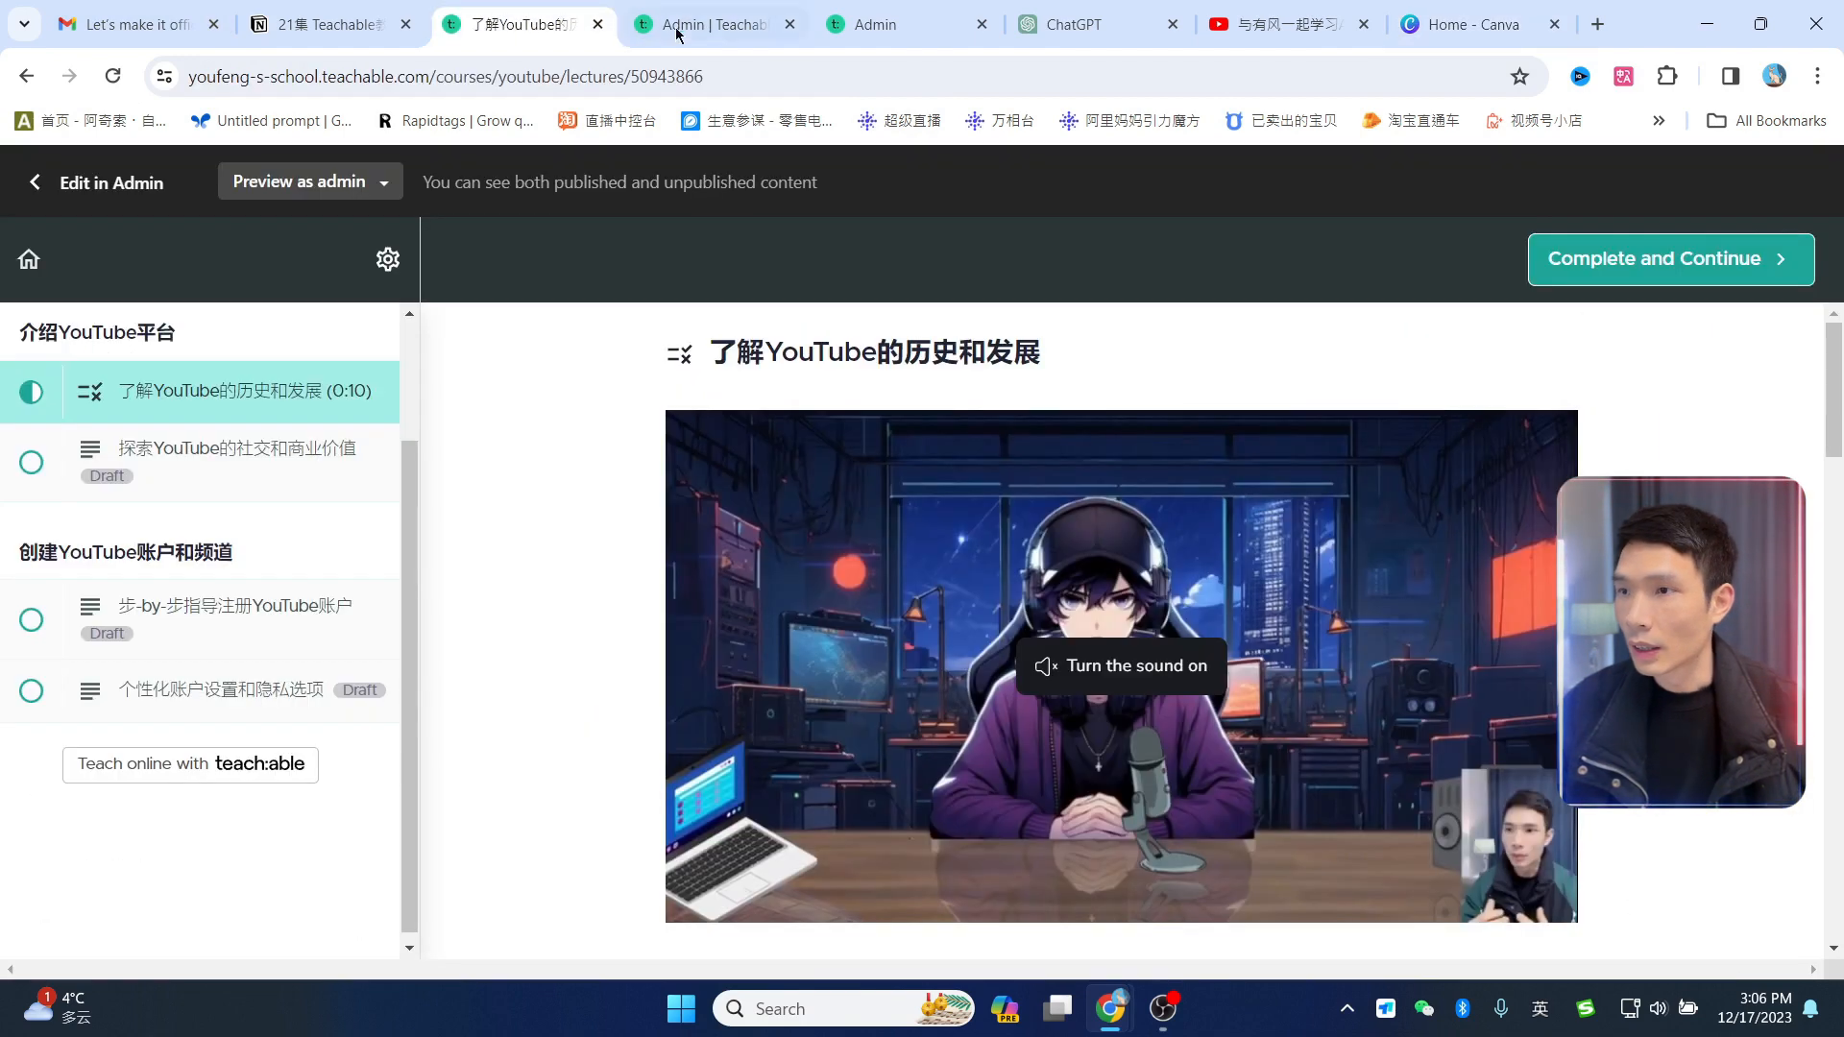
{"action": "left_click", "coordinate": [720, 29]}
{"action": "scroll", "coordinate": [578, 574], "scroll_direction": "down", "scroll_amount": 1}
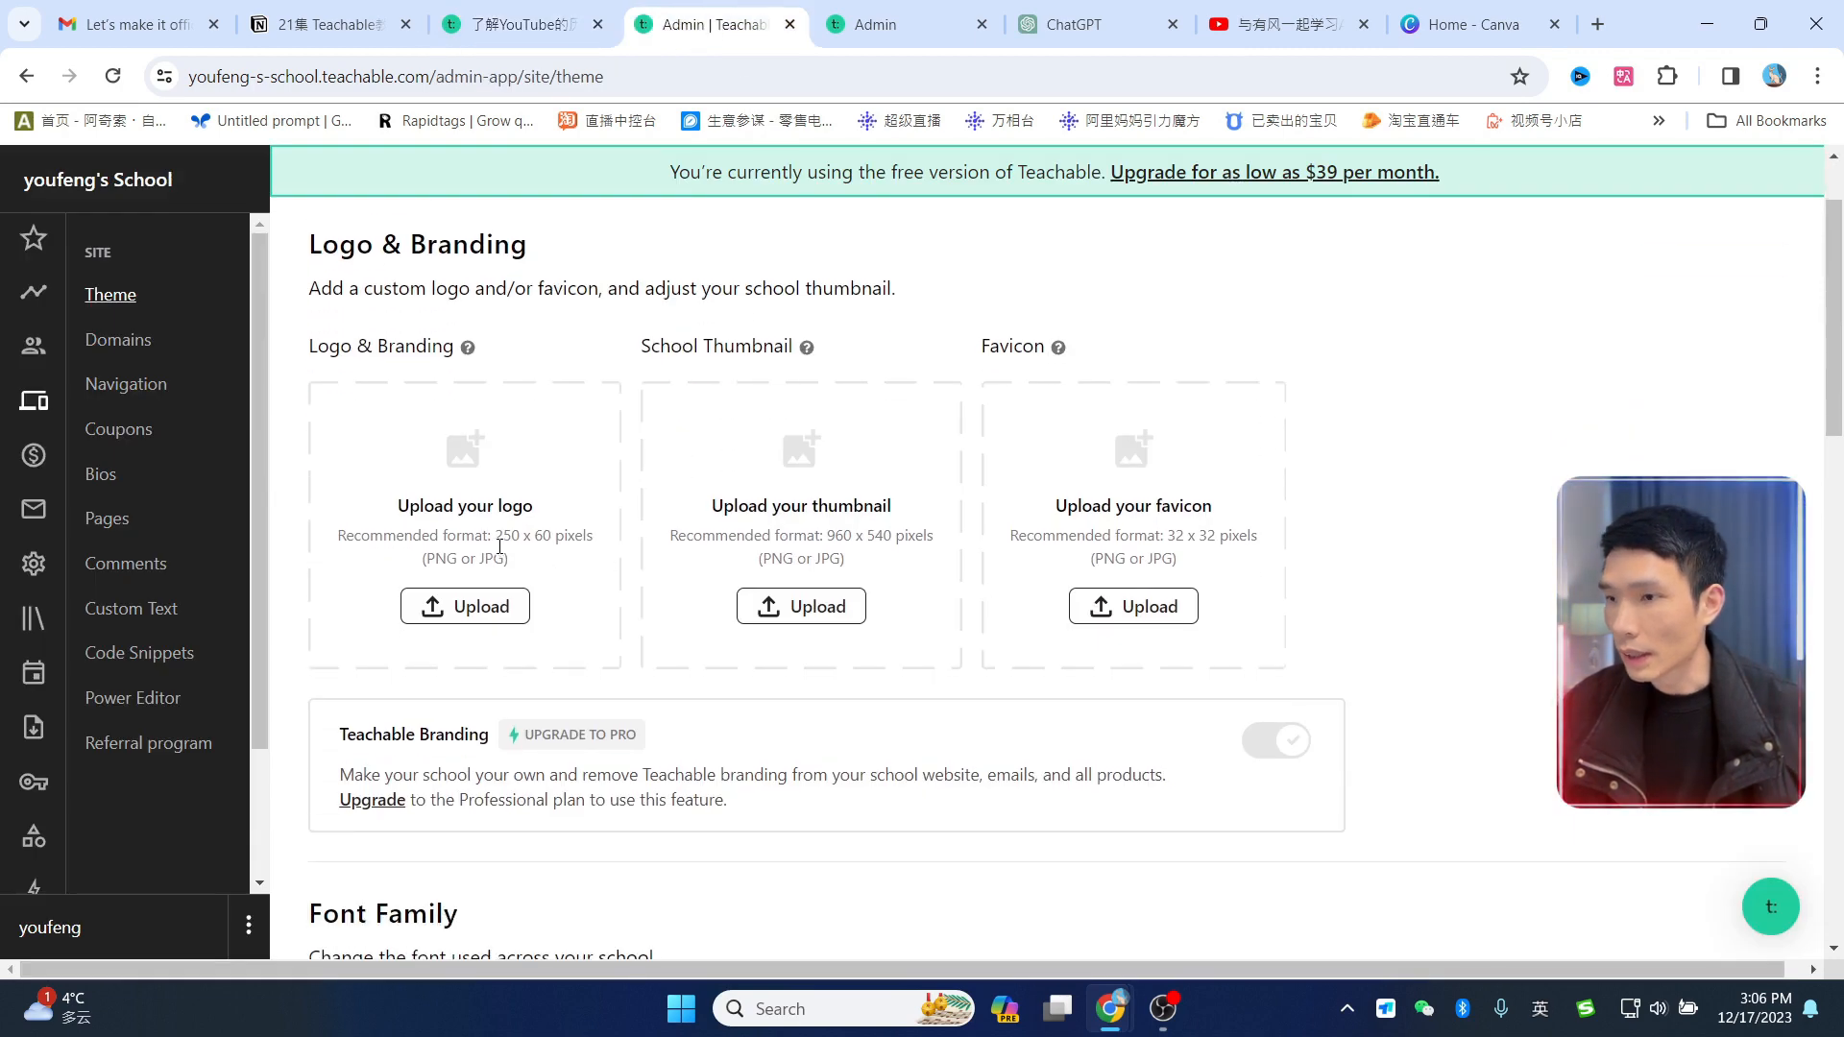
{"action": "left_click", "coordinate": [1498, 24]}
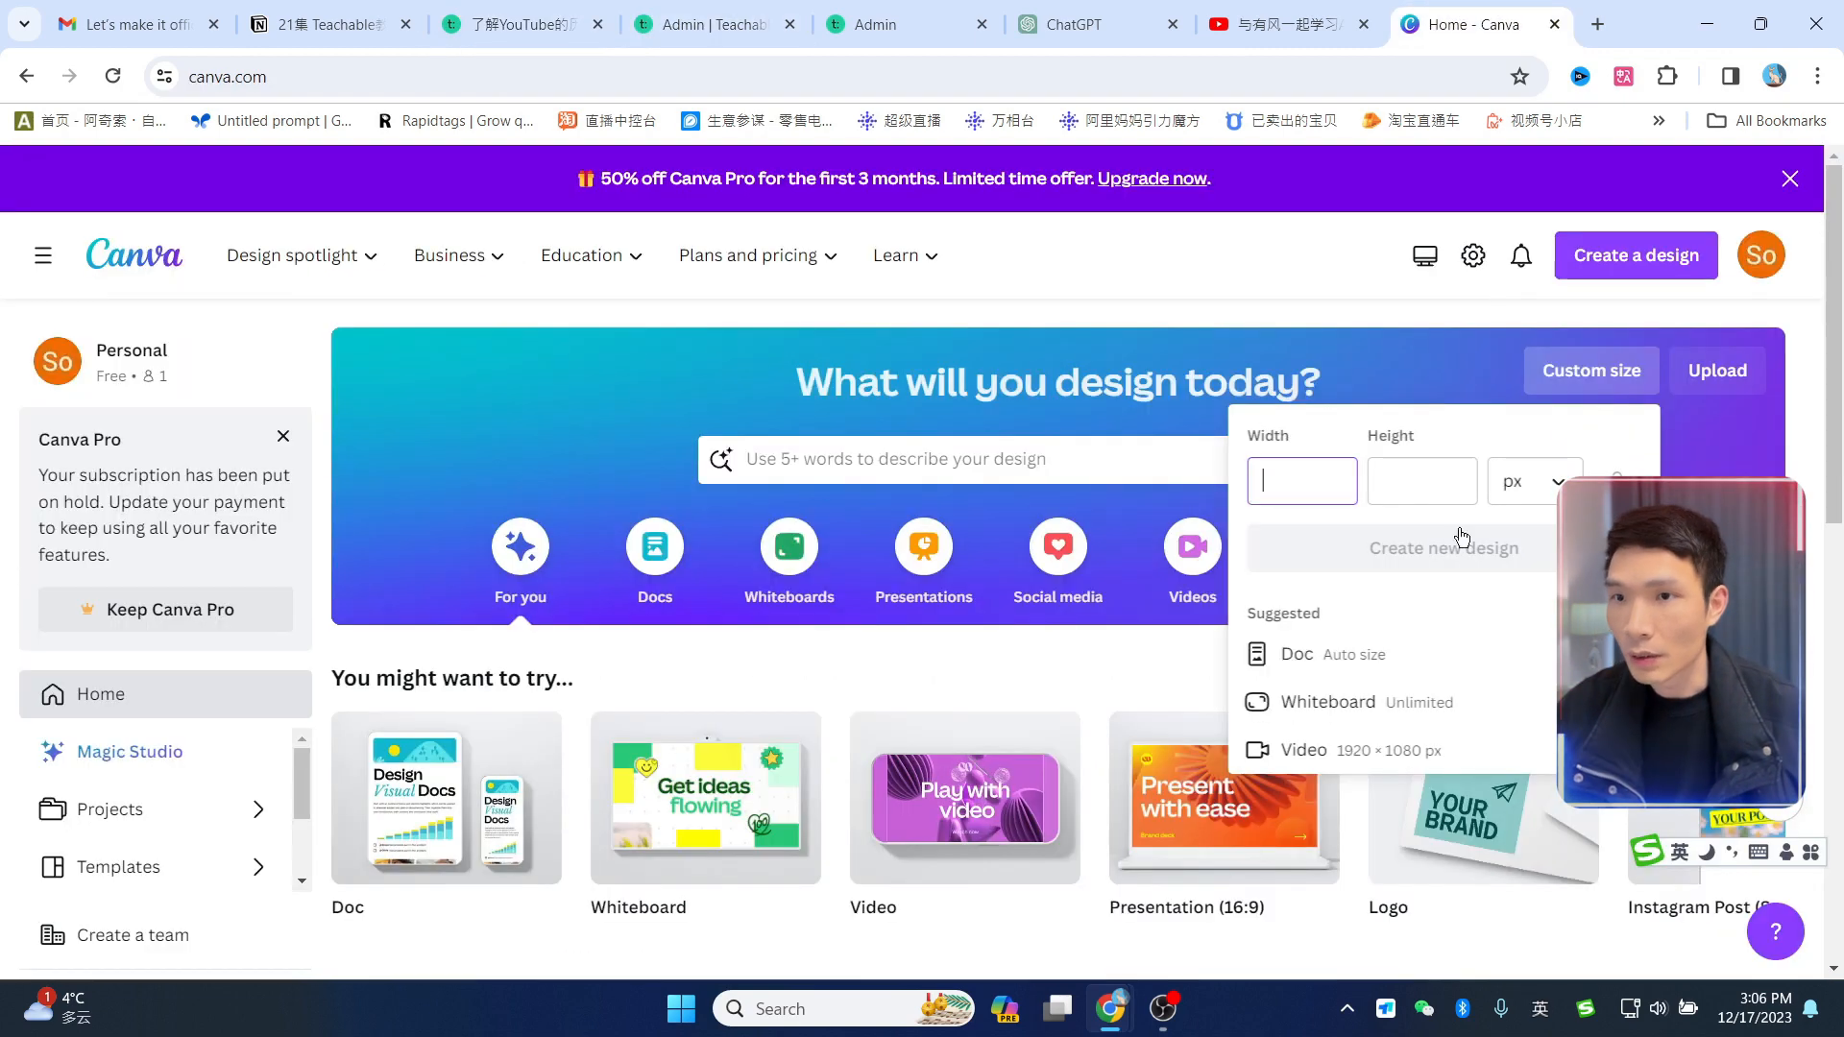
{"action": "type", "text": "250"}
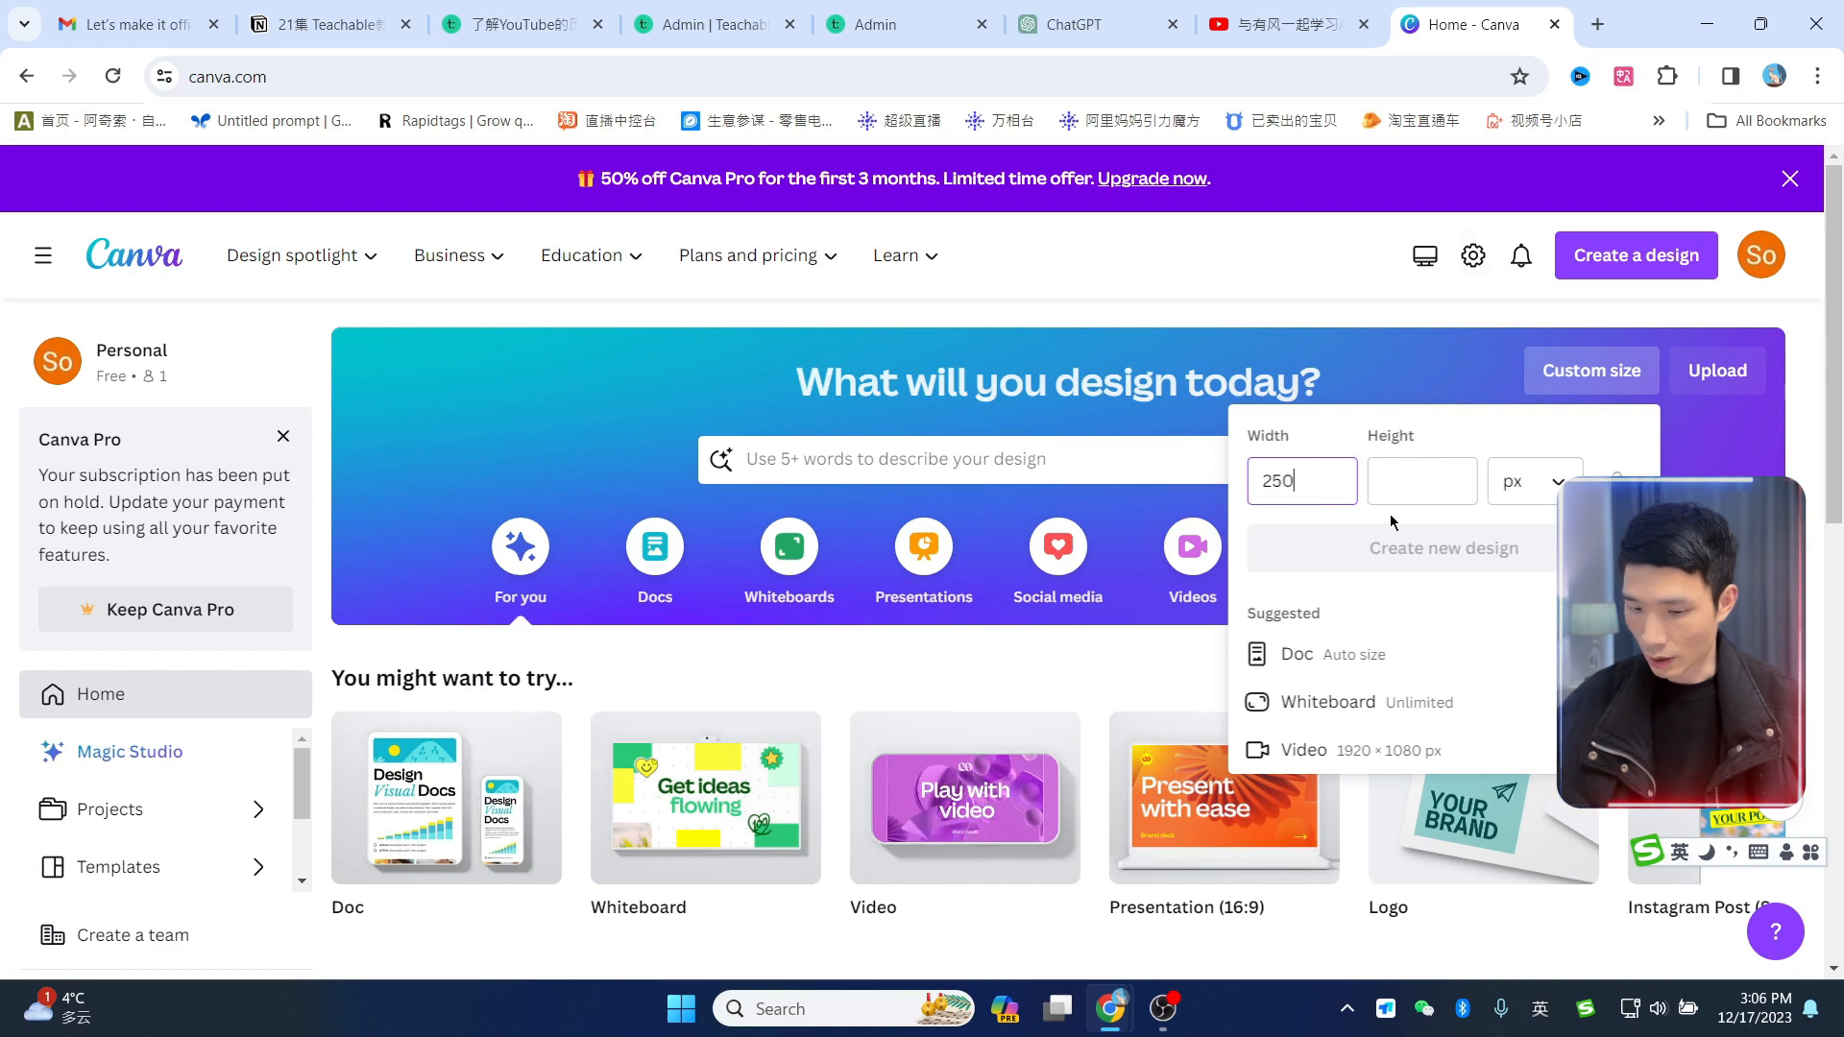
{"action": "left_click", "coordinate": [1424, 481]}
{"action": "type", "text": "60"}
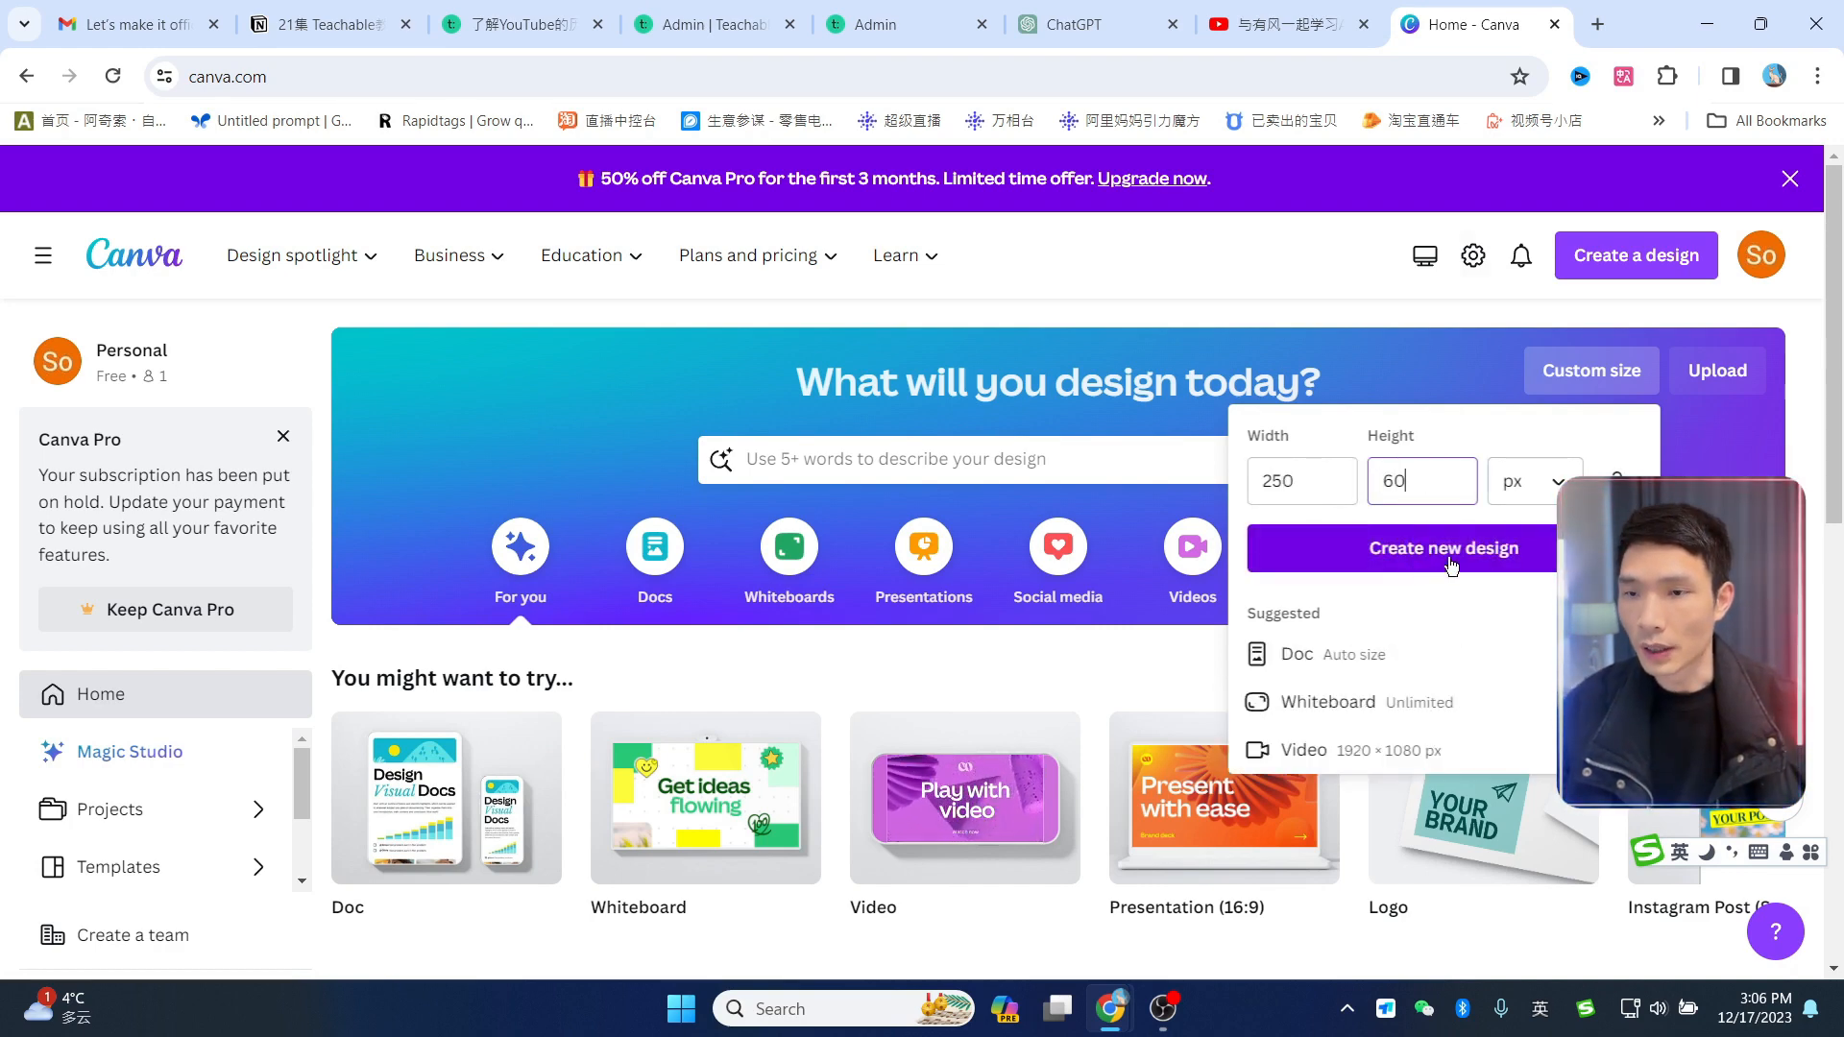
{"action": "left_click", "coordinate": [1420, 567]}
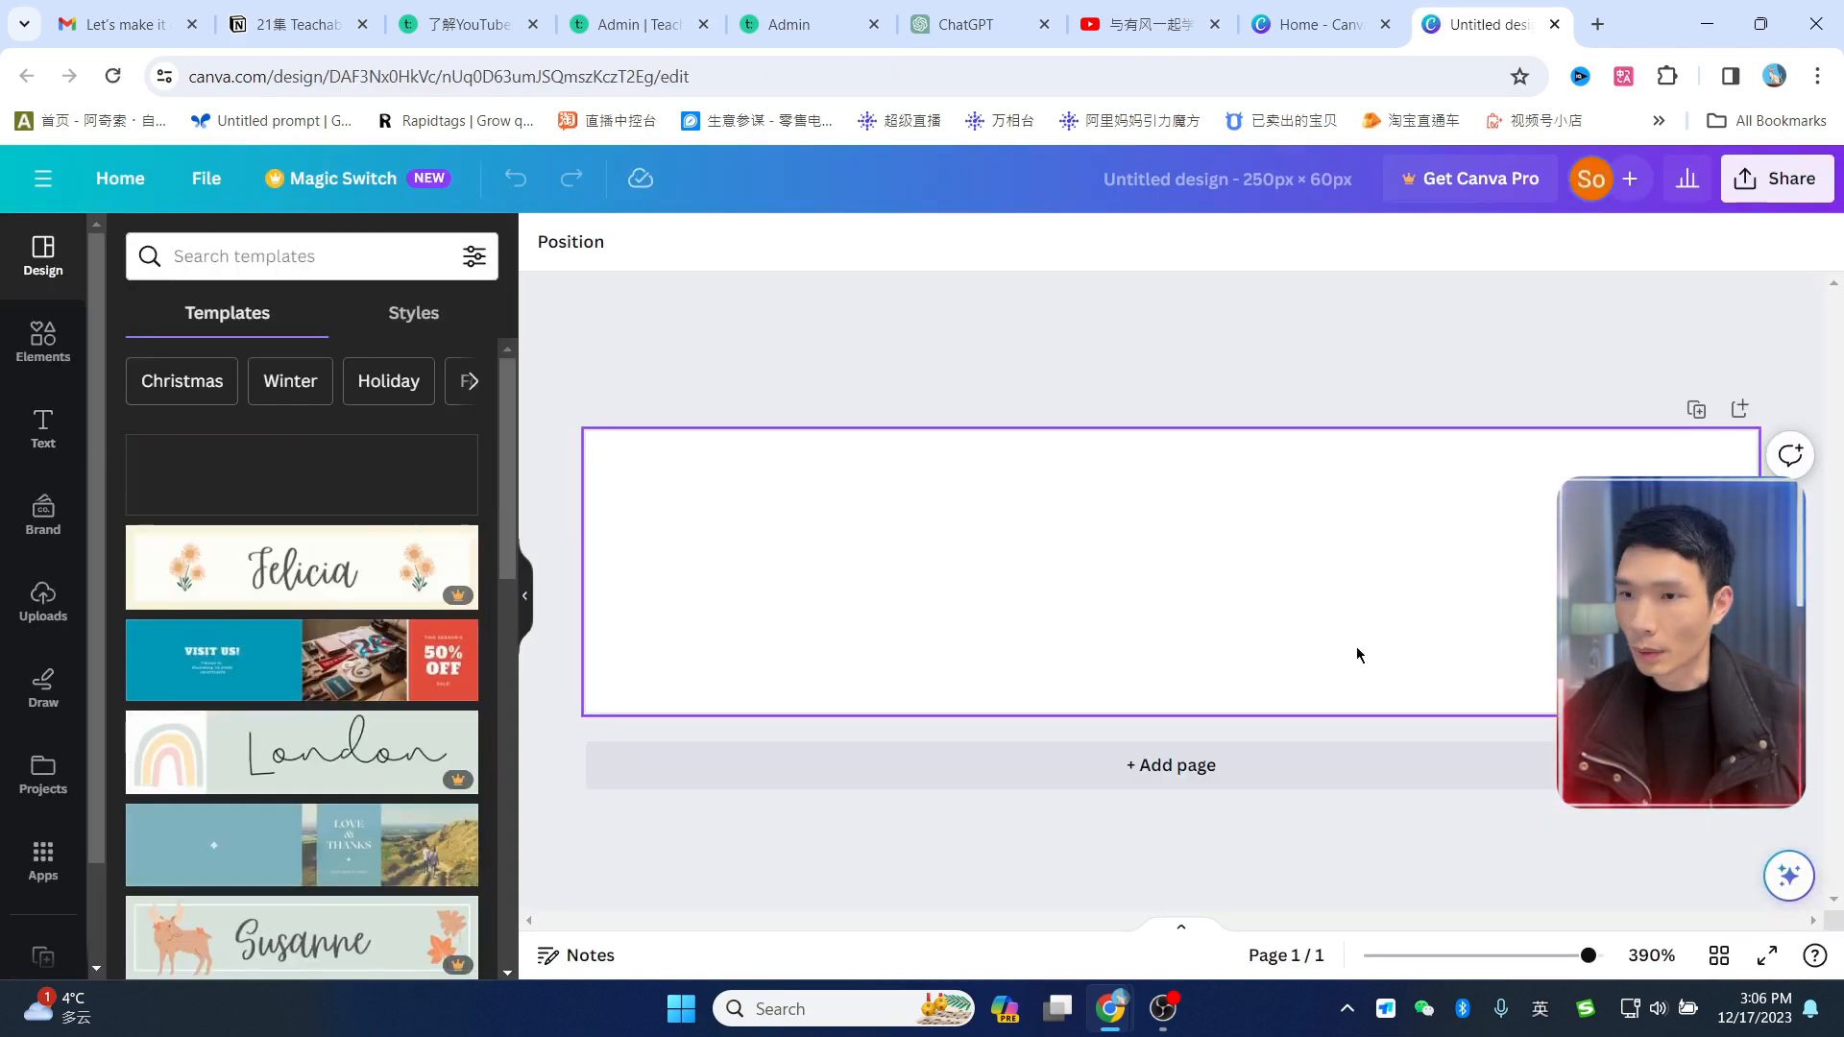
Step: Add a heading to the blank logo design with the text "和有风一起学习"
{"action": "left_click", "coordinate": [43, 427]}
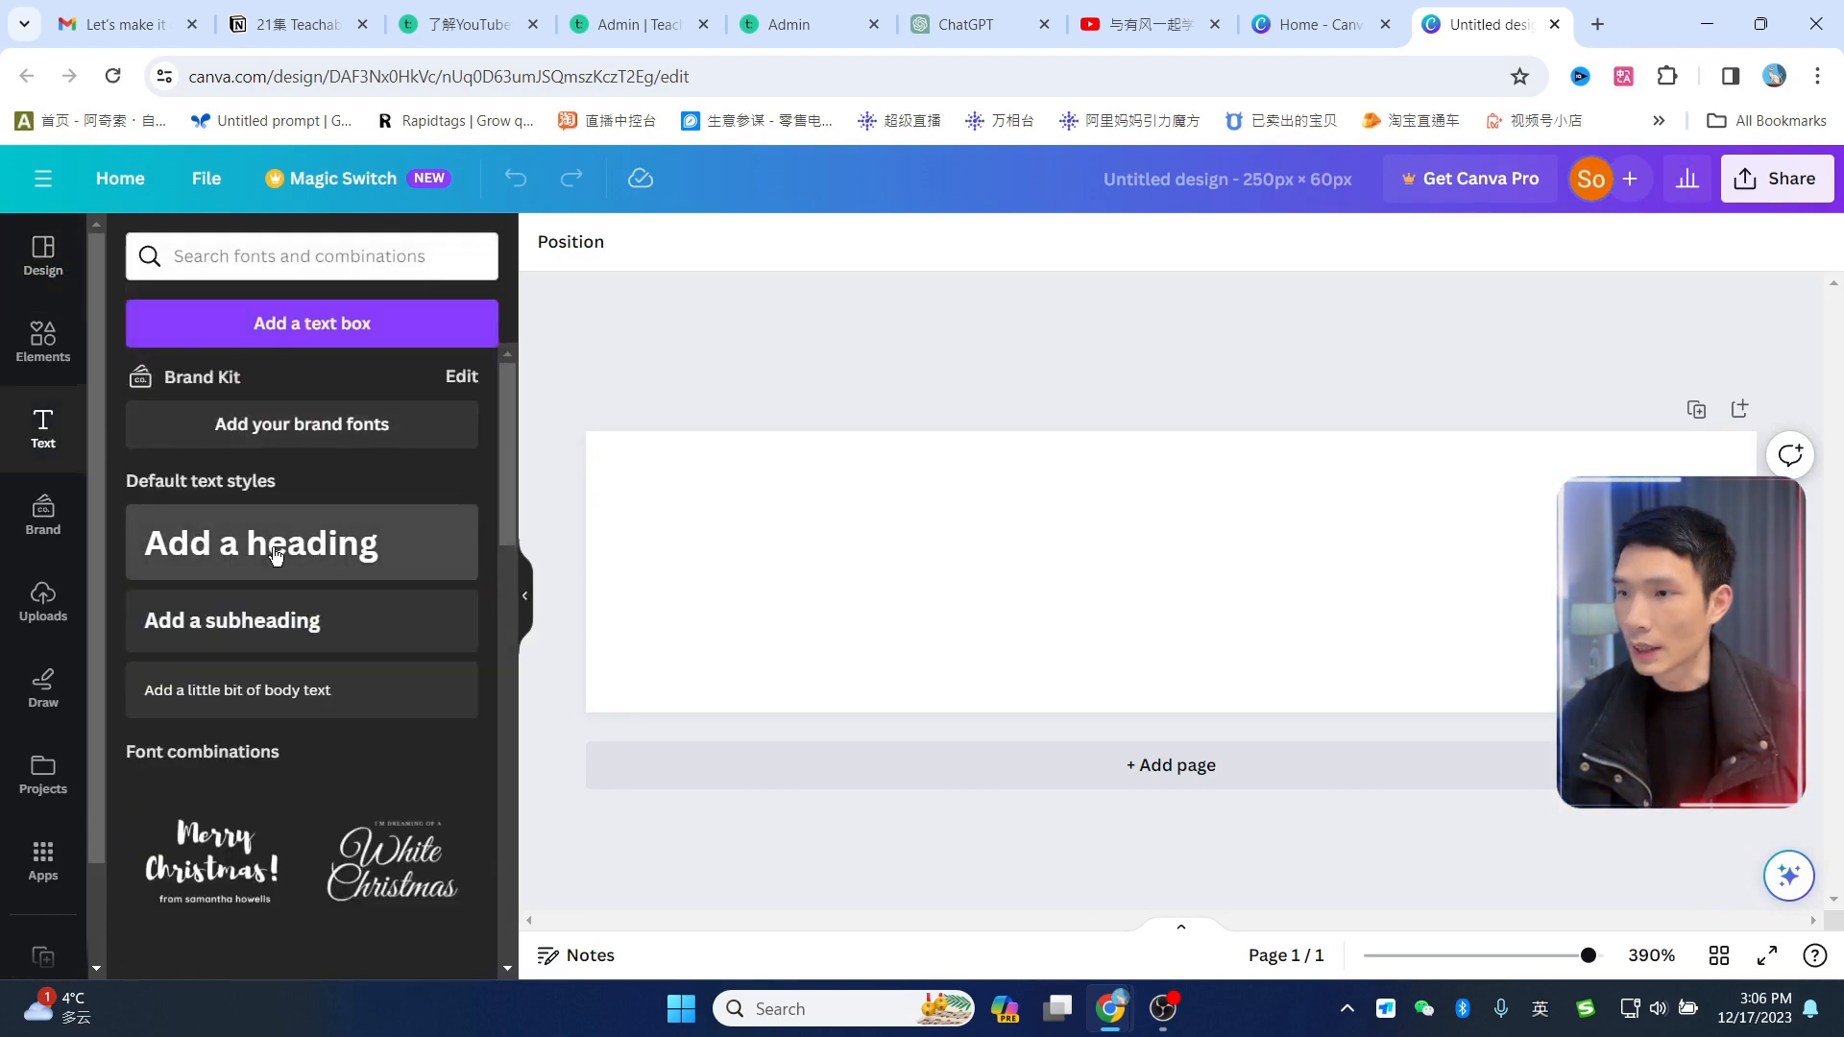
{"action": "left_click", "coordinate": [276, 555]}
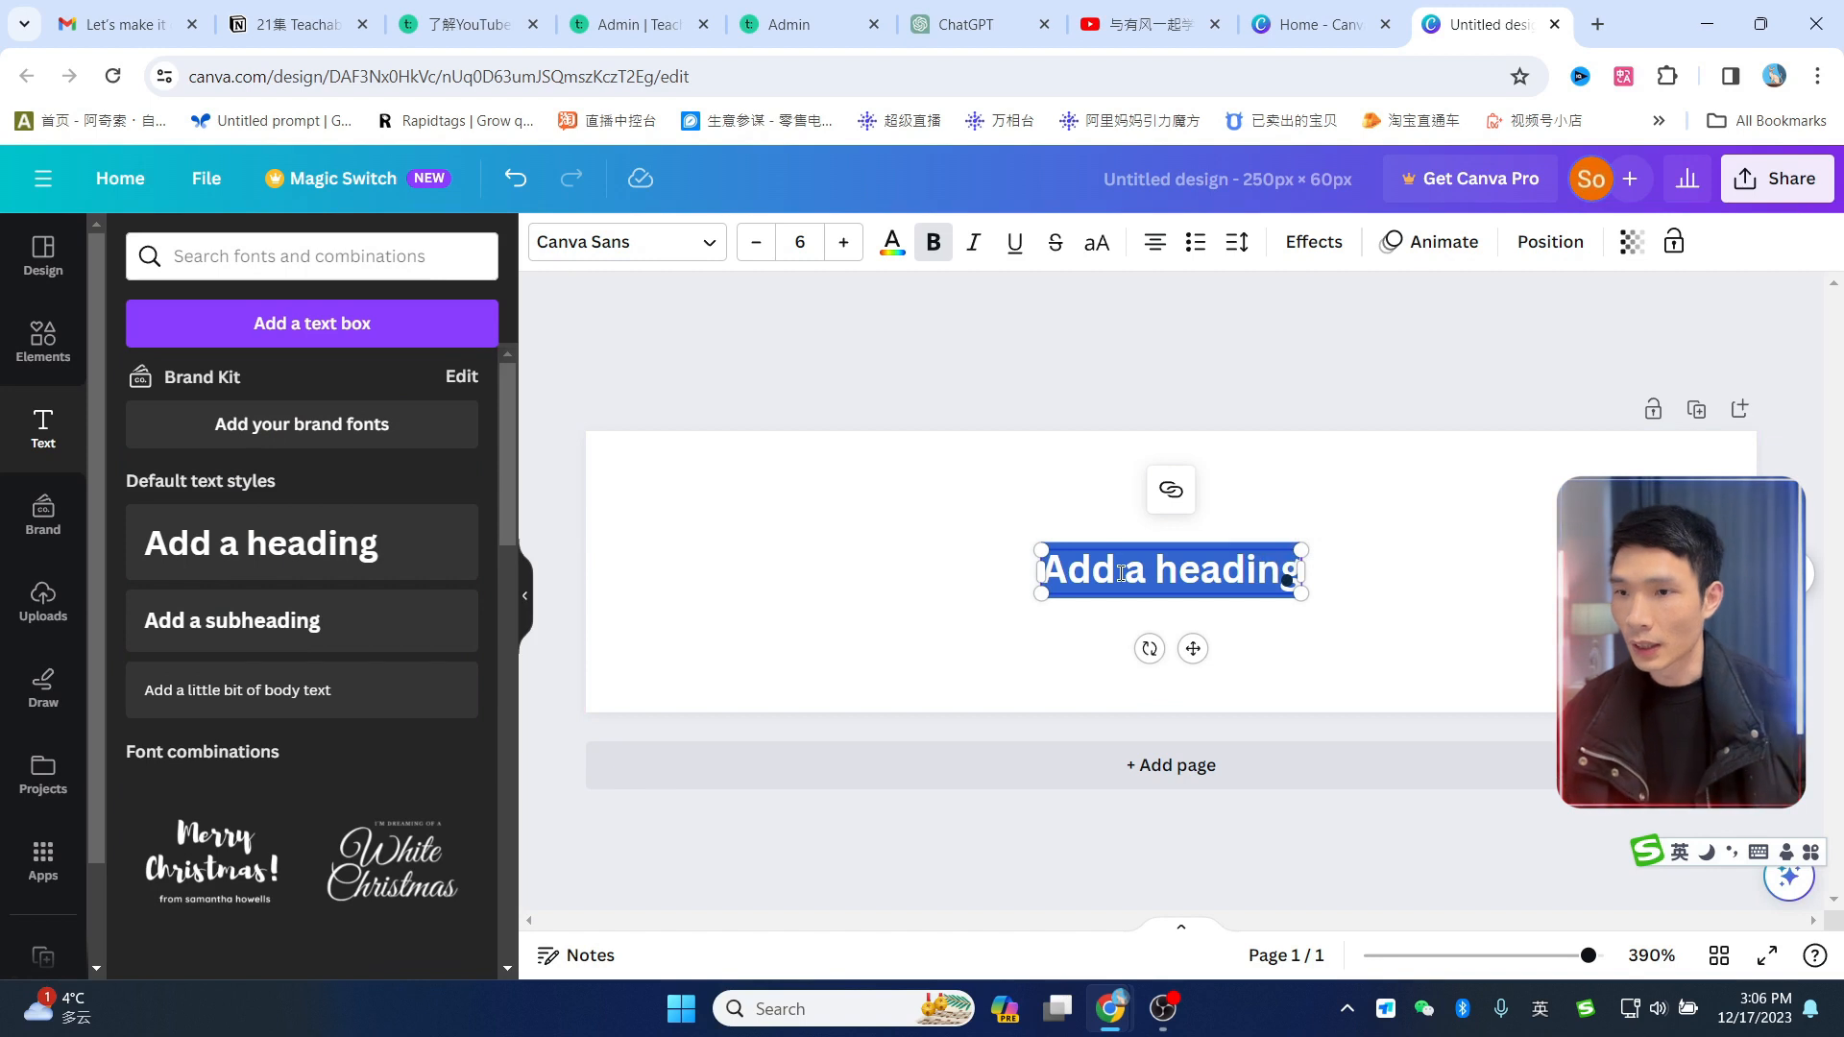
{"action": "type", "text": "和"}
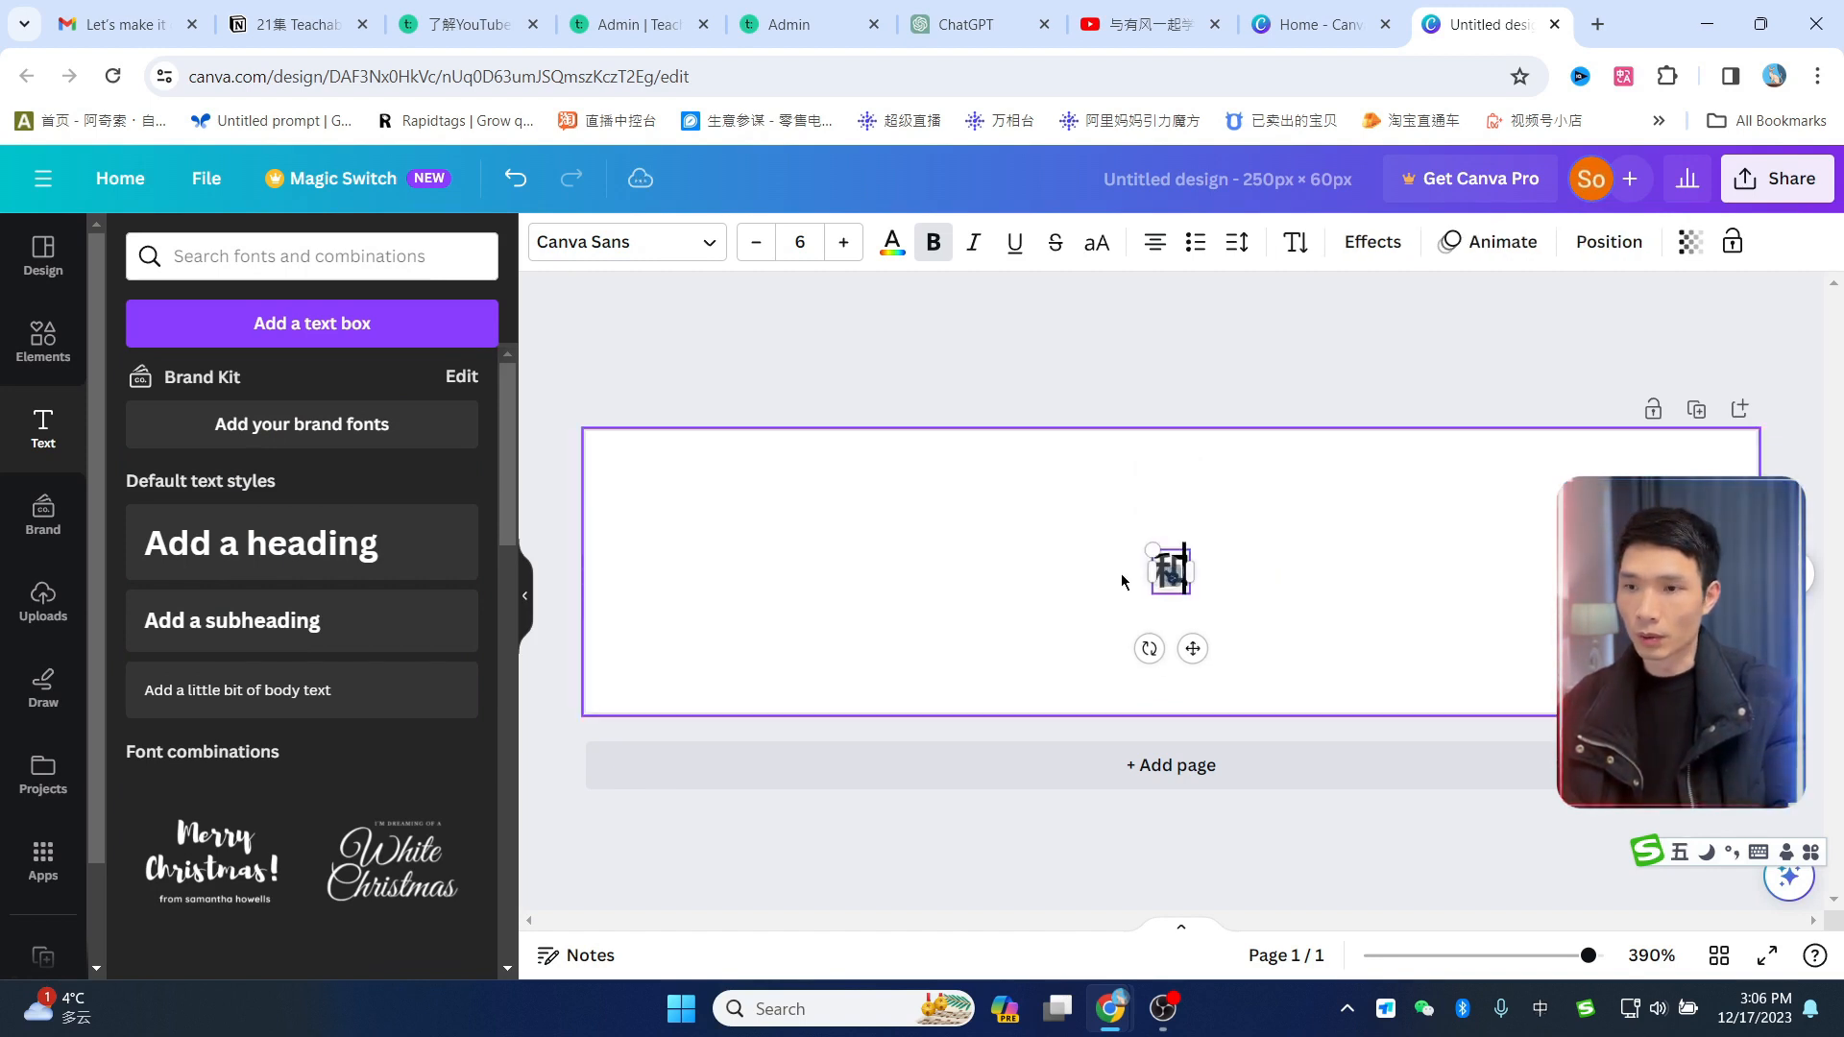
{"action": "type", "text": "有风一fh起学习"}
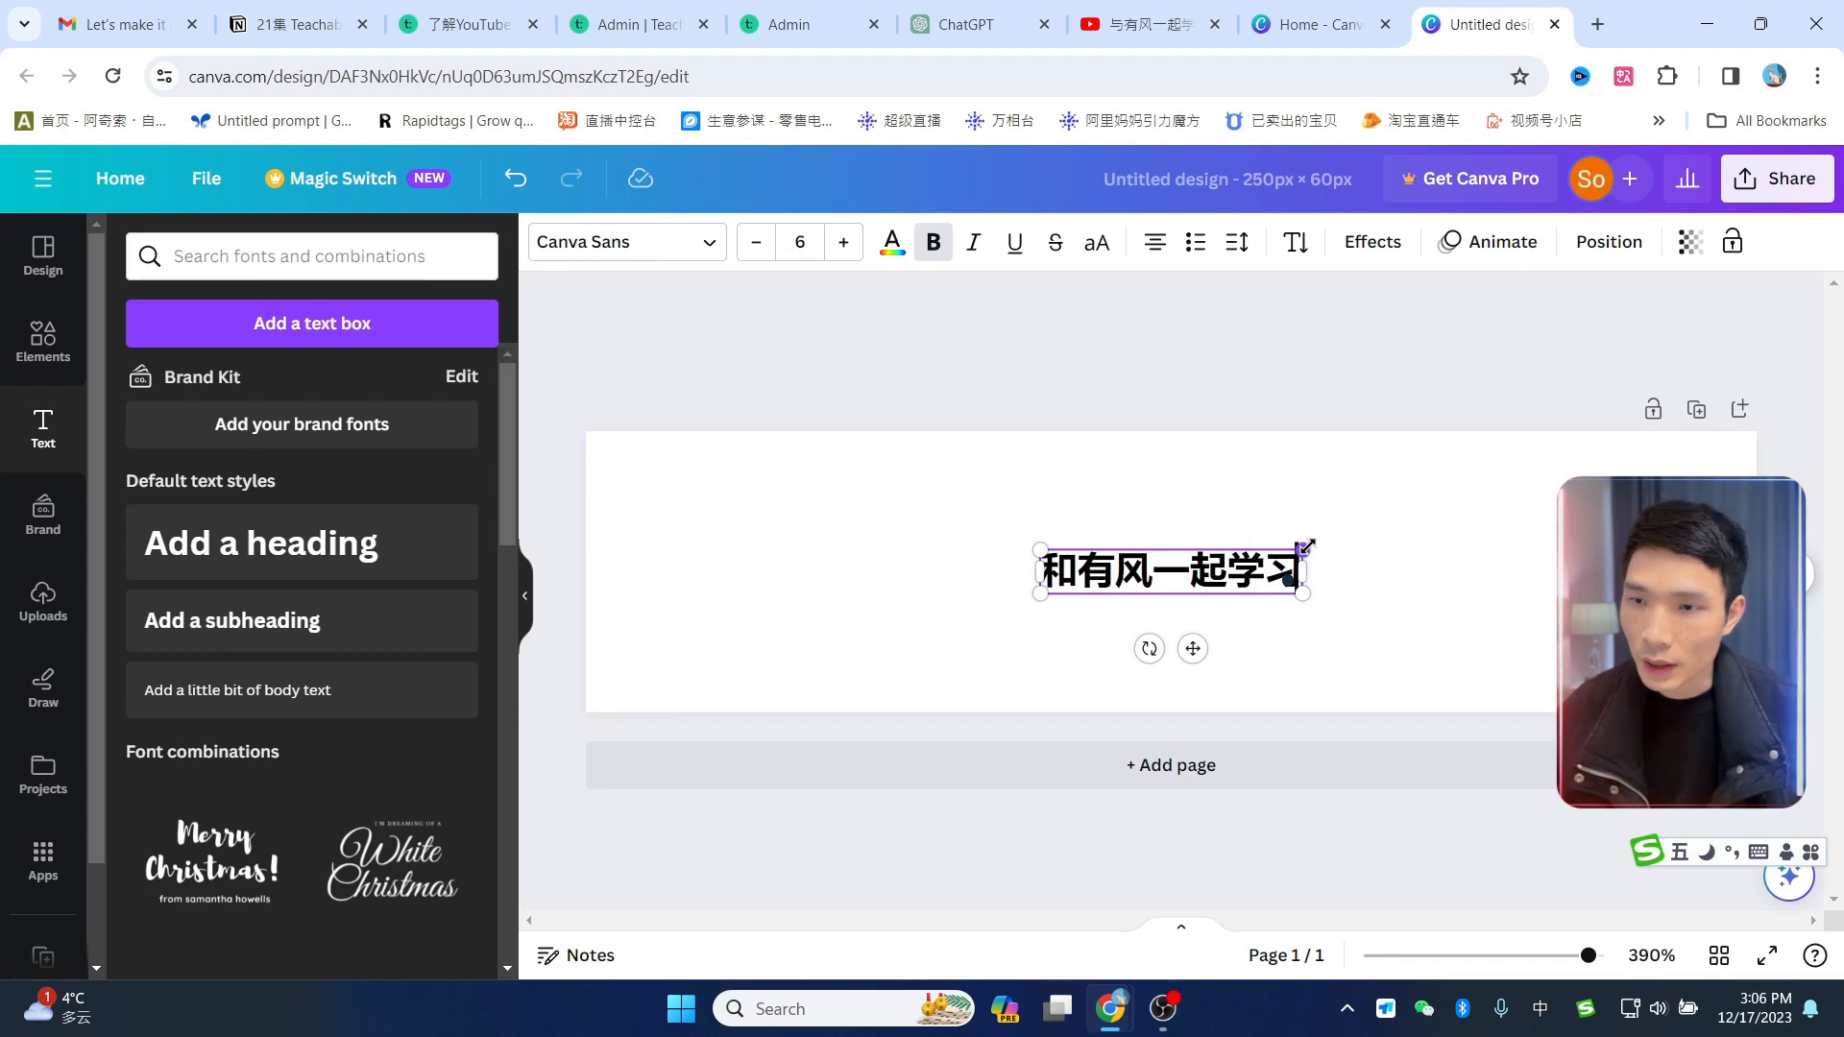
Step: Enlarge the heading to a font size of about 22.7 and shift it right to free space before the text
{"action": "left_click_drag", "start_coordinate": [1304, 549], "coordinate": [1703, 482]}
{"action": "left_click_drag", "start_coordinate": [1040, 594], "coordinate": [711, 650]}
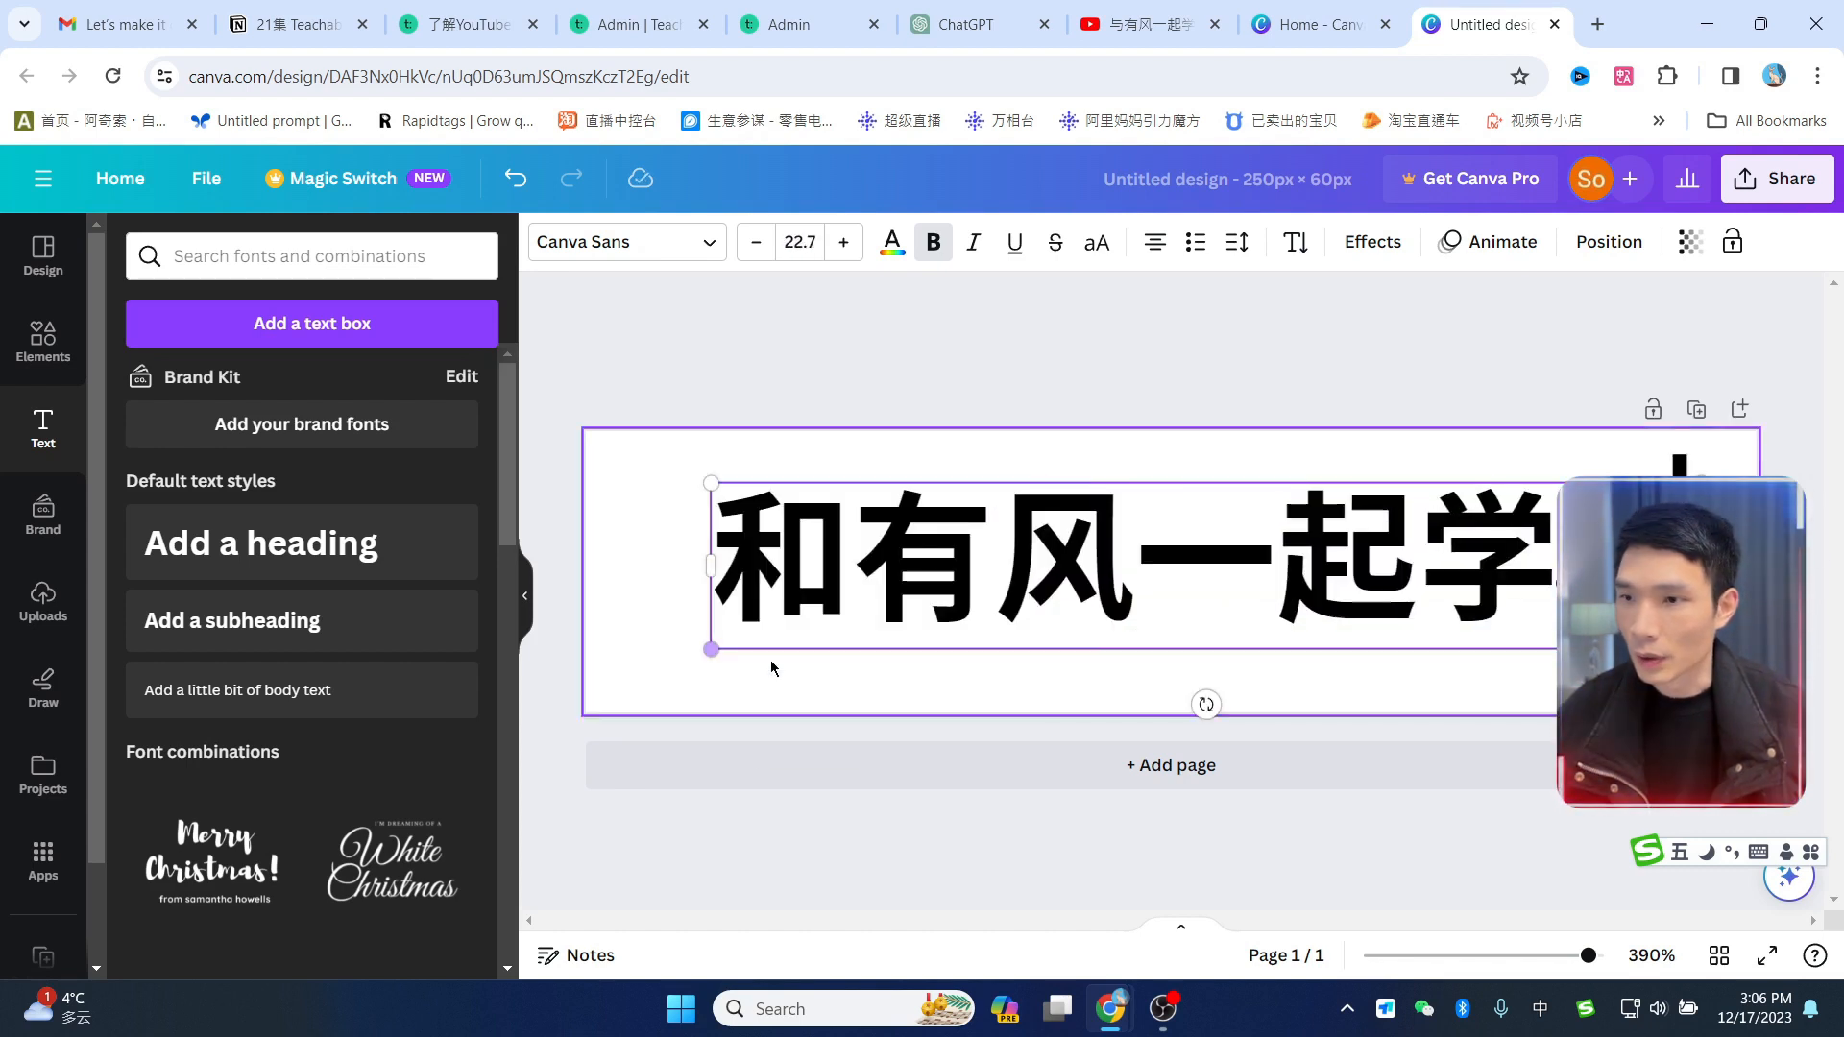
{"action": "left_click", "coordinate": [1096, 448]}
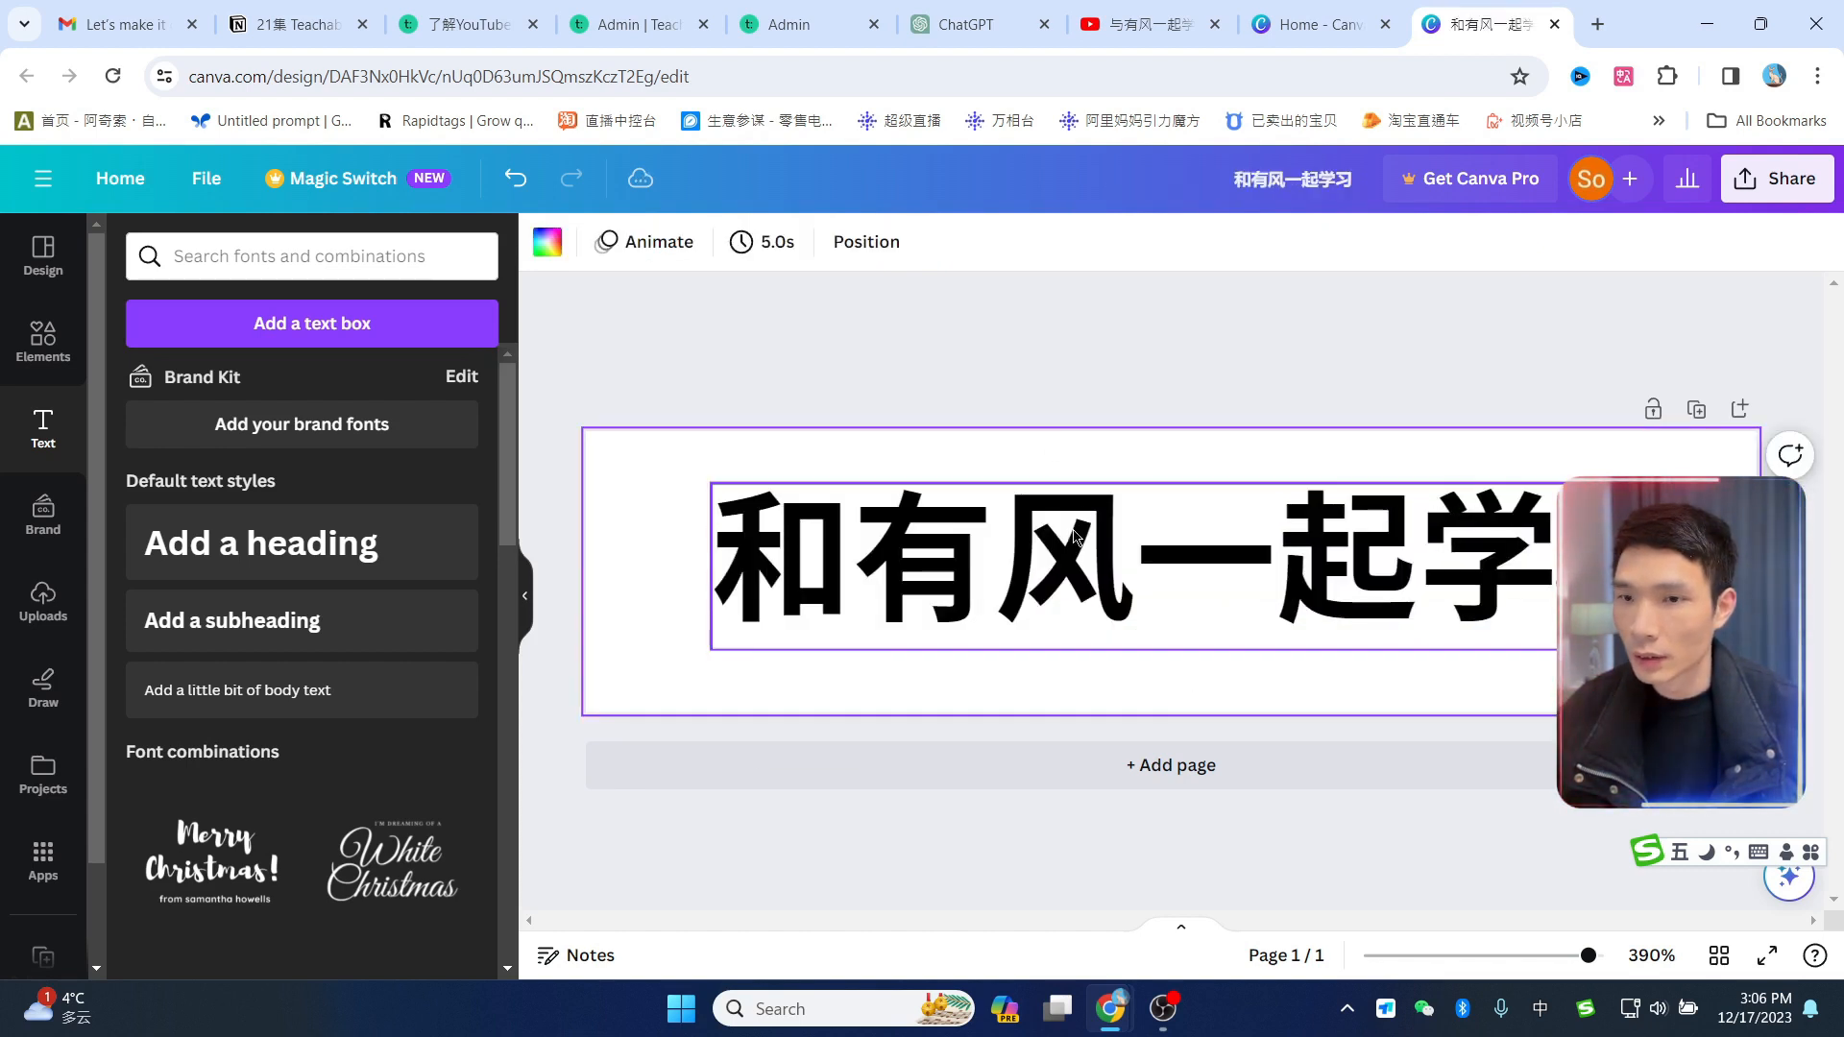
{"action": "left_click_drag", "start_coordinate": [779, 538], "coordinate": [815, 543]}
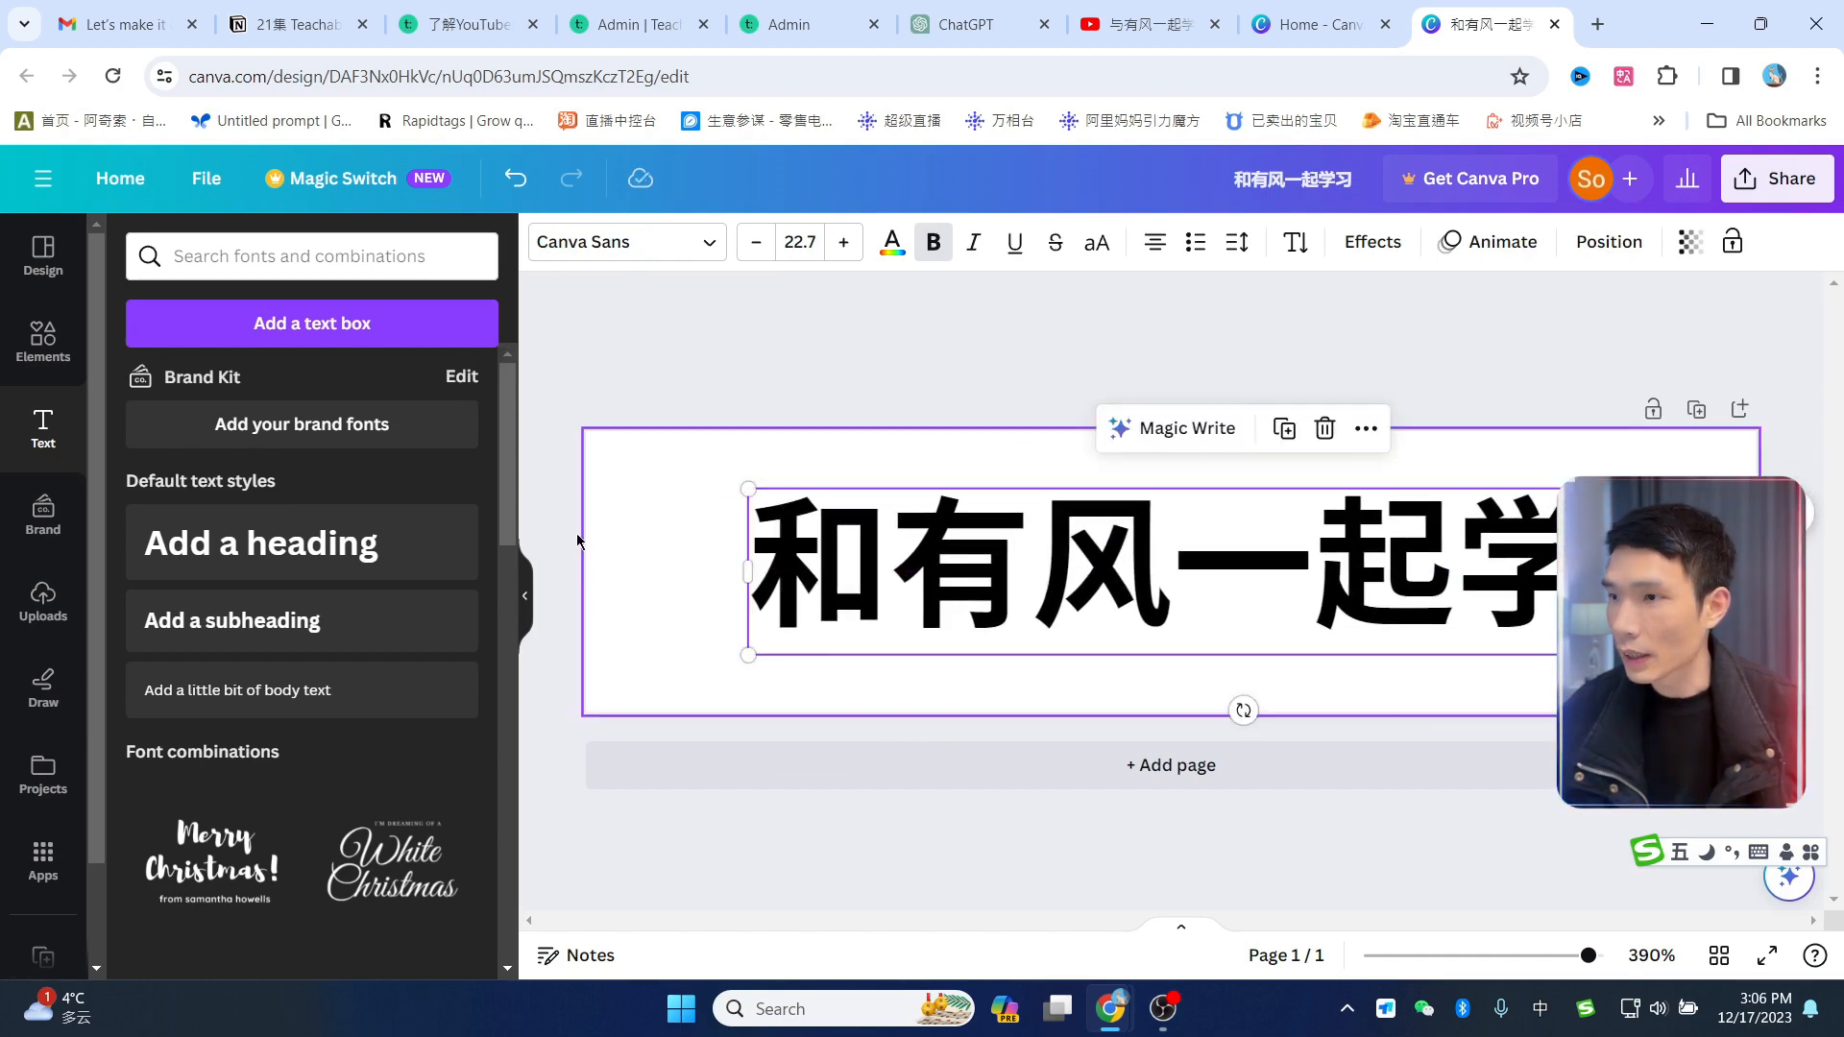
Step: Search the elements library for "school" graphics and add the blue graduation cap with diploma to the design
{"action": "left_click", "coordinate": [27, 361]}
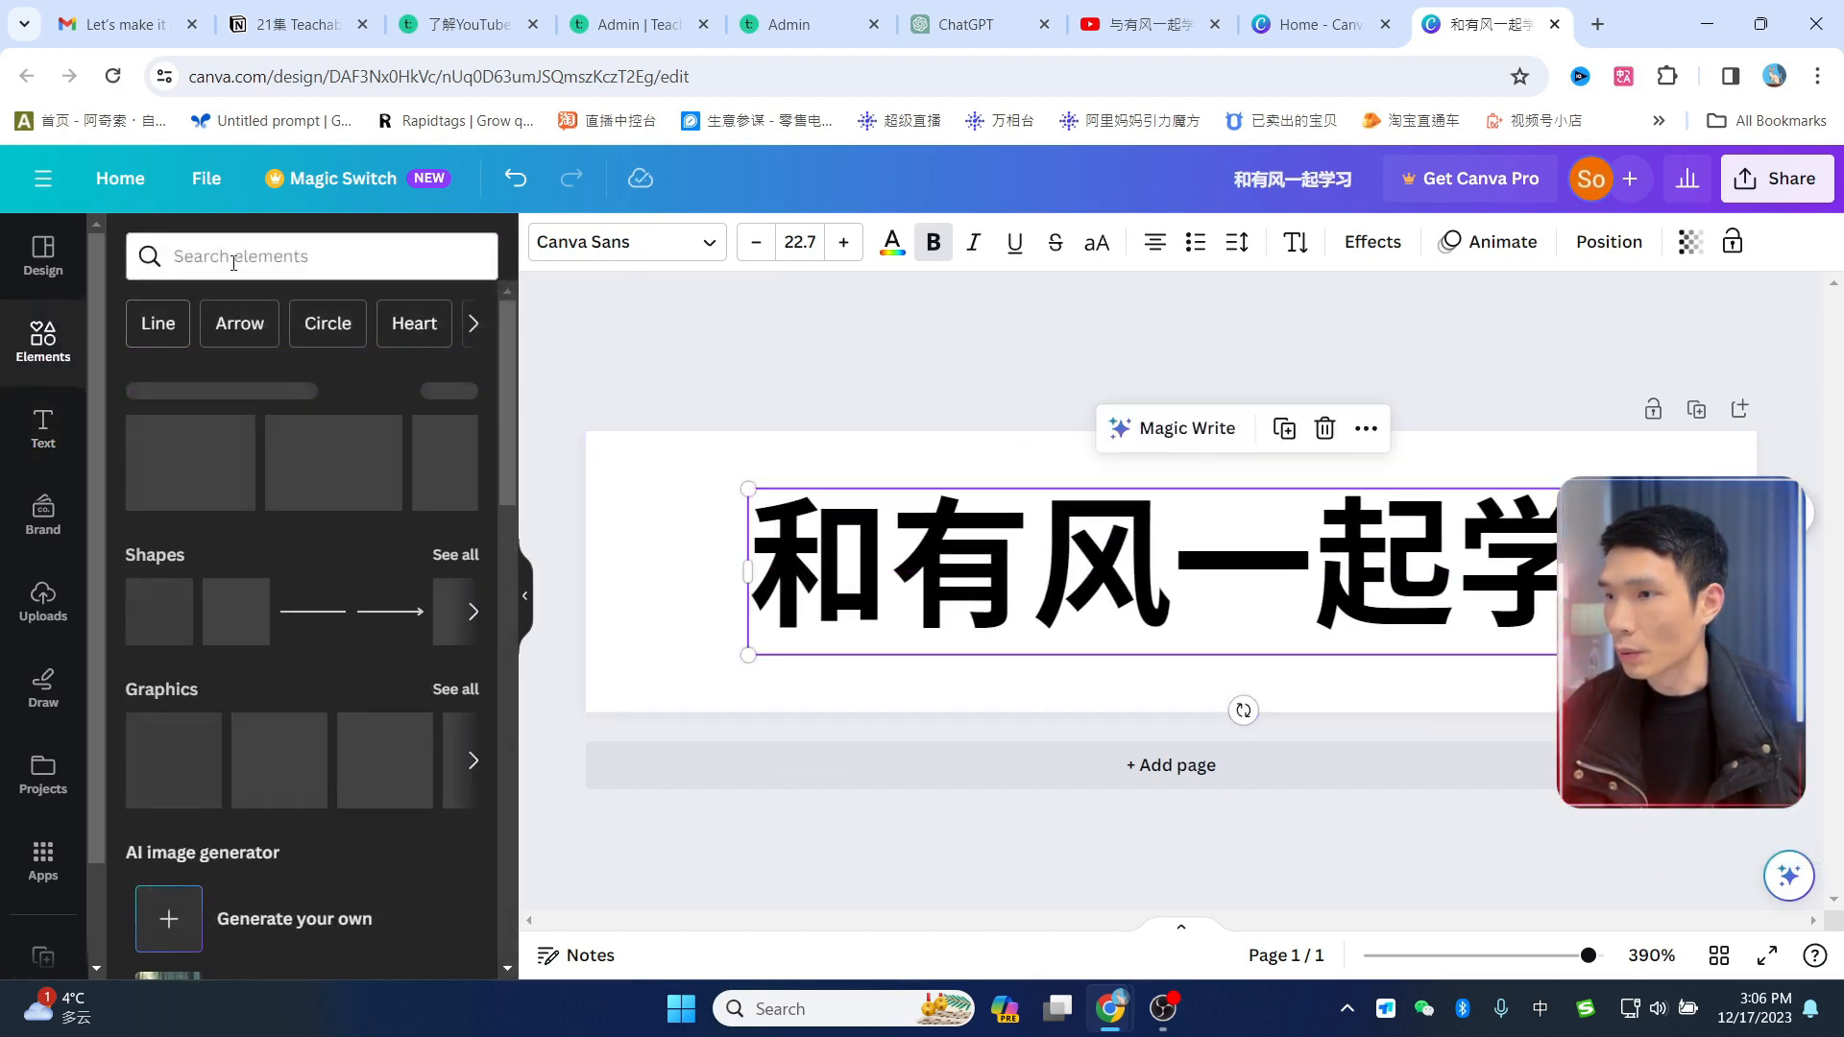
{"action": "left_click", "coordinate": [233, 257]}
{"action": "left_click", "coordinate": [183, 357]}
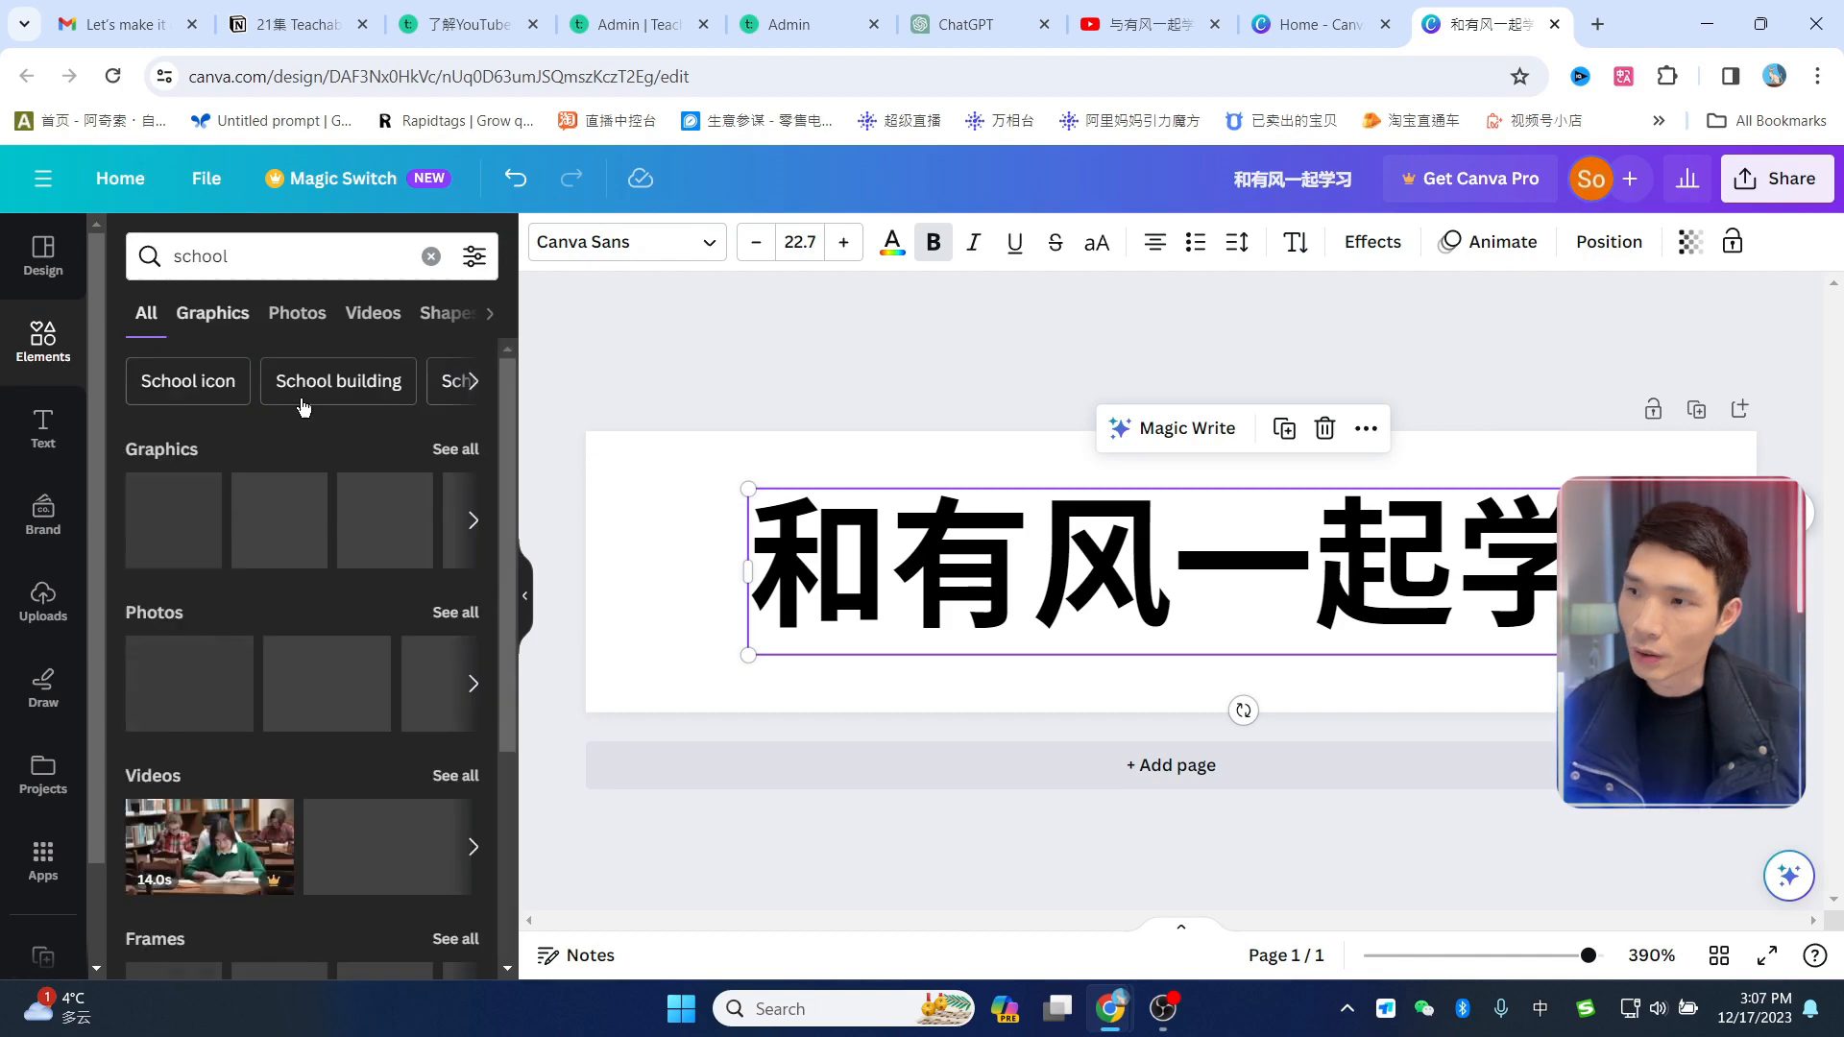
{"action": "scroll", "coordinate": [297, 631], "scroll_direction": "down", "scroll_amount": 3}
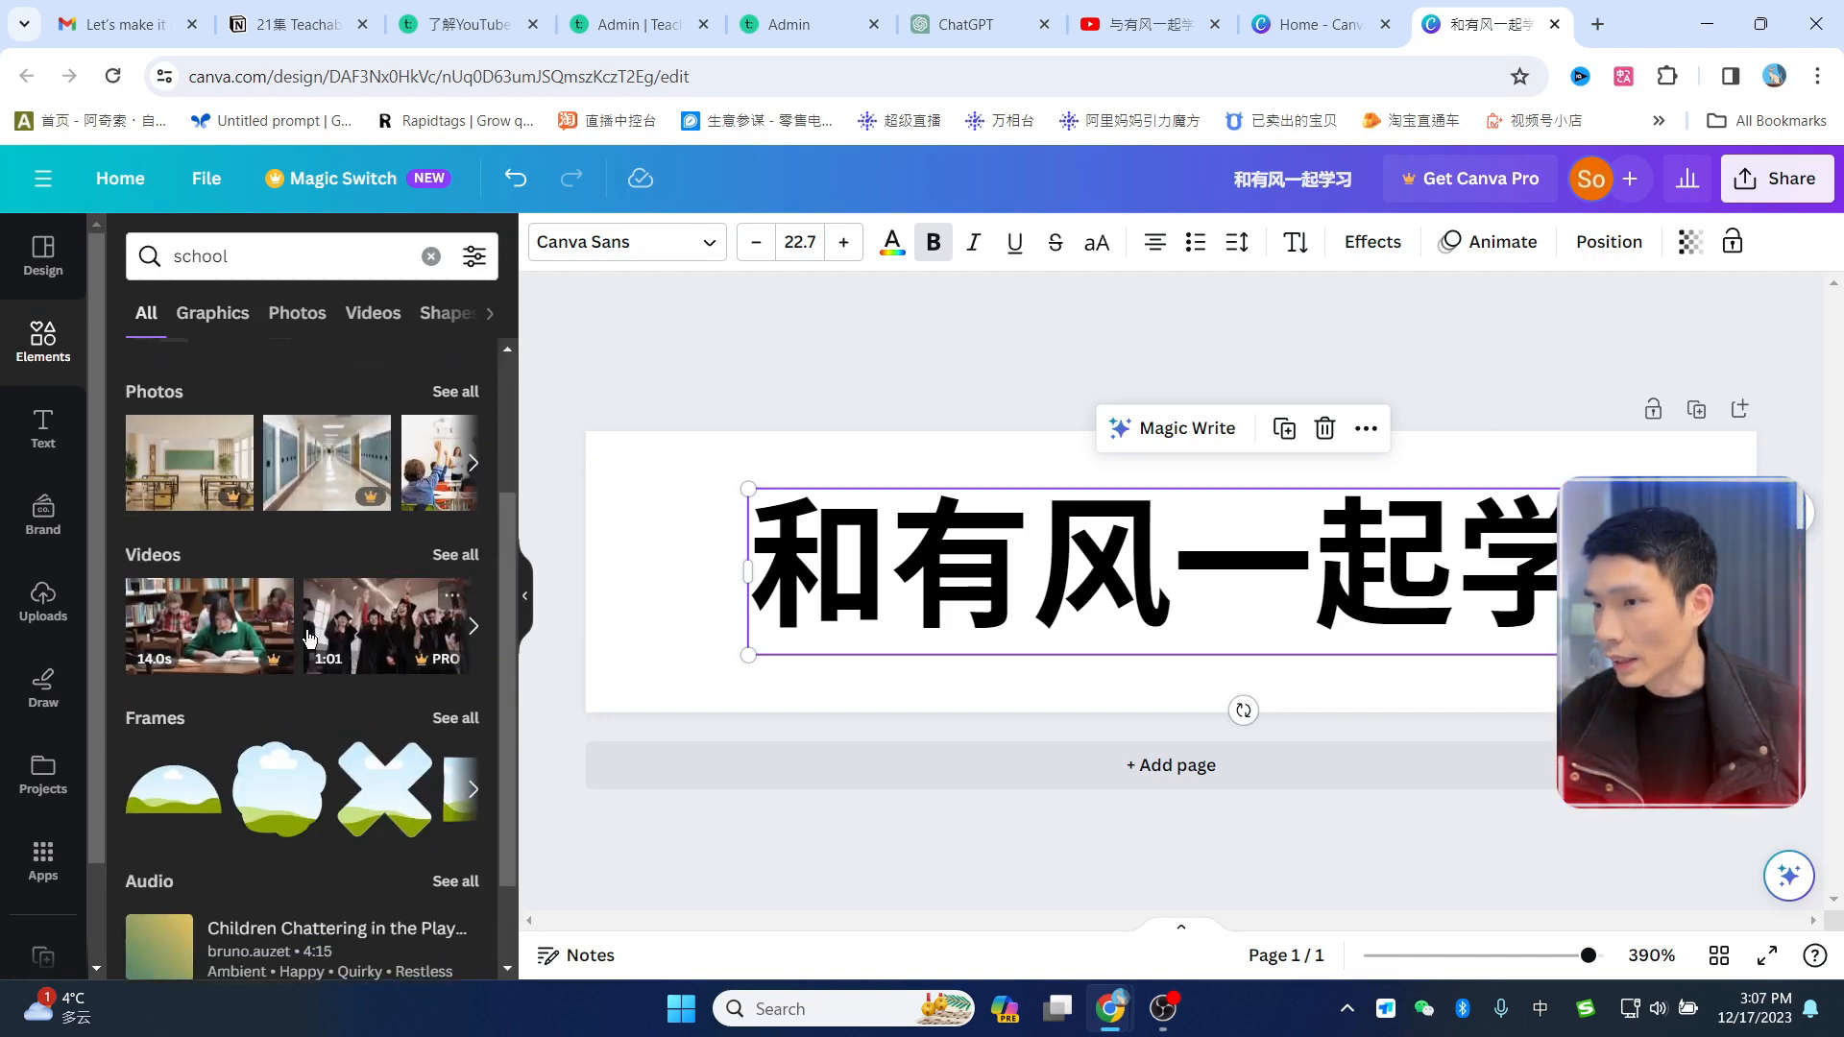
{"action": "scroll", "coordinate": [288, 576], "scroll_direction": "up", "scroll_amount": 3}
{"action": "left_click", "coordinate": [213, 315]}
{"action": "scroll", "coordinate": [236, 639], "scroll_direction": "down", "scroll_amount": 5}
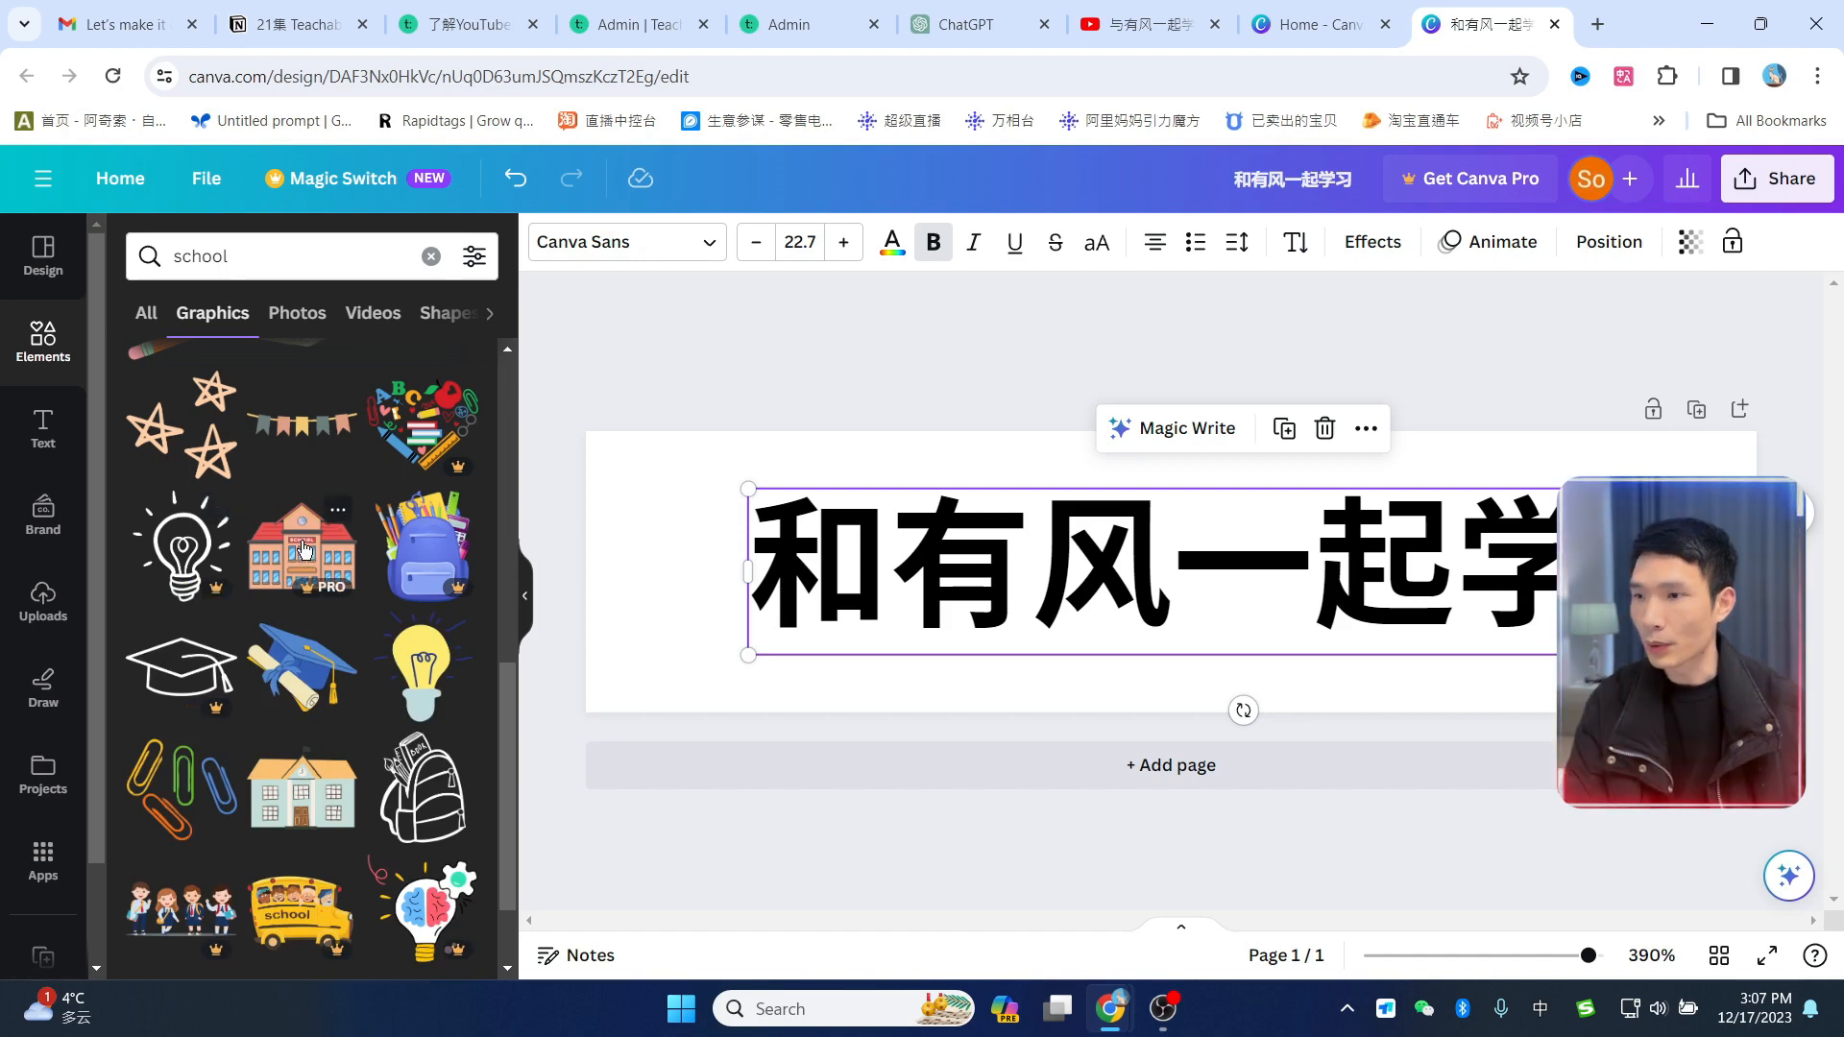
{"action": "scroll", "coordinate": [304, 549], "scroll_direction": "down", "scroll_amount": 1}
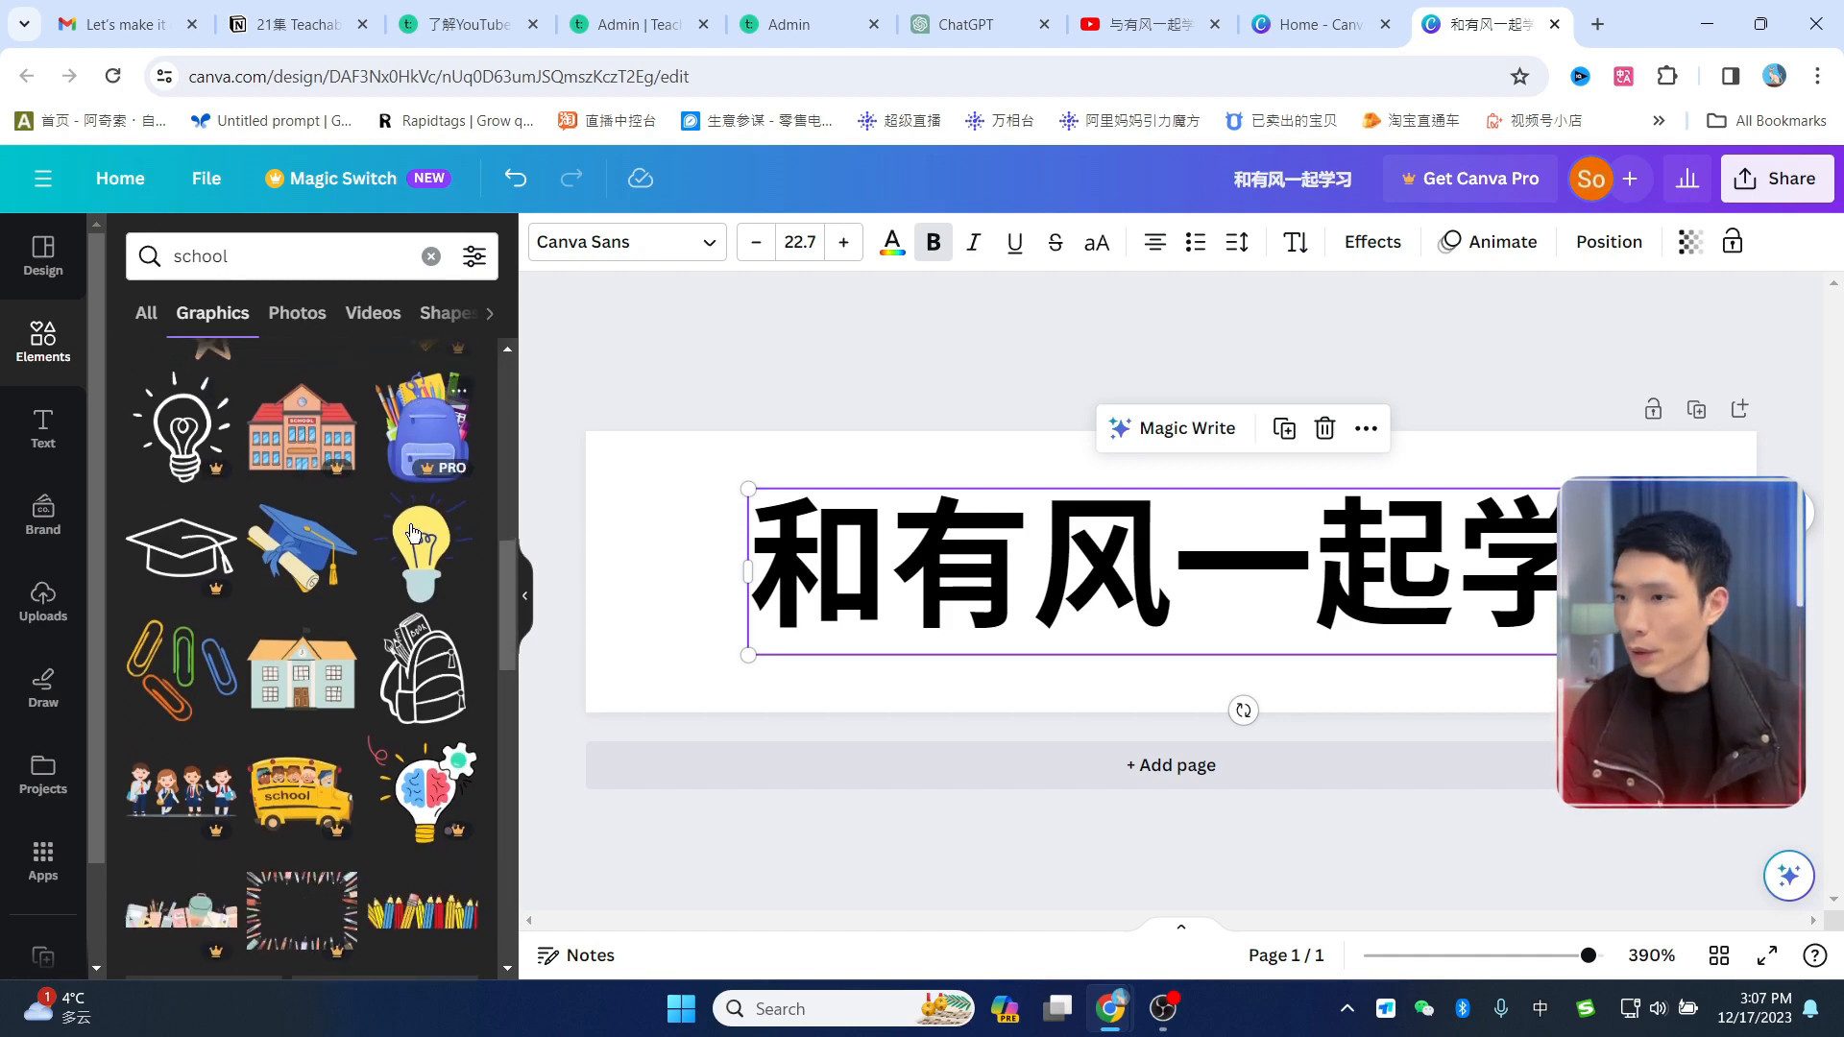
{"action": "left_click", "coordinate": [312, 549]}
Step: Place the graduation cap in front of the heading, enlarge it to reach the canvas edge and nudge the heading slightly right
{"action": "left_click_drag", "start_coordinate": [1165, 577], "coordinate": [688, 580]}
{"action": "left_click_drag", "start_coordinate": [610, 516], "coordinate": [584, 495]}
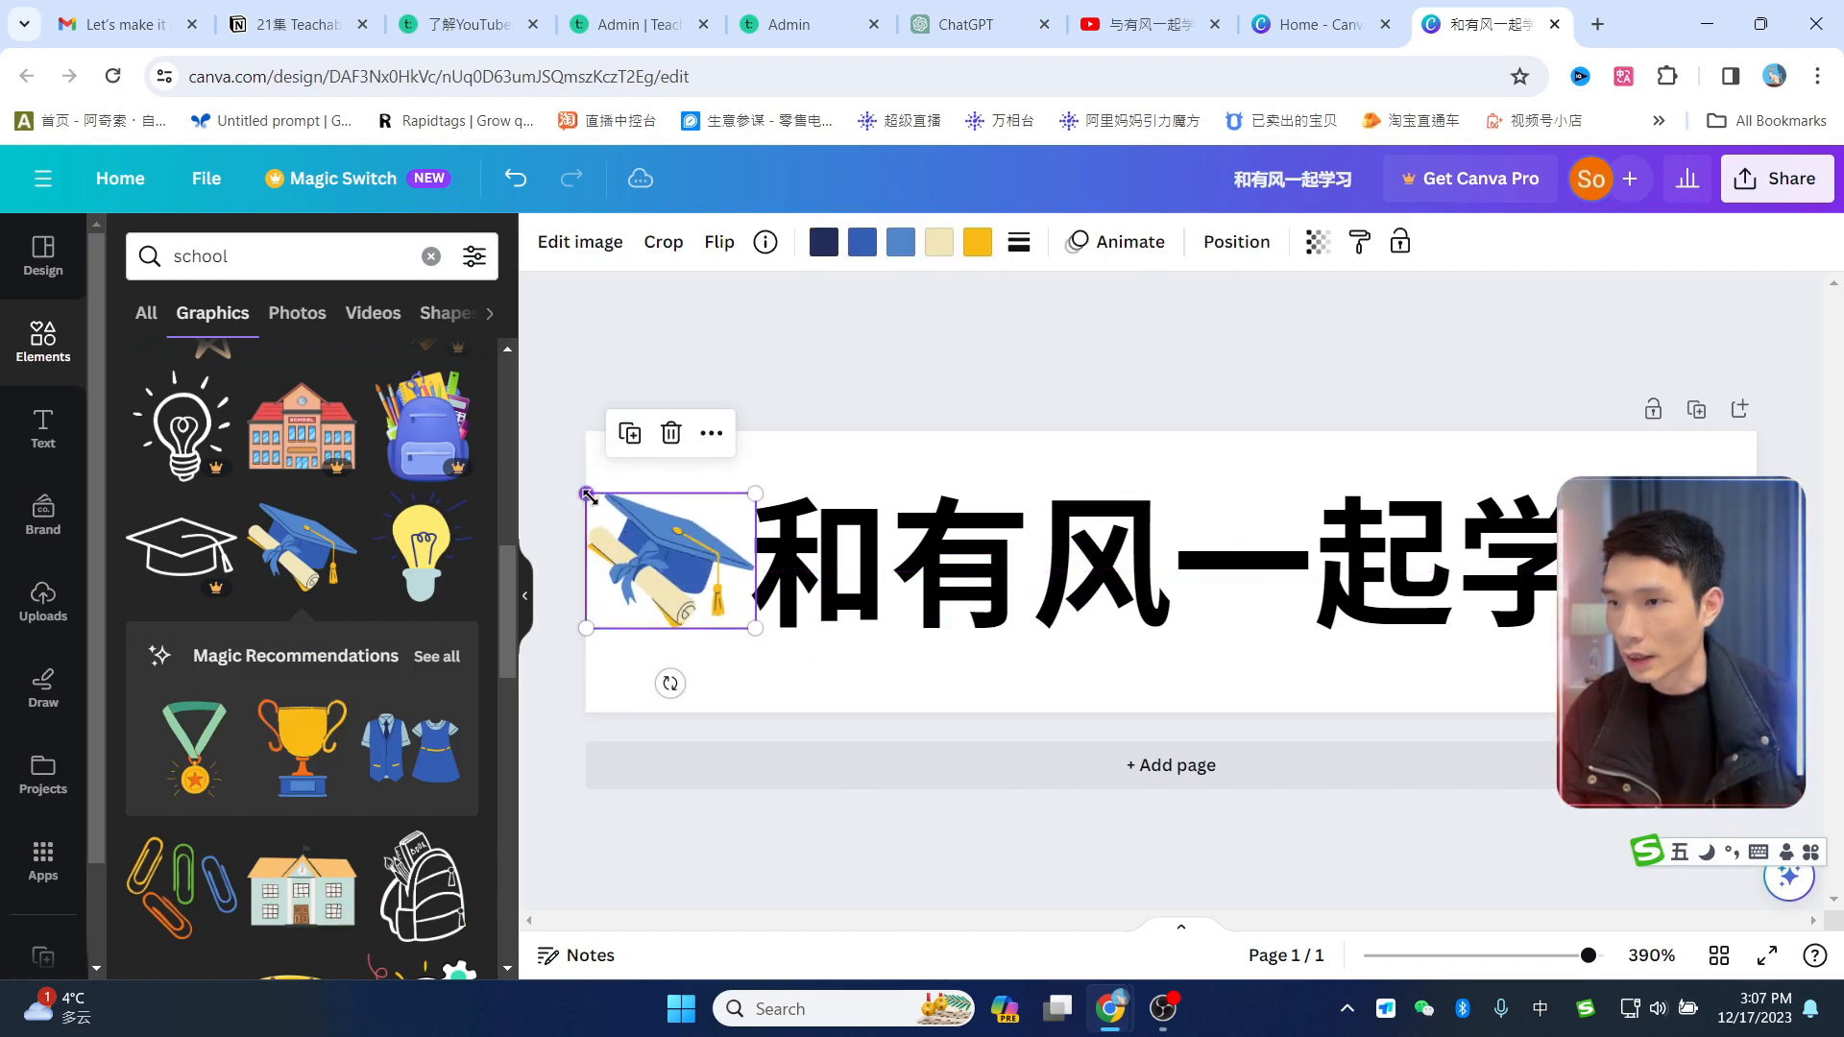
{"action": "left_click_drag", "start_coordinate": [1445, 587], "coordinate": [1453, 587]}
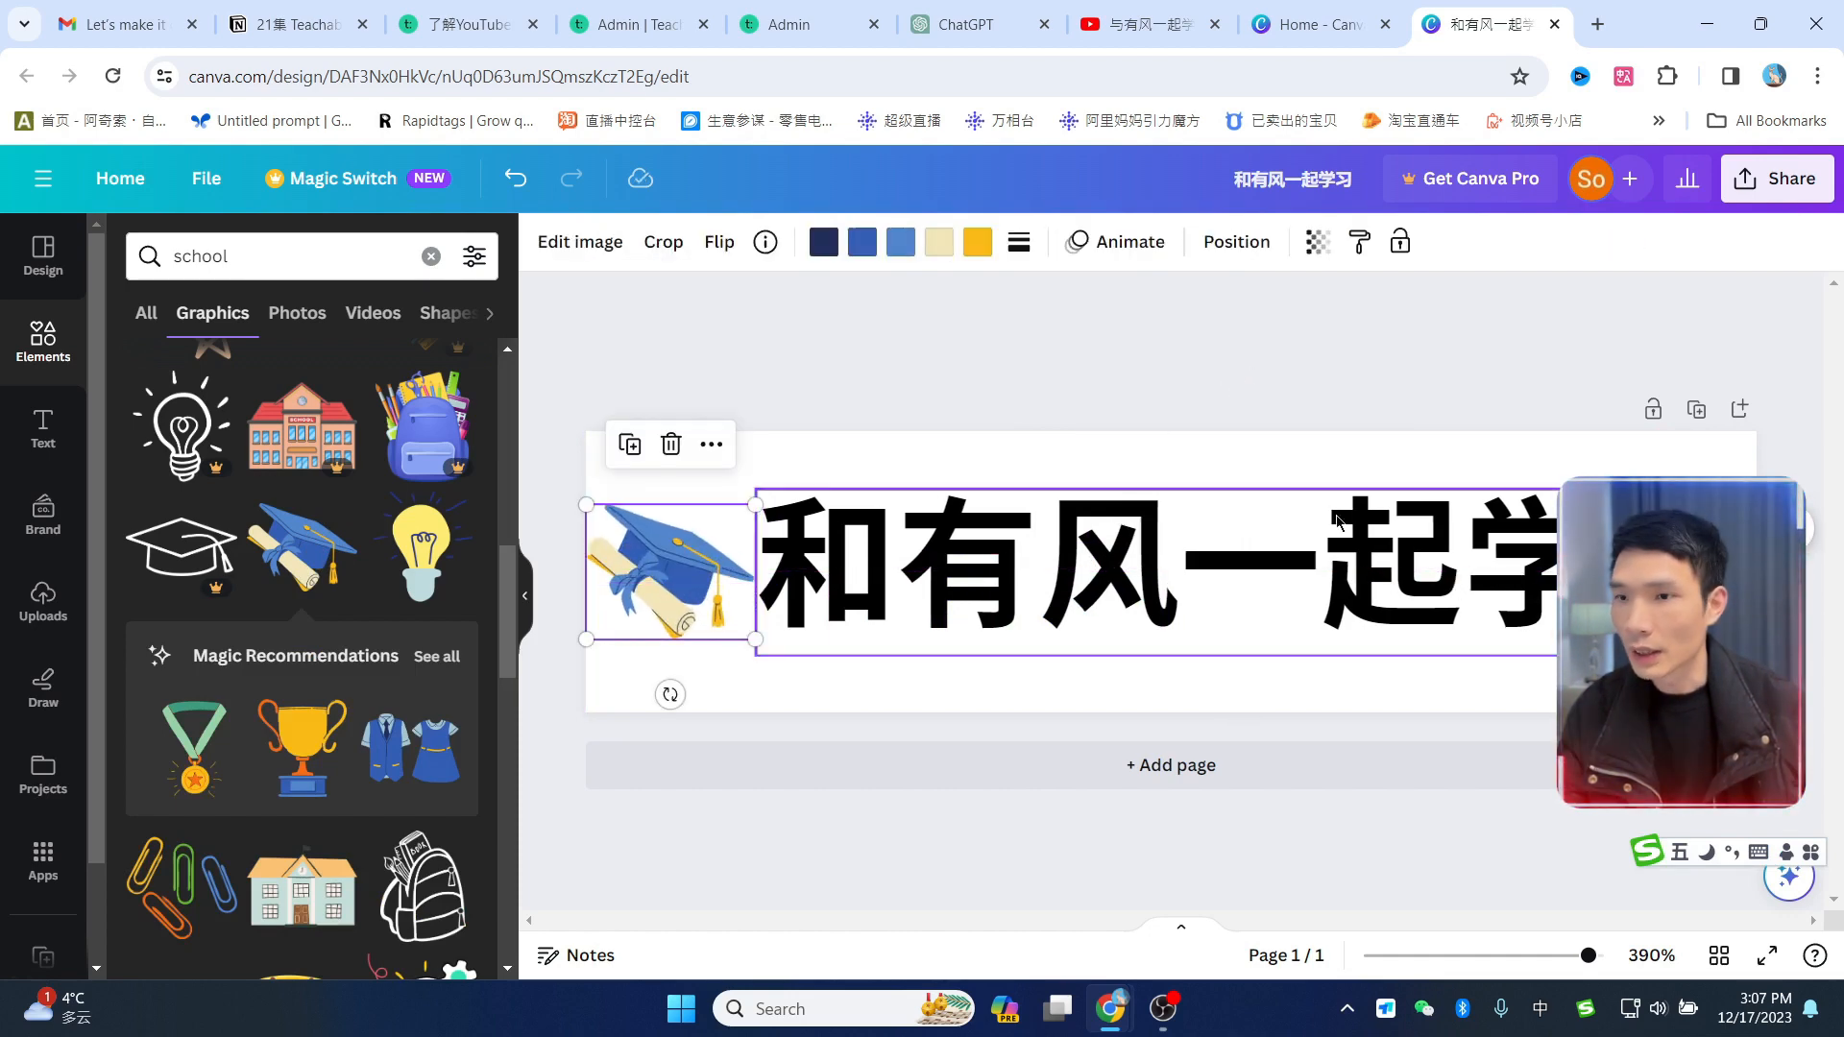
{"action": "left_click", "coordinate": [1727, 319]}
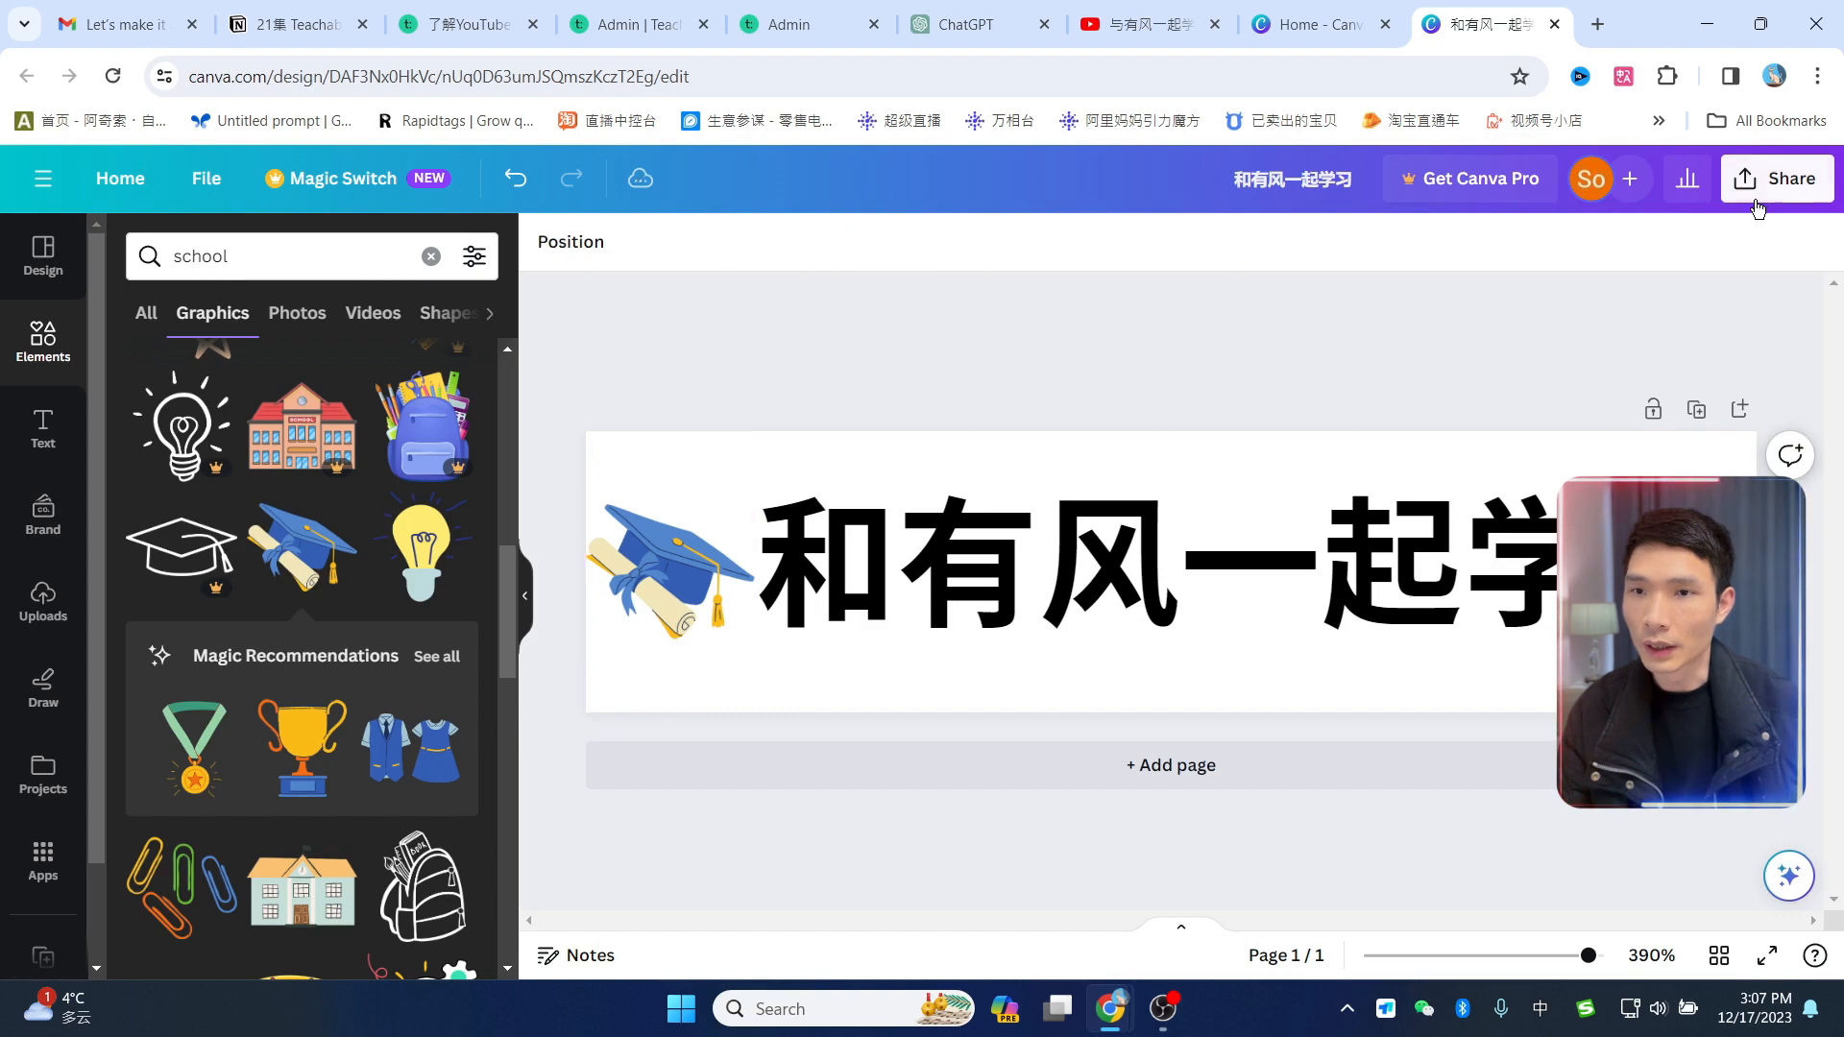
Step: Download the logo design as a JPG at 250 x 60 px
{"action": "left_click", "coordinate": [1790, 186]}
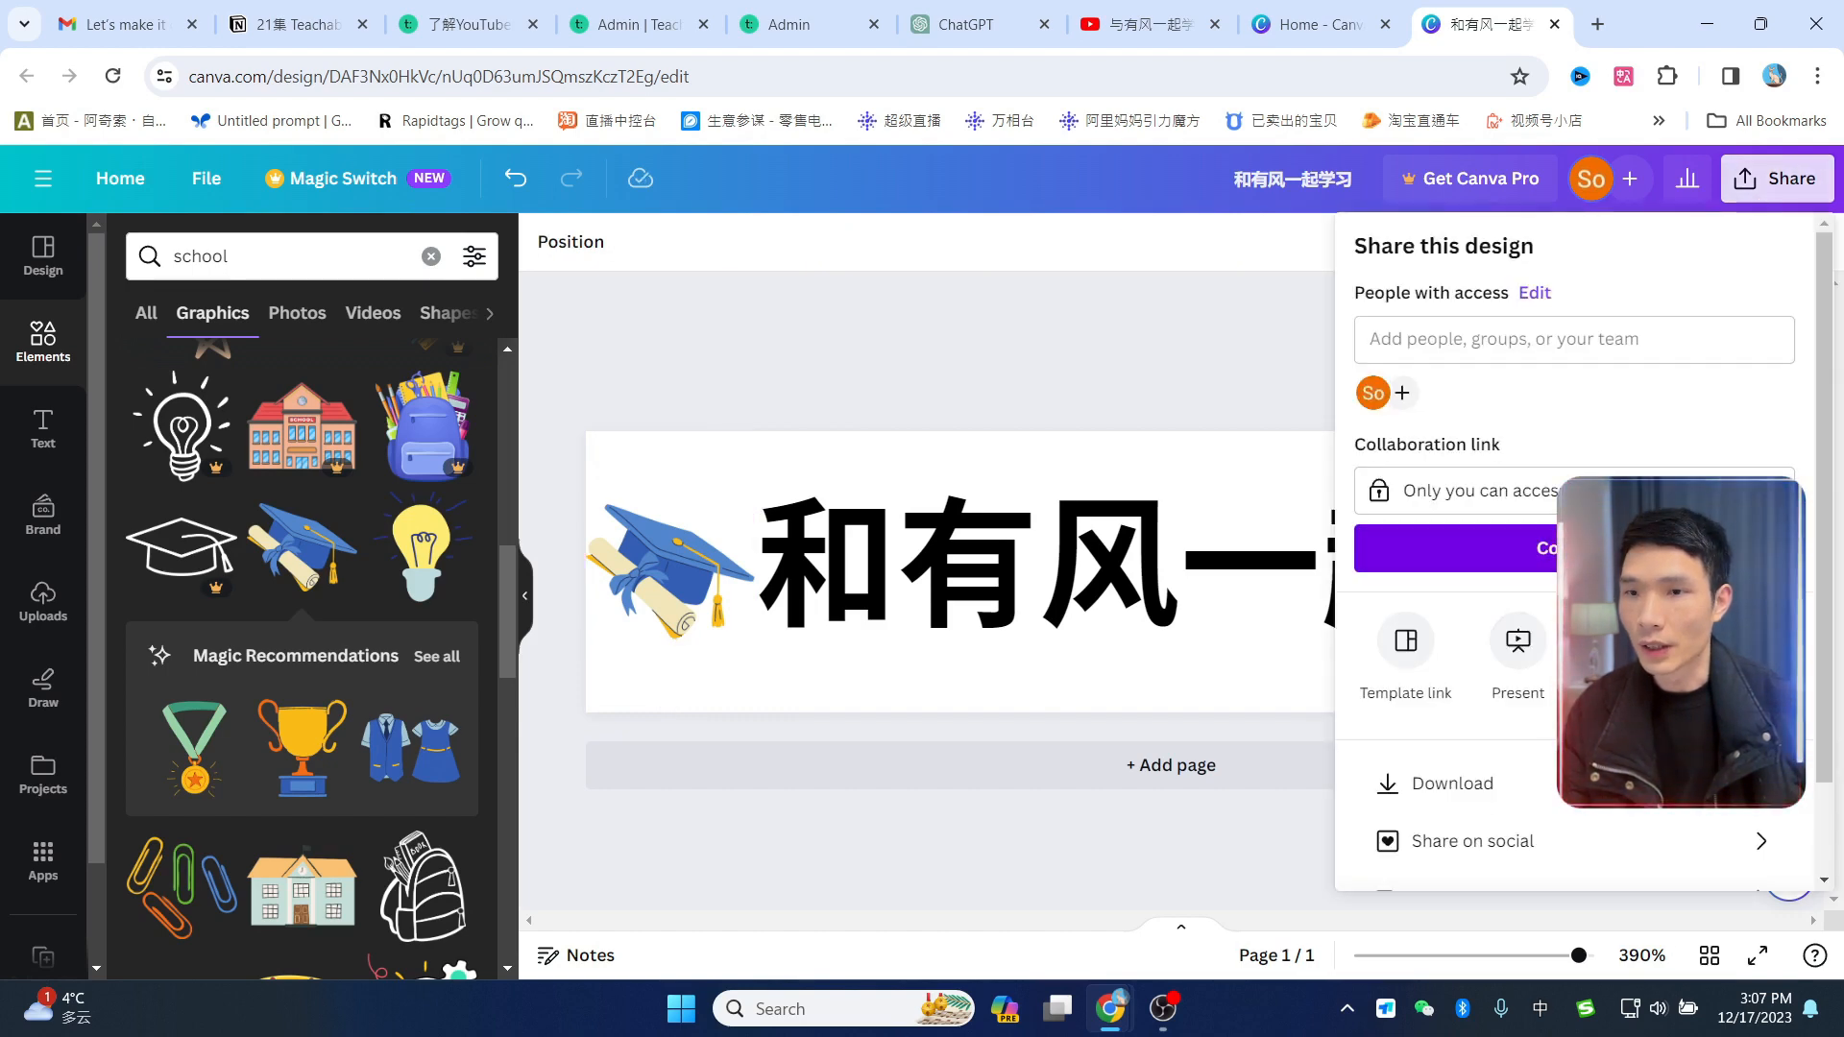
{"action": "left_click", "coordinate": [1426, 783]}
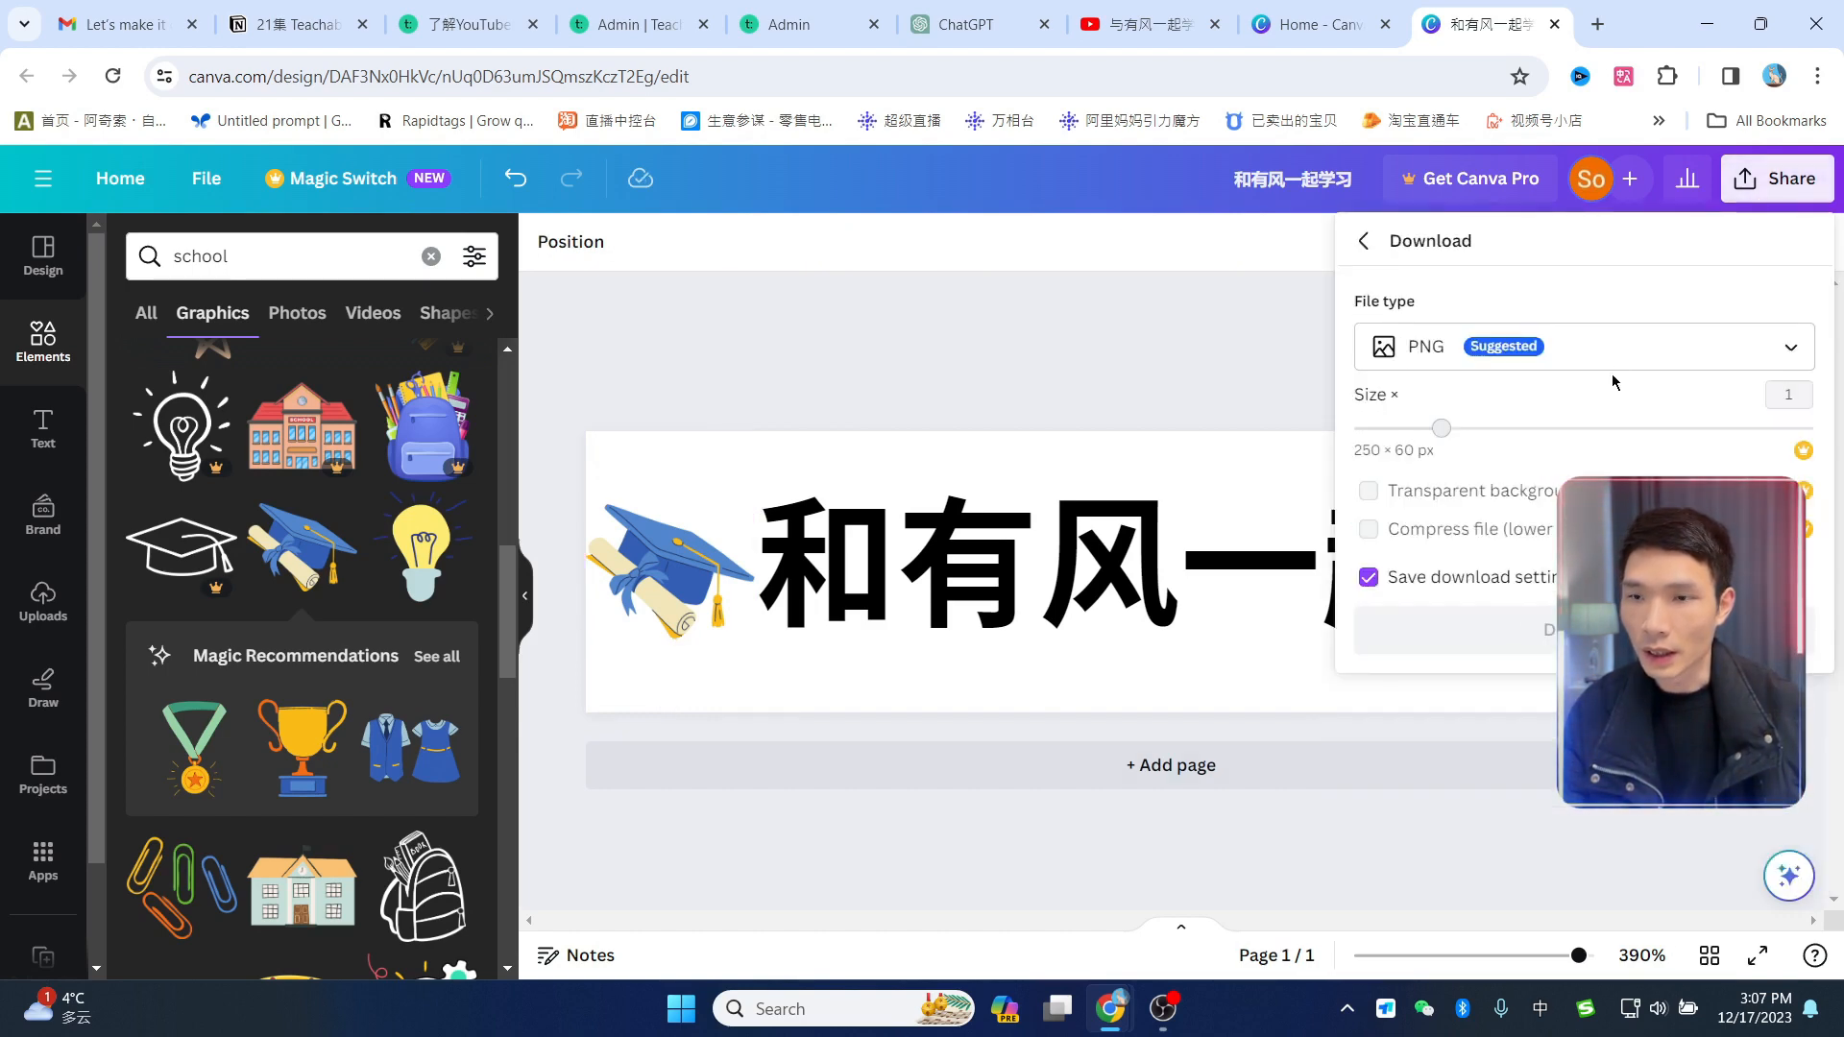
{"action": "left_click", "coordinate": [1626, 346]}
{"action": "left_click", "coordinate": [1473, 411]}
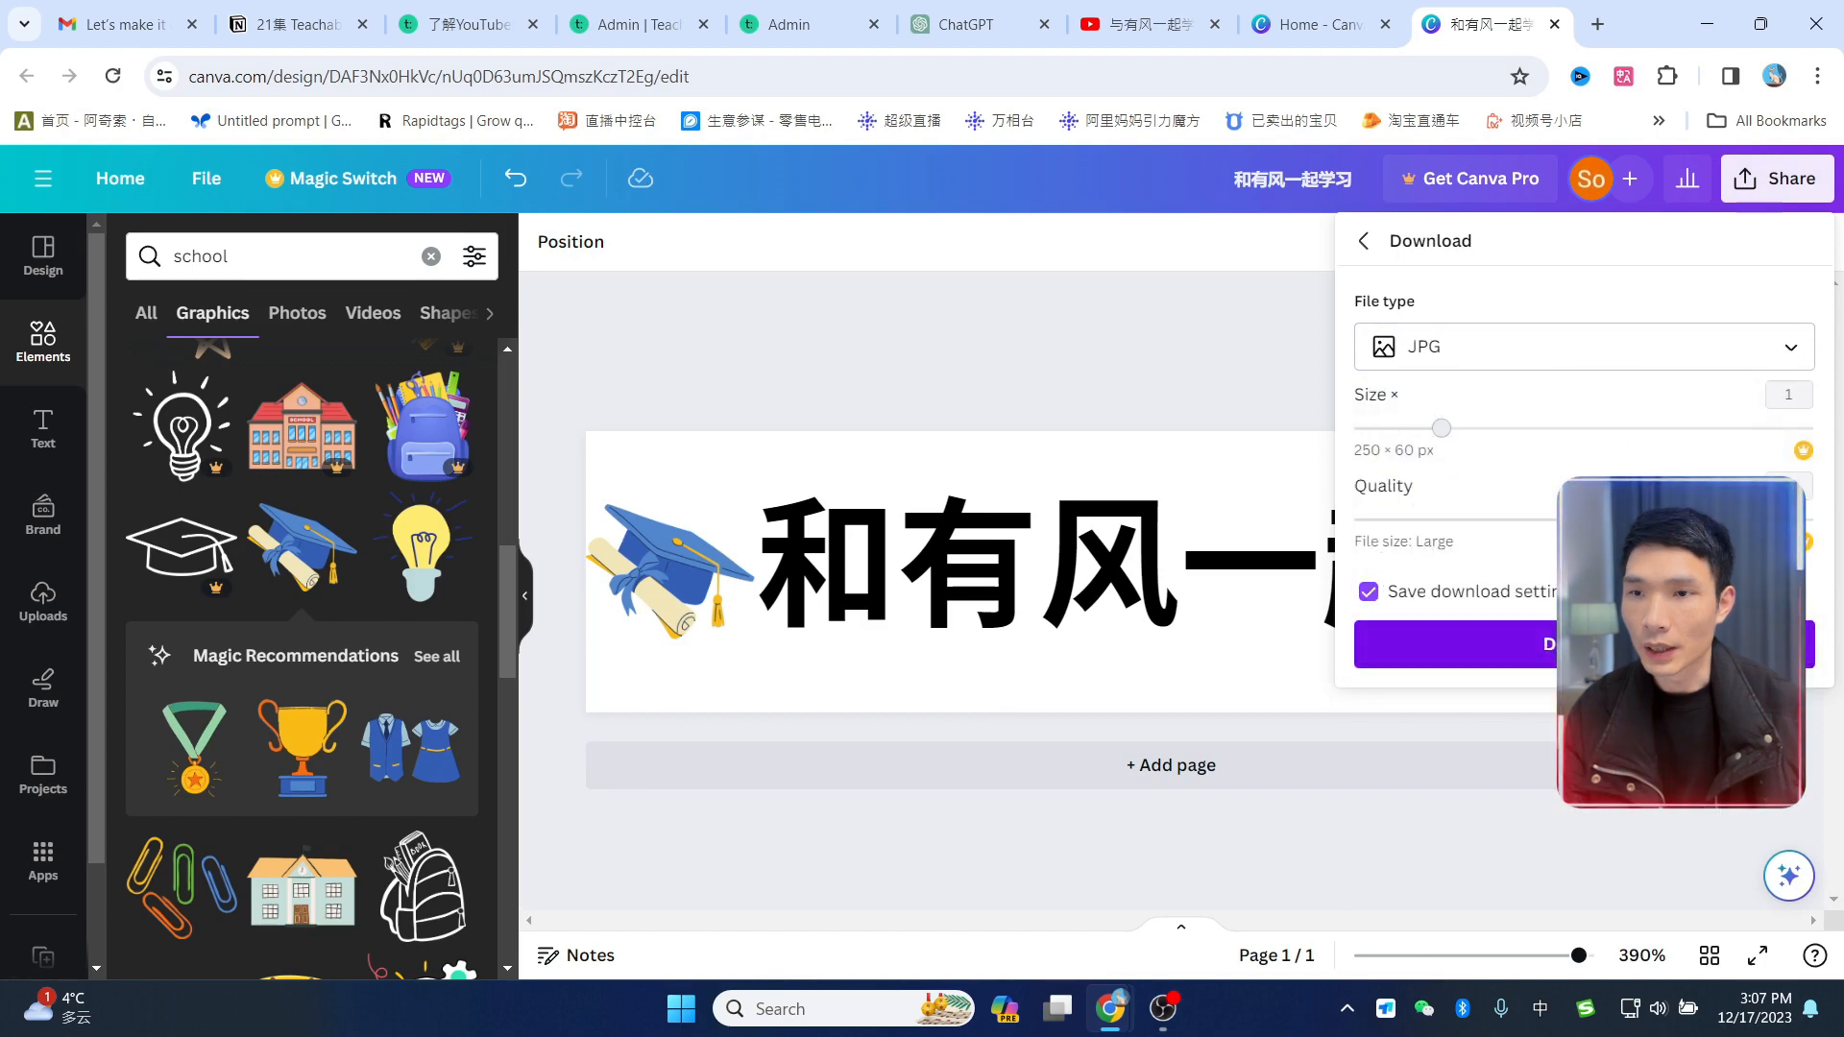
{"action": "left_click", "coordinate": [1585, 643]}
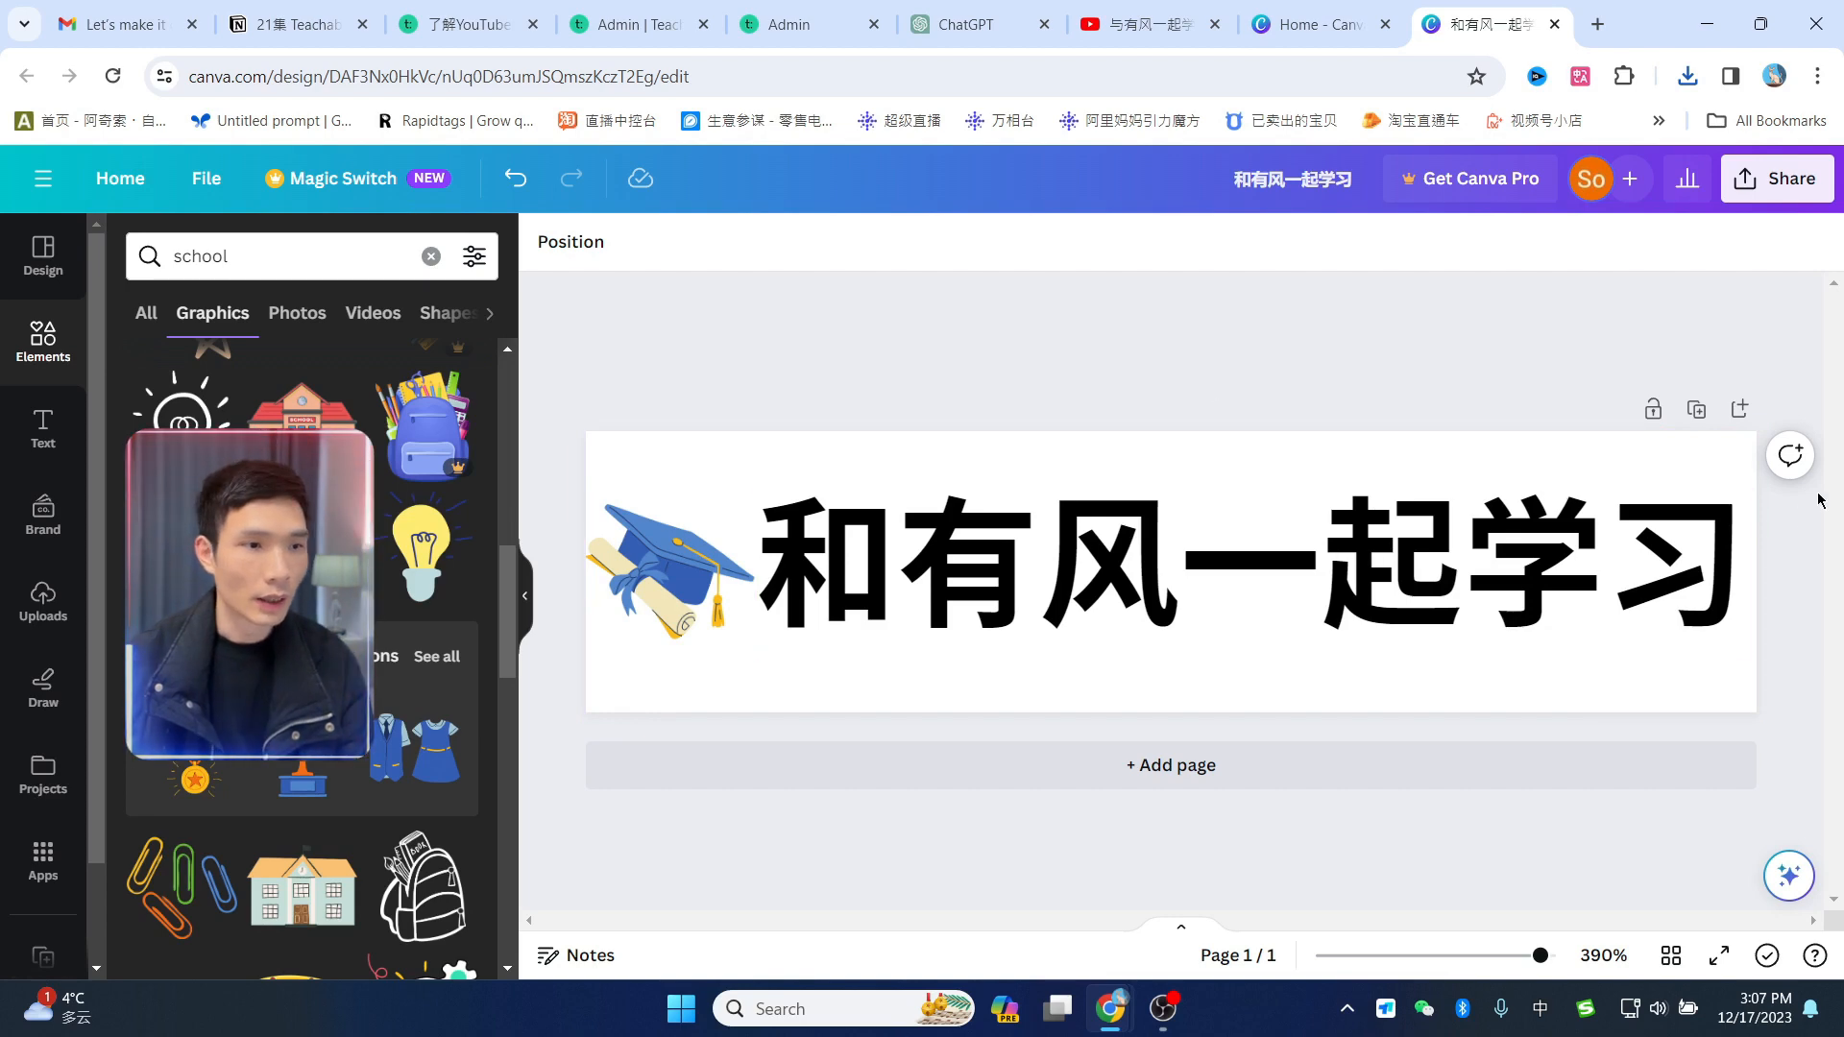
Step: Change the logo's background color to black
{"action": "left_click", "coordinate": [700, 457]}
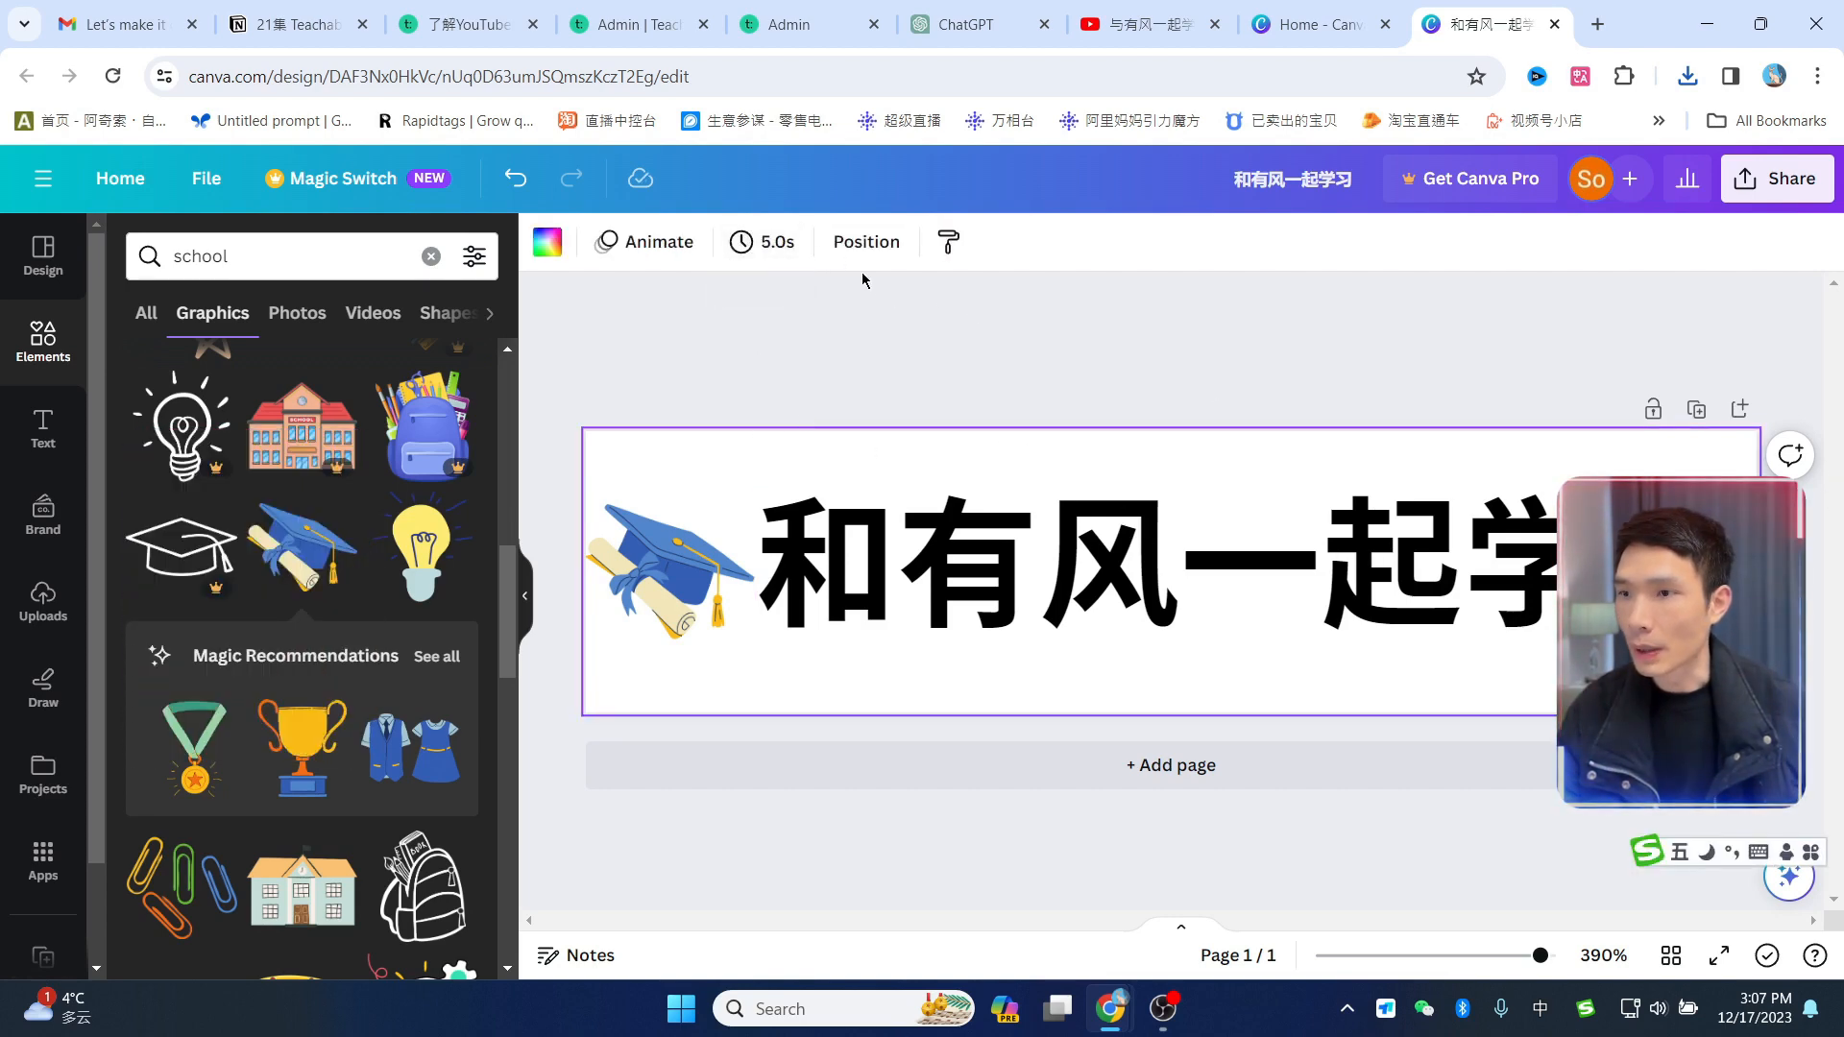
{"action": "left_click", "coordinate": [548, 242]}
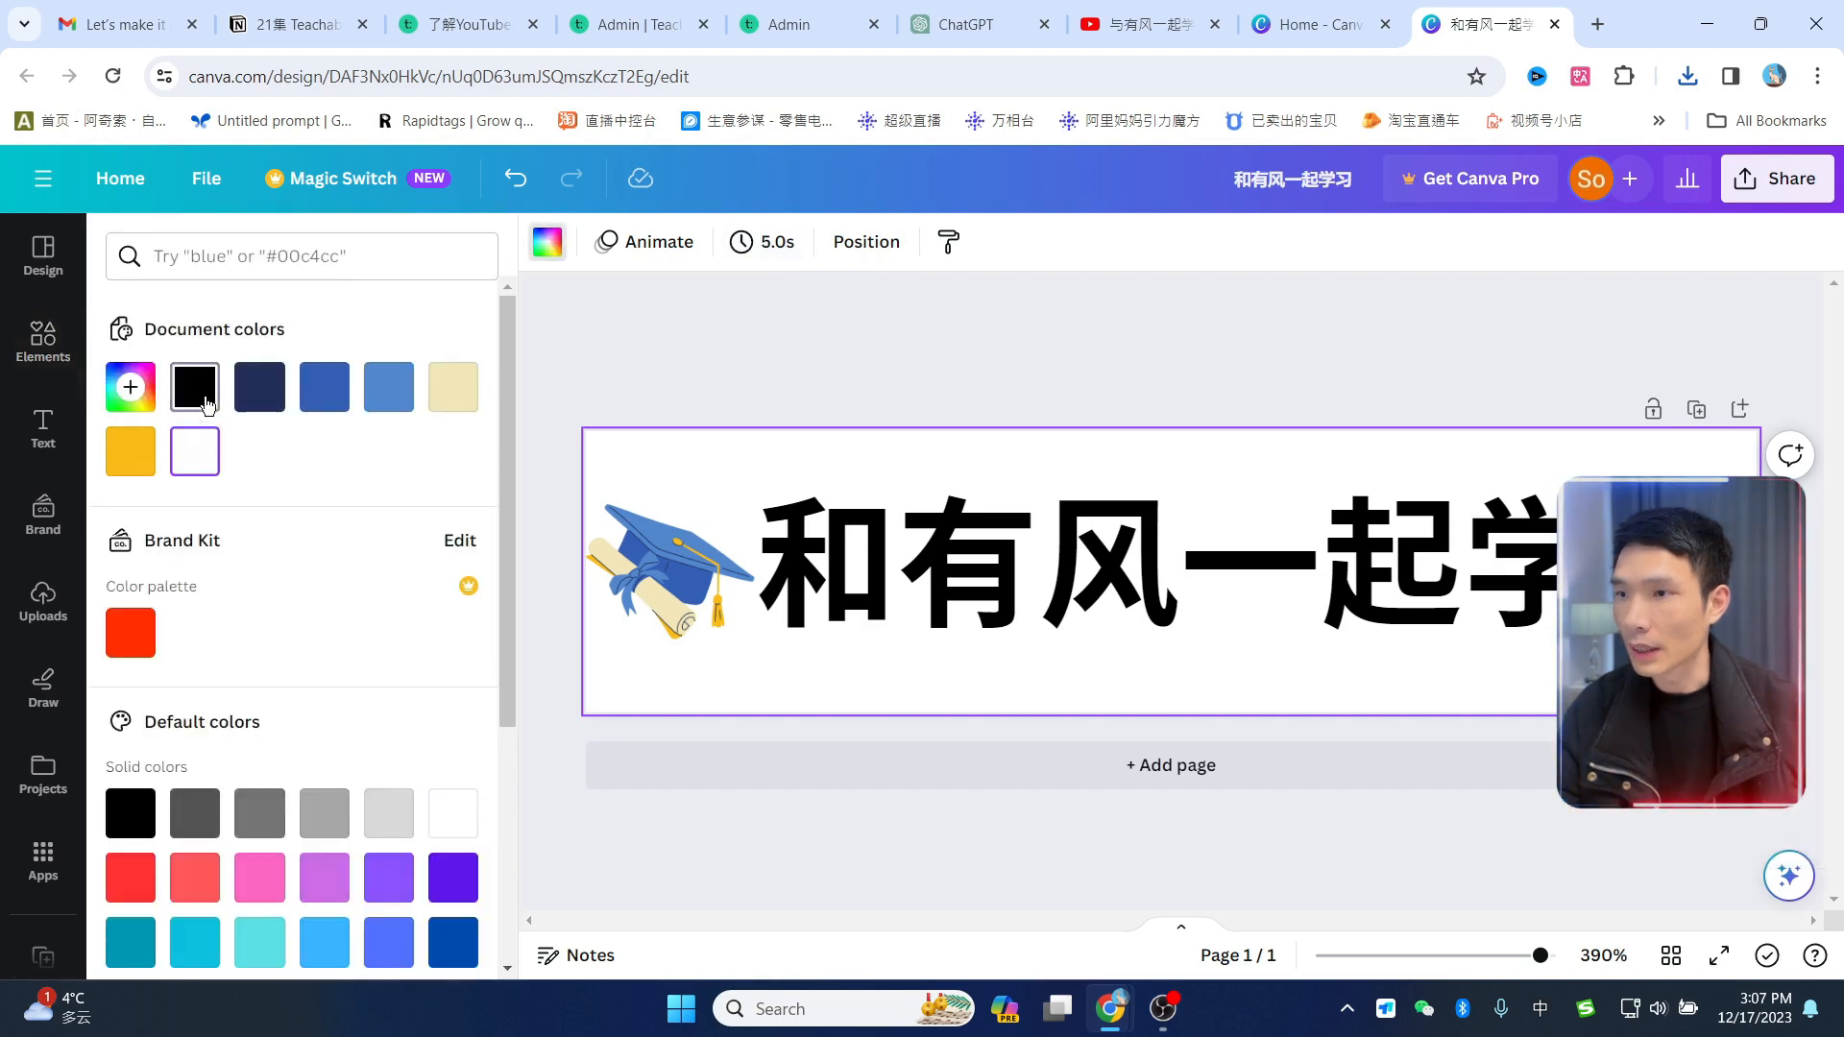
{"action": "left_click", "coordinate": [207, 405]}
Step: Recolor the heading text white on the black background
{"action": "left_click", "coordinate": [1143, 556]}
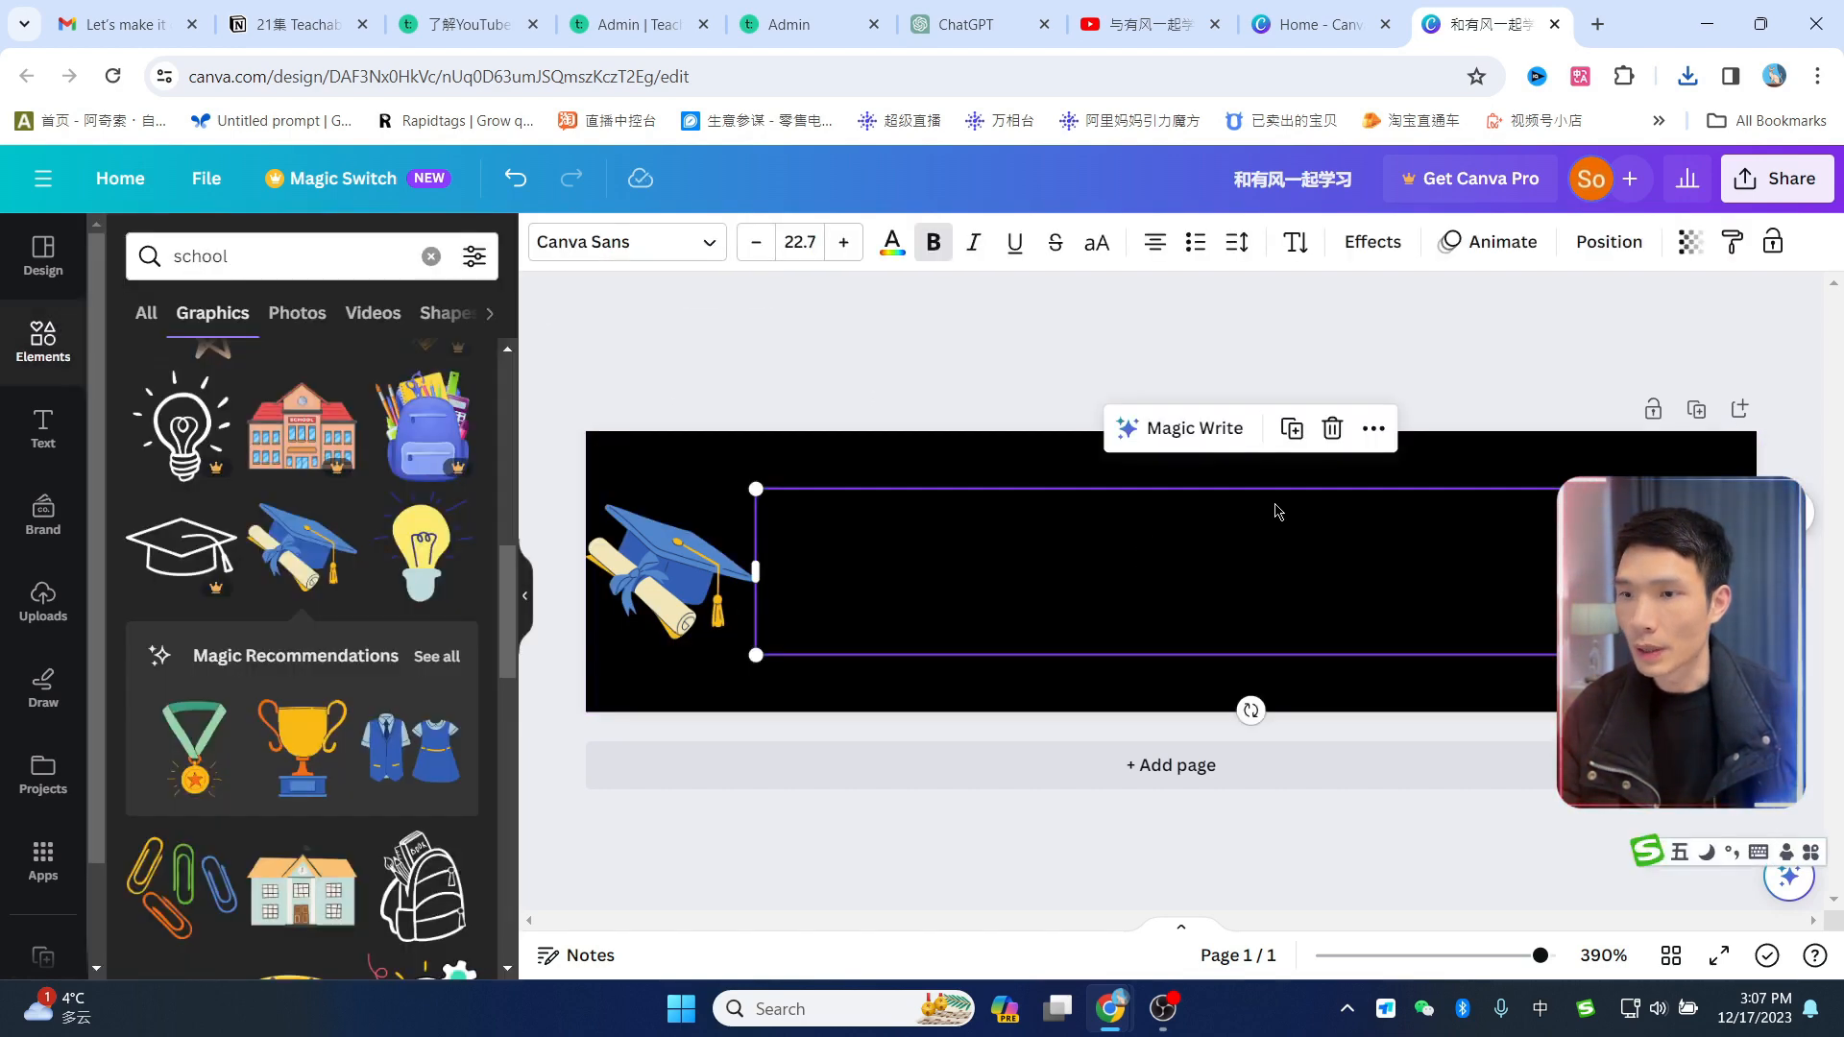
{"action": "left_click", "coordinate": [901, 252]}
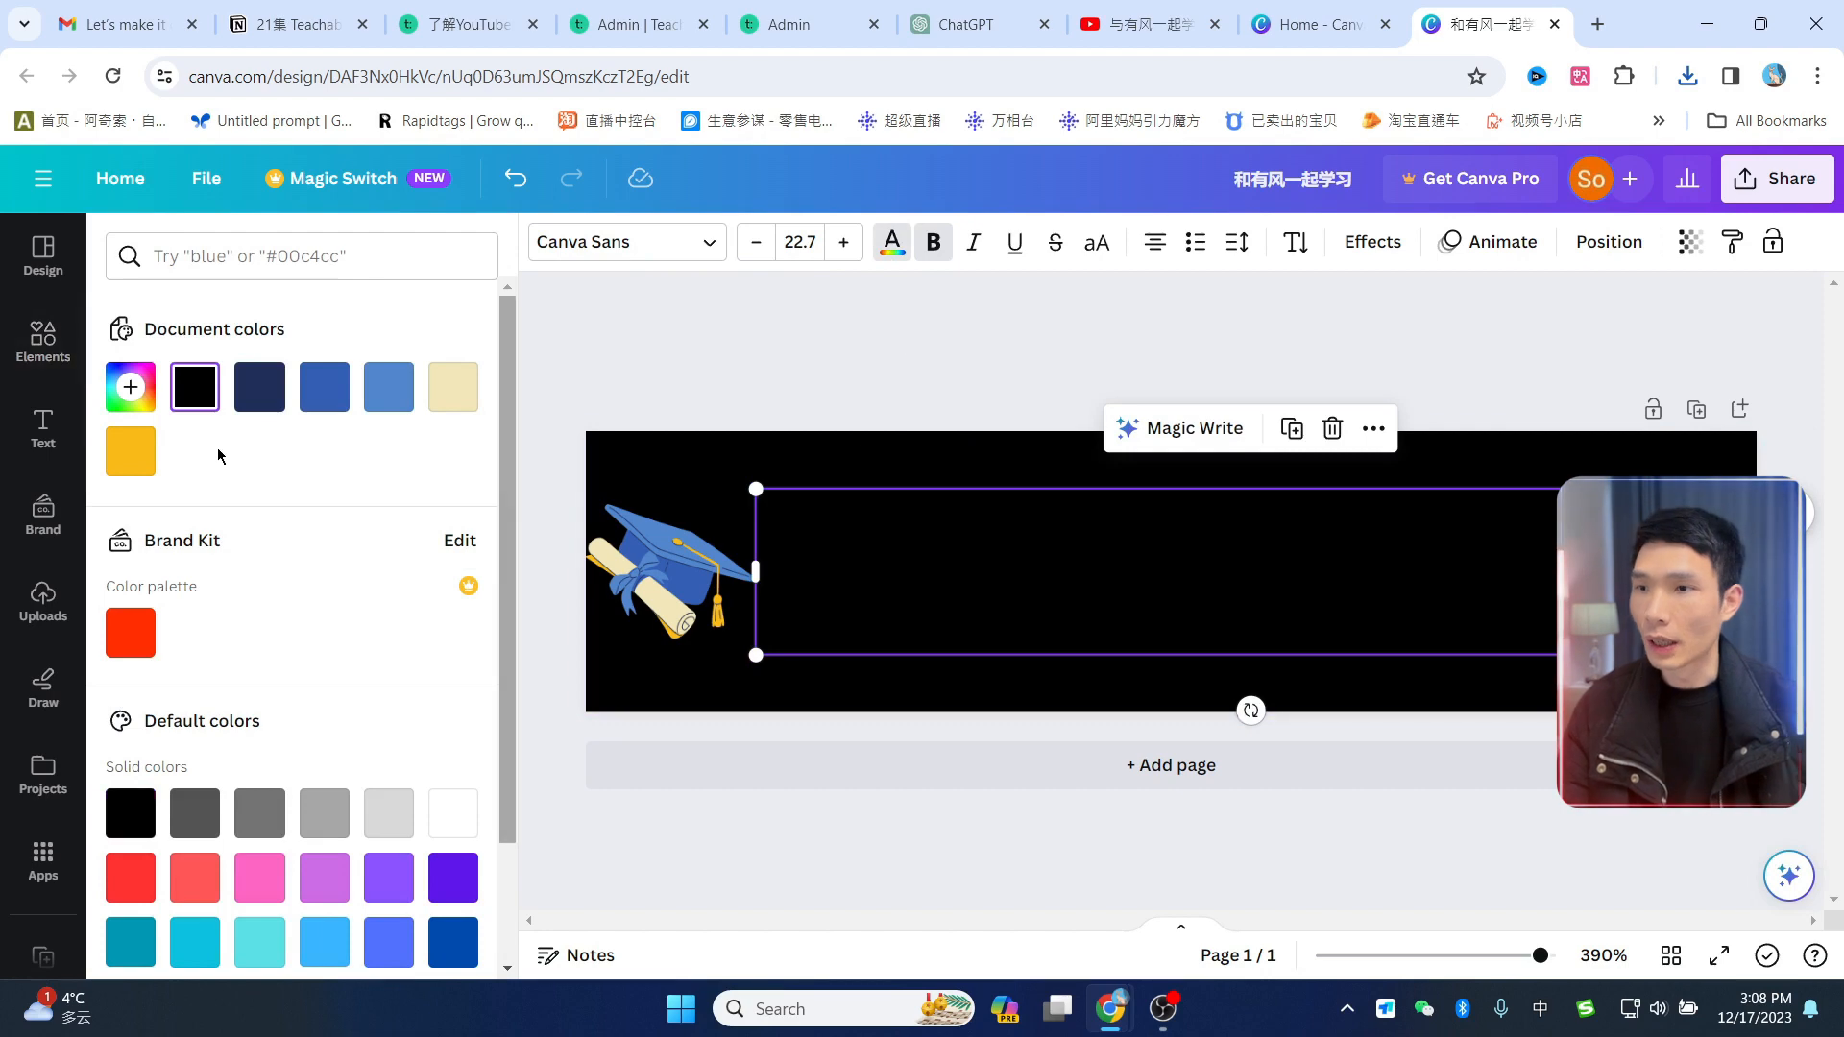
{"action": "left_click", "coordinate": [446, 384]}
{"action": "left_click", "coordinate": [1591, 336]}
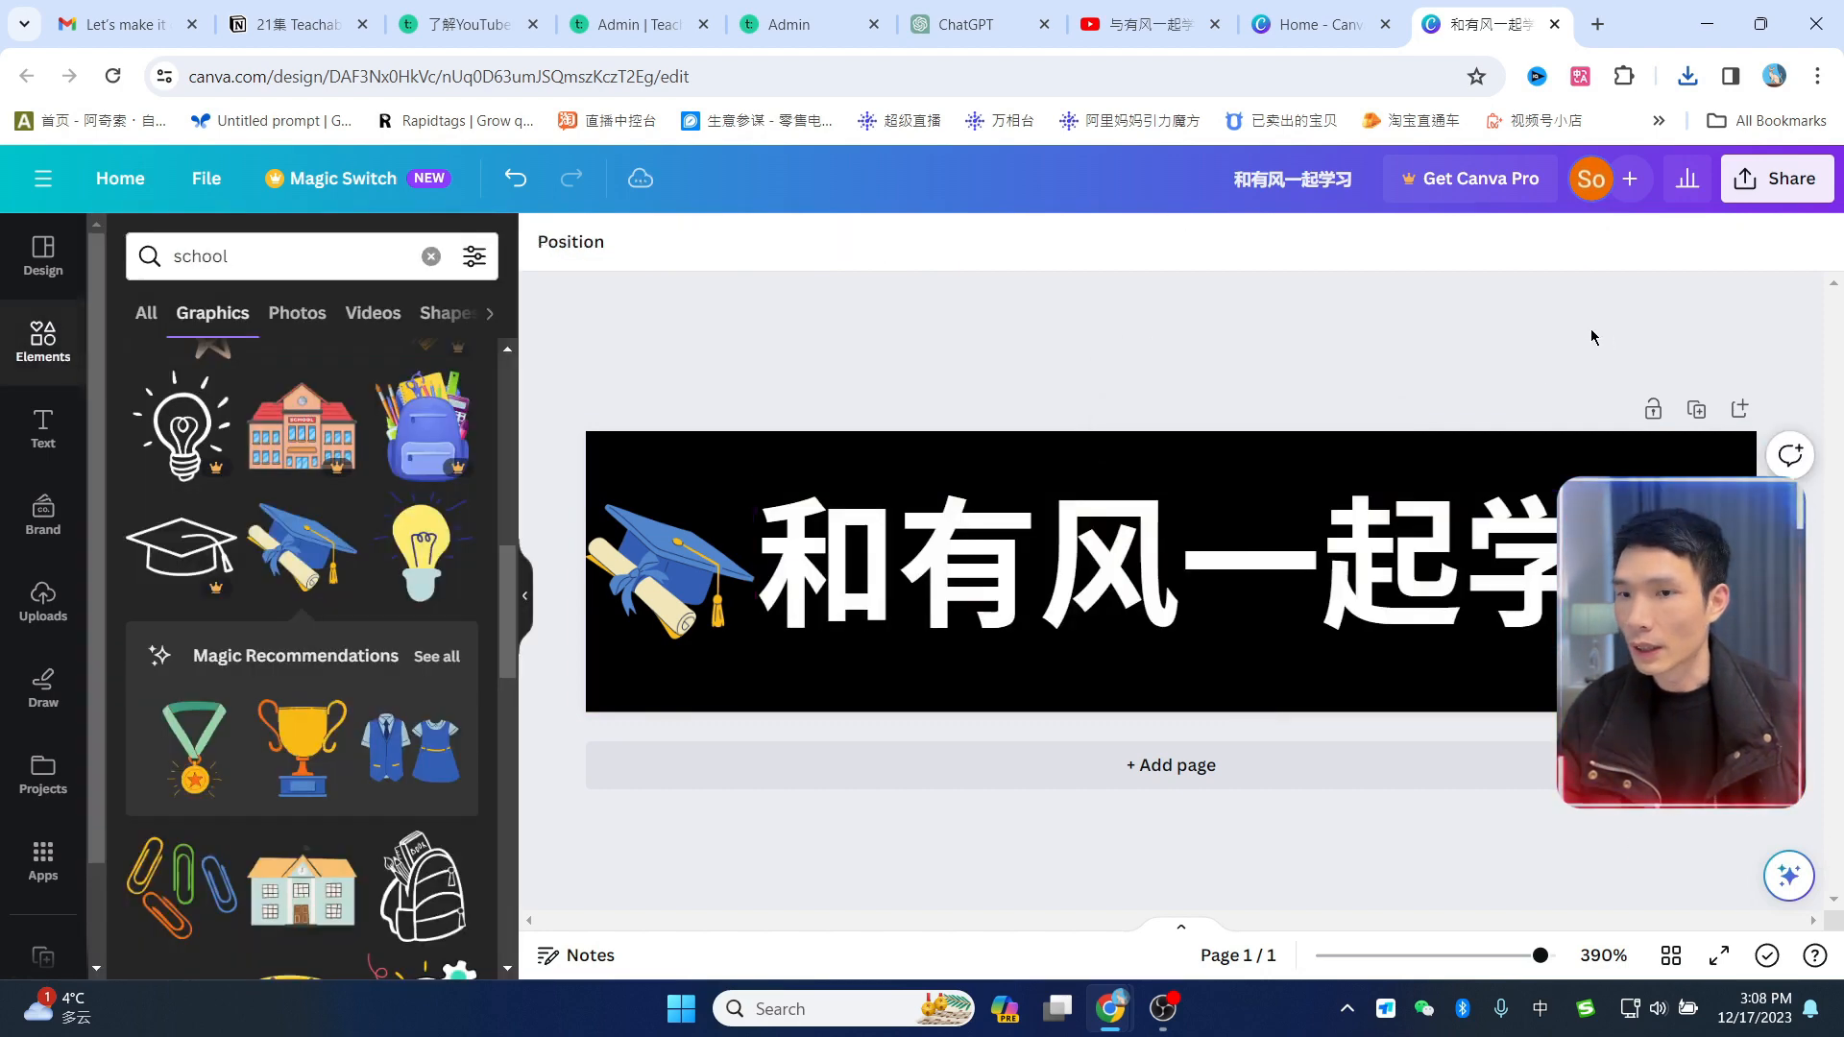
Step: Download the black-background version of the logo as a JPG
{"action": "left_click", "coordinate": [1786, 181]}
{"action": "left_click", "coordinate": [1445, 783]}
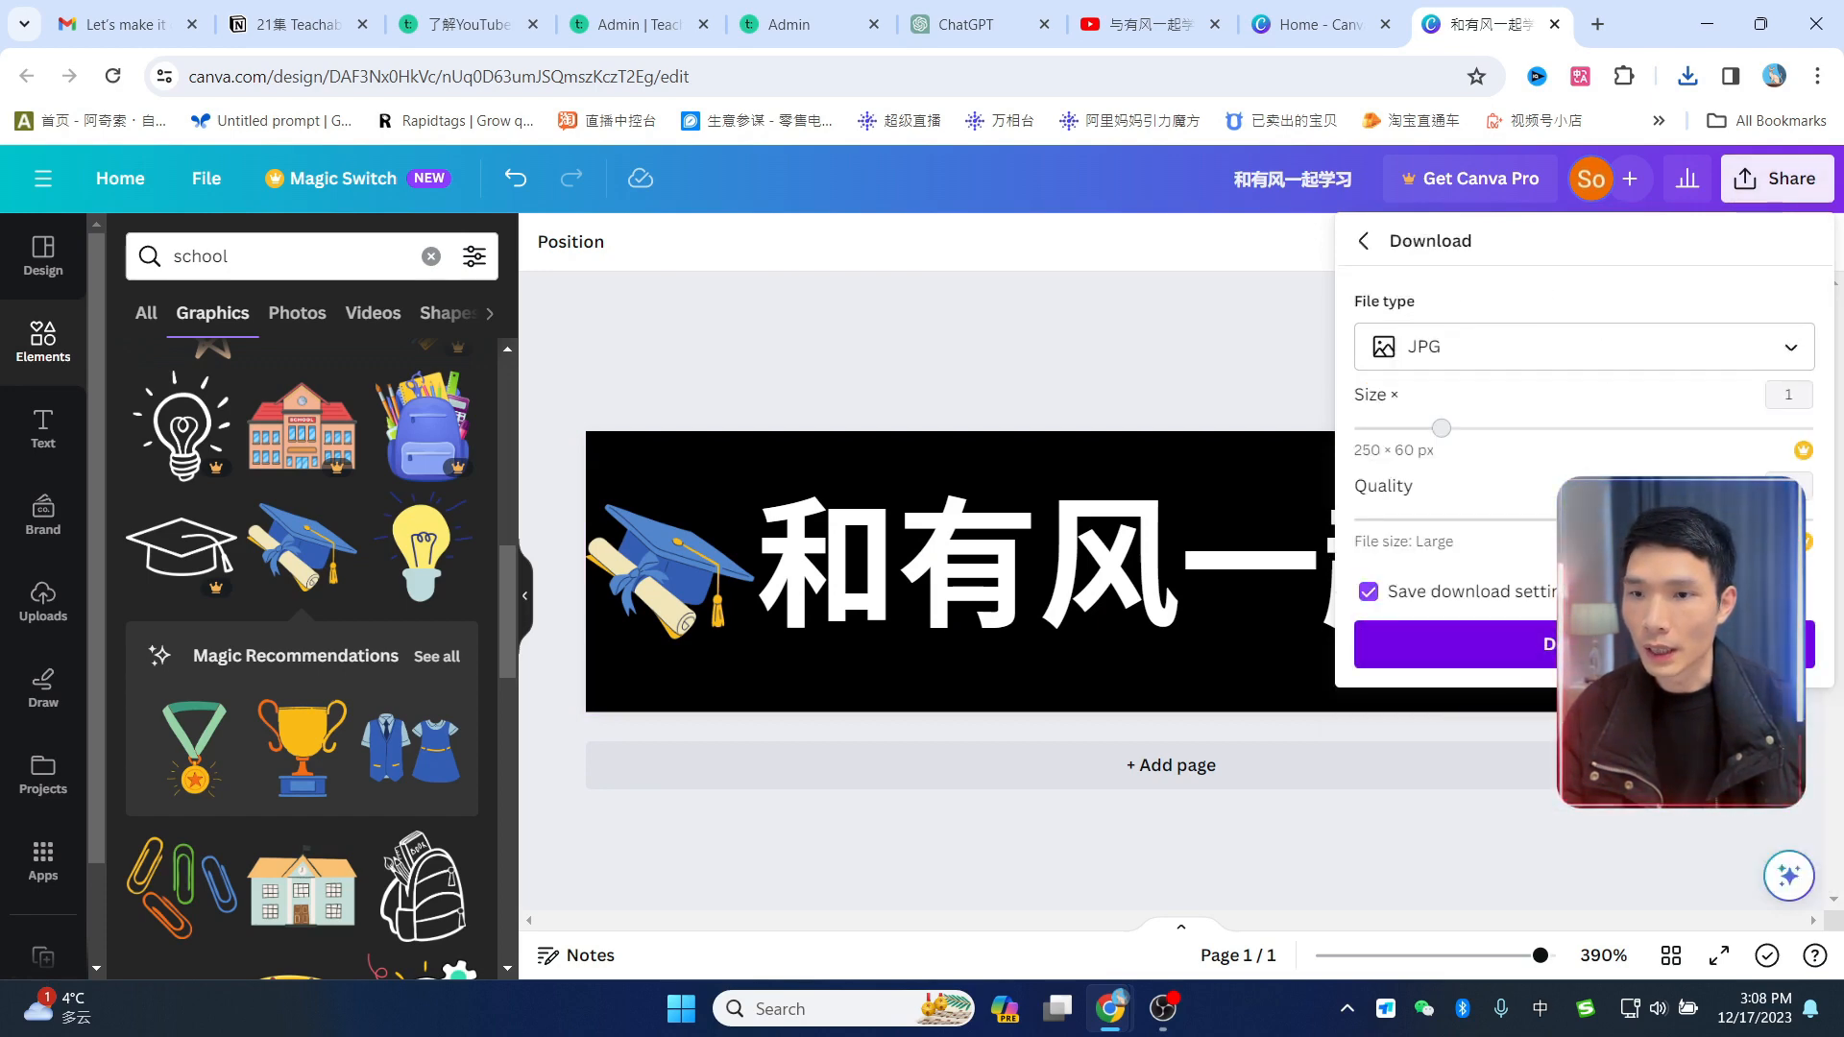
{"action": "left_click", "coordinate": [1455, 644]}
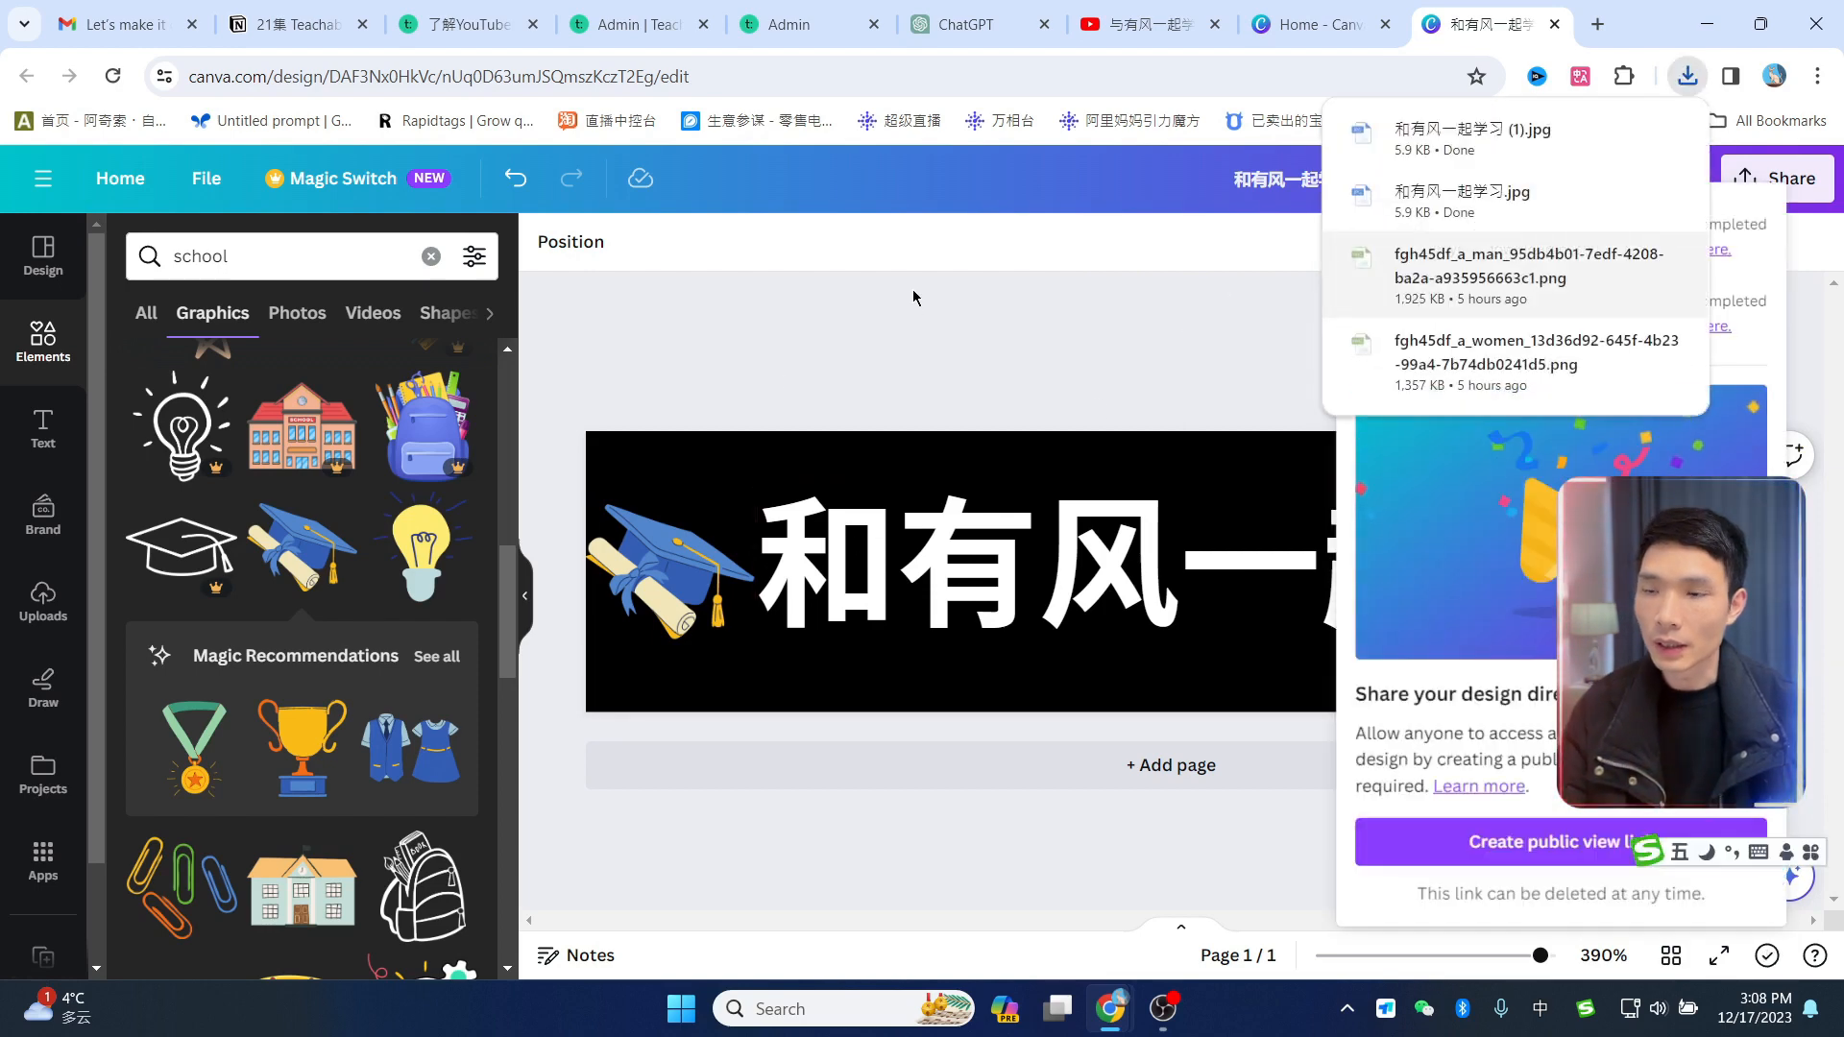
{"action": "left_click", "coordinate": [1184, 444]}
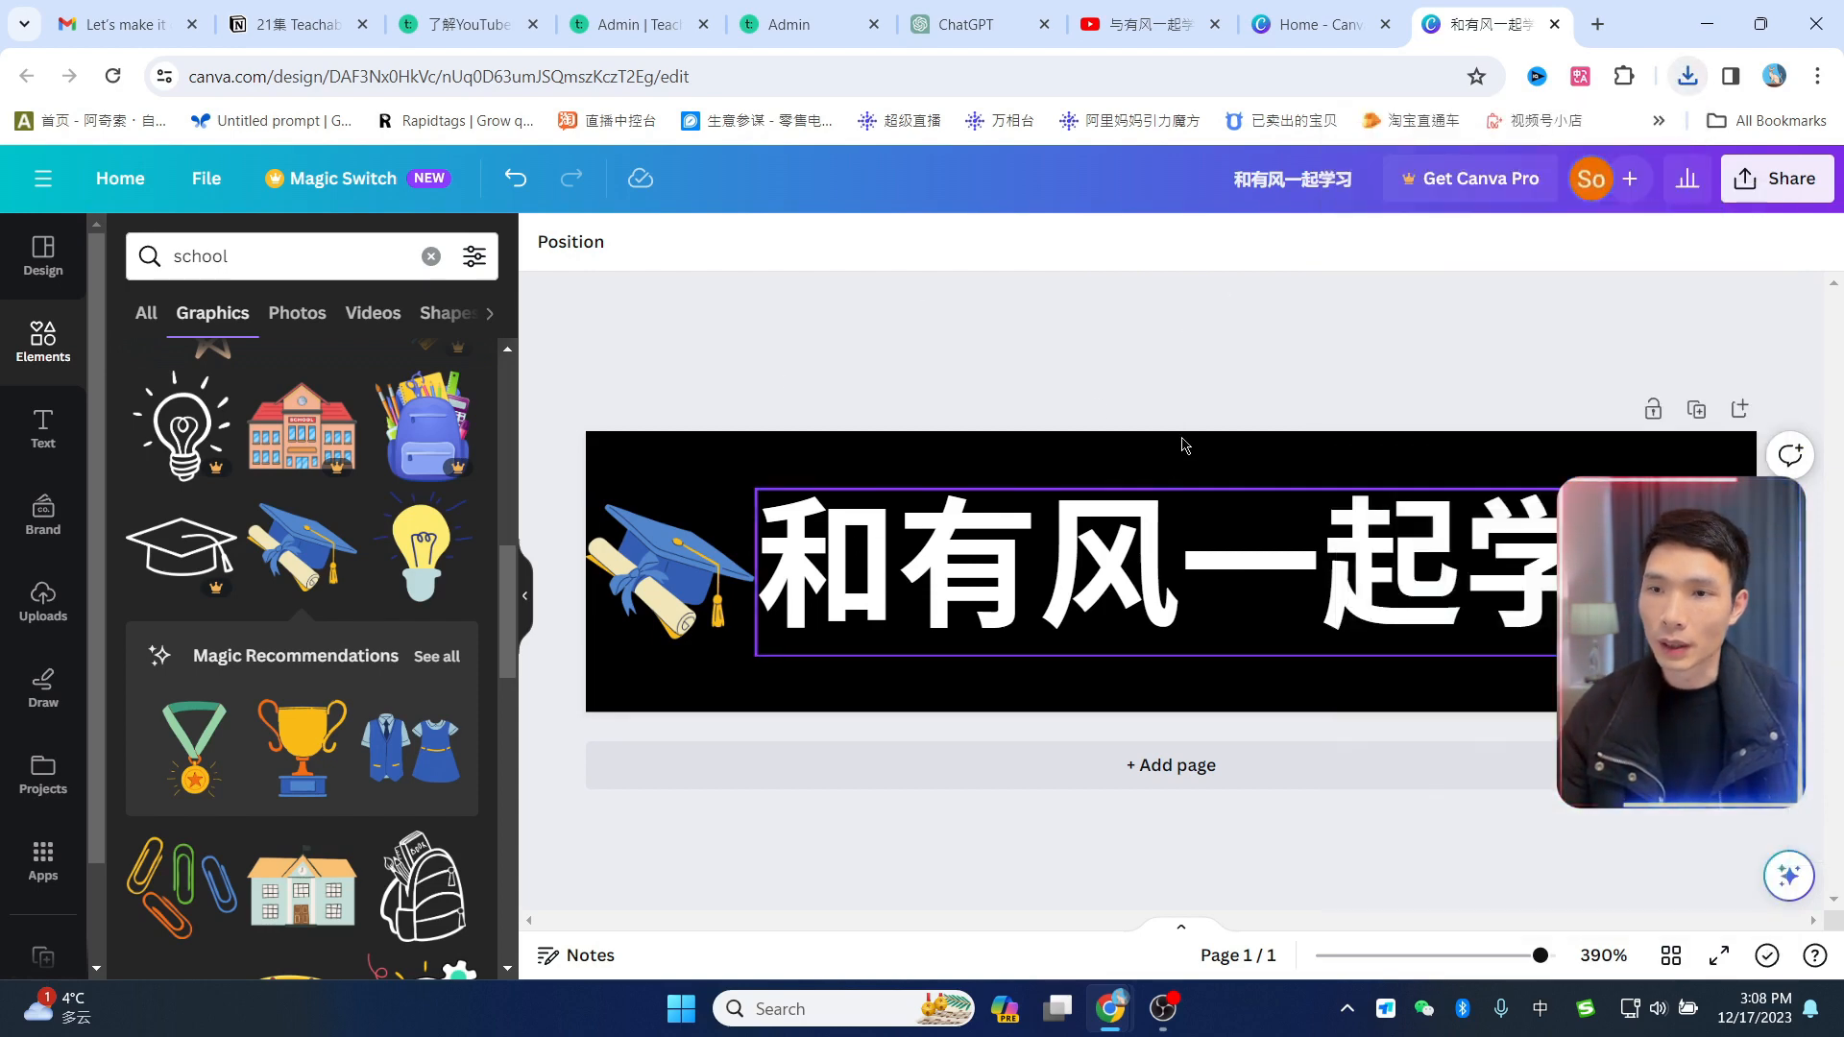
{"action": "left_click", "coordinate": [1792, 181]}
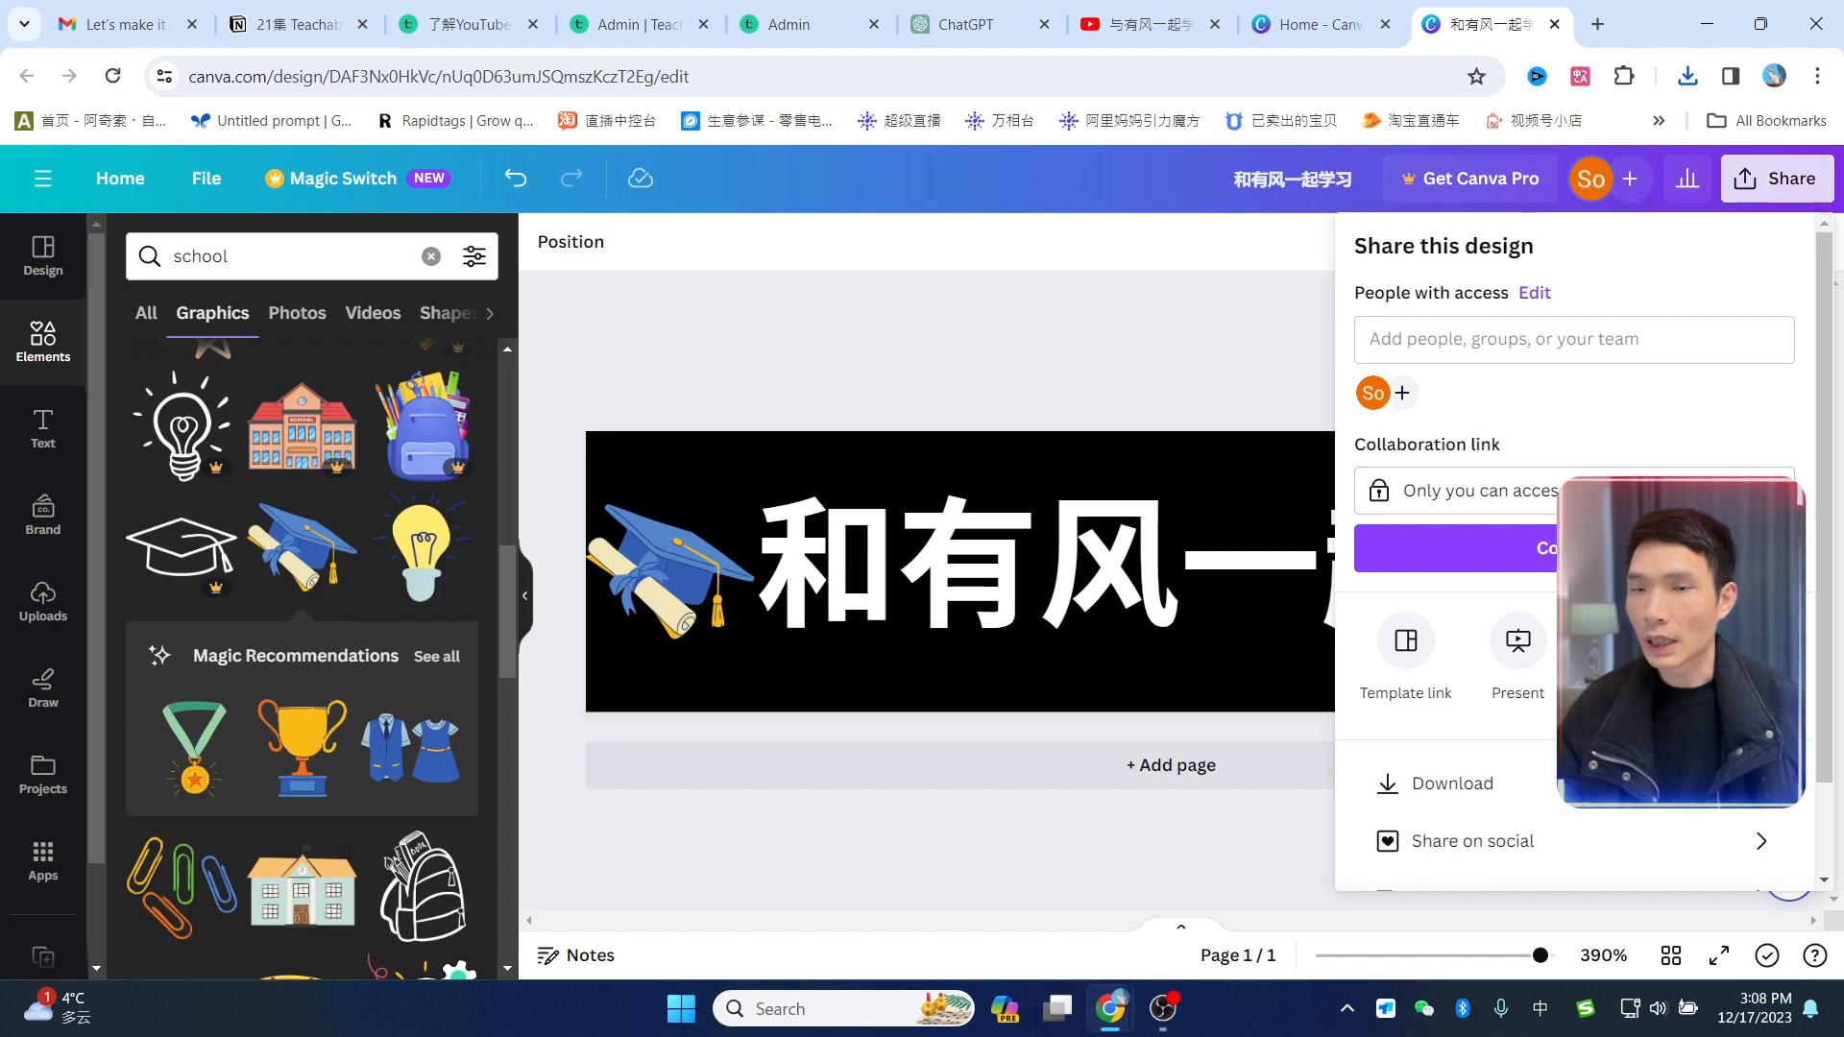
{"action": "scroll", "coordinate": [1575, 480], "scroll_direction": "down", "scroll_amount": 2}
{"action": "left_click", "coordinate": [1115, 310]}
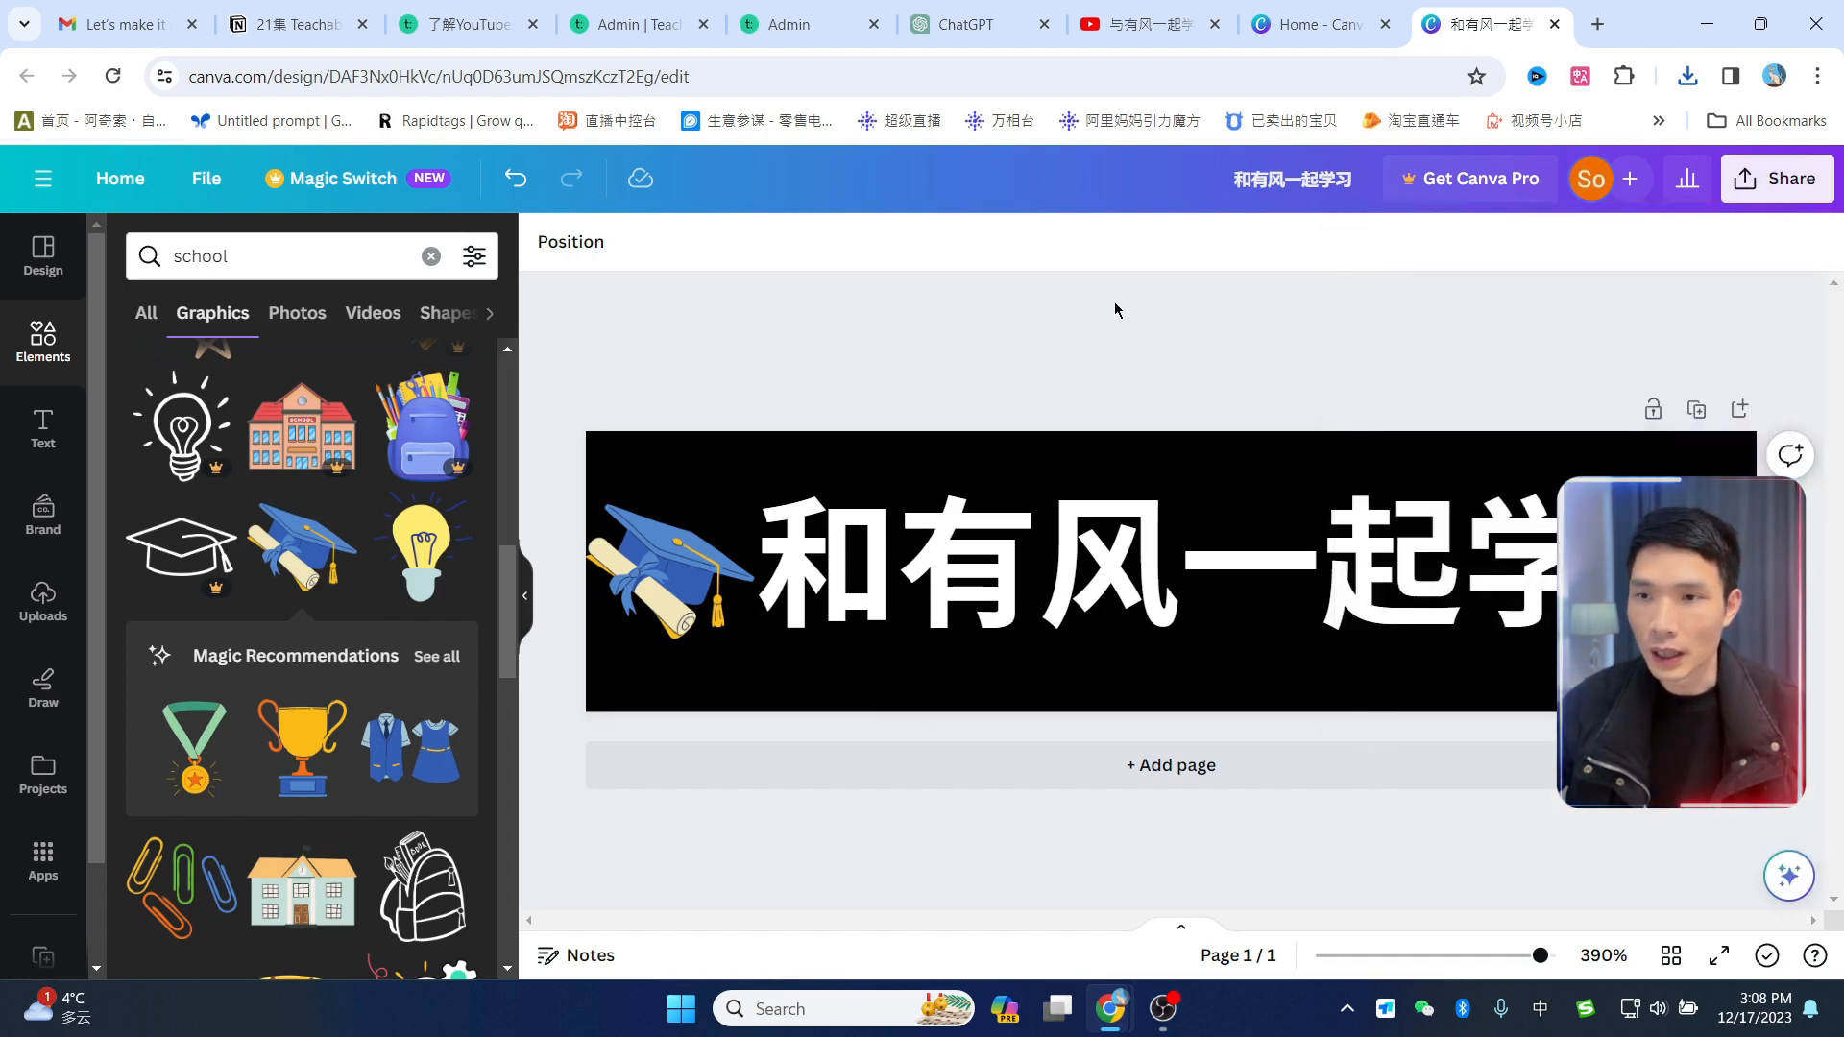
Step: Search Google for "background remover" in a new browser tab and open the remove.bg site
{"action": "left_click", "coordinate": [1598, 24]}
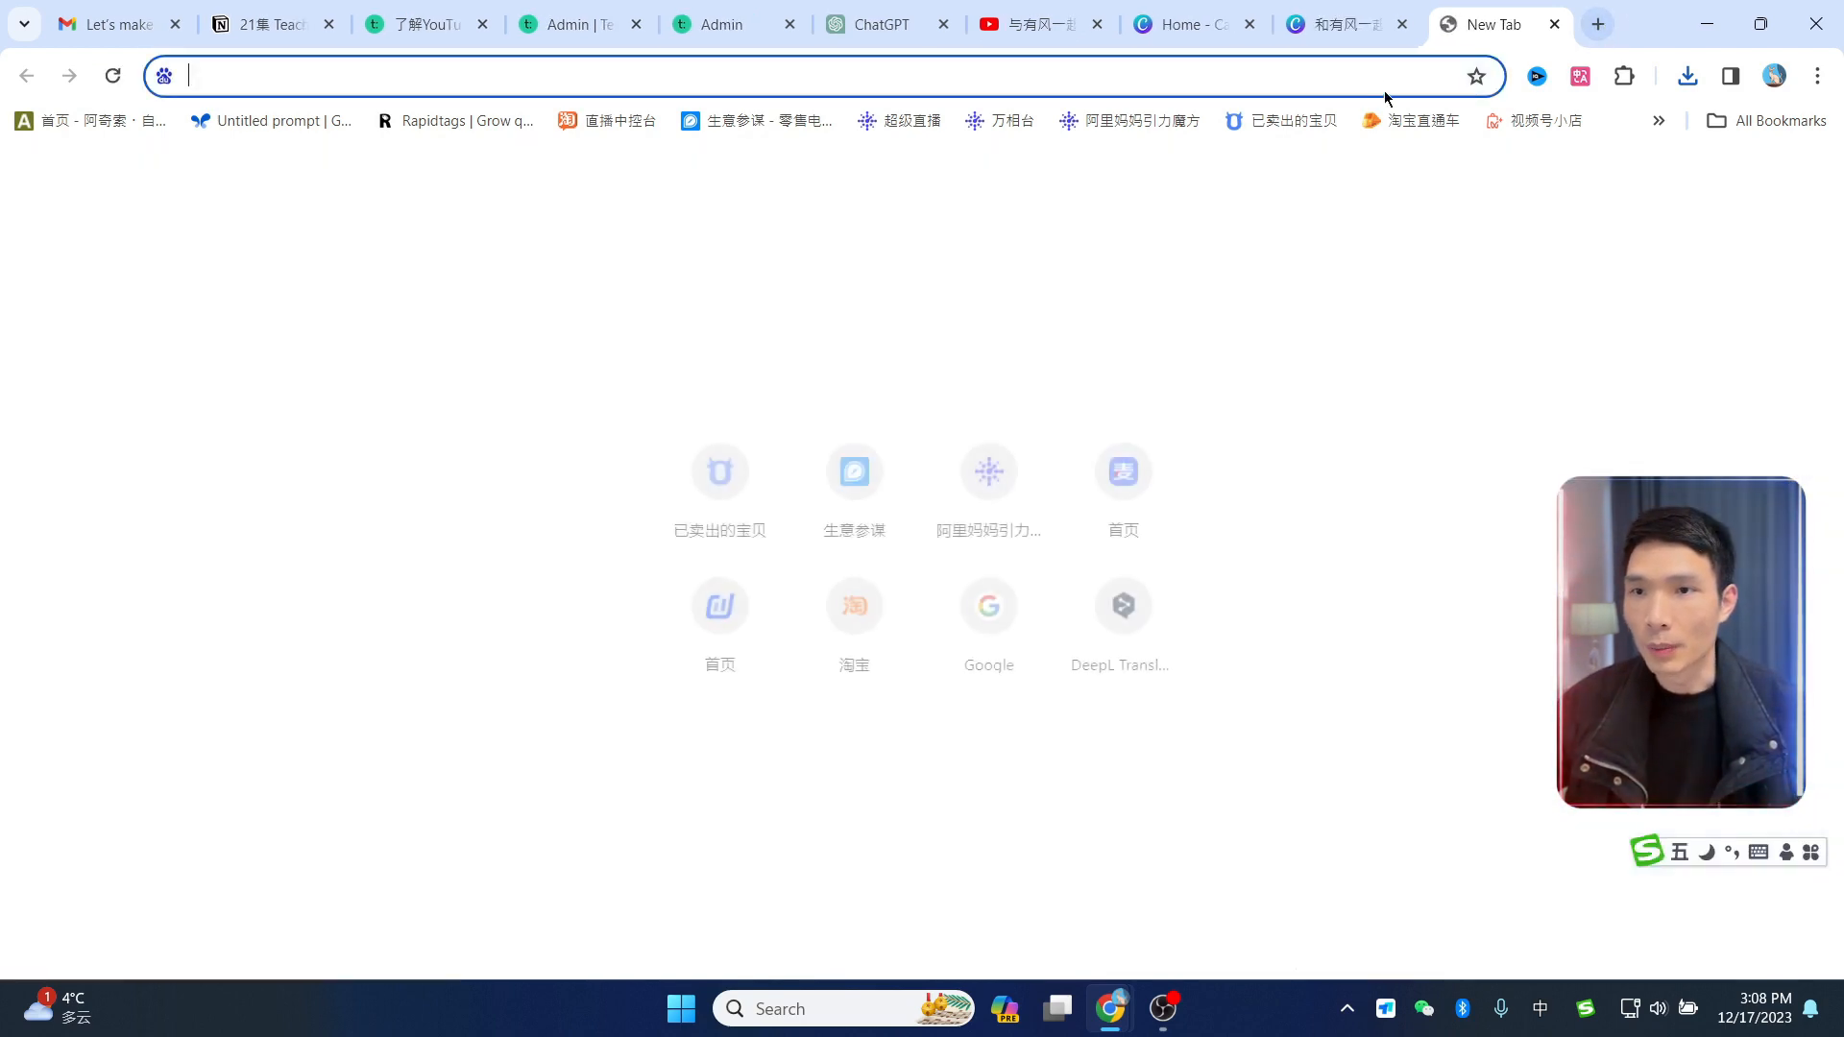
{"action": "type", "text": "g"}
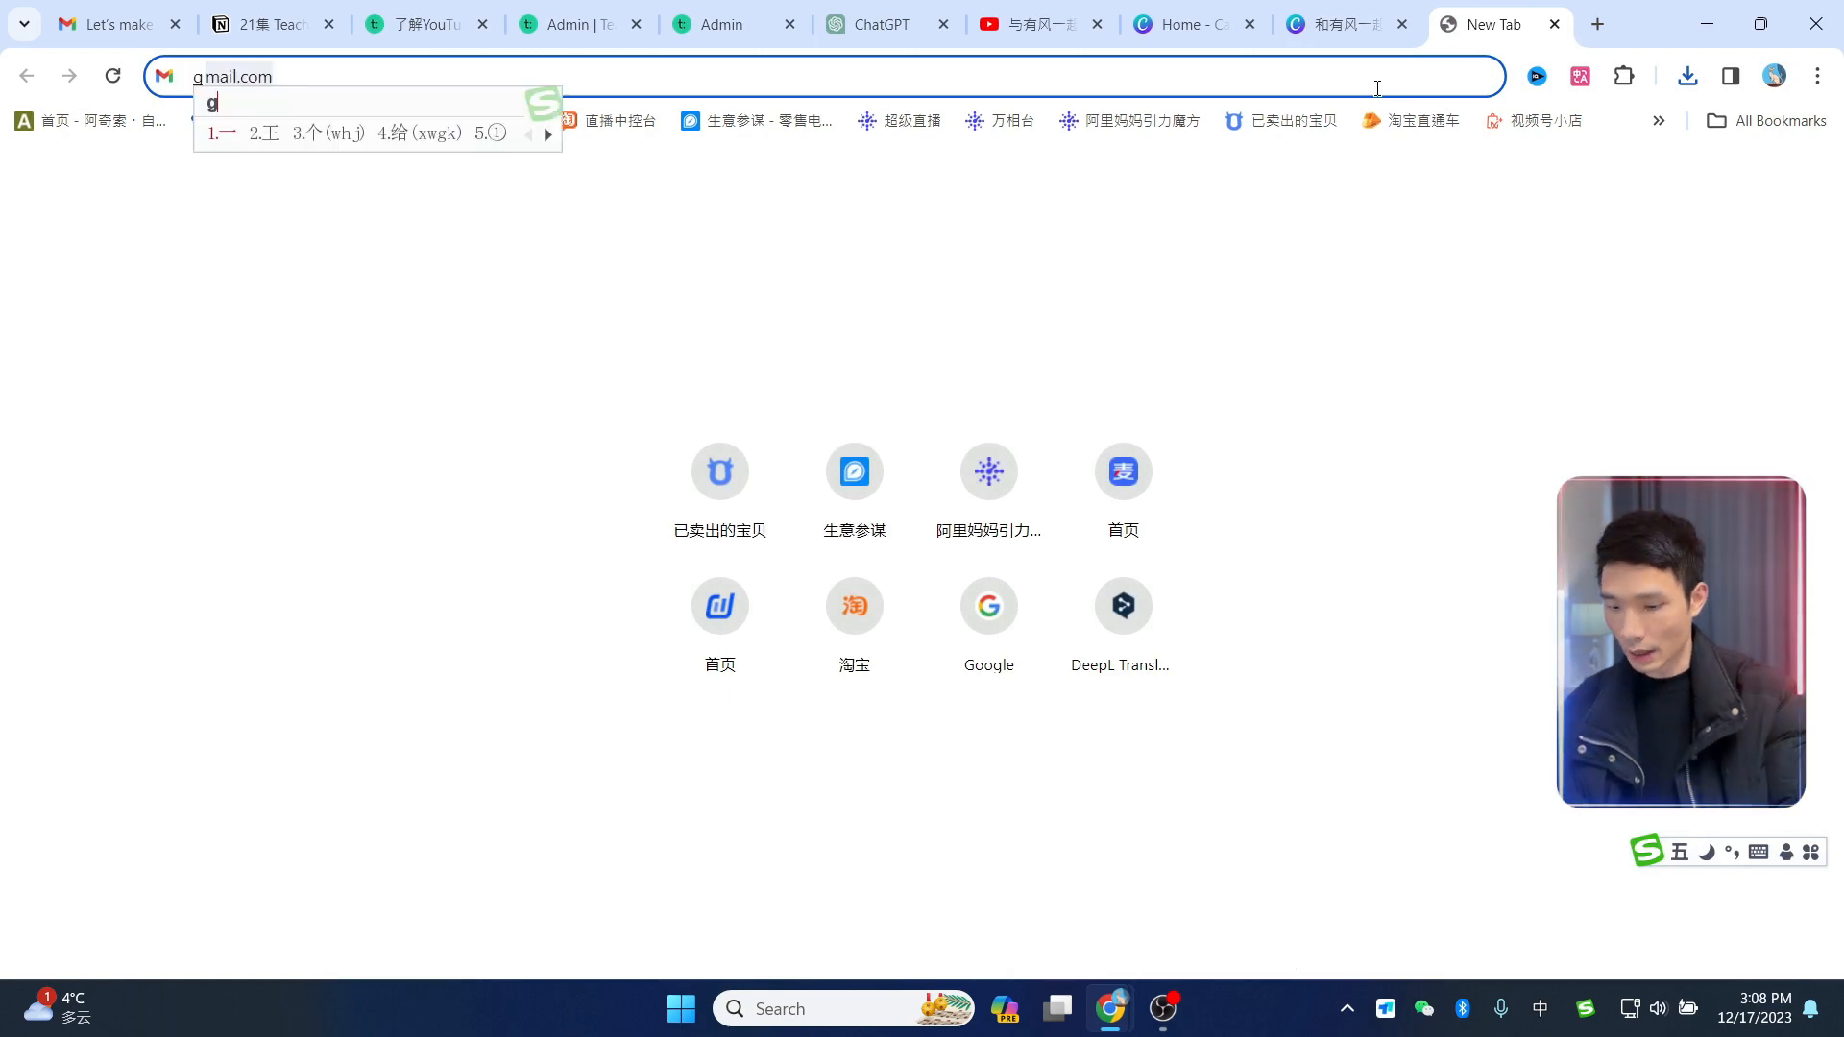
{"action": "key", "text": "shift"}
{"action": "type", "text": "o"}
{"action": "key", "text": "Return"}
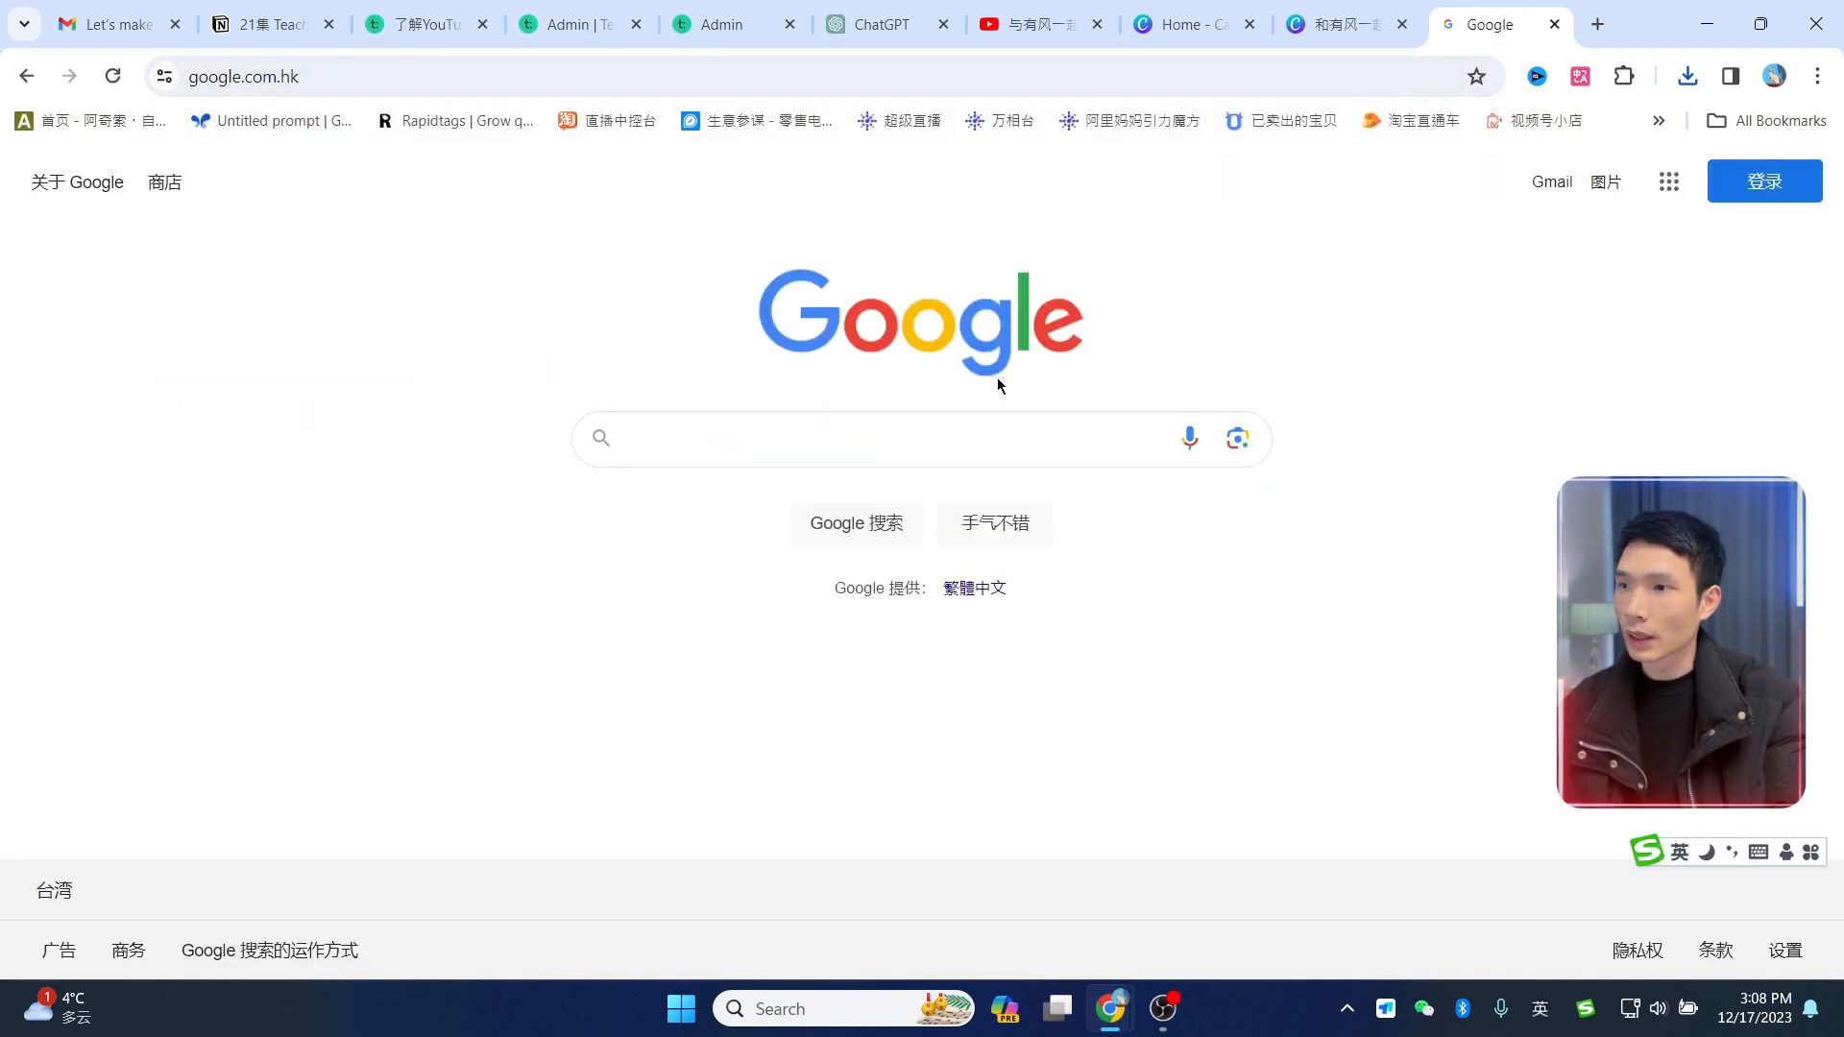
{"action": "type", "text": "background remover"}
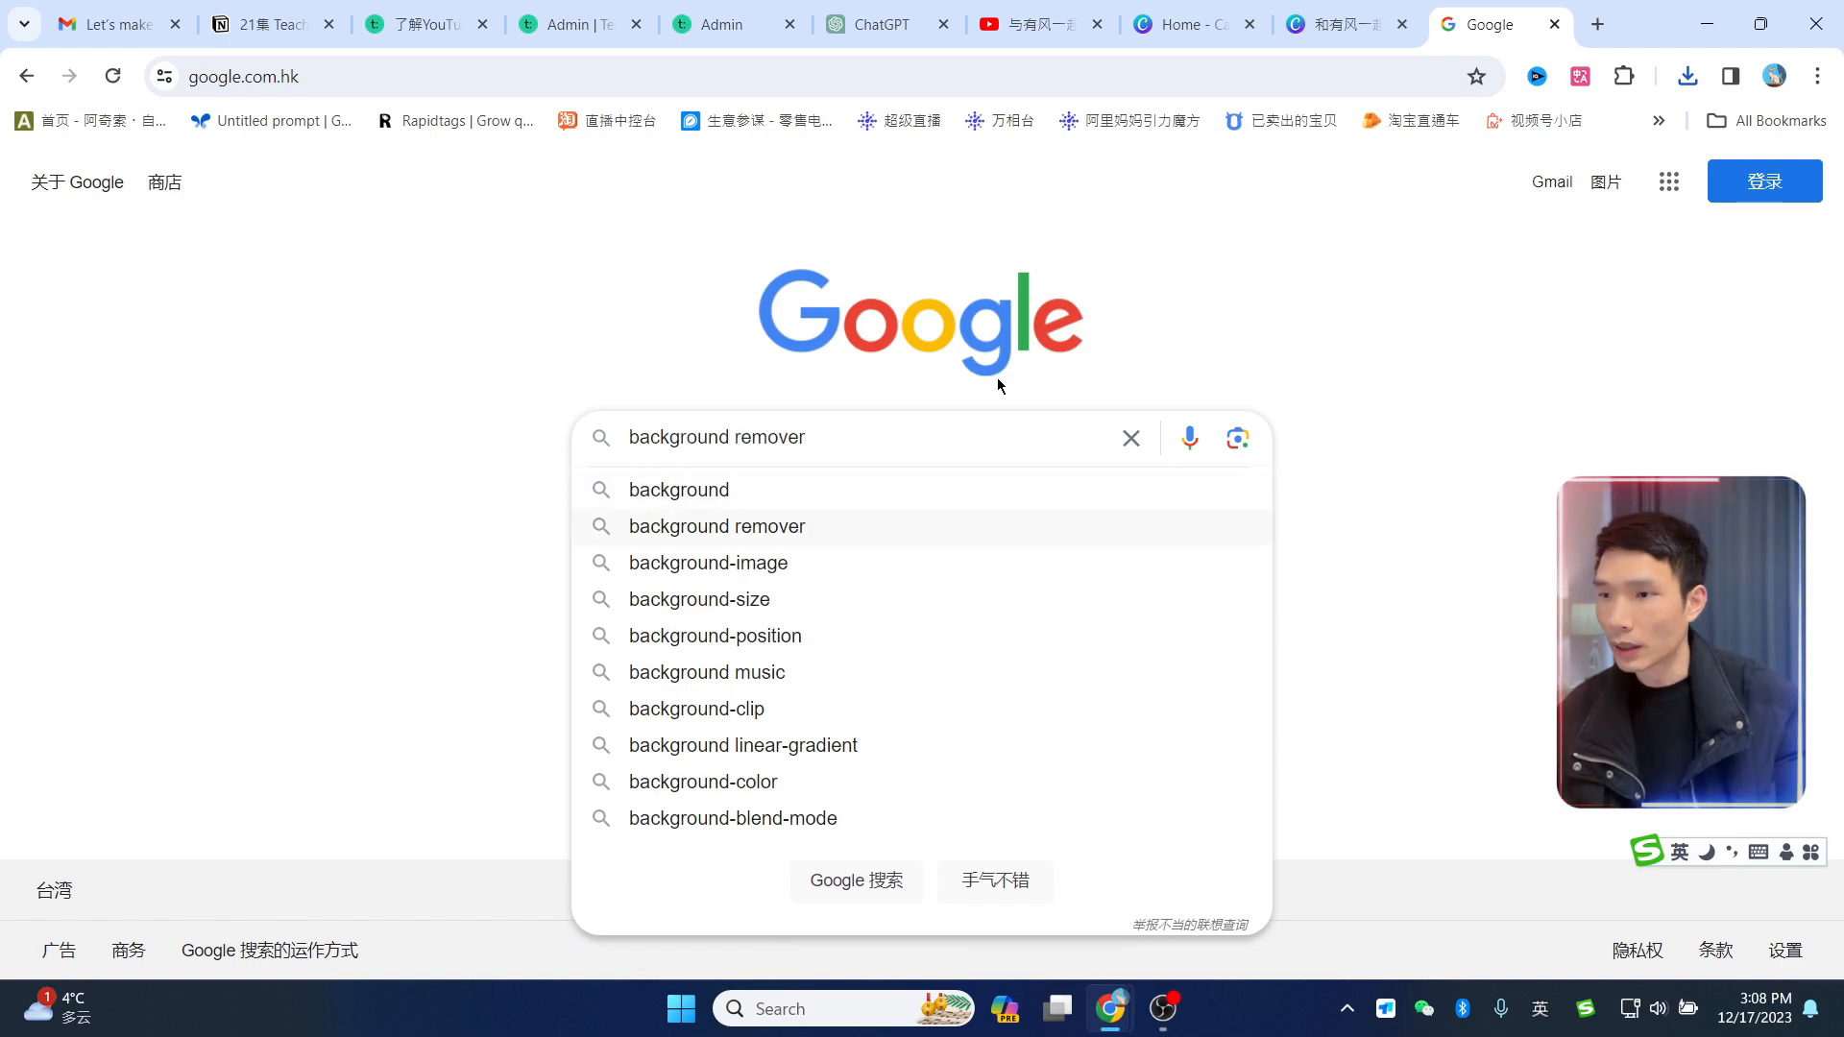
{"action": "key", "text": "Return"}
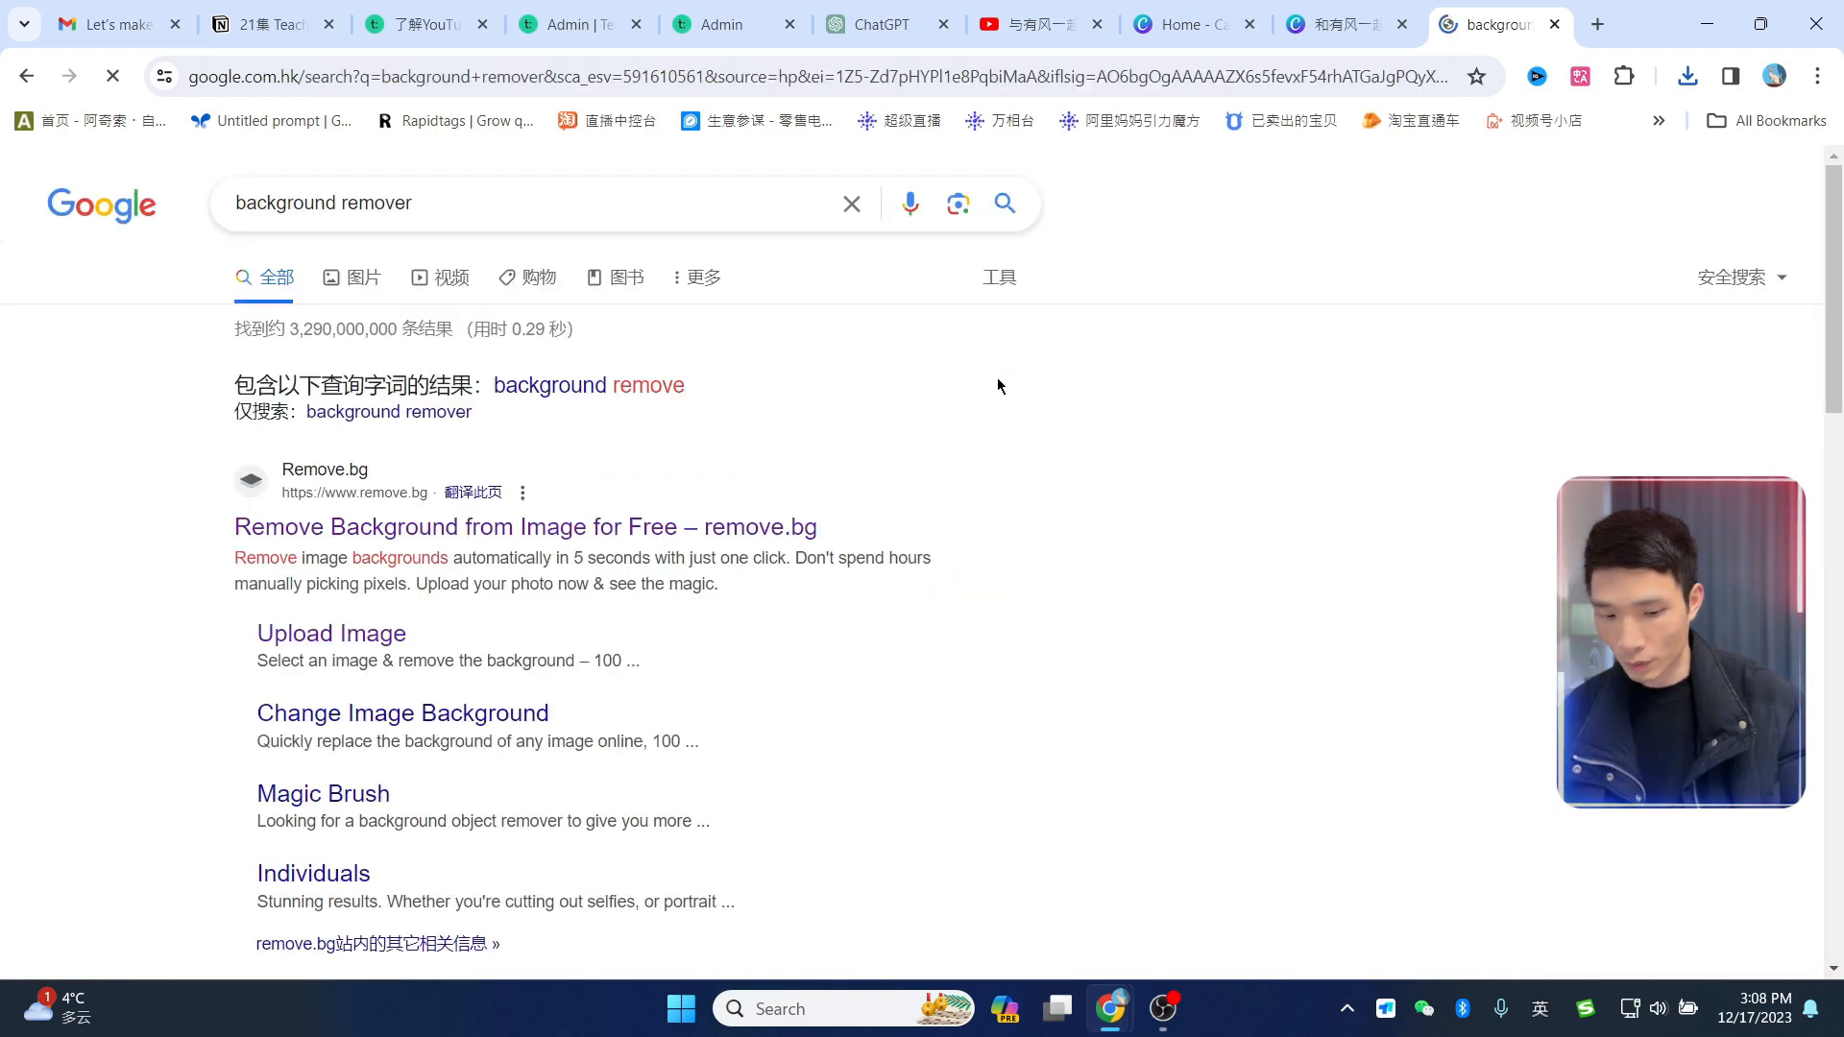
{"action": "scroll", "coordinate": [690, 596], "scroll_direction": "down", "scroll_amount": 9}
{"action": "scroll", "coordinate": [659, 610], "scroll_direction": "up", "scroll_amount": 6}
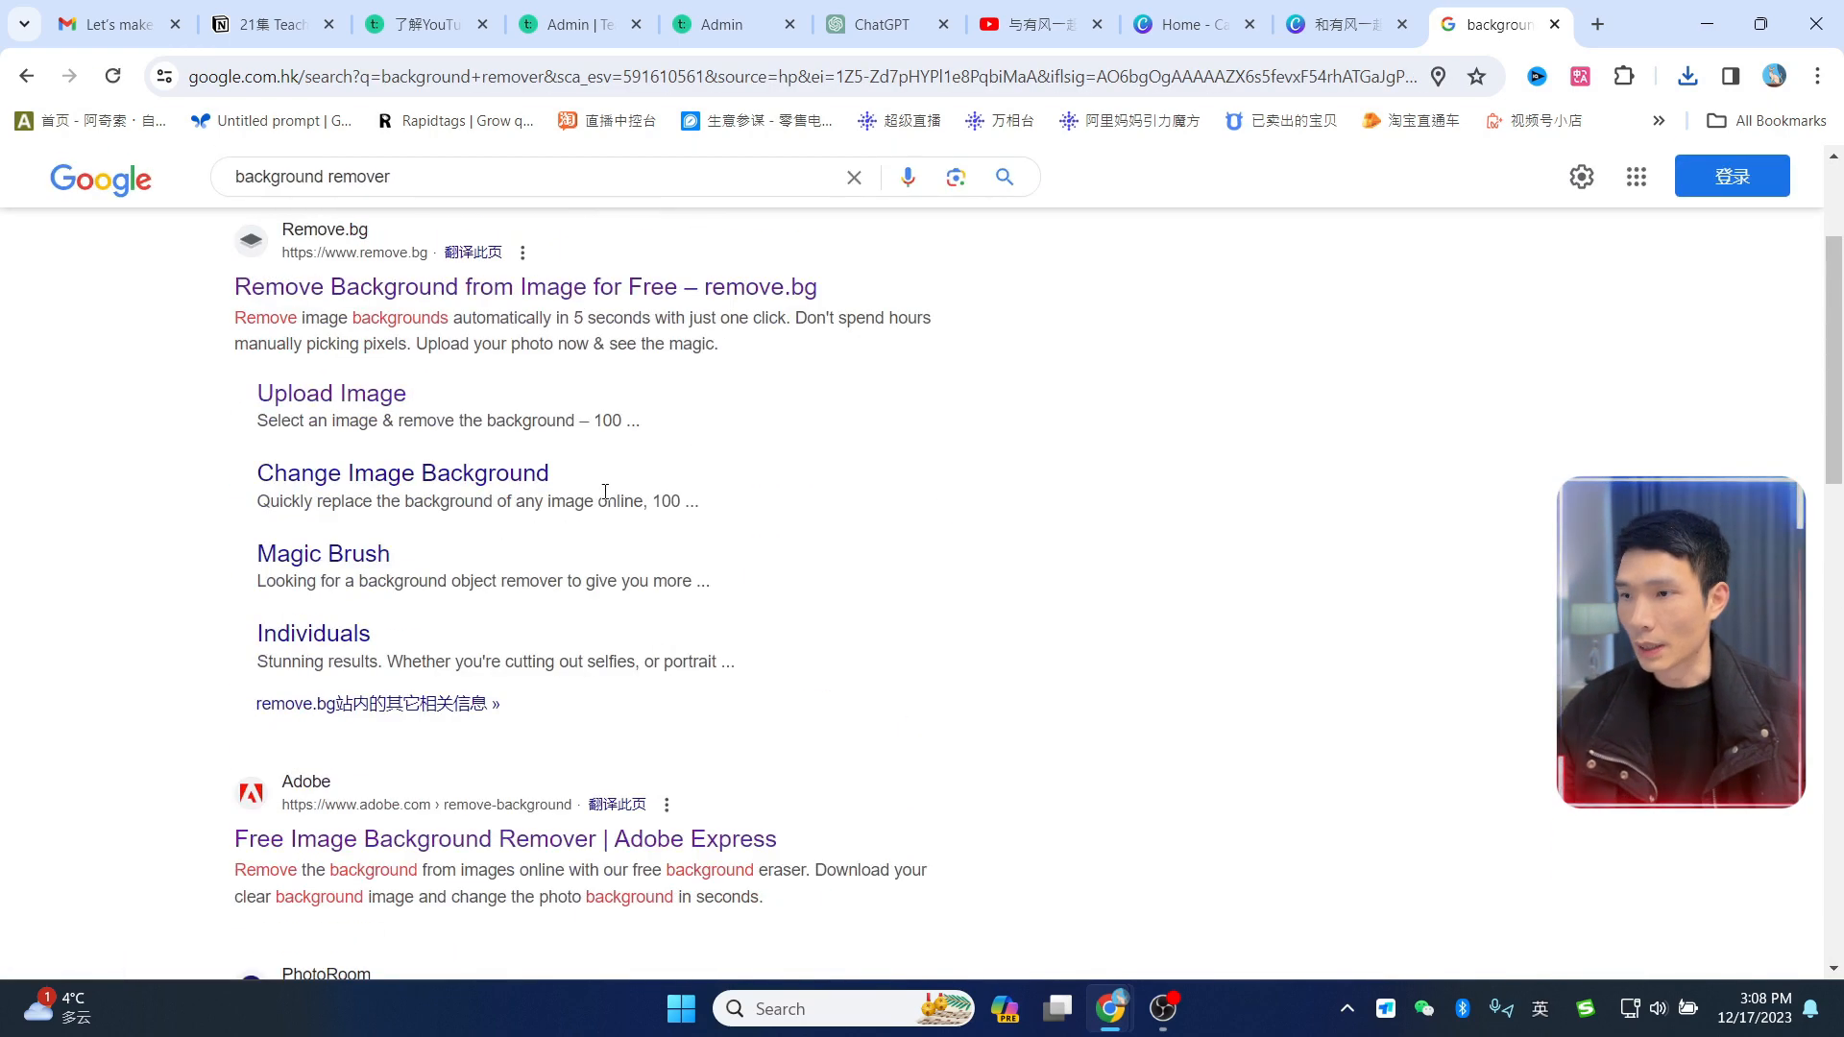
{"action": "left_click", "coordinate": [590, 288]}
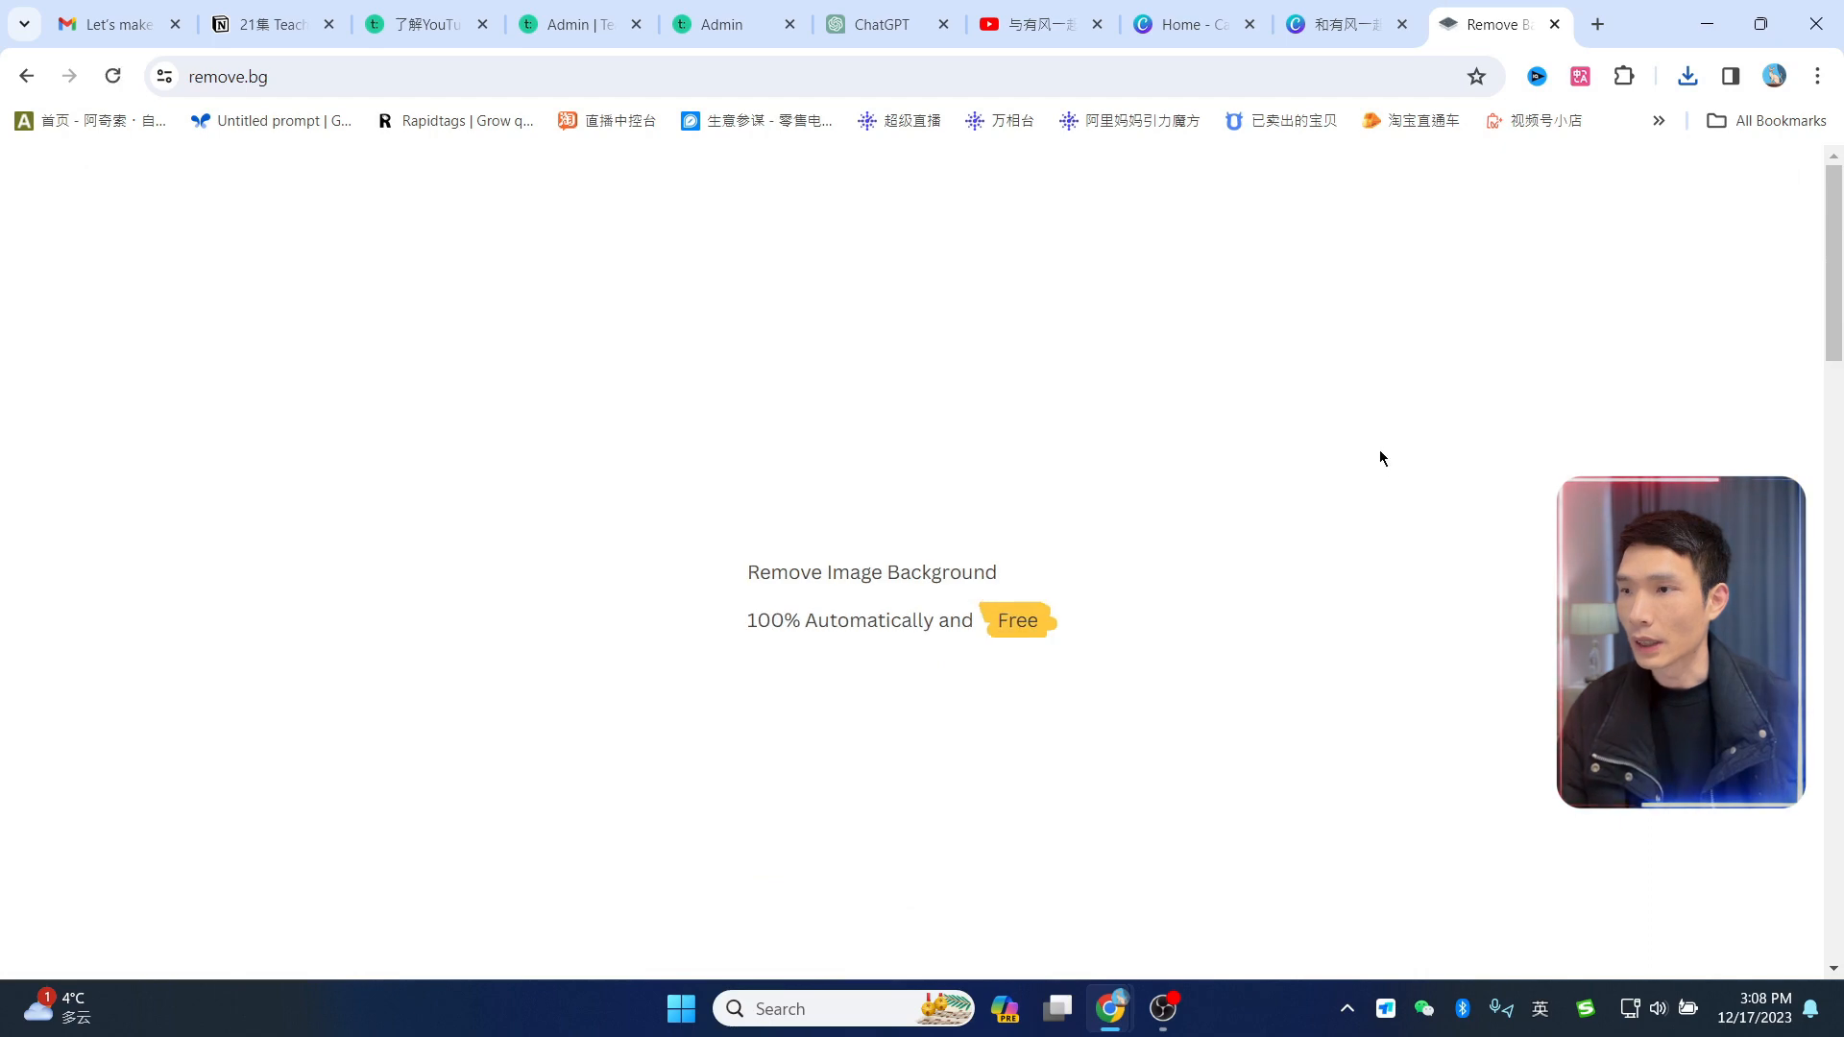
Step: Remove the background from the black logo 和有风一起学习 (1).jpg and download the 250 × 60 px result
{"action": "left_click", "coordinate": [1016, 520]}
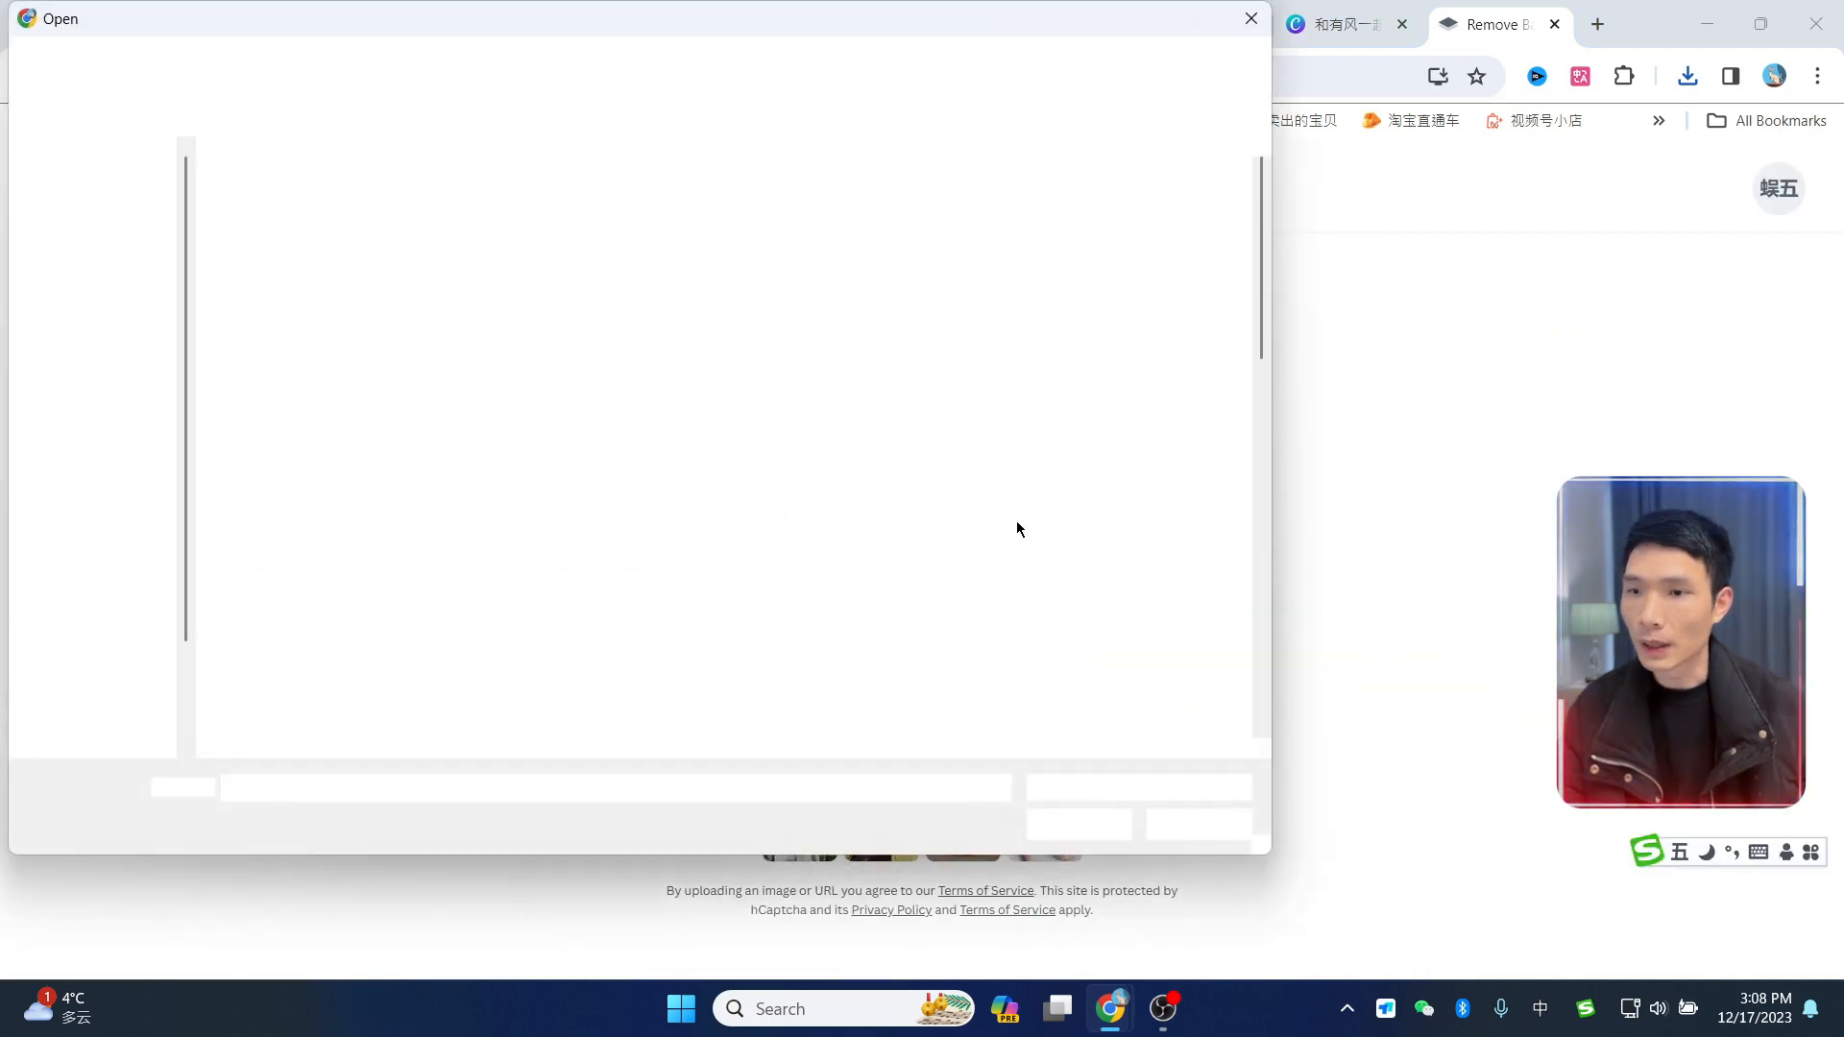
{"action": "scroll", "coordinate": [960, 404], "scroll_direction": "down", "scroll_amount": 6}
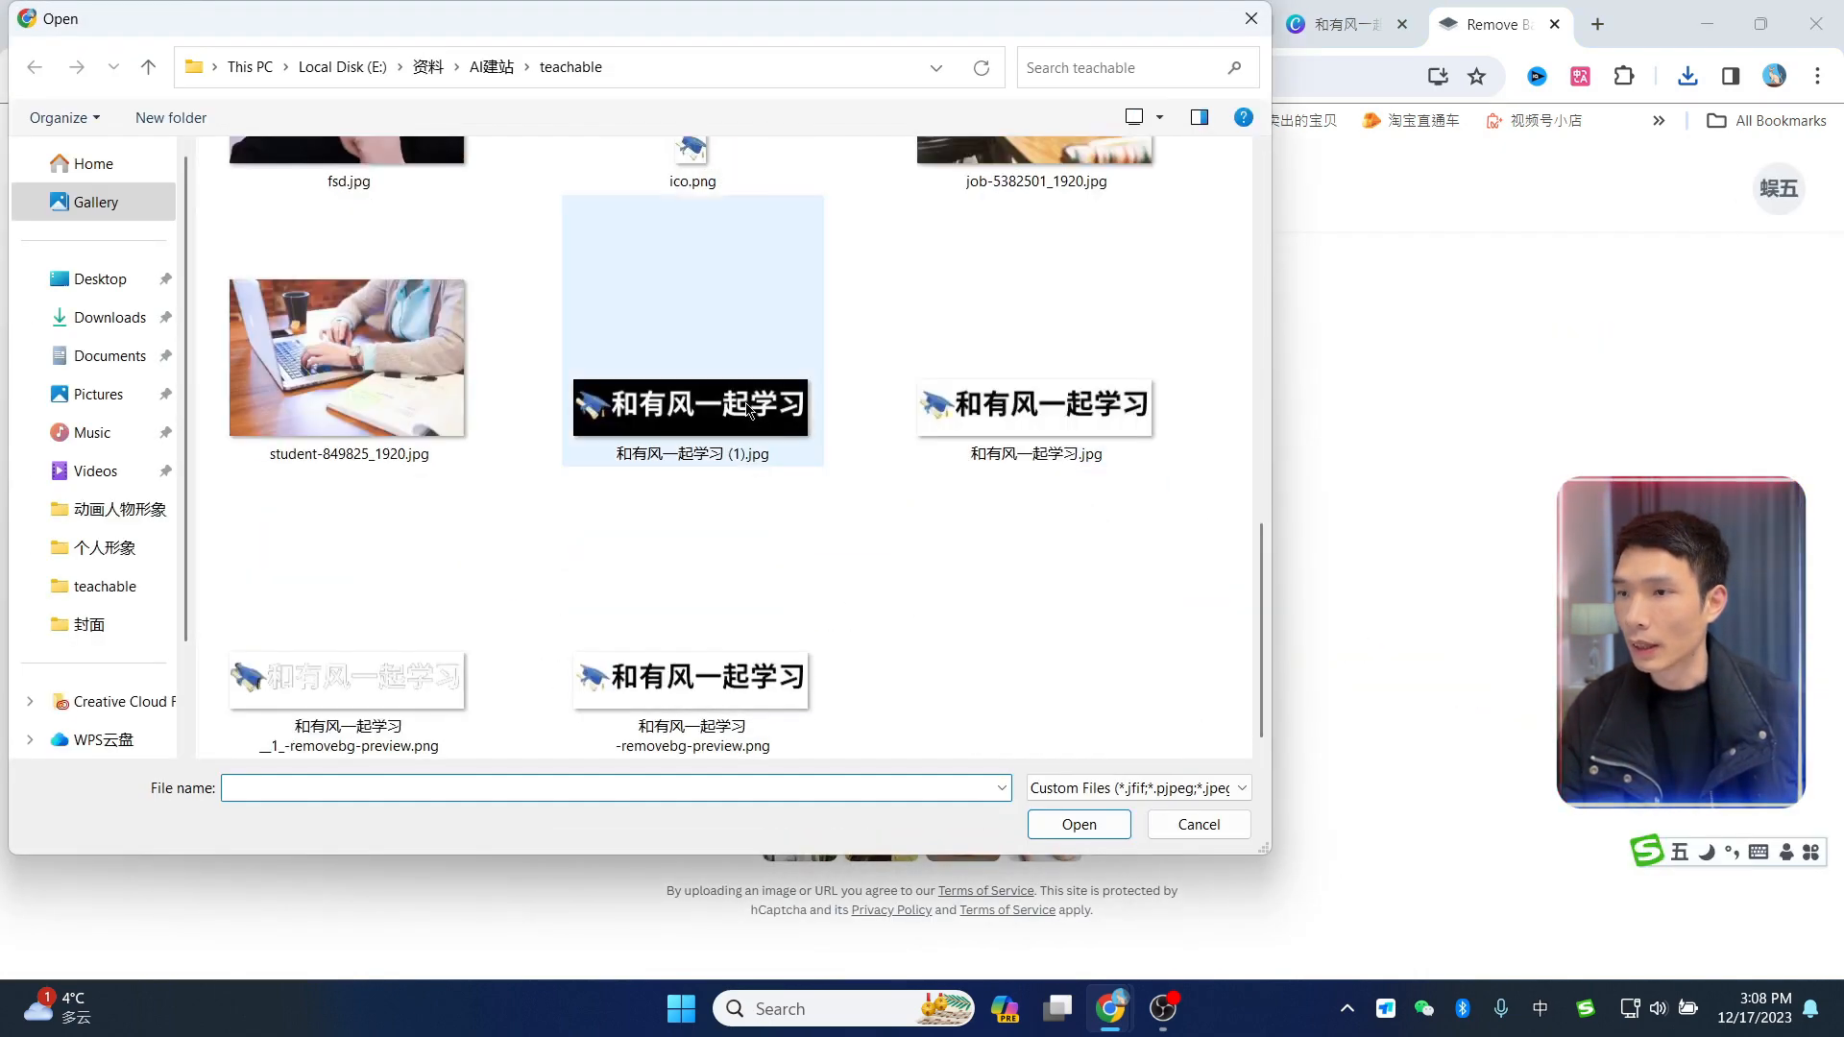
{"action": "double_click", "coordinate": [687, 391]}
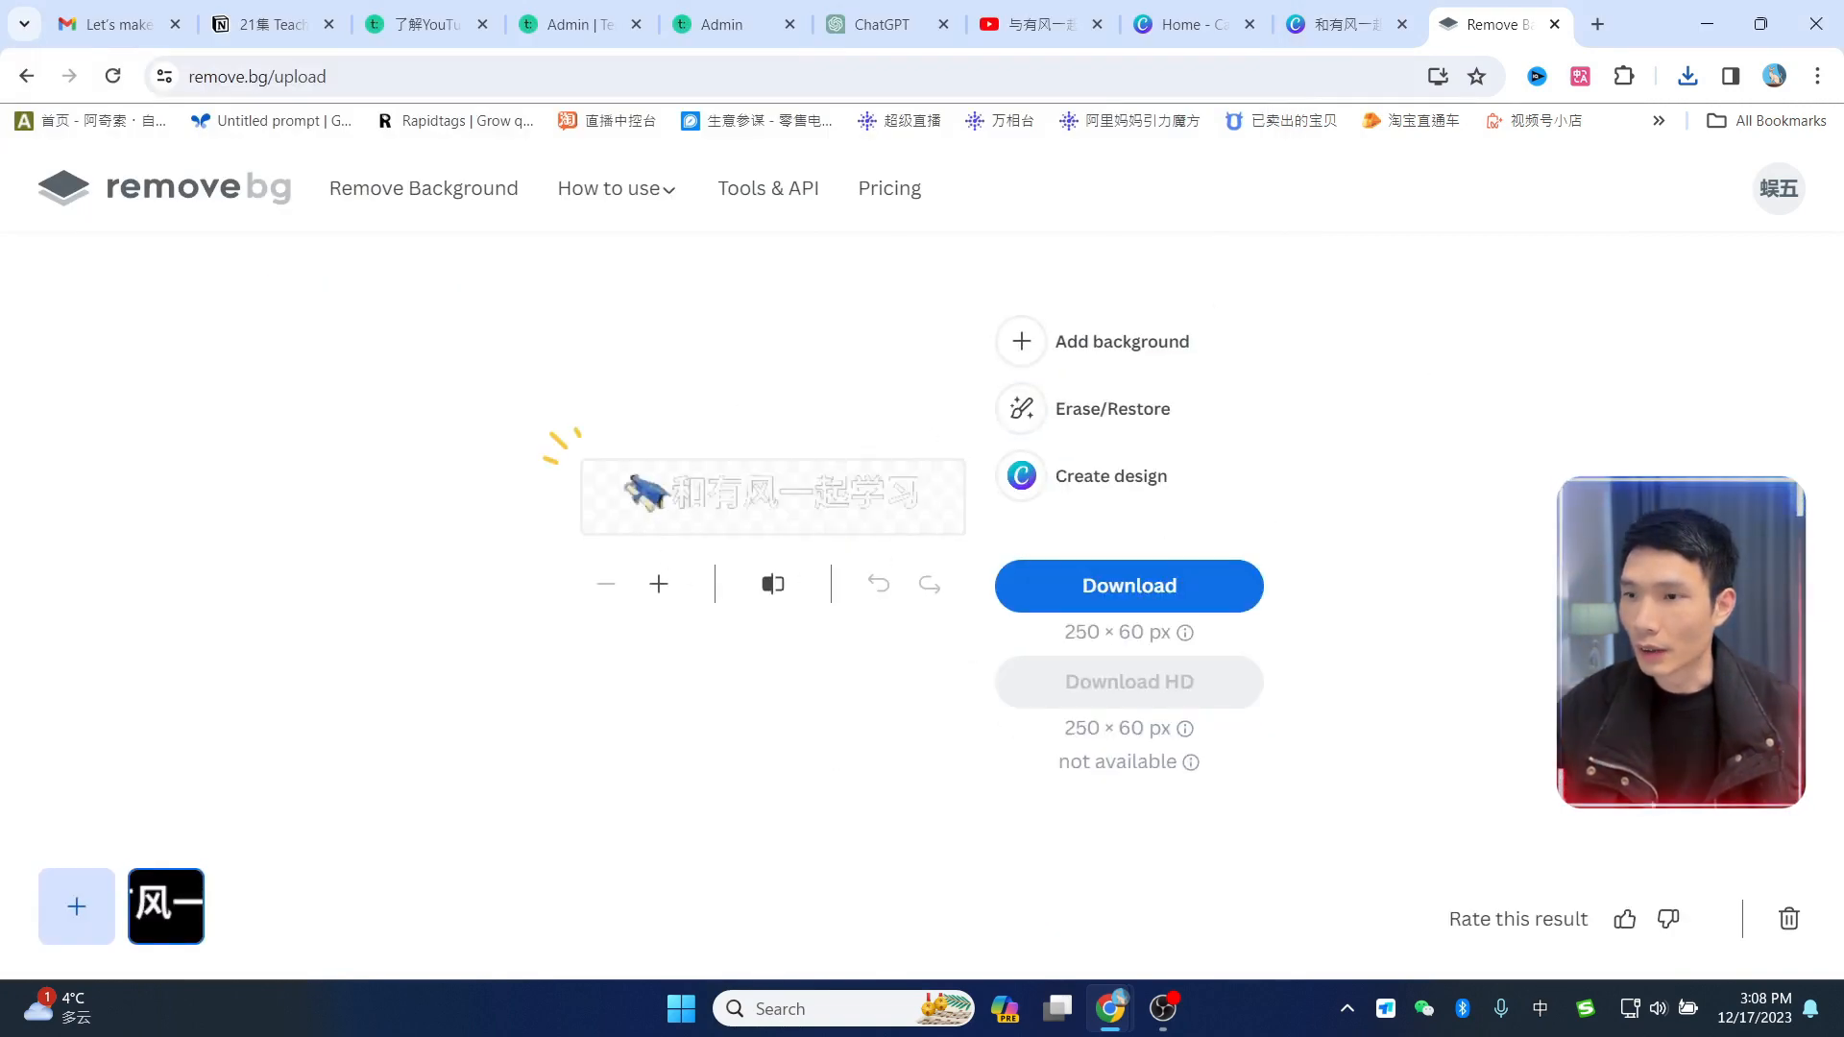
{"action": "left_click", "coordinate": [1212, 600]}
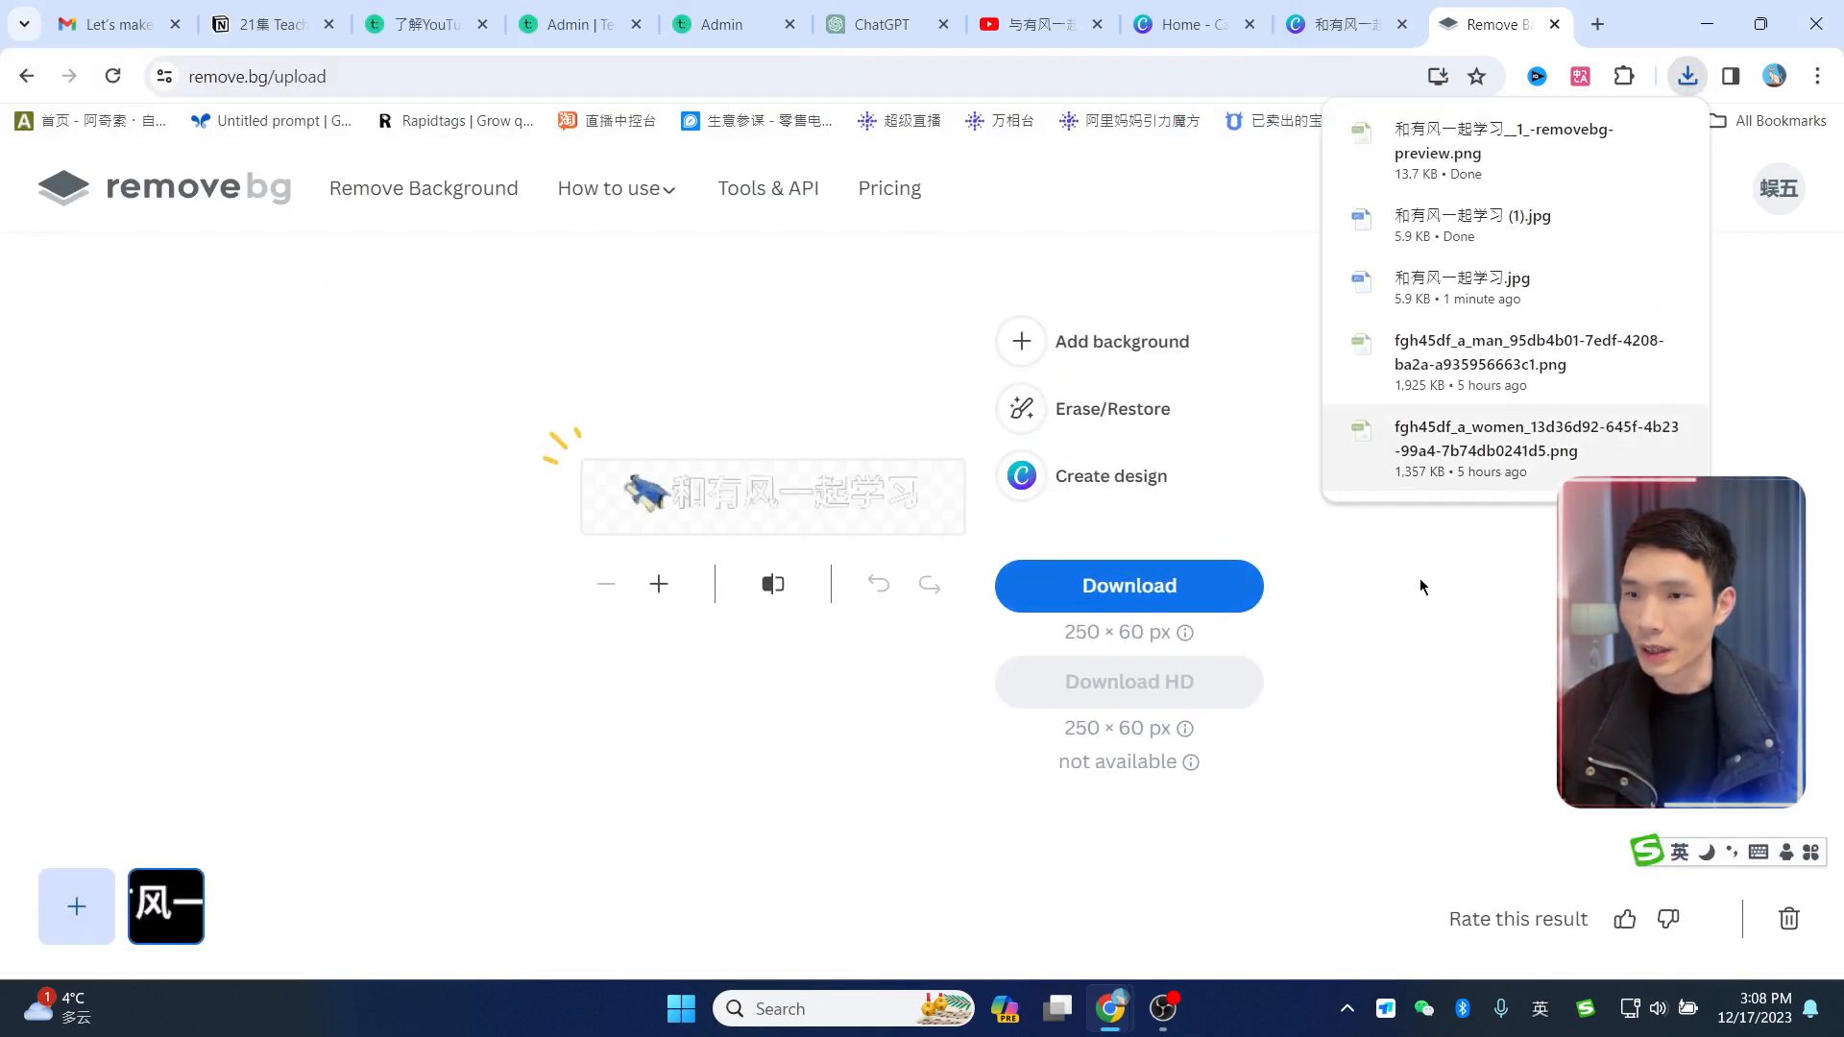
Step: Remove the background from the white-background logo 和有风一起学习.jpg and download the 250 × 60 px result
{"action": "left_click", "coordinate": [77, 907]}
{"action": "scroll", "coordinate": [1091, 486], "scroll_direction": "down", "scroll_amount": 6}
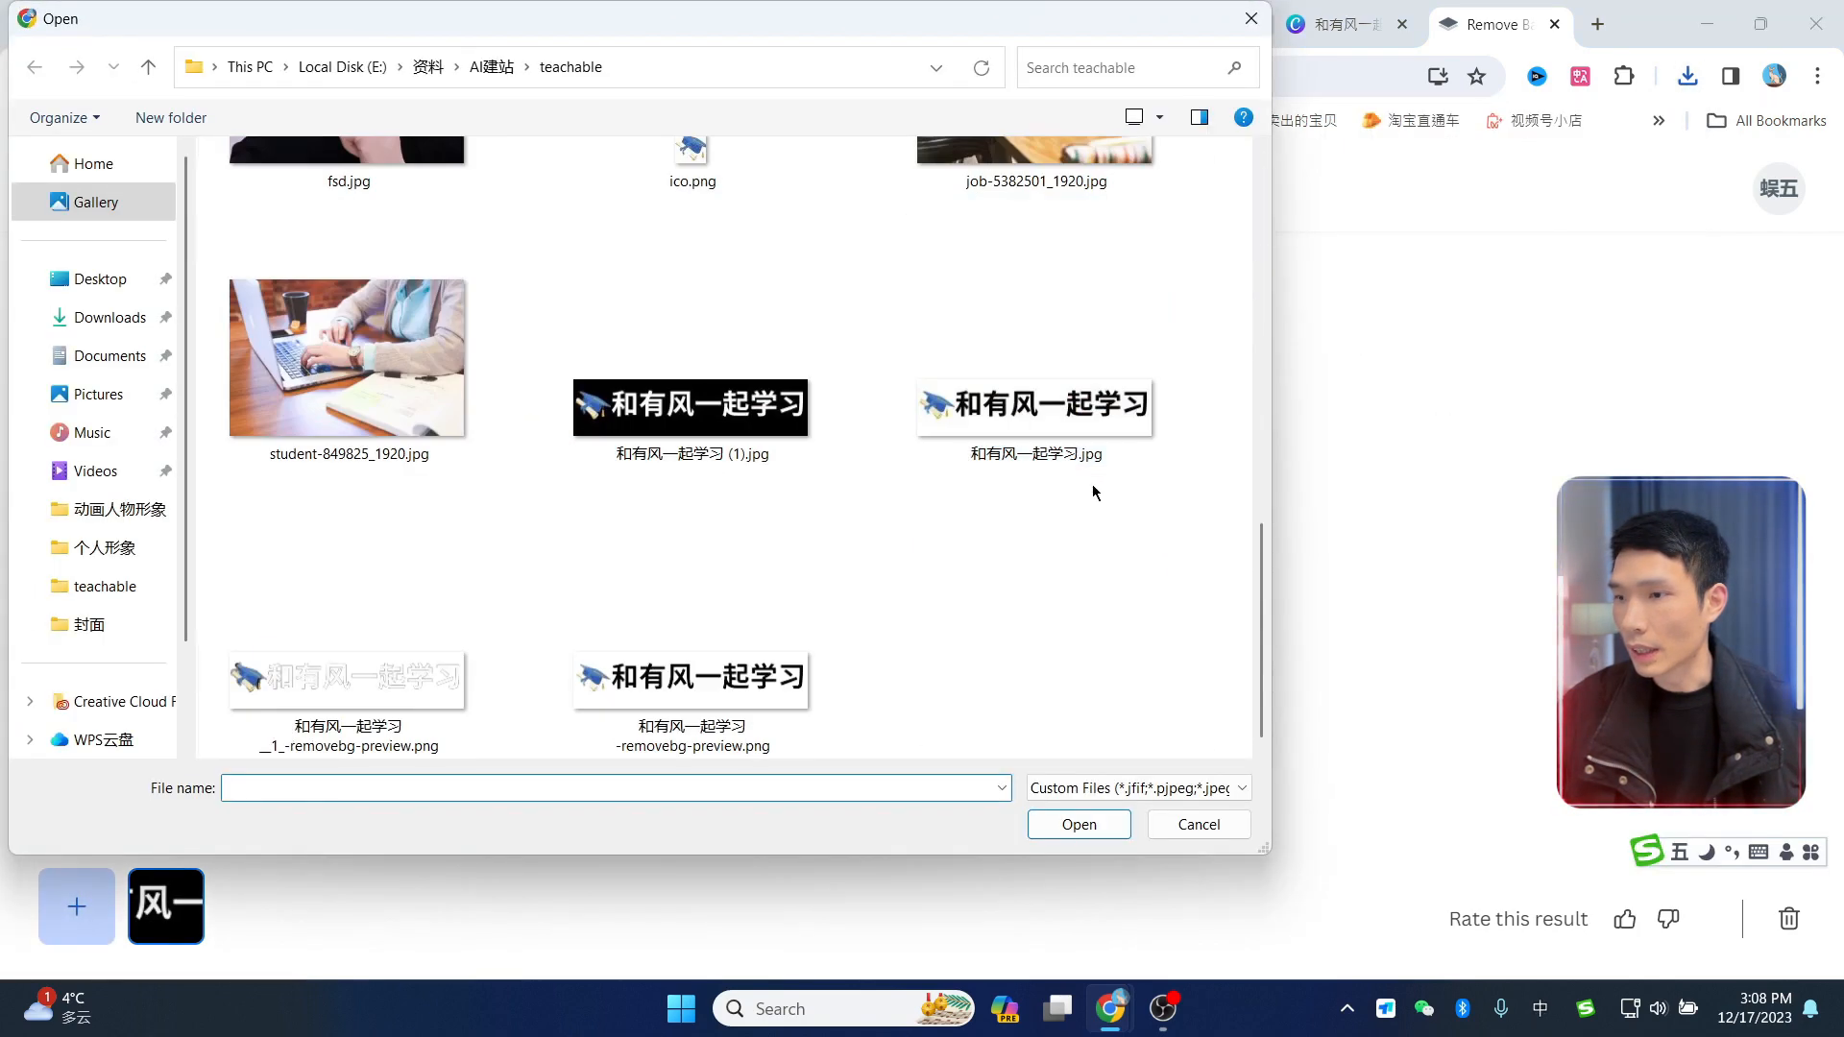
{"action": "double_click", "coordinate": [644, 407]}
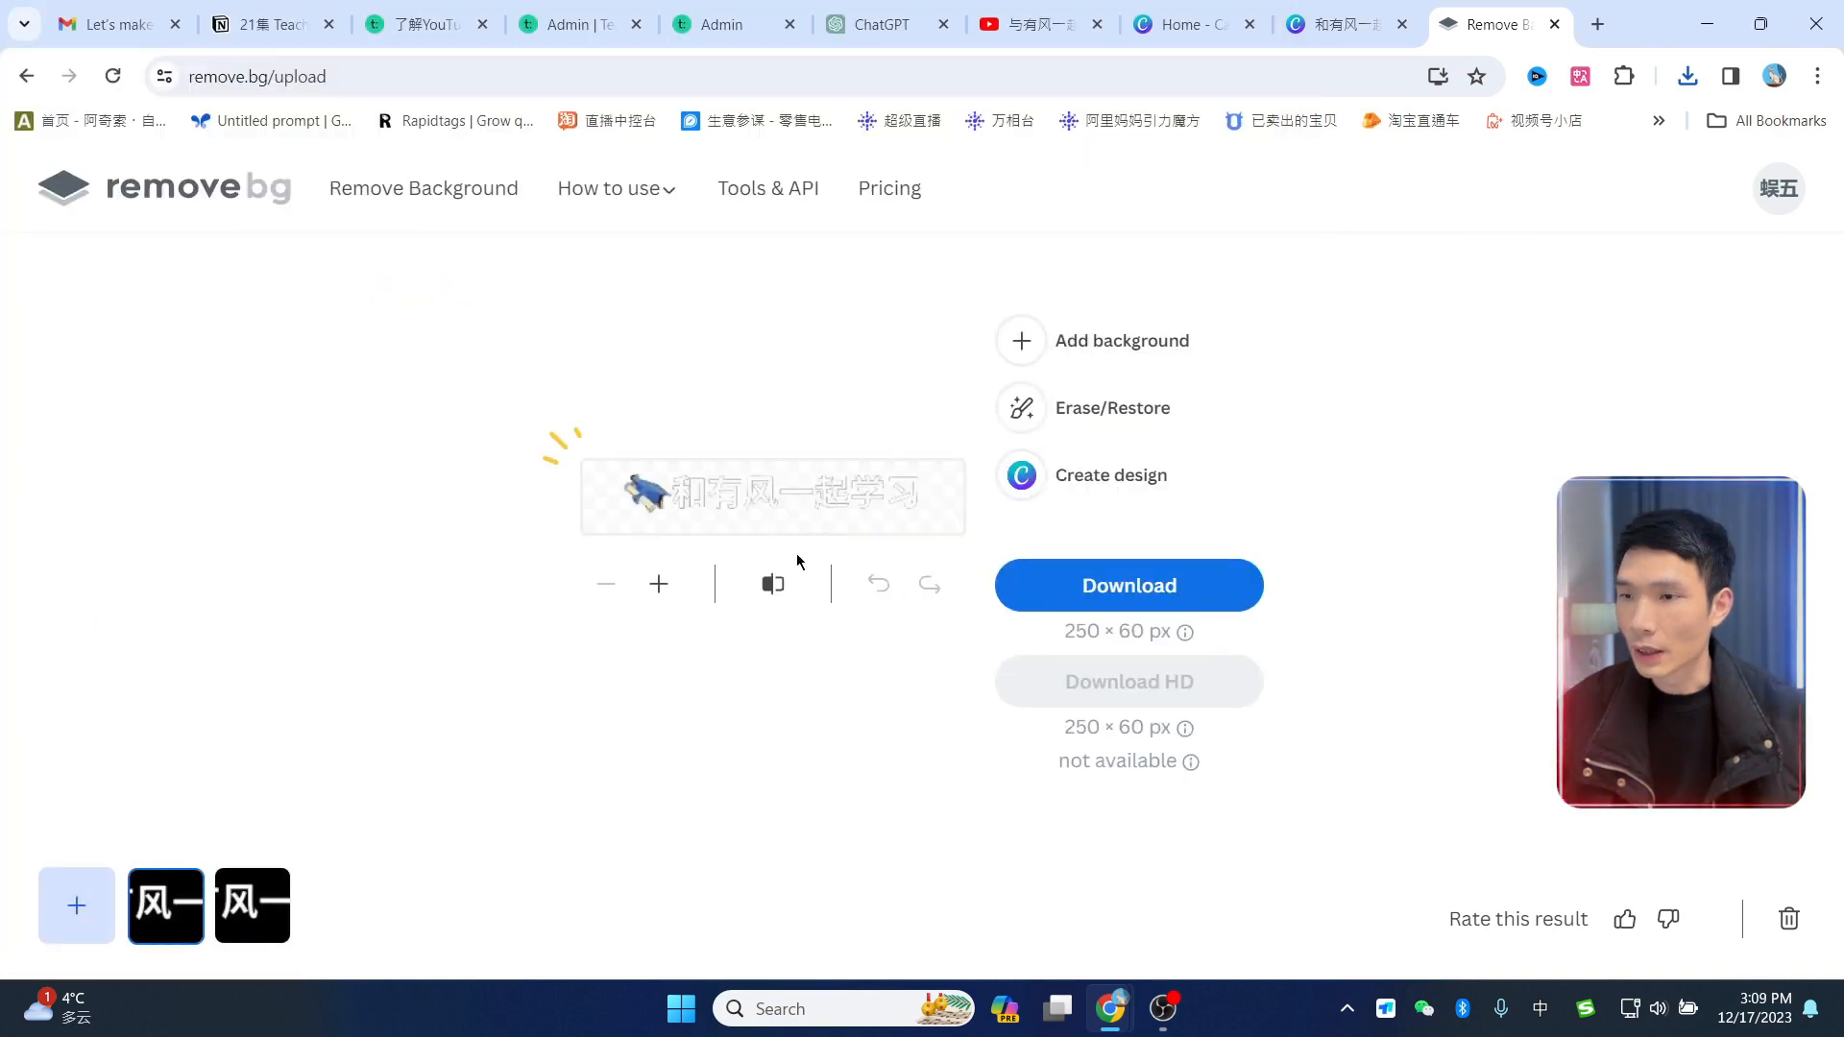
{"action": "left_click", "coordinate": [77, 905]}
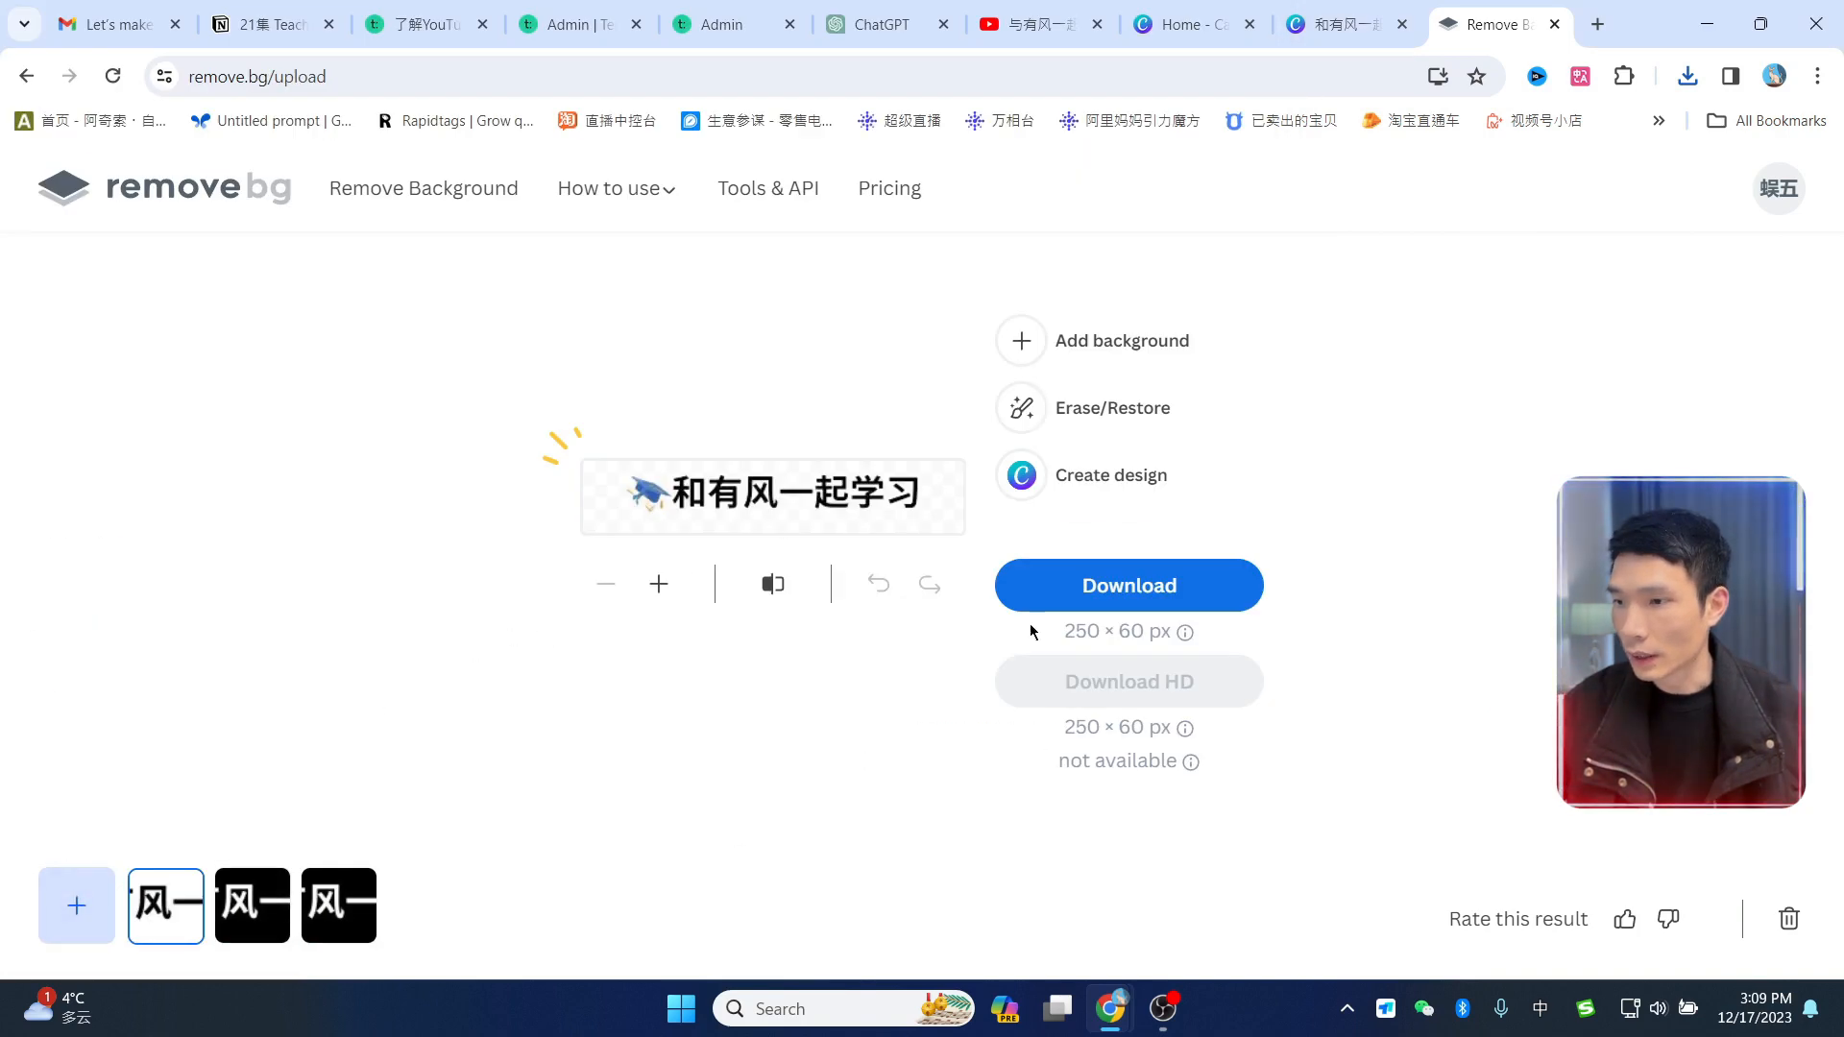
{"action": "left_click", "coordinate": [1155, 588]}
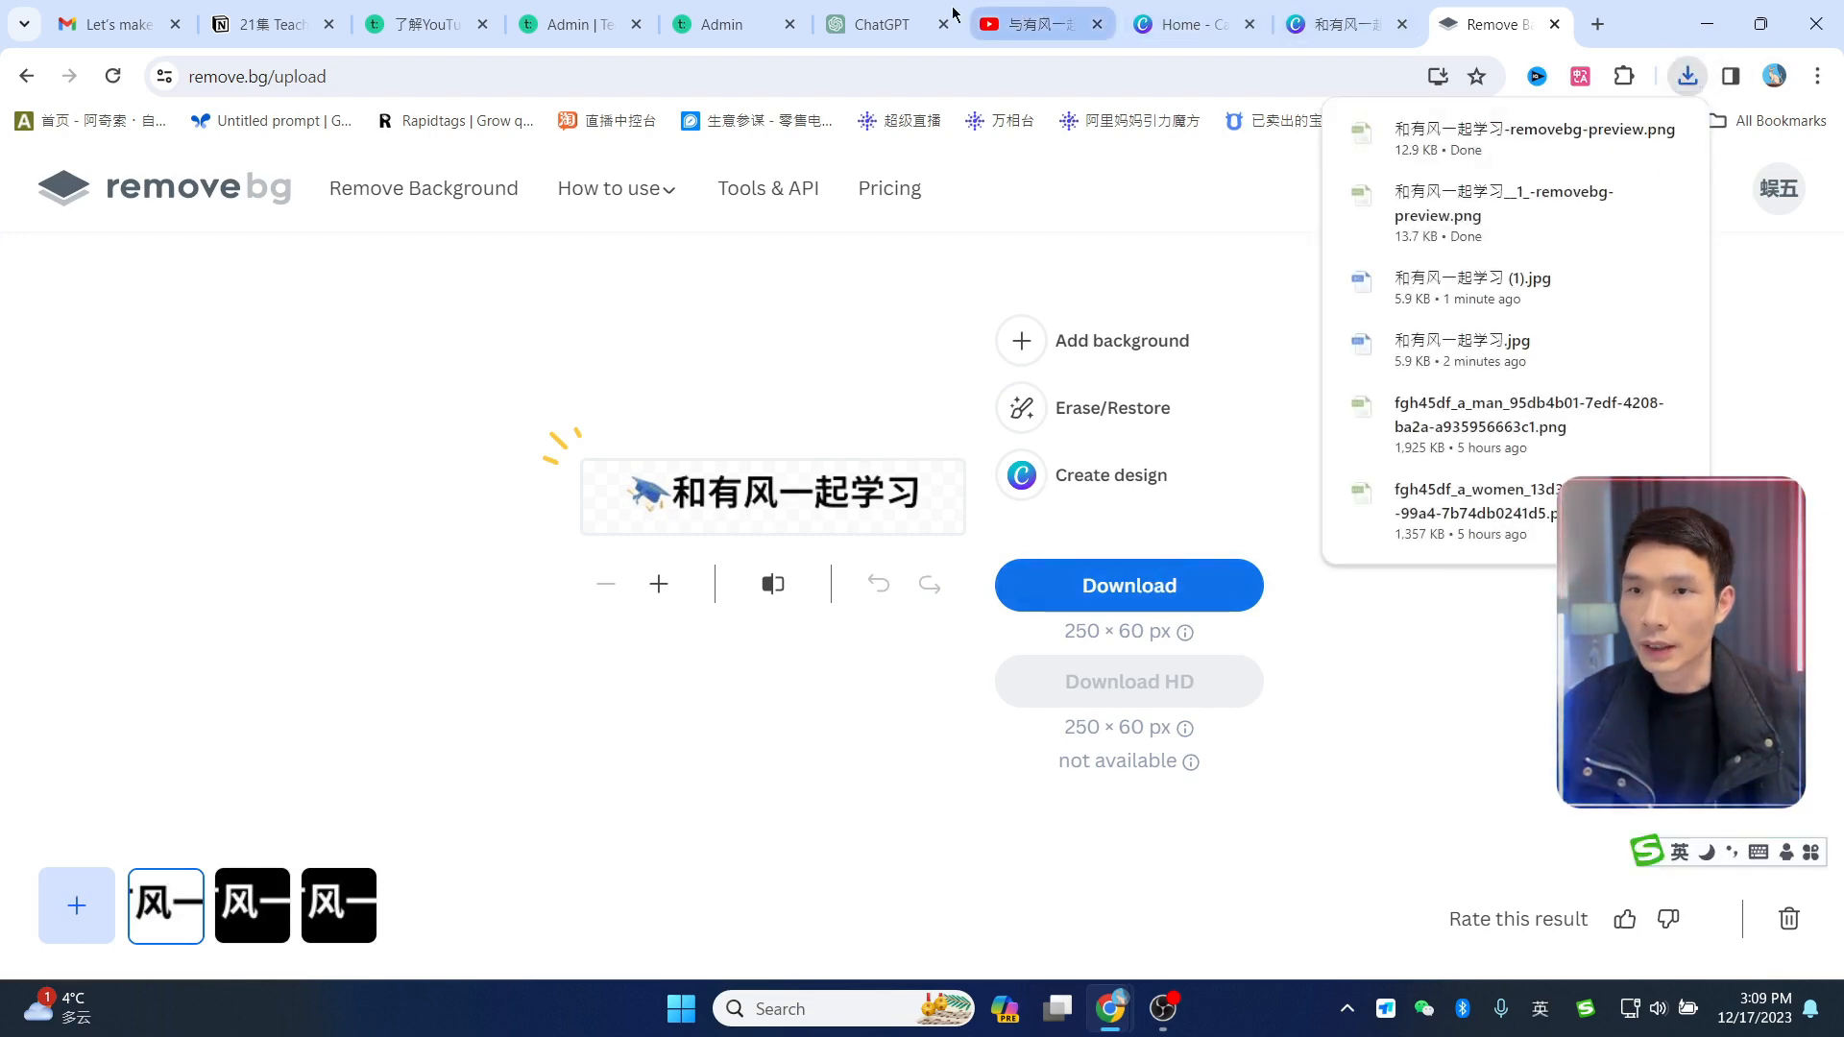
Step: Return to Teachable's Theme page and upload 和有风一起学习__1_-removebg-preview.png as the school logo
{"action": "left_click", "coordinate": [884, 24]}
{"action": "left_click", "coordinate": [674, 24]}
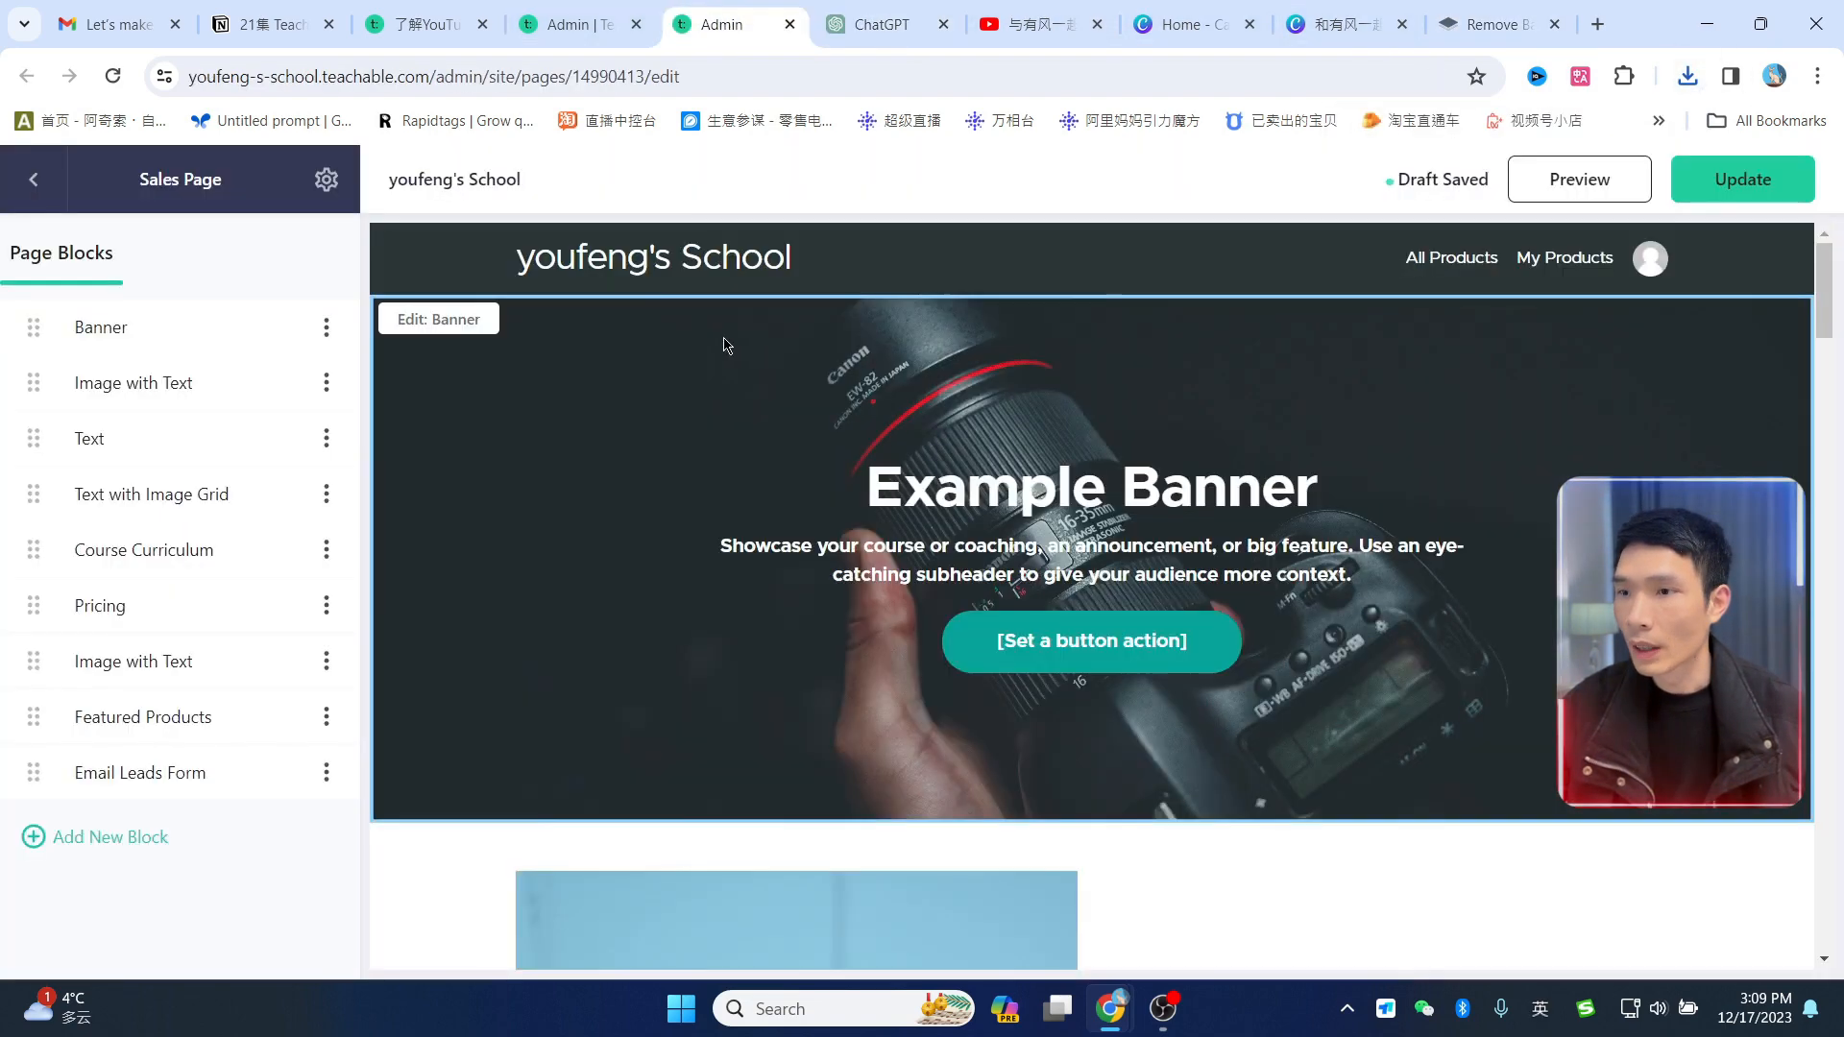
{"action": "left_click", "coordinate": [576, 24]}
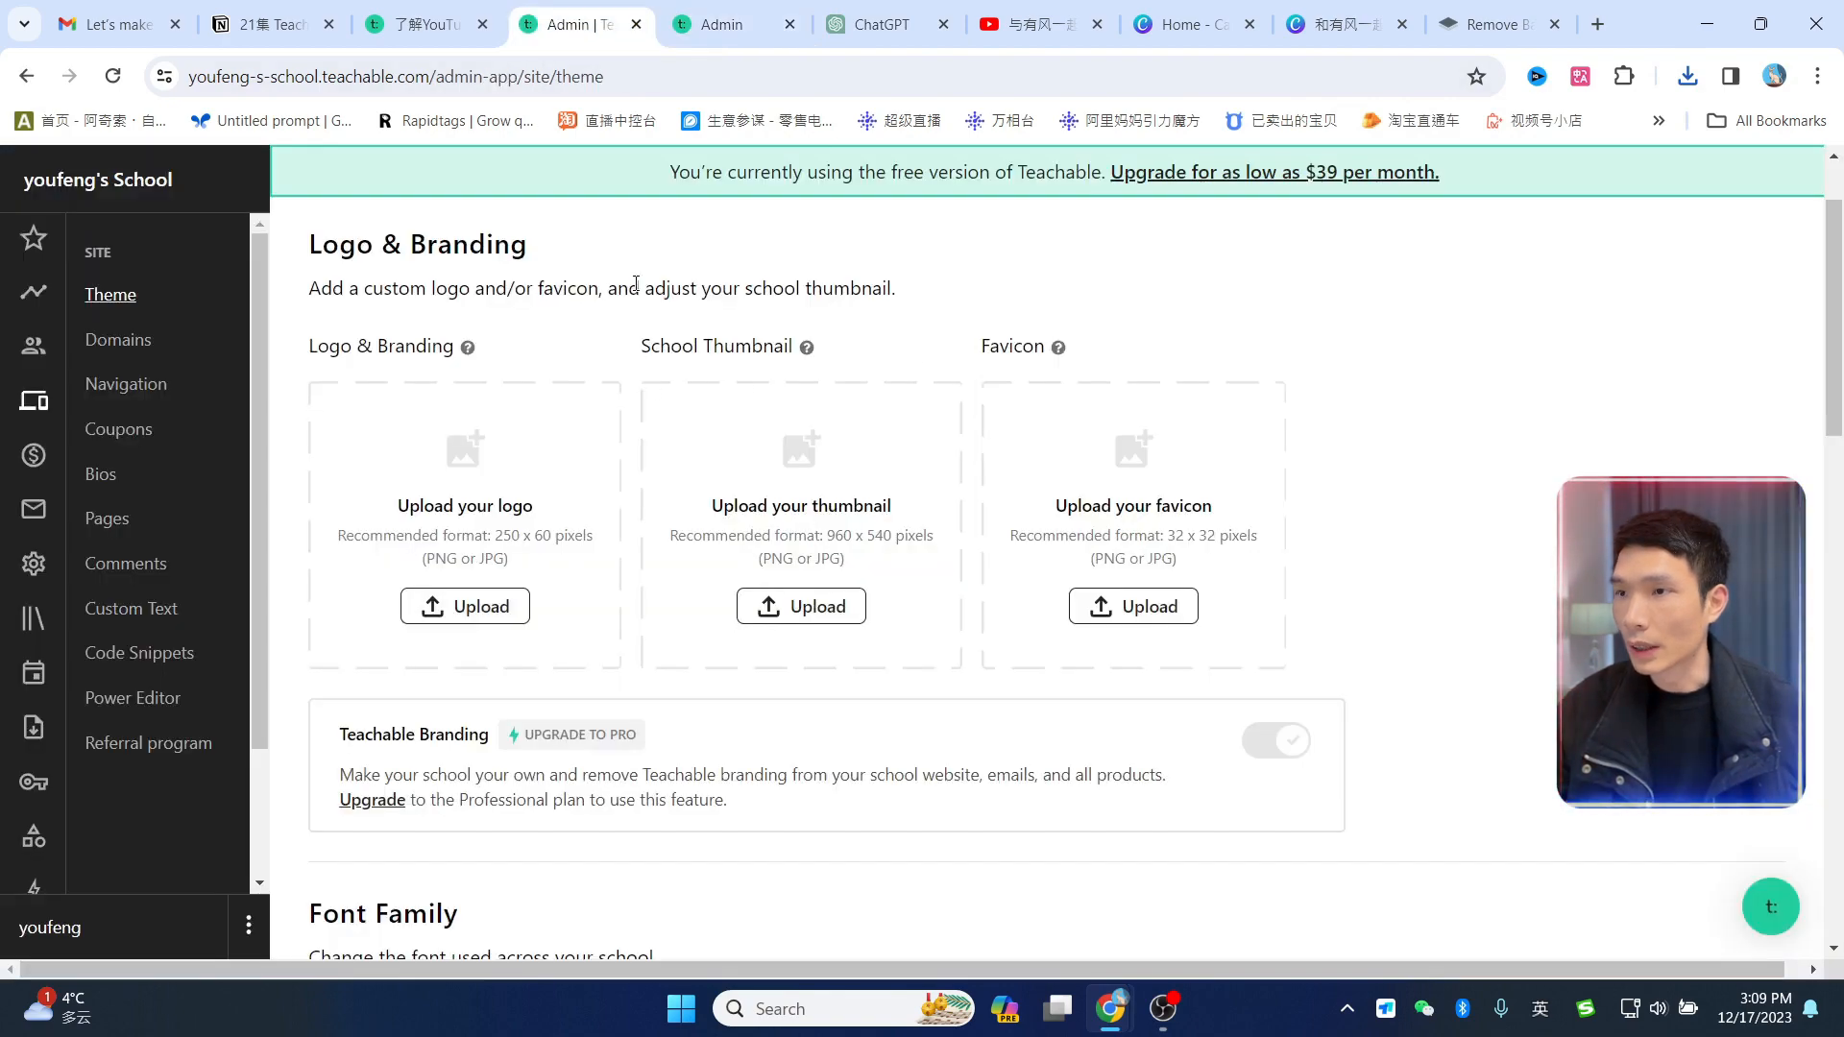
{"action": "left_click", "coordinate": [462, 607]}
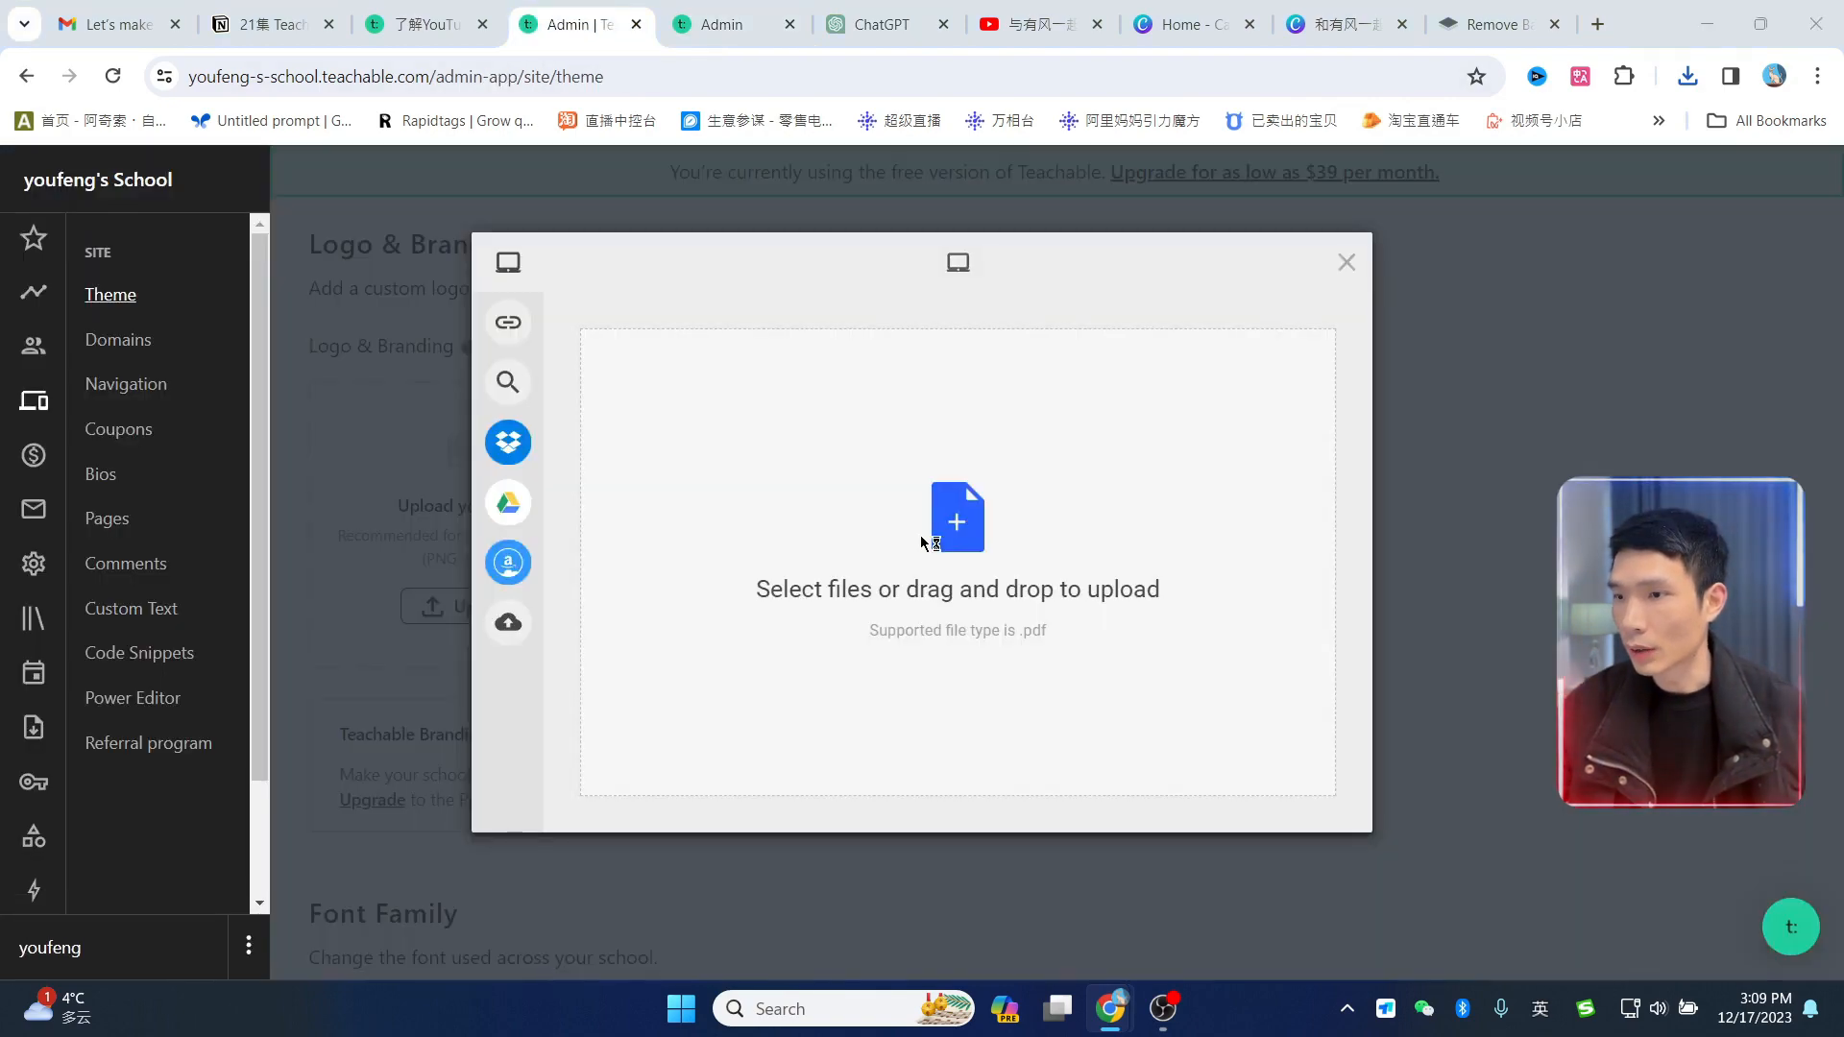
{"action": "left_click", "coordinate": [920, 534]}
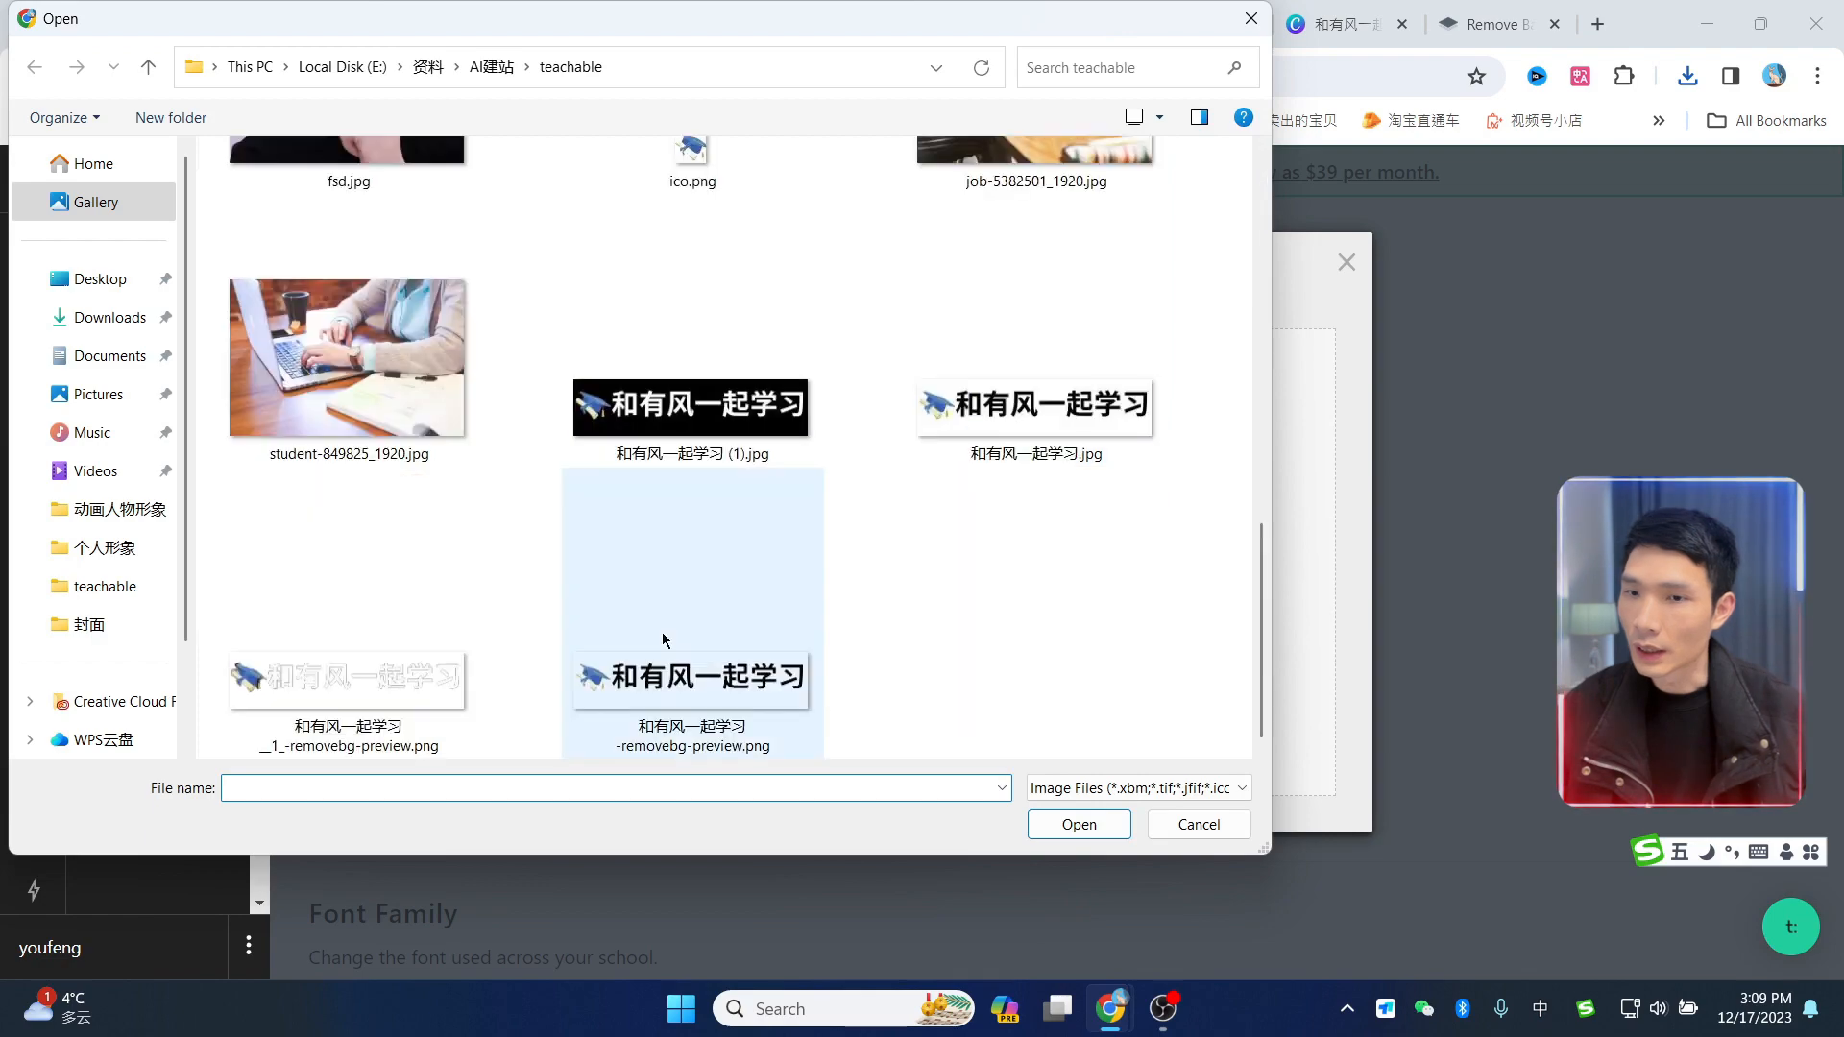
{"action": "double_click", "coordinate": [422, 682]}
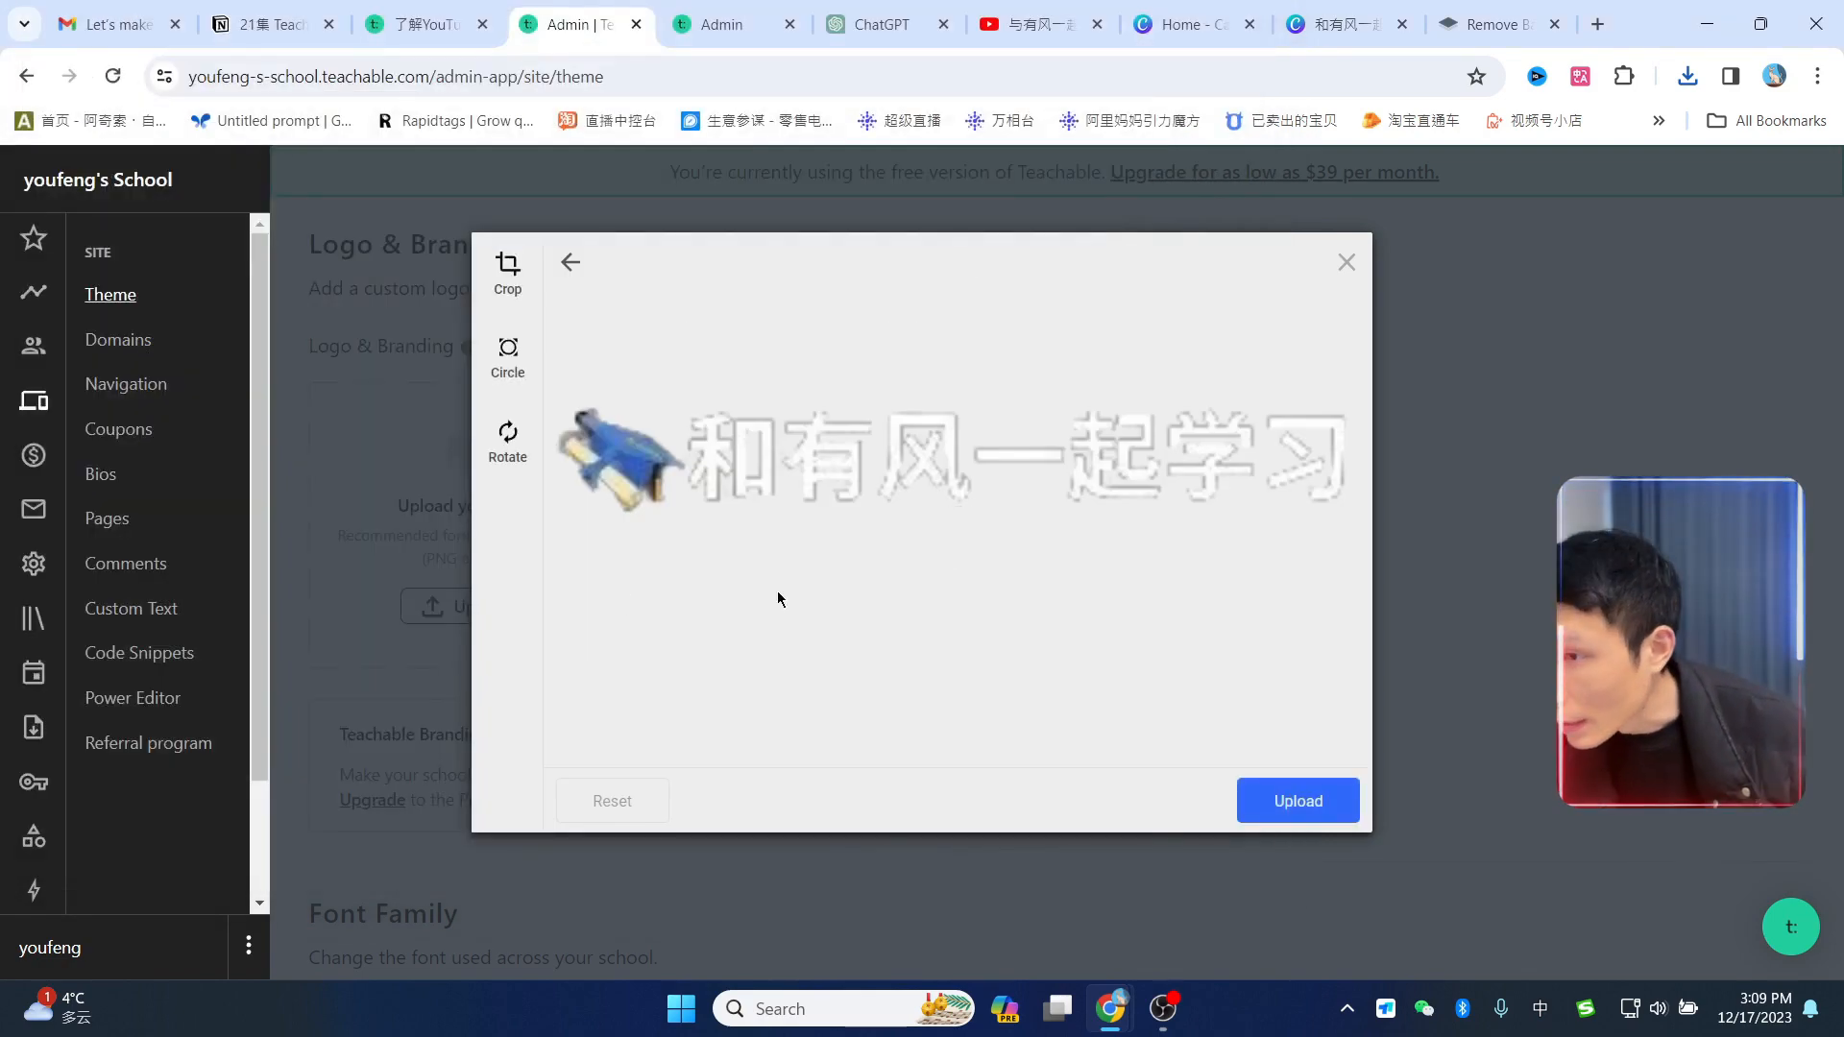
{"action": "left_click", "coordinate": [1296, 804]}
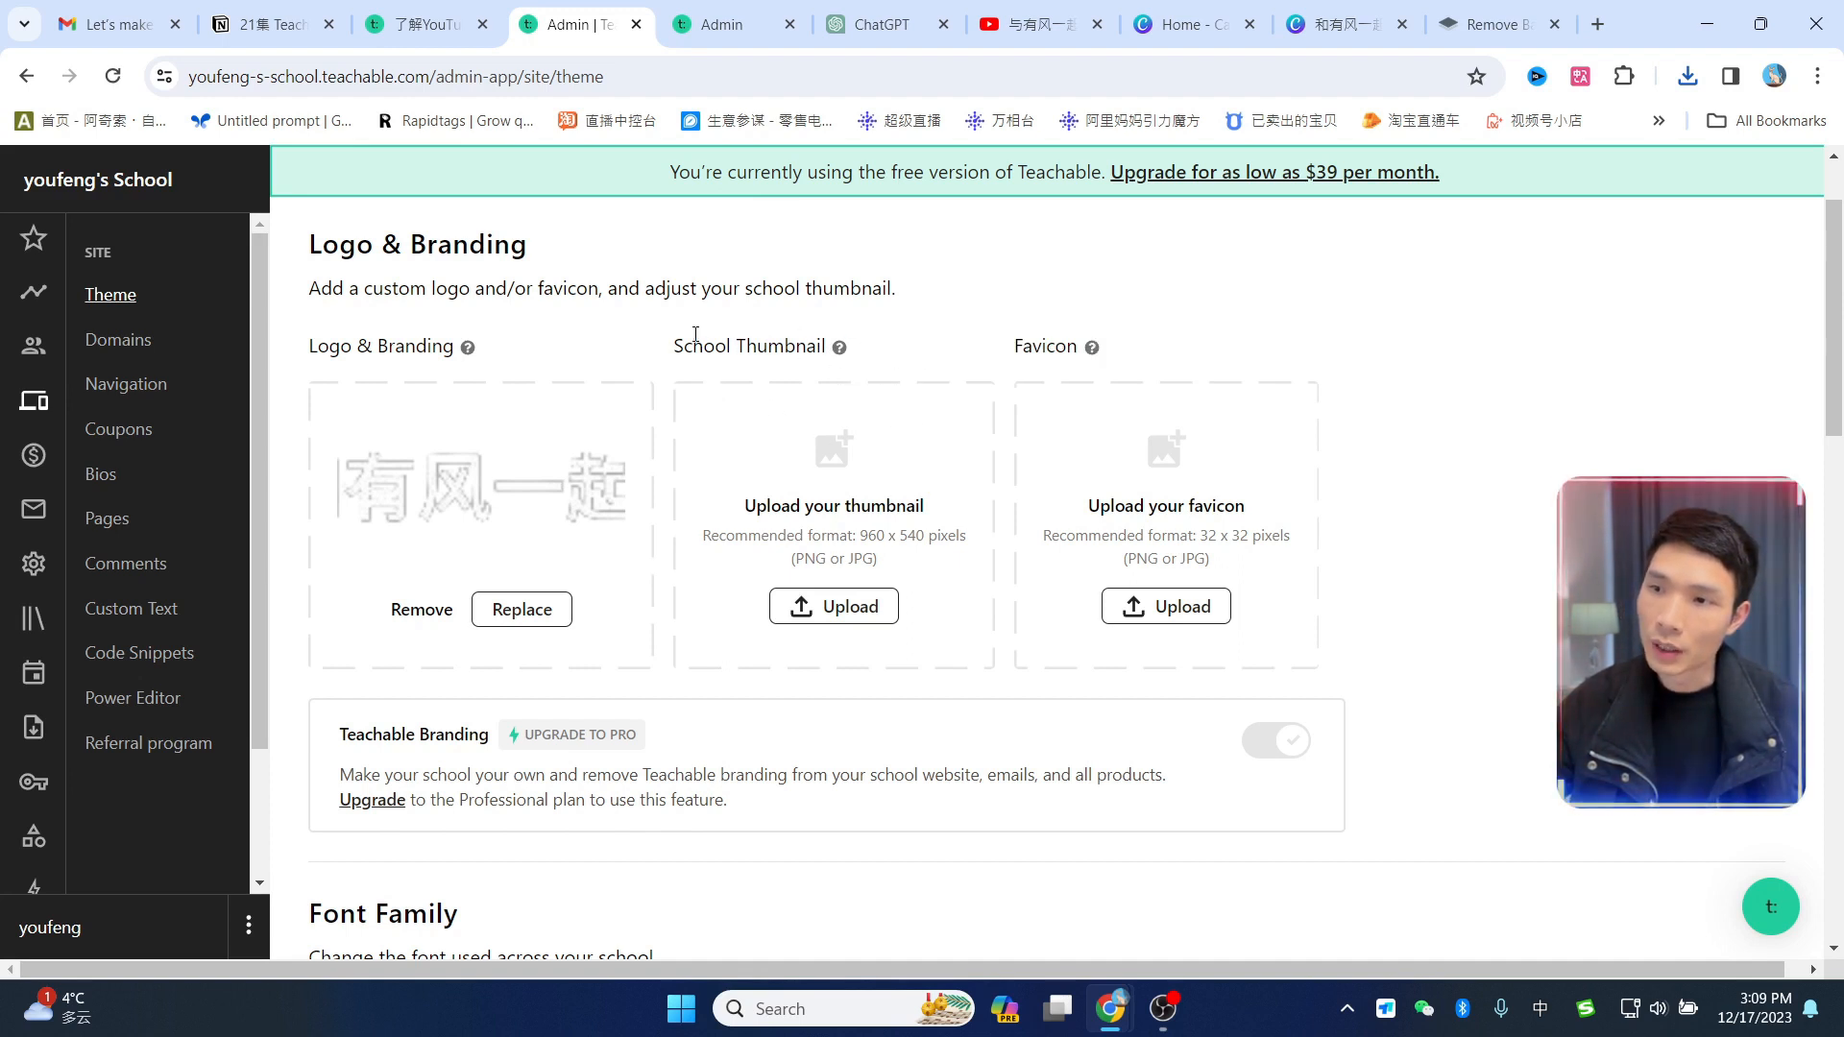
Step: Upload the AI神秘主播 video cover image as the school thumbnail
{"action": "left_click_drag", "start_coordinate": [684, 345], "coordinate": [802, 344]}
{"action": "left_click", "coordinate": [846, 609]}
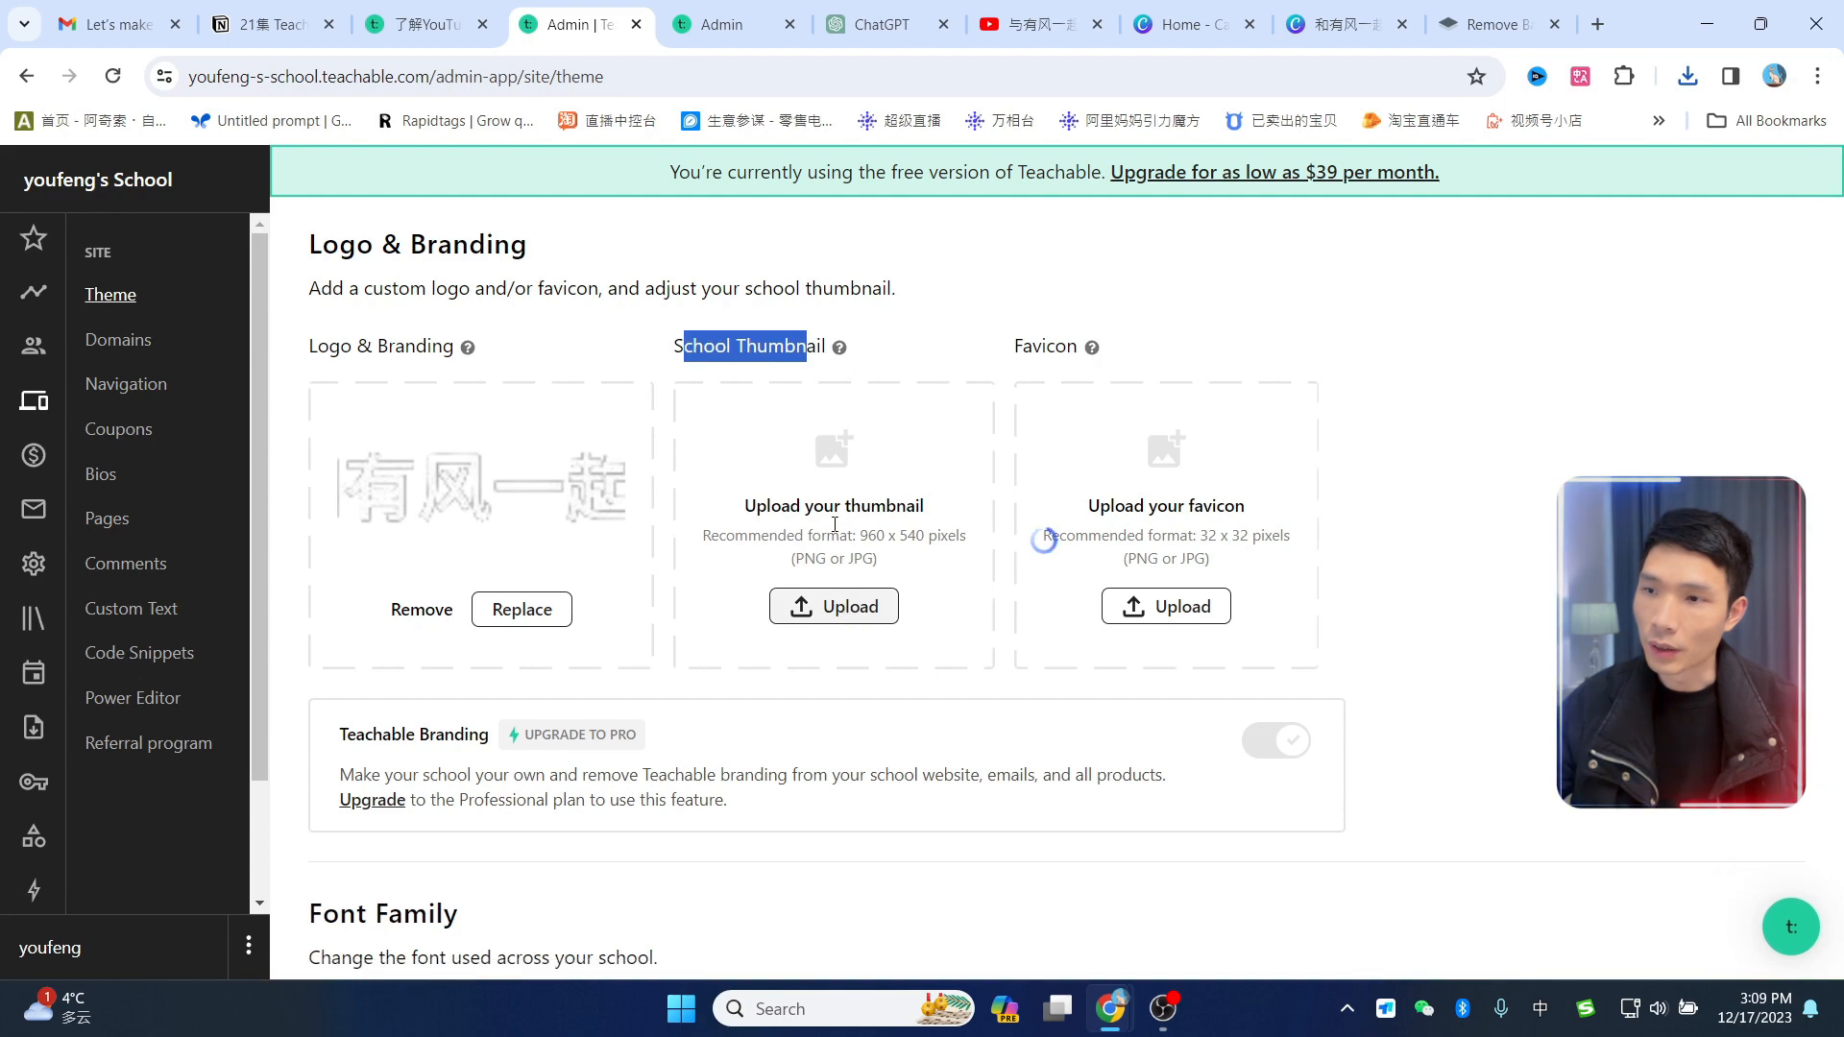
{"action": "left_click", "coordinate": [964, 523]}
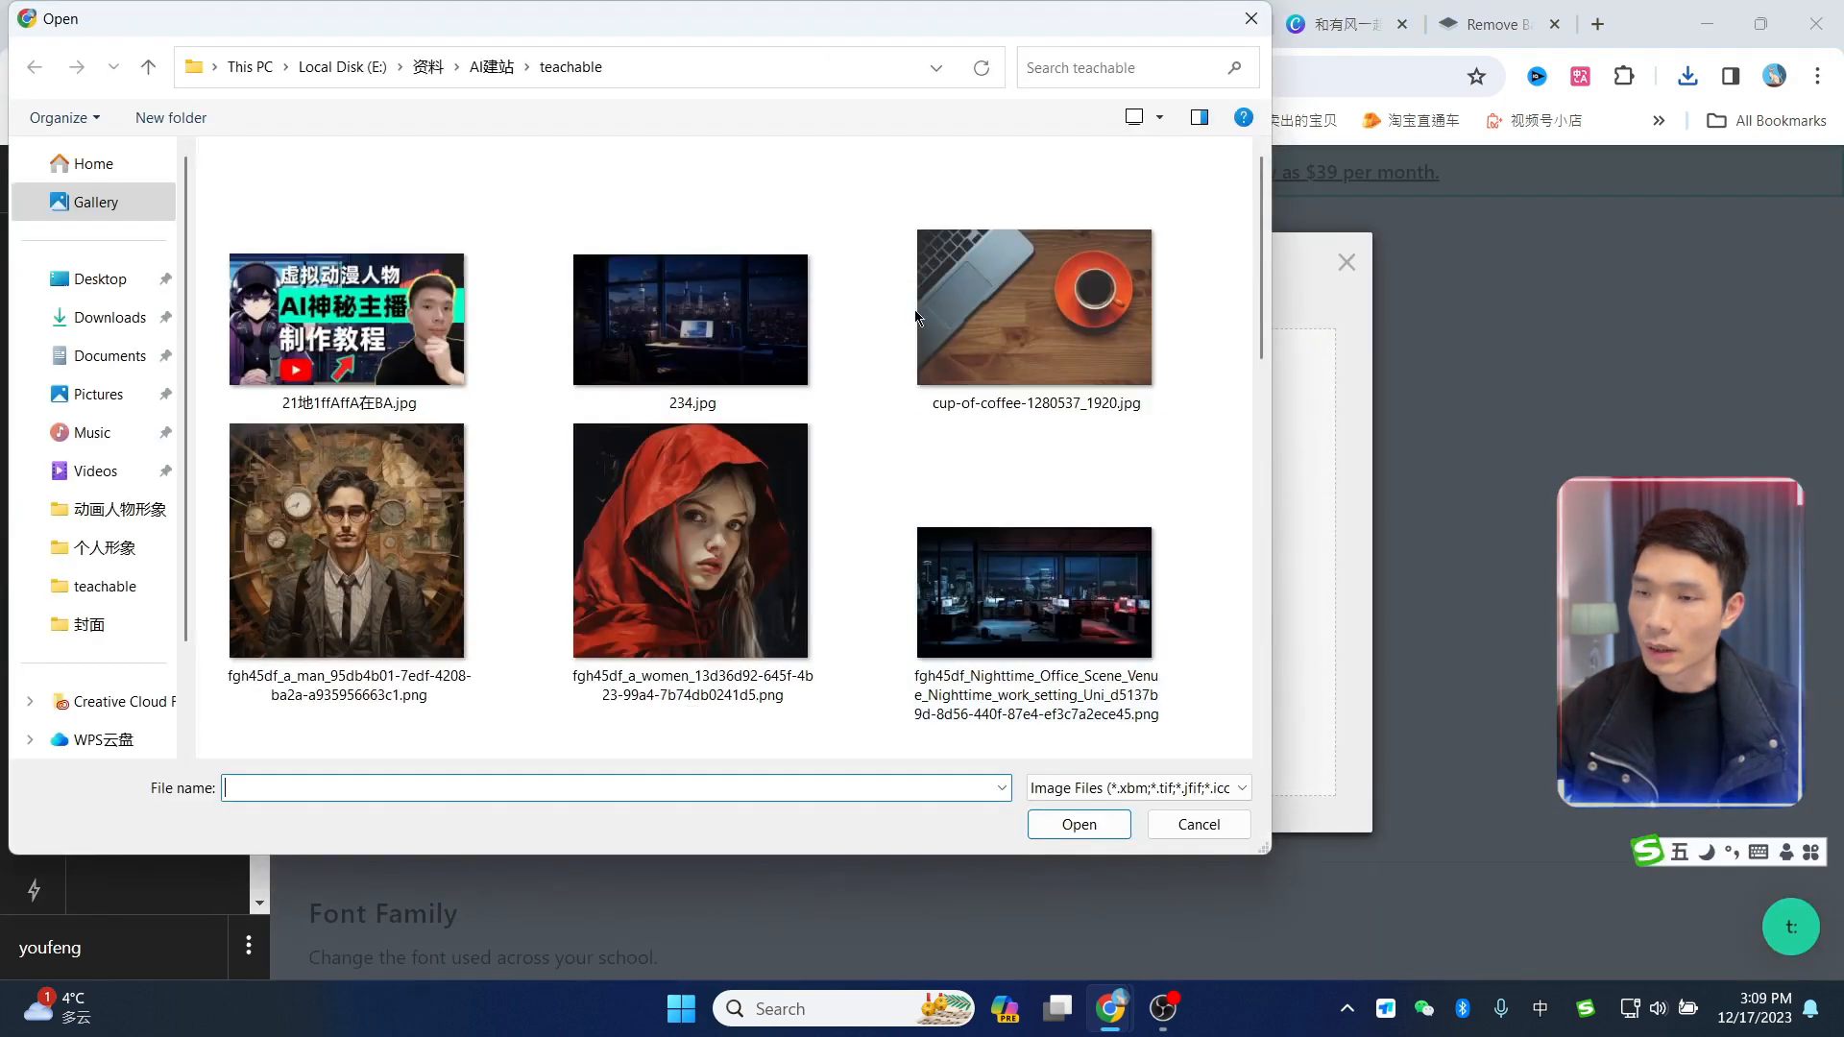
{"action": "double_click", "coordinate": [346, 319]}
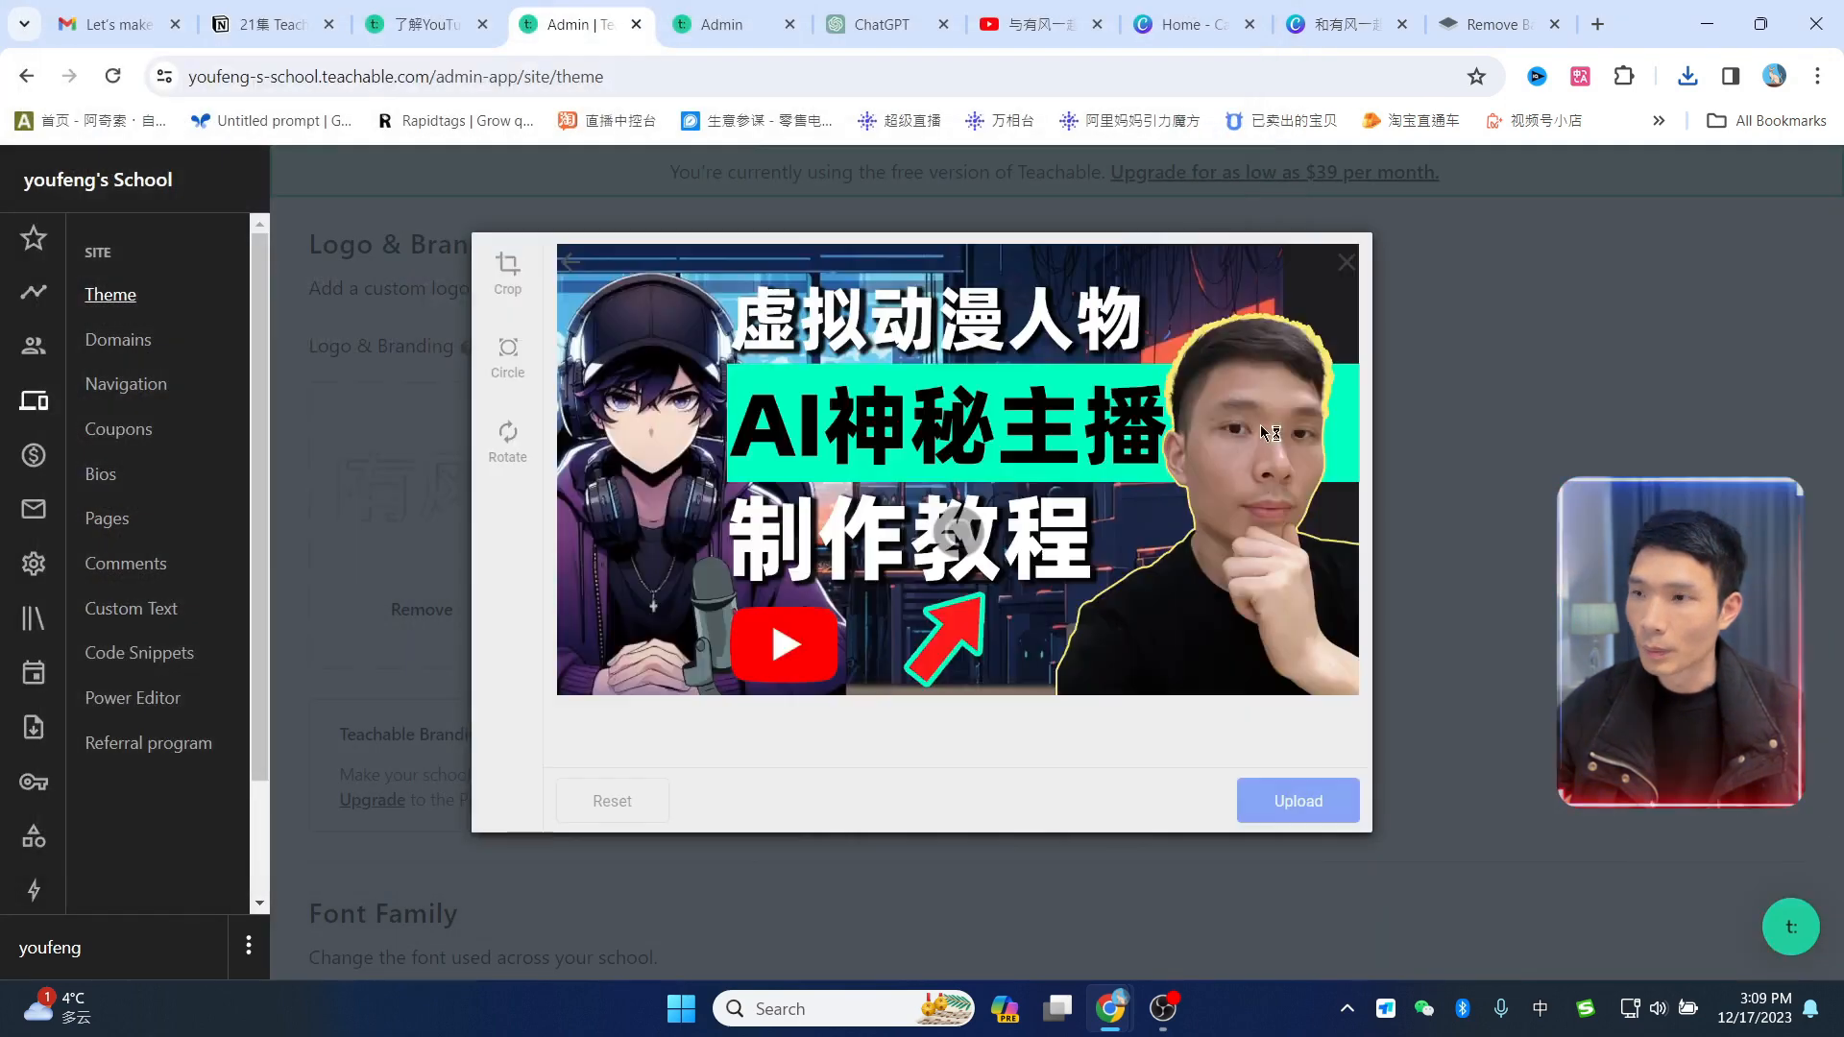
{"action": "left_click", "coordinate": [1265, 812]}
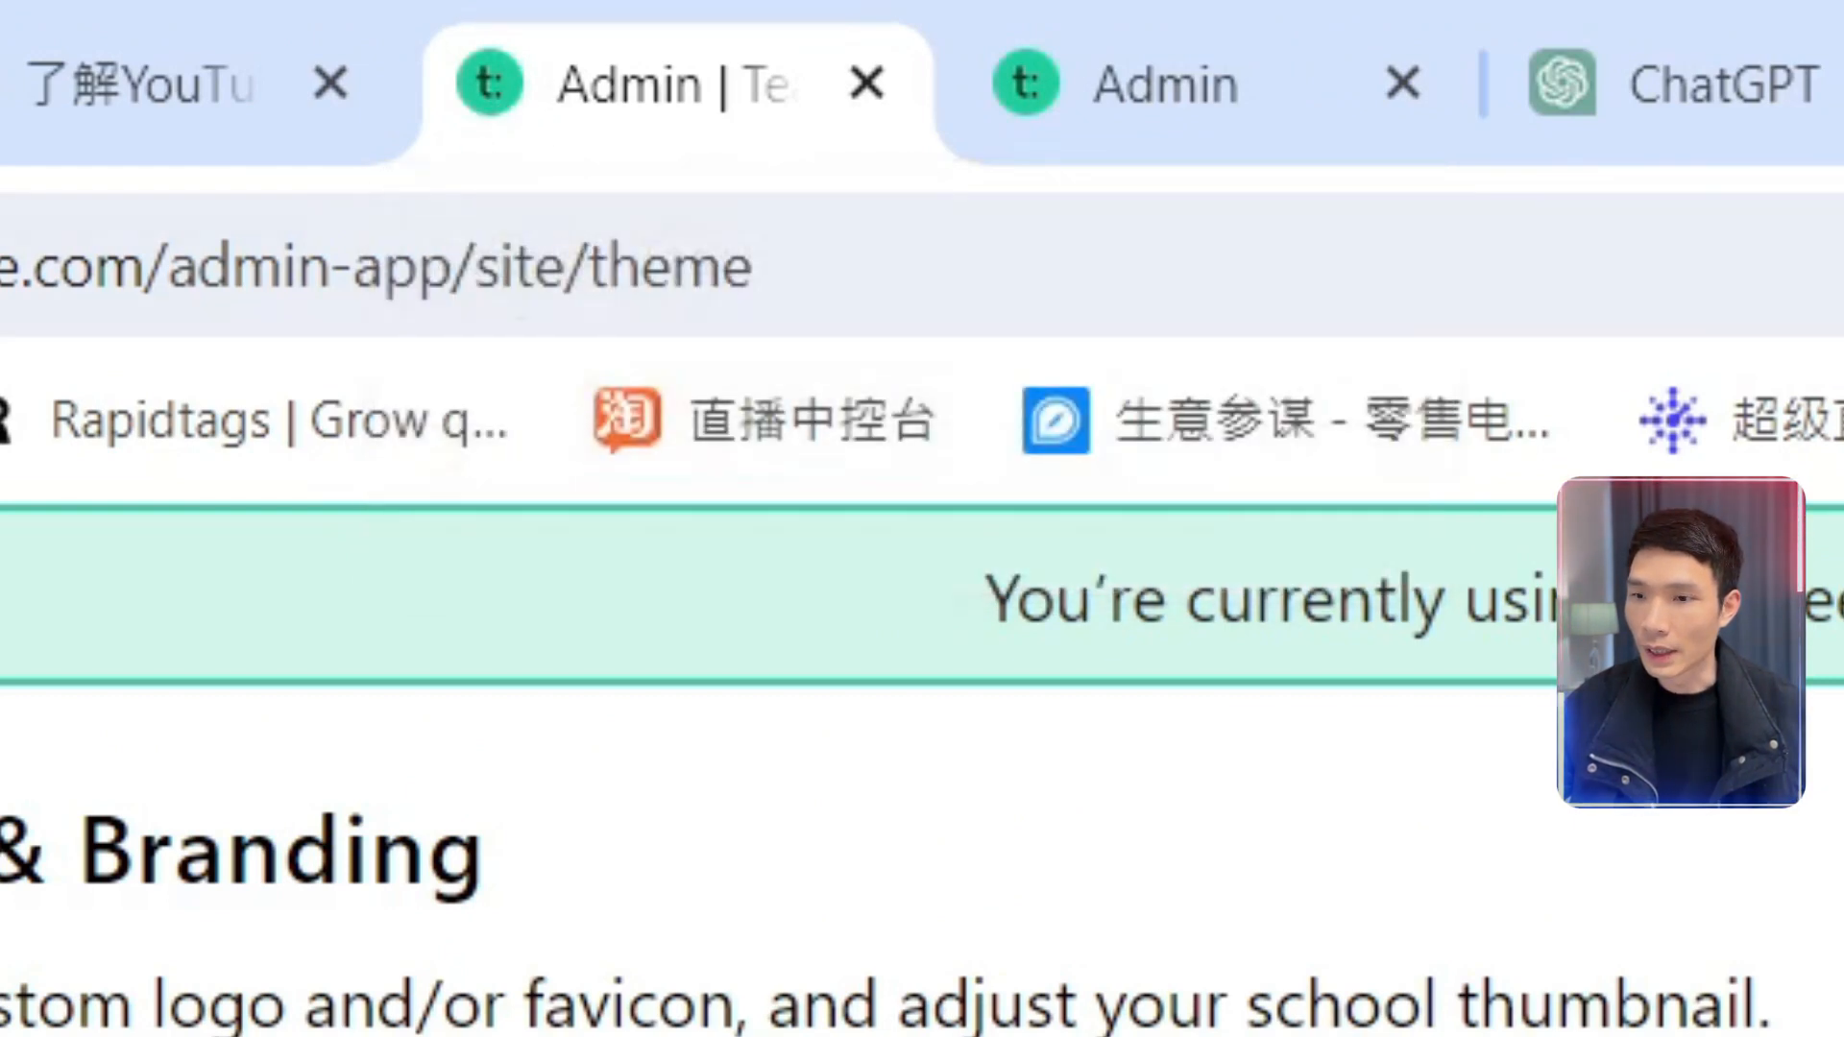
Step: Switch to Photoshop with the transparent white-text logo 和有风一起学习__1_-removebg-preview.png open
{"action": "mouse_move", "coordinate": [945, 1008]}
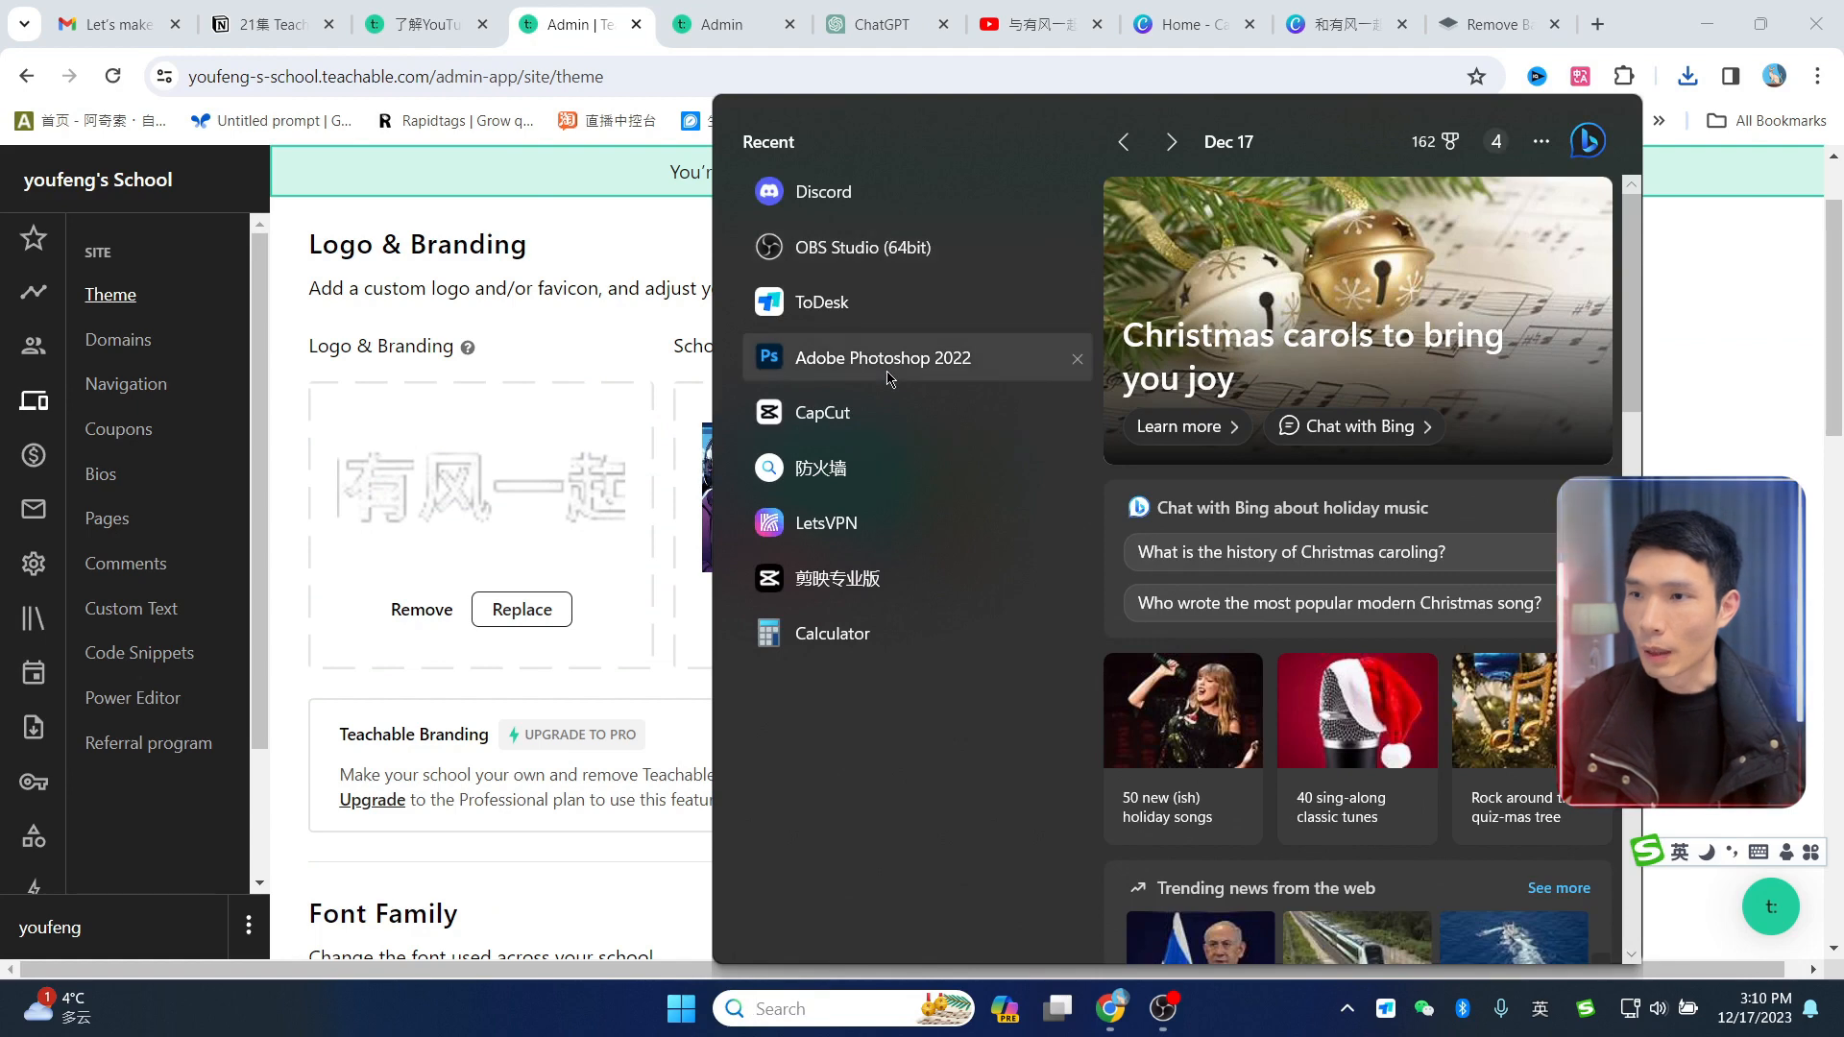
{"action": "left_click", "coordinate": [1724, 451]}
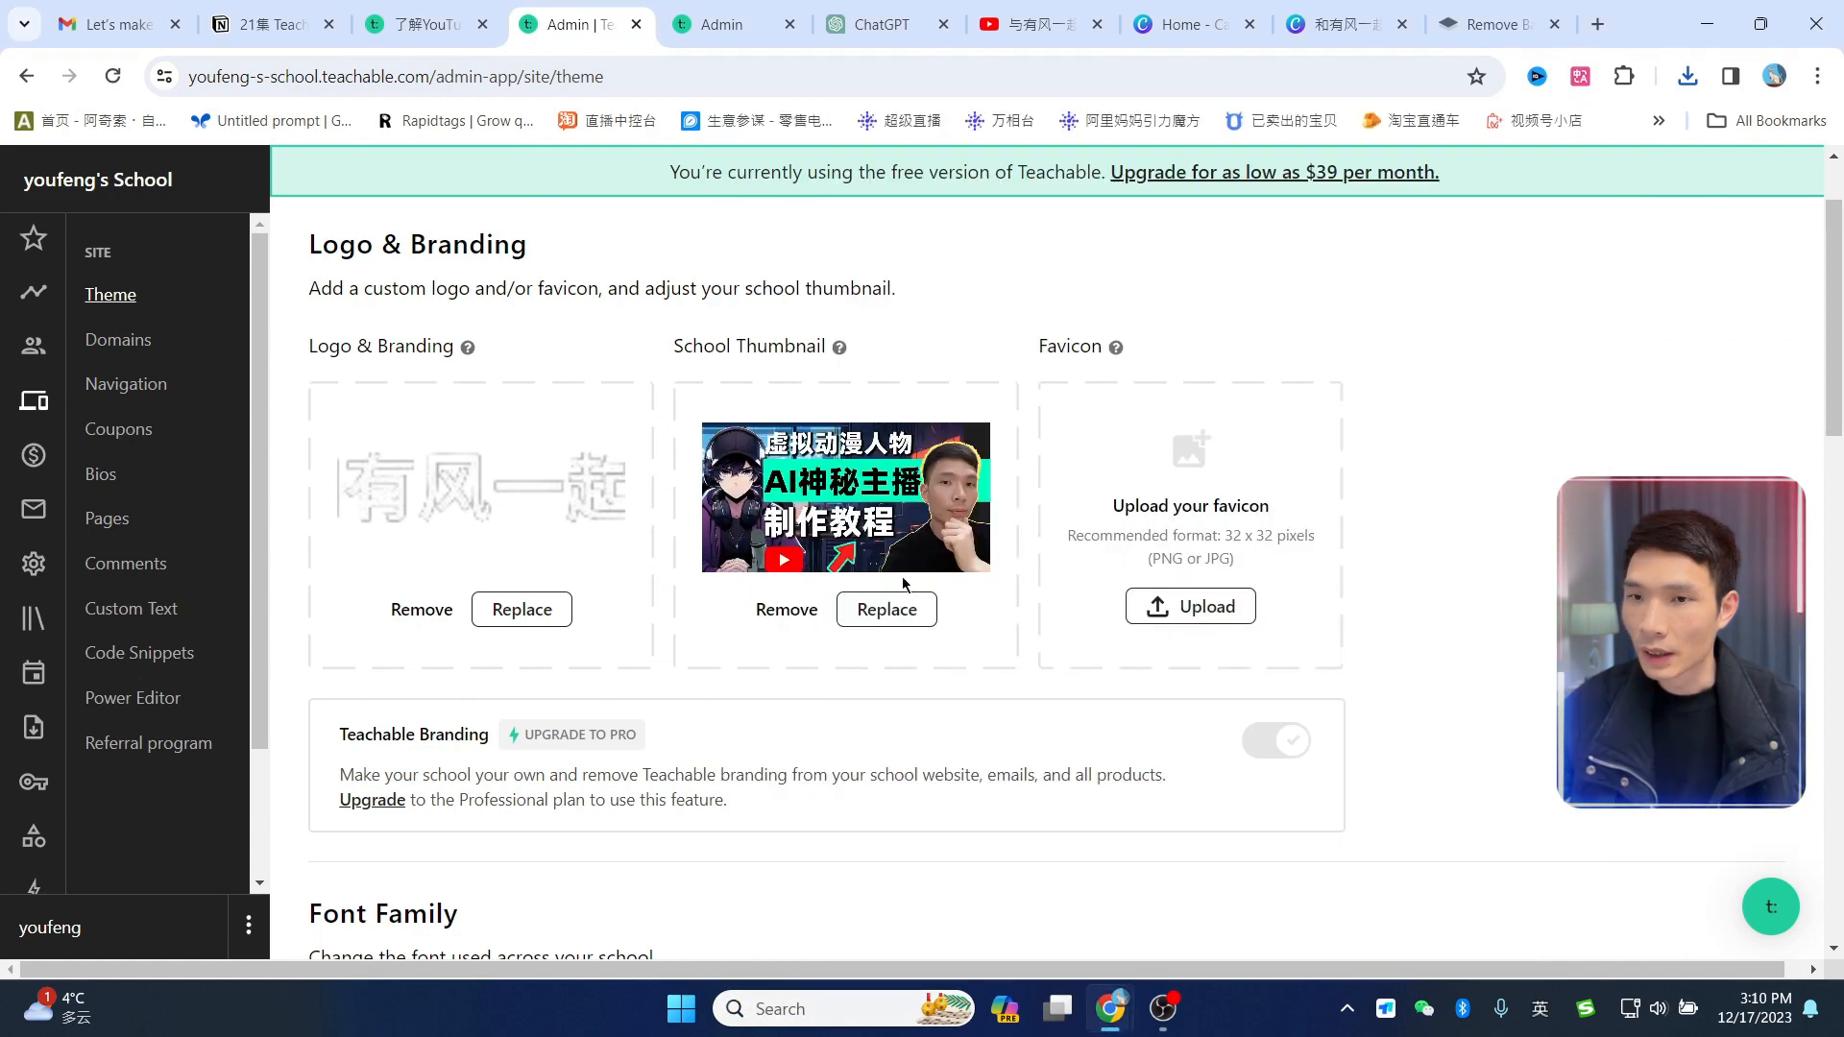
{"action": "left_click", "coordinate": [1344, 24]}
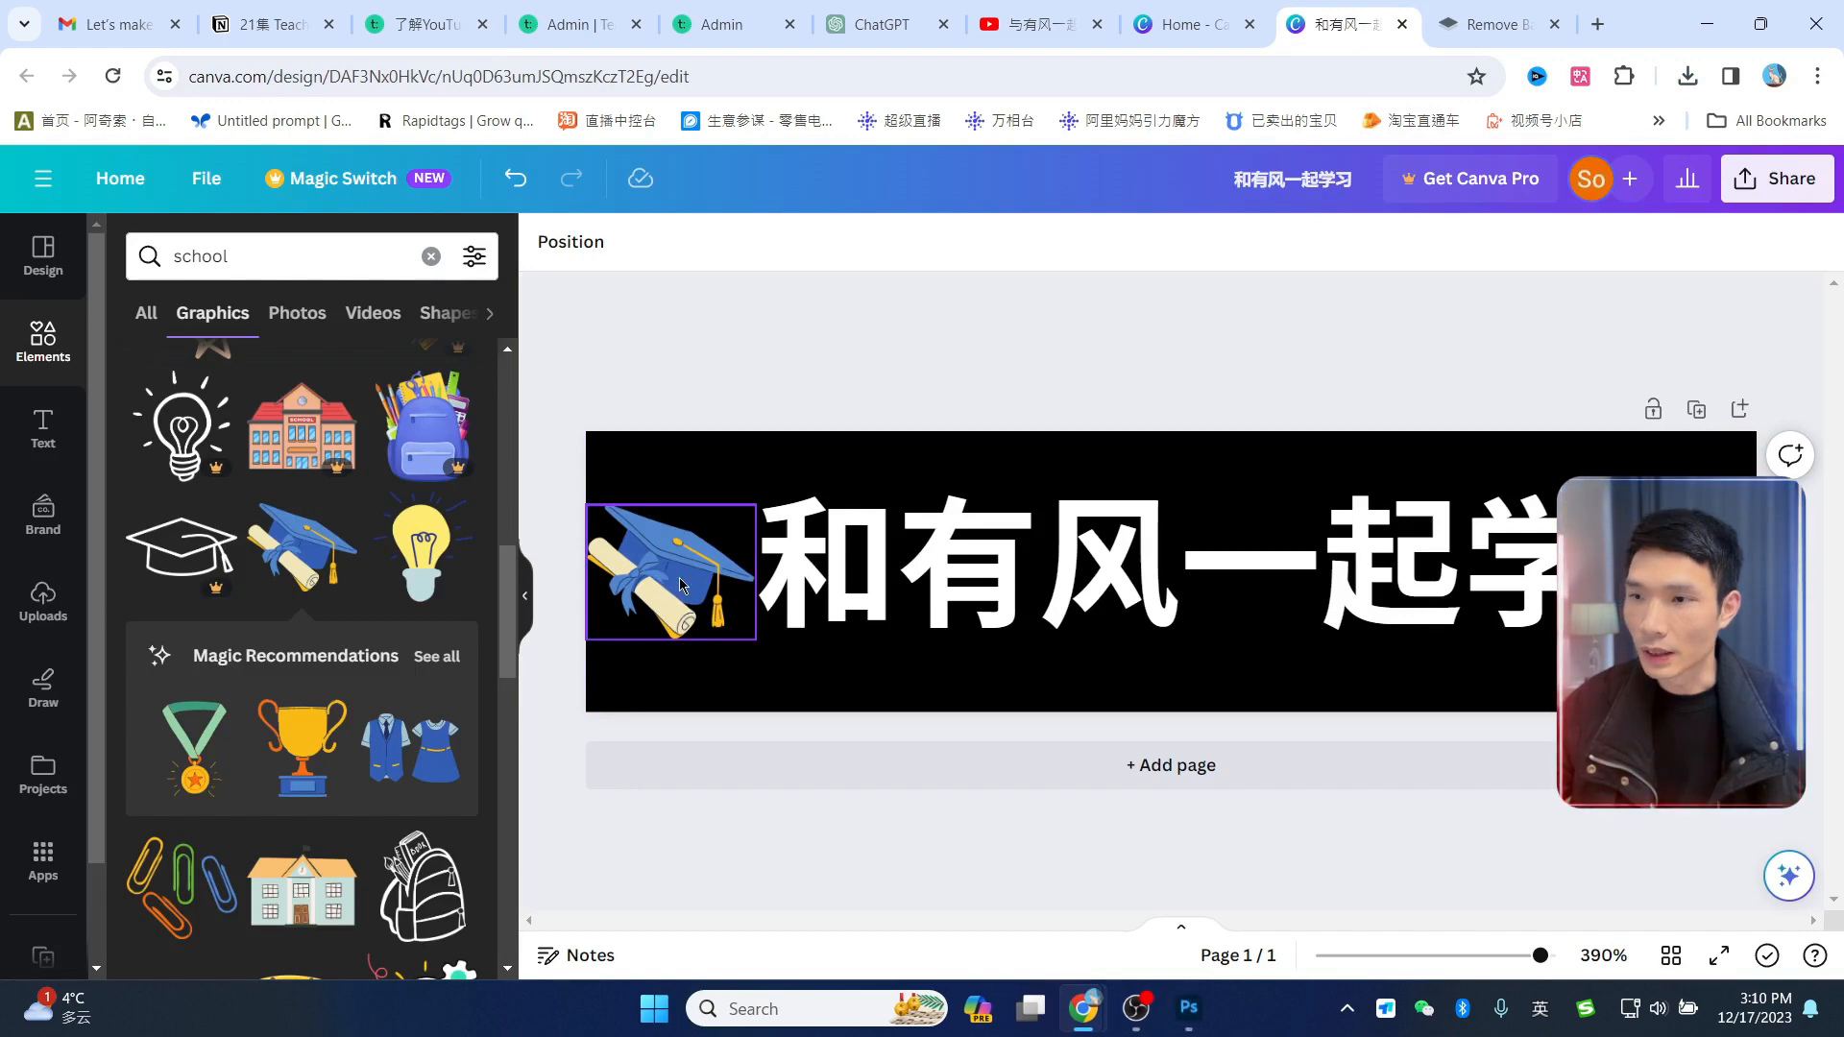
{"action": "left_click", "coordinate": [576, 24]}
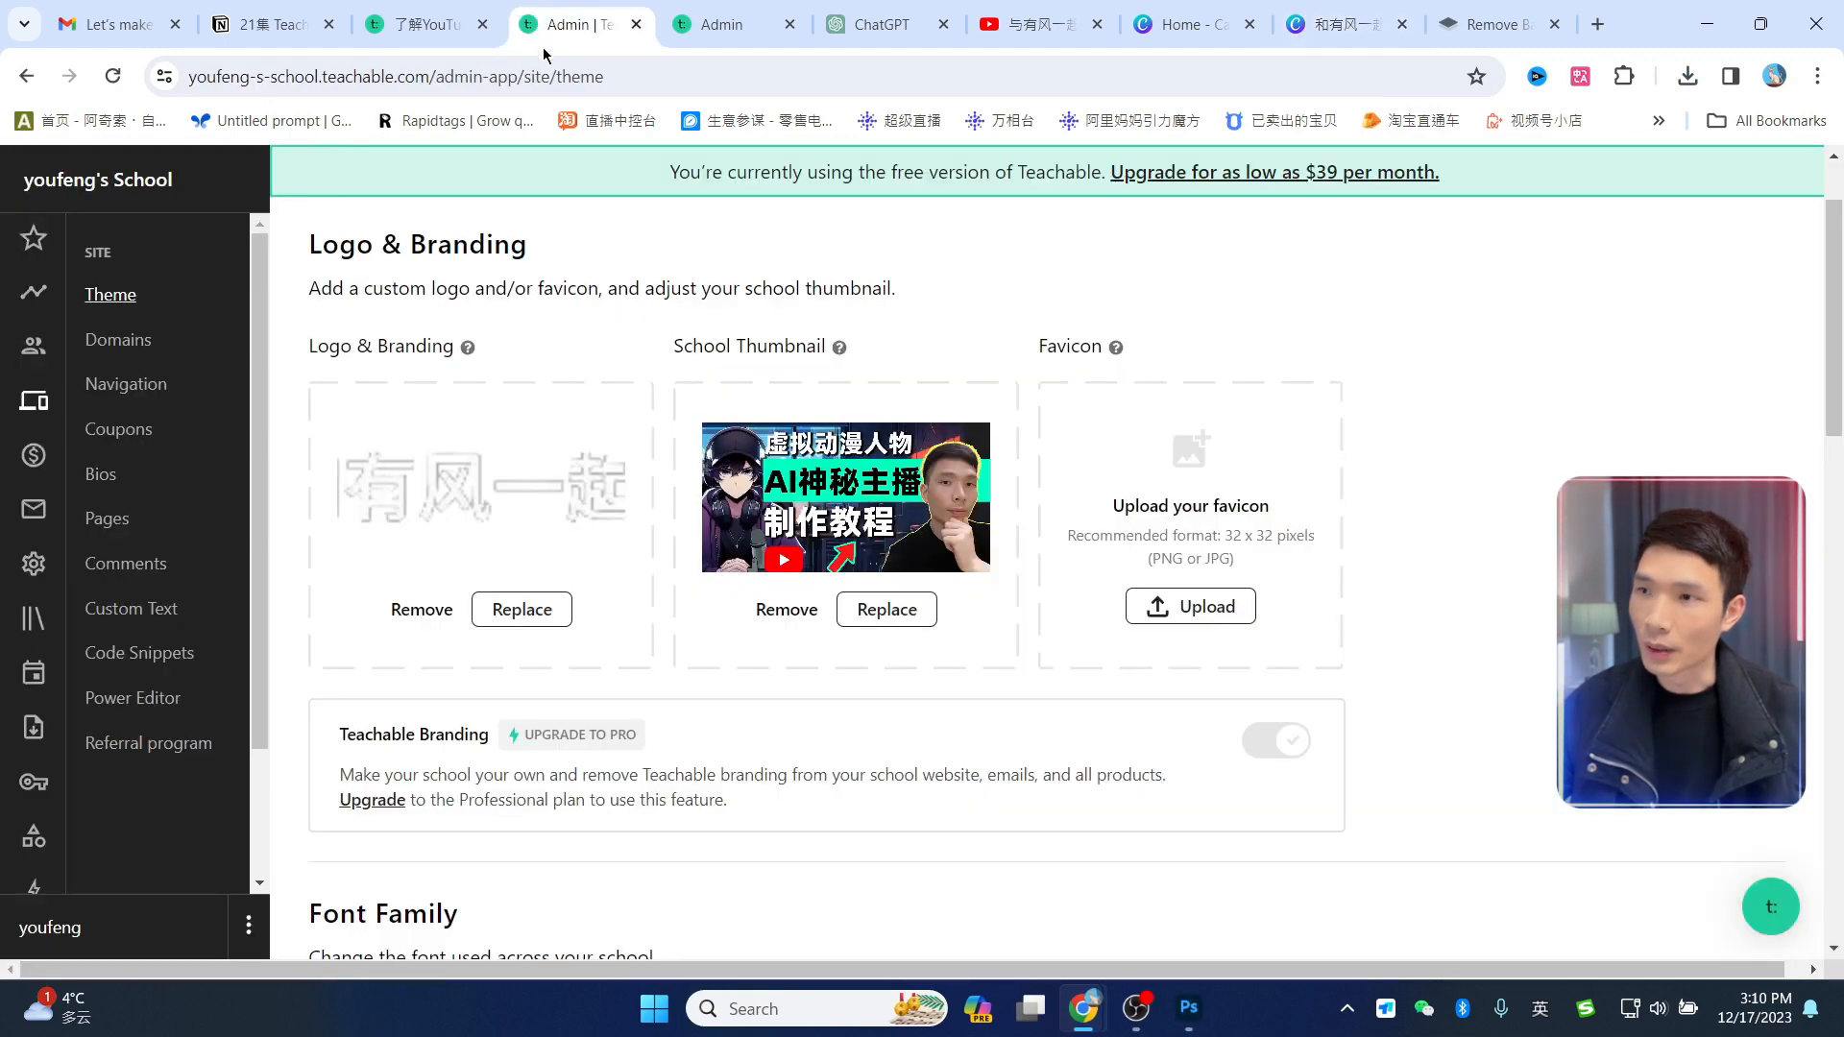
{"action": "left_click", "coordinate": [1188, 1008]}
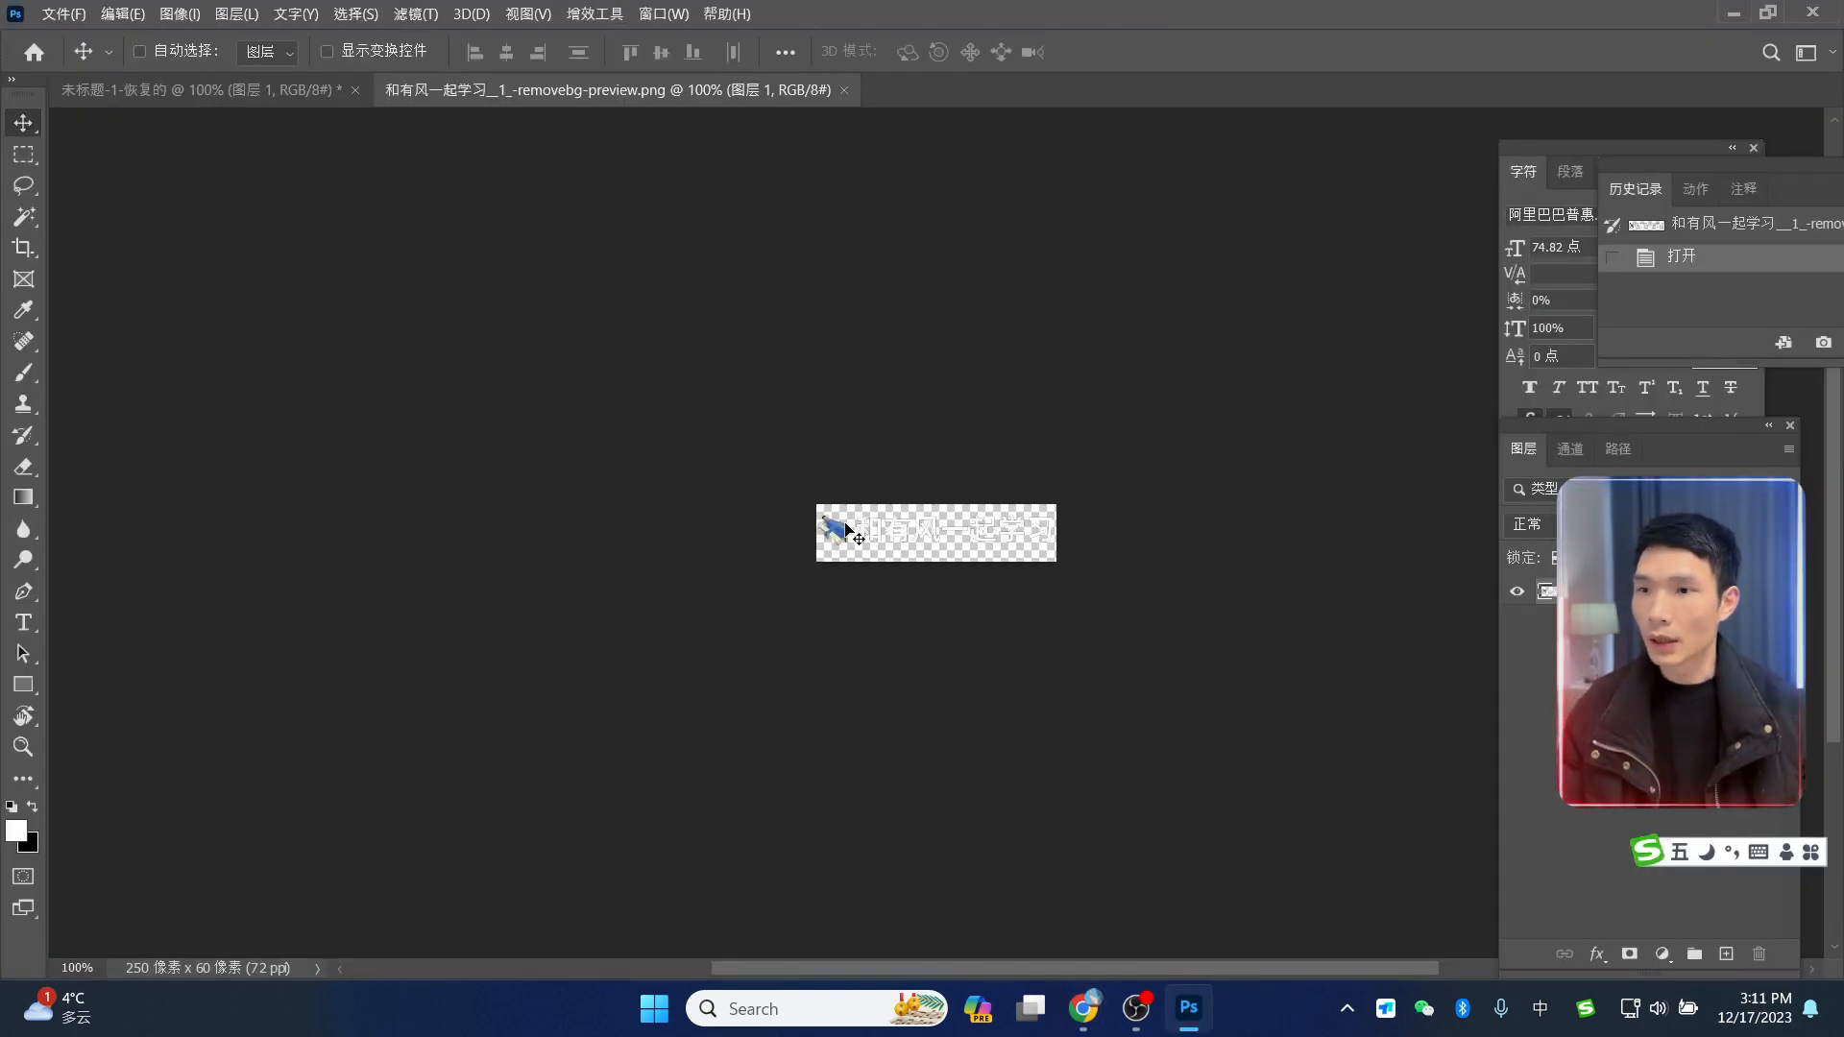
Step: Crop the logo image at a 1:1 (square) ratio around the graduation cap icon, to about 41 × 41 px
{"action": "scroll", "coordinate": [845, 528], "scroll_direction": "up", "scroll_amount": 3}
{"action": "left_click", "coordinate": [23, 154]}
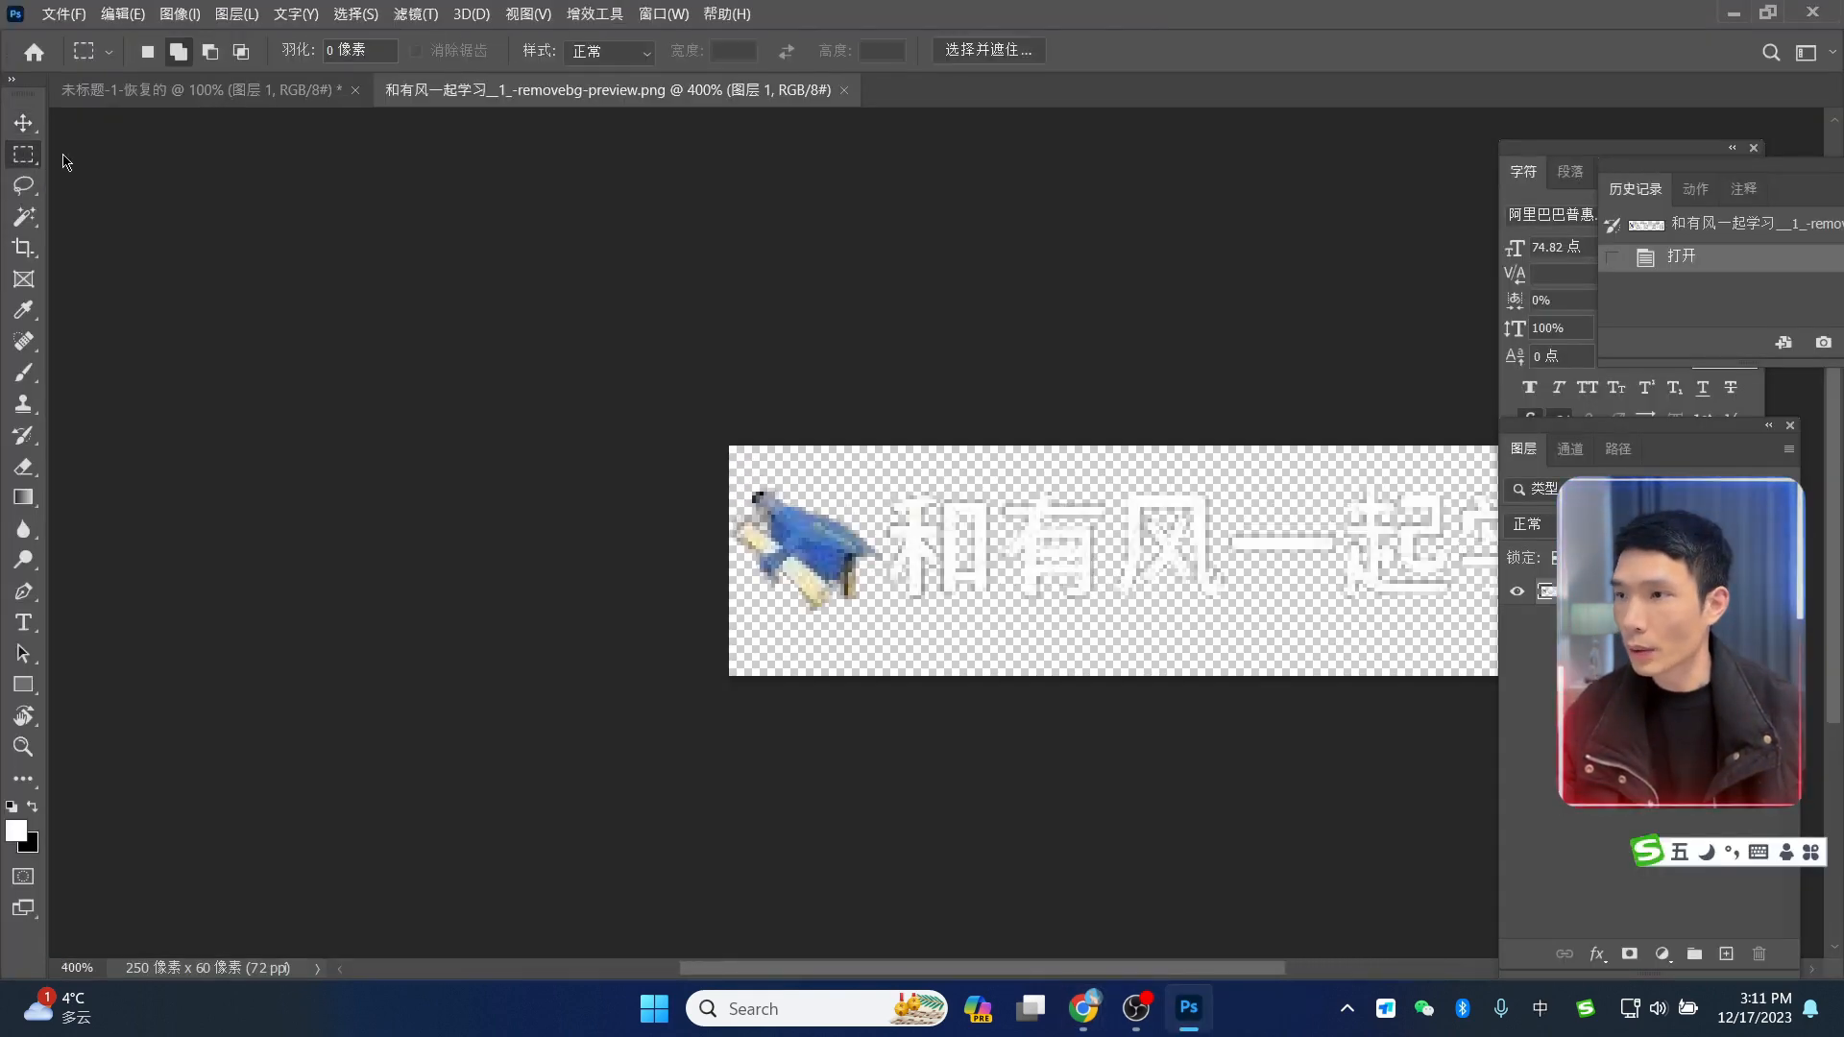
{"action": "key", "text": "shift"}
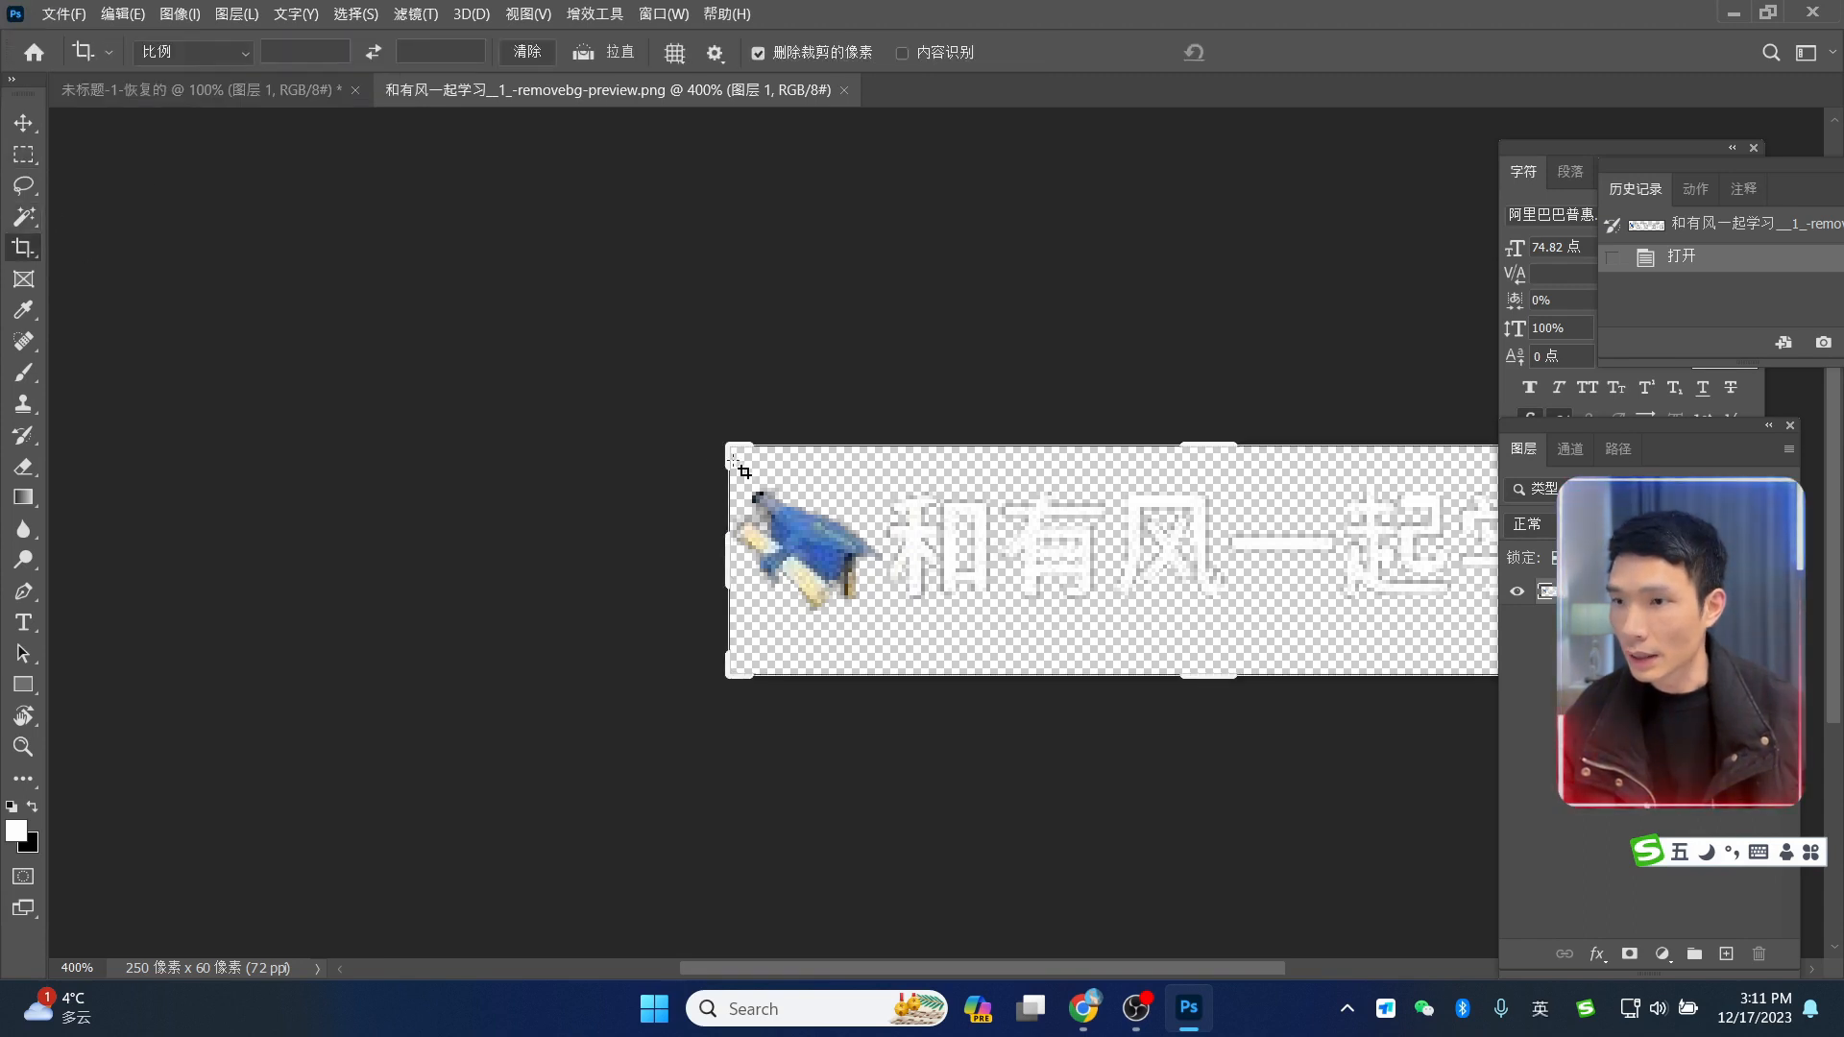
{"action": "left_click", "coordinate": [194, 53]}
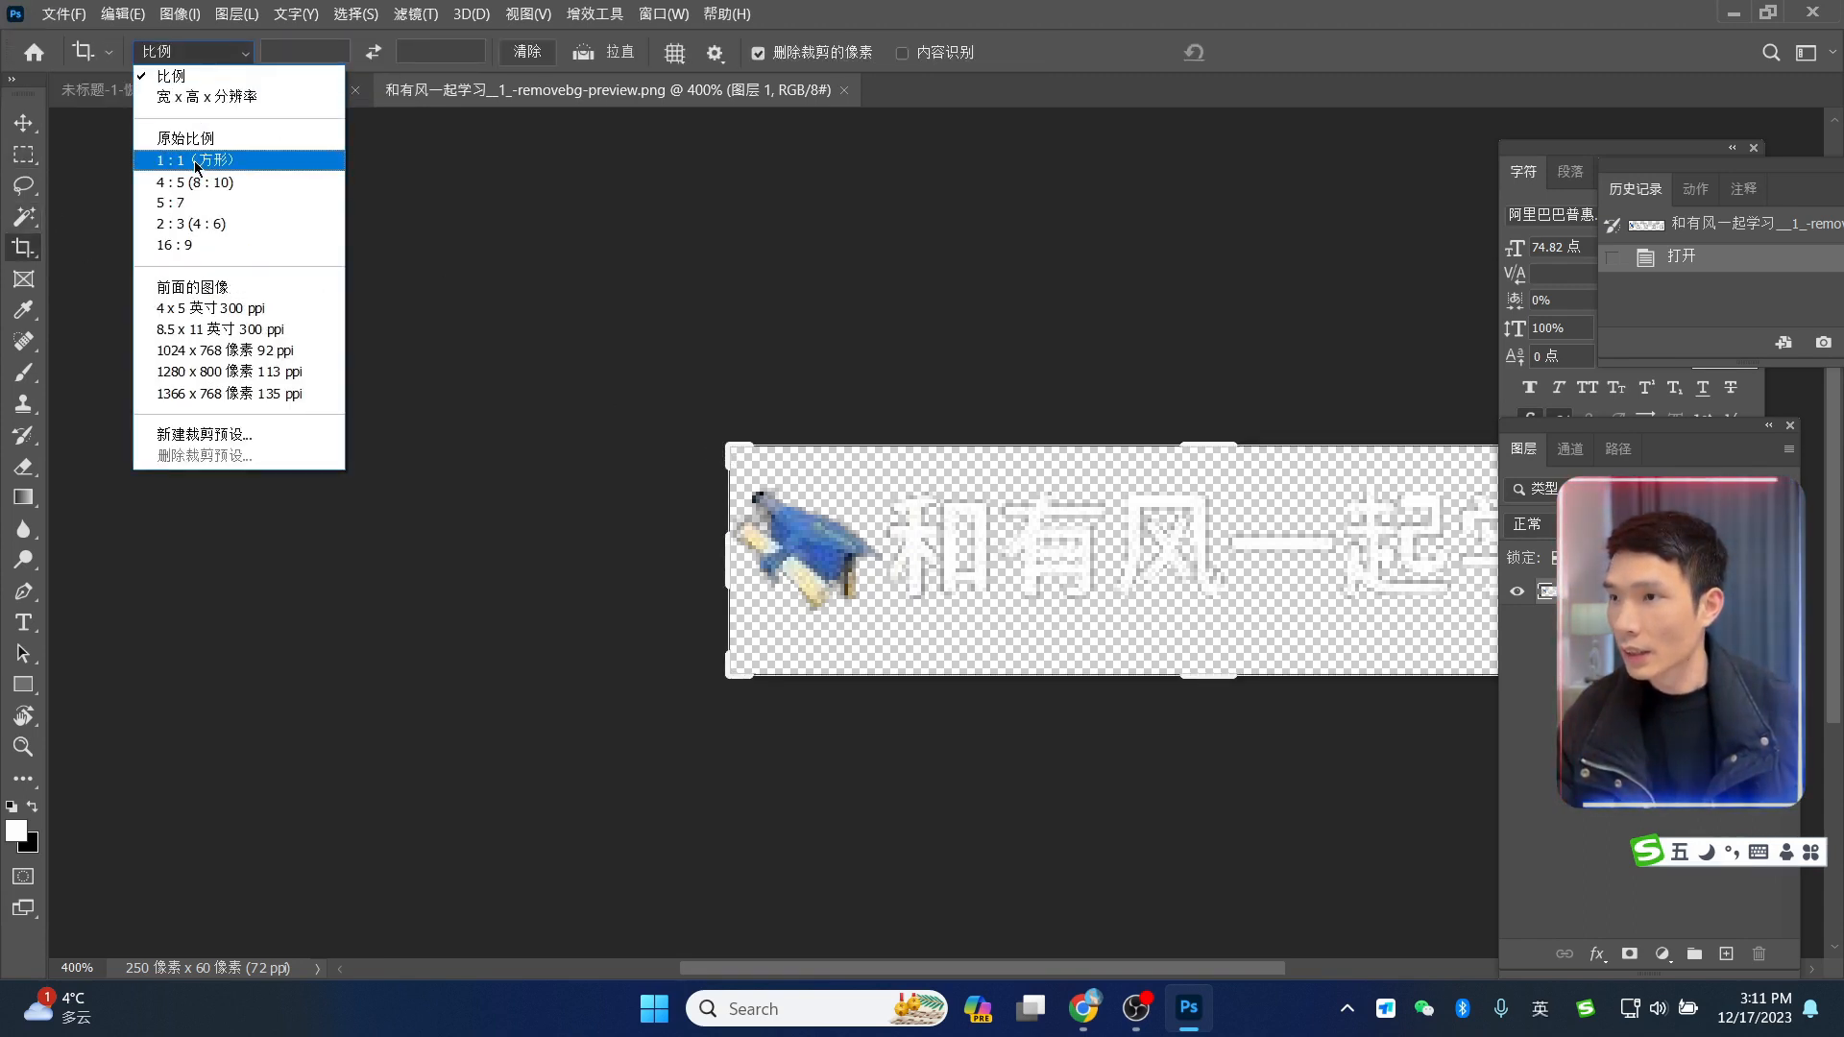
{"action": "left_click", "coordinate": [187, 153]}
{"action": "left_click_drag", "start_coordinate": [1172, 523], "coordinate": [1291, 642]}
{"action": "left_click_drag", "start_coordinate": [1233, 587], "coordinate": [1188, 571]}
{"action": "key", "text": "Return"}
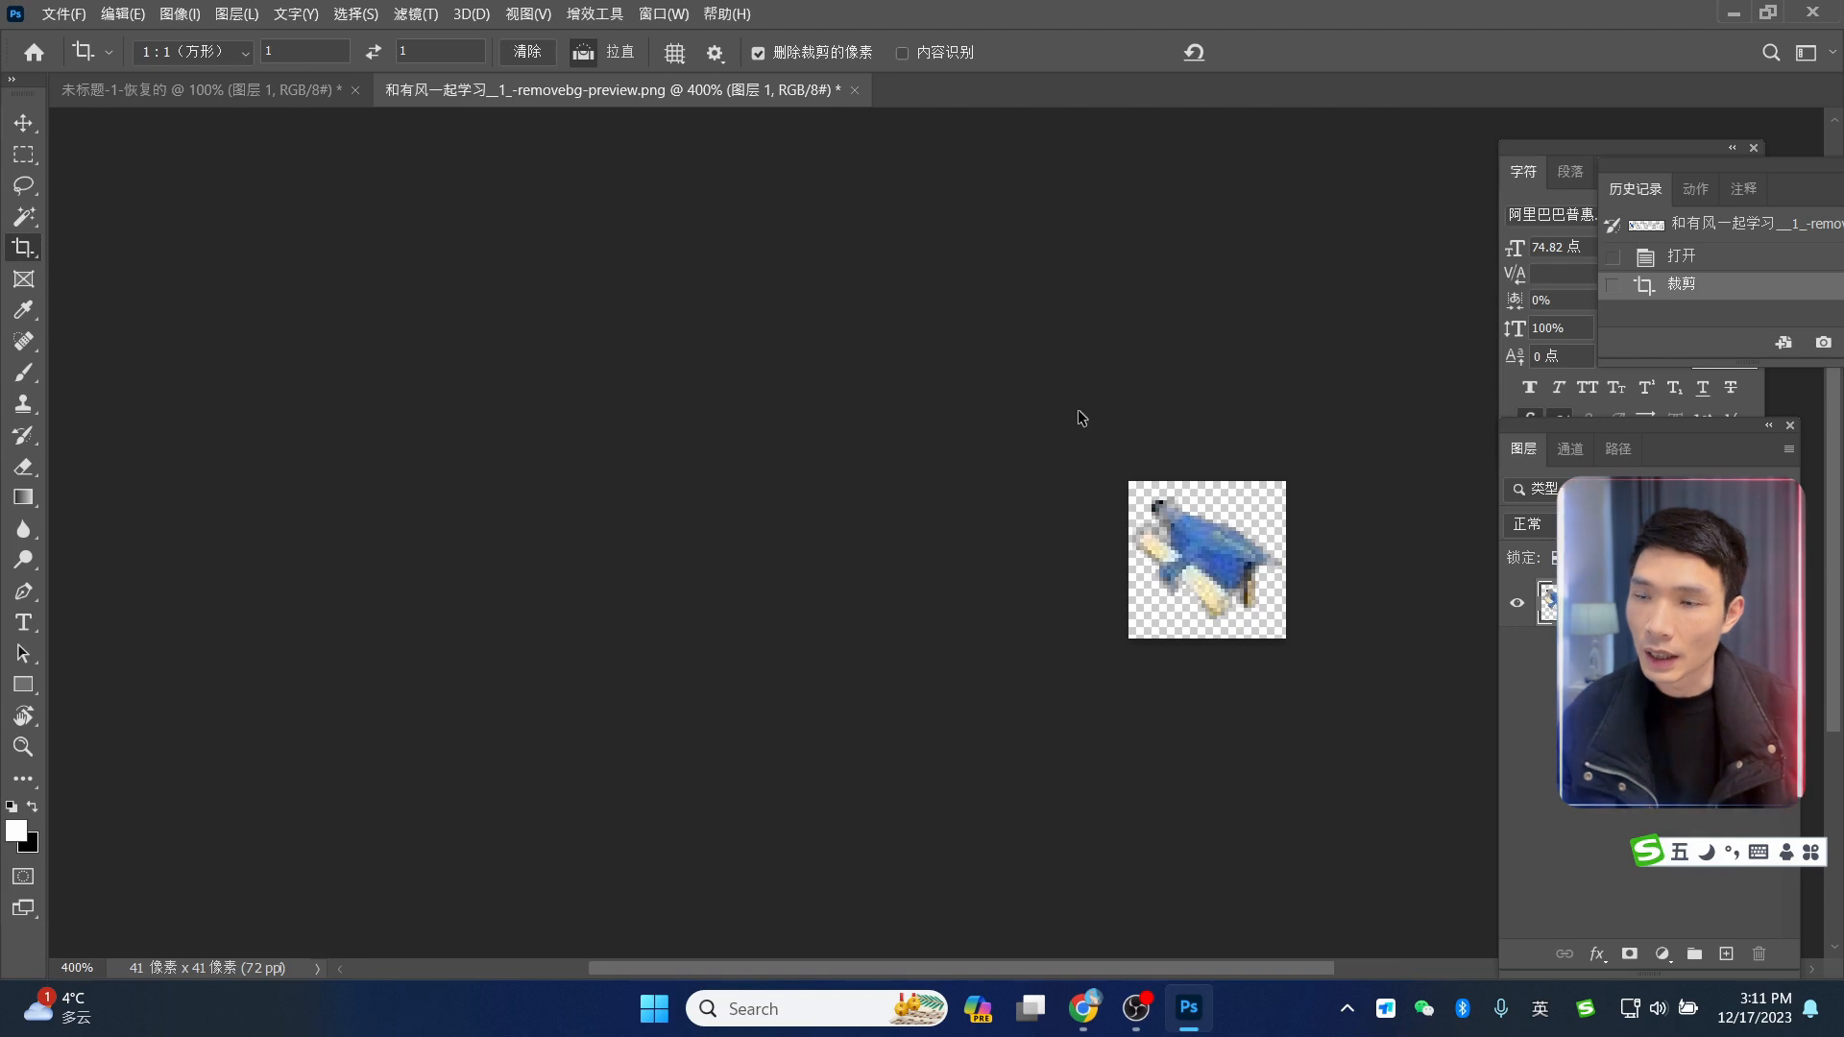
{"action": "key", "text": "ctrl+alt+shift+s"}
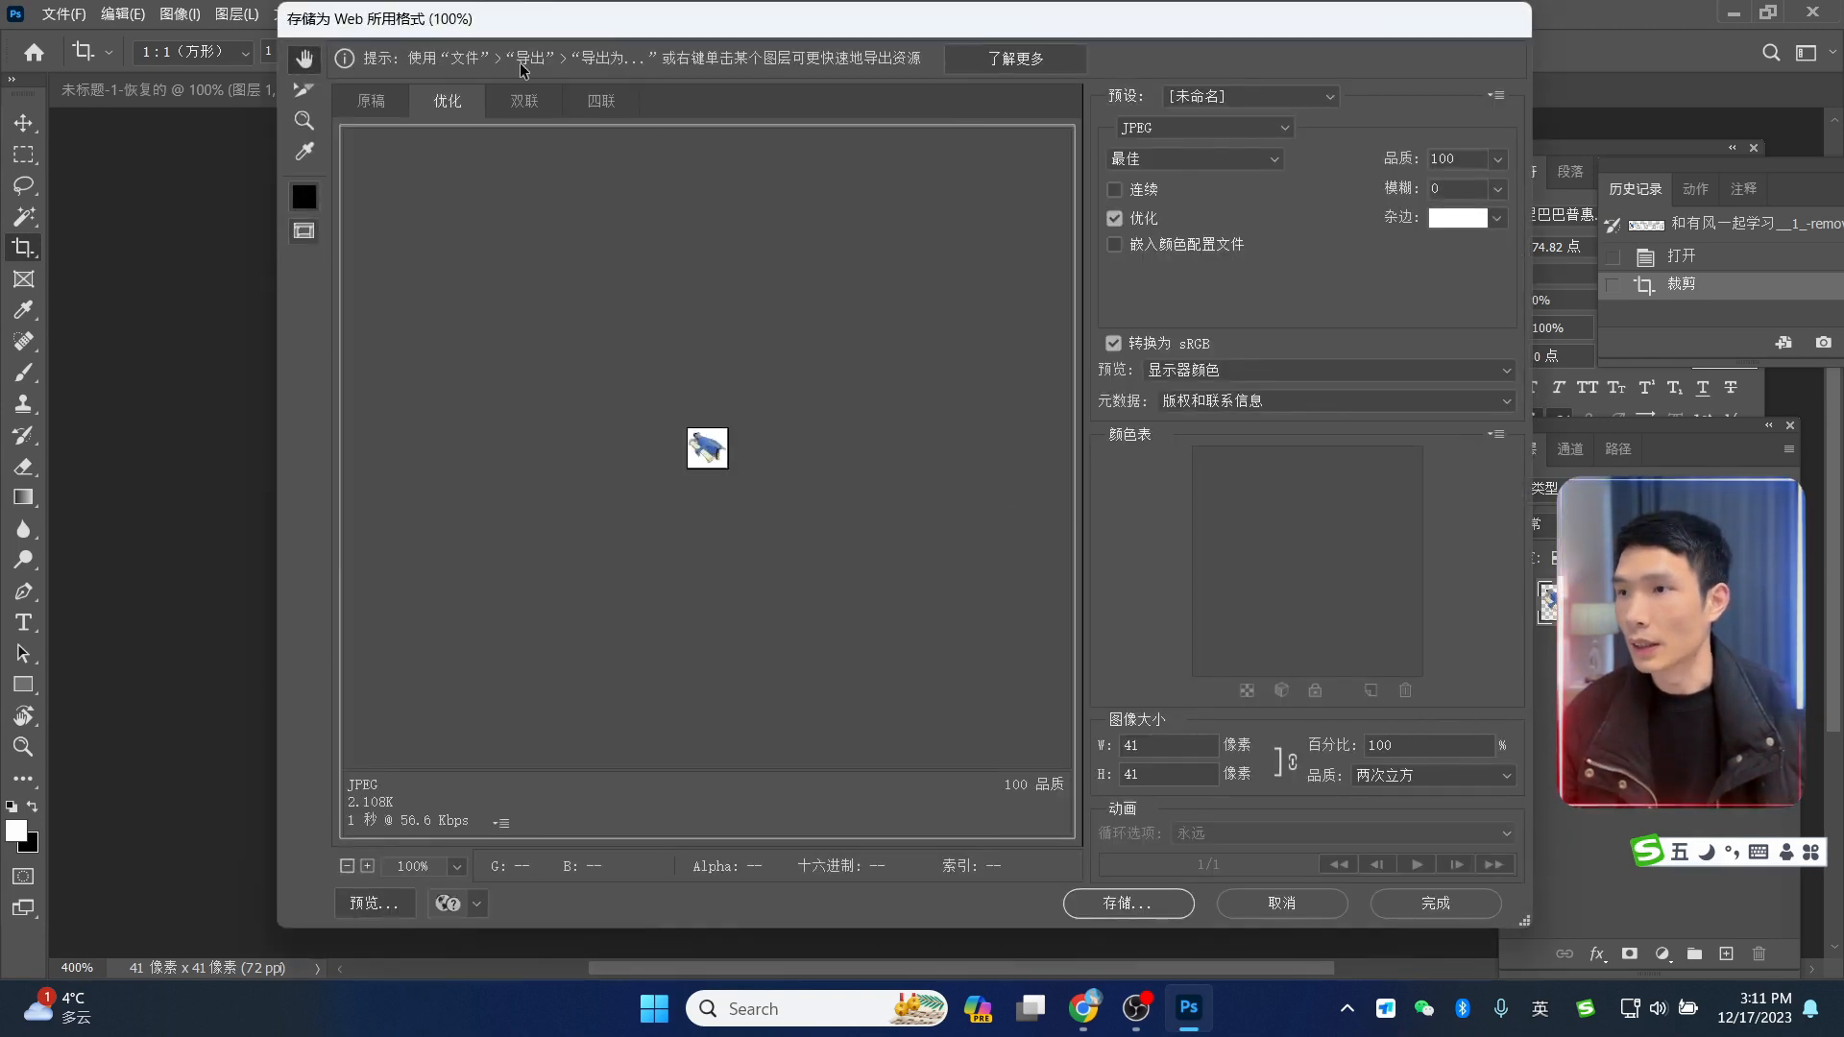
{"action": "left_click", "coordinate": [1191, 128]}
{"action": "left_click", "coordinate": [1188, 194]}
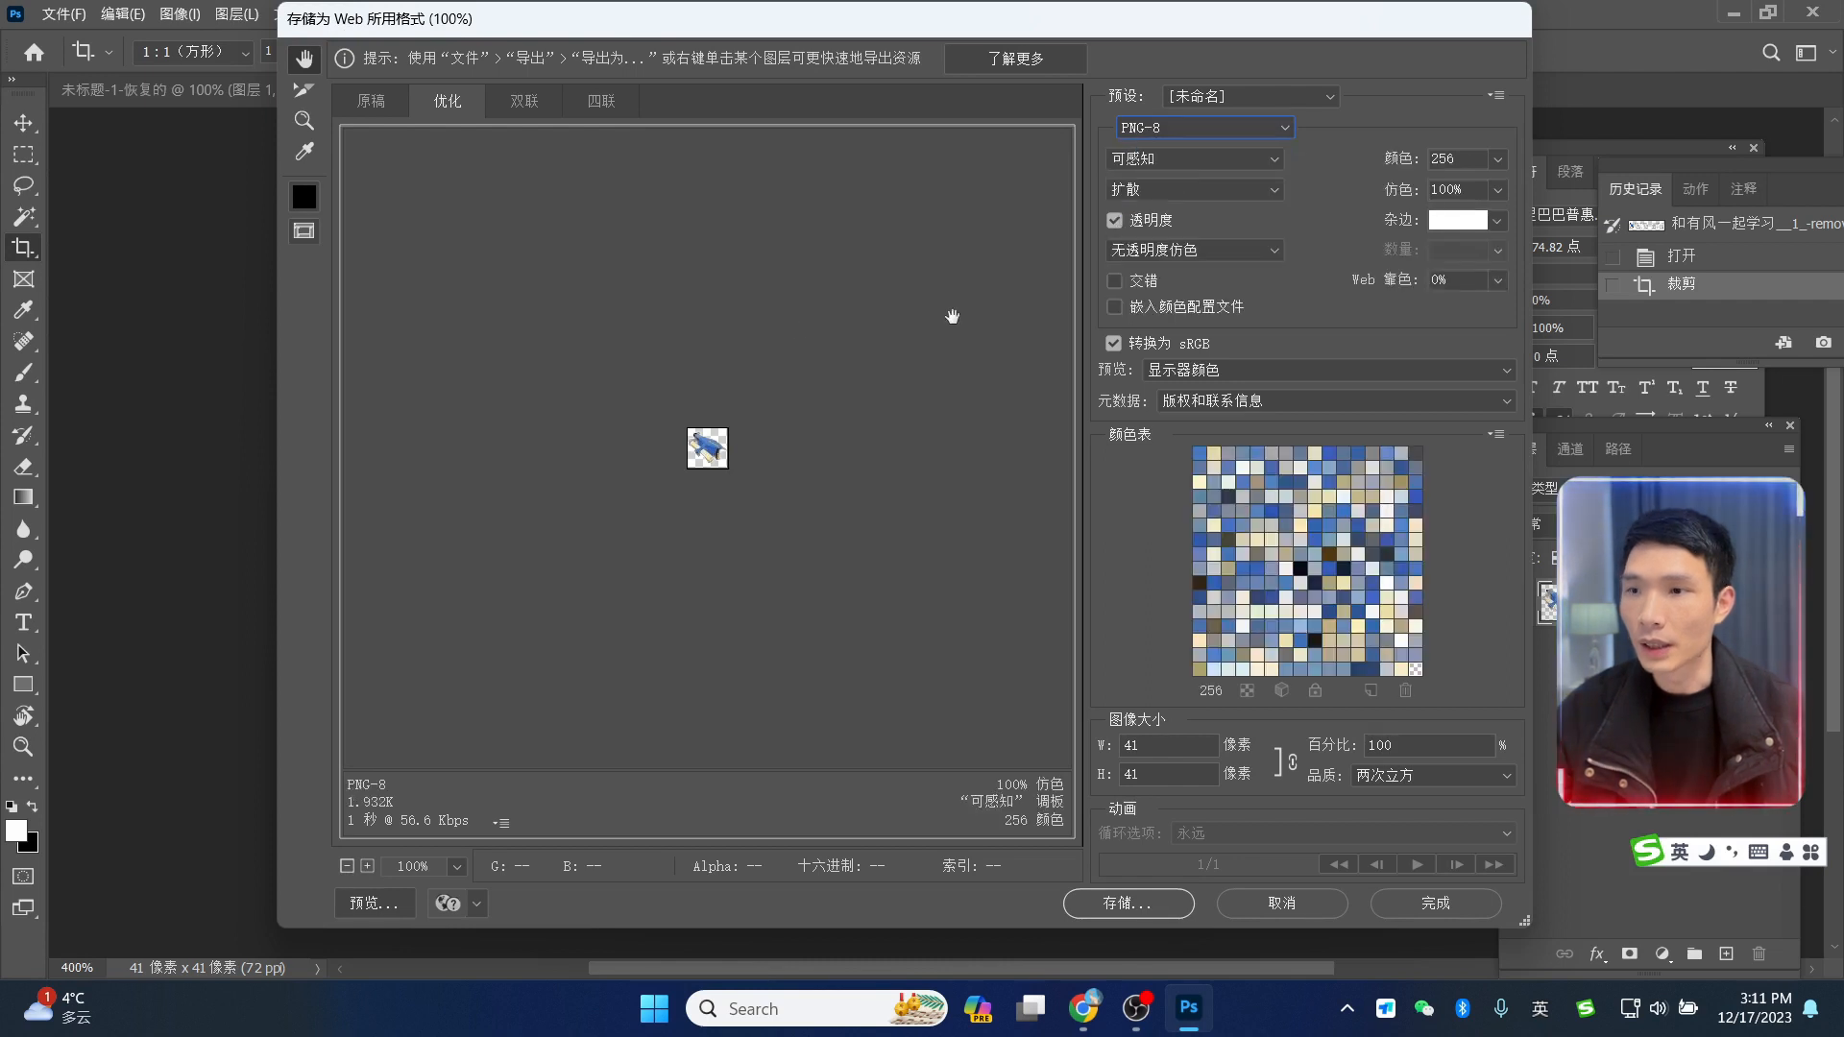
{"action": "left_click", "coordinate": [1191, 128]}
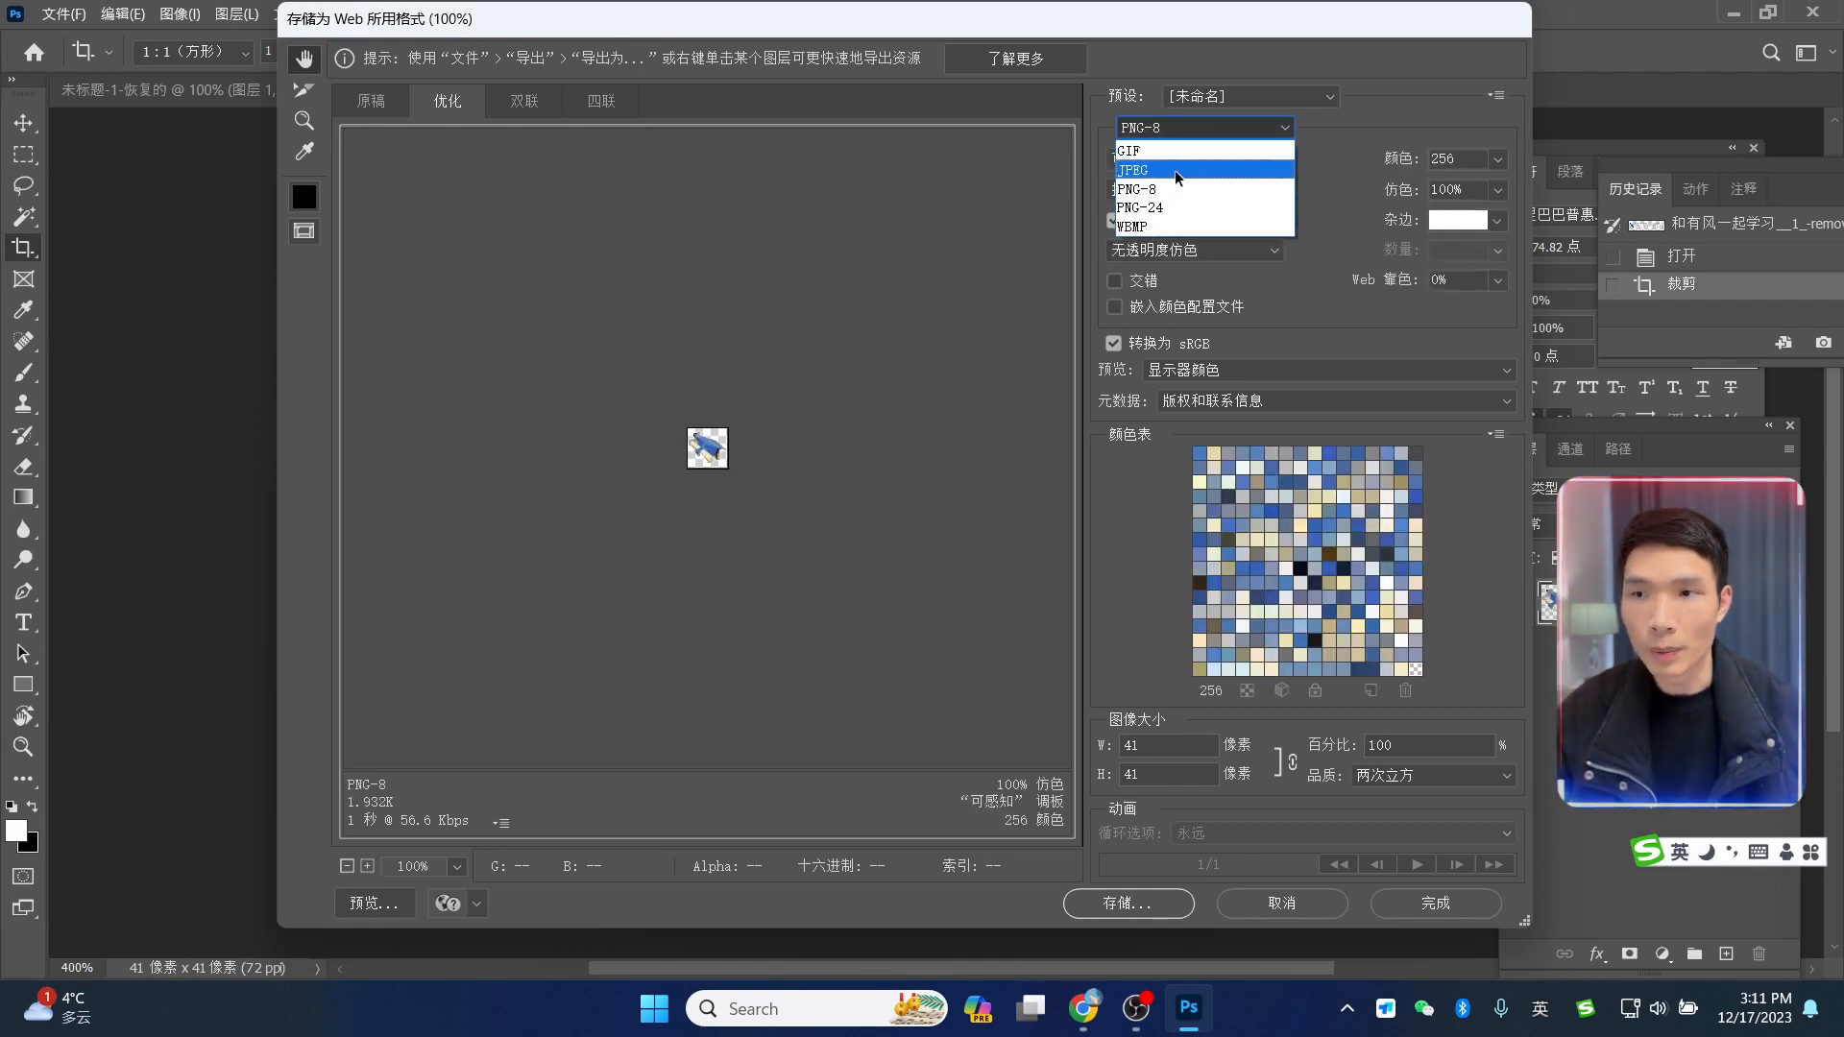
{"action": "left_click", "coordinate": [1358, 73]}
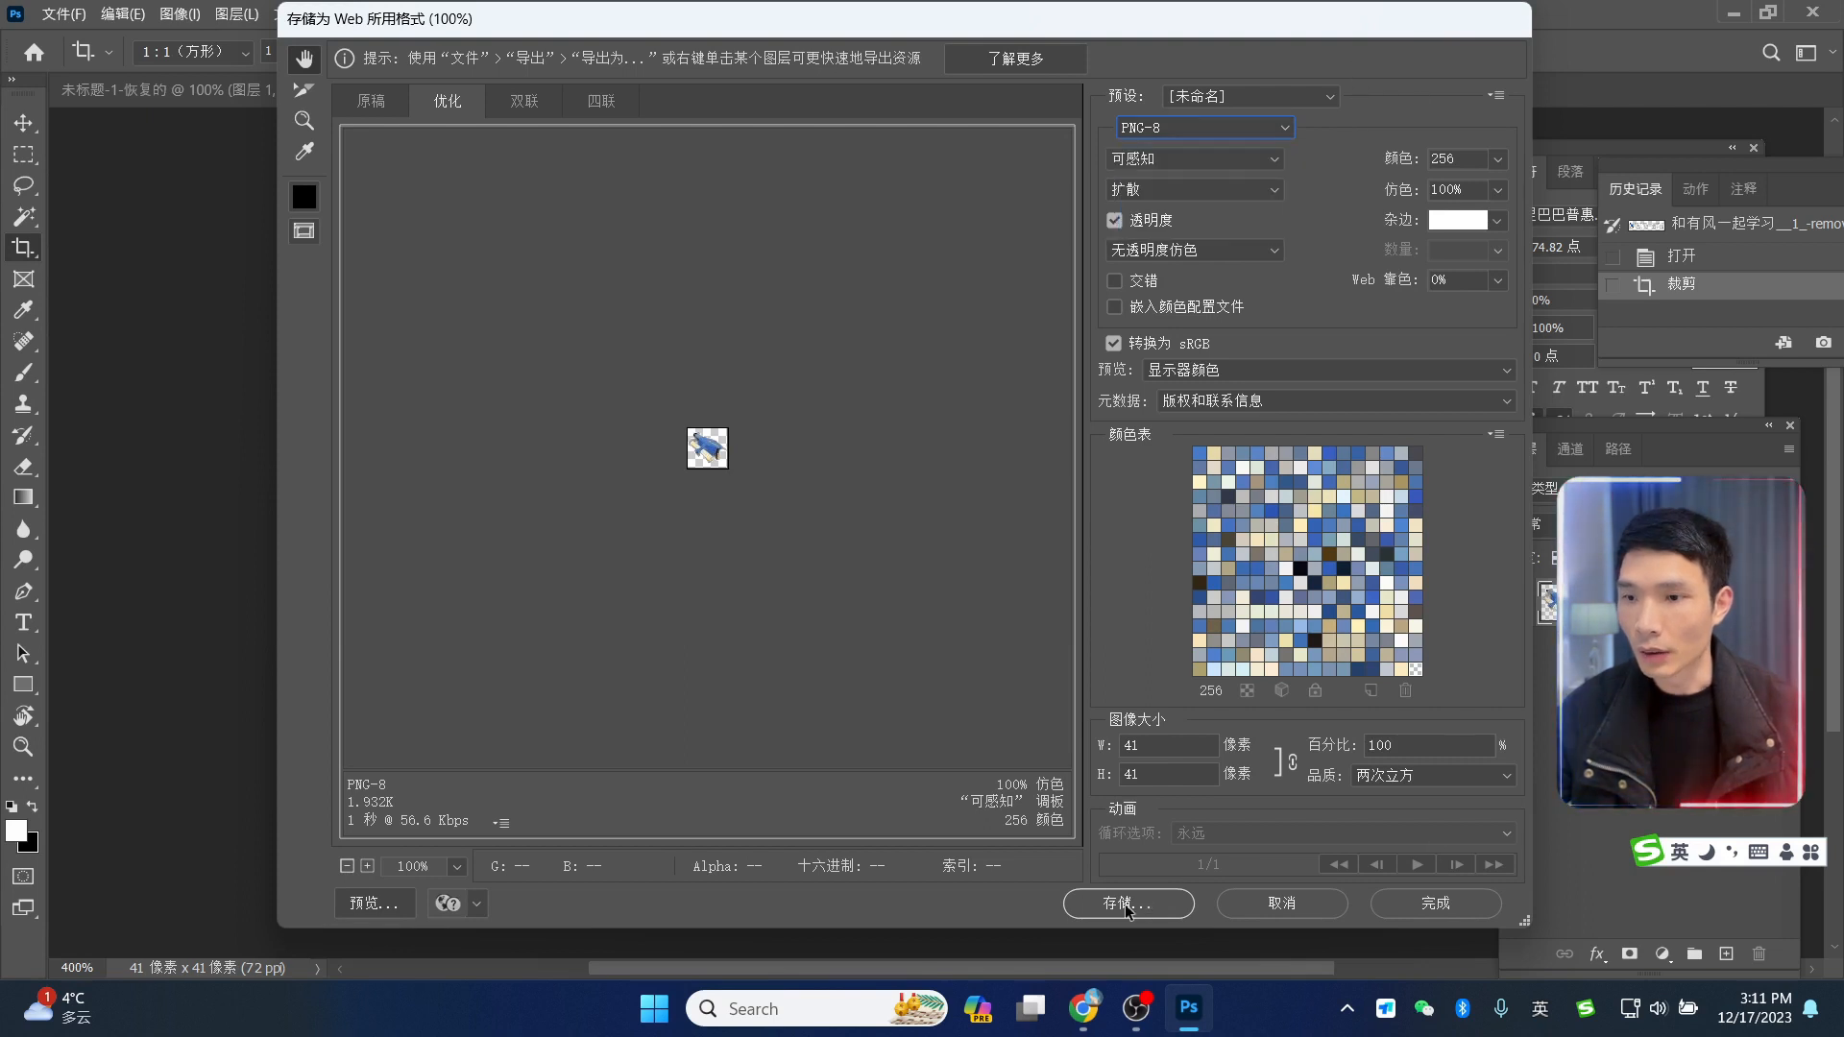
{"action": "left_click", "coordinate": [1282, 903]}
Step: Switch to Teachable's Theme page in Chrome, upload ico.png as the favicon, and open the school preview
{"action": "mouse_move", "coordinate": [1083, 1008]}
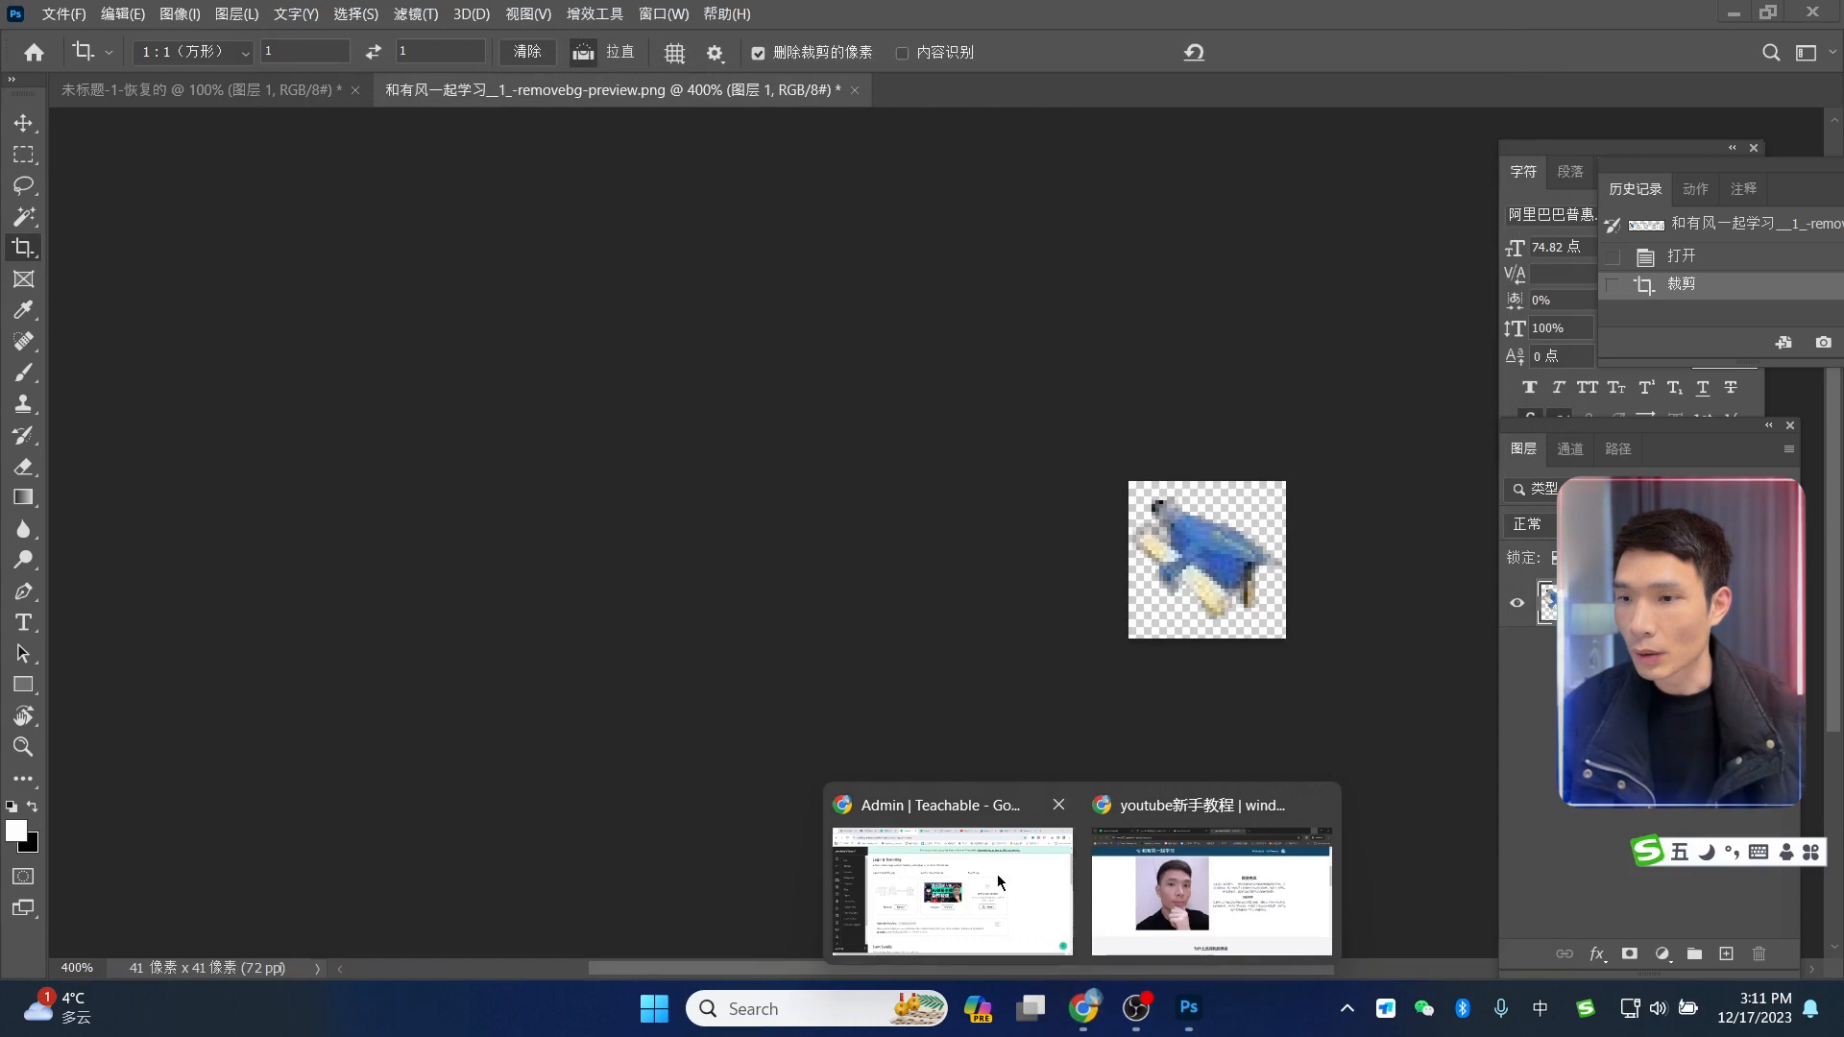
{"action": "left_click", "coordinate": [961, 867]}
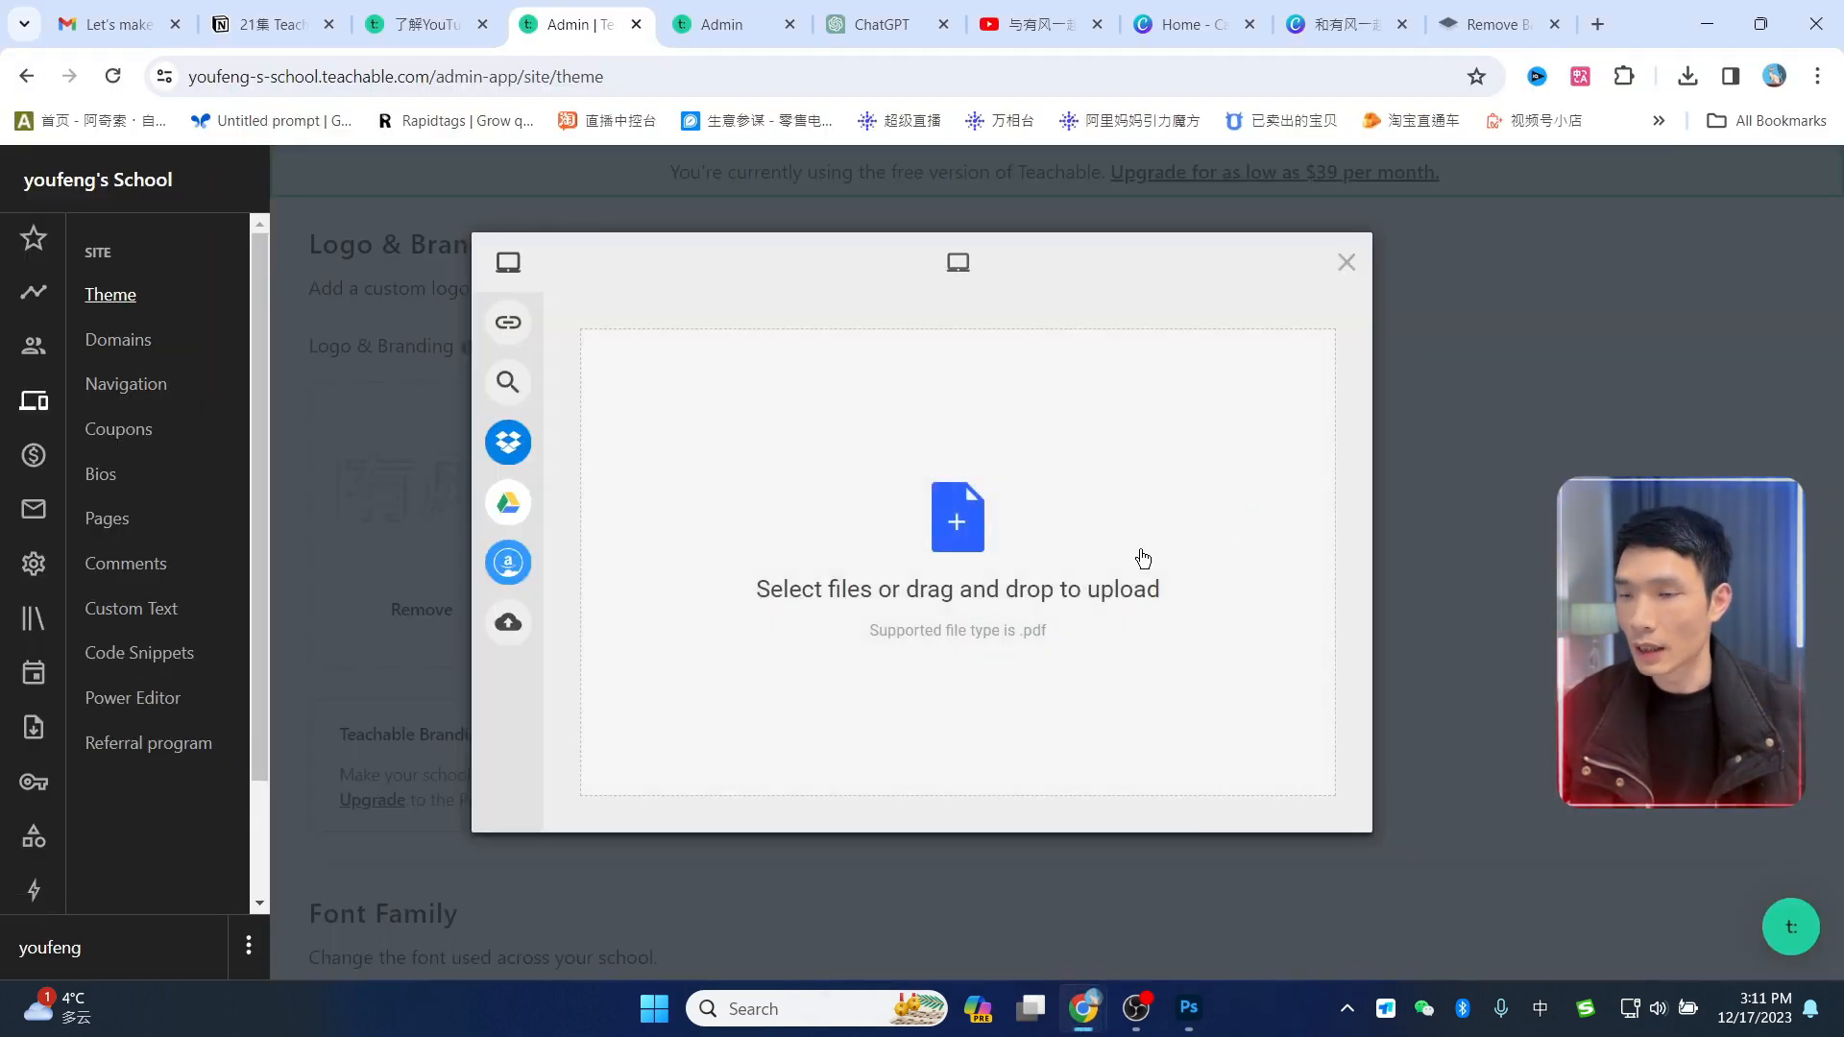
{"action": "left_click", "coordinate": [976, 420]}
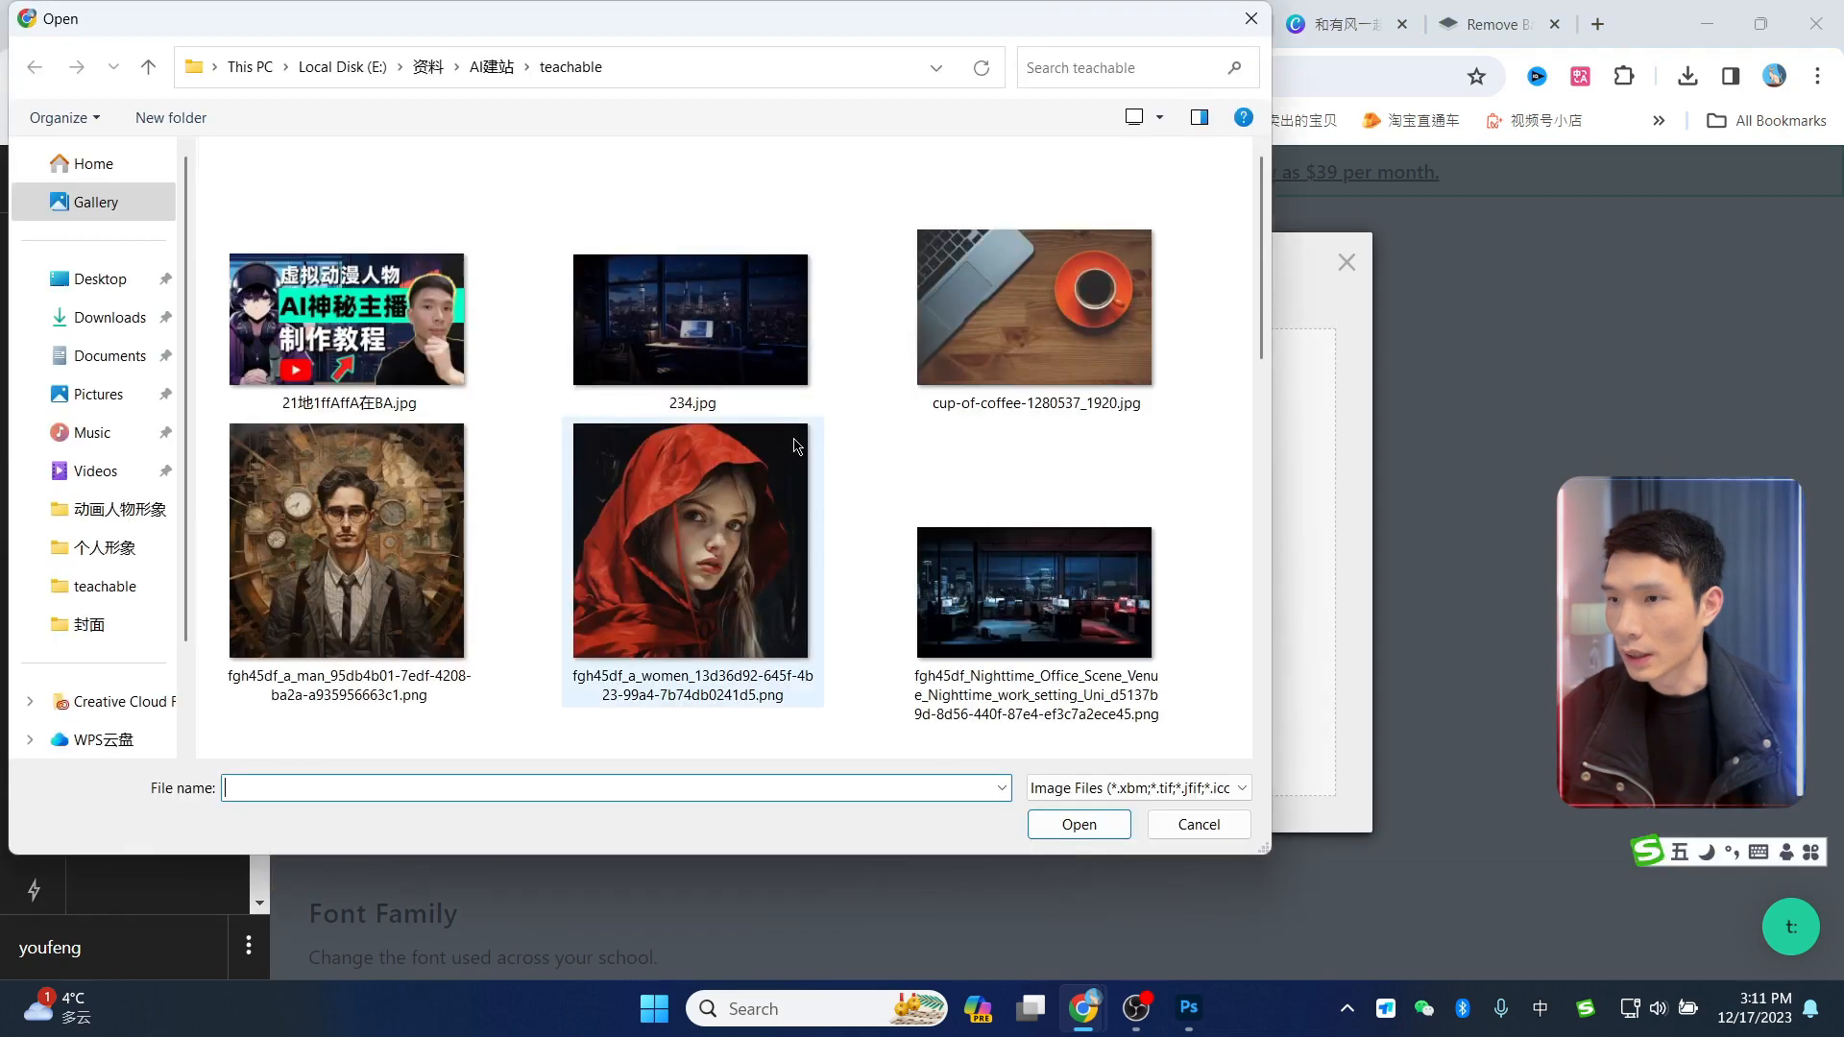
{"action": "scroll", "coordinate": [804, 446], "scroll_direction": "down", "scroll_amount": 3}
{"action": "scroll", "coordinate": [768, 425], "scroll_direction": "up", "scroll_amount": 2}
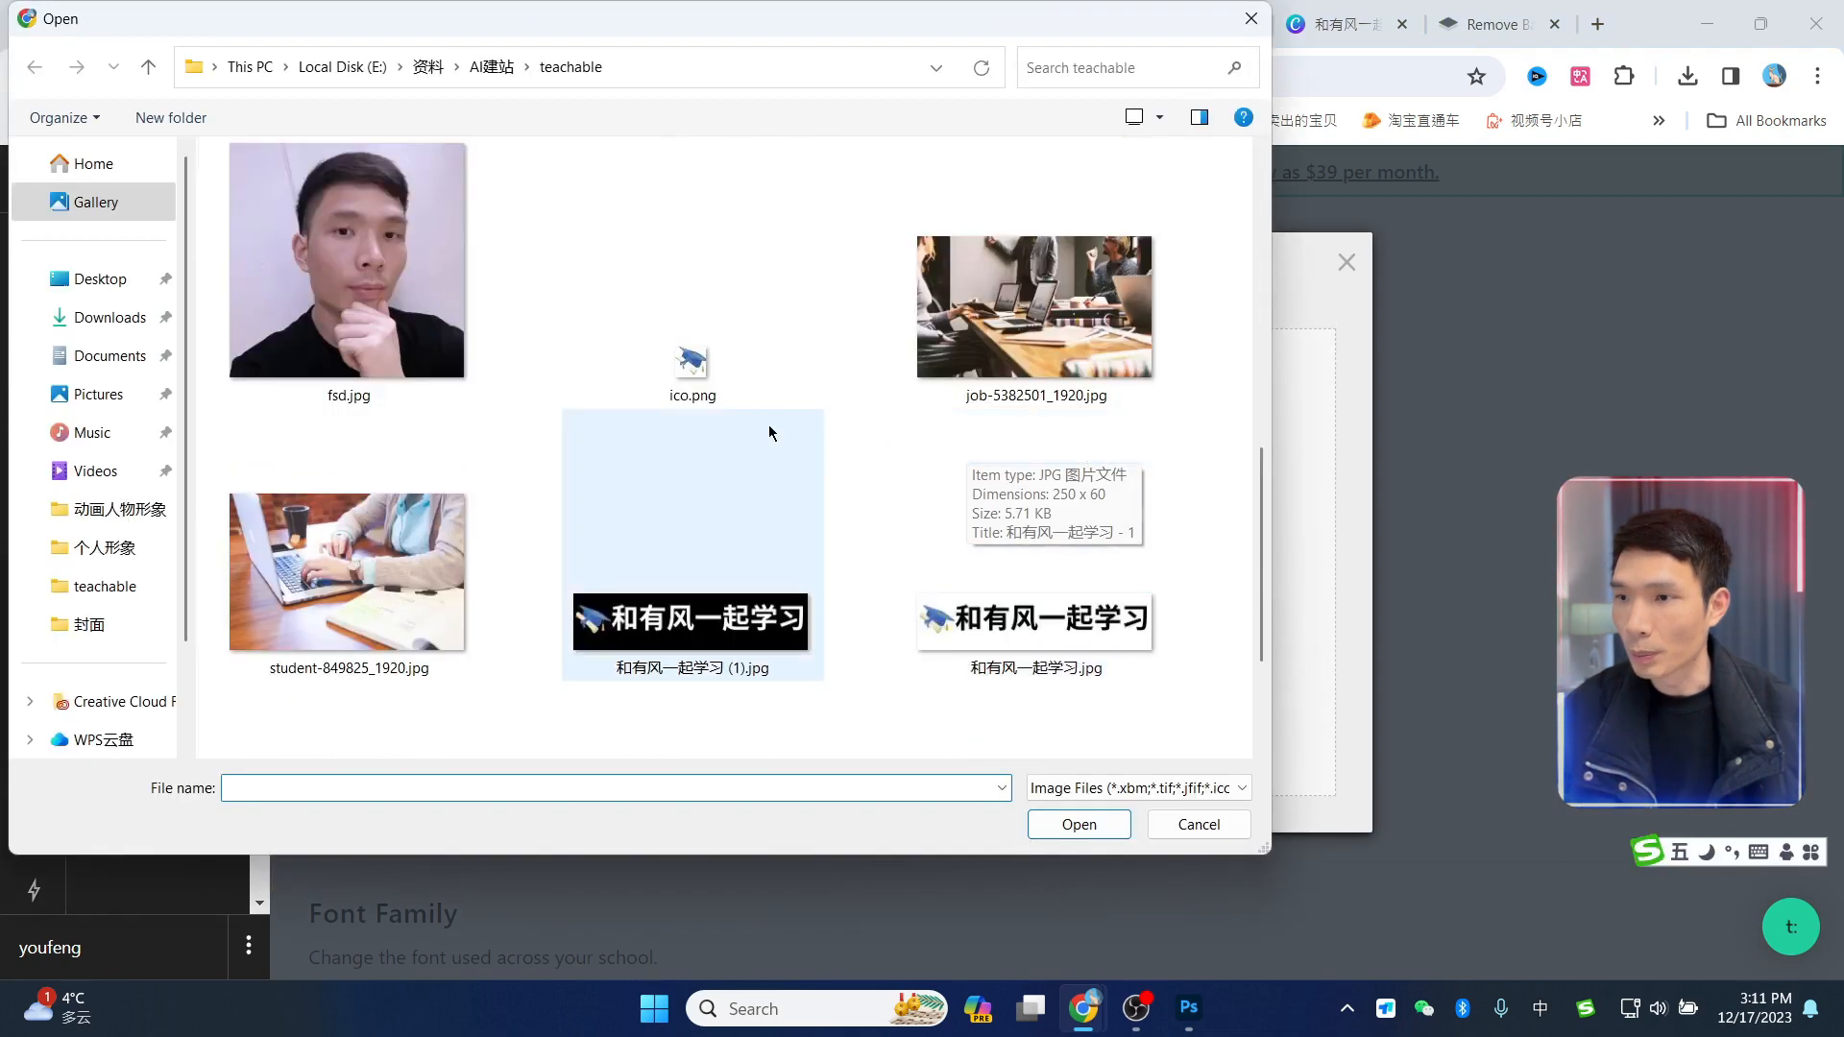
{"action": "double_click", "coordinate": [696, 362]}
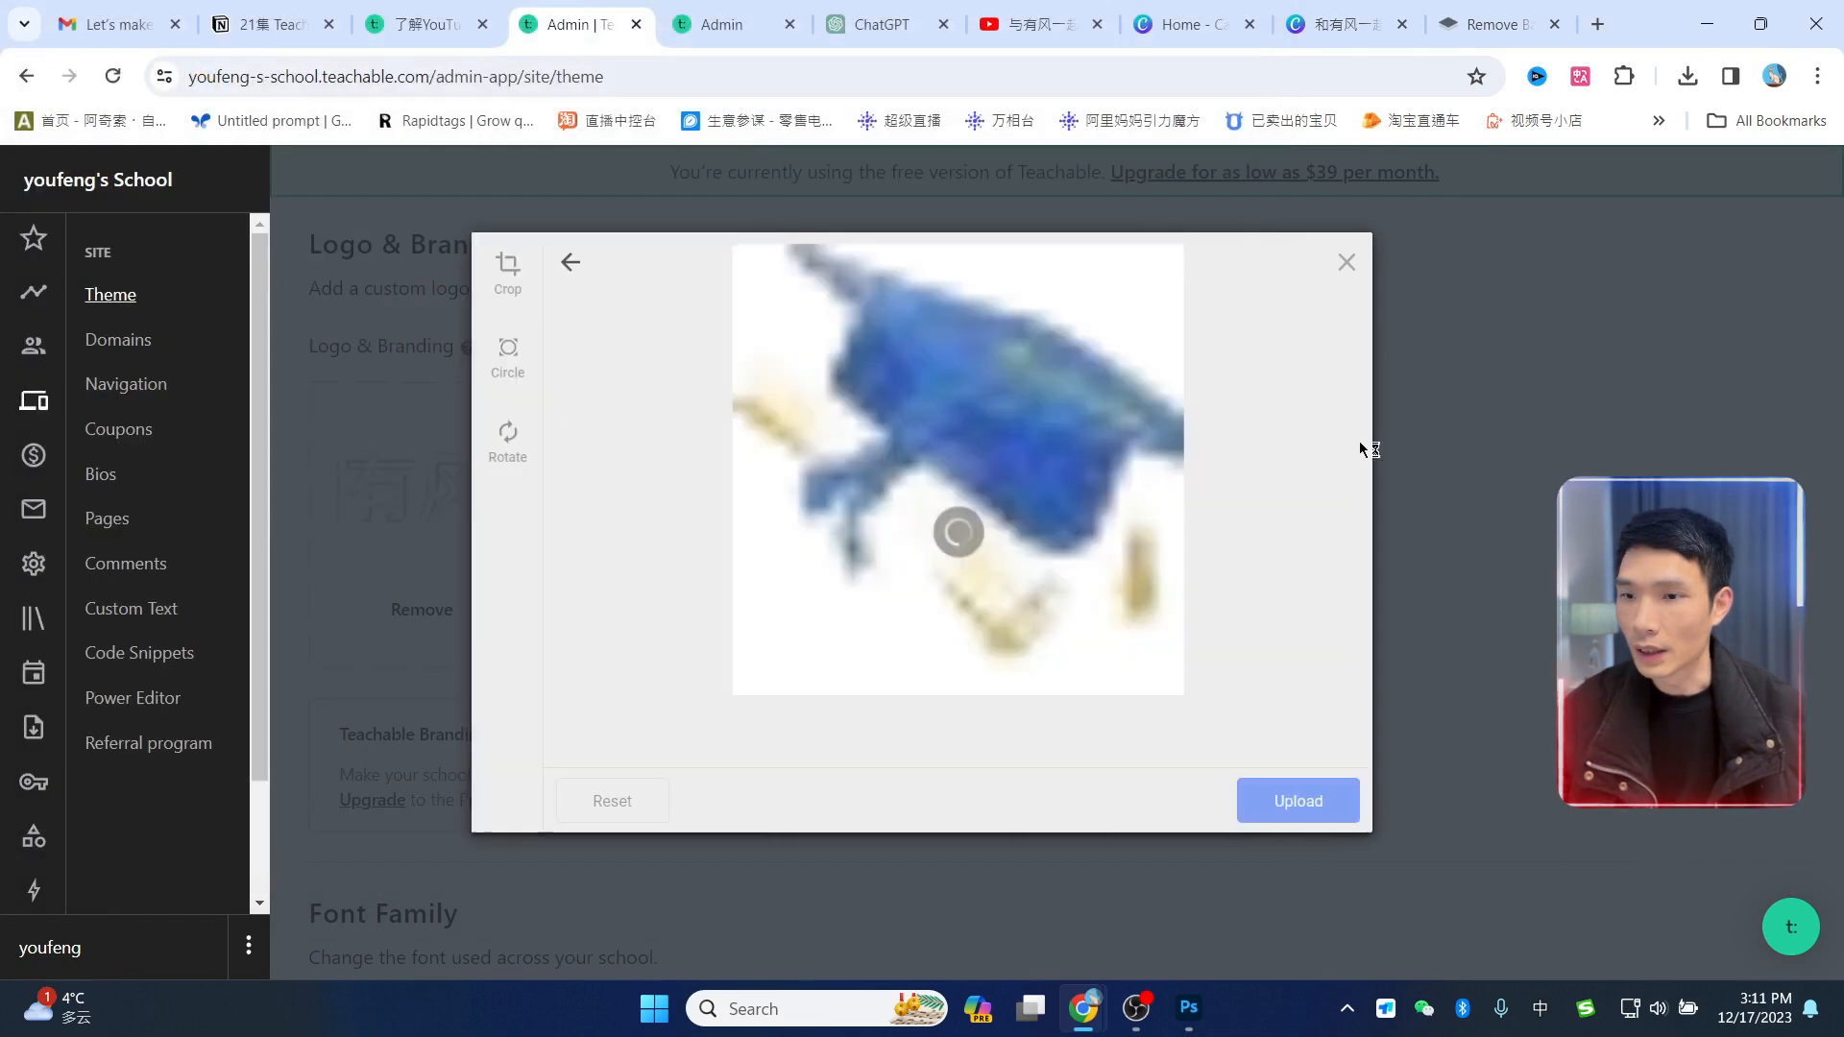
{"action": "left_click", "coordinate": [1298, 800]}
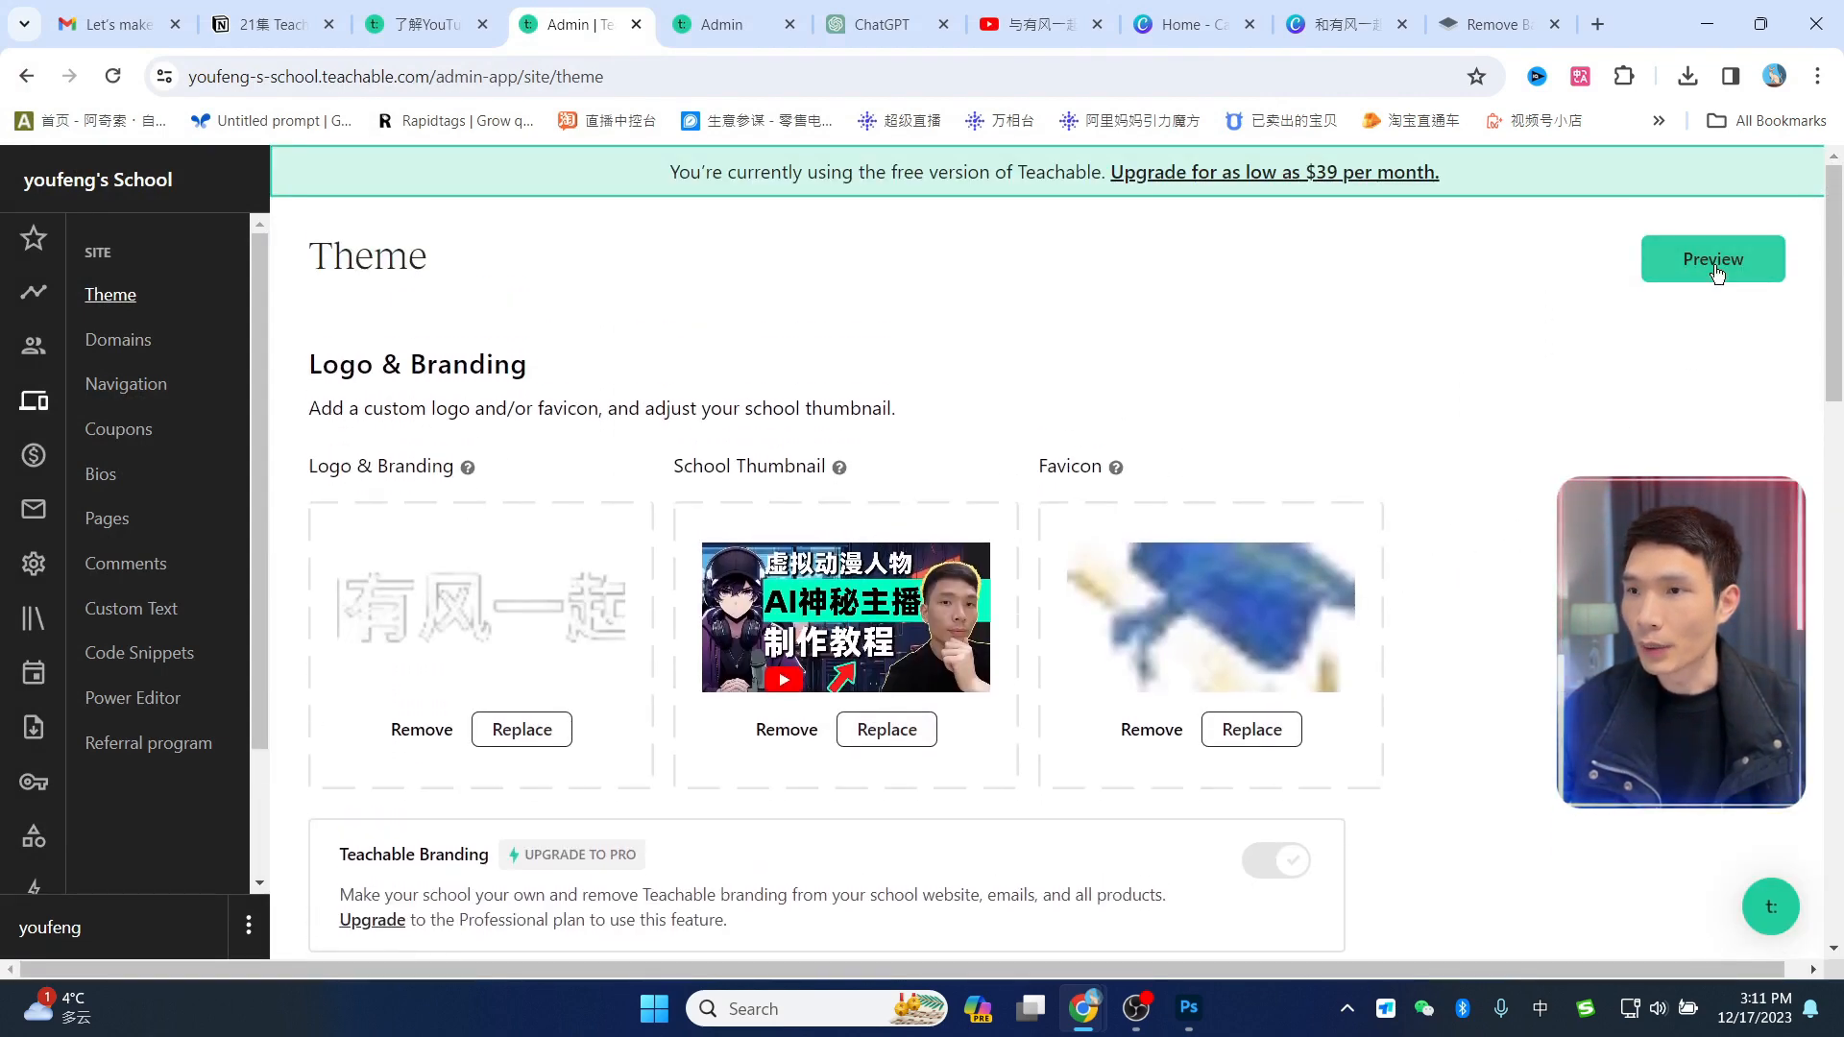
{"action": "left_click", "coordinate": [1714, 264]}
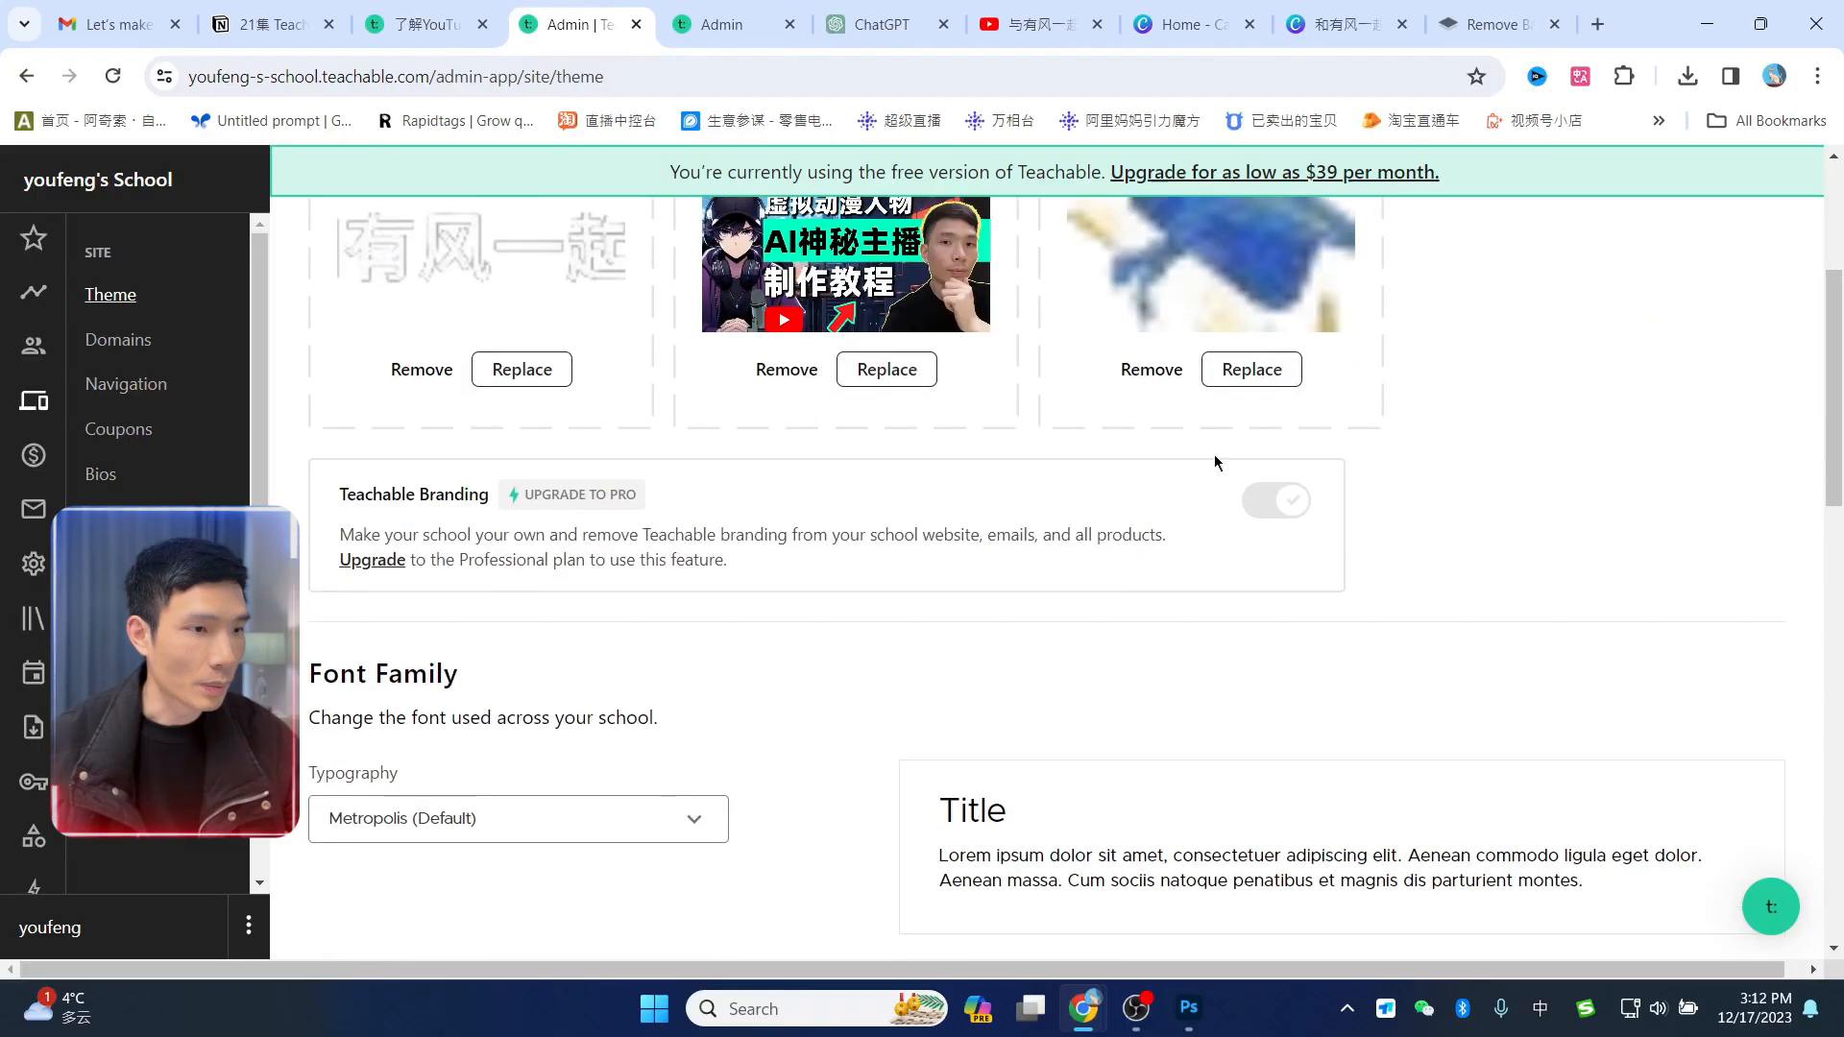
Step: Set the school's font family to Arial and save the typography setting
{"action": "scroll", "coordinate": [1066, 527], "scroll_direction": "down", "scroll_amount": 1}
{"action": "scroll", "coordinate": [1062, 506], "scroll_direction": "down", "scroll_amount": 1}
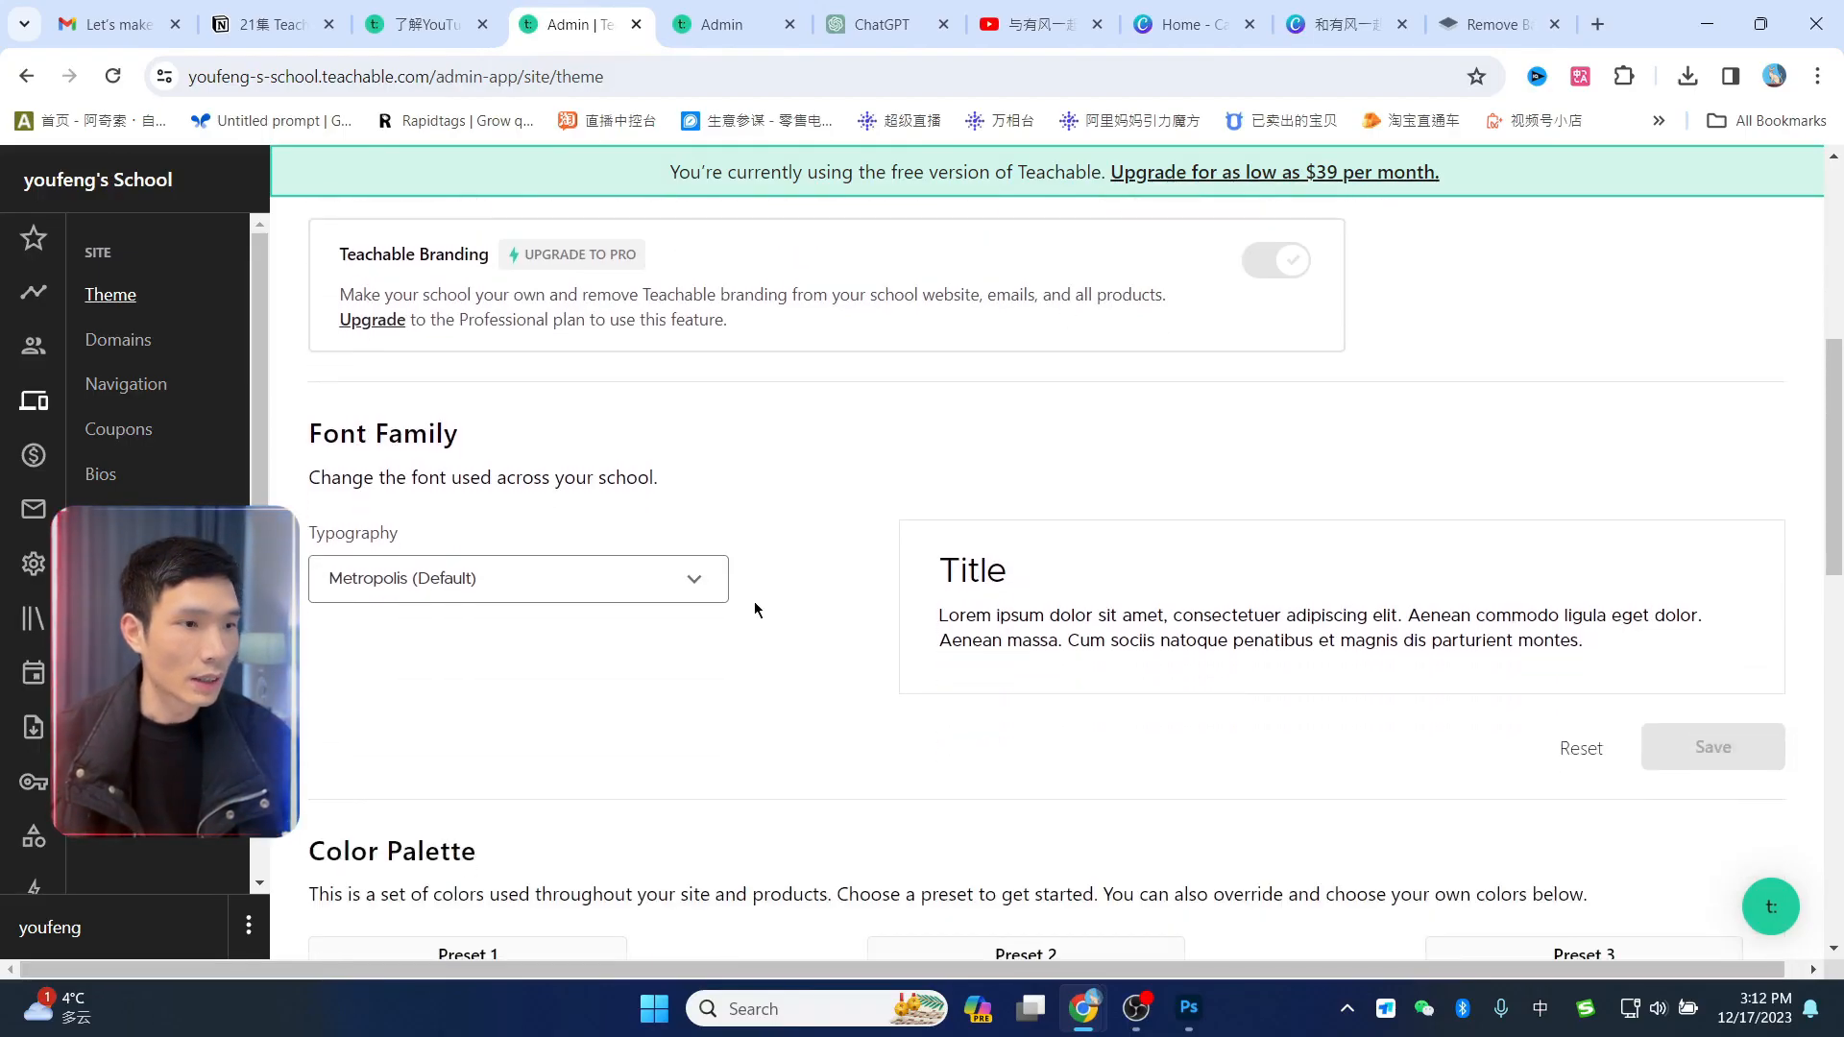
{"action": "left_click", "coordinate": [695, 582]}
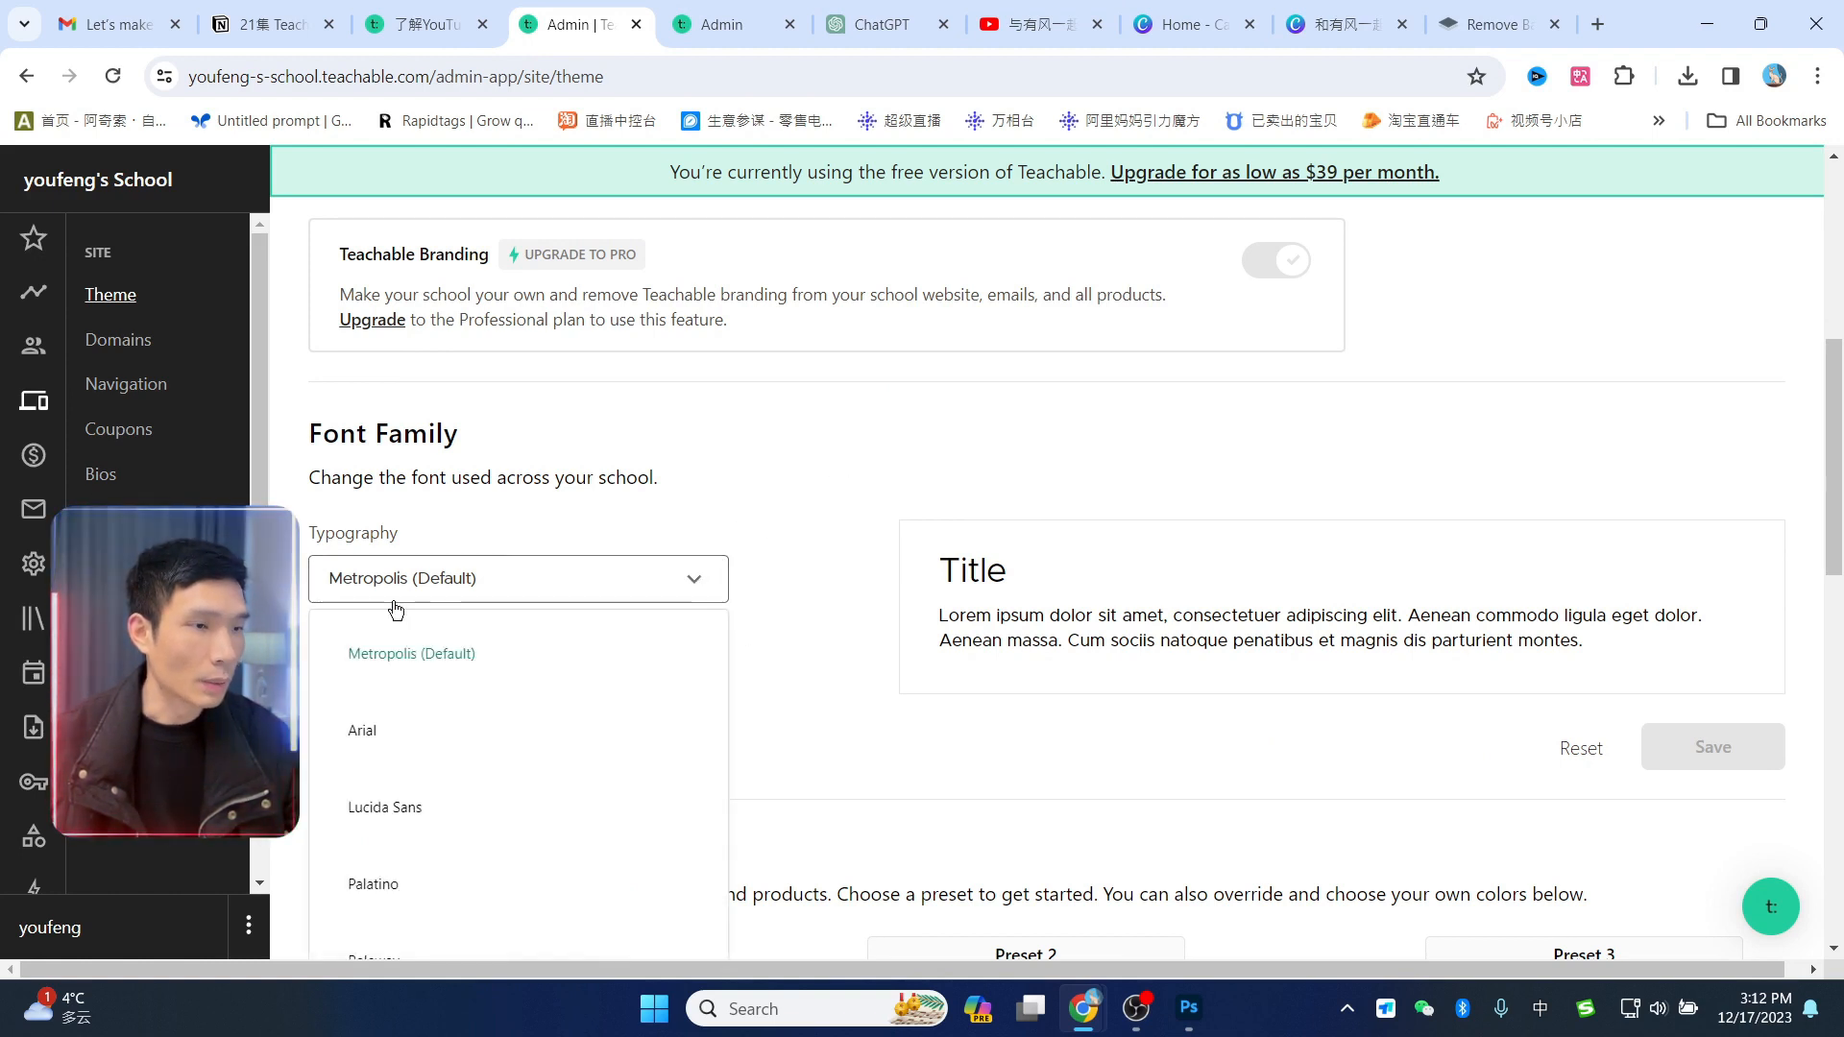
{"action": "scroll", "coordinate": [452, 683], "scroll_direction": "down", "scroll_amount": 1}
{"action": "scroll", "coordinate": [452, 683], "scroll_direction": "down", "scroll_amount": 1}
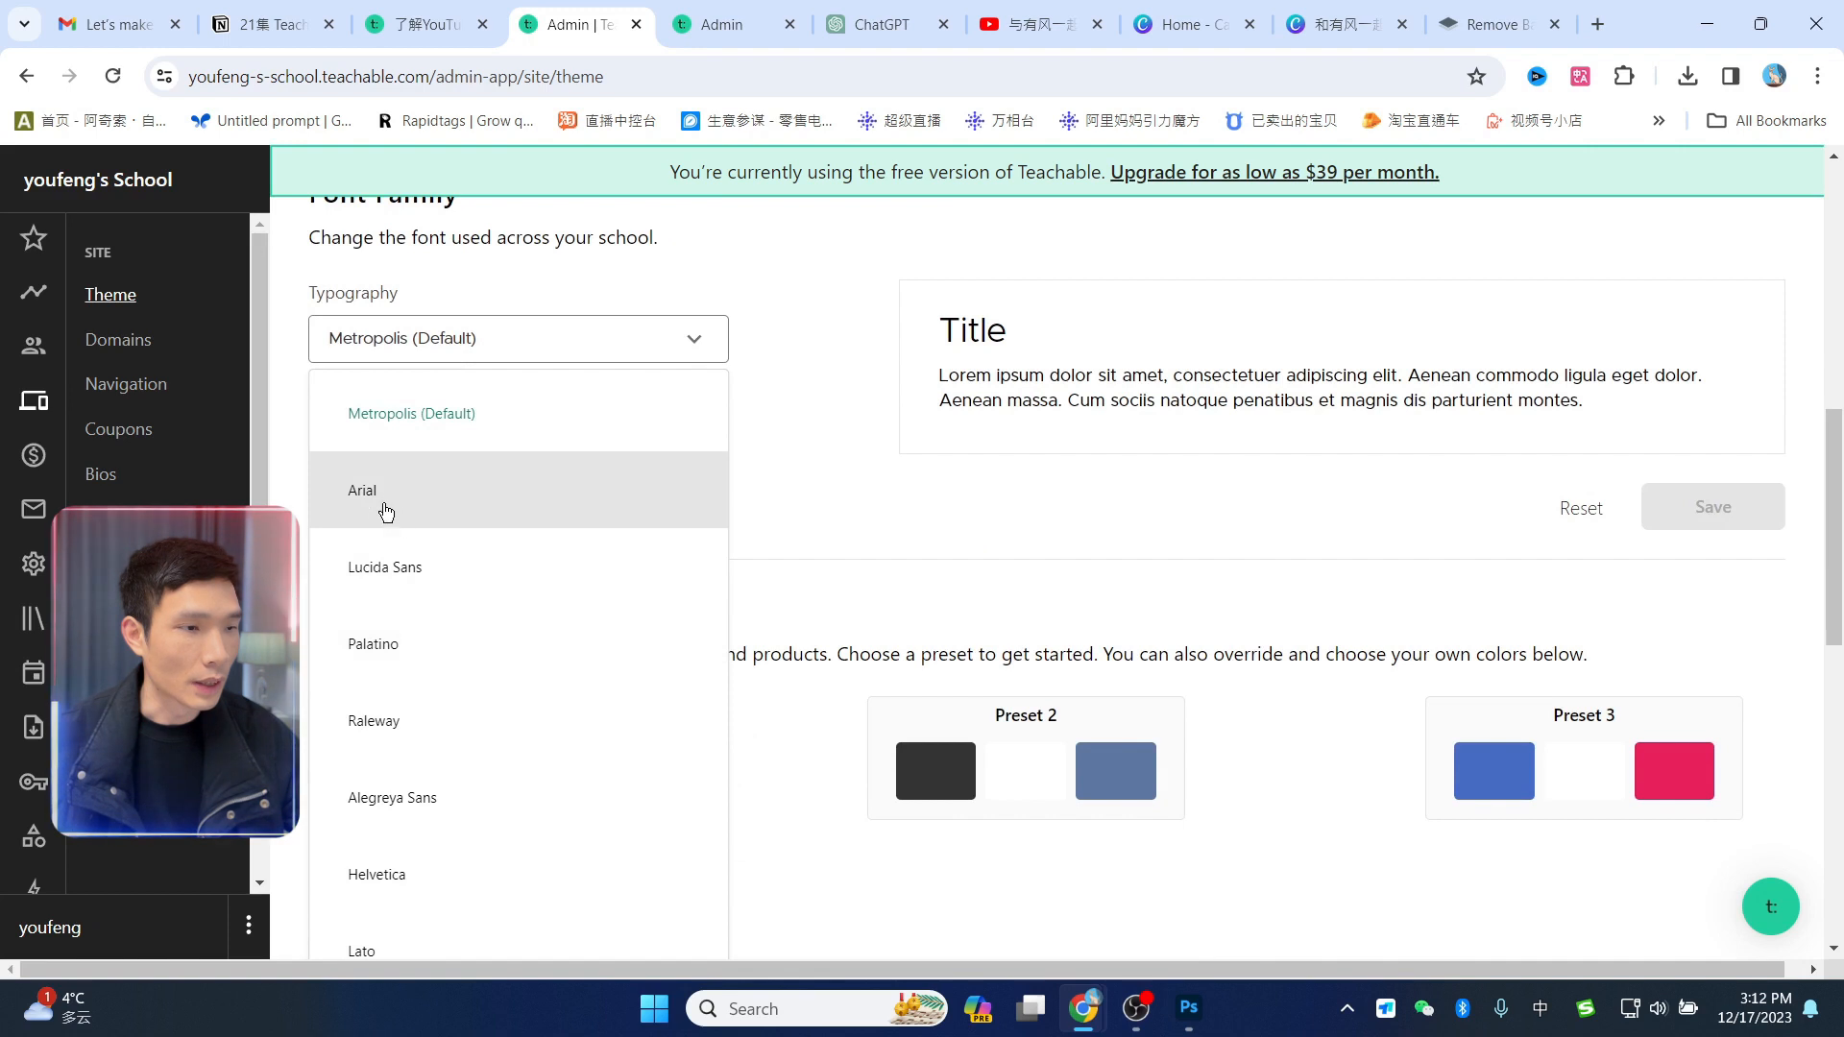
{"action": "left_click", "coordinate": [393, 496]}
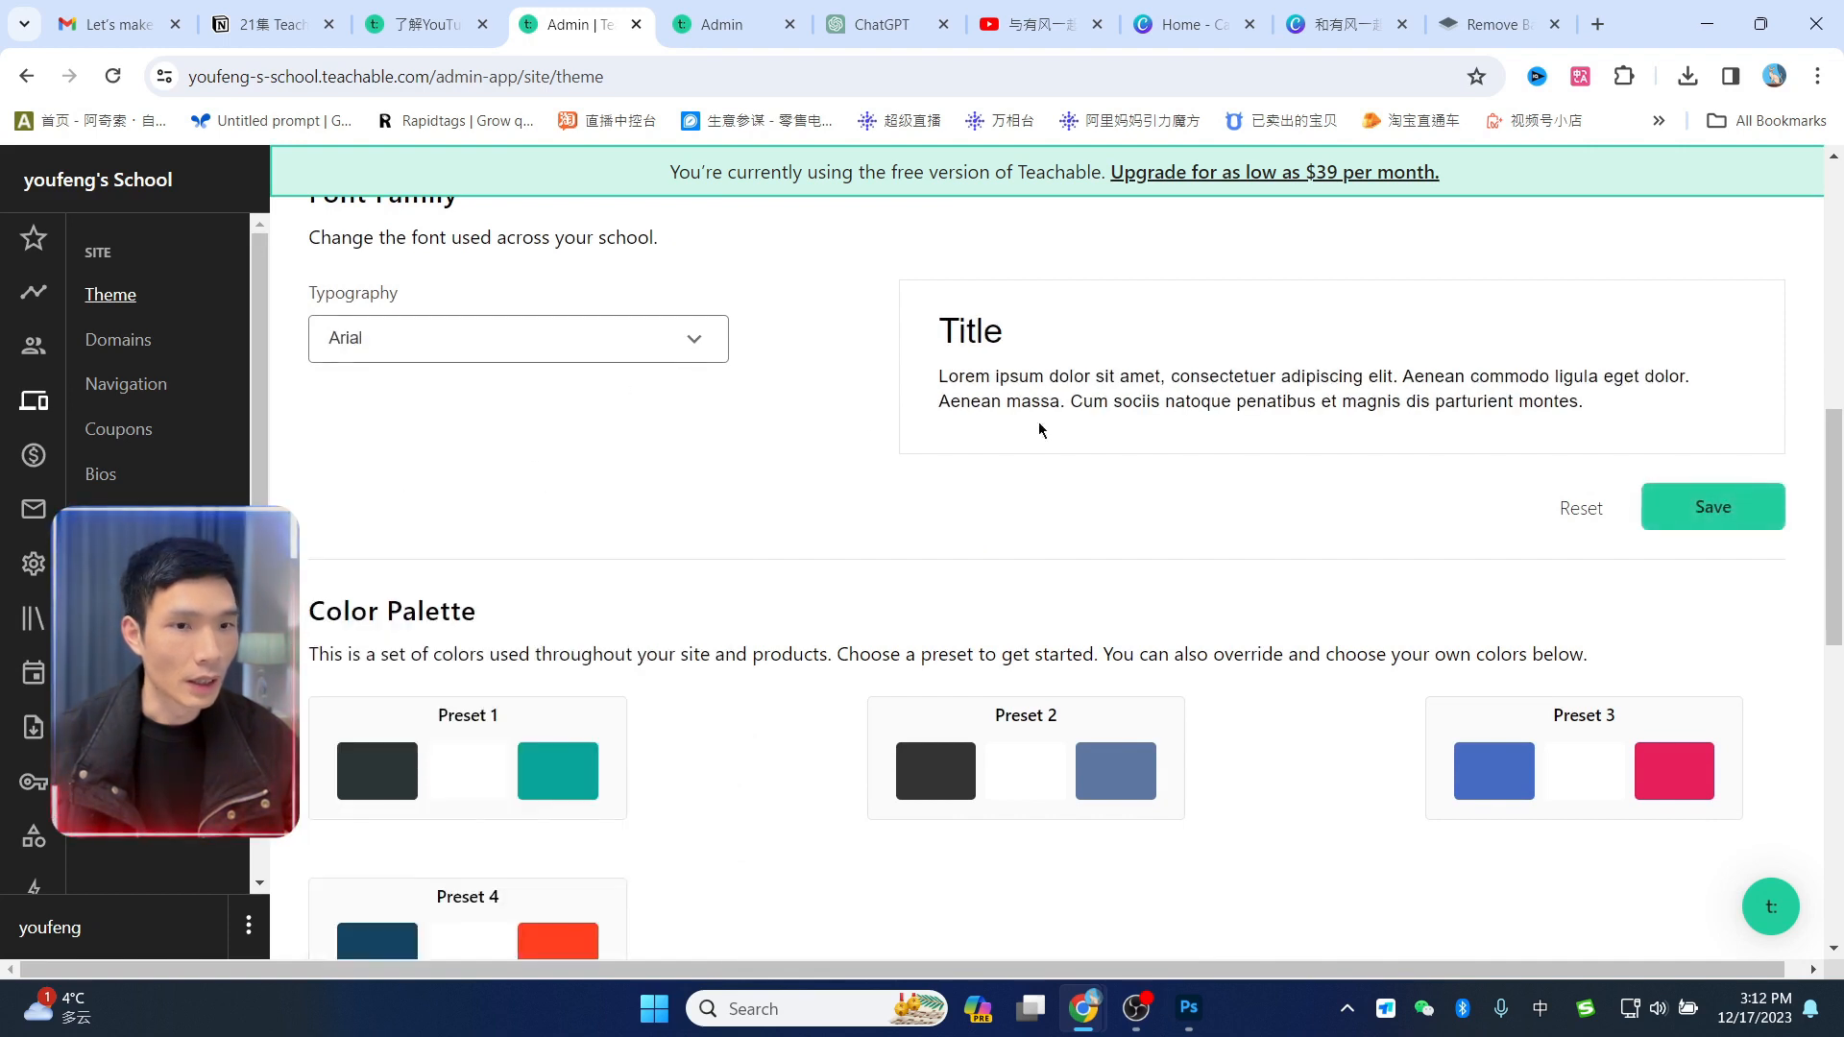
{"action": "scroll", "coordinate": [782, 461], "scroll_direction": "up", "scroll_amount": 2}
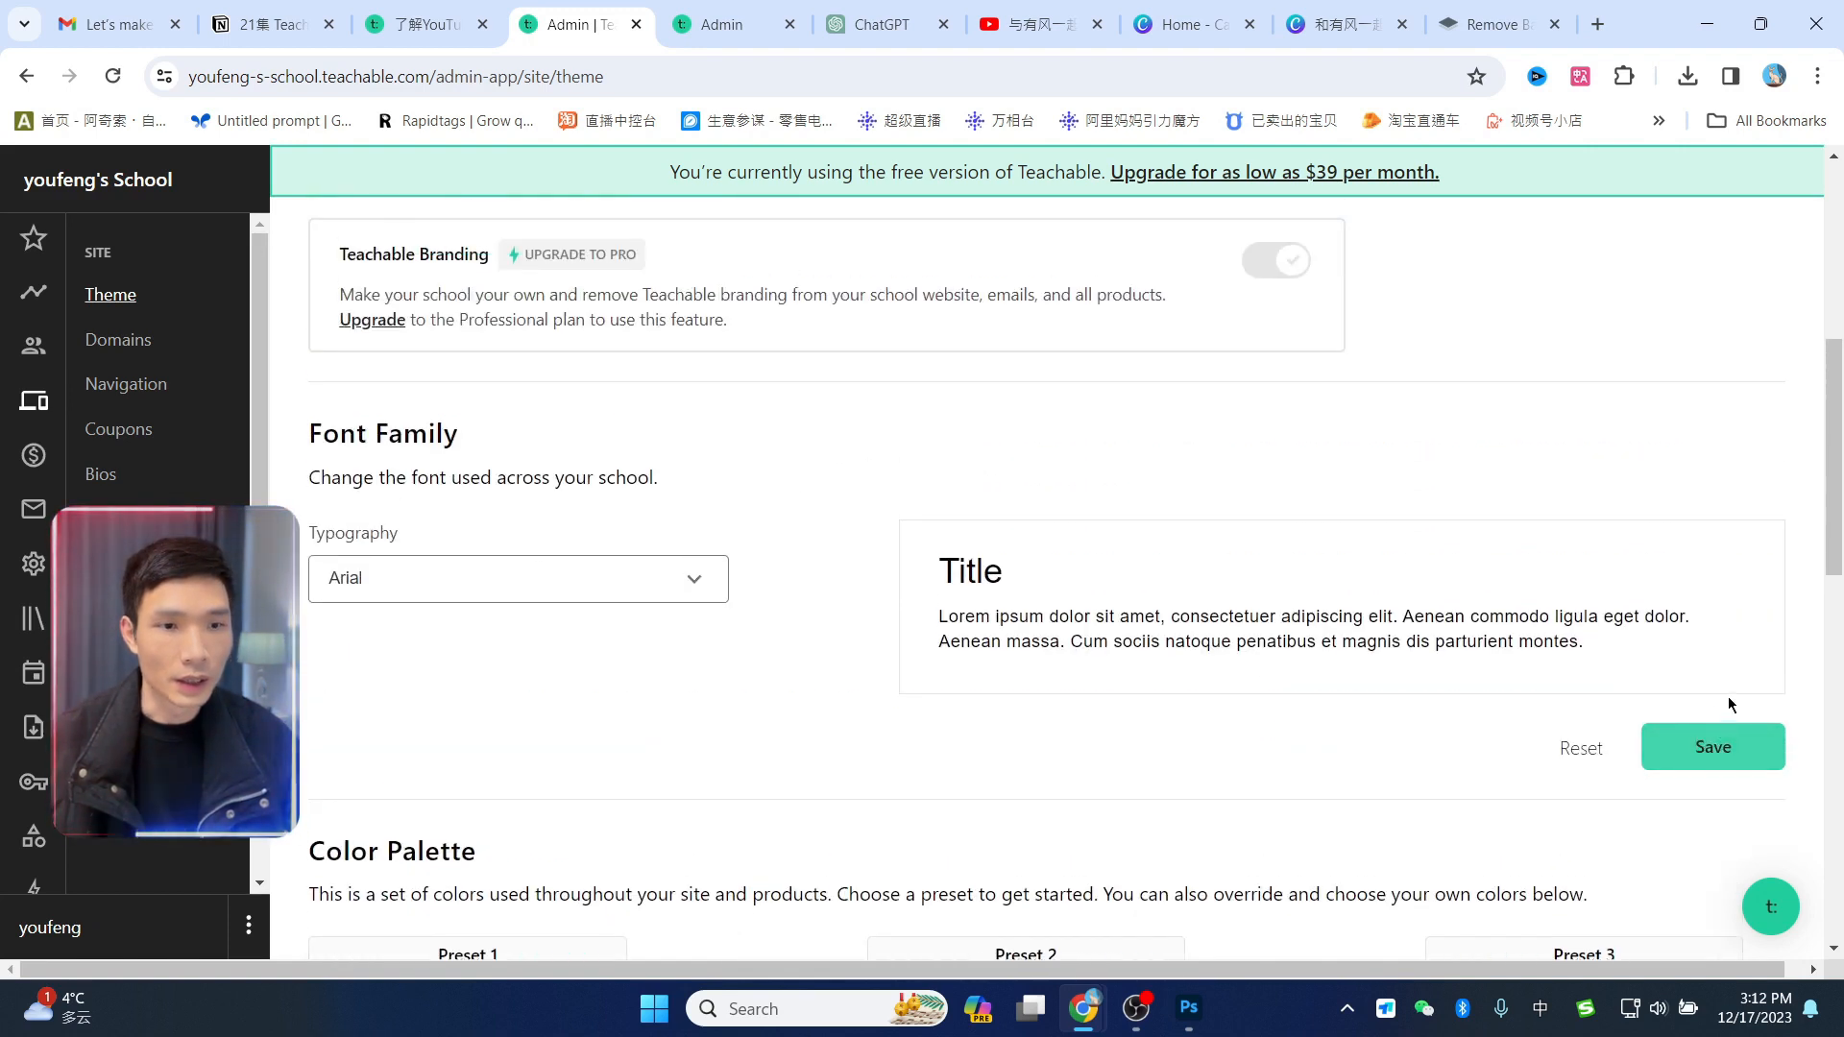
{"action": "left_click", "coordinate": [1712, 747]}
Step: Look over the sales page in the page editor, and choose Preset 4 as the theme's color palette
{"action": "scroll", "coordinate": [1123, 452], "scroll_direction": "down", "scroll_amount": 1}
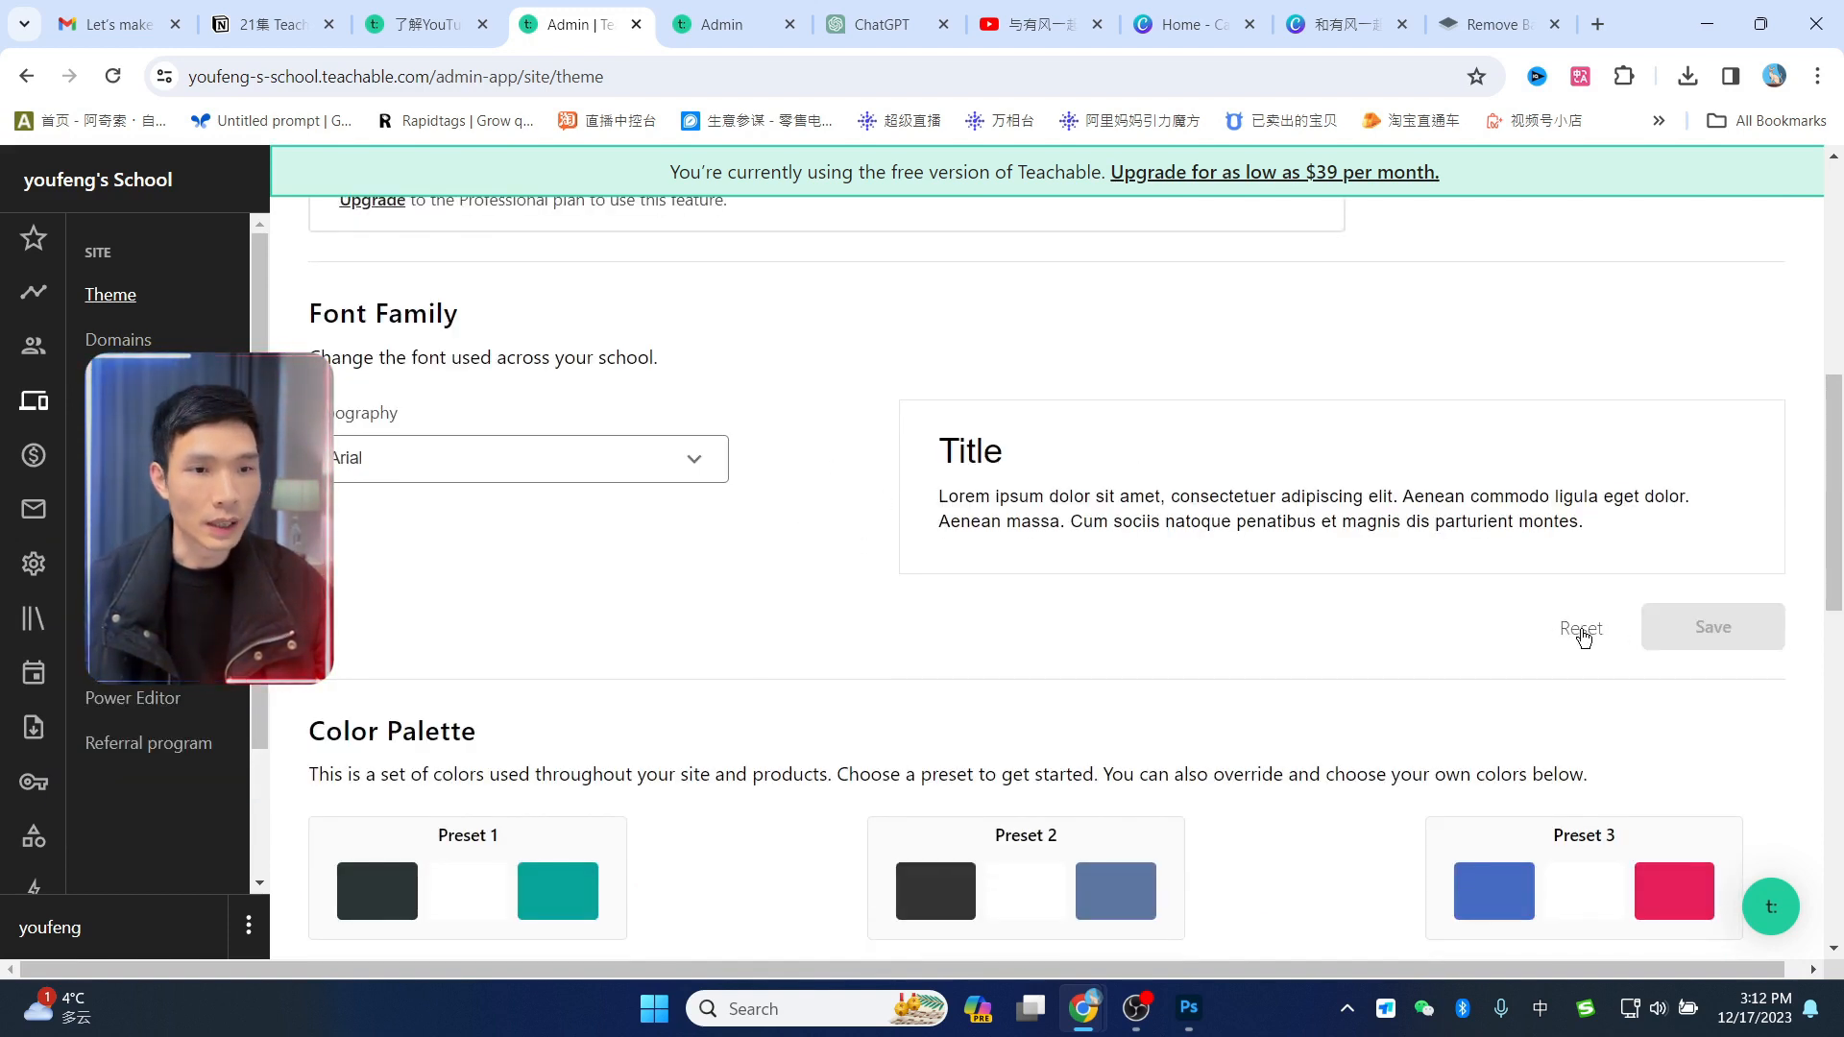
{"action": "scroll", "coordinate": [864, 411], "scroll_direction": "down", "scroll_amount": 3}
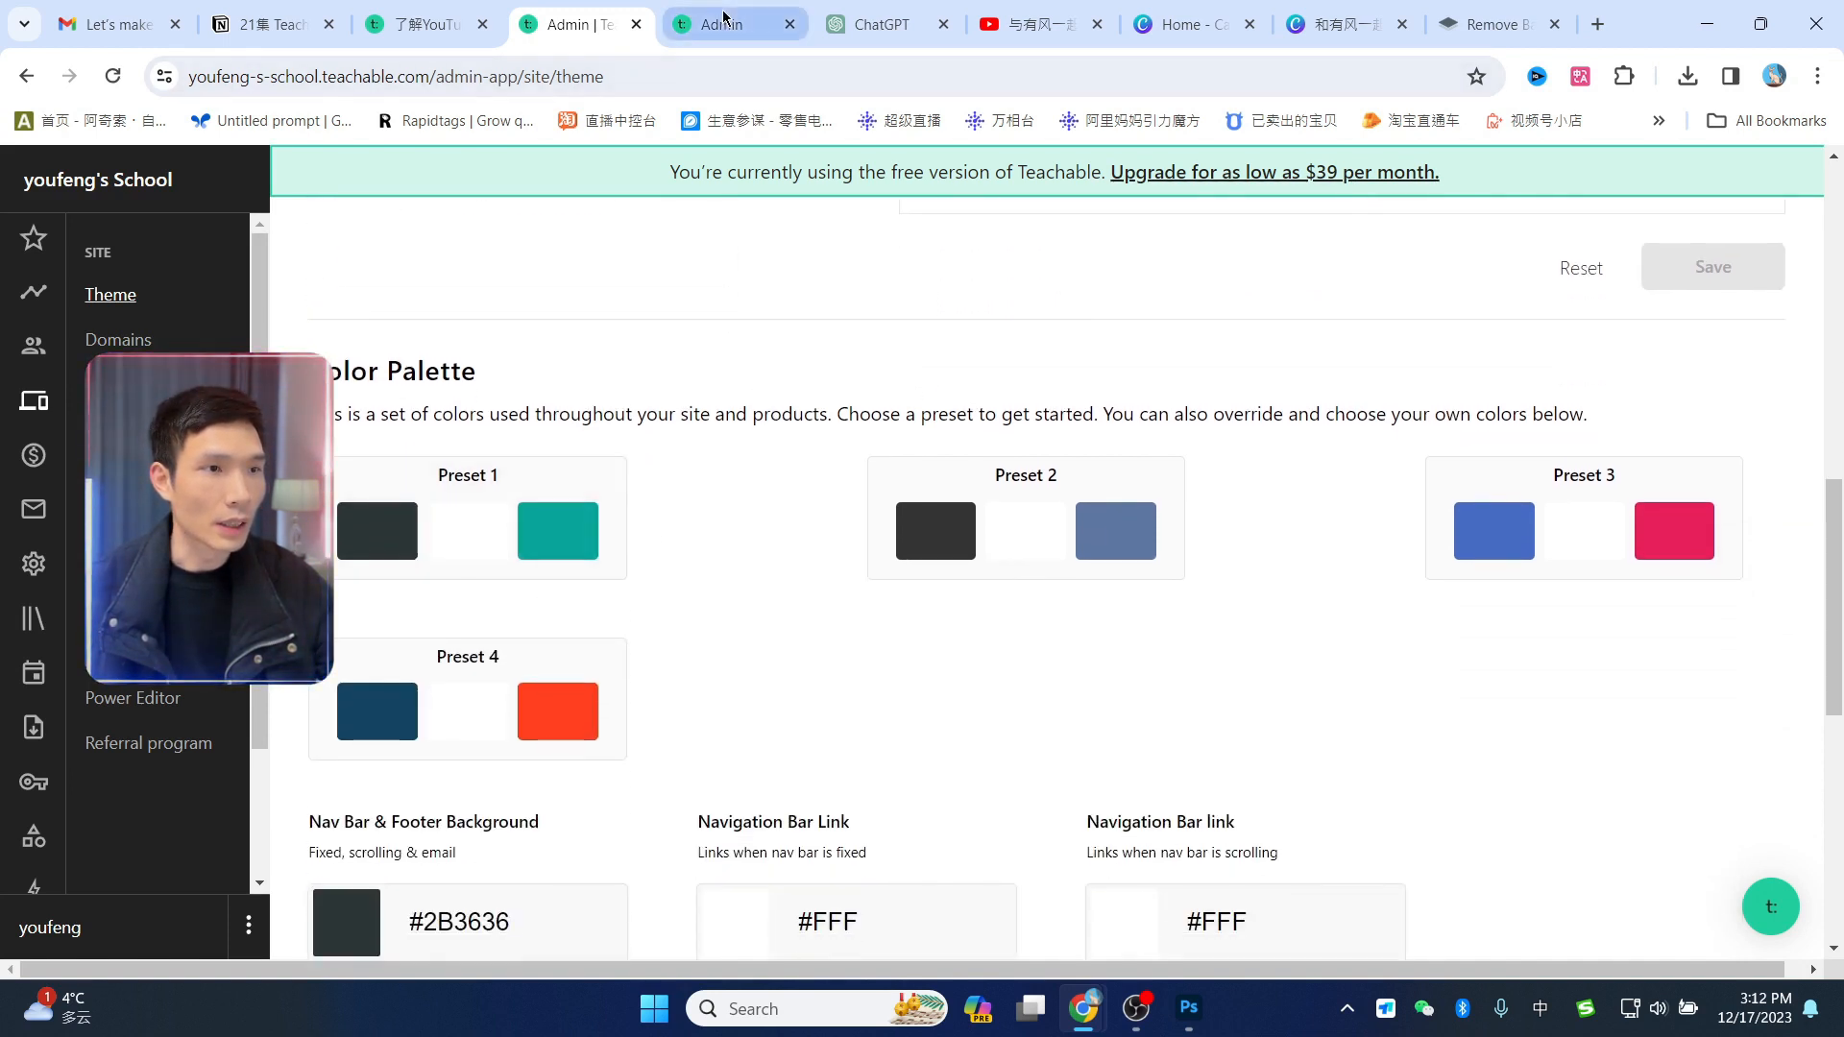
{"action": "left_click", "coordinate": [719, 24]}
{"action": "scroll", "coordinate": [1403, 468], "scroll_direction": "down", "scroll_amount": 7}
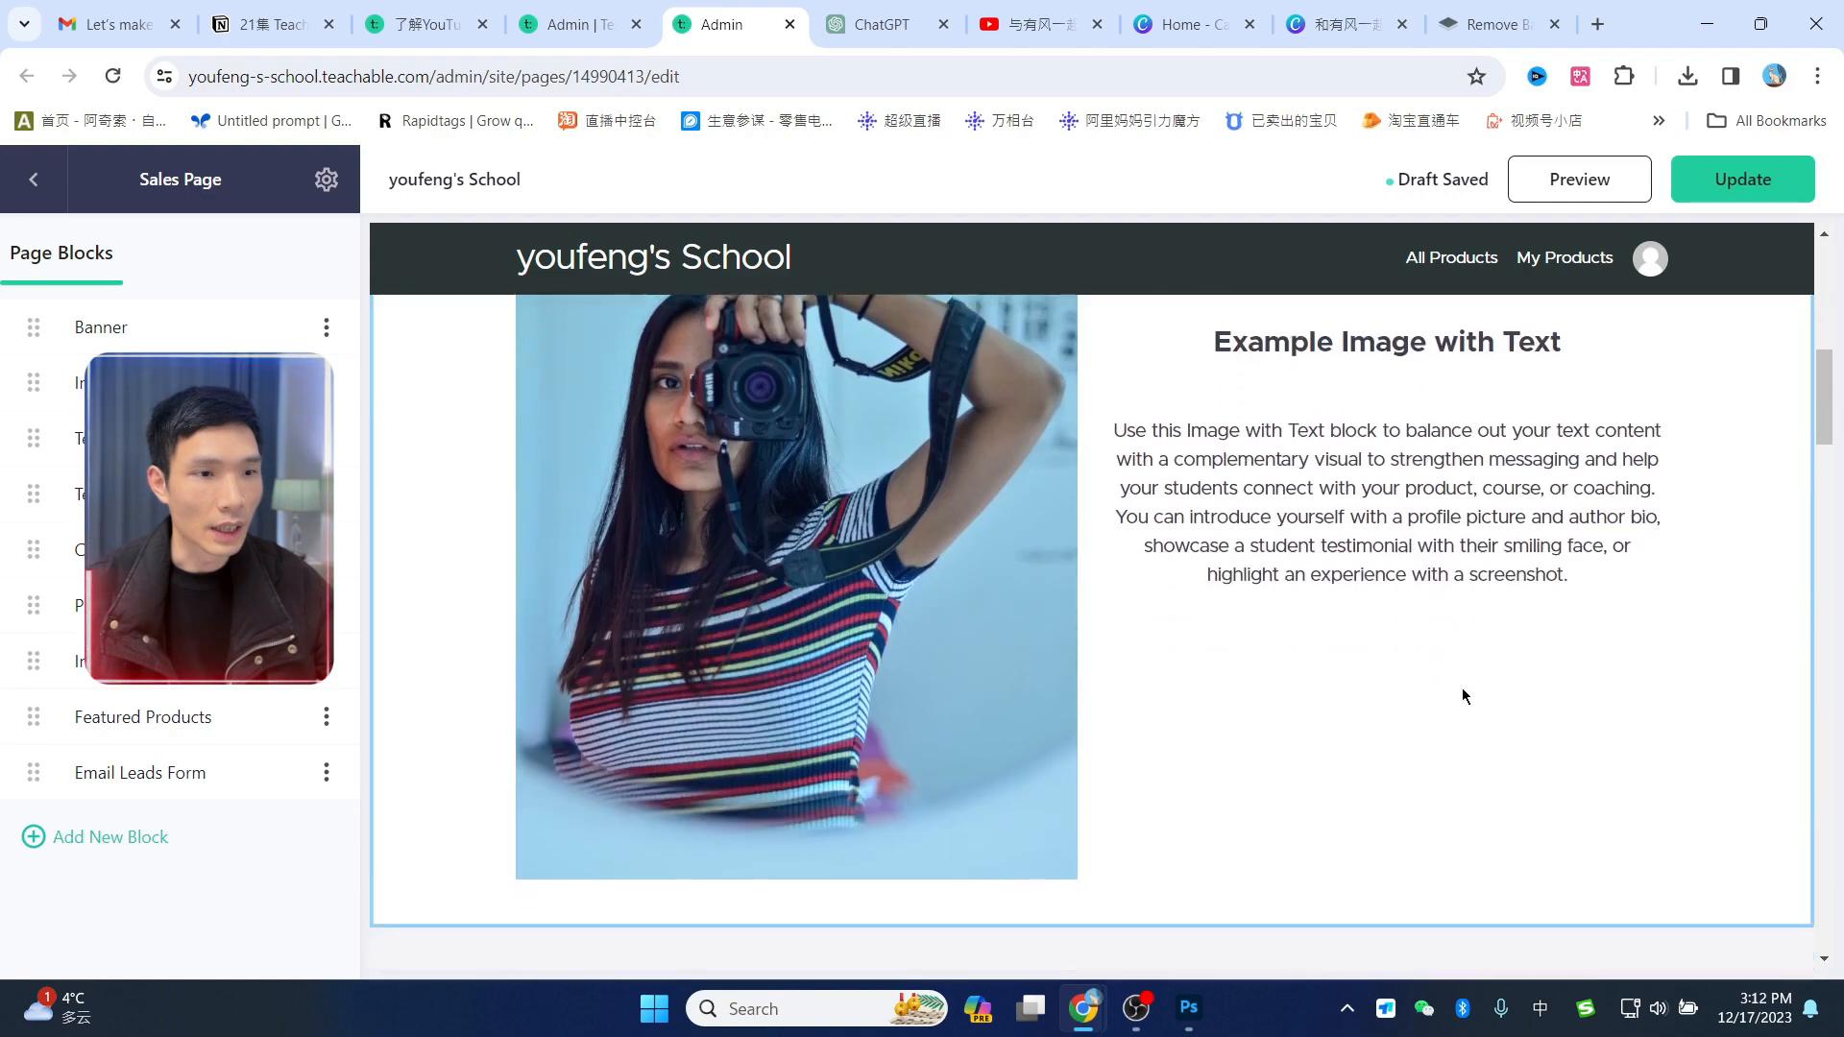
{"action": "scroll", "coordinate": [1497, 677], "scroll_direction": "up", "scroll_amount": 5}
{"action": "scroll", "coordinate": [1621, 614], "scroll_direction": "up", "scroll_amount": 2}
{"action": "left_click", "coordinate": [576, 24]}
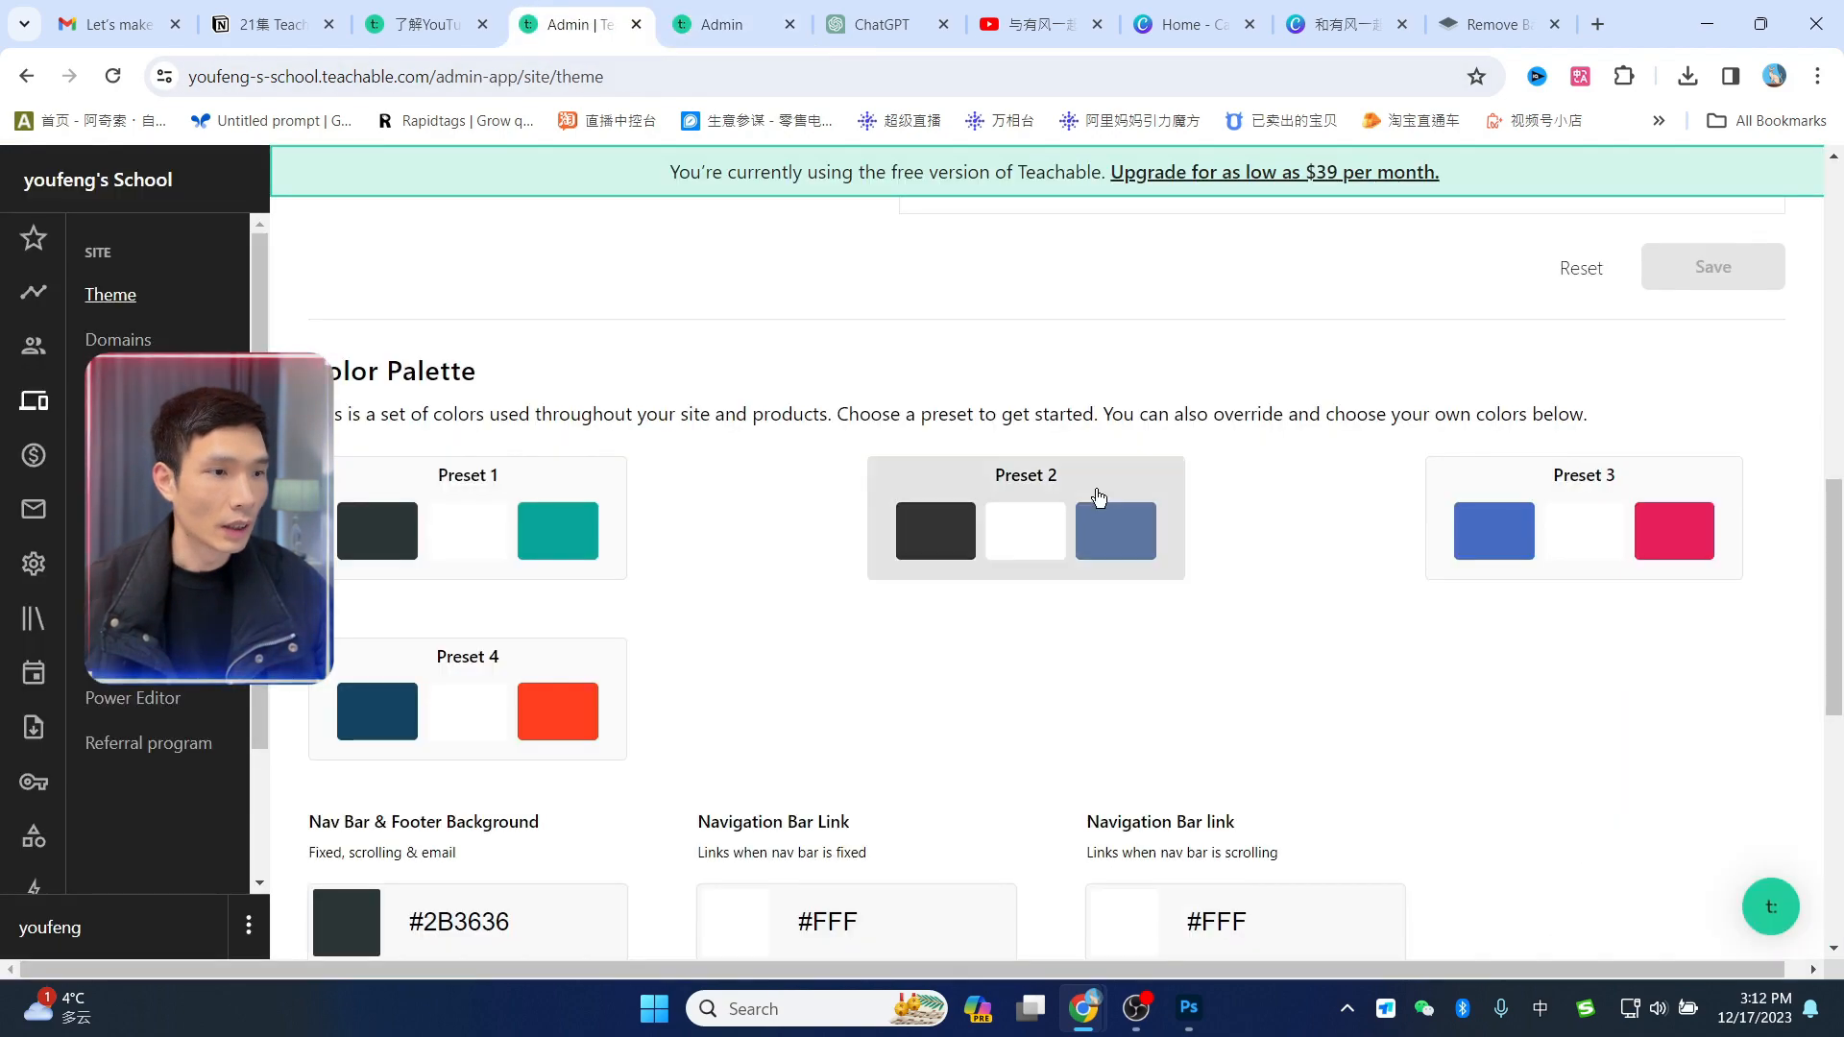
{"action": "scroll", "coordinate": [714, 550], "scroll_direction": "down", "scroll_amount": 1}
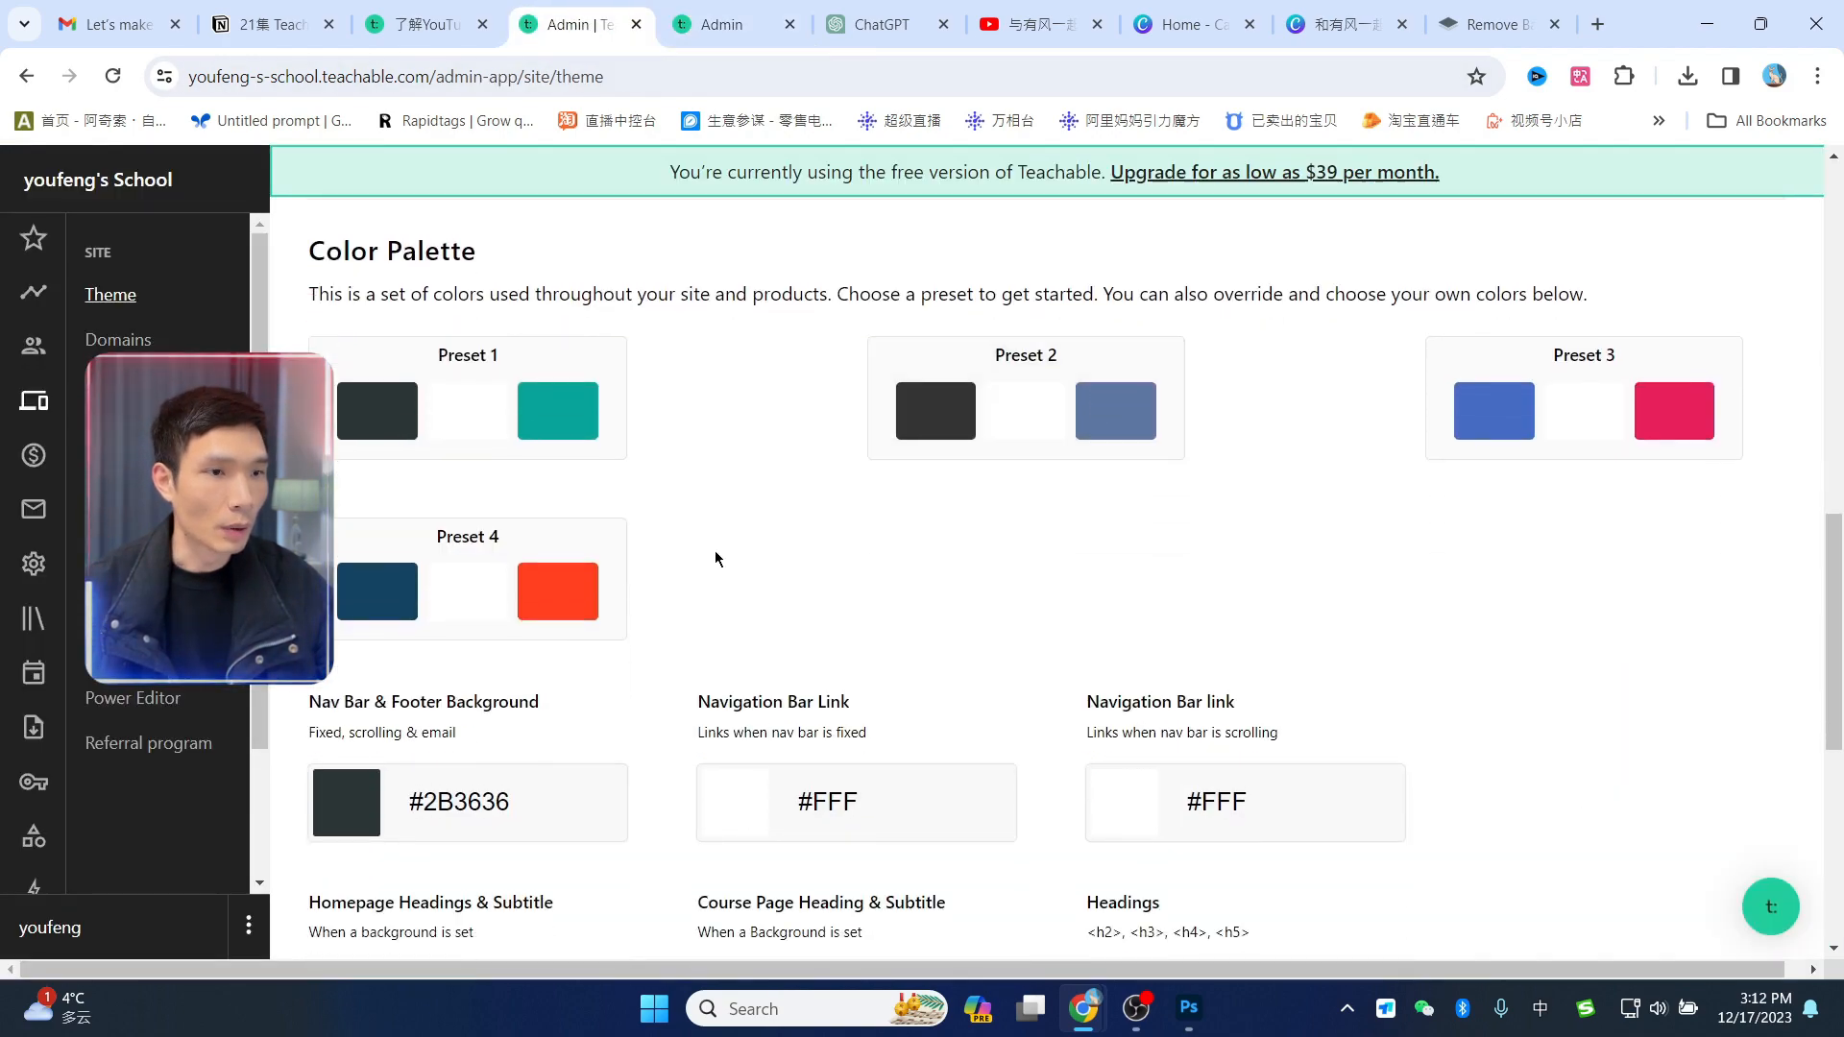
{"action": "left_click", "coordinate": [378, 541]}
Step: Examine the palette's individual color settings, including navigation bar, homepage and course headings, body text, and buttons and links
{"action": "scroll", "coordinate": [589, 490], "scroll_direction": "down", "scroll_amount": 7}
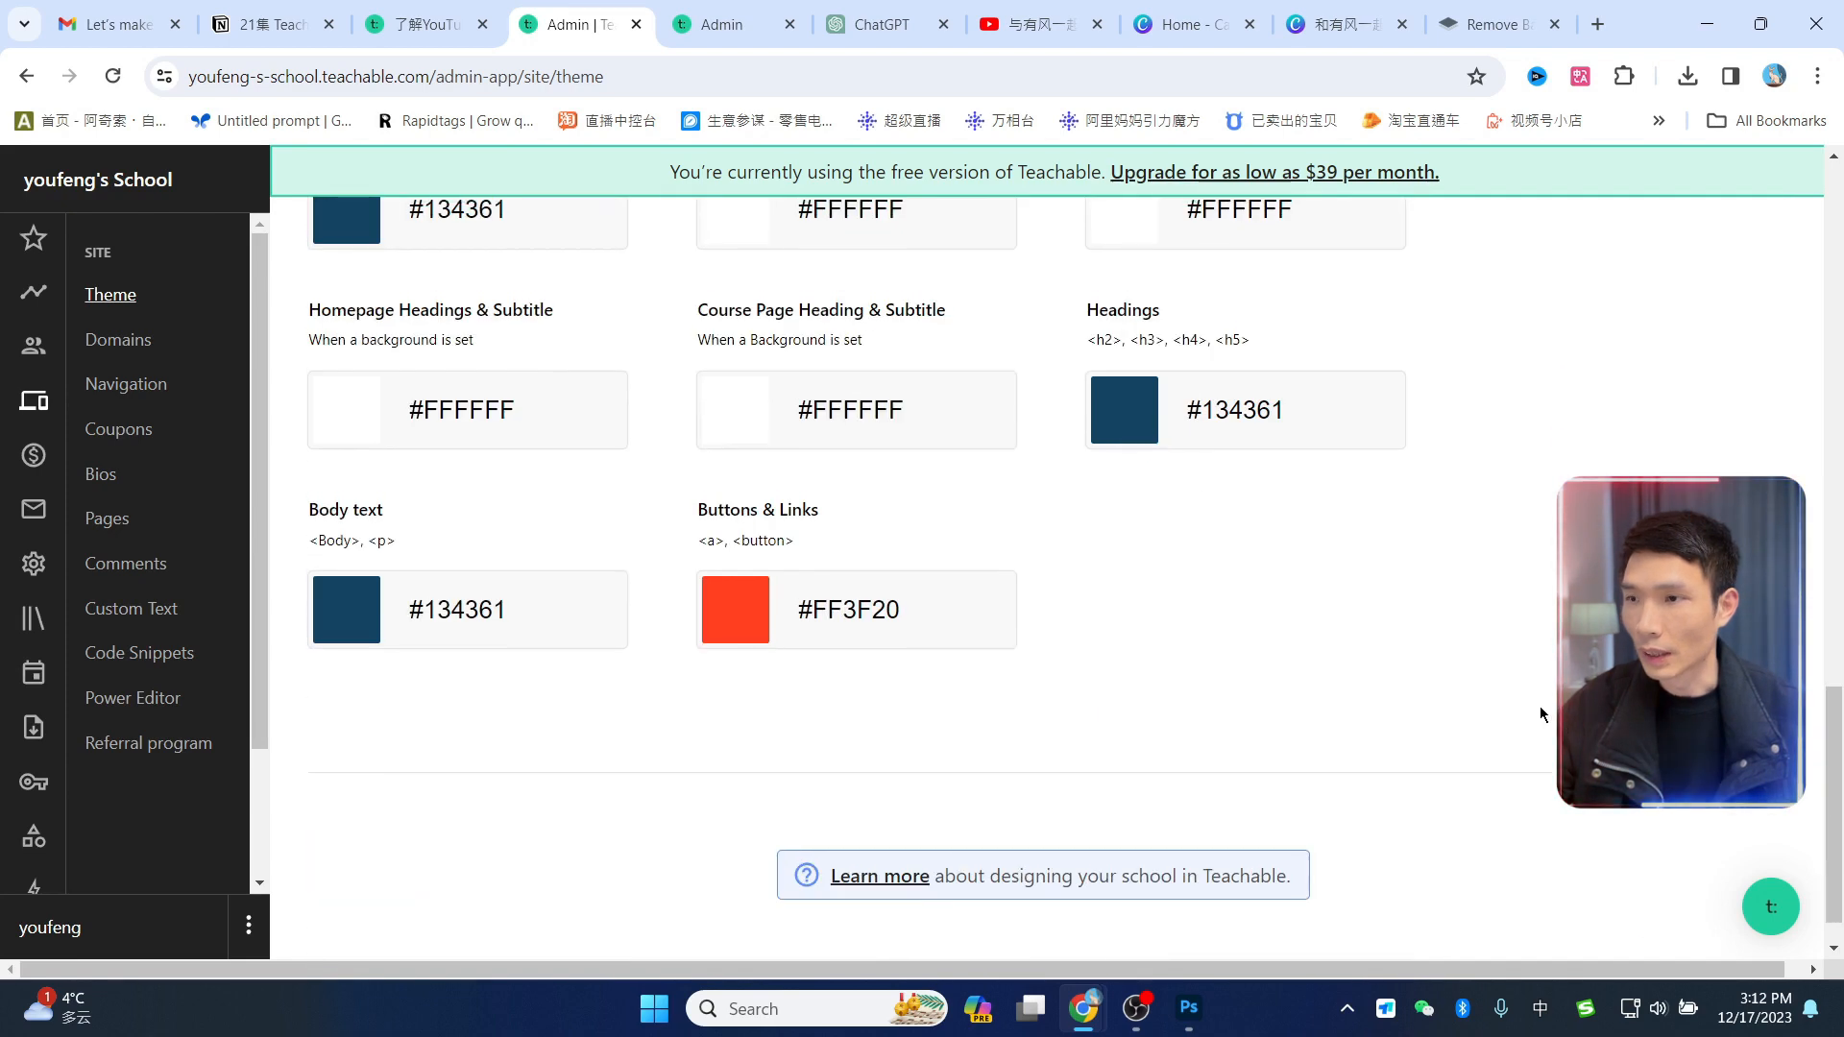
{"action": "scroll", "coordinate": [366, 455], "scroll_direction": "up", "scroll_amount": 7}
{"action": "scroll", "coordinate": [1026, 570], "scroll_direction": "down", "scroll_amount": 7}
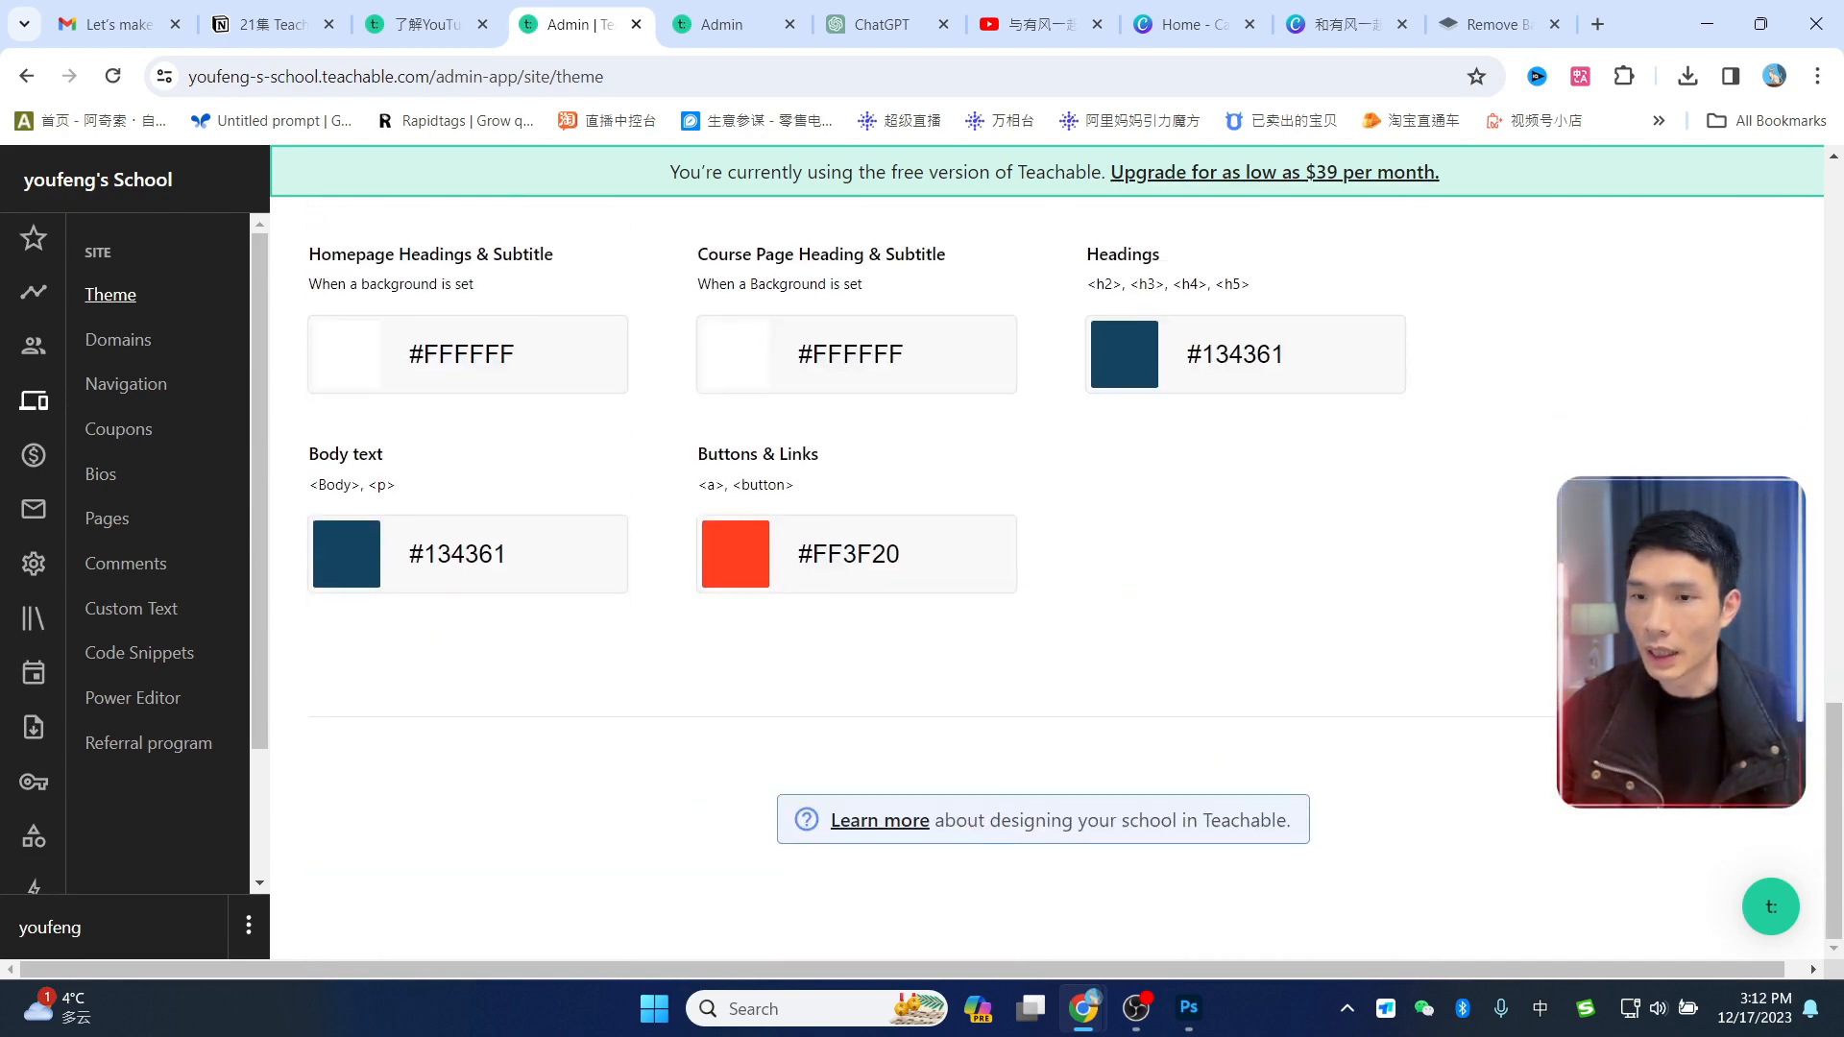
{"action": "scroll", "coordinate": [1434, 689], "scroll_direction": "up", "scroll_amount": 7}
{"action": "scroll", "coordinate": [322, 593], "scroll_direction": "down", "scroll_amount": 3}
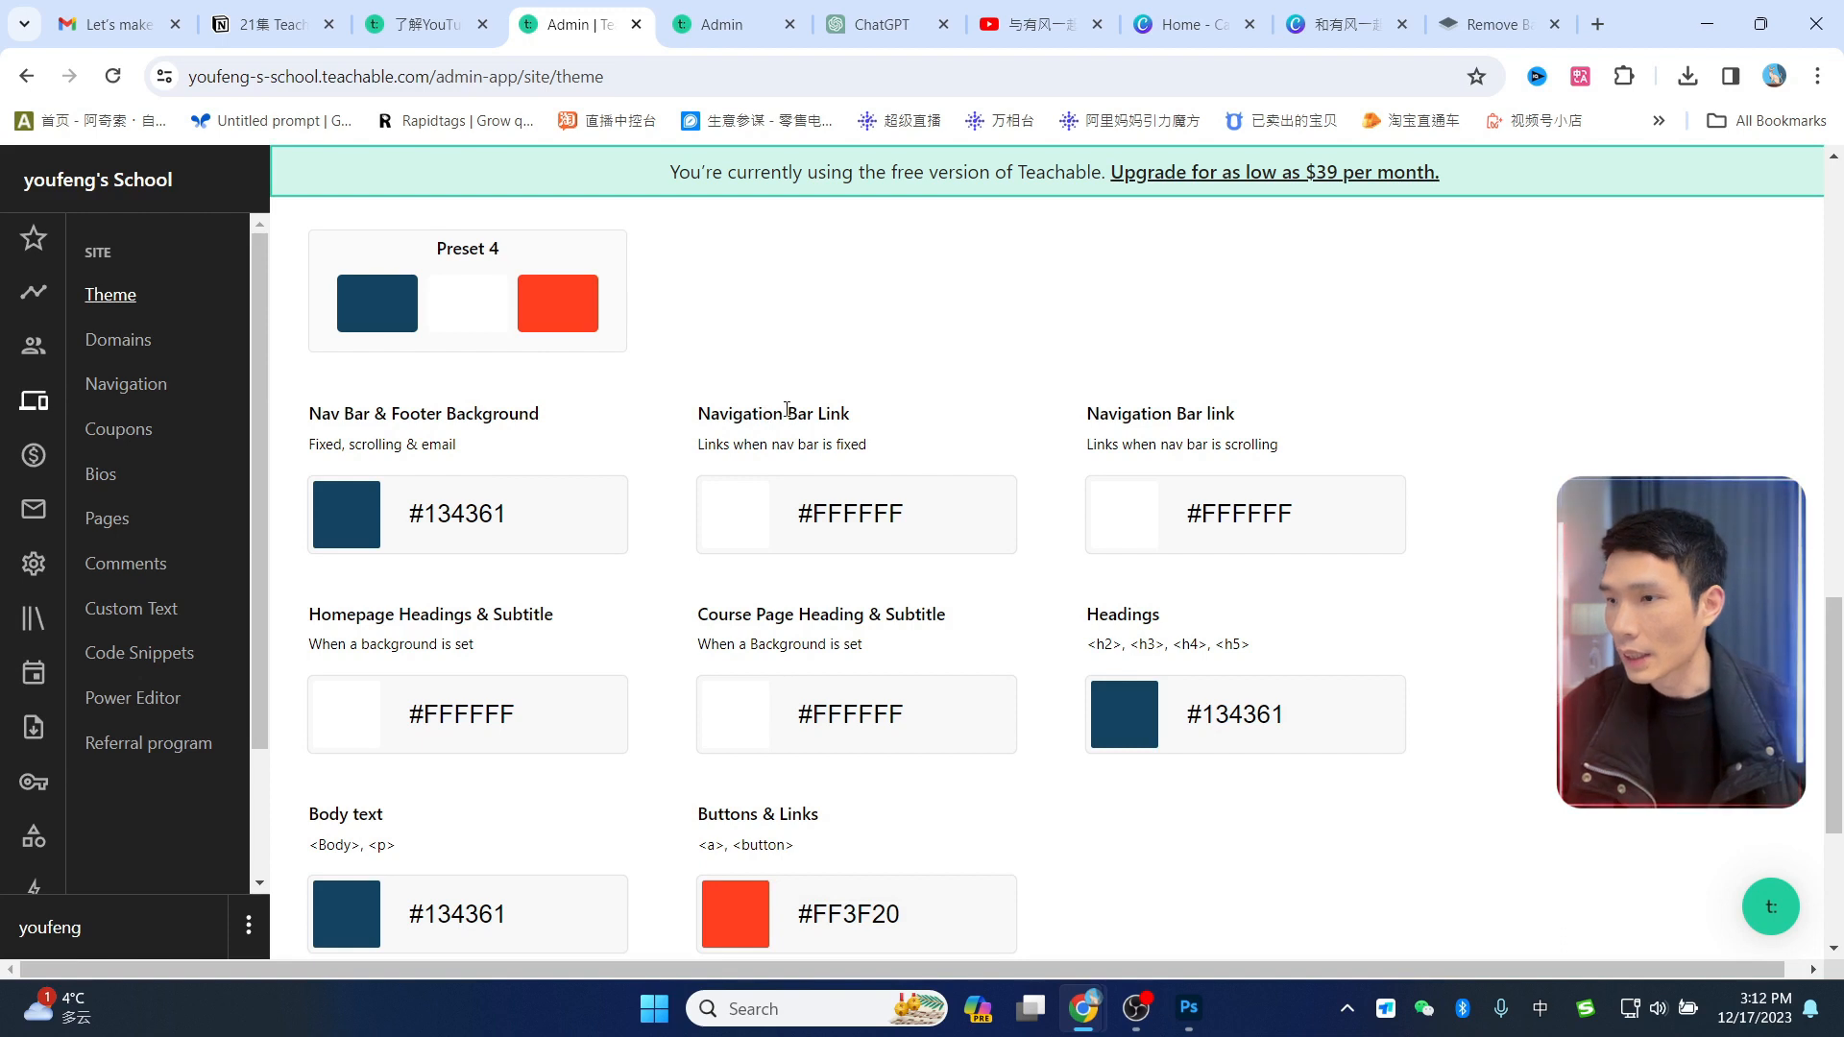
{"action": "scroll", "coordinate": [566, 451], "scroll_direction": "down", "scroll_amount": 1}
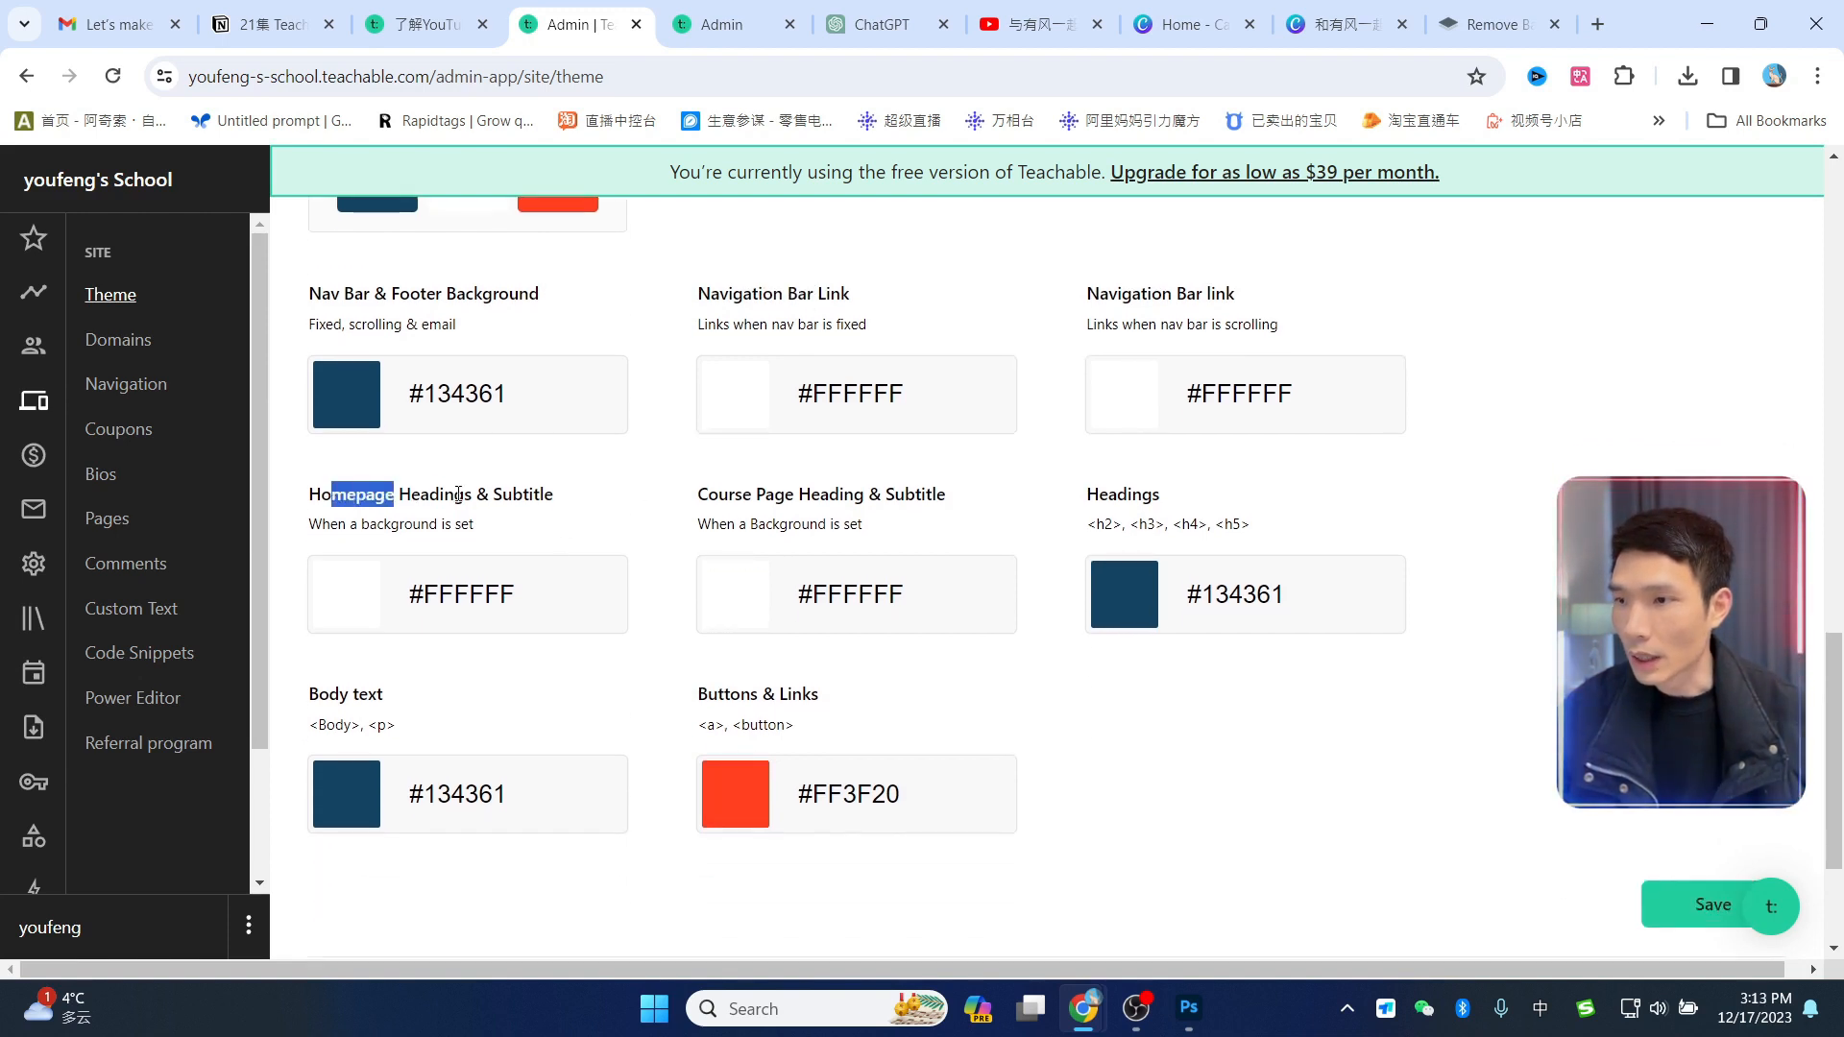
{"action": "left_click_drag", "start_coordinate": [459, 495], "coordinate": [539, 490]}
{"action": "left_click_drag", "start_coordinate": [727, 491], "coordinate": [1084, 495]}
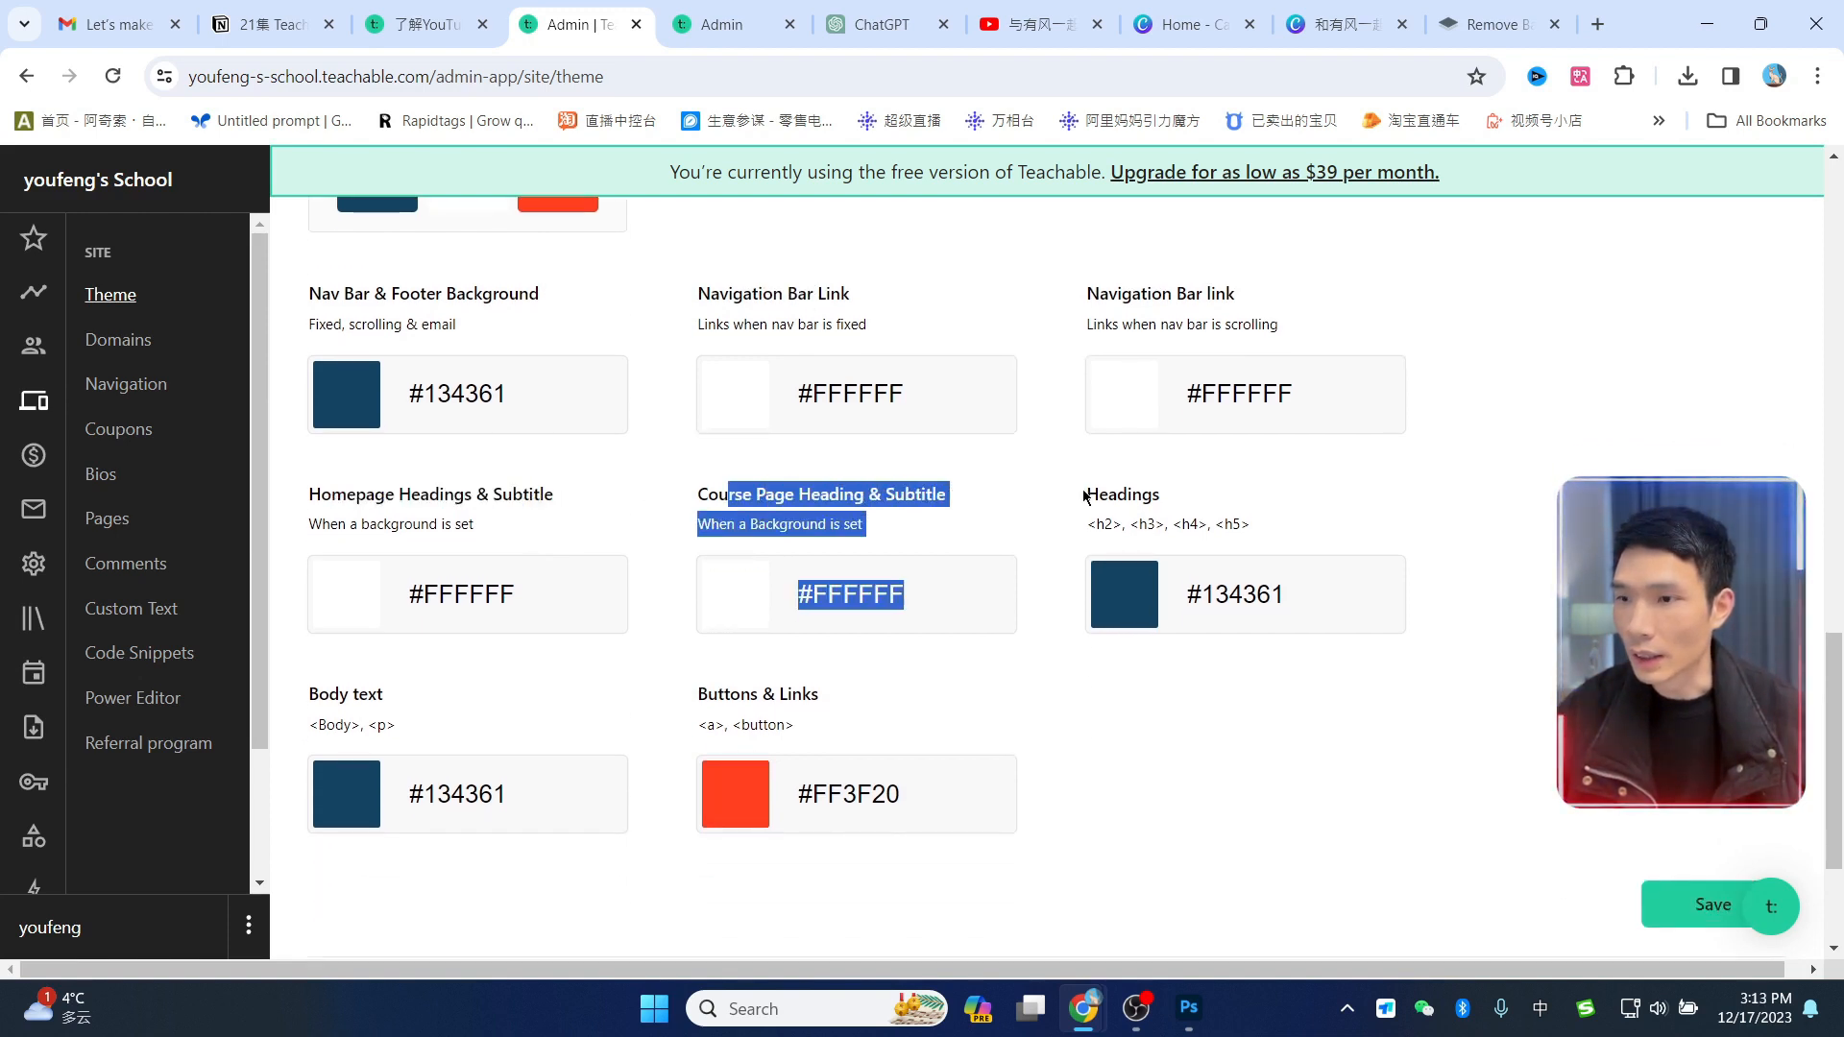
{"action": "left_click_drag", "start_coordinate": [333, 694], "coordinate": [410, 698]}
{"action": "left_click_drag", "start_coordinate": [820, 697], "coordinate": [695, 699]}
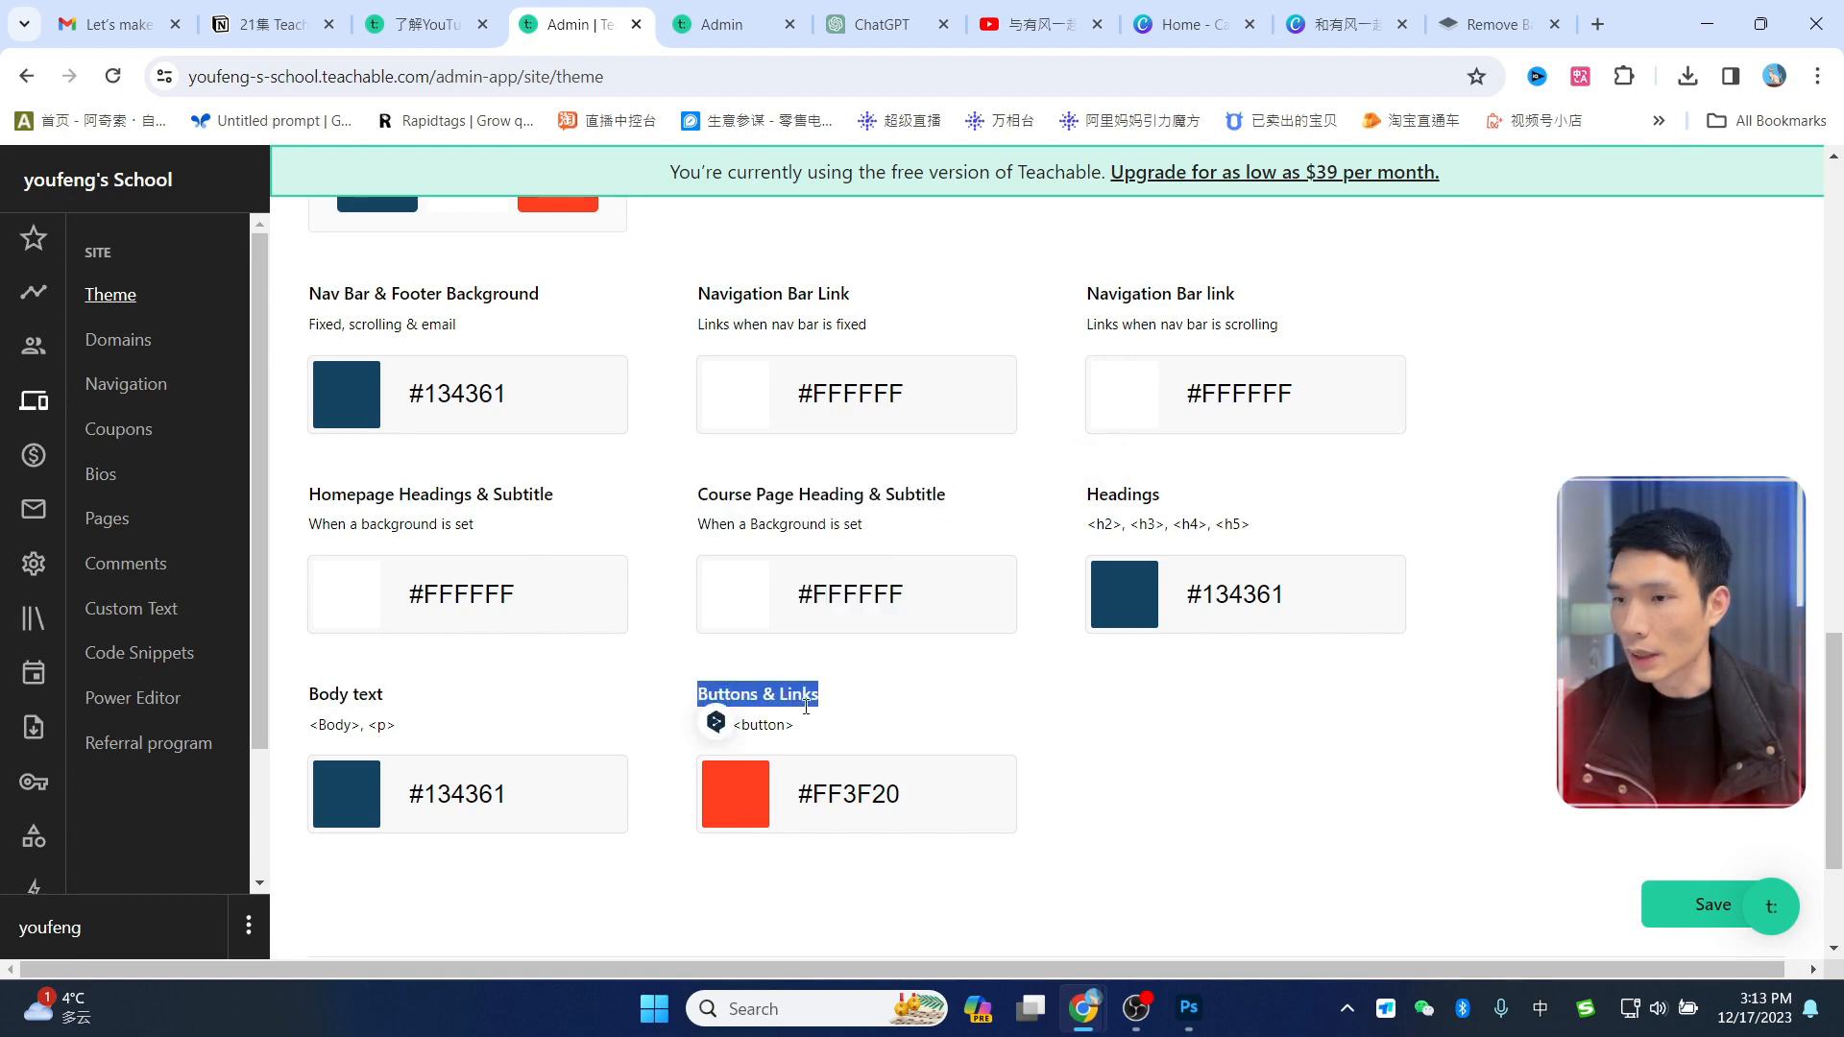
{"action": "scroll", "coordinate": [1140, 779], "scroll_direction": "up", "scroll_amount": 3}
Step: Check the logo, navigation bar and banner button colors on the sales page against the theme's color palette
{"action": "left_click", "coordinate": [722, 24]}
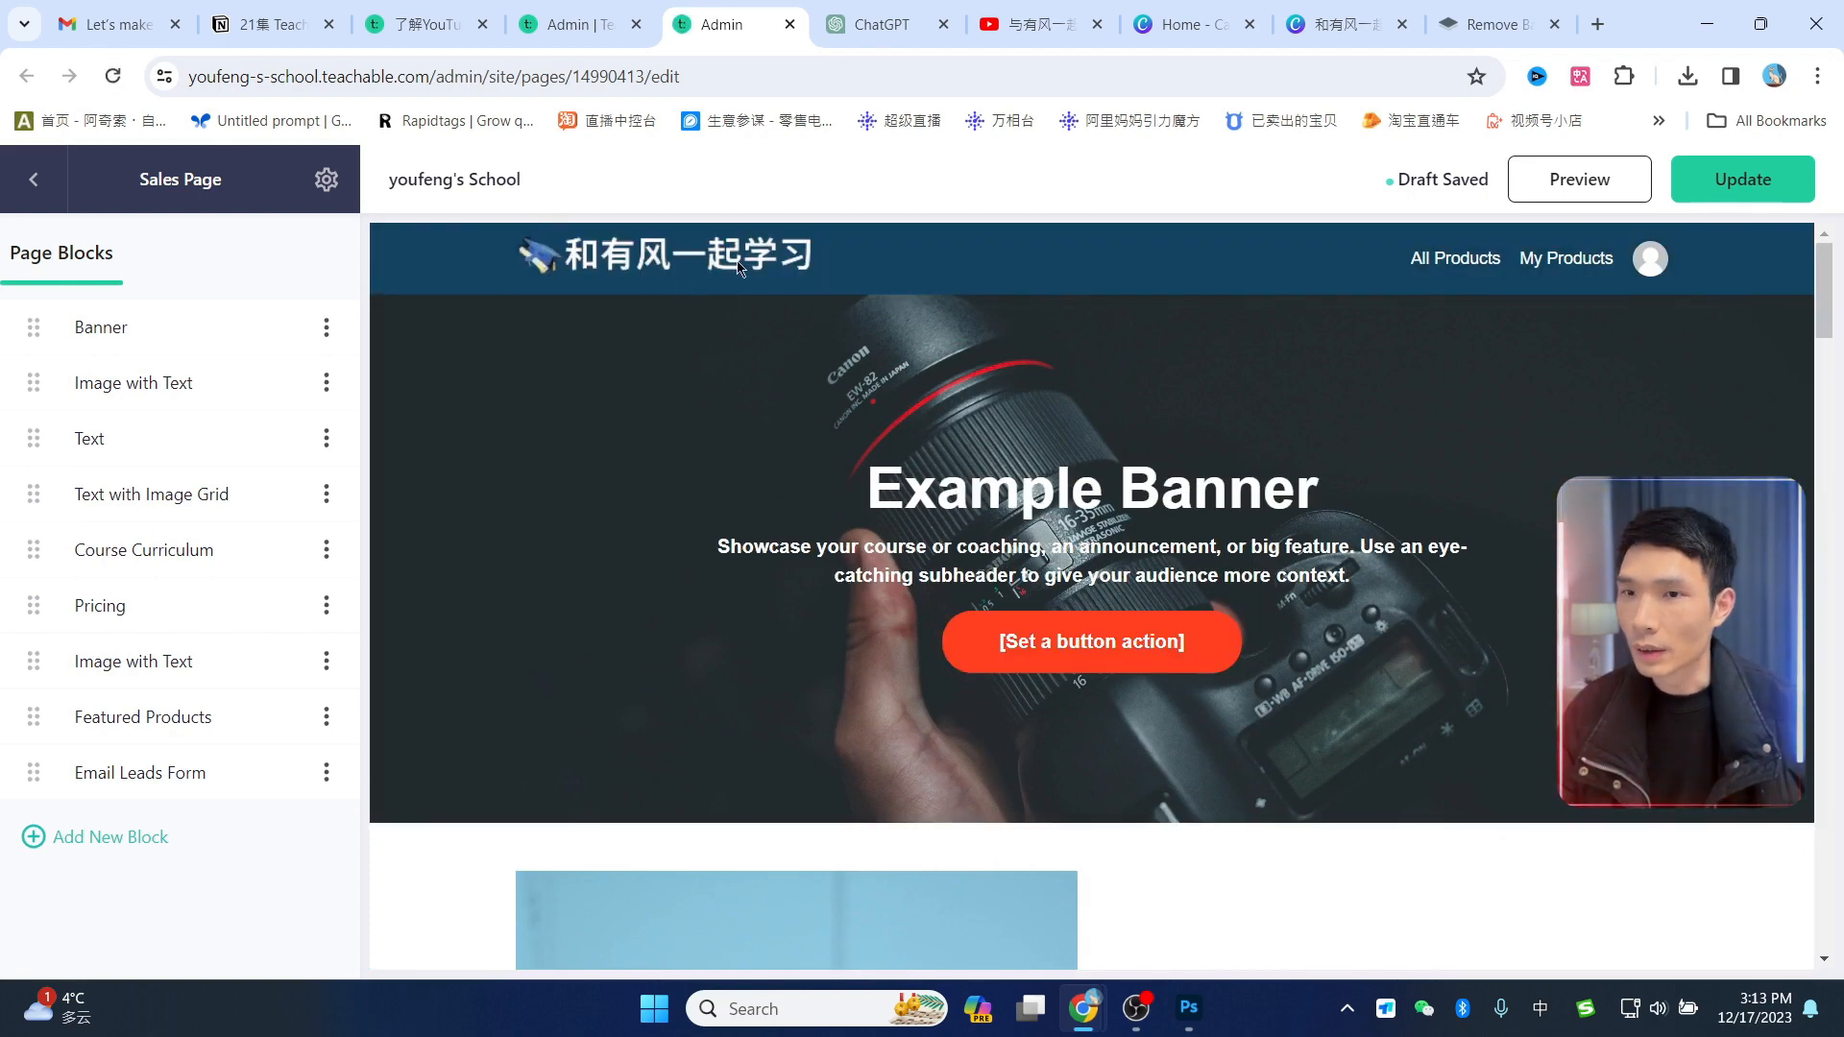
{"action": "scroll", "coordinate": [1102, 527], "scroll_direction": "down", "scroll_amount": 1}
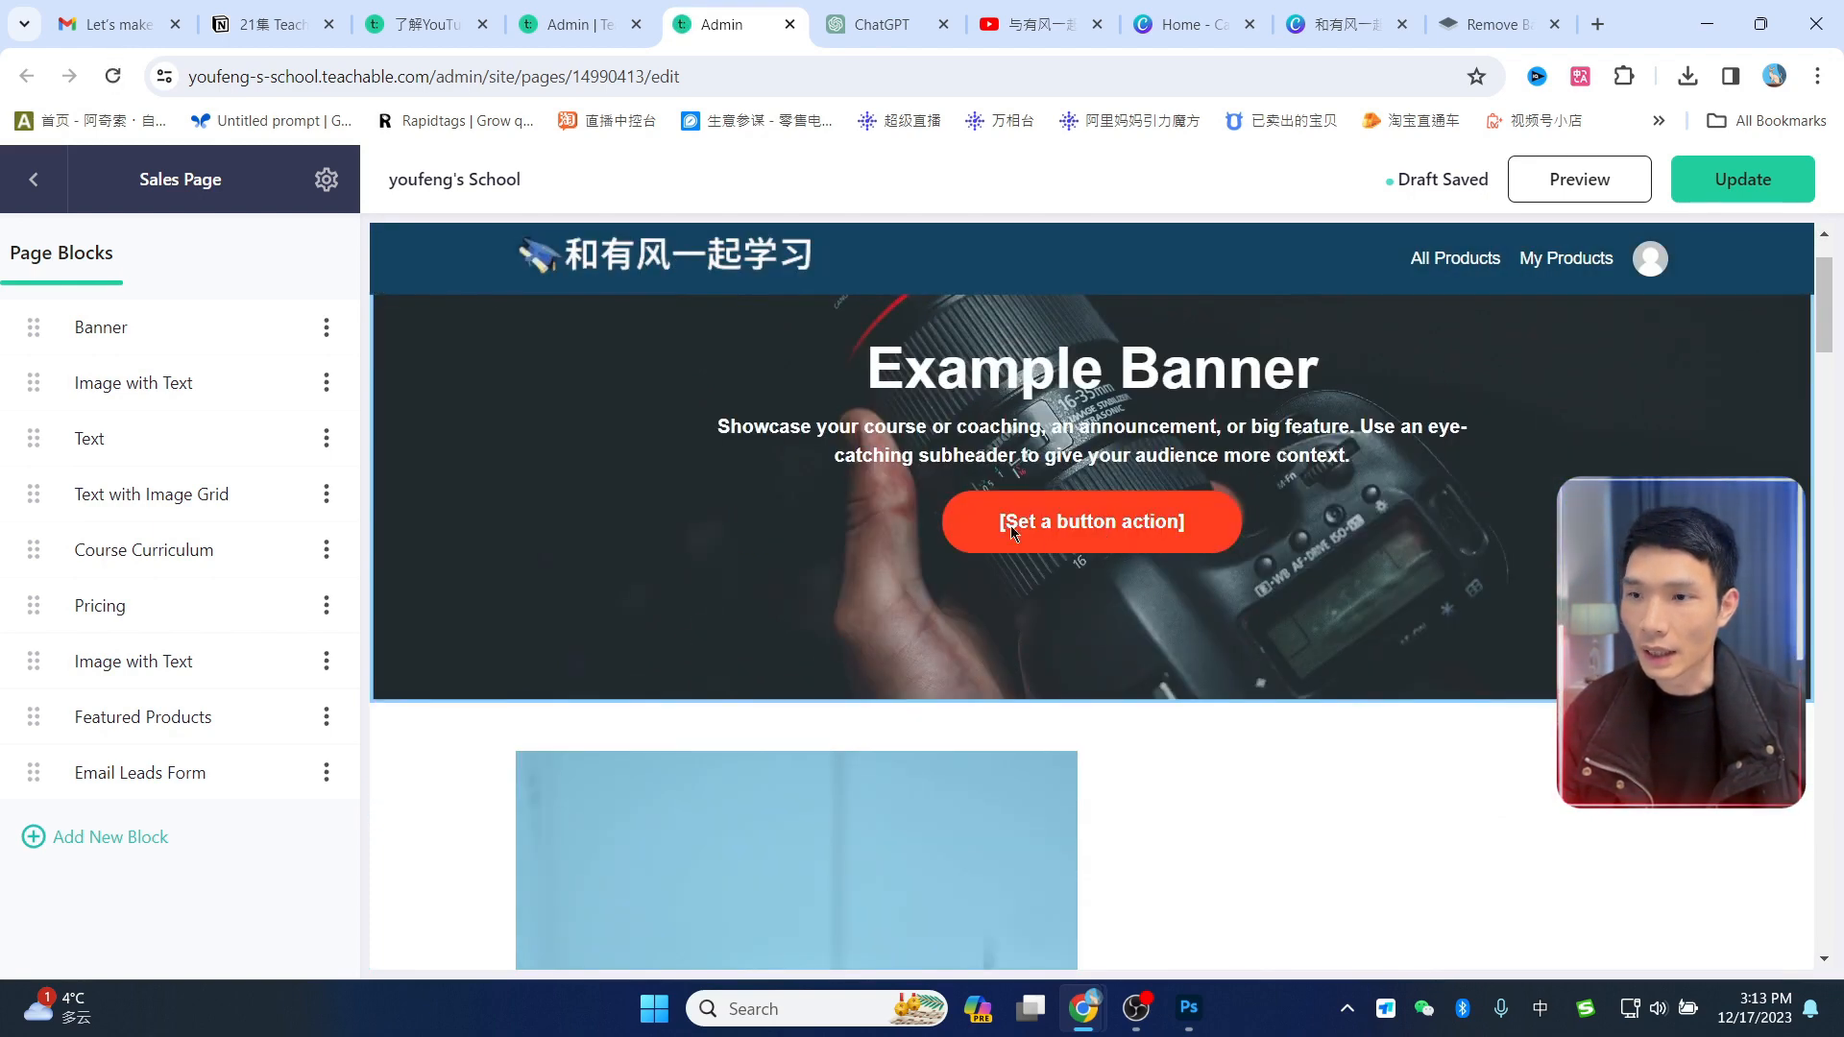
{"action": "left_click", "coordinate": [578, 24]}
{"action": "scroll", "coordinate": [614, 724], "scroll_direction": "down", "scroll_amount": 1}
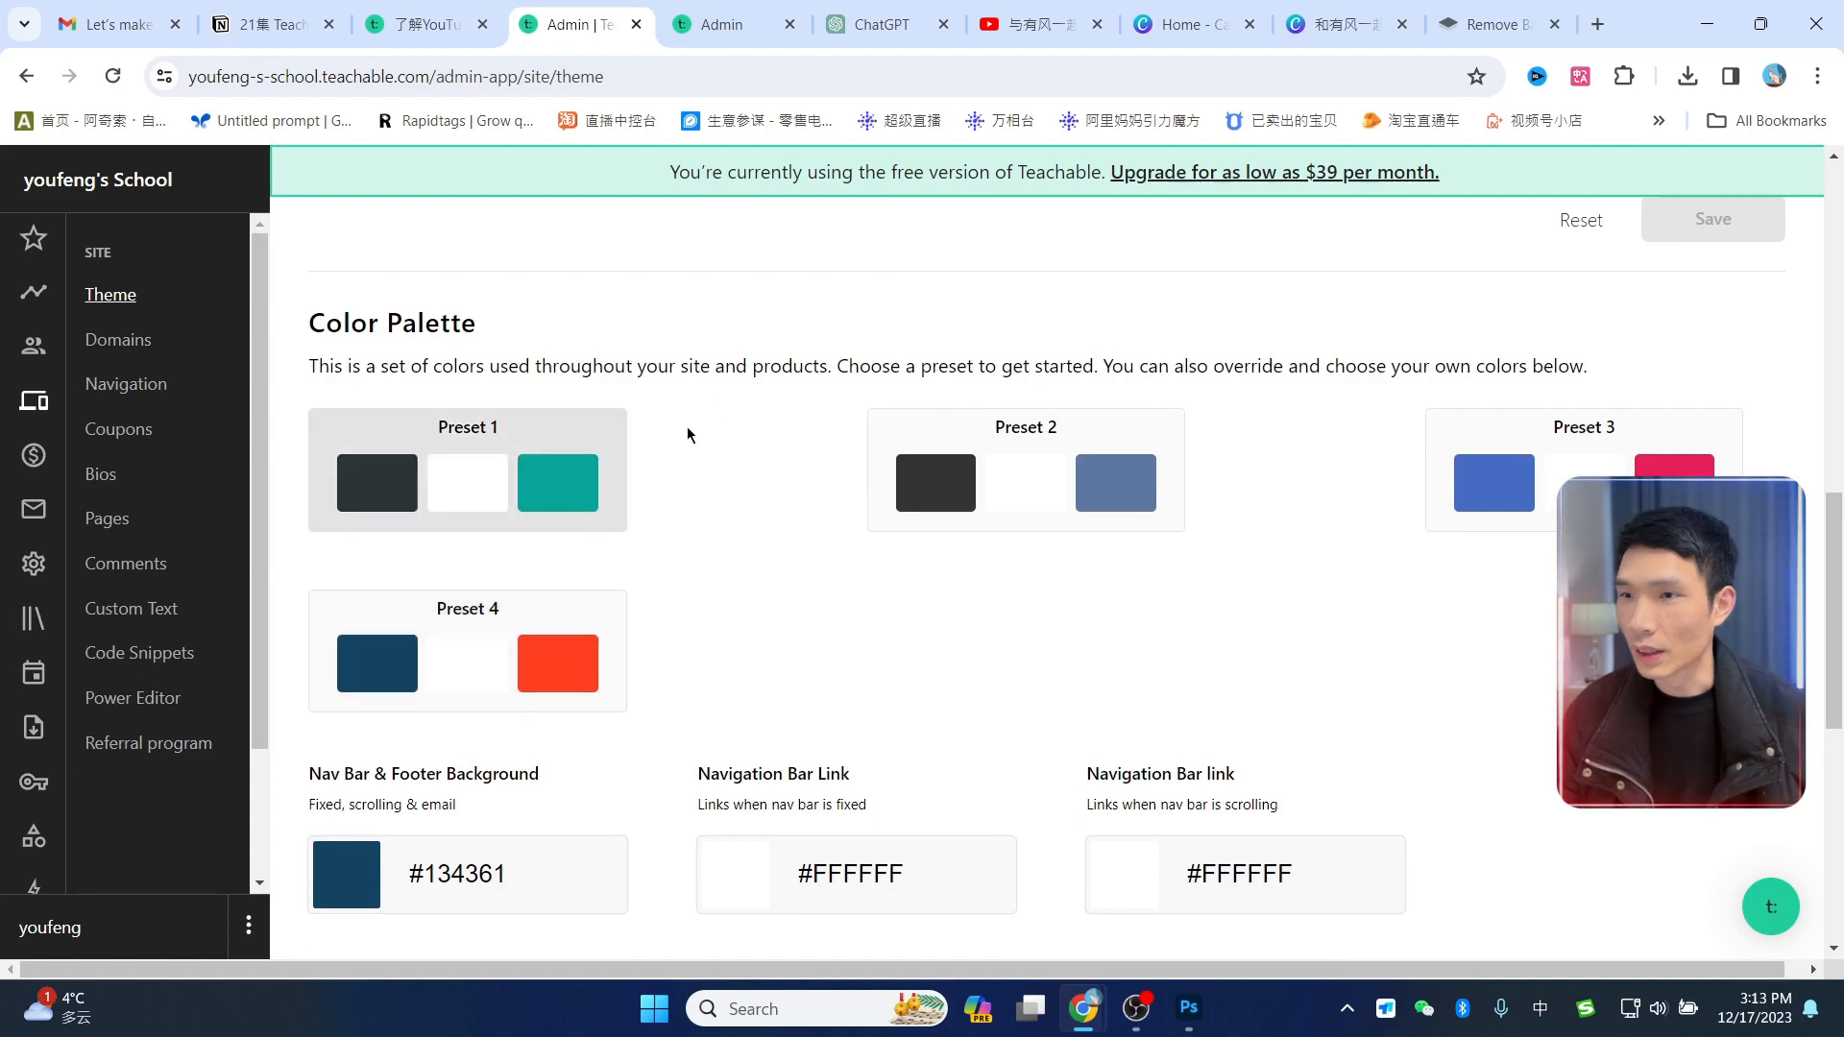
{"action": "left_click", "coordinate": [730, 24]}
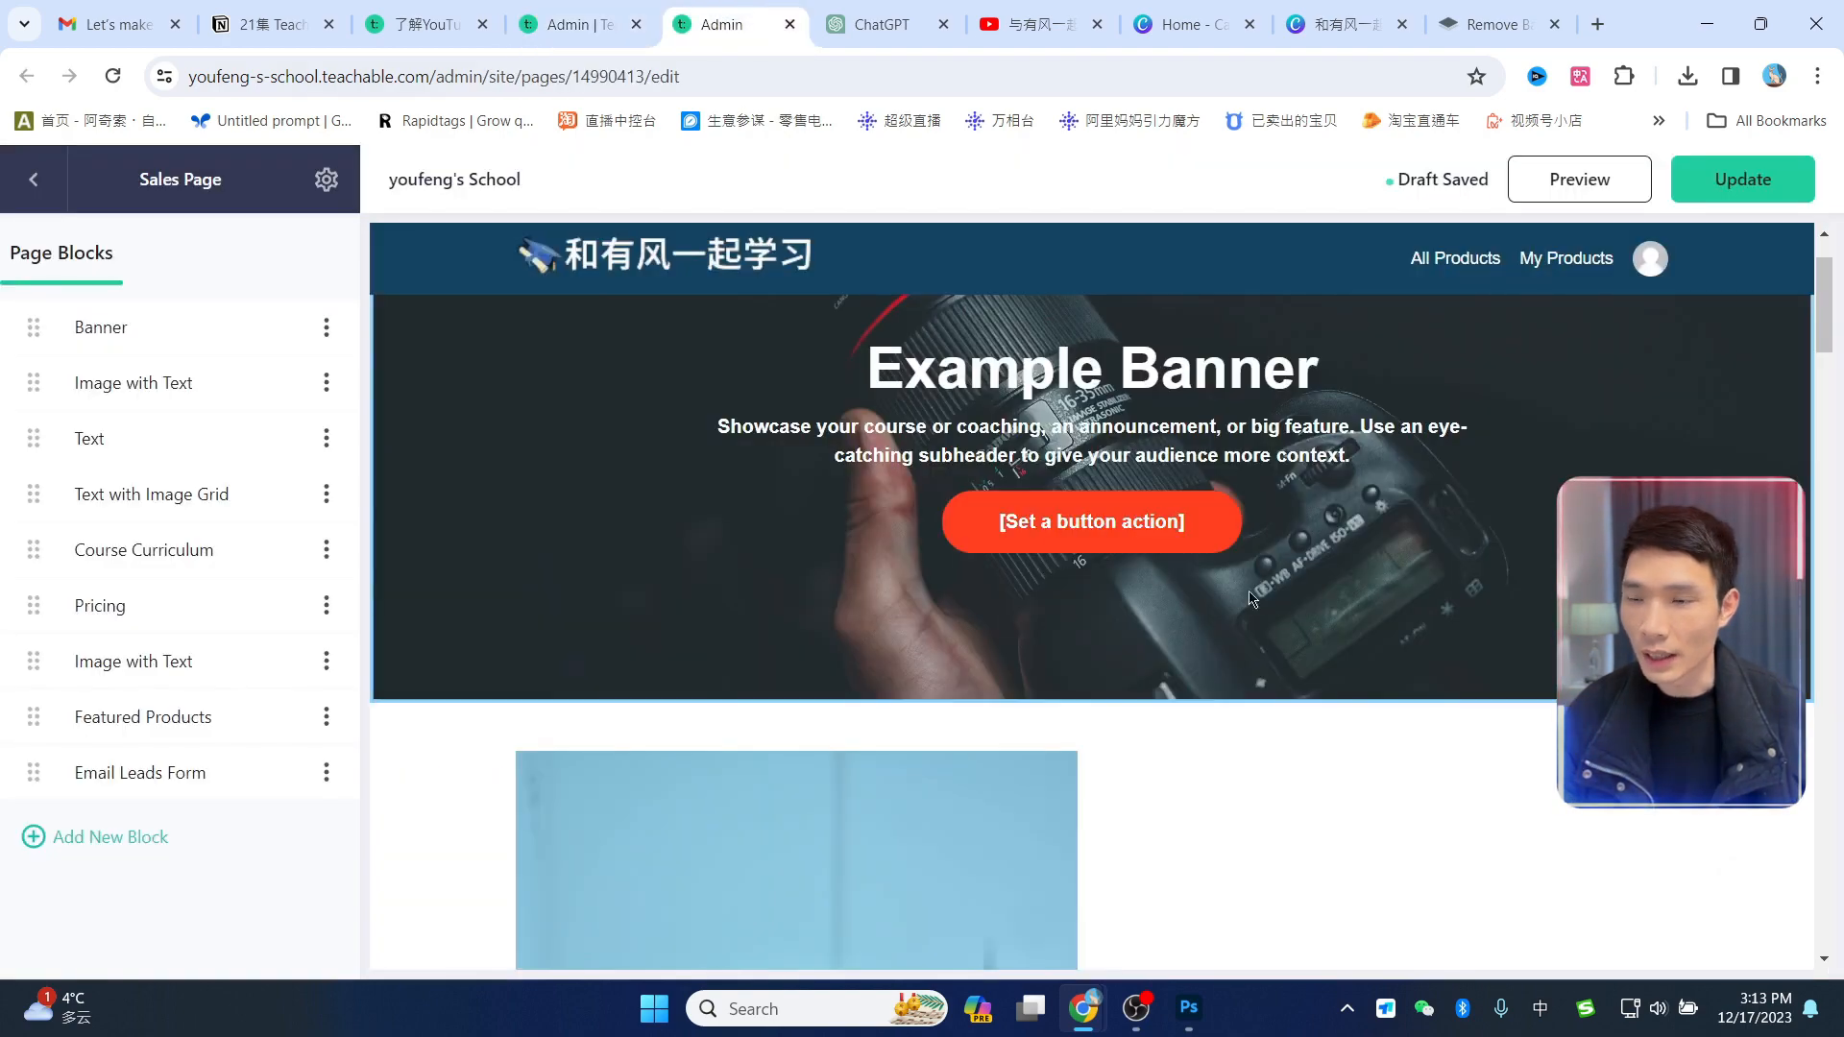
Step: Look over the rest of the sales page down to its footer and compare its colors with the theme's color palette
{"action": "scroll", "coordinate": [1251, 598], "scroll_direction": "down", "scroll_amount": 20}
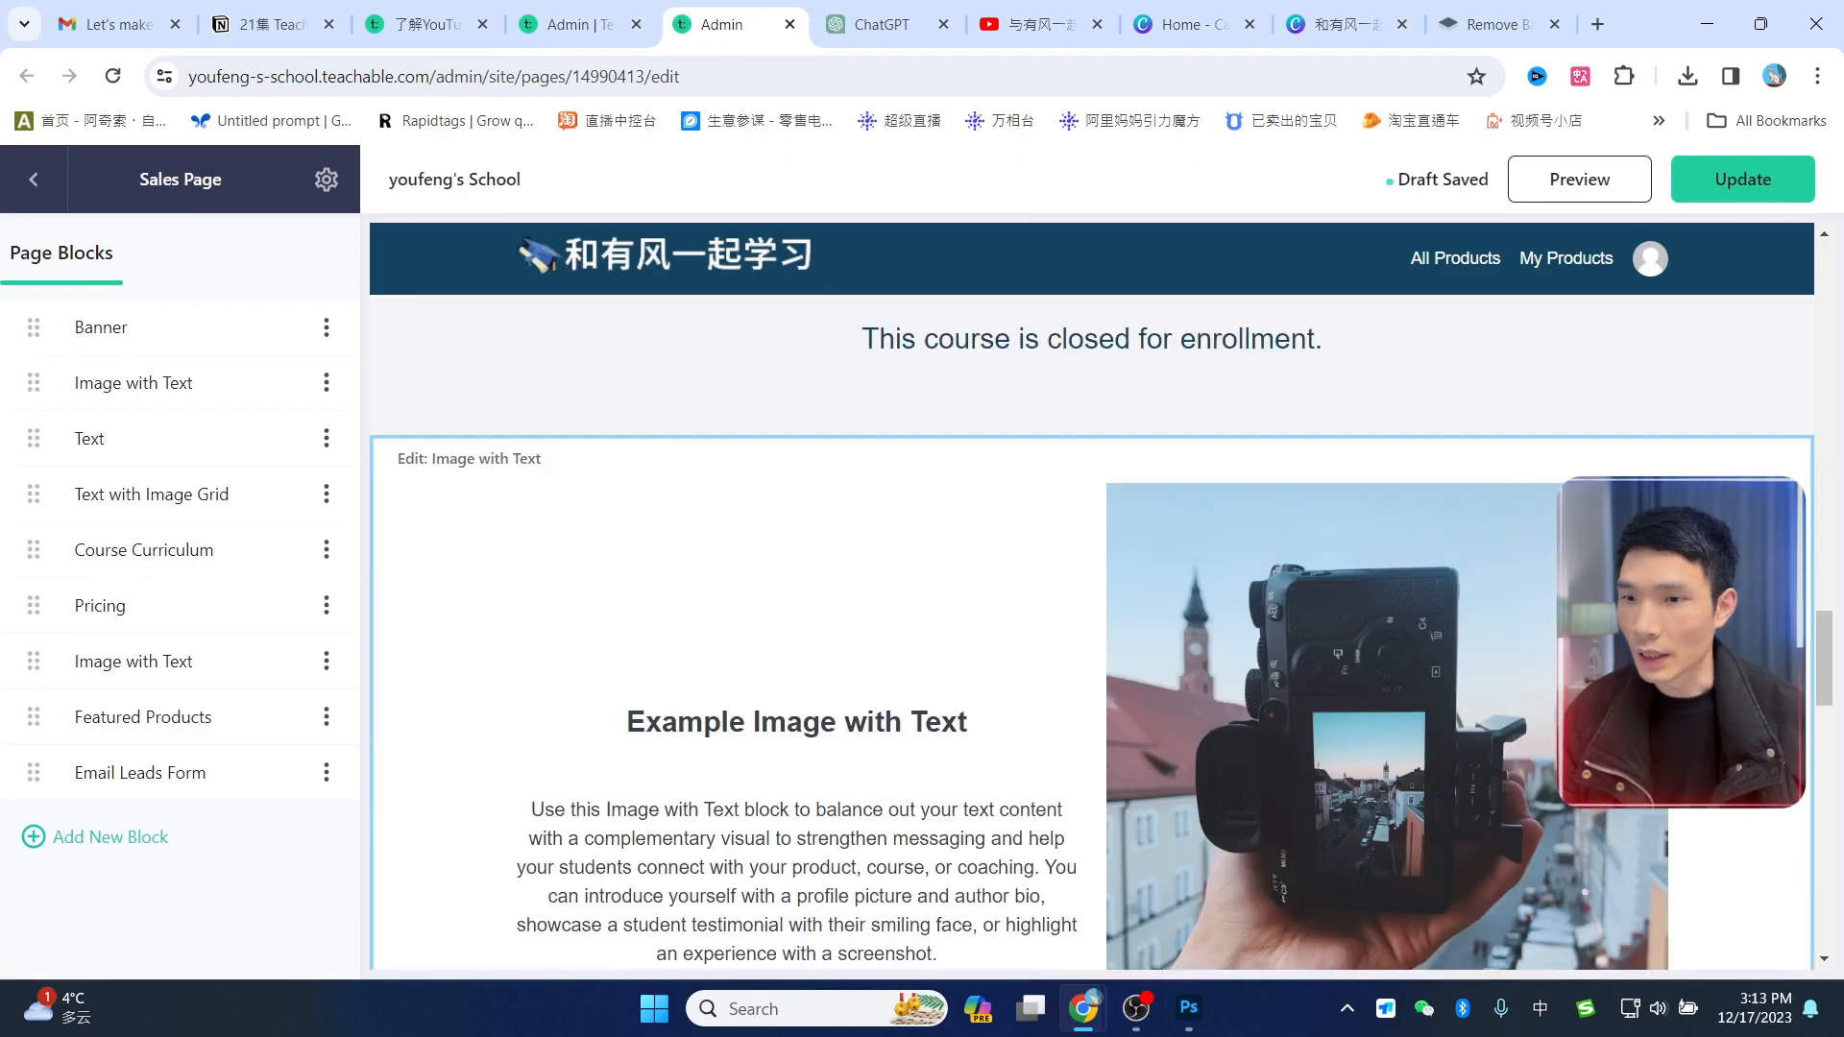
{"action": "scroll", "coordinate": [989, 562], "scroll_direction": "down", "scroll_amount": 10}
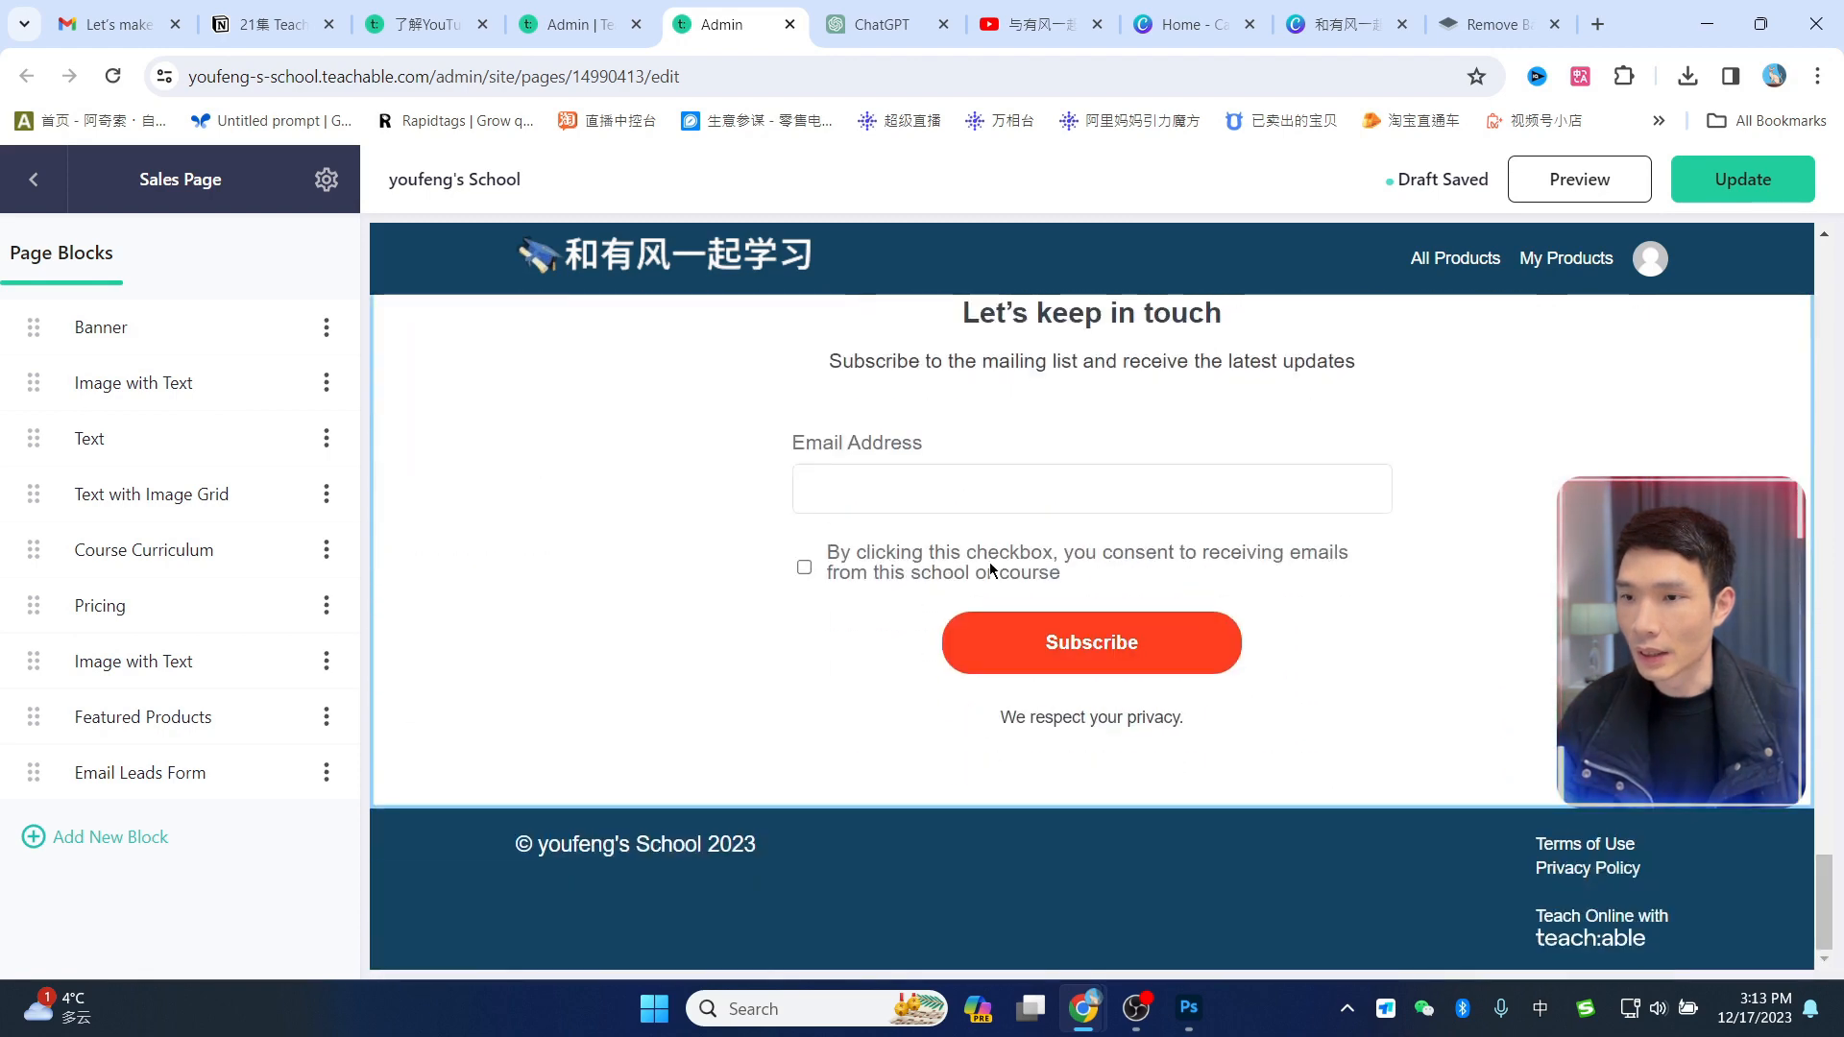
{"action": "scroll", "coordinate": [989, 561], "scroll_direction": "up", "scroll_amount": 5}
{"action": "key", "text": "ctrl+shift+Tab"}
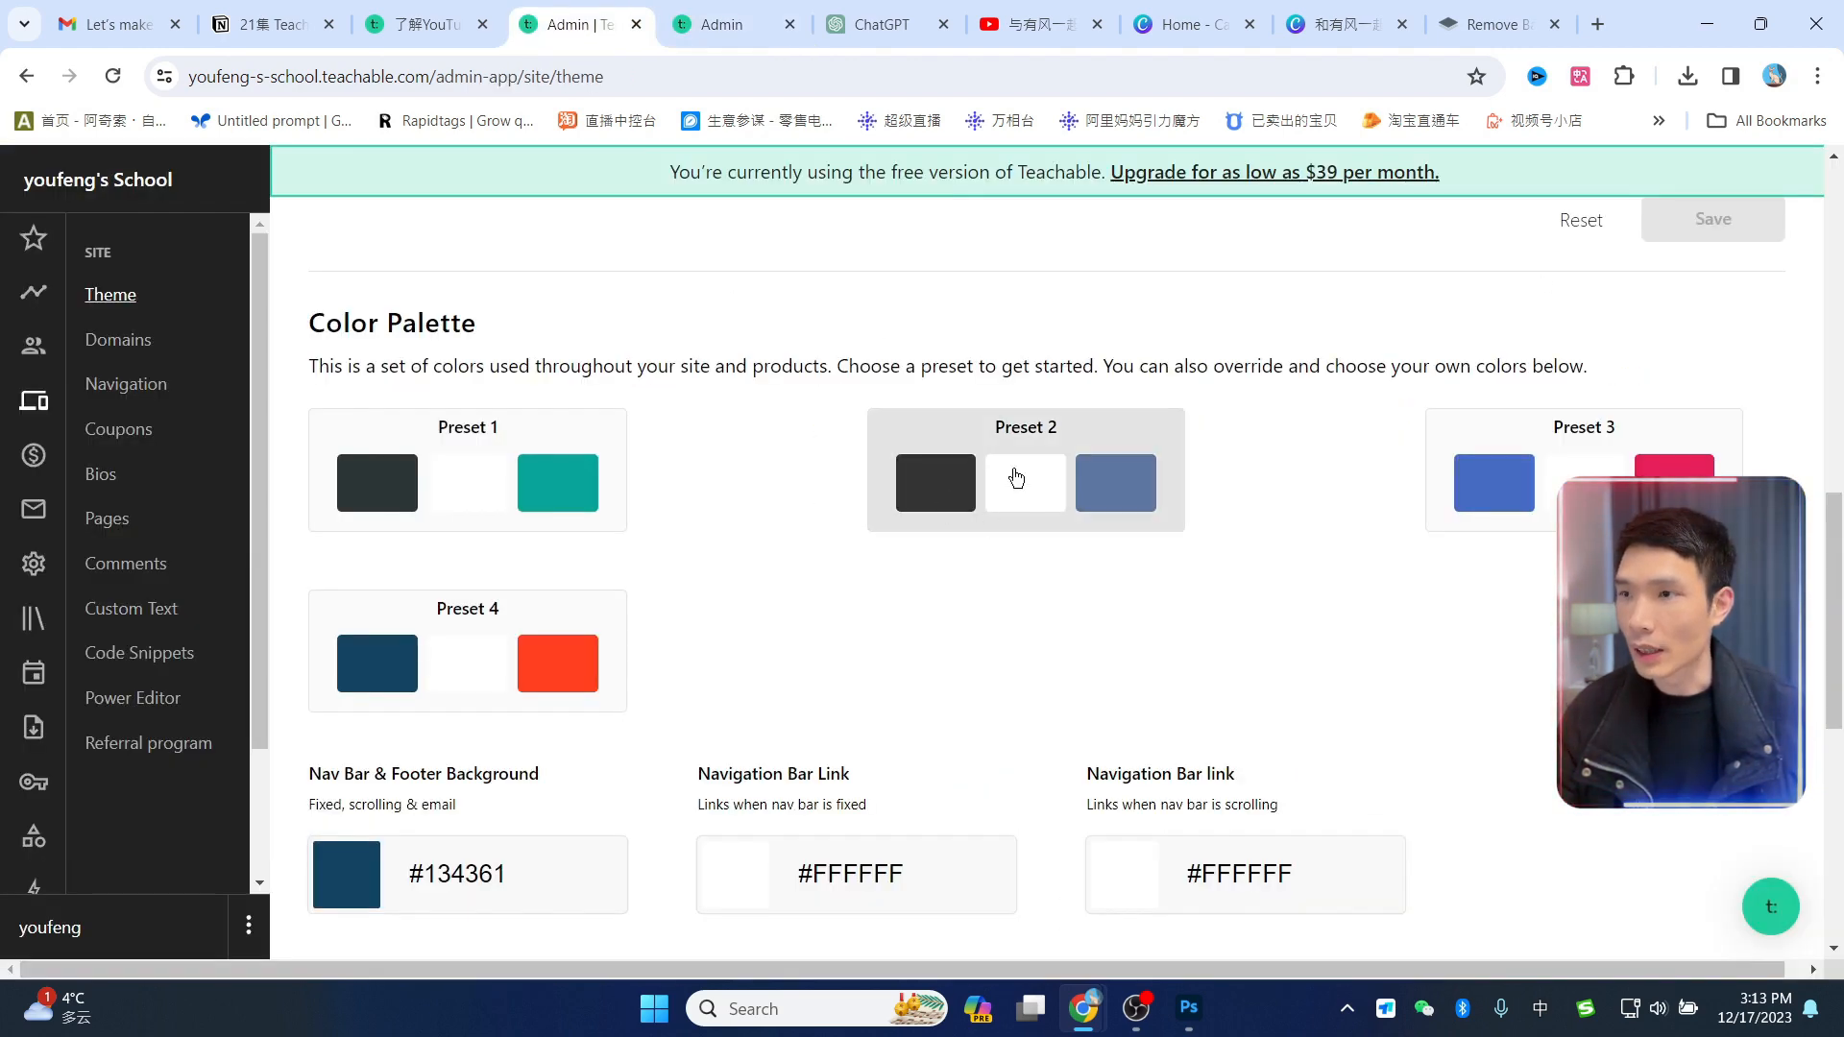
{"action": "scroll", "coordinate": [1498, 591], "scroll_direction": "down", "scroll_amount": 2}
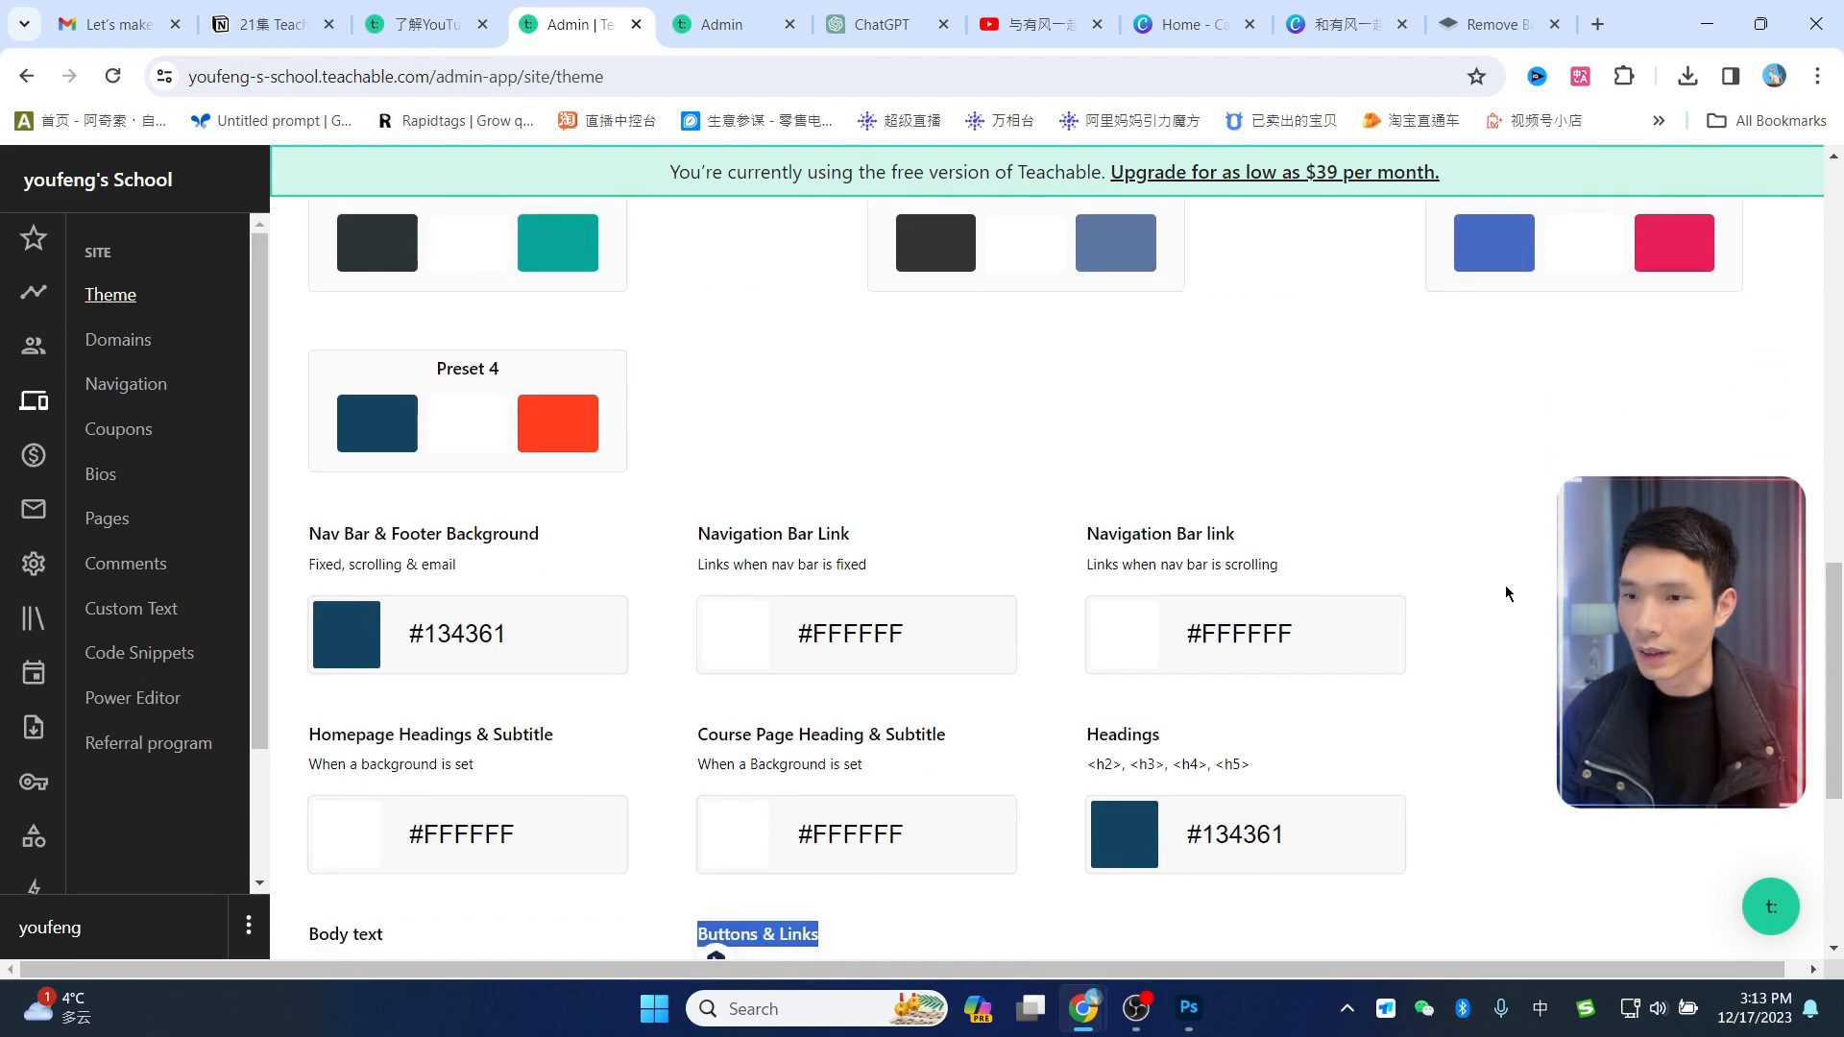
{"action": "scroll", "coordinate": [1507, 593], "scroll_direction": "up", "scroll_amount": 2}
Step: Launch the Huemint color palette generator and generate several brand color schemes with the Intersection template
{"action": "left_click", "coordinate": [272, 27]}
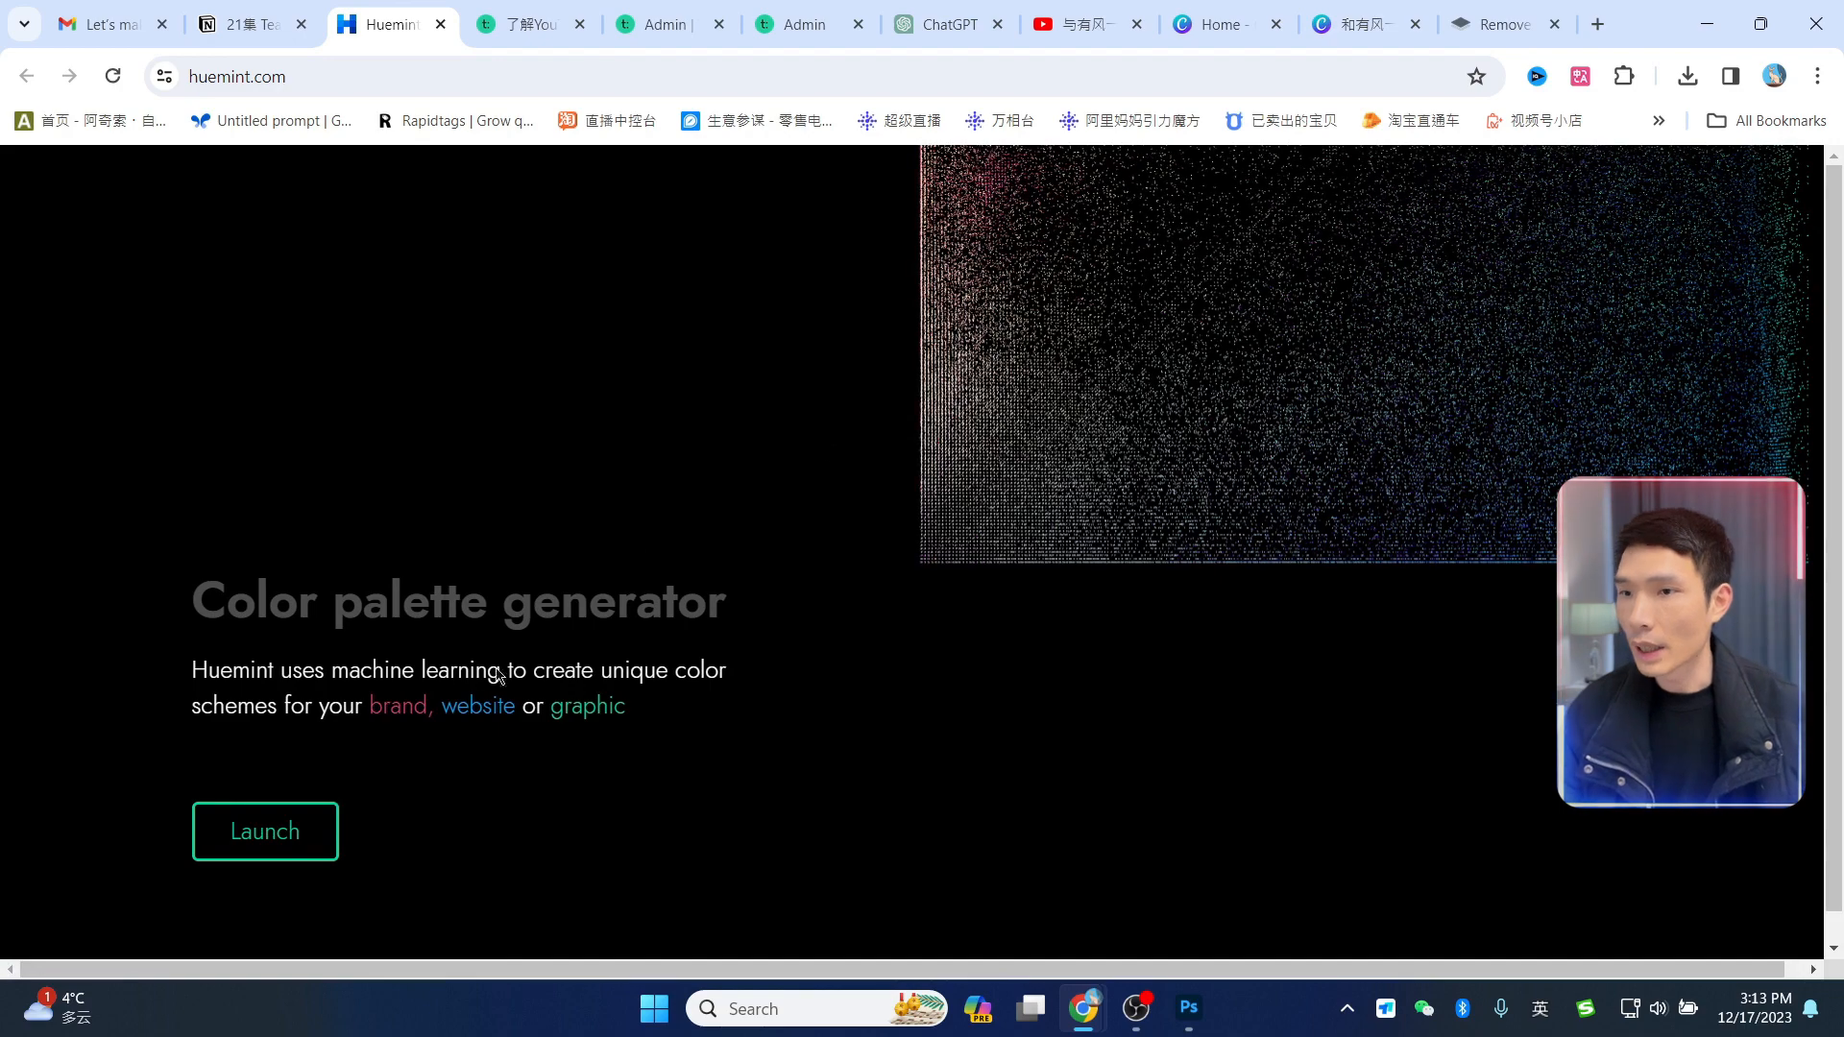
{"action": "left_click", "coordinate": [276, 843]}
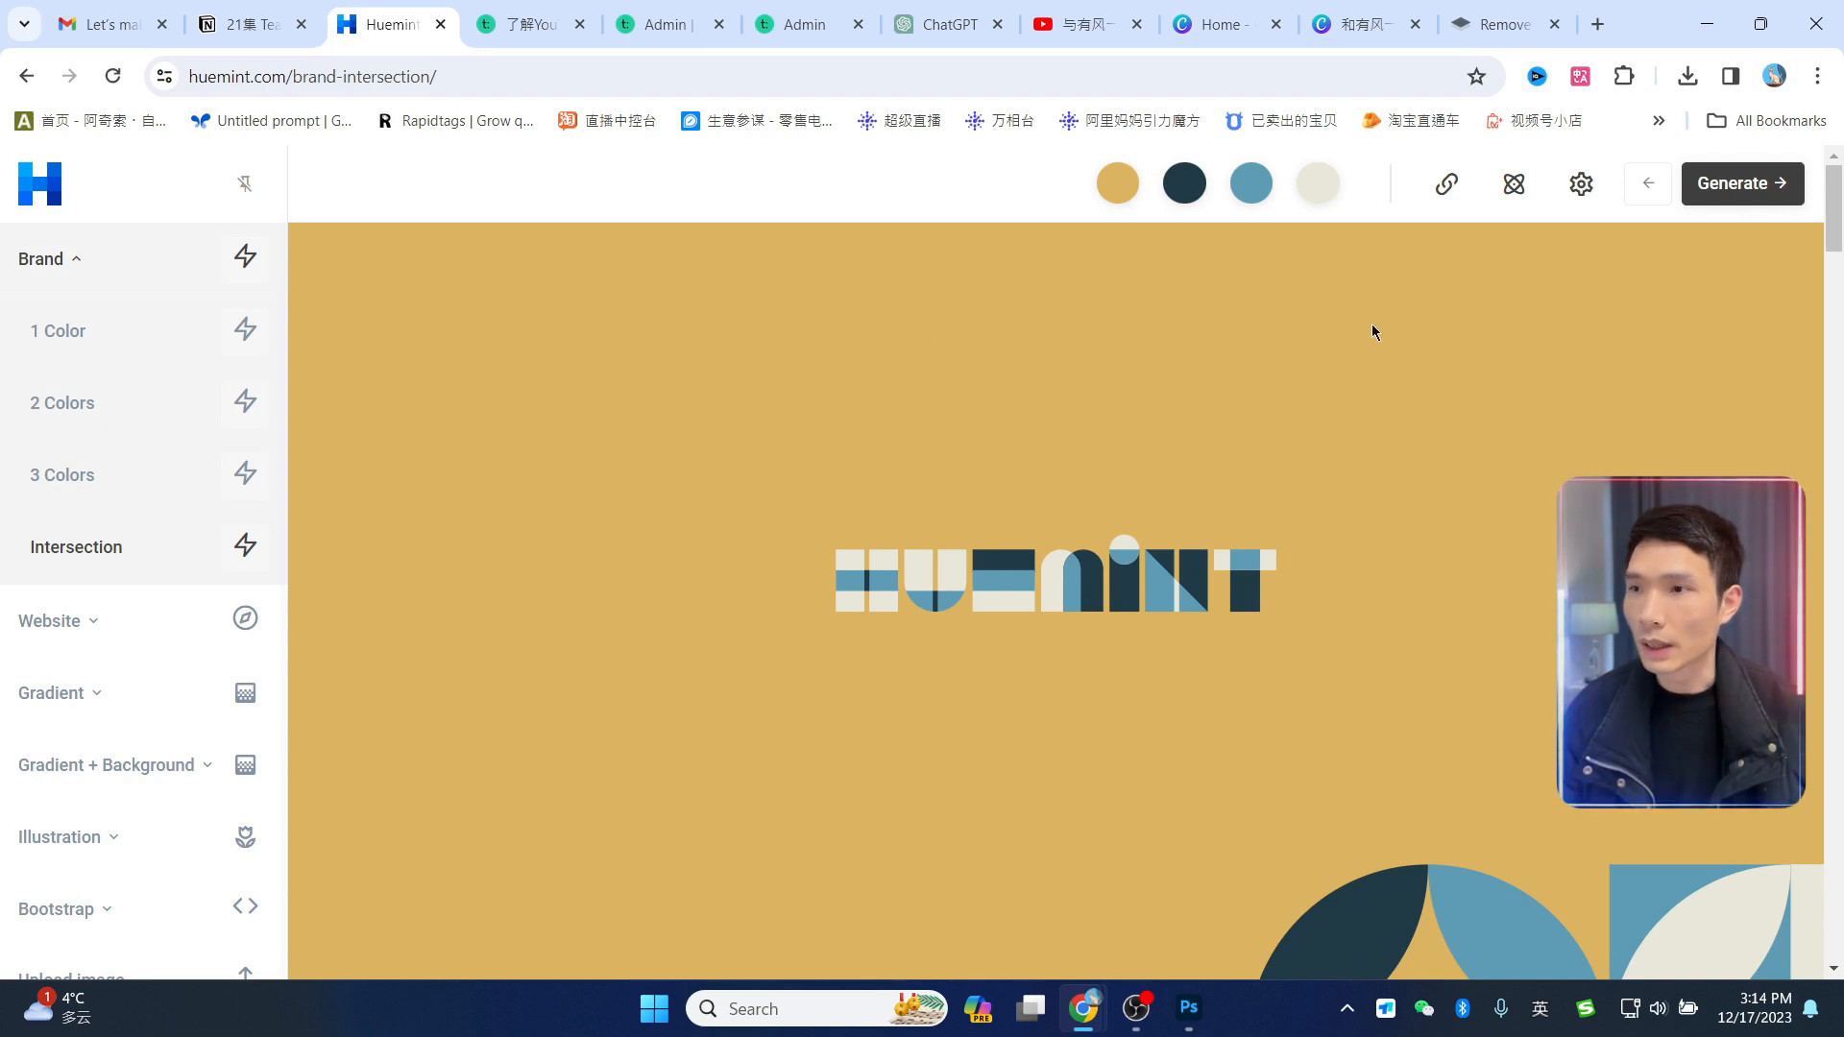
{"action": "left_click", "coordinate": [1745, 197]}
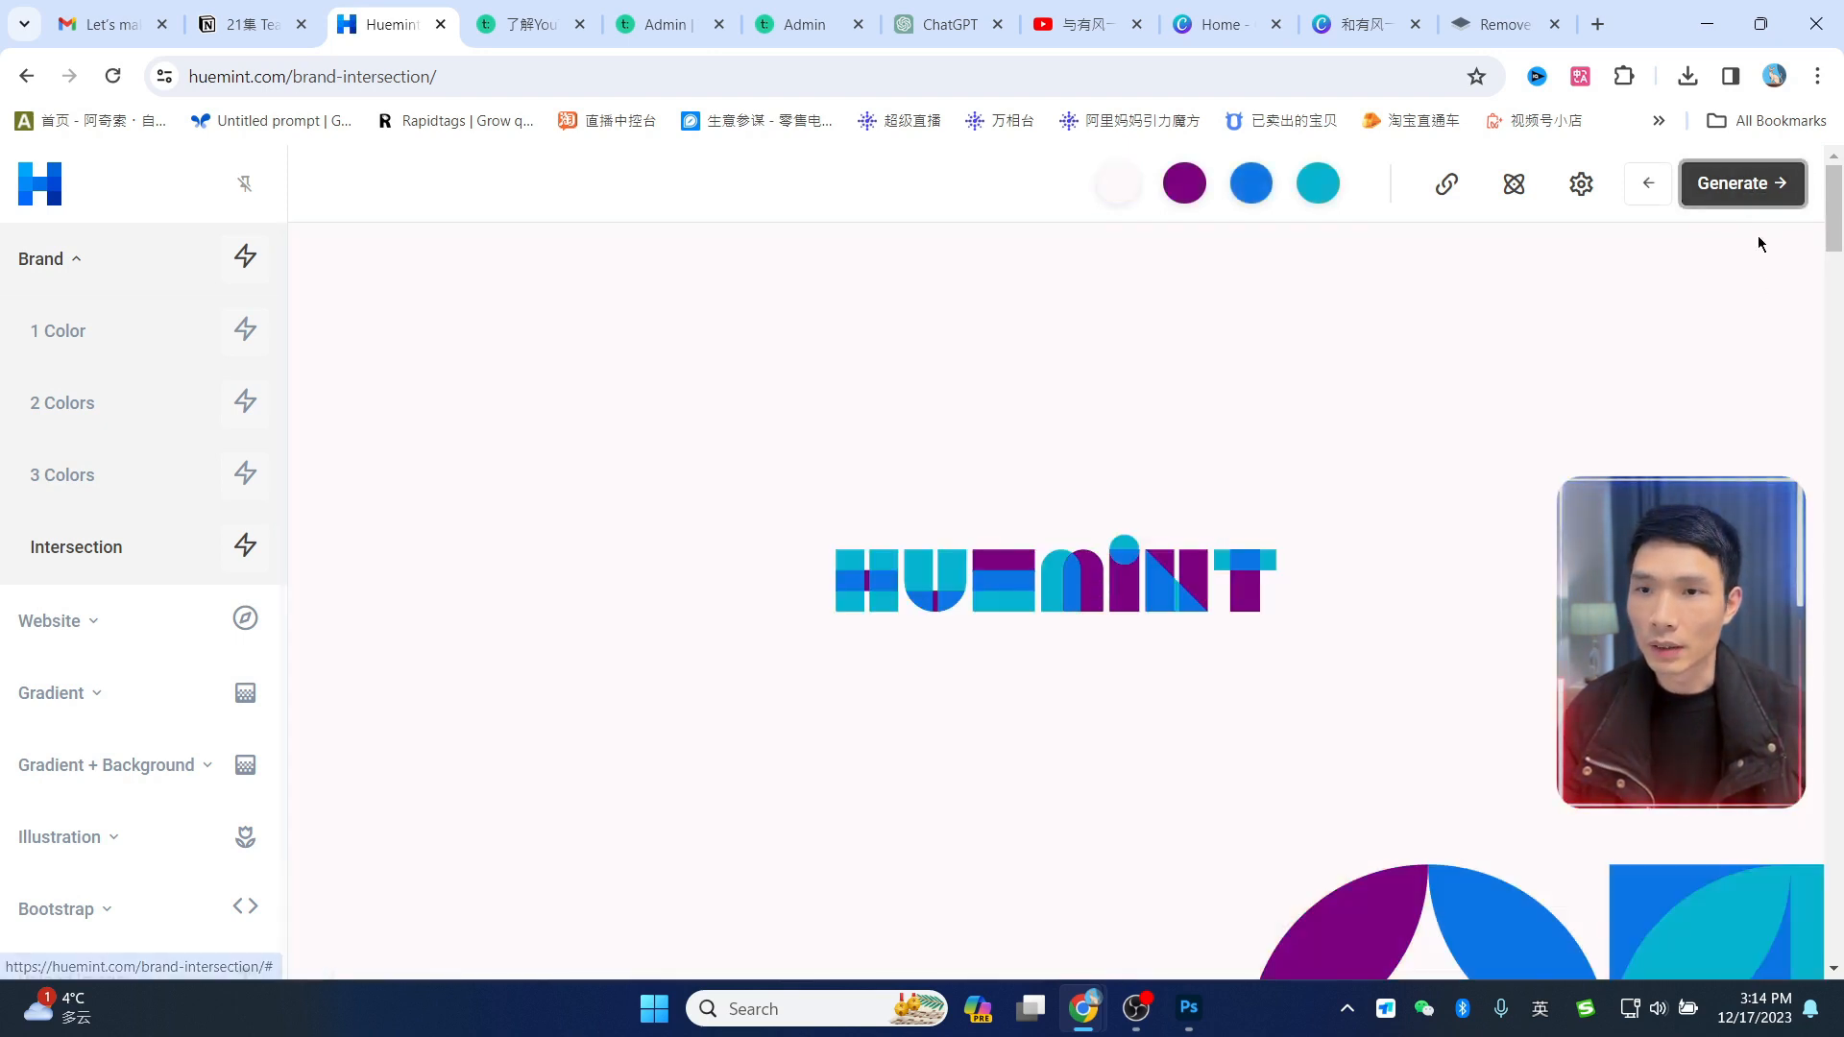
{"action": "left_click", "coordinate": [1743, 200]}
{"action": "left_click", "coordinate": [1743, 199]}
{"action": "left_click", "coordinate": [1744, 198]}
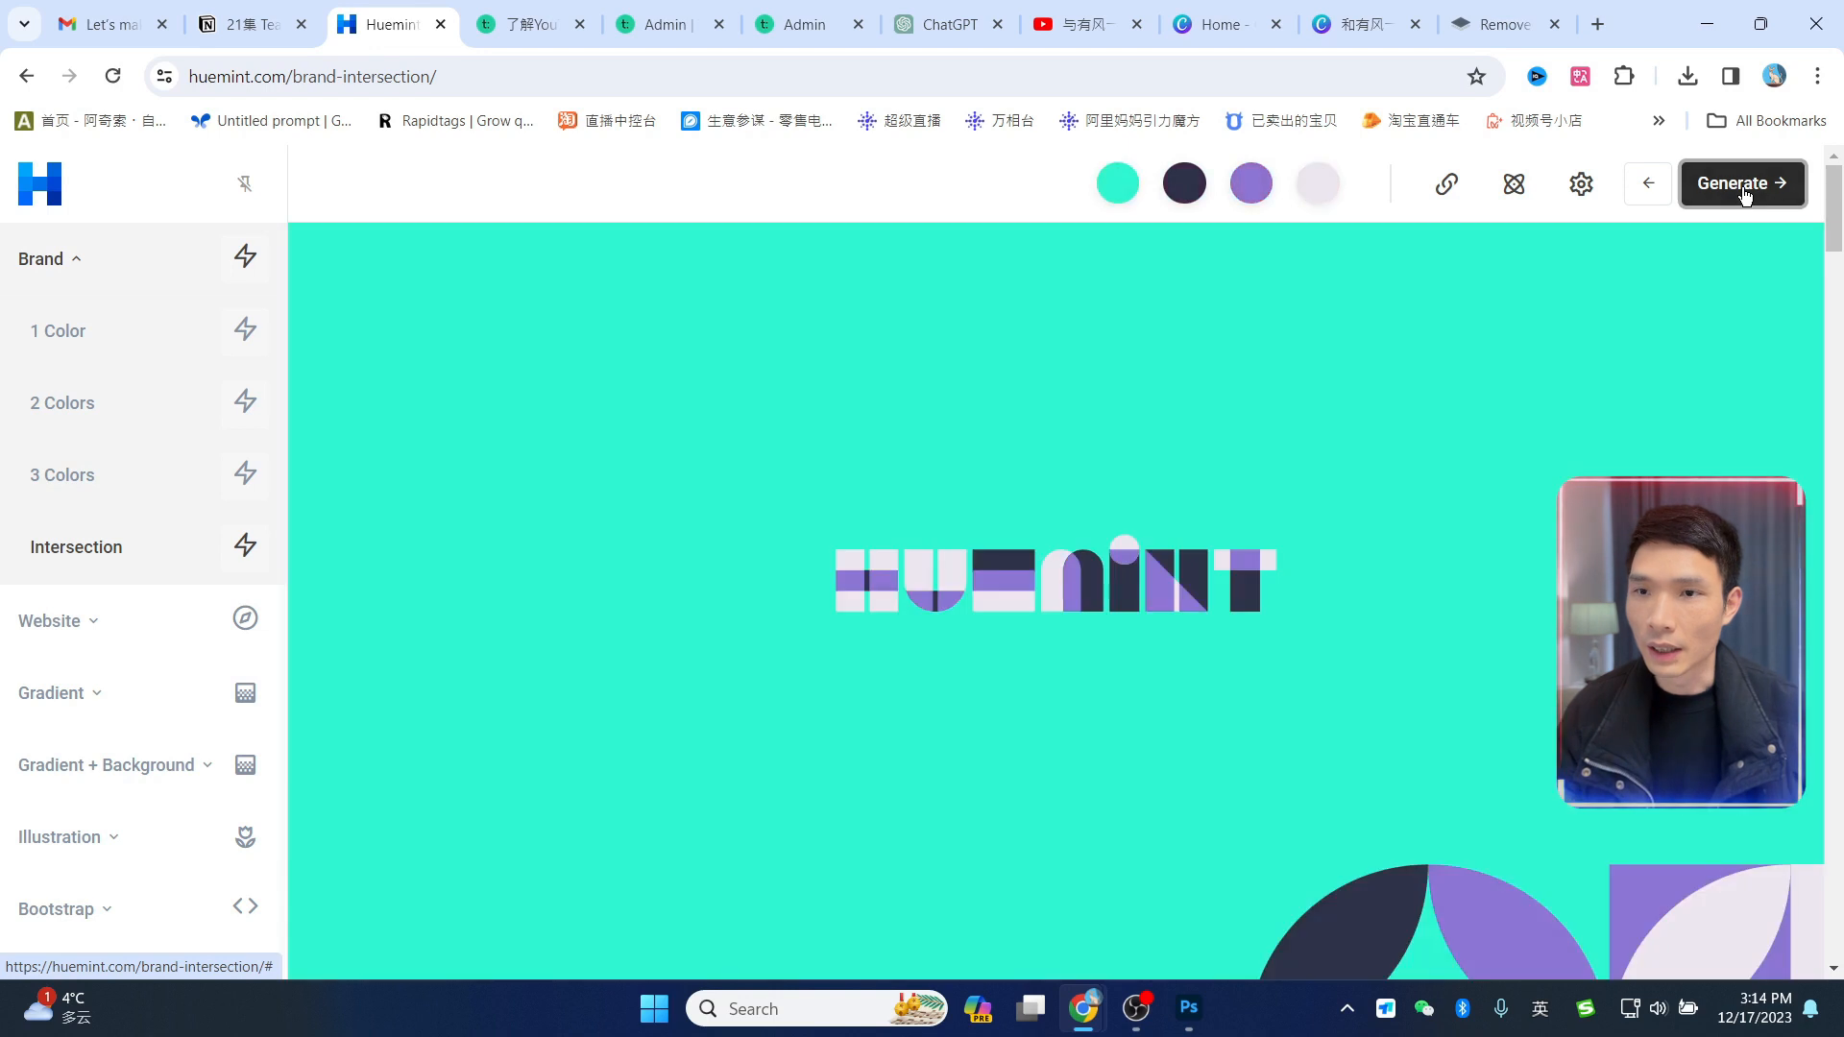
{"action": "left_click", "coordinate": [1744, 197]}
{"action": "left_click", "coordinate": [1746, 196]}
{"action": "left_click", "coordinate": [1744, 195]}
{"action": "left_click", "coordinate": [1745, 195]}
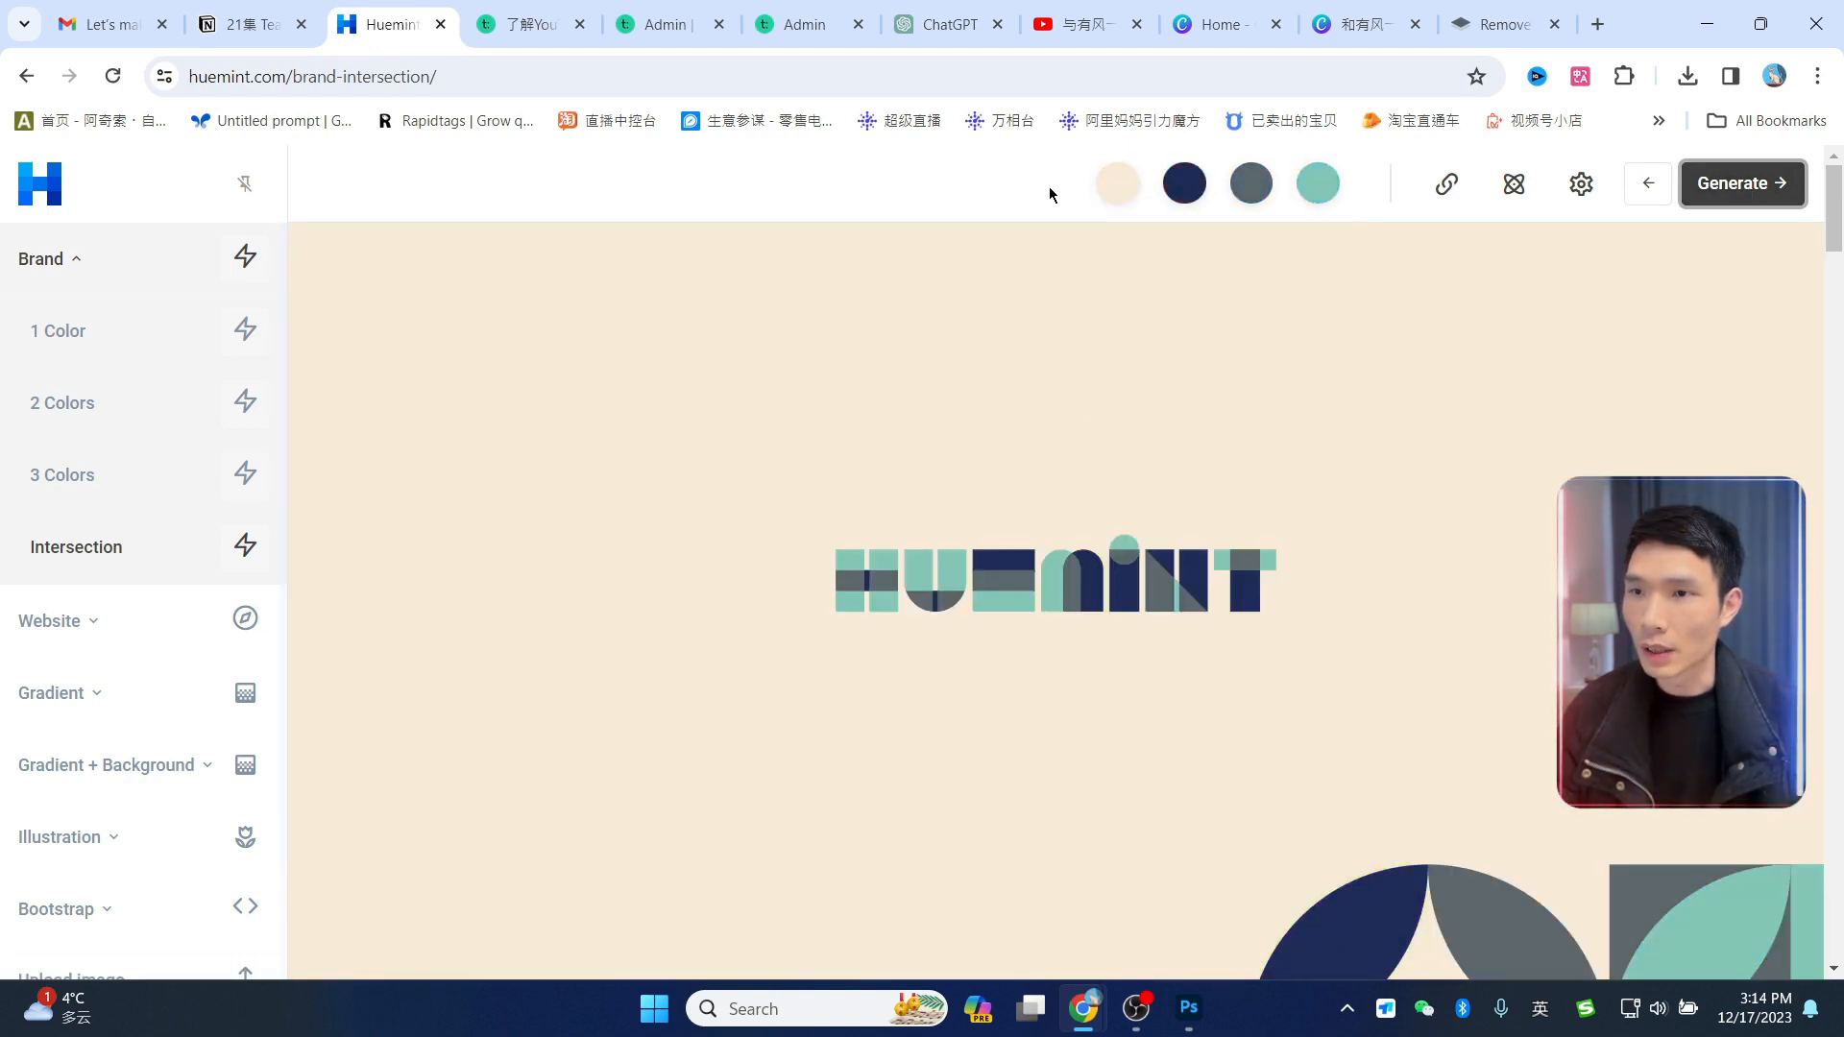
Step: Recheck the school's theme colors, and browse Huemint's website templates with one, two and three accent colors
{"action": "left_click", "coordinate": [519, 24]}
{"action": "left_click", "coordinate": [662, 24]}
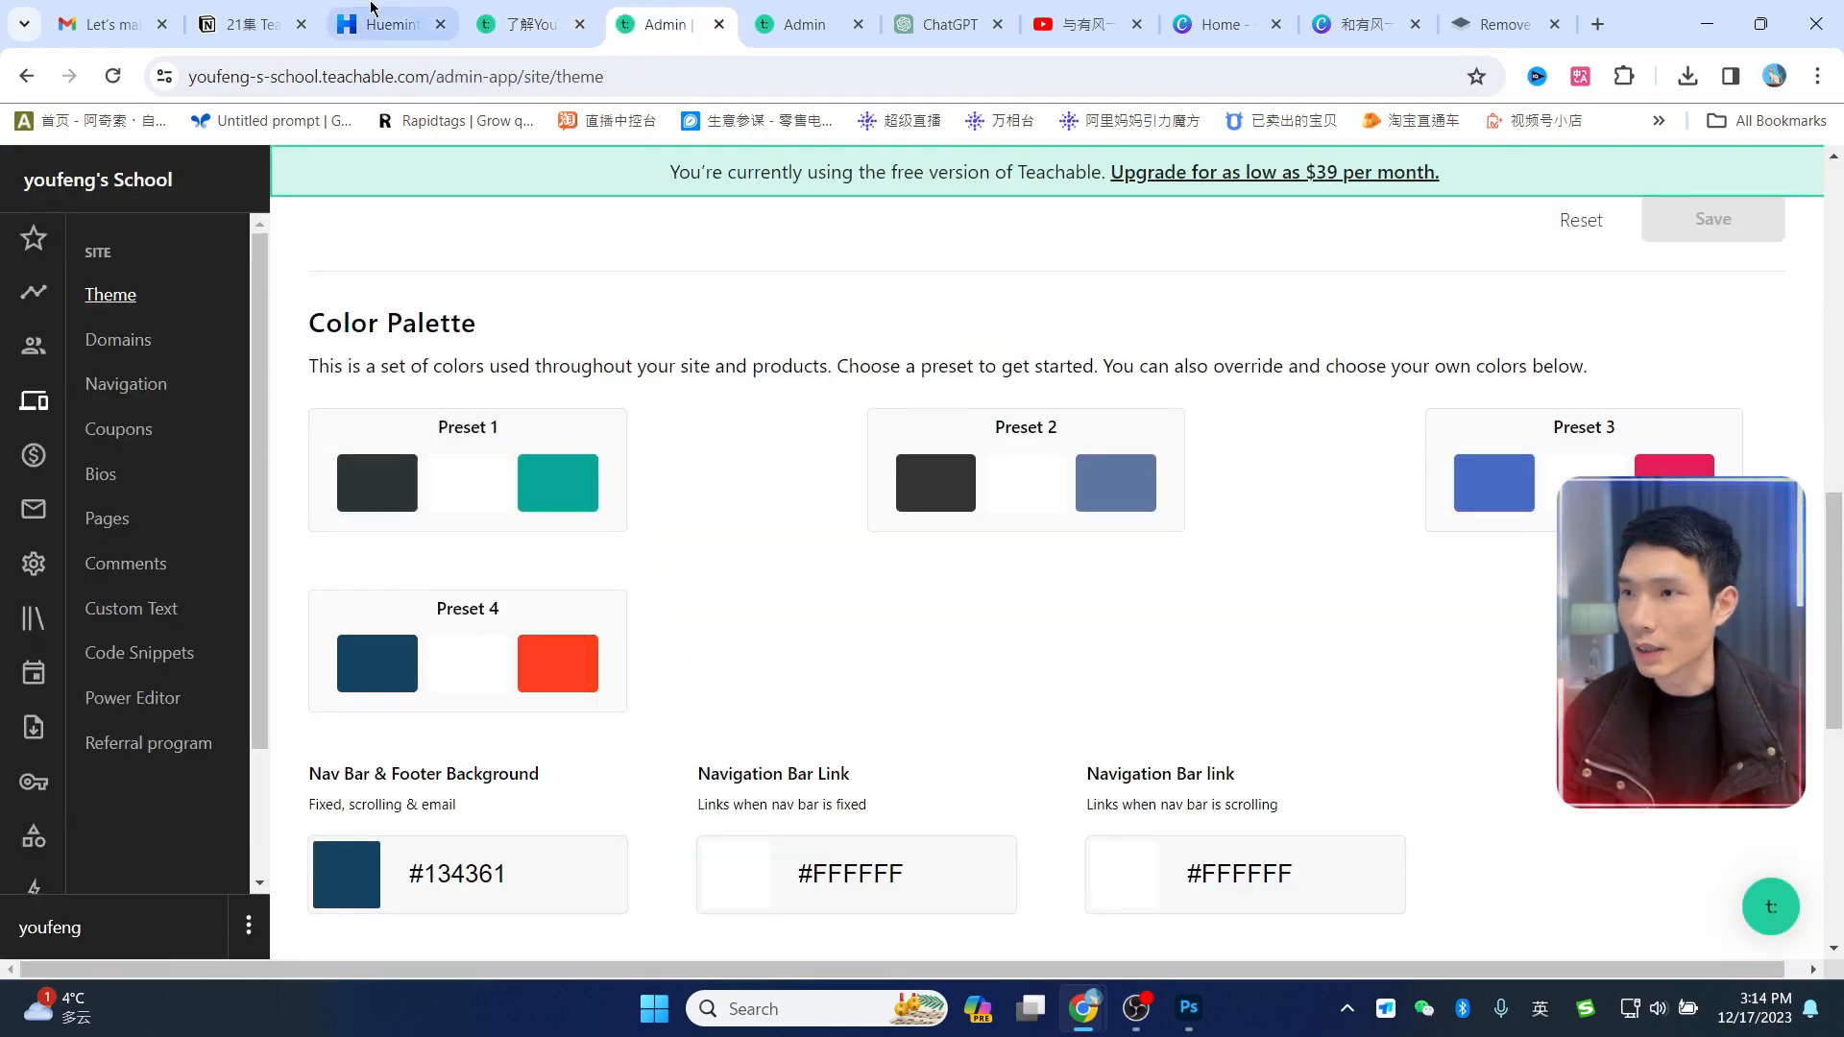
{"action": "left_click", "coordinate": [394, 24]}
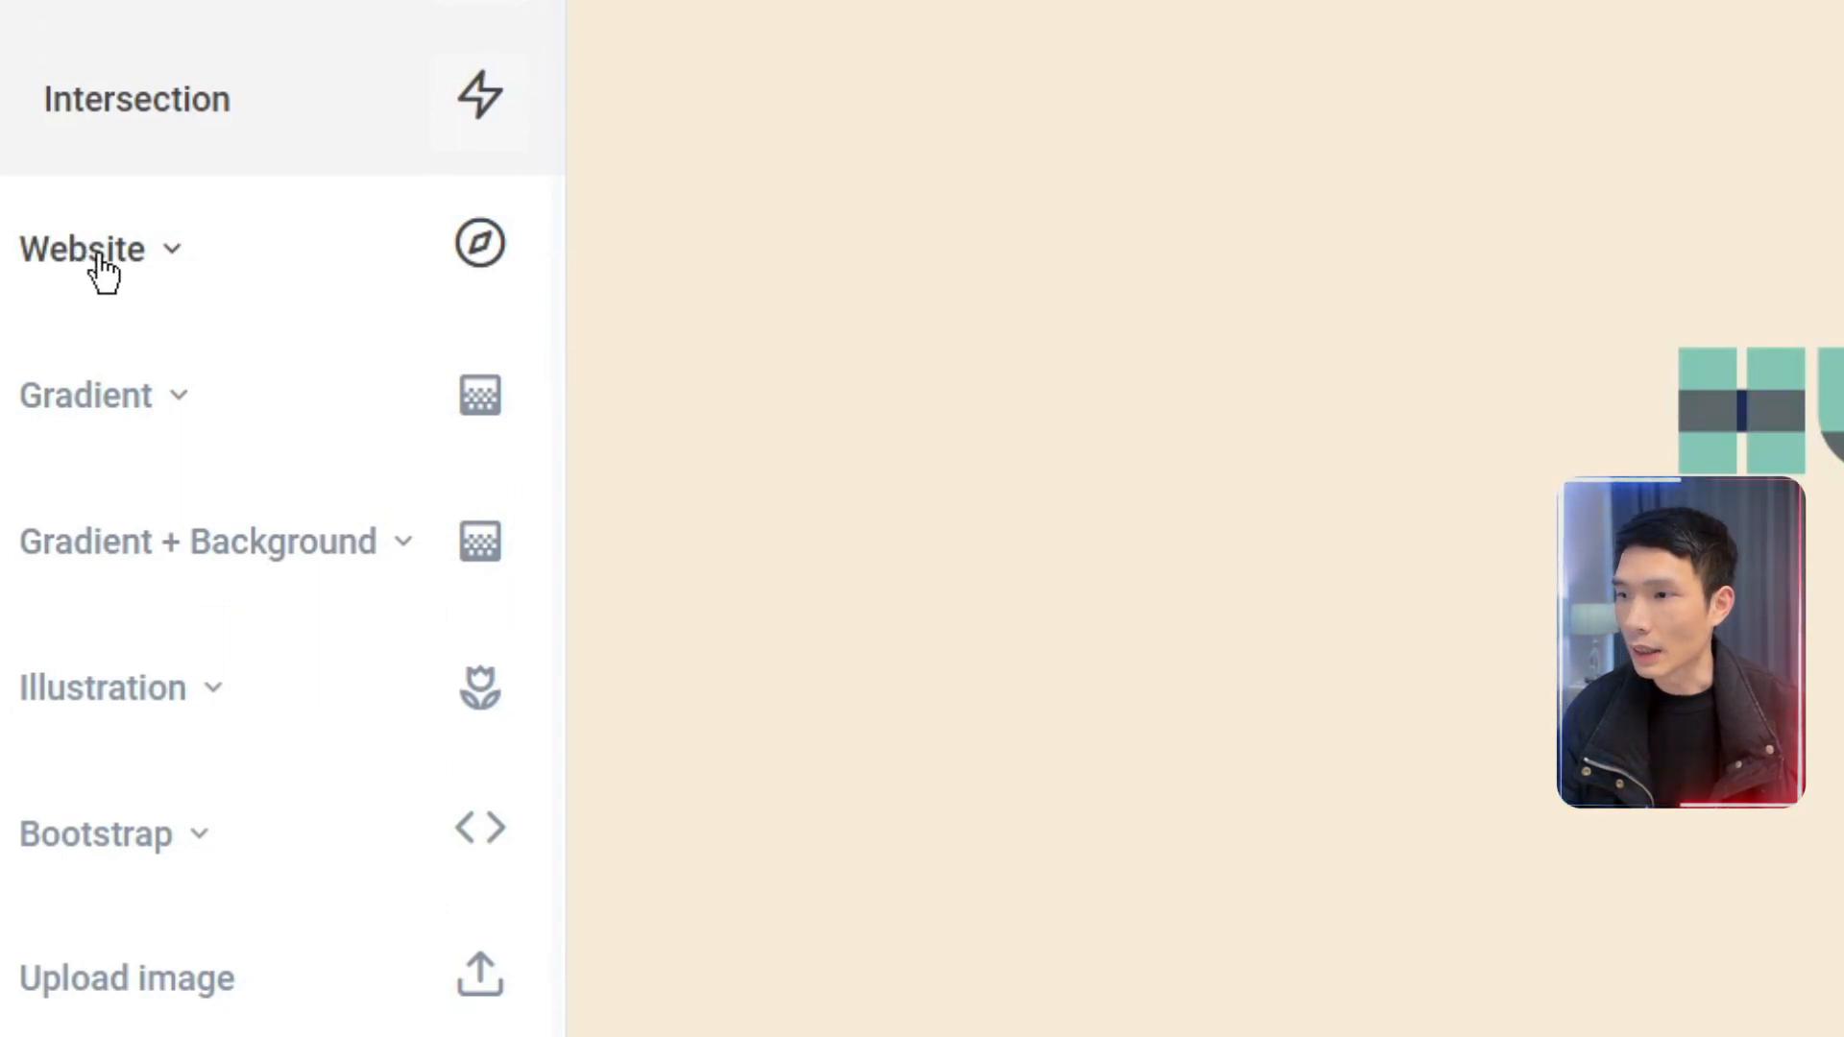
{"action": "left_click", "coordinate": [99, 261]}
{"action": "scroll", "coordinate": [292, 481], "scroll_direction": "down", "scroll_amount": 3}
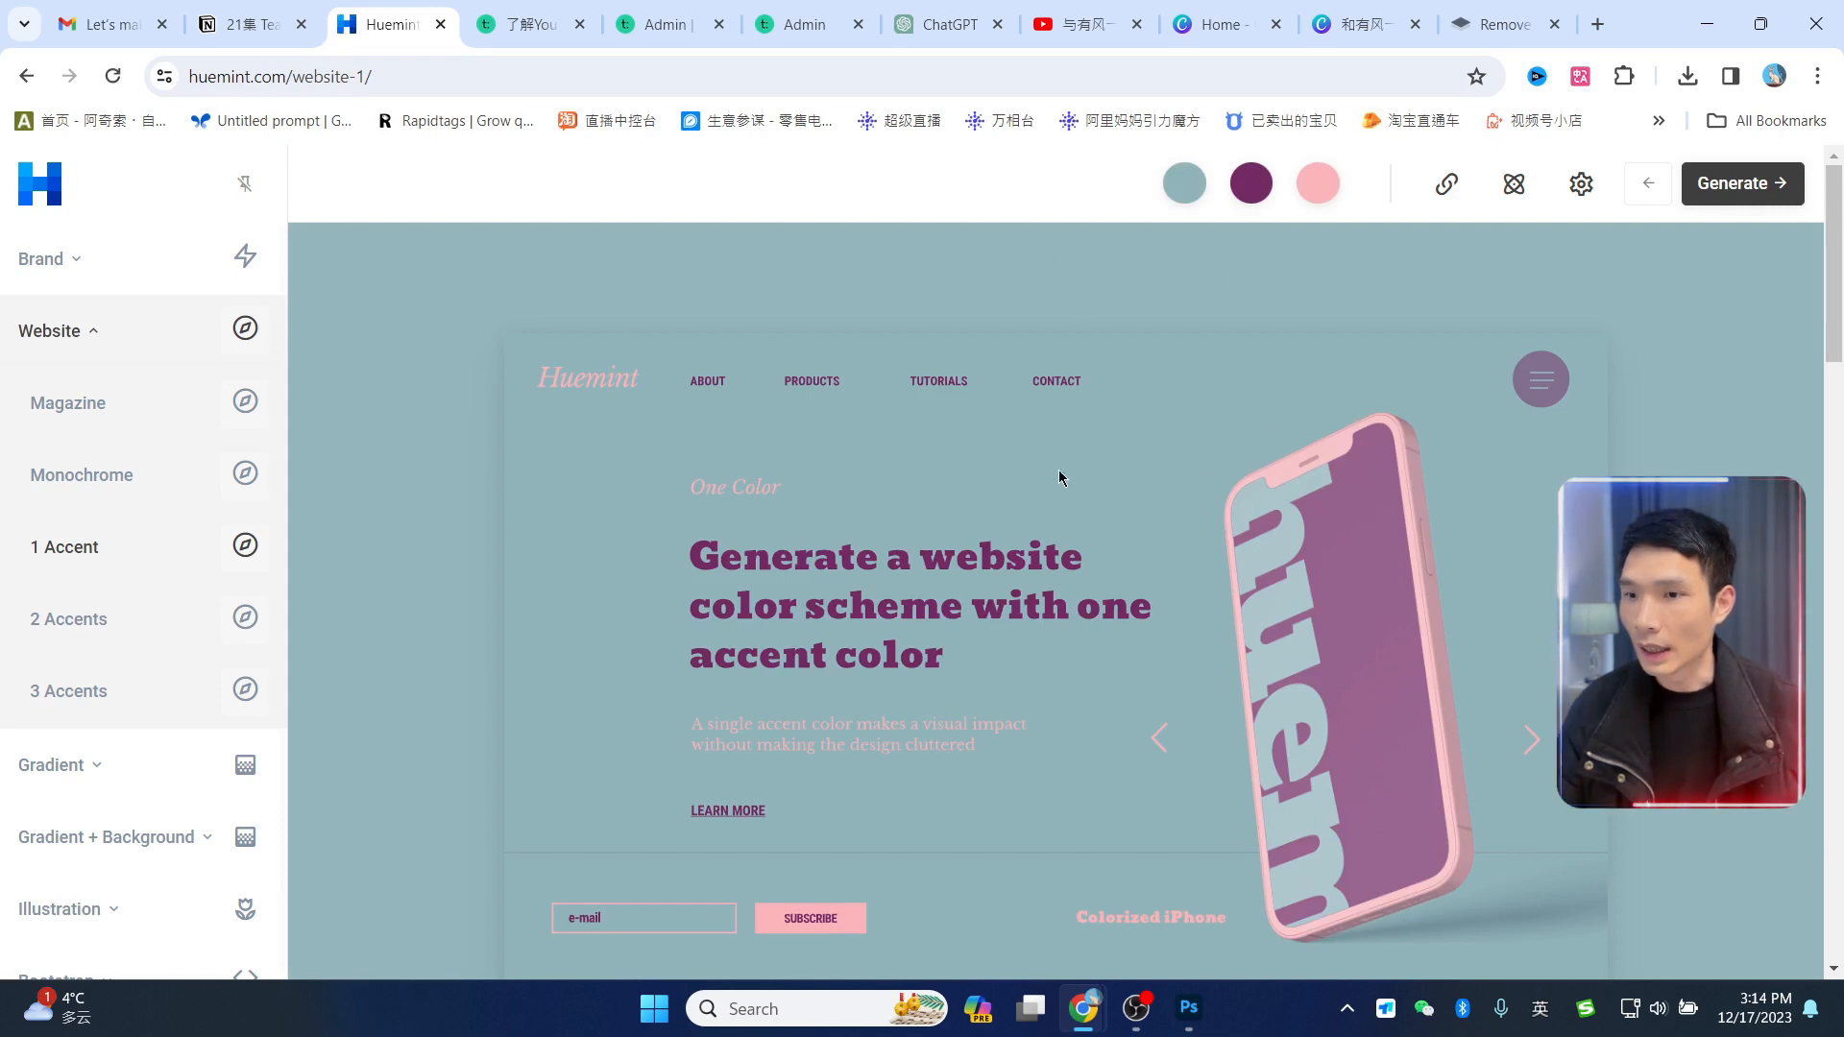
{"action": "scroll", "coordinate": [963, 538], "scroll_direction": "down", "scroll_amount": 4}
{"action": "scroll", "coordinate": [1115, 539], "scroll_direction": "up", "scroll_amount": 4}
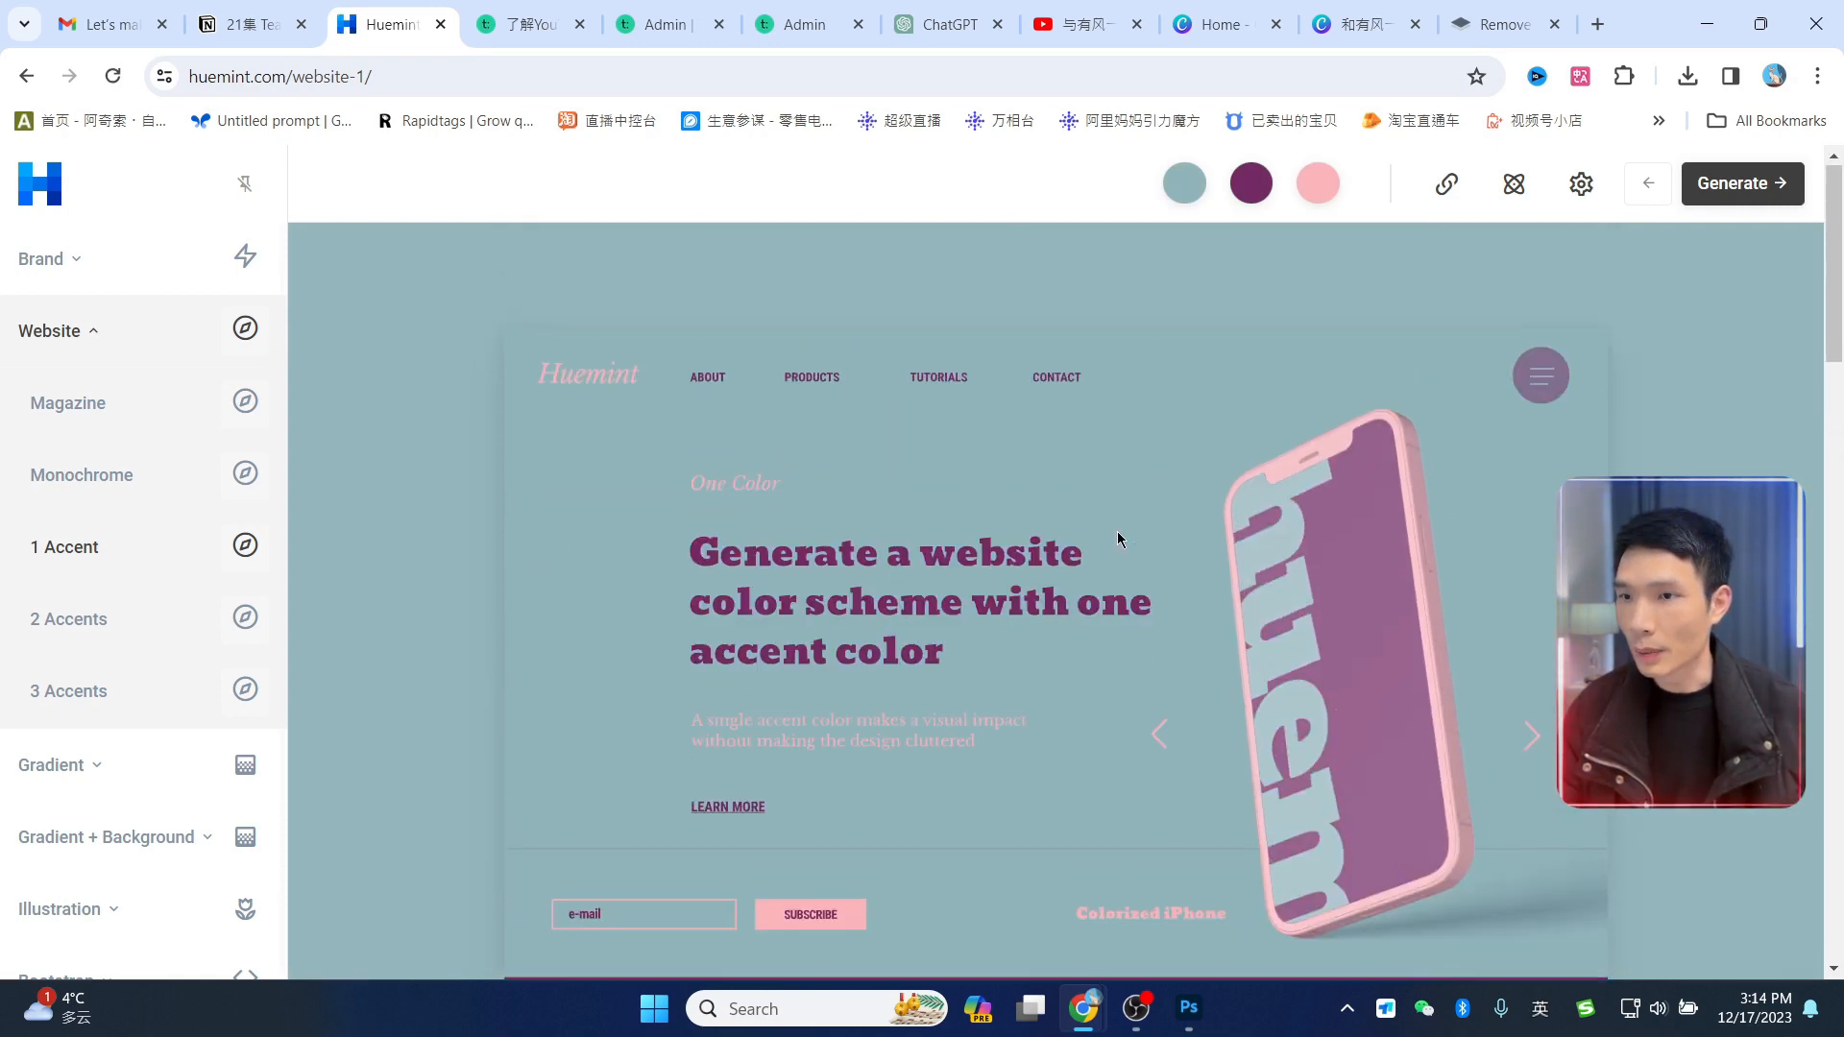
{"action": "left_click", "coordinate": [65, 626]}
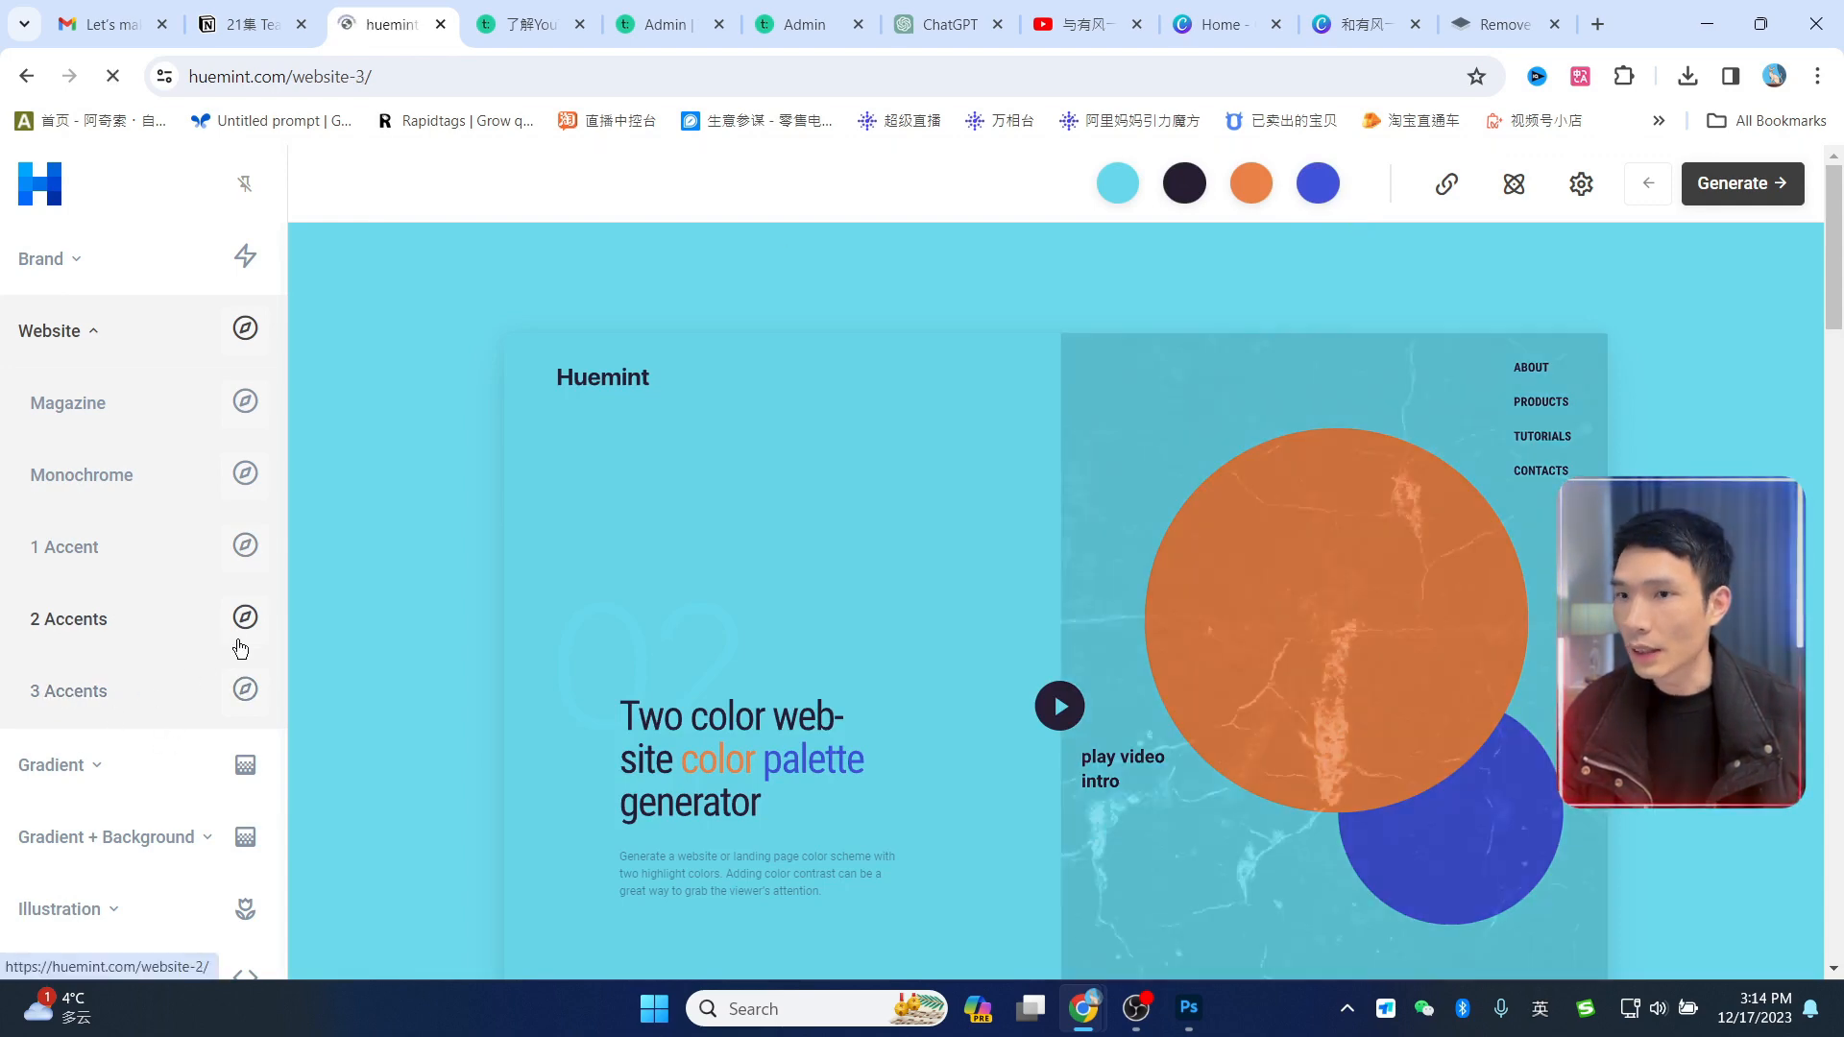
{"action": "scroll", "coordinate": [1165, 572], "scroll_direction": "down", "scroll_amount": 13}
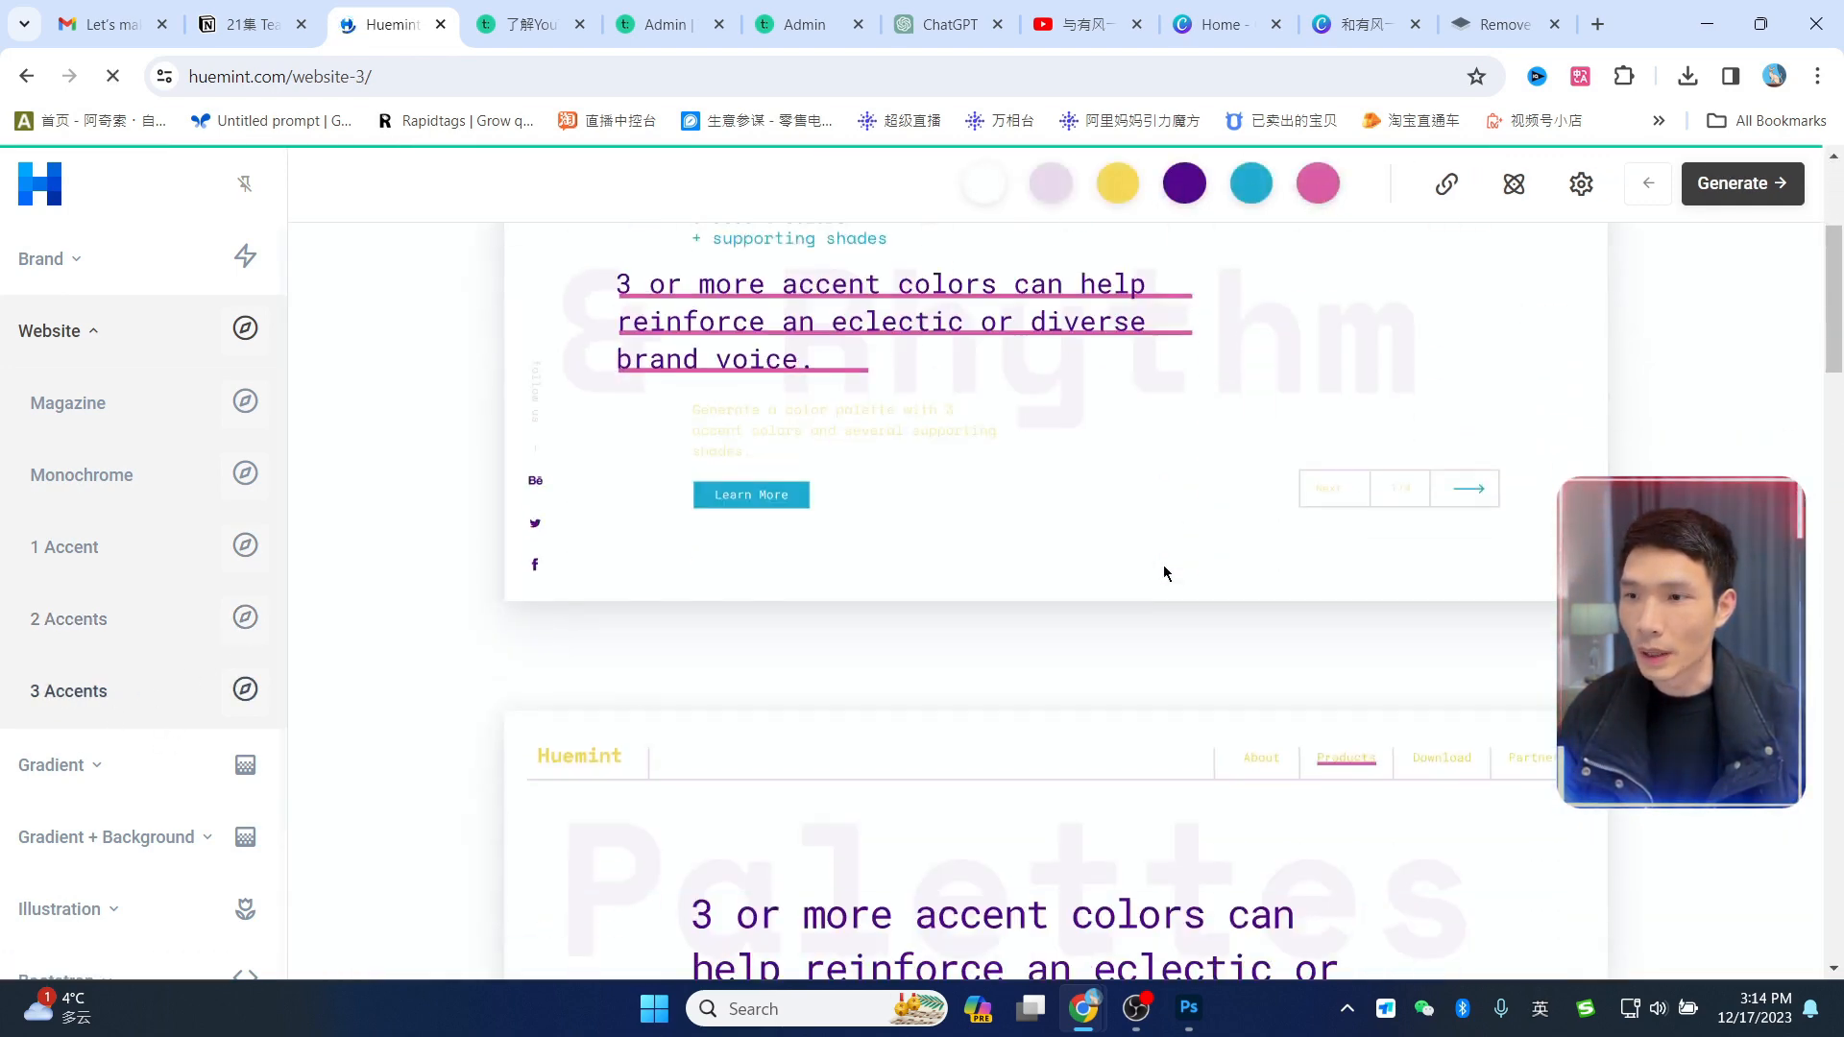
{"action": "scroll", "coordinate": [1181, 637], "scroll_direction": "up", "scroll_amount": 6}
{"action": "scroll", "coordinate": [1181, 638], "scroll_direction": "up", "scroll_amount": 7}
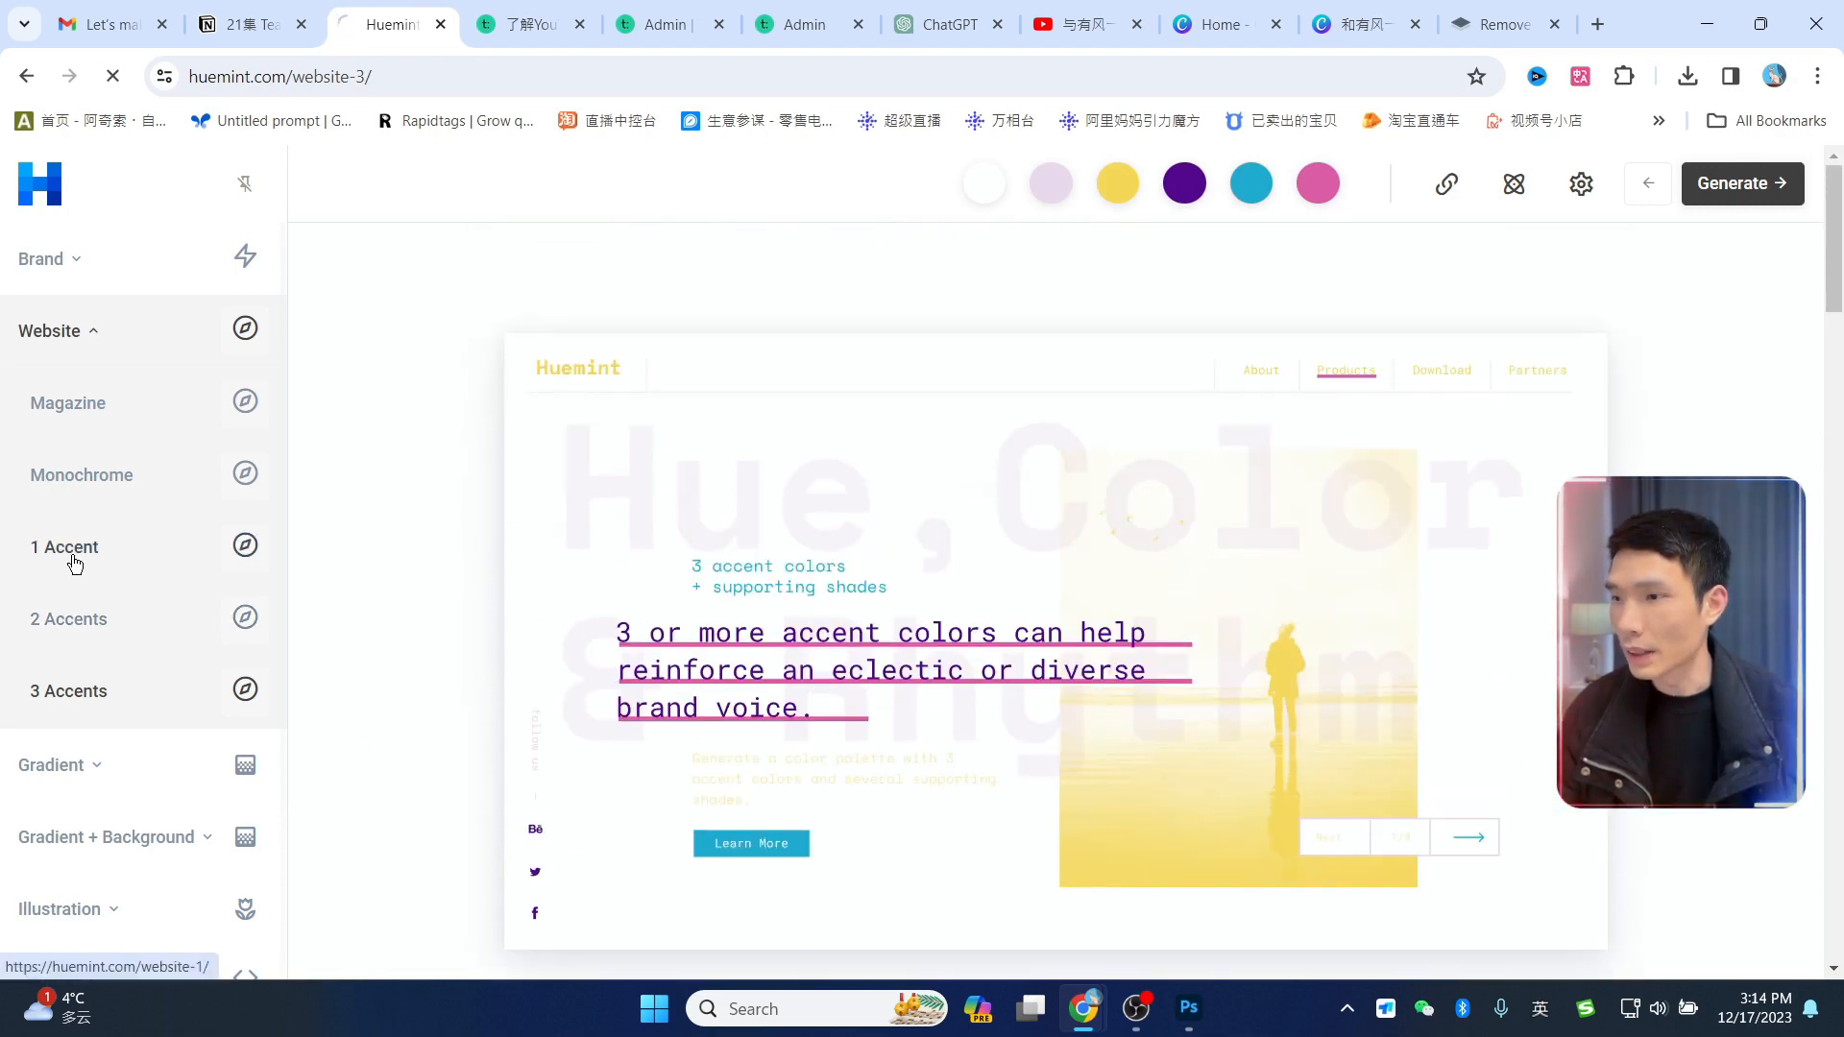
Step: Generate website color schemes with the 1 Accent template until a near-white, dark navy and blue palette comes up
{"action": "left_click", "coordinate": [74, 559]}
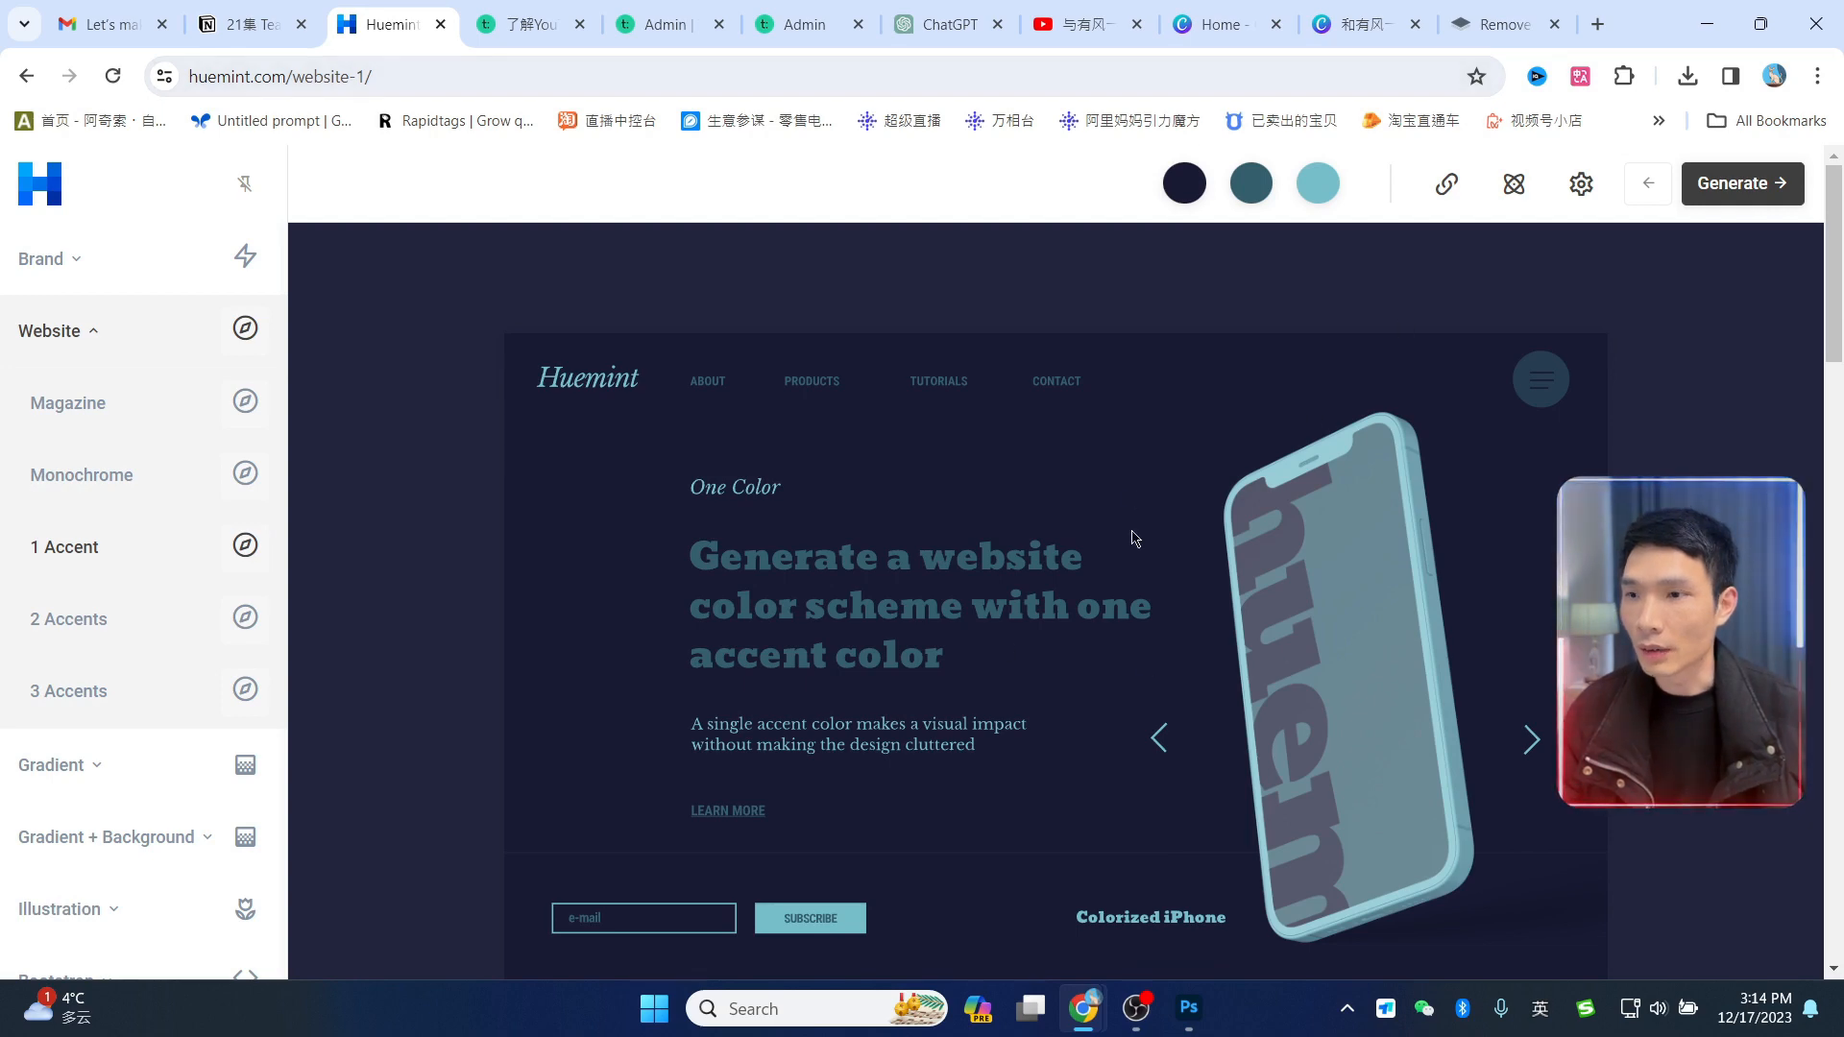
{"action": "left_click", "coordinate": [1741, 183]}
{"action": "left_click", "coordinate": [1741, 182]}
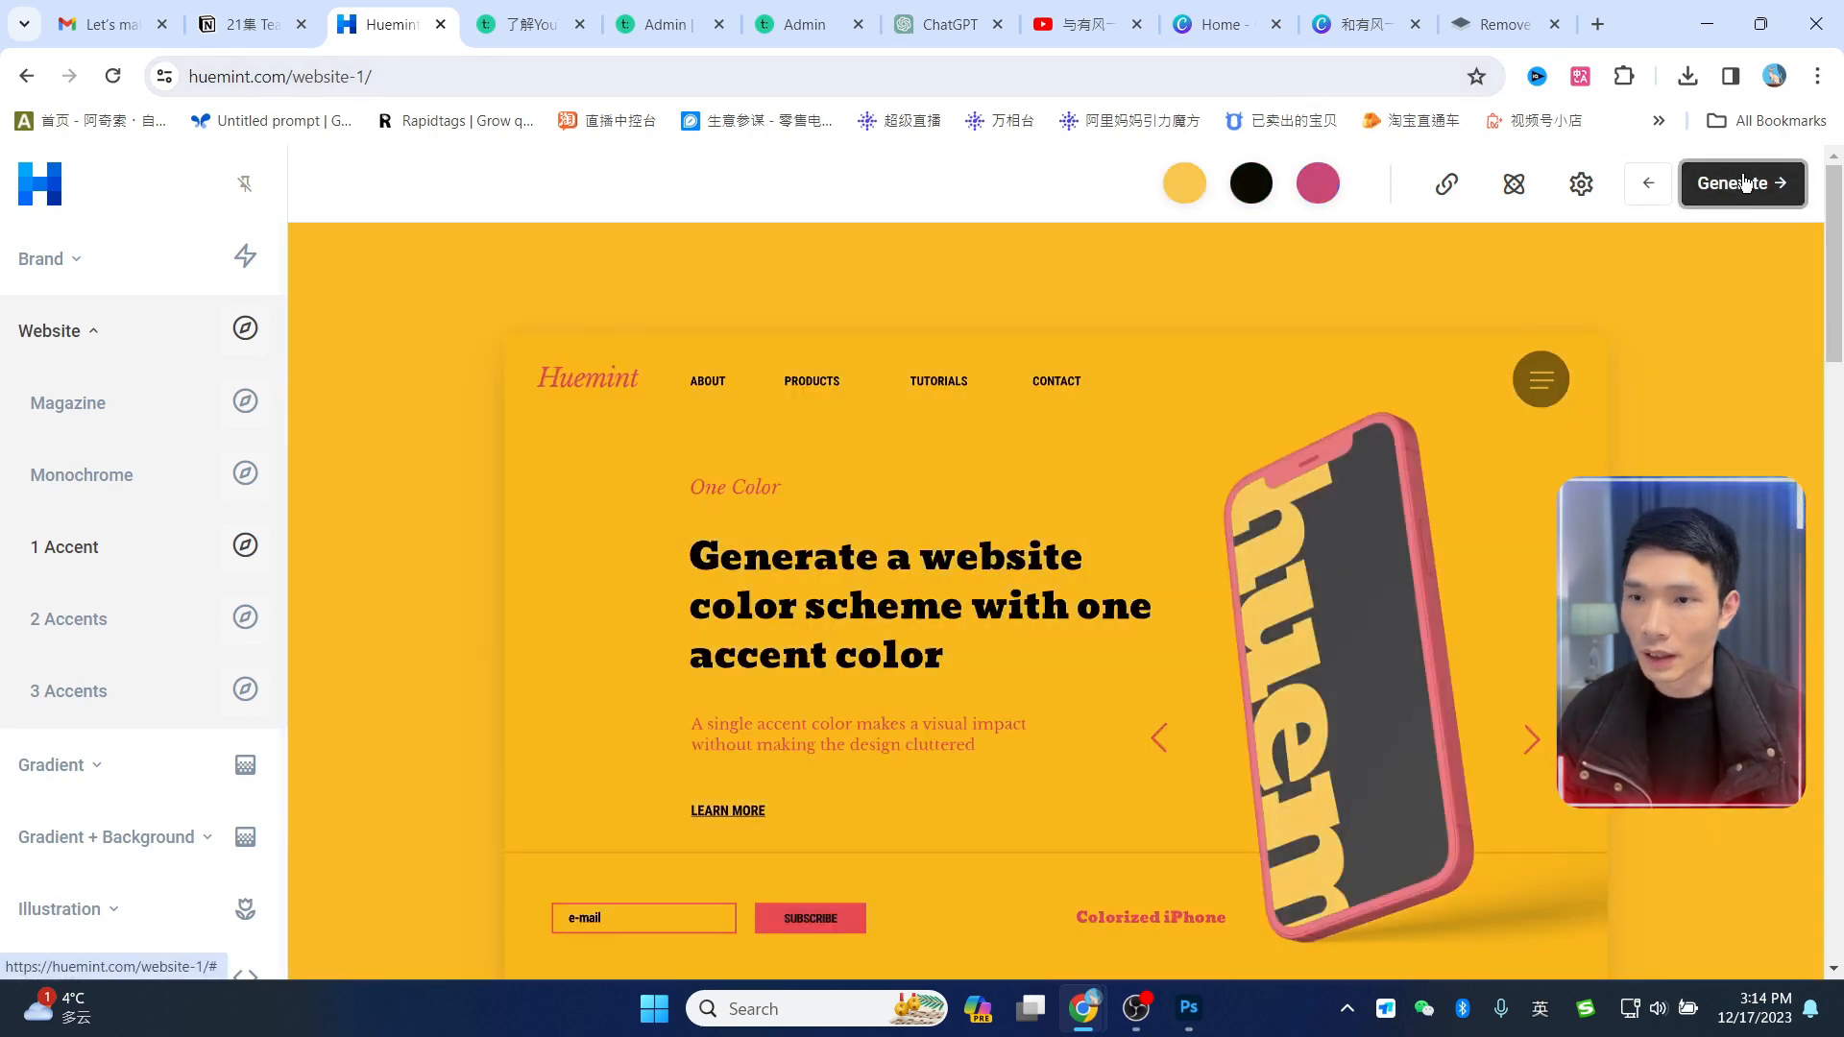
{"action": "left_click", "coordinate": [1742, 182]}
{"action": "left_click", "coordinate": [1742, 183]}
{"action": "left_click", "coordinate": [1744, 183]}
{"action": "left_click", "coordinate": [1744, 184]}
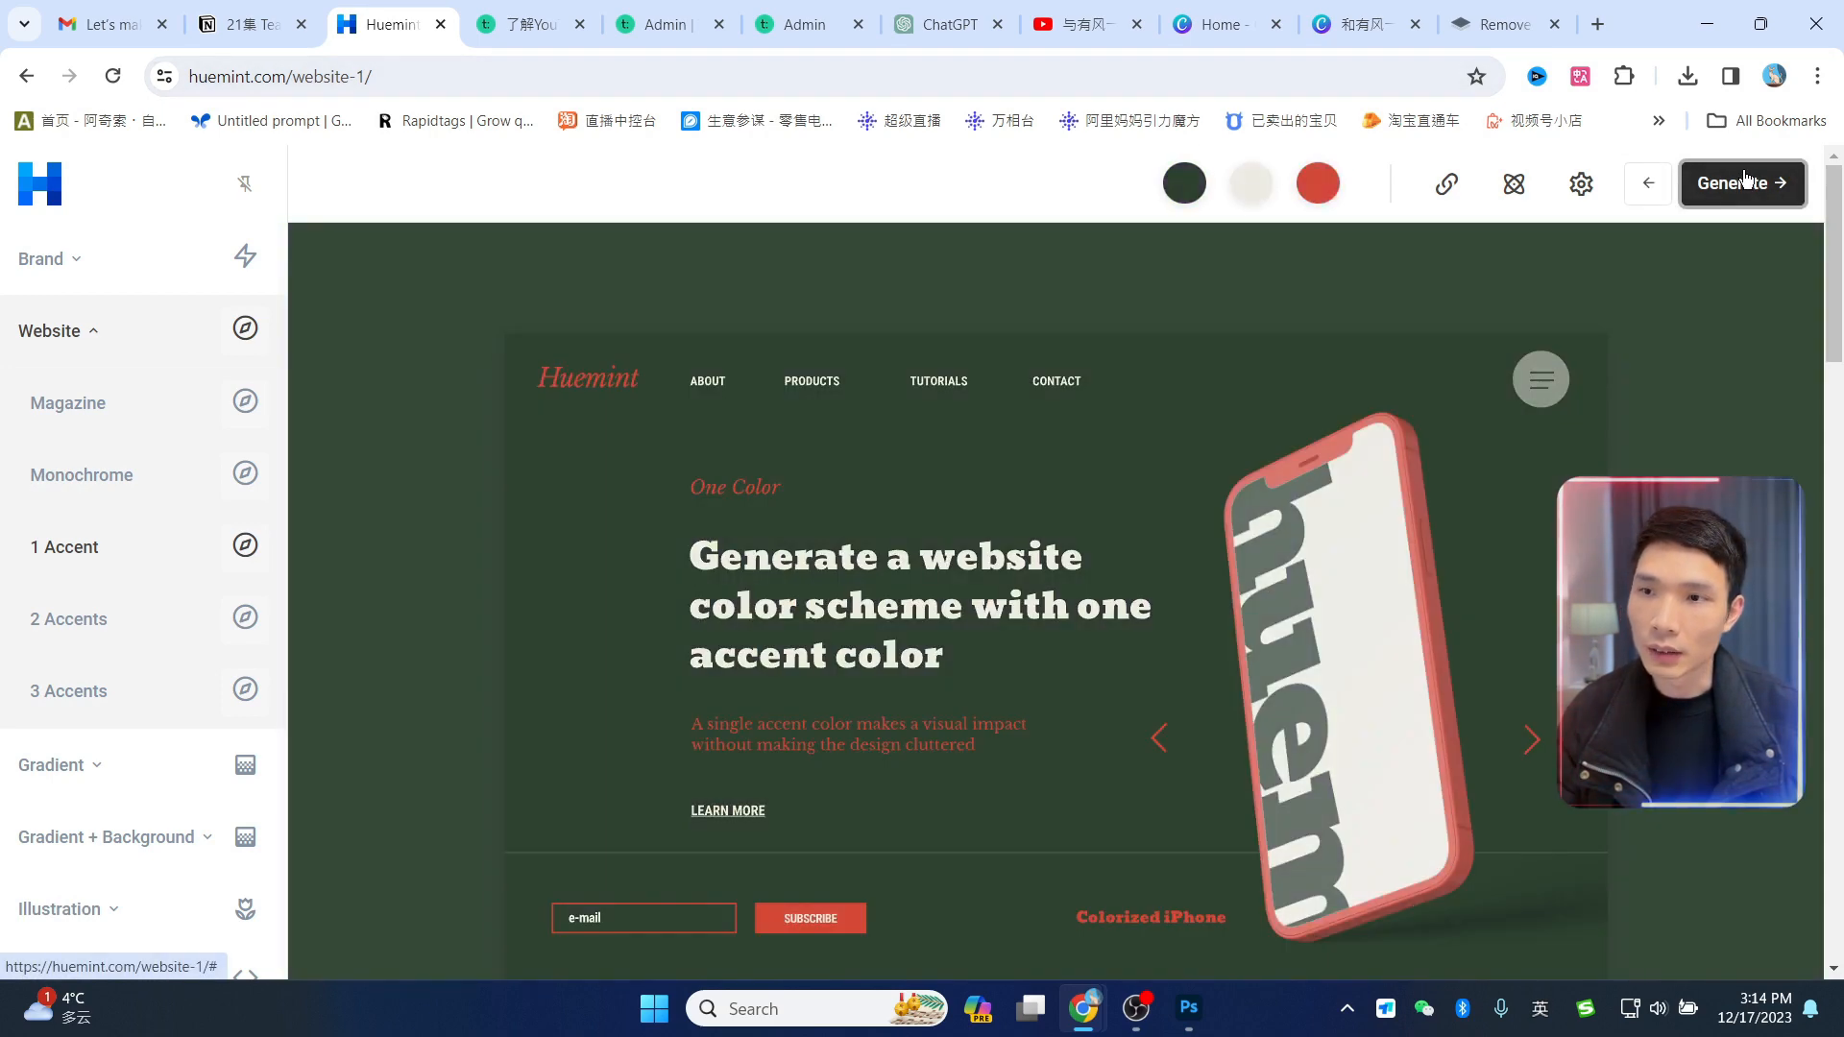
{"action": "left_click", "coordinate": [1747, 190]}
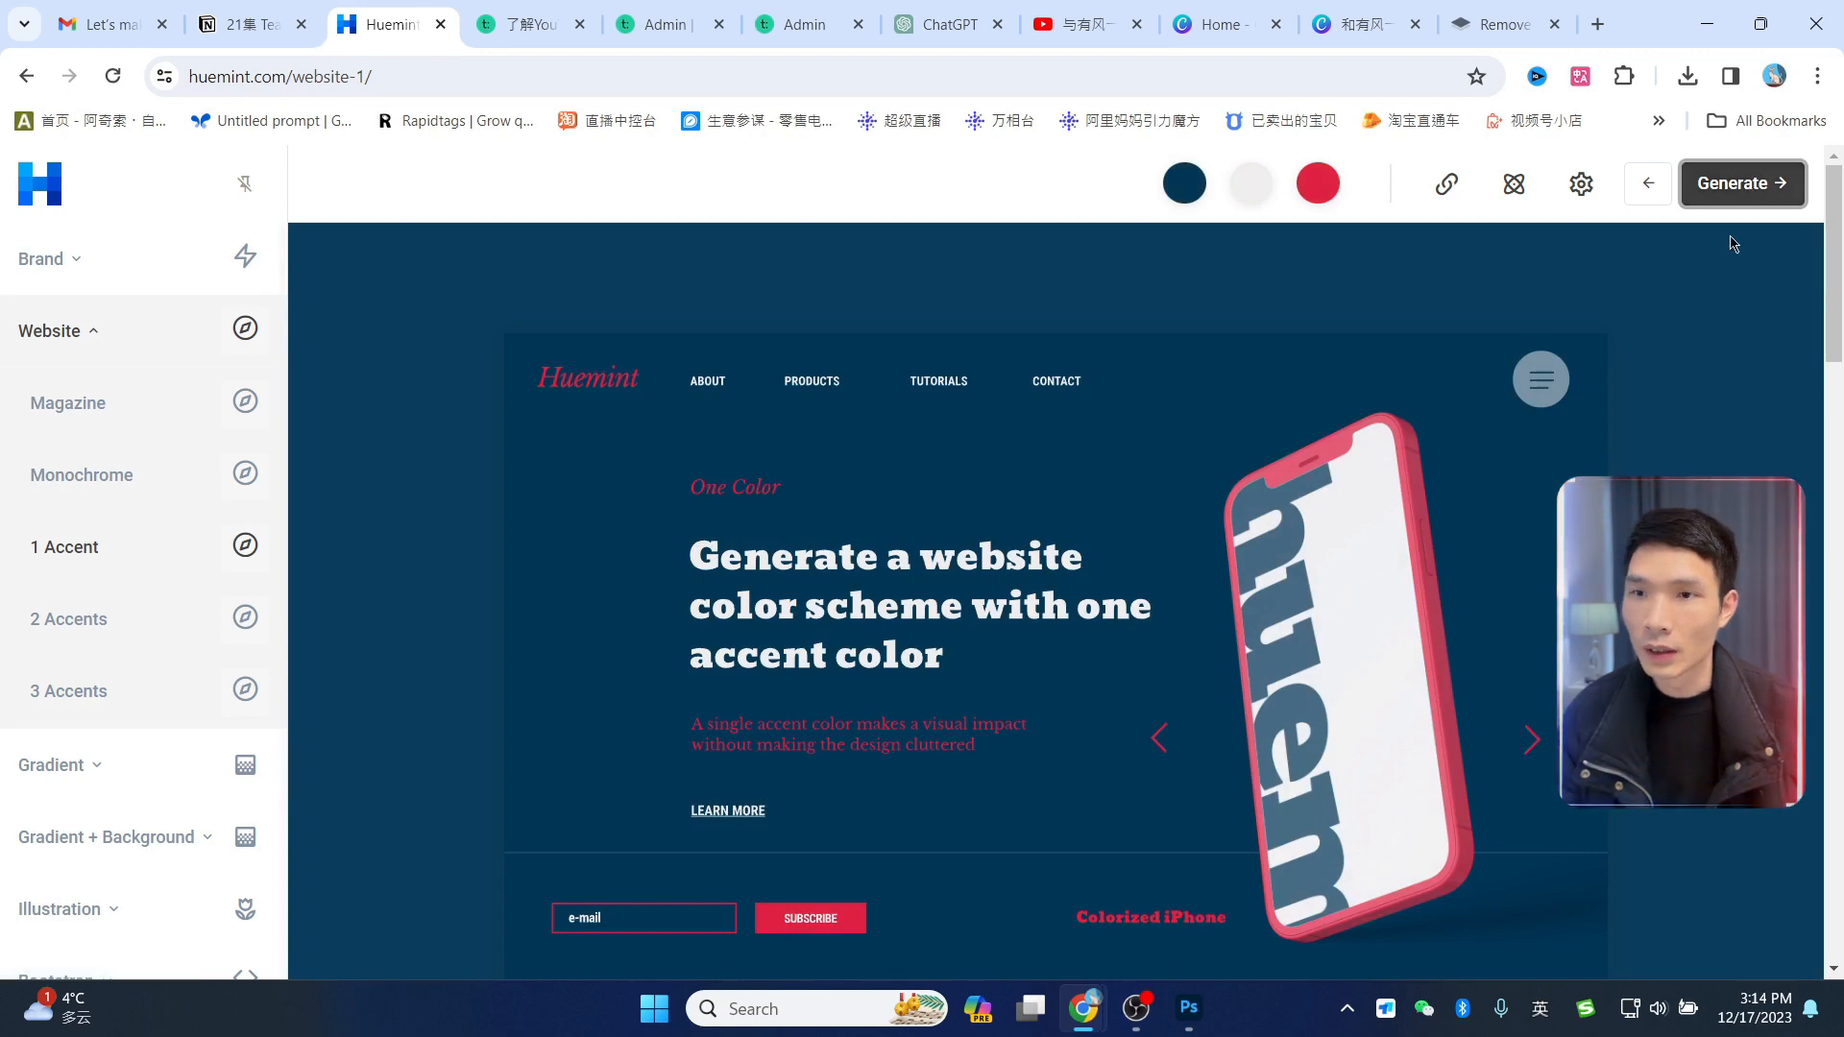
{"action": "left_click", "coordinate": [1747, 198]}
{"action": "left_click", "coordinate": [1751, 184]}
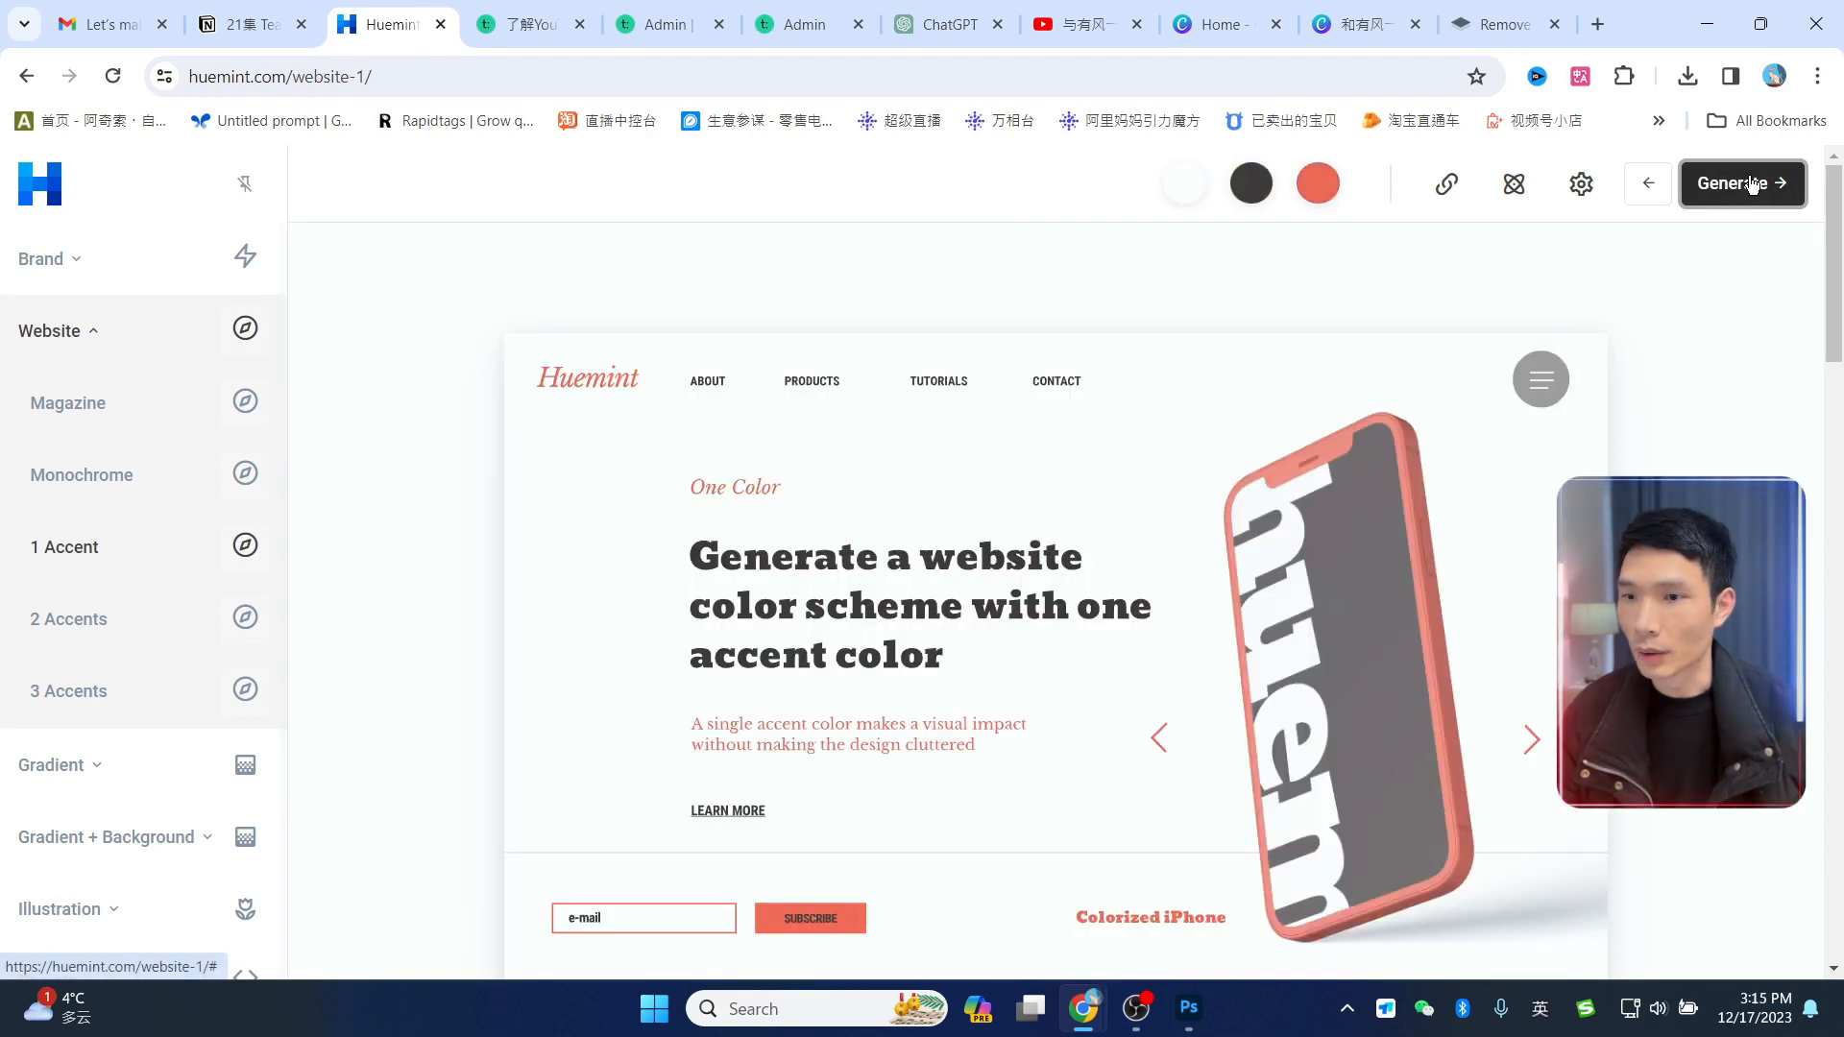
{"action": "left_click", "coordinate": [1749, 206]}
{"action": "left_click", "coordinate": [1749, 206]}
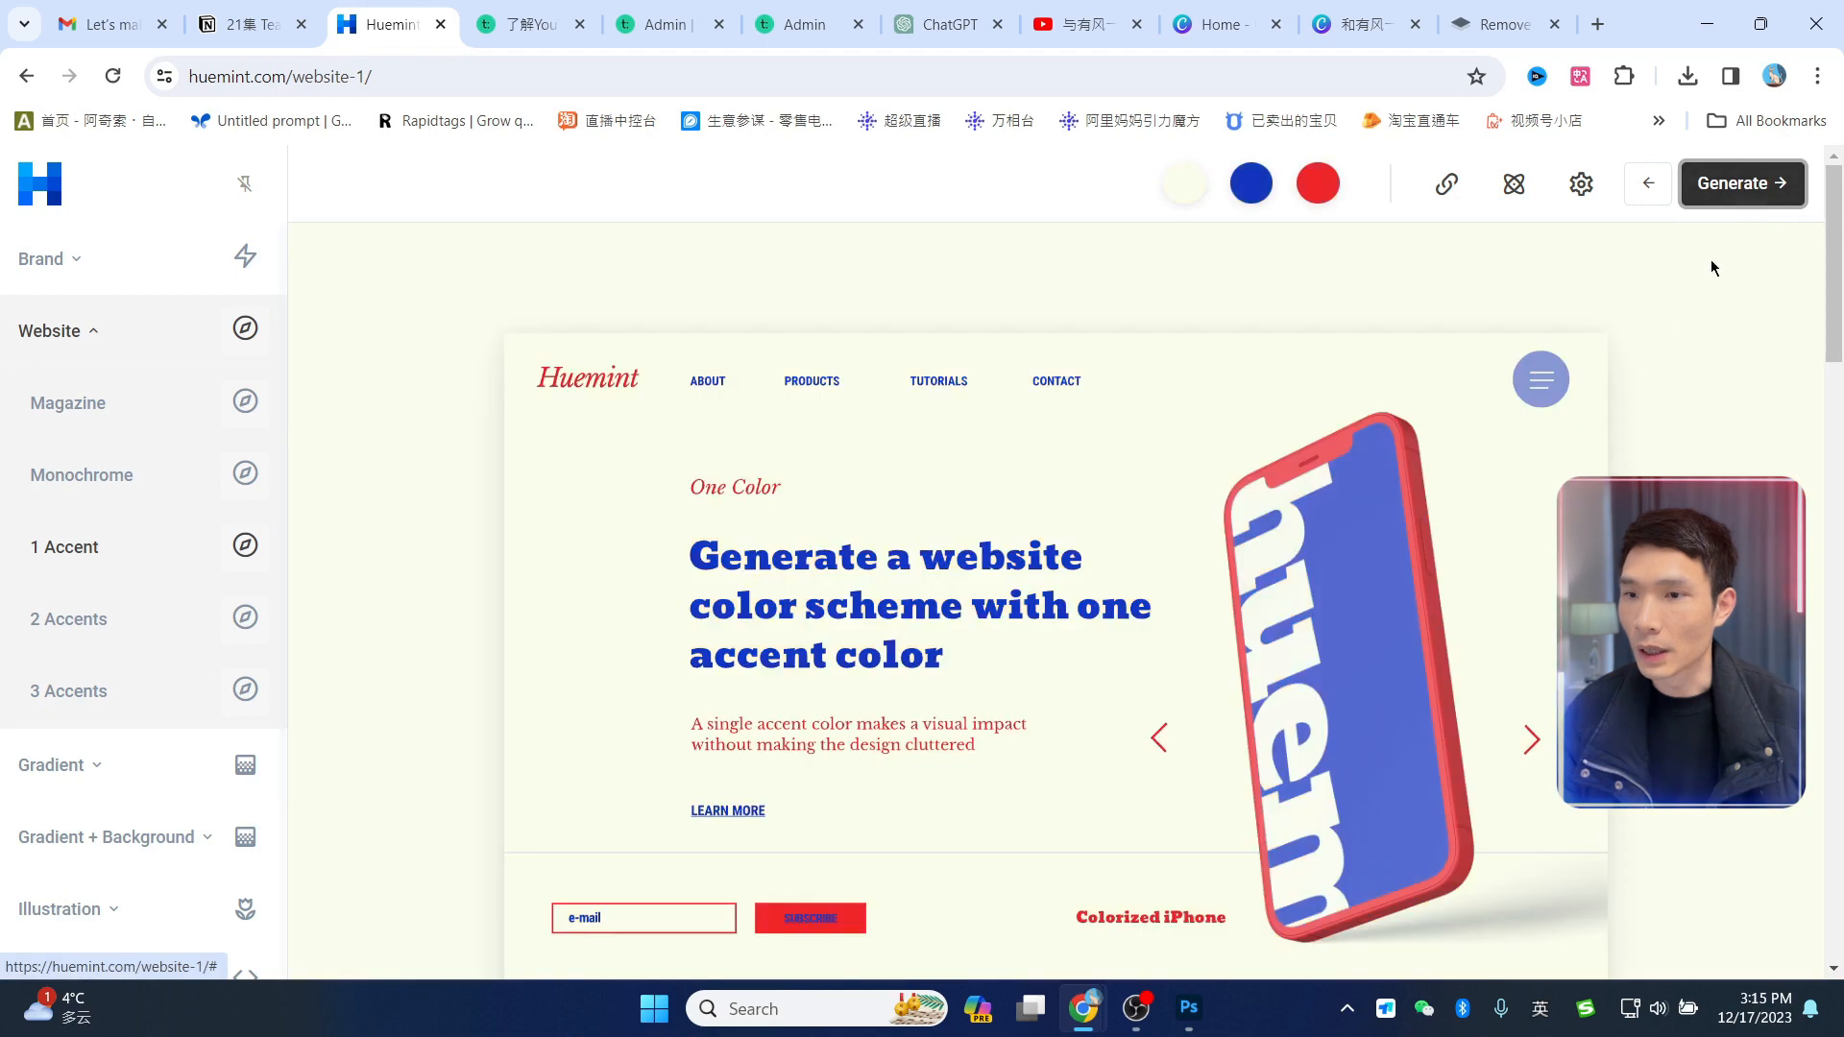
{"action": "left_click", "coordinate": [1726, 188]}
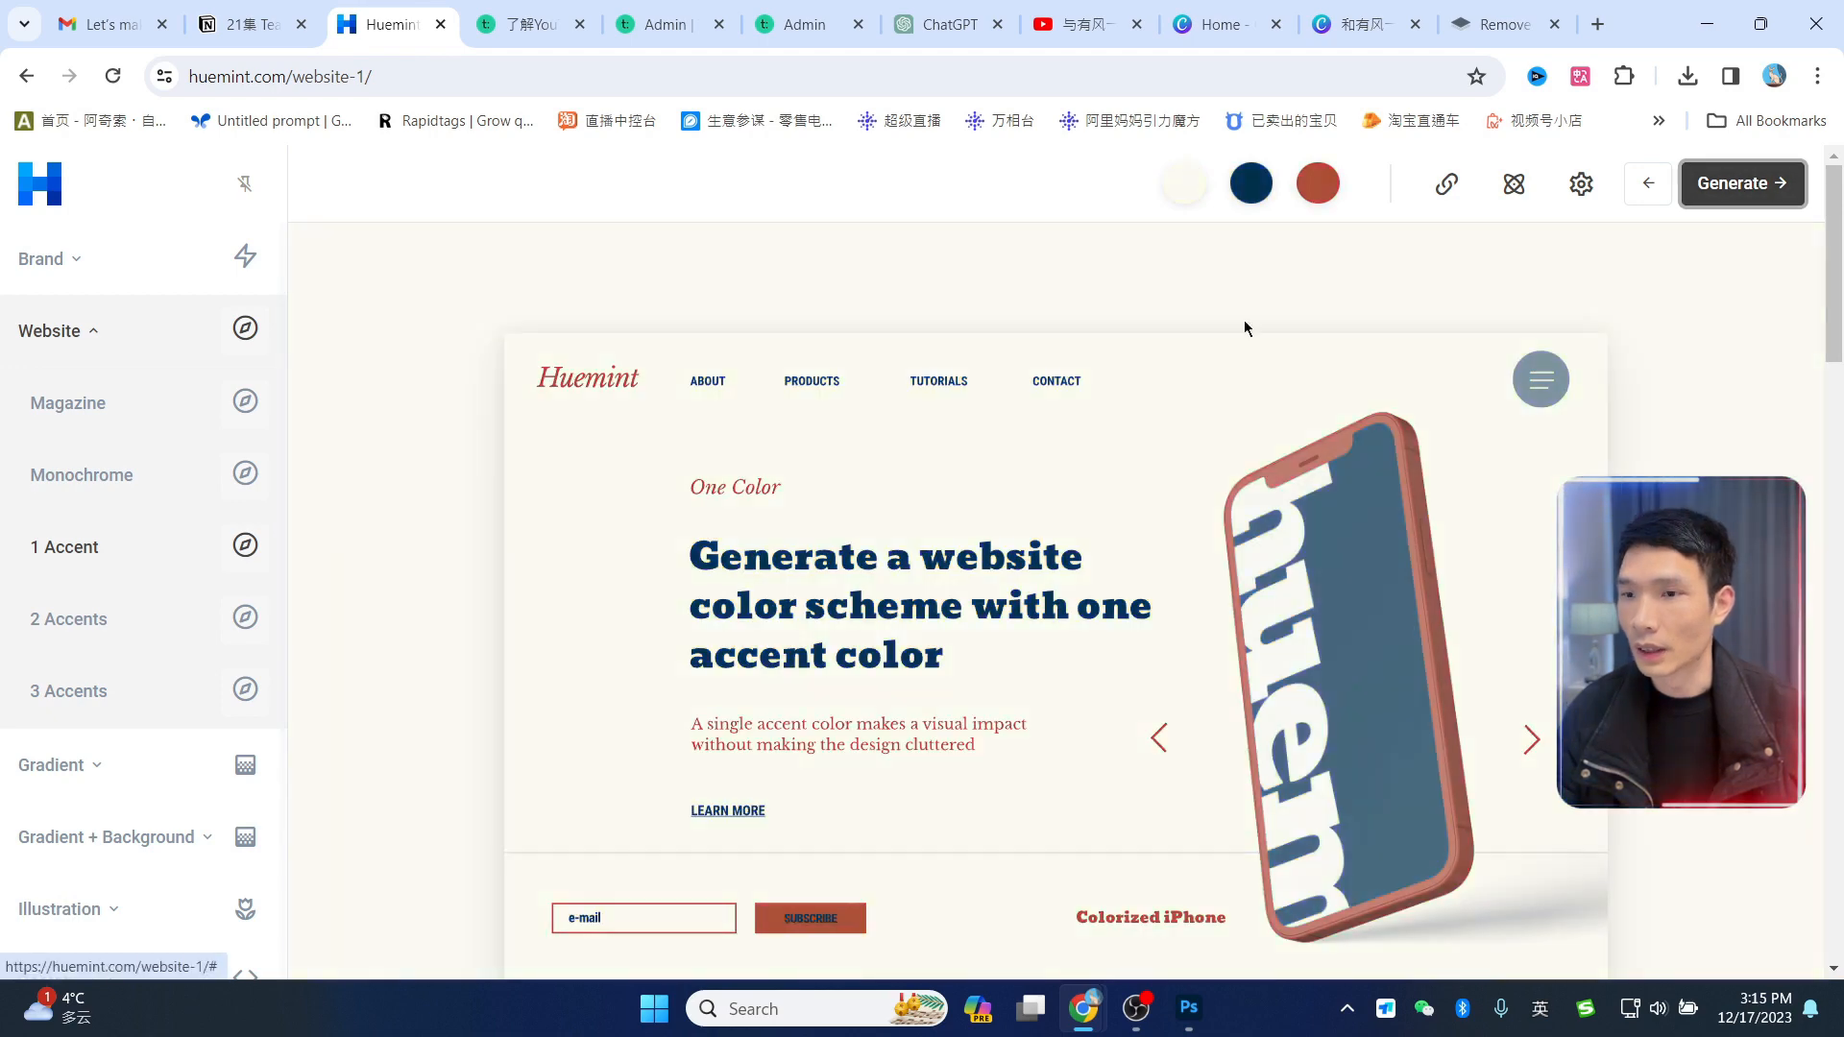
{"action": "left_click", "coordinate": [1743, 184]}
{"action": "left_click", "coordinate": [1742, 184]}
{"action": "left_click", "coordinate": [1743, 184]}
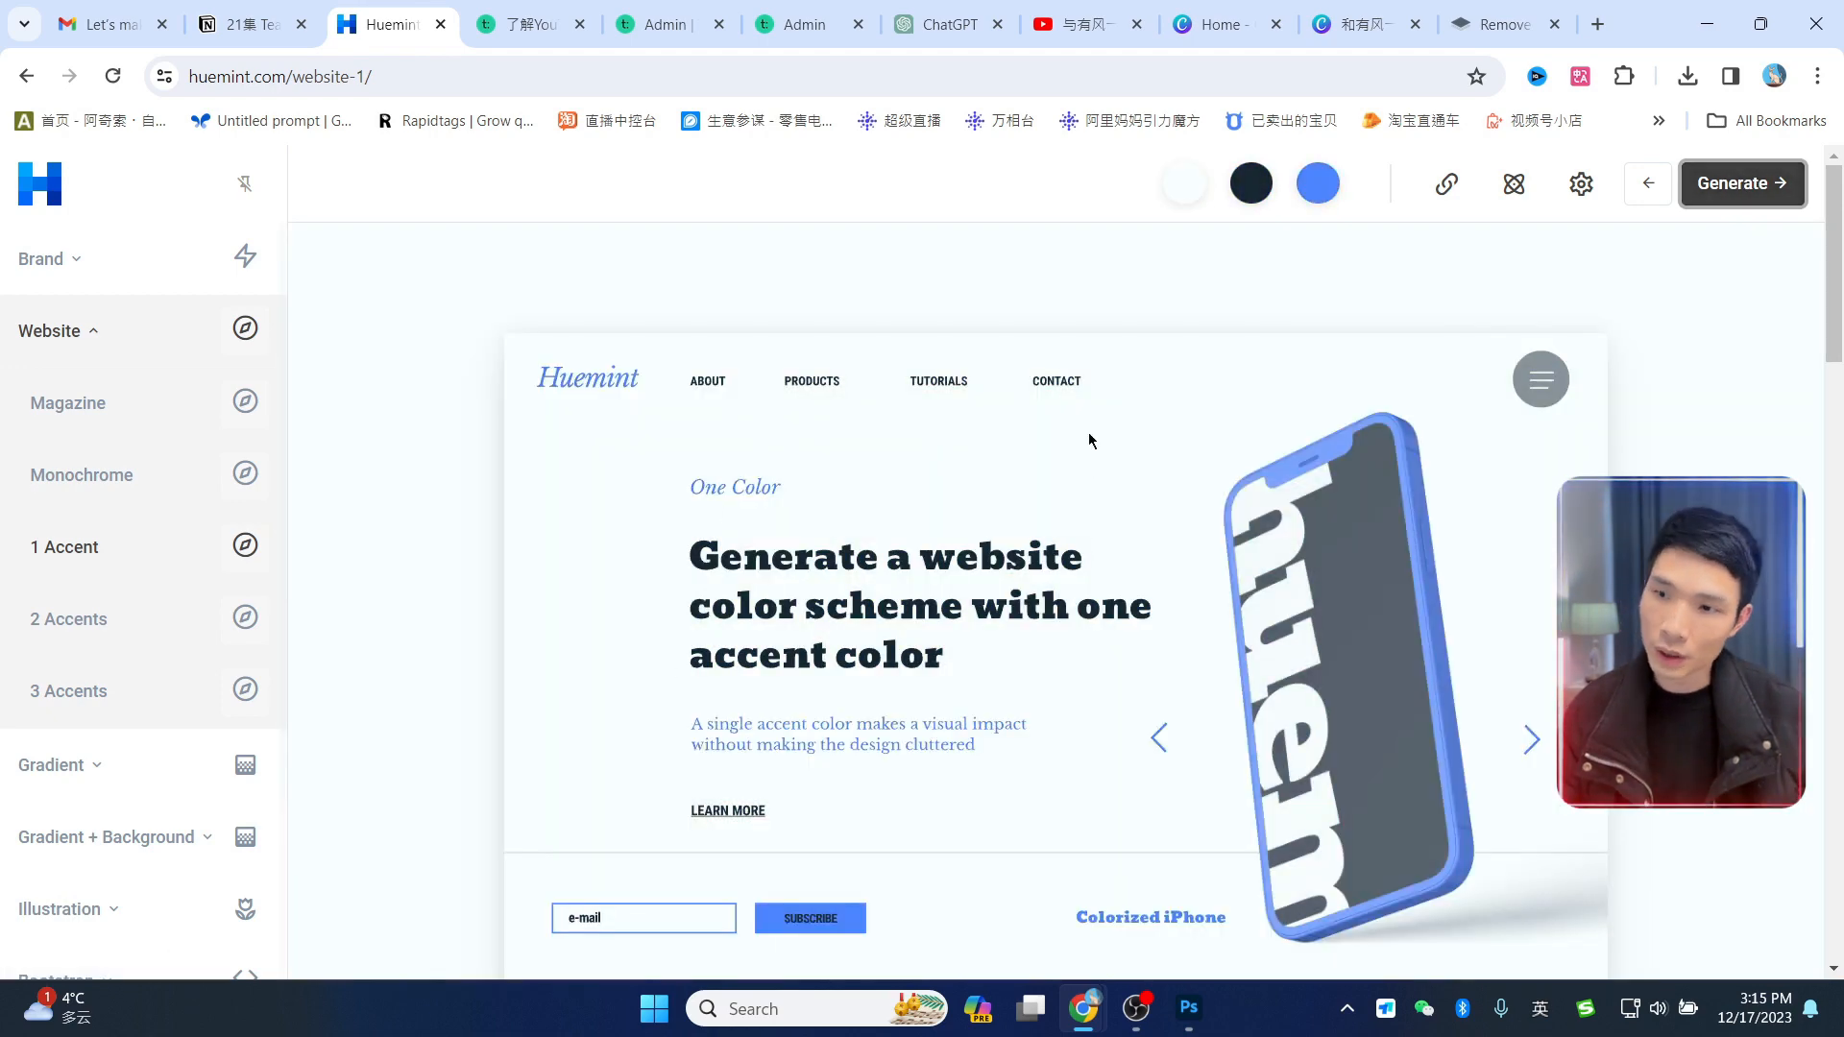
Step: Copy the color codes of the generated palette's blue accent, #4d86ff, and its near-white background, #f8ffff
{"action": "left_click", "coordinate": [1326, 187]}
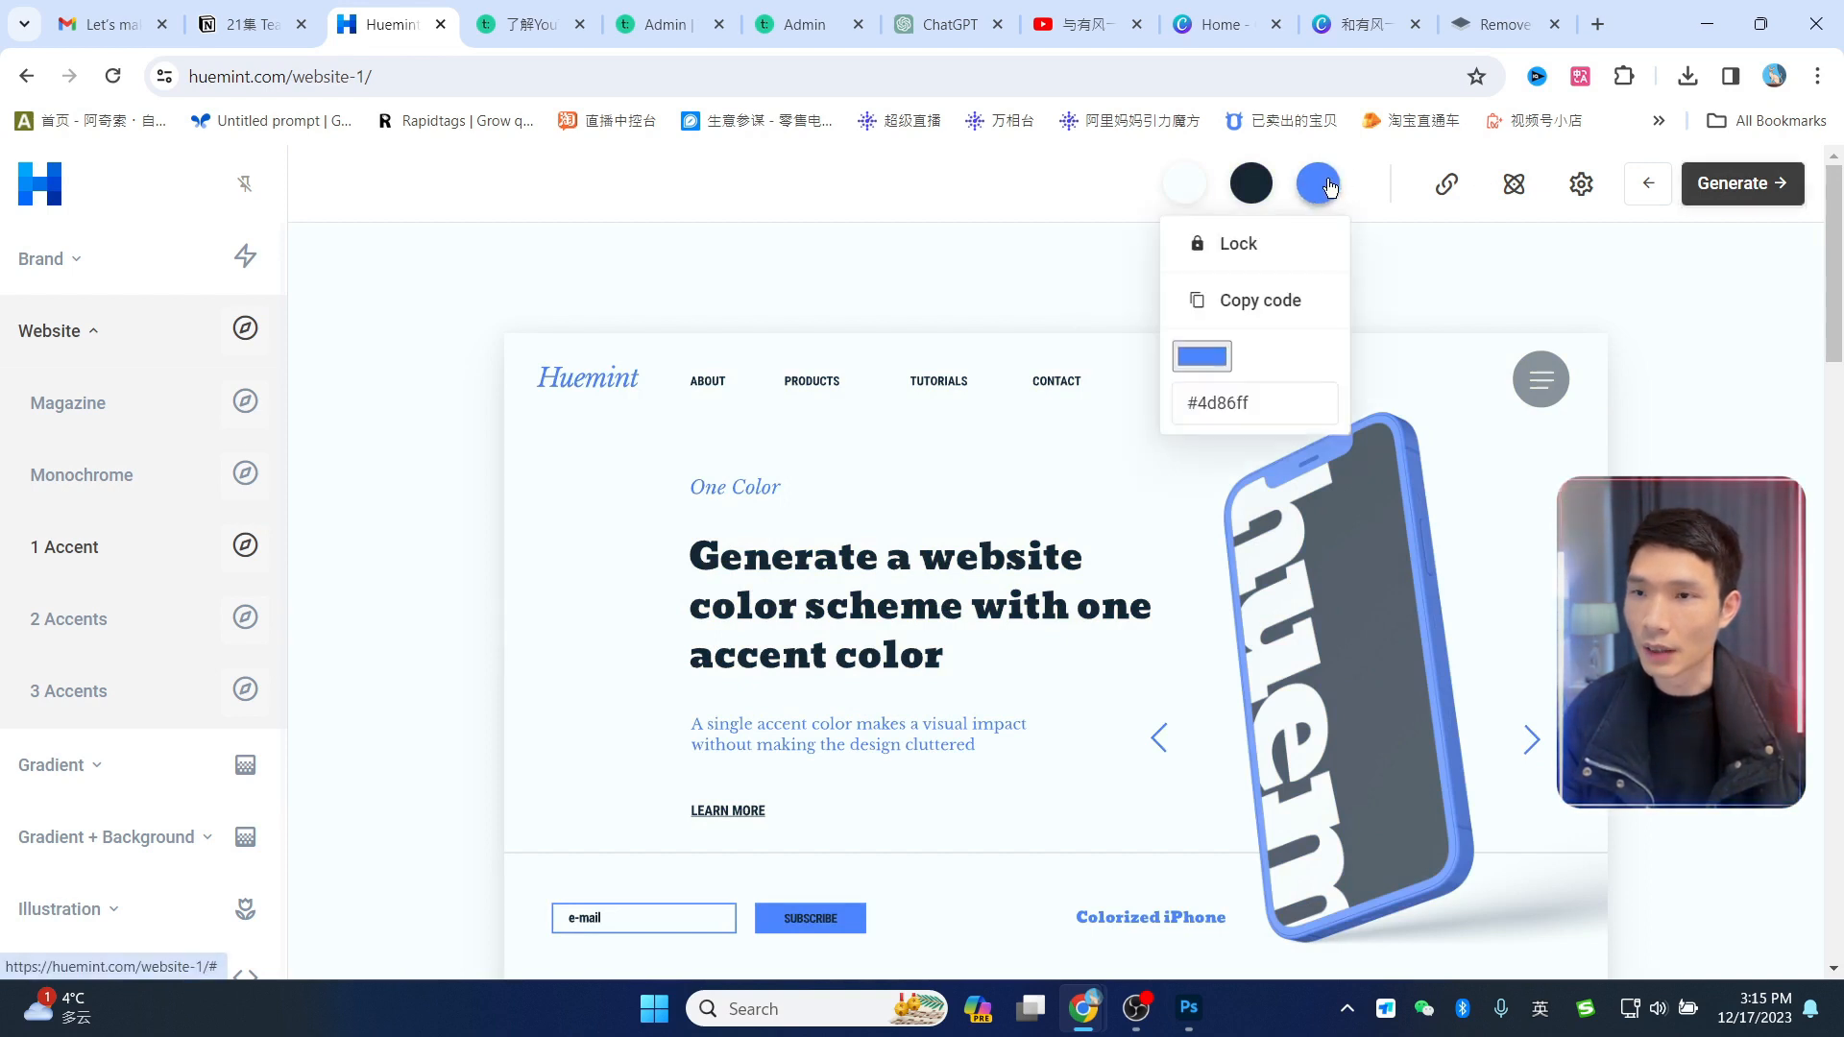
{"action": "left_click", "coordinate": [1270, 303]}
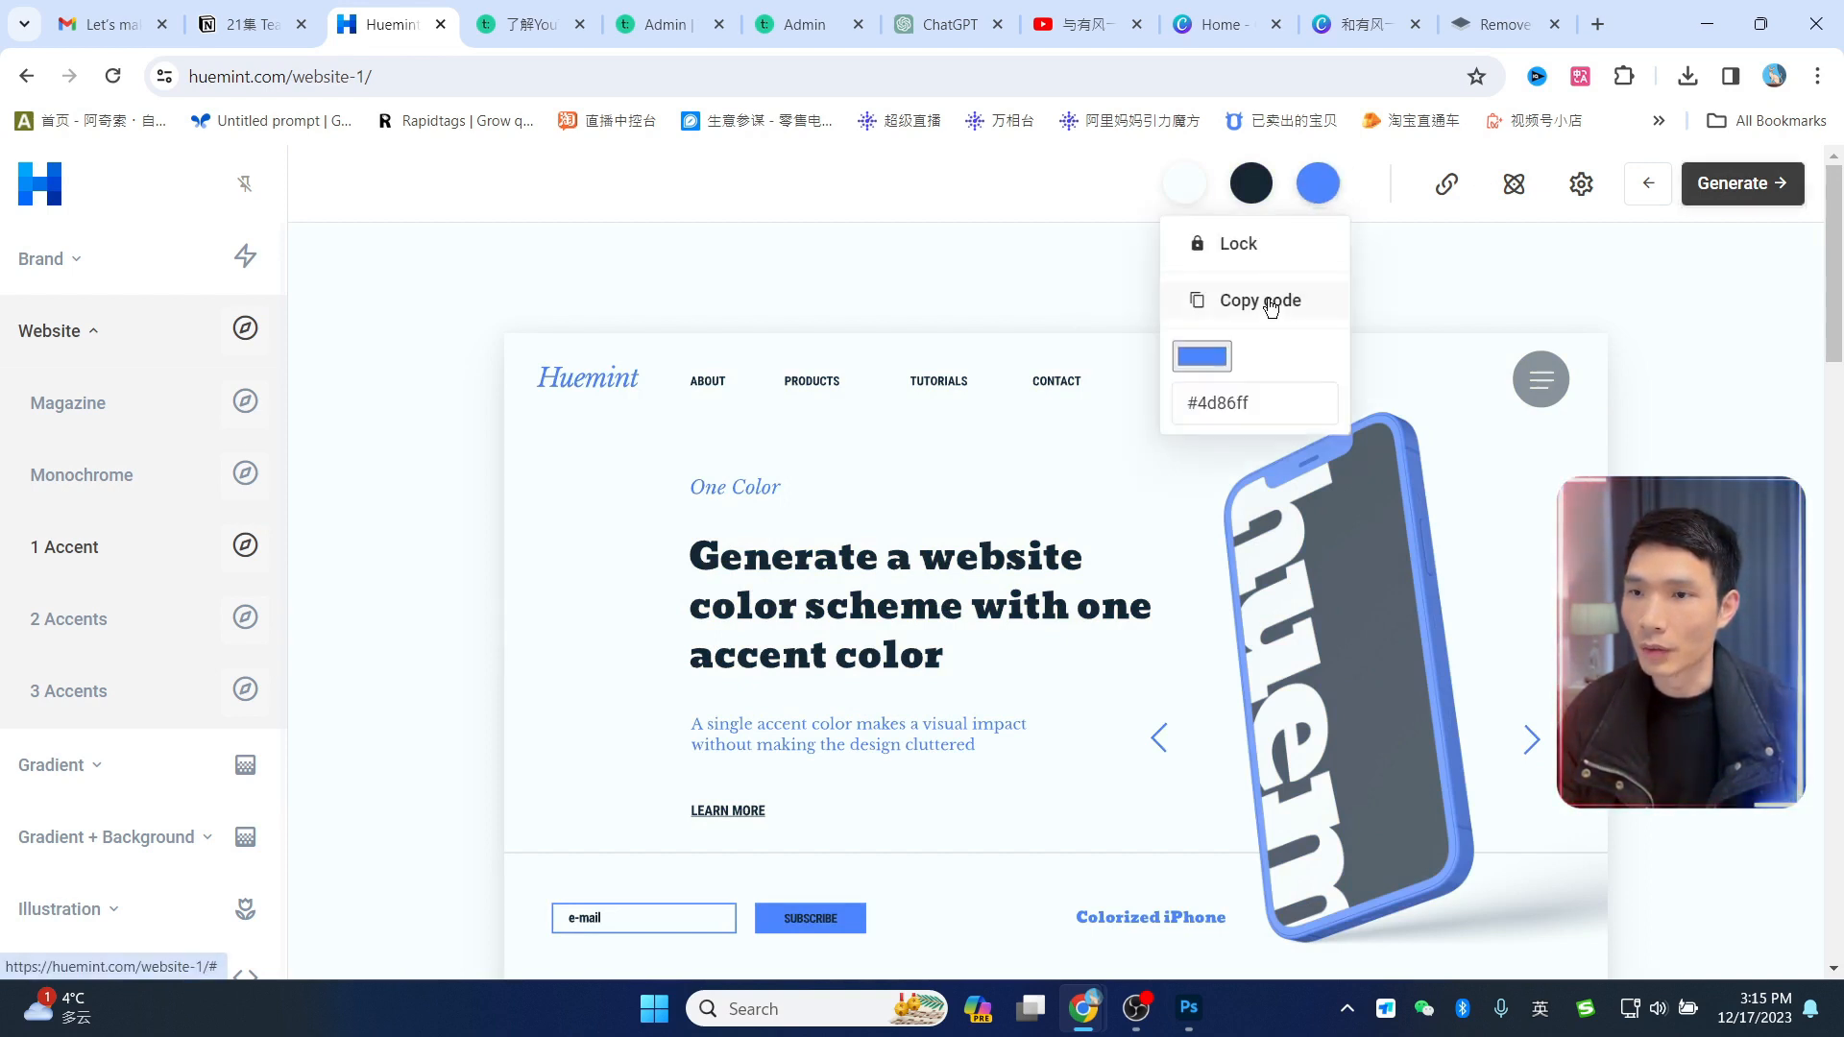
{"action": "left_click", "coordinate": [1195, 188]}
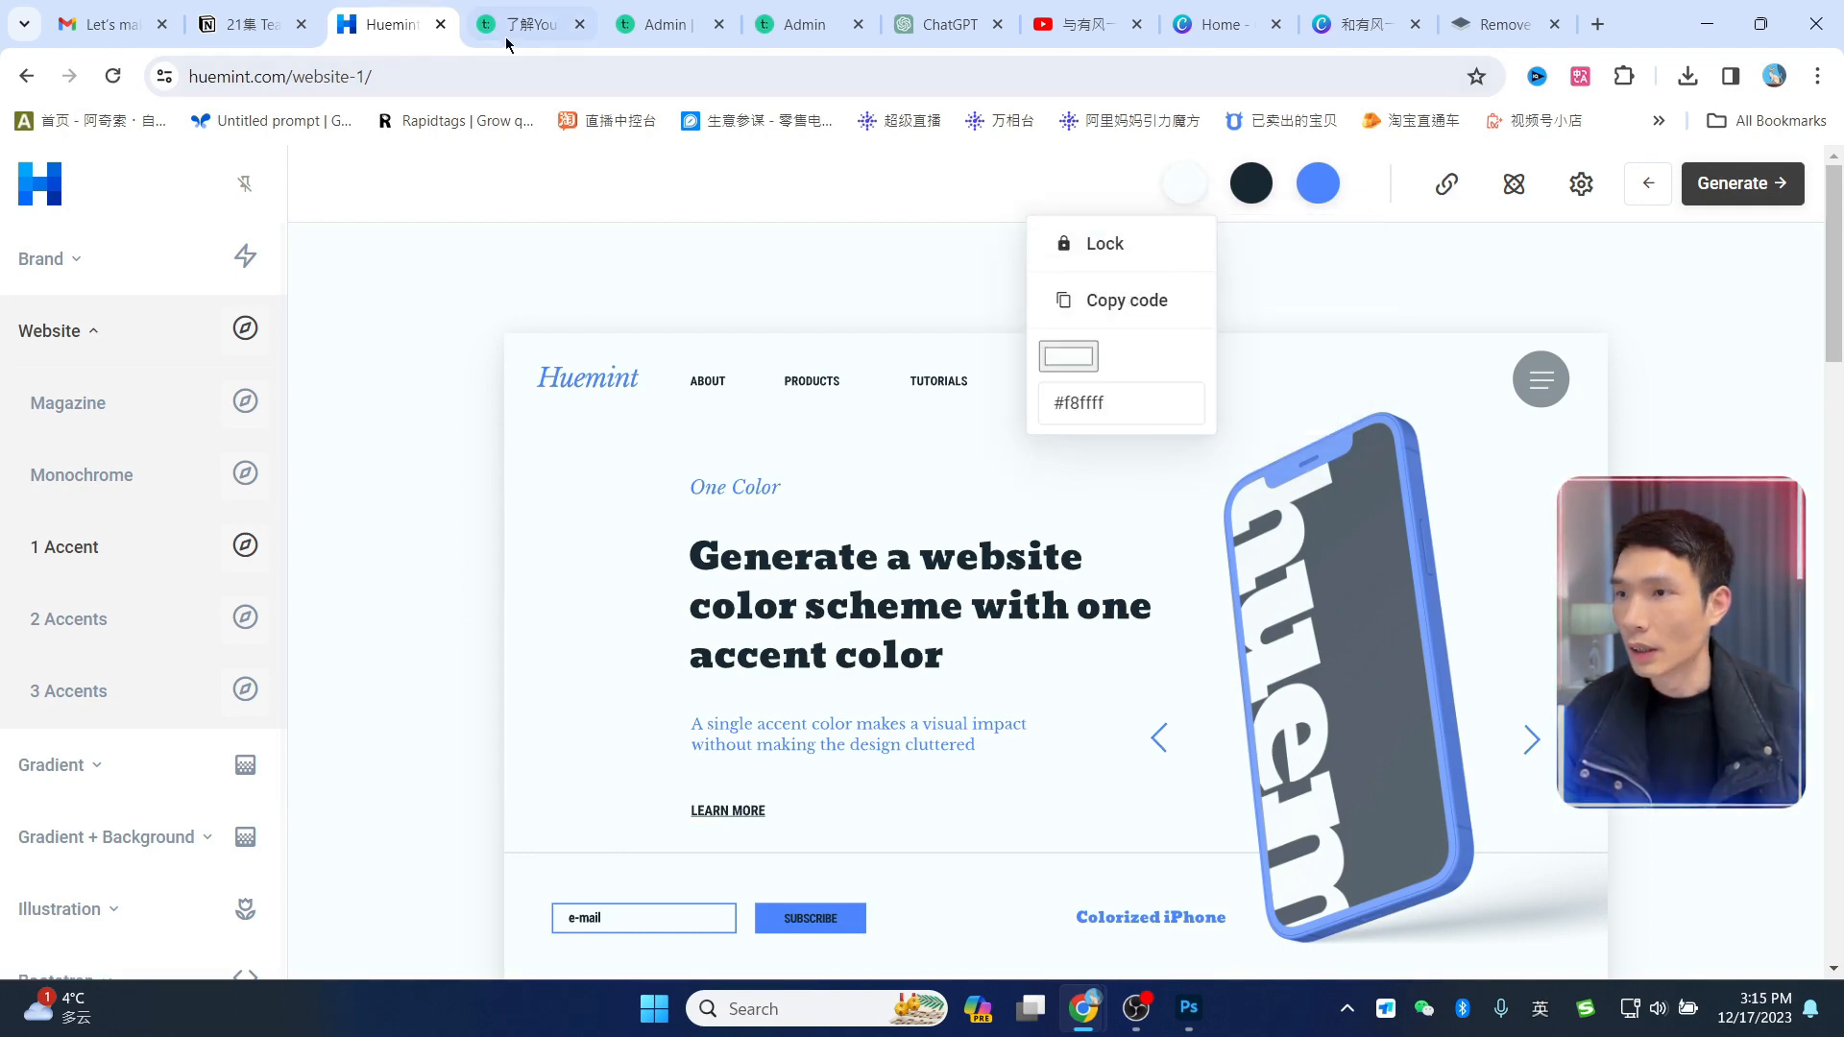
Step: Set the theme's Nav Bar & Footer Background color to #F8FFFF in Teachable and save the color palette
{"action": "left_click", "coordinate": [659, 27]}
{"action": "scroll", "coordinate": [428, 778], "scroll_direction": "down", "scroll_amount": 1}
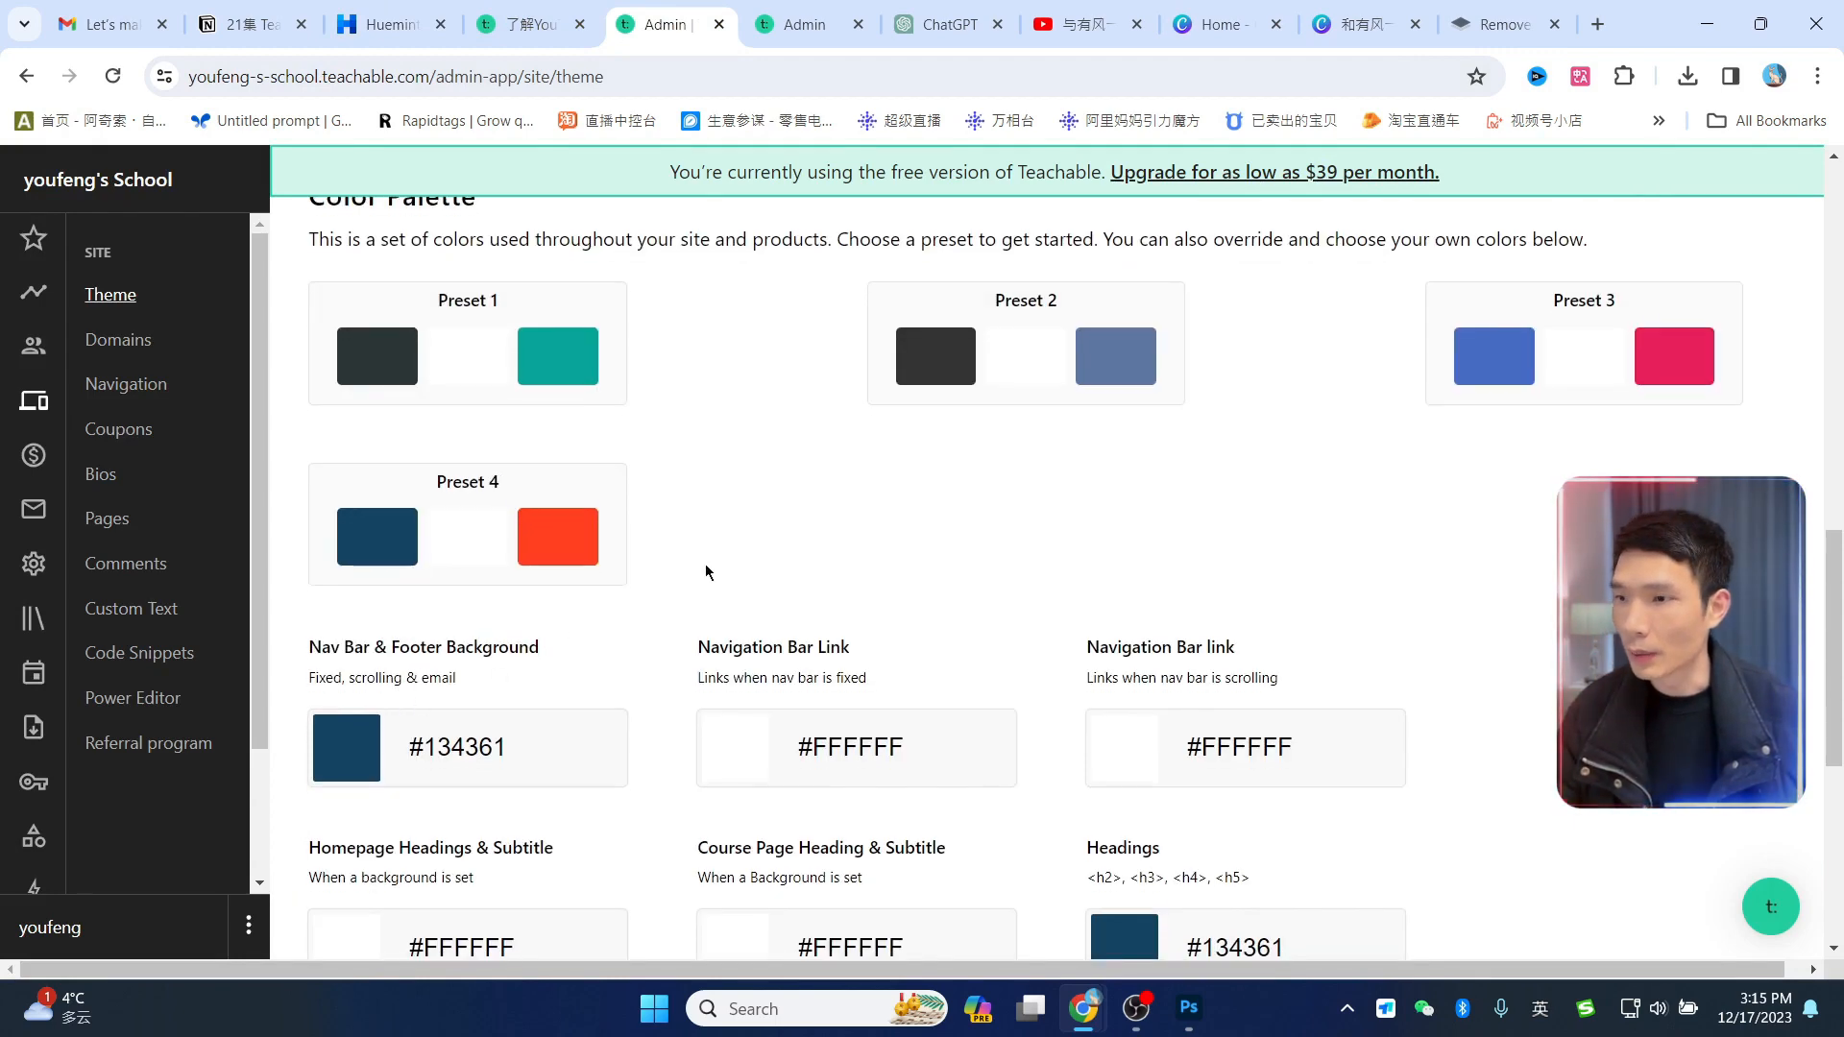
{"action": "scroll", "coordinate": [706, 572], "scroll_direction": "down", "scroll_amount": 1}
{"action": "left_click", "coordinate": [345, 654]}
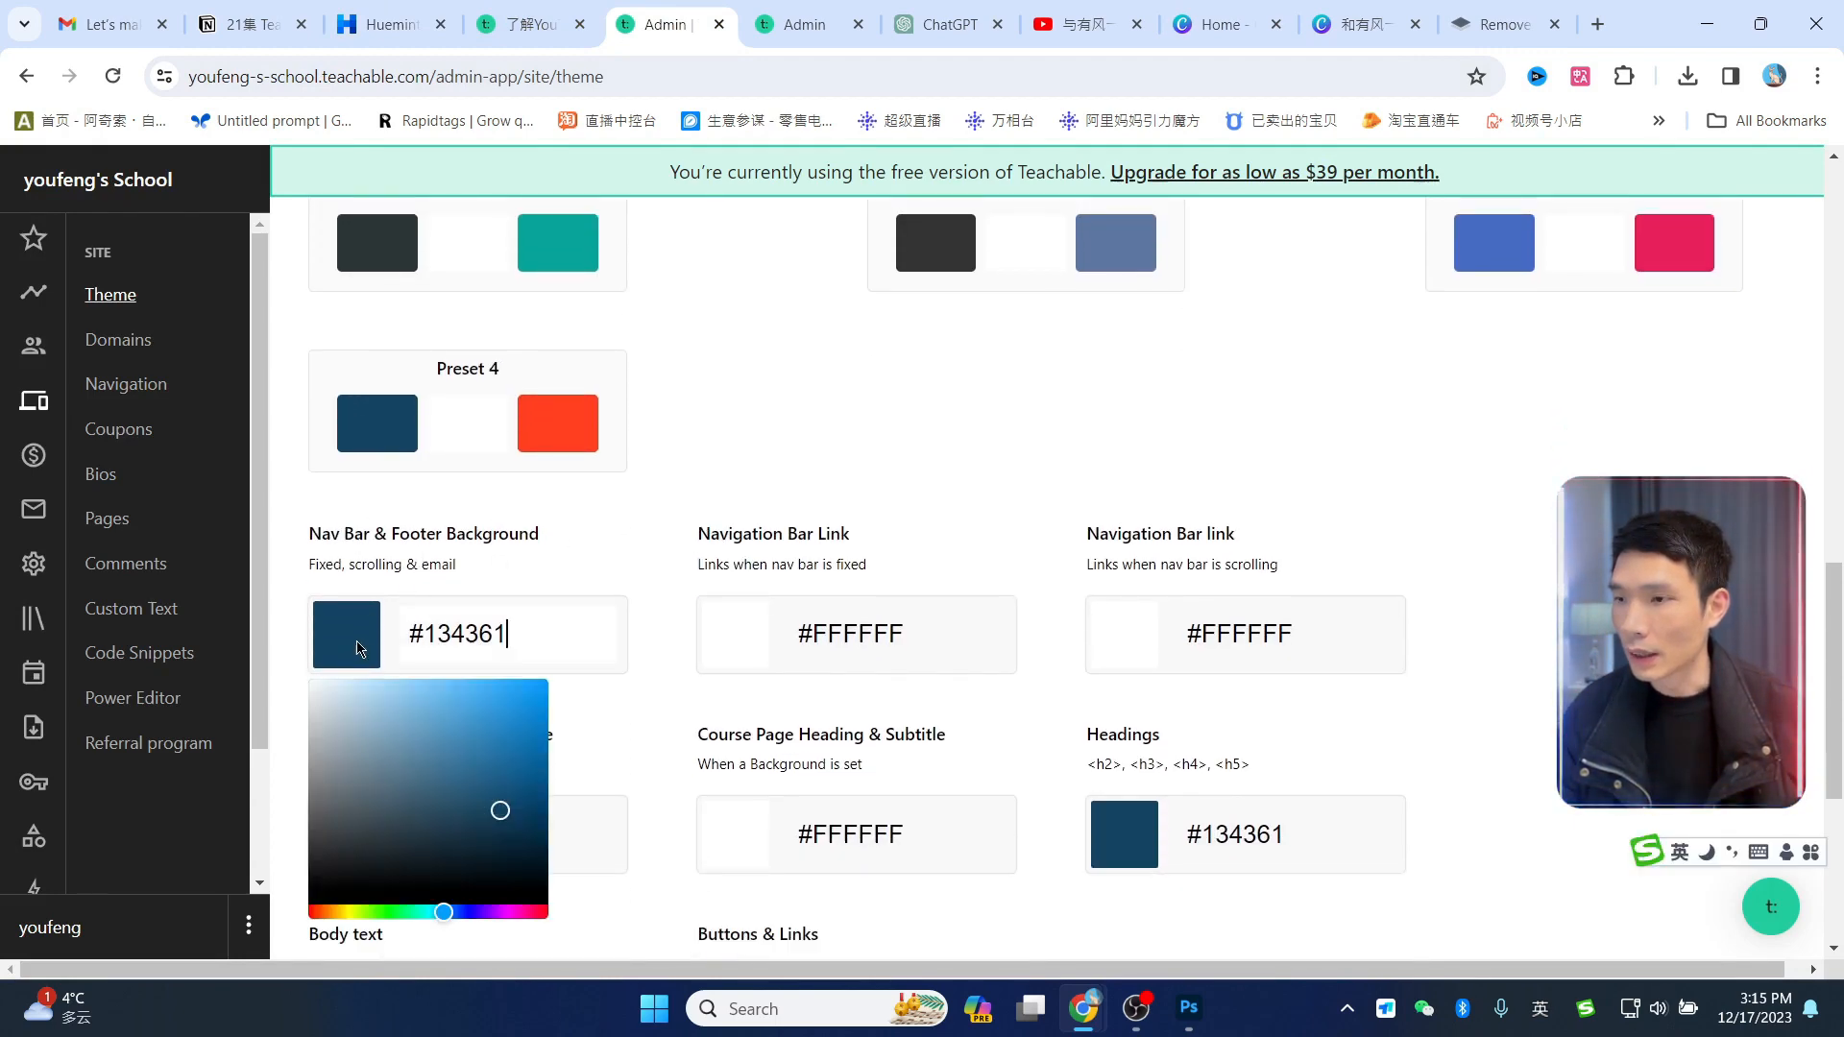
{"action": "scroll", "coordinate": [481, 732], "scroll_direction": "down", "scroll_amount": 2}
{"action": "left_click", "coordinate": [457, 793]}
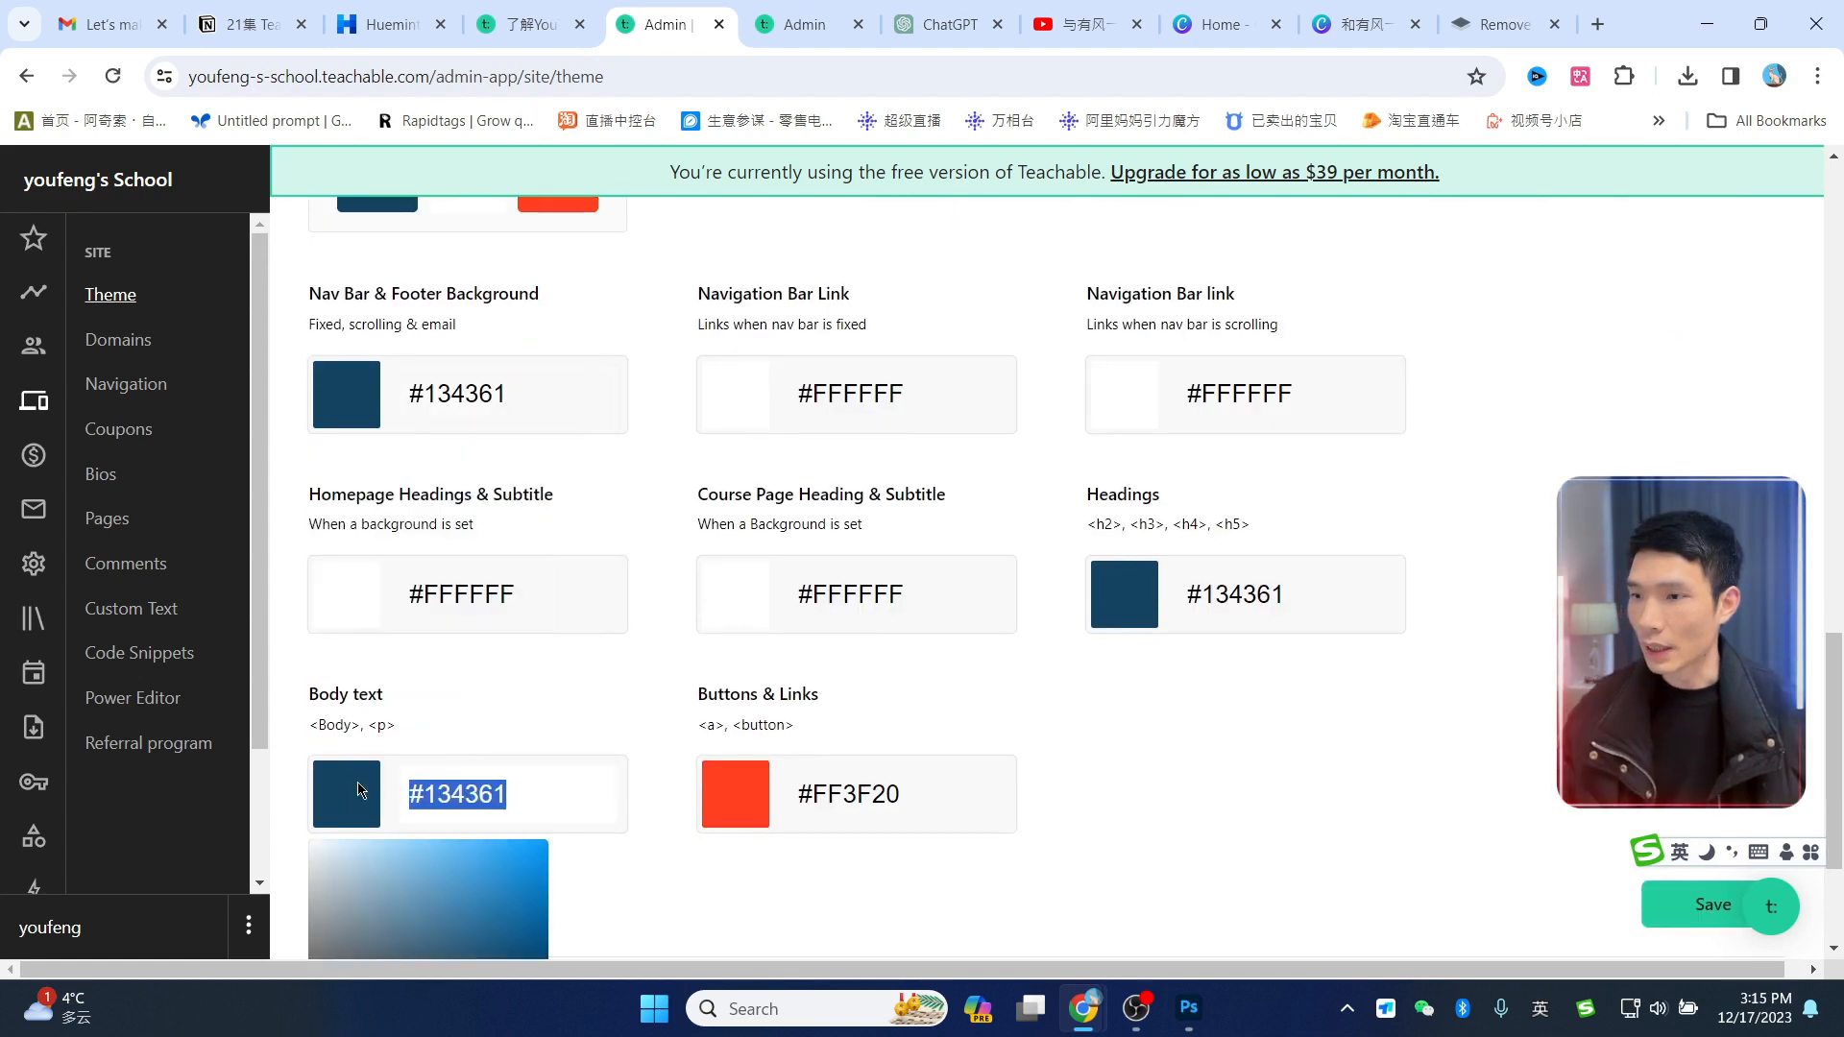
{"action": "left_click", "coordinate": [511, 394]}
{"action": "left_click_drag", "start_coordinate": [551, 391], "coordinate": [366, 386]}
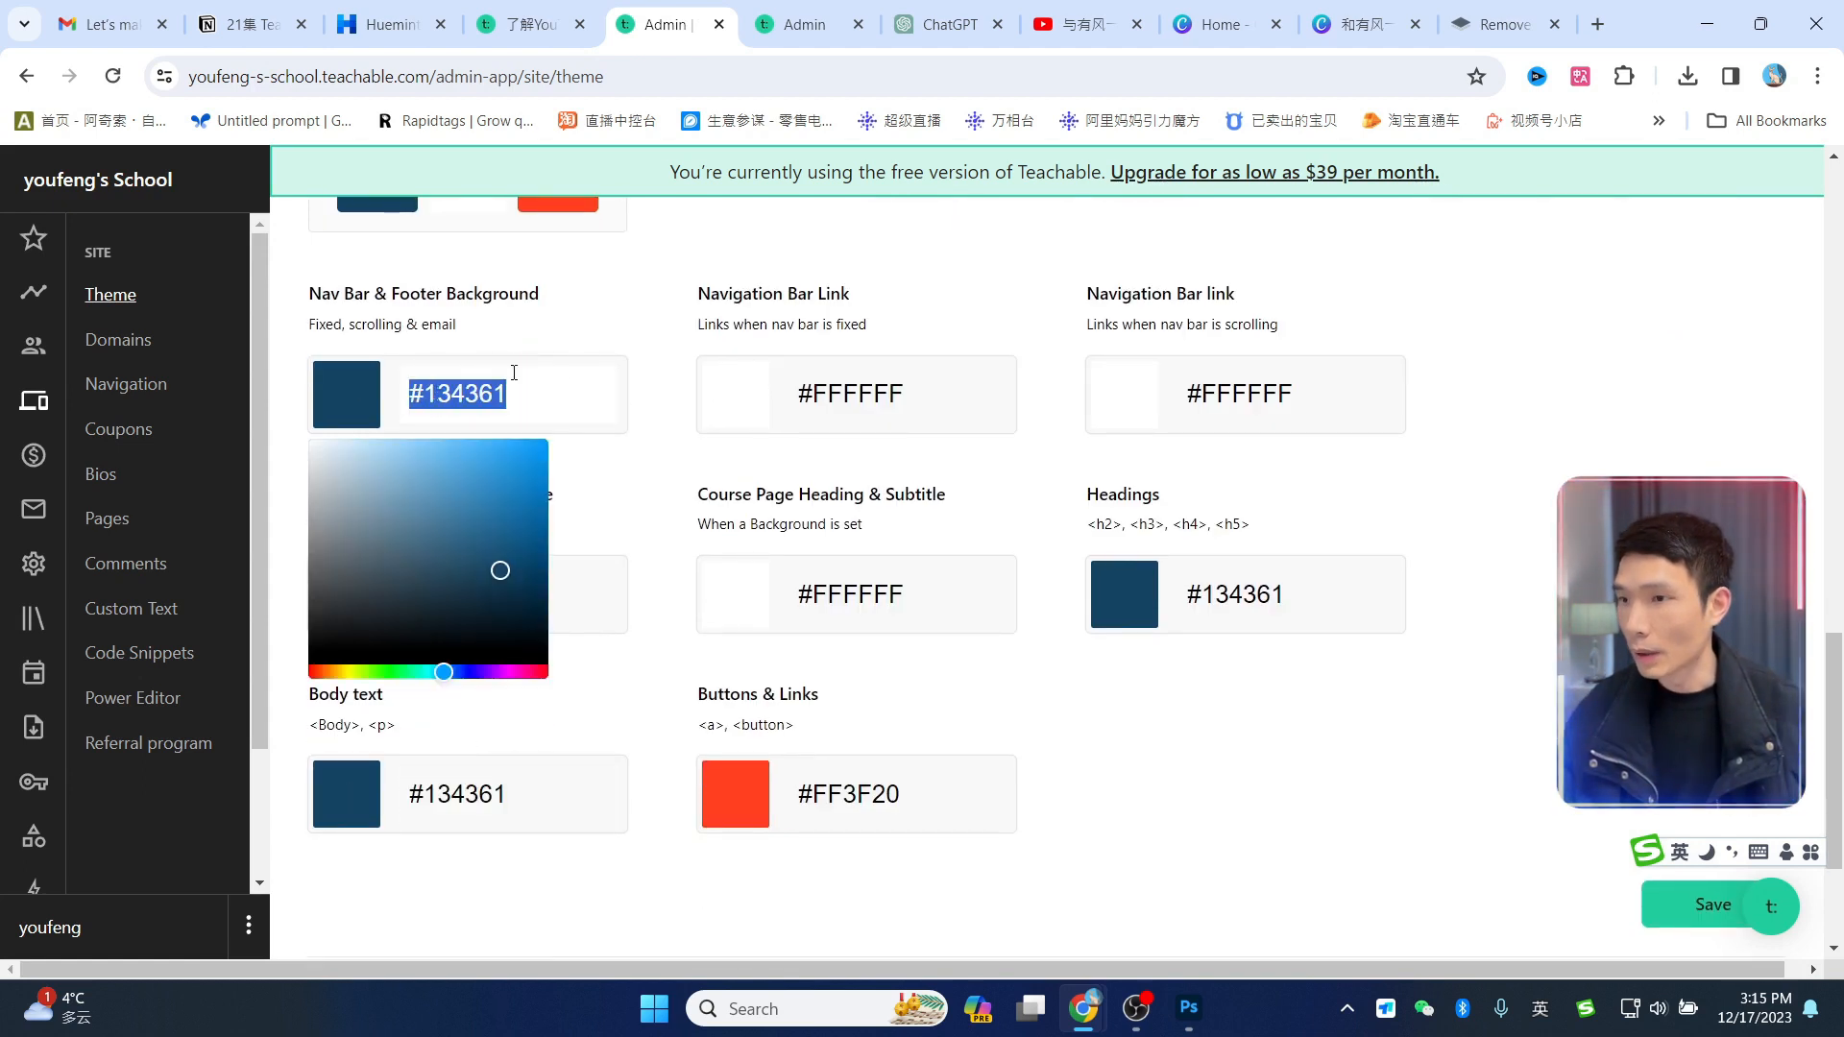
{"action": "type", "text": "#F8FFFF"}
{"action": "left_click", "coordinate": [1588, 391]}
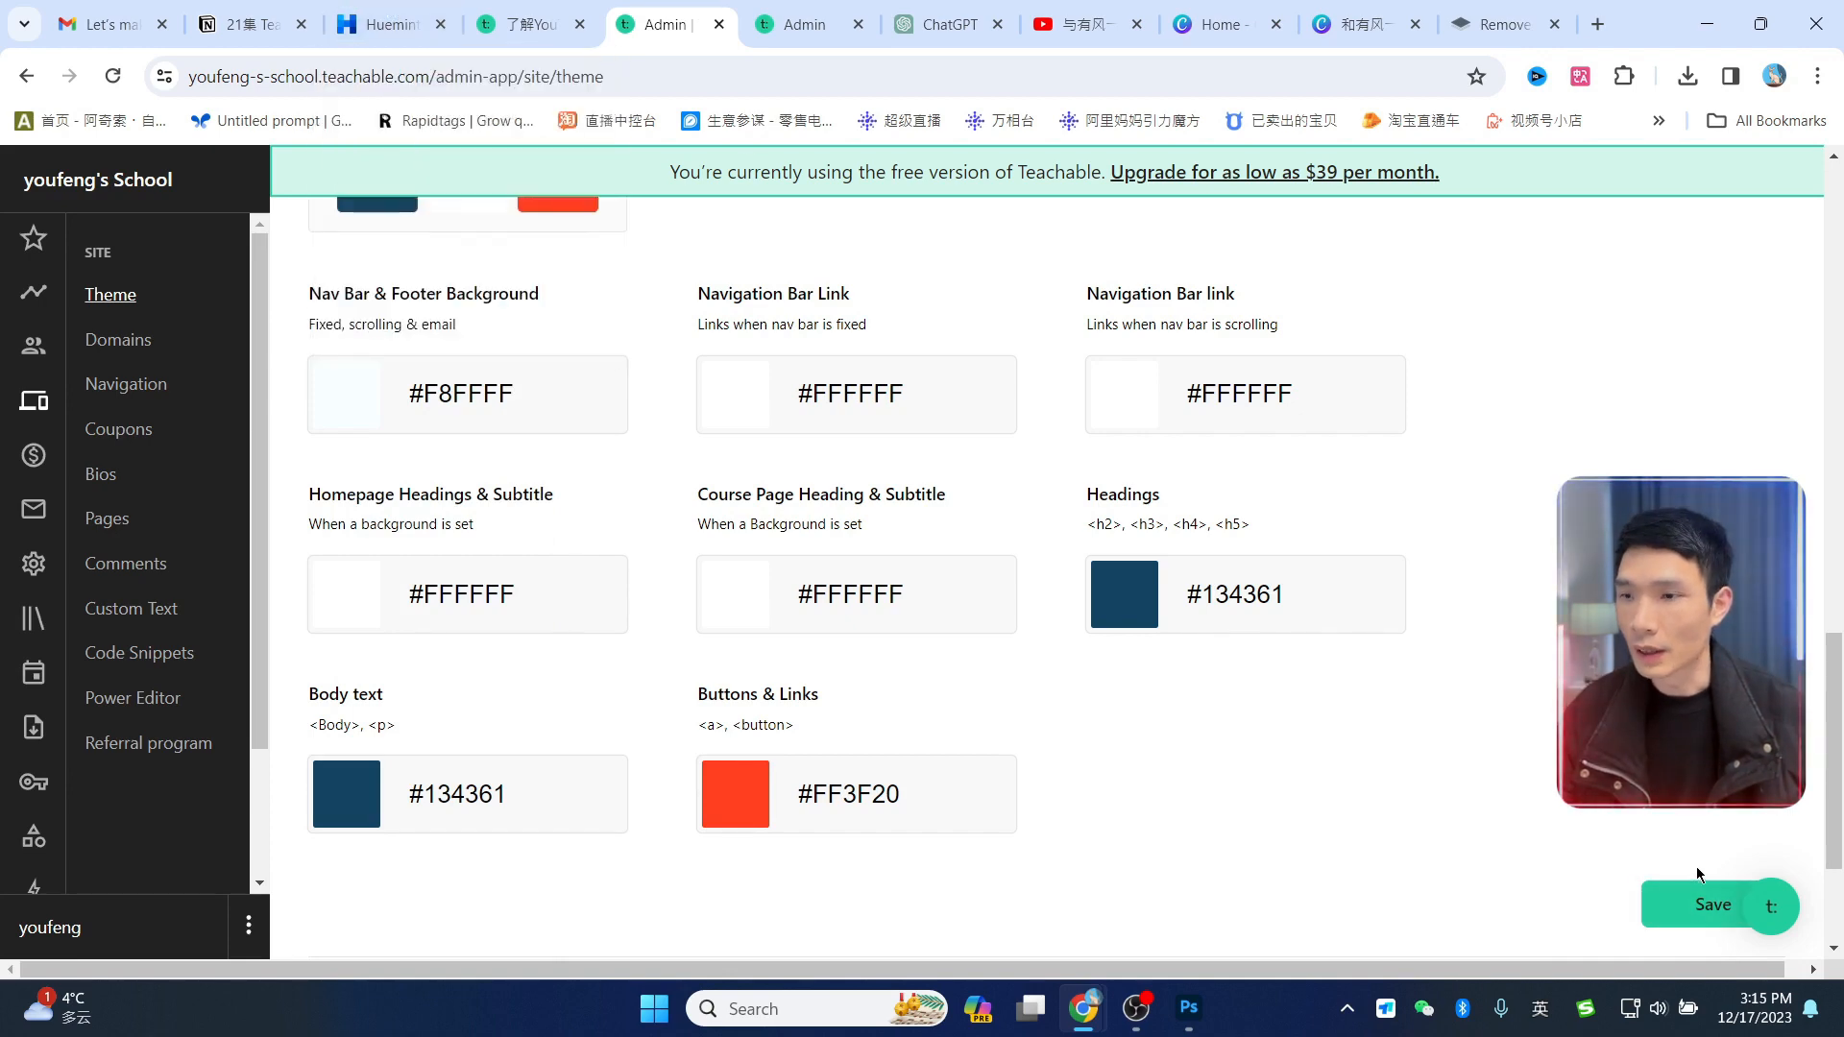
{"action": "left_click", "coordinate": [1692, 907]}
Step: Check how the new navigation bar color looks on the sales page, down to the curriculum and pricing blocks
{"action": "scroll", "coordinate": [819, 729], "scroll_direction": "up", "scroll_amount": 4}
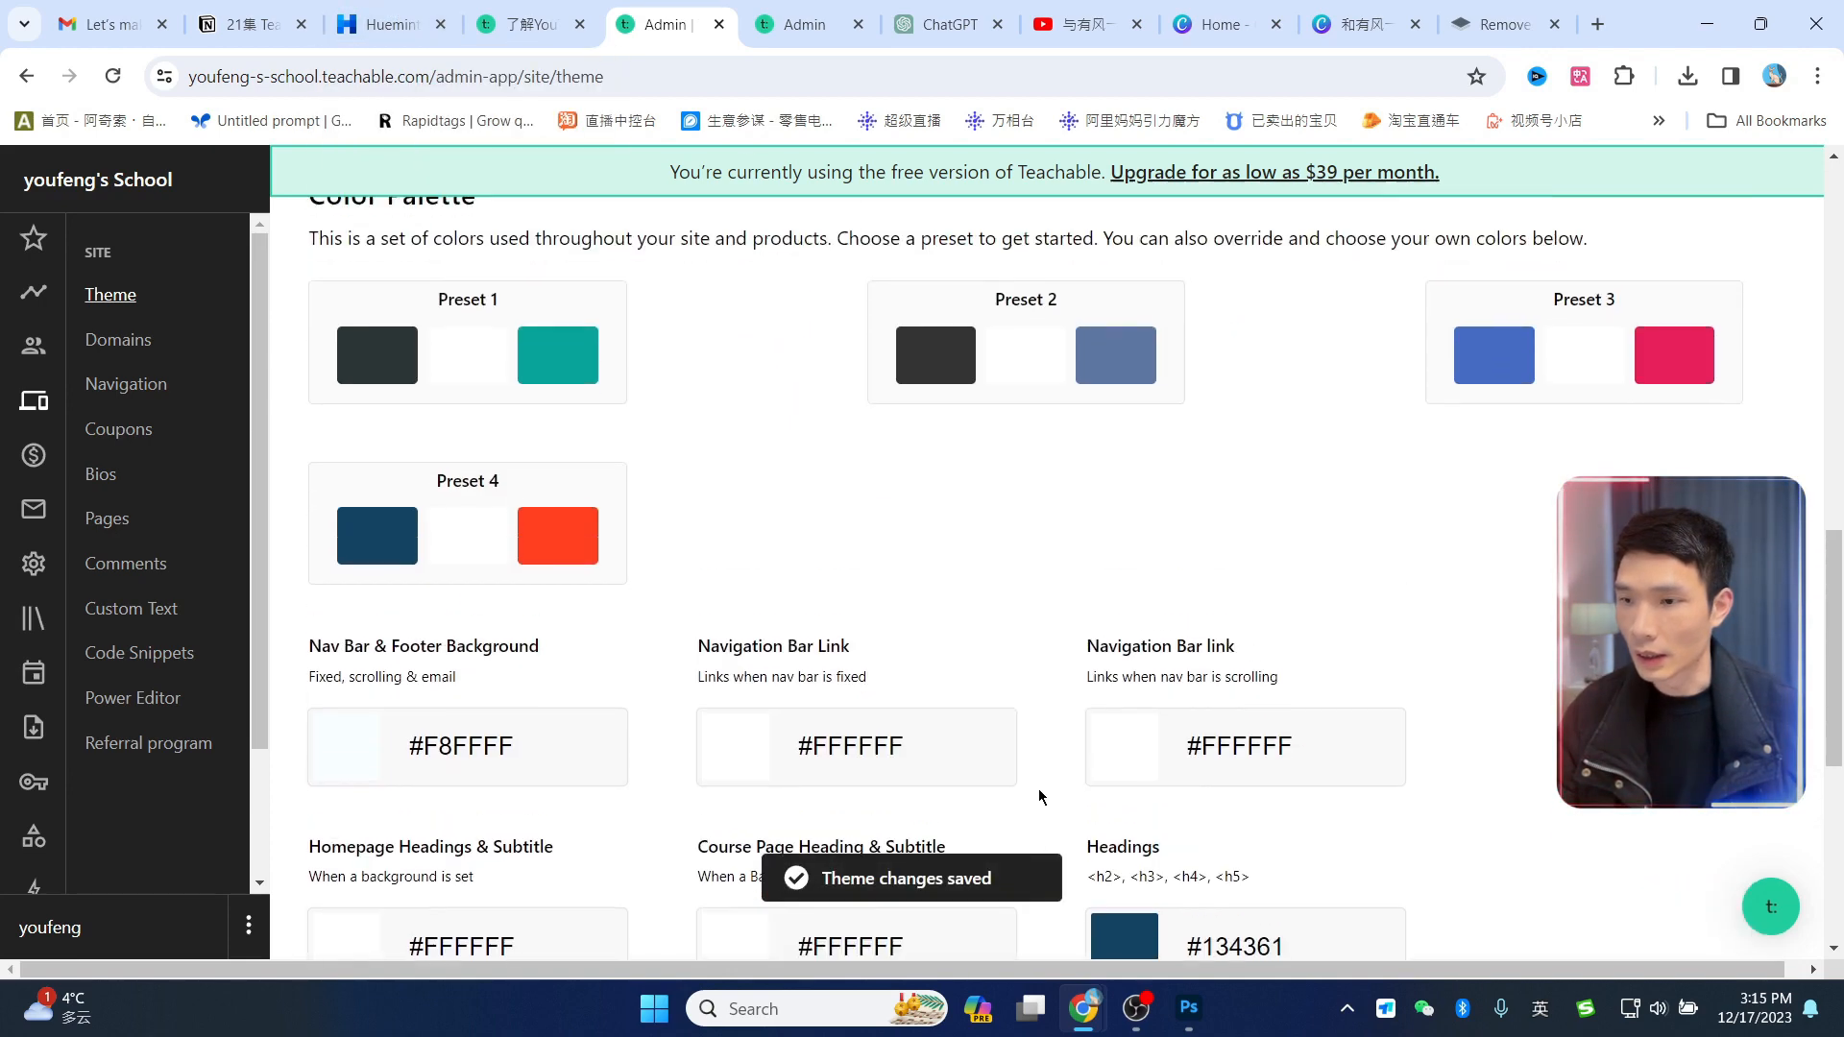
{"action": "left_click", "coordinate": [804, 24]}
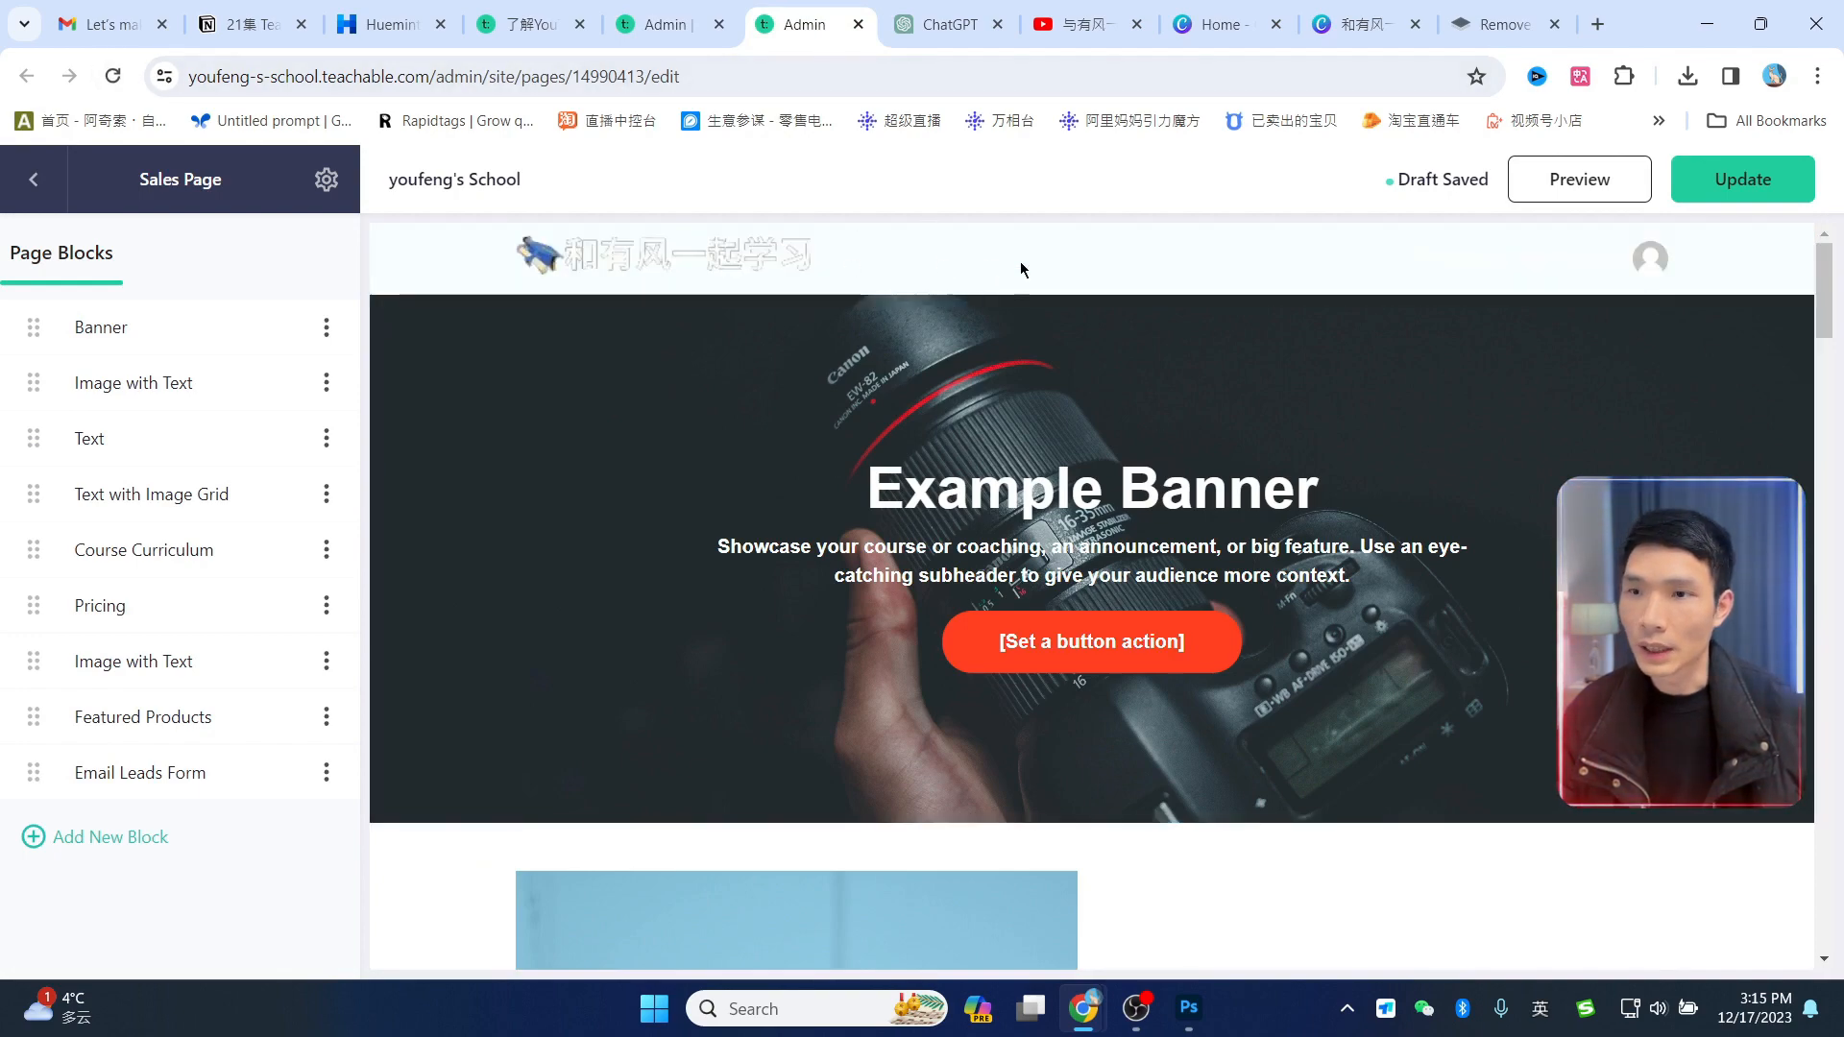
{"action": "scroll", "coordinate": [1421, 695], "scroll_direction": "down", "scroll_amount": 20}
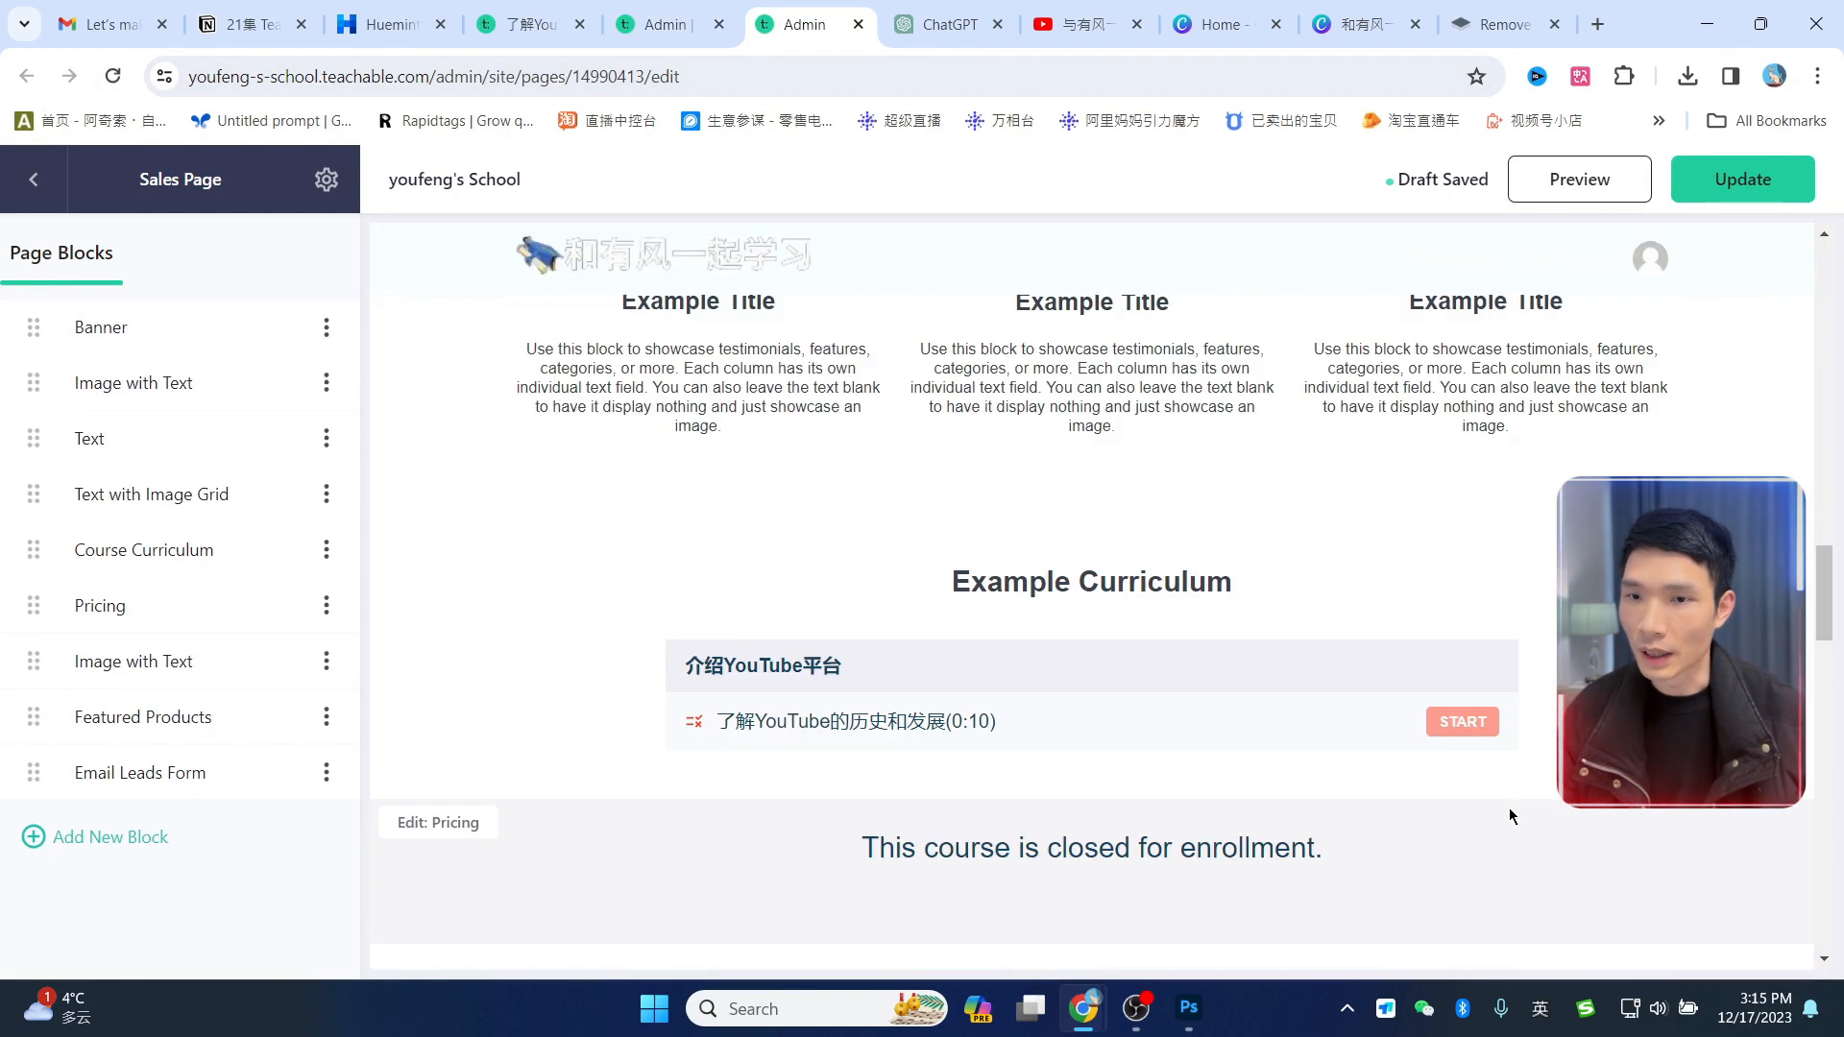
Step: Check the rest of the sales page down to the email leads form and footer, then return to the banner
{"action": "scroll", "coordinate": [1516, 836], "scroll_direction": "down", "scroll_amount": 8}
{"action": "mouse_move", "coordinate": [1136, 1008]}
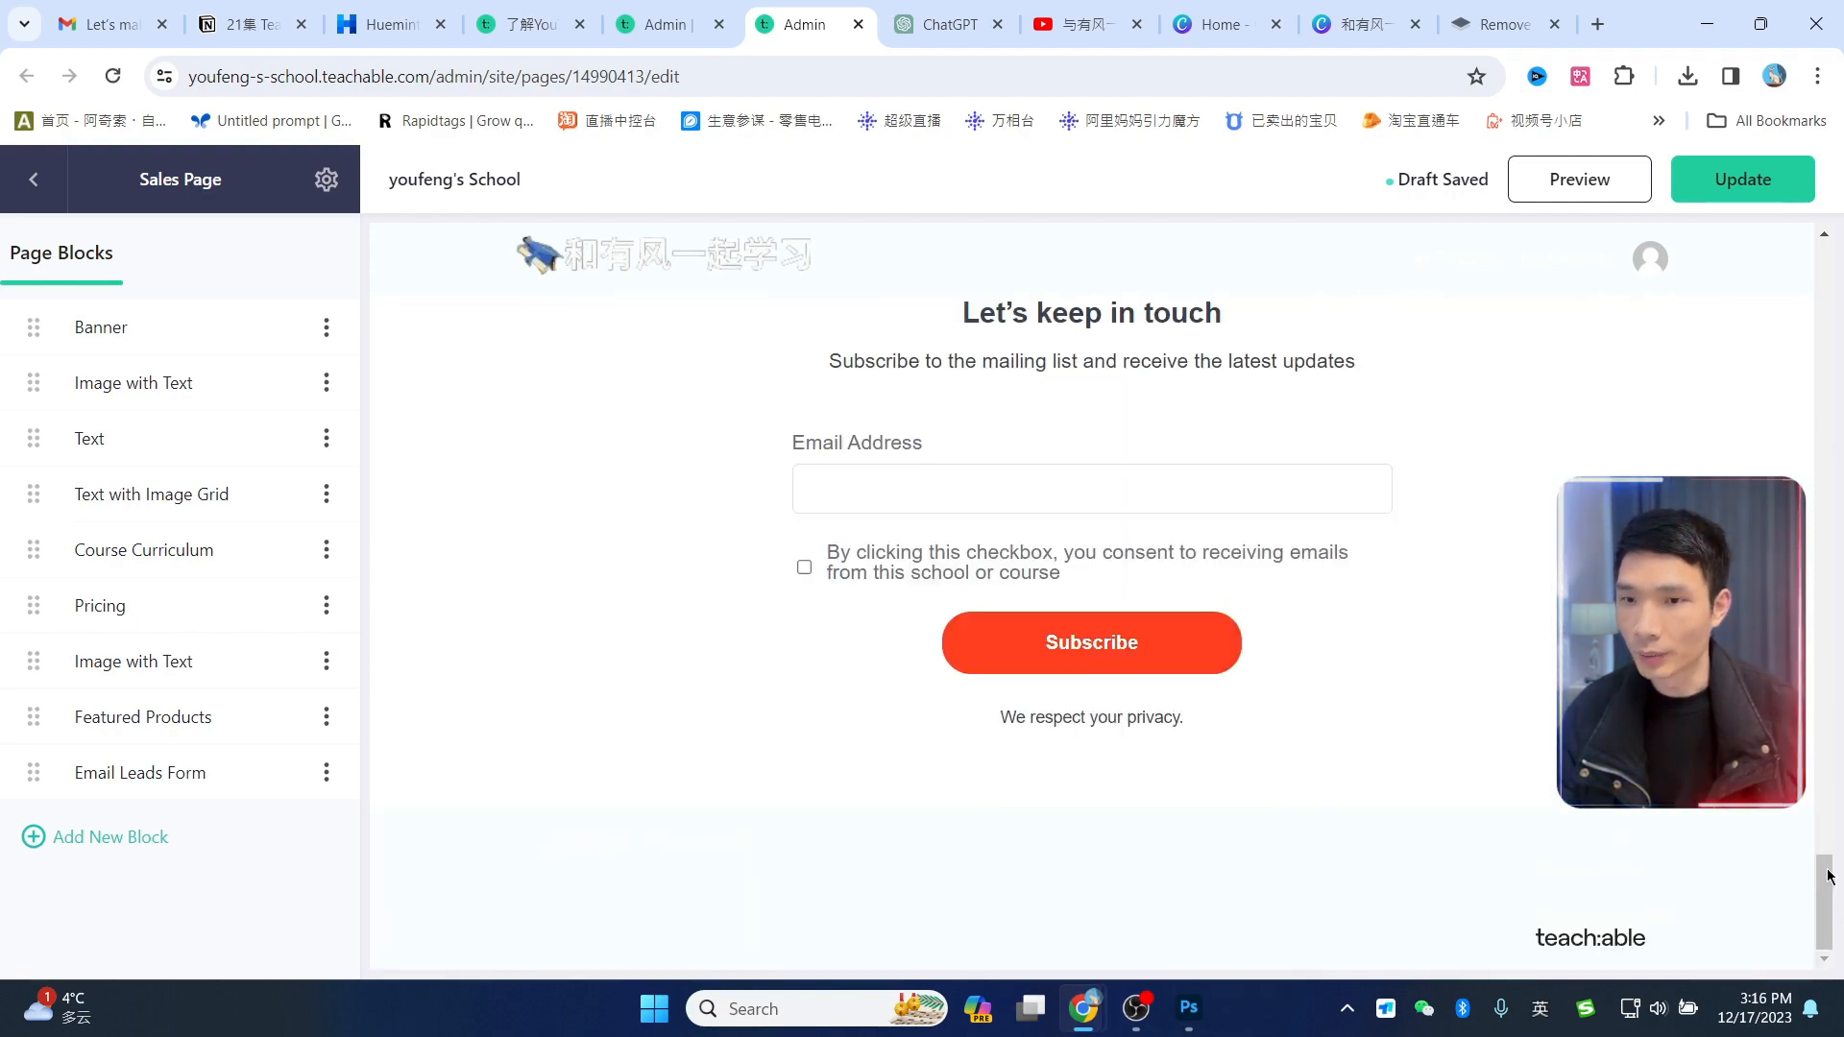
{"action": "left_click_drag", "start_coordinate": [1829, 875], "coordinate": [1801, 189]}
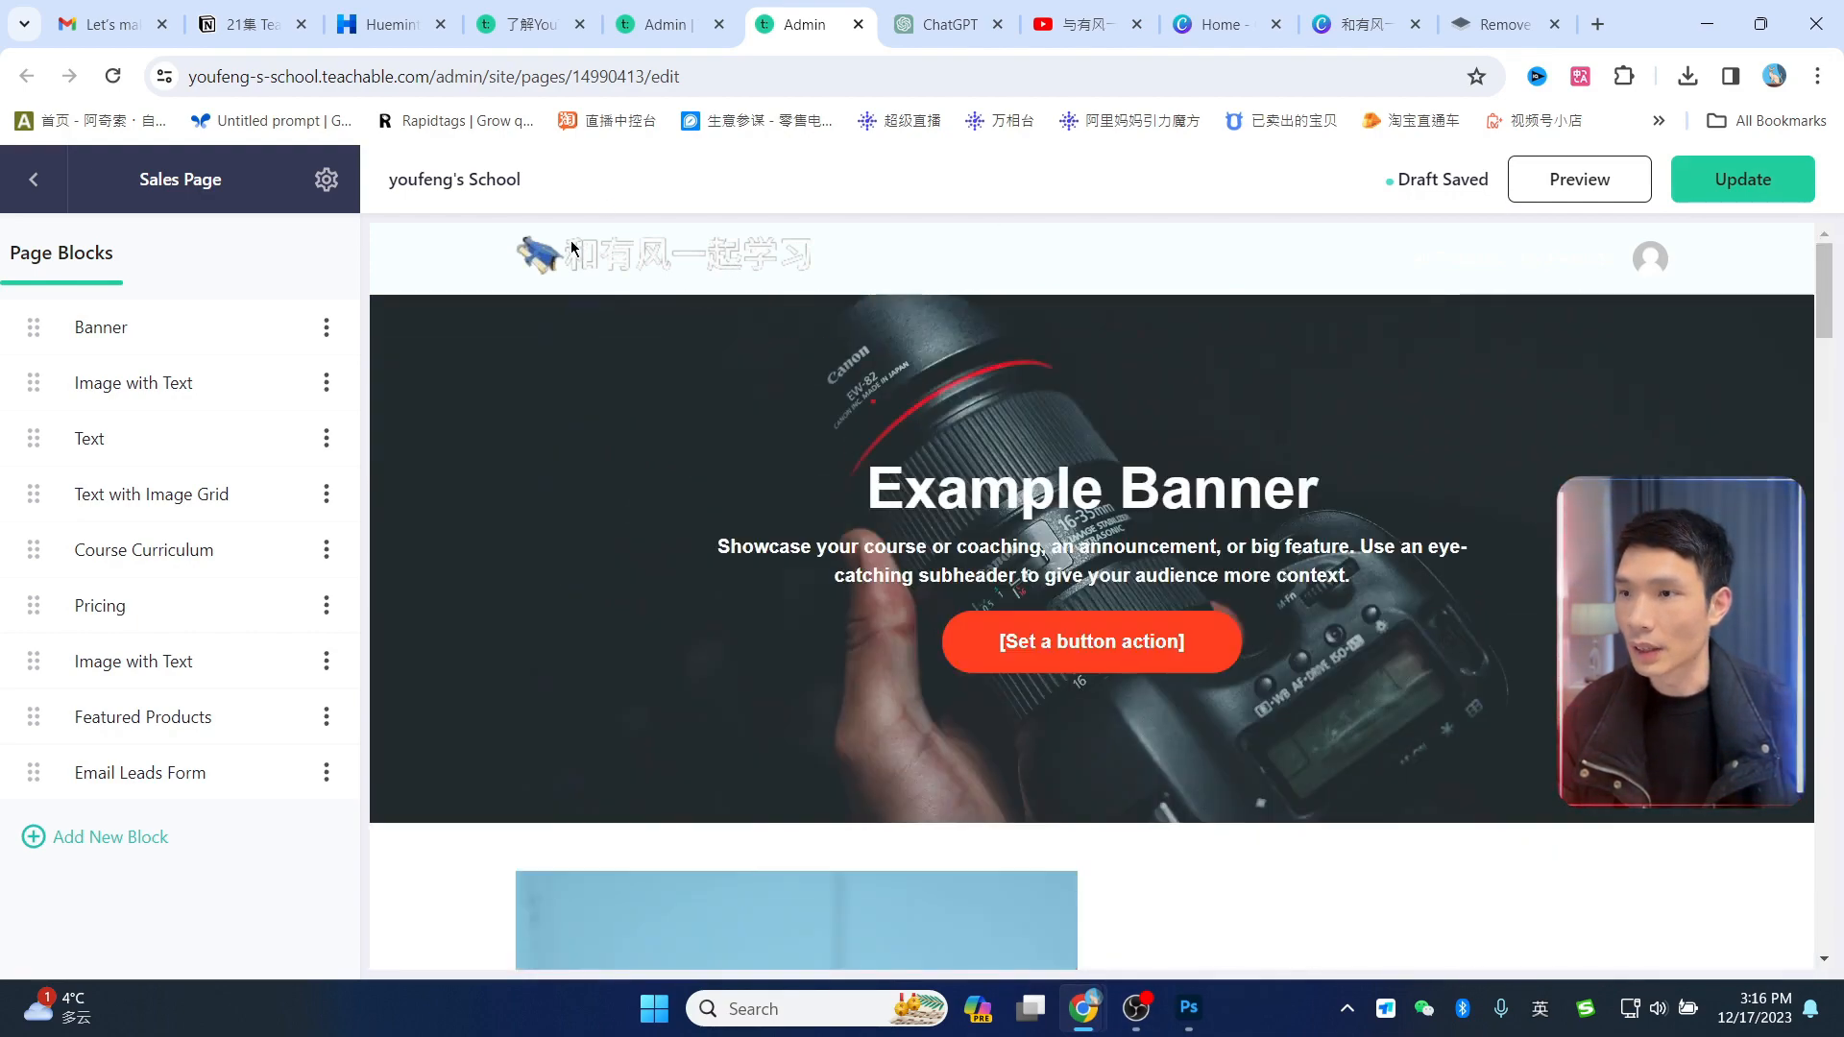
Step: Apply the Preset 1 color palette to the school's theme and save the theme changes
{"action": "left_click", "coordinate": [653, 24]}
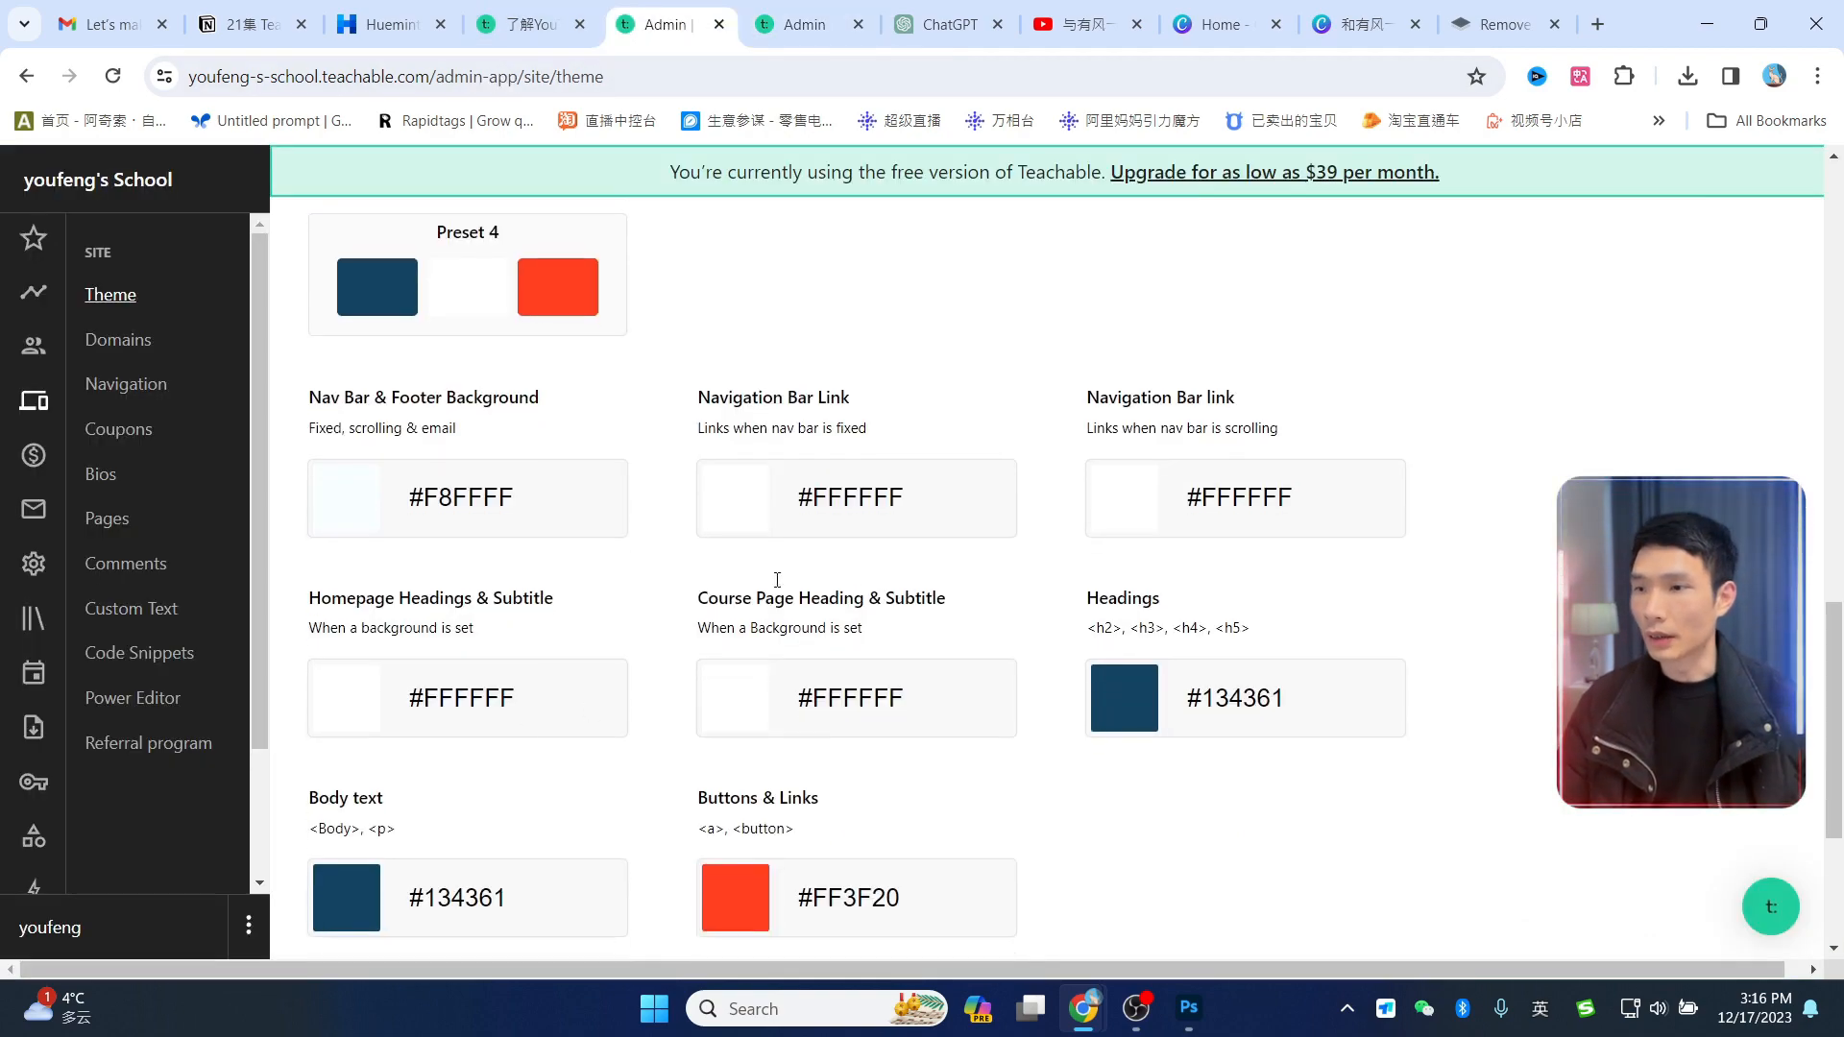
{"action": "scroll", "coordinate": [630, 595], "scroll_direction": "down", "scroll_amount": 3}
{"action": "scroll", "coordinate": [947, 628], "scroll_direction": "up", "scroll_amount": 6}
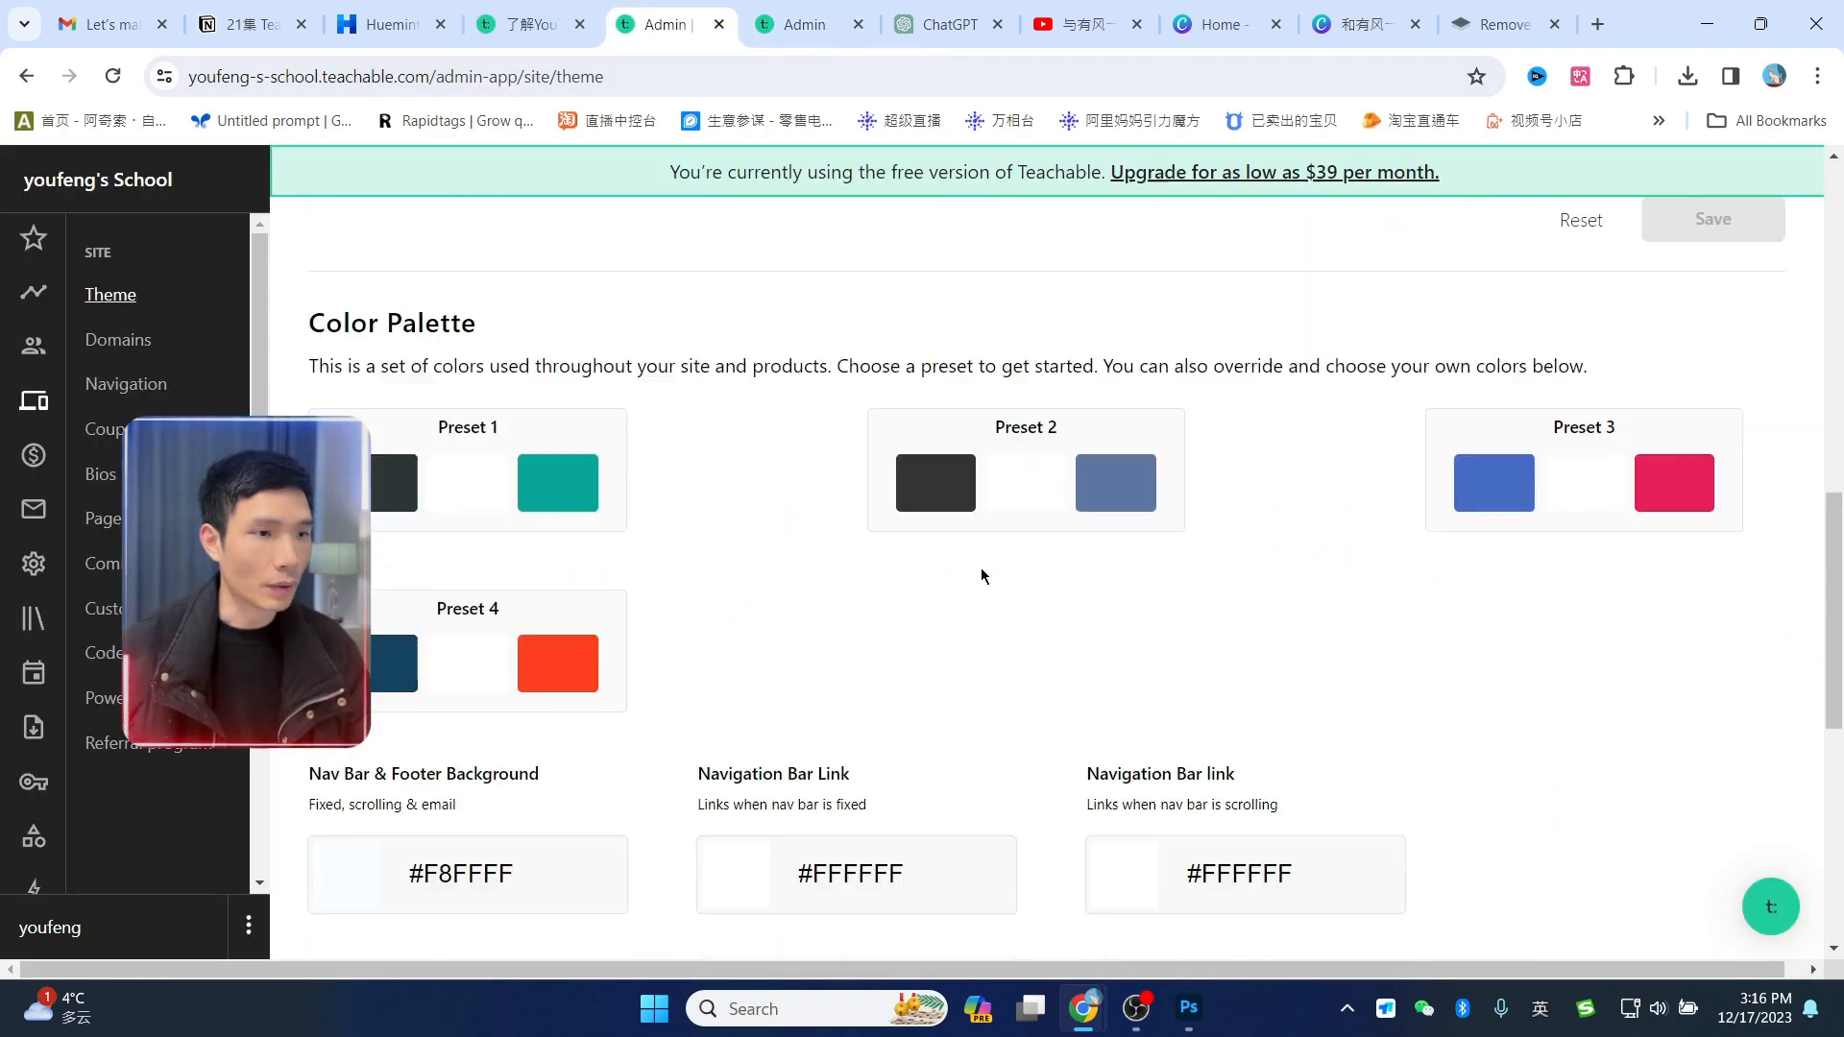
{"action": "left_click", "coordinate": [607, 431]}
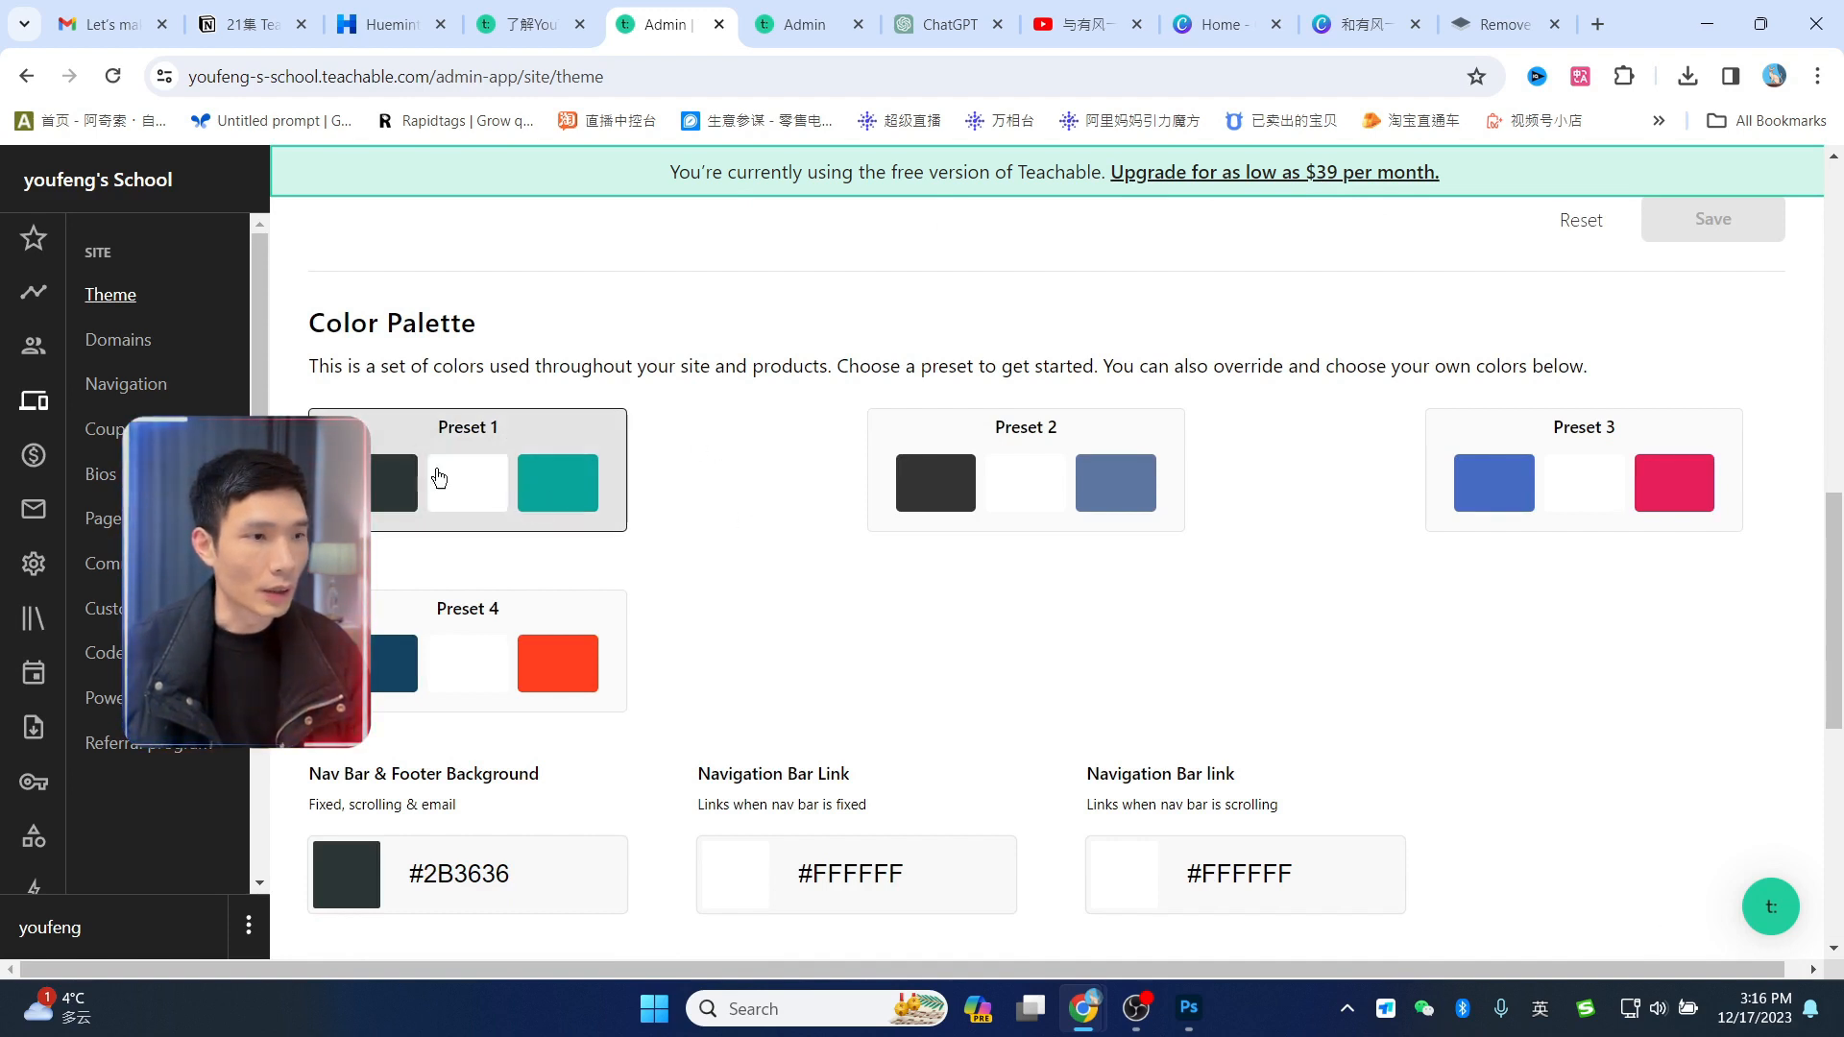
{"action": "scroll", "coordinate": [1514, 621], "scroll_direction": "down", "scroll_amount": 5}
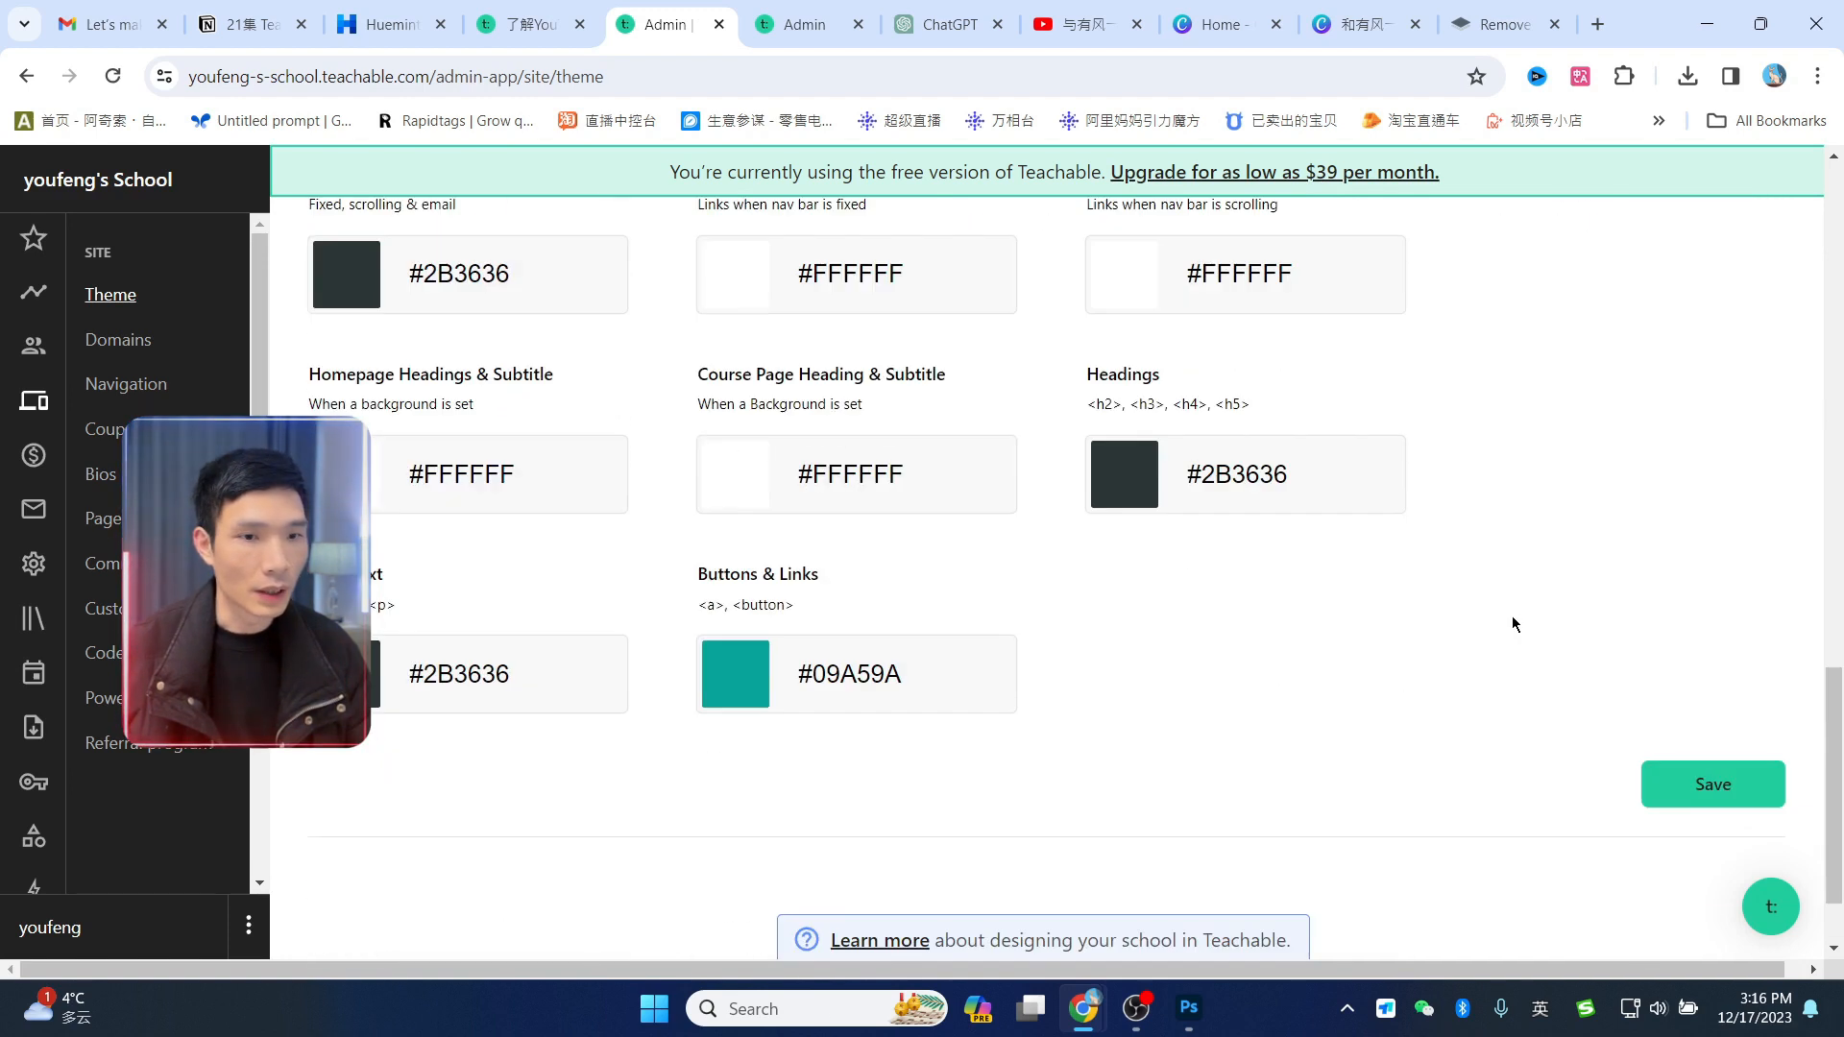
{"action": "left_click", "coordinate": [1713, 786]}
{"action": "scroll", "coordinate": [1383, 633], "scroll_direction": "up", "scroll_amount": 6}
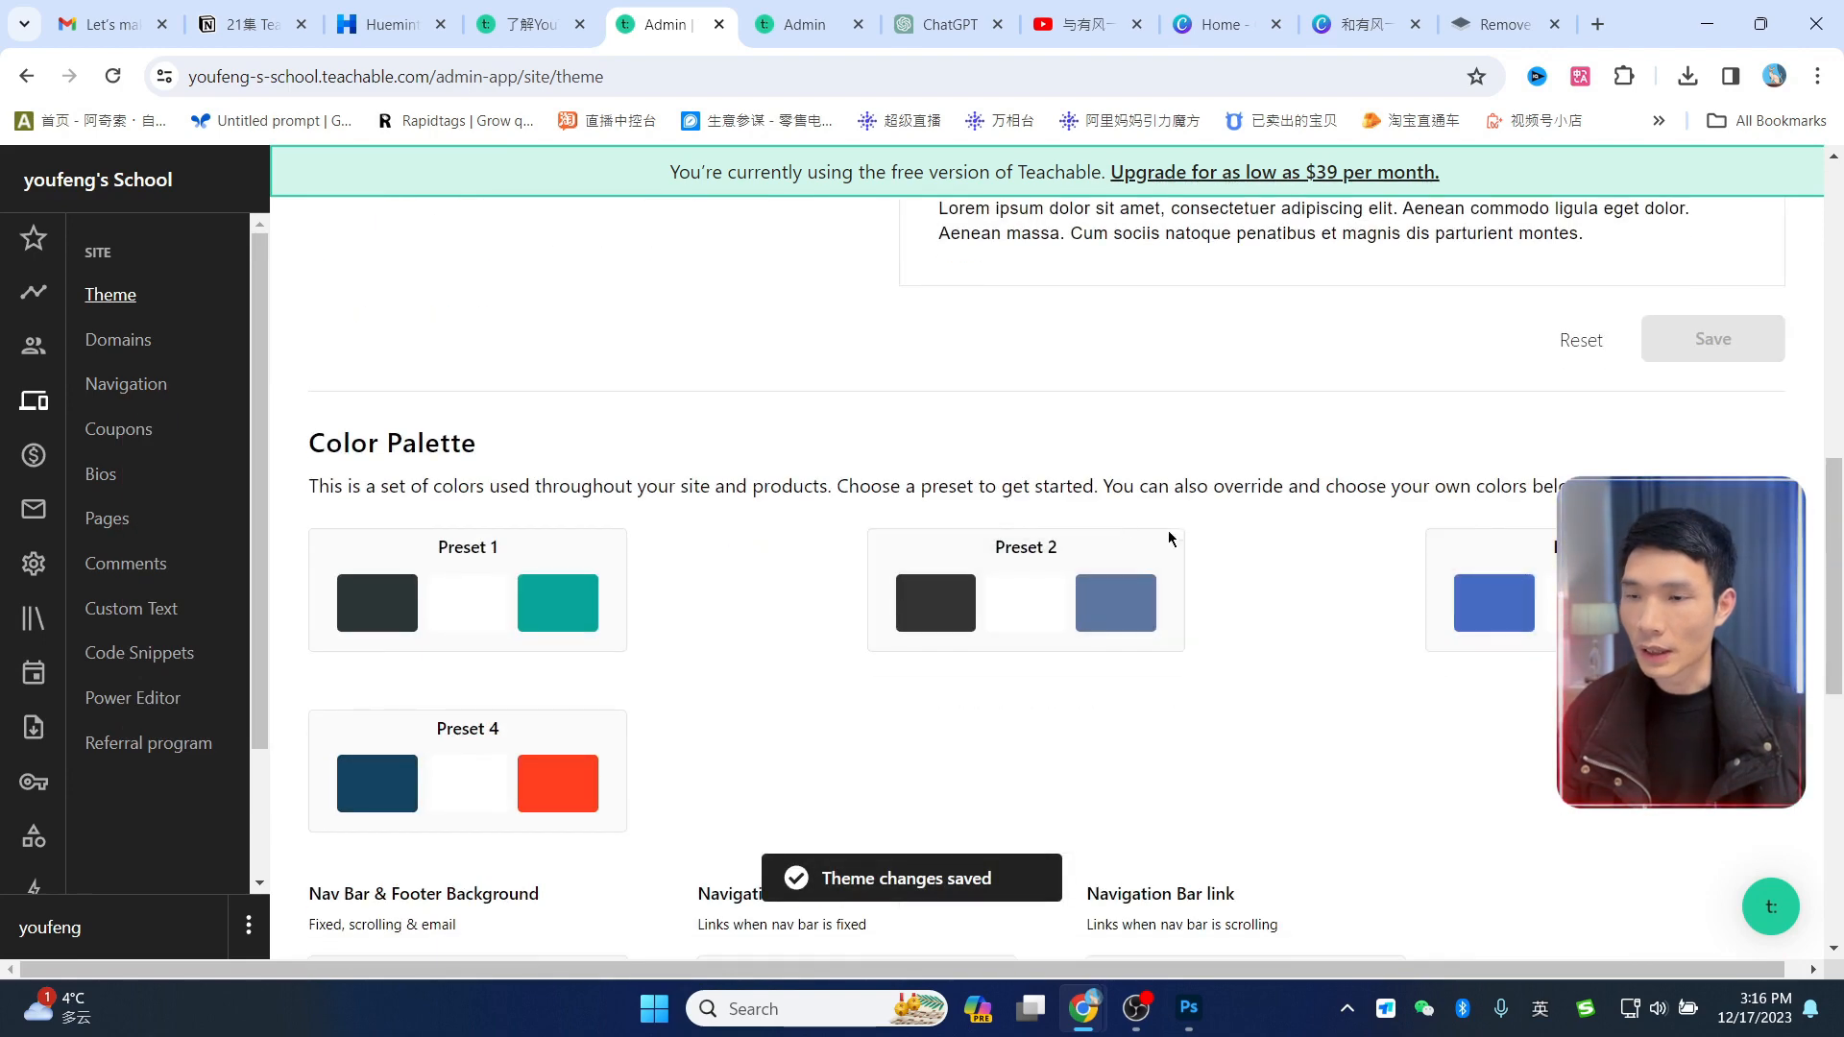
{"action": "scroll", "coordinate": [1210, 605], "scroll_direction": "down", "scroll_amount": 4}
Step: Generate several more 1 Accent website color schemes in Huemint, up to a near-white, dark gray and green palette
{"action": "left_click", "coordinate": [374, 10]}
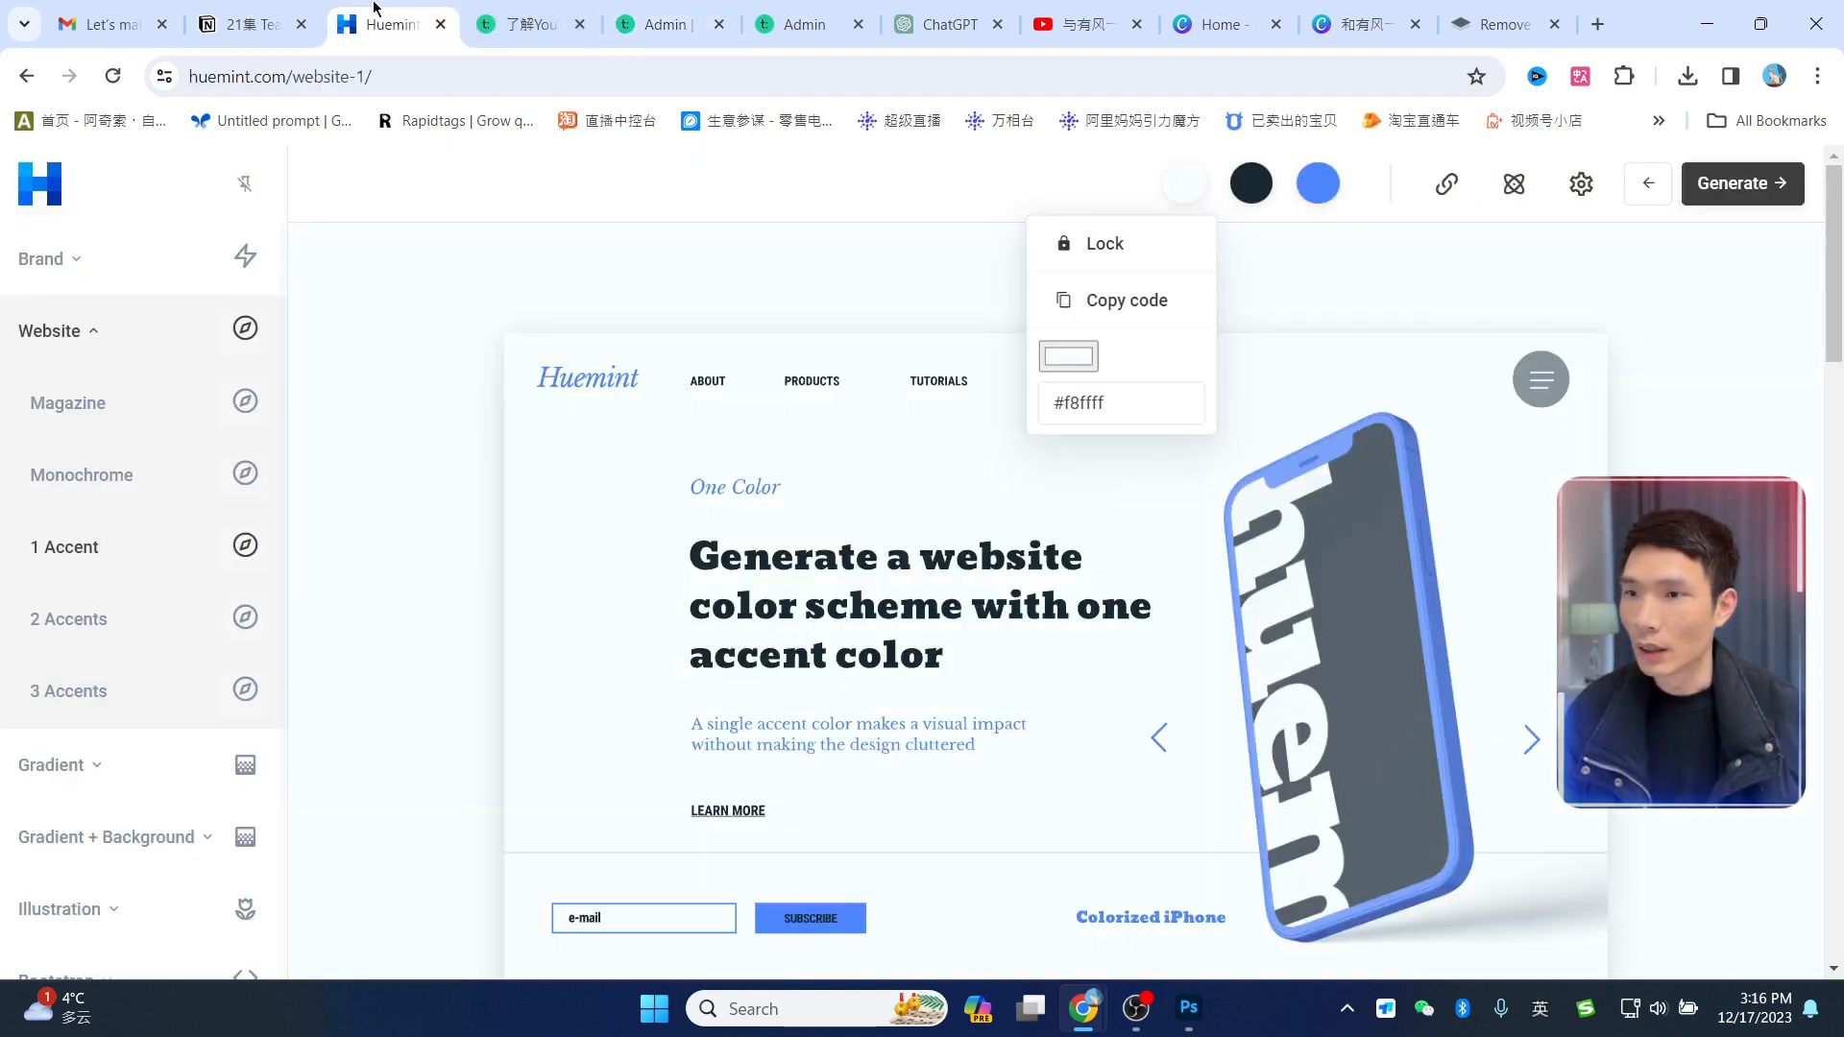
{"action": "left_click", "coordinate": [1743, 184]}
{"action": "left_click", "coordinate": [1749, 191]}
{"action": "left_click", "coordinate": [1750, 190]}
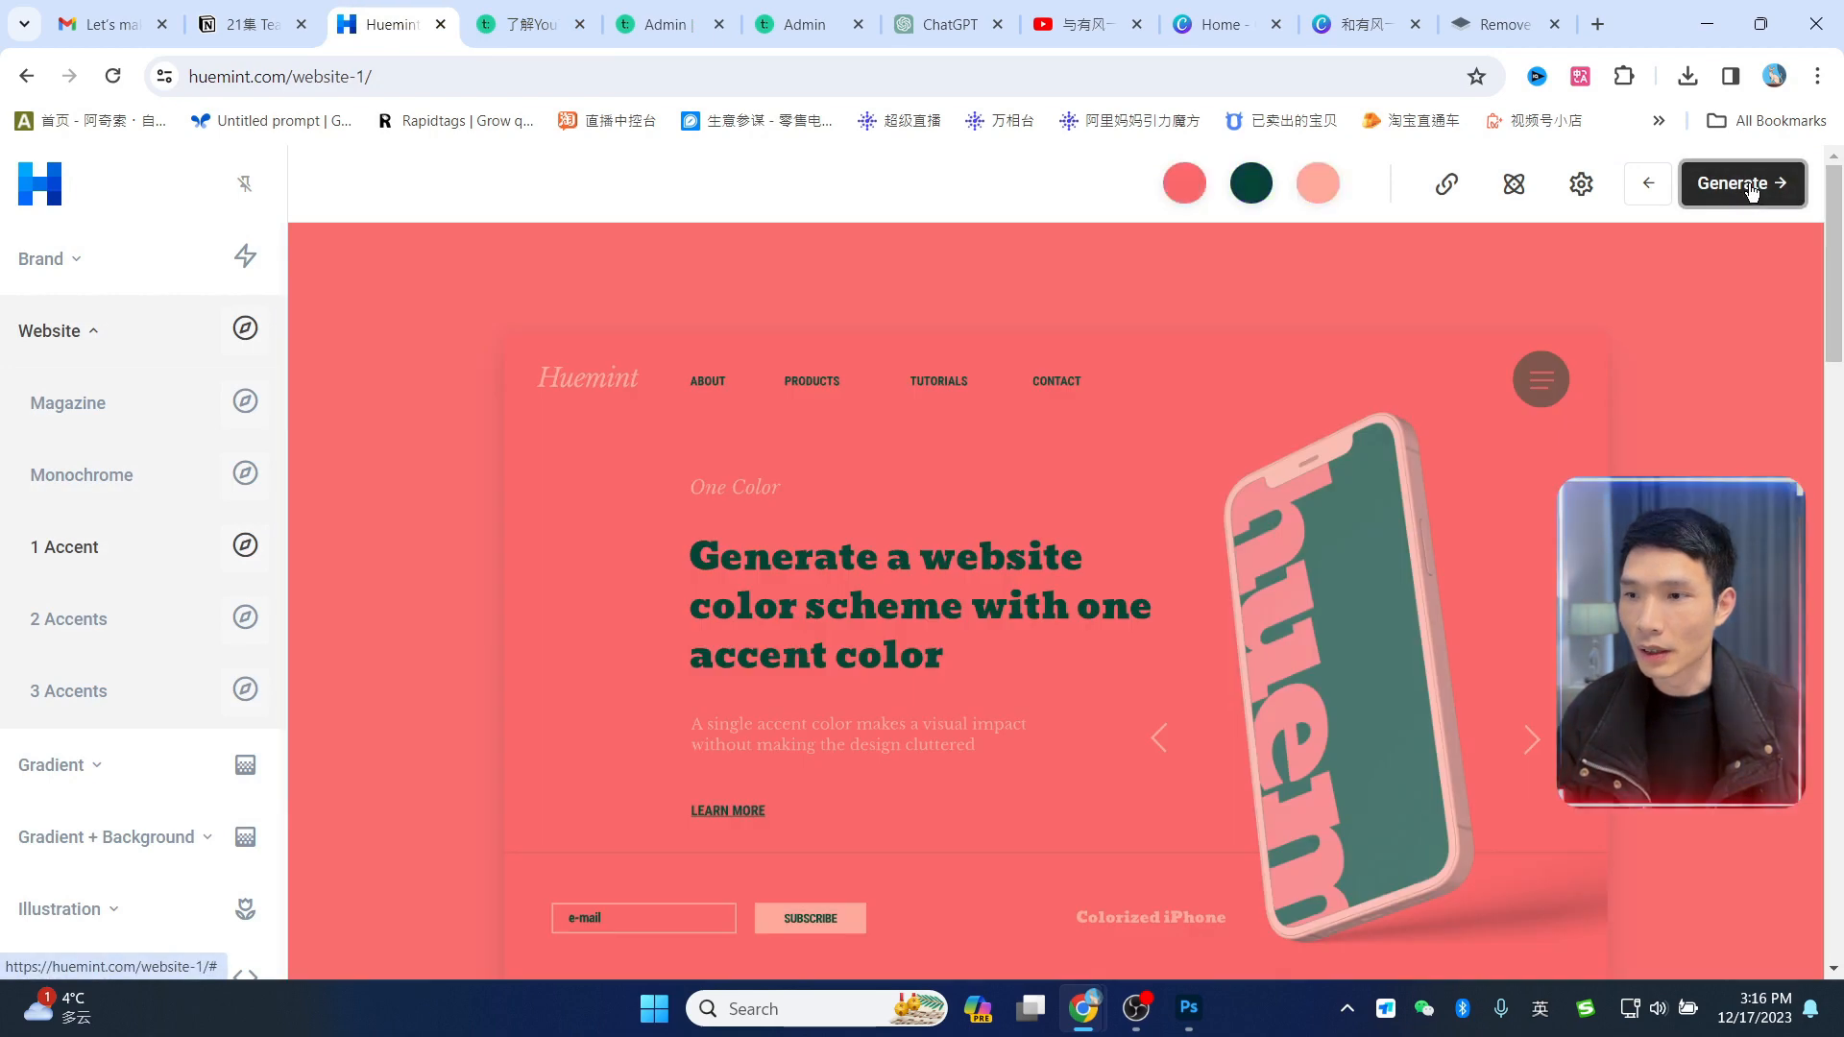
{"action": "left_click", "coordinate": [1752, 190]}
{"action": "left_click", "coordinate": [1753, 189]}
{"action": "left_click", "coordinate": [1754, 188]}
{"action": "left_click", "coordinate": [1754, 189]}
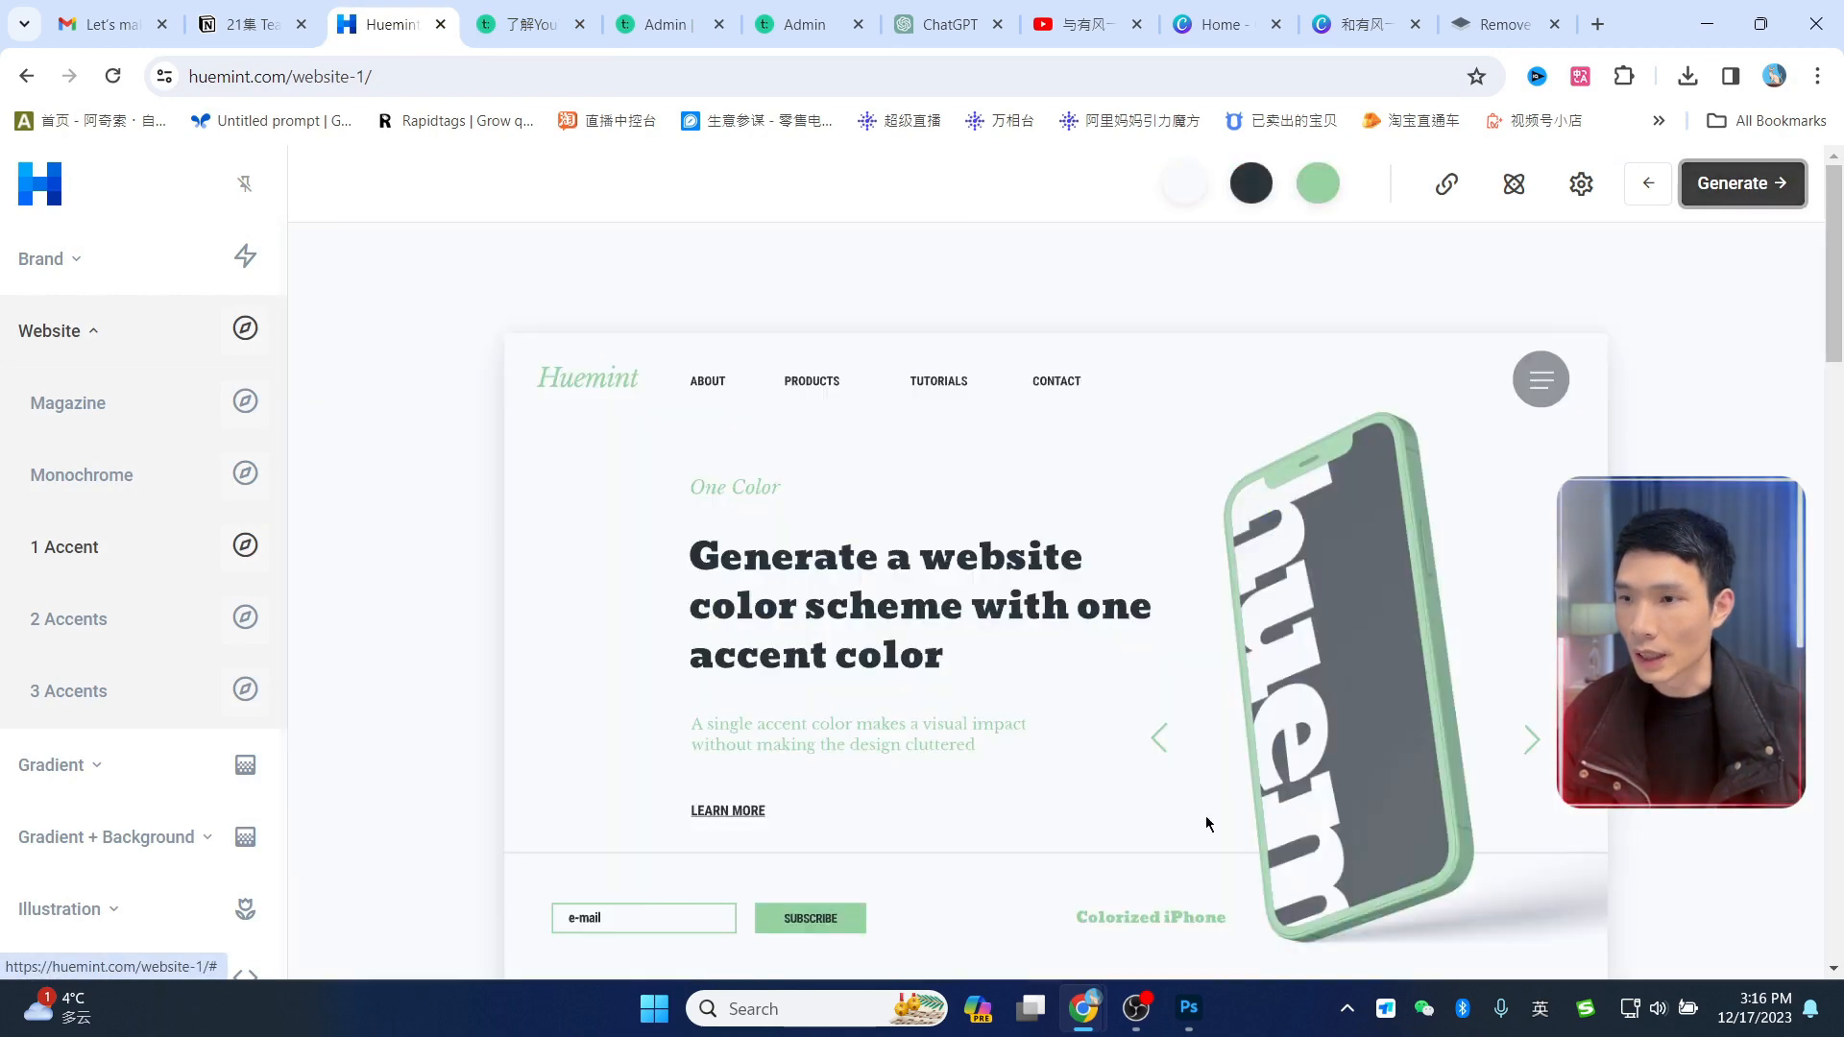
Step: Return to the Teachable theme settings and reload the sales page editor with the saved Preset 1 colors
{"action": "left_click", "coordinate": [668, 24]}
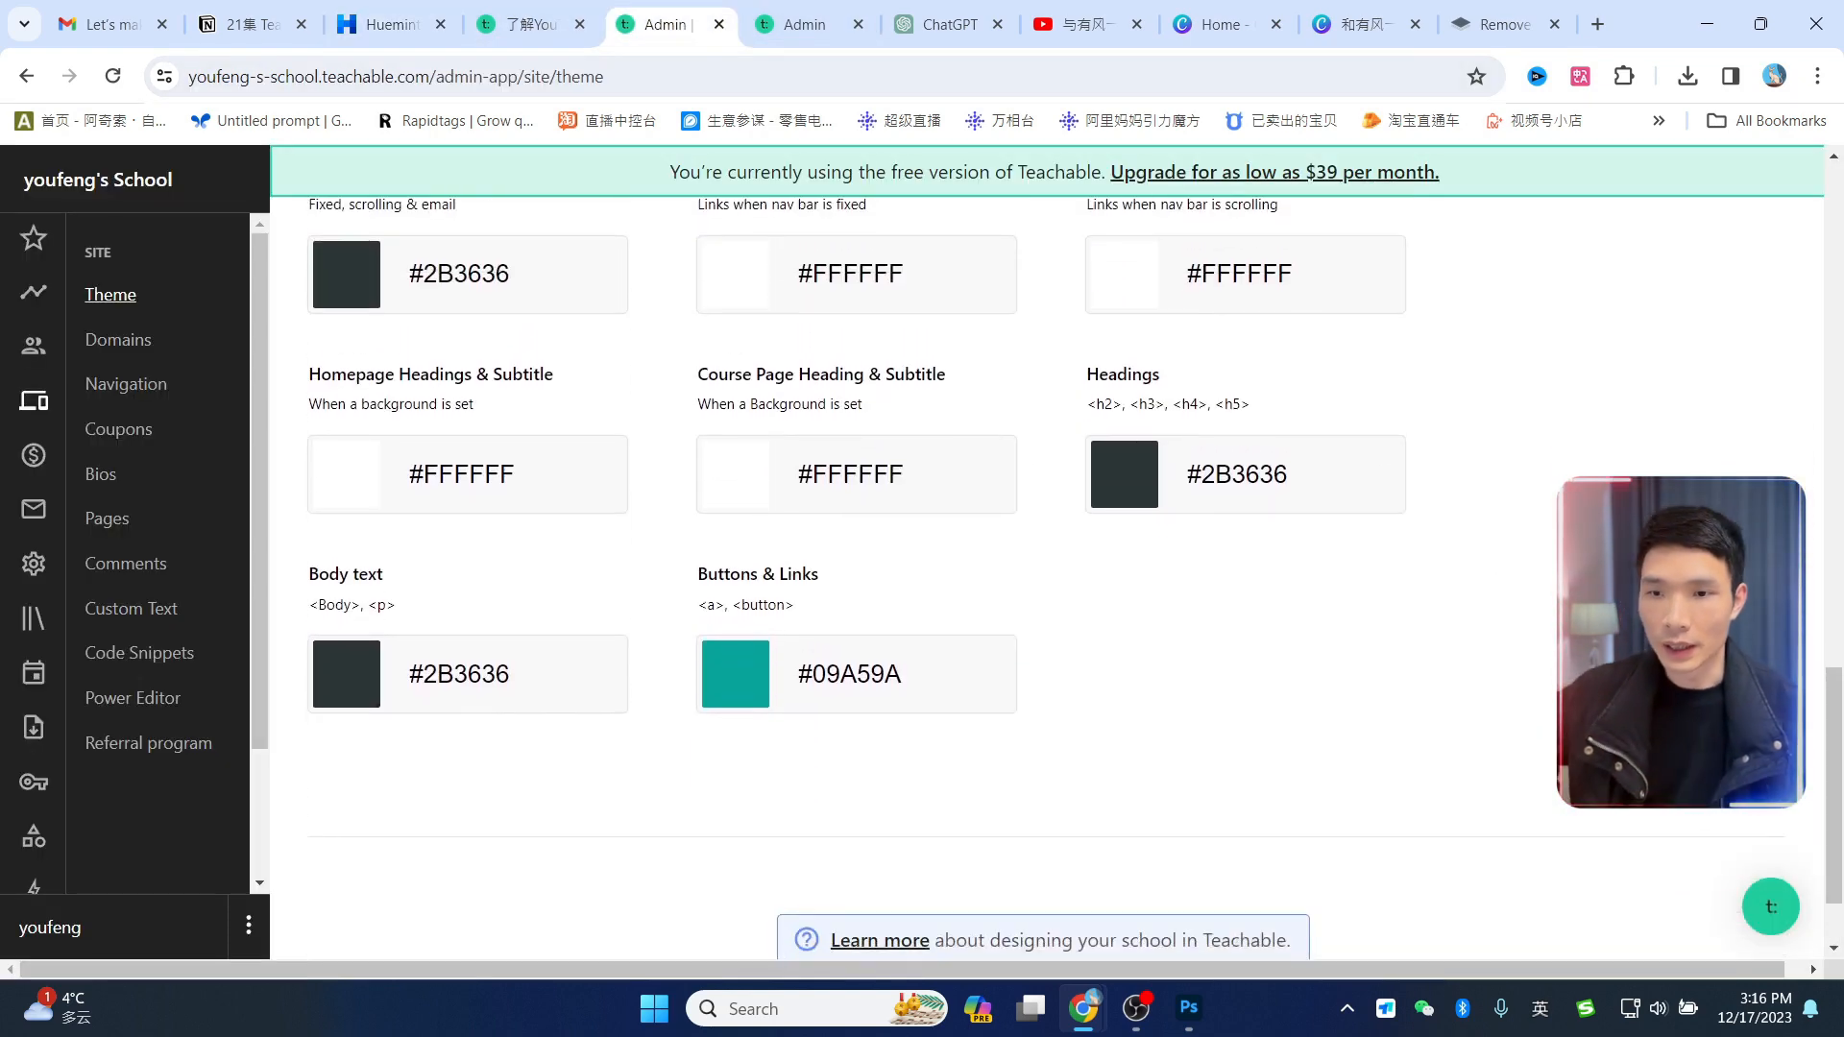
{"action": "left_click", "coordinate": [797, 27]}
{"action": "left_click", "coordinate": [660, 10]}
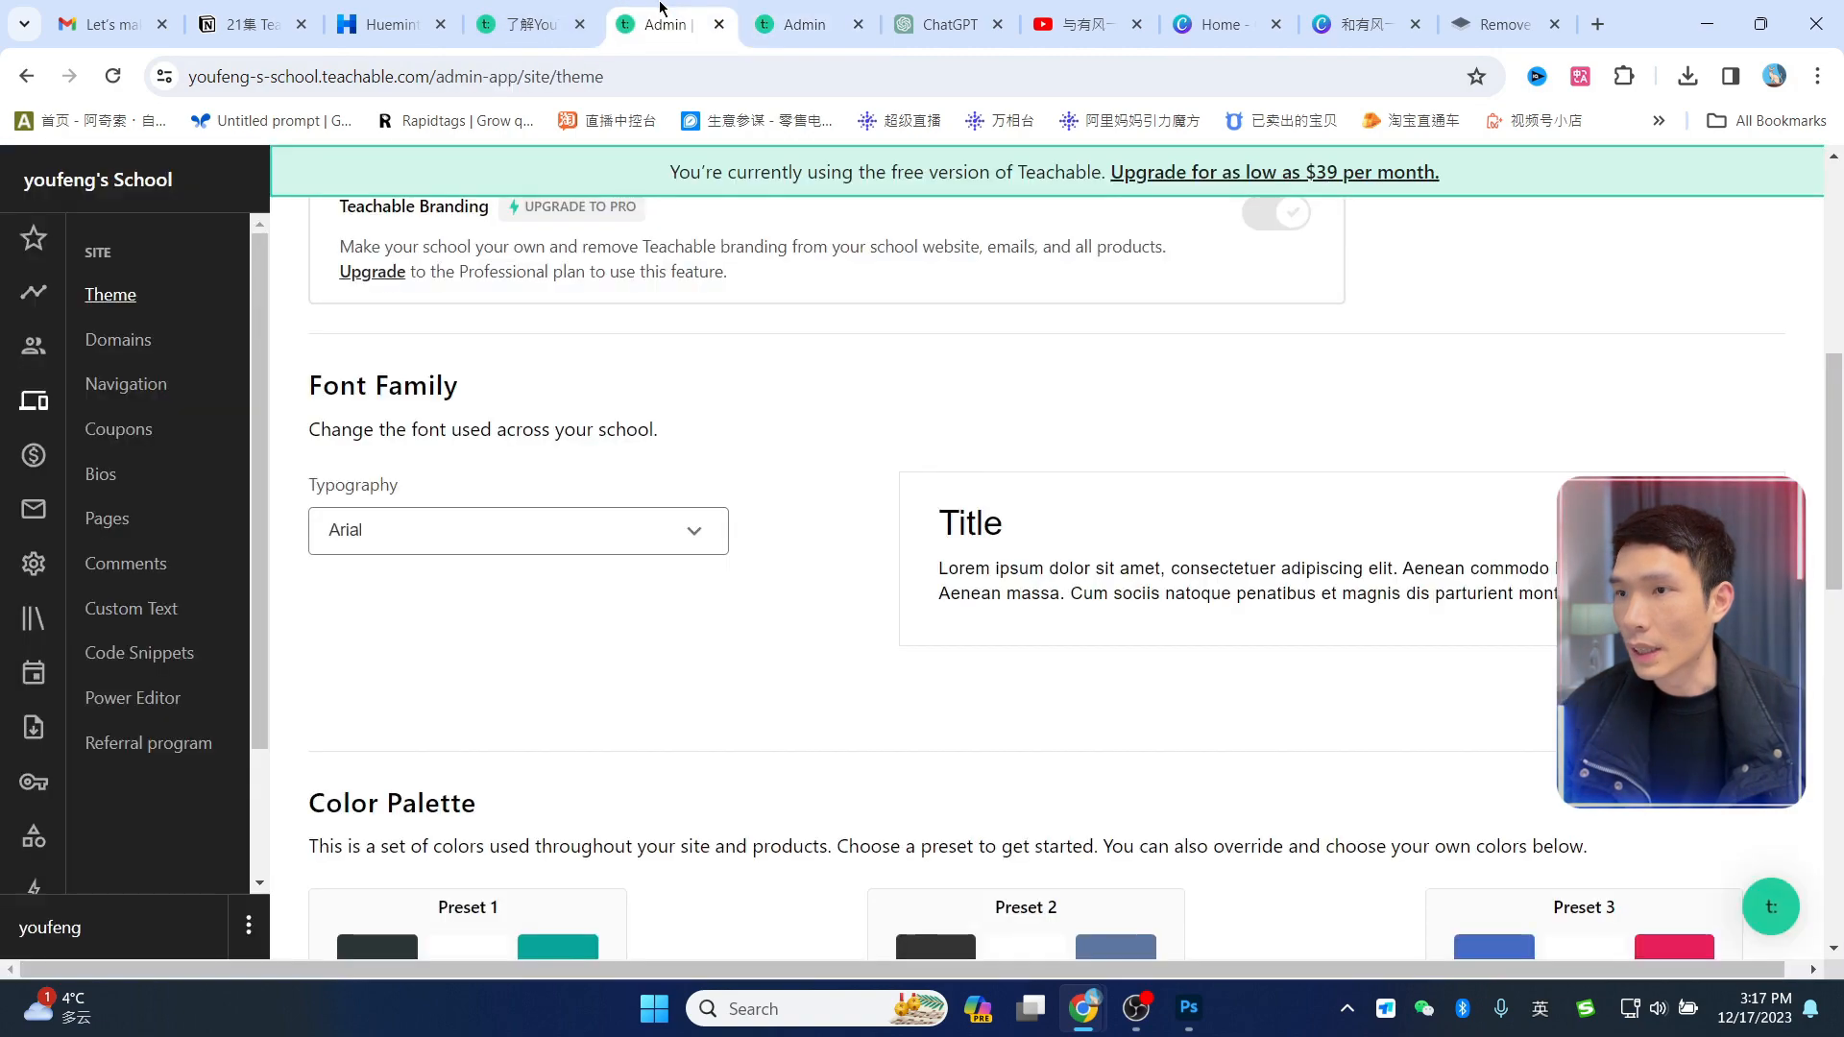
{"action": "left_click", "coordinate": [783, 27]}
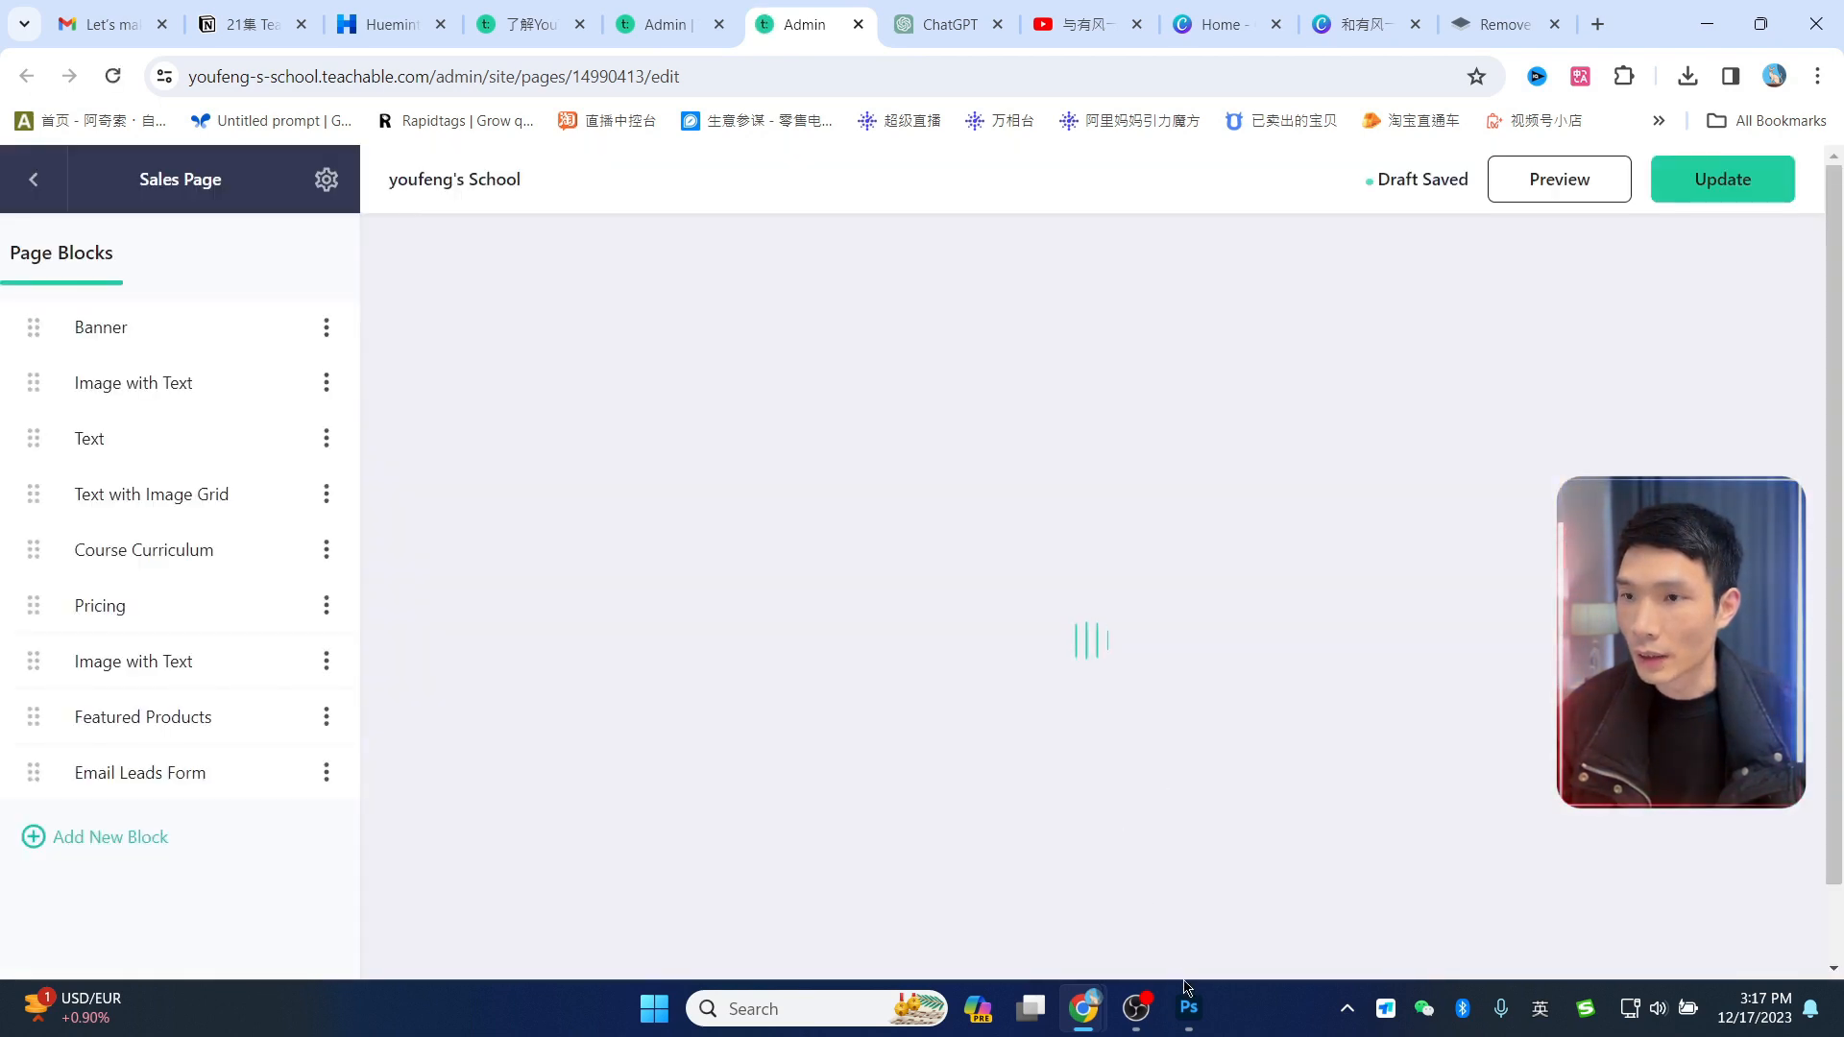
Step: Close Photoshop and discard the changes to both open logo and favicon documents
{"action": "left_click", "coordinate": [1188, 1006]}
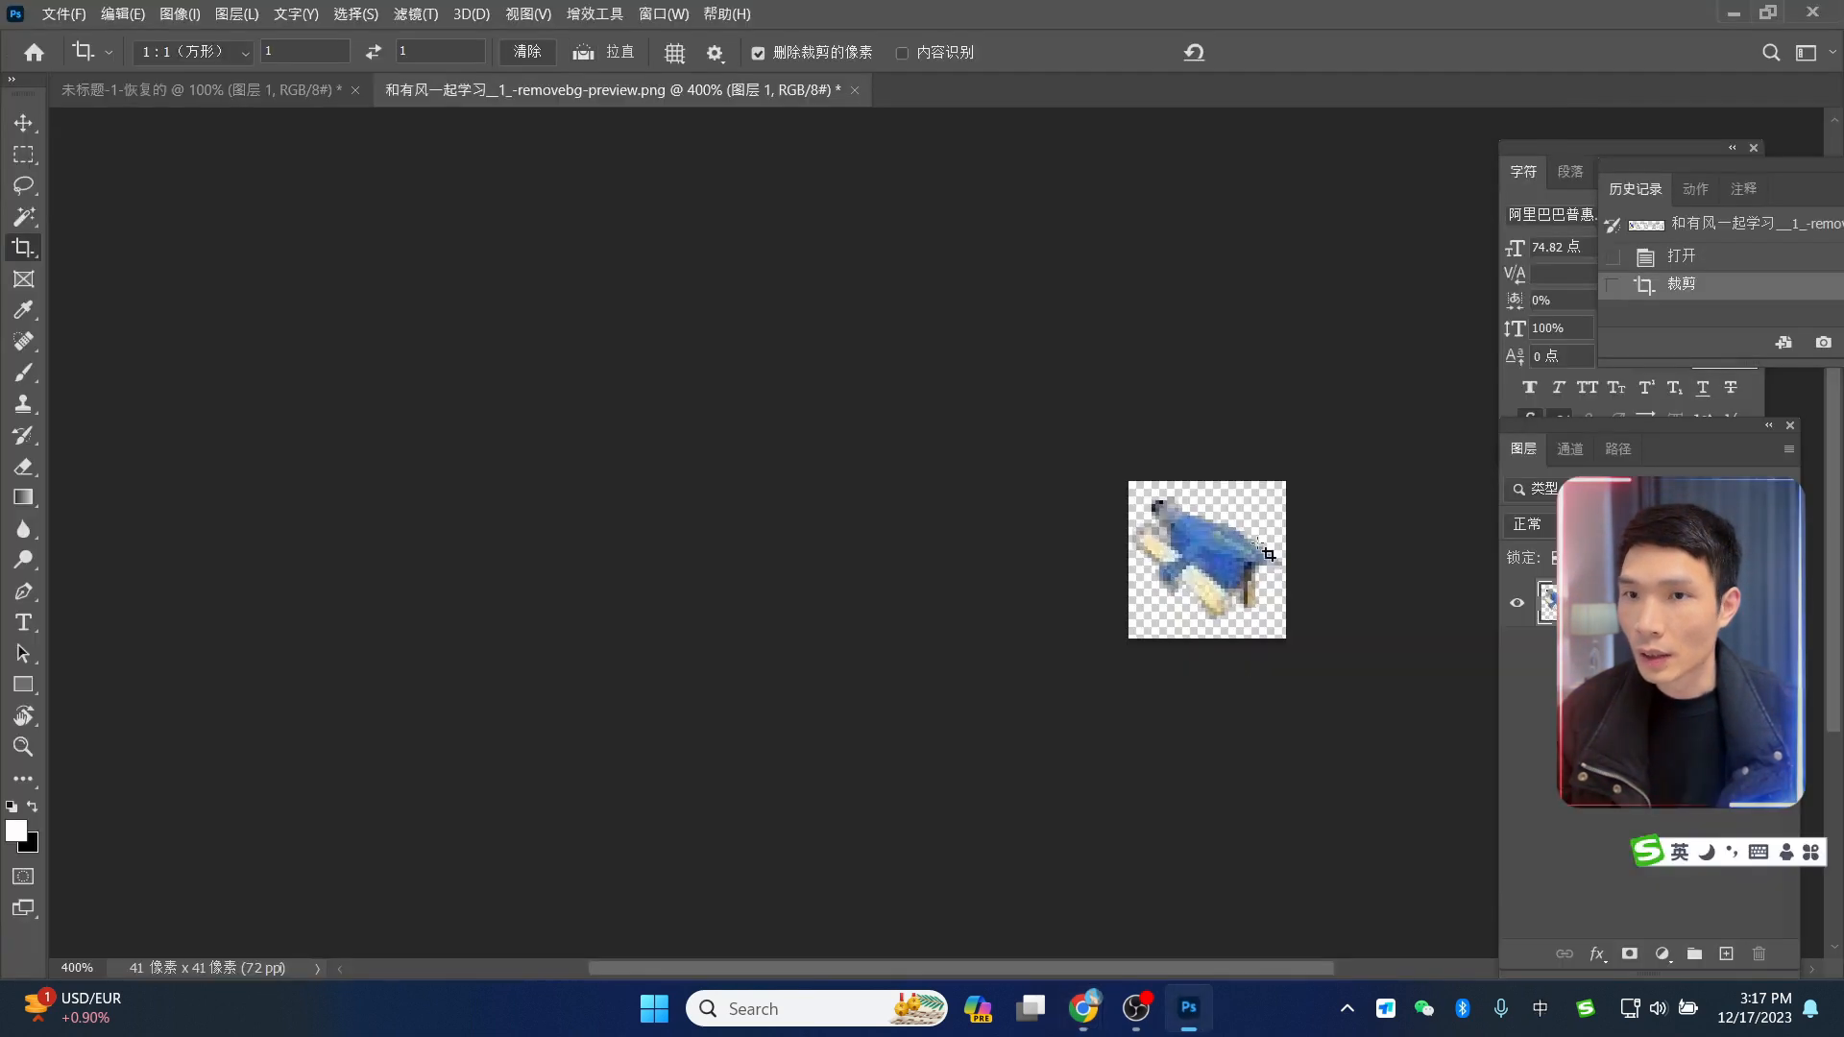
{"action": "left_click", "coordinate": [1830, 8]}
{"action": "left_click", "coordinate": [986, 395]}
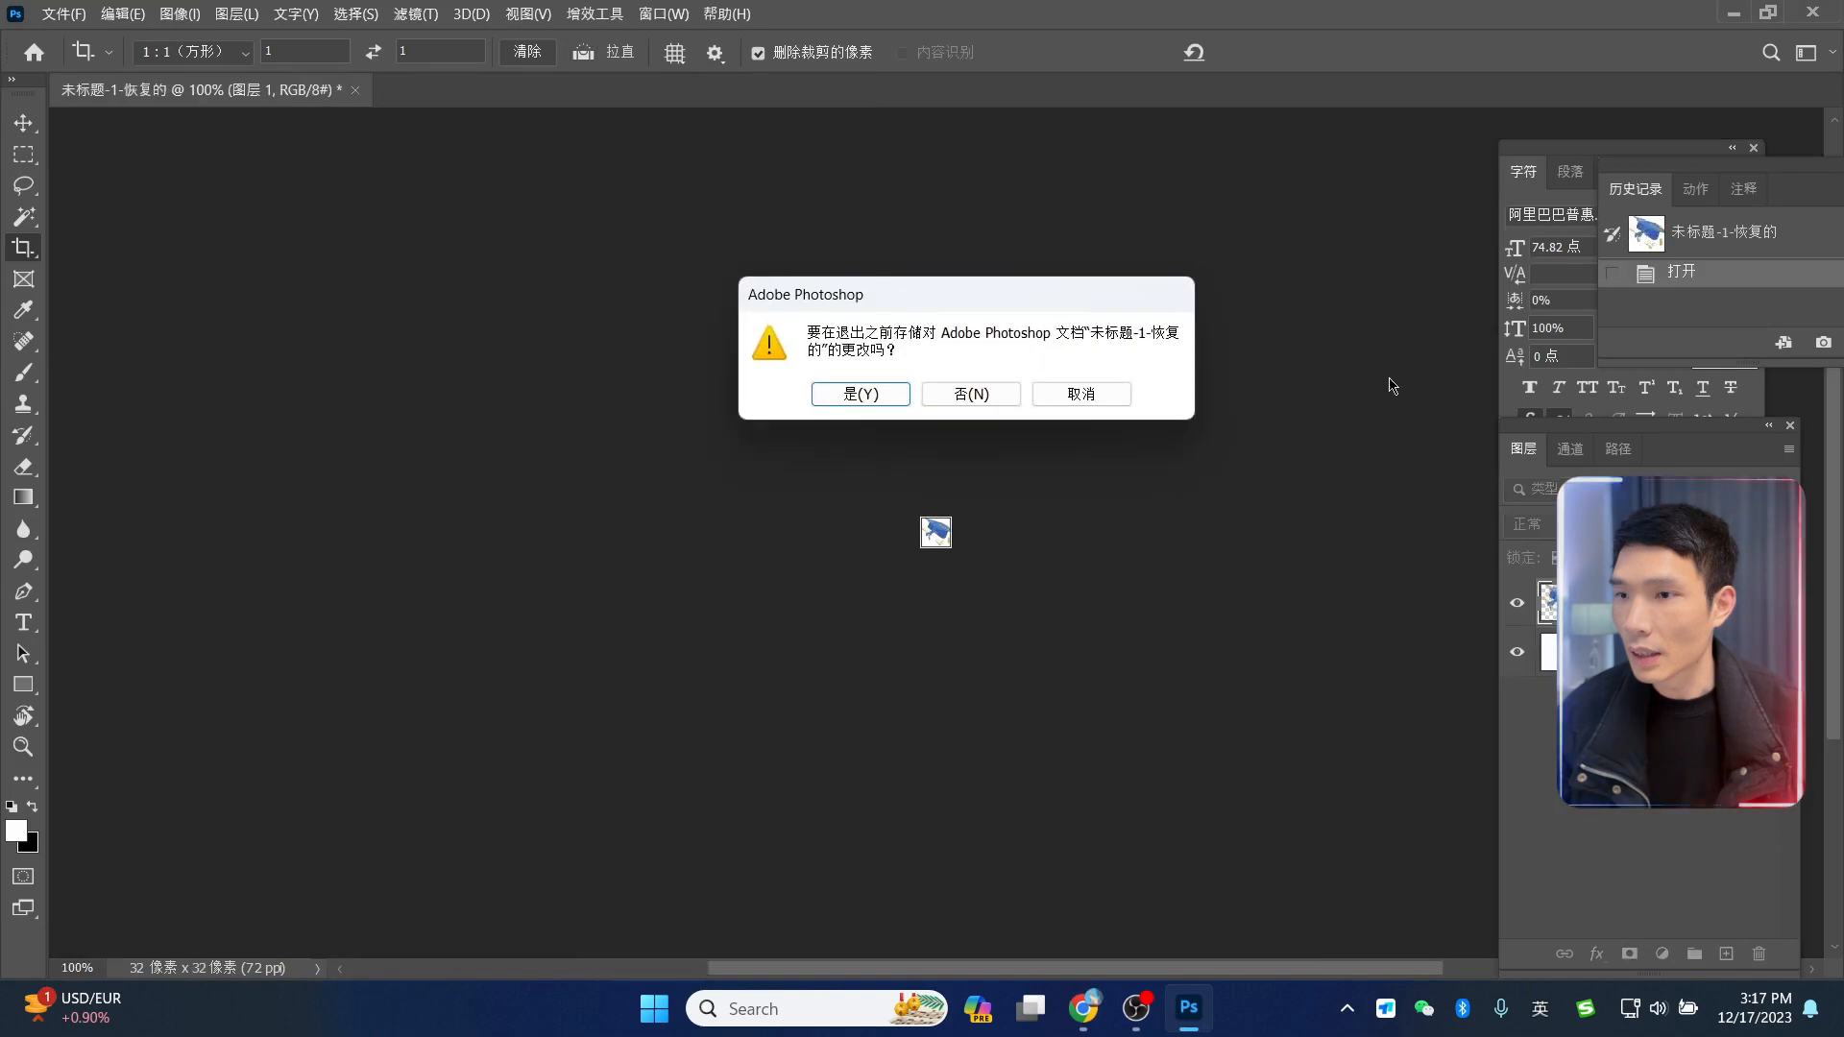
{"action": "left_click", "coordinate": [1006, 407]}
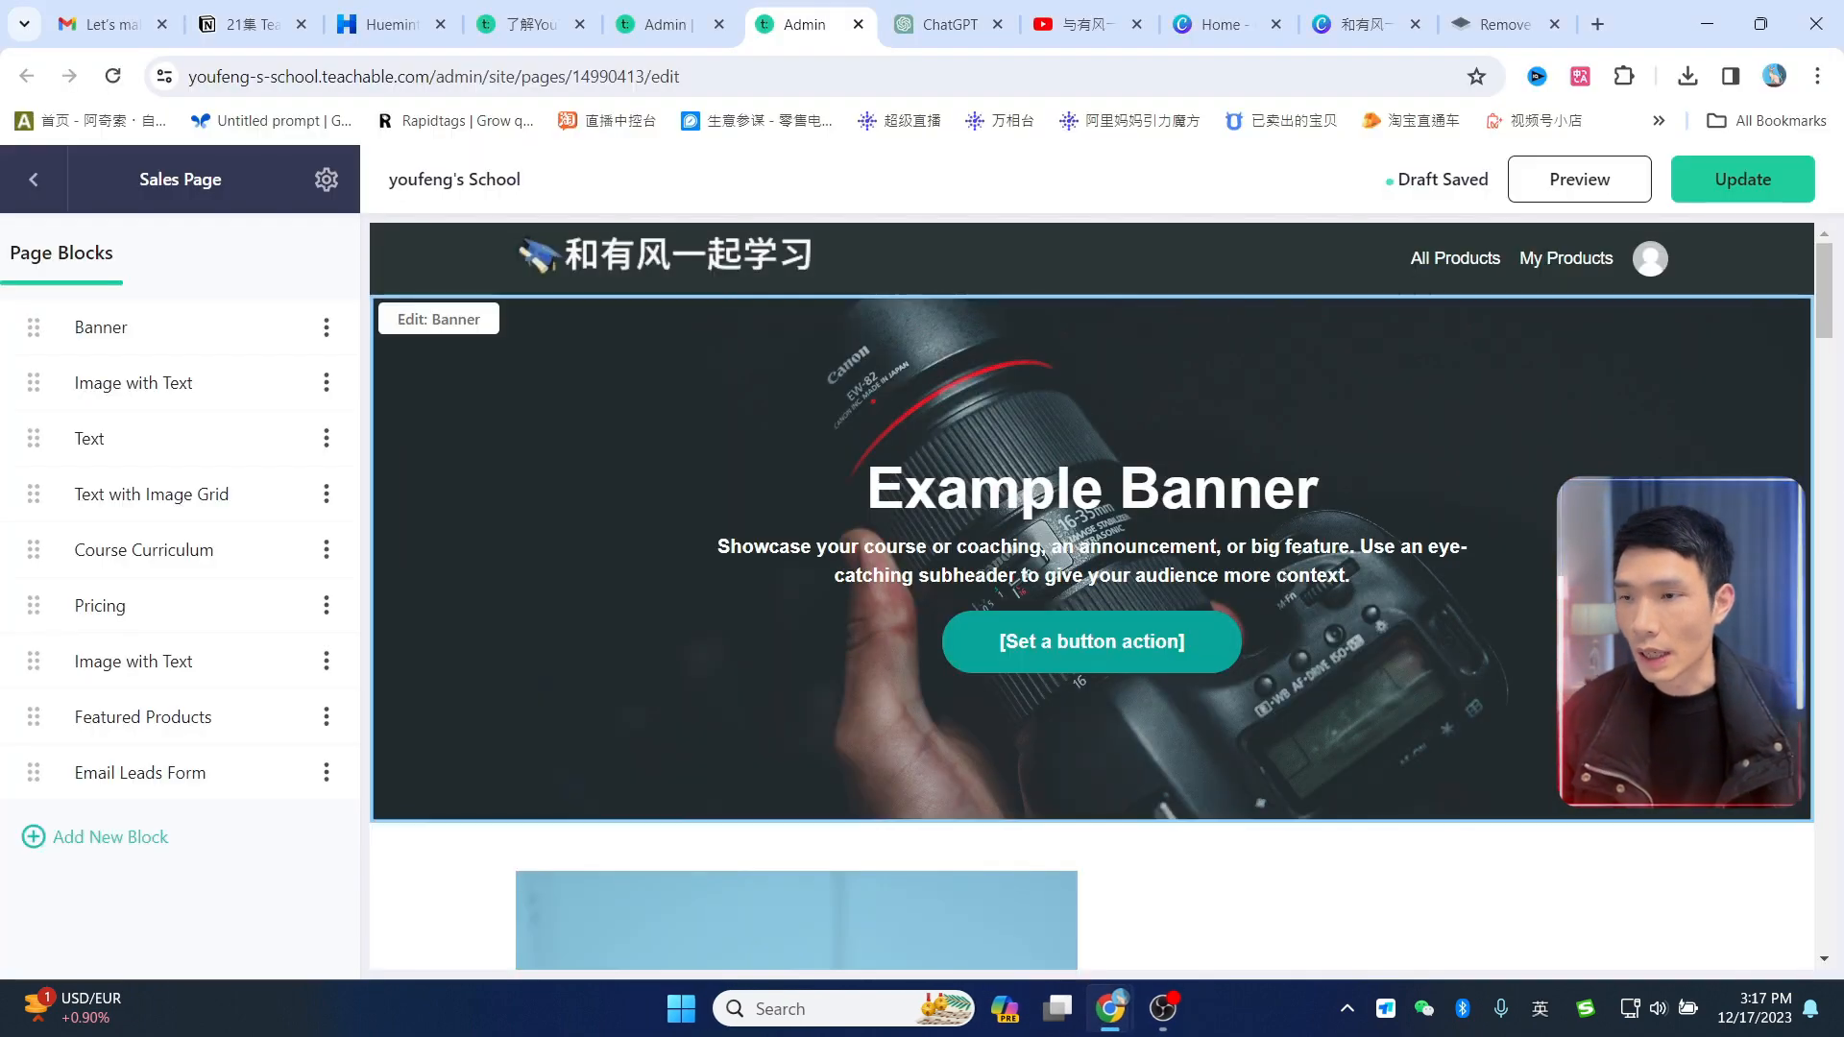
Step: Review the sales page in its new colors and open the Banner block's content settings at the background image
{"action": "scroll", "coordinate": [1389, 769], "scroll_direction": "down", "scroll_amount": 5}
{"action": "scroll", "coordinate": [1379, 774], "scroll_direction": "up", "scroll_amount": 5}
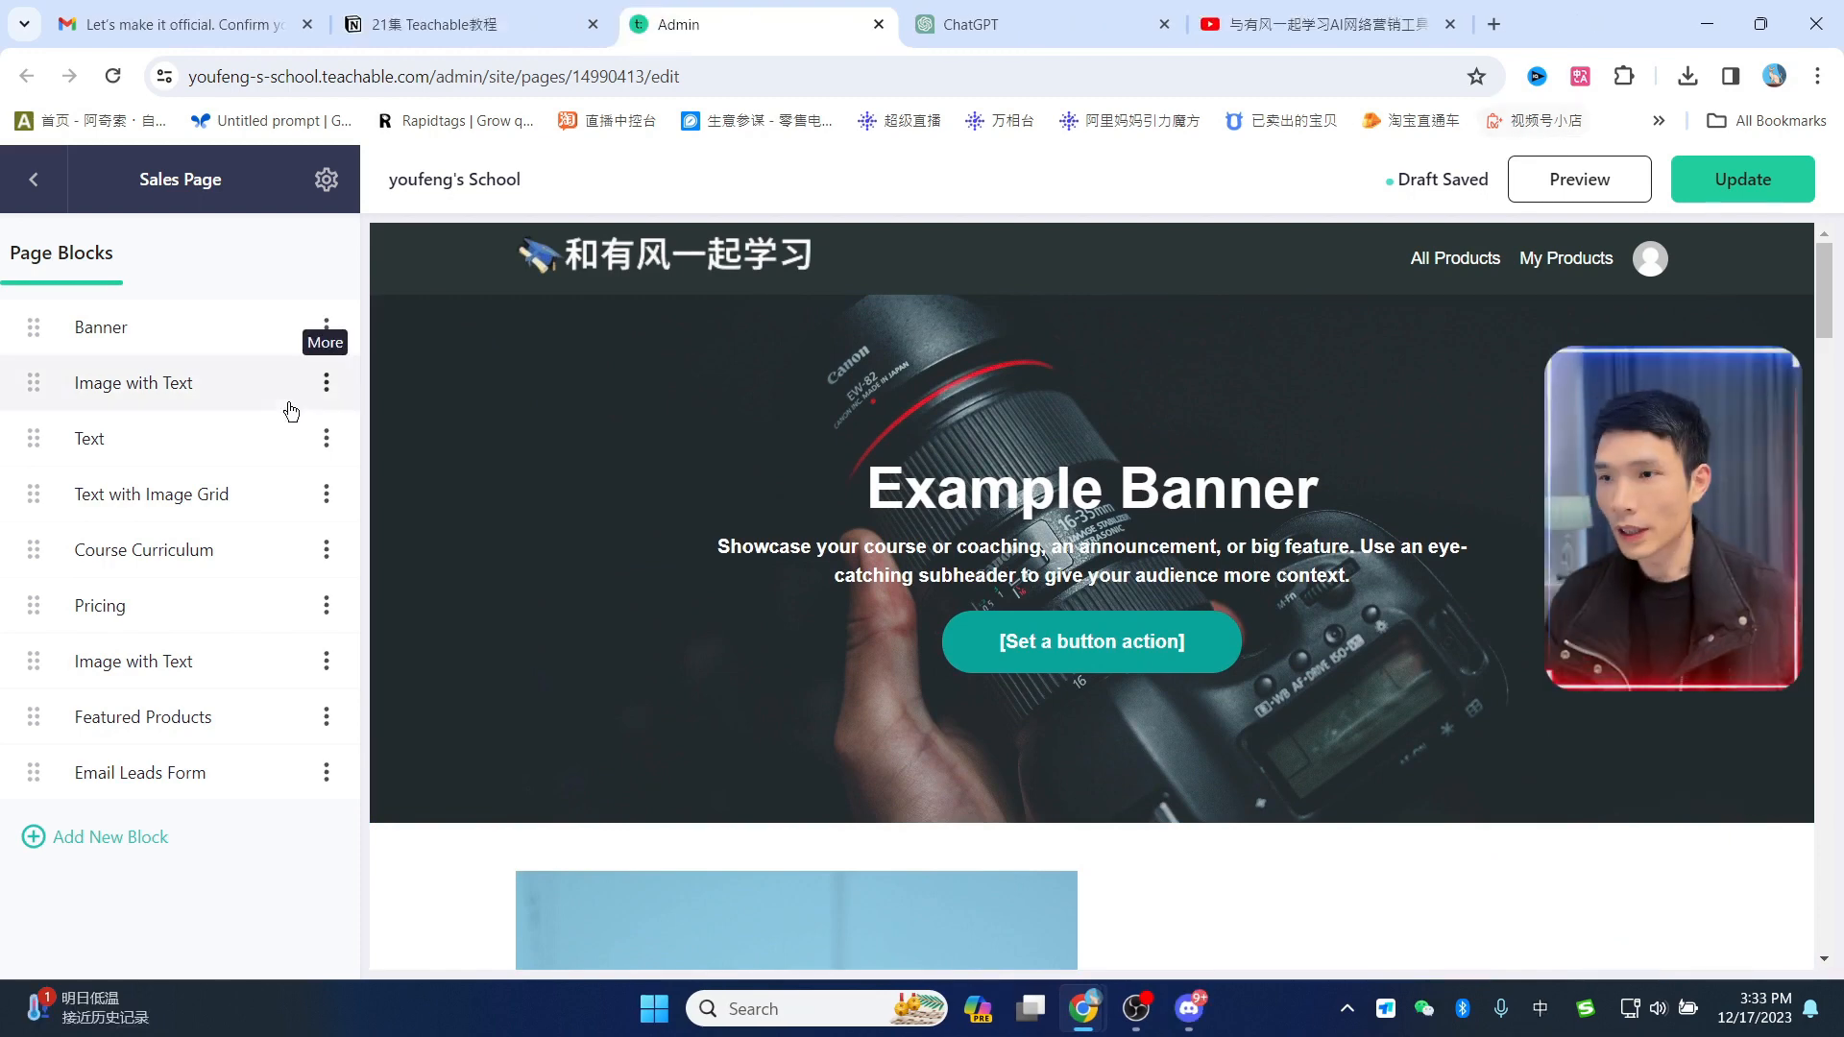
{"action": "left_click", "coordinate": [996, 394]}
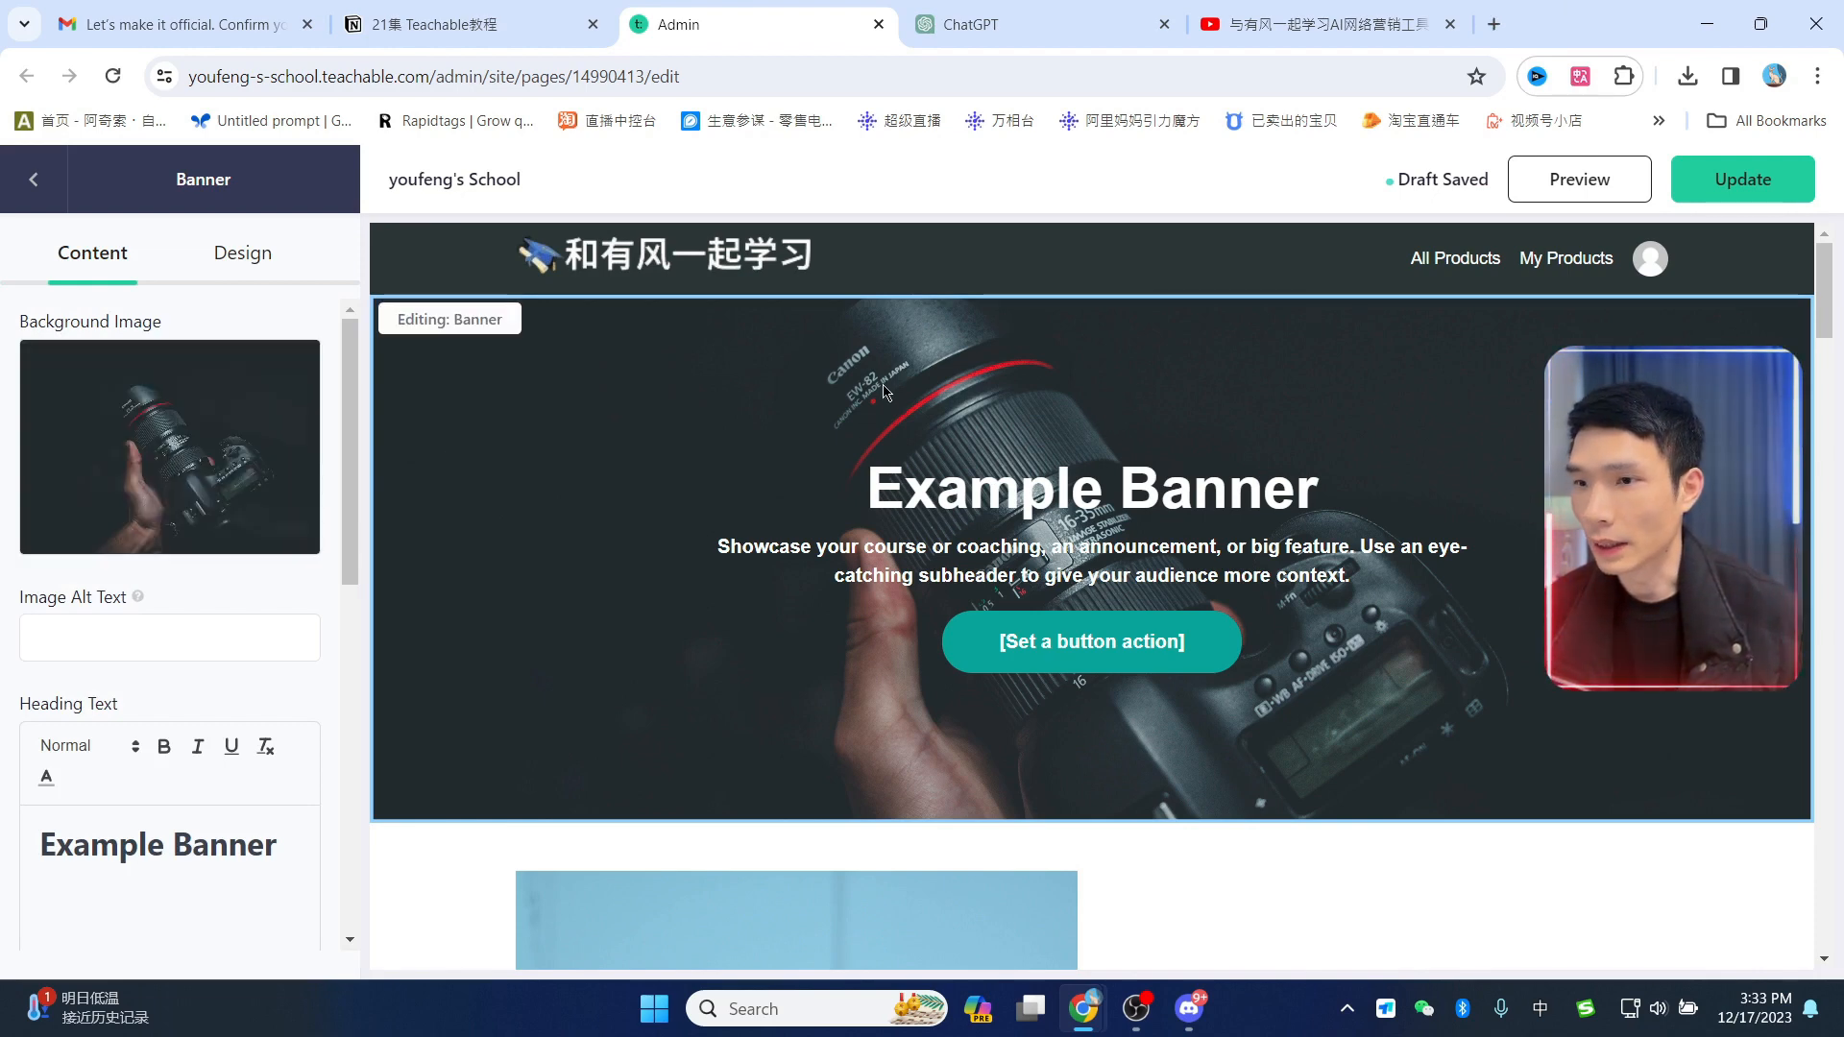
{"action": "mouse_move", "coordinate": [135, 476]}
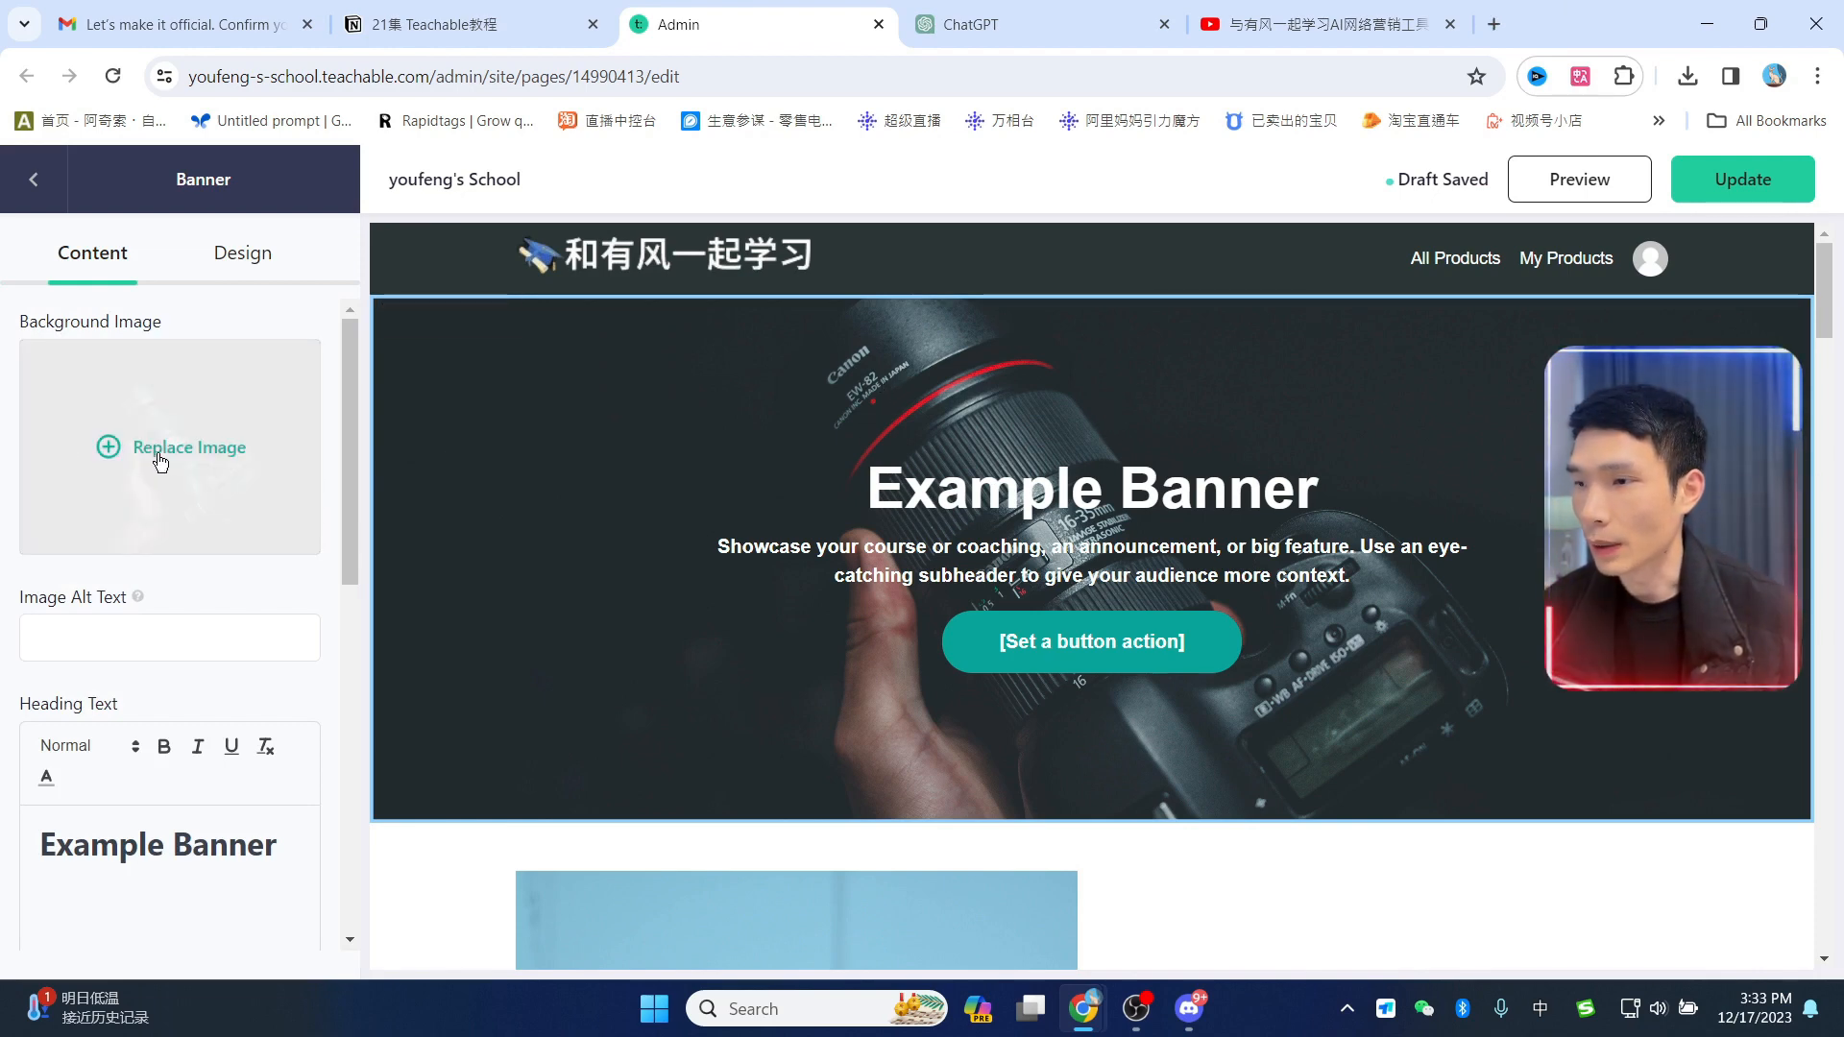
Step: Open pixabay.com in a new browser tab and search its images for "office"
{"action": "left_click", "coordinate": [1493, 24]}
{"action": "type", "text": "pi"}
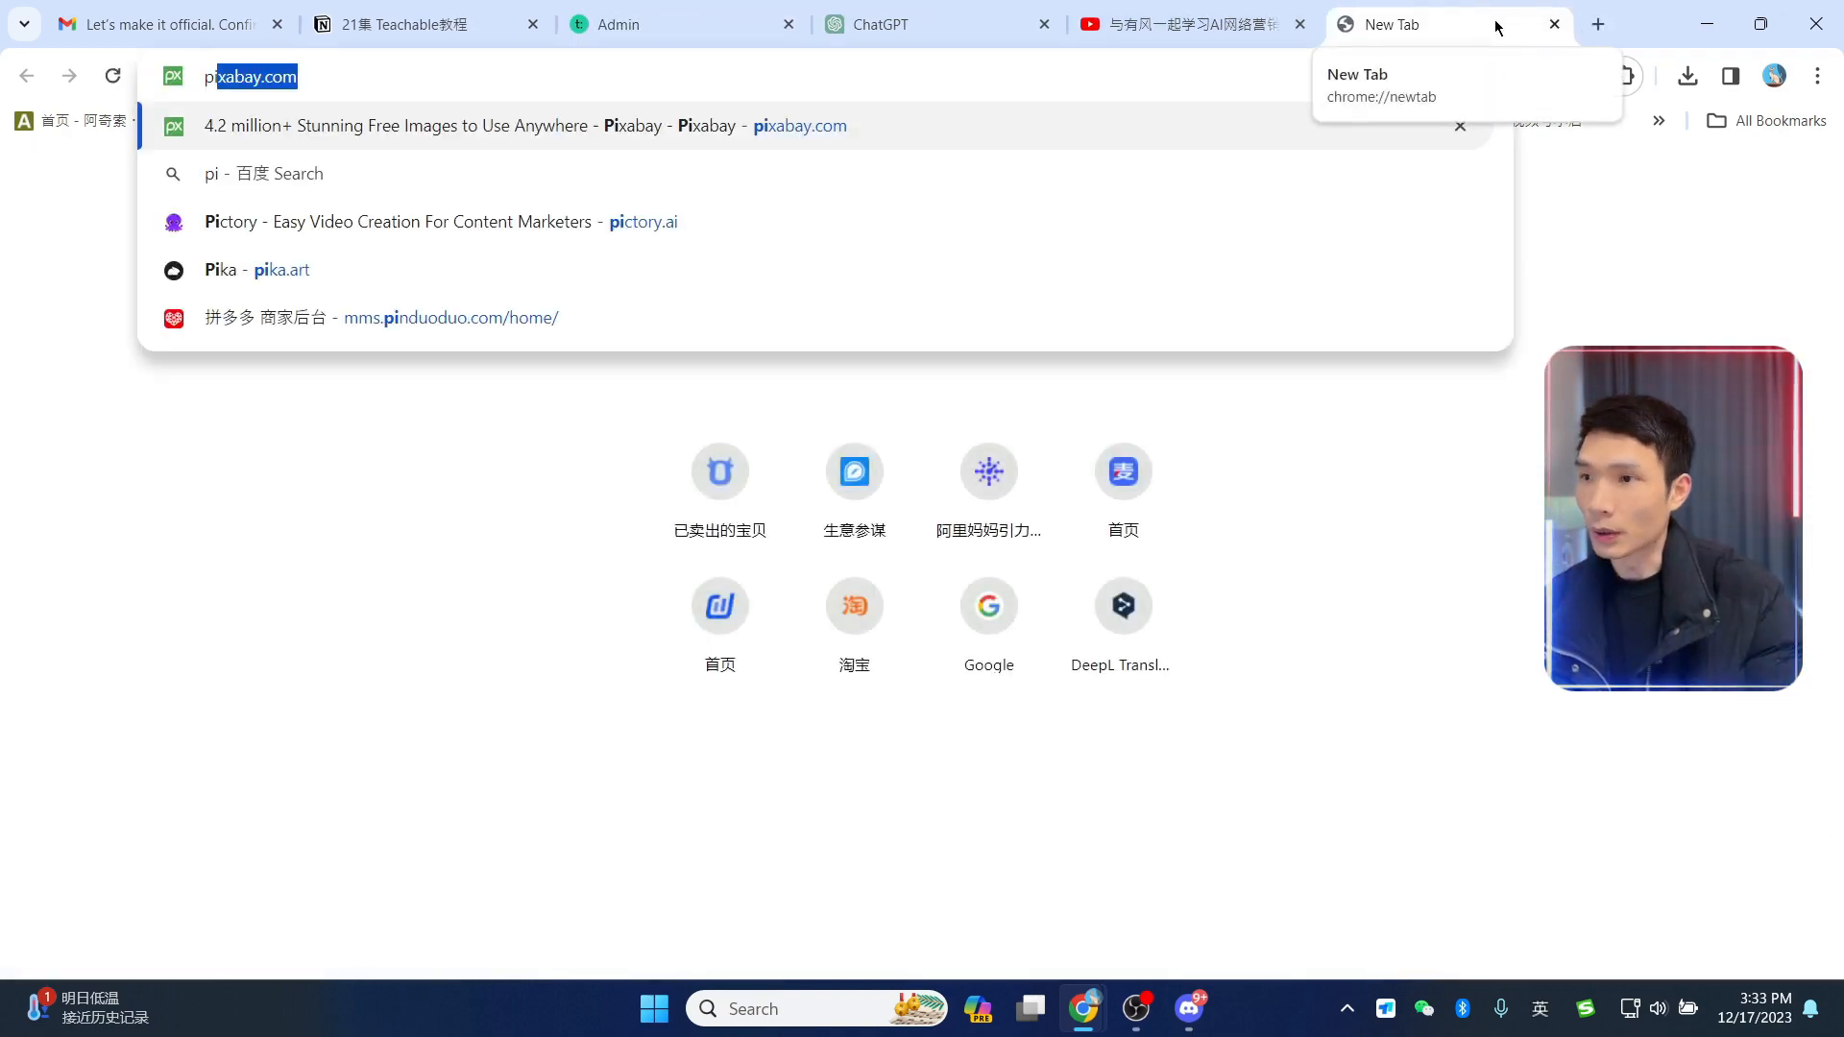
{"action": "key", "text": "Return"}
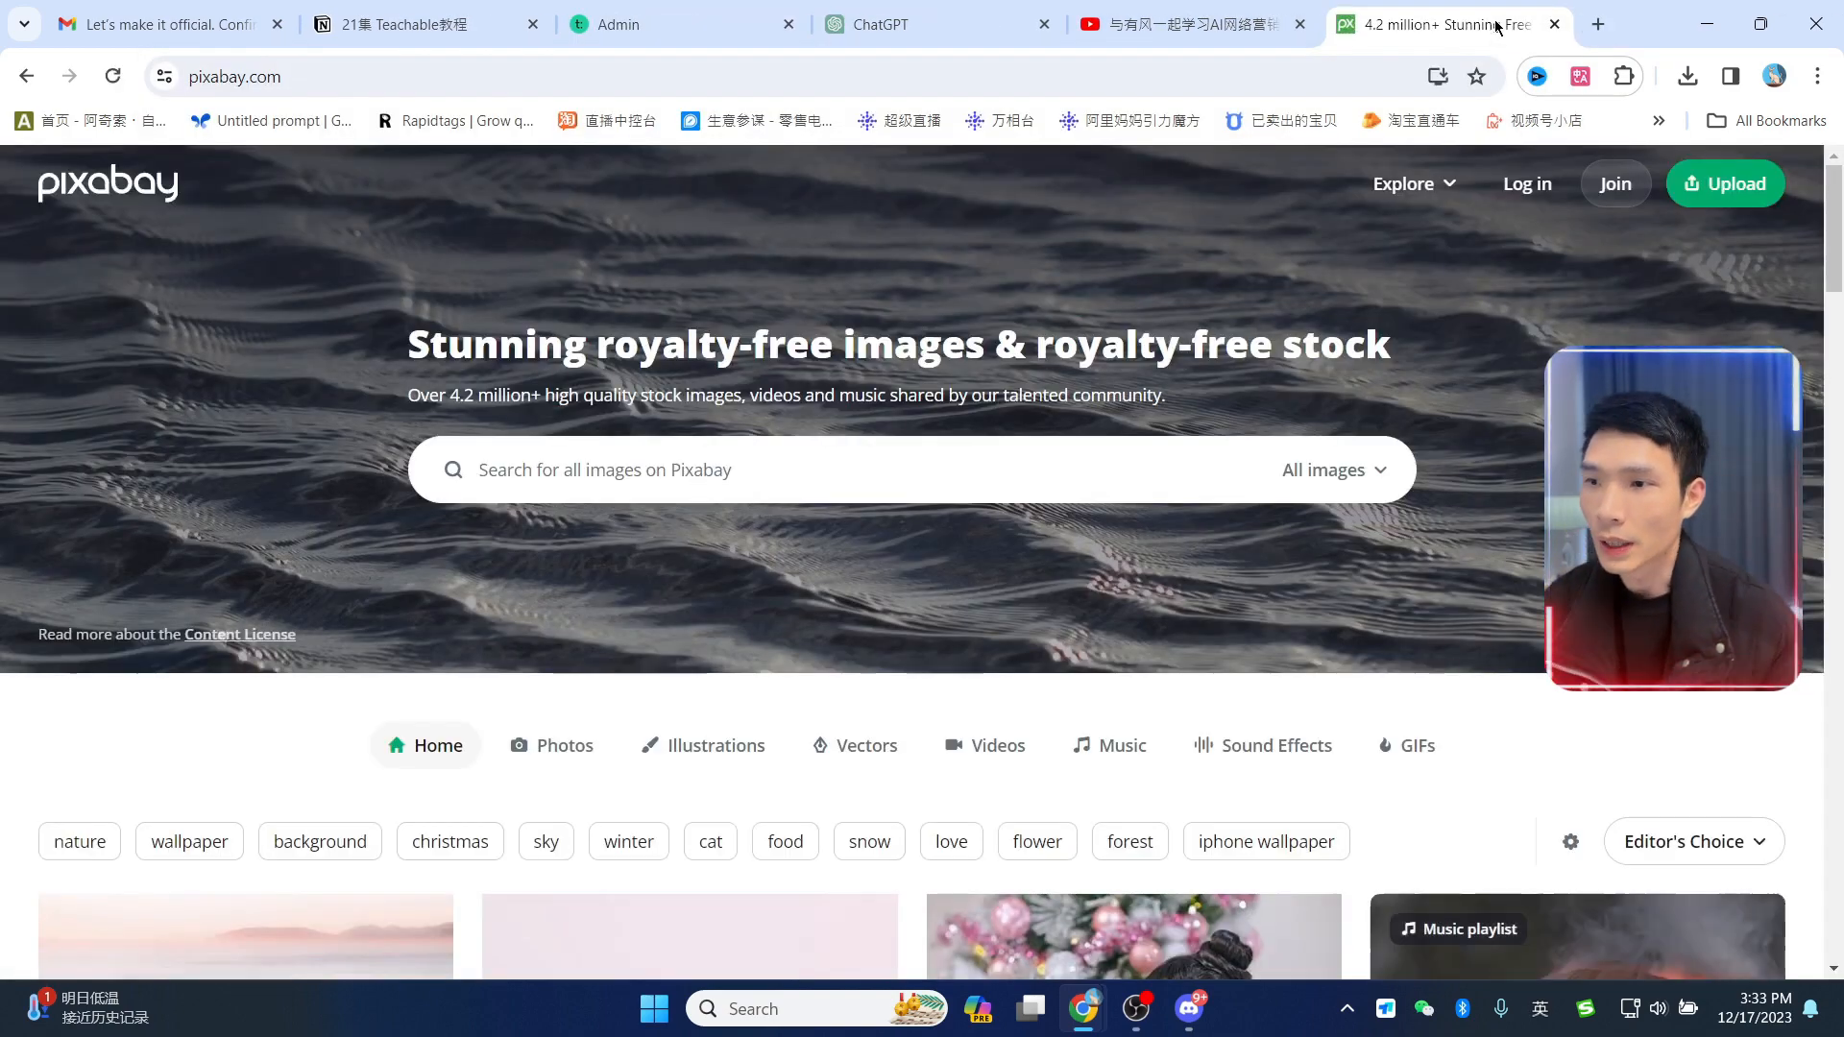
{"action": "left_click", "coordinate": [1060, 458]}
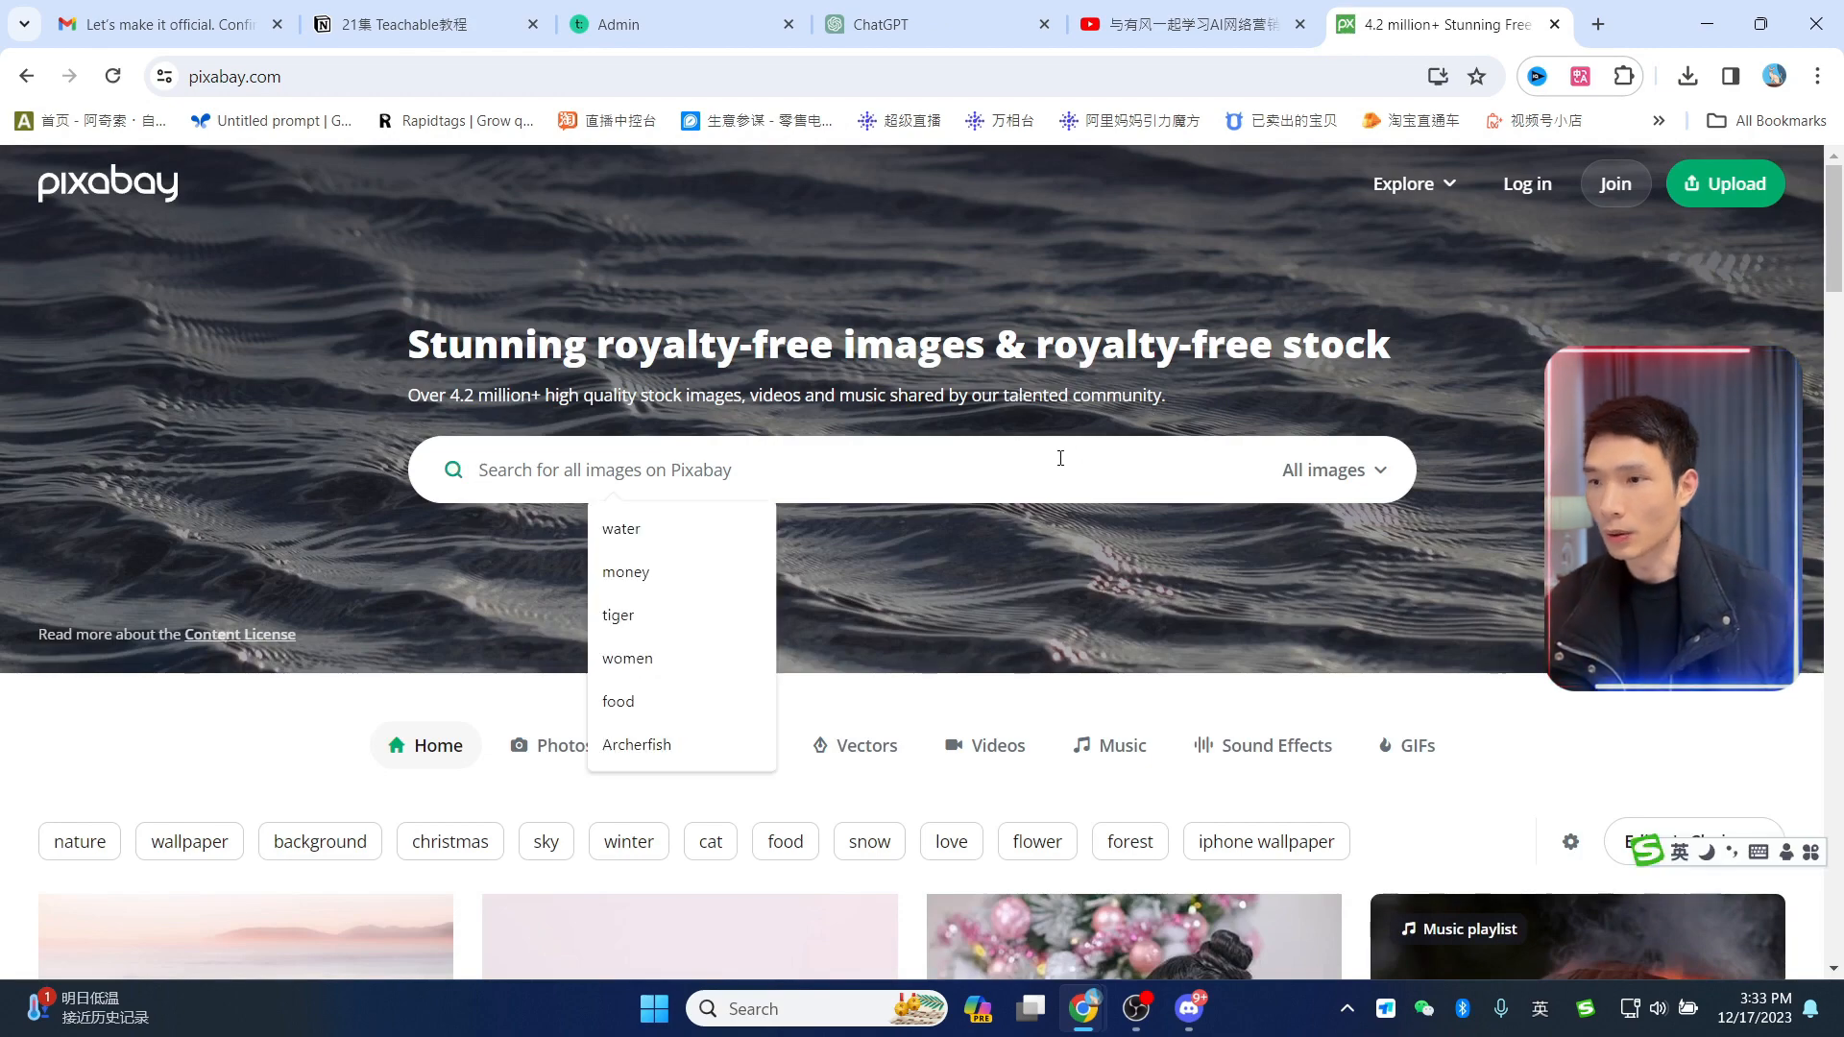
{"action": "type", "text": "oif"}
{"action": "key", "text": "BackSpace"}
{"action": "key", "text": "BackSpace"}
{"action": "type", "text": "ffice"}
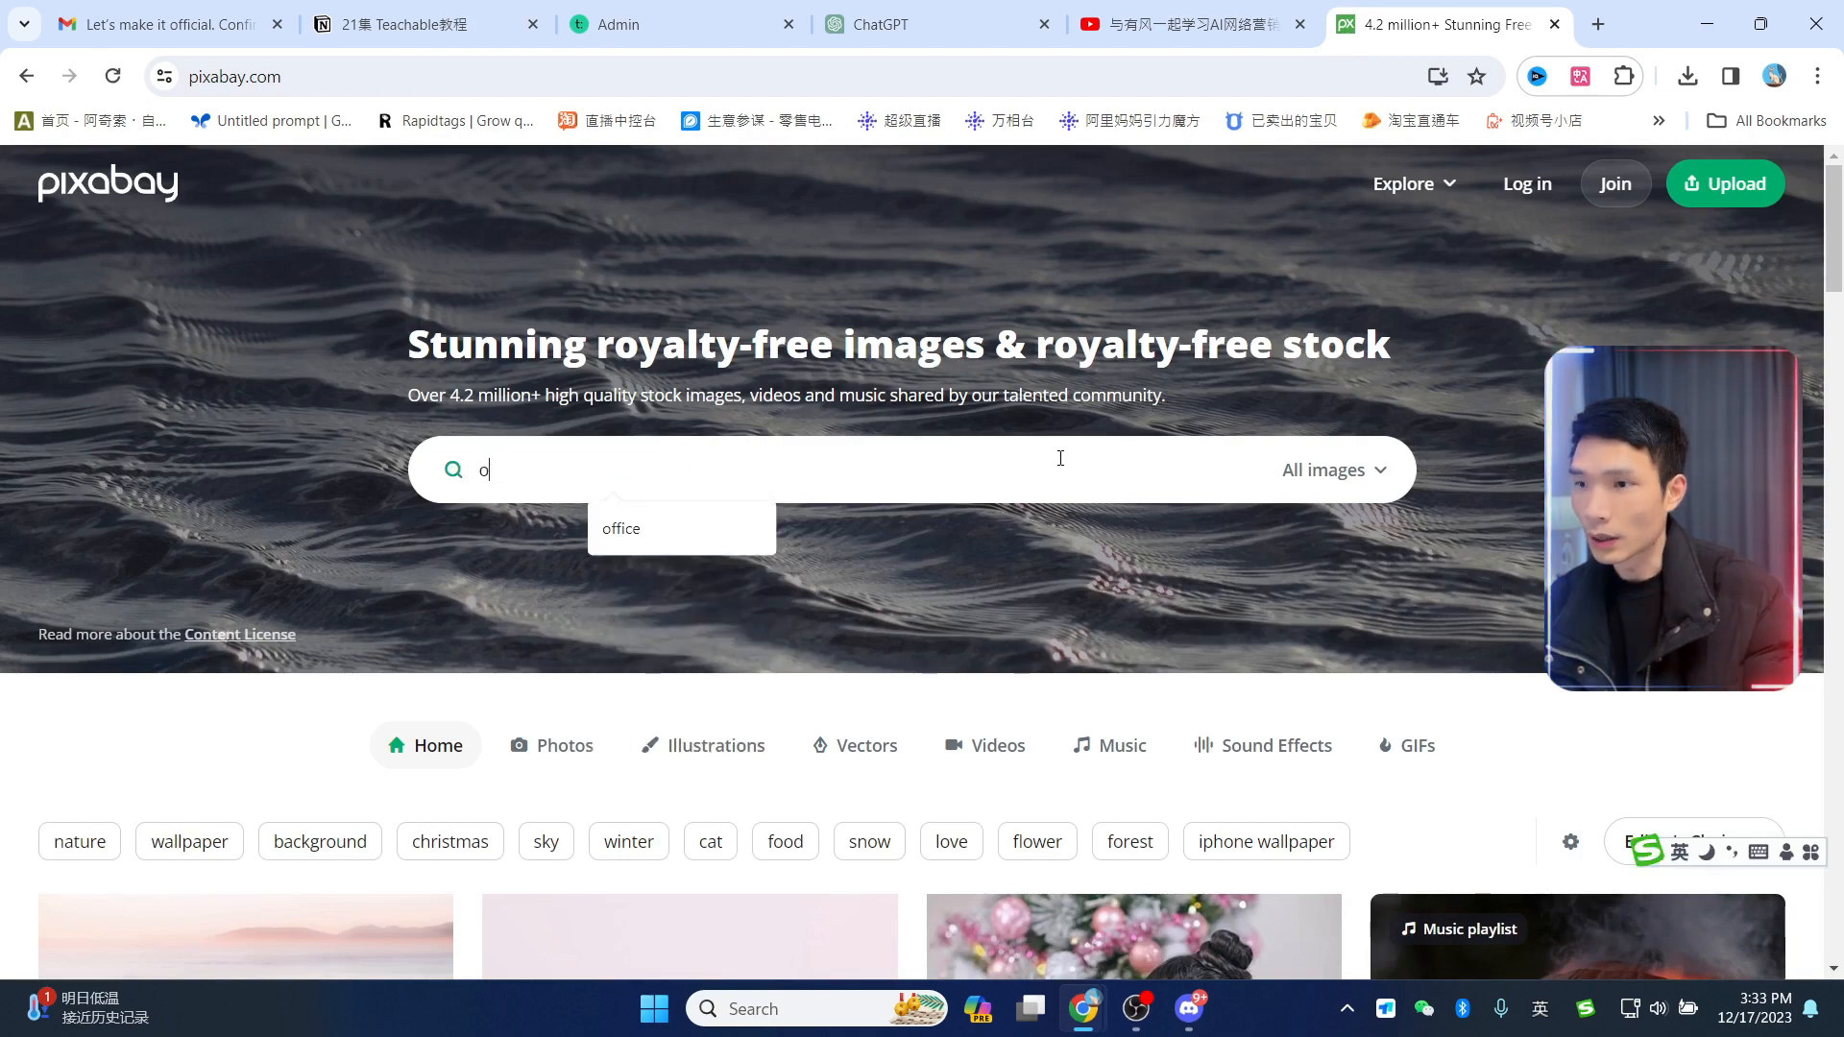
{"action": "key", "text": "Return"}
Step: Browse Pixabay's office image results for a possible banner background, with a look at the Midjourney home page
{"action": "scroll", "coordinate": [929, 399], "scroll_direction": "down", "scroll_amount": 6}
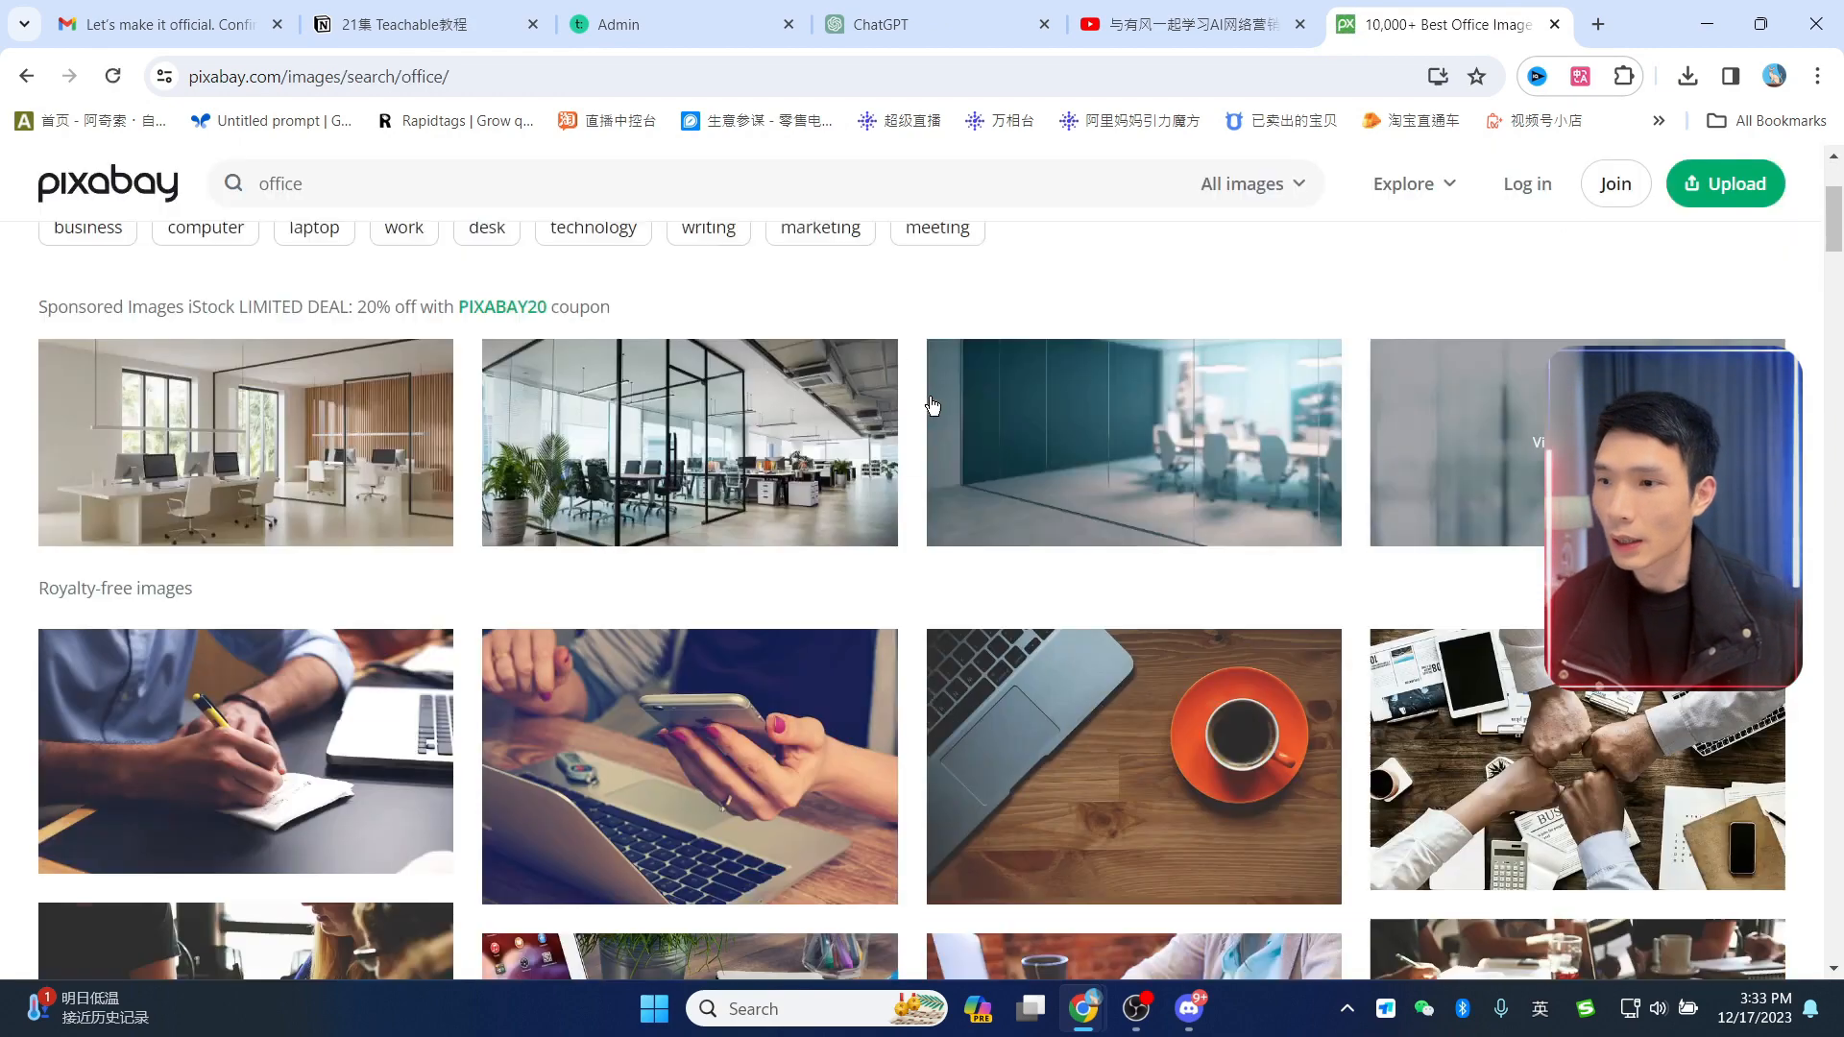
{"action": "scroll", "coordinate": [1383, 665], "scroll_direction": "down", "scroll_amount": 7}
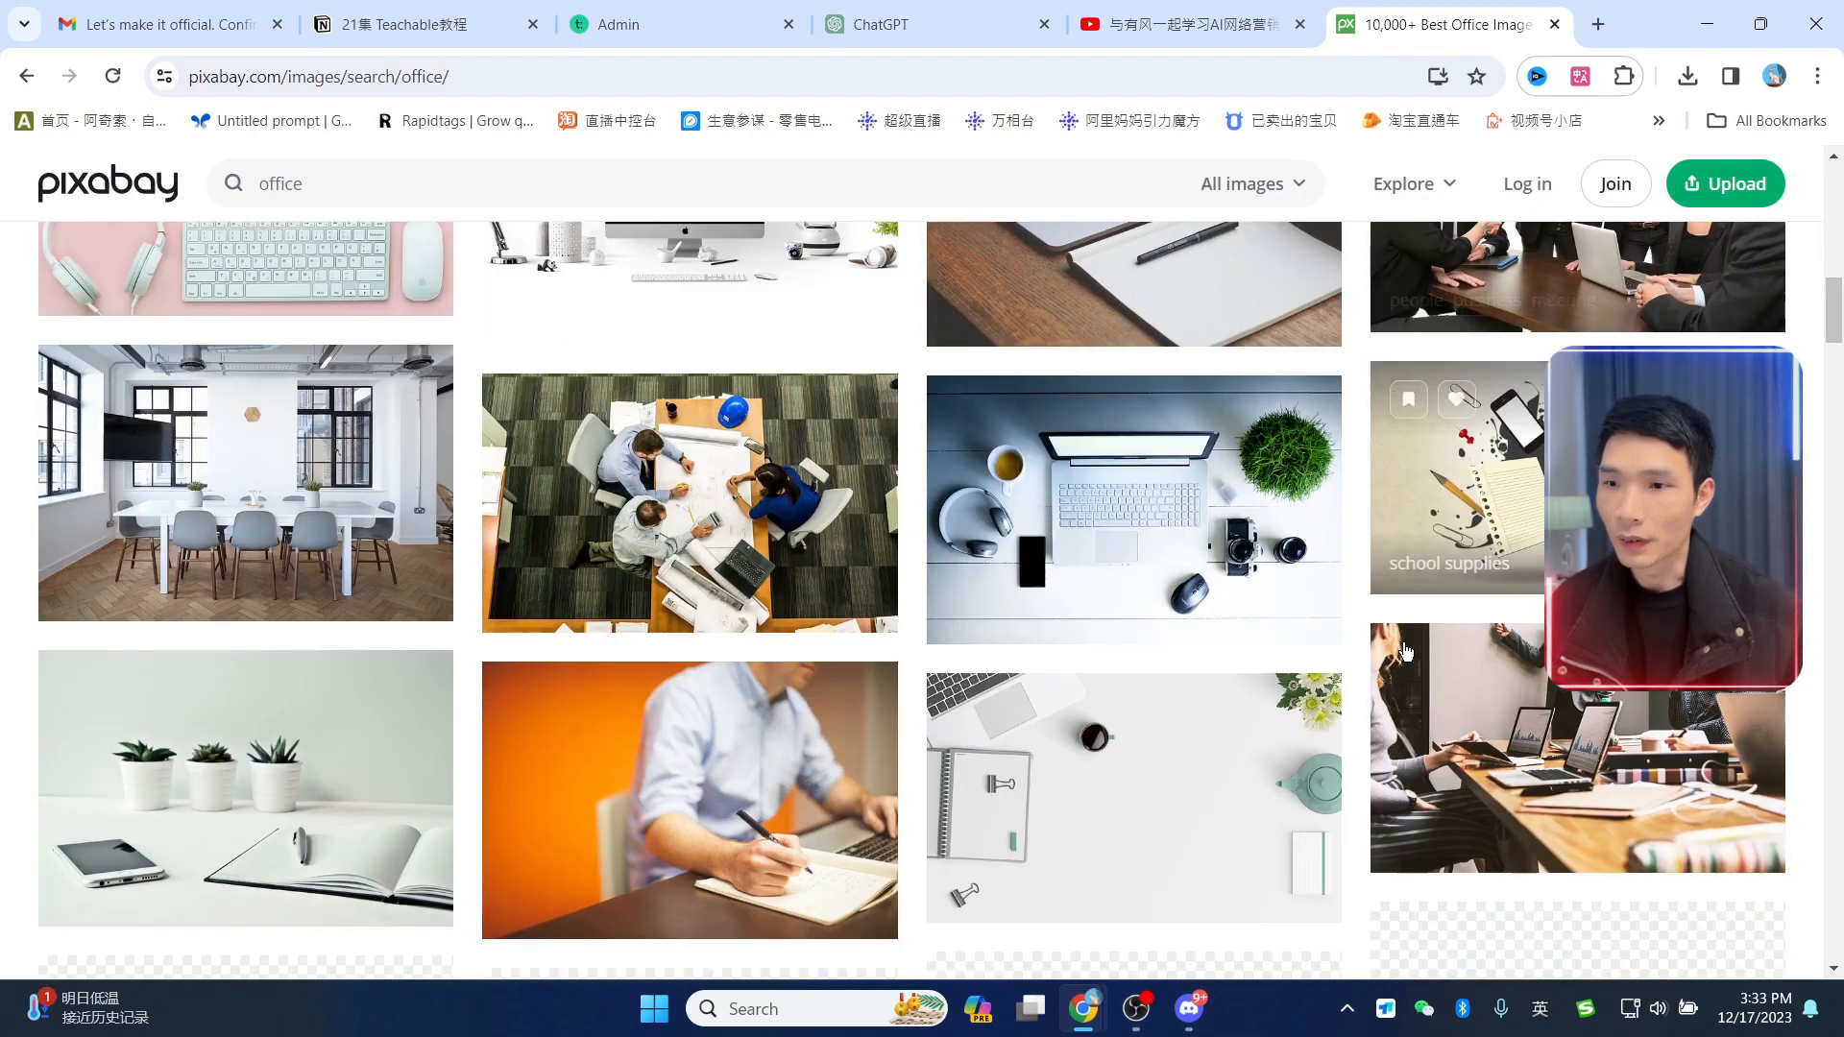
{"action": "scroll", "coordinate": [1263, 645], "scroll_direction": "up", "scroll_amount": 7}
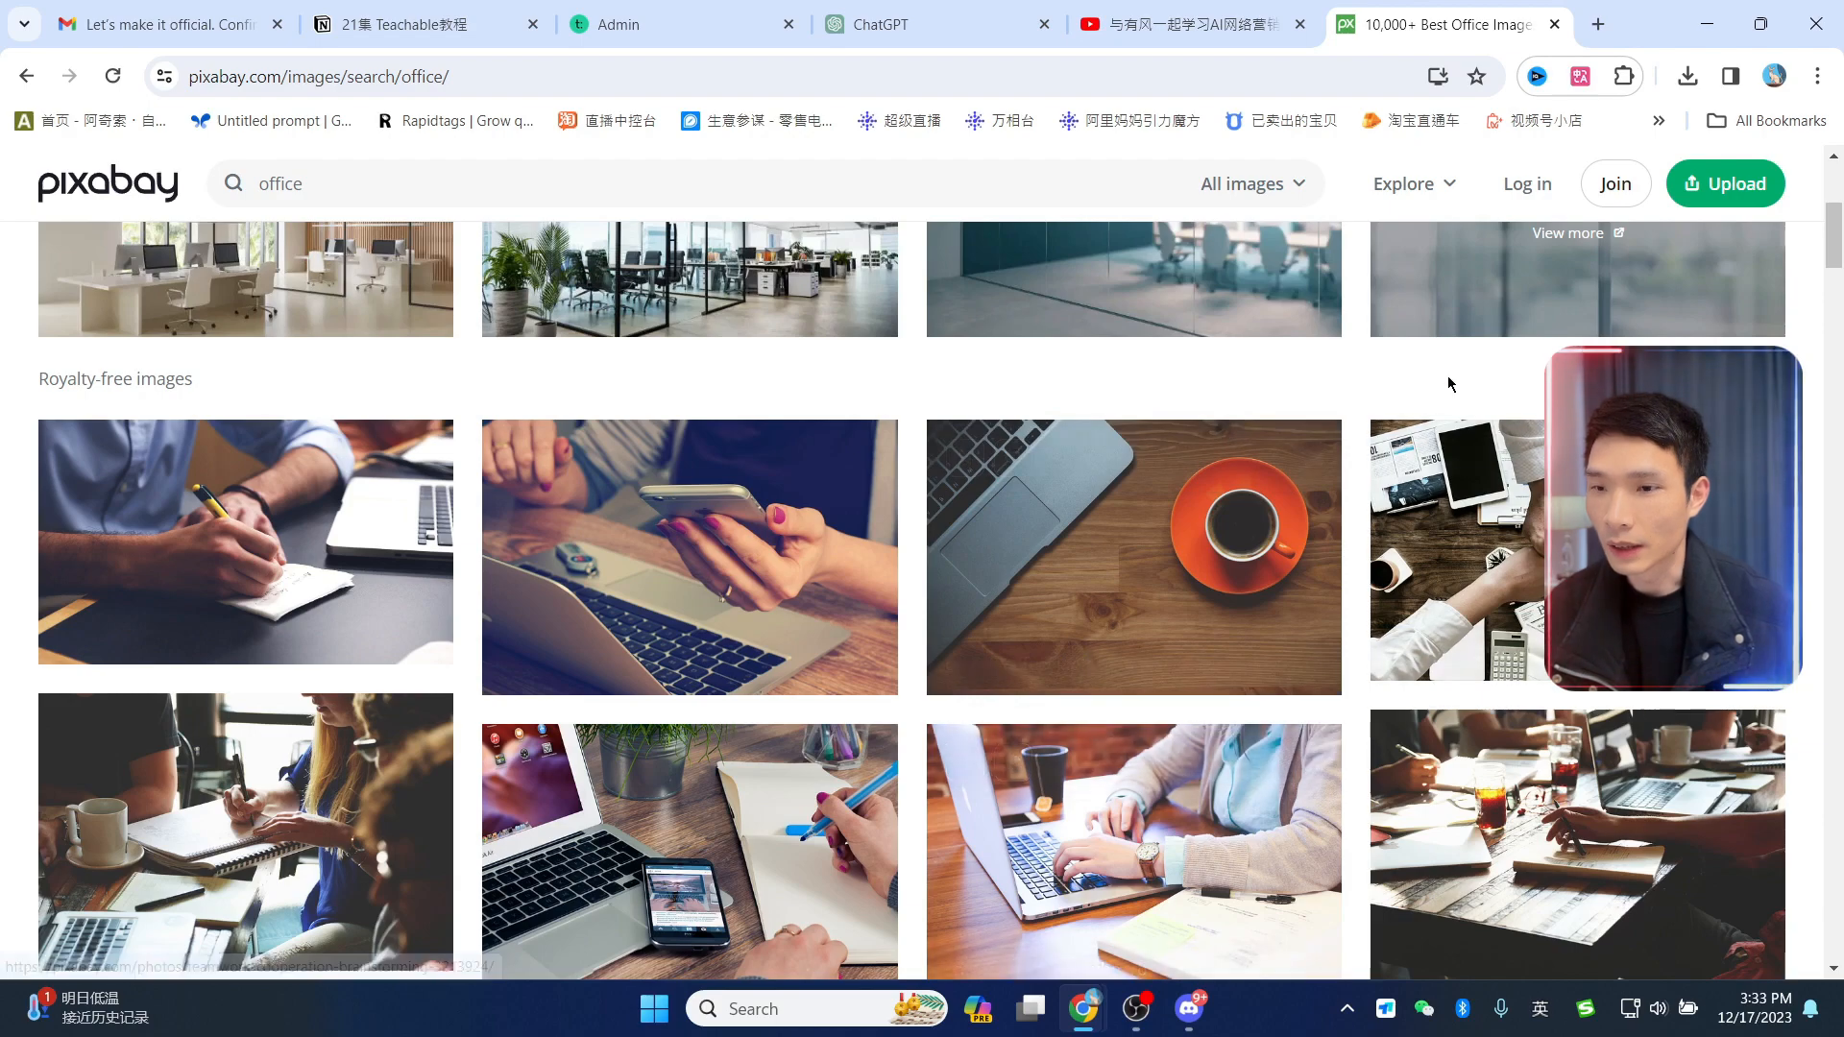
{"action": "scroll", "coordinate": [1448, 377], "scroll_direction": "up", "scroll_amount": 5}
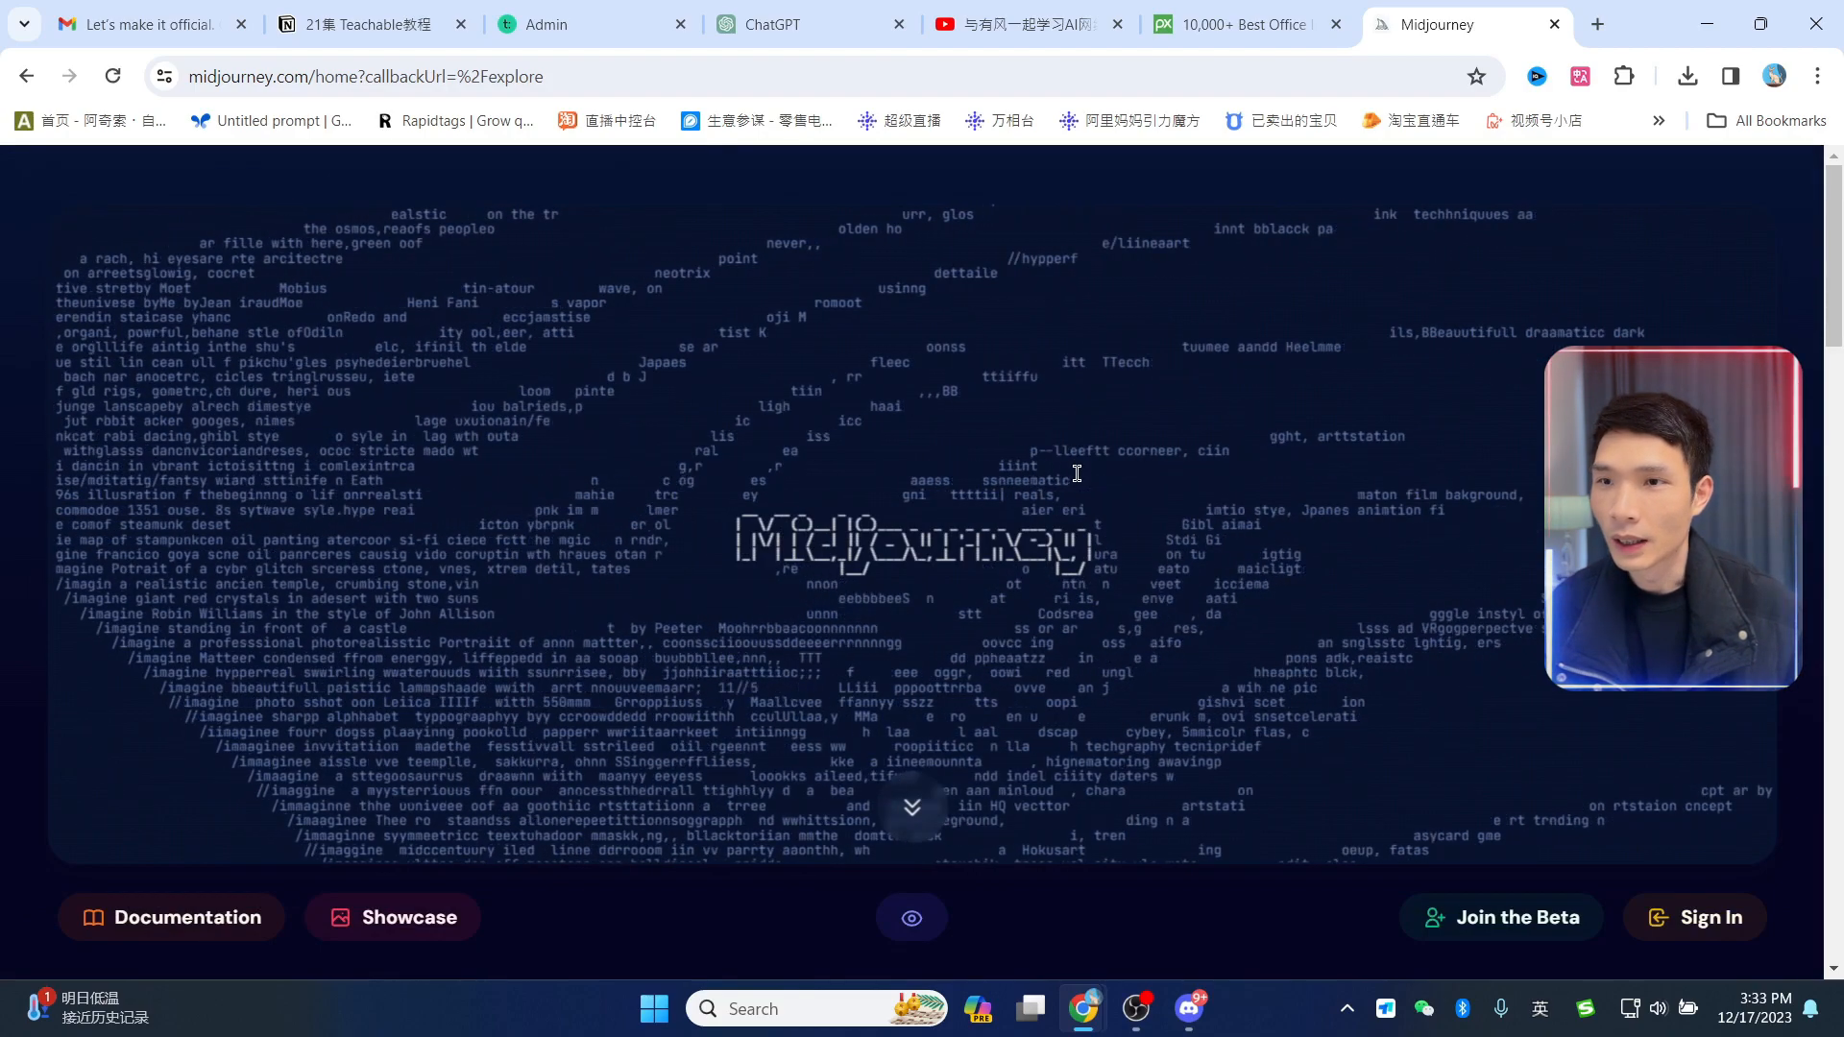
{"action": "left_click", "coordinate": [1238, 24]}
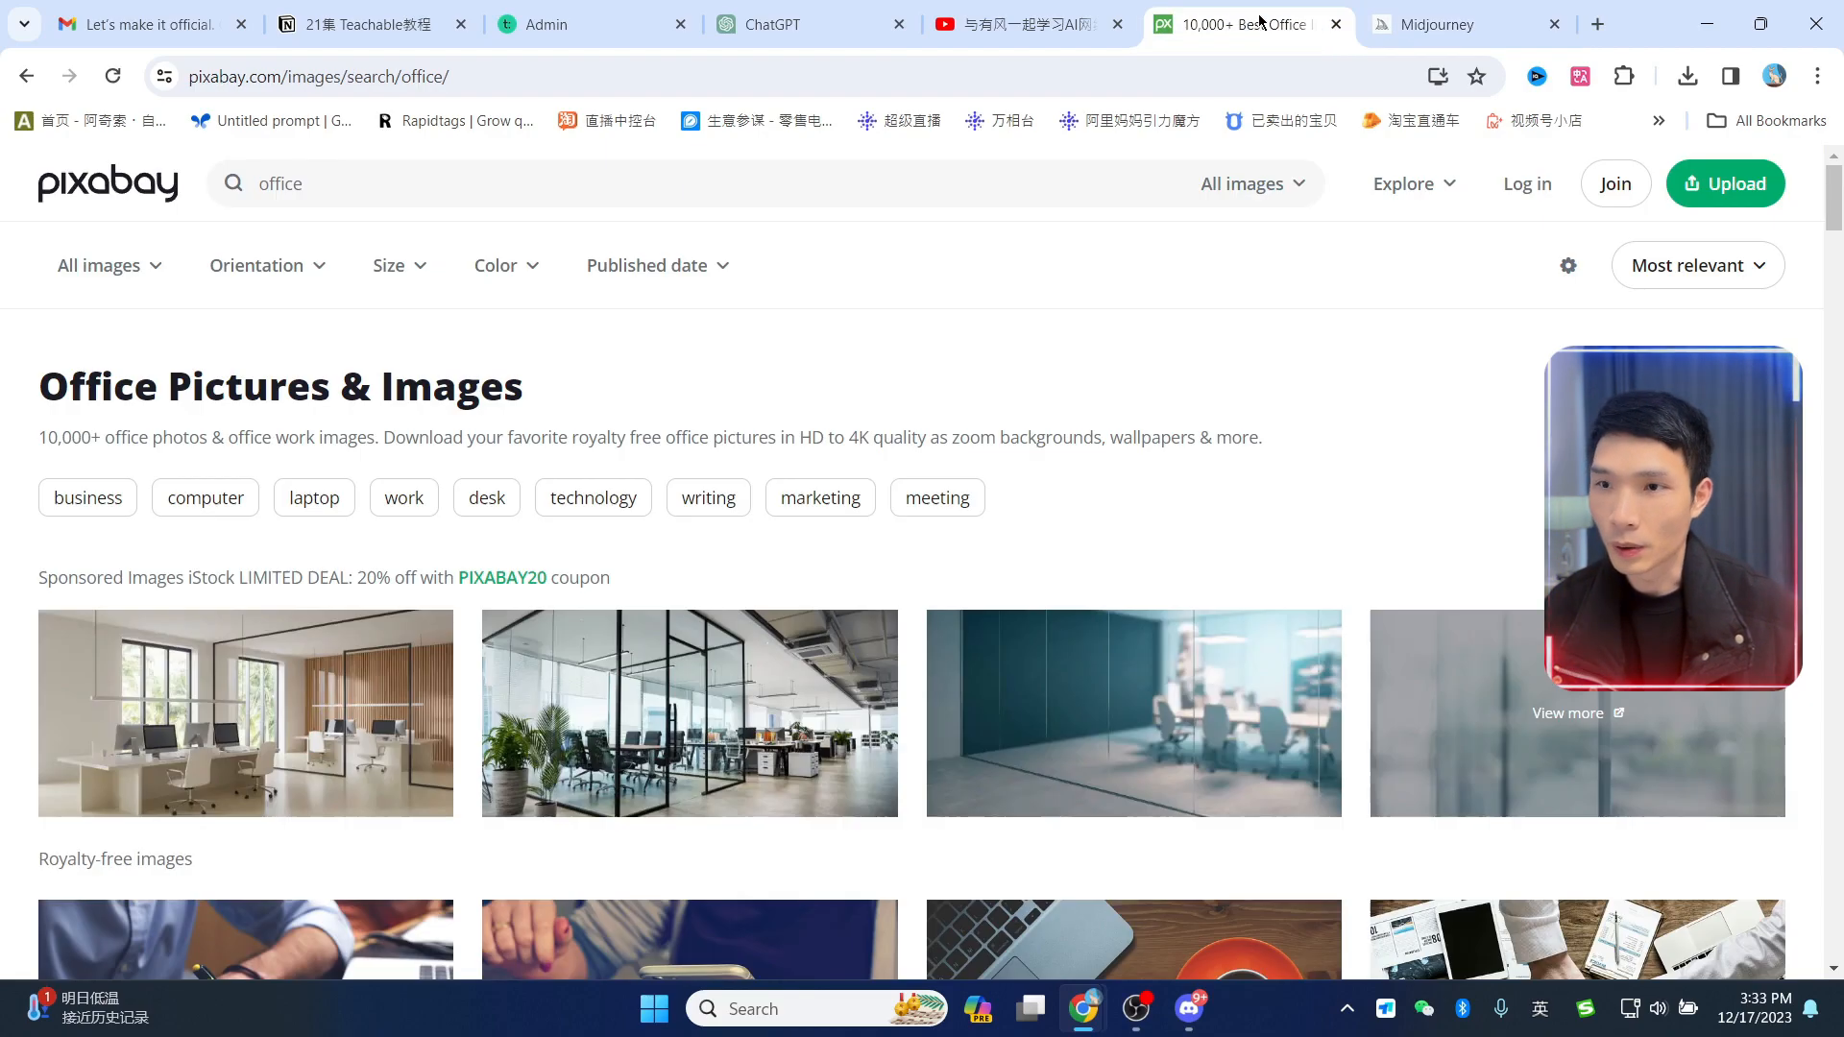
{"action": "scroll", "coordinate": [1224, 584], "scroll_direction": "down", "scroll_amount": 3}
{"action": "scroll", "coordinate": [1227, 595], "scroll_direction": "down", "scroll_amount": 10}
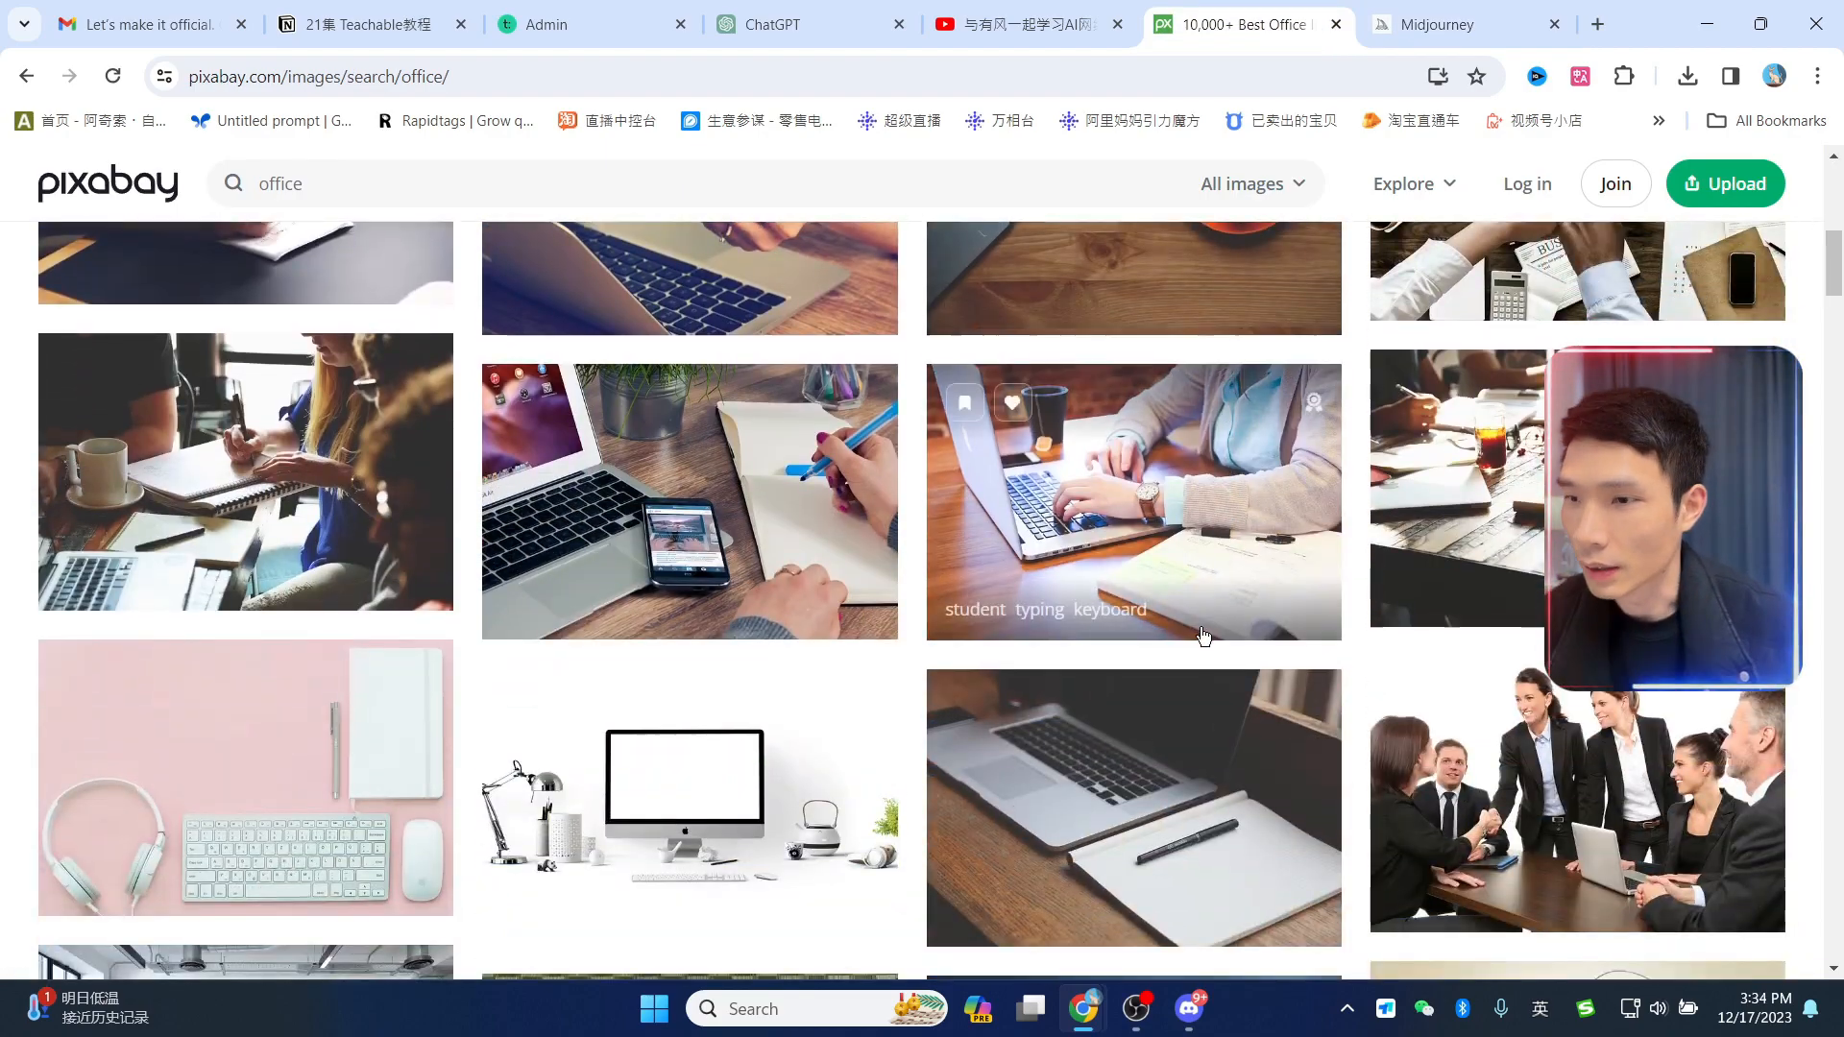
{"action": "scroll", "coordinate": [1196, 637], "scroll_direction": "down", "scroll_amount": 4}
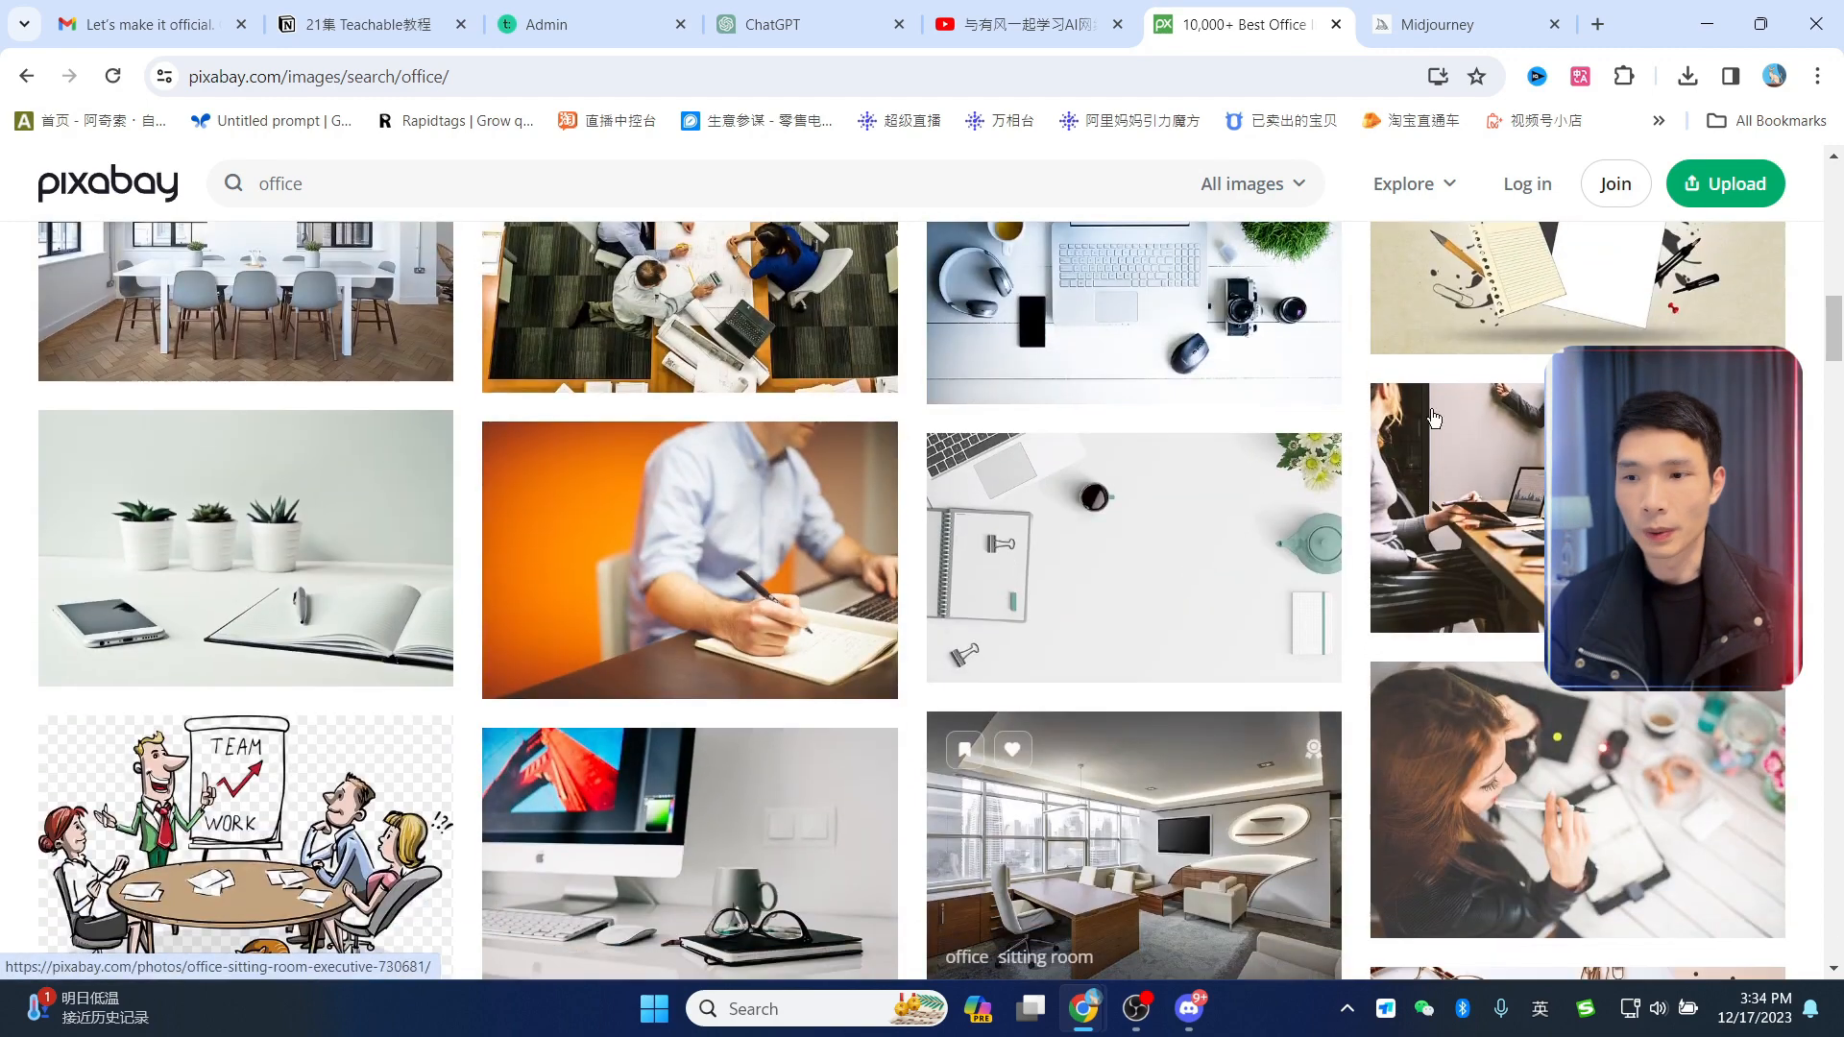
Step: Switch to Discord and fill a Midjourney /imagine prompt with the earlier "Modern Office Collective Learning" prompt text and --ar 16:9
{"action": "left_click", "coordinate": [1189, 1008]}
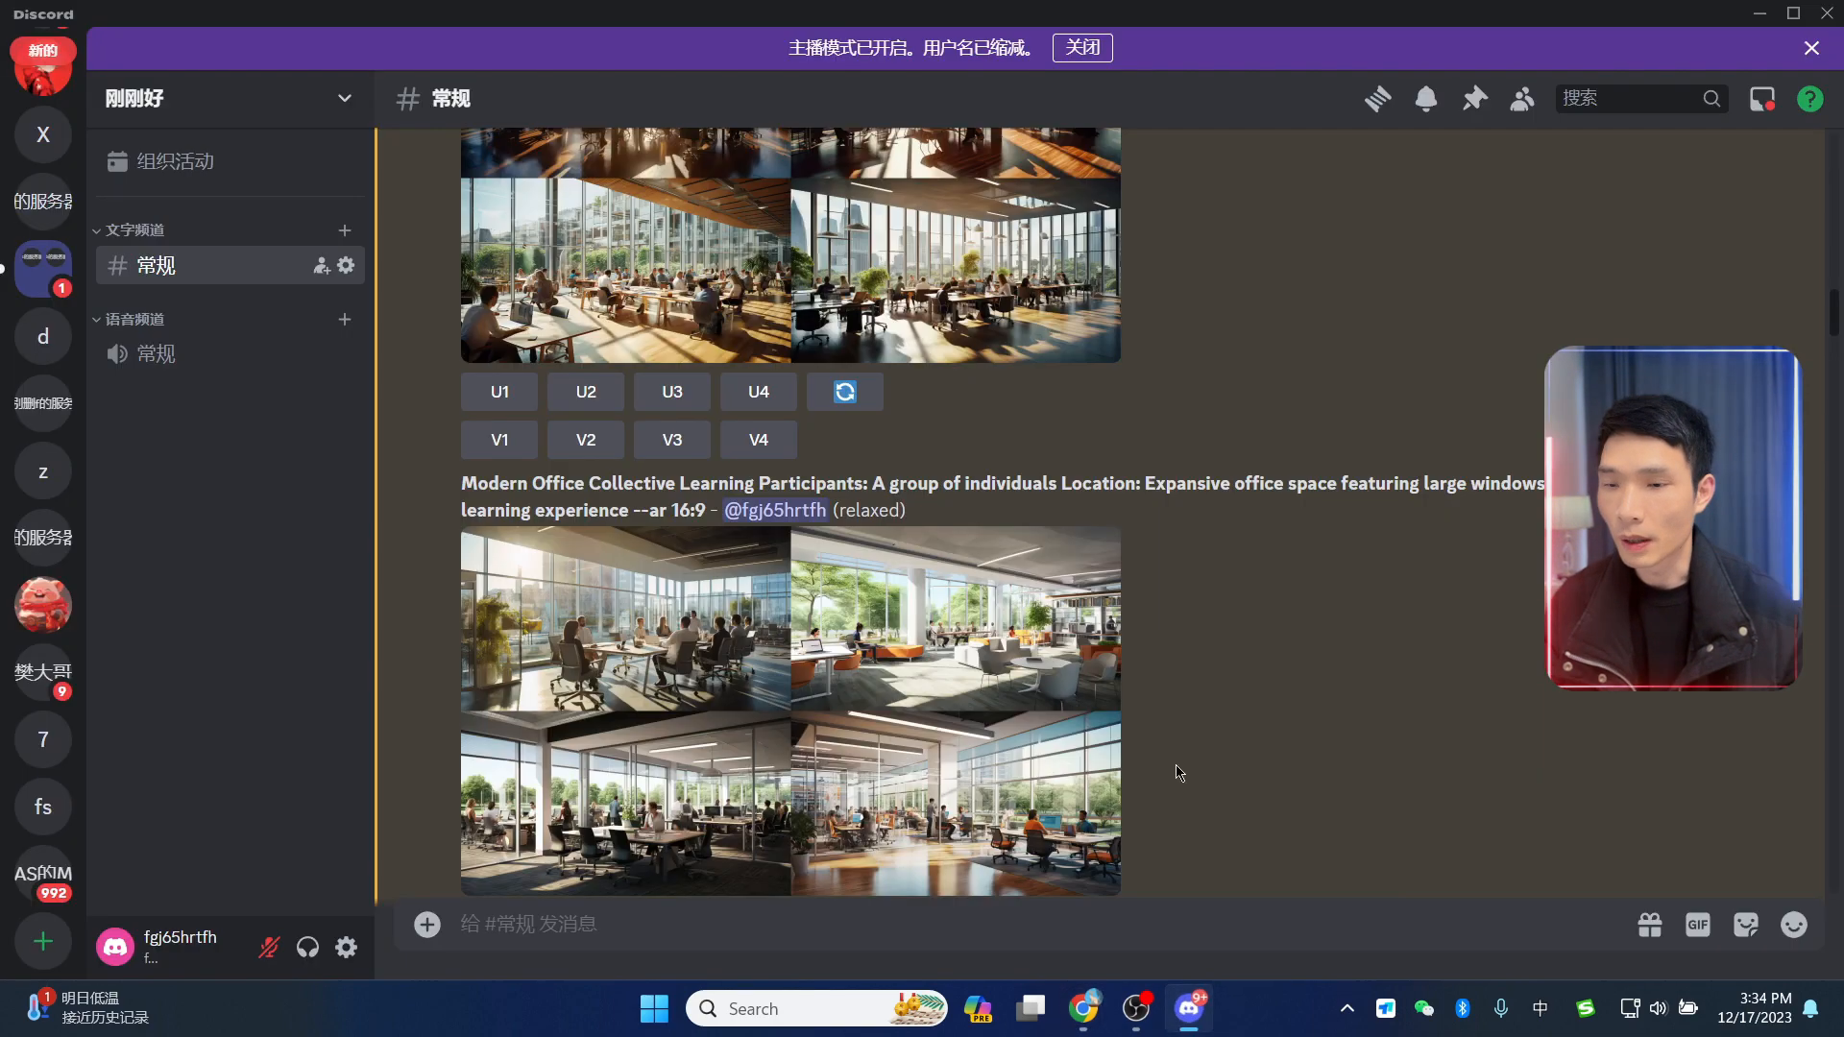
{"action": "type", "text": "/"}
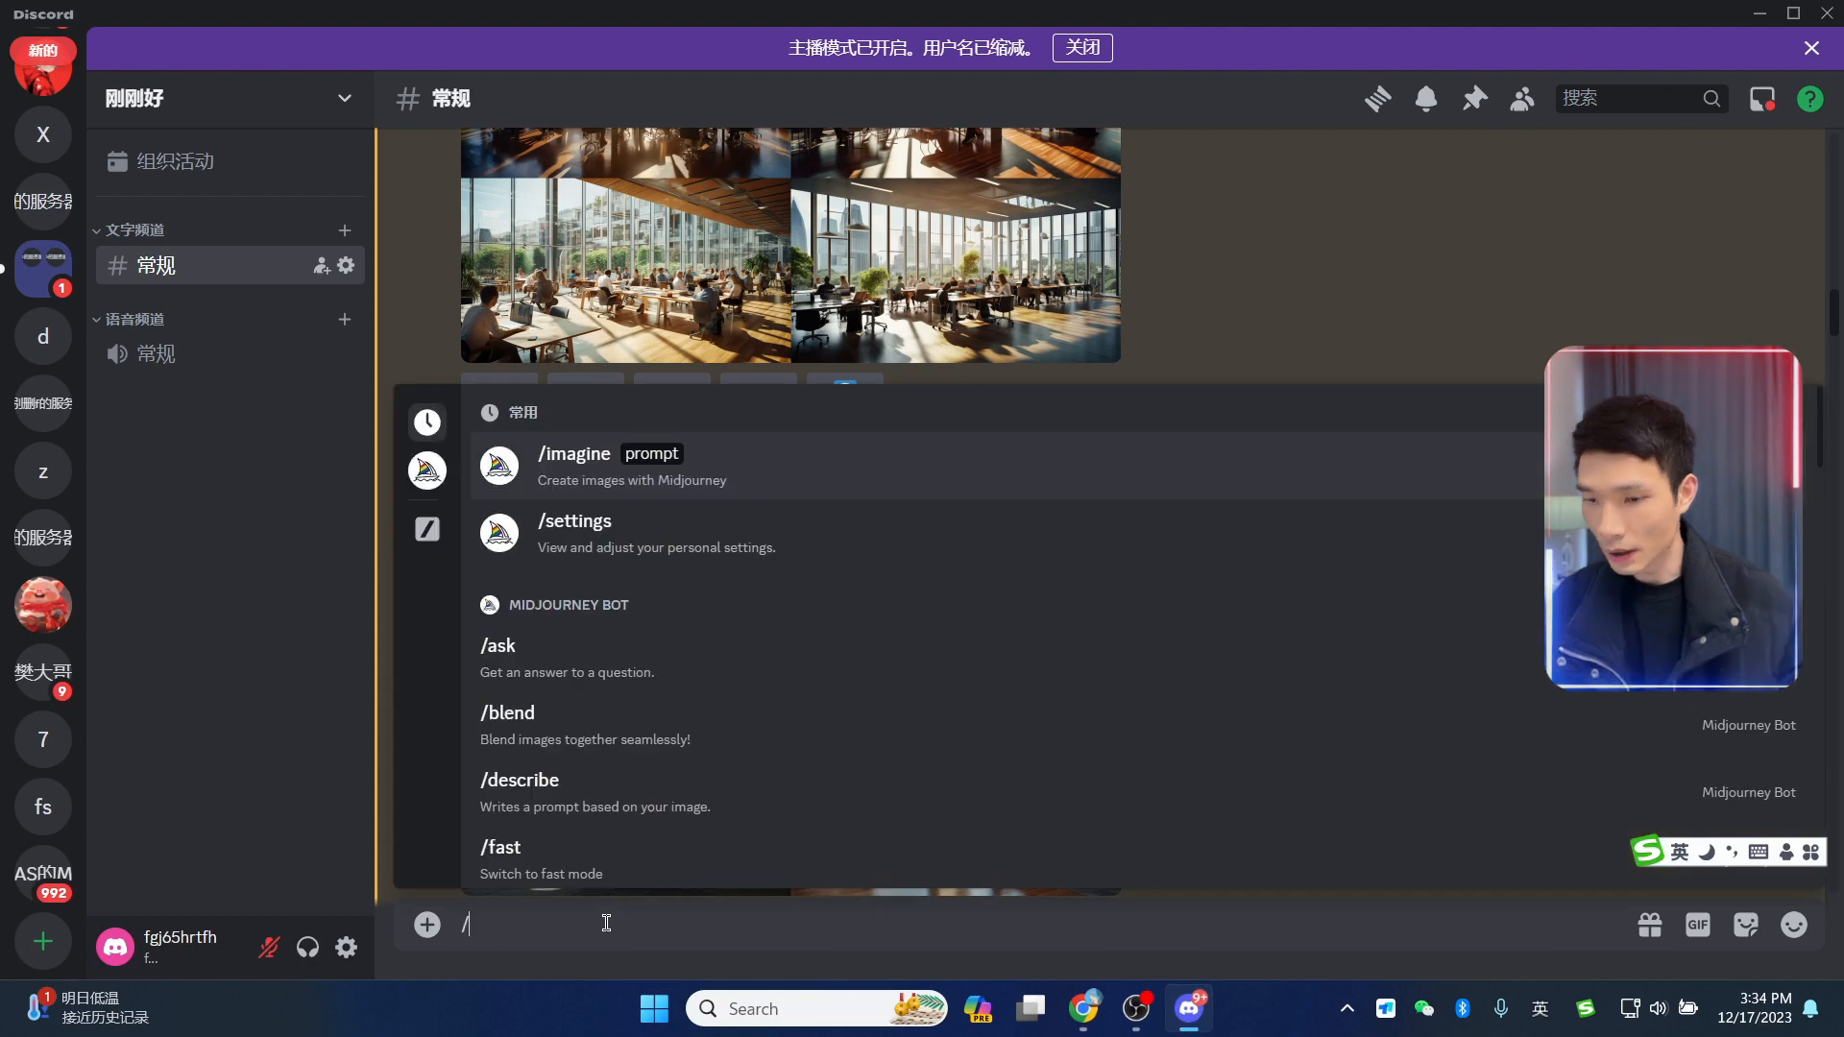
{"action": "left_click", "coordinate": [577, 483]}
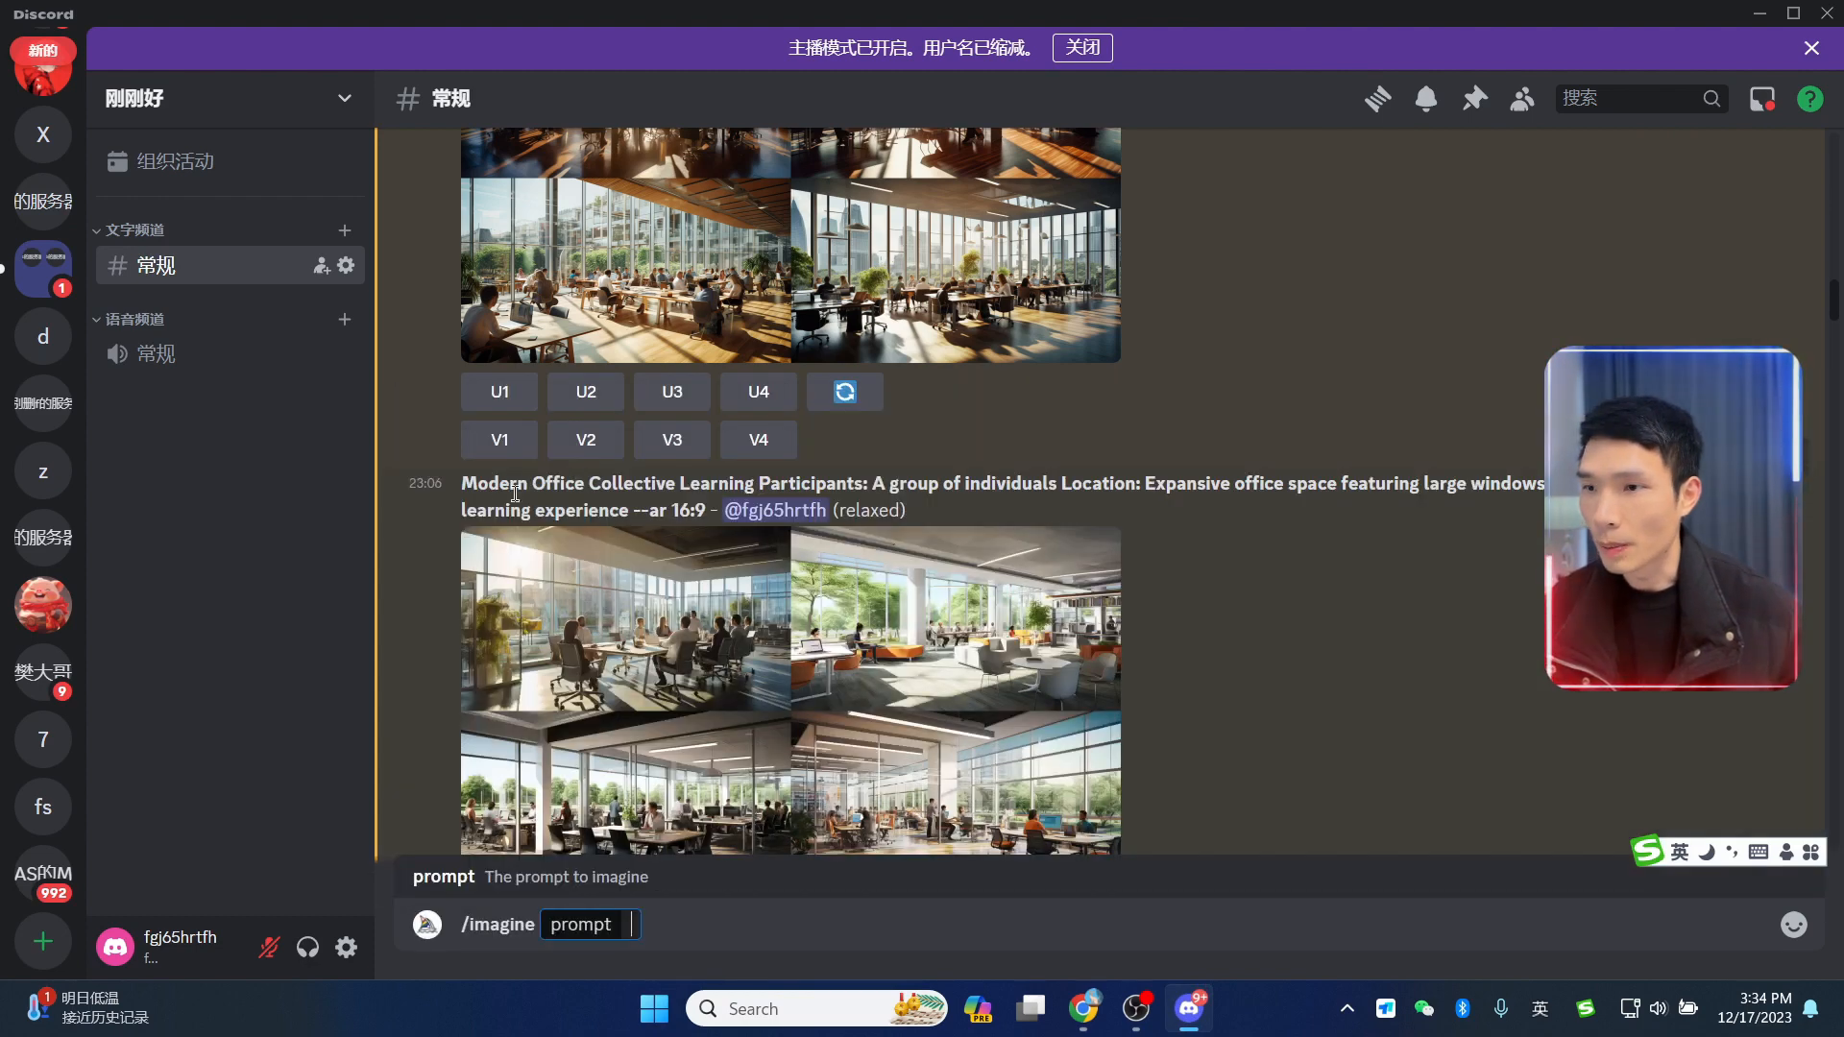
{"action": "left_click_drag", "start_coordinate": [463, 480], "coordinate": [624, 504]}
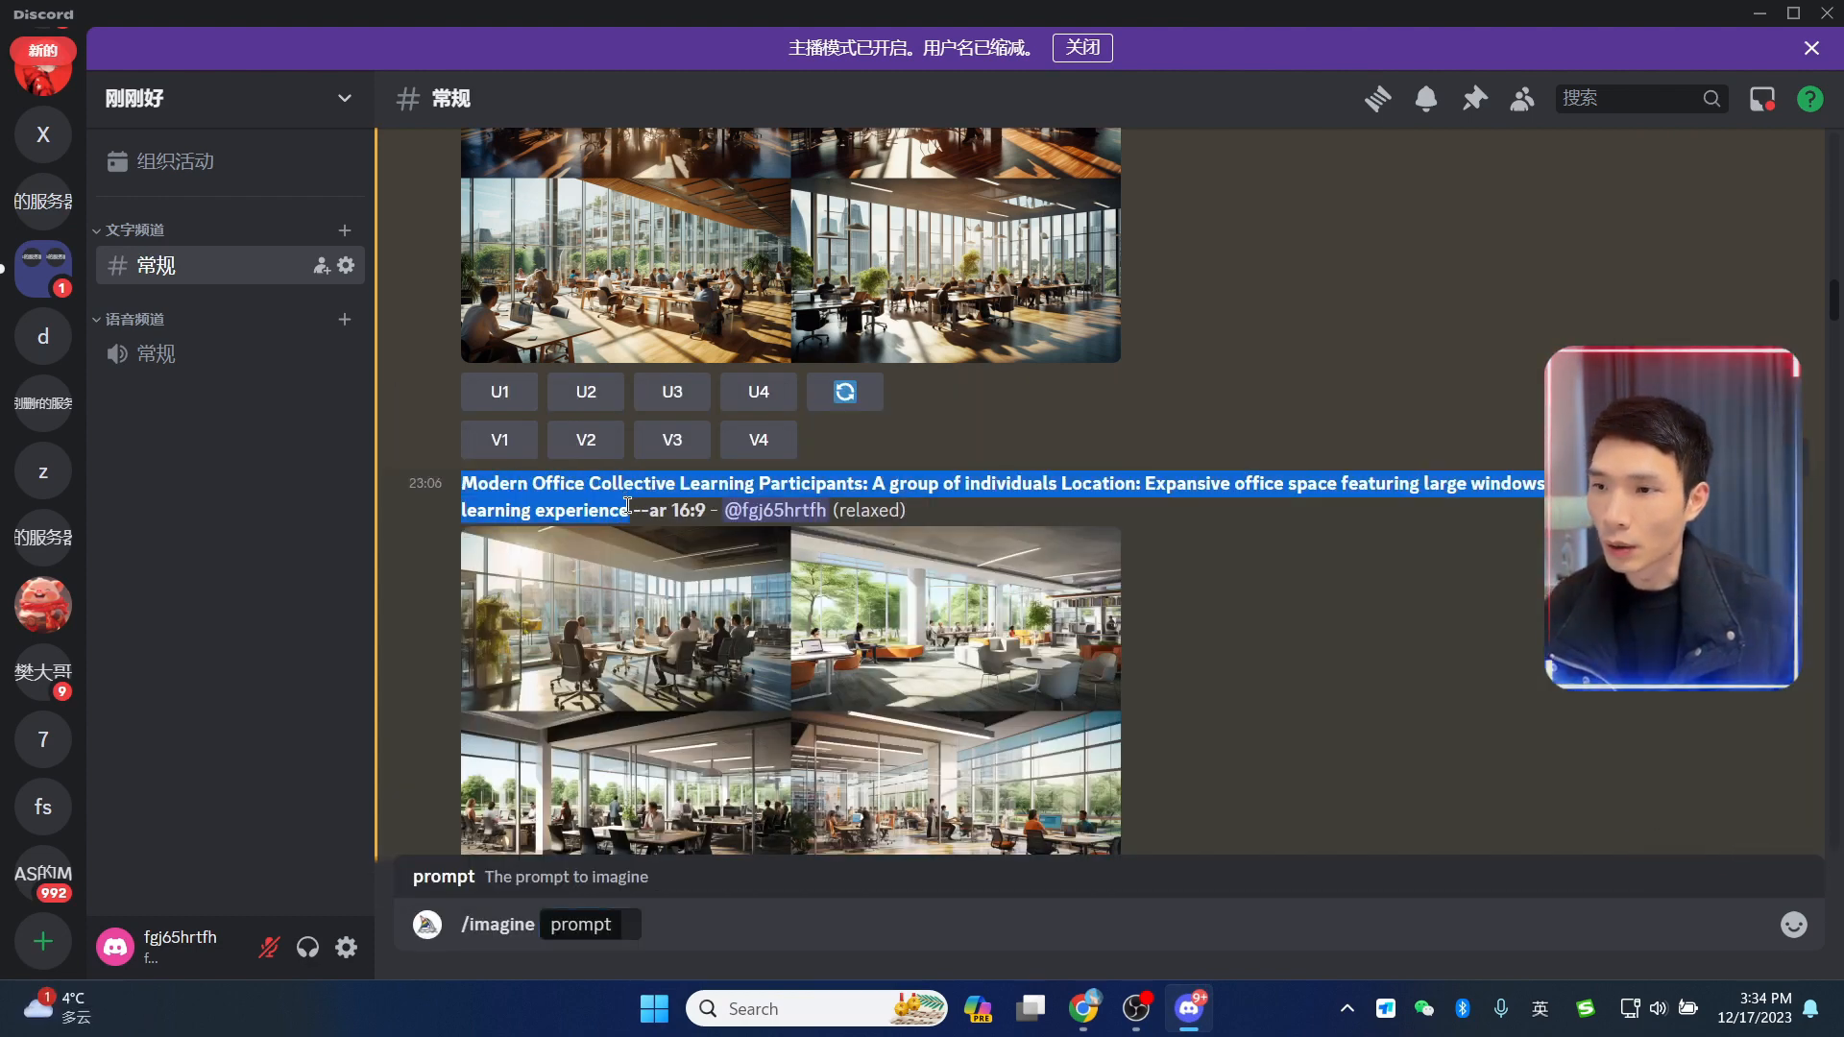
{"action": "key", "text": "ctrl+c"}
{"action": "left_click", "coordinate": [608, 908]}
{"action": "key", "text": "ctrl+v"}
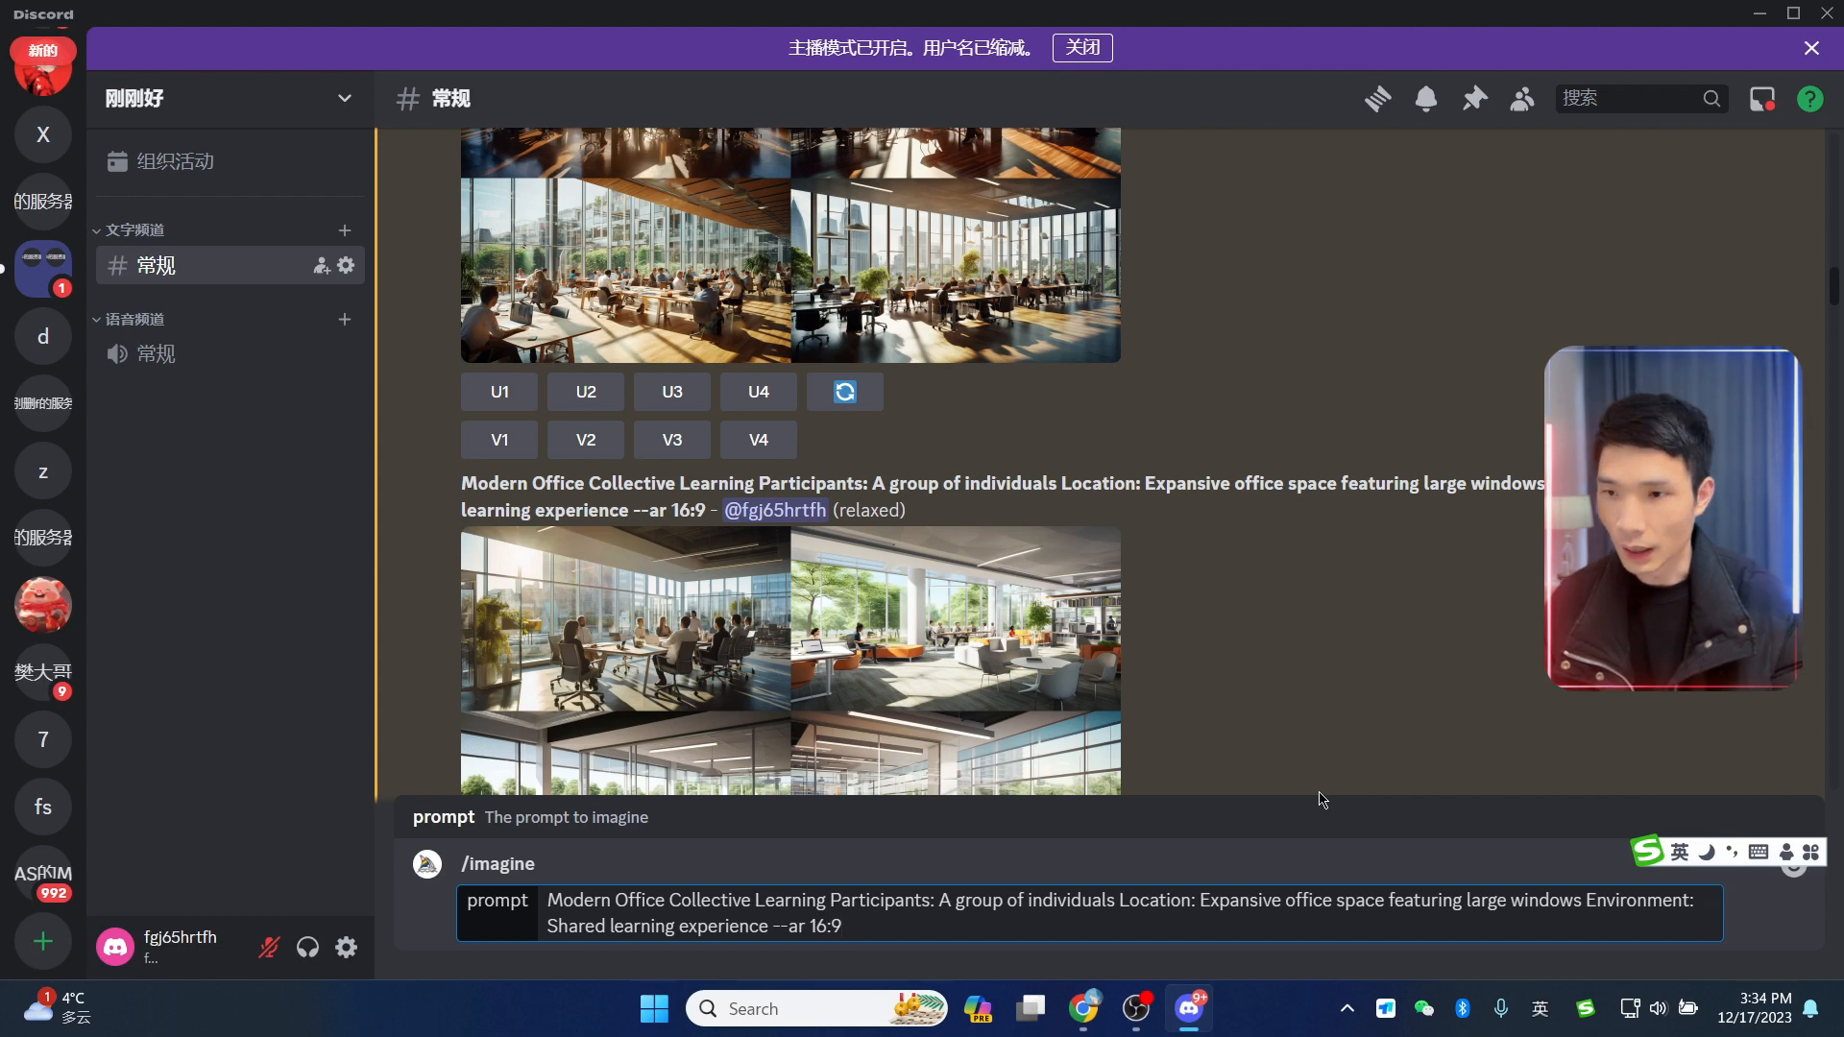
Step: Submit the Midjourney office prompt and look through the channel's earlier night-time office images for a banner background
{"action": "key", "text": "Return"}
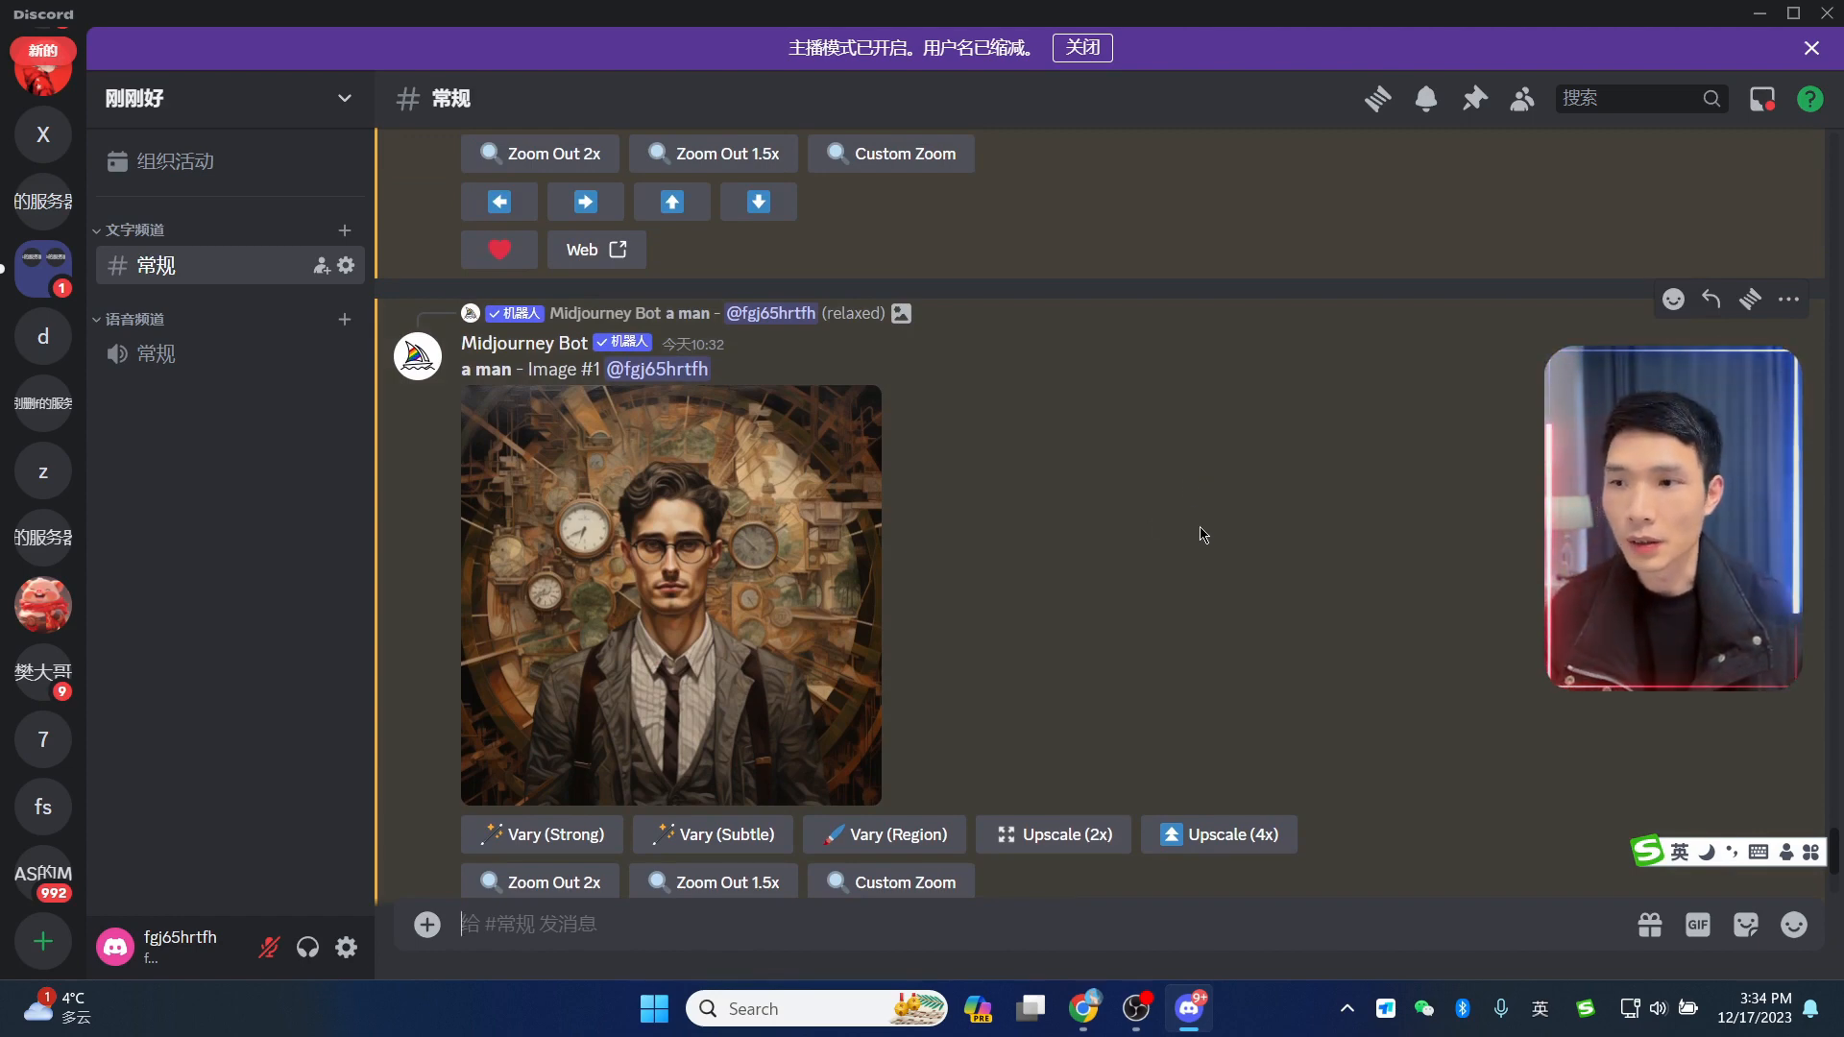
{"action": "scroll", "coordinate": [1203, 534], "scroll_direction": "up", "scroll_amount": 15}
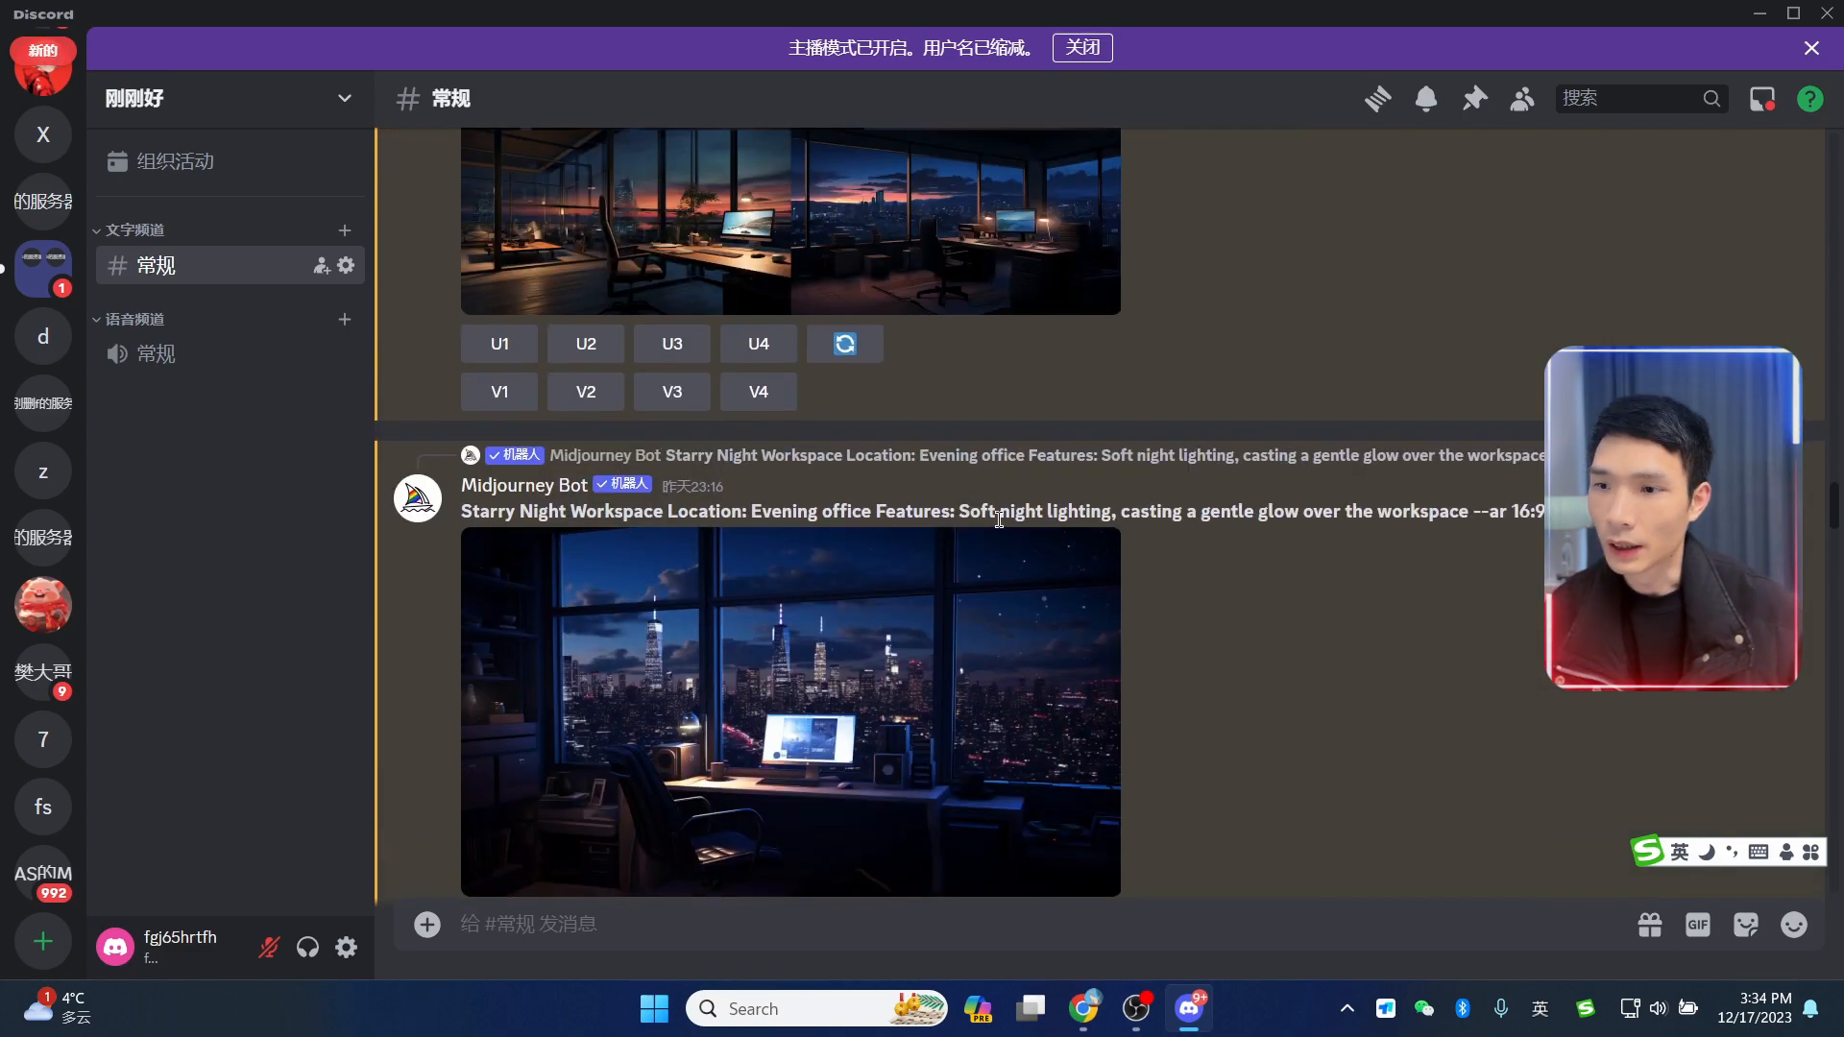
{"action": "scroll", "coordinate": [998, 518], "scroll_direction": "down", "scroll_amount": 3}
{"action": "scroll", "coordinate": [1057, 509], "scroll_direction": "up", "scroll_amount": 8}
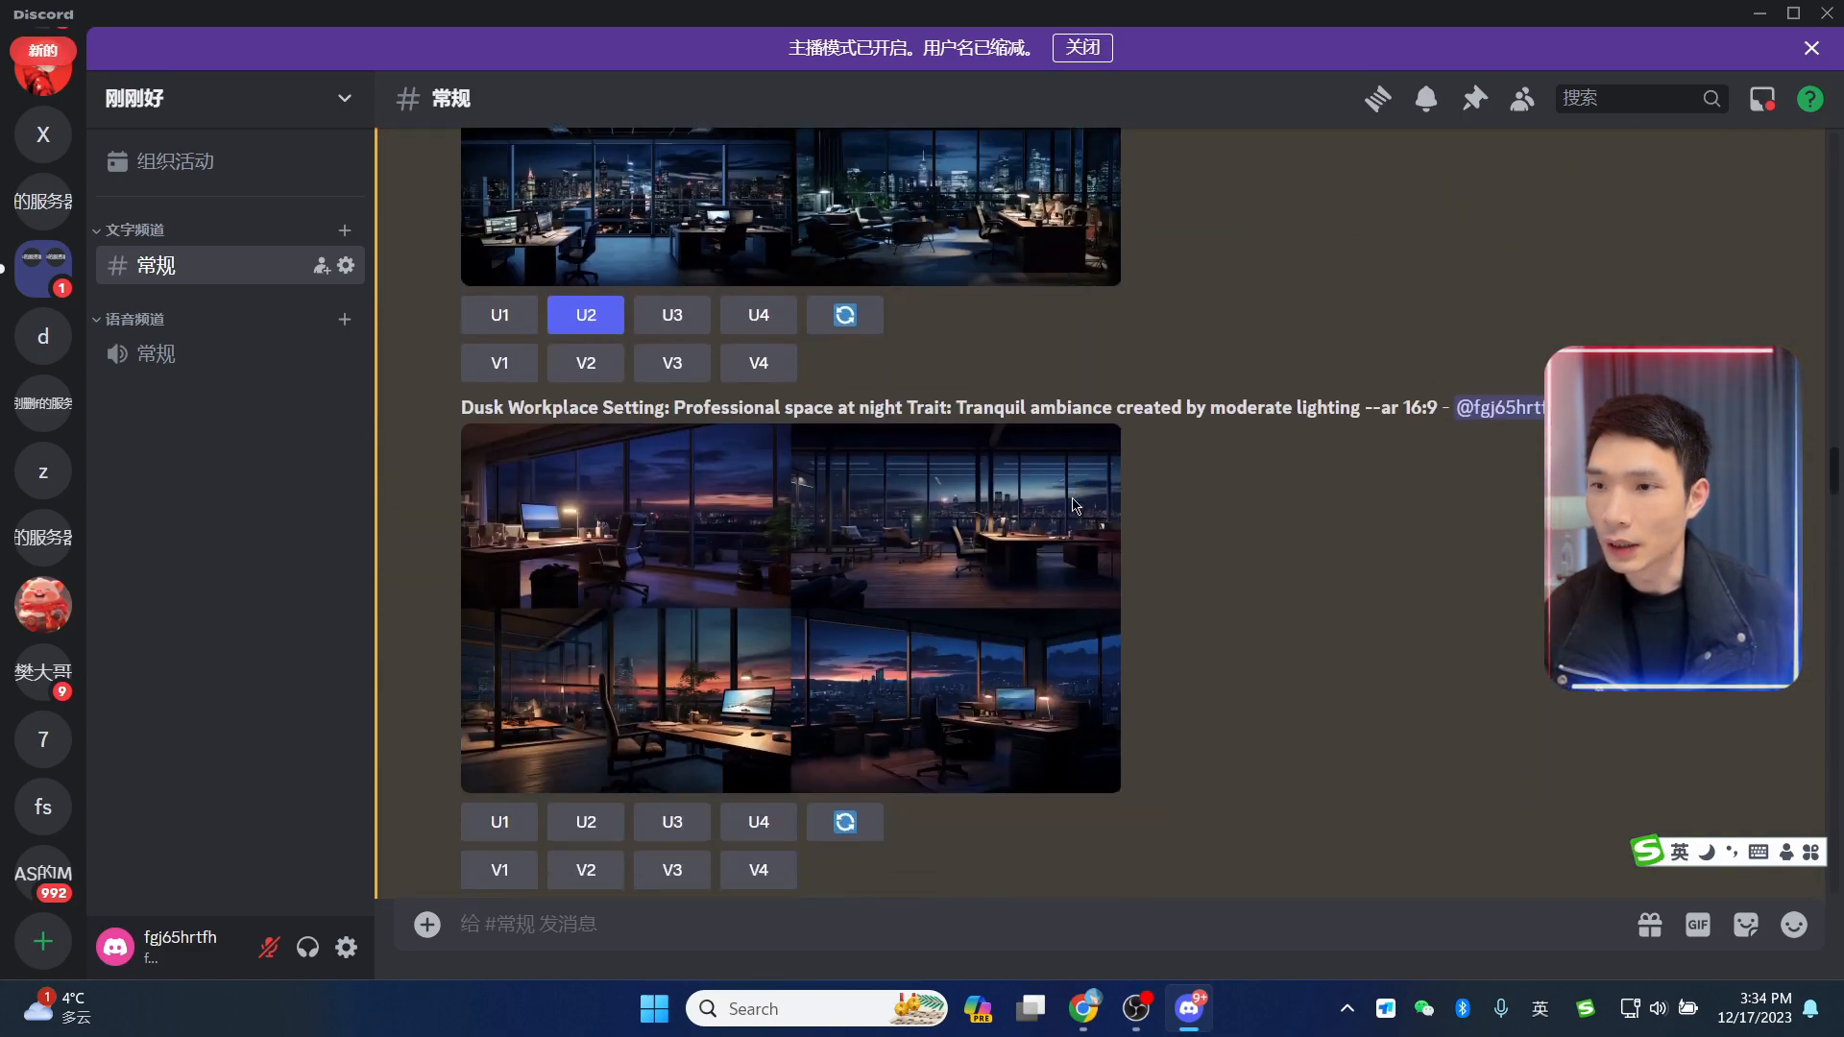
{"action": "scroll", "coordinate": [1076, 506], "scroll_direction": "down", "scroll_amount": 2}
{"action": "scroll", "coordinate": [1075, 506], "scroll_direction": "up", "scroll_amount": 3}
{"action": "scroll", "coordinate": [1074, 499], "scroll_direction": "down", "scroll_amount": 3}
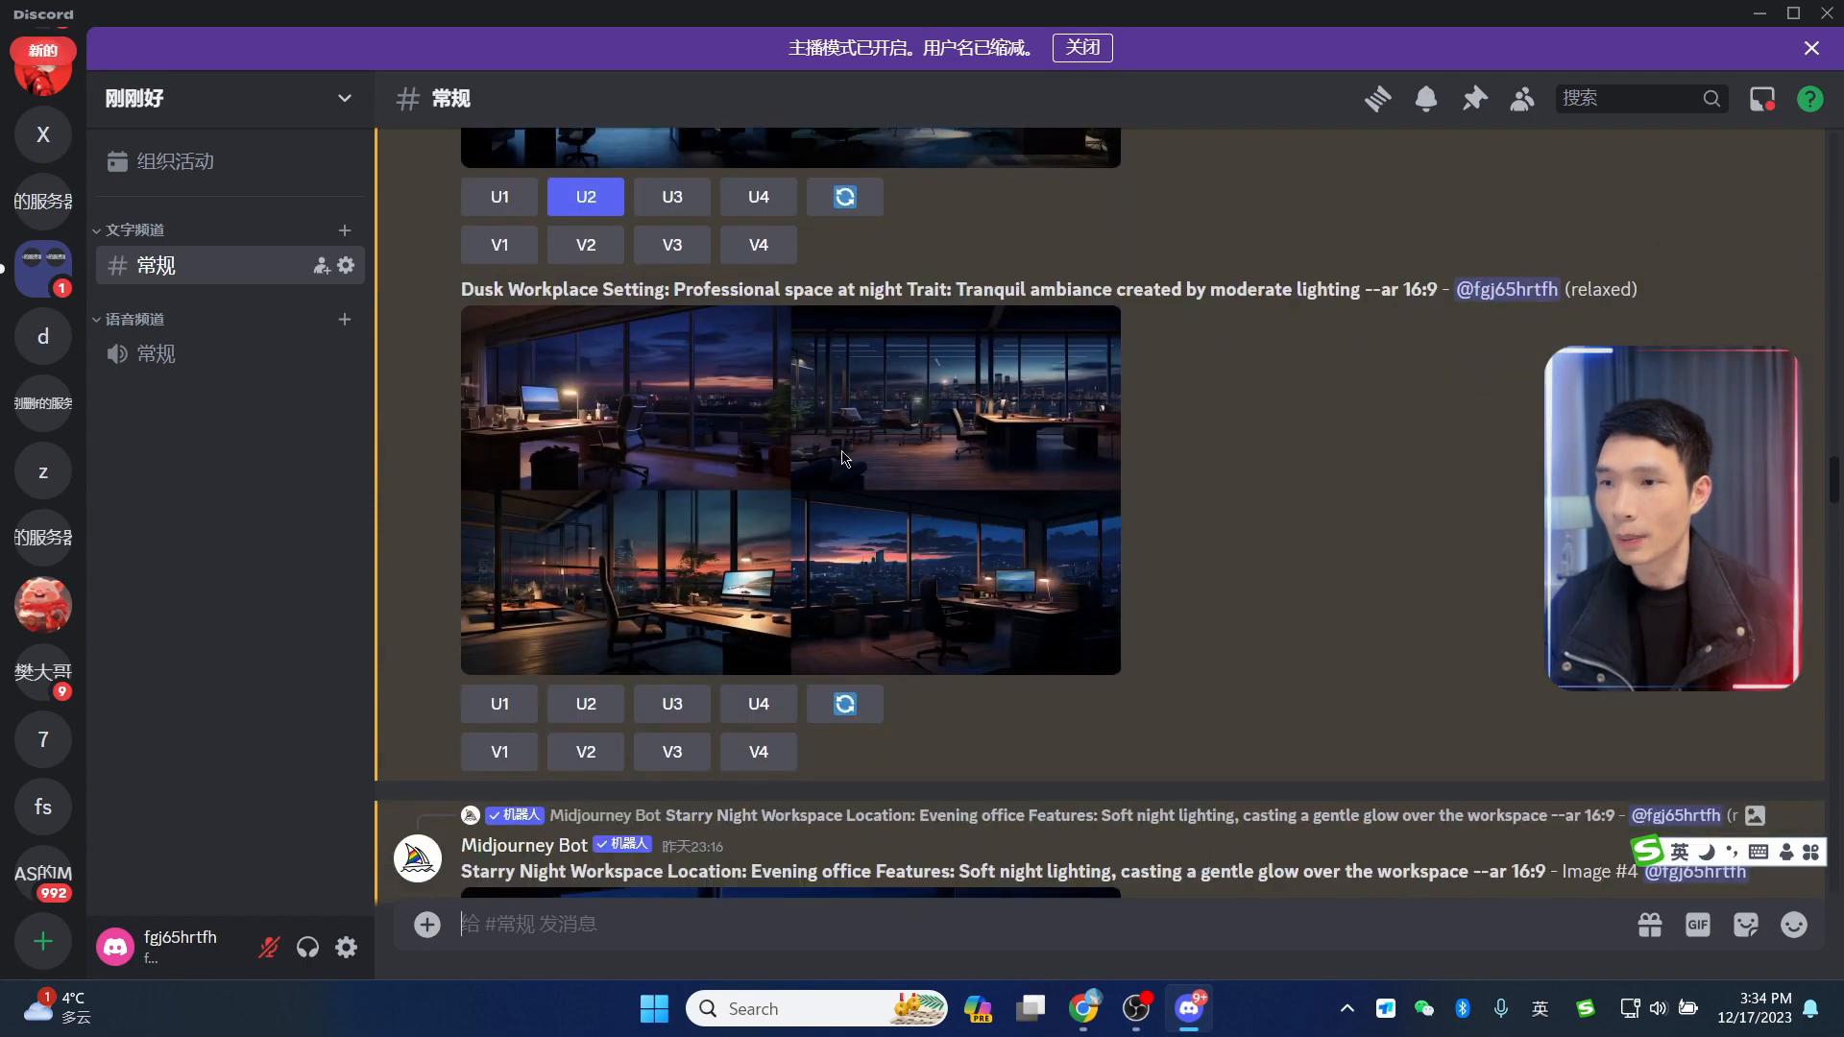
{"action": "scroll", "coordinate": [1074, 499], "scroll_direction": "up", "scroll_amount": 5}
{"action": "scroll", "coordinate": [904, 526], "scroll_direction": "down", "scroll_amount": 8}
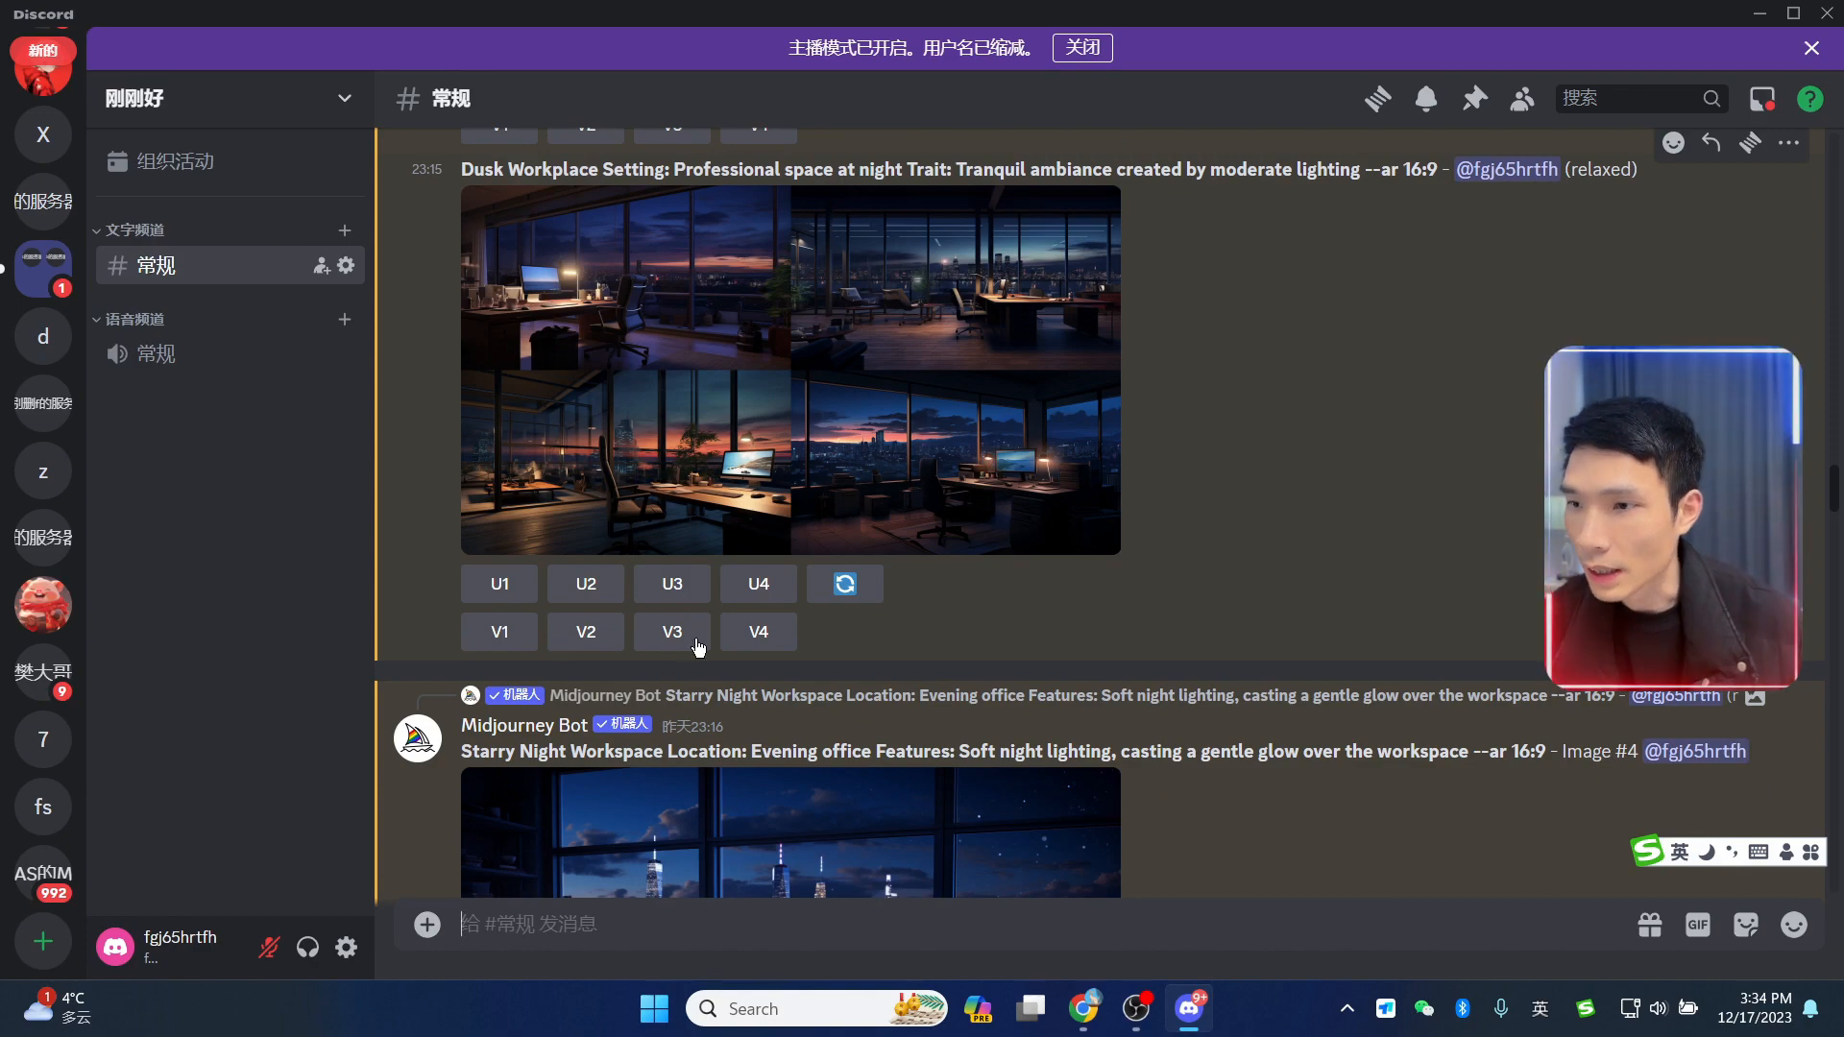
{"action": "scroll", "coordinate": [672, 576], "scroll_direction": "up", "scroll_amount": 5}
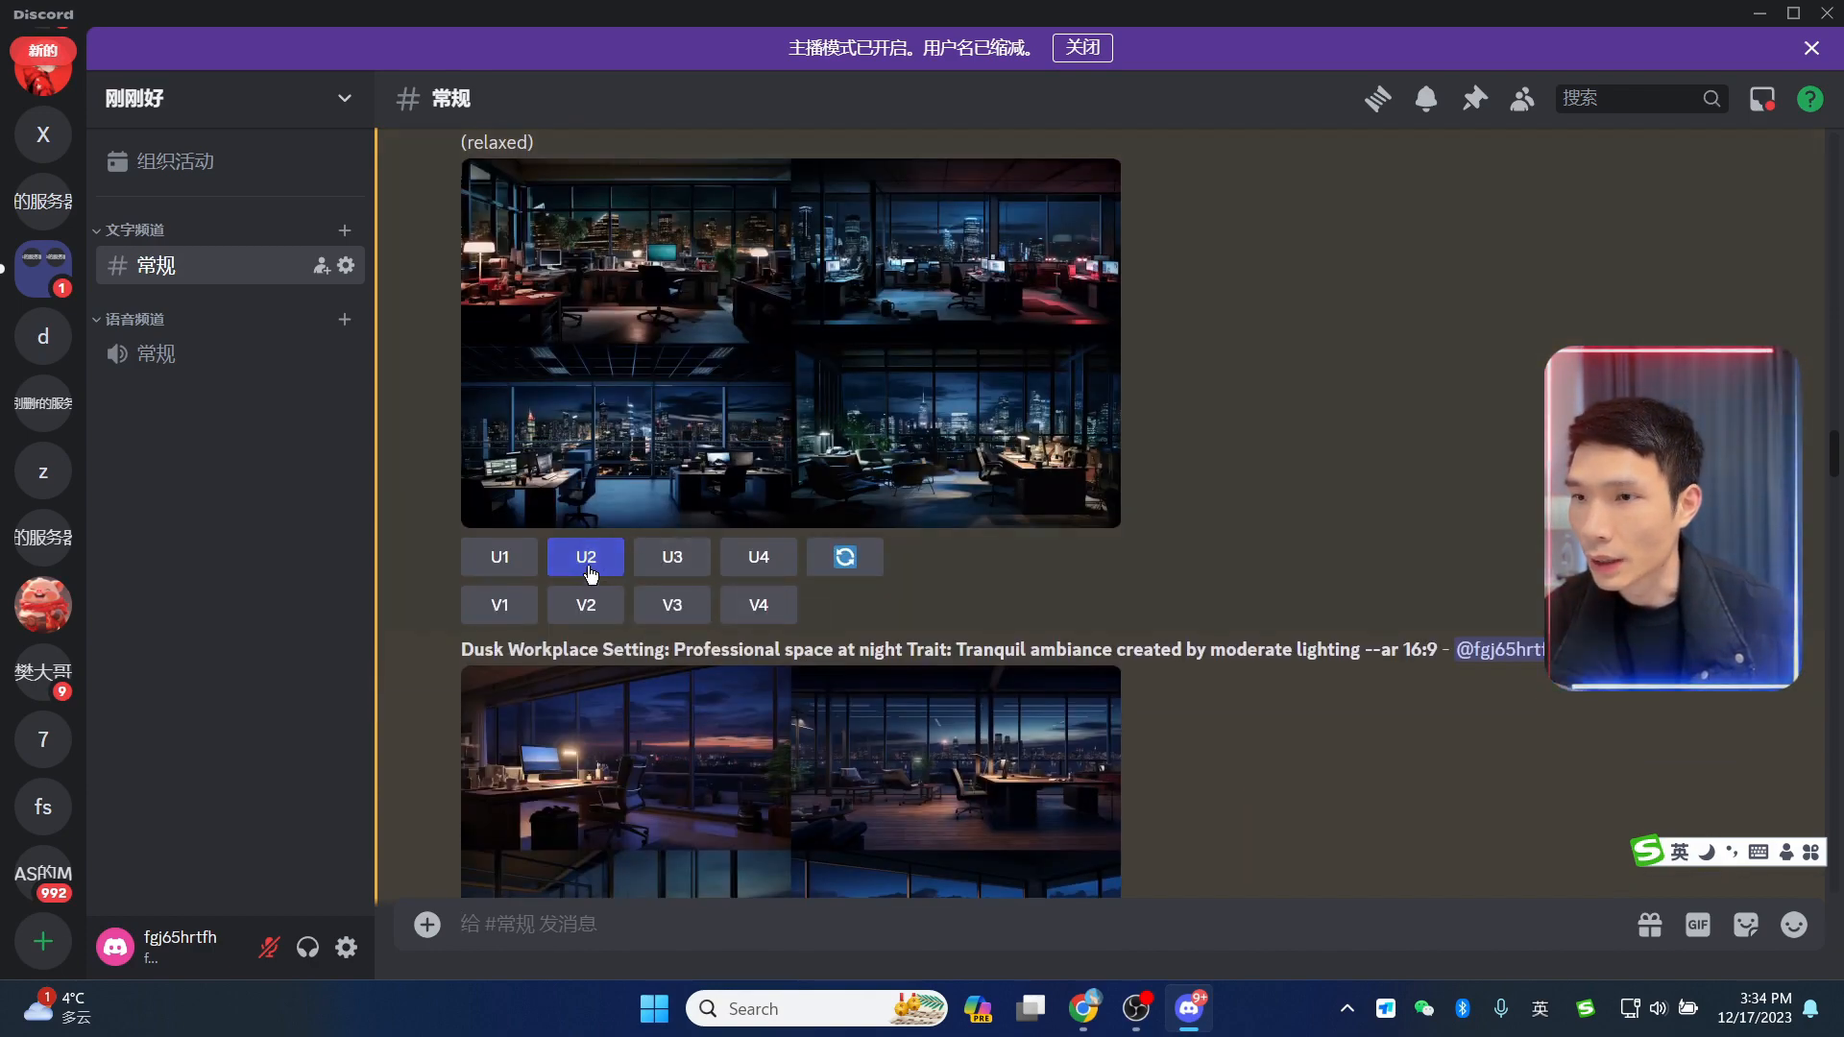
{"action": "scroll", "coordinate": [864, 495], "scroll_direction": "down", "scroll_amount": 10}
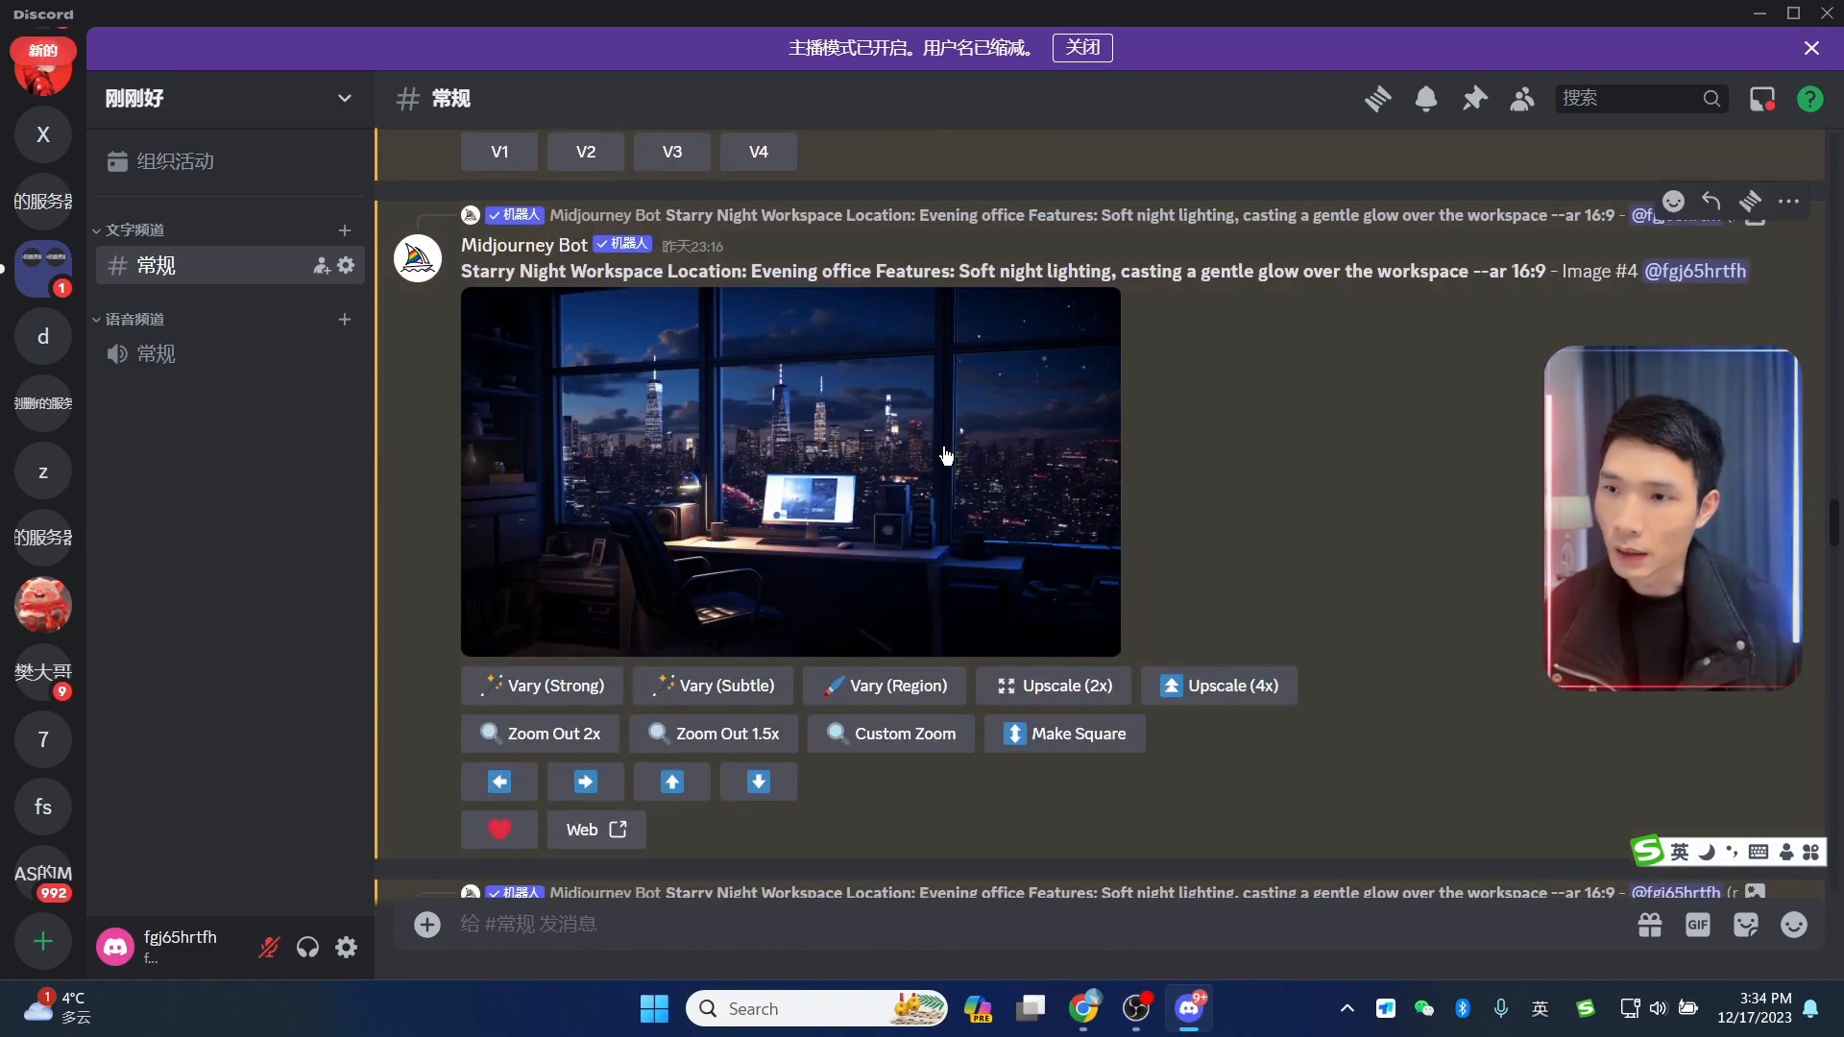
Step: View the Starry Night Workspace image at full size in the browser with its saving options, and close its tab
{"action": "left_click", "coordinate": [790, 413]}
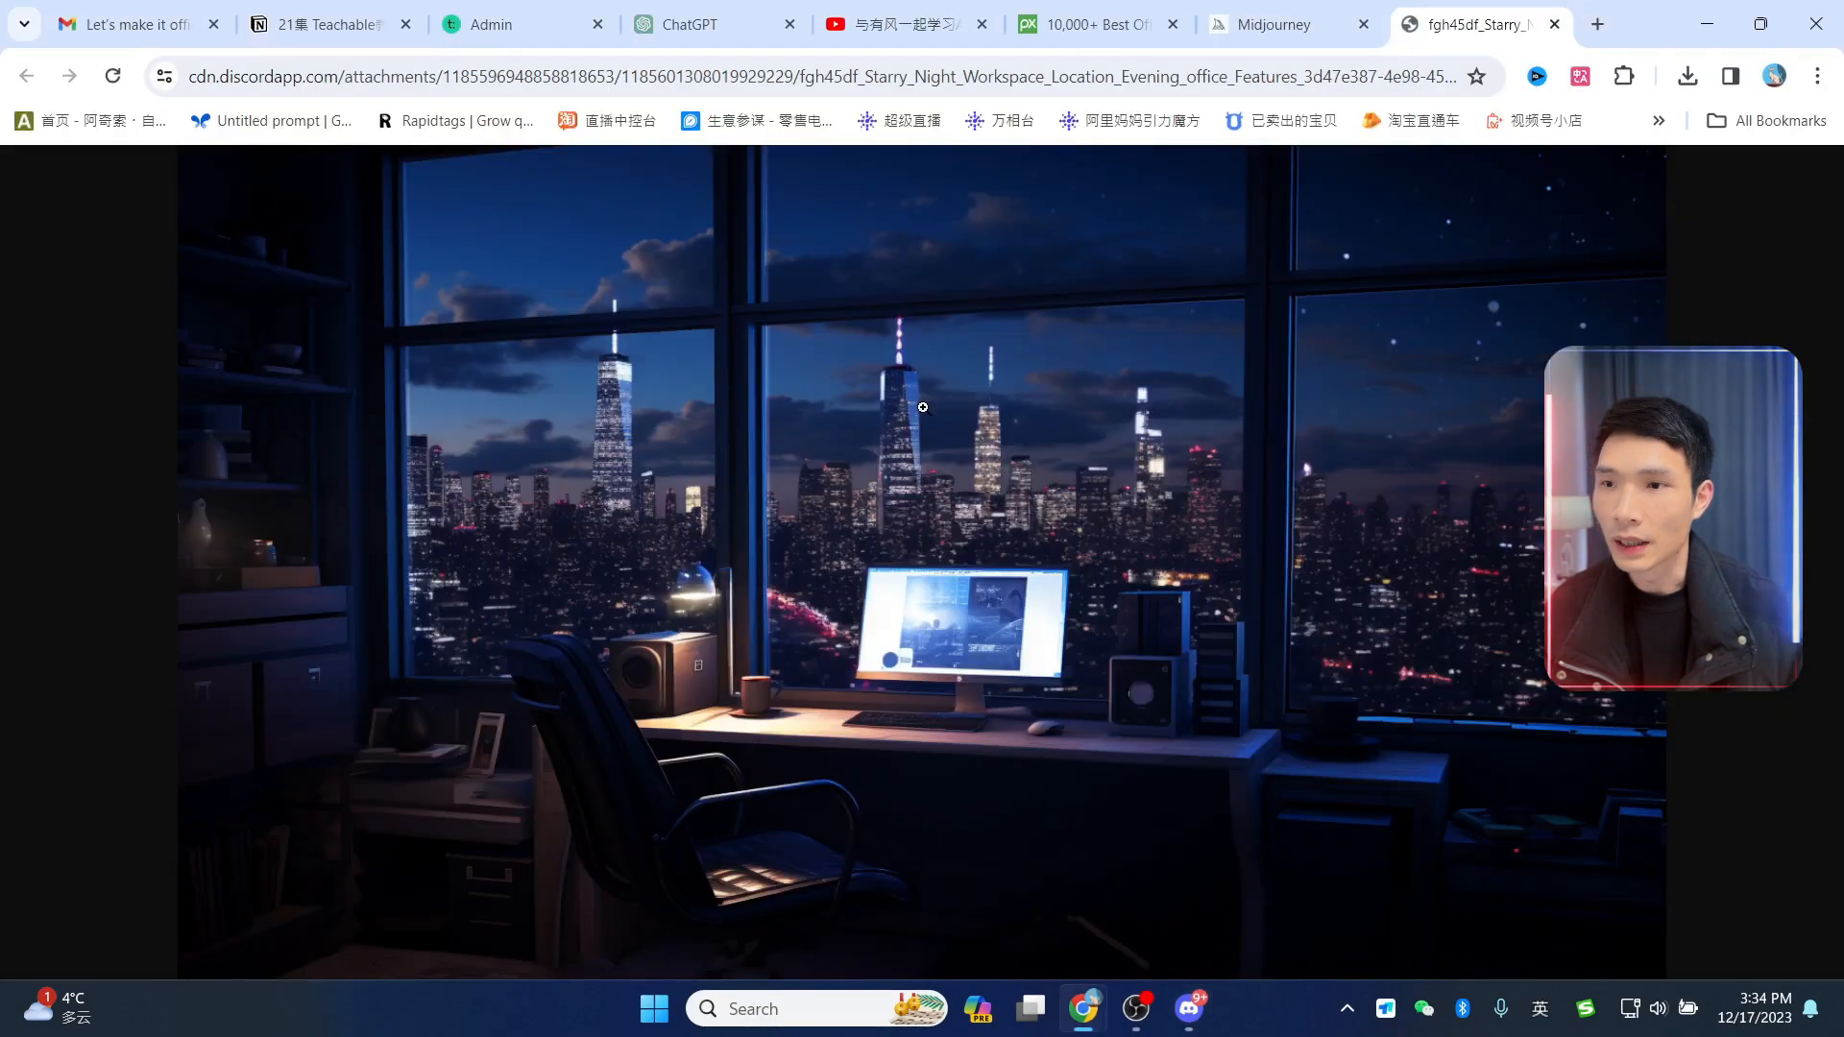
{"action": "right_click", "coordinate": [923, 407]}
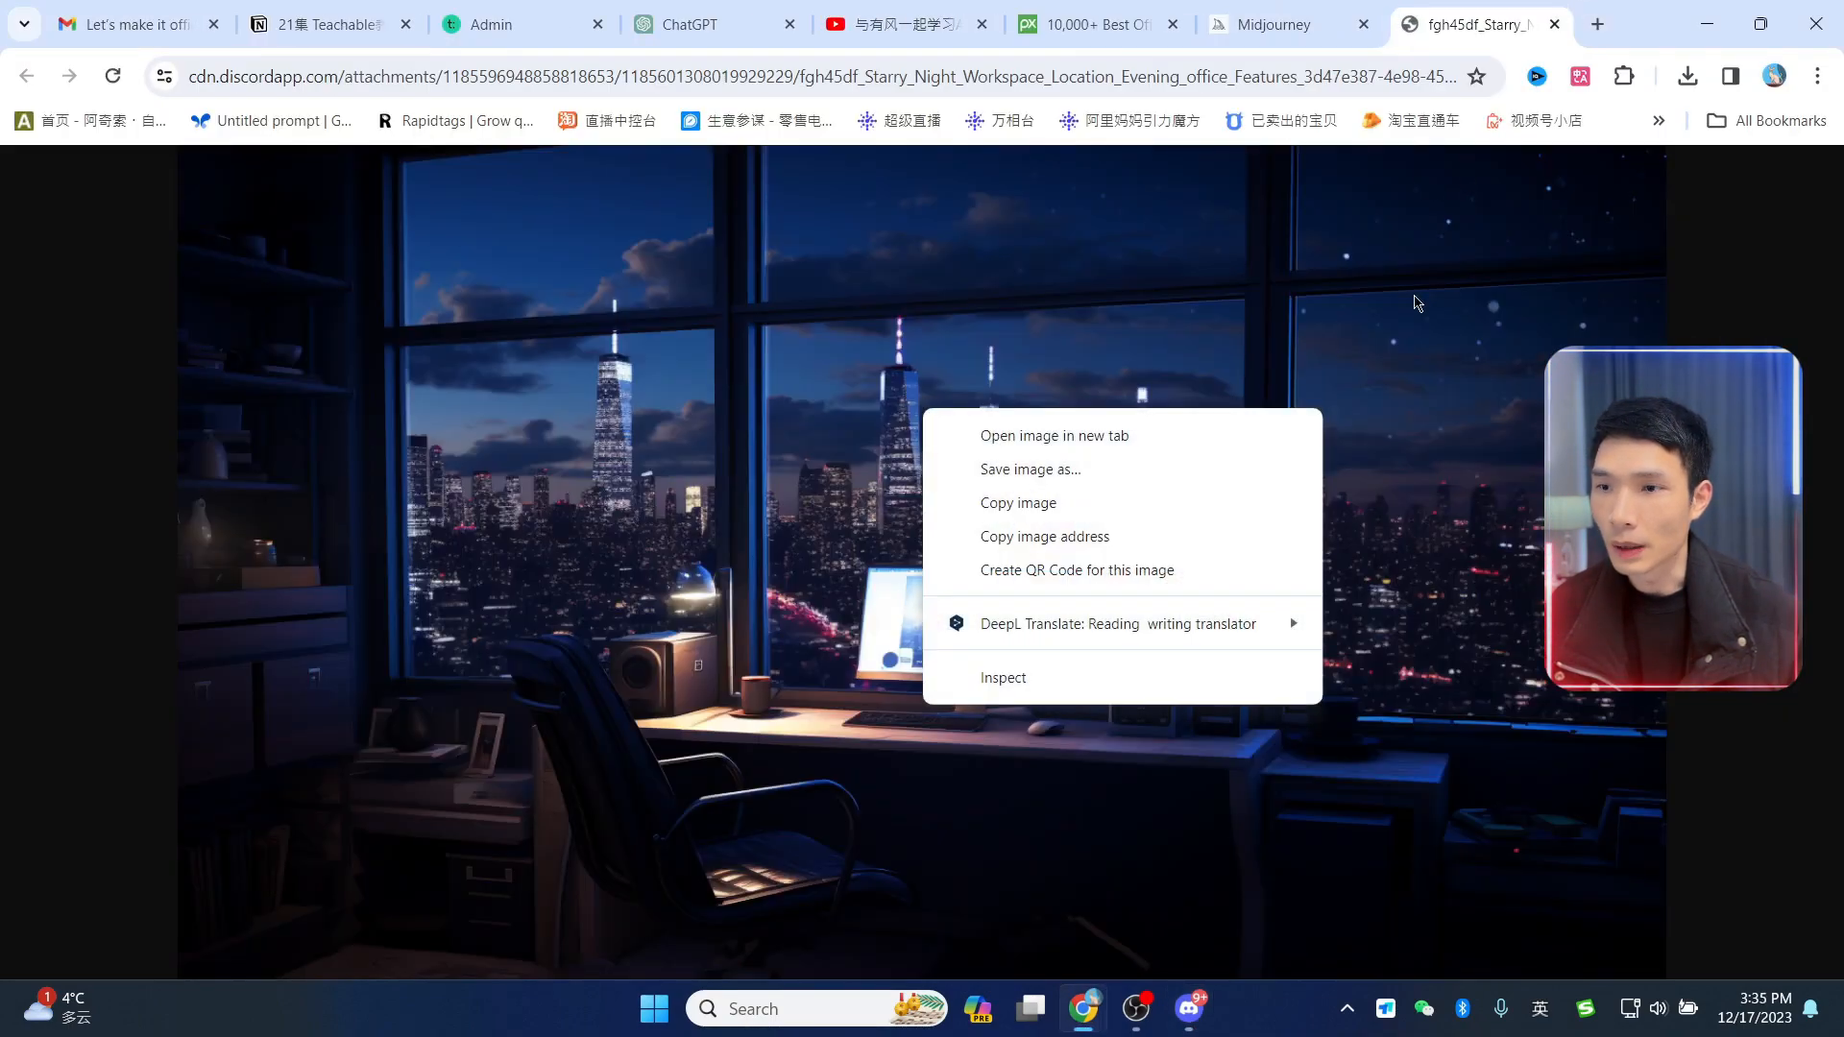
{"action": "left_click", "coordinate": [1425, 279]}
{"action": "left_click", "coordinate": [1555, 24]}
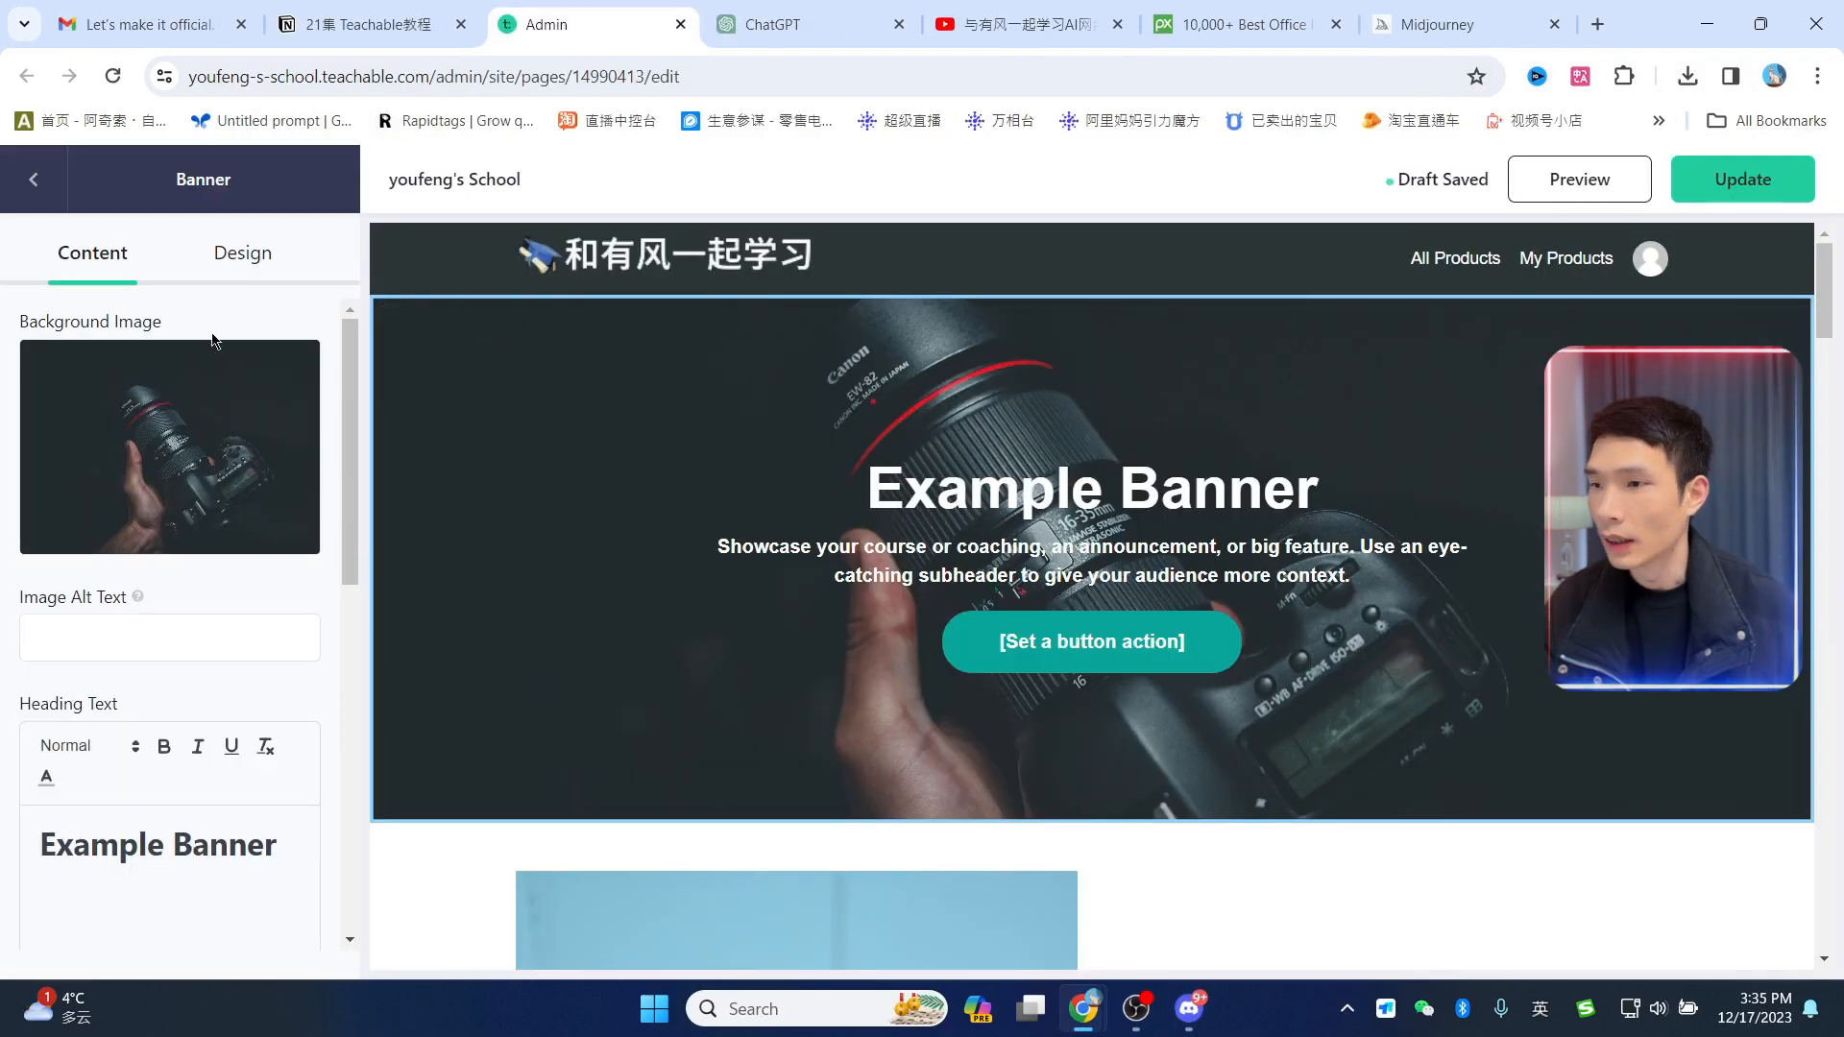
Step: Replace the Banner block's background image with 234.jpg uploaded from the teachable folder
{"action": "mouse_move", "coordinate": [150, 475]}
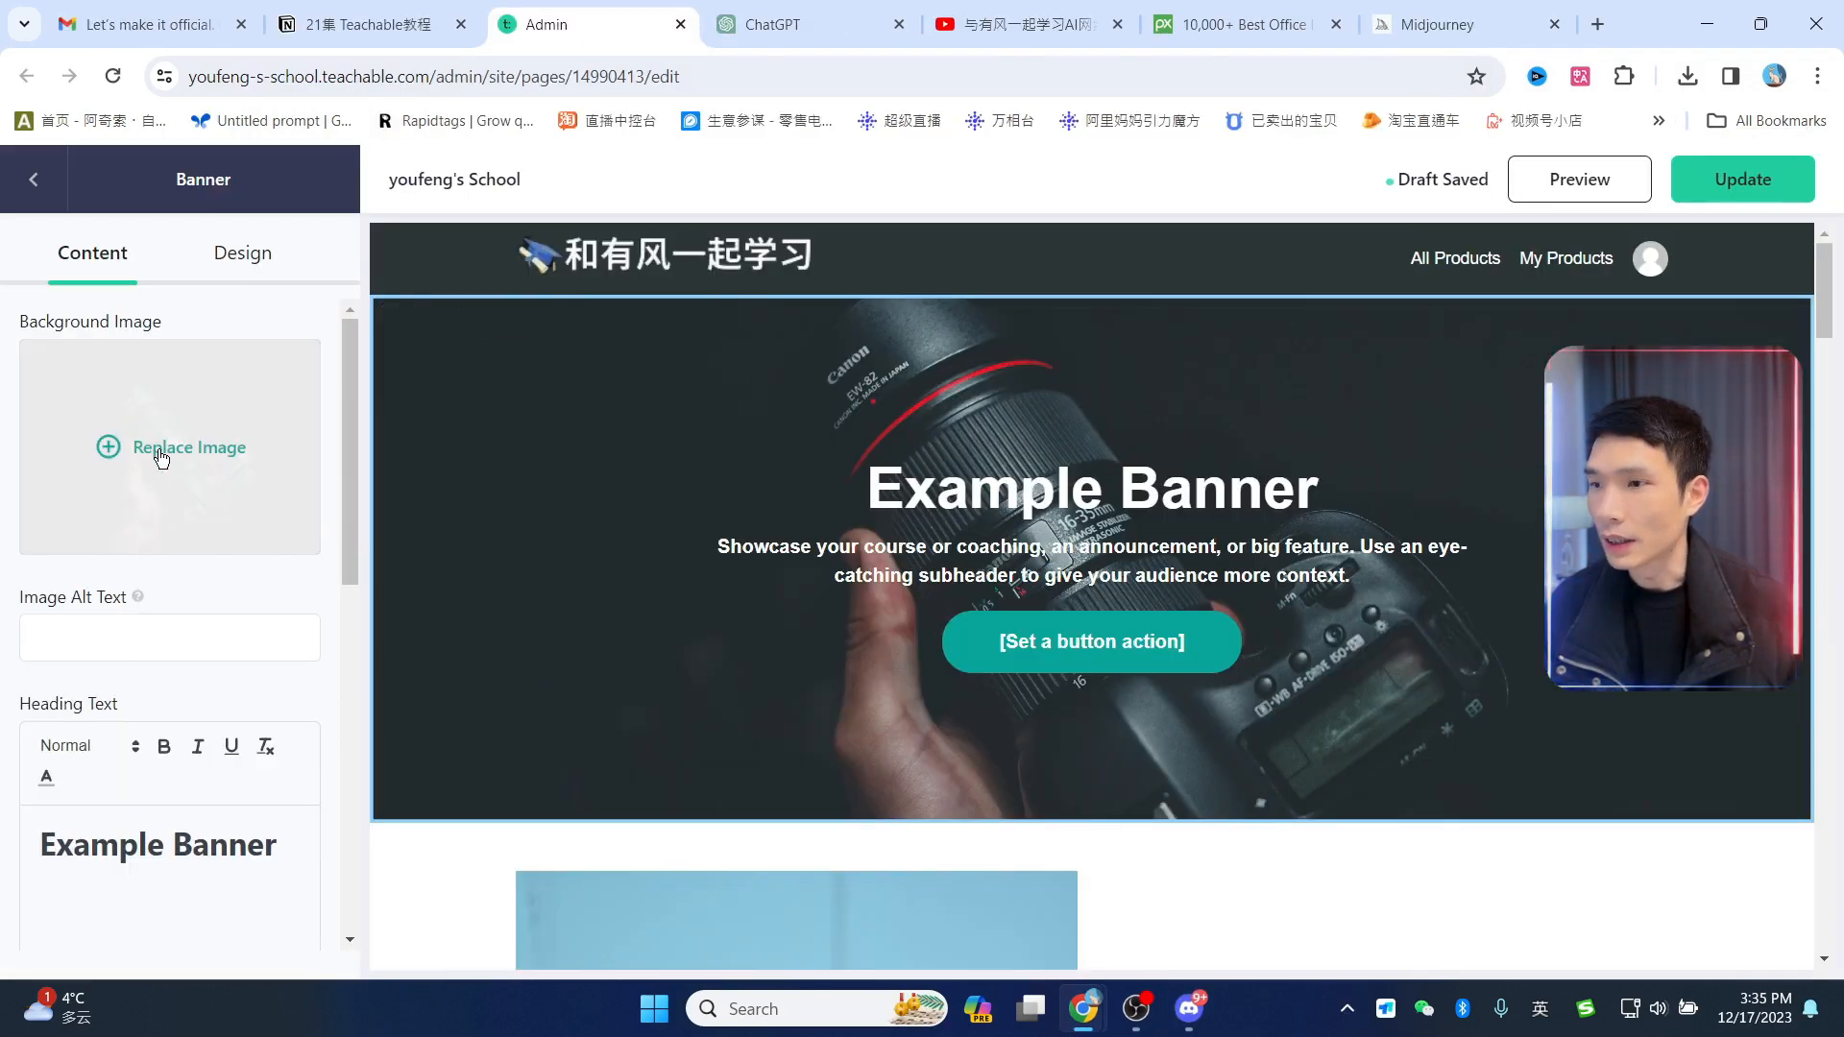
{"action": "left_click", "coordinate": [185, 413]}
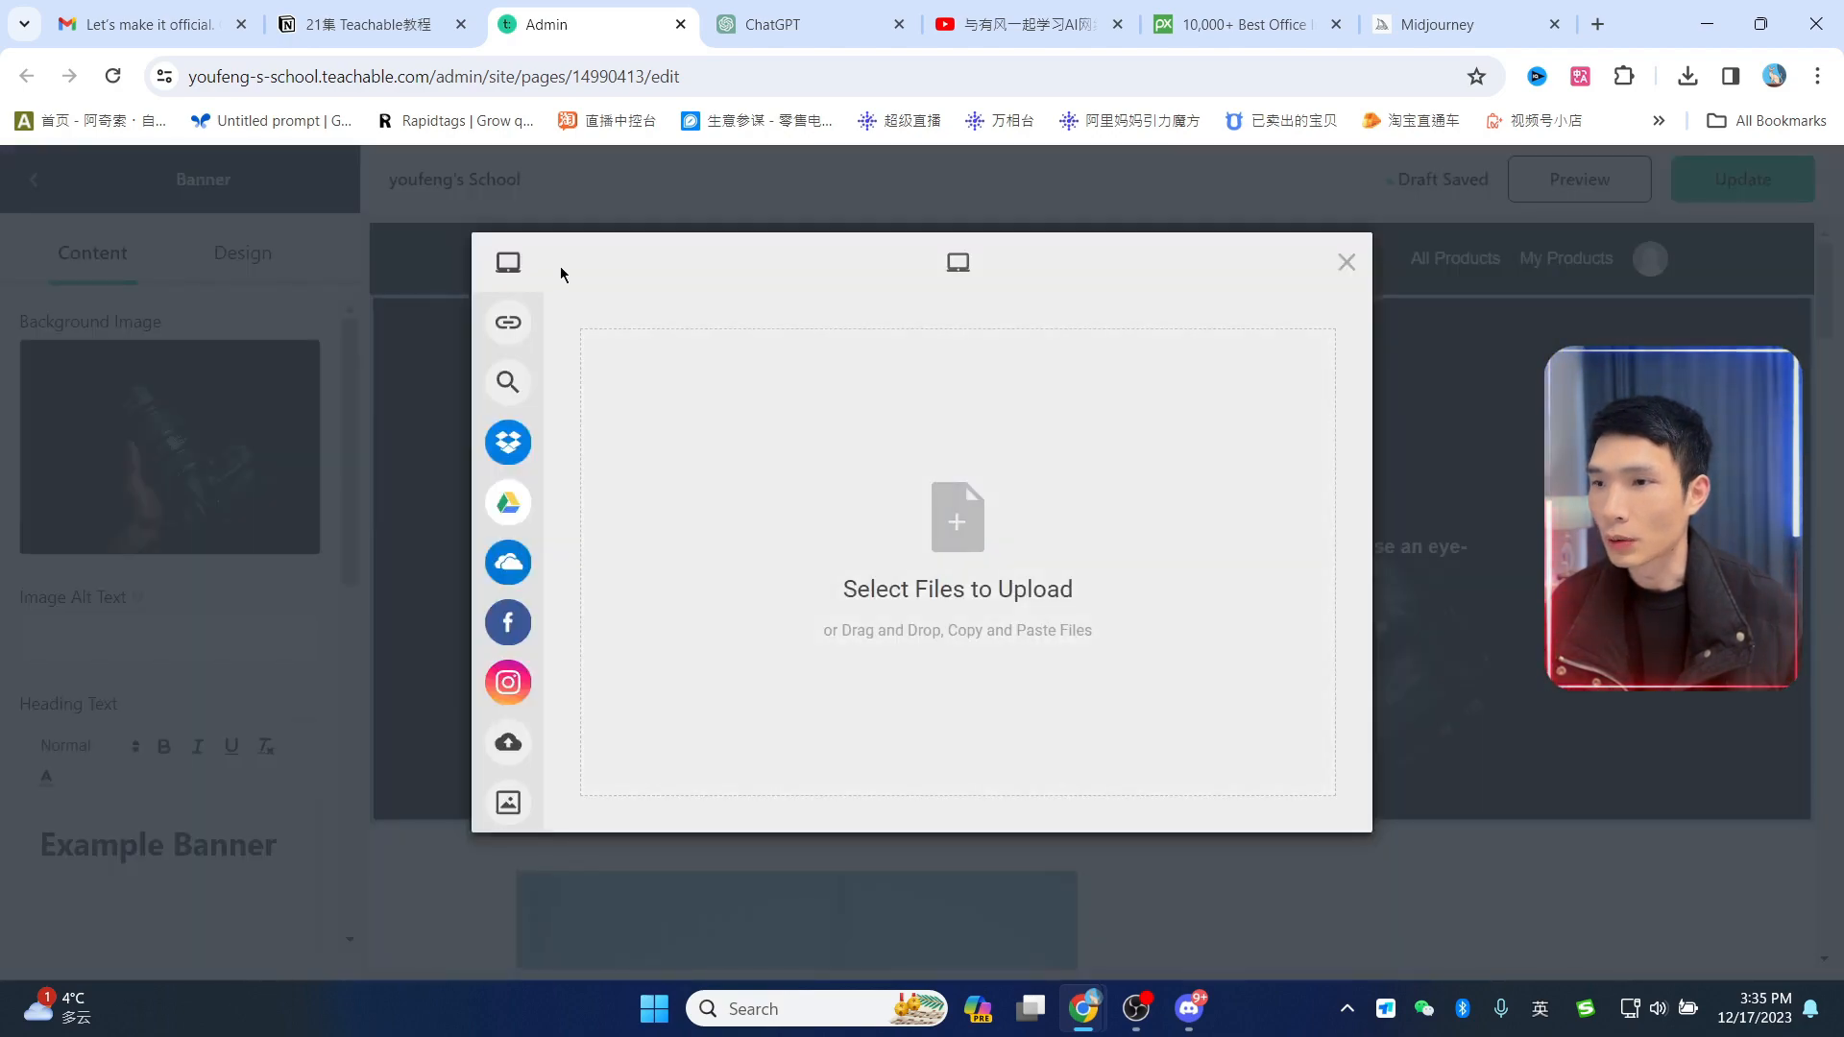
{"action": "left_click", "coordinate": [971, 521]}
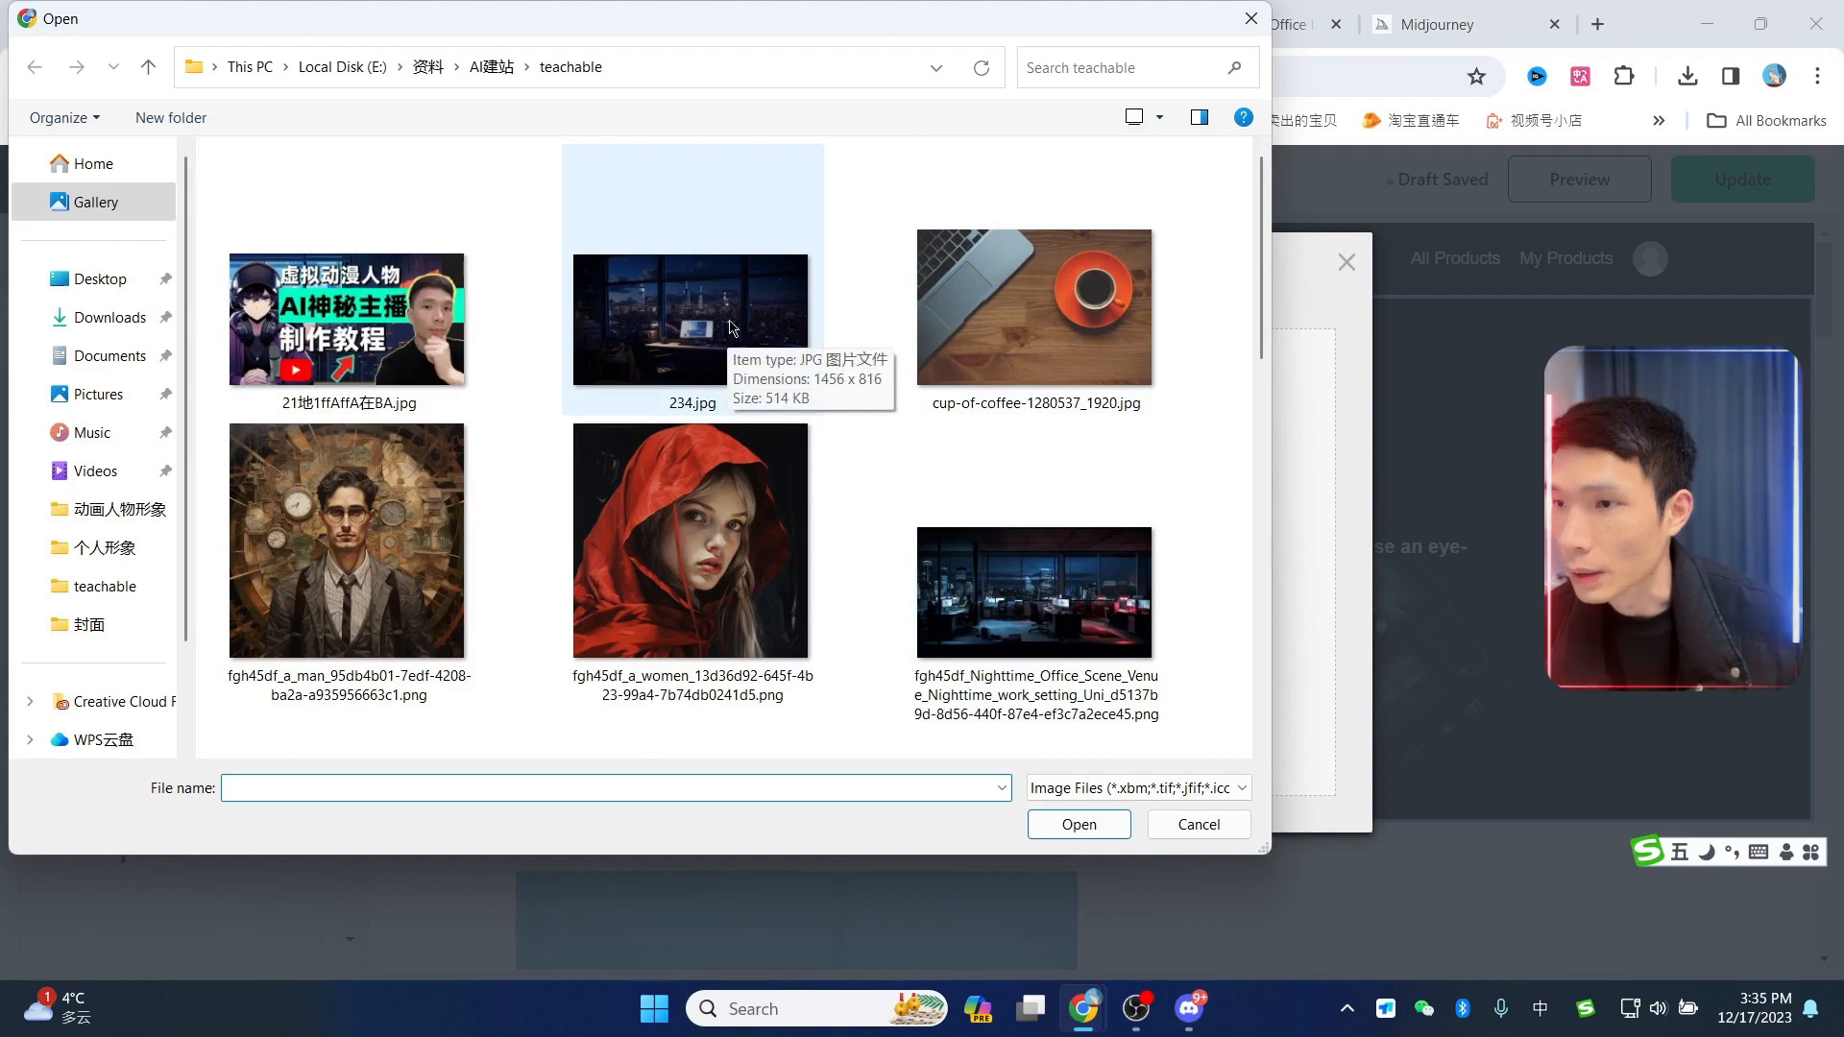
{"action": "double_click", "coordinate": [667, 333]}
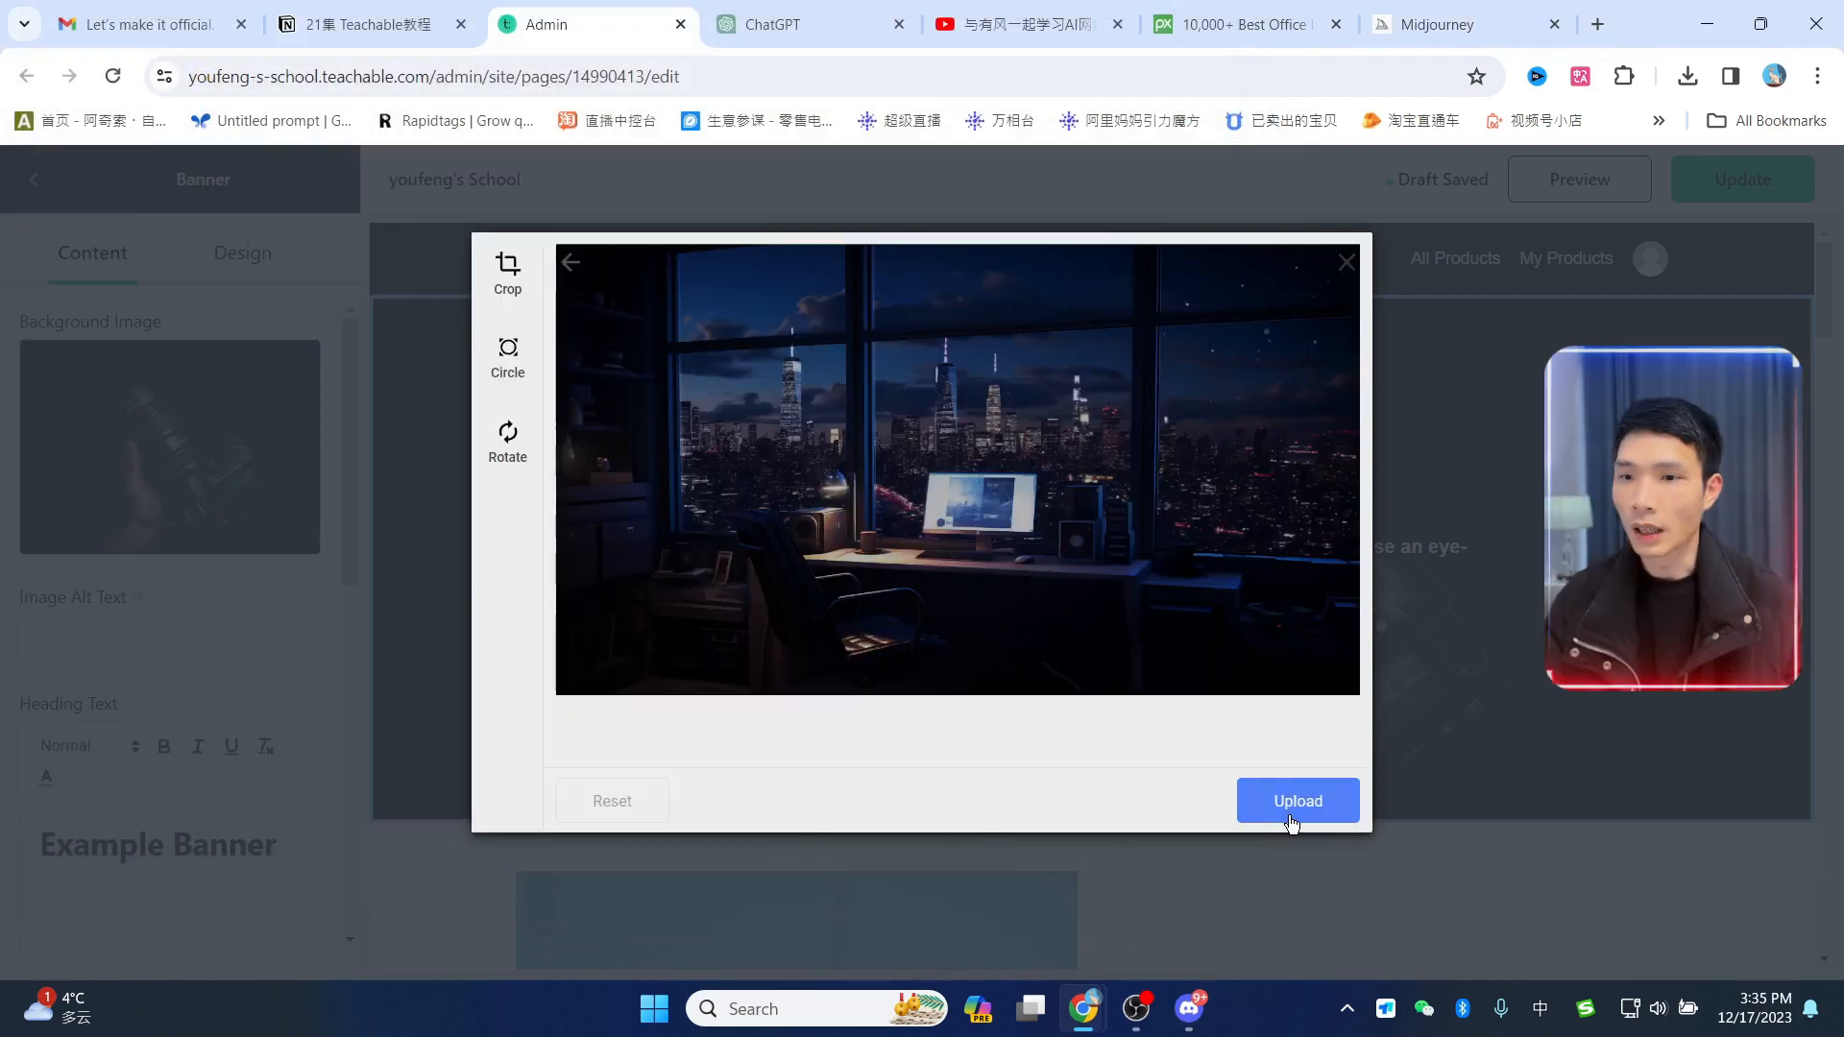
{"action": "left_click", "coordinate": [1297, 801]}
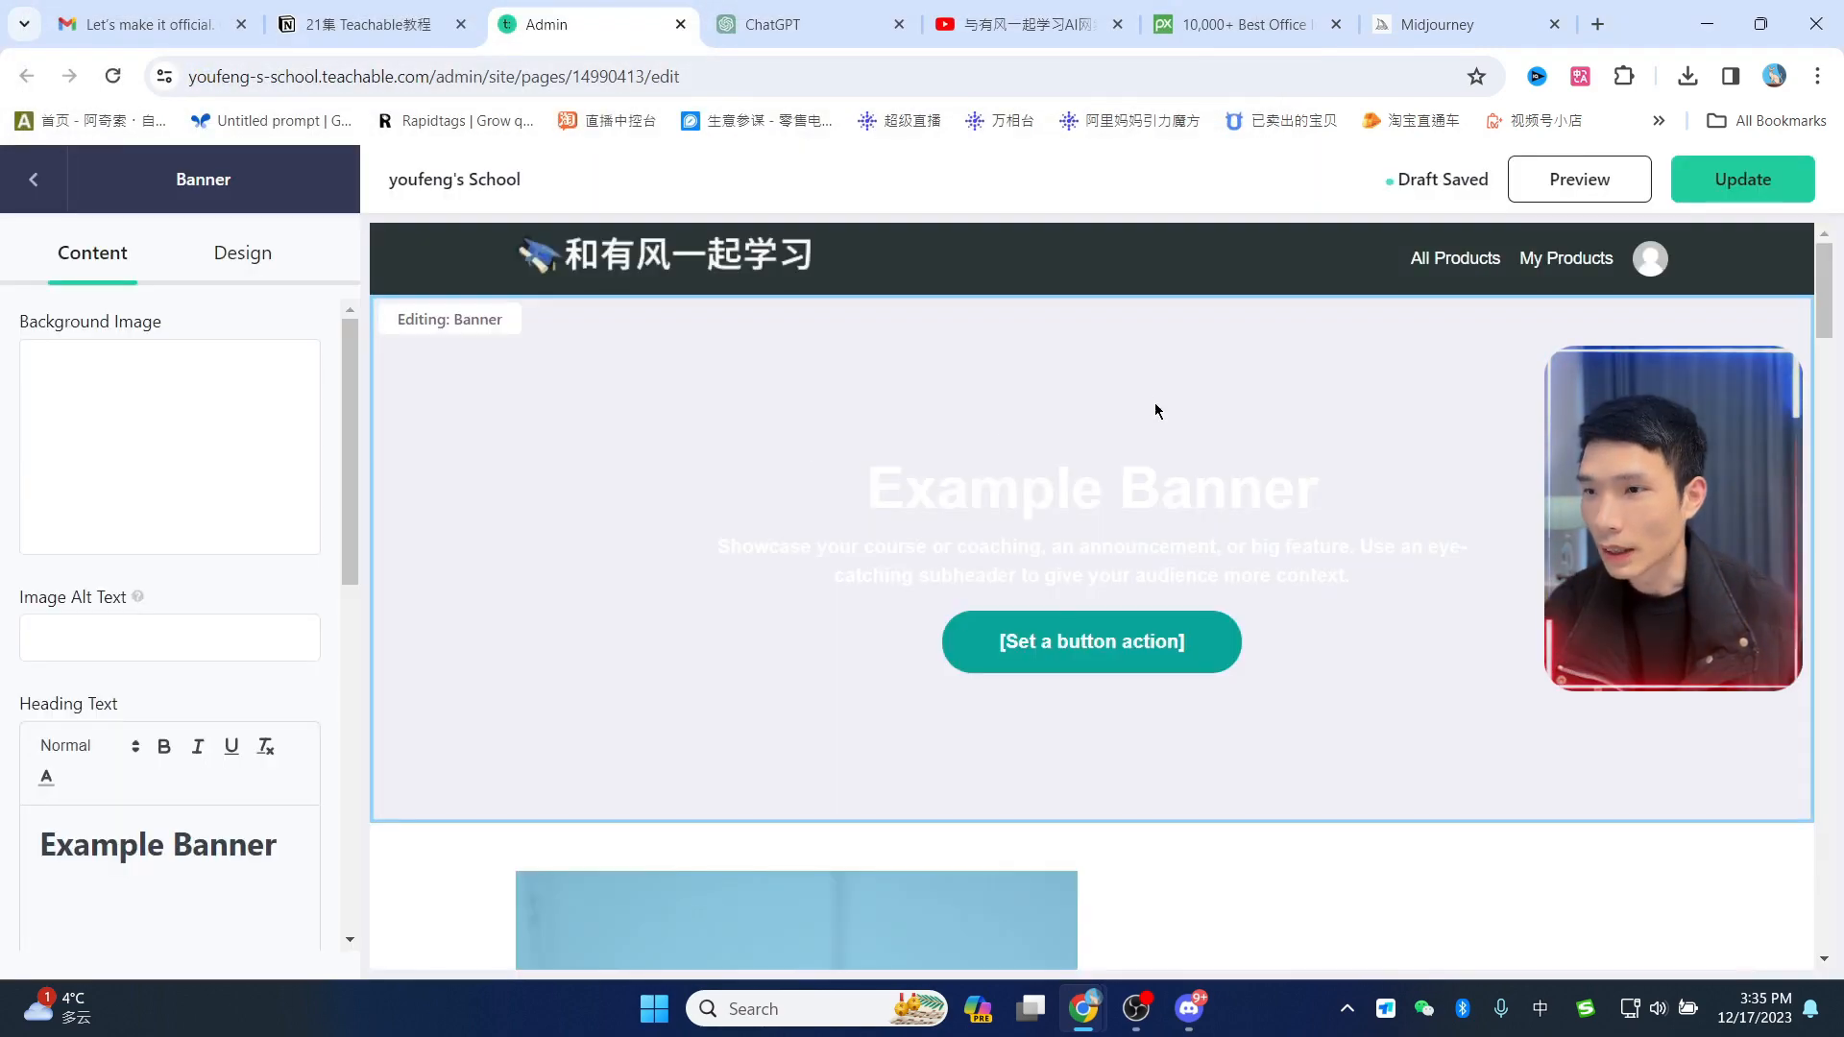
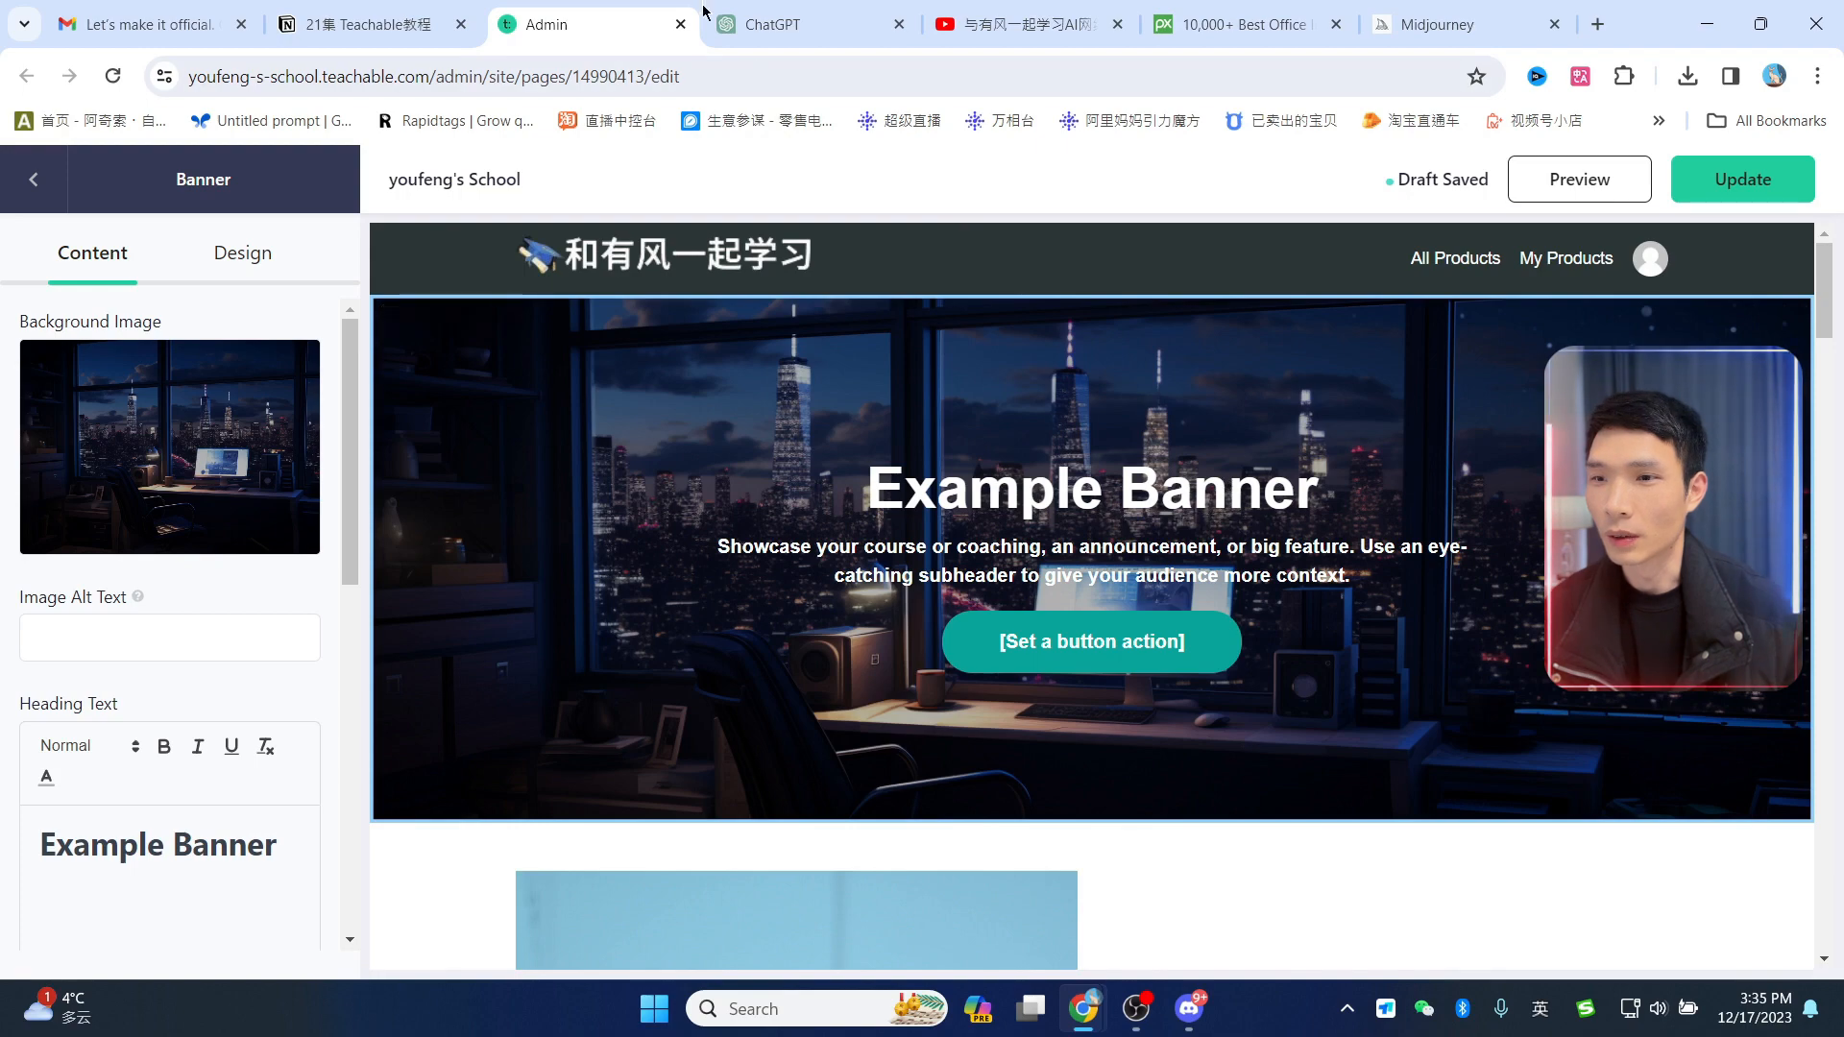
Step: Switch to ChatGPT and ask "美国有名的营销大师有哪些：" in the YouTube course outline chat
{"action": "left_click", "coordinate": [780, 29]}
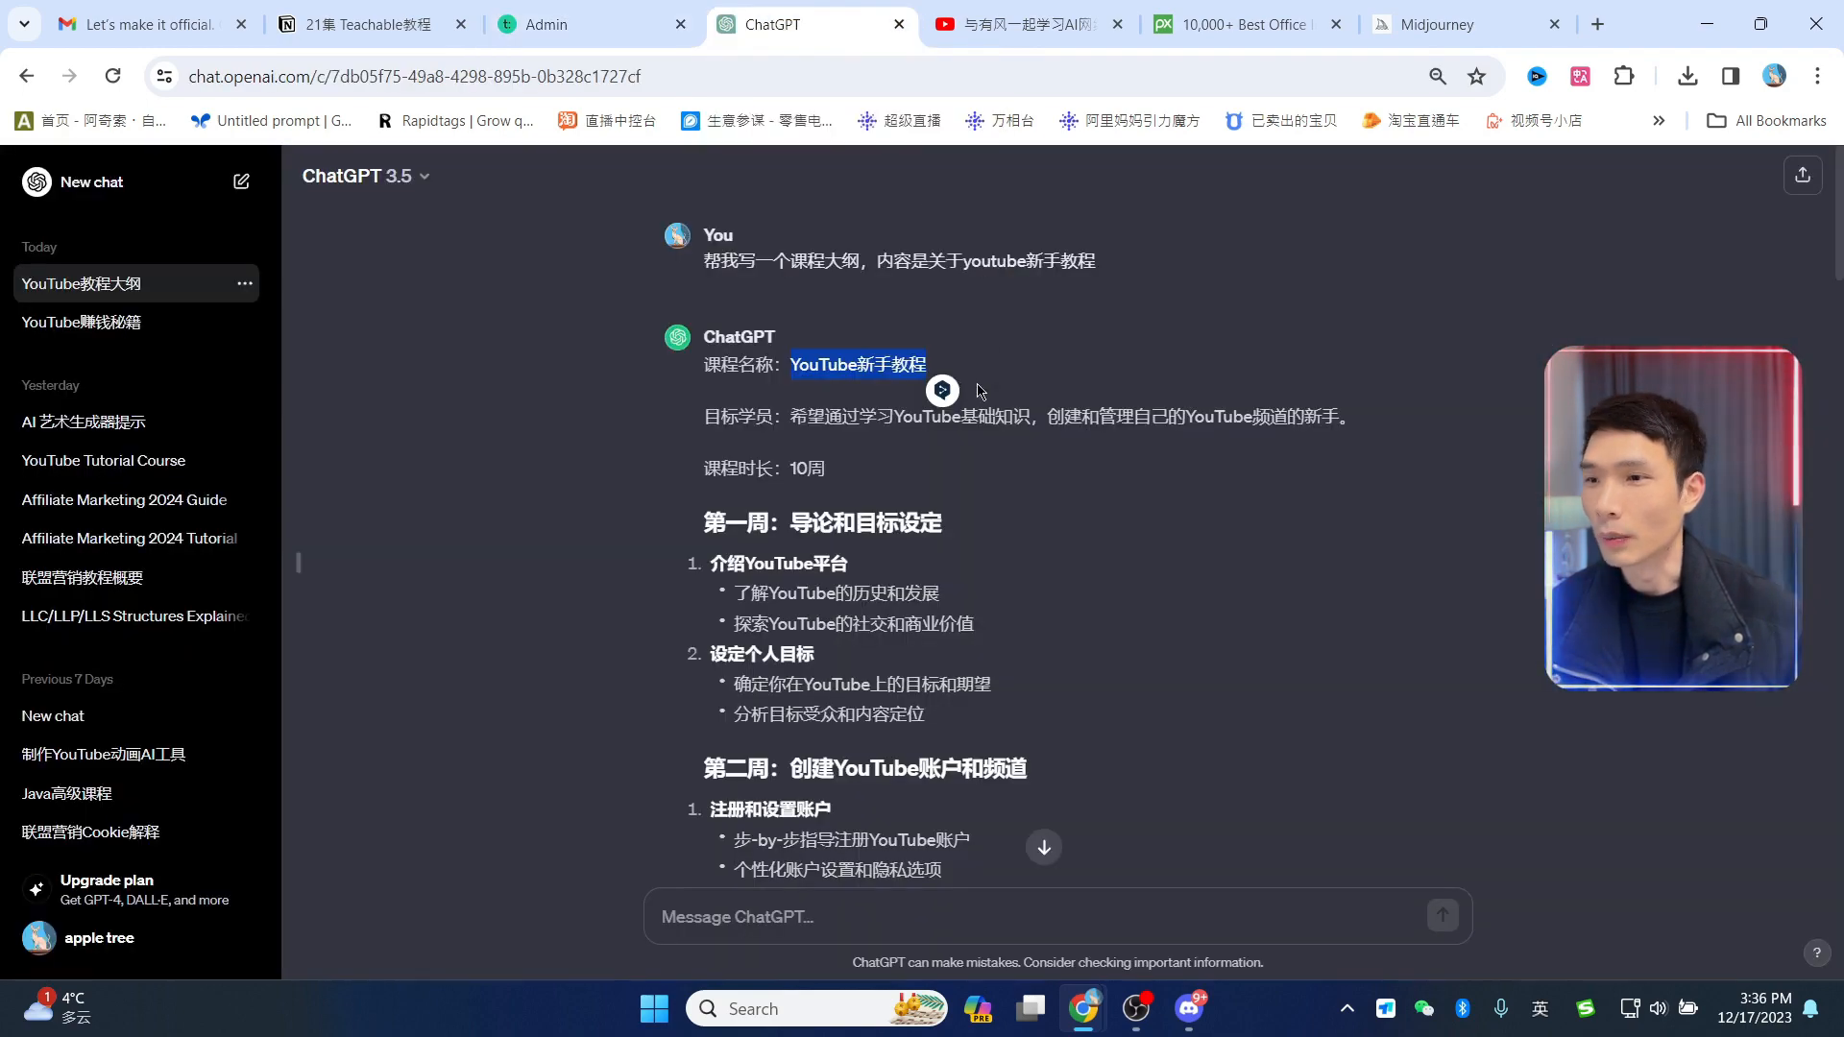
{"action": "scroll", "coordinate": [1138, 692], "scroll_direction": "down", "scroll_amount": 10}
{"action": "scroll", "coordinate": [1137, 710], "scroll_direction": "down", "scroll_amount": 15}
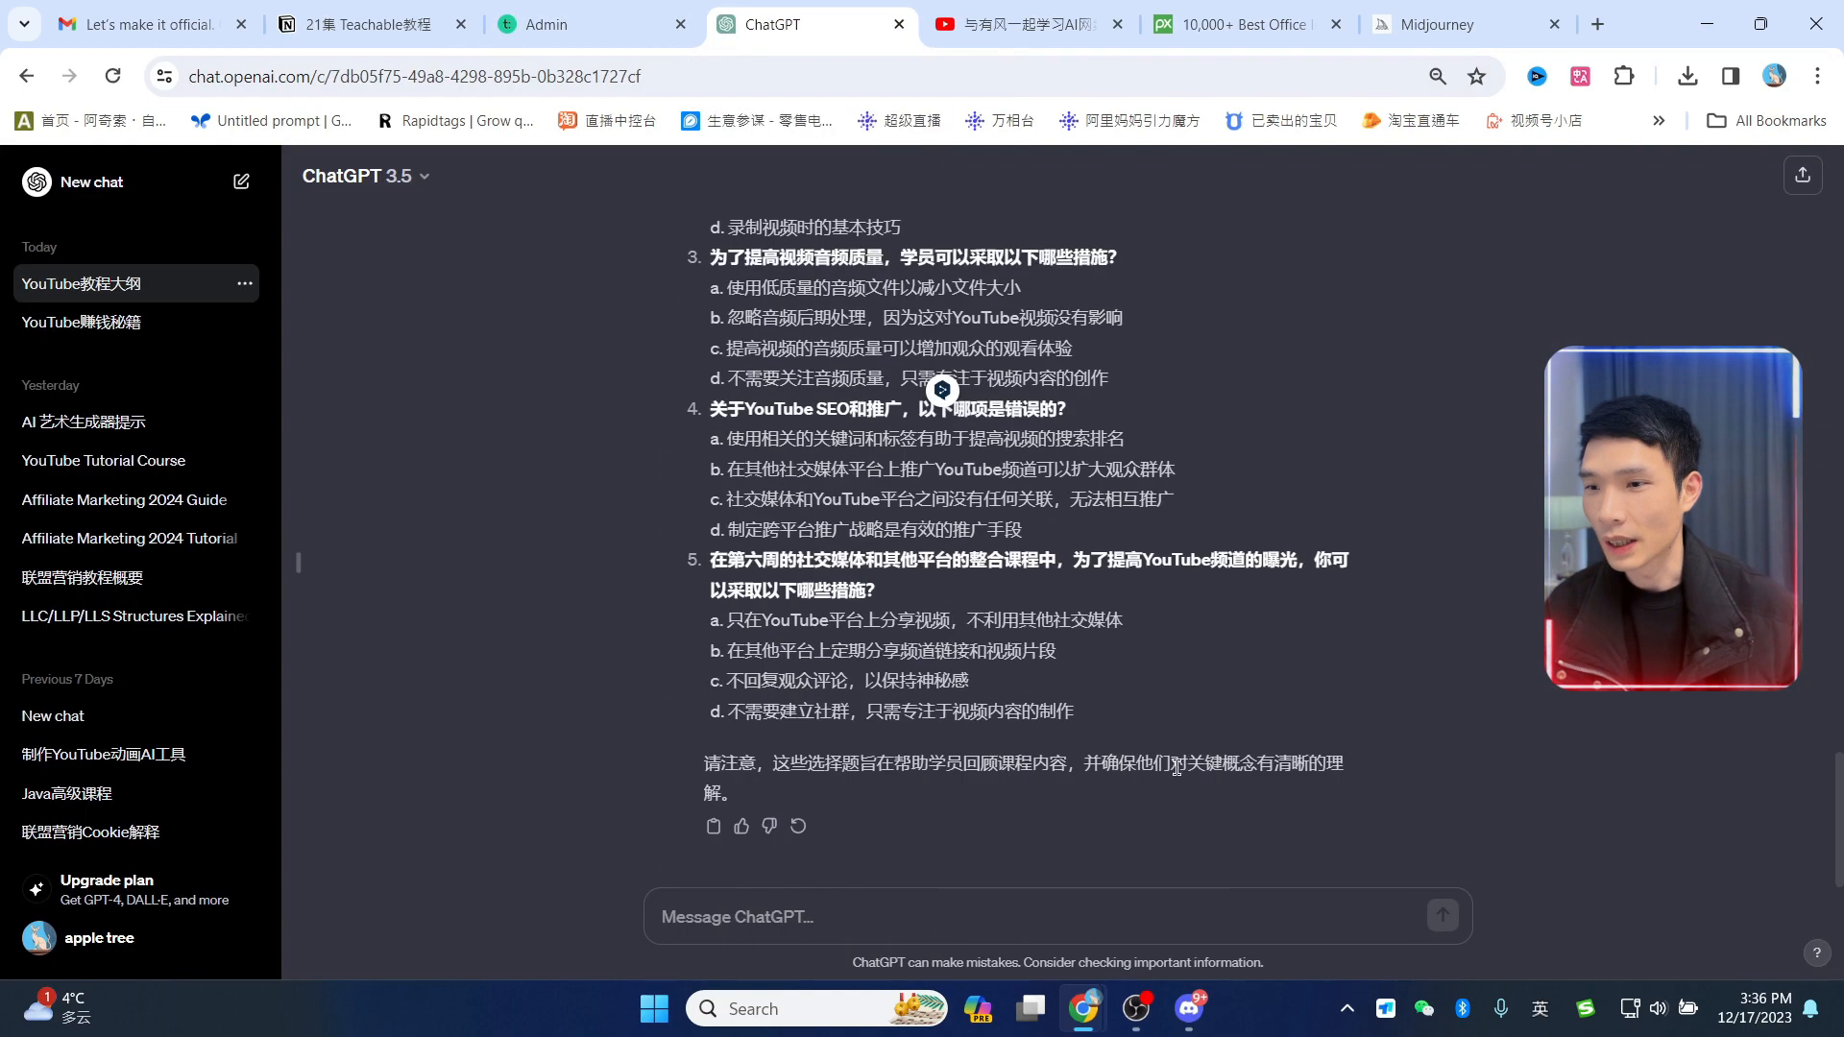
{"action": "left_click", "coordinate": [805, 908]}
{"action": "type", "text": "美国有名的营销大师有哪些："}
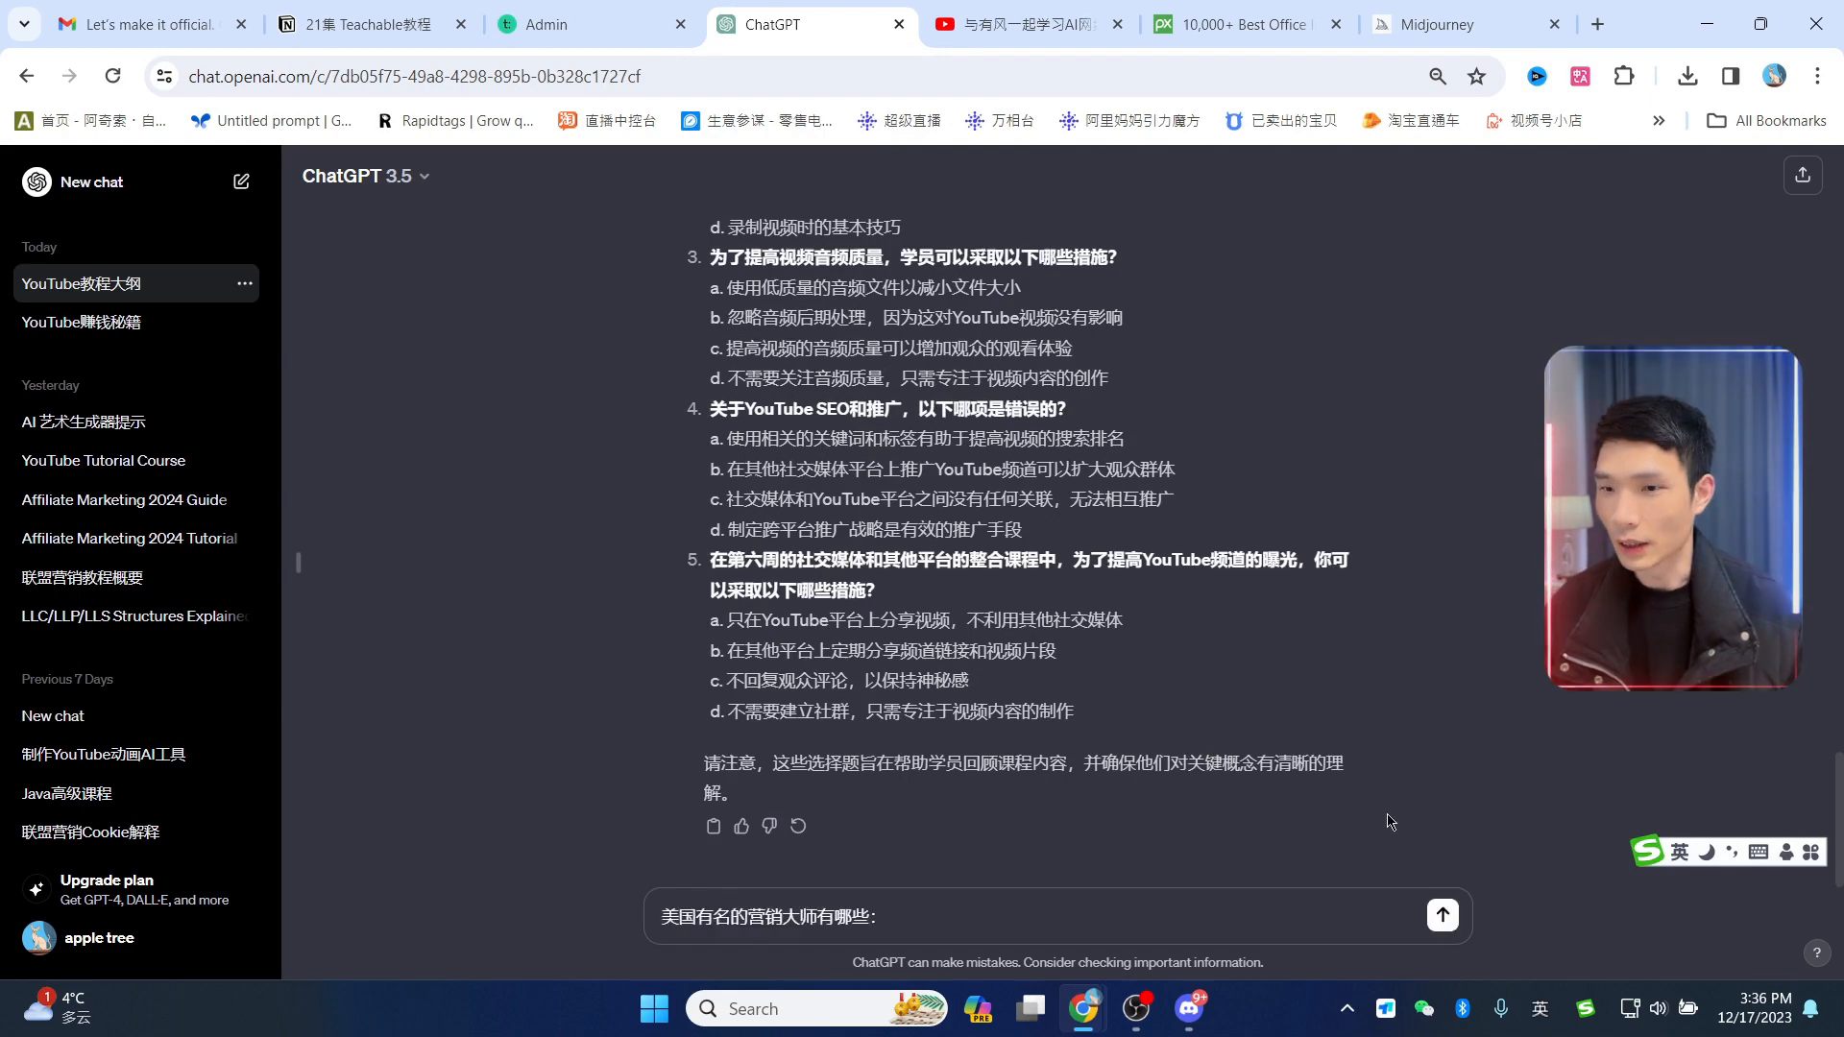
{"action": "left_click", "coordinate": [1442, 914]}
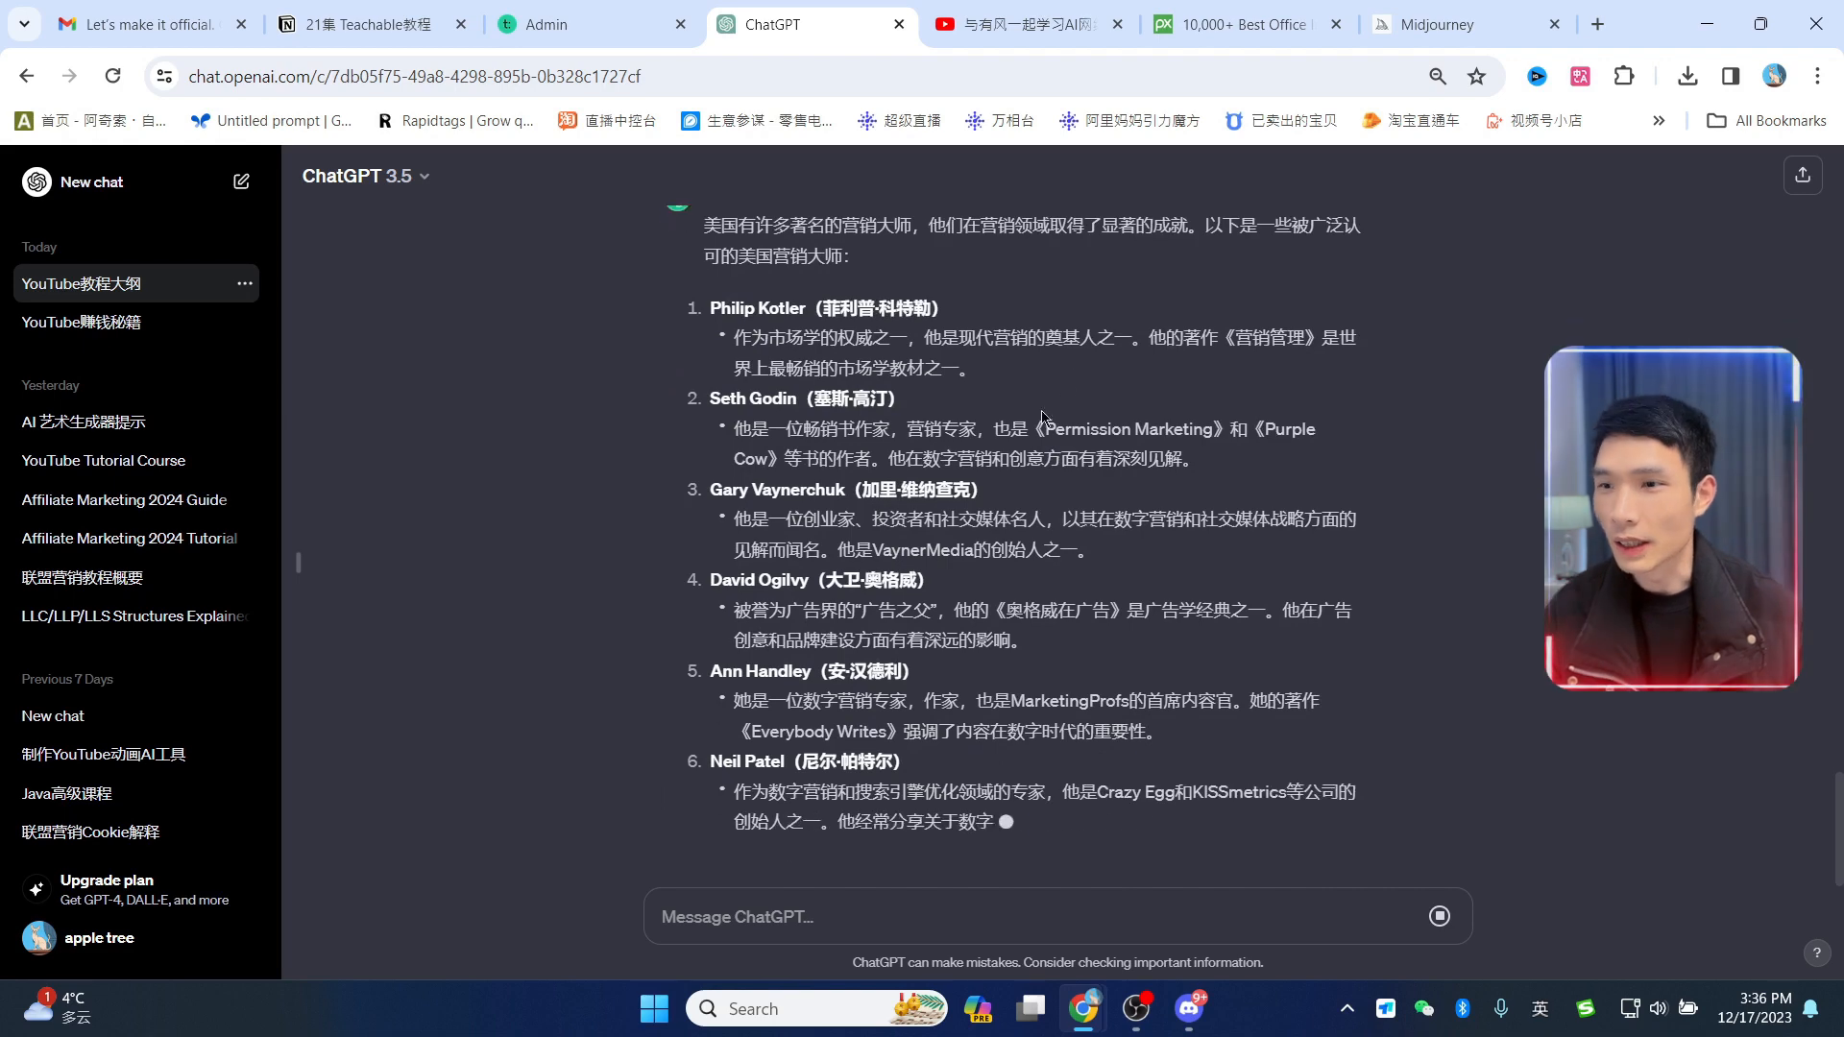
Step: Read through the listed marketers and send ChatGPT the prompt "假如你是David Ogilvy，请帮我的youtube新手教程，写一个课程介绍"
{"action": "scroll", "coordinate": [917, 403], "scroll_direction": "up", "scroll_amount": 1}
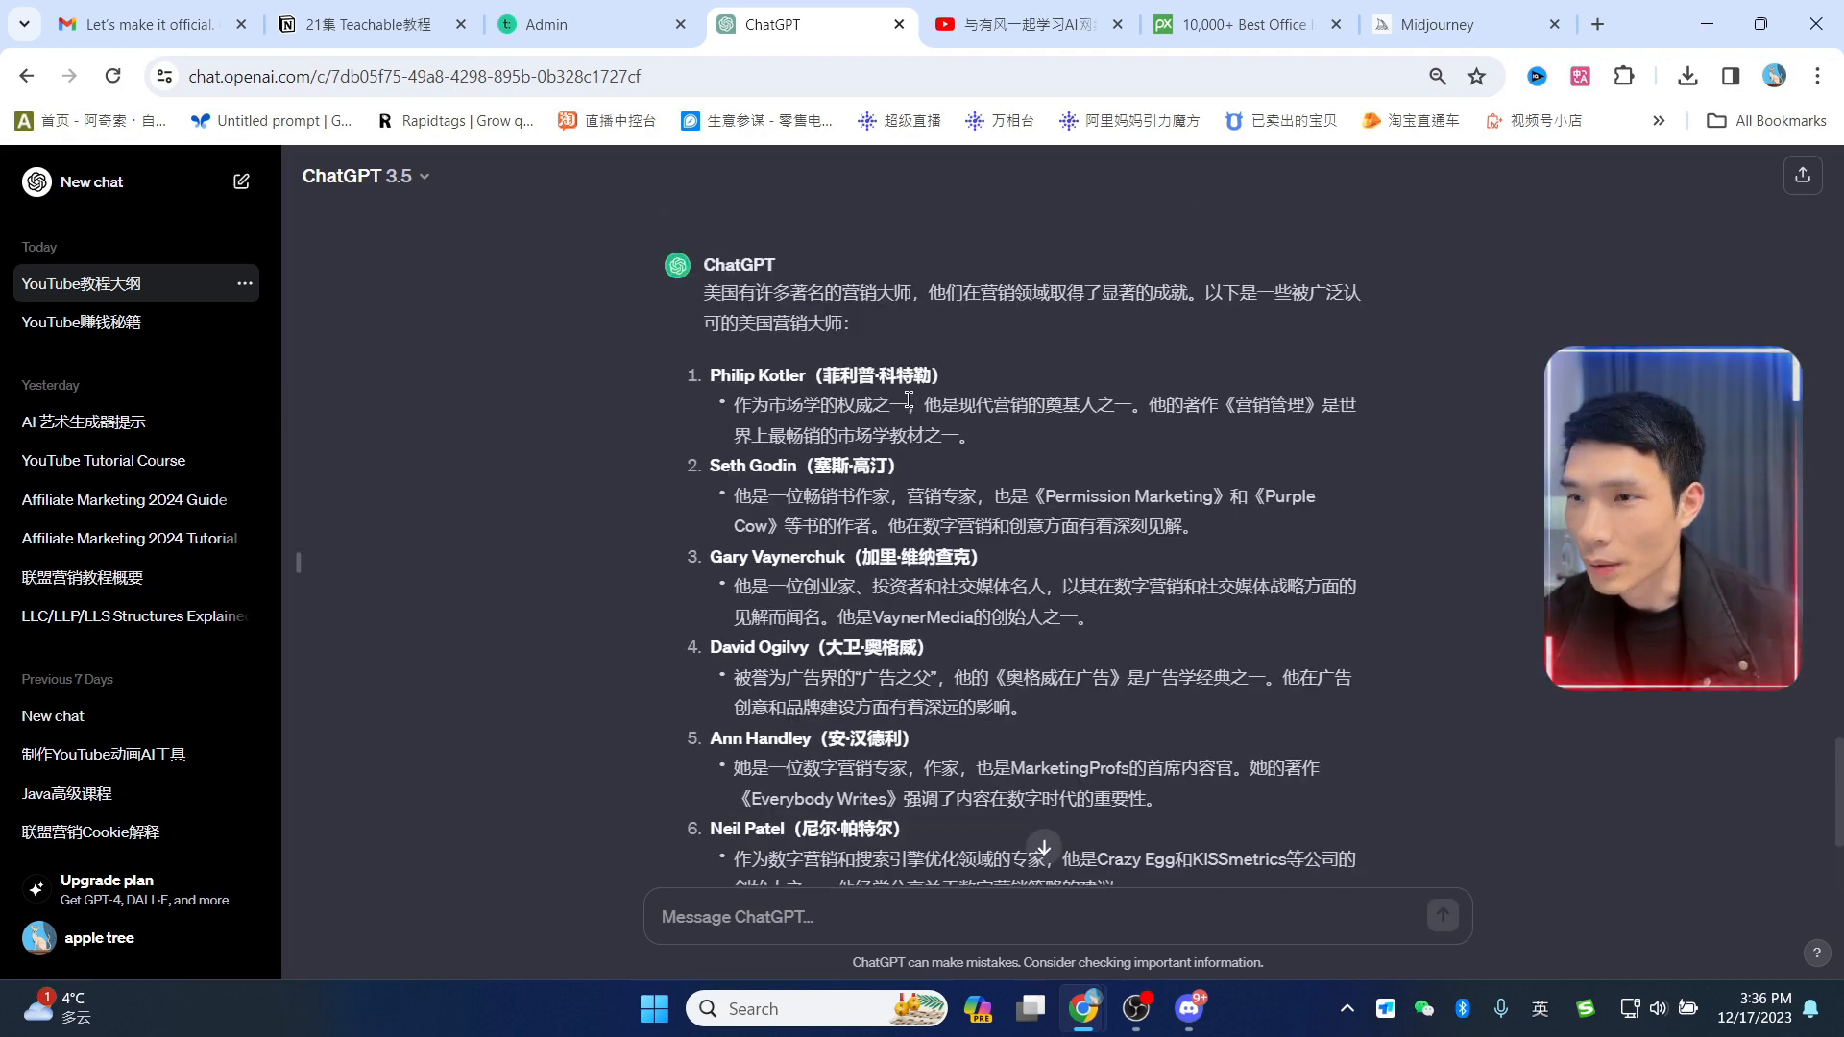
{"action": "scroll", "coordinate": [865, 557], "scroll_direction": "down", "scroll_amount": 1}
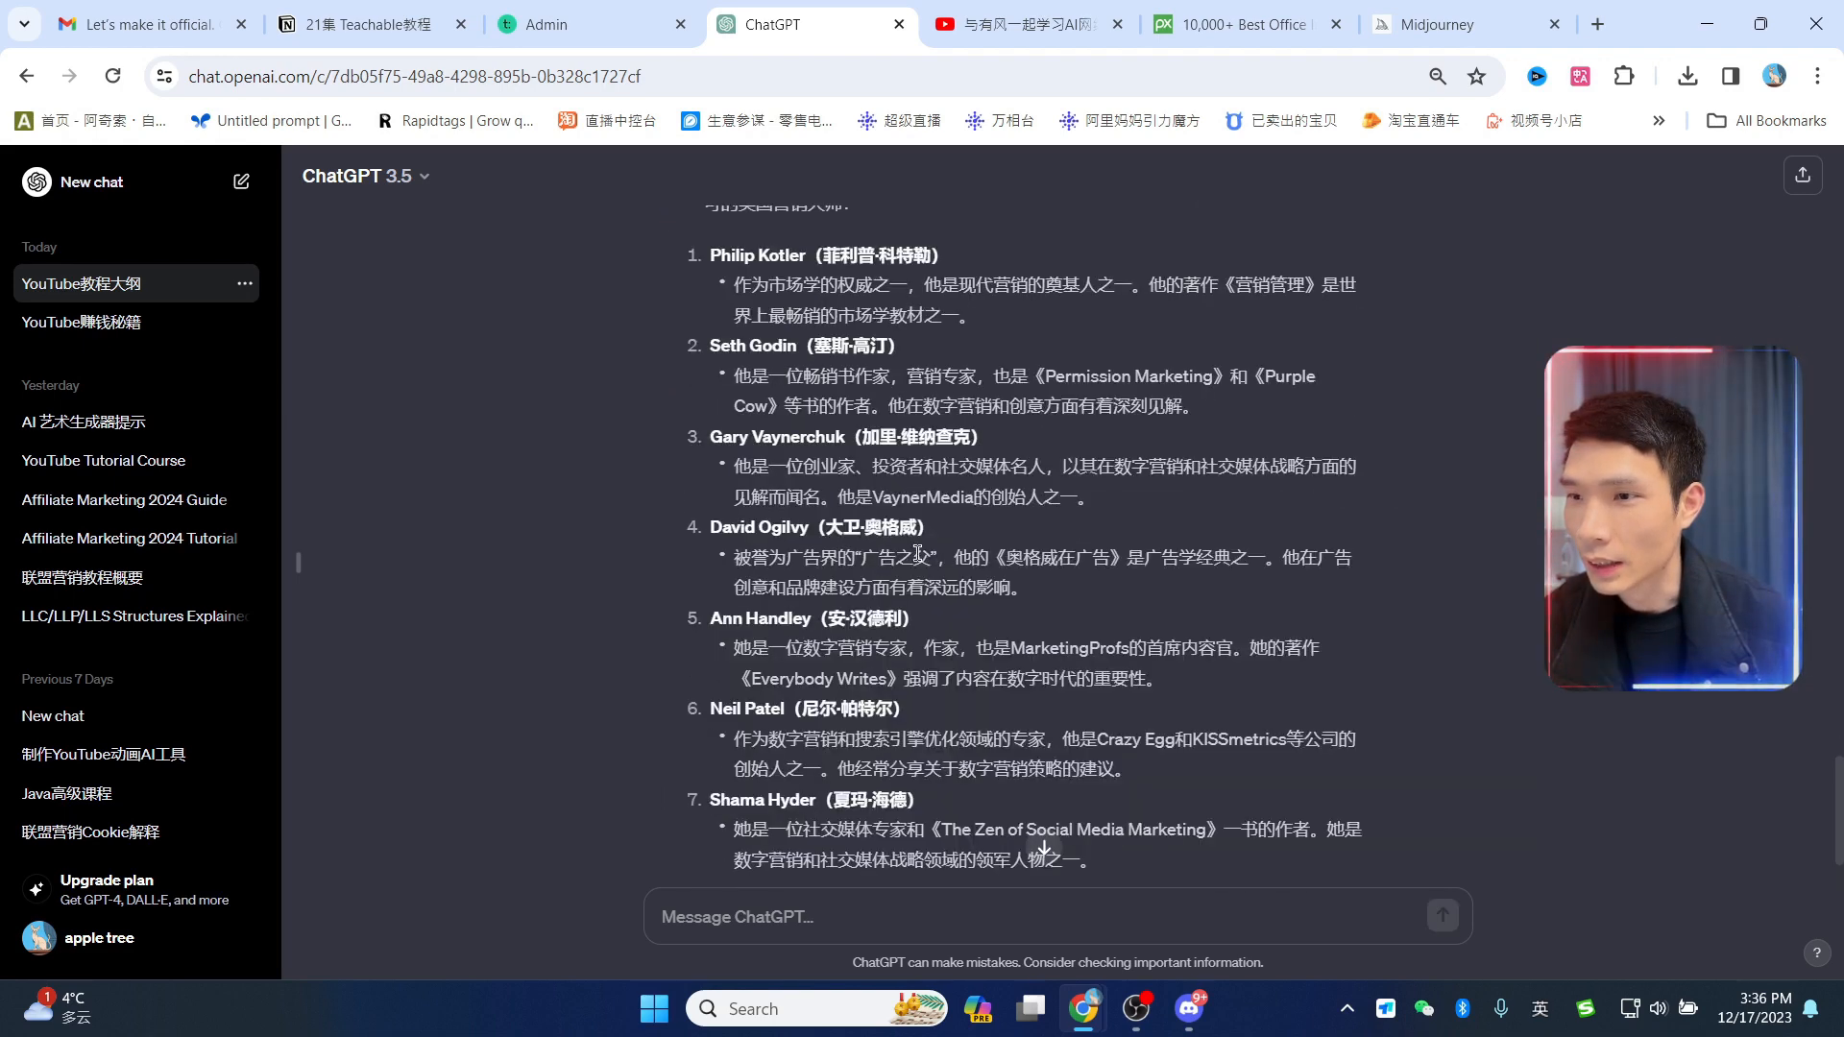
{"action": "scroll", "coordinate": [1116, 452], "scroll_direction": "down", "scroll_amount": 1}
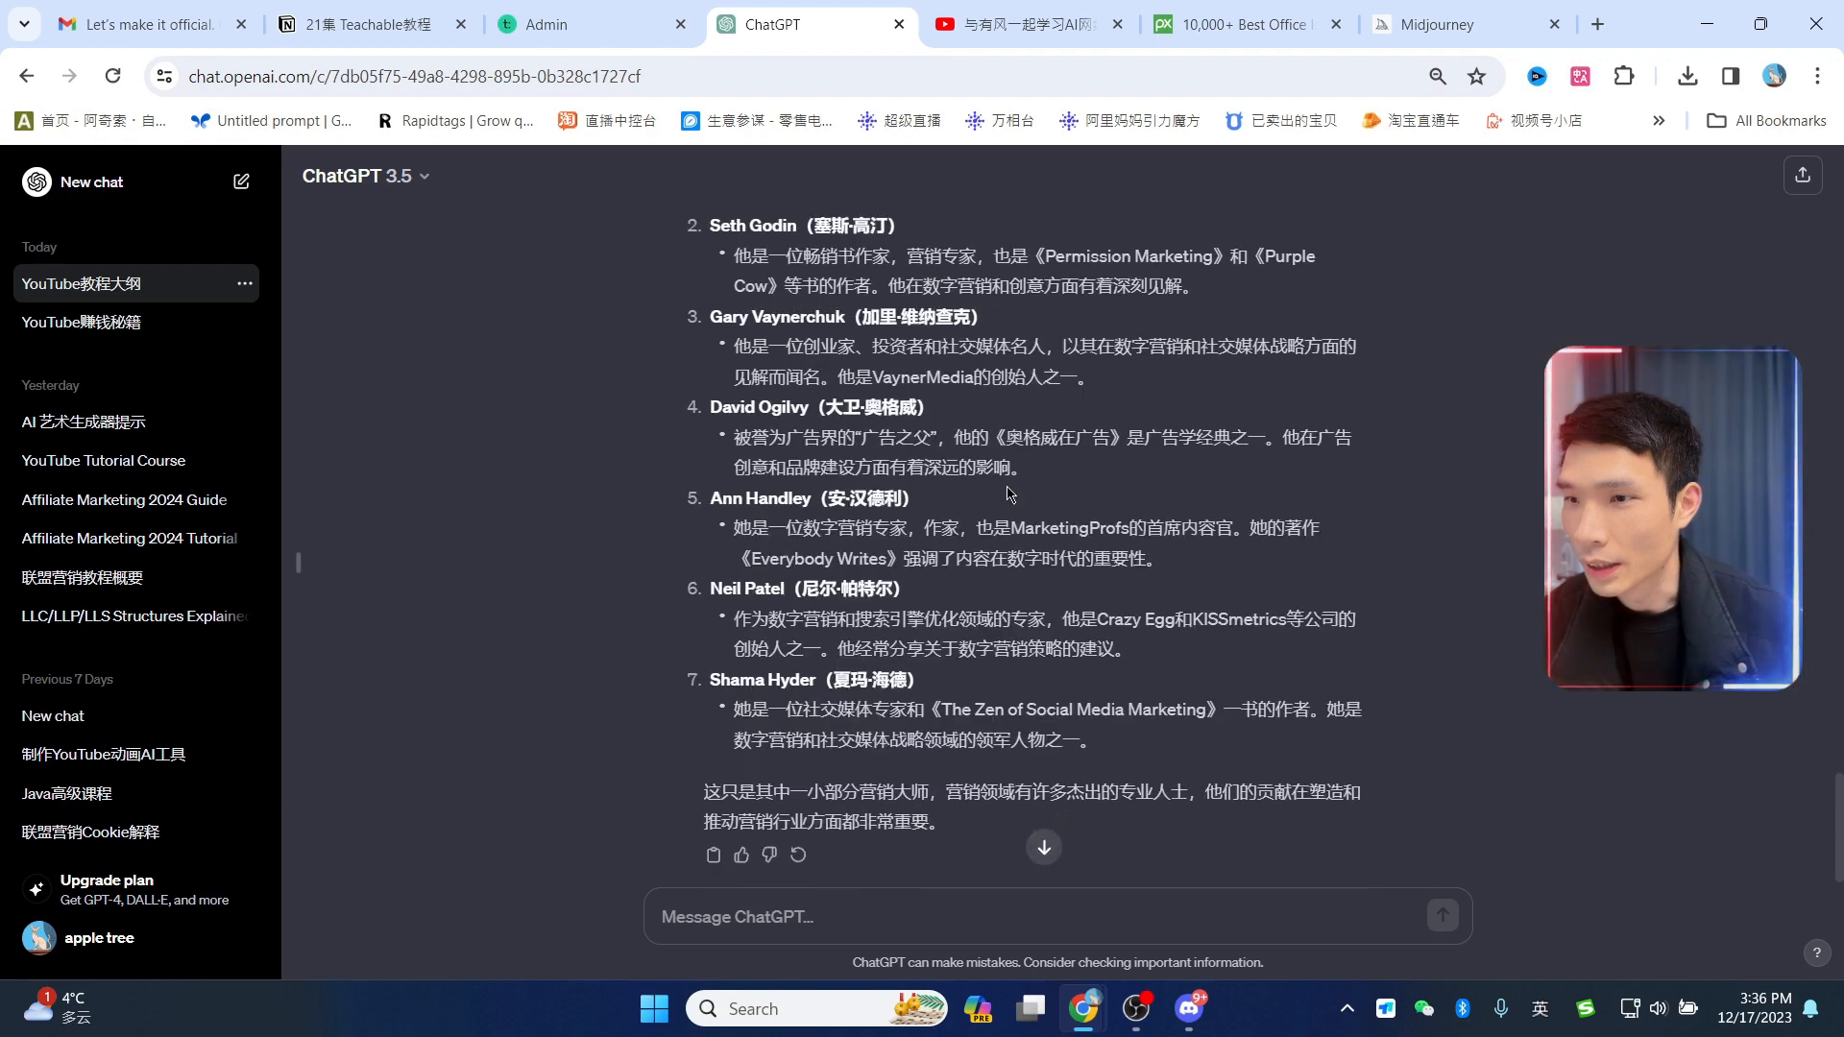
{"action": "scroll", "coordinate": [1009, 494], "scroll_direction": "down", "scroll_amount": 1}
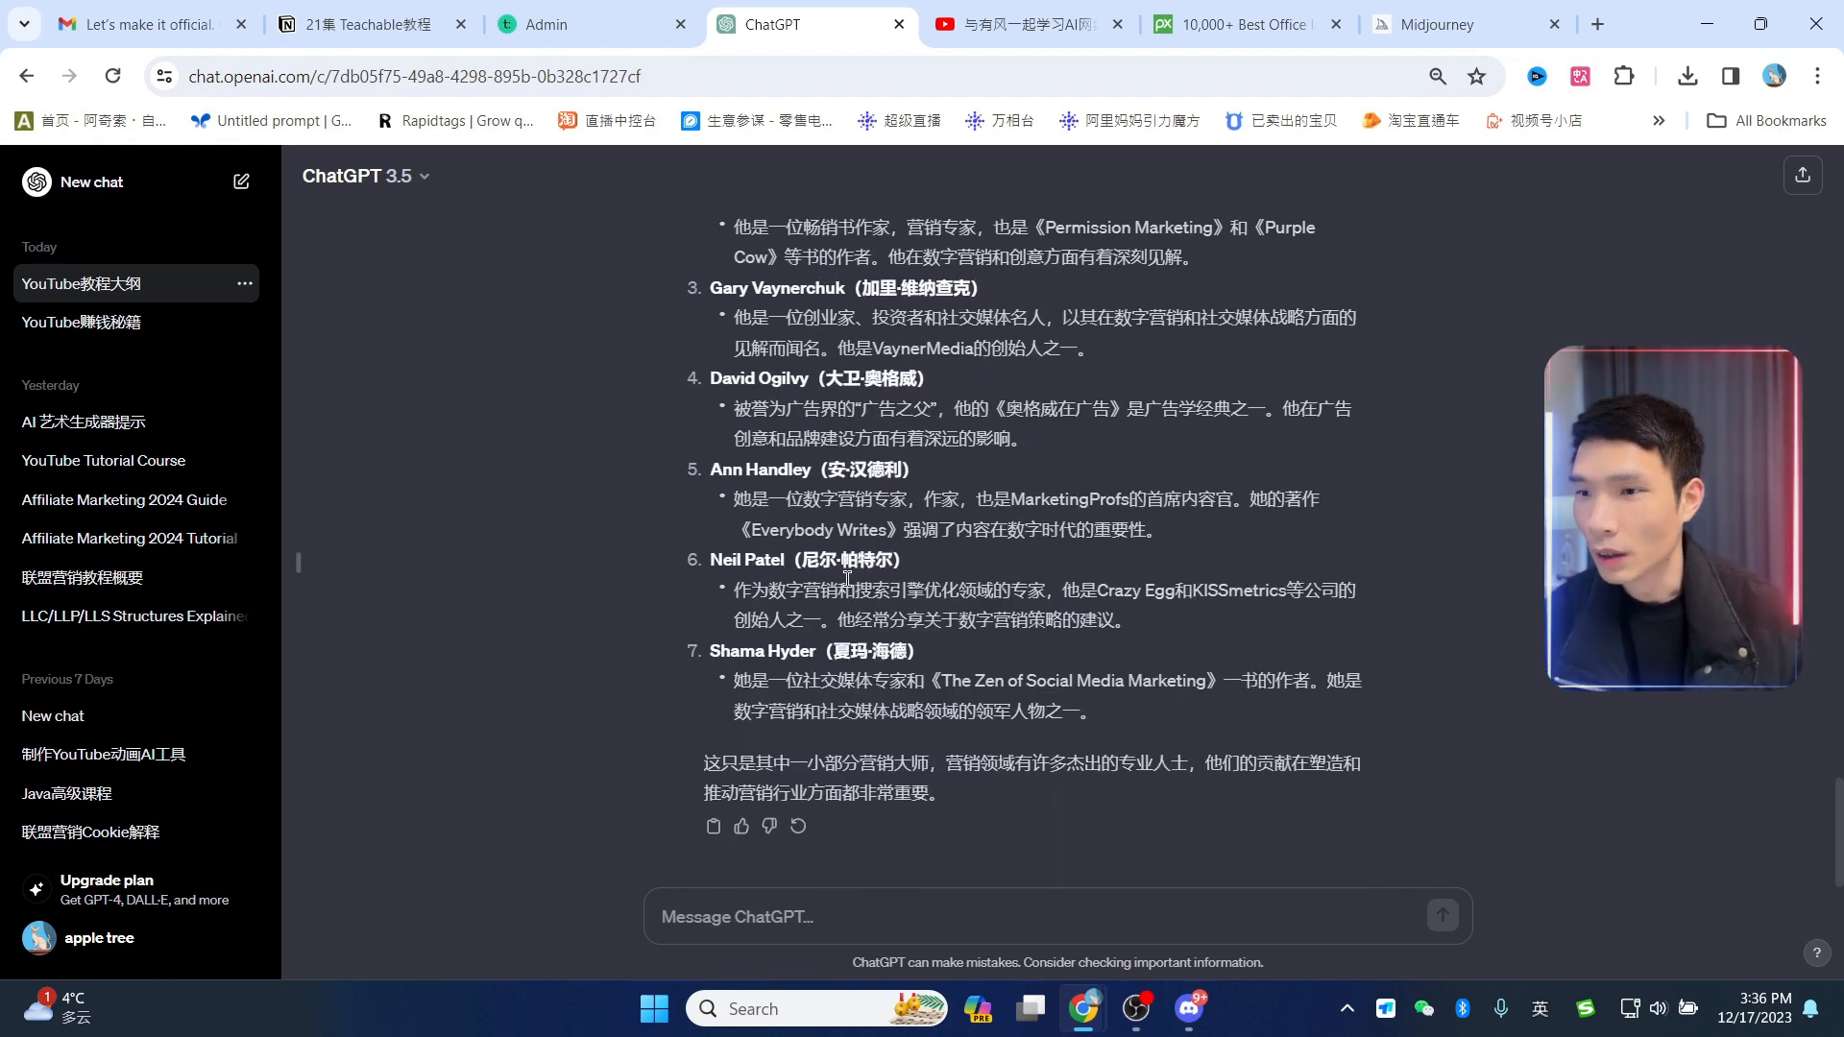
{"action": "scroll", "coordinate": [1092, 528], "scroll_direction": "up", "scroll_amount": 3}
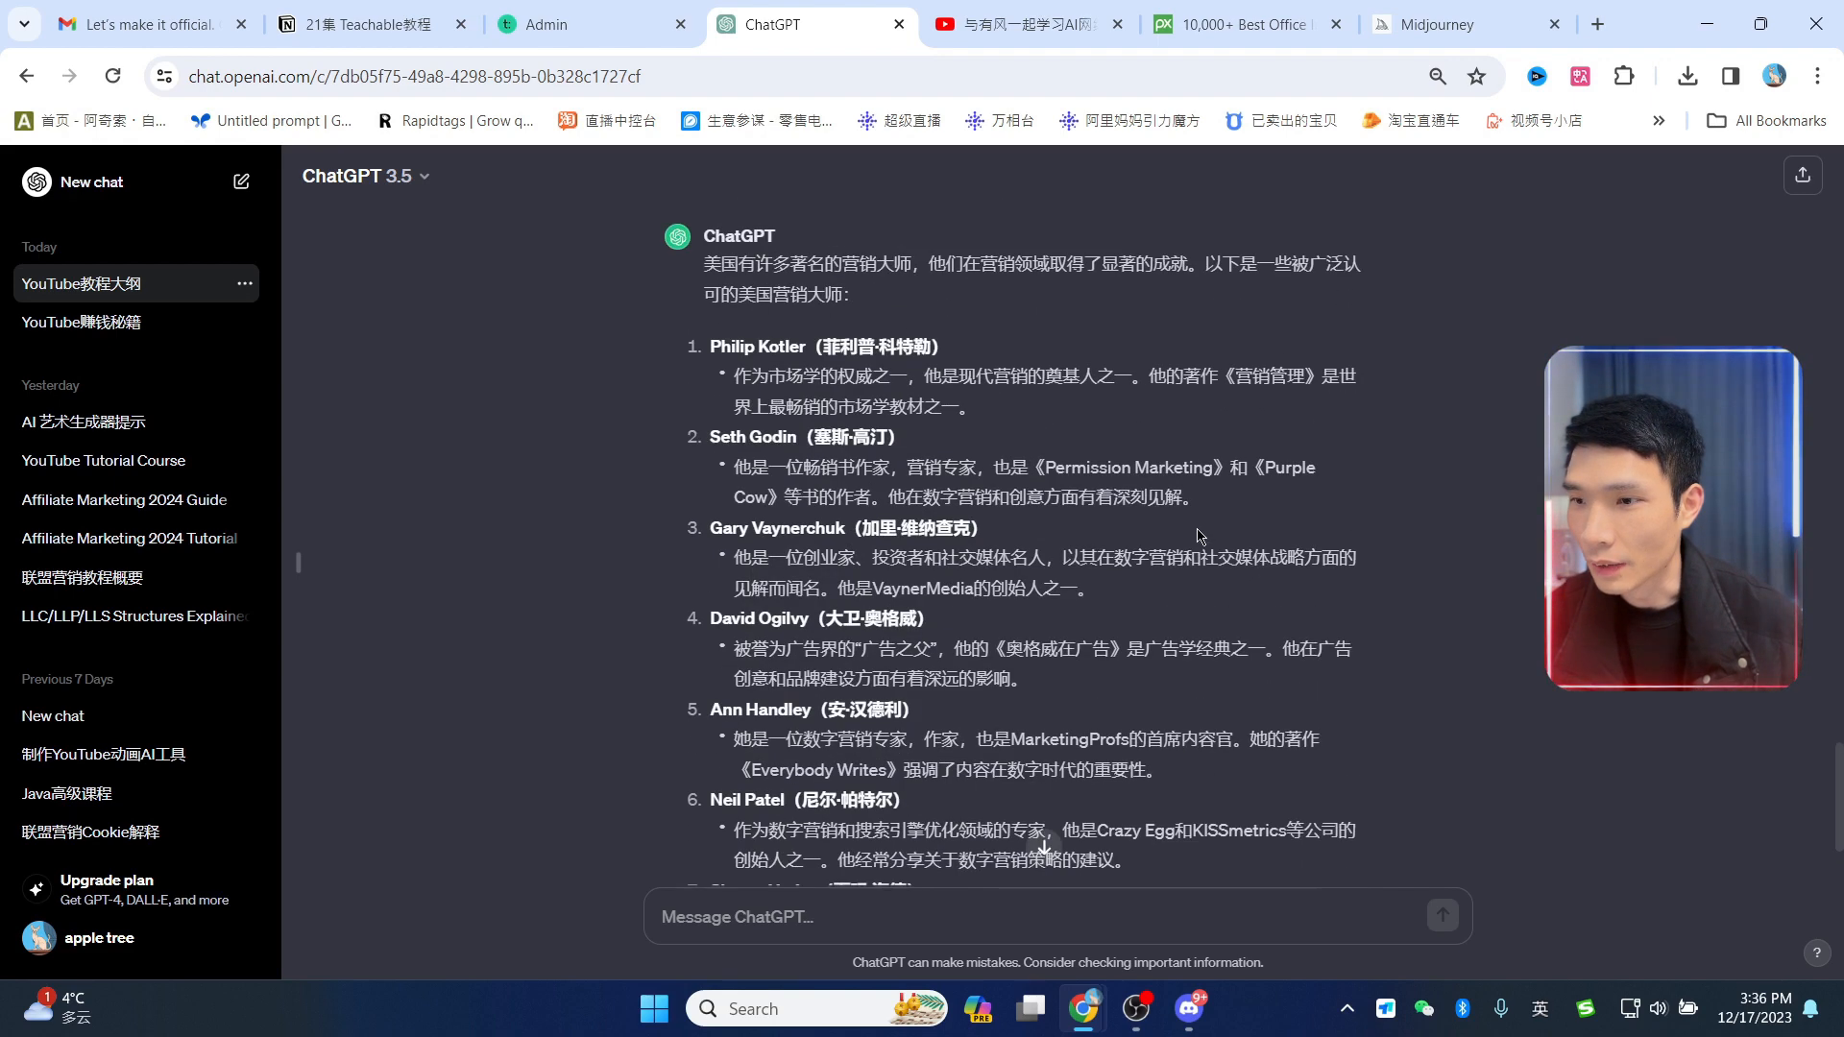
{"action": "scroll", "coordinate": [1351, 500], "scroll_direction": "down", "scroll_amount": 2}
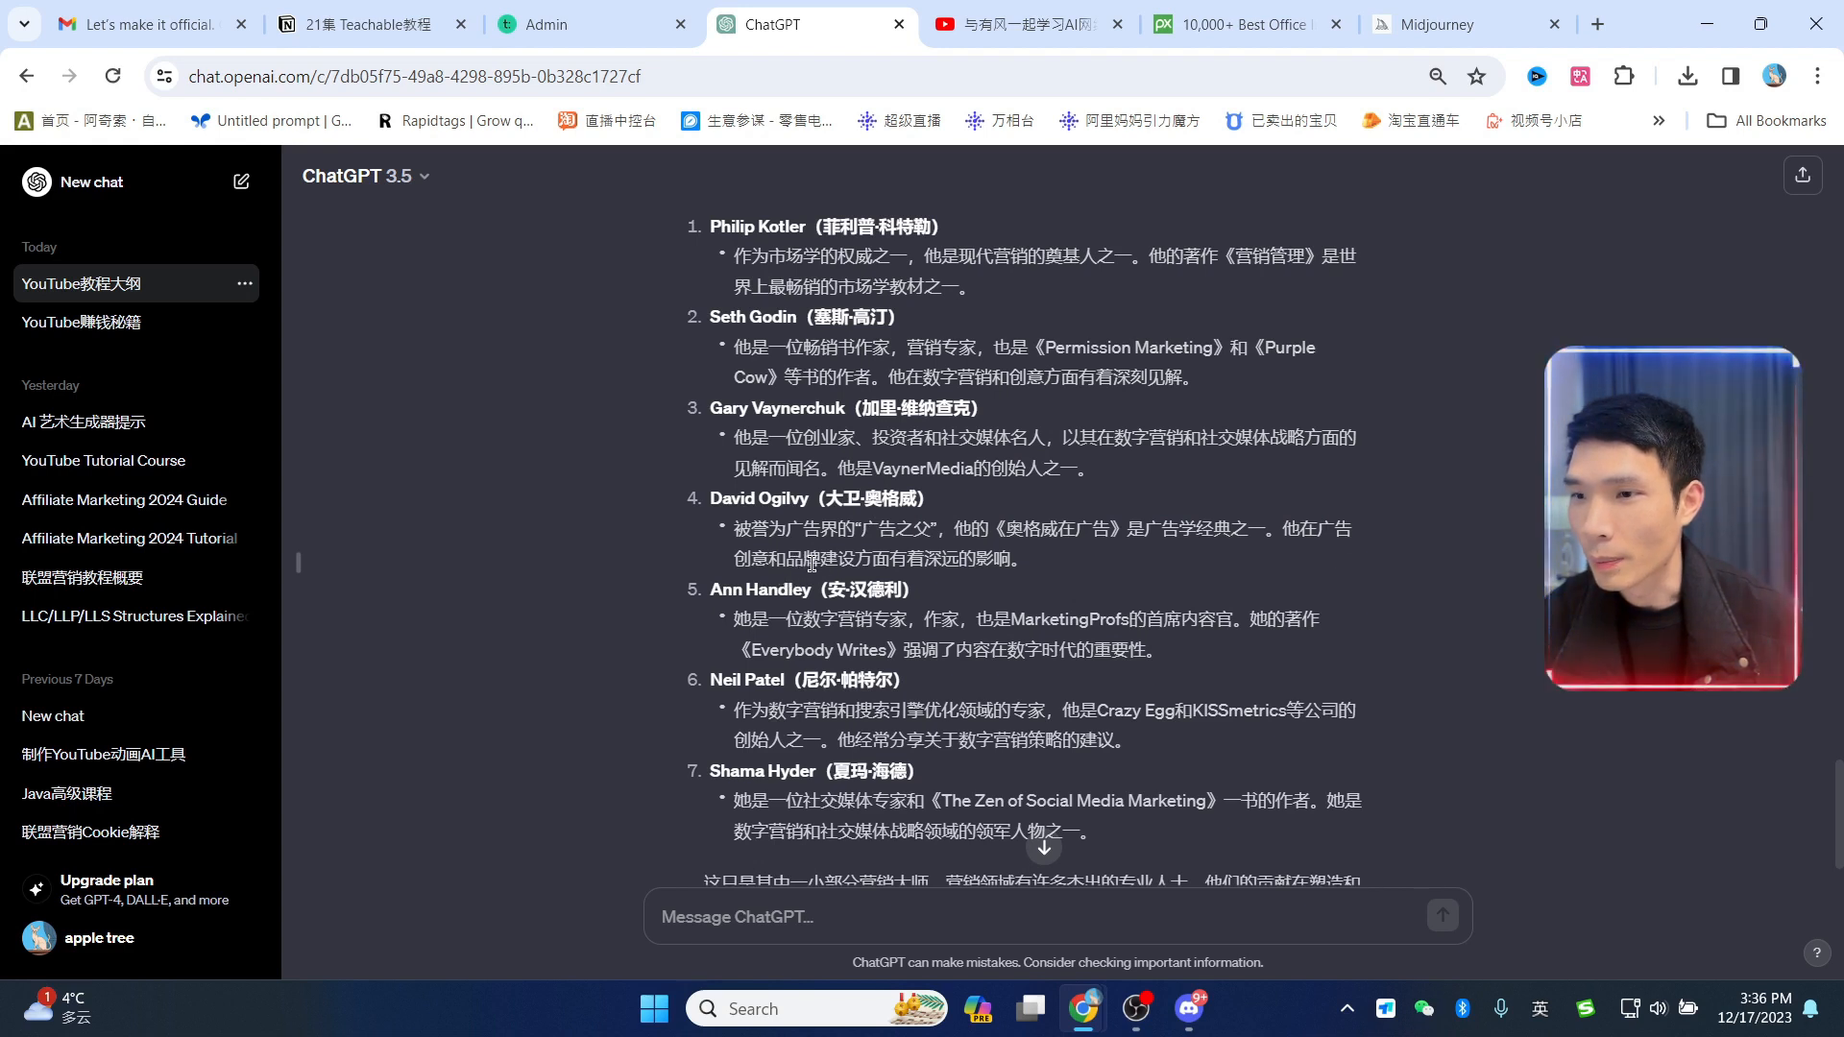
{"action": "left_click", "coordinate": [773, 913]}
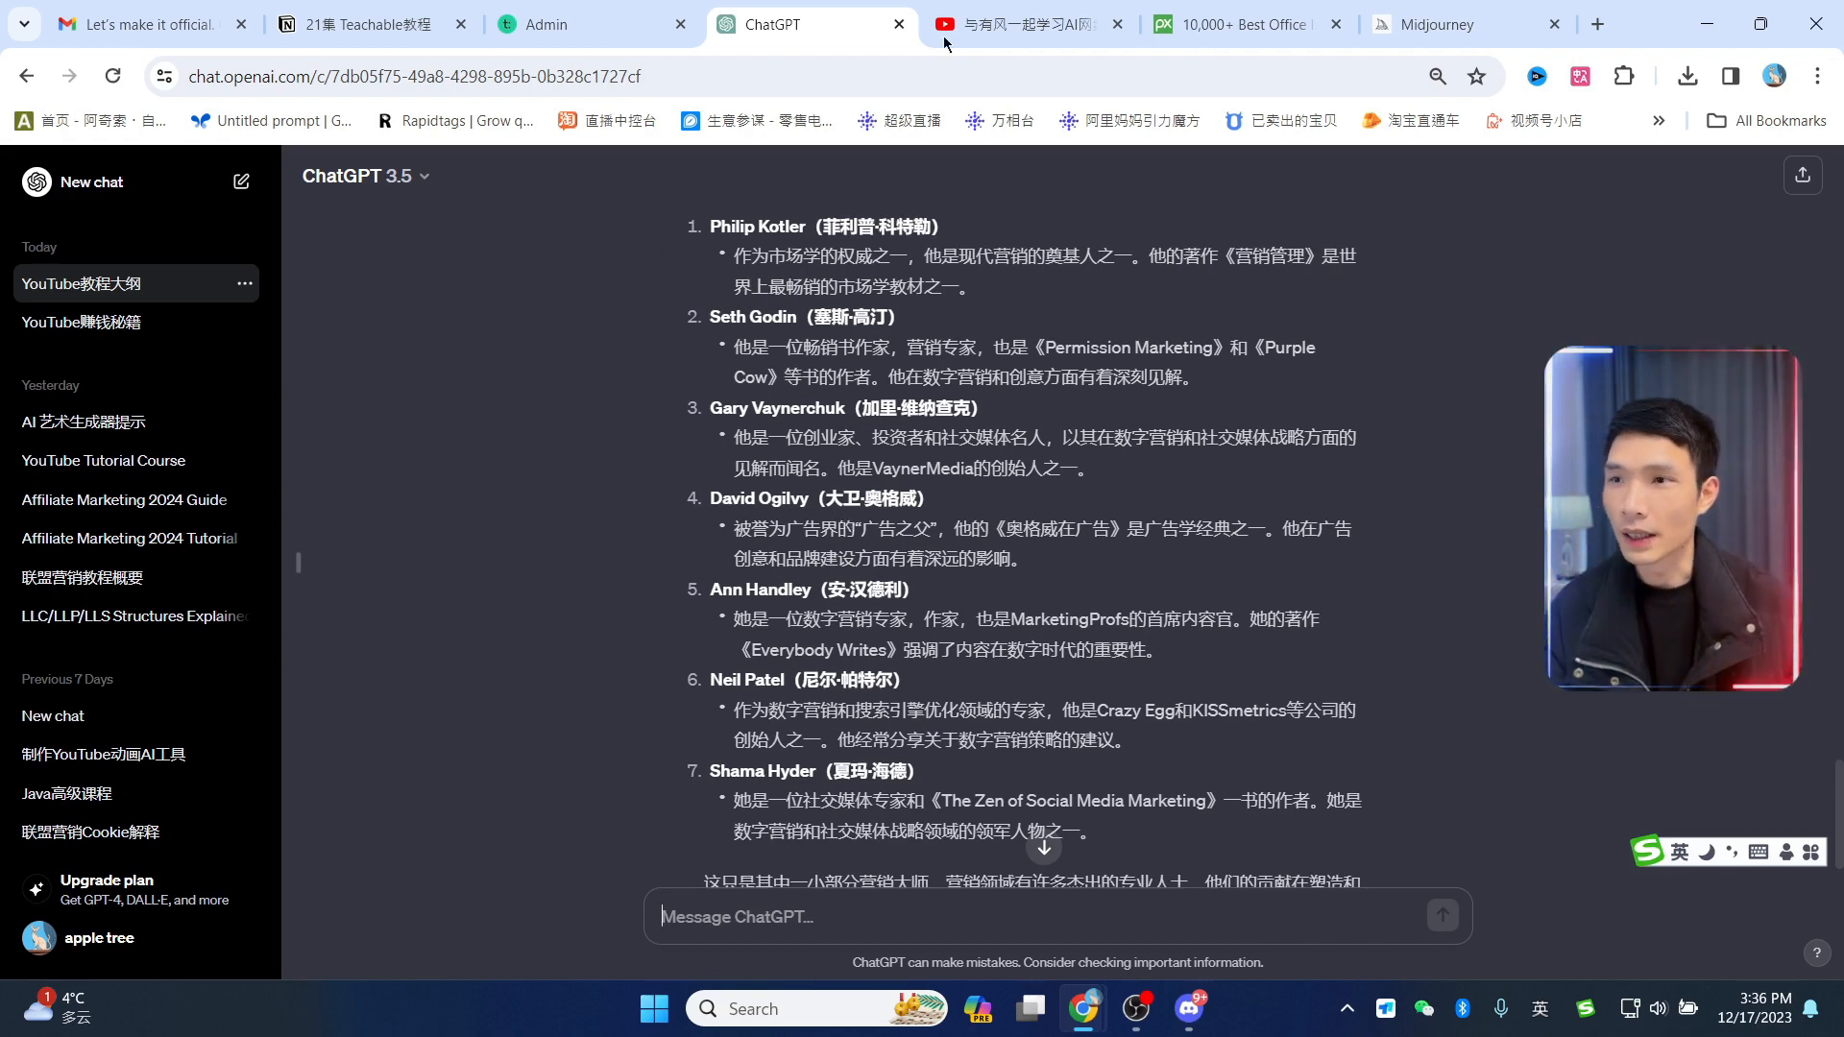
{"action": "left_click", "coordinate": [600, 27]}
{"action": "left_click", "coordinate": [323, 27]}
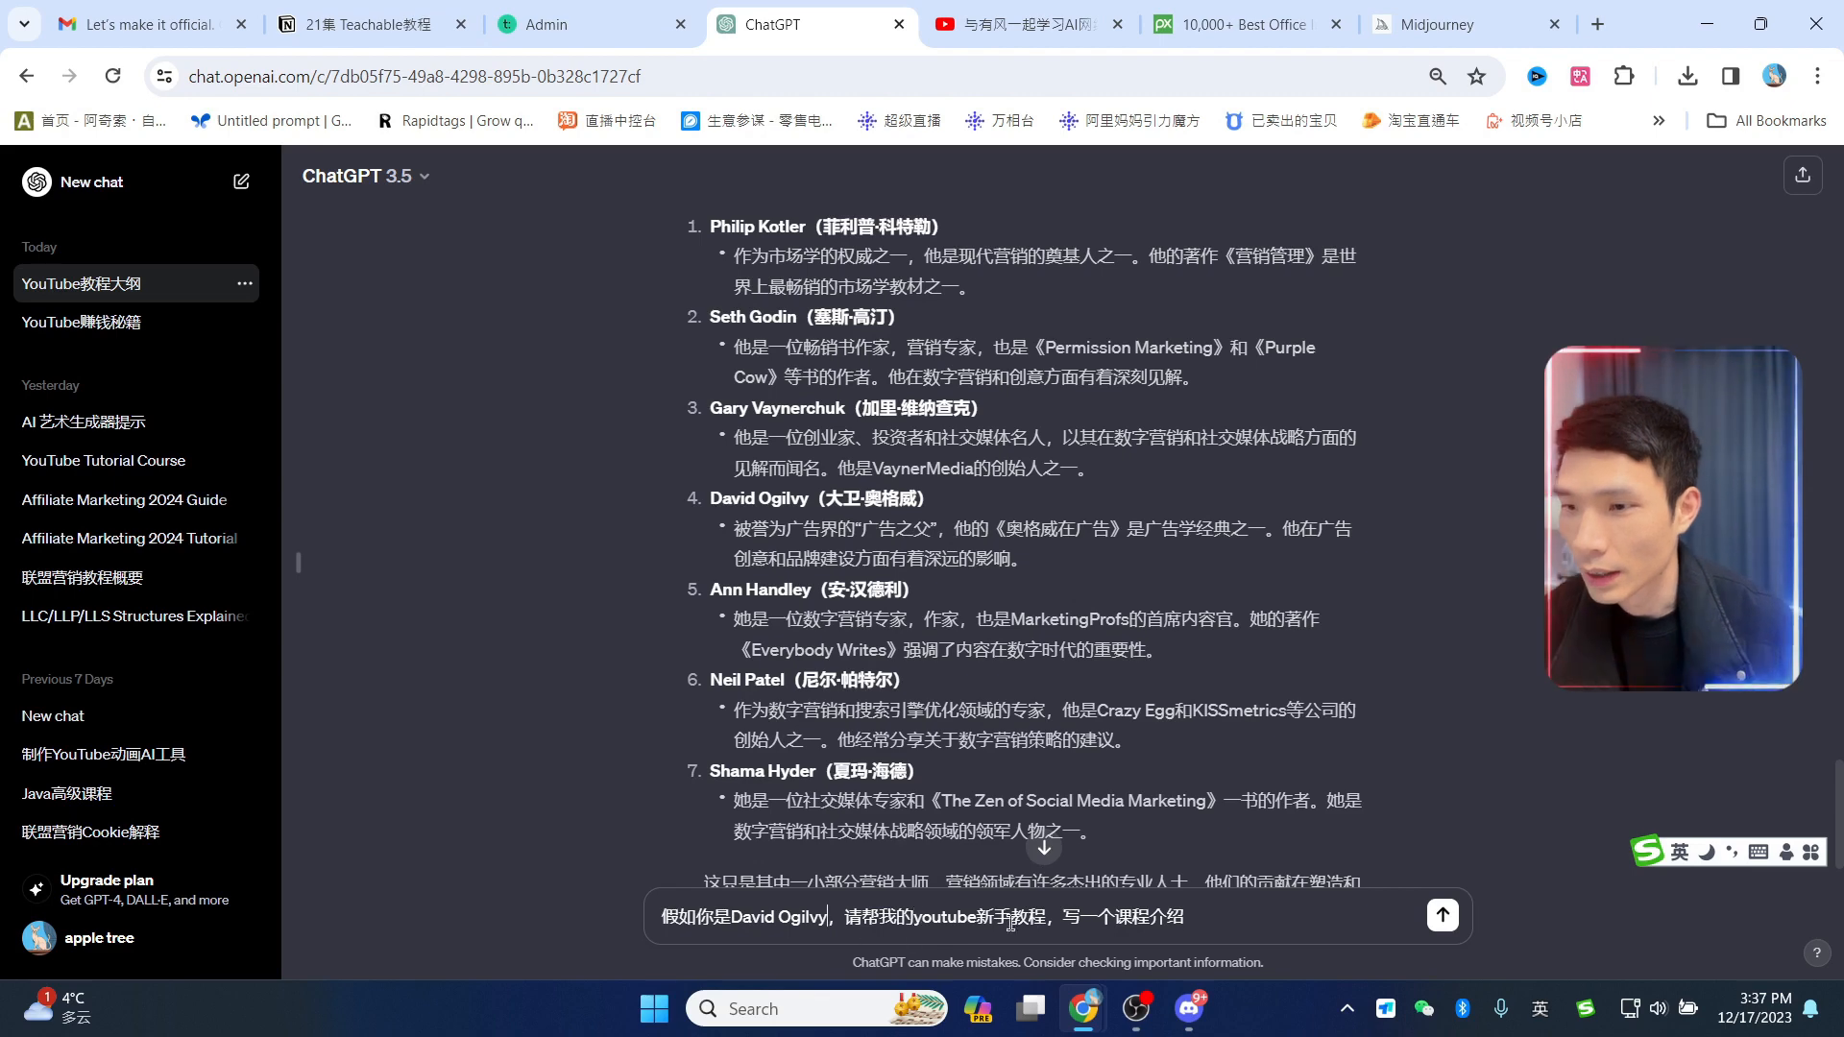
{"action": "left_click", "coordinate": [1443, 917]}
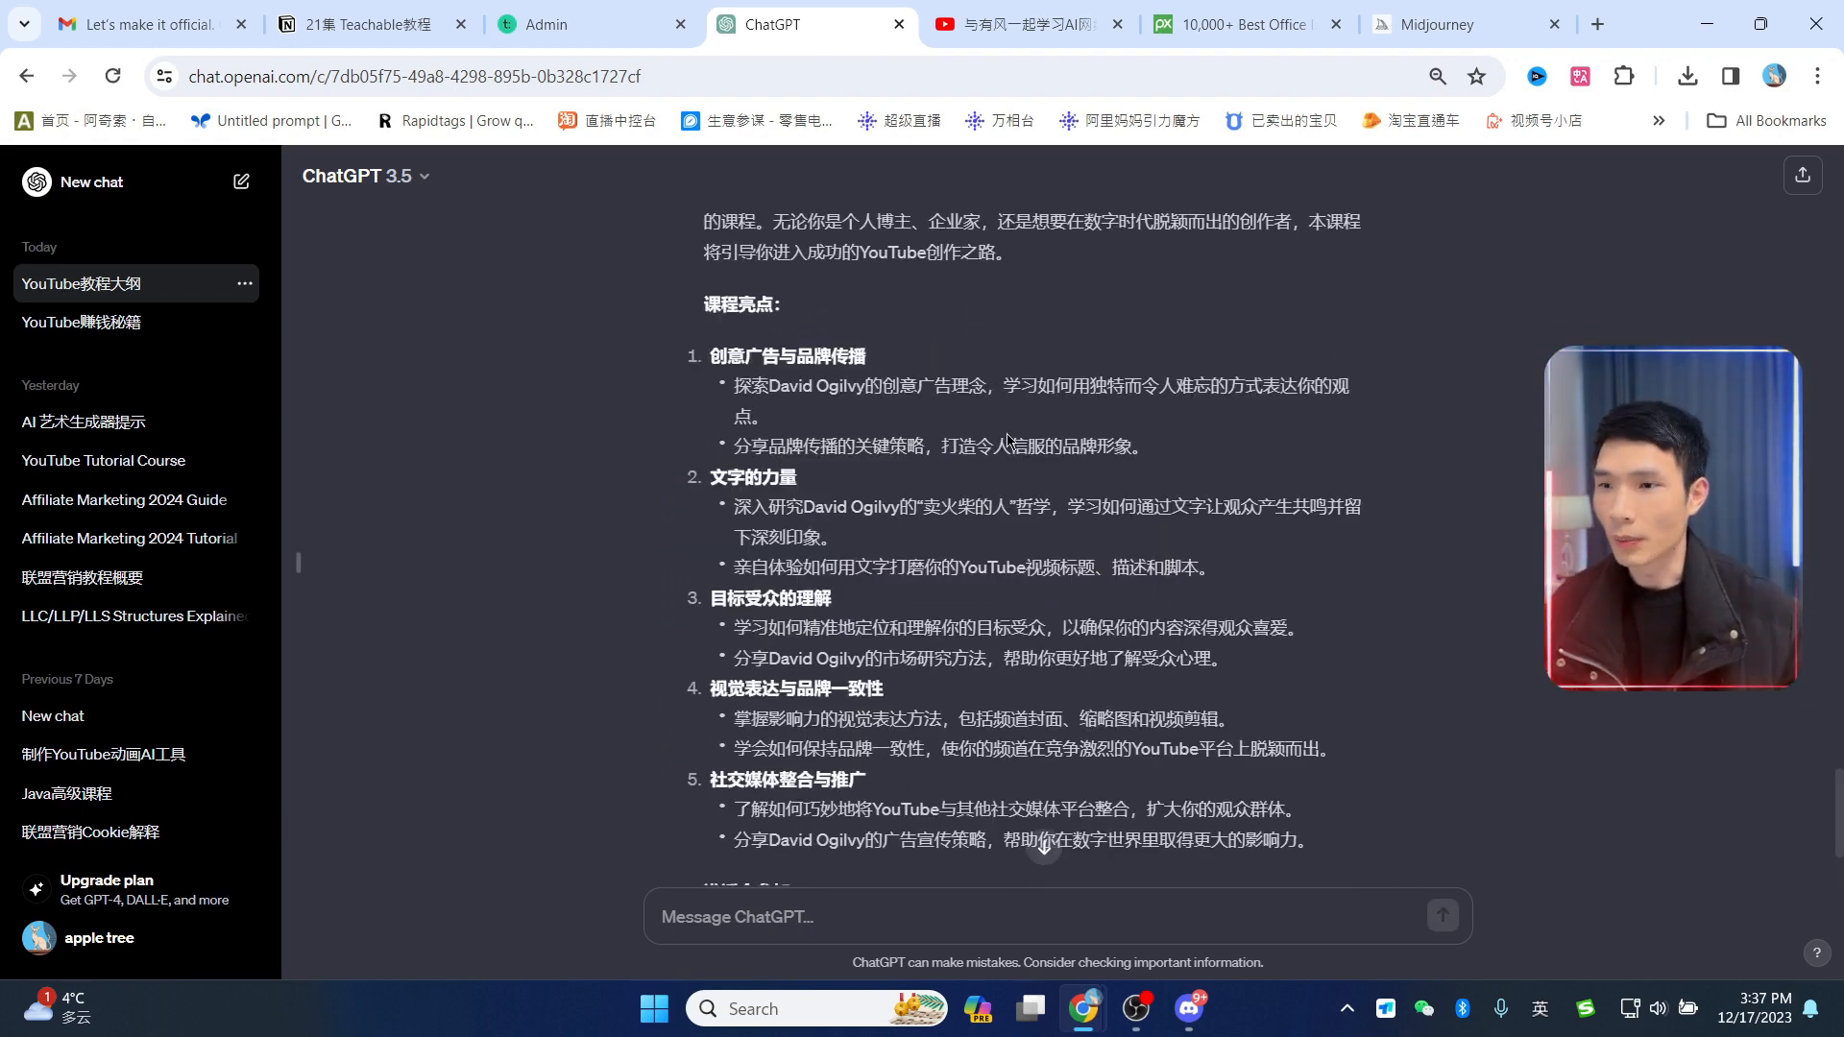
{"action": "scroll", "coordinate": [1009, 439], "scroll_direction": "up", "scroll_amount": 3}
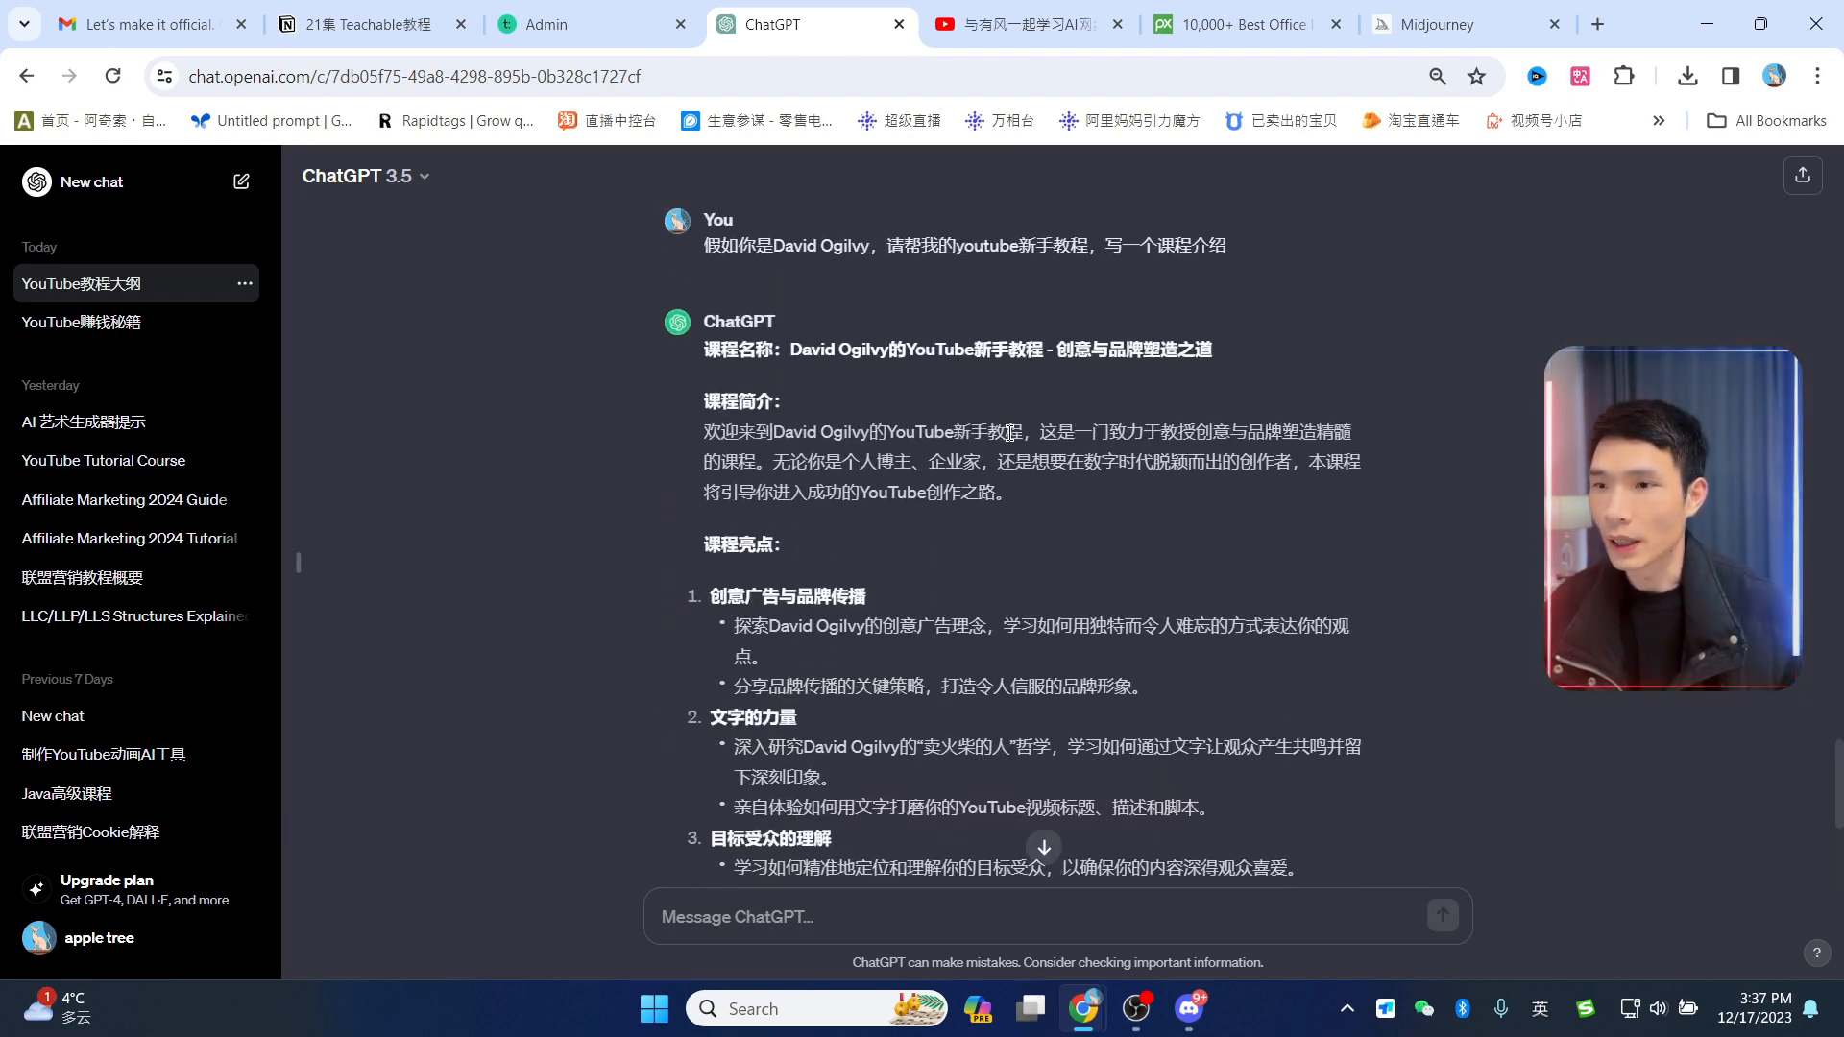
{"action": "scroll", "coordinate": [994, 455], "scroll_direction": "up", "scroll_amount": 1}
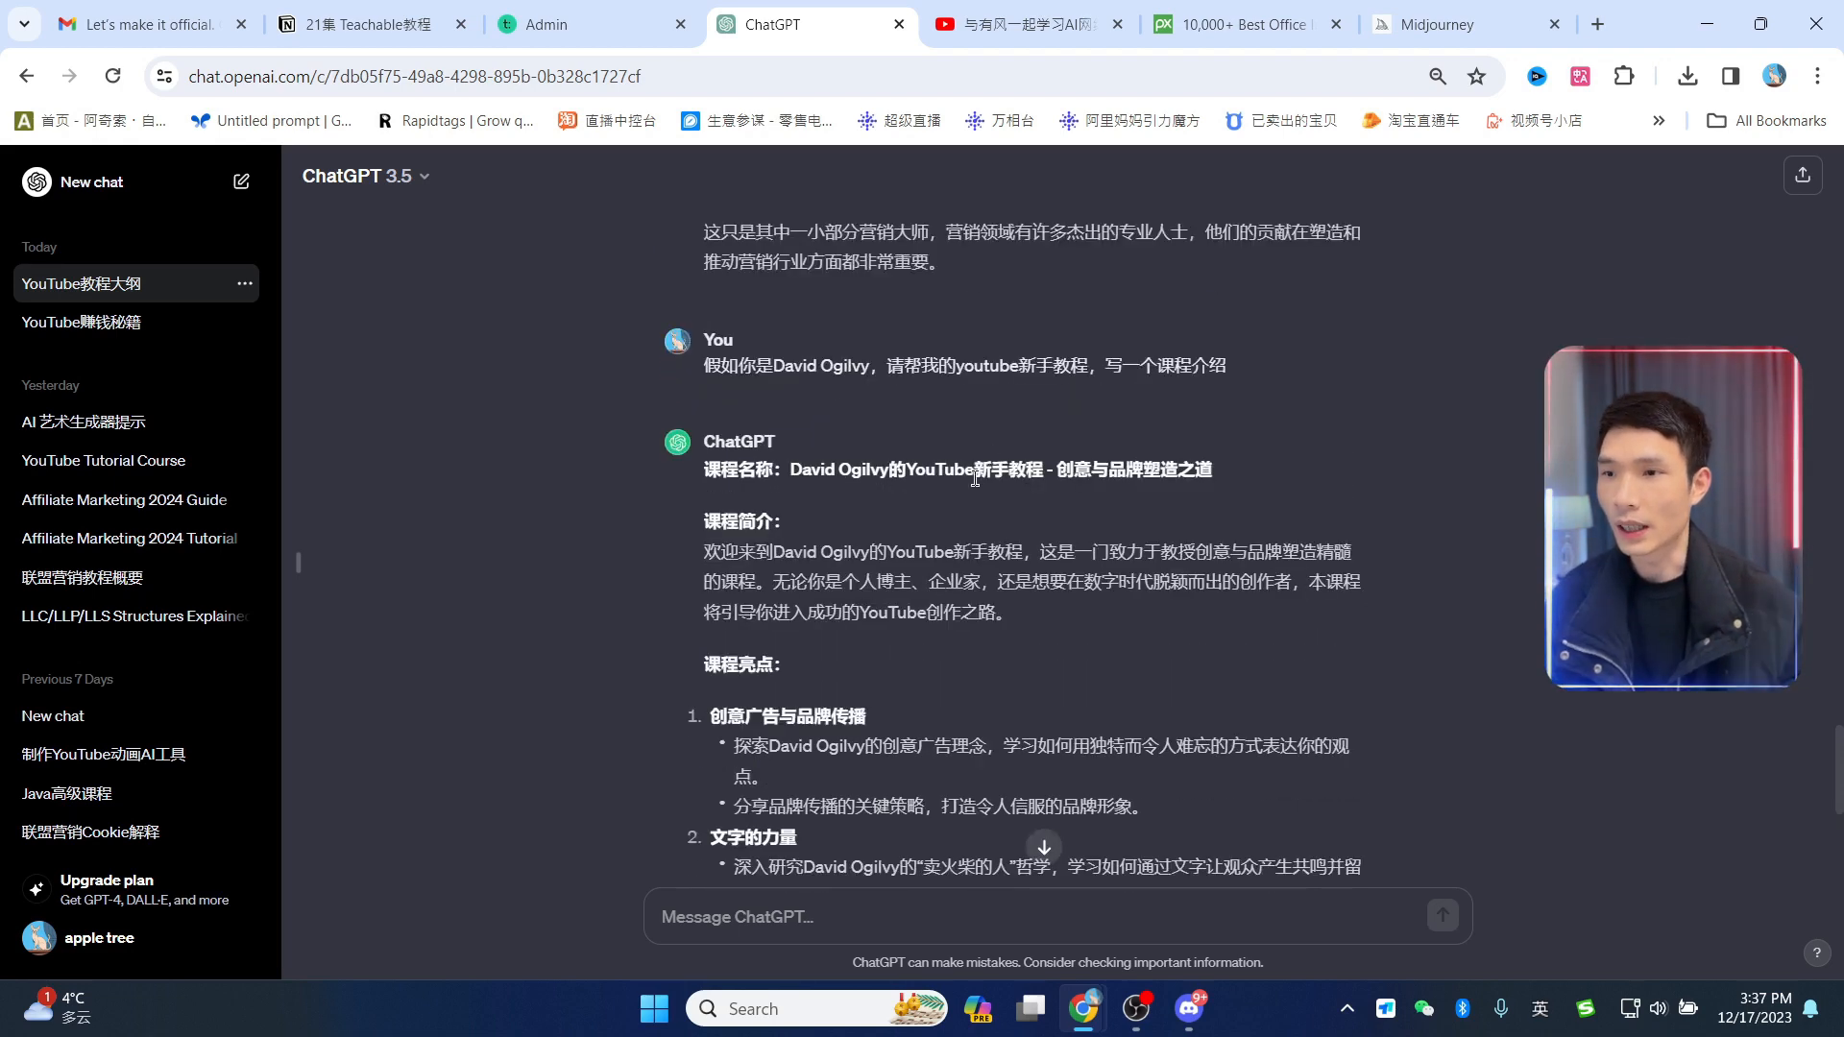
Step: Send ChatGPT the same course introduction request with the marketer swapped: "假如你是Shama Hyder，请帮我的youtube新手教程，写一个课程介绍"
{"action": "triple_click", "coordinate": [754, 358]}
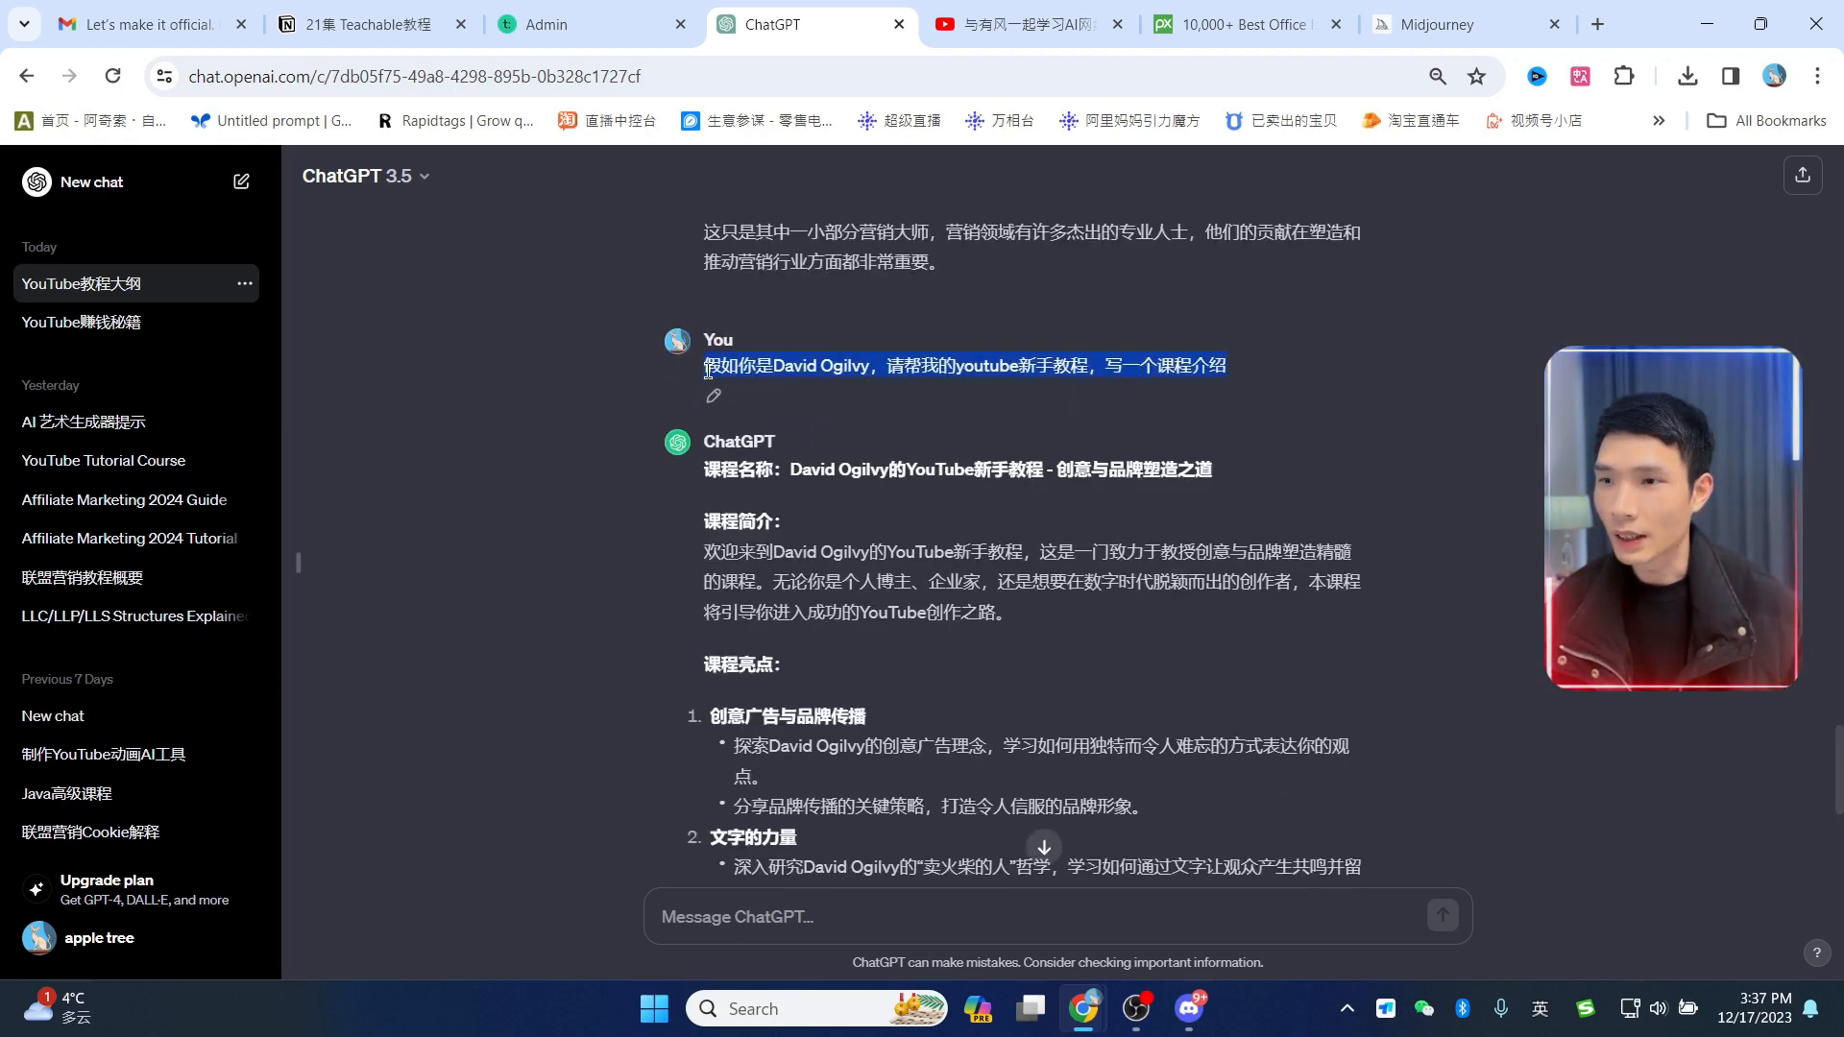
{"action": "key", "text": "ctrl+c"}
{"action": "left_click", "coordinate": [753, 916]}
{"action": "key", "text": "ctrl+v"}
{"action": "scroll", "coordinate": [1113, 437], "scroll_direction": "up", "scroll_amount": 5}
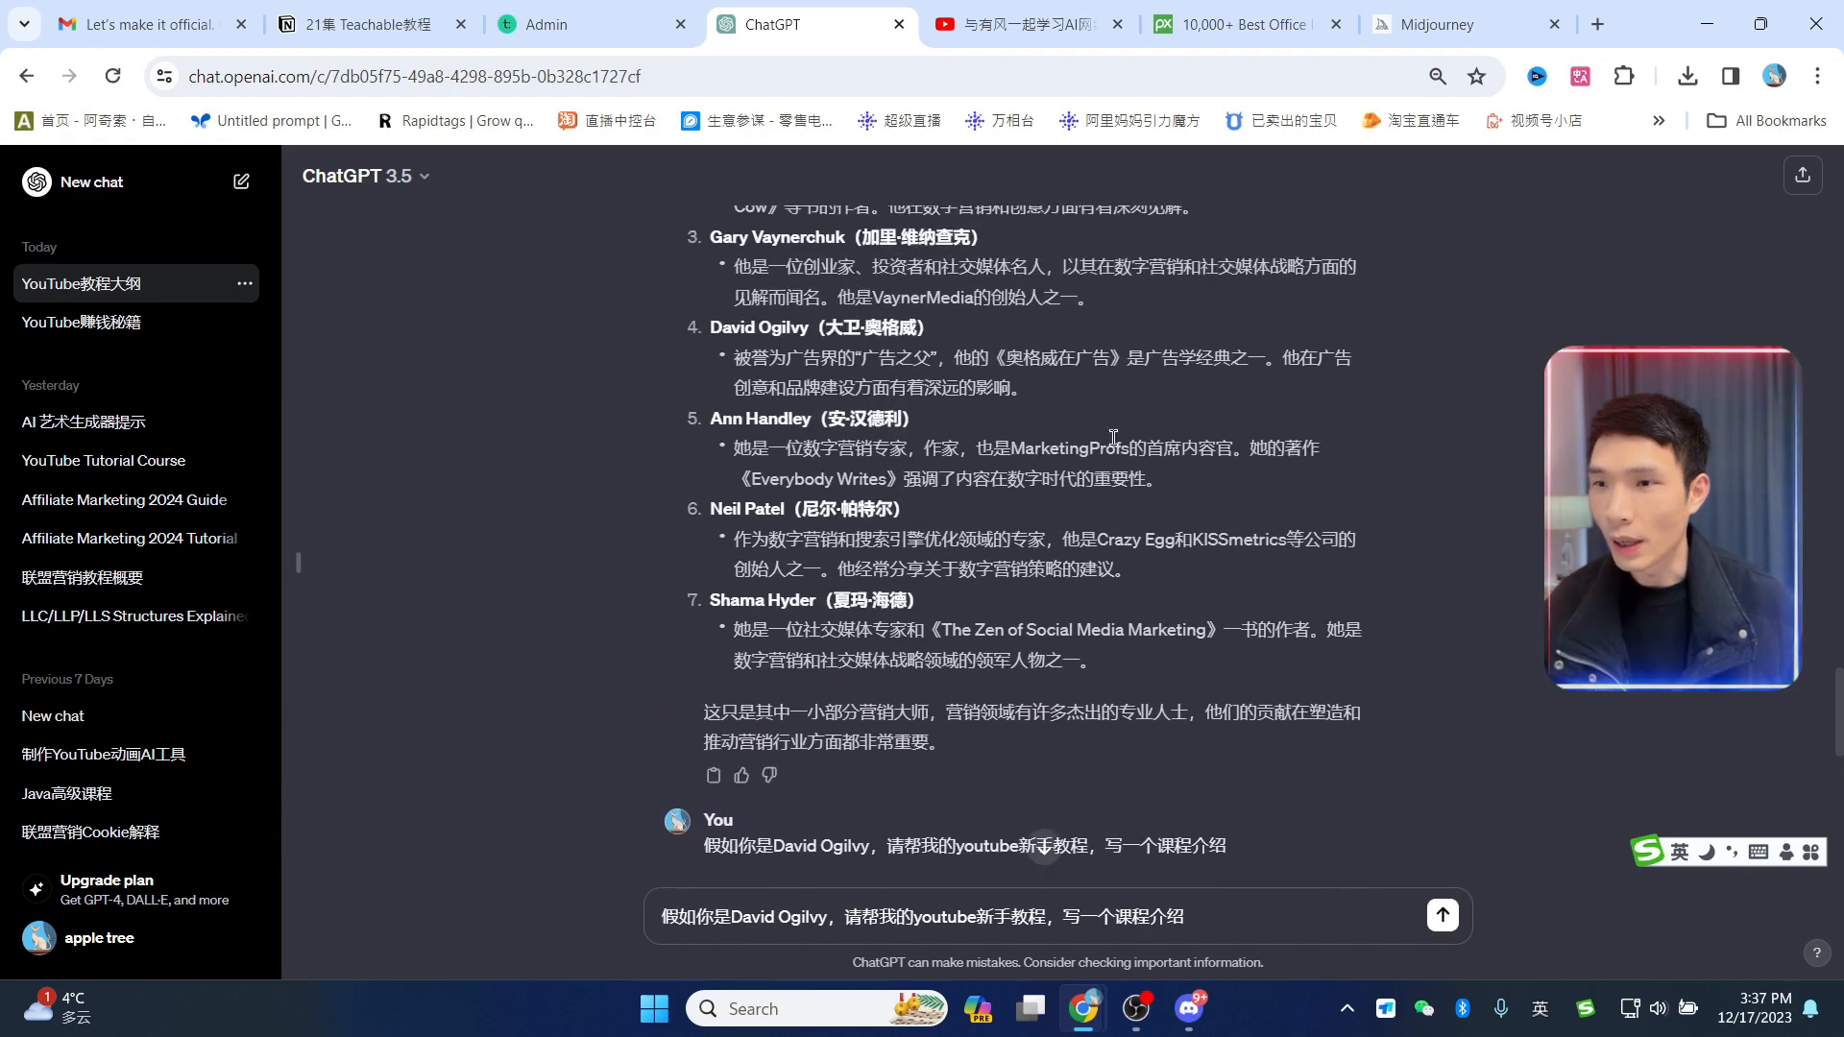
{"action": "left_click_drag", "start_coordinate": [721, 599], "coordinate": [747, 596]}
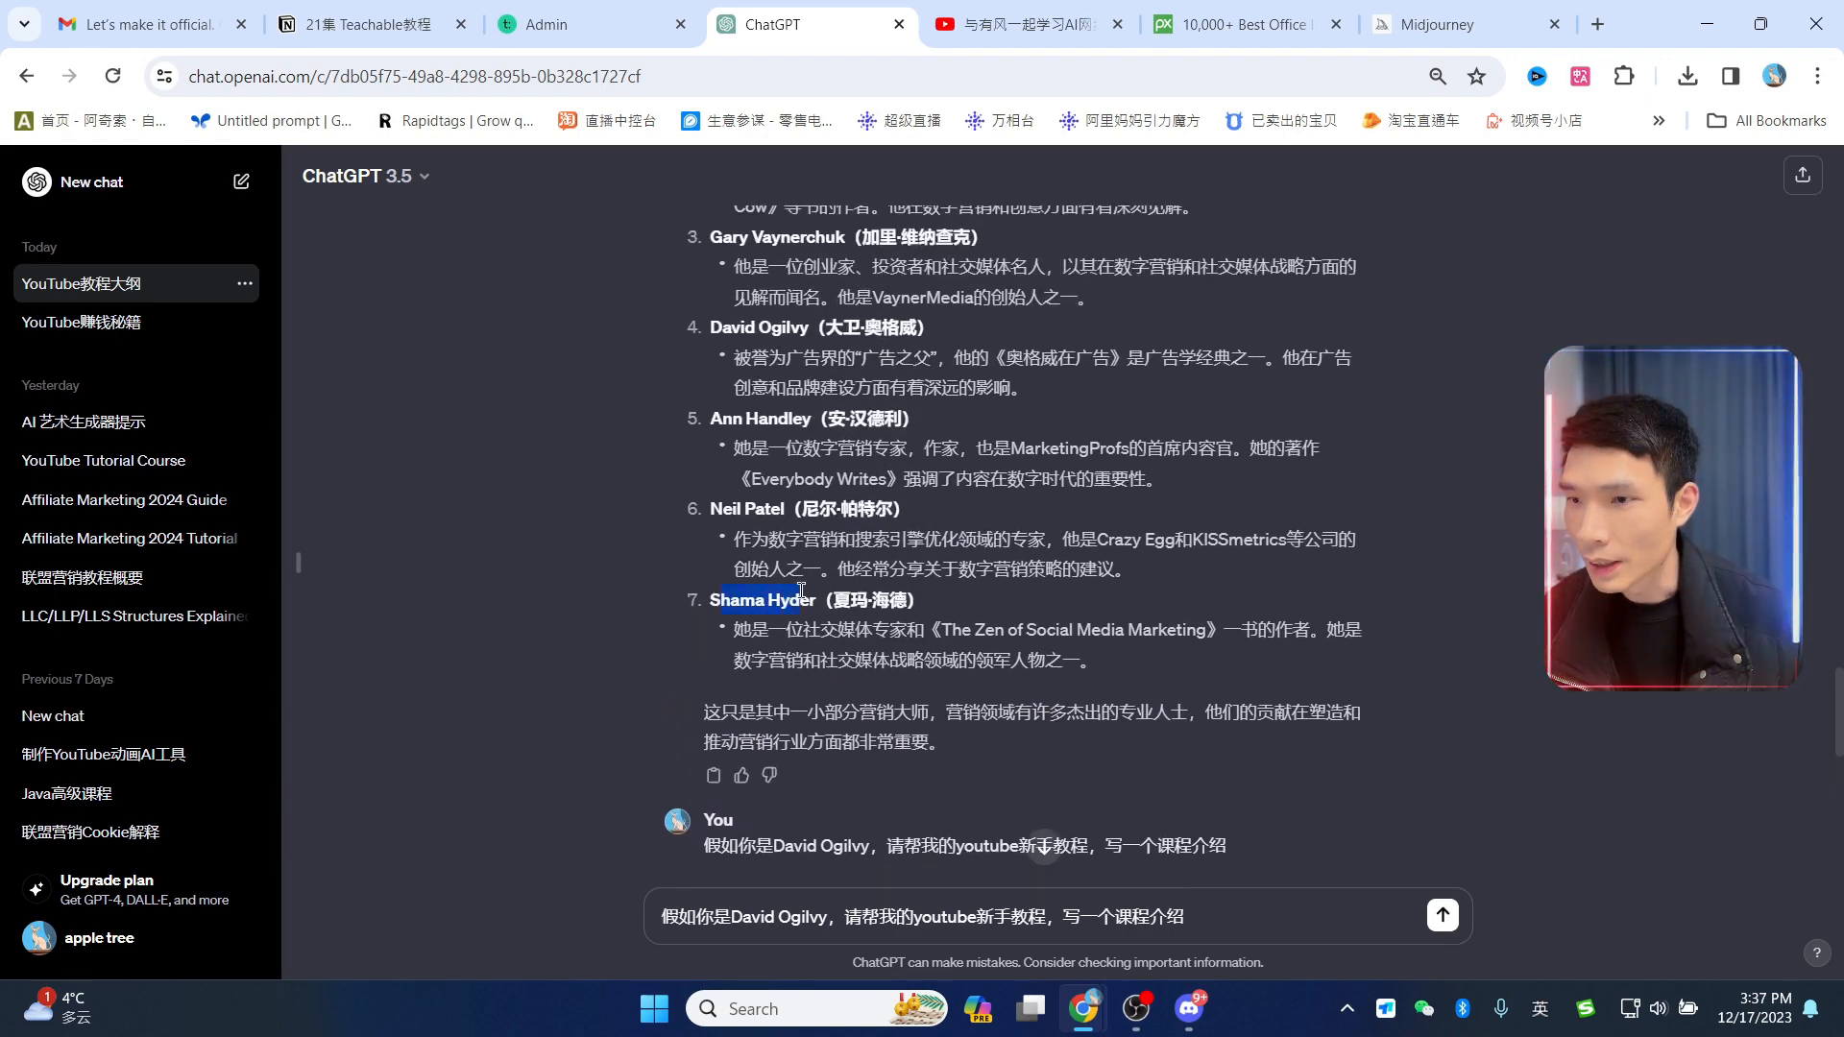
{"action": "scroll", "coordinate": [826, 624], "scroll_direction": "down", "scroll_amount": 5}
{"action": "left_click_drag", "start_coordinate": [827, 916], "coordinate": [731, 916]}
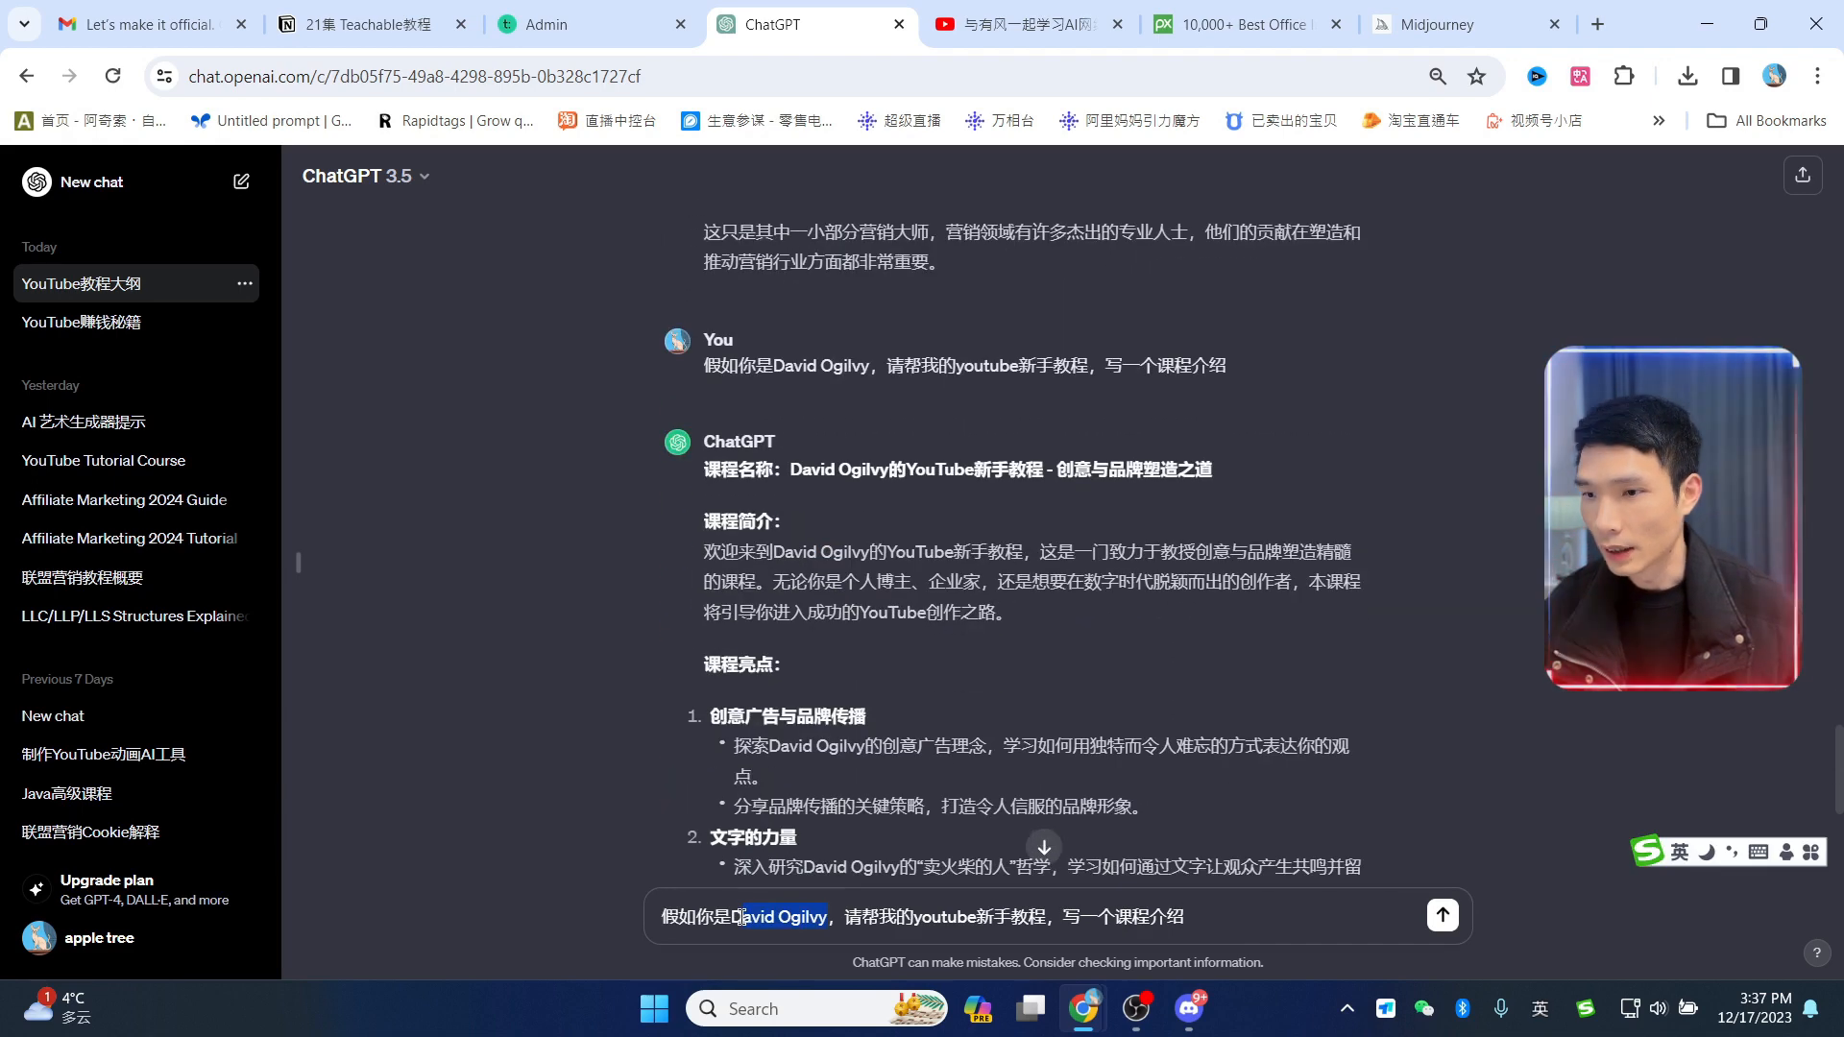
{"action": "key", "text": "ctrl+v"}
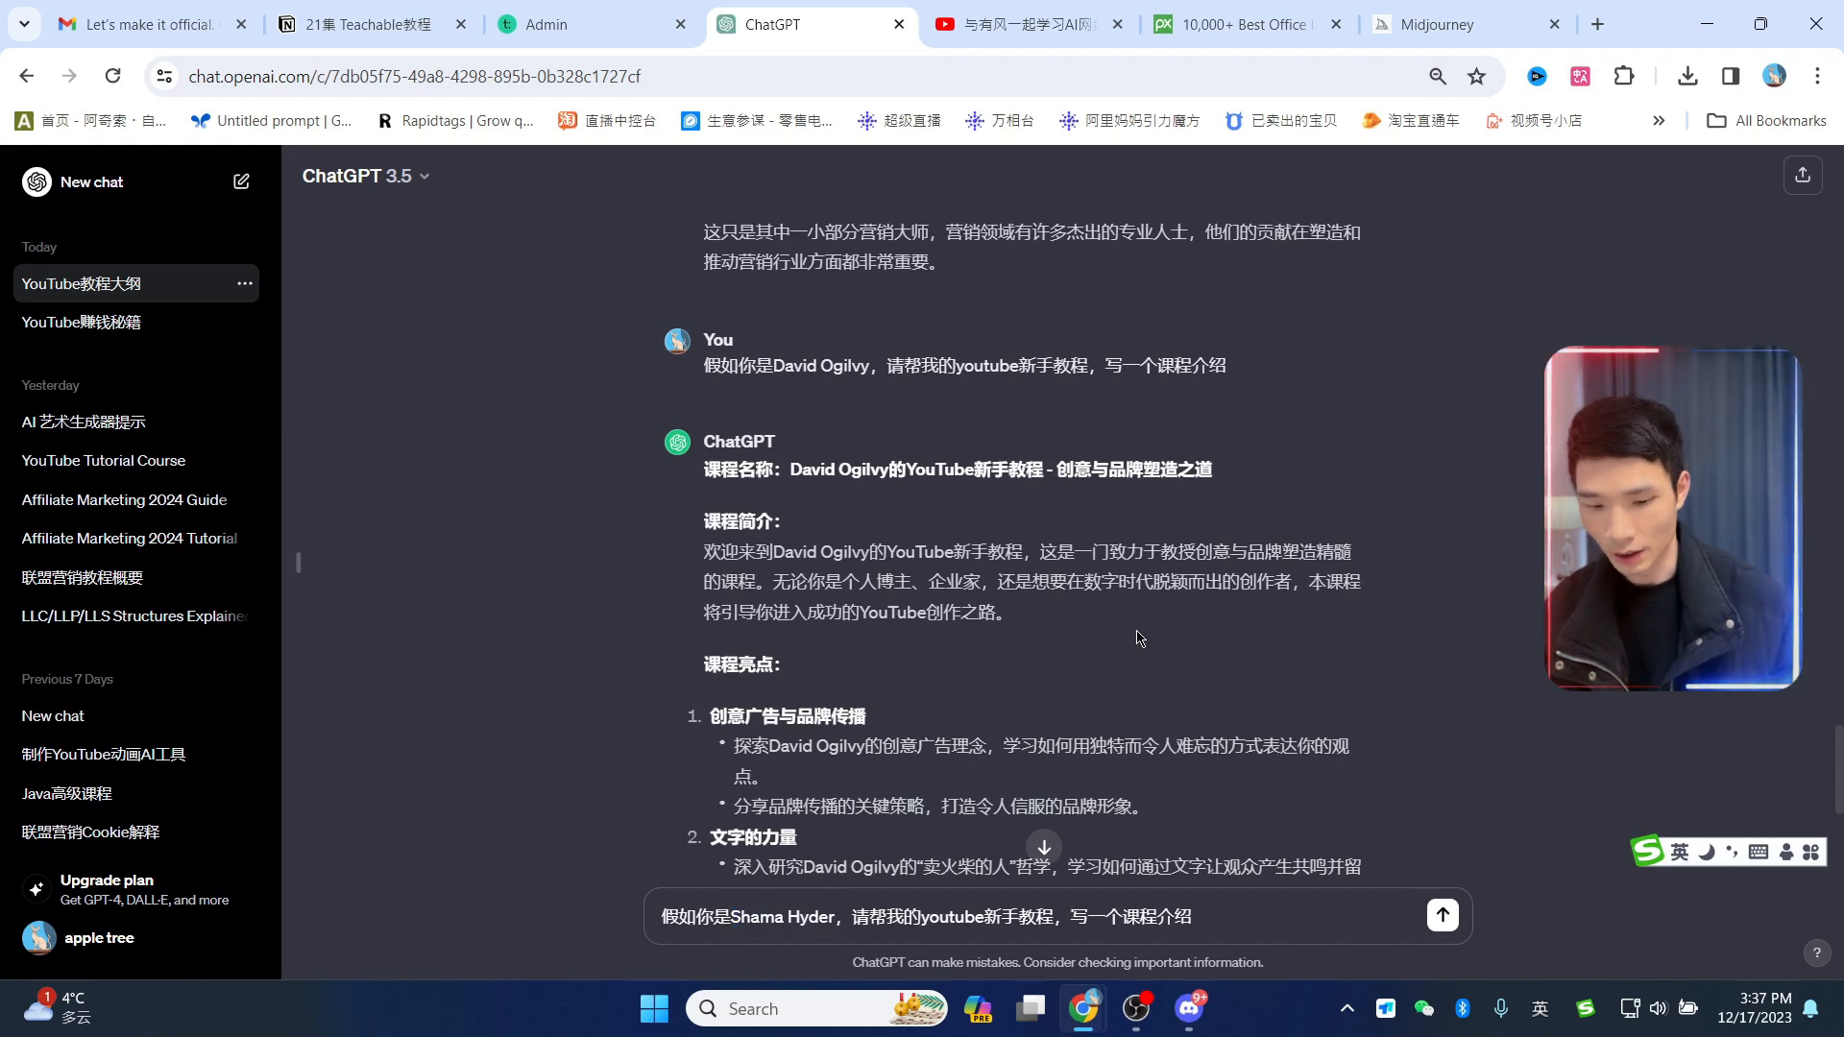
{"action": "key", "text": "Return"}
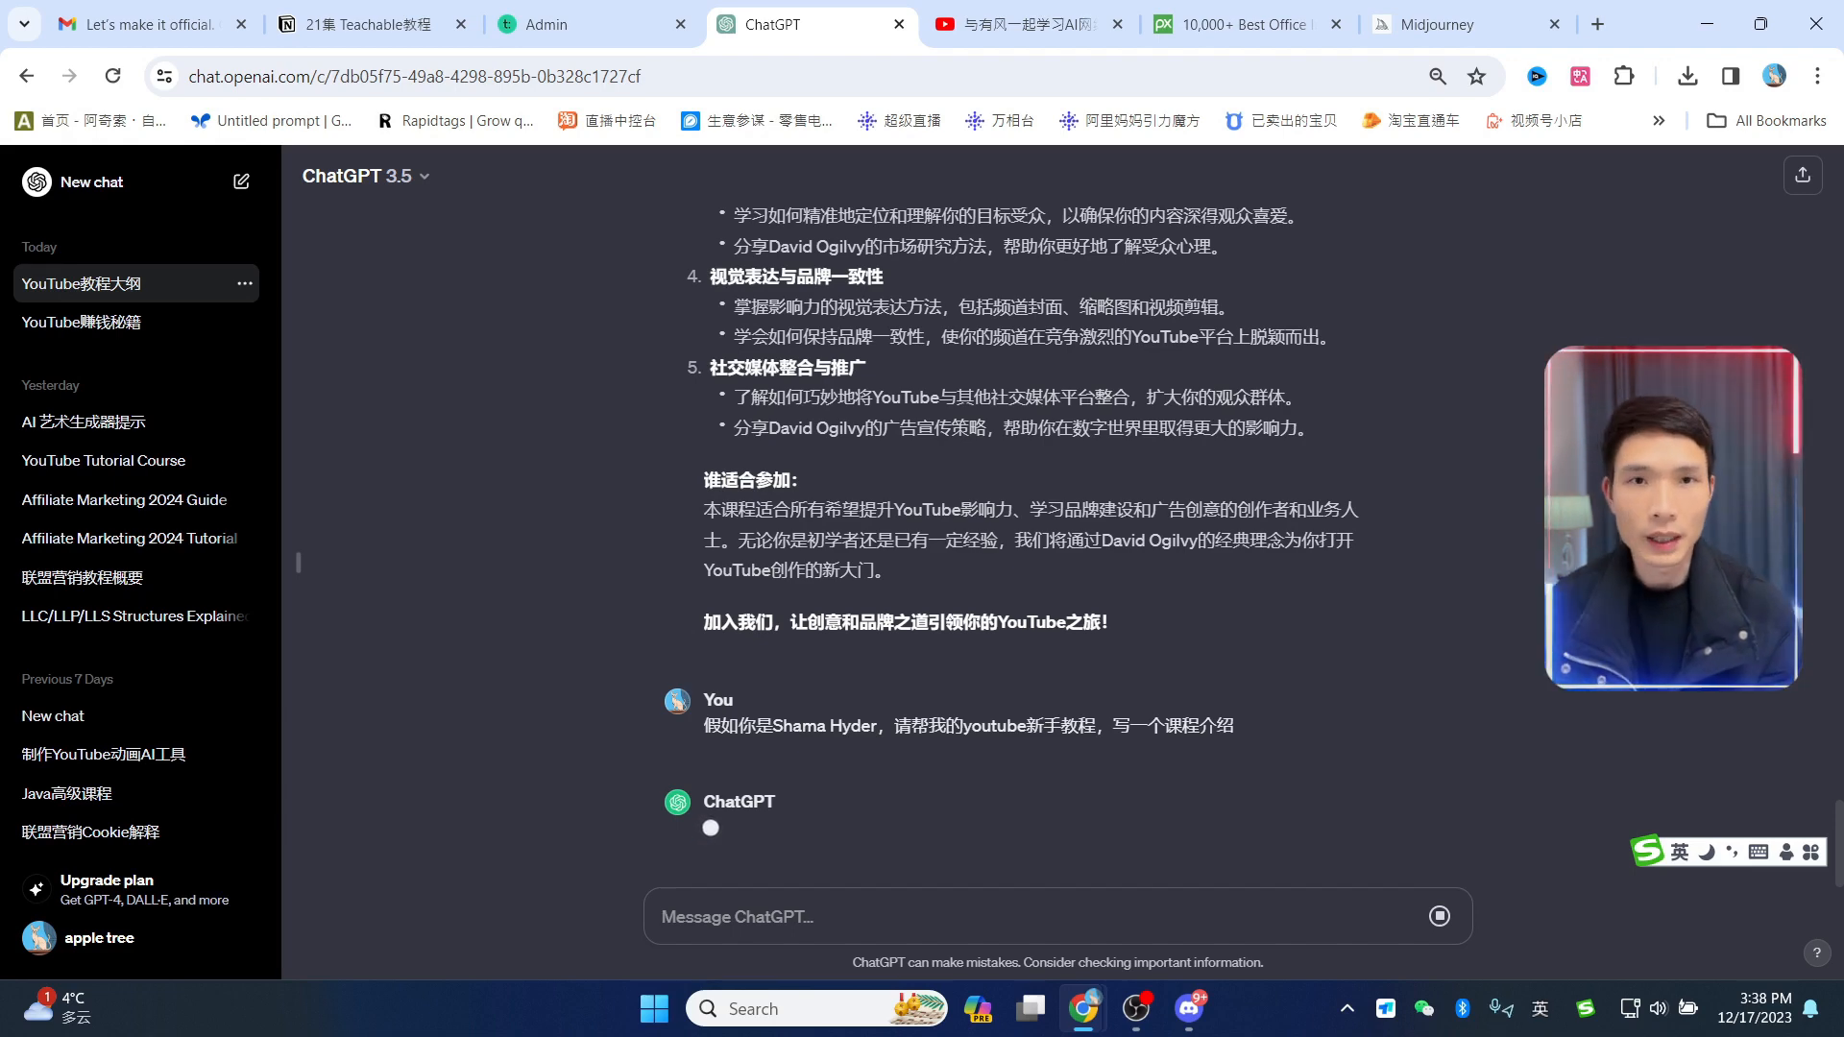
Step: Replace the Banner's heading text with "YouTube新手教程 - 数字时代社交媒体营销", taken from the course name in ChatGPT's Shama Hyder reply
{"action": "scroll", "coordinate": [908, 616], "scroll_direction": "up", "scroll_amount": 3}
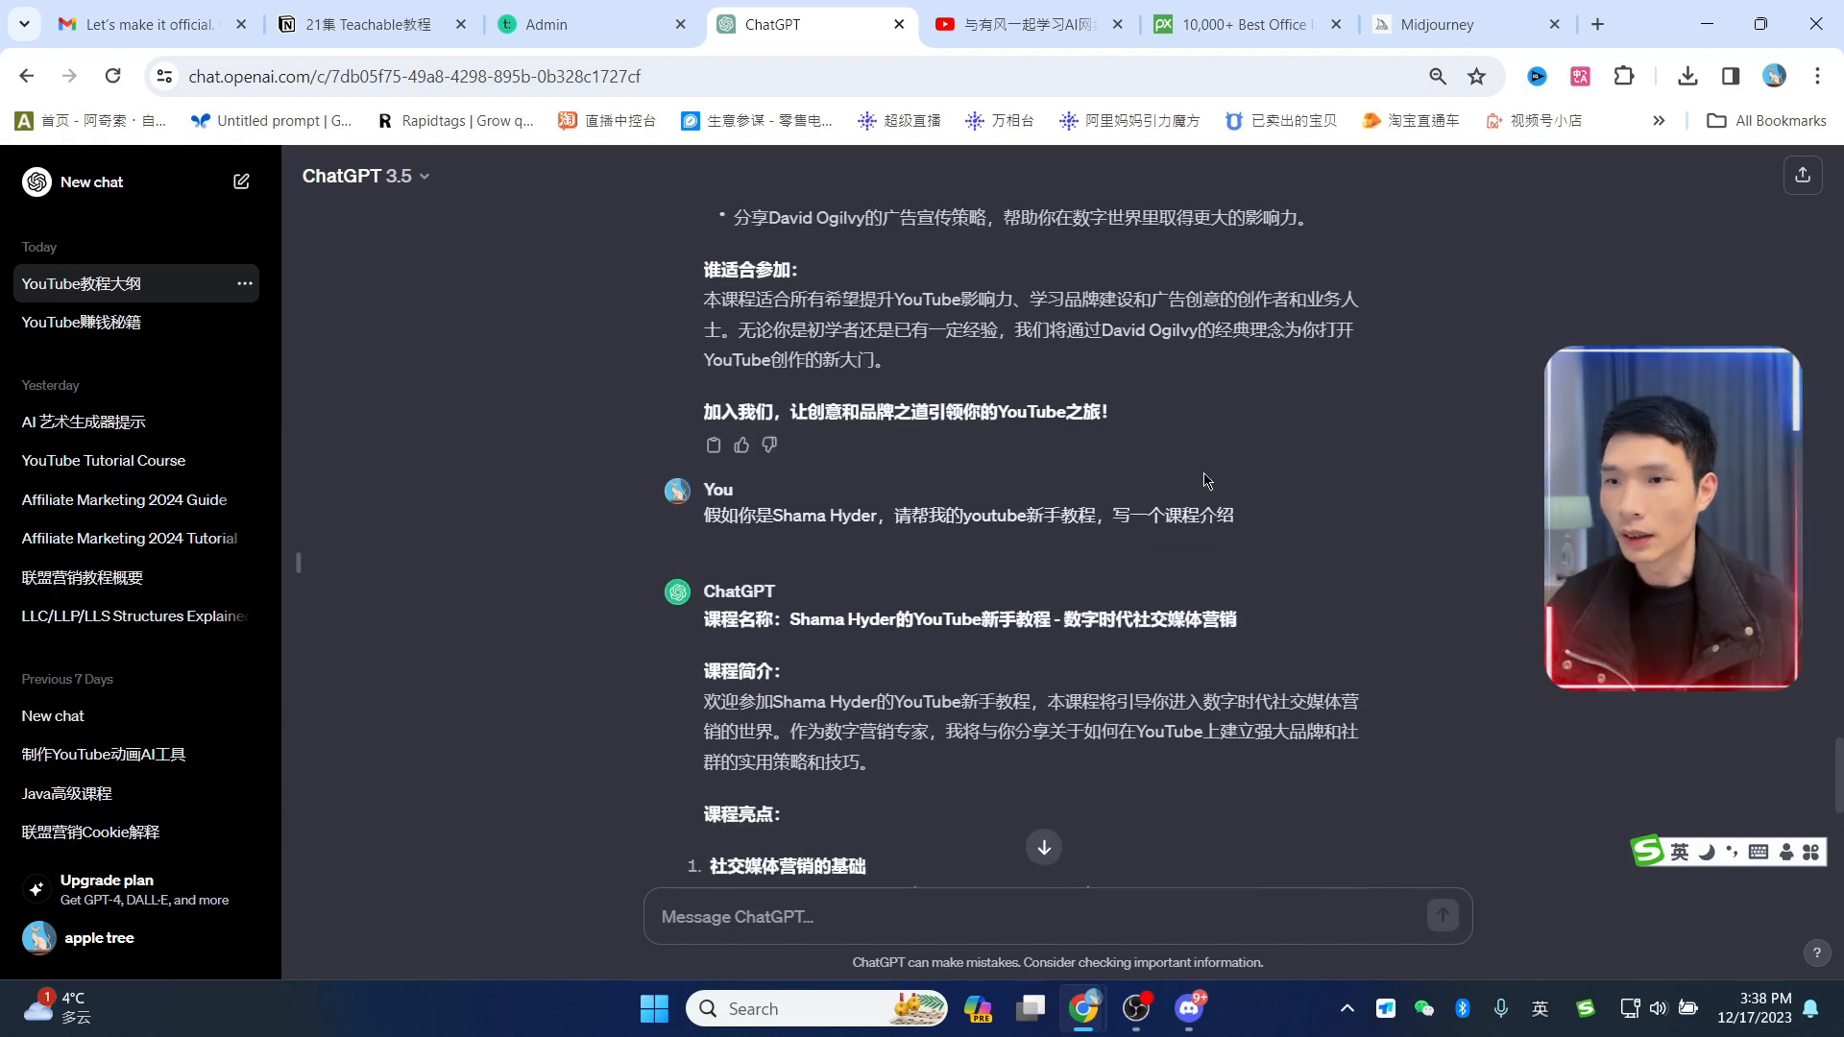
{"action": "left_click_drag", "start_coordinate": [908, 616], "coordinate": [1237, 621]}
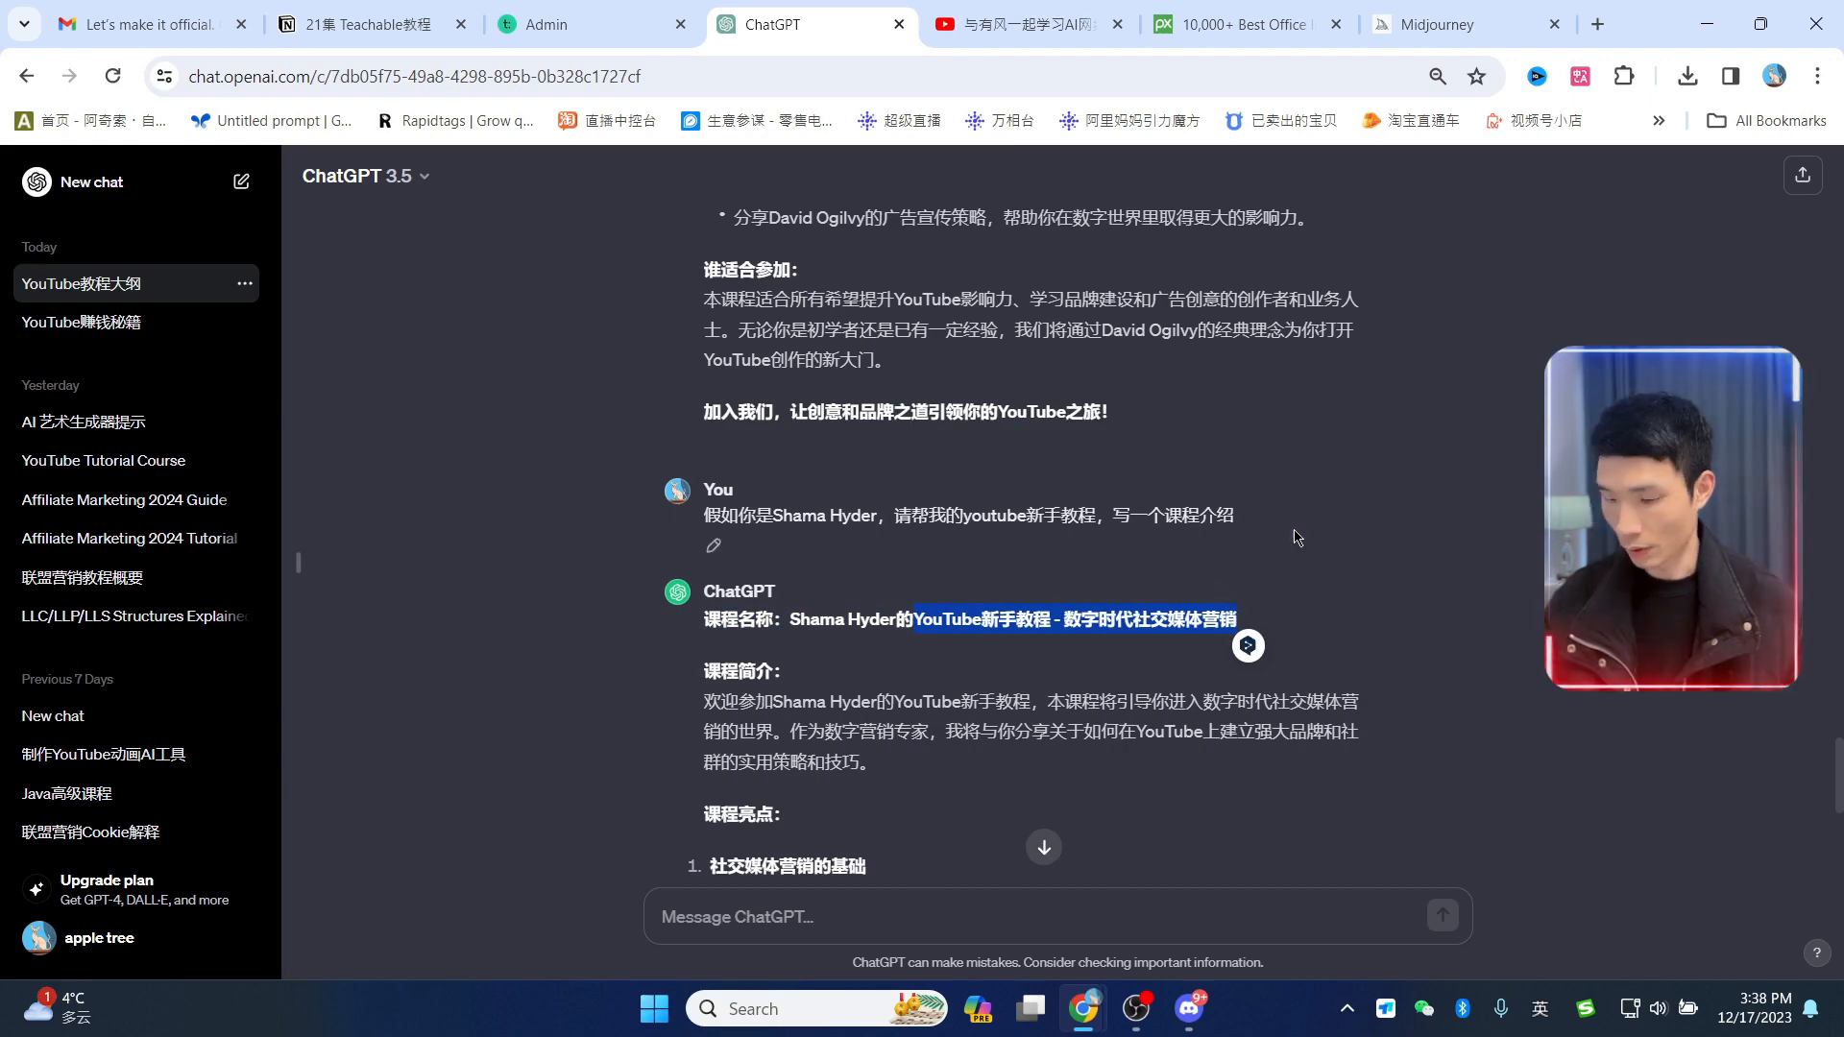
{"action": "left_click", "coordinate": [613, 27]}
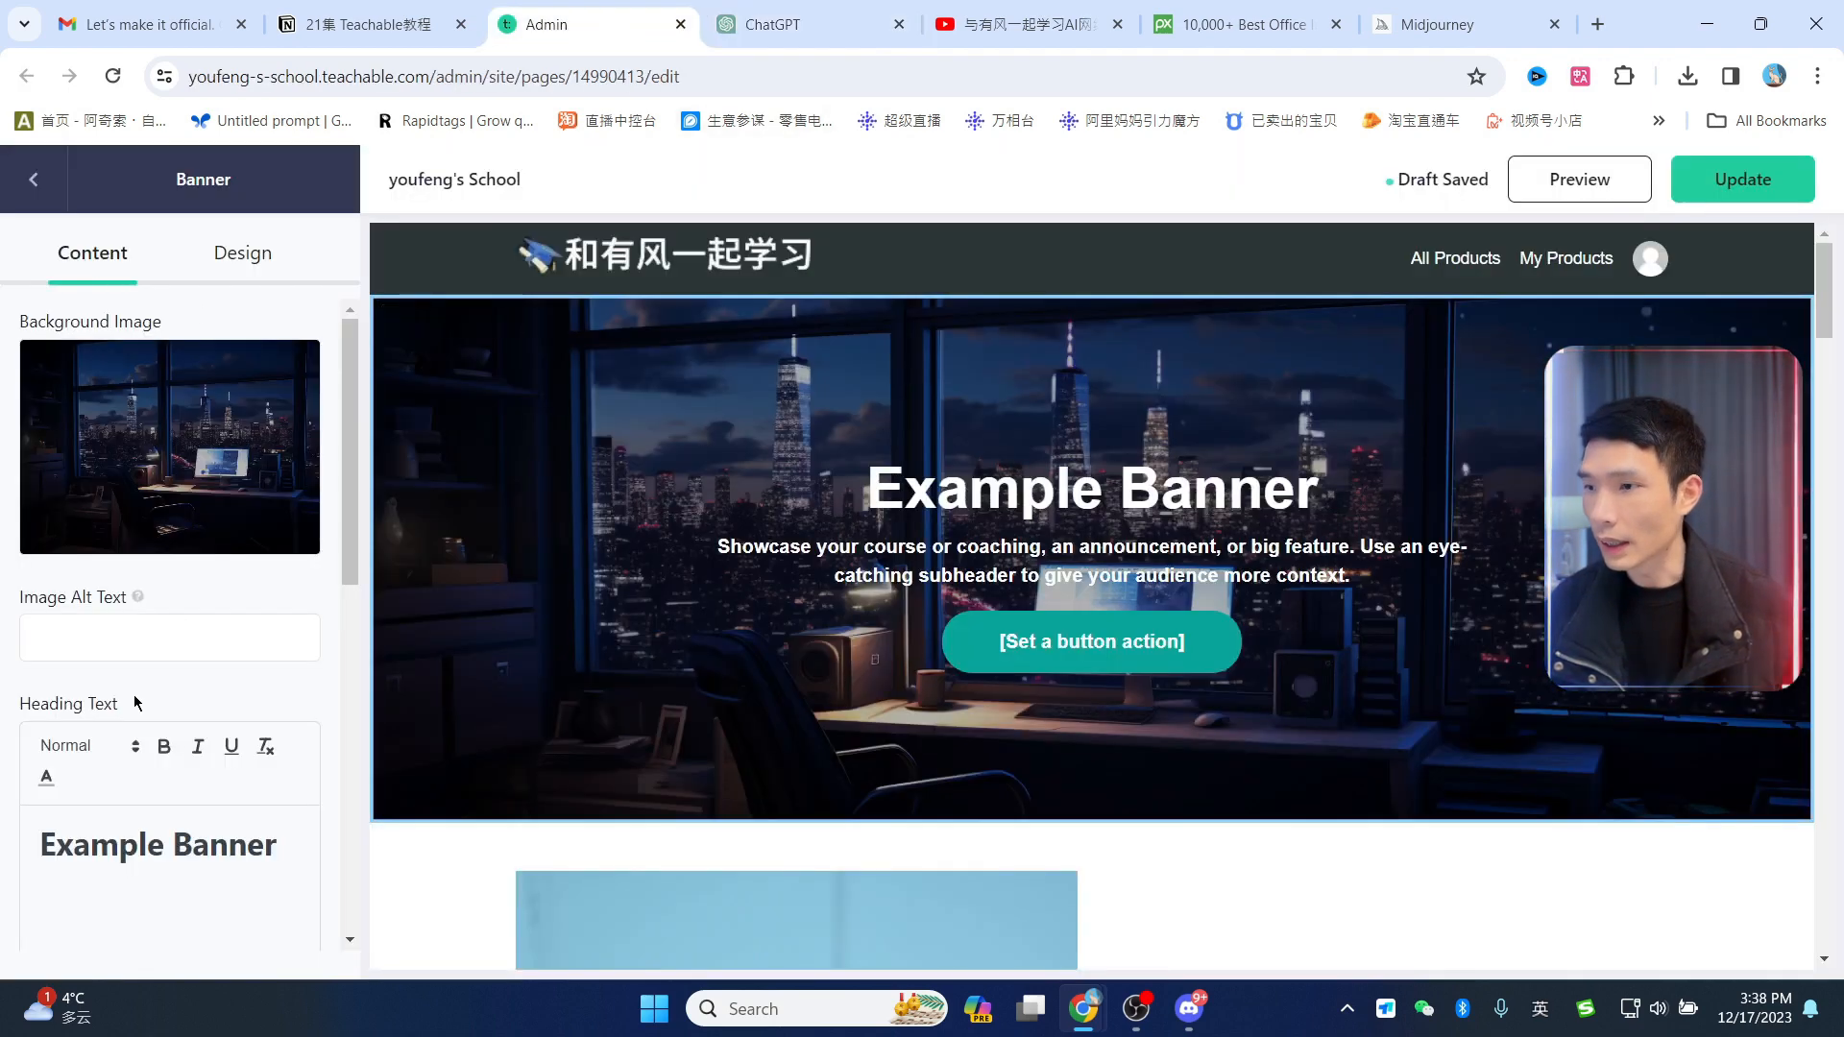
{"action": "scroll", "coordinate": [192, 730], "scroll_direction": "down", "scroll_amount": 3}
{"action": "left_click", "coordinate": [370, 72]}
{"action": "key", "text": "ctrl+v"}
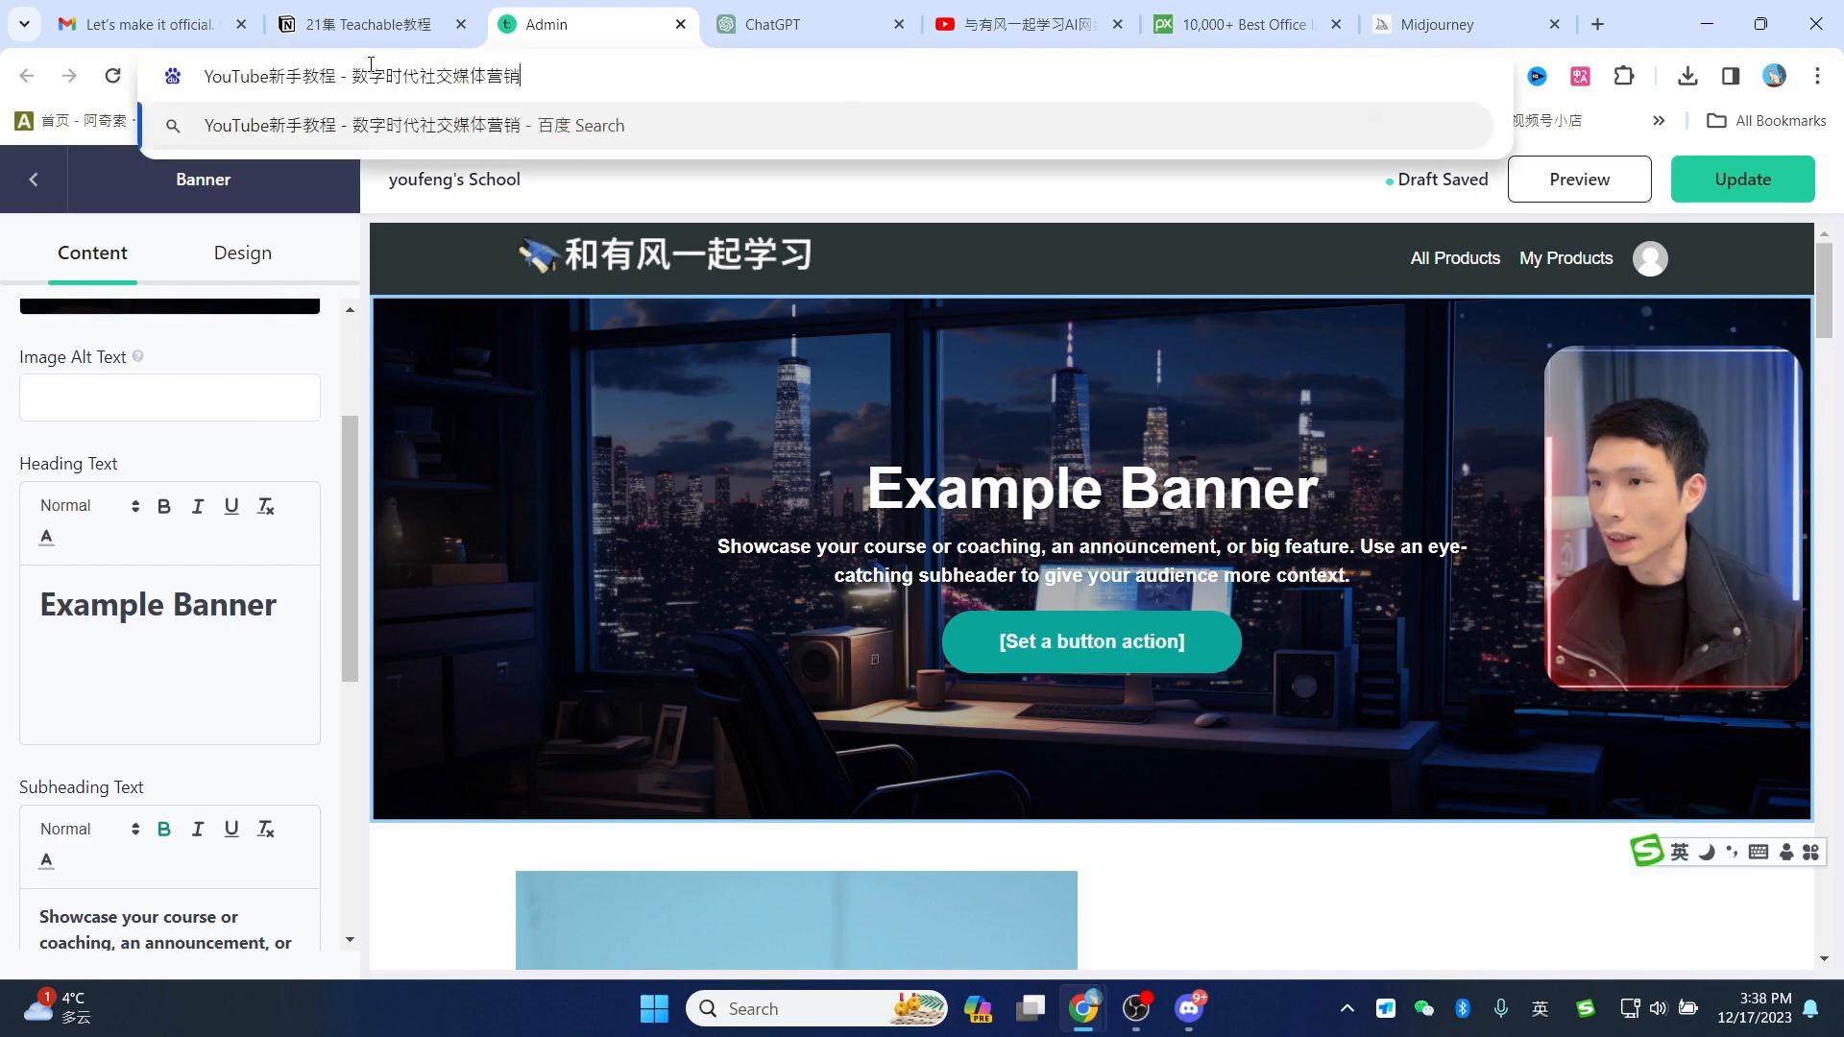
{"action": "key", "text": "ctrl+a"}
{"action": "key", "text": "ctrl+x"}
{"action": "triple_click", "coordinate": [271, 607]}
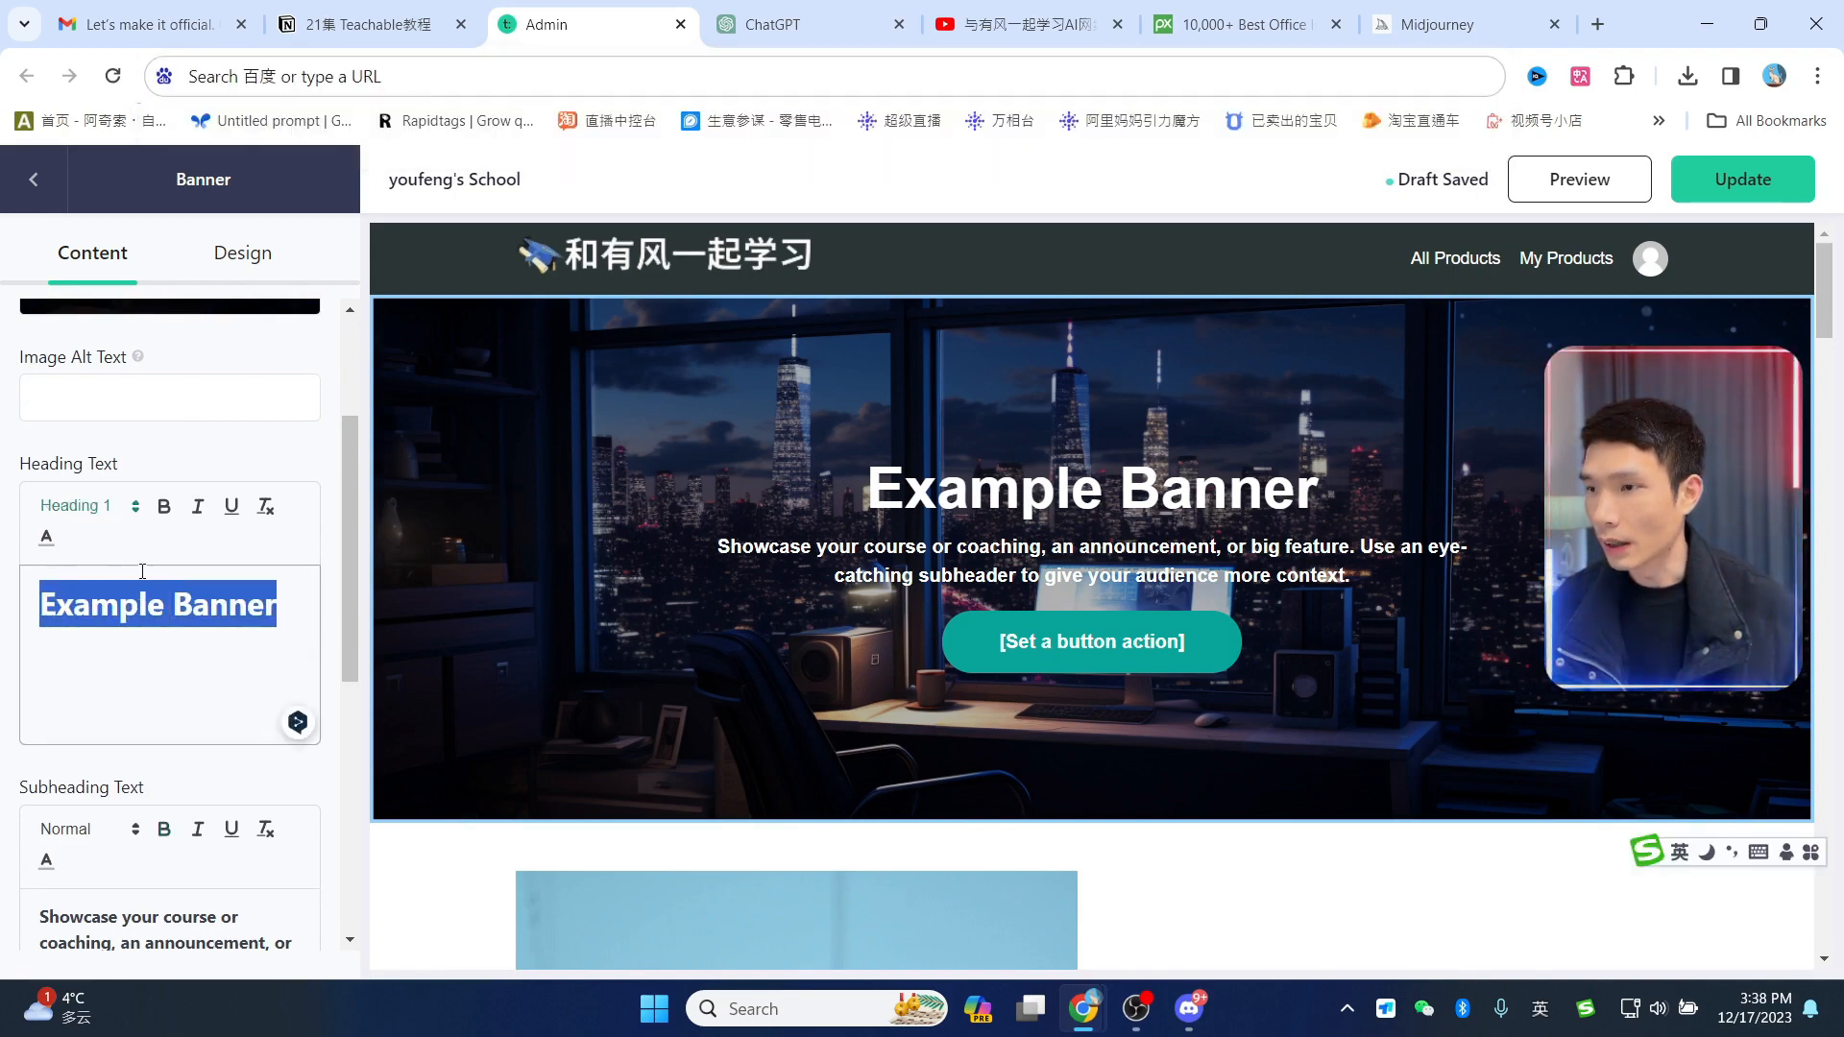
{"action": "key", "text": "ctrl+v"}
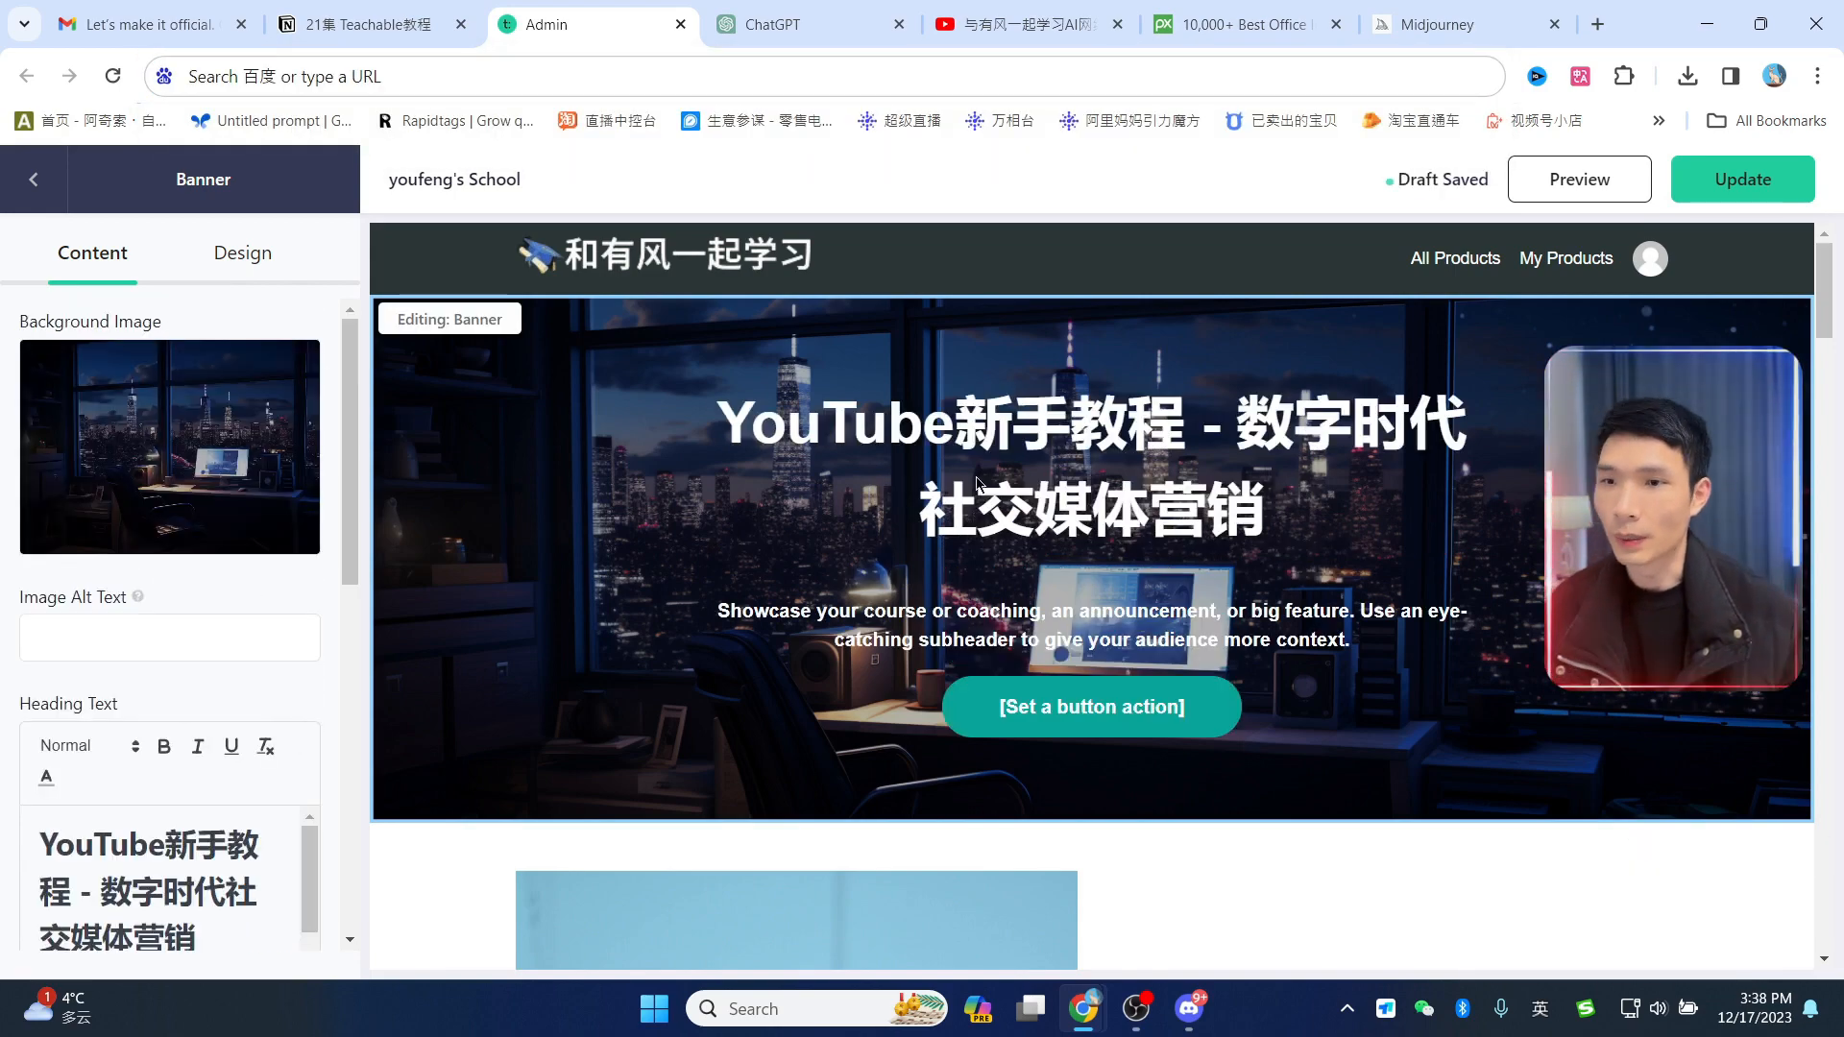
Step: Copy the course introduction from "本课程将引导你" to "实用策略和技巧" in ChatGPT's Shama Hyder reply and return to the Teachable page editor
{"action": "scroll", "coordinate": [1008, 484], "scroll_direction": "down", "scroll_amount": 1}
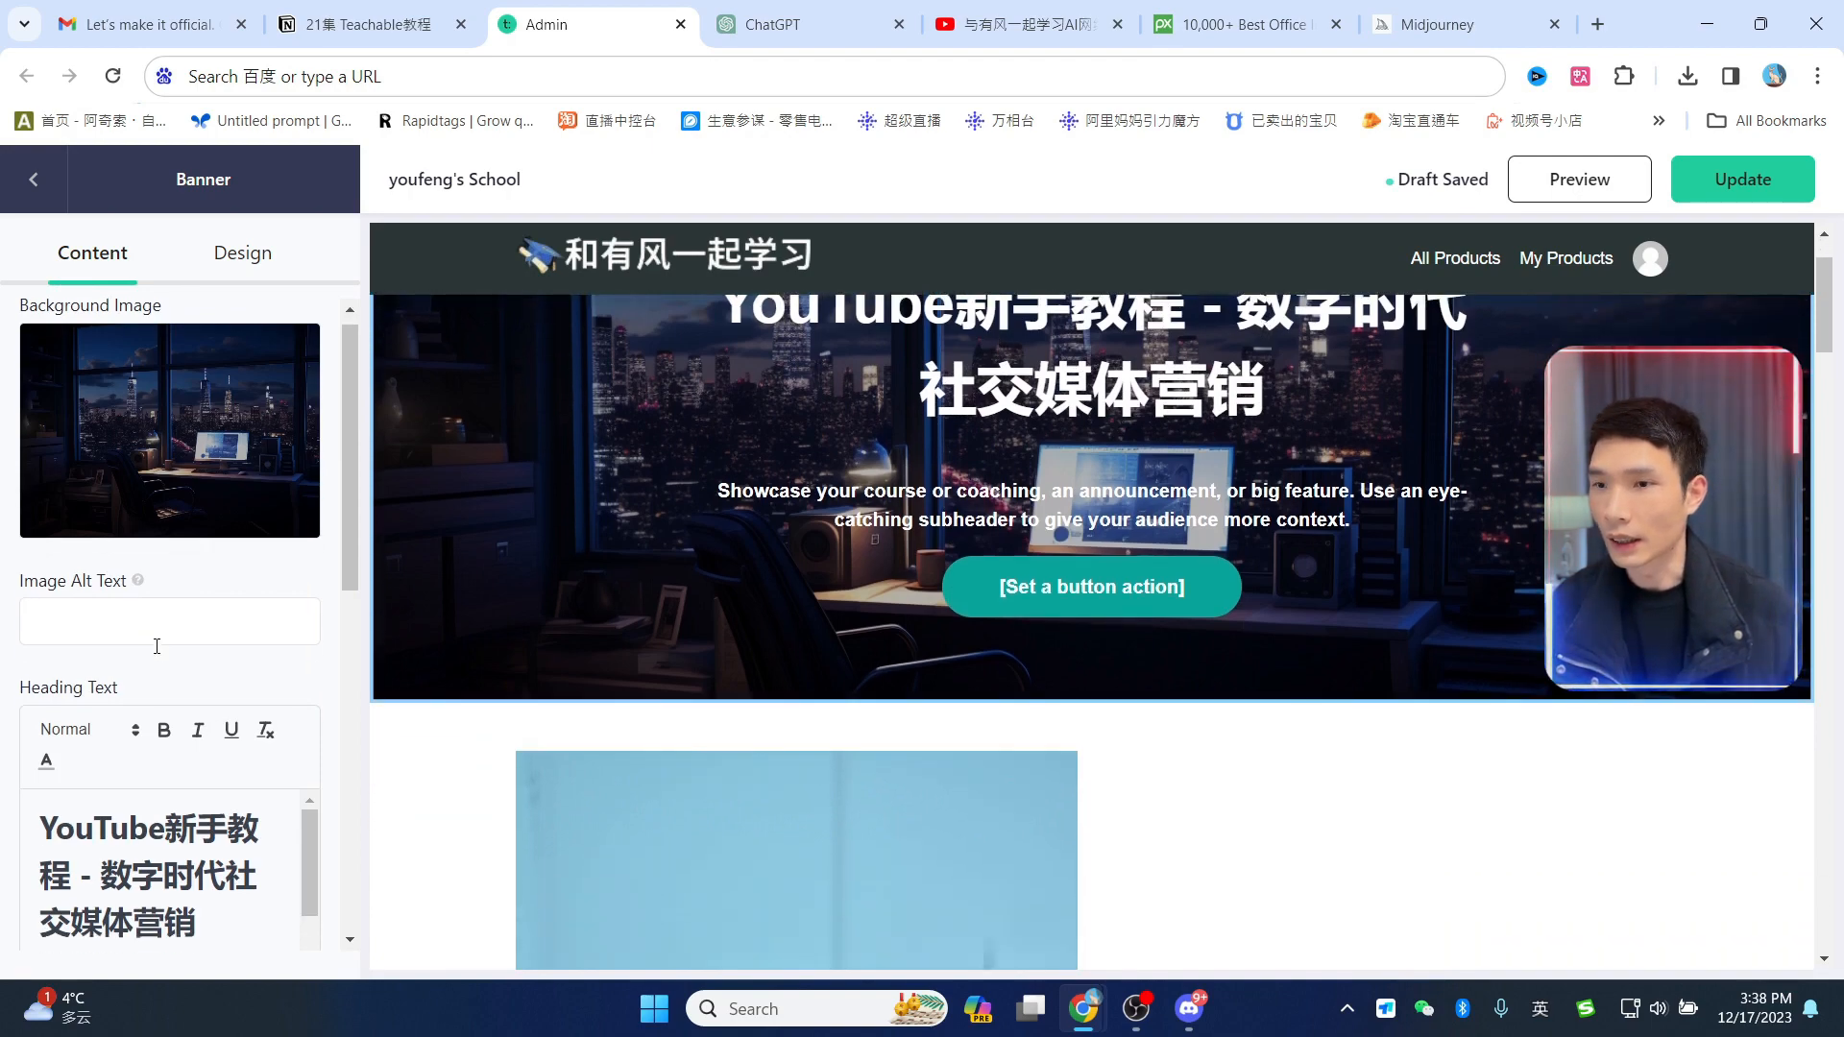
{"action": "scroll", "coordinate": [179, 659], "scroll_direction": "down", "scroll_amount": 6}
{"action": "left_click", "coordinate": [825, 24]}
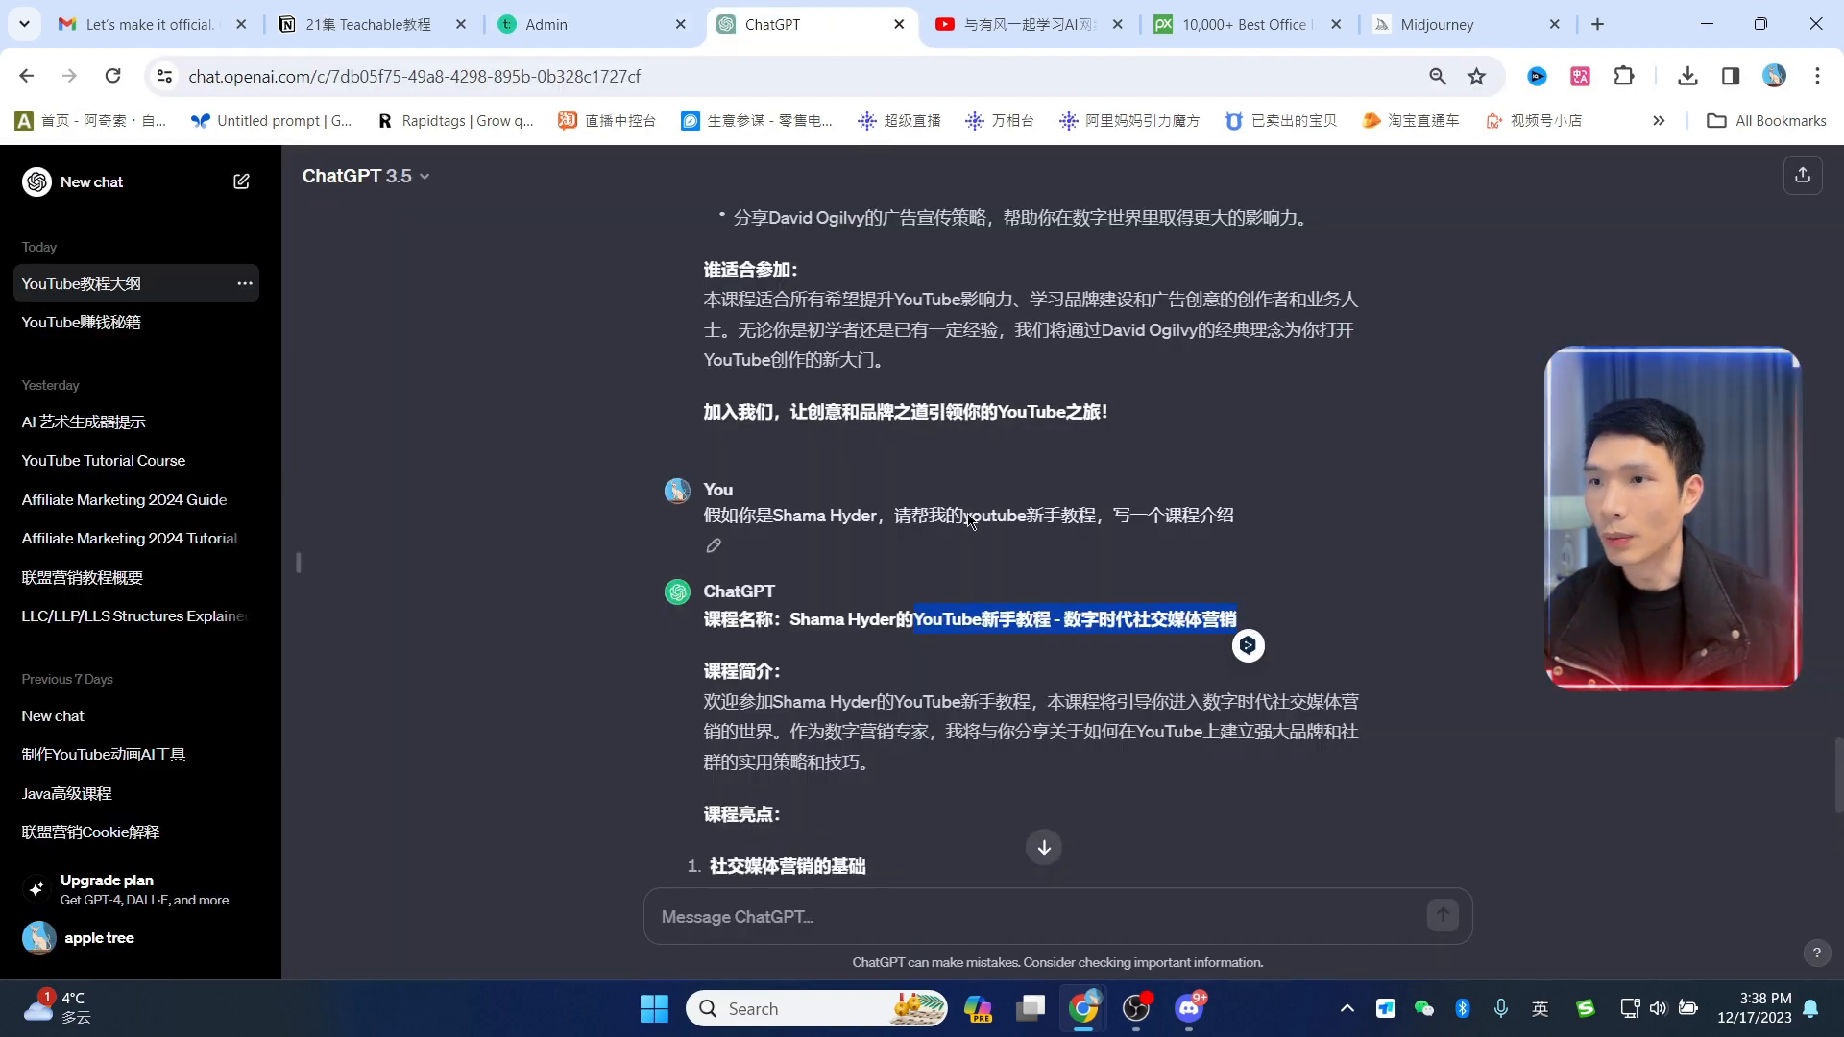
{"action": "left_click_drag", "start_coordinate": [1048, 702], "coordinate": [869, 762]}
{"action": "key", "text": "ctrl+c"}
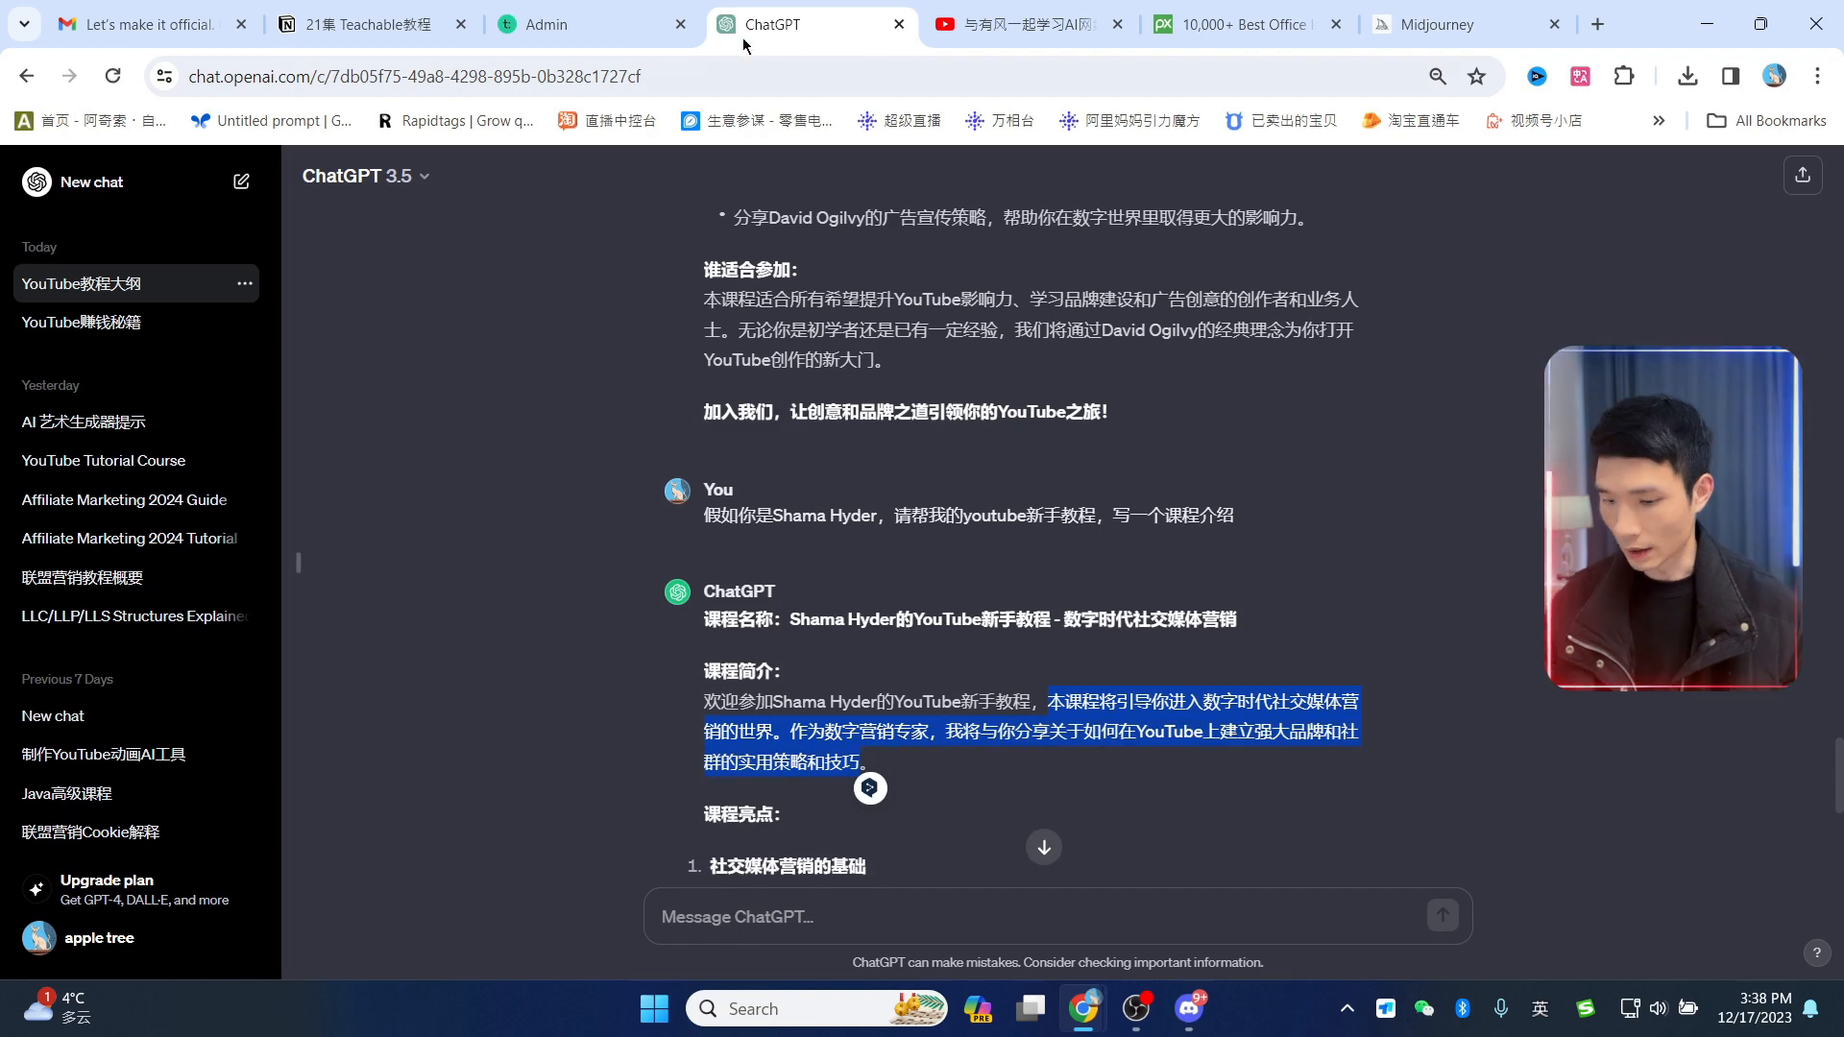
{"action": "left_click", "coordinate": [576, 24]}
Step: Try to replace the Banner's placeholder subheading with a plain-text version of the copied introduction, and undo the paste
{"action": "left_click", "coordinate": [464, 72]}
{"action": "key", "text": "ctrl+v"}
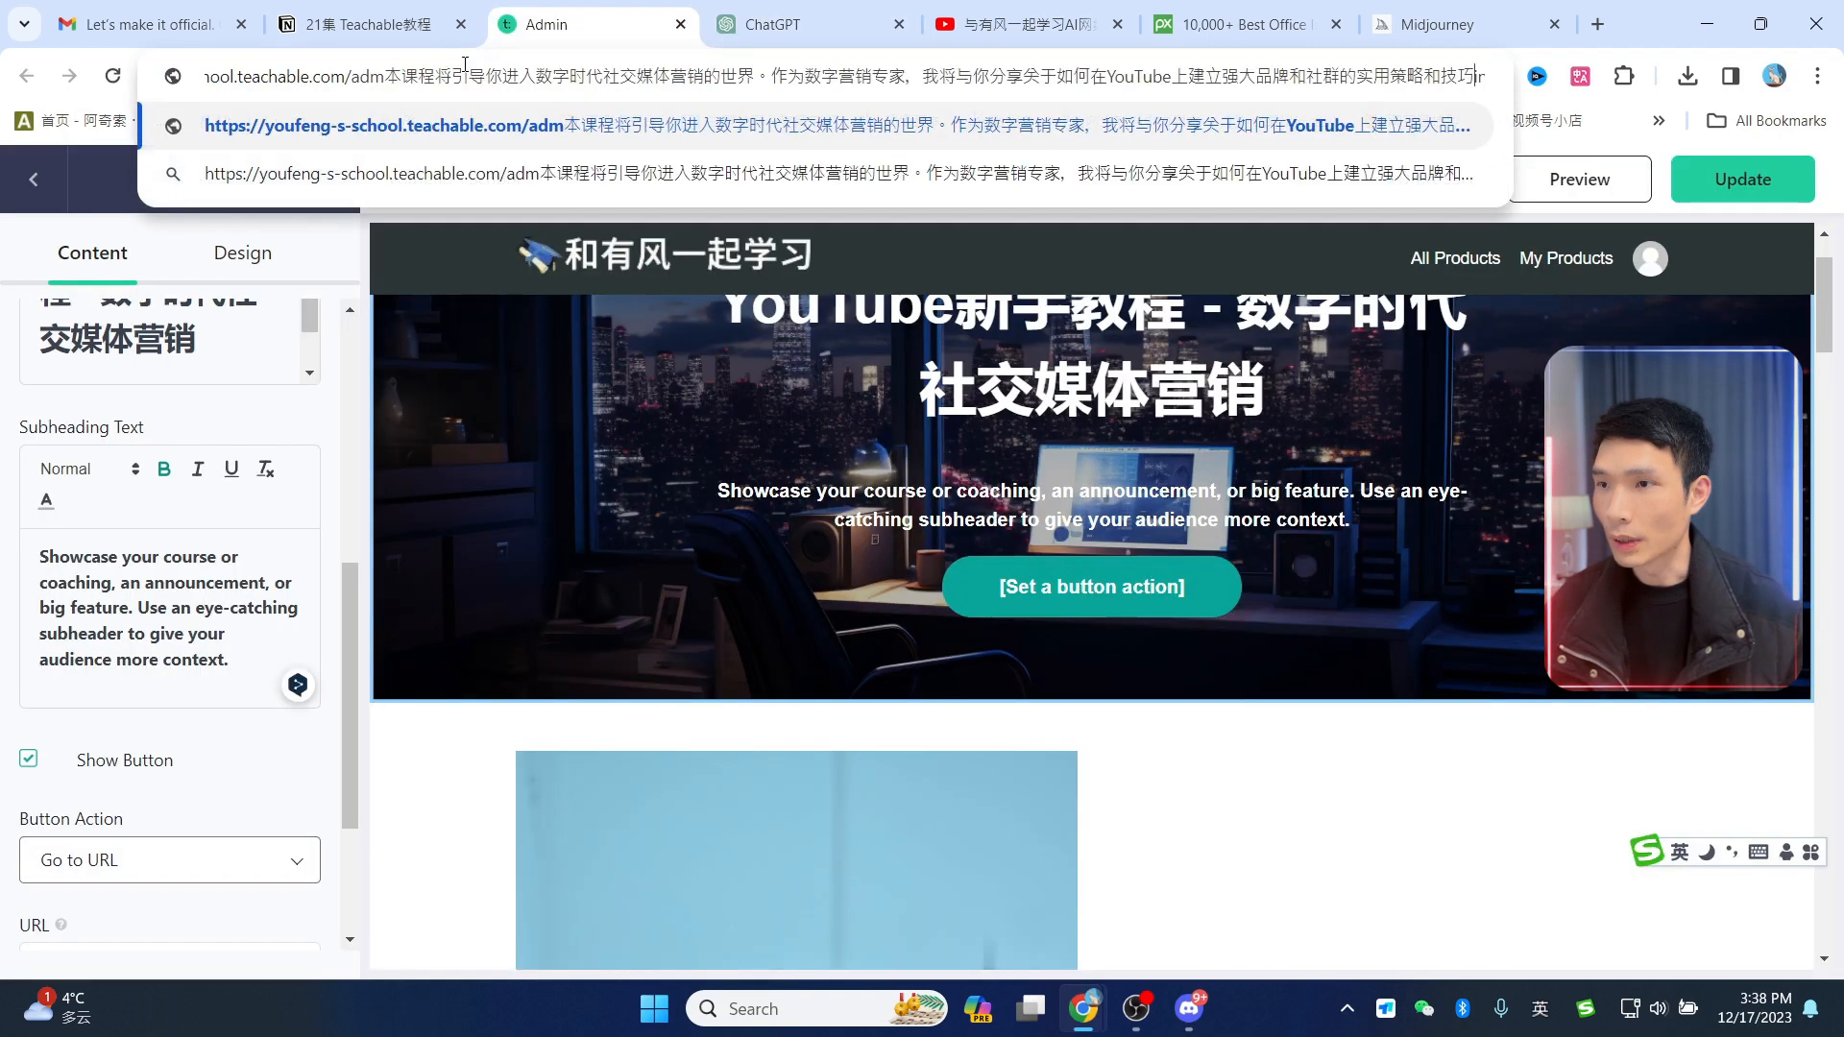
{"action": "key", "text": "ctrl+a"}
{"action": "key", "text": "BackSpace"}
{"action": "left_click", "coordinate": [114, 608]}
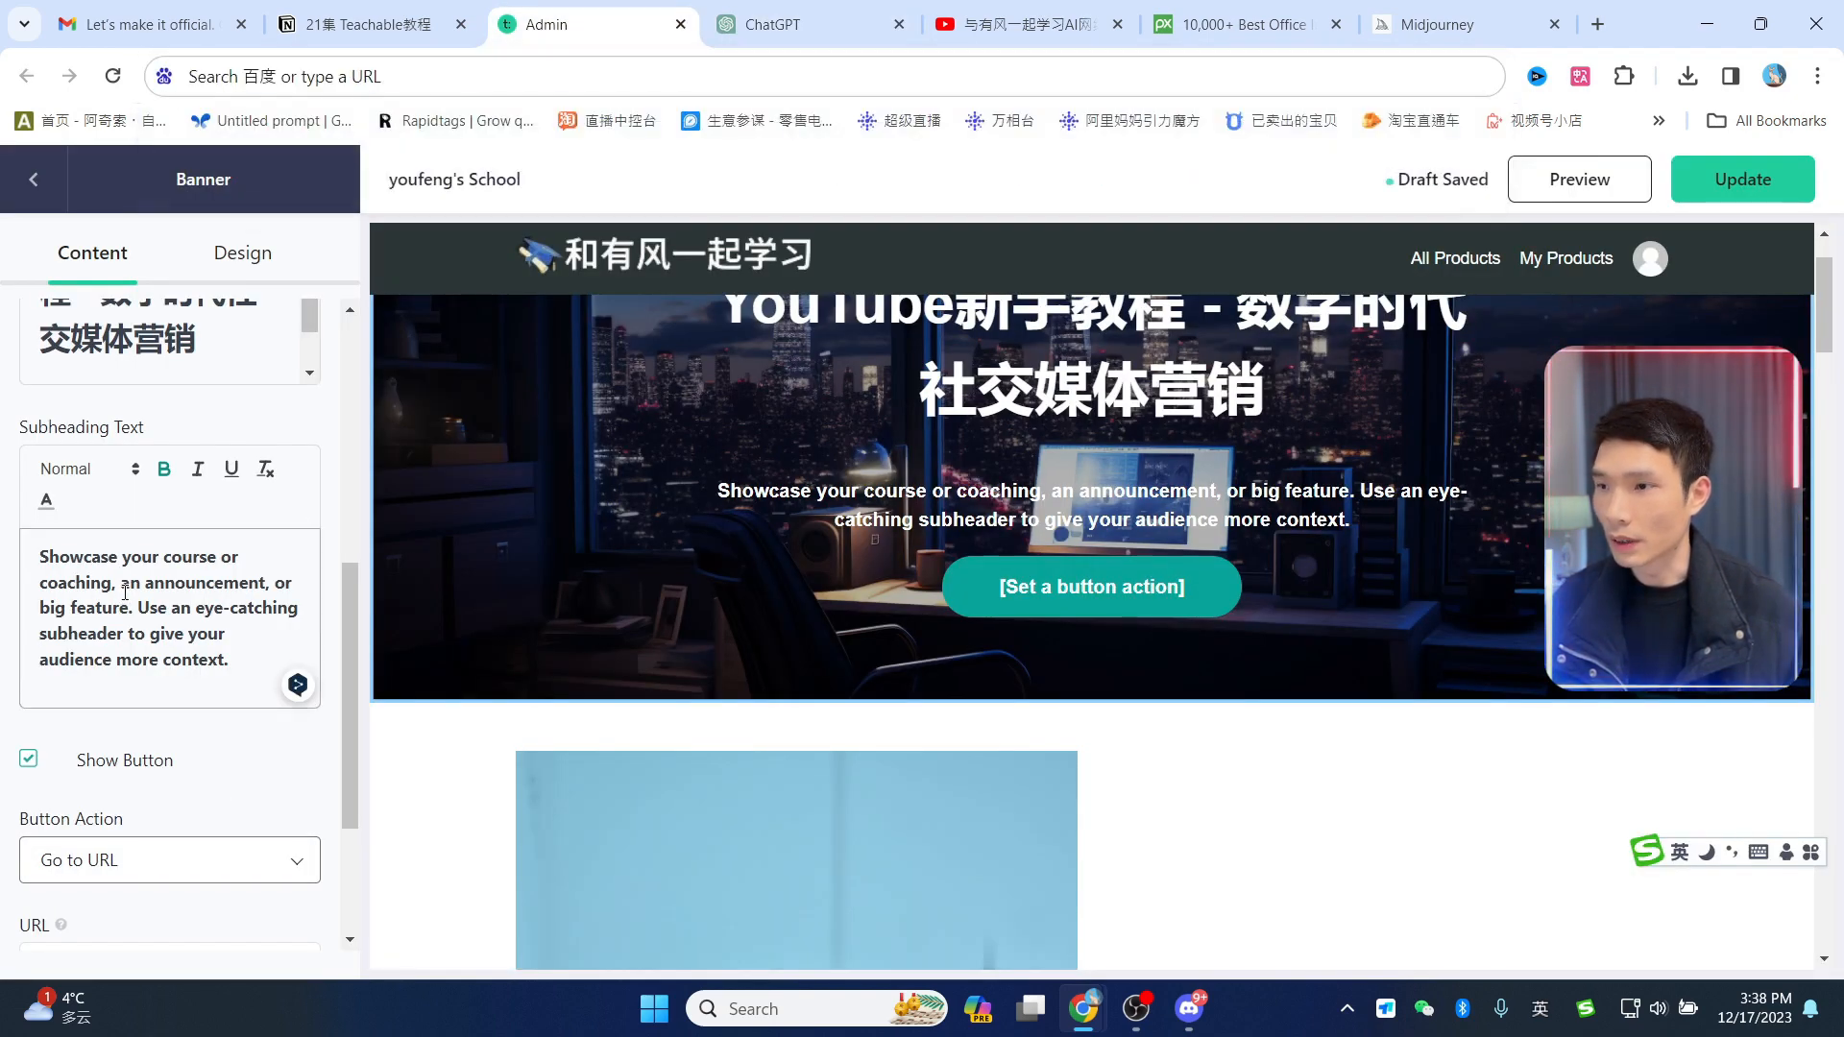
{"action": "key", "text": "ctrl+a"}
{"action": "key", "text": "ctrl+v"}
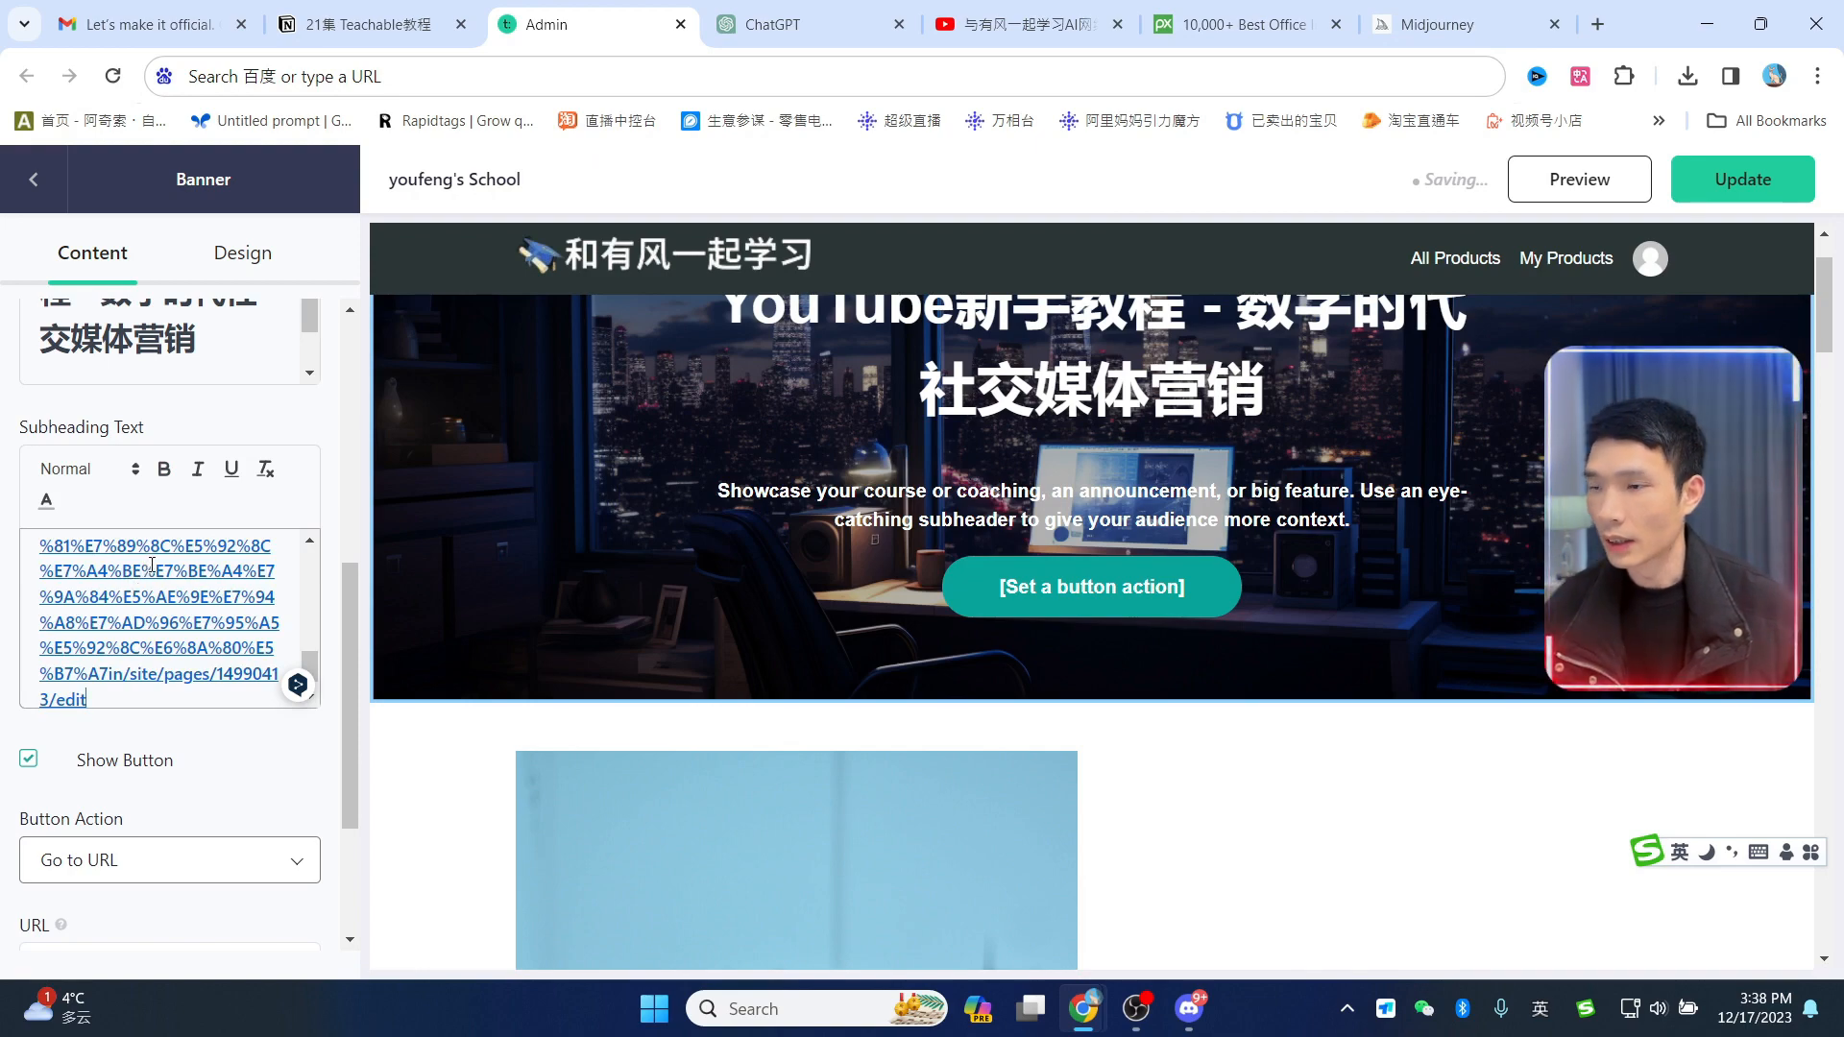
{"action": "key", "text": "ctrl+z"}
Step: Replace the Banner's whole subheading with the course introduction "本课程将引导你进入数字时代社交媒体营销的世界。…实用策略和技巧" as plain text
{"action": "left_click", "coordinate": [230, 596]}
{"action": "key", "text": "ctrl+a"}
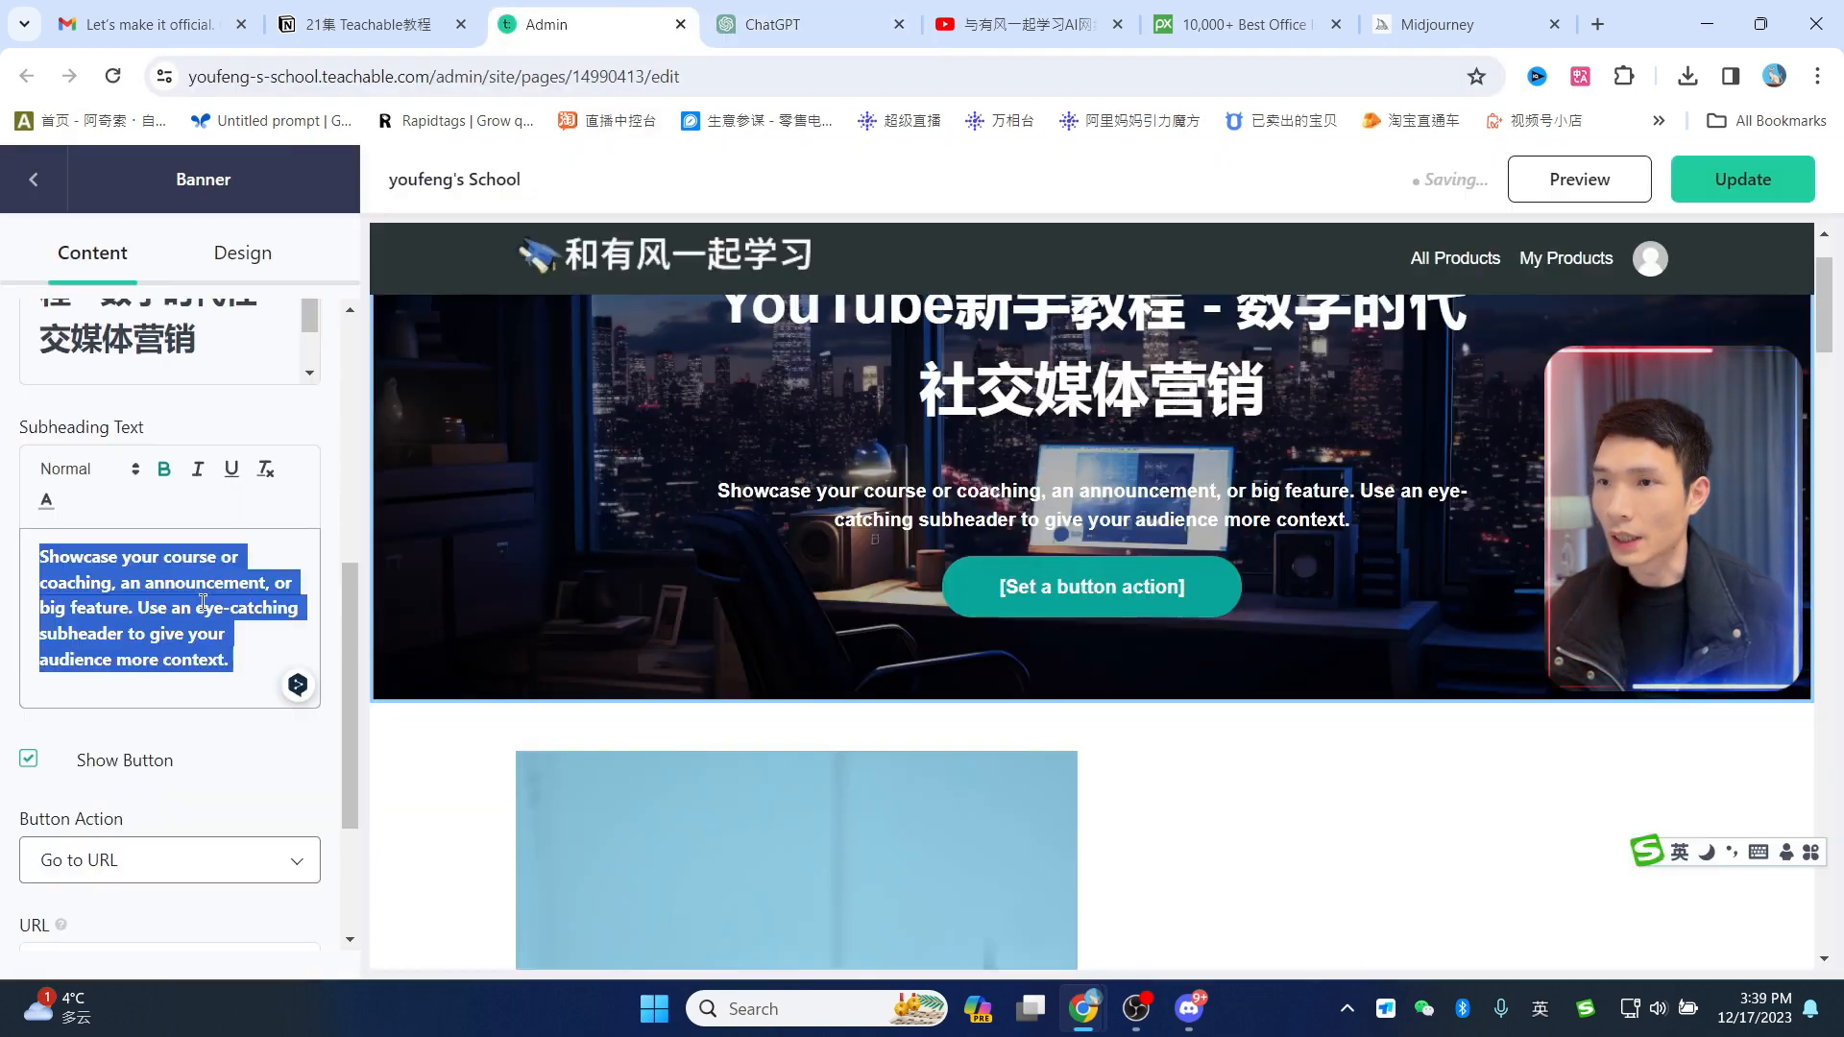
{"action": "key", "text": "ctrl+v"}
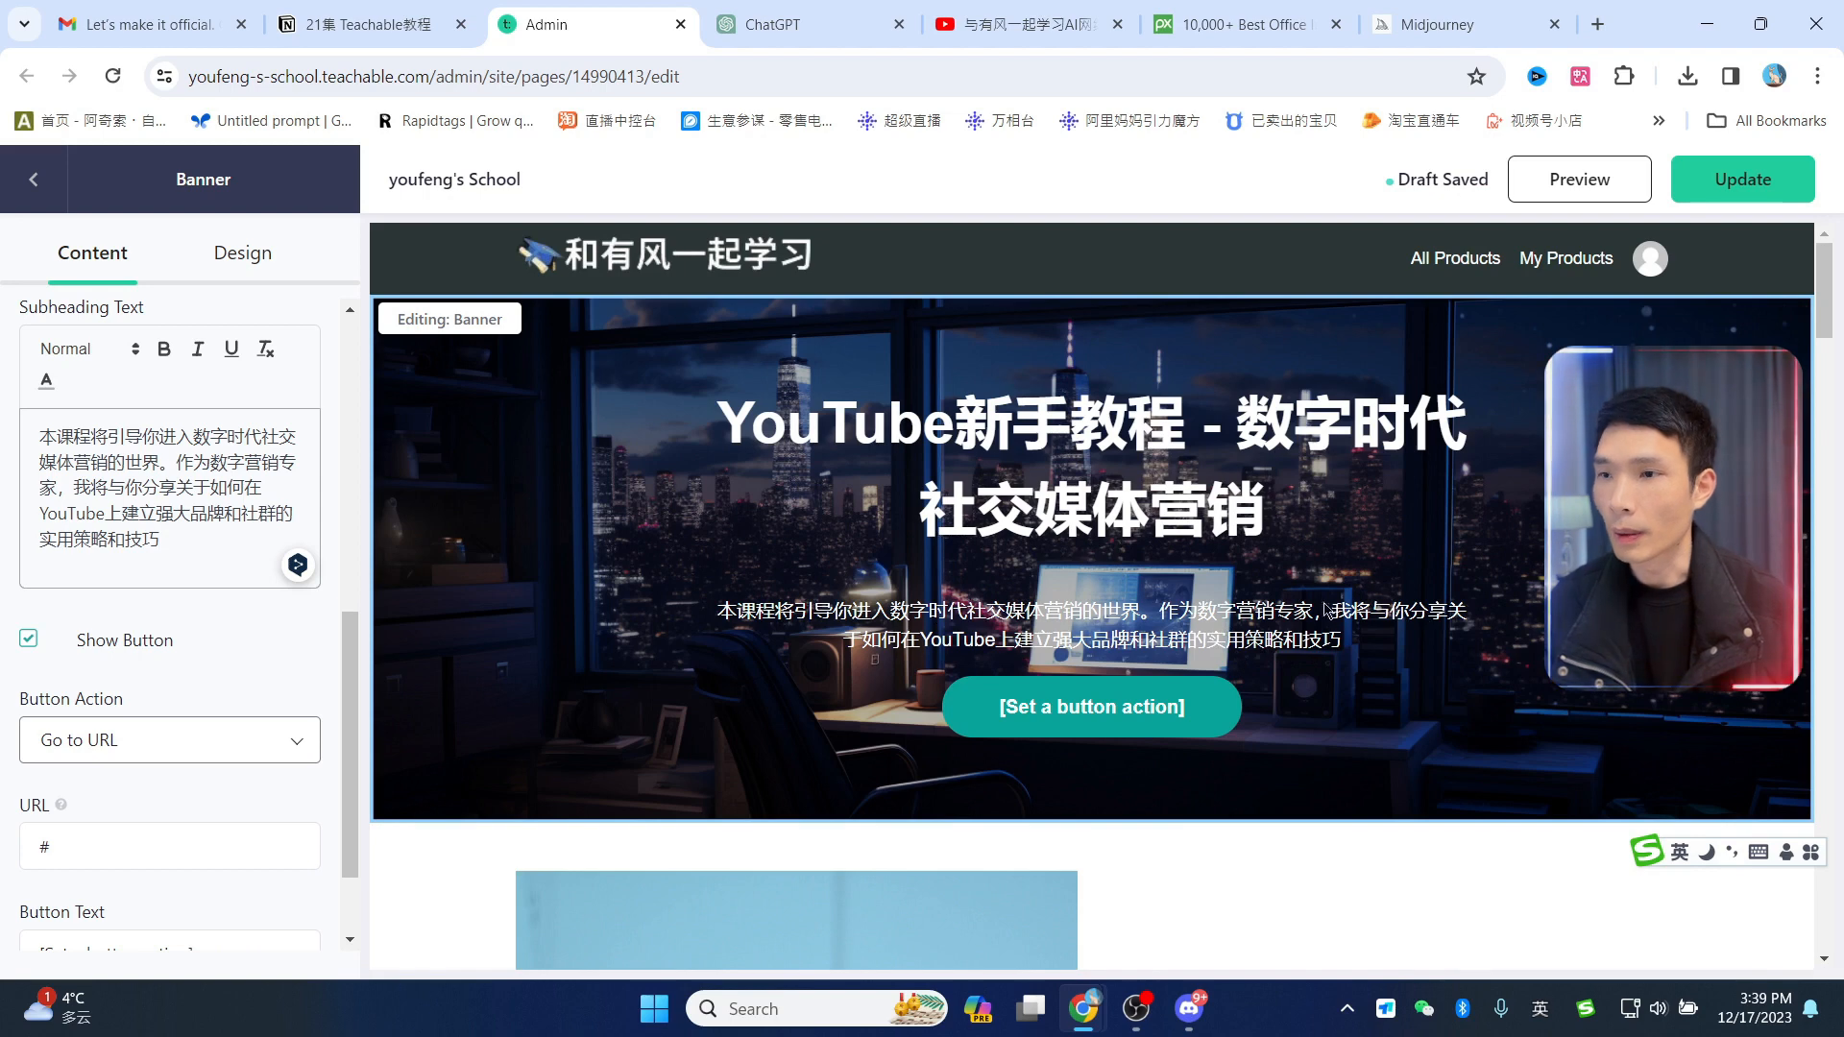
Step: Examine the action choices available for the Banner's button without changing the selected one
{"action": "scroll", "coordinate": [185, 599], "scroll_direction": "down", "scroll_amount": 2}
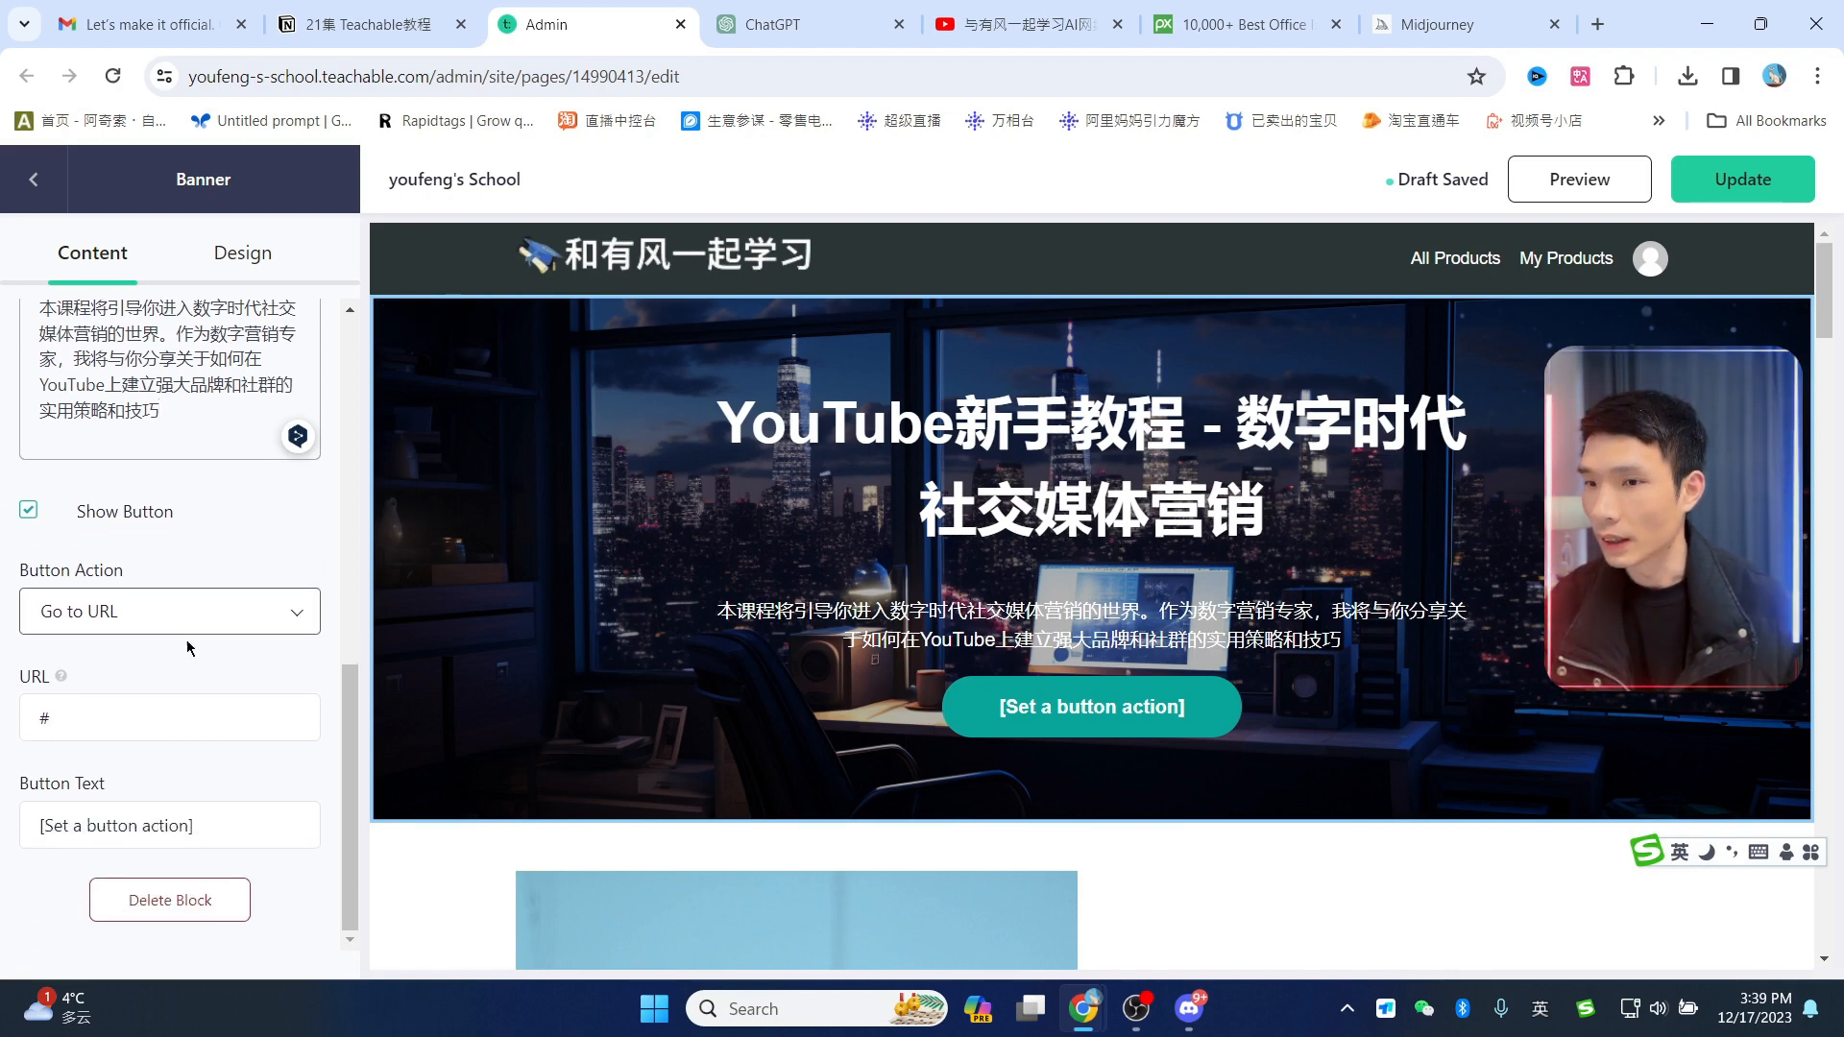
{"action": "left_click", "coordinate": [172, 615]}
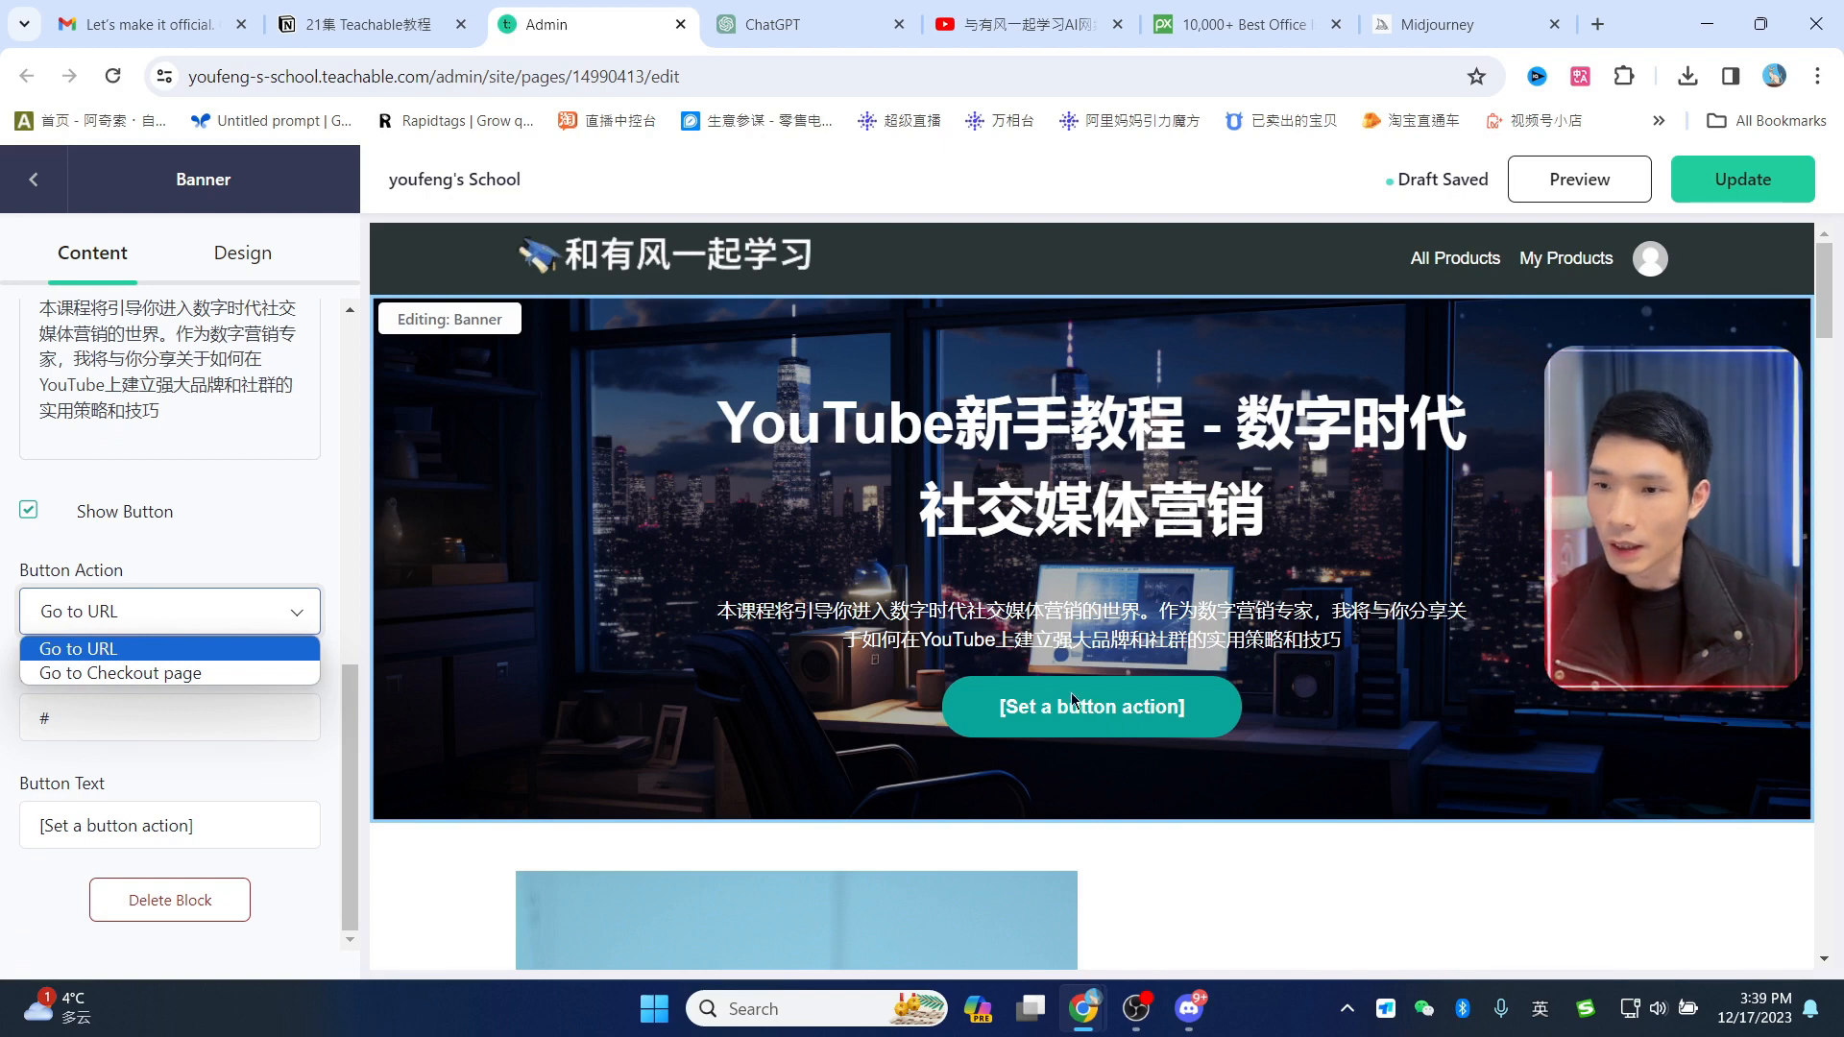
{"action": "left_click", "coordinate": [238, 520]}
{"action": "left_click", "coordinate": [167, 624]}
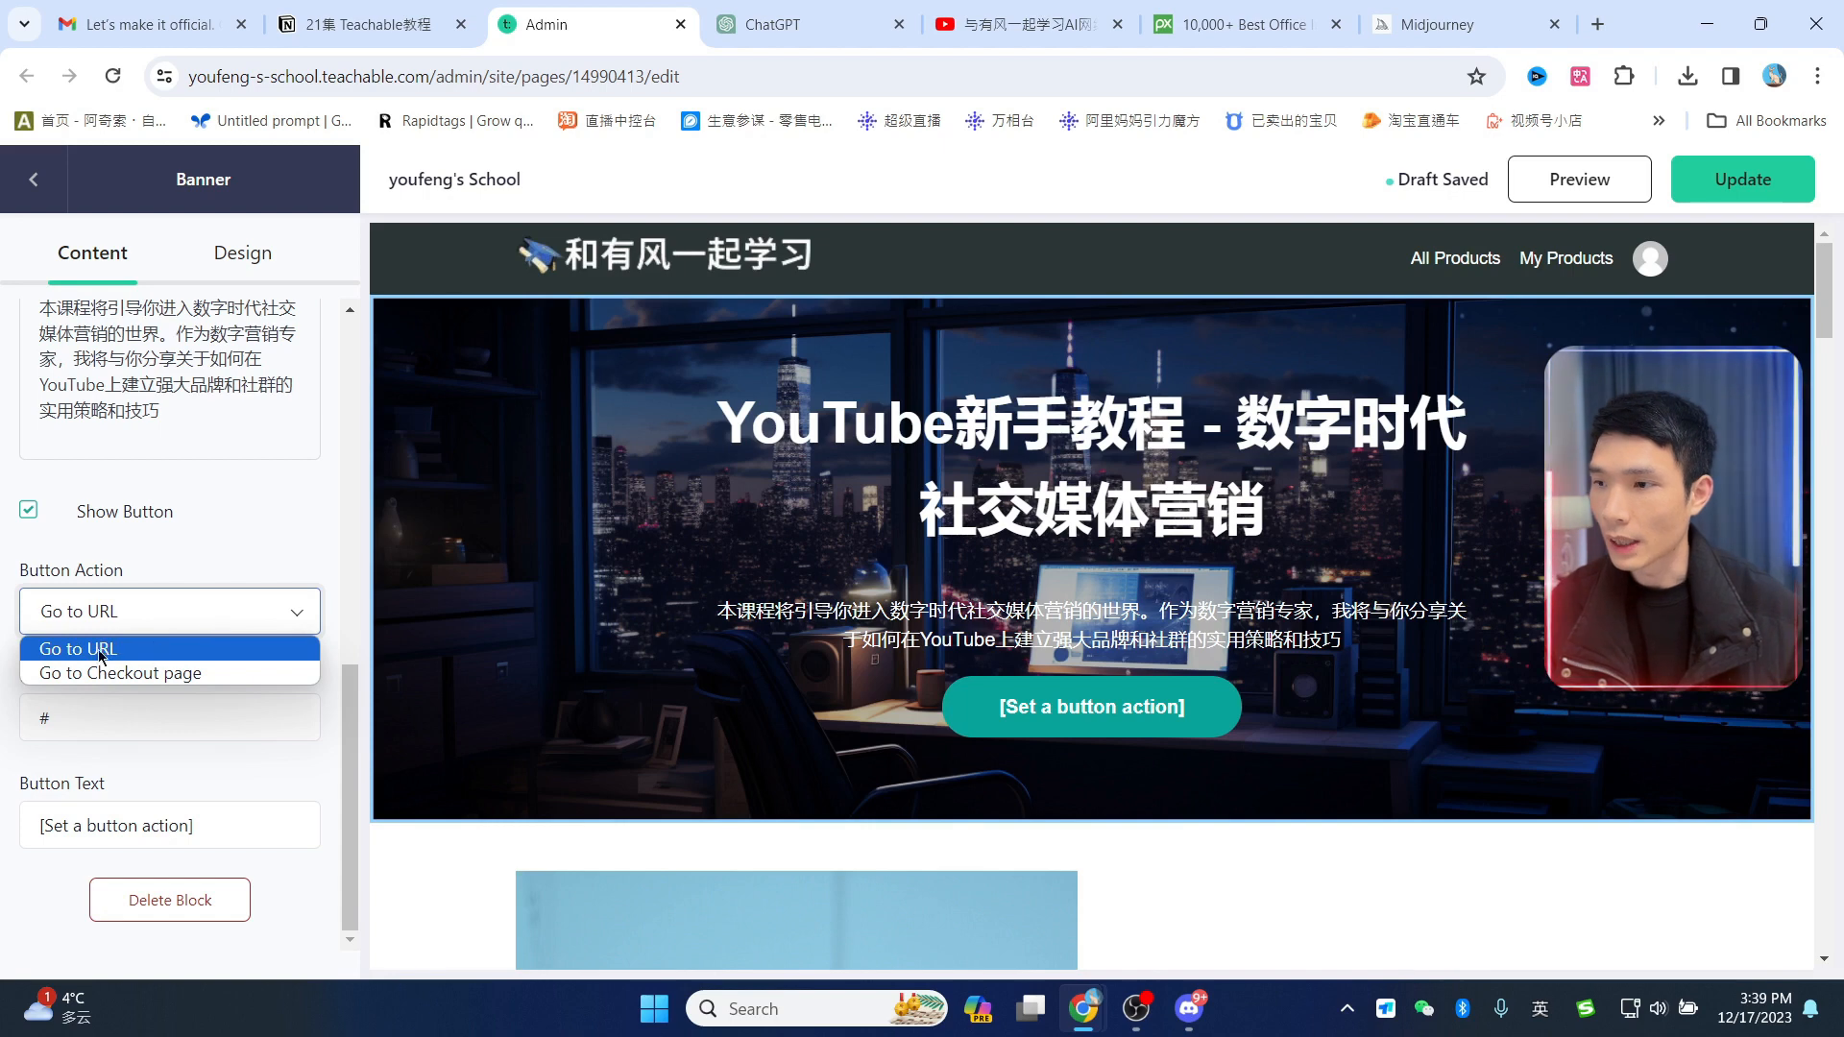
{"action": "left_click", "coordinate": [215, 531]}
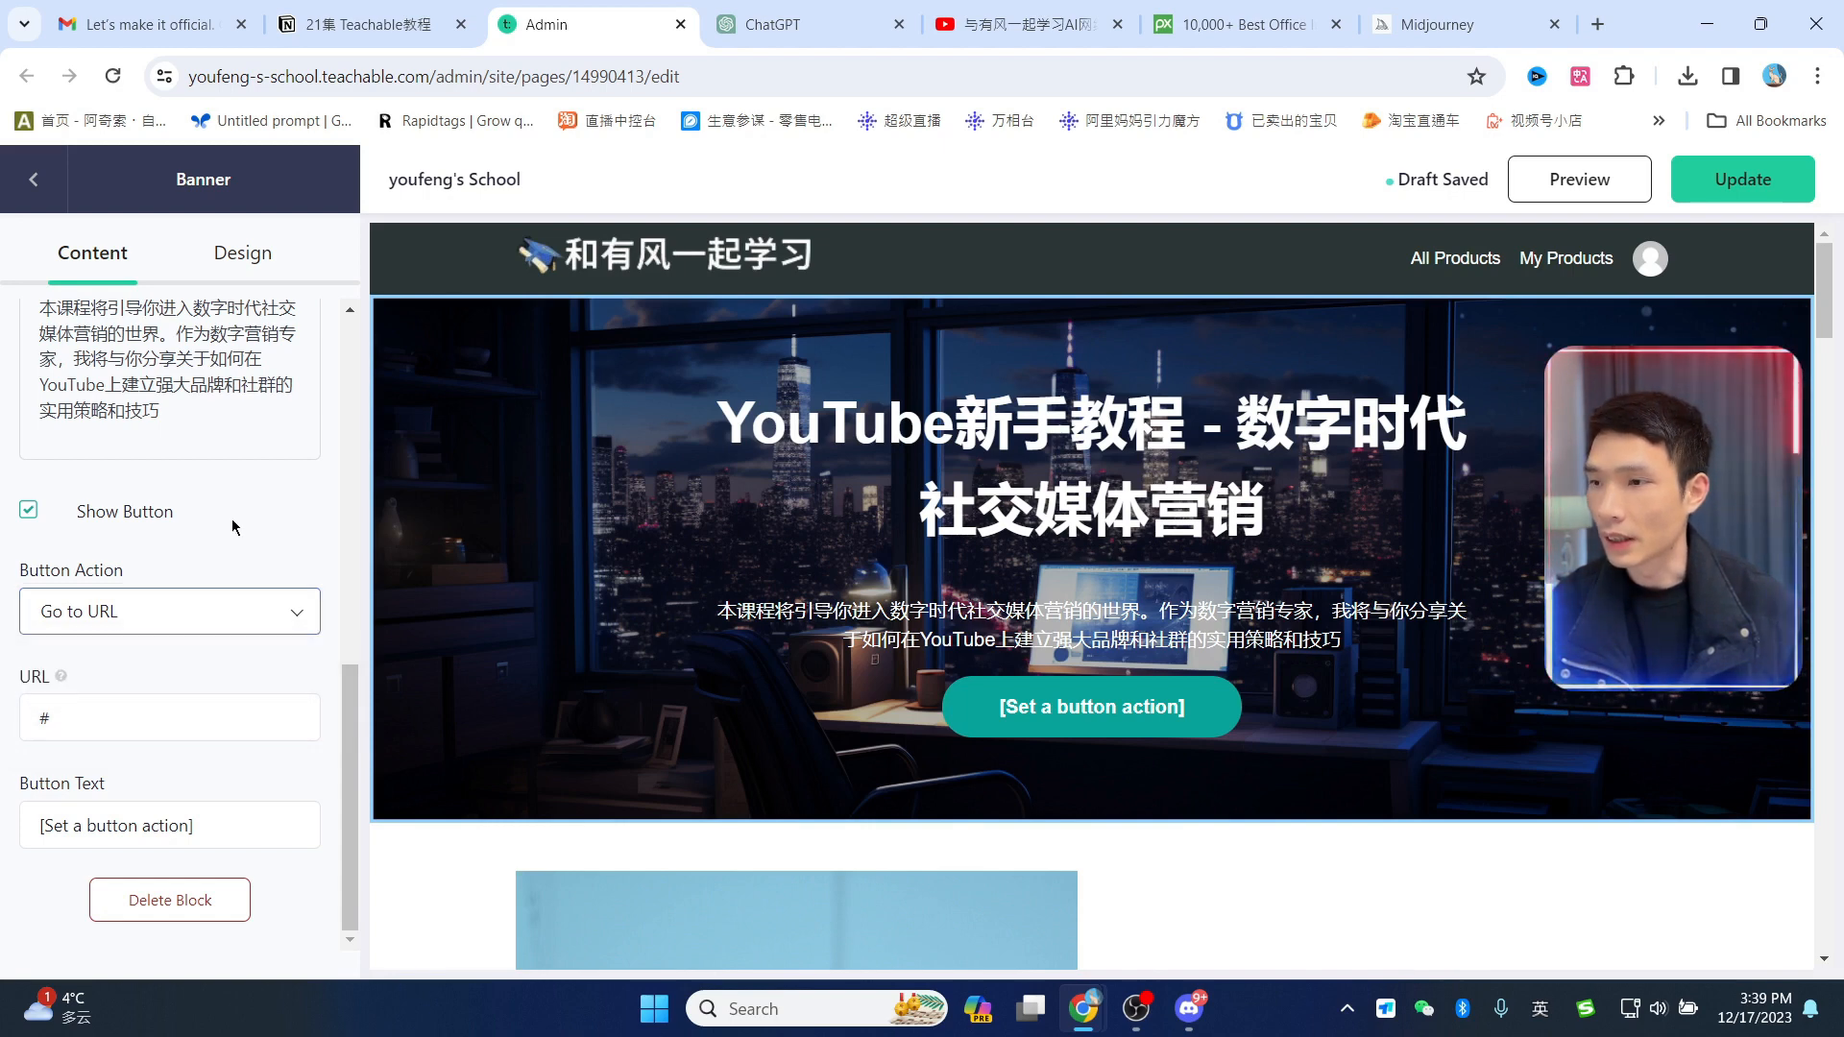
Step: Set the Banner's button text to "马上报名"
{"action": "left_click_drag", "start_coordinate": [222, 822], "coordinate": [2, 815]}
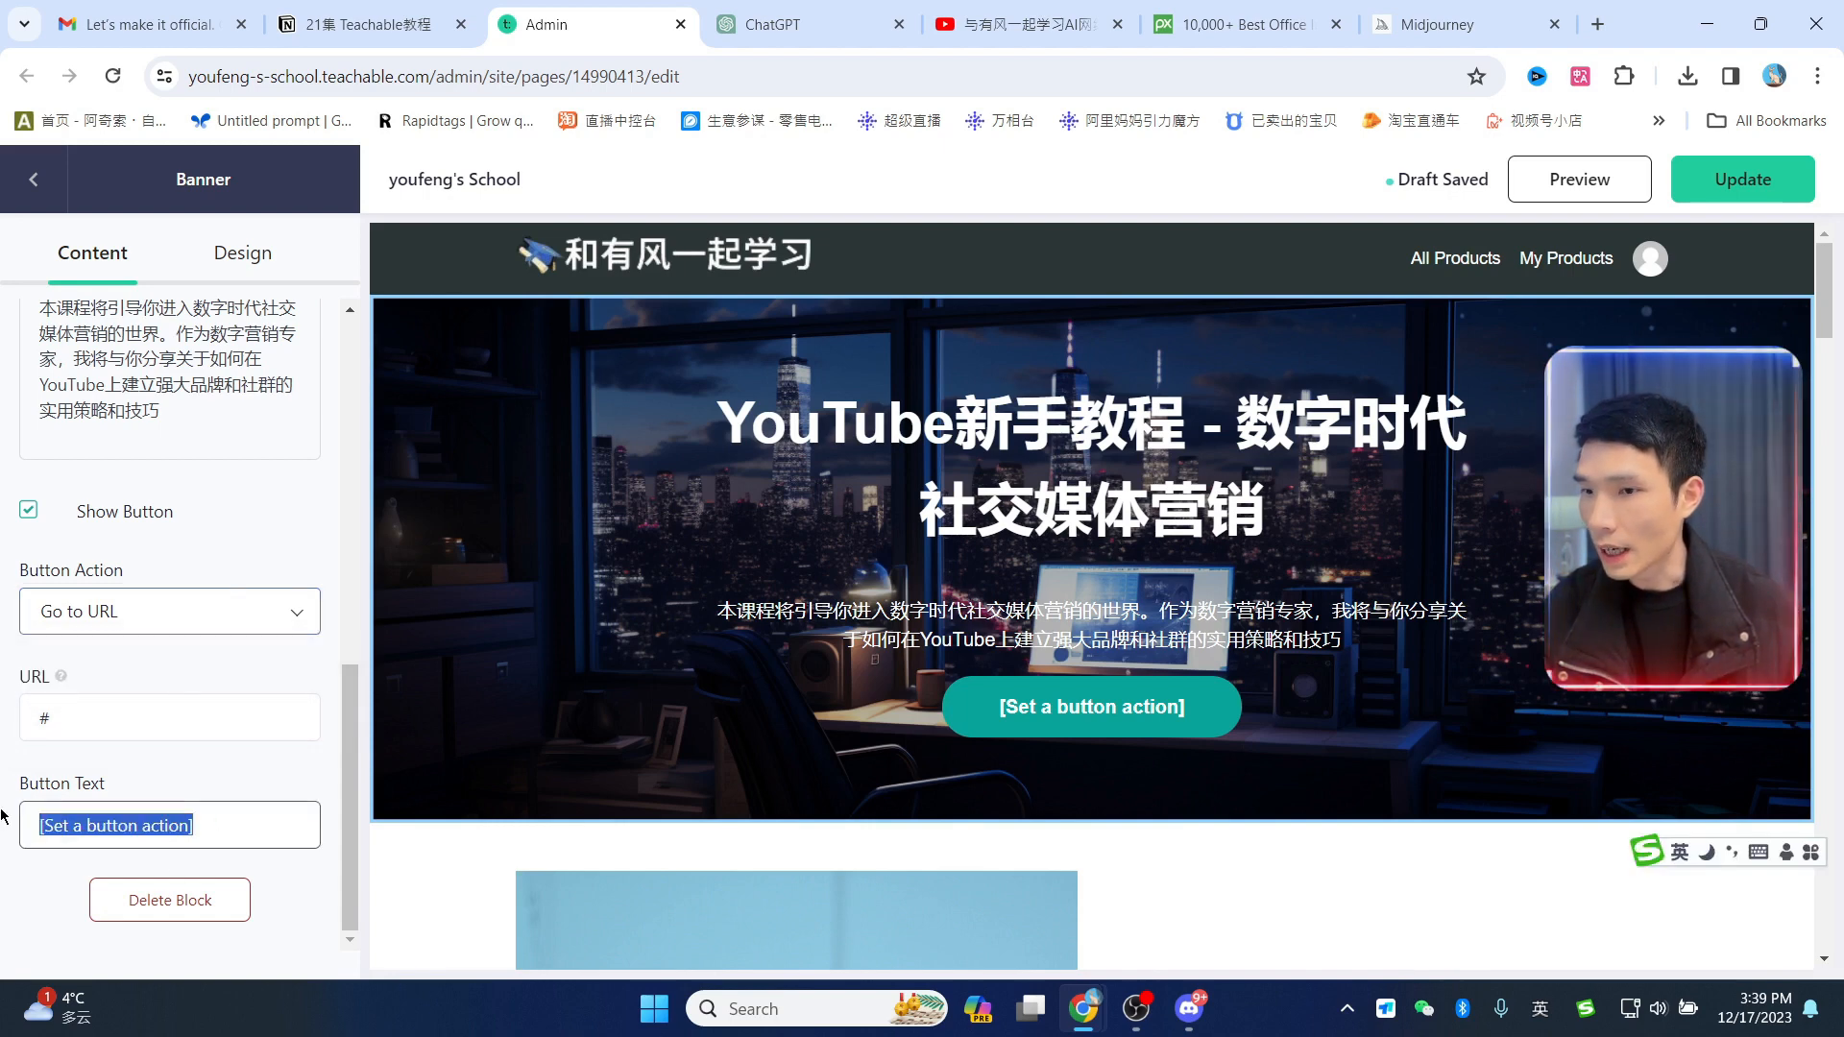
{"action": "type", "text": "cn"}
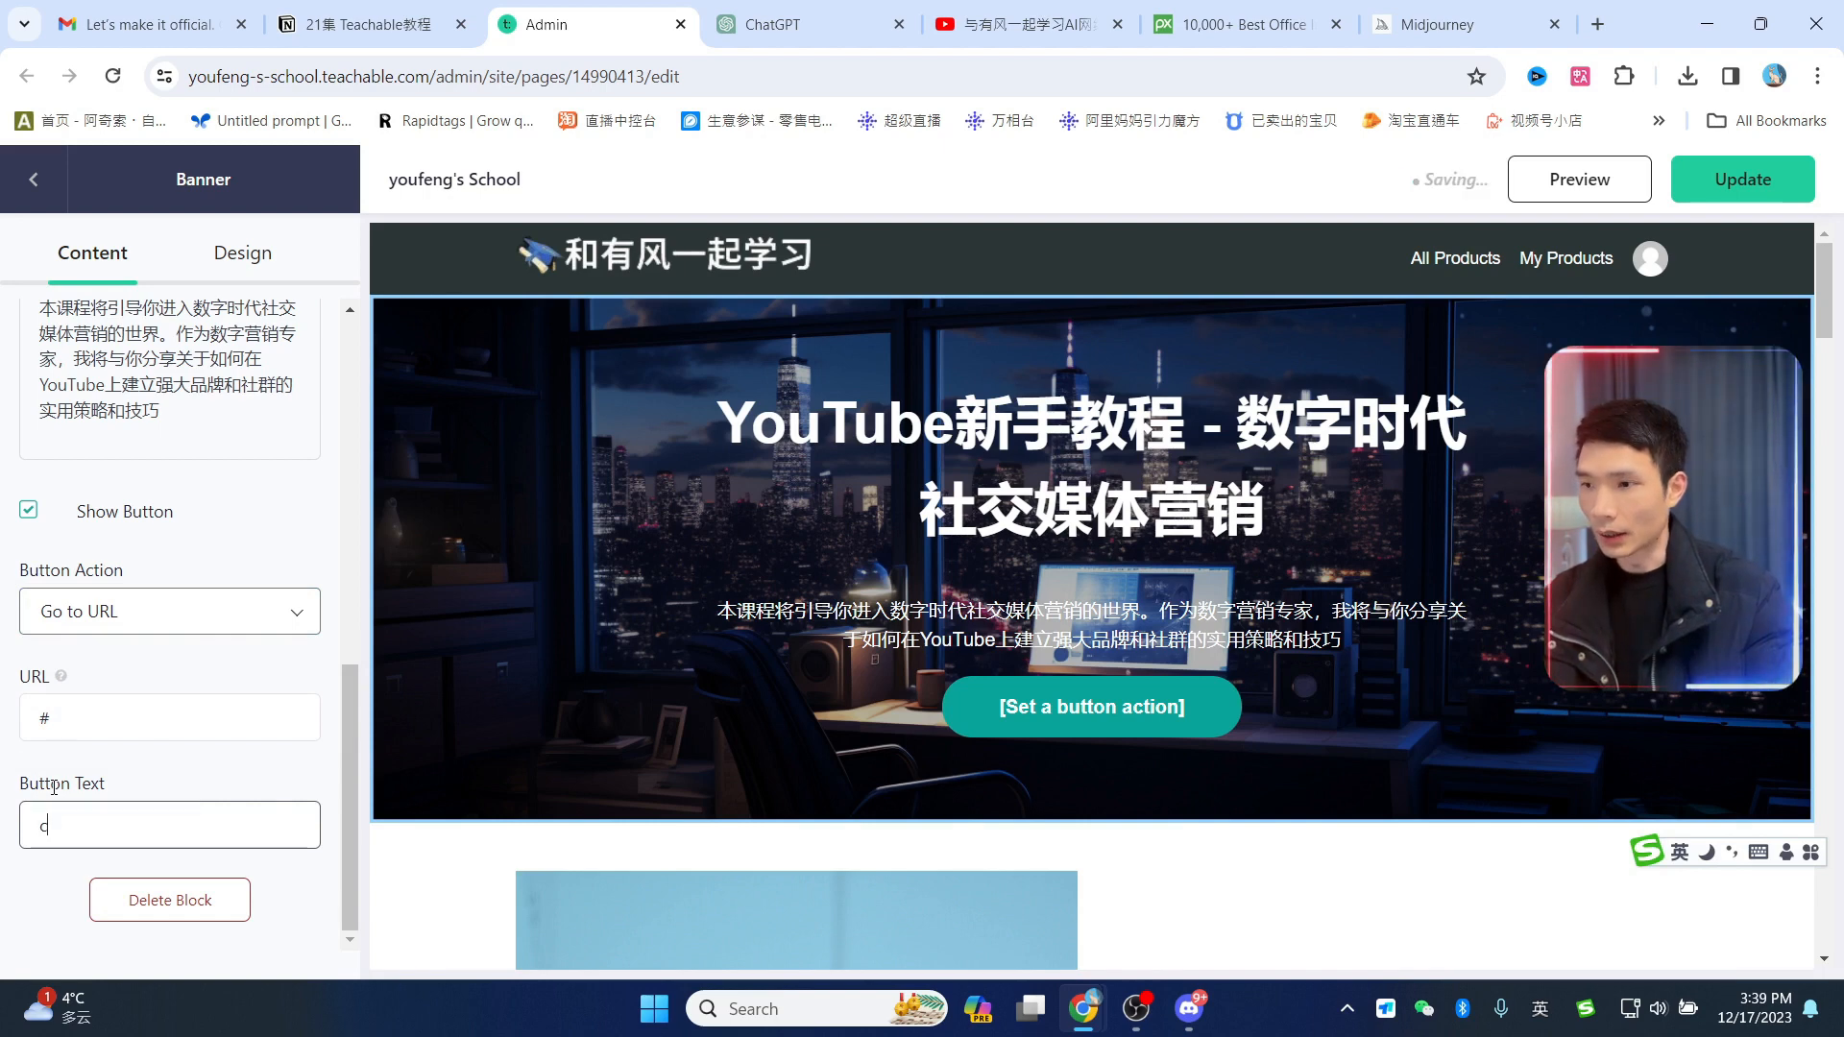
{"action": "key", "text": "BackSpace"}
{"action": "key", "text": "shift"}
{"action": "type", "text": "马上报"}
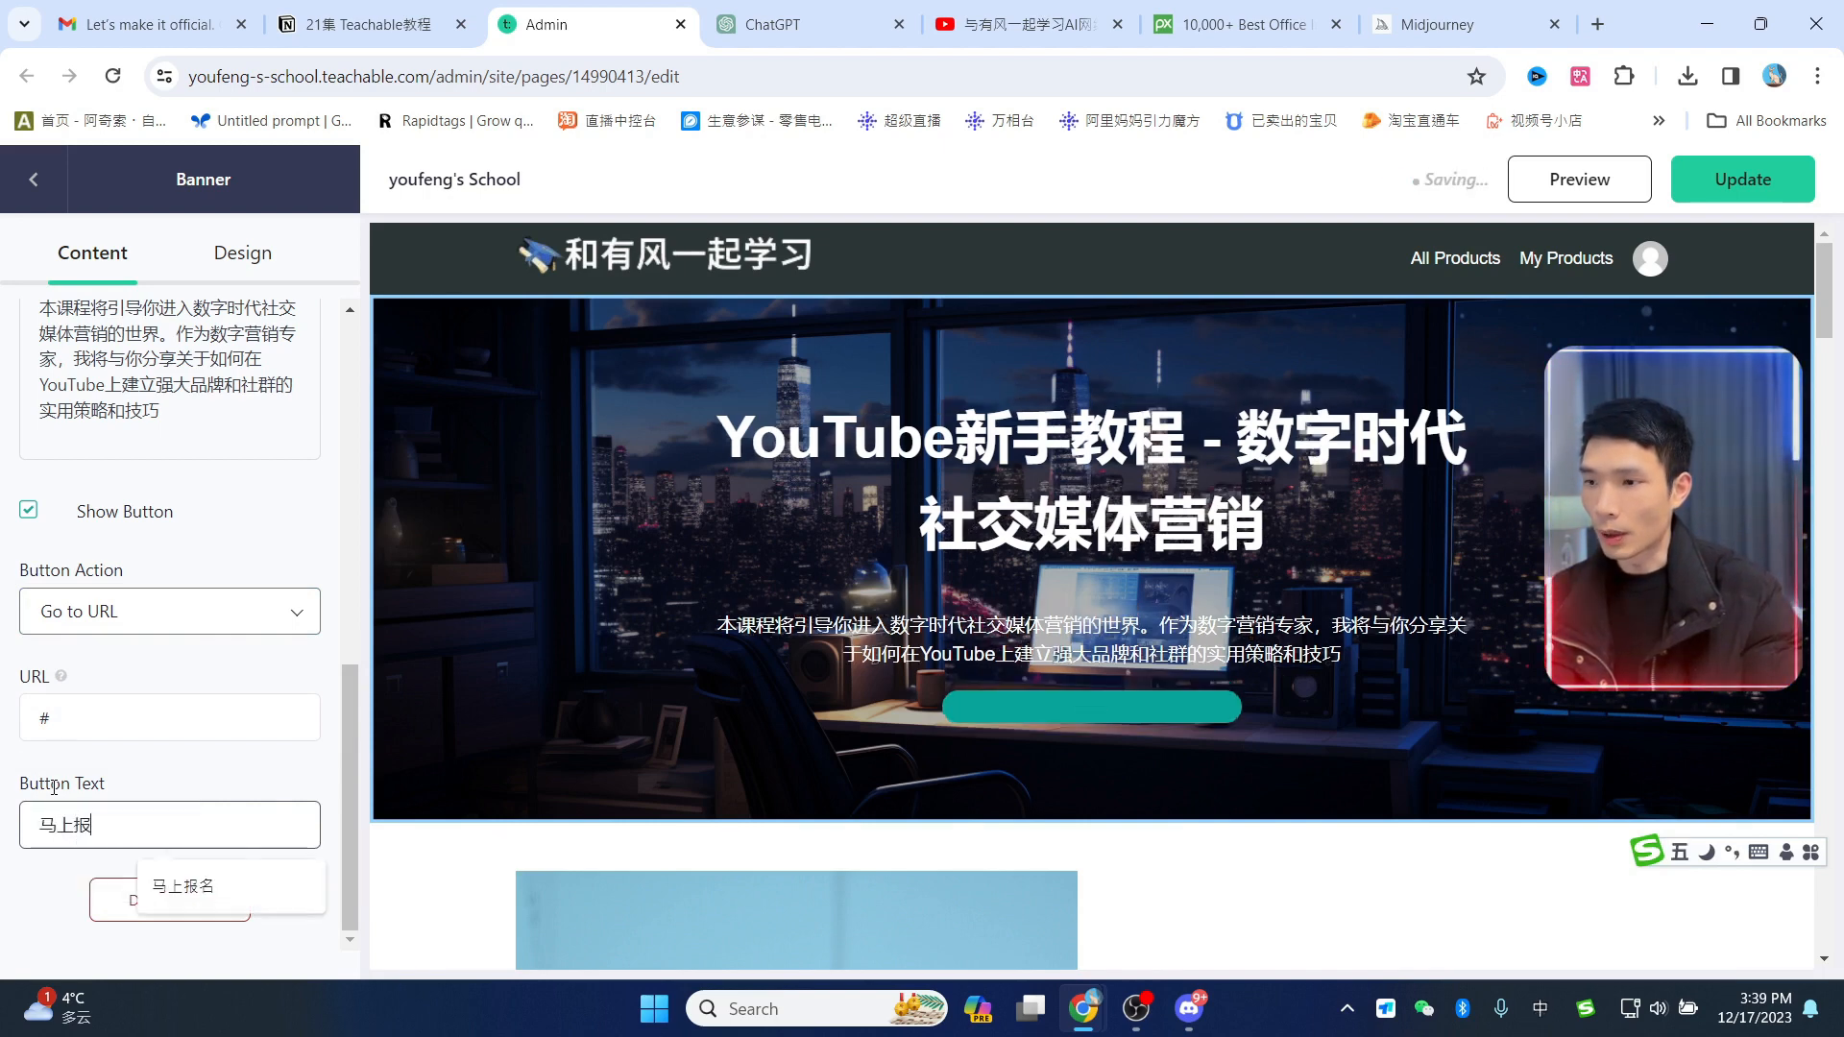
{"action": "type", "text": "名"}
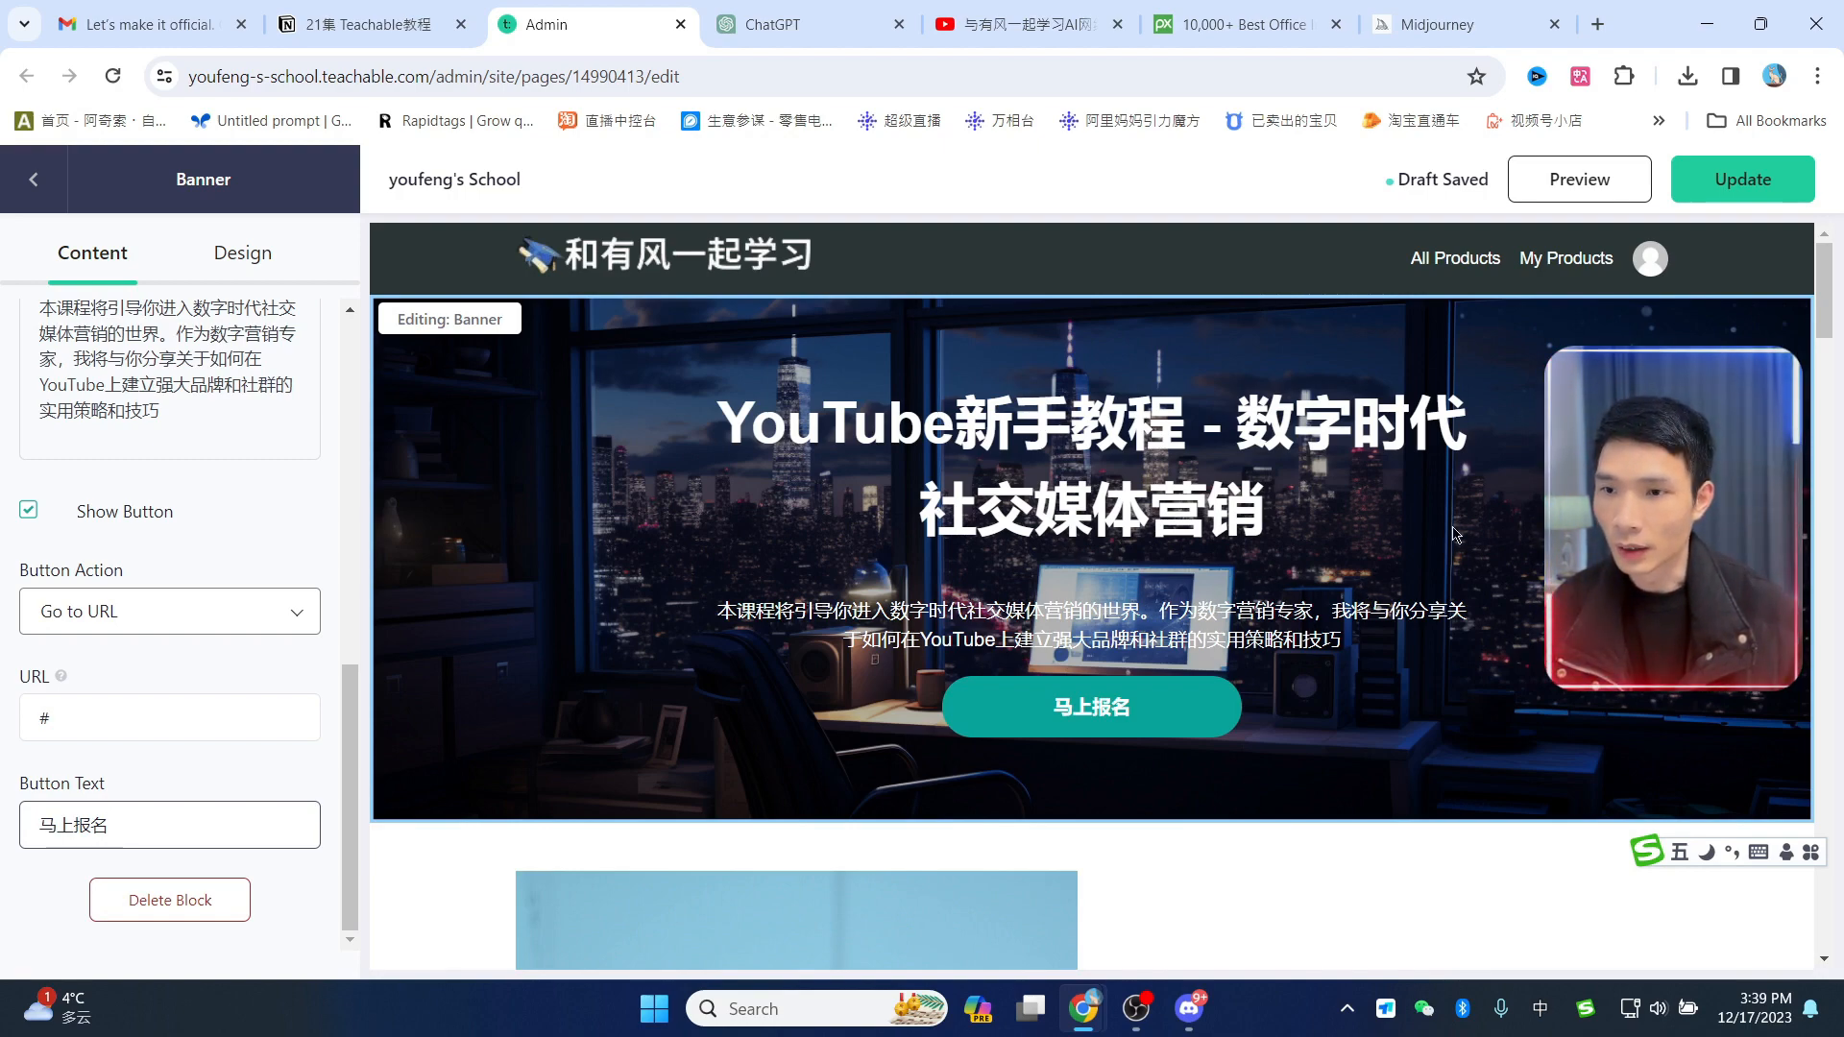
Step: Set the Banner block's background color to #000000 and its image opacity to 0.7, and return to its content settings
{"action": "scroll", "coordinate": [240, 481], "scroll_direction": "up", "scroll_amount": 15}
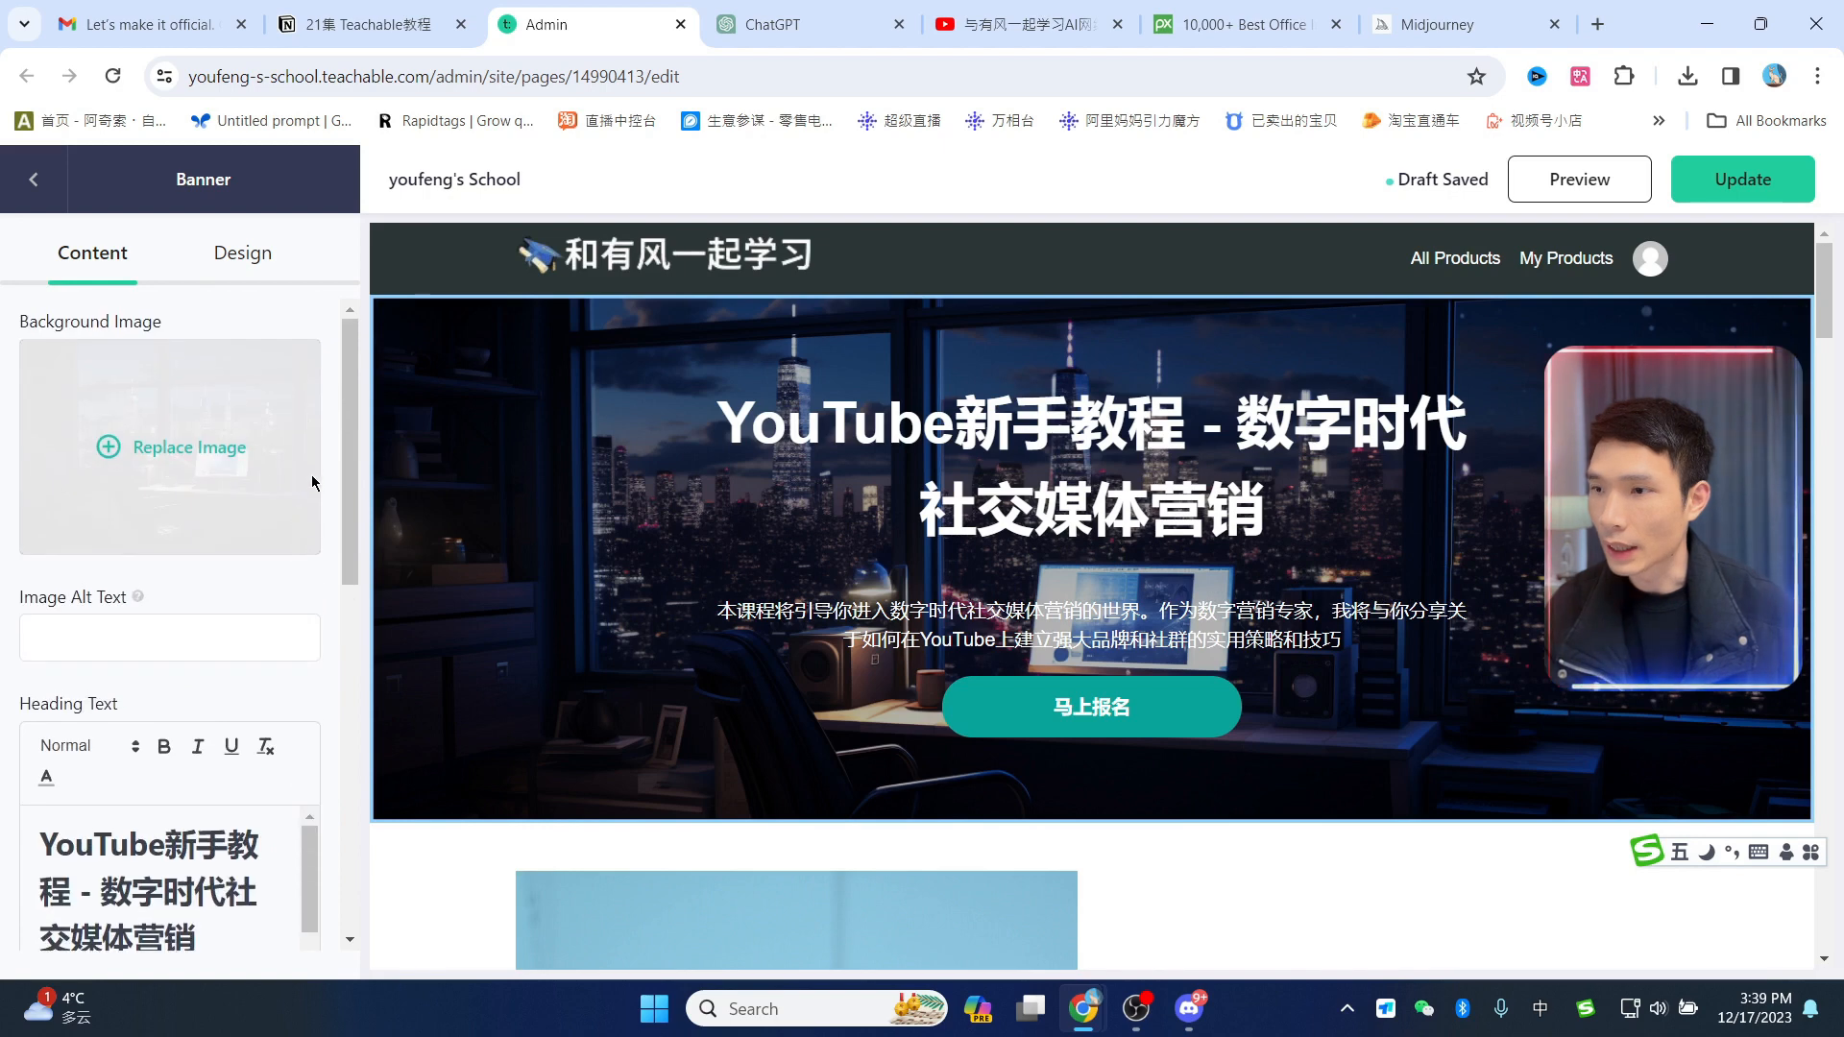
{"action": "left_click", "coordinate": [252, 259]}
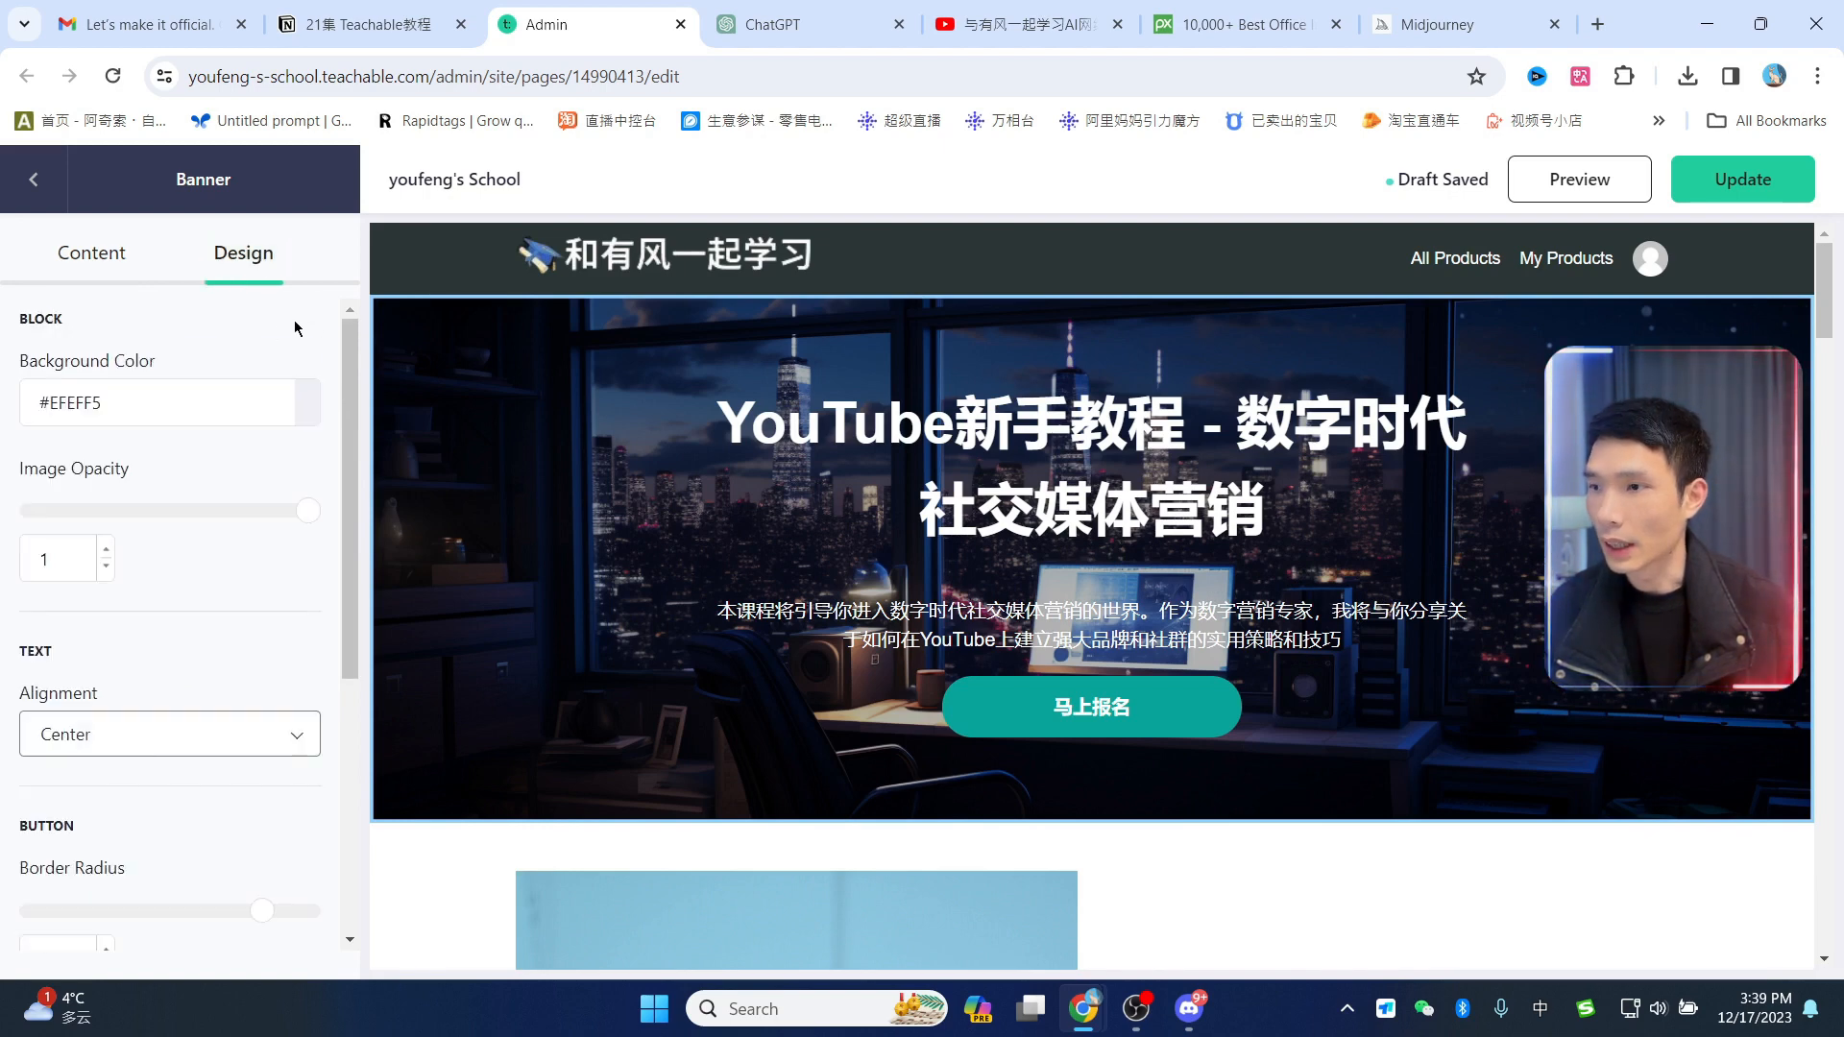
{"action": "left_click", "coordinate": [312, 404]}
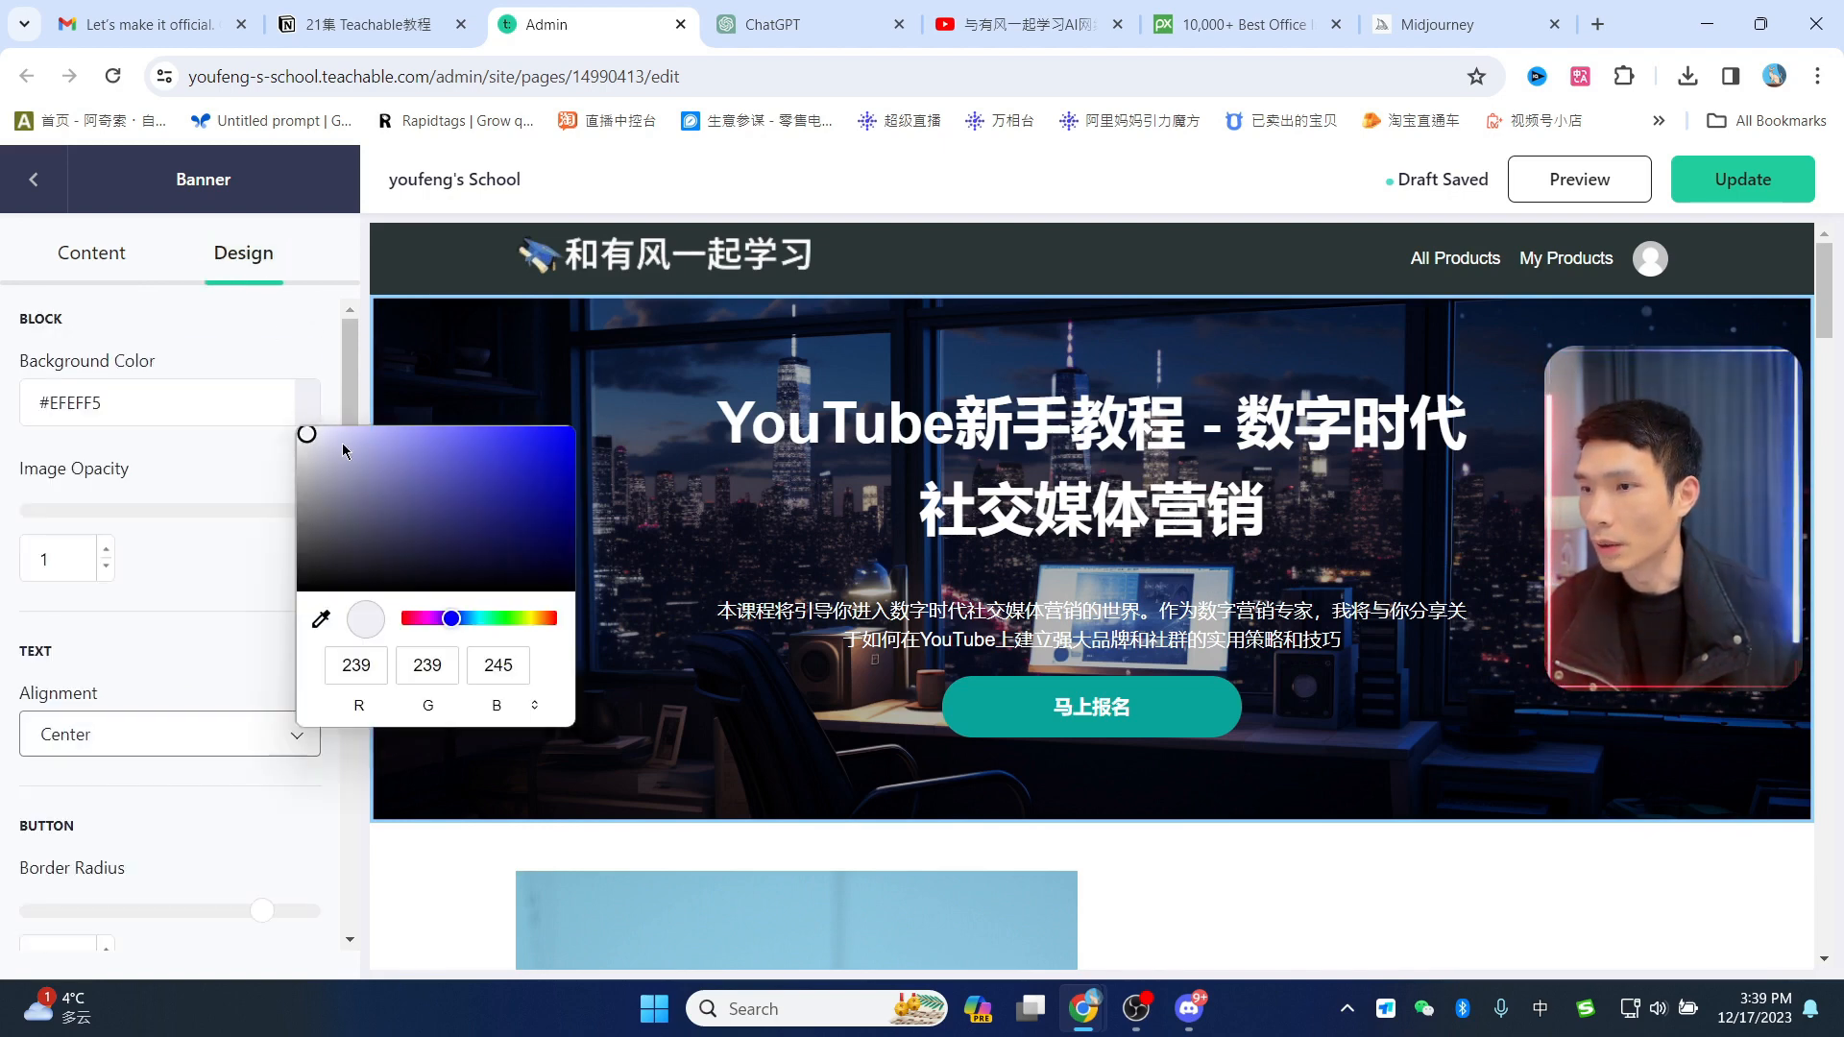
{"action": "left_click_drag", "start_coordinate": [375, 506], "coordinate": [252, 665]}
{"action": "left_click", "coordinate": [279, 356]}
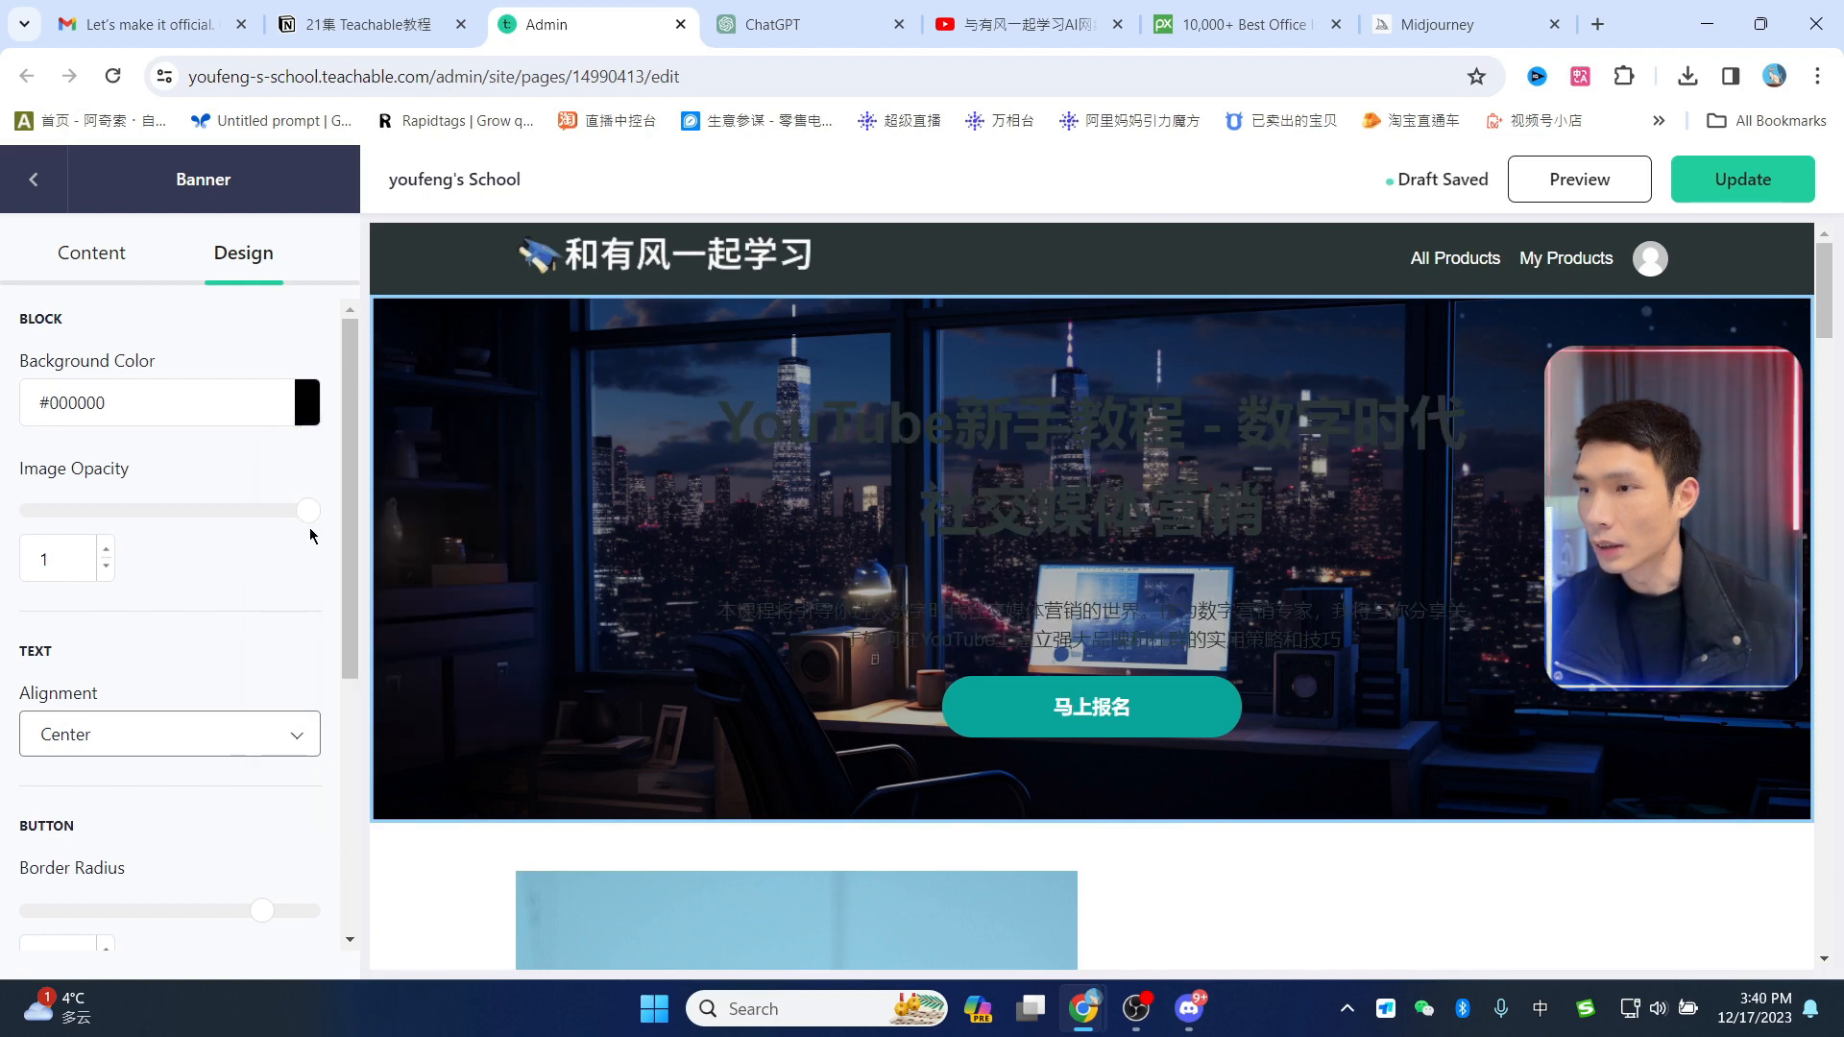
{"action": "left_click_drag", "start_coordinate": [306, 520], "coordinate": [253, 524]}
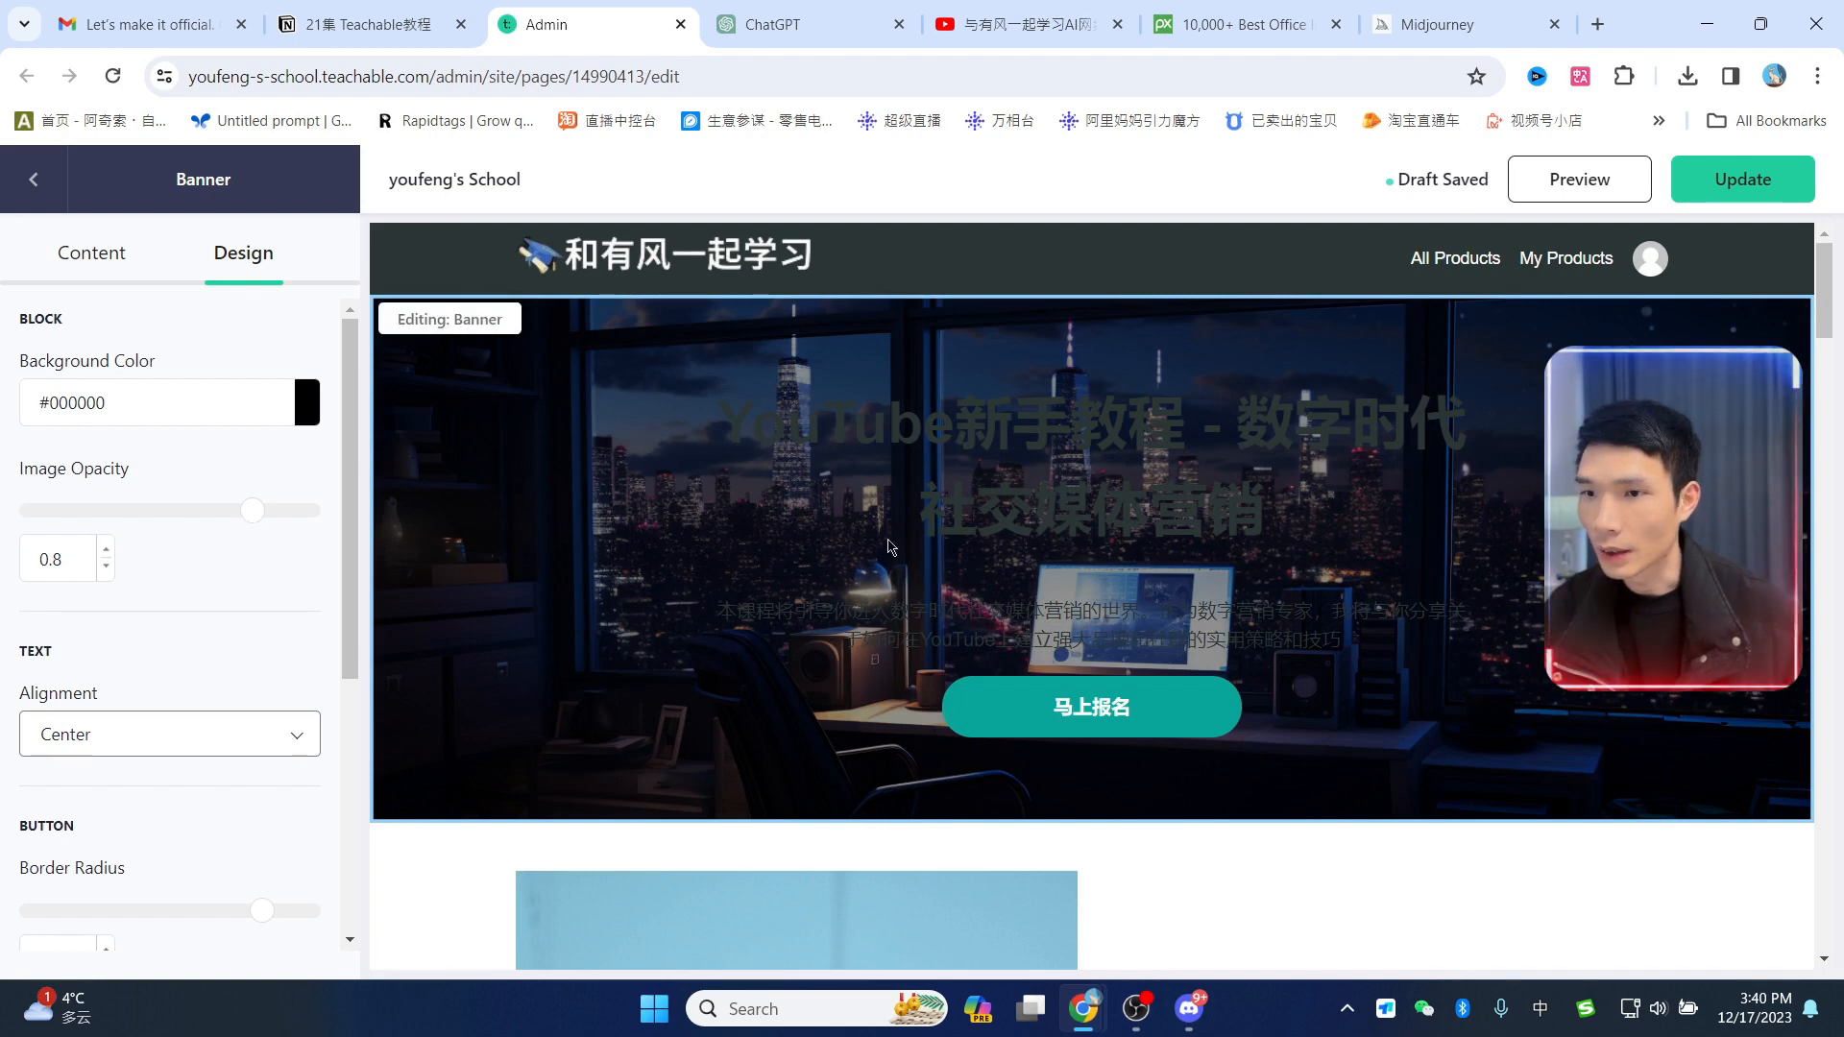
{"action": "left_click_drag", "start_coordinate": [249, 508], "coordinate": [226, 509]}
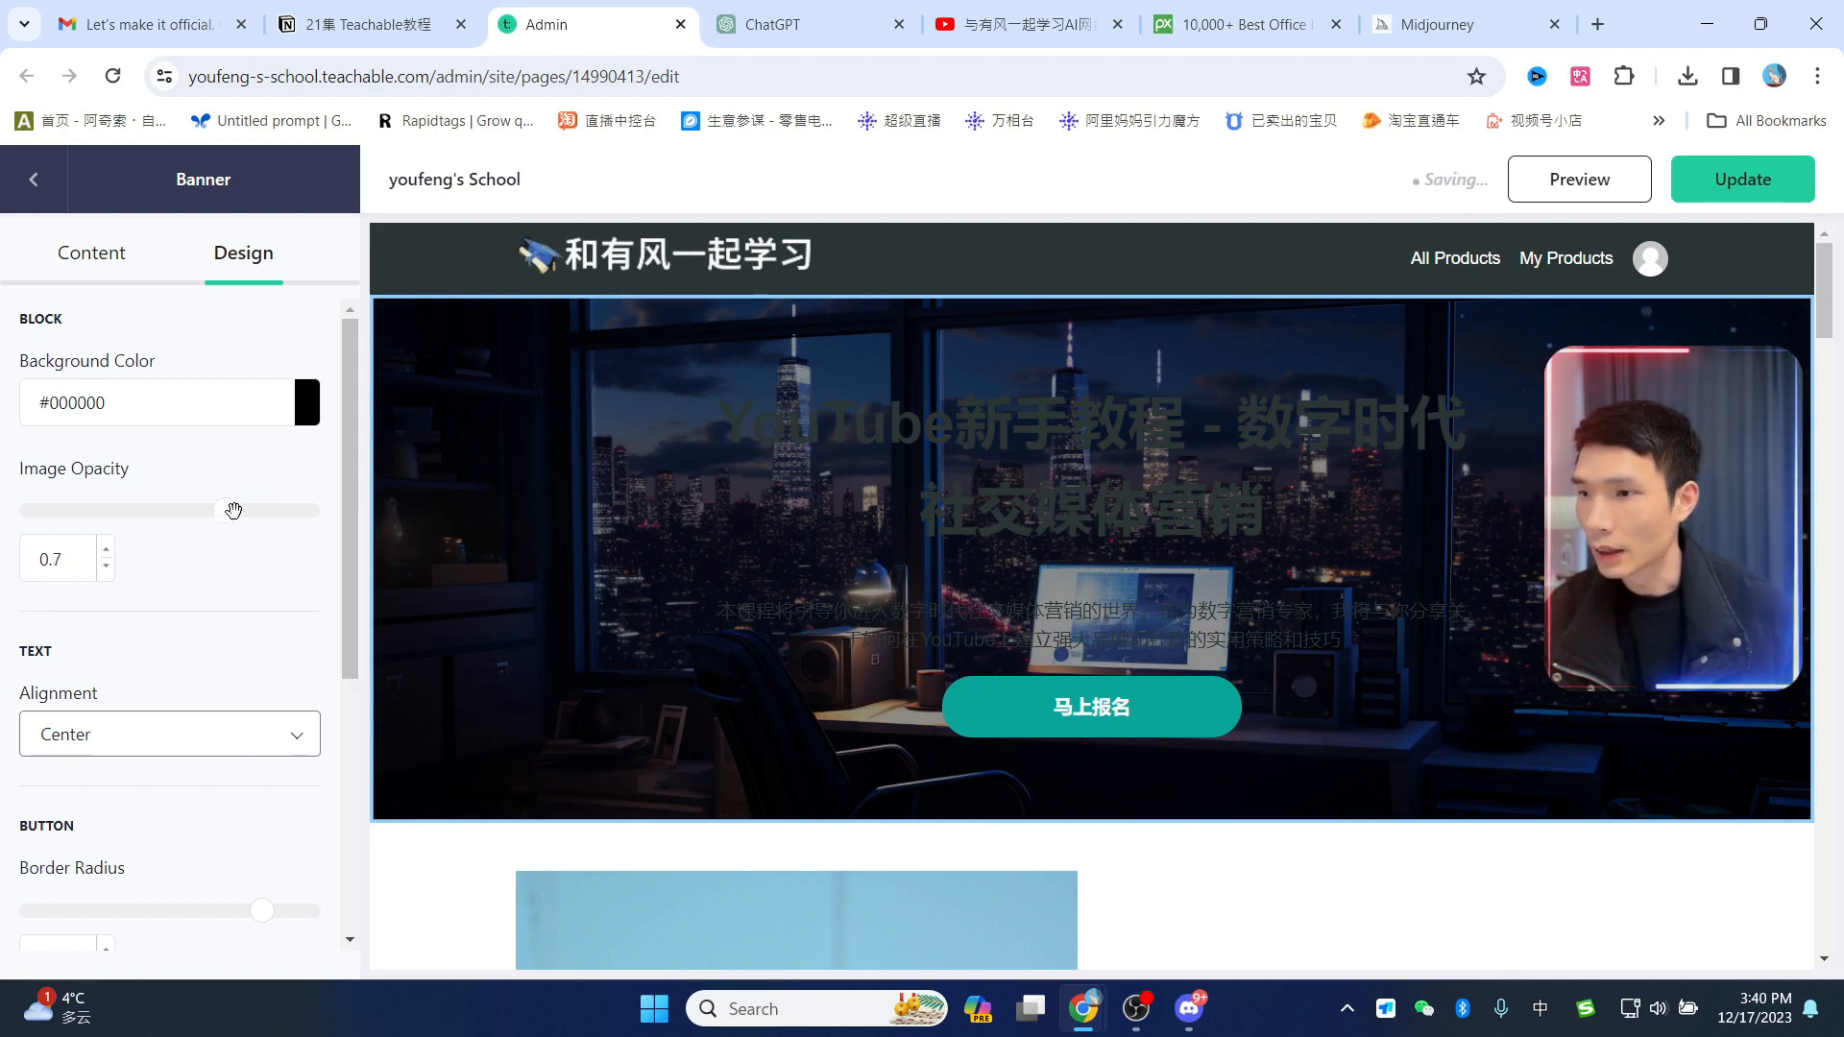
{"action": "left_click", "coordinate": [91, 253]}
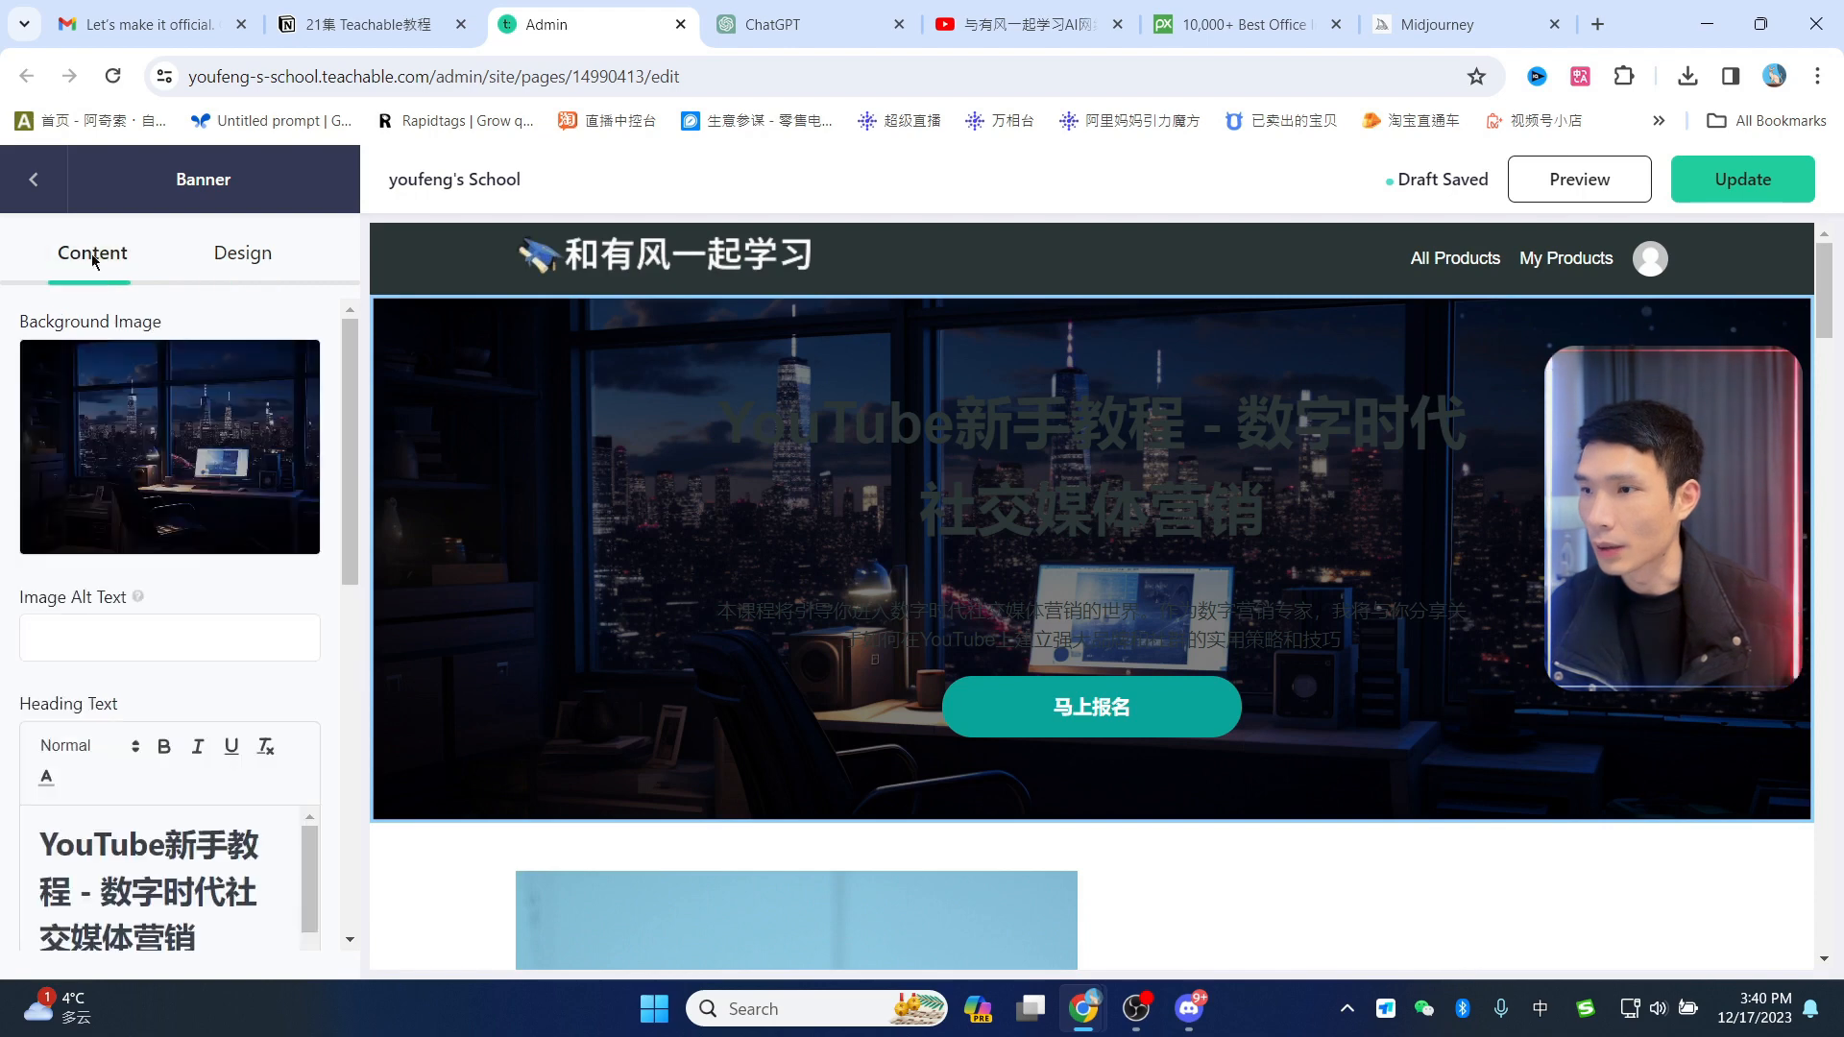
Step: Set the text color of the Banner's entire heading to white
{"action": "scroll", "coordinate": [188, 565], "scroll_direction": "down", "scroll_amount": 3}
{"action": "left_click", "coordinate": [188, 565]}
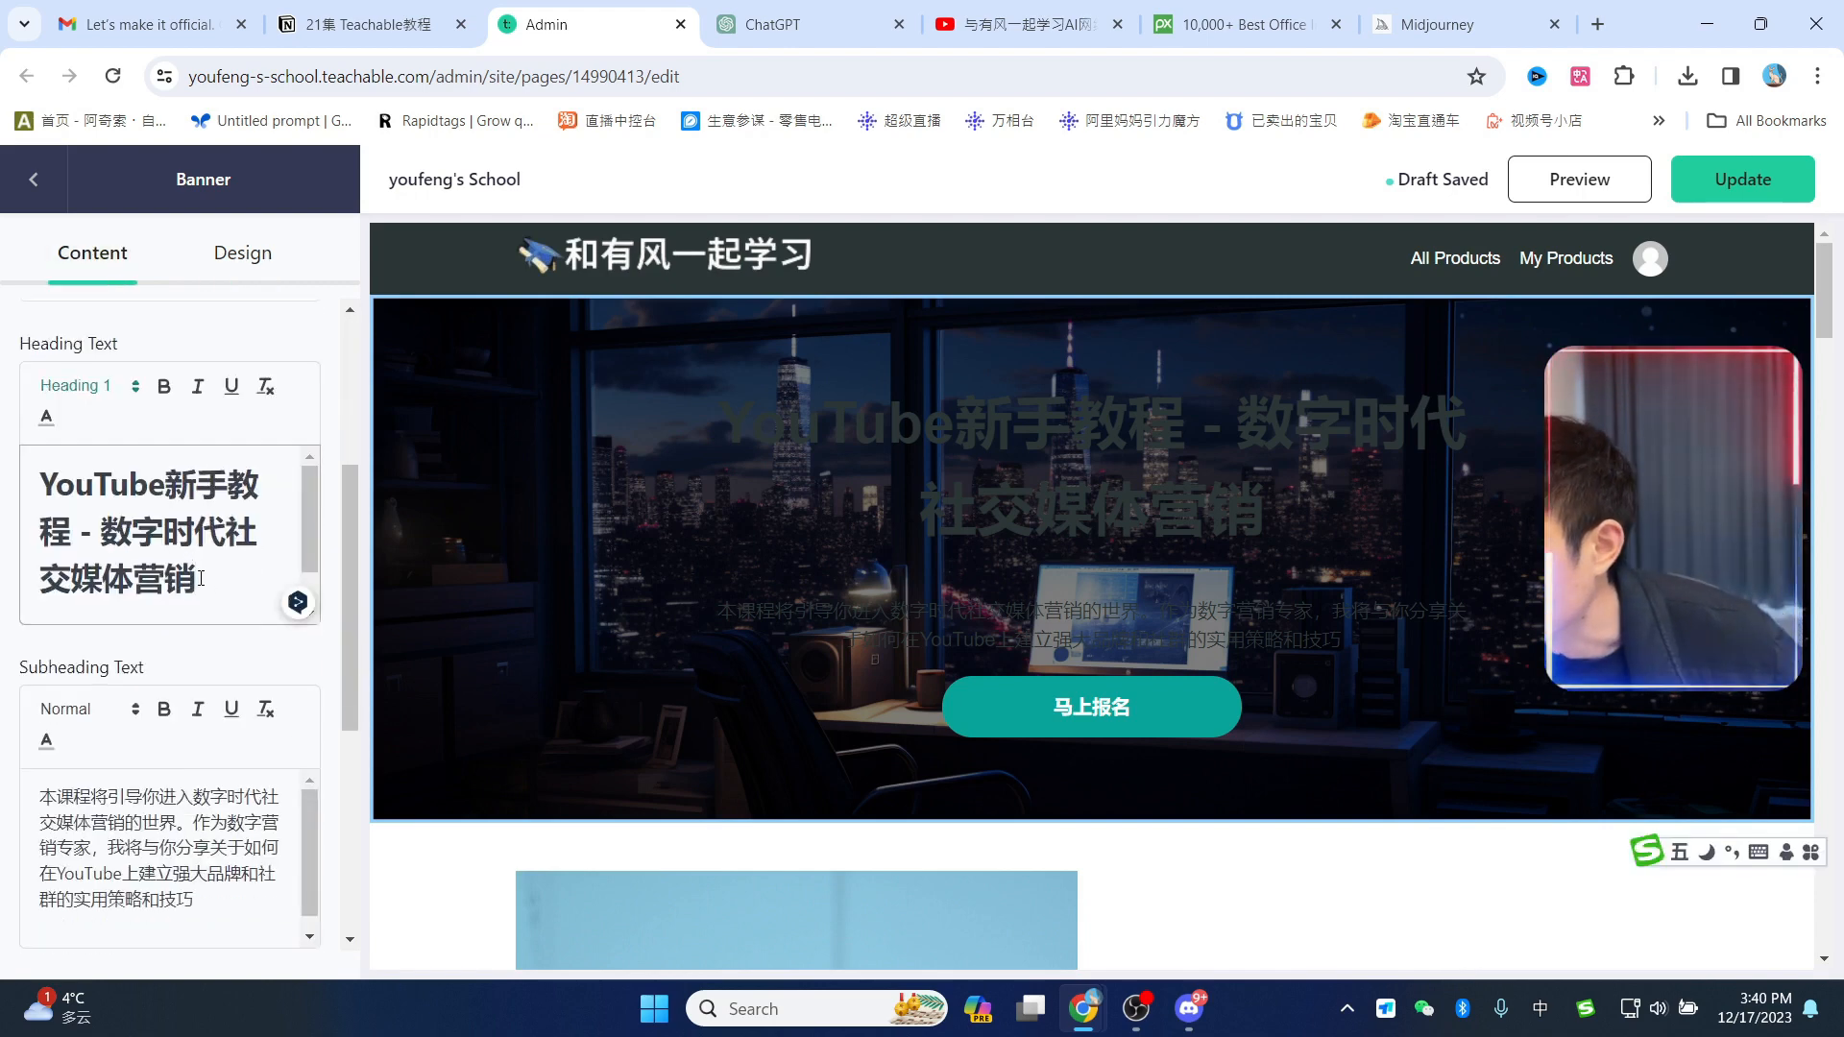
{"action": "left_click_drag", "start_coordinate": [188, 564], "coordinate": [13, 485]}
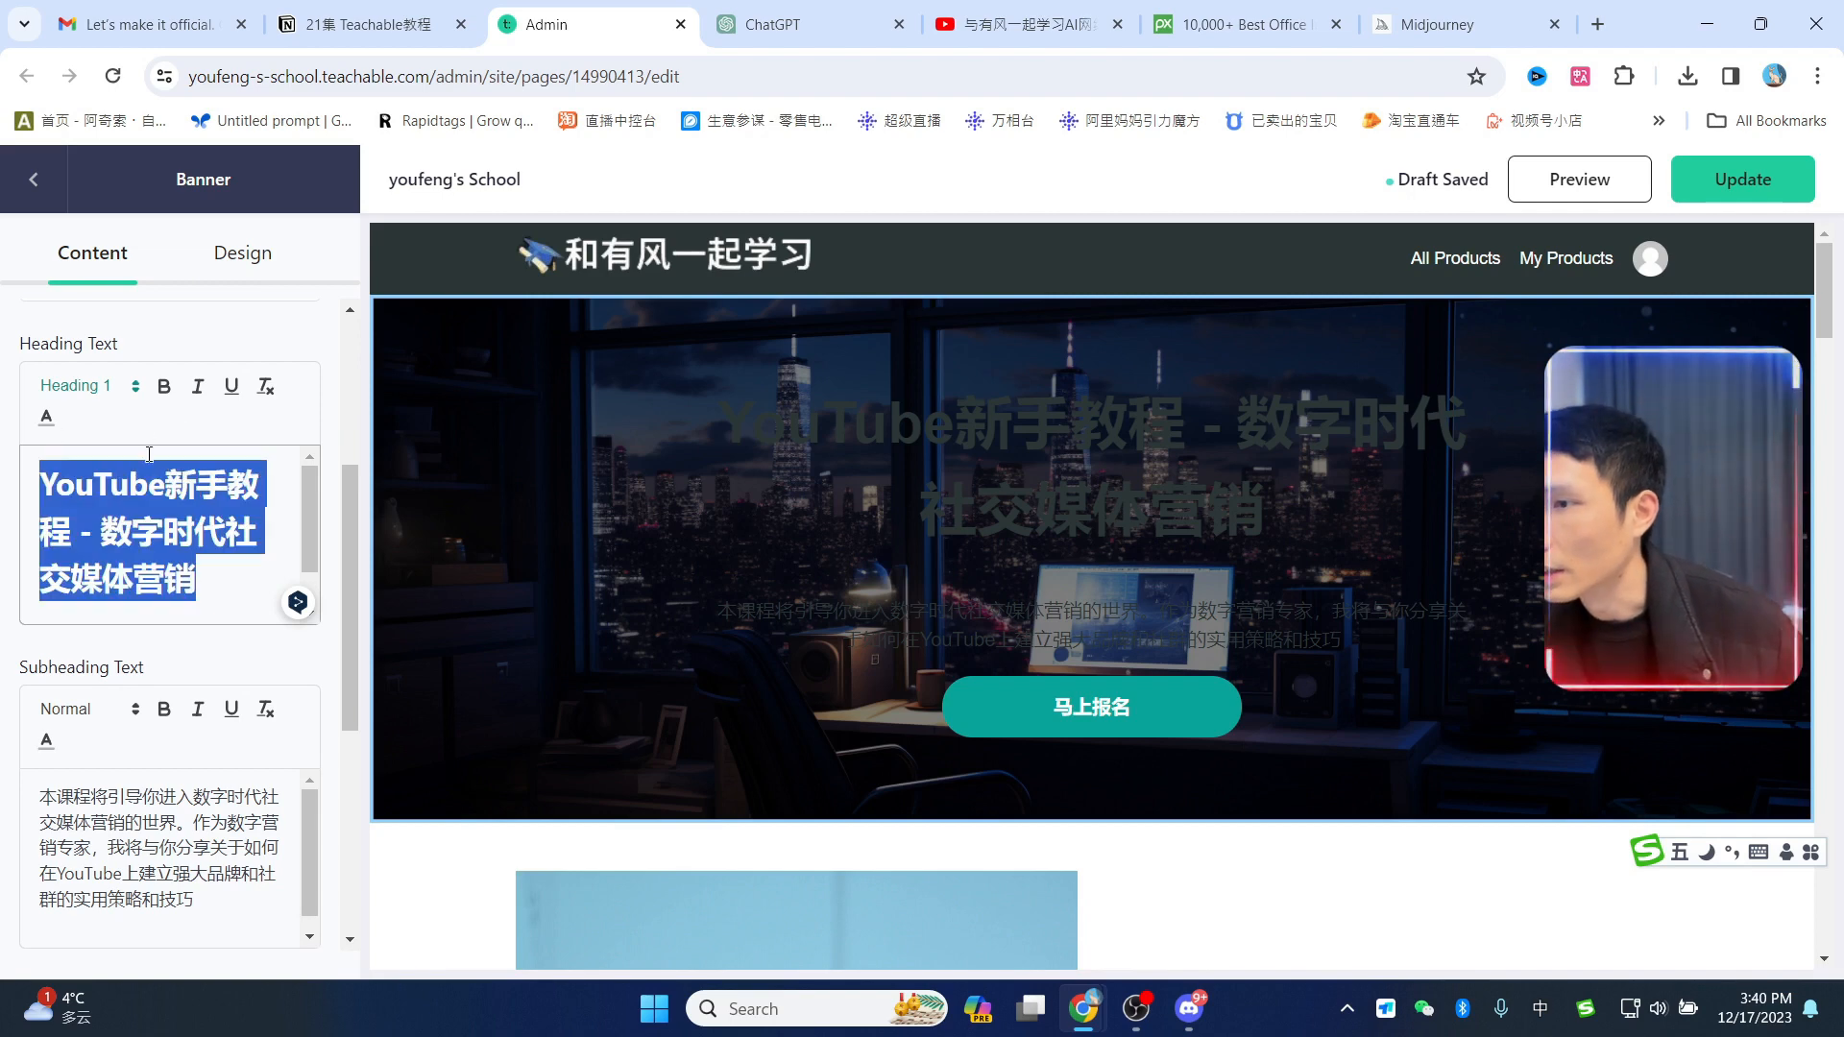
{"action": "left_click", "coordinate": [48, 419]}
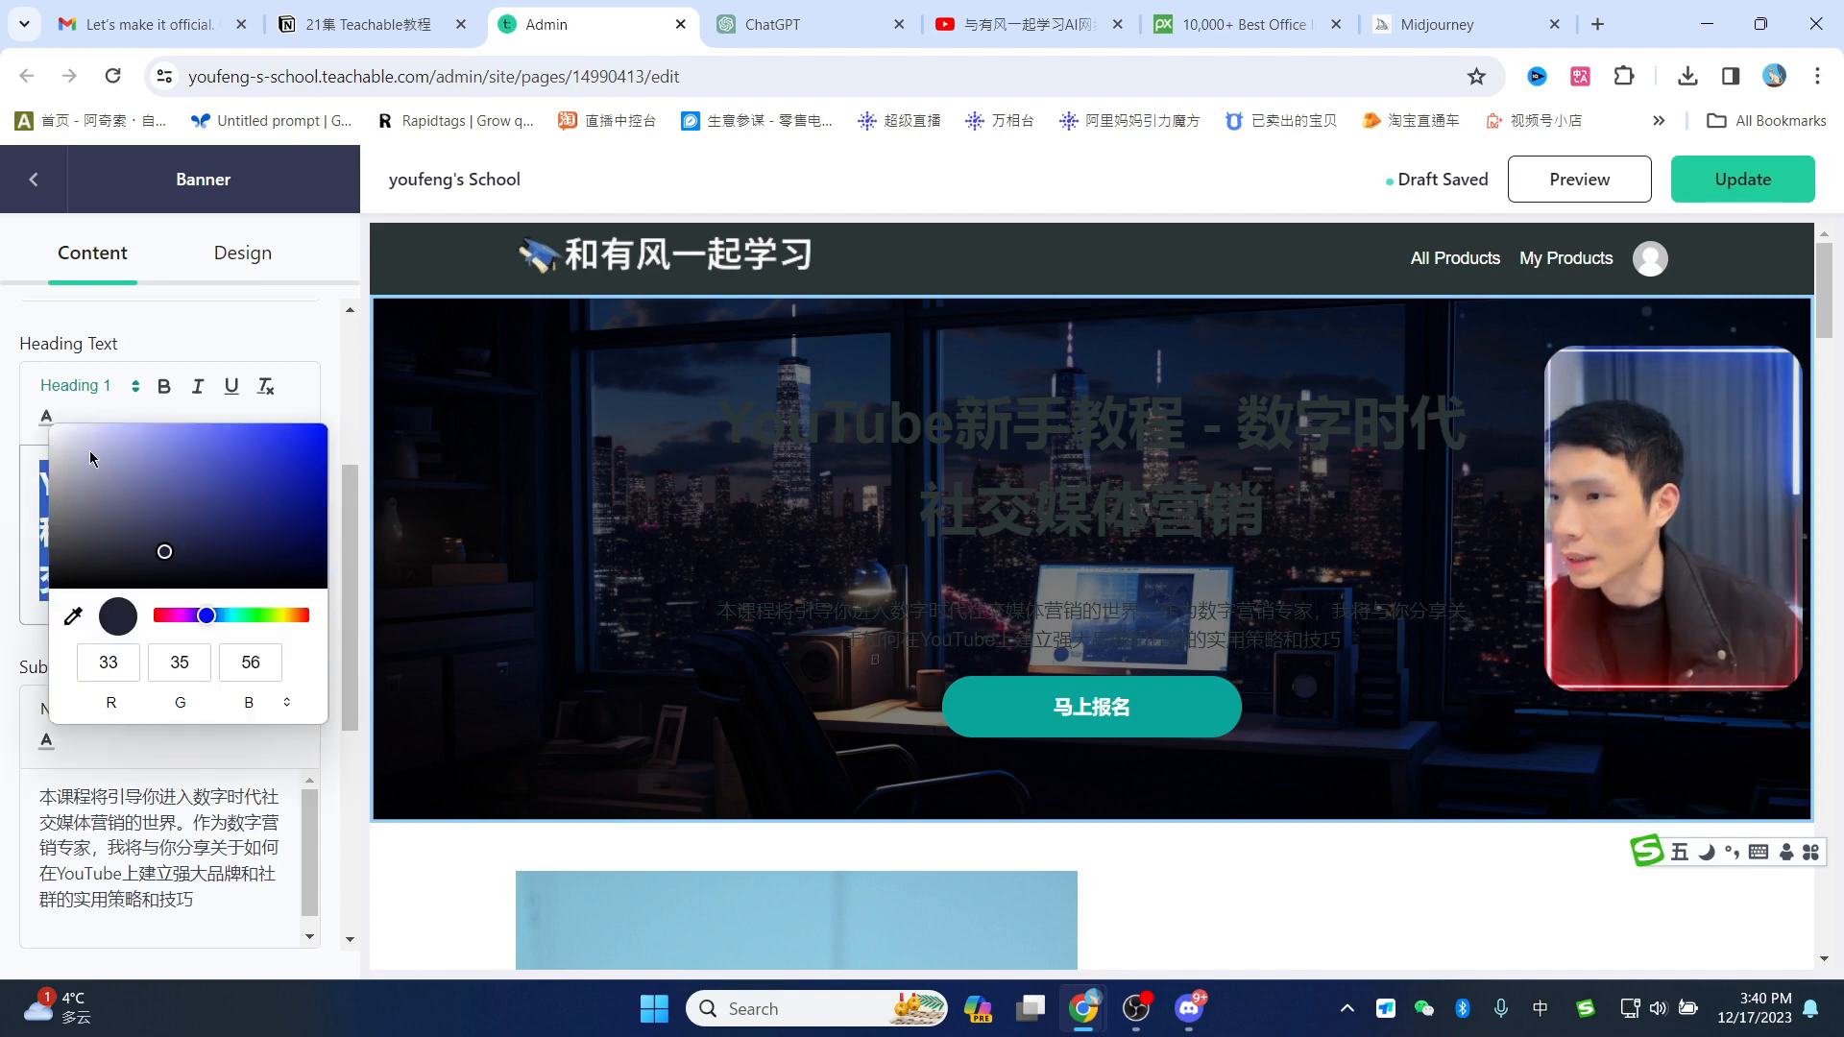
{"action": "left_click_drag", "start_coordinate": [89, 451], "coordinate": [7, 396]}
{"action": "left_click", "coordinate": [322, 358]}
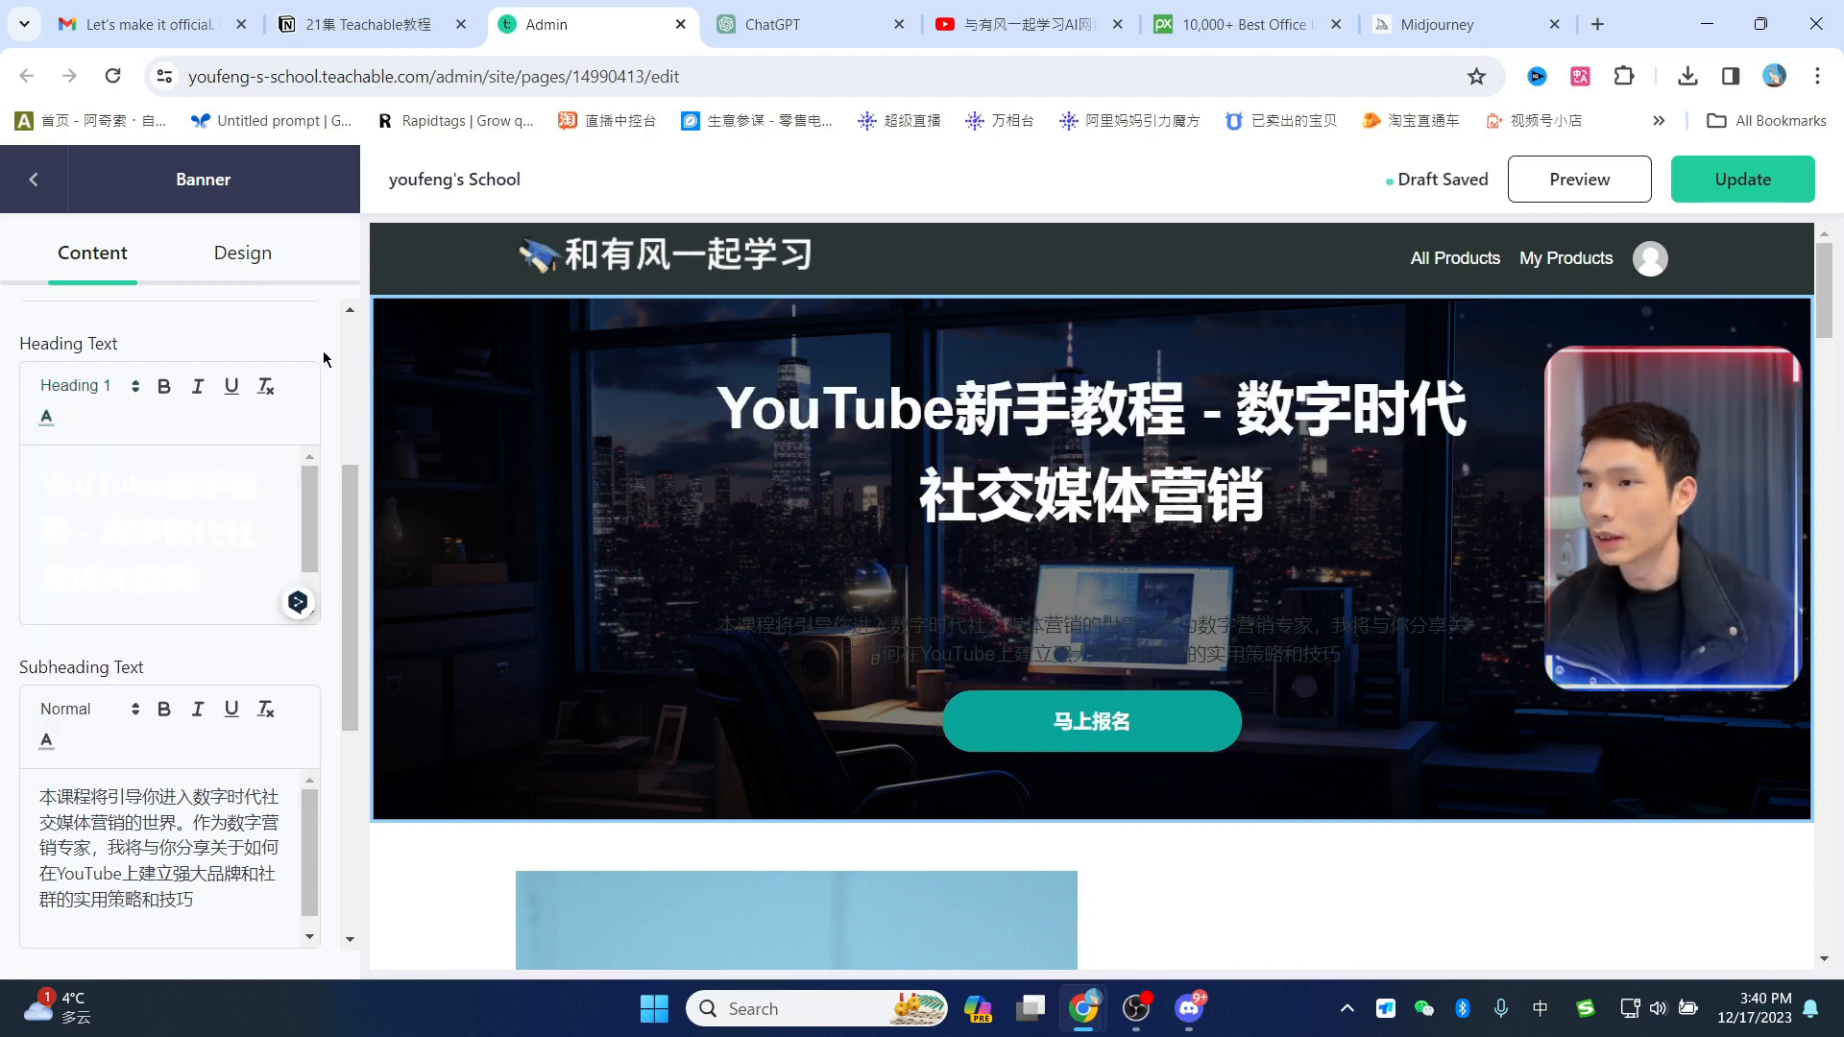
Step: Set the text color of the Banner's entire subheading to white (RGB 255, 255, 255) and review the Banner
{"action": "scroll", "coordinate": [195, 682], "scroll_direction": "down", "scroll_amount": 1}
{"action": "mouse_move", "coordinate": [210, 776]}
{"action": "left_mouse_down"}
{"action": "mouse_move", "coordinate": [44, 700]}
{"action": "mouse_move", "coordinate": [35, 599]}
{"action": "left_mouse_up"}
{"action": "left_click", "coordinate": [46, 620]}
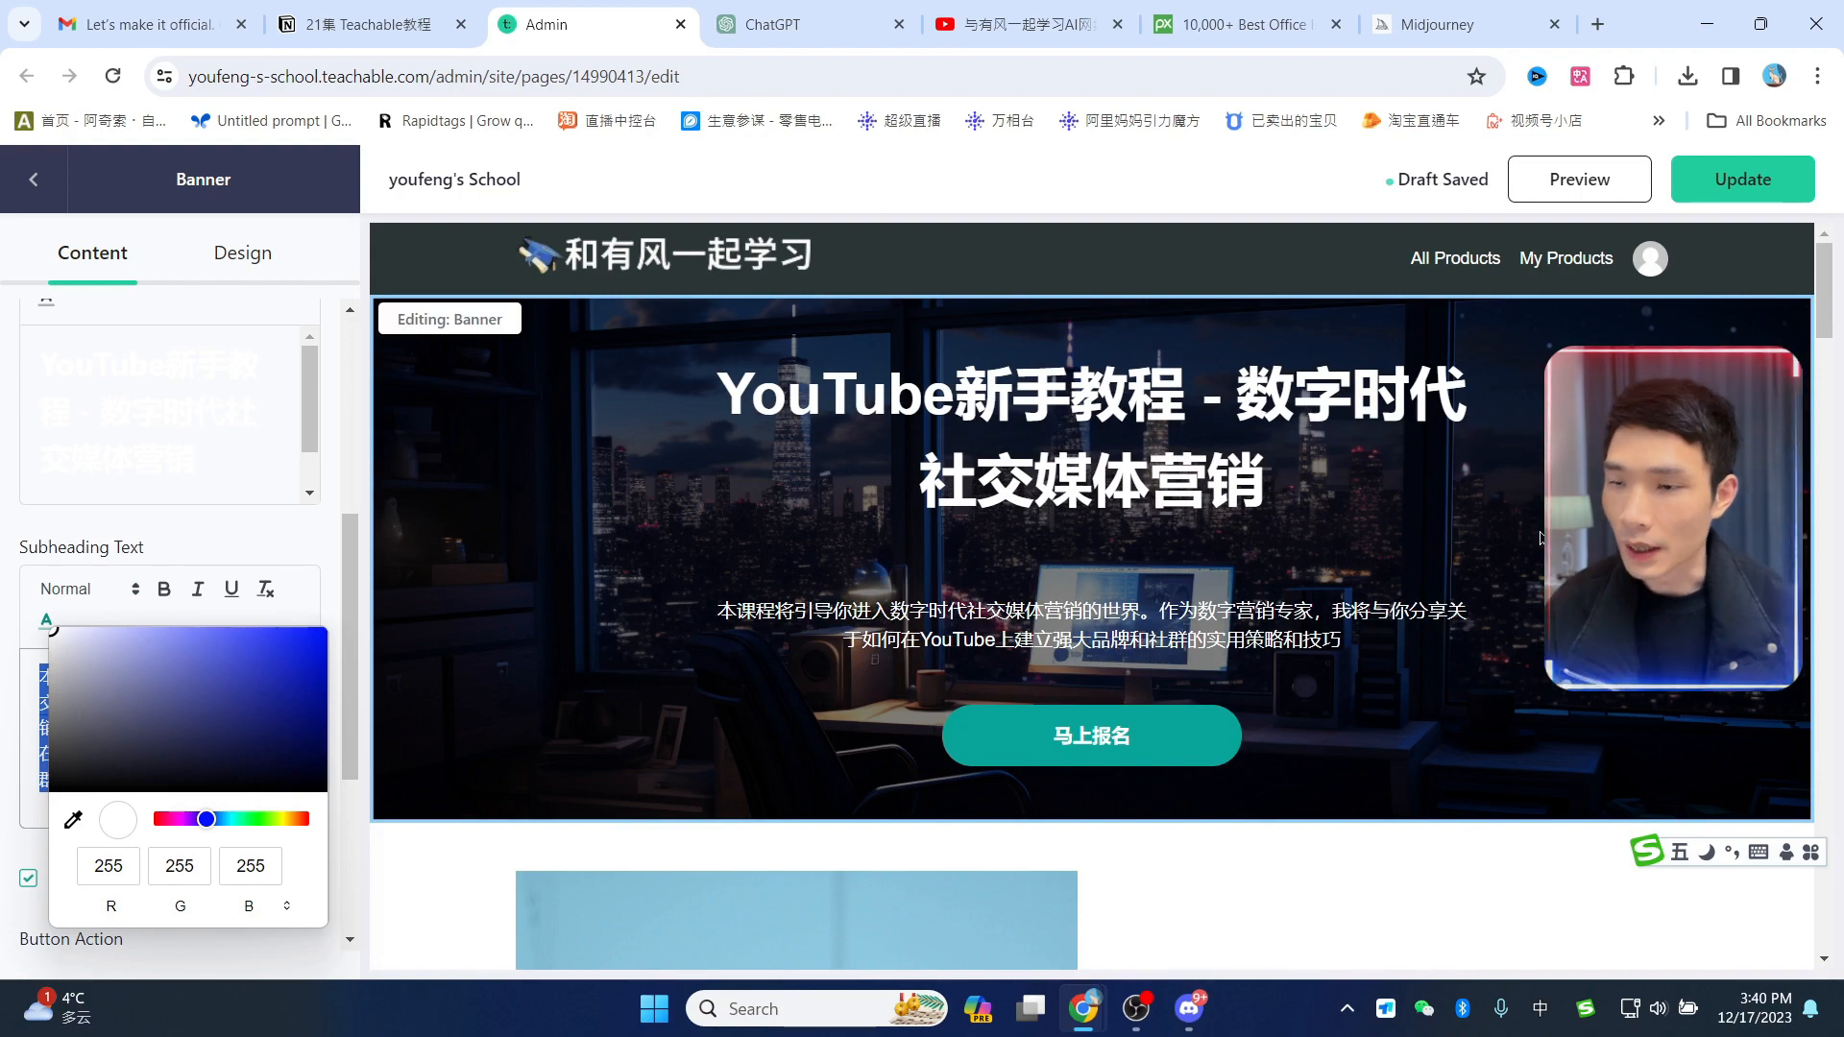
{"action": "left_click", "coordinate": [1491, 615]}
{"action": "scroll", "coordinate": [1491, 618], "scroll_direction": "down", "scroll_amount": 2}
{"action": "scroll", "coordinate": [1491, 615], "scroll_direction": "up", "scroll_amount": 2}
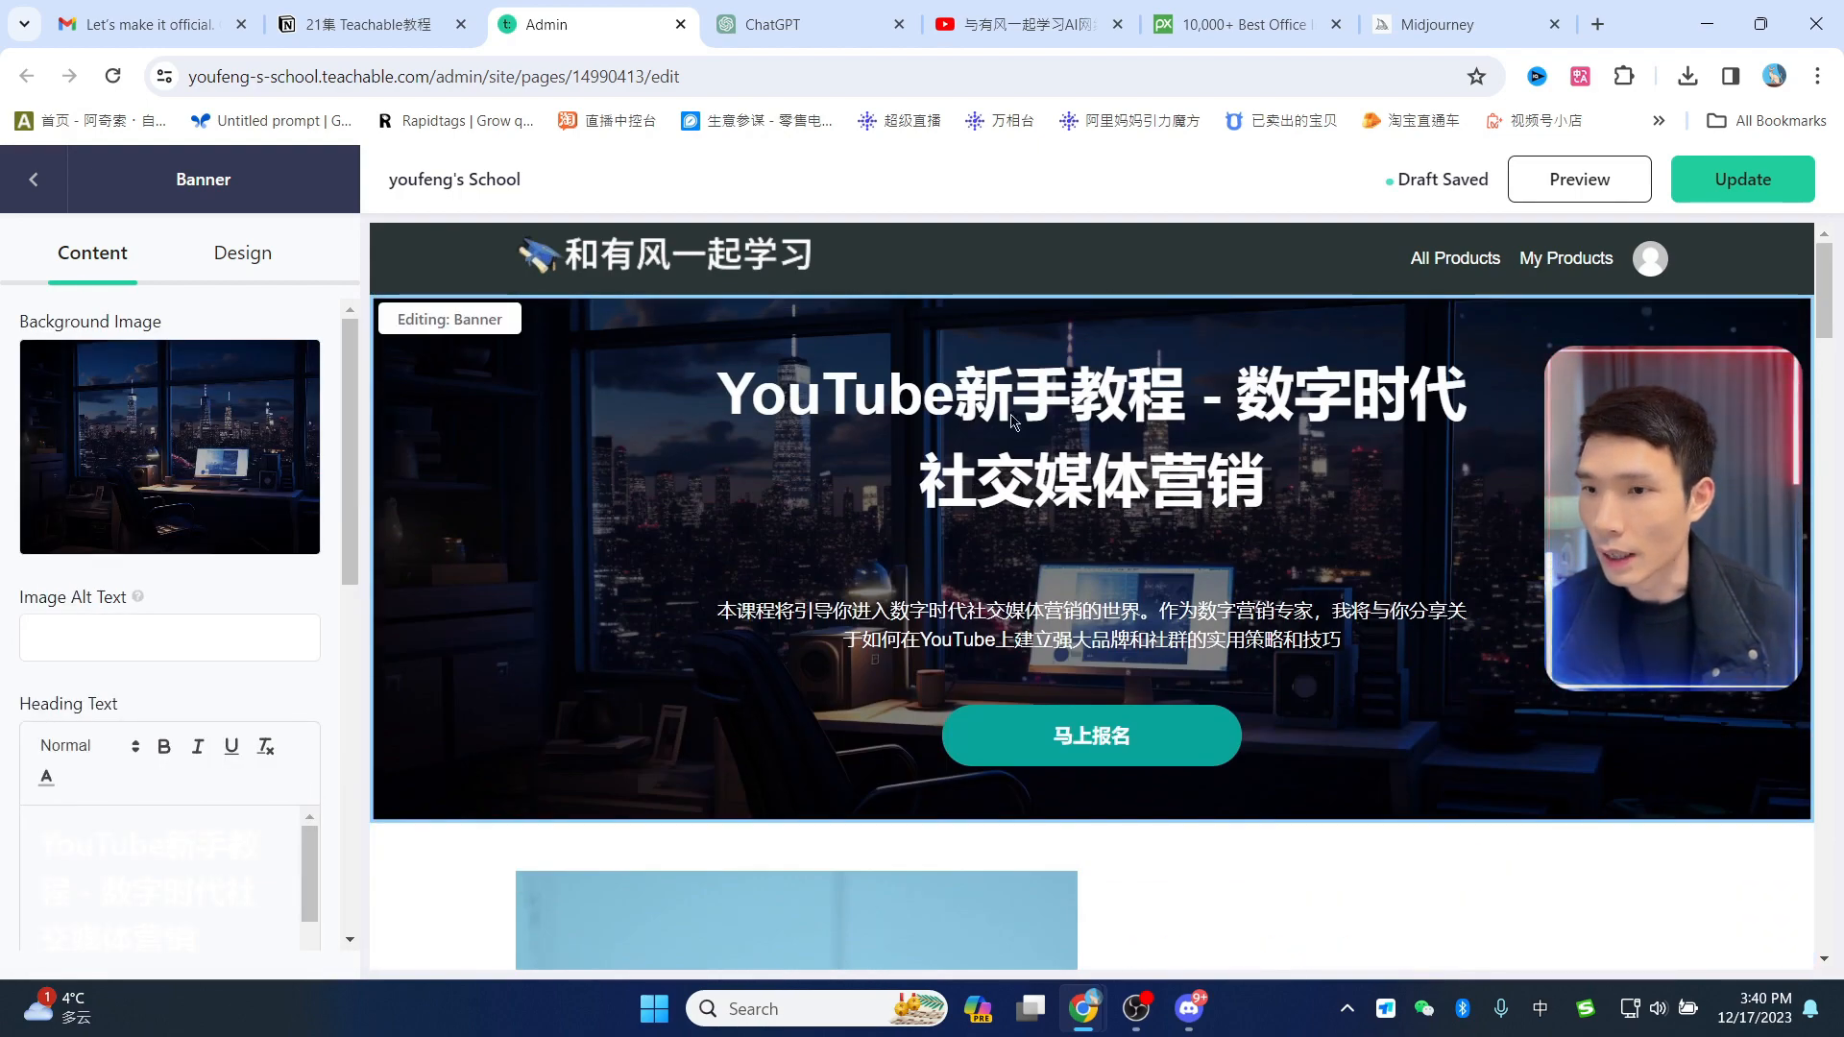
{"action": "scroll", "coordinate": [1440, 629], "scroll_direction": "down", "scroll_amount": 2}
{"action": "scroll", "coordinate": [1440, 634], "scroll_direction": "up", "scroll_amount": 2}
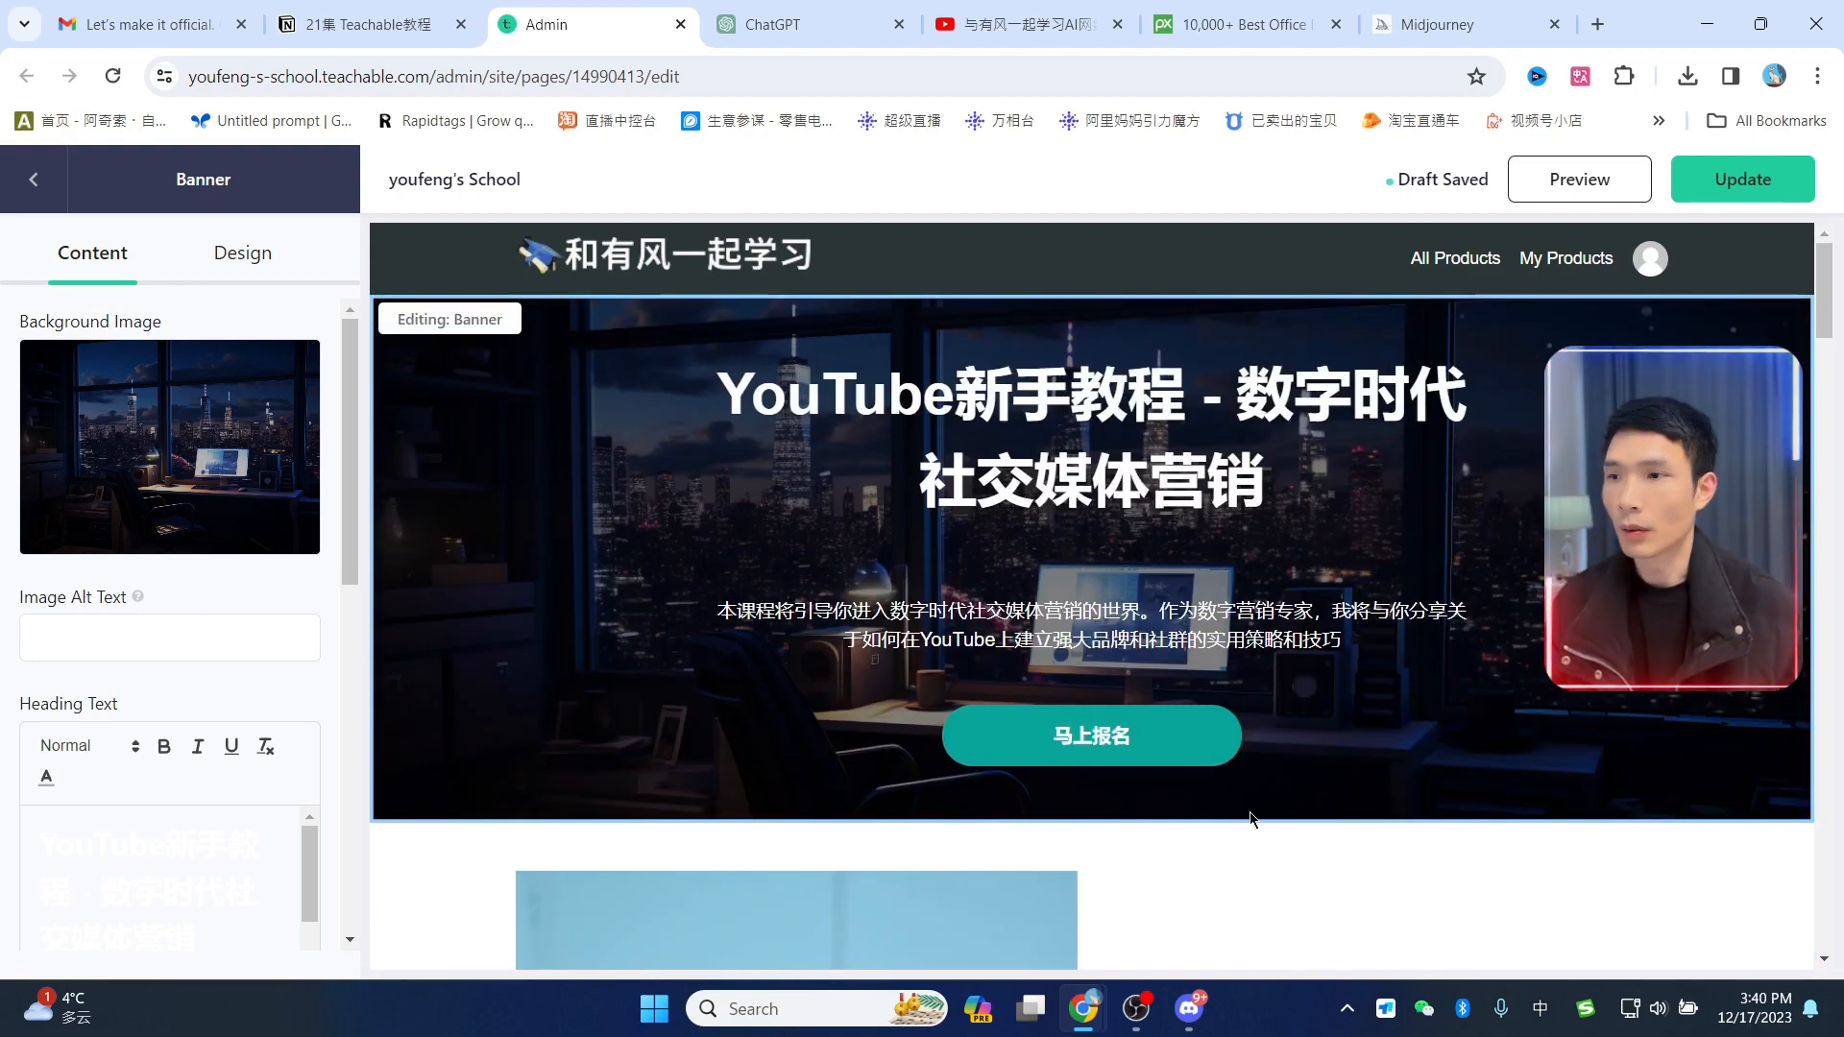
Step: Open the Image with Text block for editing and replace its example photo with the uncropped portrait fsd.jpg
{"action": "left_click", "coordinate": [708, 897]}
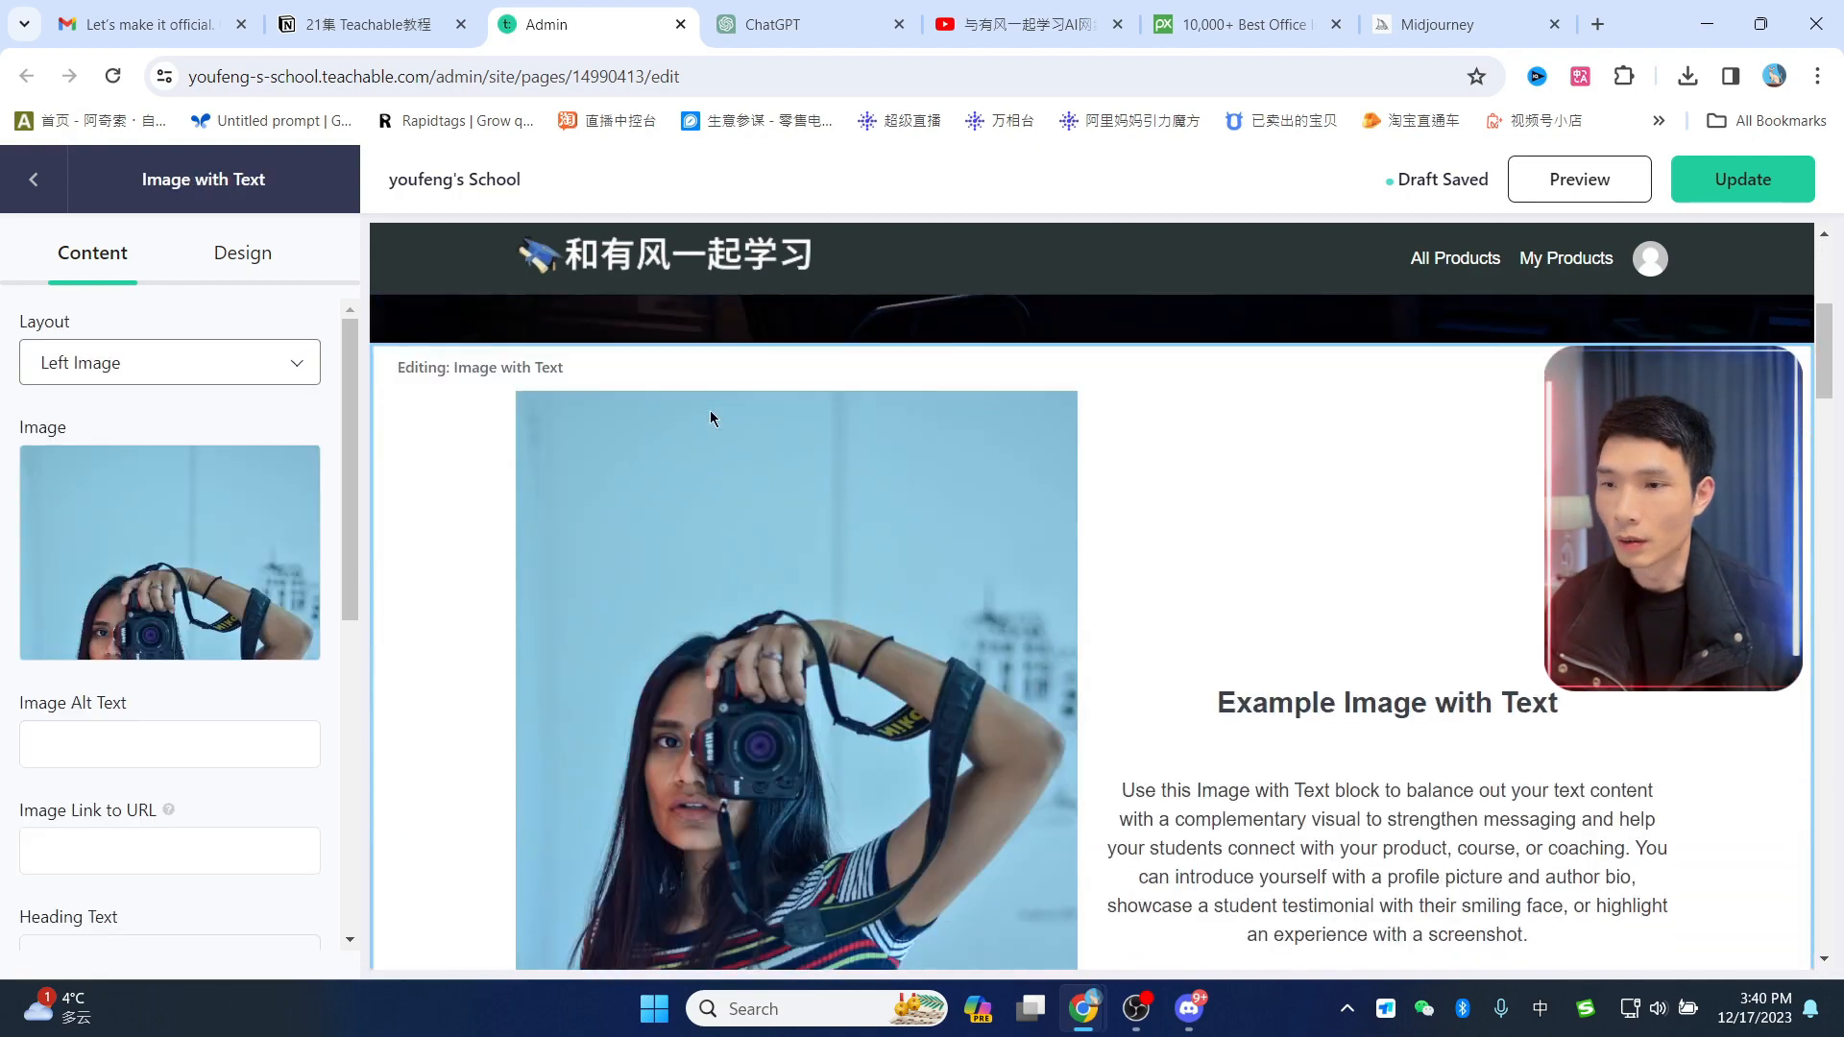
{"action": "left_click", "coordinate": [44, 184]}
{"action": "scroll", "coordinate": [1178, 568], "scroll_direction": "up", "scroll_amount": 2}
{"action": "scroll", "coordinate": [995, 630], "scroll_direction": "down", "scroll_amount": 1}
{"action": "scroll", "coordinate": [996, 636], "scroll_direction": "down", "scroll_amount": 1}
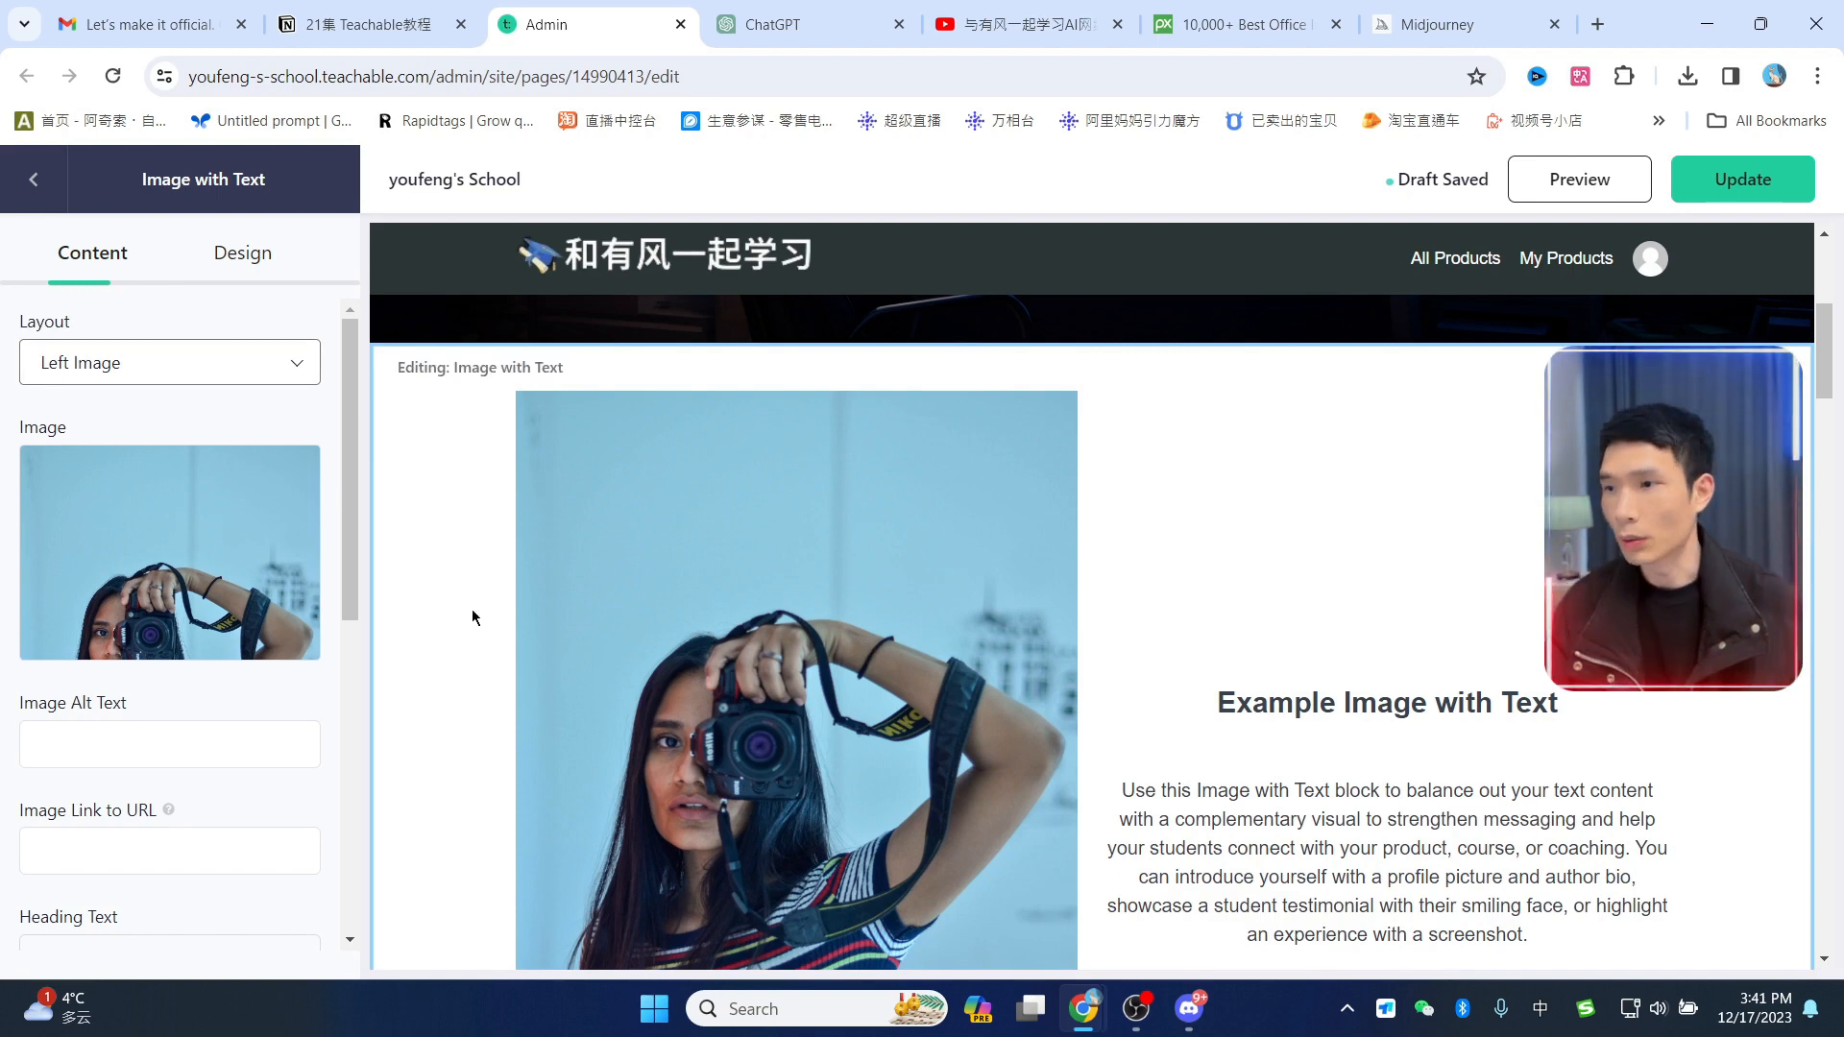
{"action": "scroll", "coordinate": [133, 507], "scroll_direction": "down", "scroll_amount": 1}
{"action": "scroll", "coordinate": [133, 507], "scroll_direction": "down", "scroll_amount": 1}
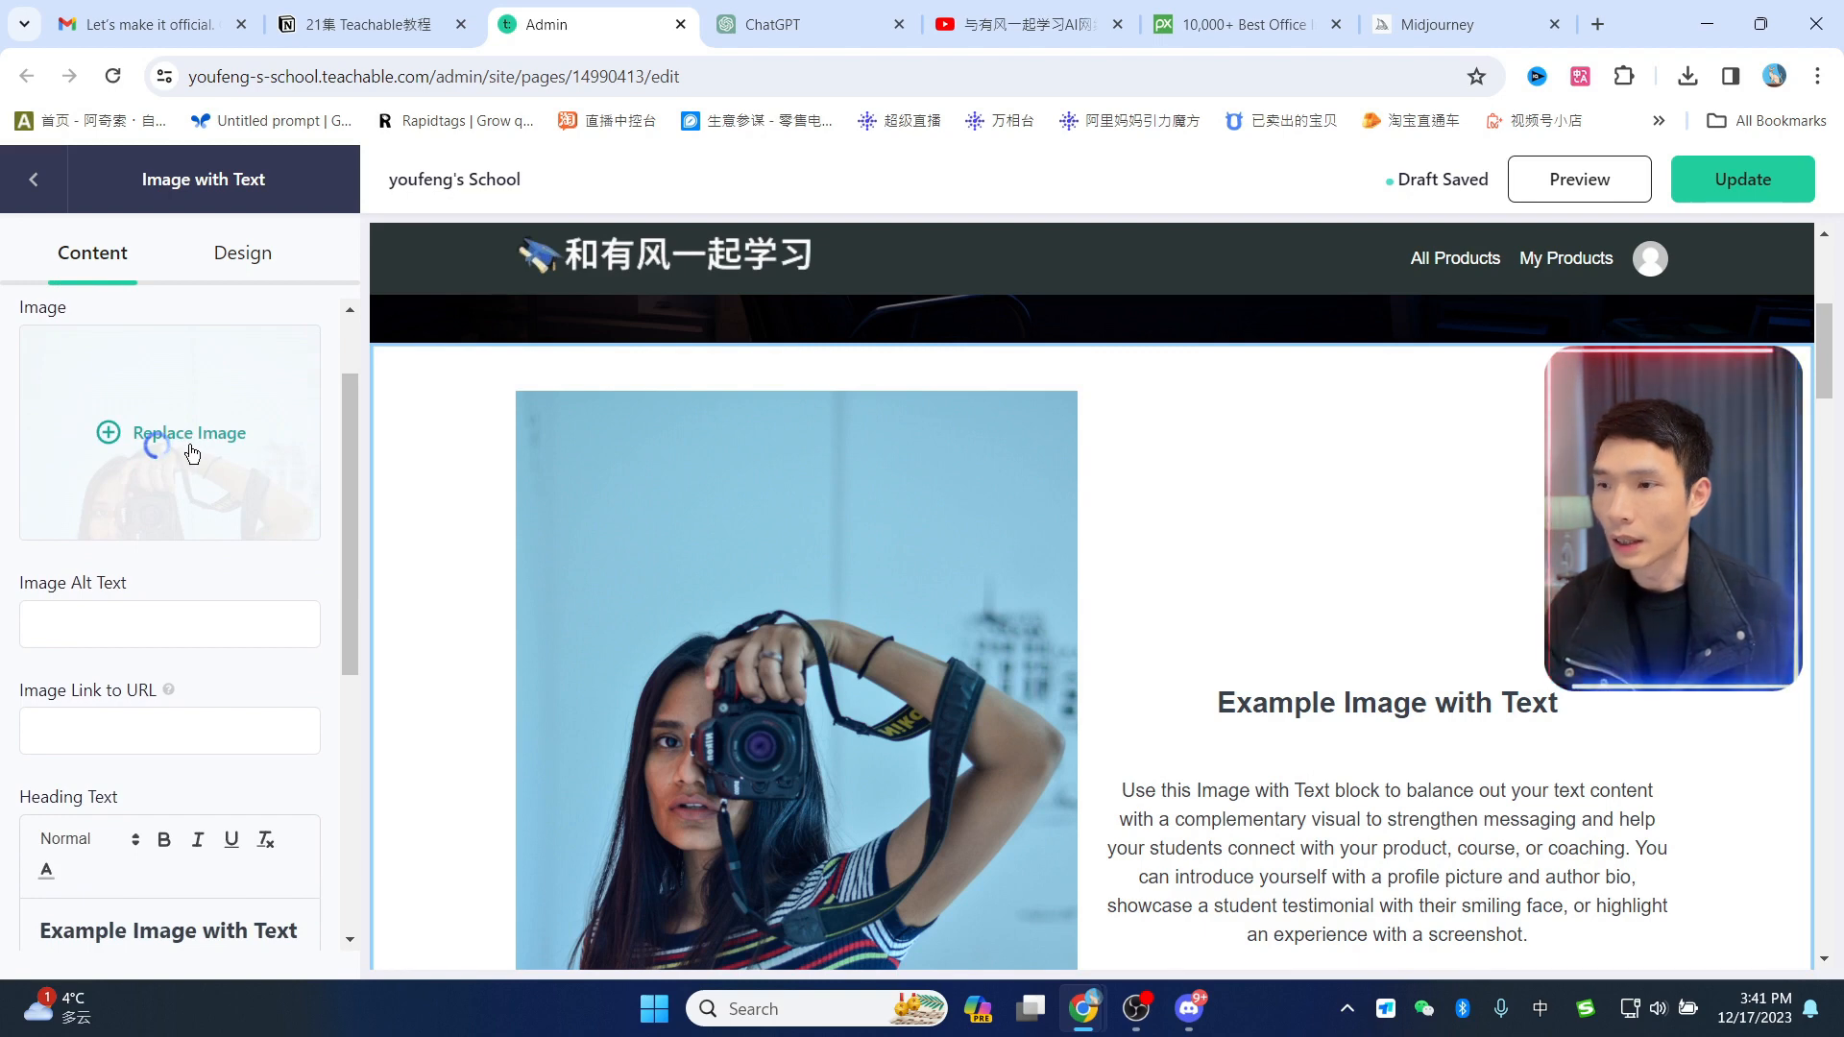
{"action": "left_click", "coordinate": [155, 438]}
{"action": "left_click", "coordinate": [961, 519]}
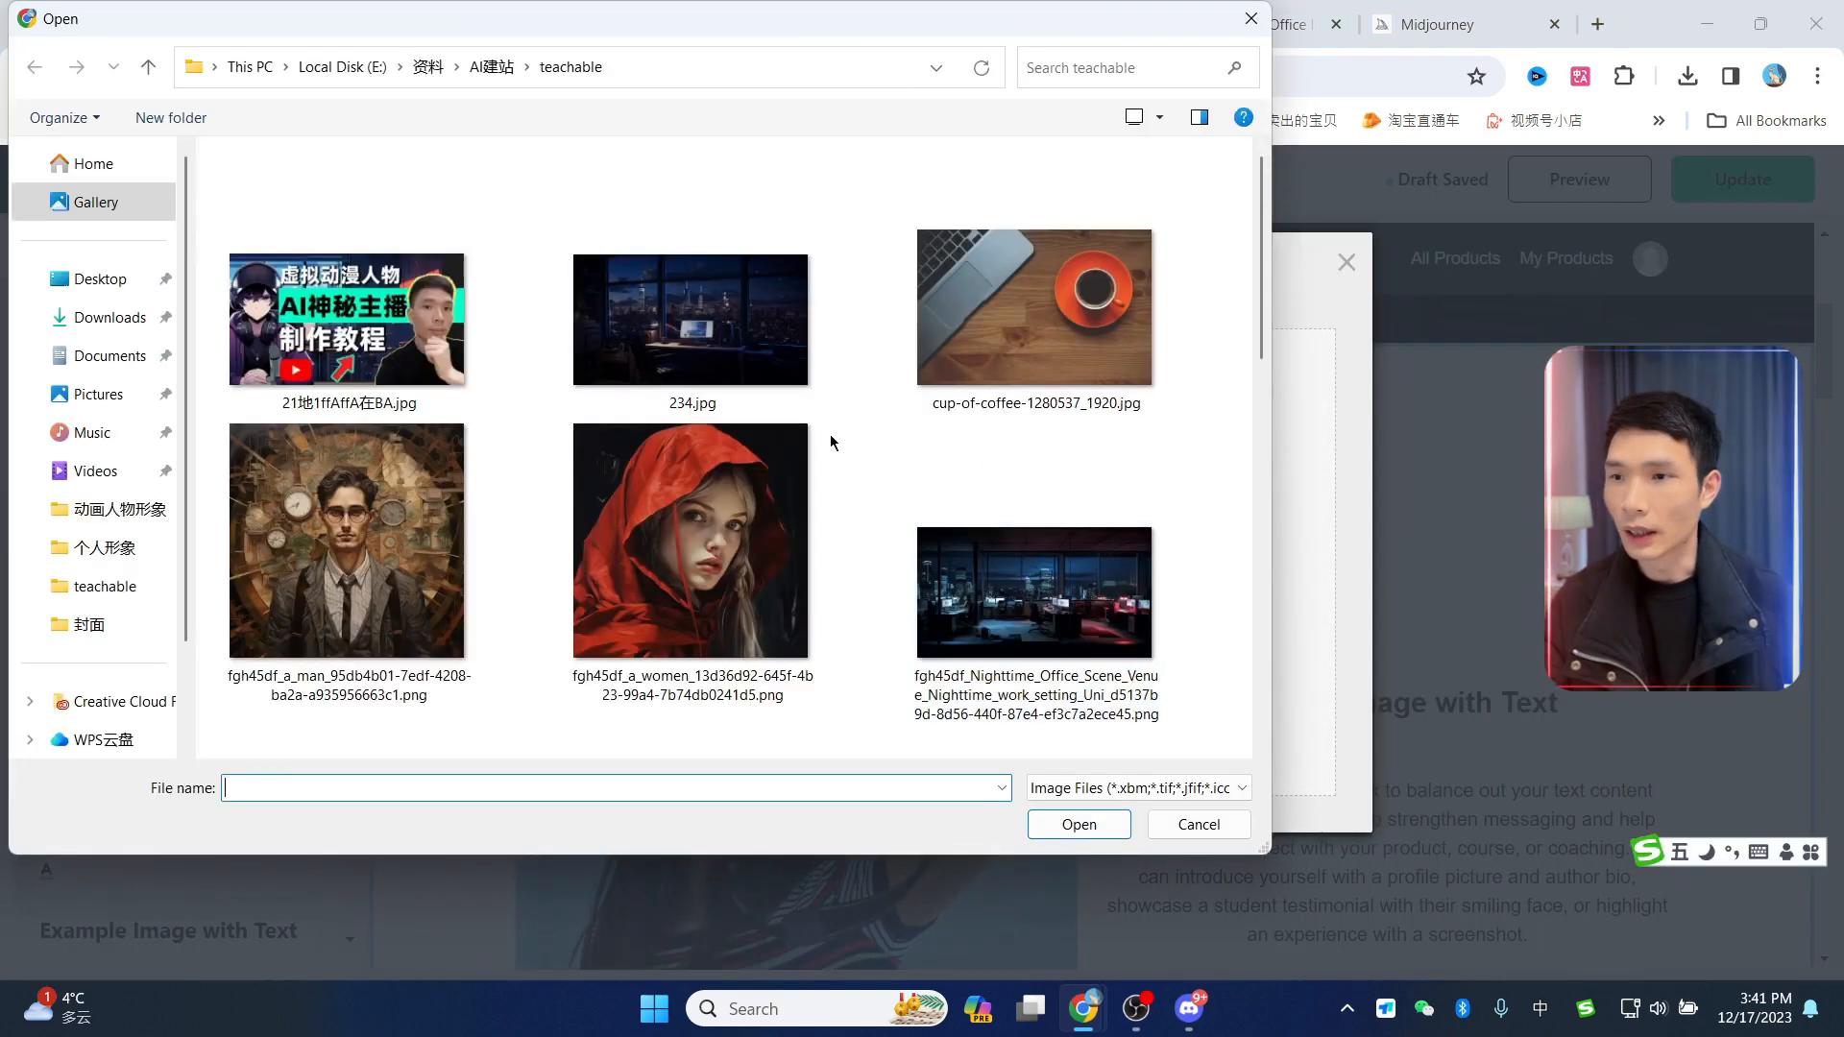
{"action": "scroll", "coordinate": [672, 384], "scroll_direction": "down", "scroll_amount": 5}
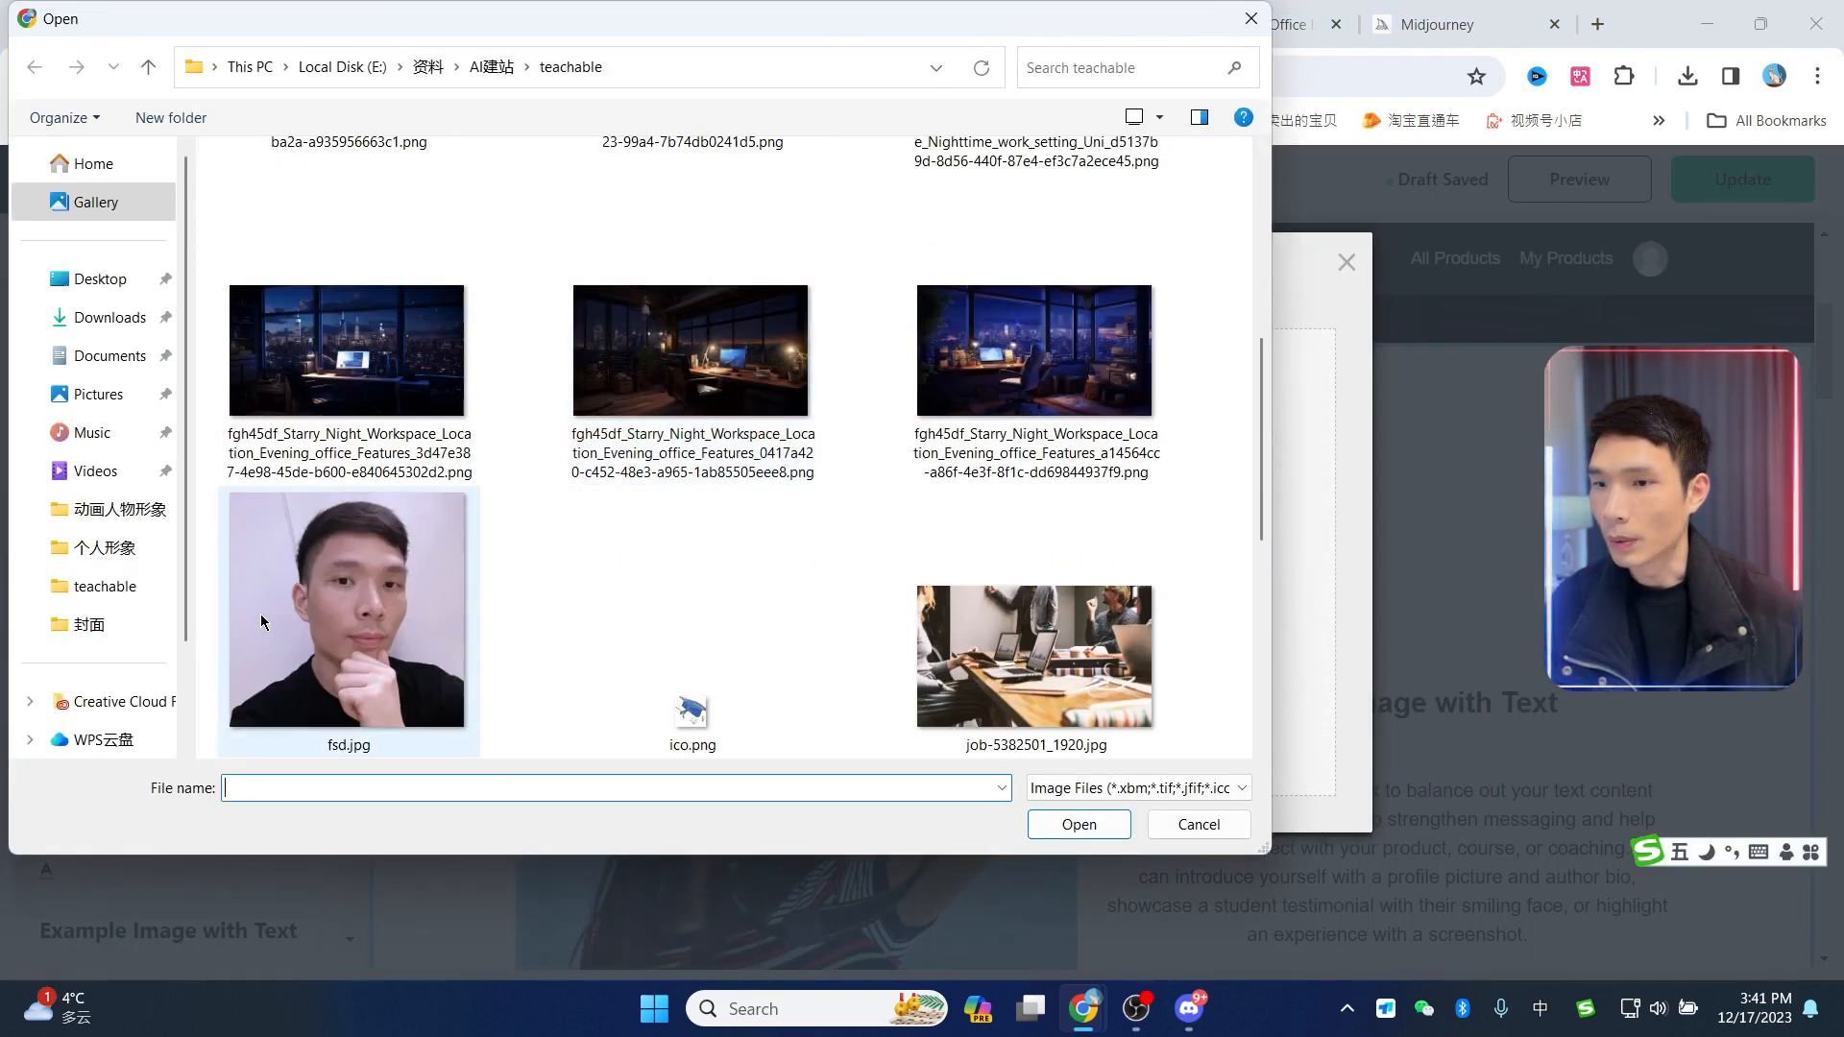
{"action": "double_click", "coordinate": [384, 576]}
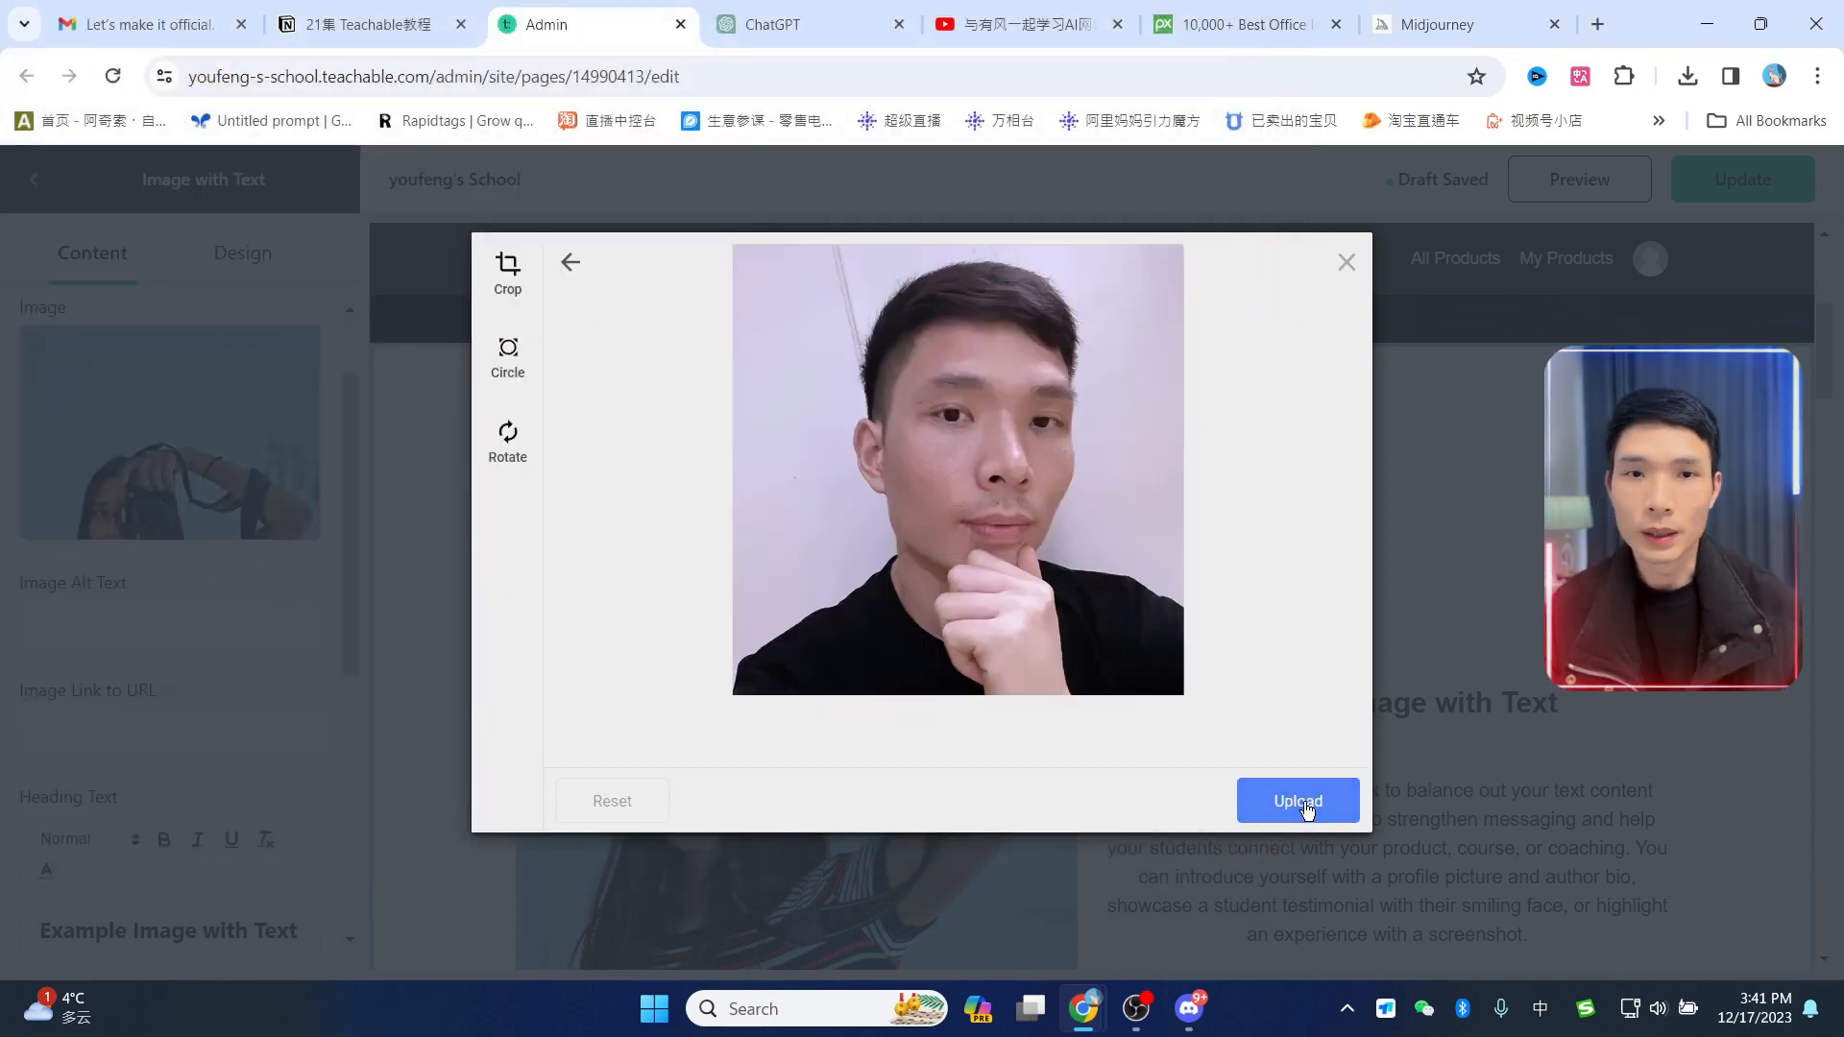
{"action": "left_click", "coordinate": [1306, 807]}
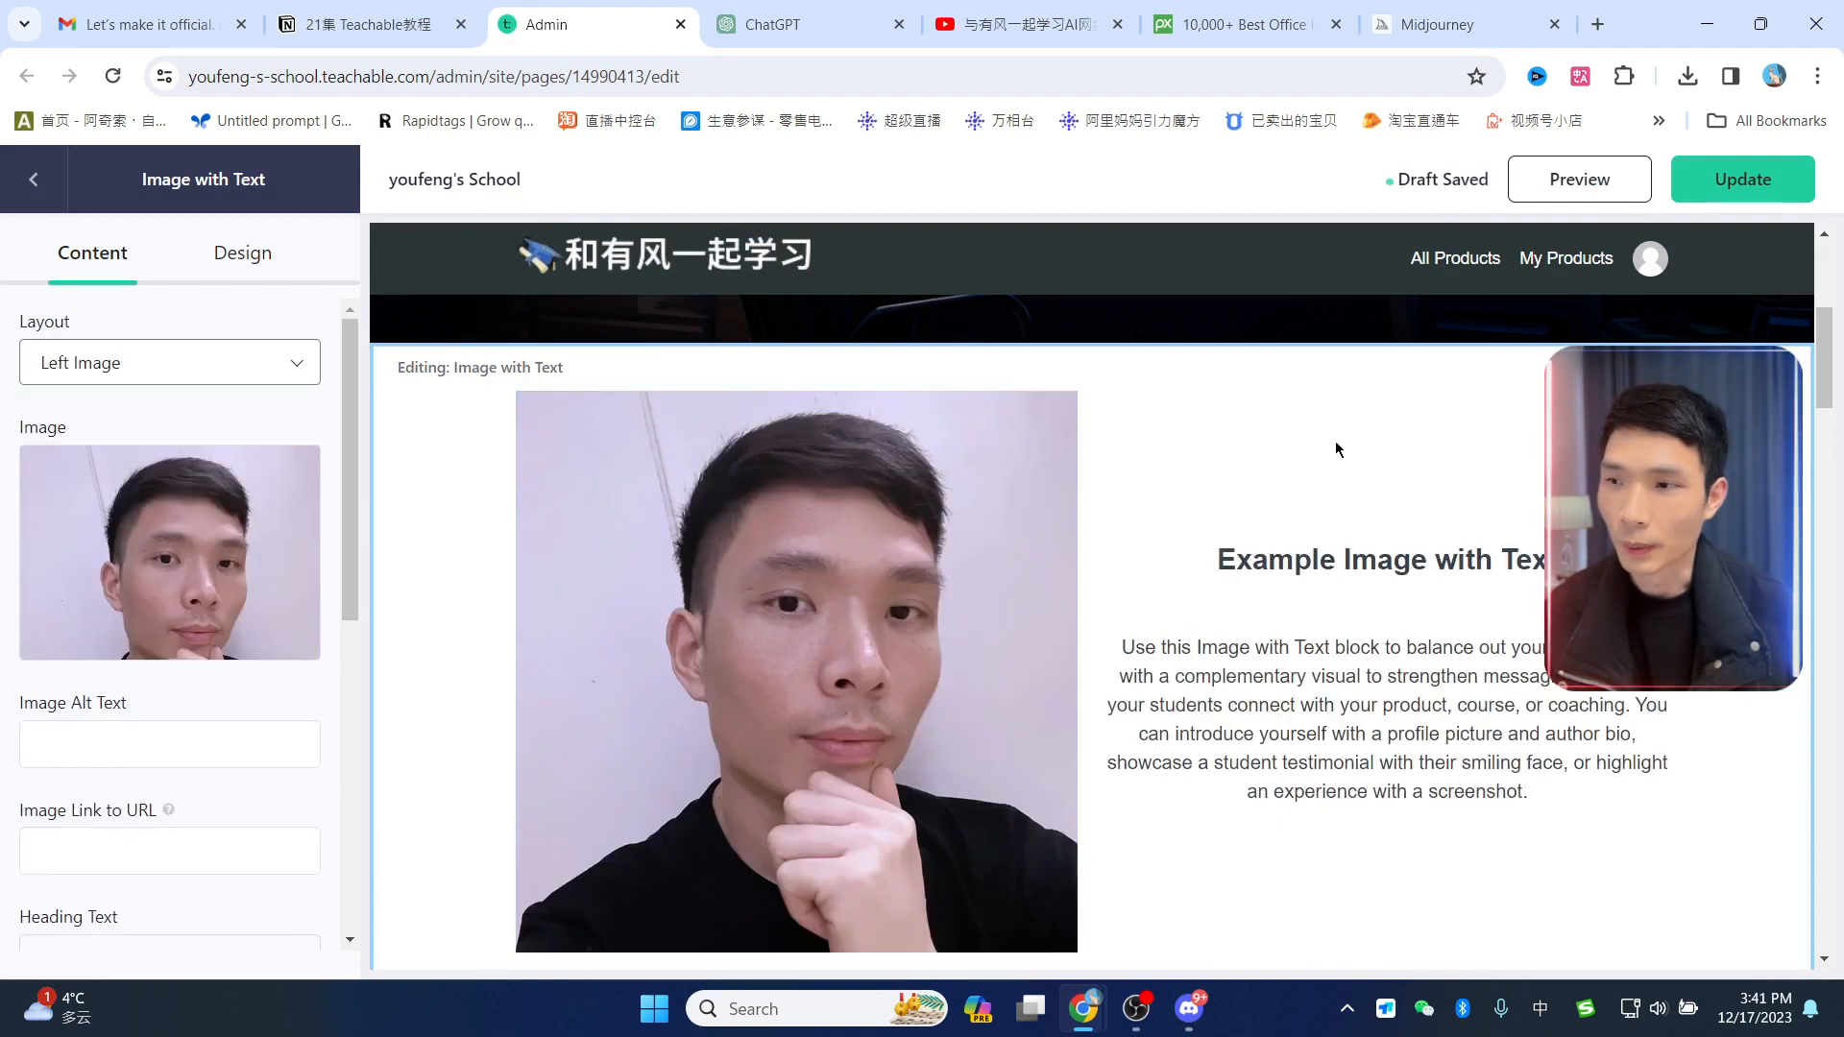
Step: Switch to ChatGPT and request a personal profile with "我准备推出youtube课程，教大家如何在youtube上赚钱，请帮我写一份个人简介"
{"action": "left_click", "coordinate": [806, 24]}
{"action": "scroll", "coordinate": [1024, 641], "scroll_direction": "down", "scroll_amount": 7}
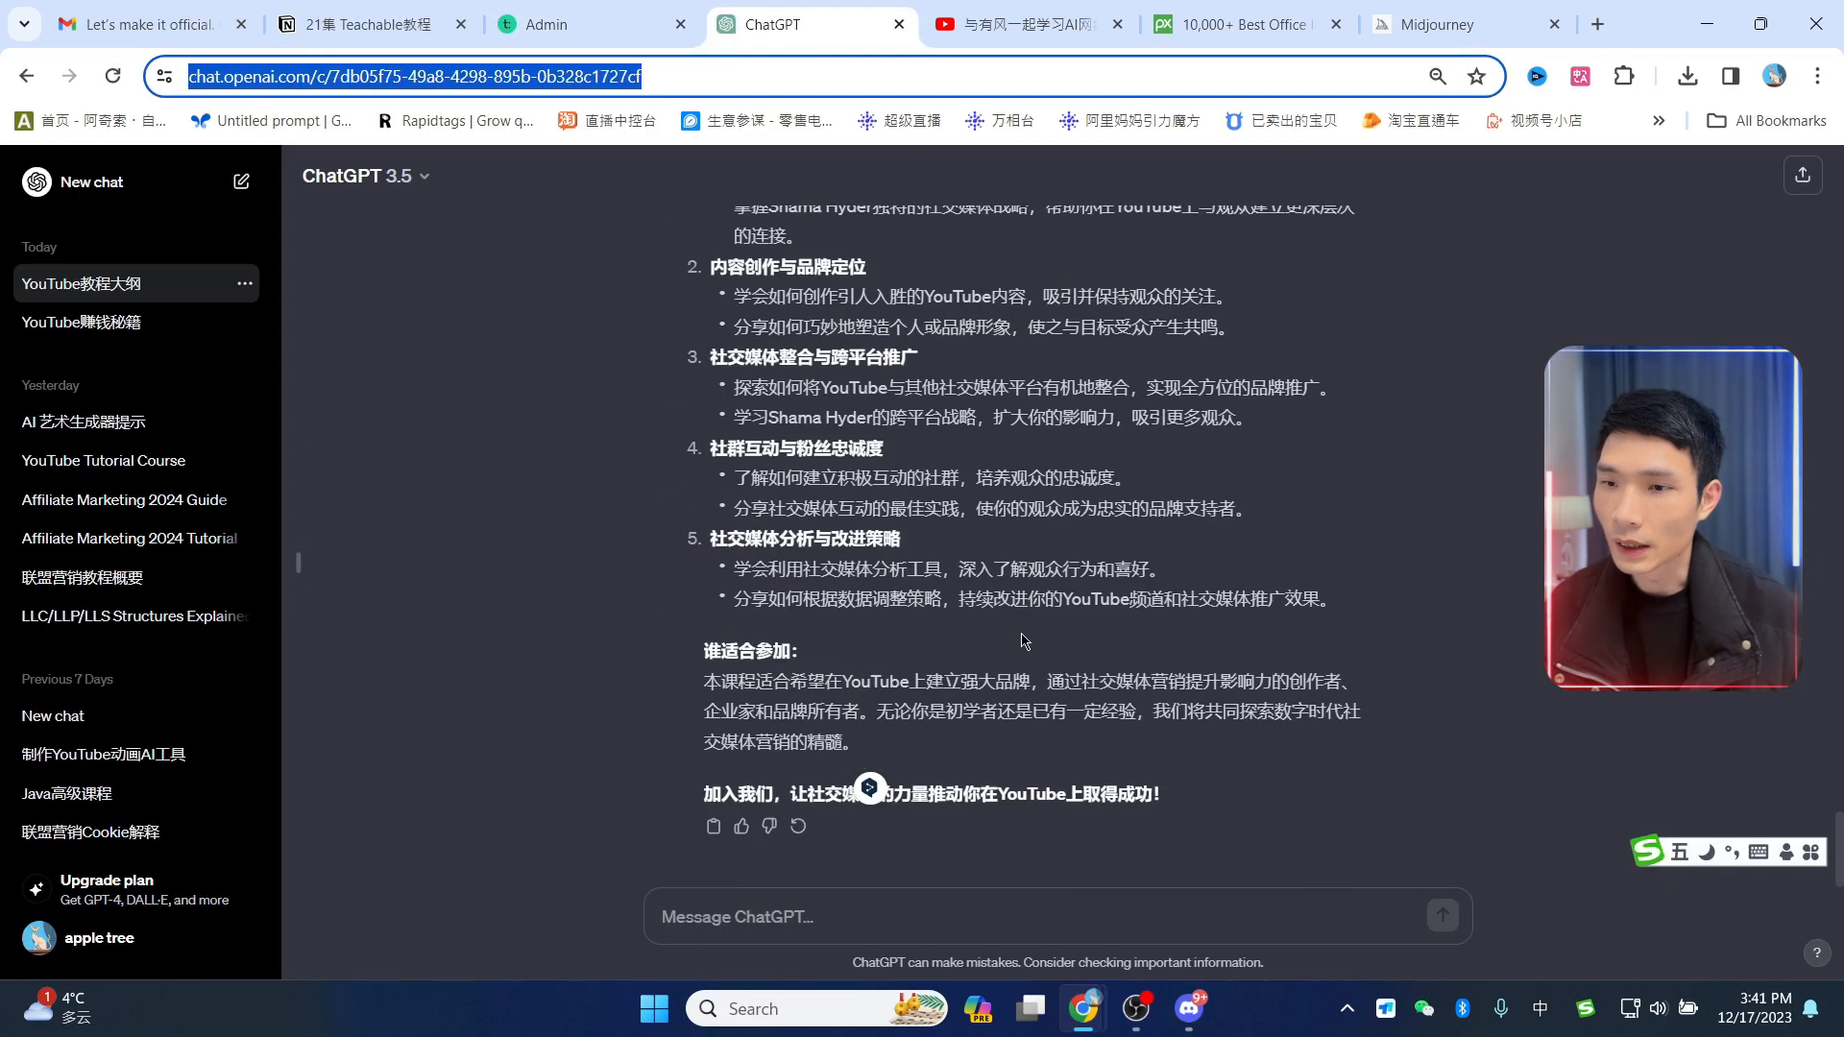
{"action": "left_click", "coordinate": [798, 917]}
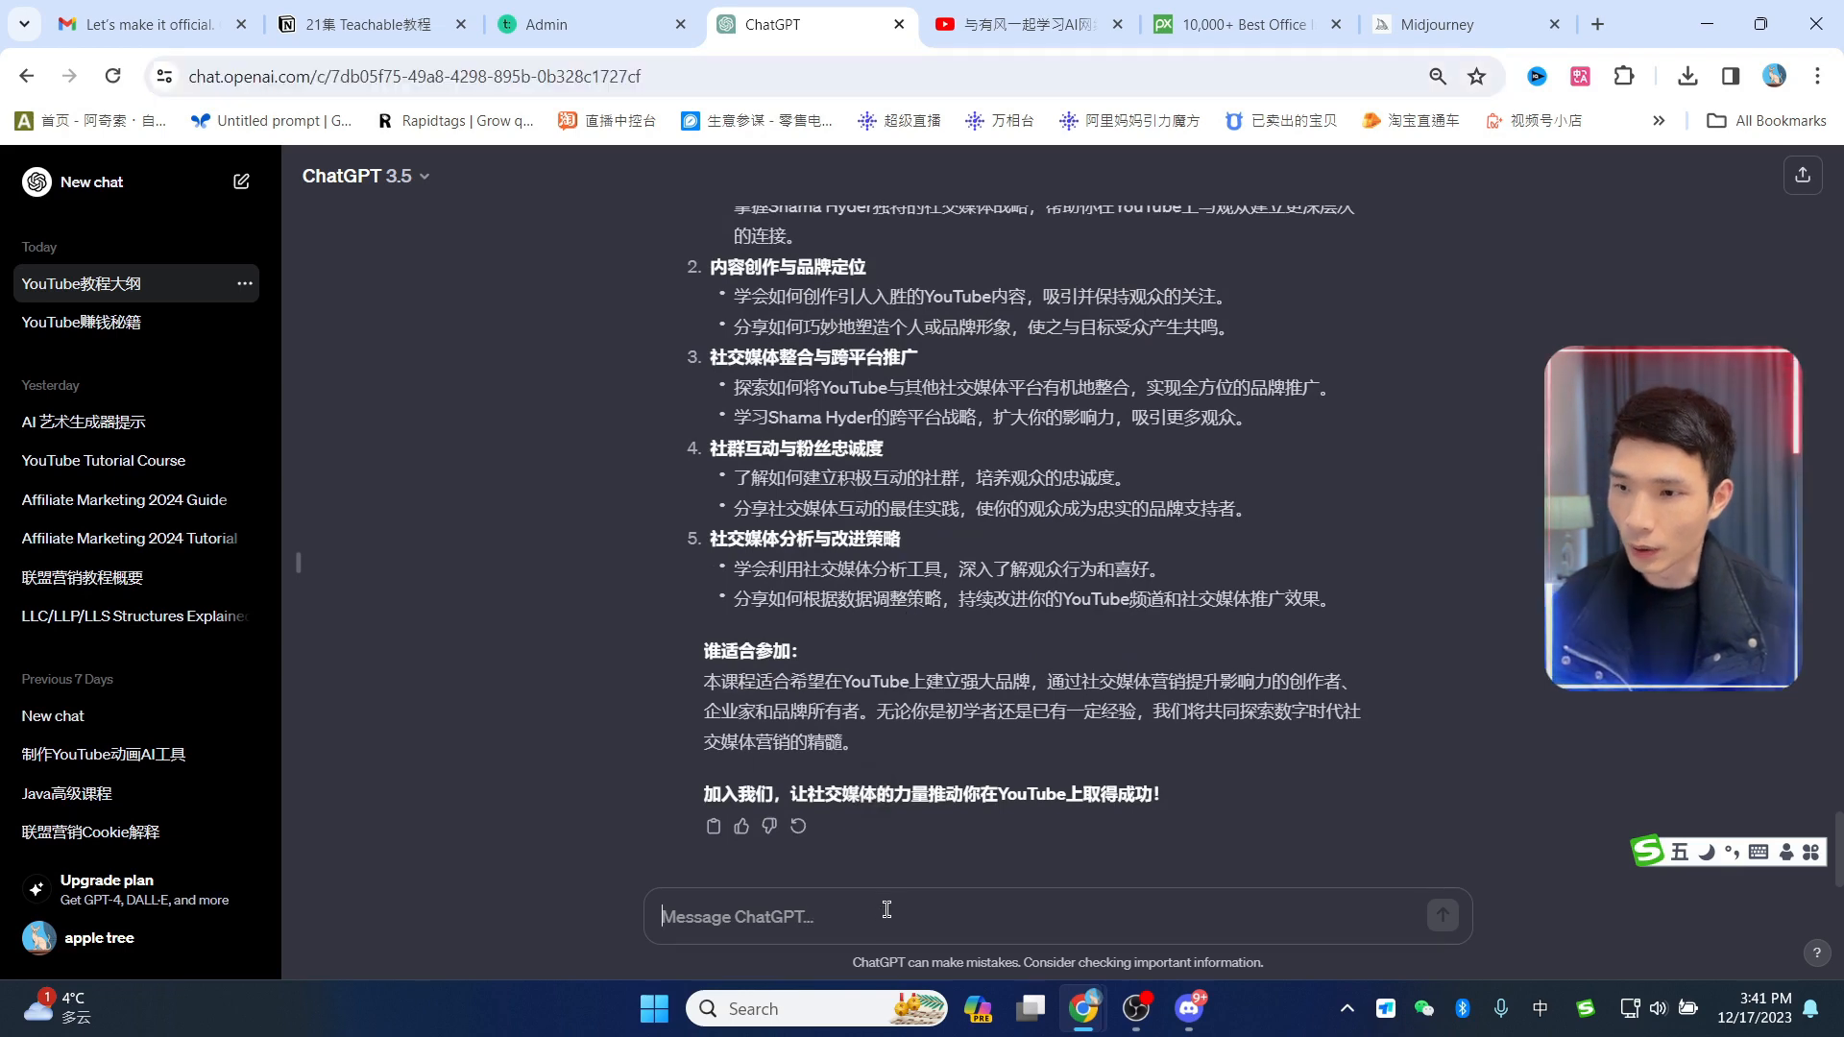
{"action": "type", "text": "我准备推出youtube课程，教大家如何在youtube上赚钱，请帮我写一份个人简介"}
{"action": "left_click", "coordinate": [1443, 917]}
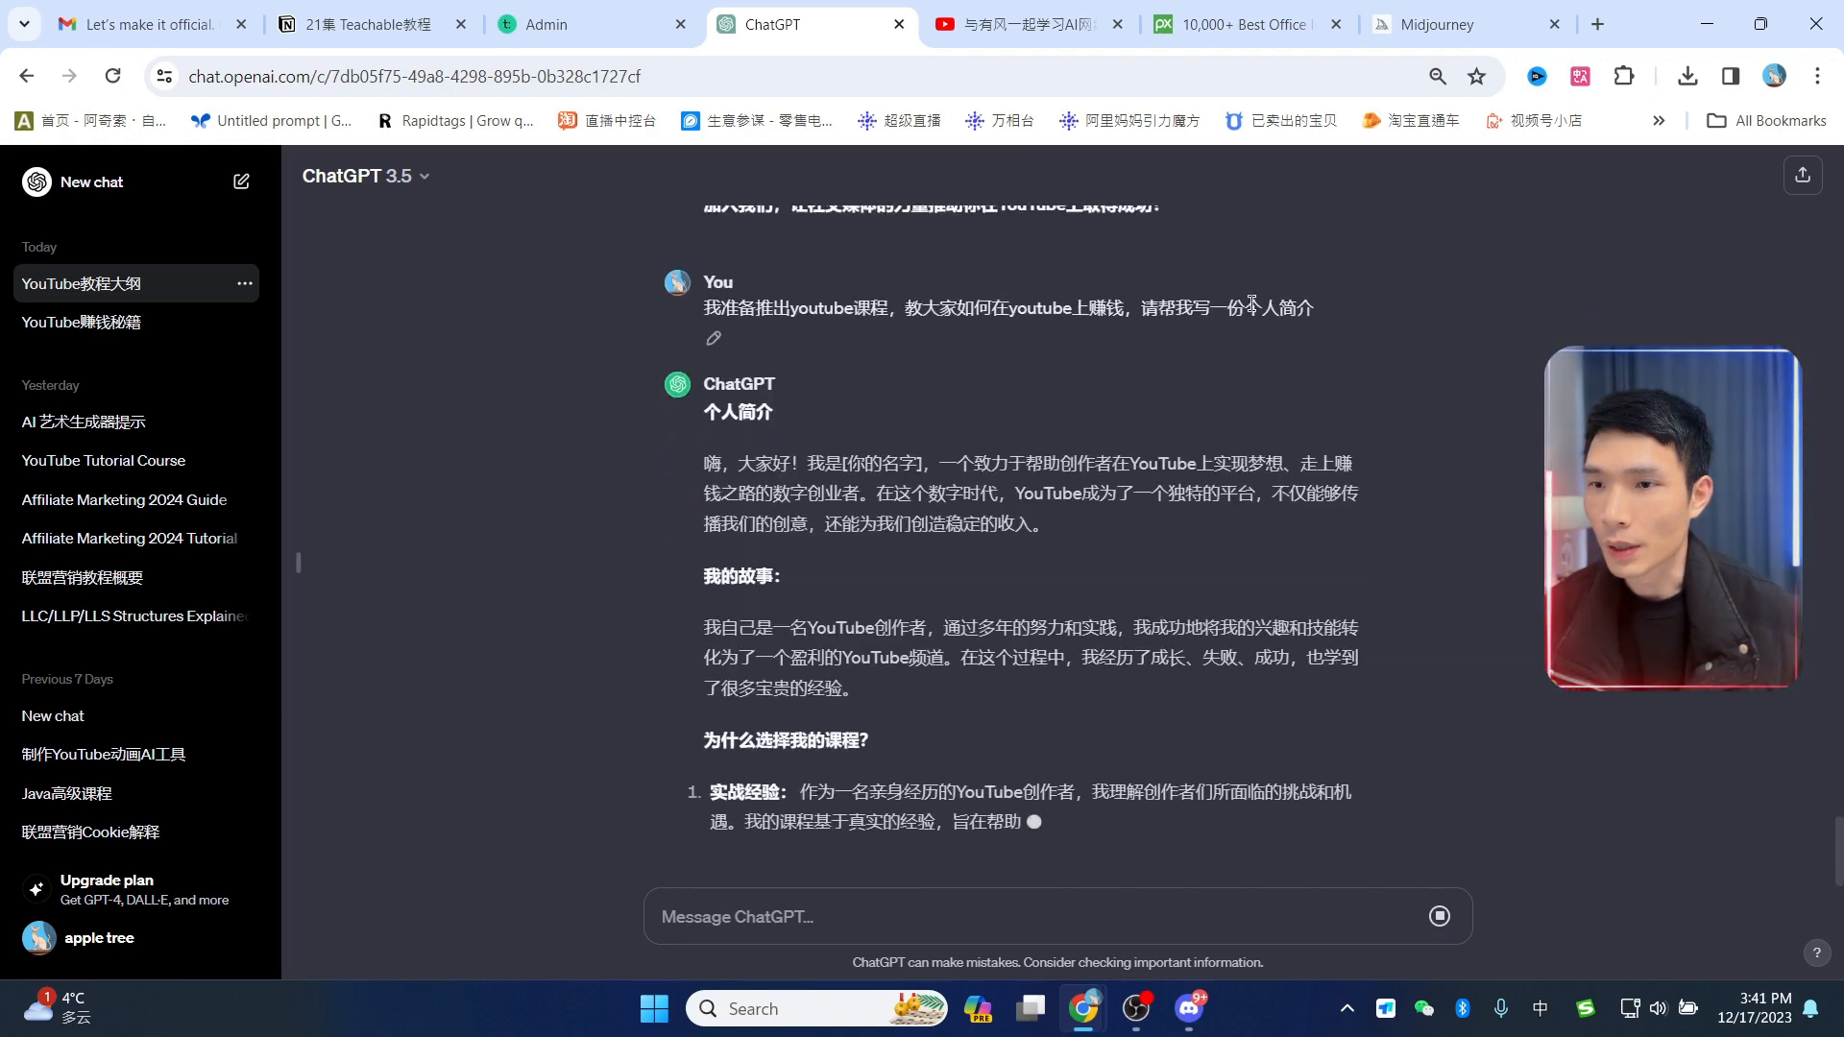
Step: Tell ChatGPT the instructor's name and copy the opening paragraph of the rewritten personal introduction
{"action": "scroll", "coordinate": [1208, 440], "scroll_direction": "up", "scroll_amount": 1}
{"action": "left_click", "coordinate": [765, 912]}
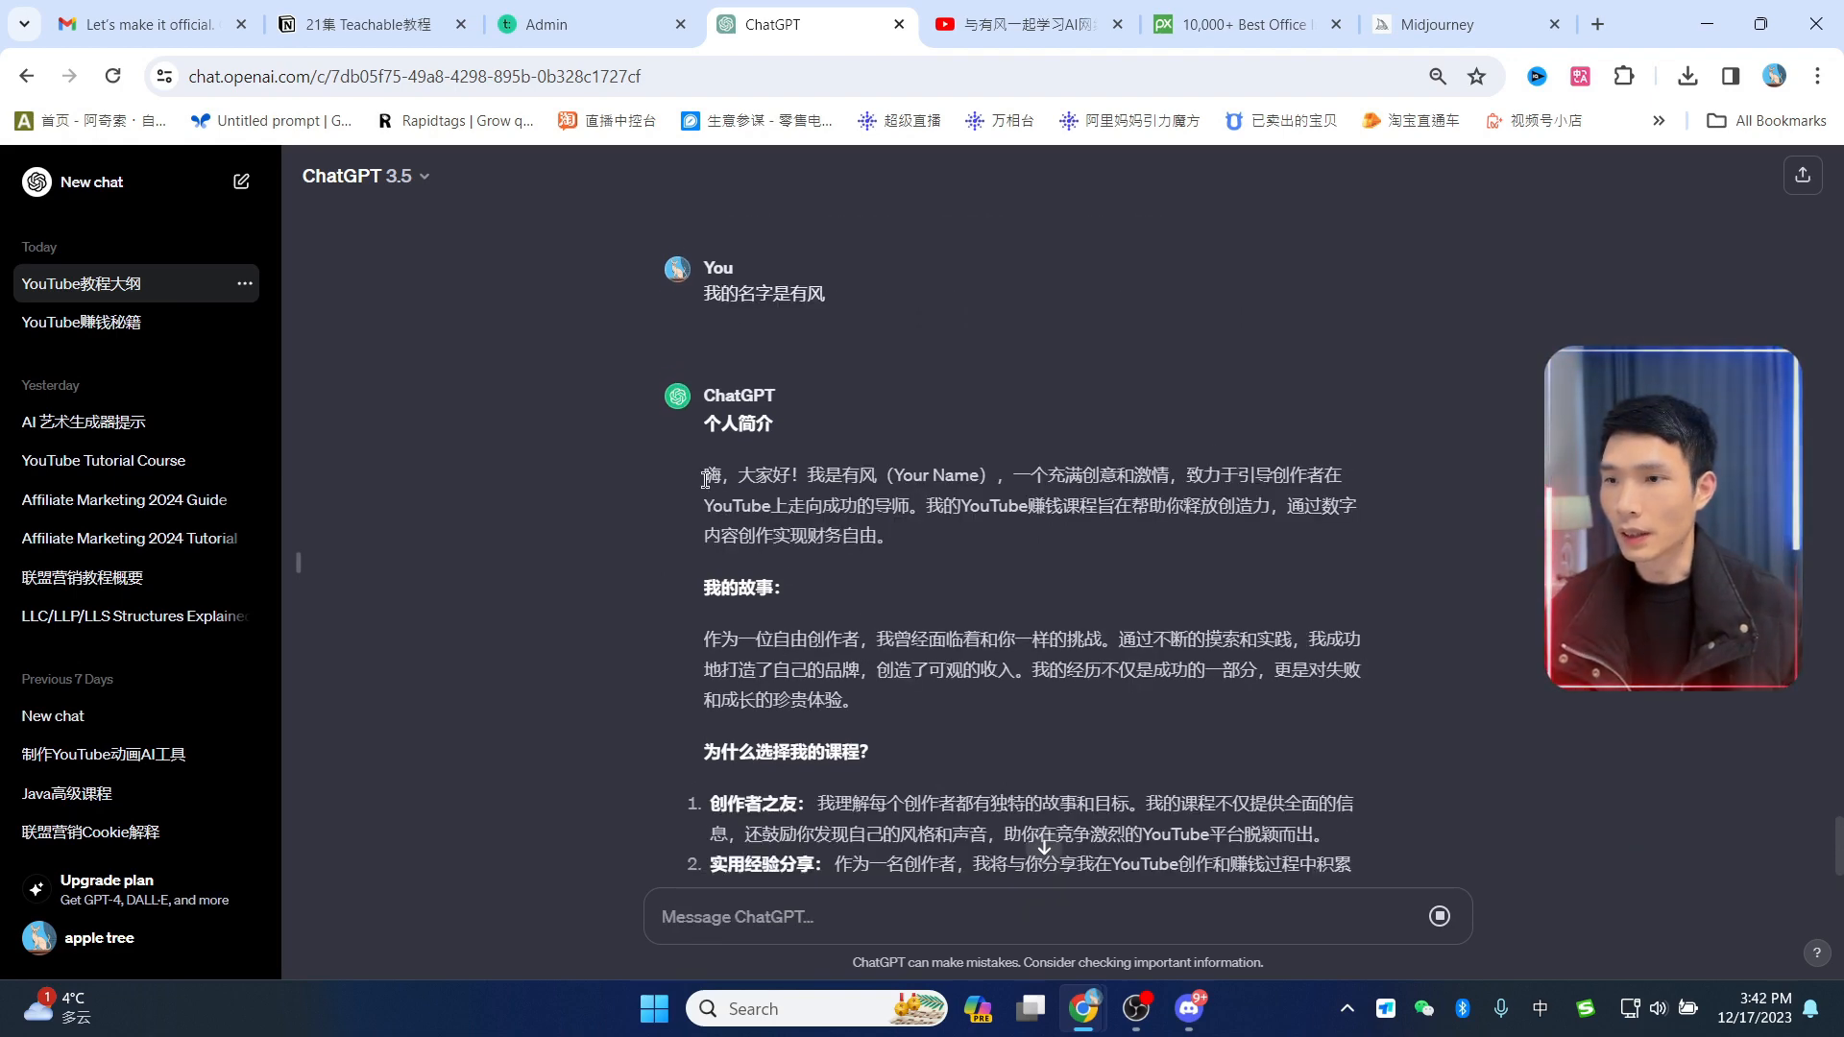
{"action": "left_click_drag", "start_coordinate": [706, 477], "coordinate": [899, 531]}
{"action": "key", "text": "ctrl+c"}
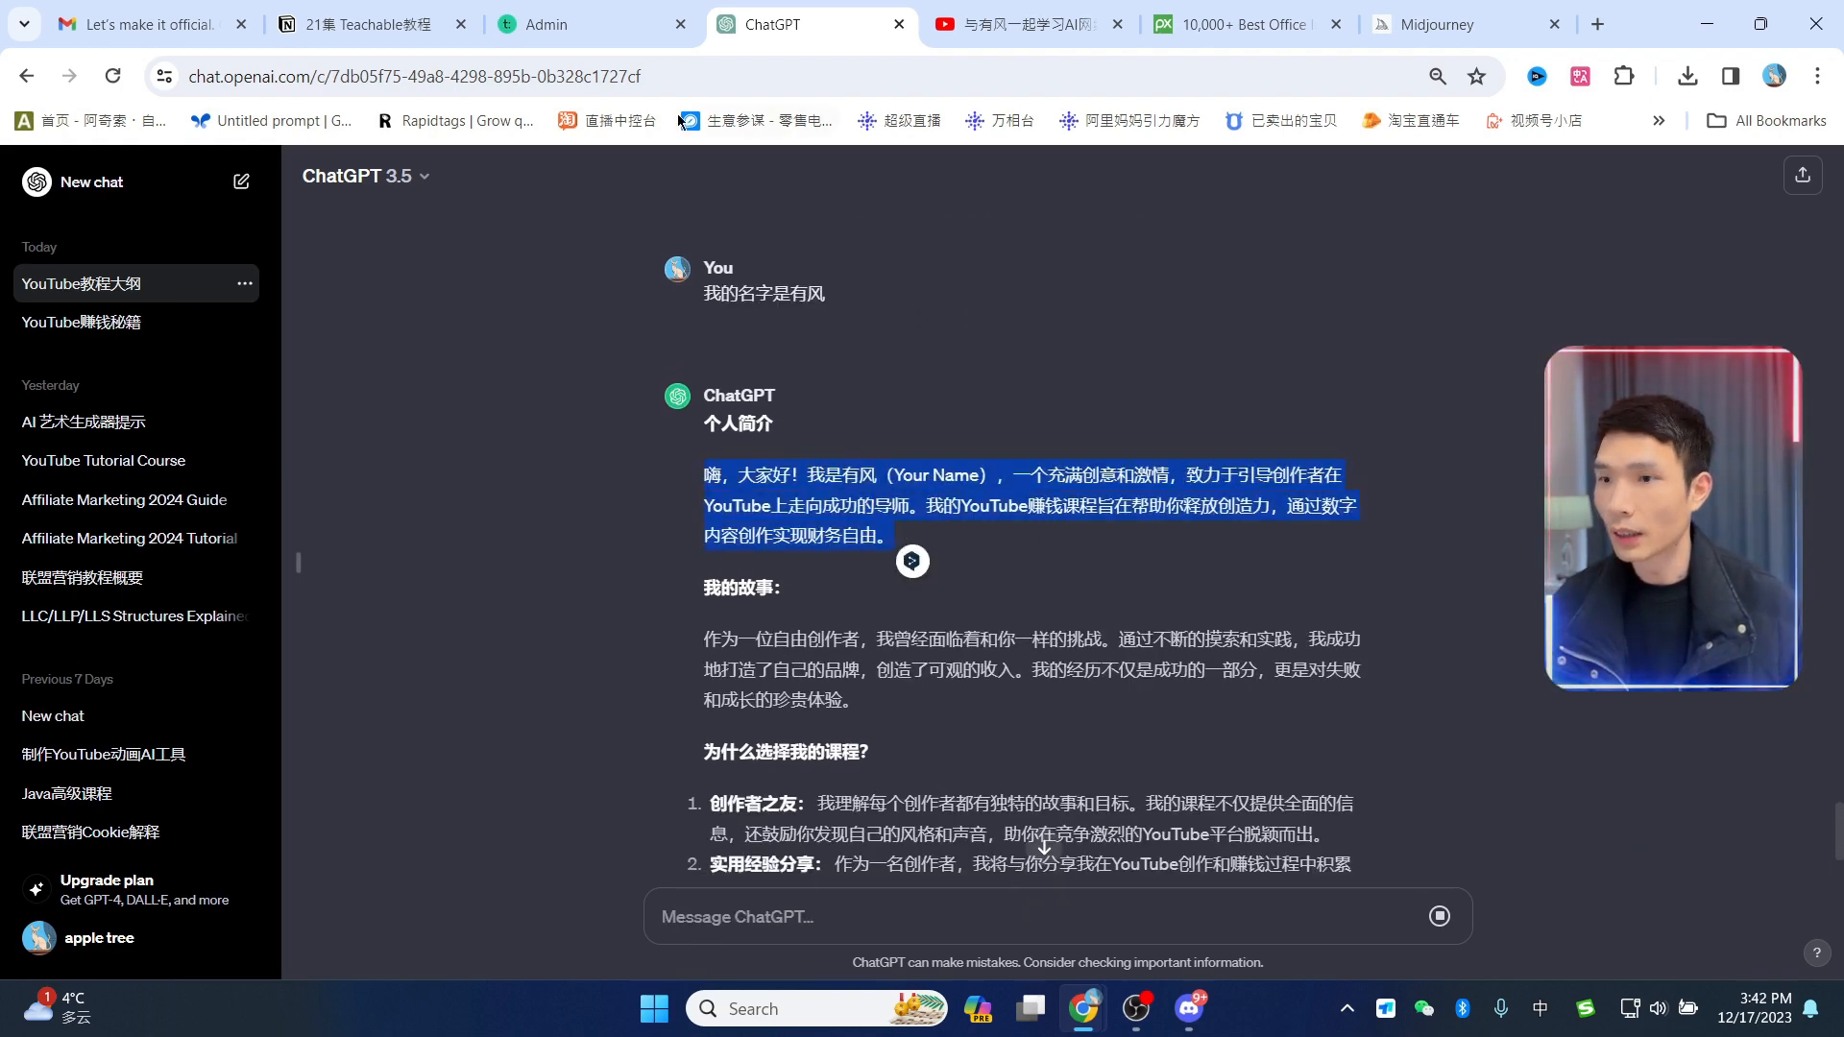
{"action": "left_click", "coordinate": [735, 505]}
Step: Return to the Teachable editor and replace the Image with Text block's body text with the copied introduction paragraph
{"action": "left_click", "coordinate": [576, 24]}
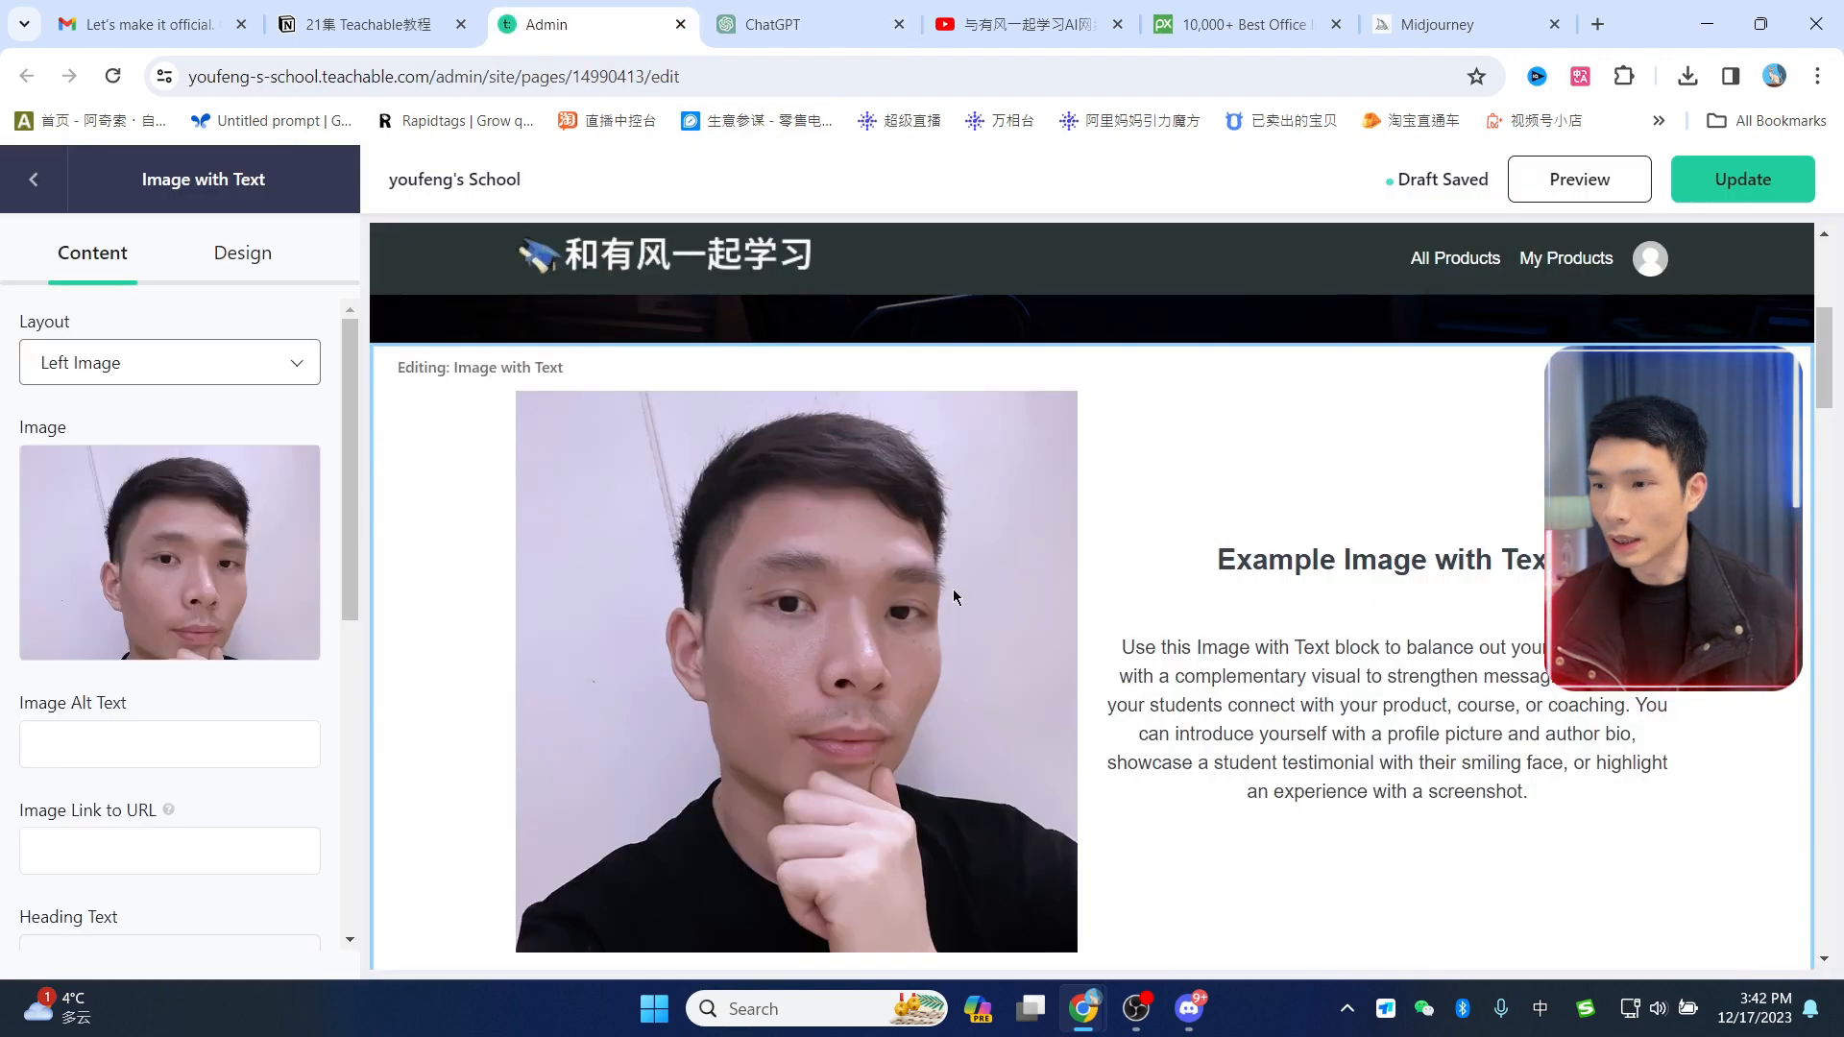
{"action": "scroll", "coordinate": [954, 597], "scroll_direction": "down", "scroll_amount": 1}
{"action": "scroll", "coordinate": [240, 835], "scroll_direction": "down", "scroll_amount": 2}
{"action": "scroll", "coordinate": [236, 831], "scroll_direction": "down", "scroll_amount": 5}
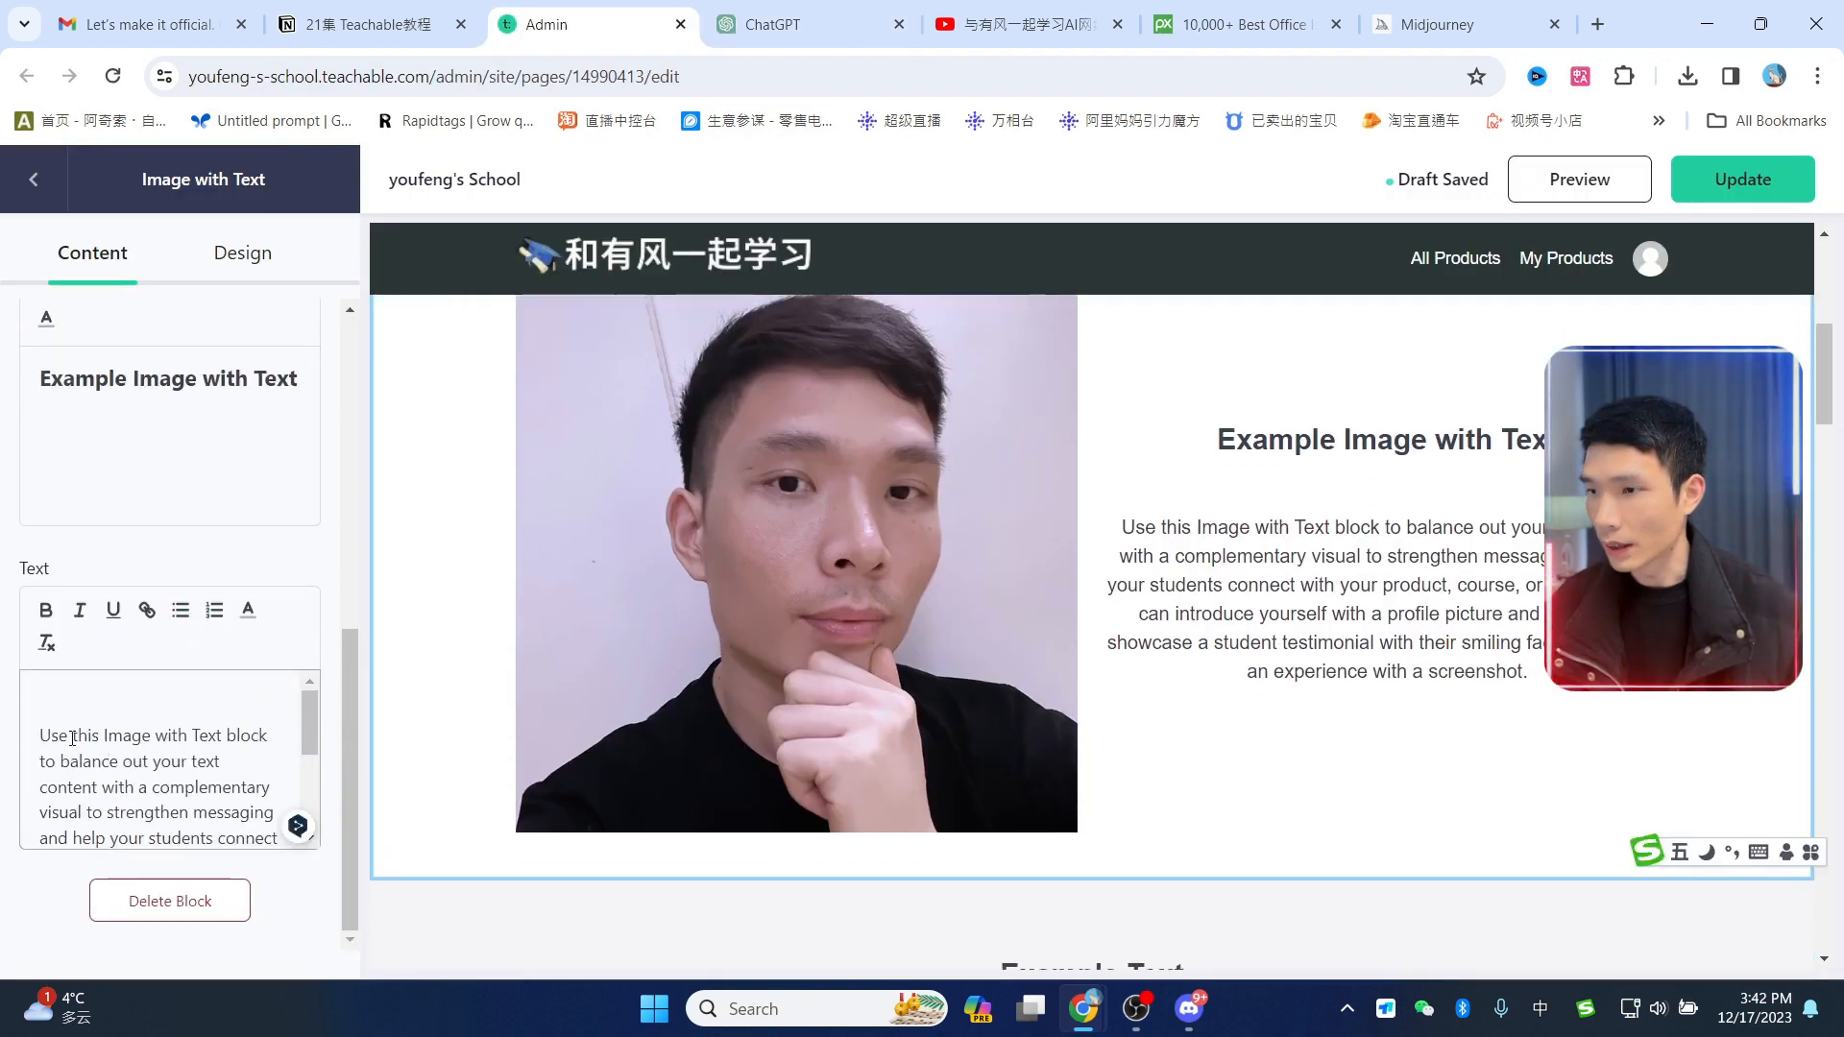
{"action": "left_click", "coordinate": [72, 737]}
{"action": "key", "text": "ctrl+a"}
{"action": "key", "text": "ctrl+v"}
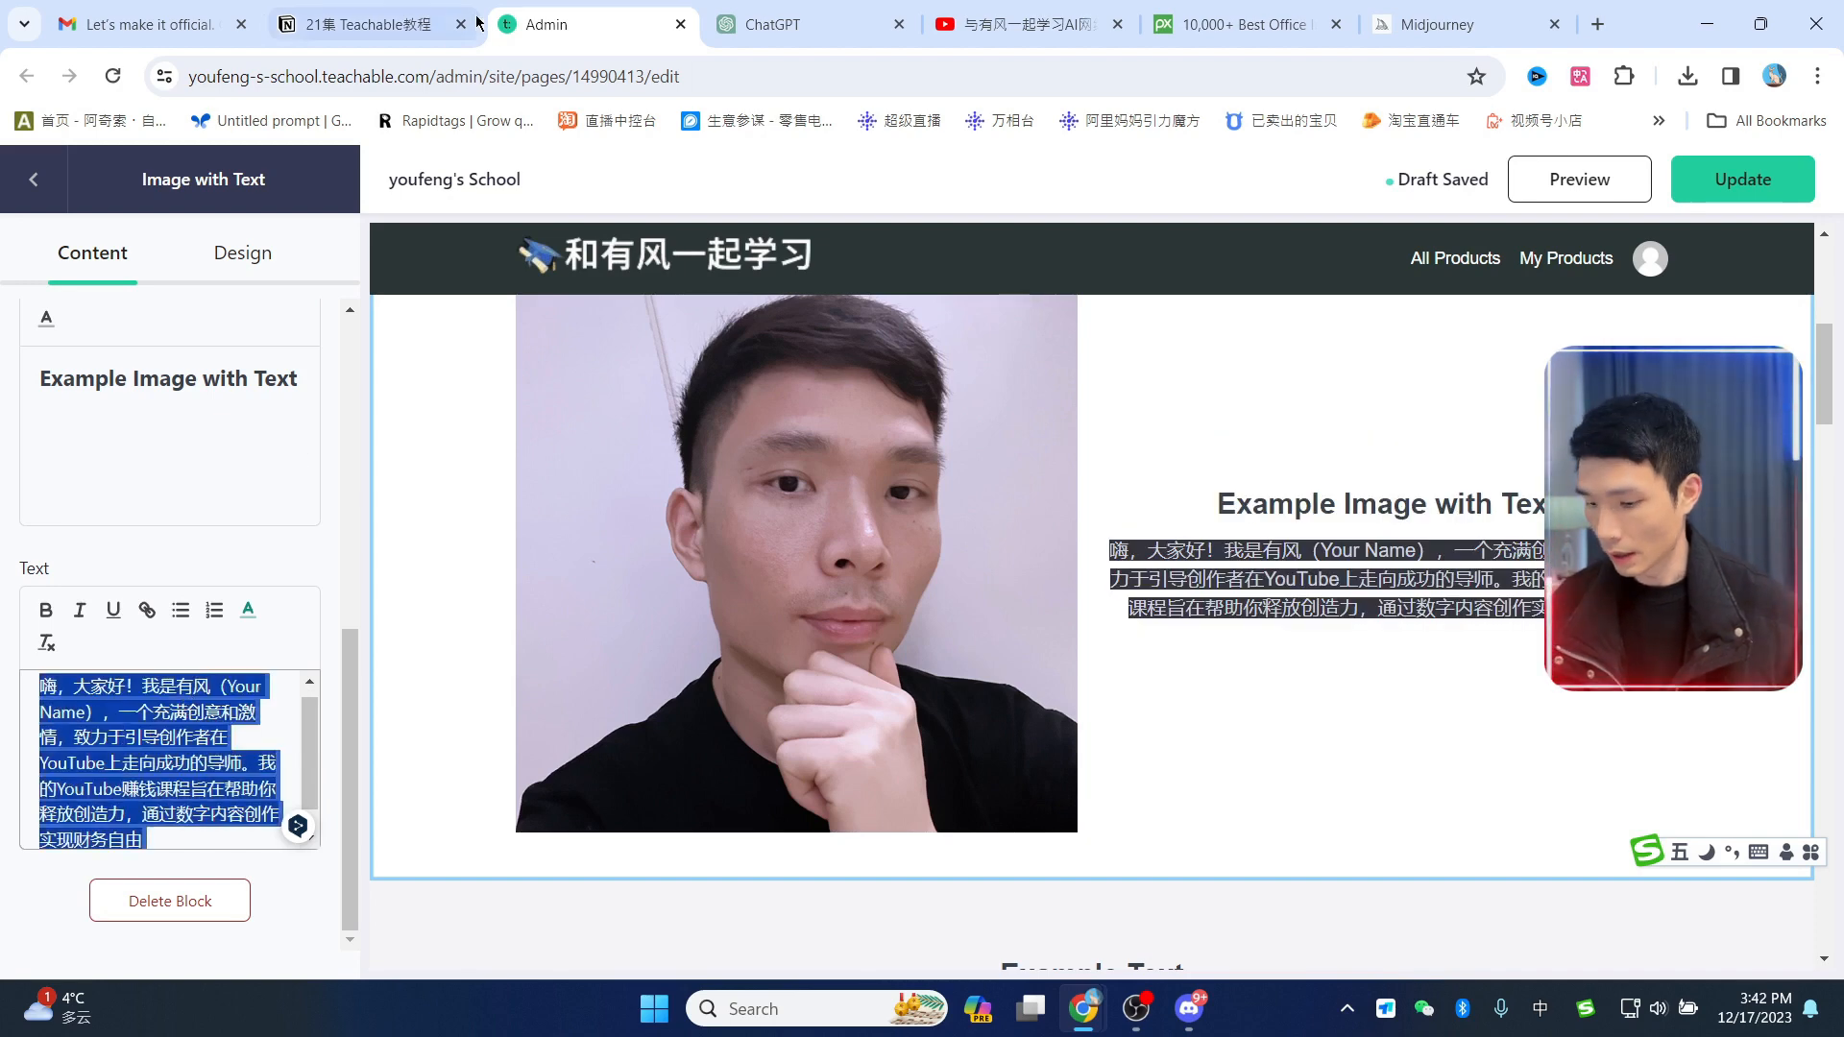
Step: Clear the formatted introduction from the block's body text and insert the same paragraph as plain text
{"action": "key", "text": "BackSpace"}
{"action": "left_click", "coordinate": [554, 76]}
{"action": "left_click", "coordinate": [555, 76]}
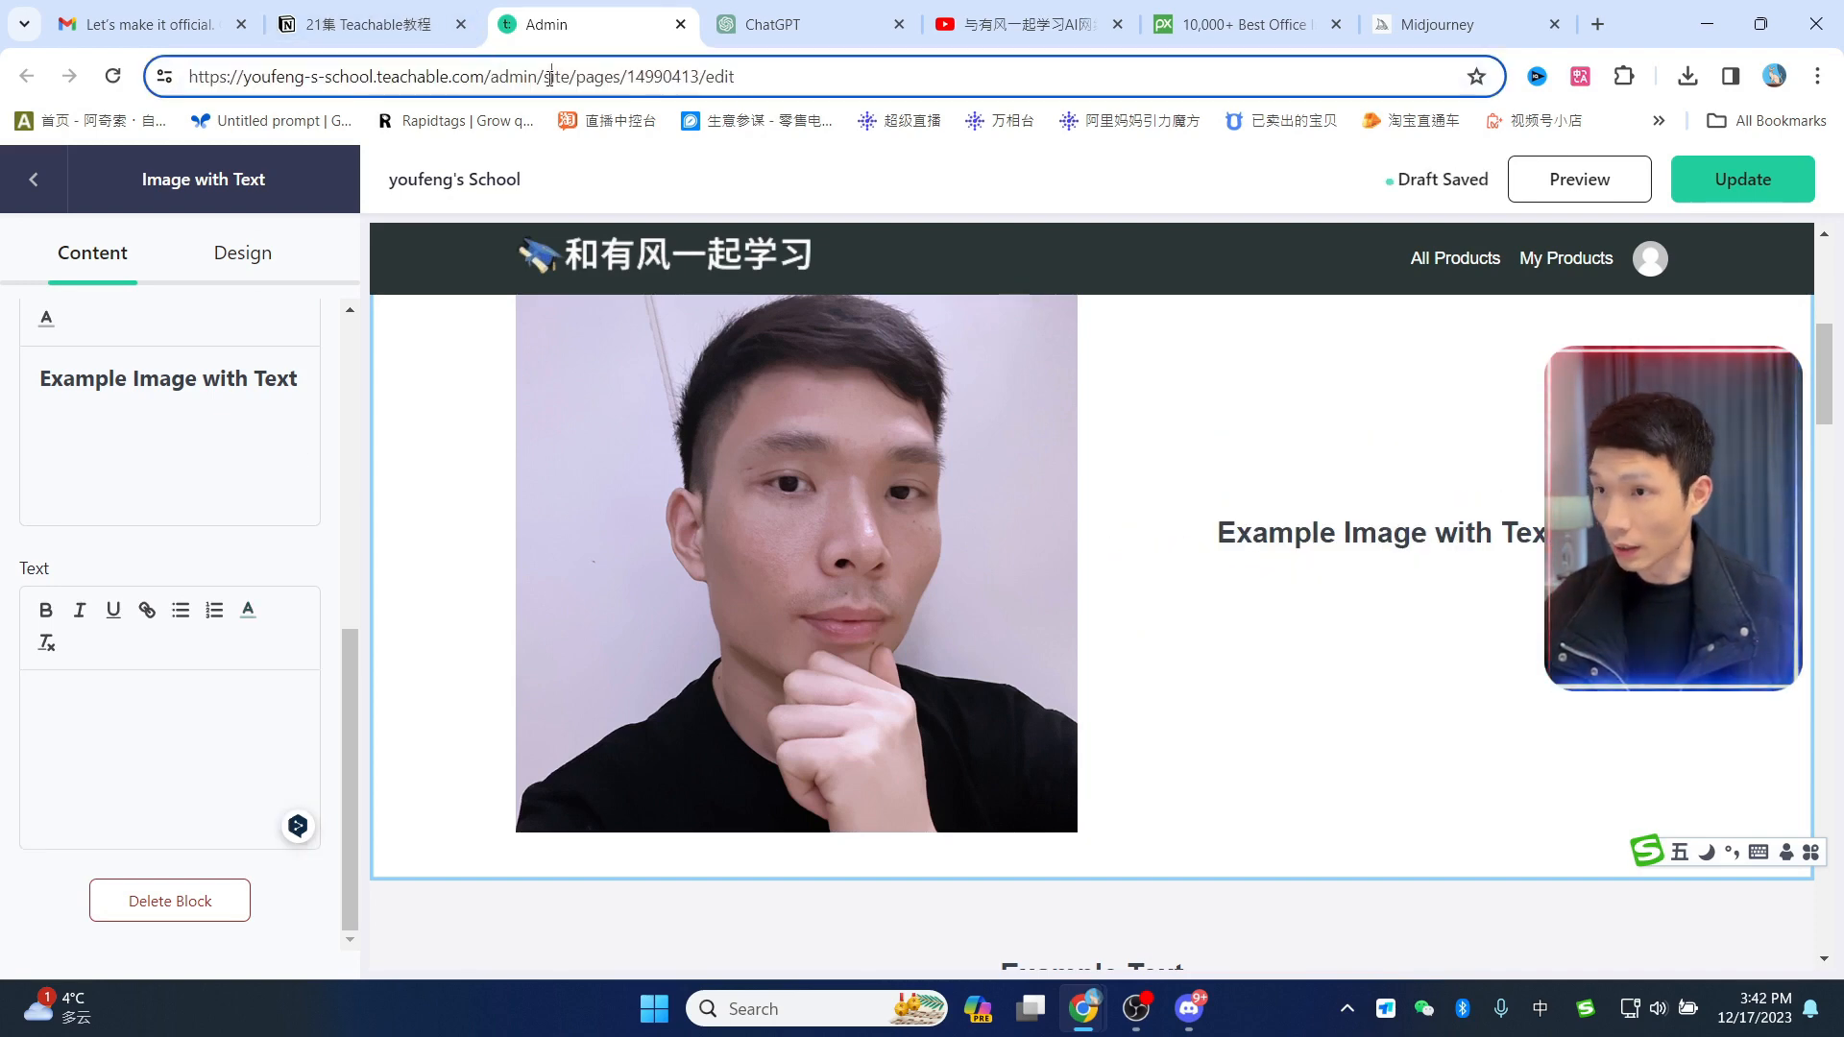
{"action": "key", "text": "ctrl+a"}
{"action": "key", "text": "ctrl+v"}
{"action": "key", "text": "ctrl+a"}
{"action": "key", "text": "ctrl+x"}
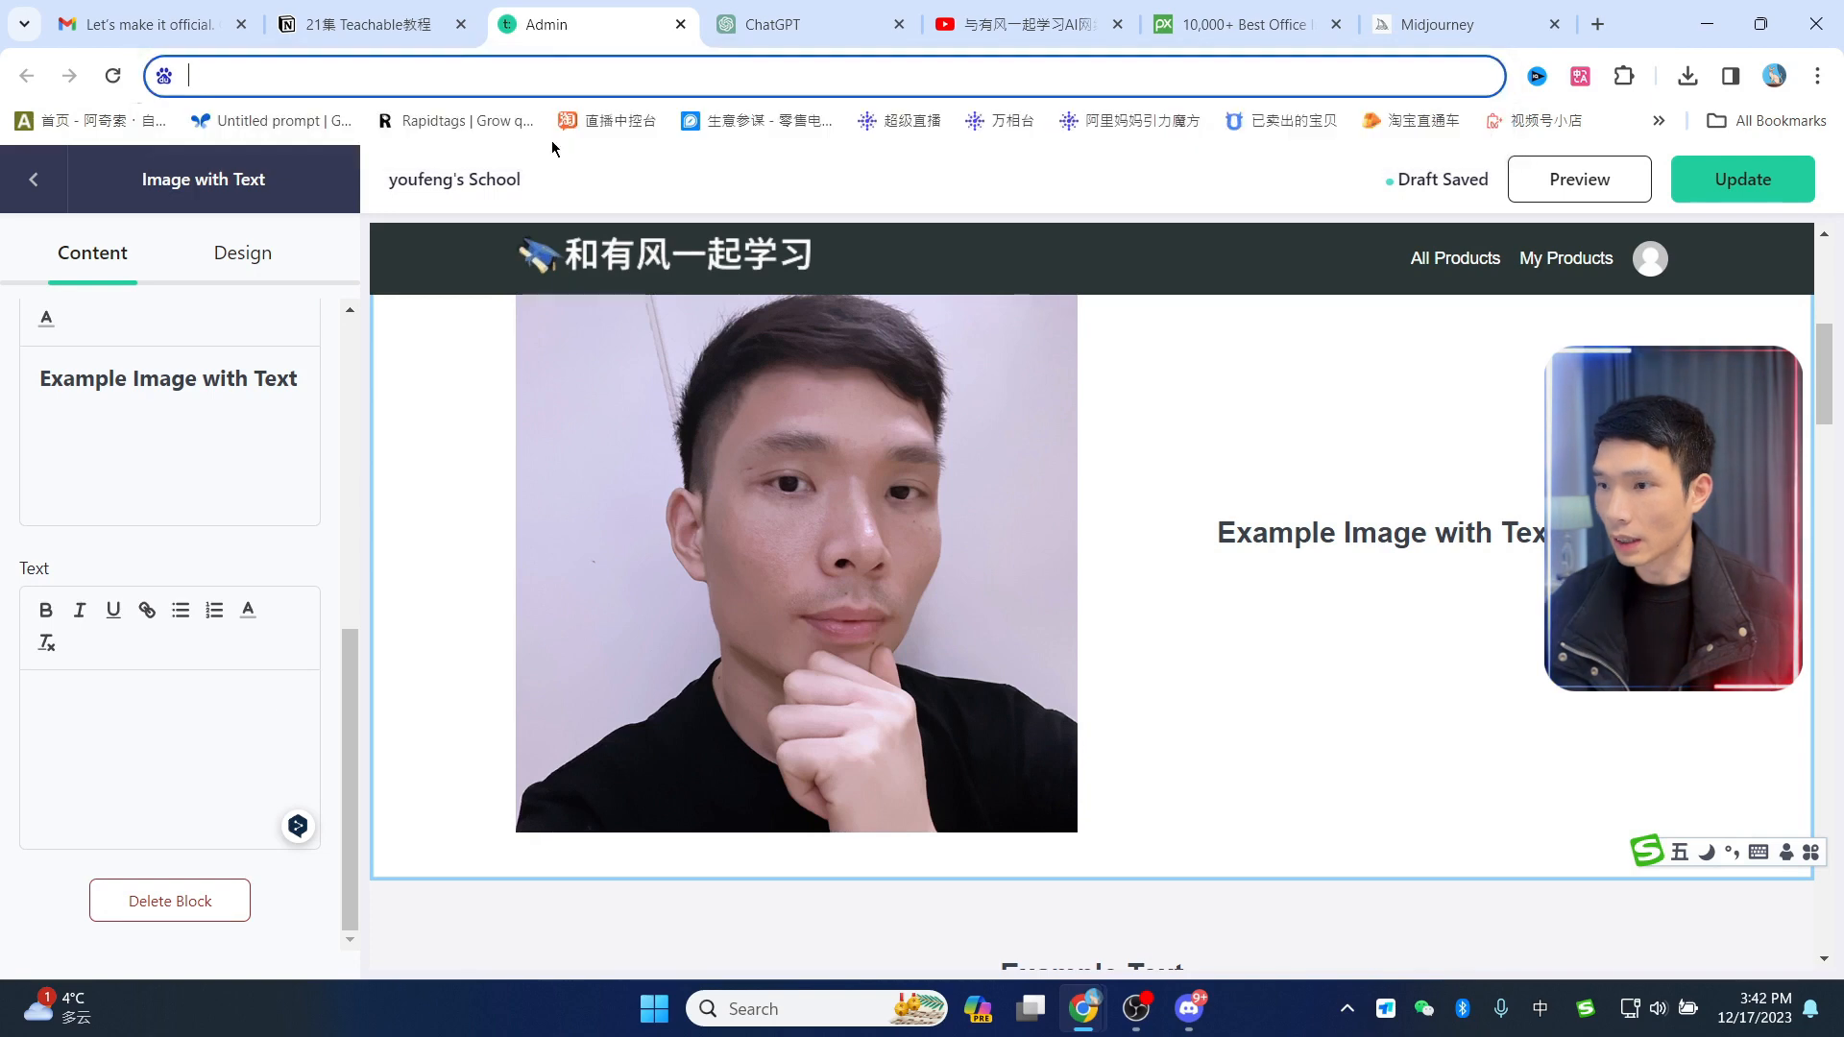
{"action": "left_click", "coordinate": [149, 725]}
{"action": "key", "text": "ctrl+v"}
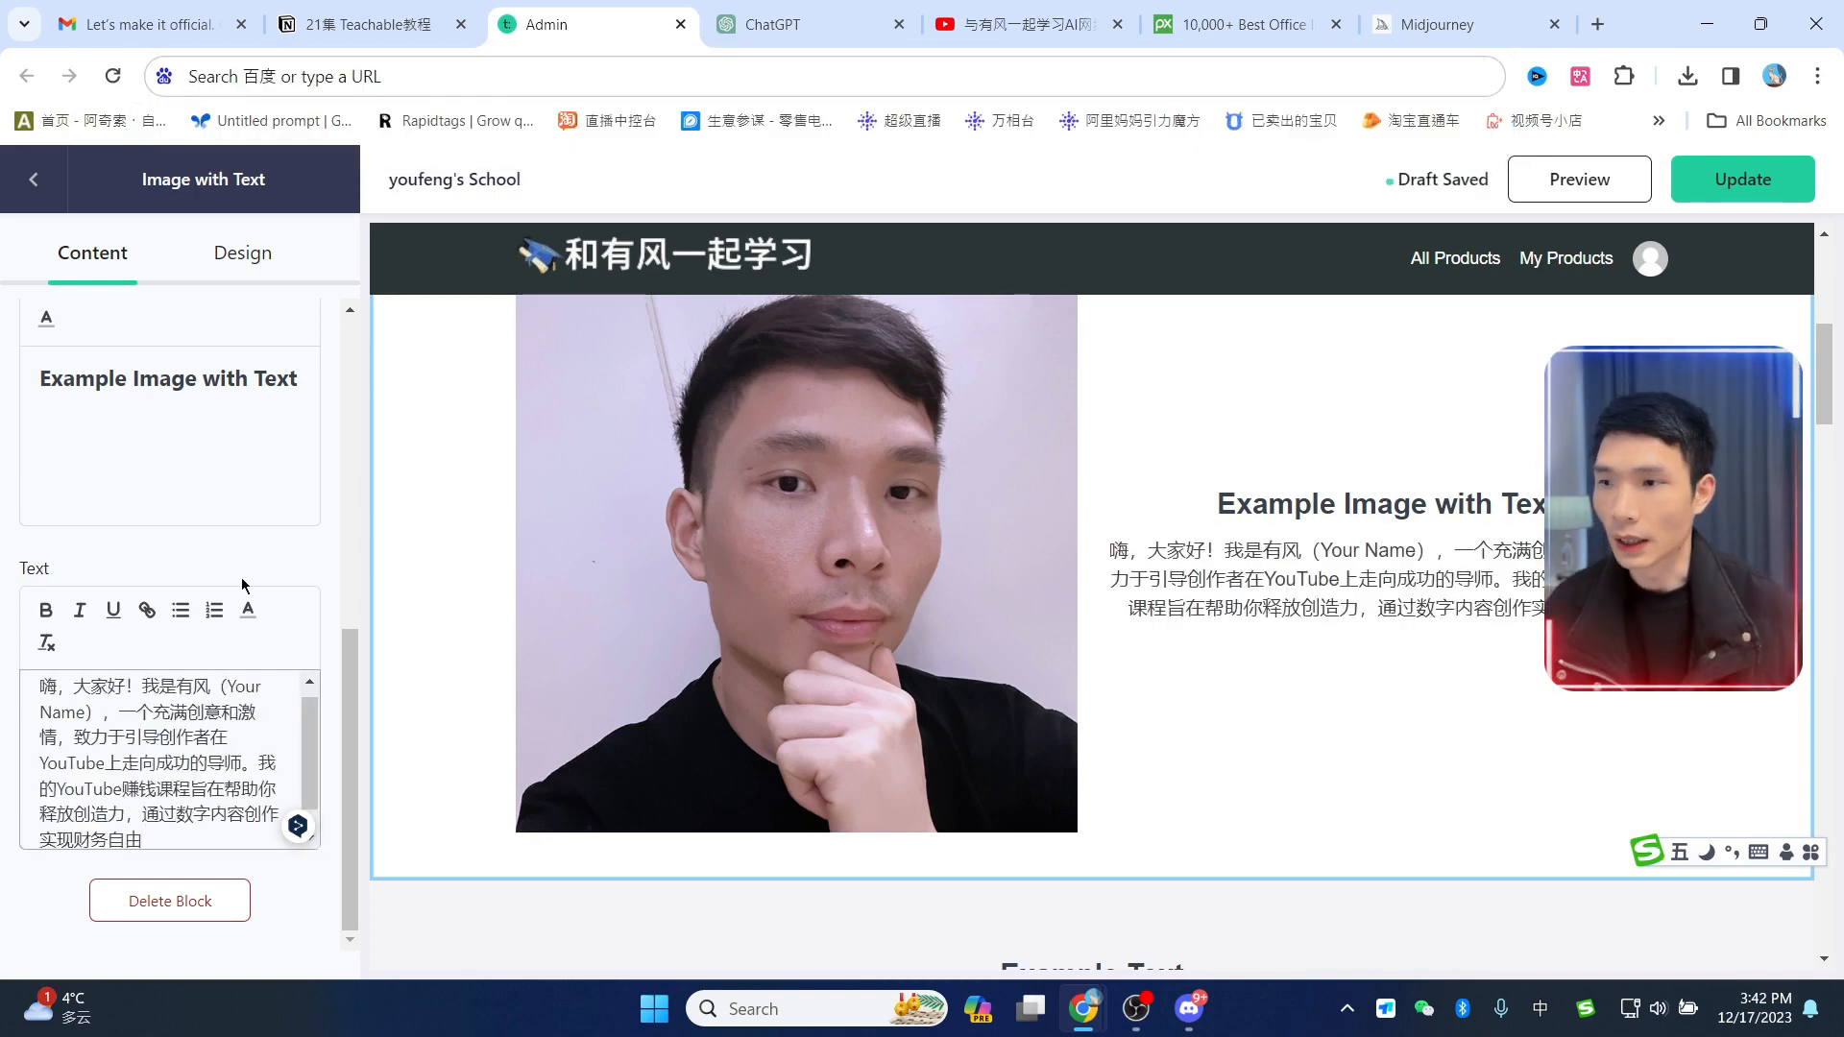
Step: Replace the Image with Text block's heading with "关于" followed by the instructor's name
{"action": "left_click", "coordinate": [190, 378]}
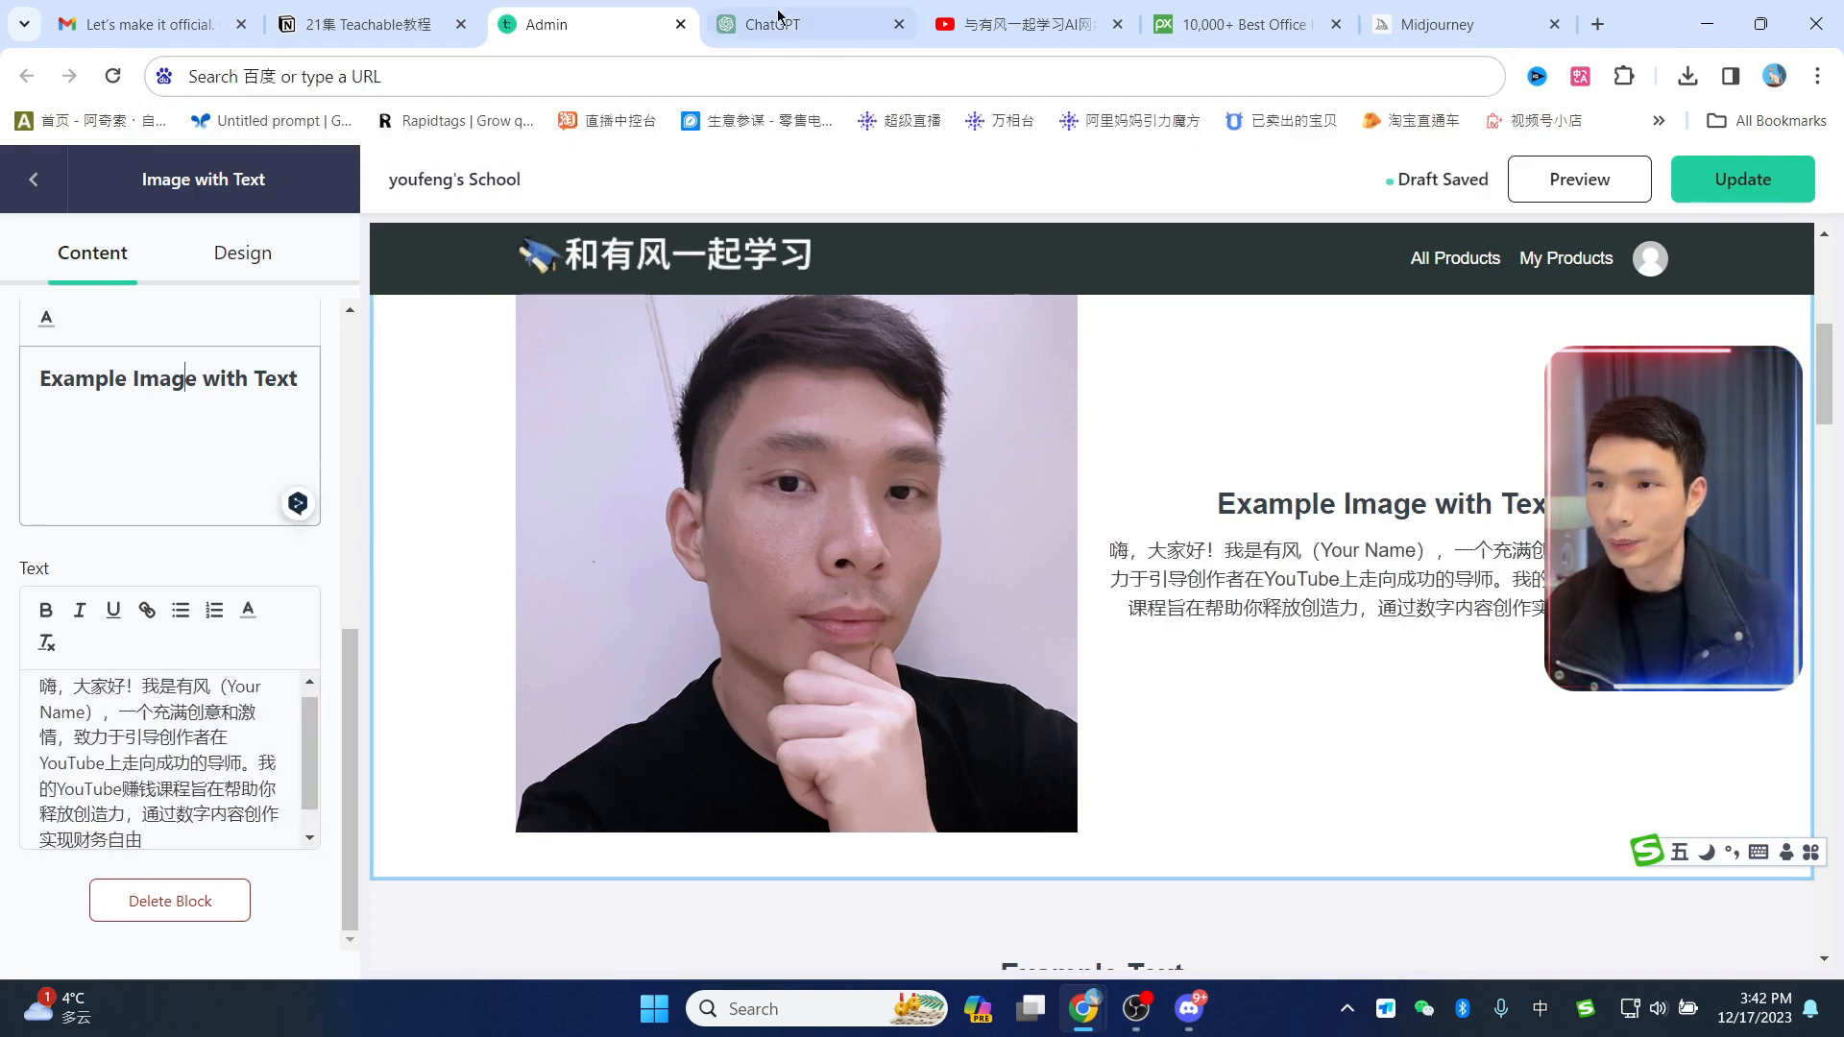
{"action": "left_click_drag", "start_coordinate": [299, 375], "coordinate": [34, 379]}
{"action": "type", "text": "关于有风"}
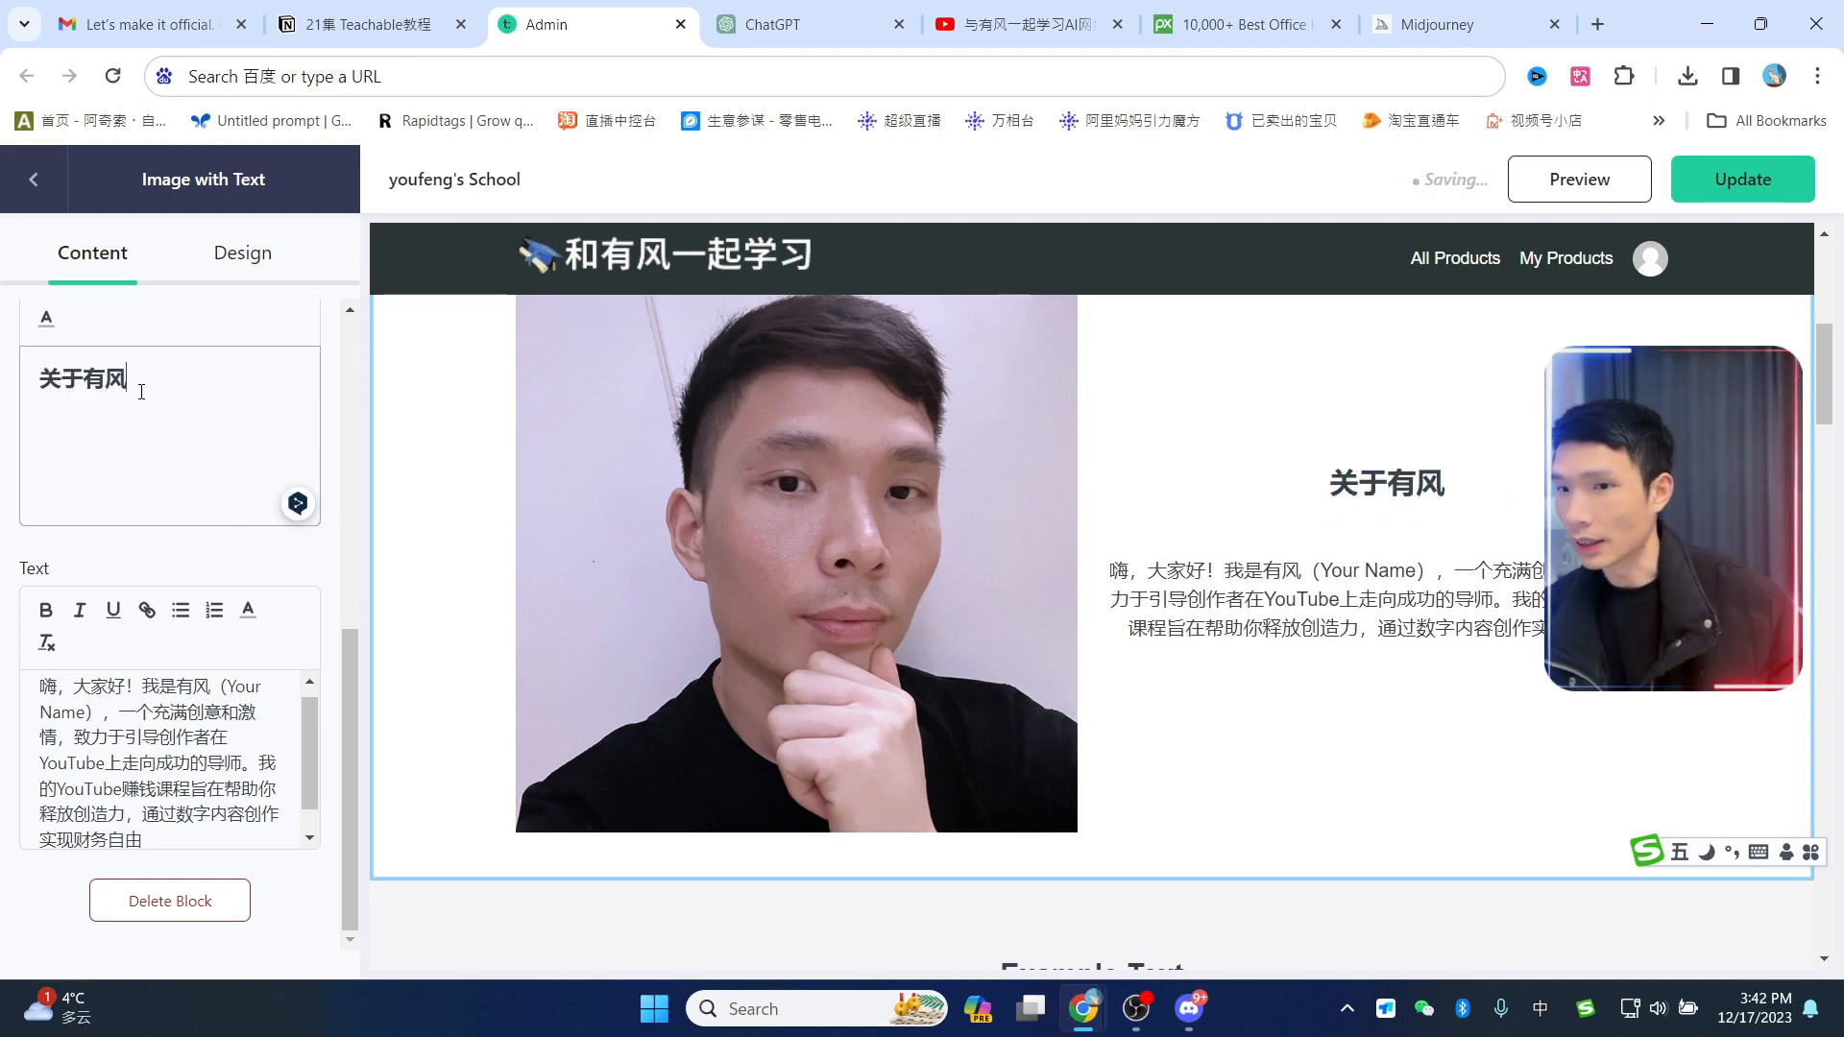
{"action": "scroll", "coordinate": [989, 483], "scroll_direction": "down", "scroll_amount": 3}
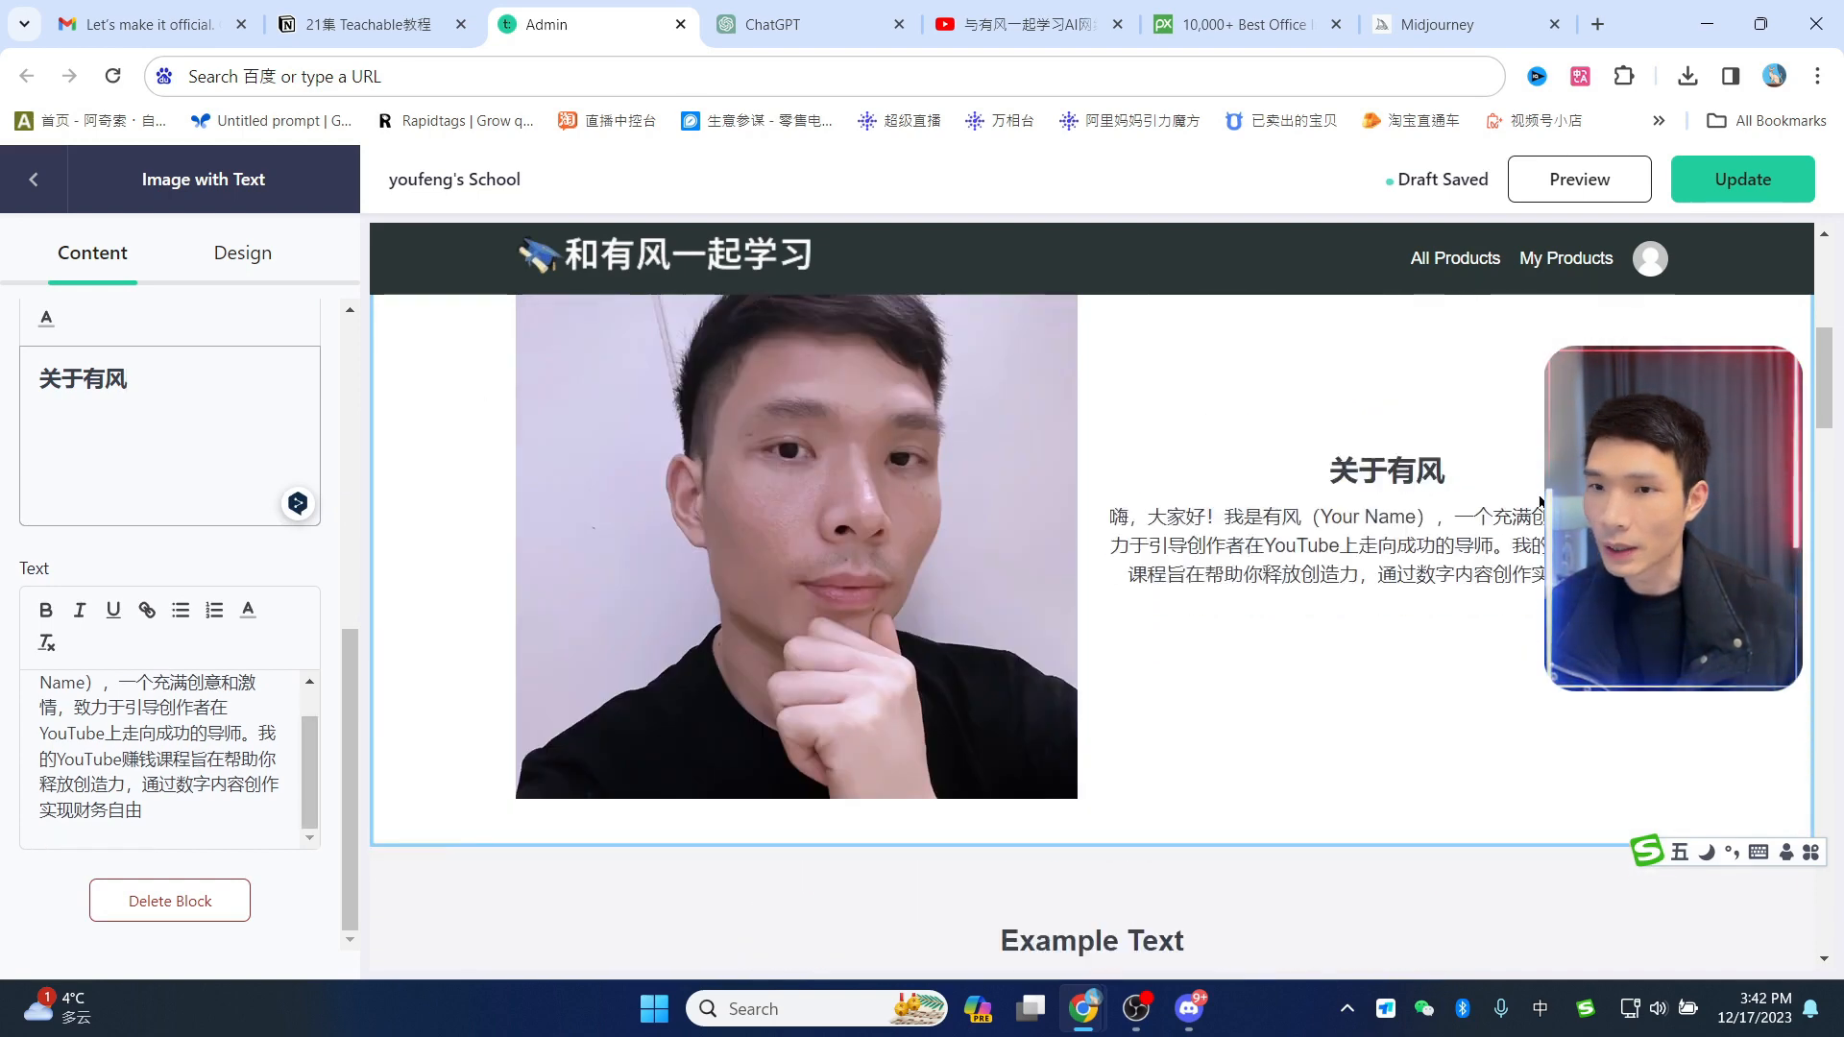
Step: Add ChatGPT's section title "我的故事：" in bold below the introduction in the body text, followed by a new line
{"action": "left_click", "coordinate": [816, 24]}
{"action": "left_click", "coordinate": [1007, 600]}
{"action": "scroll", "coordinate": [714, 343], "scroll_direction": "down", "scroll_amount": 3}
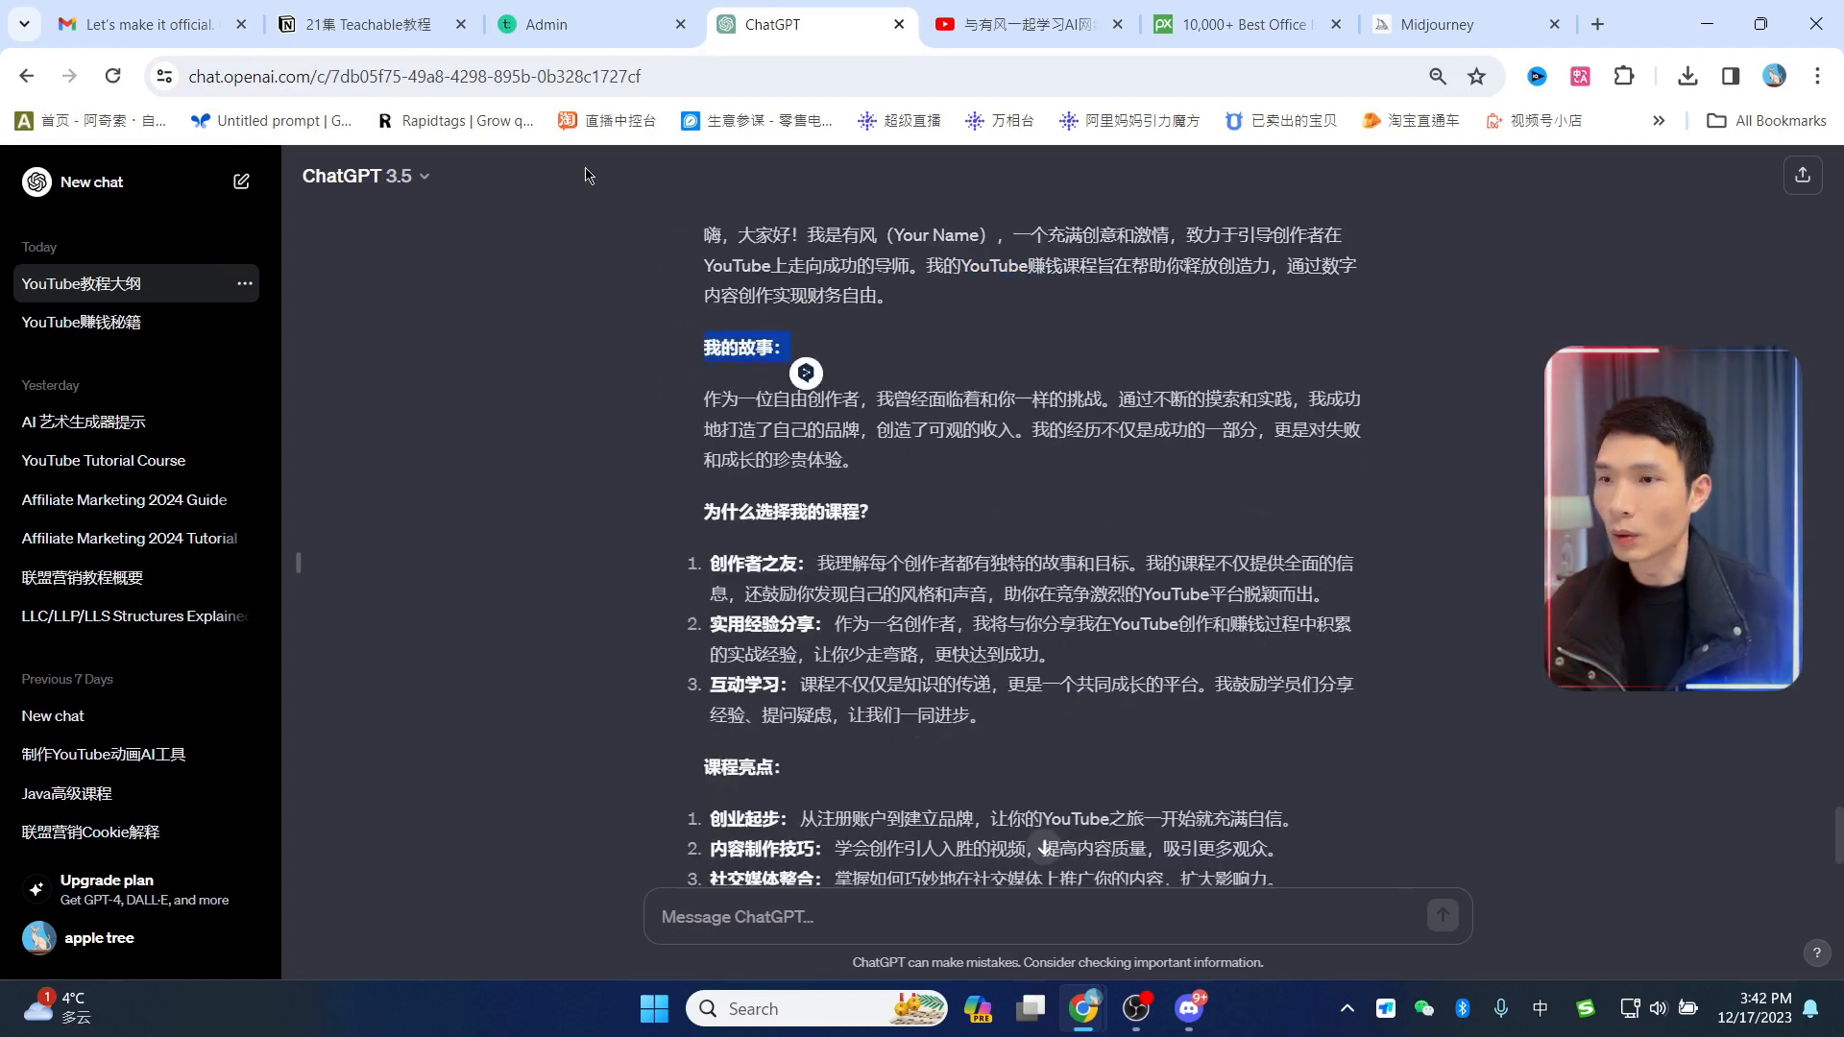
{"action": "left_click", "coordinate": [576, 24]}
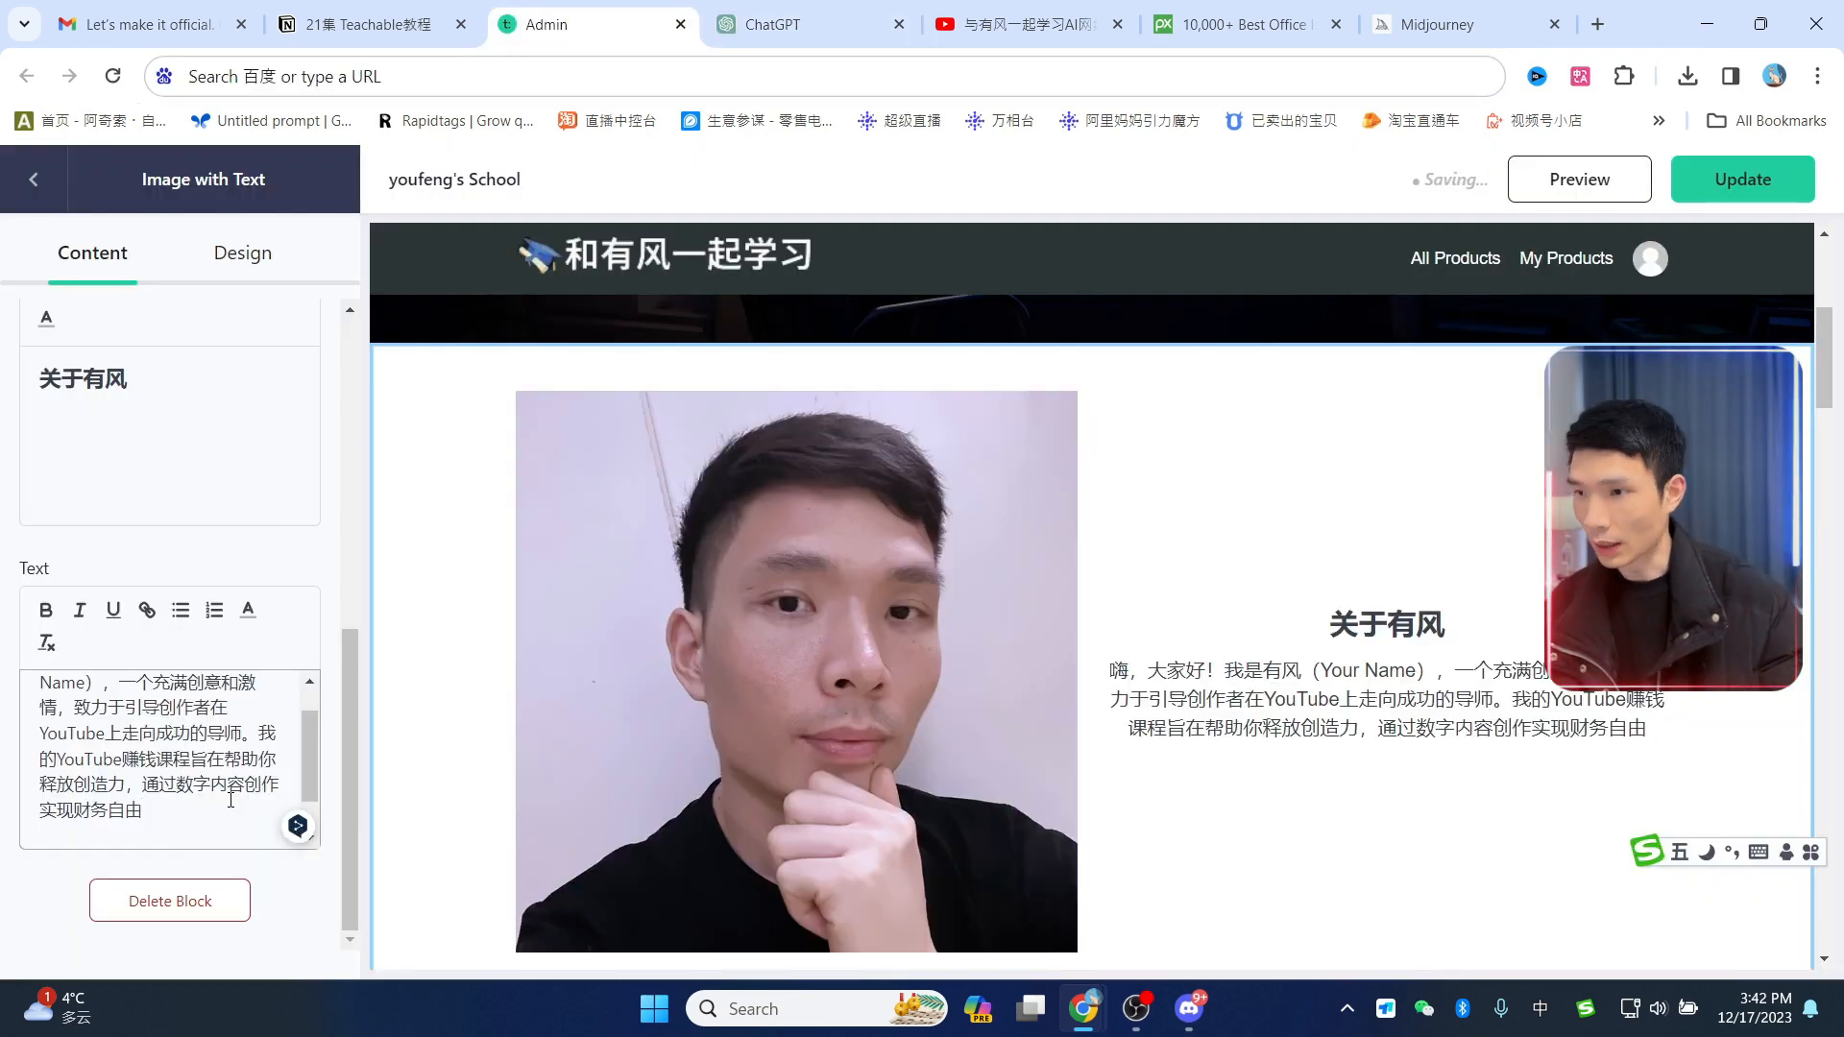
{"action": "key", "text": "ctrl+v"}
{"action": "left_click_drag", "start_coordinate": [122, 809], "coordinate": [41, 814]}
{"action": "left_click", "coordinate": [45, 609]}
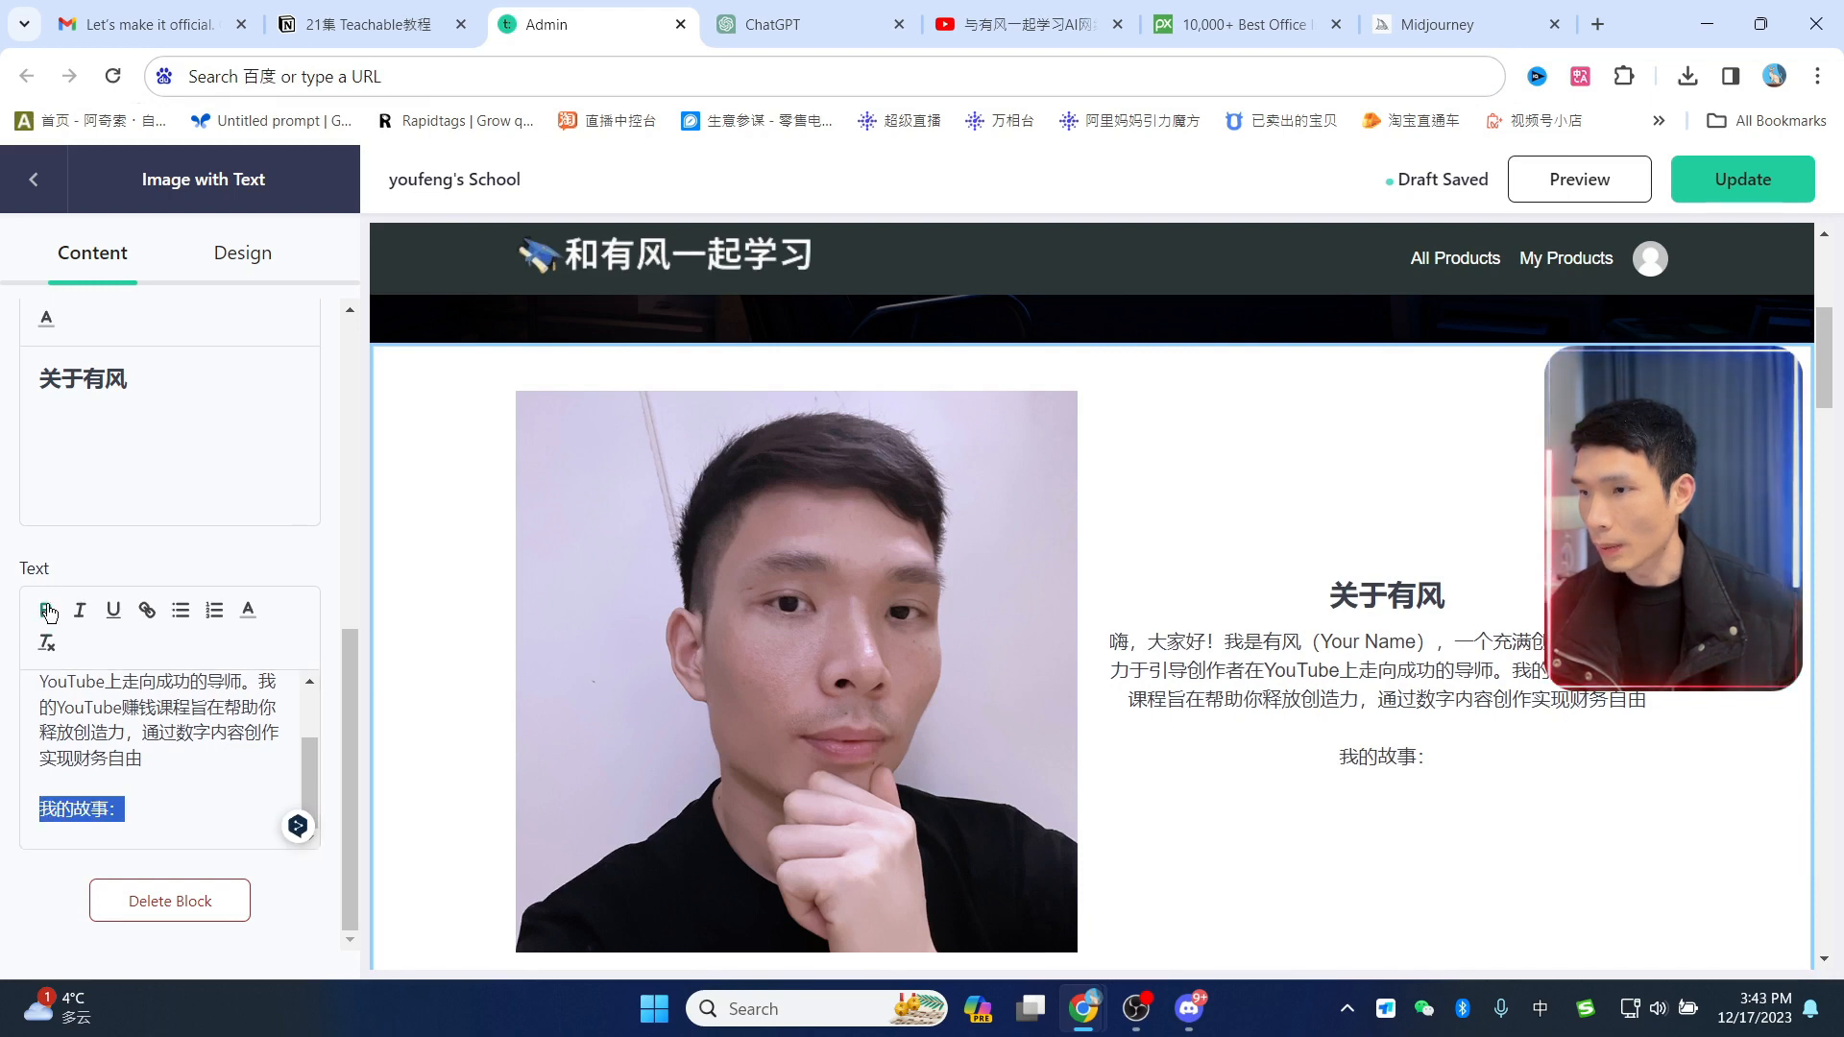
{"action": "left_click", "coordinate": [178, 809]}
{"action": "key", "text": "Return"}
Step: Copy ChatGPT's story paragraph "作为一位自由创作者…珍贵体验" and insert it below the "我的故事：" title in the block's body text
{"action": "left_click", "coordinate": [790, 22]}
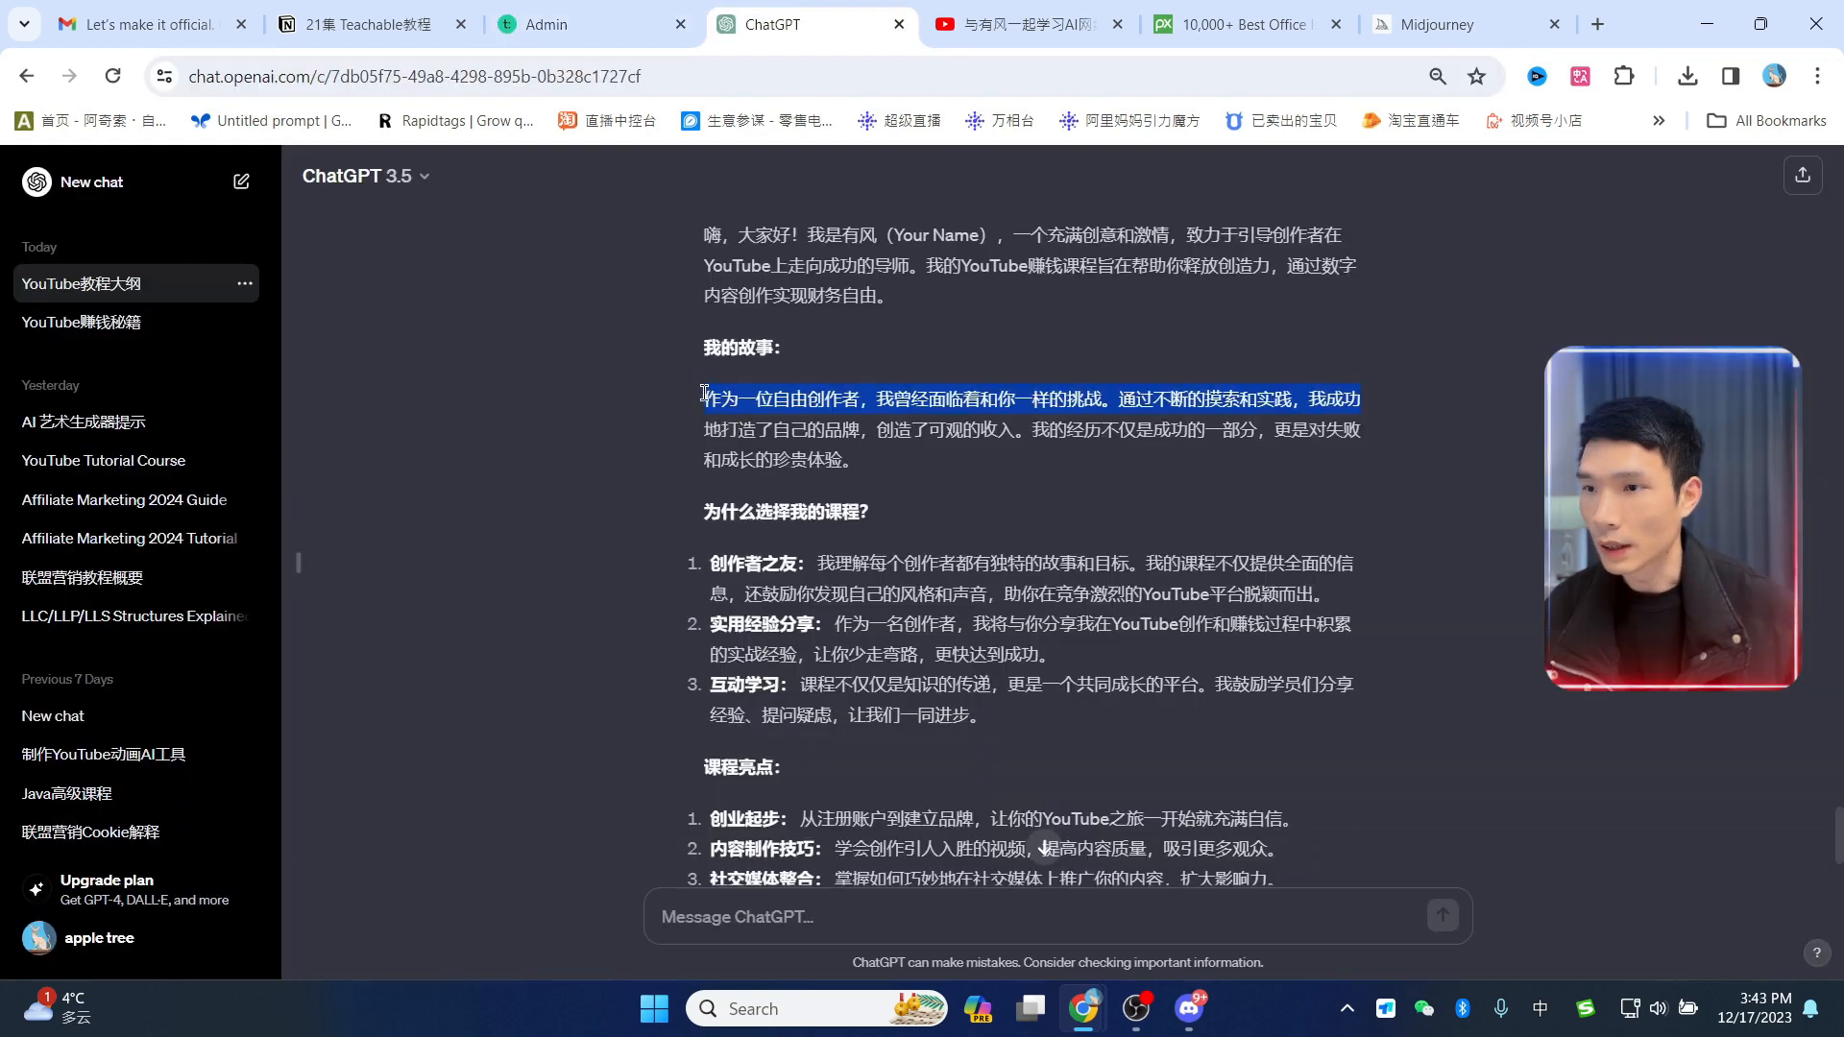
{"action": "left_click_drag", "start_coordinate": [704, 403], "coordinate": [922, 486]}
{"action": "key", "text": "ctrl+c"}
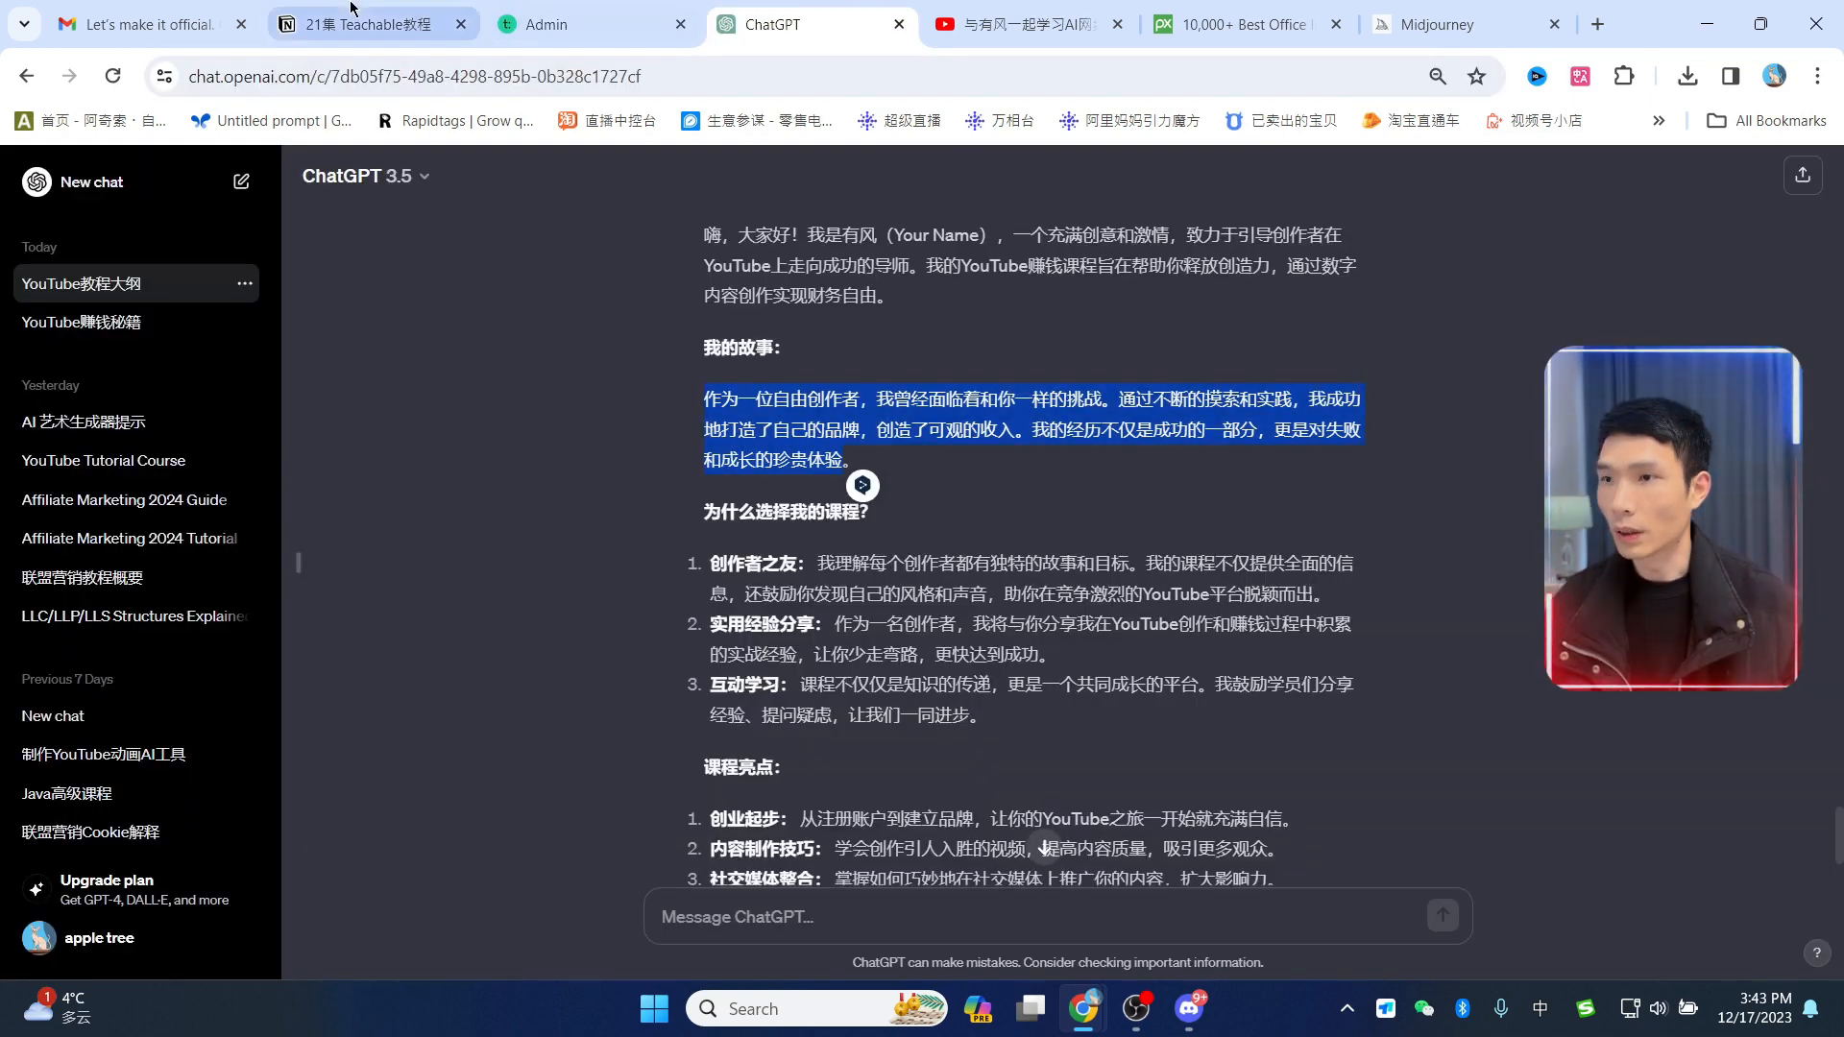
{"action": "left_click", "coordinate": [546, 24]}
{"action": "key", "text": "ctrl+v"}
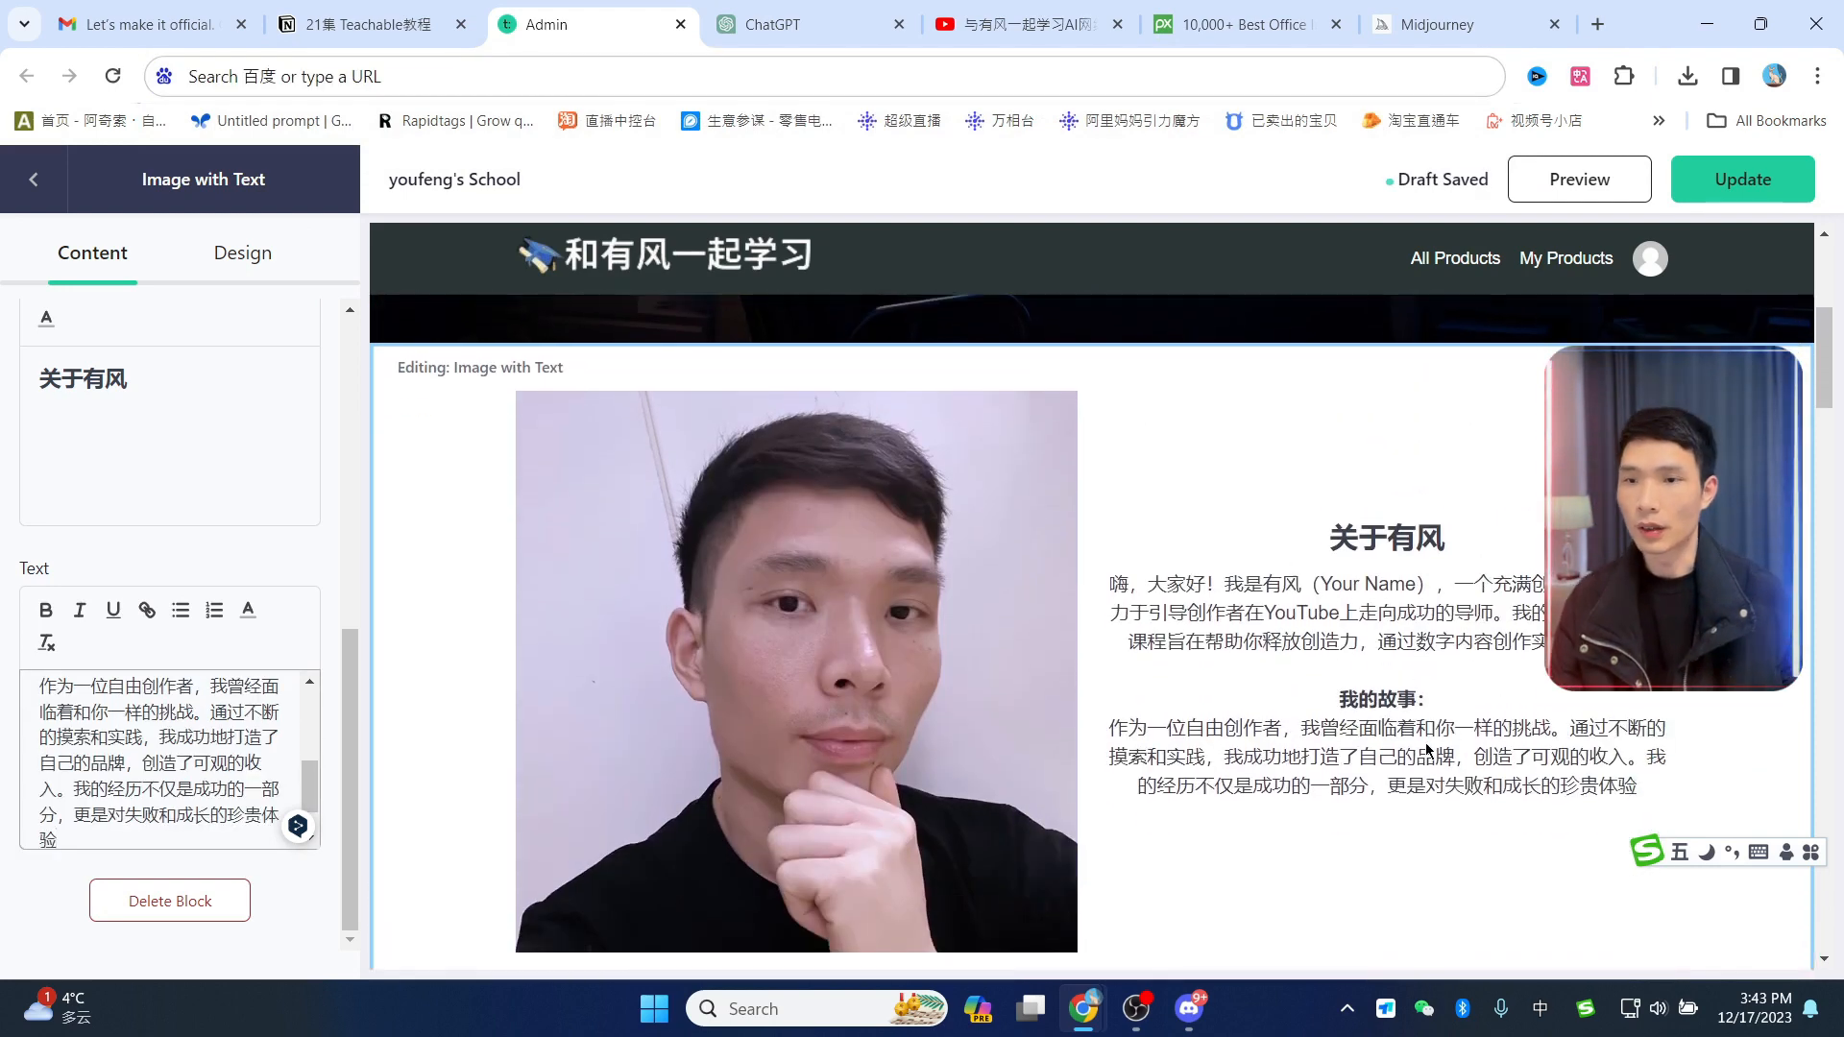
{"action": "scroll", "coordinate": [1421, 657], "scroll_direction": "down", "scroll_amount": 1}
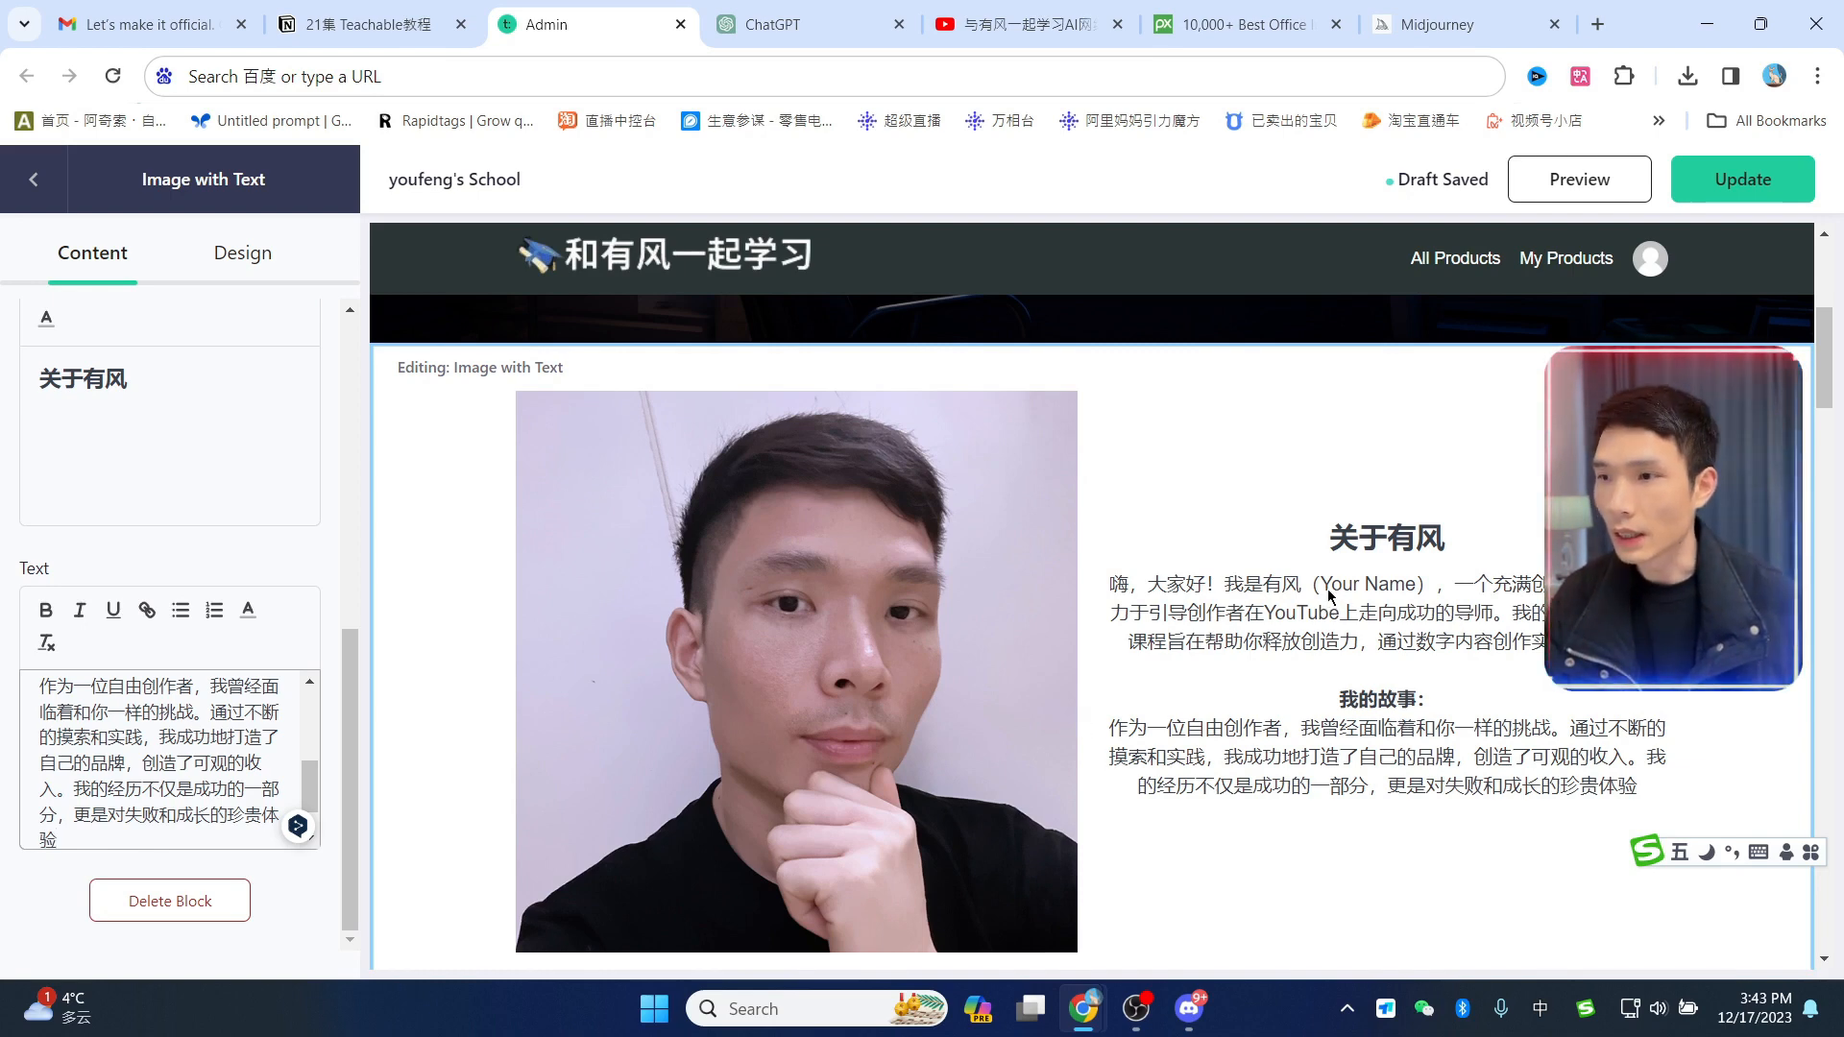
Step: Open the Text block with the "Example Text" heading for editing and copy ChatGPT's "为什么选择我的课程？" section with its three numbered reasons
{"action": "scroll", "coordinate": [1329, 595], "scroll_direction": "down", "scroll_amount": 5}
{"action": "left_click", "coordinate": [1114, 524]}
{"action": "scroll", "coordinate": [1183, 576], "scroll_direction": "up", "scroll_amount": 4}
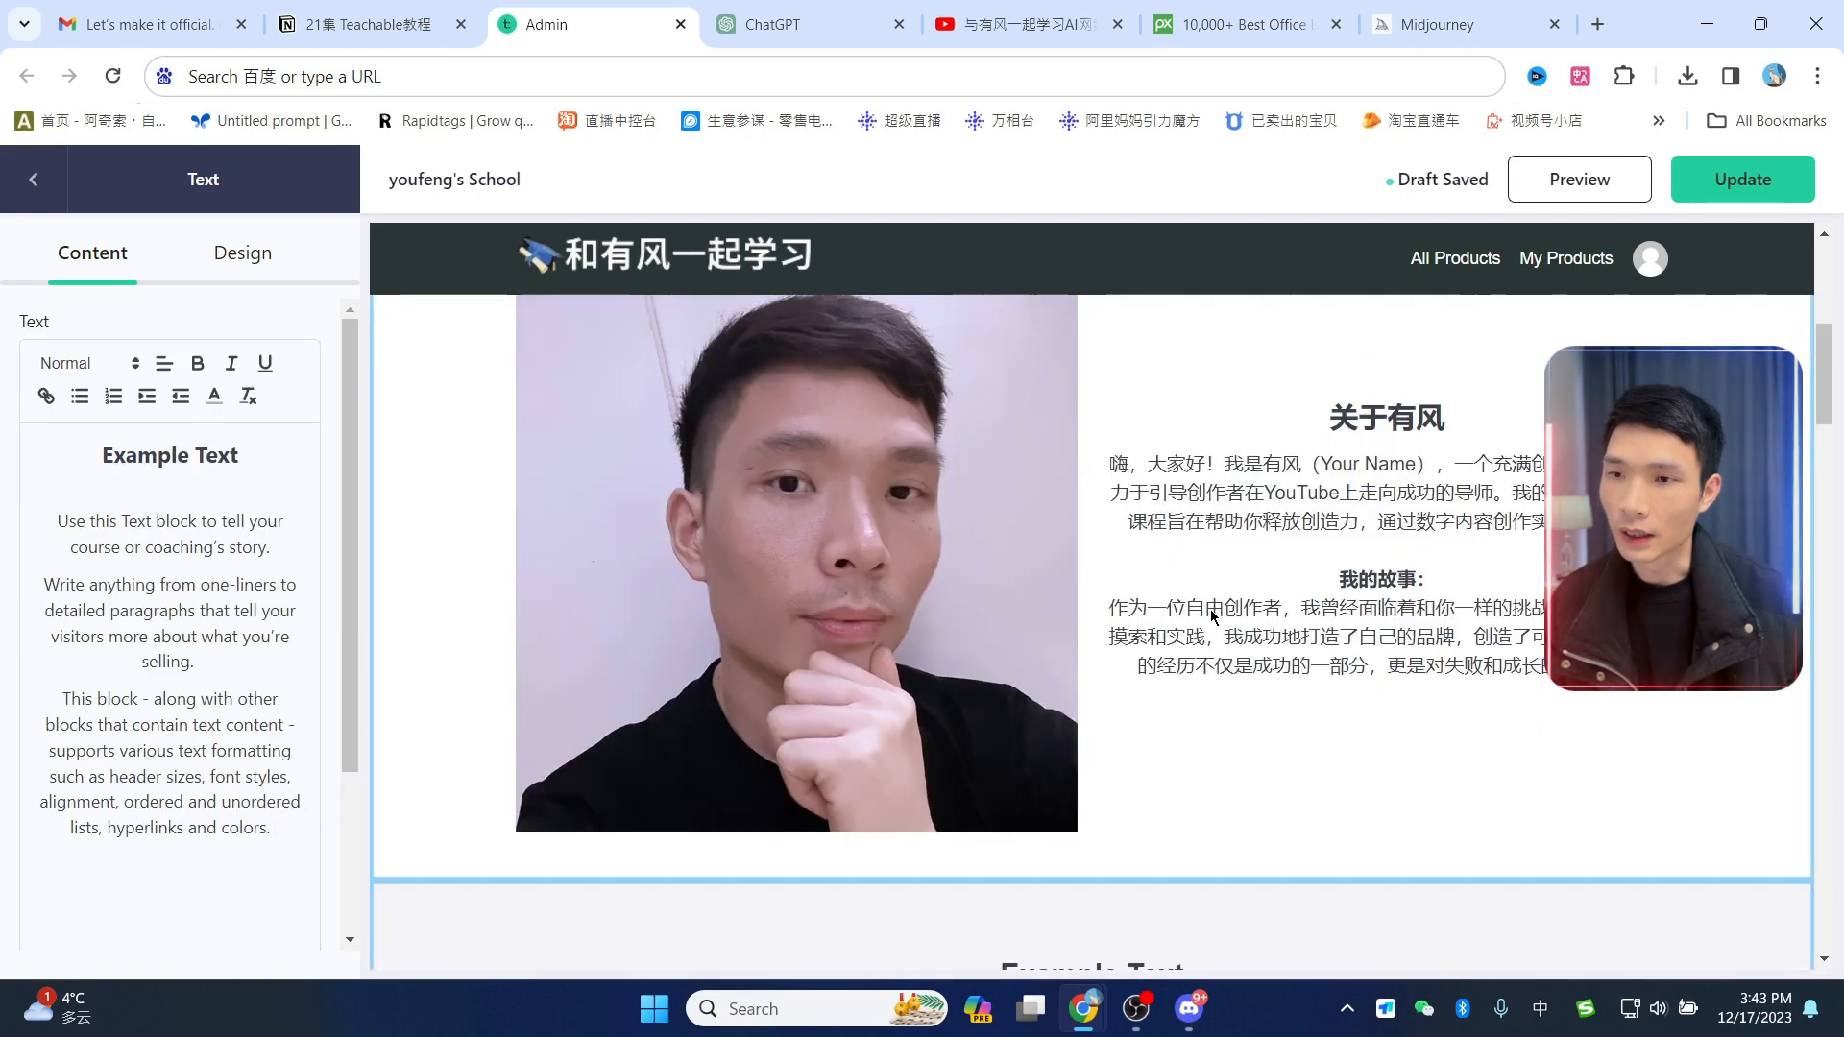
{"action": "scroll", "coordinate": [1152, 615], "scroll_direction": "down", "scroll_amount": 3}
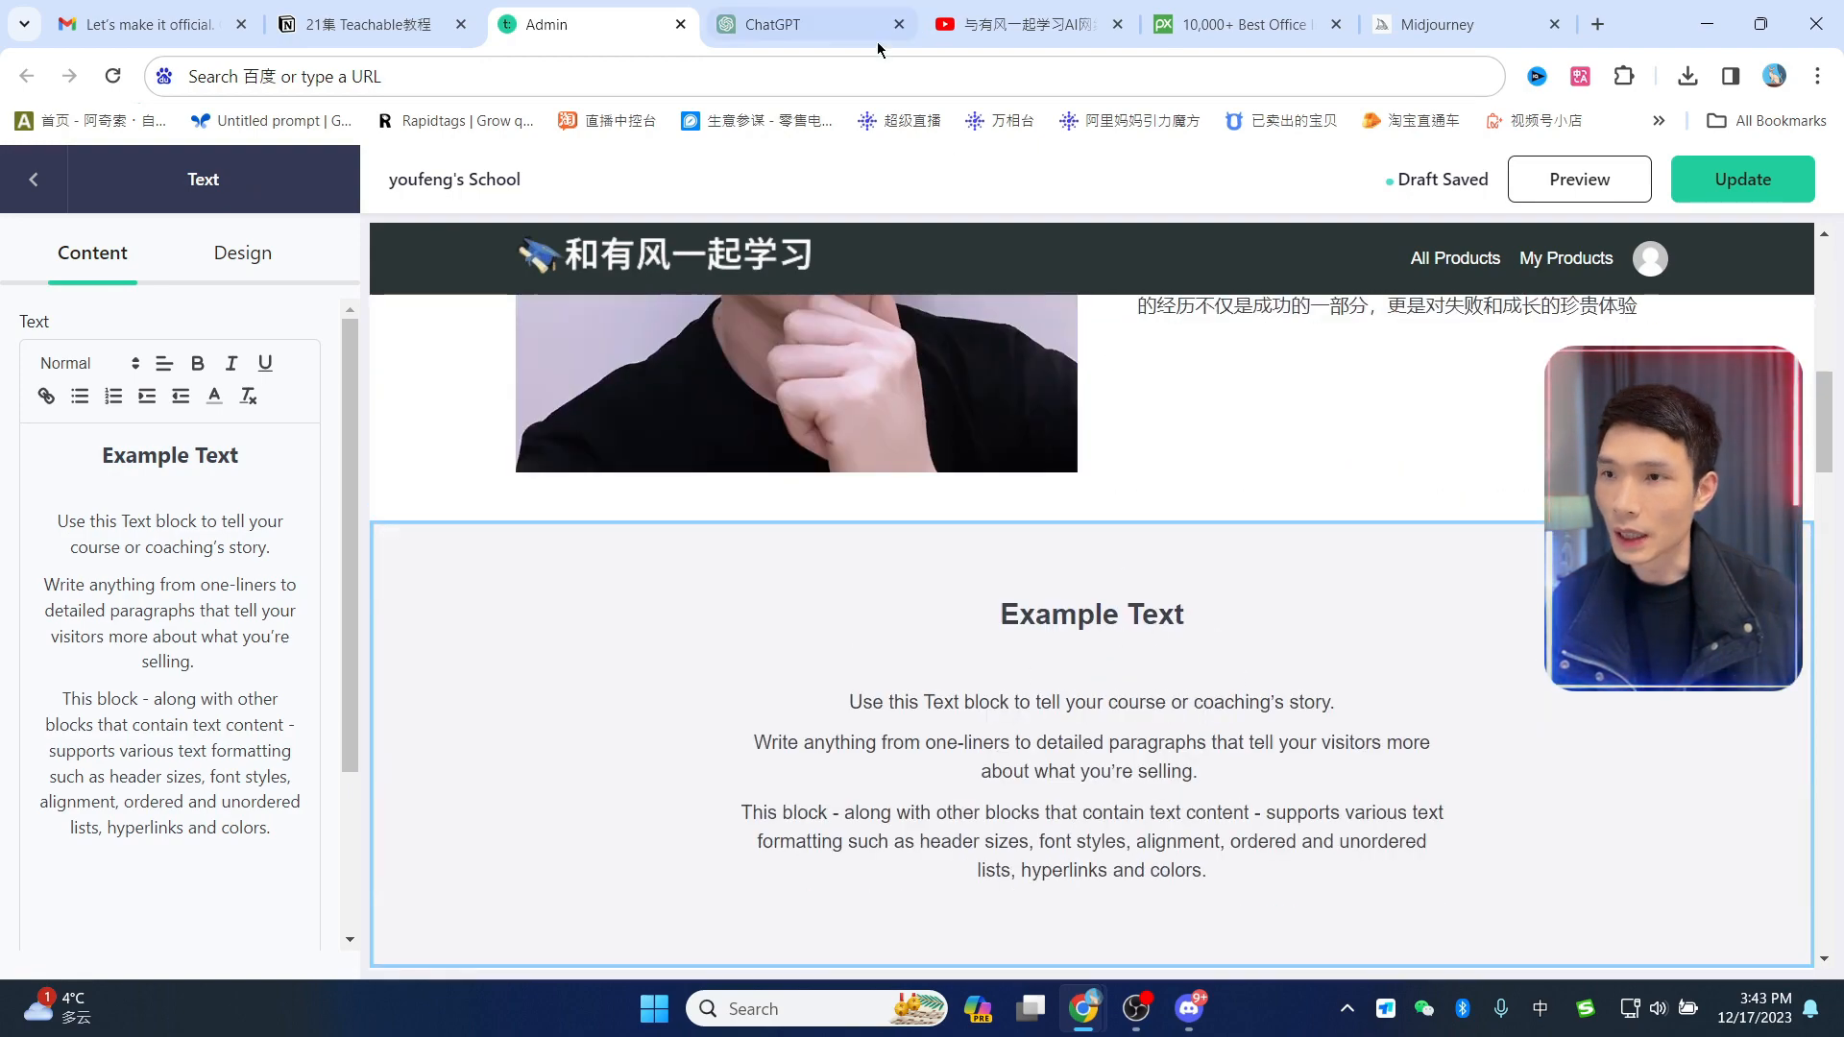
{"action": "scroll", "coordinate": [1345, 590], "scroll_direction": "up", "scroll_amount": 2}
{"action": "scroll", "coordinate": [1344, 589], "scroll_direction": "down", "scroll_amount": 3}
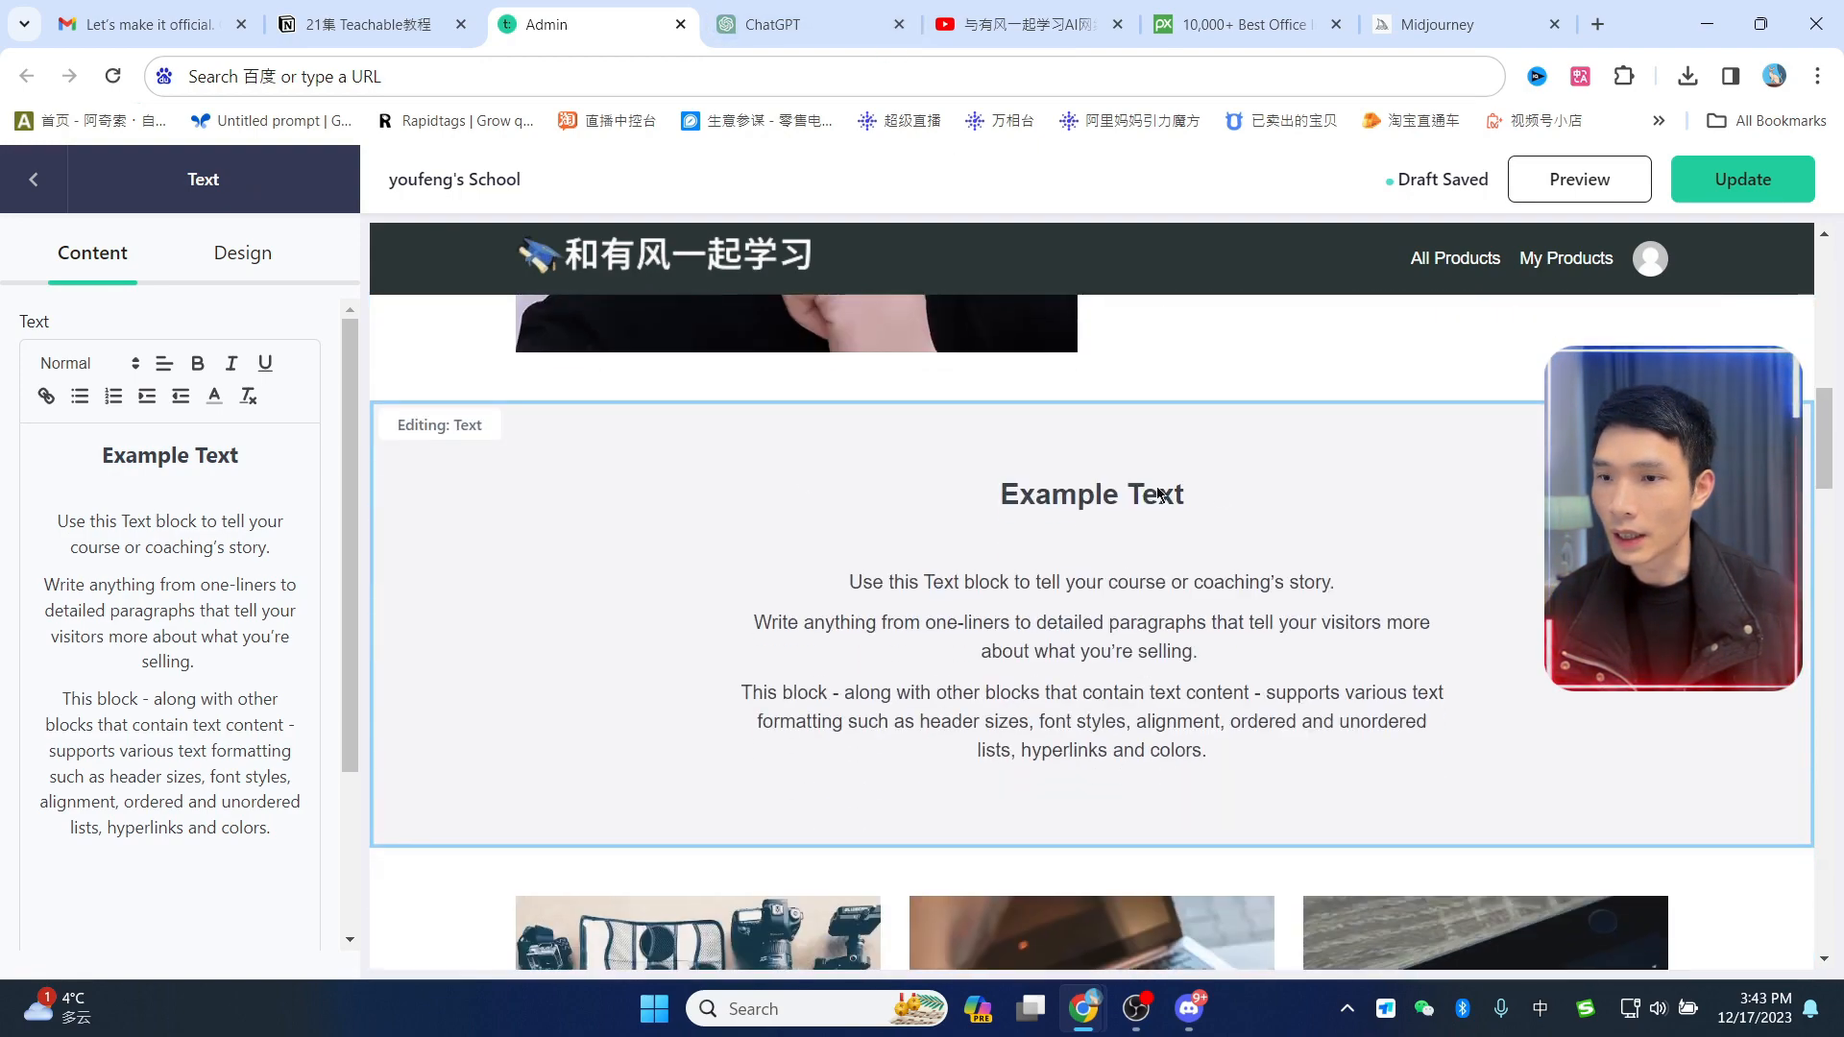
{"action": "left_click", "coordinate": [773, 24]}
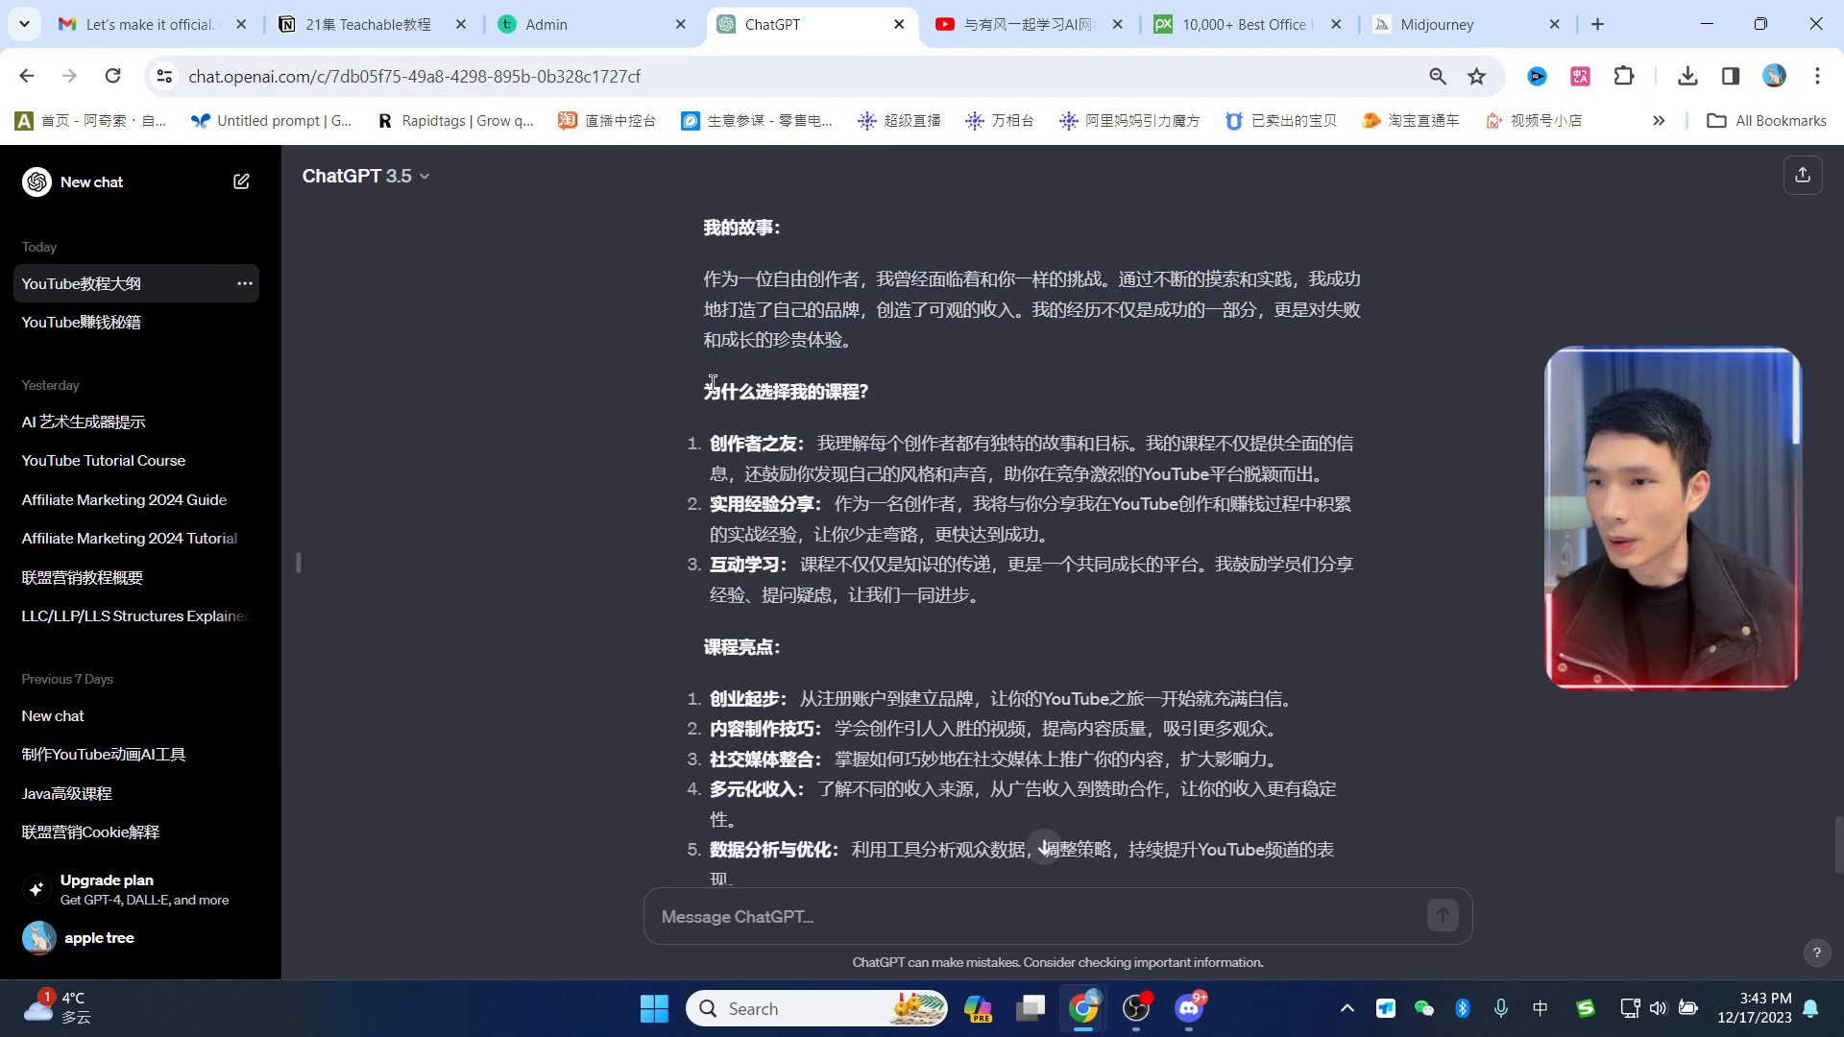
{"action": "left_click_drag", "start_coordinate": [813, 435], "coordinate": [975, 597]}
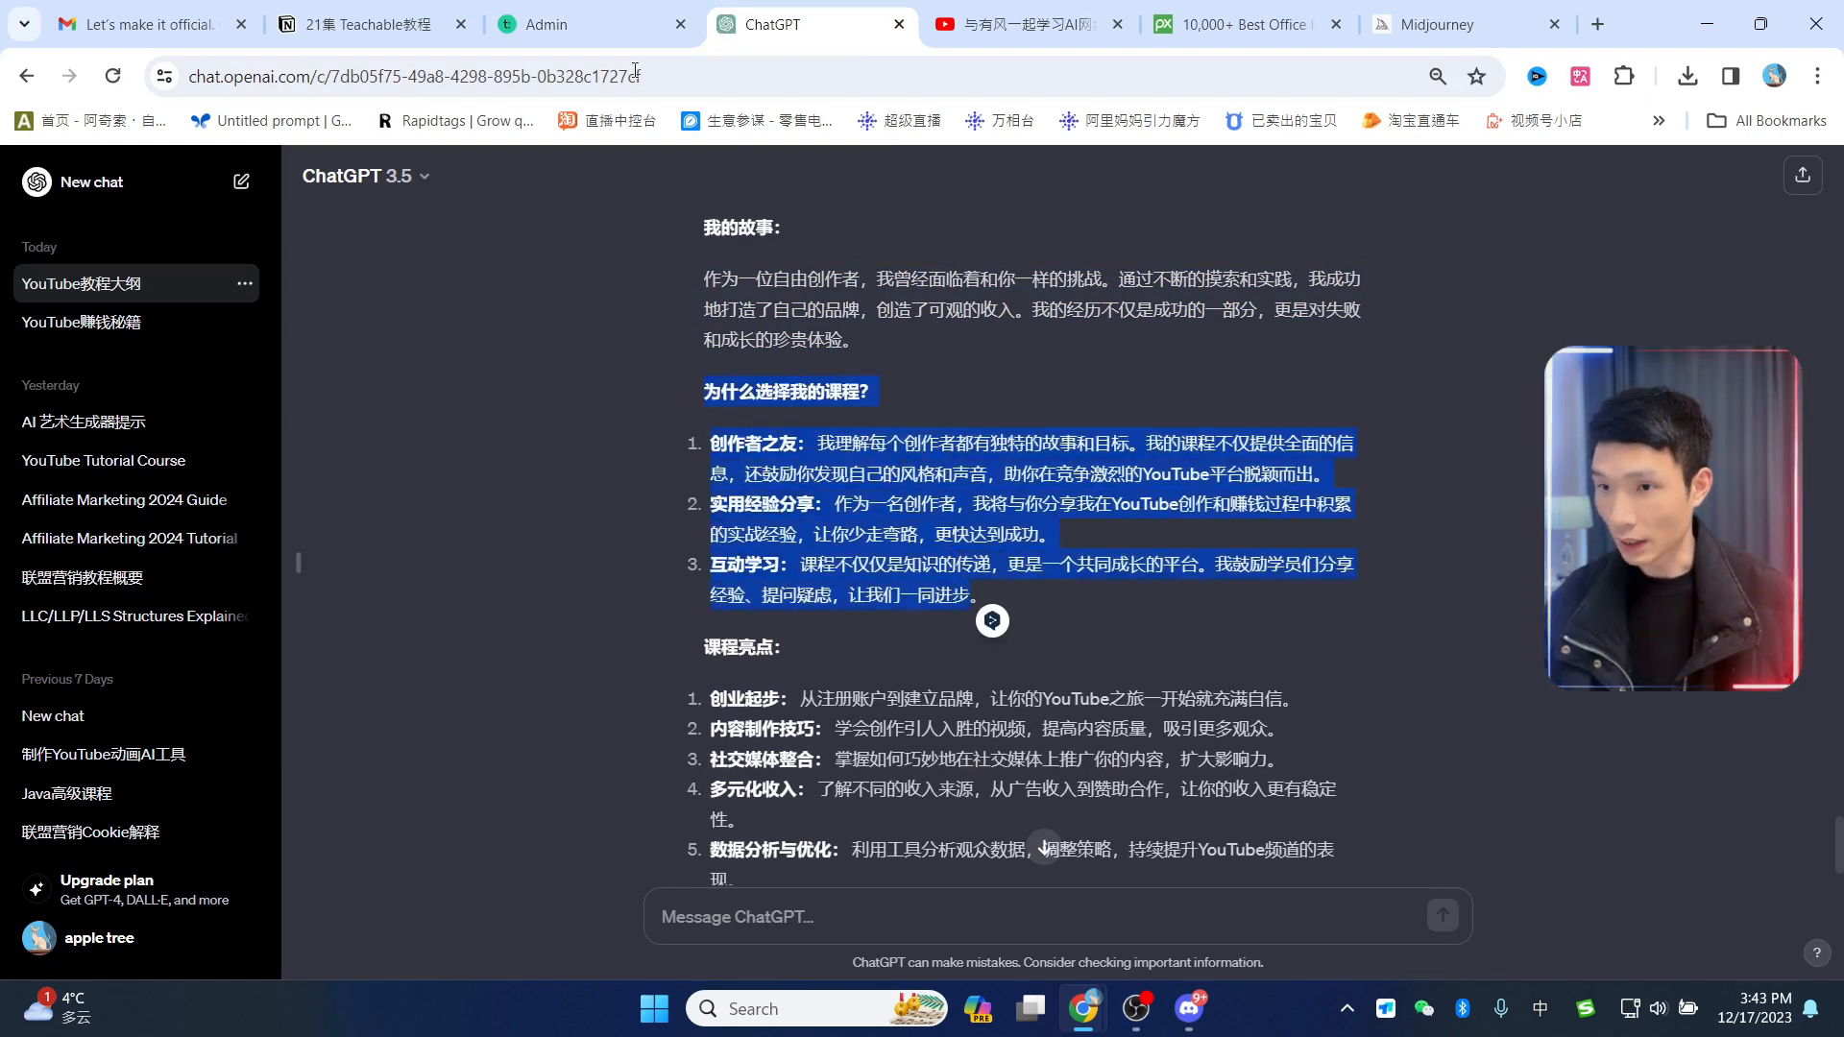
Step: Replace the Text block's example paragraphs with the copied ChatGPT section, putting its title and each reason on a separate line
{"action": "left_click", "coordinate": [546, 24]}
{"action": "left_click_drag", "start_coordinate": [58, 521], "coordinate": [282, 854]}
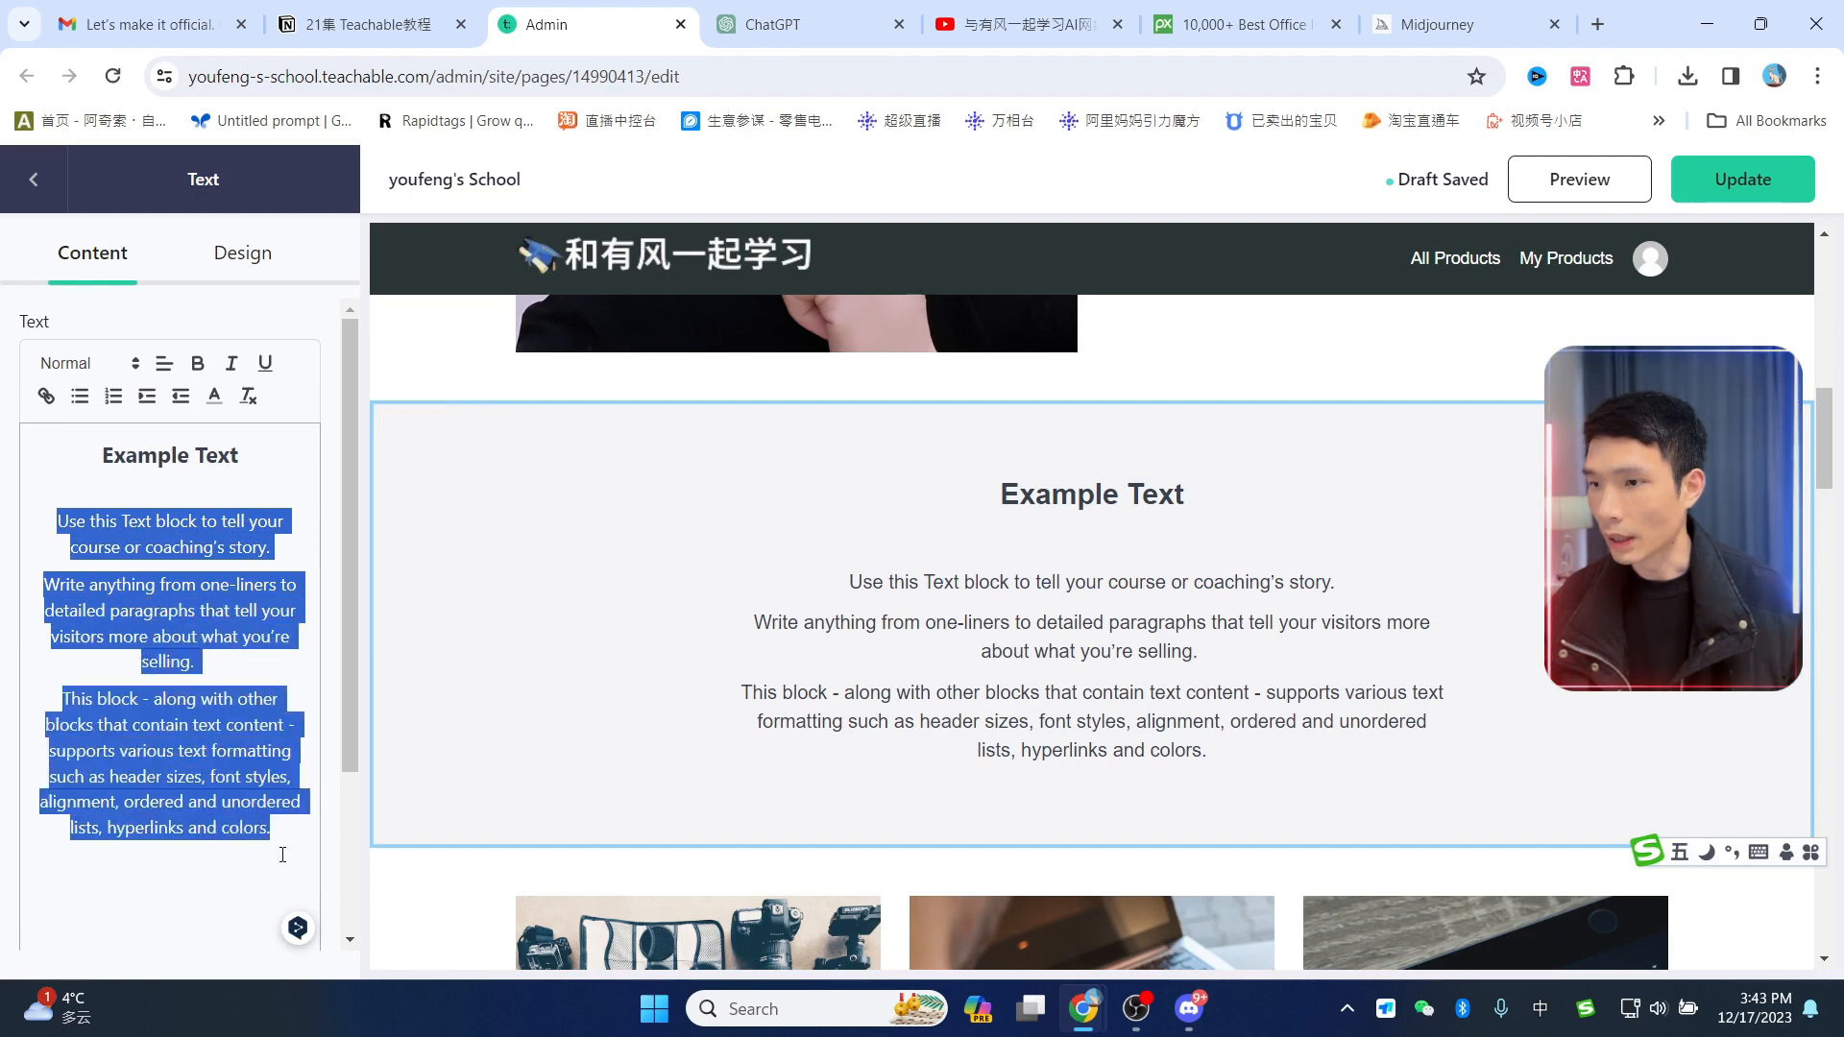
{"action": "type", "text": "为什么选择我的课程? 创作者之友： 我理解每个创作者都有独特的故事和目标。我的课程不仅提供全面的信息，还鼓励你发现自己的风格和声音，助你在竞争激烈的YouTube平台脱颖而出。 实用经验分享： 作为一名创作者，我将与你分享我在YouTube创作和赚钱过程中积累的实战经验，让你少走弯路，更快达到成功。 互动学习： 课程不仅仅是知识的传递，更是一个共同成长的平台。我鼓励学员们分享经验、提问疑虑，让我们一同进步"}
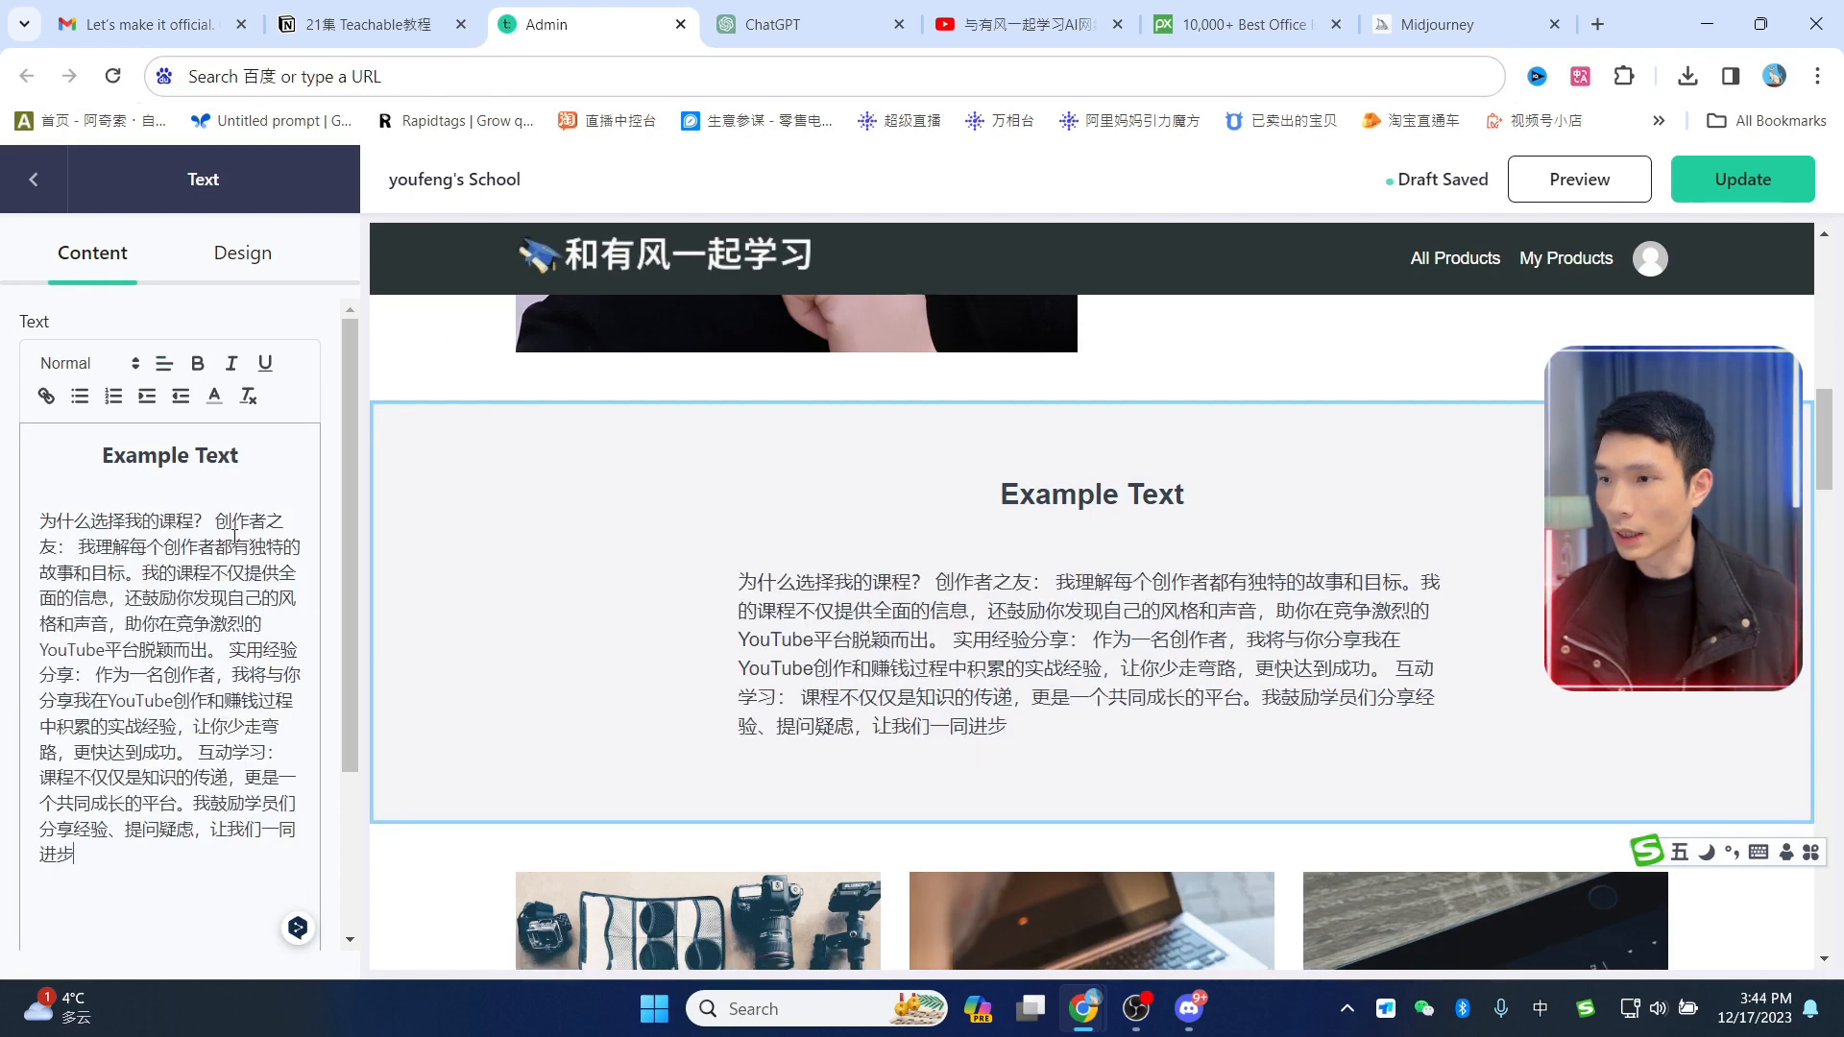
Step: Move the title "为什么选择我的课程？" into the Text block's heading in place of "Example Text" and remove the leftover empty line
{"action": "scroll", "coordinate": [1122, 660], "scroll_direction": "up", "scroll_amount": 2}
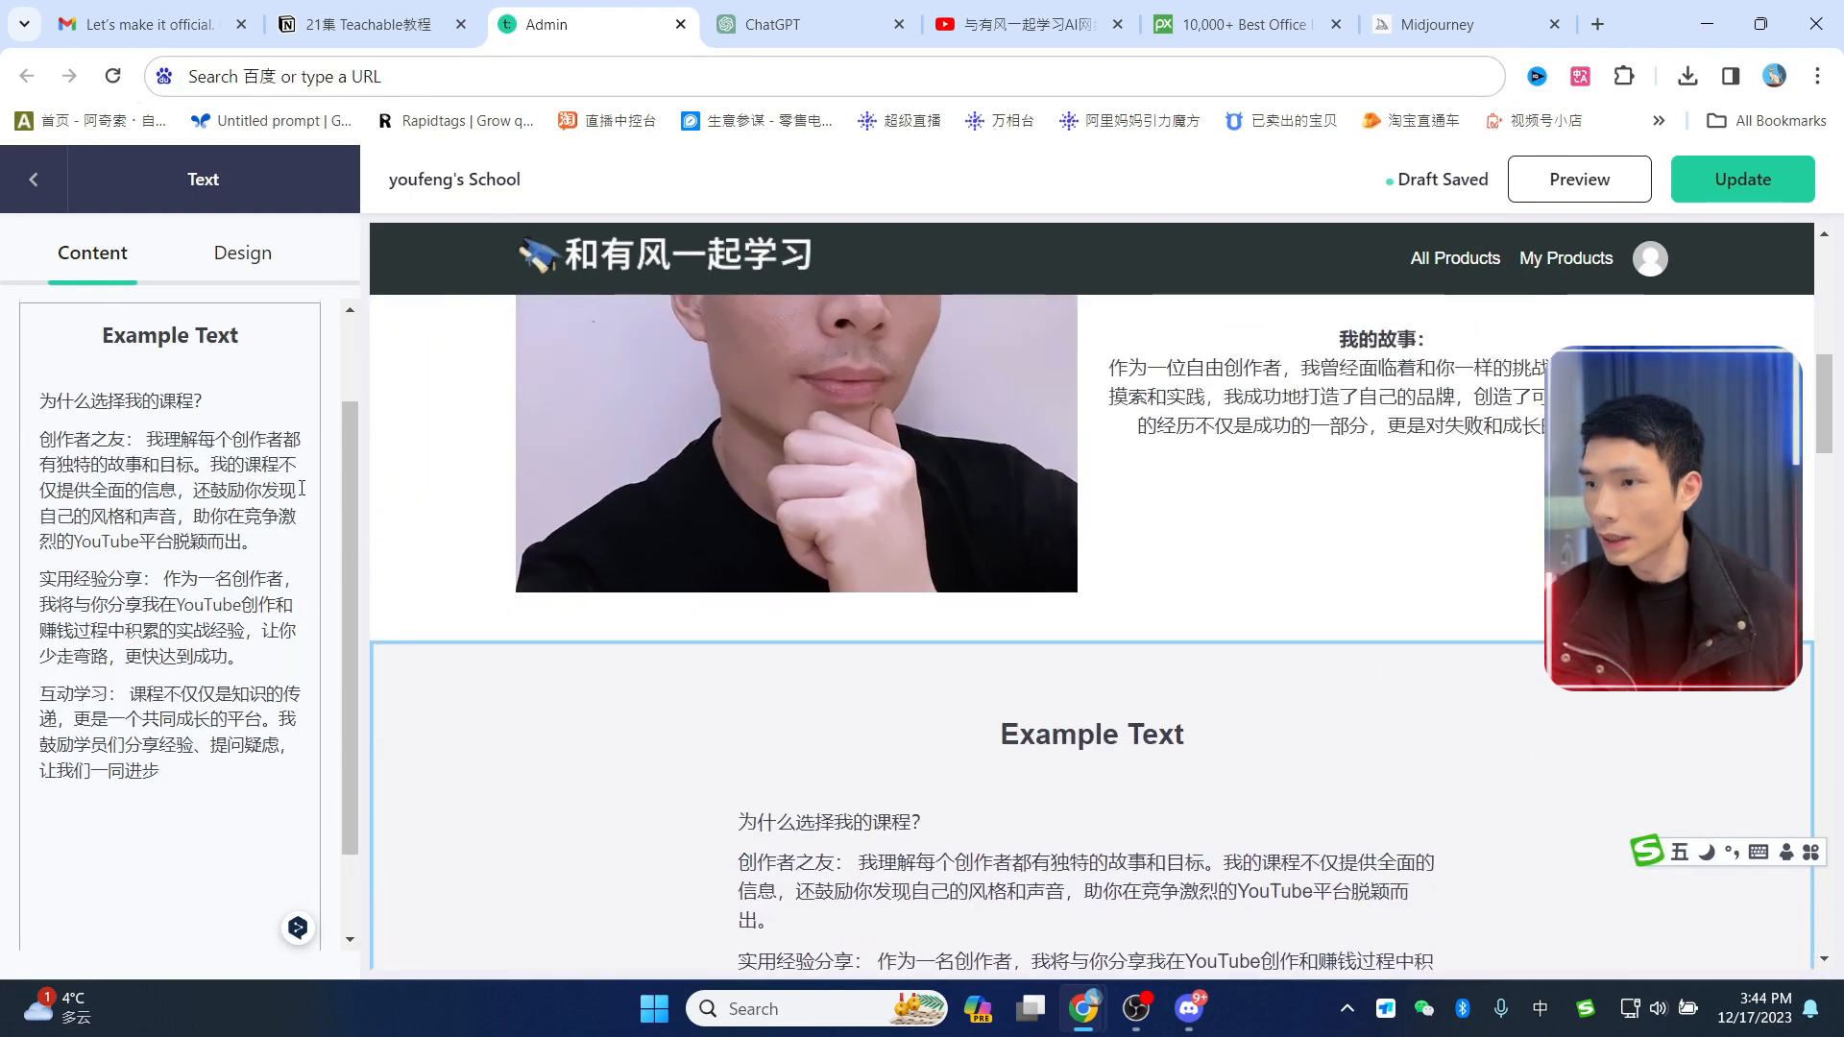
{"action": "left_click_drag", "start_coordinate": [242, 336], "coordinate": [99, 332]}
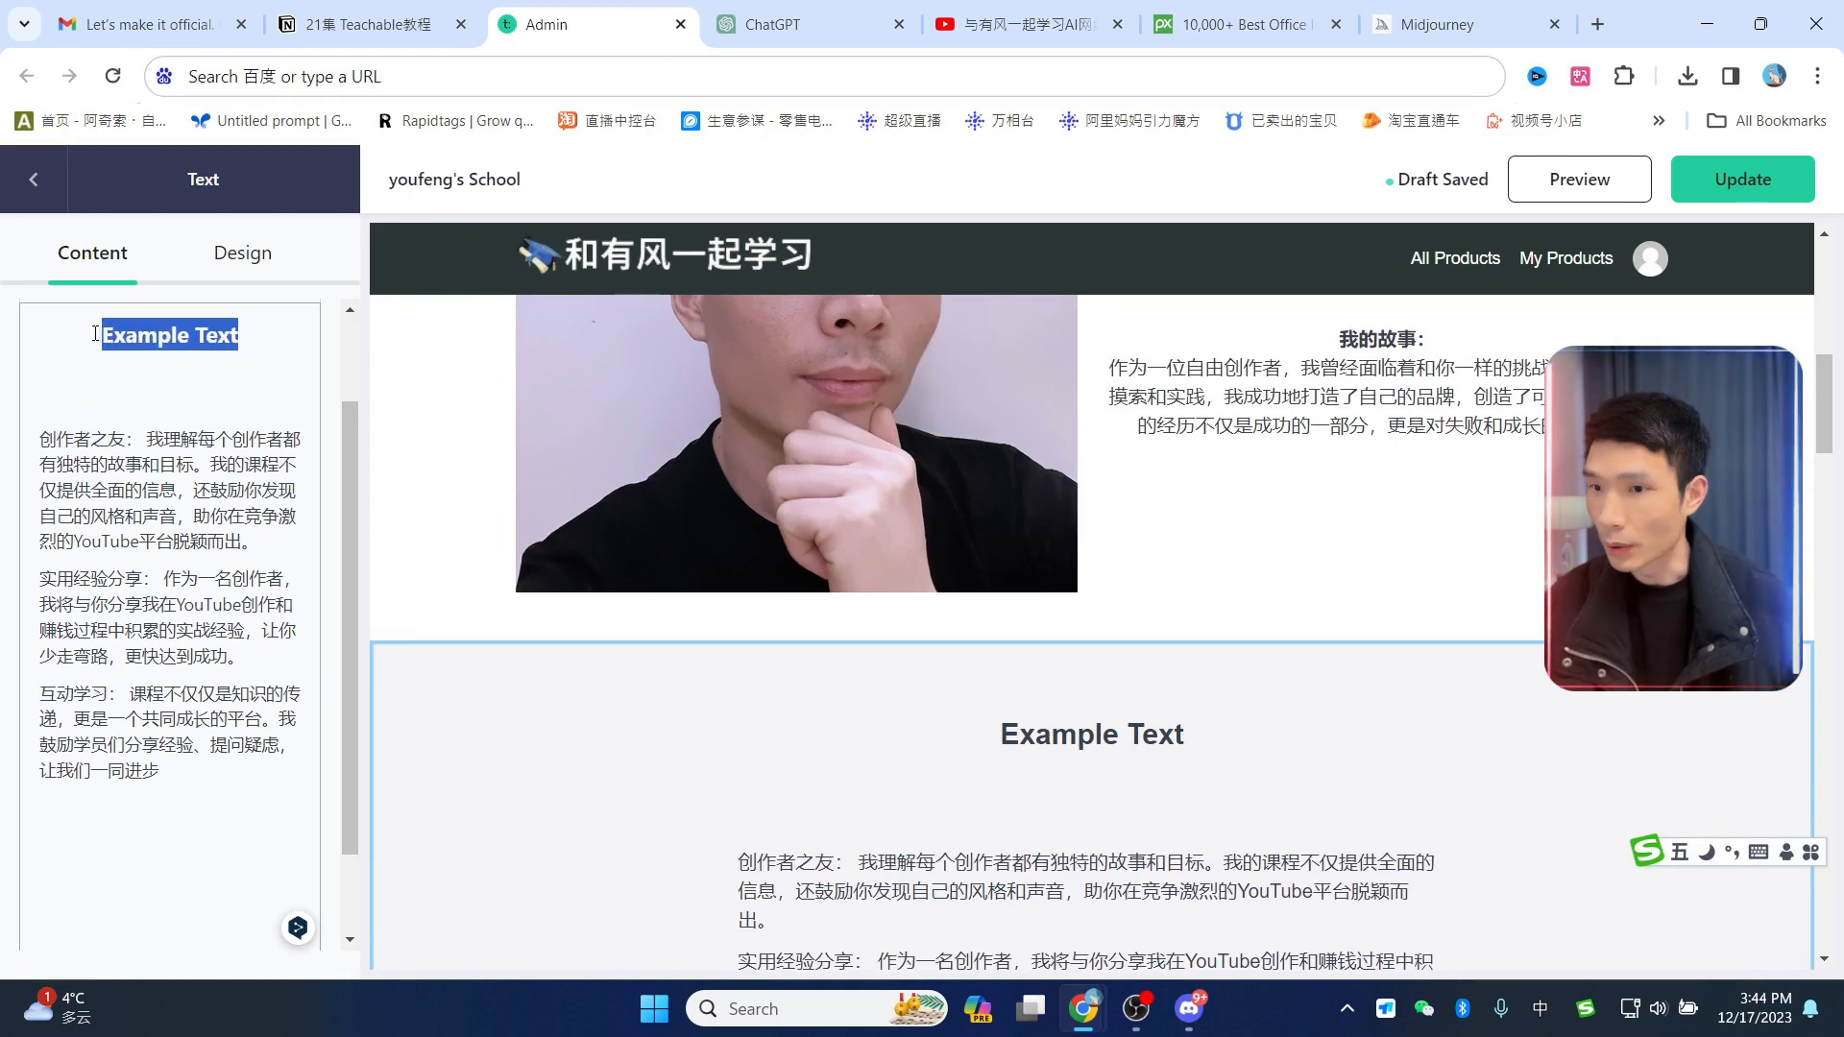
{"action": "type", "text": "为什么选择我的课程？"}
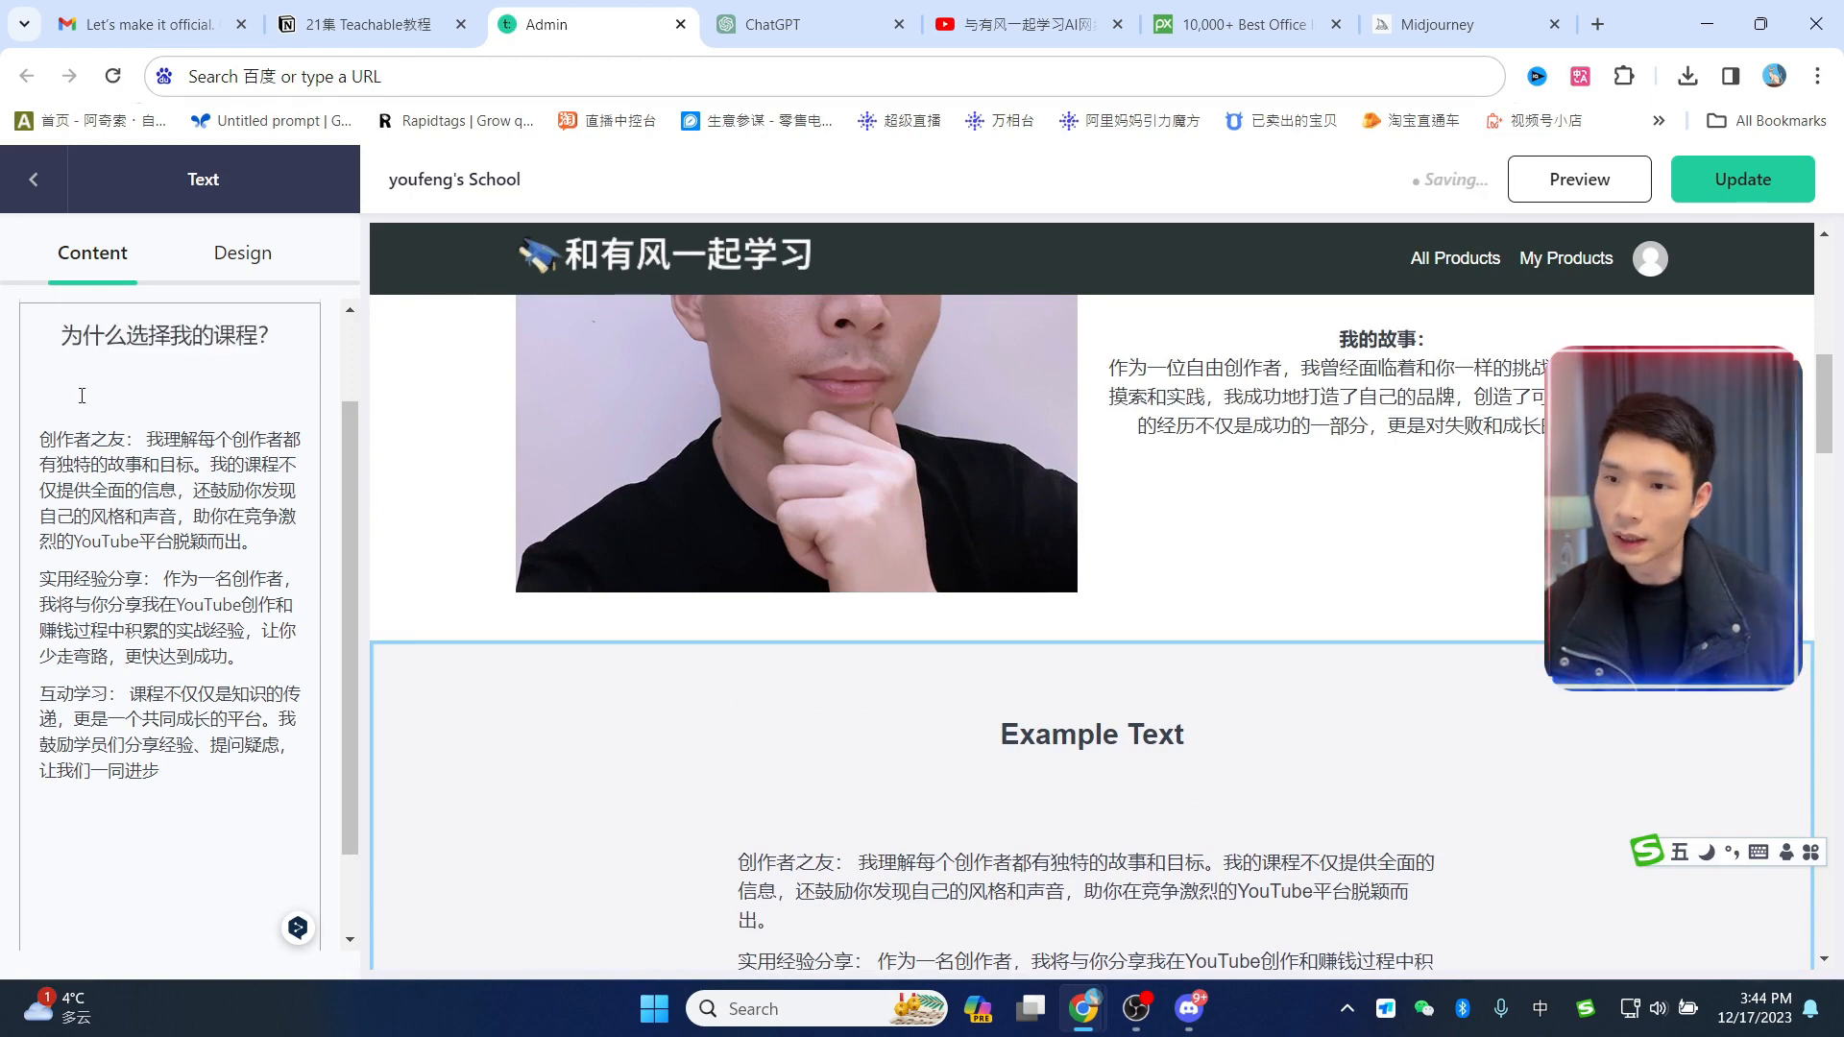
{"action": "left_click", "coordinate": [80, 396]}
{"action": "key", "text": "BackSpace"}
{"action": "scroll", "coordinate": [1248, 614], "scroll_direction": "down", "scroll_amount": 2}
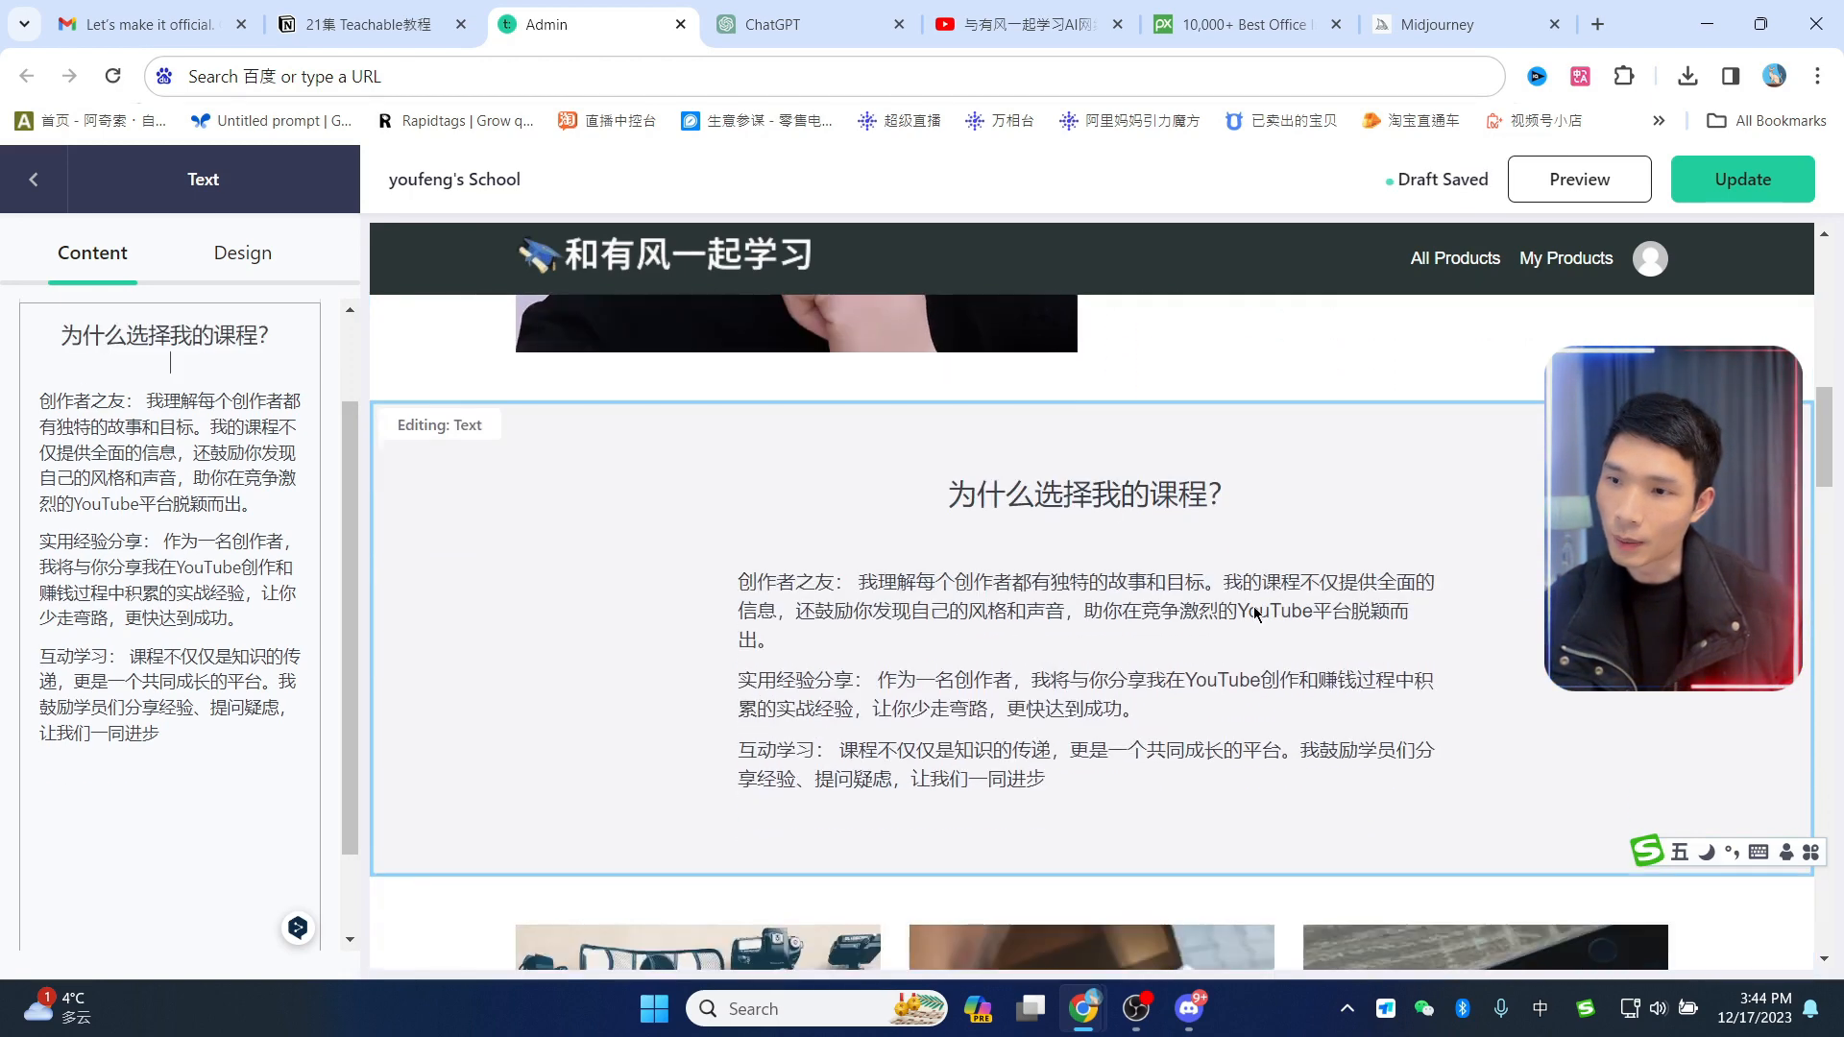
Step: Review the page from the Banner to the Text with Image Grid block and inspect the settings of its first image item
{"action": "scroll", "coordinate": [1255, 612], "scroll_direction": "down", "scroll_amount": 3}
{"action": "scroll", "coordinate": [1306, 633], "scroll_direction": "up", "scroll_amount": 10}
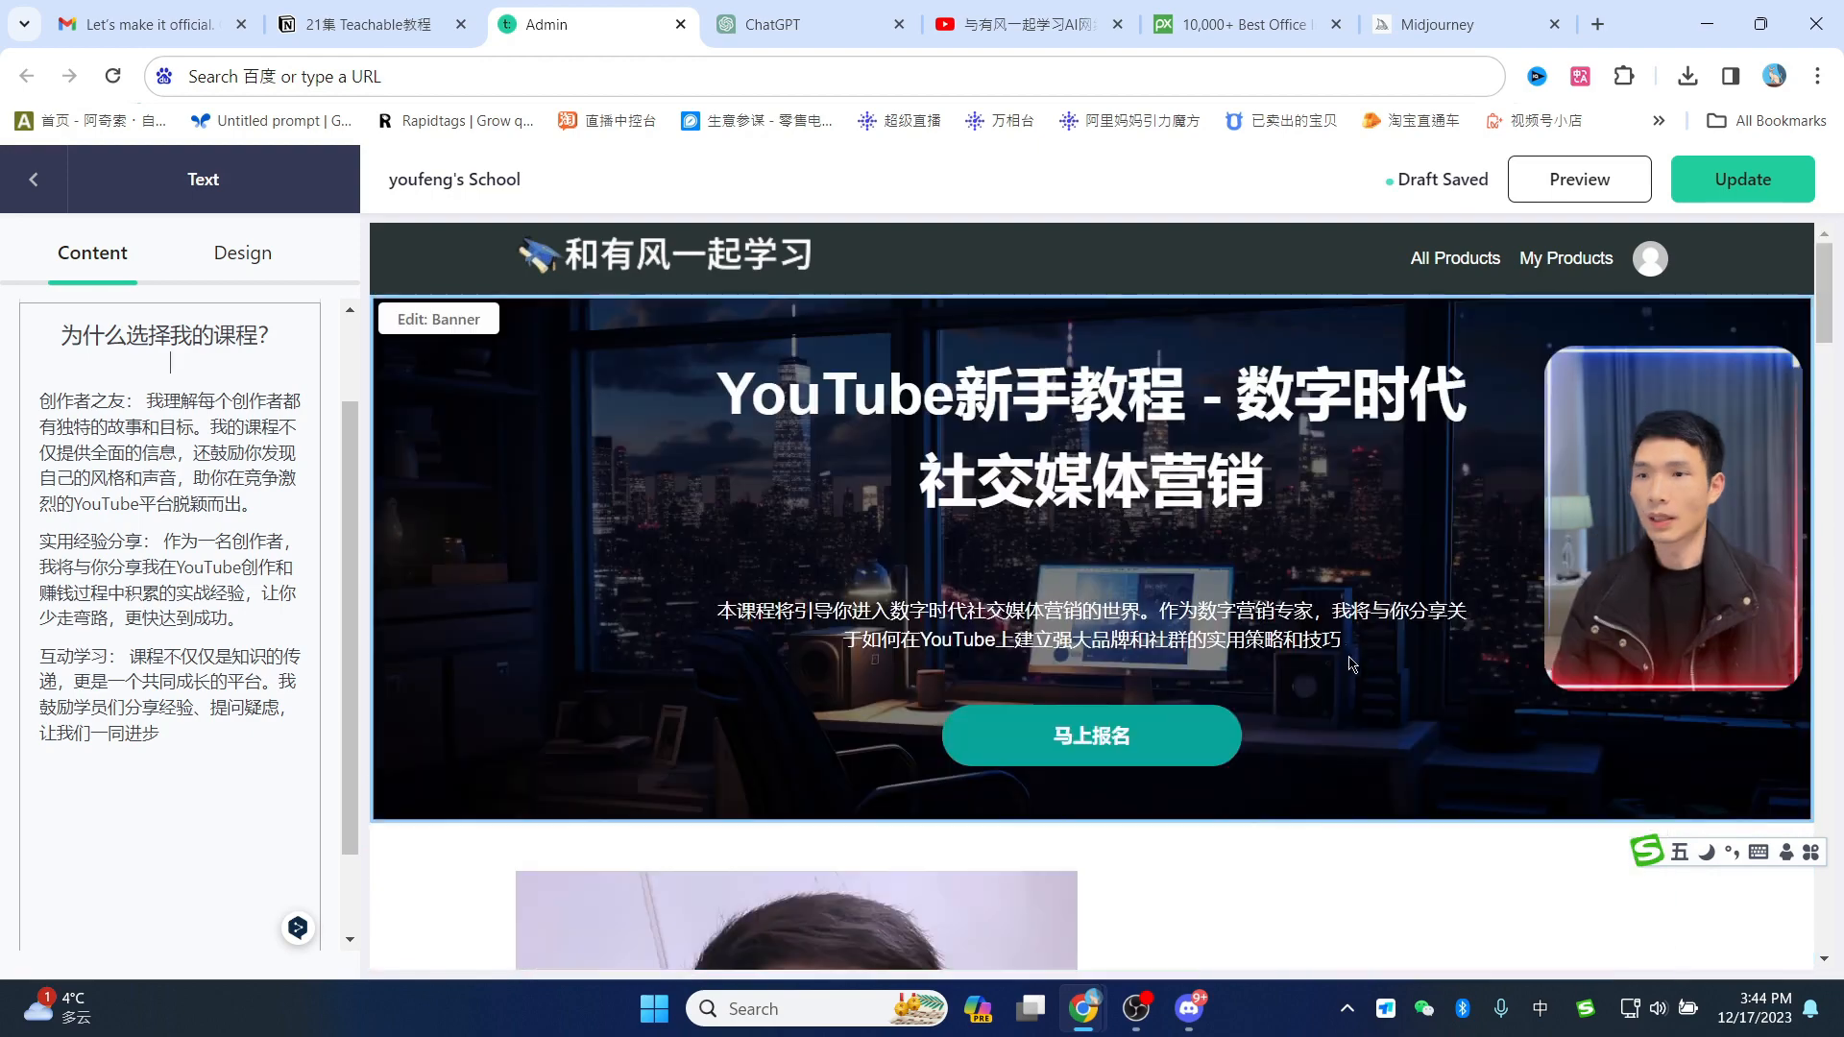
{"action": "scroll", "coordinate": [1352, 663], "scroll_direction": "down", "scroll_amount": 12}
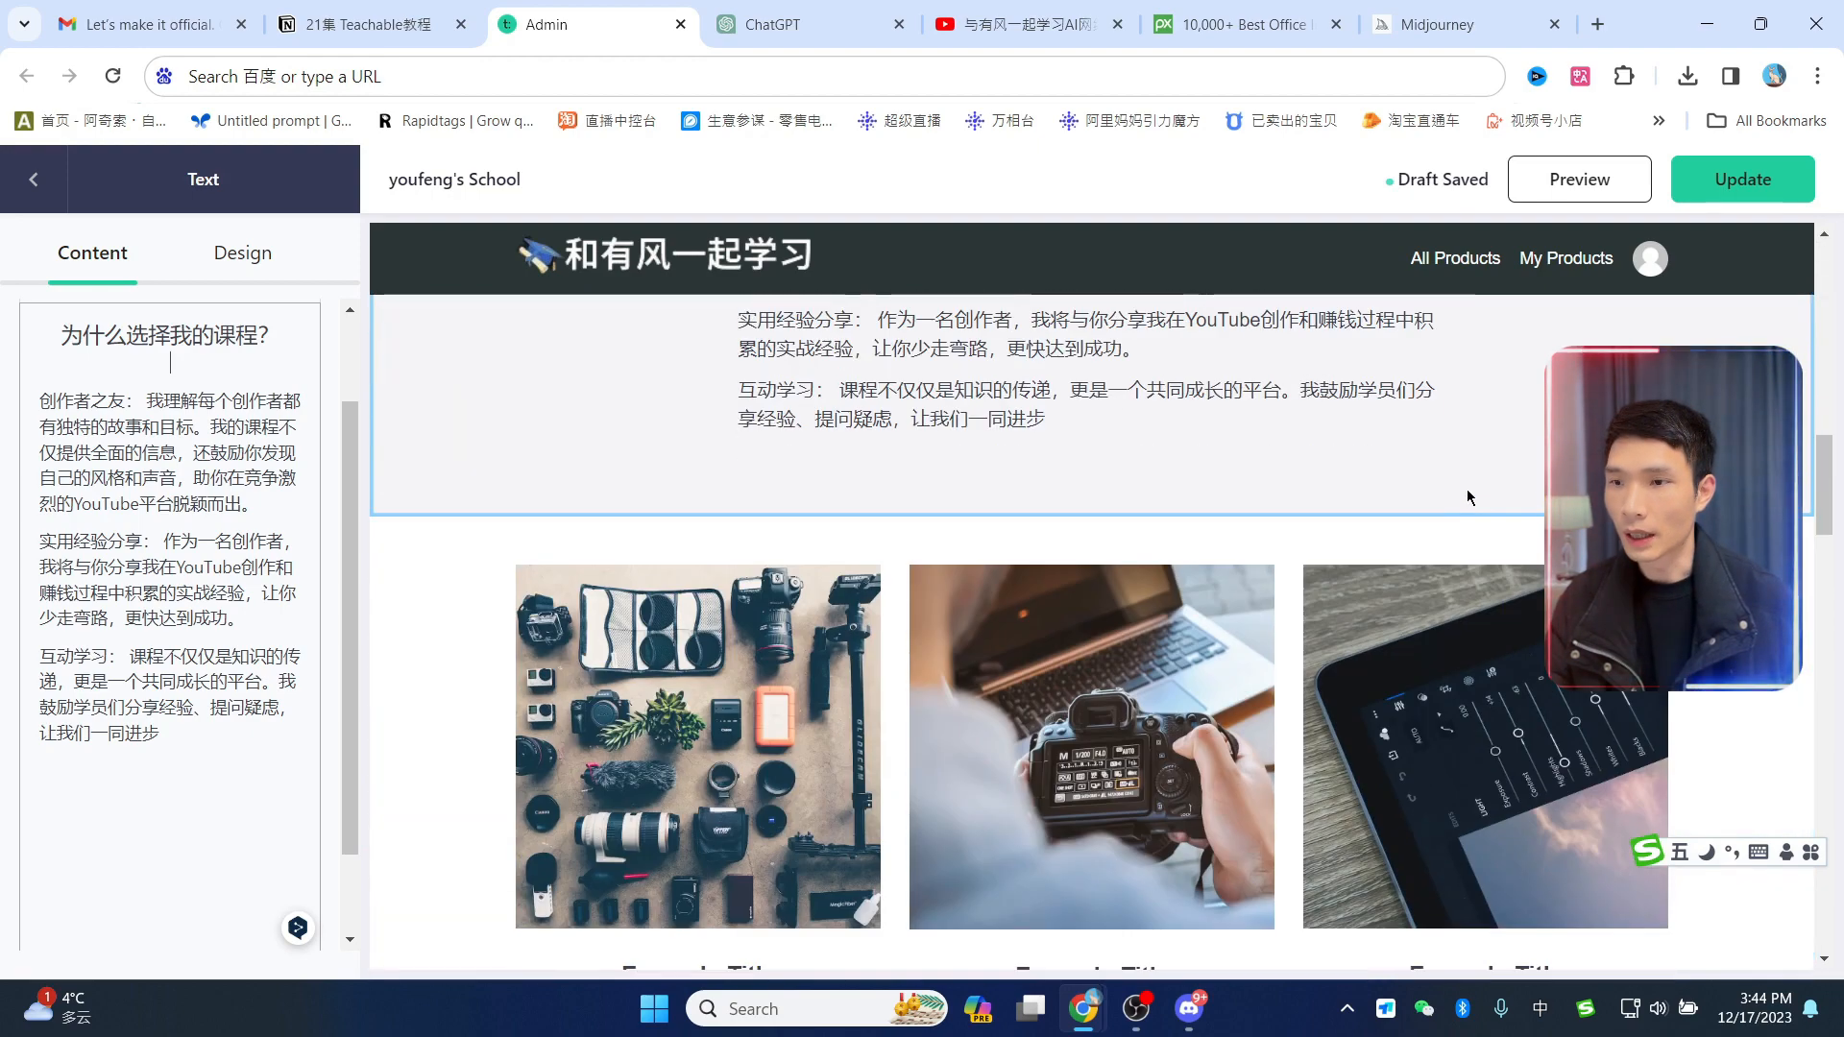
{"action": "scroll", "coordinate": [1344, 495], "scroll_direction": "down", "scroll_amount": 3}
{"action": "scroll", "coordinate": [1224, 498], "scroll_direction": "up", "scroll_amount": 3}
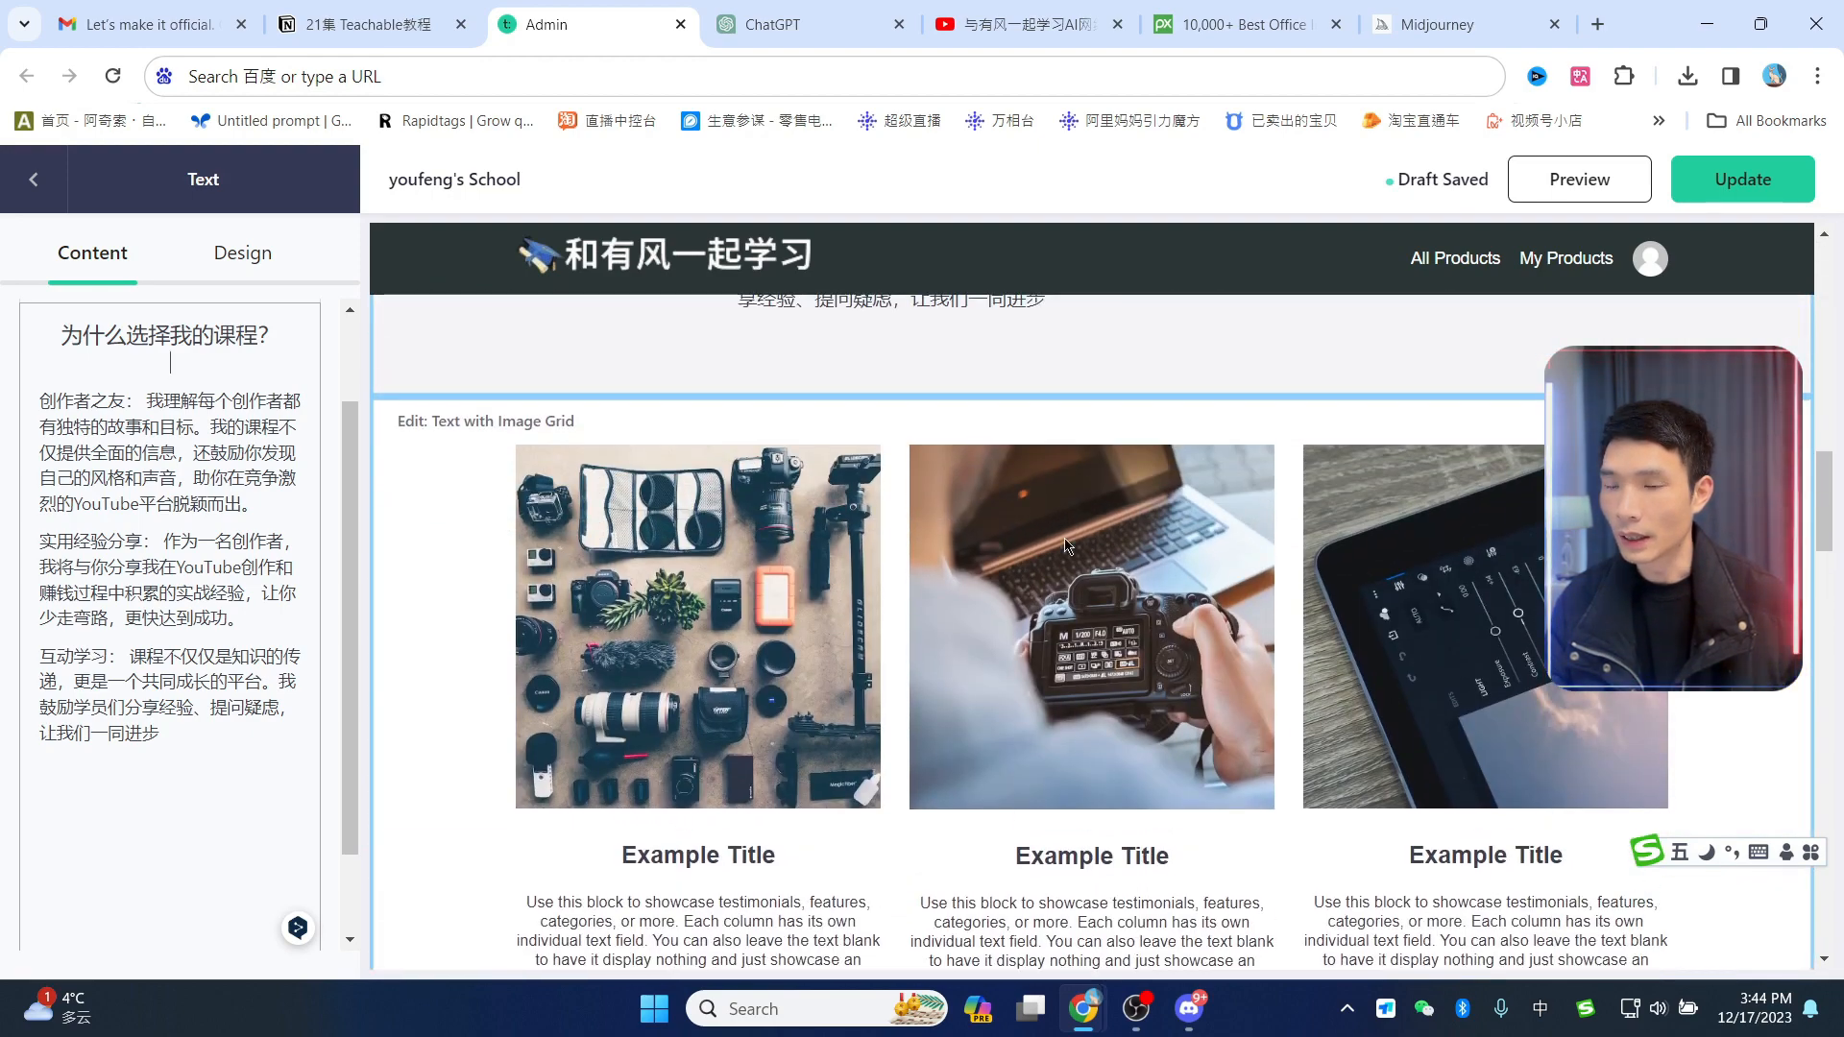
{"action": "left_click", "coordinate": [997, 597]}
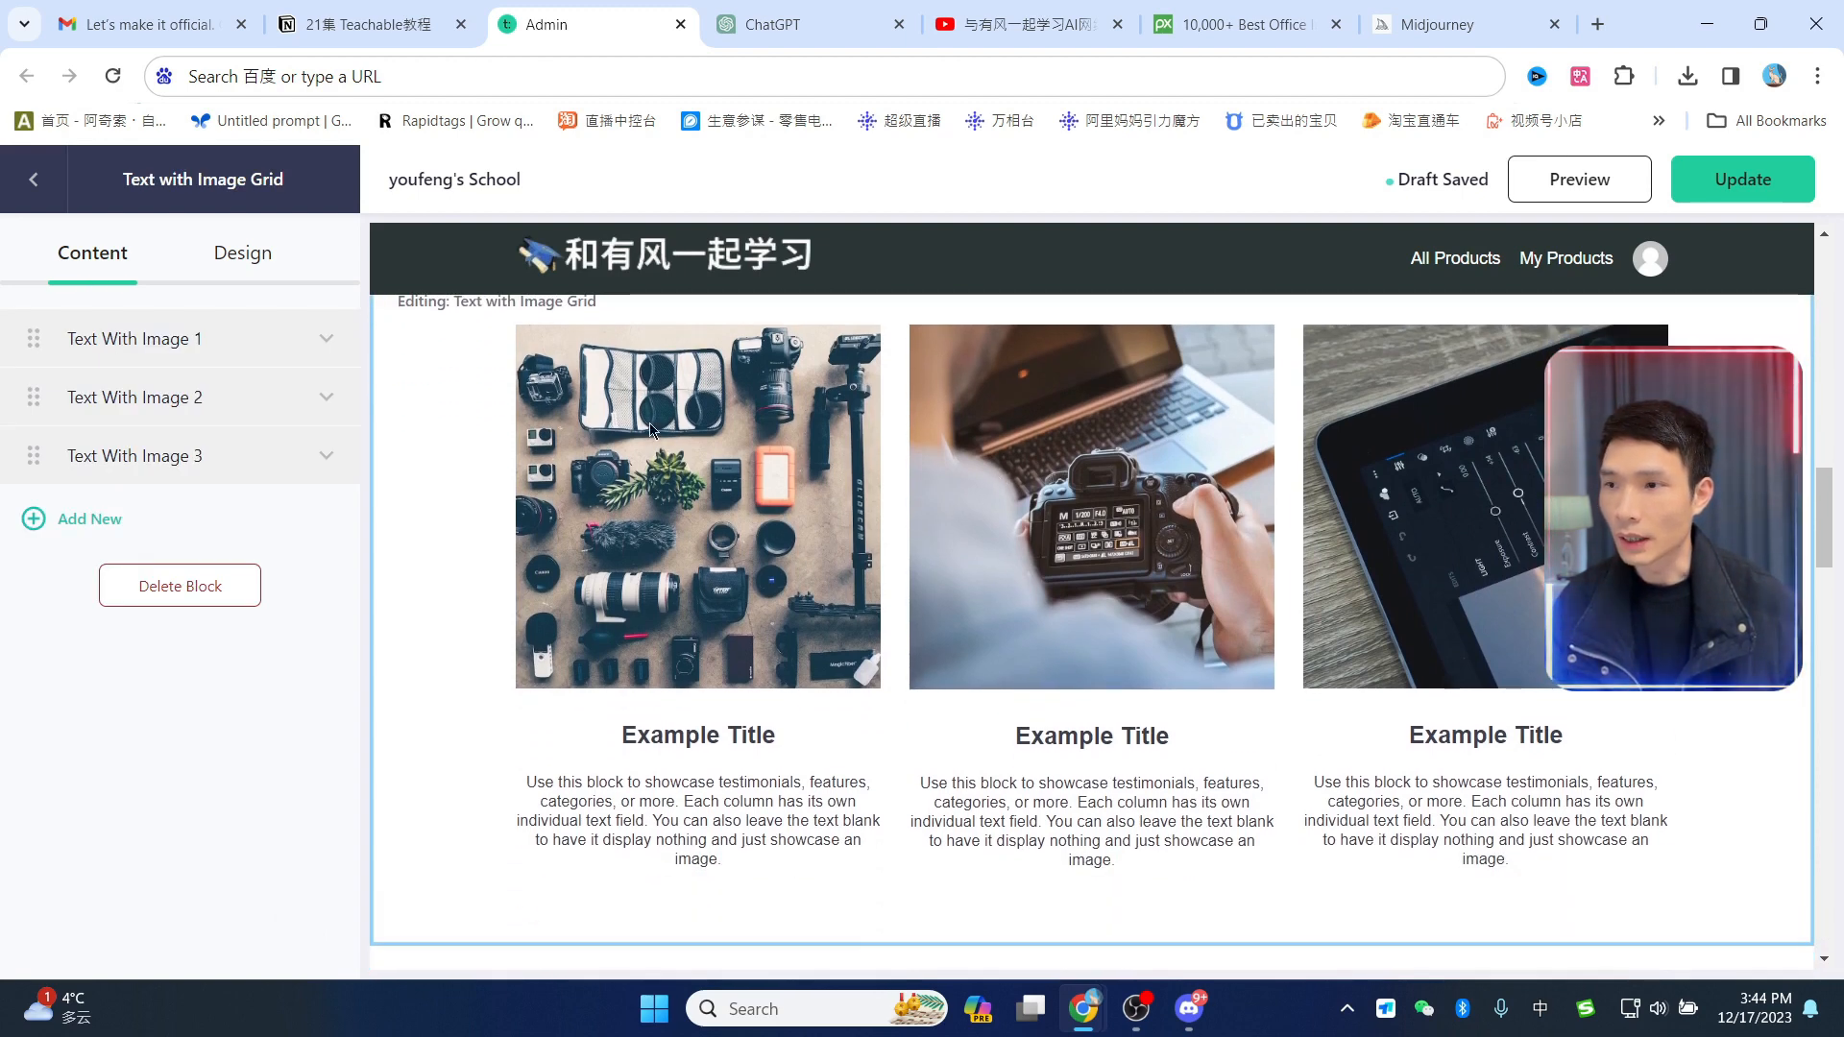
{"action": "left_click", "coordinate": [329, 344]}
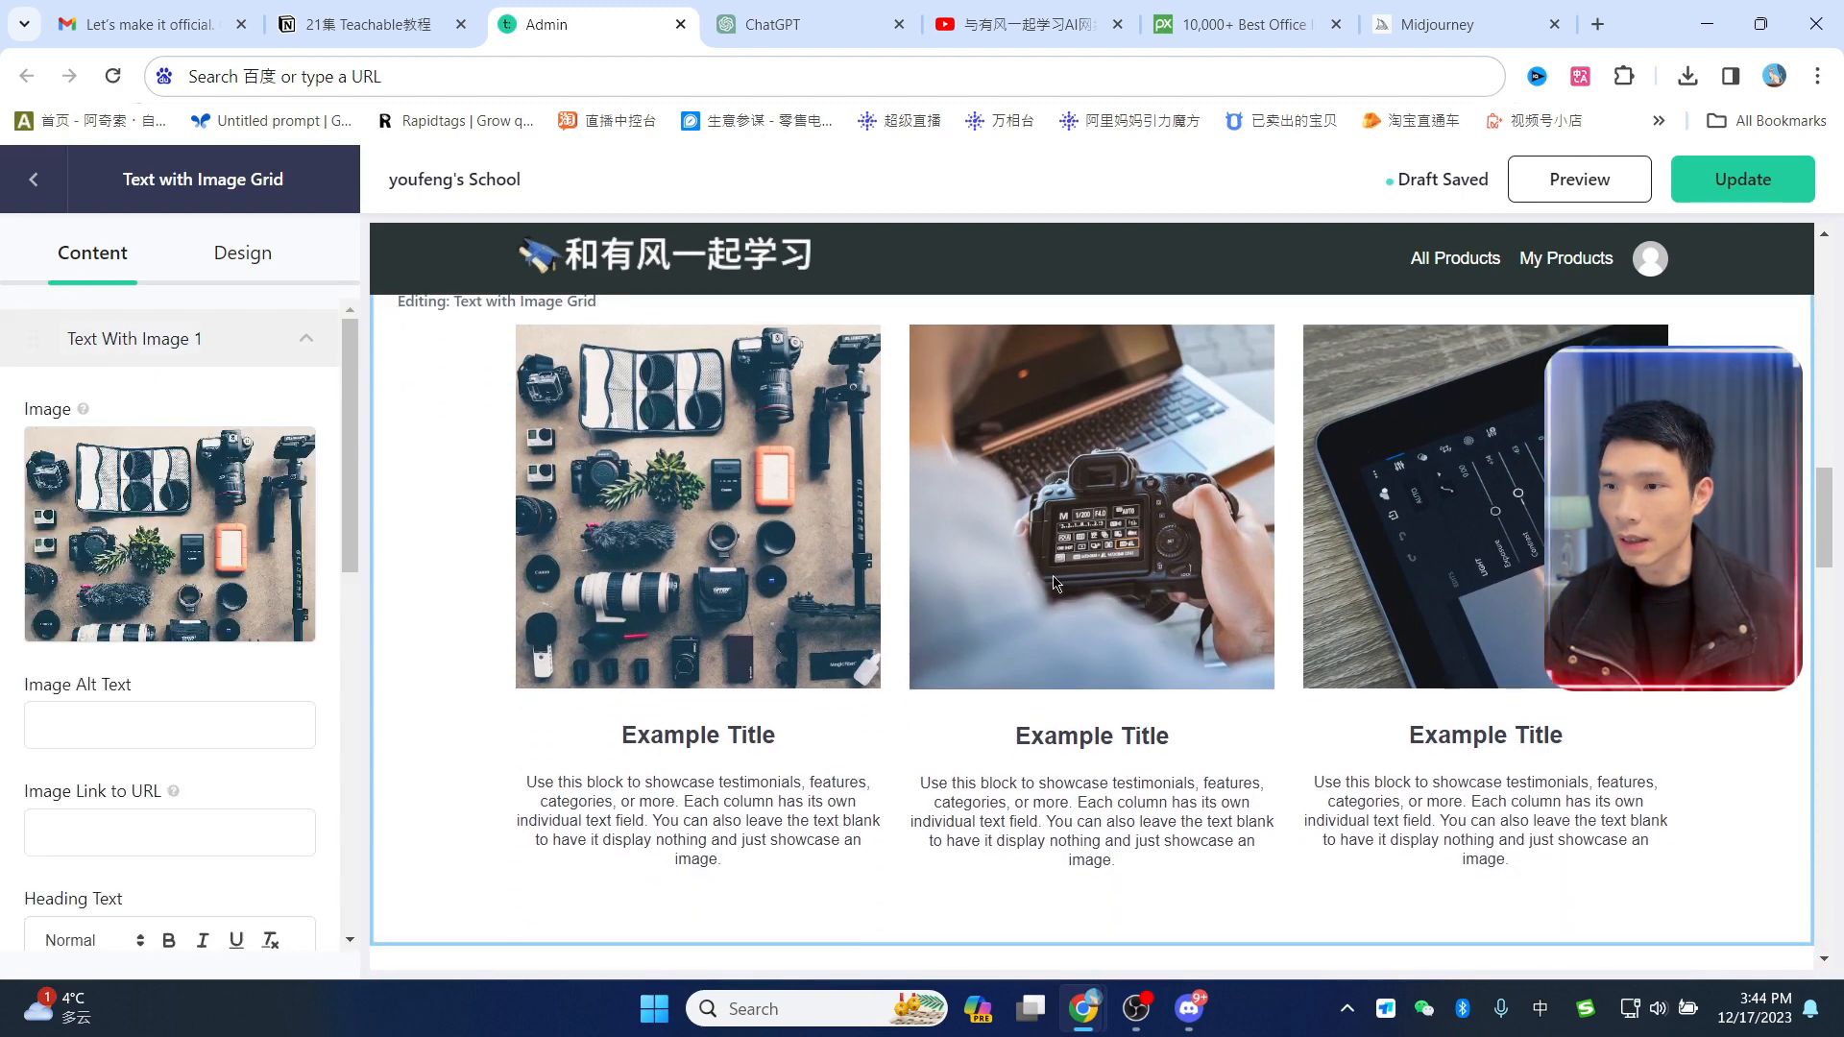
{"action": "scroll", "coordinate": [765, 691], "scroll_direction": "down", "scroll_amount": 1}
{"action": "scroll", "coordinate": [618, 564], "scroll_direction": "up", "scroll_amount": 1}
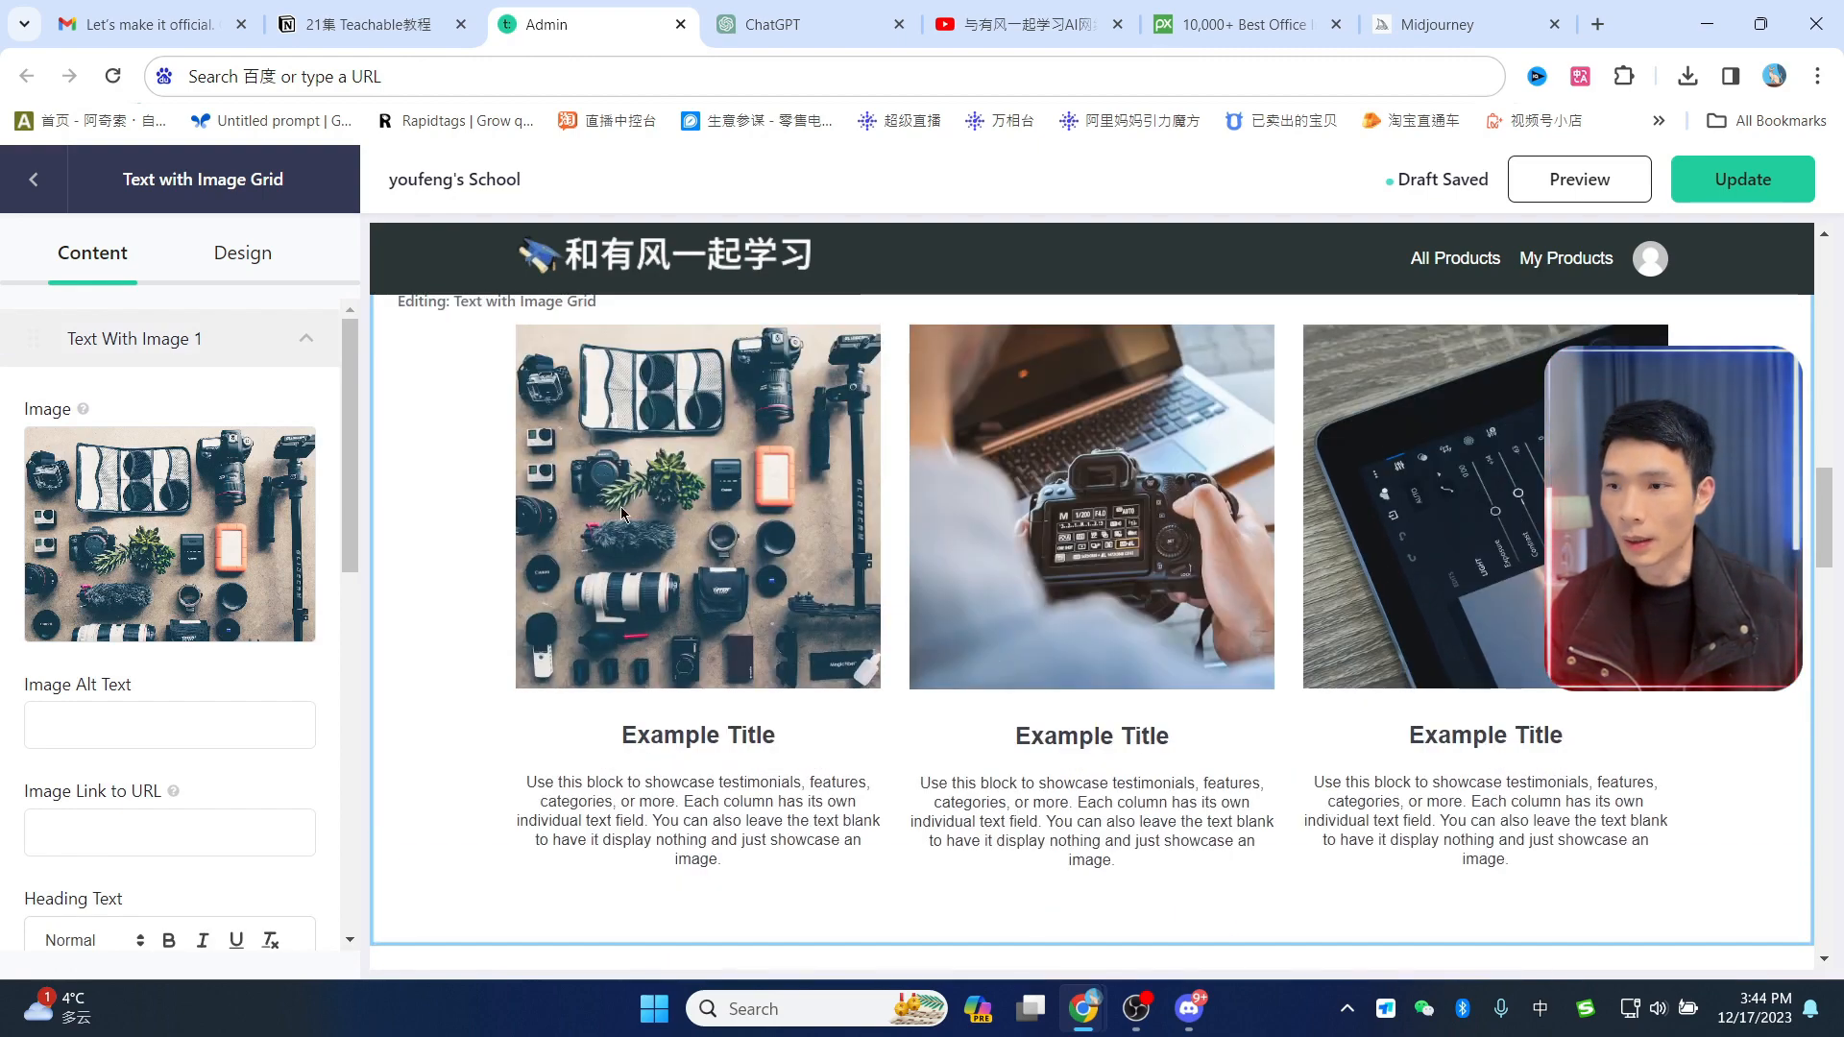
Step: Replace the Course Curriculum block's heading with "课程列表"
{"action": "scroll", "coordinate": [1363, 455], "scroll_direction": "down", "scroll_amount": 4}
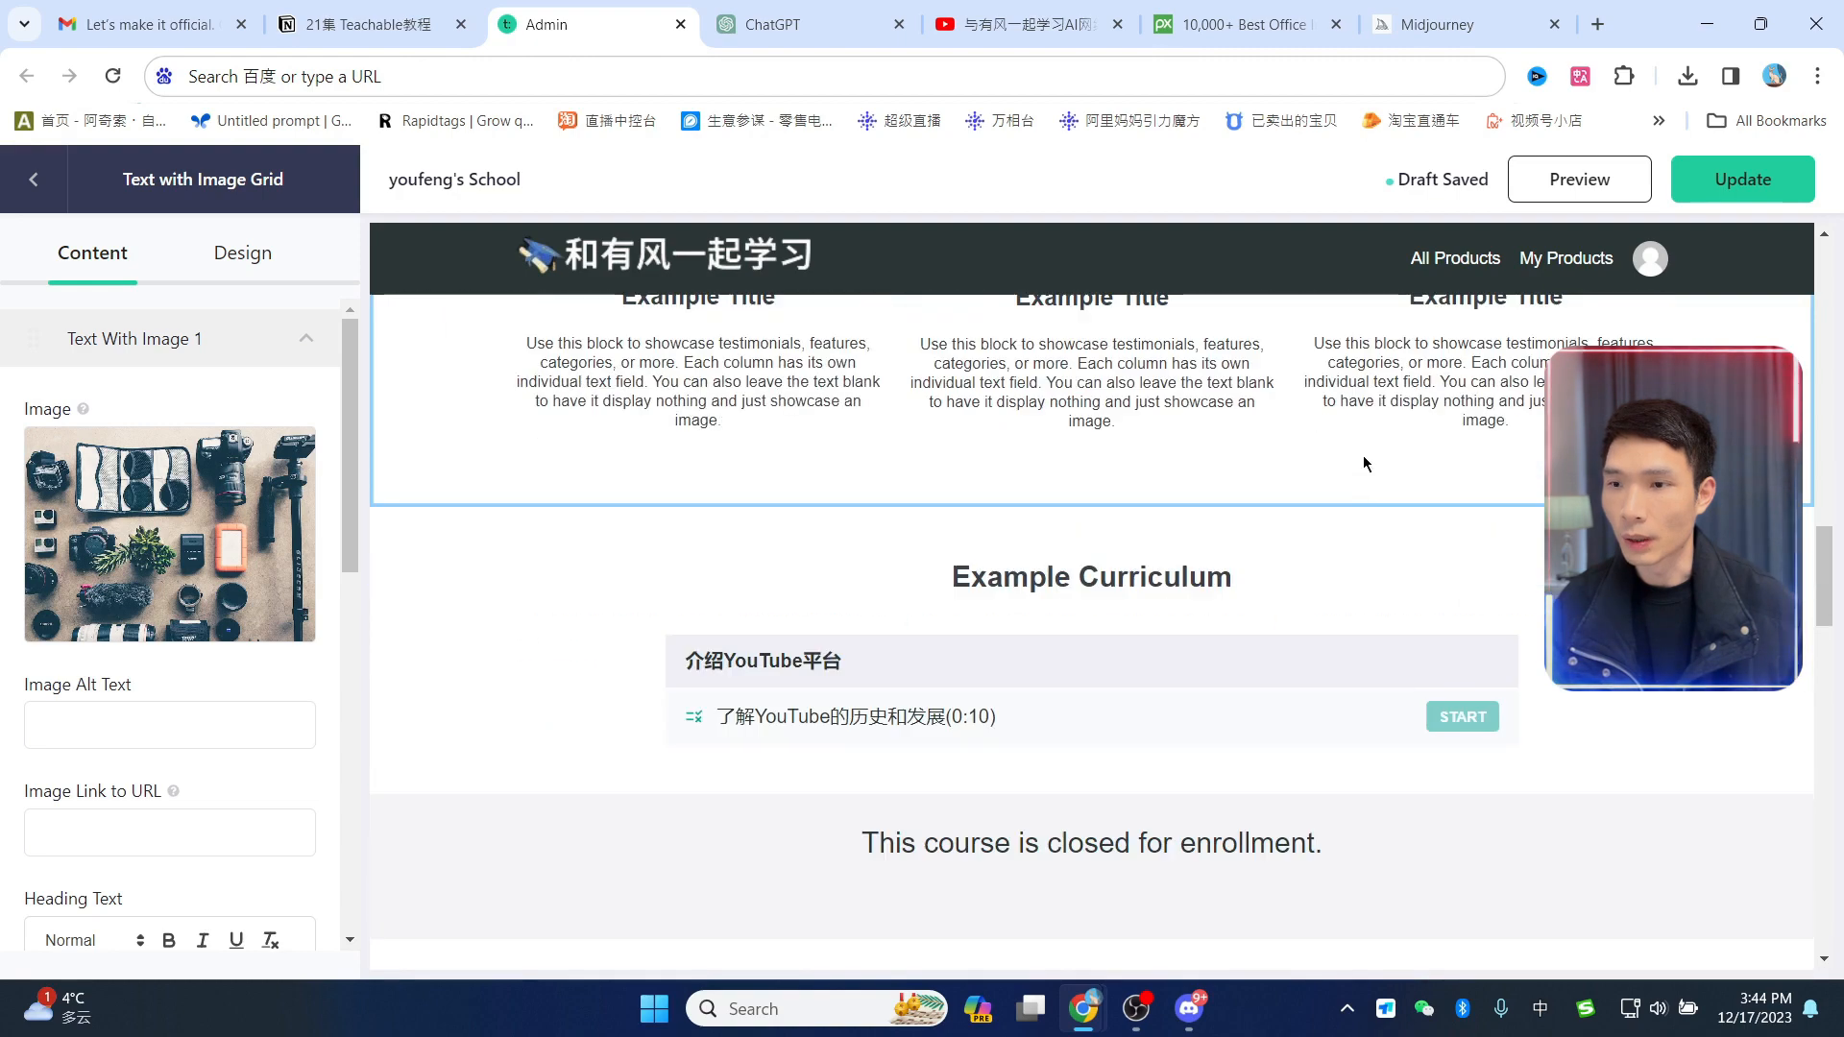
{"action": "left_click", "coordinate": [674, 533]}
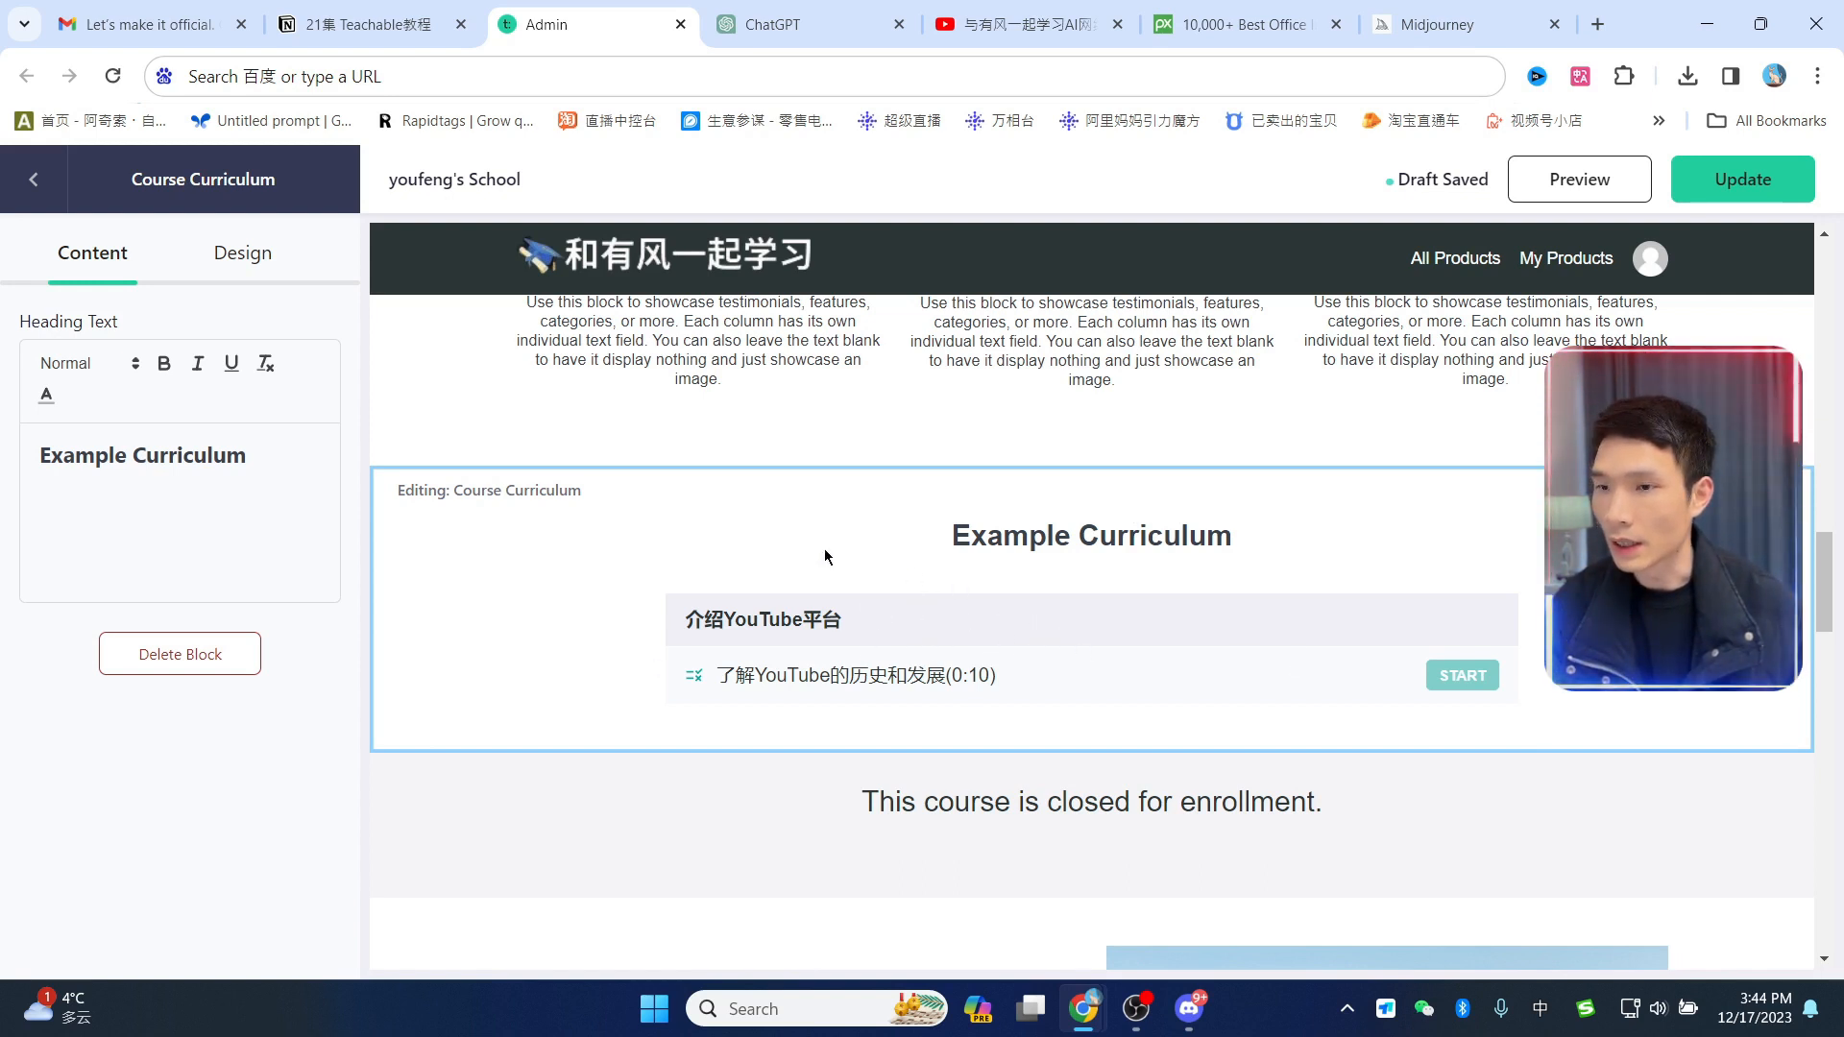
{"action": "triple_click", "coordinate": [235, 455]}
{"action": "type", "text": "课程列表"}
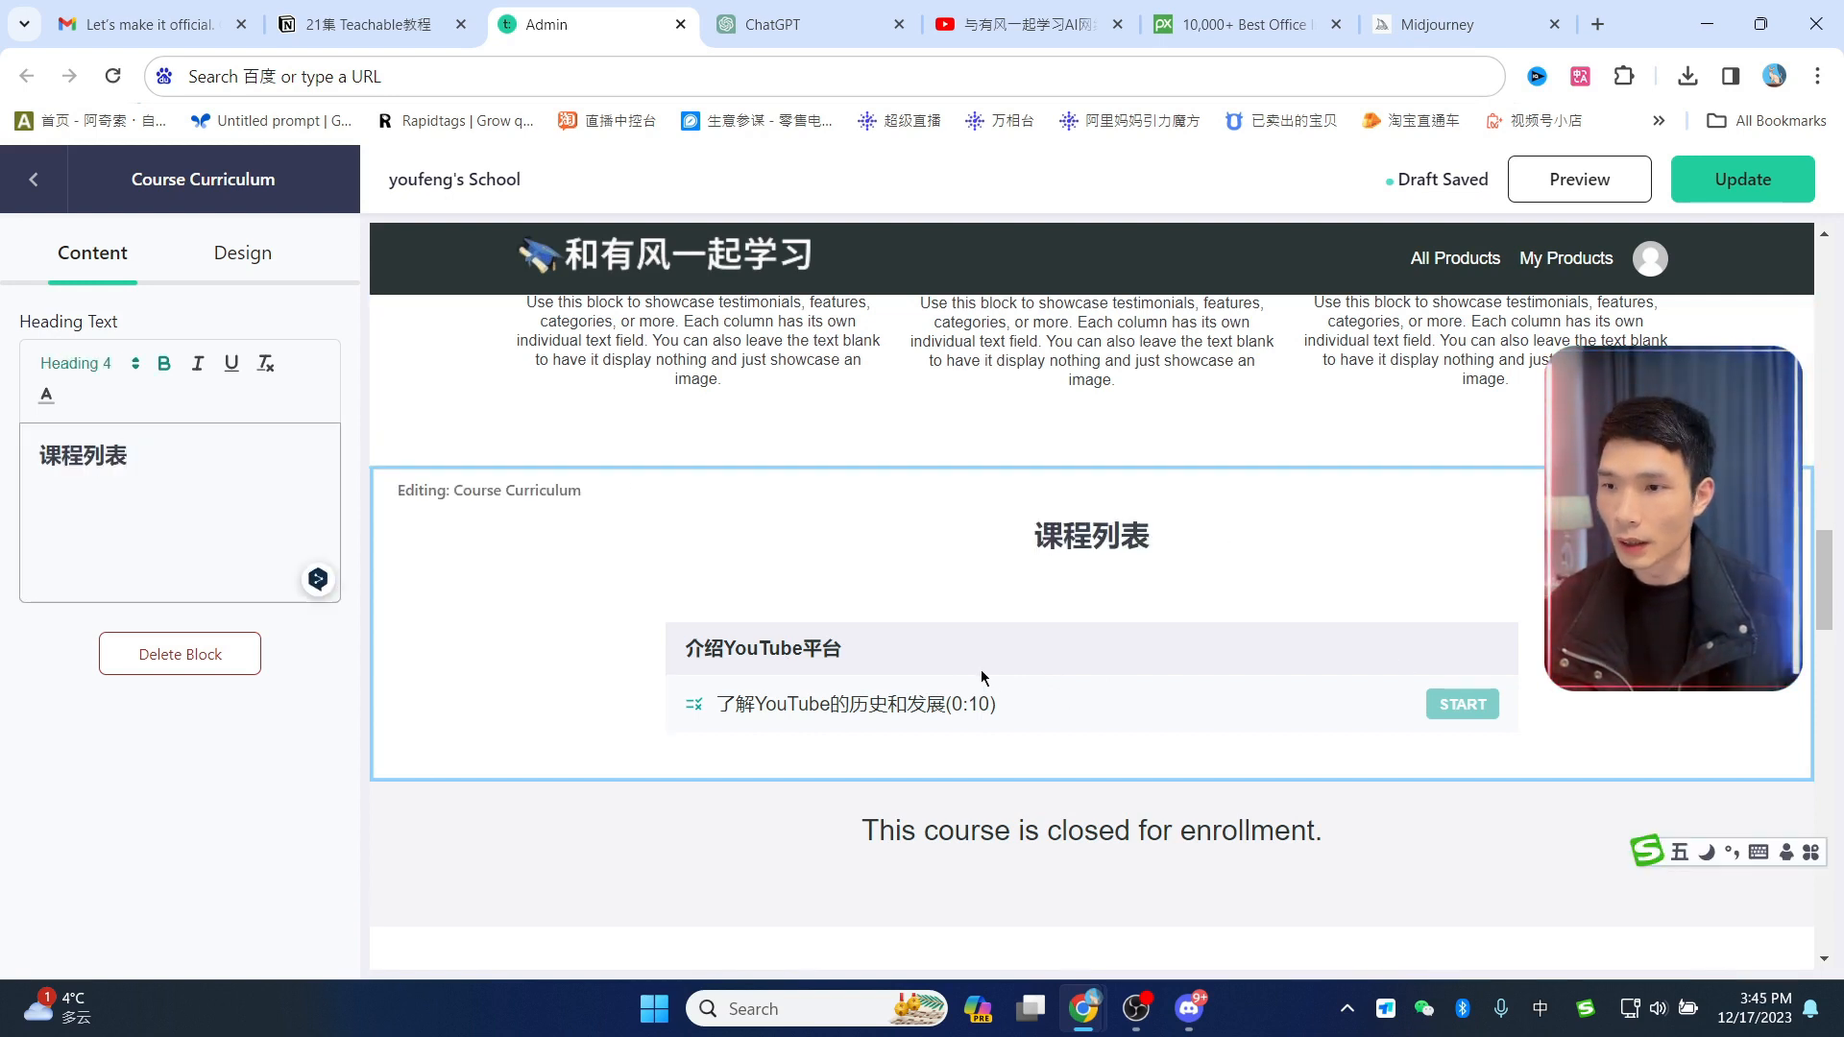
Step: Add the pricing plans "一次性付款，终身免费观看" and "按月付款" to the Pricing block
{"action": "scroll", "coordinate": [983, 677], "scroll_direction": "down", "scroll_amount": 3}
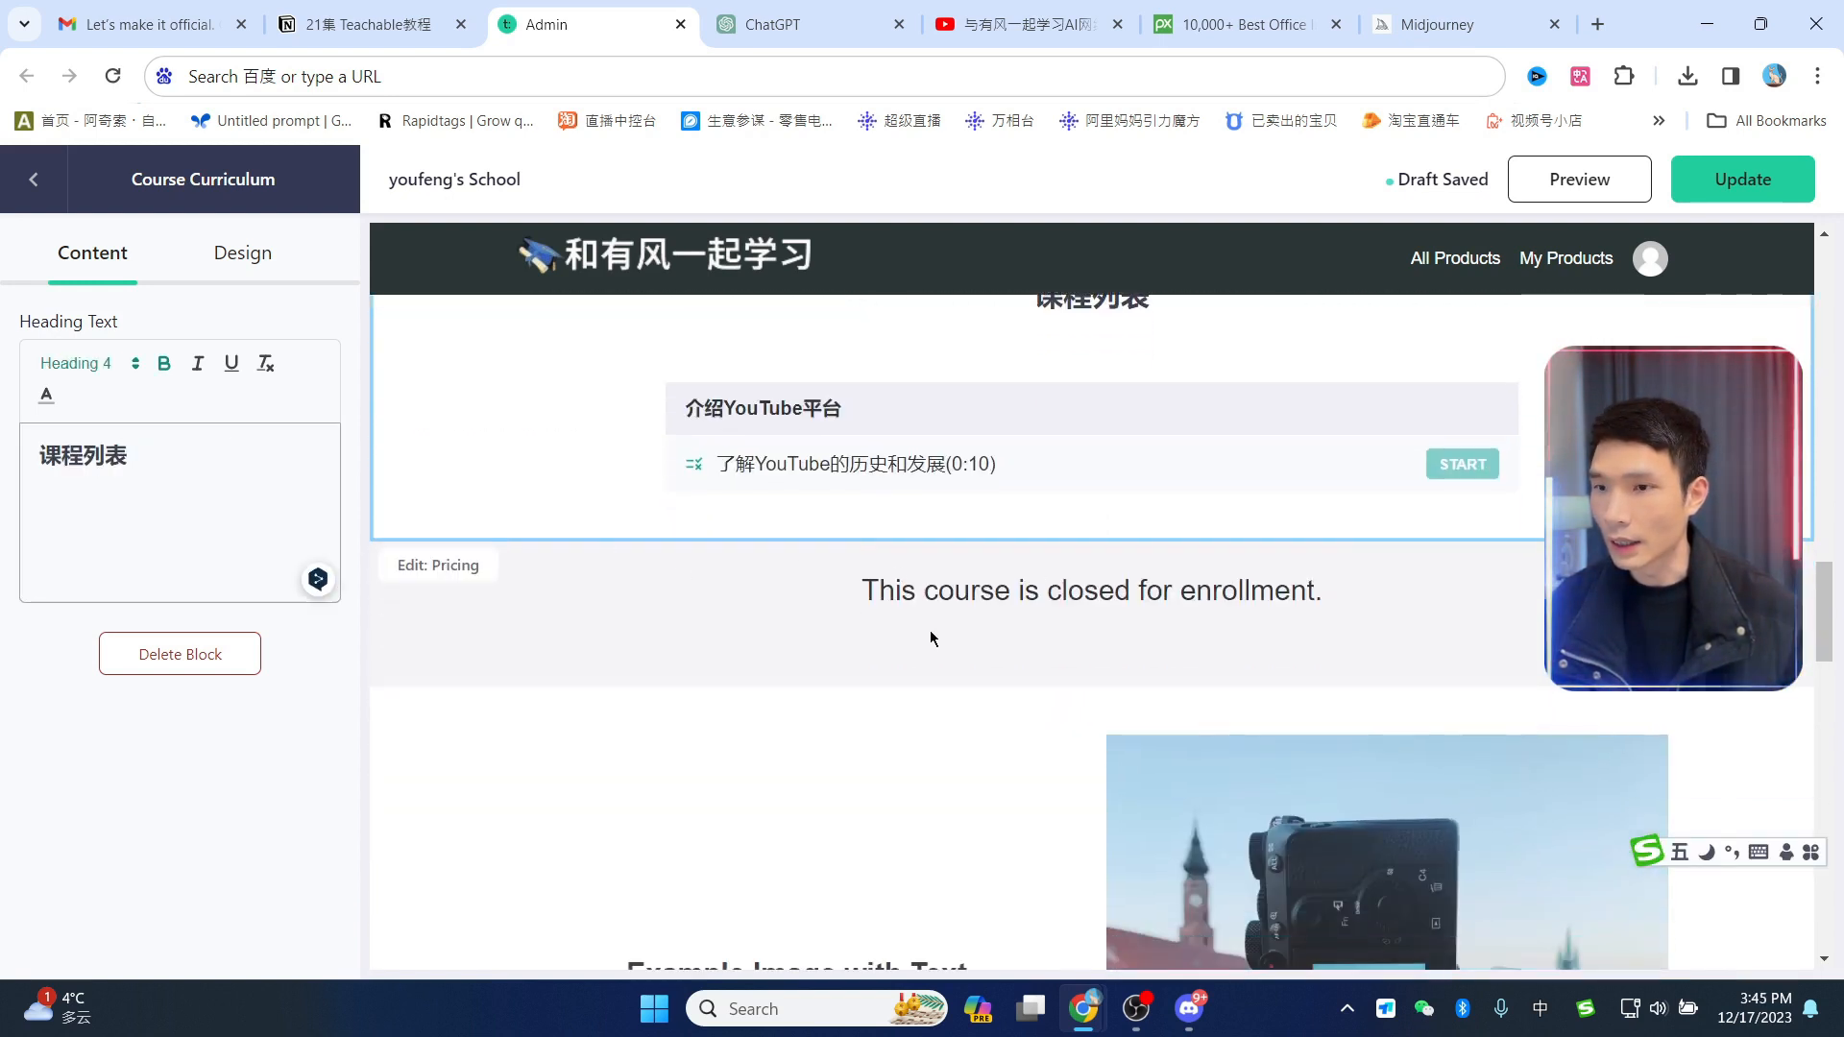
{"action": "left_click", "coordinate": [929, 637]}
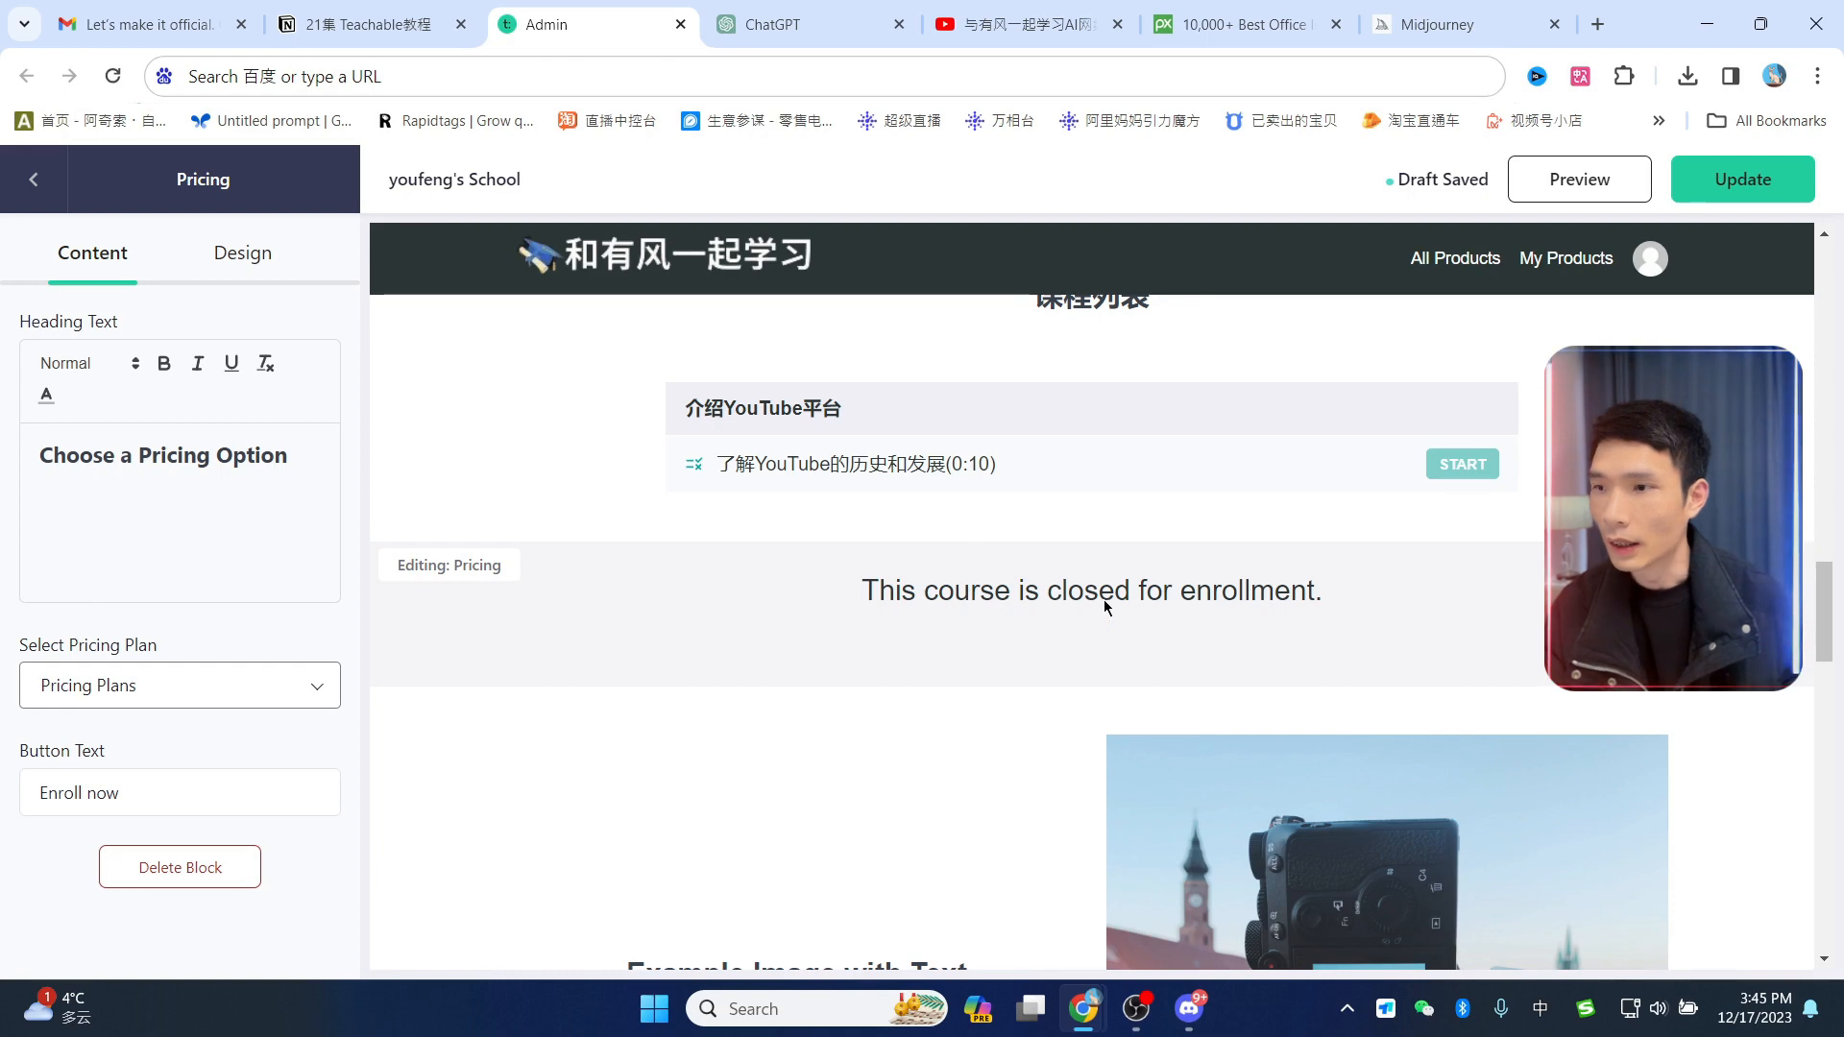
{"action": "scroll", "coordinate": [989, 614], "scroll_direction": "down", "scroll_amount": 1}
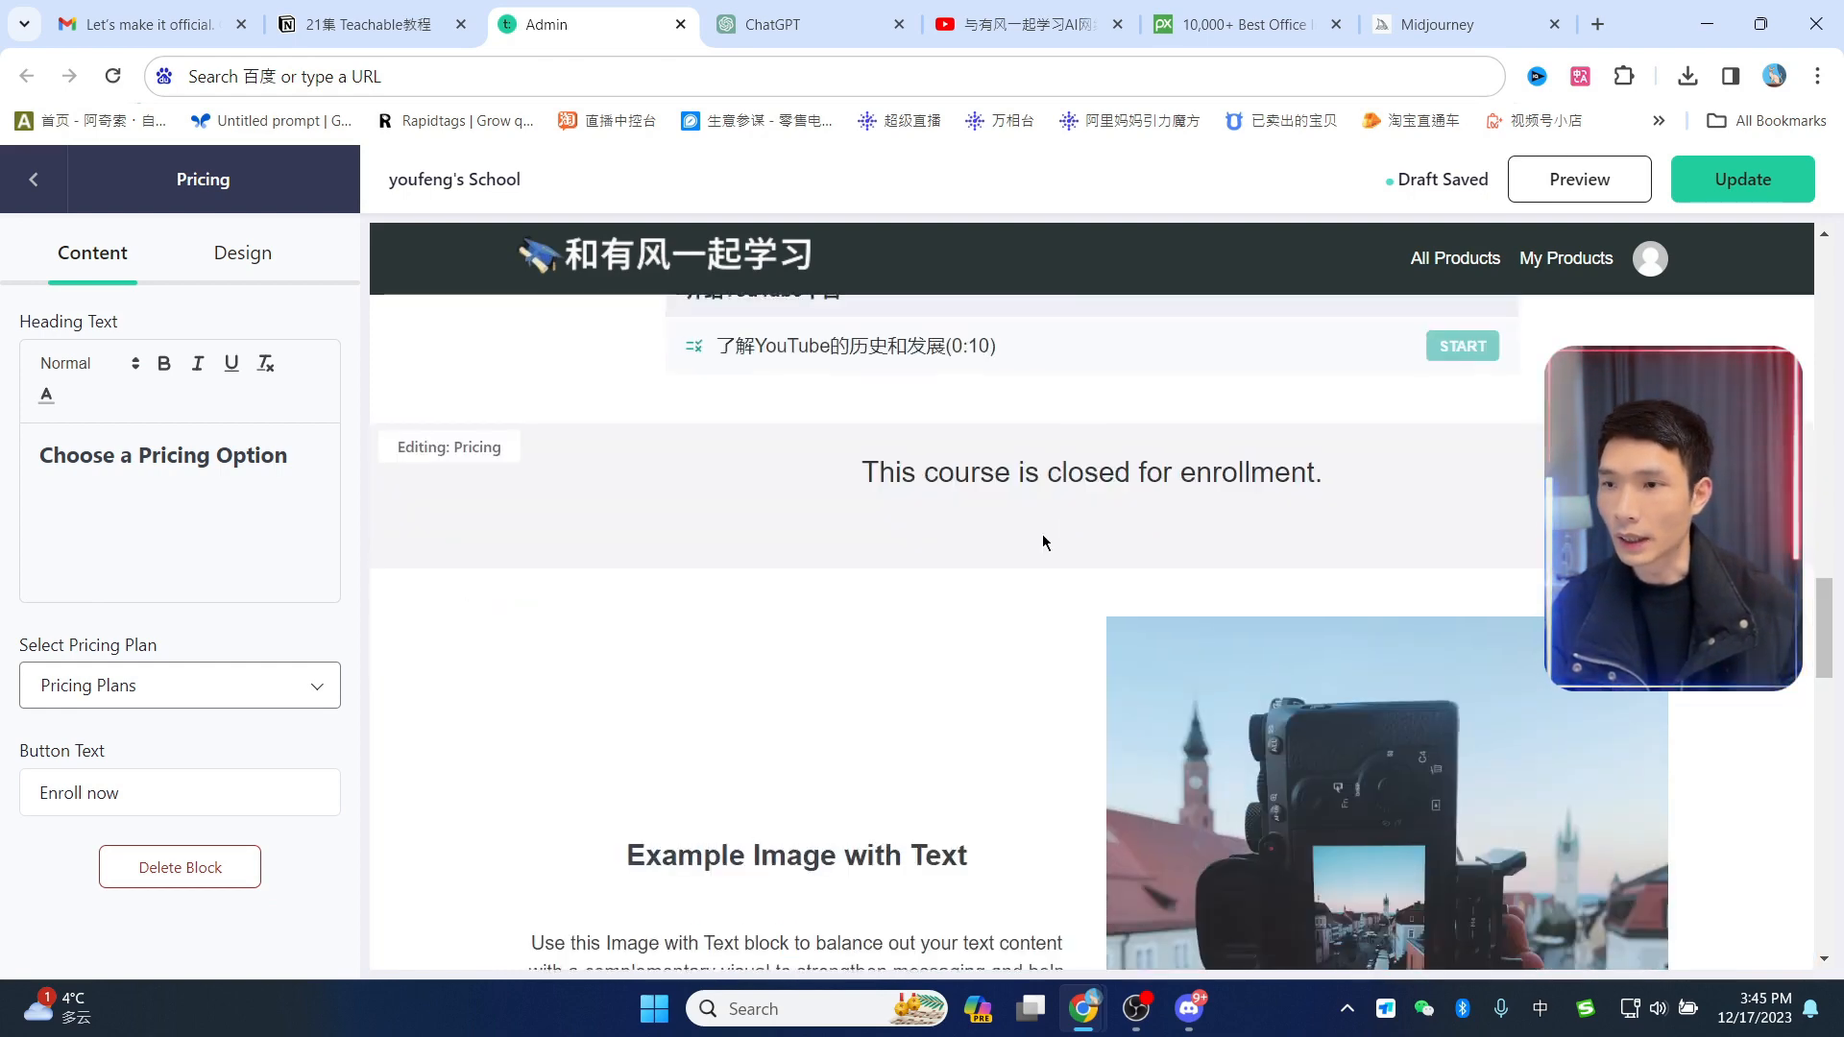
{"action": "scroll", "coordinate": [978, 604], "scroll_direction": "up", "scroll_amount": 1}
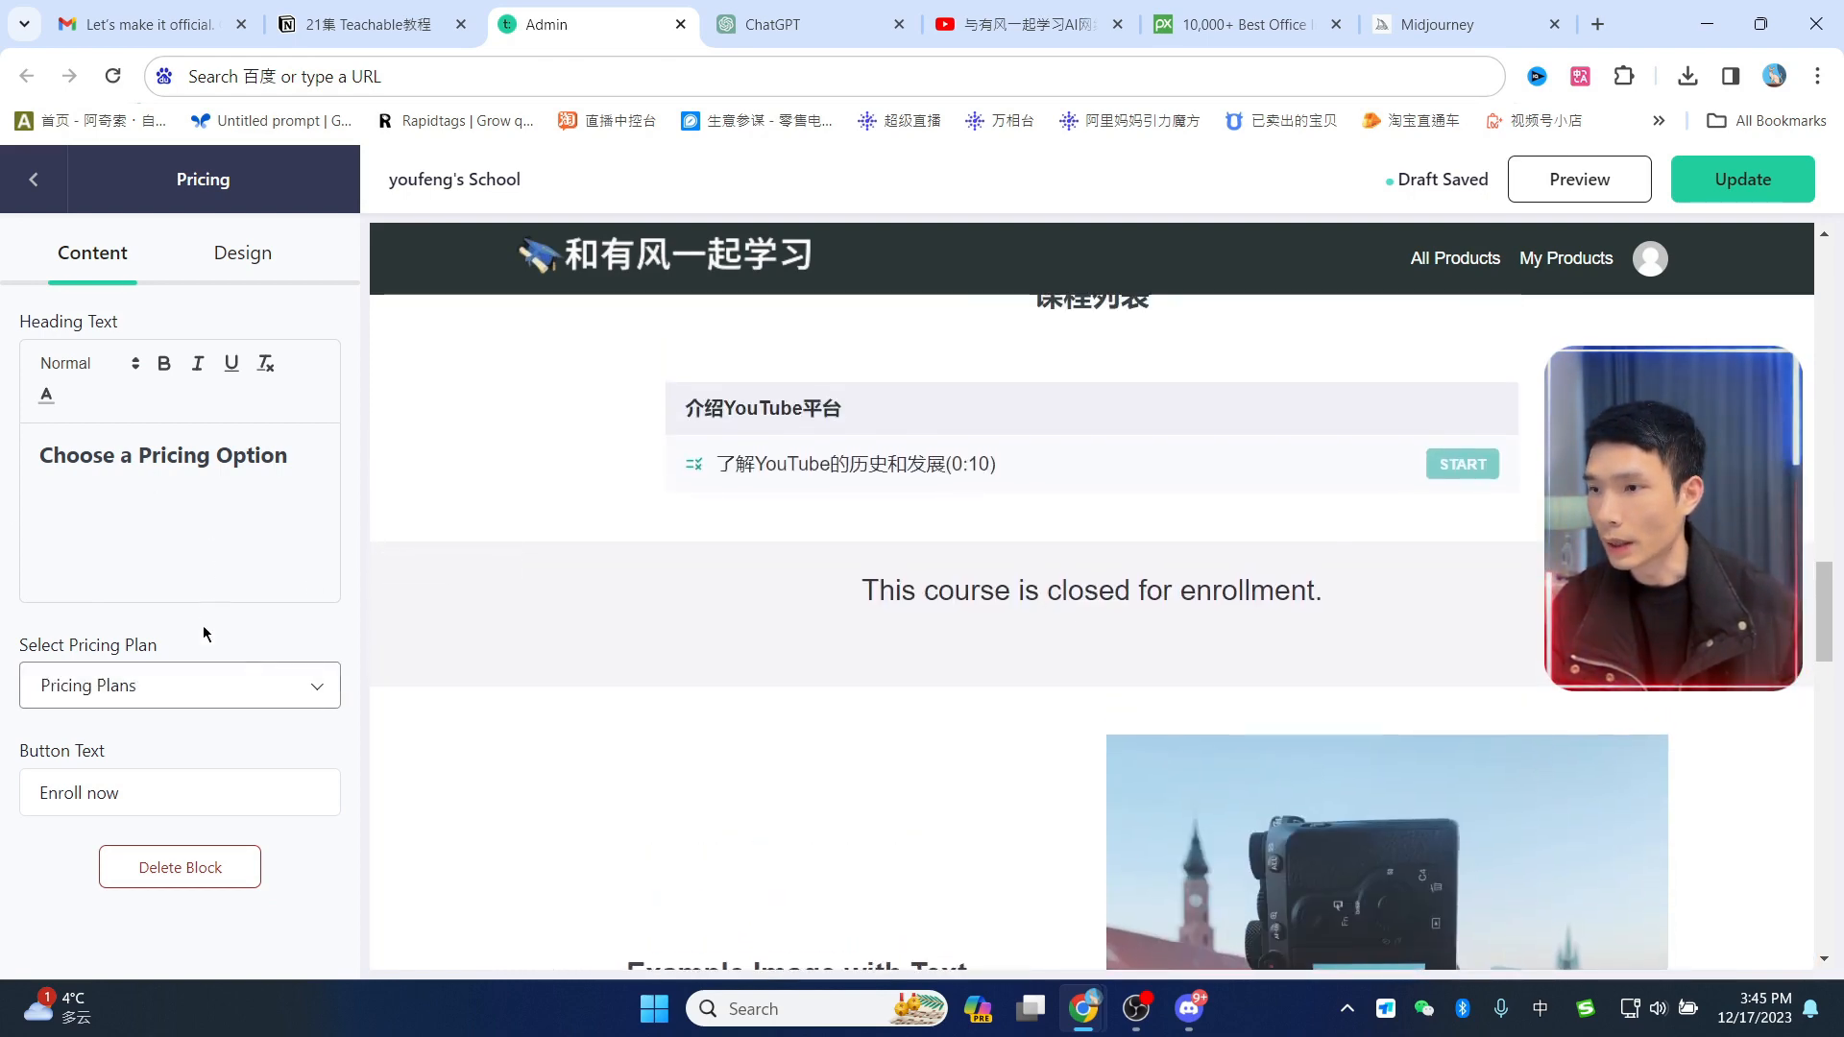
{"action": "left_click", "coordinate": [261, 684]}
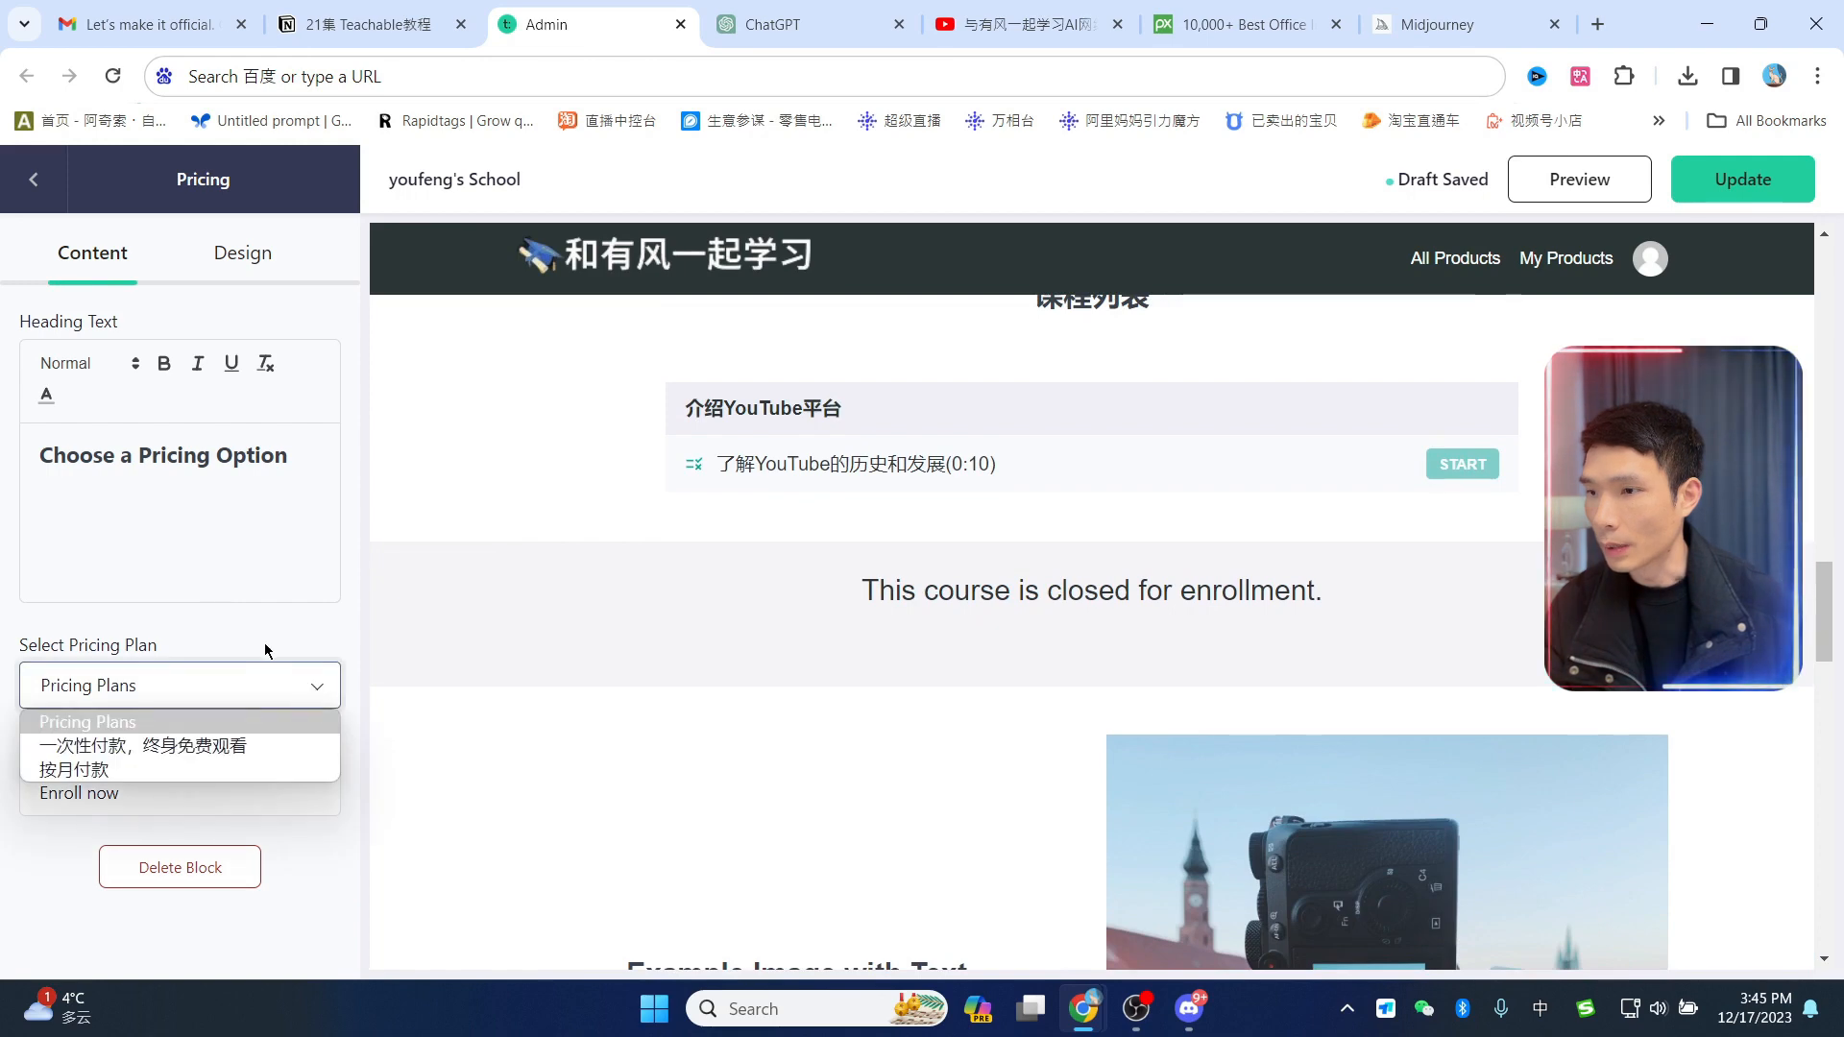
{"action": "left_click", "coordinate": [174, 738]}
{"action": "scroll", "coordinate": [244, 605], "scroll_direction": "down", "scroll_amount": 1}
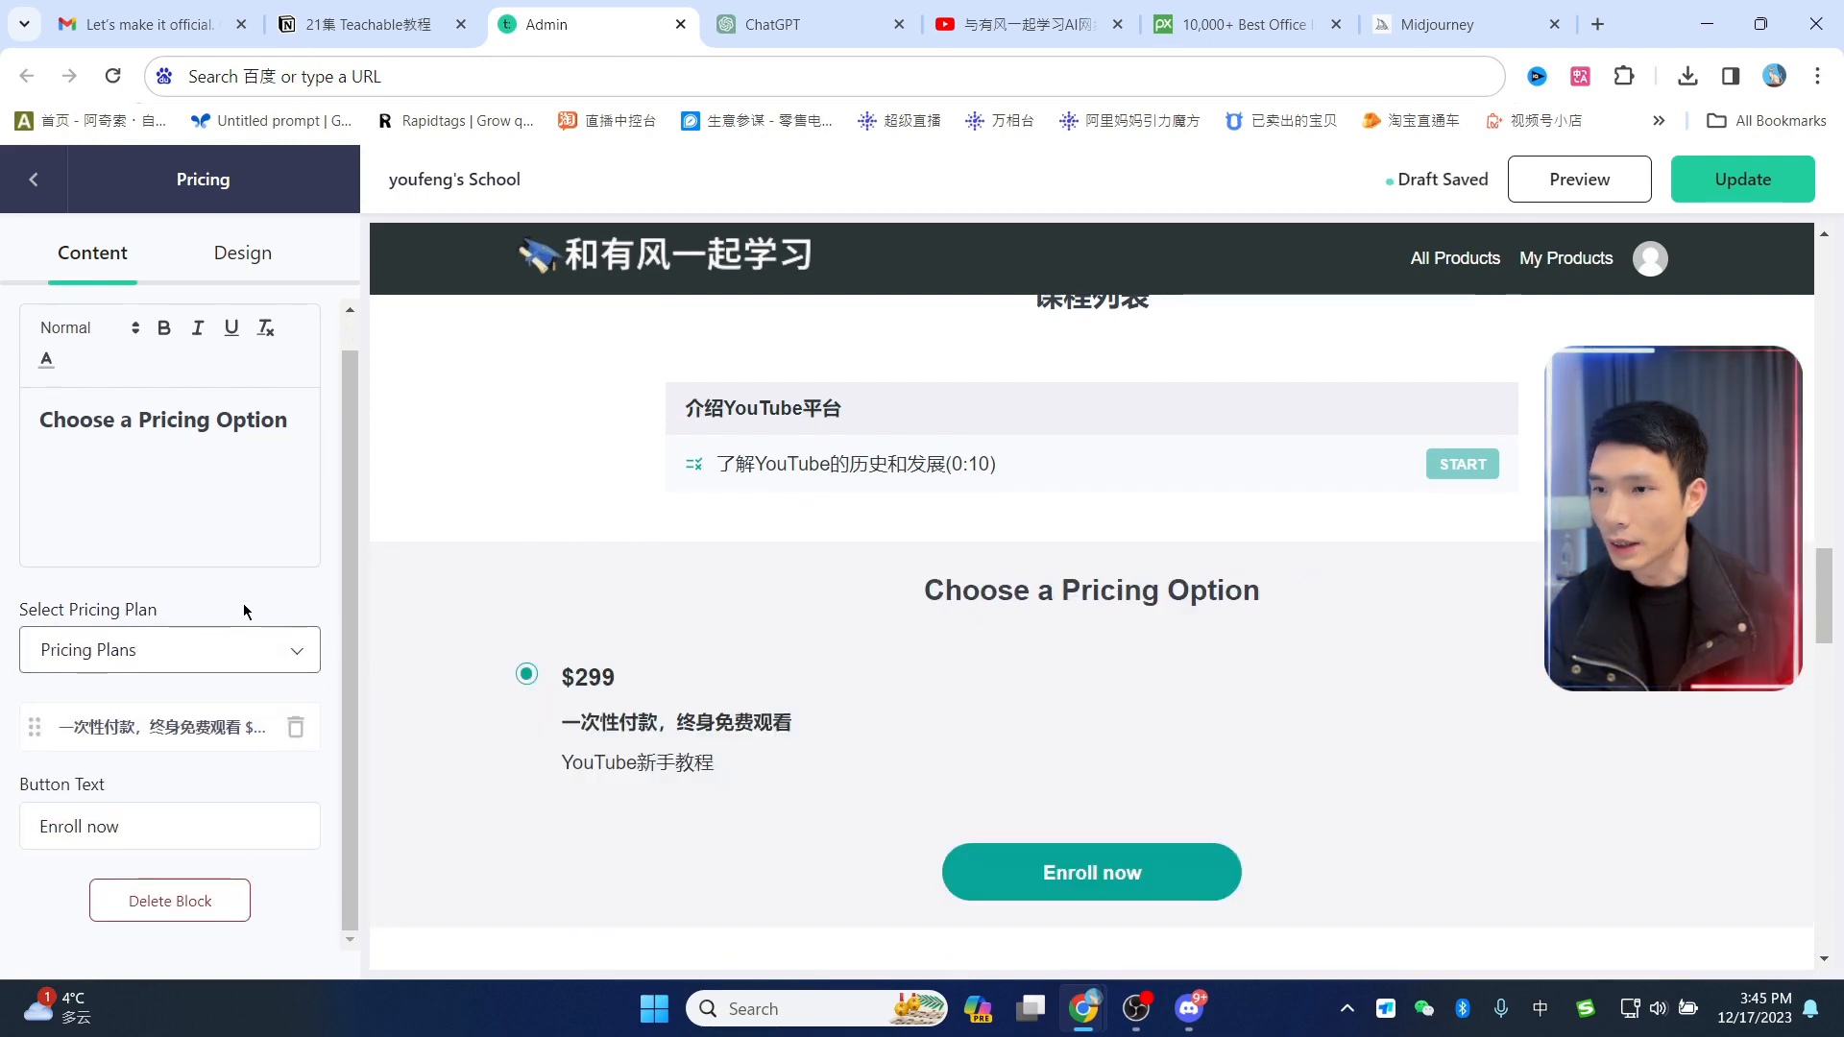
{"action": "left_click", "coordinate": [288, 649]}
{"action": "left_click", "coordinate": [144, 708]}
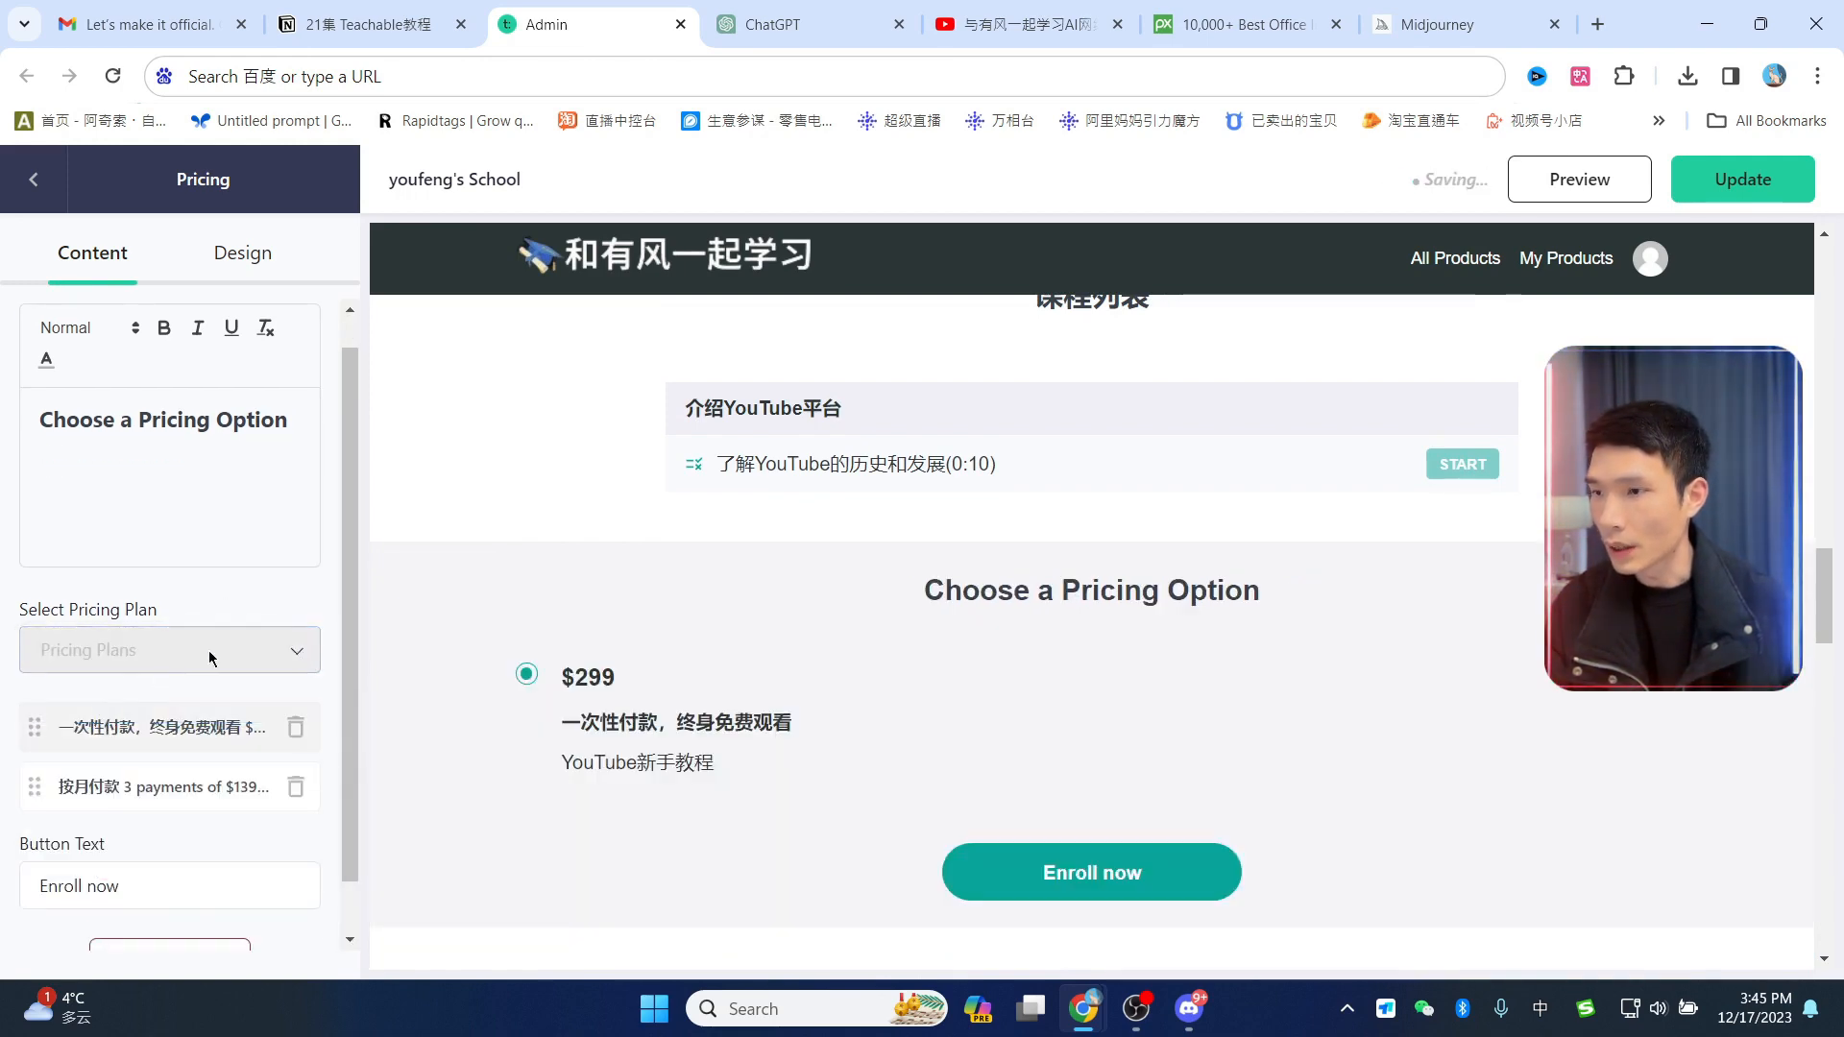
{"action": "scroll", "coordinate": [960, 648], "scroll_direction": "down", "scroll_amount": 1}
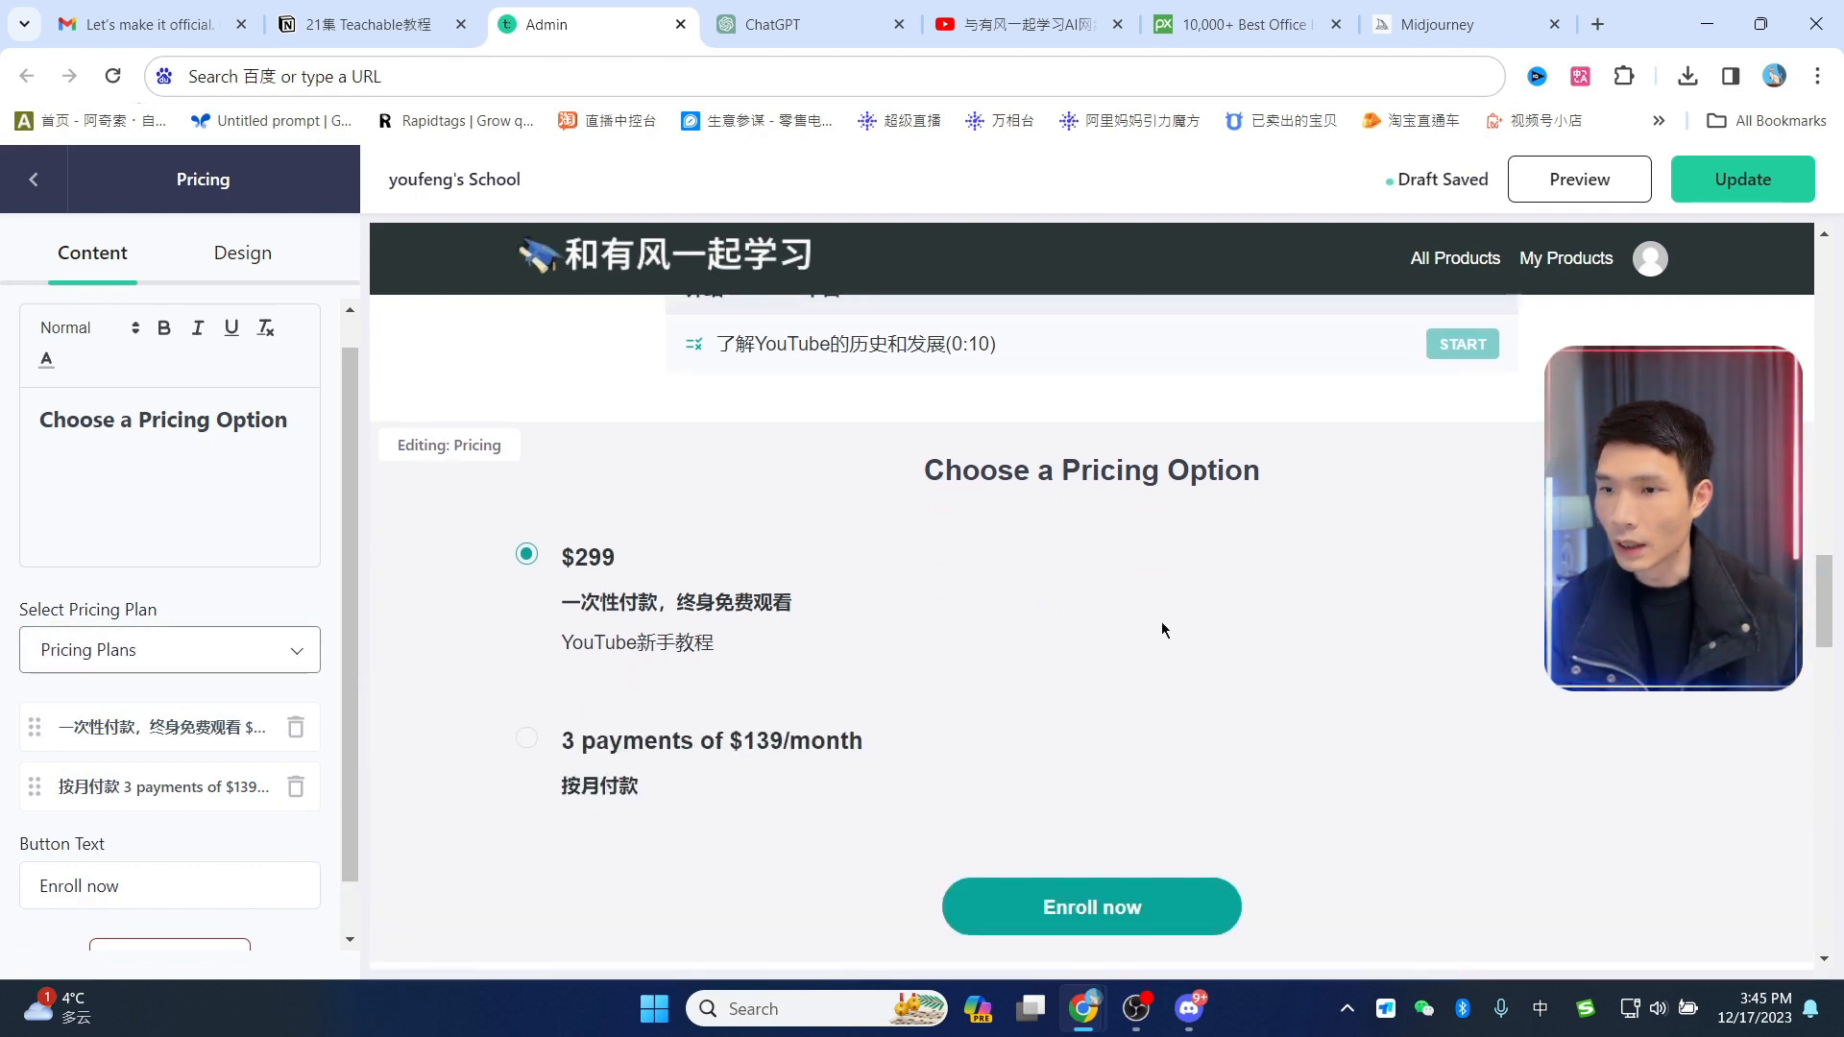
Step: Set the Pricing block's button text to "马上报名"
{"action": "scroll", "coordinate": [1080, 531], "scroll_direction": "down", "scroll_amount": 1}
{"action": "scroll", "coordinate": [117, 822], "scroll_direction": "down", "scroll_amount": 1}
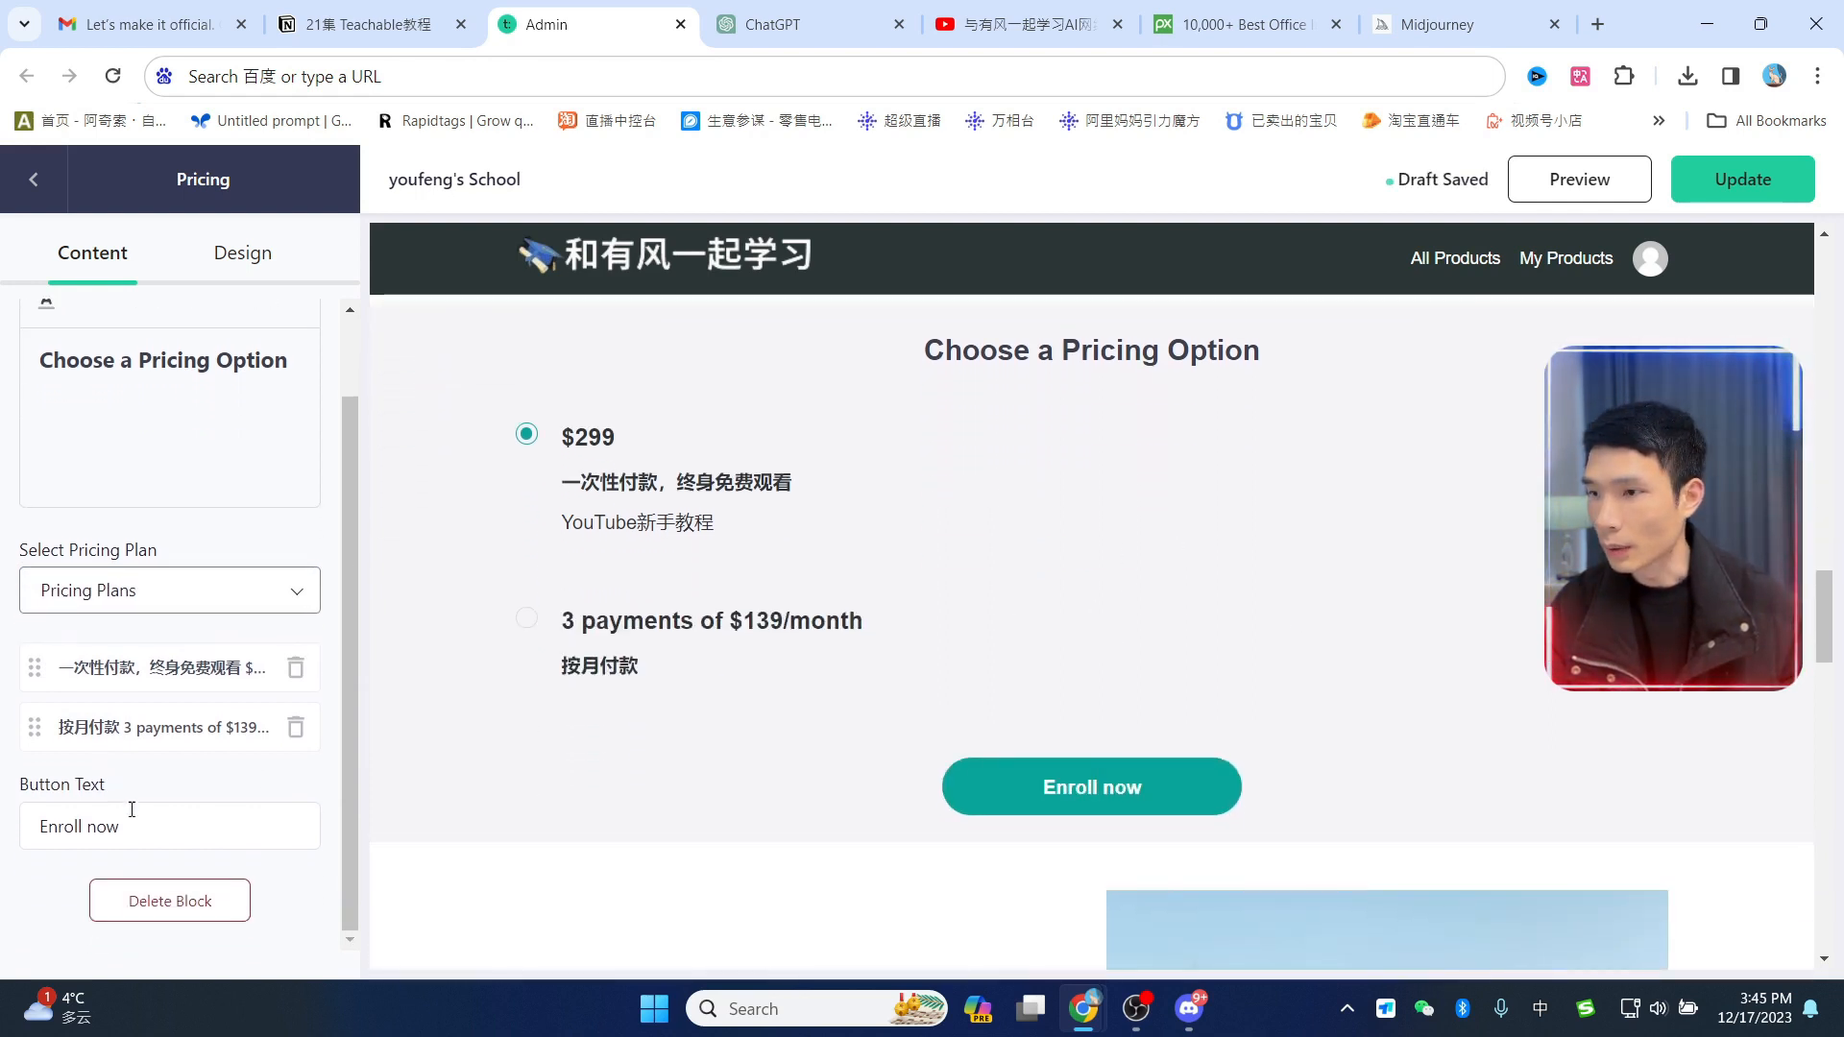
{"action": "triple_click", "coordinate": [170, 820]}
{"action": "type", "text": "马"}
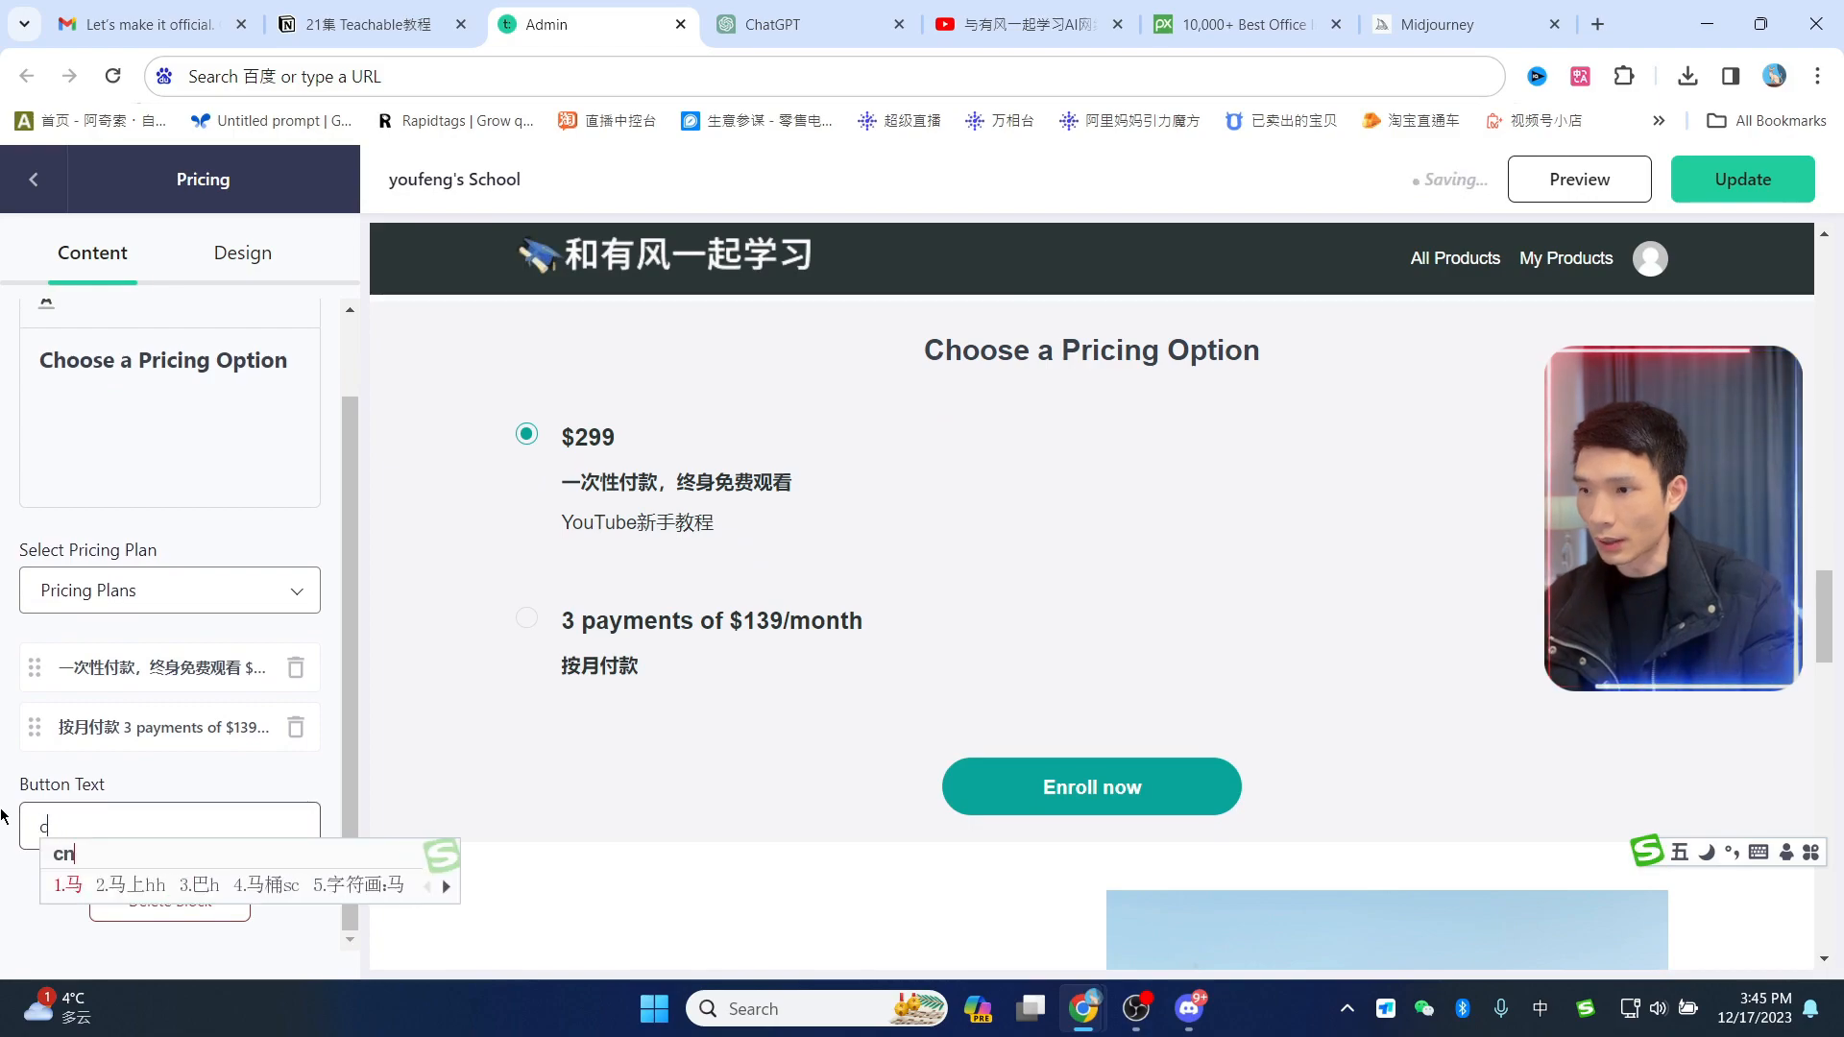
{"action": "type", "text": "上报名"}
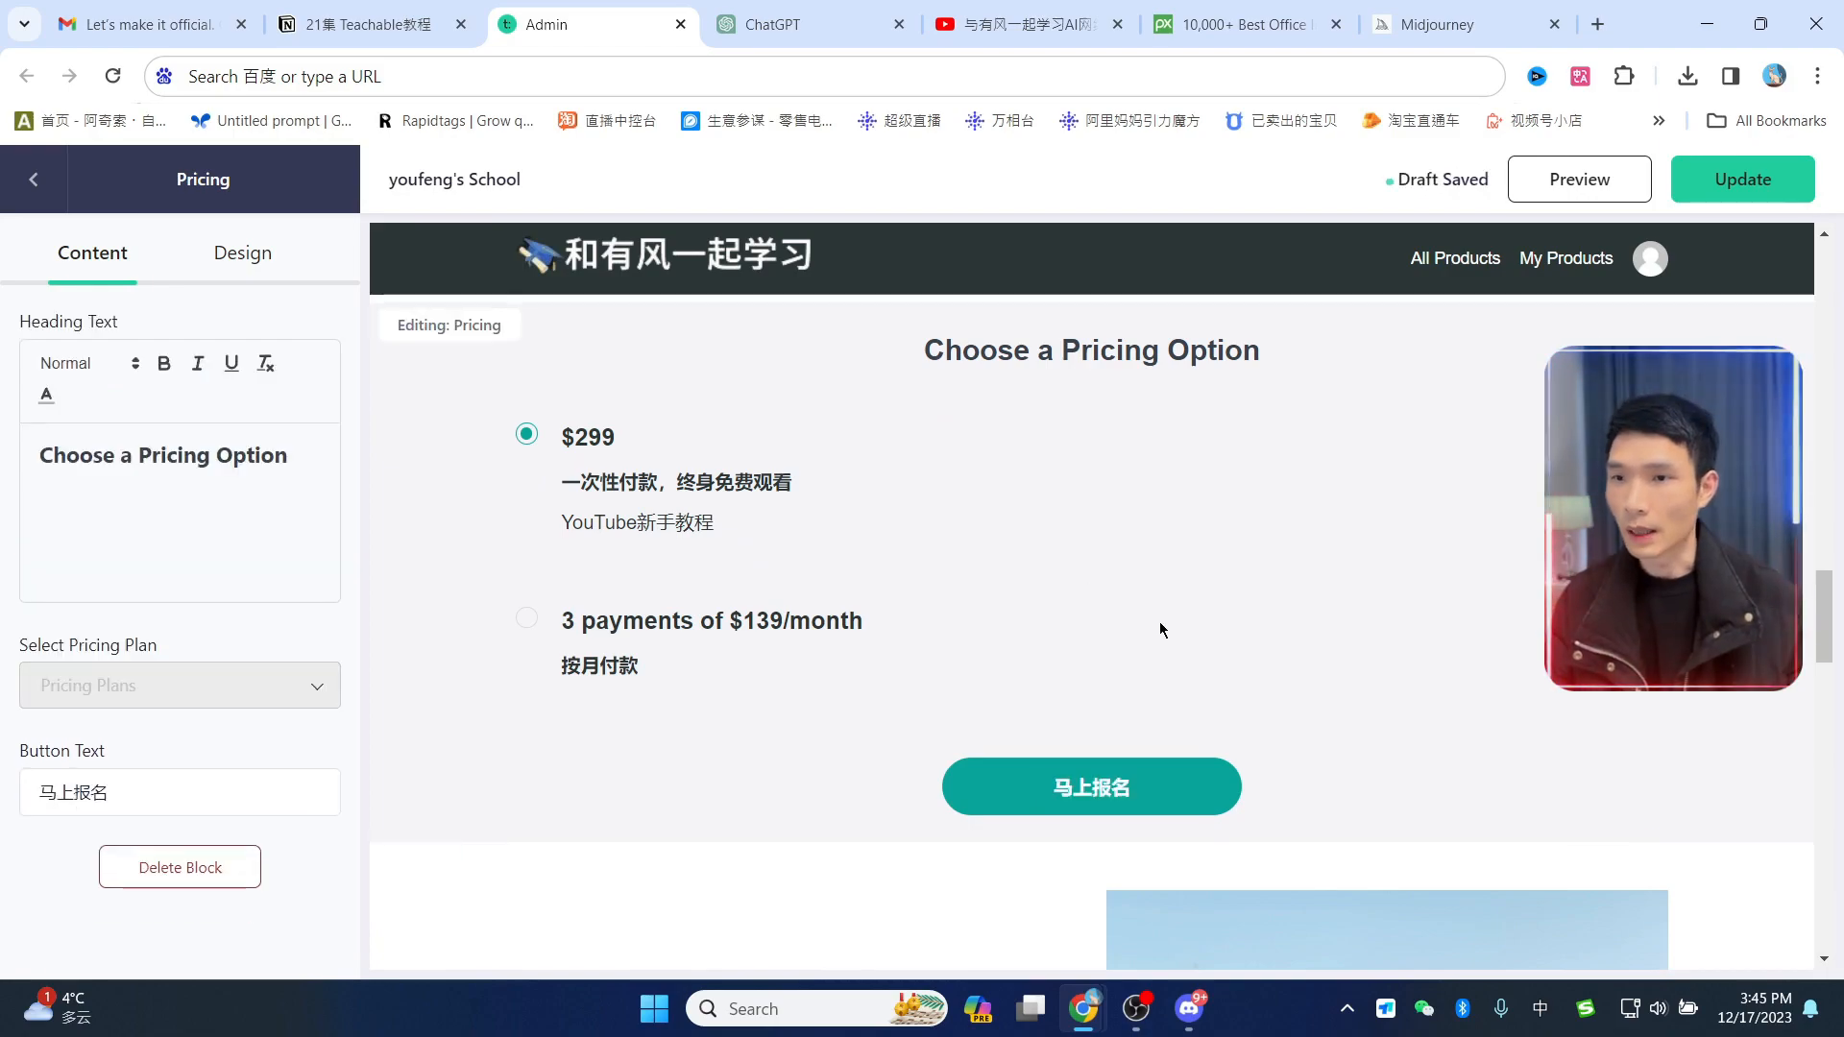
Step: Review the sales page from the Banner down to Featured Products and open the Image with Text block below Pricing
{"action": "scroll", "coordinate": [1123, 653], "scroll_direction": "down", "scroll_amount": 5}
{"action": "scroll", "coordinate": [1109, 672], "scroll_direction": "up", "scroll_amount": 10}
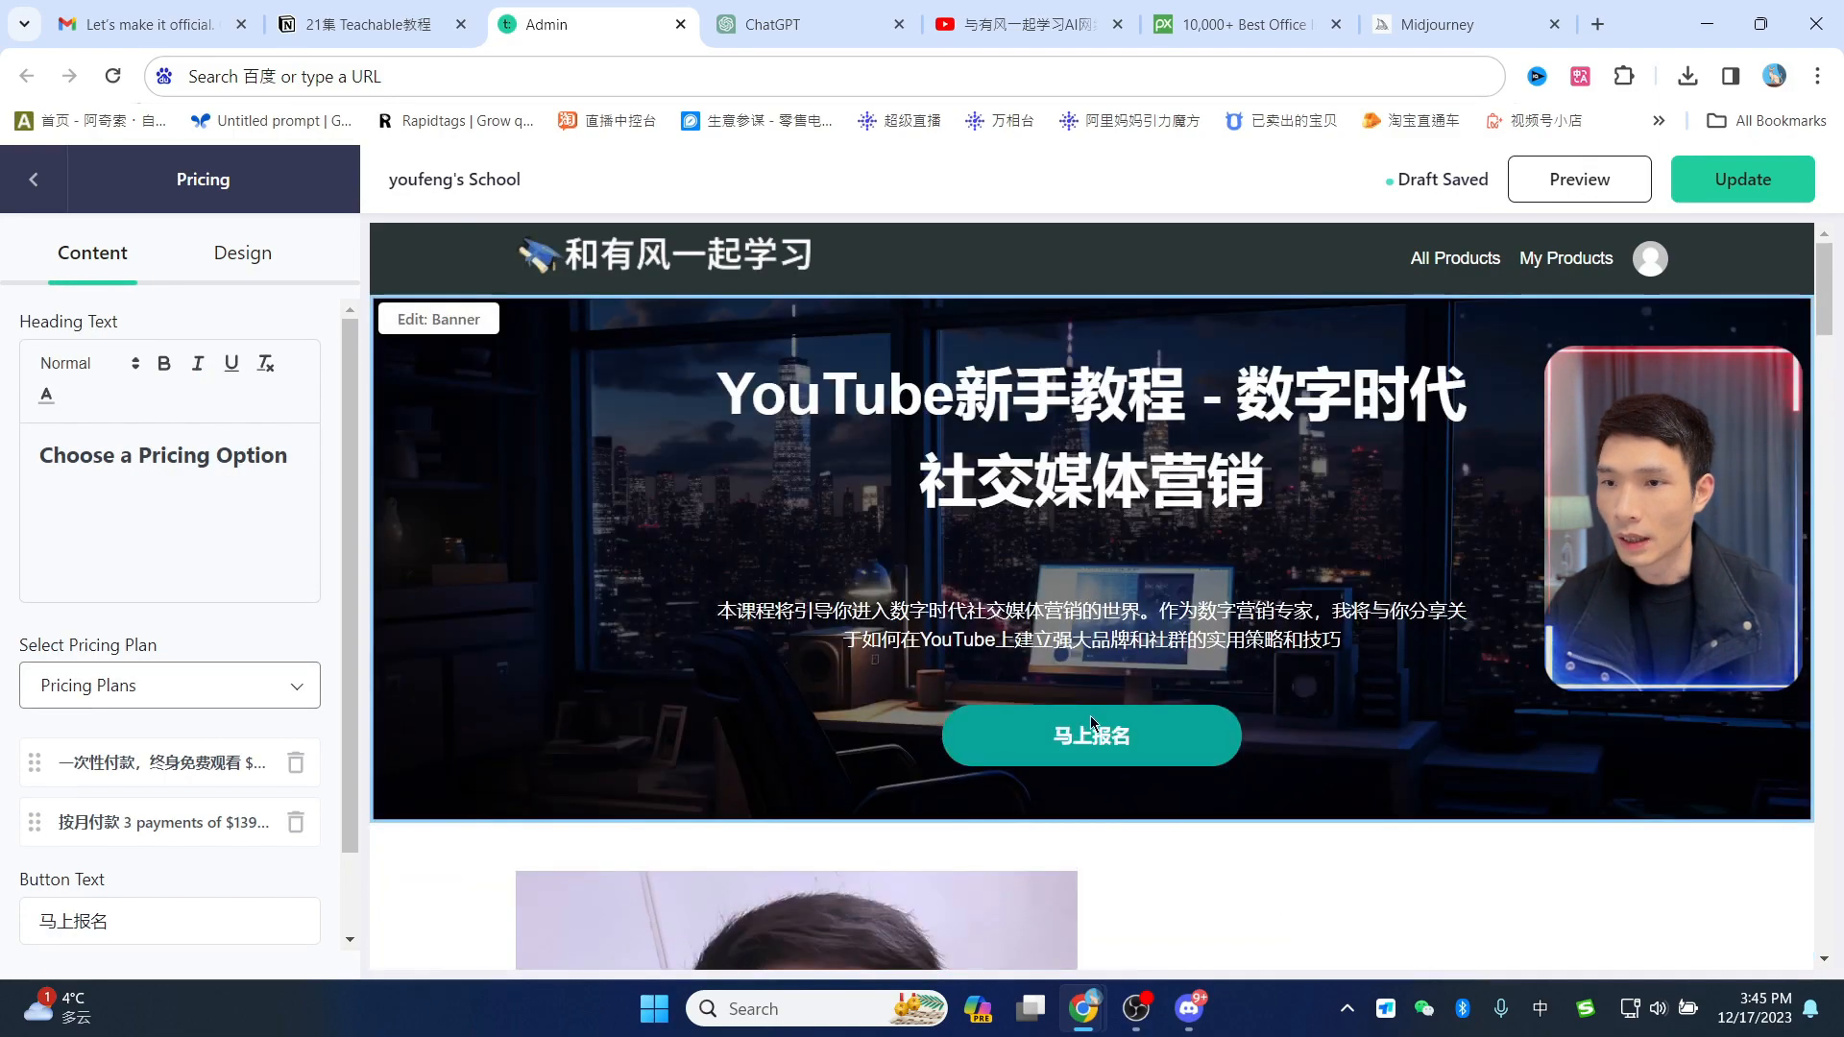
{"action": "scroll", "coordinate": [1095, 718], "scroll_direction": "down", "scroll_amount": 5}
{"action": "scroll", "coordinate": [1137, 730], "scroll_direction": "down", "scroll_amount": 10}
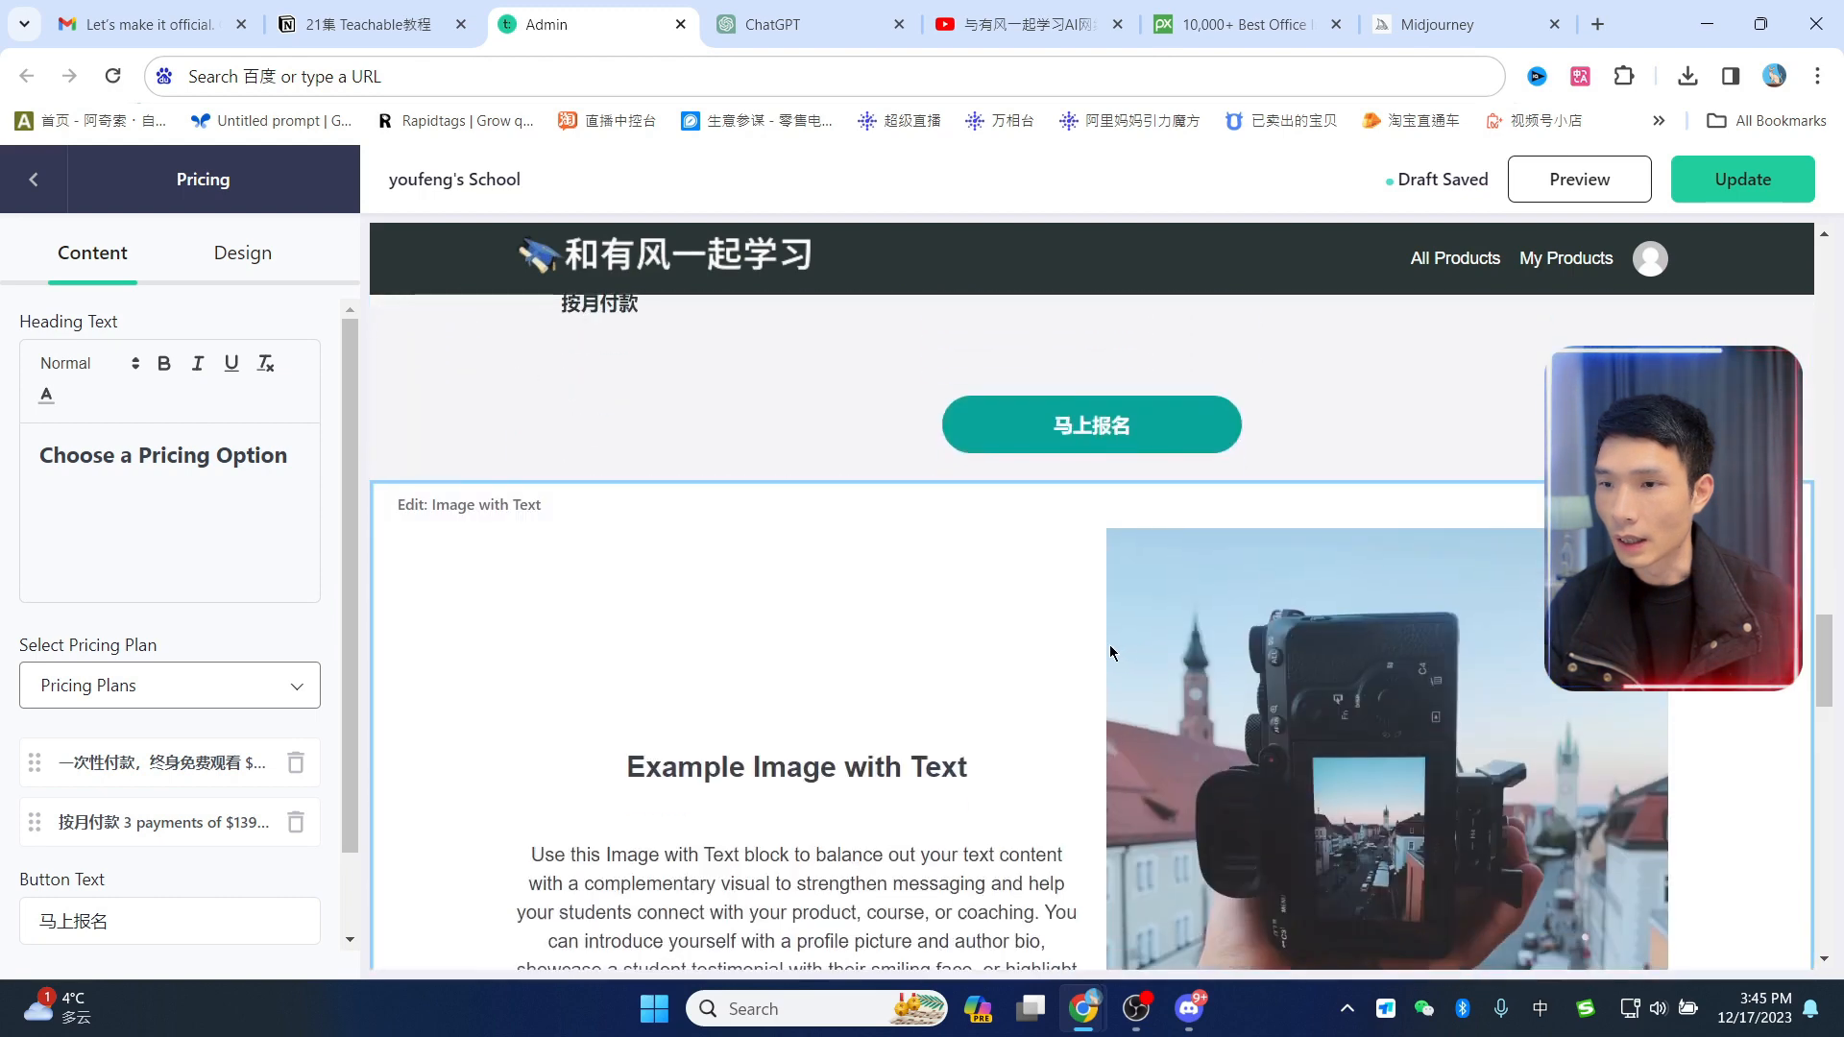
{"action": "left_click", "coordinate": [42, 188]}
{"action": "left_click", "coordinate": [1072, 693]}
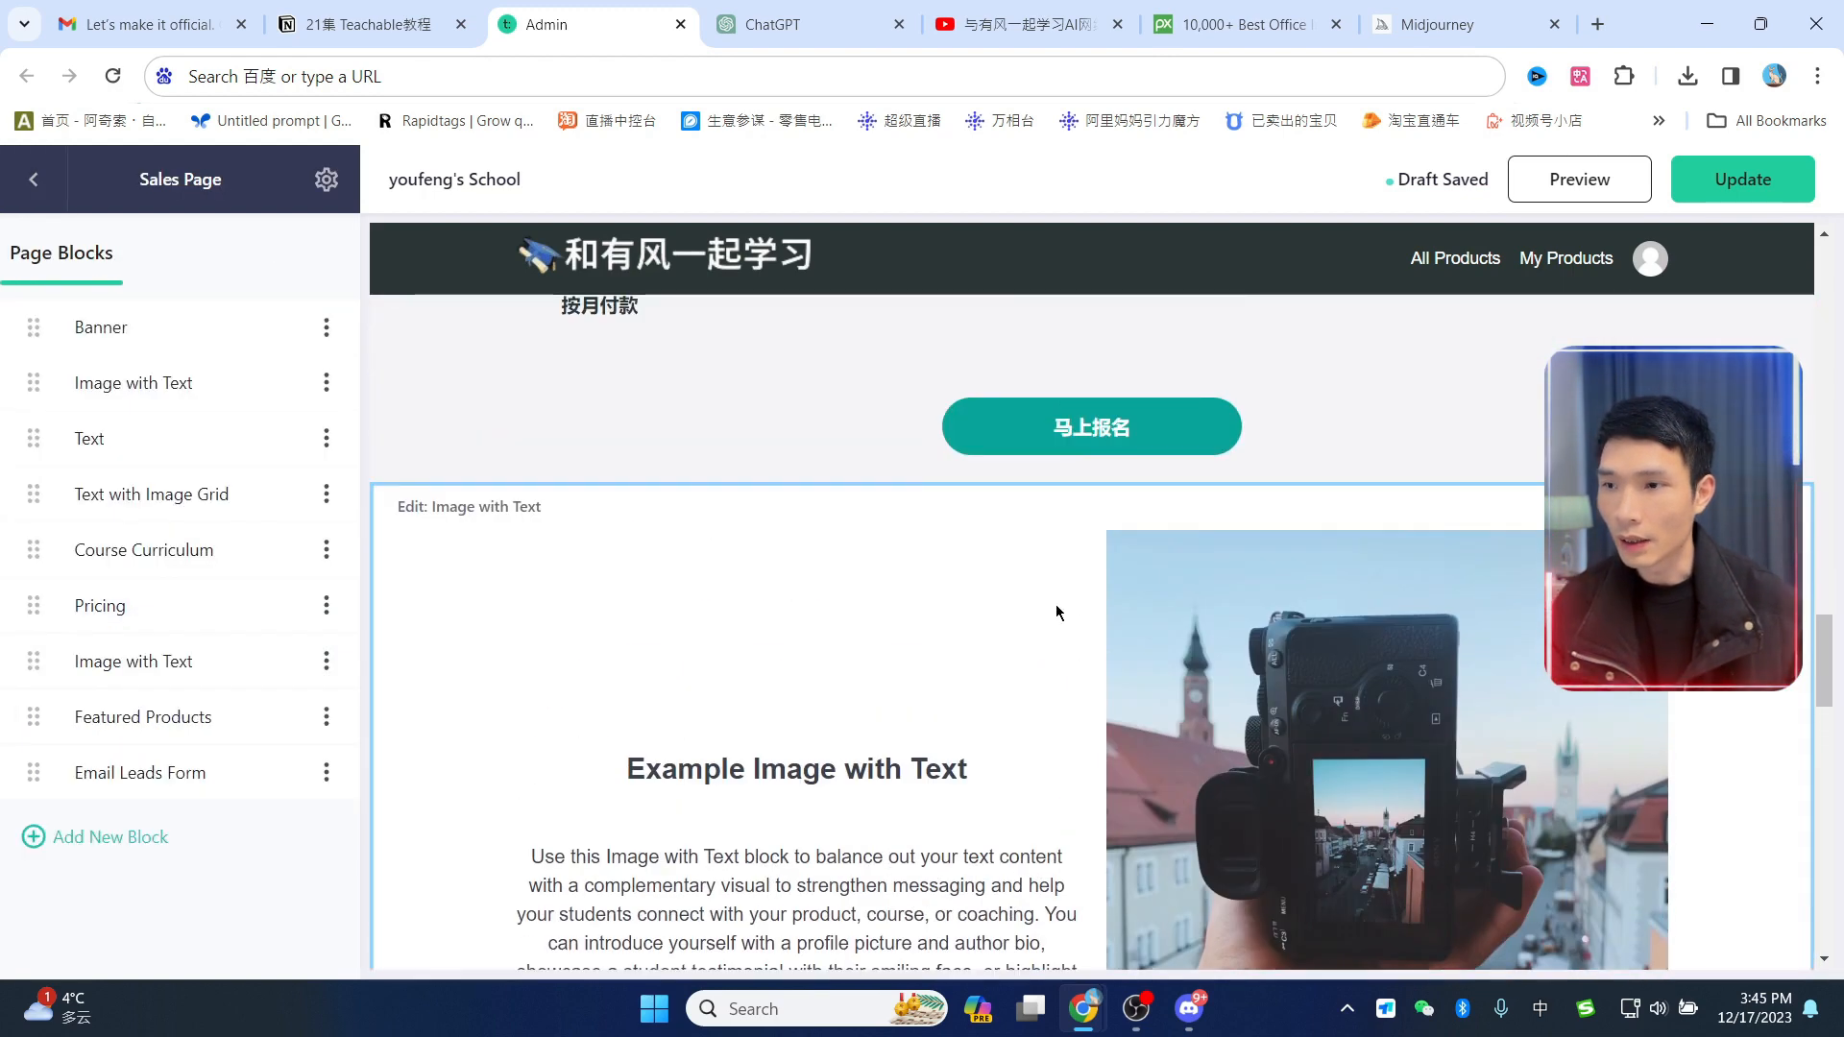
{"action": "scroll", "coordinate": [1236, 686], "scroll_direction": "down", "scroll_amount": 8}
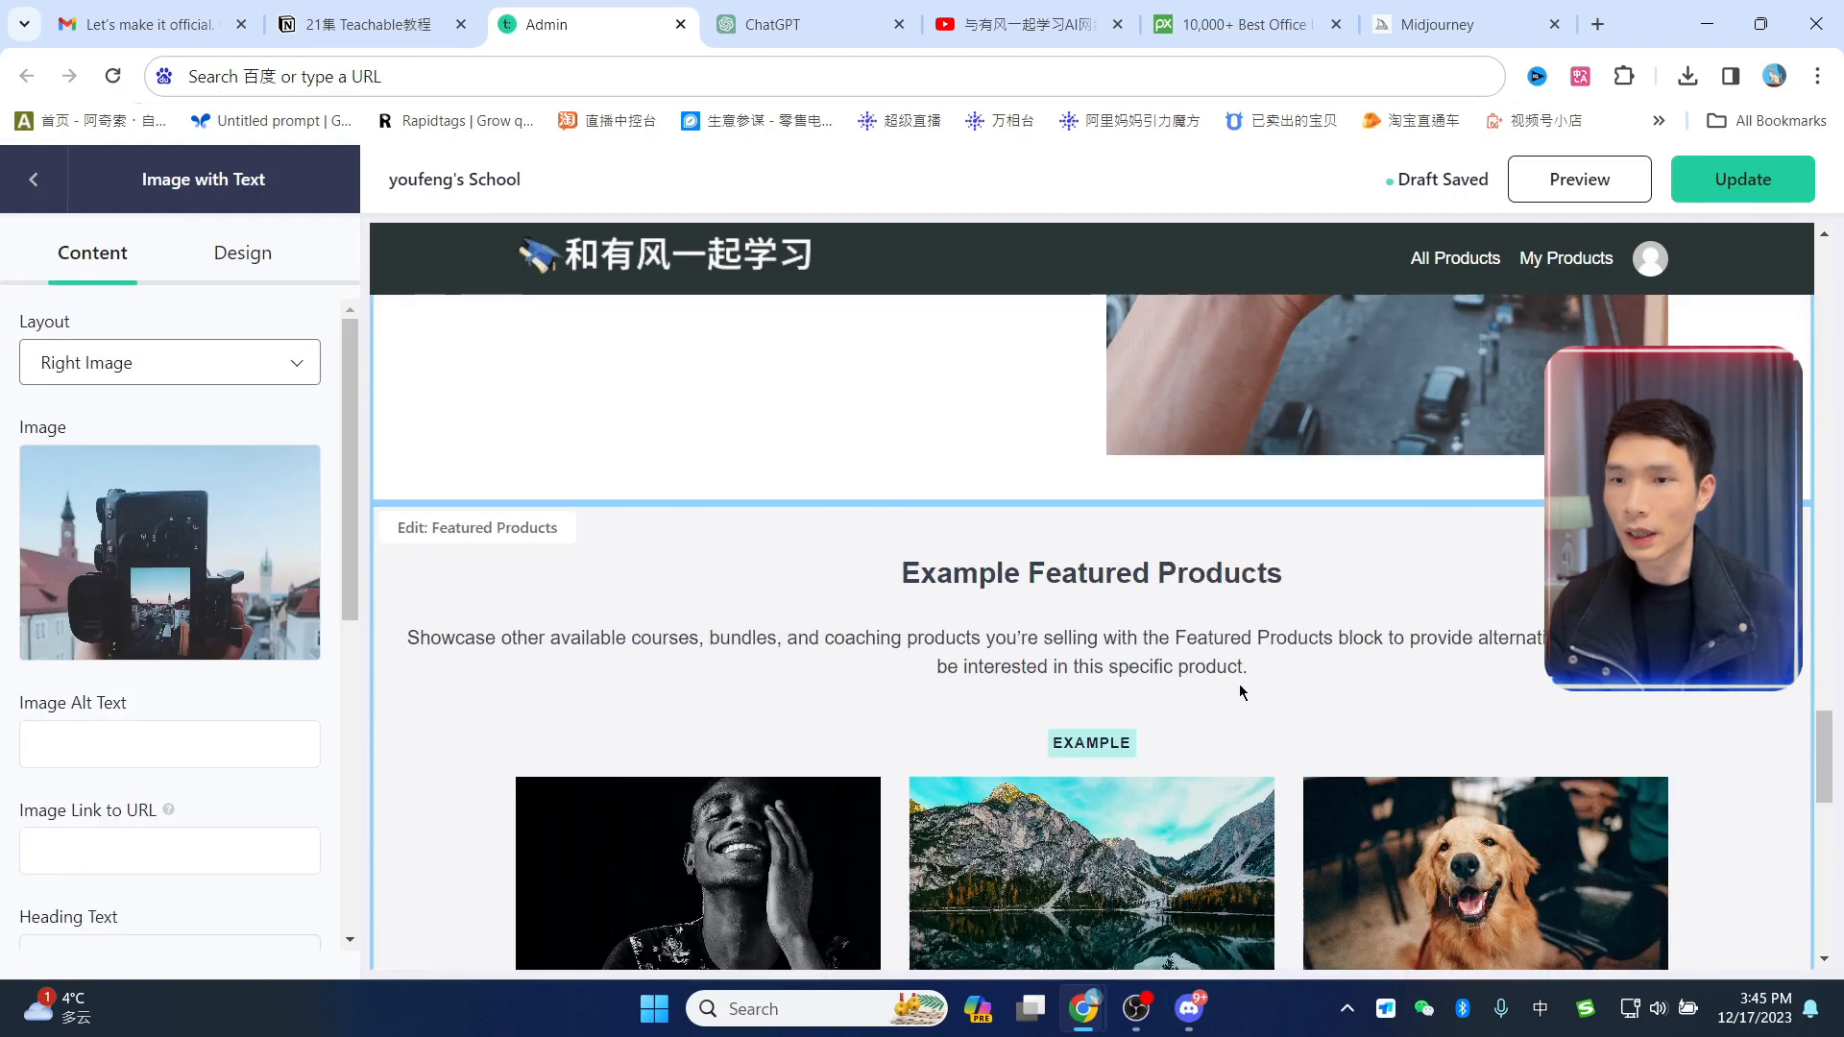
Step: Delete the Image with Text block located below the Pricing block on the sales page
{"action": "scroll", "coordinate": [1239, 684], "scroll_direction": "up", "scroll_amount": 6}
{"action": "scroll", "coordinate": [1256, 680], "scroll_direction": "up", "scroll_amount": 3}
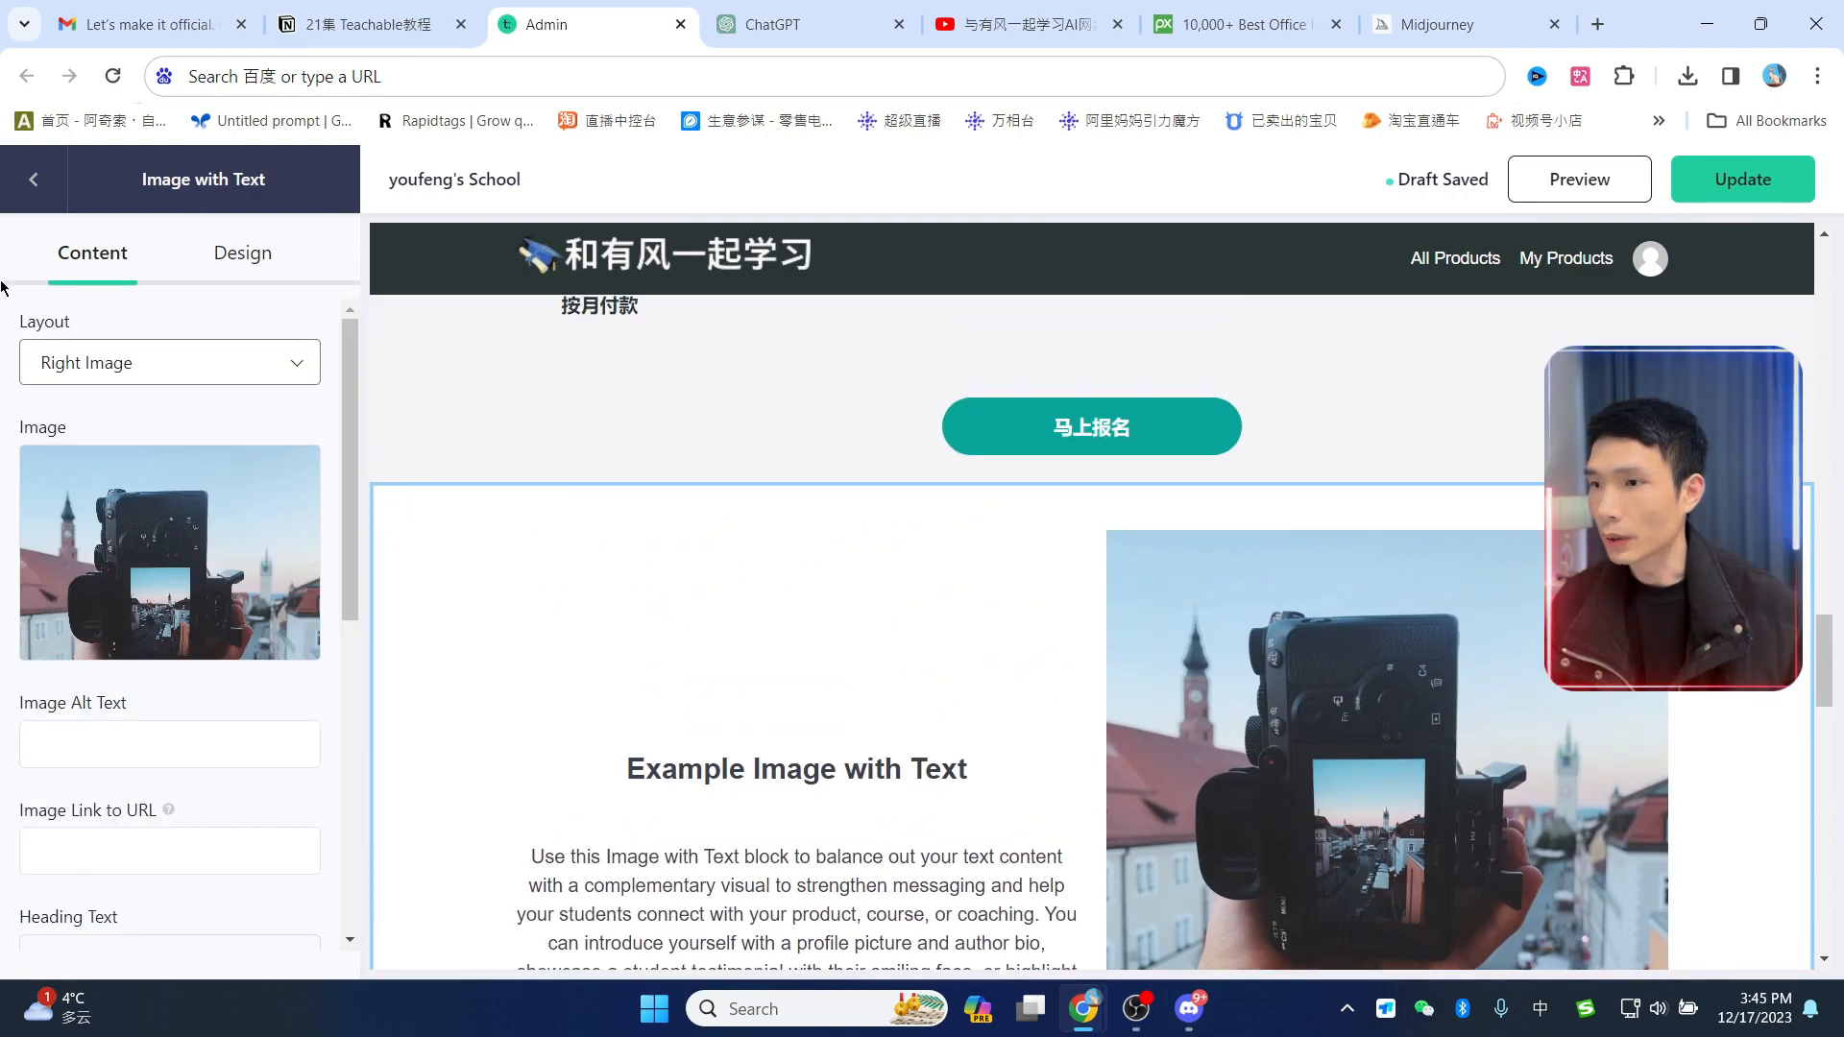
{"action": "left_click", "coordinate": [35, 184]}
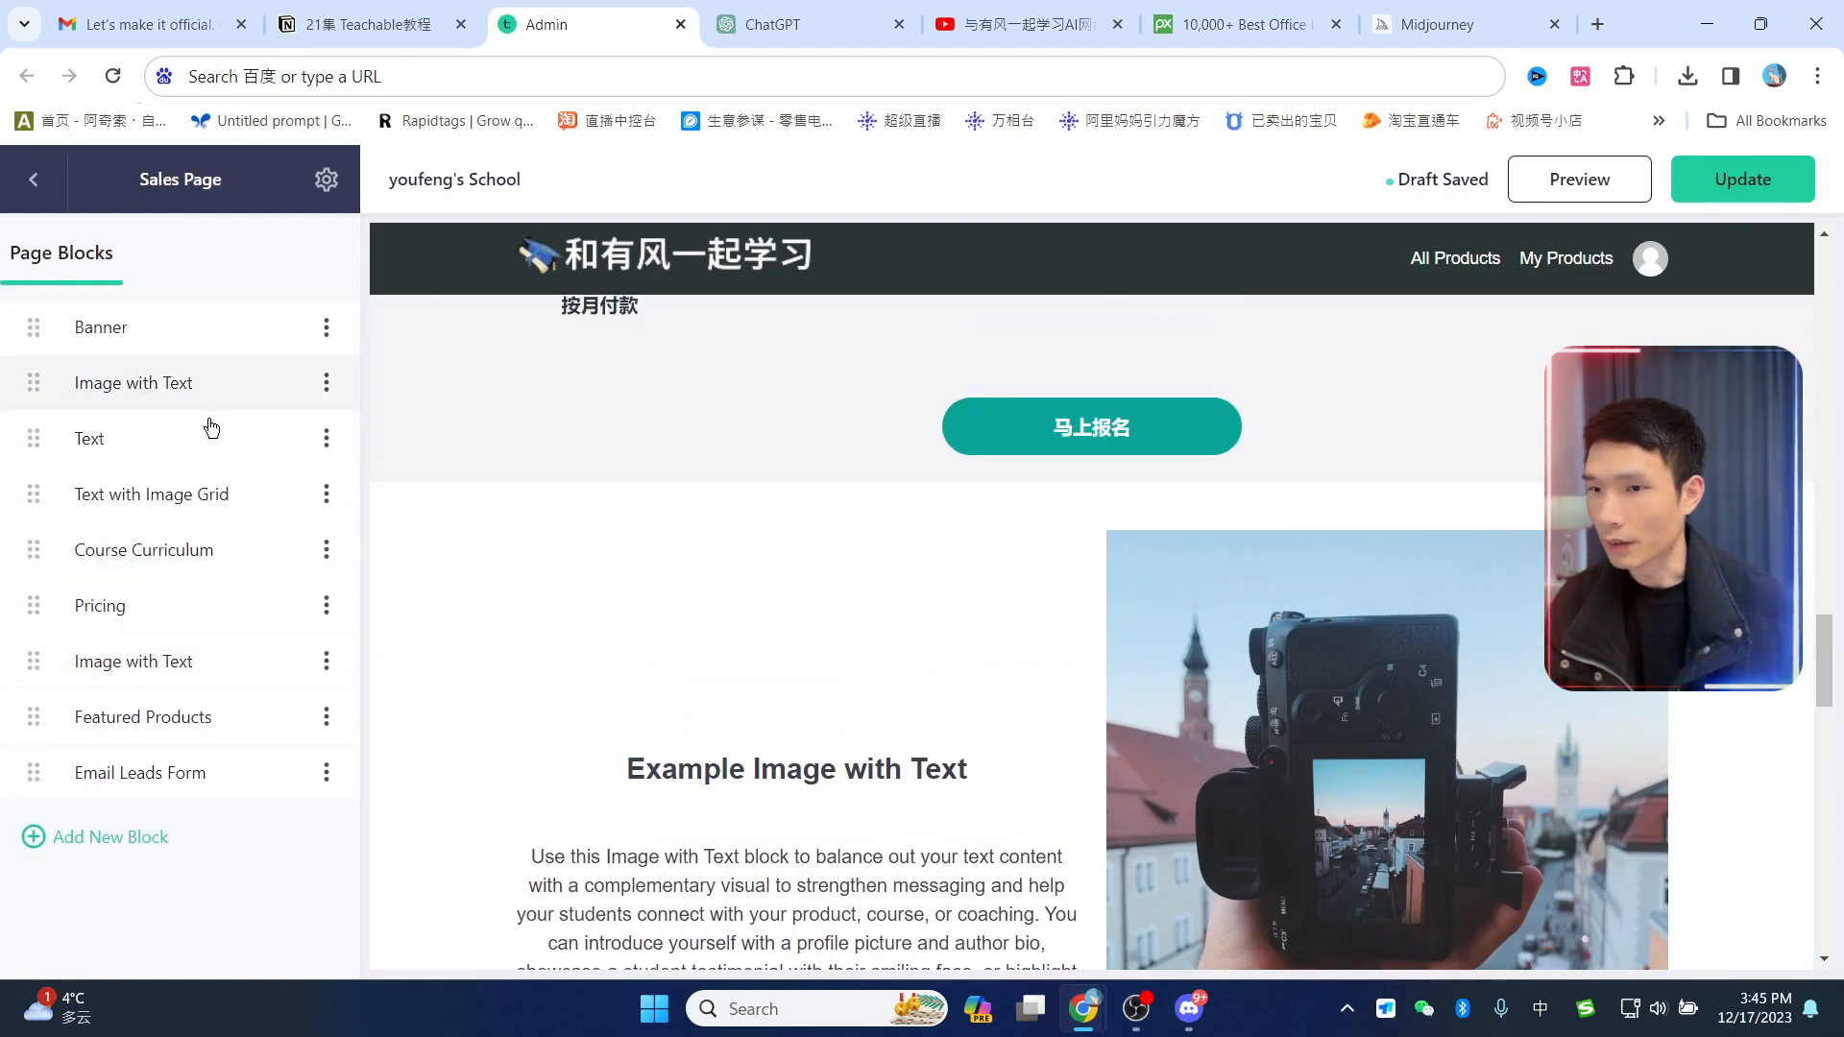
{"action": "left_click", "coordinate": [1116, 590]}
{"action": "scroll", "coordinate": [217, 612], "scroll_direction": "down", "scroll_amount": 1}
{"action": "scroll", "coordinate": [217, 613], "scroll_direction": "down", "scroll_amount": 5}
{"action": "scroll", "coordinate": [262, 669], "scroll_direction": "up", "scroll_amount": 6}
{"action": "scroll", "coordinate": [255, 676], "scroll_direction": "down", "scroll_amount": 7}
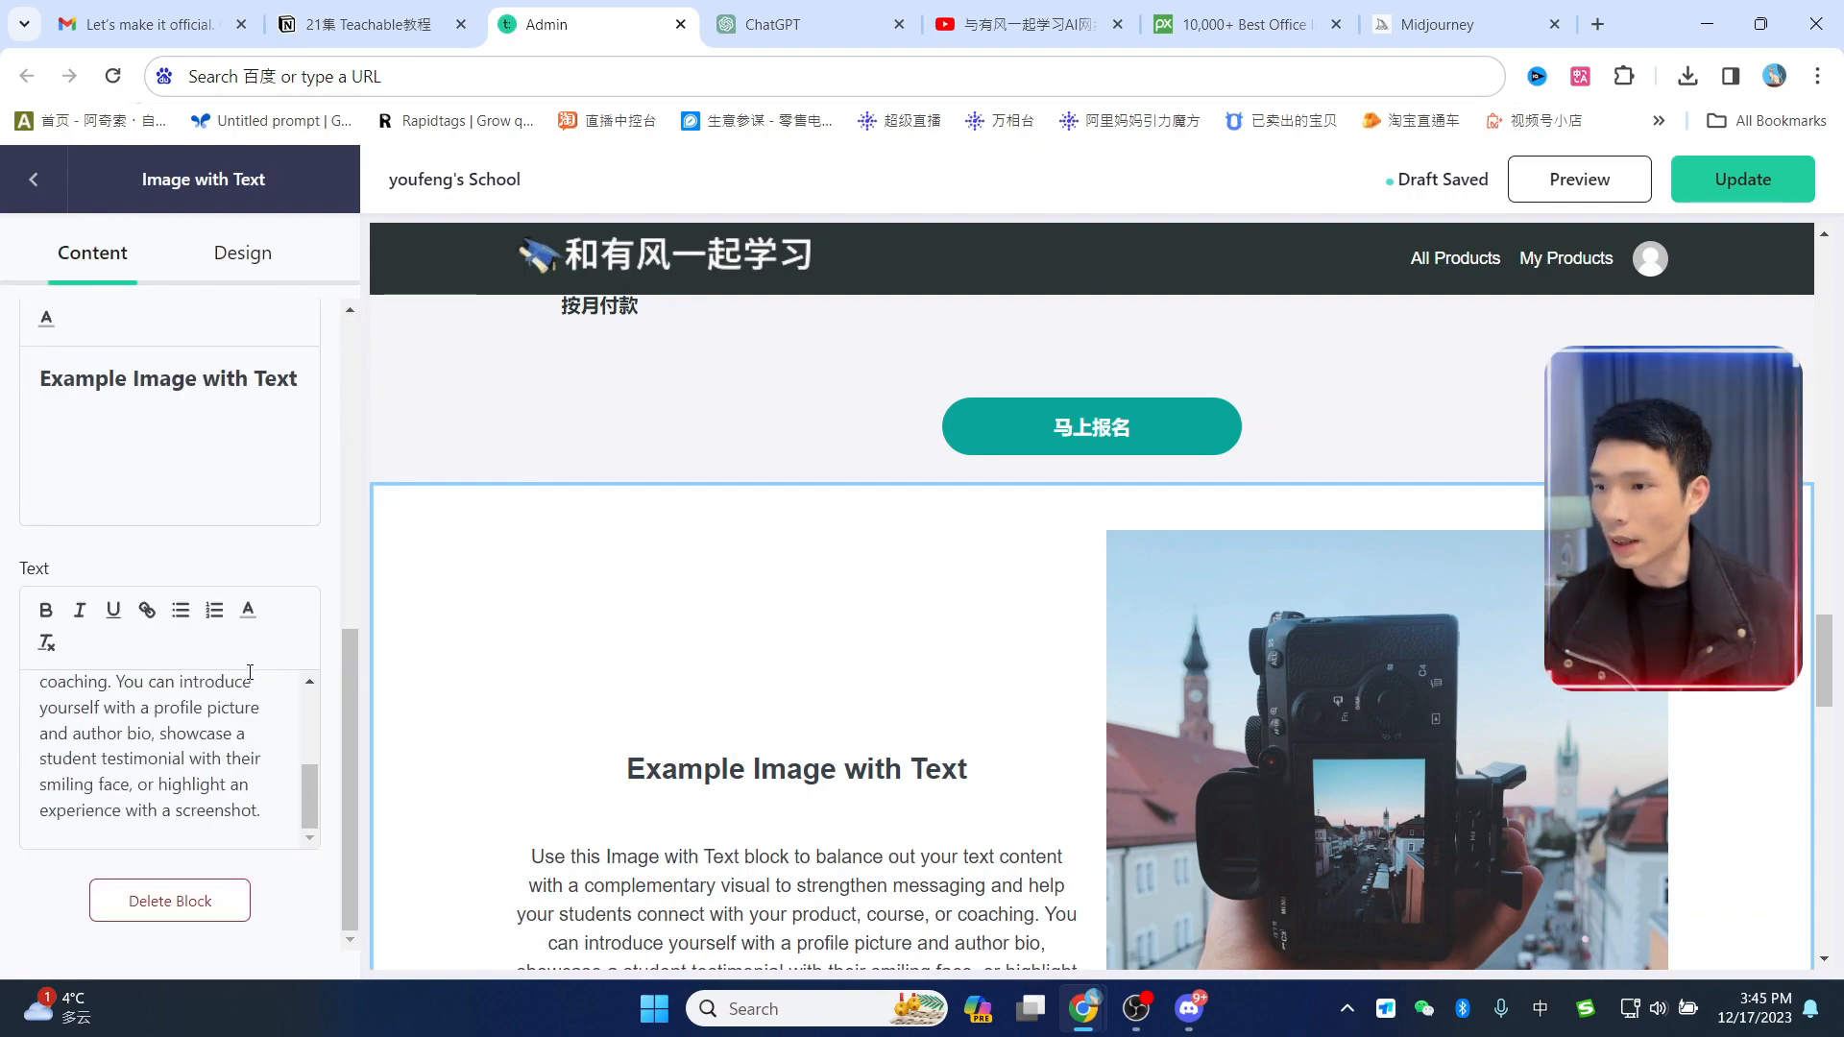
{"action": "left_click", "coordinate": [168, 901]}
{"action": "left_click", "coordinate": [998, 619]}
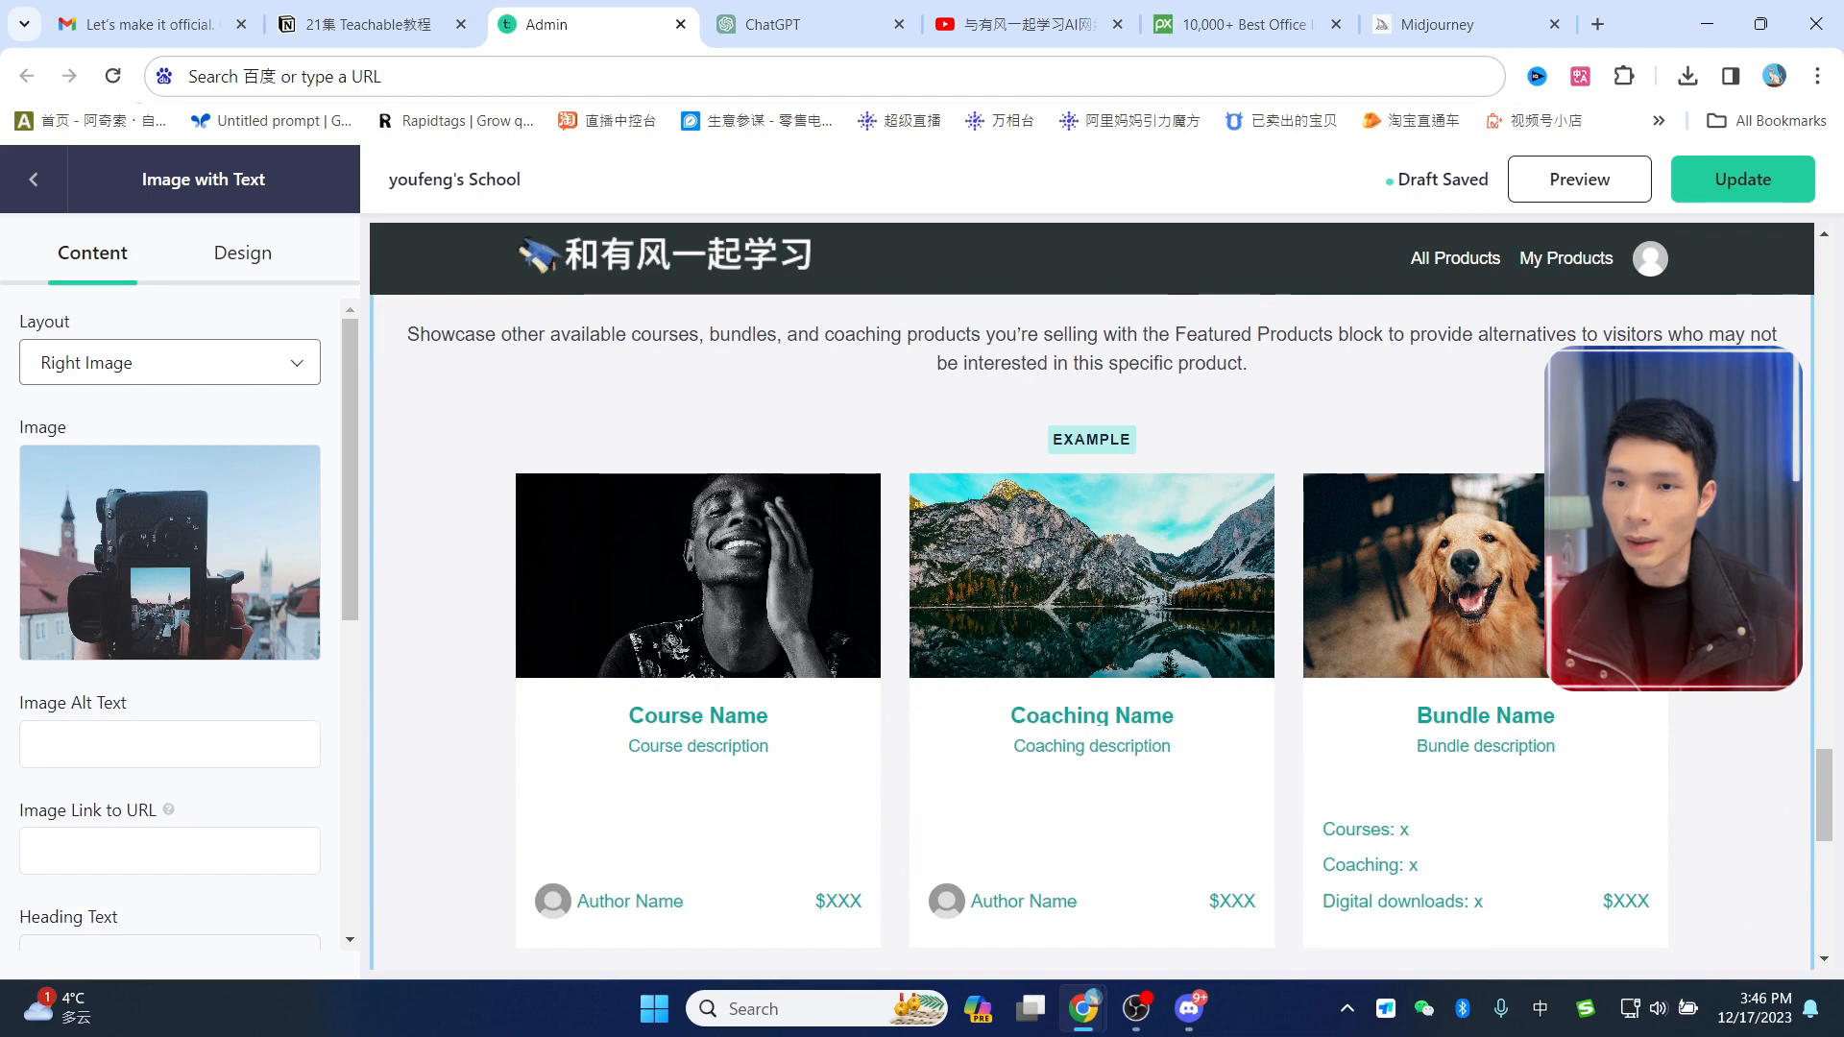
Step: Delete the Featured Products block from the sales page
{"action": "left_click", "coordinate": [1402, 582]}
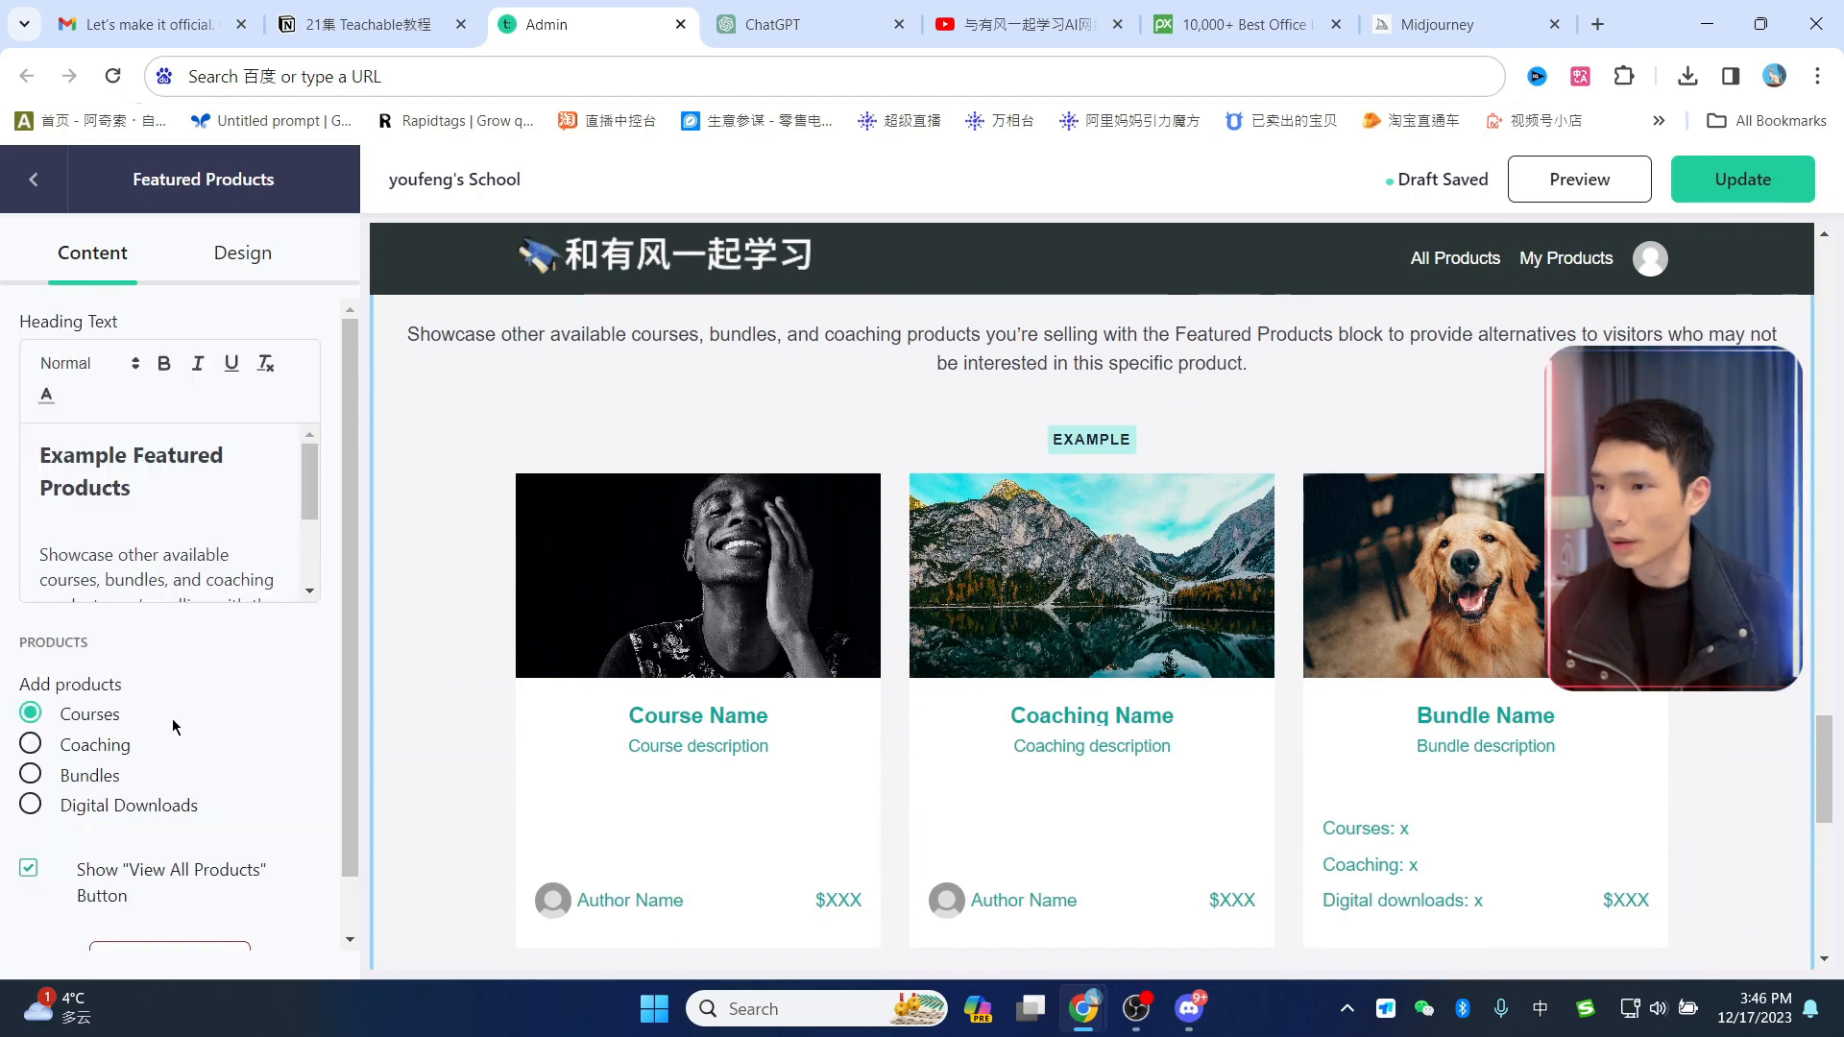
{"action": "scroll", "coordinate": [183, 743], "scroll_direction": "down", "scroll_amount": 1}
{"action": "scroll", "coordinate": [189, 760], "scroll_direction": "down", "scroll_amount": 1}
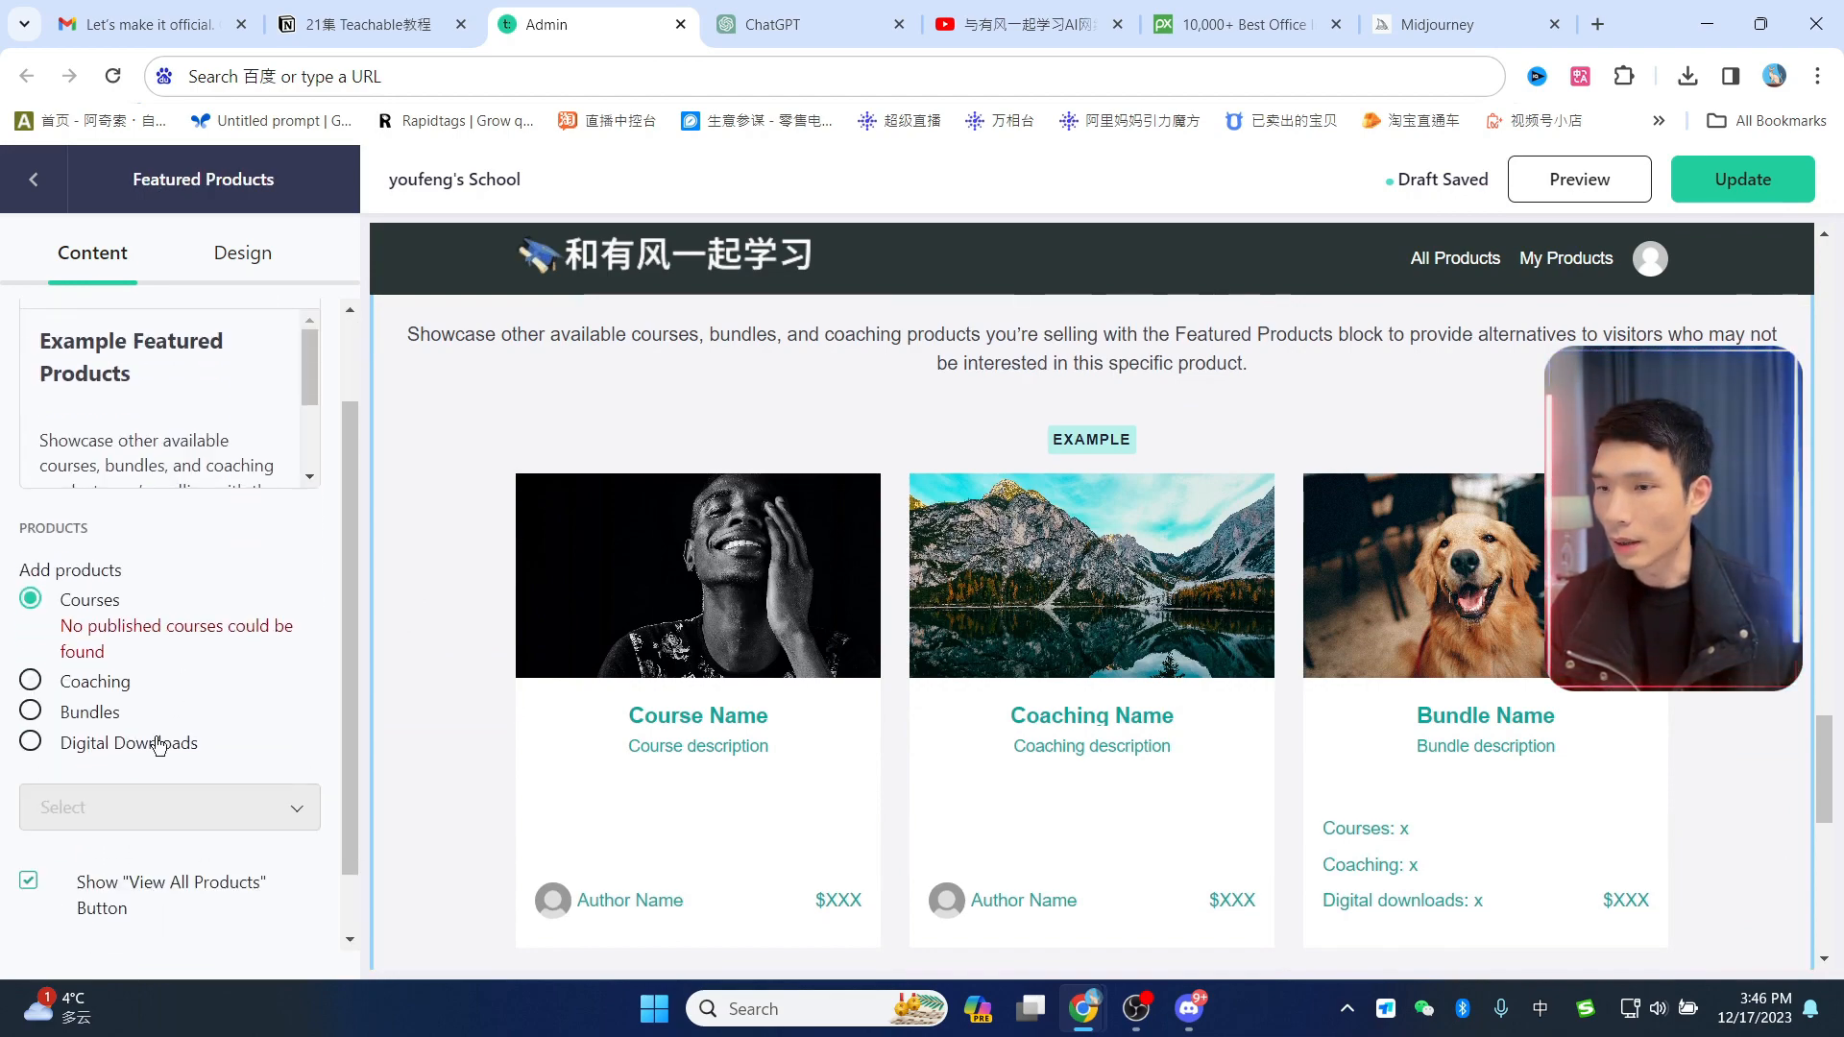
{"action": "scroll", "coordinate": [154, 730], "scroll_direction": "down", "scroll_amount": 2}
{"action": "left_click", "coordinate": [152, 897]}
{"action": "left_click", "coordinate": [989, 624]}
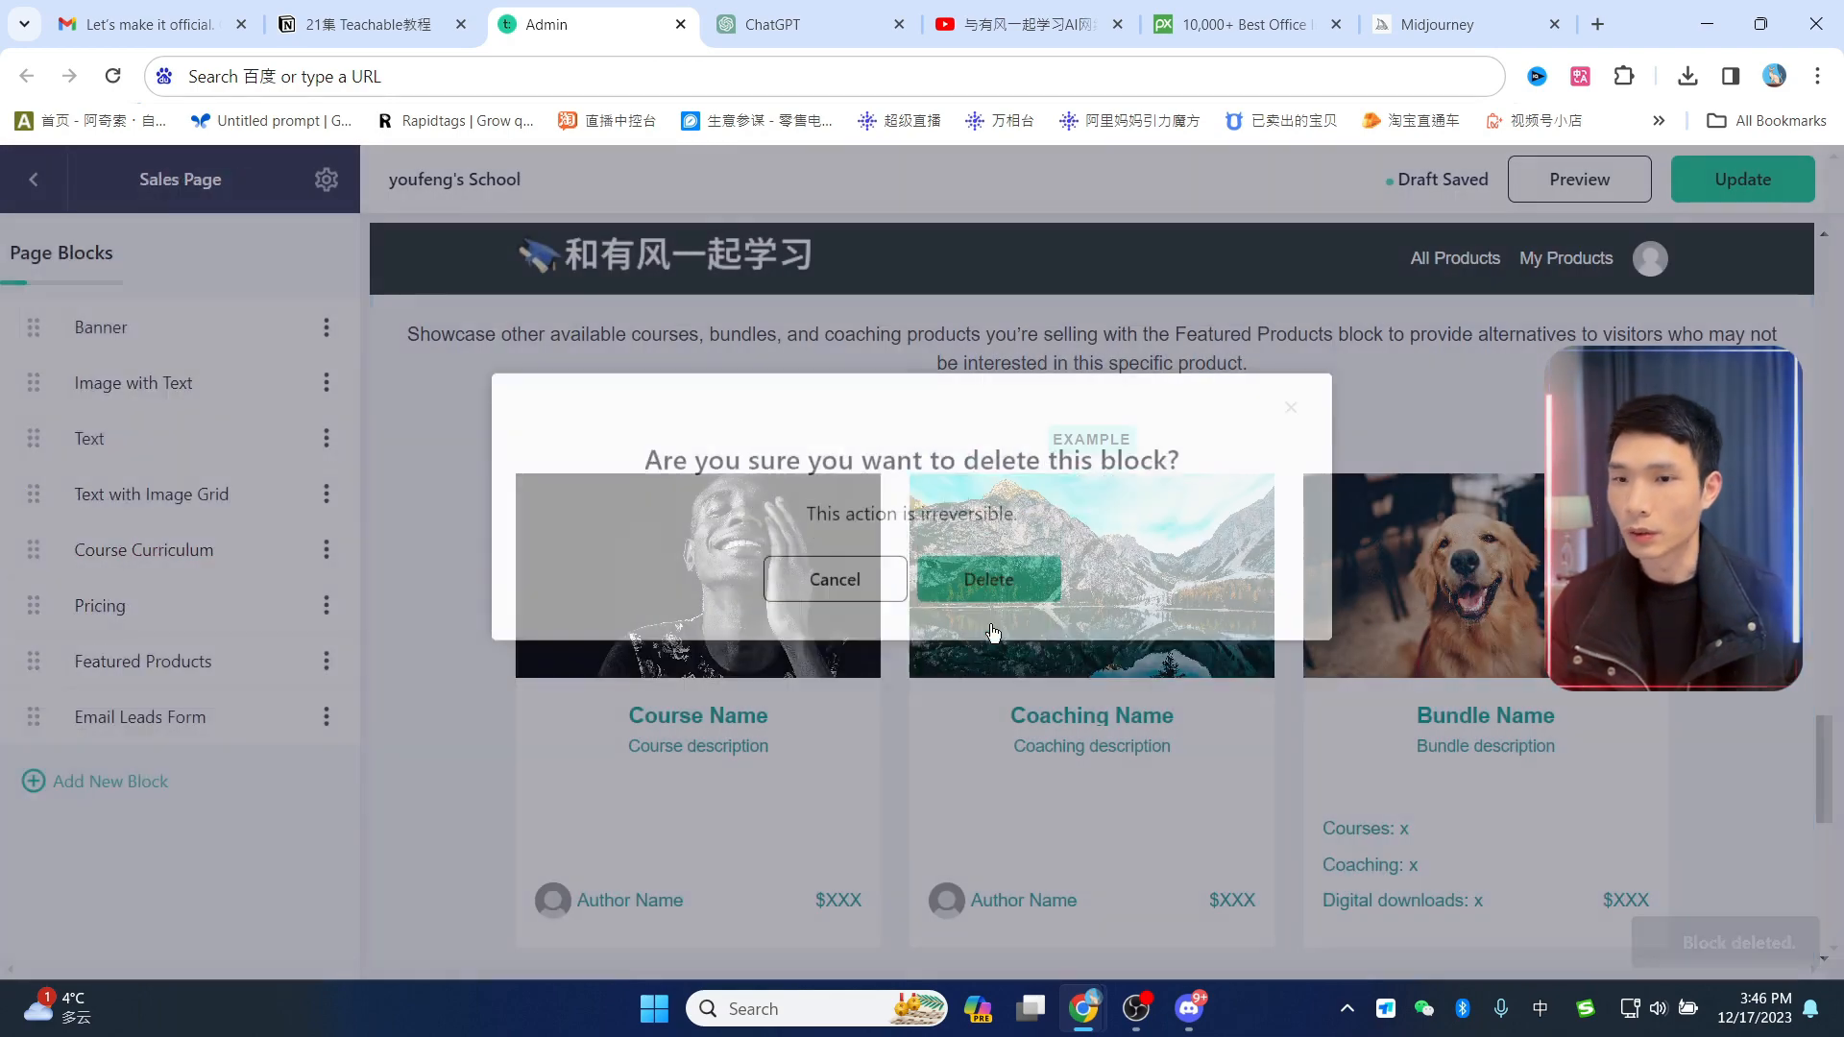
Step: Delete the Email Leads Form block from the sales page
{"action": "left_click", "coordinate": [960, 599]}
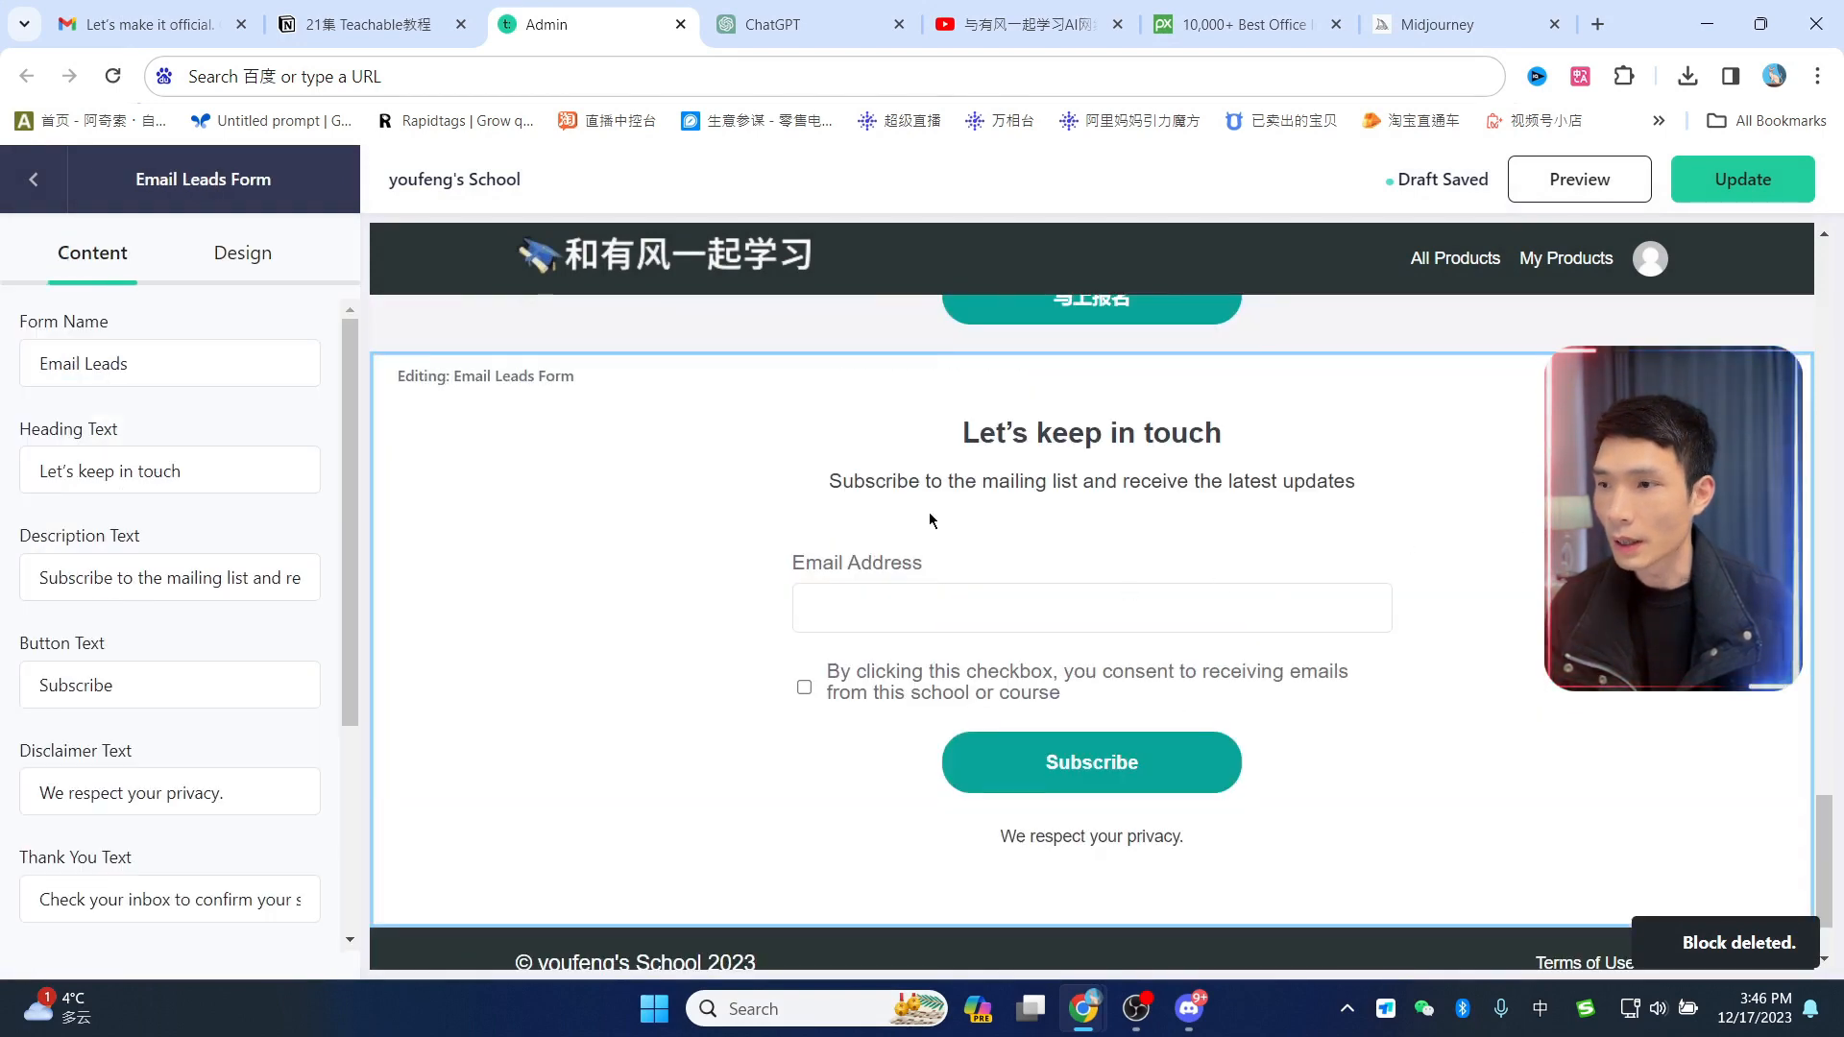
{"action": "scroll", "coordinate": [149, 790], "scroll_direction": "down", "scroll_amount": 3}
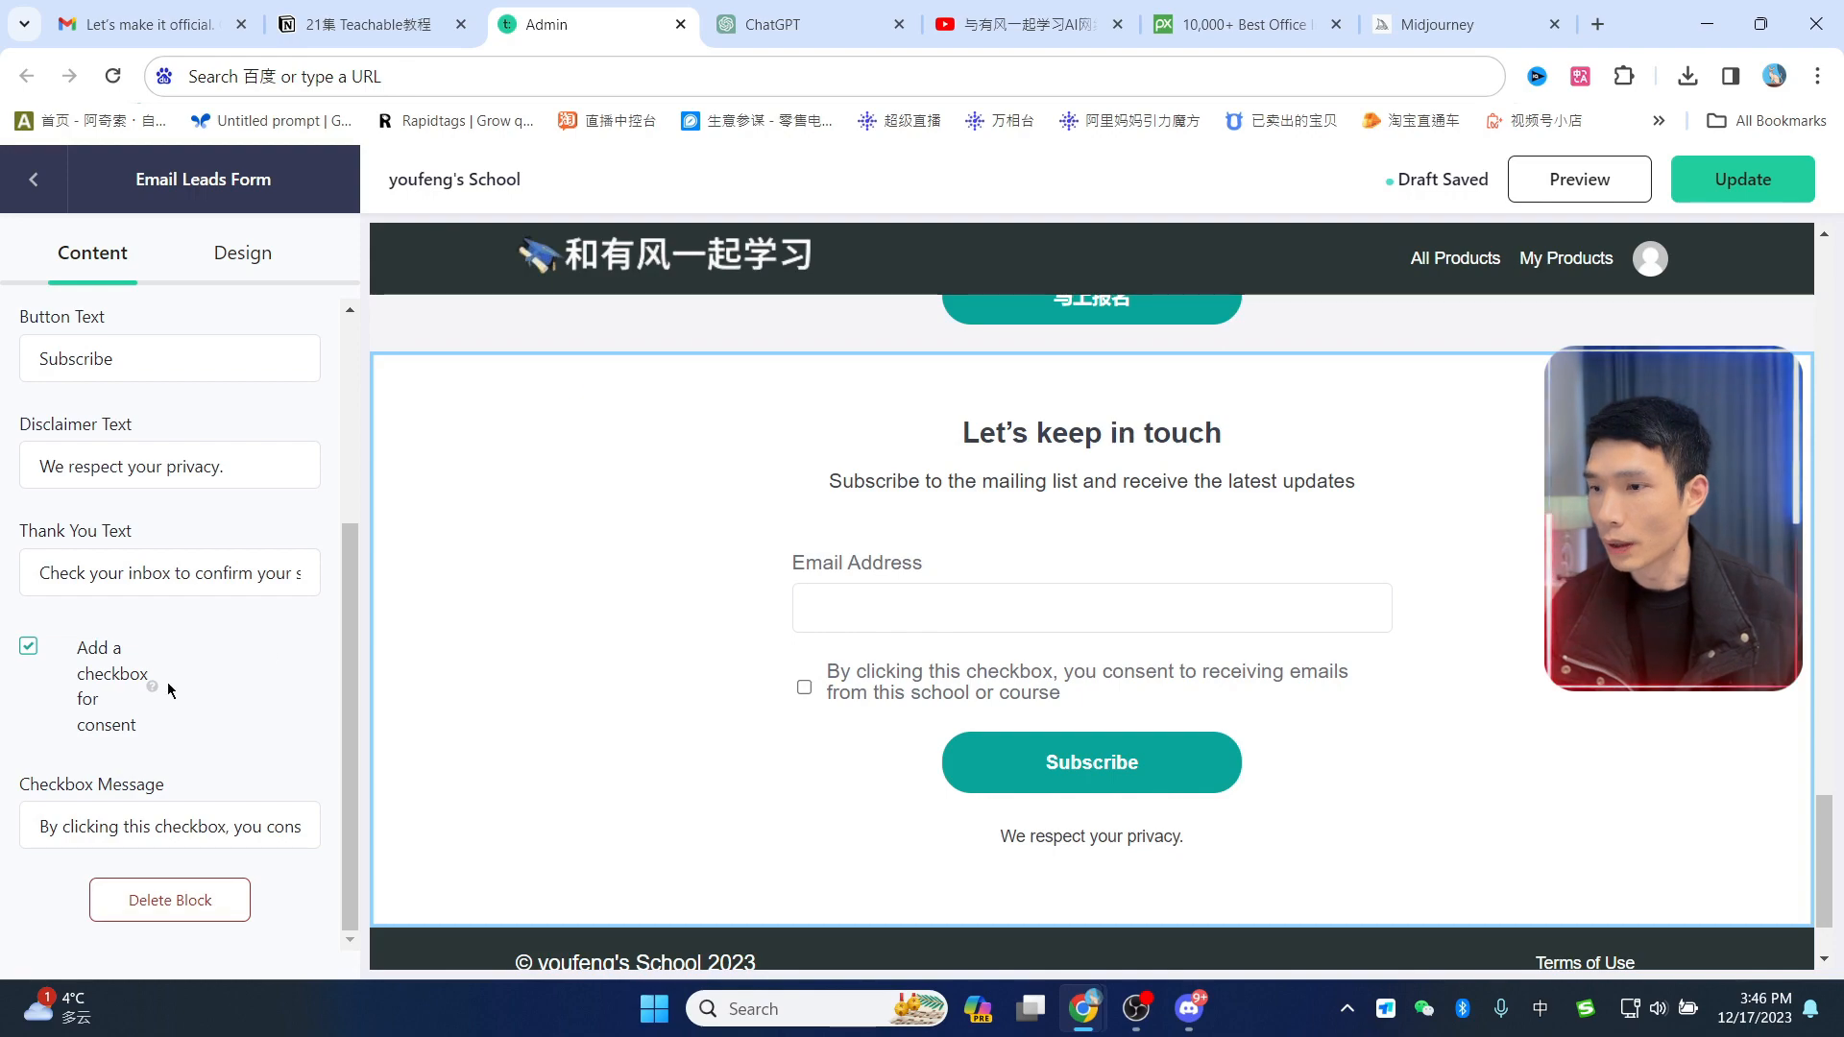
{"action": "left_click", "coordinate": [156, 902]}
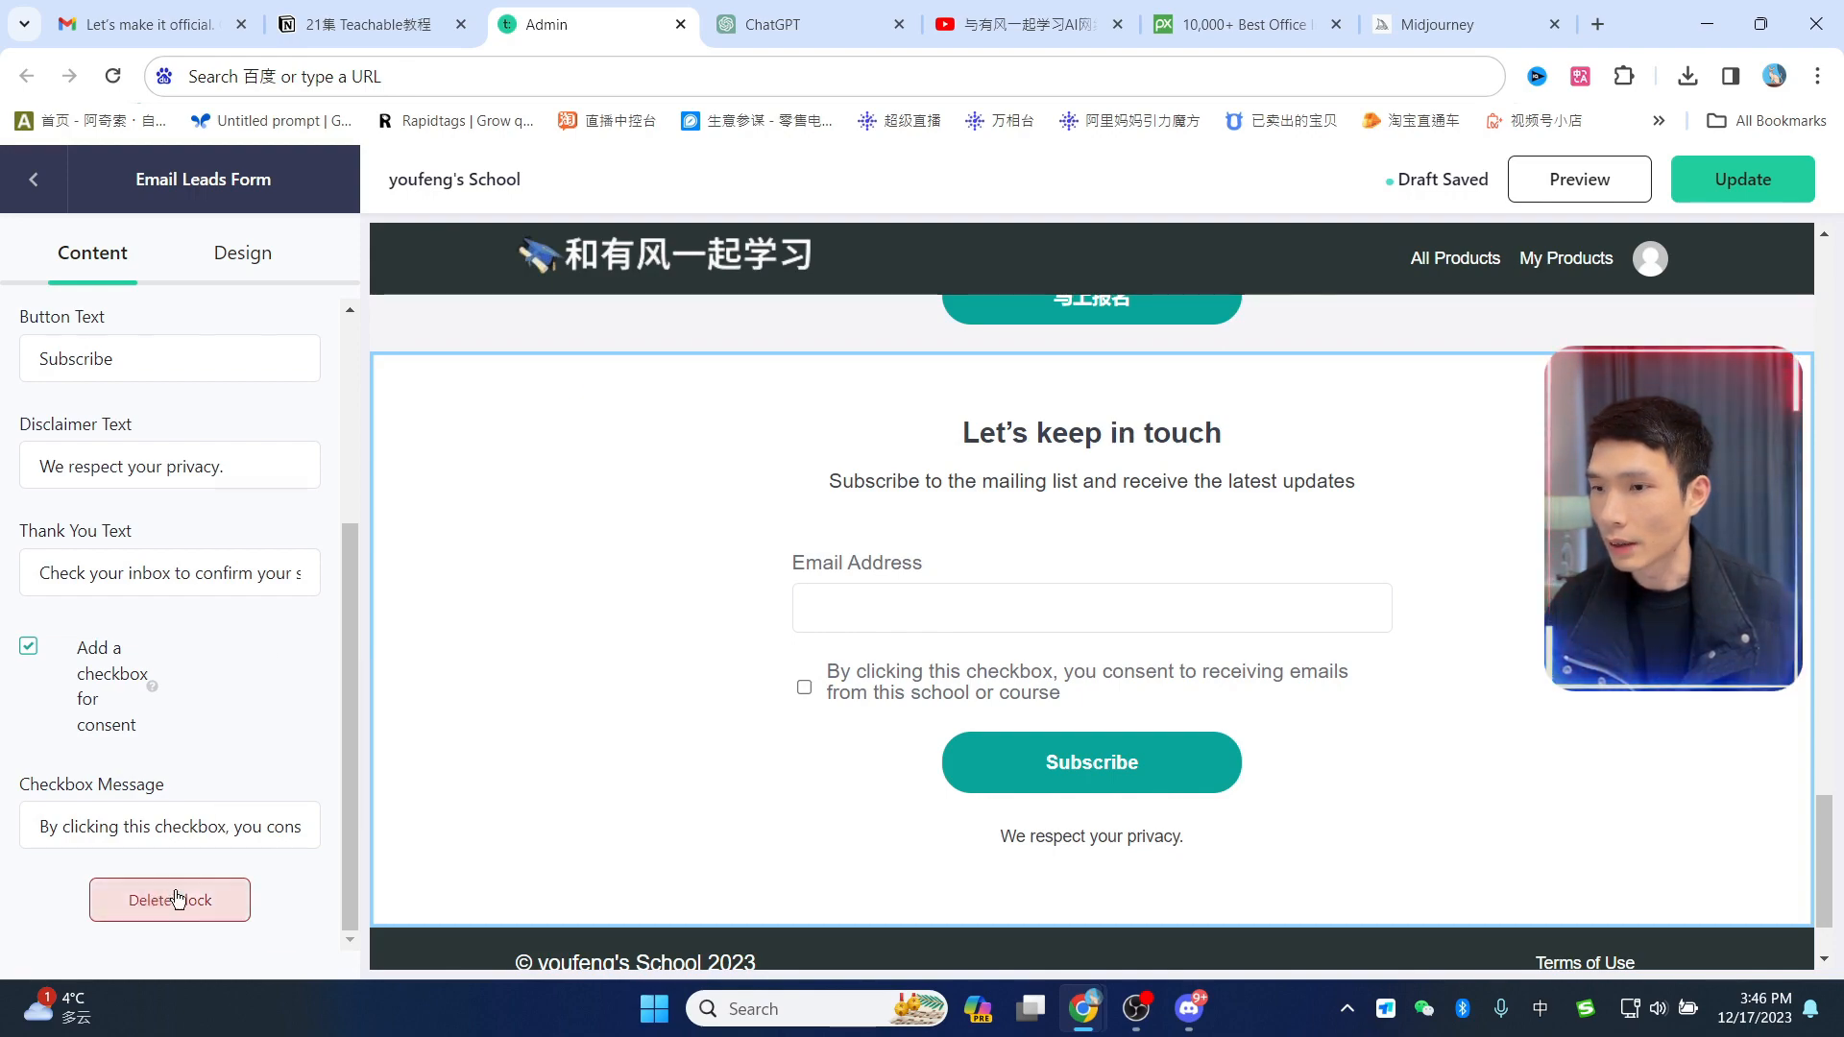
{"action": "left_click", "coordinate": [987, 625]}
Step: Review the remaining sales page blocks from the Banner down to the Course Curriculum and Pricing
{"action": "scroll", "coordinate": [1327, 766], "scroll_direction": "up", "scroll_amount": 19}
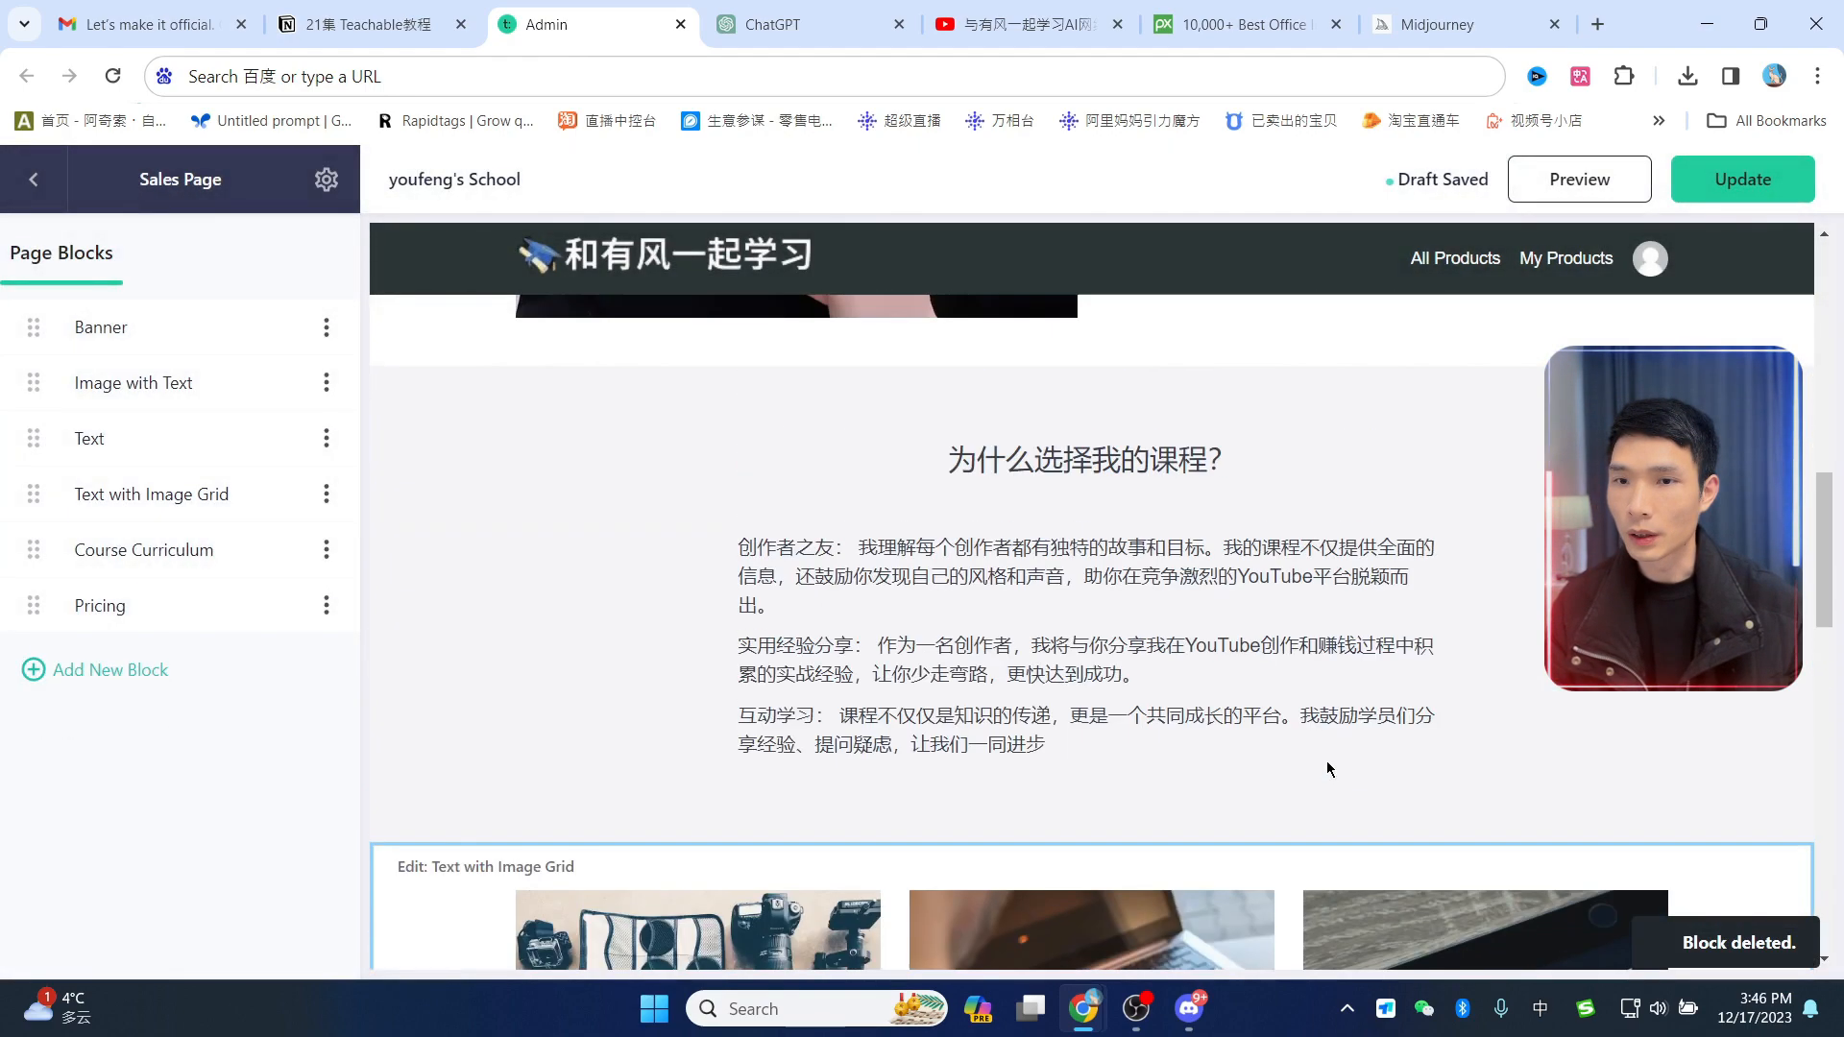
{"action": "scroll", "coordinate": [1361, 708], "scroll_direction": "down", "scroll_amount": 14}
{"action": "scroll", "coordinate": [1365, 792], "scroll_direction": "down", "scroll_amount": 10}
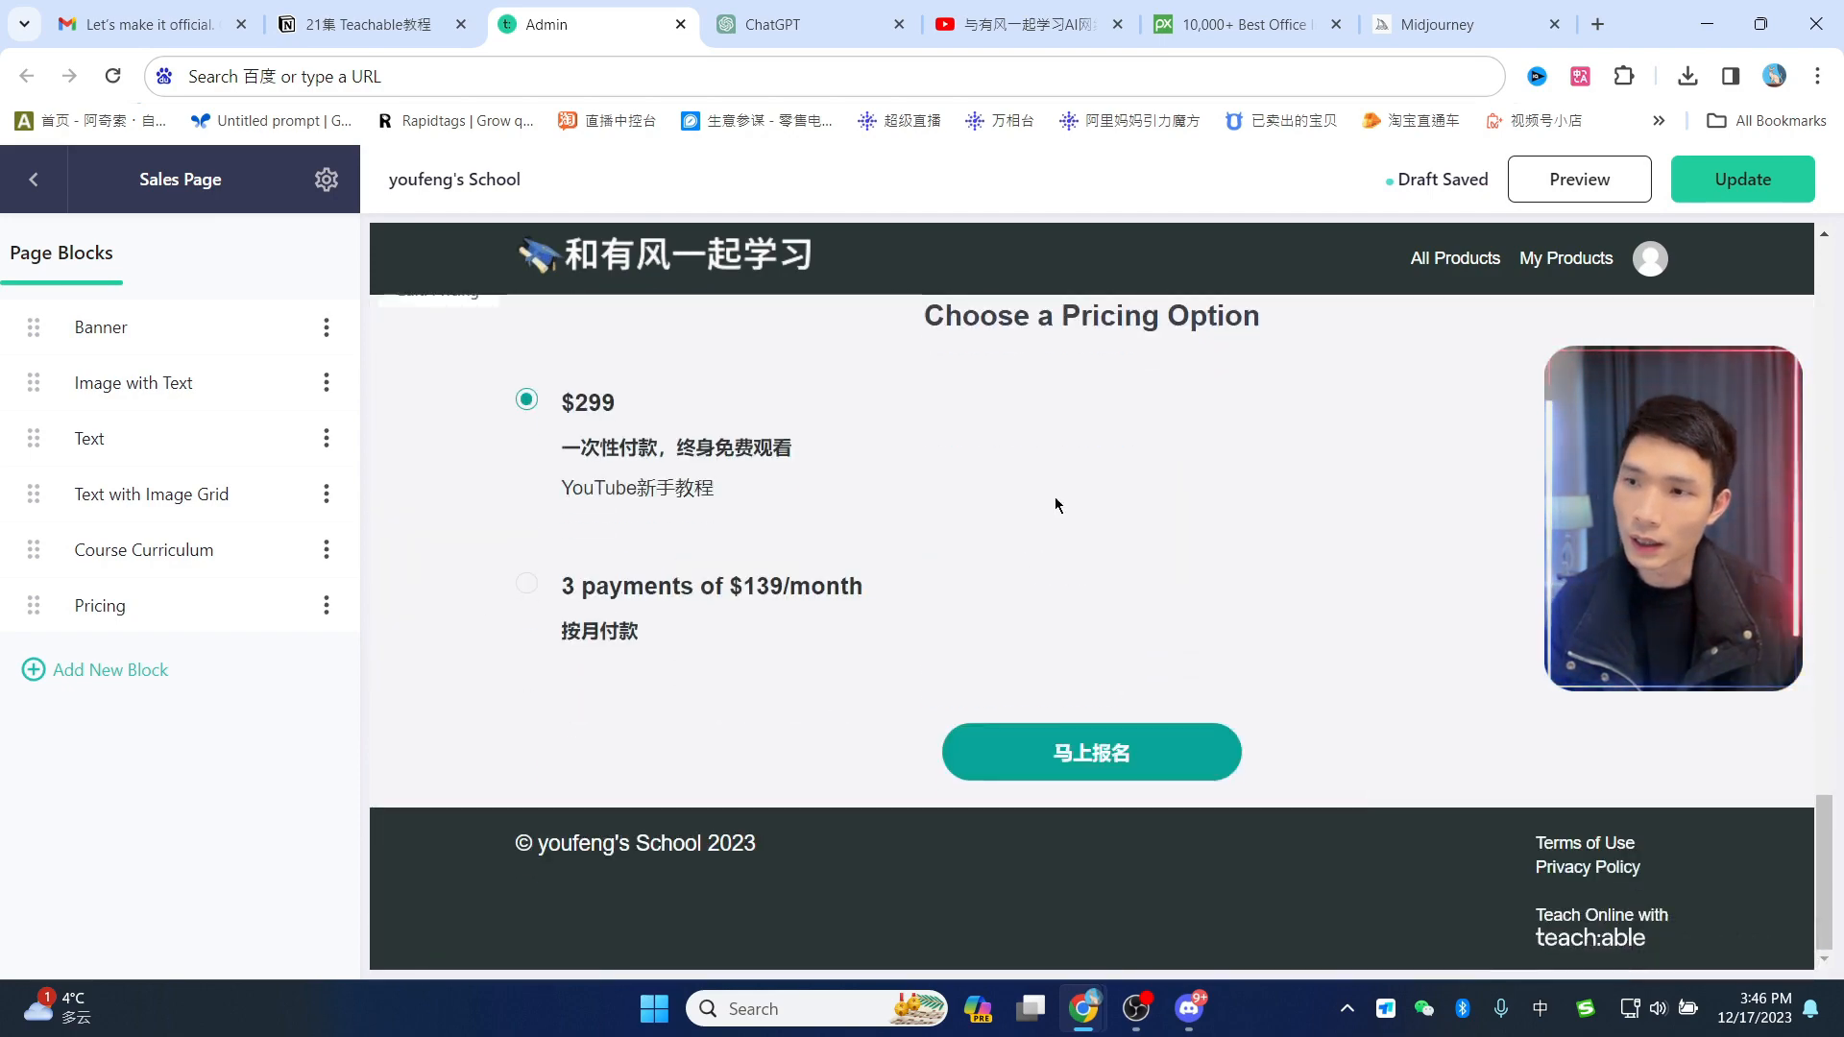
{"action": "scroll", "coordinate": [1137, 637], "scroll_direction": "up", "scroll_amount": 12}
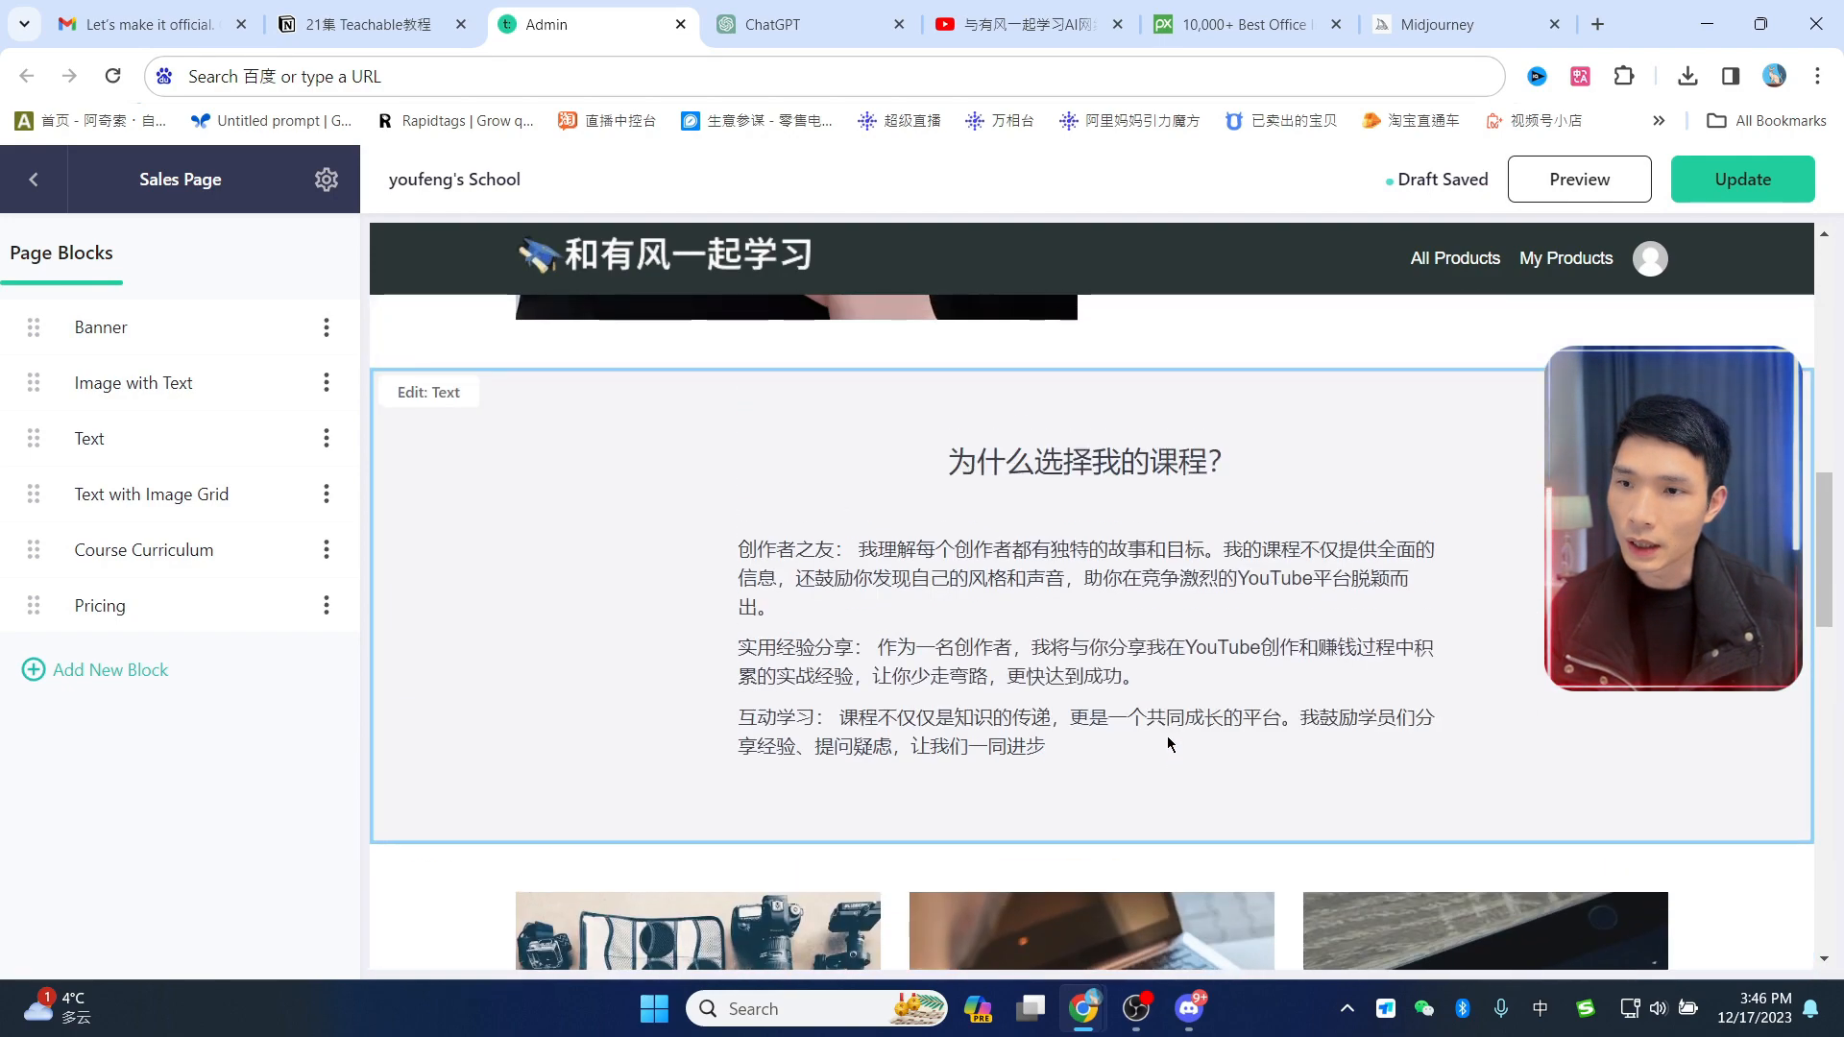
{"action": "scroll", "coordinate": [1162, 742], "scroll_direction": "up", "scroll_amount": 3}
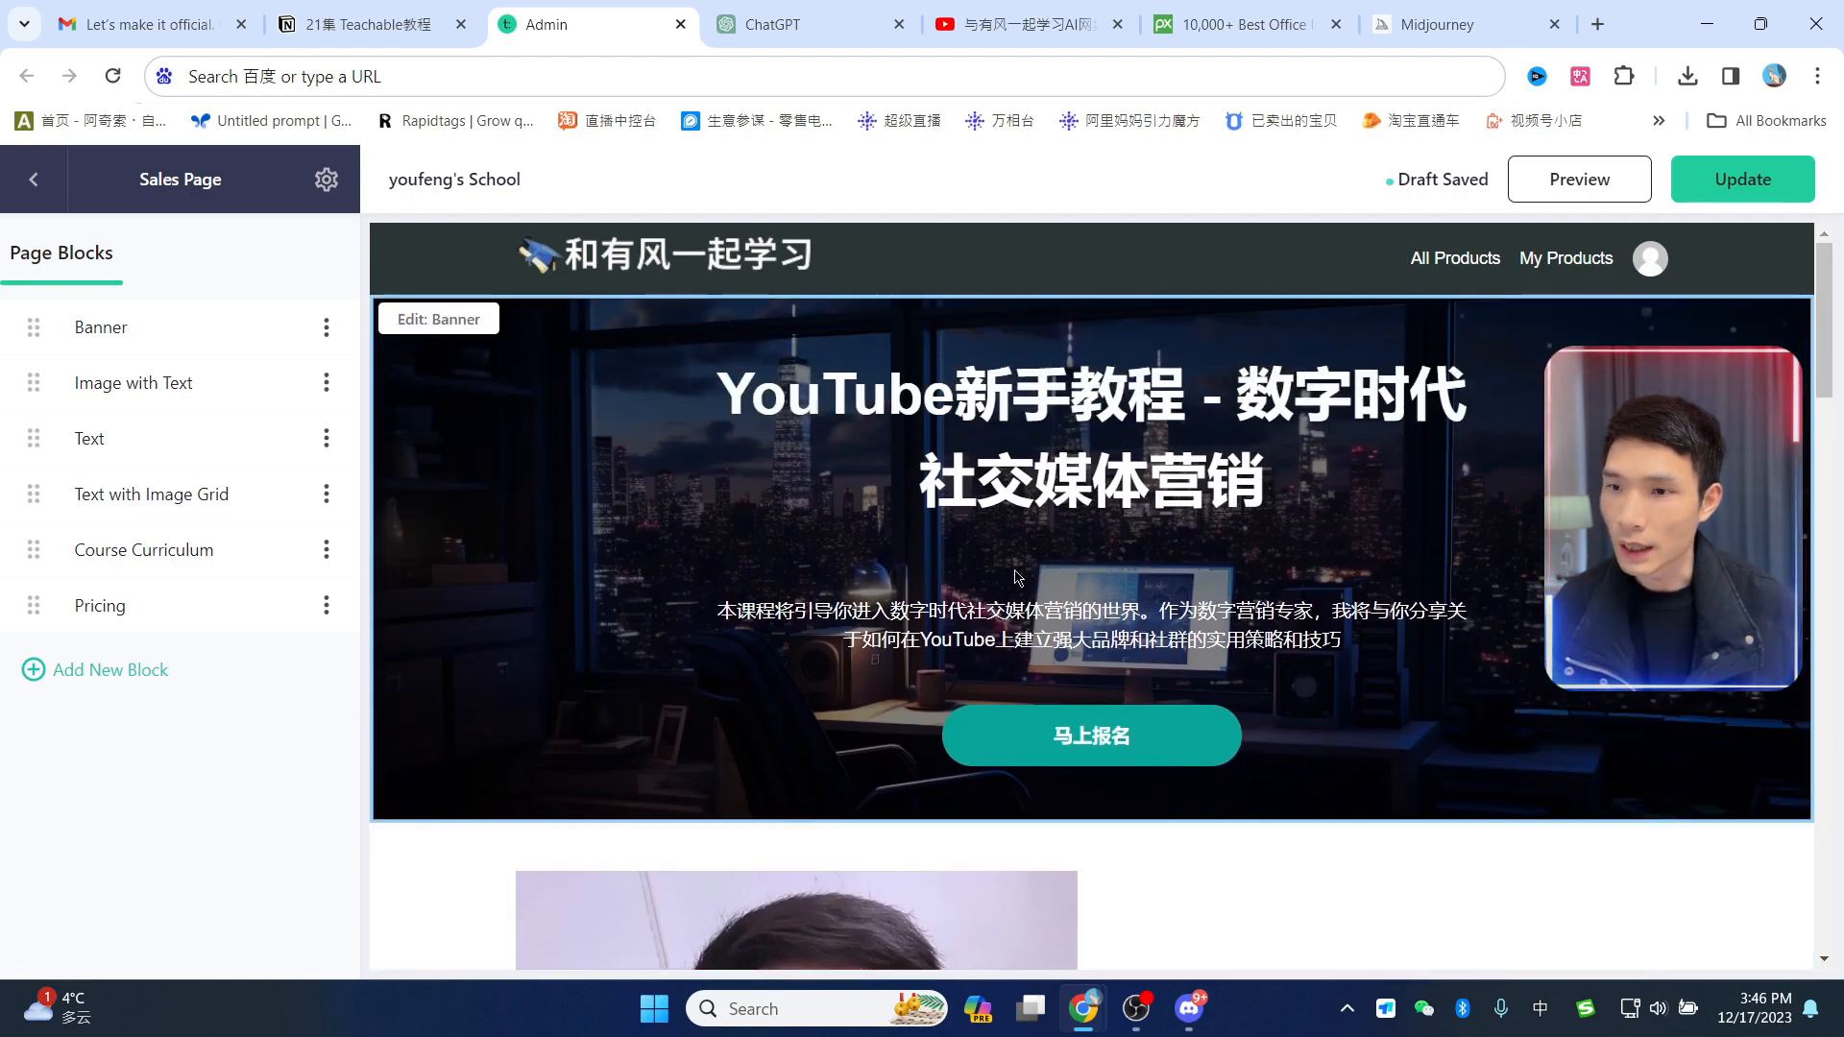
{"action": "scroll", "coordinate": [1143, 720], "scroll_direction": "down", "scroll_amount": 7}
{"action": "scroll", "coordinate": [1129, 708], "scroll_direction": "down", "scroll_amount": 10}
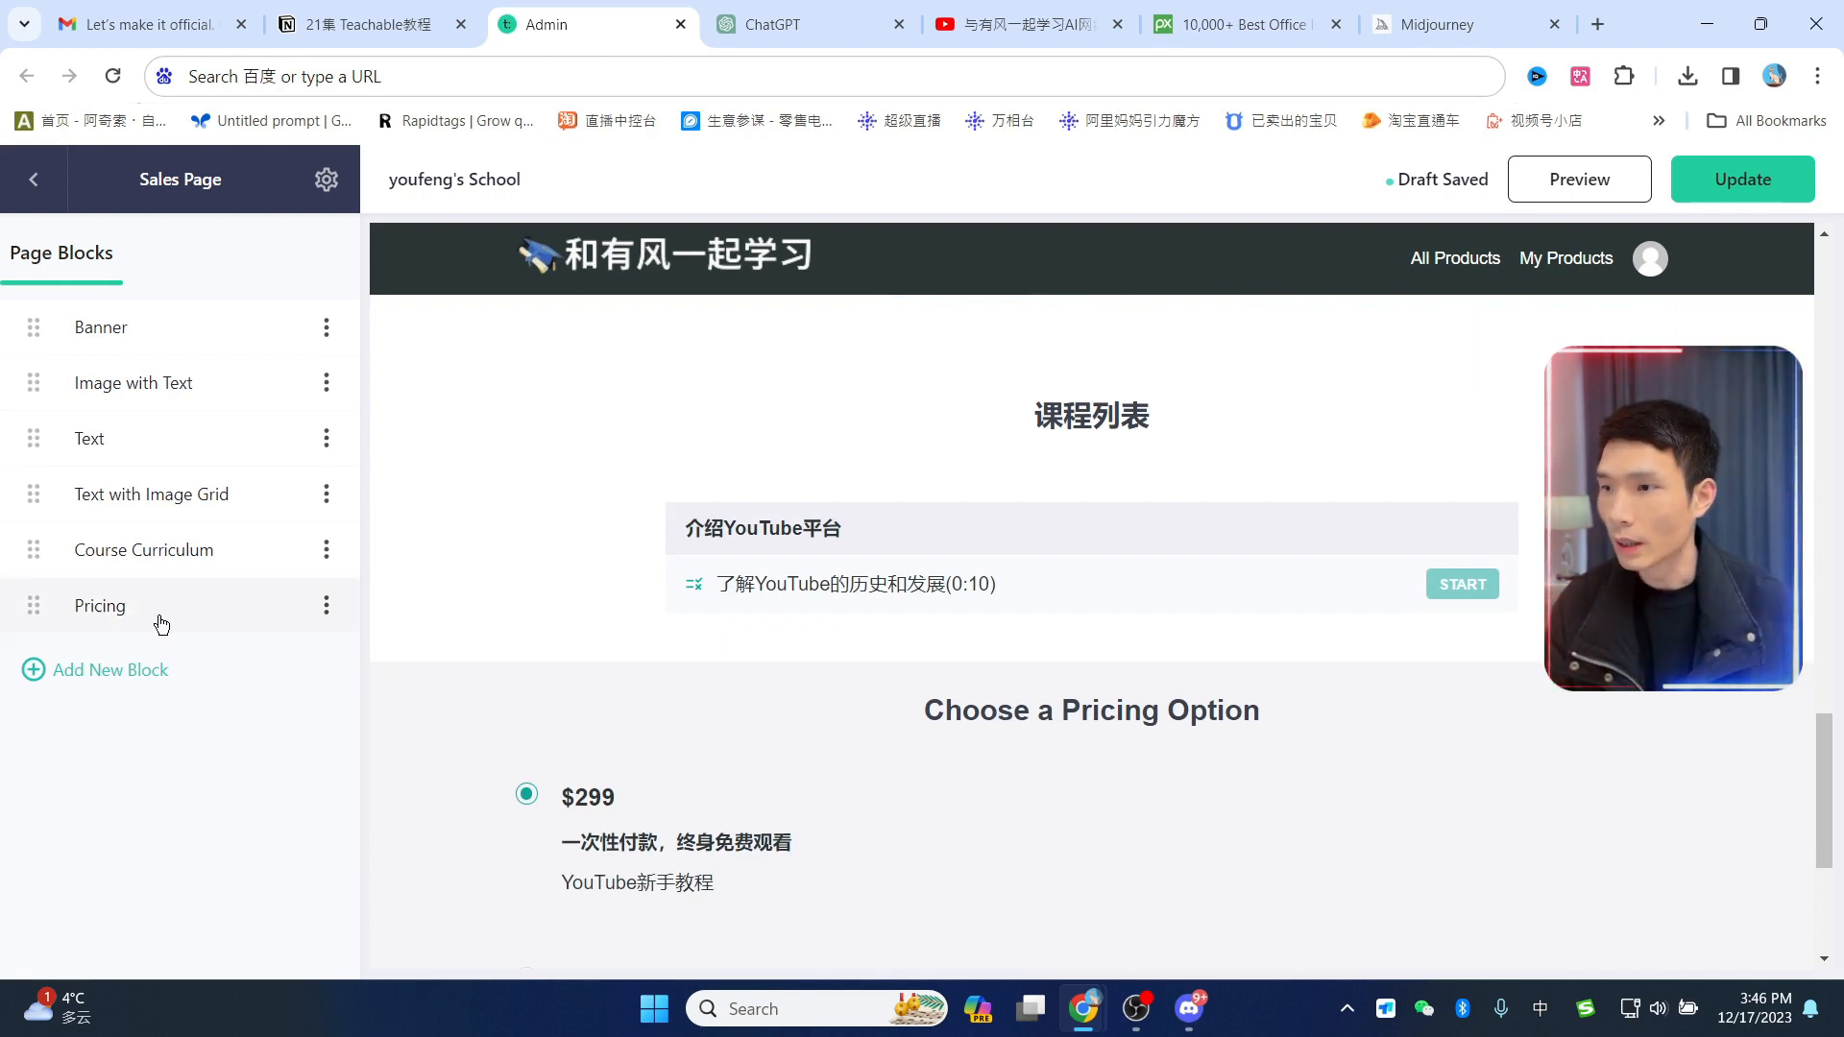
Step: Open the list of blocks that can be added and preview the Video block below Pricing
{"action": "scroll", "coordinate": [1181, 643], "scroll_direction": "down", "scroll_amount": 4}
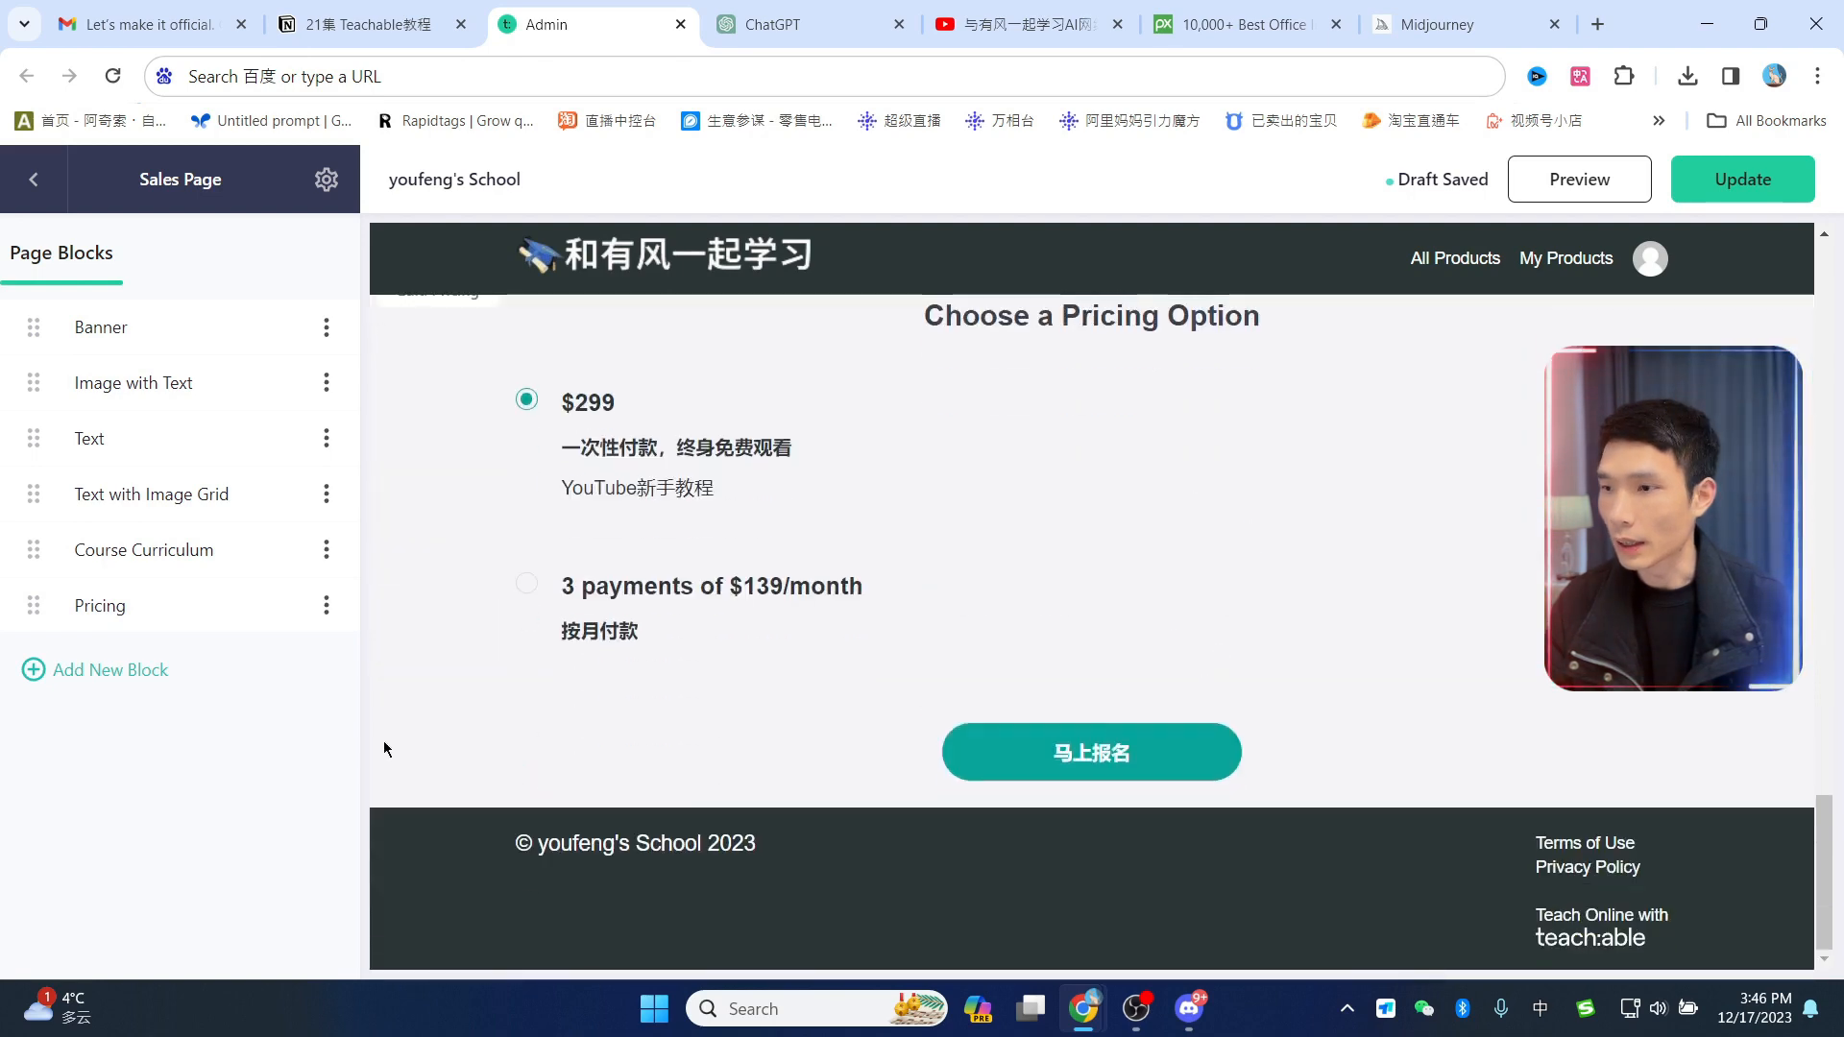
{"action": "left_click", "coordinate": [105, 689]}
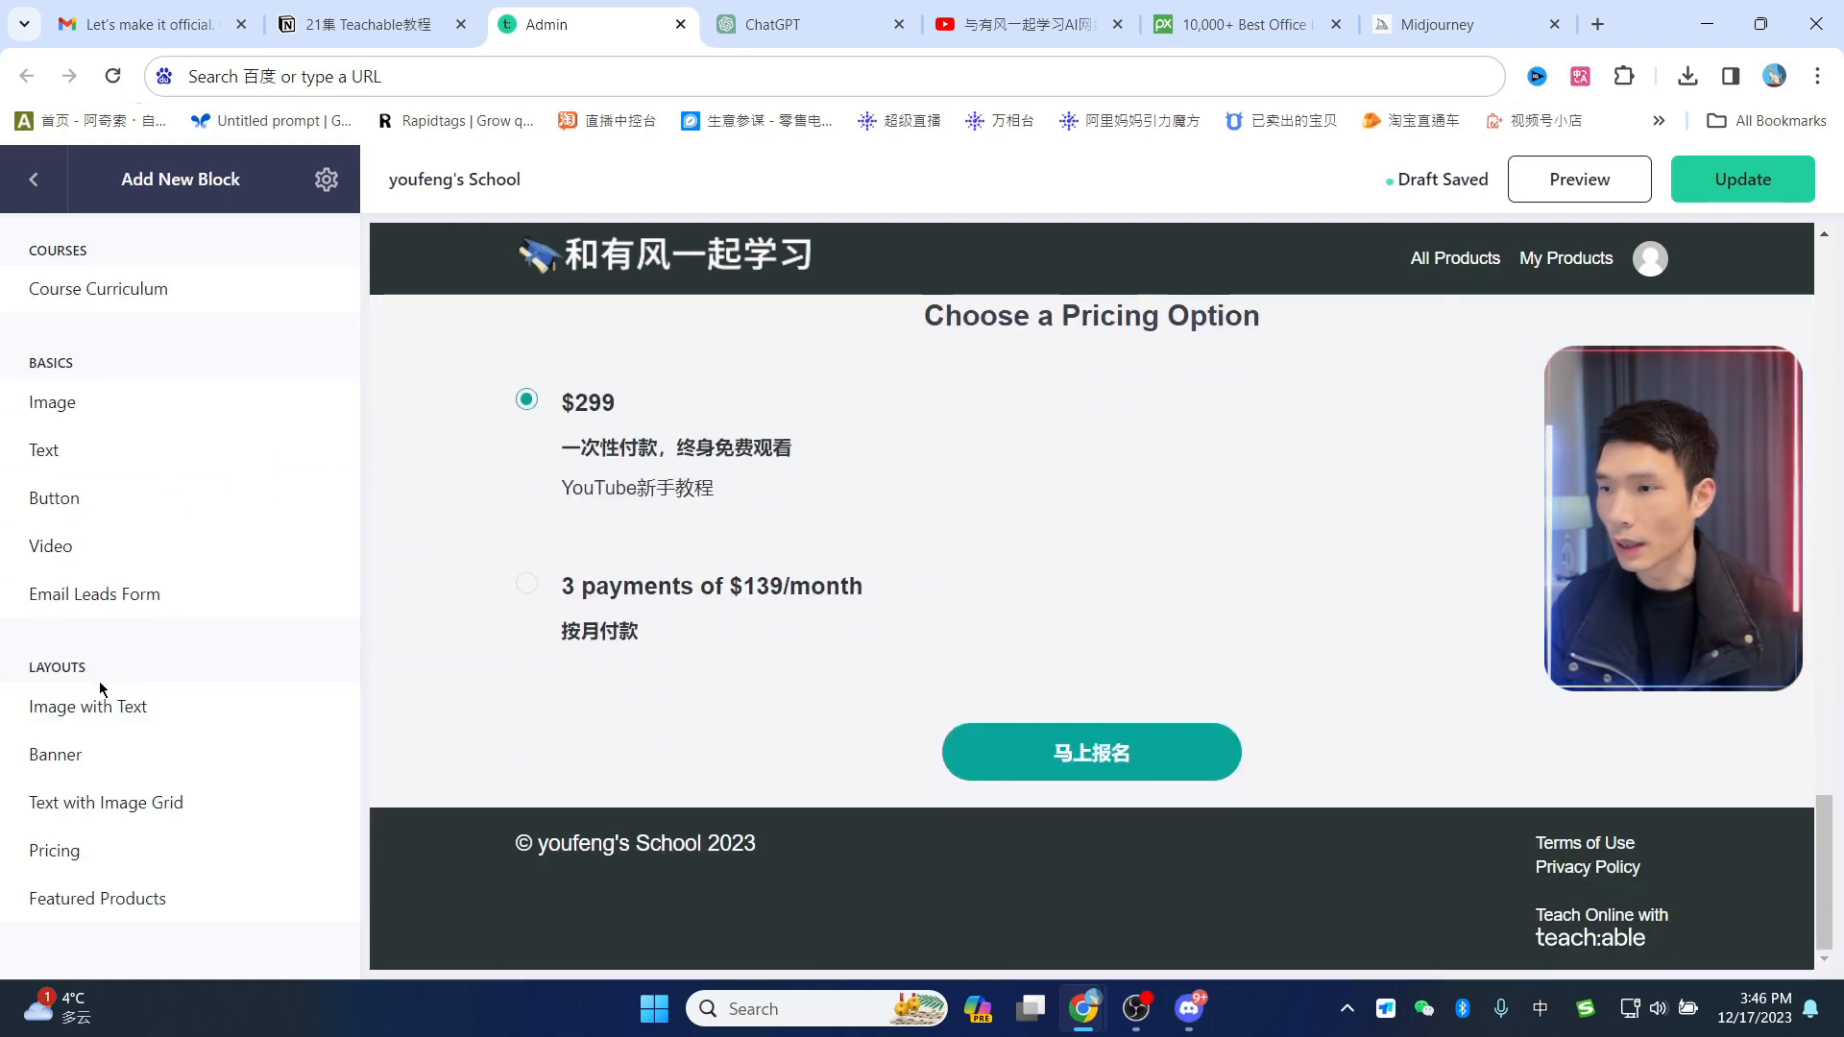
{"action": "mouse_move", "coordinate": [82, 549]}
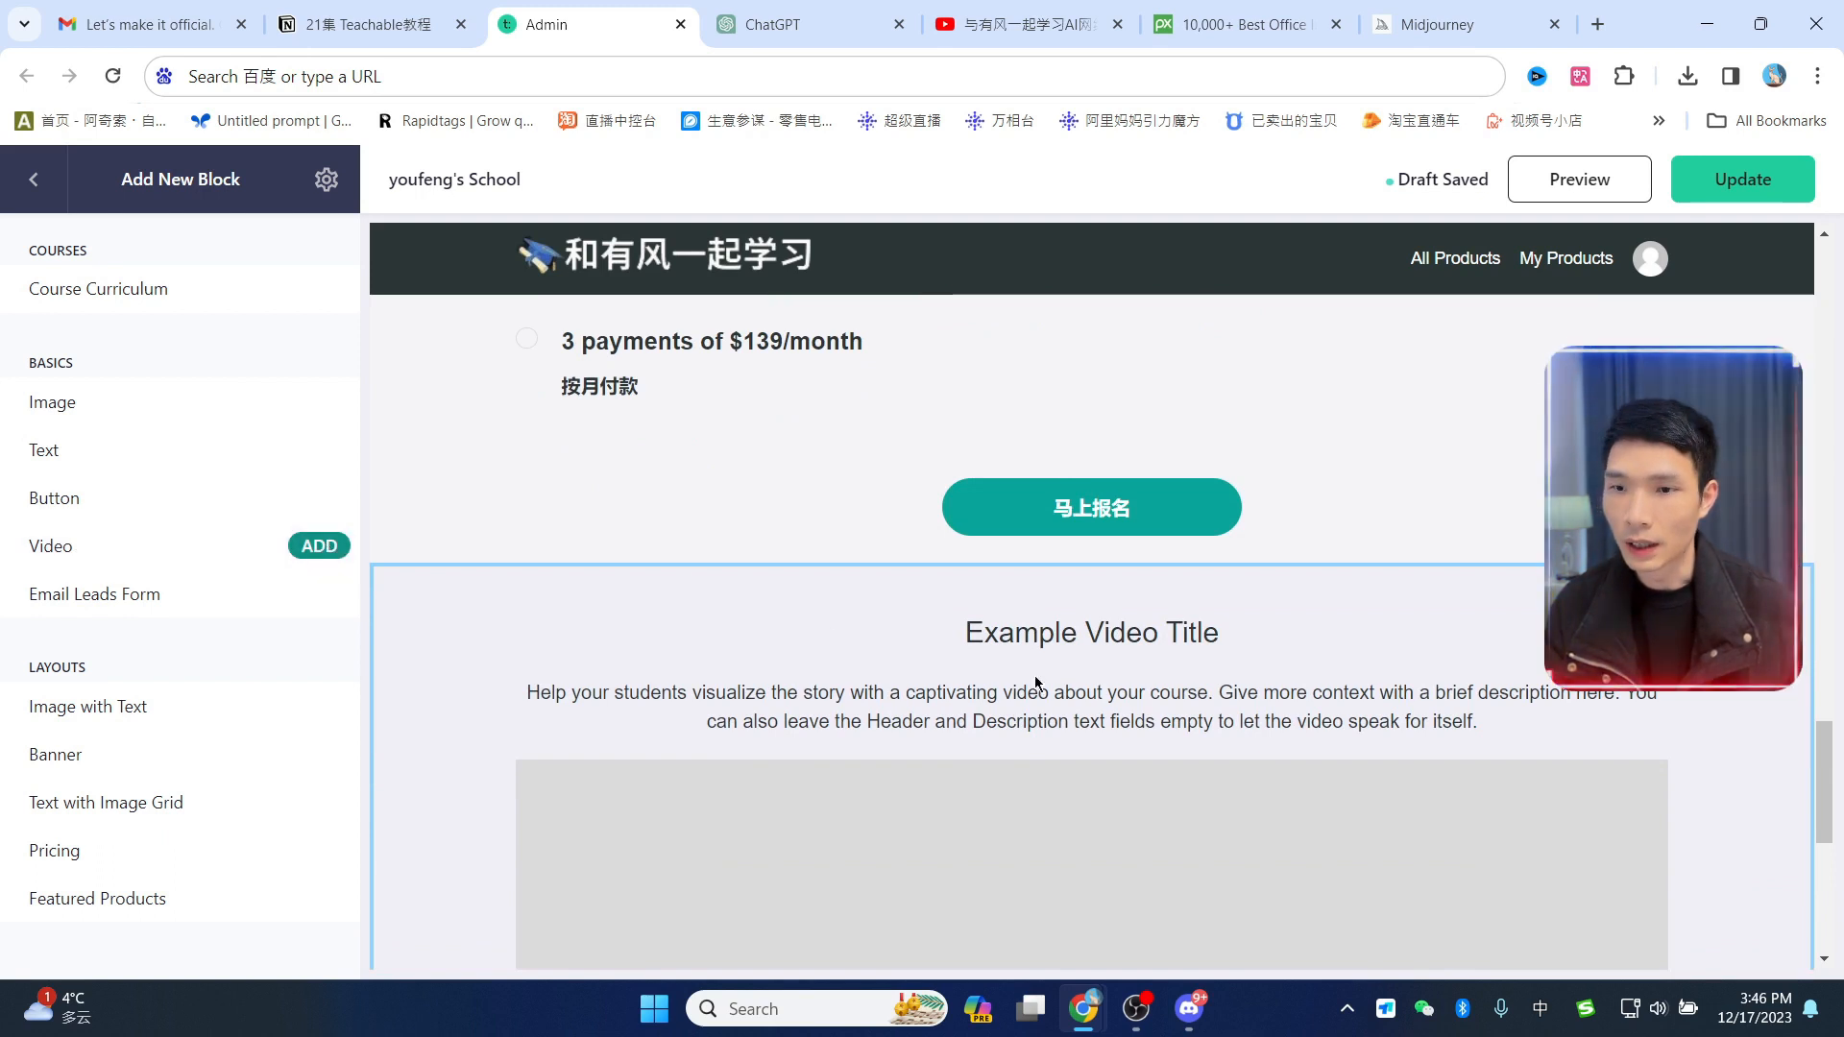
Step: Add a Video block to the sales page and set its heading text to "关于有风"
{"action": "scroll", "coordinate": [1538, 802], "scroll_direction": "down", "scroll_amount": 1}
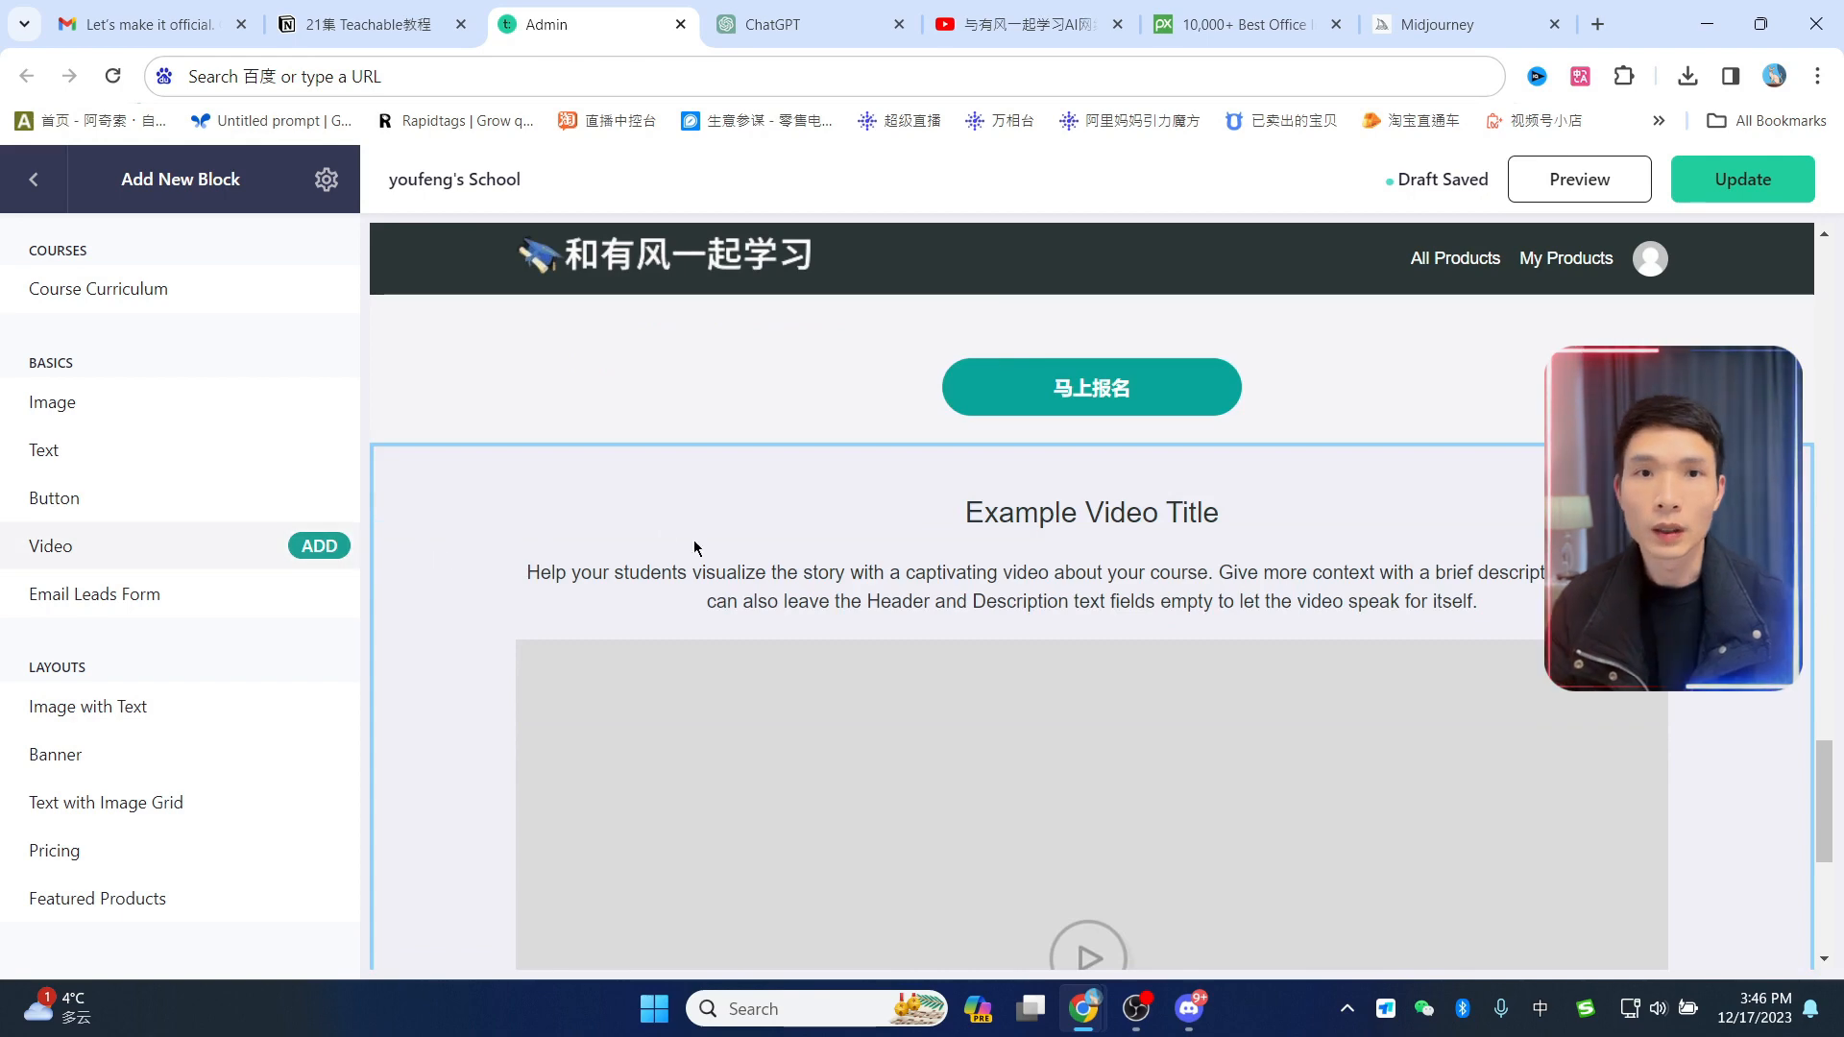
{"action": "left_click", "coordinate": [317, 547]}
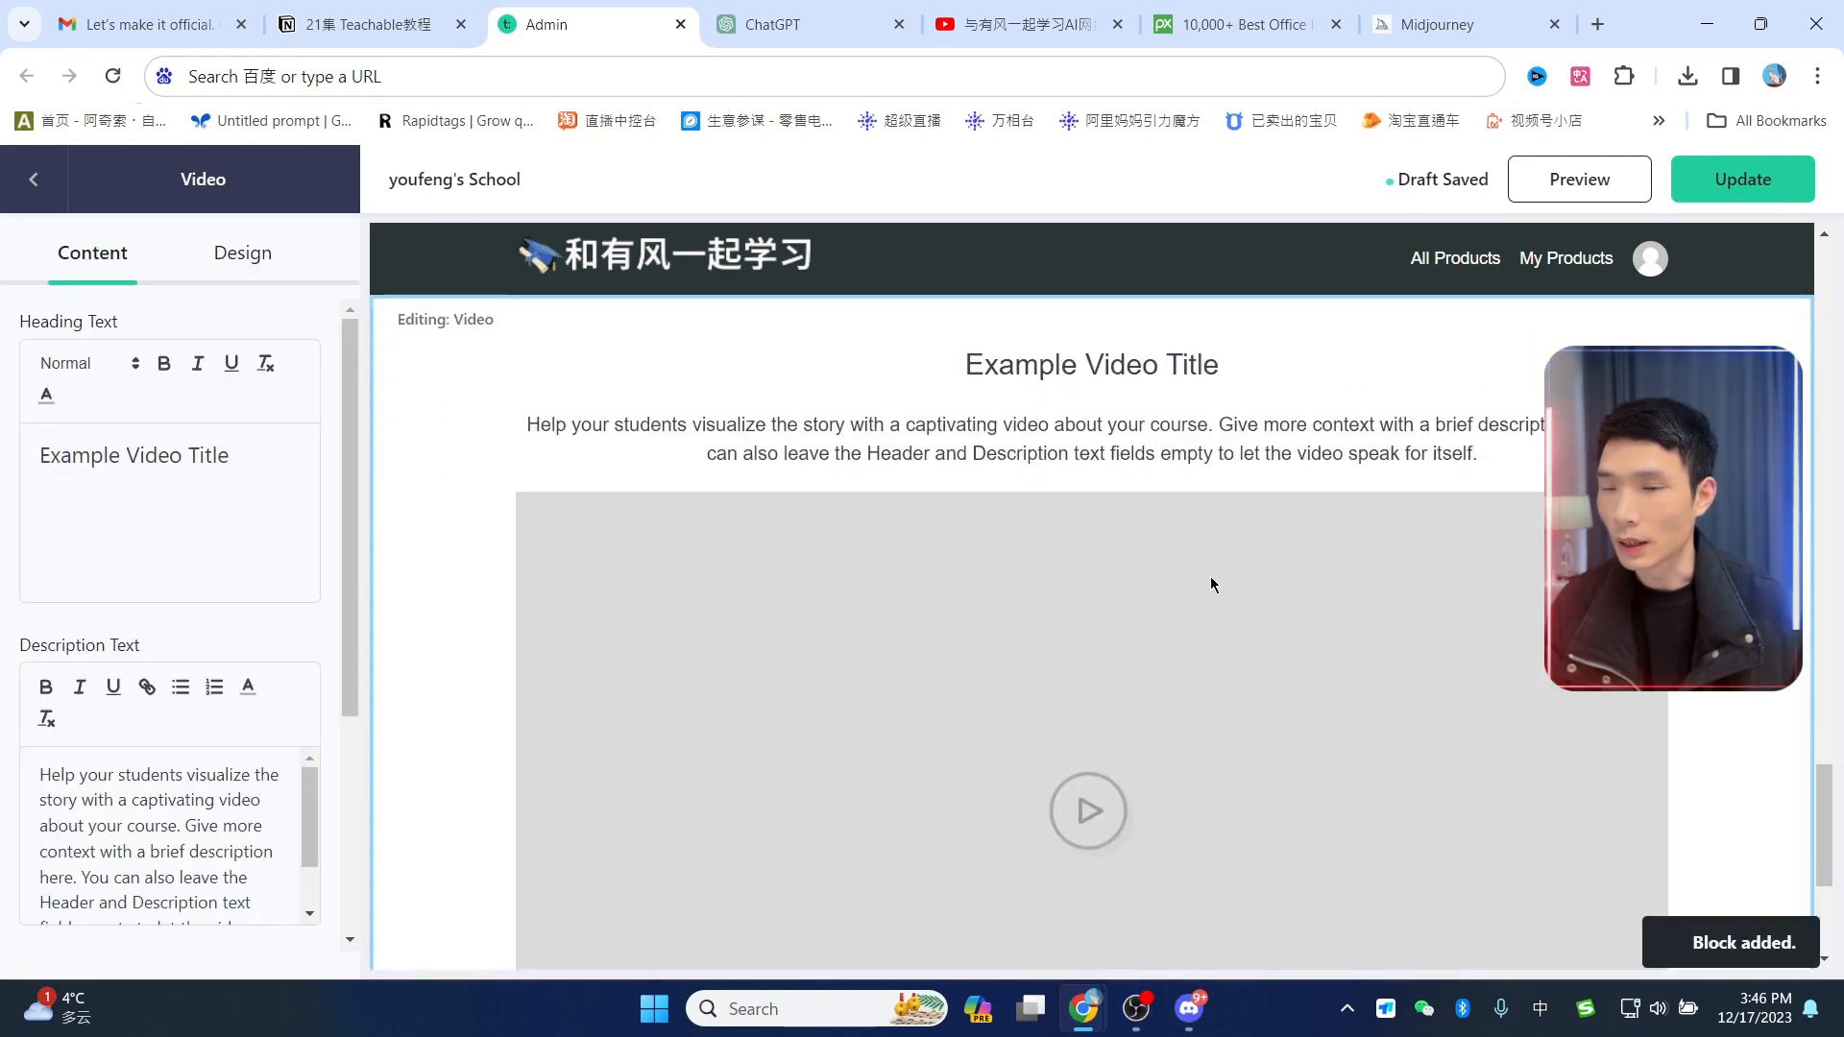
{"action": "scroll", "coordinate": [1212, 584], "scroll_direction": "up", "scroll_amount": 2}
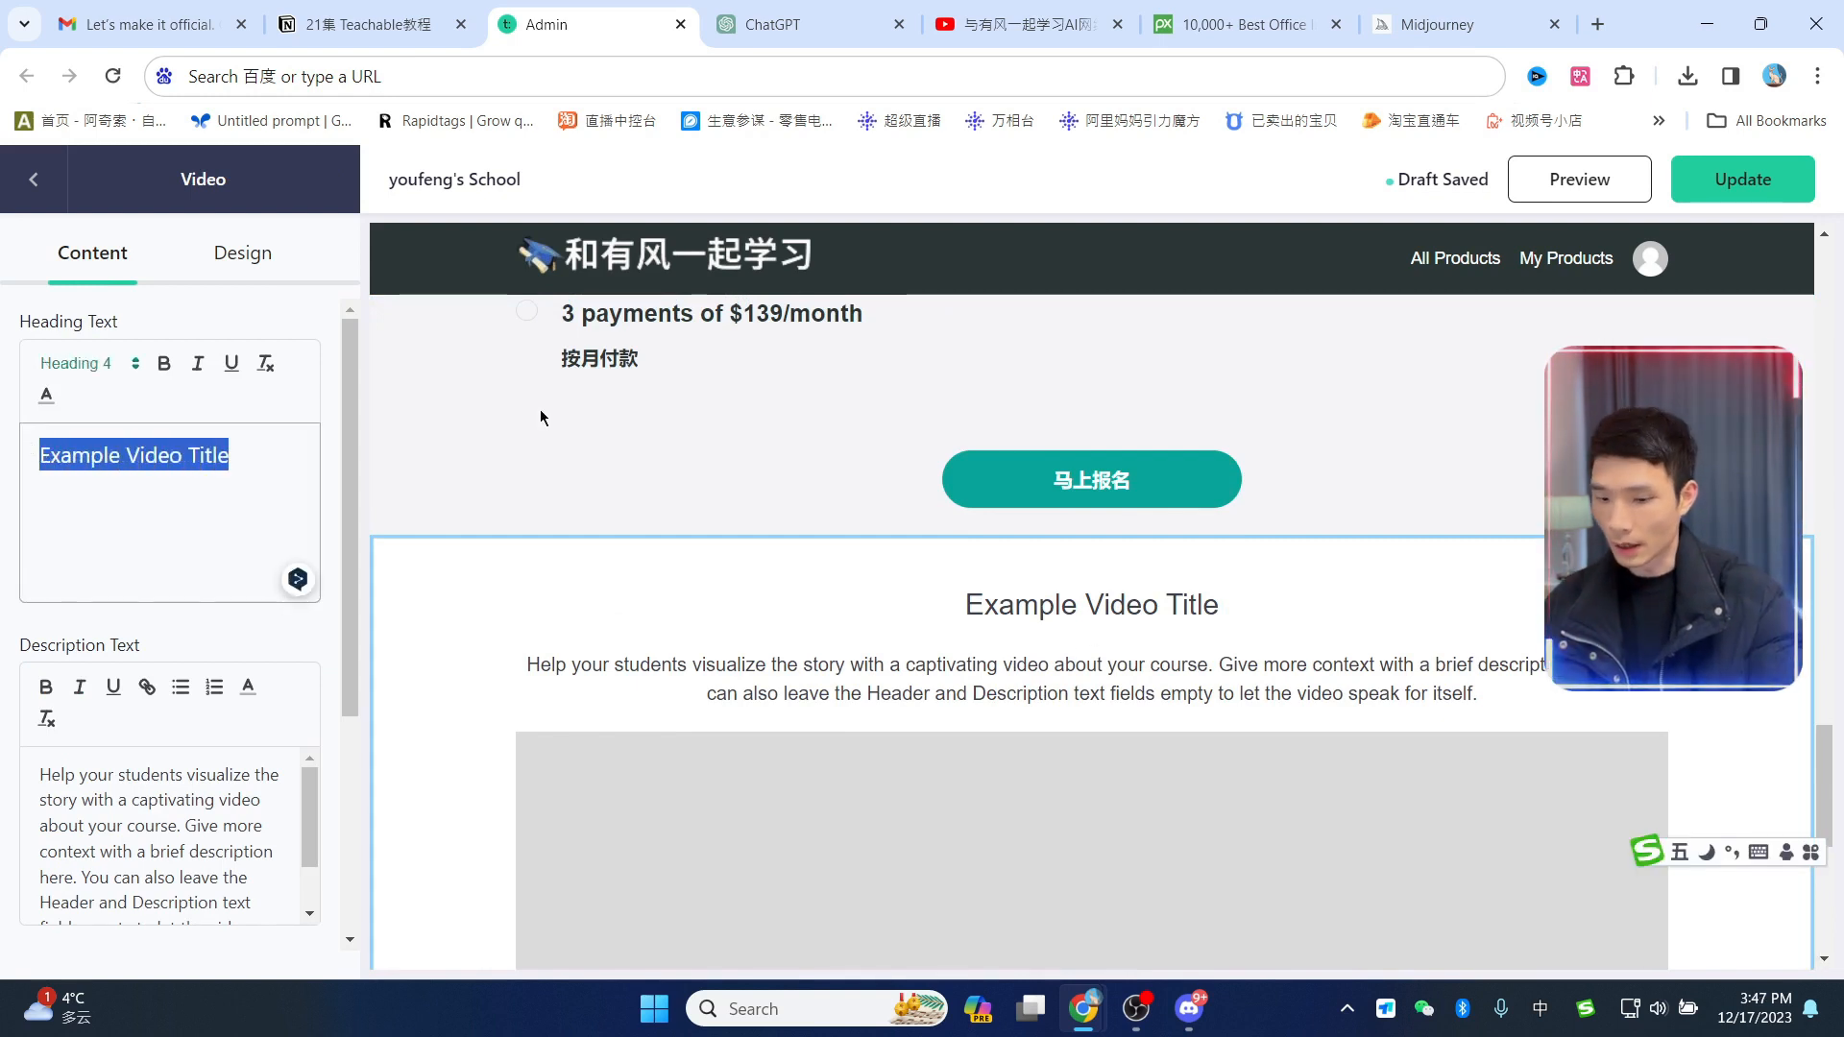
{"action": "type", "text": "关于有风"}
Step: Clear all the example description text from the Video block
{"action": "left_click", "coordinate": [179, 862]}
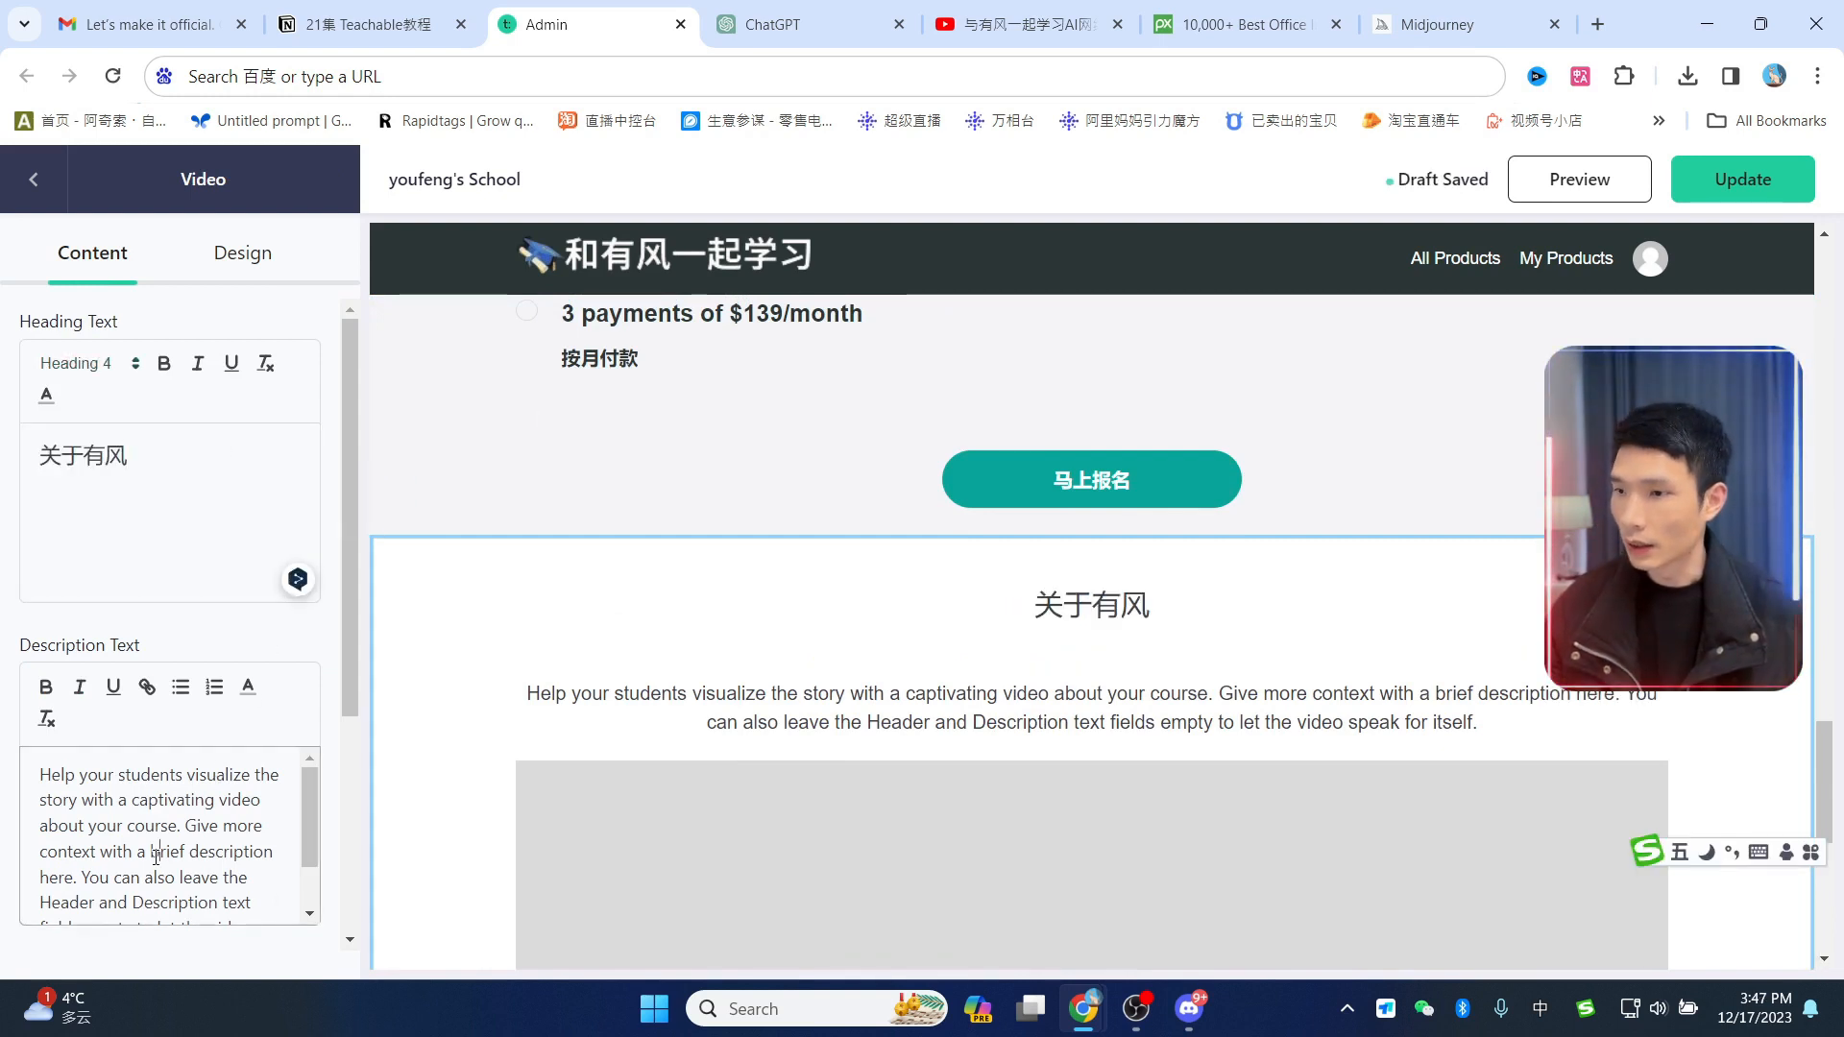
{"action": "key", "text": "ctrl+a"}
{"action": "key", "text": "BackSpace"}
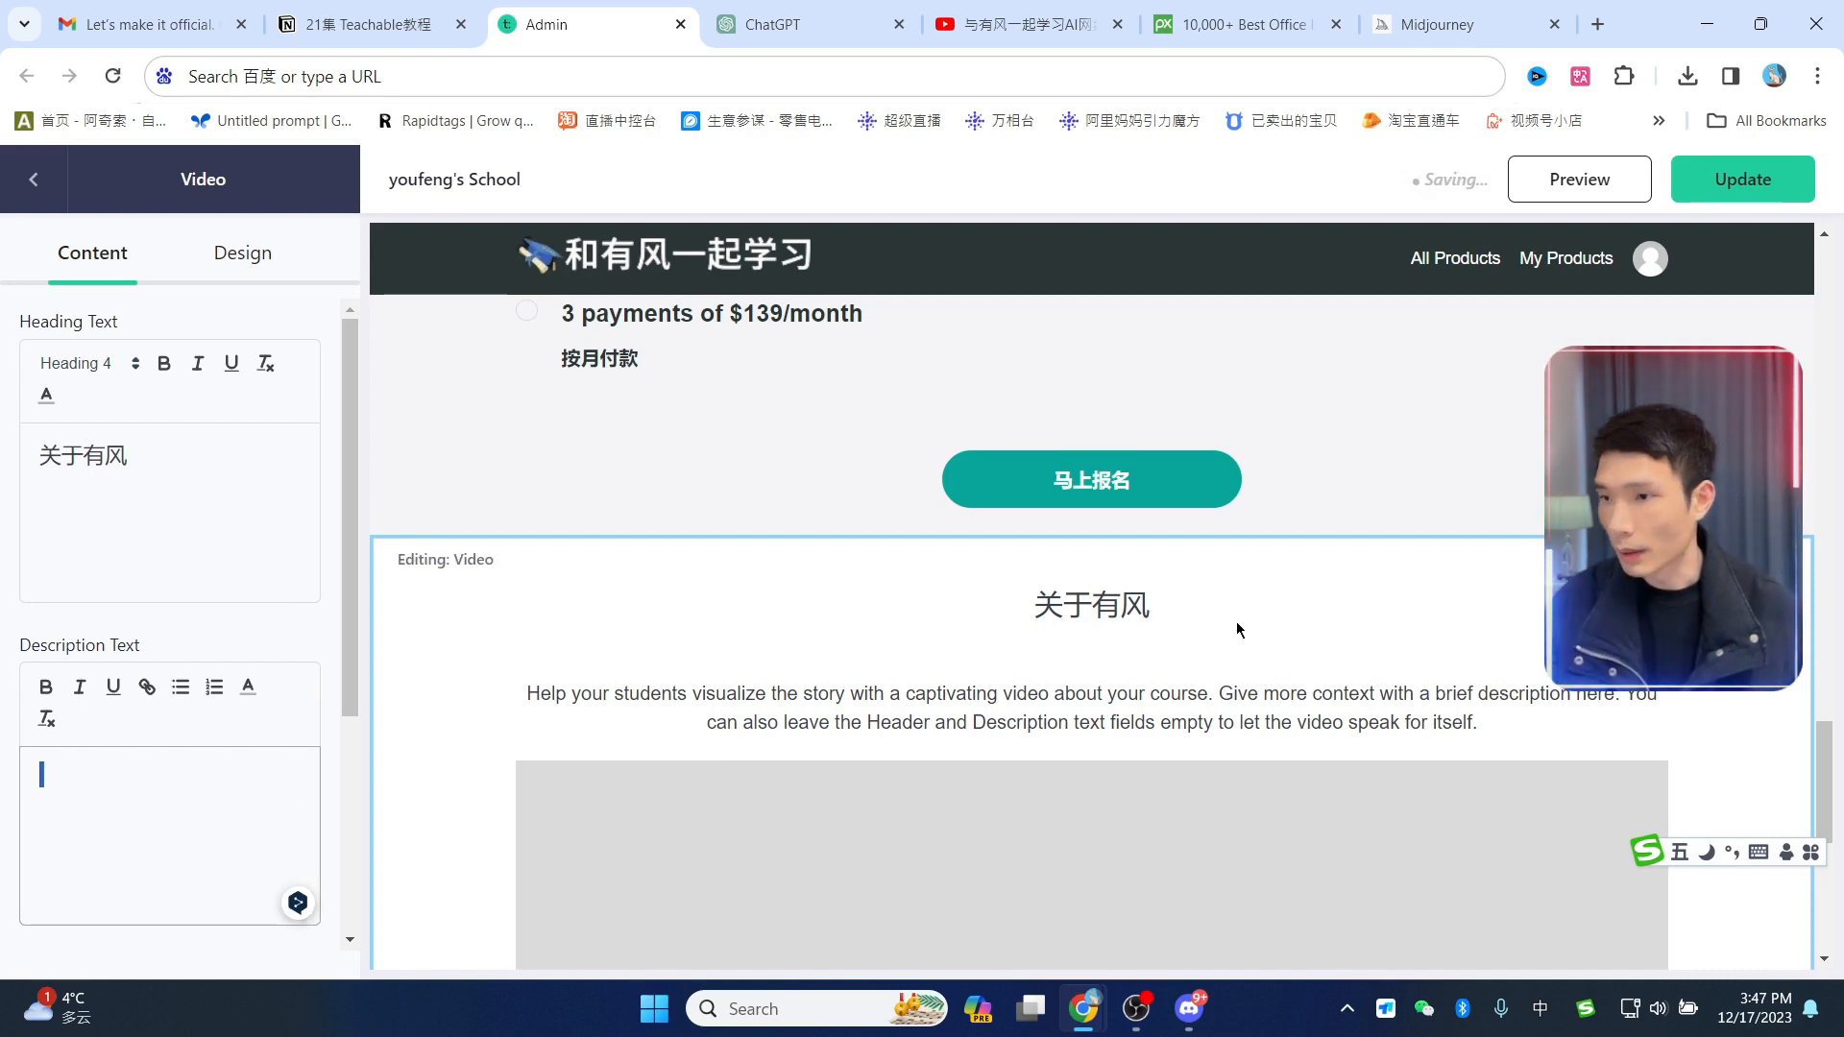
Step: Upload the local file 10秒.mp4 as the Video block's video
{"action": "scroll", "coordinate": [1253, 653], "scroll_direction": "down", "scroll_amount": 4}
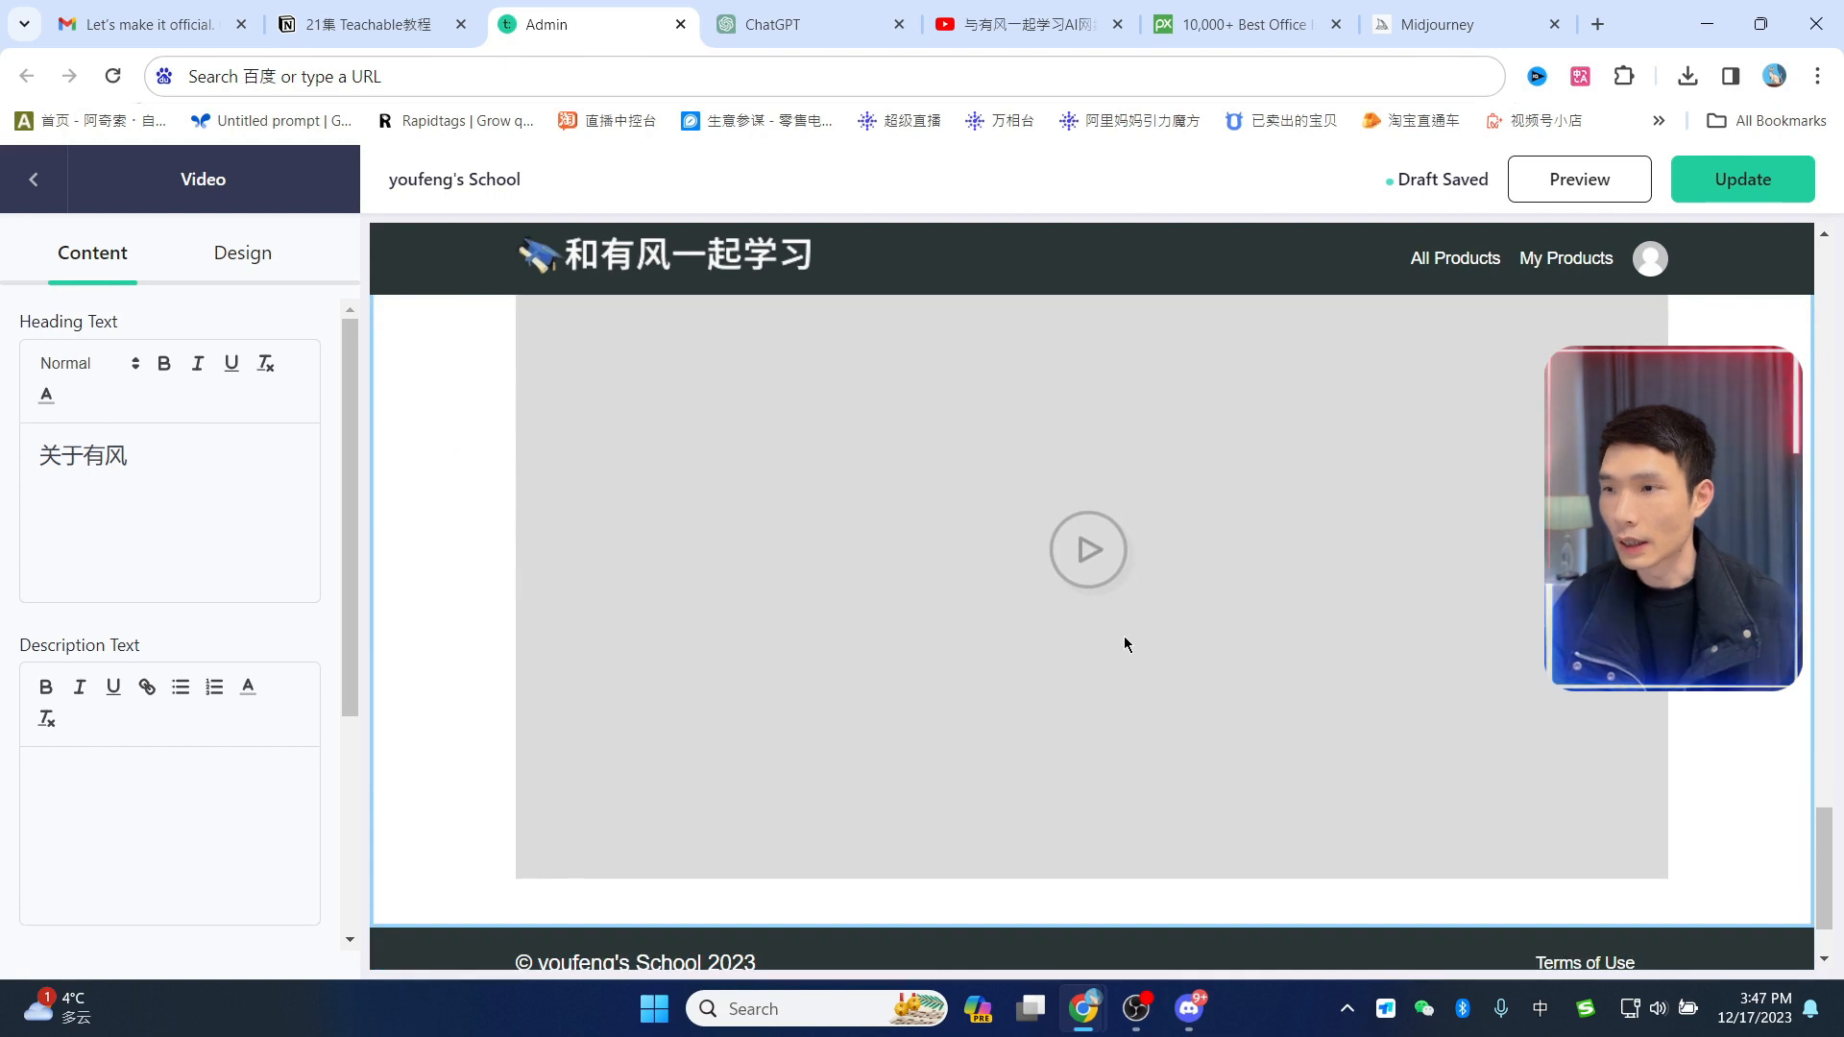
{"action": "scroll", "coordinate": [207, 708], "scroll_direction": "down", "scroll_amount": 3}
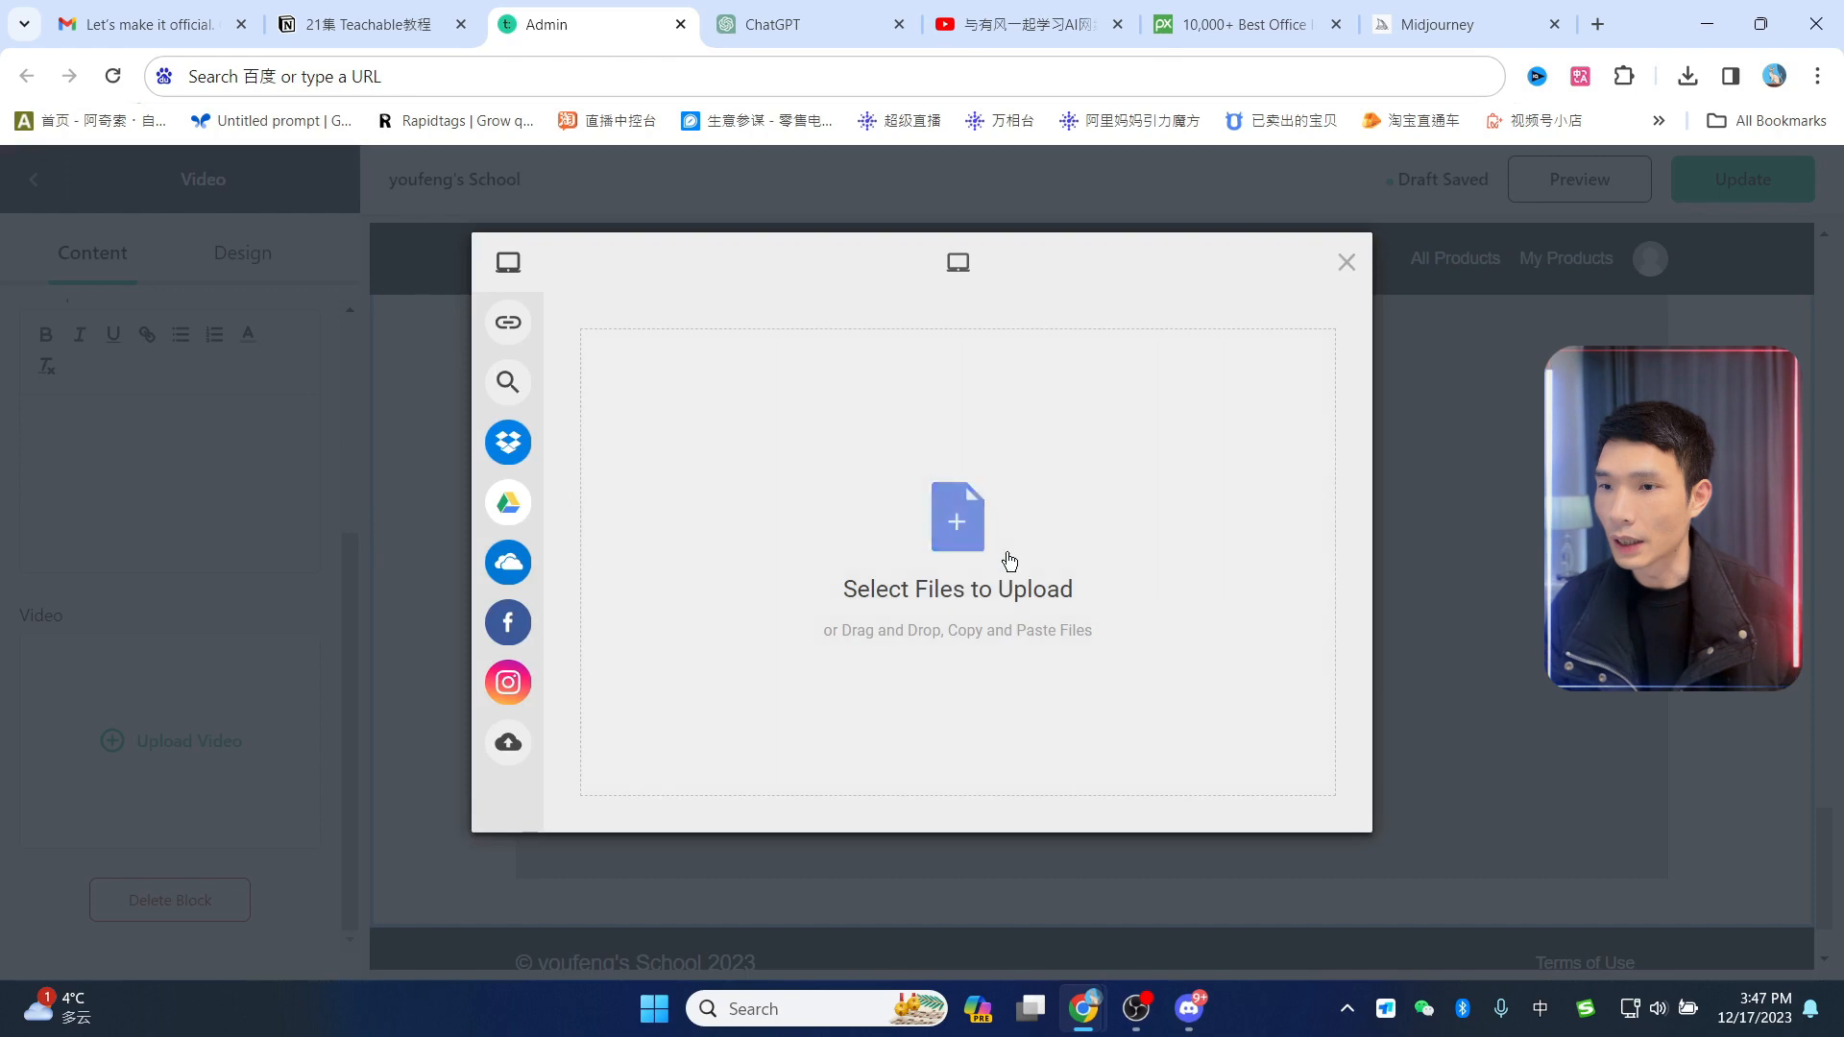
{"action": "left_click", "coordinate": [981, 527]}
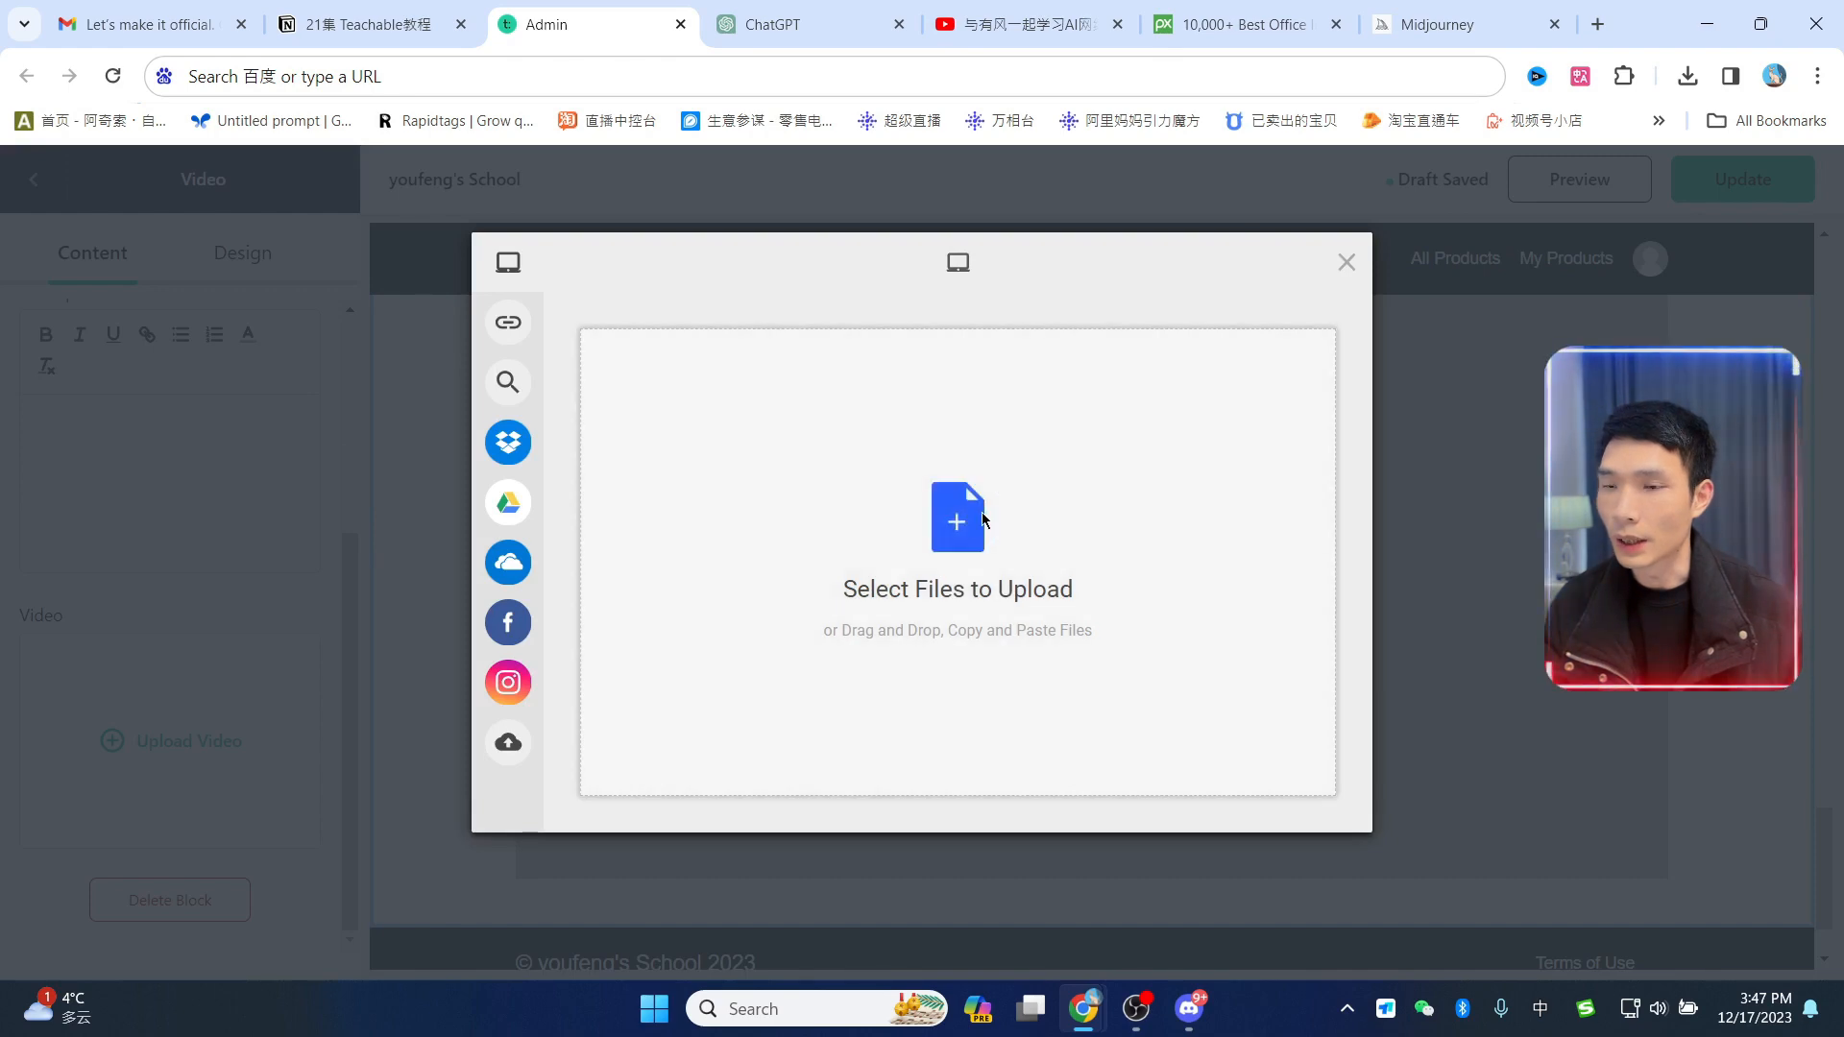
{"action": "double_click", "coordinate": [308, 237]}
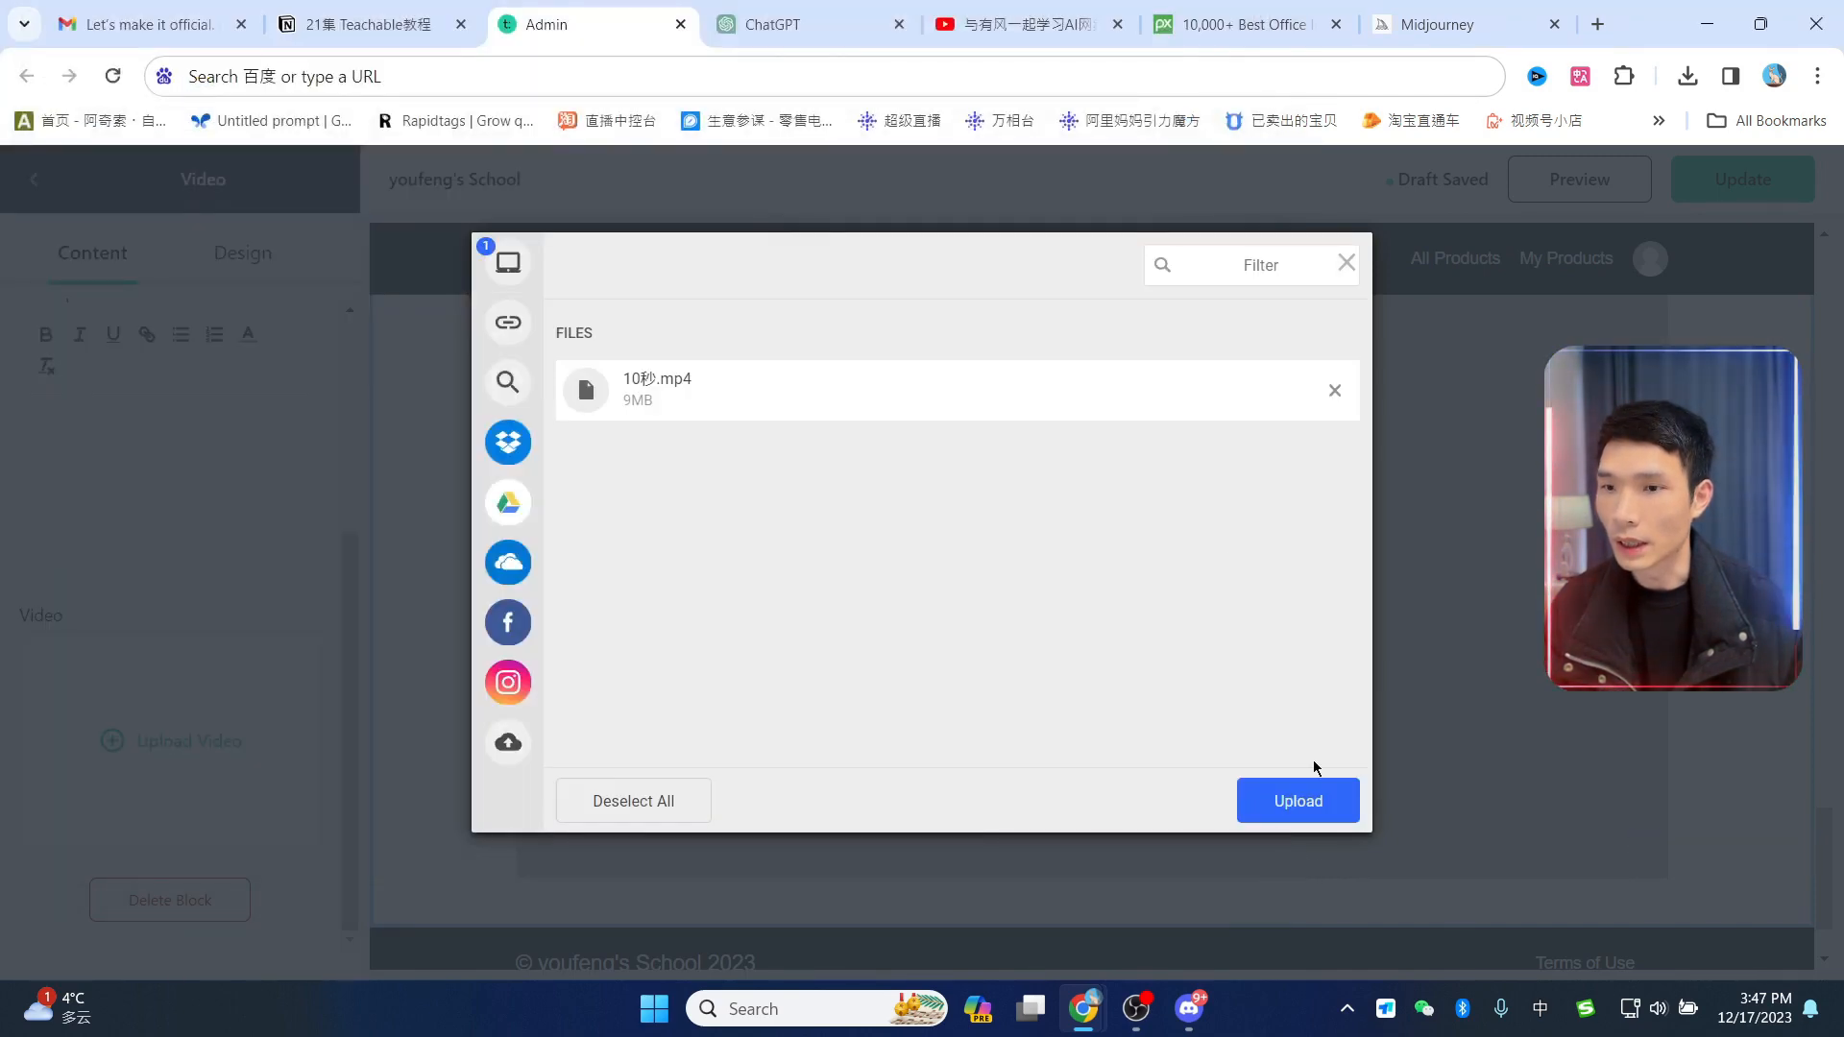
{"action": "left_click", "coordinate": [1298, 785]}
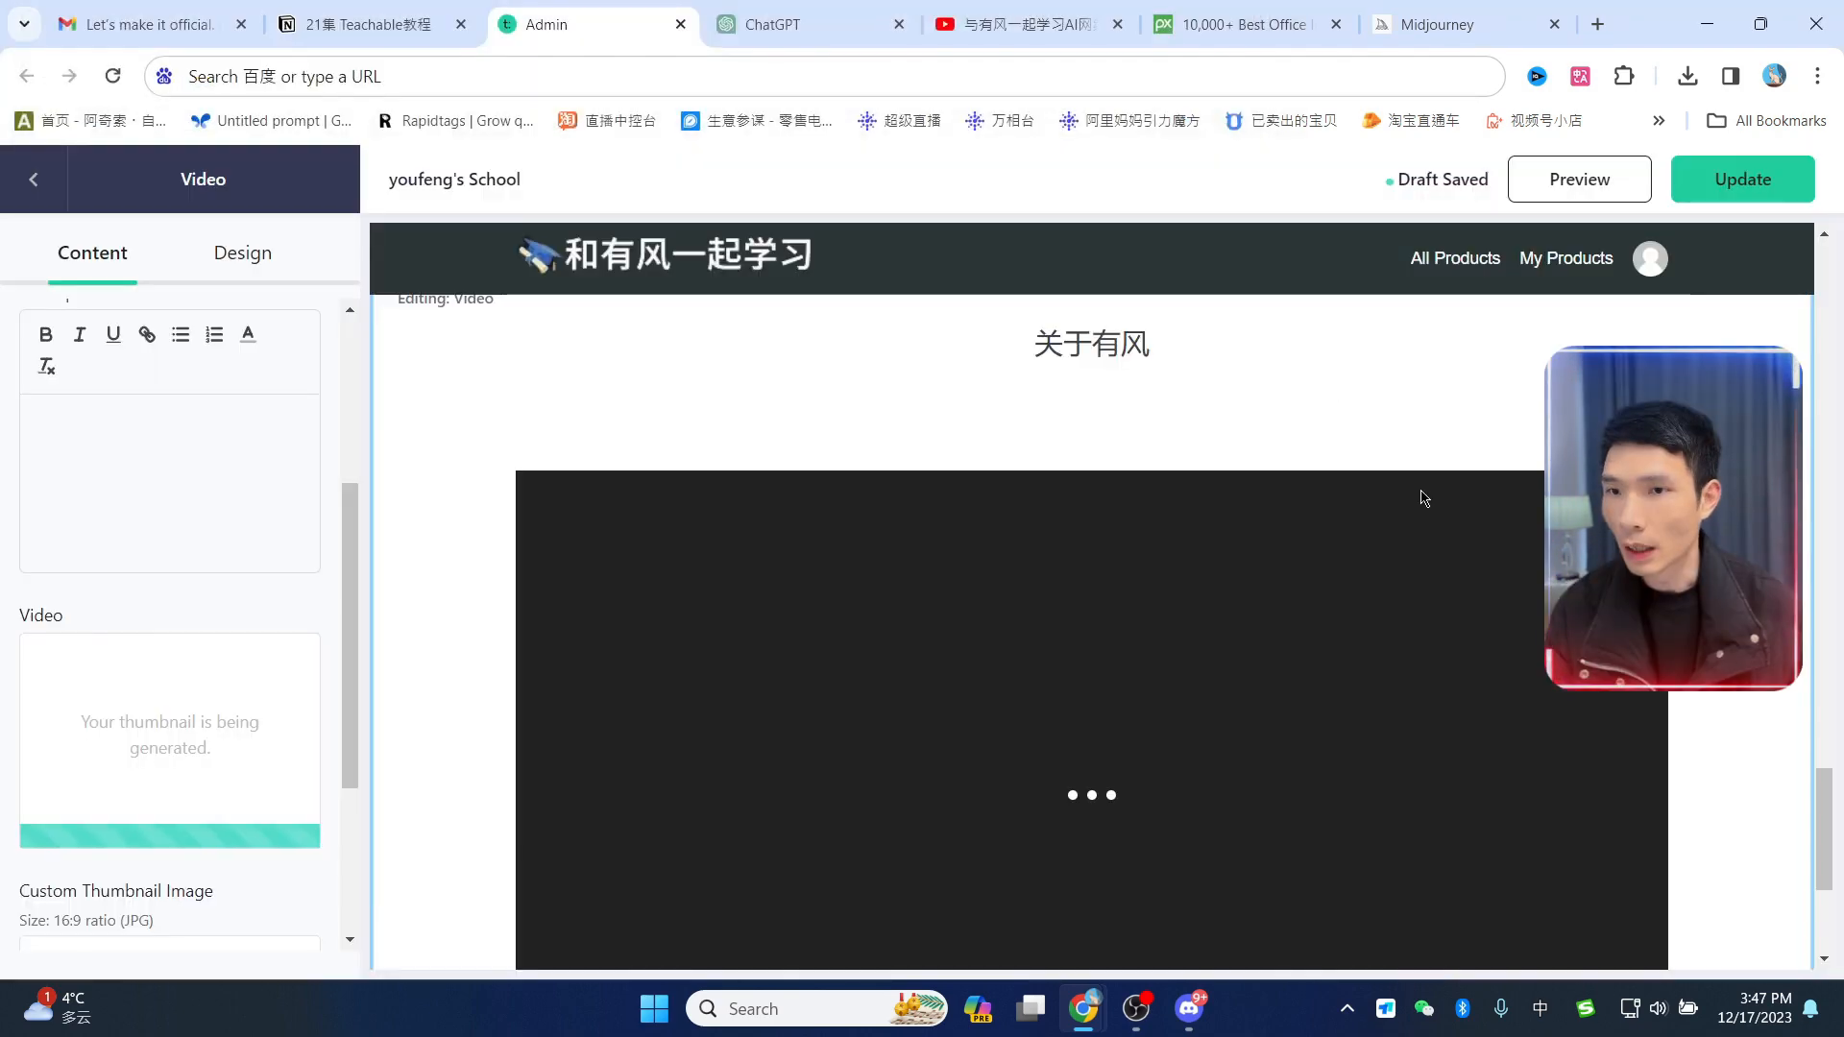
{"action": "scroll", "coordinate": [1411, 504], "scroll_direction": "down", "scroll_amount": 3}
{"action": "scroll", "coordinate": [1379, 621], "scroll_direction": "up", "scroll_amount": 4}
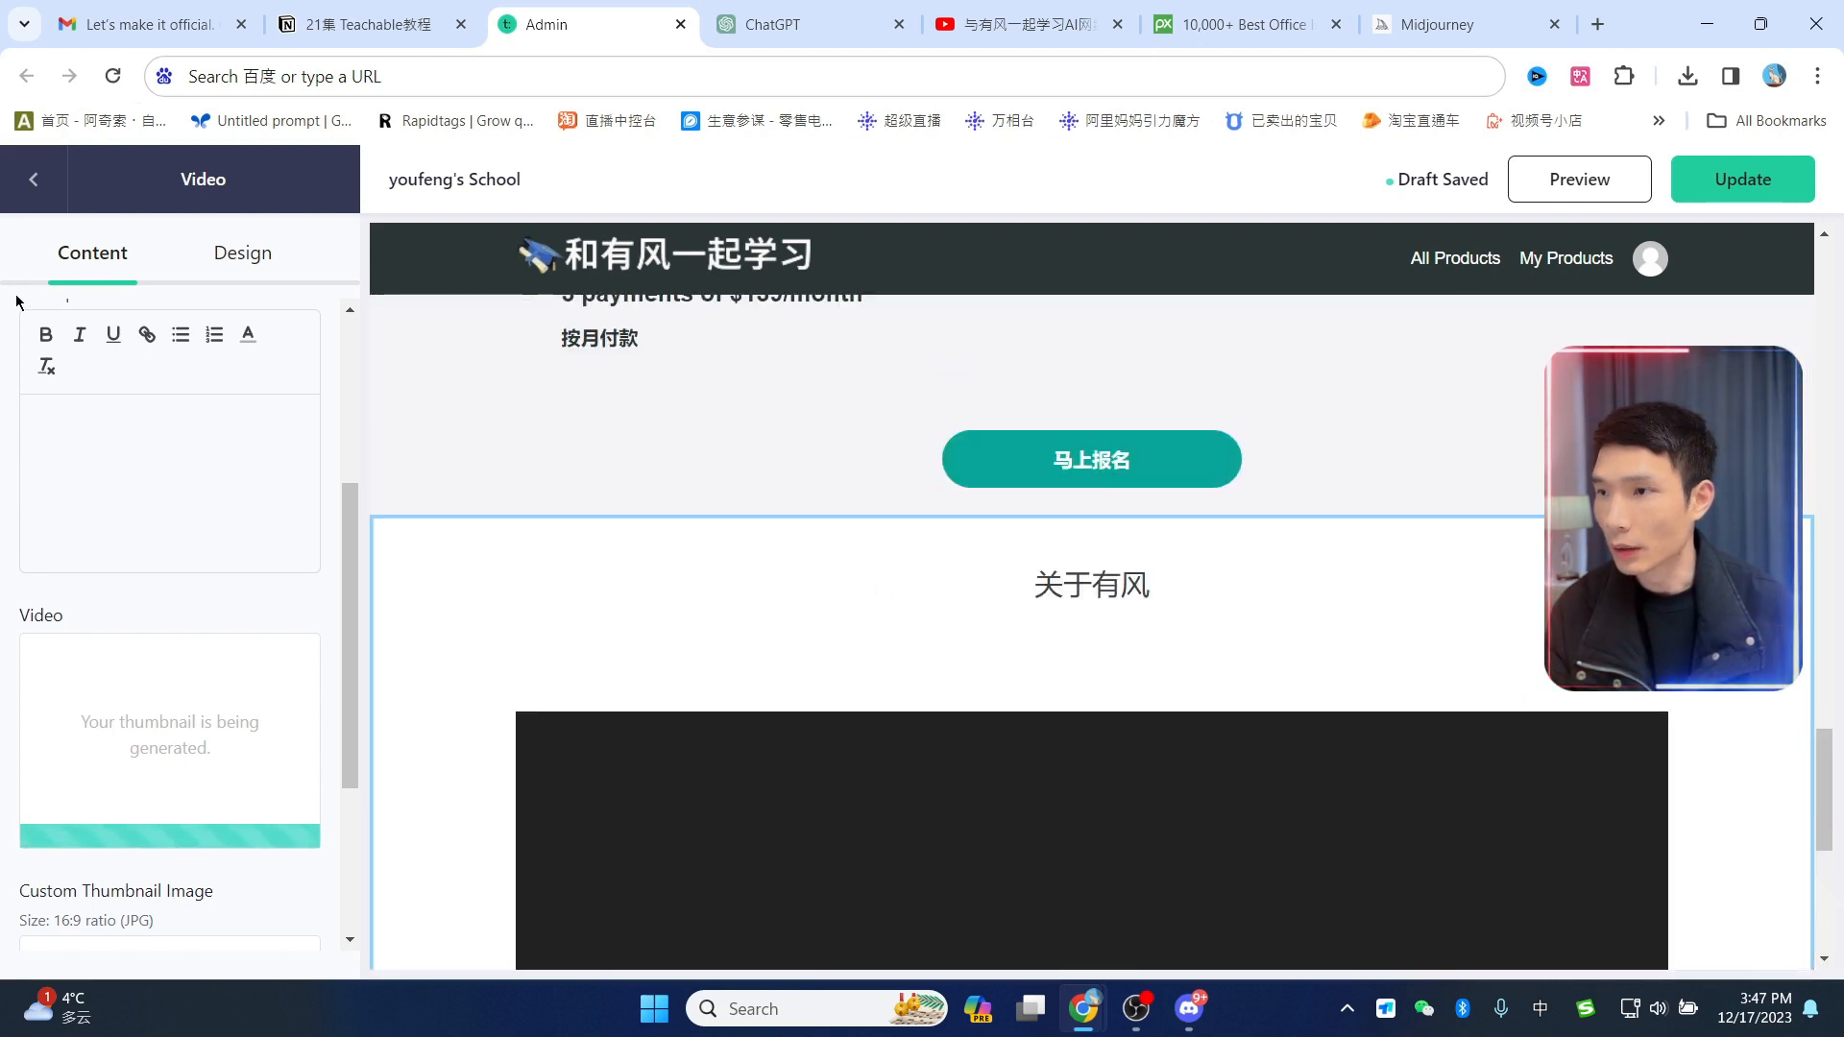
Step: Return to the page blocks and move the Video block directly below the Banner block
{"action": "left_click", "coordinate": [33, 179]}
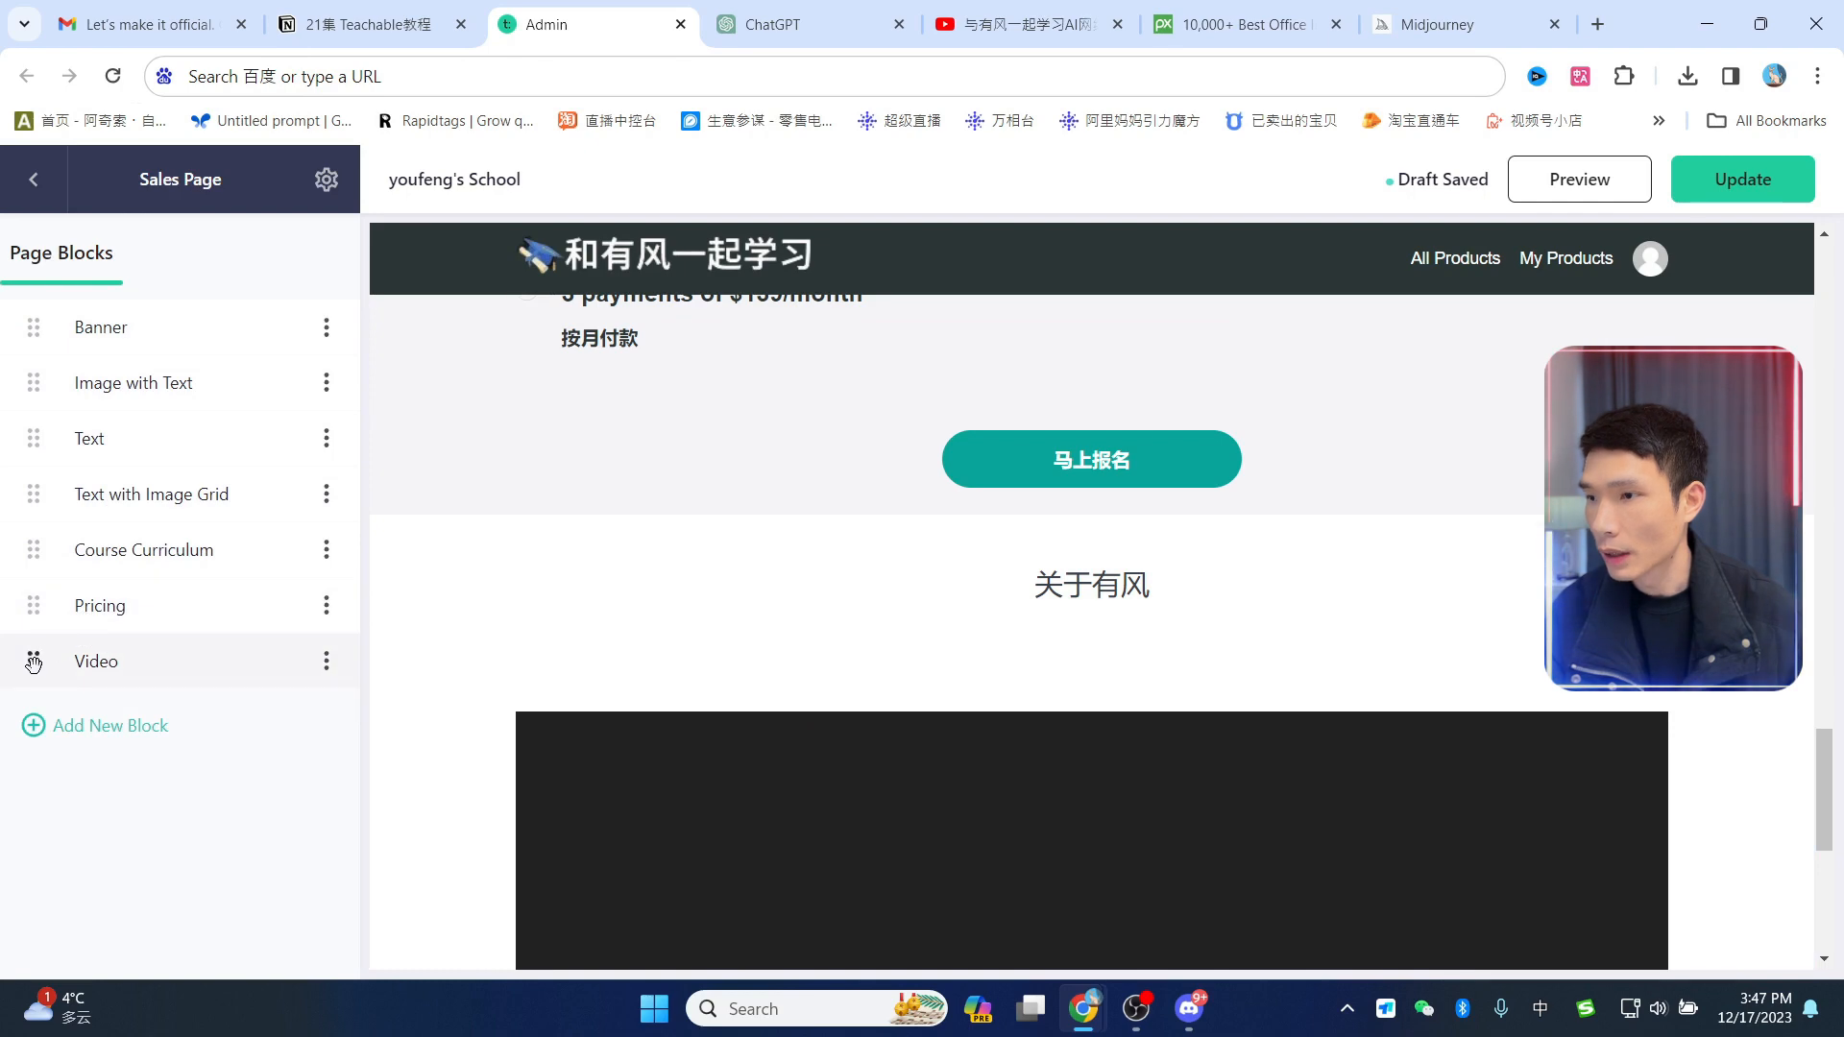
{"action": "left_click_drag", "start_coordinate": [32, 660], "coordinate": [57, 382]}
{"action": "scroll", "coordinate": [1102, 526], "scroll_direction": "up", "scroll_amount": 15}
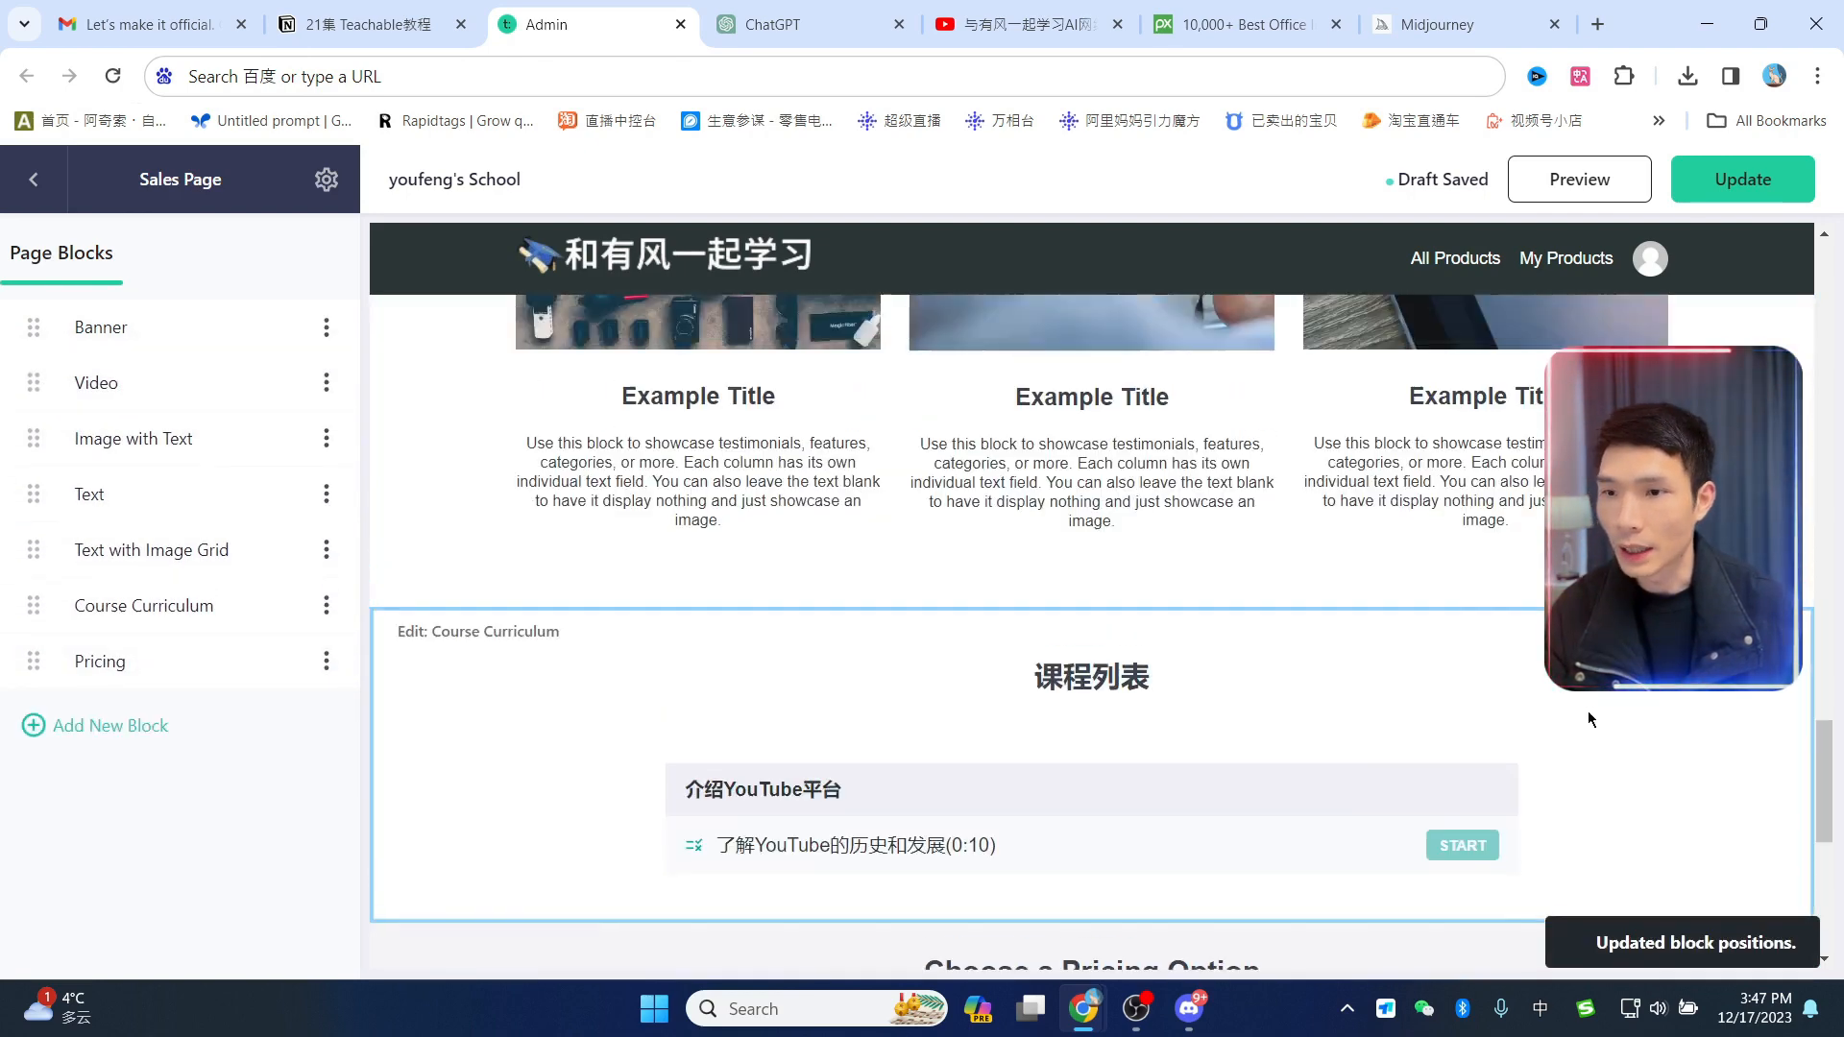
{"action": "scroll", "coordinate": [873, 486], "scroll_direction": "down", "scroll_amount": 6}
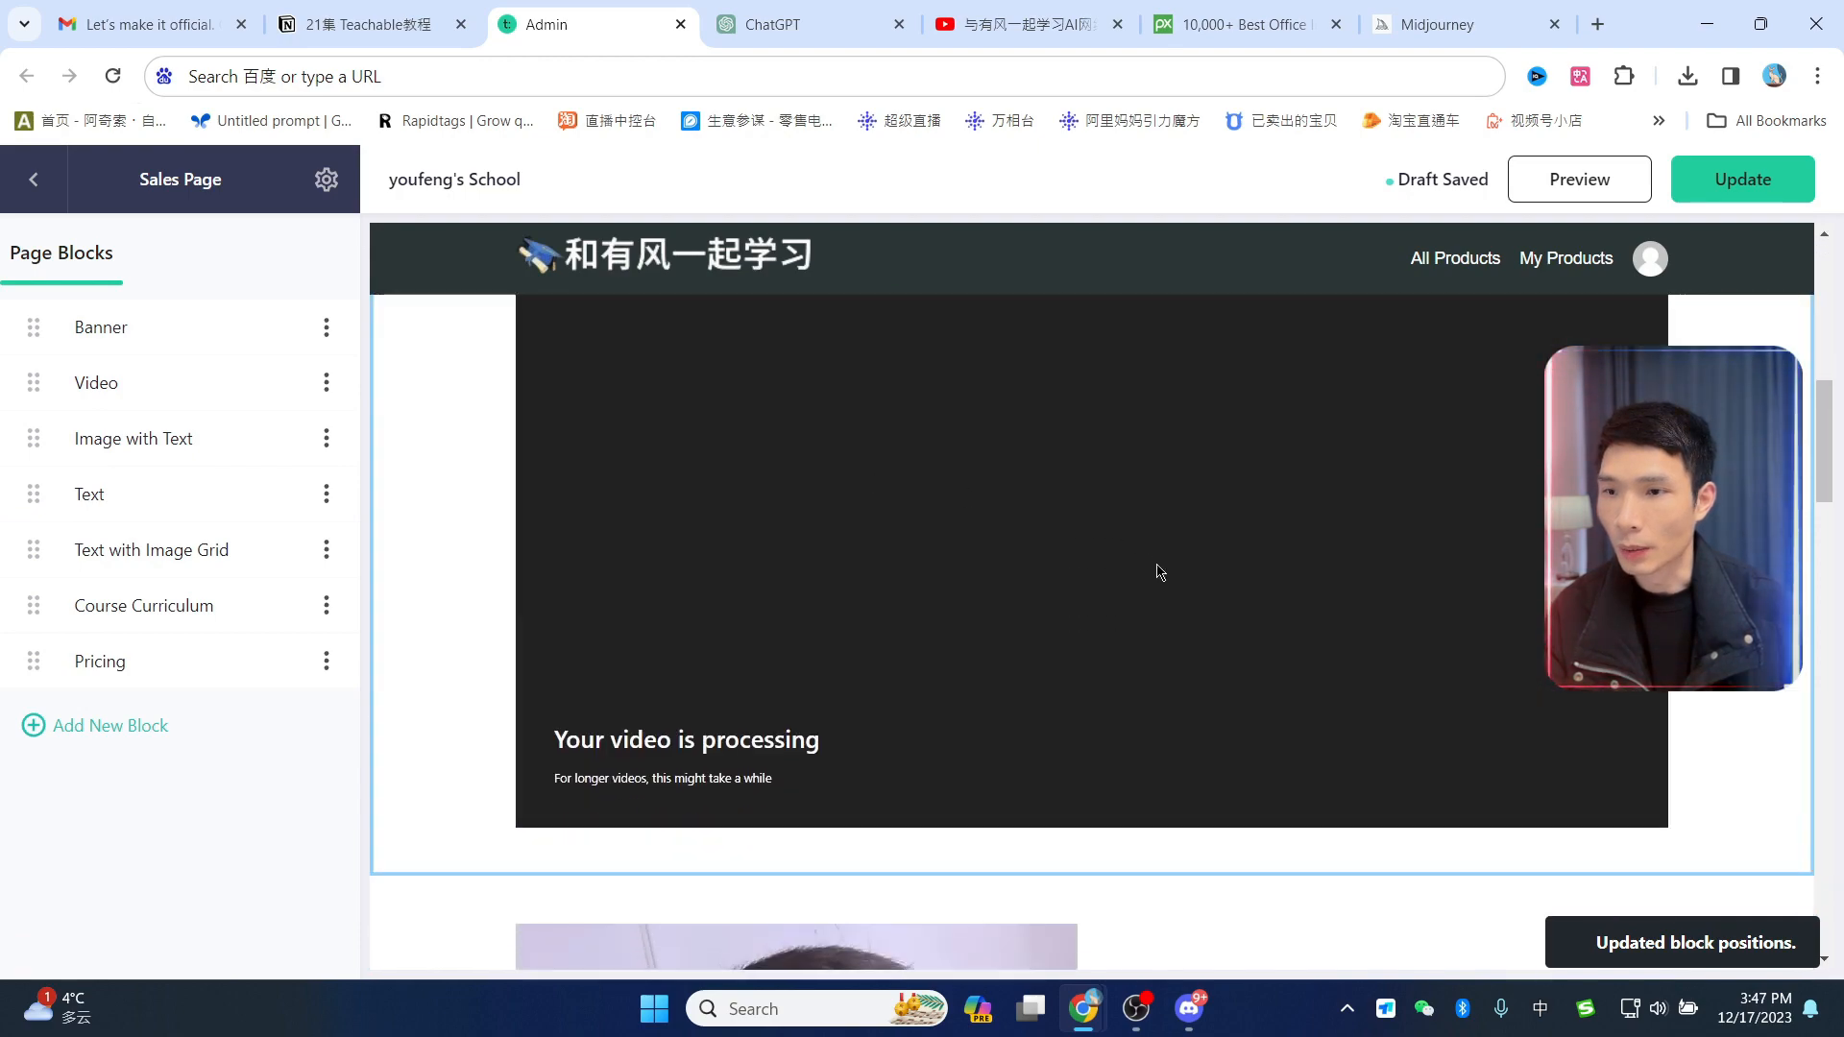
{"action": "scroll", "coordinate": [1162, 569], "scroll_direction": "up", "scroll_amount": 6}
{"action": "scroll", "coordinate": [1323, 523], "scroll_direction": "down", "scroll_amount": 2}
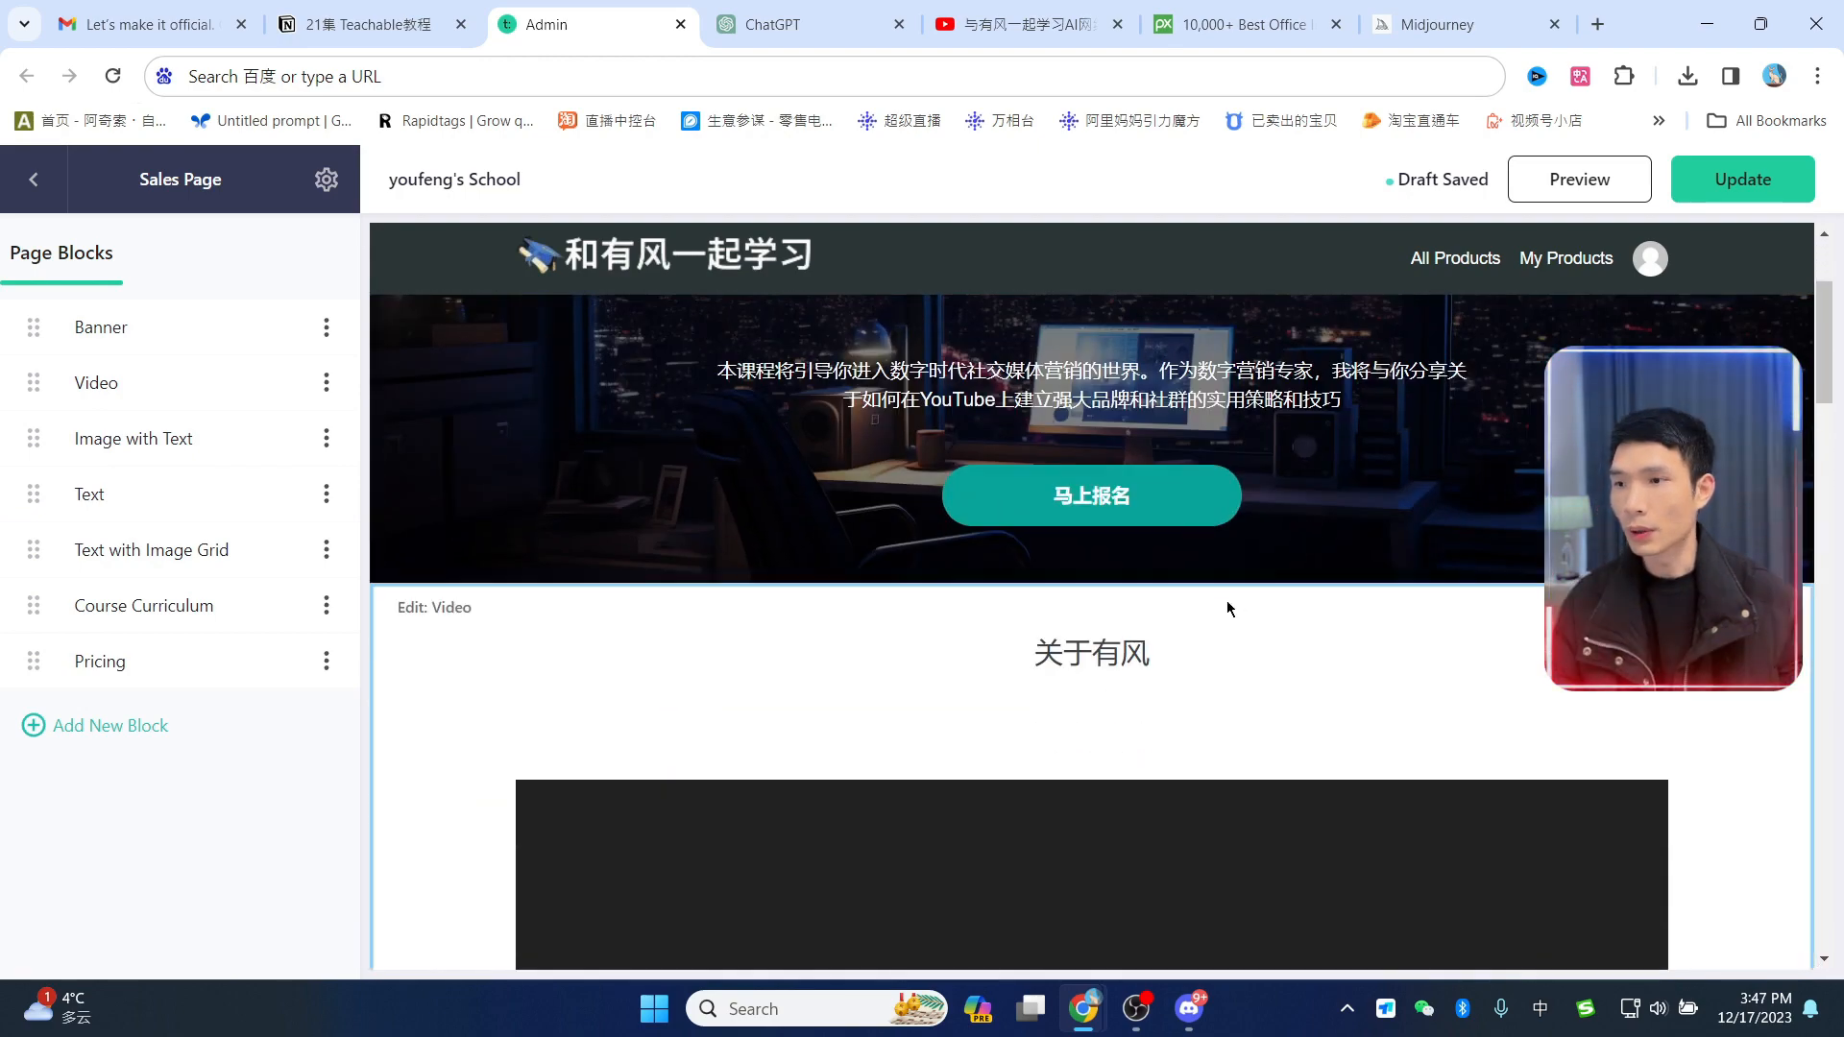
{"action": "scroll", "coordinate": [1212, 596], "scroll_direction": "up", "scroll_amount": 2}
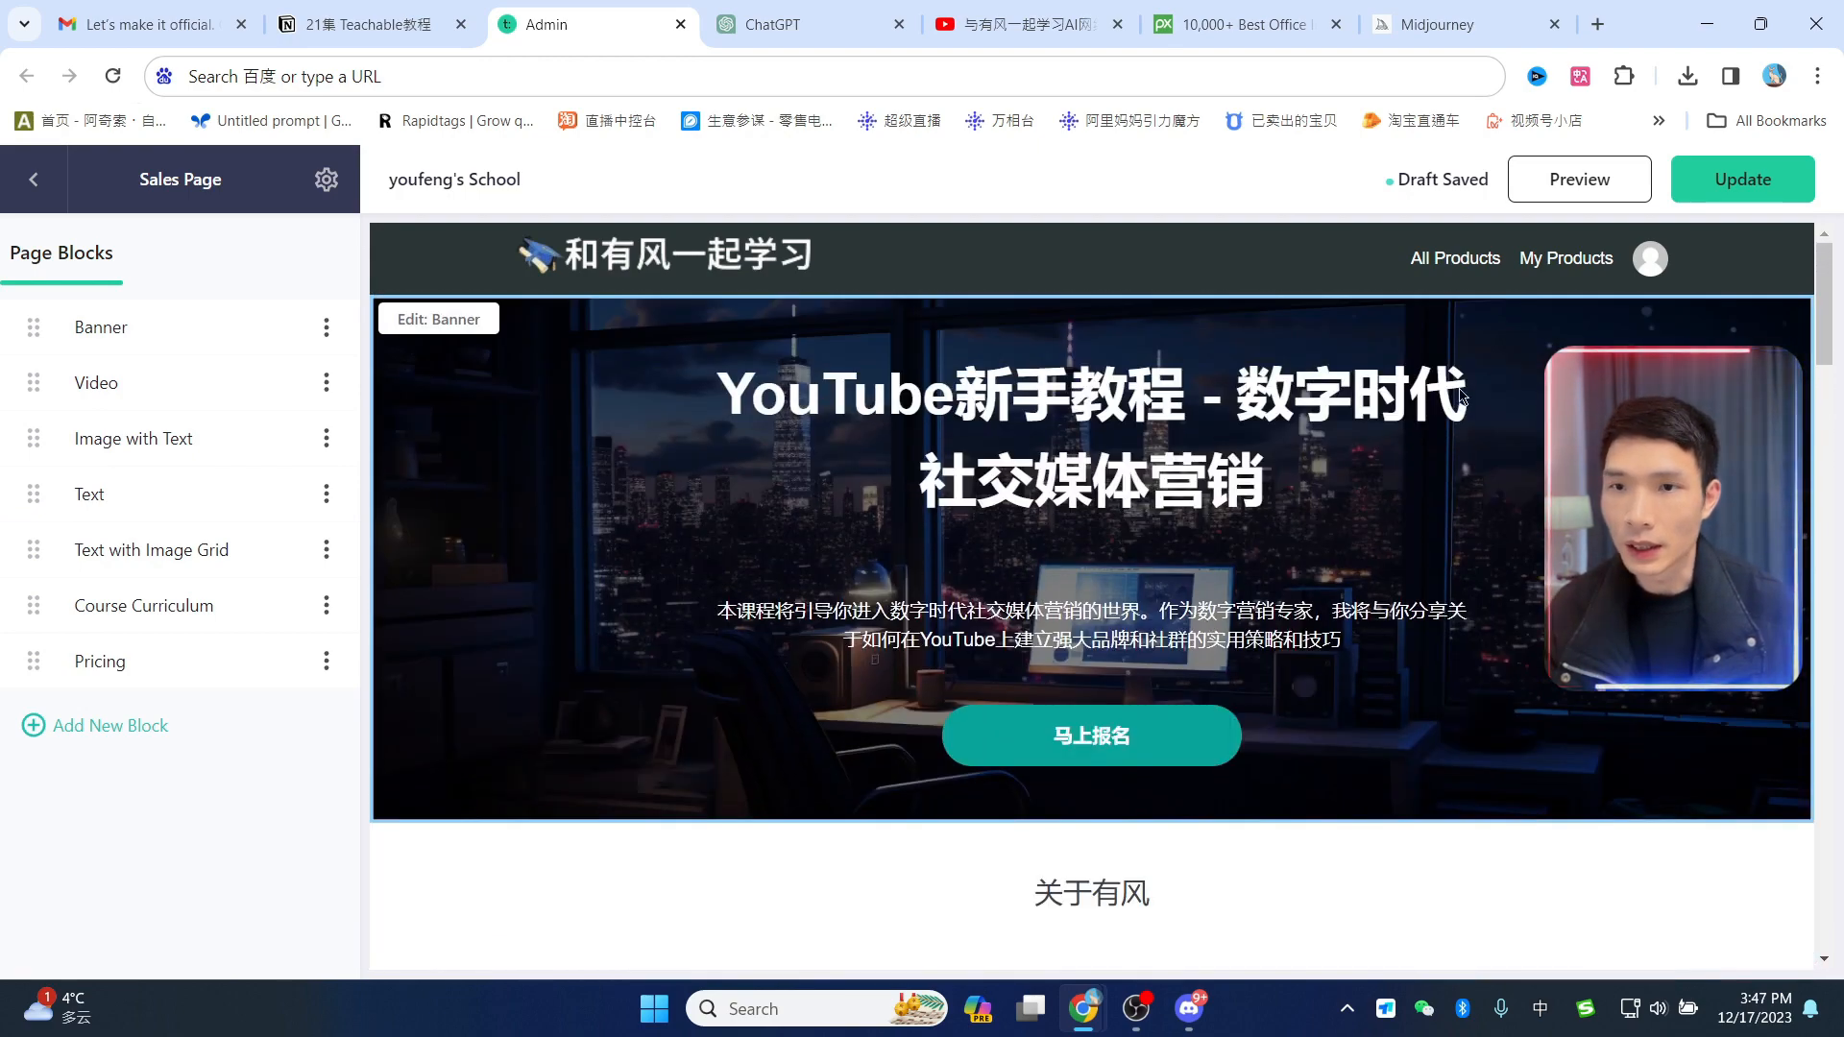
Step: Publish the updated sales page and open its public preview
{"action": "left_click", "coordinate": [1743, 181]}
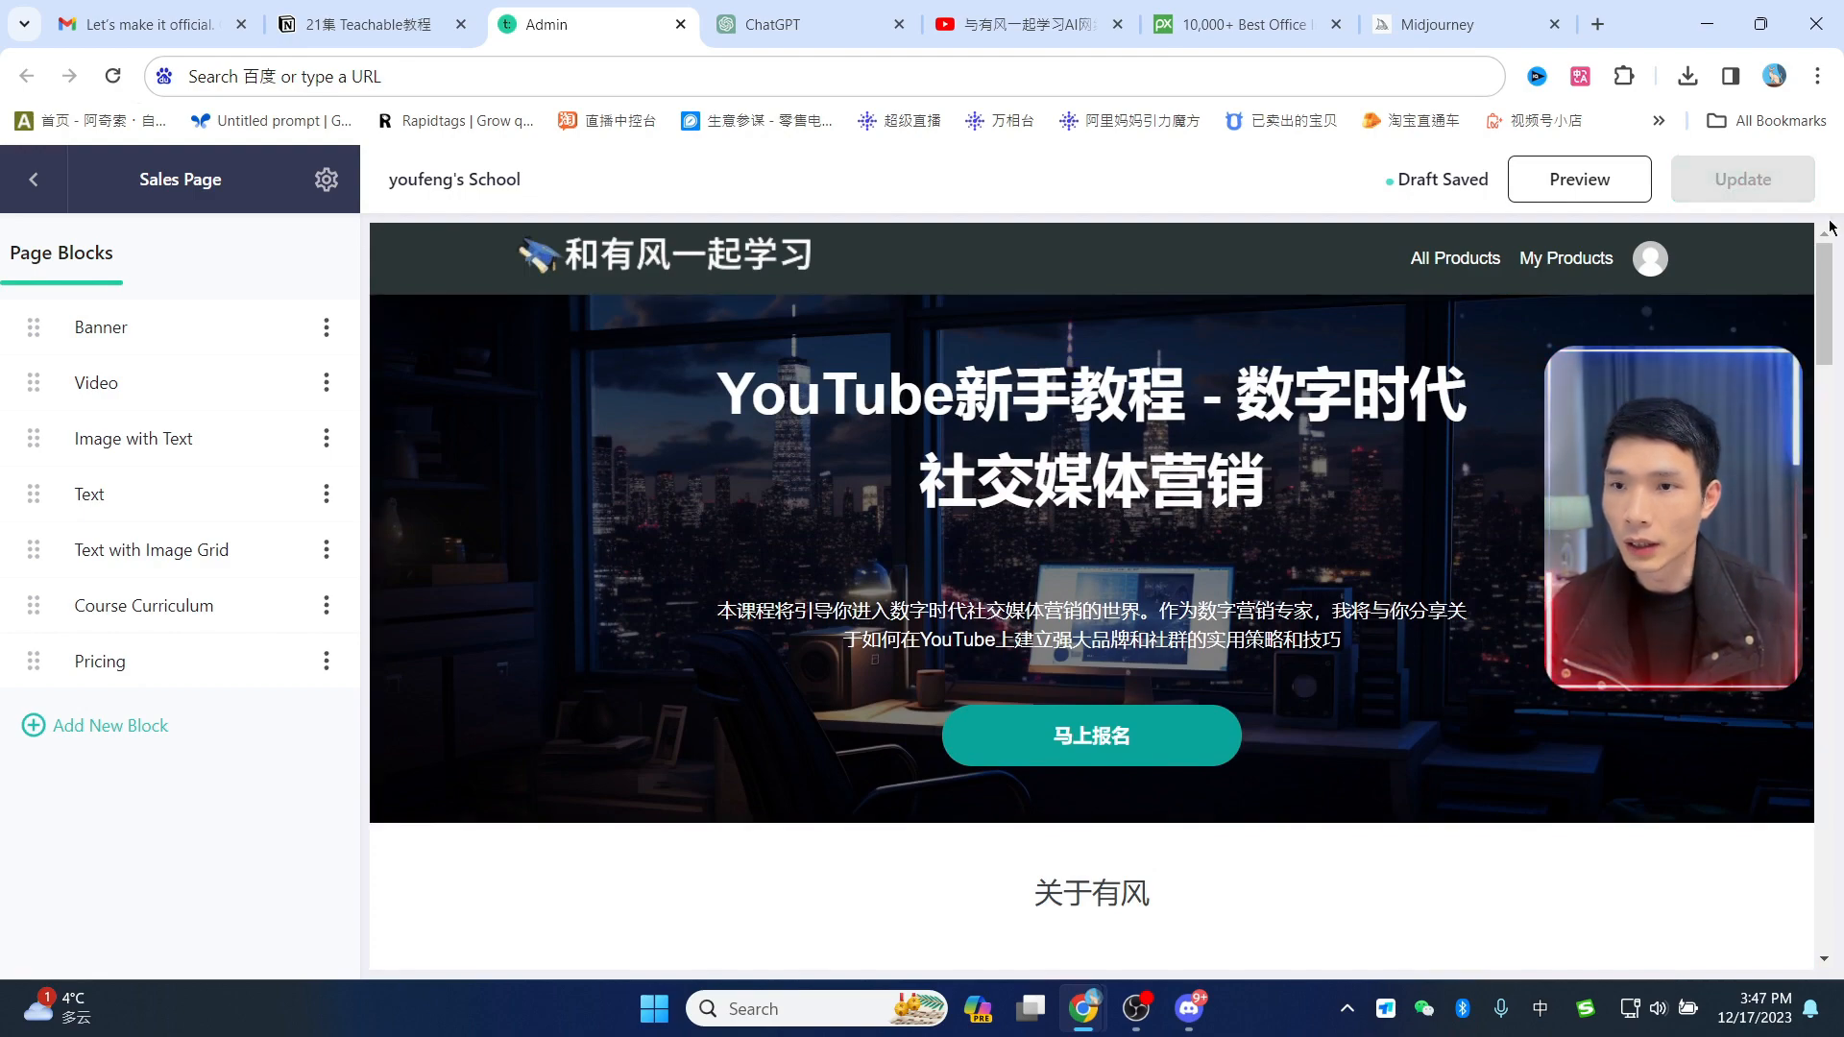
{"action": "left_click", "coordinate": [1574, 181]}
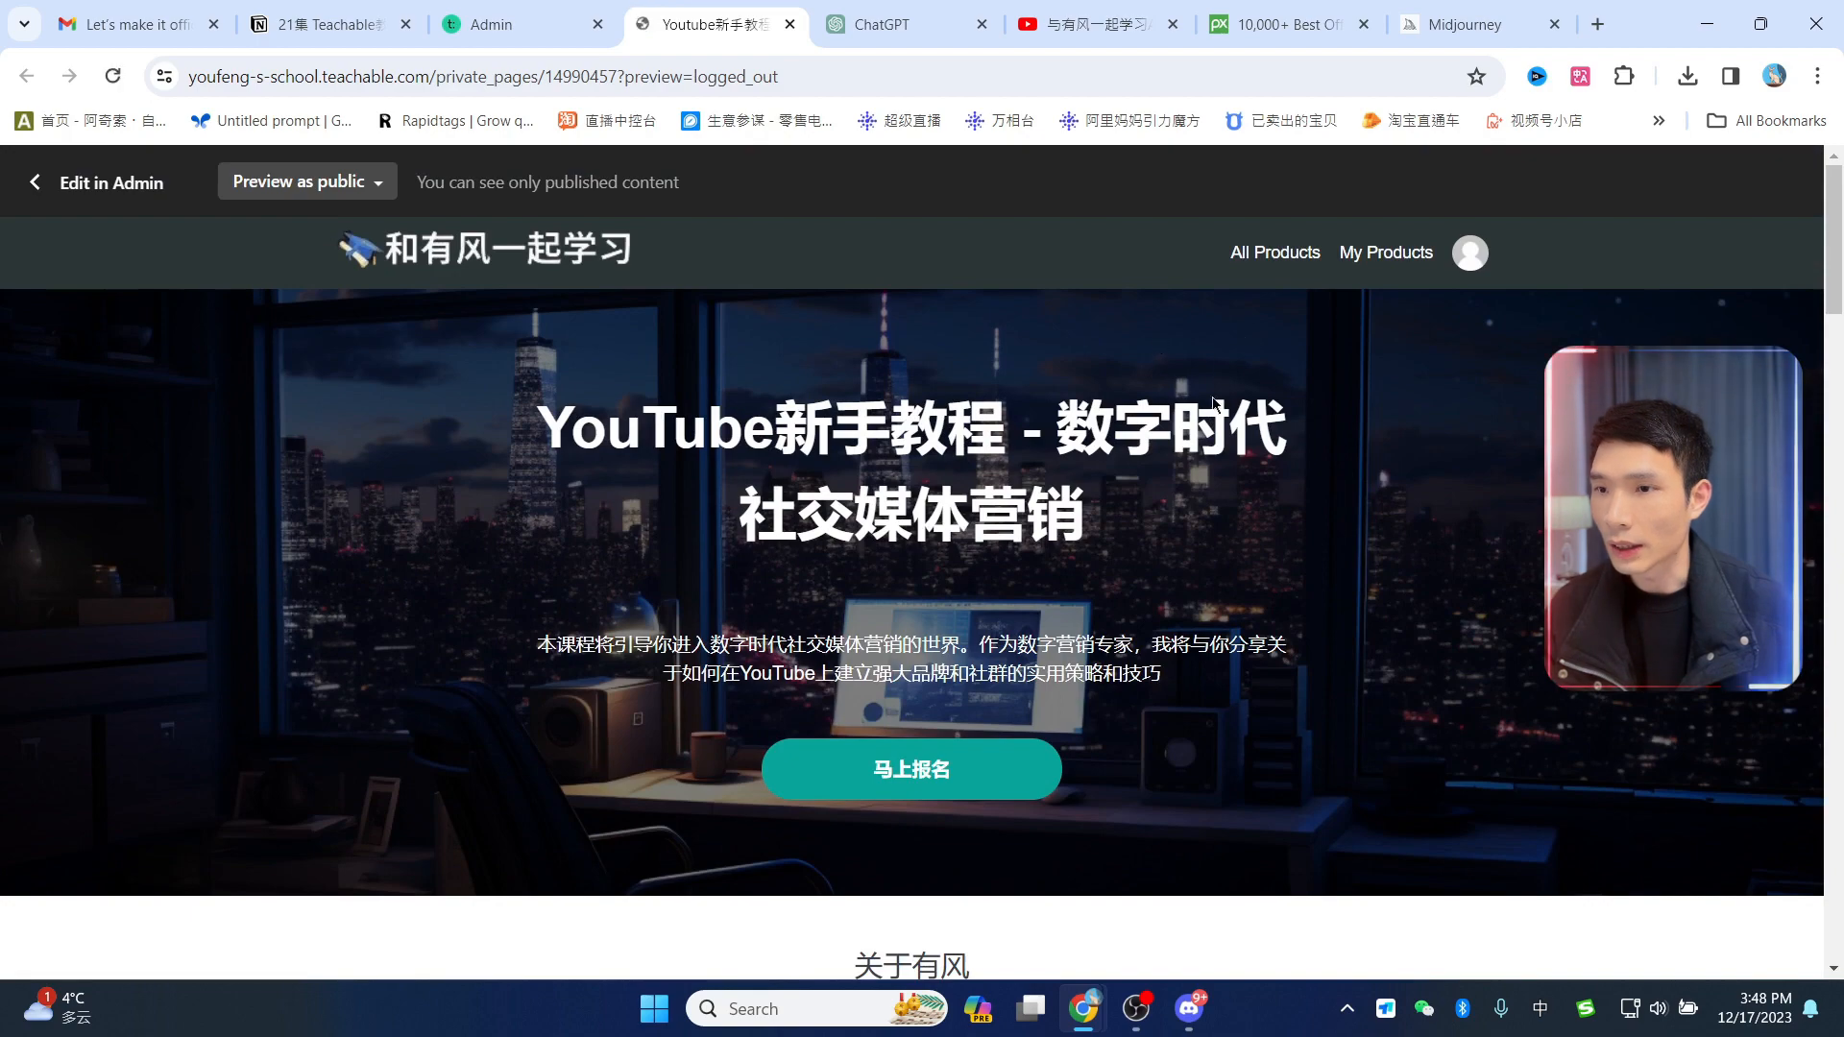
{"action": "scroll", "coordinate": [1213, 403], "scroll_direction": "down", "scroll_amount": 3}
{"action": "scroll", "coordinate": [751, 480], "scroll_direction": "up", "scroll_amount": 3}
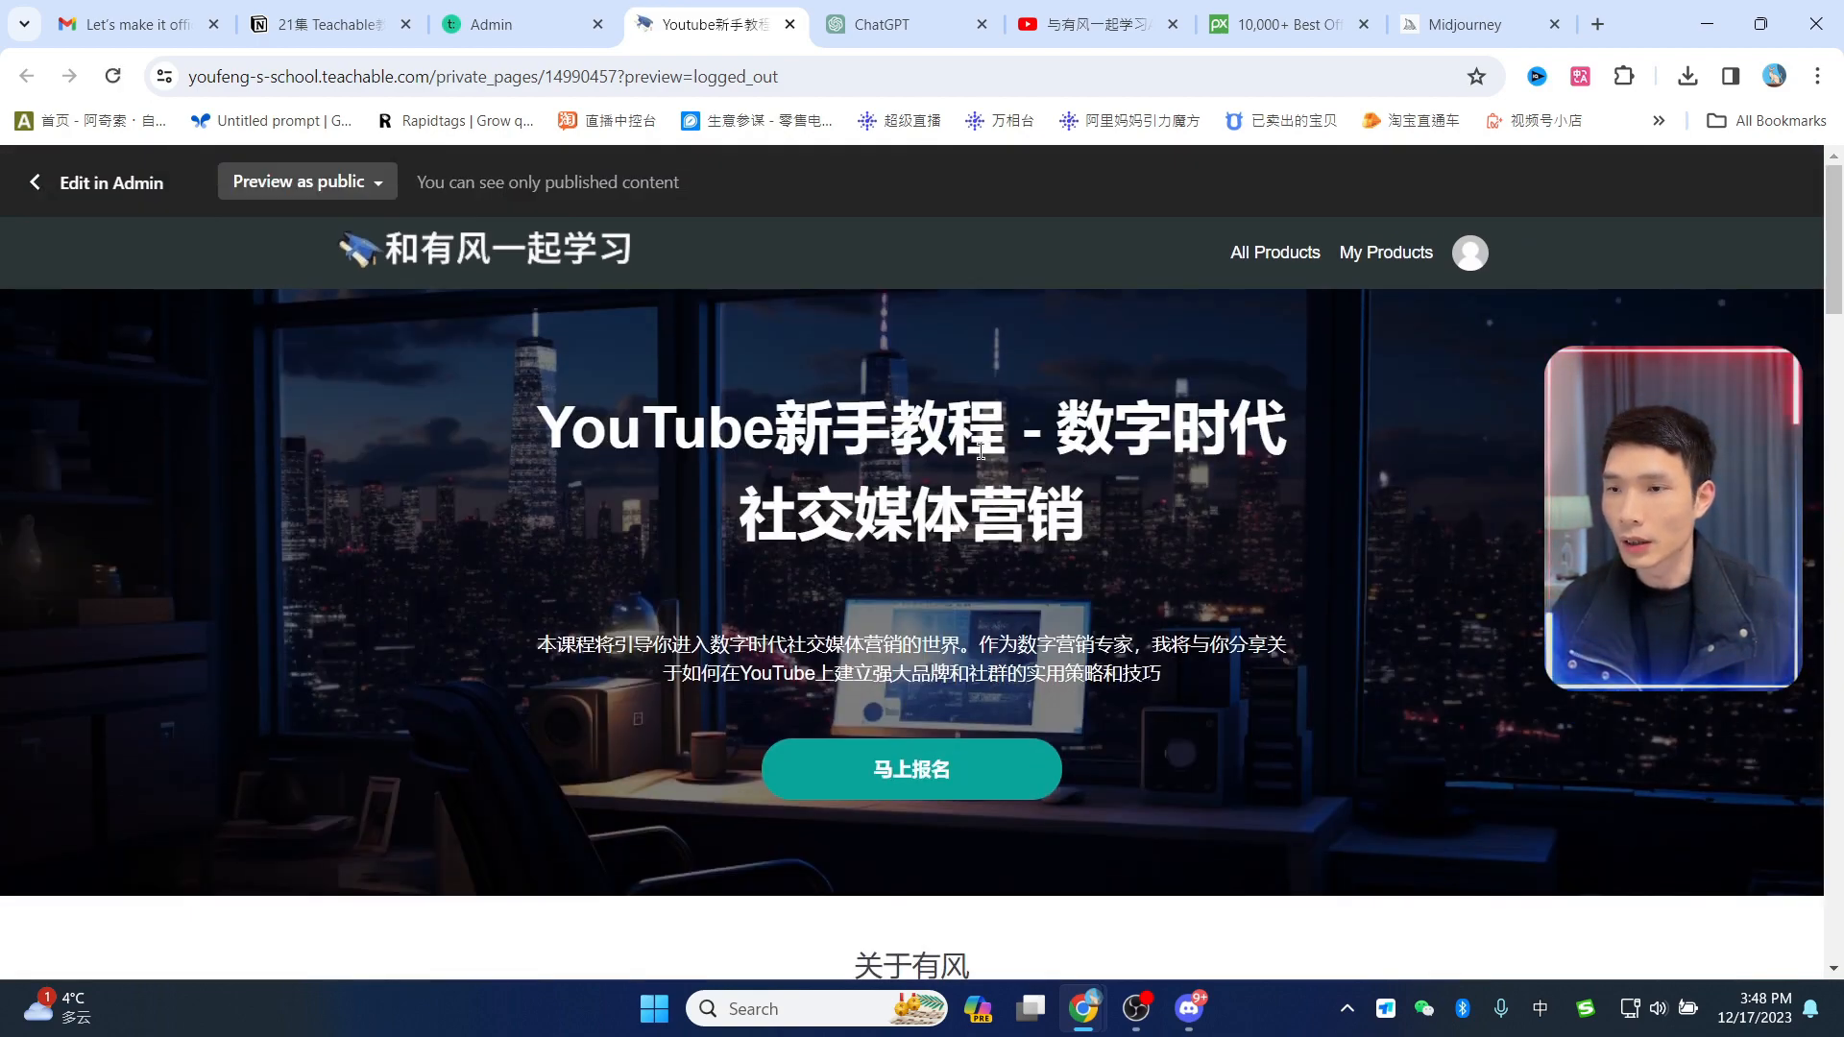
{"action": "scroll", "coordinate": [1498, 515], "scroll_direction": "down", "scroll_amount": 5}
{"action": "scroll", "coordinate": [1485, 811], "scroll_direction": "up", "scroll_amount": 5}
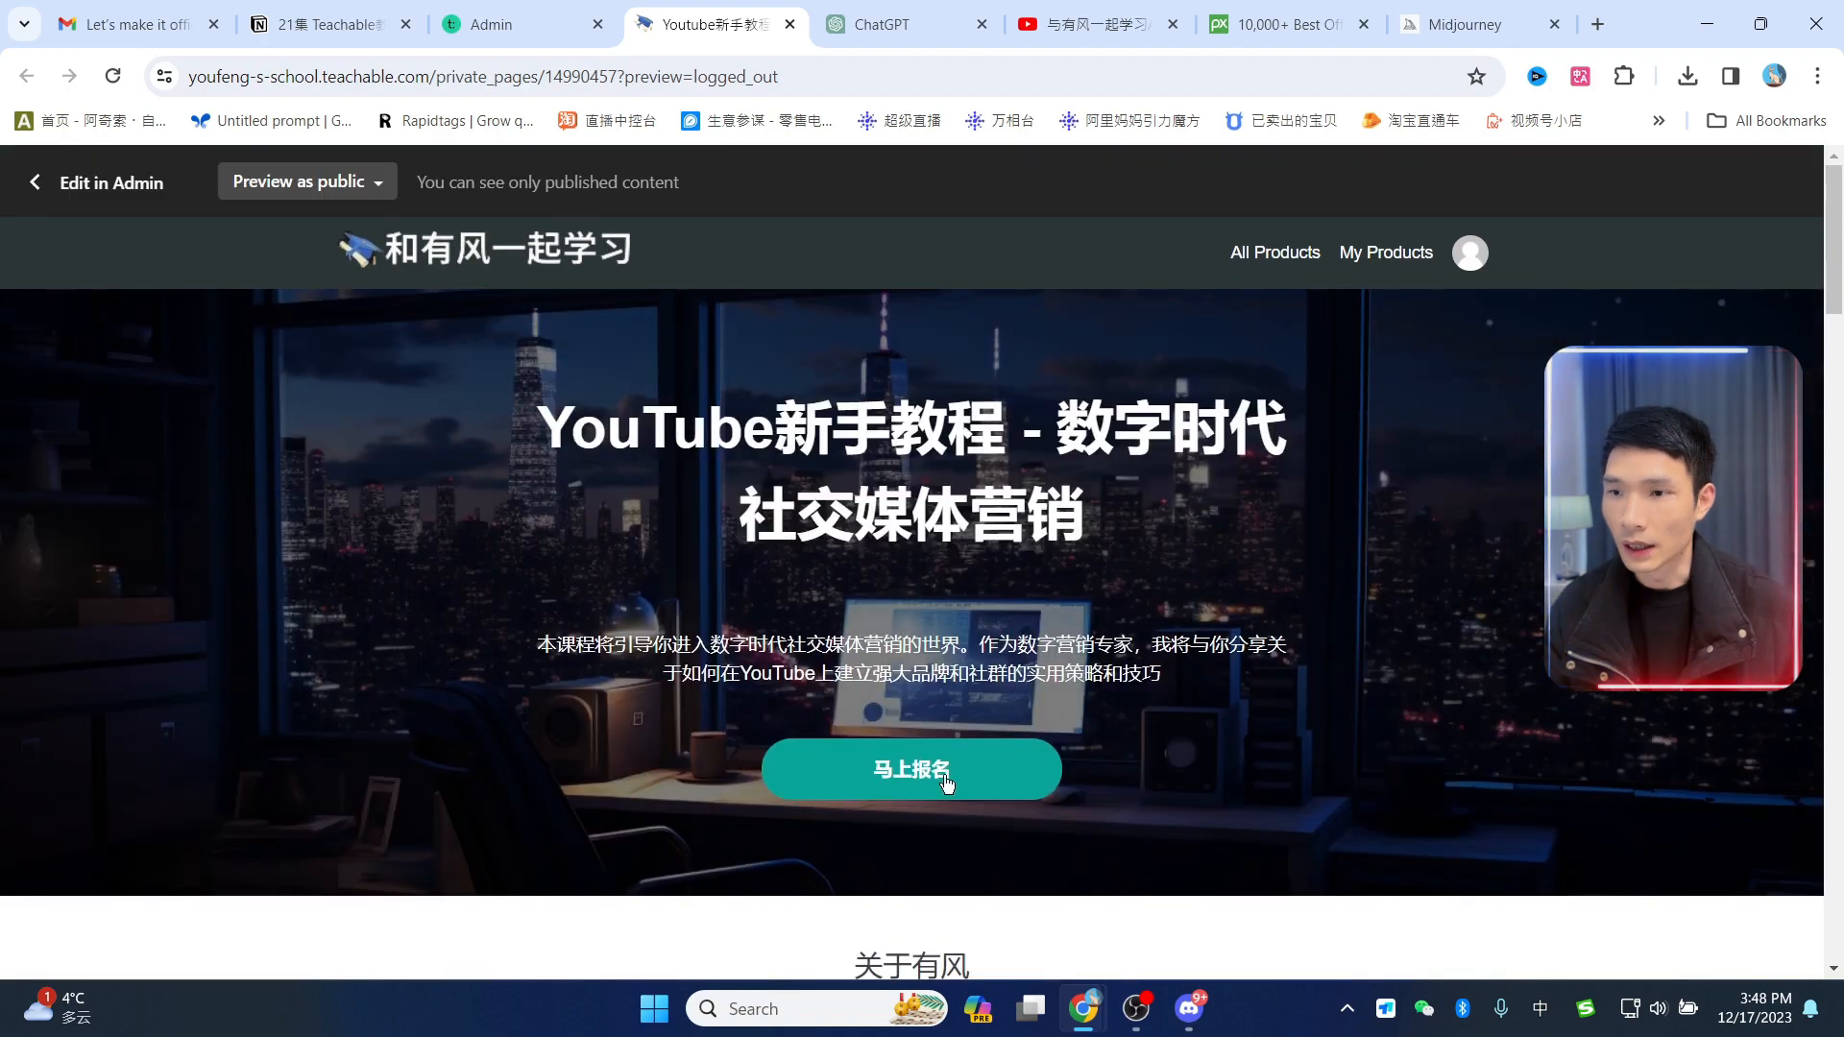
Step: Test the 马上报名 enrollment button in the preview's banner
{"action": "left_click", "coordinate": [947, 783]}
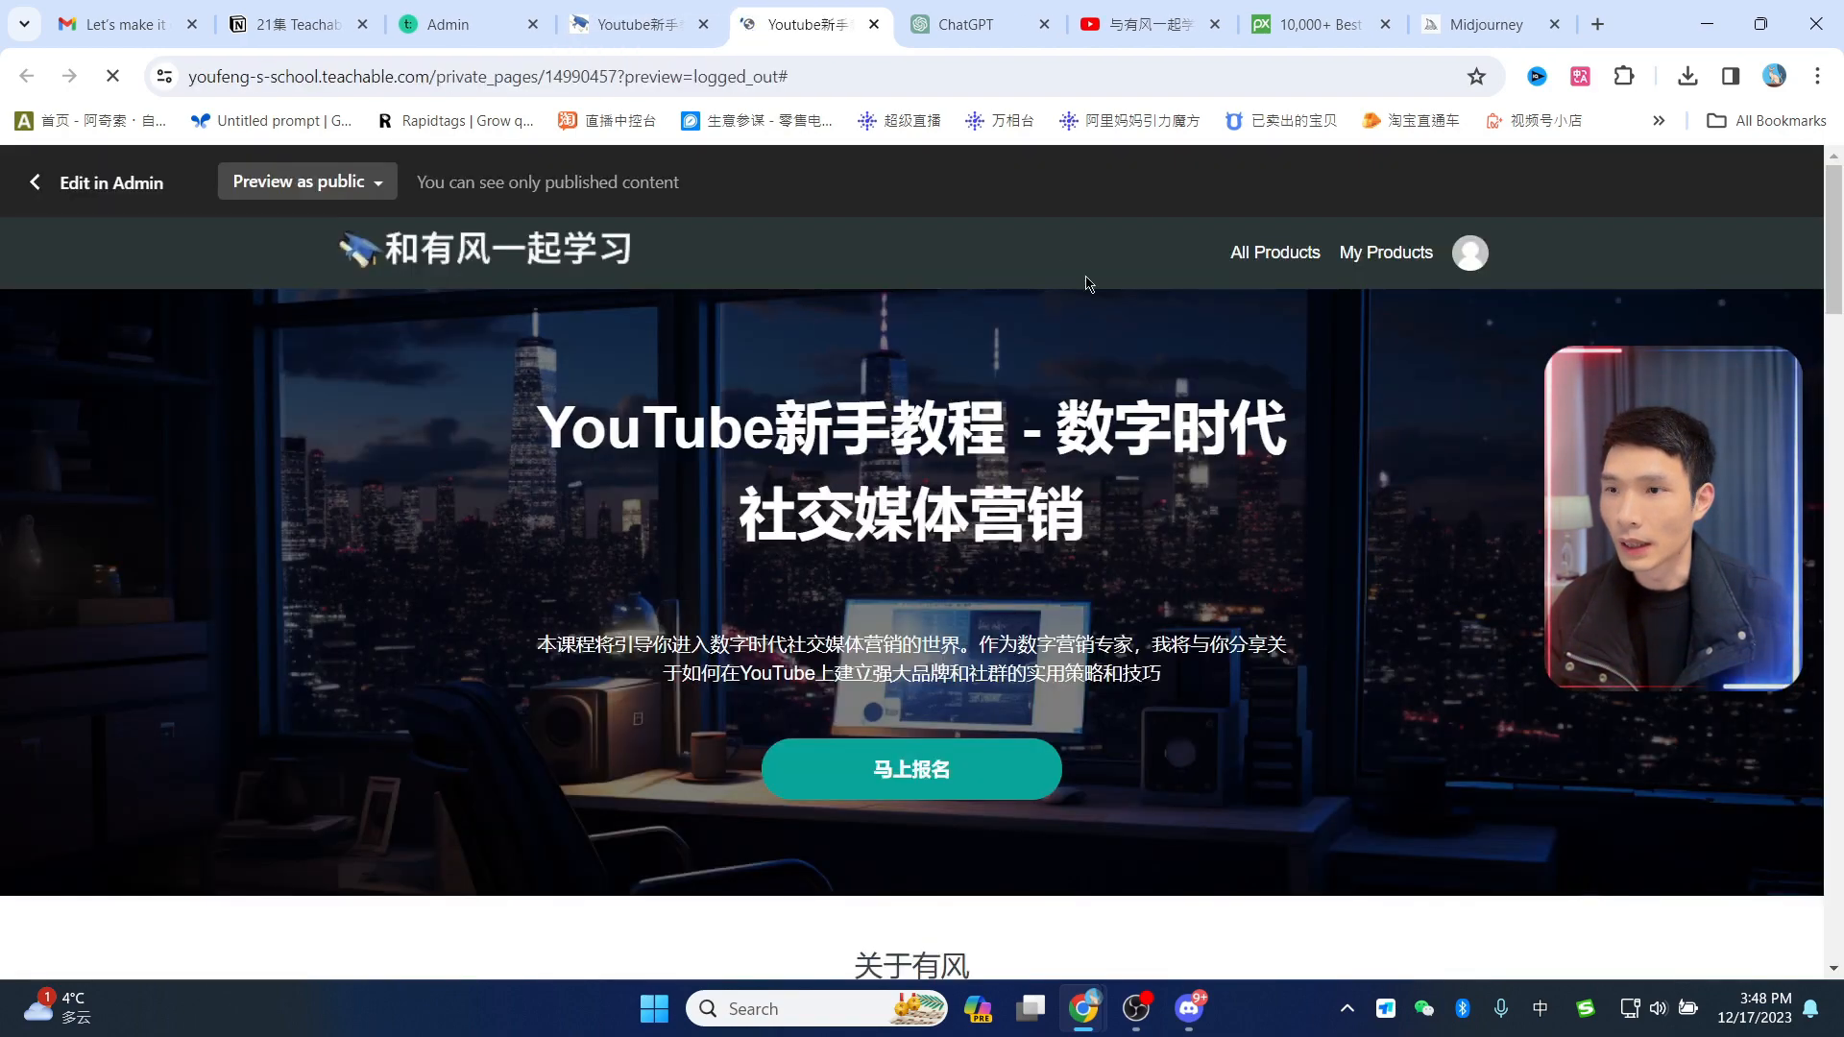
{"action": "scroll", "coordinate": [1156, 700], "scroll_direction": "down", "scroll_amount": 5}
{"action": "scroll", "coordinate": [1670, 749], "scroll_direction": "up", "scroll_amount": 5}
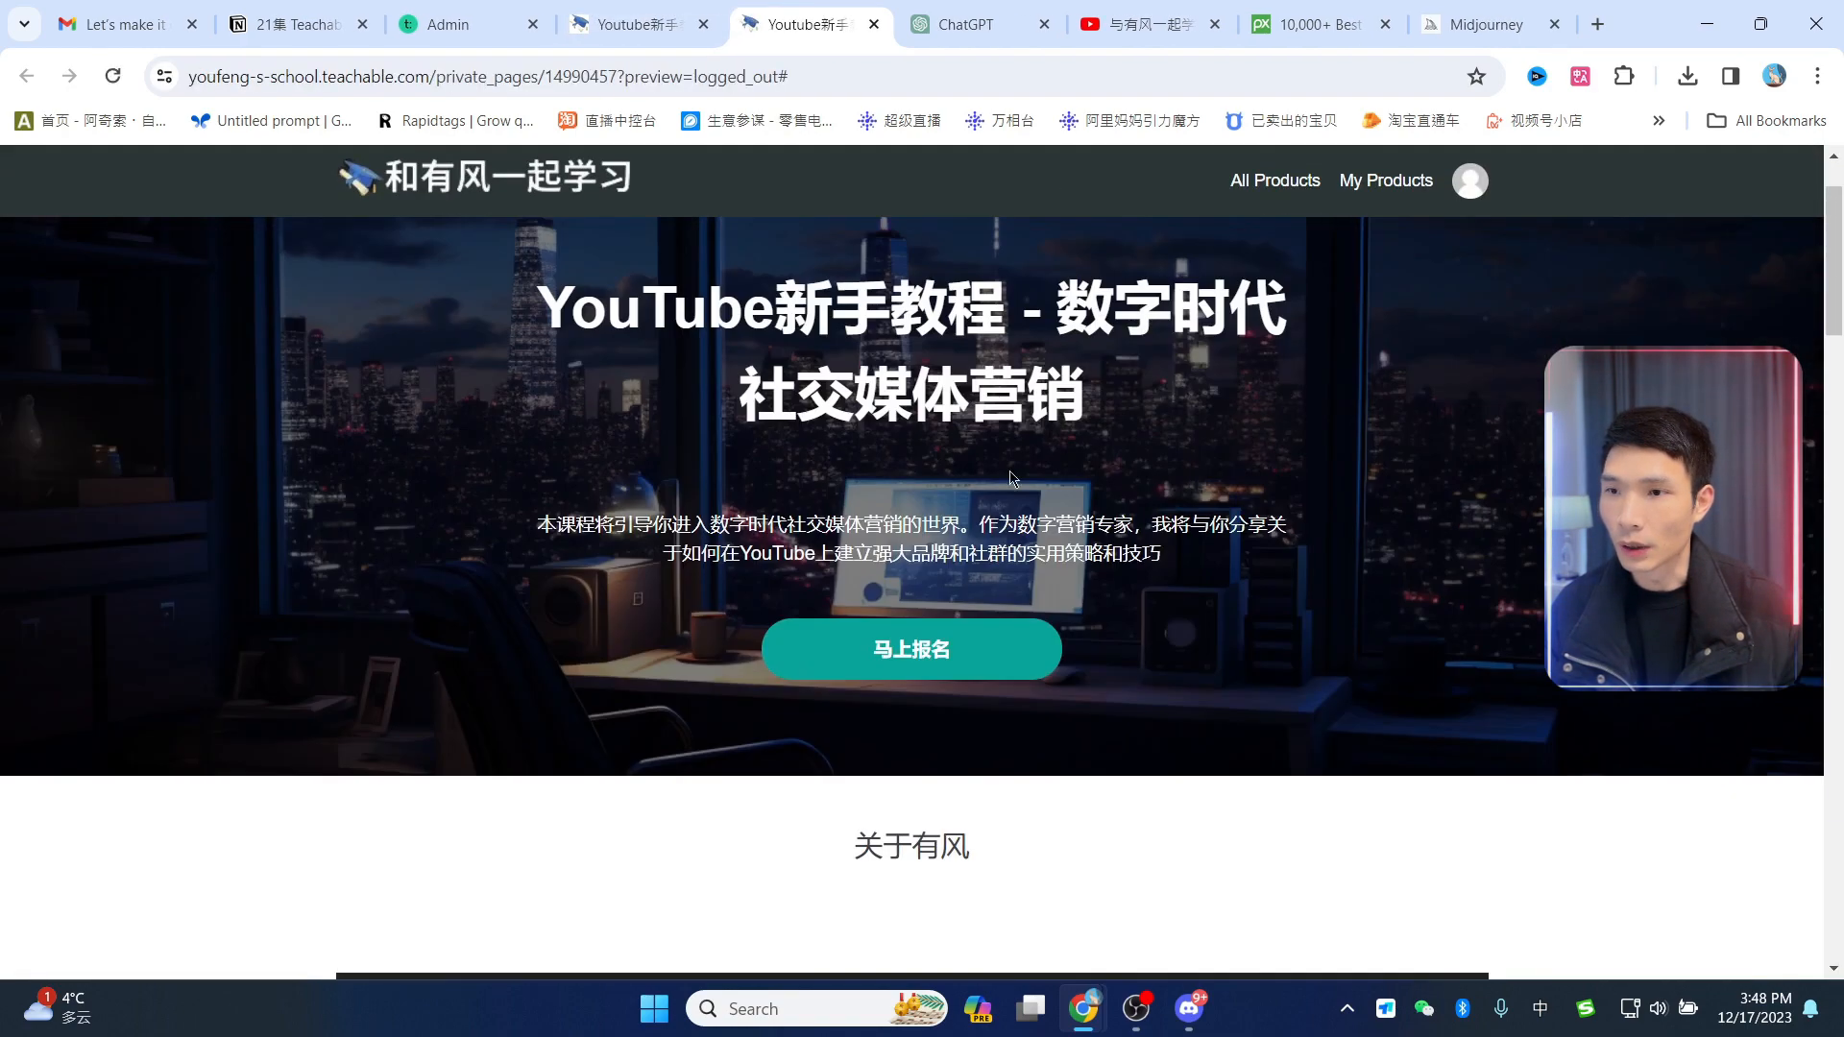
{"action": "scroll", "coordinate": [1010, 477], "scroll_direction": "up", "scroll_amount": 1}
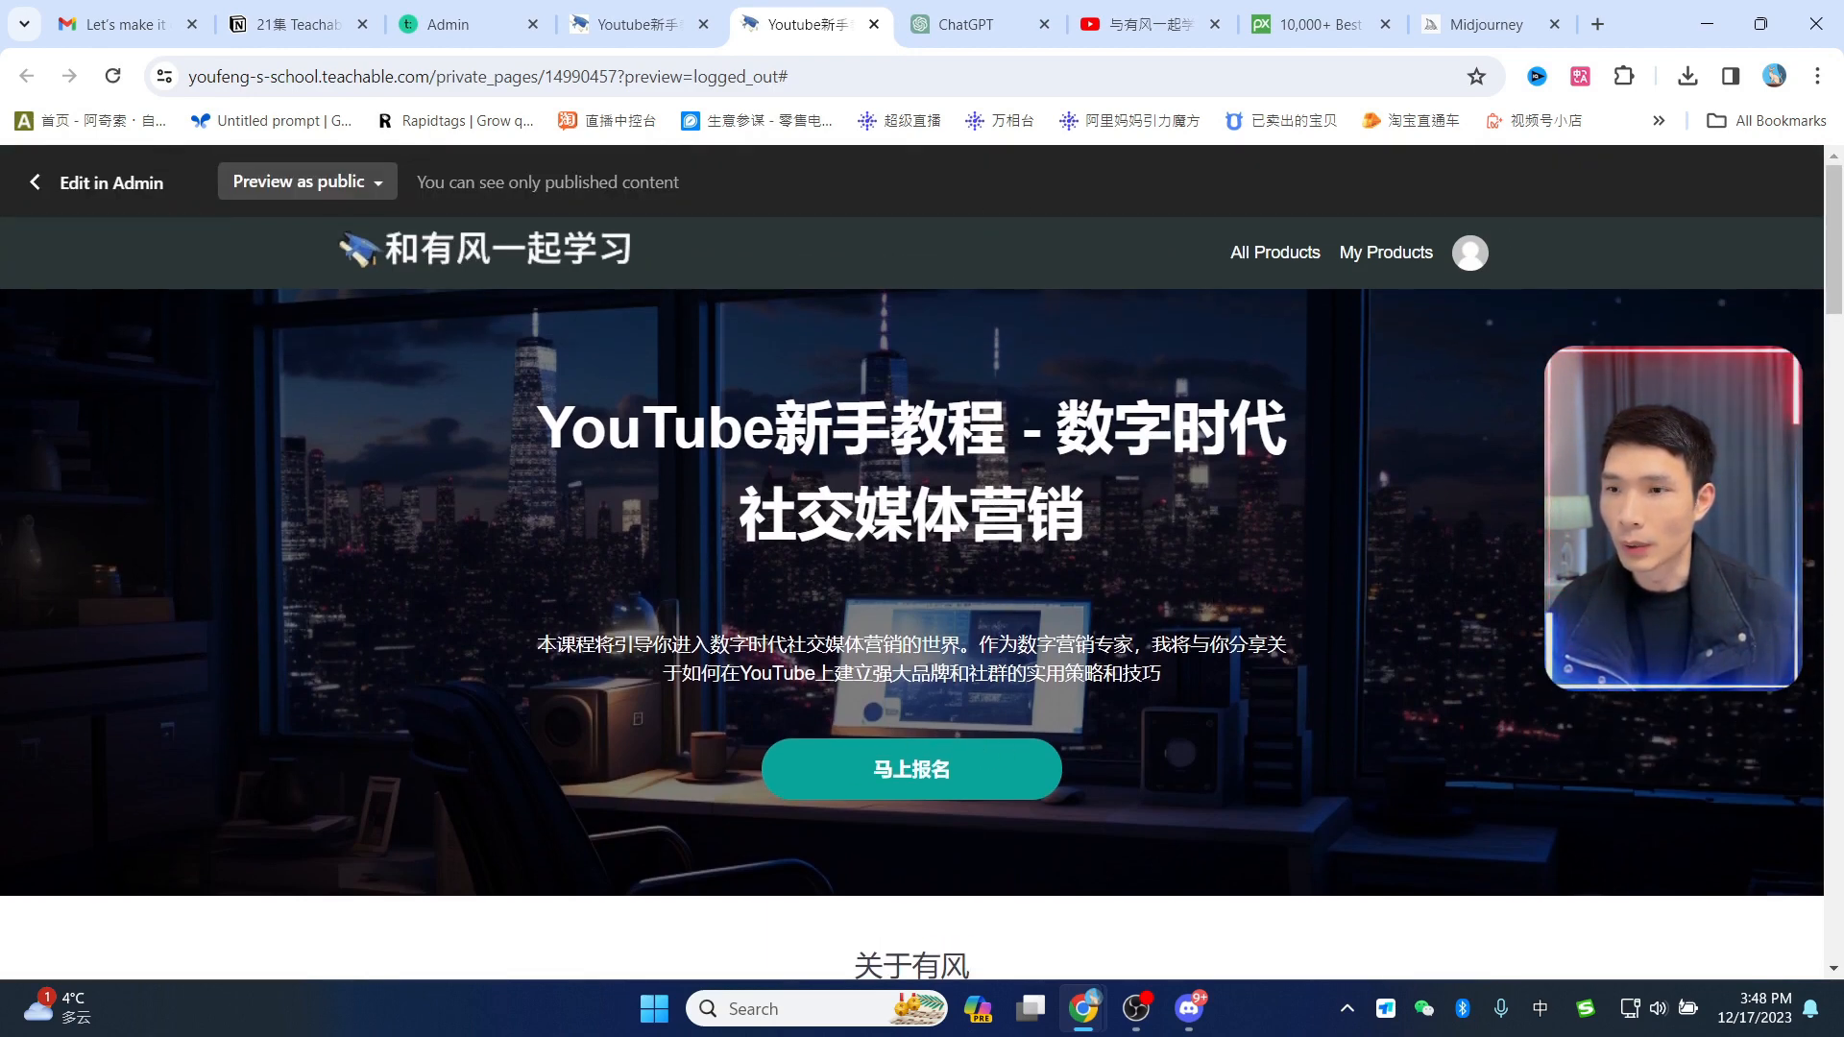
Step: Review the preview's video, instructor introduction, 为什么选择我的课程 text, three-column image grid, course list and pricing sections
{"action": "scroll", "coordinate": [1510, 609], "scroll_direction": "down", "scroll_amount": 8}
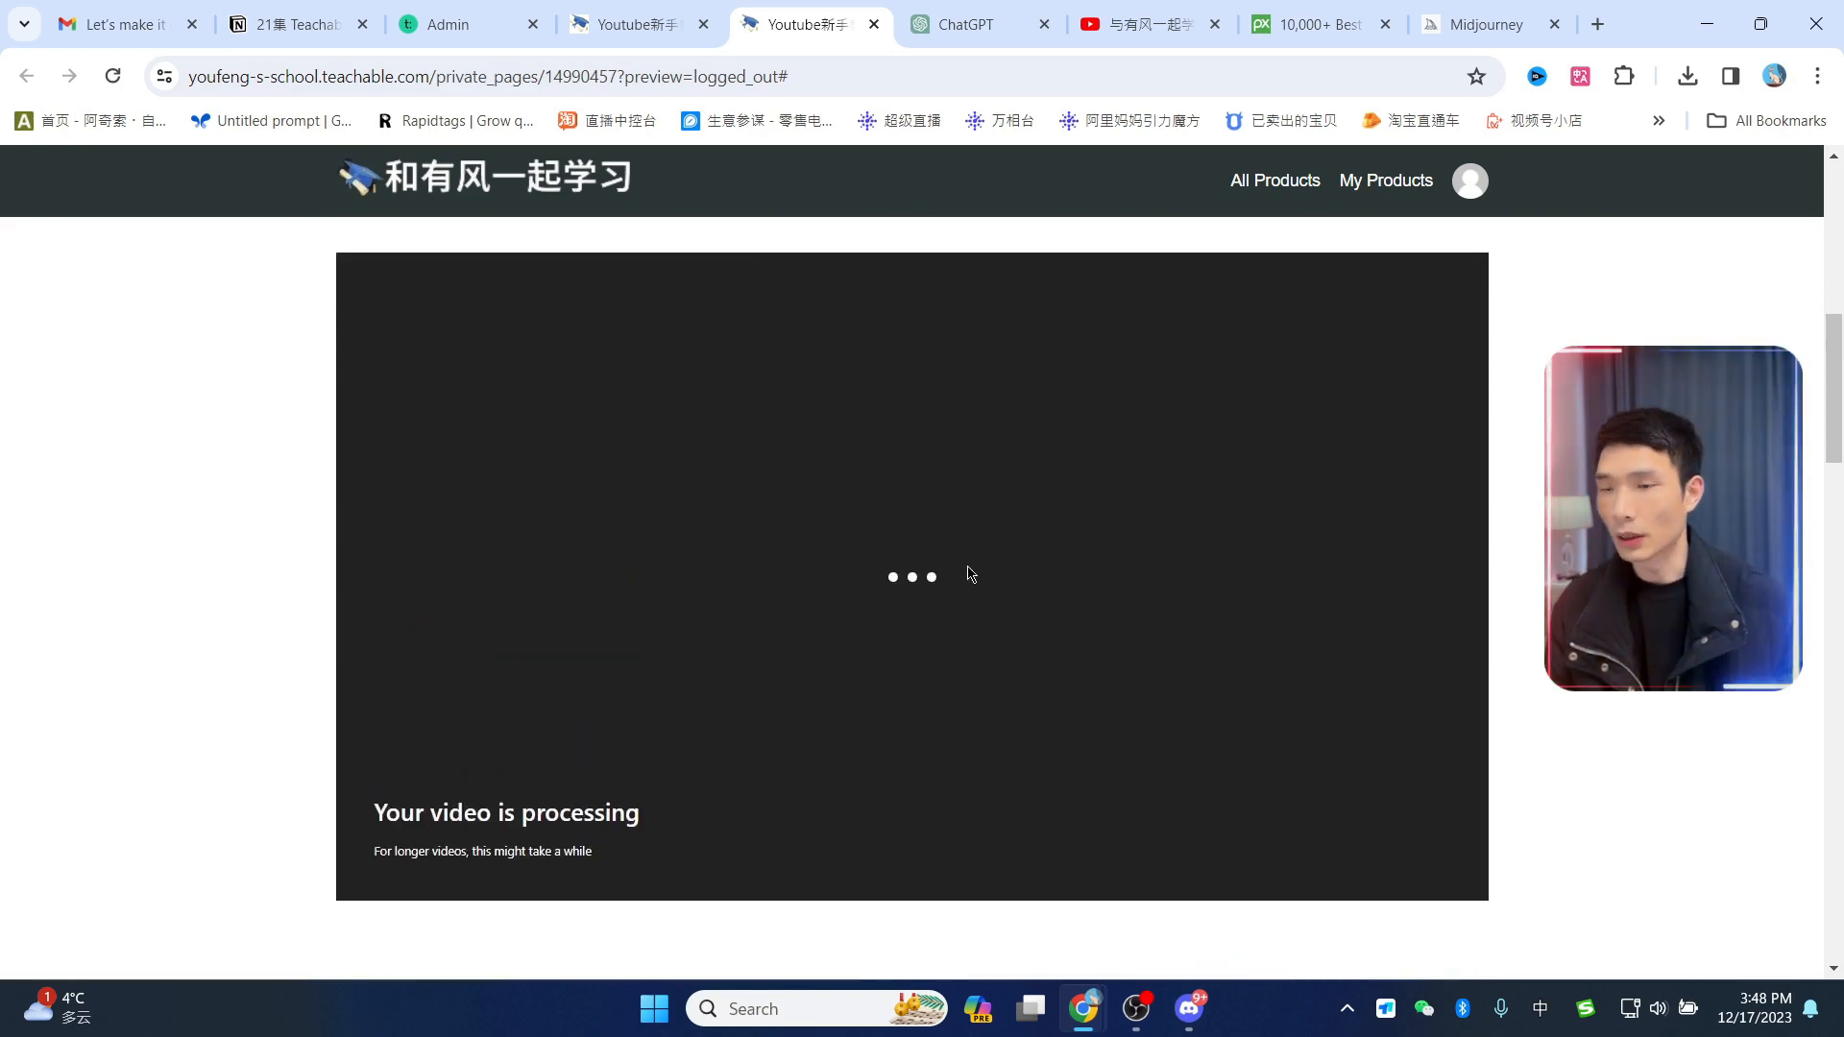
{"action": "scroll", "coordinate": [968, 574], "scroll_direction": "down", "scroll_amount": 8}
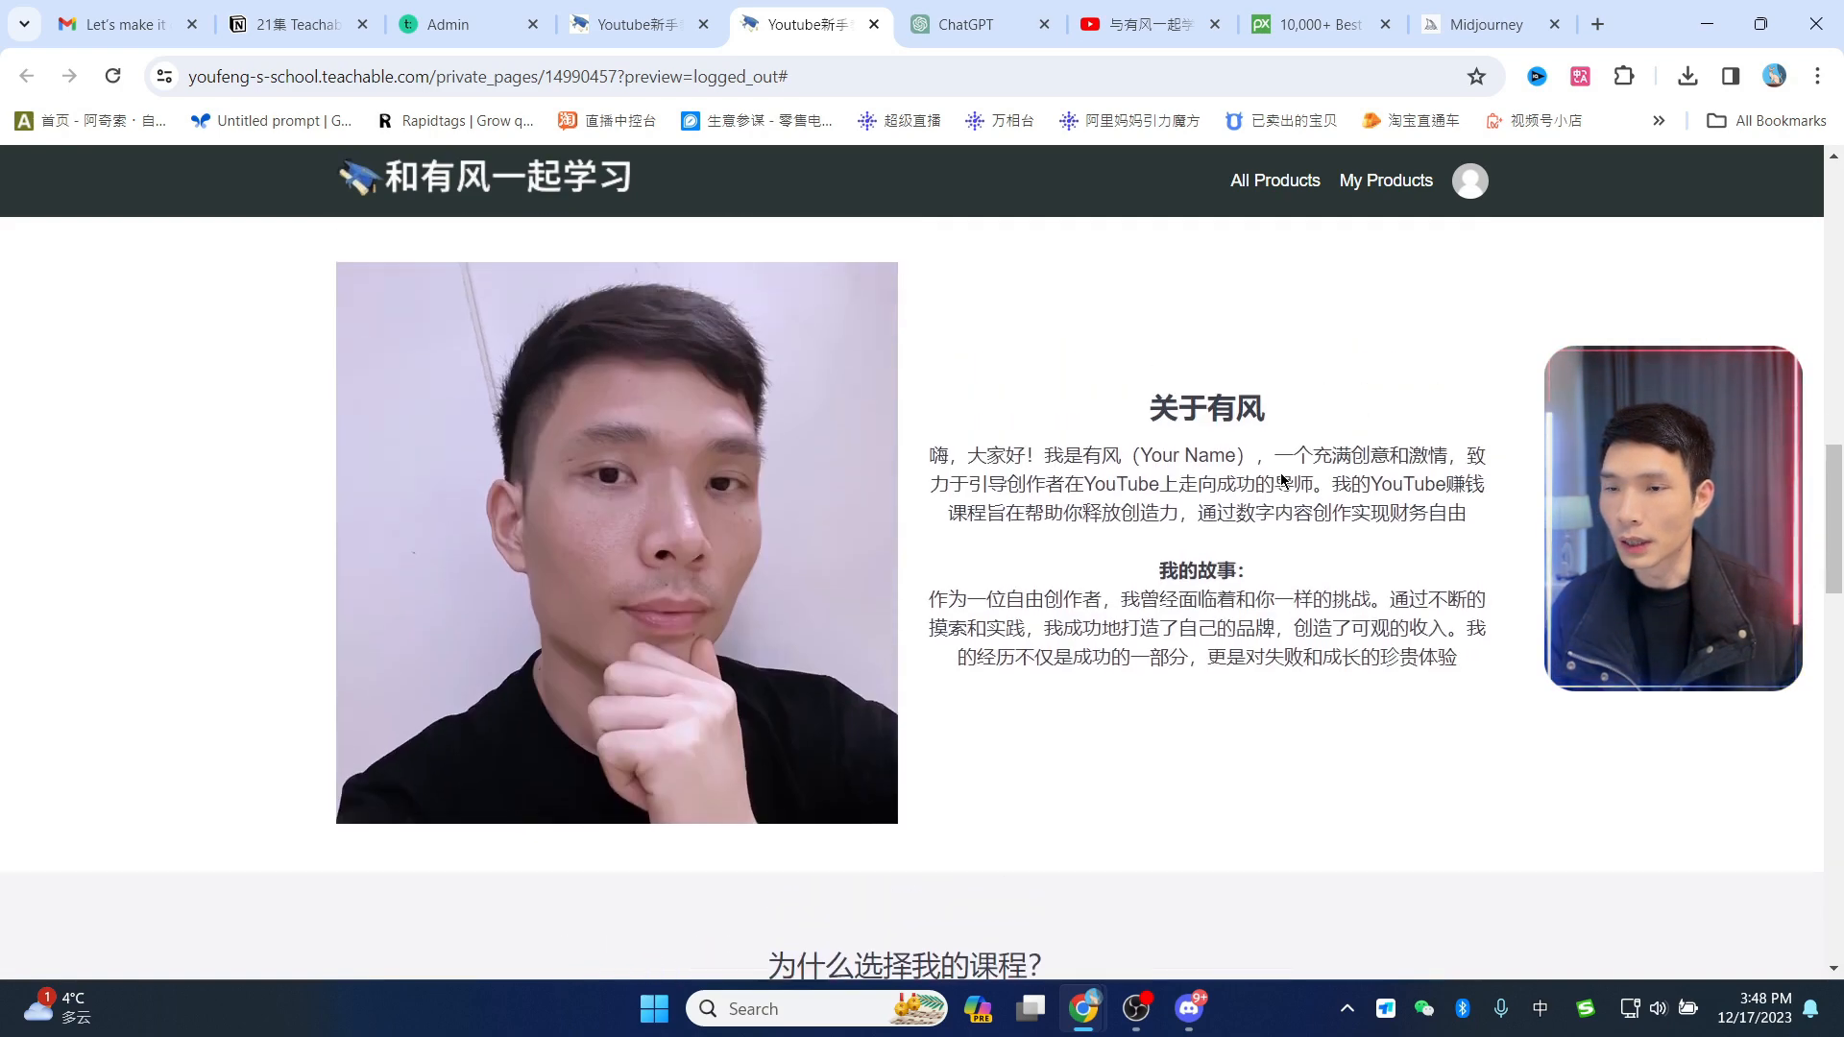
{"action": "scroll", "coordinate": [1282, 480], "scroll_direction": "up", "scroll_amount": 4}
{"action": "scroll", "coordinate": [1367, 609], "scroll_direction": "down", "scroll_amount": 10}
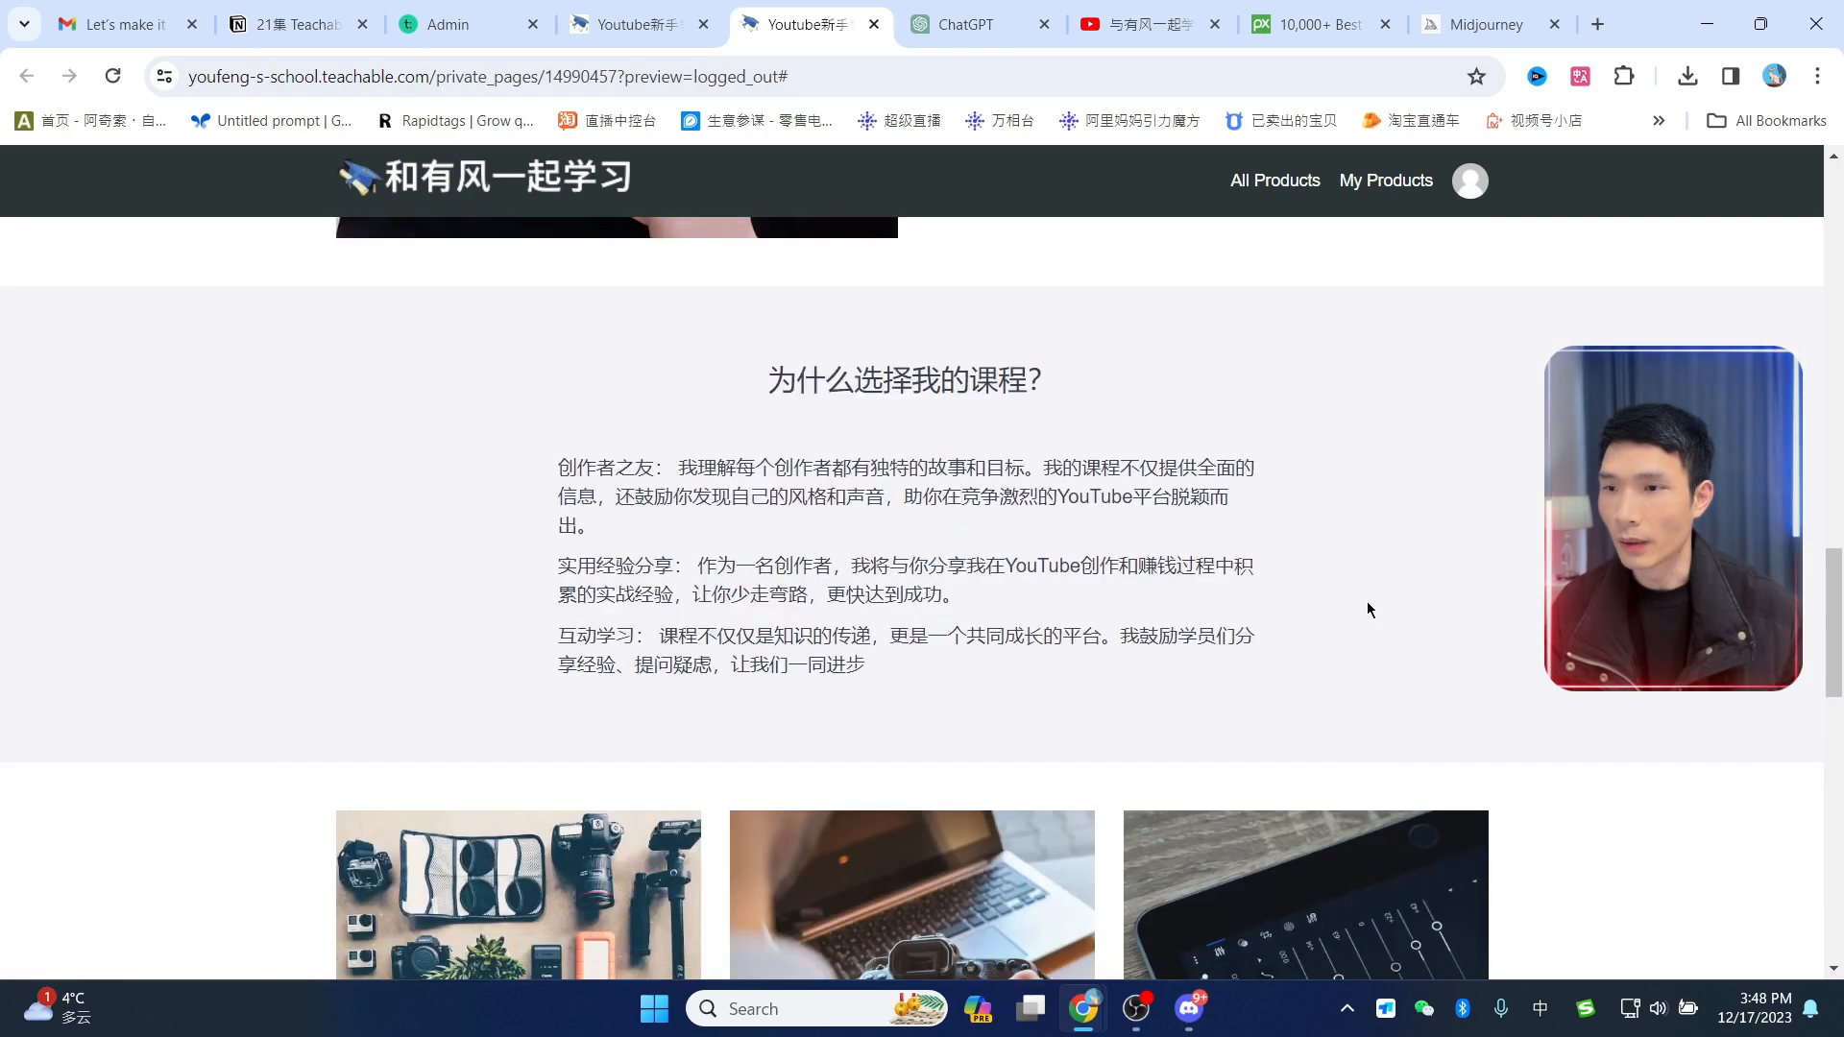
{"action": "scroll", "coordinate": [1368, 601], "scroll_direction": "down", "scroll_amount": 1}
{"action": "scroll", "coordinate": [1367, 601], "scroll_direction": "up", "scroll_amount": 1}
{"action": "left_click_drag", "start_coordinate": [763, 380], "coordinate": [1388, 543]}
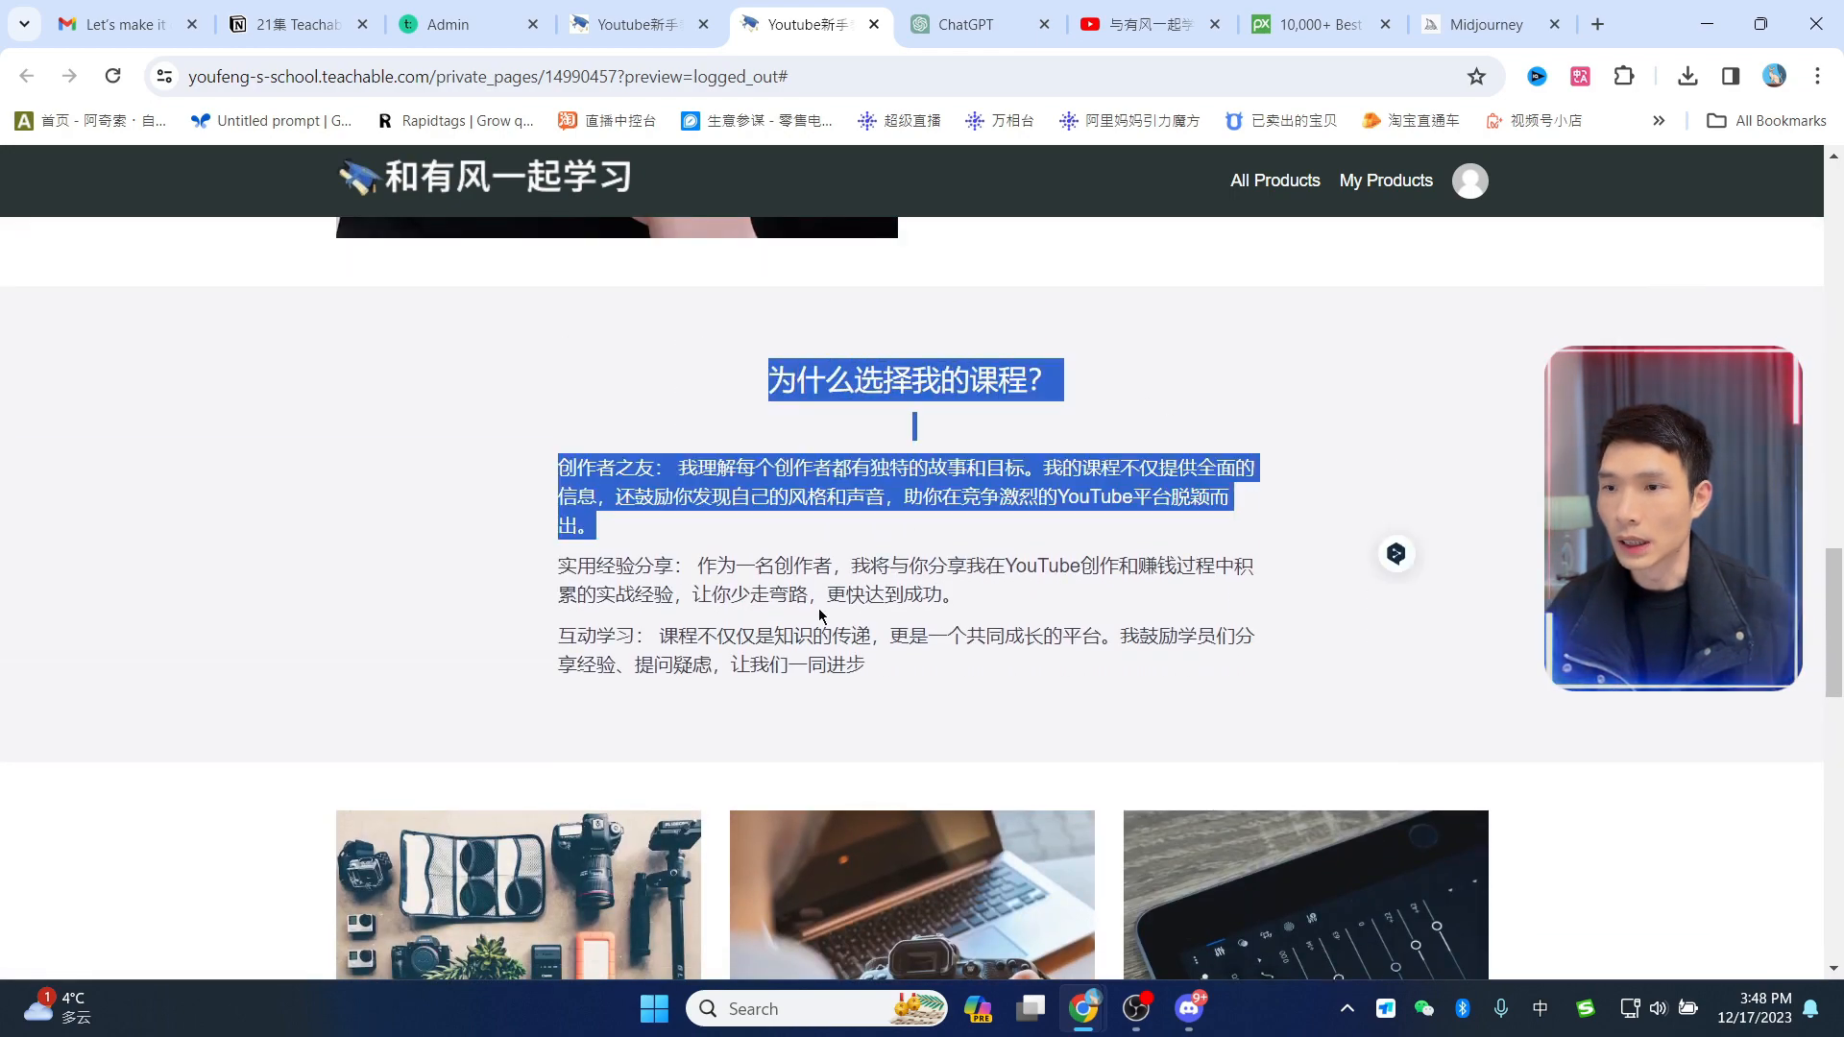
{"action": "left_click", "coordinate": [821, 616]}
{"action": "scroll", "coordinate": [1111, 544], "scroll_direction": "down", "scroll_amount": 5}
{"action": "left_click_drag", "start_coordinate": [268, 507], "coordinate": [1571, 304]}
{"action": "left_click", "coordinate": [1565, 305]}
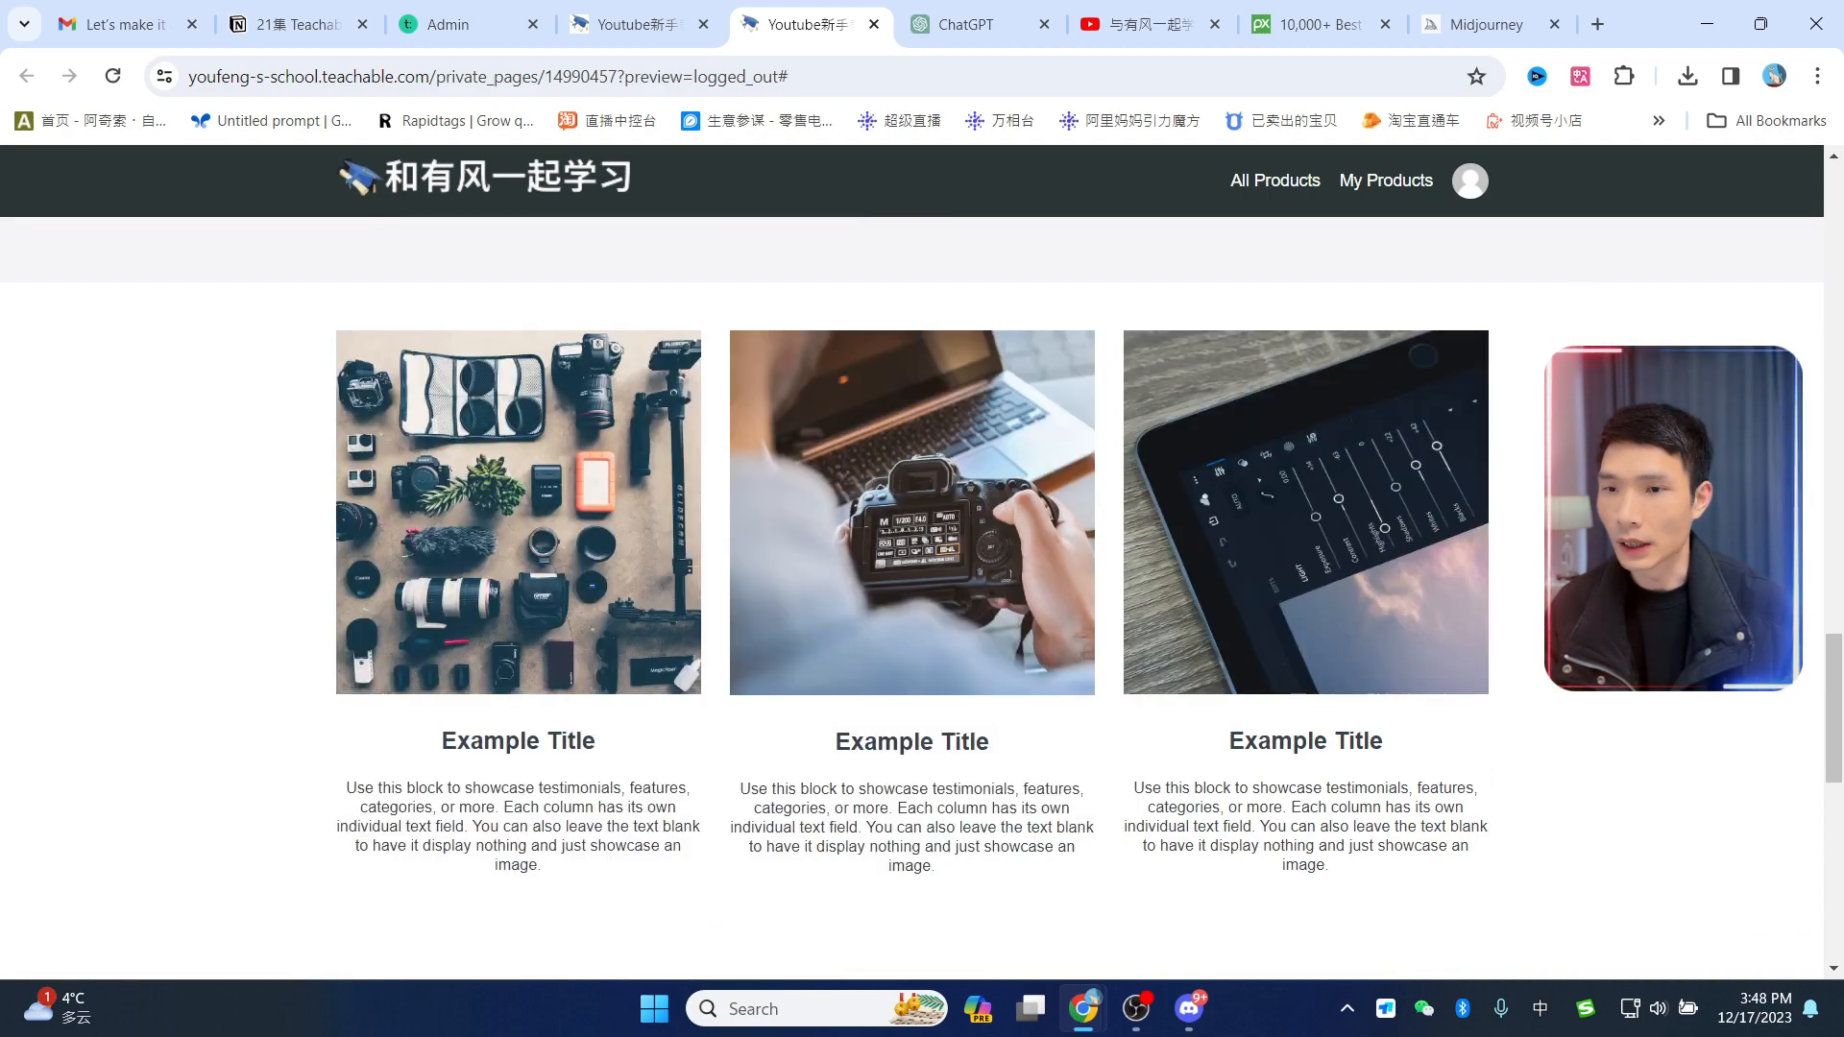
{"action": "scroll", "coordinate": [1696, 708], "scroll_direction": "down", "scroll_amount": 7}
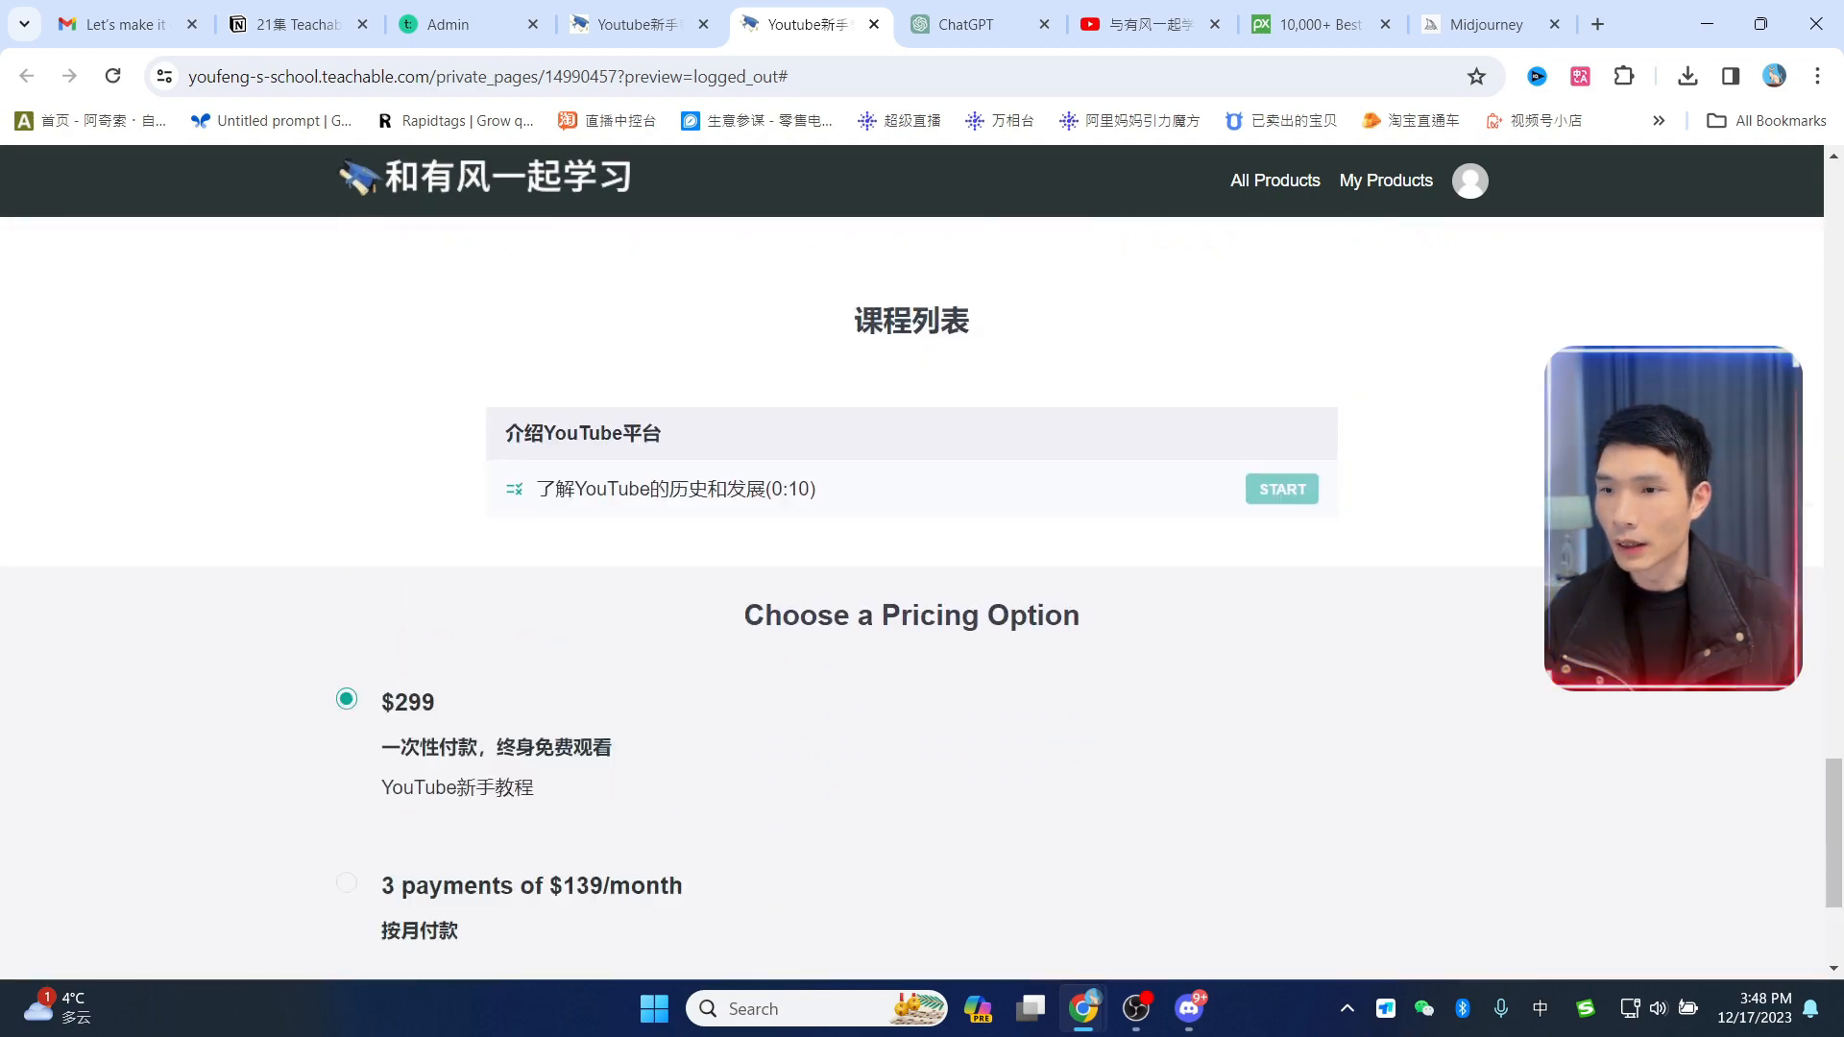
Step: Open the lesson 了解YouTube的历史和发展 from the course list and go back to the sales page preview
{"action": "scroll", "coordinate": [1014, 613], "scroll_direction": "up", "scroll_amount": 2}
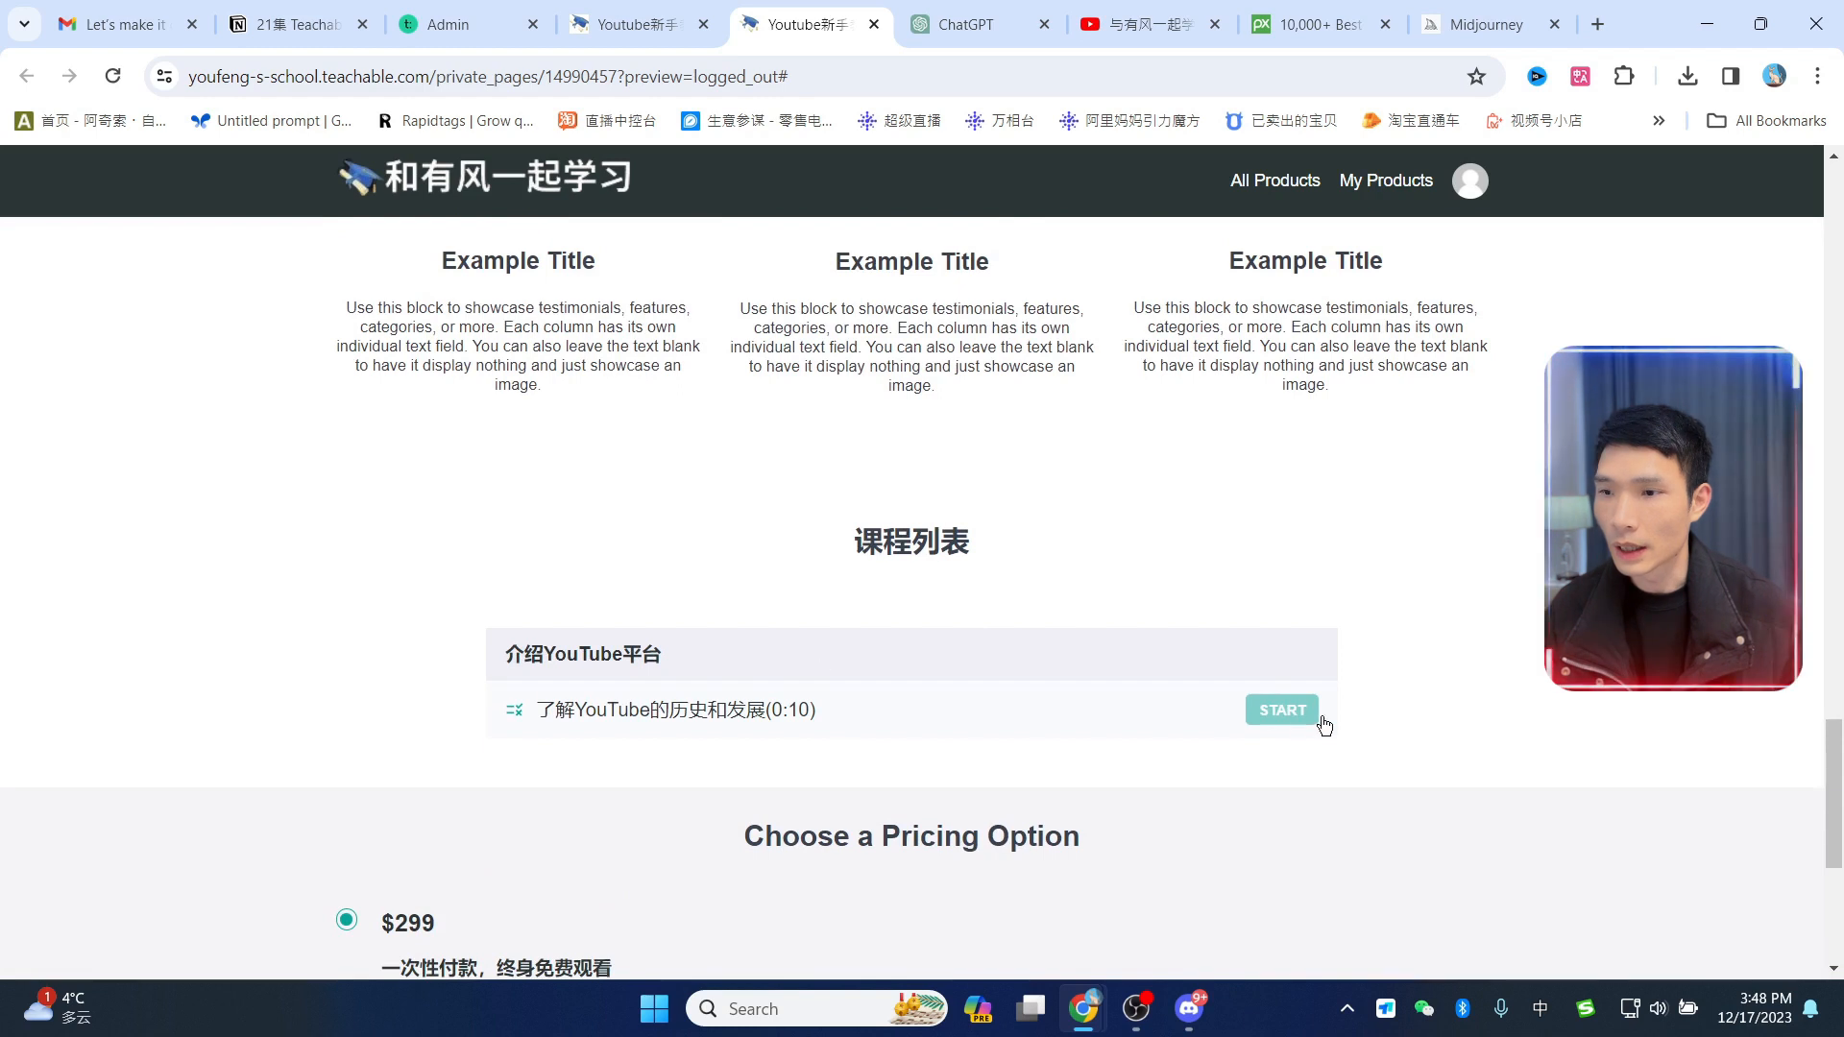
{"action": "left_click", "coordinate": [679, 715]}
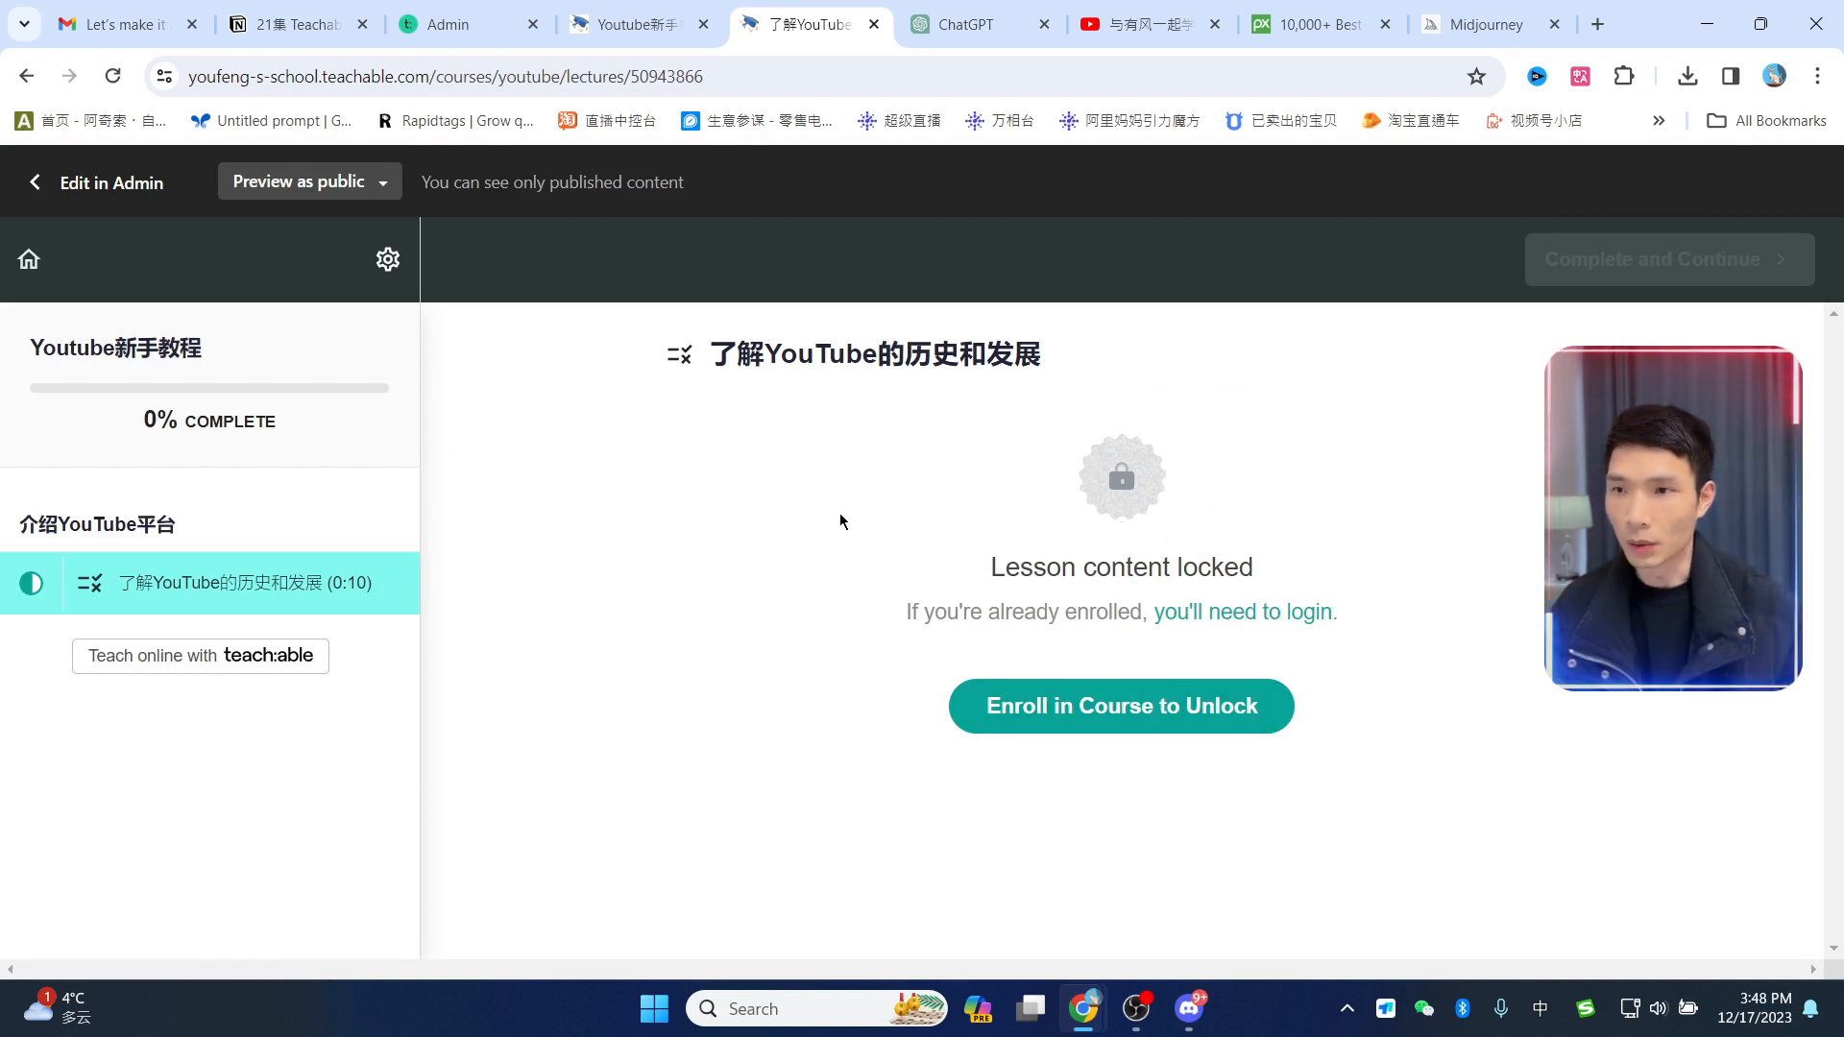
{"action": "left_click", "coordinate": [24, 79]}
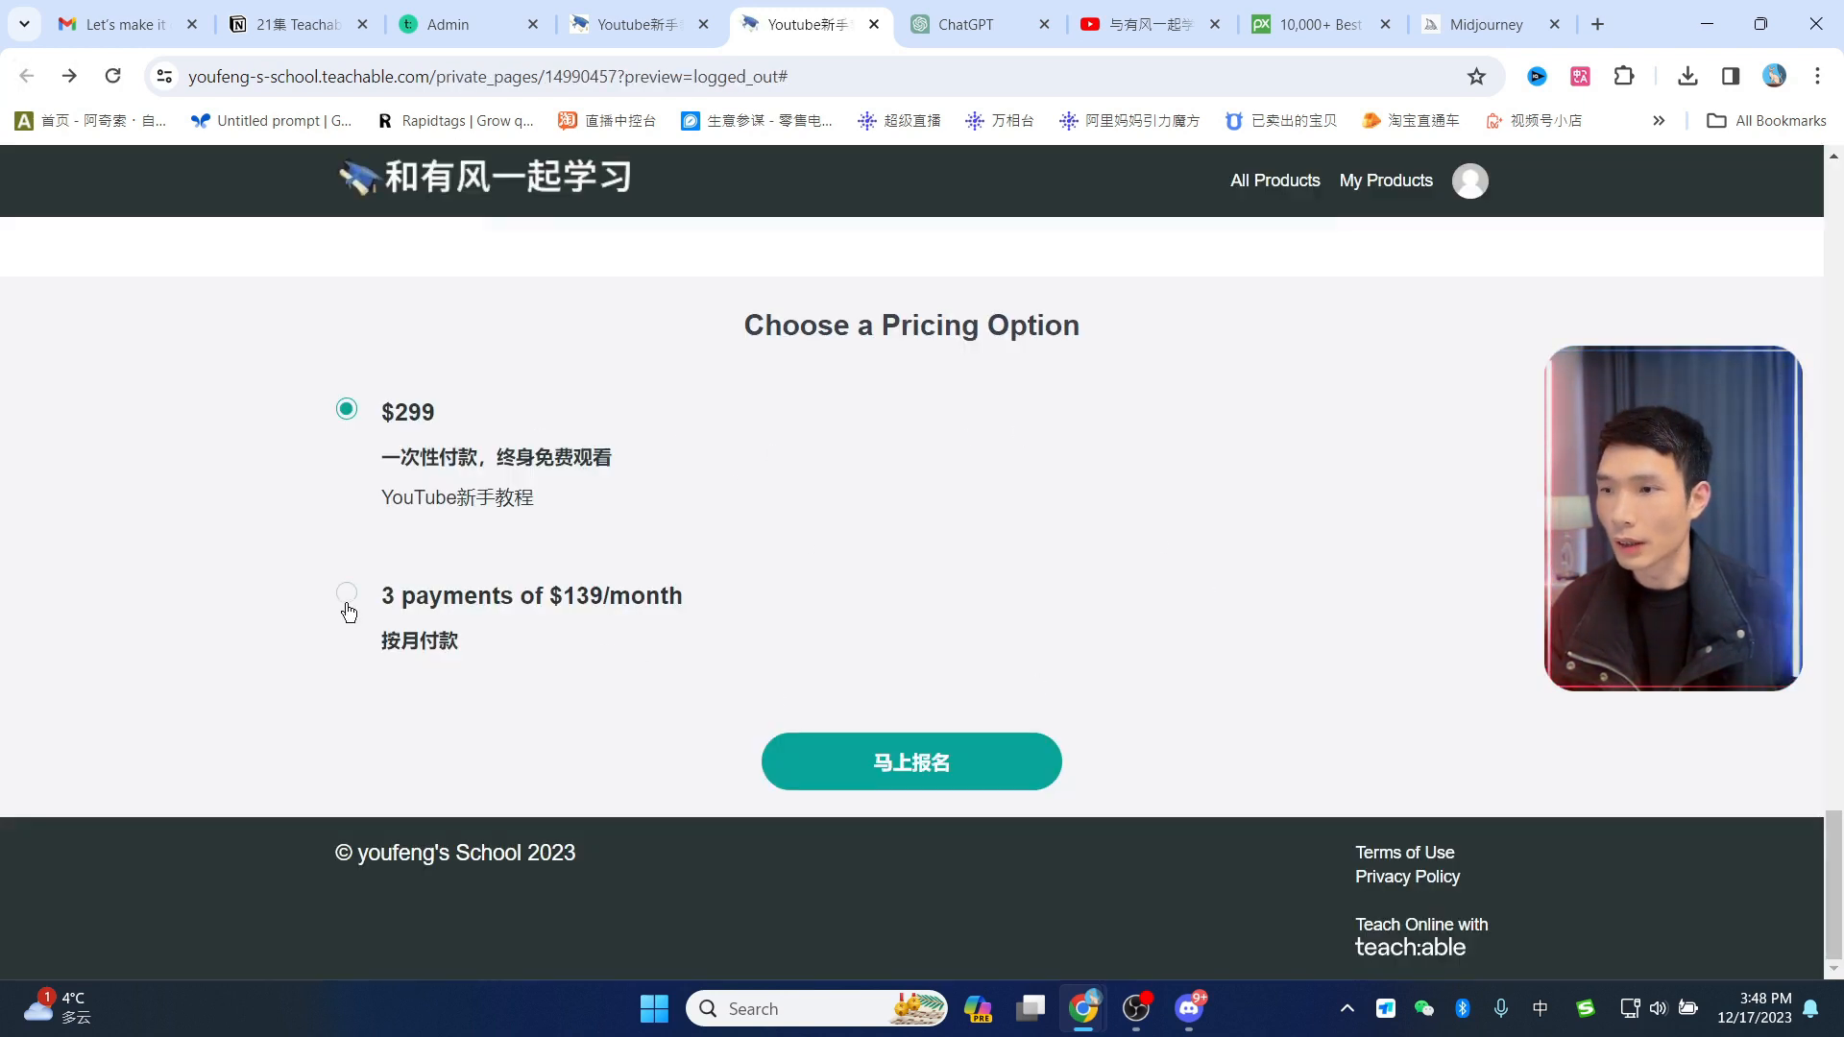
Step: Test switching between the $299 and 3 payments of $139/month pricing options, and return to the first sales page preview
{"action": "left_click", "coordinate": [347, 410]}
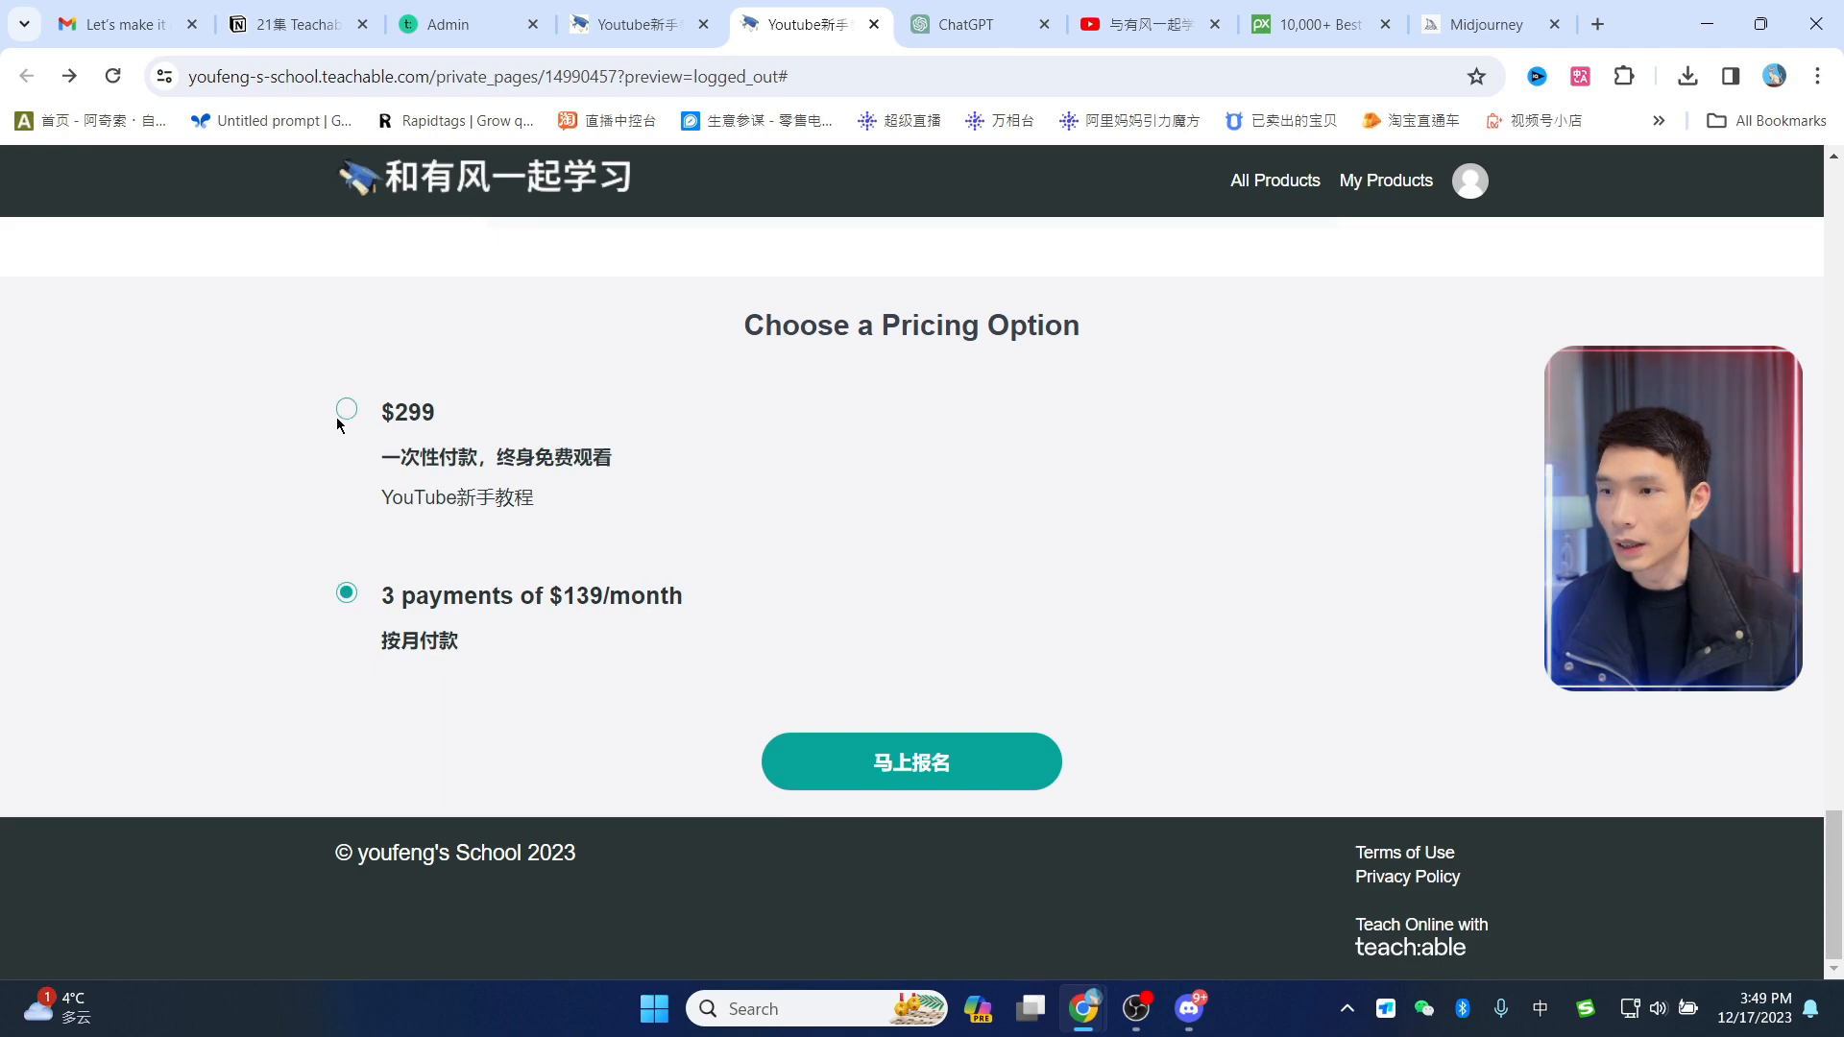
{"action": "left_click", "coordinate": [347, 593]}
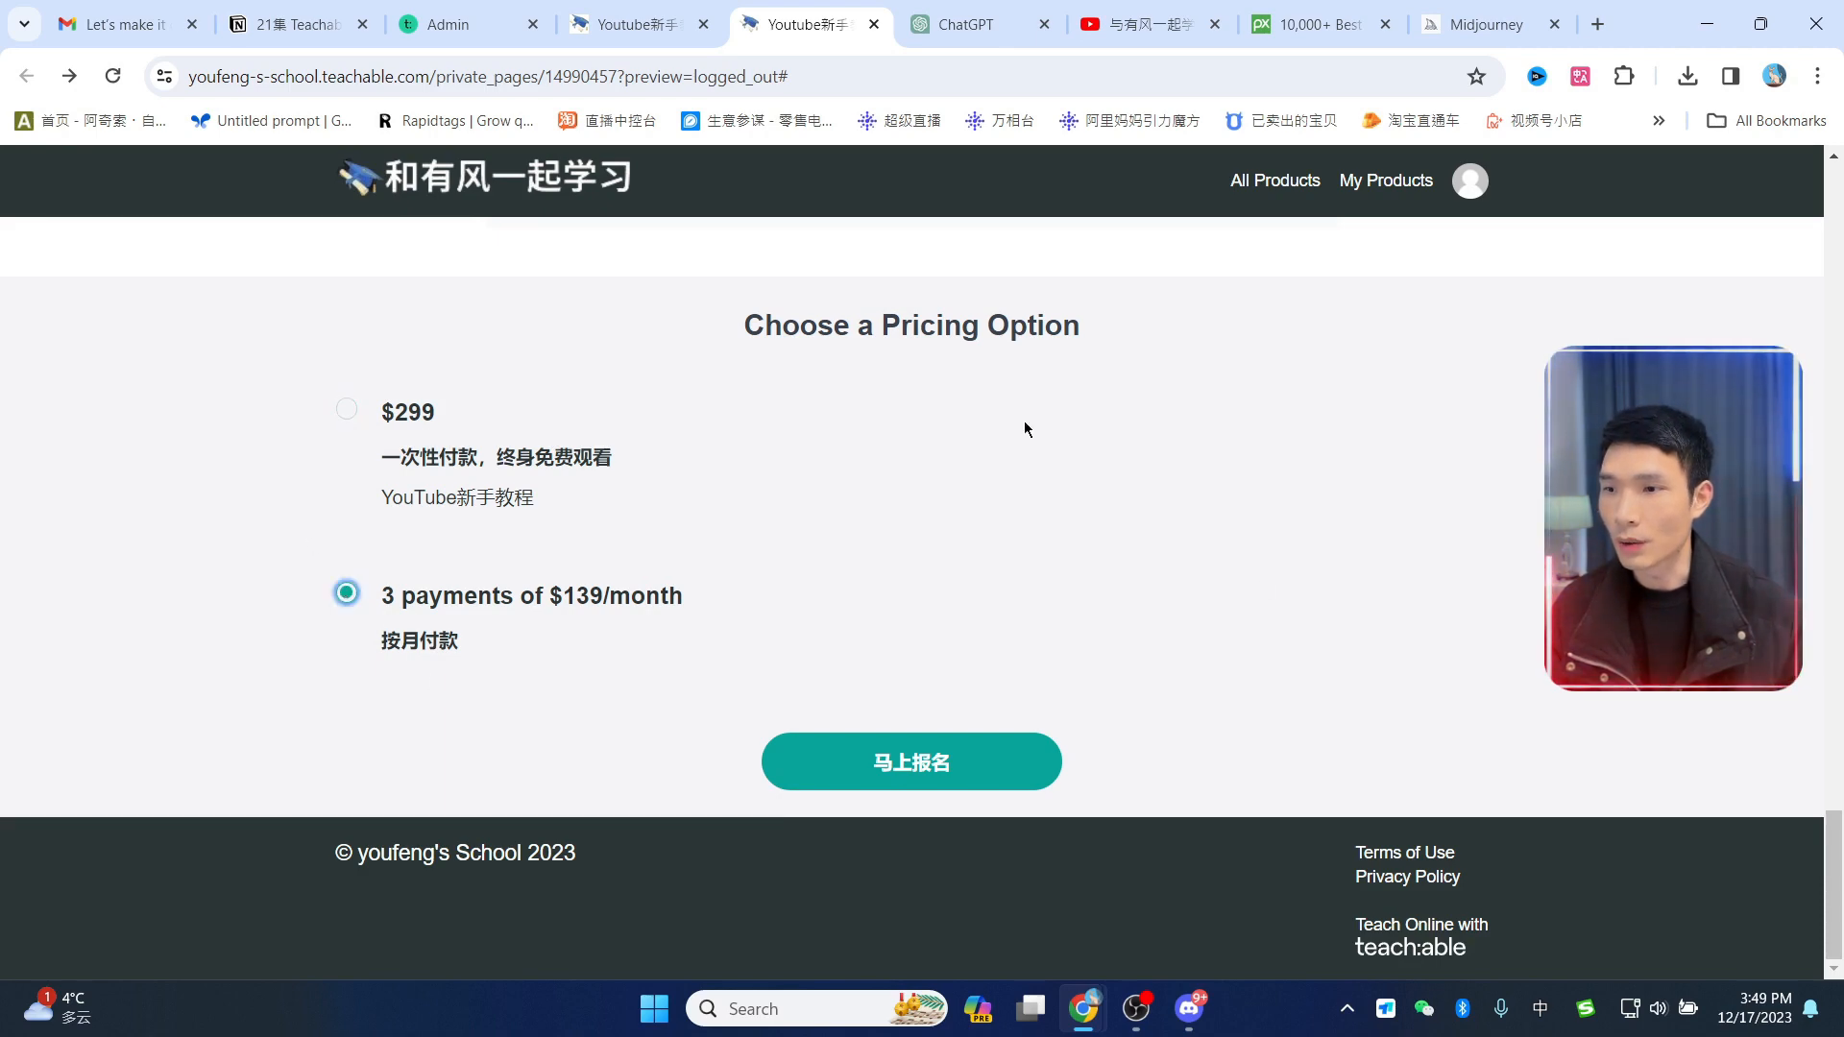
{"action": "scroll", "coordinate": [1039, 669], "scroll_direction": "up", "scroll_amount": 5}
{"action": "left_click", "coordinate": [633, 24]}
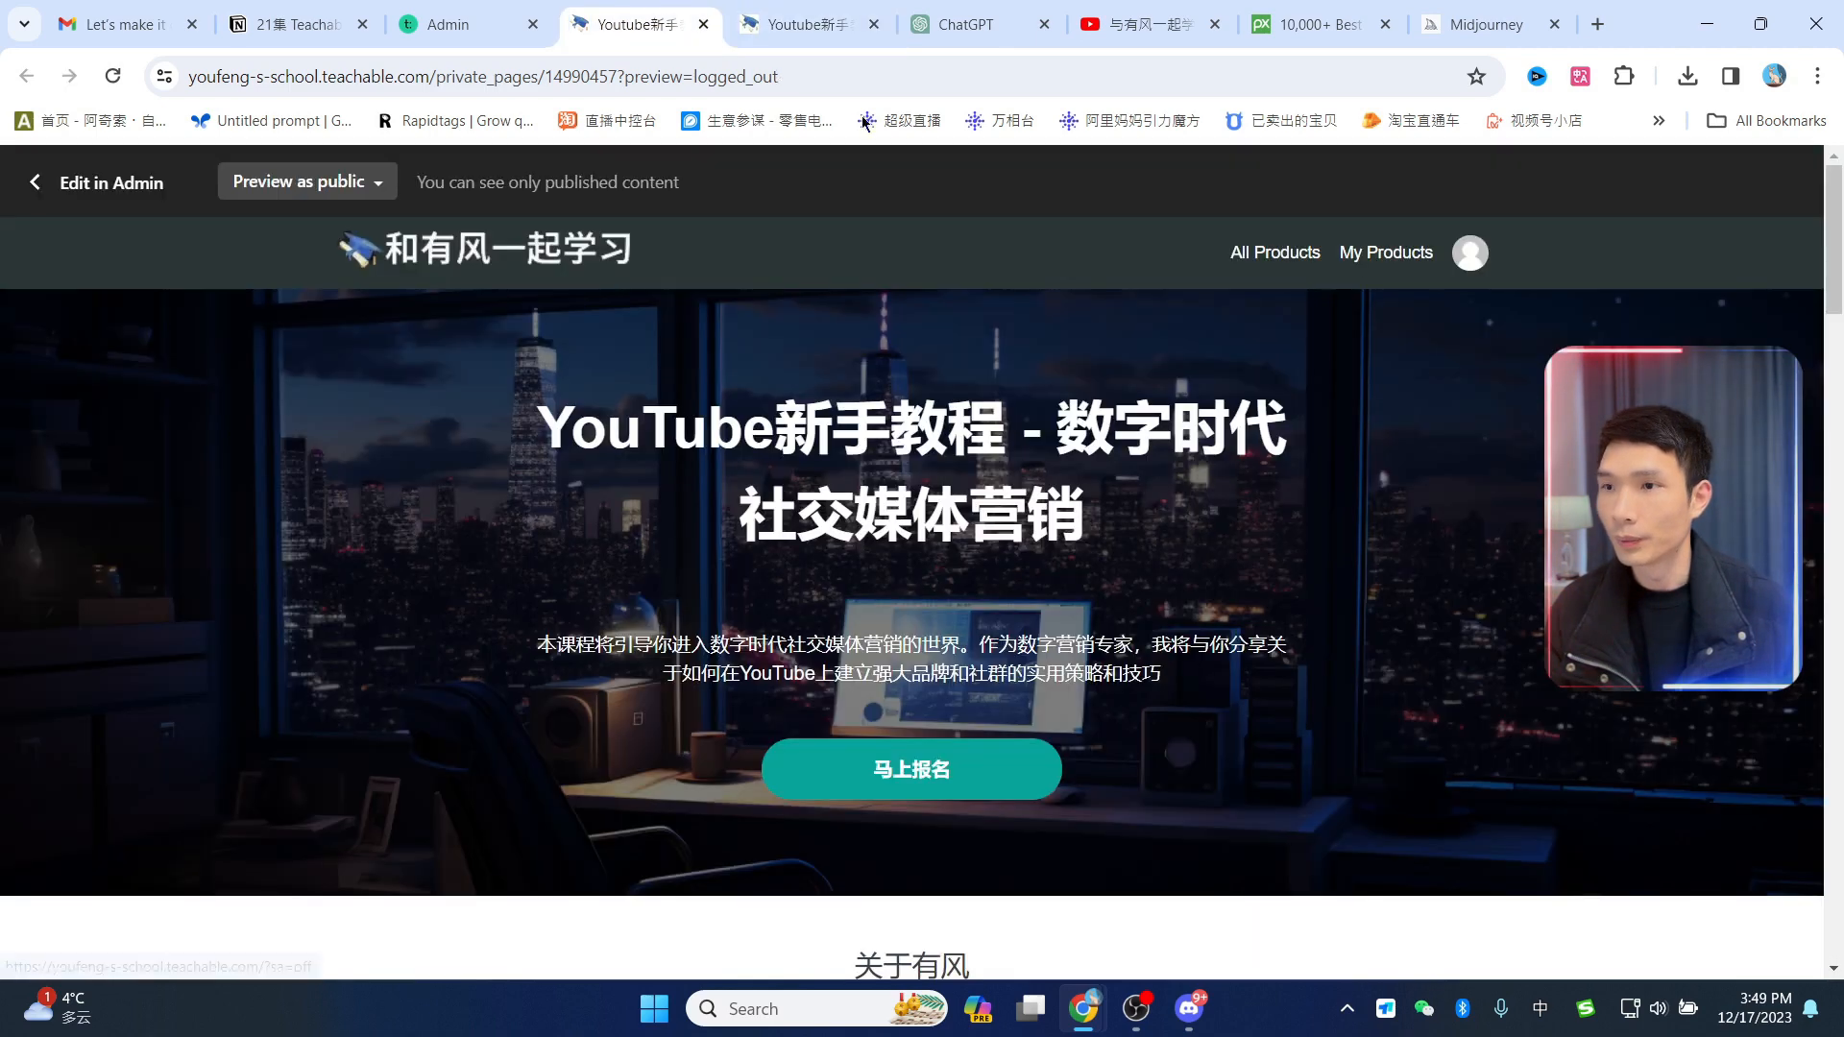
Step: Go back to the sales page editor, review its page blocks down to the pricing section, and return to the course's Pages list
{"action": "left_click", "coordinate": [470, 27]}
{"action": "left_click", "coordinate": [634, 24]}
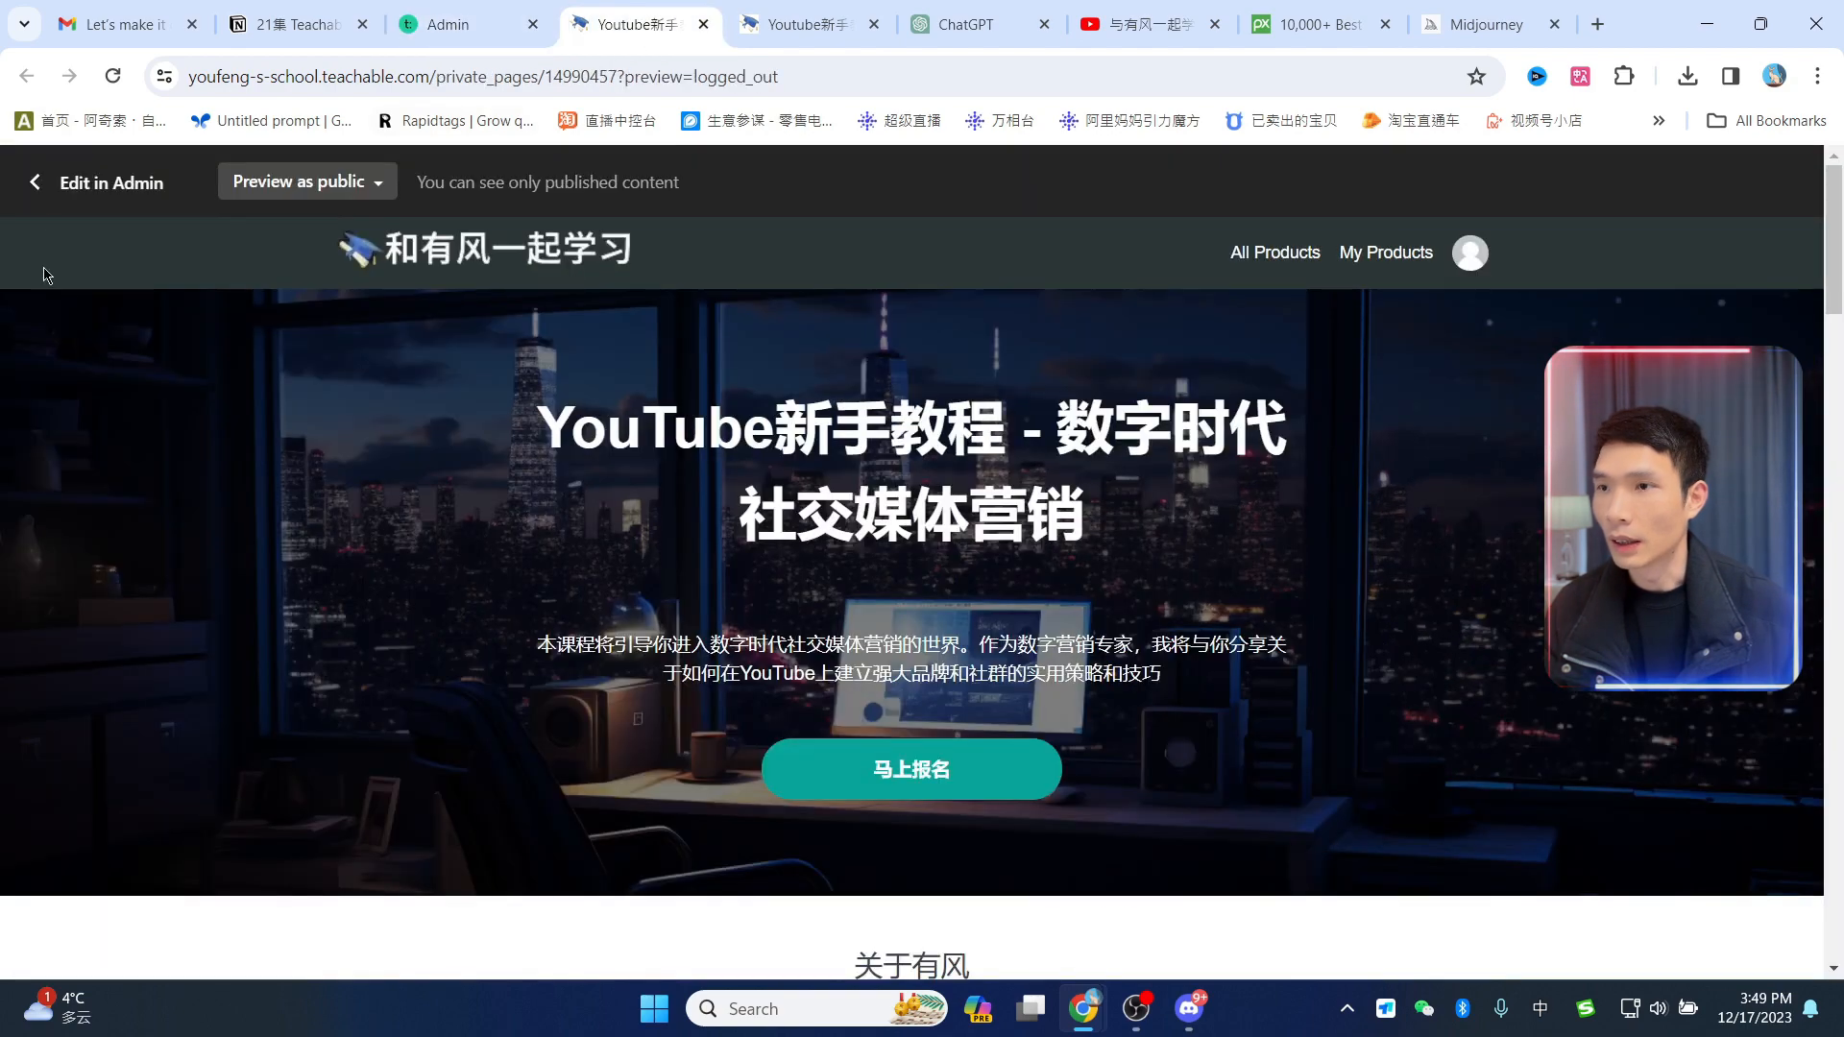
{"action": "left_click", "coordinate": [114, 192]}
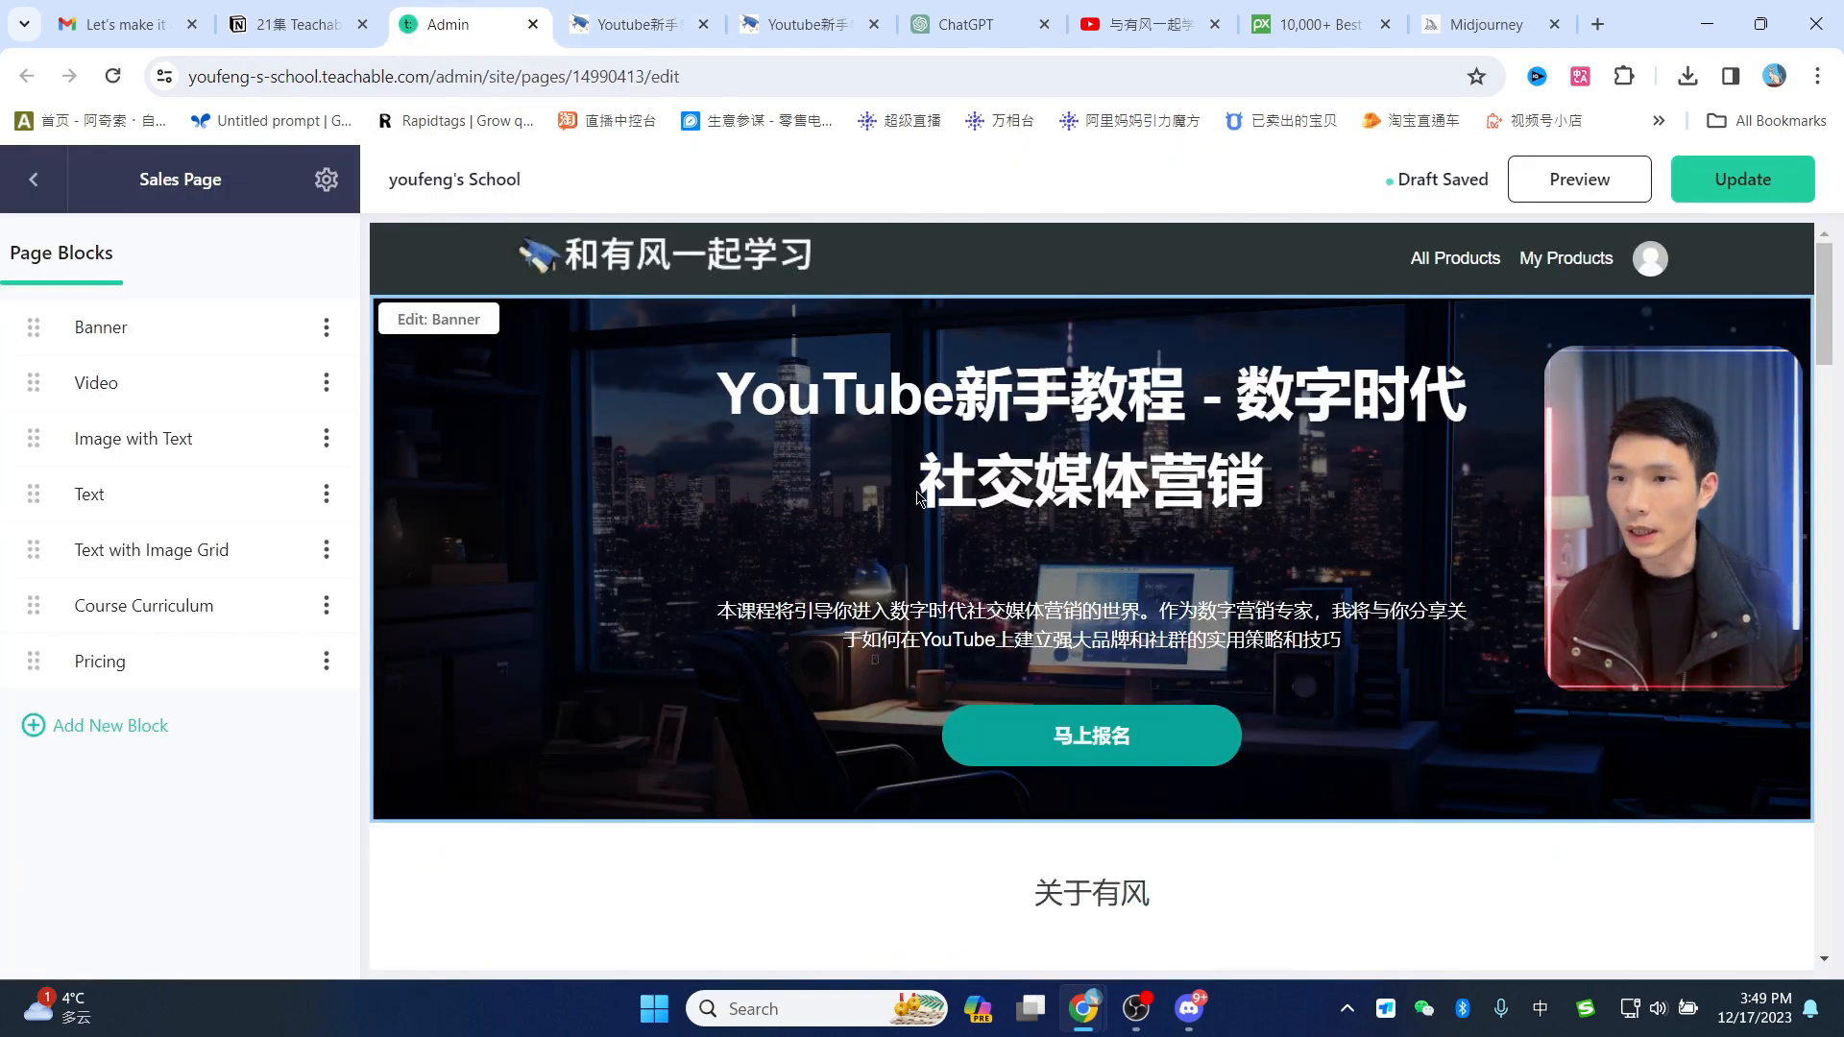
{"action": "scroll", "coordinate": [1414, 722], "scroll_direction": "down", "scroll_amount": 10}
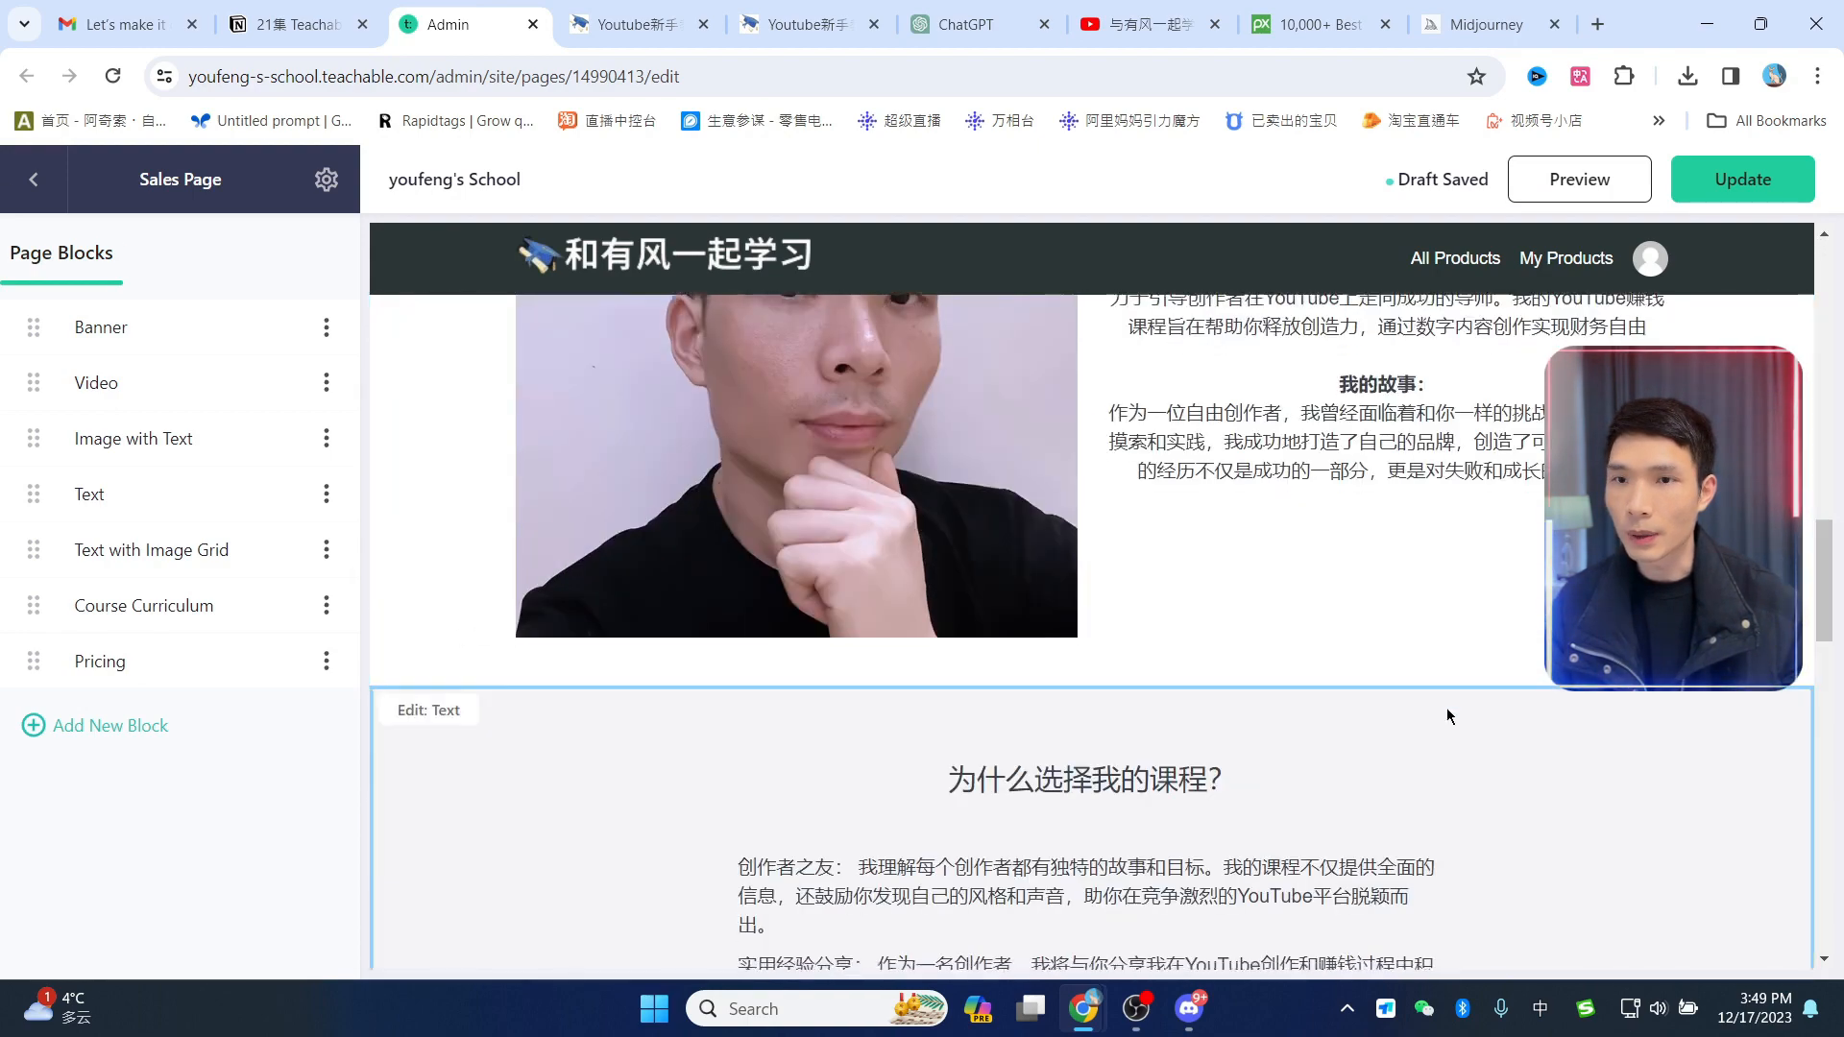
{"action": "scroll", "coordinate": [1446, 715], "scroll_direction": "down", "scroll_amount": 8}
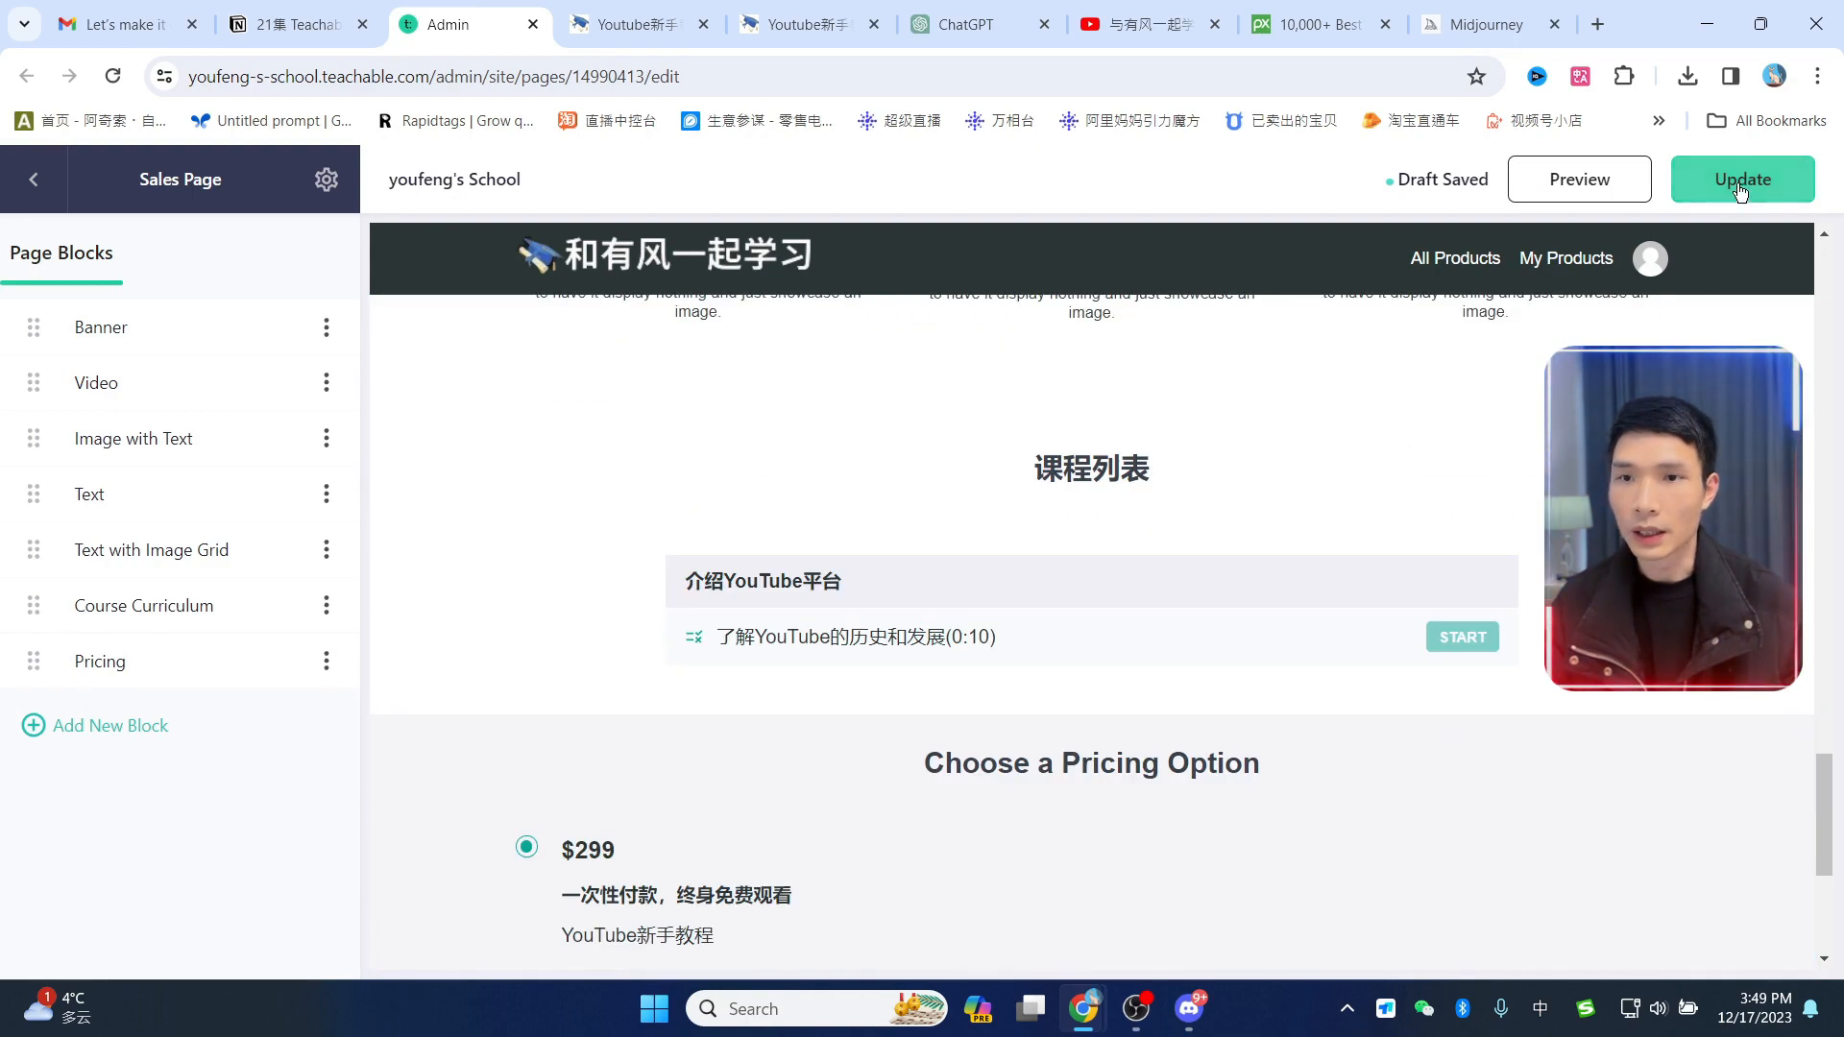
{"action": "left_click", "coordinate": [48, 178]}
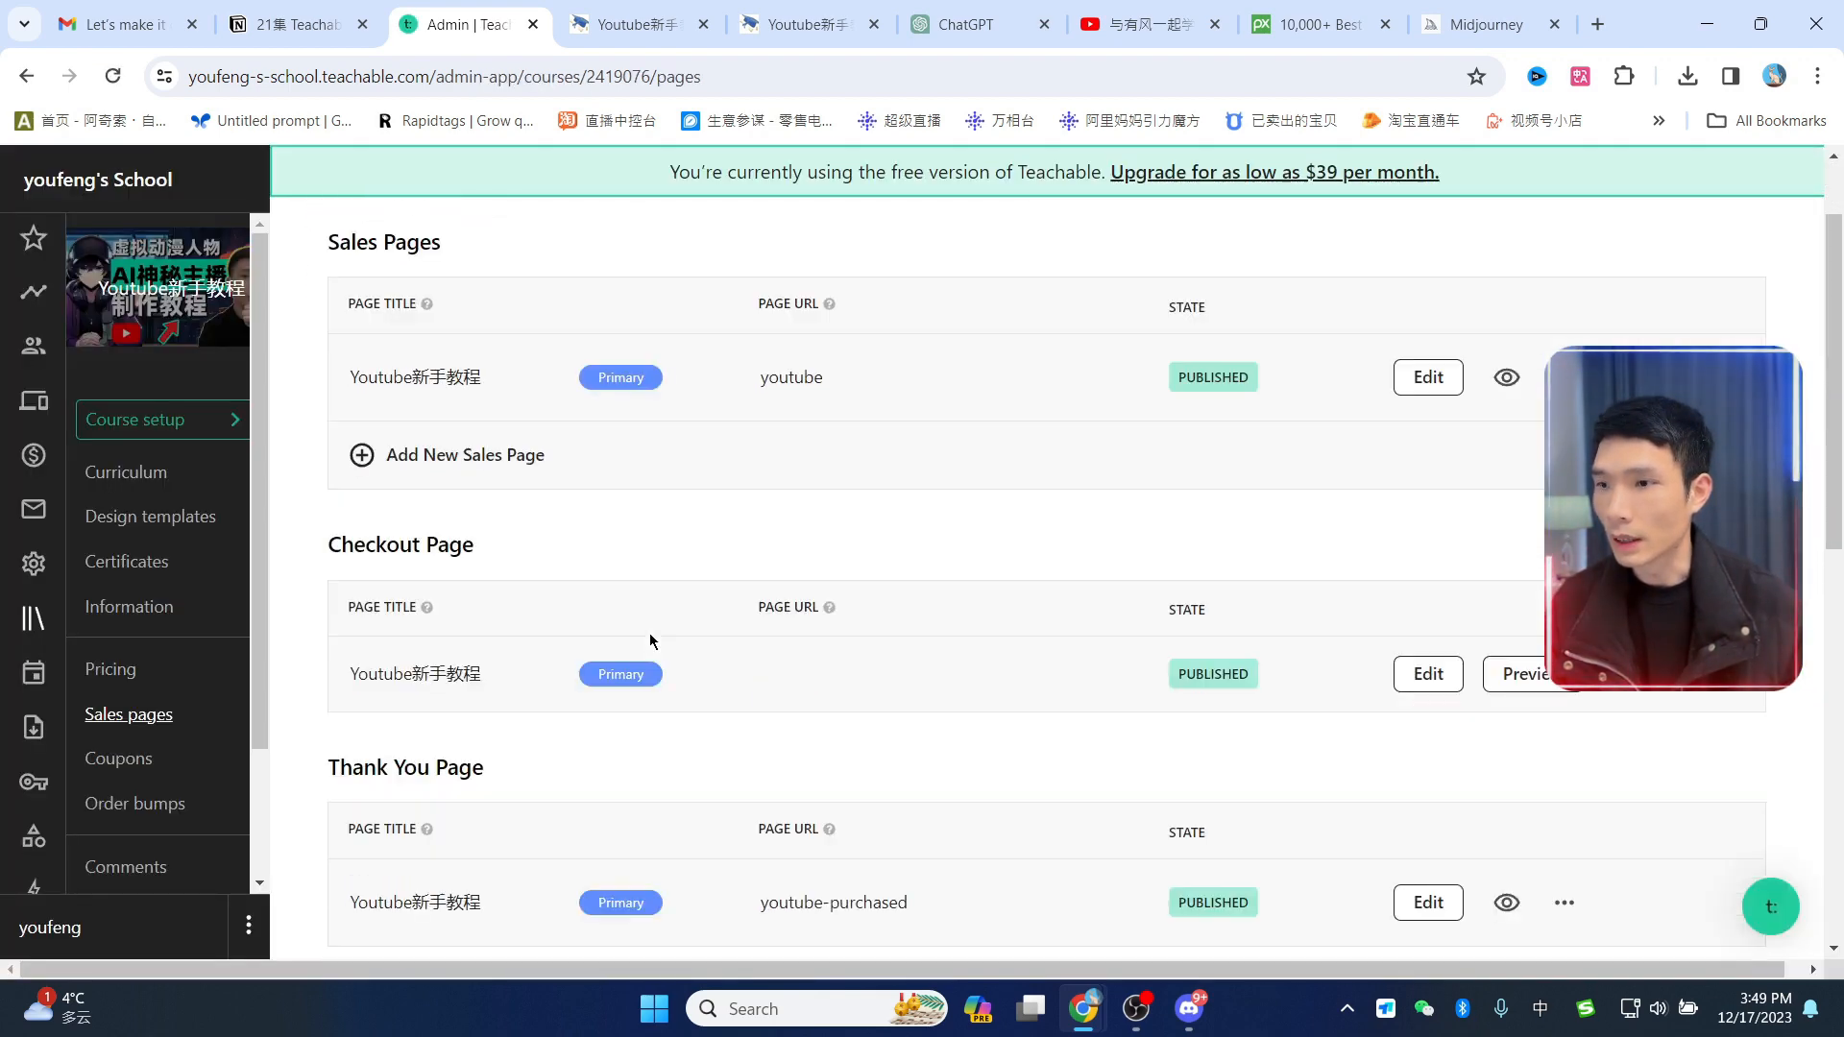
Step: Add a new sales page to the course and review its default template blocks
{"action": "scroll", "coordinate": [673, 629], "scroll_direction": "up", "scroll_amount": 1}
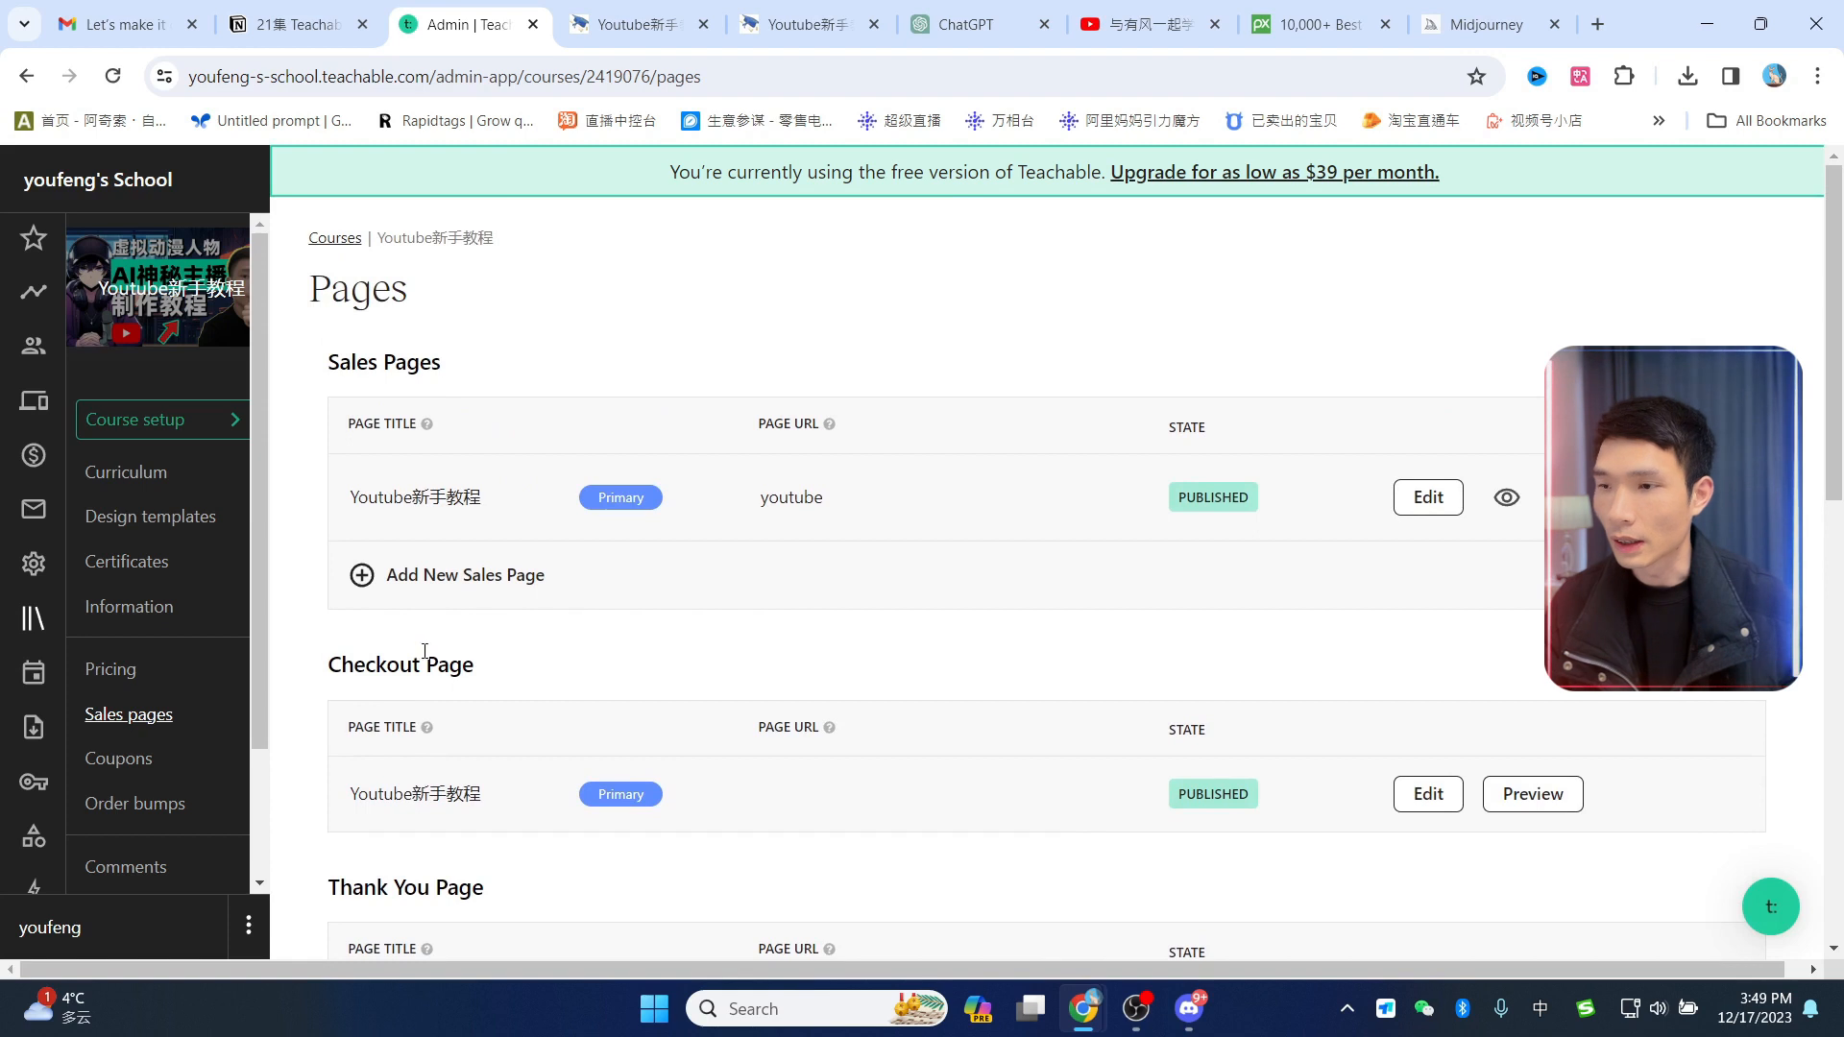
{"action": "left_click", "coordinate": [459, 576]}
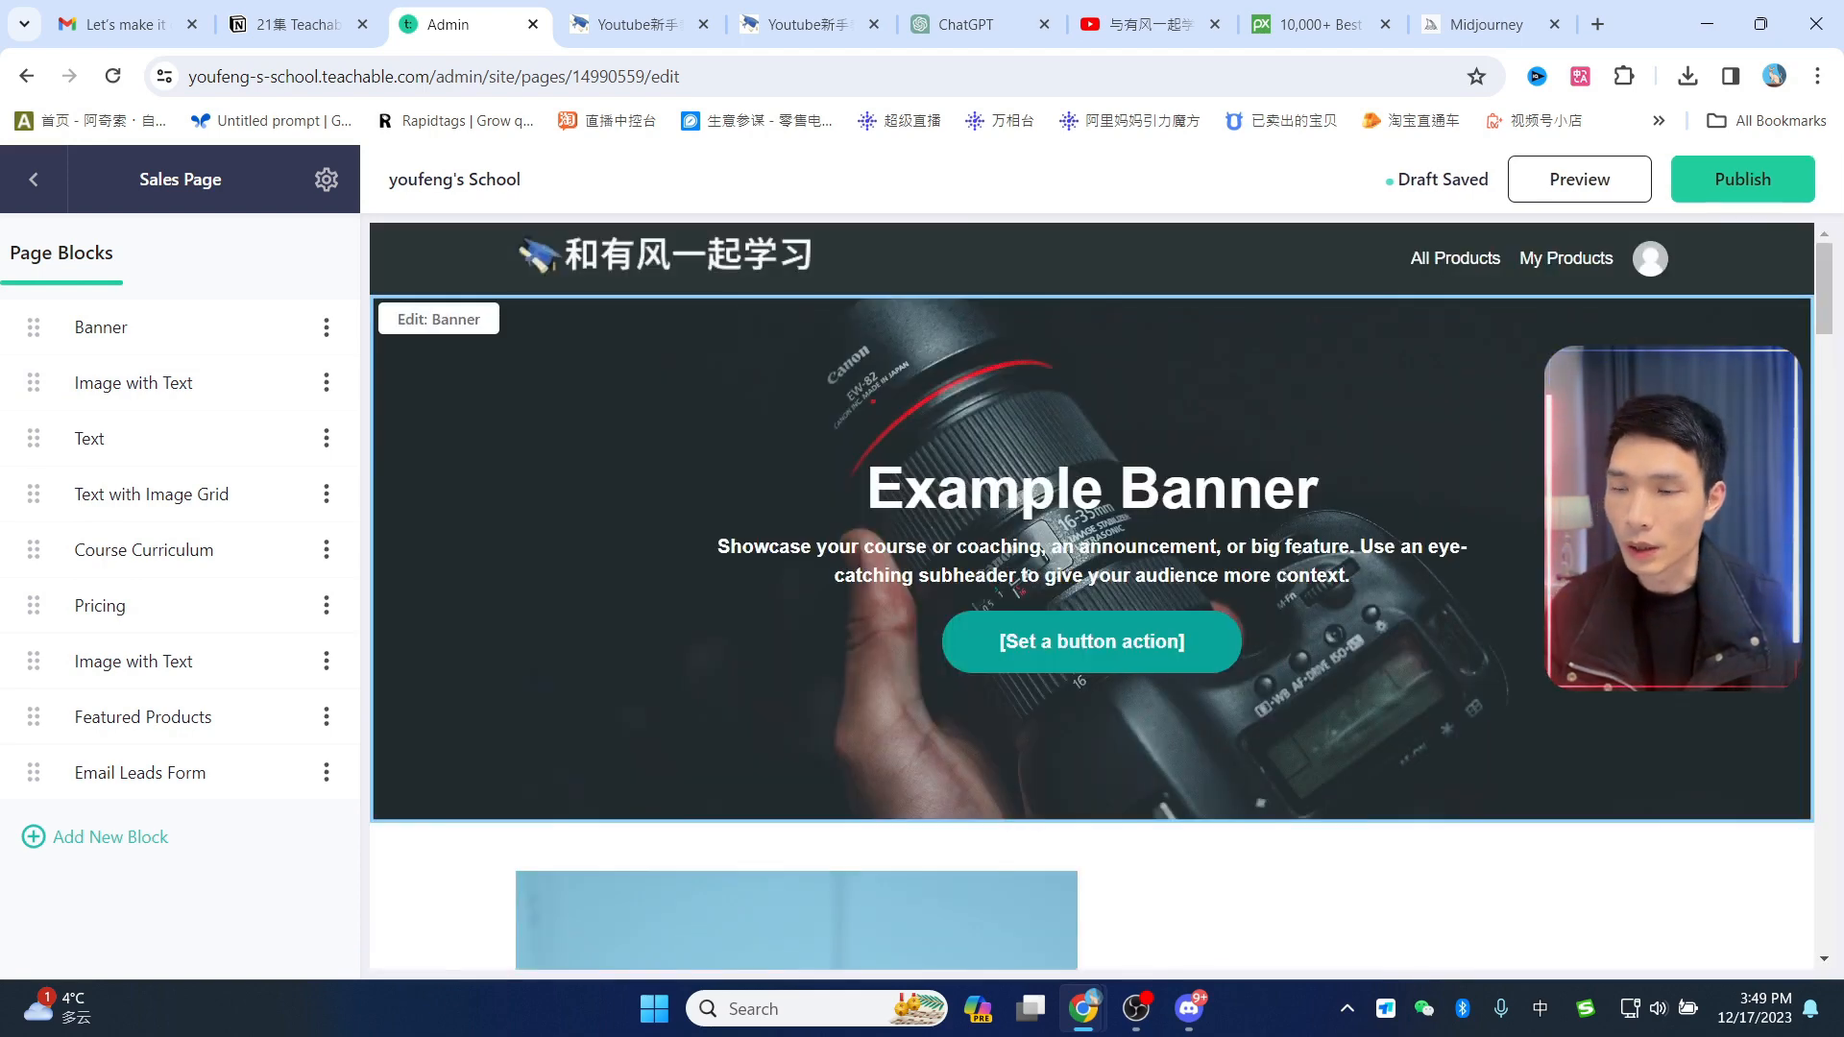
{"action": "scroll", "coordinate": [1092, 632], "scroll_direction": "down", "scroll_amount": 10}
{"action": "scroll", "coordinate": [1092, 632], "scroll_direction": "up", "scroll_amount": 10}
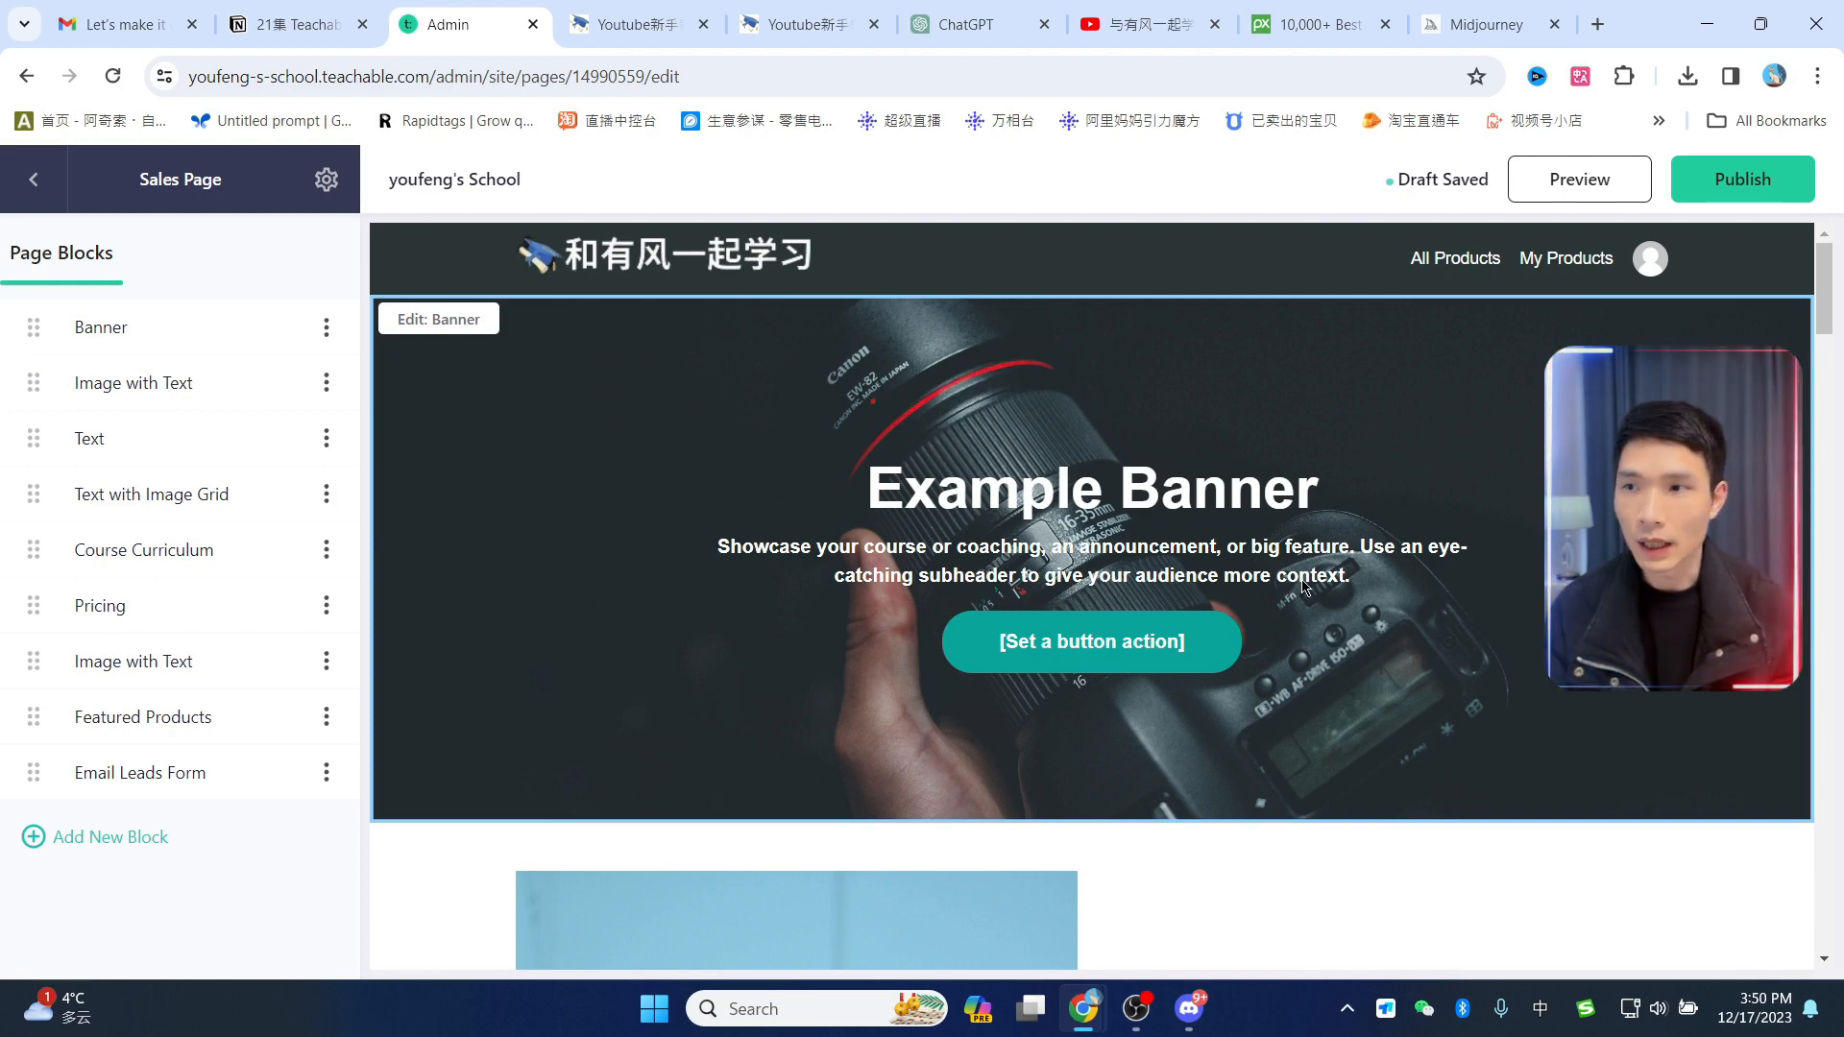
Step: Return to the course's Pages list and delete the unpublished sales page Untitled 2
{"action": "left_click", "coordinate": [24, 92]}
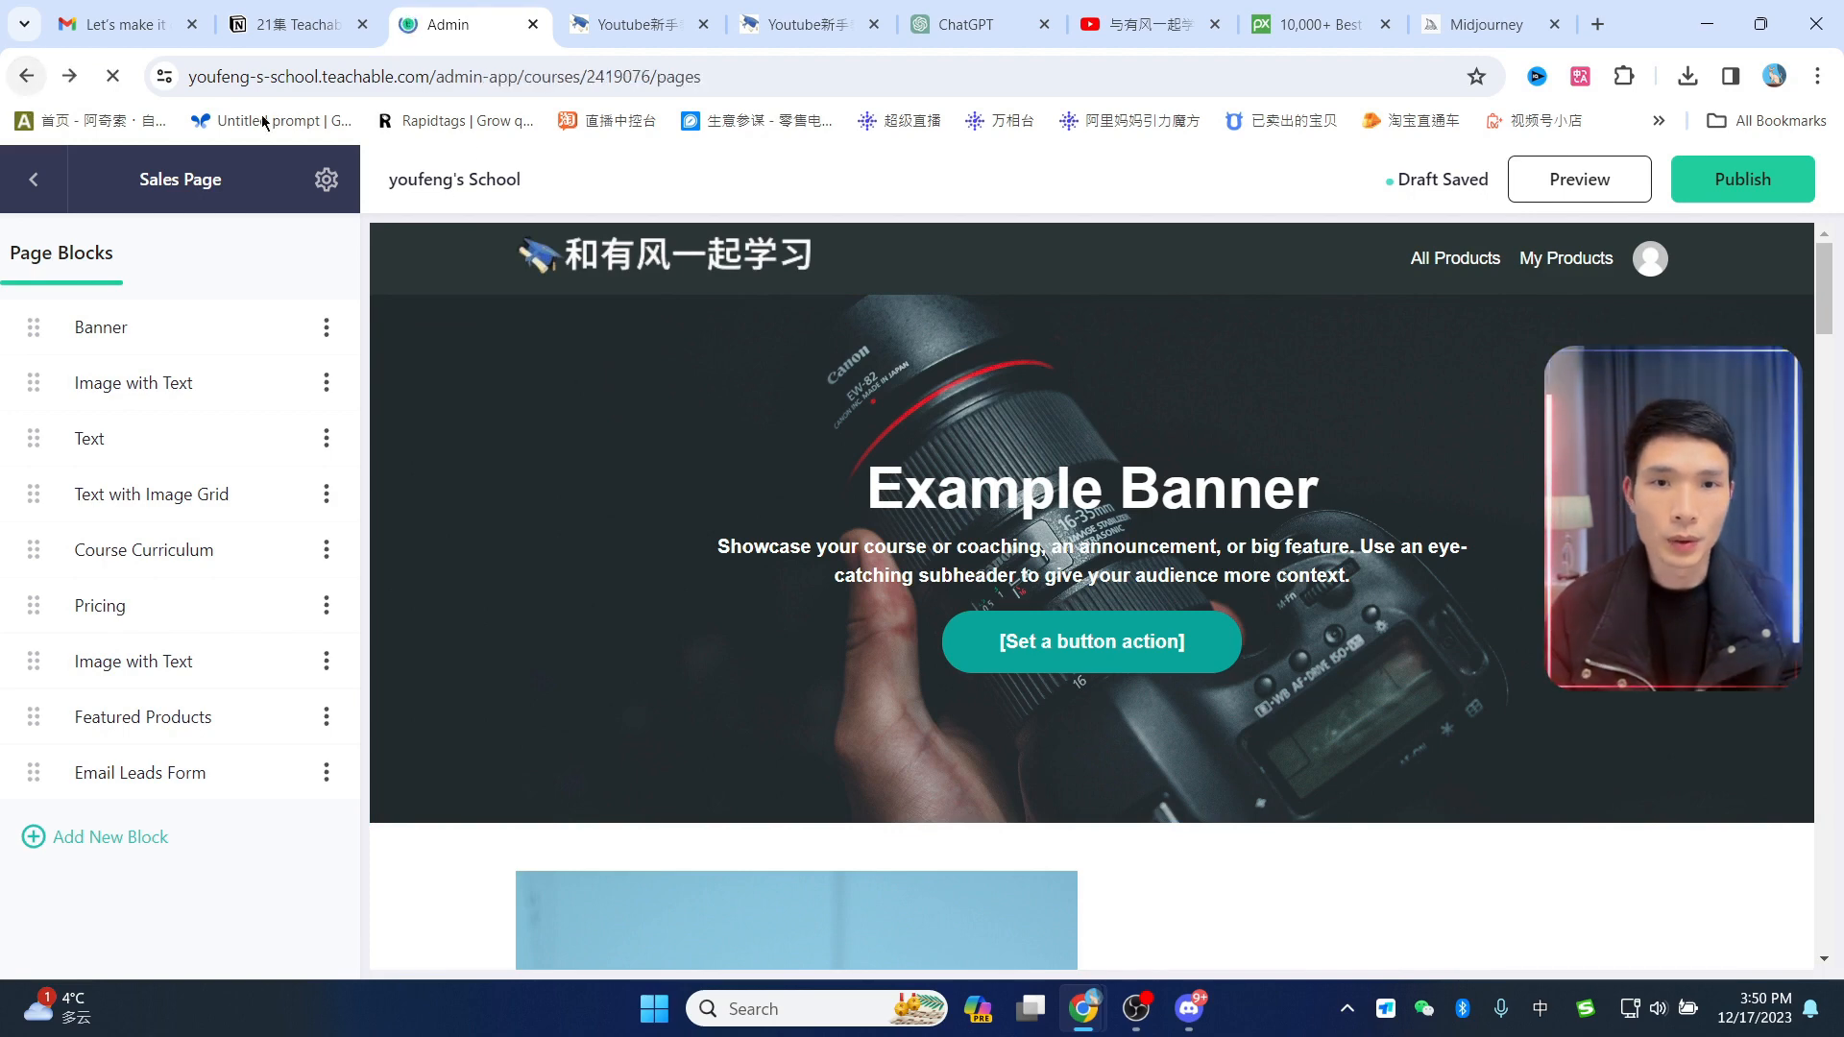
{"action": "scroll", "coordinate": [1195, 545], "scroll_direction": "down", "scroll_amount": 1}
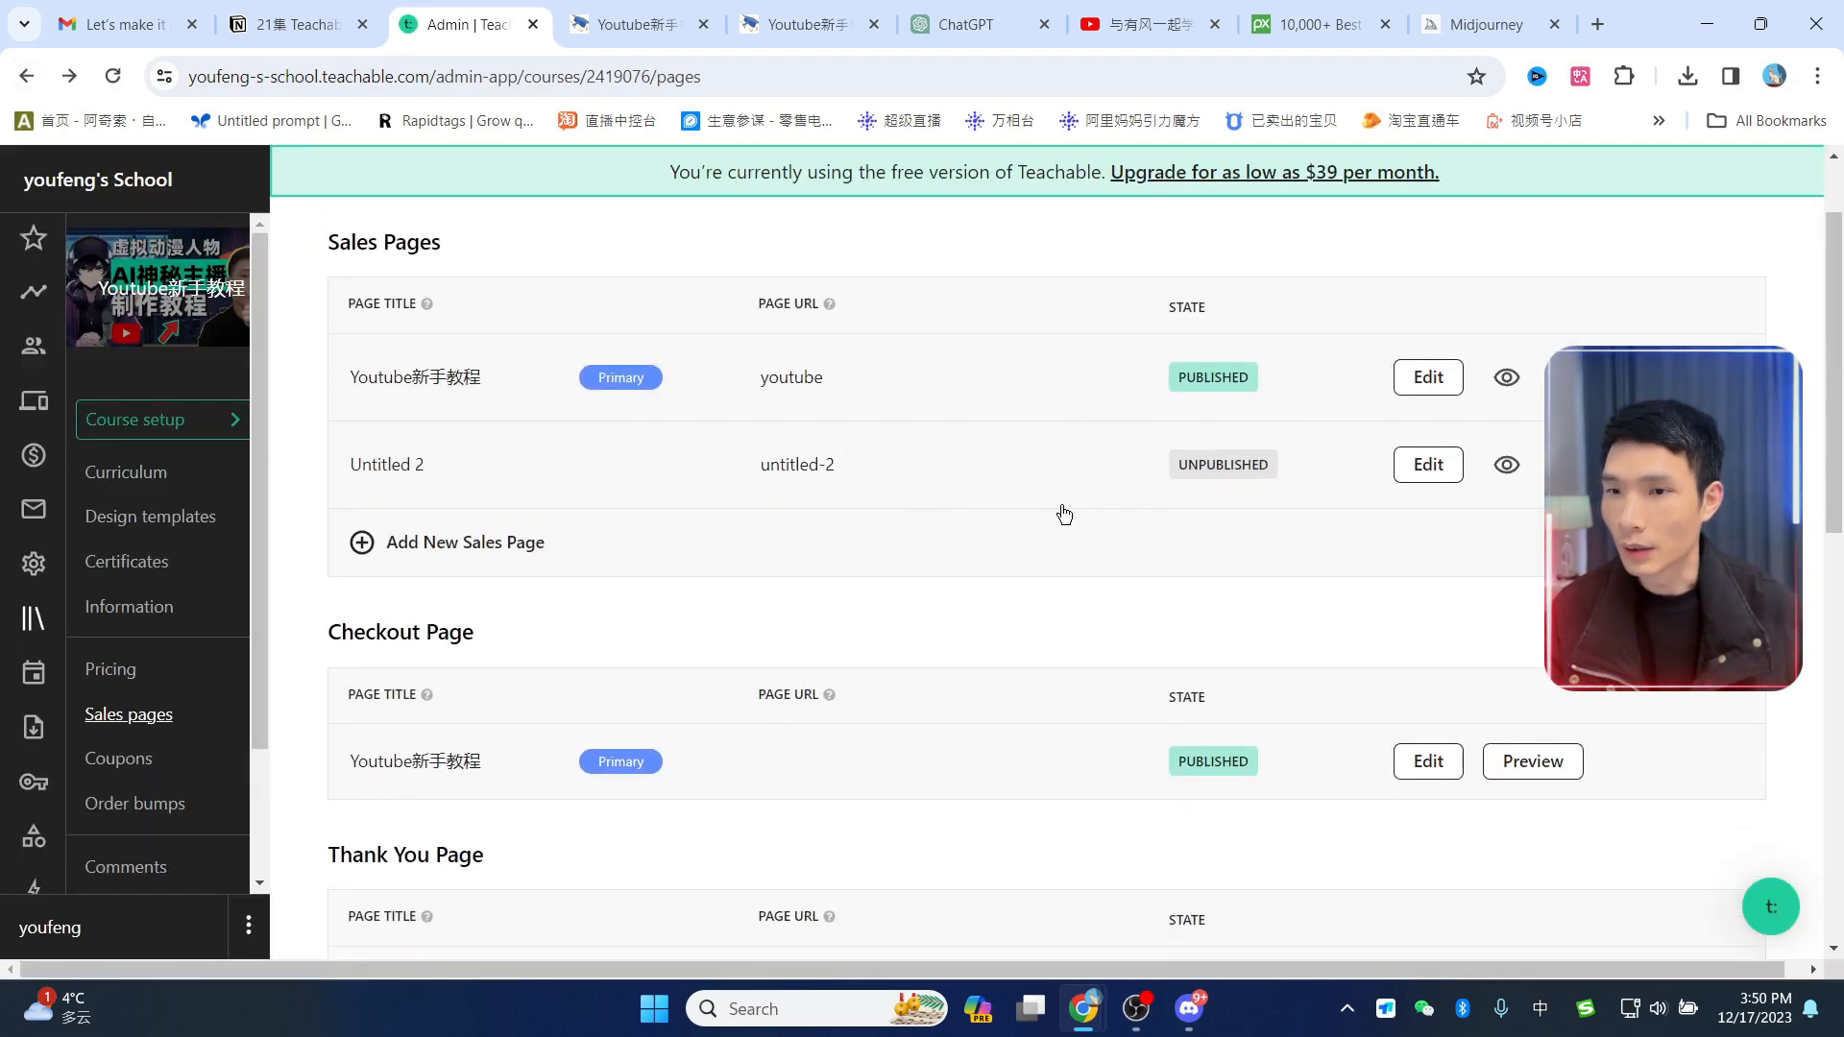
{"action": "left_click", "coordinate": [1558, 465]}
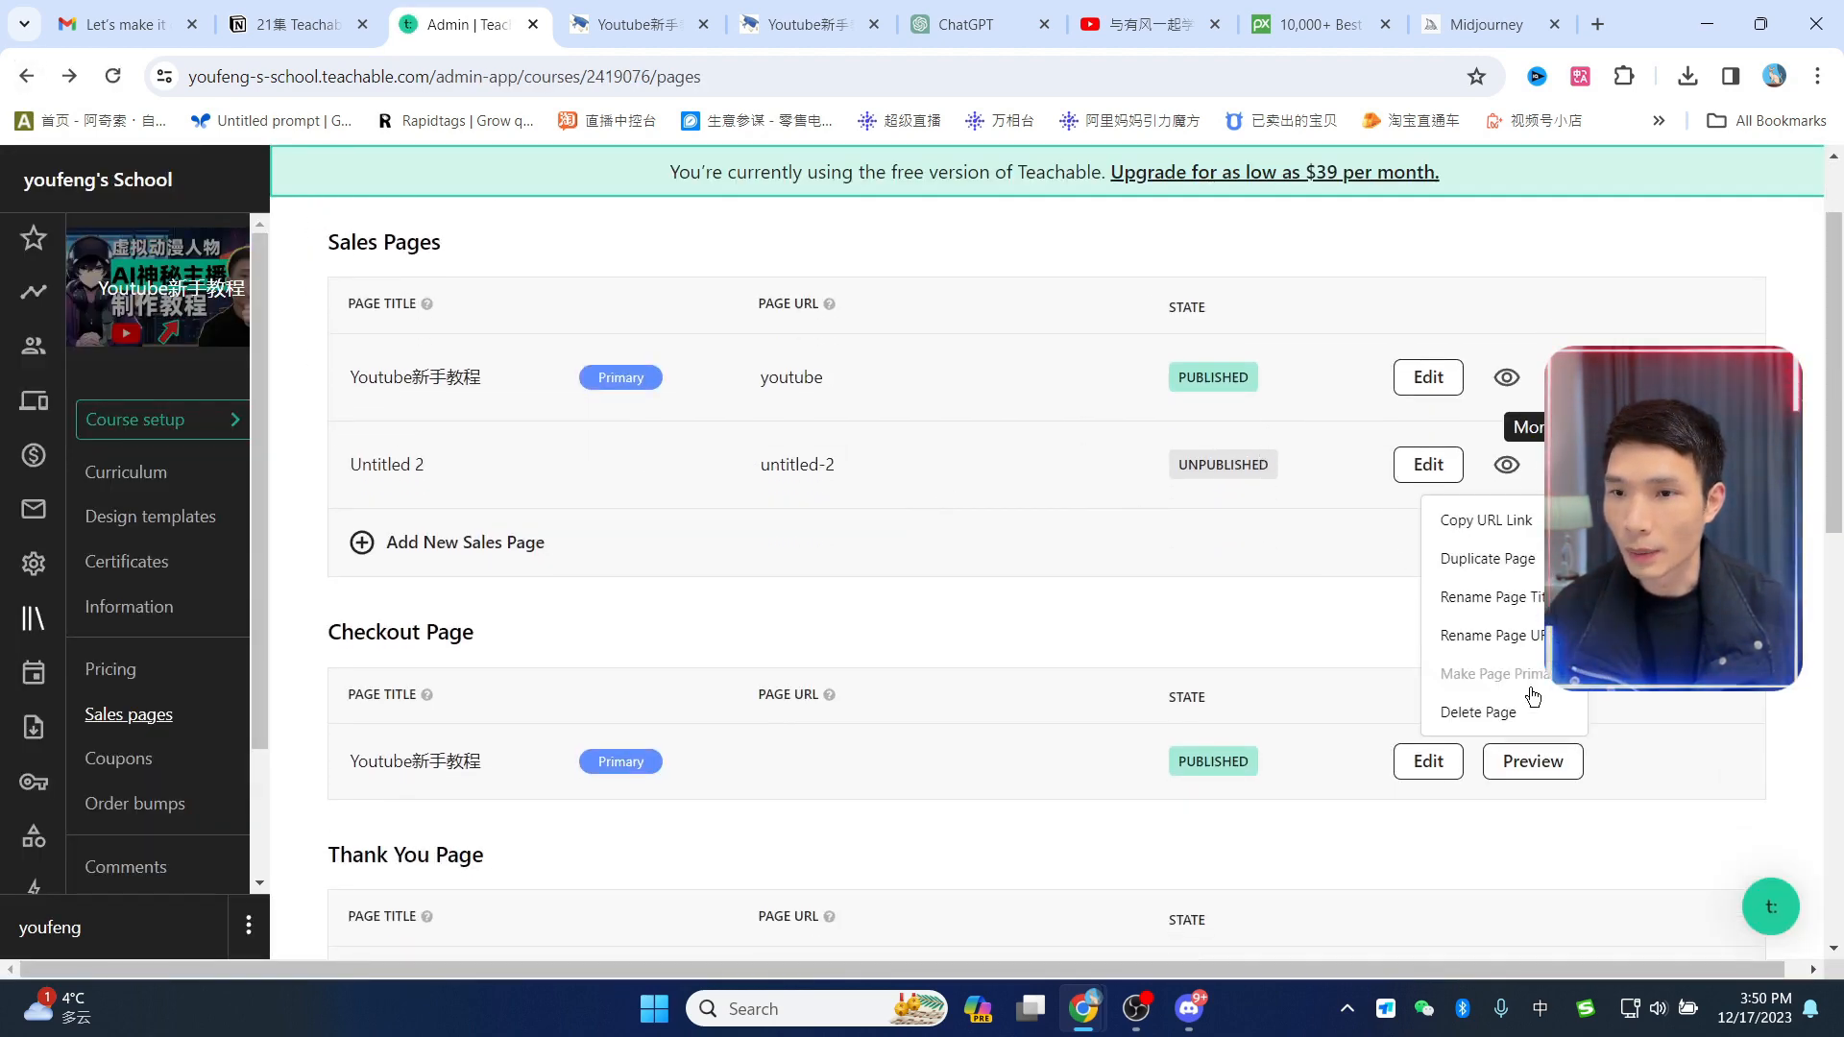
{"action": "left_click", "coordinate": [1479, 712]}
{"action": "left_click", "coordinate": [1137, 633]}
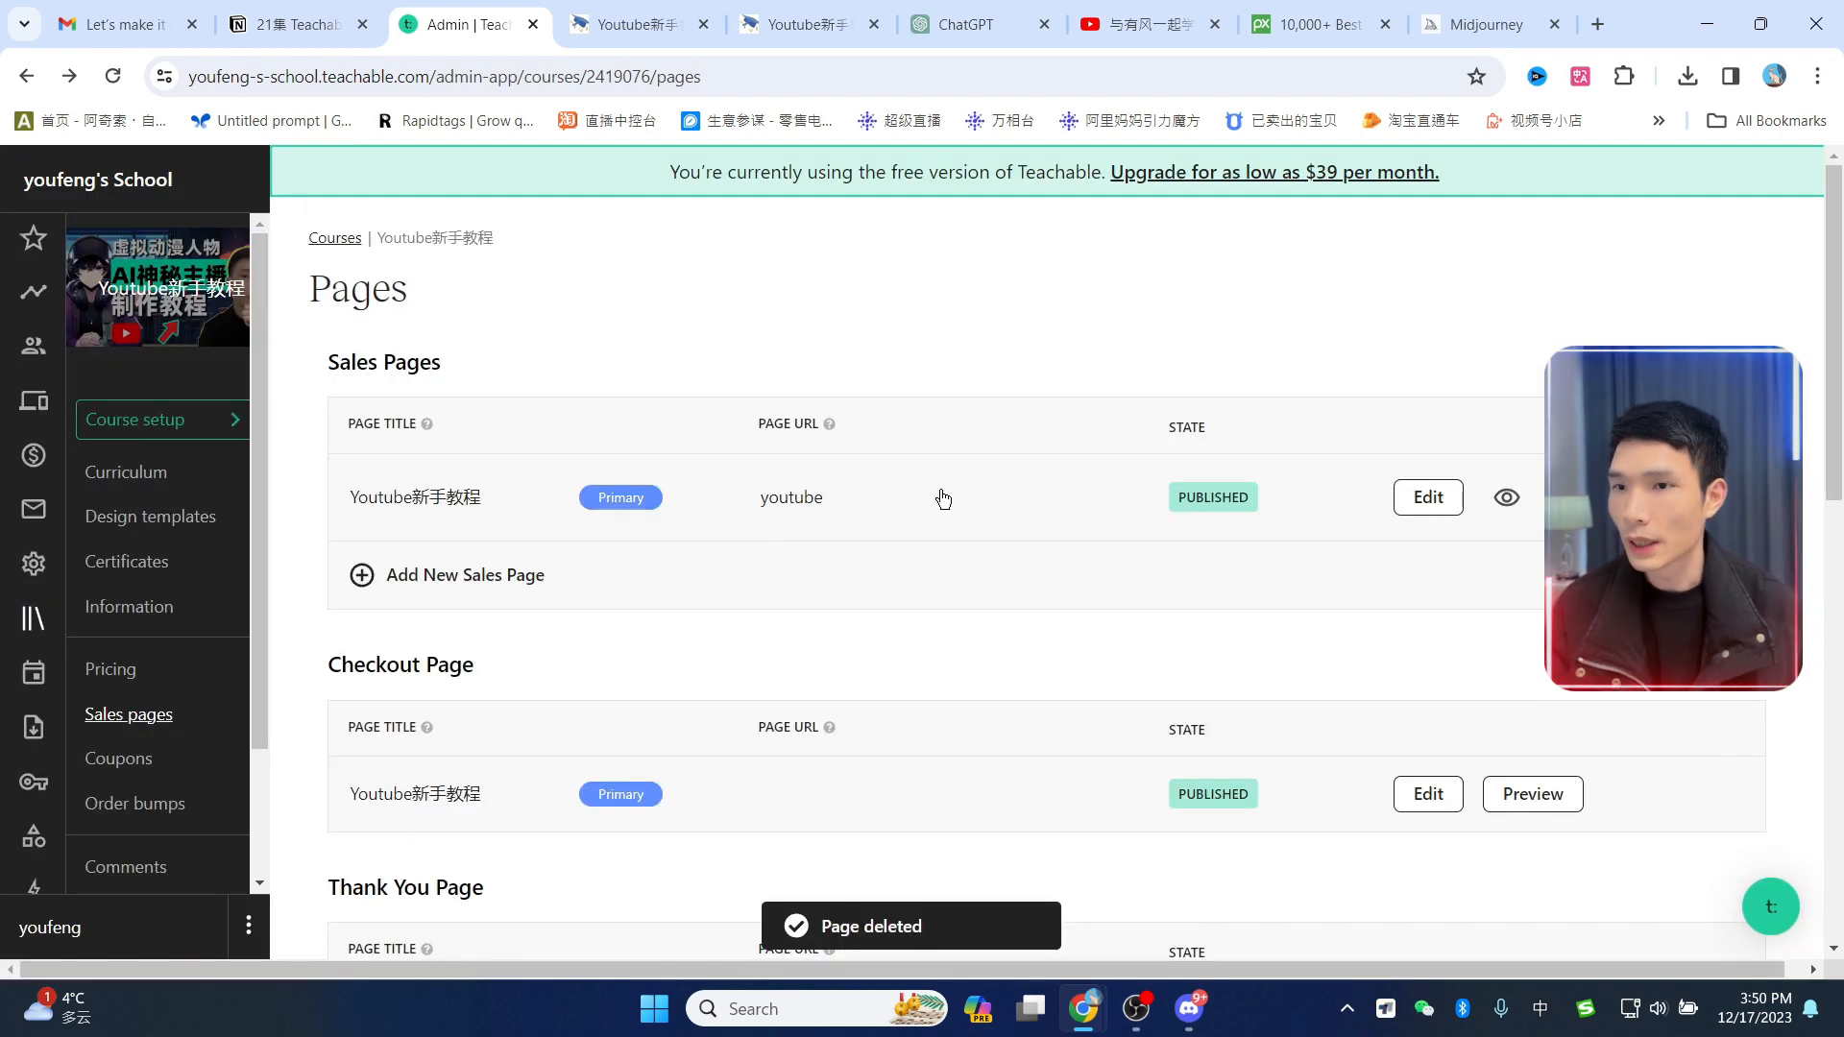
Step: Open the Youtube新手教程 checkout page for editing and find its optional Testimonials section
{"action": "left_click_drag", "start_coordinate": [323, 564], "coordinate": [537, 558]}
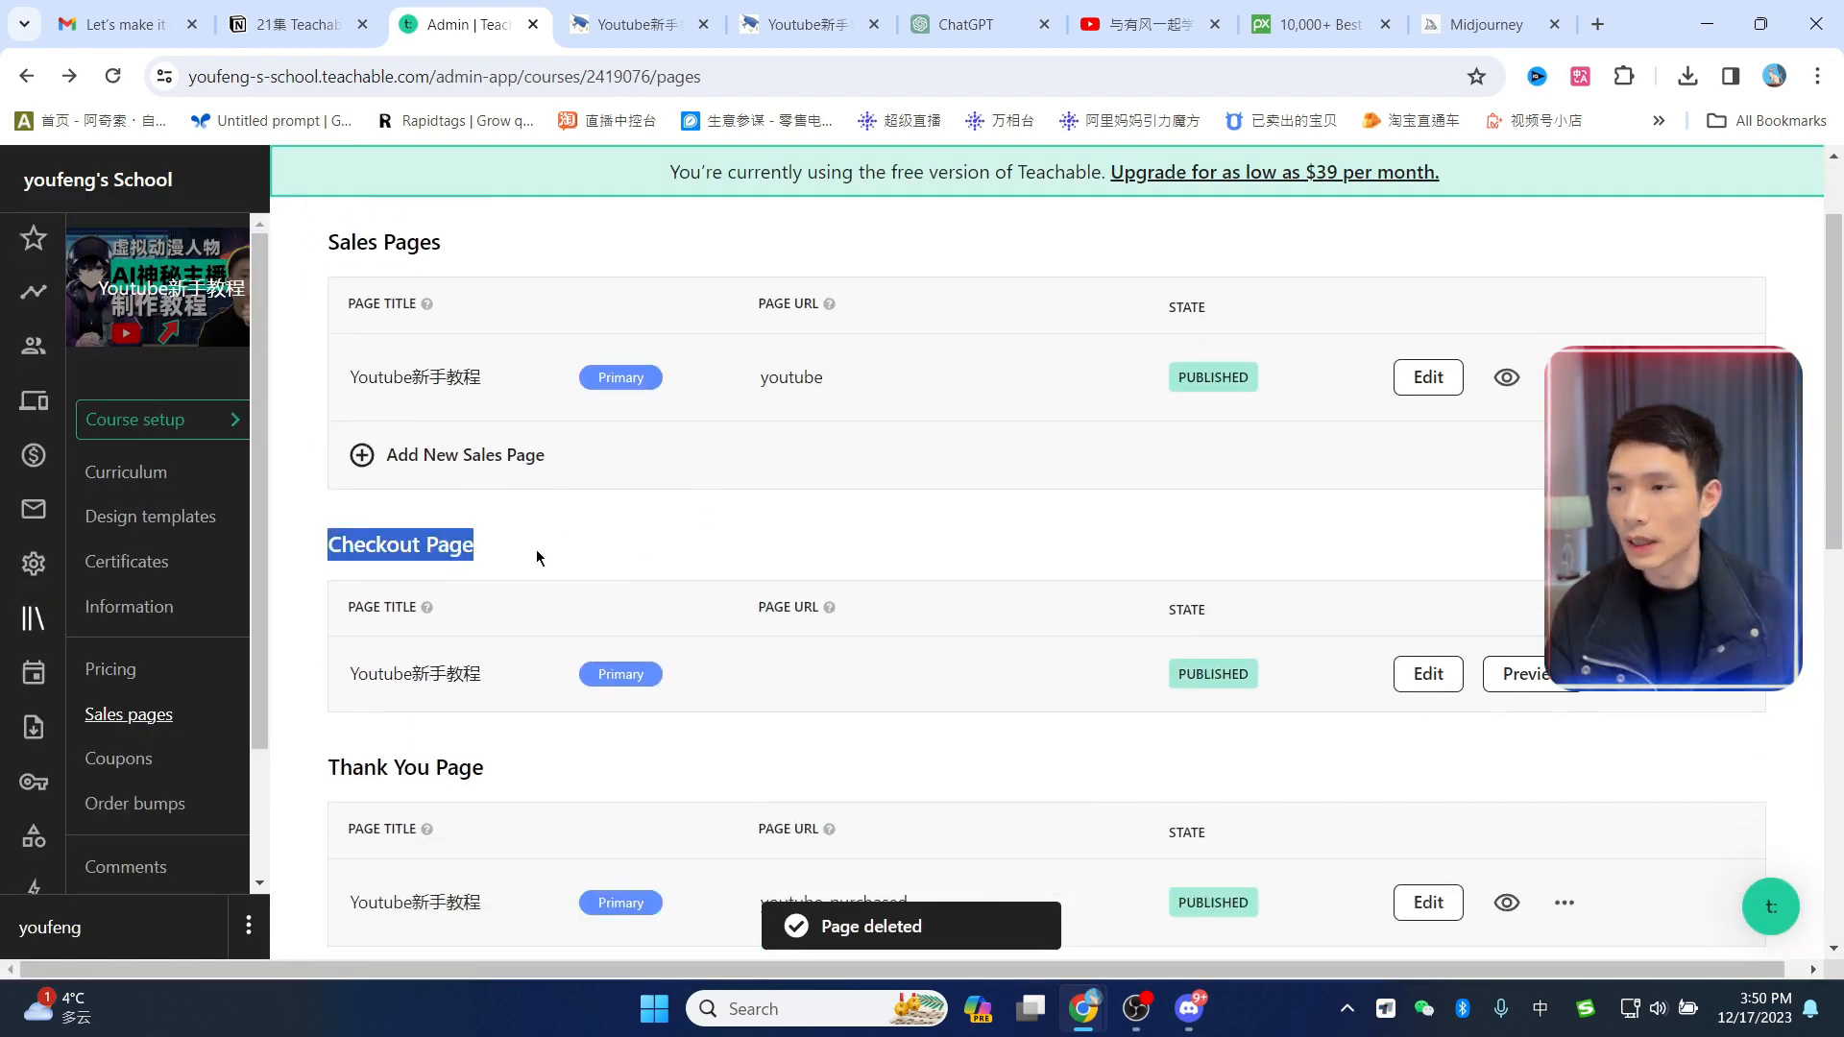
{"action": "left_click", "coordinate": [1003, 550]}
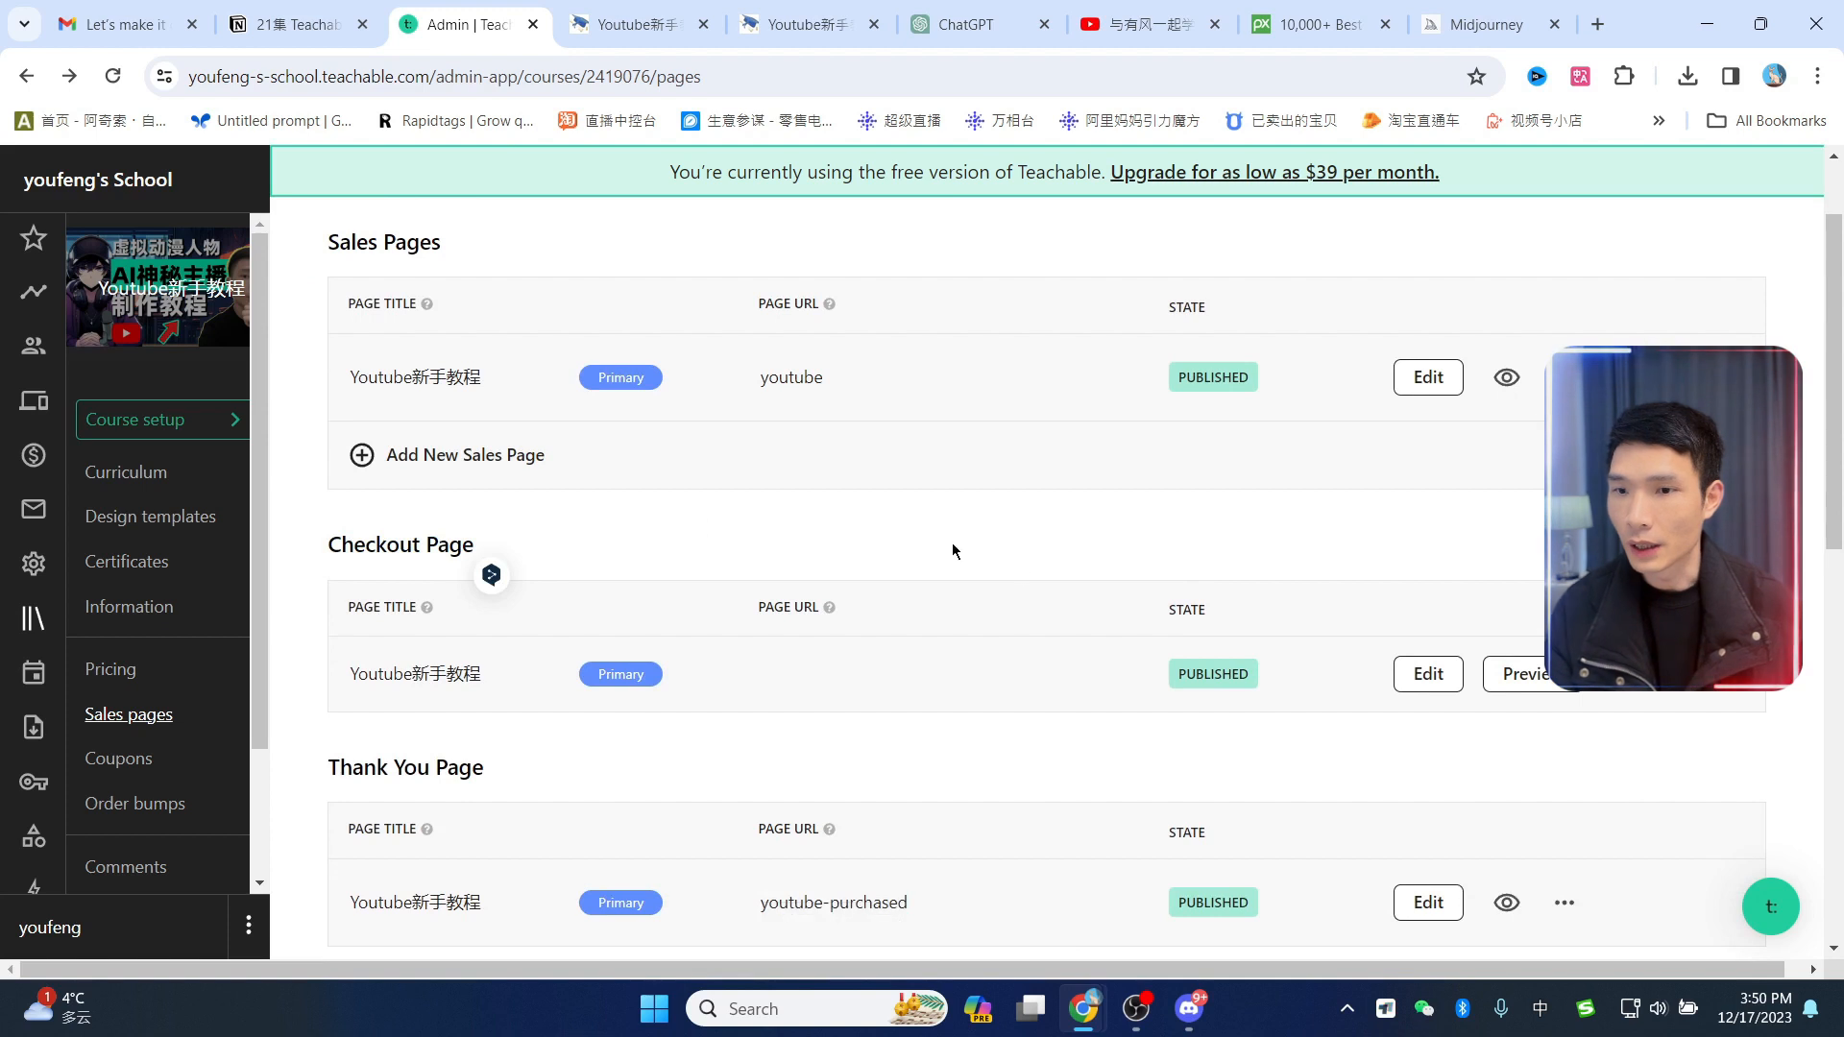
{"action": "left_click", "coordinate": [1431, 675]}
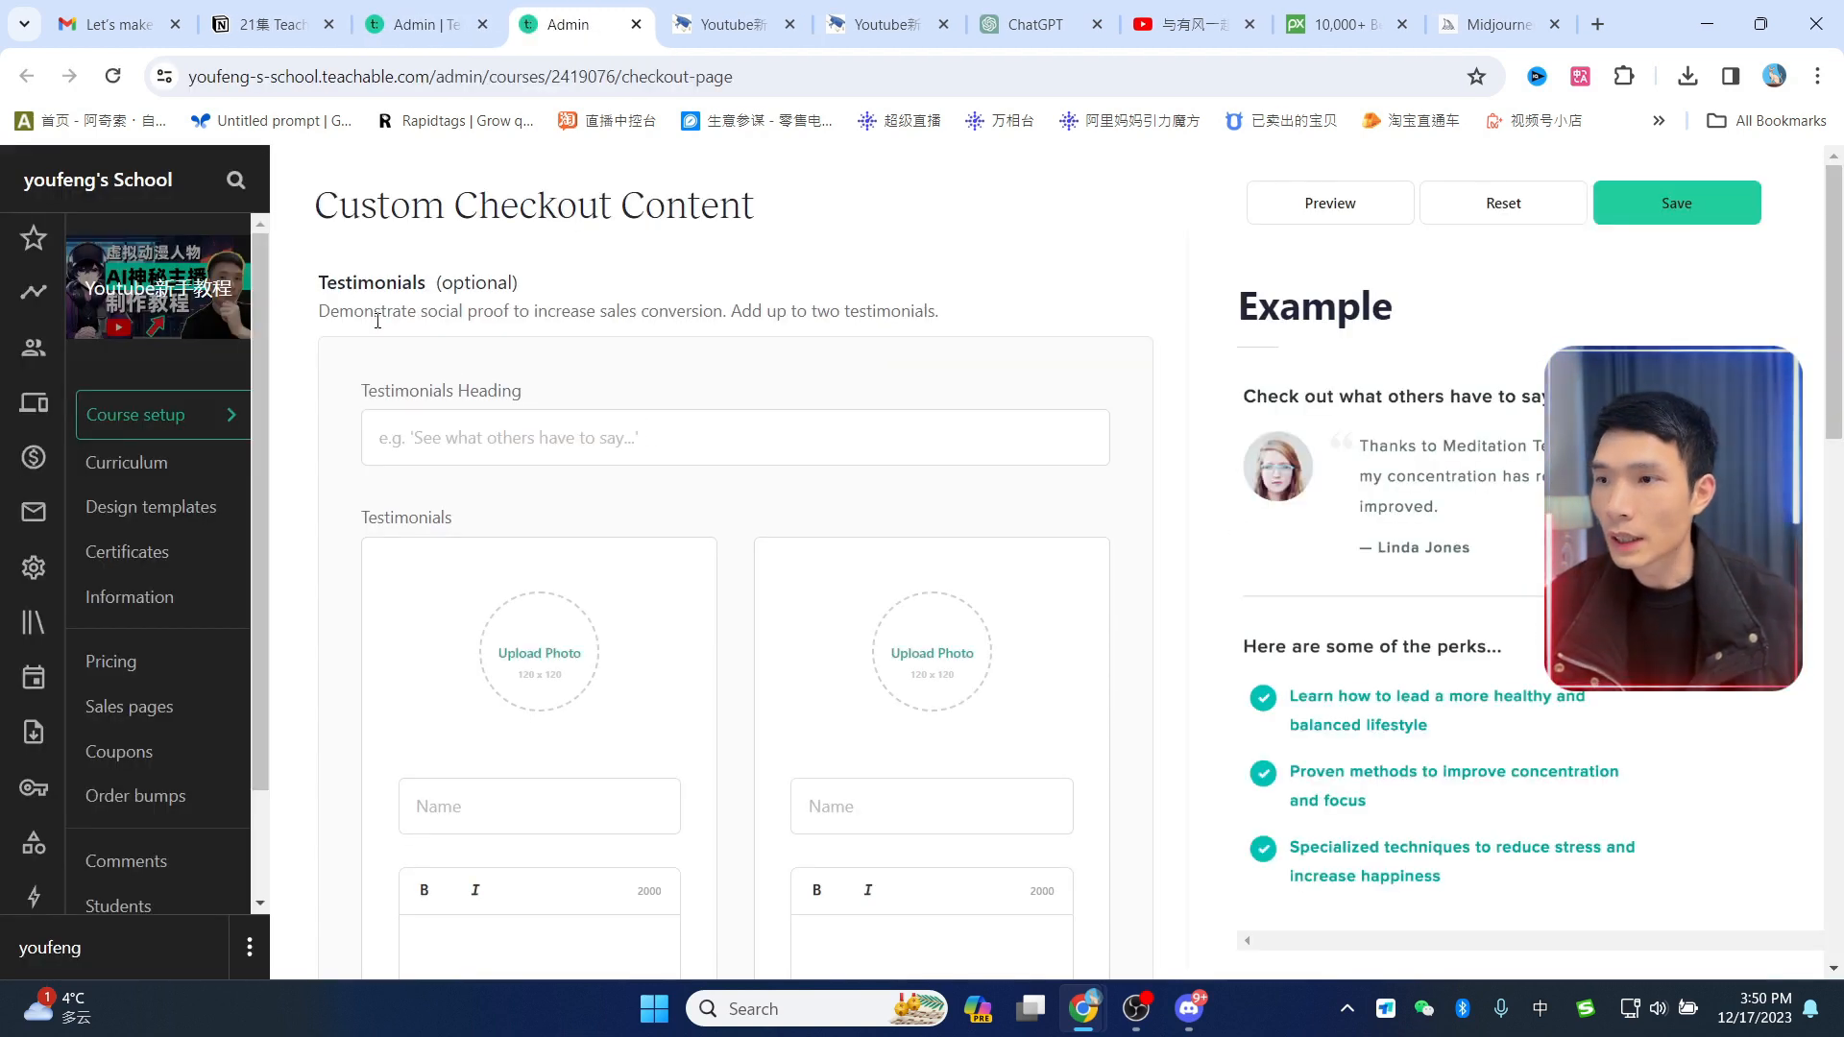
{"action": "left_click_drag", "start_coordinate": [406, 270], "coordinate": [529, 277]}
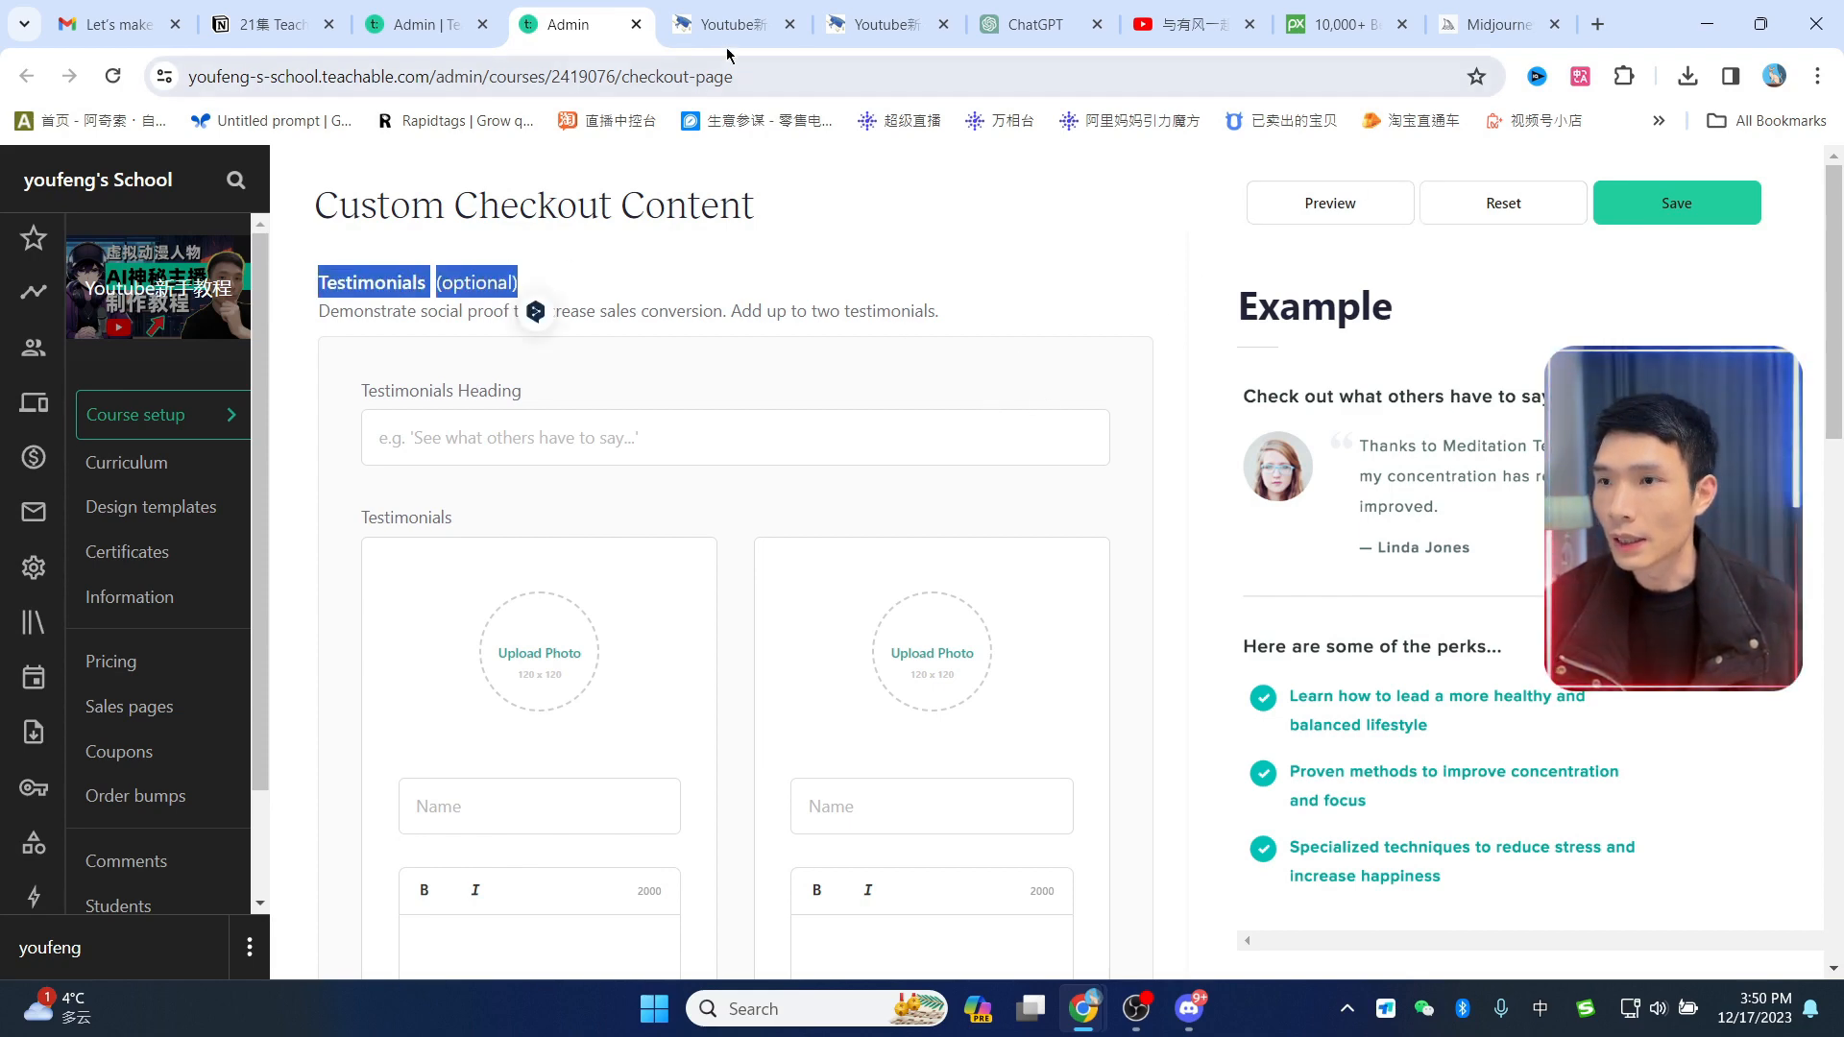
Step: Close both sales page previews and return to the Custom Checkout Content page
{"action": "left_click", "coordinate": [756, 26]}
{"action": "left_click", "coordinate": [789, 24]}
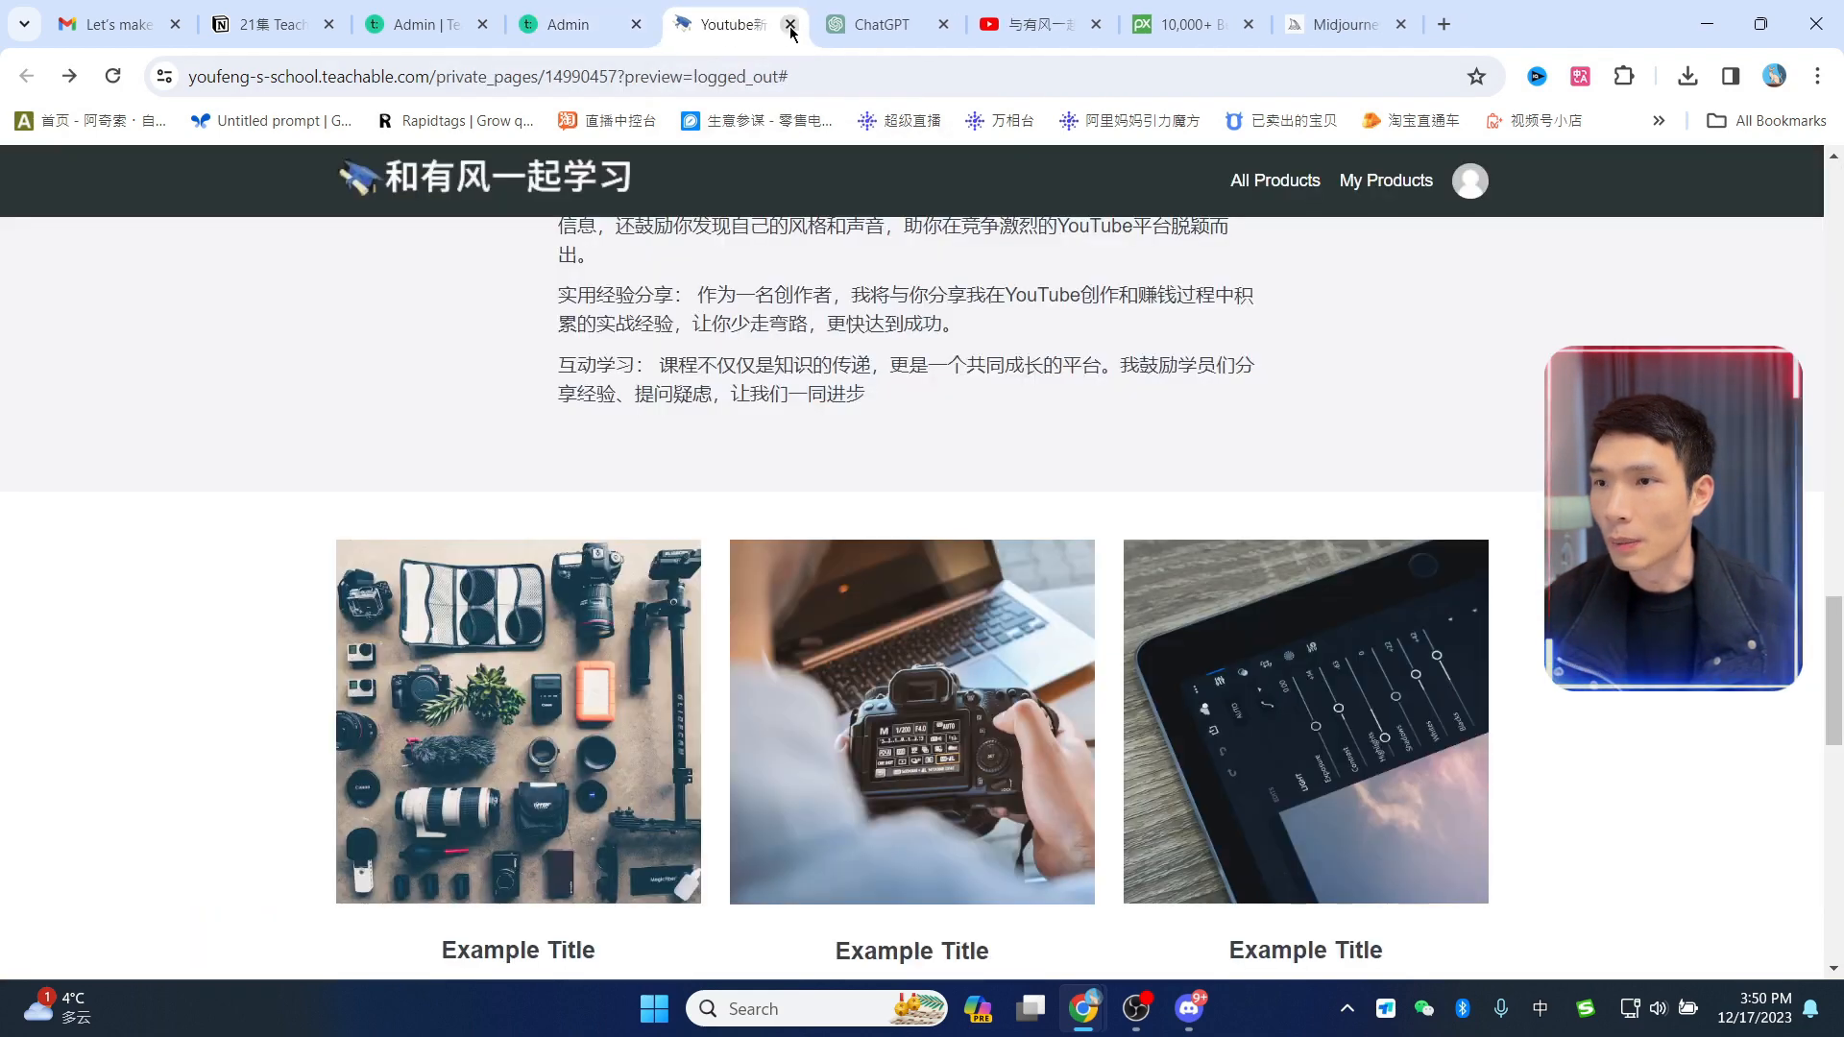
{"action": "left_click", "coordinate": [790, 24]}
{"action": "left_click", "coordinate": [568, 24]}
Step: Preview the course's checkout page and open the login from the resulting page
{"action": "left_click", "coordinate": [1350, 205]}
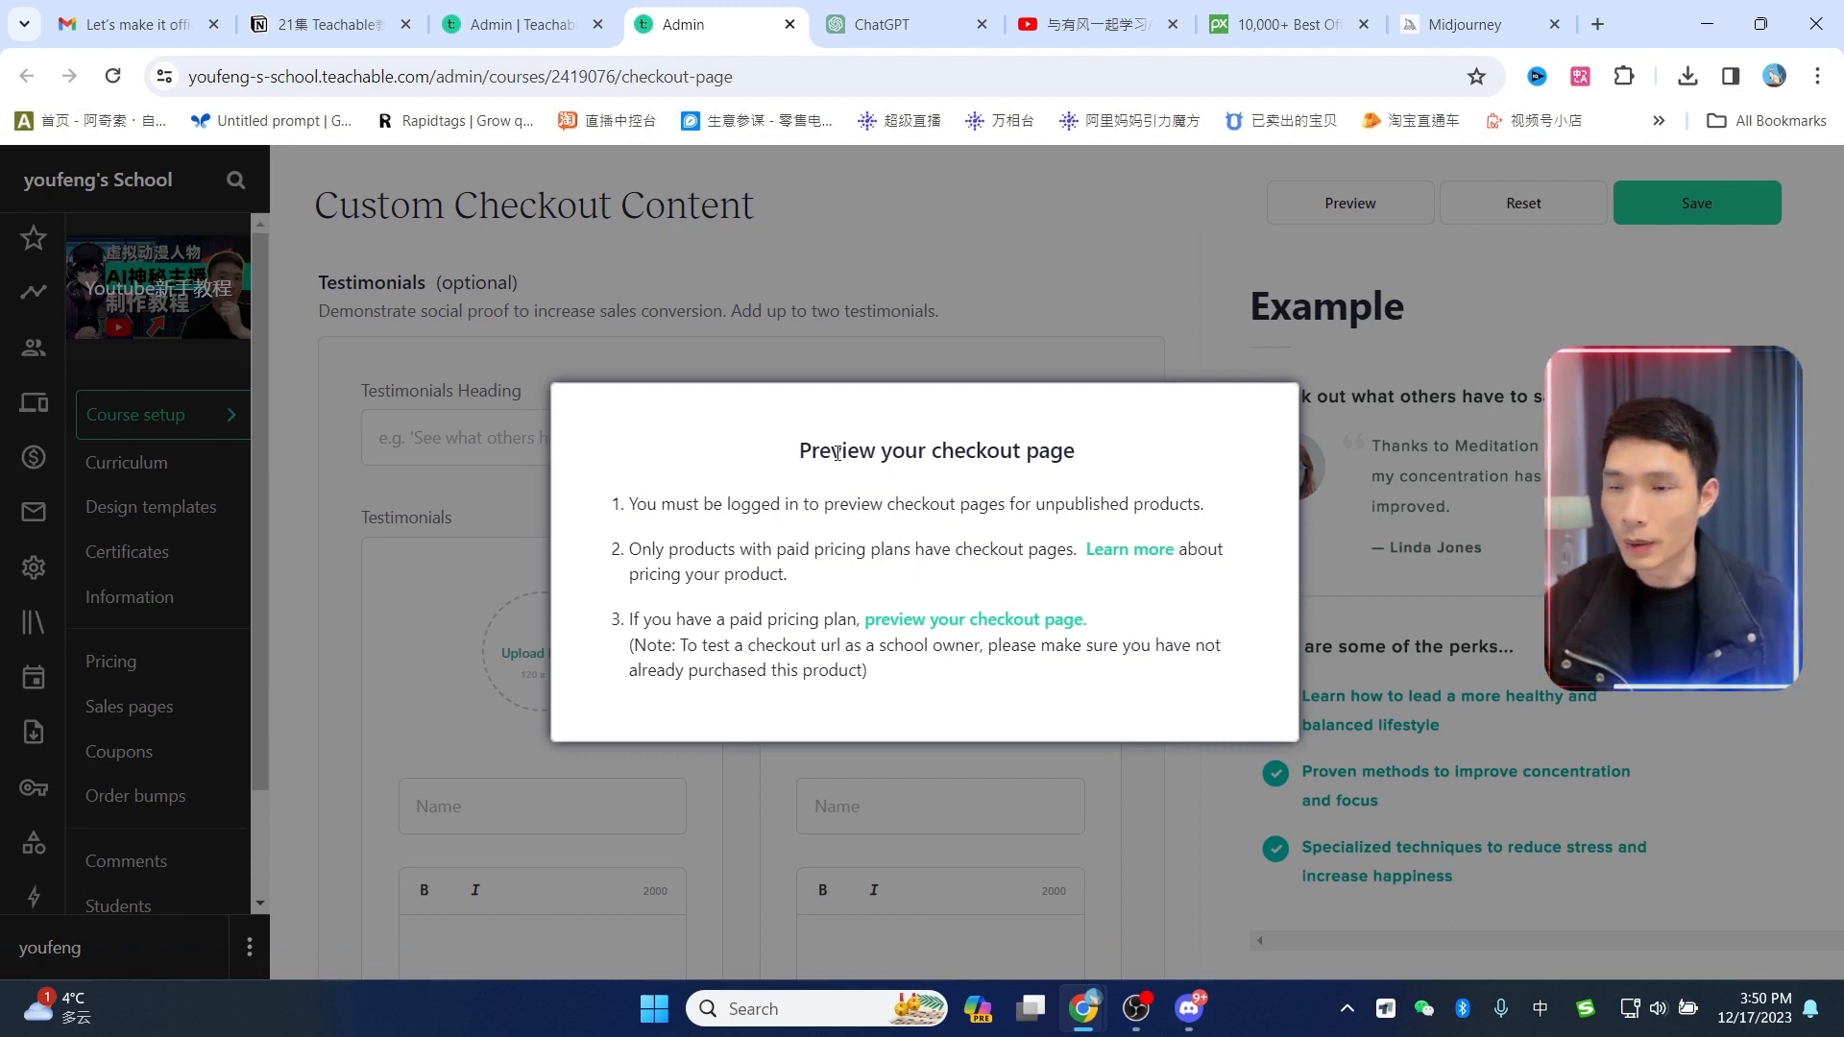
{"action": "left_click", "coordinate": [922, 622]}
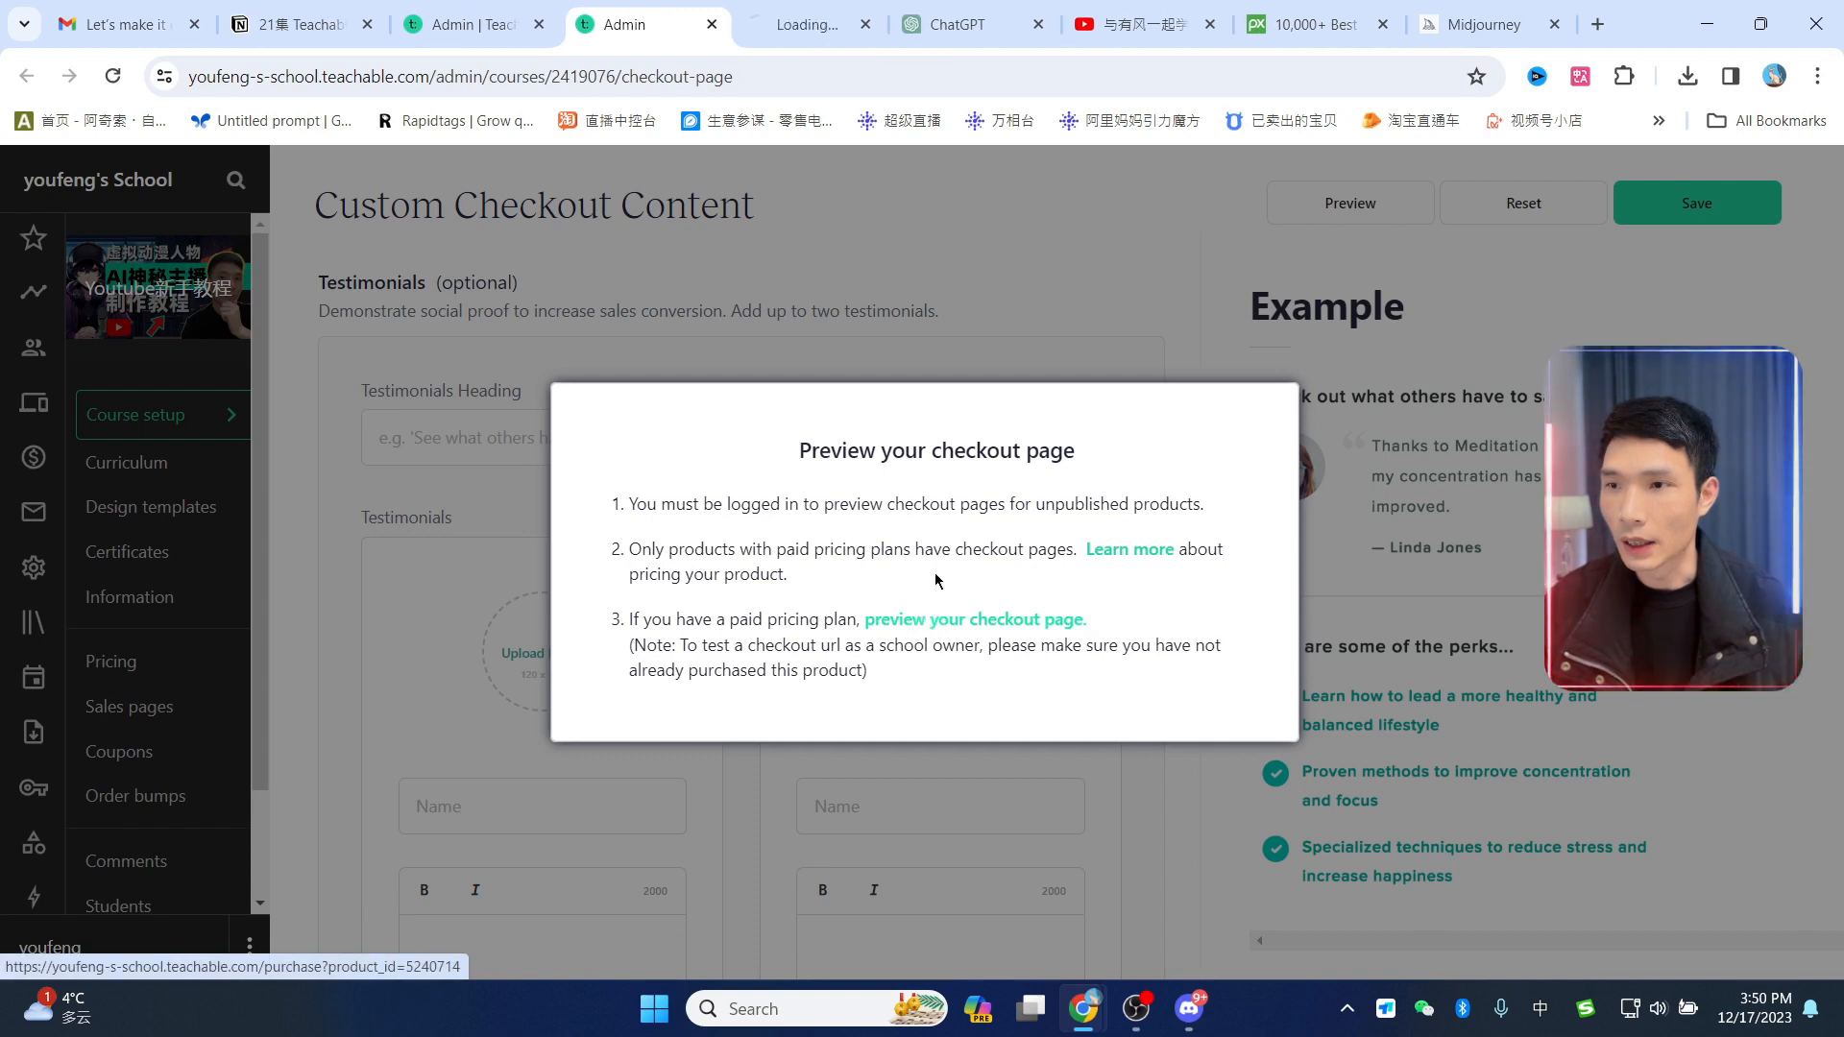
{"action": "left_click", "coordinate": [770, 26]}
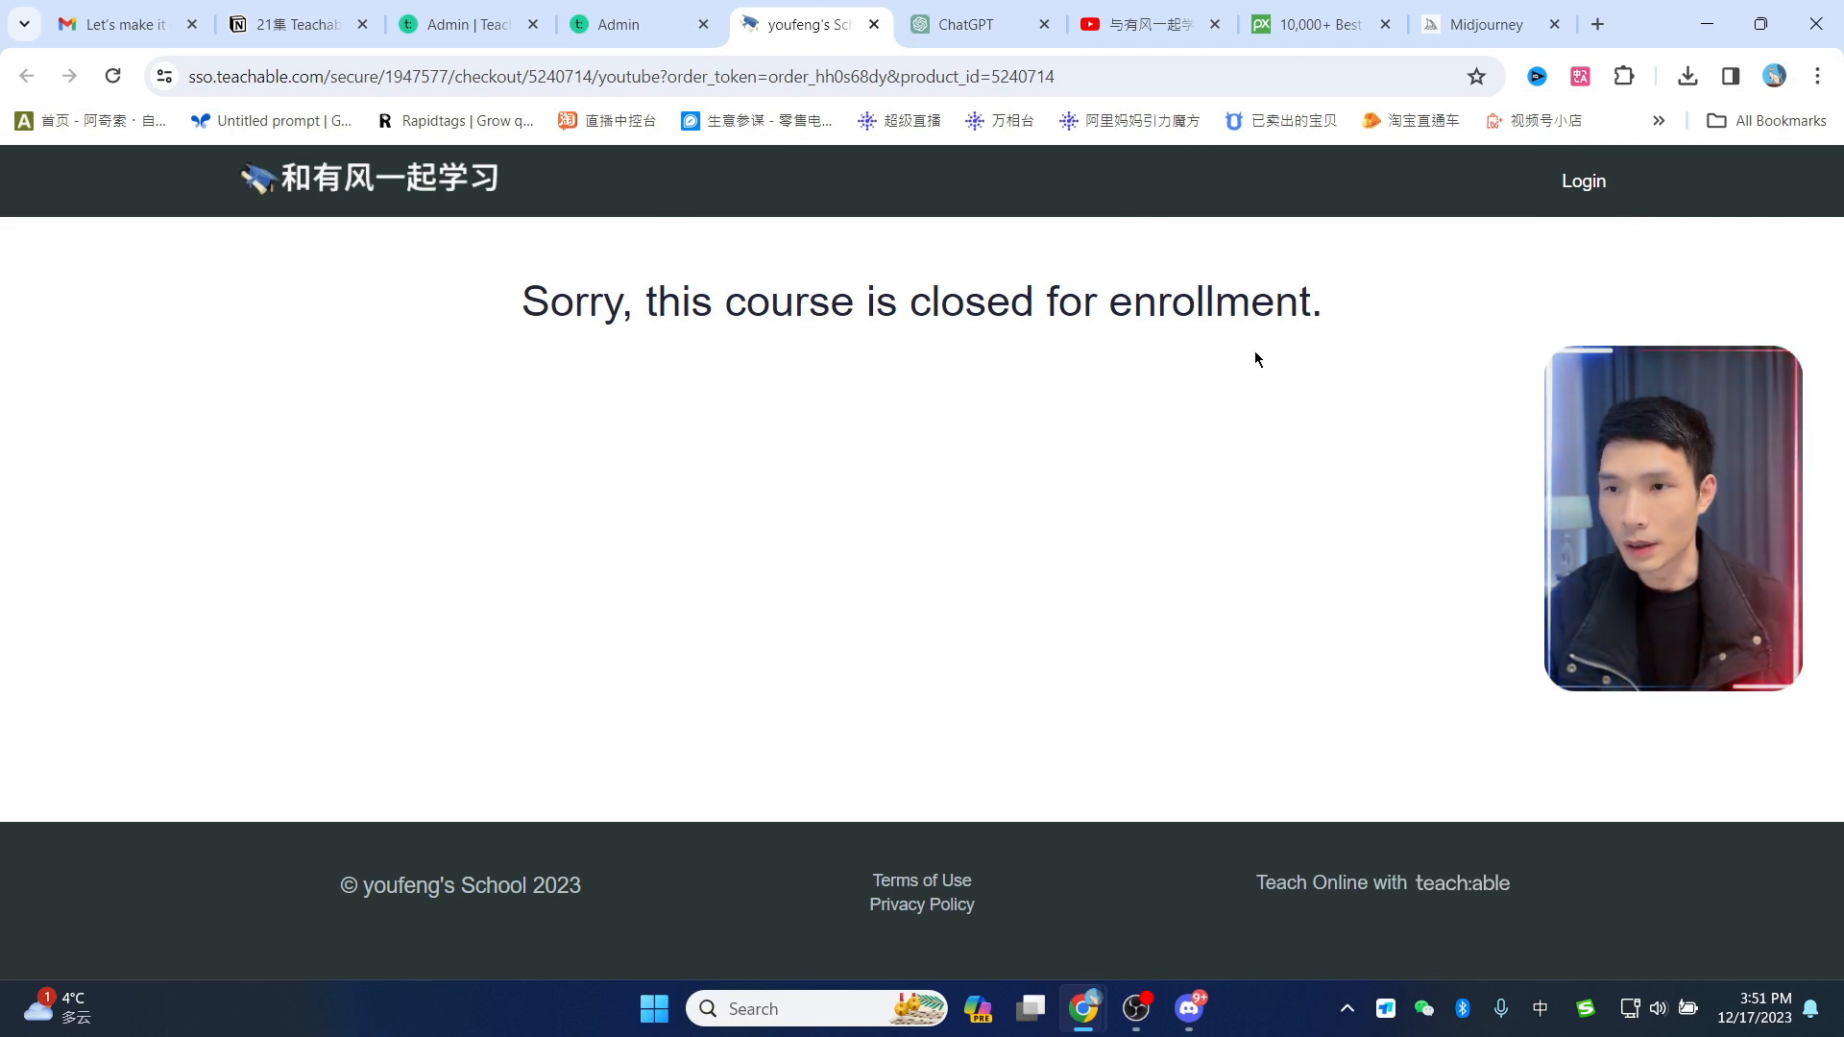
{"action": "left_click", "coordinate": [1594, 201]}
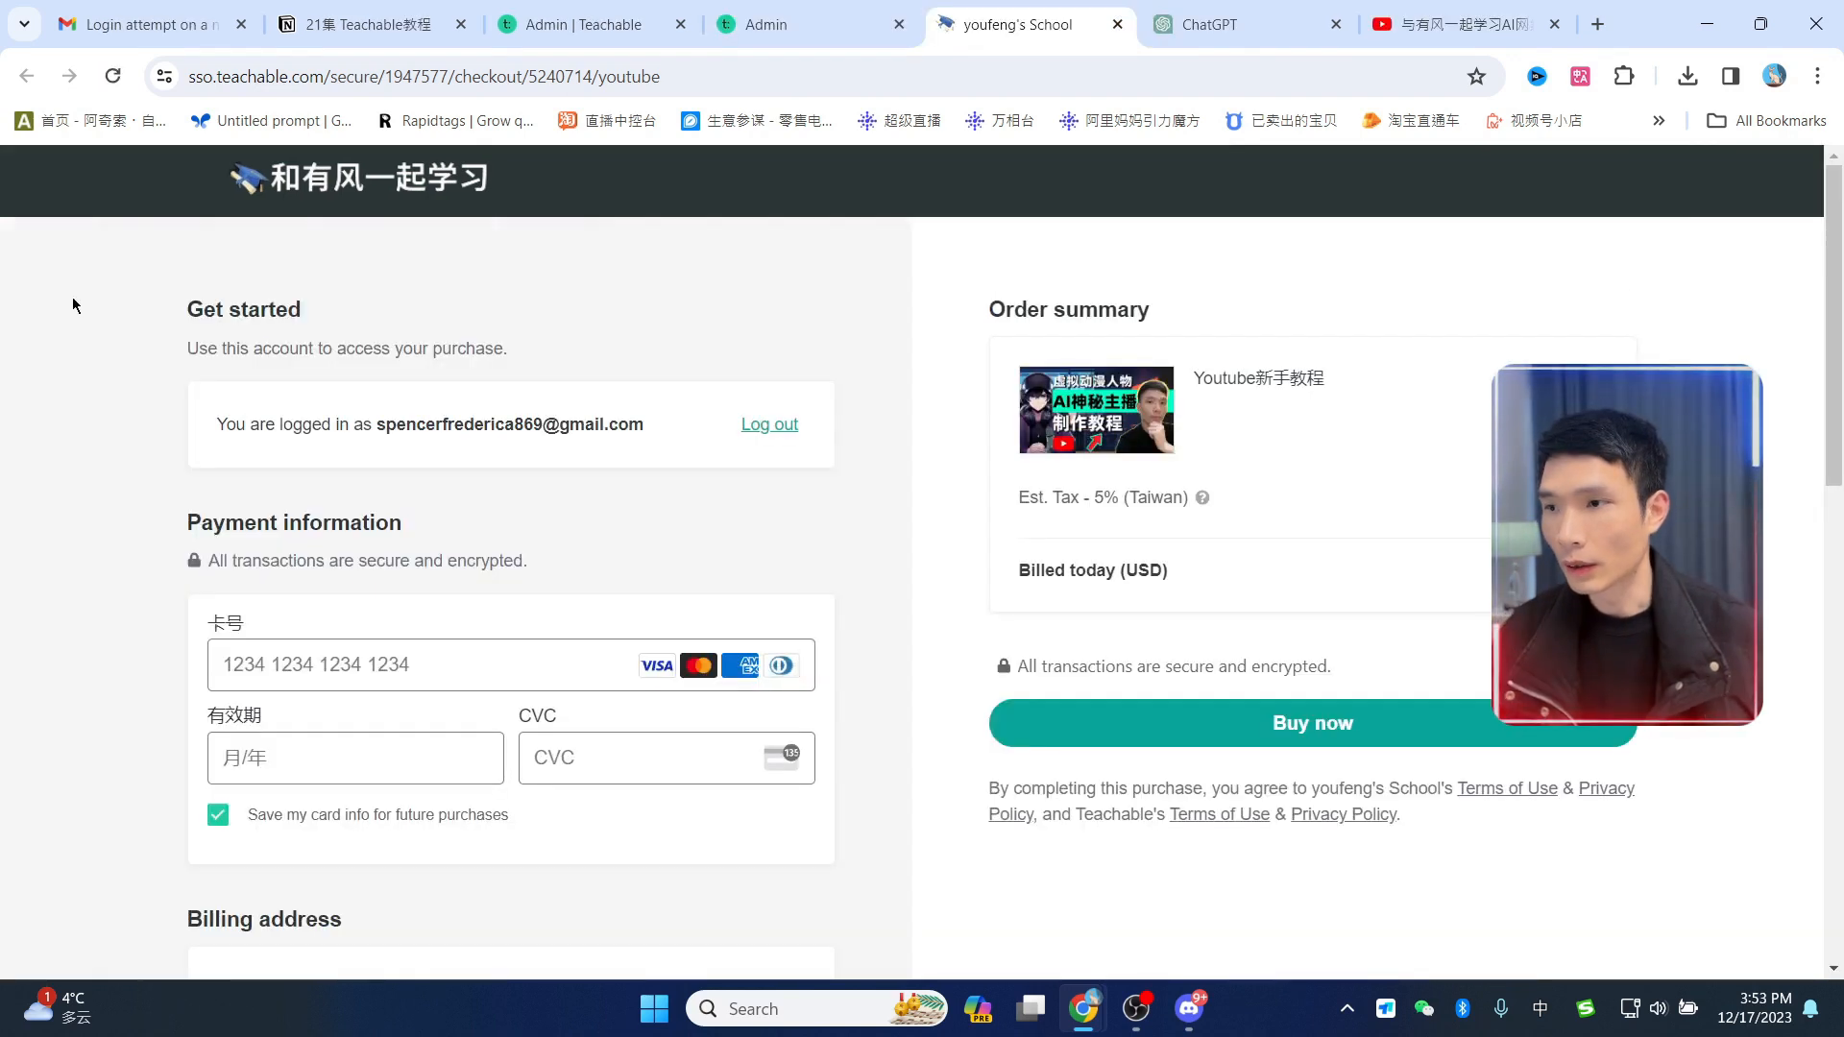
Step: Examine the checkout preview's account, payment information, billing address and order summary sections
{"action": "scroll", "coordinate": [571, 355], "scroll_direction": "down", "scroll_amount": 2}
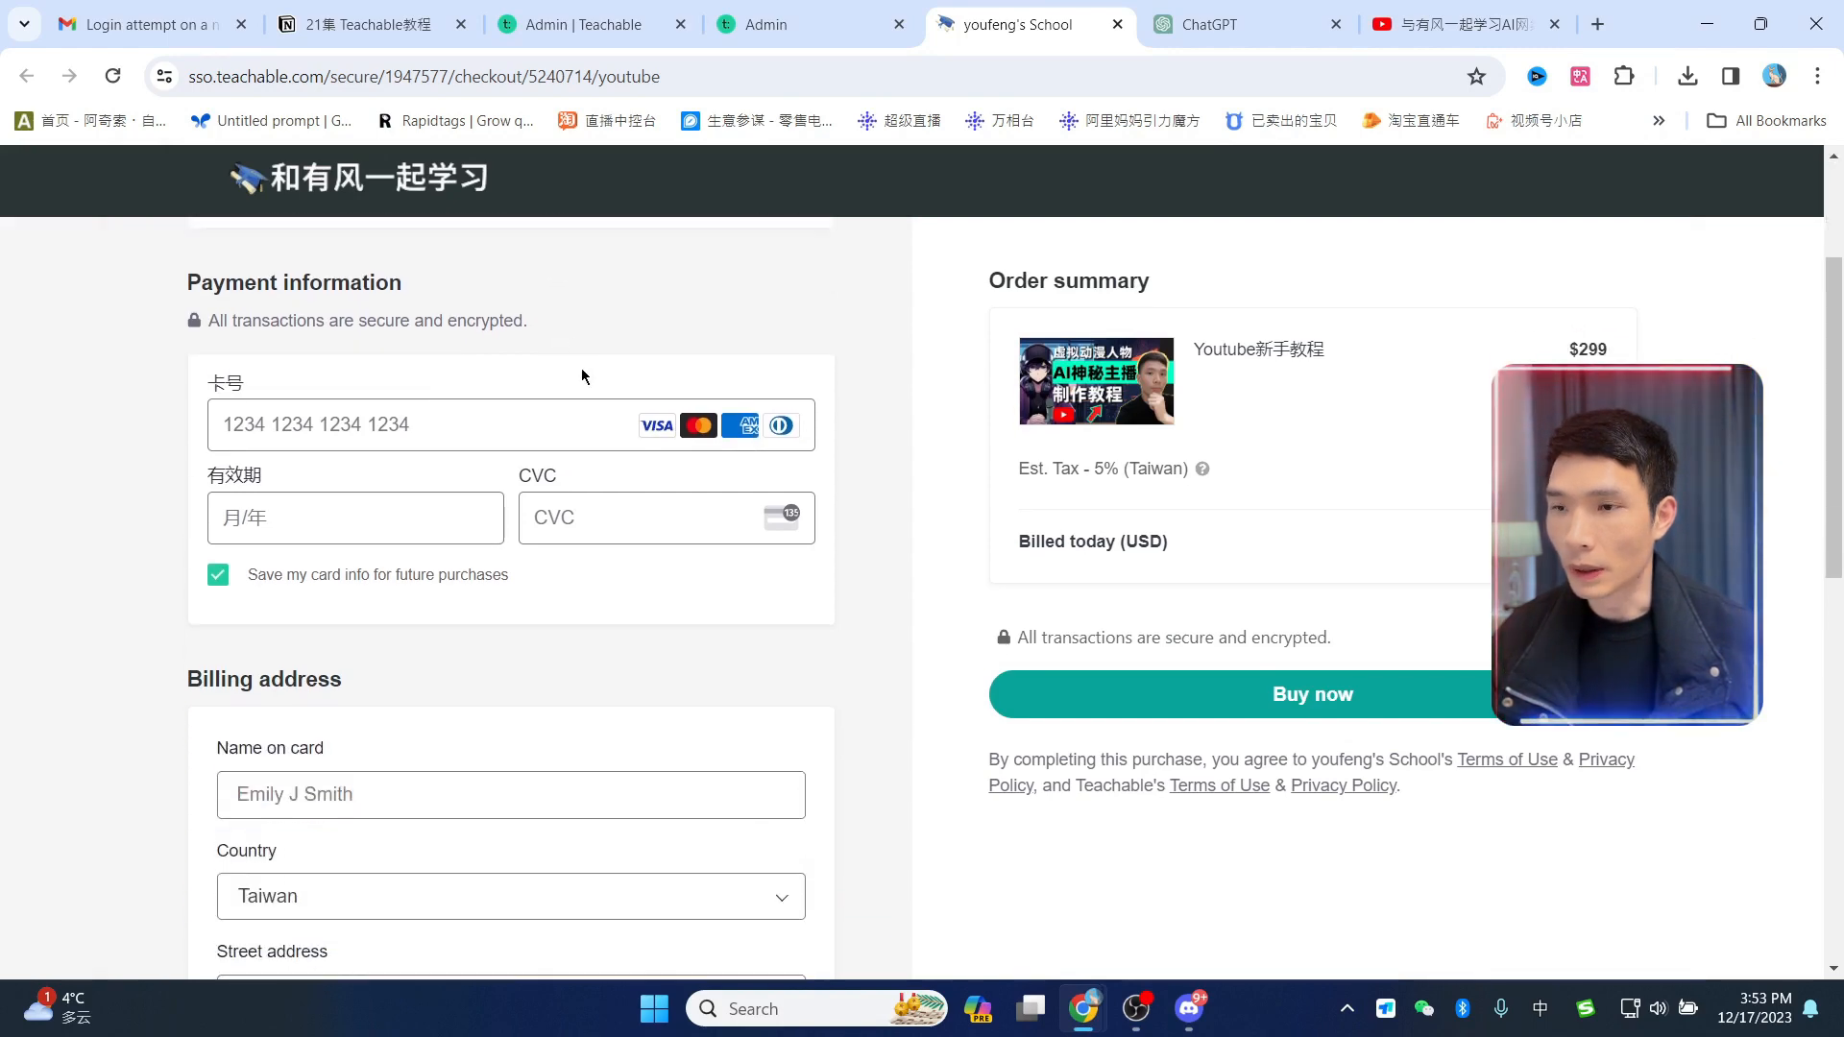
{"action": "scroll", "coordinate": [672, 413], "scroll_direction": "up", "scroll_amount": 2}
{"action": "scroll", "coordinate": [826, 576], "scroll_direction": "down", "scroll_amount": 5}
{"action": "scroll", "coordinate": [832, 590], "scroll_direction": "down", "scroll_amount": 6}
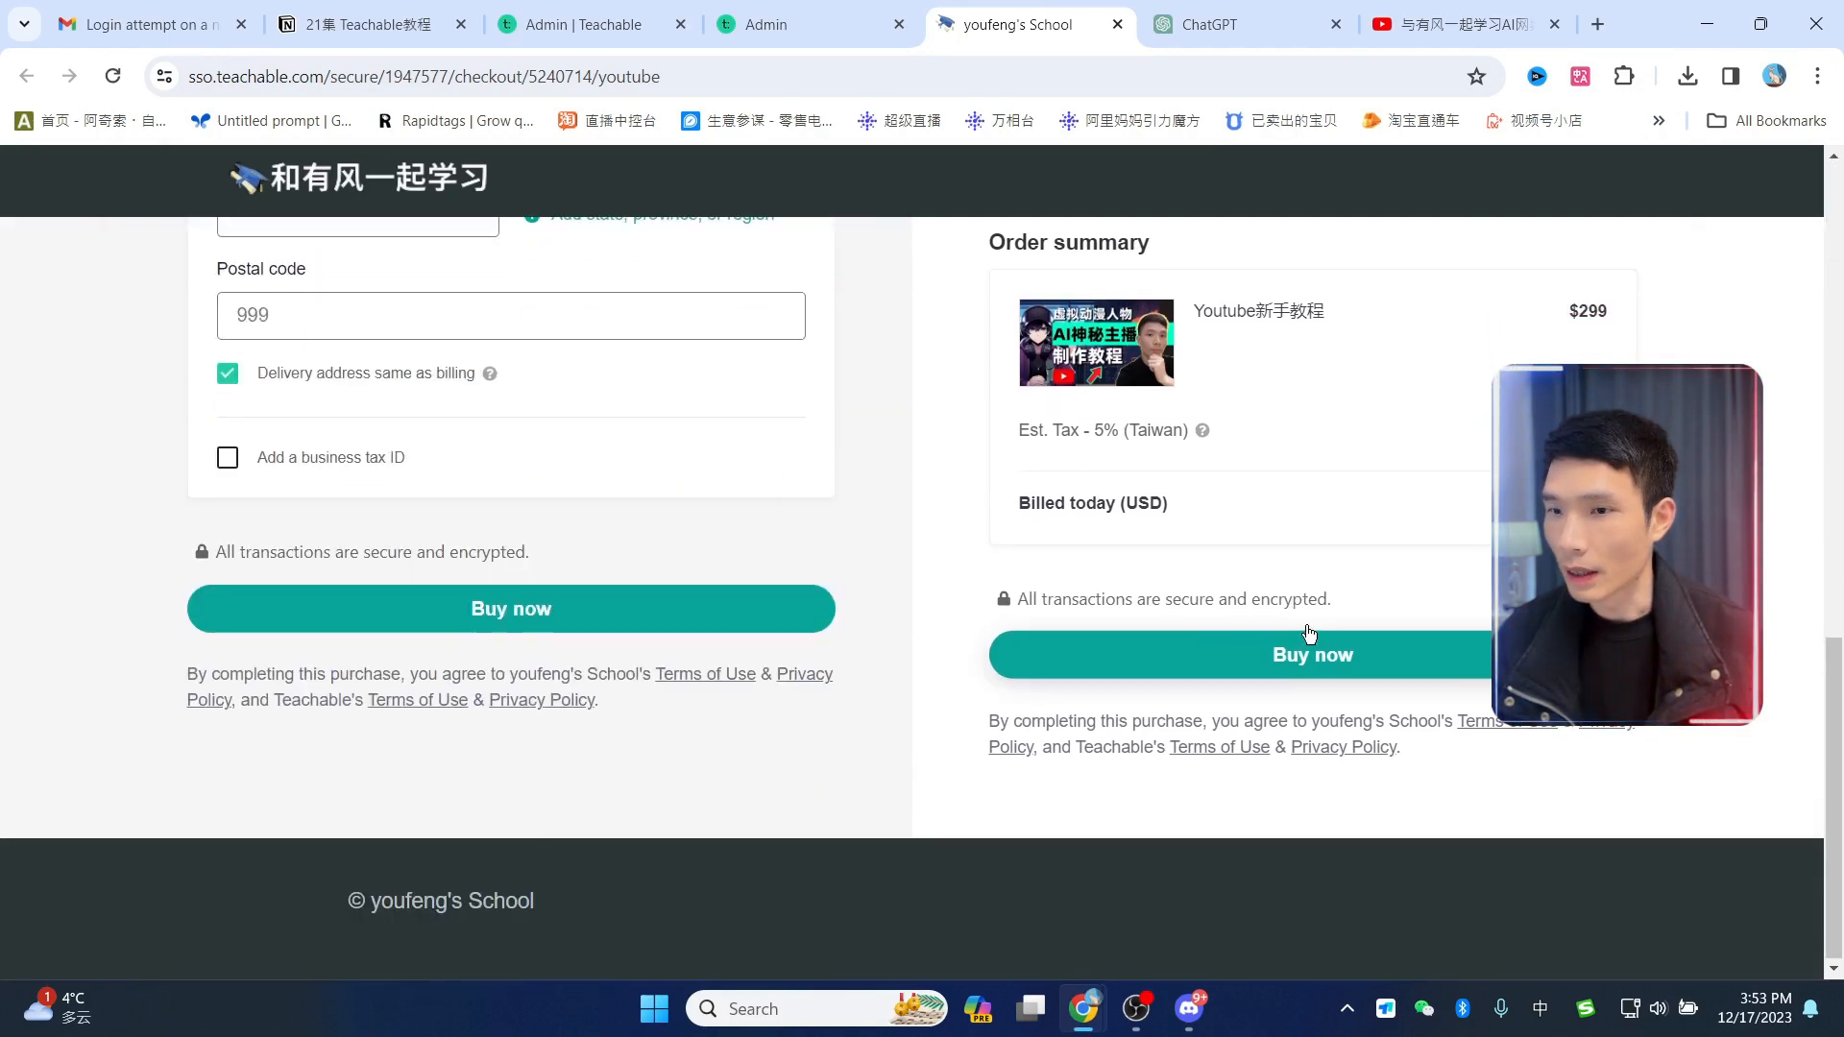
{"action": "scroll", "coordinate": [630, 656], "scroll_direction": "up", "scroll_amount": 10}
{"action": "scroll", "coordinate": [630, 656], "scroll_direction": "down", "scroll_amount": 9}
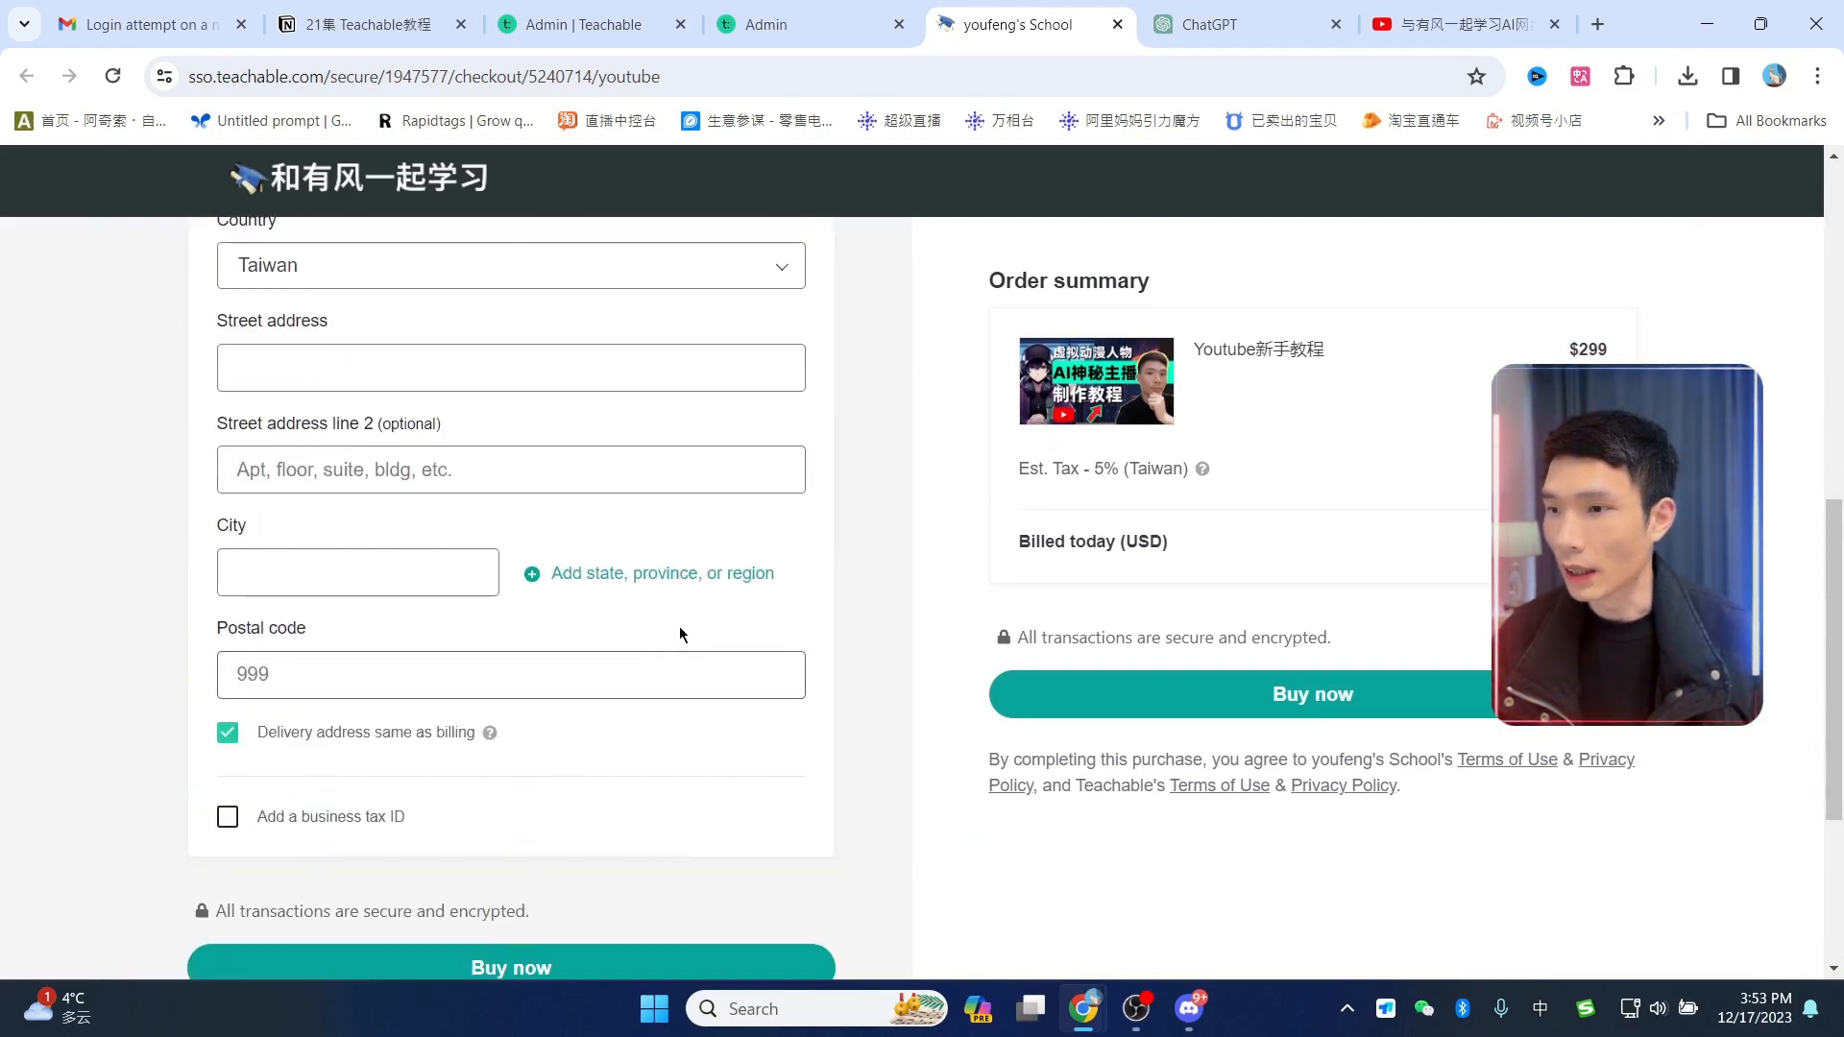
{"action": "scroll", "coordinate": [672, 625], "scroll_direction": "up", "scroll_amount": 7}
{"action": "scroll", "coordinate": [461, 576], "scroll_direction": "up", "scroll_amount": 1}
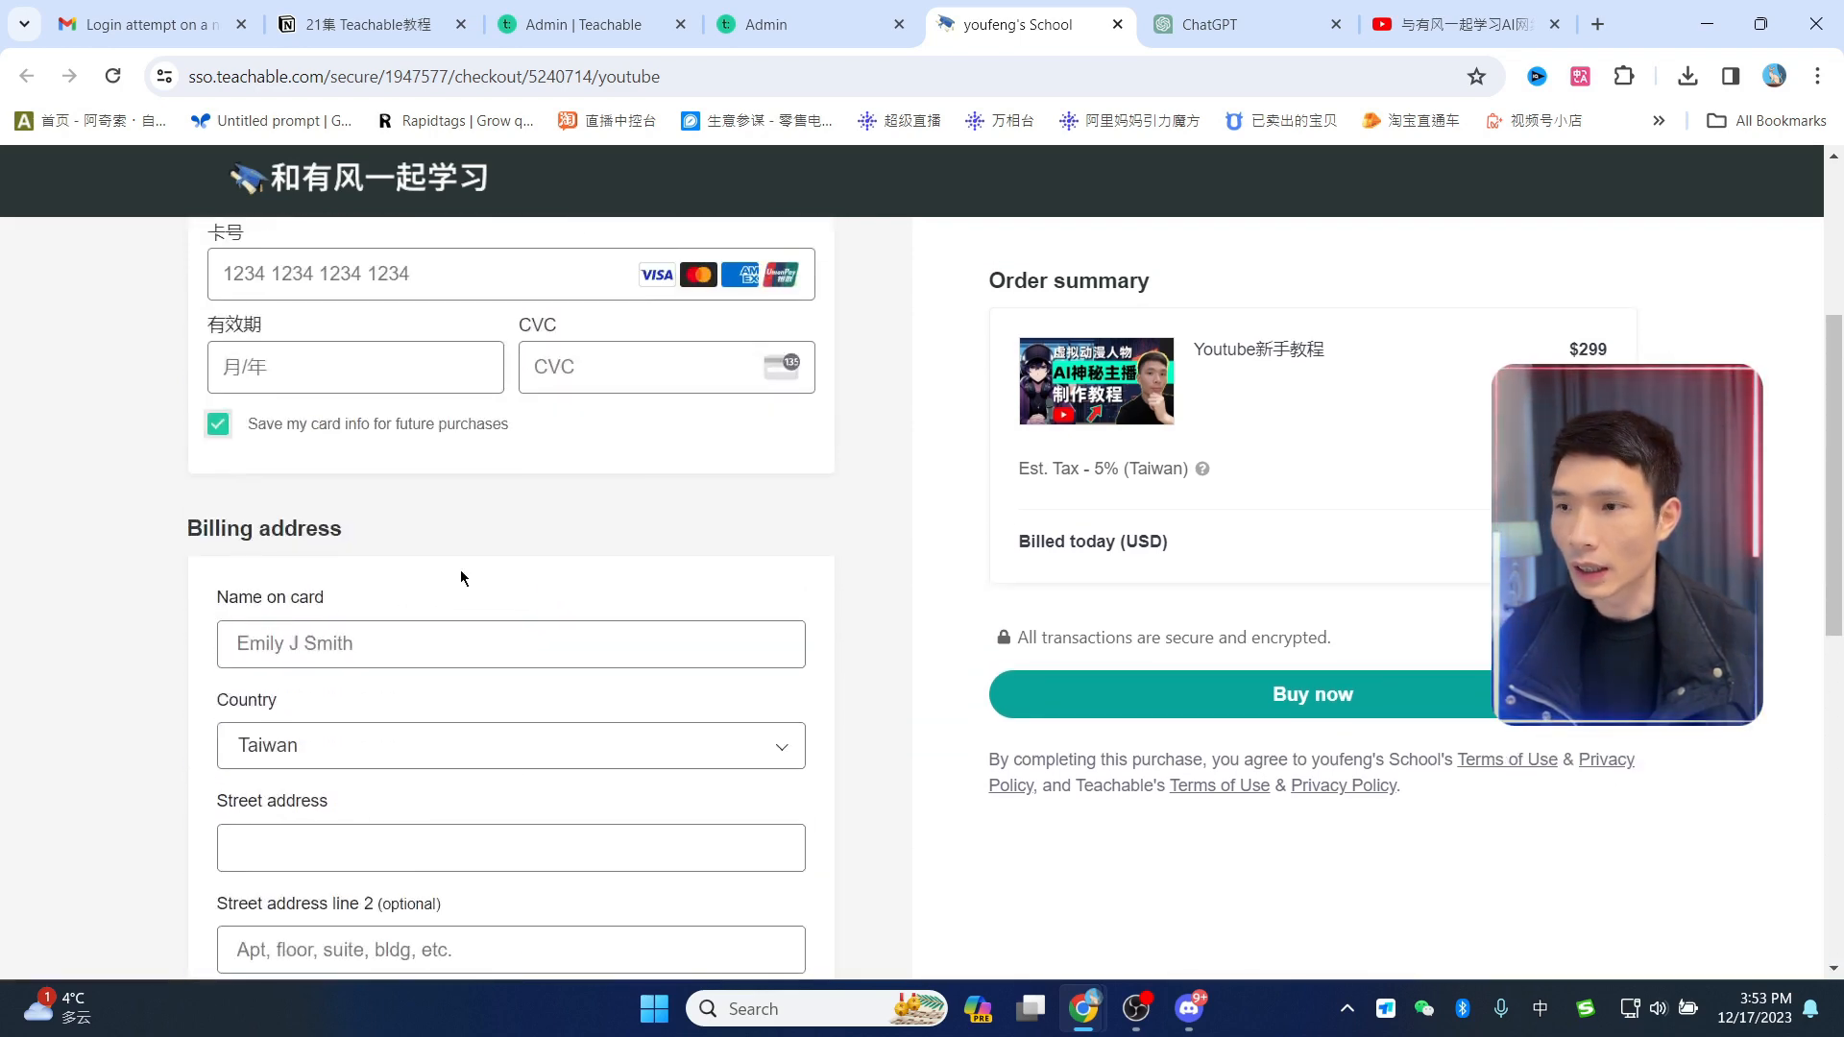
{"action": "scroll", "coordinate": [511, 458], "scroll_direction": "up", "scroll_amount": 4}
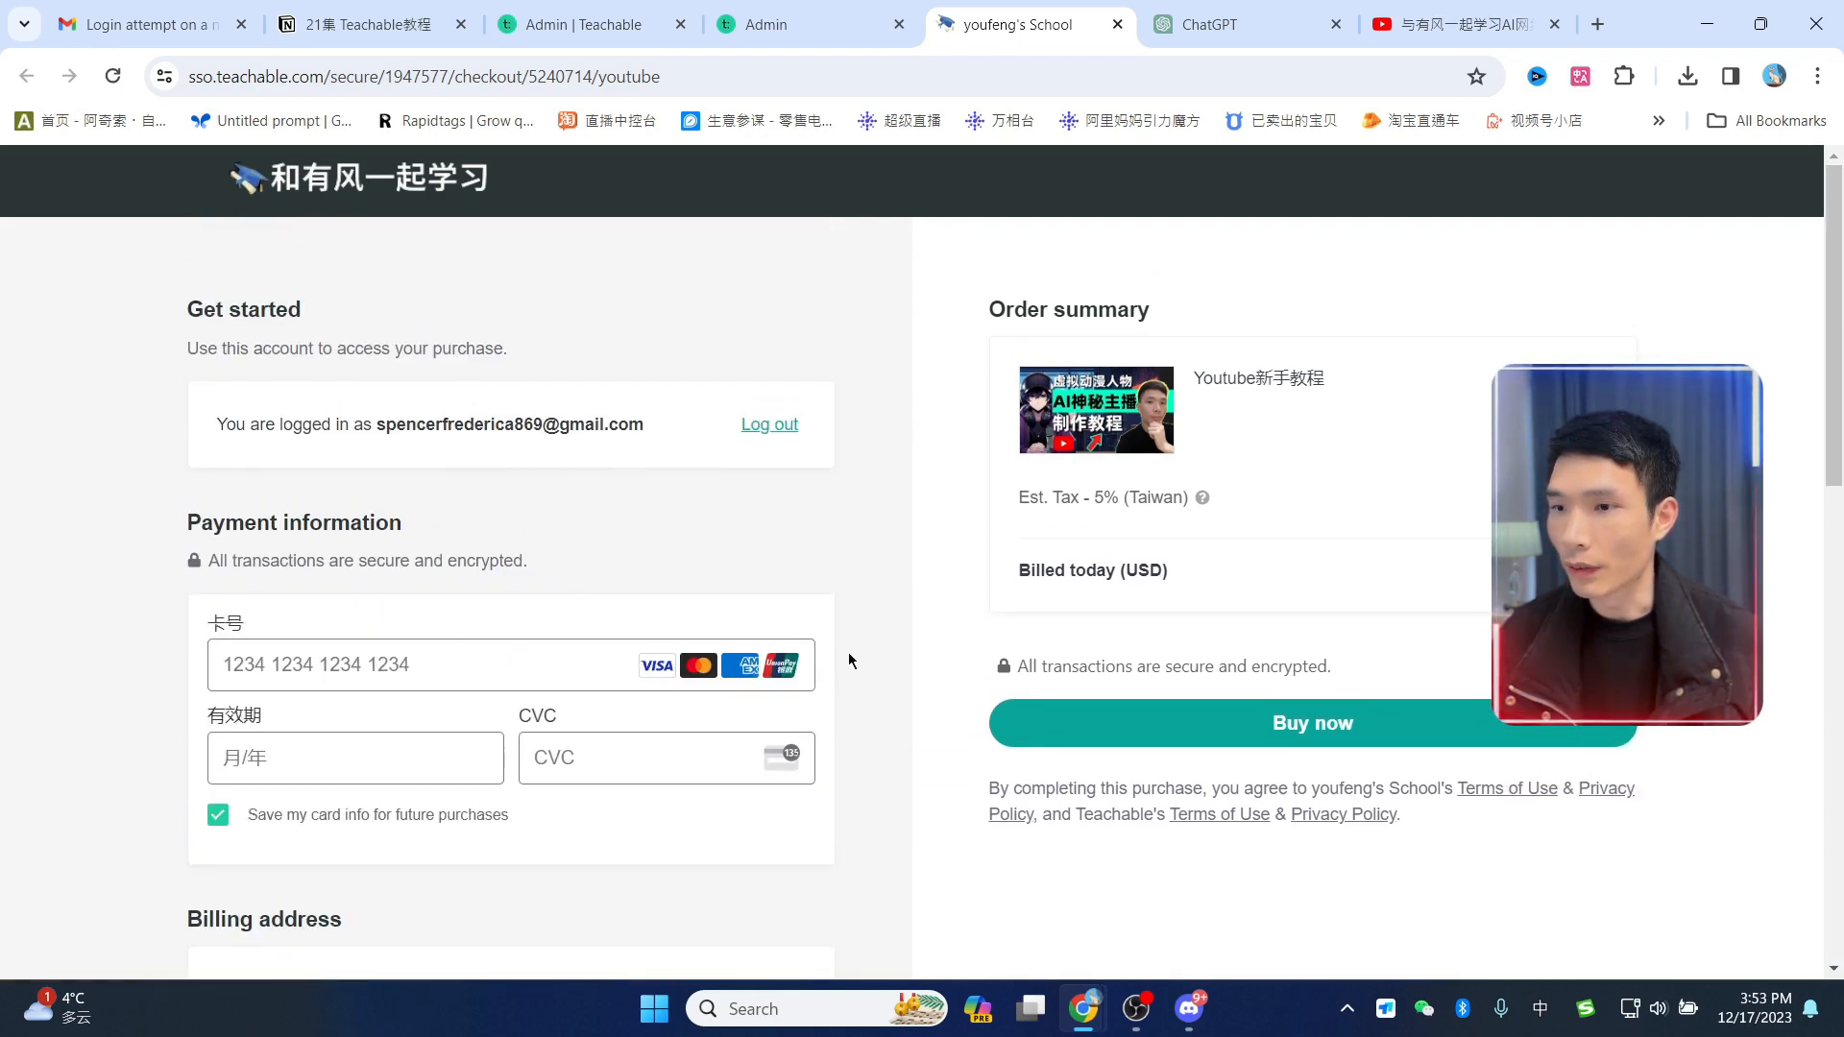
{"action": "scroll", "coordinate": [849, 652], "scroll_direction": "down", "scroll_amount": 10}
{"action": "scroll", "coordinate": [545, 653], "scroll_direction": "up", "scroll_amount": 10}
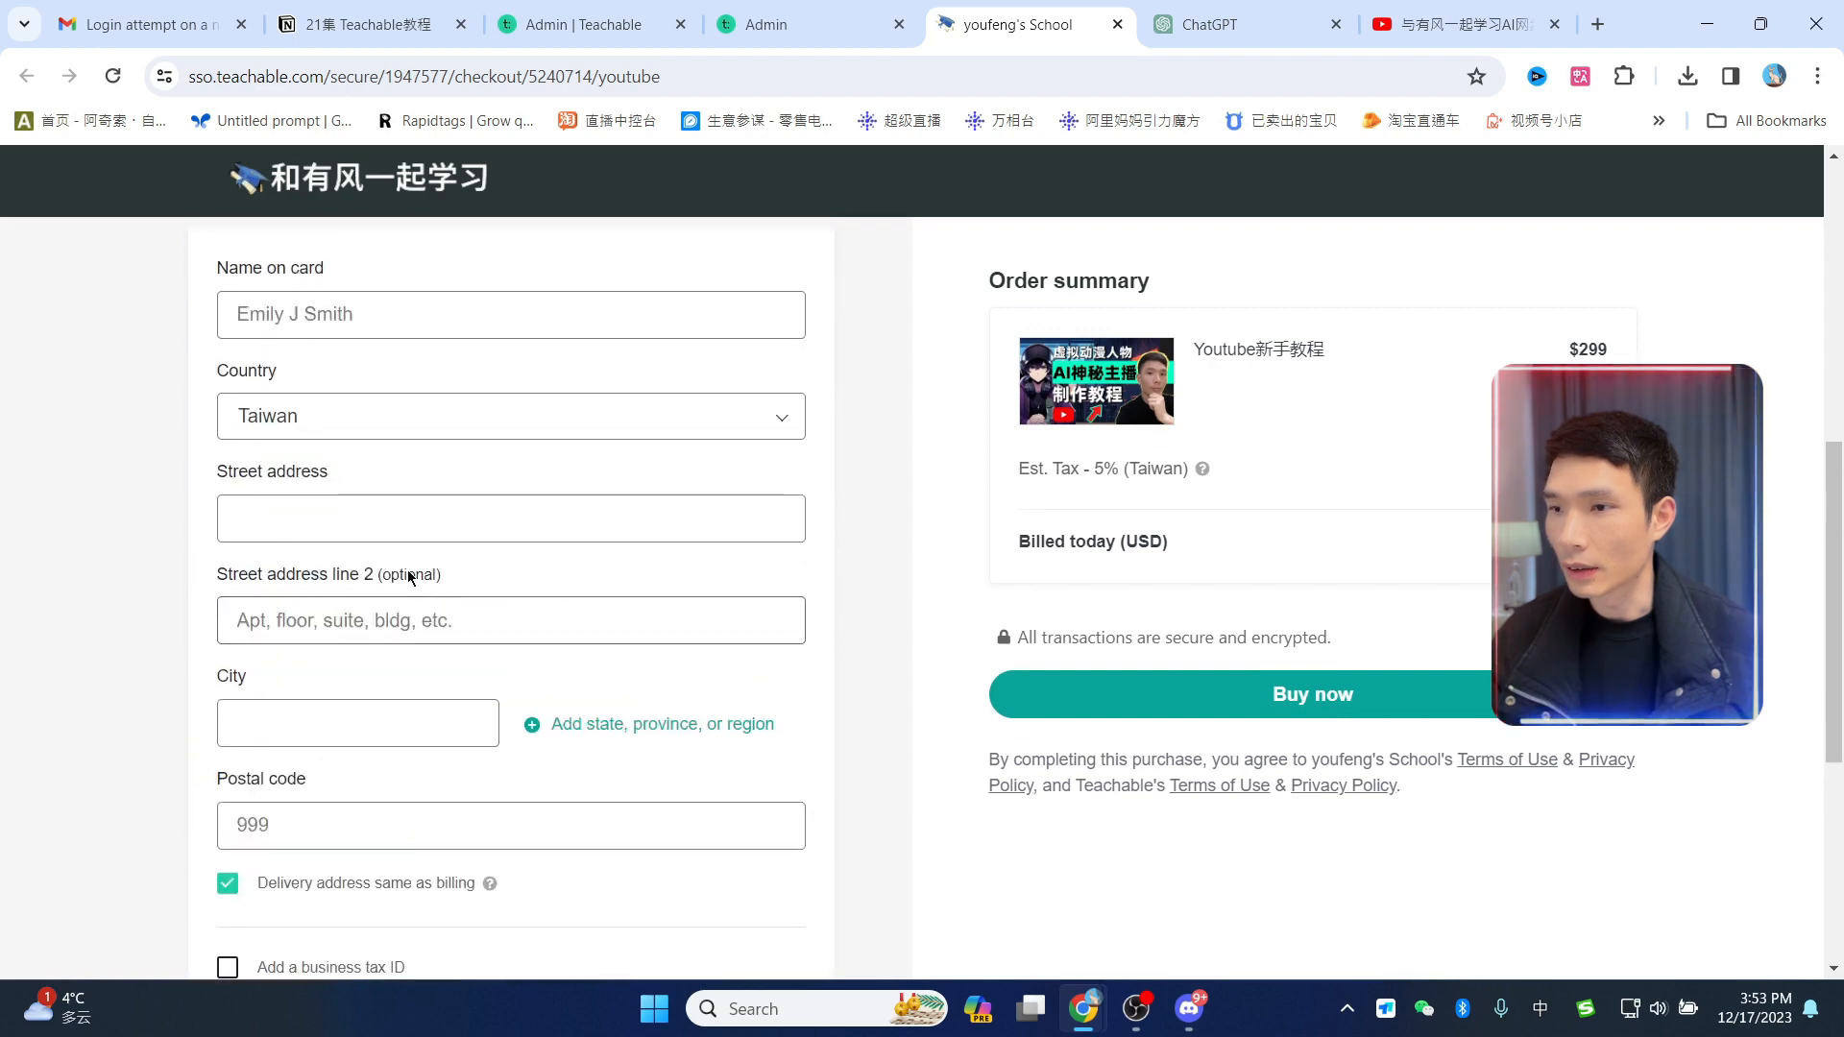
Step: Return to the Custom Checkout Content page and review the Testimonials heading and fields
{"action": "left_click", "coordinate": [789, 27]}
{"action": "left_click", "coordinate": [453, 395]}
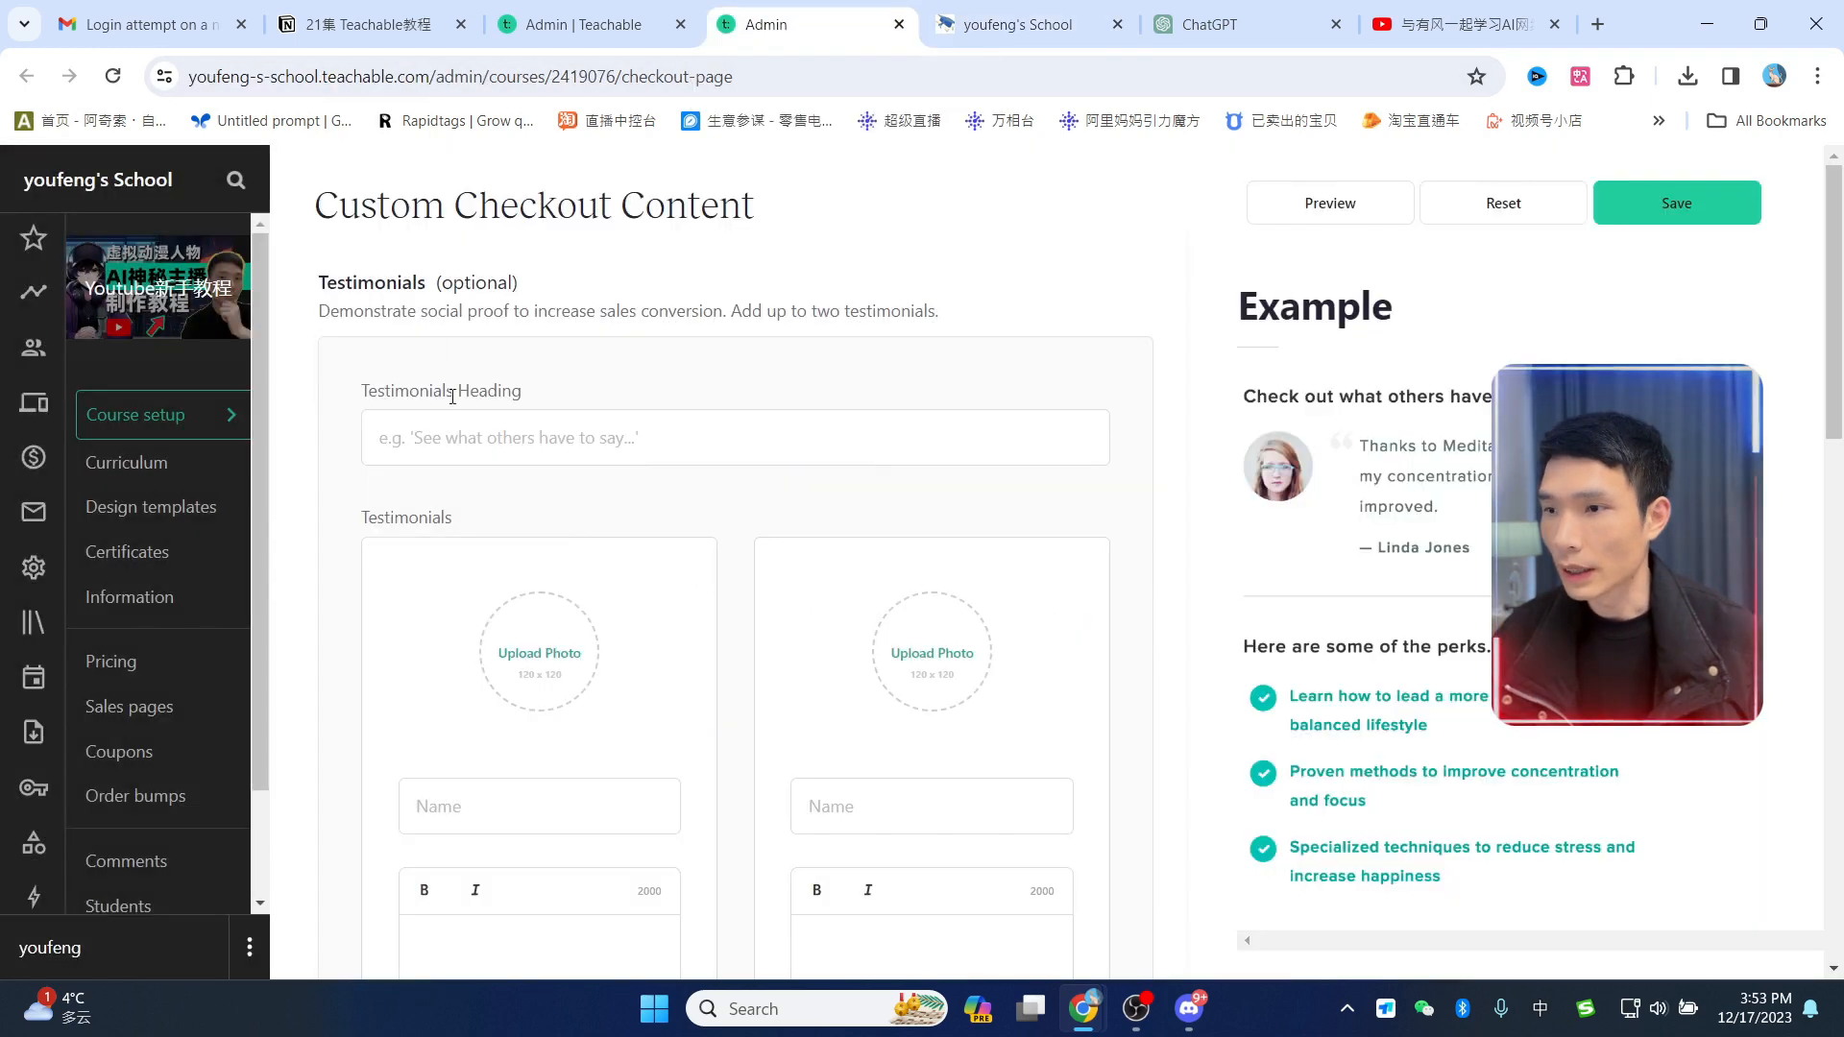
{"action": "left_click_drag", "start_coordinate": [322, 282], "coordinate": [560, 292]}
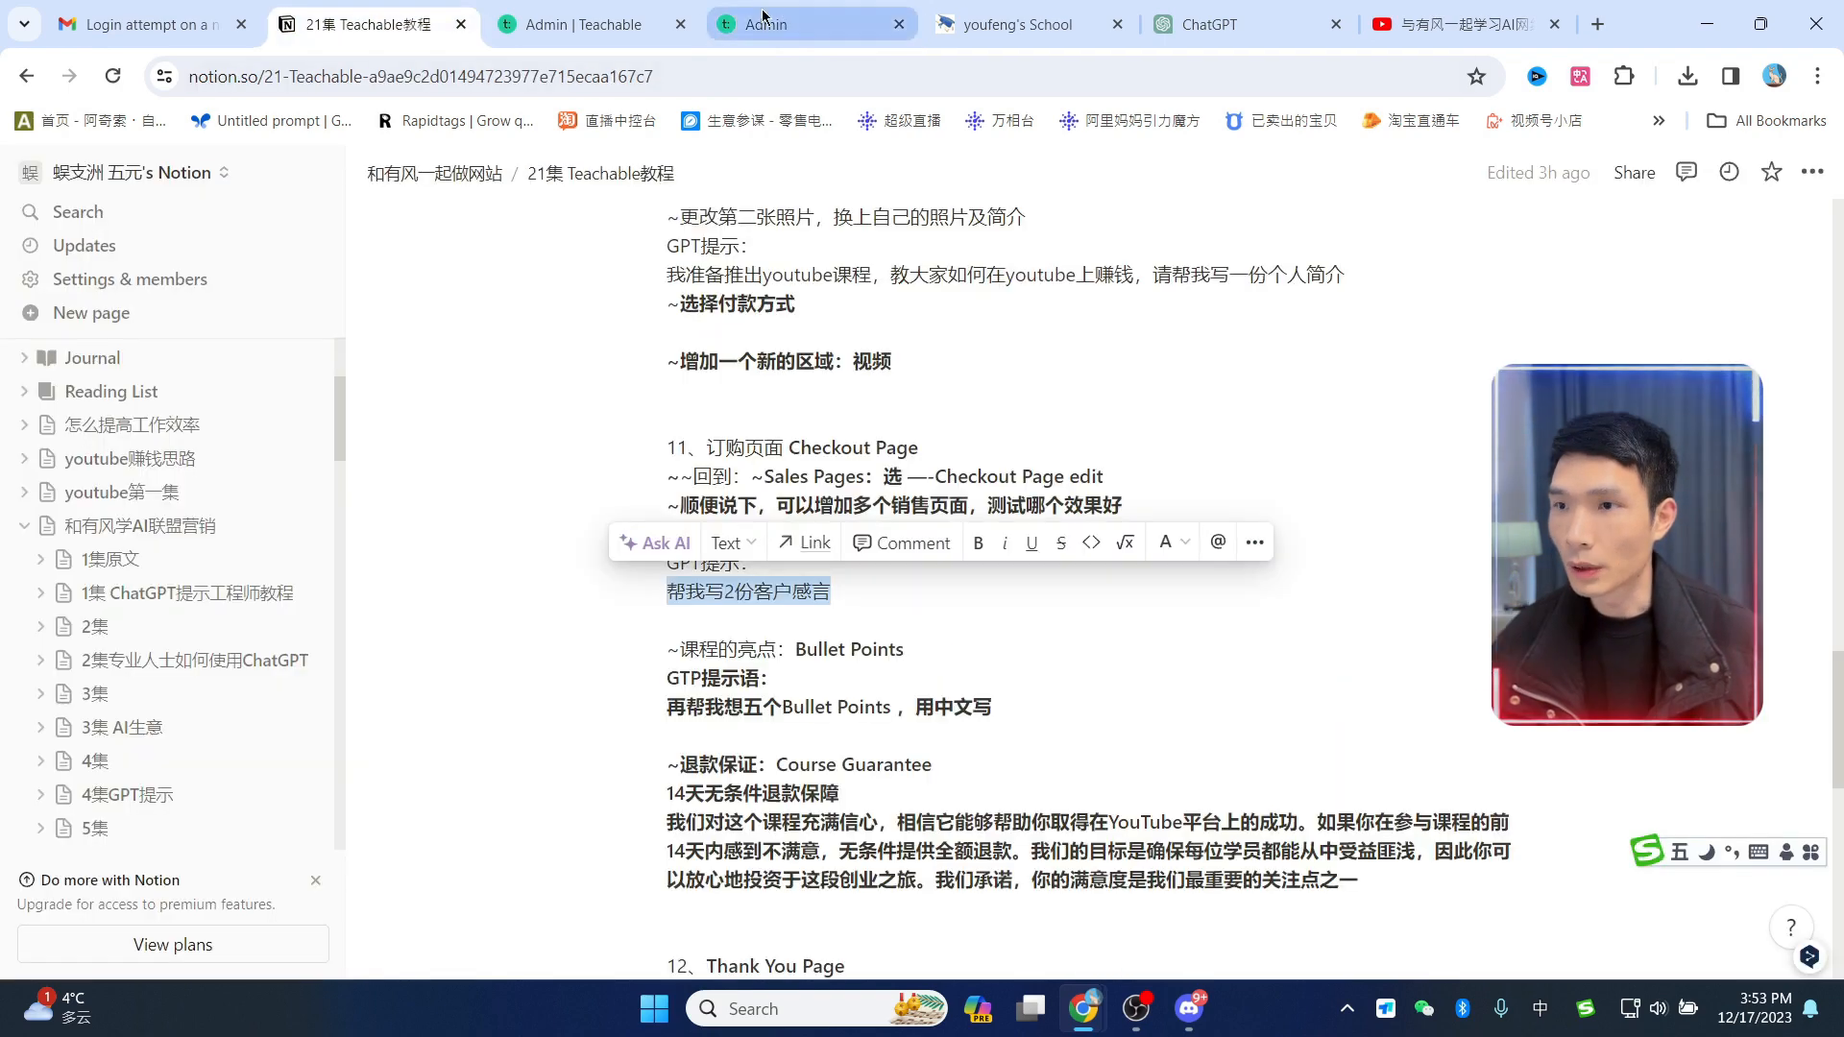
Step: Switch to the ChatGPT conversation YouTube教程大纲 and send the prompt 帮我写2份客户感言
{"action": "left_click", "coordinate": [763, 14]}
{"action": "left_click", "coordinate": [1175, 38]}
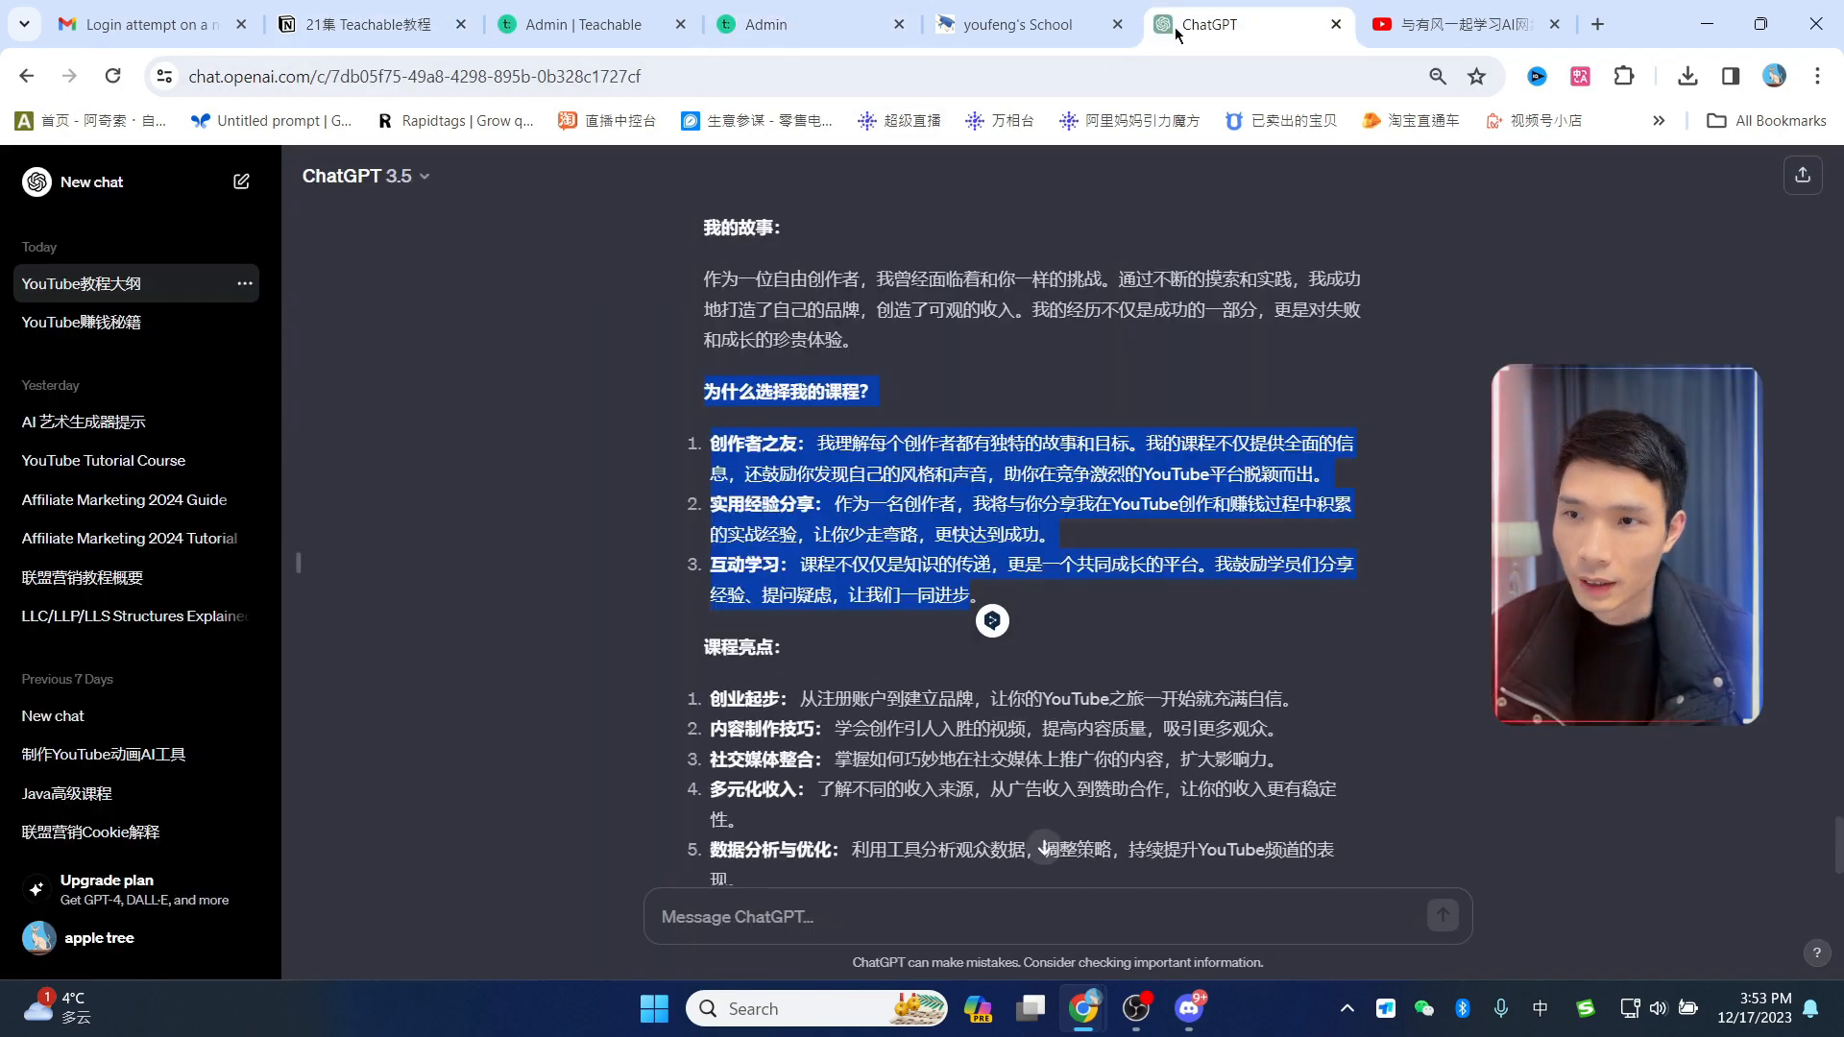
{"action": "left_click", "coordinate": [784, 901]}
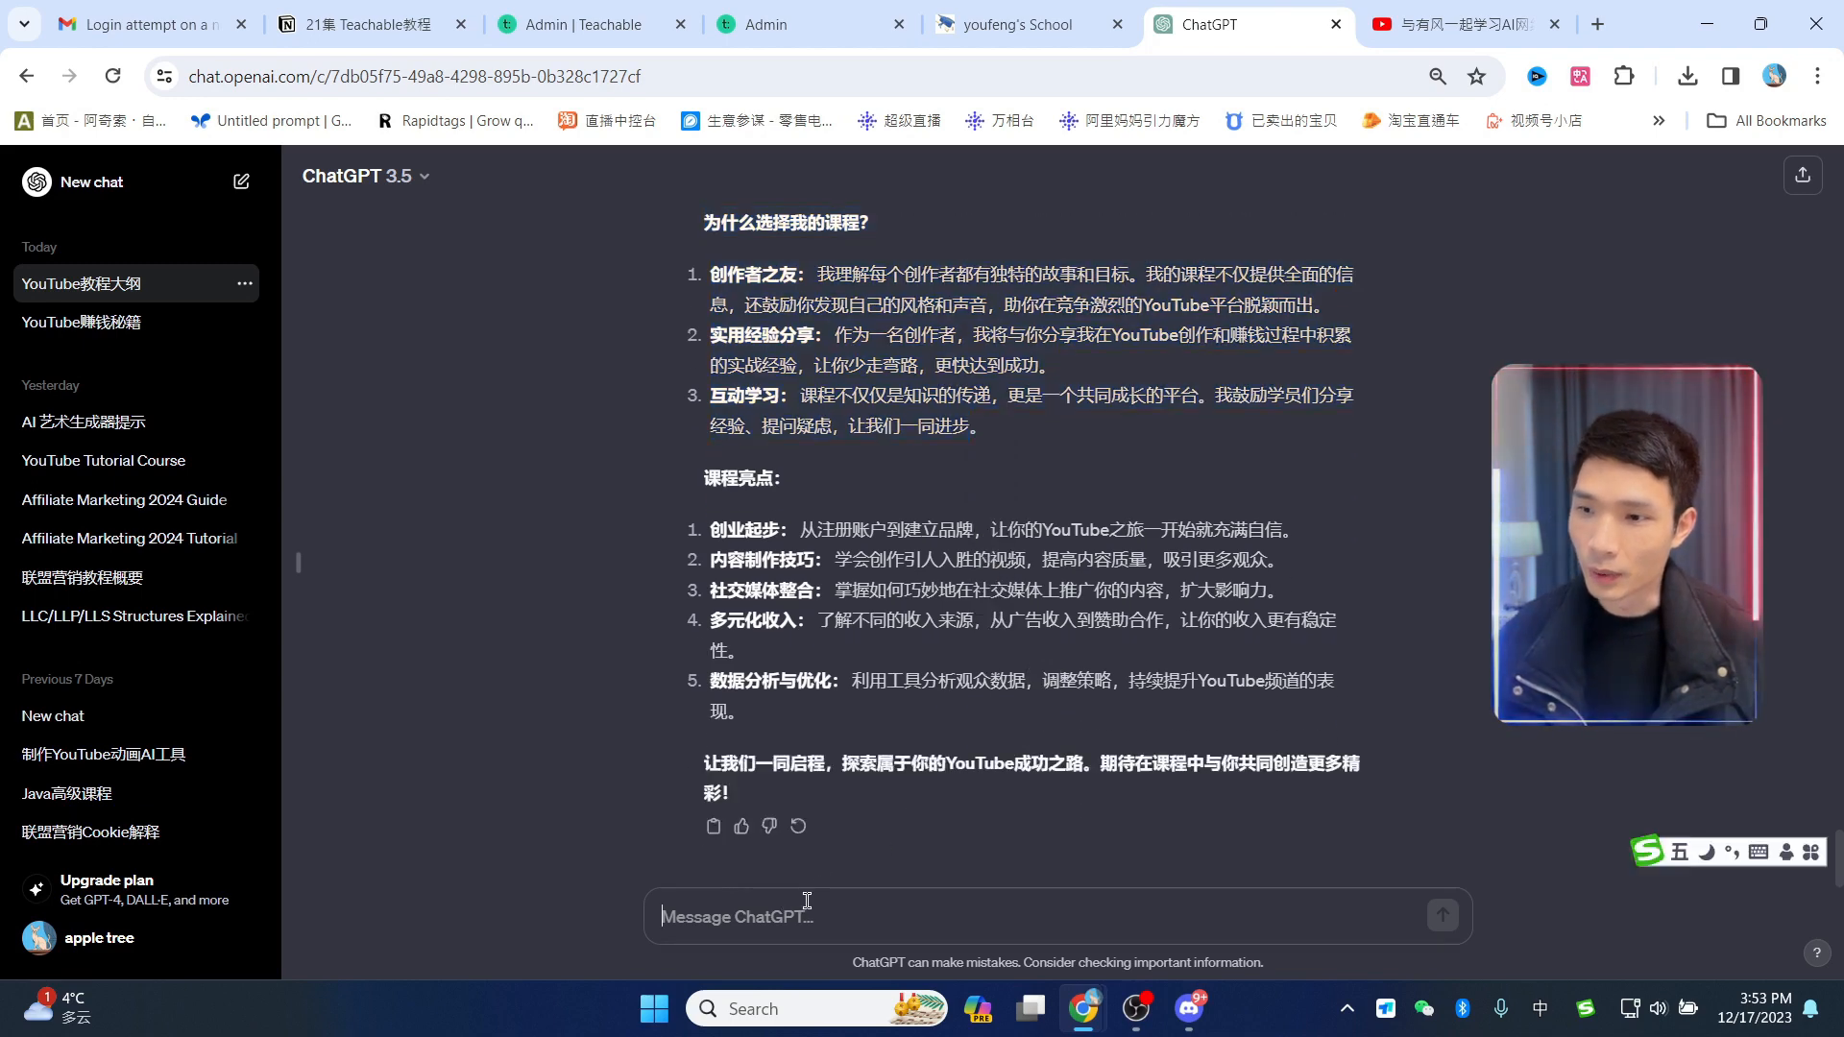
{"action": "type", "text": "帮我写2份客户感言"}
{"action": "left_click", "coordinate": [1442, 915]}
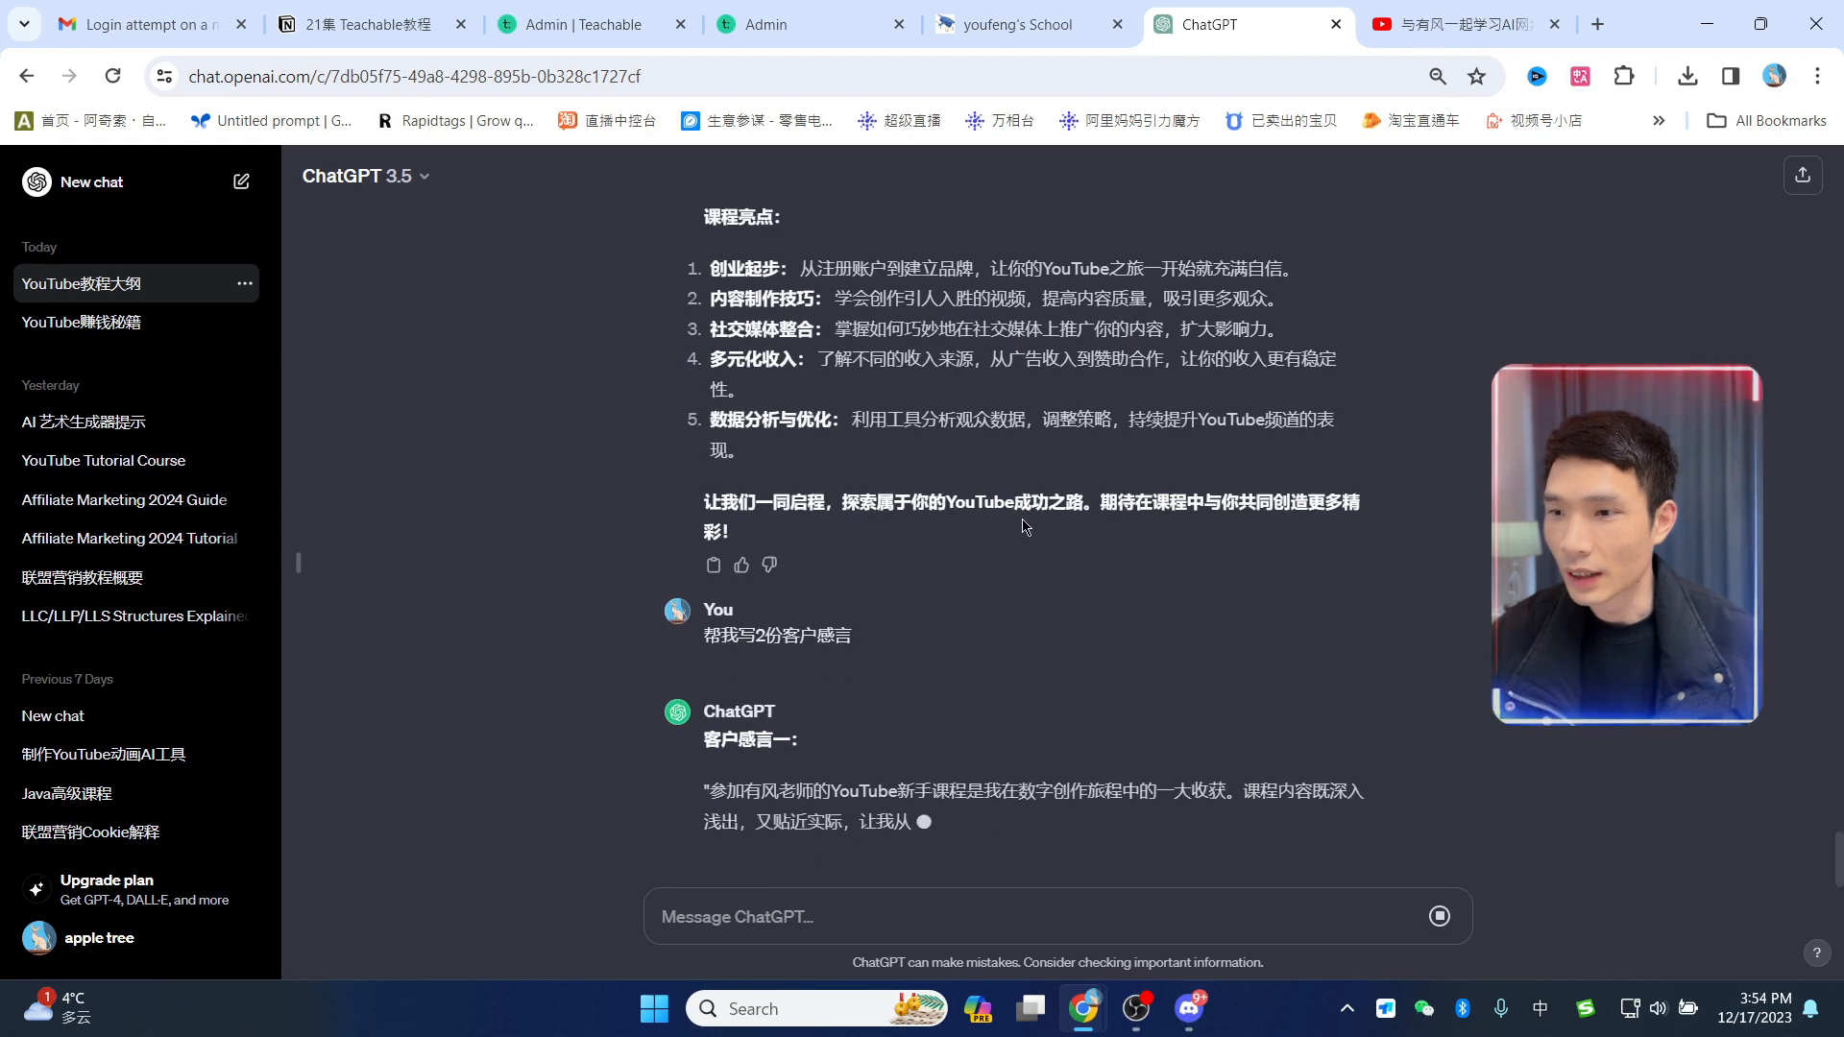
Step: Return to the Custom Checkout Content page in Teachable and enter the customer's name for the first testimonial
{"action": "left_click", "coordinate": [788, 24]}
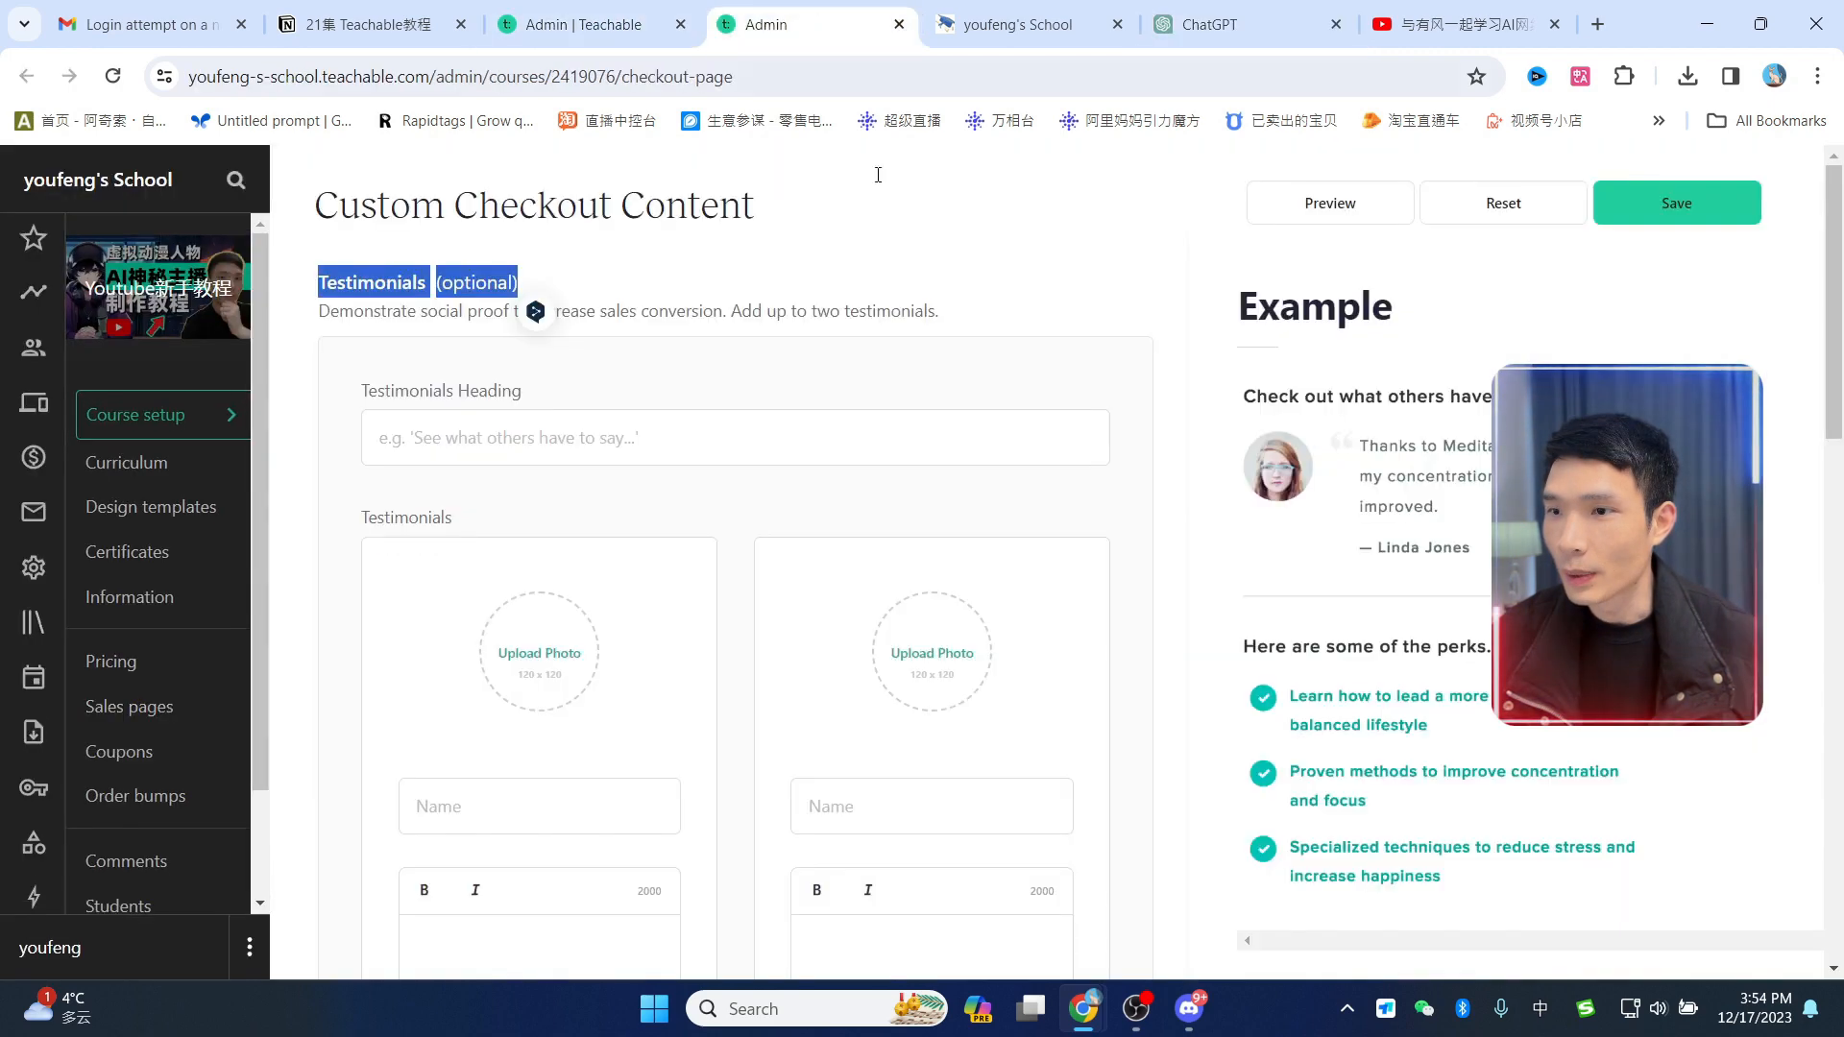
{"action": "scroll", "coordinate": [670, 661], "scroll_direction": "down", "scroll_amount": 1}
{"action": "left_click", "coordinate": [495, 670]}
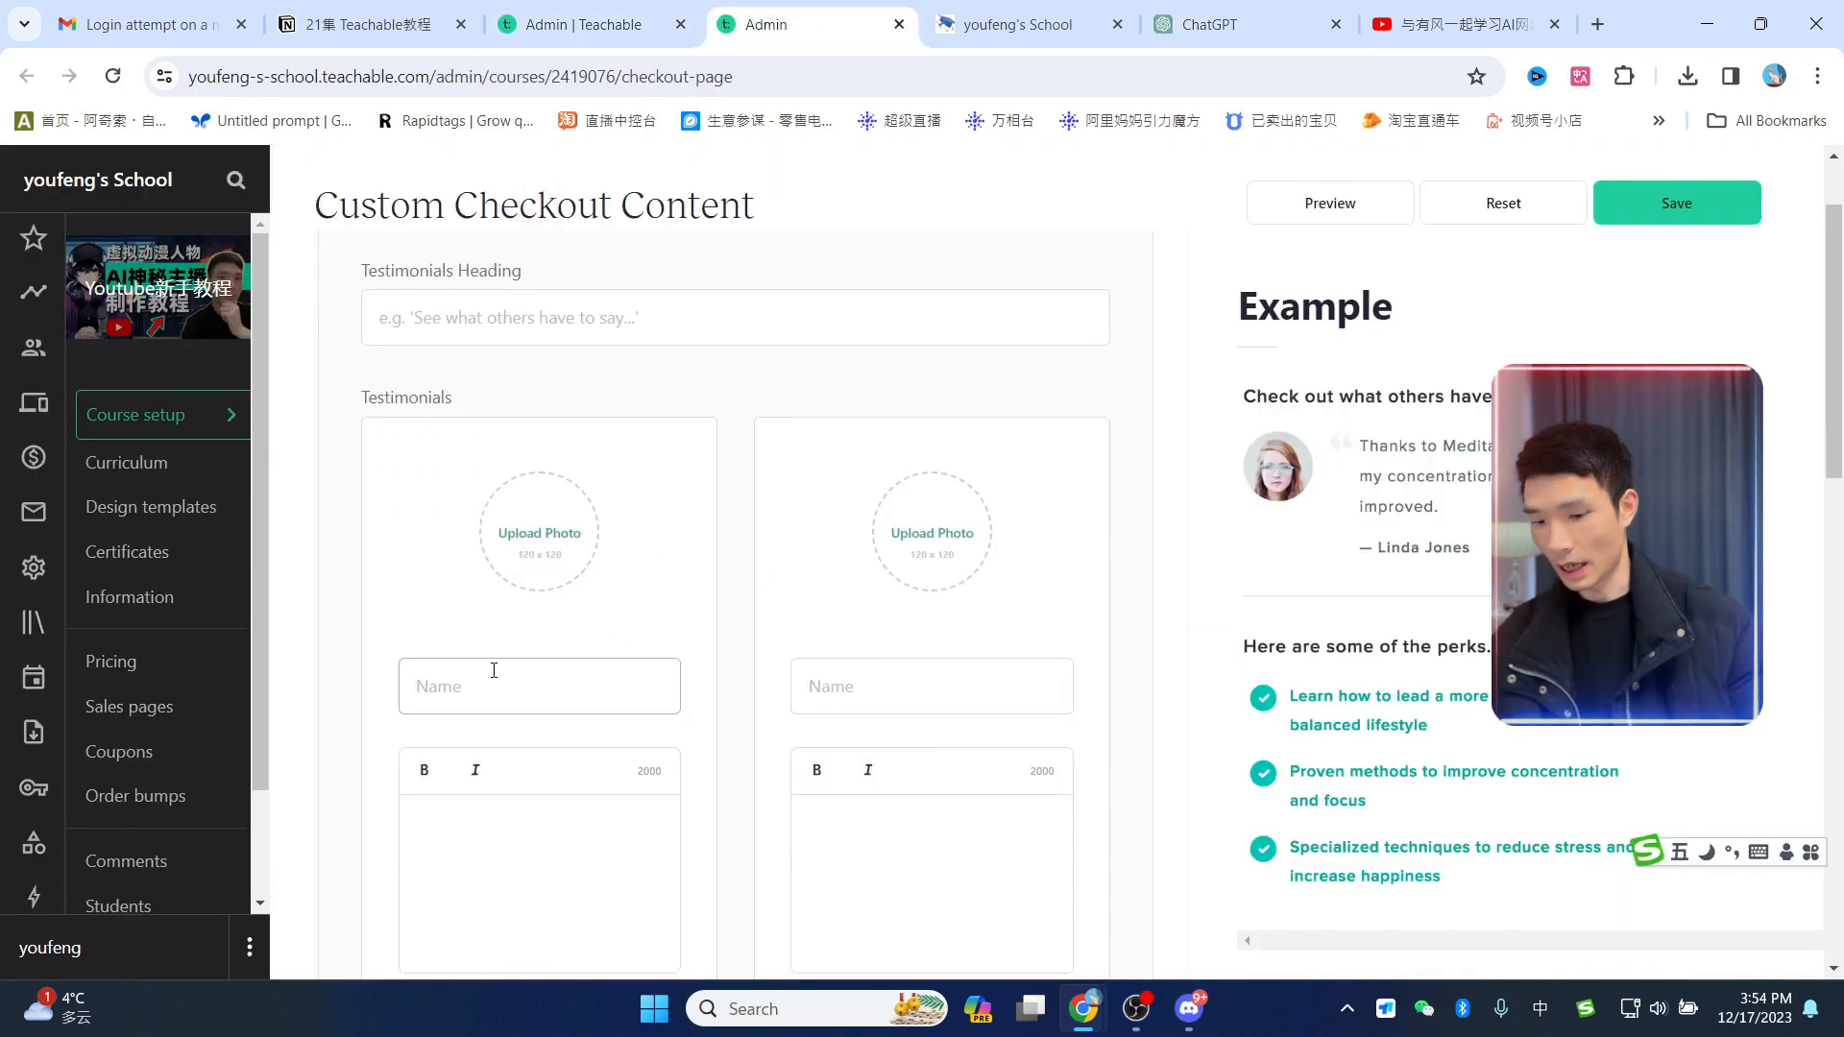
{"action": "type", "text": "小明"}
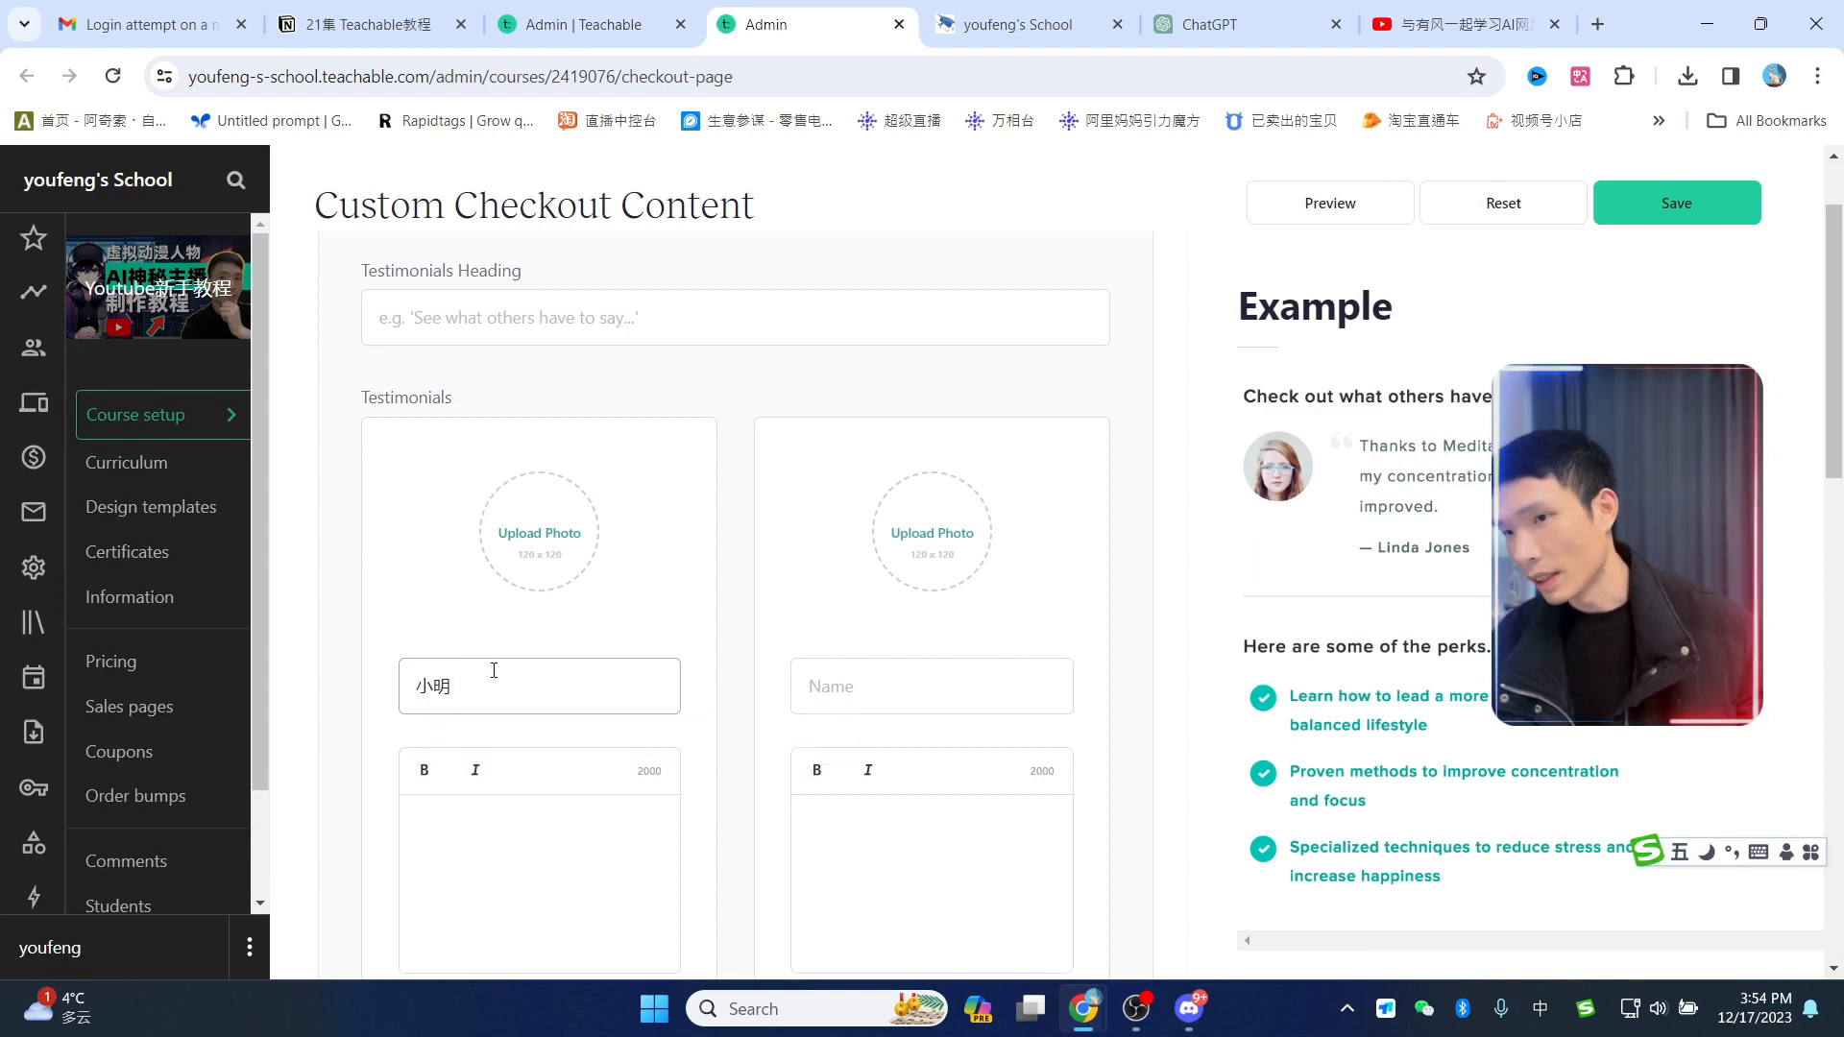
Step: Enter the customer's name for the second testimonial
{"action": "type", "text": "小geq"}
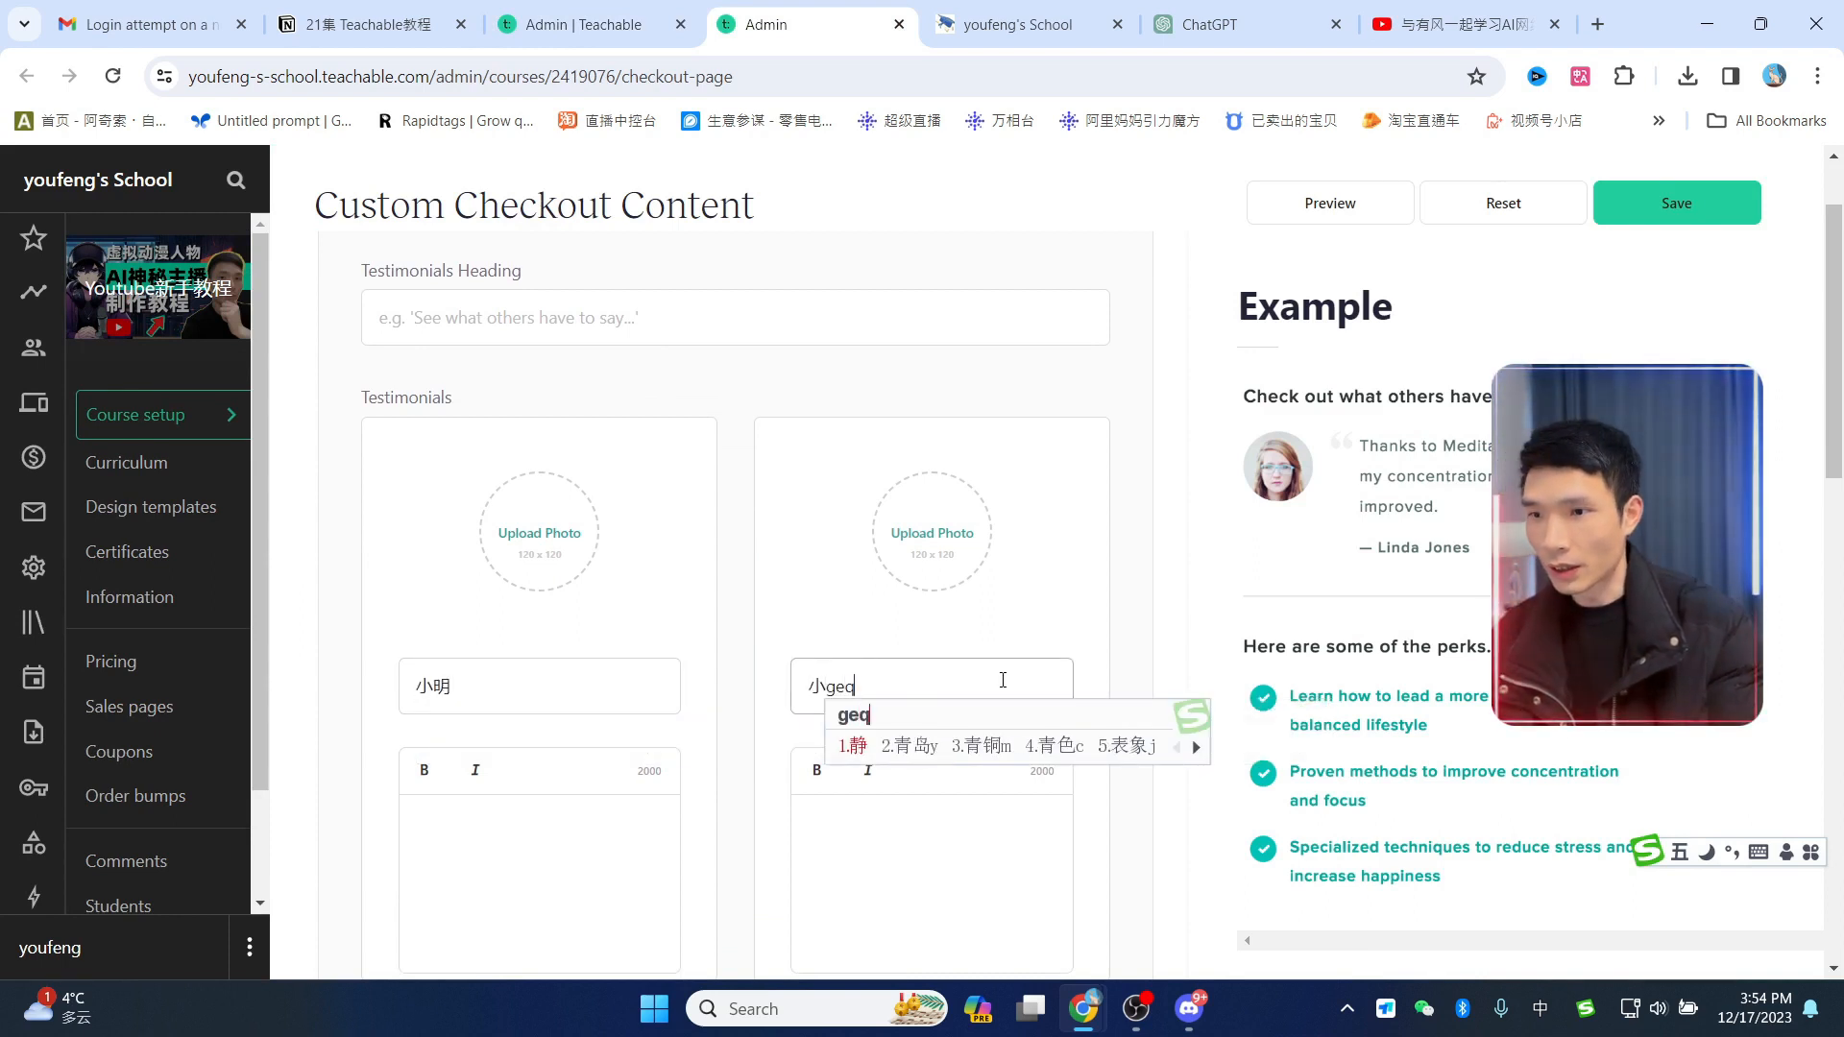
{"action": "key", "text": "BackSpace"}
{"action": "key", "text": "BackSpace"}
{"action": "key", "text": "BackSpace"}
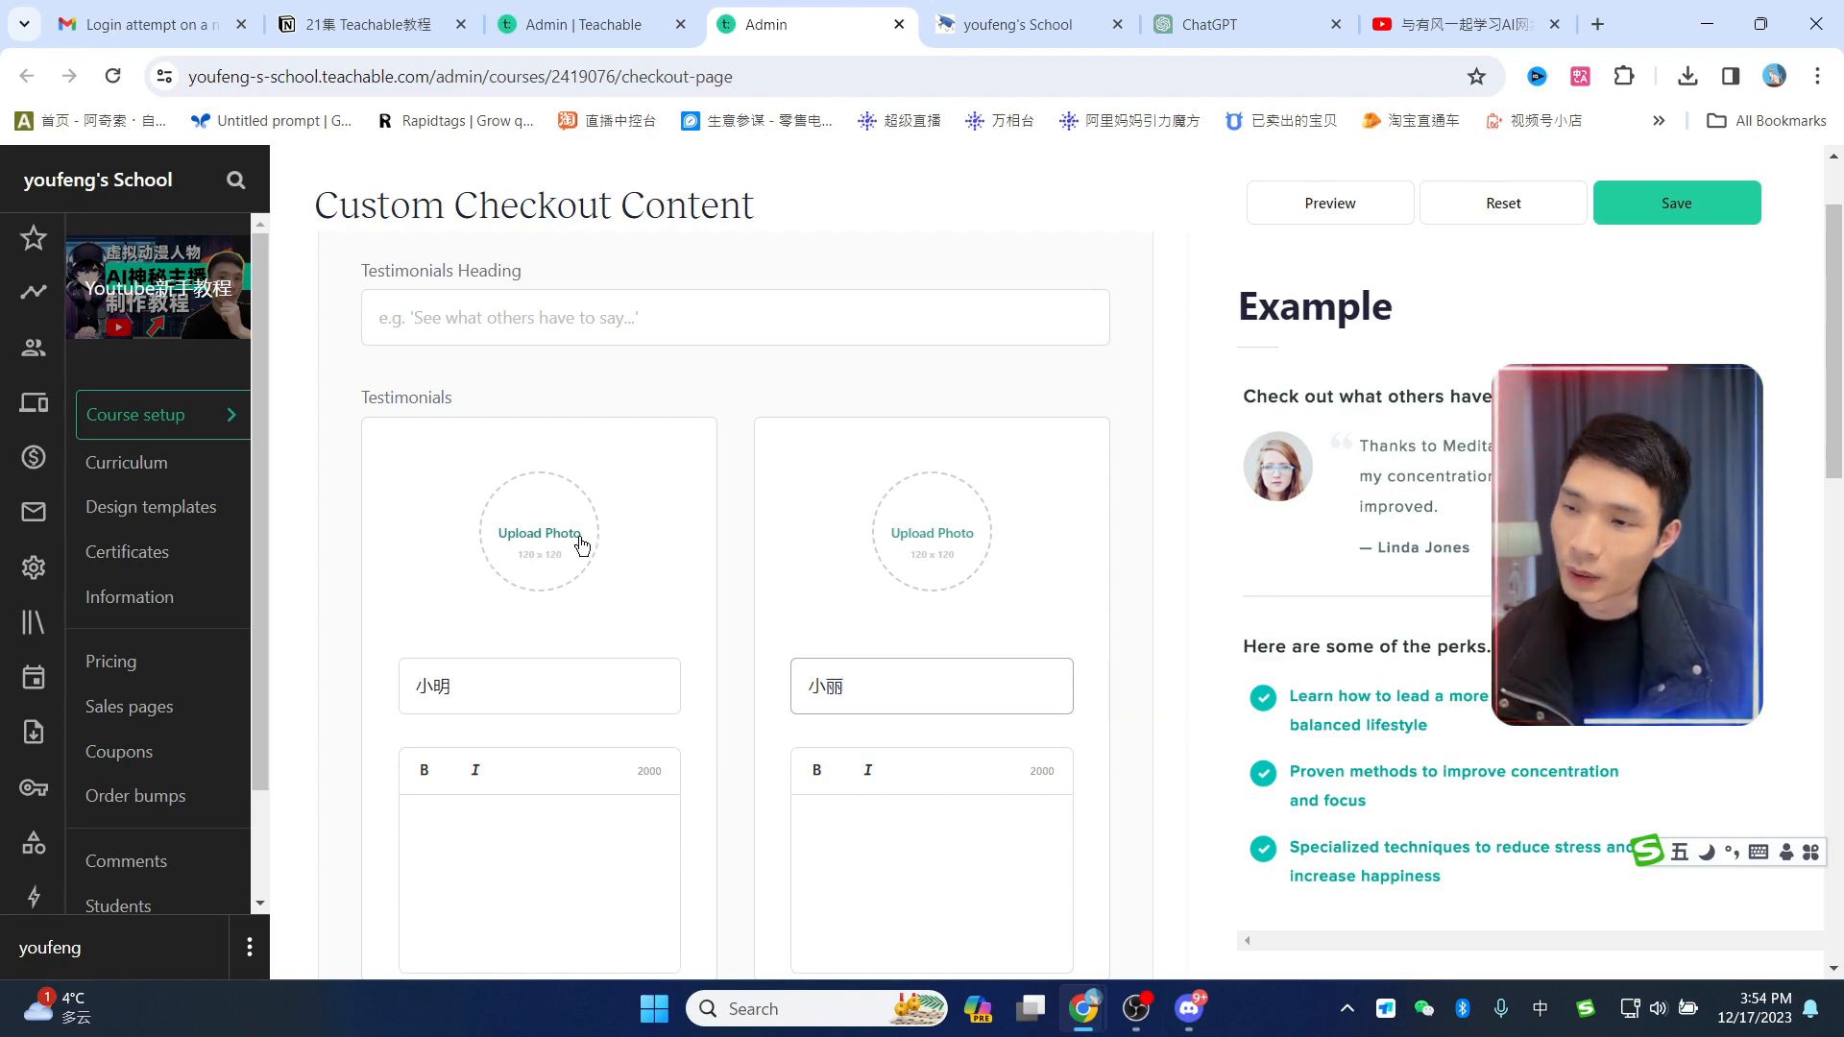
Step: Switch to Discord and examine the Midjourney portraits generated from the prompts a women and a man, including the enlarged red-hooded woman
{"action": "left_click", "coordinate": [1189, 1006]}
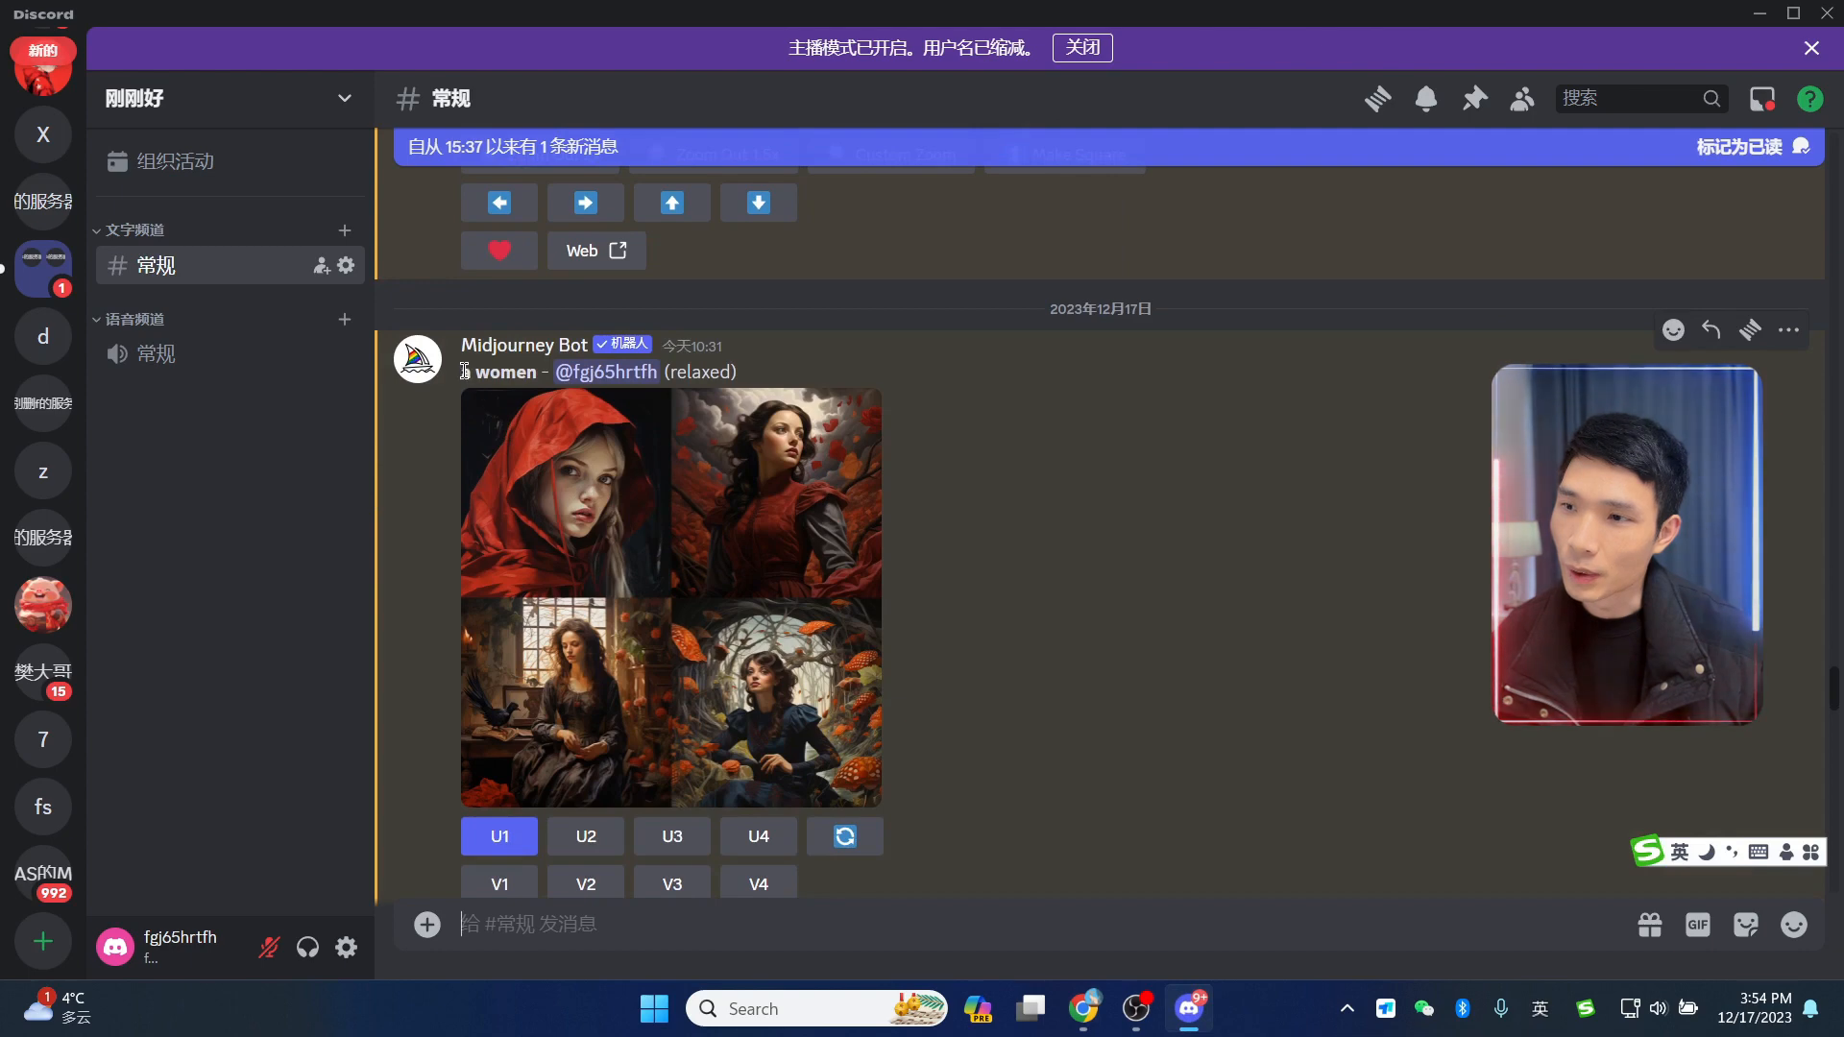
{"action": "scroll", "coordinate": [677, 499], "scroll_direction": "down", "scroll_amount": 5}
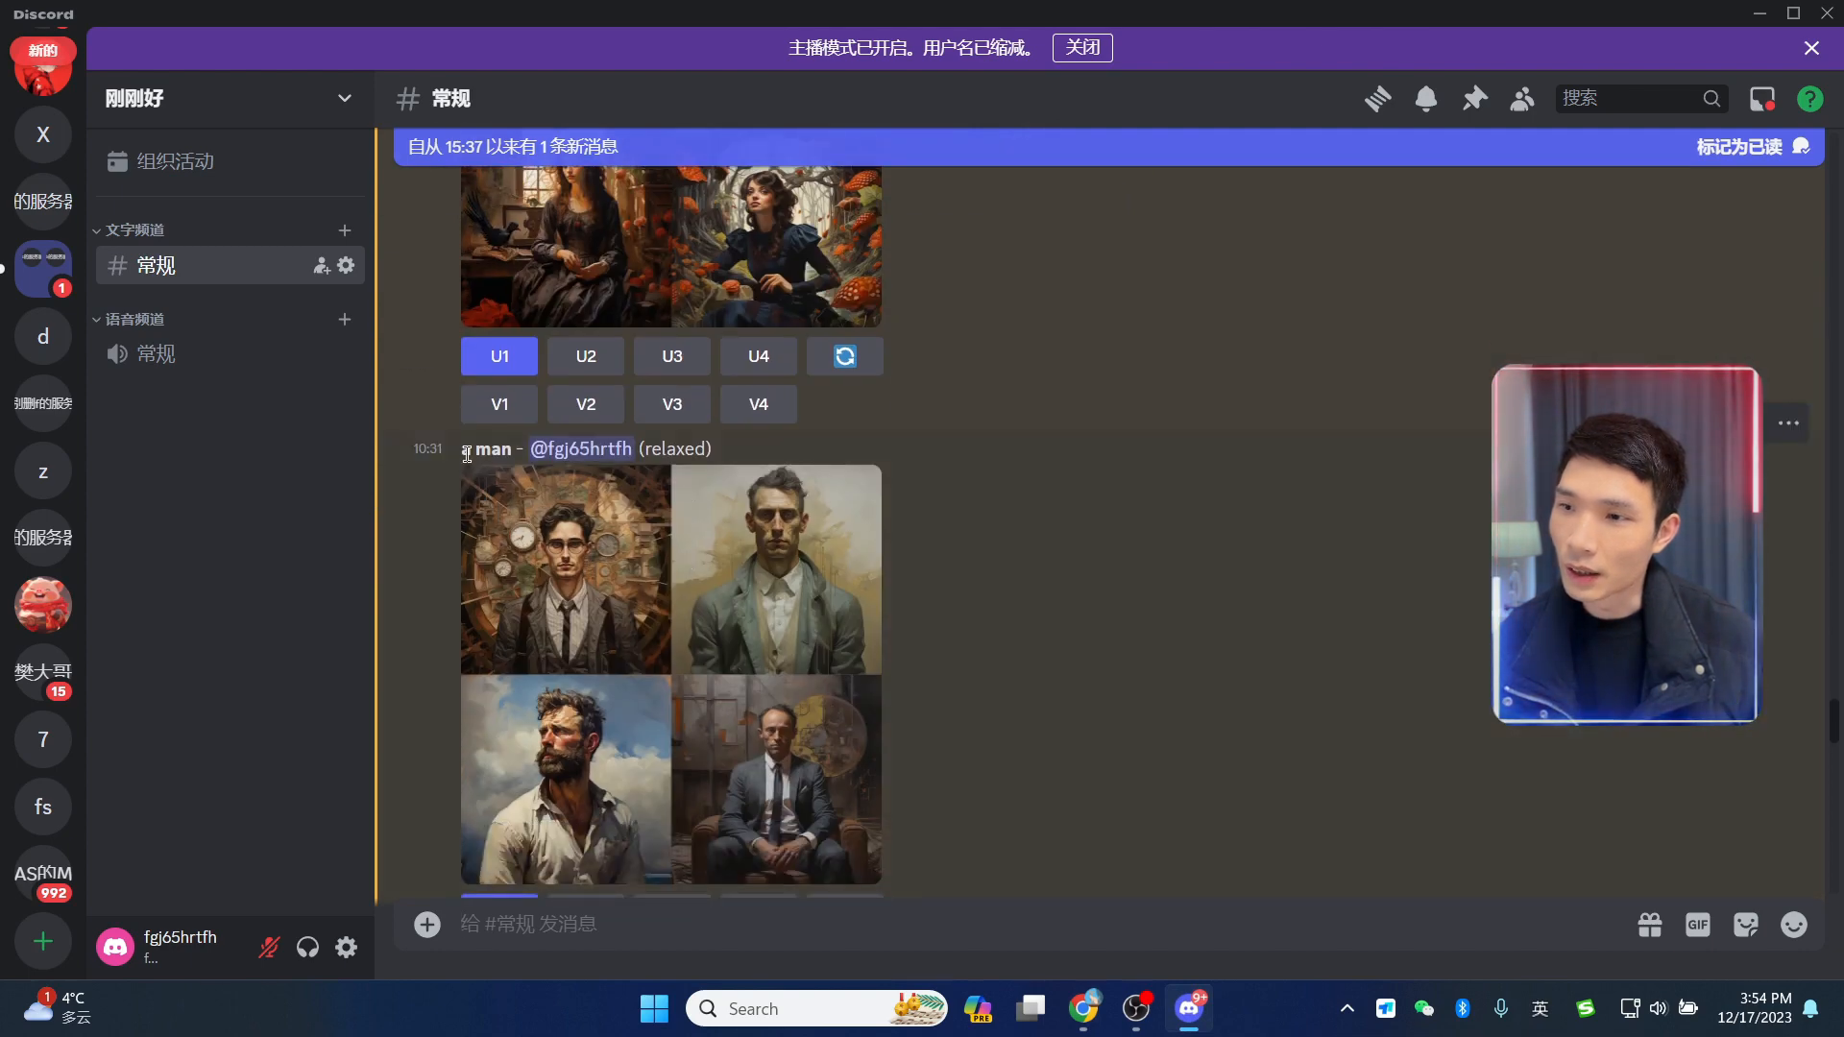
{"action": "left_click_drag", "start_coordinate": [466, 453], "coordinate": [505, 452]}
{"action": "scroll", "coordinate": [851, 576], "scroll_direction": "up", "scroll_amount": 4}
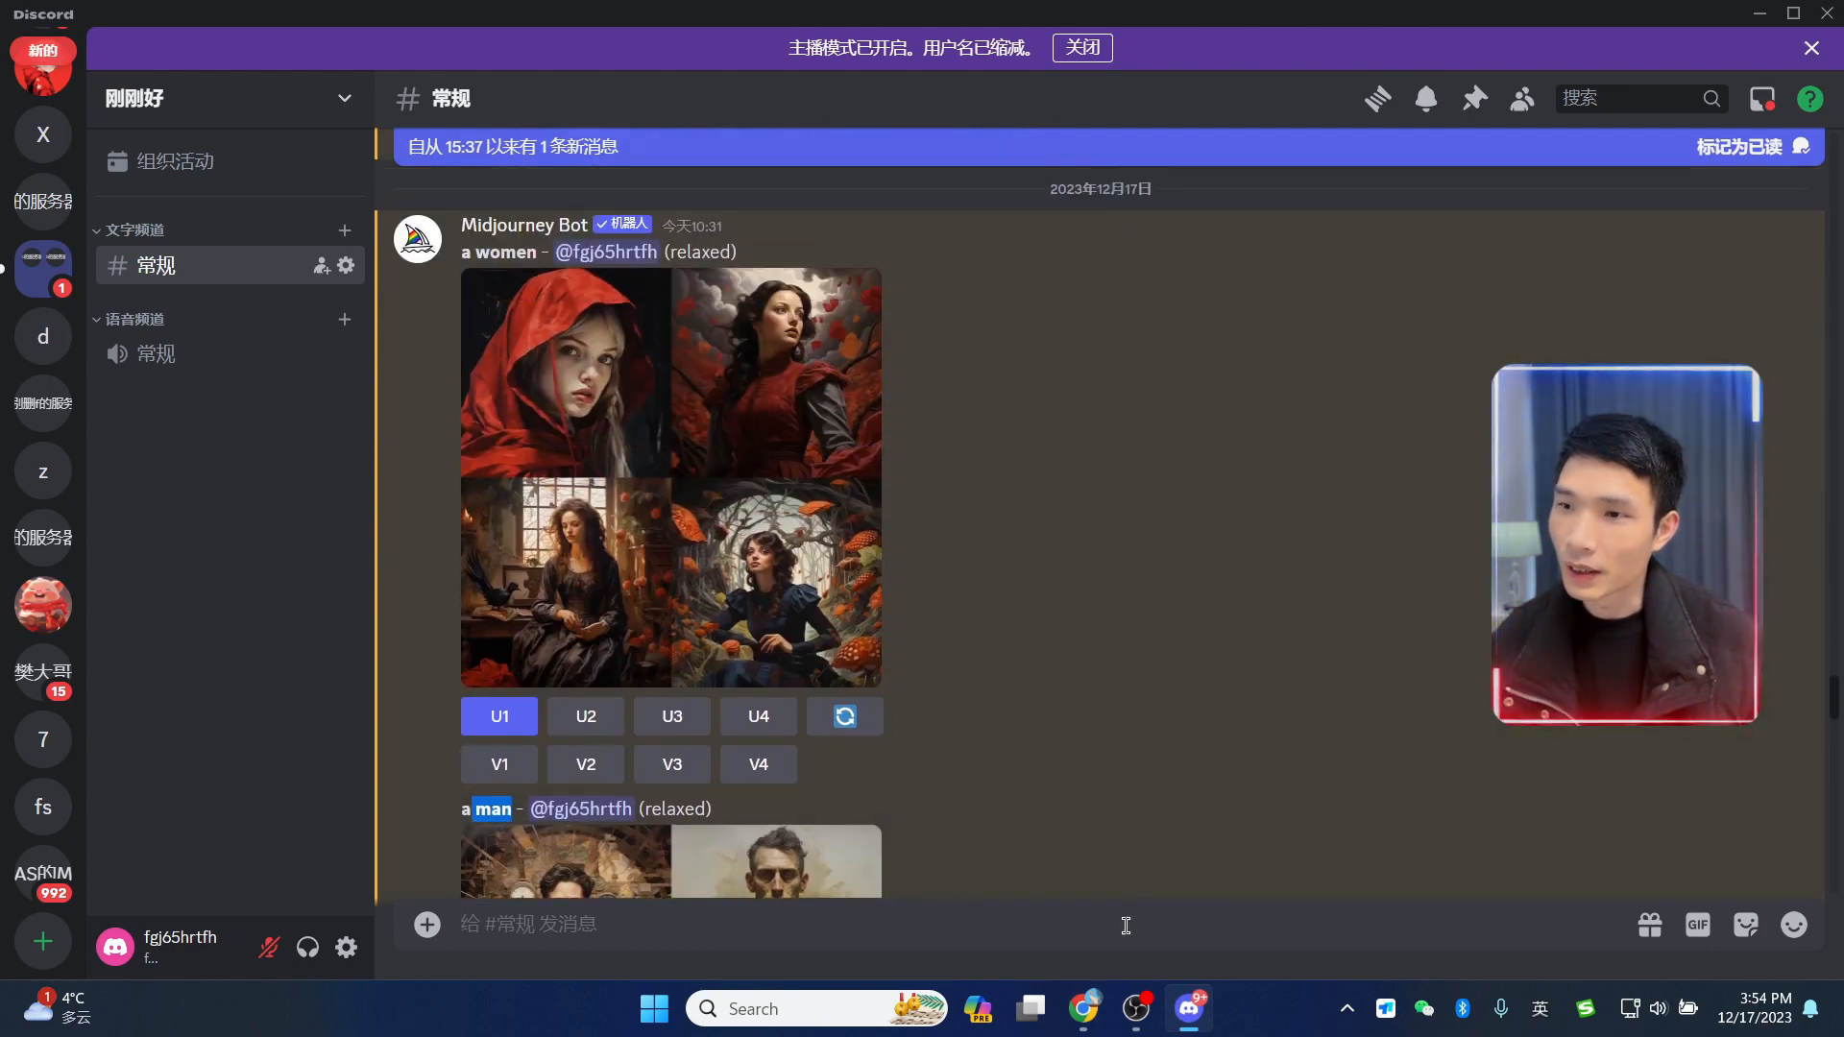
{"action": "left_click", "coordinate": [570, 370]}
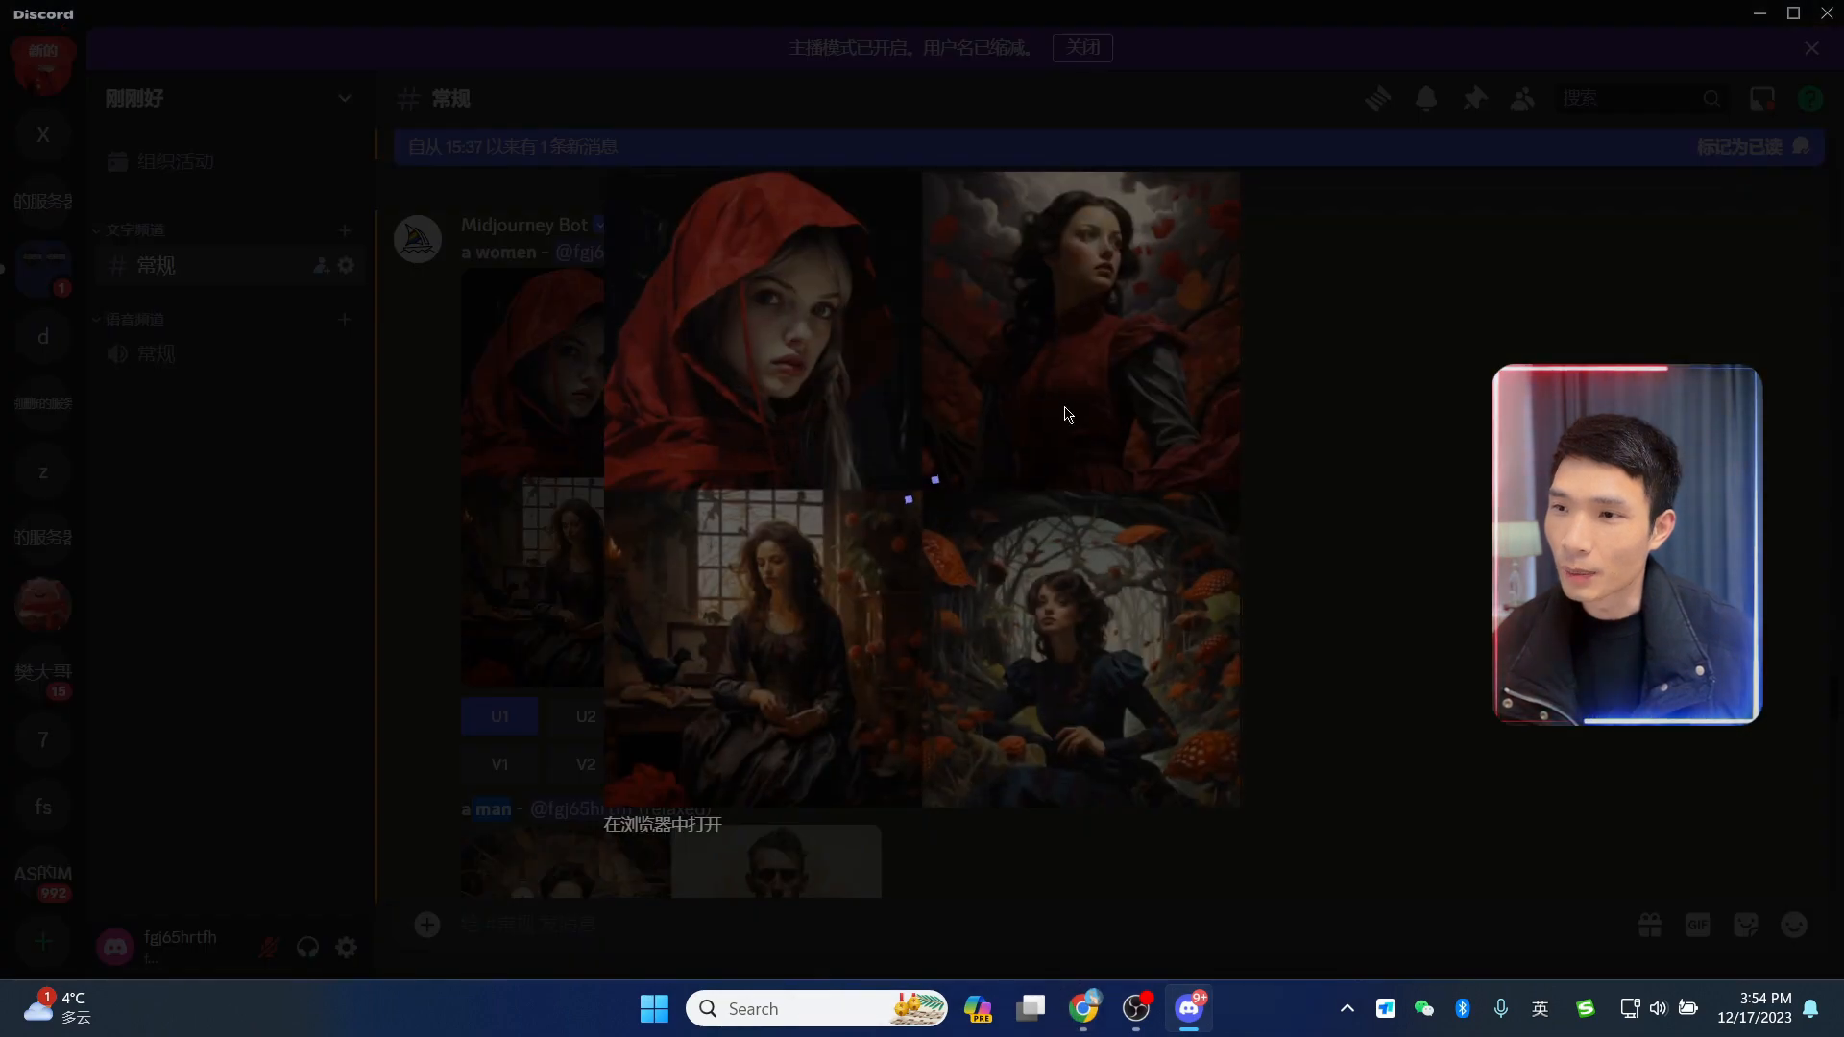
{"action": "left_click", "coordinate": [1341, 422]}
{"action": "scroll", "coordinate": [1277, 576], "scroll_direction": "down", "scroll_amount": 10}
{"action": "left_click", "coordinate": [837, 543]}
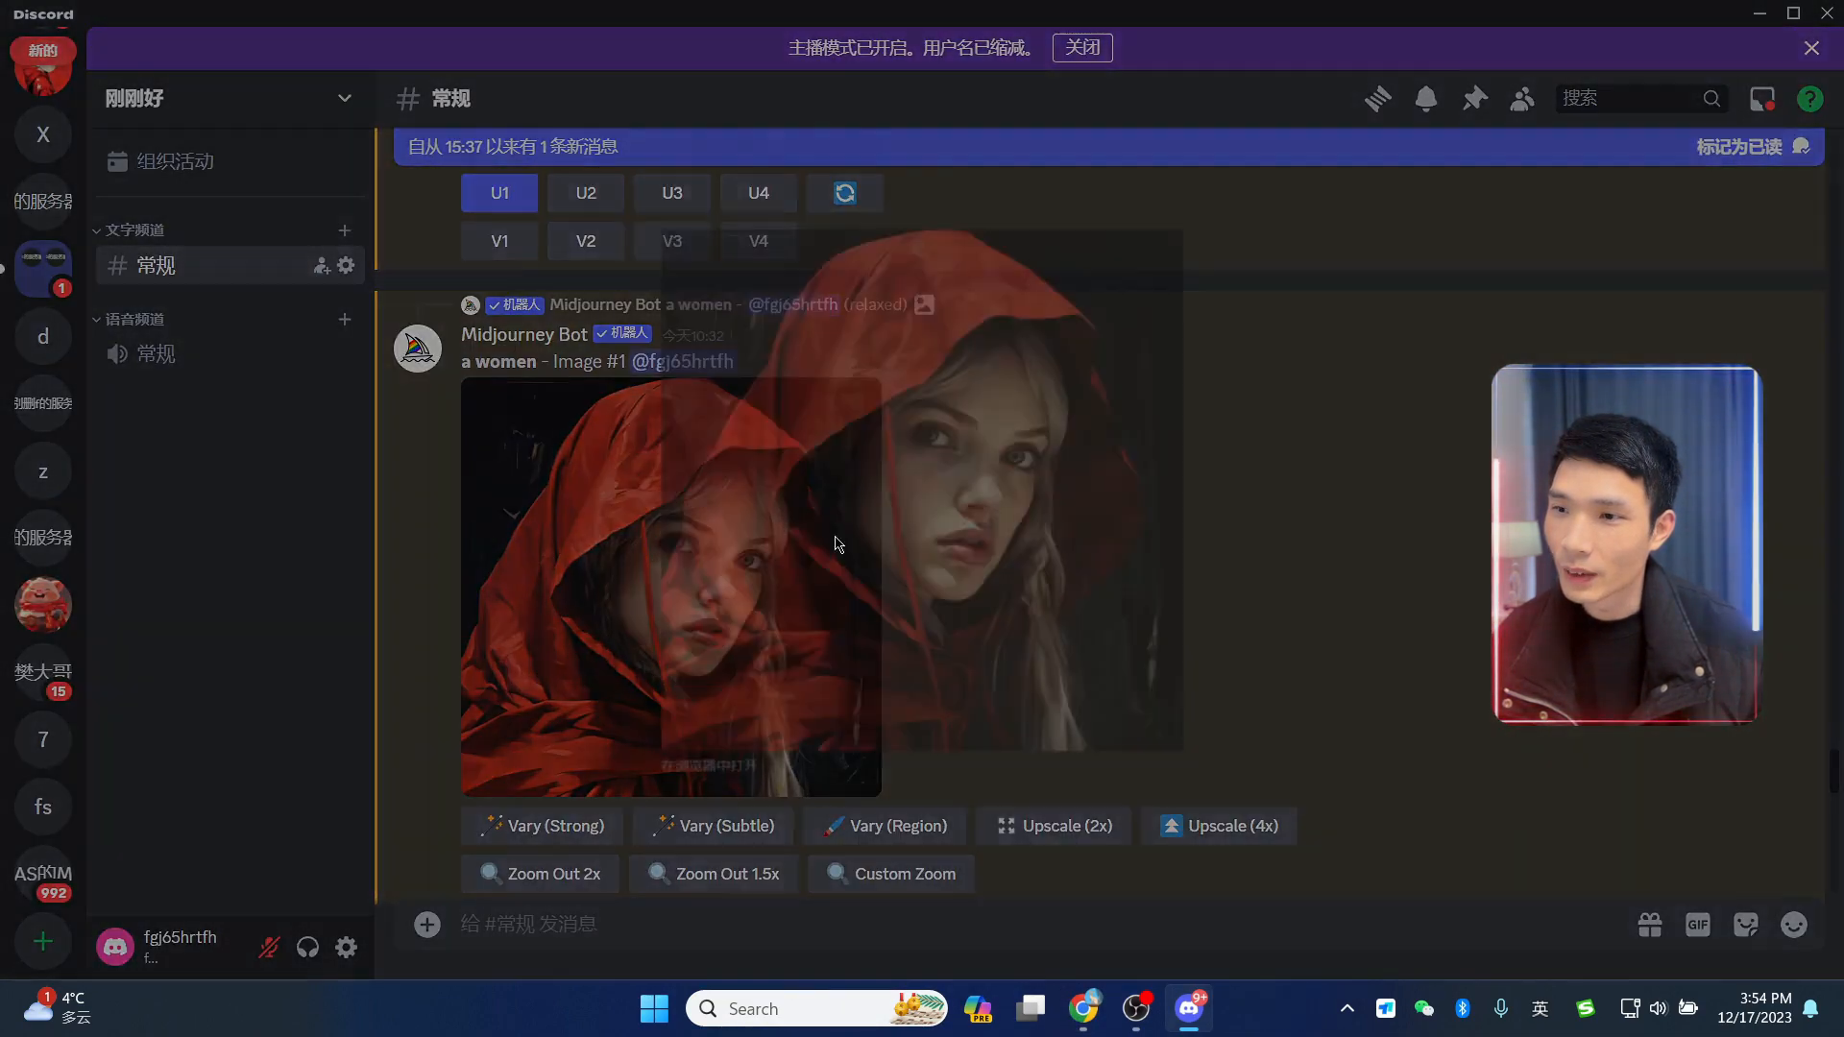
{"action": "left_click", "coordinate": [1365, 519]}
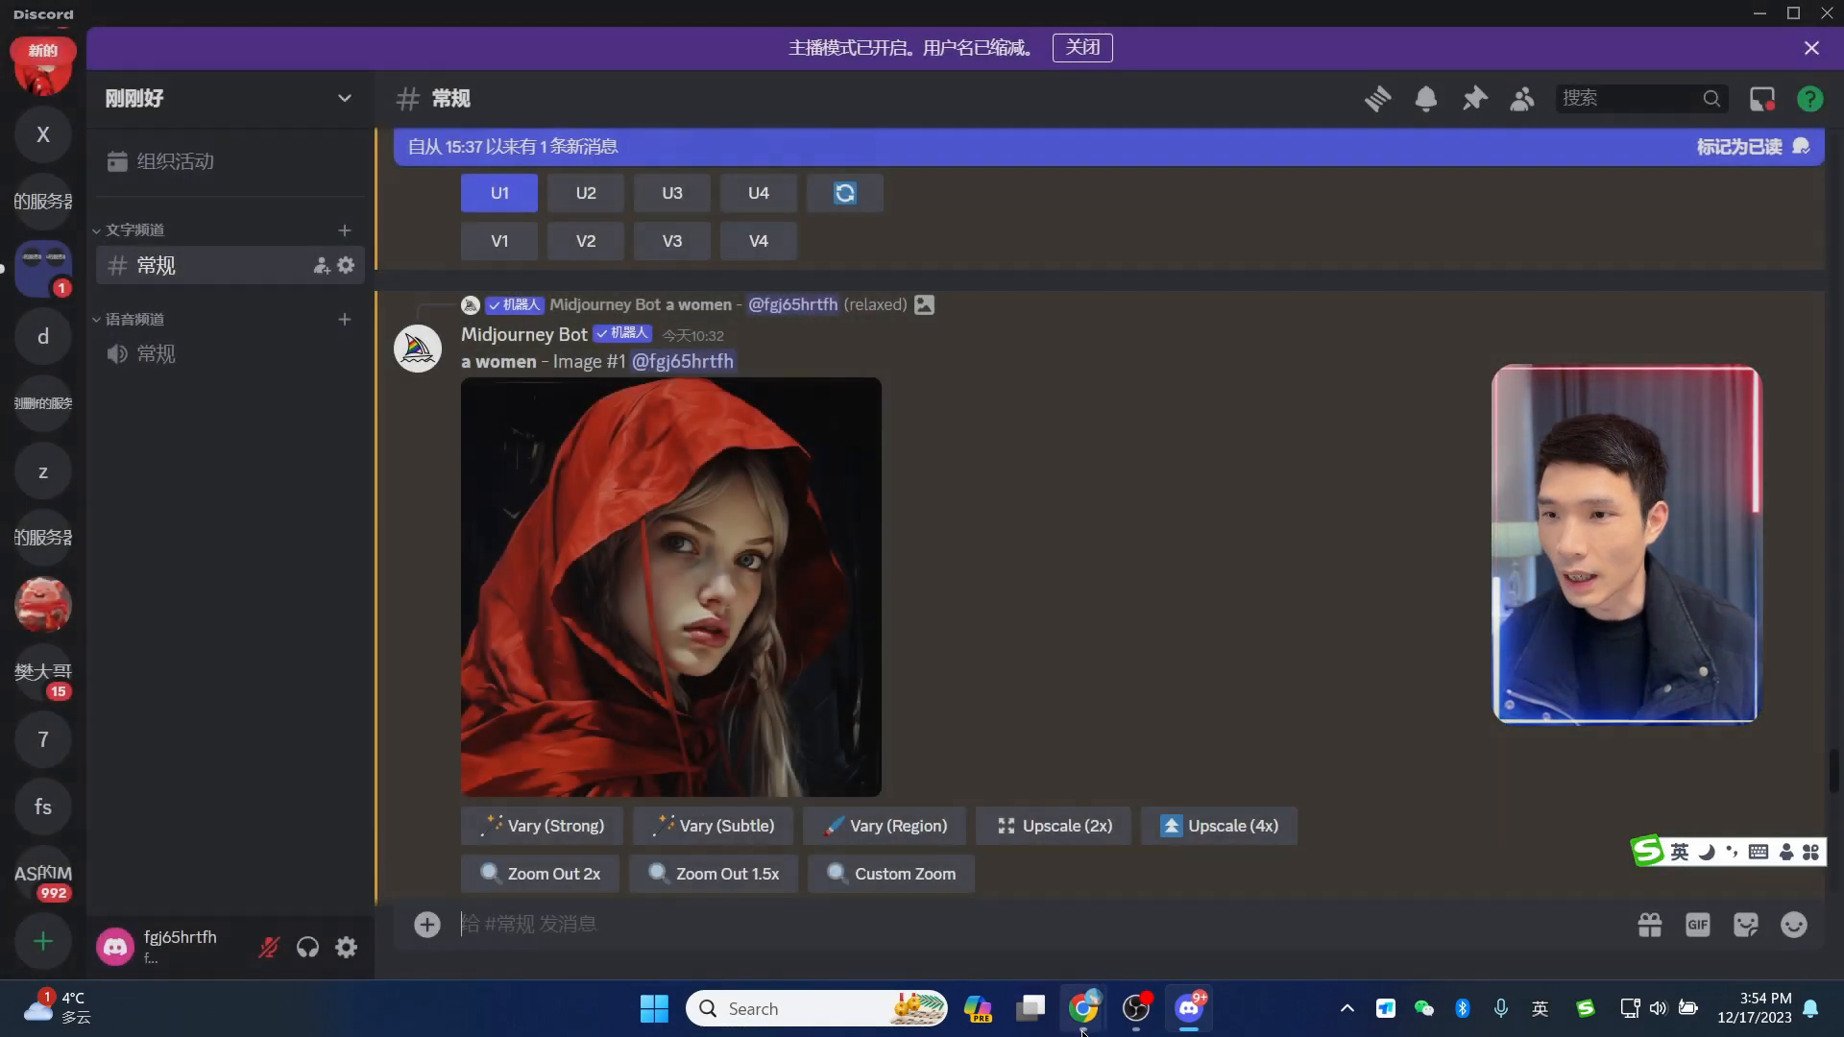
Step: Return to the Custom Checkout Content page in Chrome and upload the red-hooded woman PNG from the teachable folder as the second testimonial's photo
{"action": "mouse_move", "coordinate": [1083, 1008]}
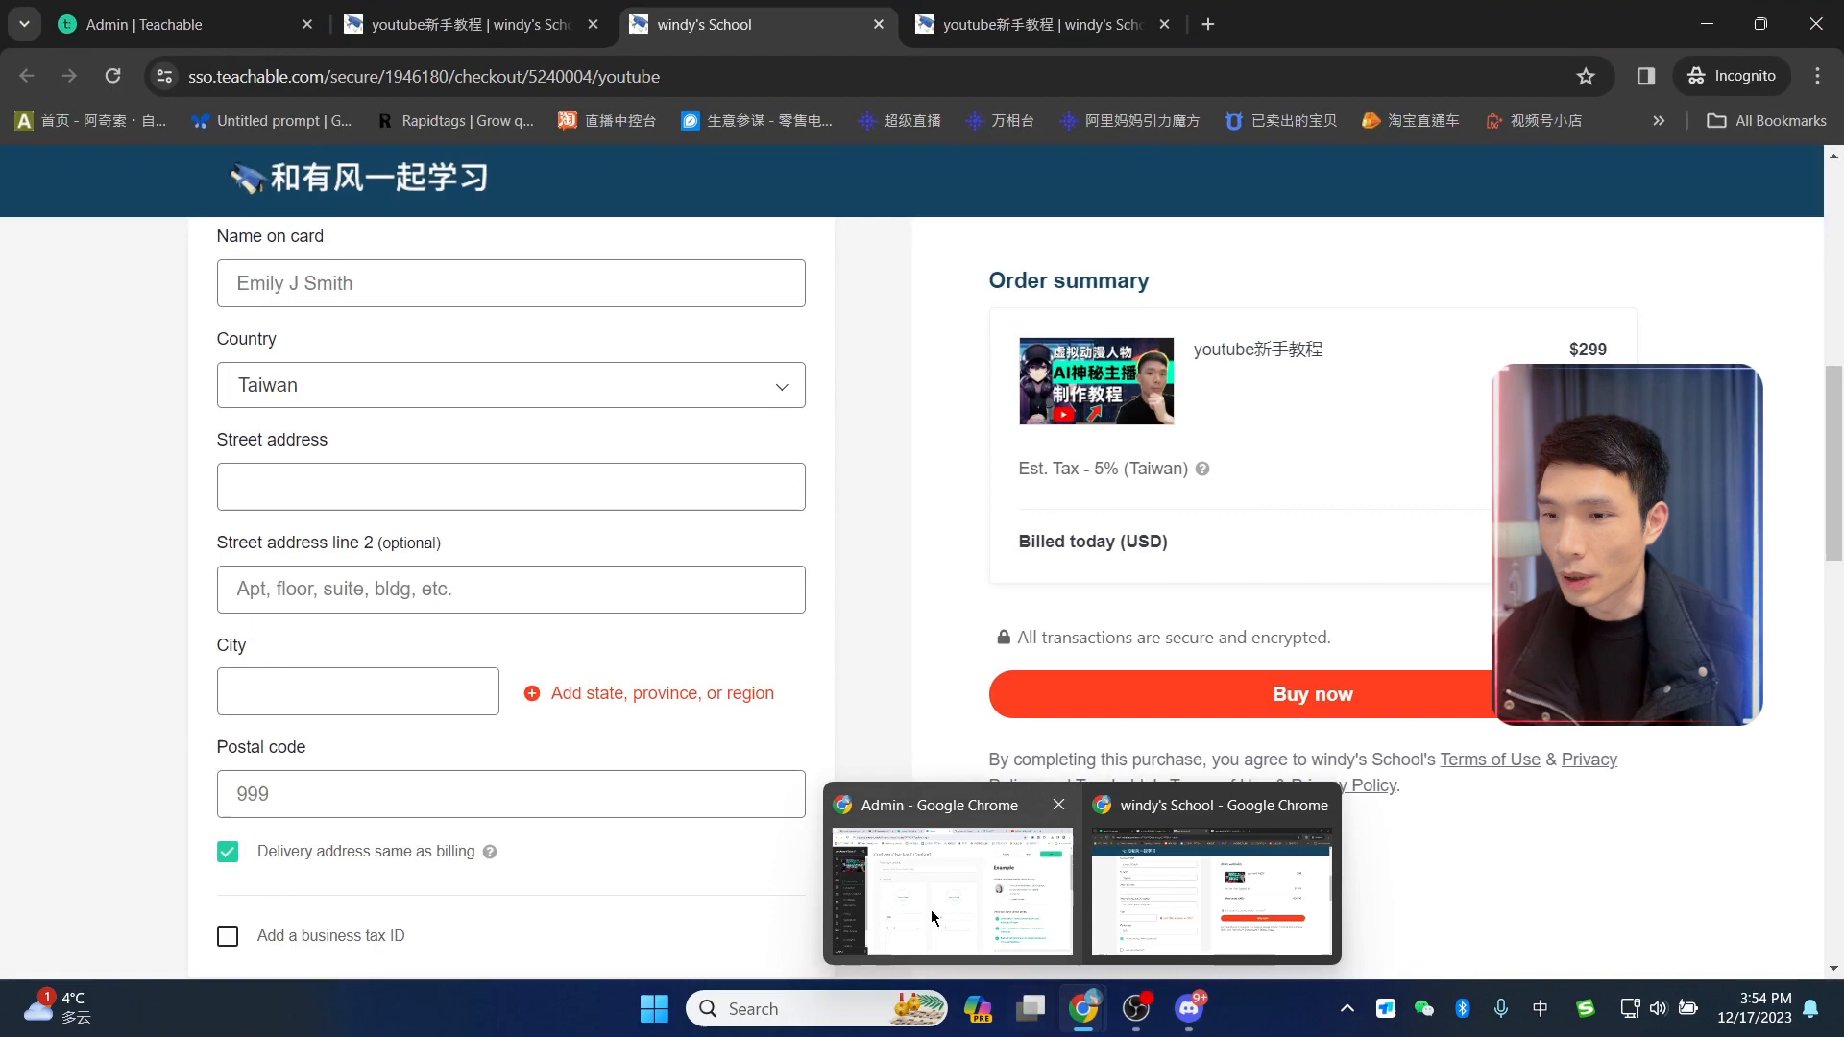
{"action": "left_click", "coordinate": [930, 908]}
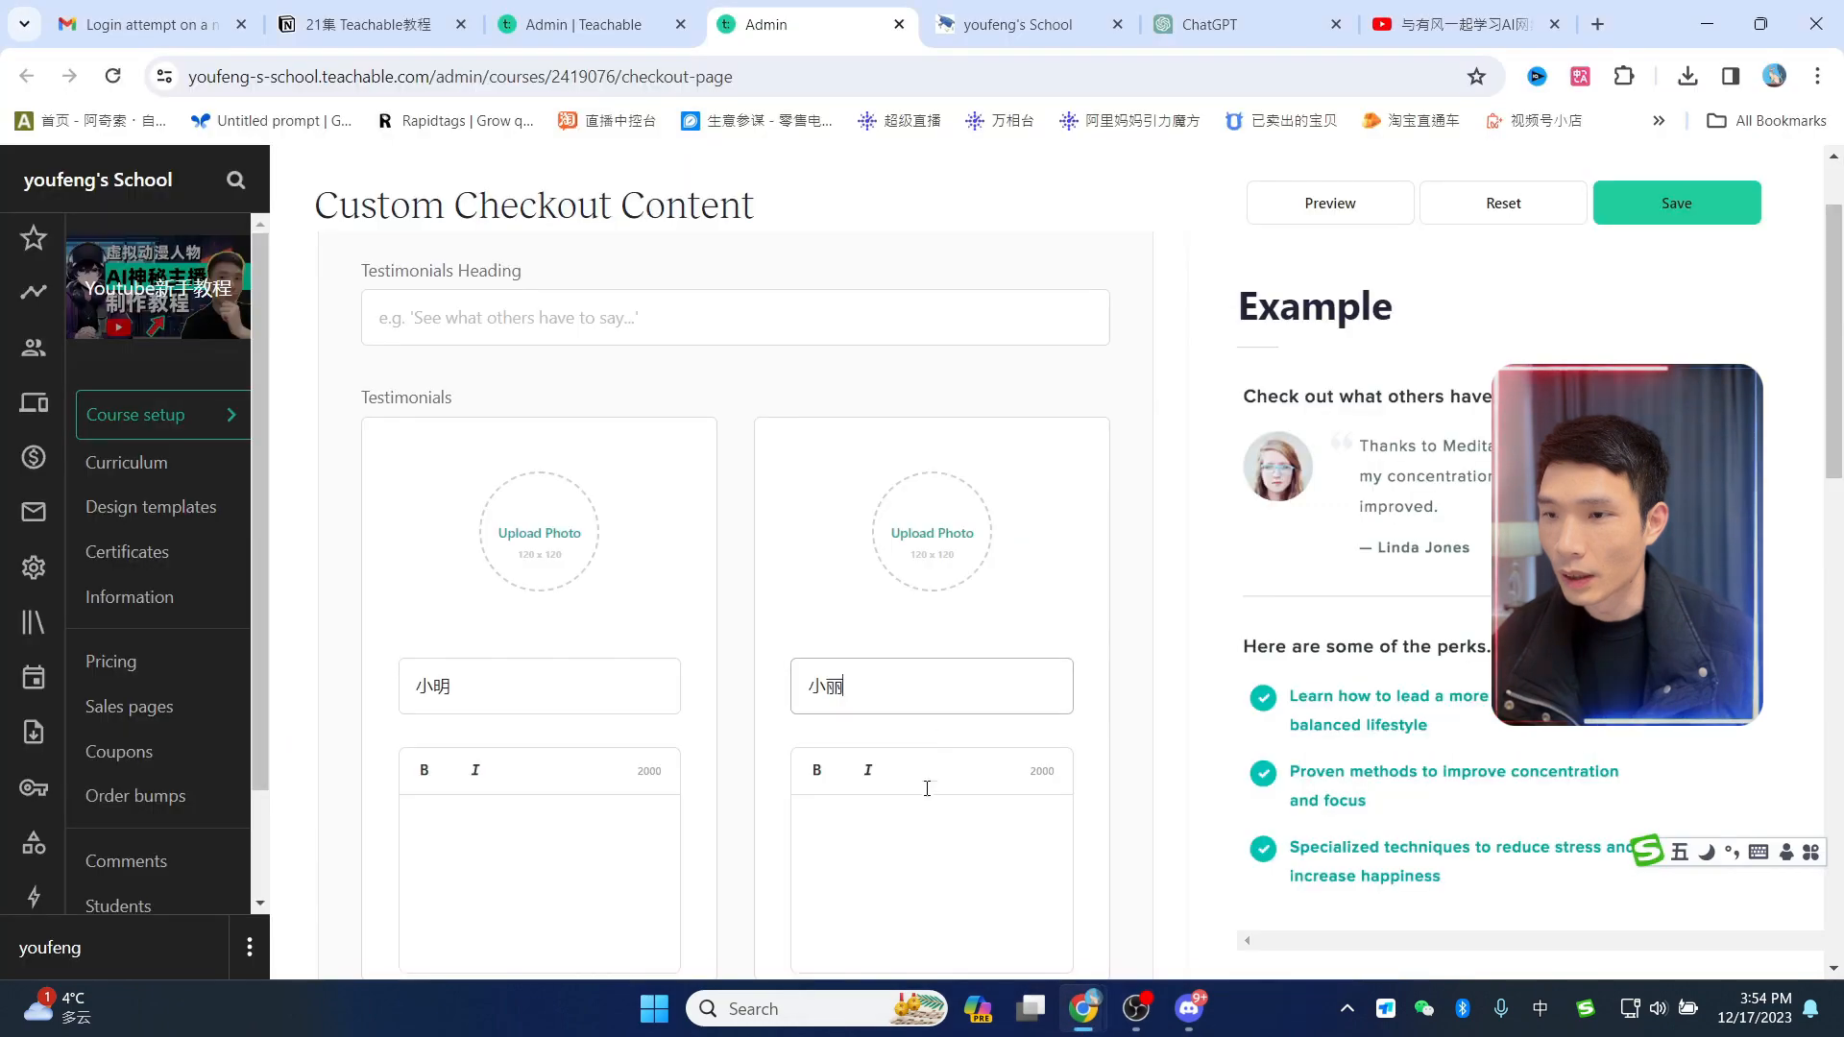
{"action": "left_click", "coordinate": [947, 530]}
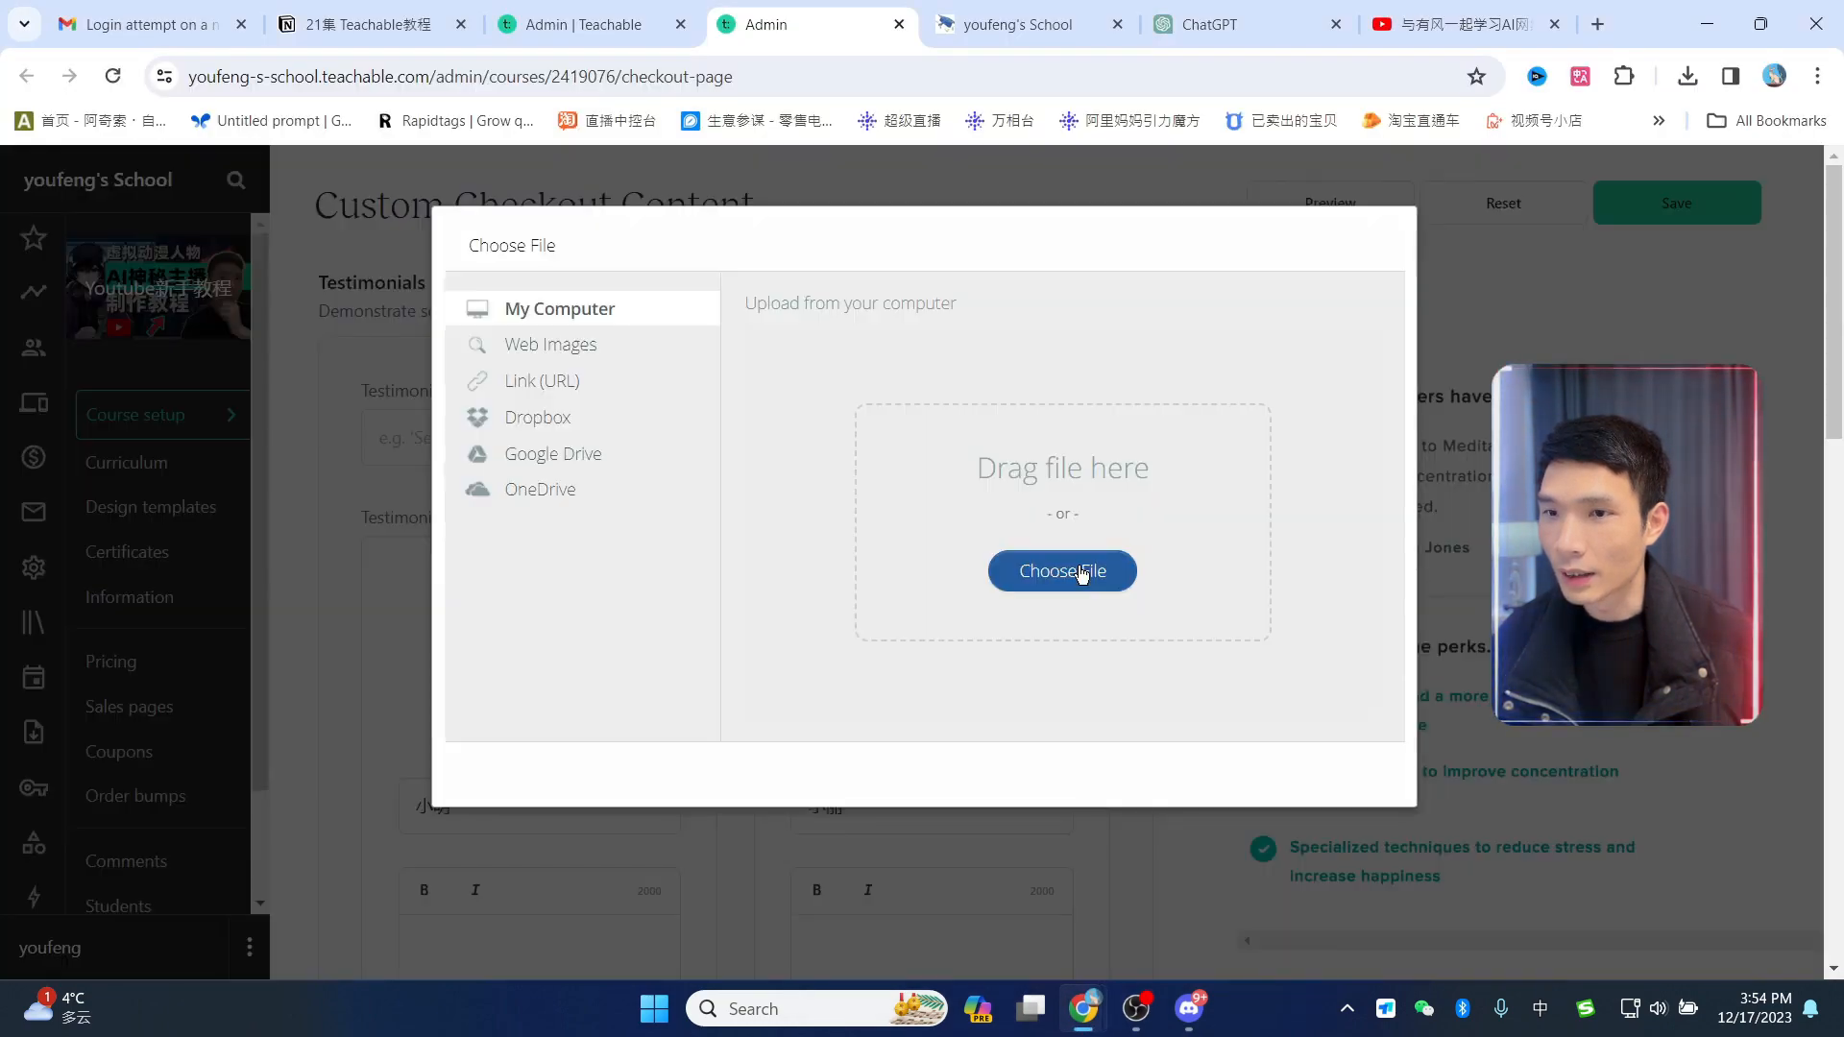
{"action": "scroll", "coordinate": [824, 461], "scroll_direction": "down", "scroll_amount": 3}
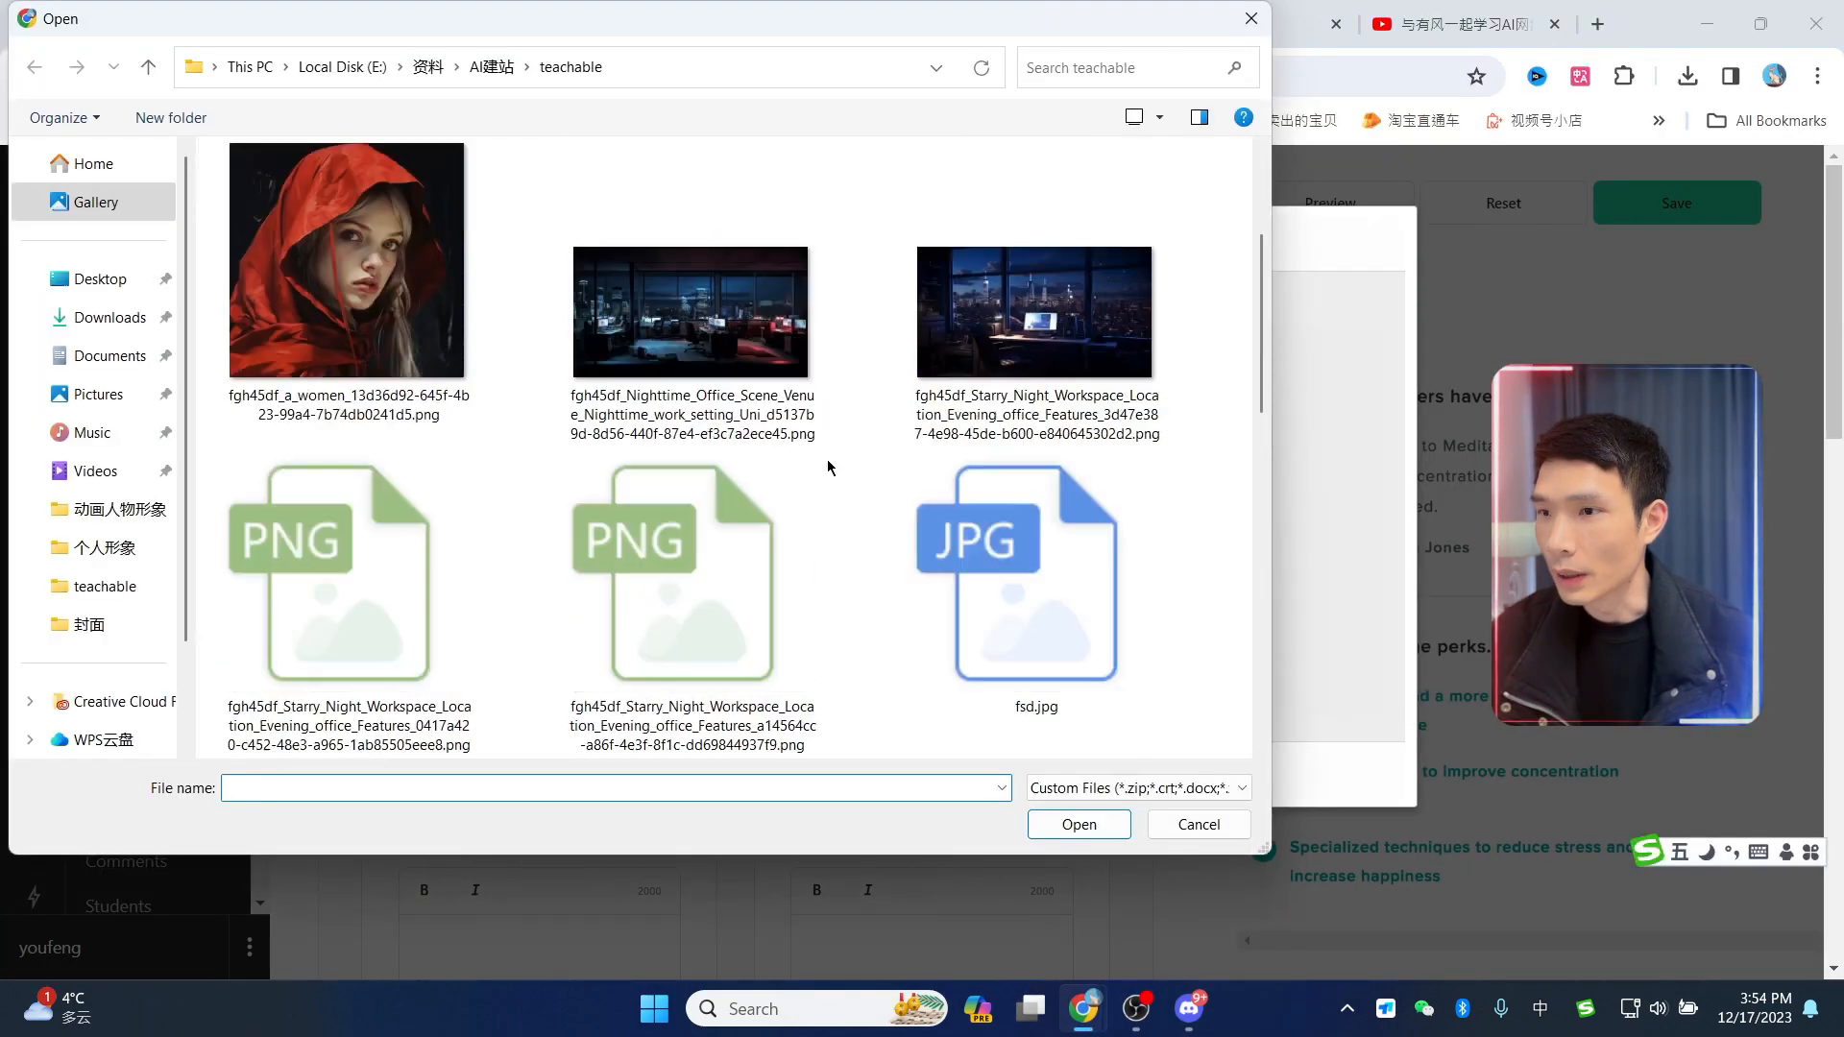
{"action": "double_click", "coordinate": [312, 214]}
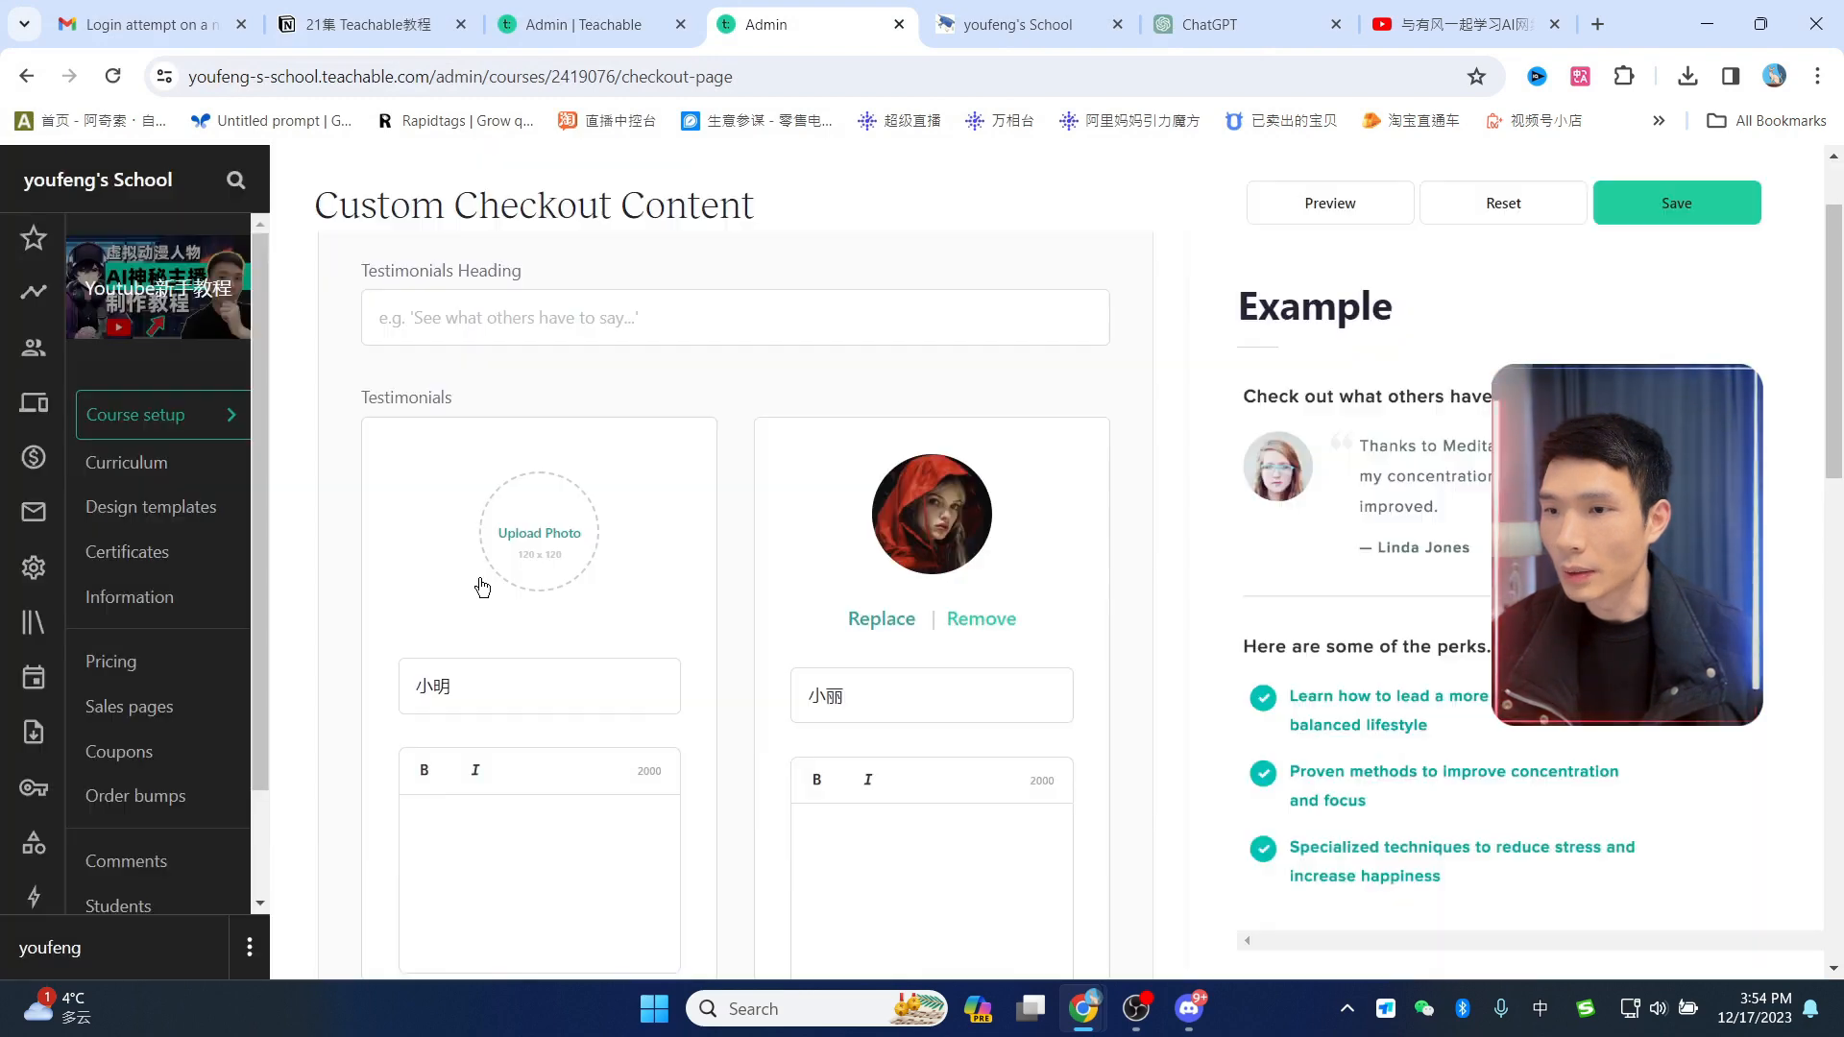
Step: Upload the portrait of the man with glasses from the computer as the first testimonial's photo
{"action": "left_click", "coordinate": [591, 538]}
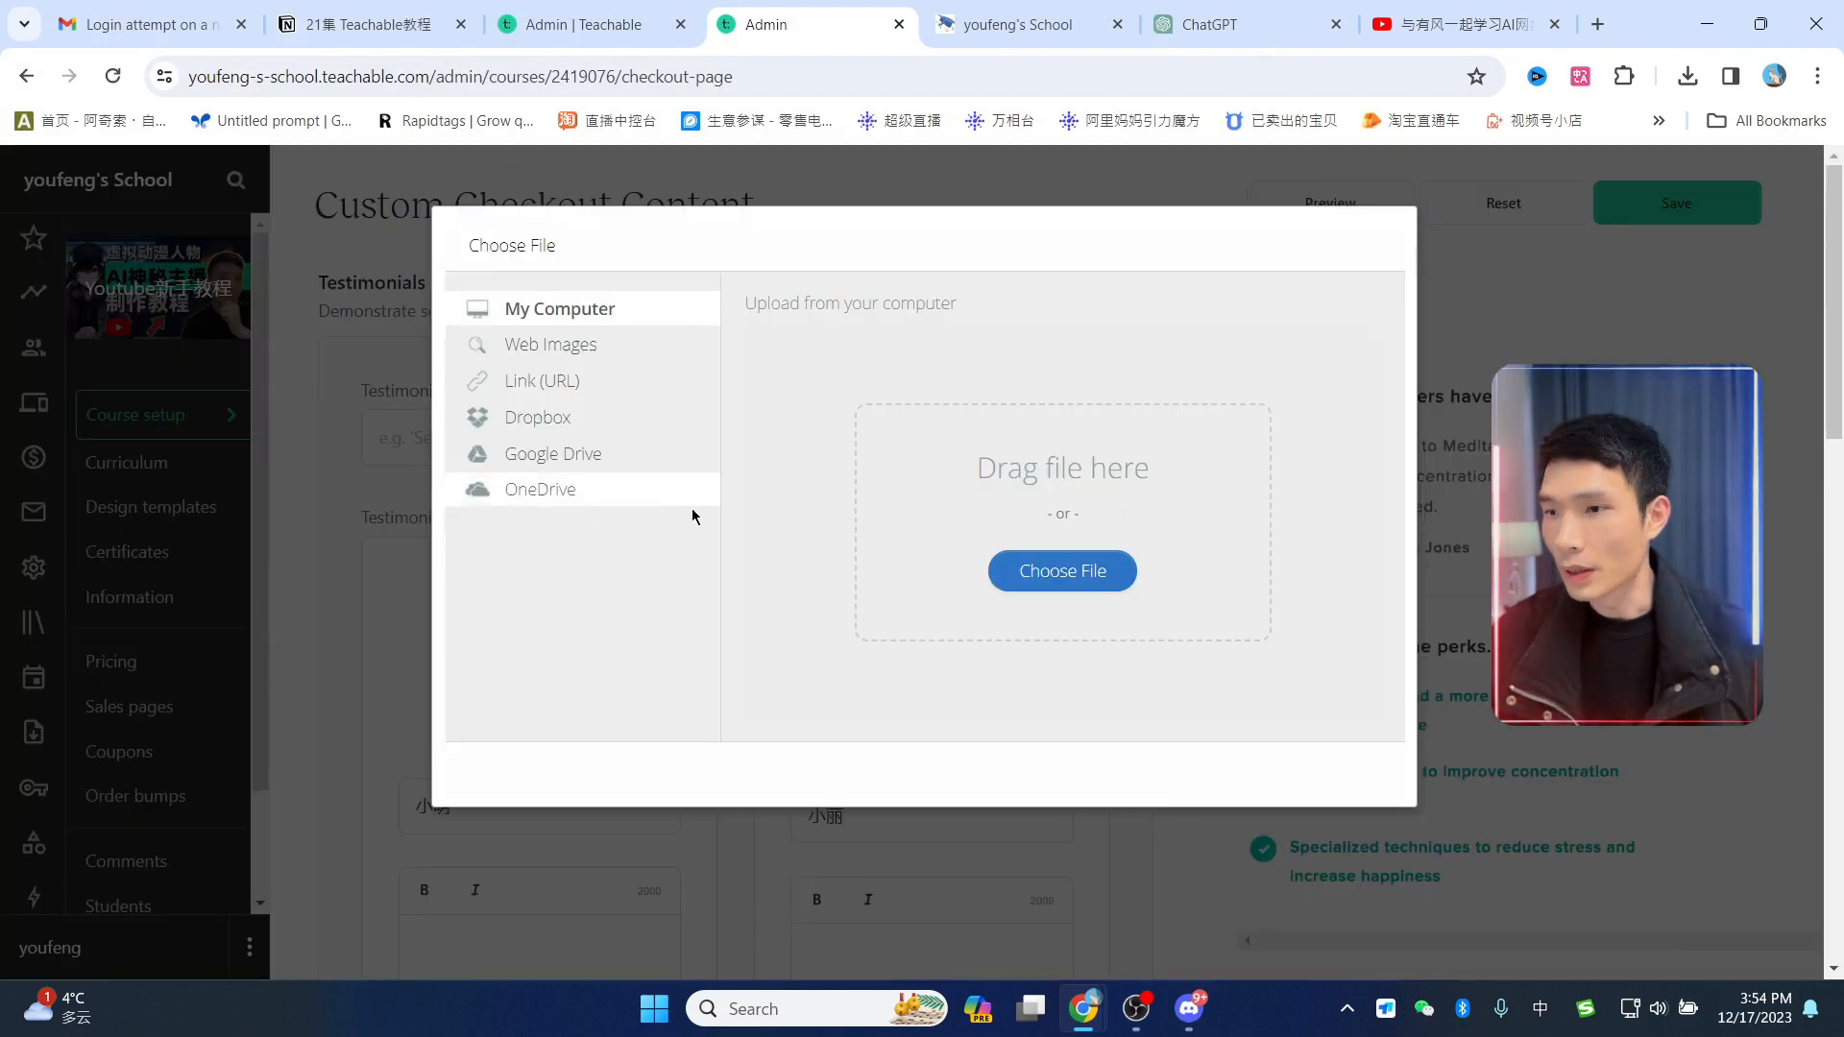
{"action": "left_click", "coordinate": [1105, 574]}
{"action": "key", "text": "Escape"}
Step: Copy the text under 客户感言一 from the ChatGPT conversation into the first testimonial's text field in Teachable
{"action": "left_click", "coordinate": [1181, 24]}
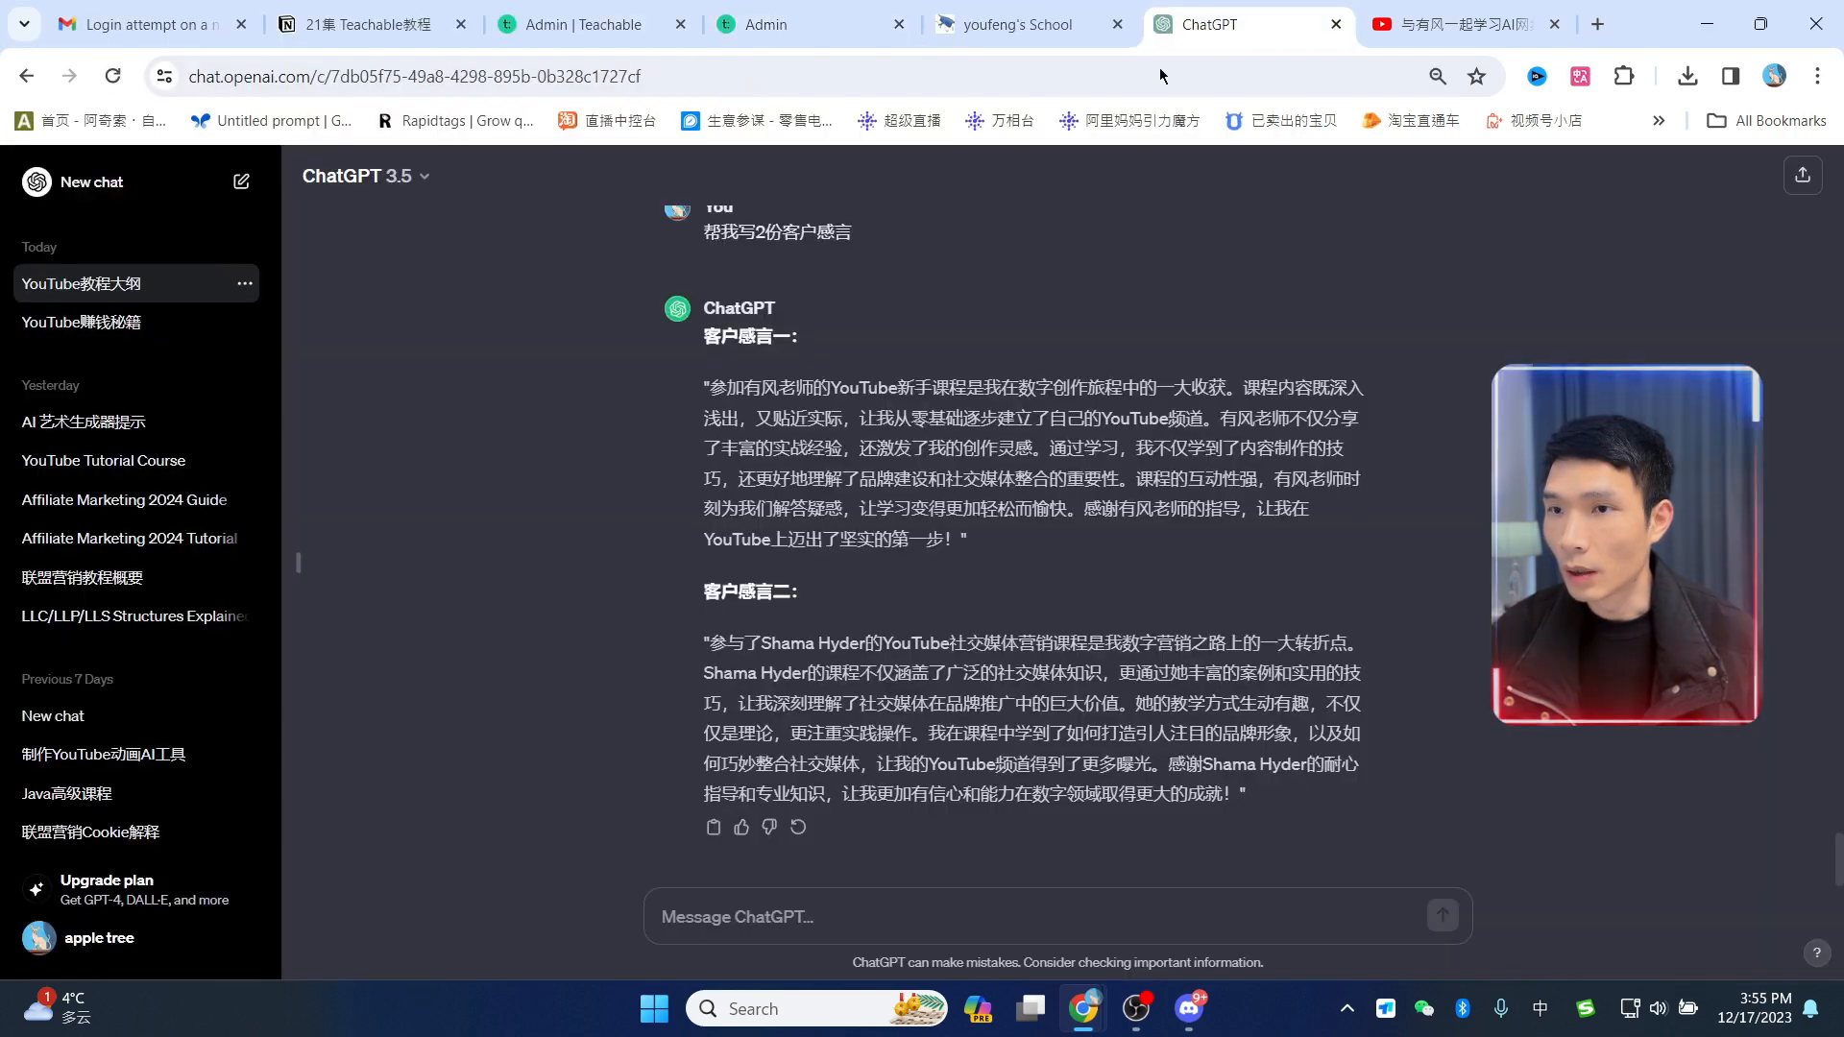
{"action": "left_click_drag", "start_coordinate": [729, 389], "coordinate": [994, 539]}
{"action": "left_click", "coordinate": [994, 539]}
{"action": "left_click", "coordinate": [807, 24]}
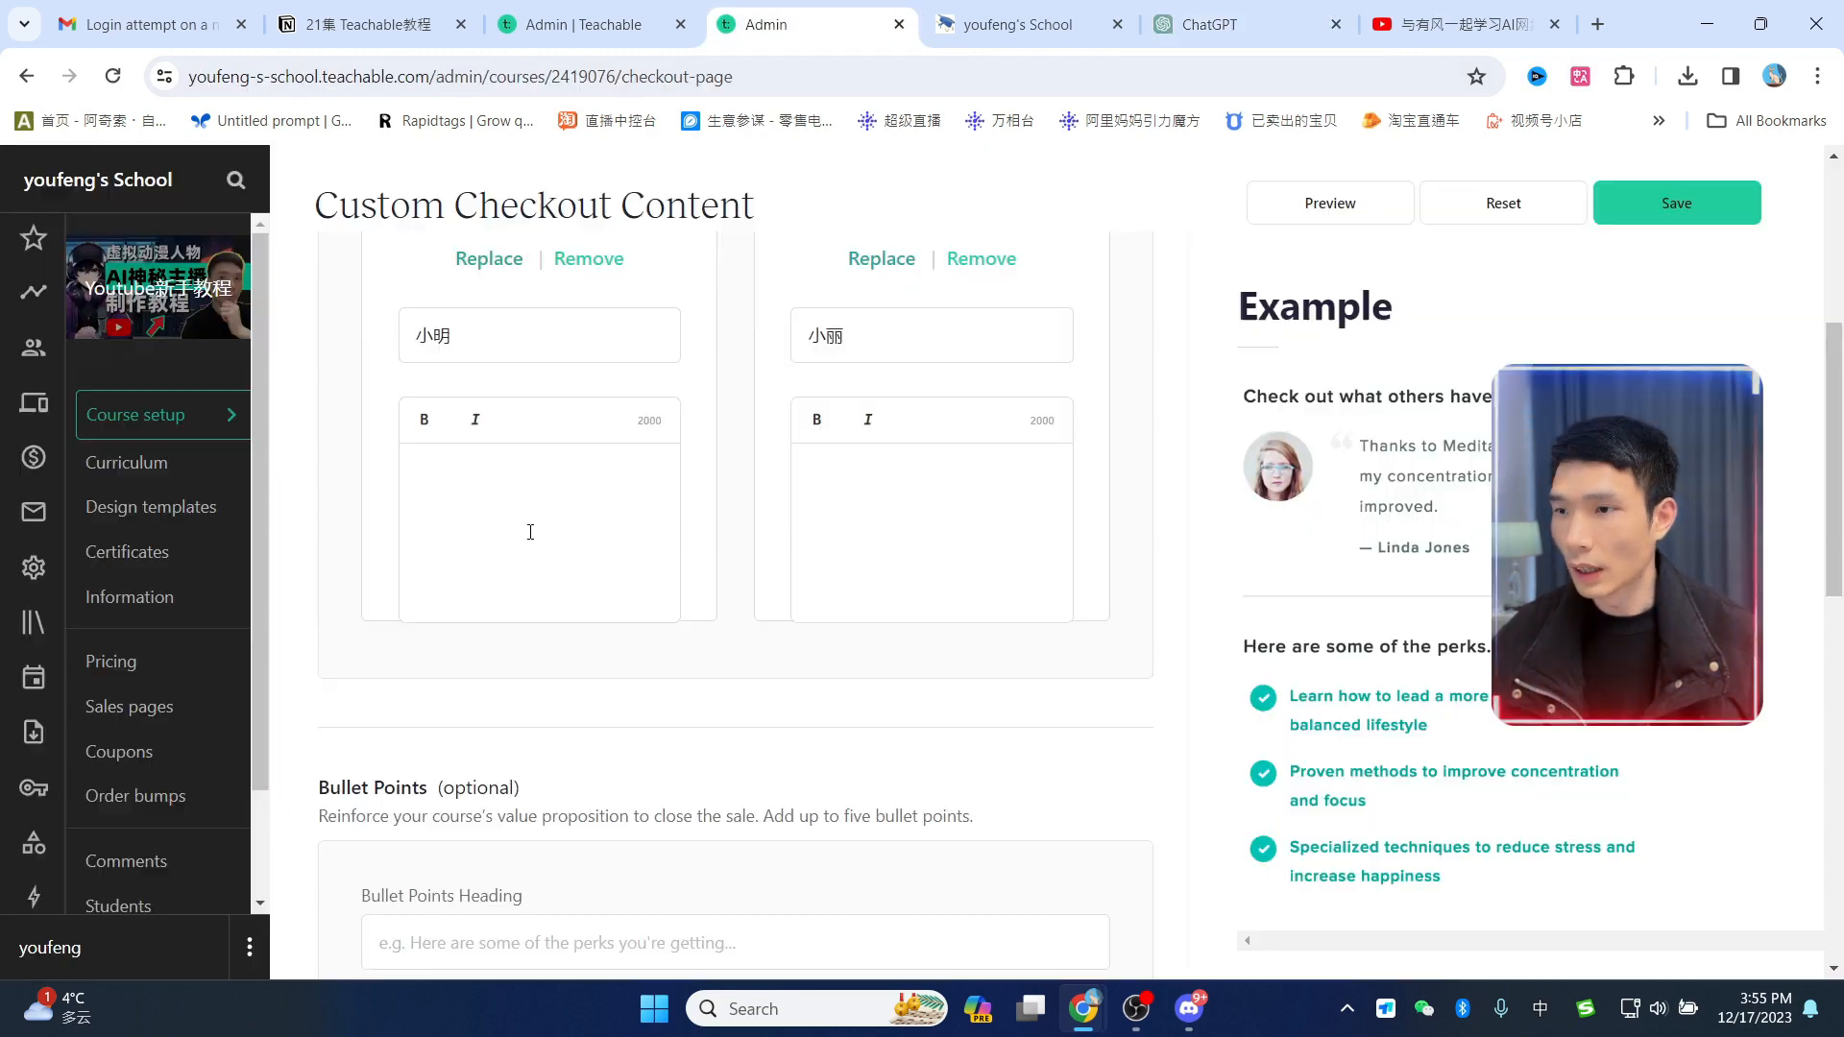
{"action": "type", "text": "\"参加有风老师的YouTube新手课程是我在数字创作旅程中的一大收获。课程内容既深入浅出，又贴近实际，让我从零基础逐步建立了自己的YouTube频道。有风老师不仅分享了丰富的实战经验，还激发了我的创作灵感。通过学习，我不仅学到了内容制作的技巧，还更好地理解了品牌建设和社交媒体整合的重要性。课程的互动性强，有风老师时刻为我们解答疑惑，让学习变得更加轻松而愉快。感谢有风老师的指导，让我在YouTube上迈出了坚实的第一步！\""}
Step: Copy the text under 客户感言二 from the ChatGPT conversation into the second testimonial's text field in Teachable
{"action": "left_click", "coordinate": [1181, 24]}
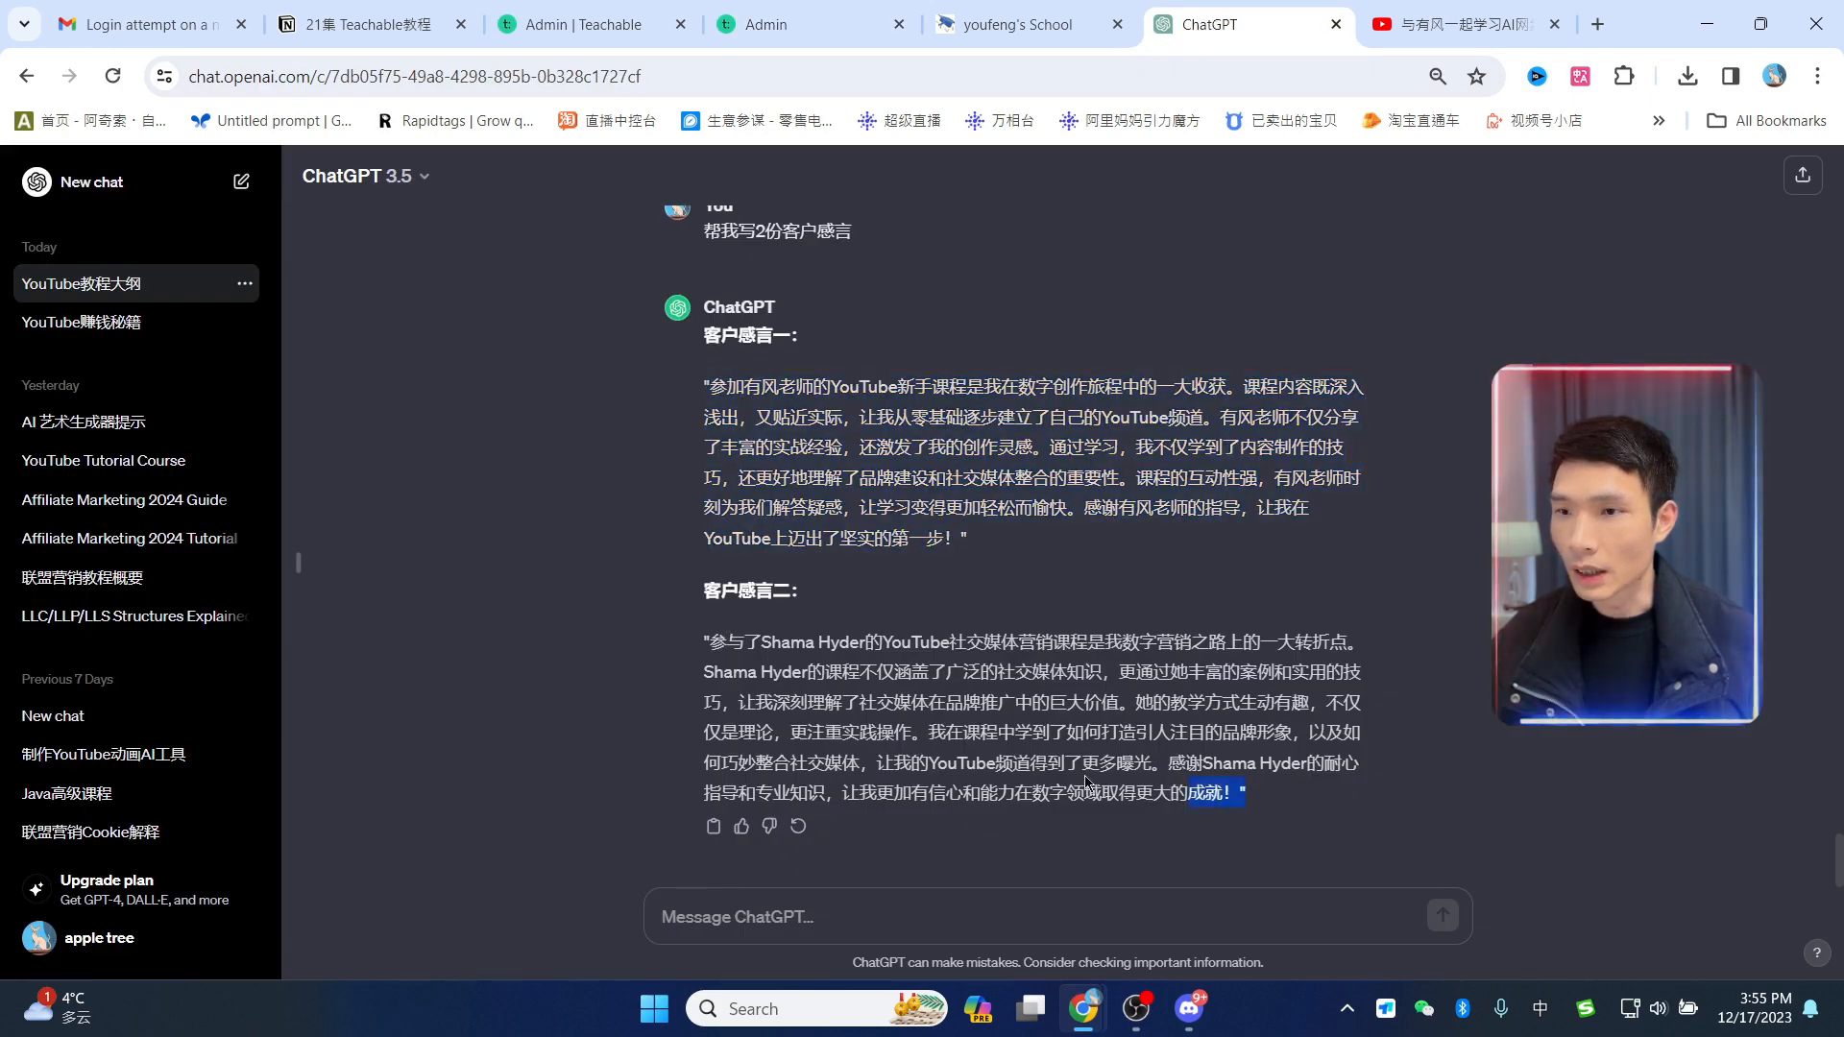
{"action": "left_click_drag", "start_coordinate": [1249, 793], "coordinate": [704, 640]}
{"action": "key", "text": "ctrl+c"}
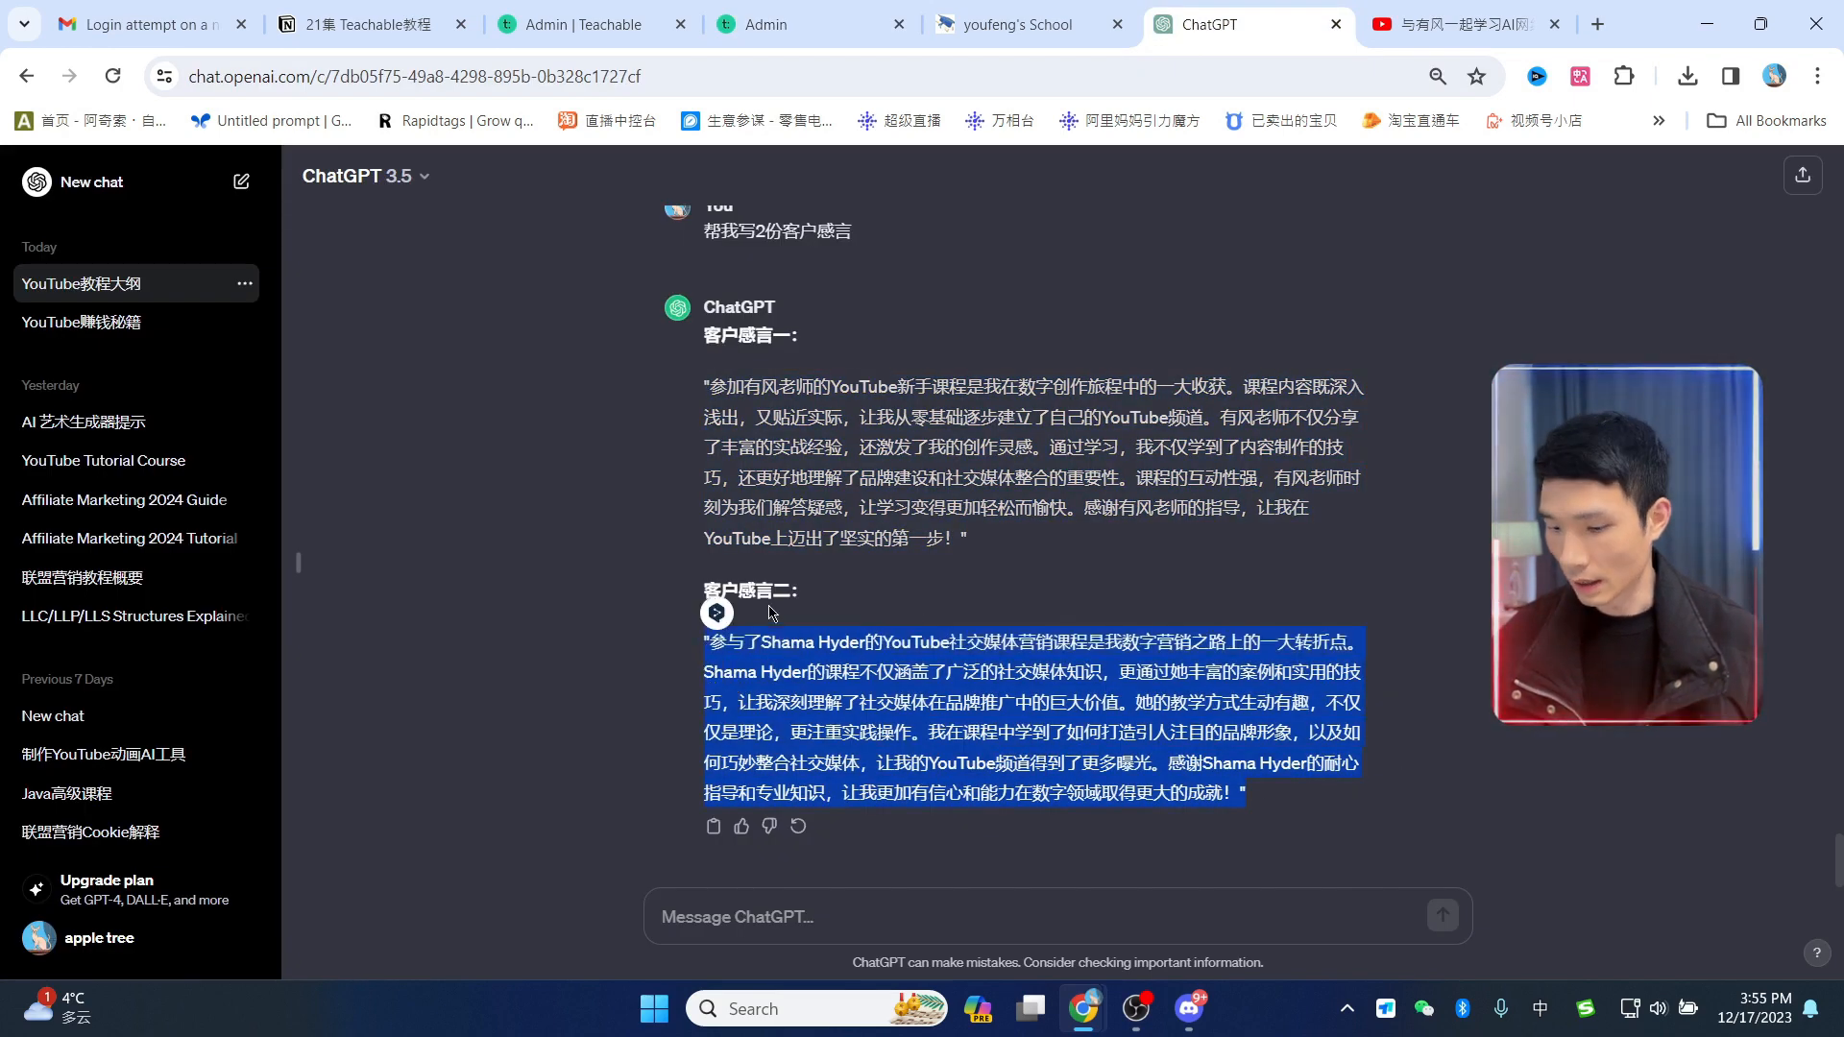
{"action": "left_click", "coordinate": [867, 33]}
{"action": "left_click", "coordinate": [924, 507]}
{"action": "key", "text": "ctrl+v"}
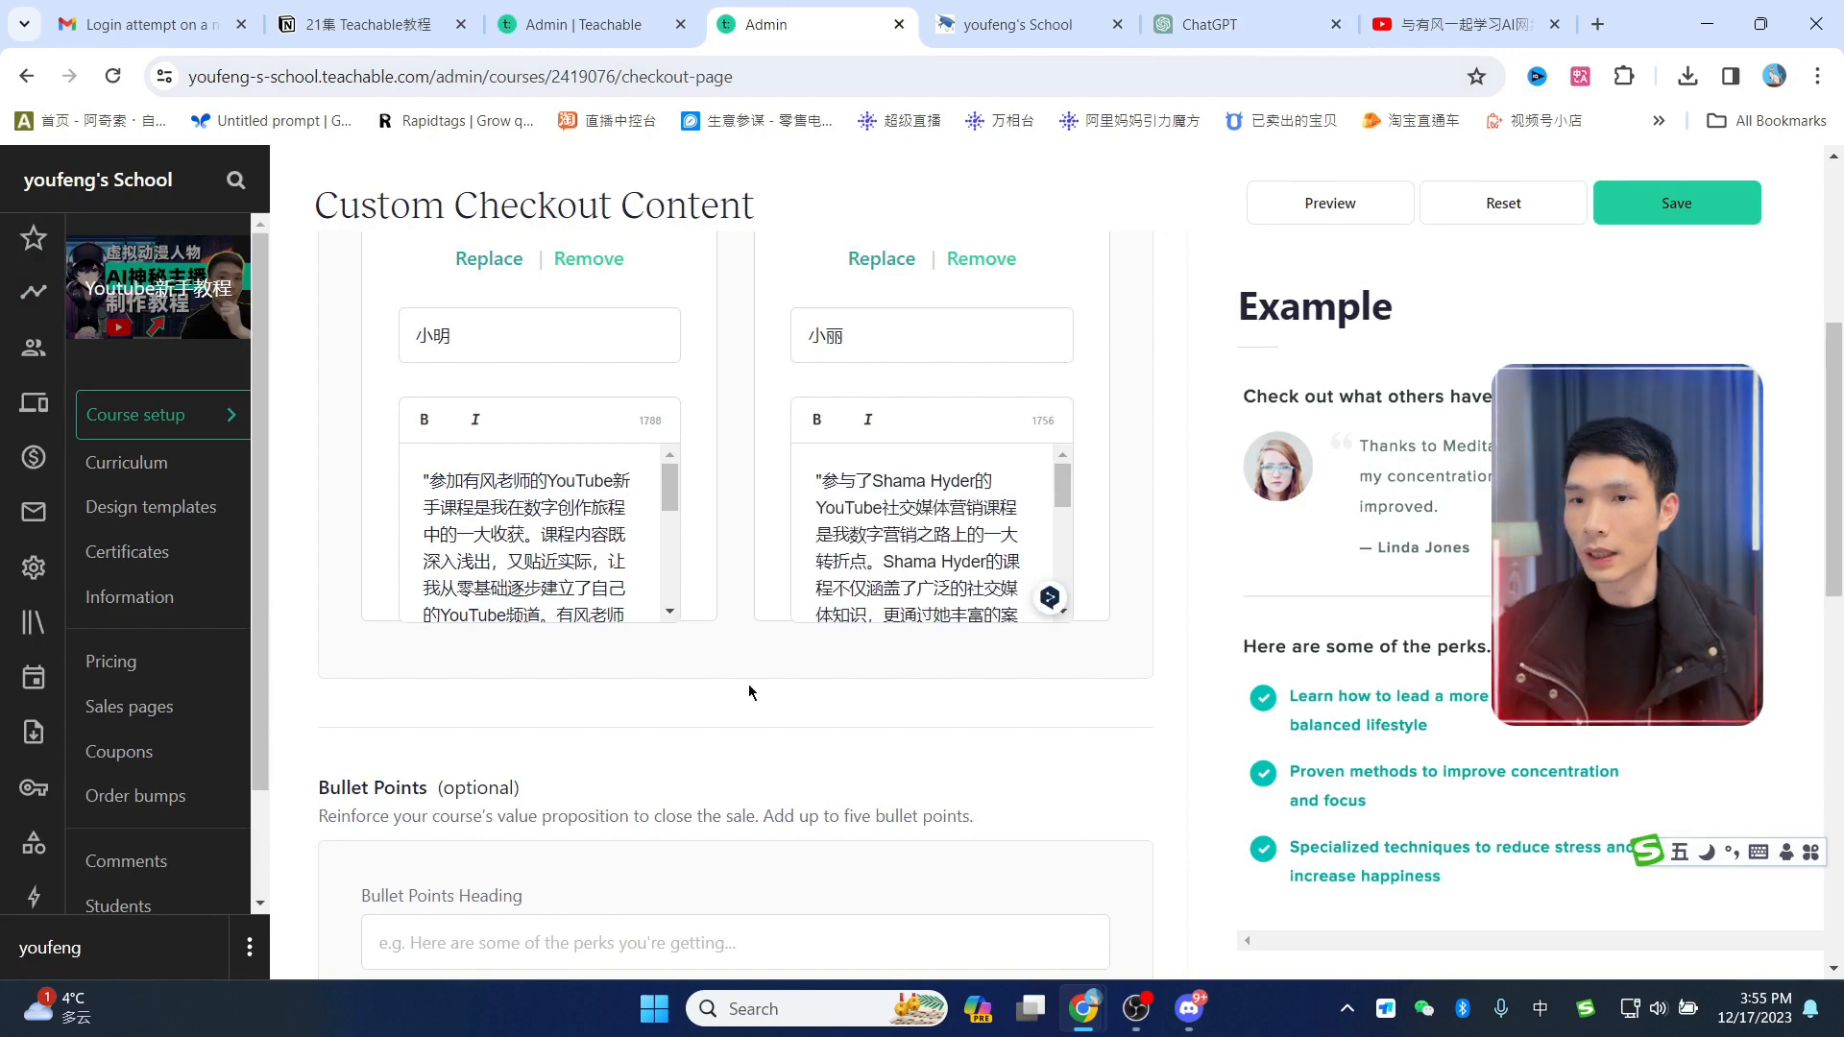
{"action": "scroll", "coordinate": [1718, 216], "scroll_direction": "up", "scroll_amount": 4}
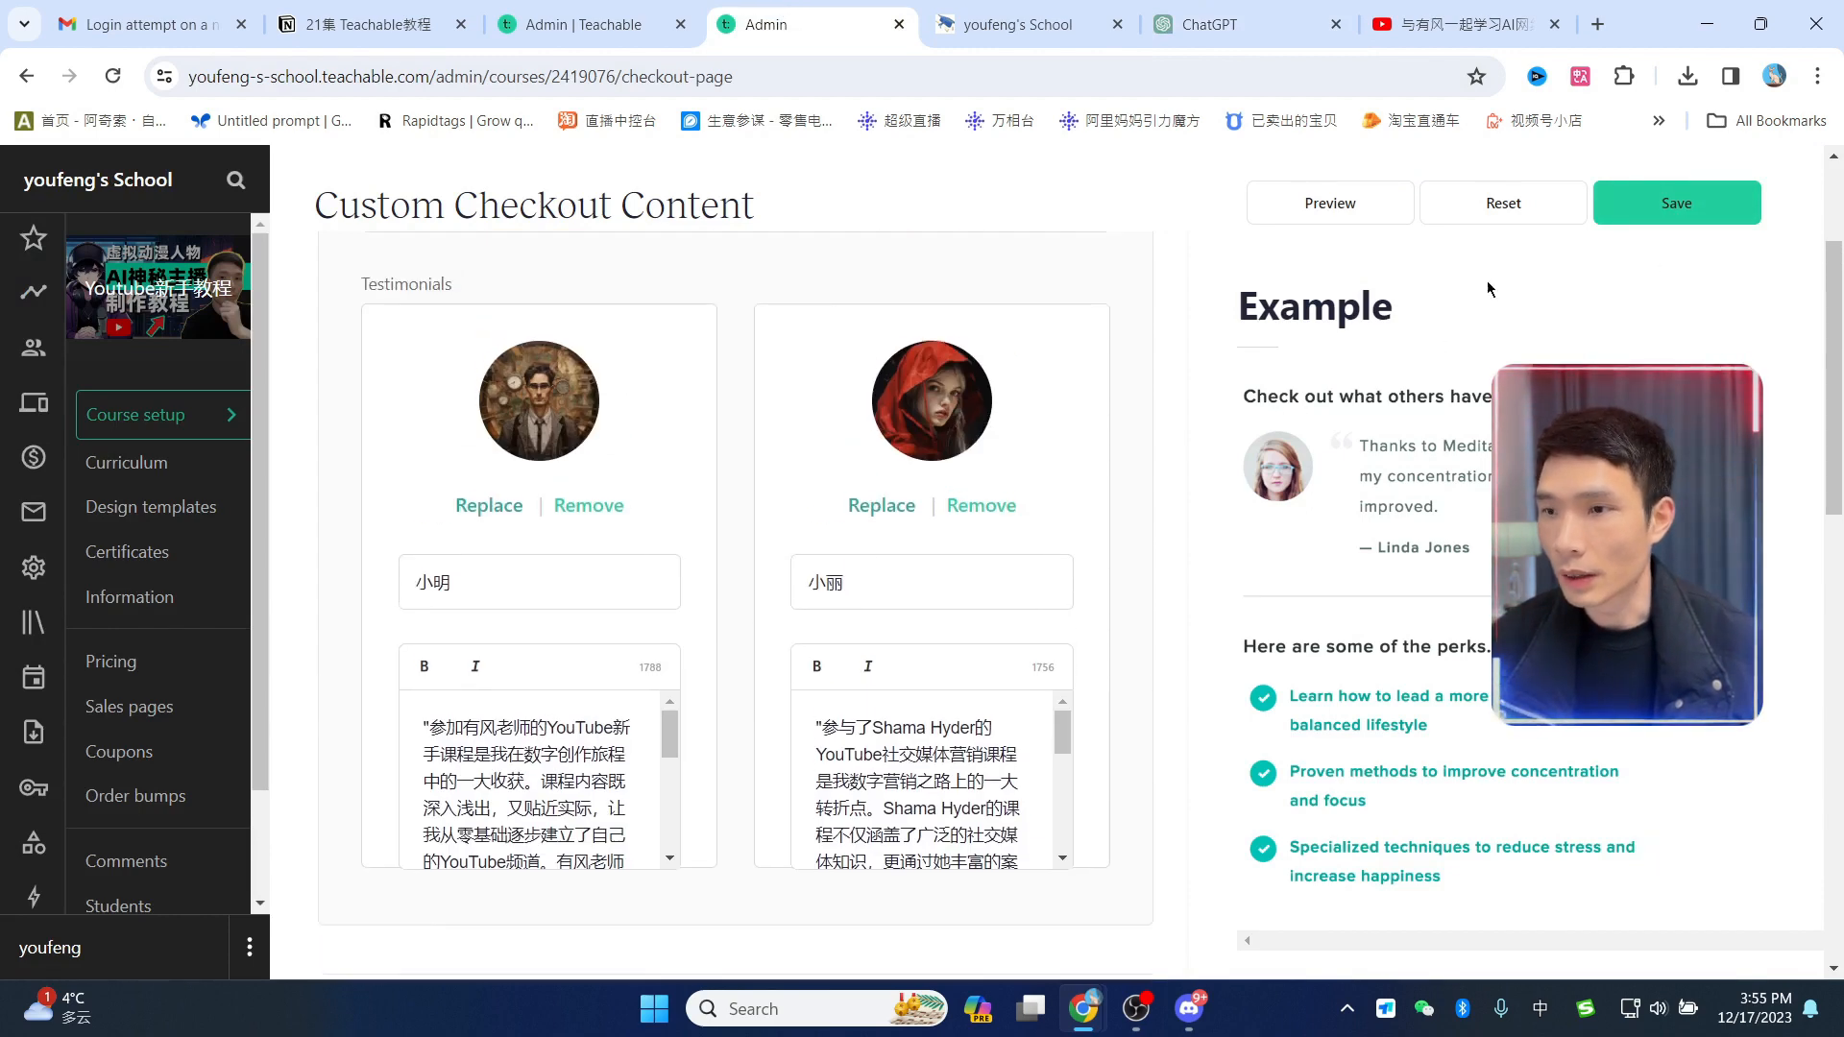
Step: Preview the custom checkout content and reload the course's open checkout page
{"action": "left_click", "coordinate": [1409, 219]}
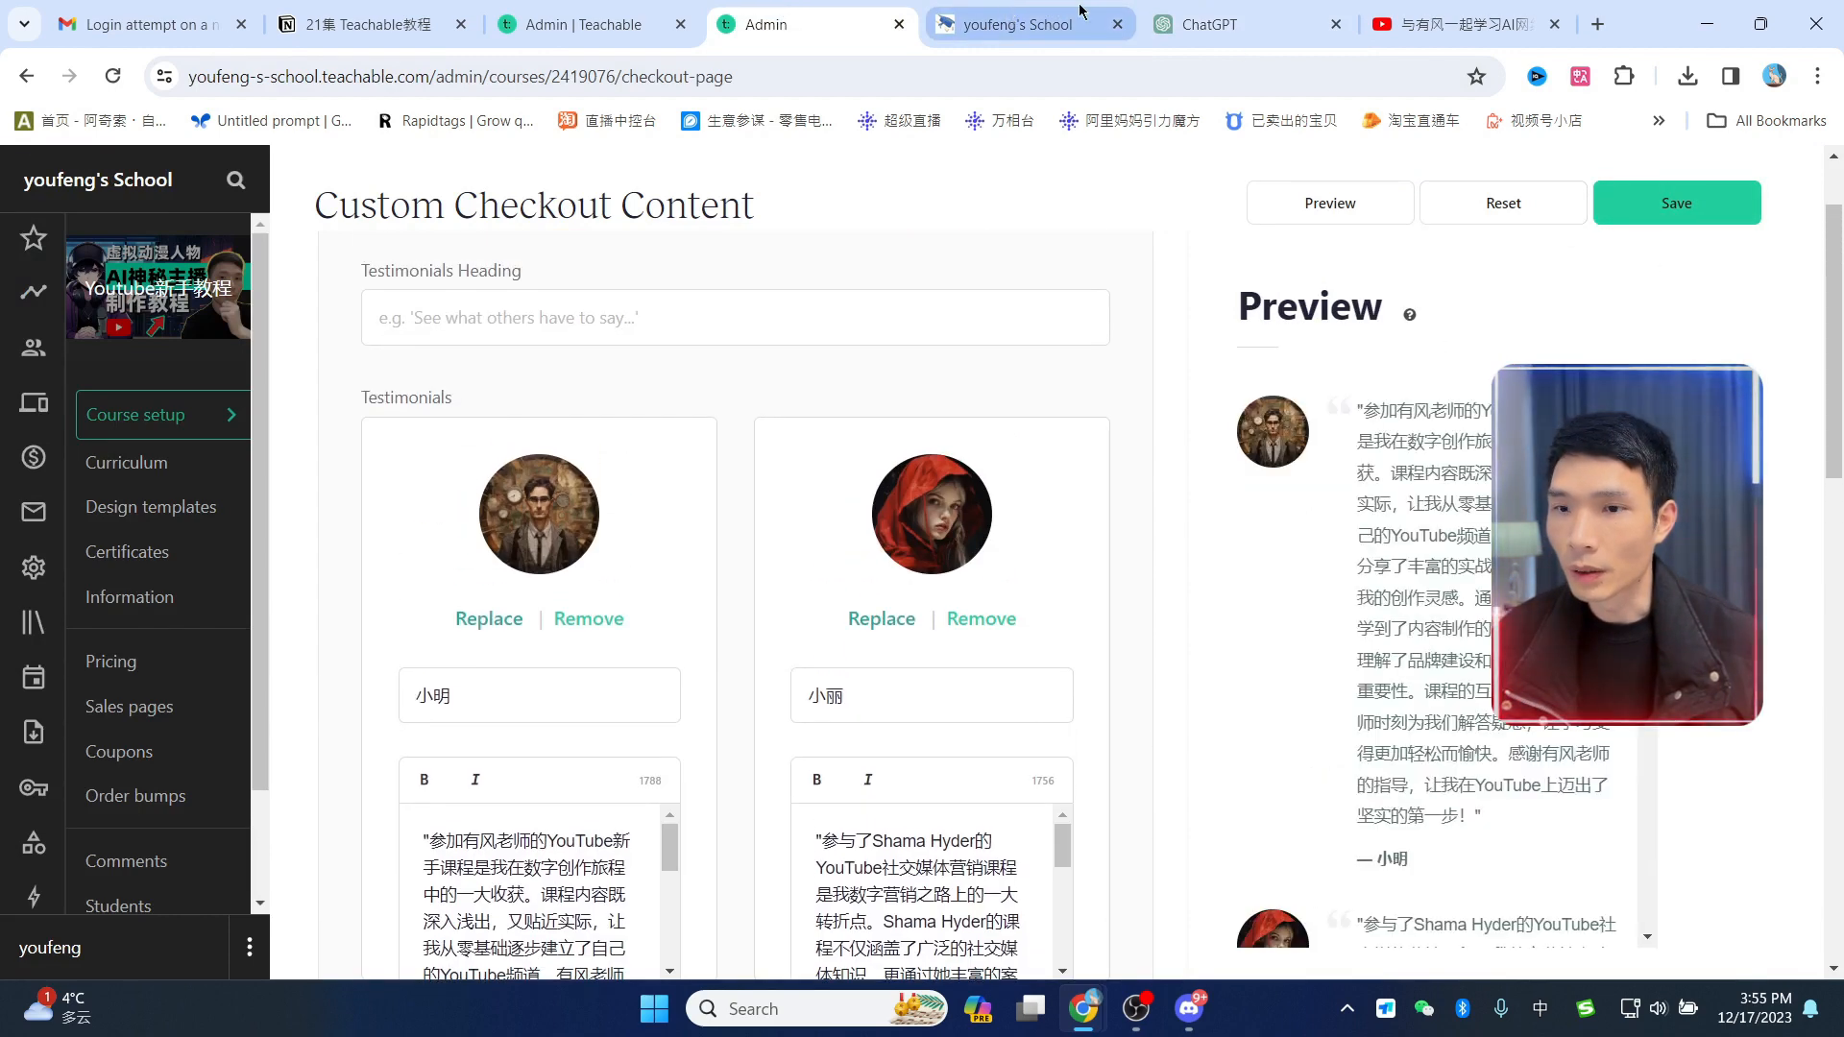
{"action": "left_click", "coordinate": [1096, 13]}
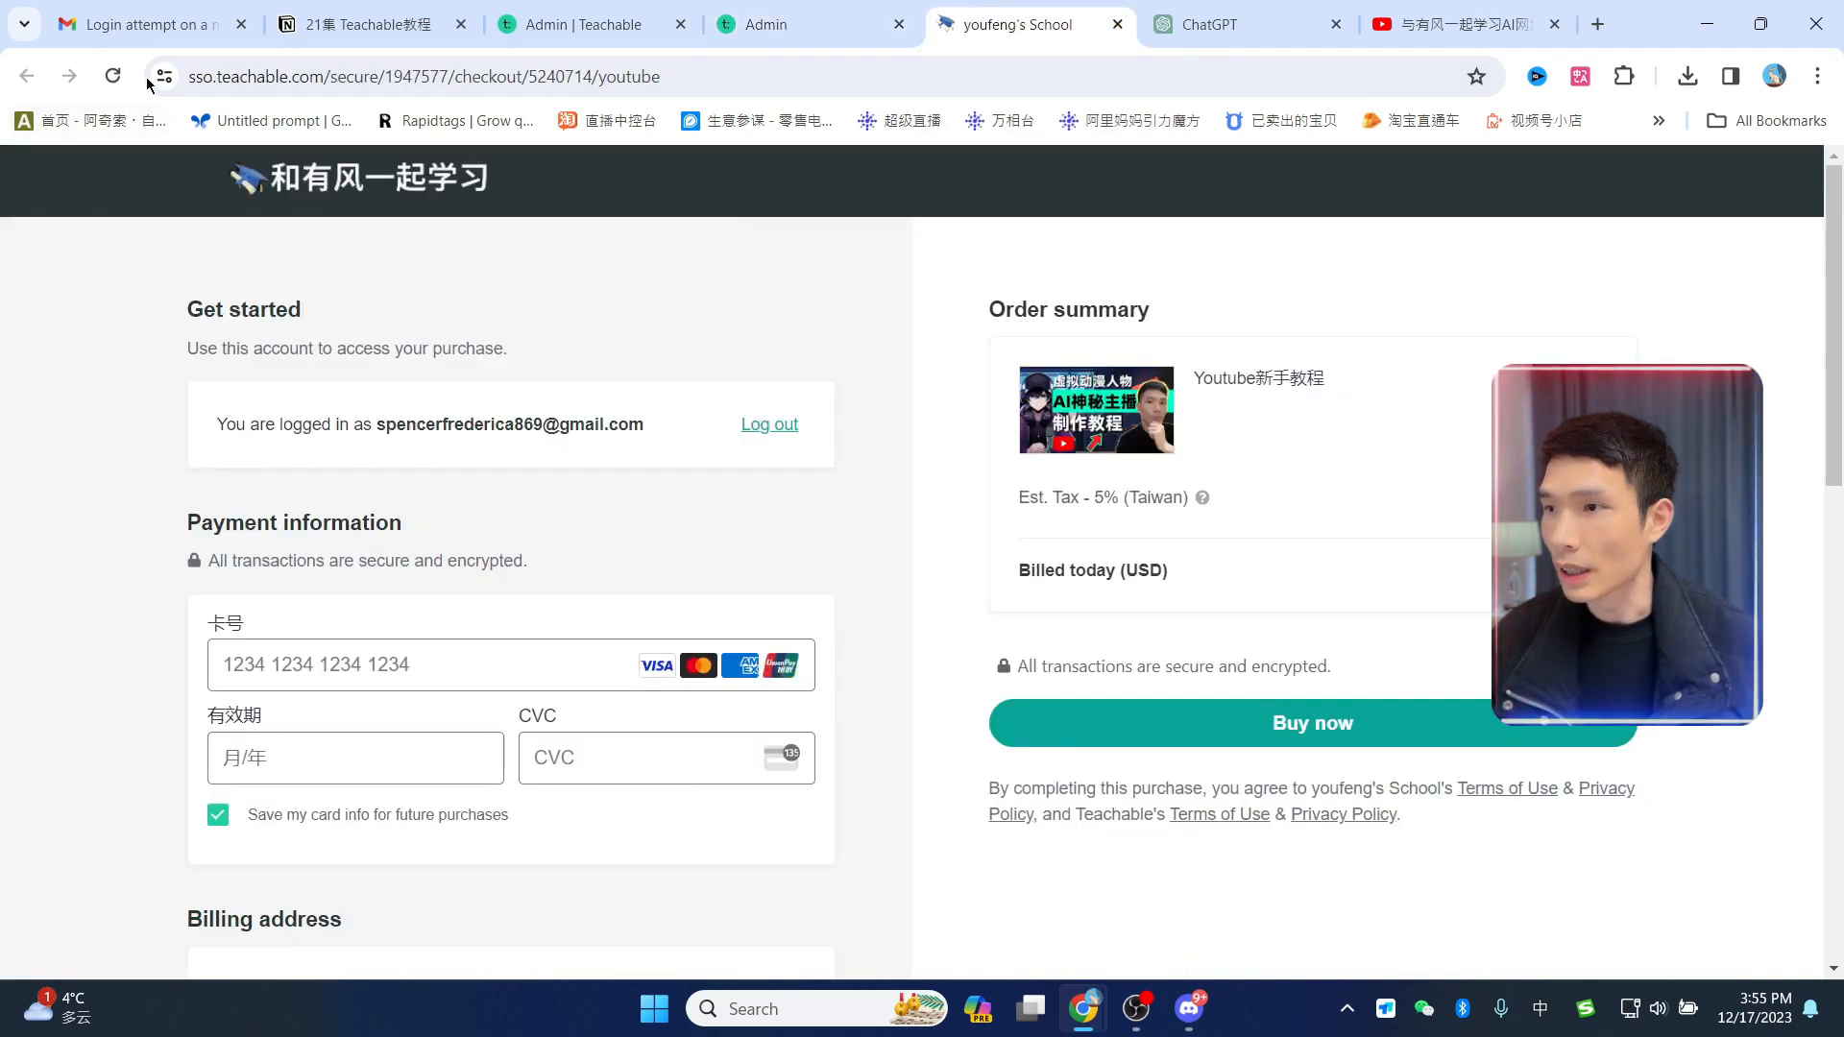
{"action": "left_click", "coordinate": [110, 80]}
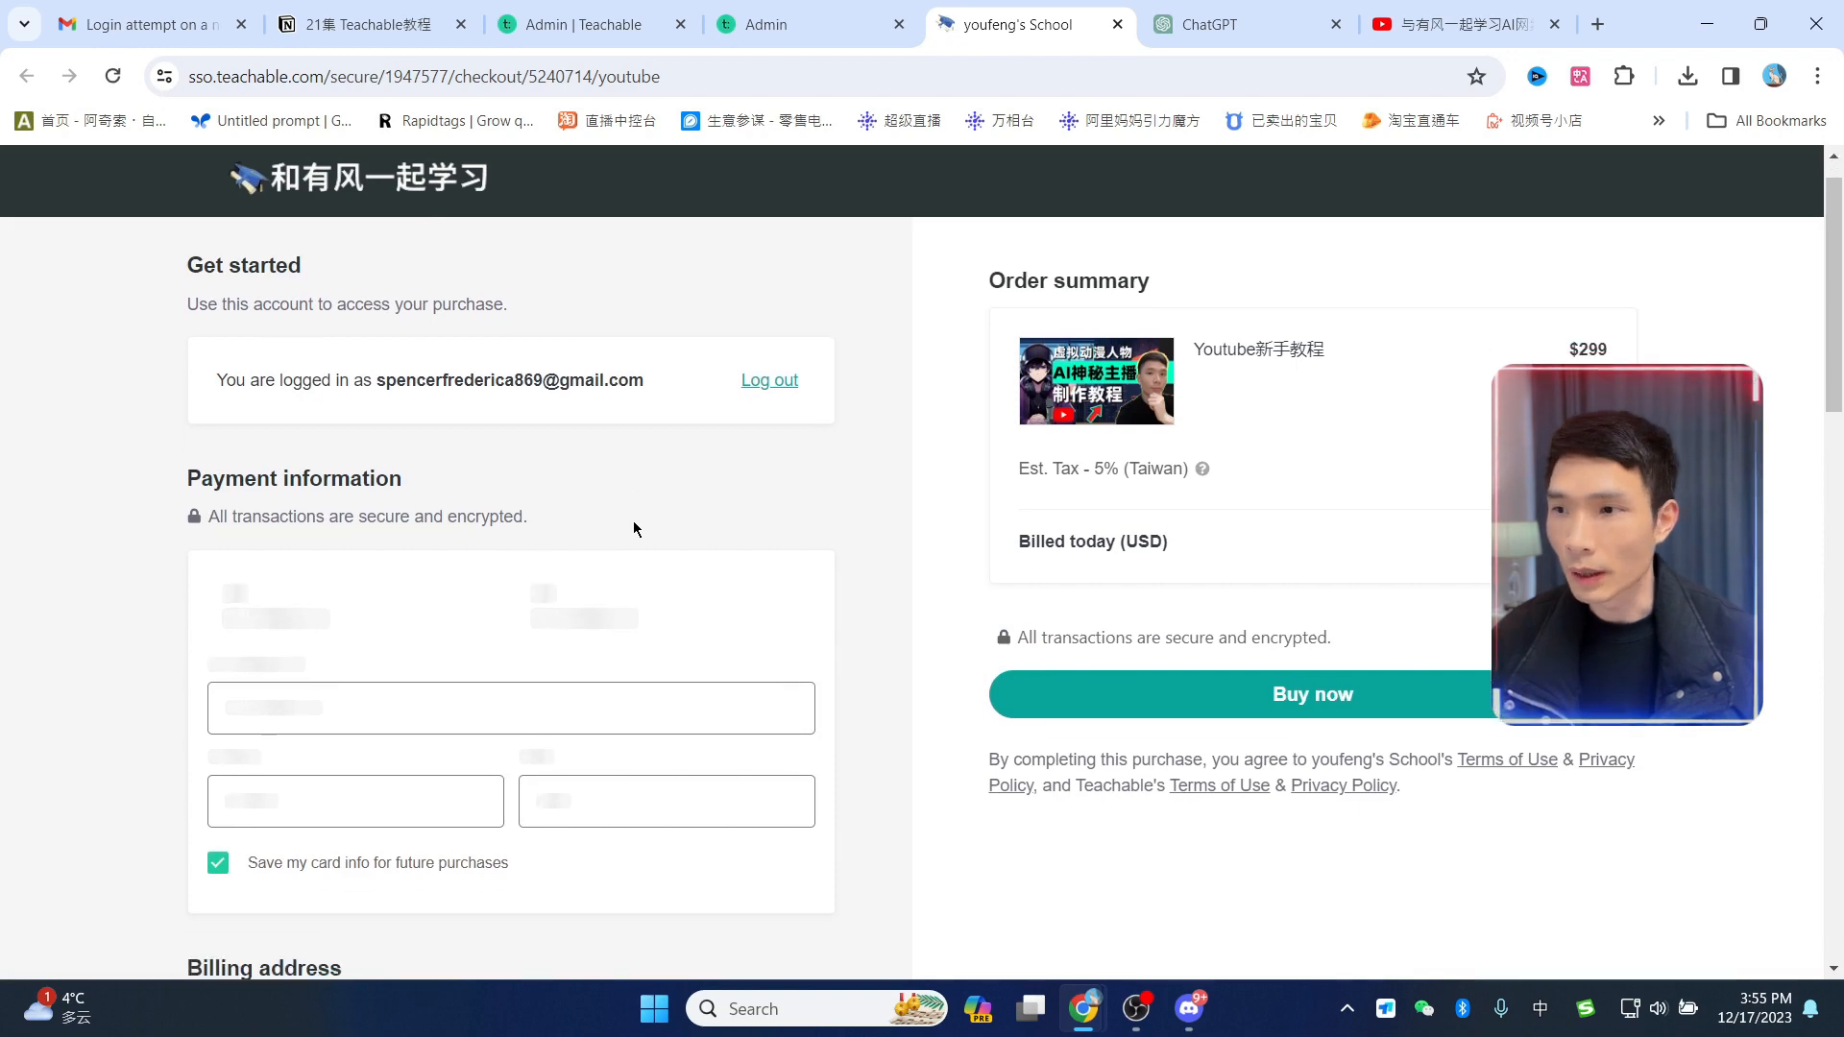
Step: Examine how the two customer testimonials with photos are laid out below the purchase form on the checkout page
{"action": "scroll", "coordinate": [673, 518], "scroll_direction": "down", "scroll_amount": 15}
{"action": "scroll", "coordinate": [380, 473], "scroll_direction": "up", "scroll_amount": 3}
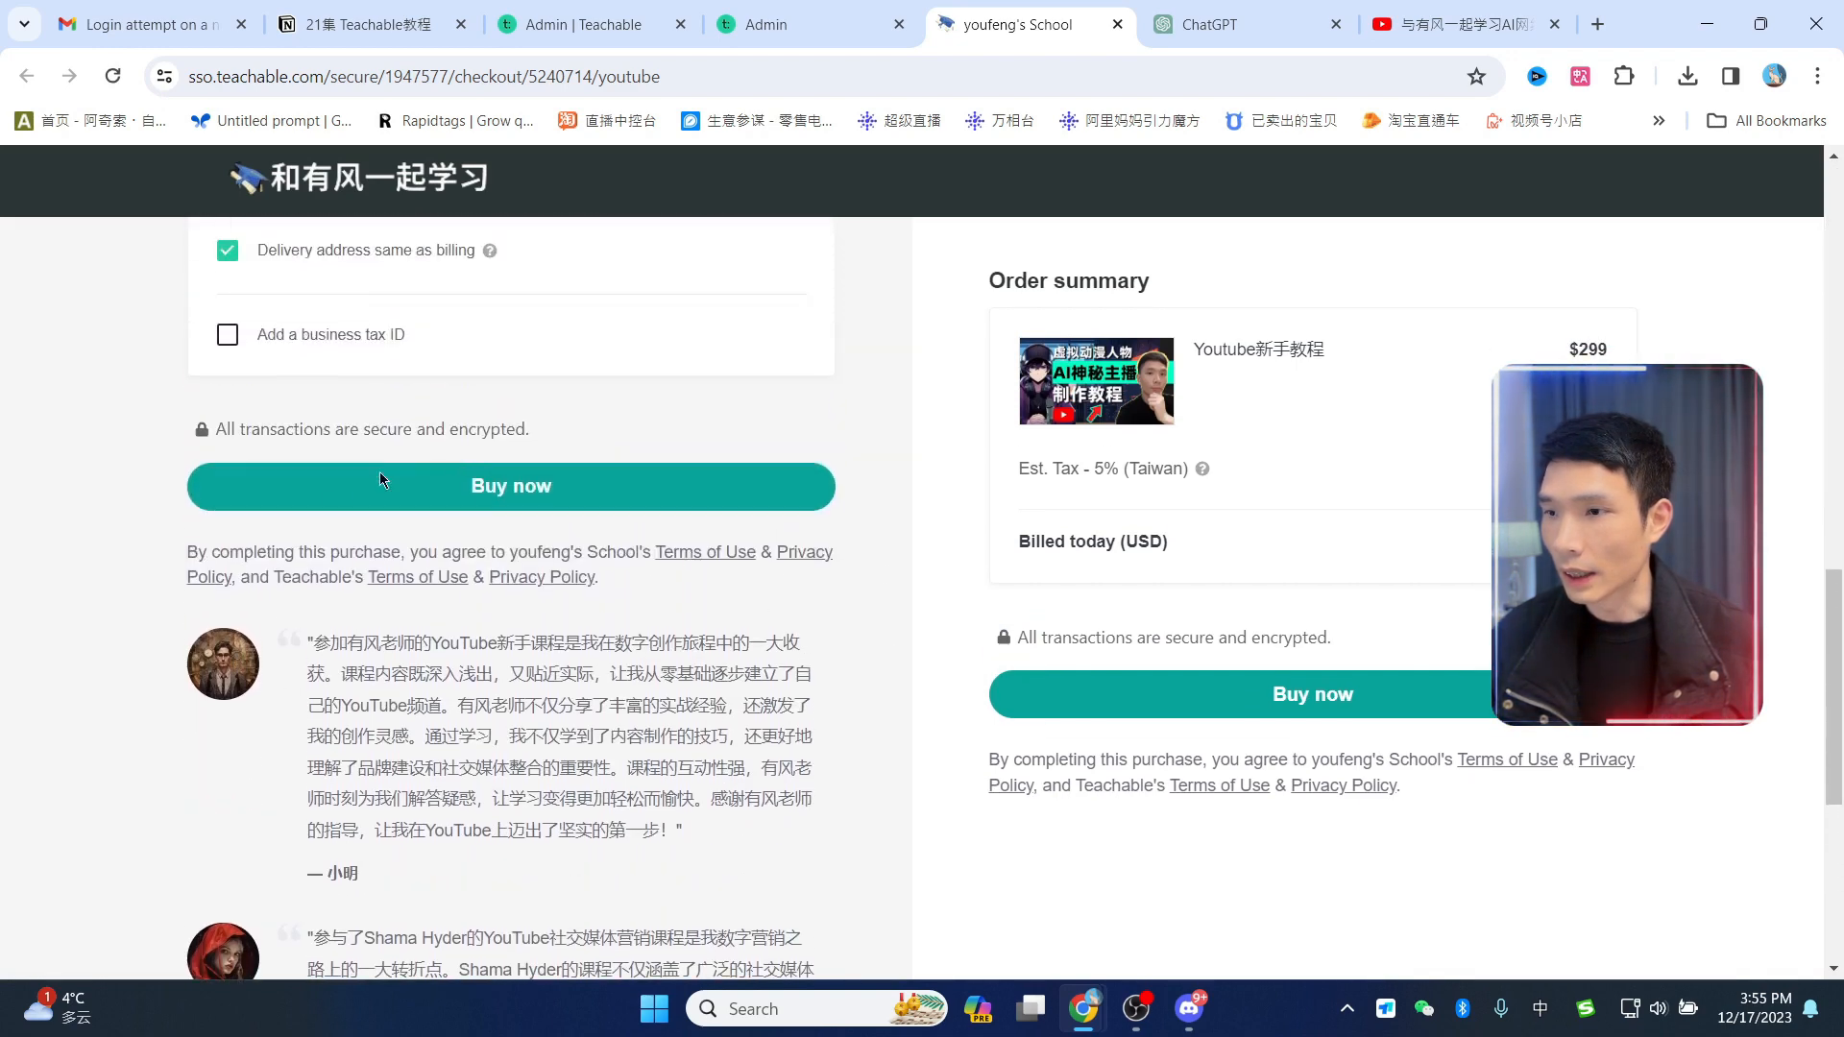
{"action": "scroll", "coordinate": [281, 580], "scroll_direction": "down", "scroll_amount": 4}
{"action": "scroll", "coordinate": [230, 579], "scroll_direction": "up", "scroll_amount": 2}
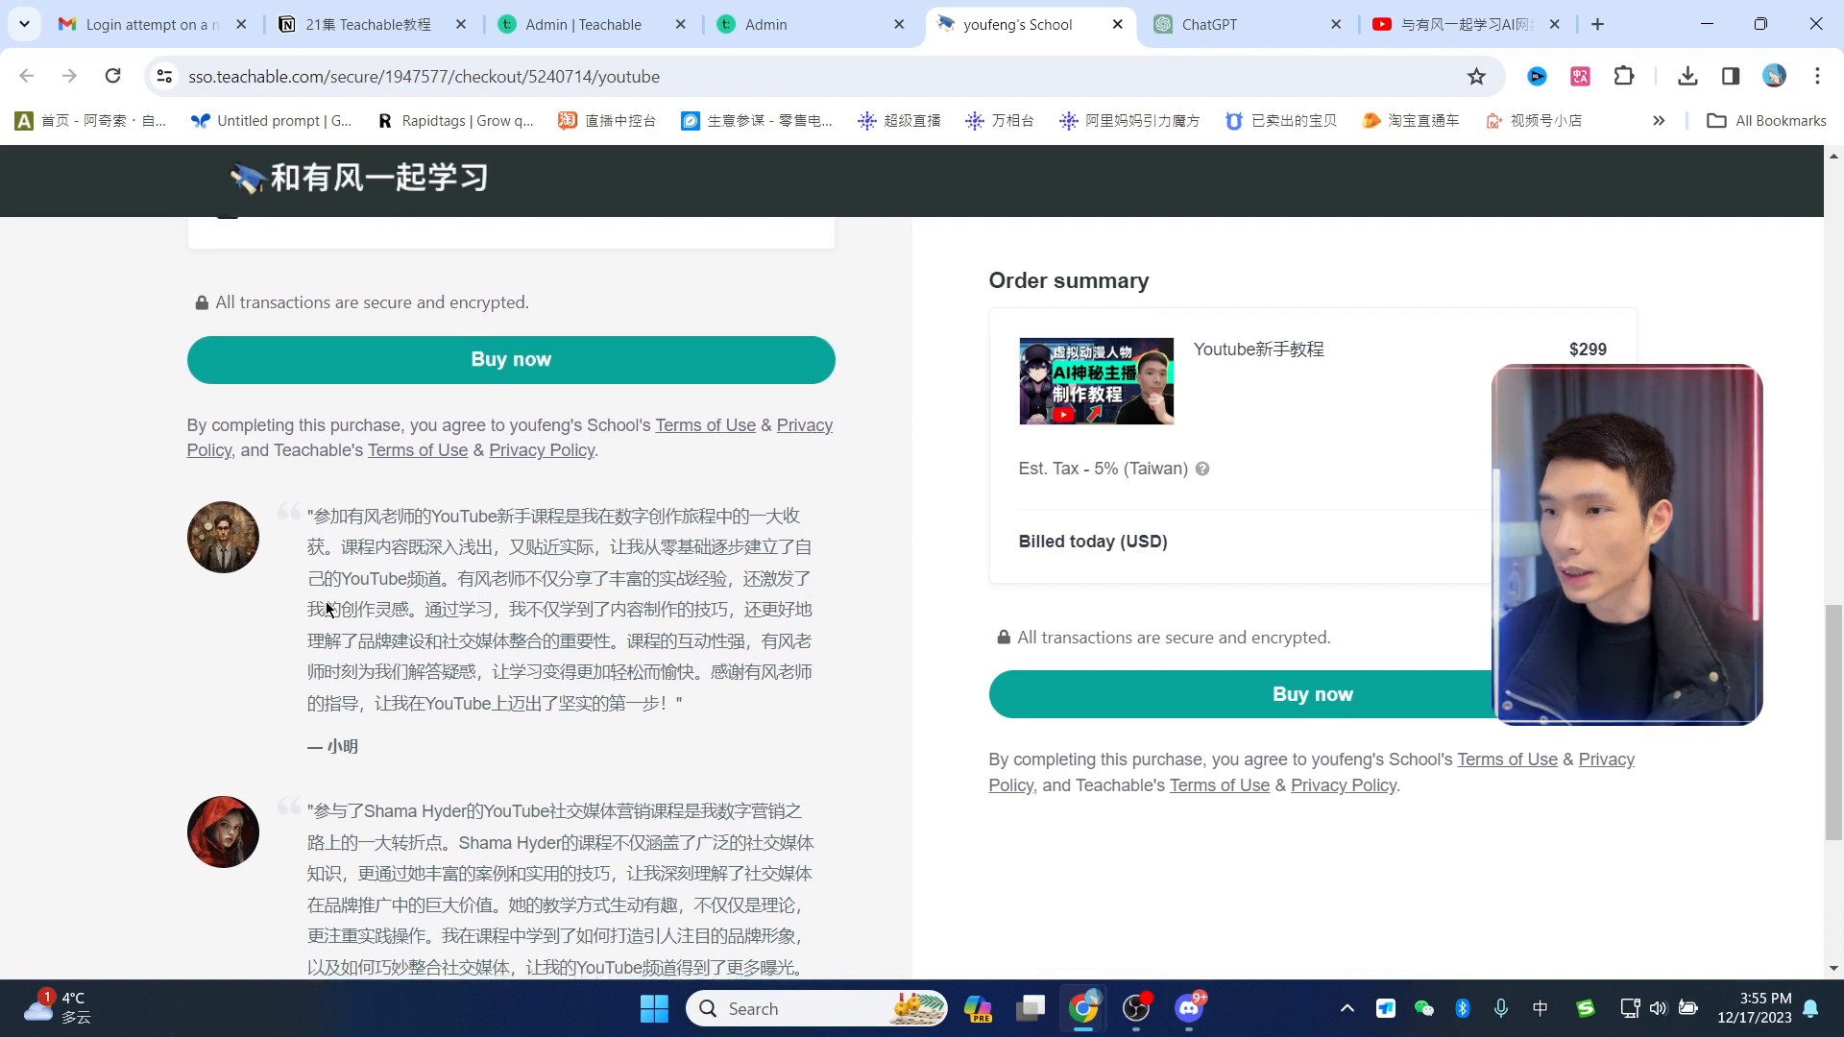
{"action": "scroll", "coordinate": [326, 576], "scroll_direction": "down", "scroll_amount": 1}
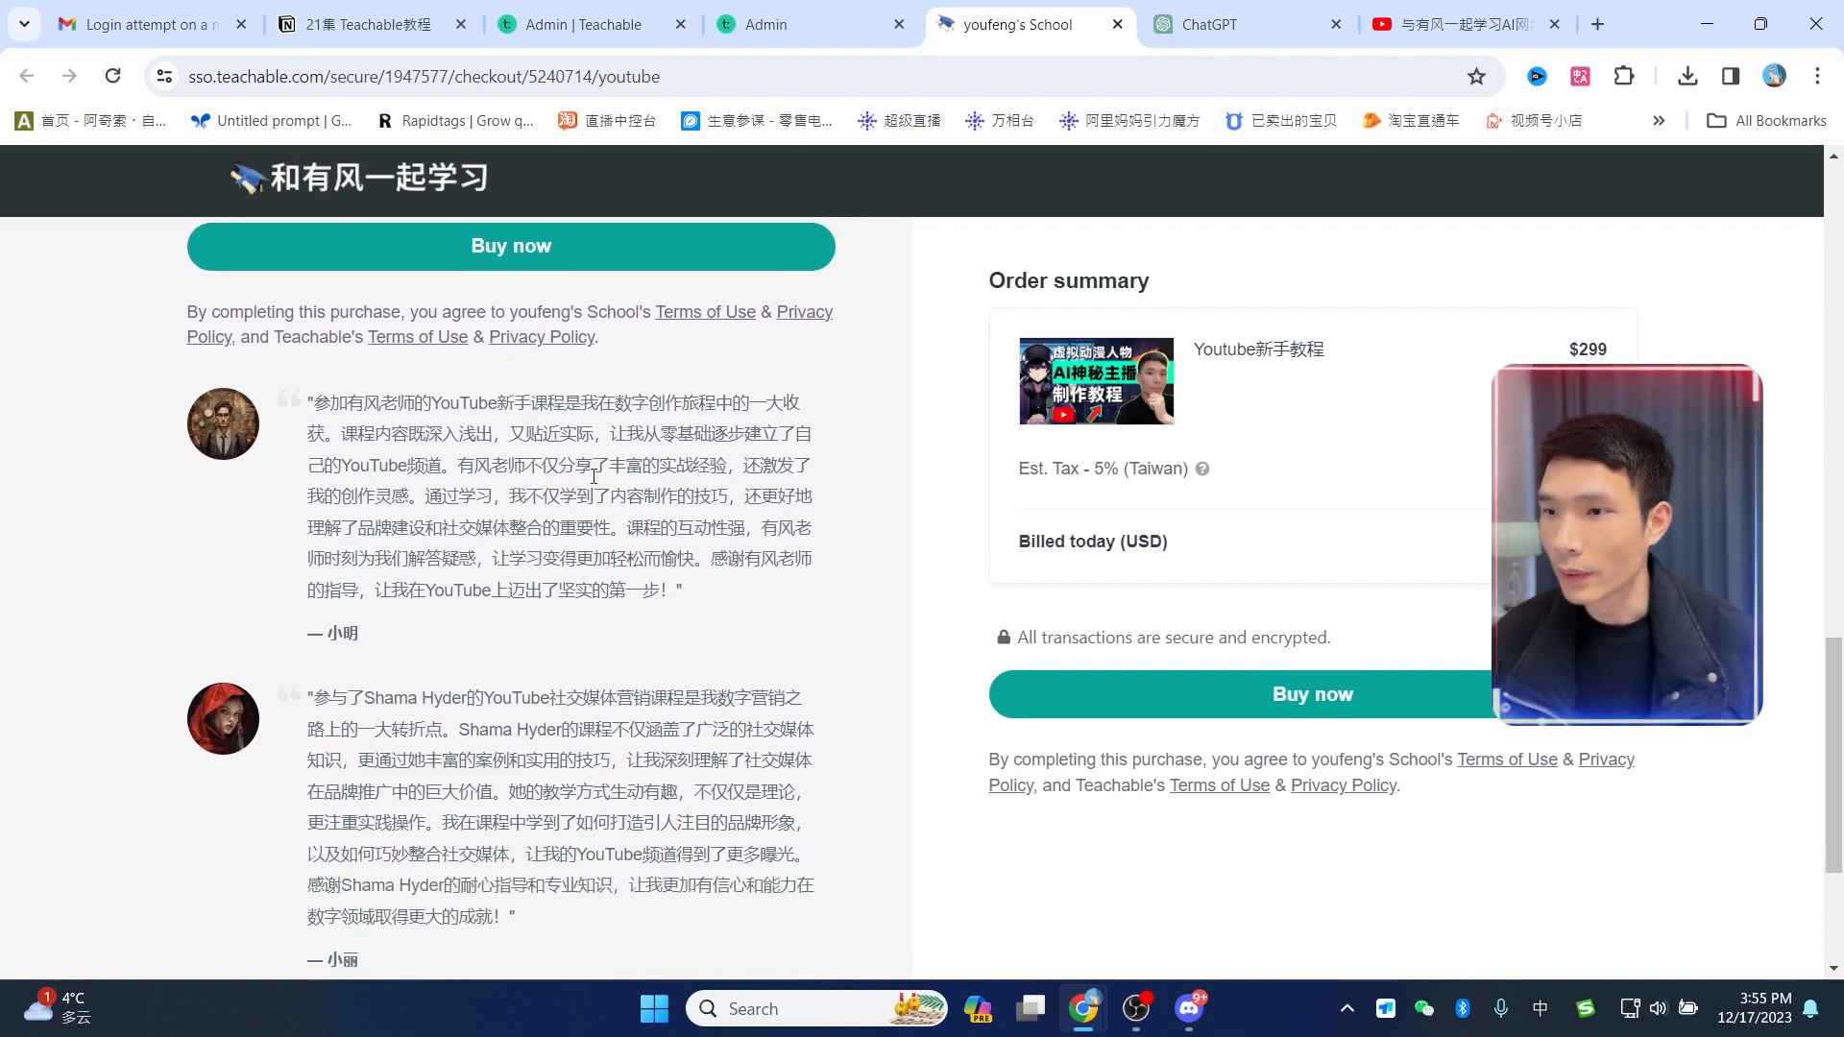
{"action": "scroll", "coordinate": [659, 699], "scroll_direction": "down", "scroll_amount": 3}
{"action": "scroll", "coordinate": [659, 699], "scroll_direction": "up", "scroll_amount": 1}
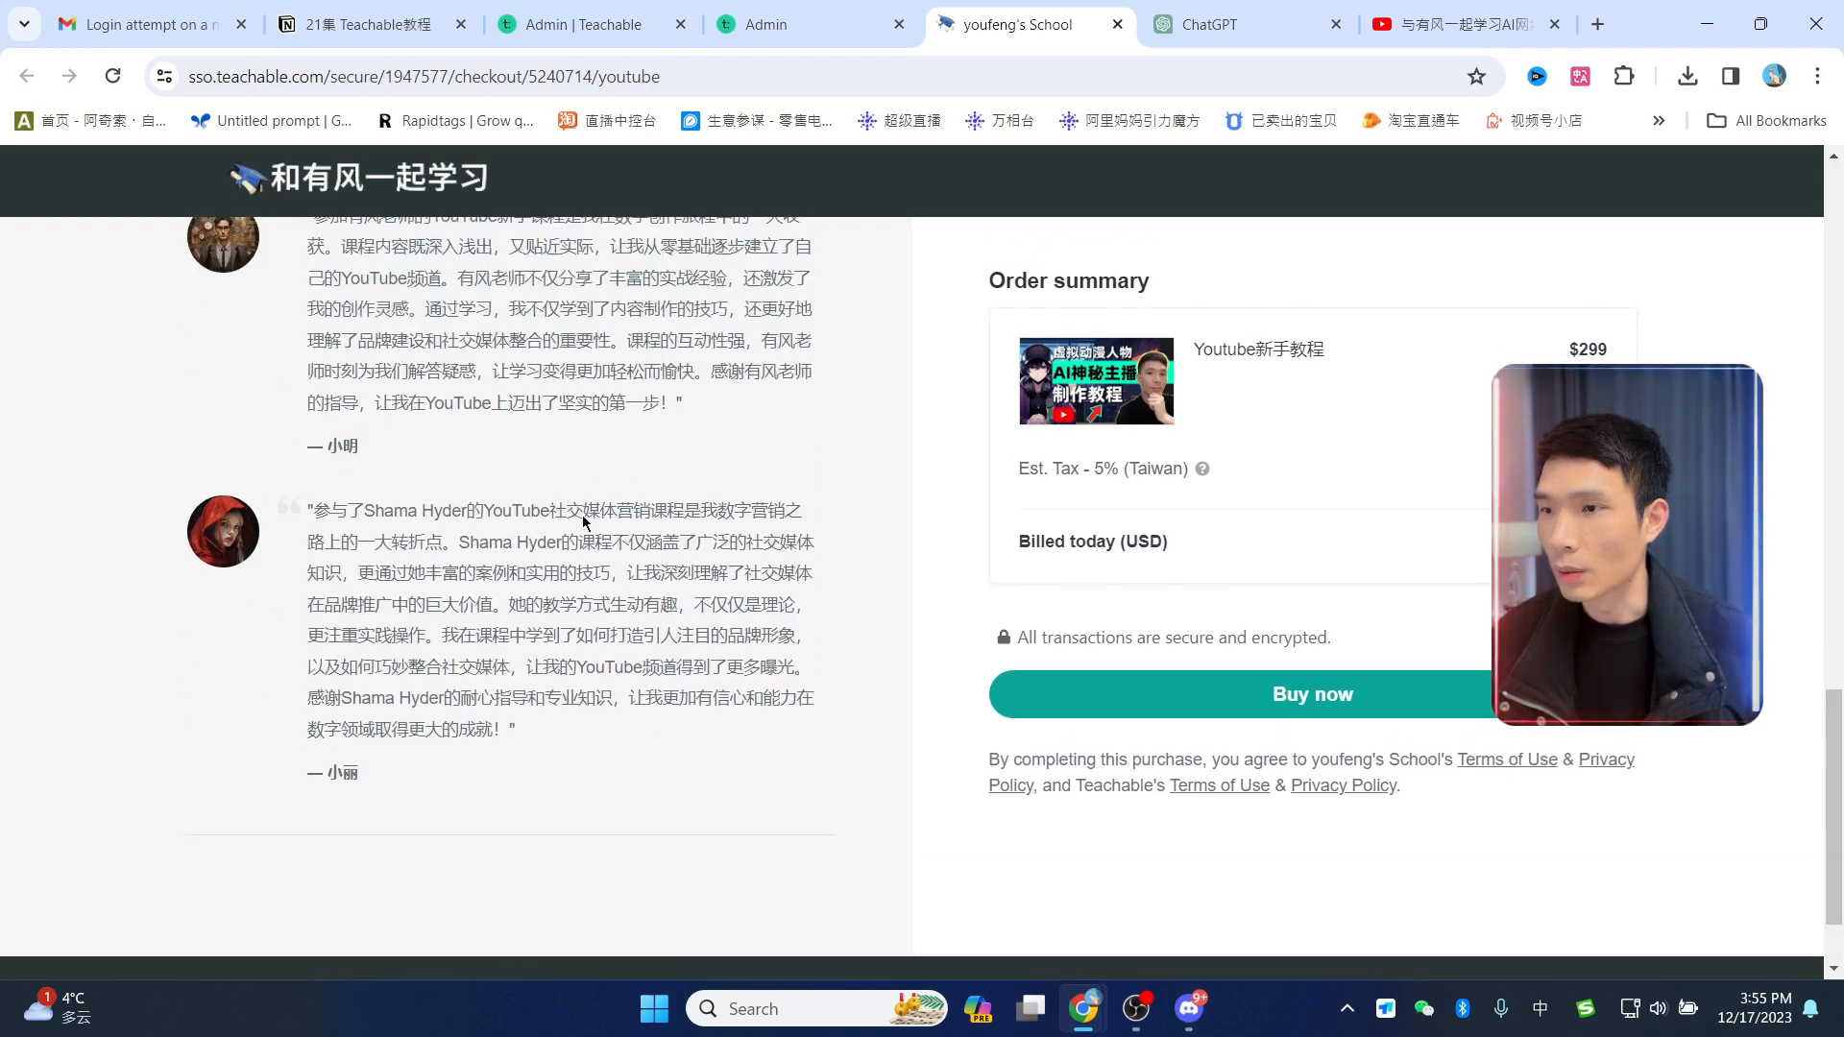
{"action": "scroll", "coordinate": [701, 533], "scroll_direction": "down", "scroll_amount": 2}
{"action": "scroll", "coordinate": [735, 569], "scroll_direction": "up", "scroll_amount": 10}
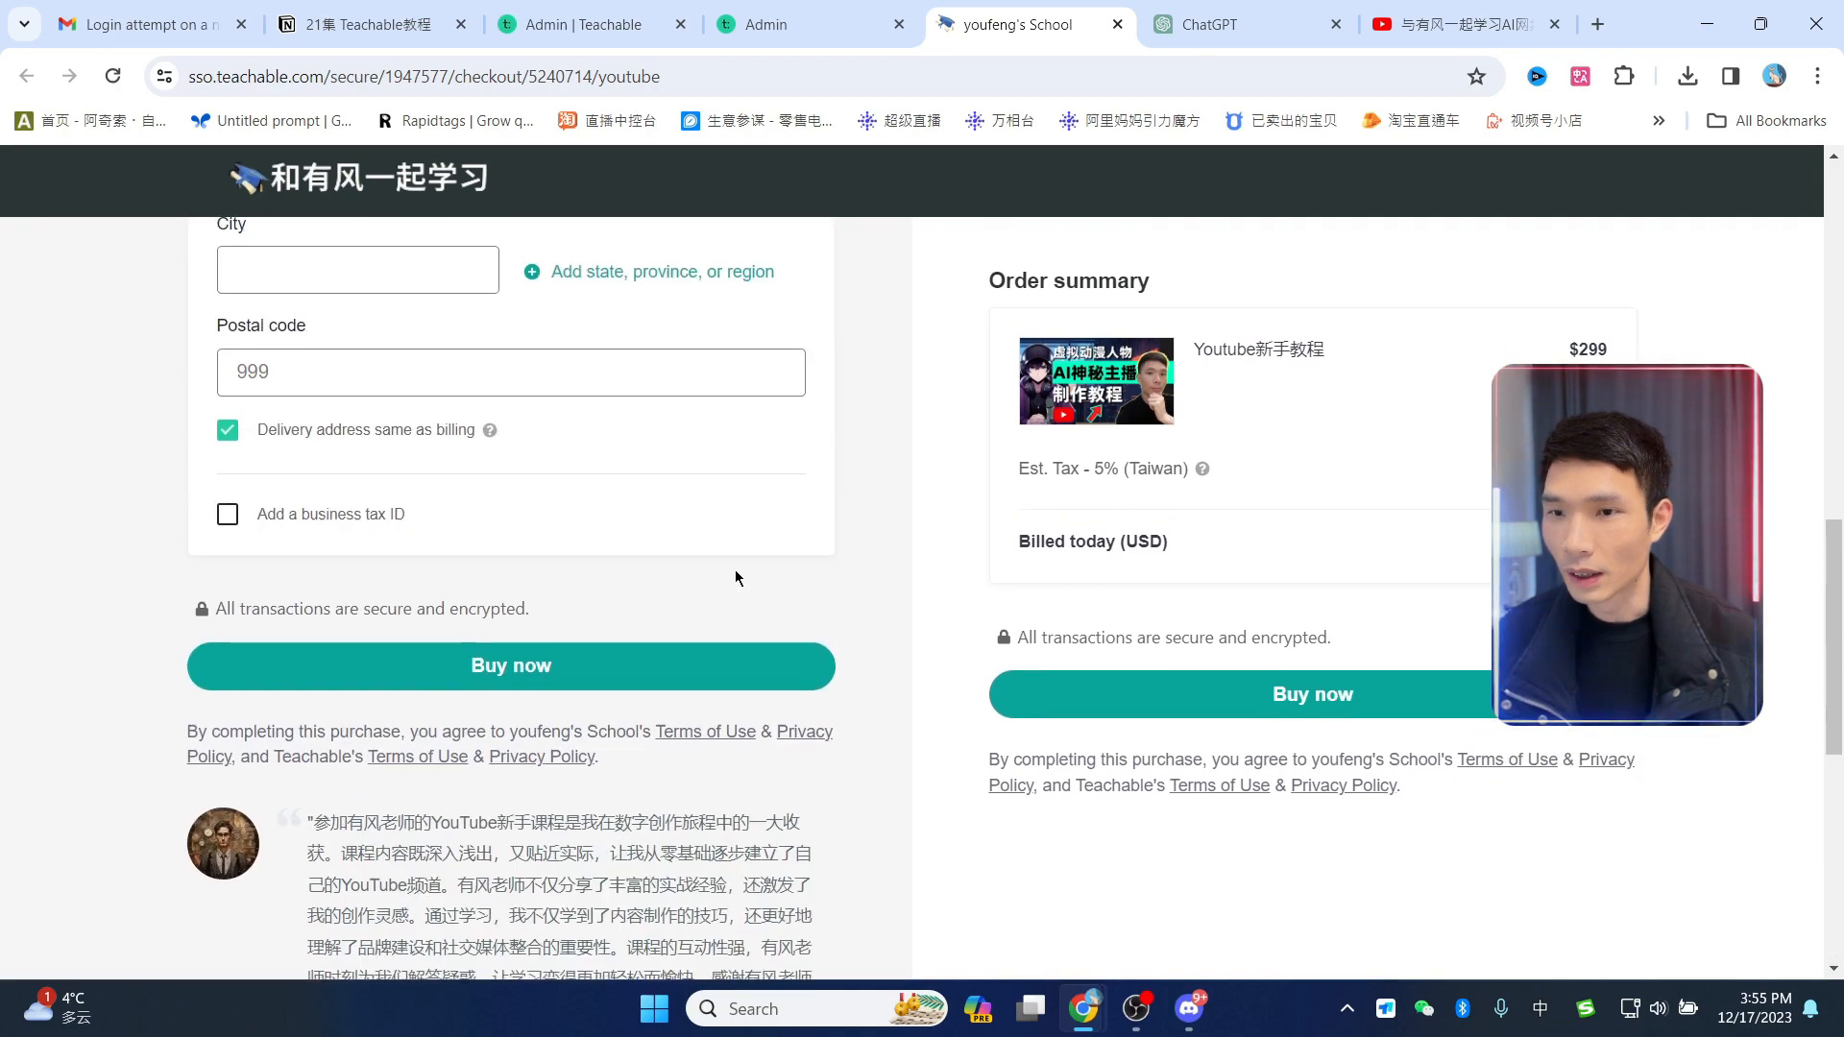
Step: Return to the Custom Checkout Content page and review the optional Bullet Points section
{"action": "left_click", "coordinate": [811, 24]}
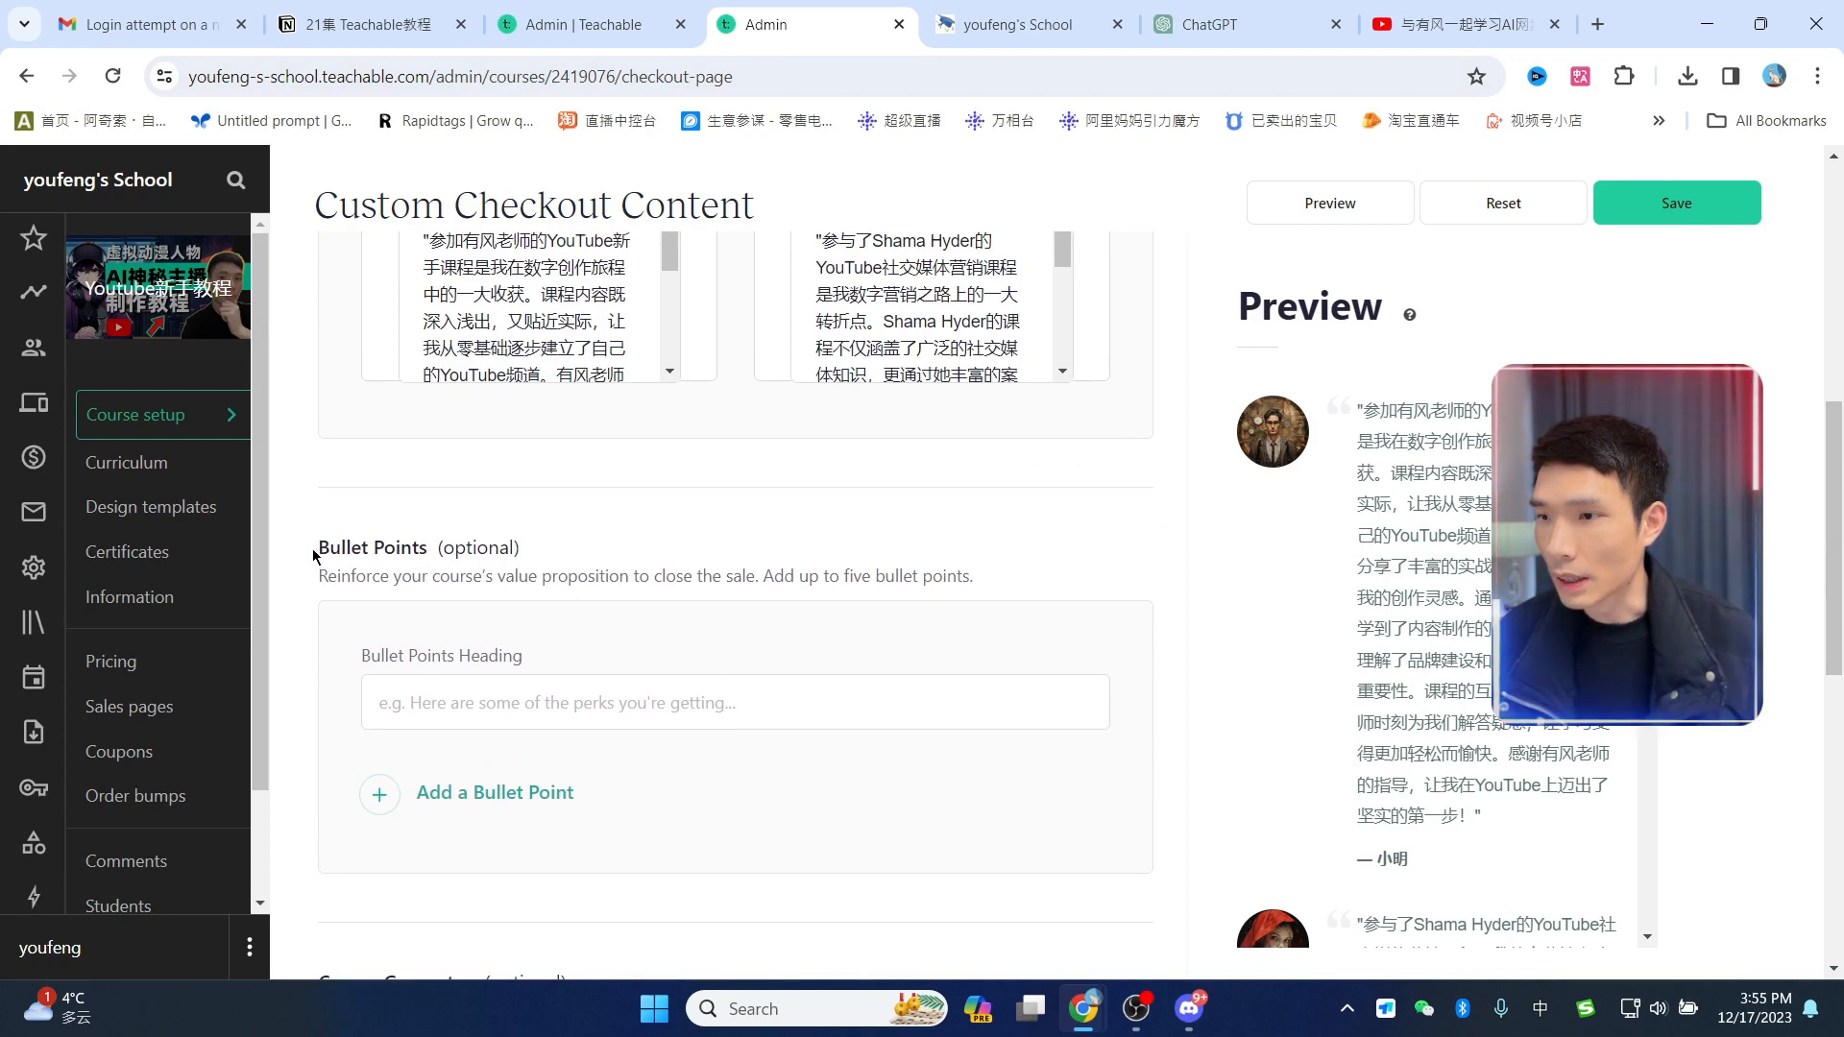
{"action": "left_click_drag", "start_coordinate": [316, 552], "coordinate": [537, 557]}
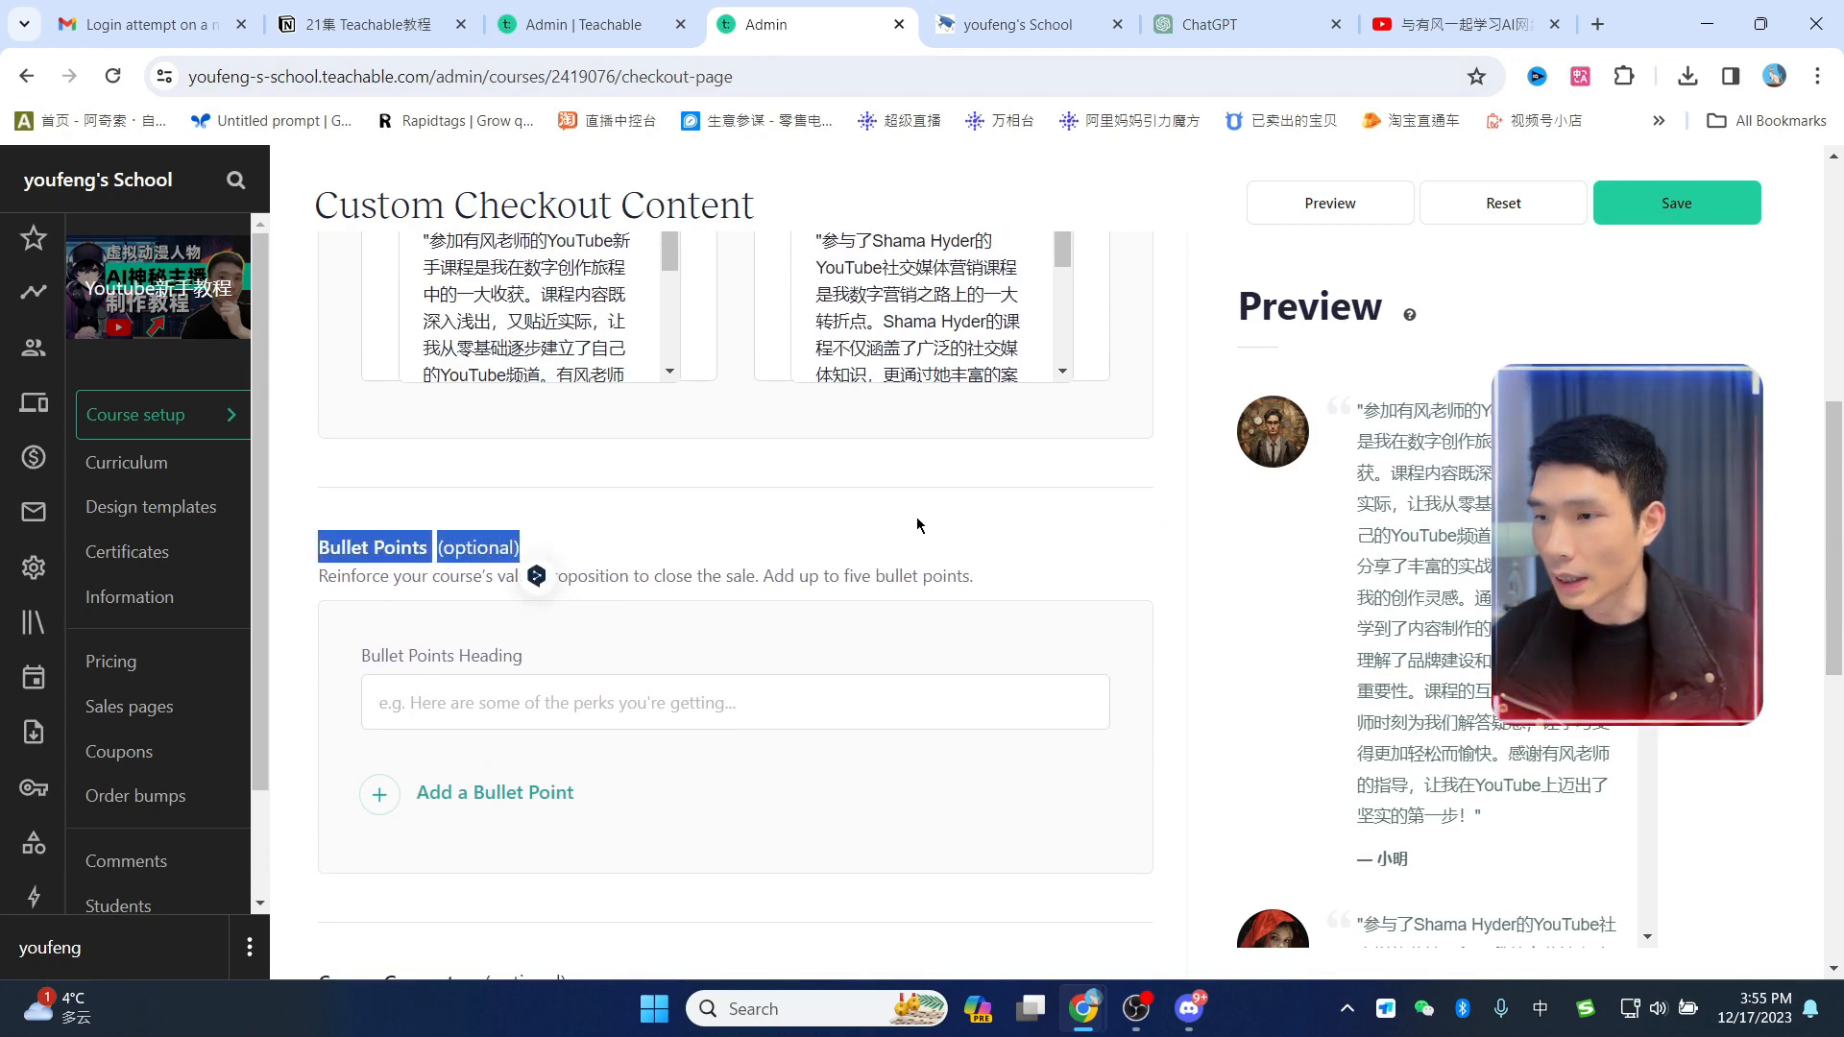
{"action": "scroll", "coordinate": [510, 566], "scroll_direction": "down", "scroll_amount": 1}
{"action": "left_click", "coordinate": [625, 440]}
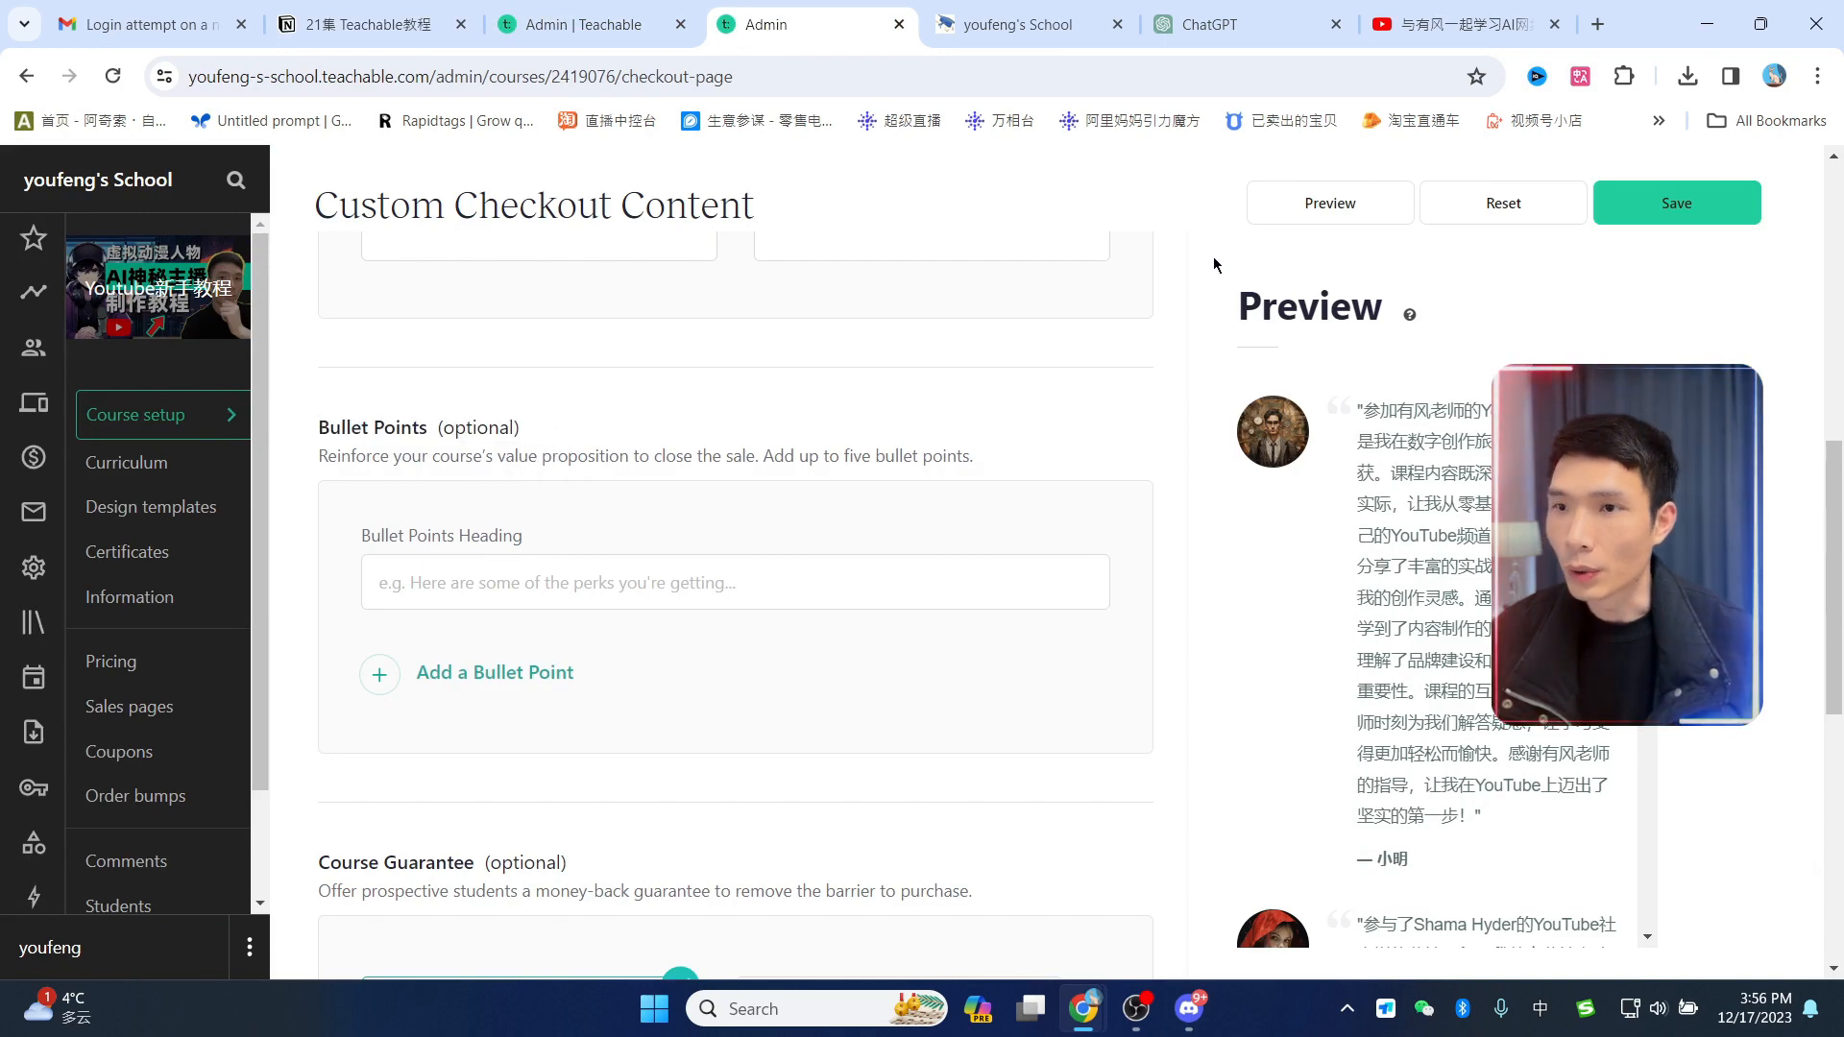
Step: Switch to the ChatGPT conversation and send the prompt 再帮我想五个Bullet Points，用中文写
{"action": "left_click", "coordinate": [1248, 26]}
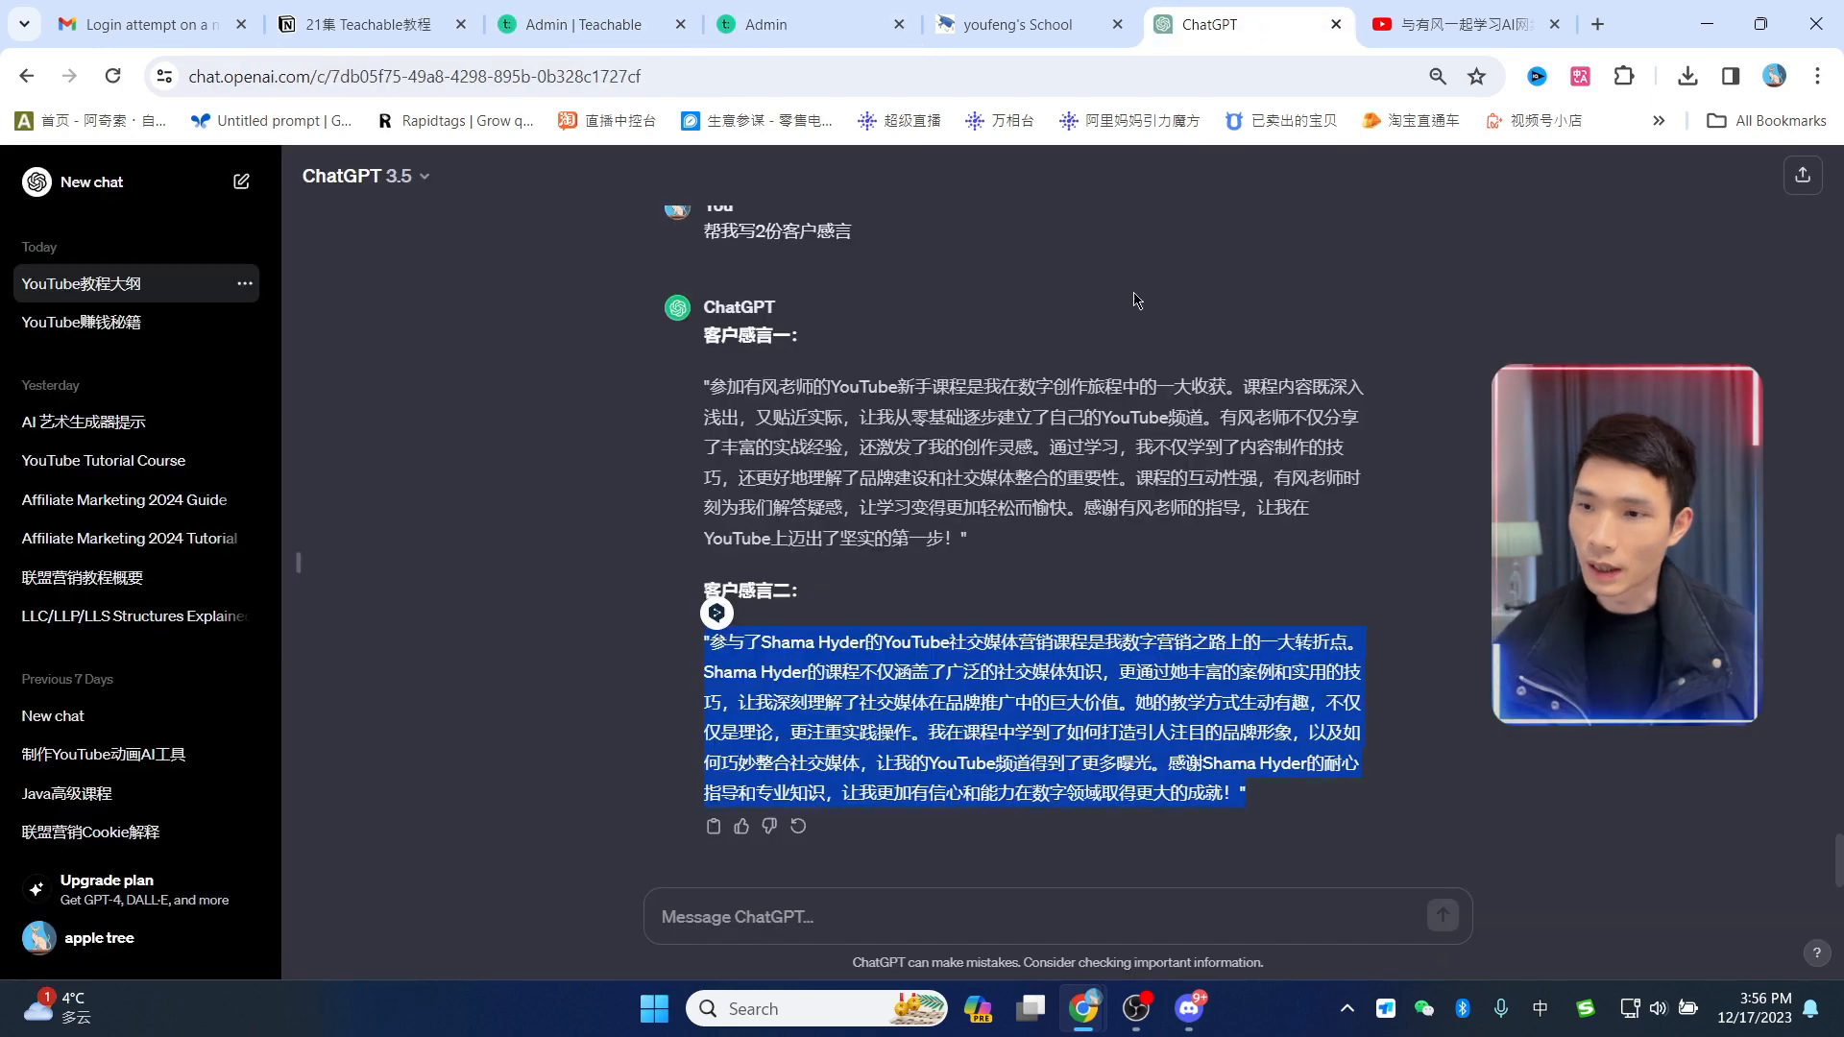
{"action": "left_click", "coordinate": [813, 919]}
{"action": "type", "text": "再帮我想五个Bullet Points，用中文写"}
{"action": "key", "text": "Return"}
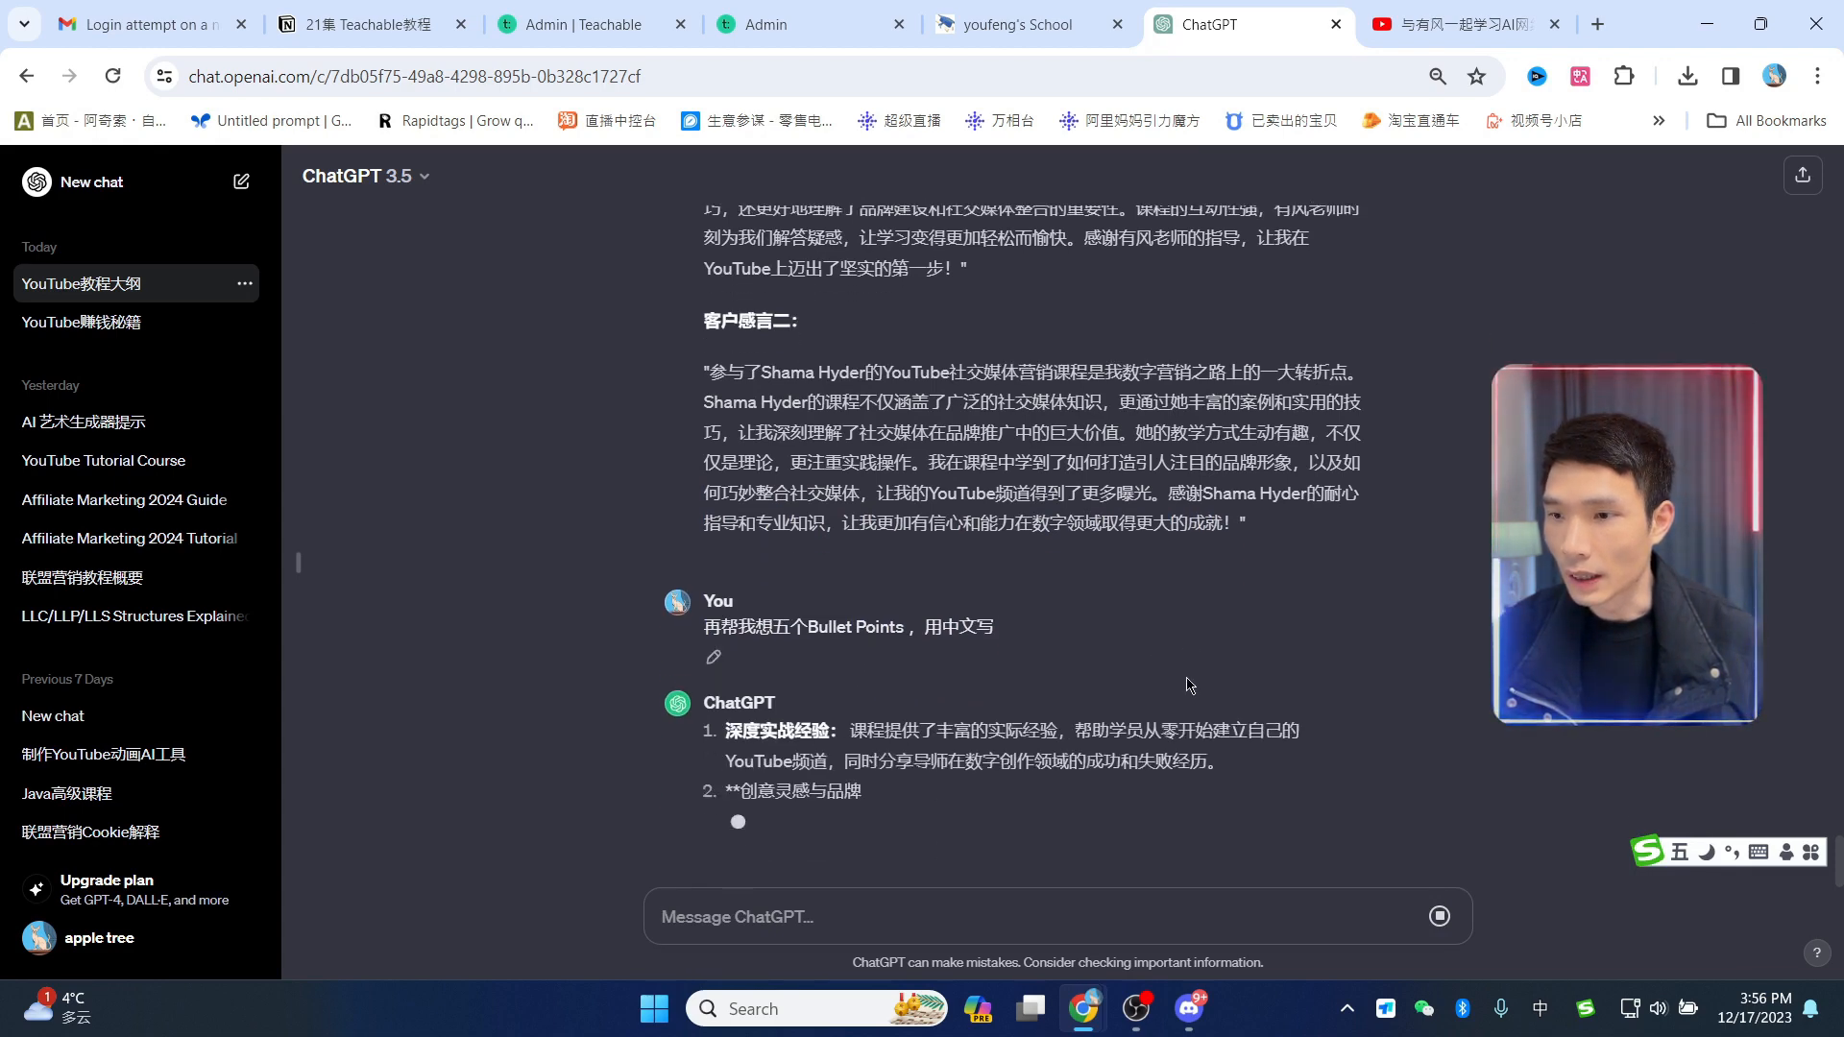
Step: Return to the Custom Checkout Content page and set the Bullet Points Heading to 课程亮点
{"action": "left_click", "coordinate": [803, 24]}
{"action": "left_click", "coordinate": [474, 564]}
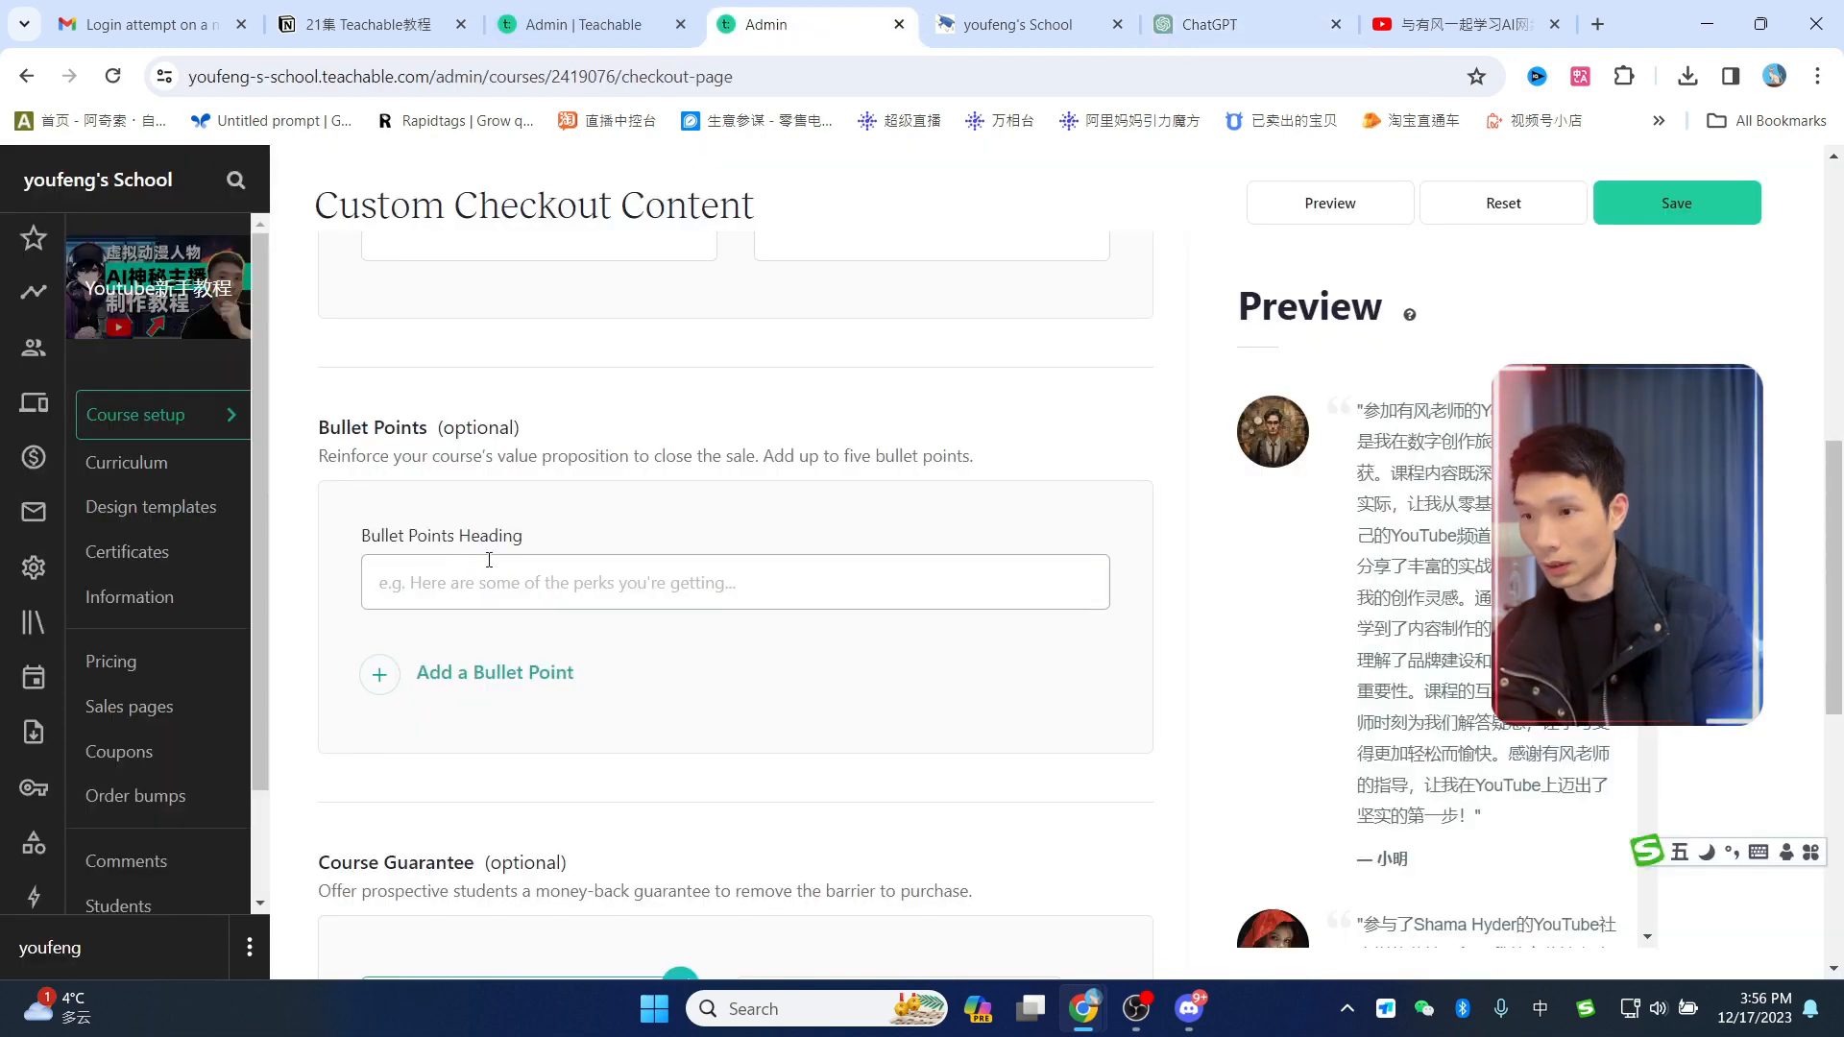
{"action": "type", "text": "课程亮点"}
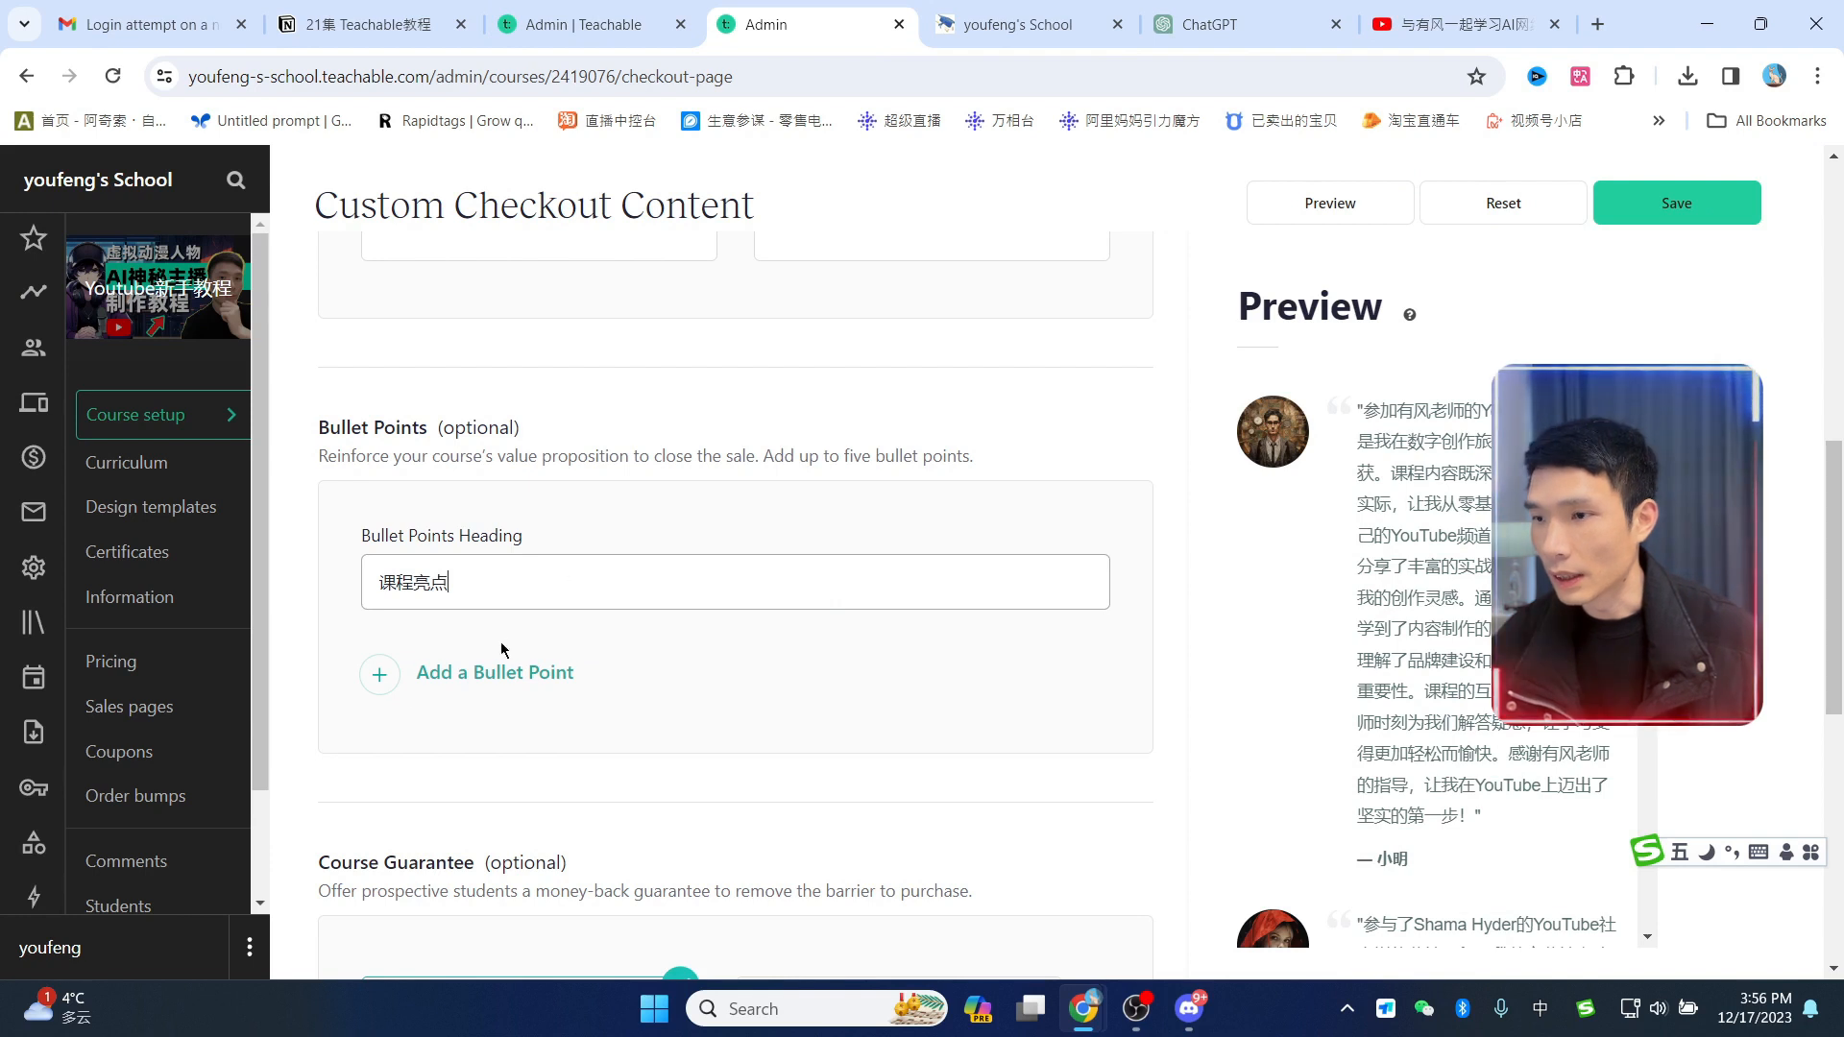
Step: Add five empty bullet points beneath the 课程亮点 heading
{"action": "left_click", "coordinate": [494, 672]}
{"action": "scroll", "coordinate": [608, 618], "scroll_direction": "down", "scroll_amount": 1}
{"action": "left_click", "coordinate": [377, 652]}
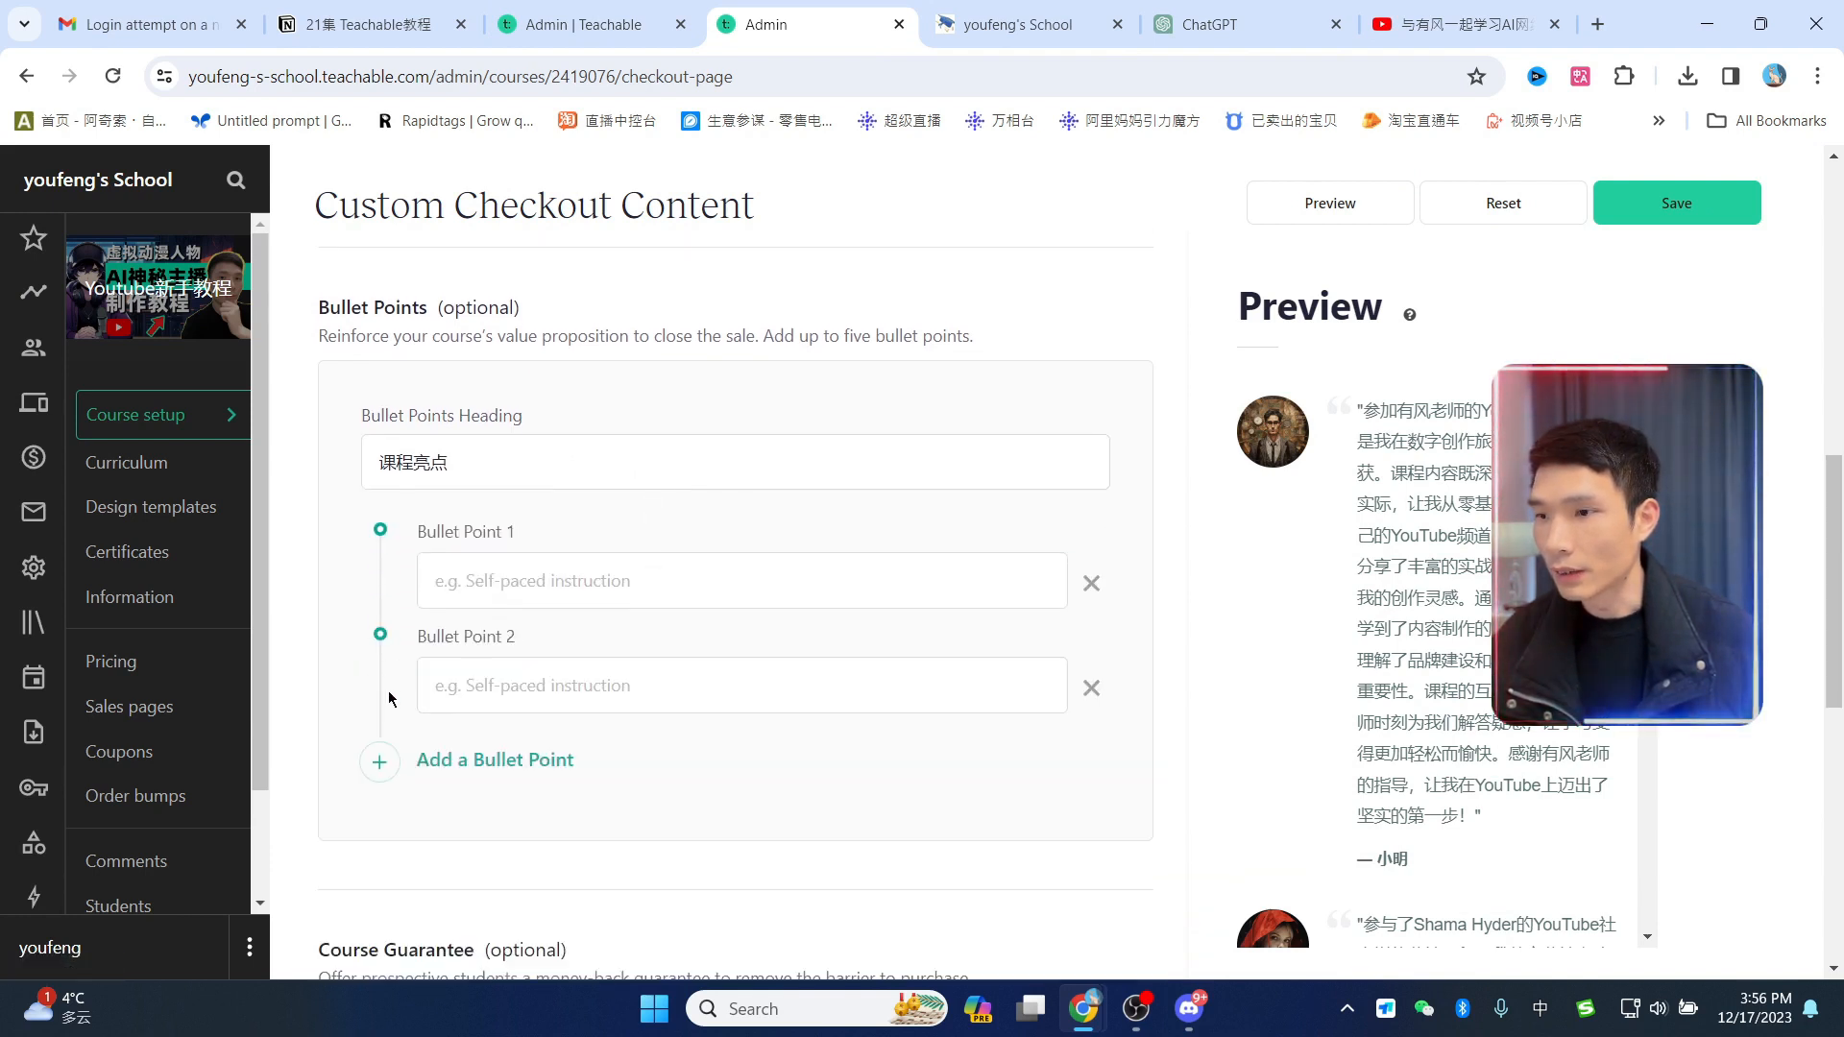
{"action": "left_click", "coordinate": [377, 768]}
{"action": "scroll", "coordinate": [473, 671], "scroll_direction": "down", "scroll_amount": 1}
{"action": "left_click", "coordinate": [393, 748]}
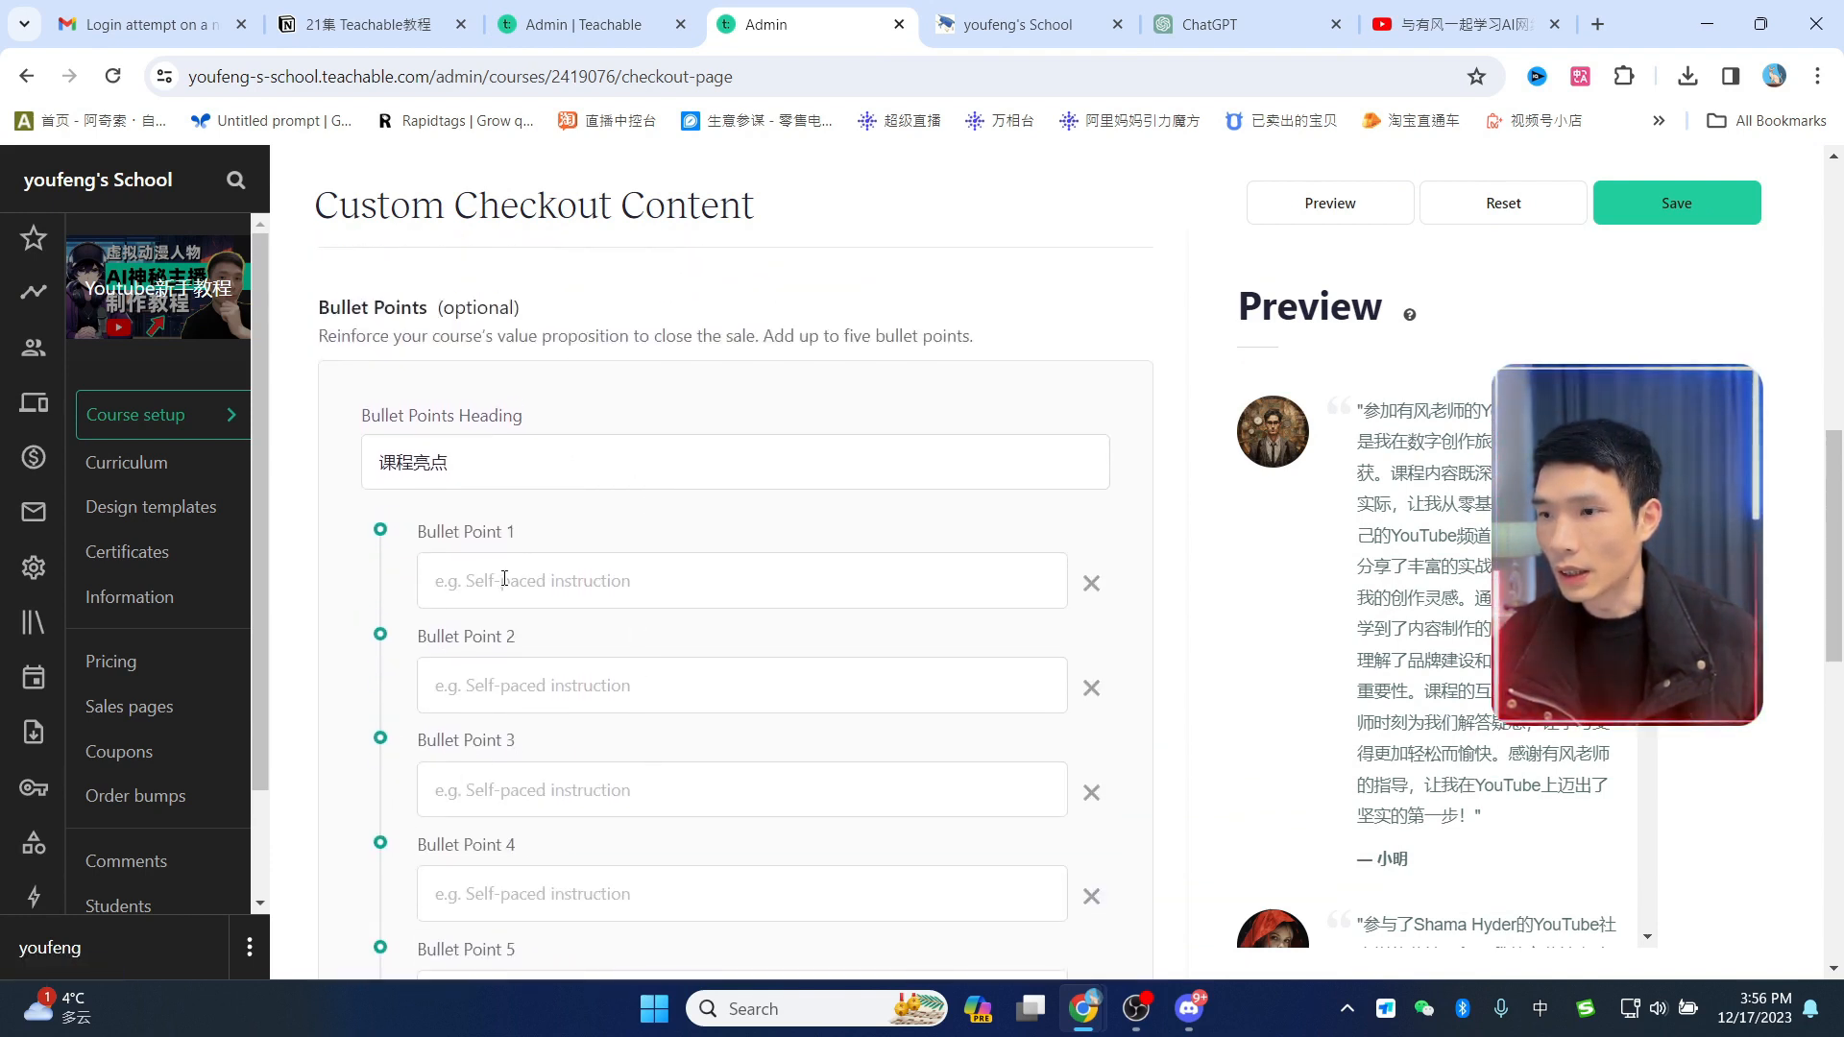
Step: Copy ChatGPT's first item, 深度实战经验 with its description, into Bullet Point 1 on the Custom Checkout Content page
{"action": "left_click", "coordinate": [504, 579]}
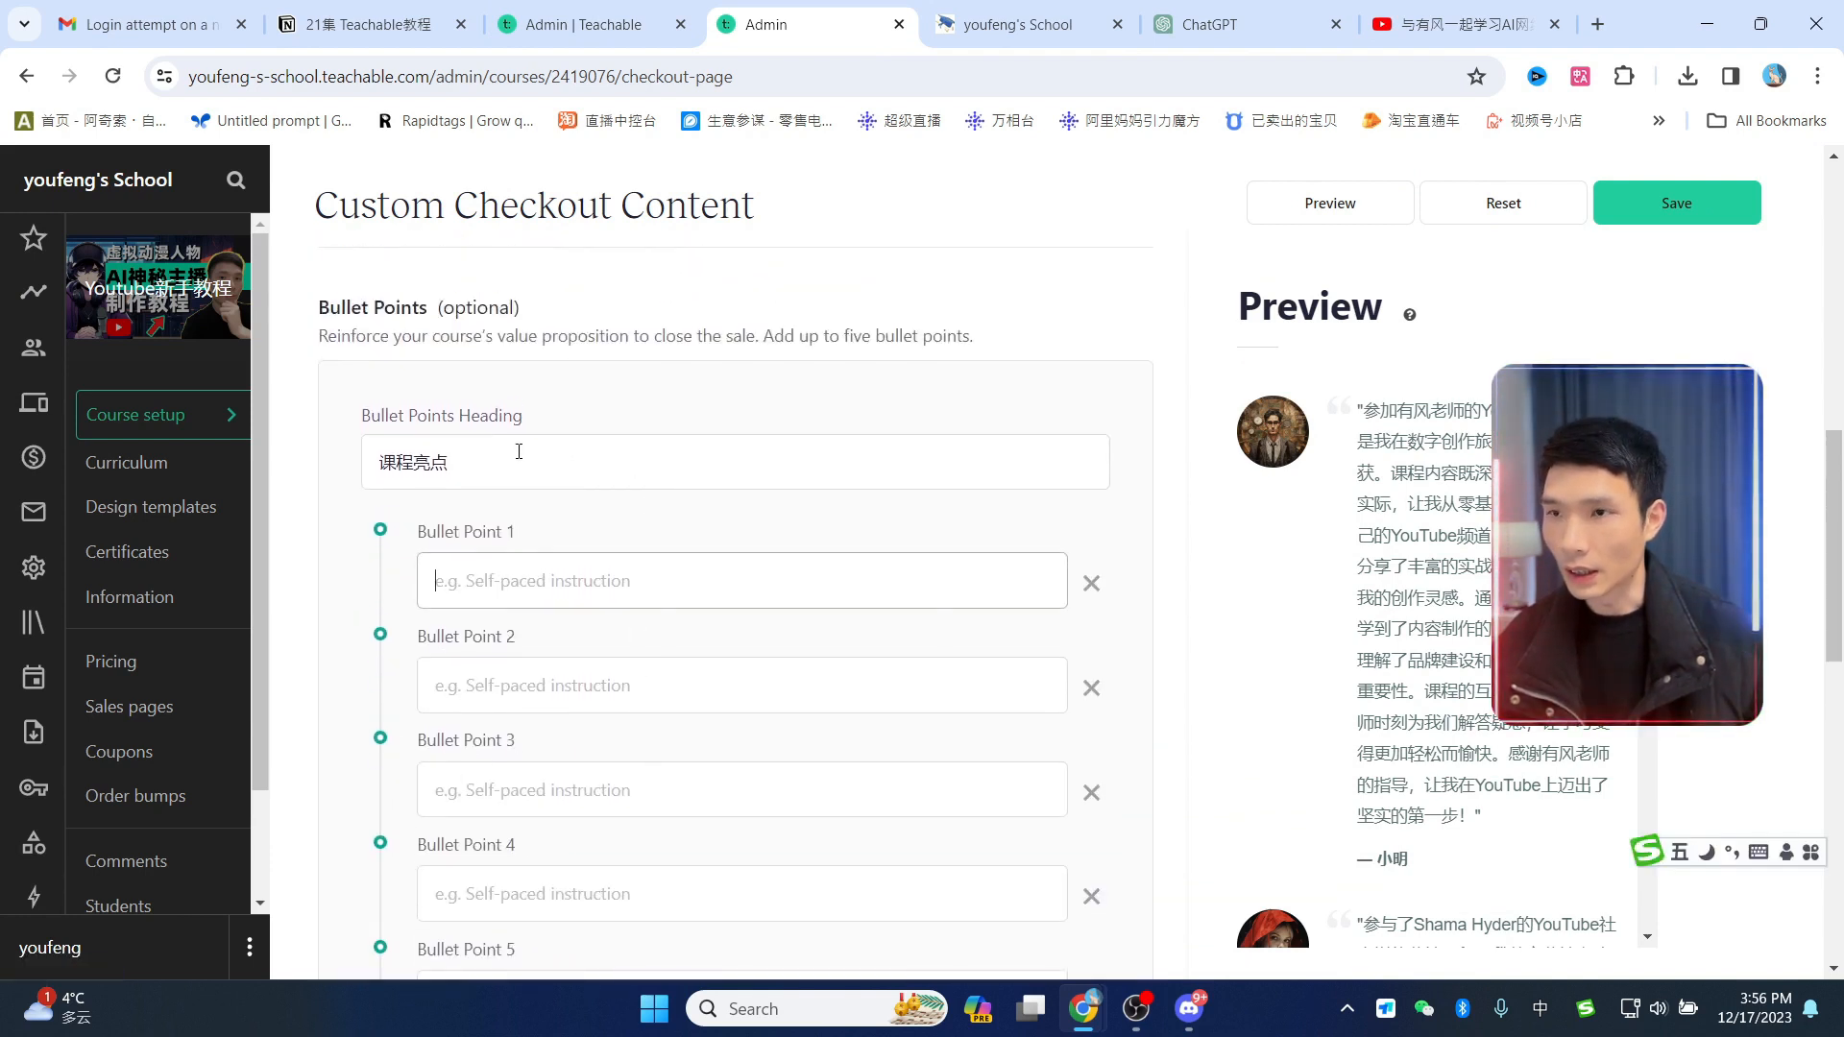
{"action": "left_click", "coordinate": [1056, 24]}
{"action": "left_click", "coordinate": [1221, 29]}
{"action": "scroll", "coordinate": [915, 598], "scroll_direction": "down", "scroll_amount": 2}
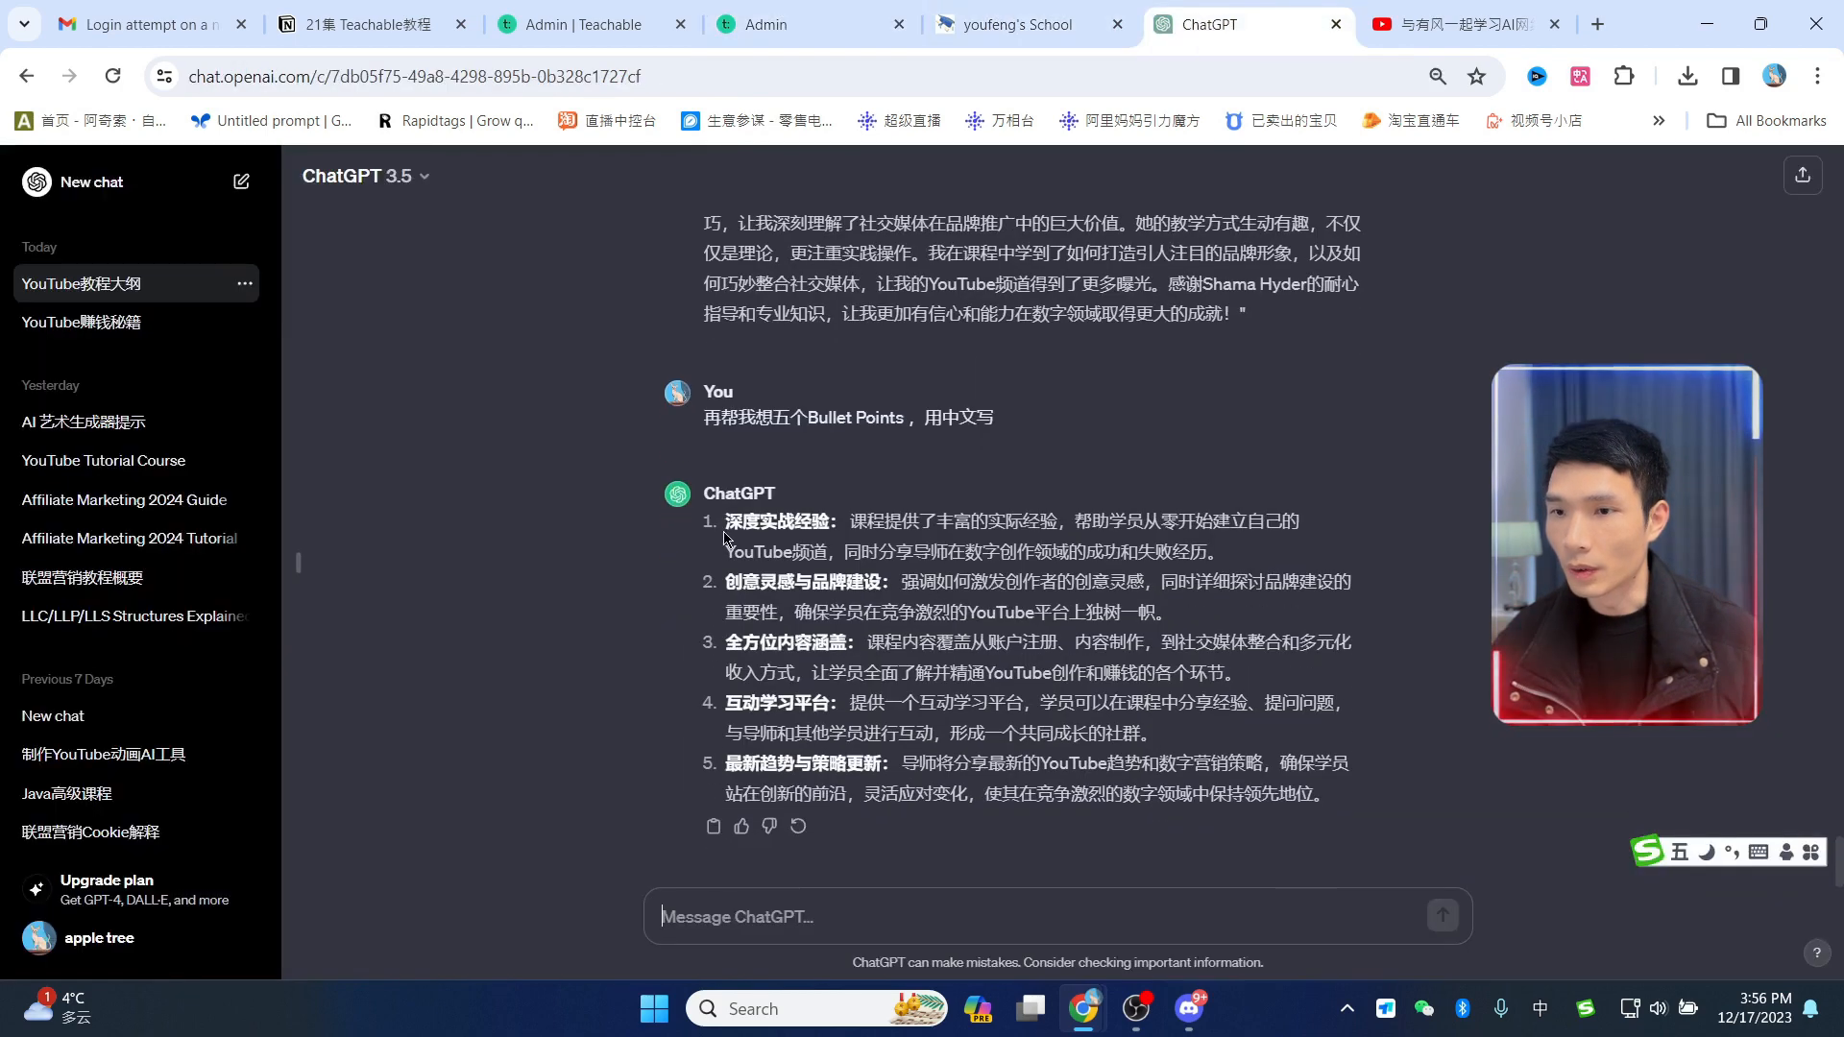
{"action": "left_click_drag", "start_coordinate": [725, 537], "coordinate": [1294, 526]}
{"action": "key", "text": "ctrl+c"}
{"action": "left_click", "coordinate": [788, 40]}
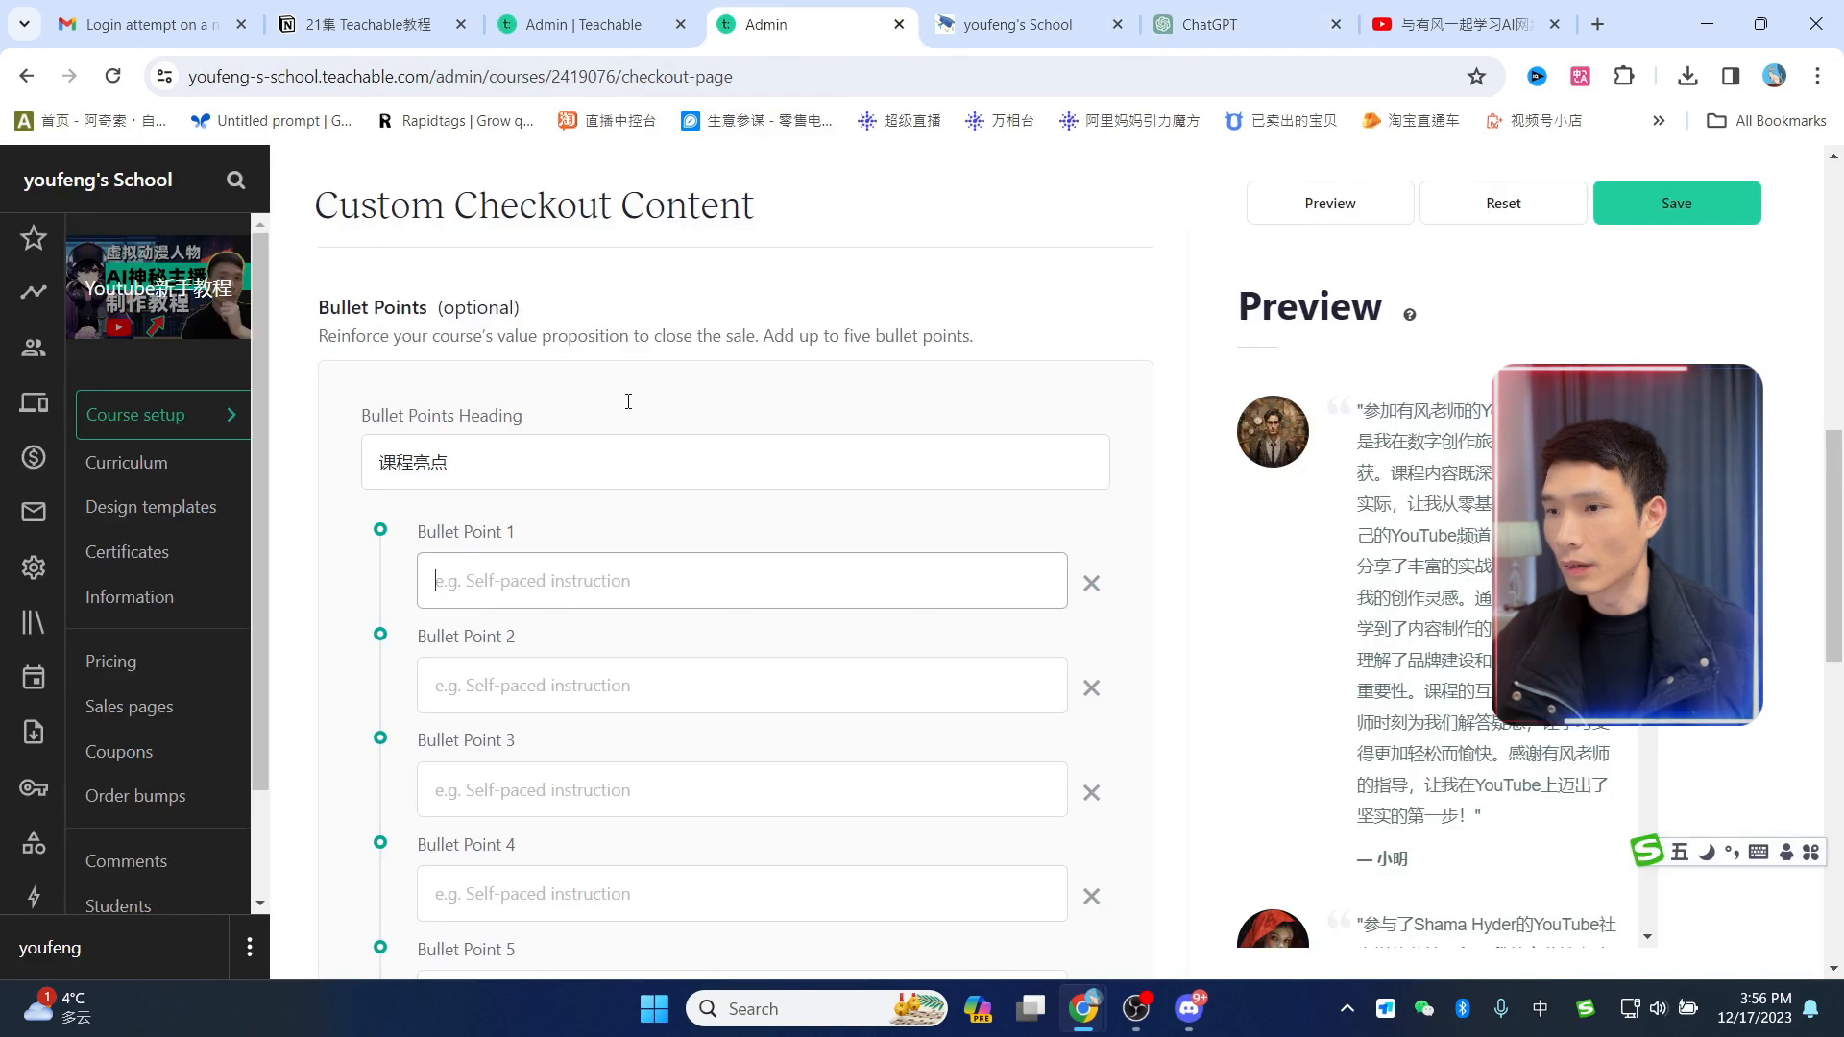
{"action": "left_click", "coordinate": [555, 580]}
{"action": "key", "text": "ctrl+v"}
Step: Copy ChatGPT's second item, 创意灵感与品牌建设 with its description, into Bullet Point 2 of the checkout content
{"action": "left_click", "coordinate": [1210, 24]}
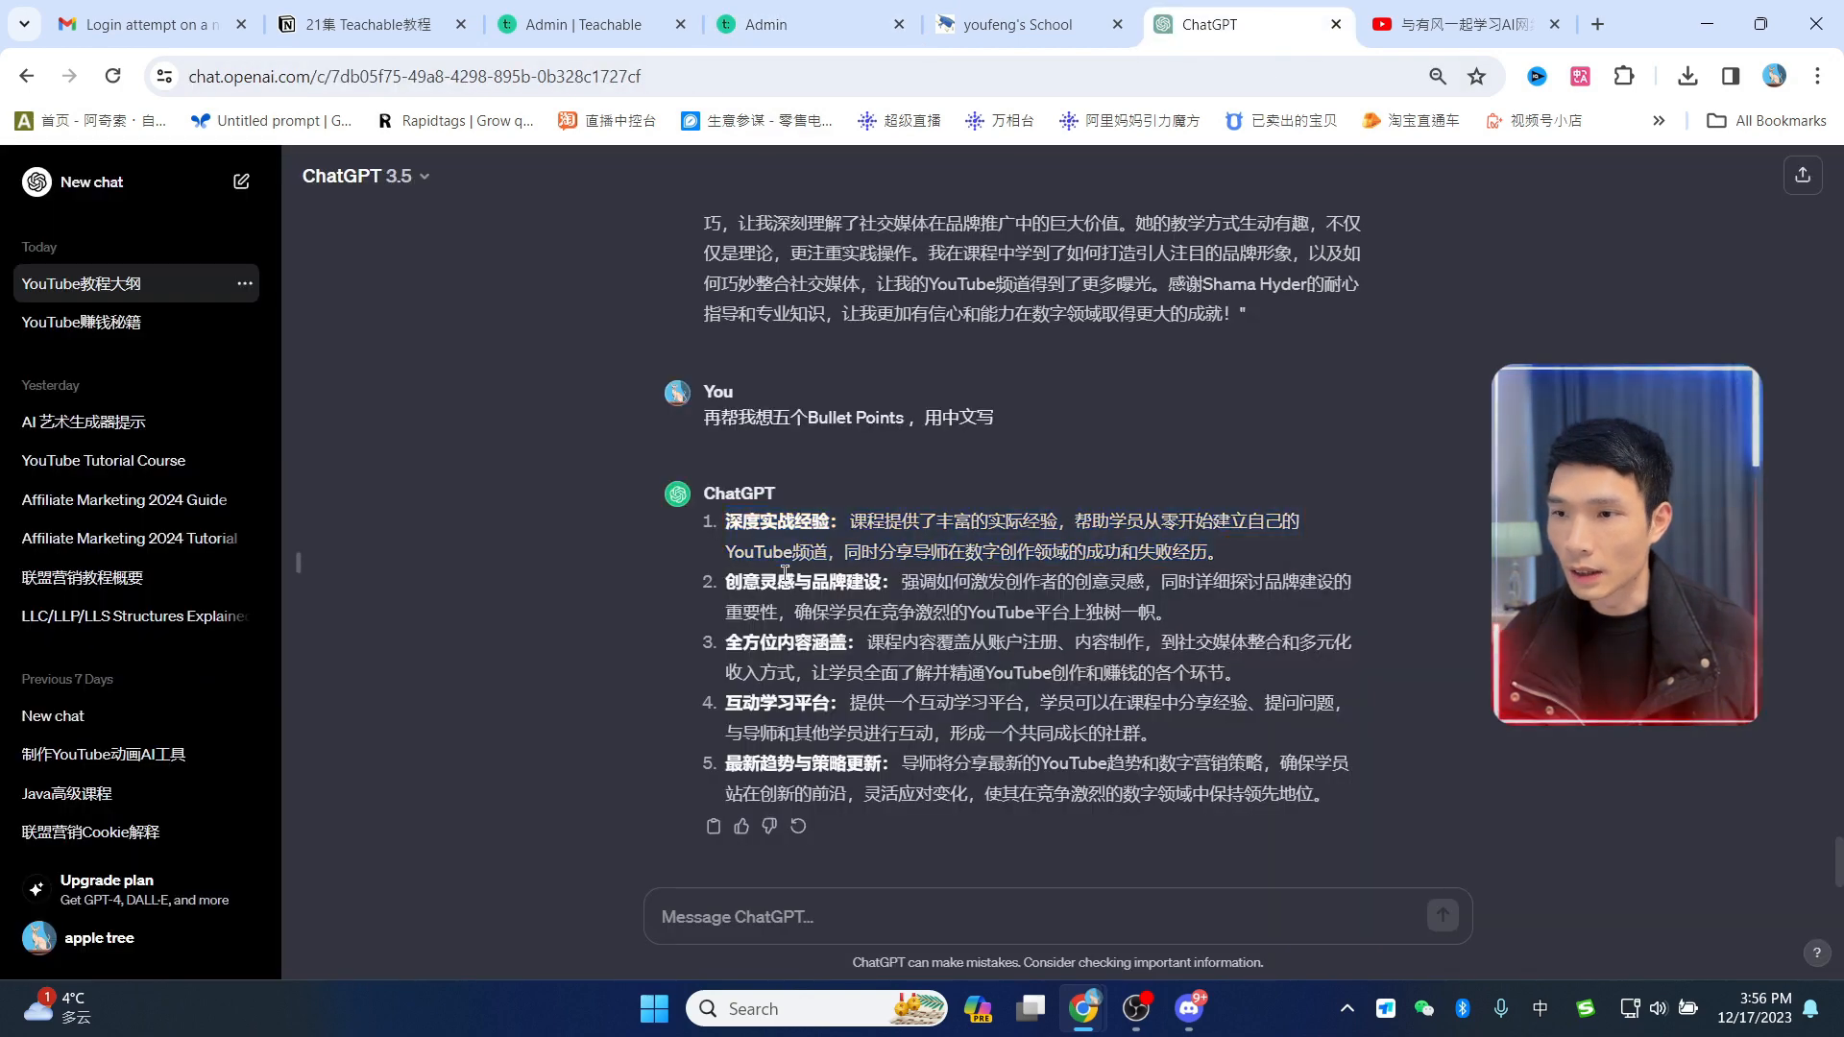
{"action": "left_click_drag", "start_coordinate": [727, 589], "coordinate": [1169, 615]}
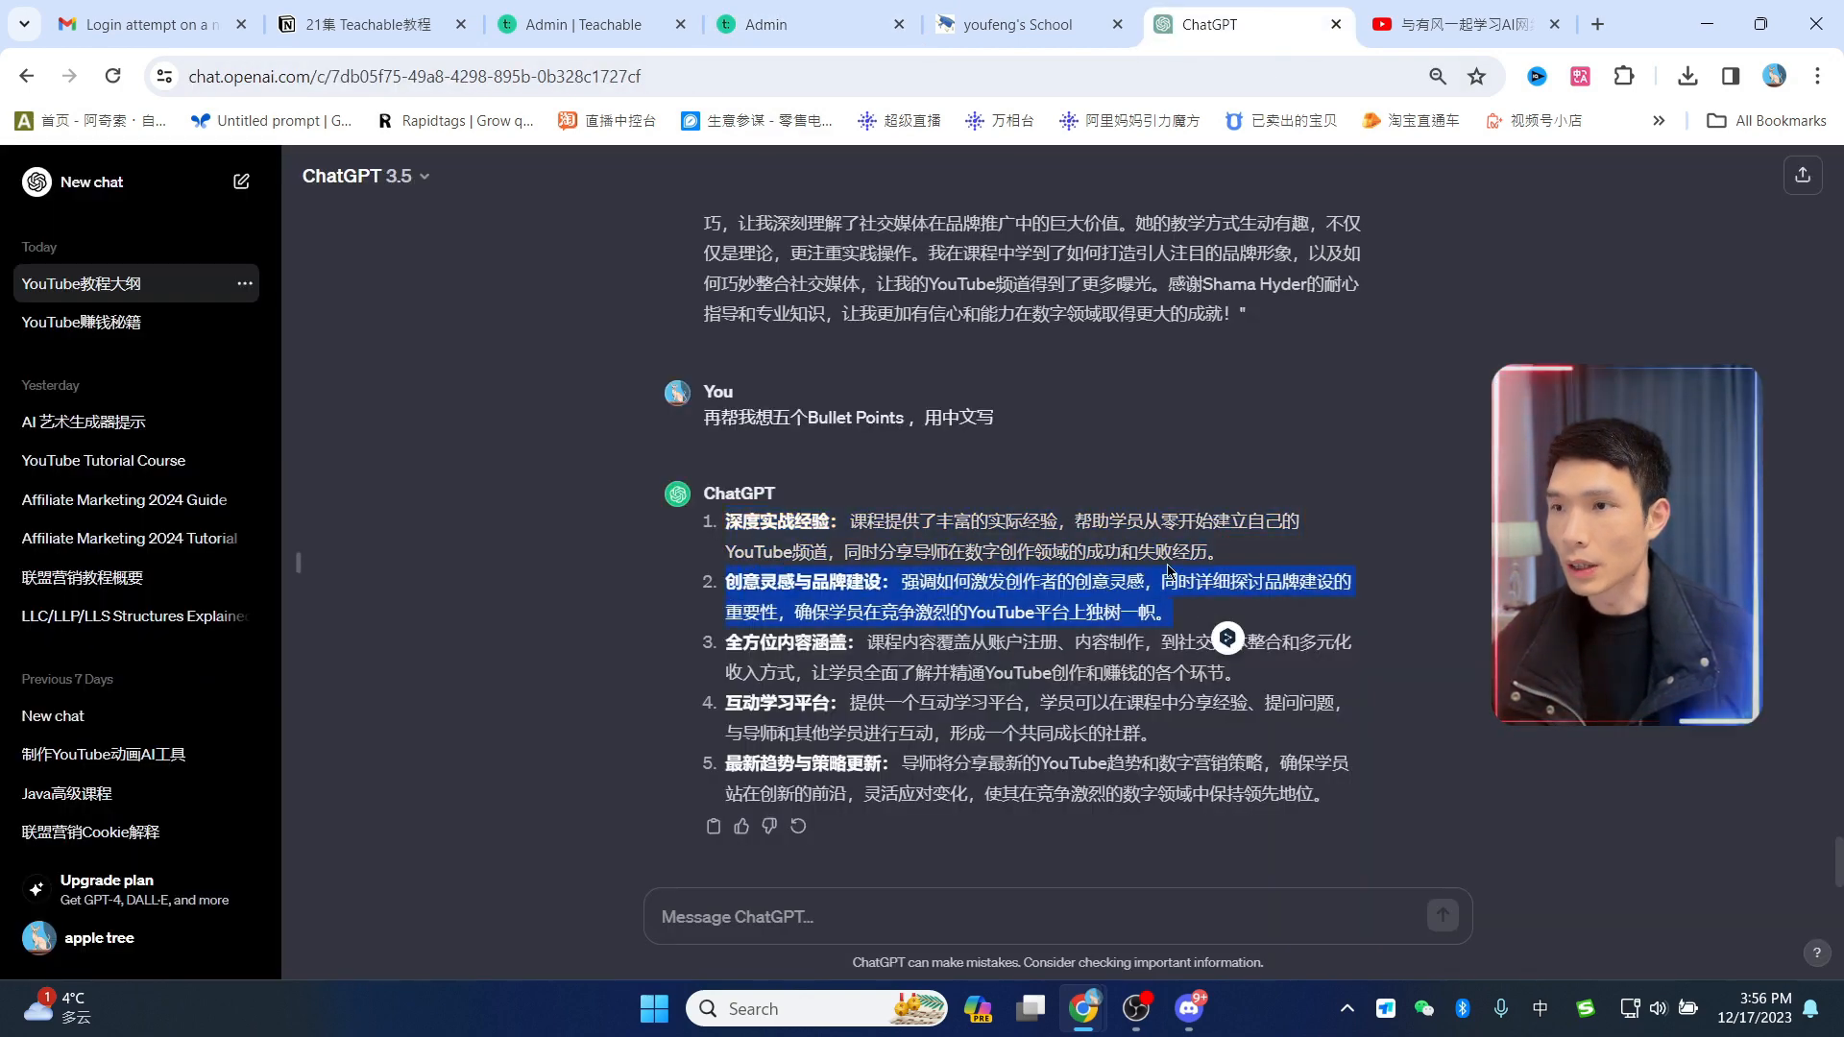
{"action": "left_click", "coordinate": [583, 26]}
{"action": "left_click", "coordinate": [782, 26]}
{"action": "type", "text": "创意灵感与品牌建设： 强调如何激发创作者的创意灵感，同时详细探讨品牌建设的重要性，确保学员在竞争激烈的YouTube平台上独树一帜。"}
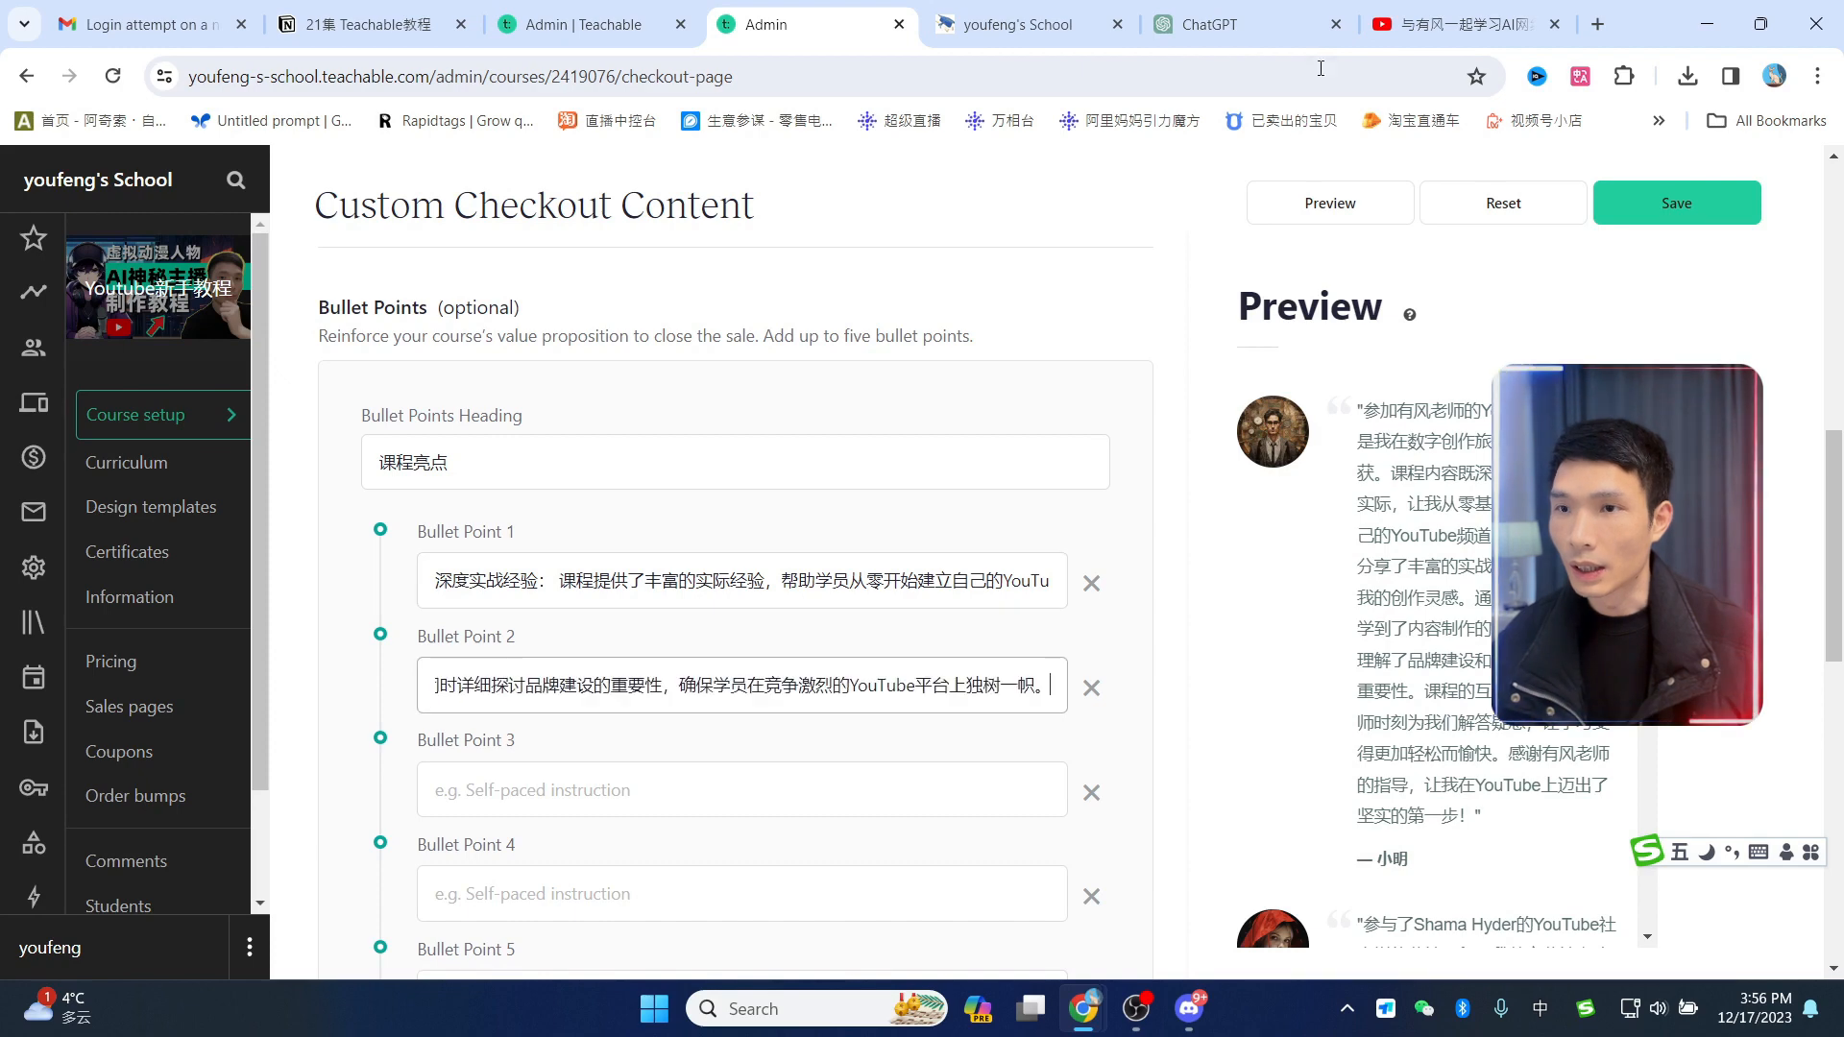
Step: Copy ChatGPT's third item, 全方位内容涵盖 with its description, into Bullet Point 3 of the checkout content
{"action": "left_click", "coordinate": [1200, 24]}
{"action": "left_click", "coordinate": [730, 661]}
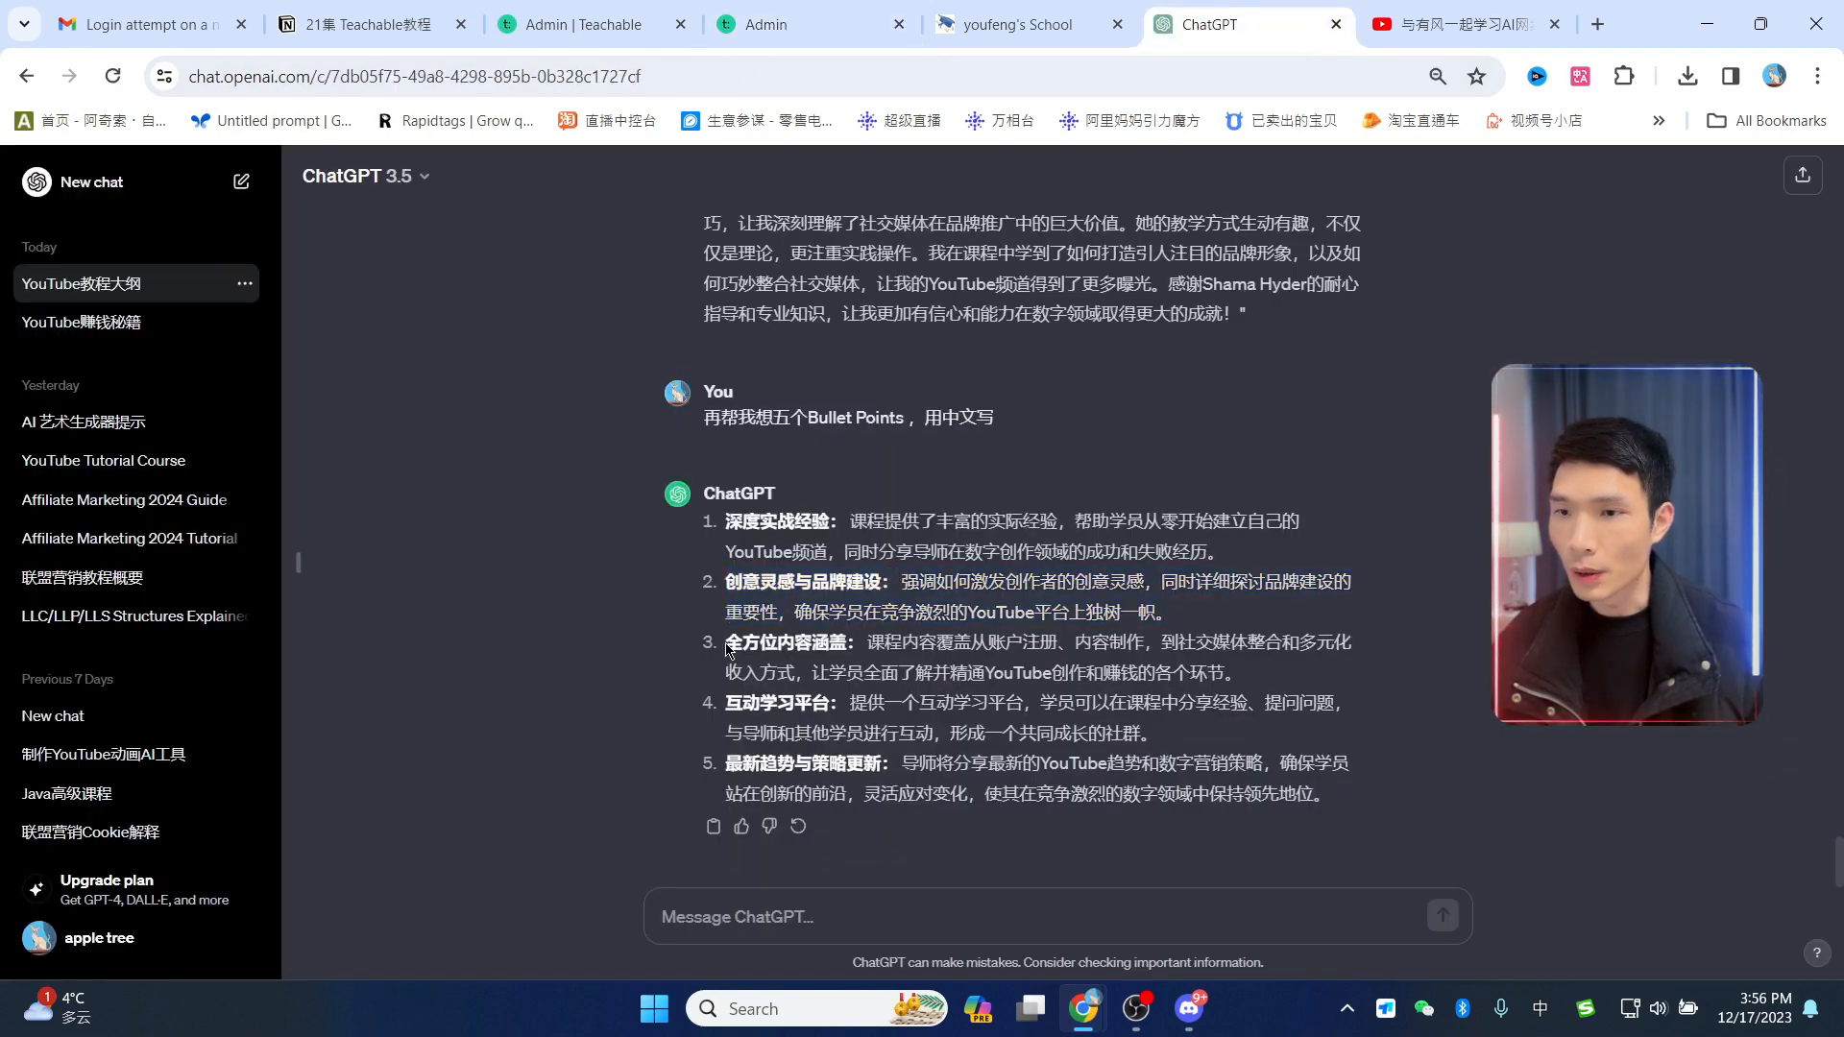
{"action": "left_click_drag", "start_coordinate": [729, 650], "coordinate": [1237, 672]}
{"action": "key", "text": "ctrl+c"}
{"action": "left_click", "coordinate": [782, 24]}
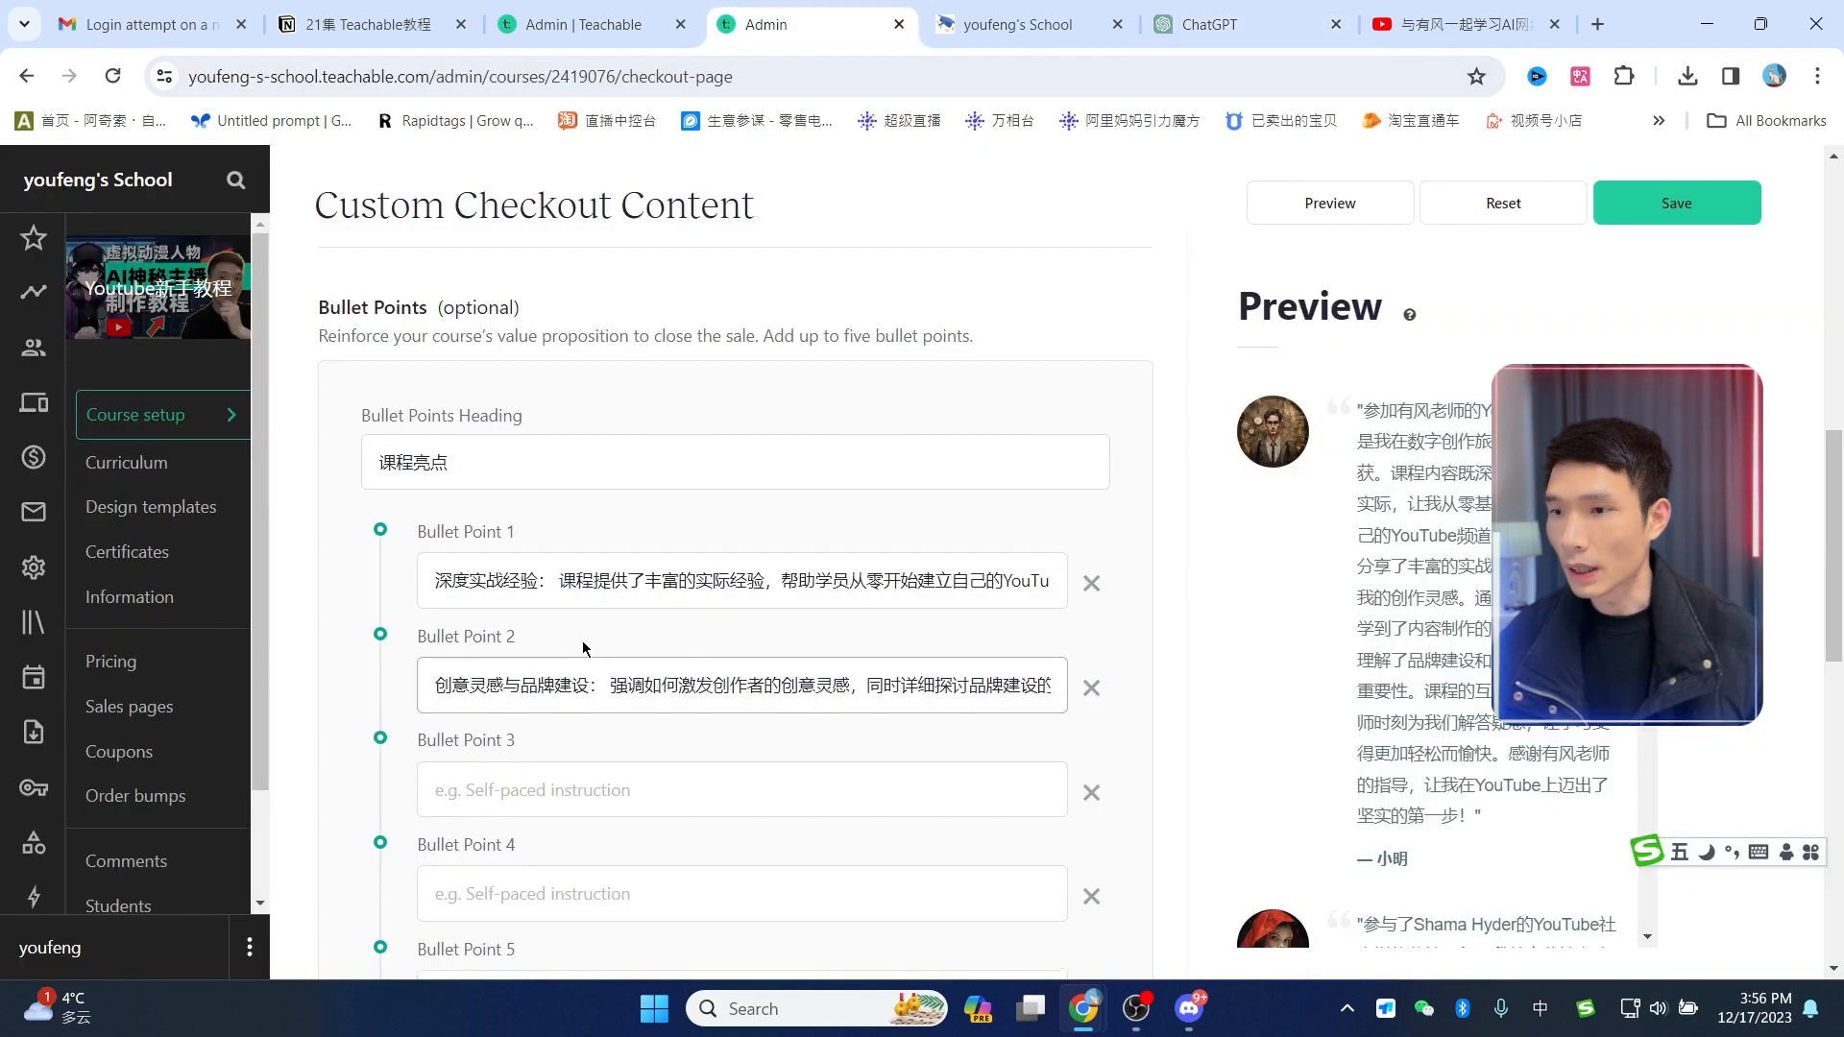
{"action": "scroll", "coordinate": [583, 649], "scroll_direction": "down", "scroll_amount": 1}
{"action": "left_click", "coordinate": [583, 664]}
{"action": "key", "text": "ctrl+v"}
Step: Copy ChatGPT's fourth item, 互动学习平台 with its description, into Bullet Point 4 of the checkout content
{"action": "left_click", "coordinate": [1239, 27]}
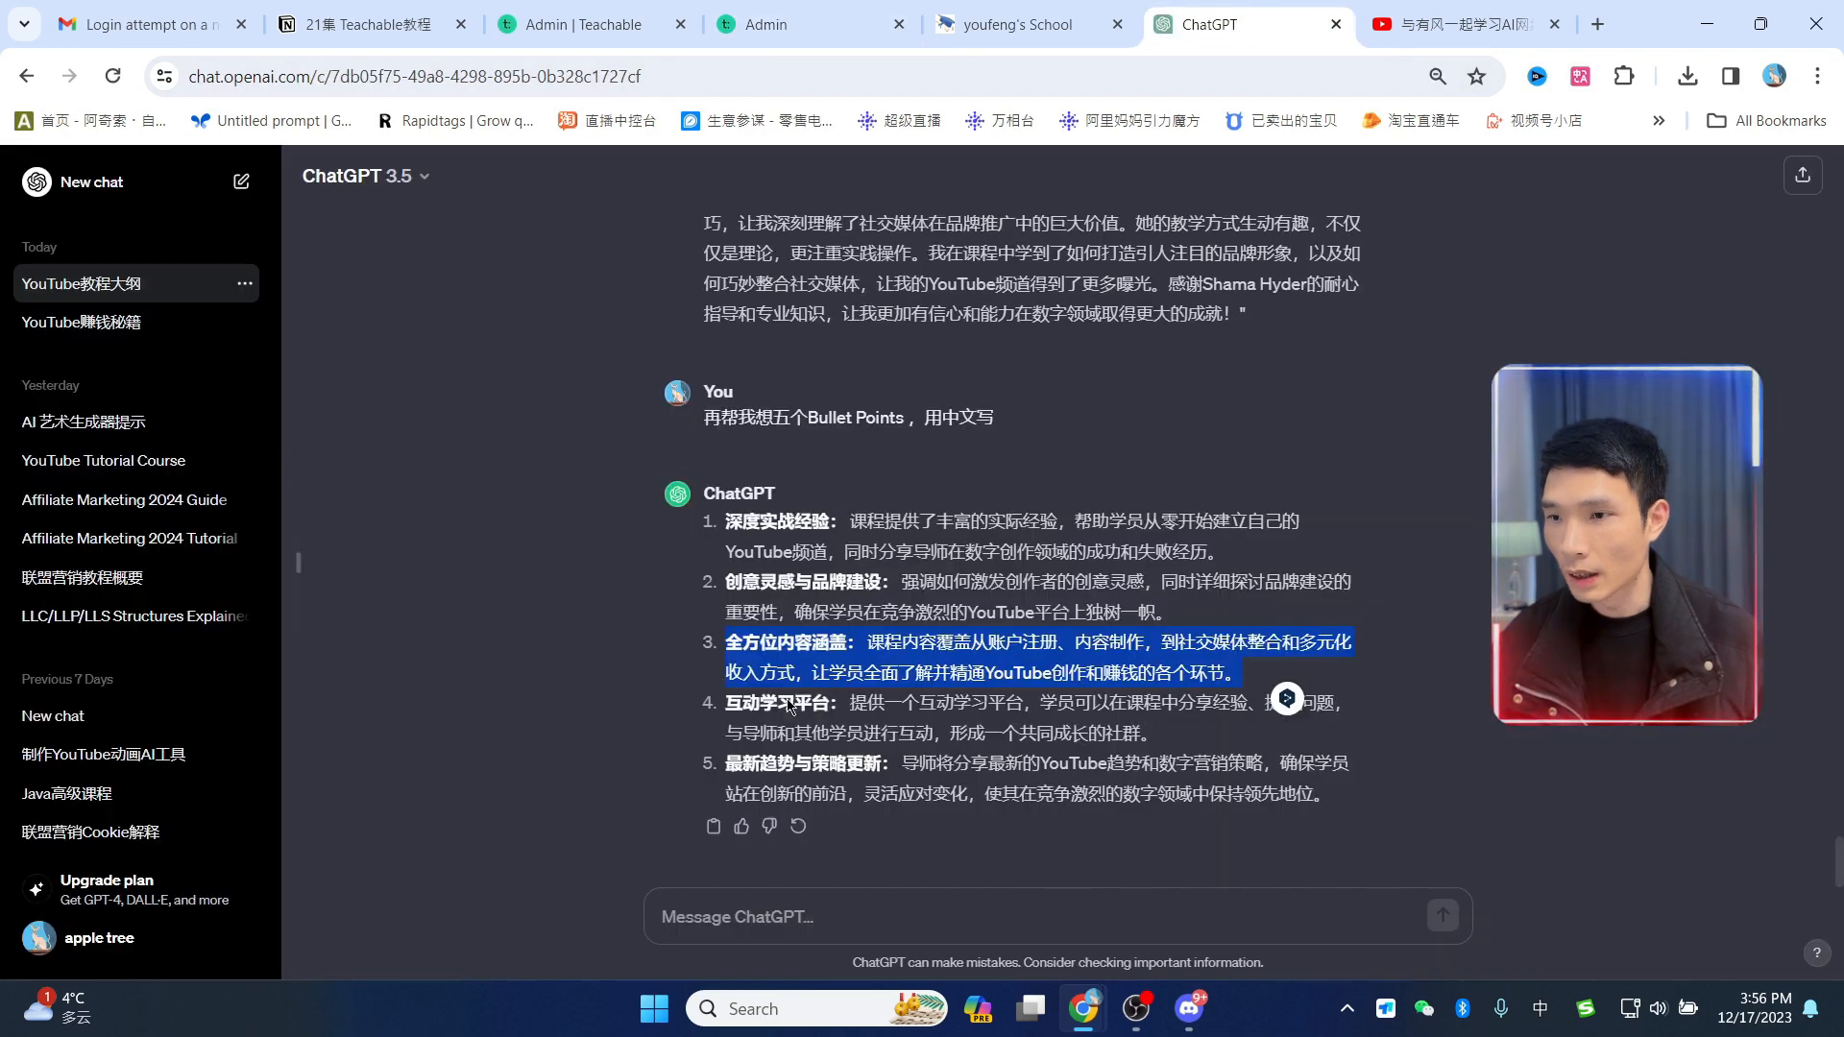
{"action": "left_click", "coordinate": [728, 712]}
{"action": "left_click_drag", "start_coordinate": [815, 702], "coordinate": [1152, 735]}
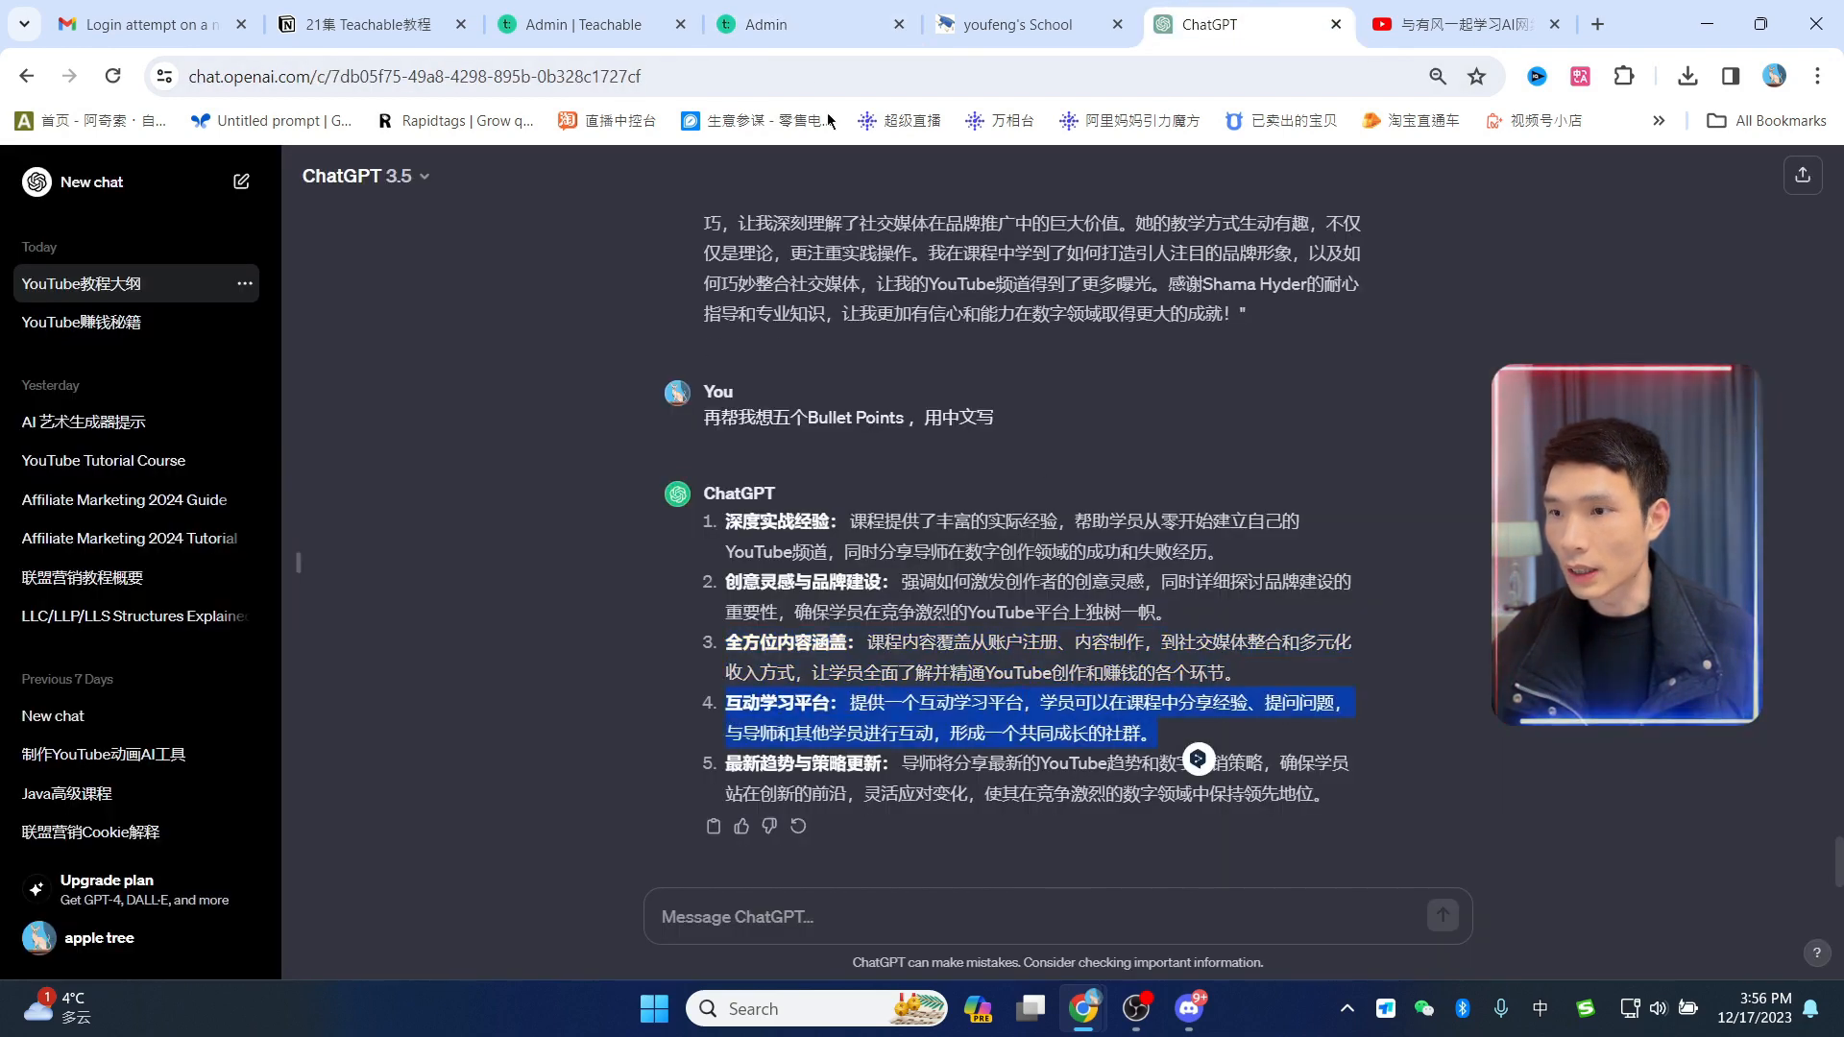
{"action": "left_click", "coordinate": [782, 24]}
Step: Copy ChatGPT's fifth item, 最新趋势与策略更新 with its description, into Bullet Point 5 and save the checkout content
{"action": "left_click", "coordinate": [1238, 25]}
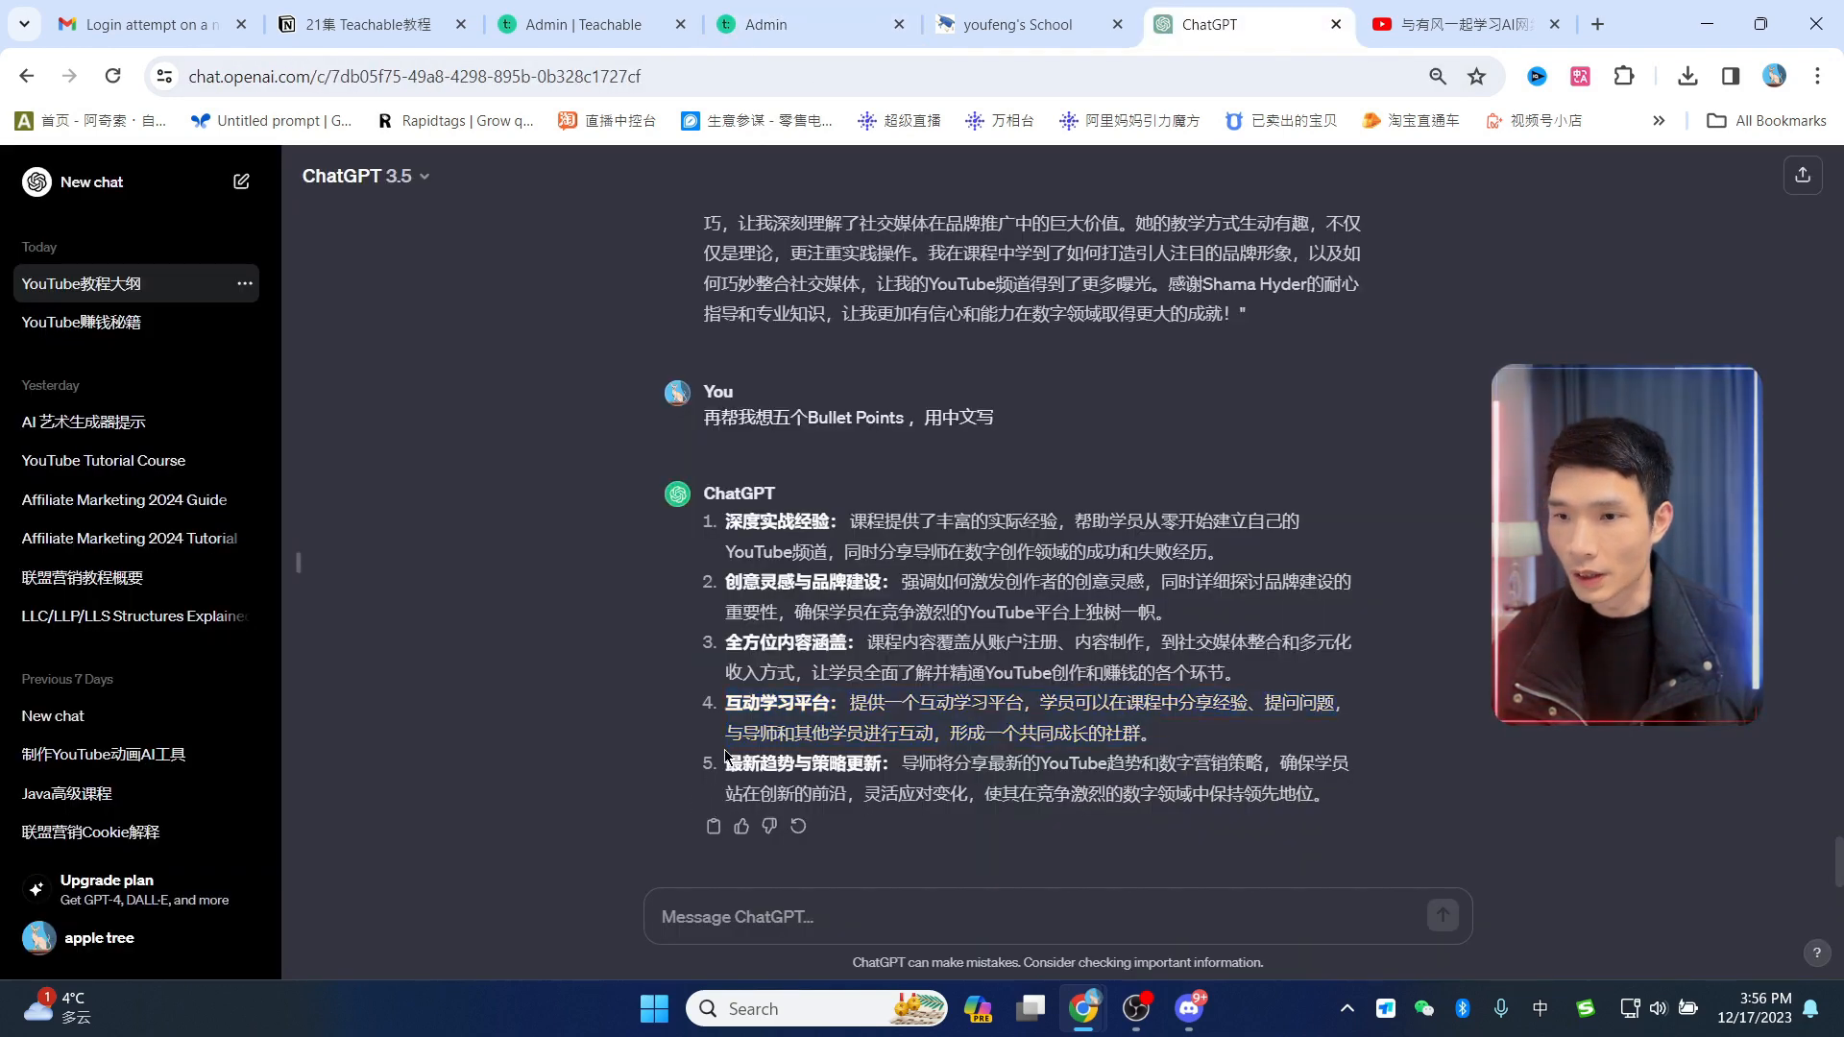
{"action": "left_click_drag", "start_coordinate": [728, 759], "coordinate": [1377, 798]}
{"action": "key", "text": "ctrl+c"}
{"action": "left_click", "coordinate": [768, 24]}
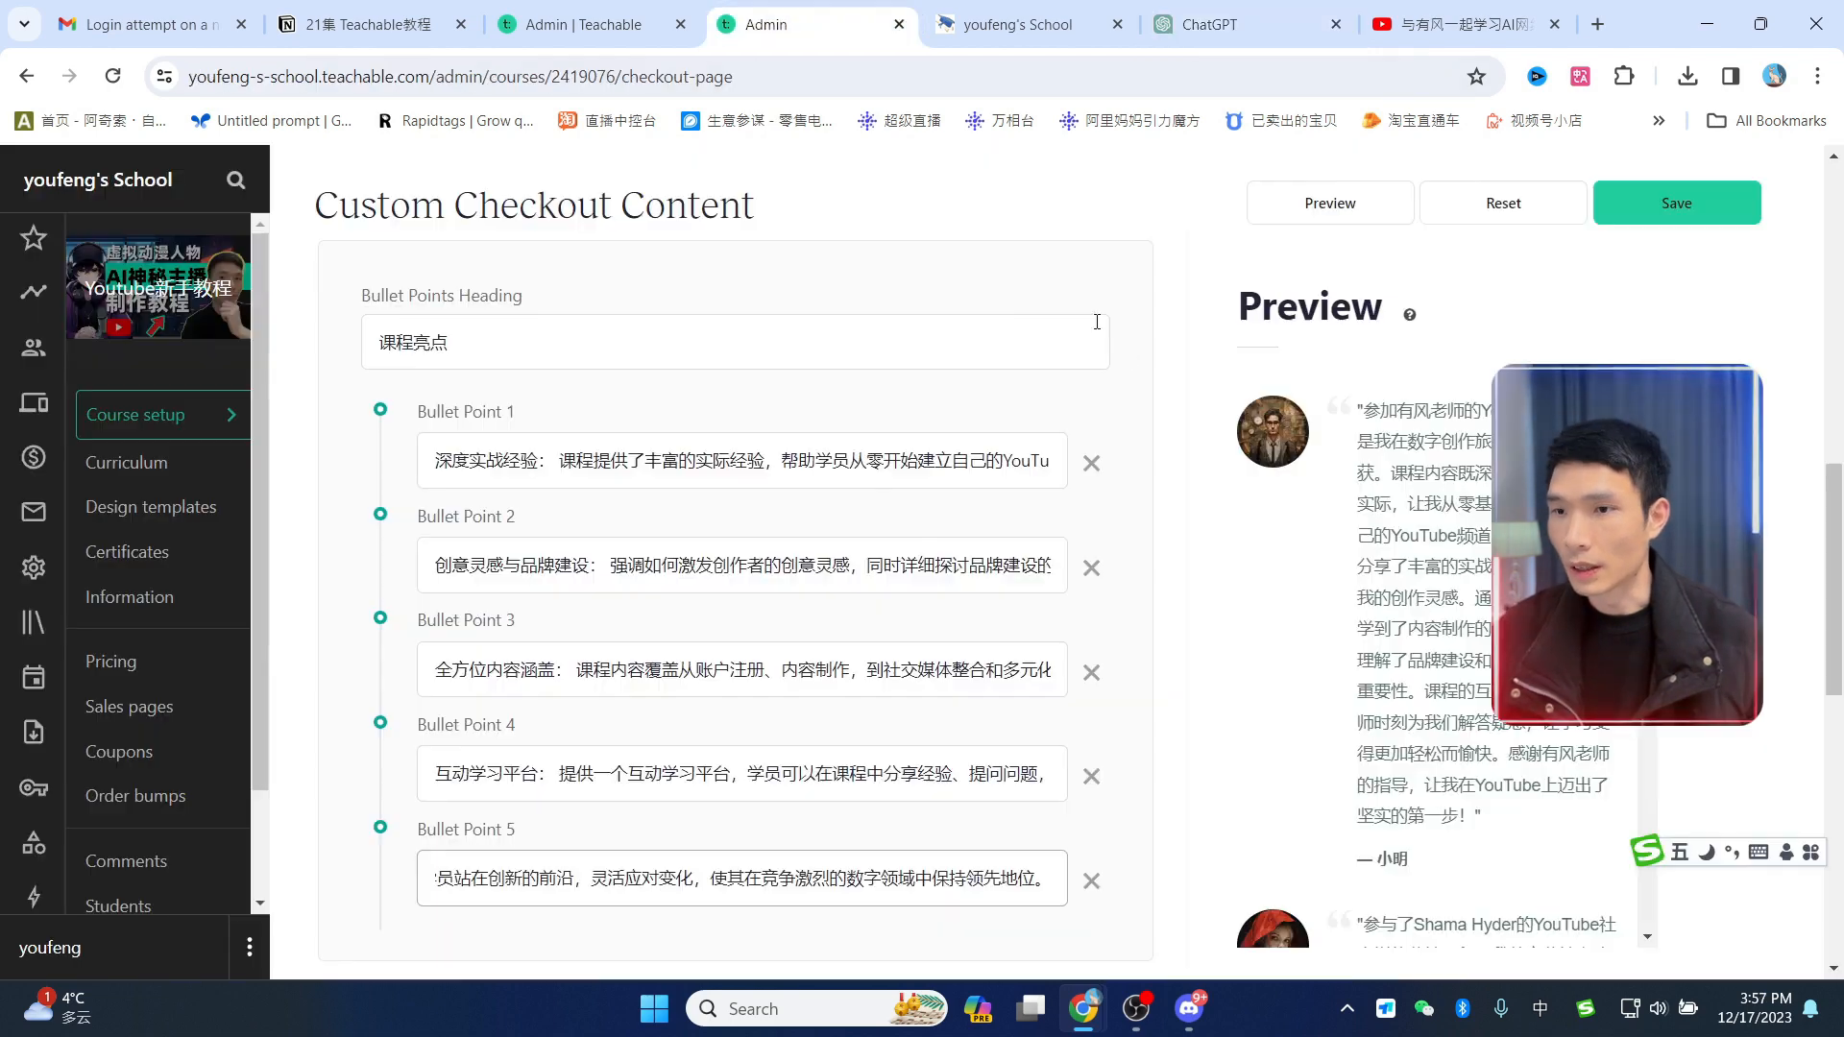
{"action": "key", "text": "ctrl+v"}
{"action": "scroll", "coordinate": [1119, 538], "scroll_direction": "down", "scroll_amount": 7}
{"action": "scroll", "coordinate": [1120, 538], "scroll_direction": "up", "scroll_amount": 4}
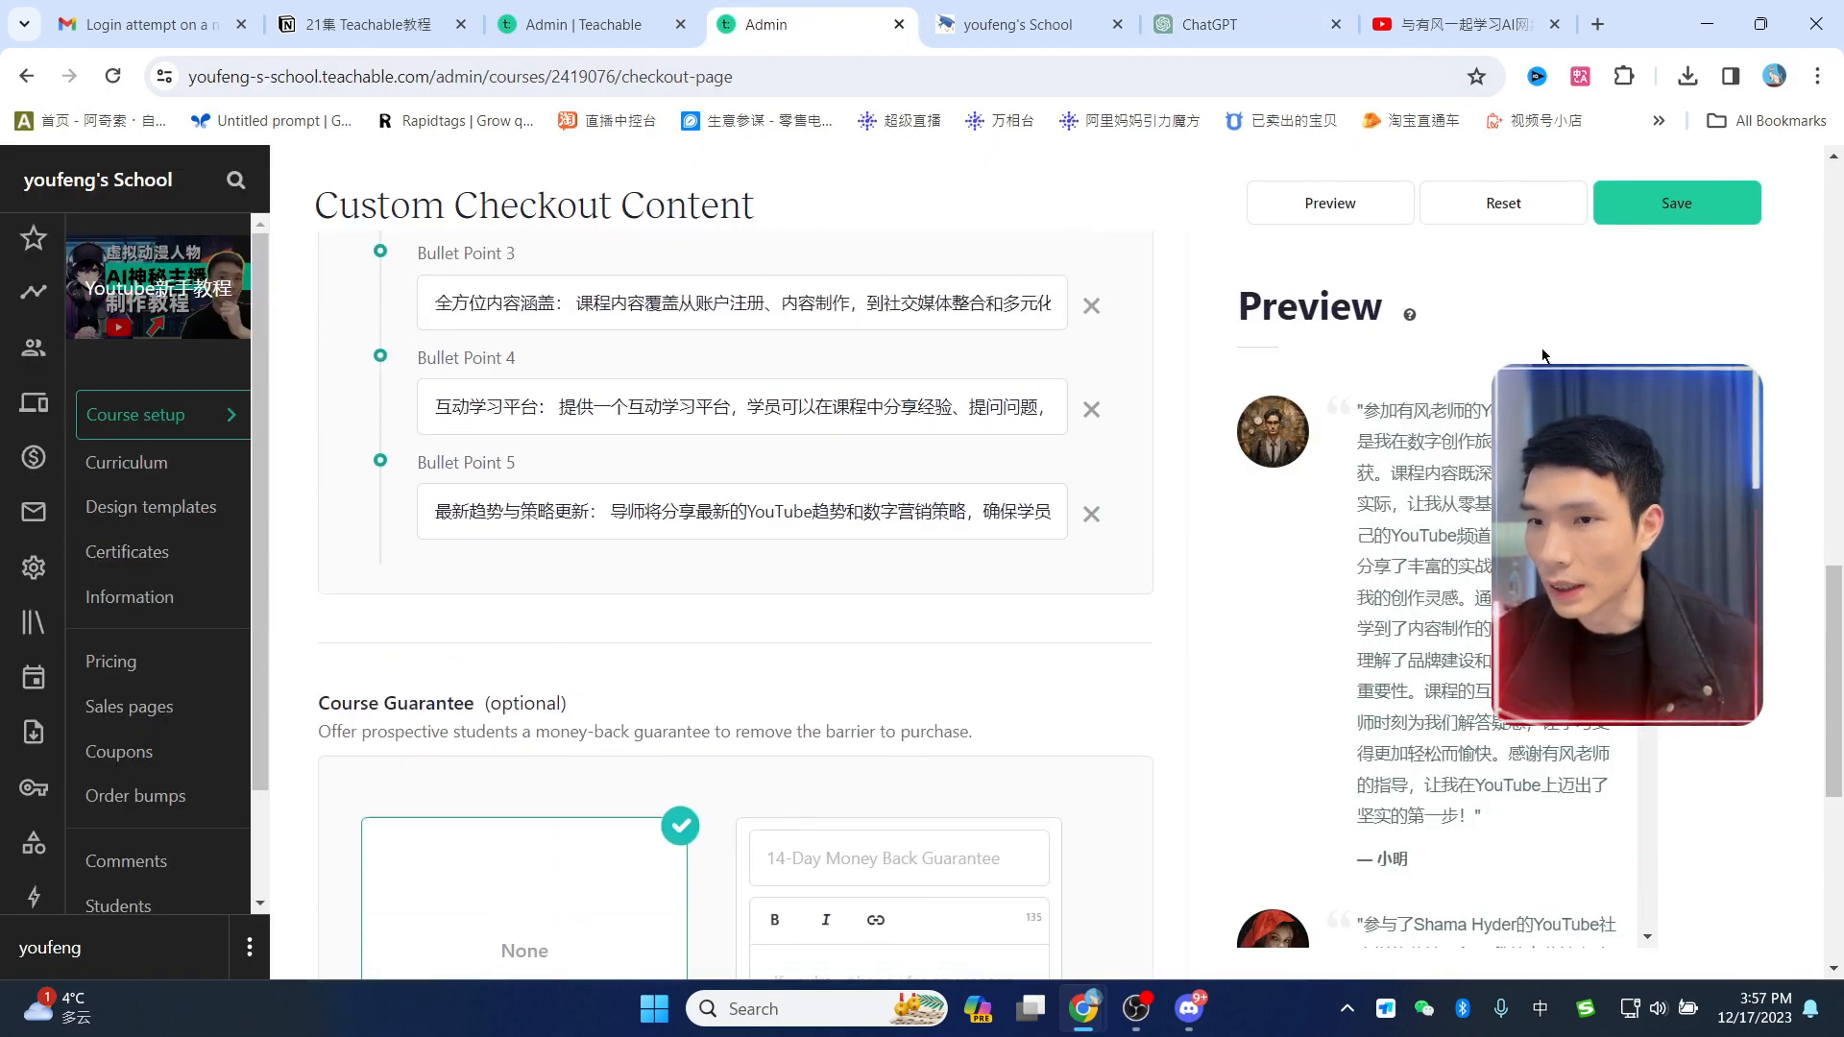
{"action": "left_click", "coordinate": [1672, 206]}
Step: Choose the money-back option as the Course Guarantee and set its title to 14天无条件退款保障
{"action": "scroll", "coordinate": [1053, 417], "scroll_direction": "down", "scroll_amount": 2}
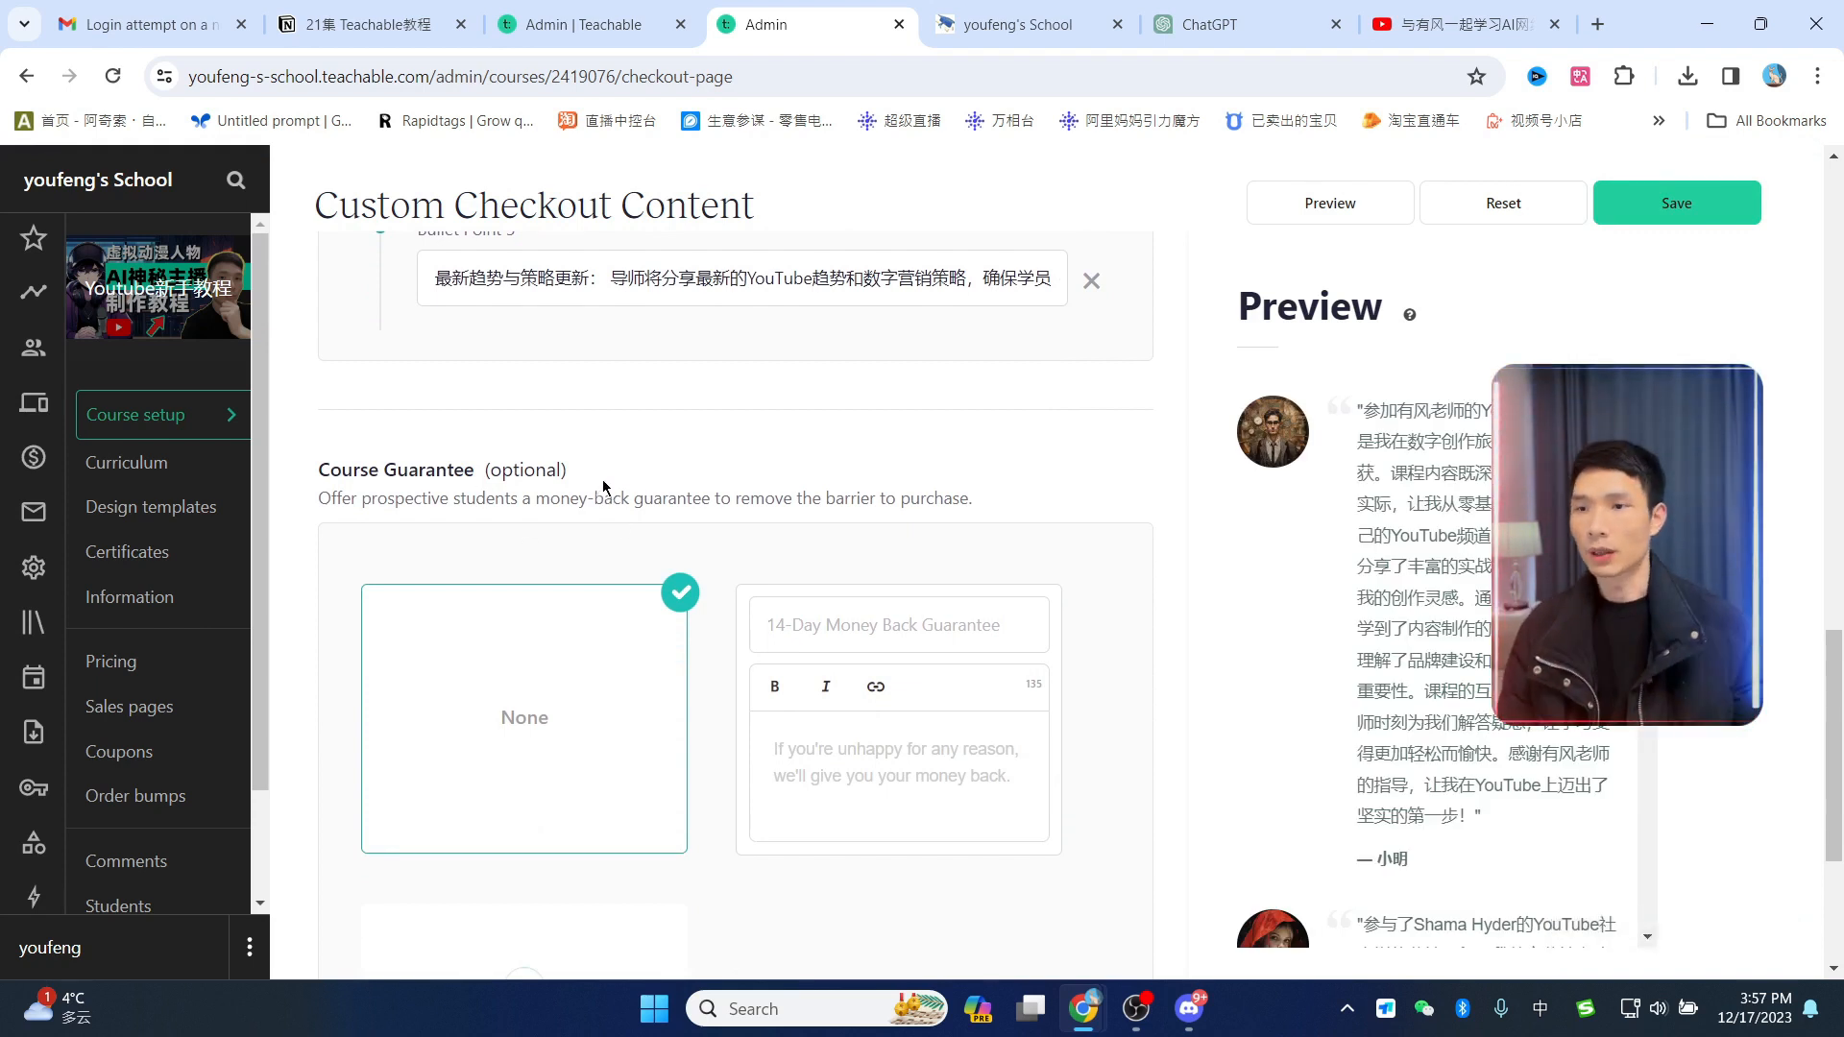
{"action": "left_click", "coordinate": [971, 692]}
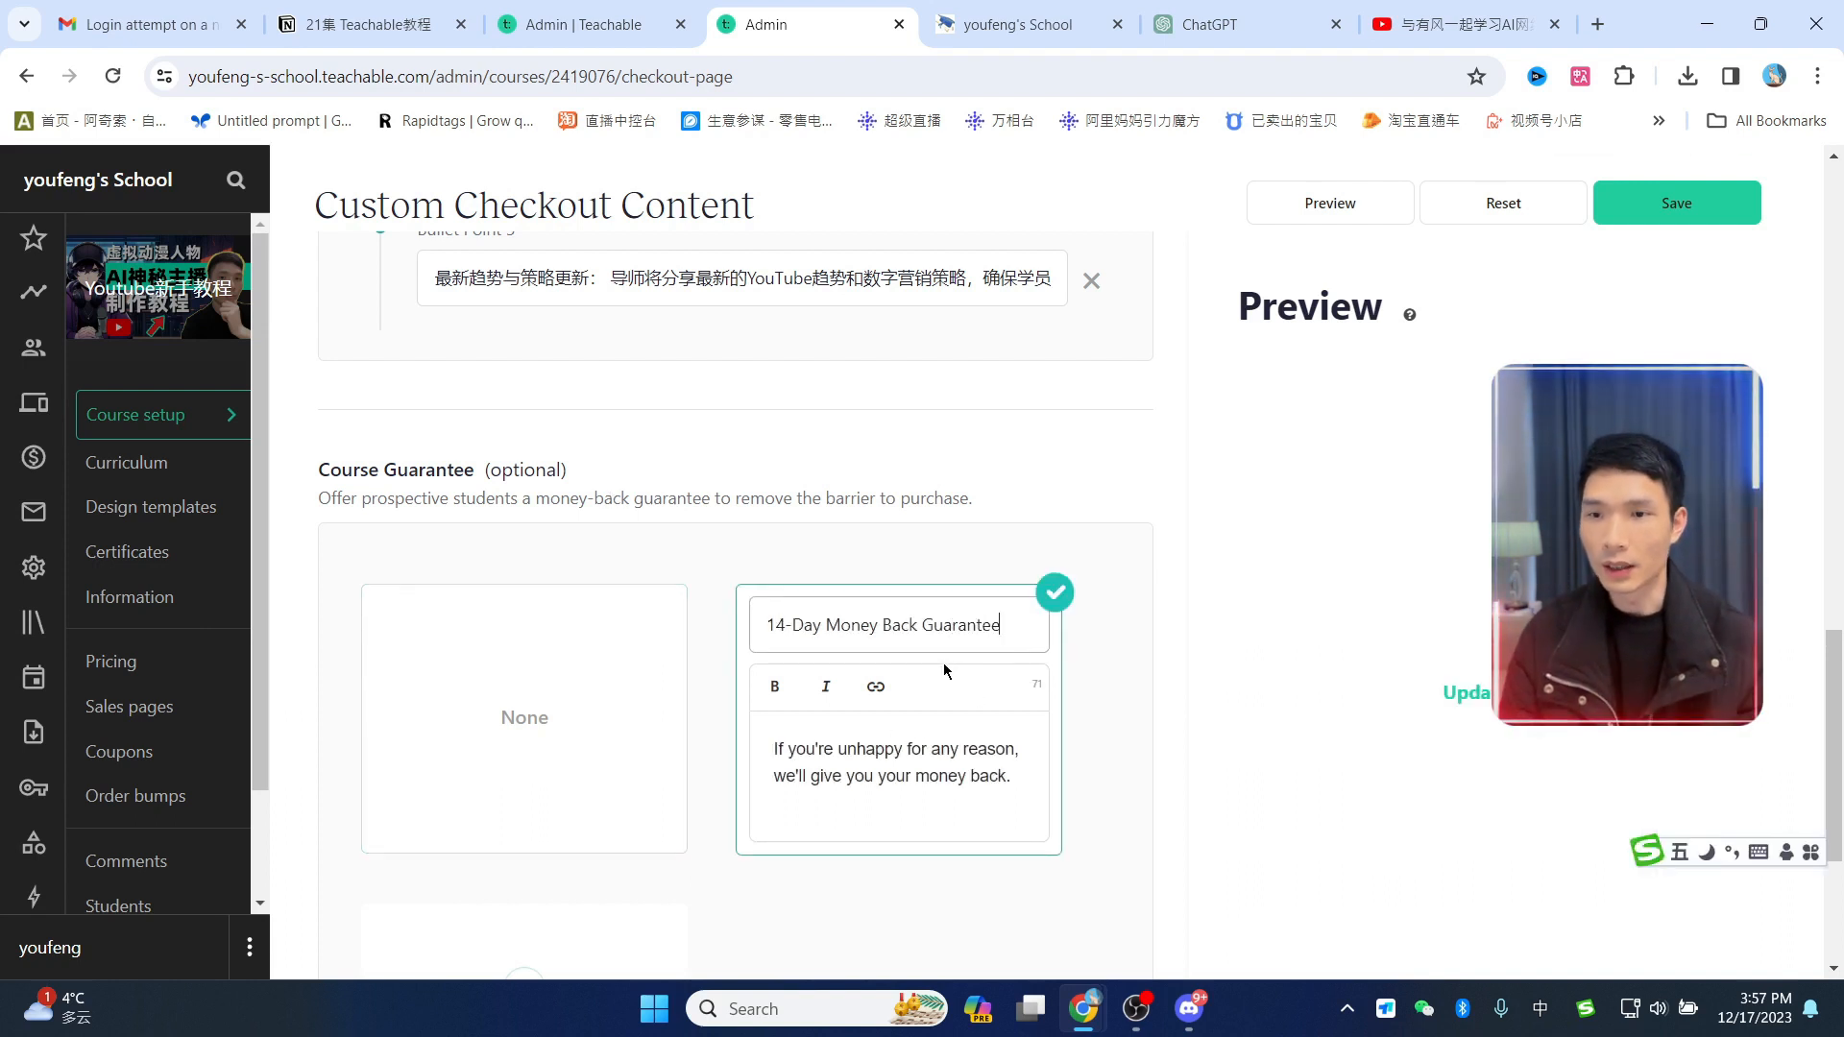
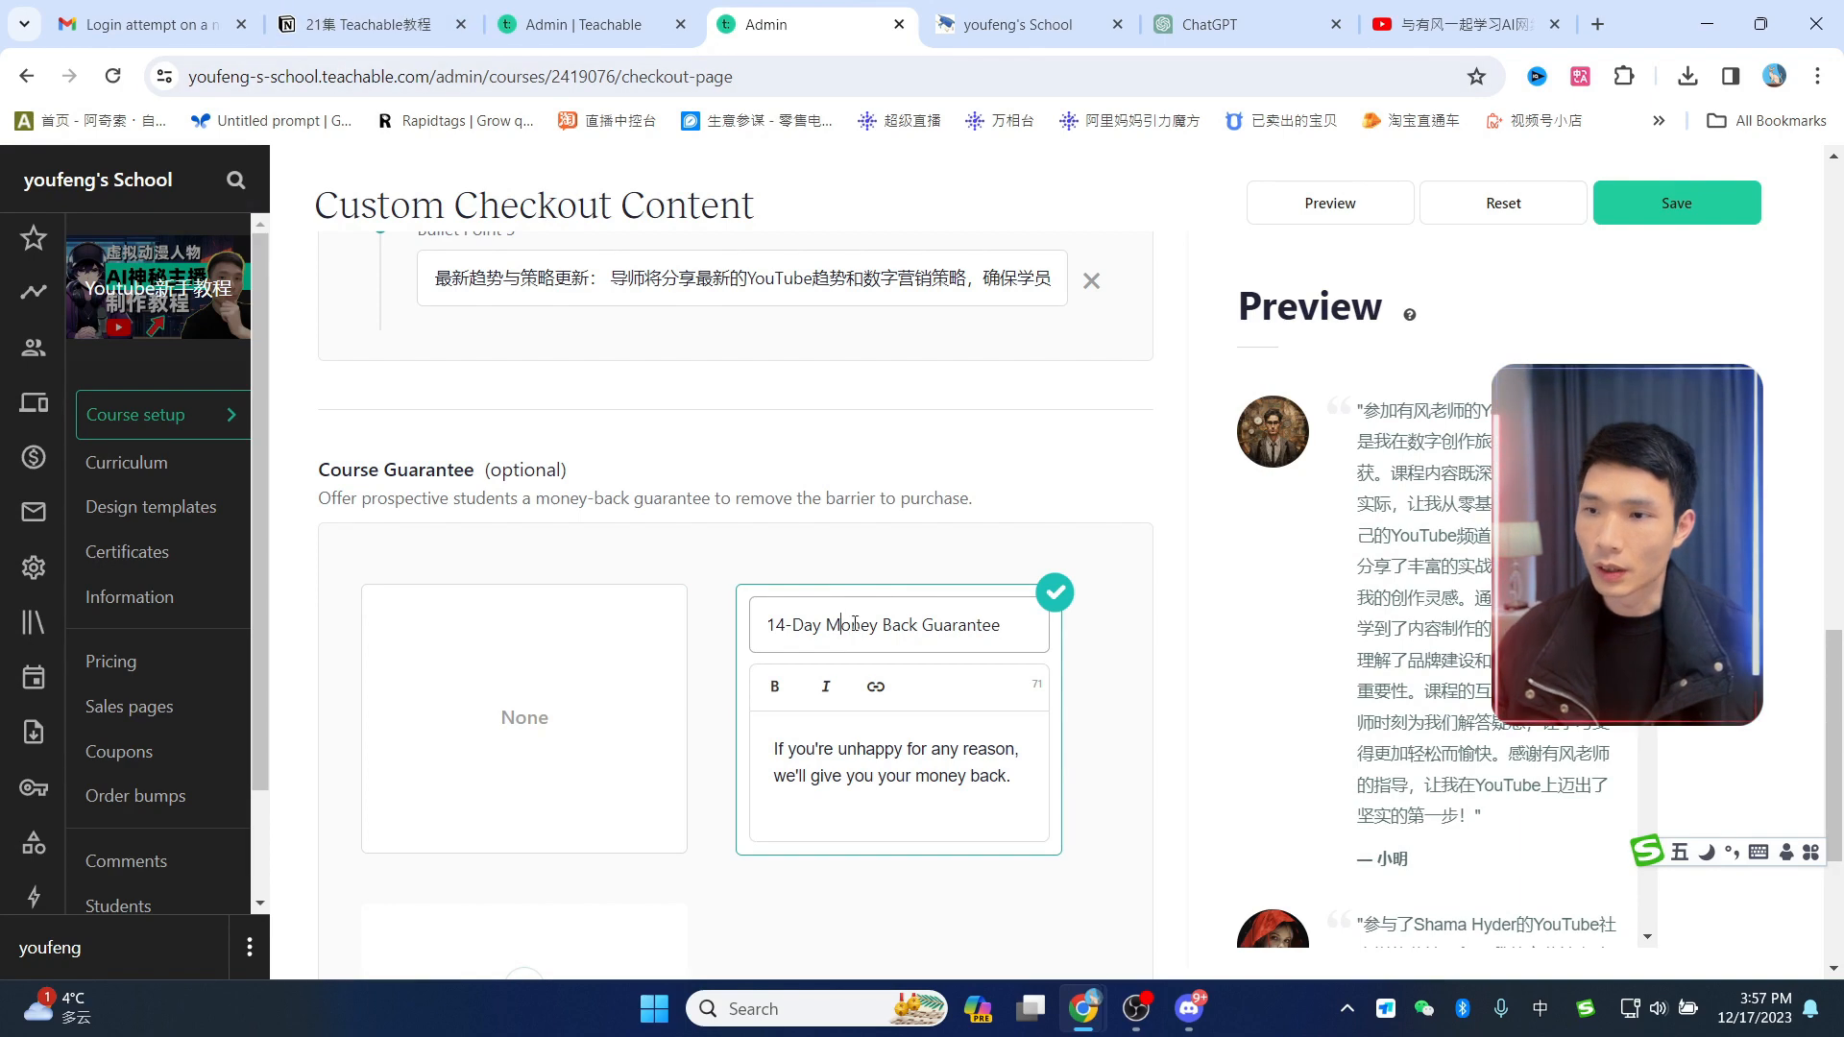
{"action": "key", "text": "ctrl+a"}
{"action": "type", "text": "14天无条件退款保障"}
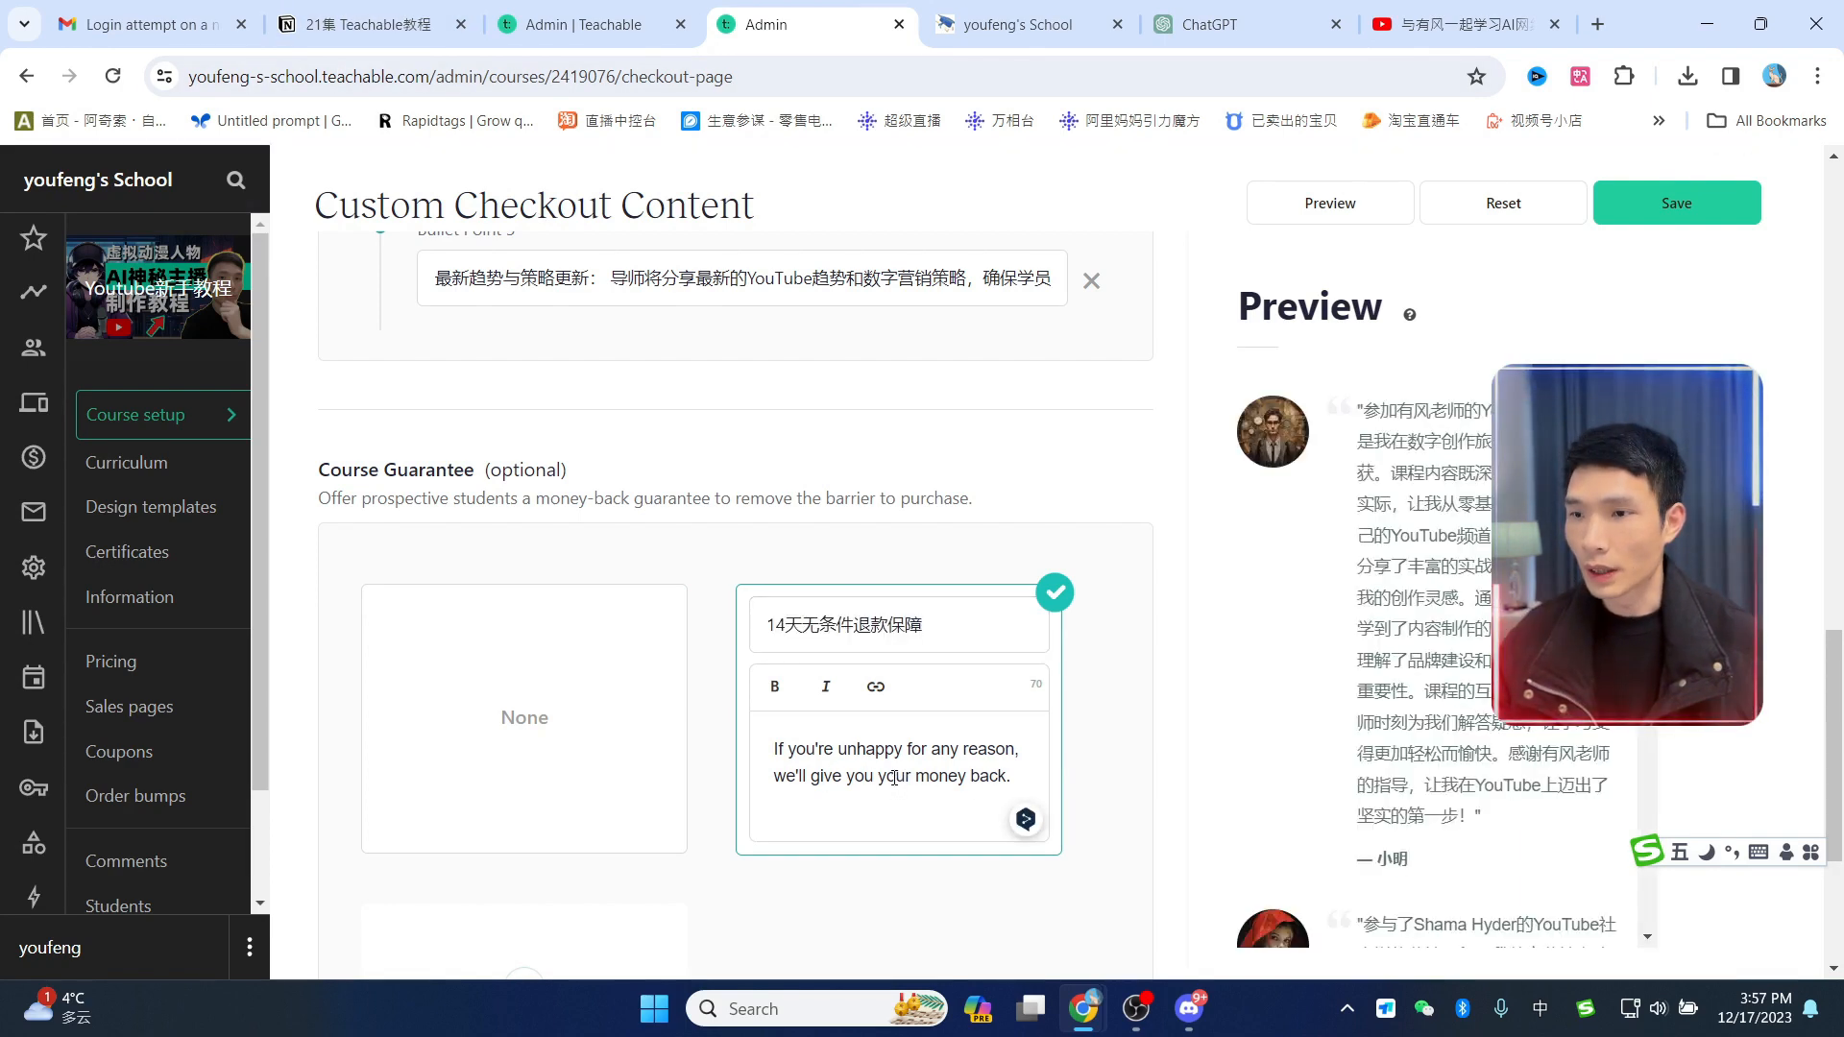
Step: Copy the guarantee title and send 14天无条件退款保障 as a prompt in the ChatGPT conversation
{"action": "left_click_drag", "start_coordinate": [966, 625], "coordinate": [703, 604]}
{"action": "key", "text": "ctrl+c"}
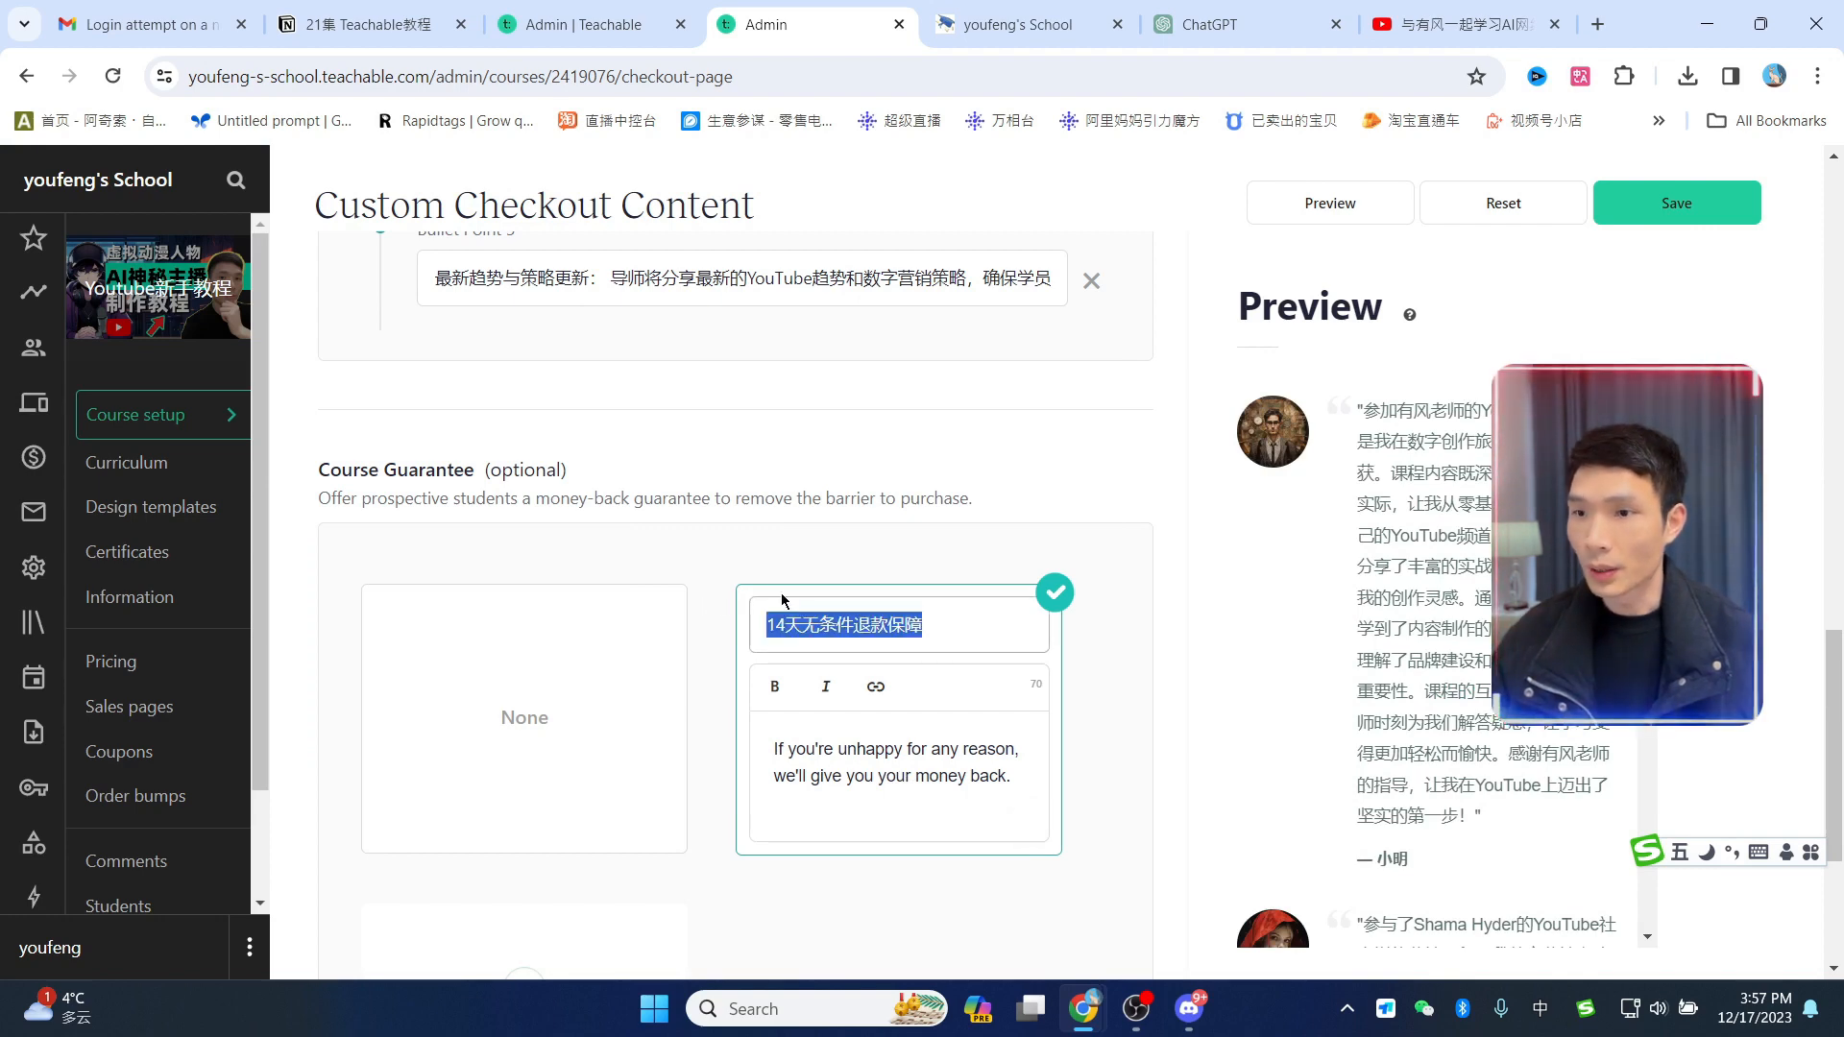
{"action": "left_click", "coordinate": [1236, 21]}
{"action": "left_click", "coordinate": [801, 931]}
{"action": "key", "text": "ctrl+v"}
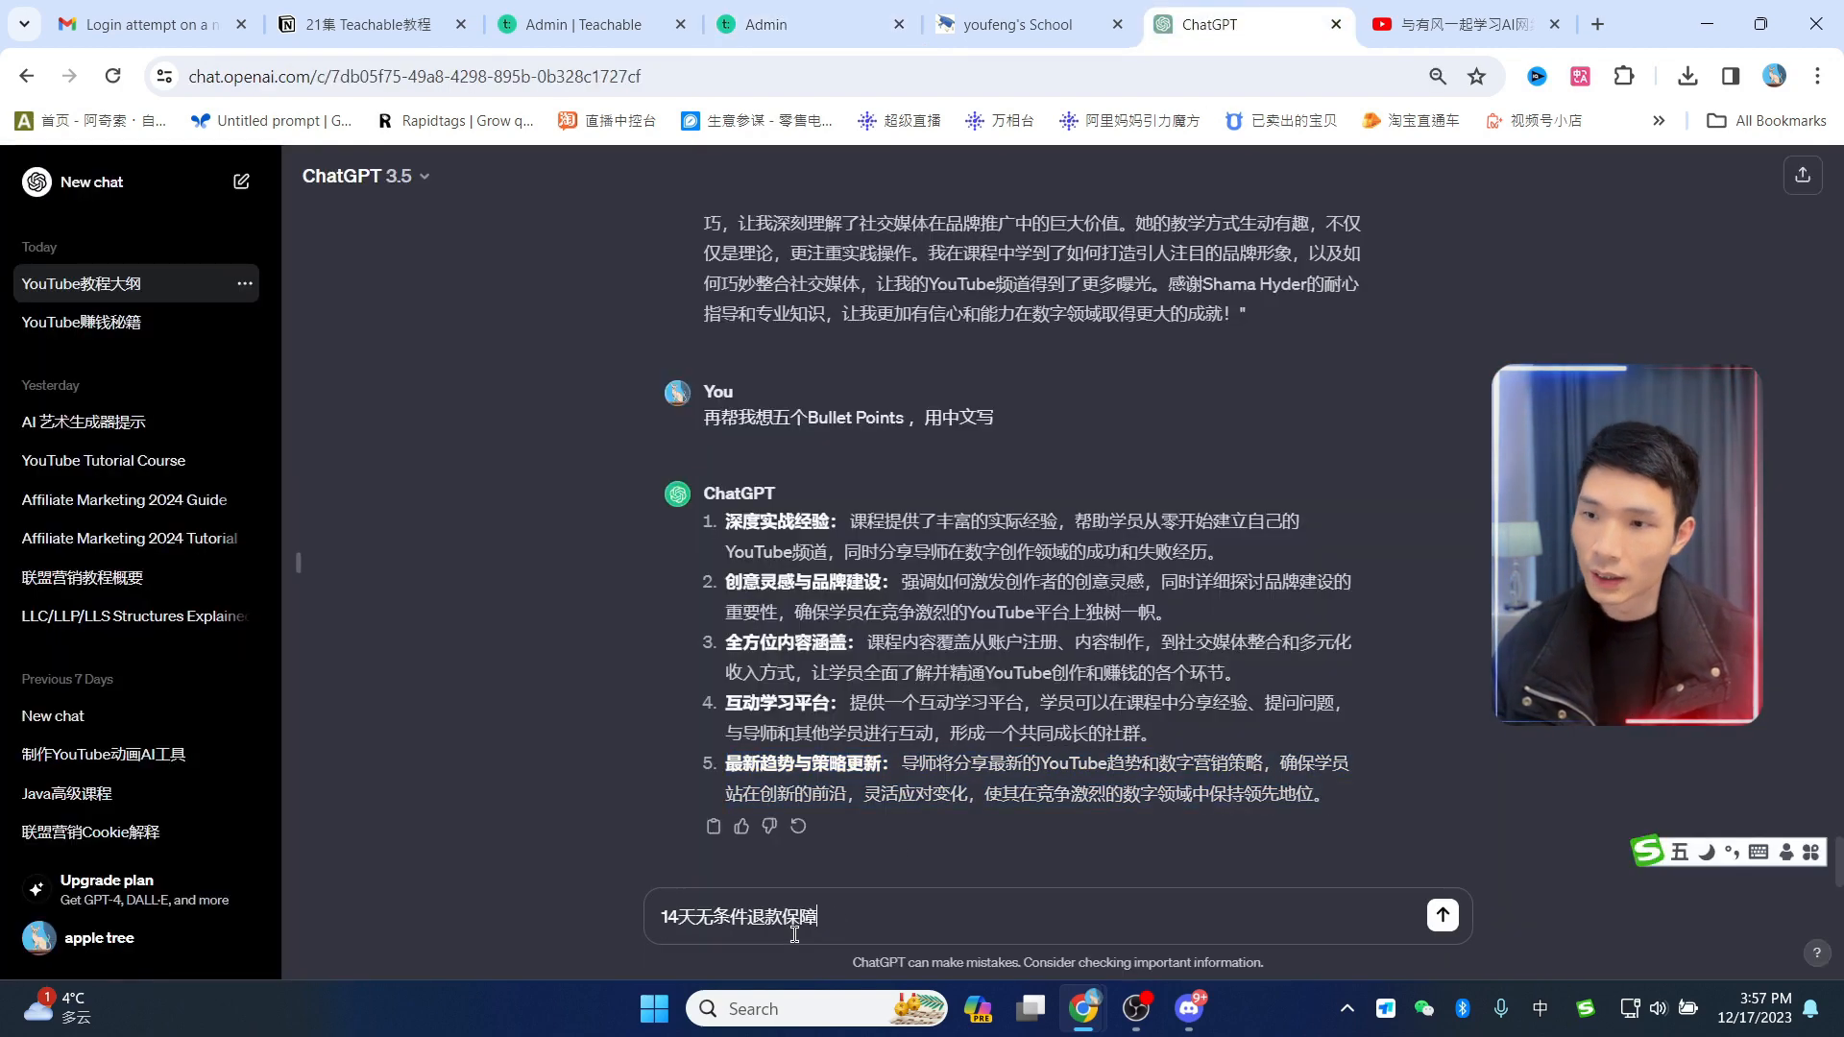
{"action": "key", "text": "Return"}
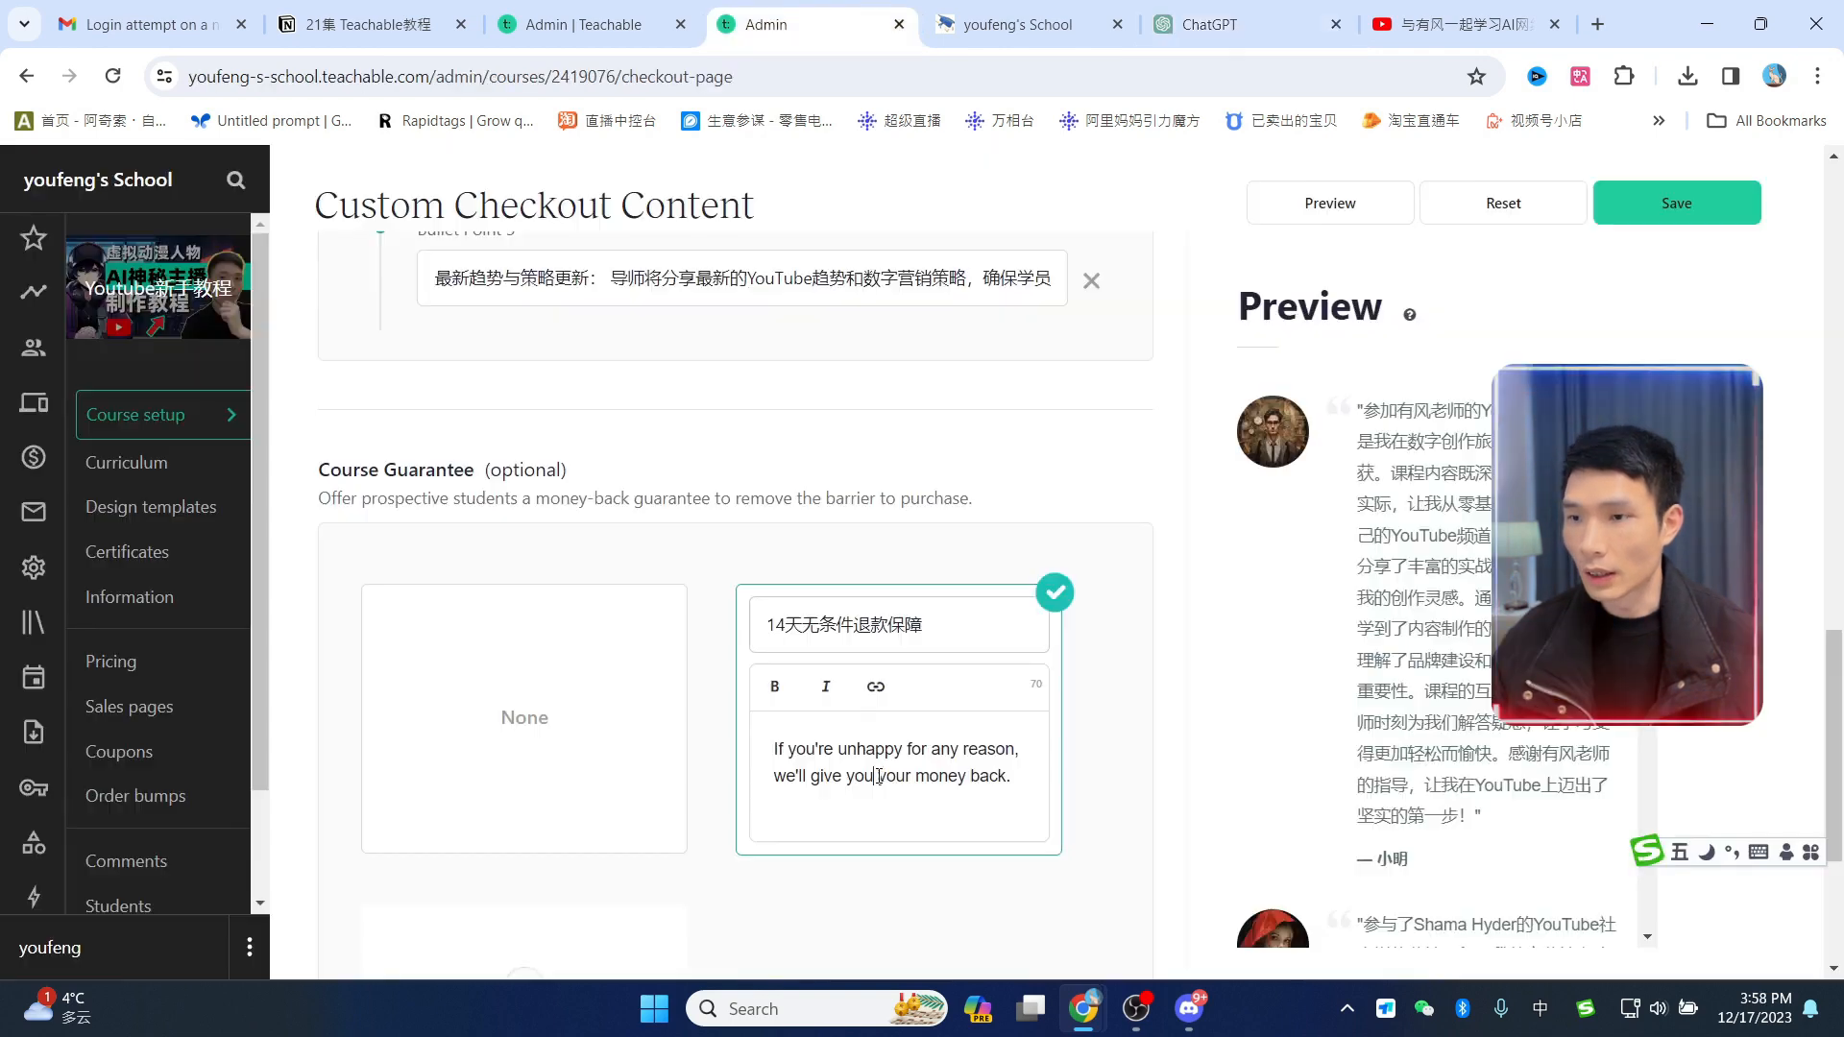
Step: Replace the guarantee description with ChatGPT's text starting with 全程无风险试学 and save the checkout content
{"action": "left_click", "coordinate": [878, 771]}
{"action": "key", "text": "ctrl+a"}
{"action": "key", "text": "ctrl+v"}
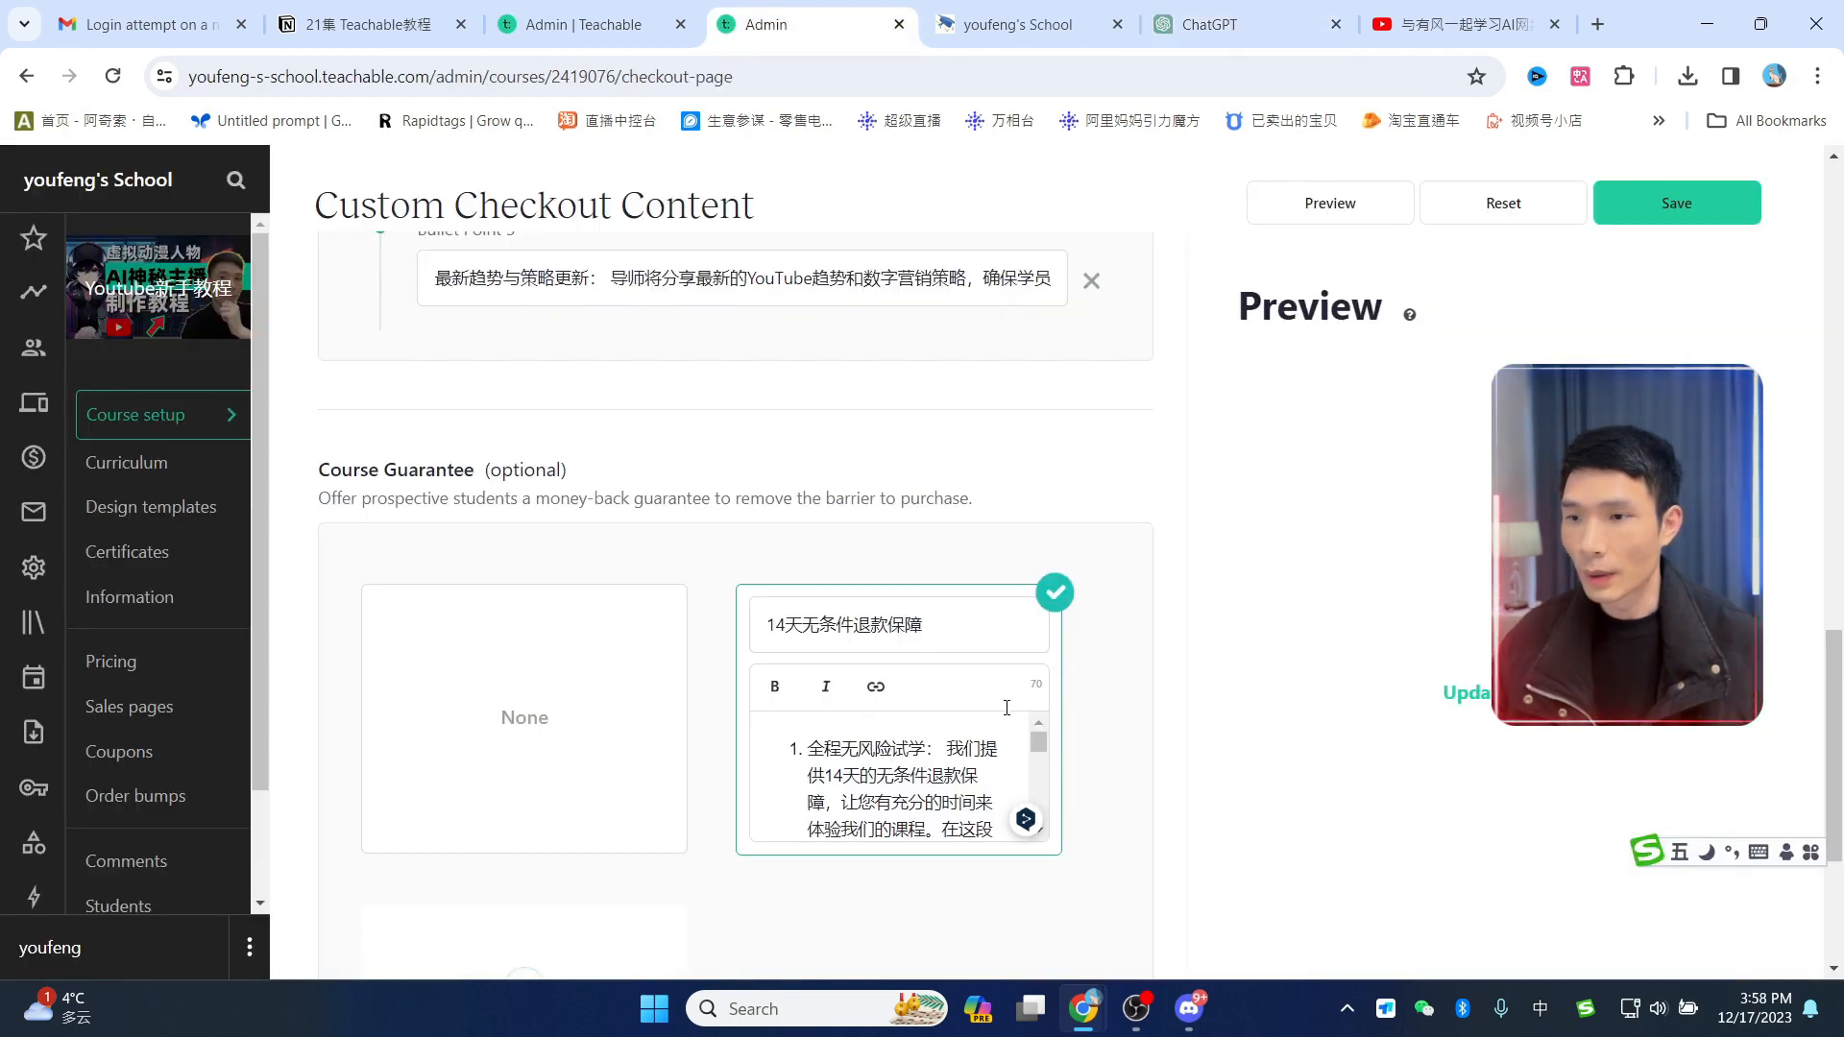
{"action": "scroll", "coordinate": [1142, 691], "scroll_direction": "down", "scroll_amount": 5}
{"action": "scroll", "coordinate": [1114, 720], "scroll_direction": "up", "scroll_amount": 10}
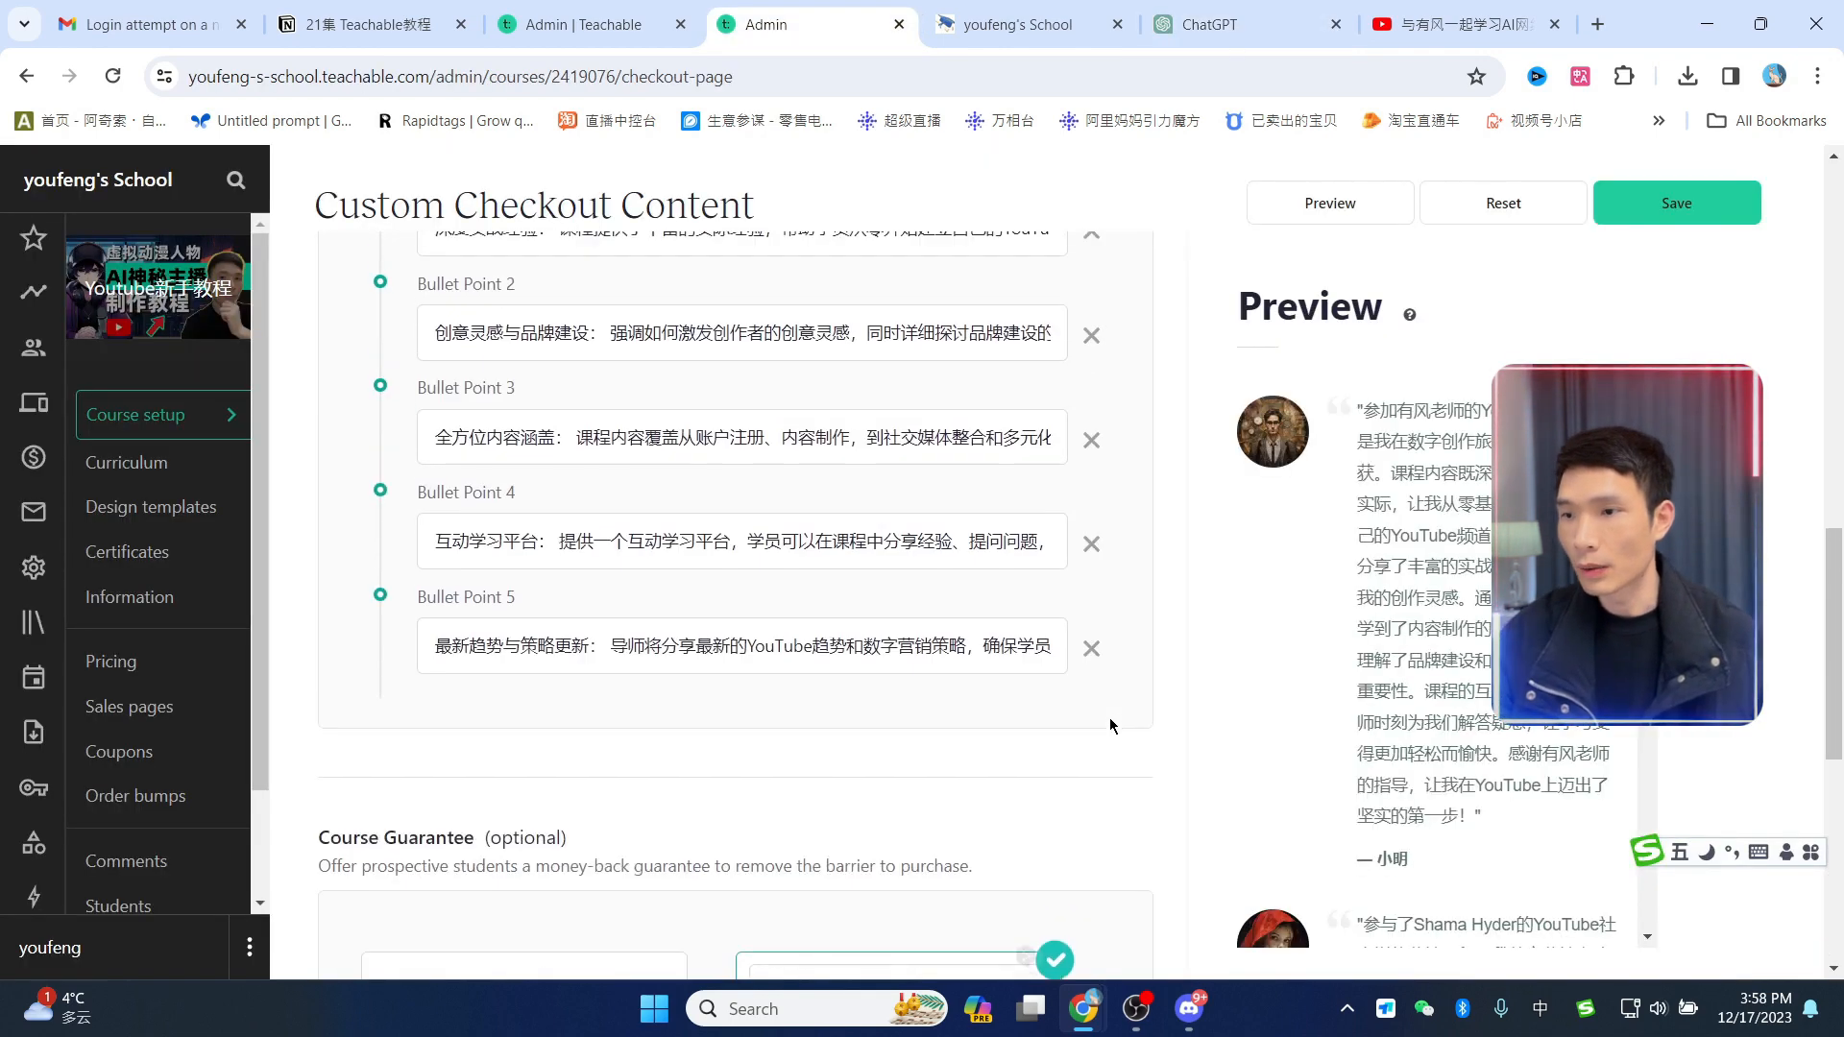
{"action": "scroll", "coordinate": [992, 533], "scroll_direction": "down", "scroll_amount": 6}
{"action": "scroll", "coordinate": [975, 573], "scroll_direction": "down", "scroll_amount": 2}
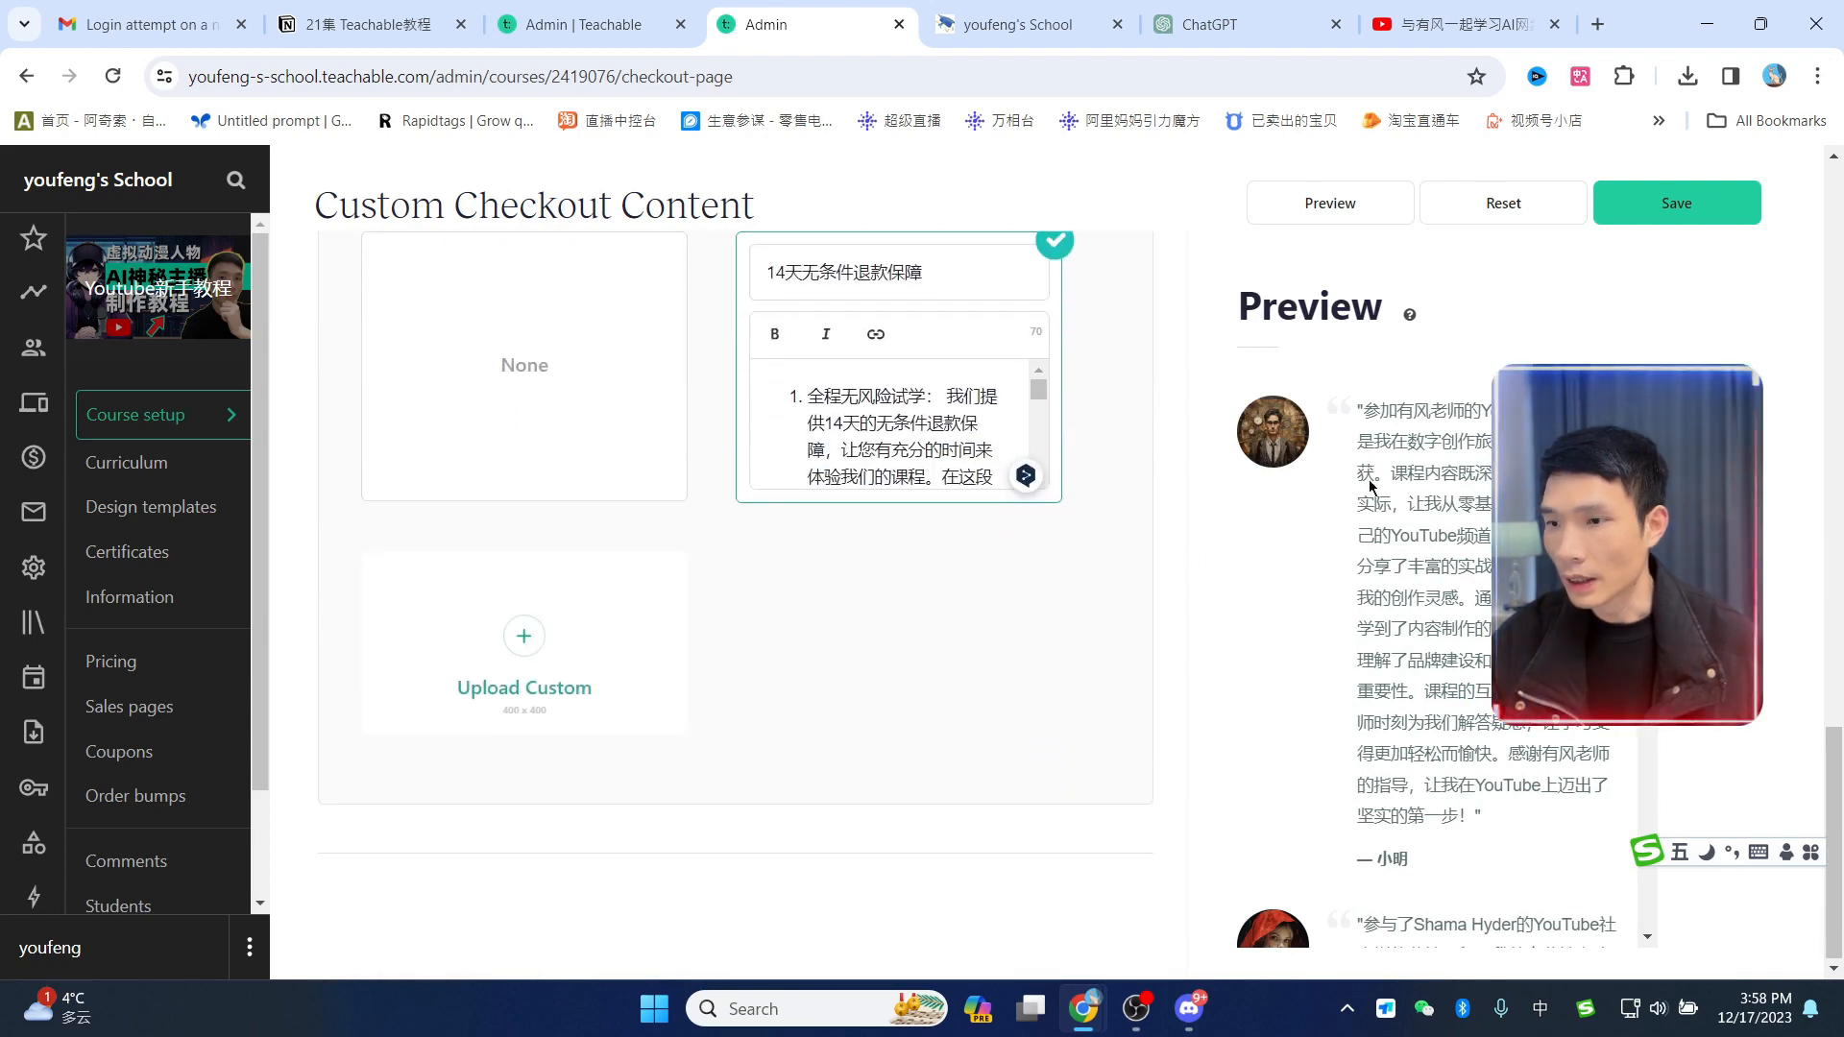
{"action": "left_click", "coordinate": [1676, 203]}
Step: Open the course's checkout page preview
{"action": "scroll", "coordinate": [1126, 168], "scroll_direction": "up", "scroll_amount": 8}
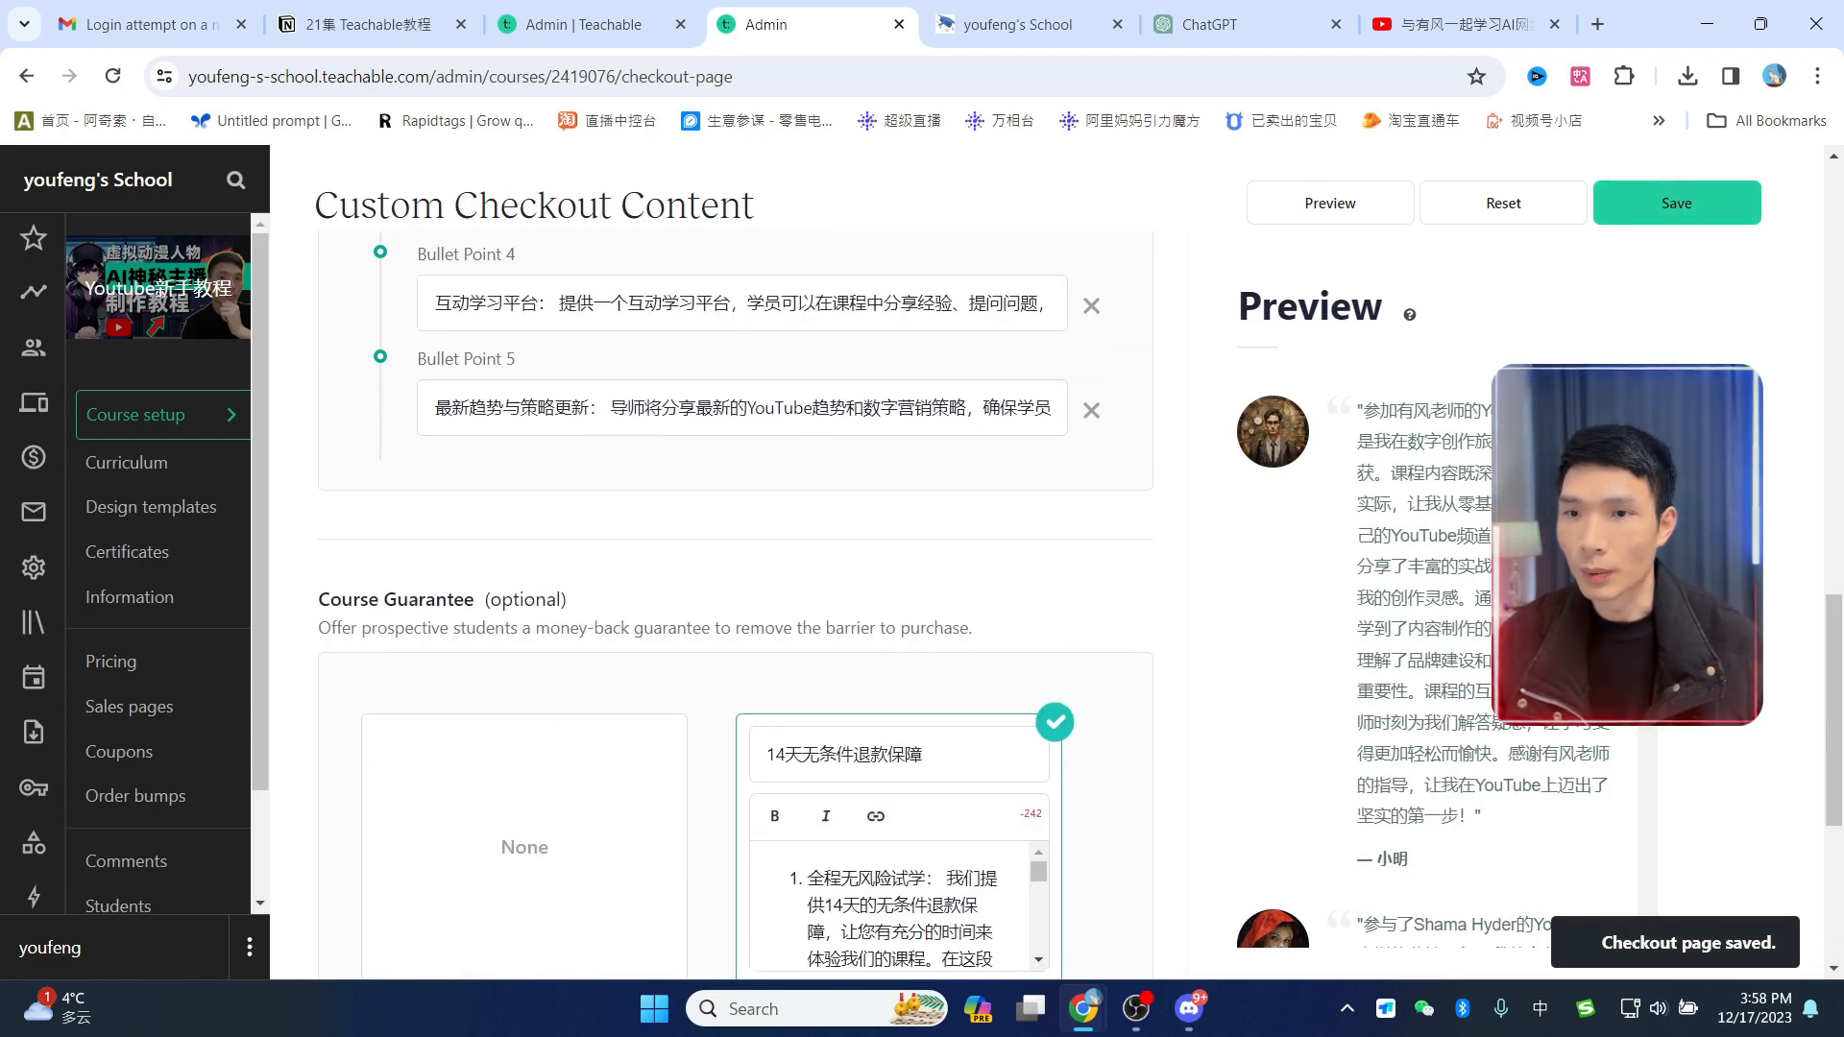
{"action": "left_click", "coordinate": [1329, 202]}
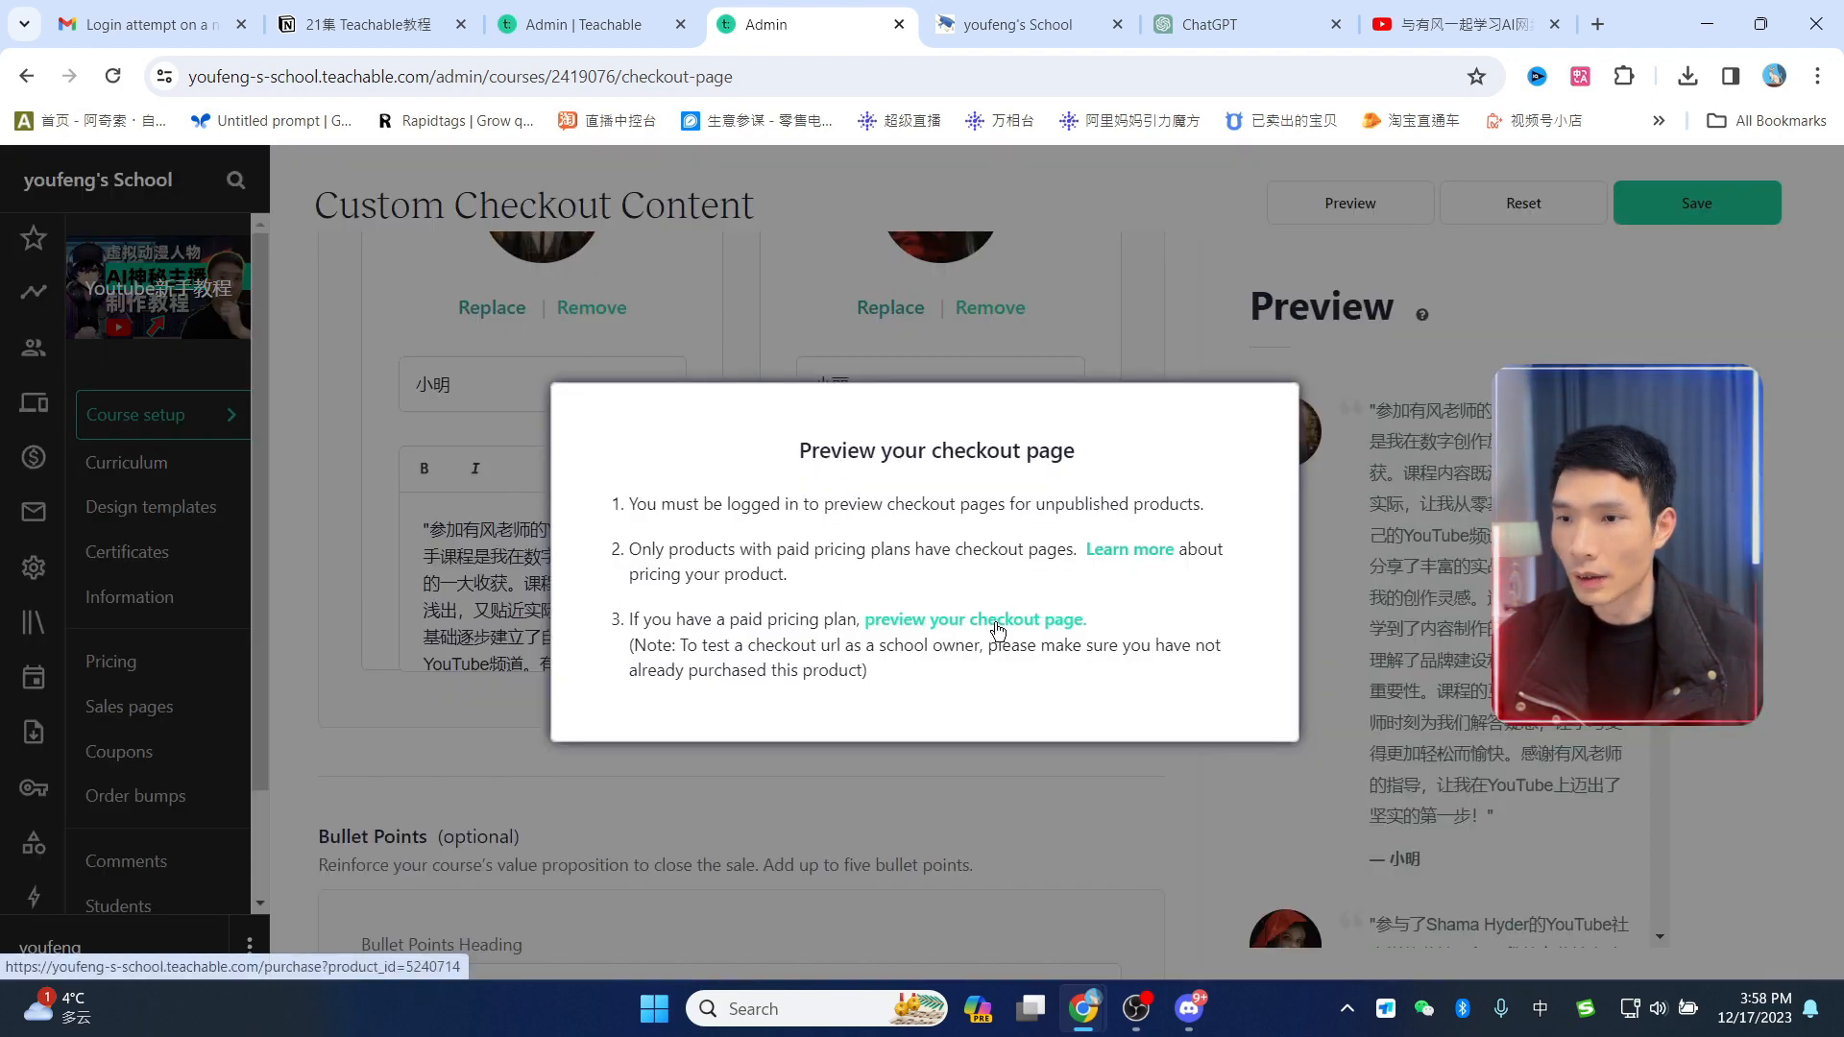
{"action": "left_click", "coordinate": [999, 624]}
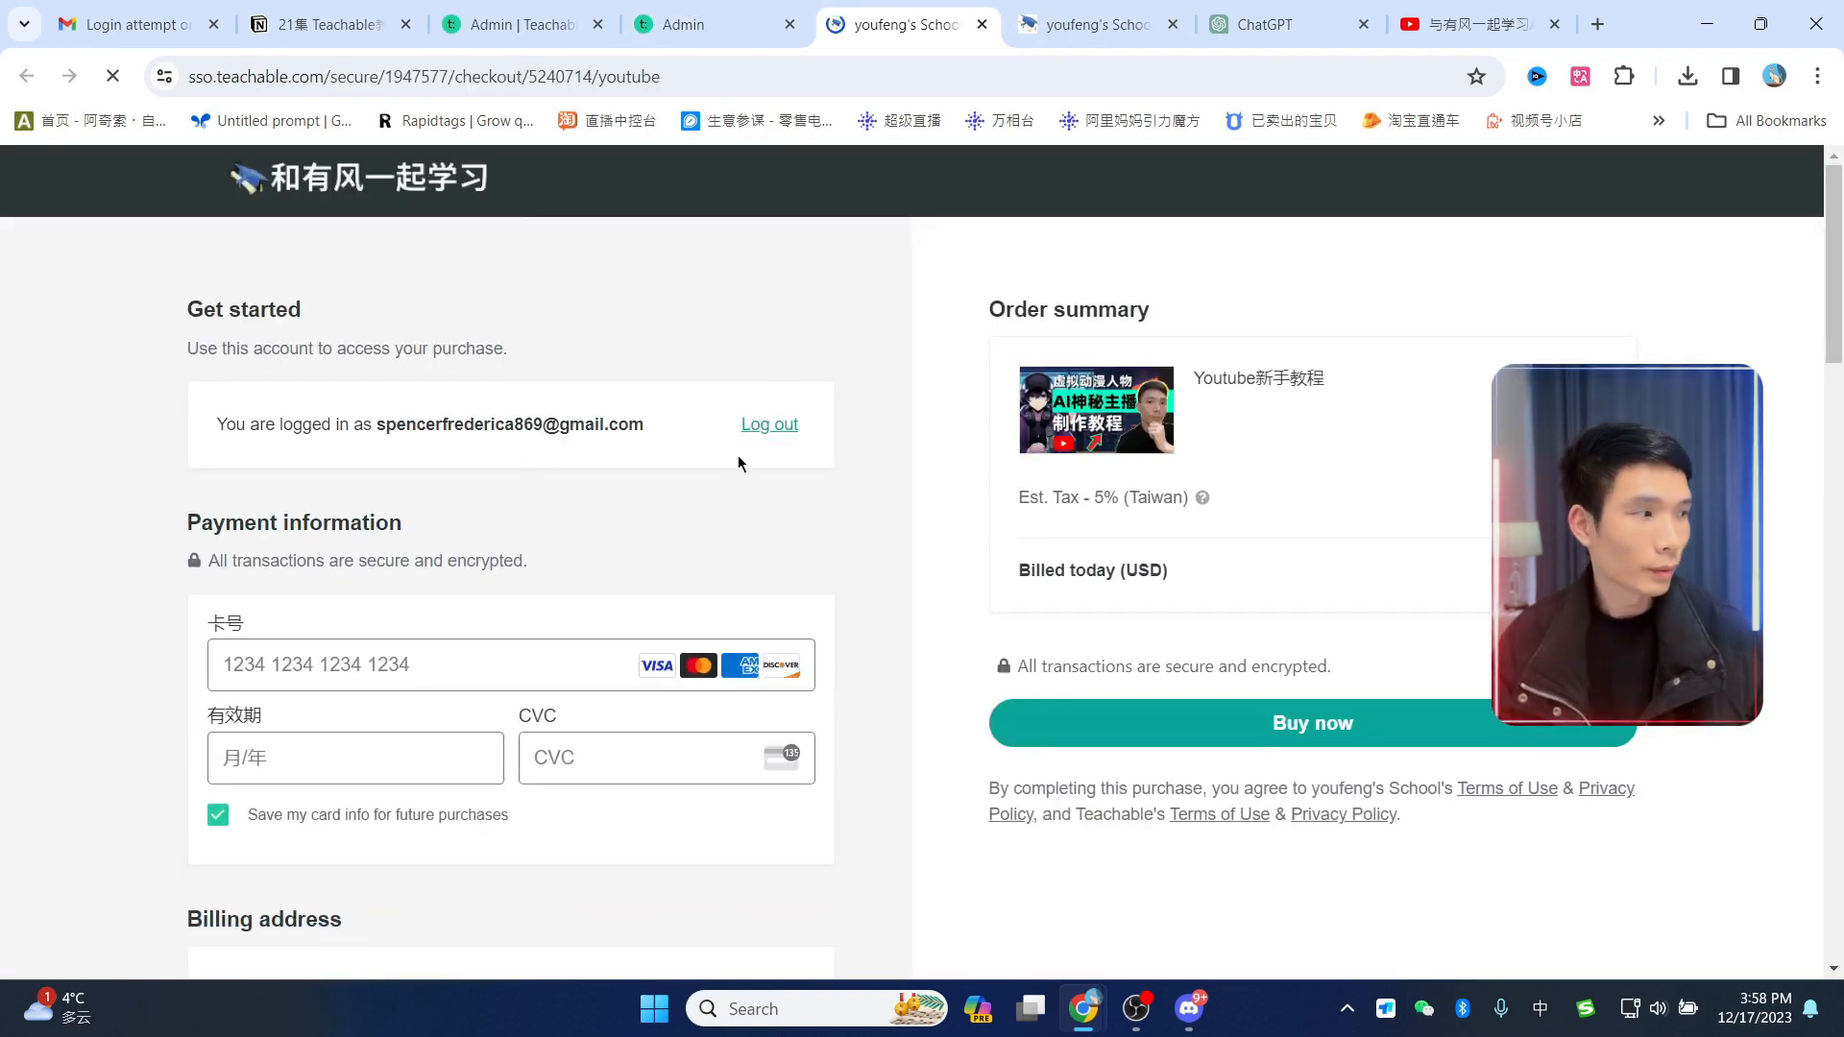
Step: Examine the checkout page's payment form, testimonials, 课程亮点 bullet points and 14天无条件退款保障 guarantee
{"action": "scroll", "coordinate": [812, 430], "scroll_direction": "down", "scroll_amount": 5}
{"action": "scroll", "coordinate": [826, 528], "scroll_direction": "down", "scroll_amount": 10}
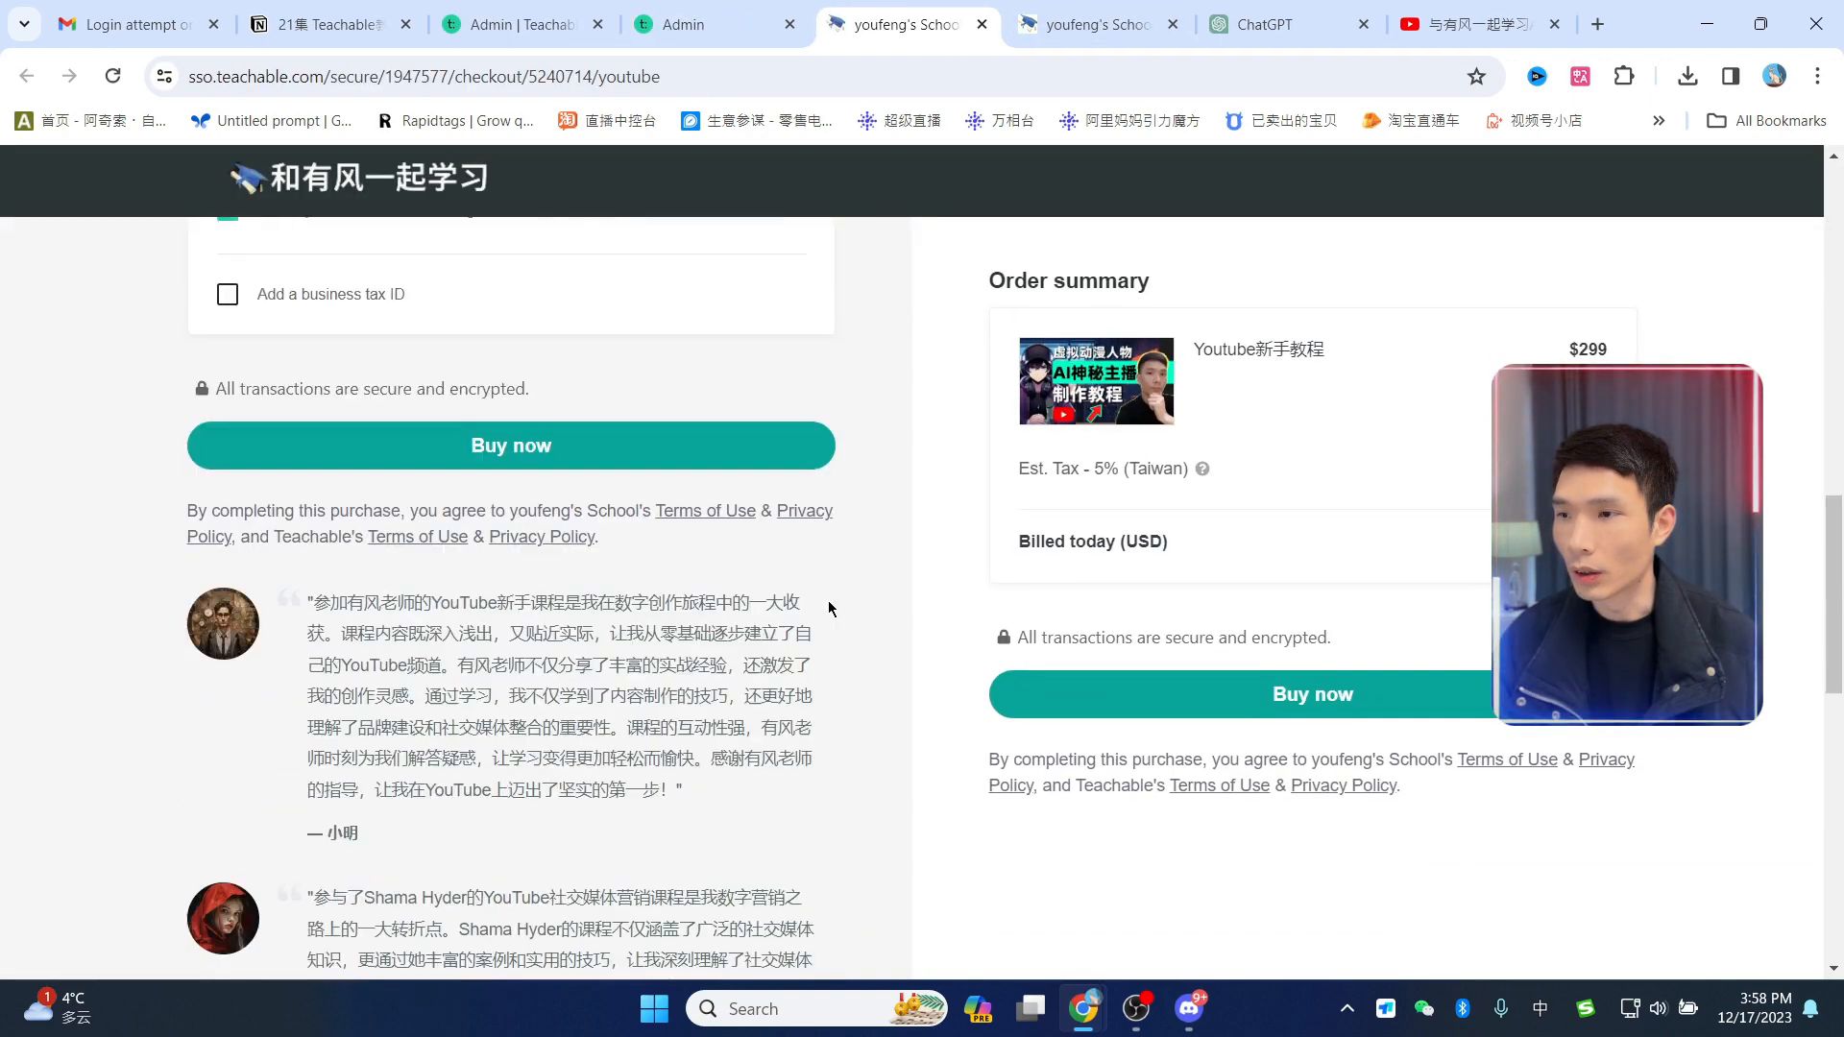
{"action": "scroll", "coordinate": [603, 480], "scroll_direction": "down", "scroll_amount": 10}
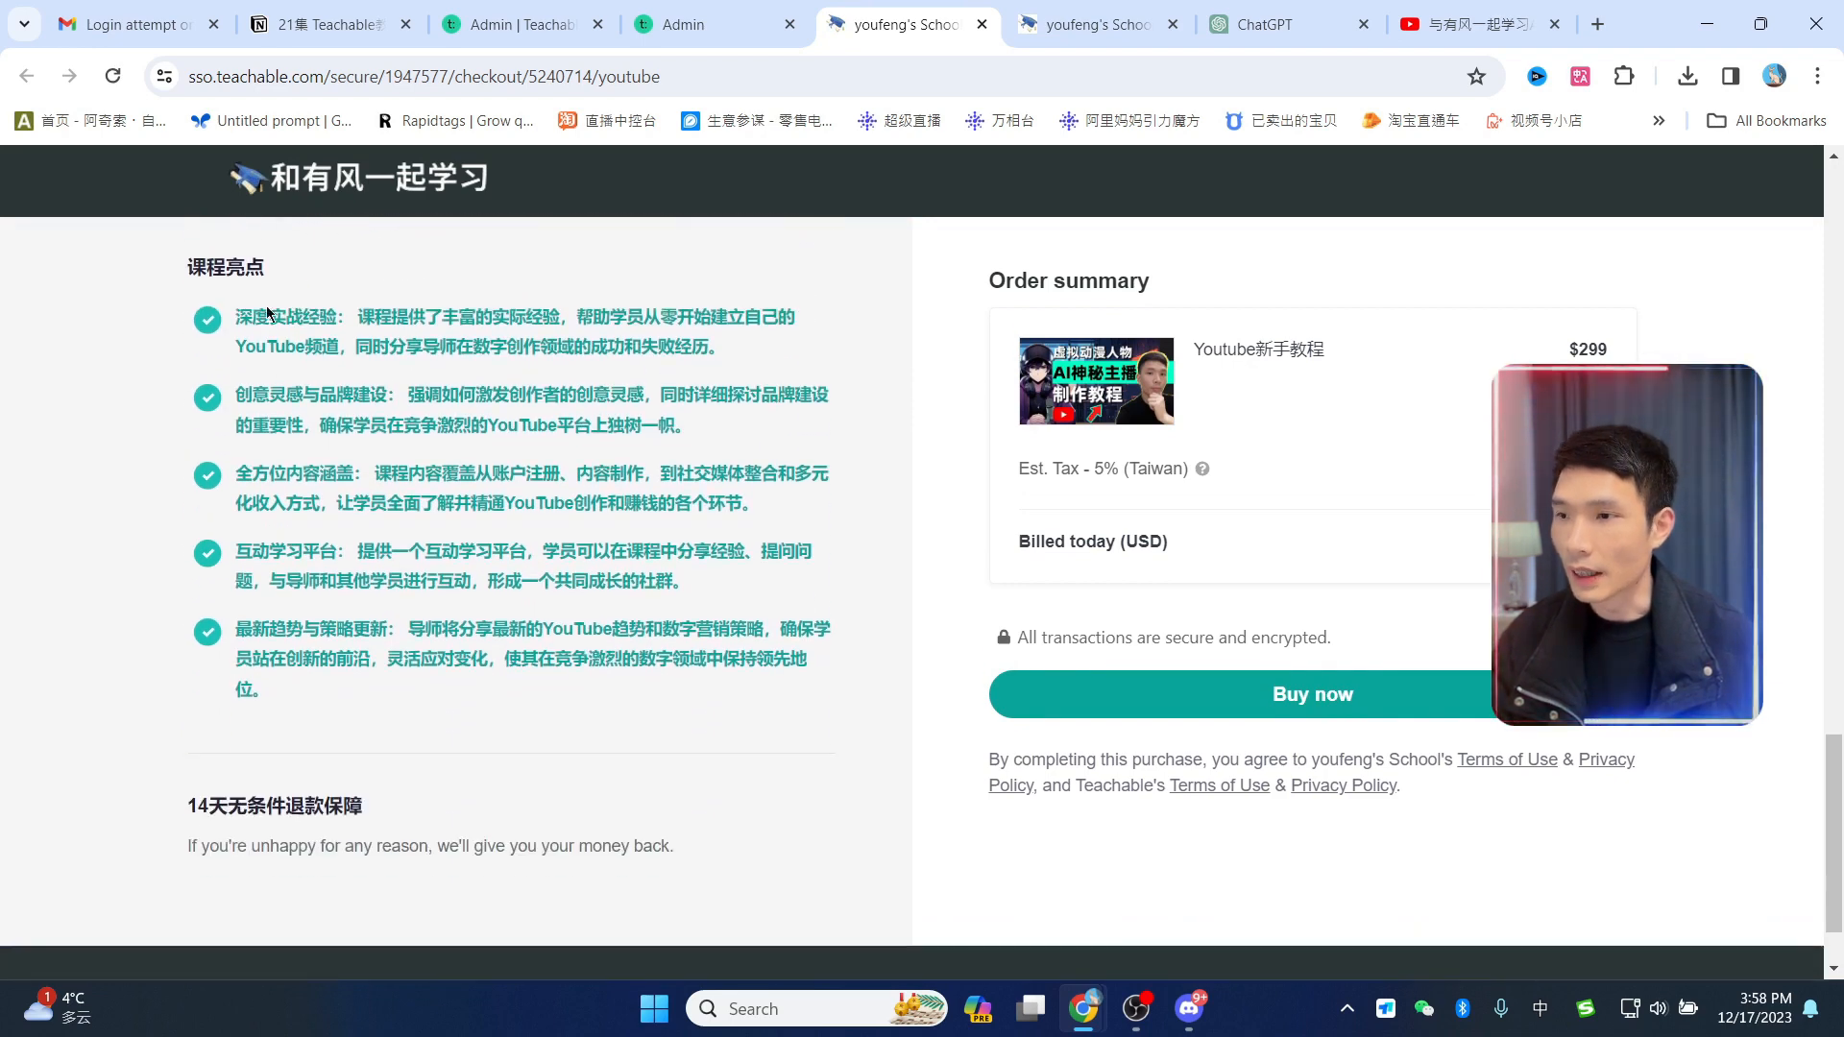
{"action": "left_click_drag", "start_coordinate": [254, 316], "coordinate": [751, 395]}
{"action": "scroll", "coordinate": [715, 480], "scroll_direction": "down", "scroll_amount": 2}
{"action": "left_click", "coordinate": [310, 745]}
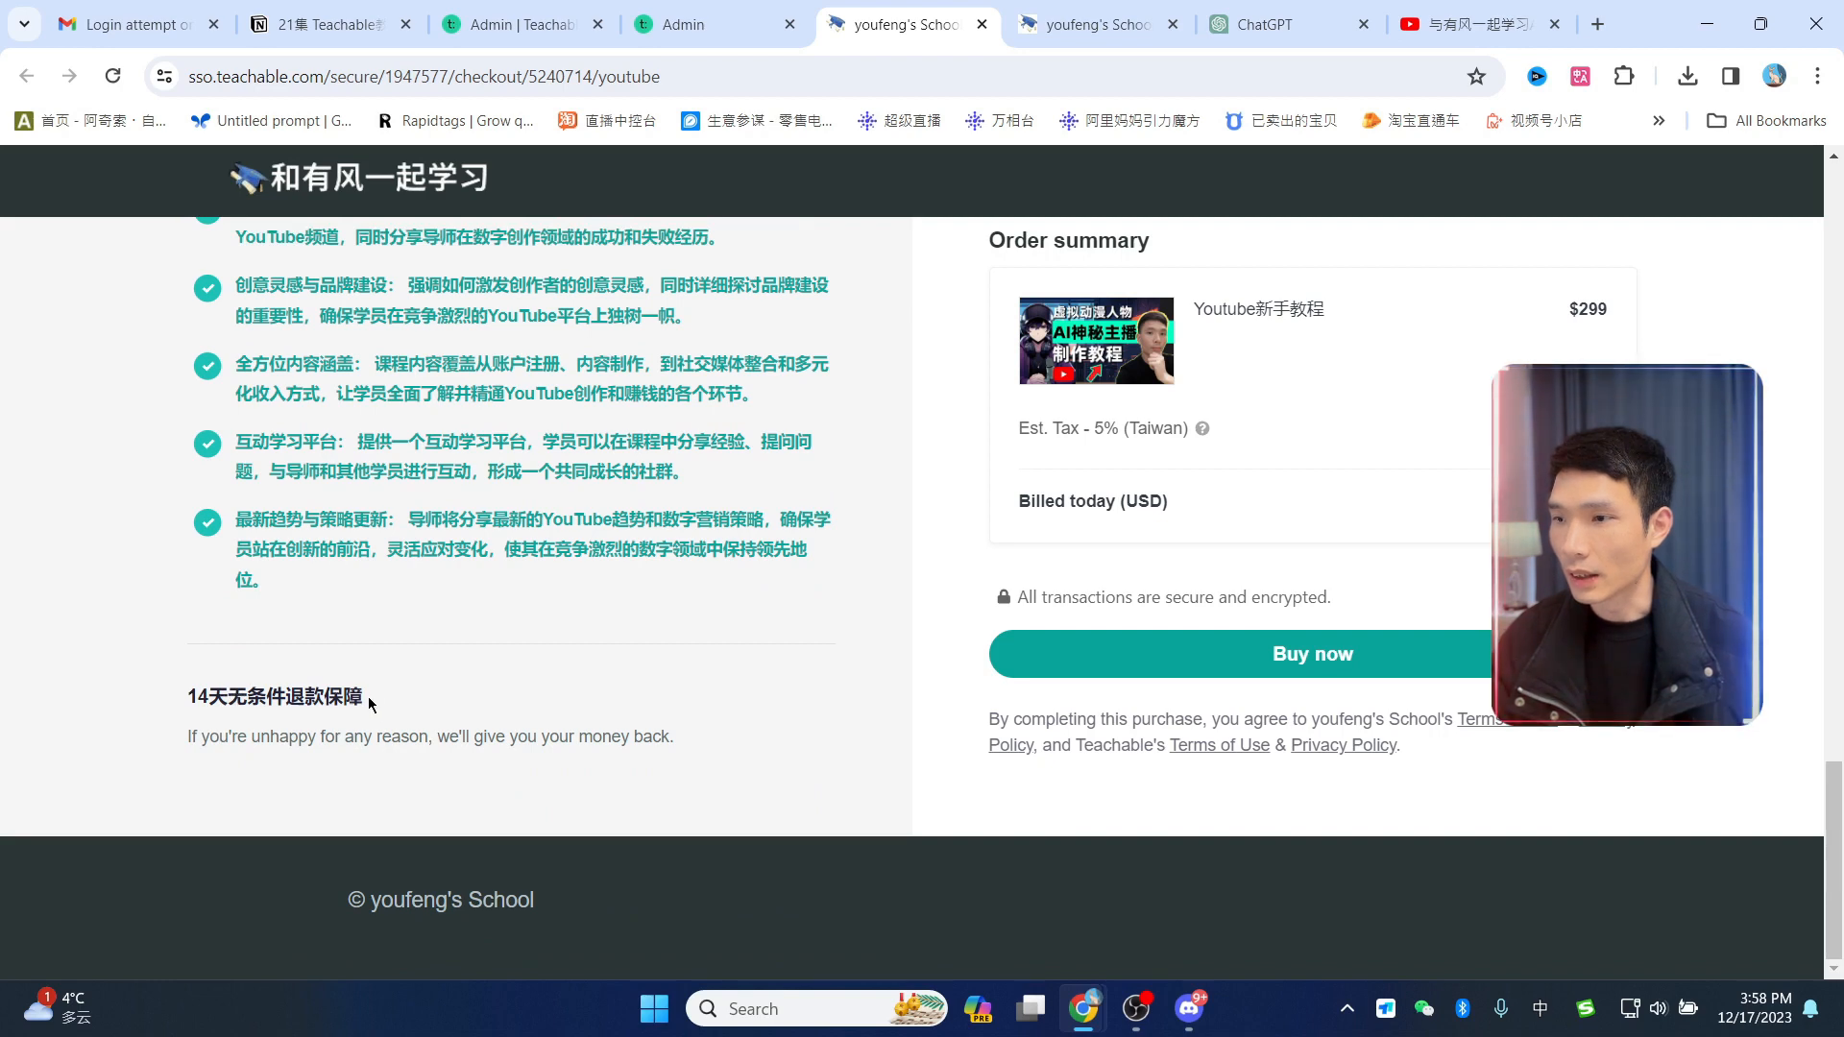
{"action": "left_click_drag", "start_coordinate": [369, 701], "coordinate": [143, 700]}
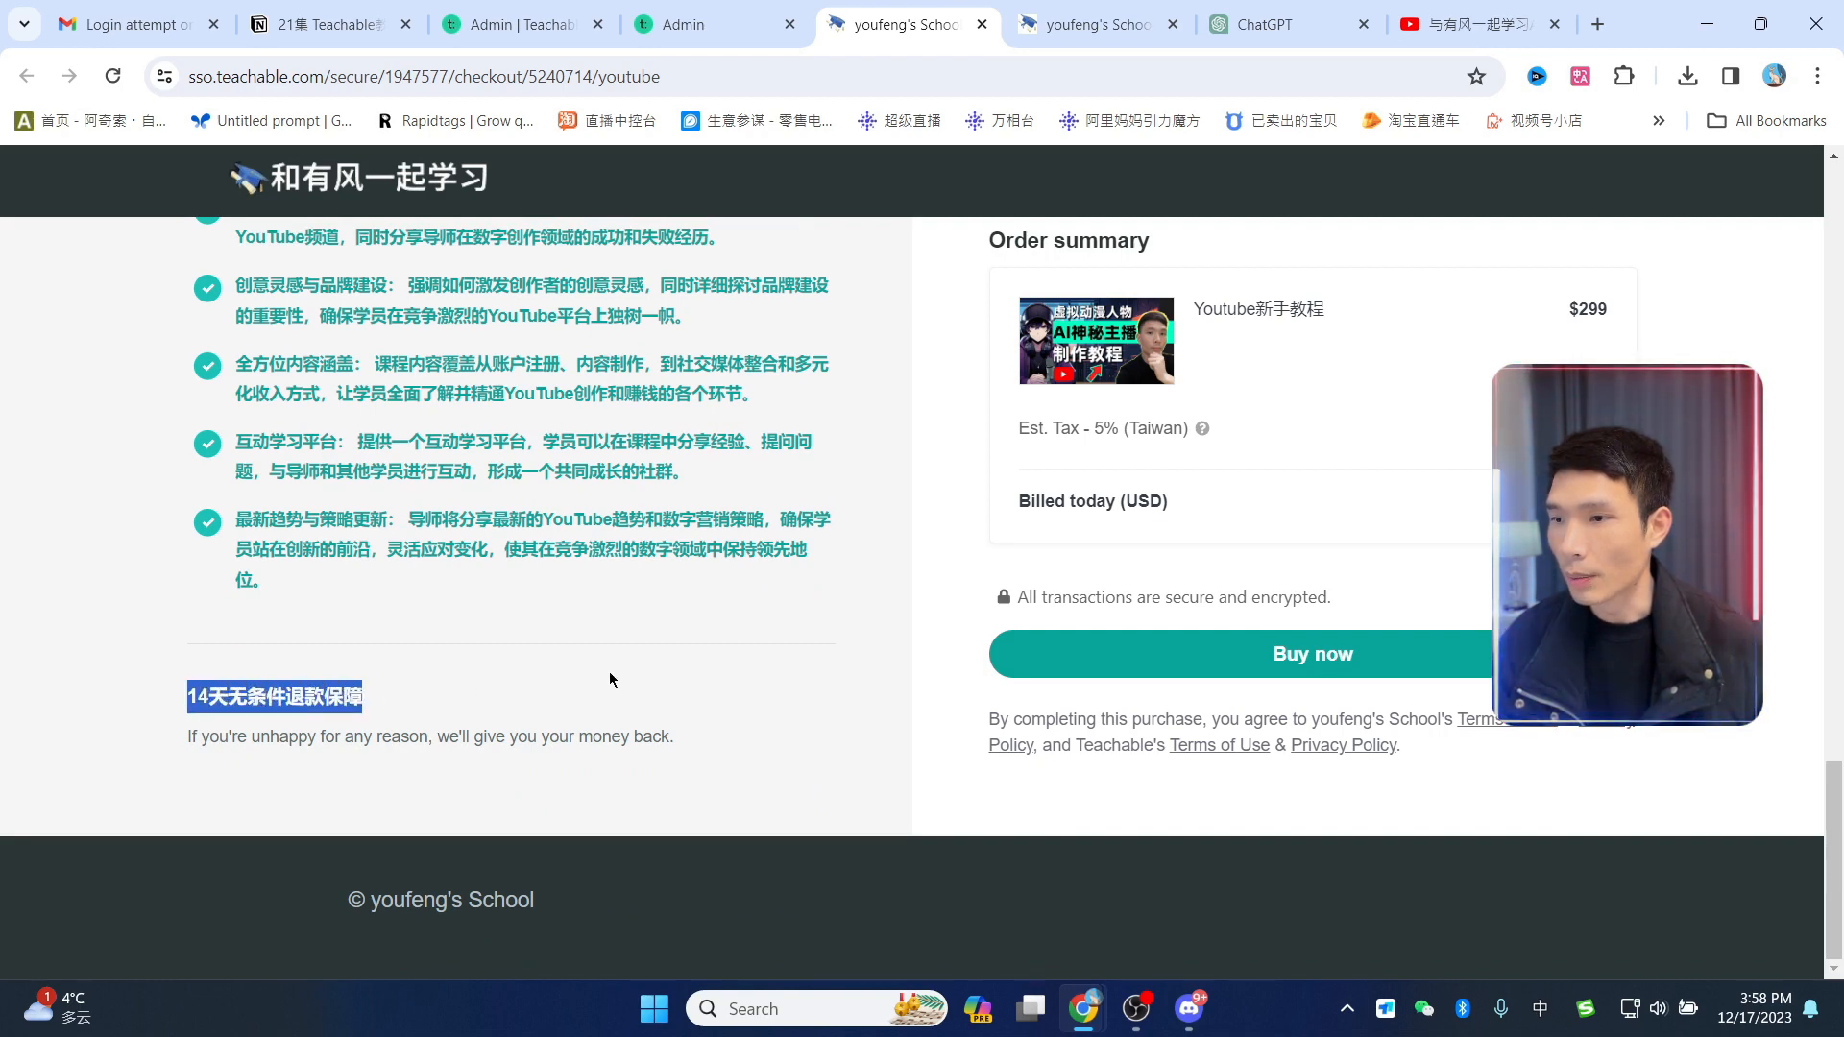
{"action": "scroll", "coordinate": [966, 850], "scroll_direction": "up", "scroll_amount": 12}
{"action": "scroll", "coordinate": [1123, 597], "scroll_direction": "up", "scroll_amount": 5}
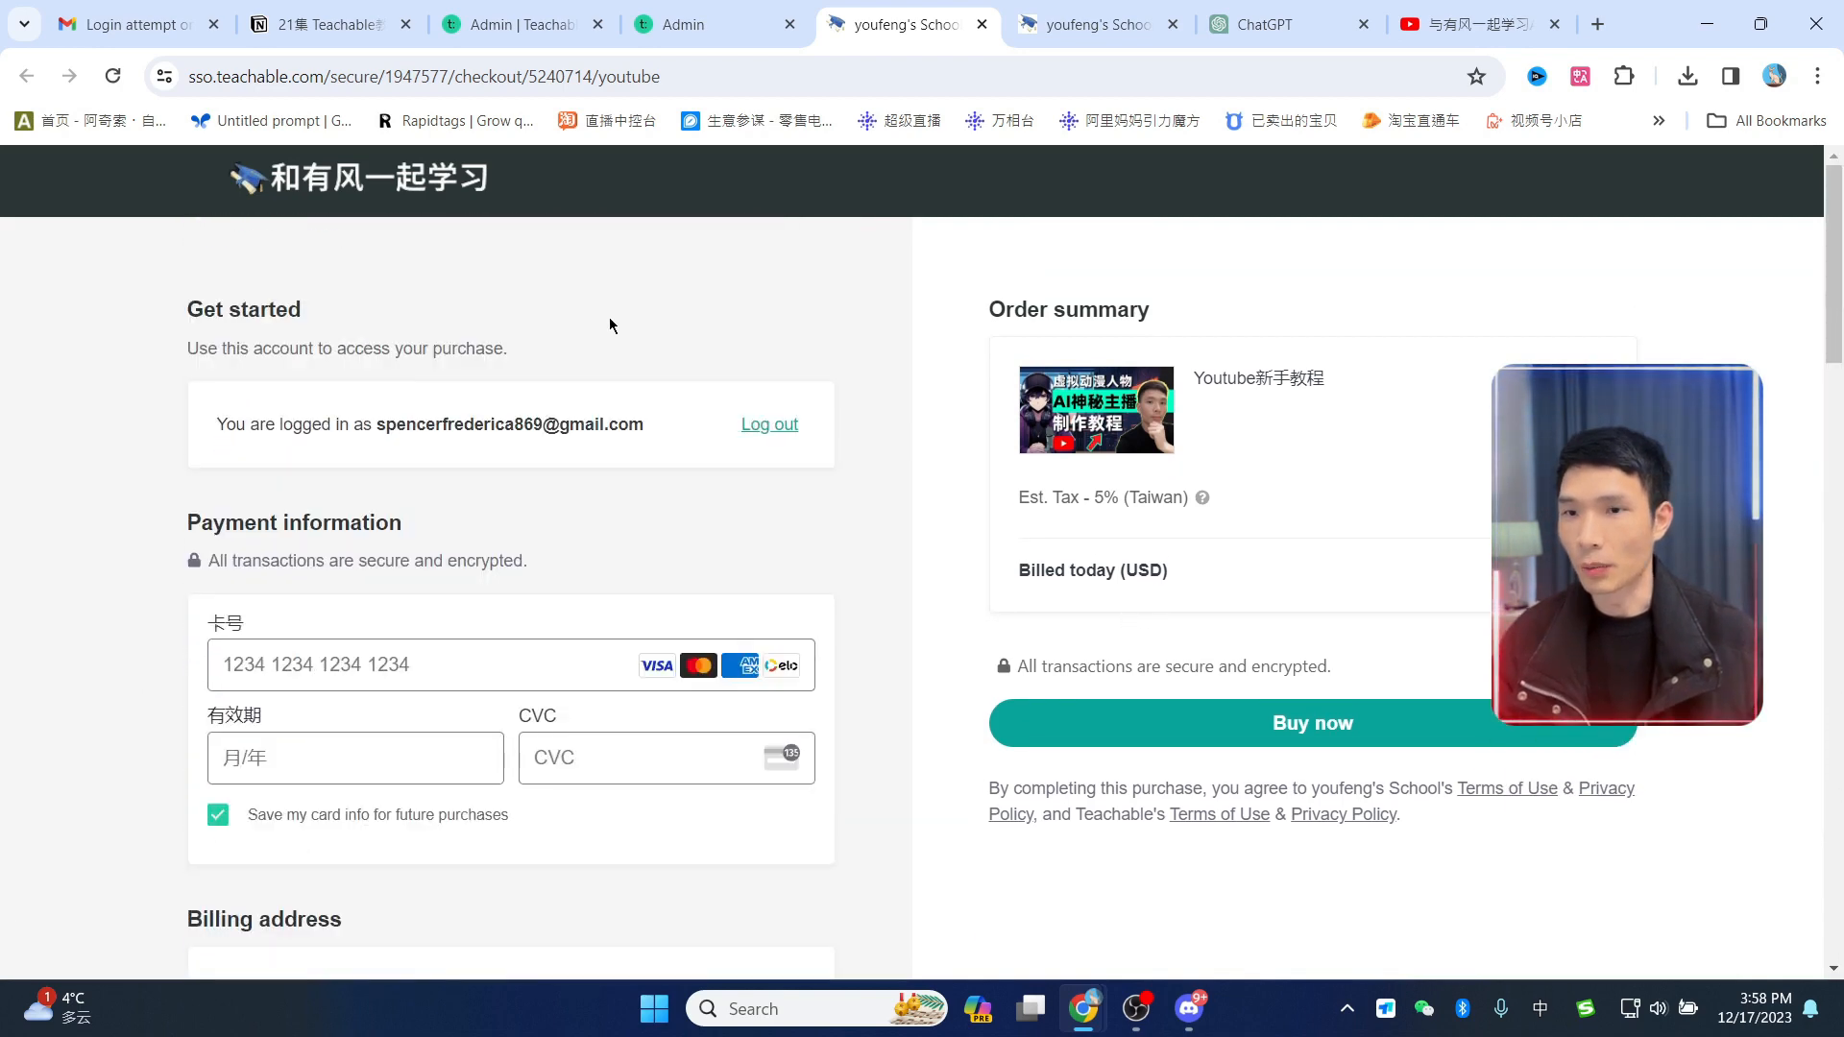
{"action": "scroll", "coordinate": [473, 544], "scroll_direction": "down", "scroll_amount": 5}
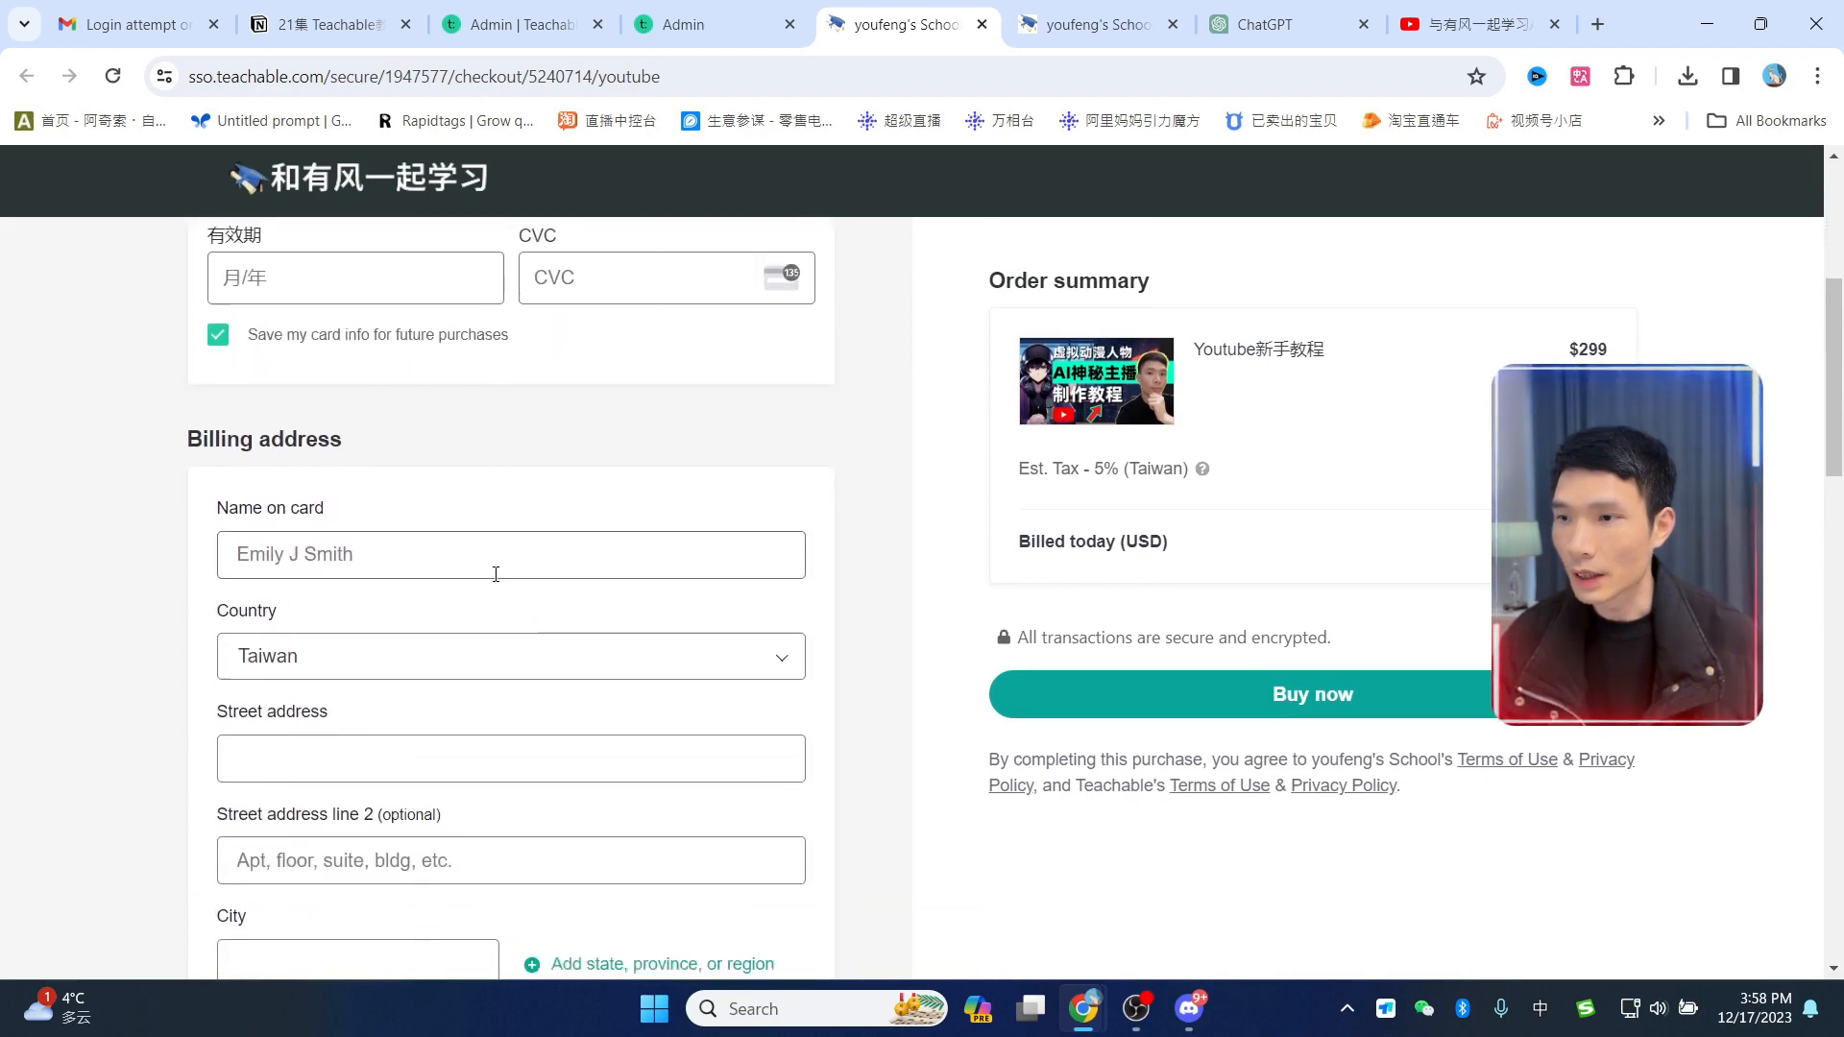
{"action": "scroll", "coordinate": [507, 564], "scroll_direction": "up", "scroll_amount": 5}
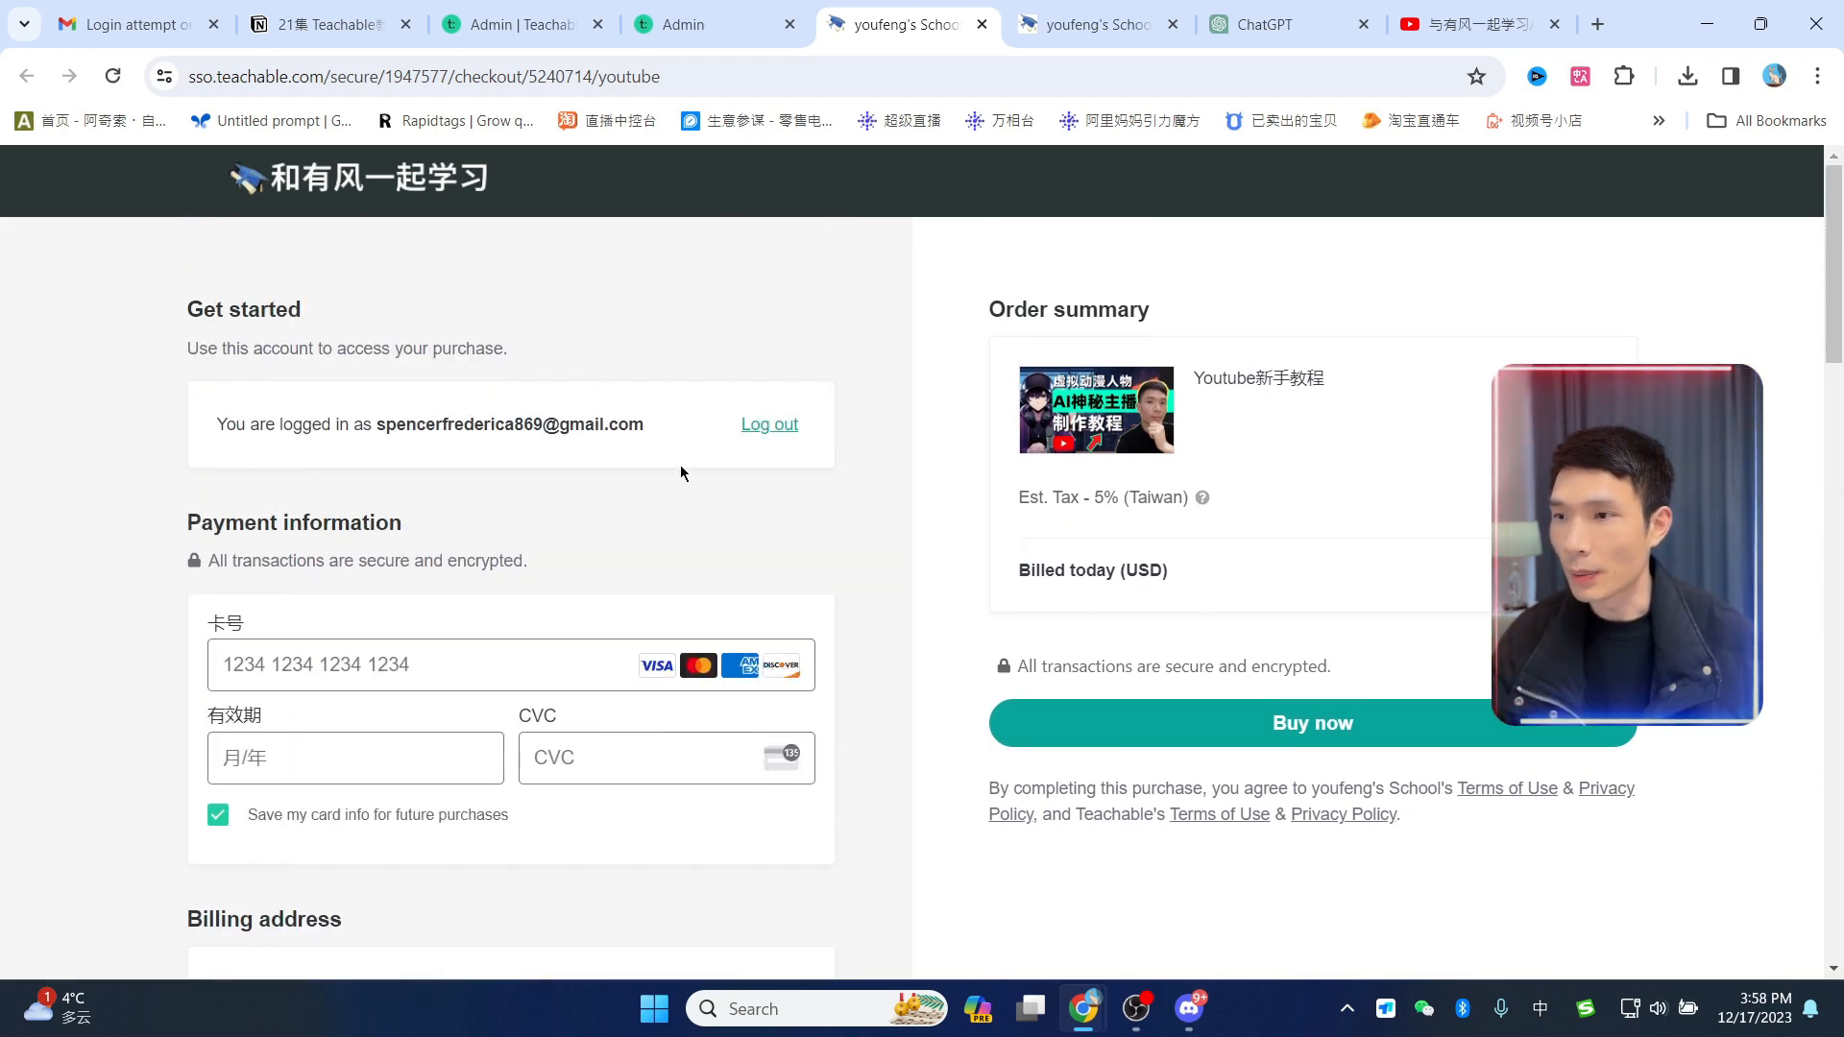
Step: Return from the checkout page preview to the Custom Checkout Content editor and dismiss the preview dialog
{"action": "scroll", "coordinate": [550, 691], "scroll_direction": "down", "scroll_amount": 5}
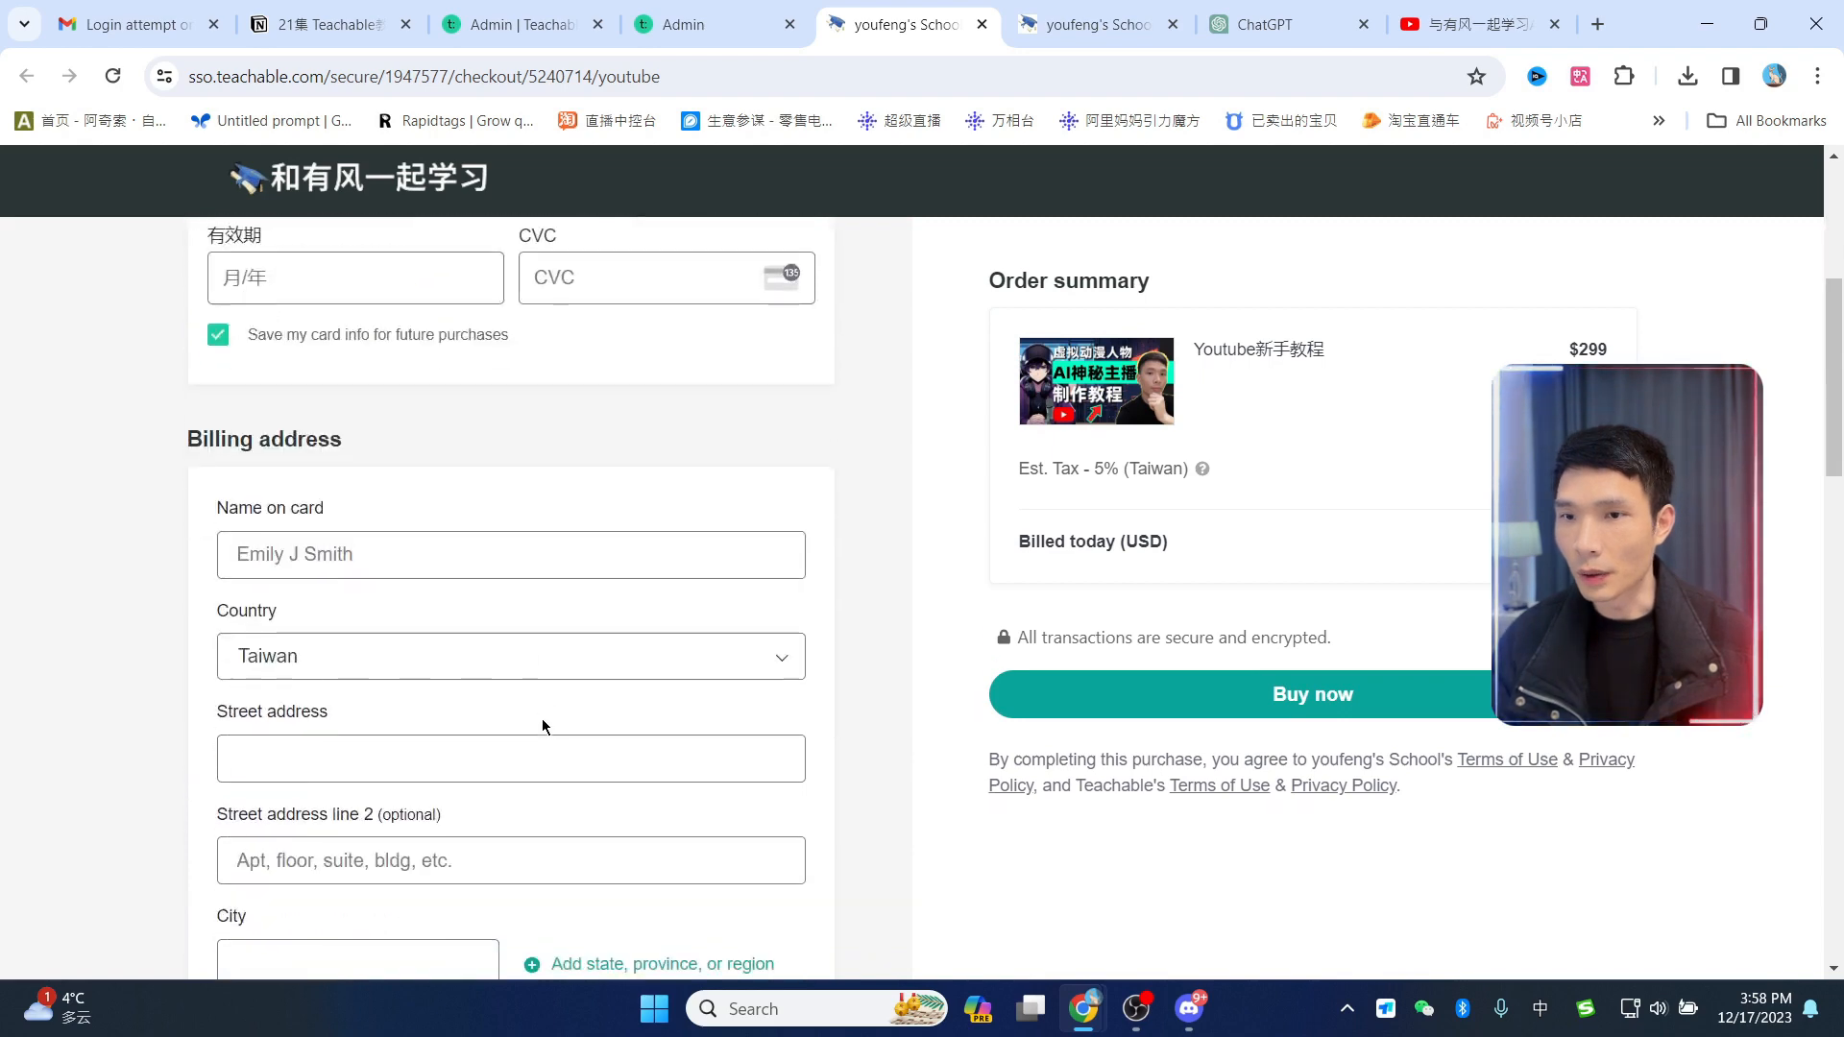
{"action": "scroll", "coordinate": [542, 718], "scroll_direction": "up", "scroll_amount": 5}
{"action": "left_click", "coordinate": [749, 20]}
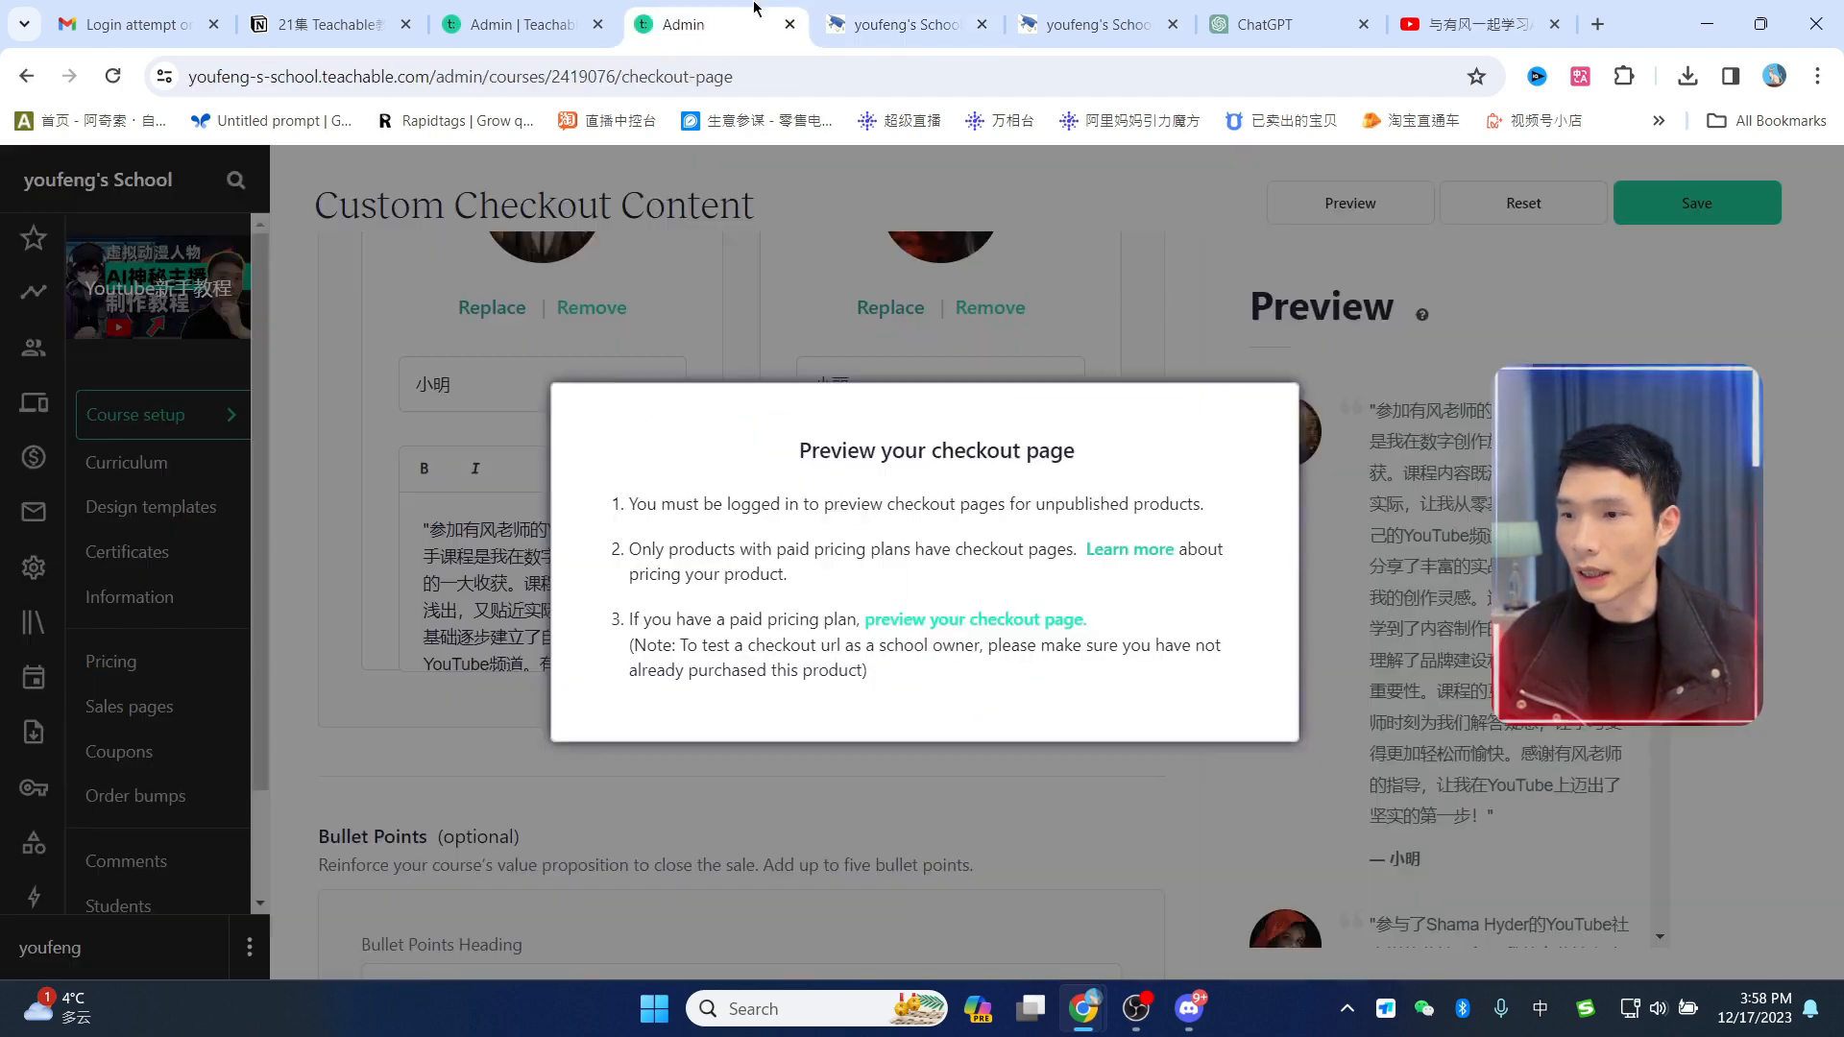
{"action": "left_click", "coordinate": [1139, 277]}
{"action": "scroll", "coordinate": [791, 446], "scroll_direction": "up", "scroll_amount": 4}
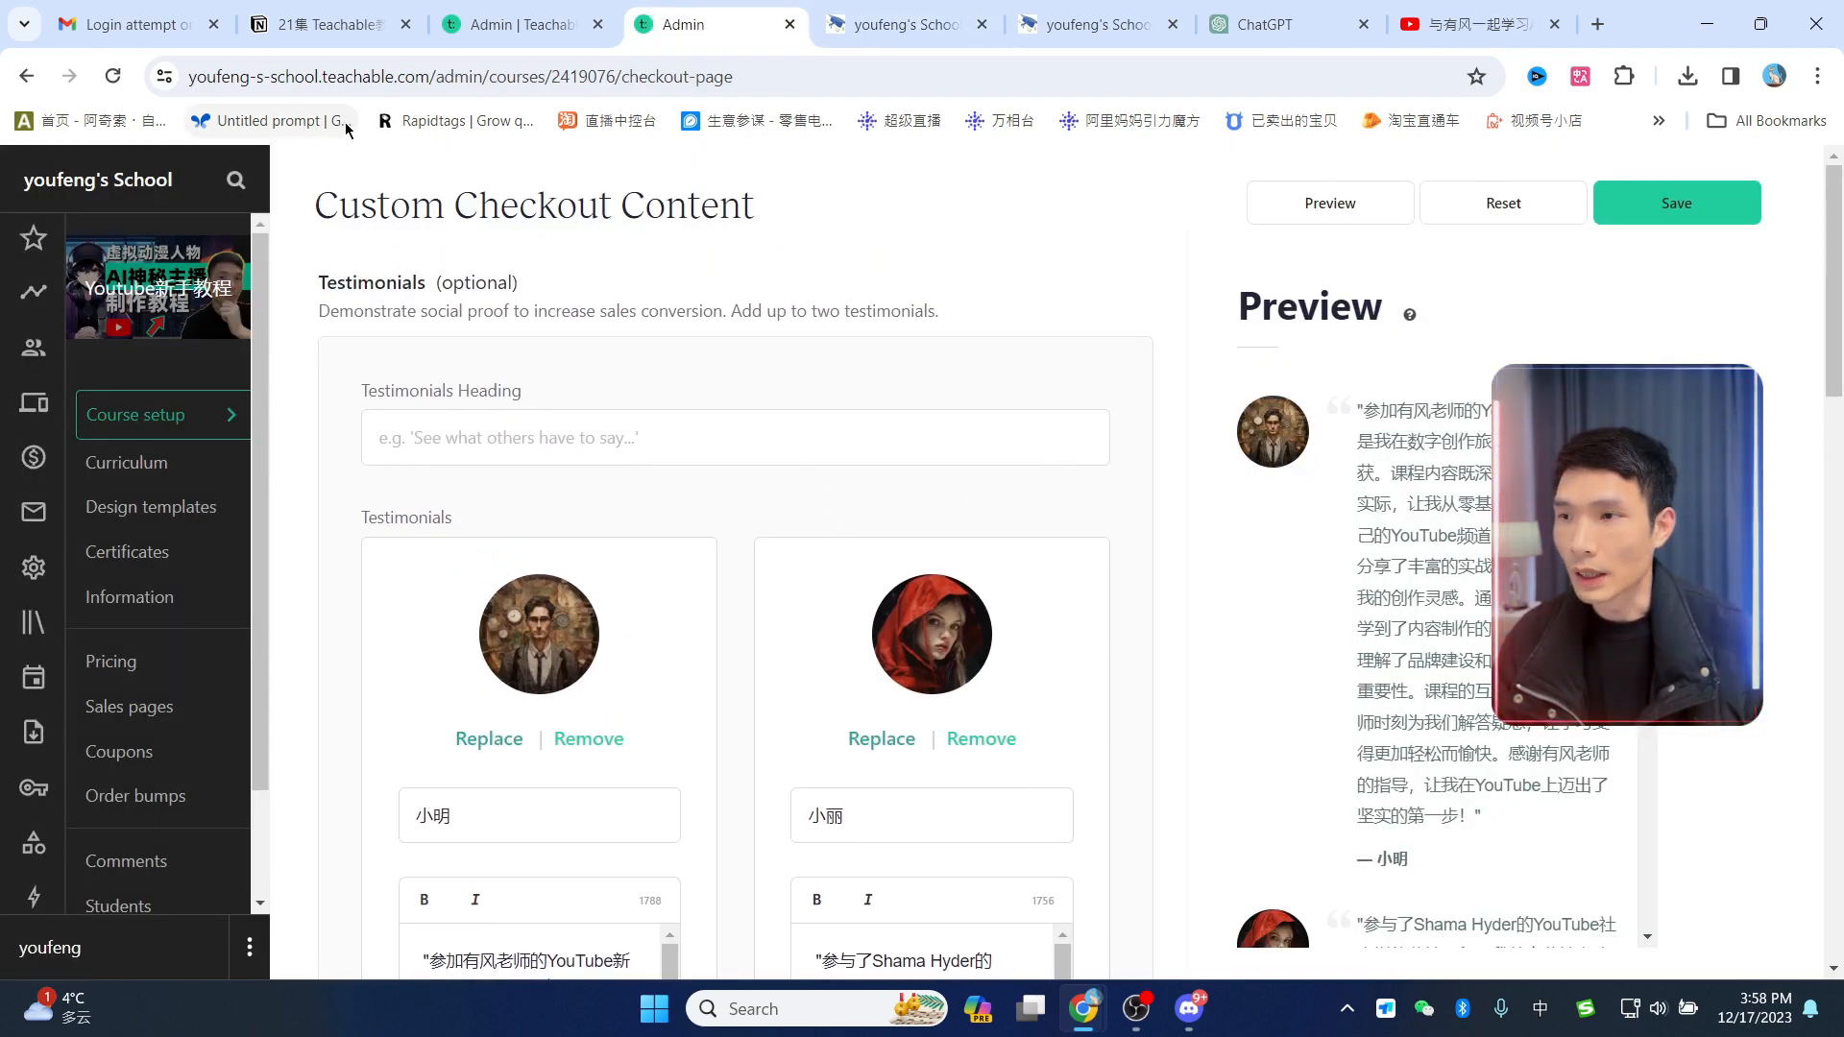
Step: Open the YouTube beginner course's Thank You Page for editing from its list of sales pages
{"action": "left_click", "coordinate": [518, 24]}
{"action": "scroll", "coordinate": [802, 609], "scroll_direction": "down", "scroll_amount": 3}
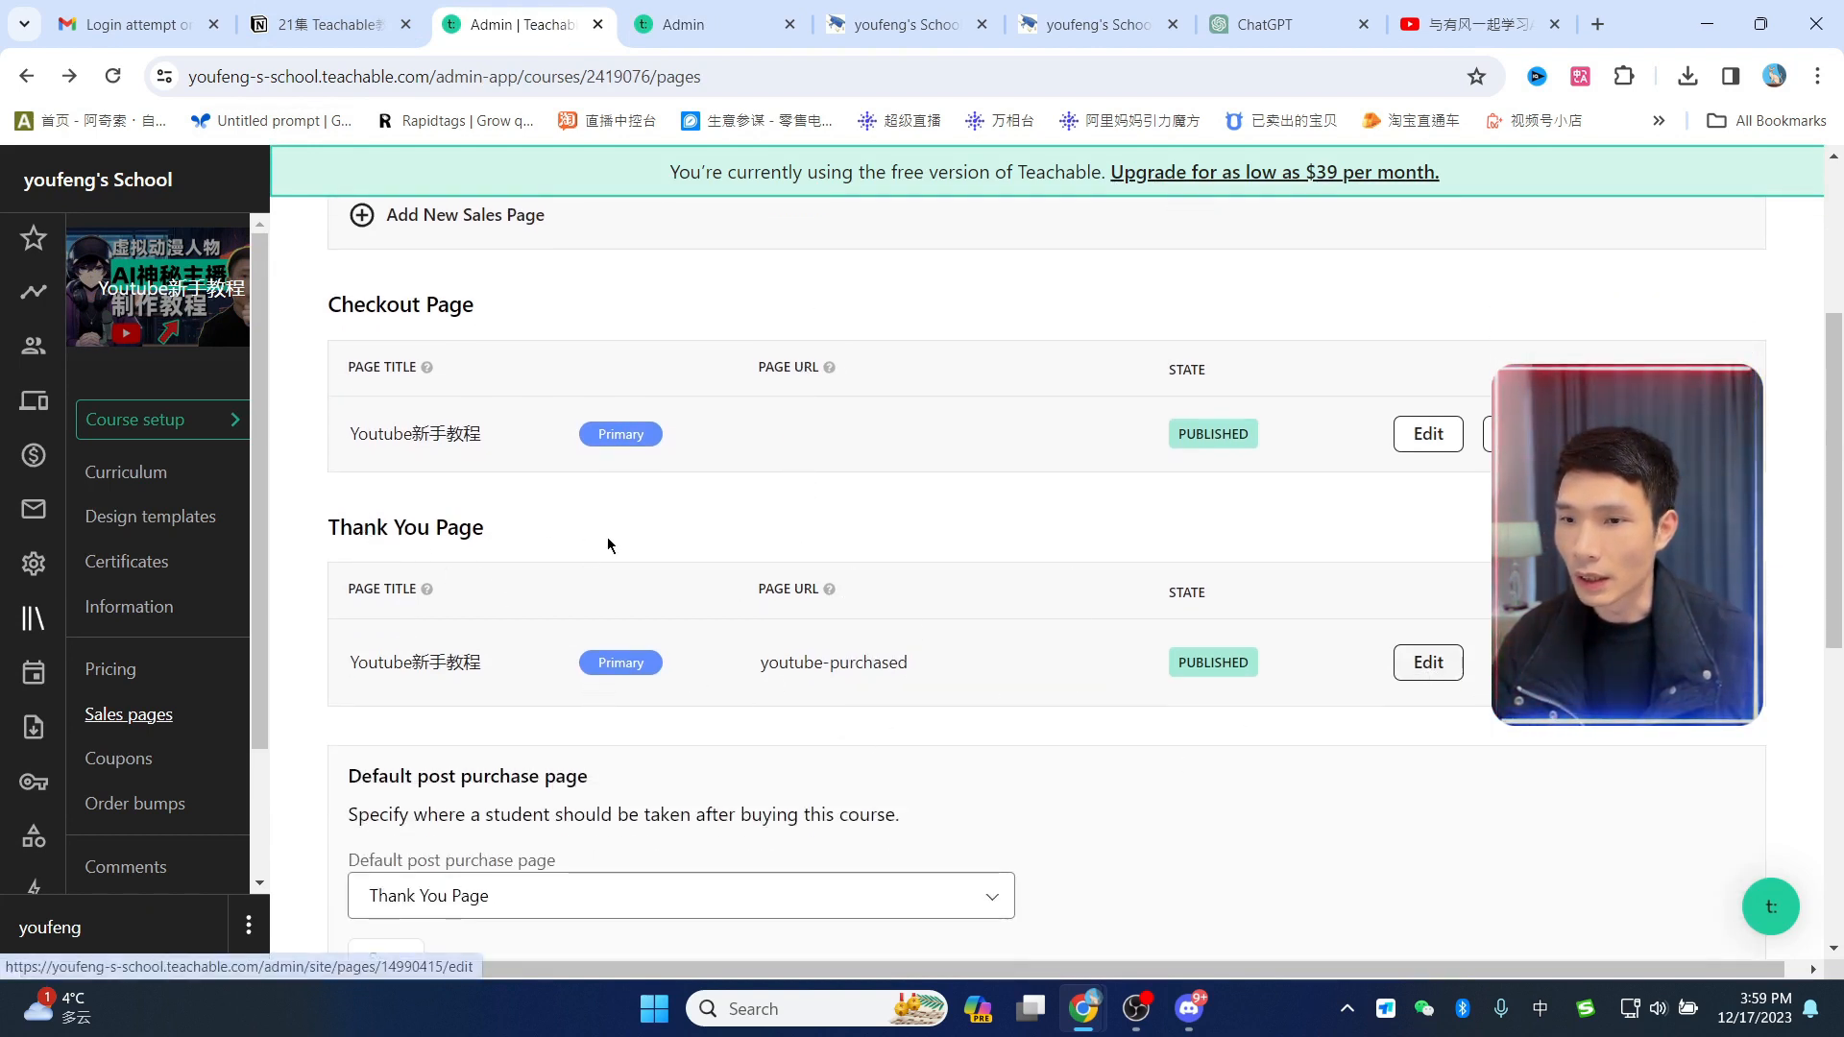
{"action": "left_click", "coordinate": [1407, 672]}
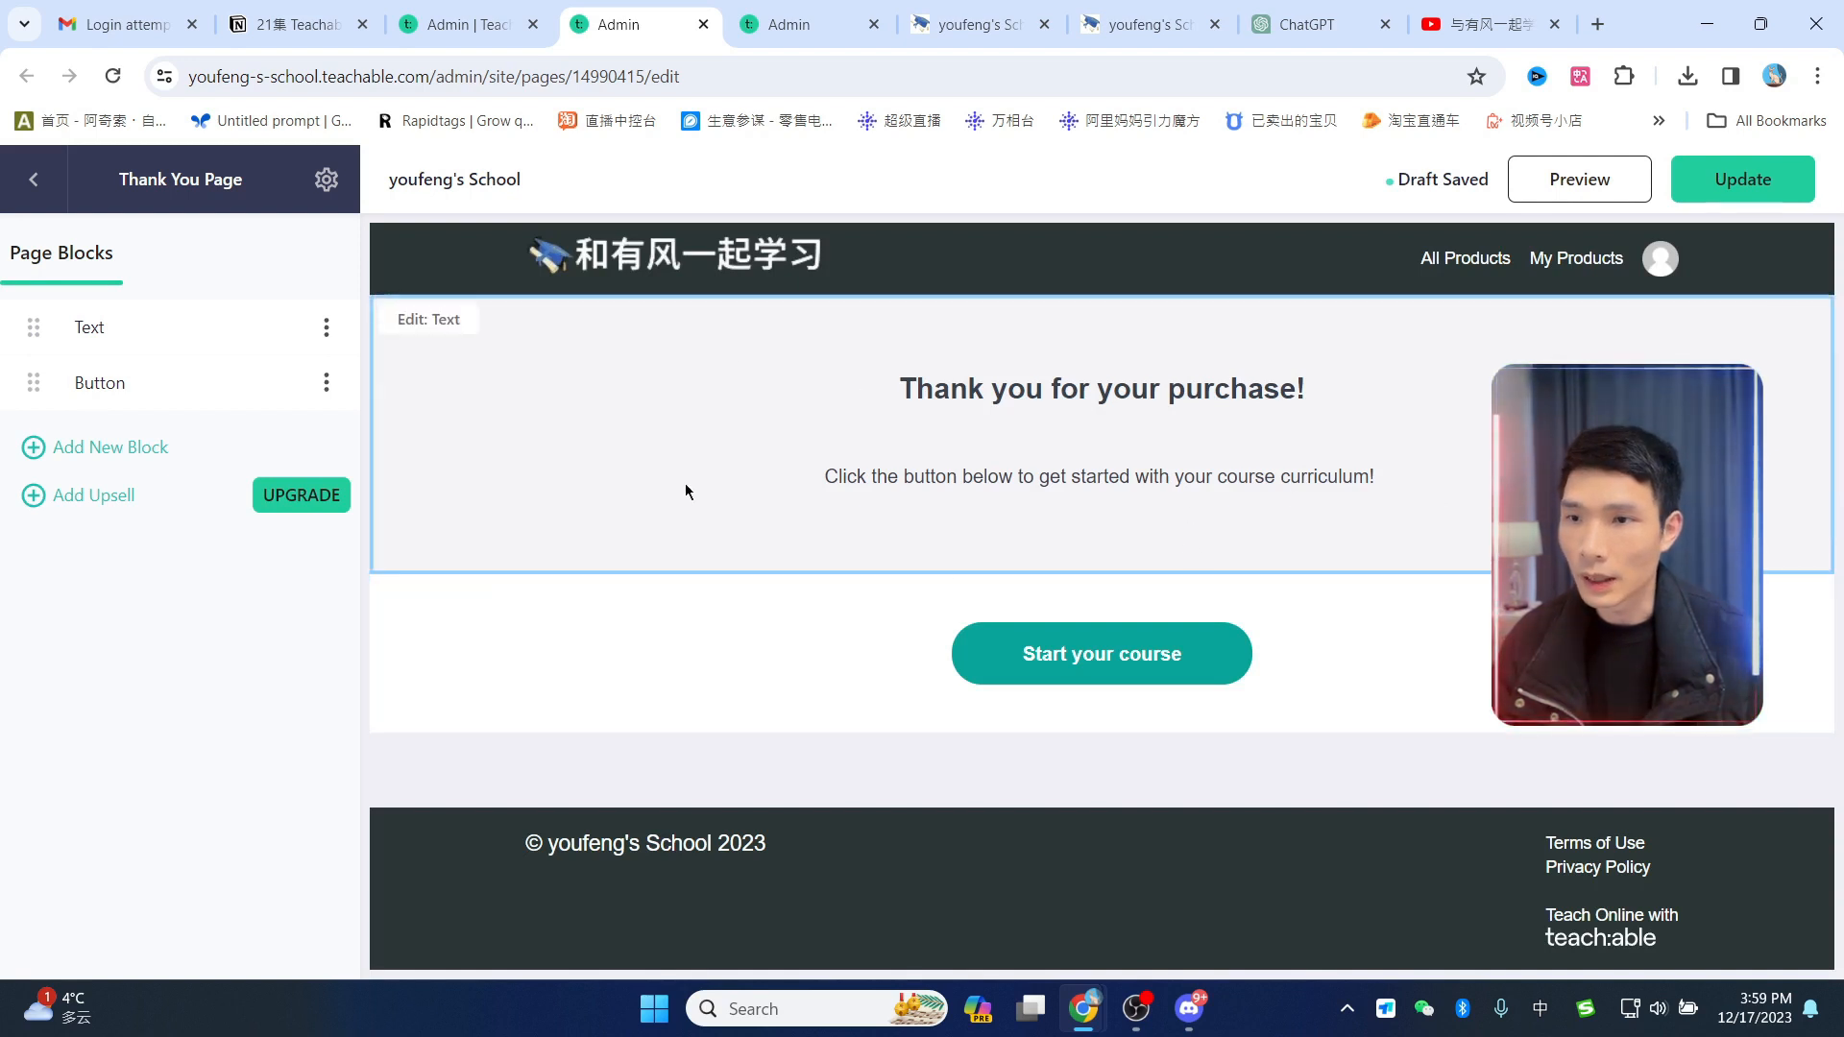
Step: Replace the heading in the Thank You Page's text block with 感谢你的信任!
{"action": "left_click", "coordinate": [1120, 391]}
{"action": "left_click_drag", "start_coordinate": [214, 488], "coordinate": [69, 459]}
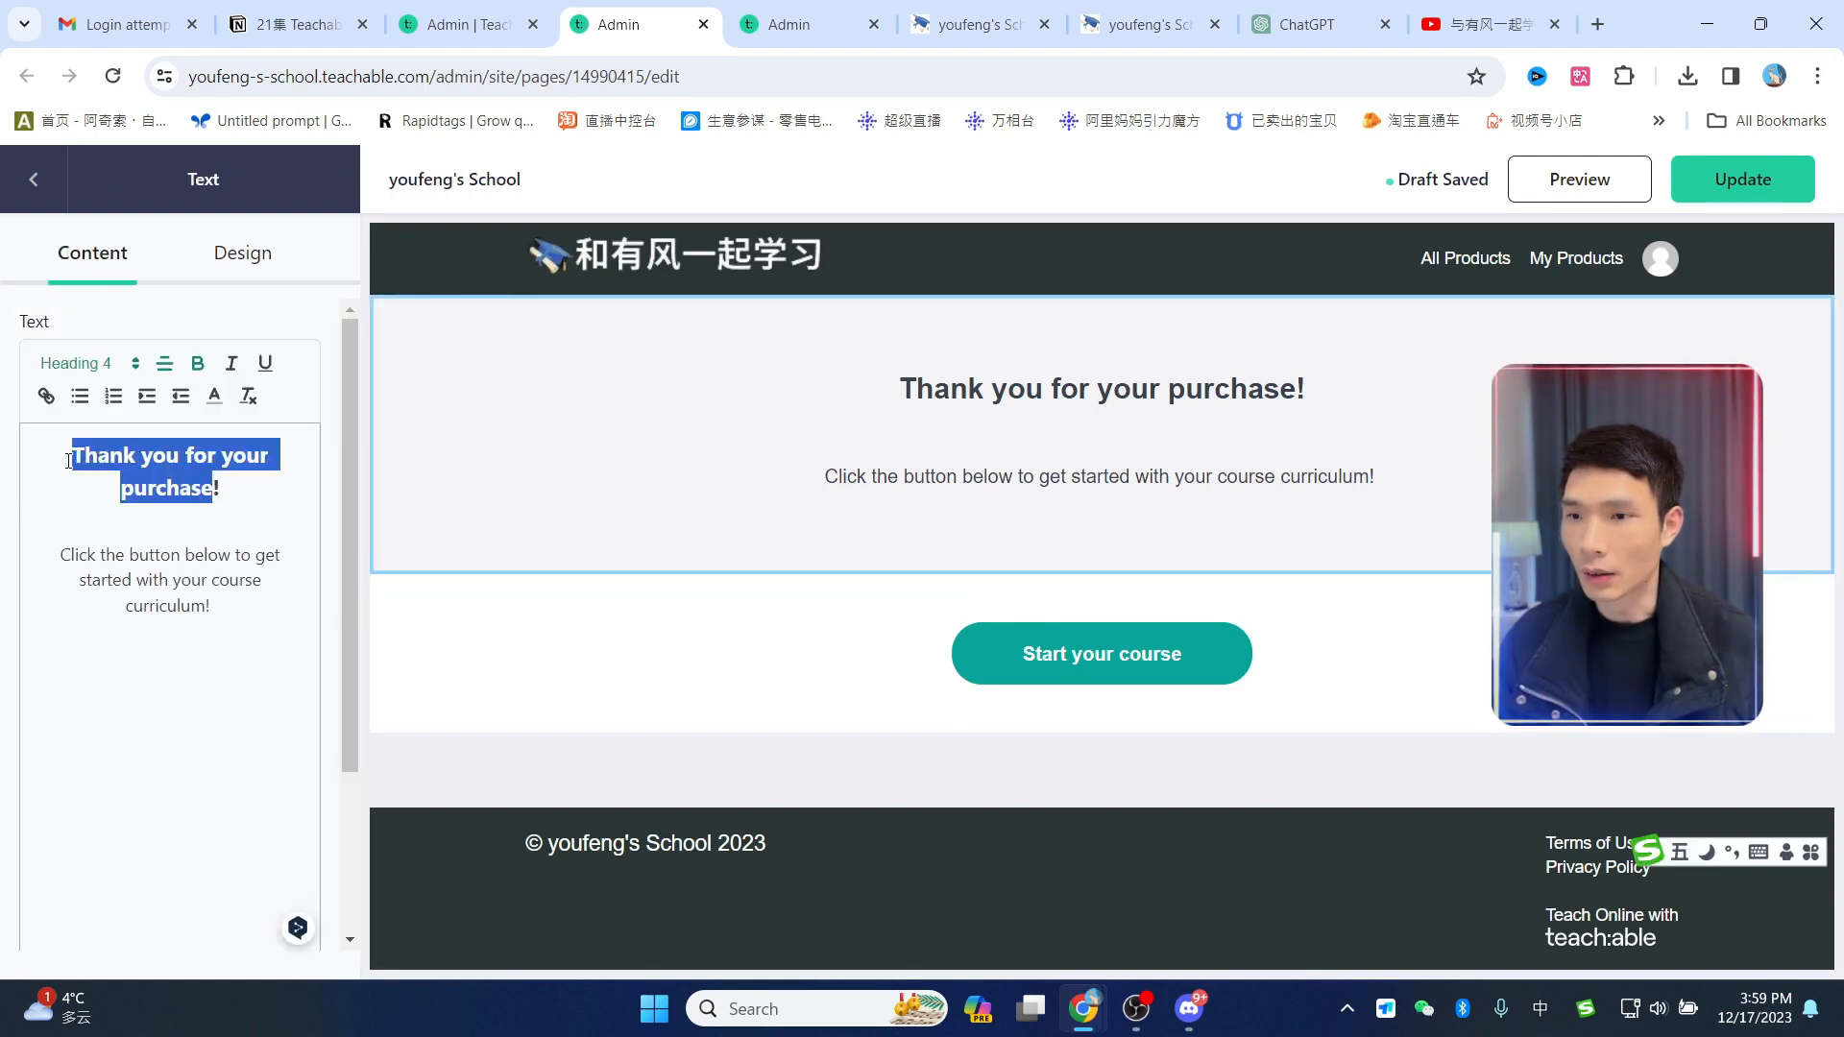
{"action": "type", "text": "dgyt!"}
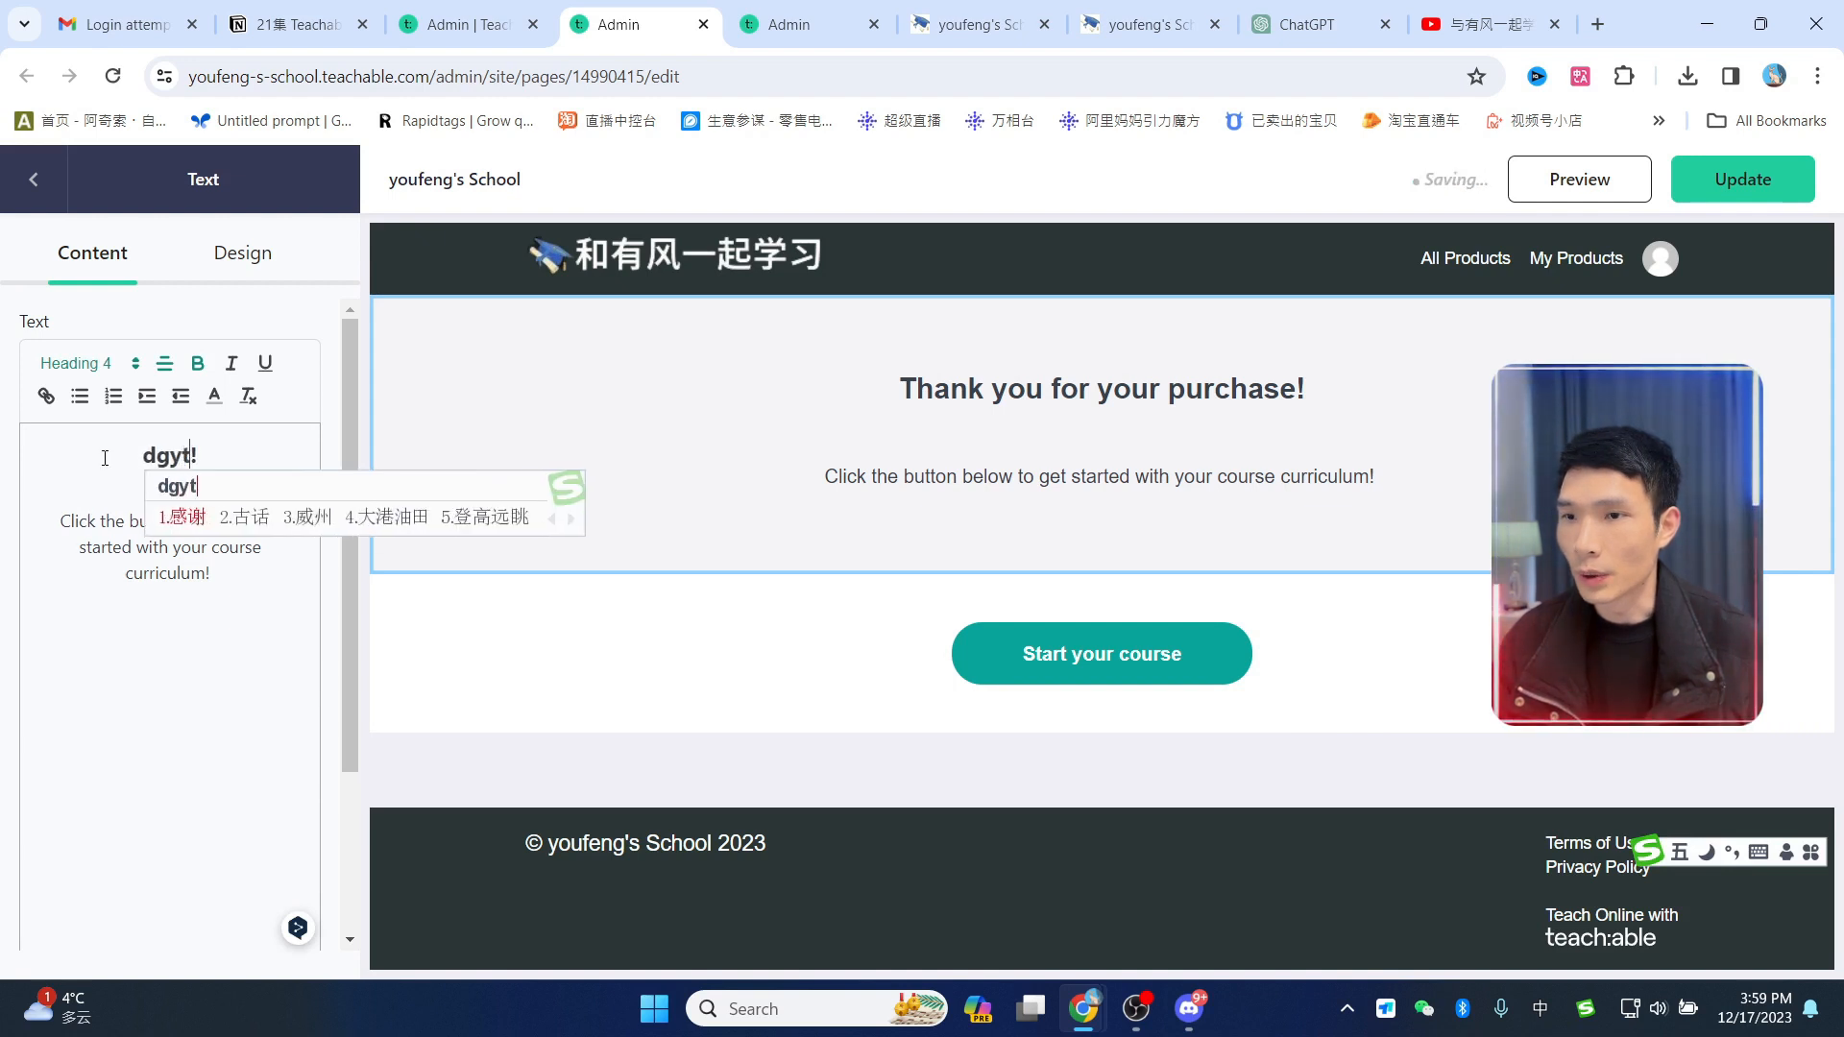
{"action": "type", "text": "感谢你的wyw!"}
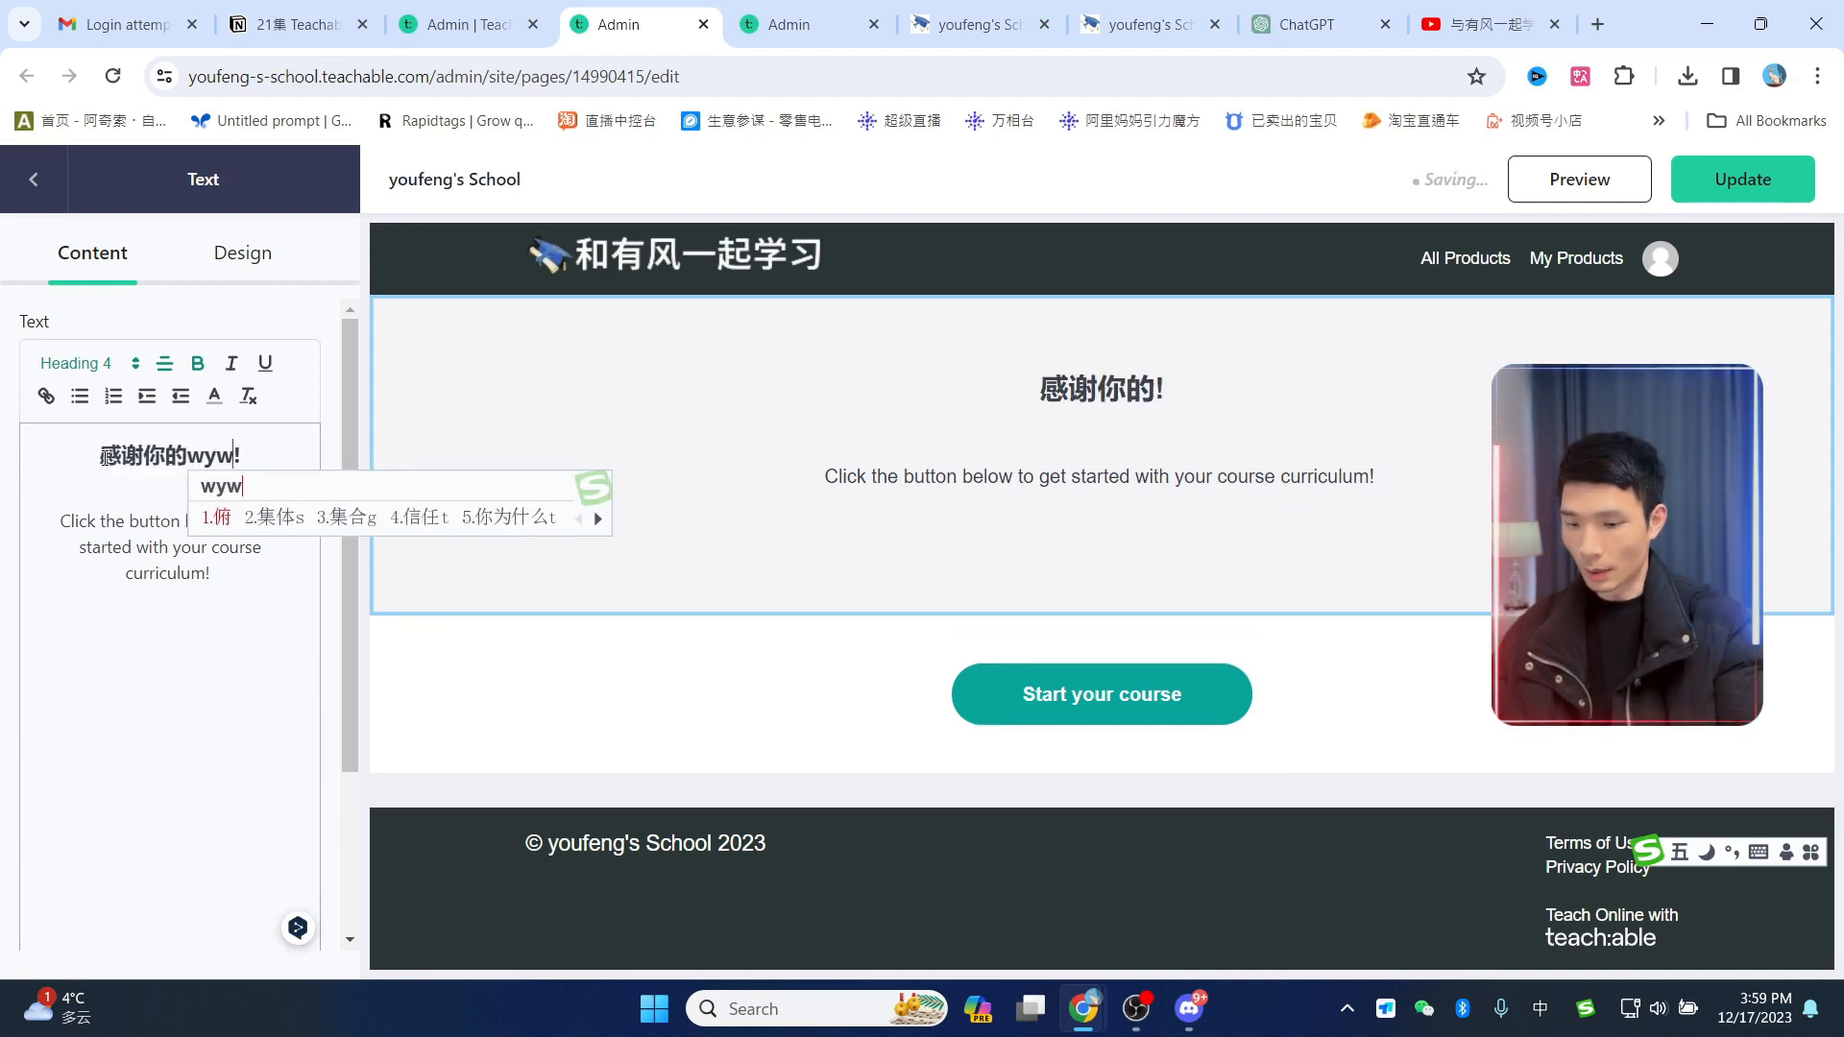
{"action": "type", "text": "信任"}
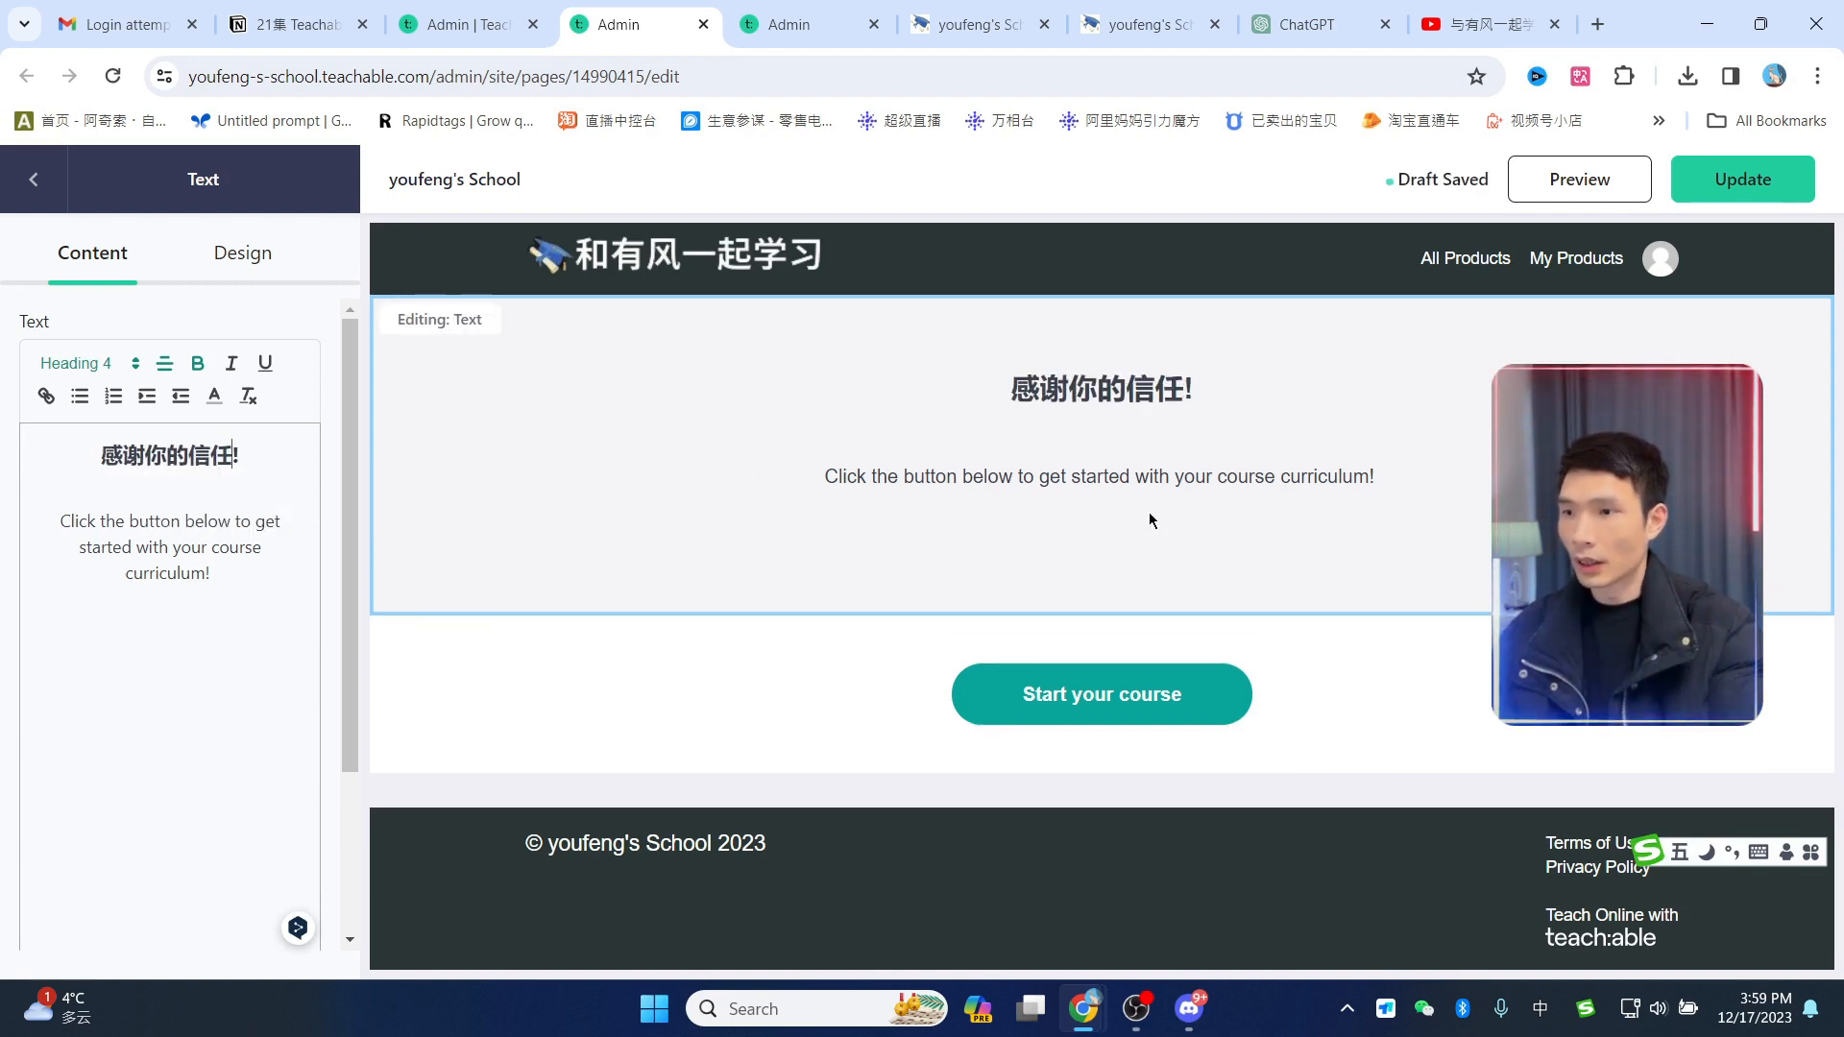
Step: Copy ChatGPT's 安心购买 text starting with 我们深信我们的课程 and try it as the paragraph under the thank-you heading
{"action": "left_click", "coordinate": [1306, 24]}
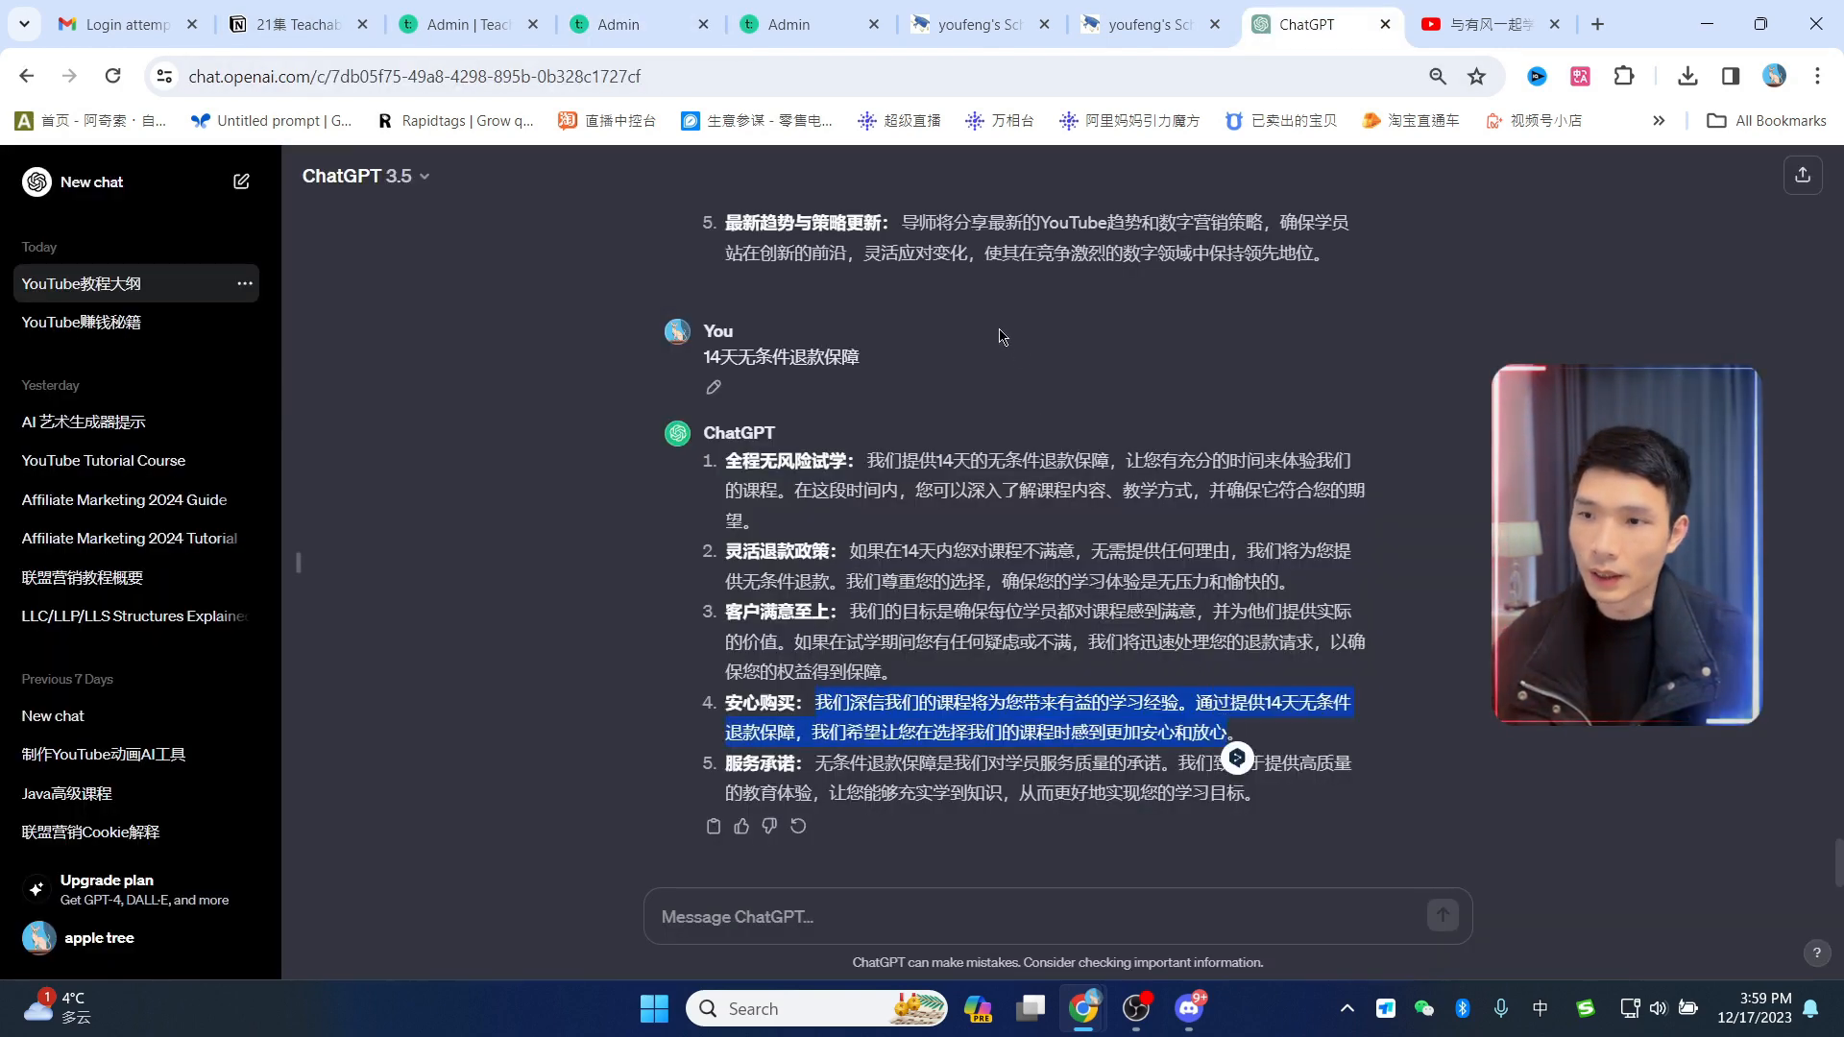
{"action": "left_click", "coordinate": [633, 24]}
{"action": "type", "text": "我们深信我们的课程将为您带来有益的学习经验。通过提供14天无条件退款保障，我们希望让您在选择我们的课程时感到更加安心和放心。"}
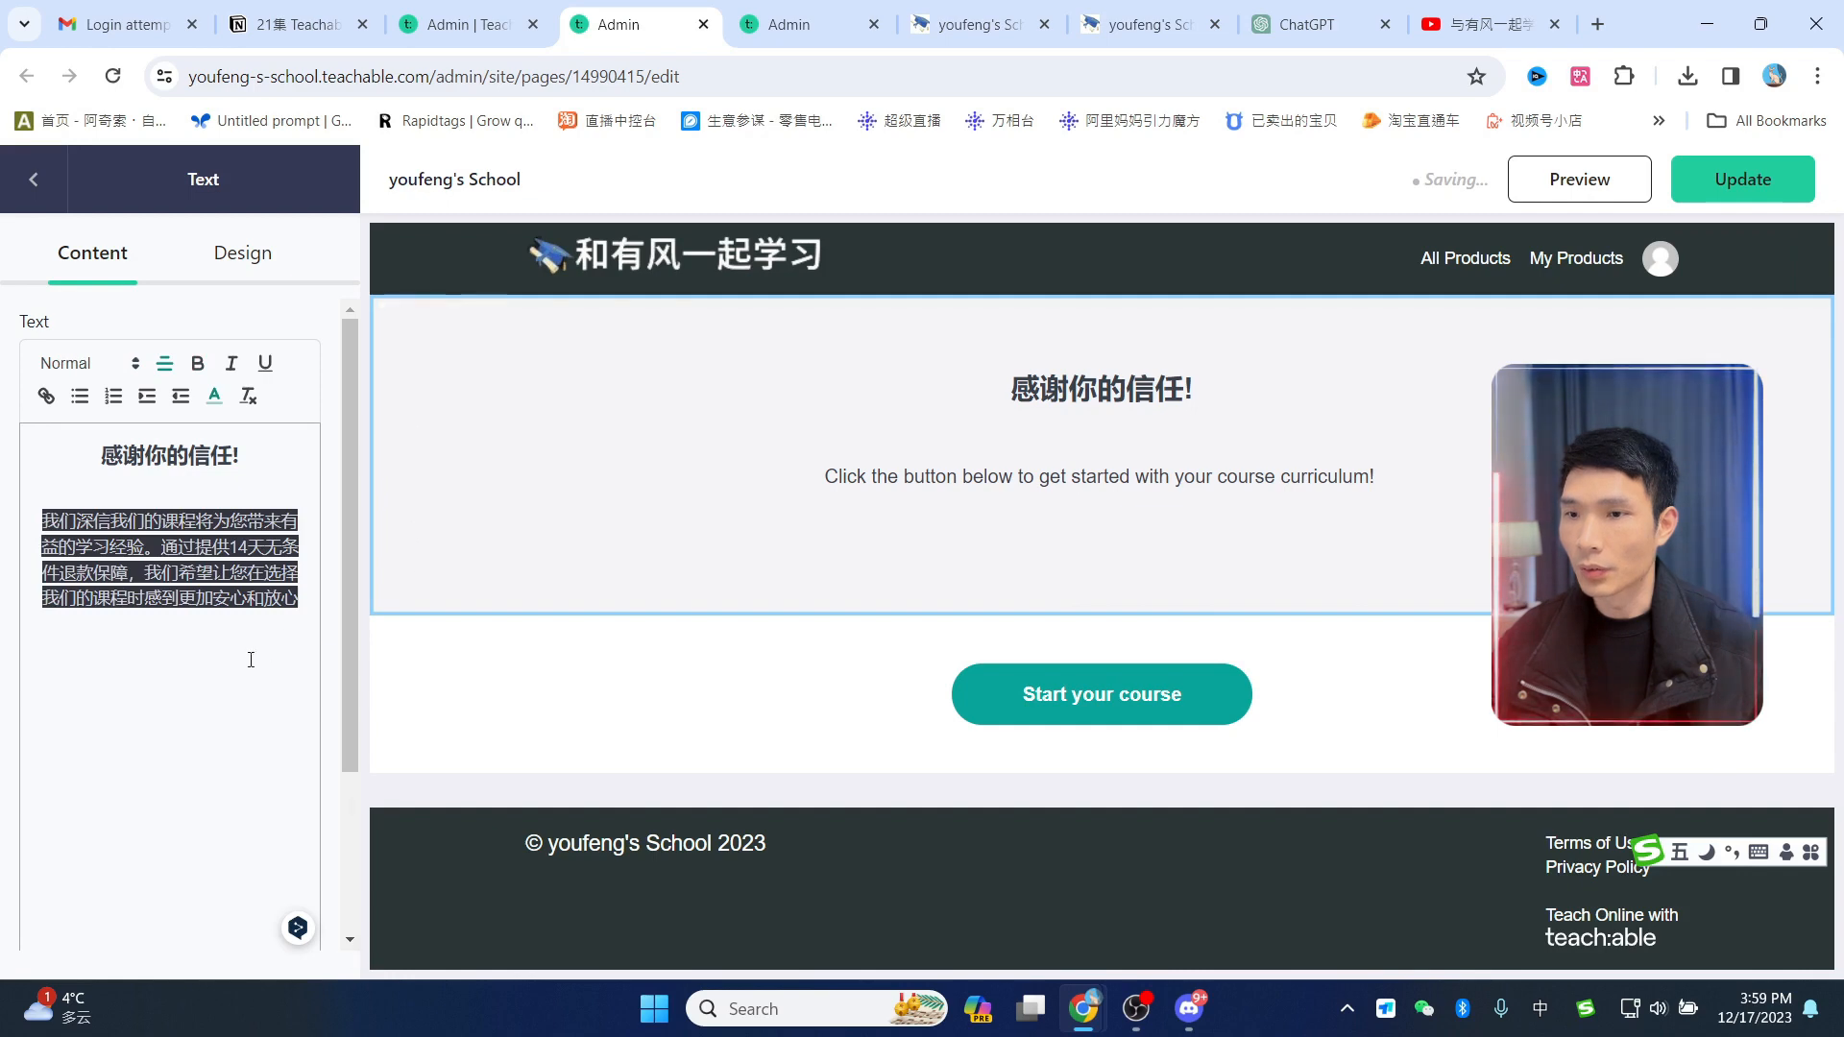
{"action": "key", "text": "ctrl+z"}
Step: Replace the paragraph under the thank-you heading with the unformatted ChatGPT text starting with 我们深信我们的课程 and return to the page blocks
{"action": "left_click", "coordinate": [511, 76]}
{"action": "type", "text": "我们深信我们的课程将为您带来有益的学习经验。通过提供14天无条件退款保障，我们希望让您在选择我们的课程时感到更加安心和放心"}
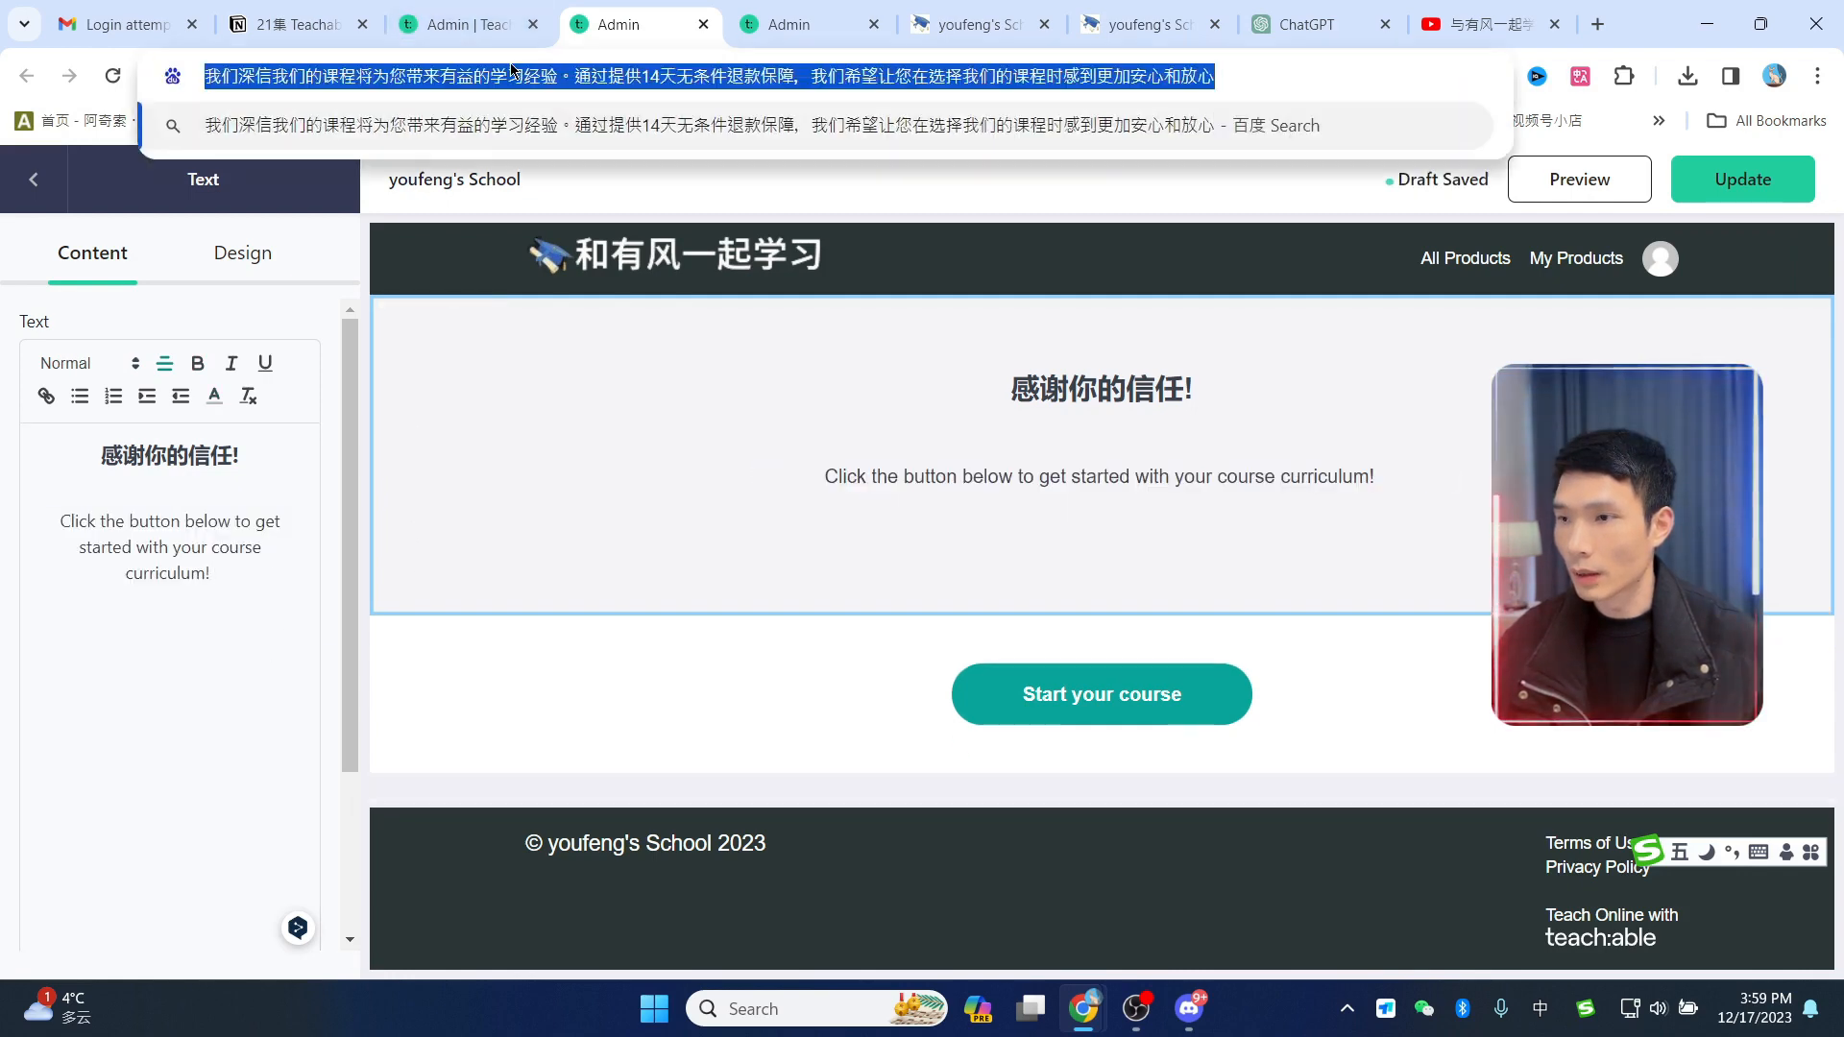
{"action": "key", "text": "BackSpace"}
{"action": "left_click_drag", "start_coordinate": [228, 611], "coordinate": [55, 523]}
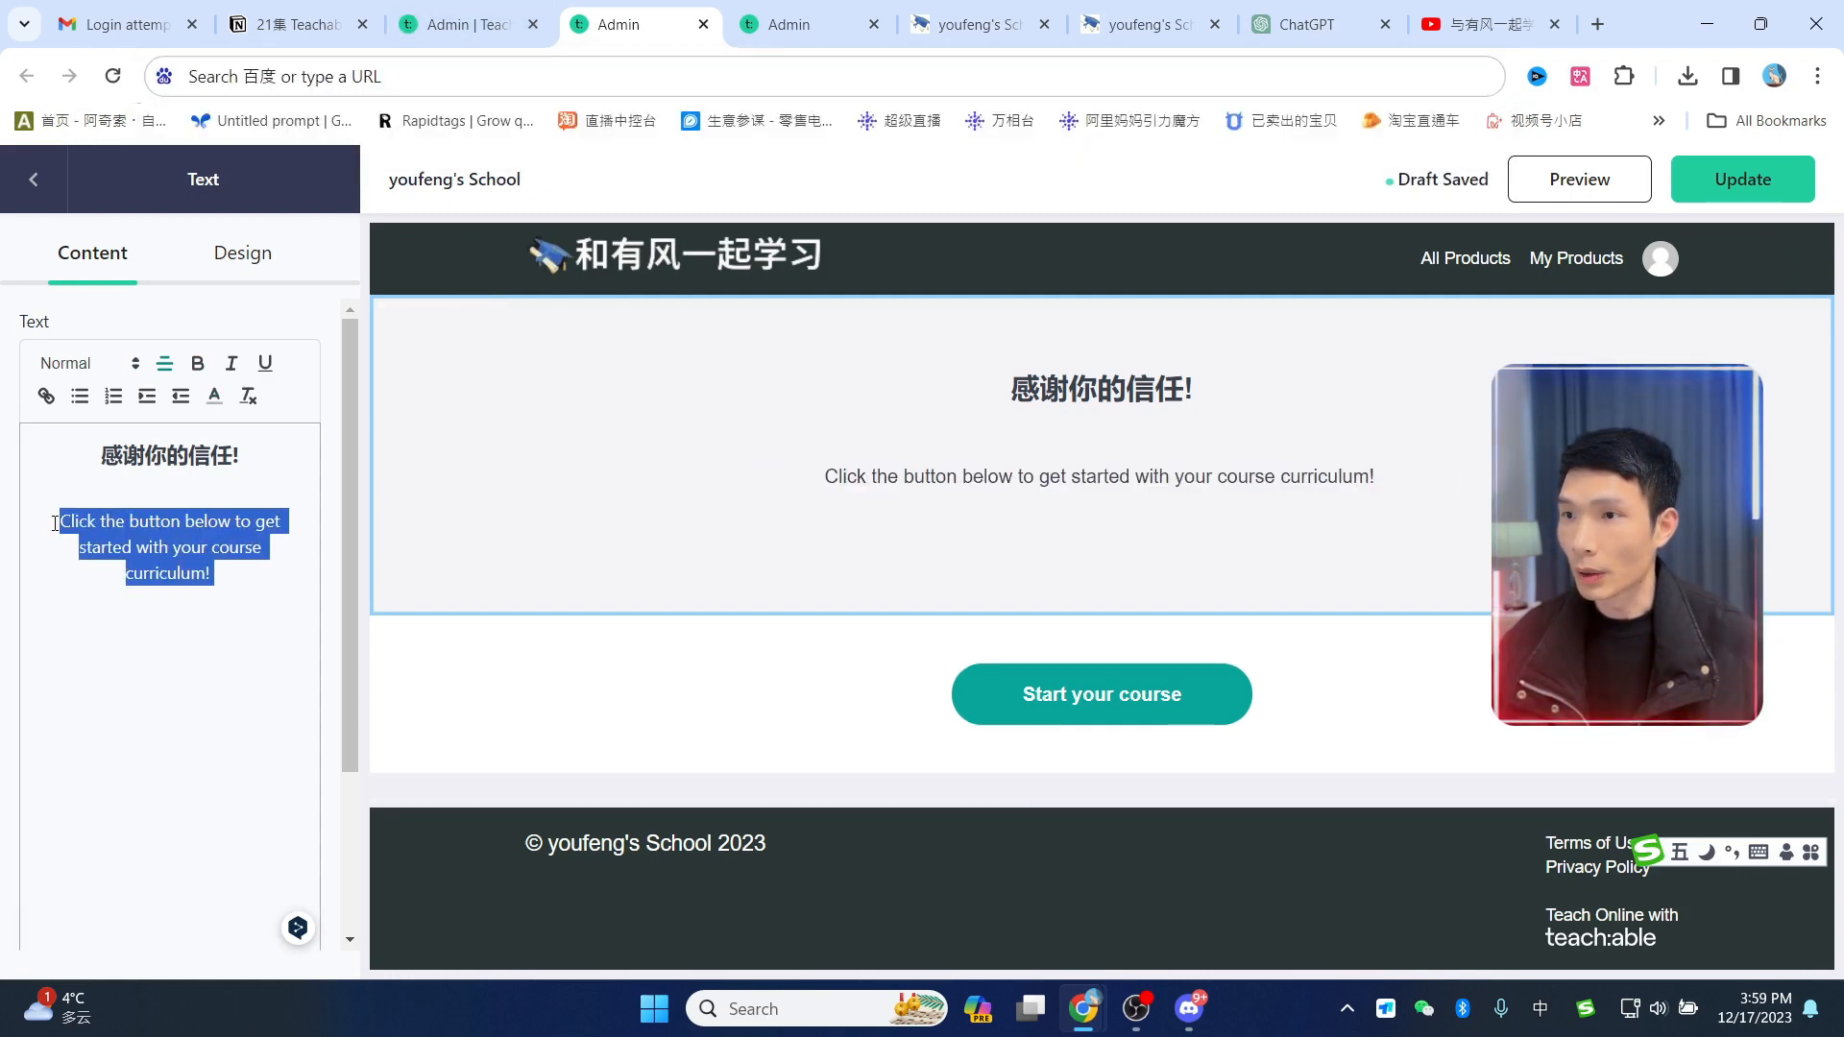
{"action": "type", "text": "我们深信我们的课程将为您带来有益的学习经验。通过提供14天无条件退款保障，我们希望让您在选择我们的课程时感到更加安心和放心"}
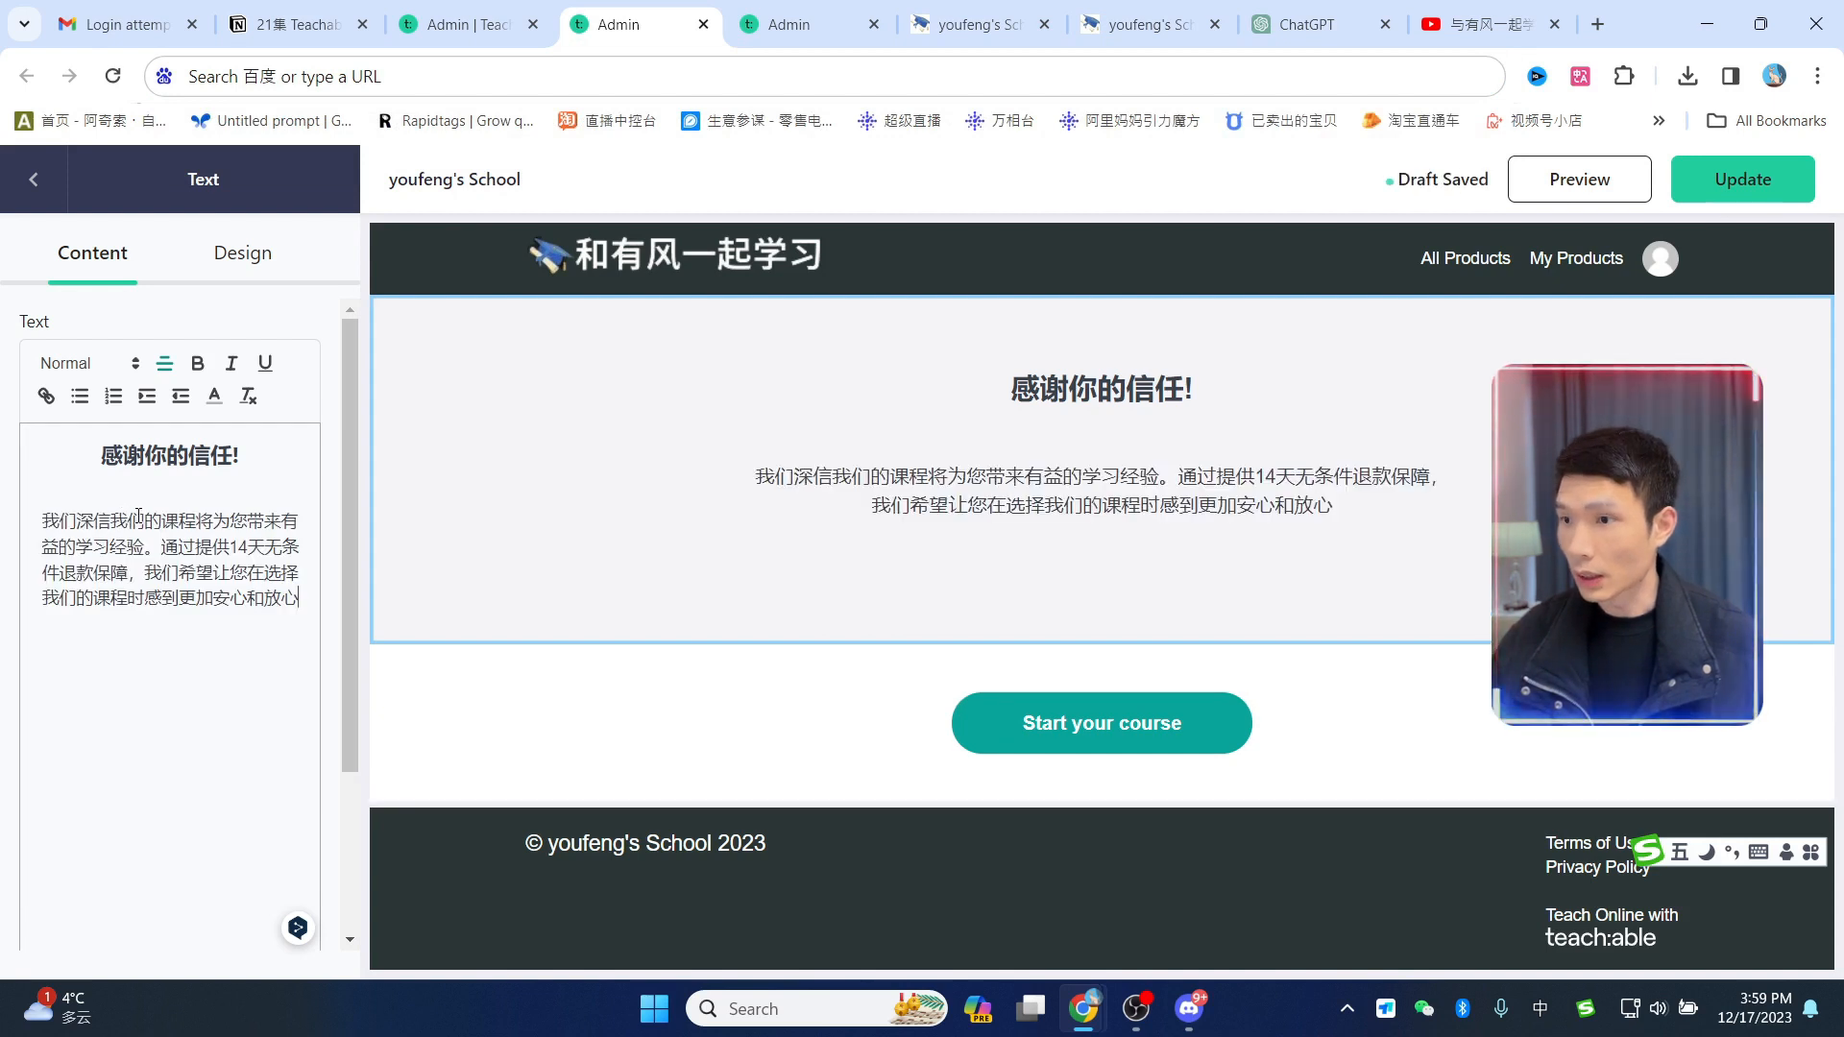
{"action": "scroll", "coordinate": [106, 609], "scroll_direction": "down", "scroll_amount": 5}
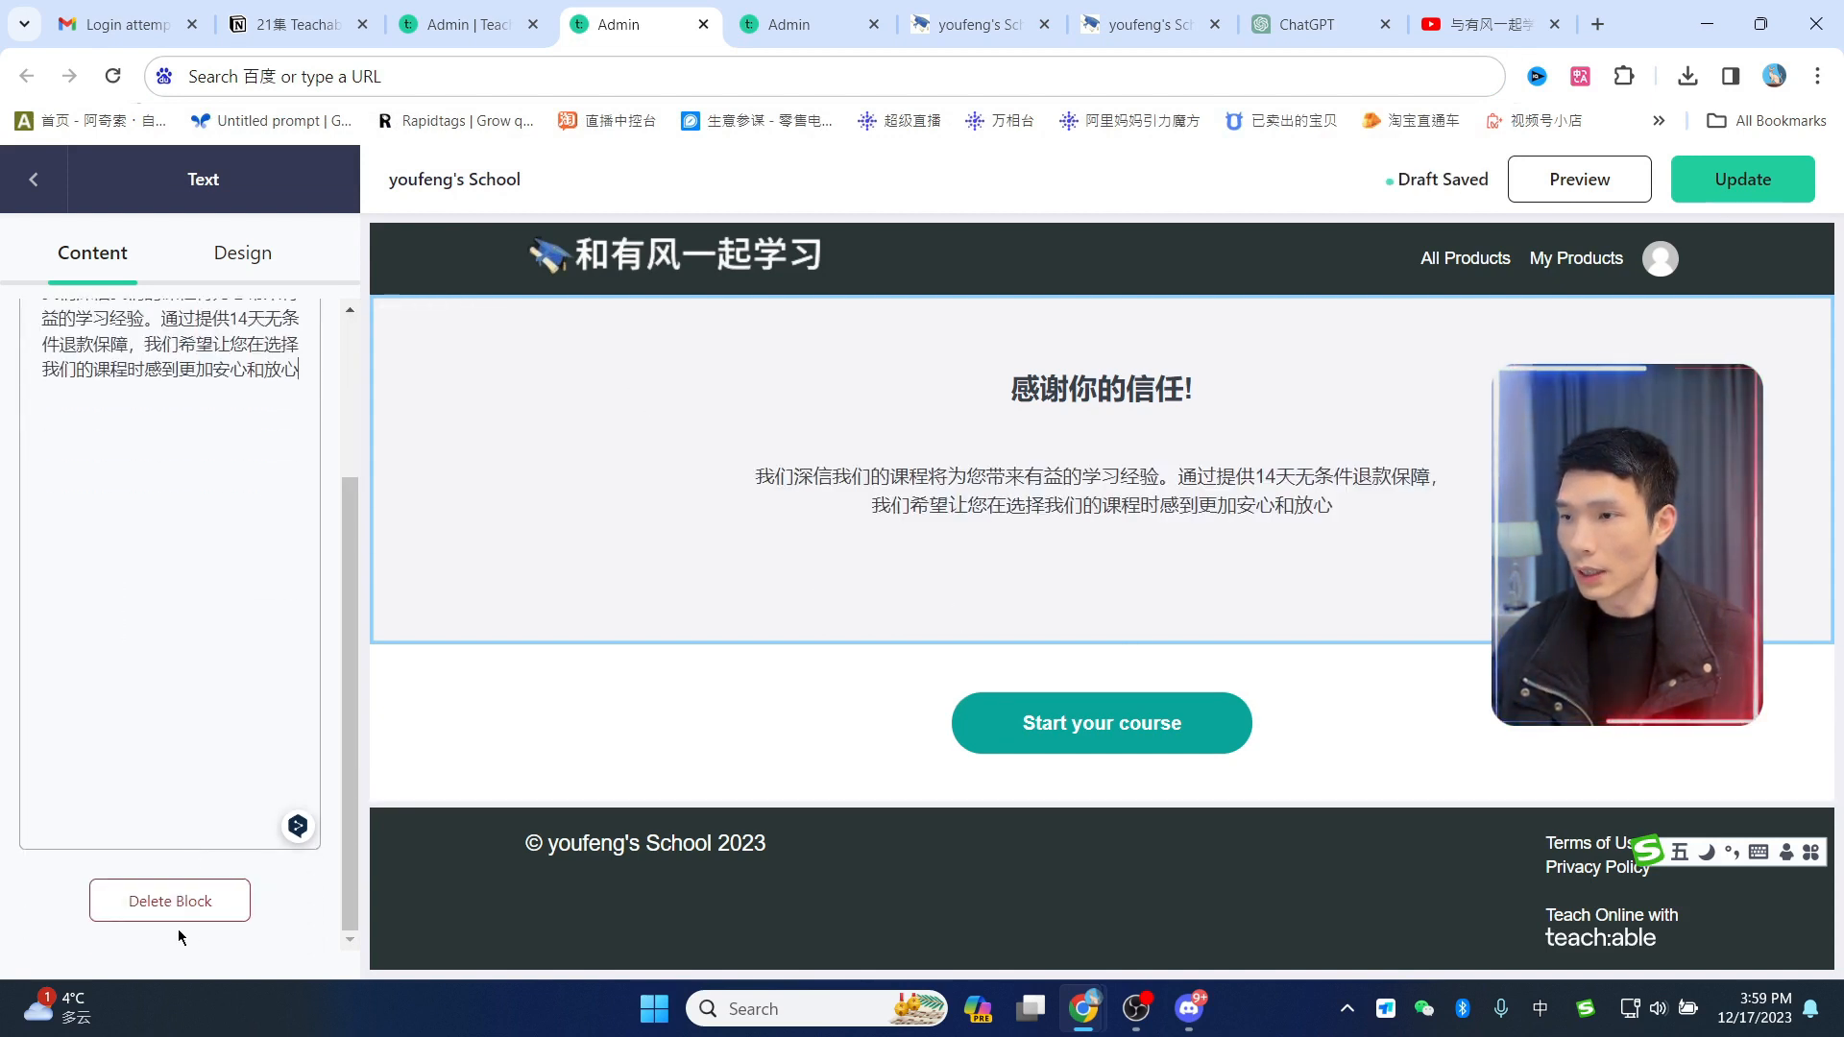
{"action": "scroll", "coordinate": [182, 945], "scroll_direction": "up", "scroll_amount": 3}
{"action": "left_click", "coordinate": [36, 180]}
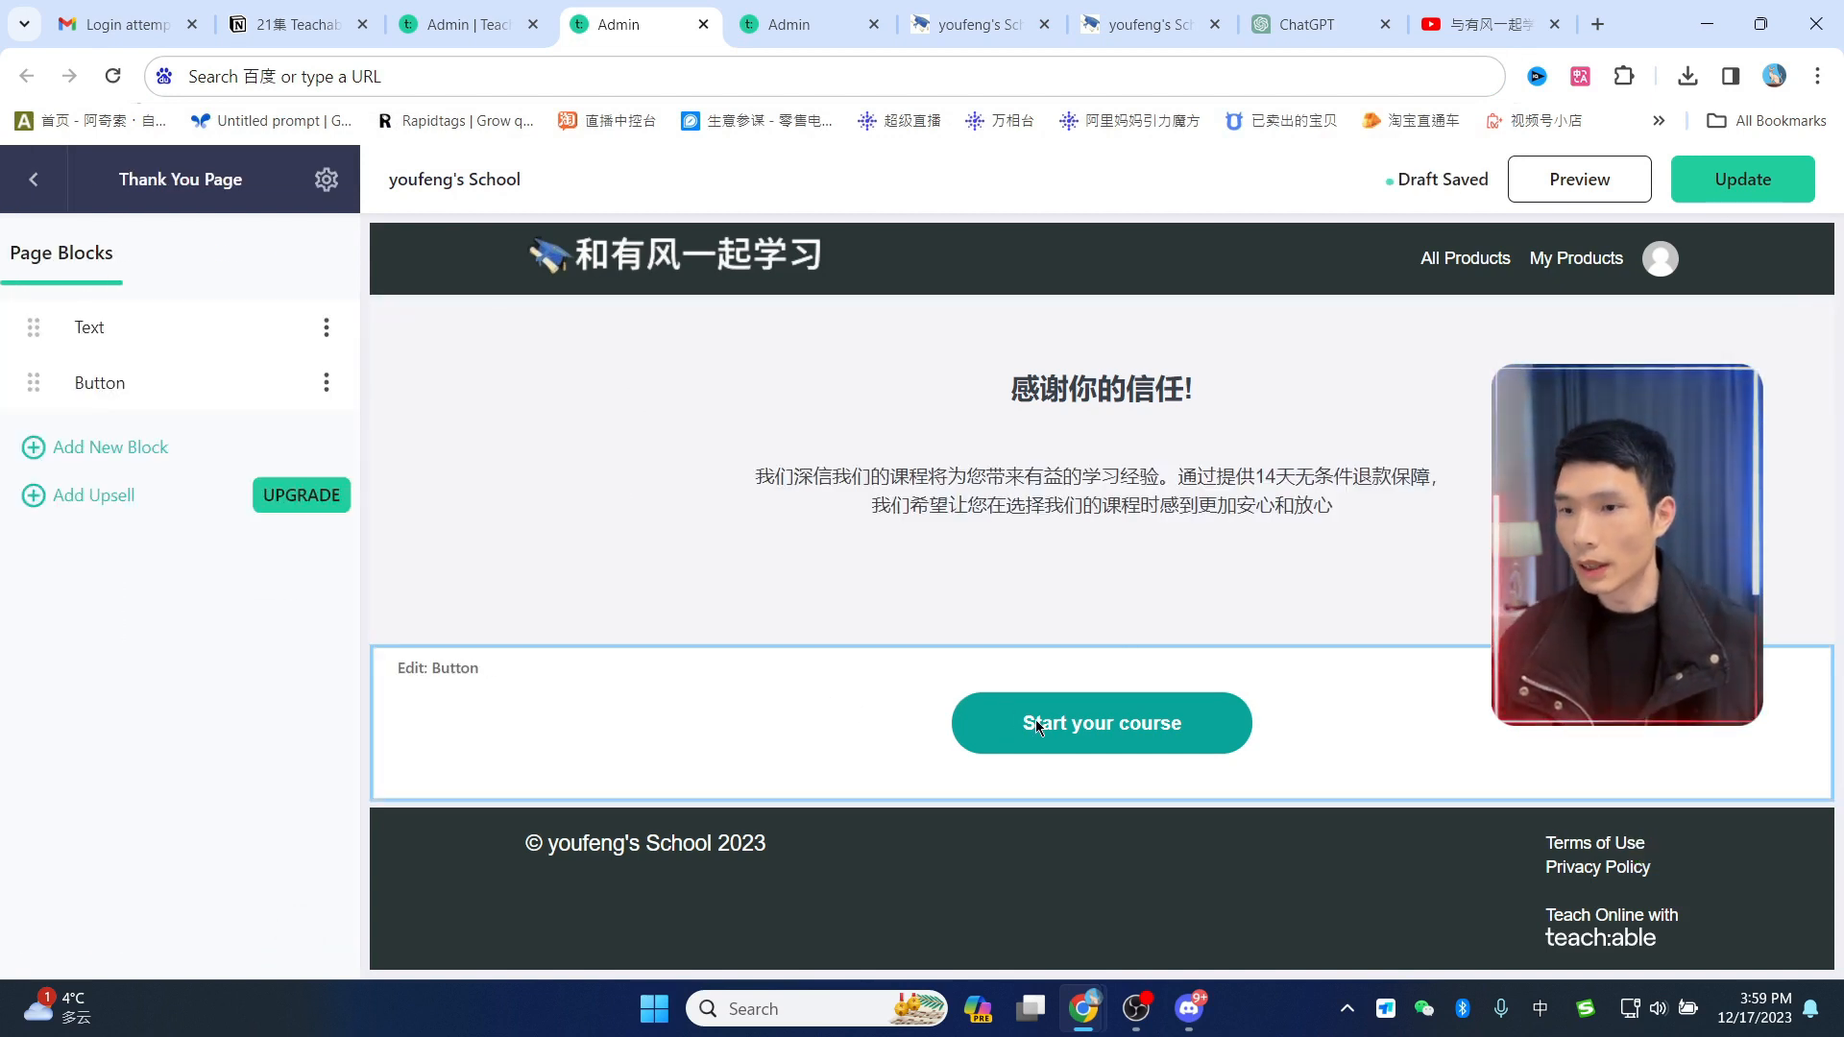
Step: Change the Thank You Page's button text to 开始学习
{"action": "left_click", "coordinate": [821, 682]}
{"action": "triple_click", "coordinate": [204, 467]}
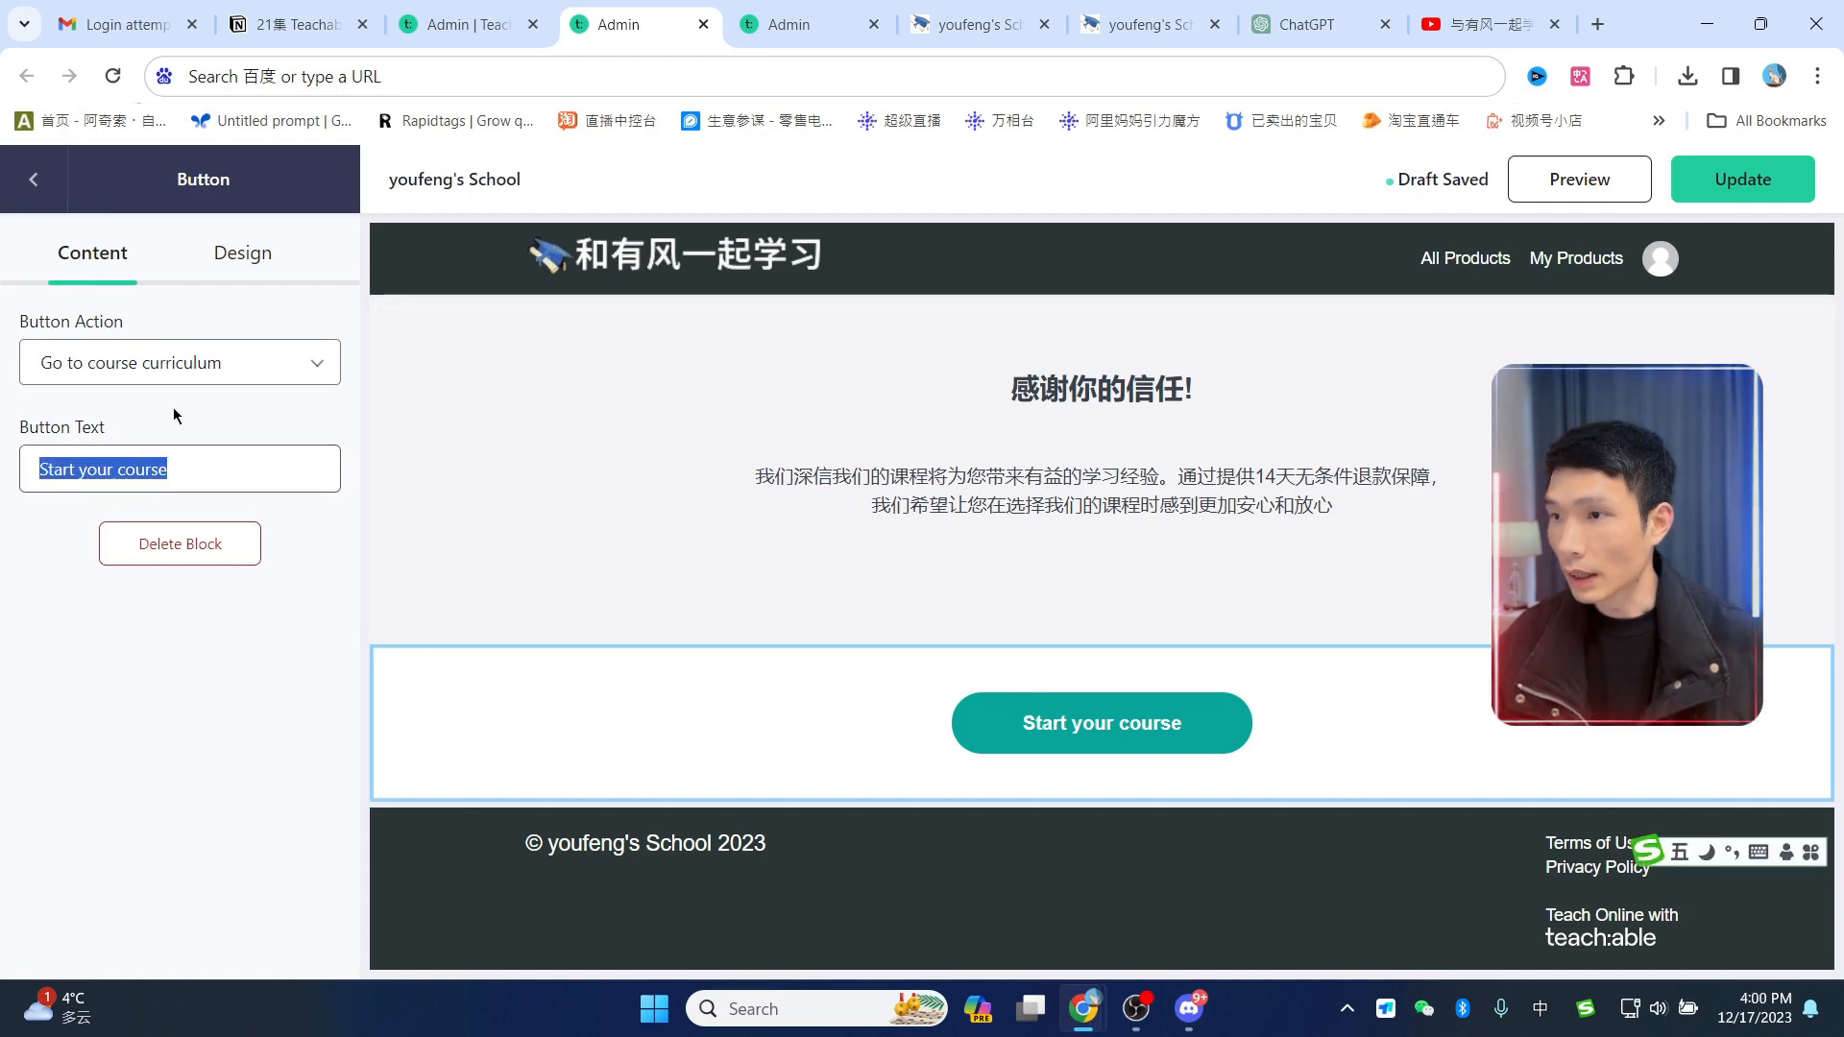
{"action": "type", "text": "开始学习"}
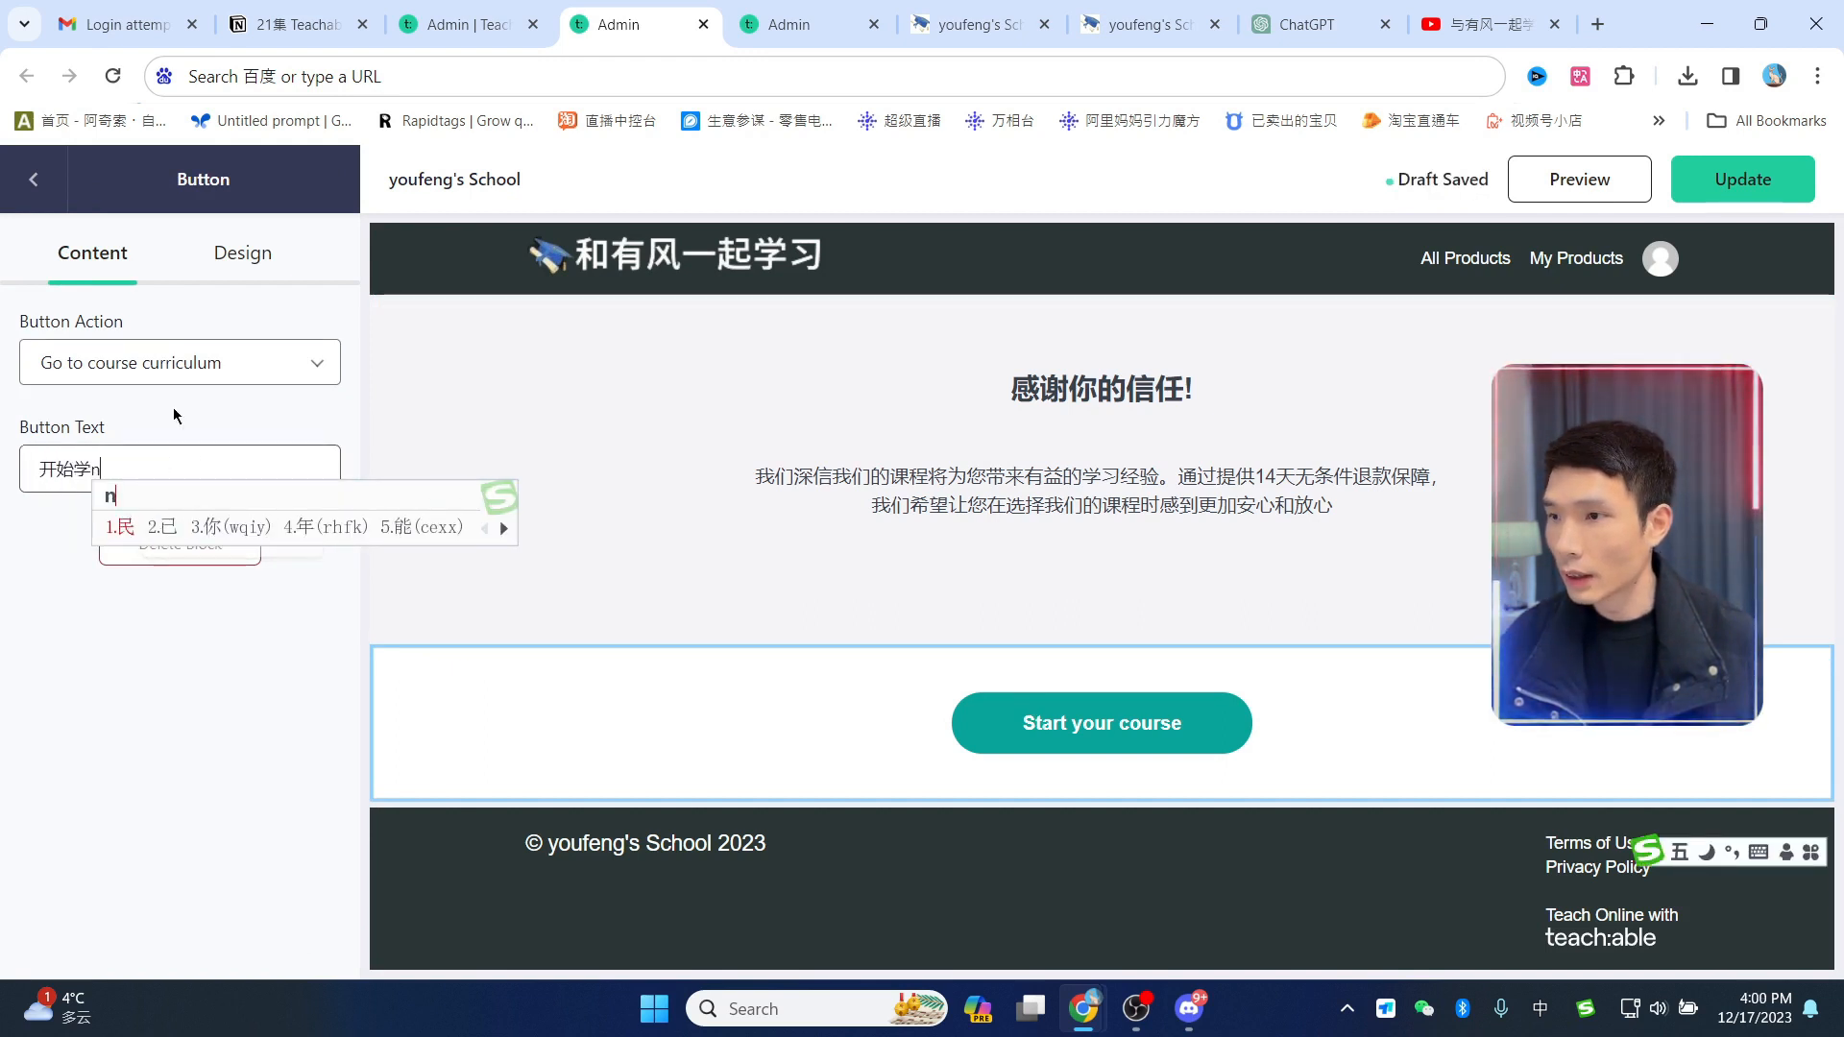
{"action": "left_click", "coordinate": [264, 675]}
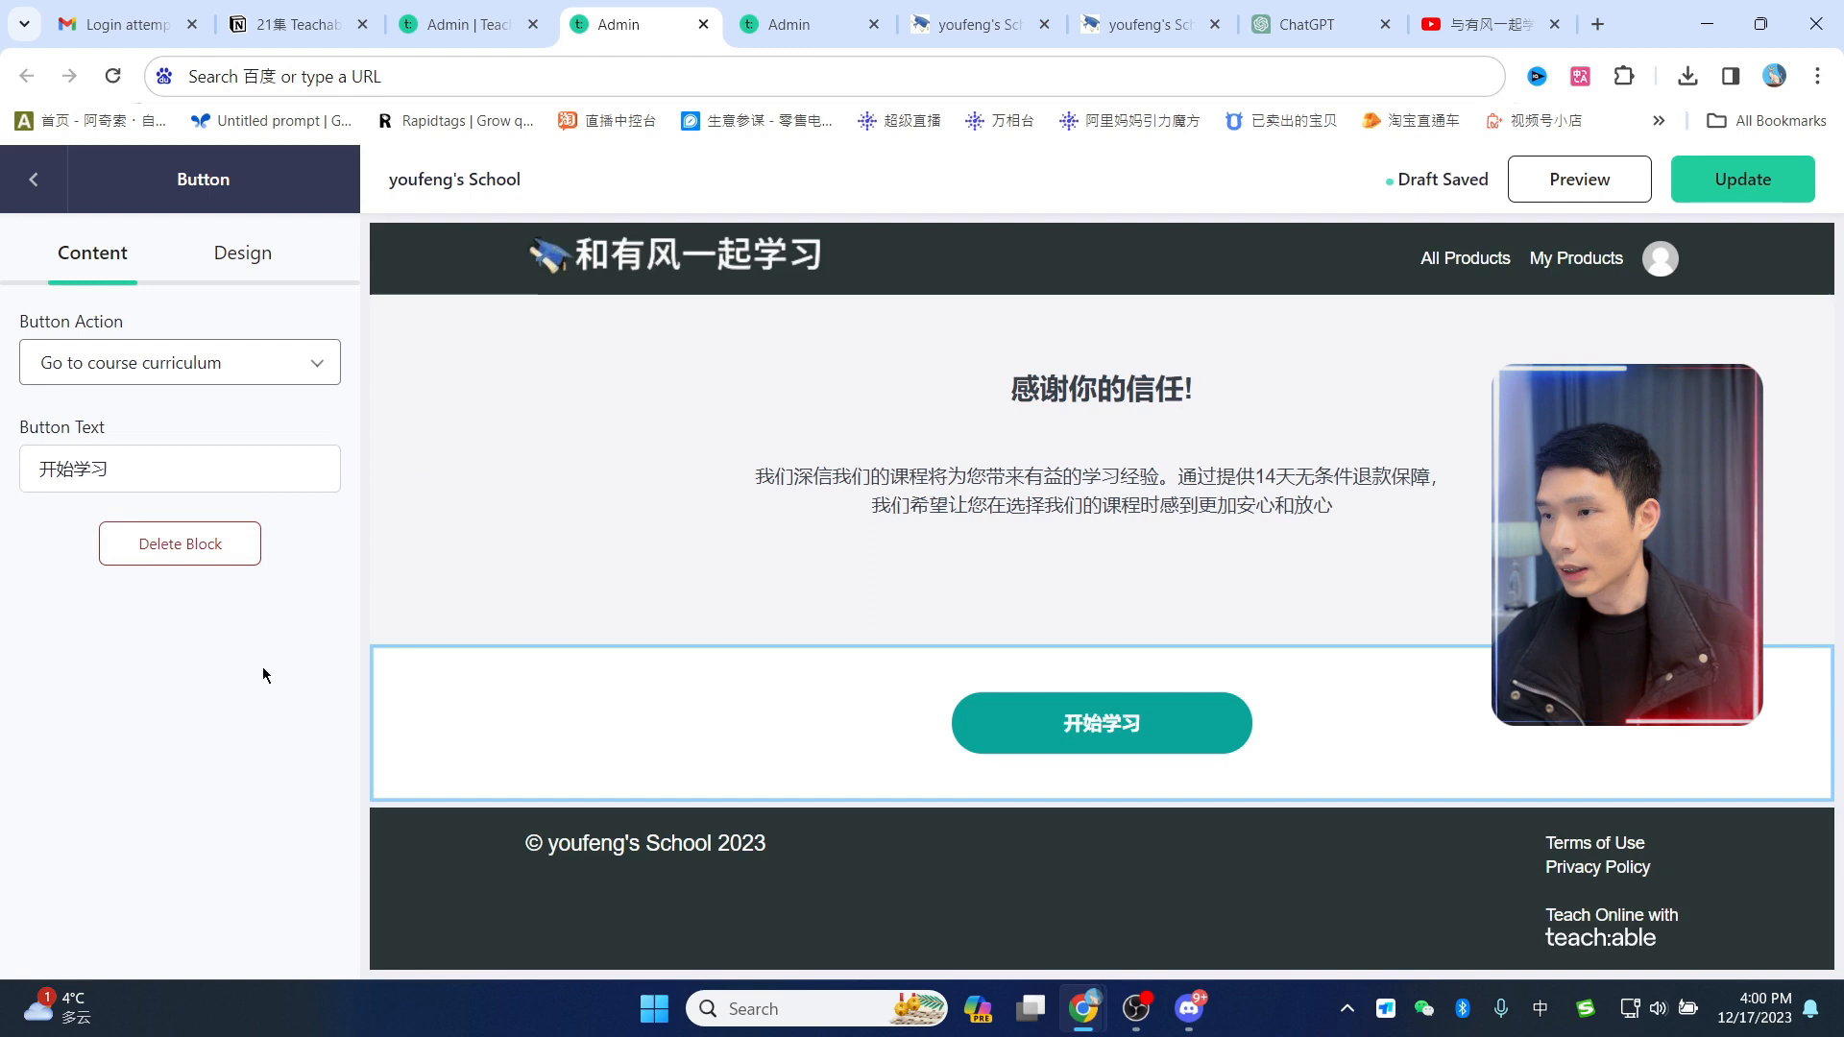
Step: Keep Go to course curriculum as the button's action and publish the updated Thank You Page
{"action": "left_click", "coordinate": [256, 383]}
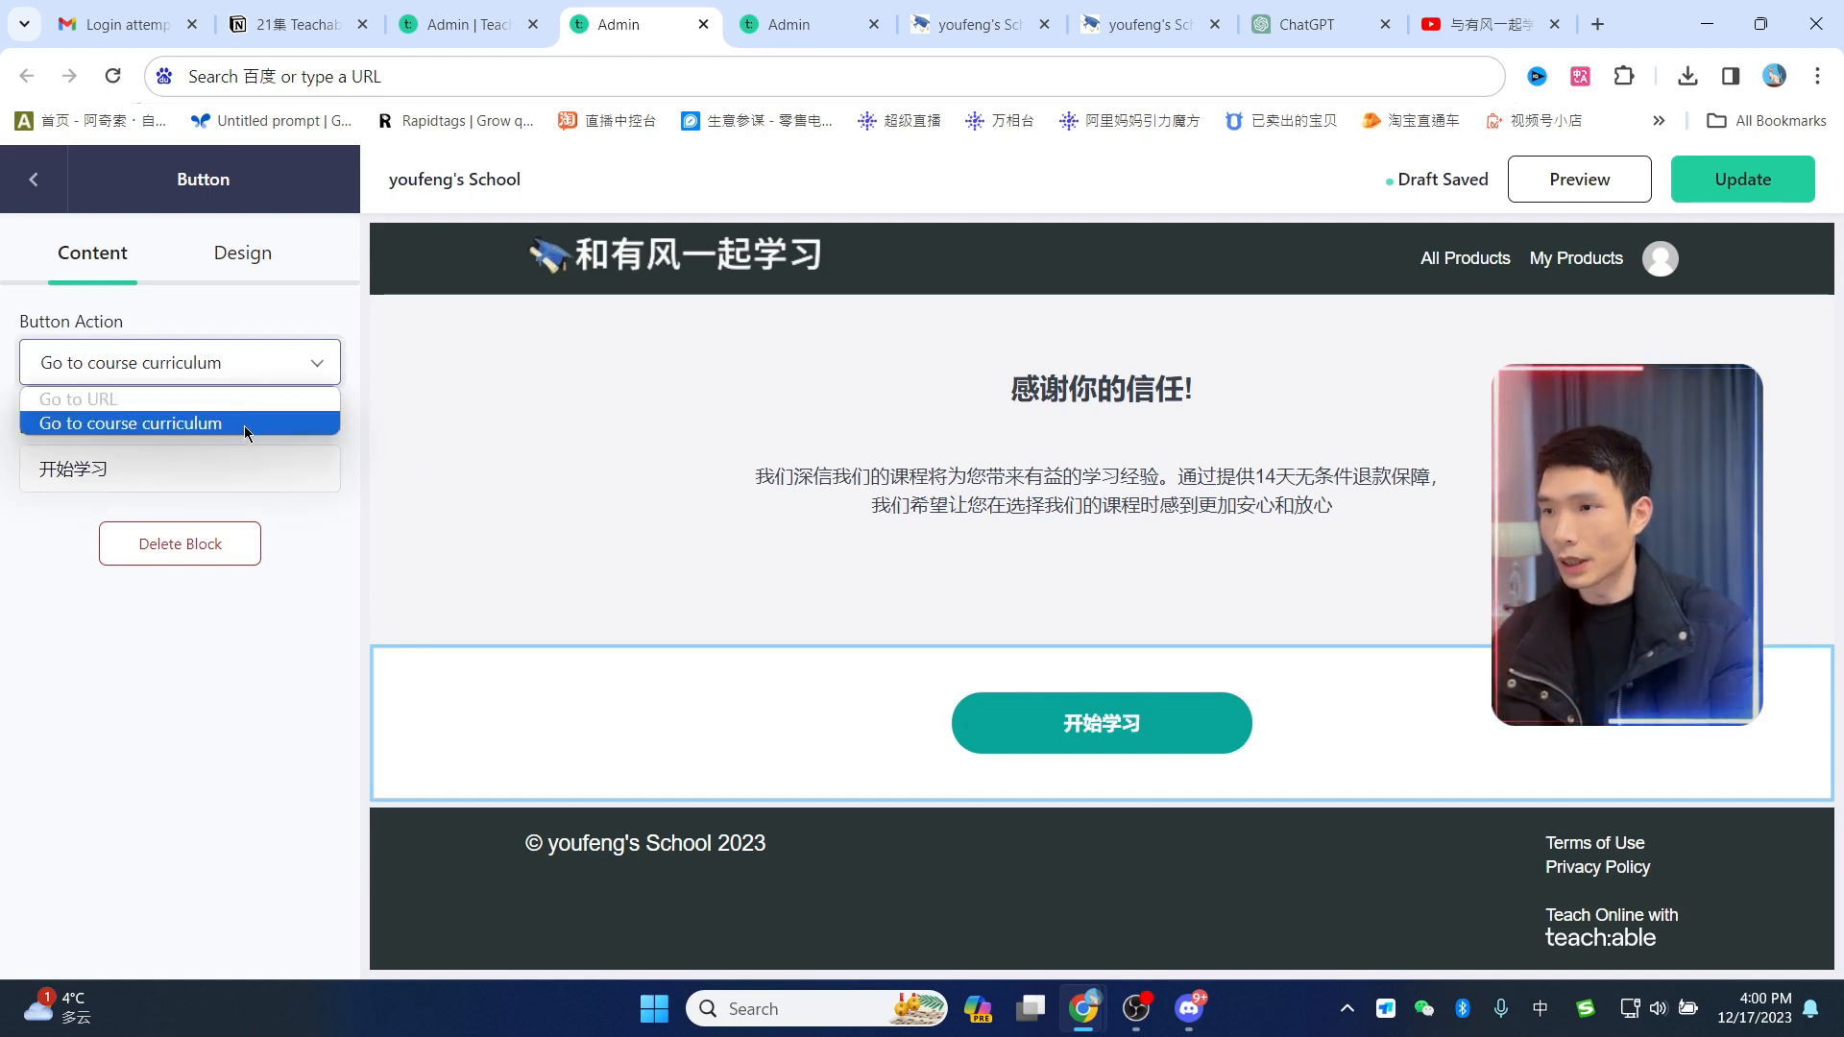
{"action": "left_click", "coordinate": [244, 424]}
{"action": "left_click", "coordinate": [251, 372]}
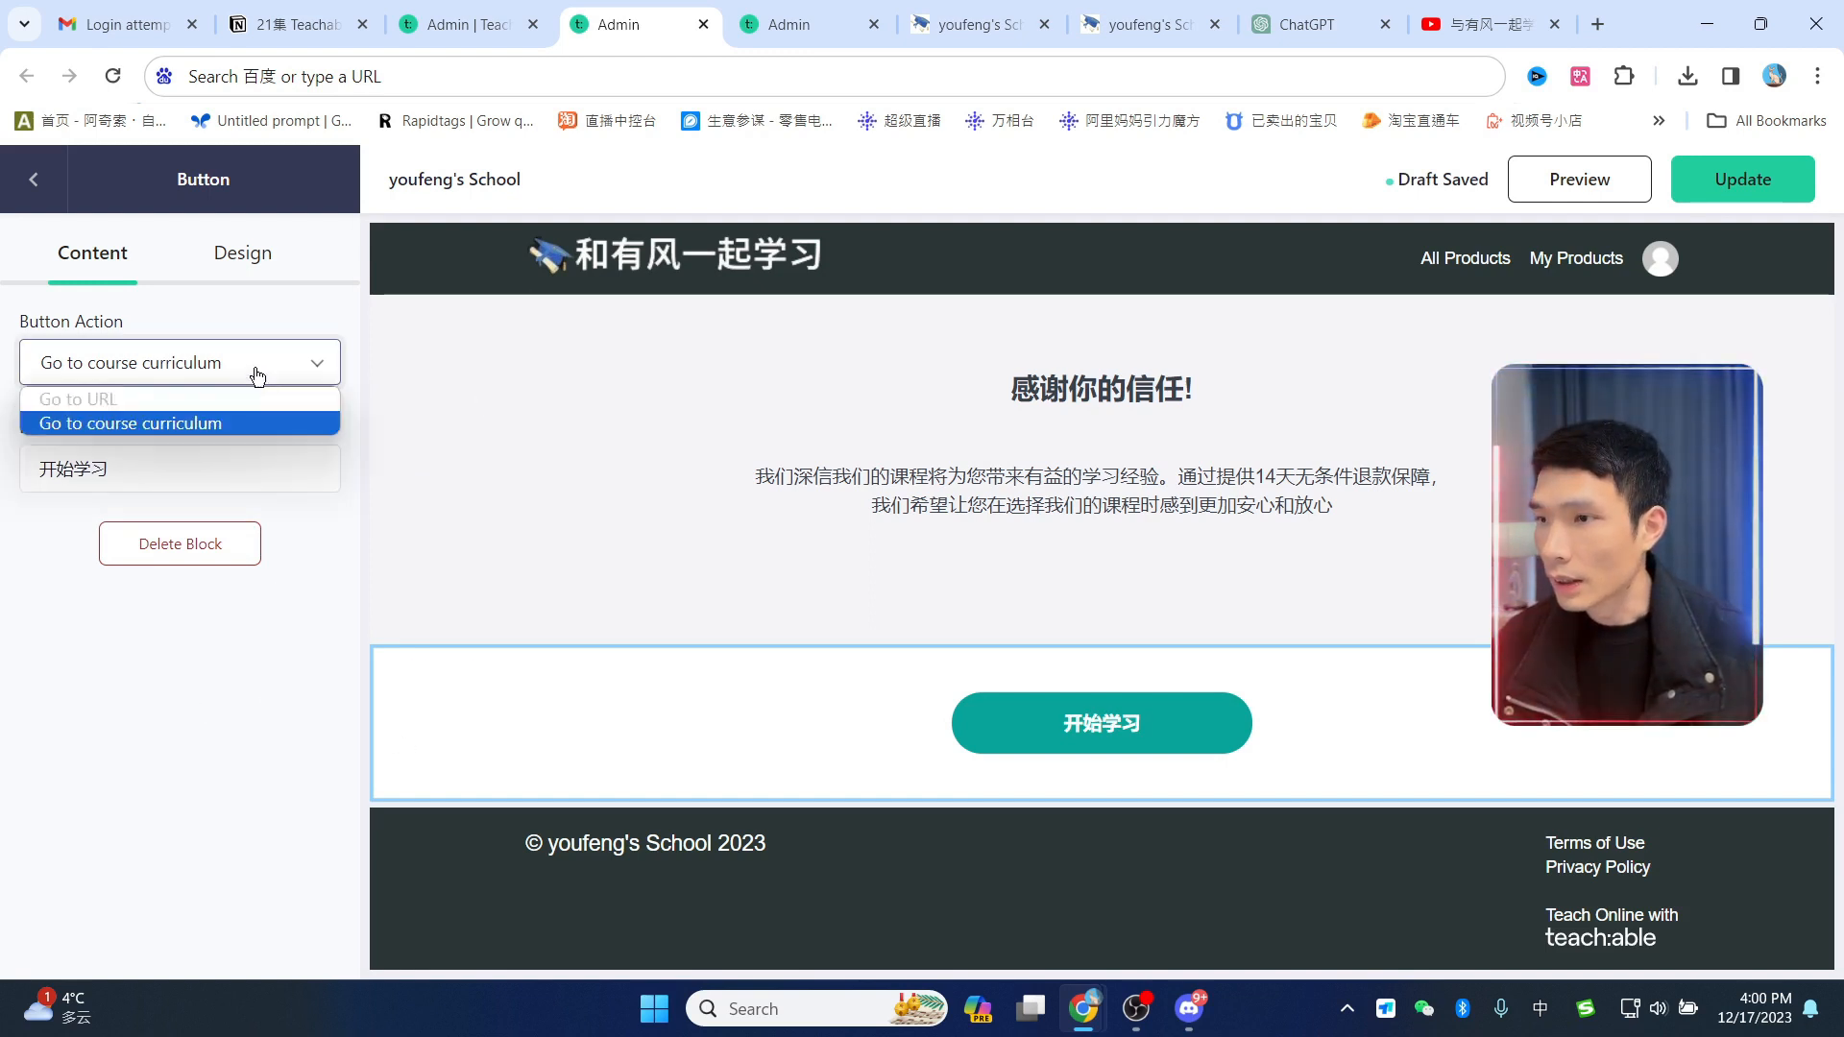
{"action": "left_click", "coordinate": [149, 768]}
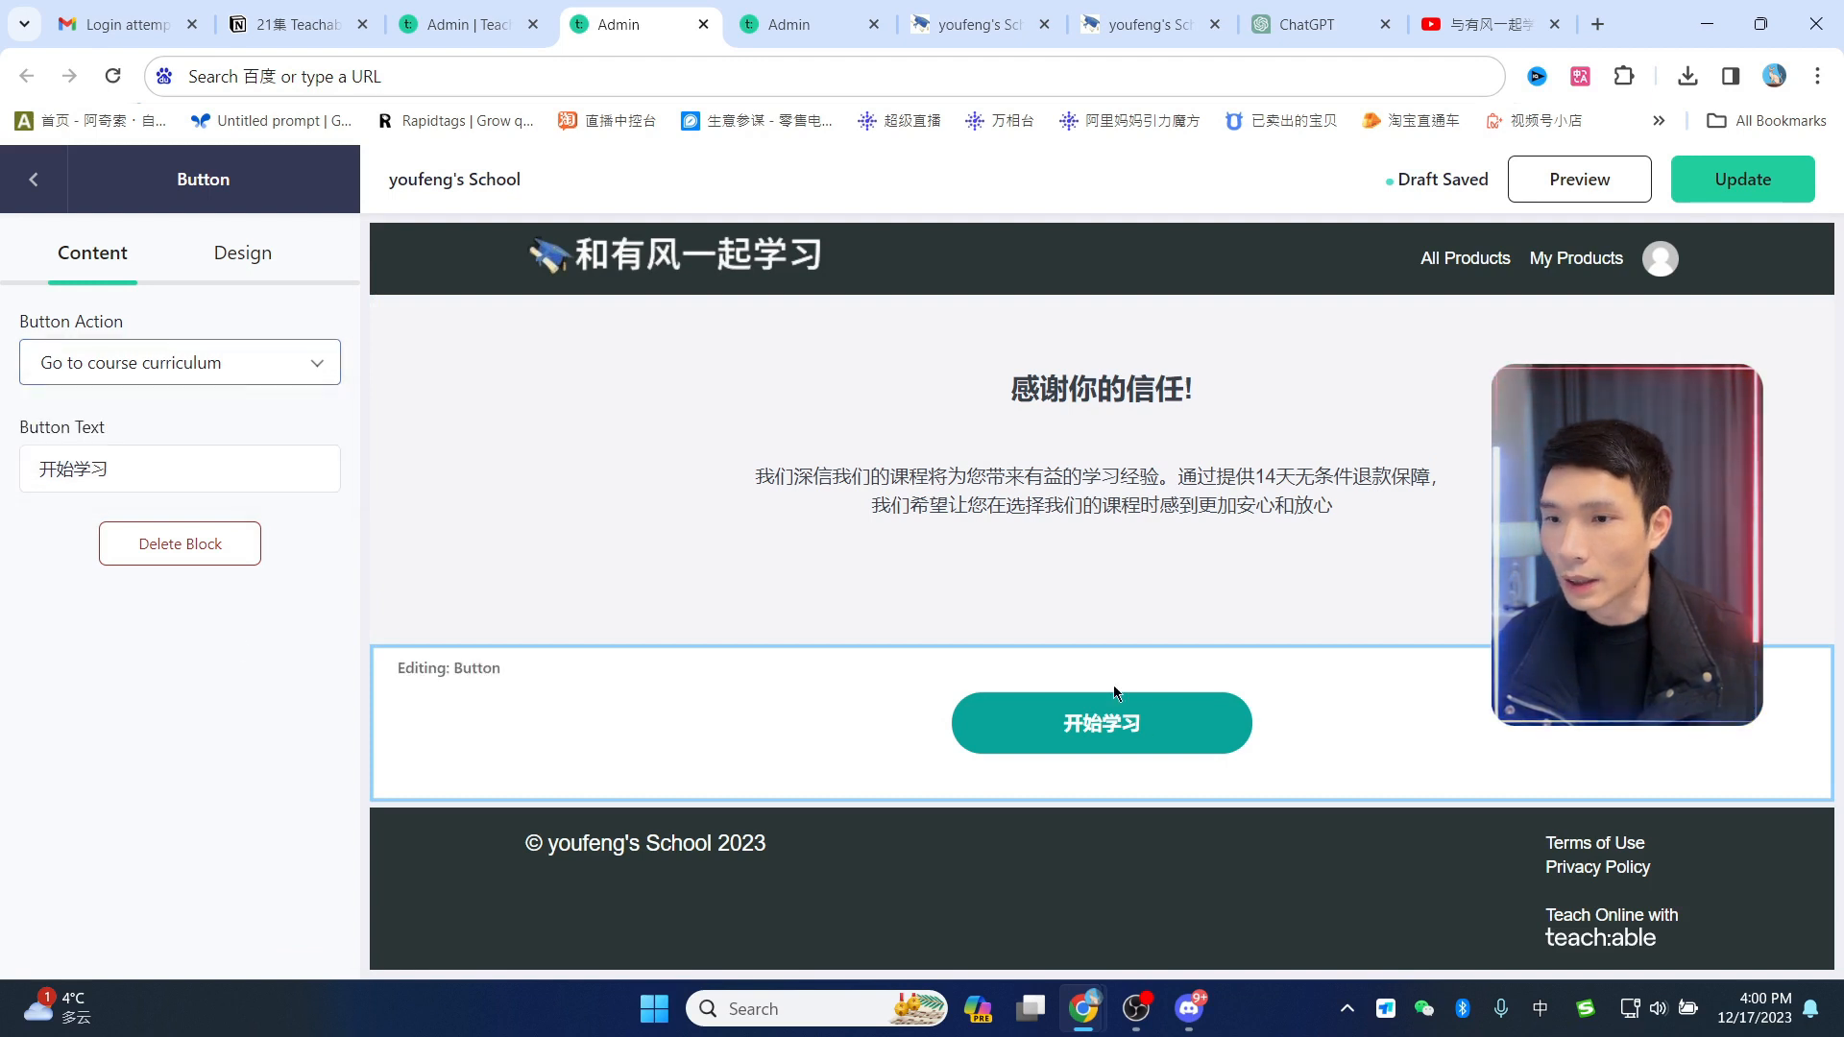
{"action": "left_click", "coordinate": [1774, 186]}
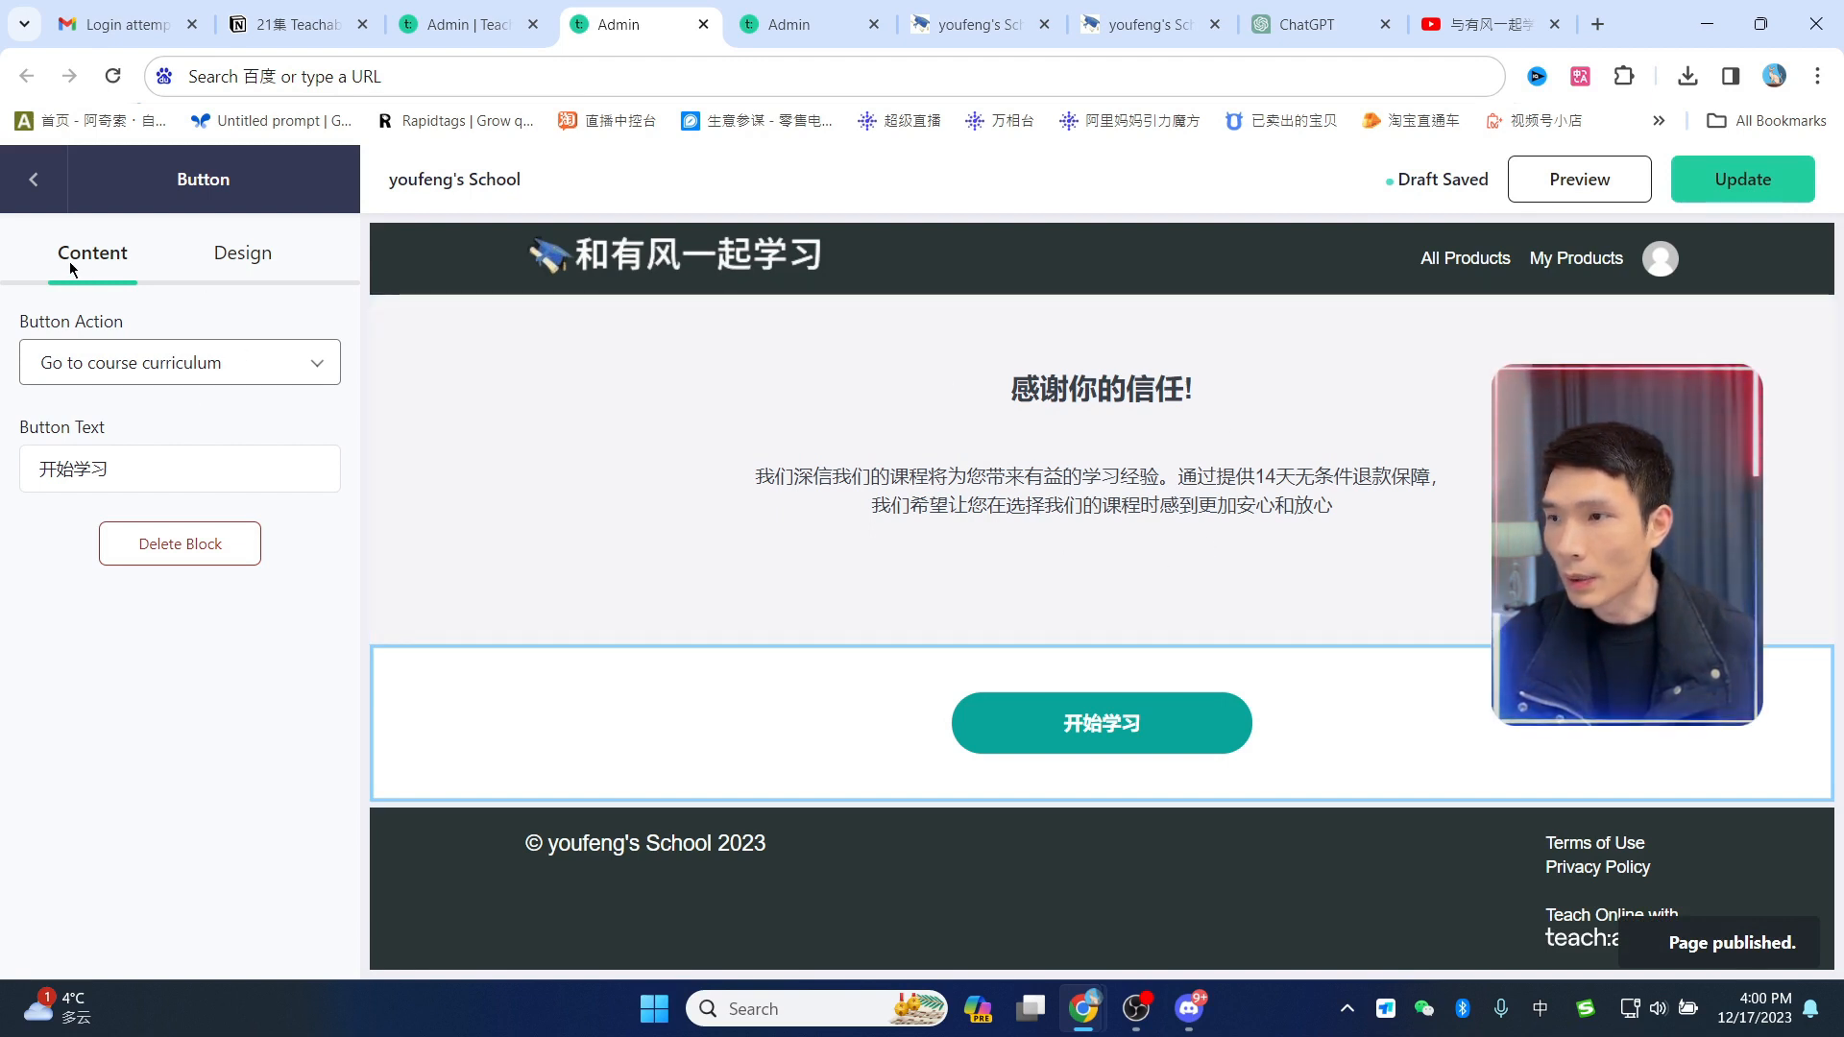
Step: Add a Video block to the Thank You Page
{"action": "left_click", "coordinate": [33, 183]}
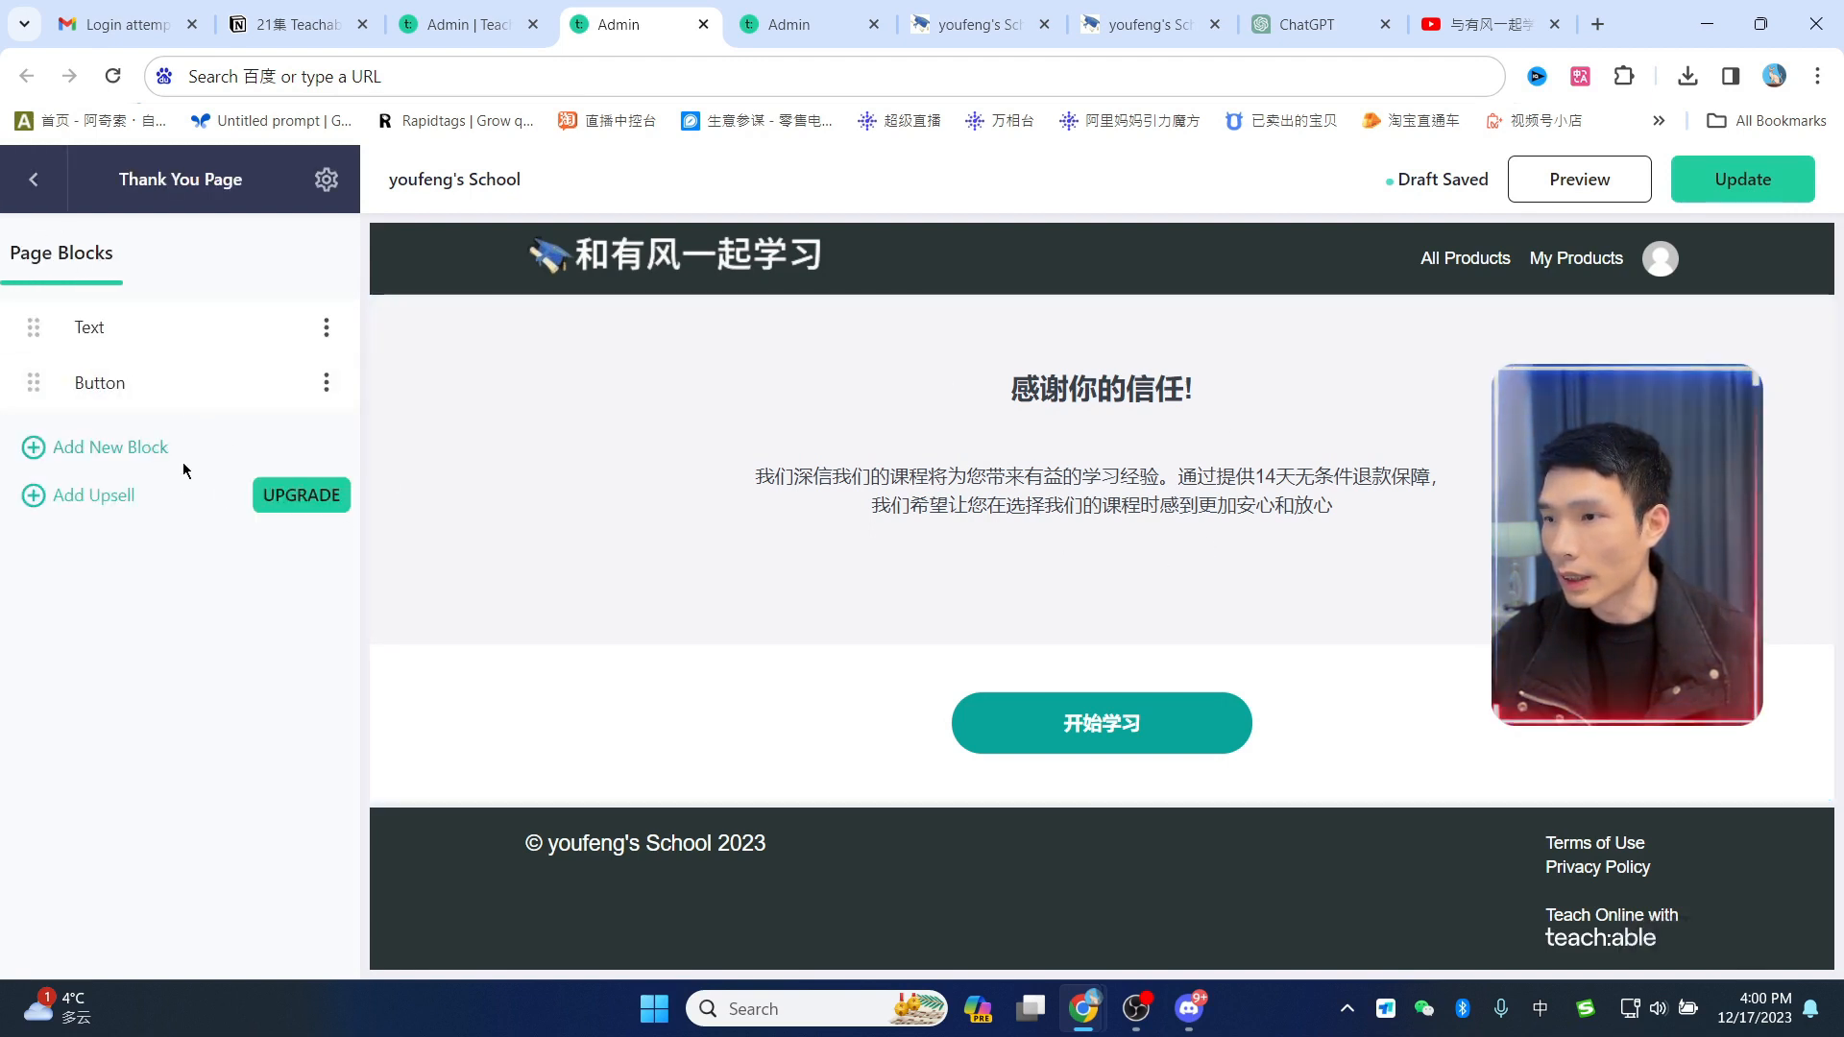
{"action": "left_click", "coordinate": [114, 451]}
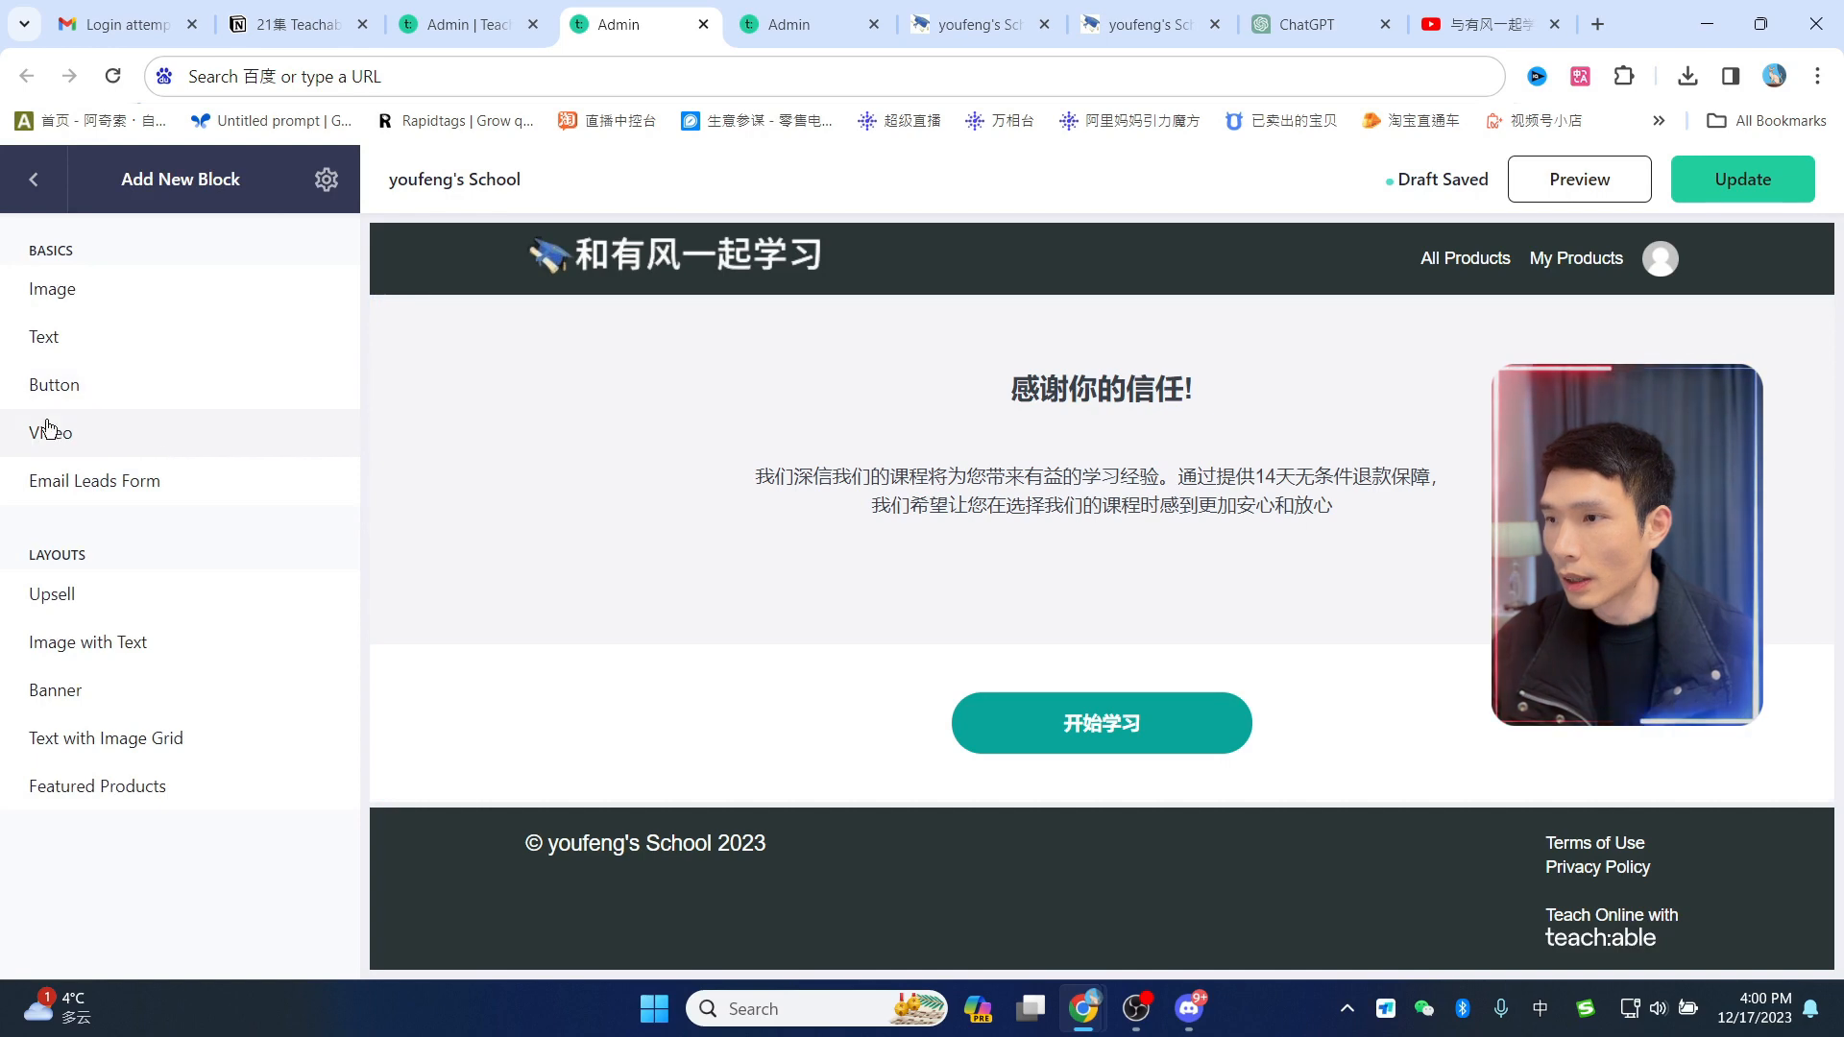
{"action": "left_click", "coordinate": [82, 432]}
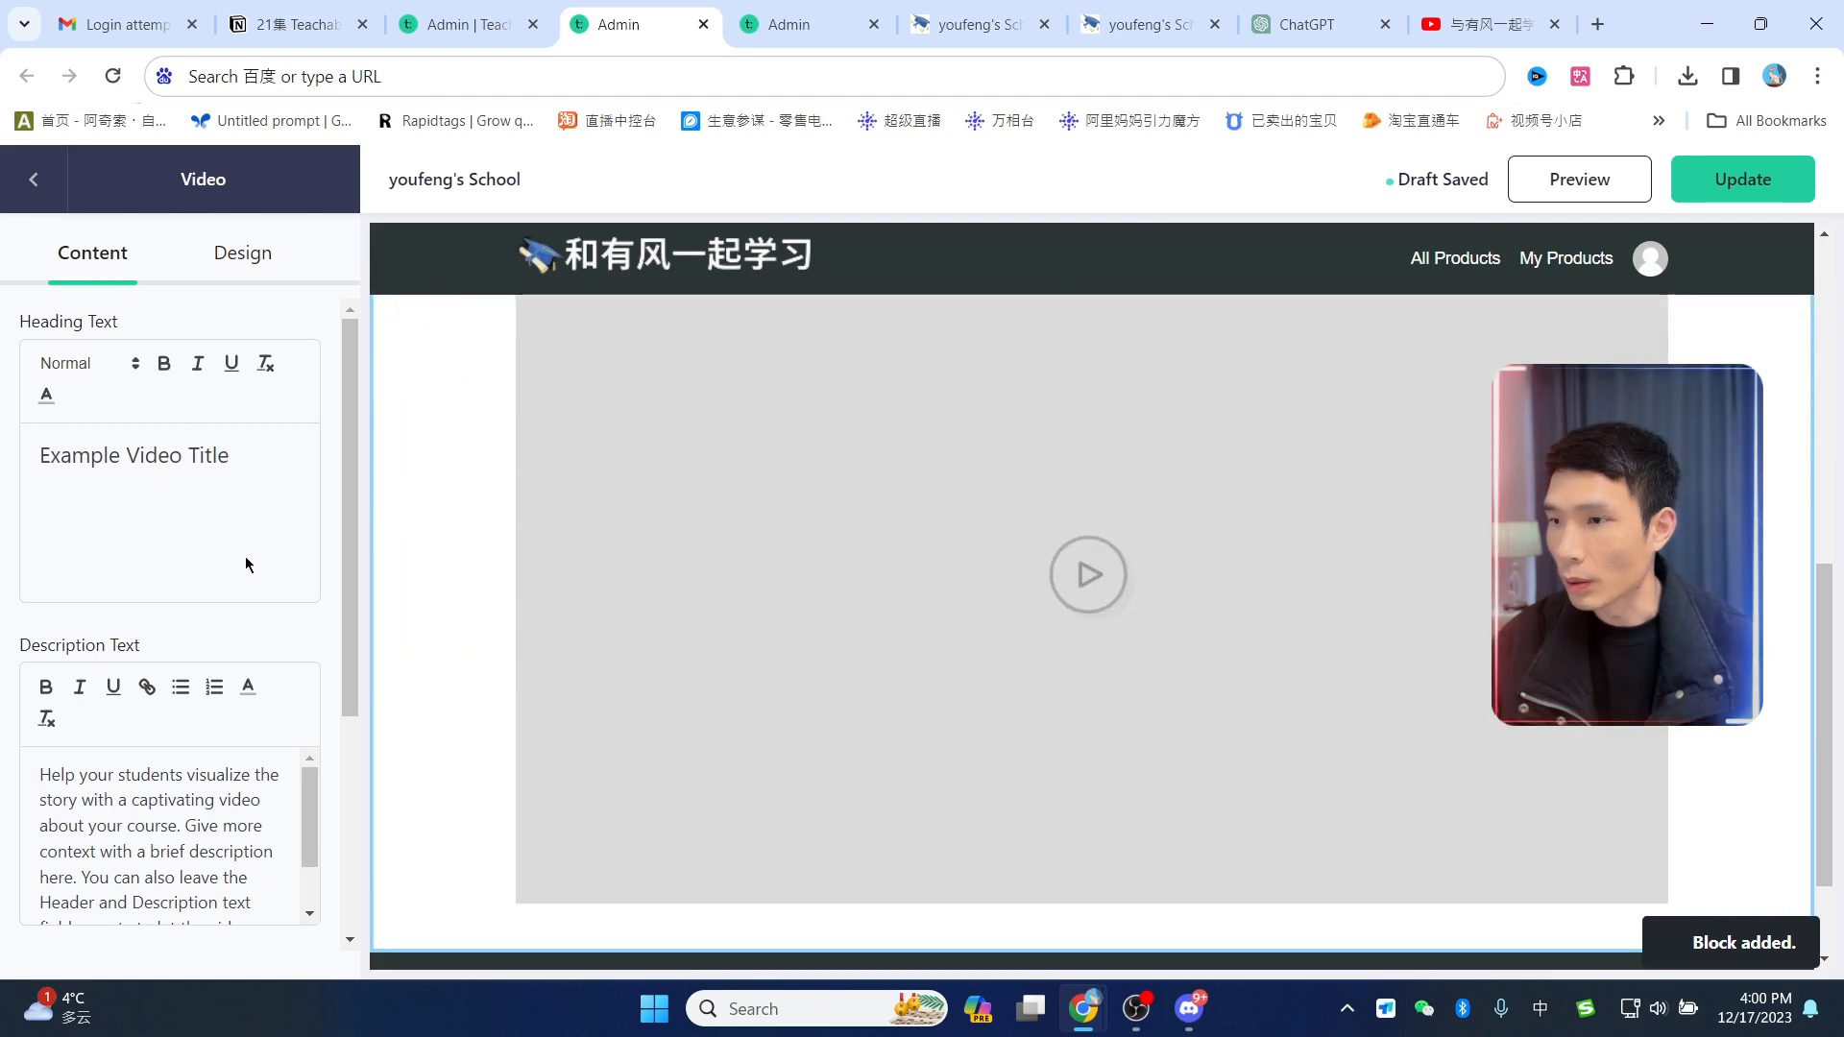
Step: Upload 10秒.mp4 from the teachable folder into the new Video block
{"action": "scroll", "coordinate": [240, 566], "scroll_direction": "down", "scroll_amount": 3}
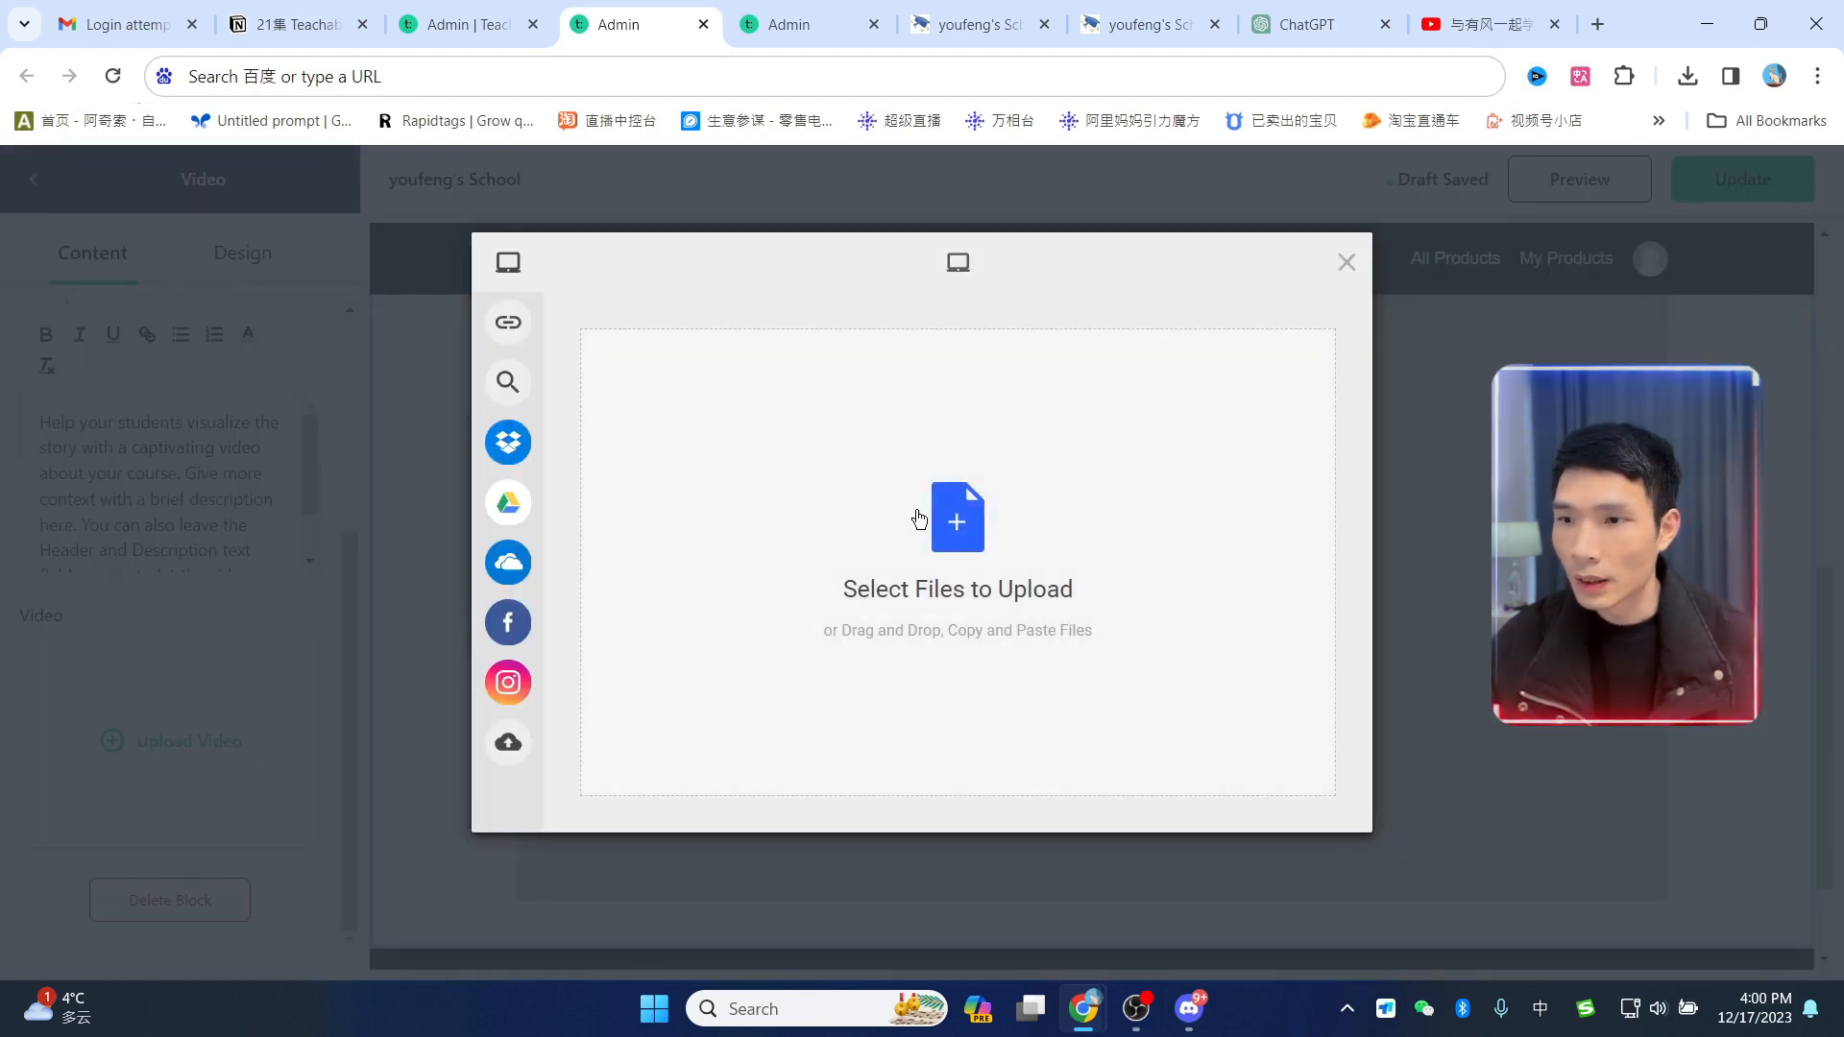
{"action": "left_click", "coordinate": [919, 518]}
{"action": "left_click", "coordinate": [281, 240]}
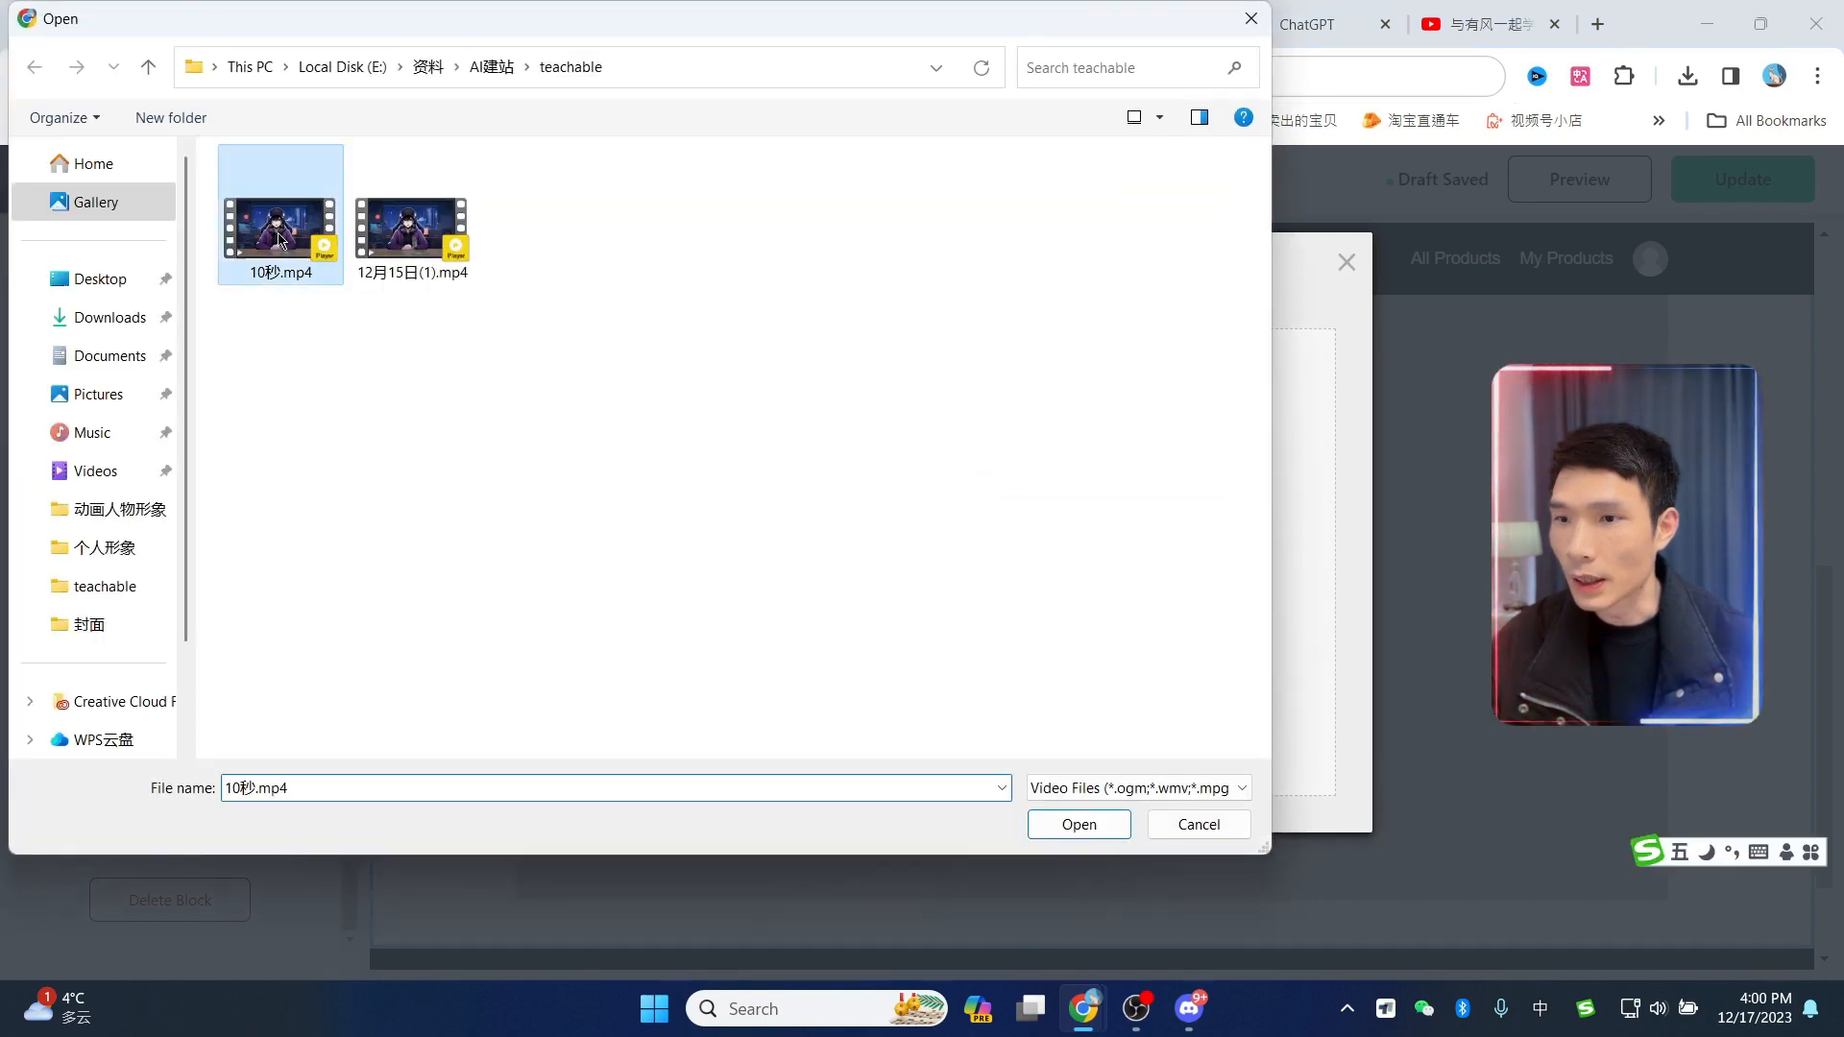
{"action": "double_click", "coordinate": [280, 240]}
{"action": "left_click", "coordinate": [1292, 803]}
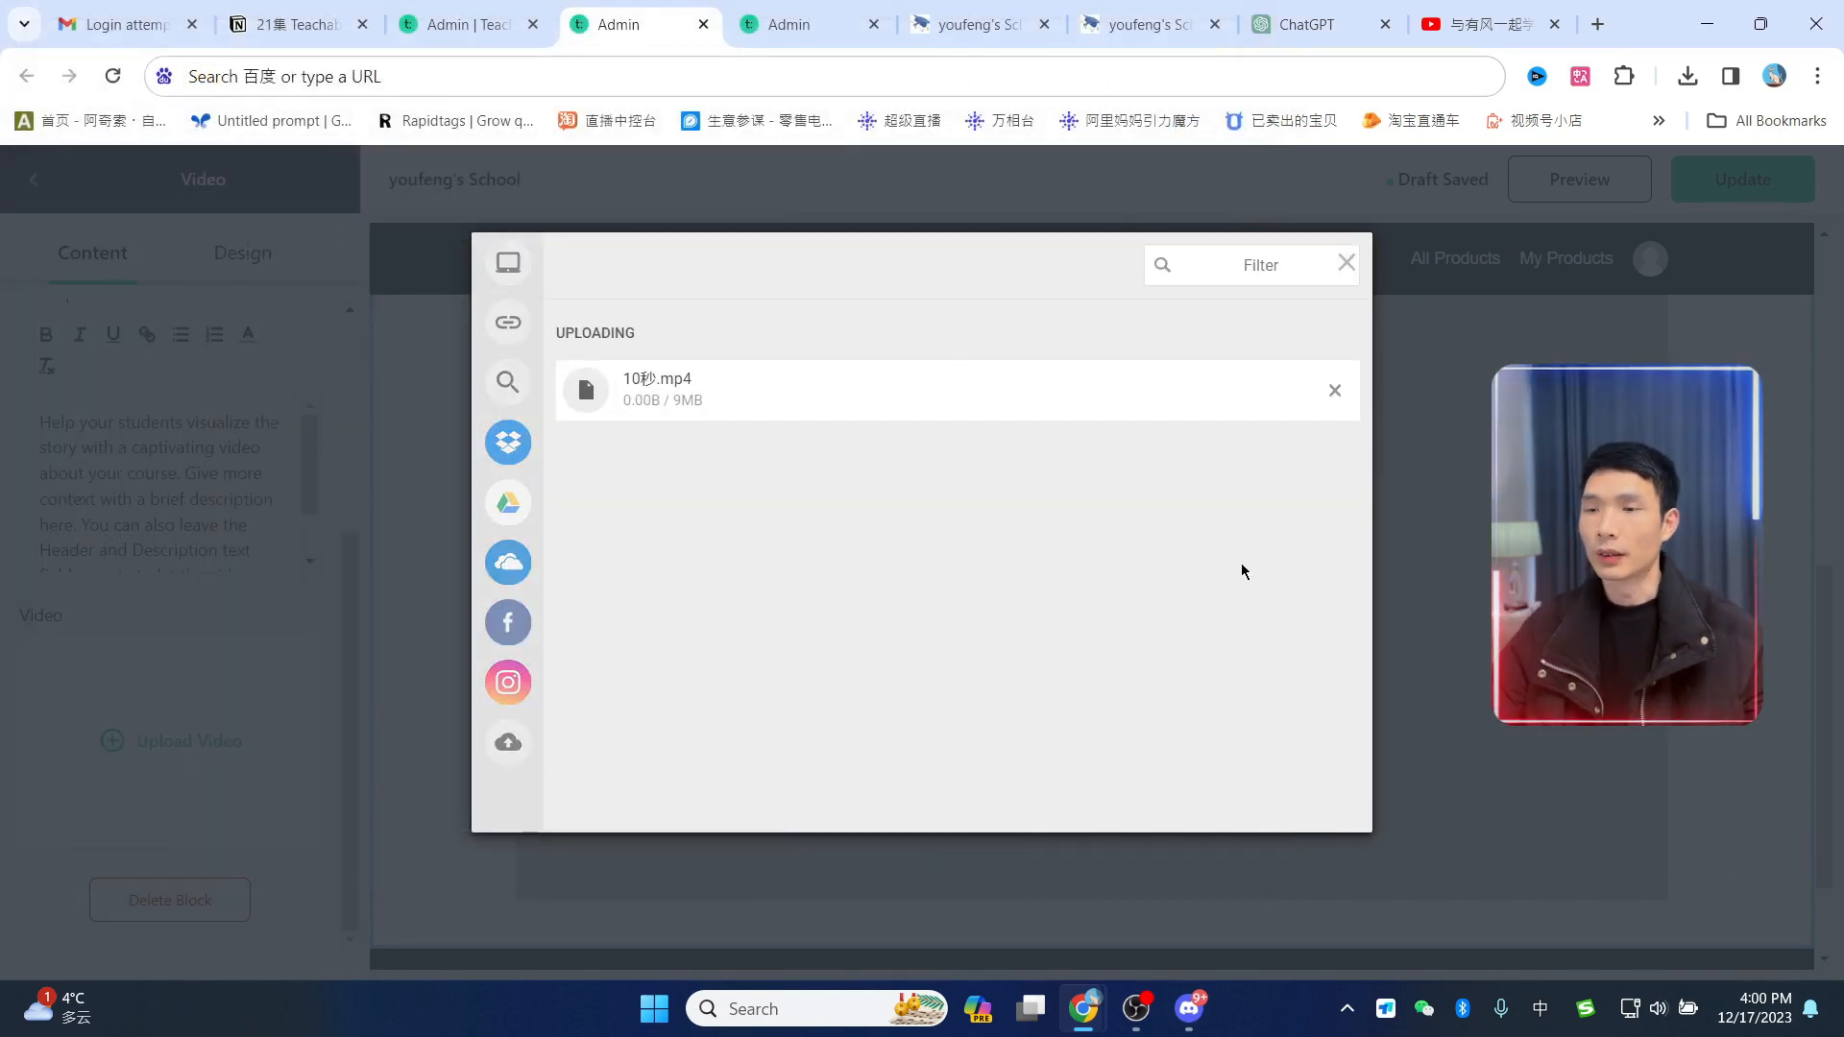
Step: Move the Video block to the top of the page blocks, above the Text block
{"action": "scroll", "coordinate": [1152, 624], "scroll_direction": "down", "scroll_amount": 2}
{"action": "scroll", "coordinate": [1306, 642], "scroll_direction": "up", "scroll_amount": 5}
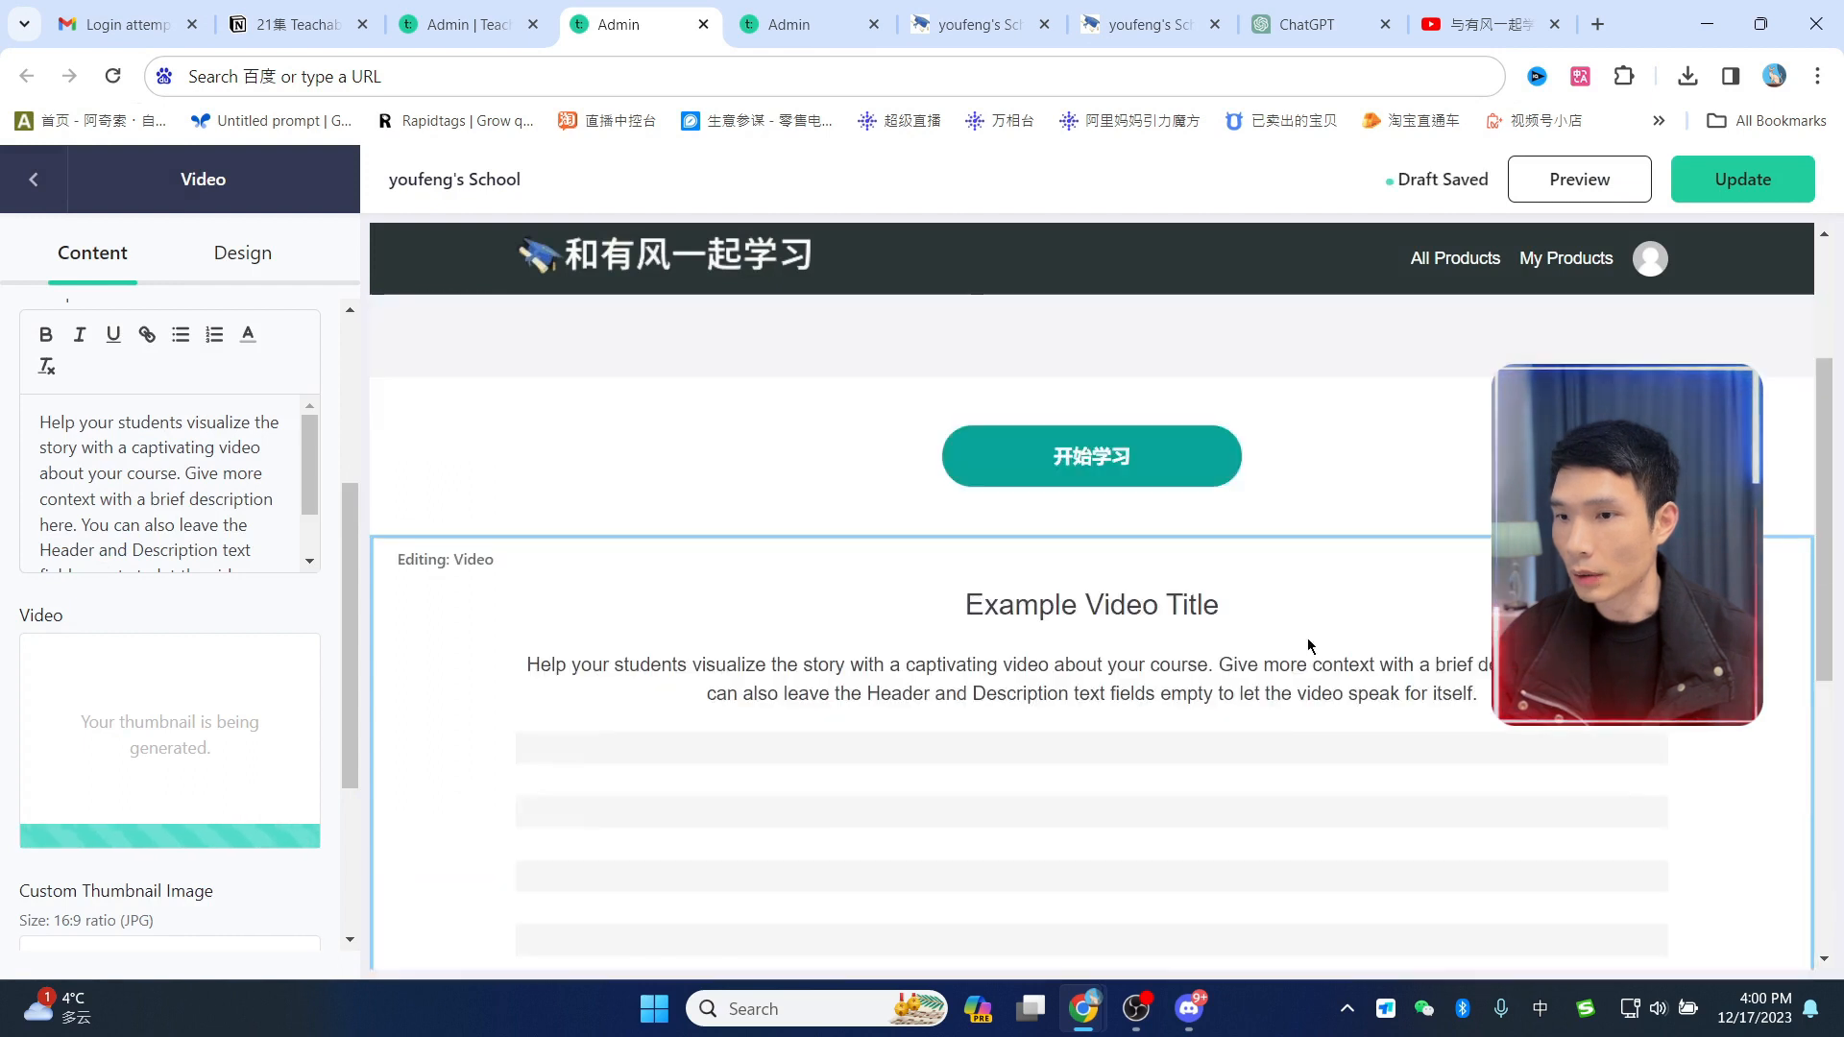
{"action": "left_click", "coordinate": [33, 179]}
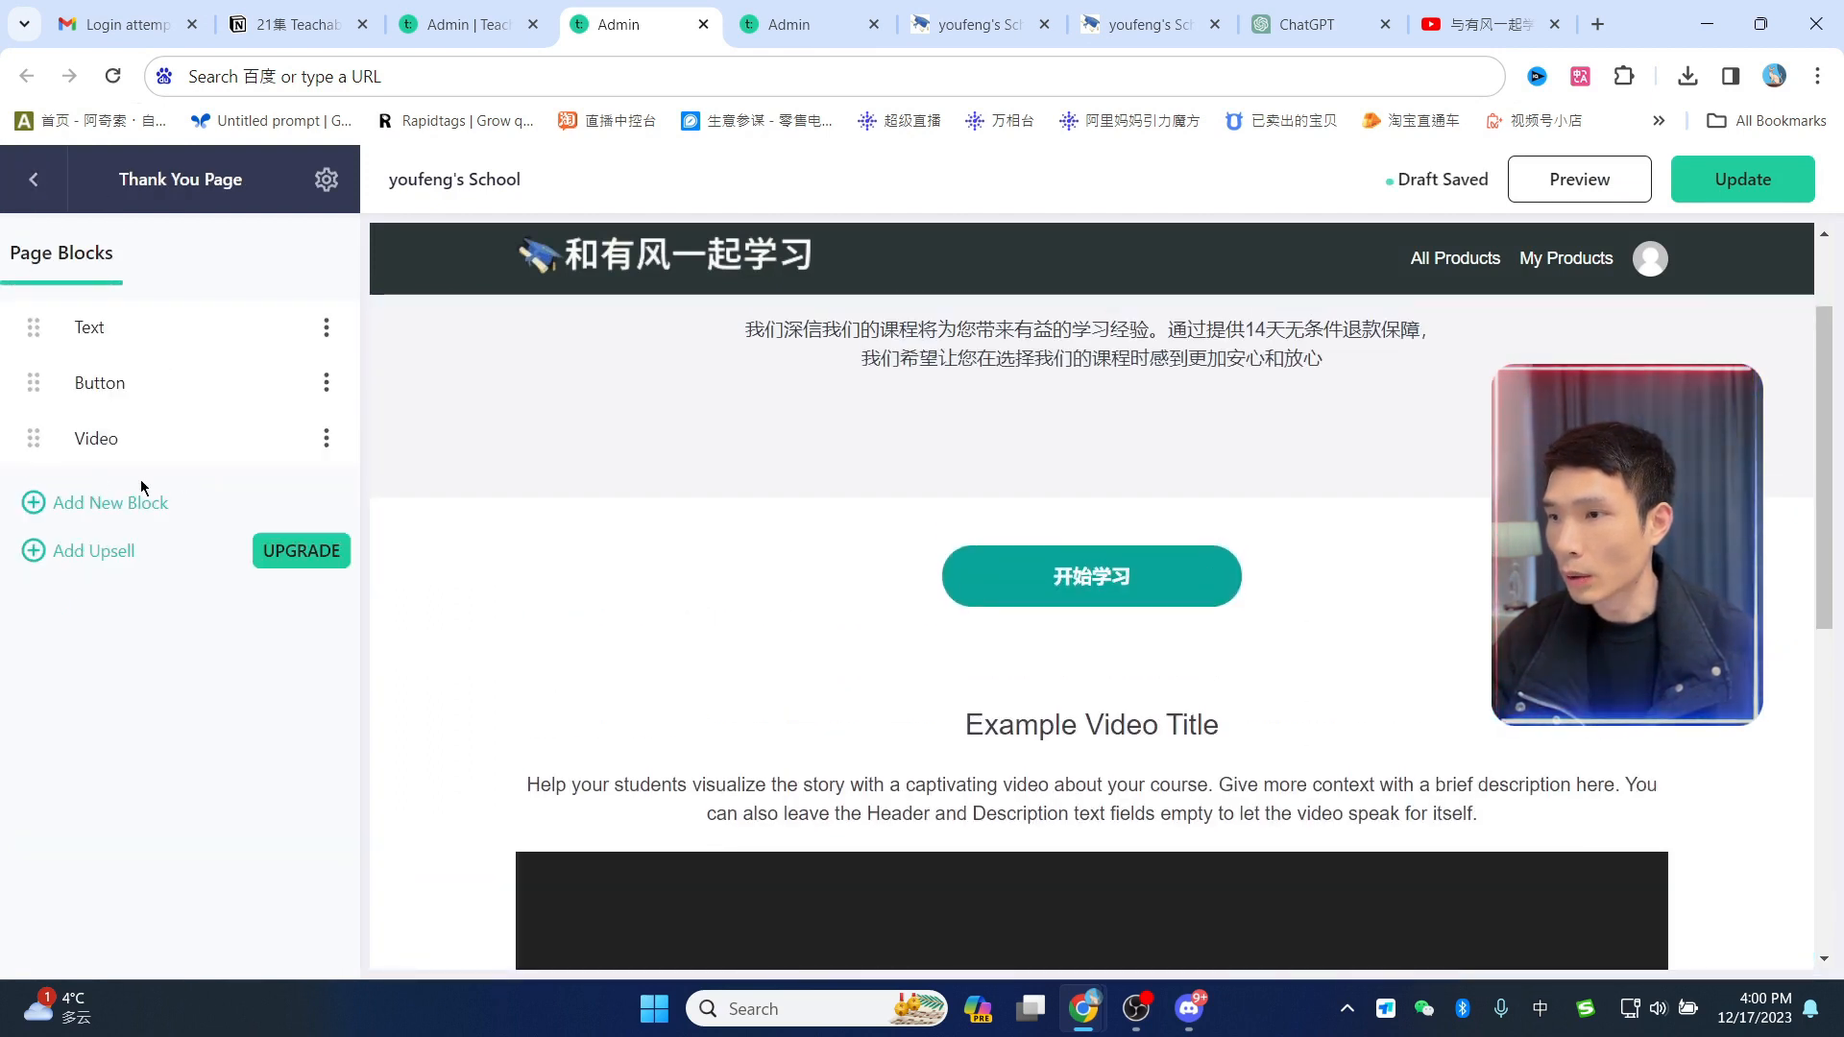
{"action": "left_click_drag", "start_coordinate": [37, 438], "coordinate": [40, 328]}
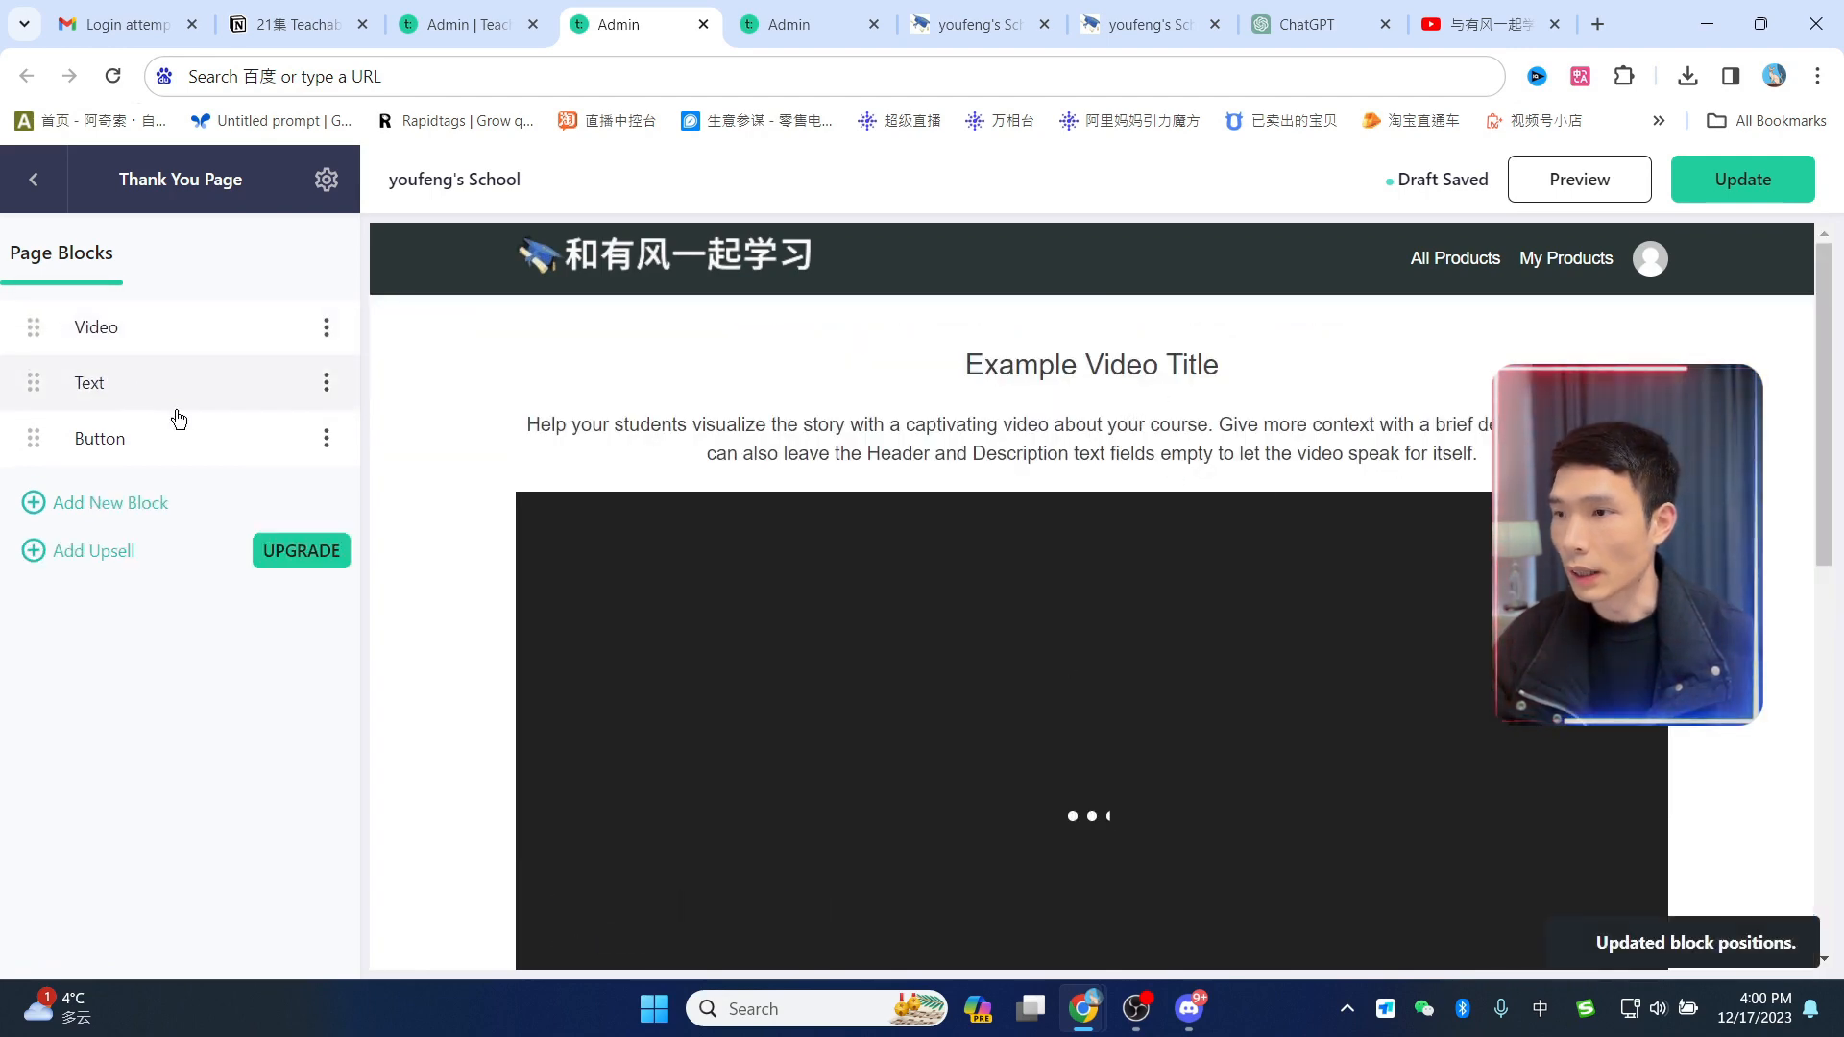
Step: Replace the Video block's heading text with 感谢你的信任
{"action": "left_click", "coordinate": [166, 330]}
{"action": "left_click_drag", "start_coordinate": [236, 453], "coordinate": [8, 446]}
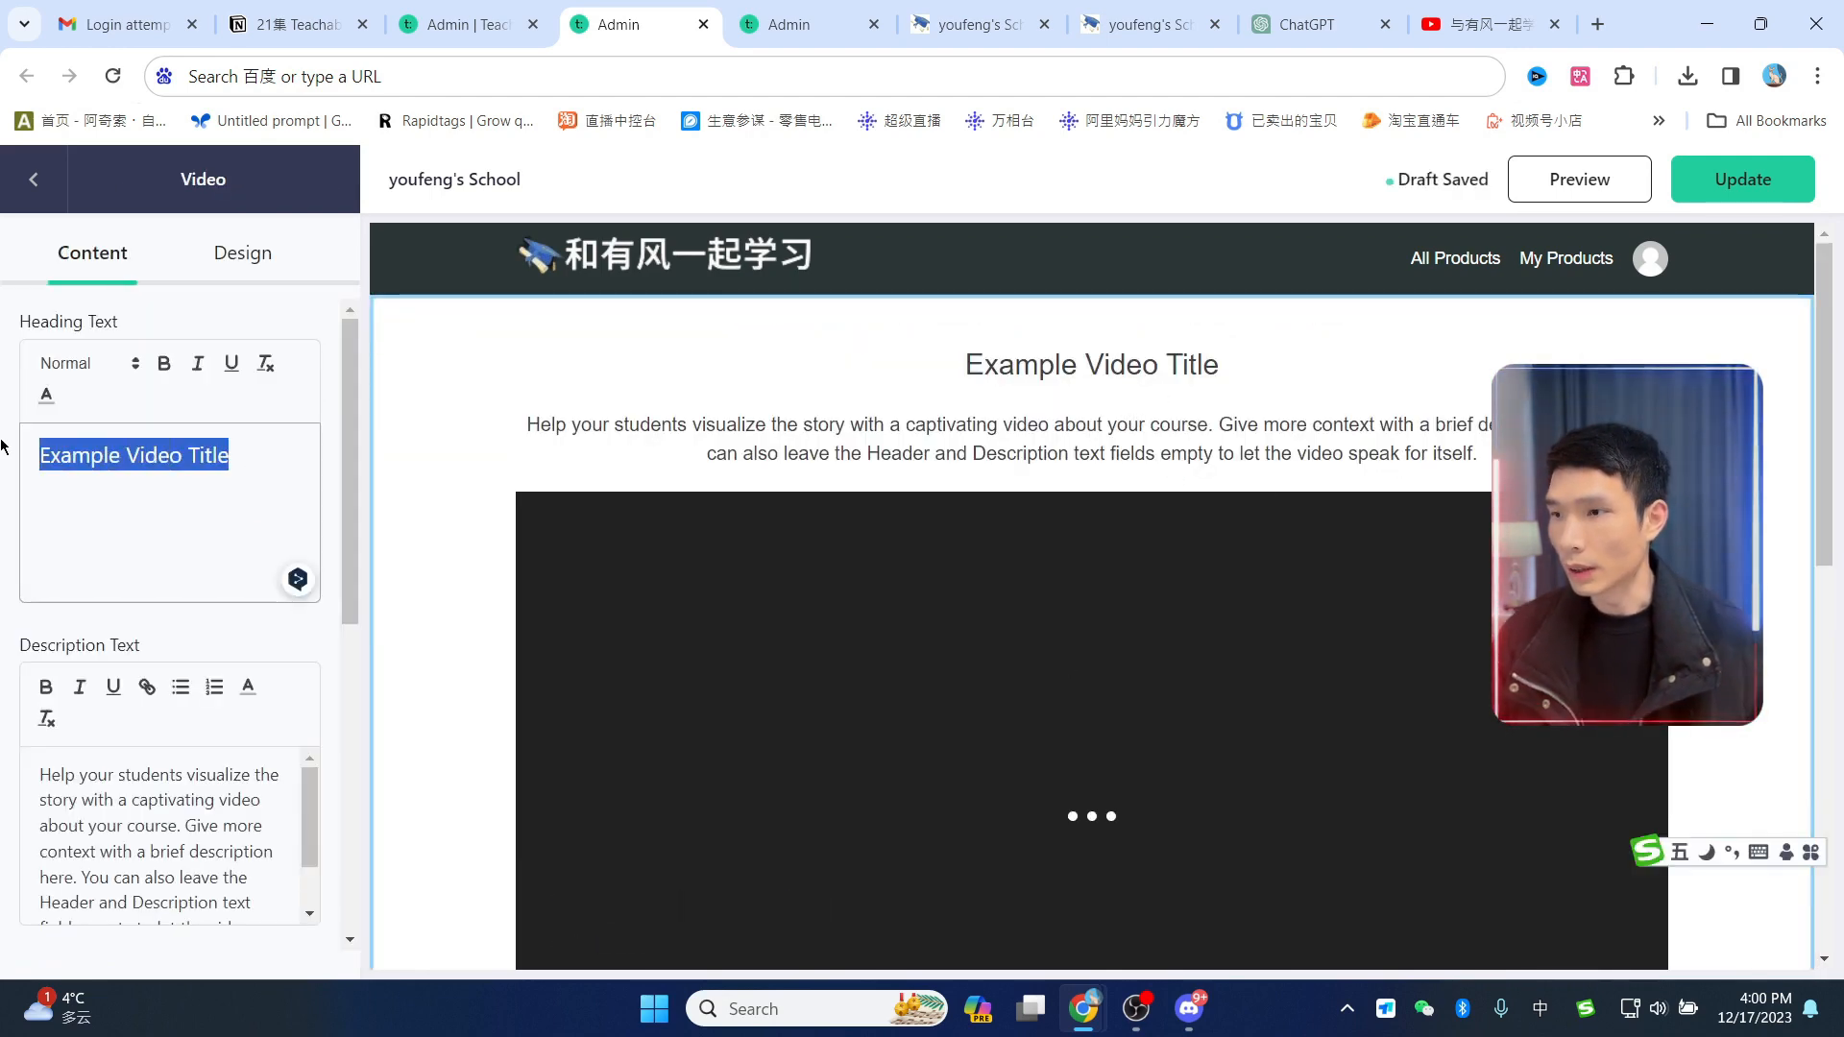
{"action": "type", "text": "dgyt"}
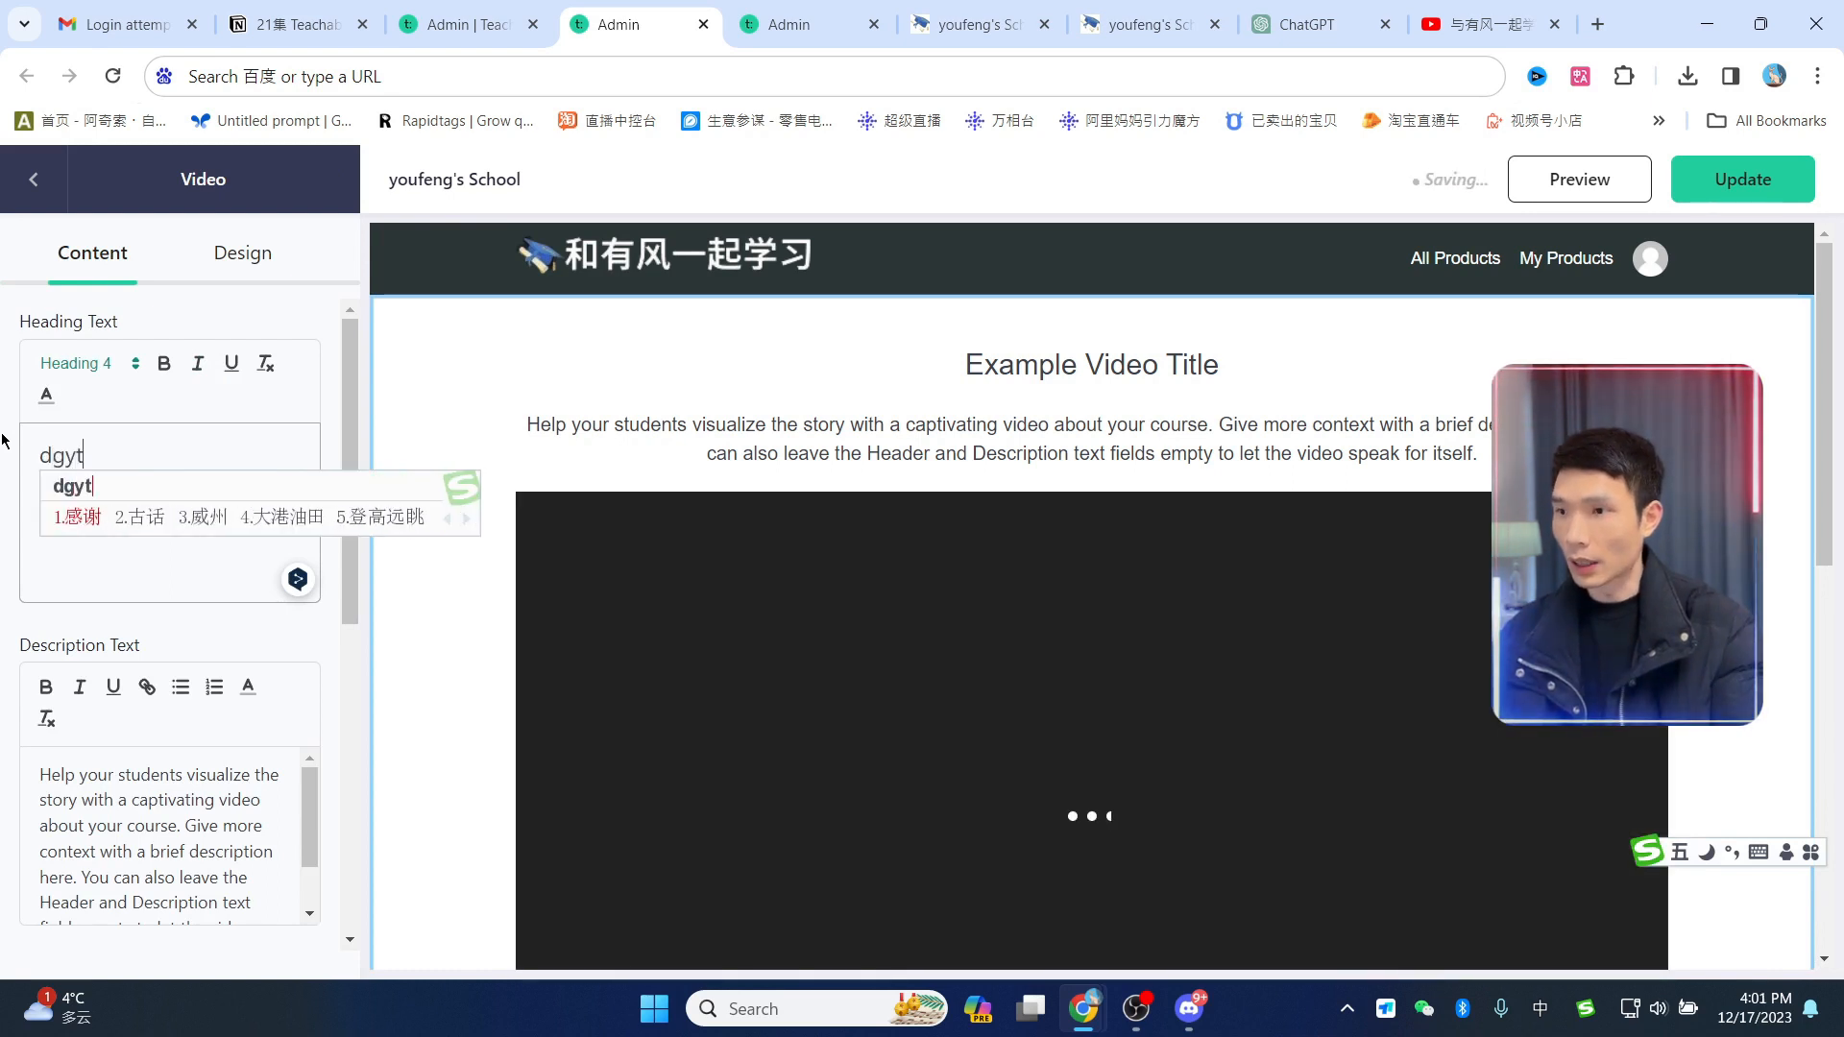
{"action": "key", "text": "space"}
{"action": "type", "text": "wytf"}
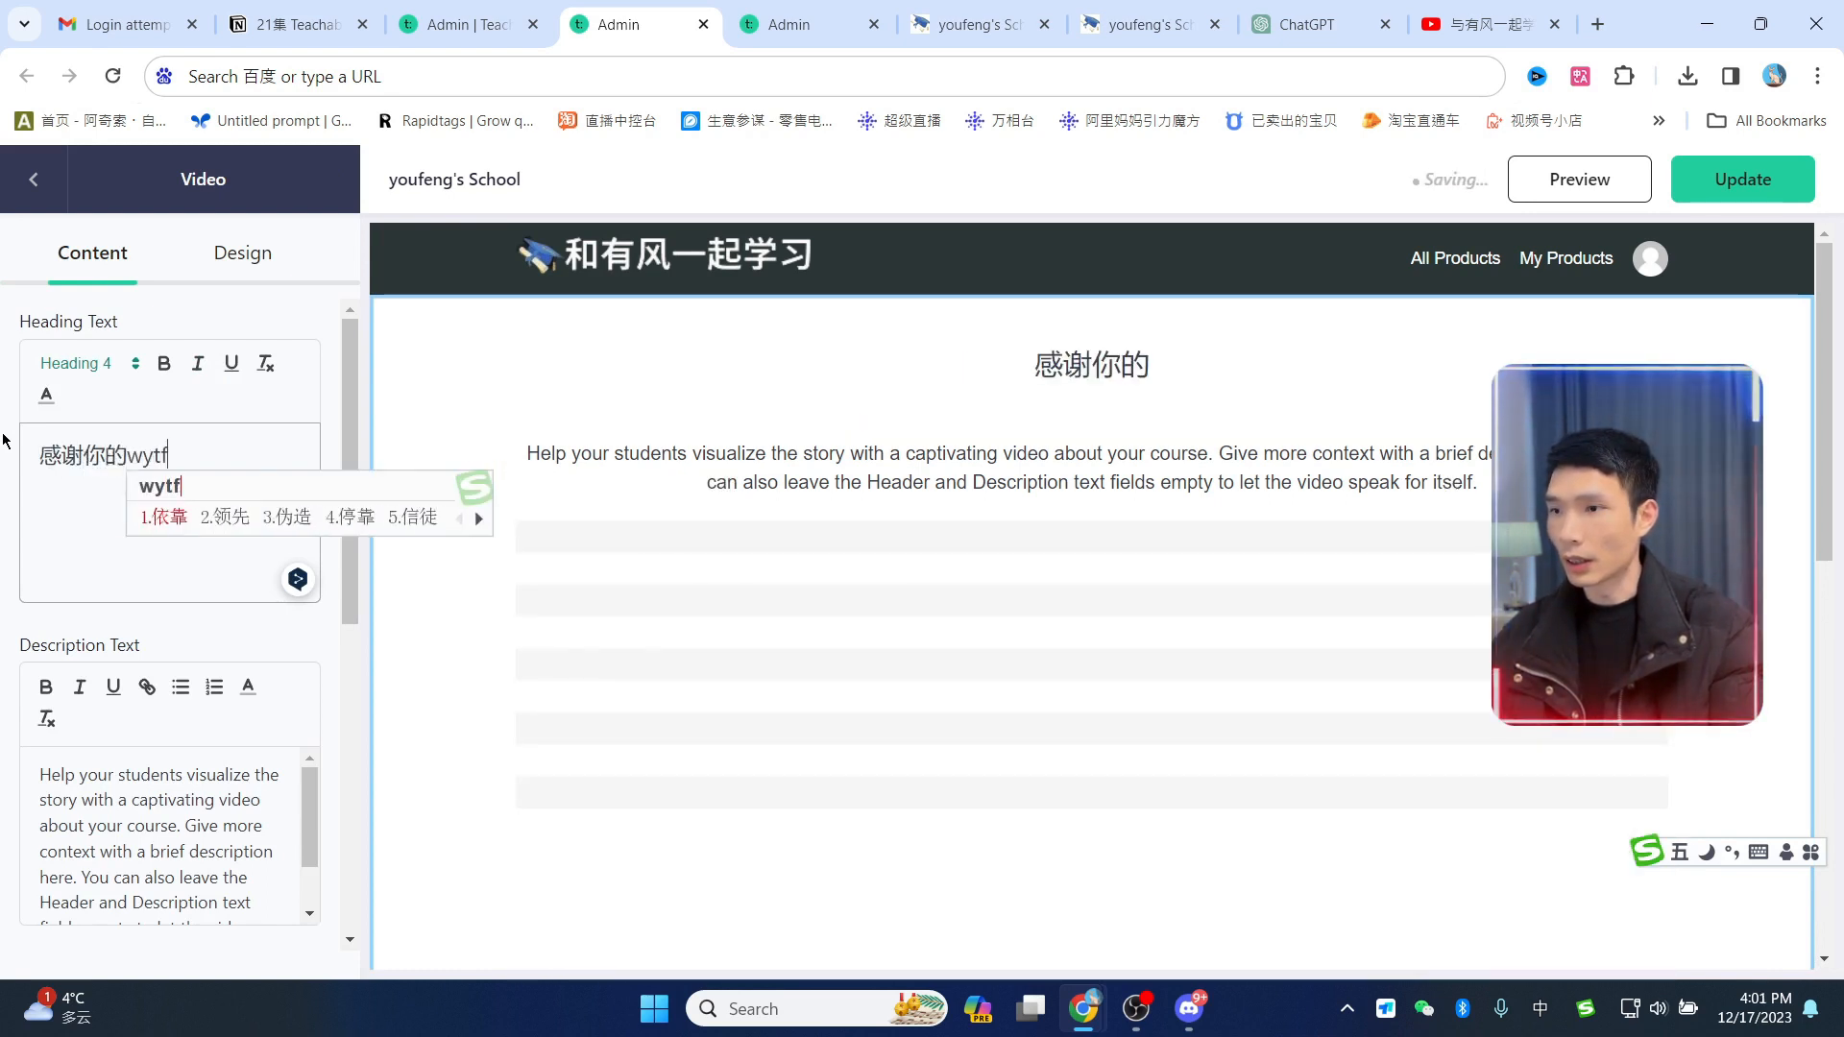
{"action": "key", "text": "space"}
Step: Replace the Video block's description with the paragraph 我们深信我们的课程将为您带来有益的学习经验。通过提供14天无条件退款保障，我们希望让您在选择我们的课程时感到更加安心和放心
{"action": "left_click", "coordinate": [136, 782]}
{"action": "key", "text": "ctrl+a"}
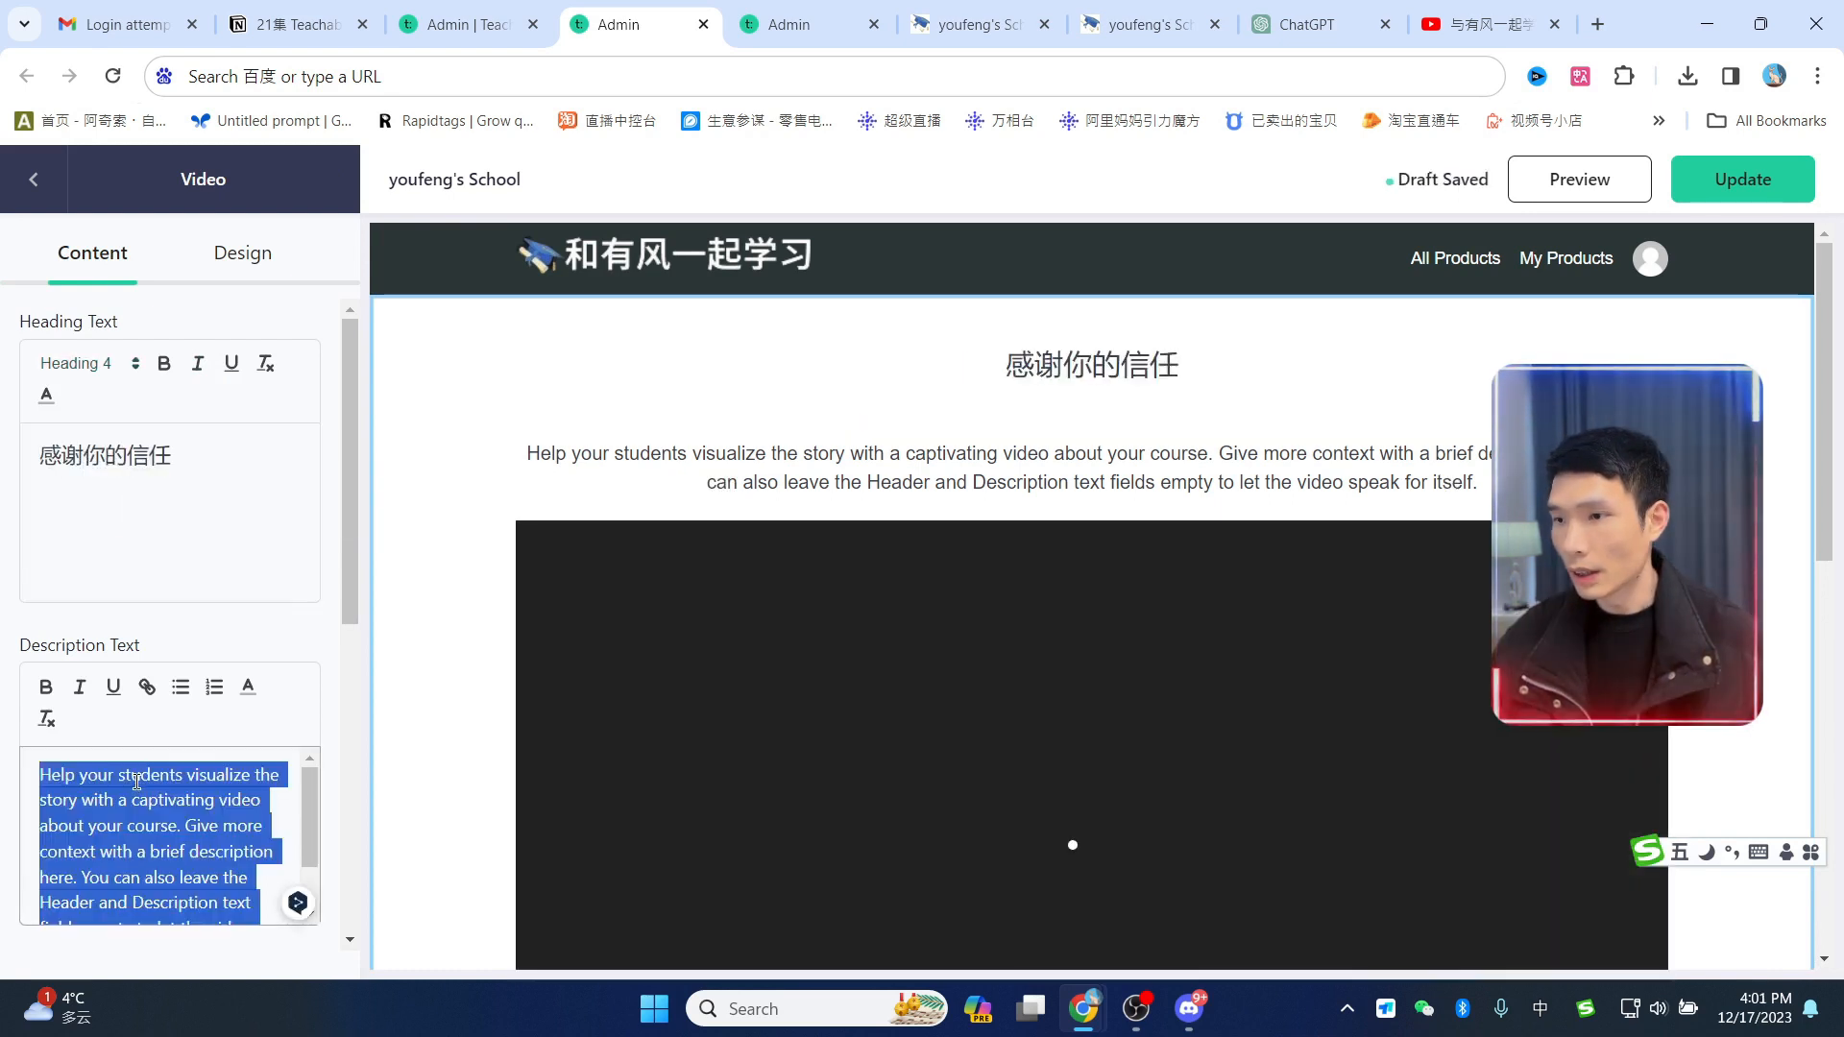
{"action": "type", "text": "我们深信我们的课程将为您带来有益的学习经验。通过提供14天无条件退款保障，我们希望让您在选择我们的课程时感到更加安心和放心"}
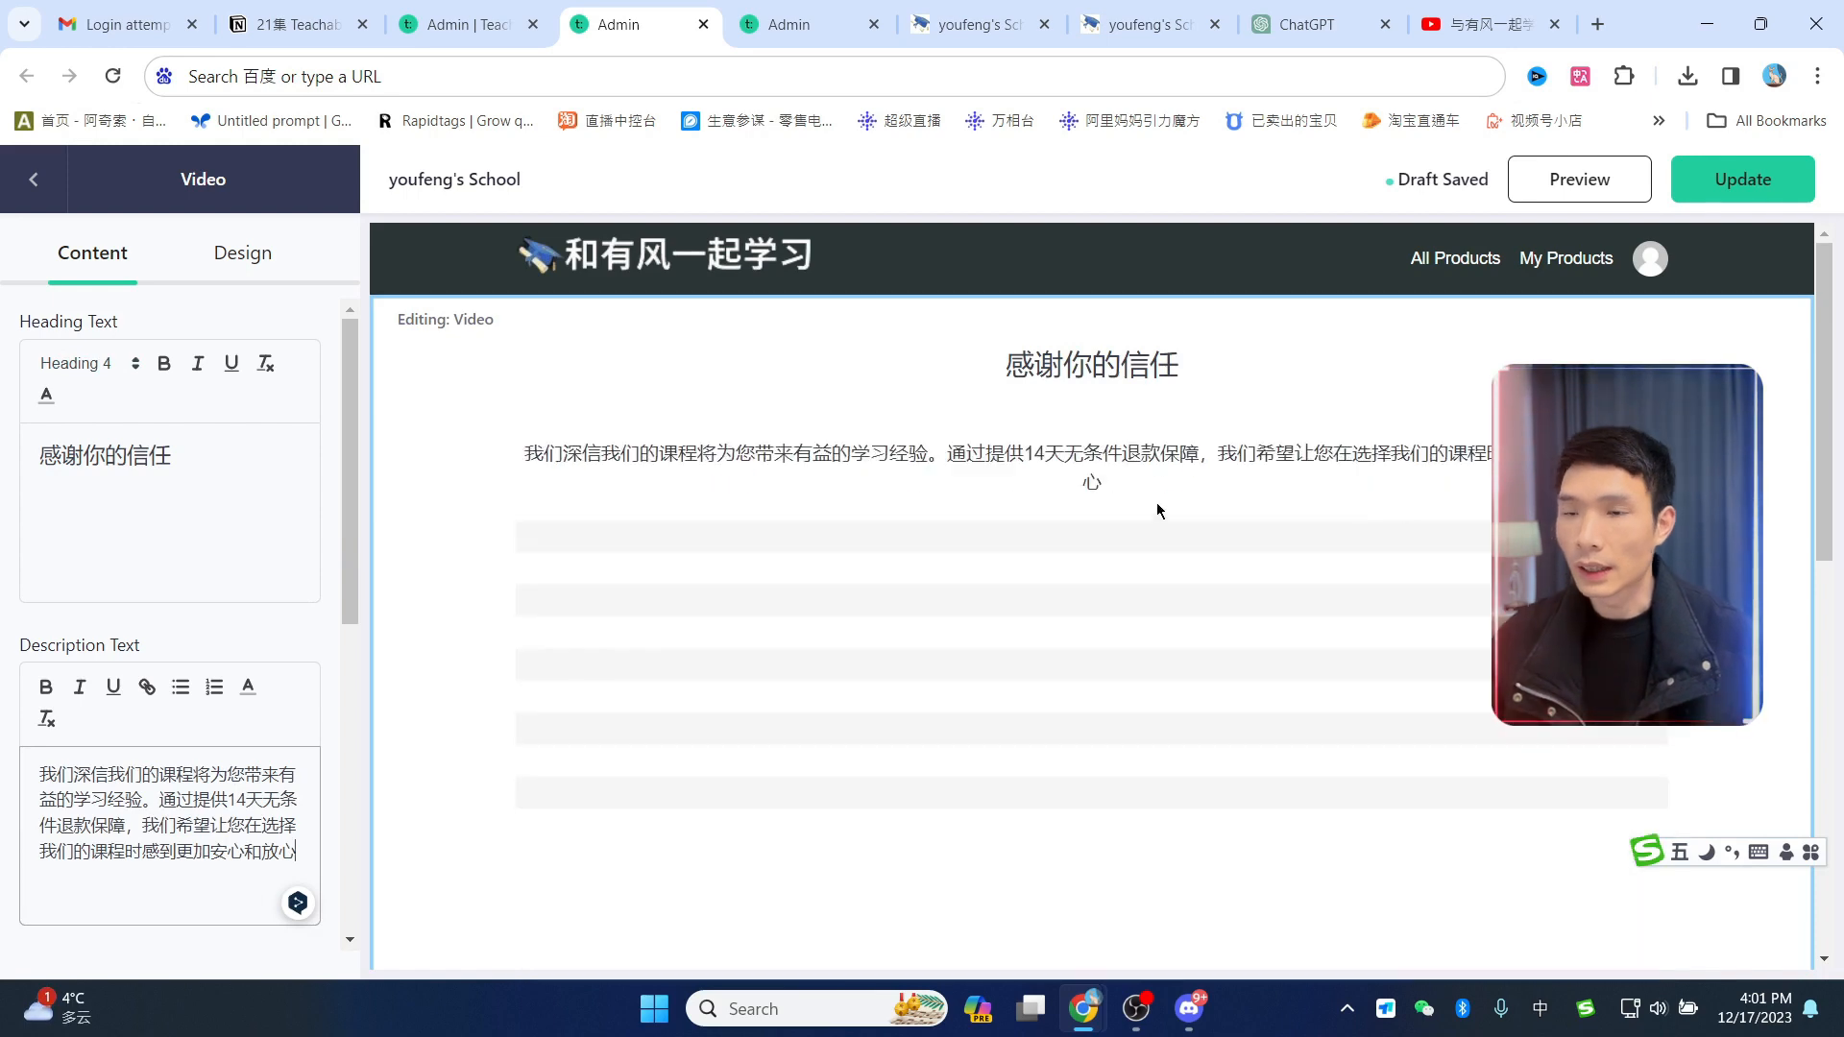
Step: Delete the redundant Text block from the Thank You Page and publish the update
{"action": "scroll", "coordinate": [1089, 505], "scroll_direction": "down", "scroll_amount": 5}
{"action": "scroll", "coordinate": [1091, 575], "scroll_direction": "down", "scroll_amount": 4}
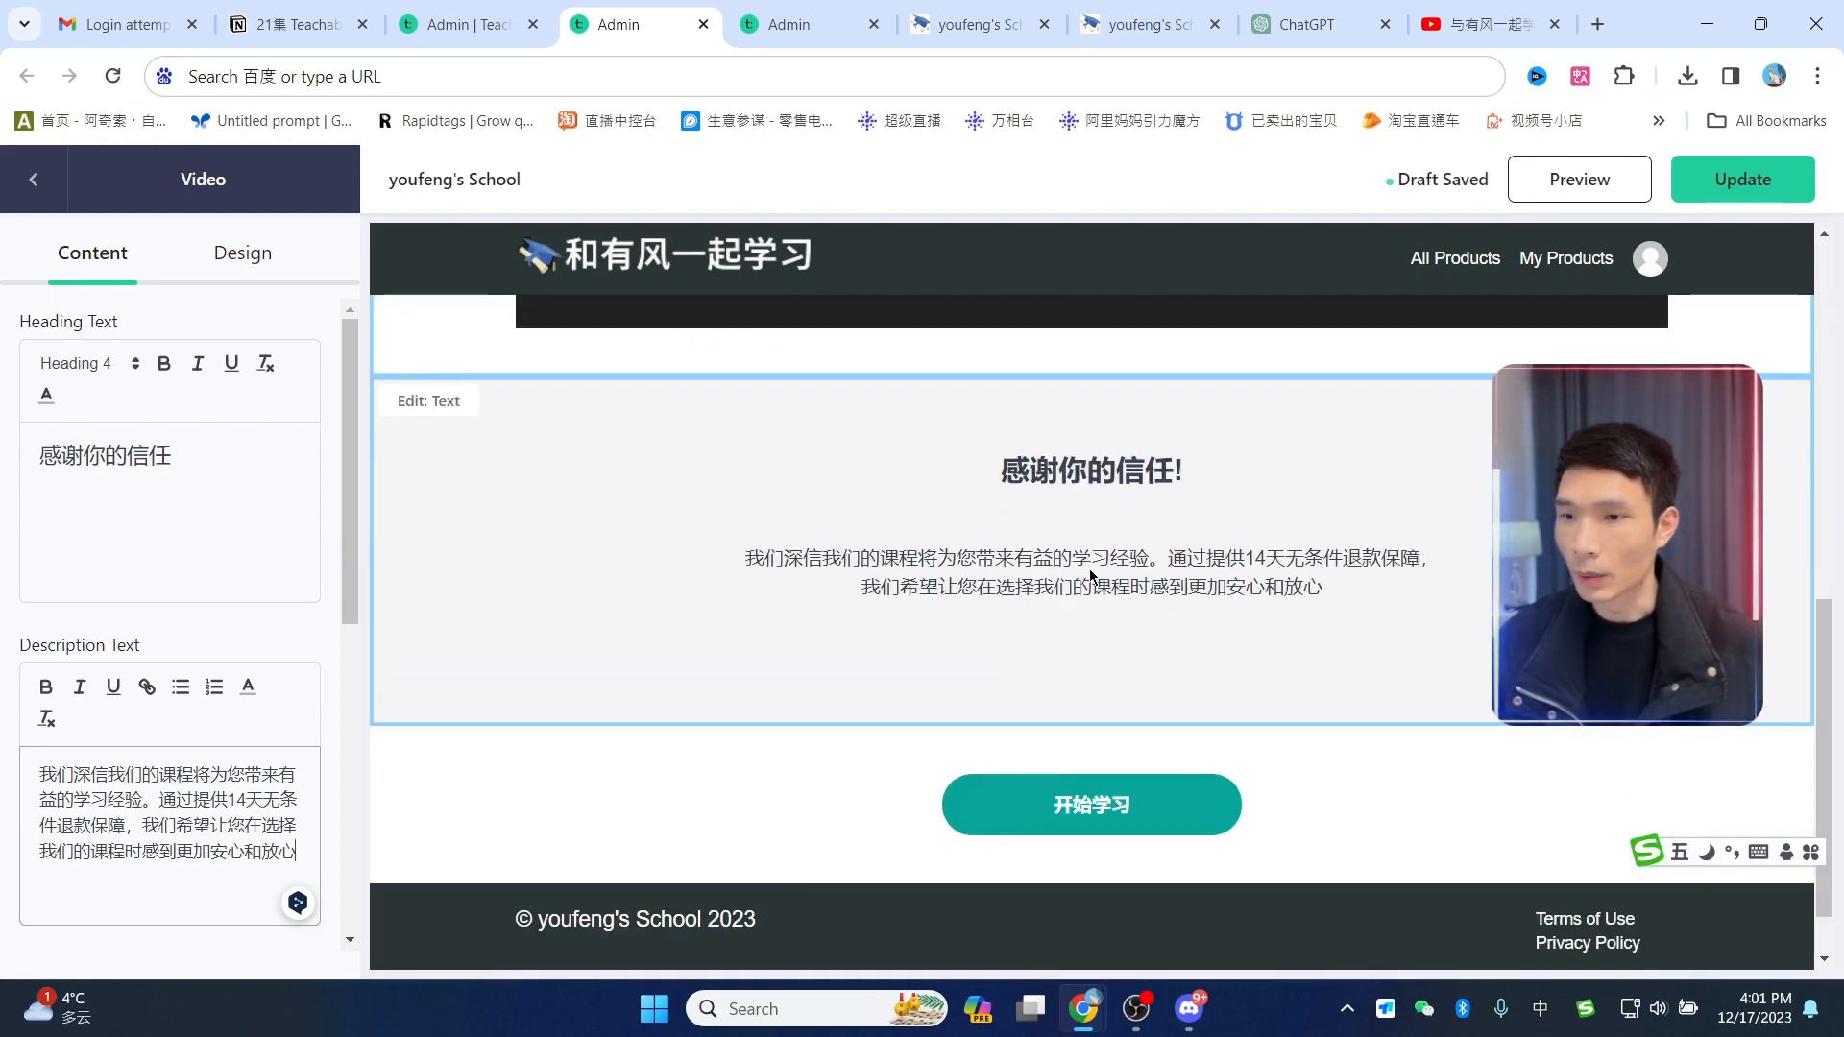
{"action": "left_click", "coordinate": [33, 179]}
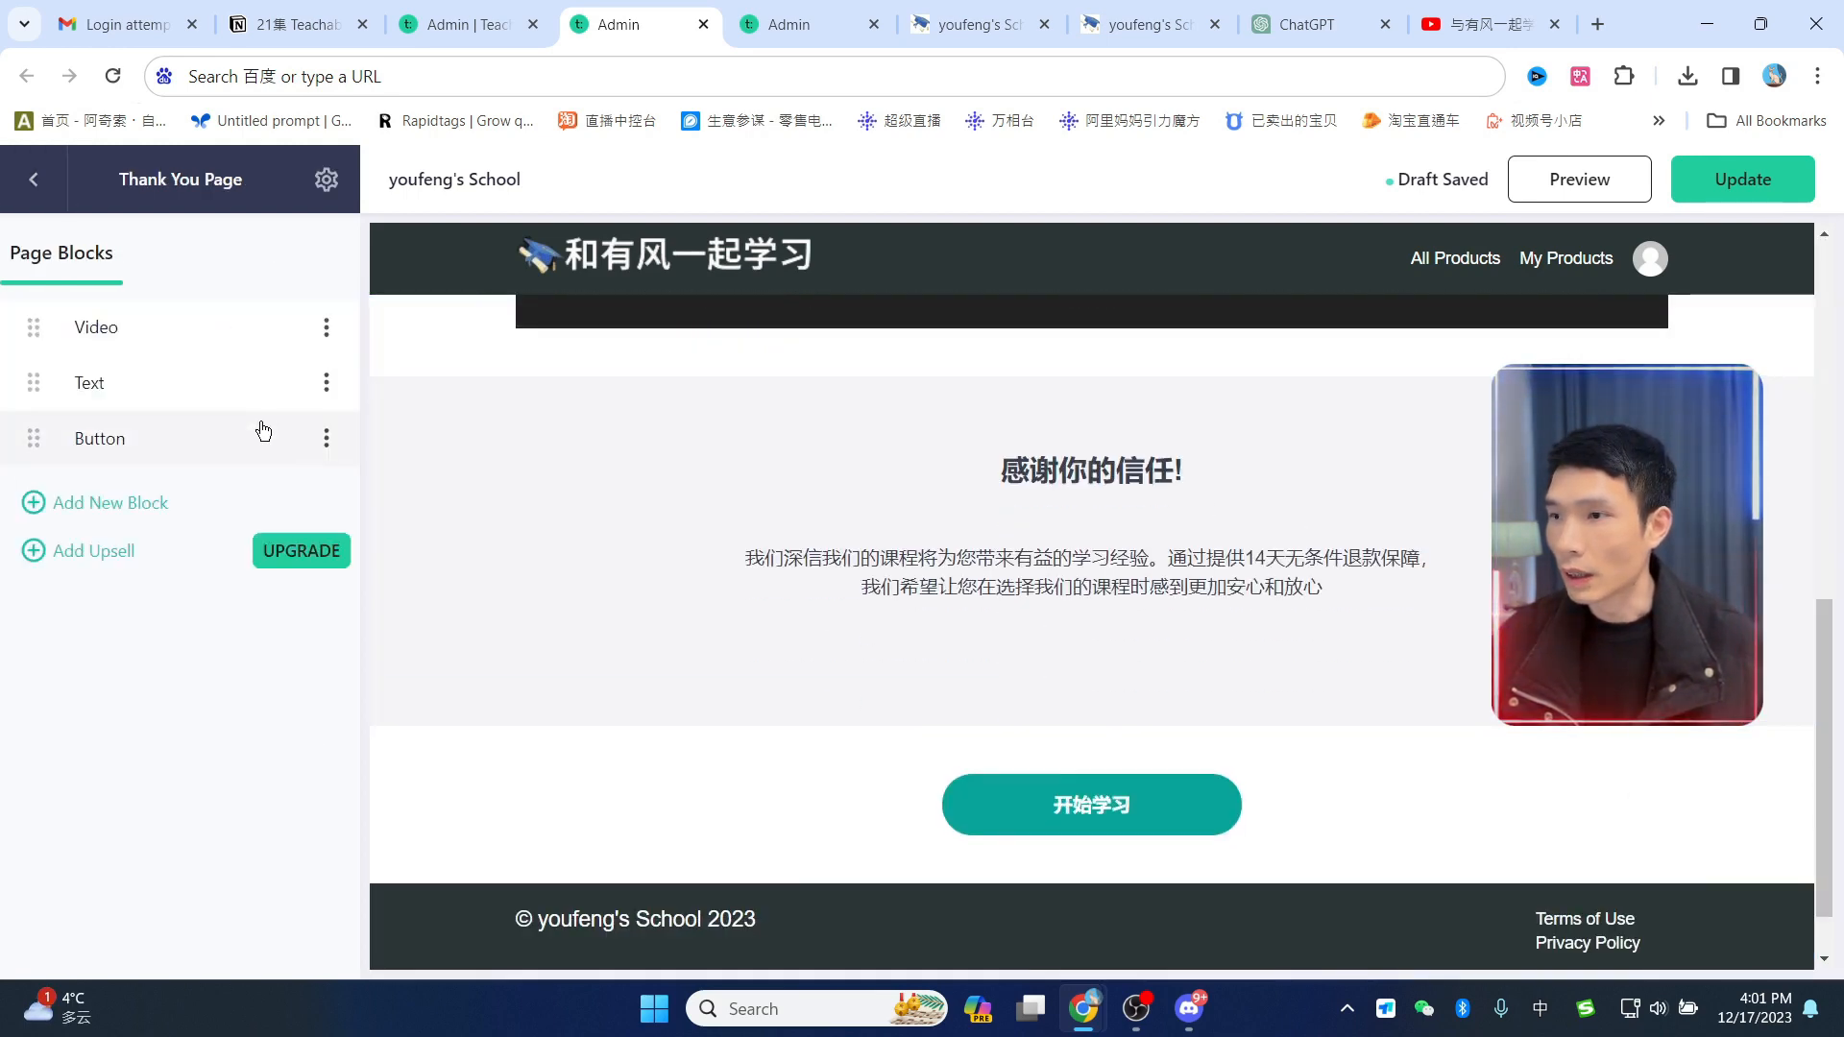
{"action": "left_click", "coordinate": [325, 385]}
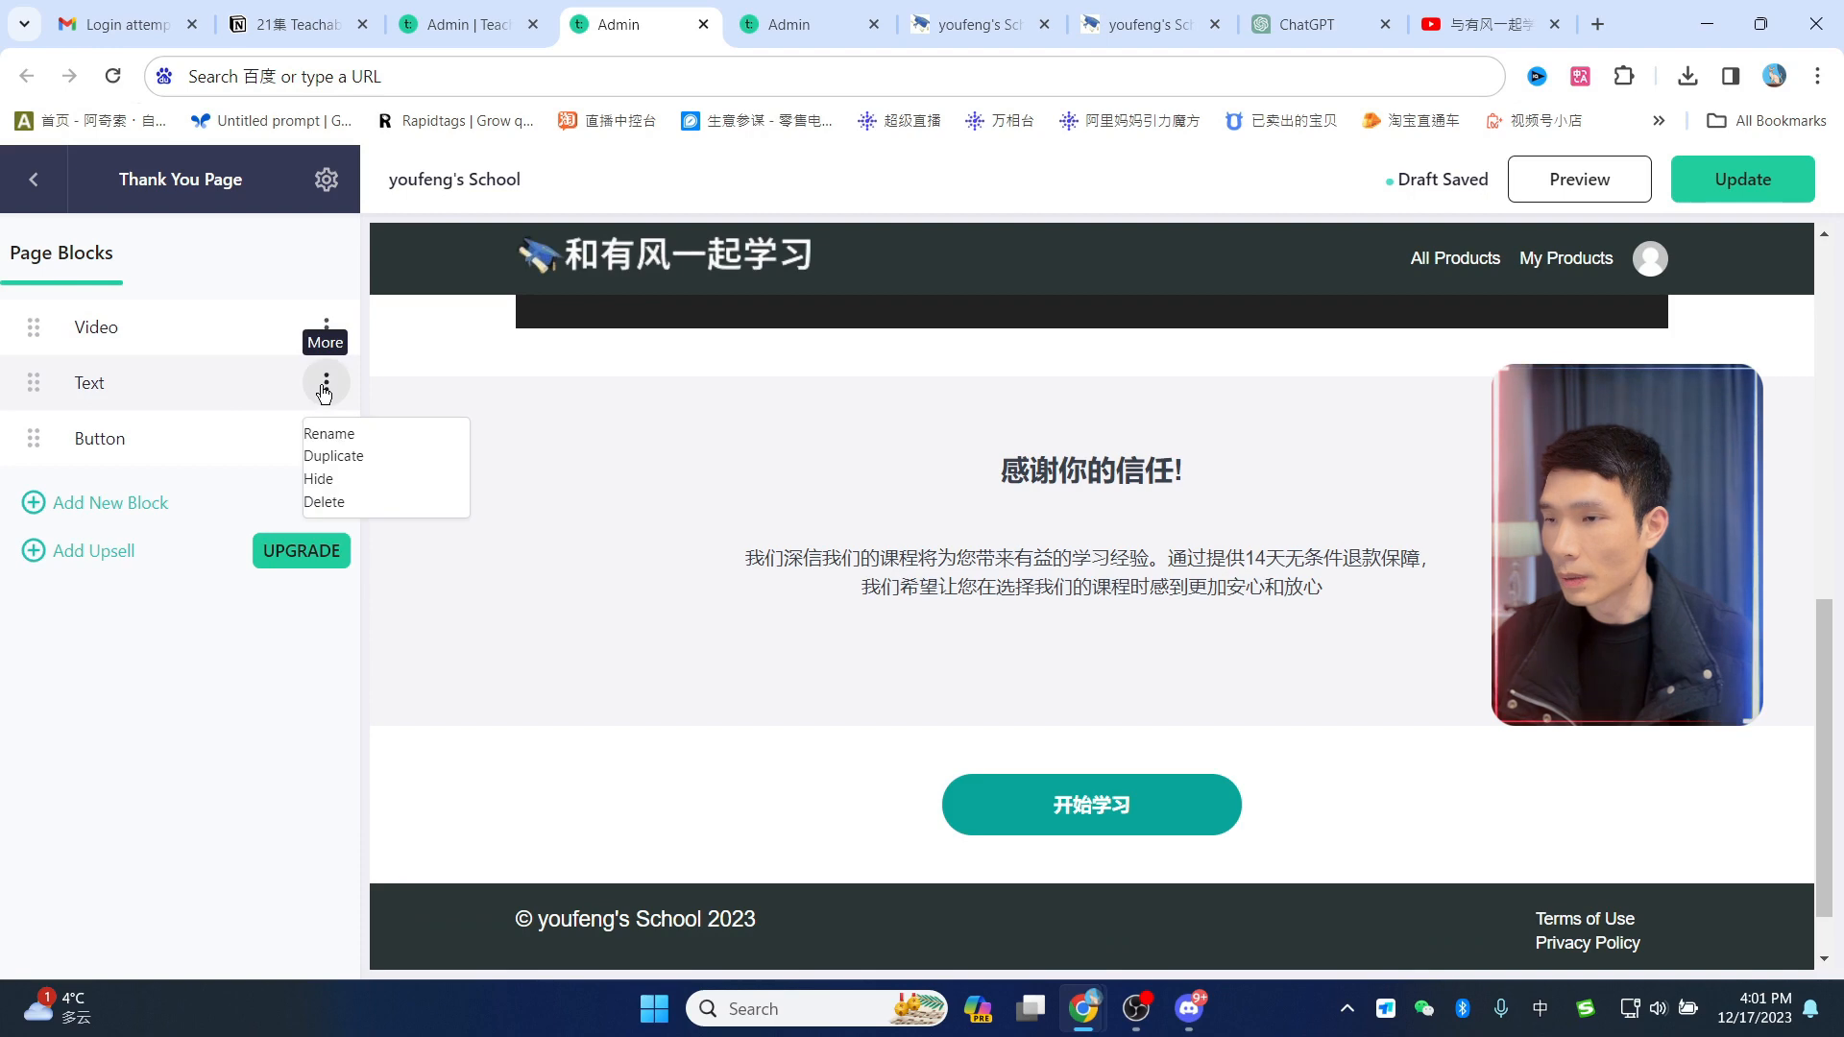
{"action": "left_click", "coordinate": [322, 498]}
{"action": "left_click", "coordinate": [999, 634]}
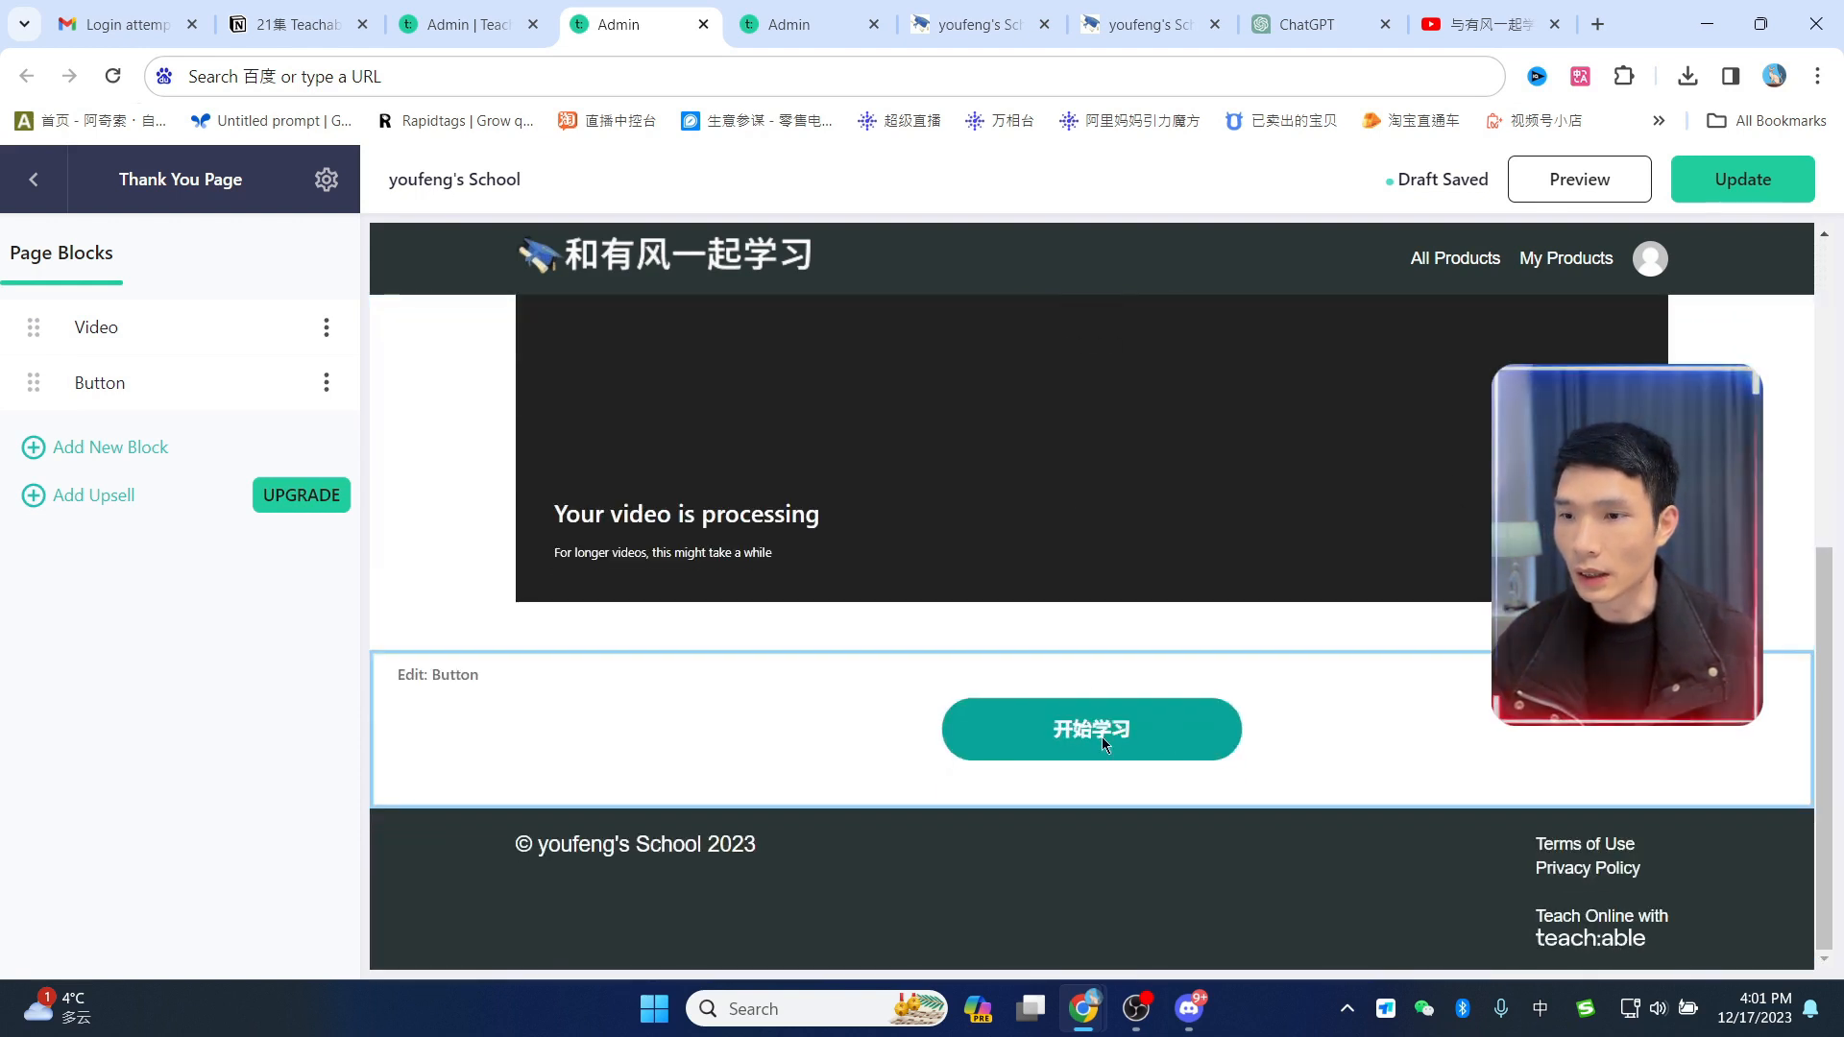
{"action": "left_click", "coordinate": [1754, 187]}
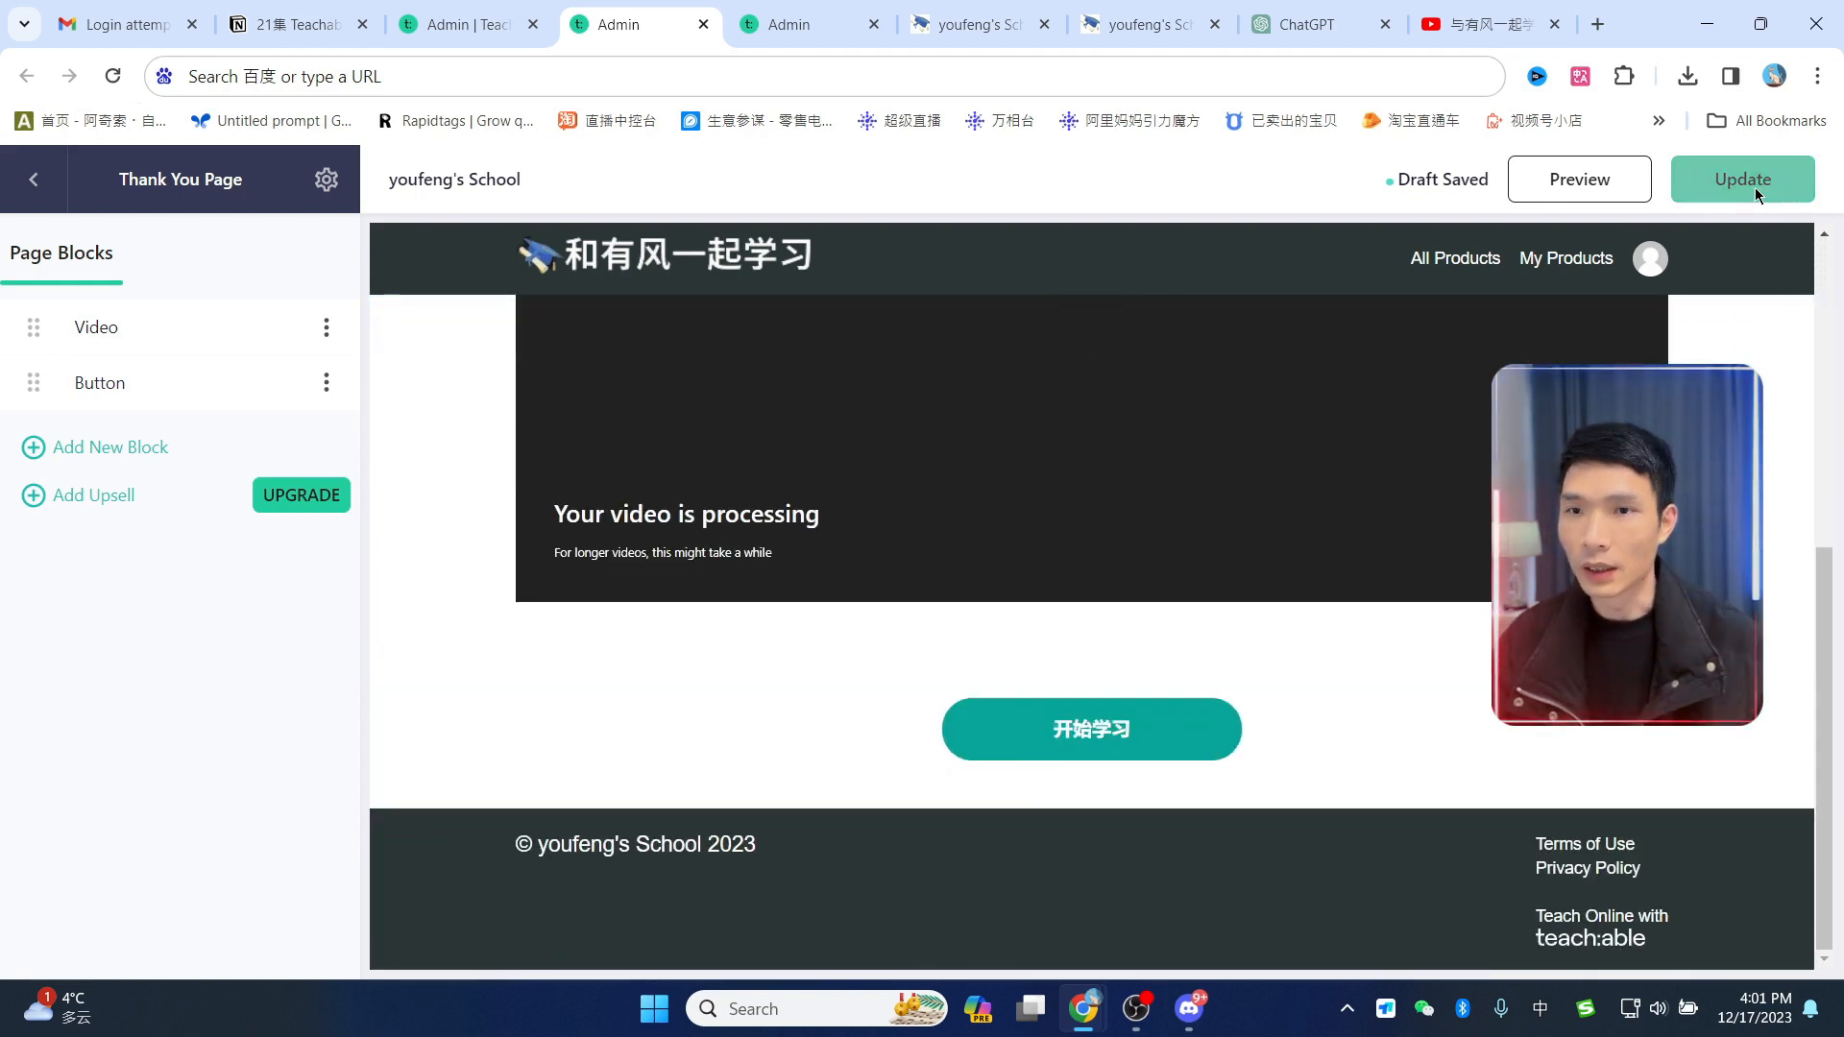
Step: Preview the published Thank You Page and test its 开始学习 button
{"action": "left_click", "coordinate": [1575, 192]}
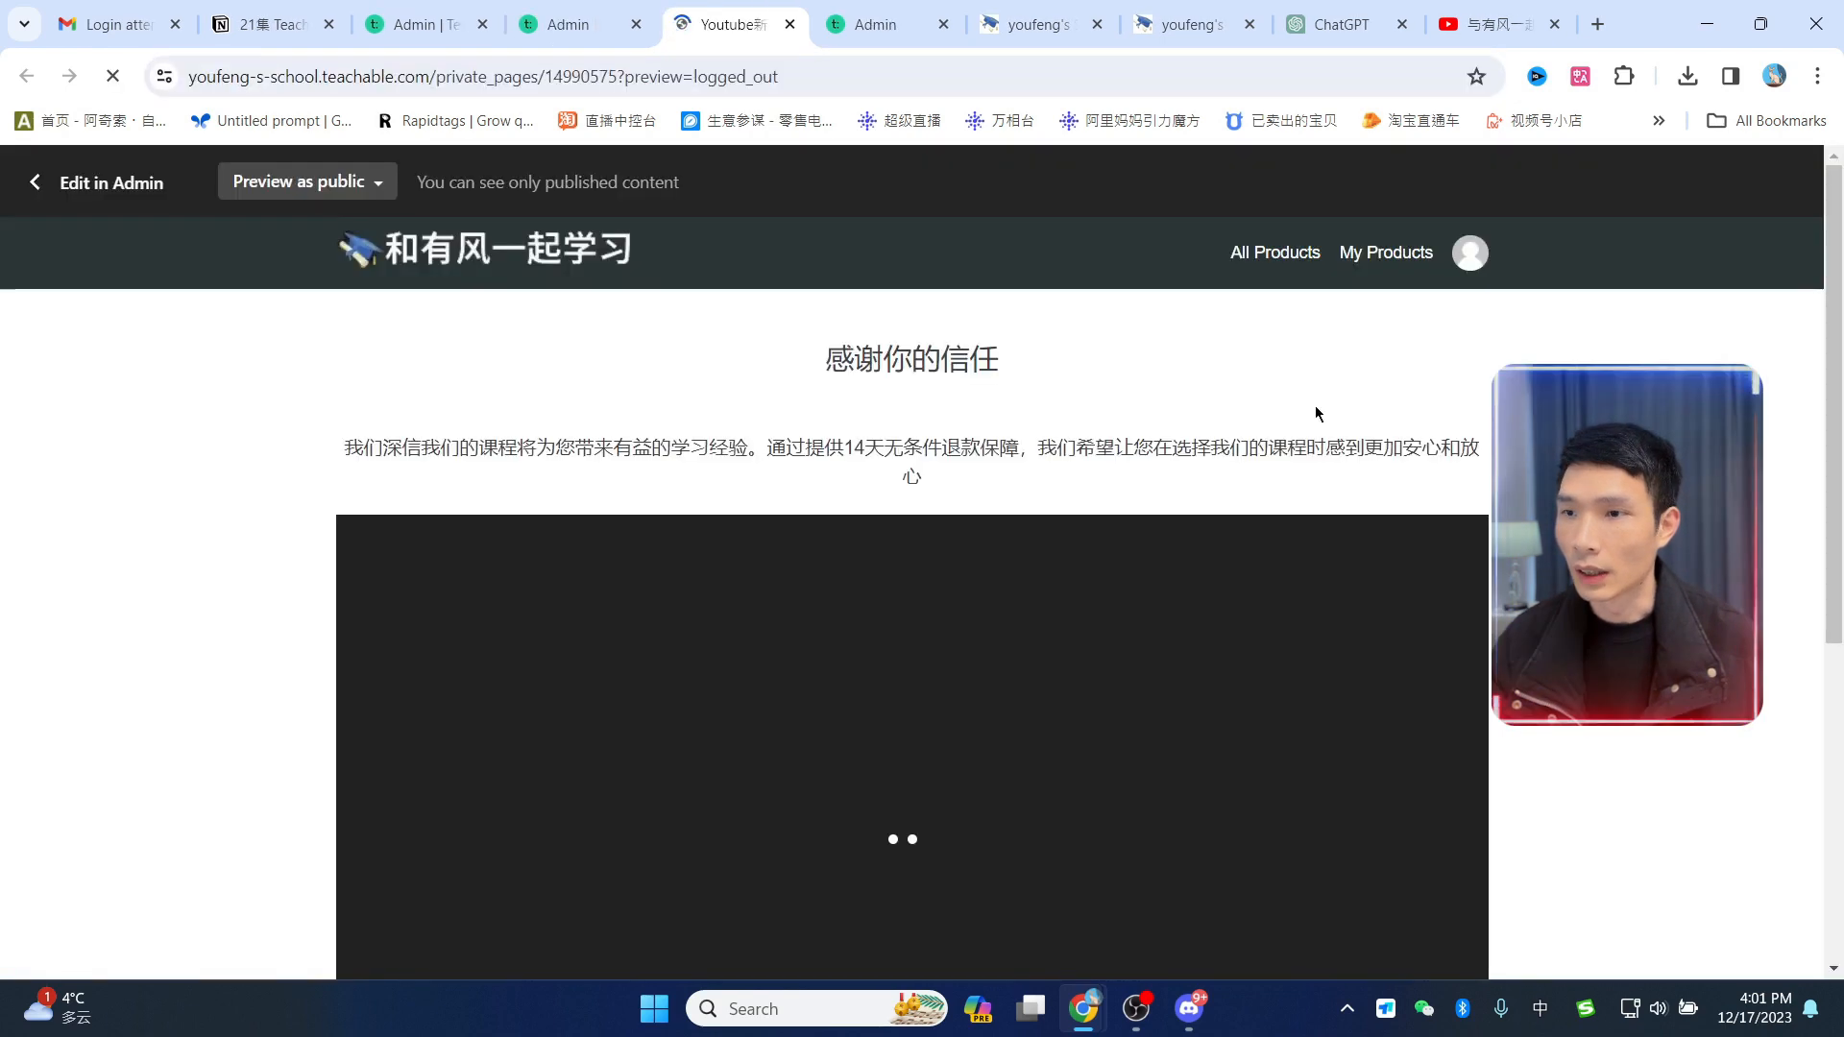
{"action": "scroll", "coordinate": [1321, 423], "scroll_direction": "down", "scroll_amount": 5}
{"action": "scroll", "coordinate": [1224, 462], "scroll_direction": "up", "scroll_amount": 5}
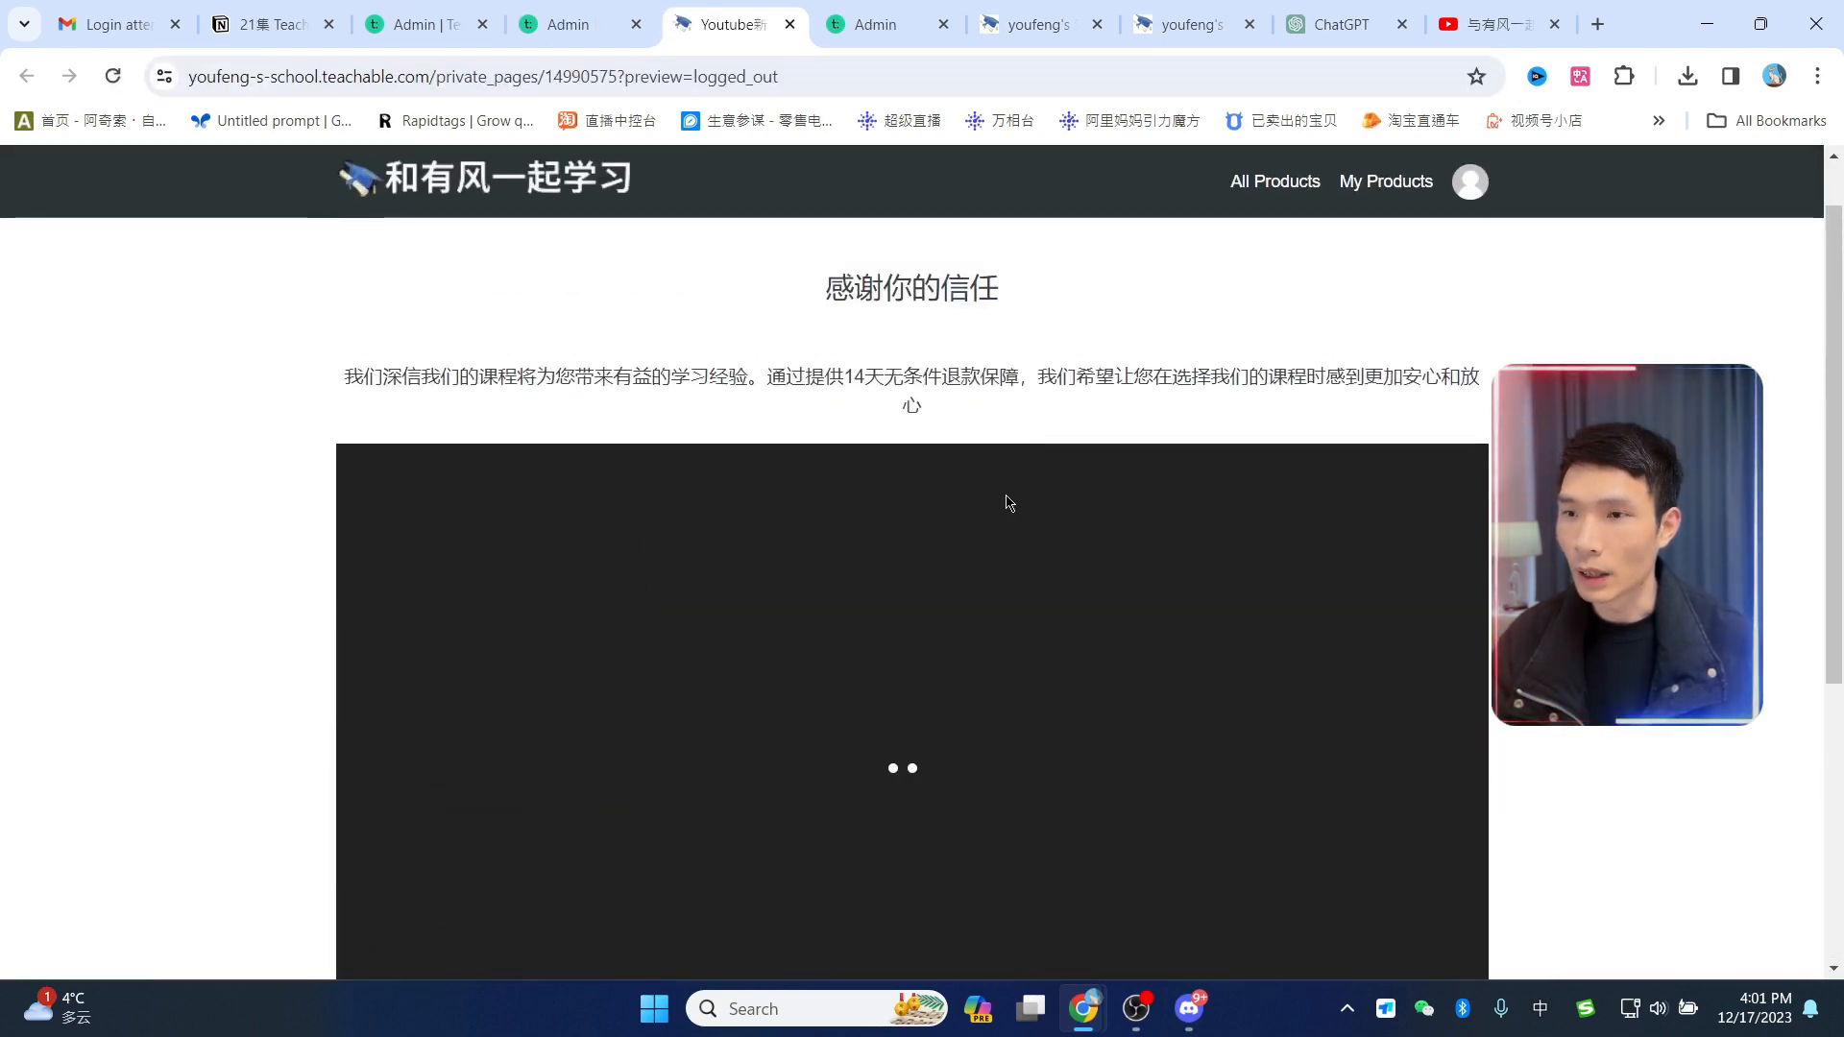
{"action": "scroll", "coordinate": [1004, 502], "scroll_direction": "down", "scroll_amount": 3}
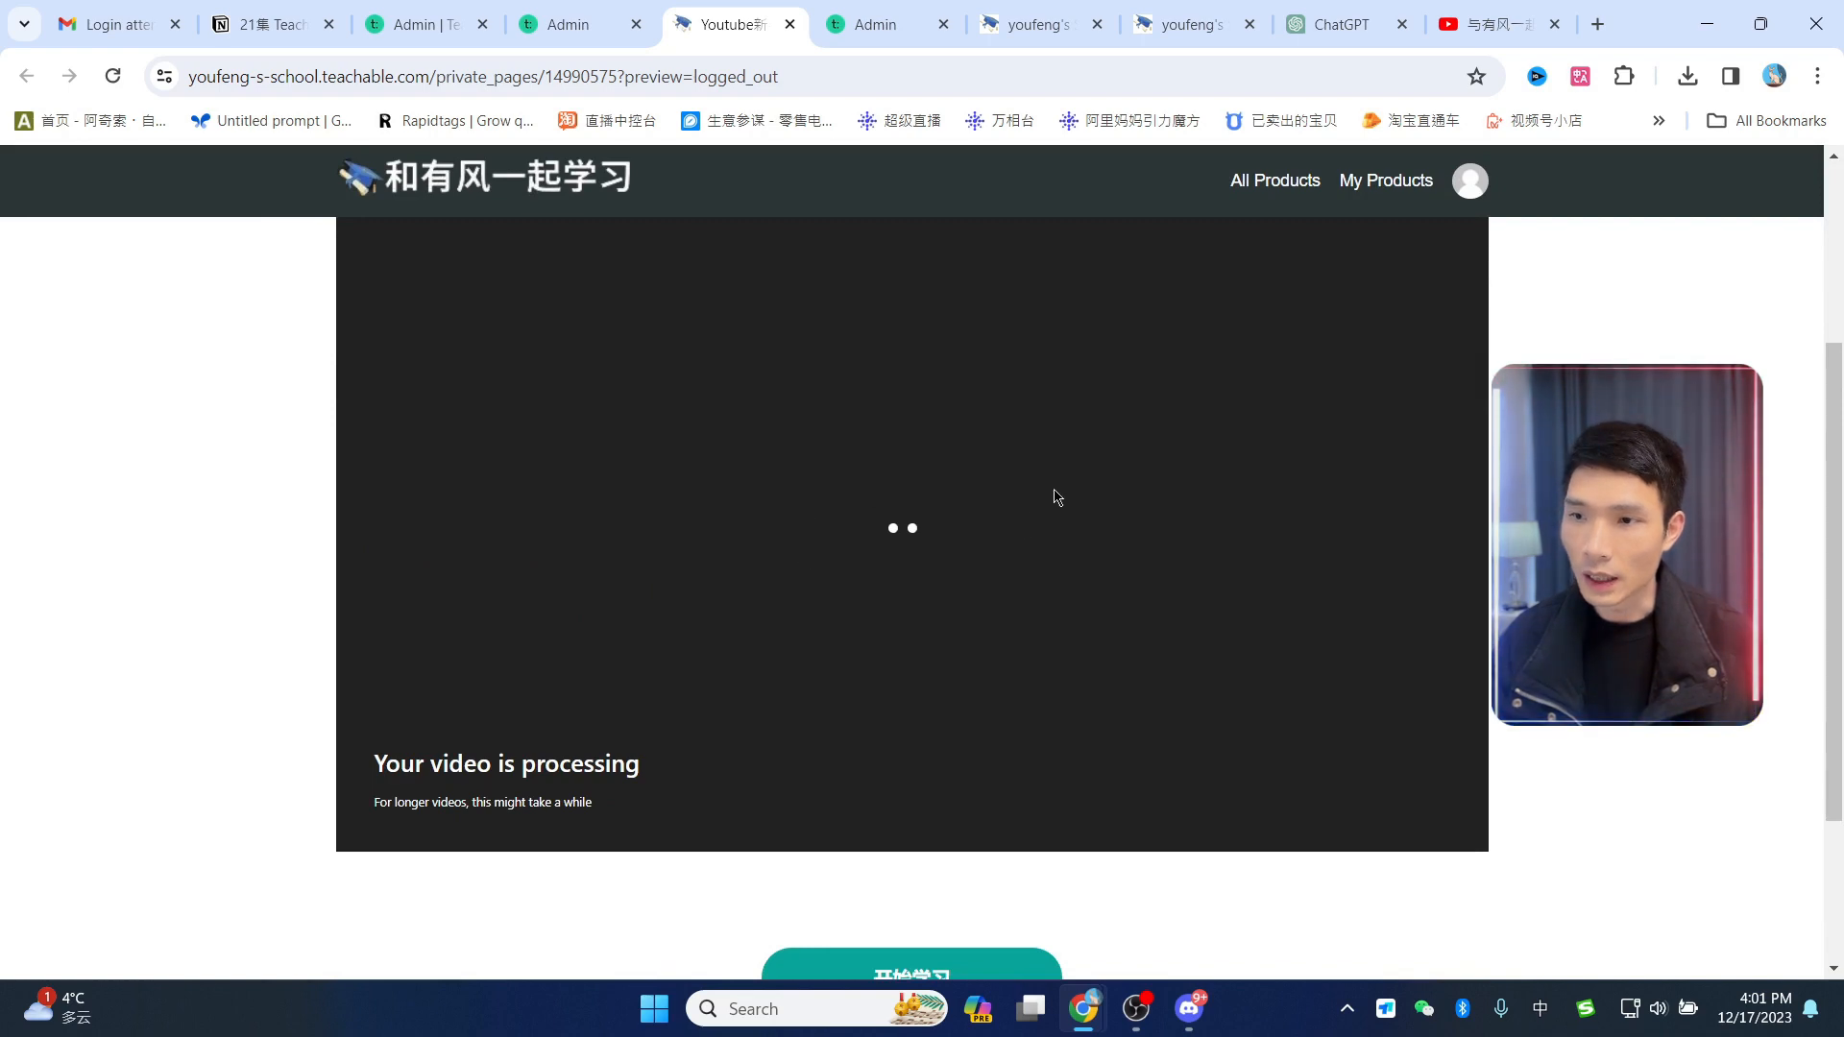
{"action": "scroll", "coordinate": [1056, 497], "scroll_direction": "down", "scroll_amount": 3}
{"action": "left_click", "coordinate": [885, 754]}
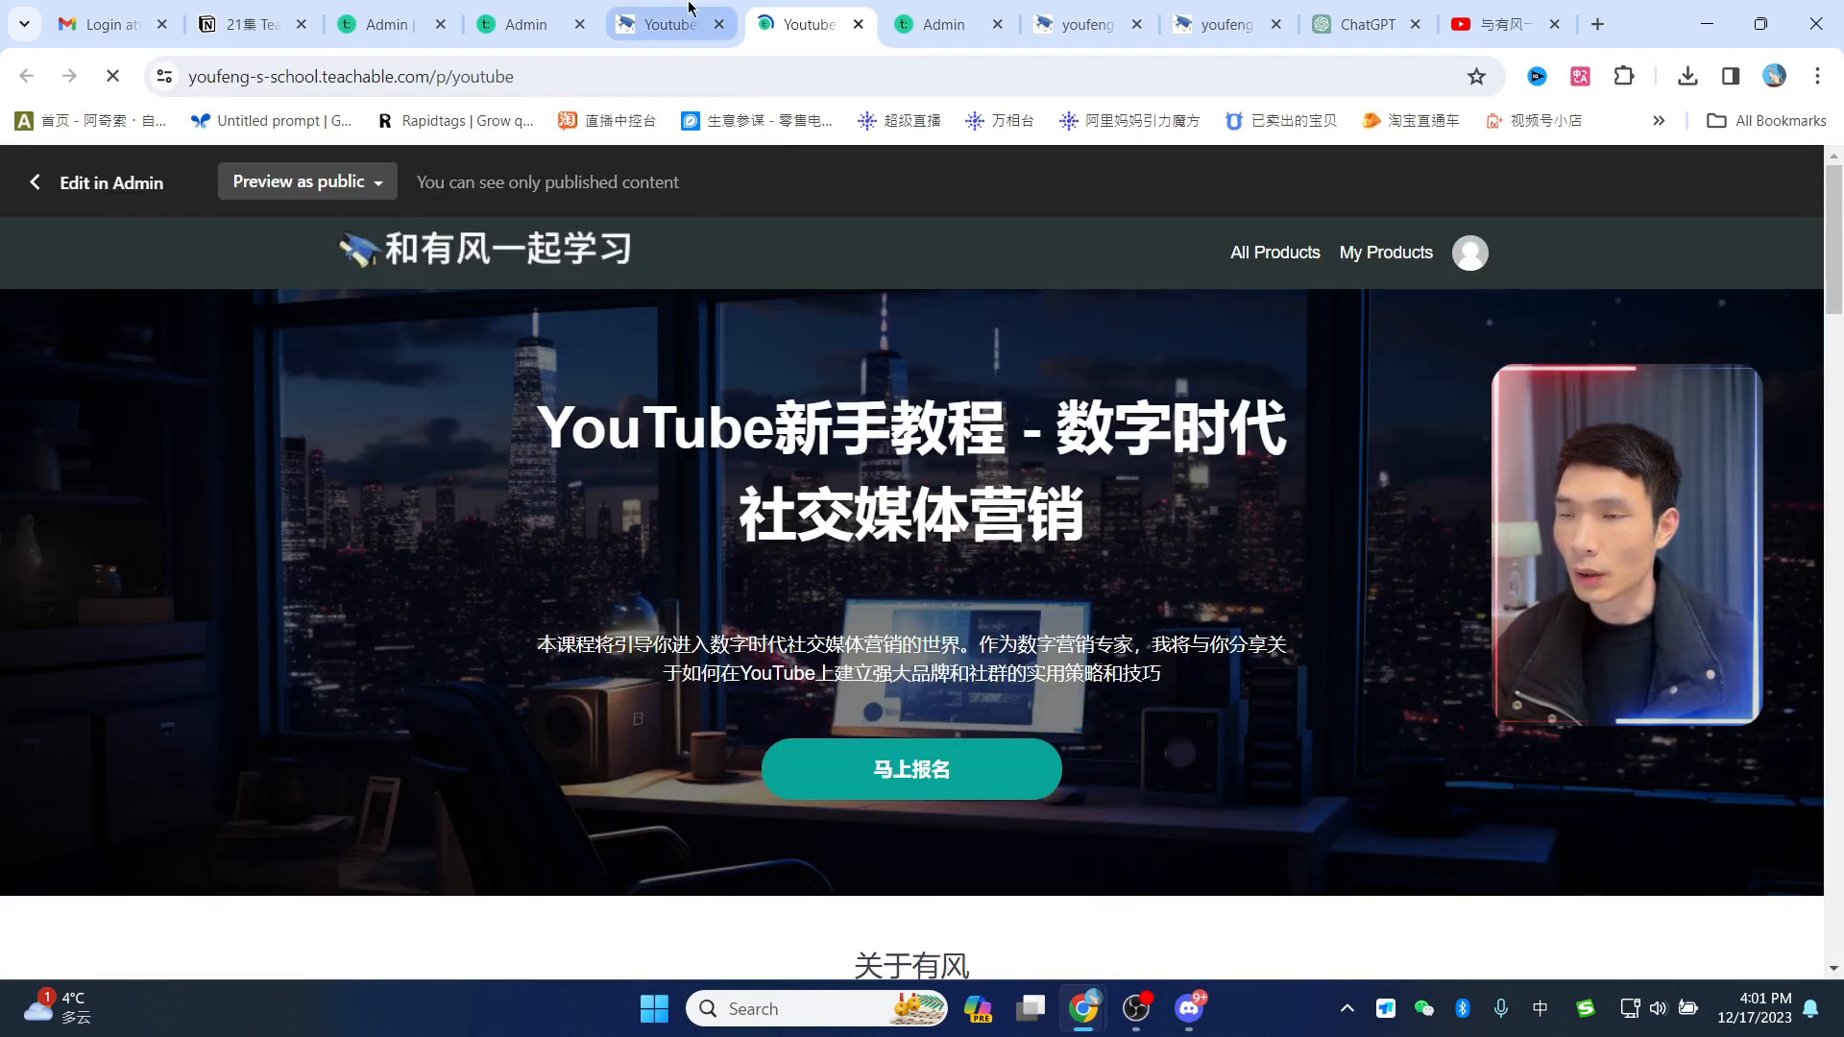
Step: Check the course page opened by the 开始学习 button, test the lesson 了解YouTube的历史和发展, and close that page
{"action": "left_click", "coordinate": [672, 24]}
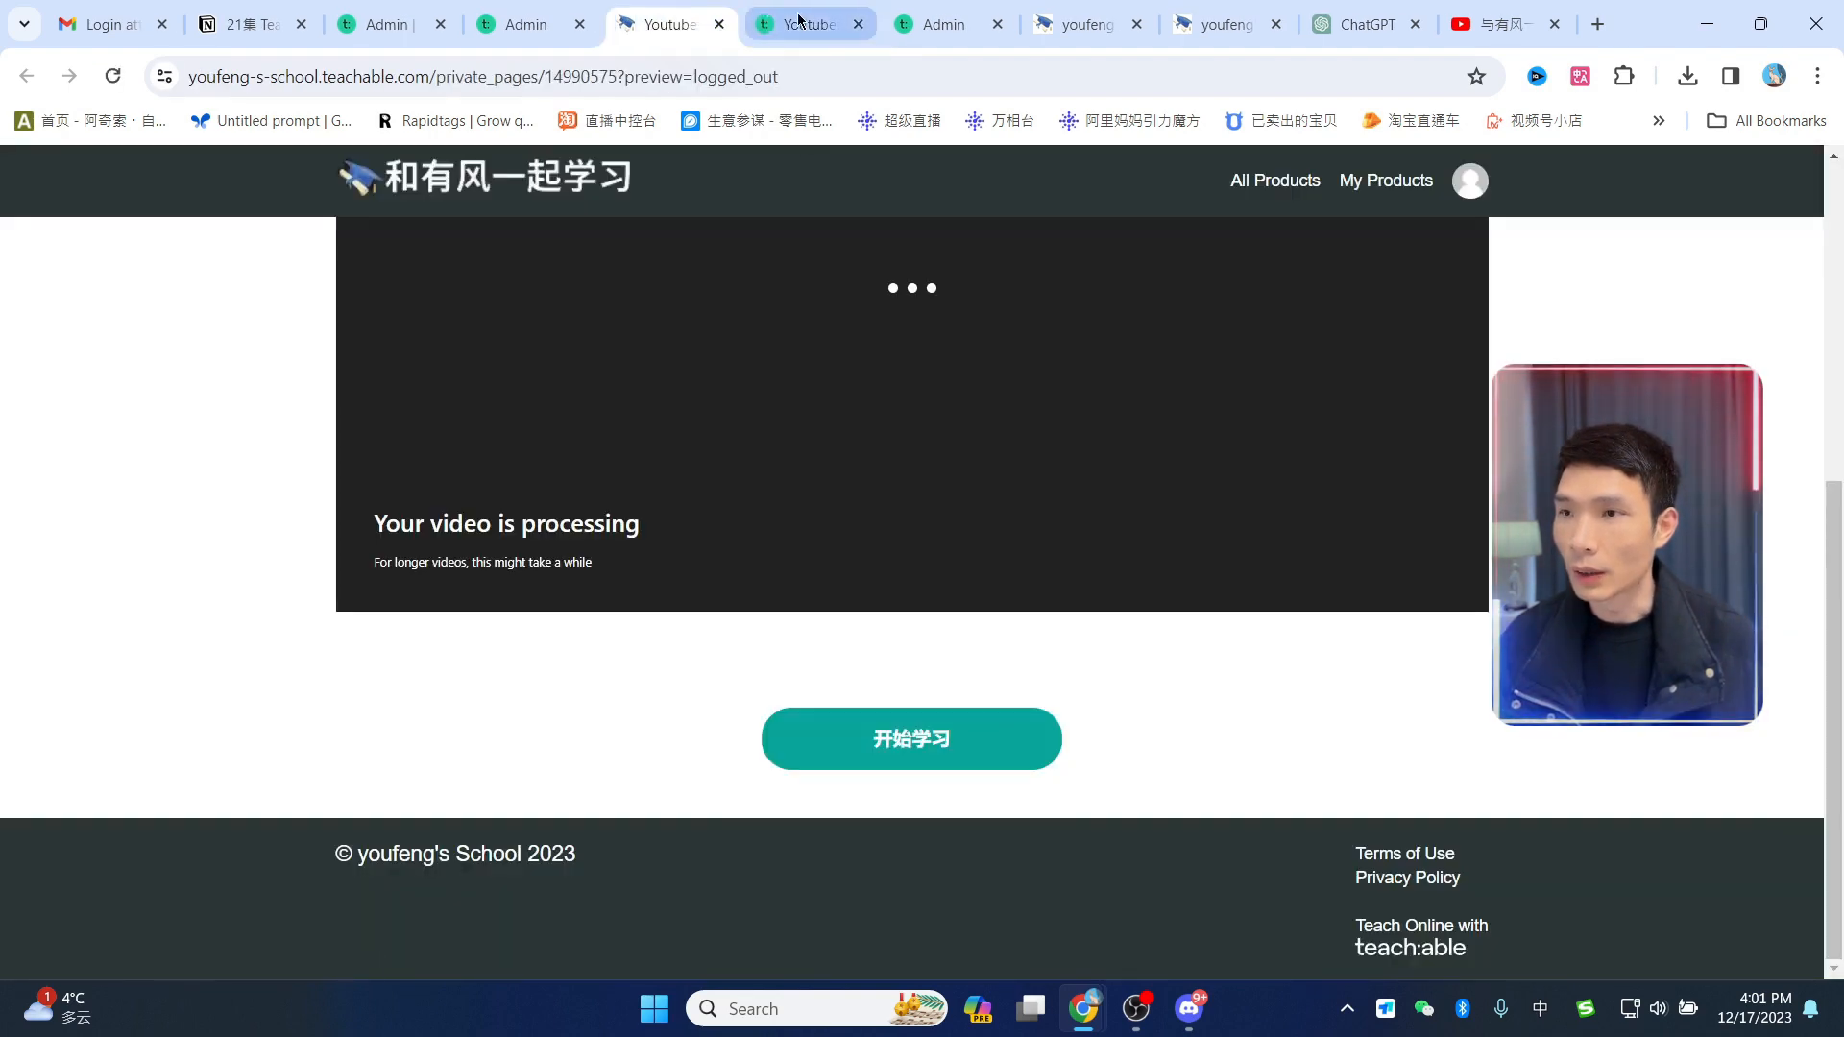
{"action": "left_click", "coordinate": [798, 21]}
{"action": "scroll", "coordinate": [976, 557], "scroll_direction": "down", "scroll_amount": 15}
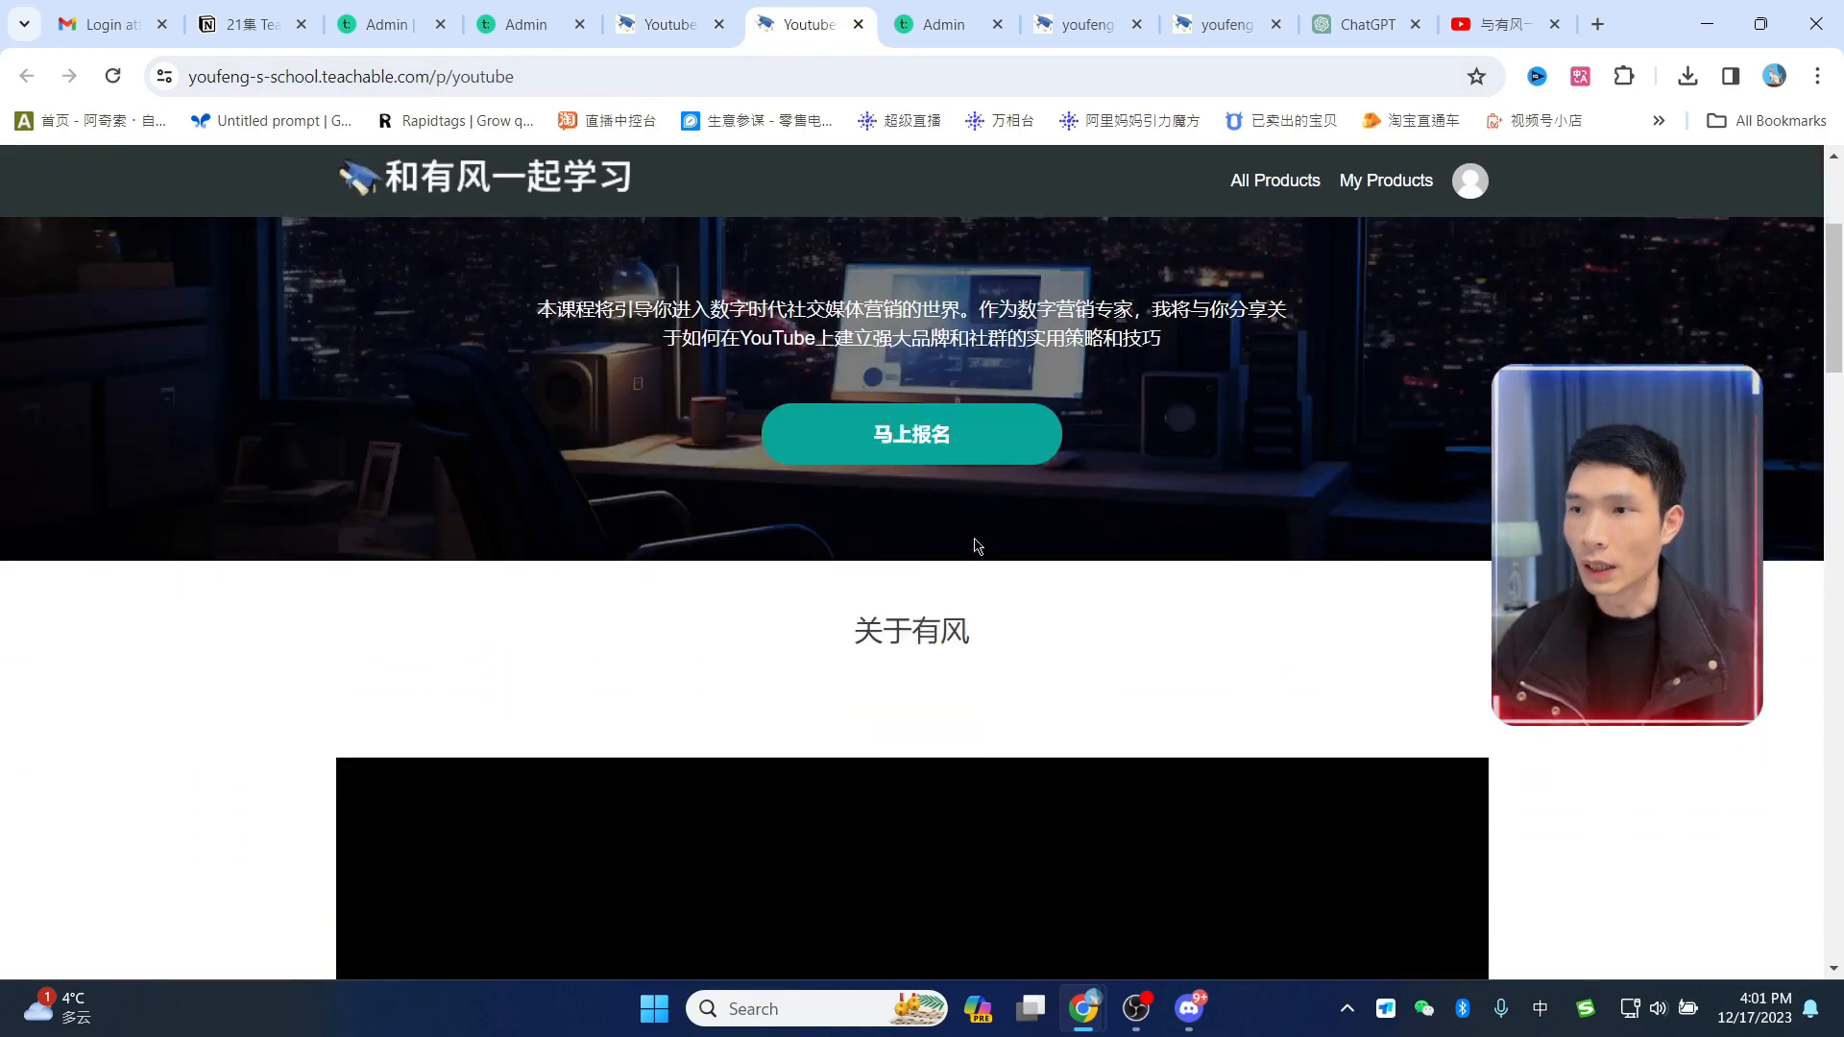
{"action": "scroll", "coordinate": [1022, 567], "scroll_direction": "up", "scroll_amount": 3}
{"action": "scroll", "coordinate": [1153, 615], "scroll_direction": "down", "scroll_amount": 15}
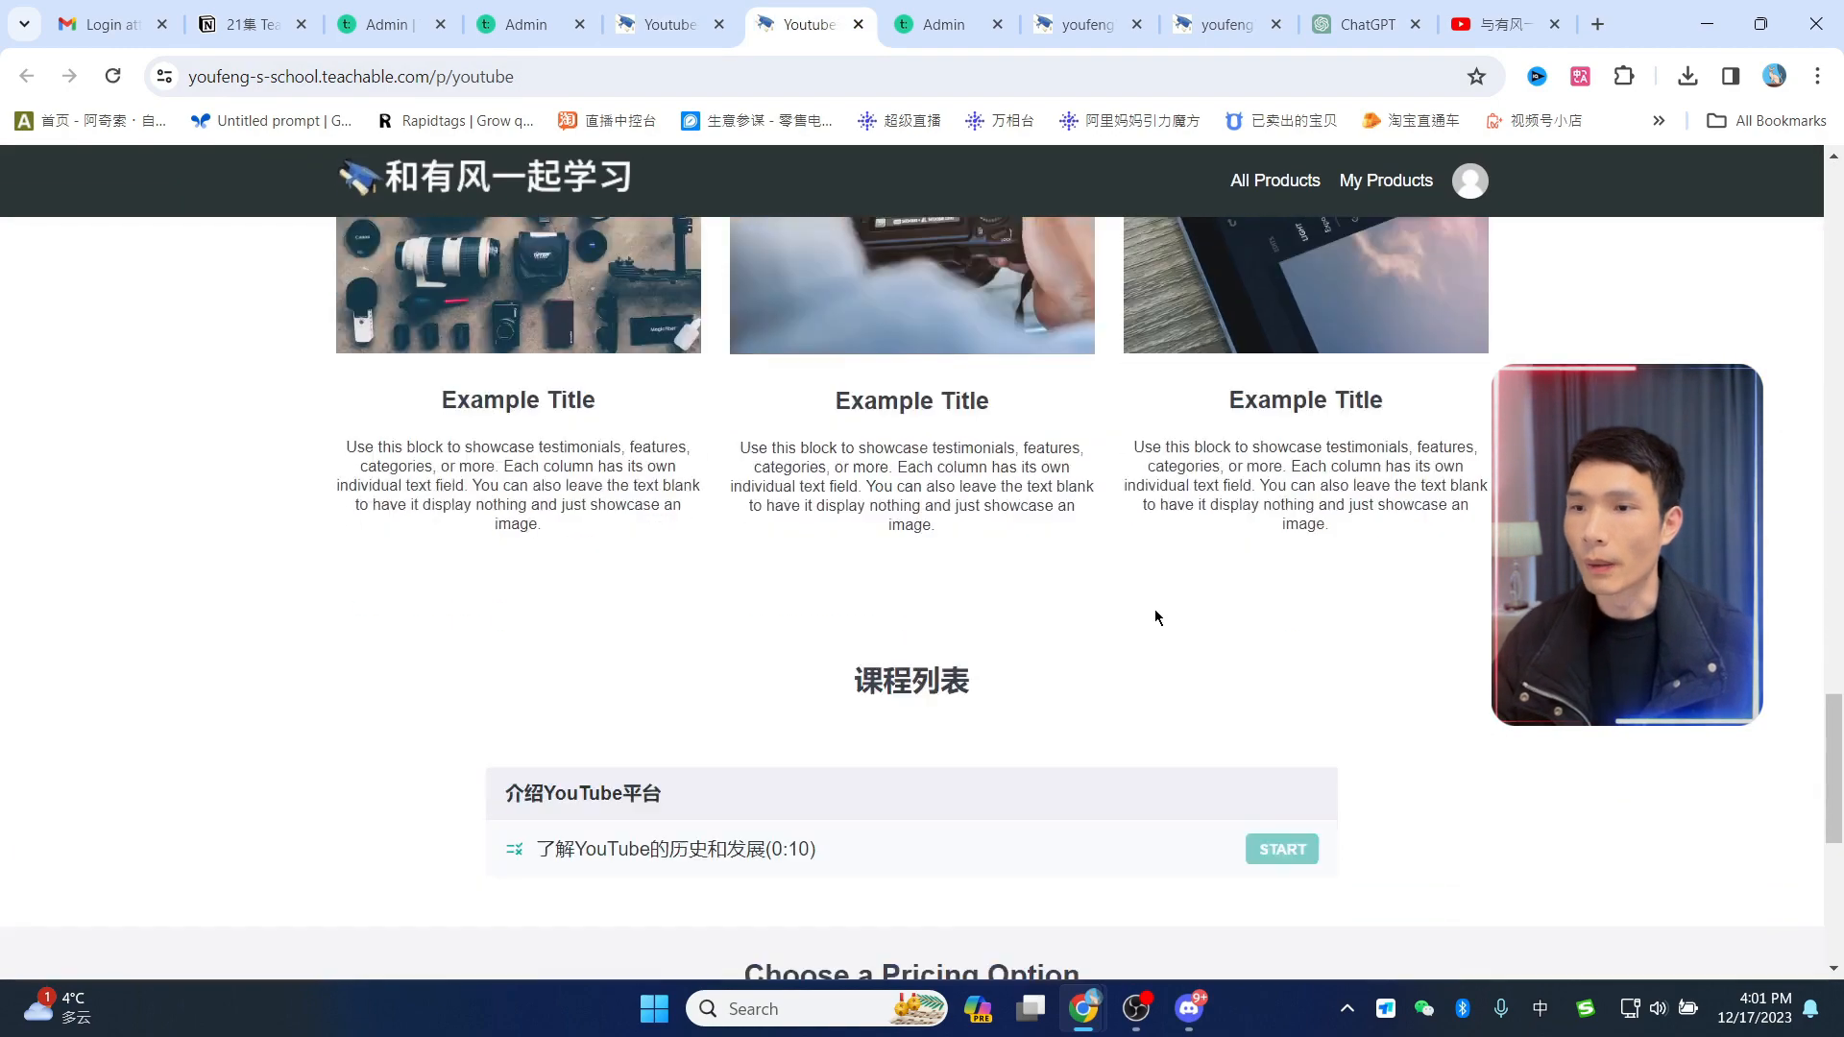
{"action": "scroll", "coordinate": [922, 465], "scroll_direction": "up", "scroll_amount": 4}
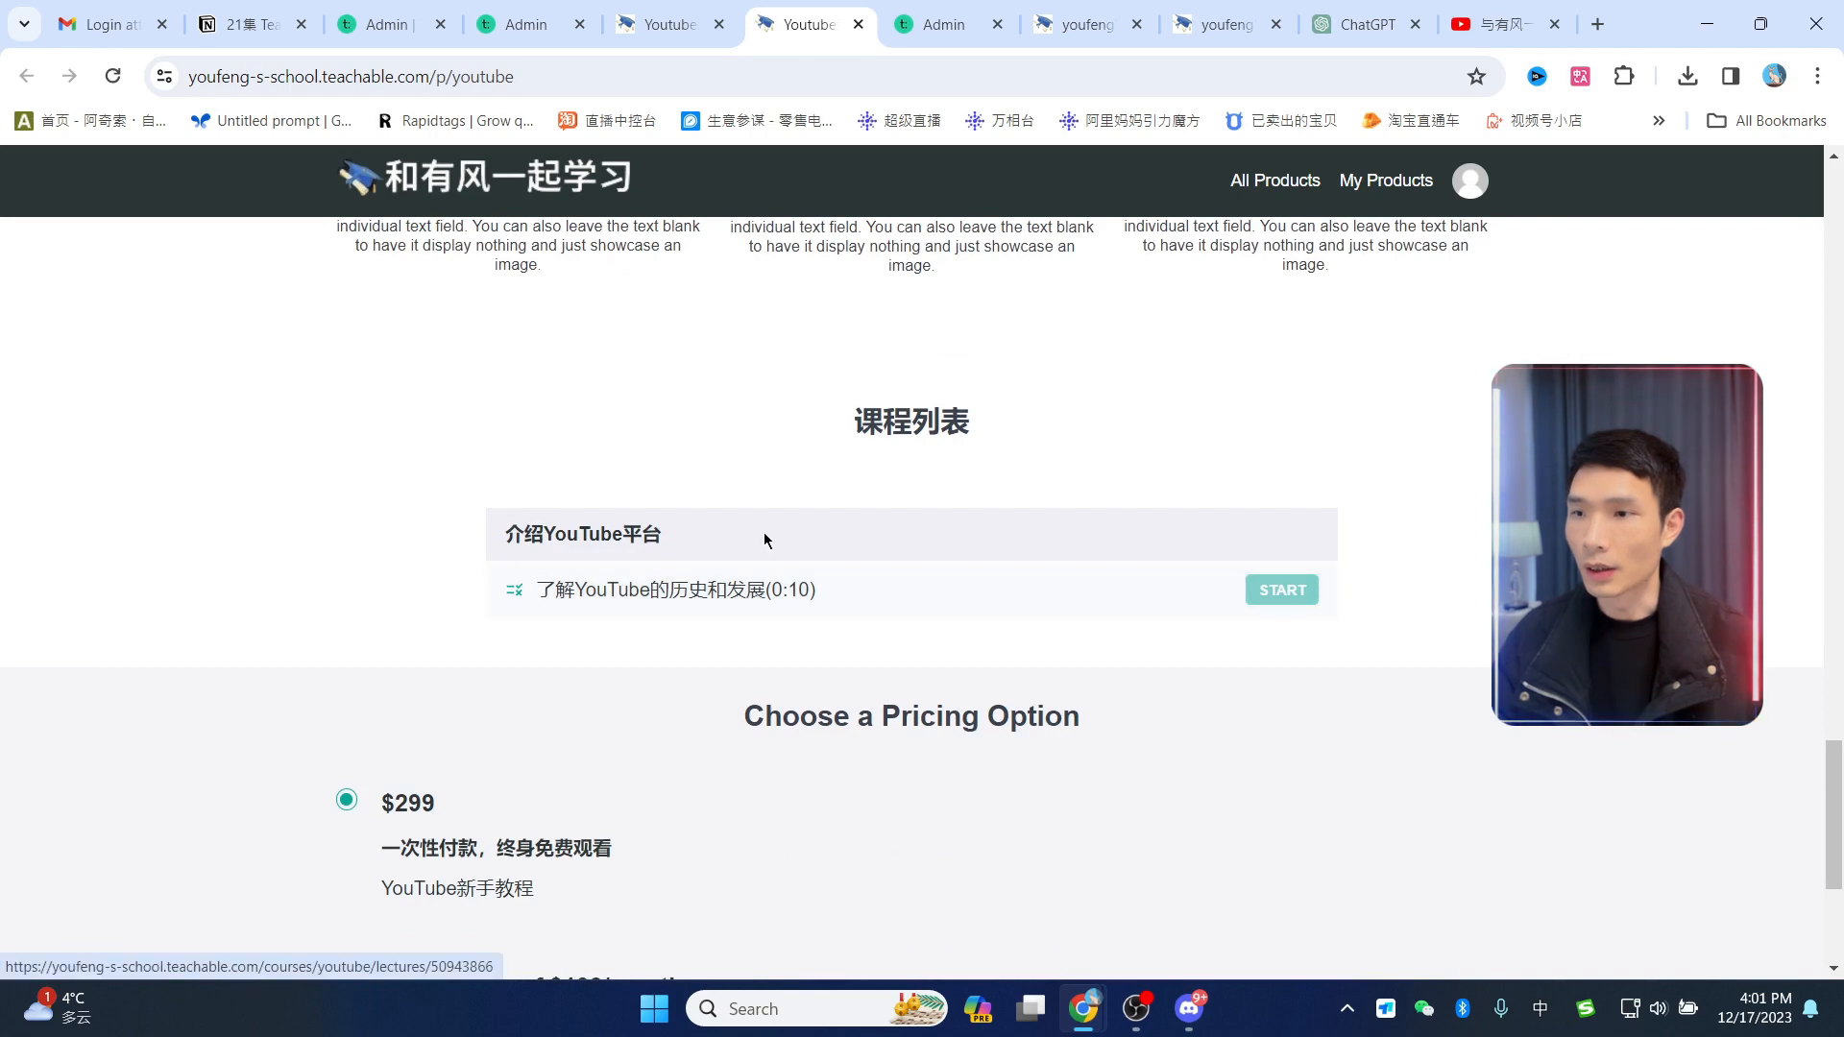
{"action": "left_click", "coordinate": [1079, 611]}
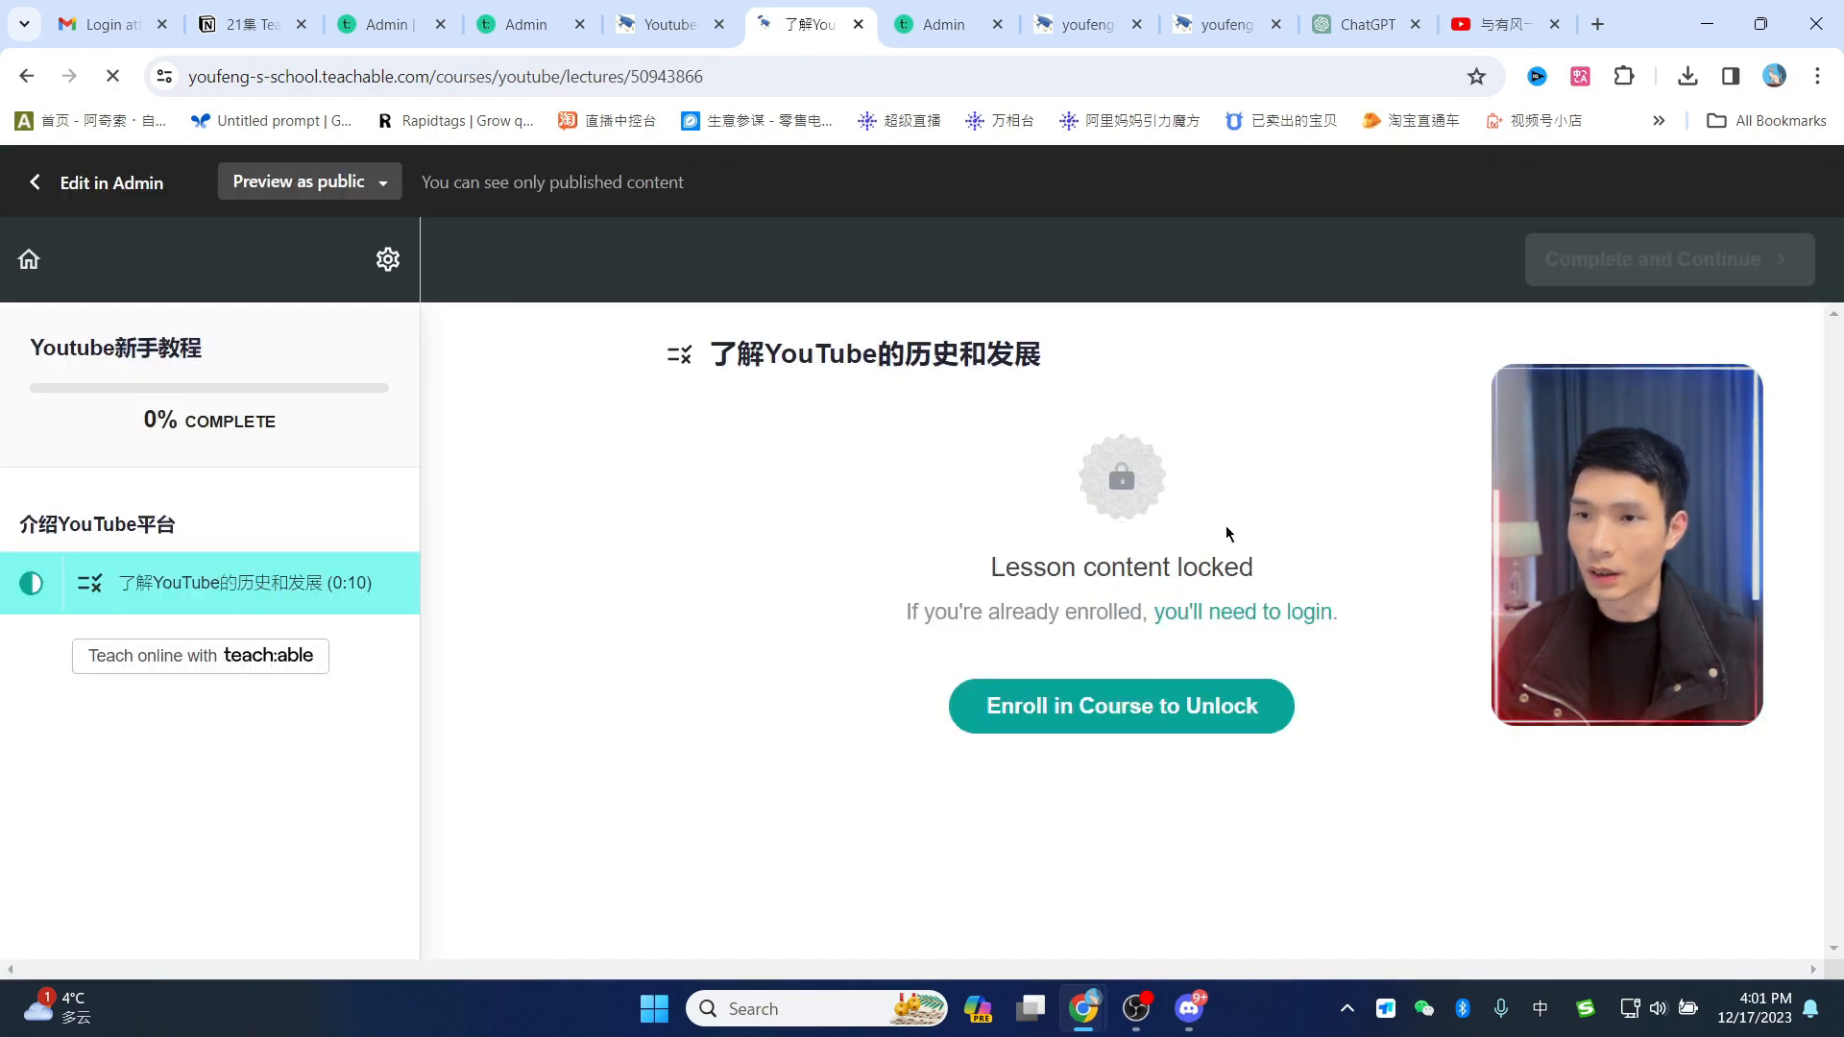
{"action": "left_click", "coordinate": [858, 26]}
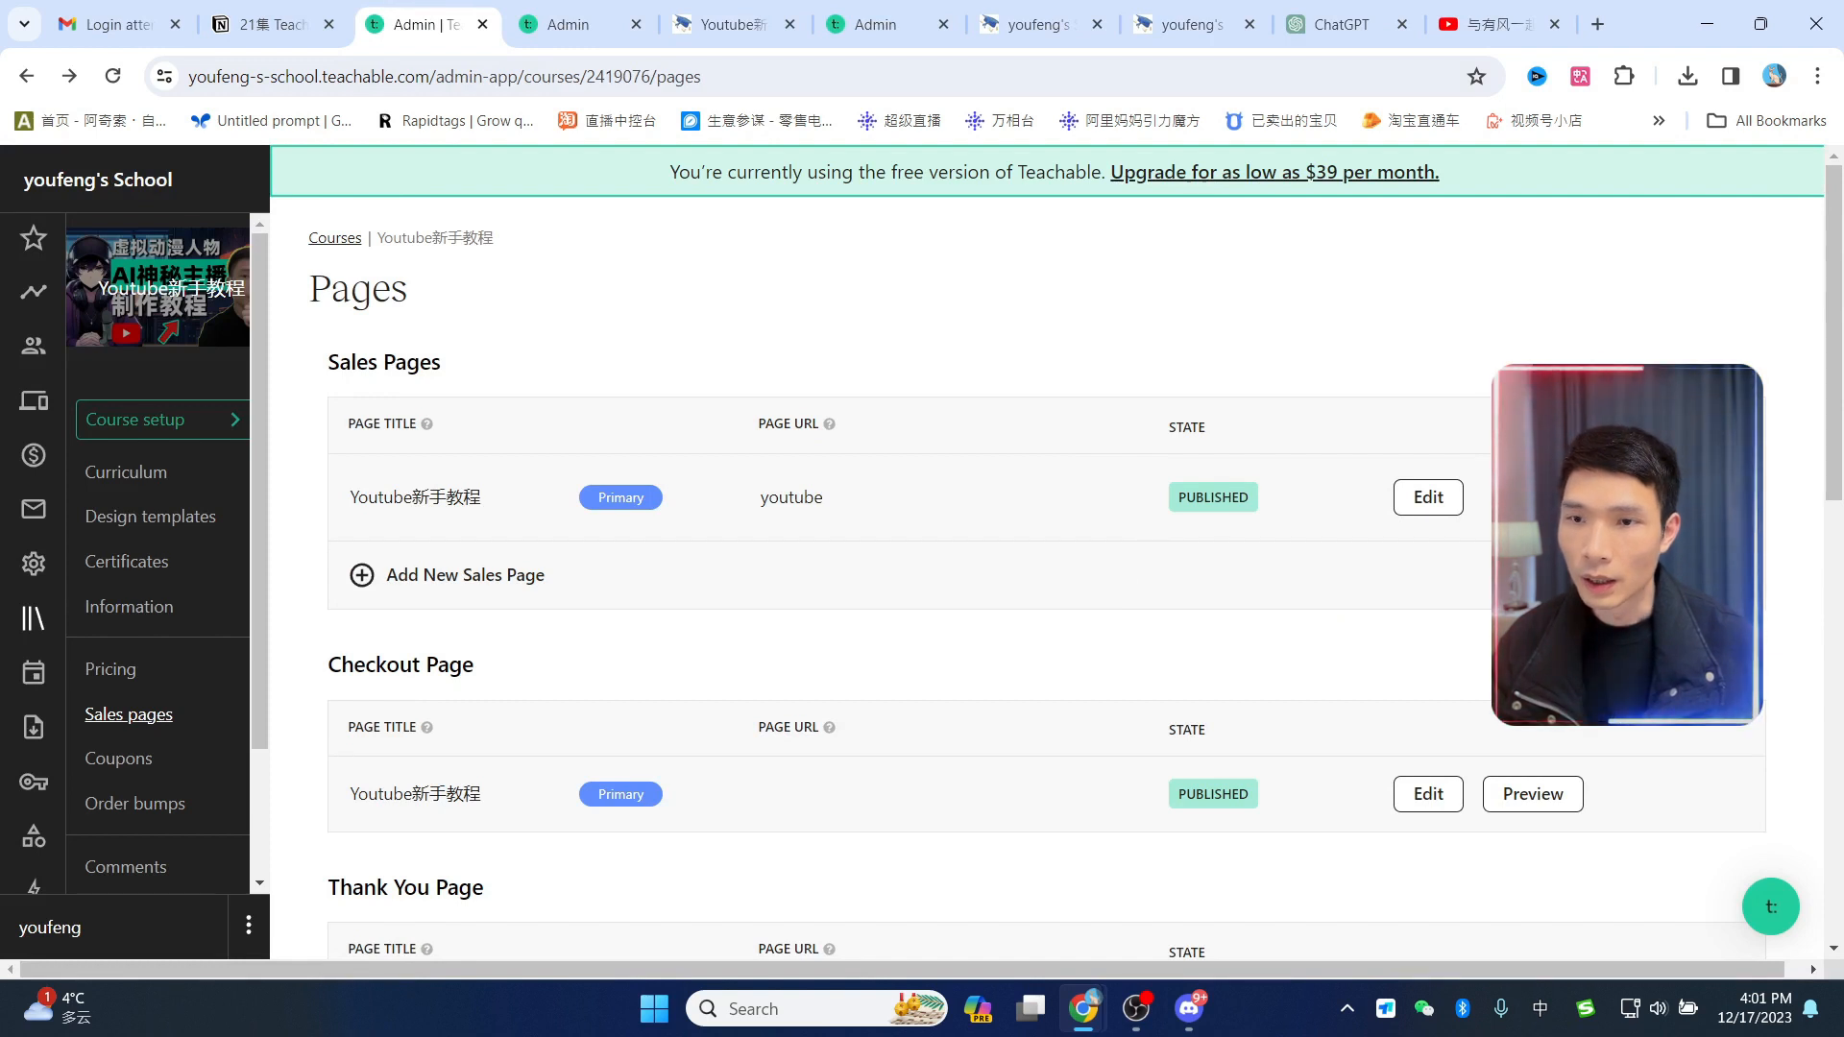
Step: Copy the URL of the Youtube新手教程 sales page and load it in the Thank You Page preview's tab
{"action": "left_click", "coordinate": [1505, 498]}
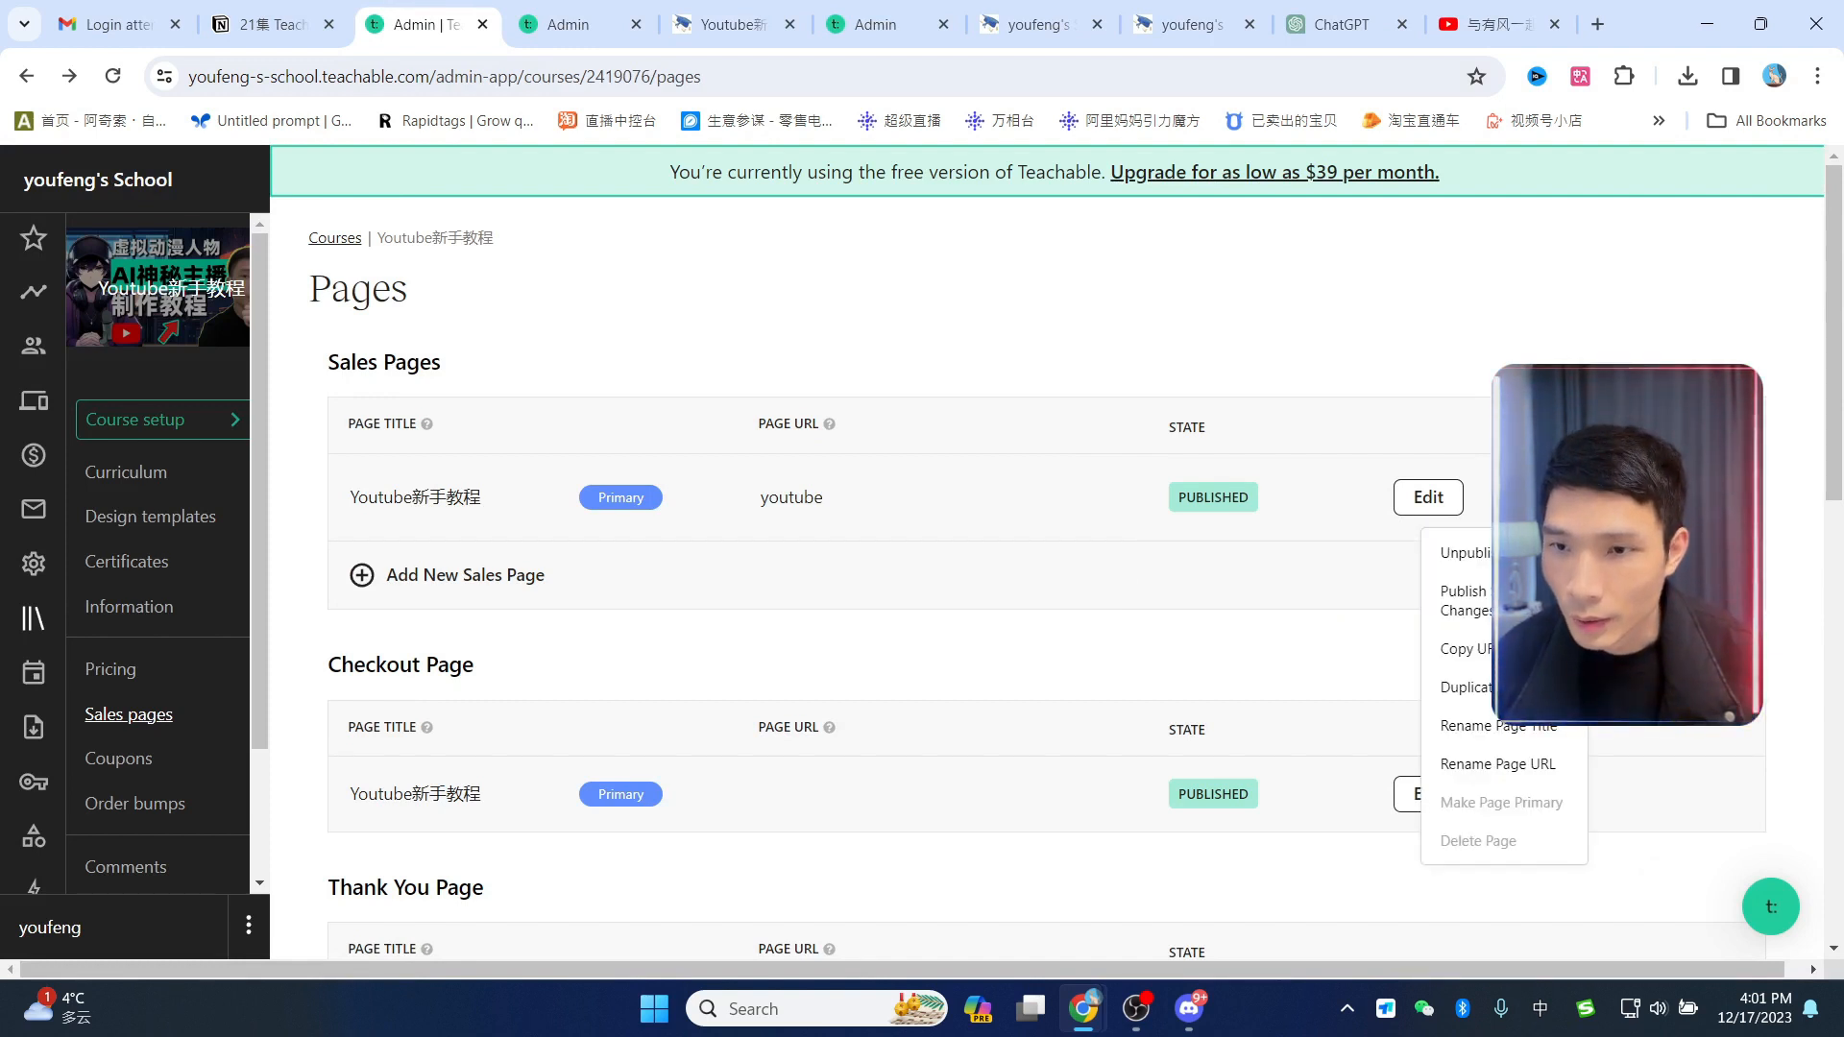
{"action": "left_click", "coordinate": [1455, 648]}
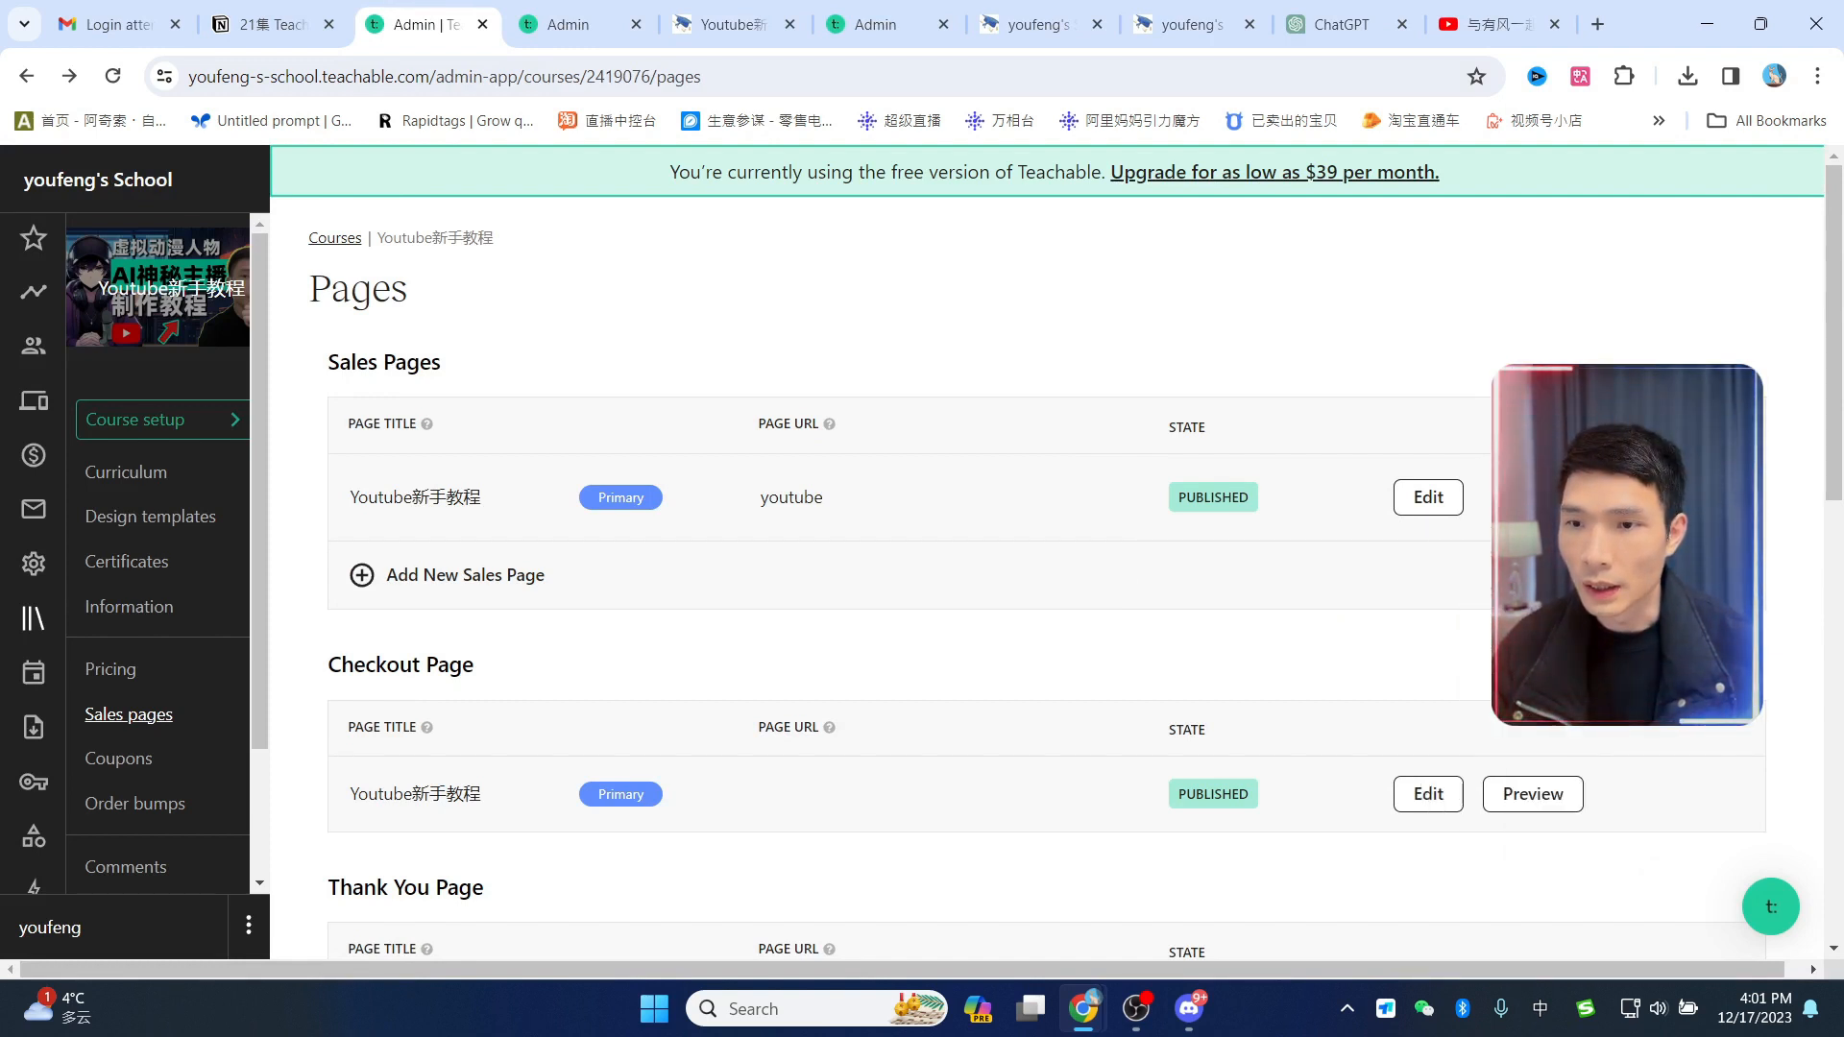
{"action": "left_click", "coordinate": [695, 37]}
{"action": "left_click", "coordinate": [624, 76]}
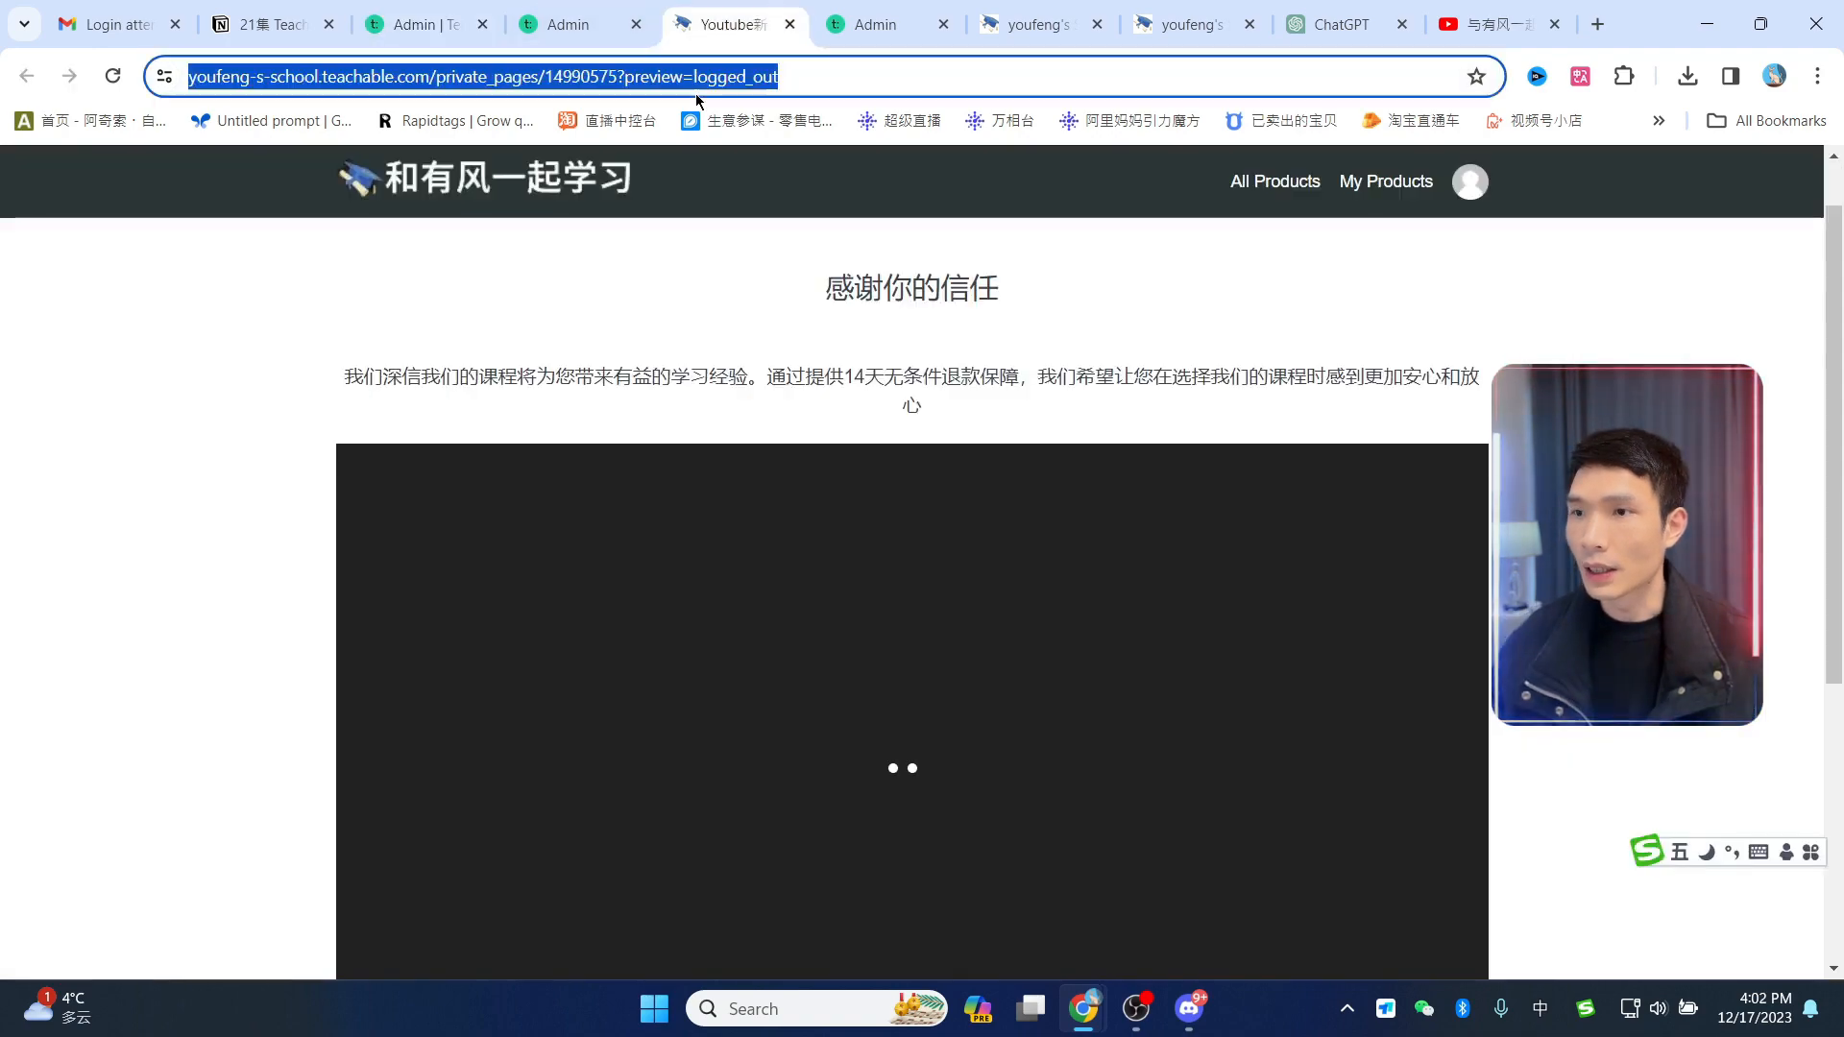
{"action": "key", "text": "ctrl+v"}
{"action": "key", "text": "Return"}
Step: Examine the upper part of the live sales page and test playing and pausing the 关于有风 video
{"action": "scroll", "coordinate": [1016, 473], "scroll_direction": "down", "scroll_amount": 5}
{"action": "scroll", "coordinate": [1285, 465], "scroll_direction": "up", "scroll_amount": 4}
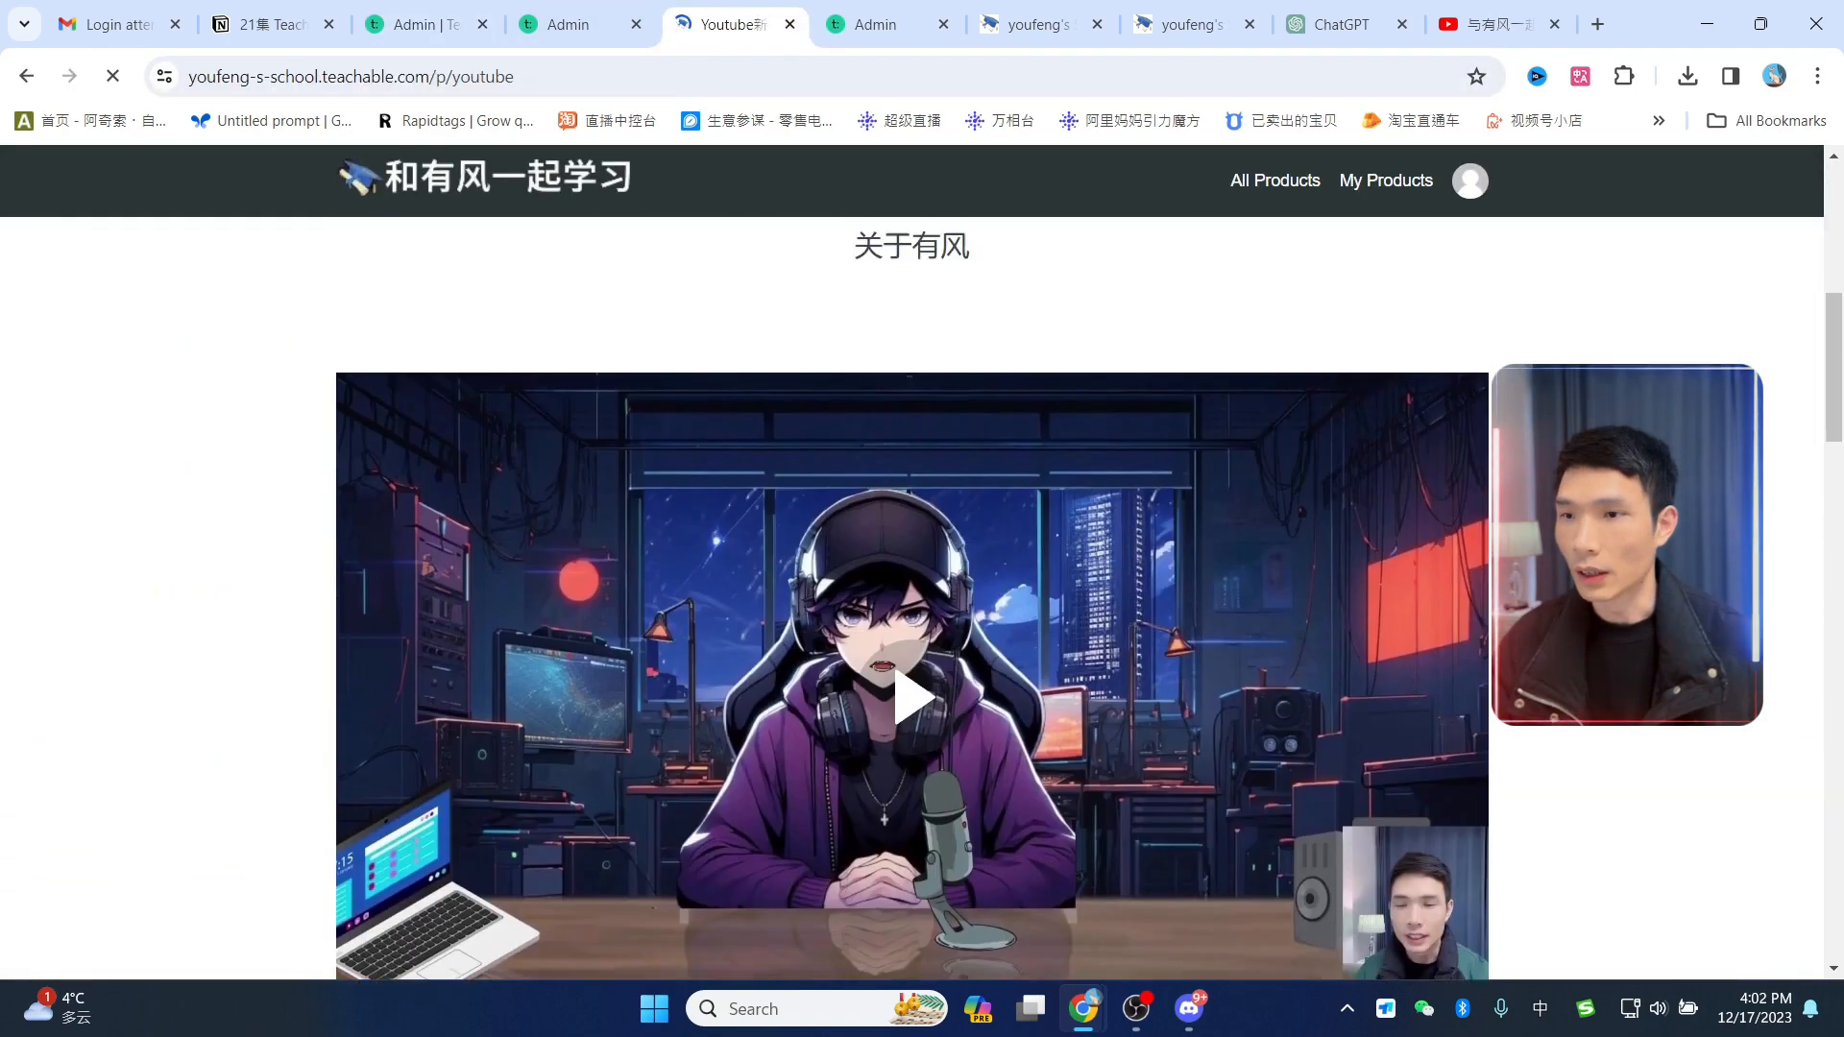
{"action": "scroll", "coordinate": [1435, 480], "scroll_direction": "down", "scroll_amount": 2}
{"action": "left_click", "coordinate": [939, 455]}
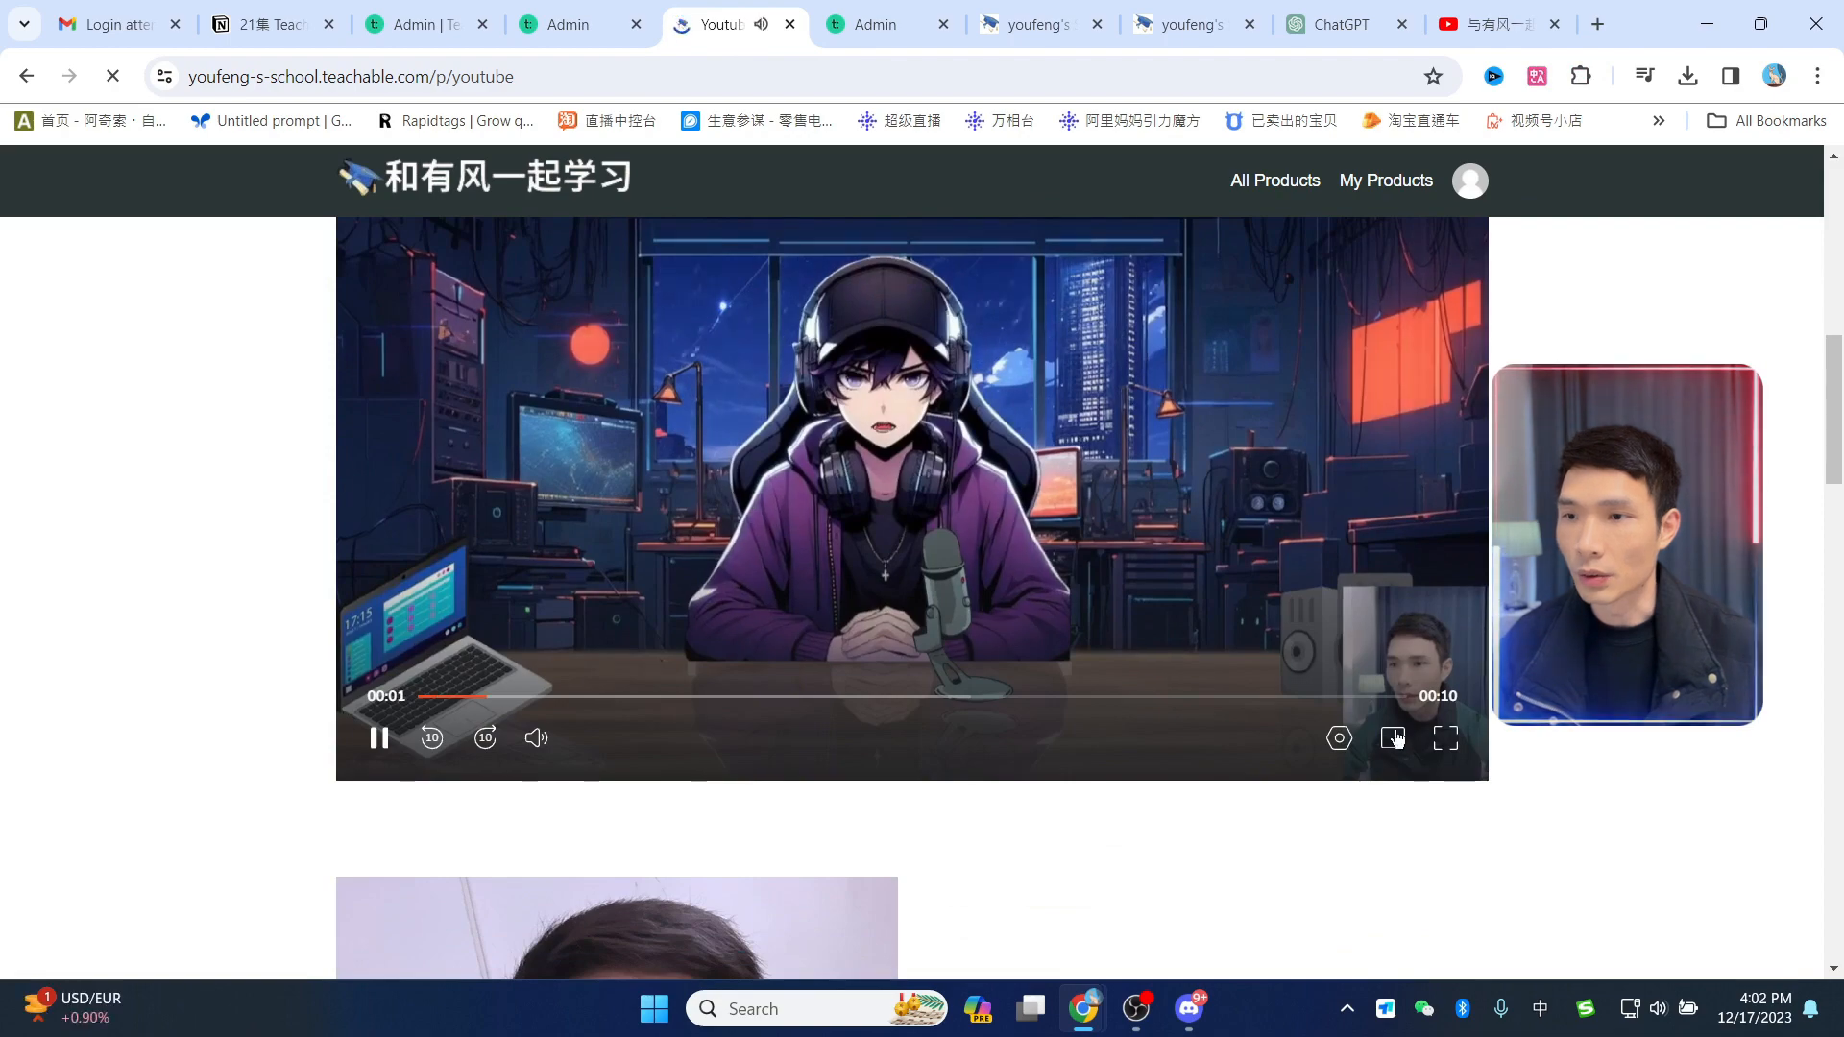
{"action": "scroll", "coordinate": [564, 684], "scroll_direction": "up", "scroll_amount": 8}
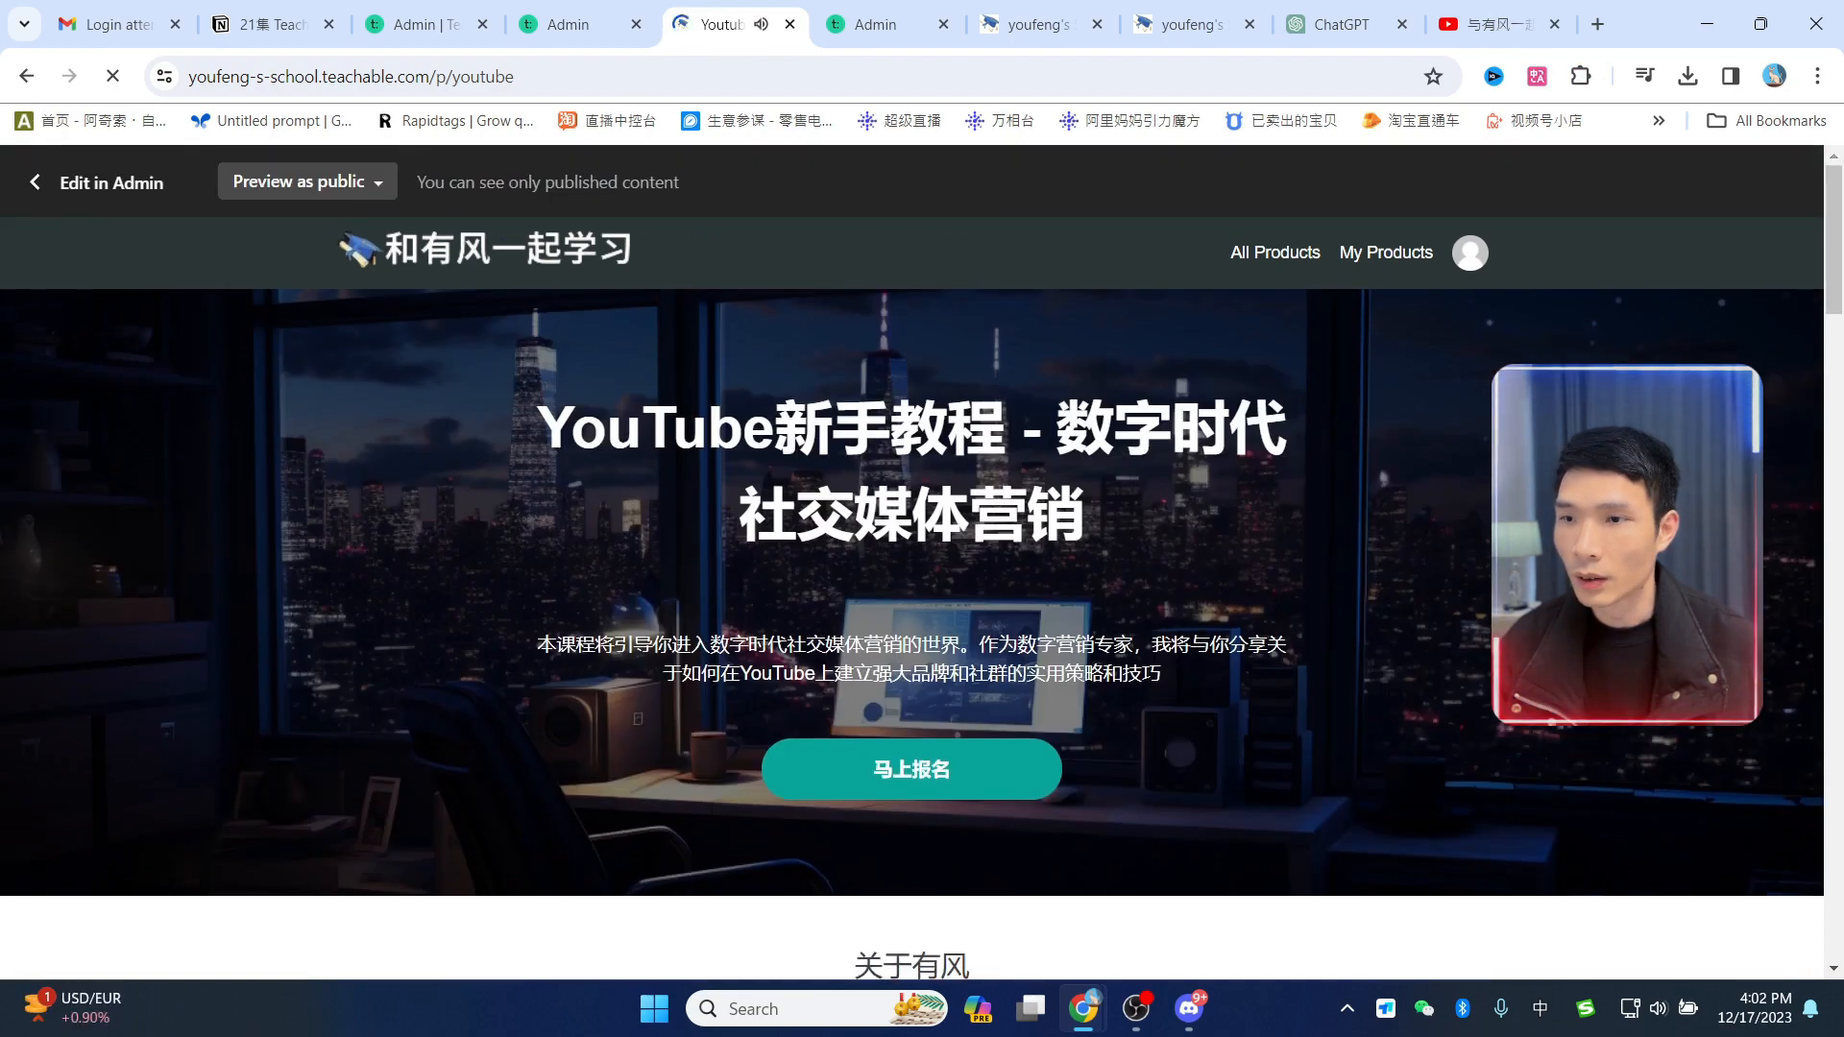
{"action": "scroll", "coordinate": [565, 684], "scroll_direction": "down", "scroll_amount": 6}
{"action": "scroll", "coordinate": [564, 684], "scroll_direction": "up", "scroll_amount": 1}
{"action": "scroll", "coordinate": [483, 765], "scroll_direction": "up", "scroll_amount": 6}
{"action": "scroll", "coordinate": [483, 765], "scroll_direction": "down", "scroll_amount": 7}
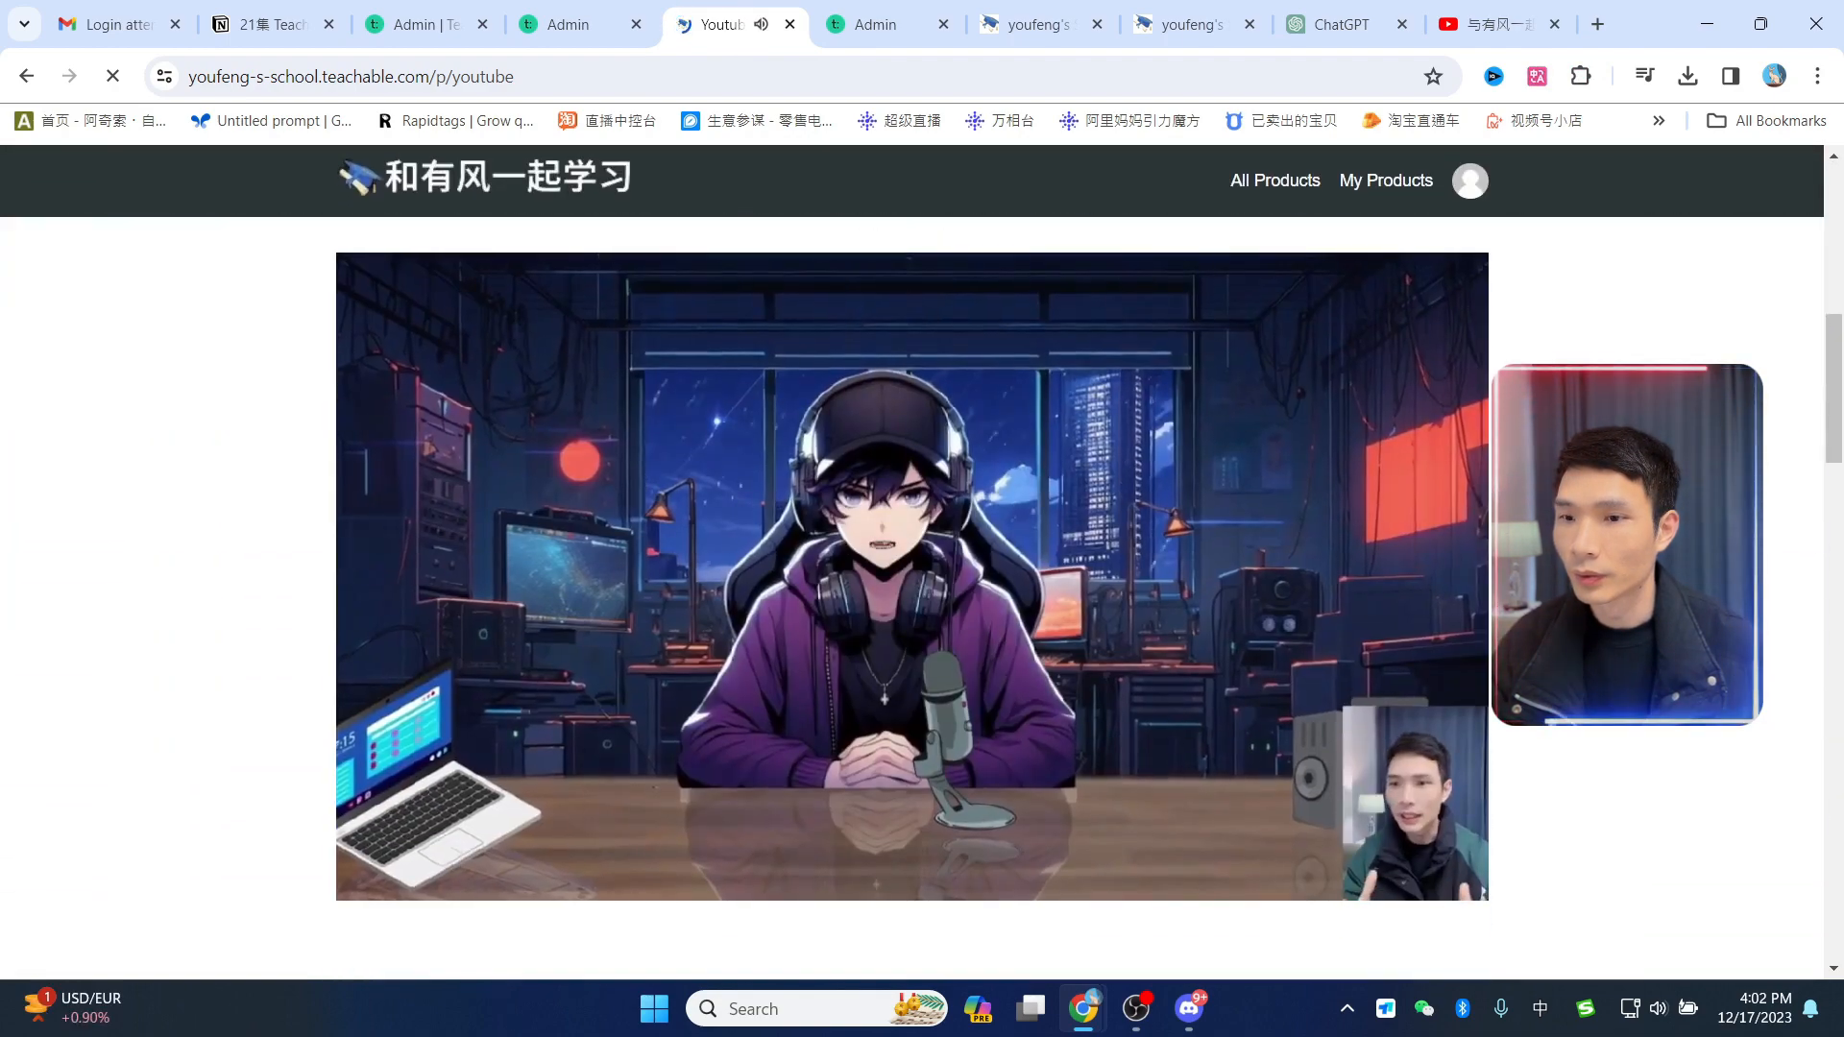
{"action": "left_click", "coordinate": [379, 858]}
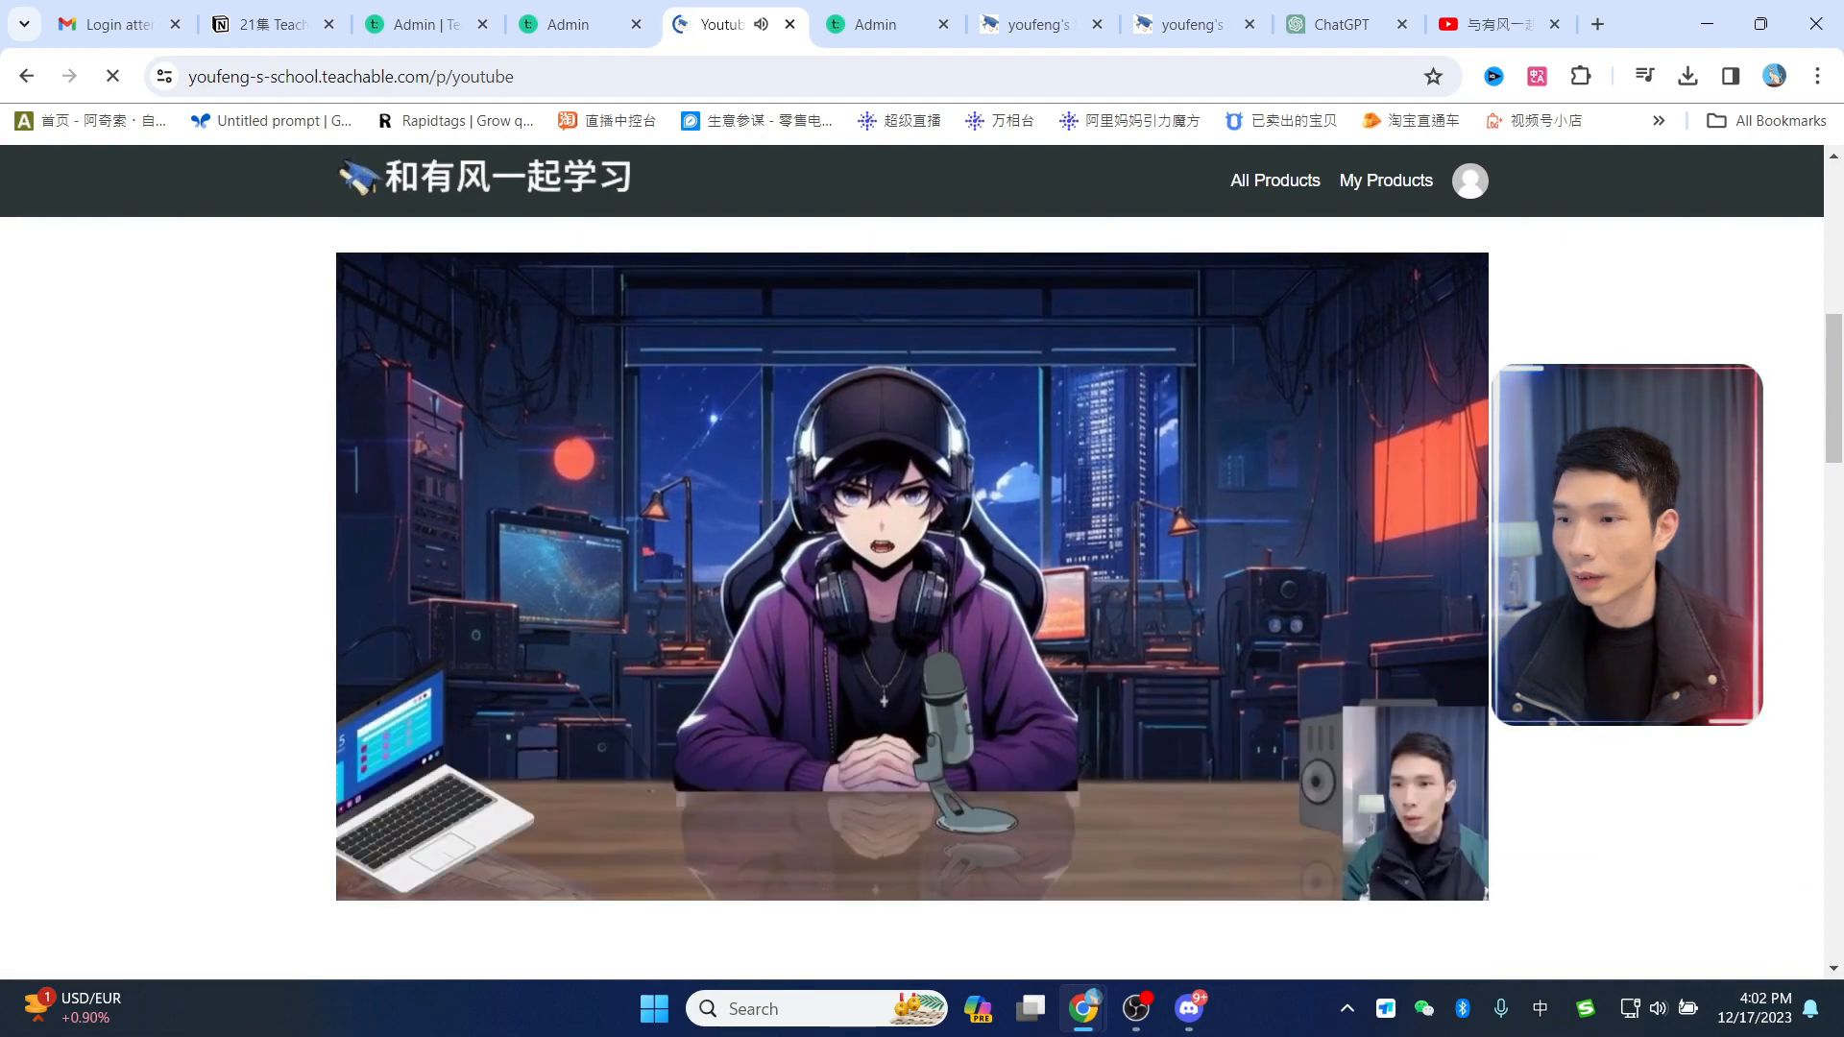
{"action": "left_click", "coordinate": [387, 864]}
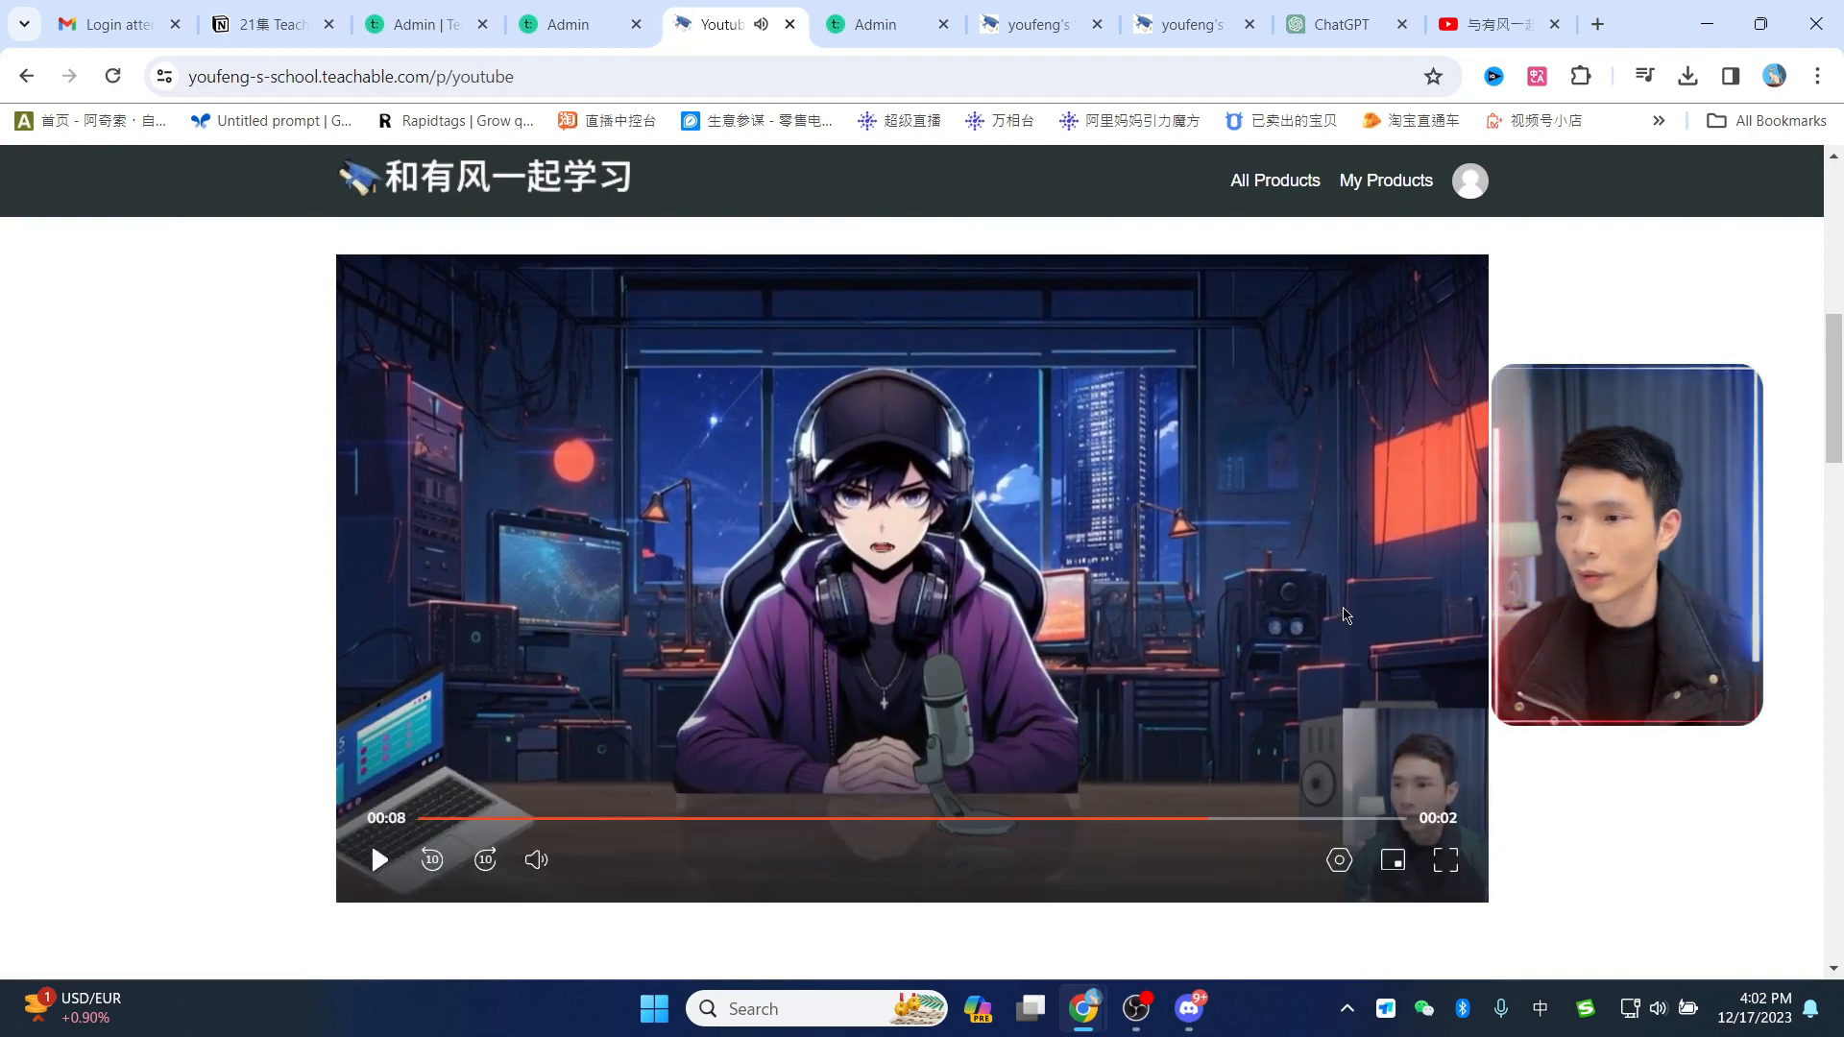
Step: Review the rest of the sales page and the $299 checkout page down to its refund guarantee
{"action": "scroll", "coordinate": [1366, 613], "scroll_direction": "up", "scroll_amount": 9}
{"action": "scroll", "coordinate": [1369, 615], "scroll_direction": "down", "scroll_amount": 14}
{"action": "scroll", "coordinate": [1368, 615], "scroll_direction": "down", "scroll_amount": 20}
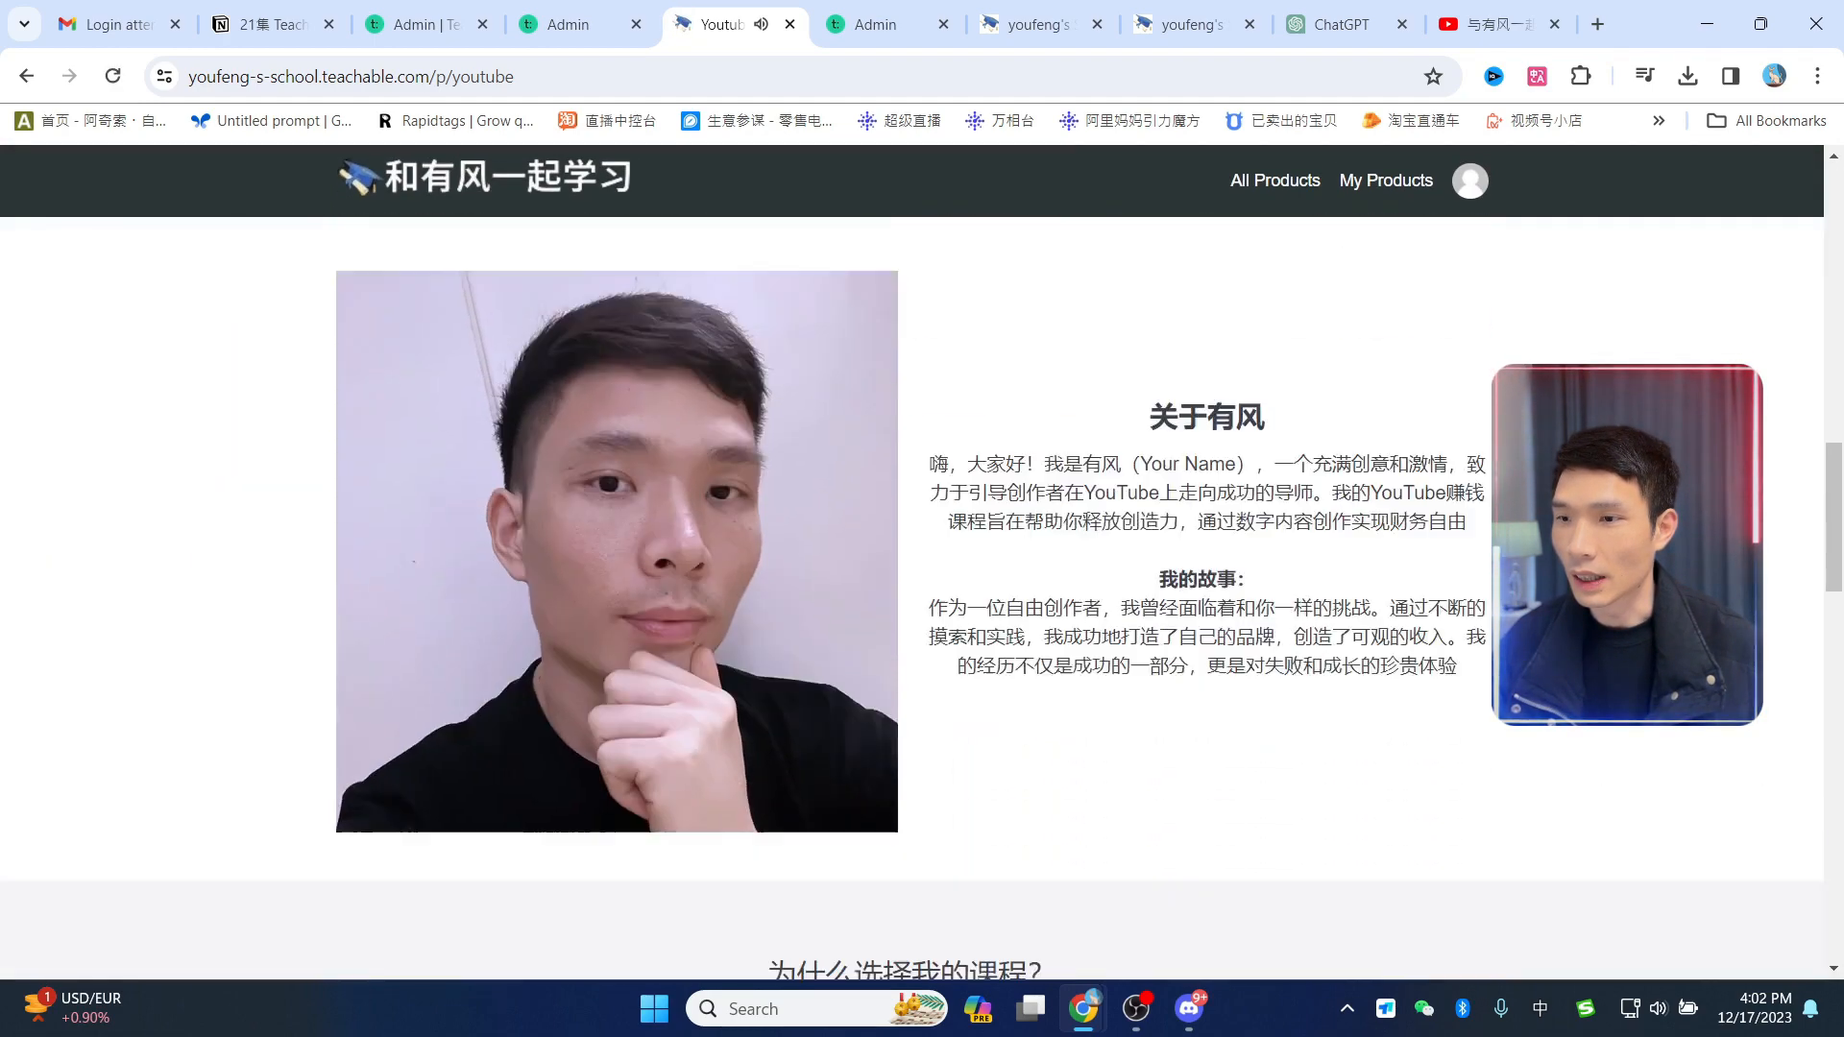
{"action": "scroll", "coordinate": [722, 605], "scroll_direction": "down", "scroll_amount": 4}
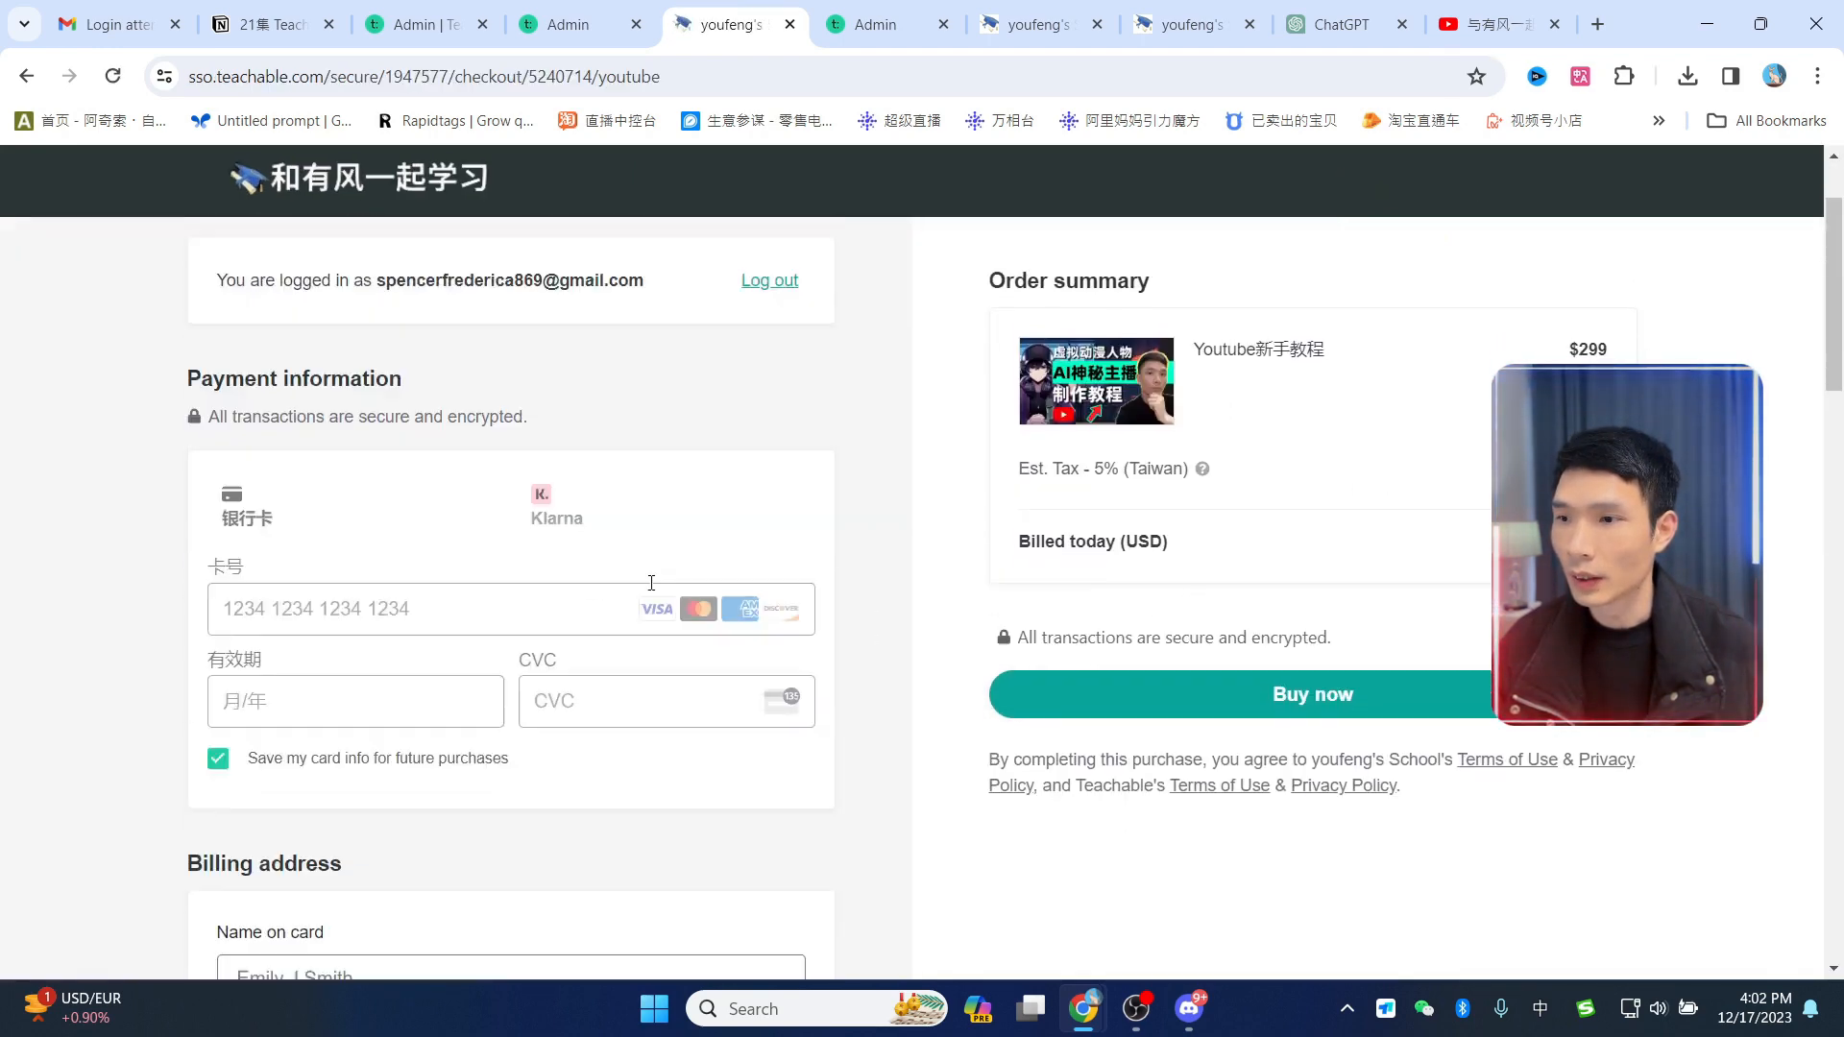
{"action": "scroll", "coordinate": [651, 582], "scroll_direction": "down", "scroll_amount": 15}
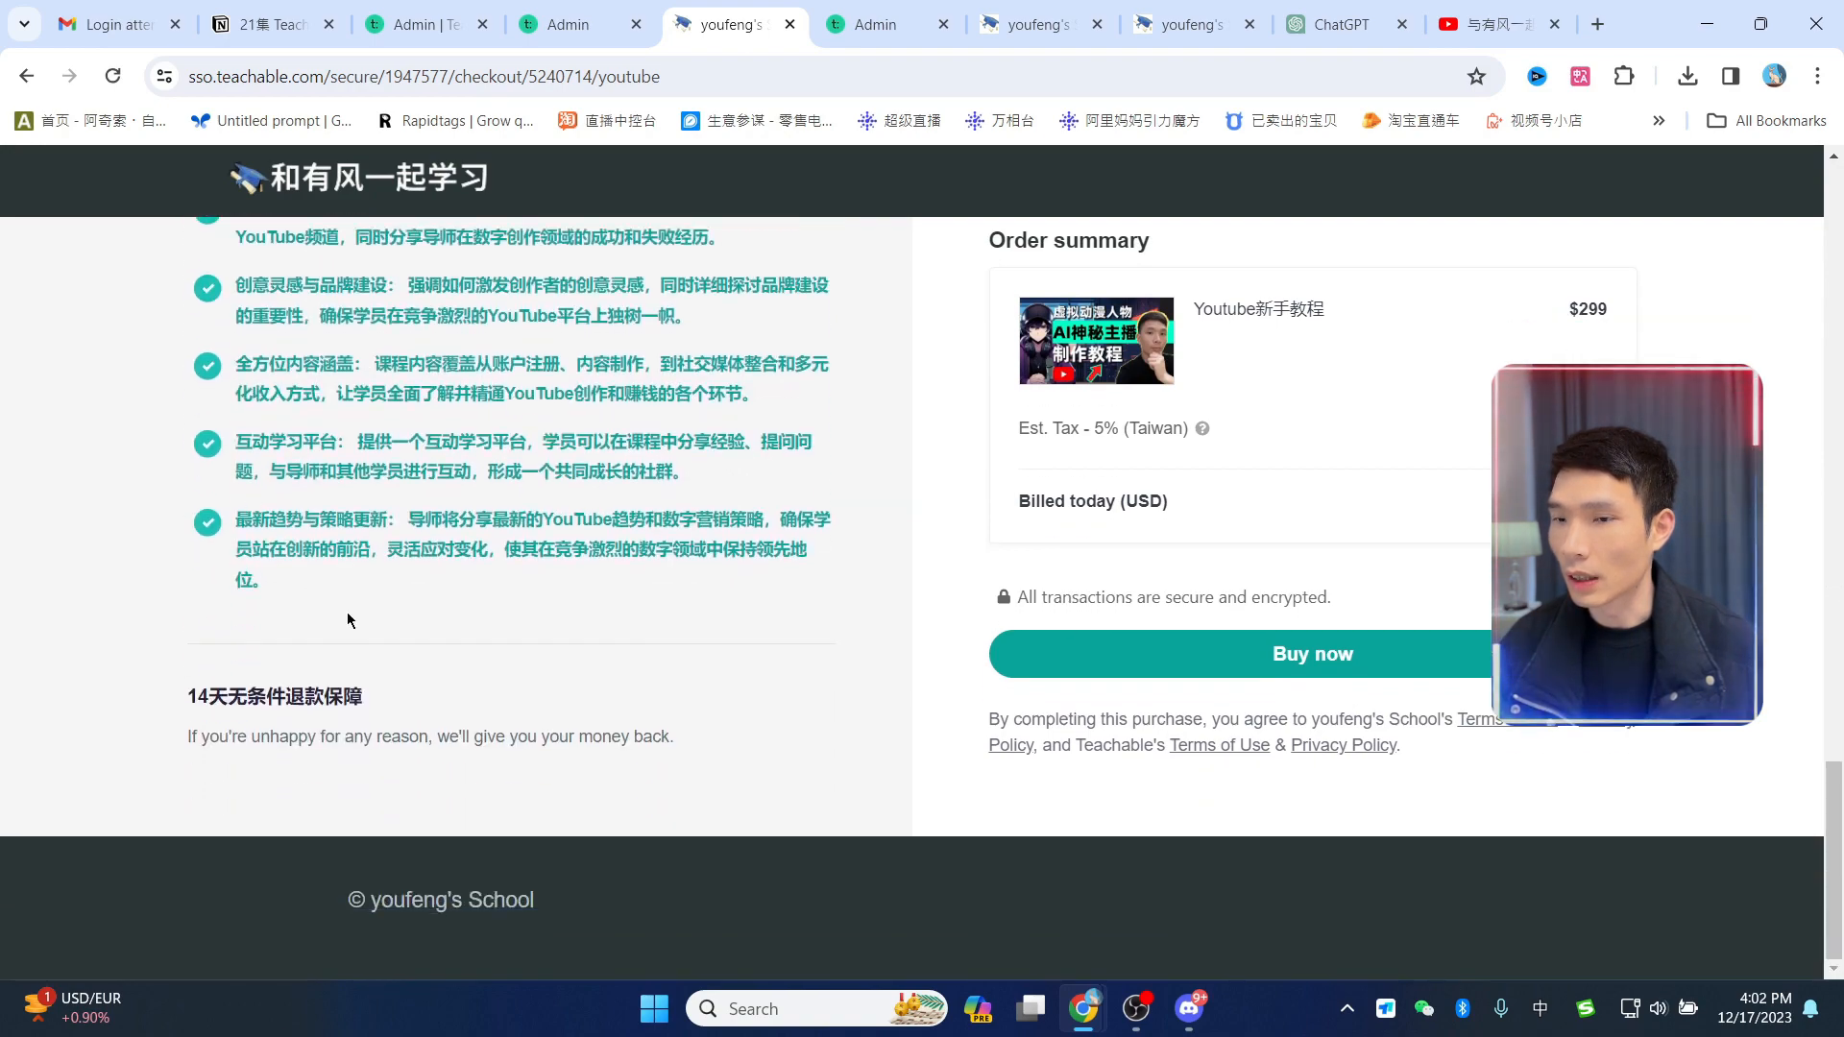
{"action": "scroll", "coordinate": [349, 619], "scroll_direction": "up", "scroll_amount": 15}
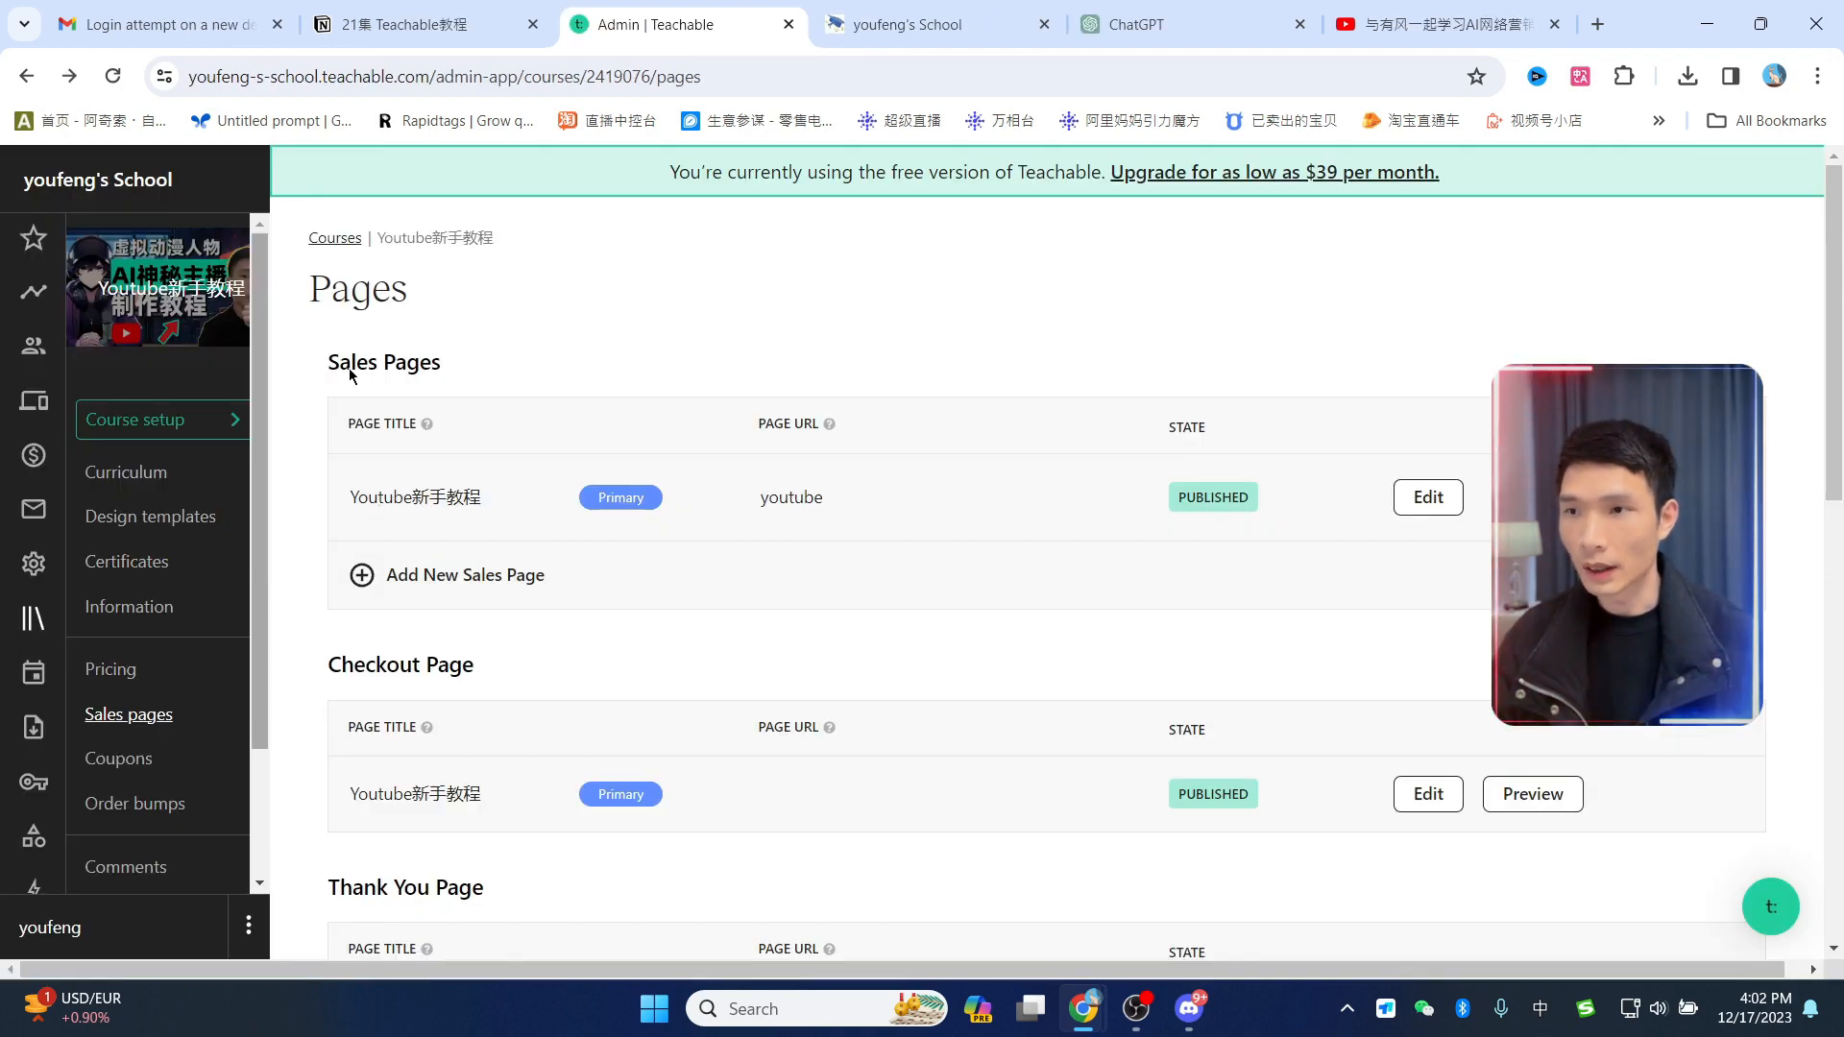
Step: Open the school's home page from the course checkout page's logo and return to the Teachable admin
{"action": "left_click", "coordinate": [893, 24]}
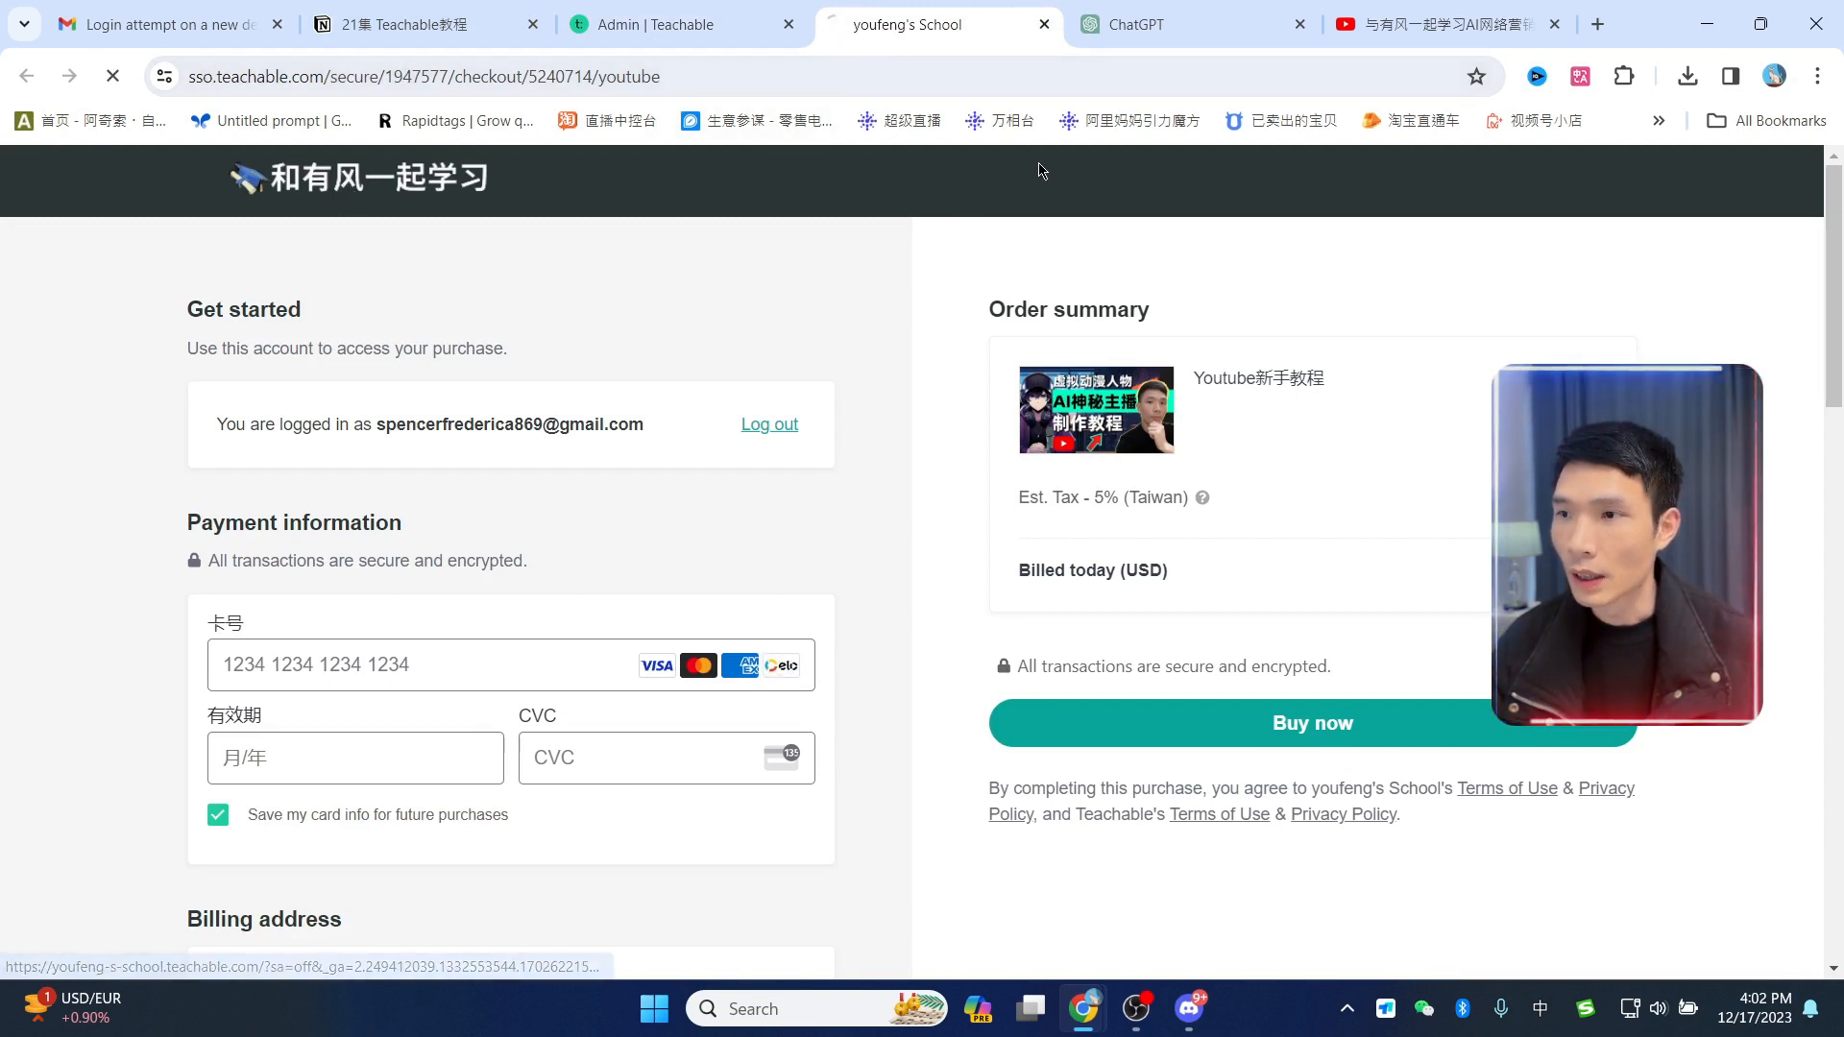
{"action": "left_click", "coordinate": [336, 192]}
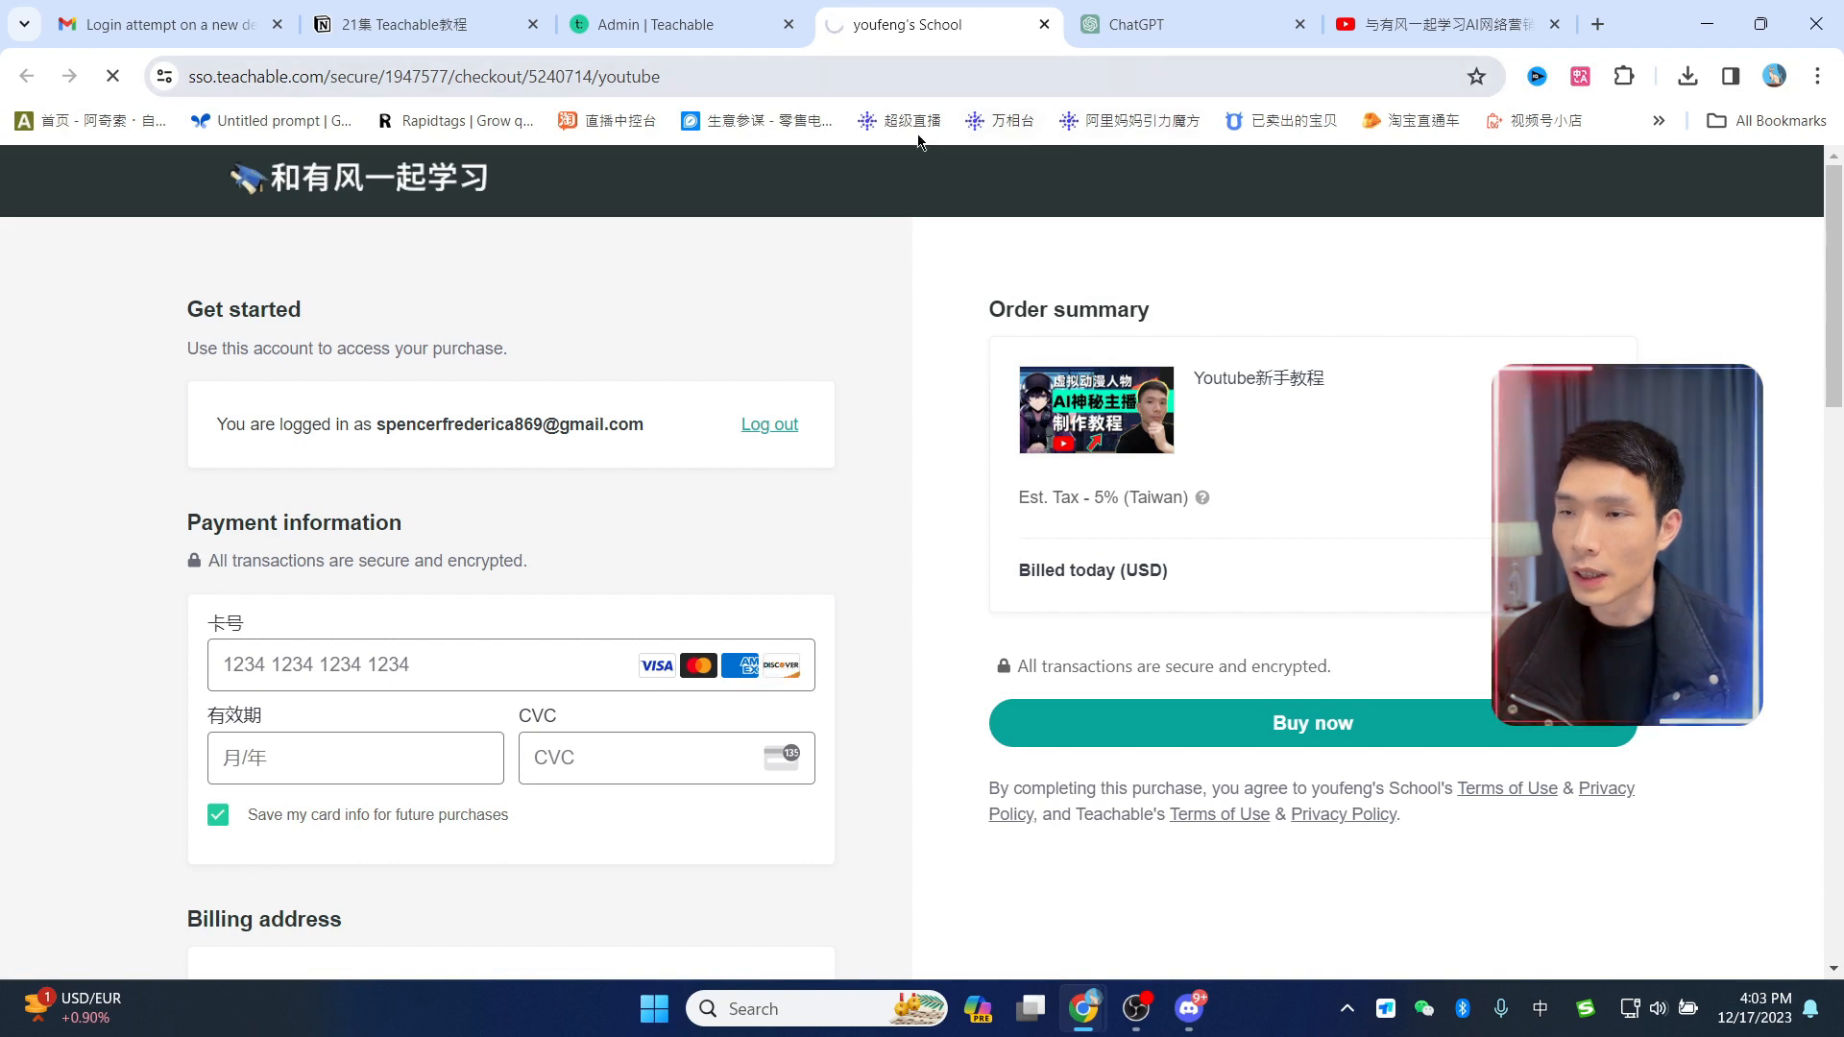
{"action": "left_click", "coordinate": [620, 25]}
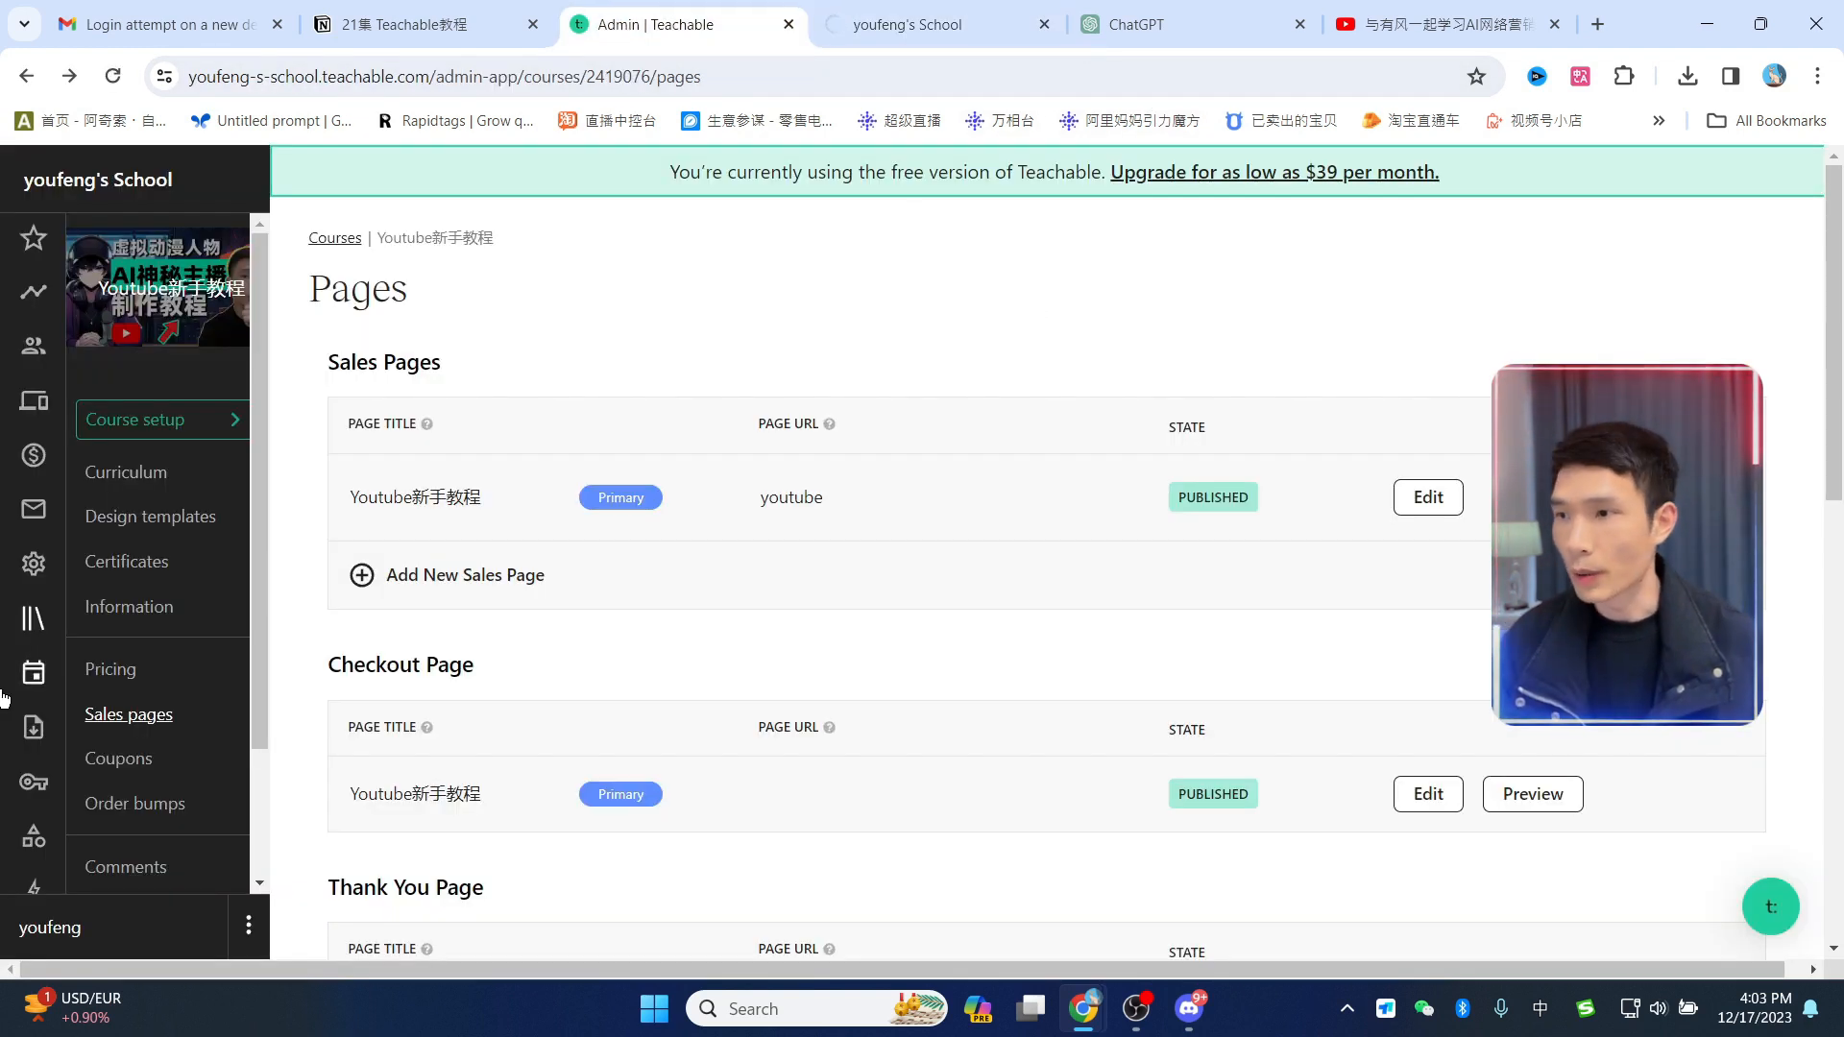
Step: Add the teachable.com subdomain windy2026 in the school site's domain settings
{"action": "left_click", "coordinate": [34, 401]}
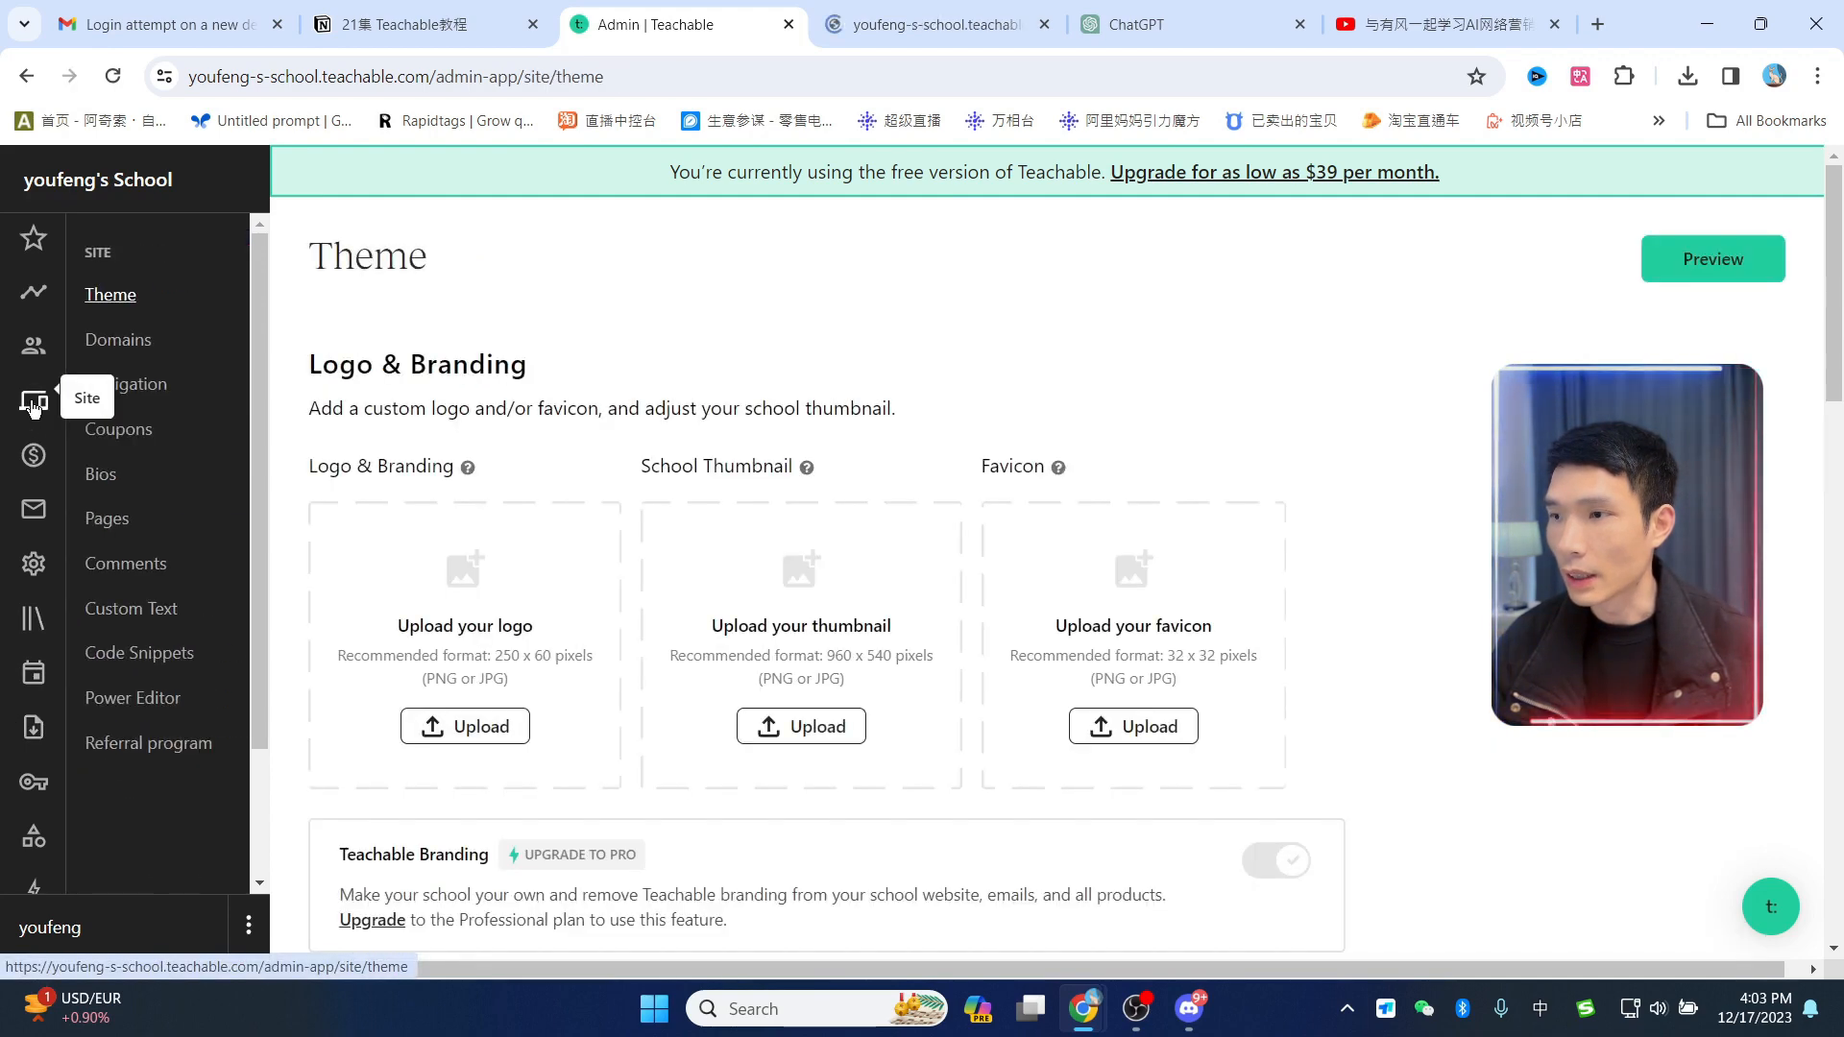
{"action": "left_click", "coordinate": [152, 344]}
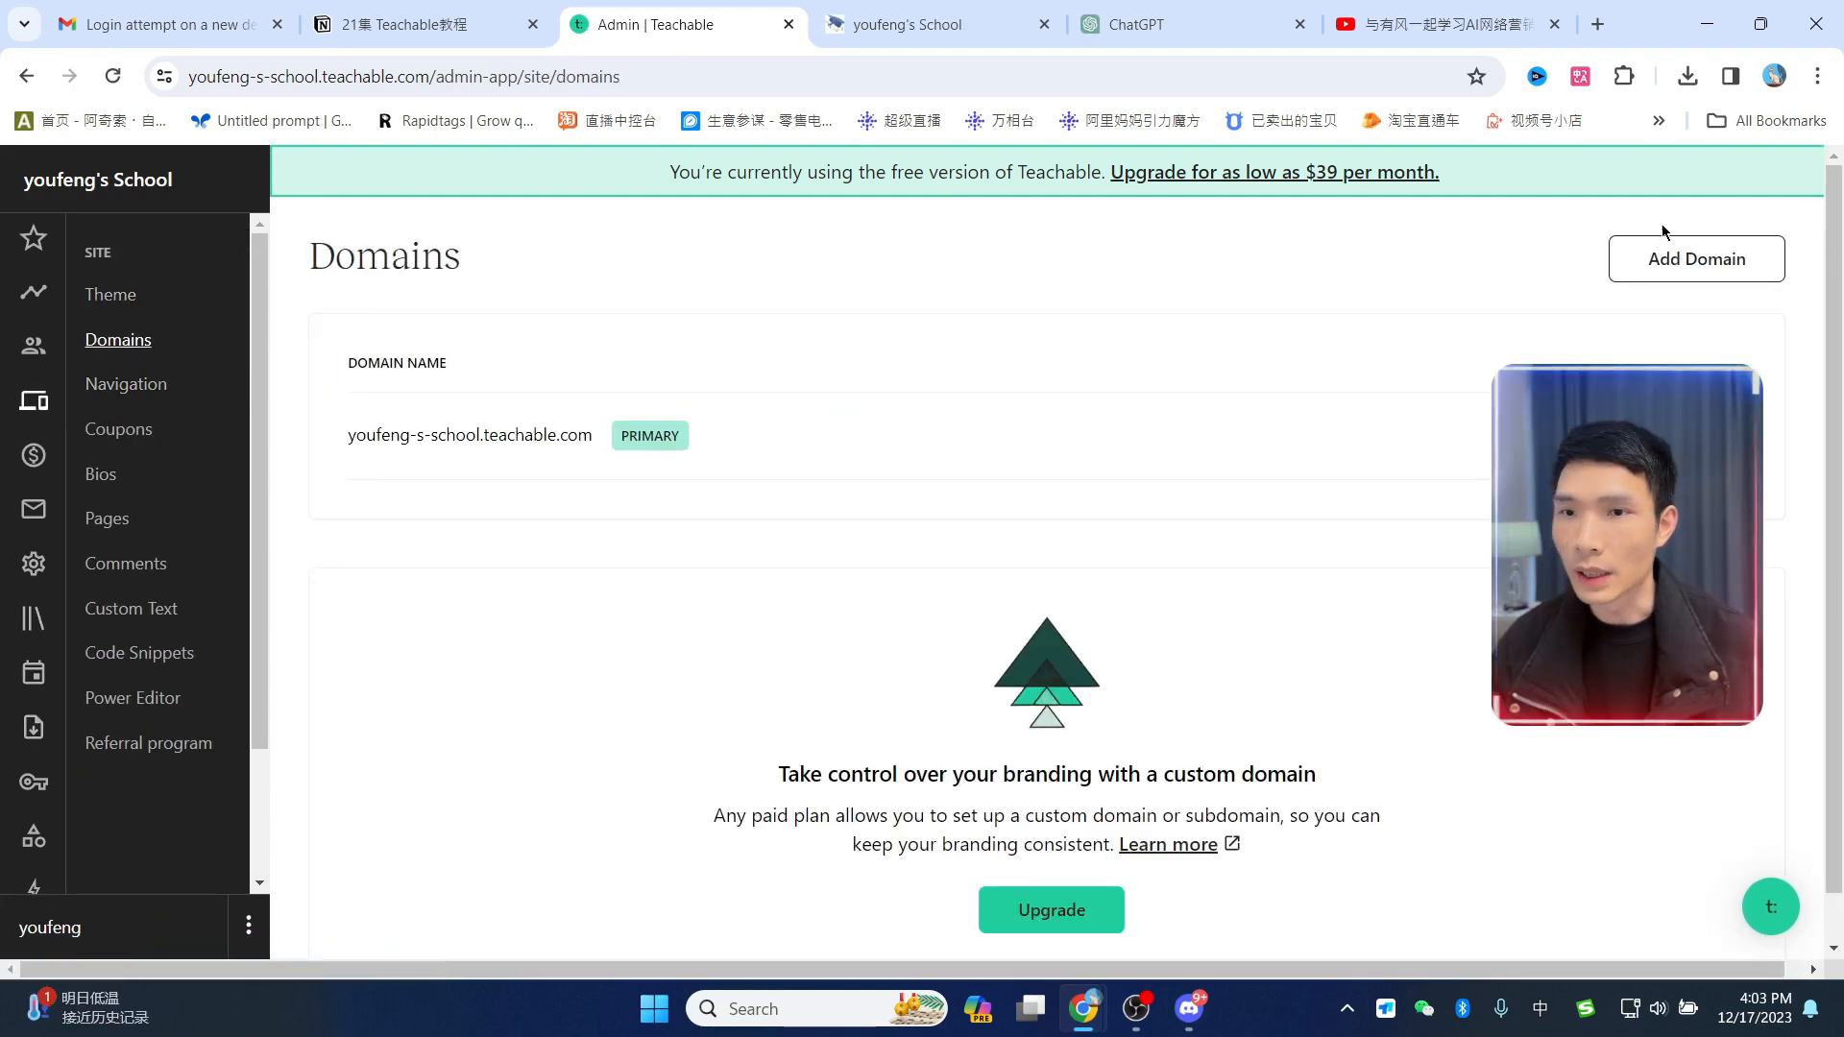
{"action": "left_click", "coordinate": [1698, 274]}
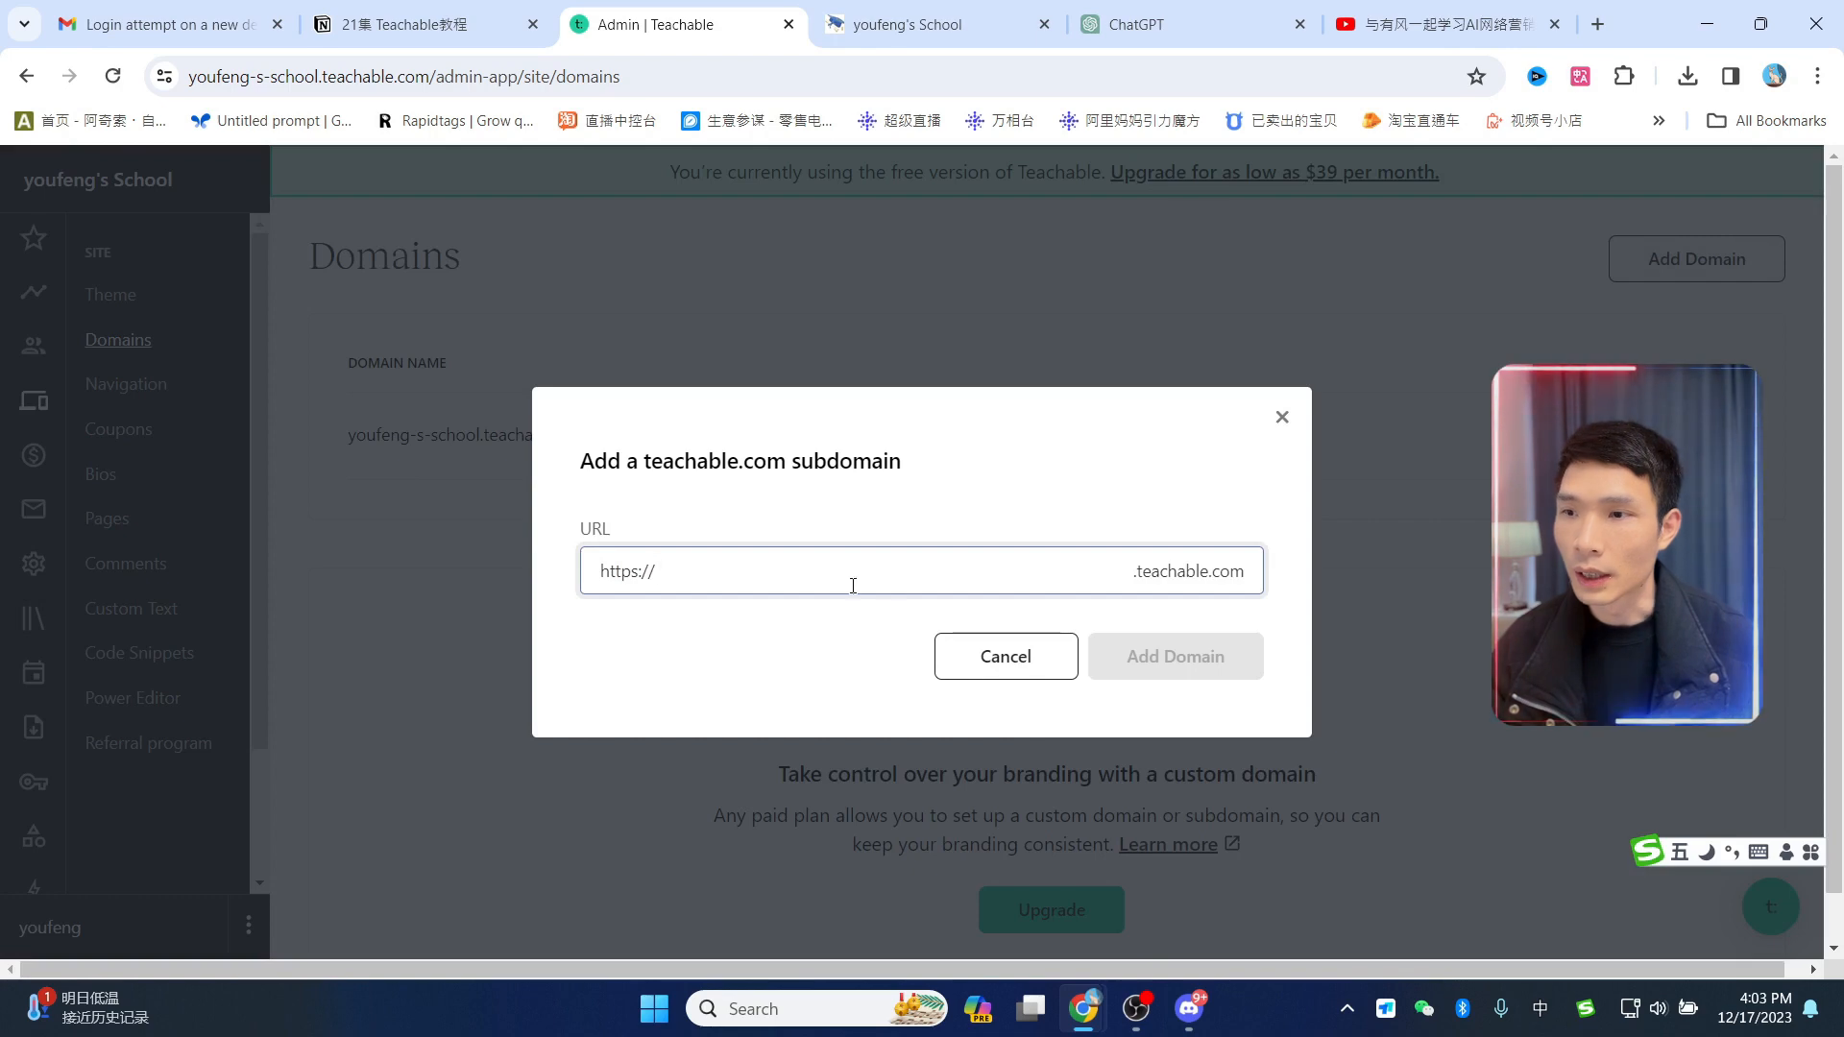
{"action": "type", "text": "windy"}
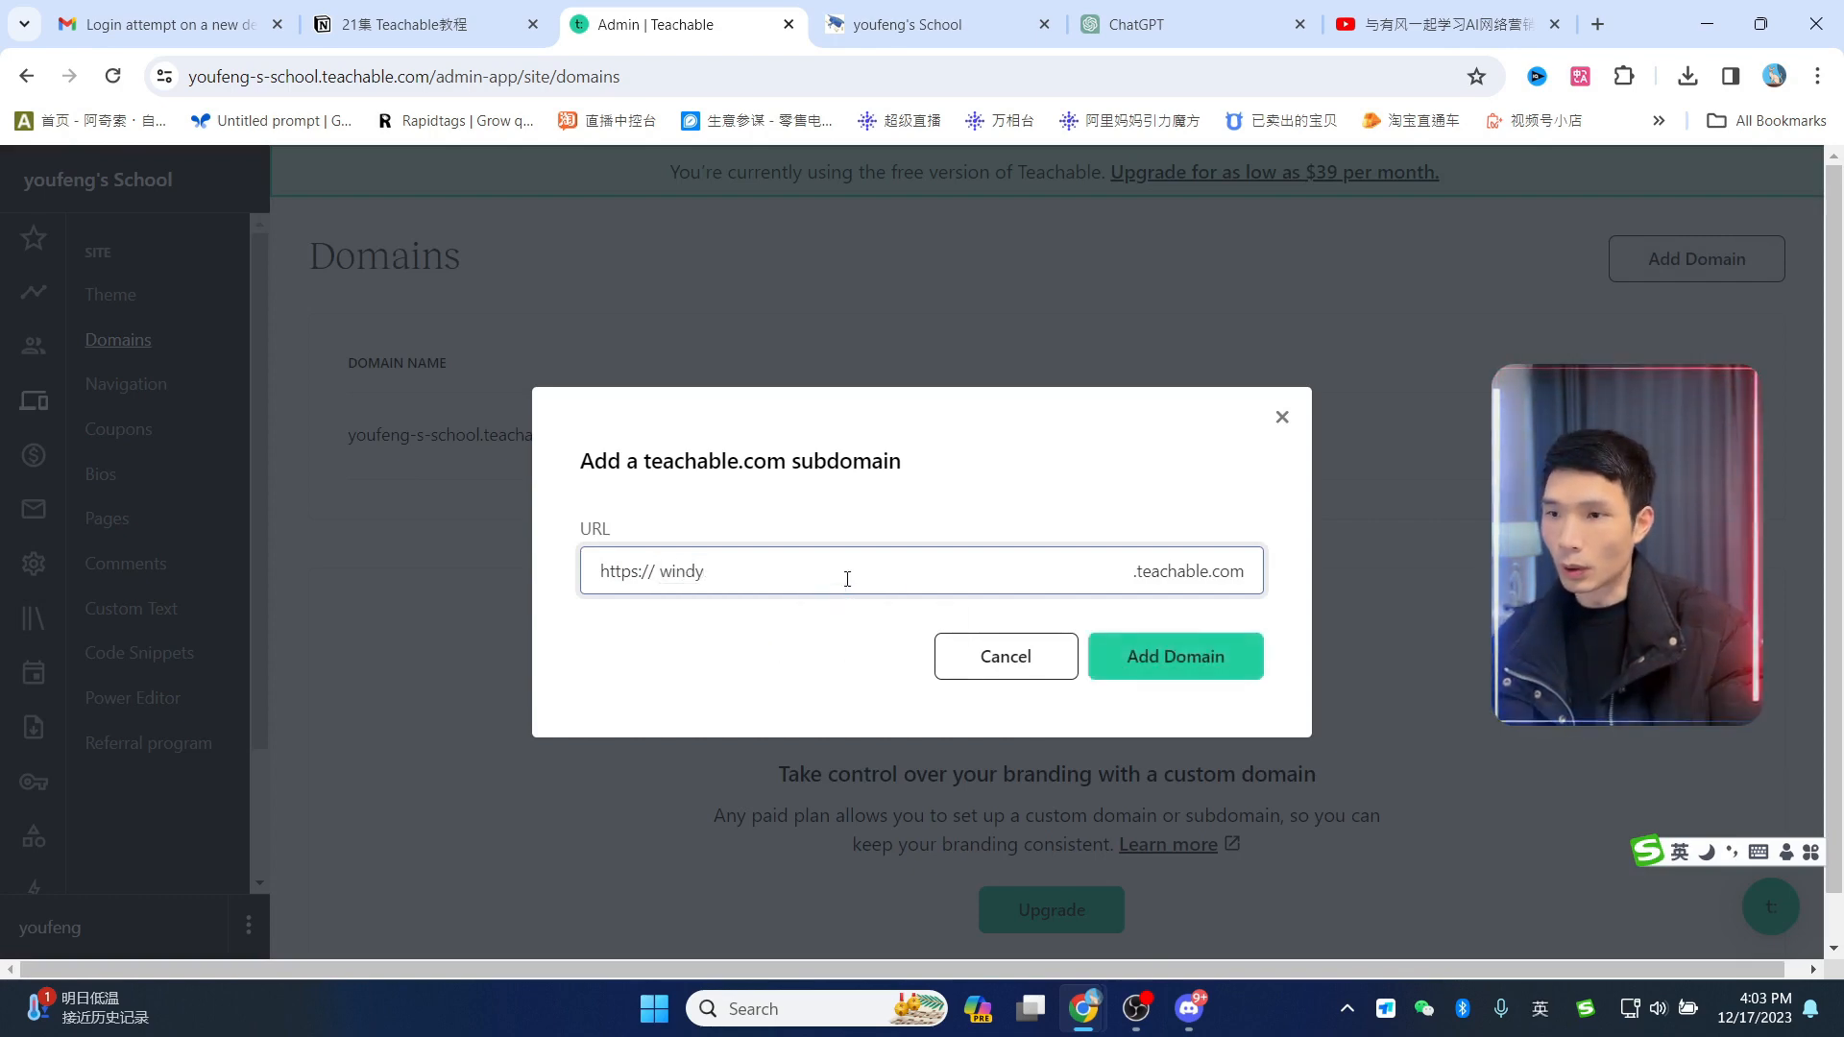
{"action": "type", "text": "2026"}
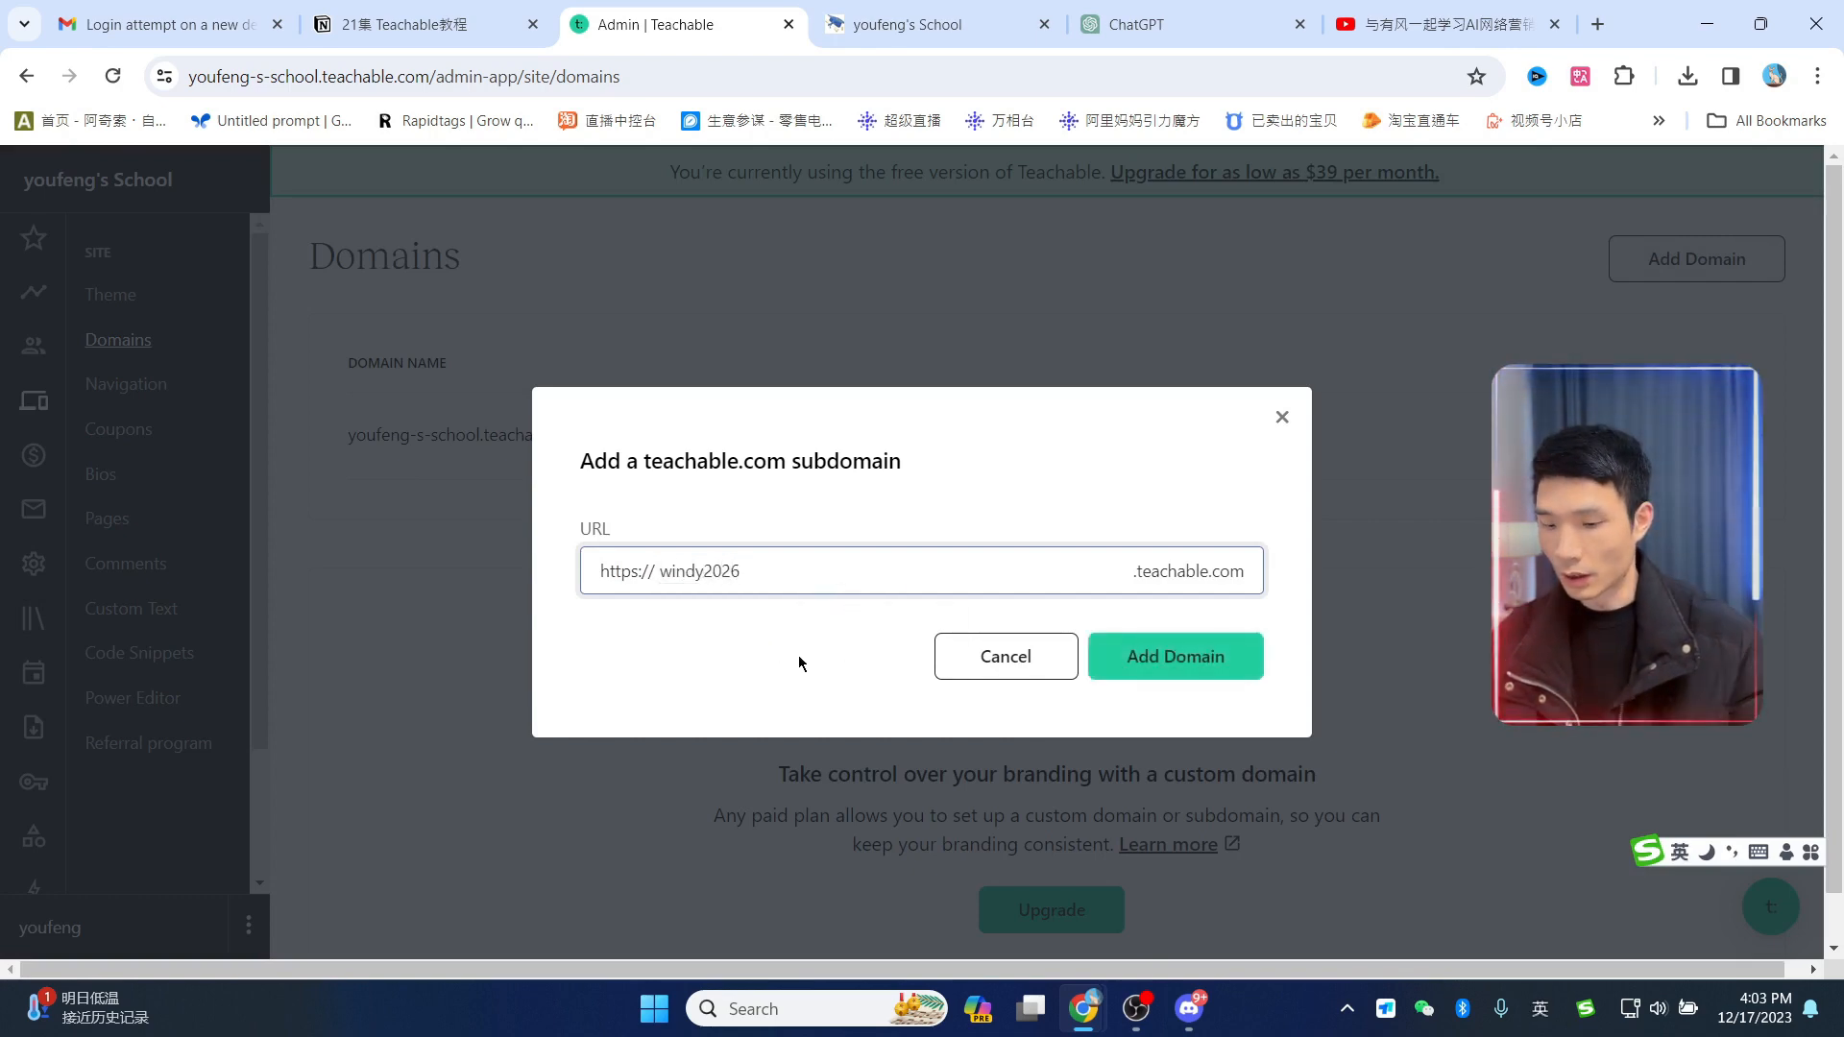
{"action": "left_click", "coordinate": [798, 655]}
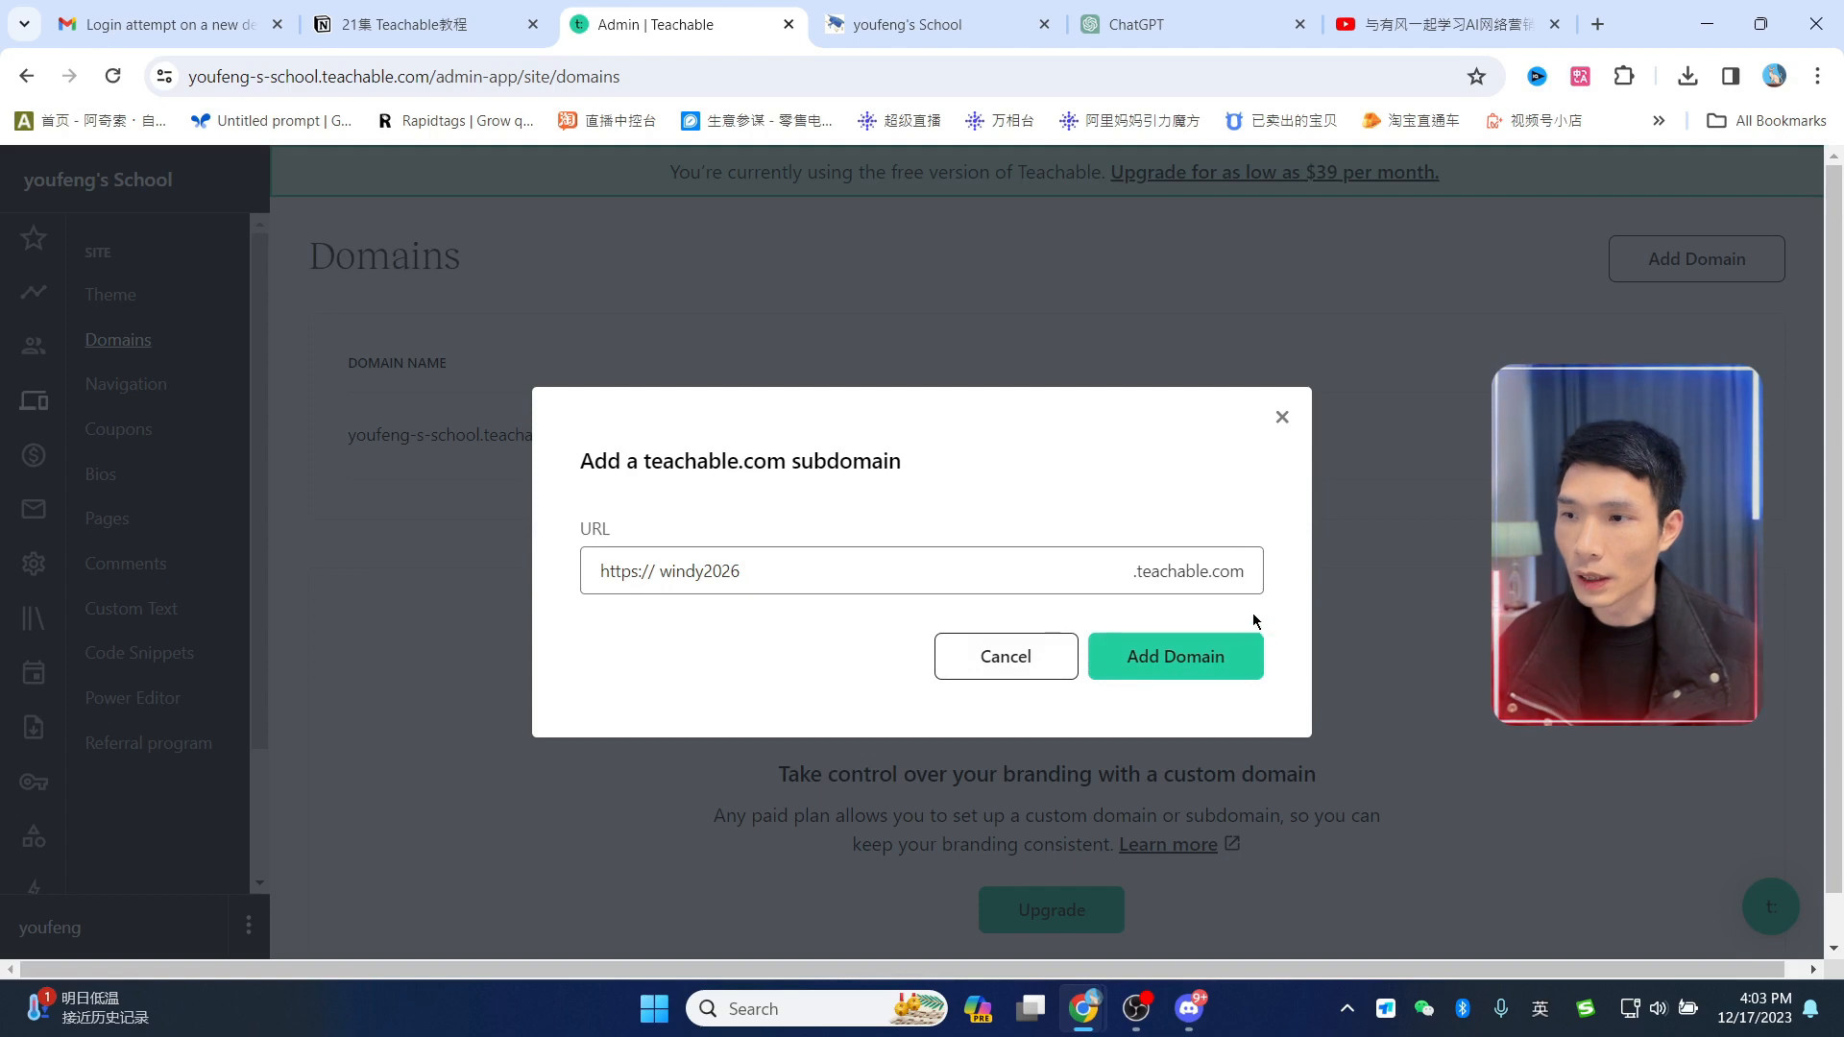
{"action": "left_click", "coordinate": [1225, 655]}
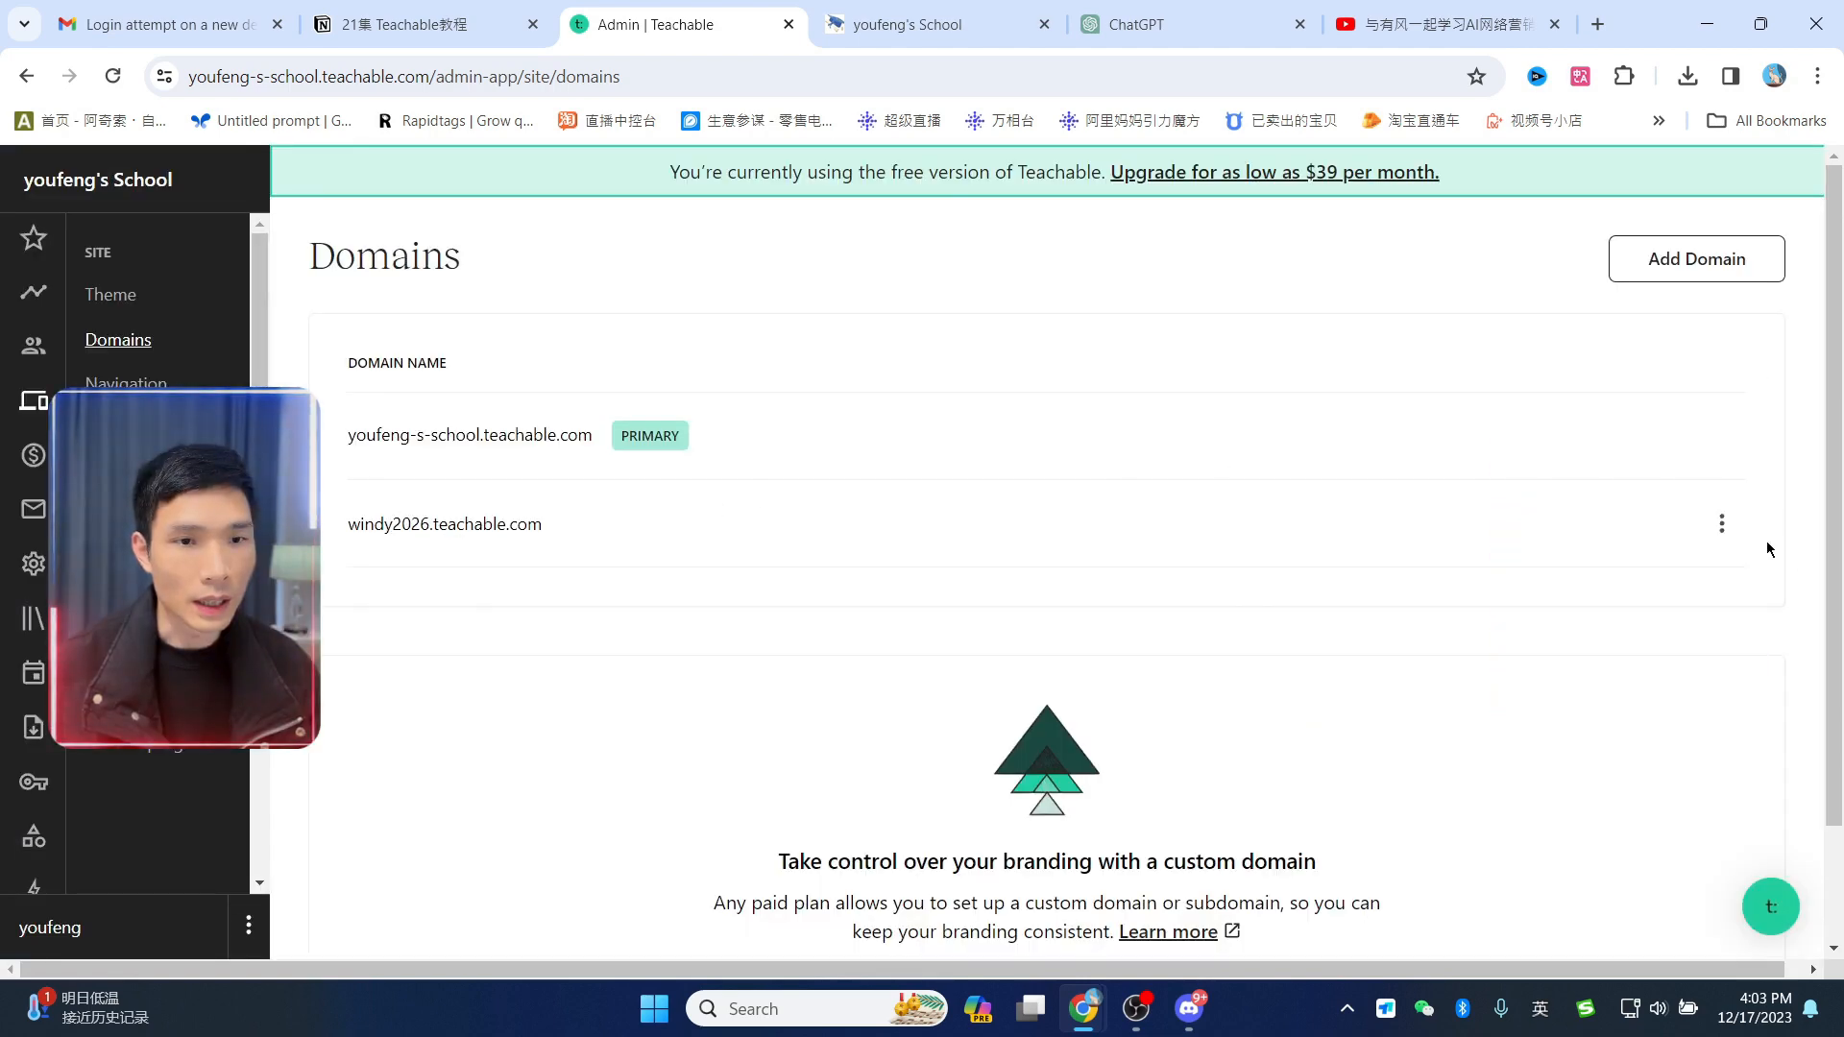
Step: Make windy2026.teachable.com the school's primary domain, and view the form for adding another subdomain without adding one
{"action": "left_click", "coordinate": [1721, 524]}
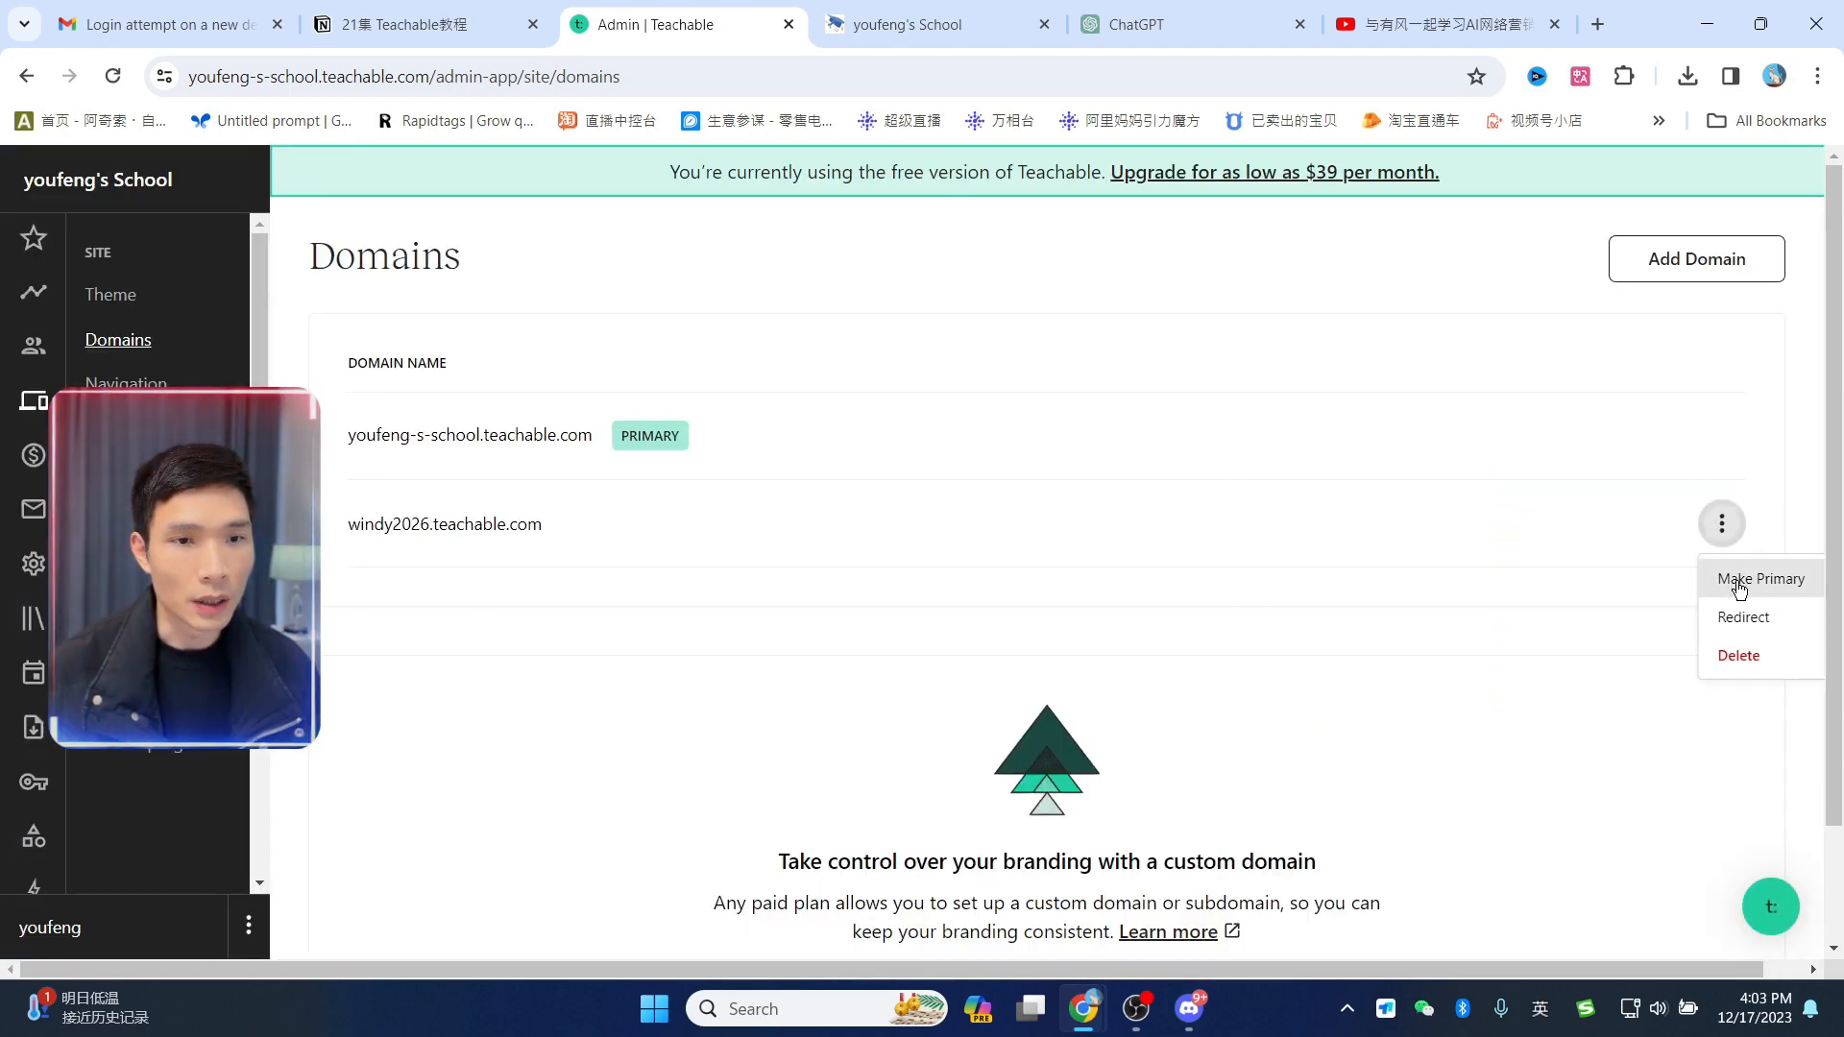
{"action": "left_click", "coordinate": [1772, 579]}
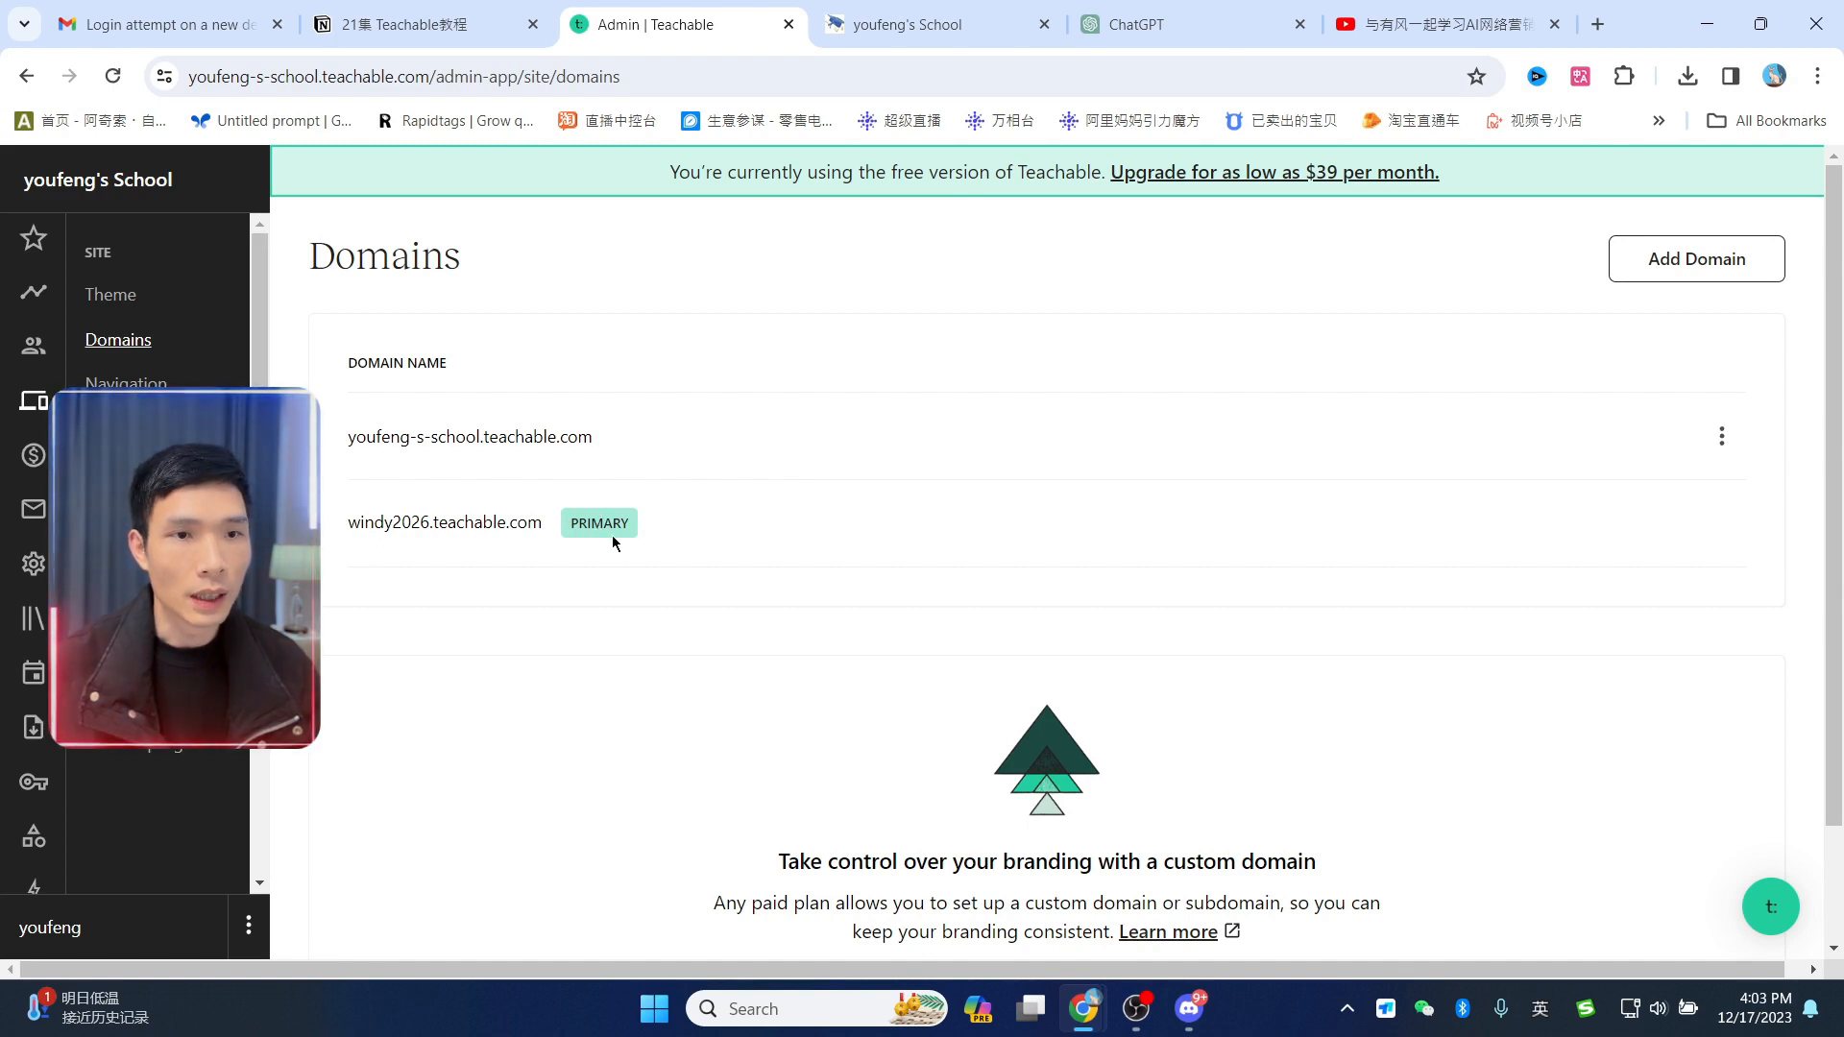
{"action": "left_click", "coordinate": [1676, 261]}
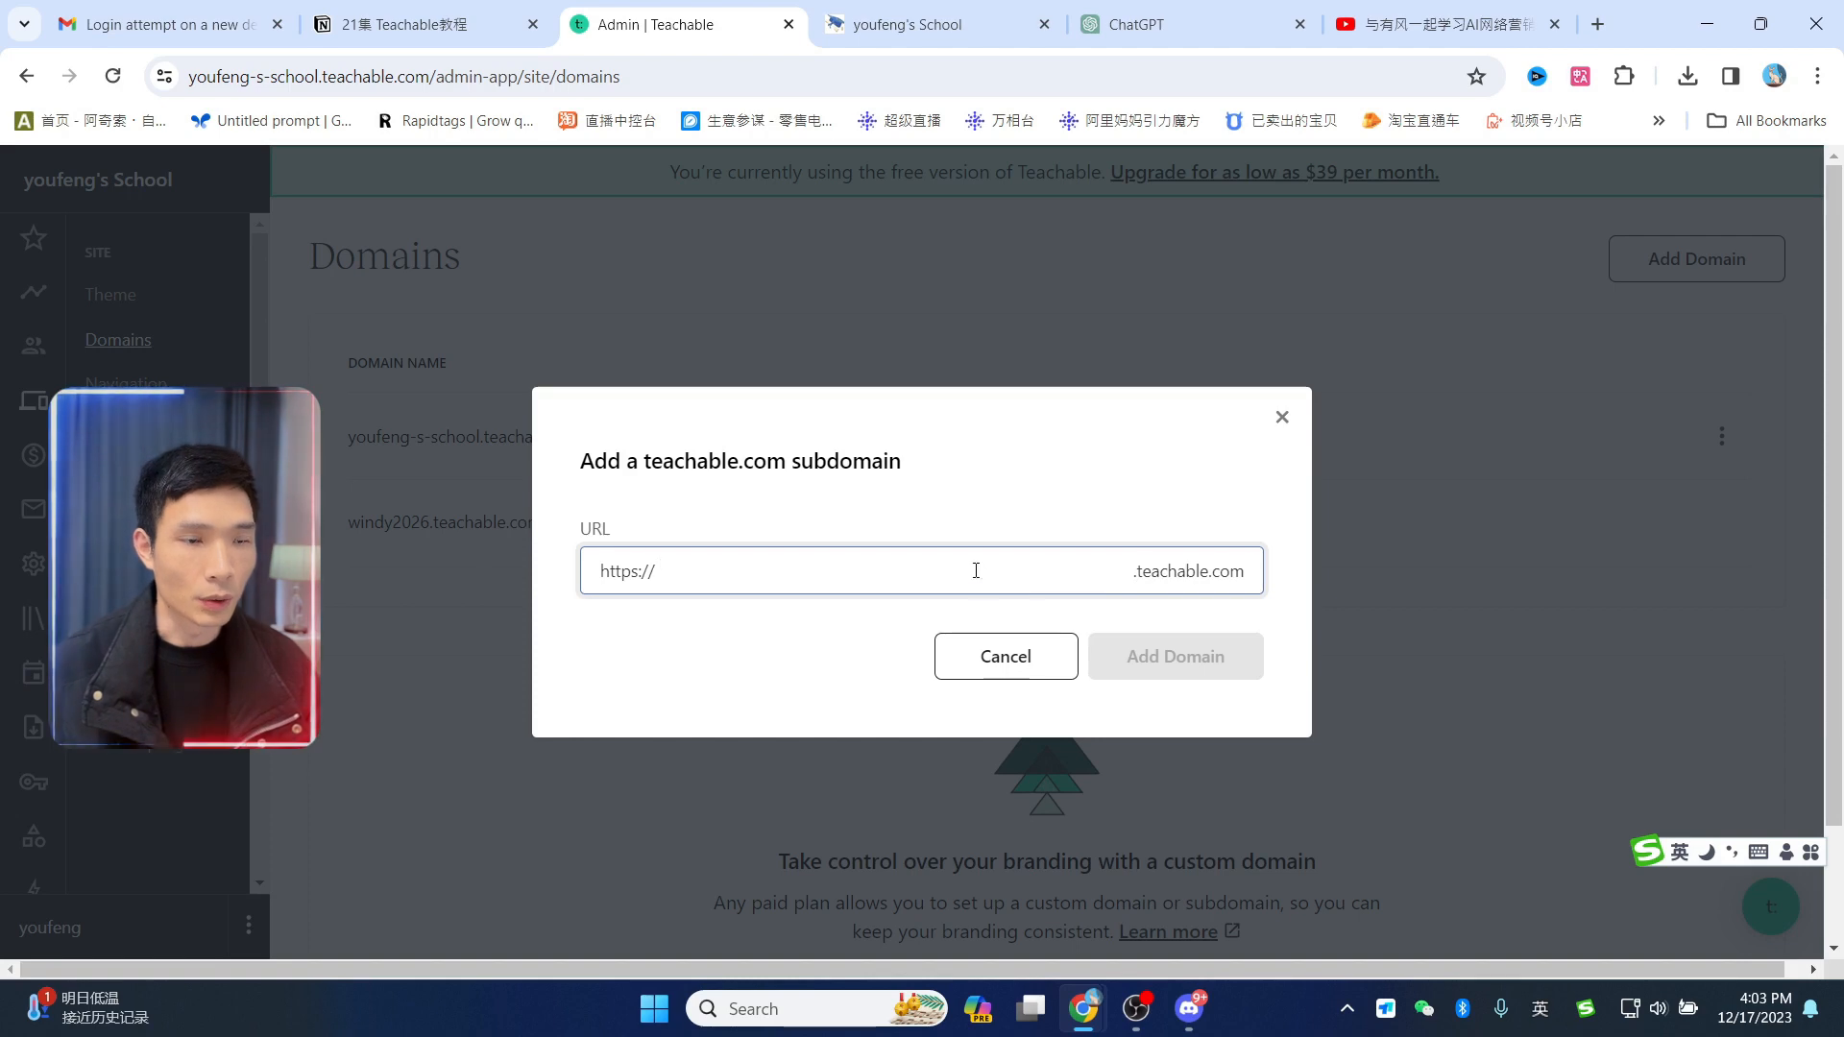
{"action": "left_click", "coordinate": [986, 663]}
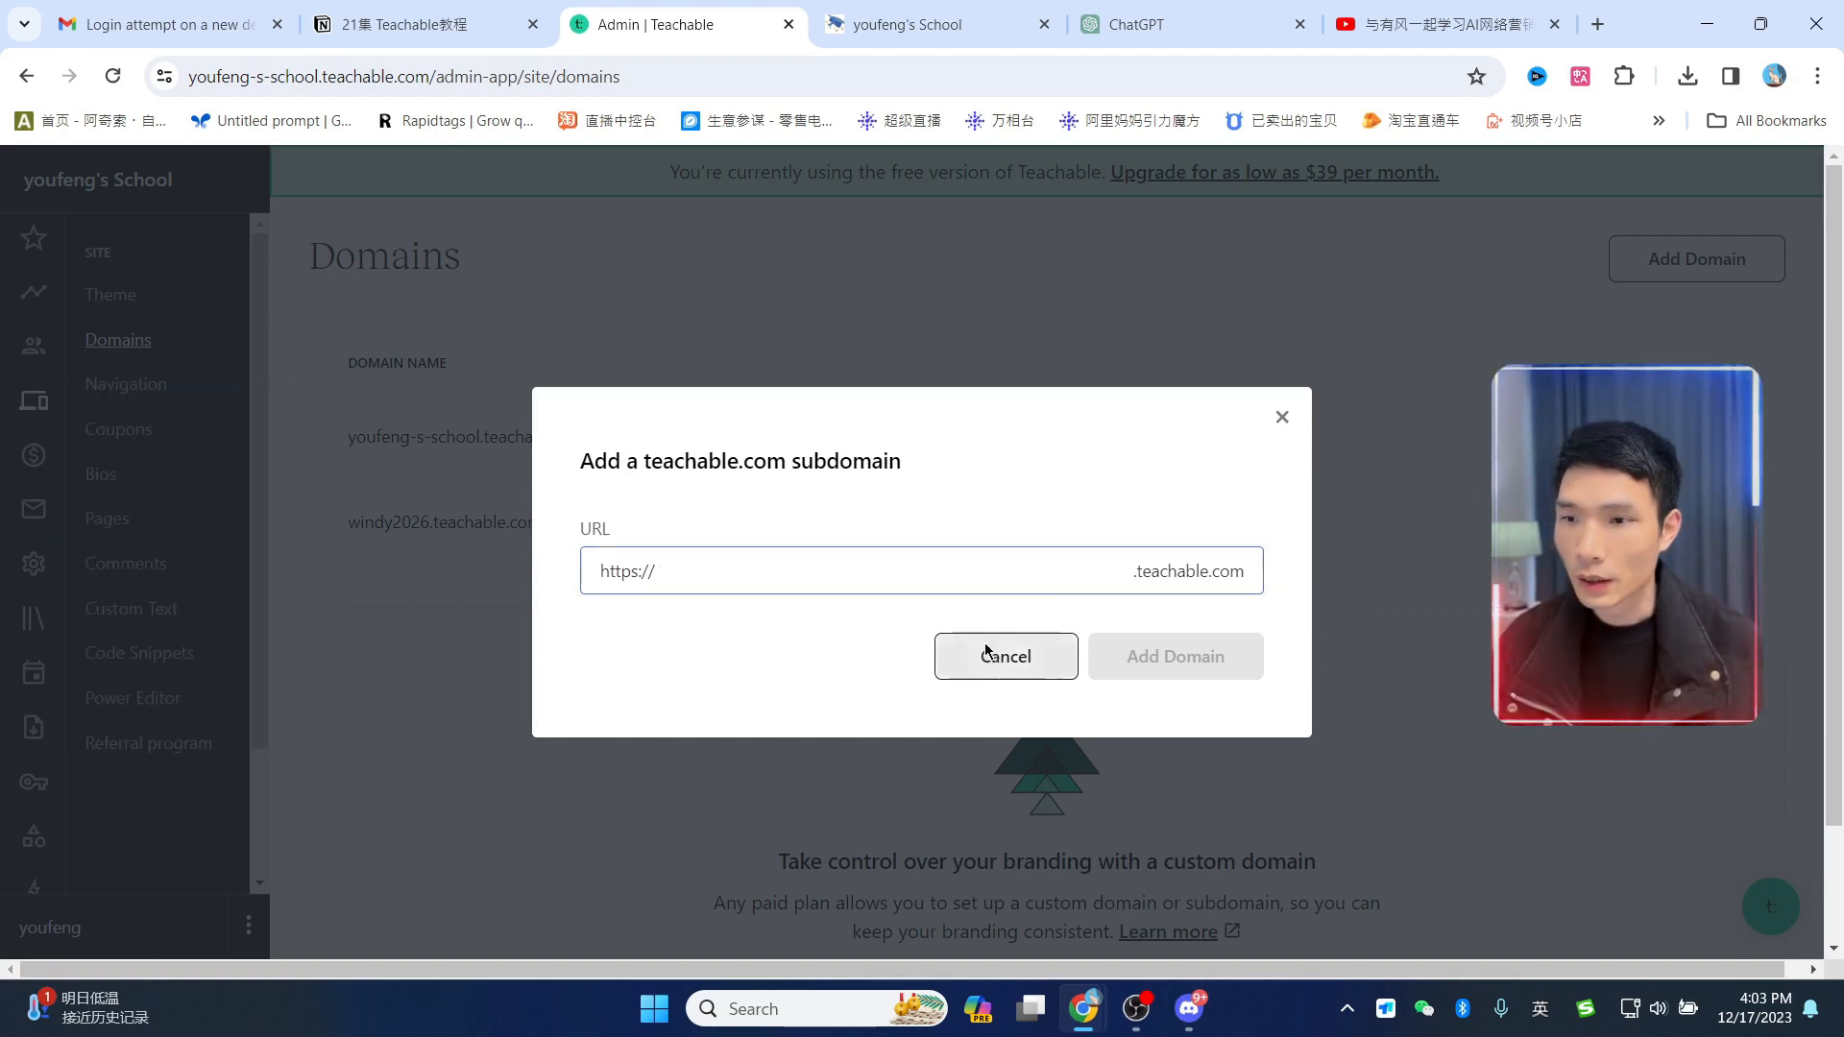
Step: Open the help article about custom domains from the Domains page and skim its video tutorial and introduction
{"action": "scroll", "coordinate": [1007, 516], "scroll_direction": "down", "scroll_amount": 1}
{"action": "scroll", "coordinate": [1037, 524], "scroll_direction": "up", "scroll_amount": 1}
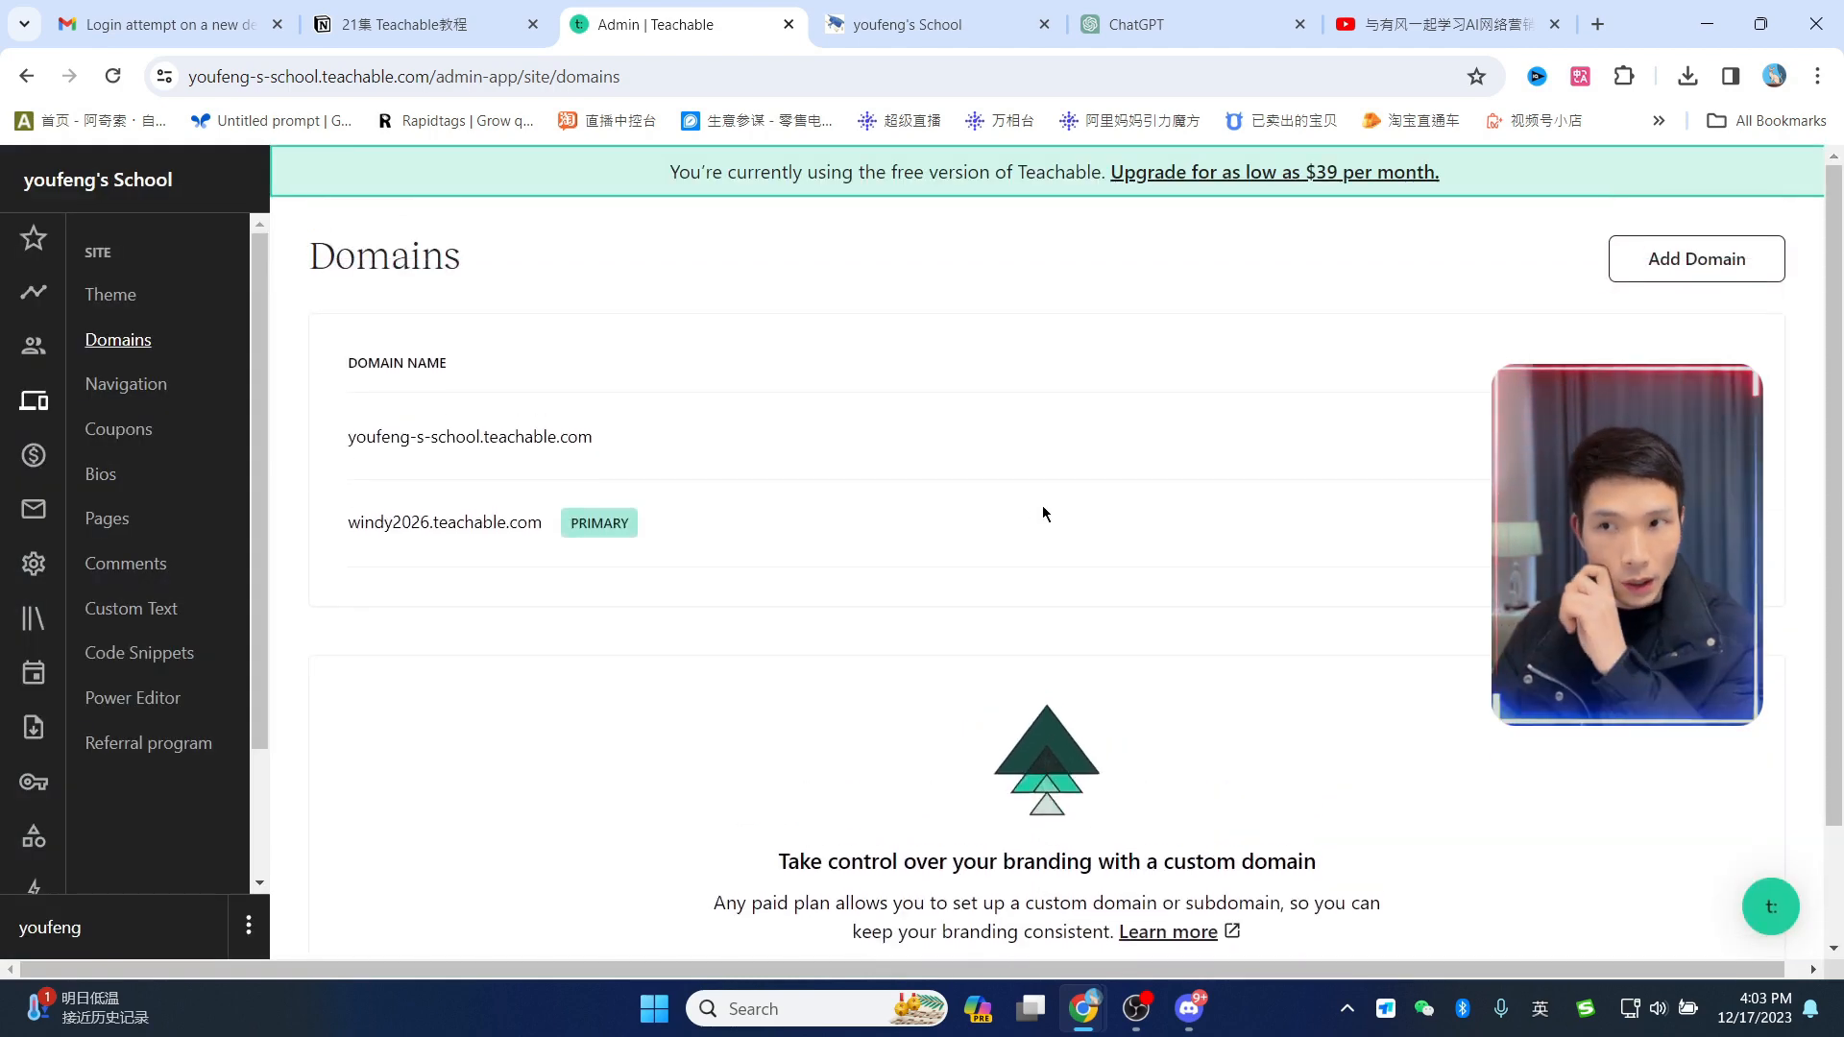
{"action": "scroll", "coordinate": [1020, 477], "scroll_direction": "down", "scroll_amount": 1}
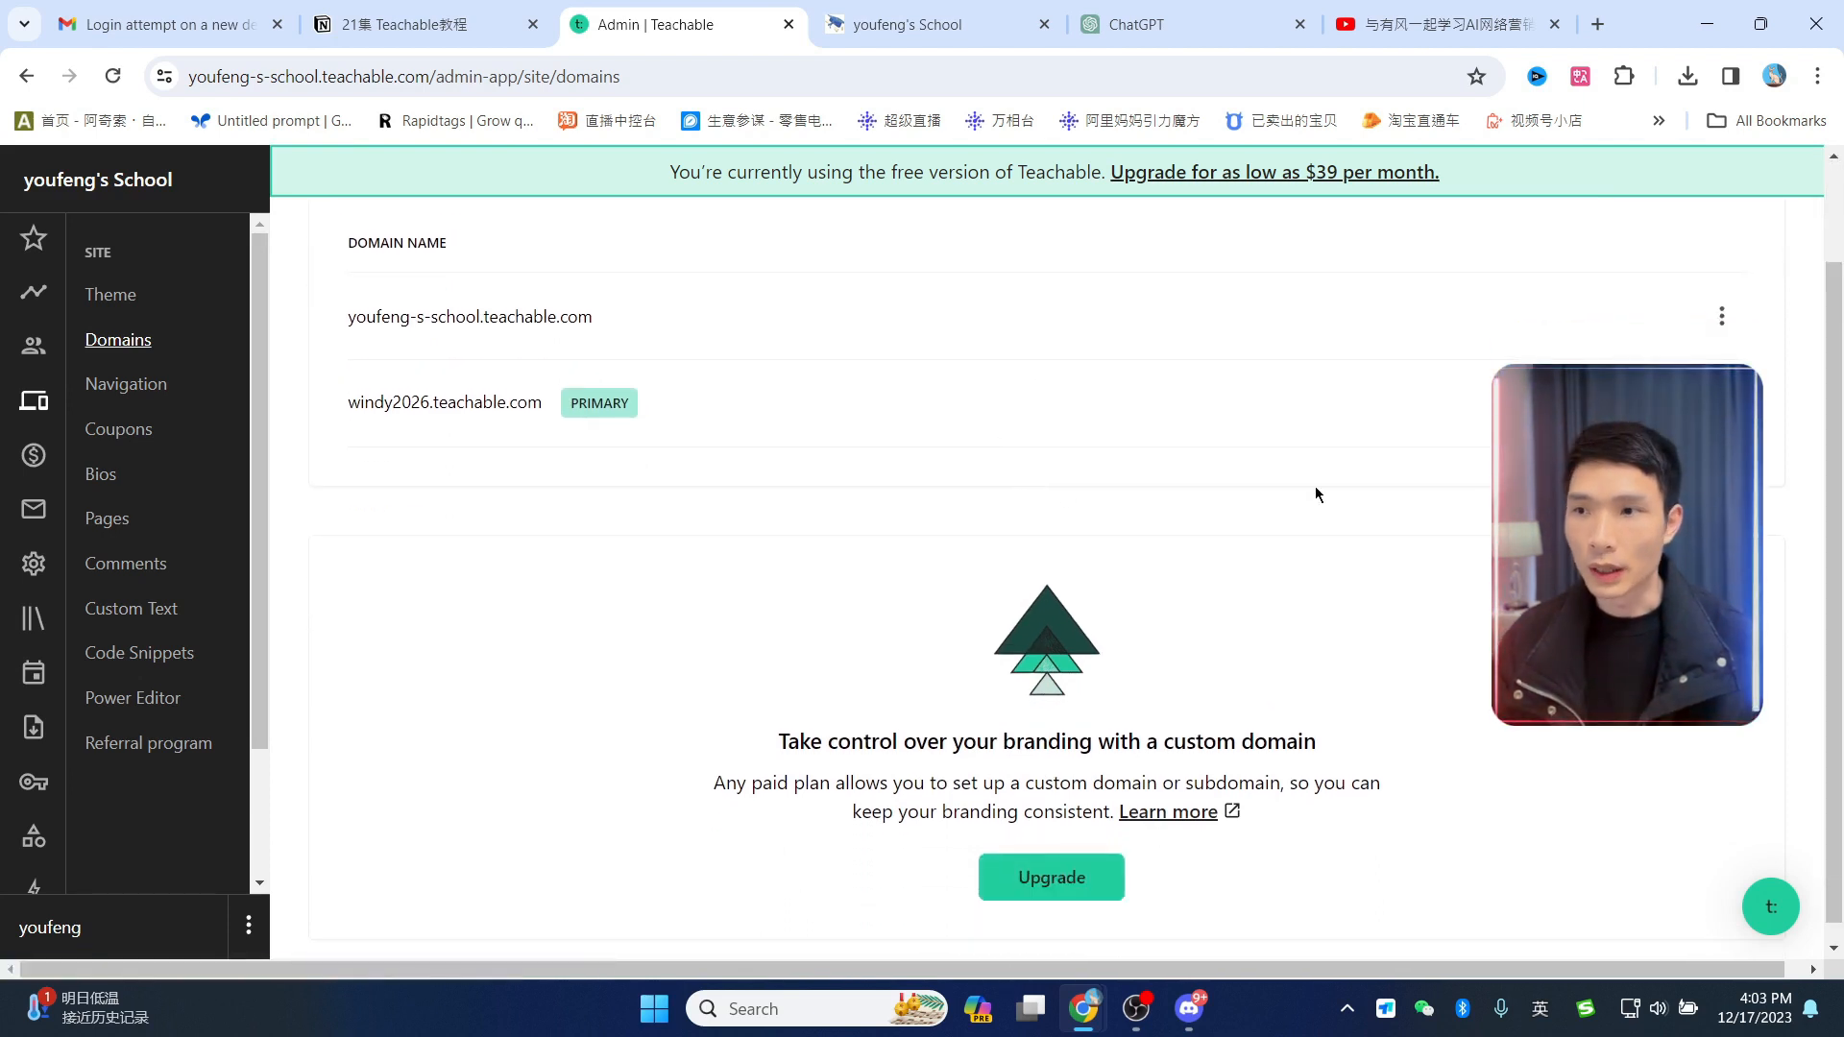
{"action": "left_click", "coordinate": [1166, 814]}
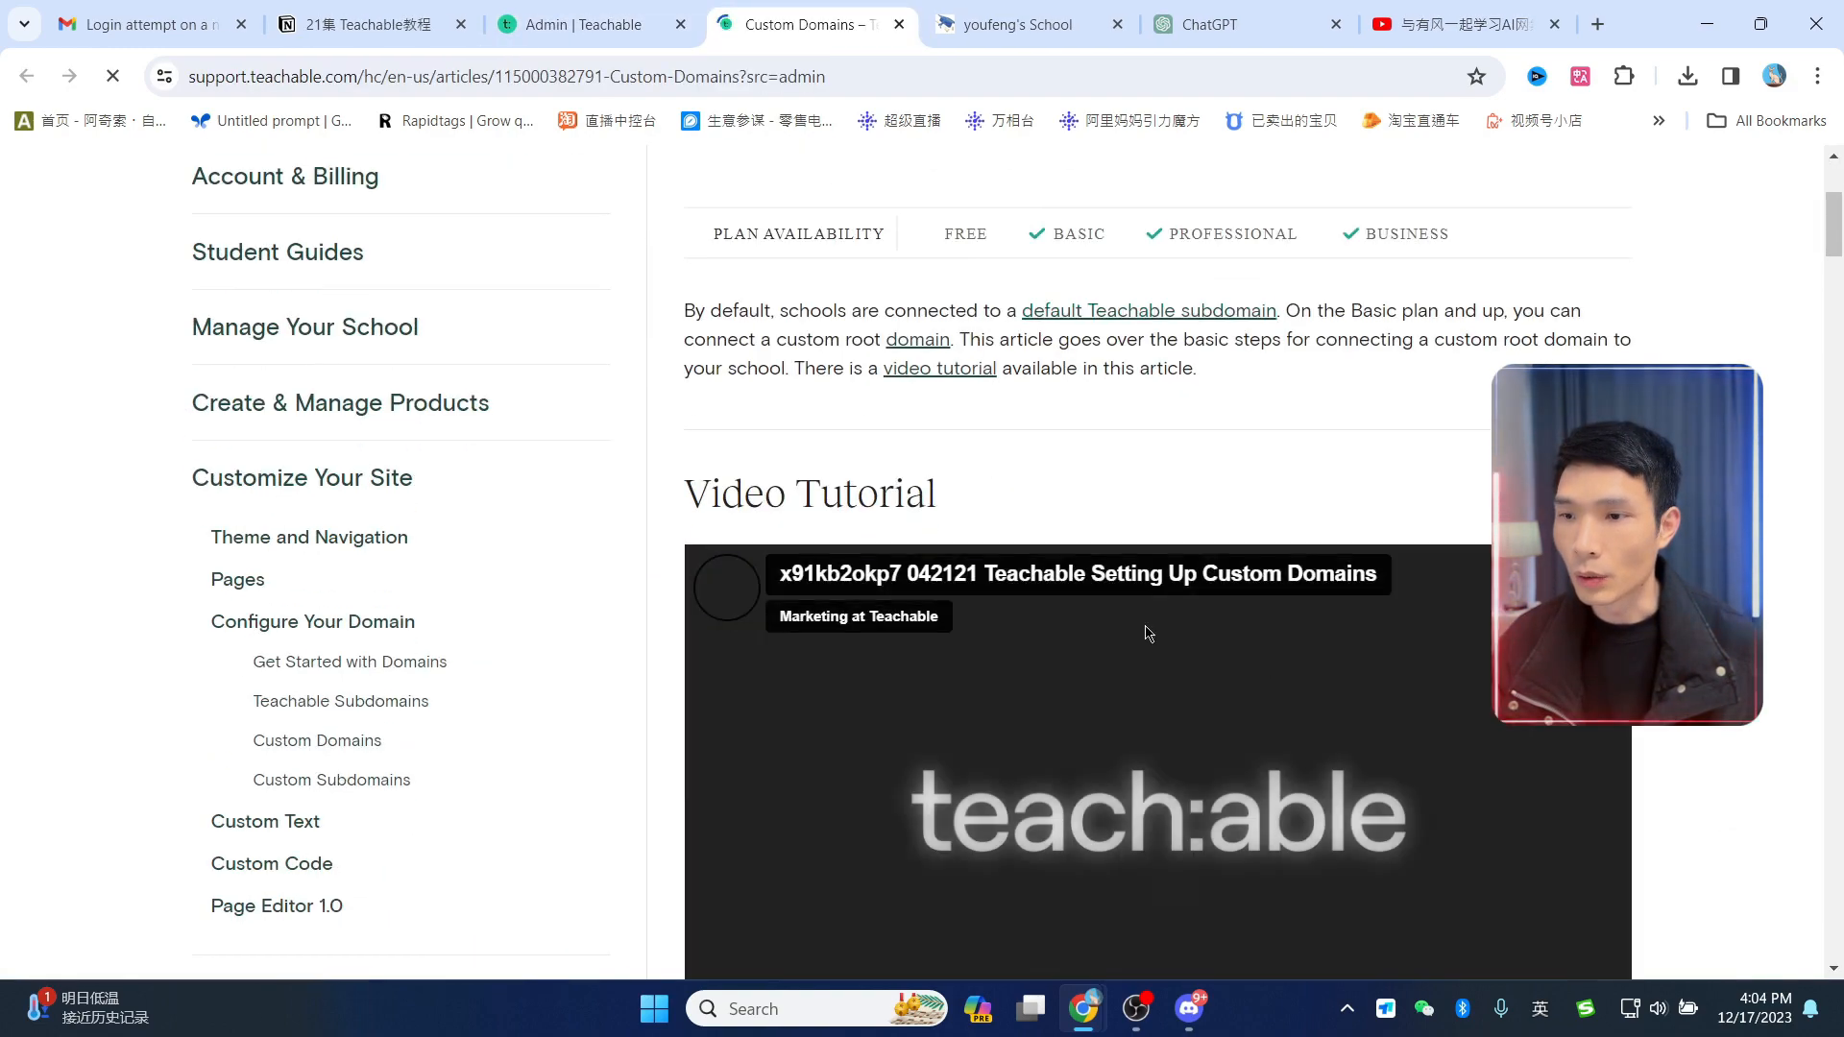
{"action": "scroll", "coordinate": [1149, 634], "scroll_direction": "up", "scroll_amount": 3}
{"action": "scroll", "coordinate": [1150, 634], "scroll_direction": "down", "scroll_amount": 5}
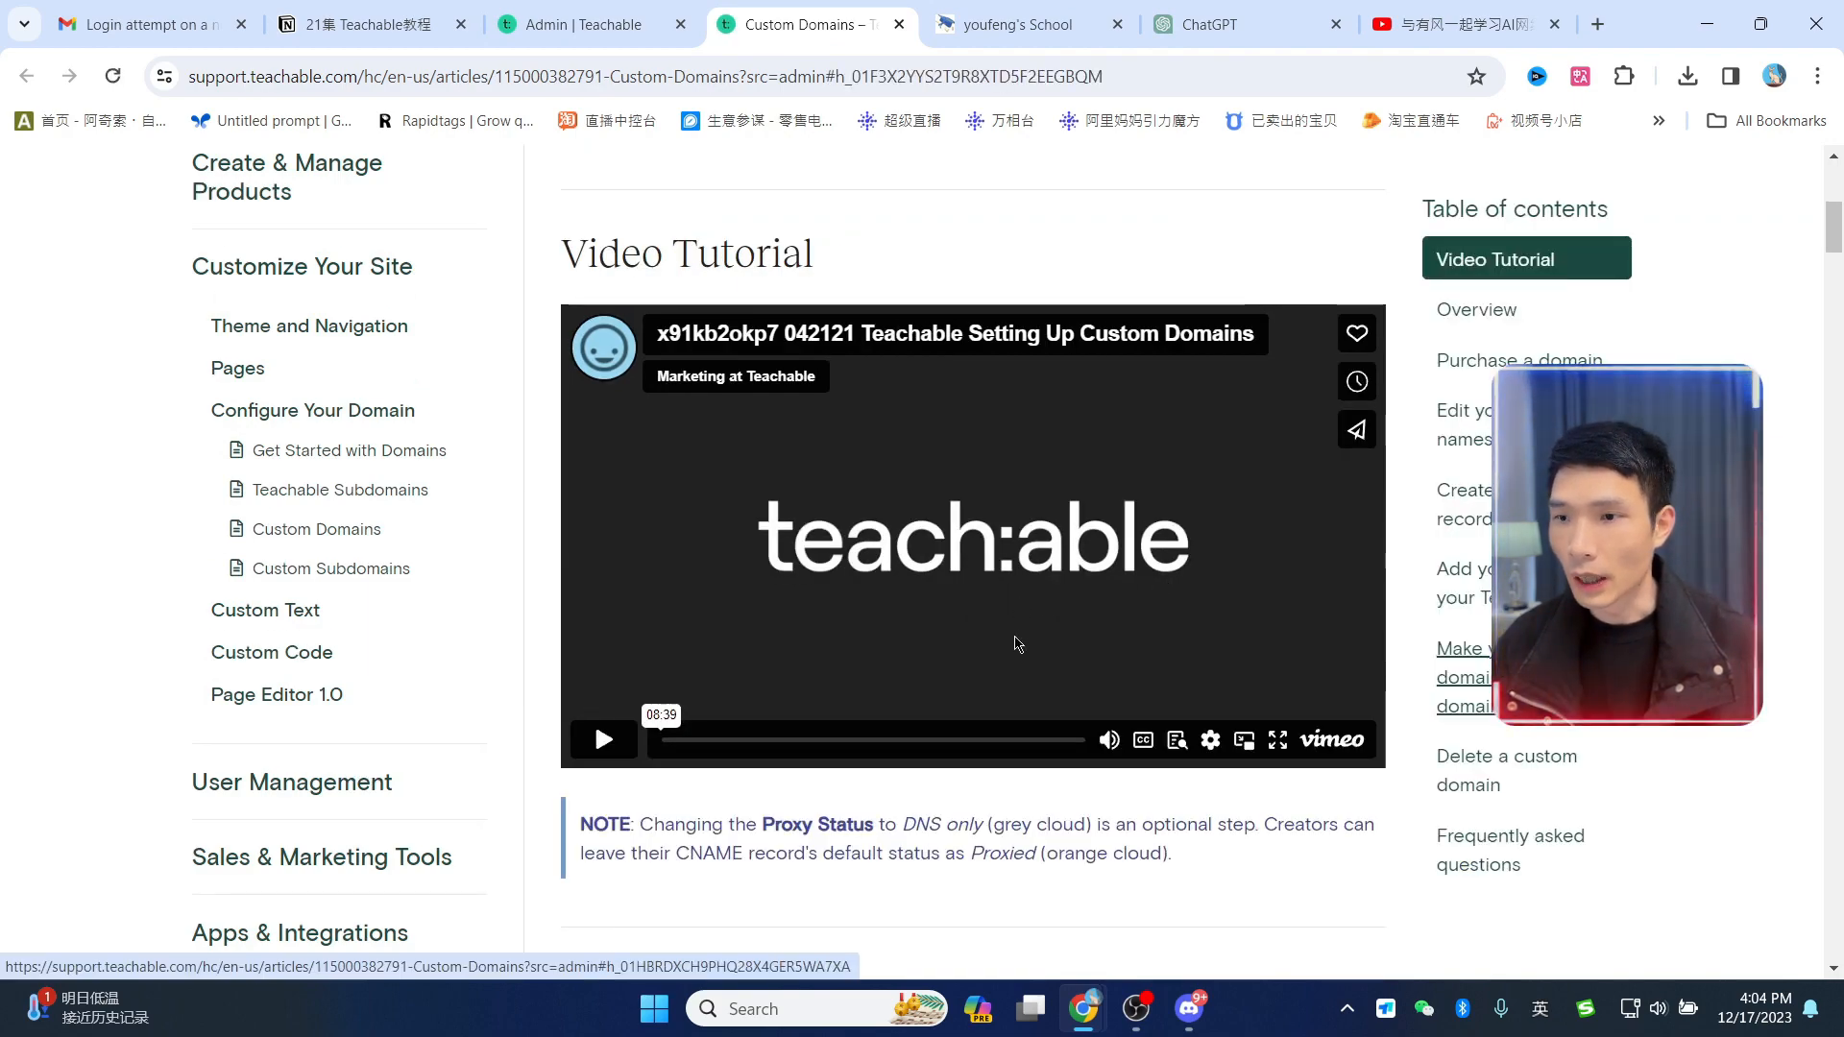
{"action": "scroll", "coordinate": [1018, 612], "scroll_direction": "down", "scroll_amount": 7}
{"action": "scroll", "coordinate": [1133, 730], "scroll_direction": "up", "scroll_amount": 6}
{"action": "scroll", "coordinate": [893, 405], "scroll_direction": "up", "scroll_amount": 5}
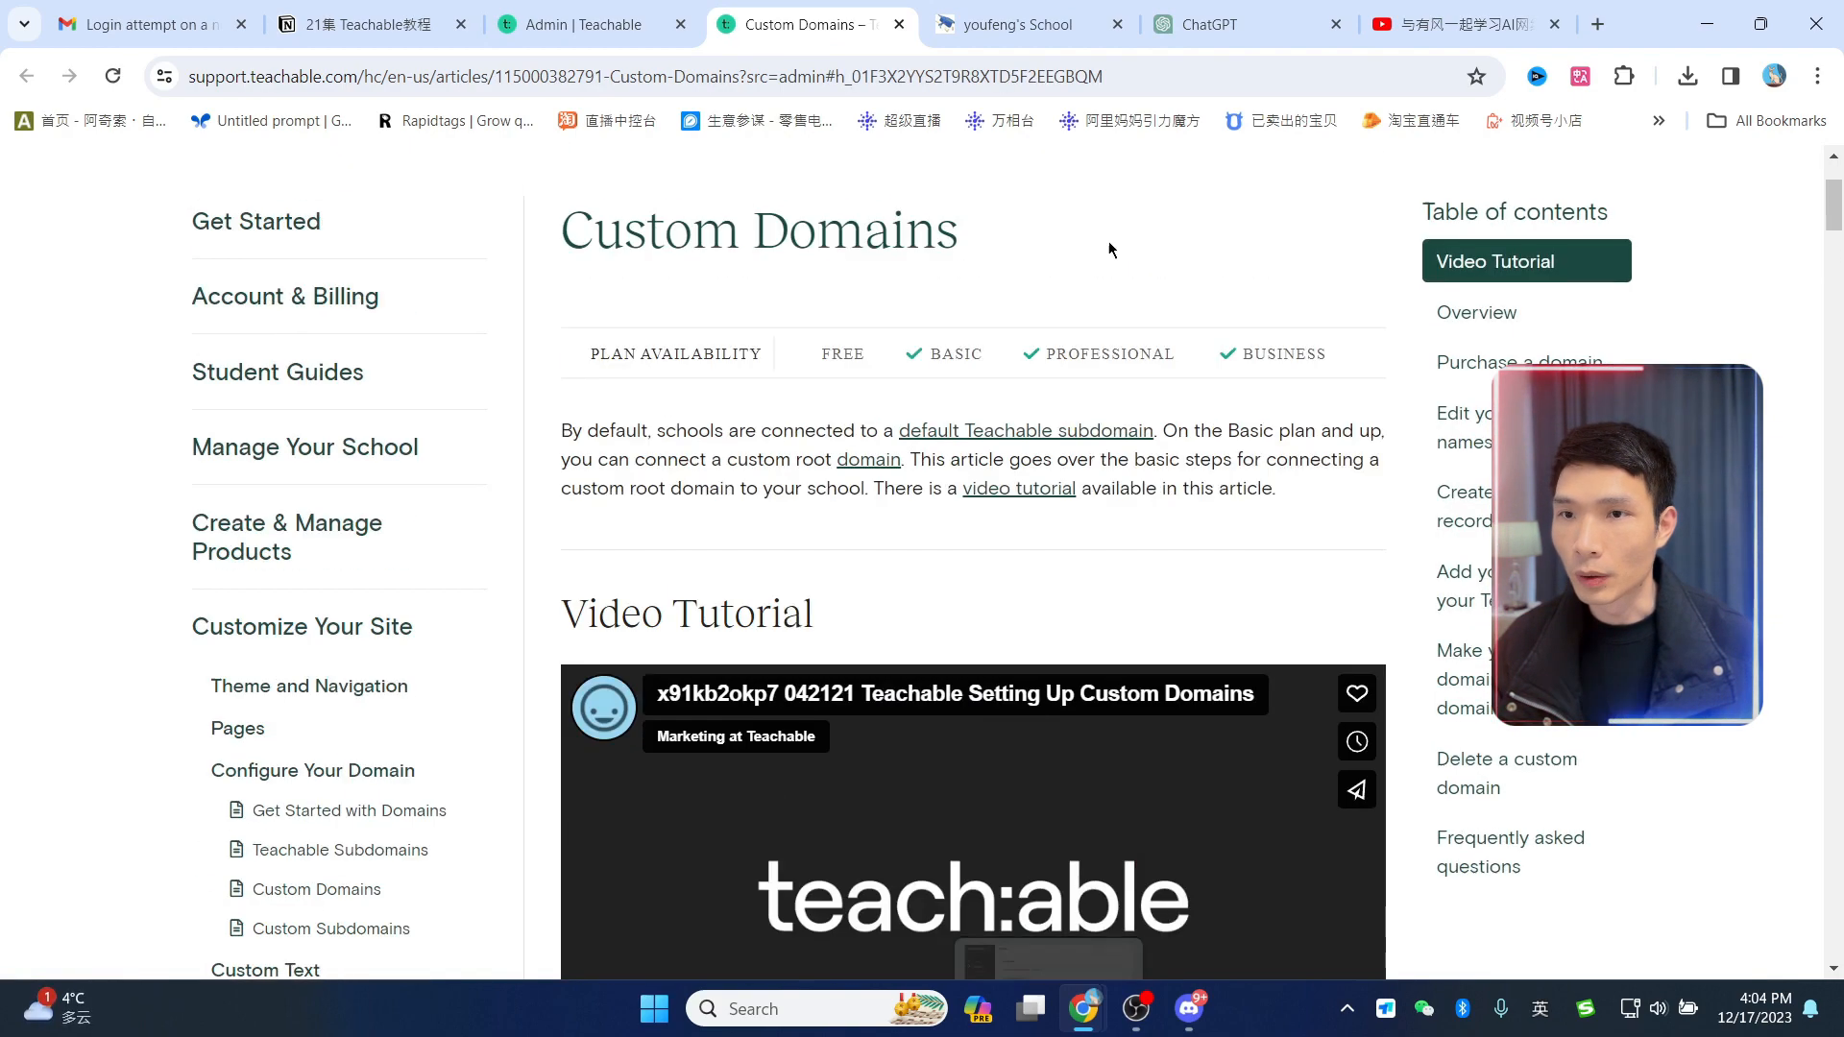
Step: Translate the Custom Domains article into Simplified Chinese and read its instructions for buying a domain and editing nameservers
{"action": "left_click", "coordinate": [1580, 77]}
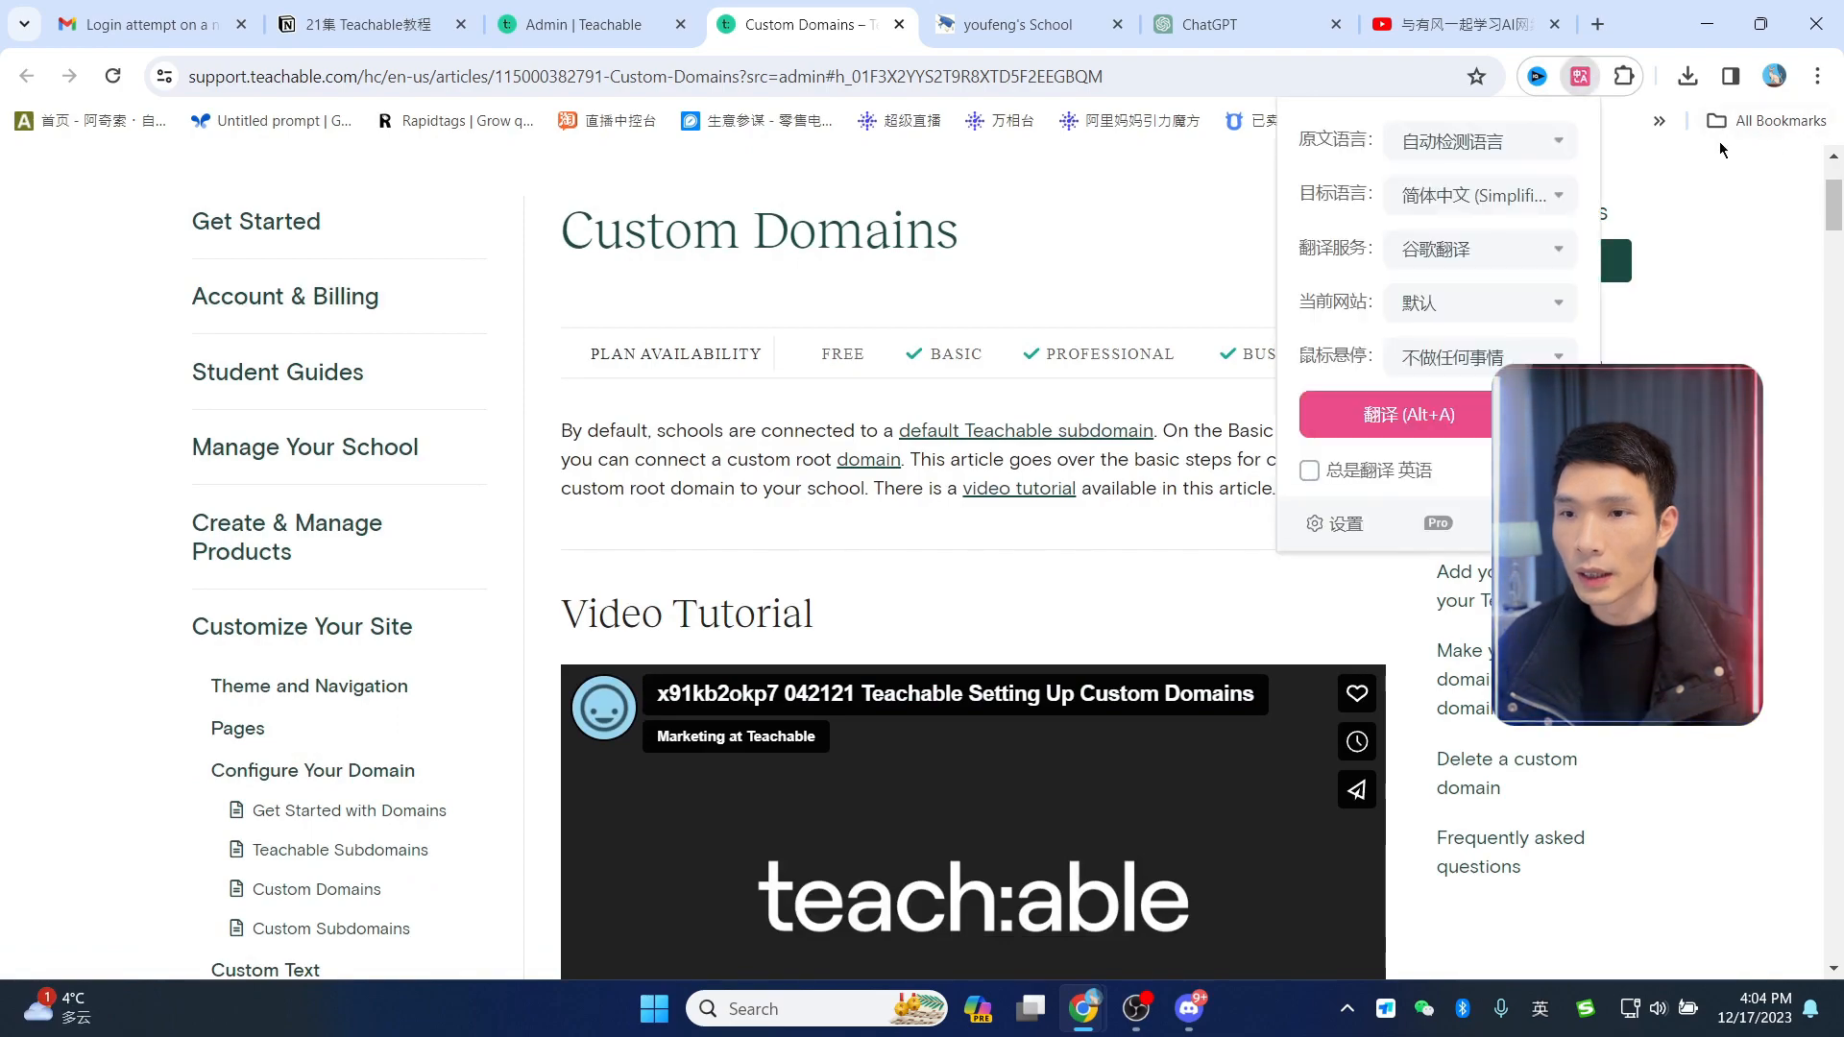
{"action": "left_click", "coordinate": [1399, 421]}
{"action": "scroll", "coordinate": [1210, 557], "scroll_direction": "down", "scroll_amount": 12}
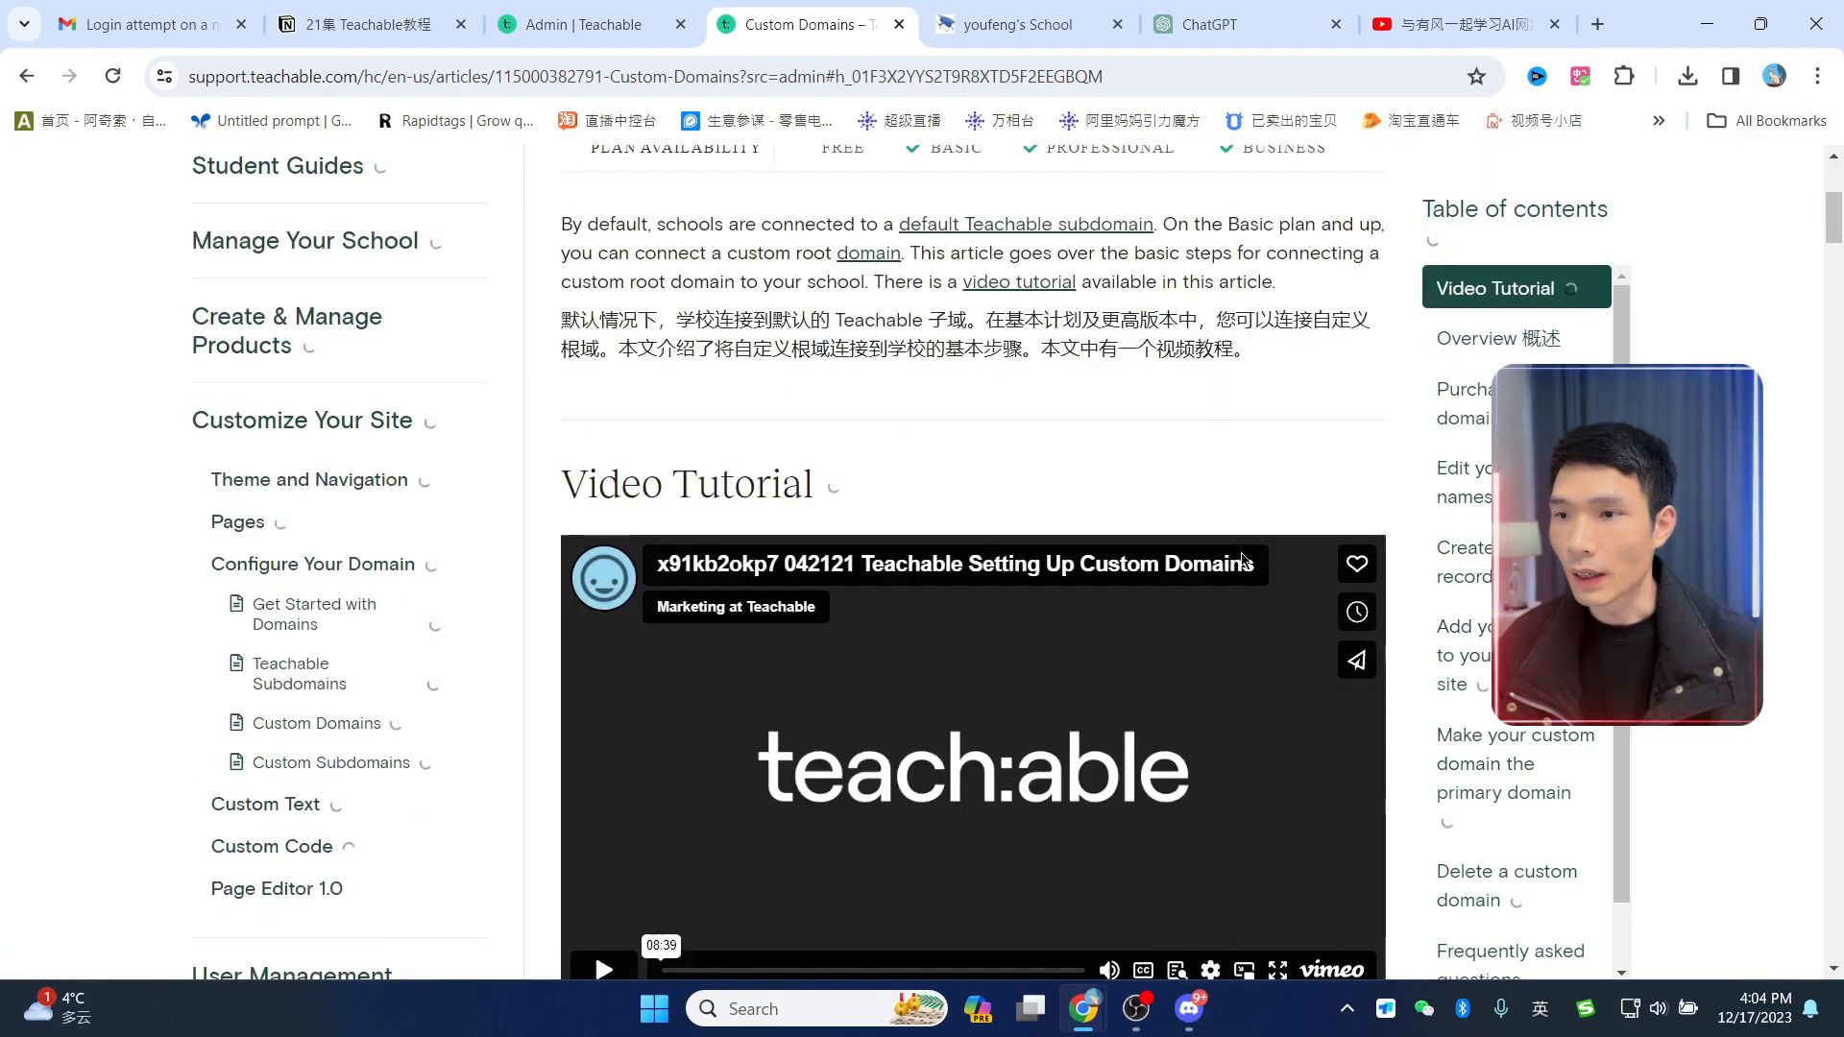
{"action": "scroll", "coordinate": [1179, 575], "scroll_direction": "down", "scroll_amount": 10}
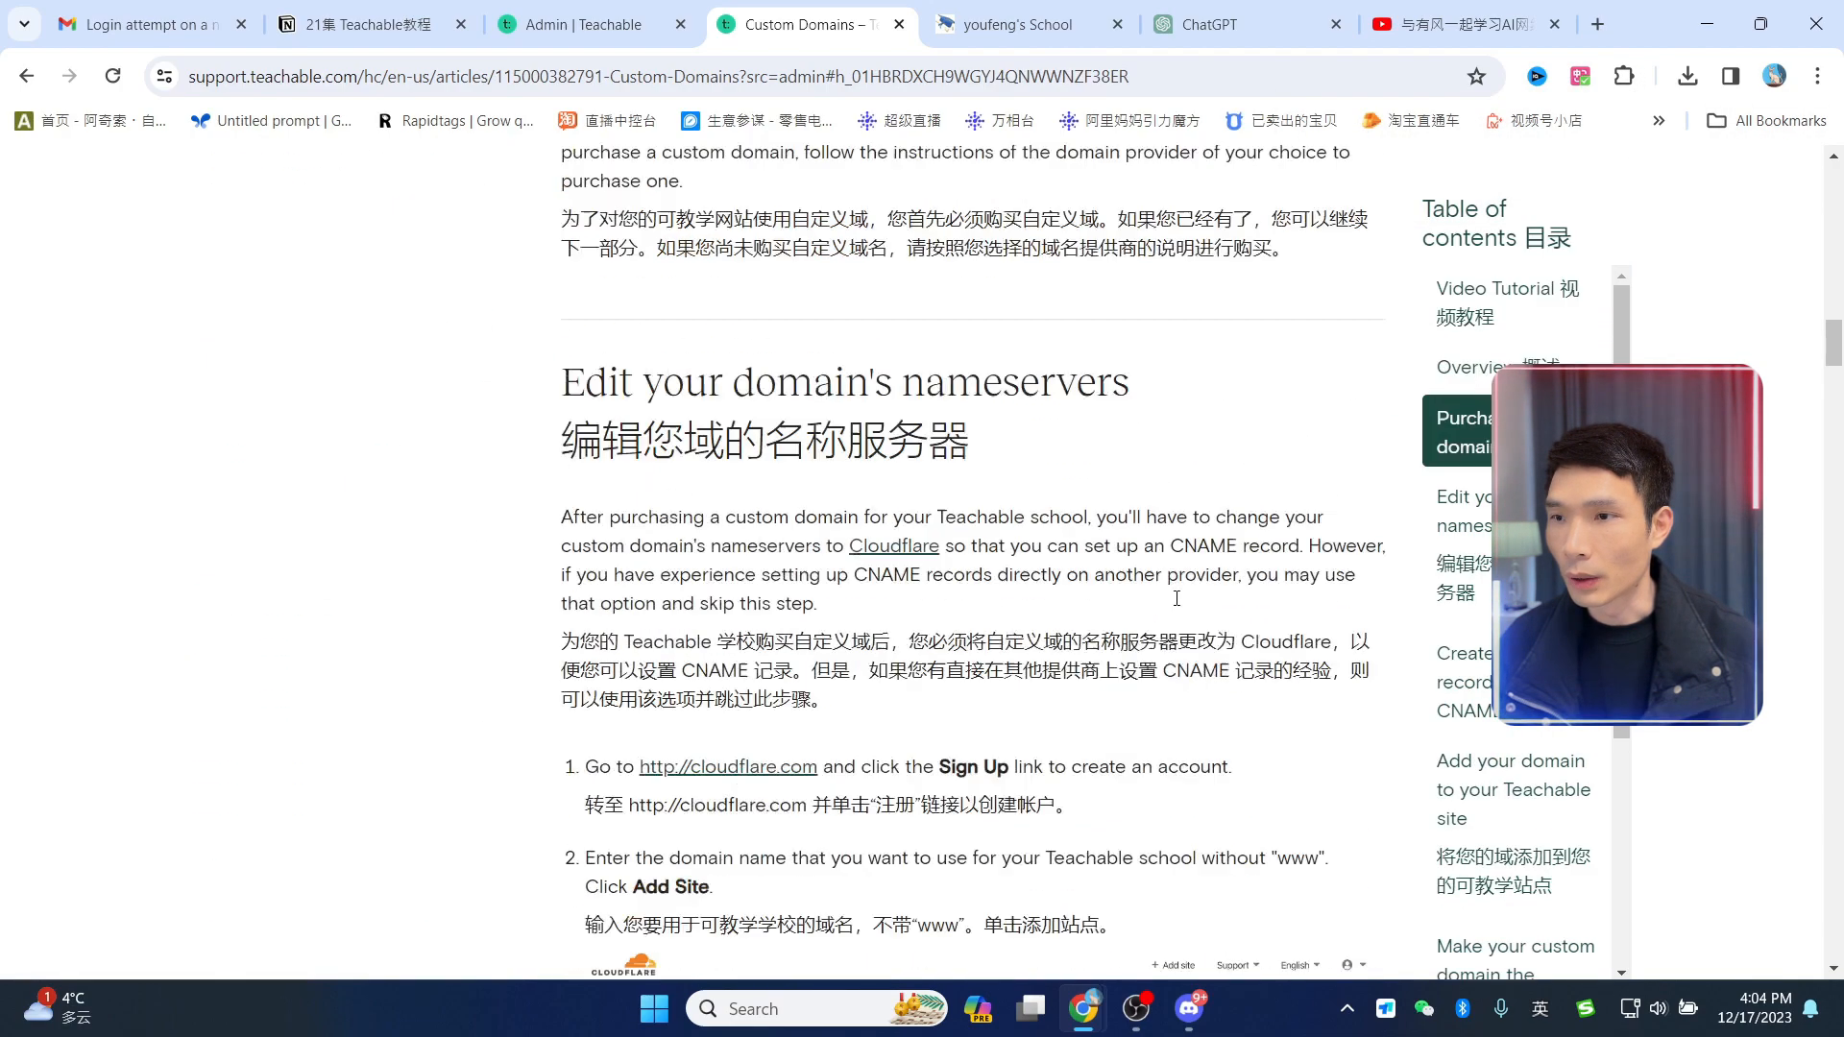
{"action": "scroll", "coordinate": [1179, 591], "scroll_direction": "up", "scroll_amount": 4}
{"action": "scroll", "coordinate": [1152, 586], "scroll_direction": "down", "scroll_amount": 6}
{"action": "scroll", "coordinate": [1128, 584], "scroll_direction": "down", "scroll_amount": 5}
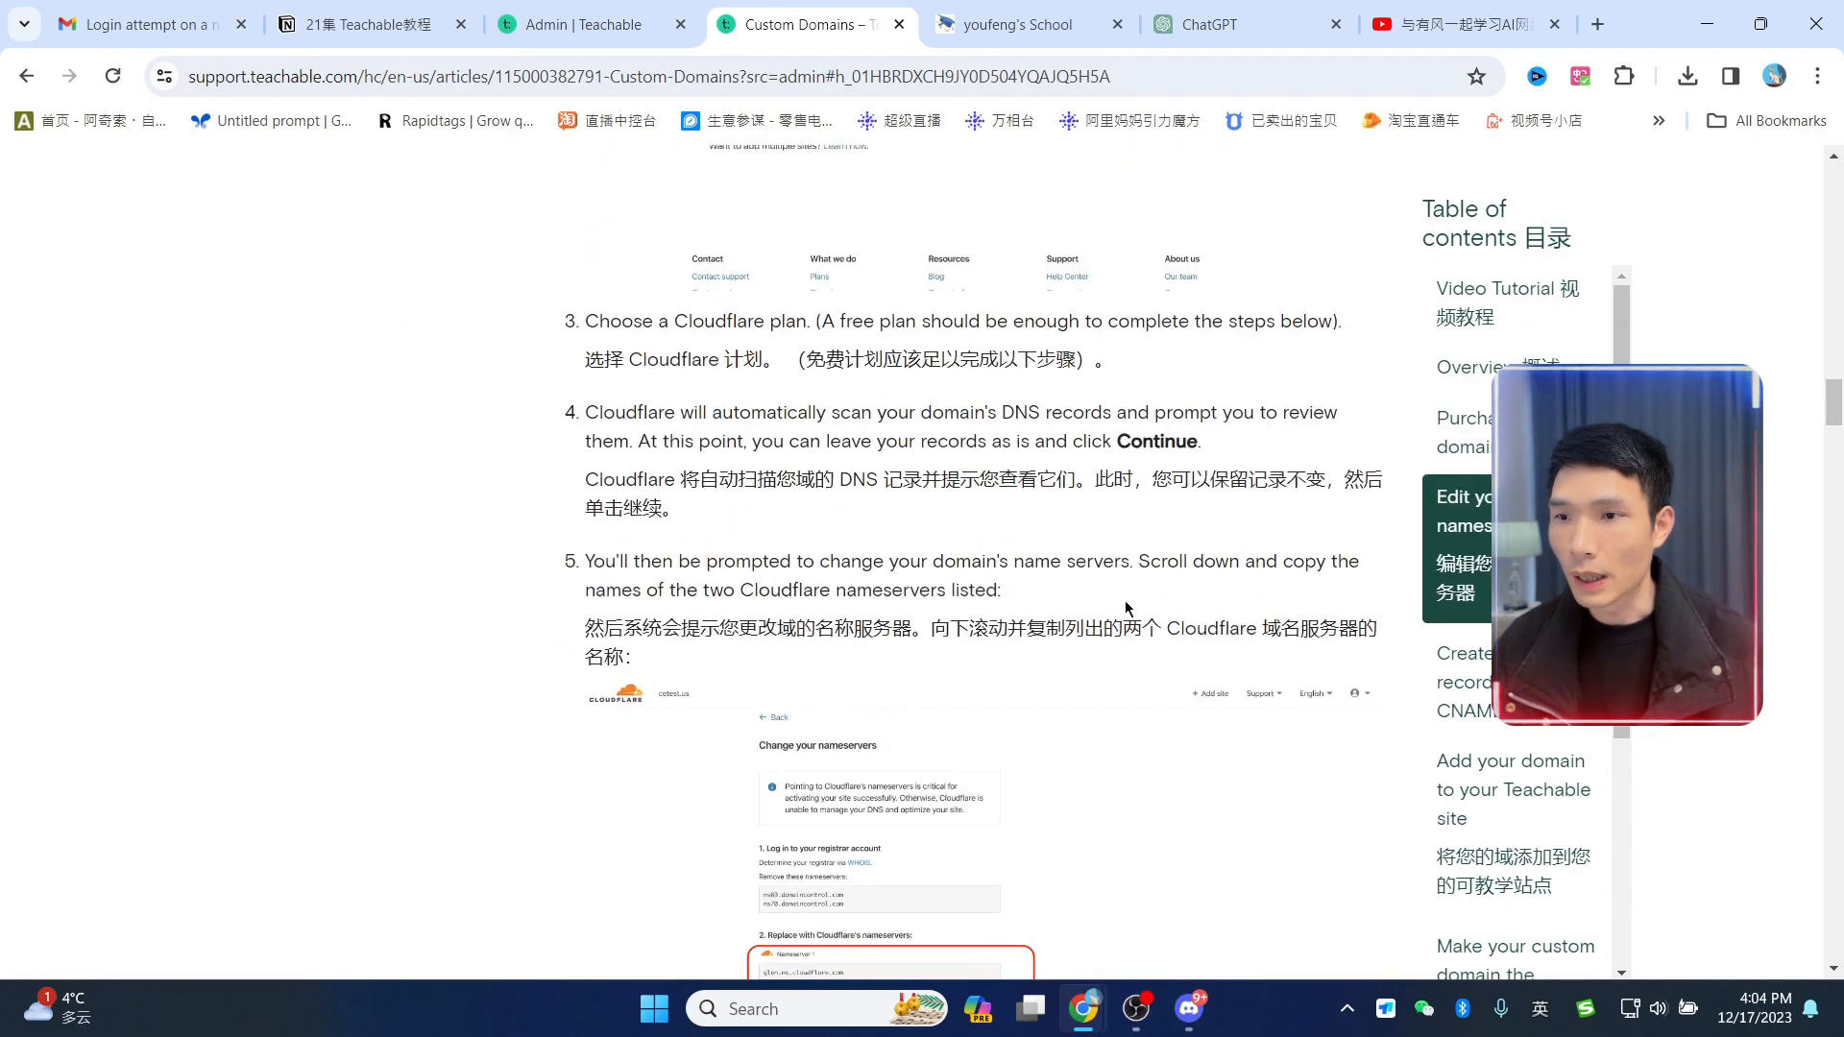
{"action": "scroll", "coordinate": [1143, 574], "scroll_direction": "up", "scroll_amount": 15}
{"action": "scroll", "coordinate": [1160, 553], "scroll_direction": "up", "scroll_amount": 5}
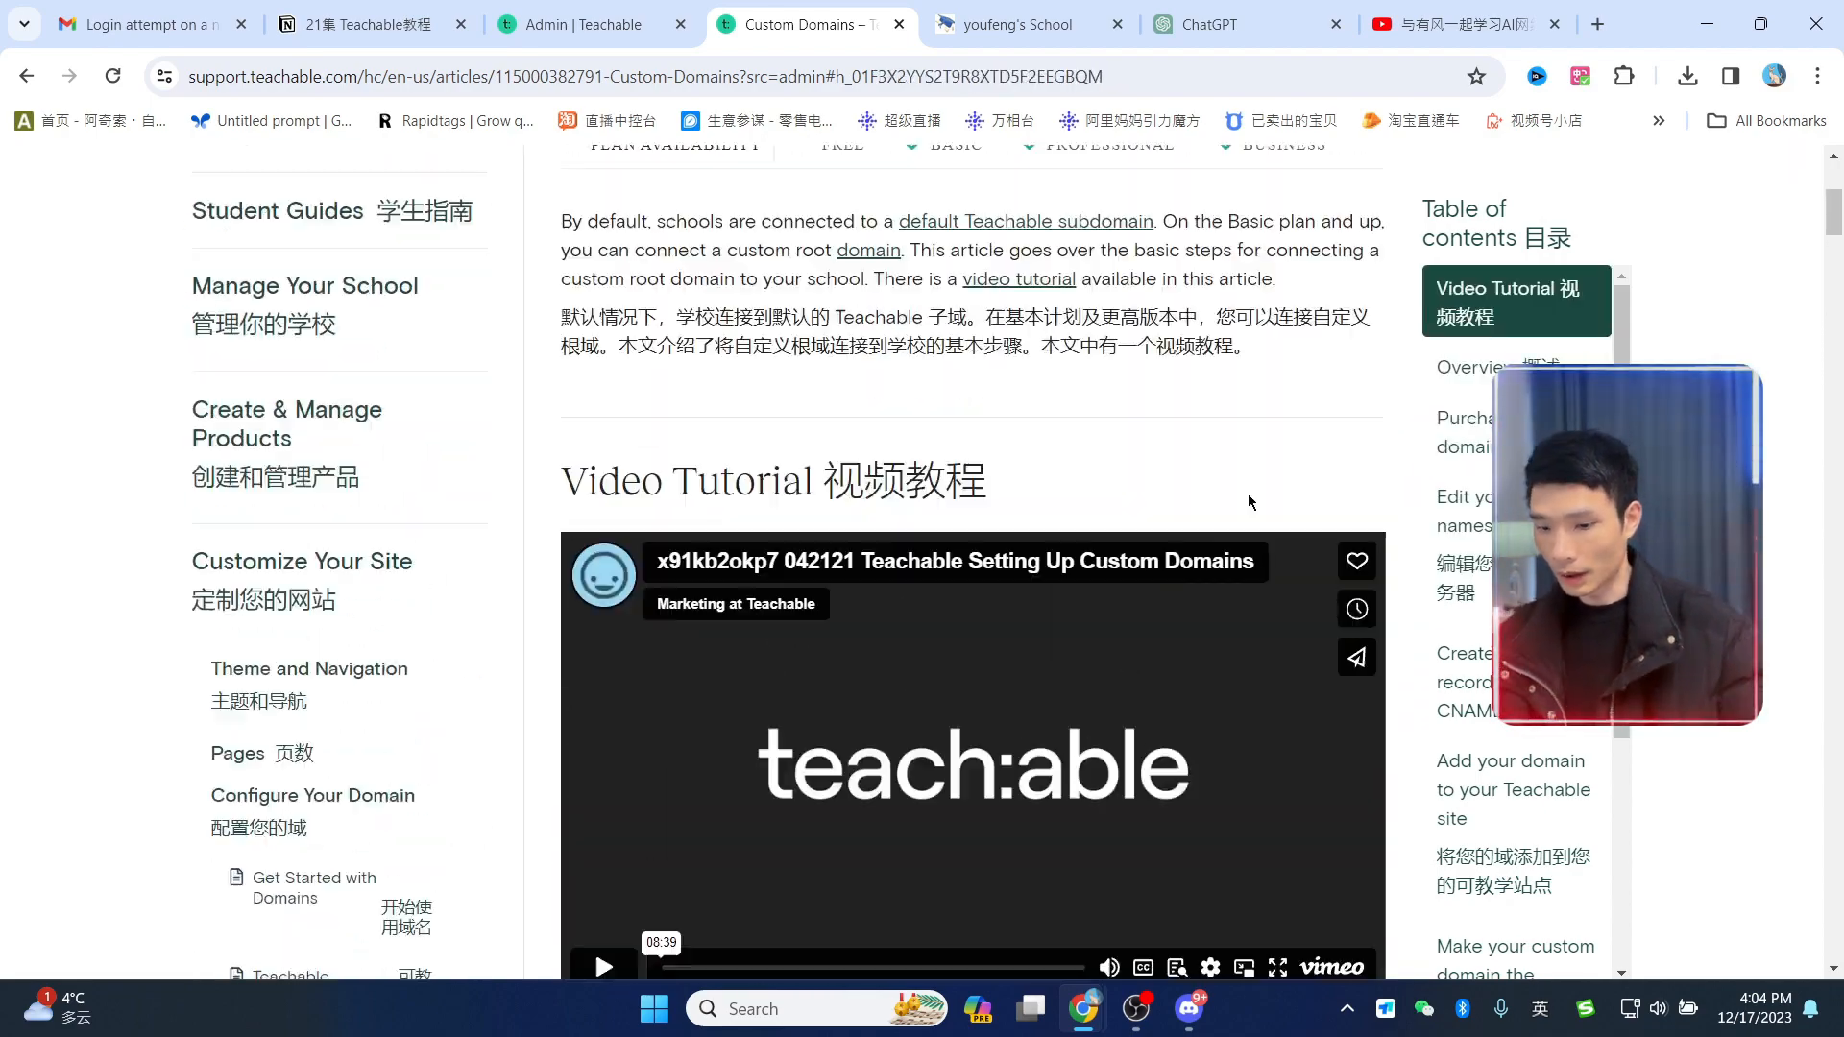
Step: Load hostinger.com in a new tab and switch the site to the Chinese version (中国 中文)
{"action": "left_click", "coordinate": [1597, 24]}
{"action": "type", "text": "hos"}
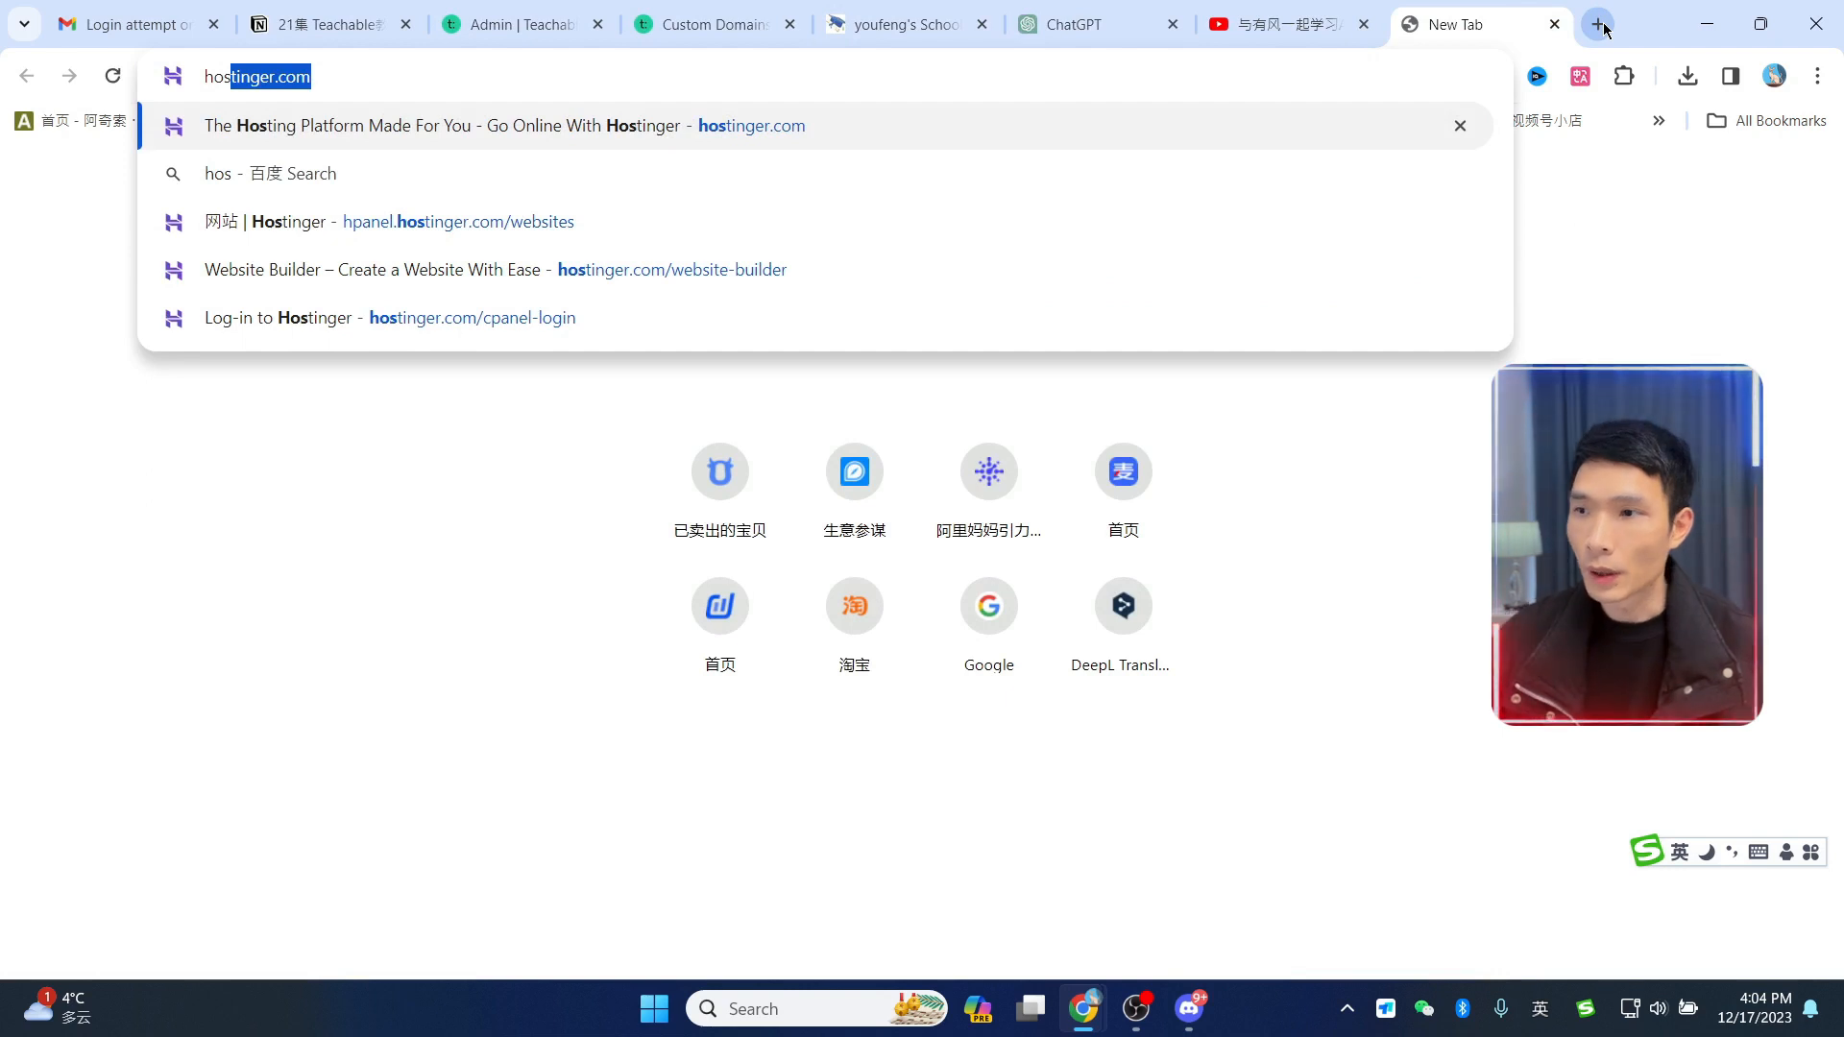
{"action": "key", "text": "Return"}
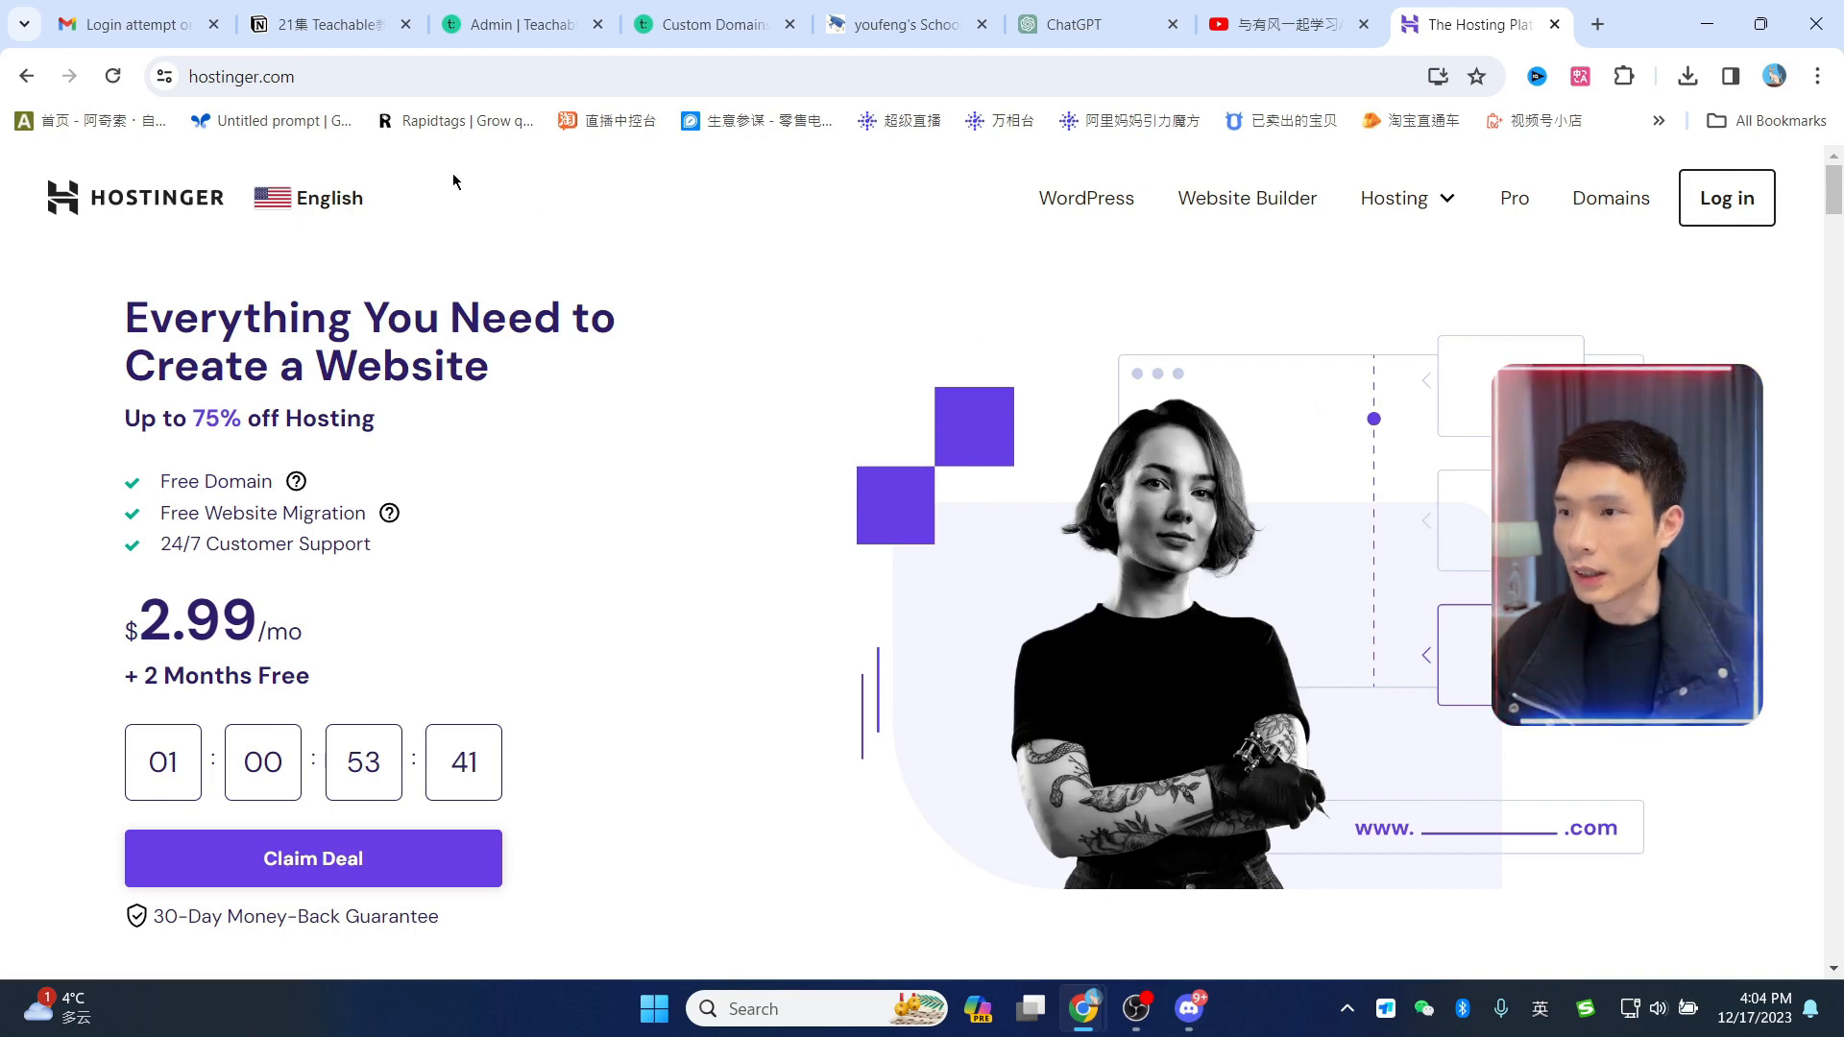
{"action": "left_click", "coordinate": [332, 215]}
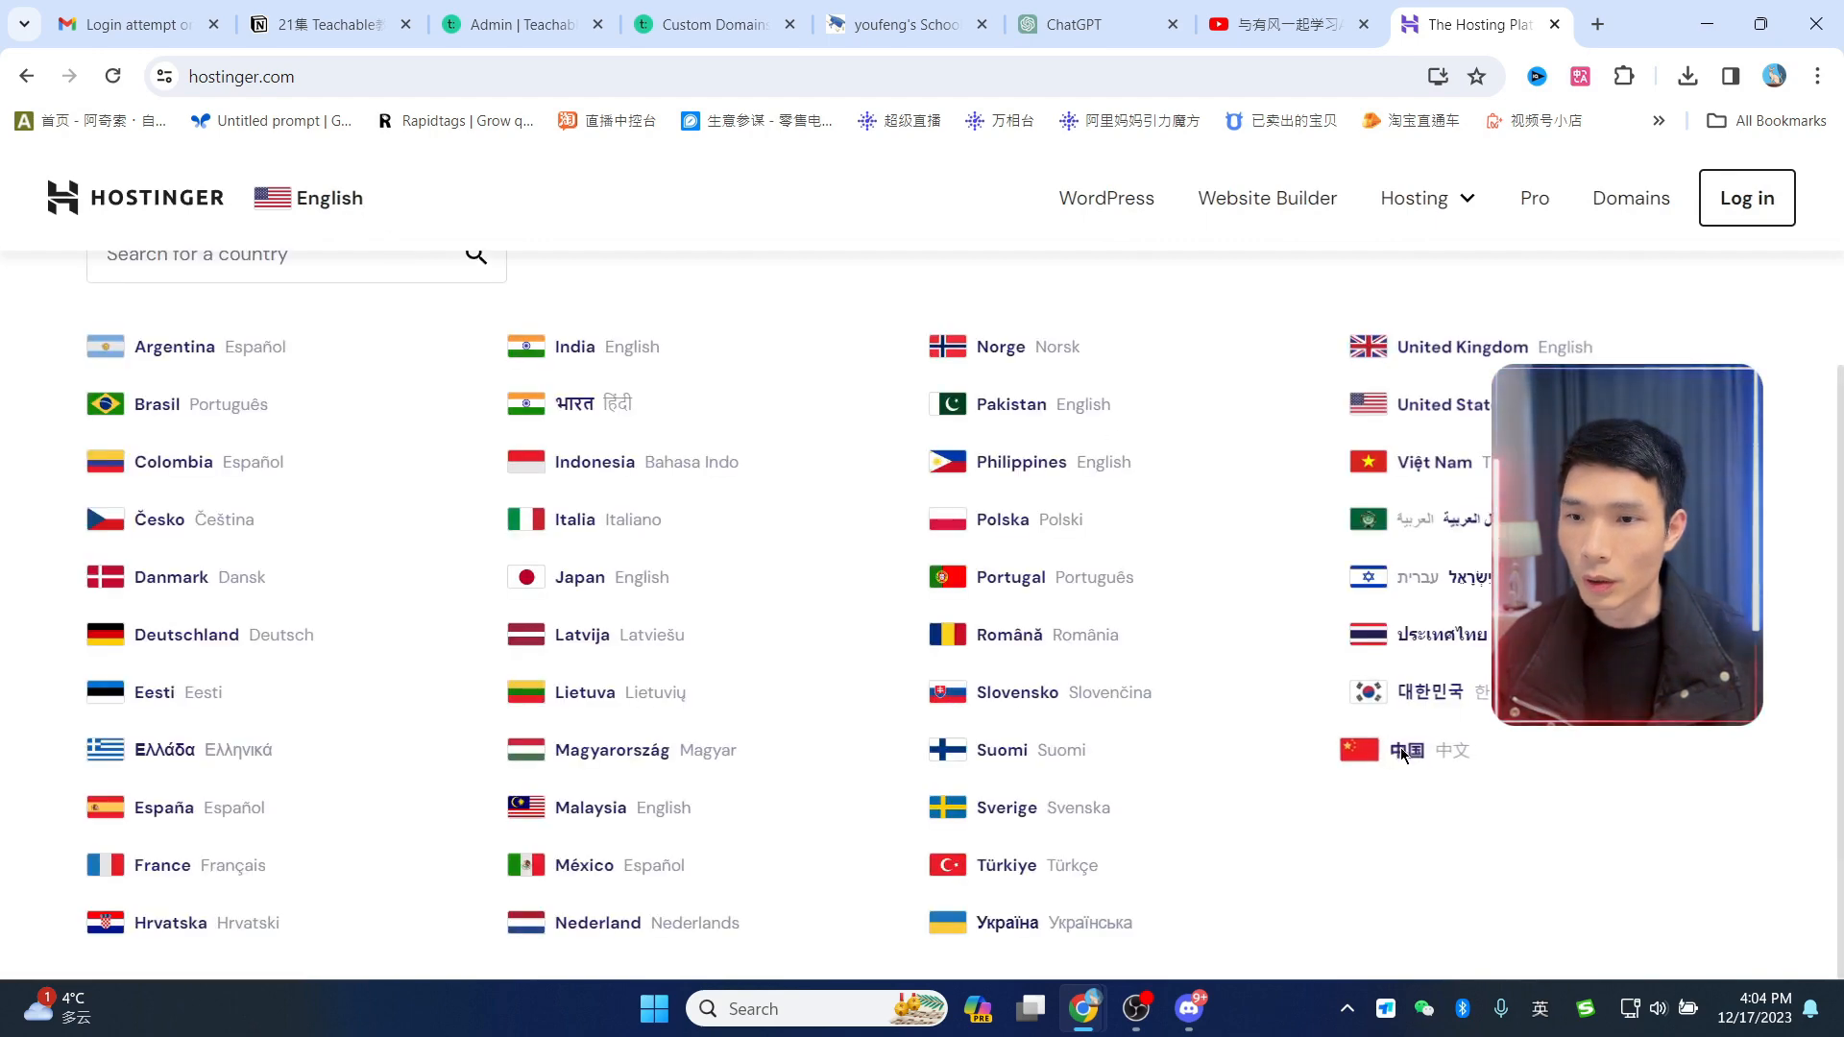
{"action": "left_click", "coordinate": [1400, 730]}
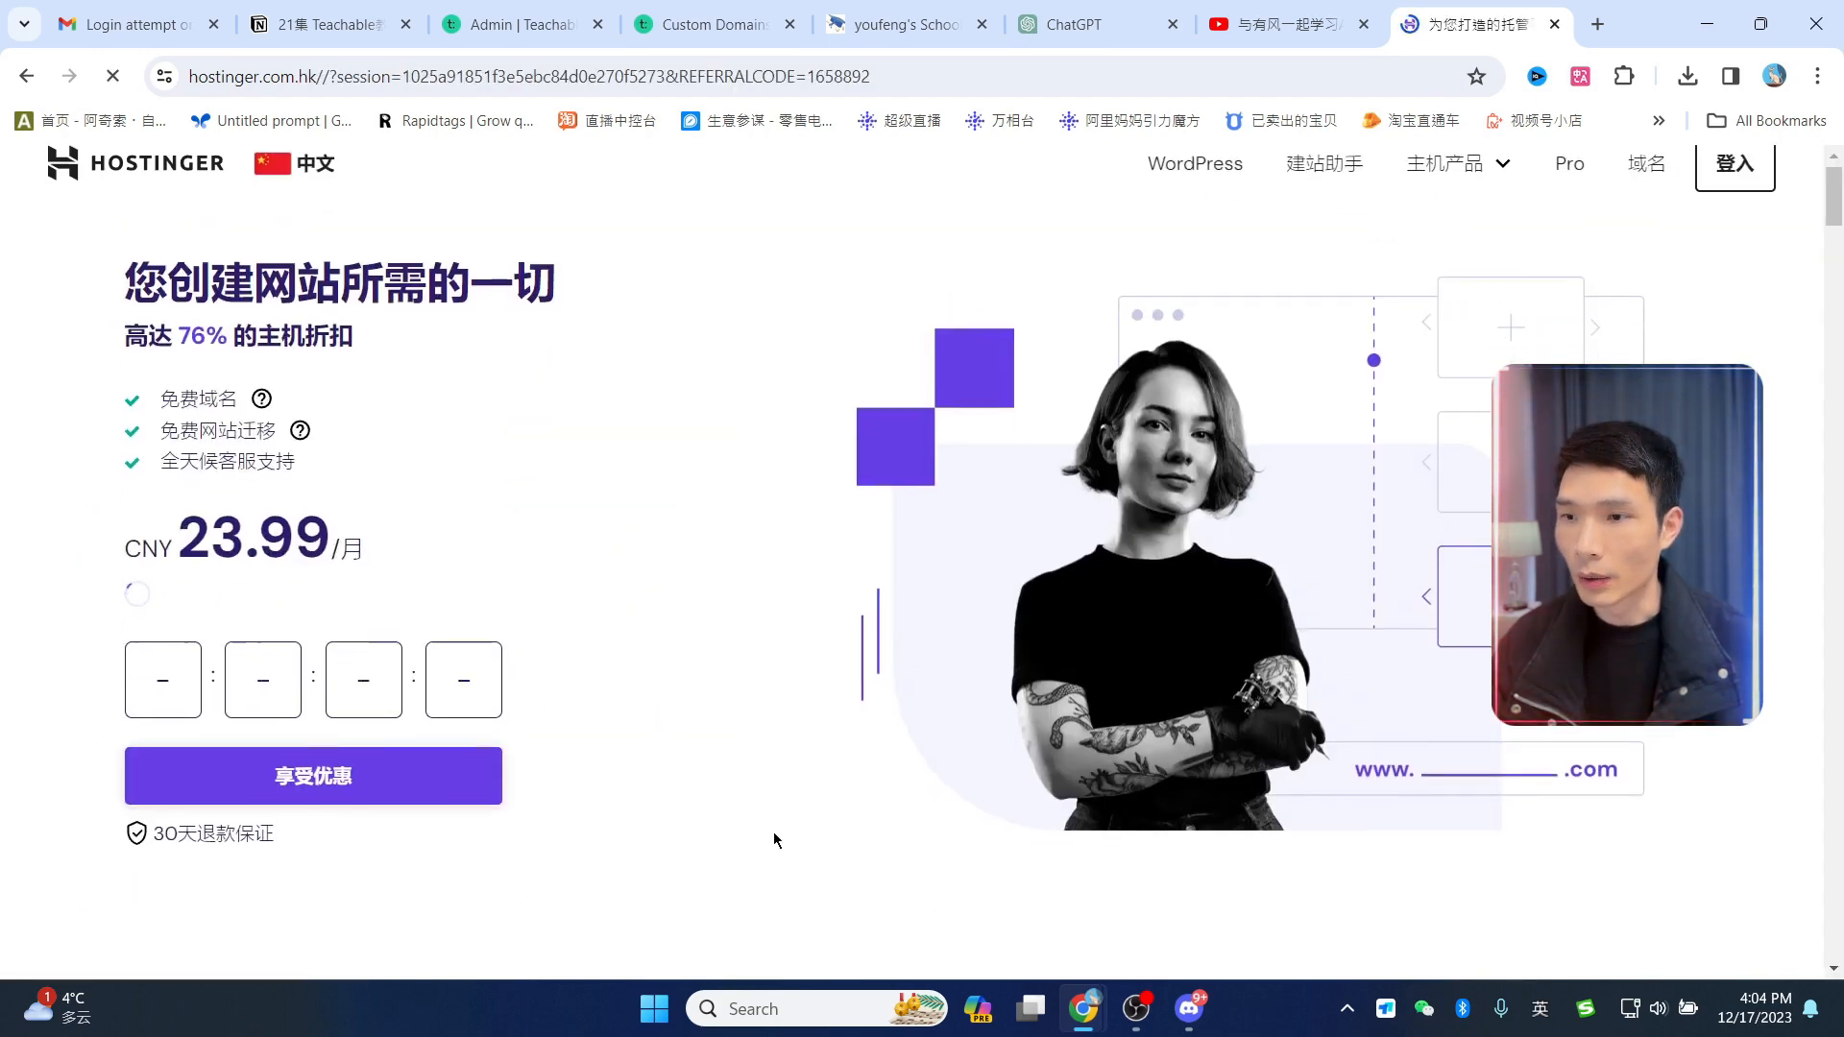
Step: Look over the offer and the Premium, Business and Cloud Startup plans on the Chinese Hostinger home page
{"action": "scroll", "coordinate": [1015, 687], "scroll_direction": "down", "scroll_amount": 7}
{"action": "scroll", "coordinate": [1015, 688], "scroll_direction": "up", "scroll_amount": 4}
{"action": "scroll", "coordinate": [1810, 768], "scroll_direction": "down", "scroll_amount": 10}
{"action": "scroll", "coordinate": [1784, 756], "scroll_direction": "up", "scroll_amount": 8}
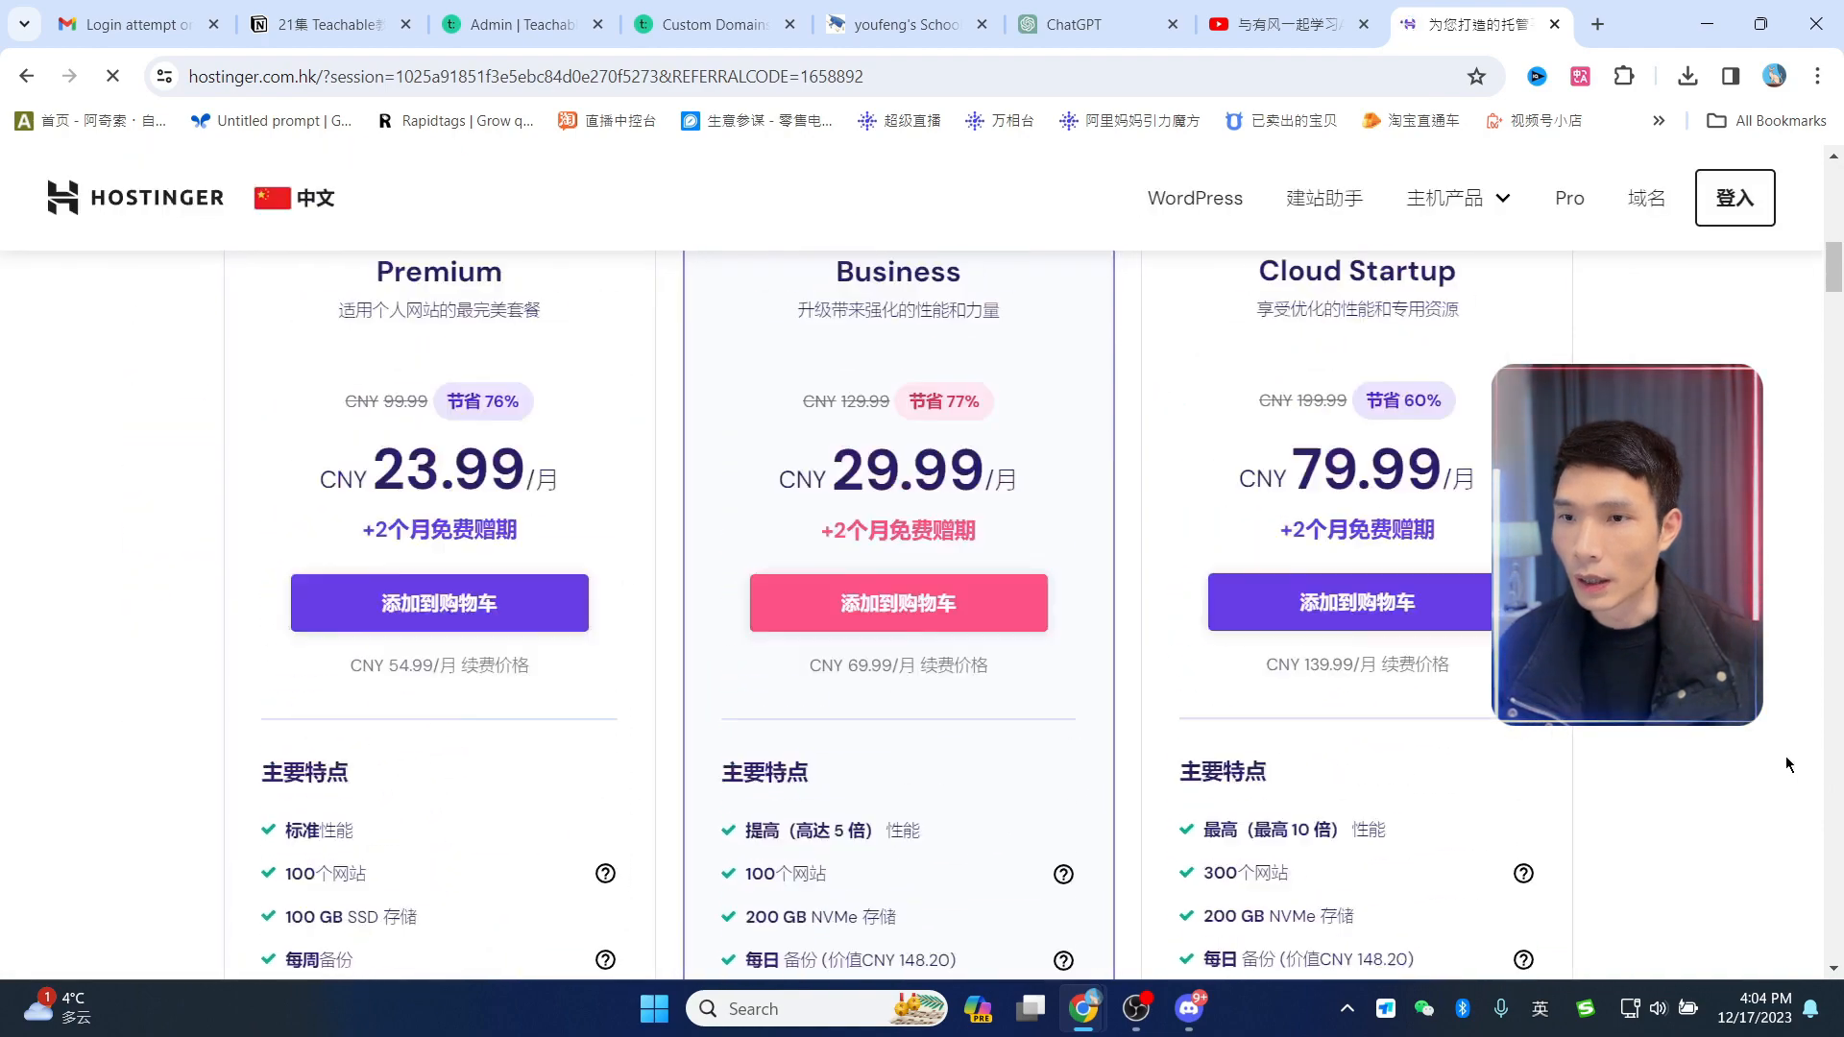
{"action": "scroll", "coordinate": [1788, 763], "scroll_direction": "up", "scroll_amount": 4}
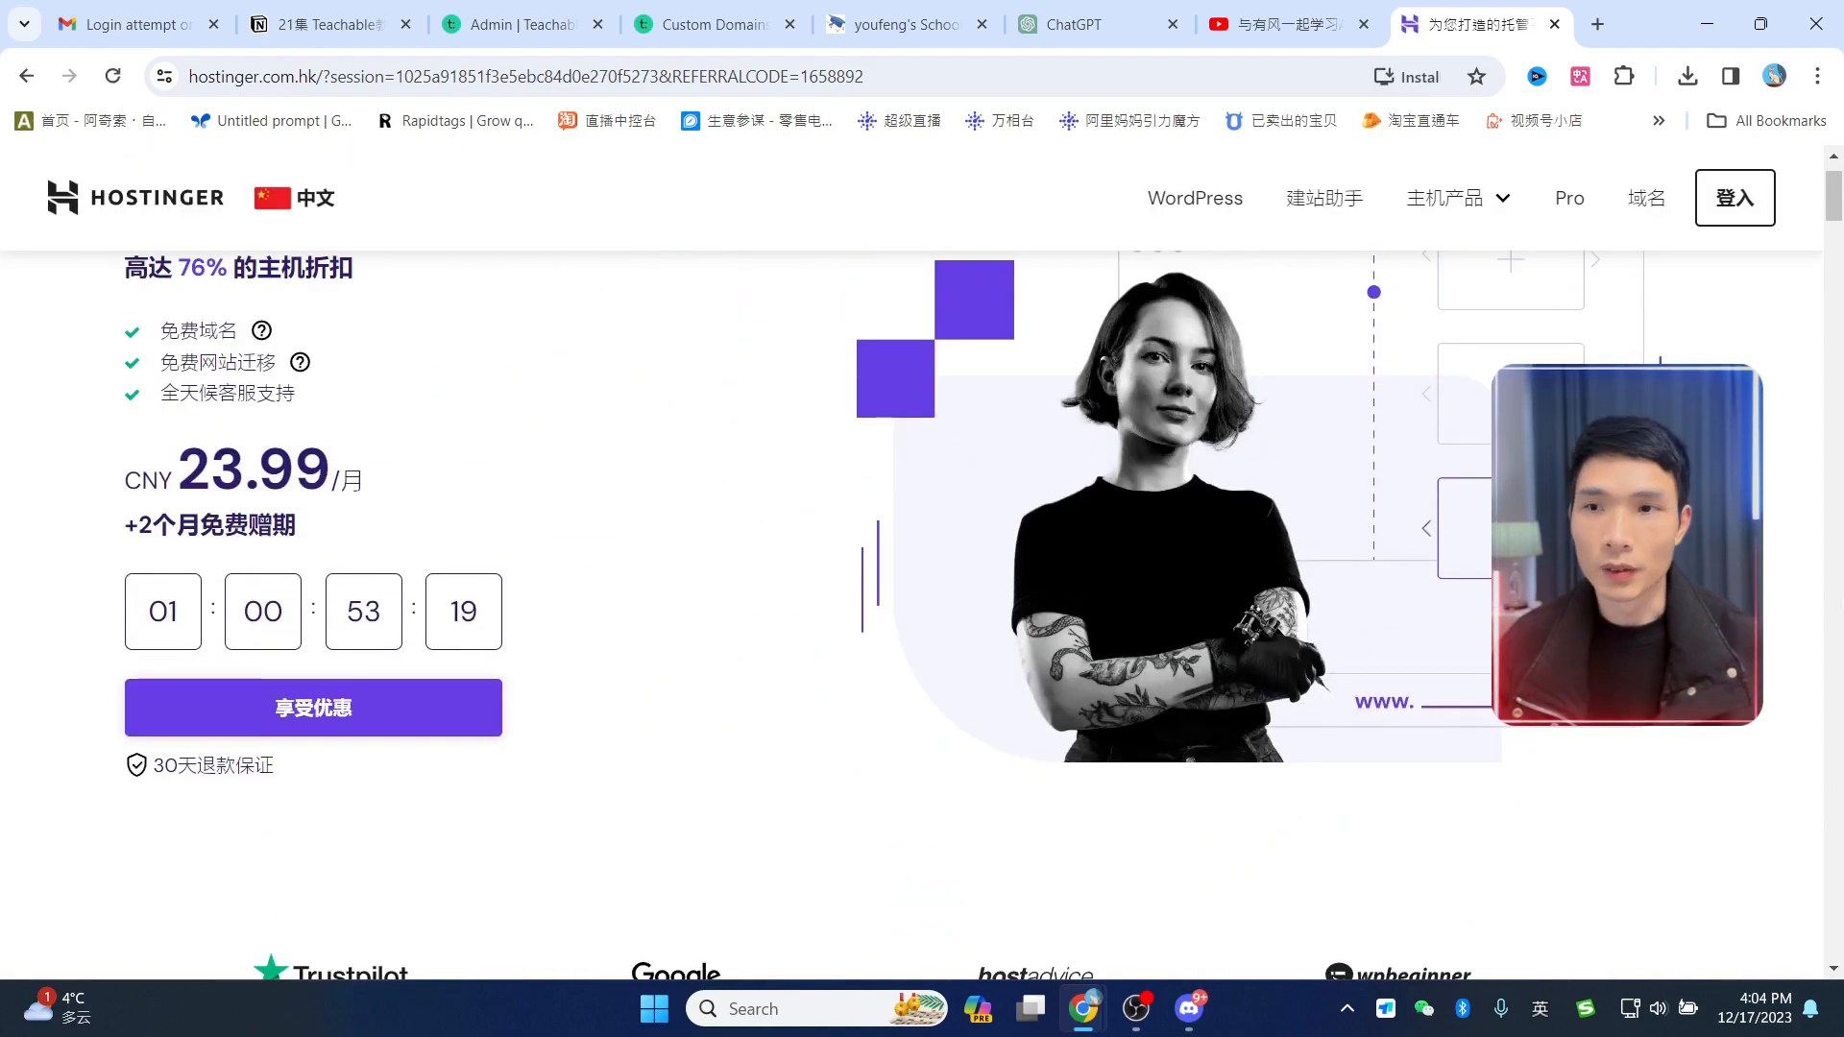
{"action": "scroll", "coordinate": [1799, 589], "scroll_direction": "up", "scroll_amount": 1}
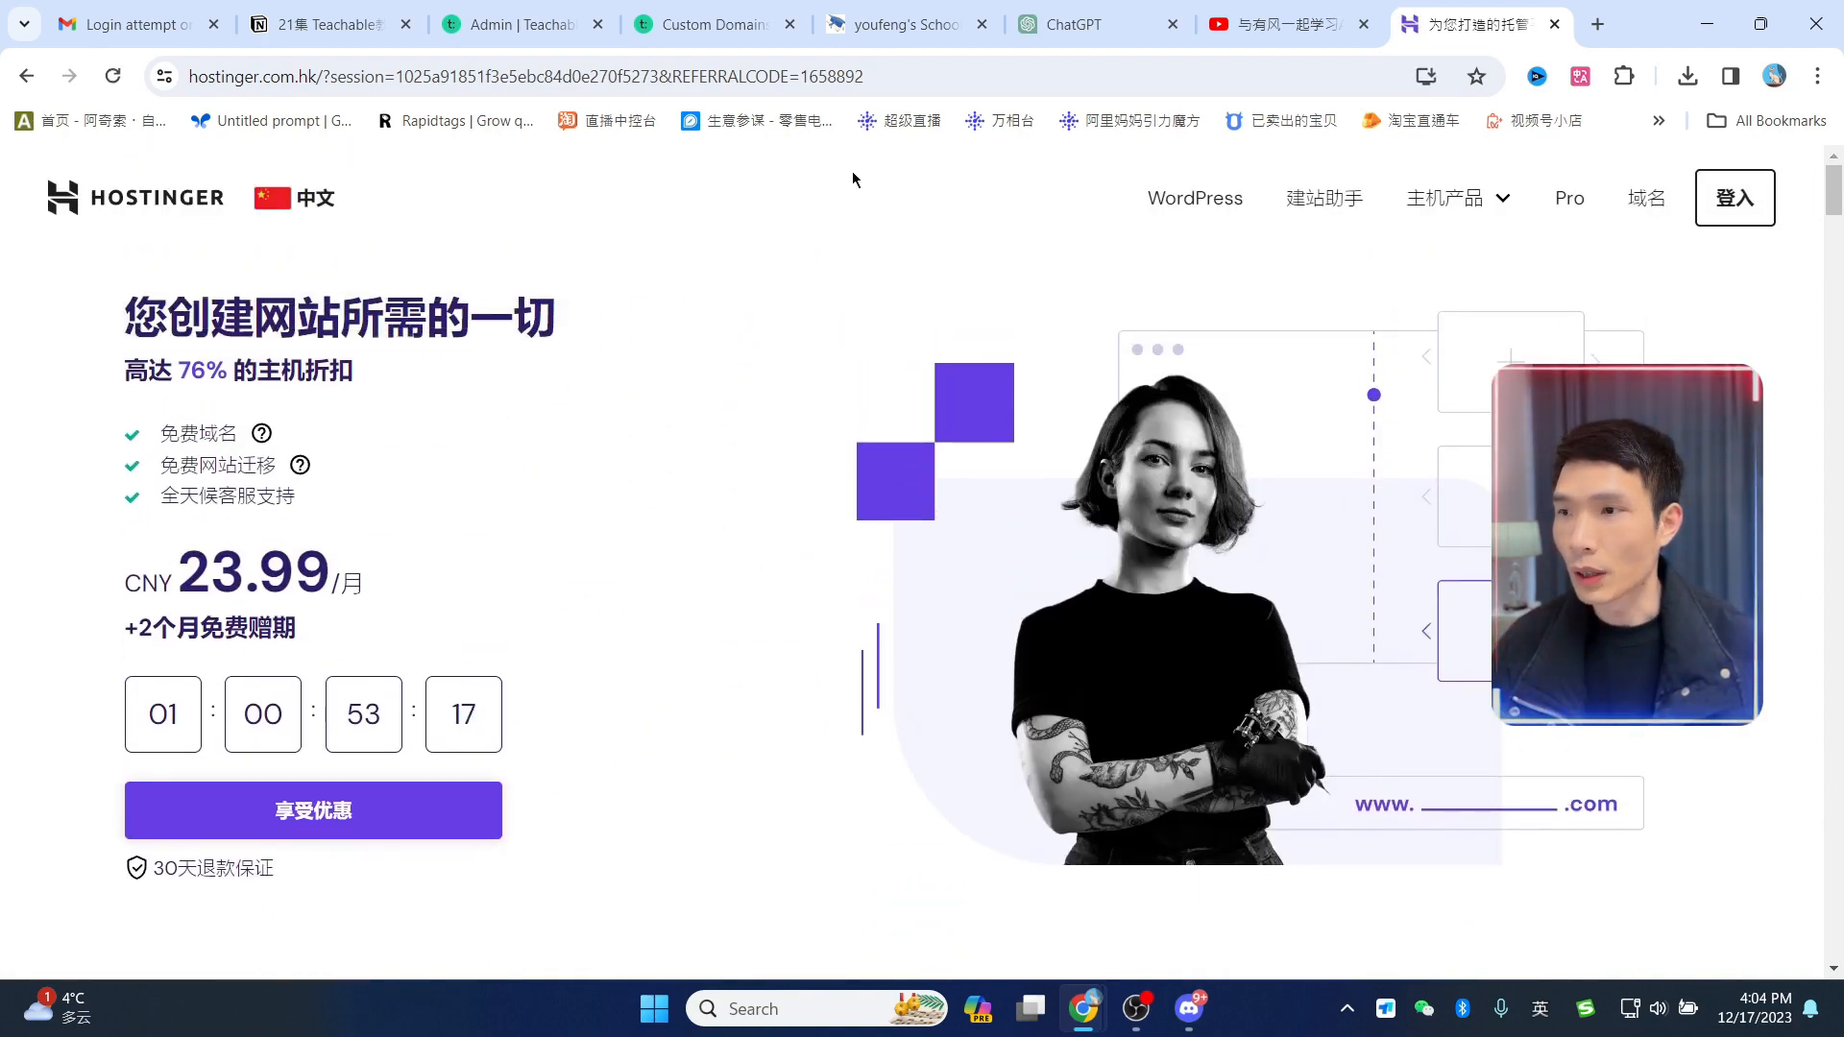
Step: Log in to the Hostinger account and open the overview of the domain windyyoufeng.com
{"action": "left_click", "coordinate": [1770, 211]}
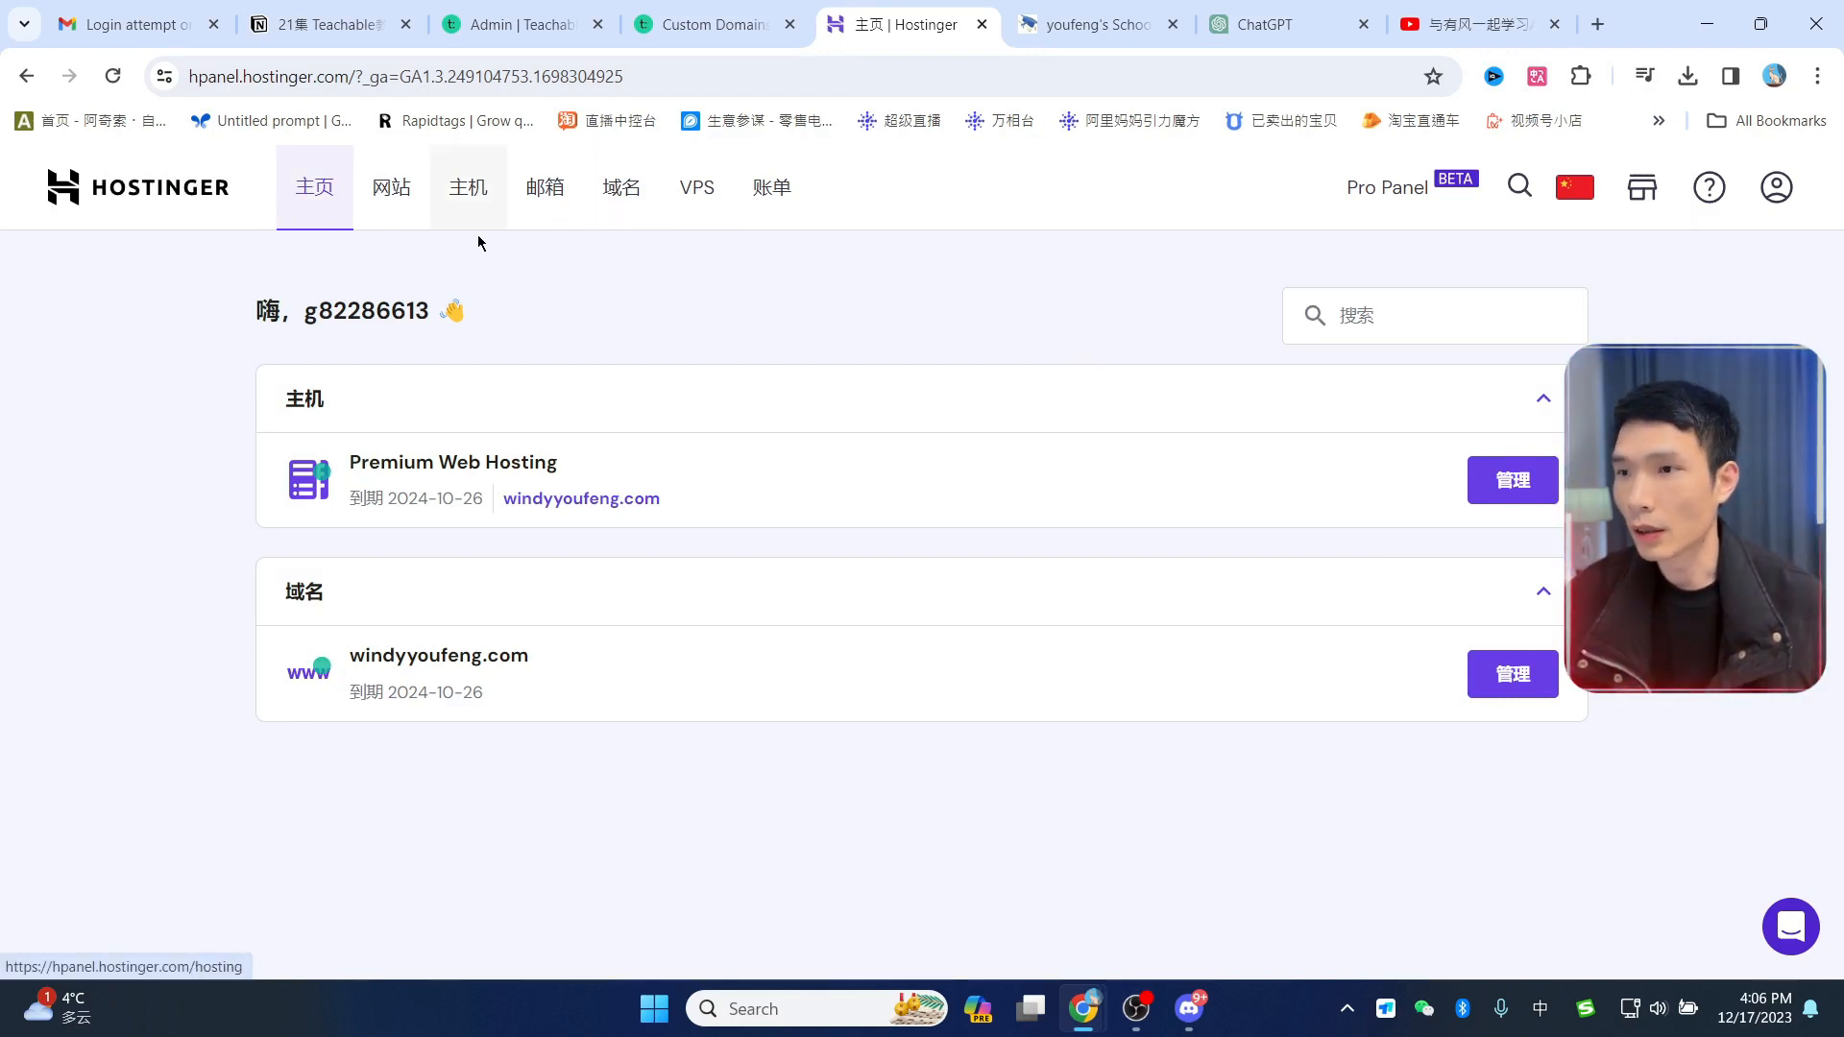
{"action": "left_click", "coordinate": [622, 188]}
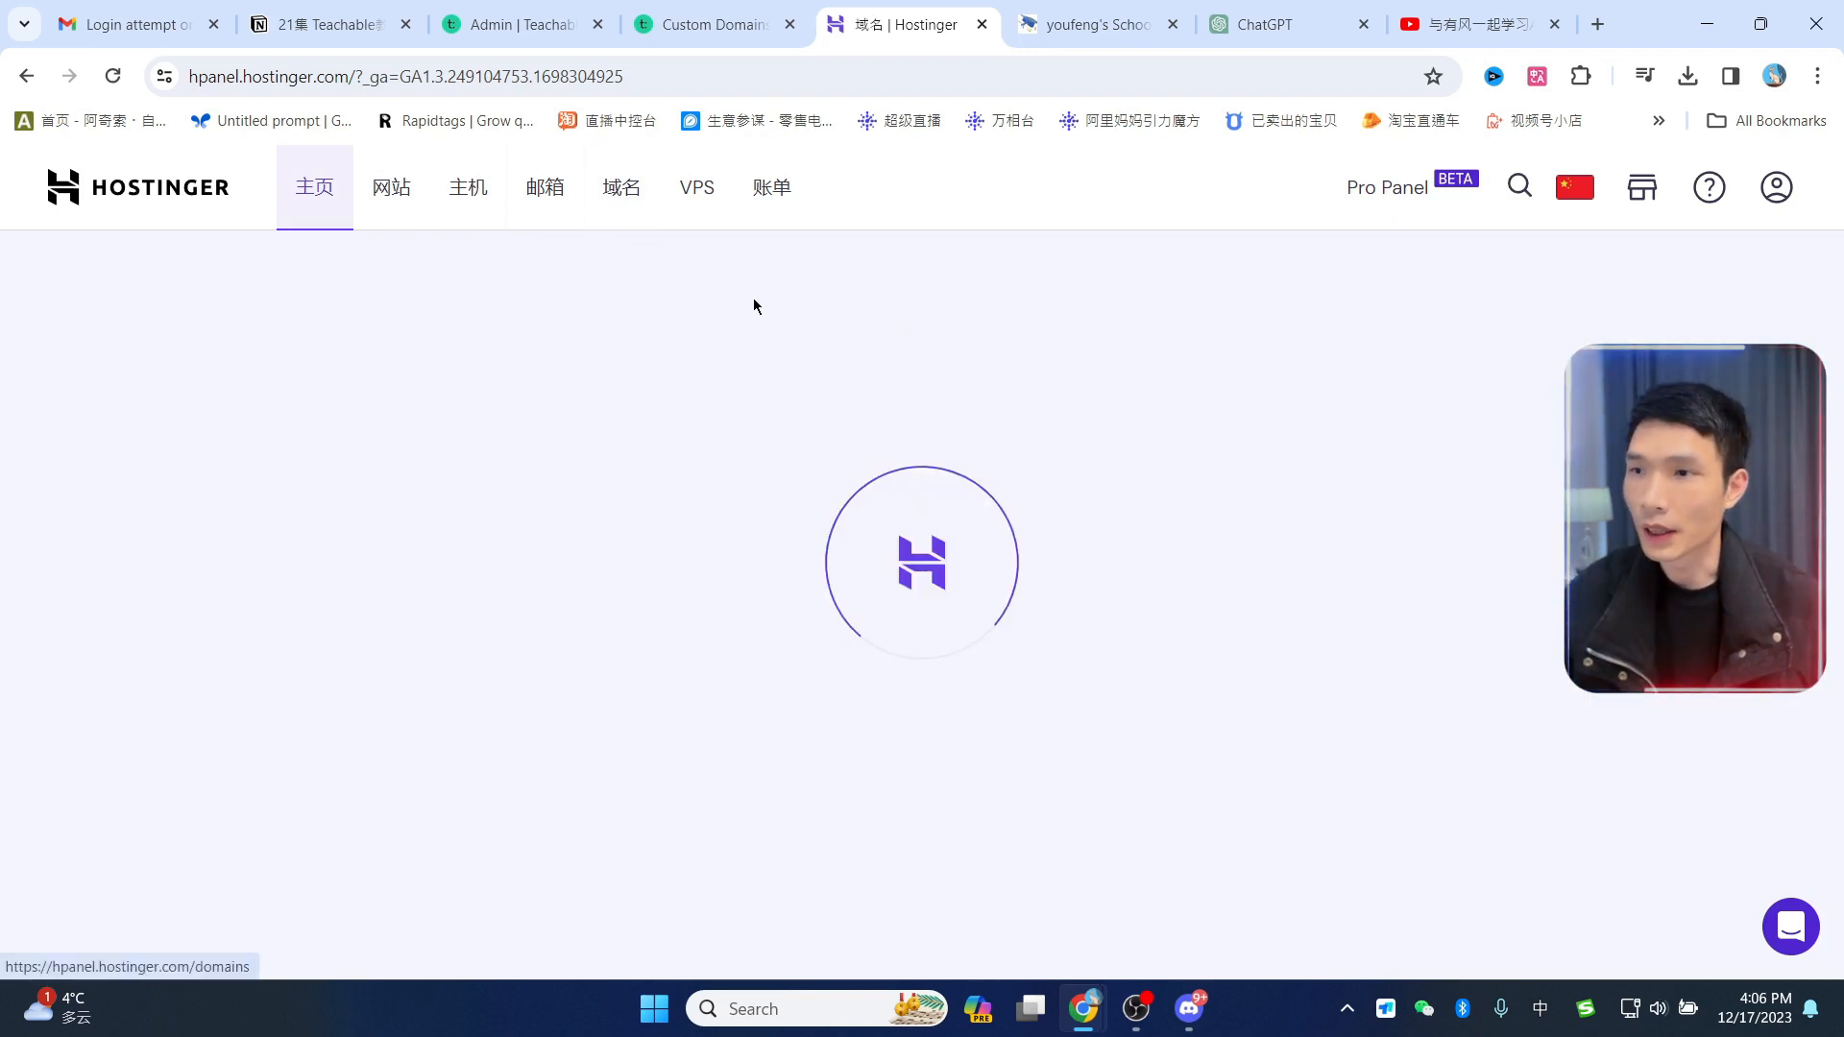
{"action": "scroll", "coordinate": [641, 703], "scroll_direction": "down", "scroll_amount": 1}
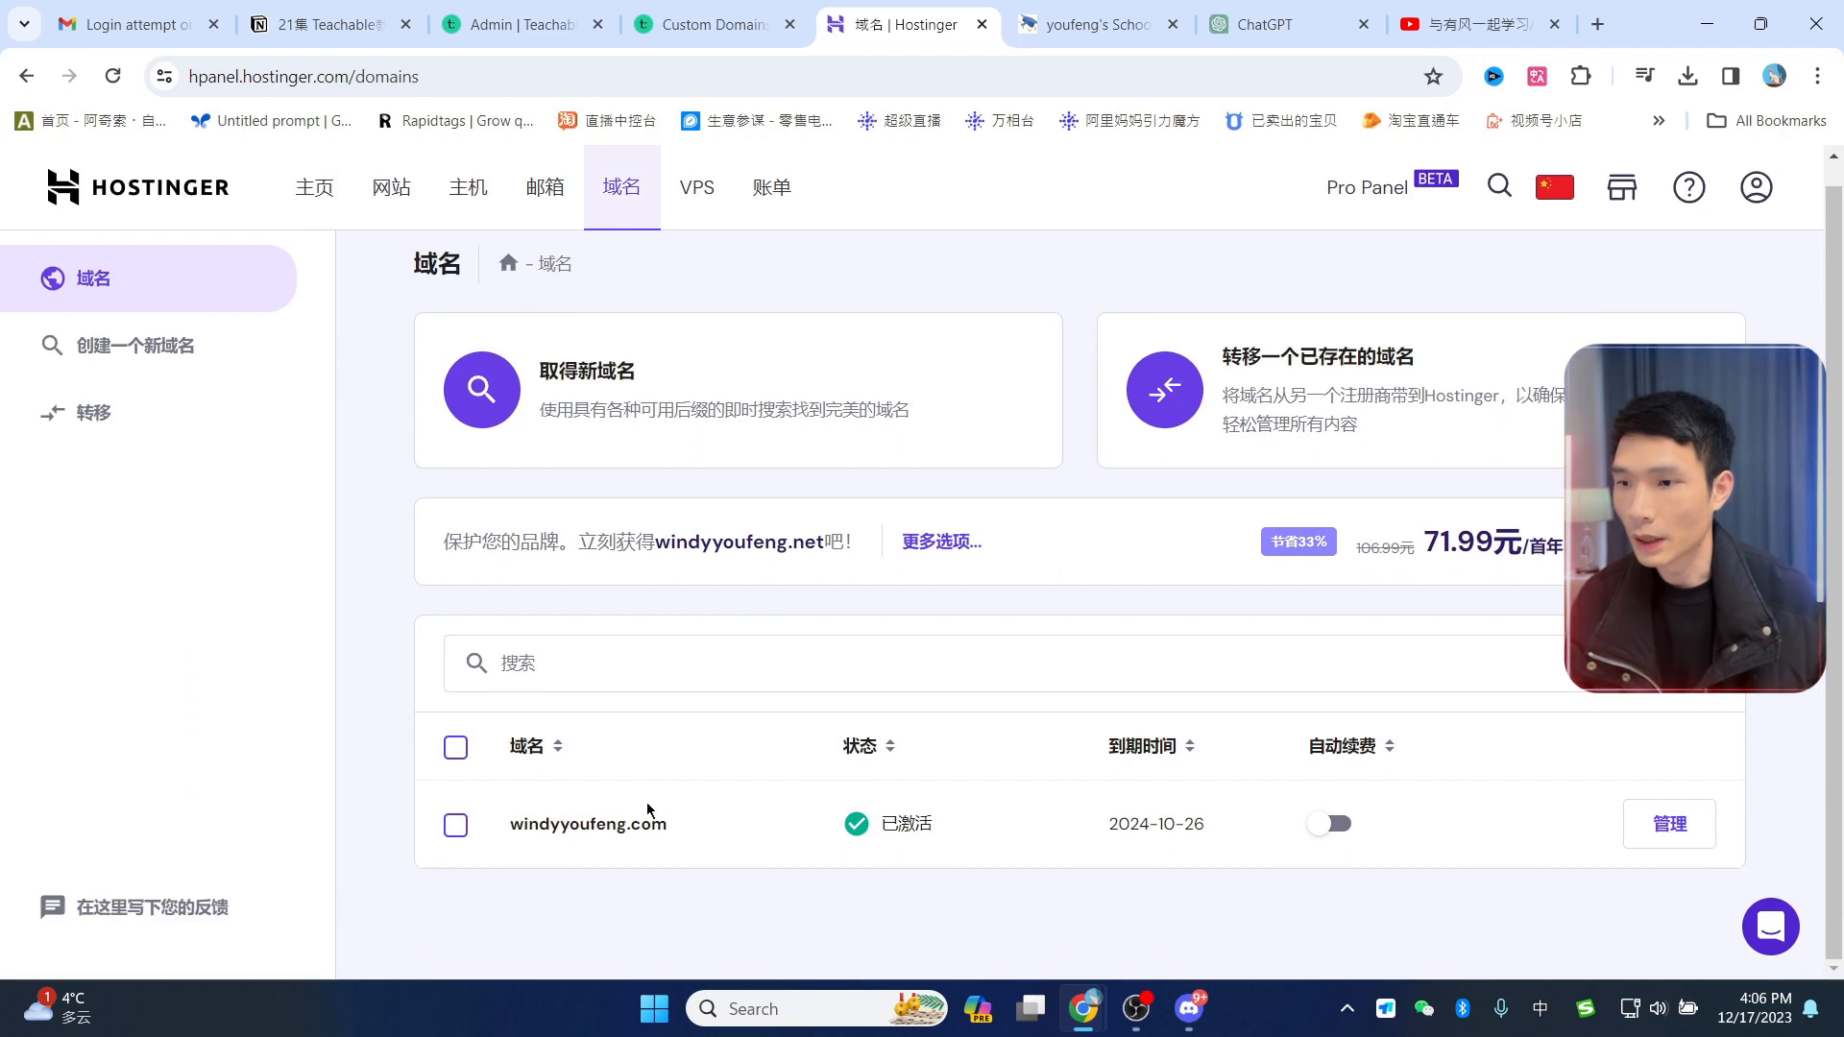
{"action": "left_click", "coordinate": [589, 828]}
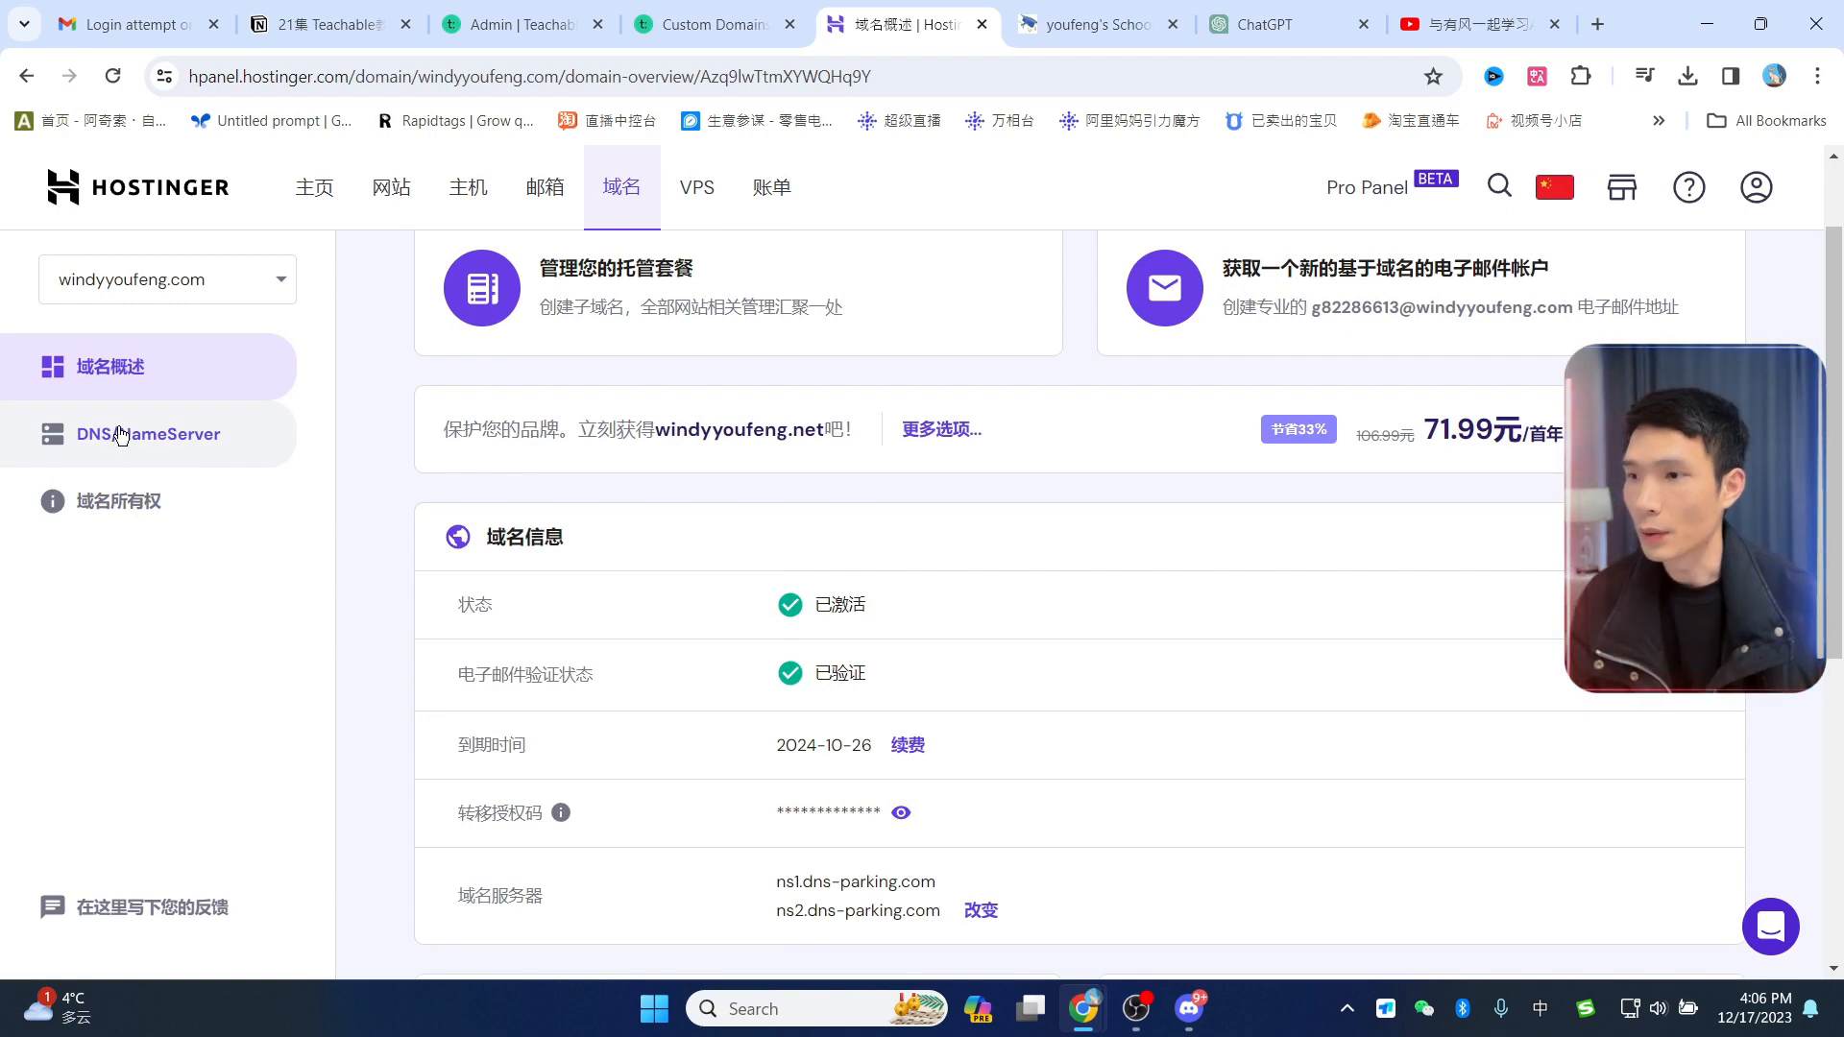
Step: Open the DNS/NameServer settings of windyyoufeng.com and look over its nameservers and the list of DNS records
{"action": "left_click", "coordinate": [120, 434]}
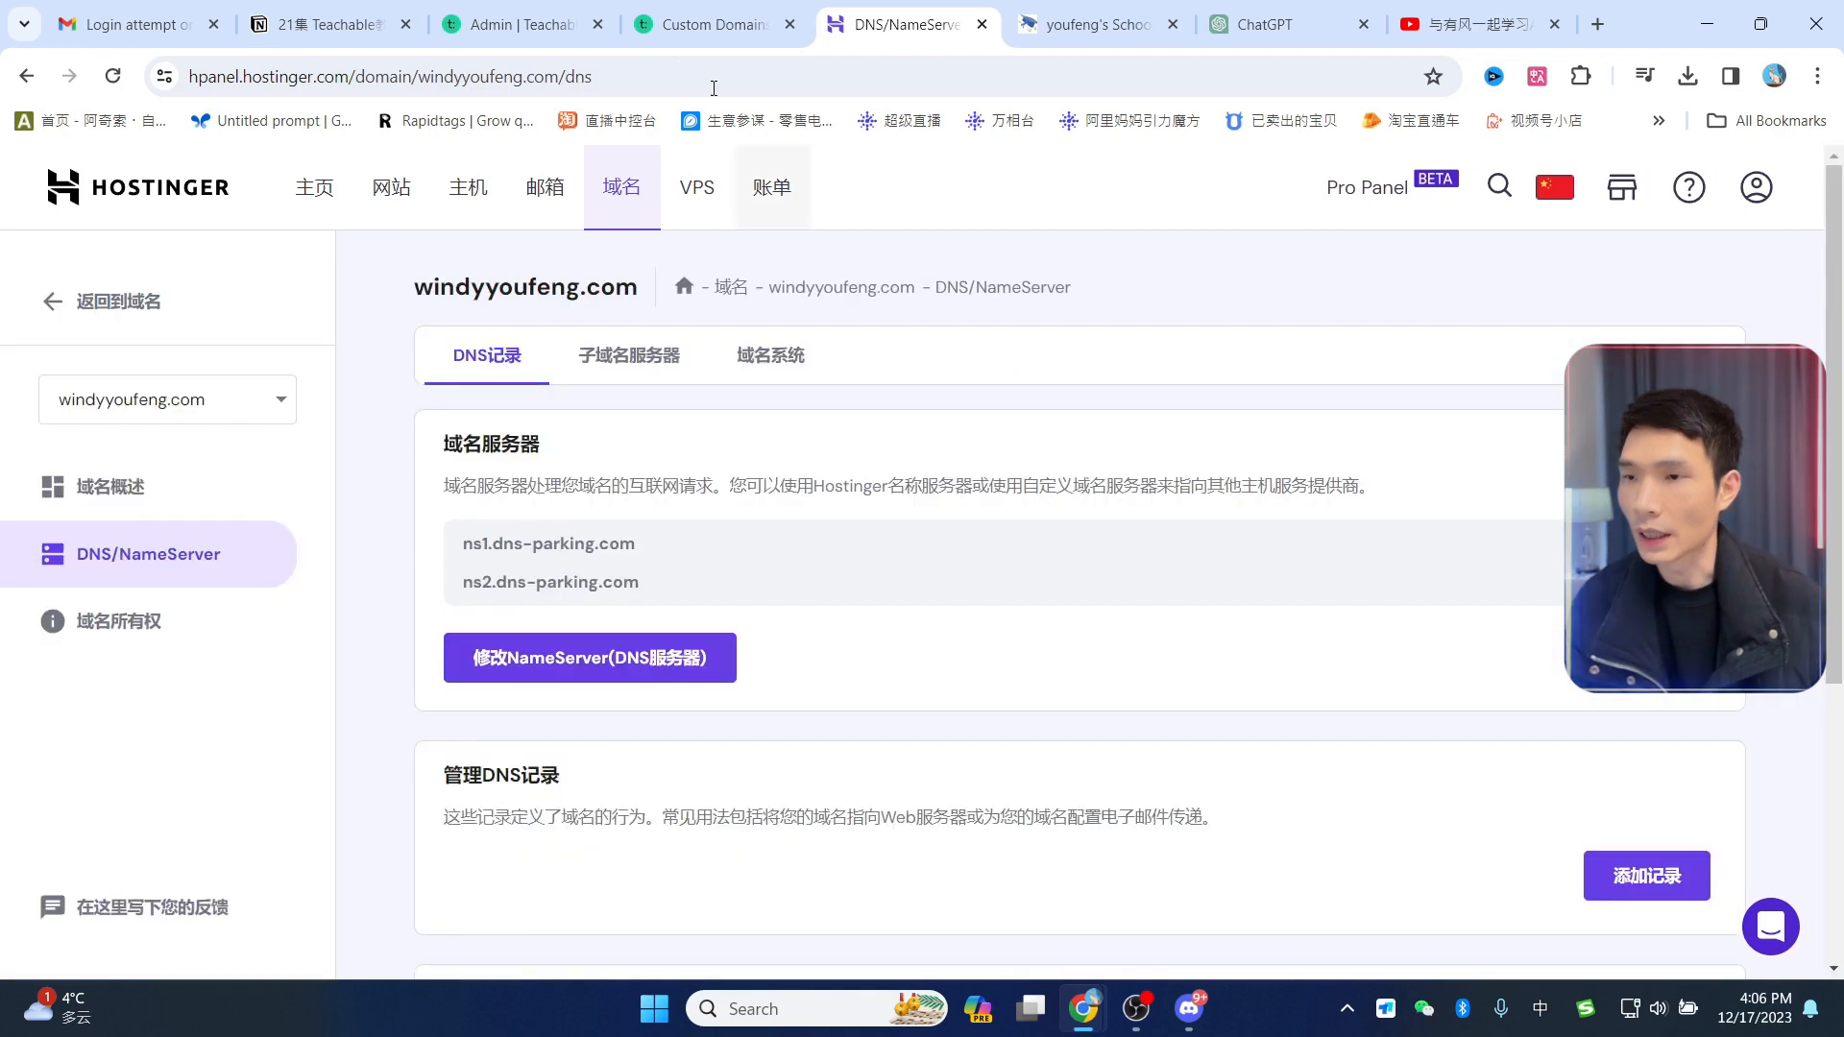
{"action": "scroll", "coordinate": [571, 424], "scroll_direction": "down", "scroll_amount": 1}
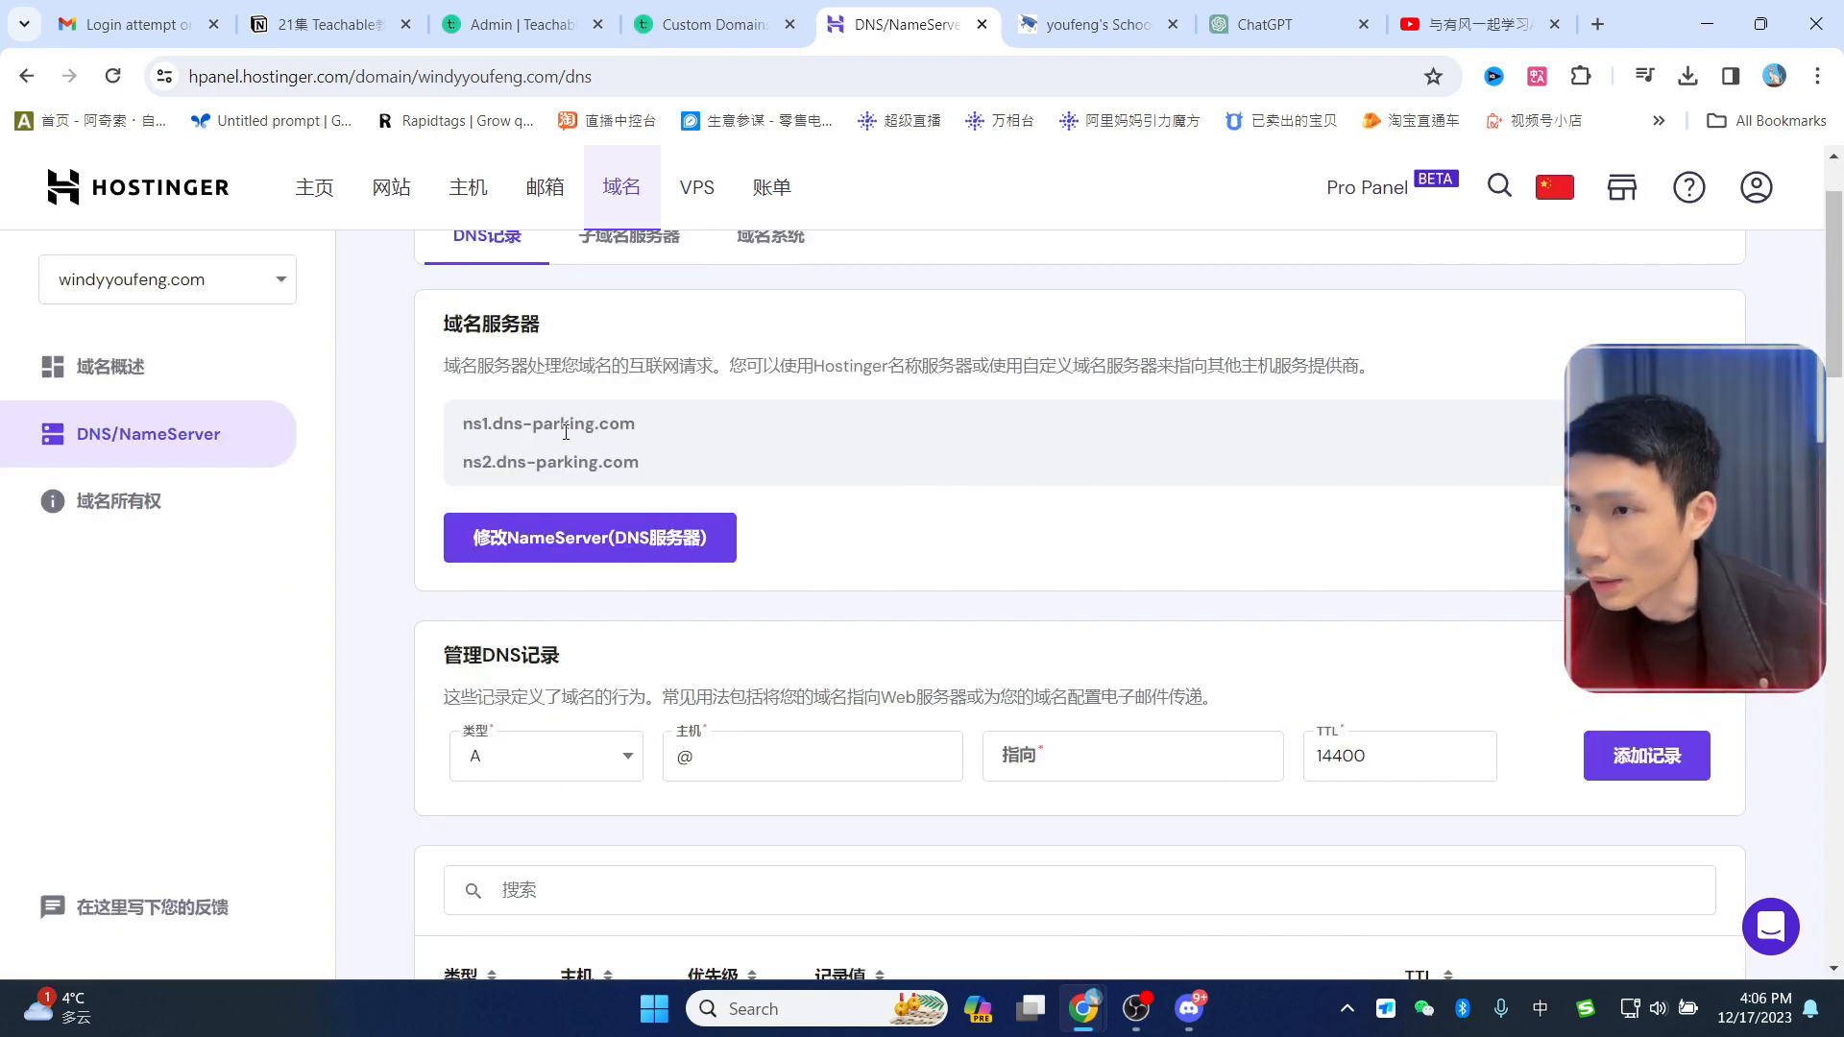
{"action": "scroll", "coordinate": [1374, 461], "scroll_direction": "down", "scroll_amount": 5}
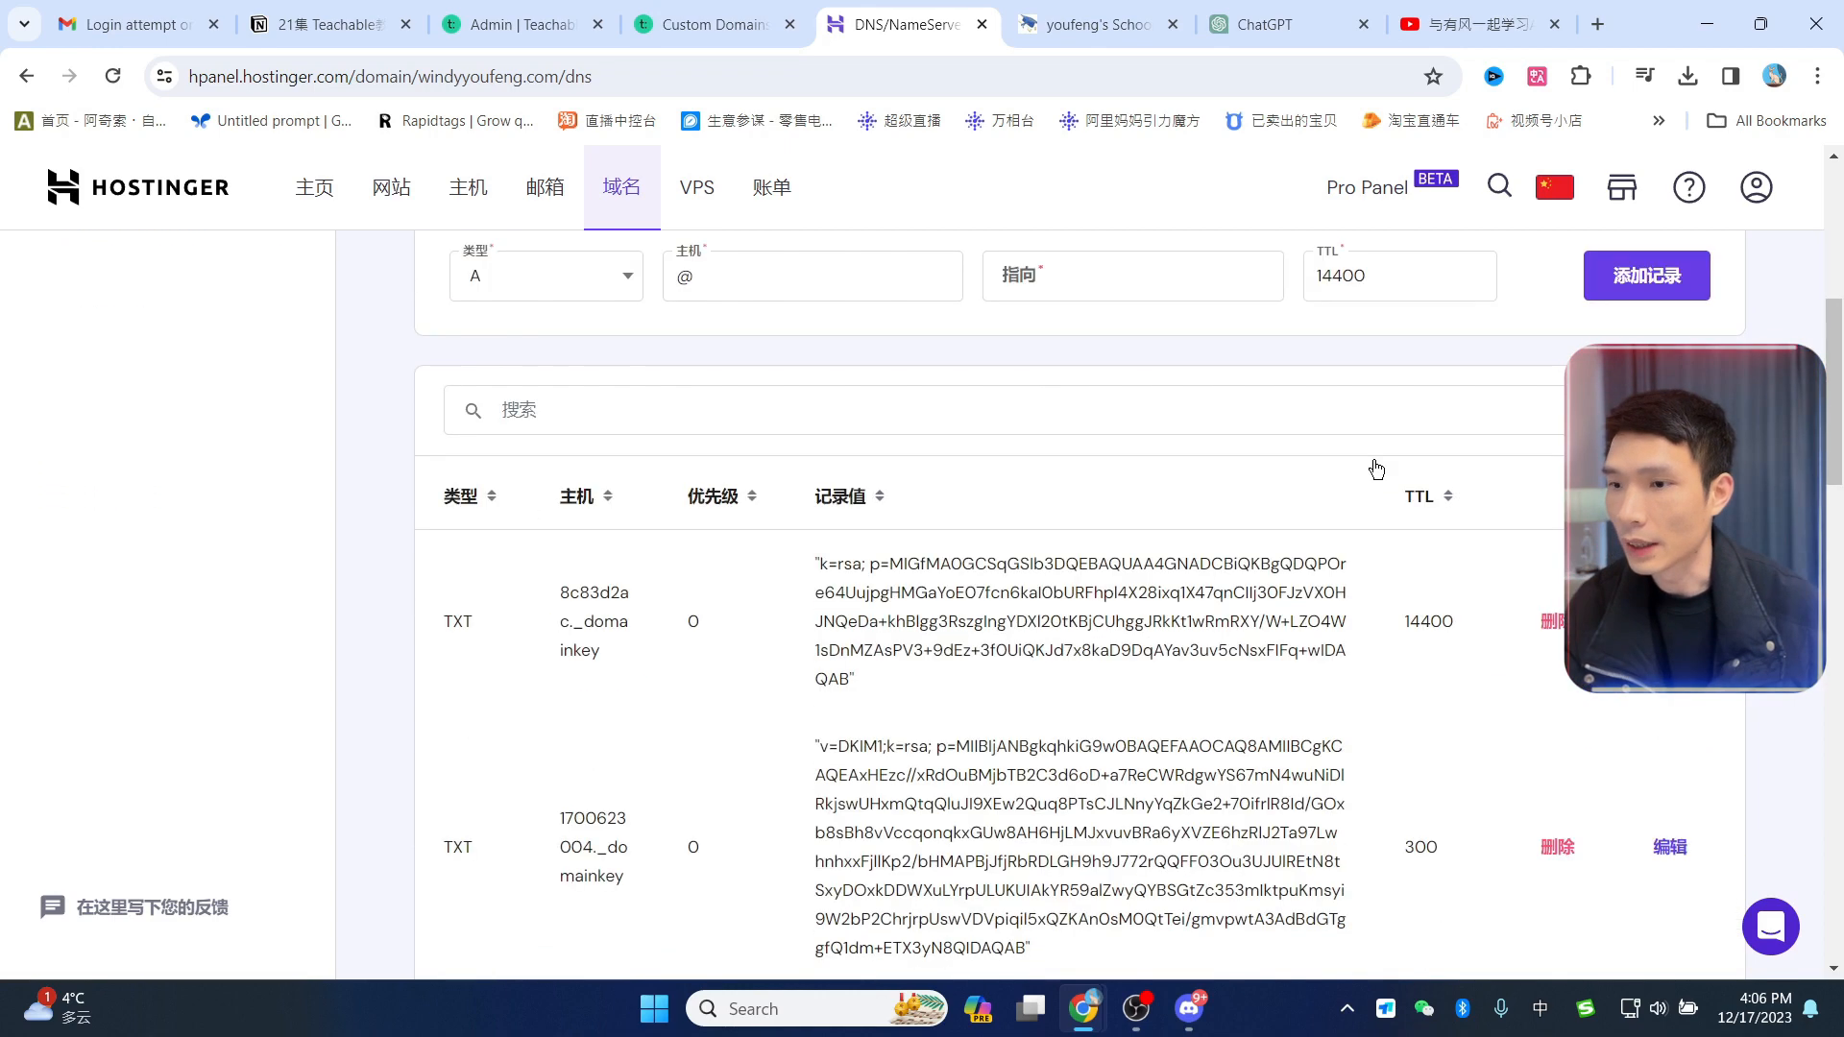
{"action": "scroll", "coordinate": [1133, 515], "scroll_direction": "up", "scroll_amount": 4}
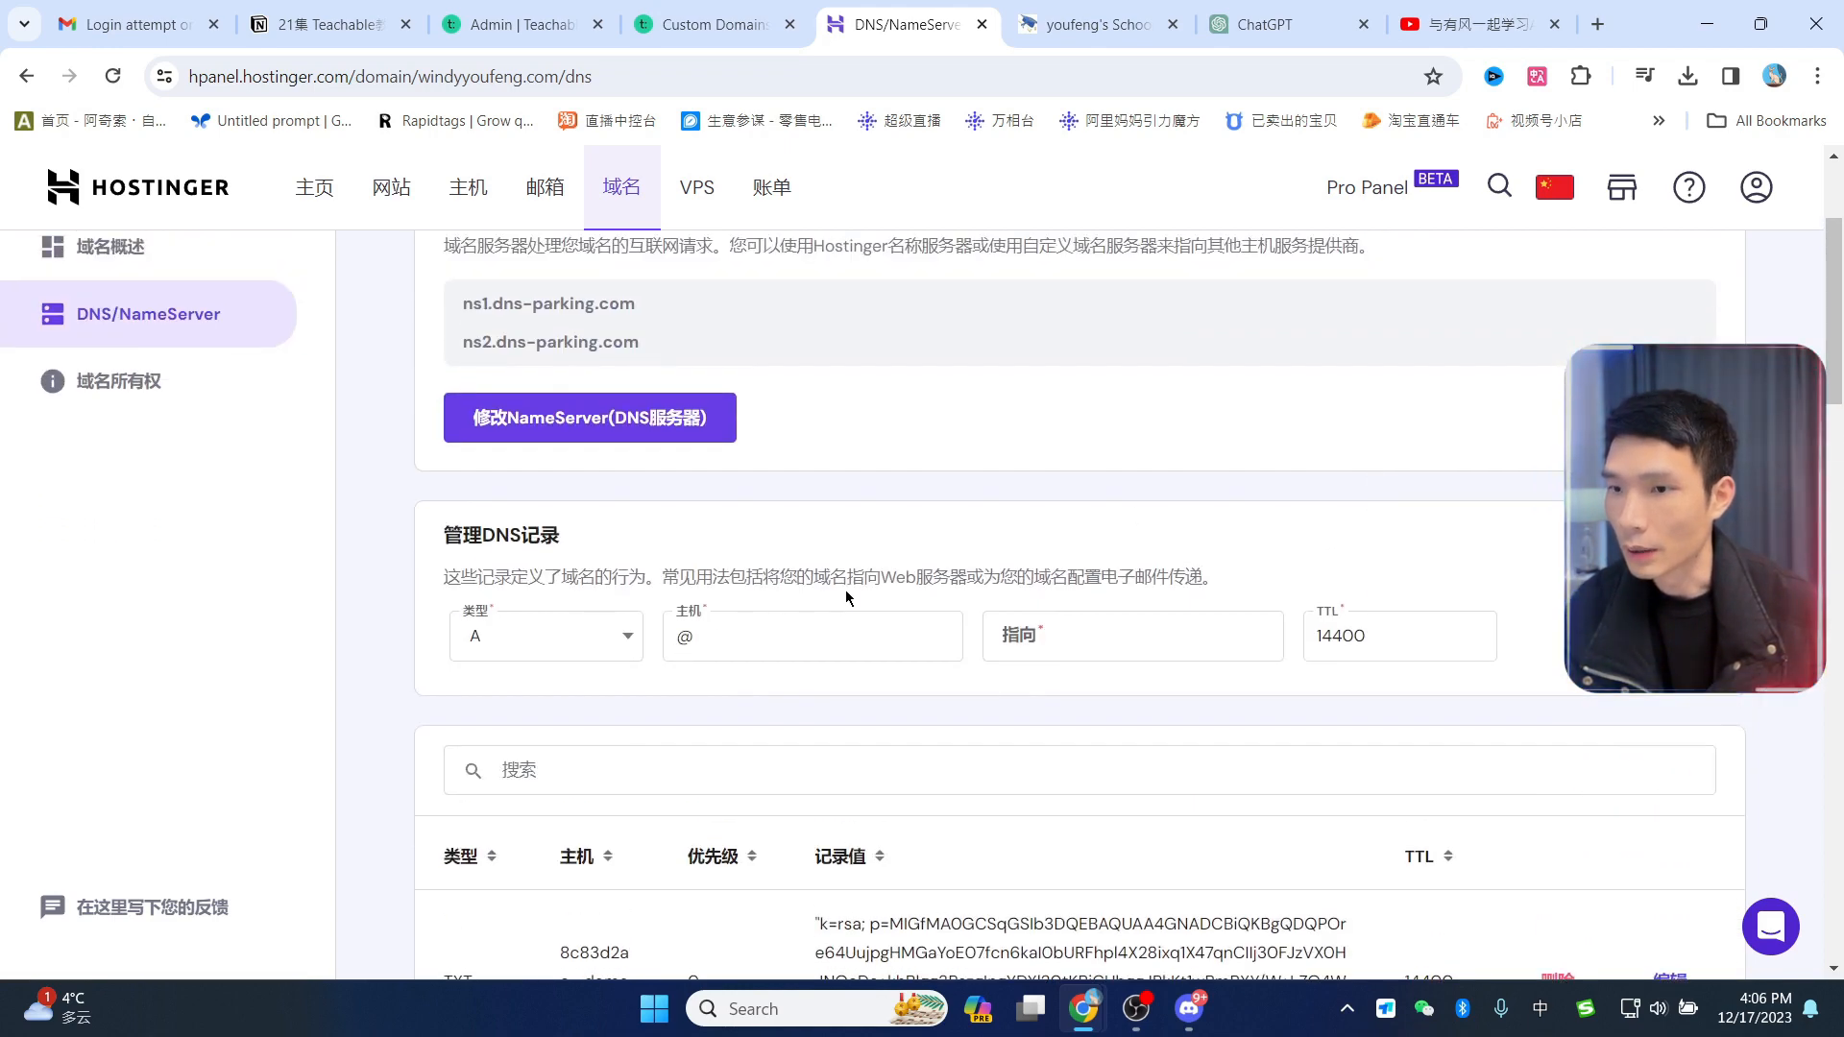
{"action": "scroll", "coordinate": [895, 607], "scroll_direction": "down", "scroll_amount": 8}
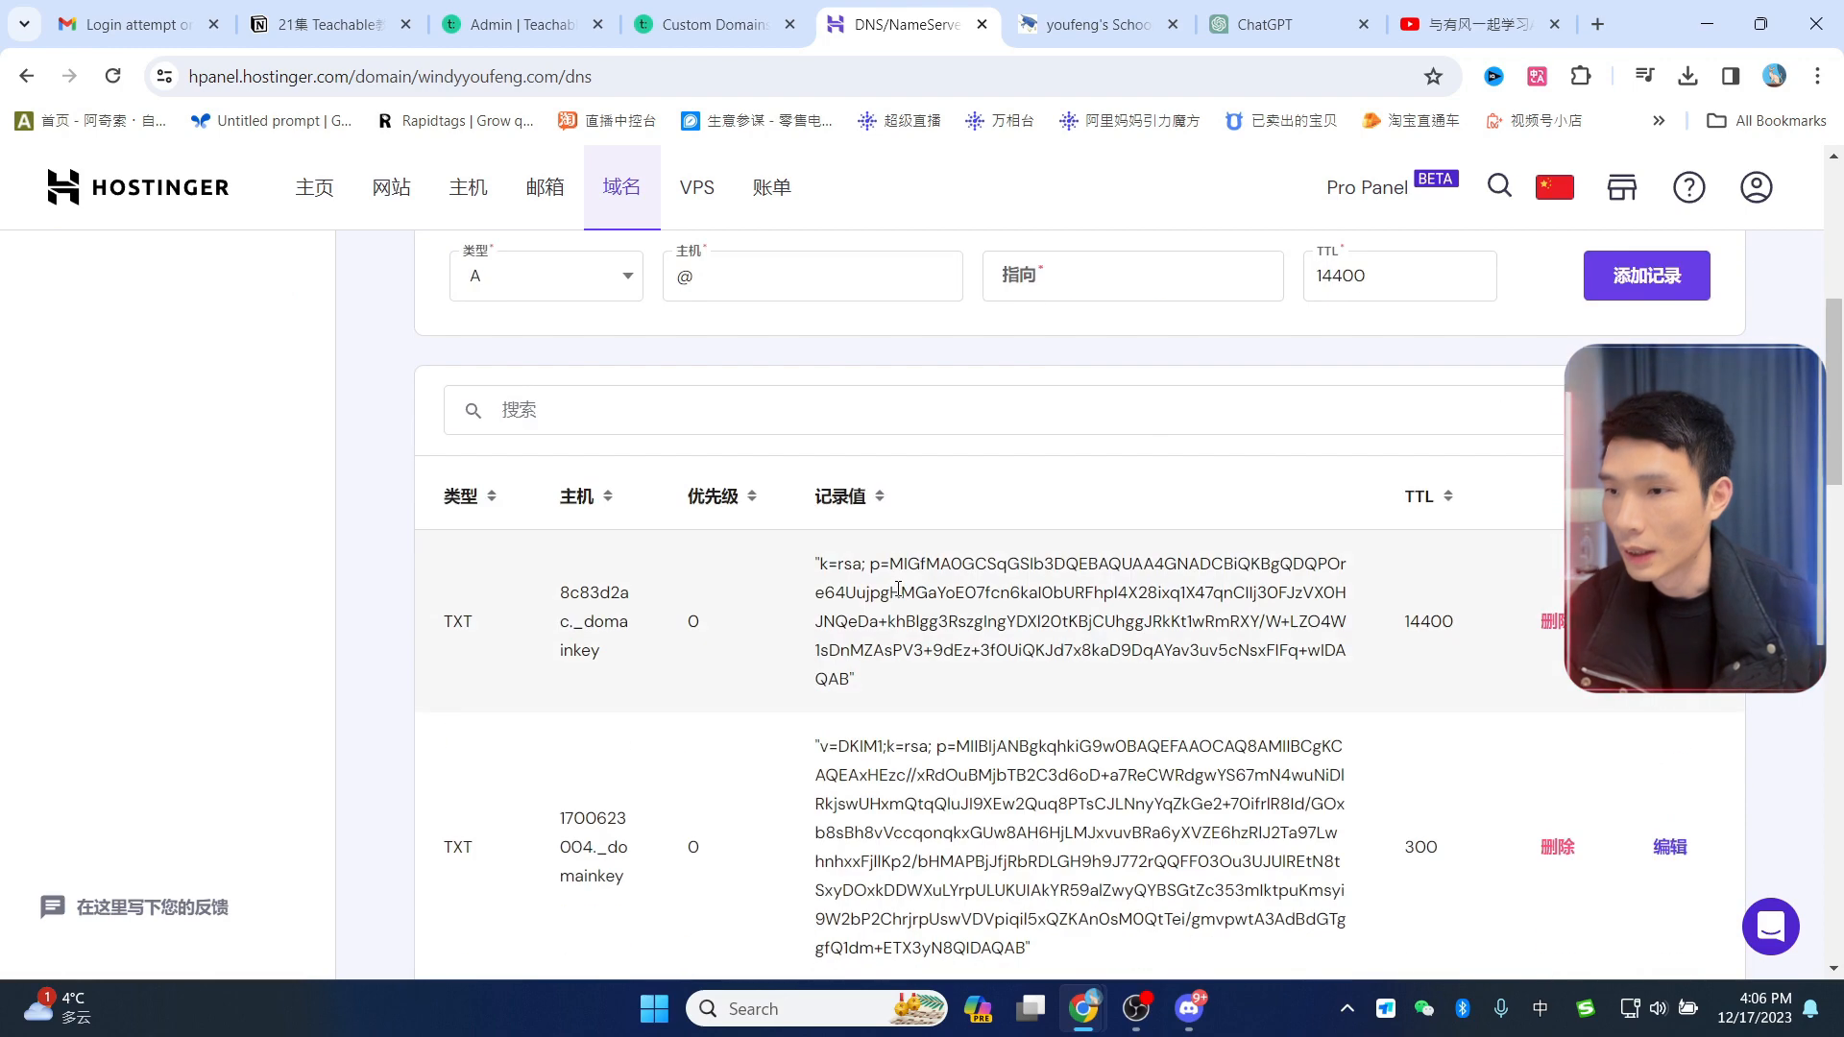
{"action": "left_click_drag", "start_coordinate": [456, 437], "coordinate": [959, 429]}
{"action": "left_click", "coordinate": [1083, 412]}
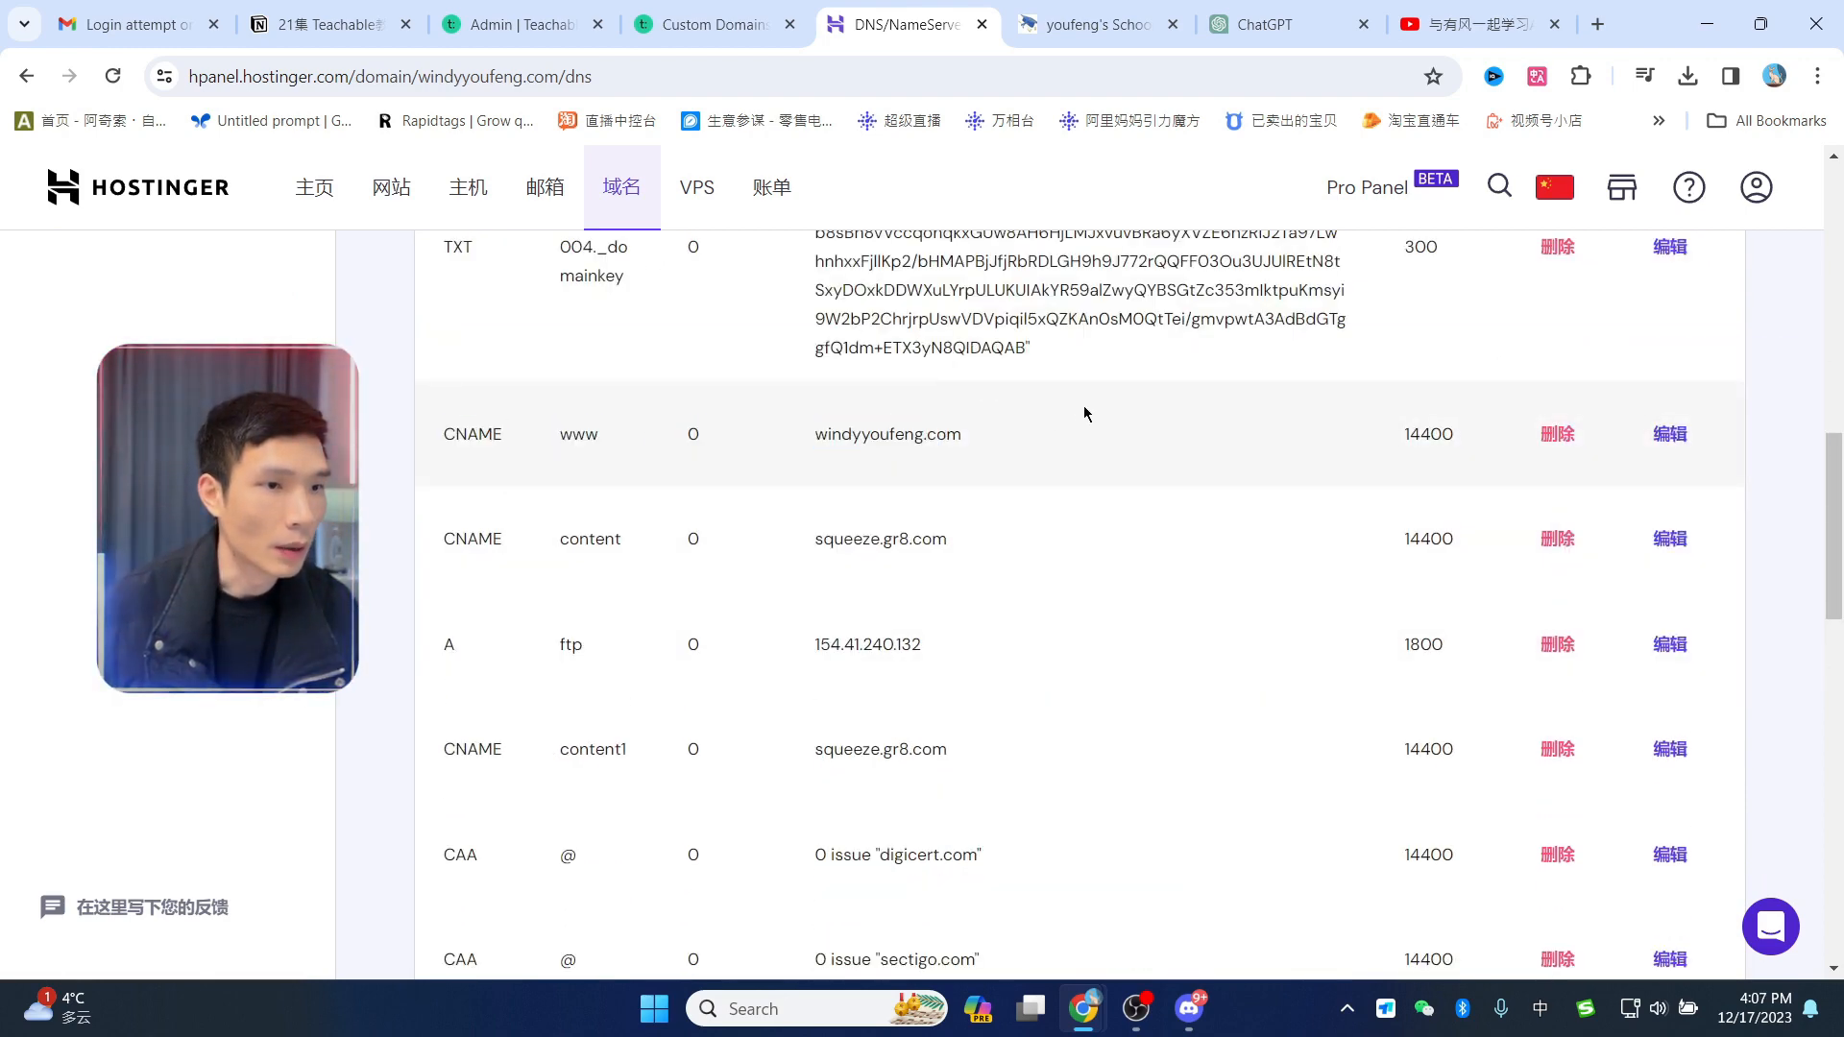
Step: Try entering the Teachable subdomain windy2026.teachable.com as the target of the www CNAME record, and cancel the edit
{"action": "left_click", "coordinate": [1669, 433]}
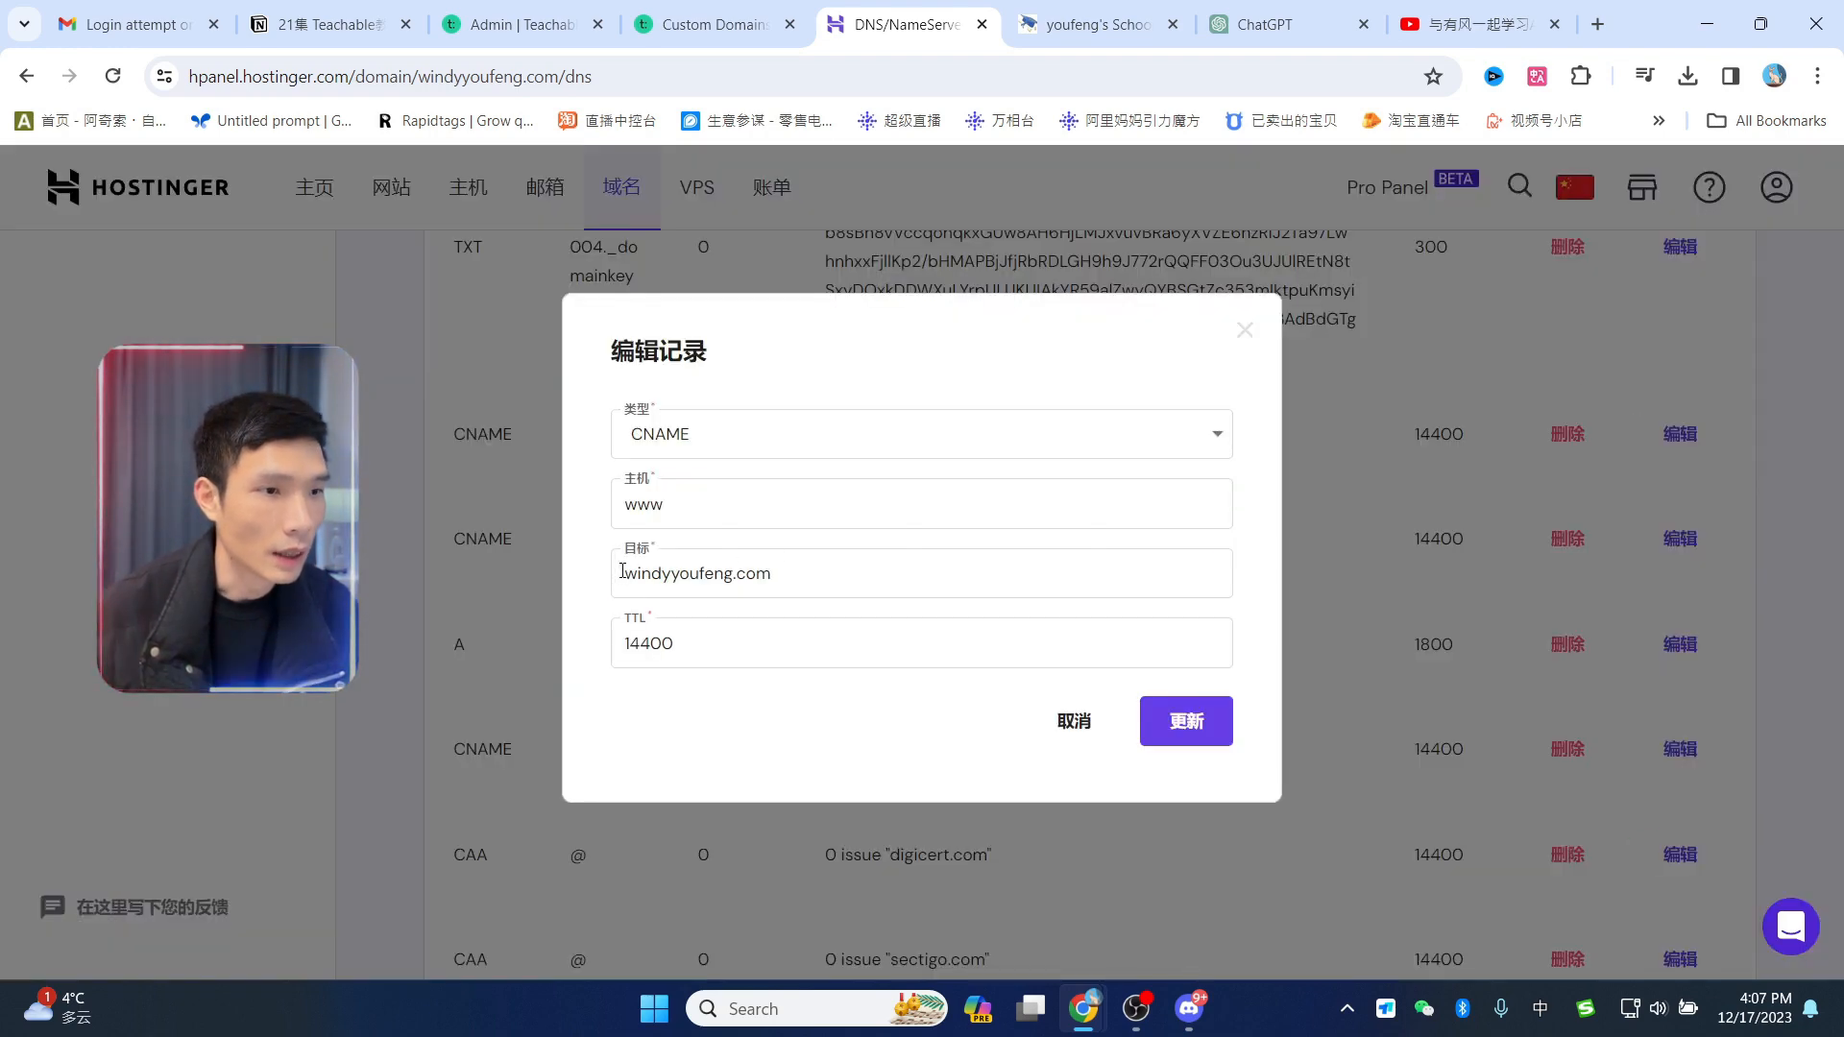
{"action": "left_click_drag", "start_coordinate": [615, 573], "coordinate": [813, 573]}
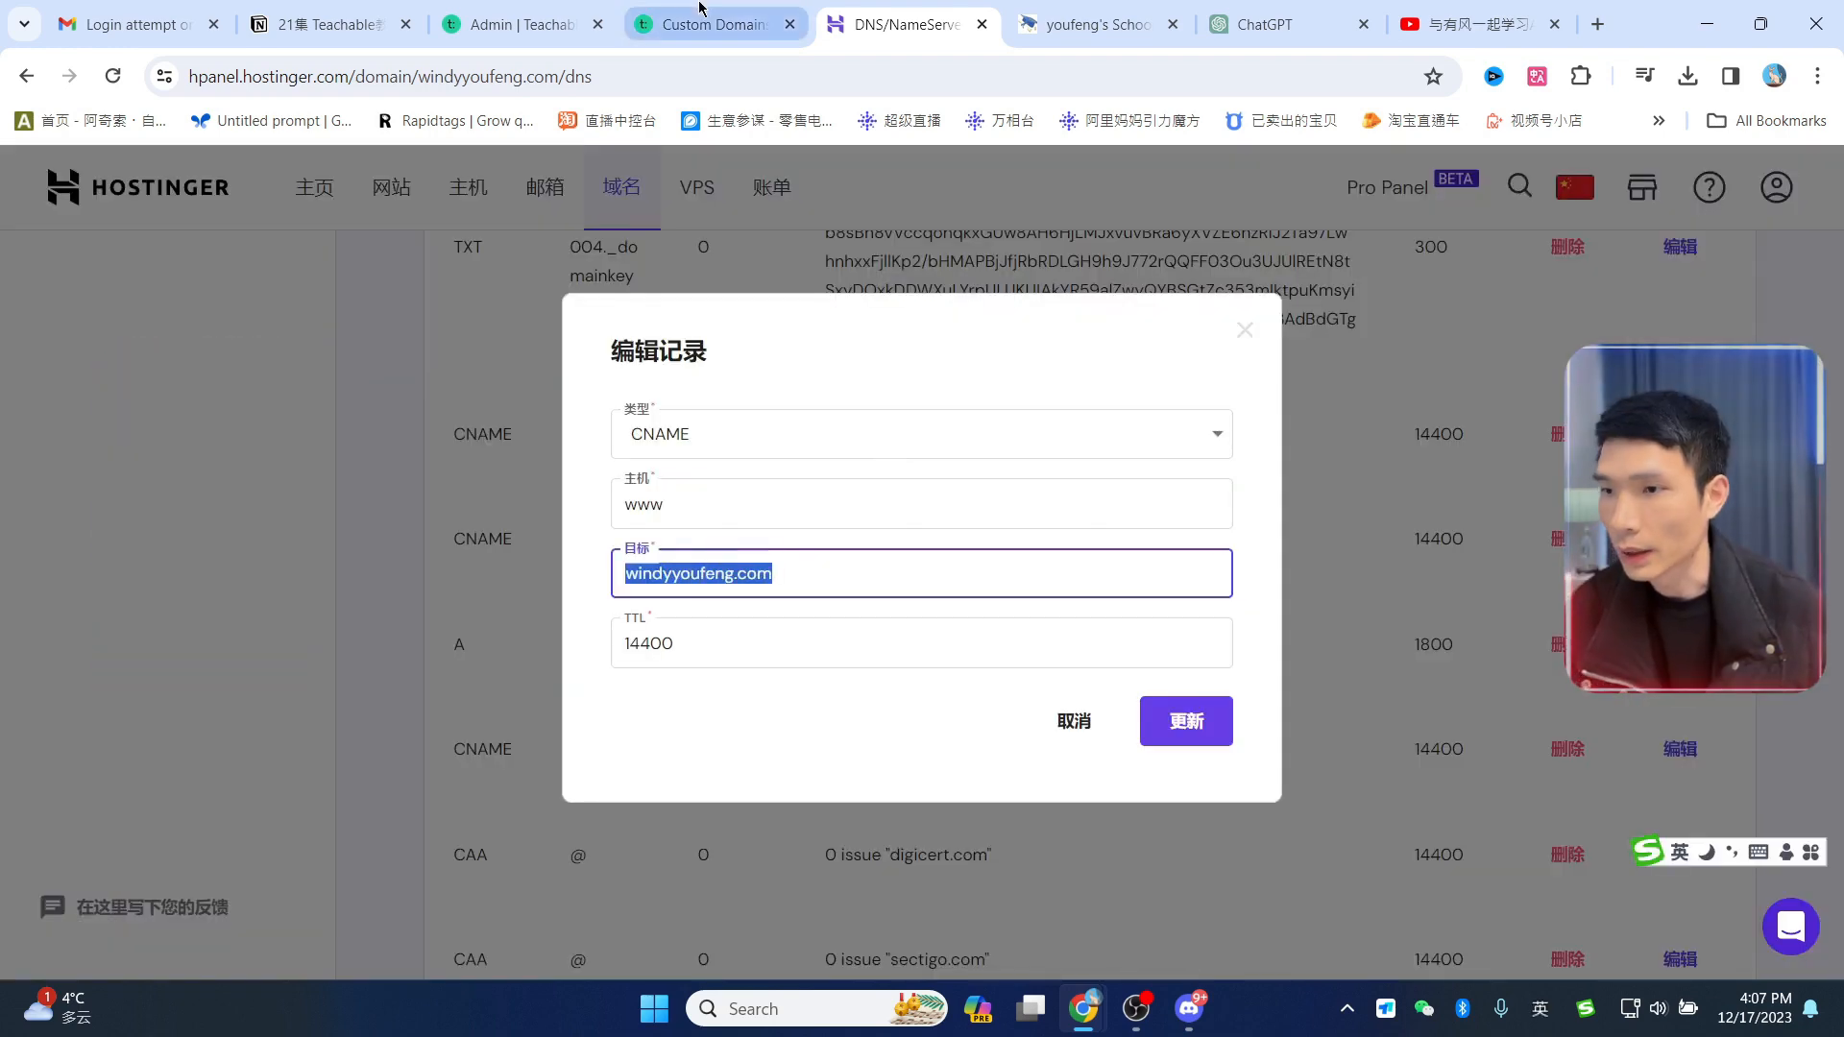
{"action": "left_click", "coordinate": [701, 11]}
{"action": "left_click", "coordinate": [567, 33]}
{"action": "scroll", "coordinate": [509, 618], "scroll_direction": "up", "scroll_amount": 2}
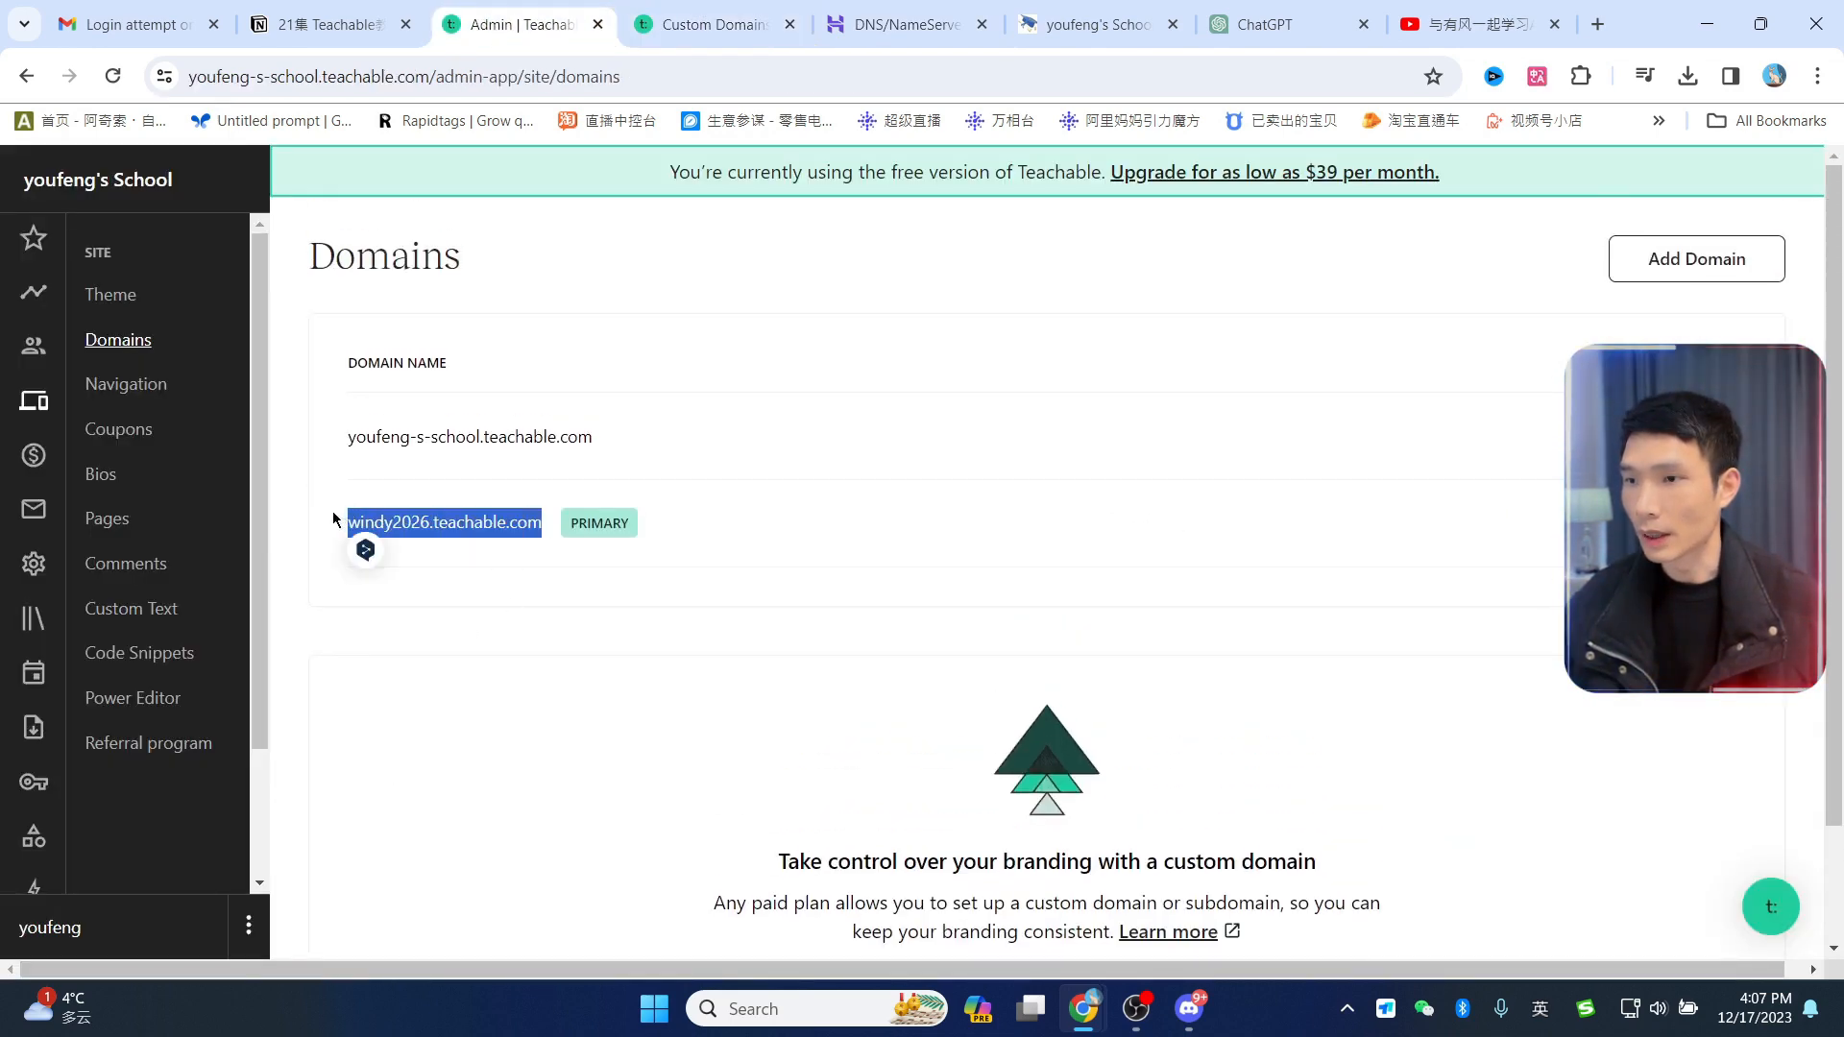
{"action": "left_click", "coordinate": [753, 9]}
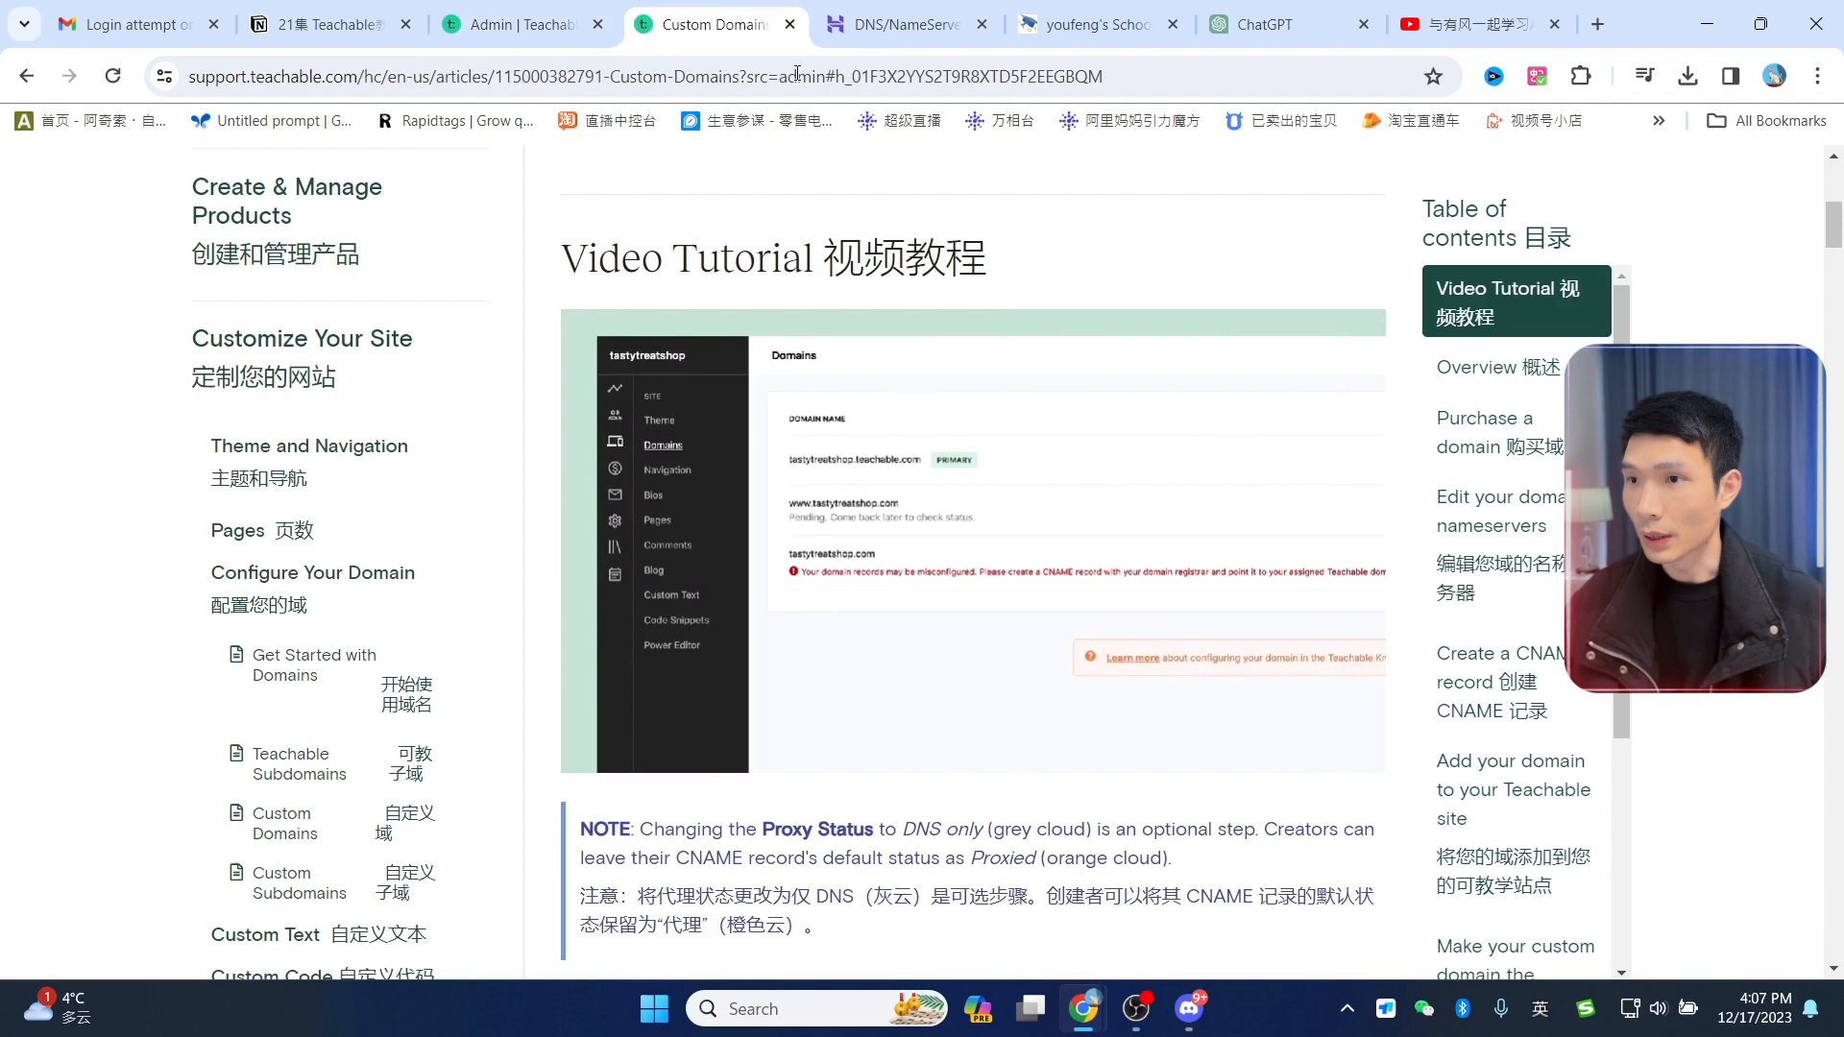
{"action": "left_click", "coordinate": [966, 10]}
{"action": "left_click", "coordinate": [868, 573]}
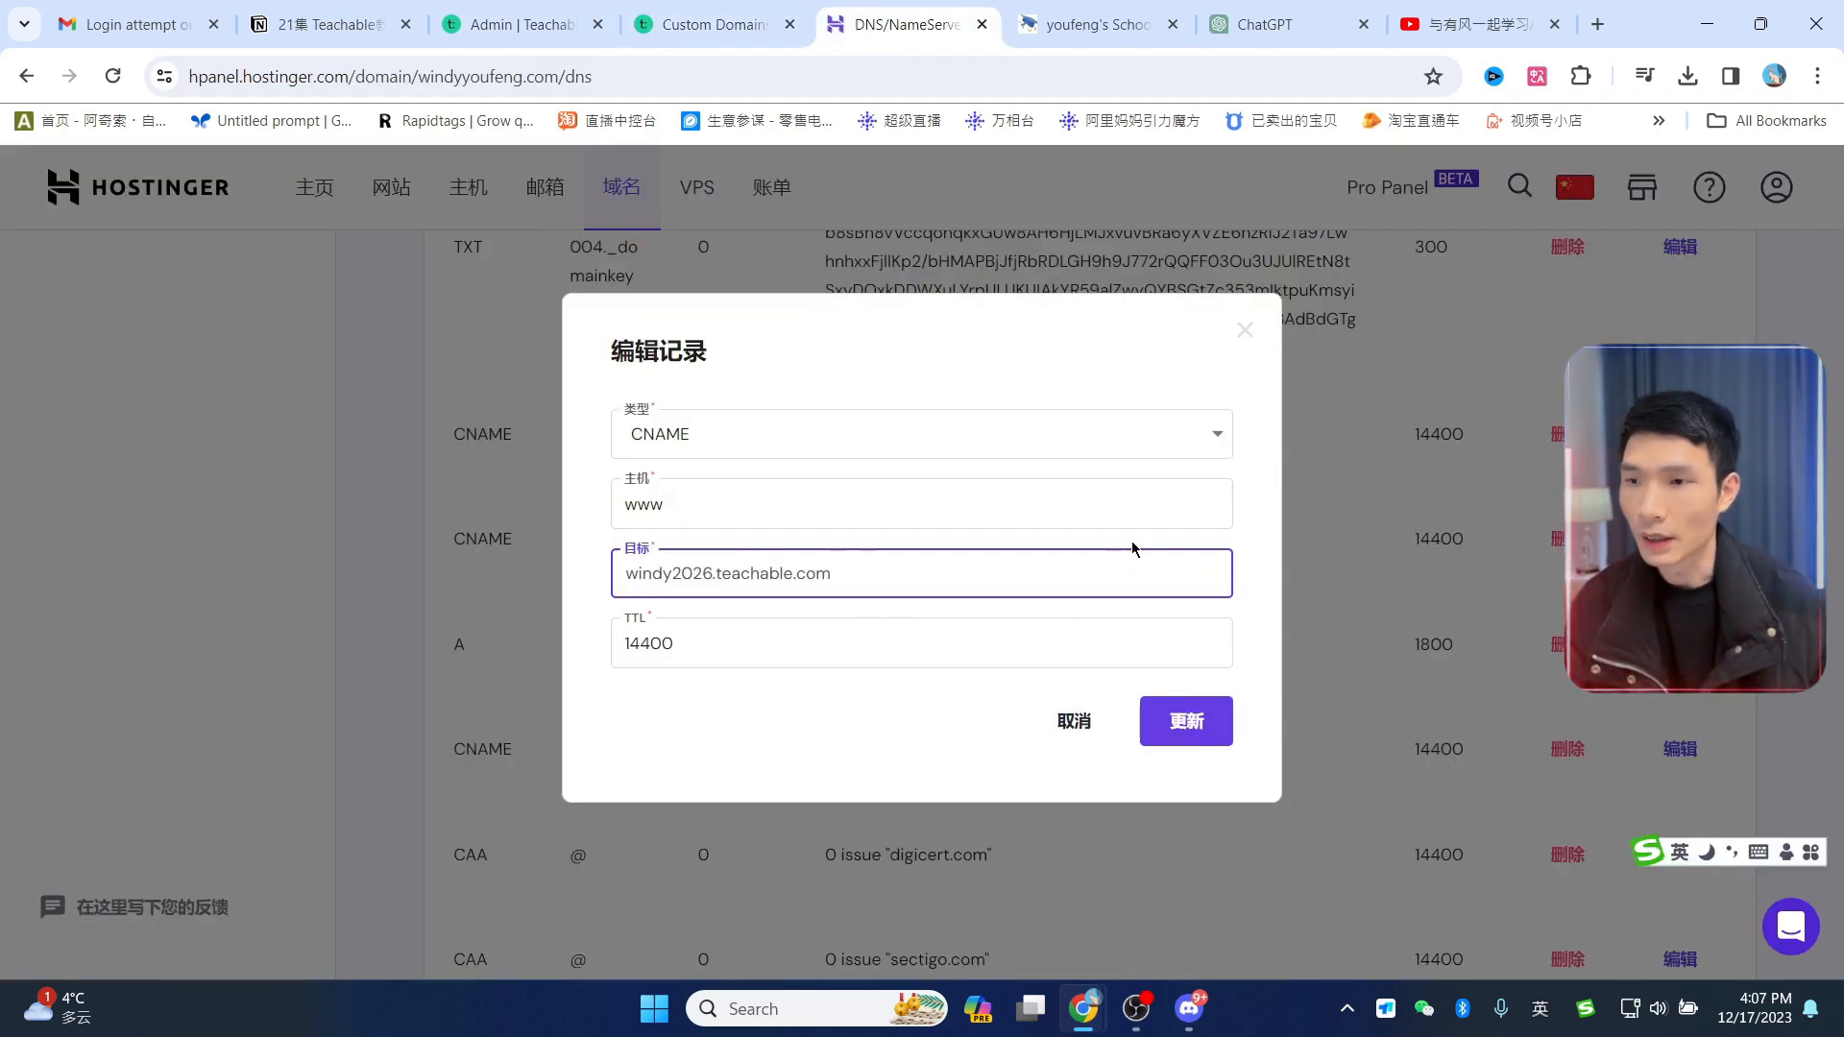
{"action": "left_click", "coordinate": [1068, 725]}
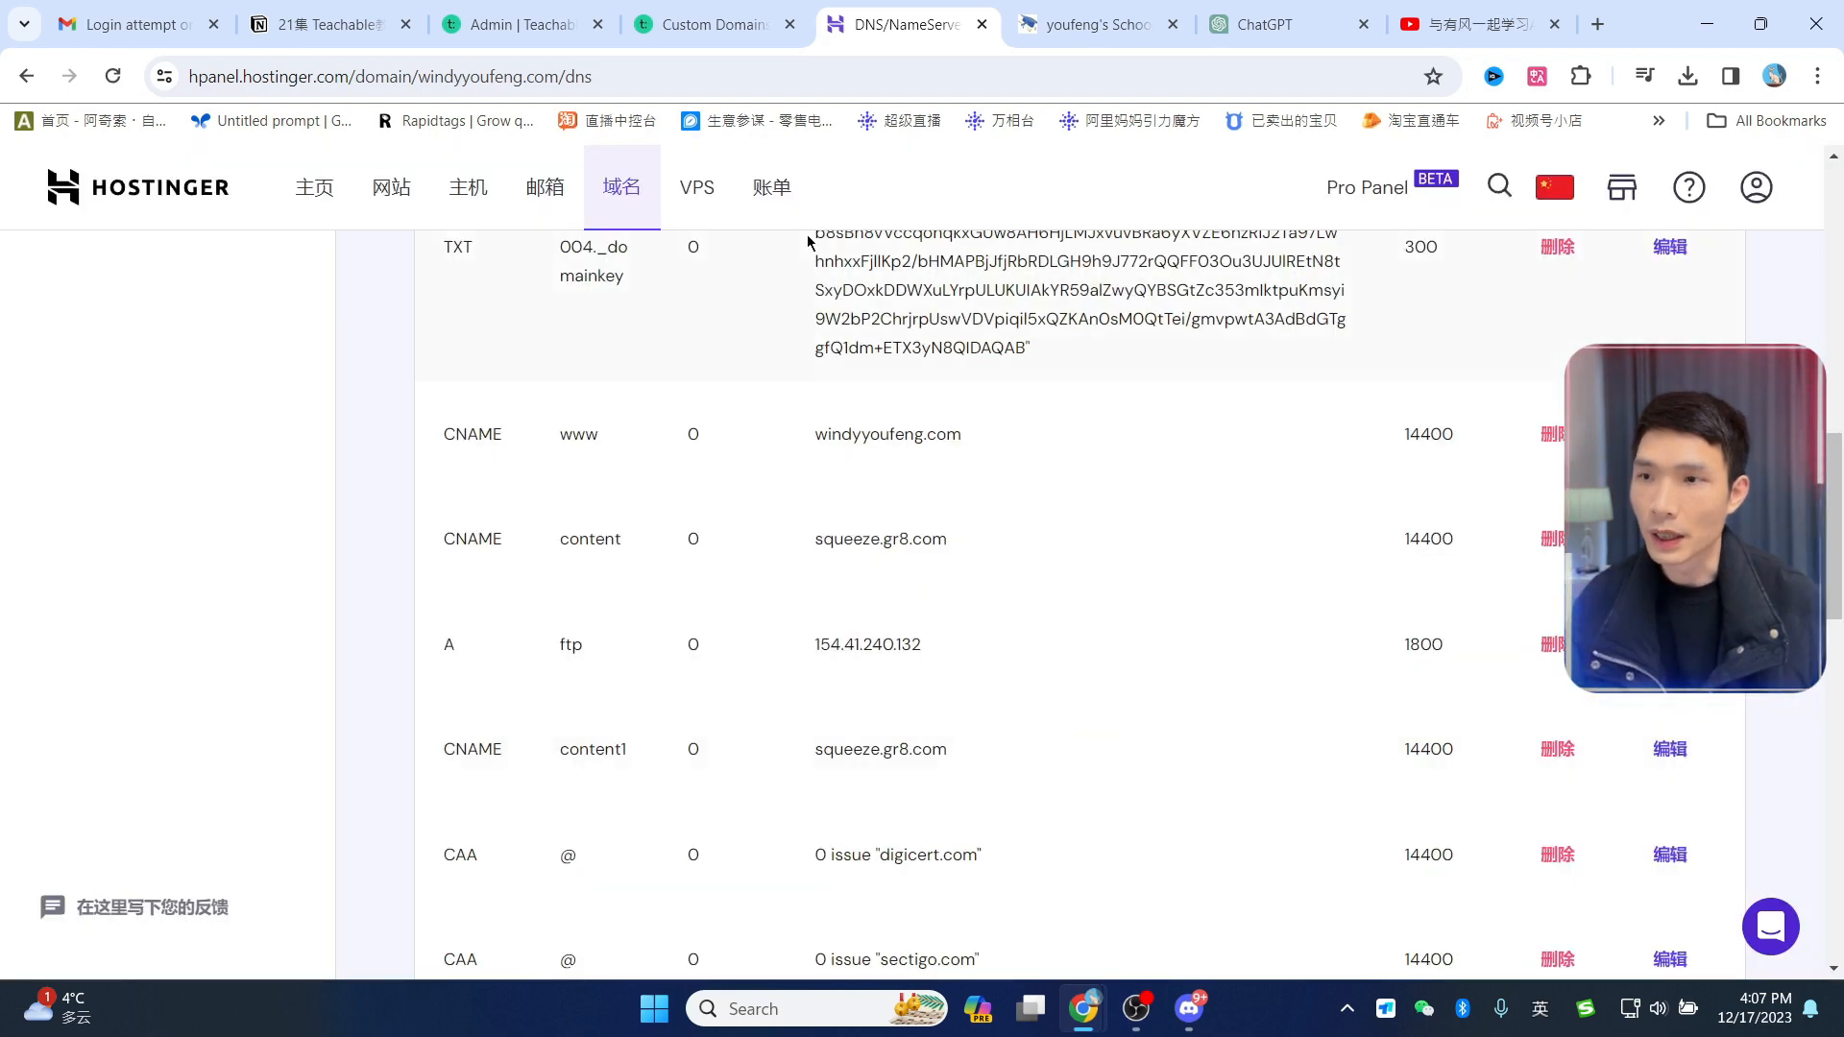
Step: Review the school's Domains page, the Custom Domains article's nameserver instructions and the Hostinger DNS records once more
{"action": "left_click", "coordinate": [715, 21]}
{"action": "left_click", "coordinate": [514, 19]}
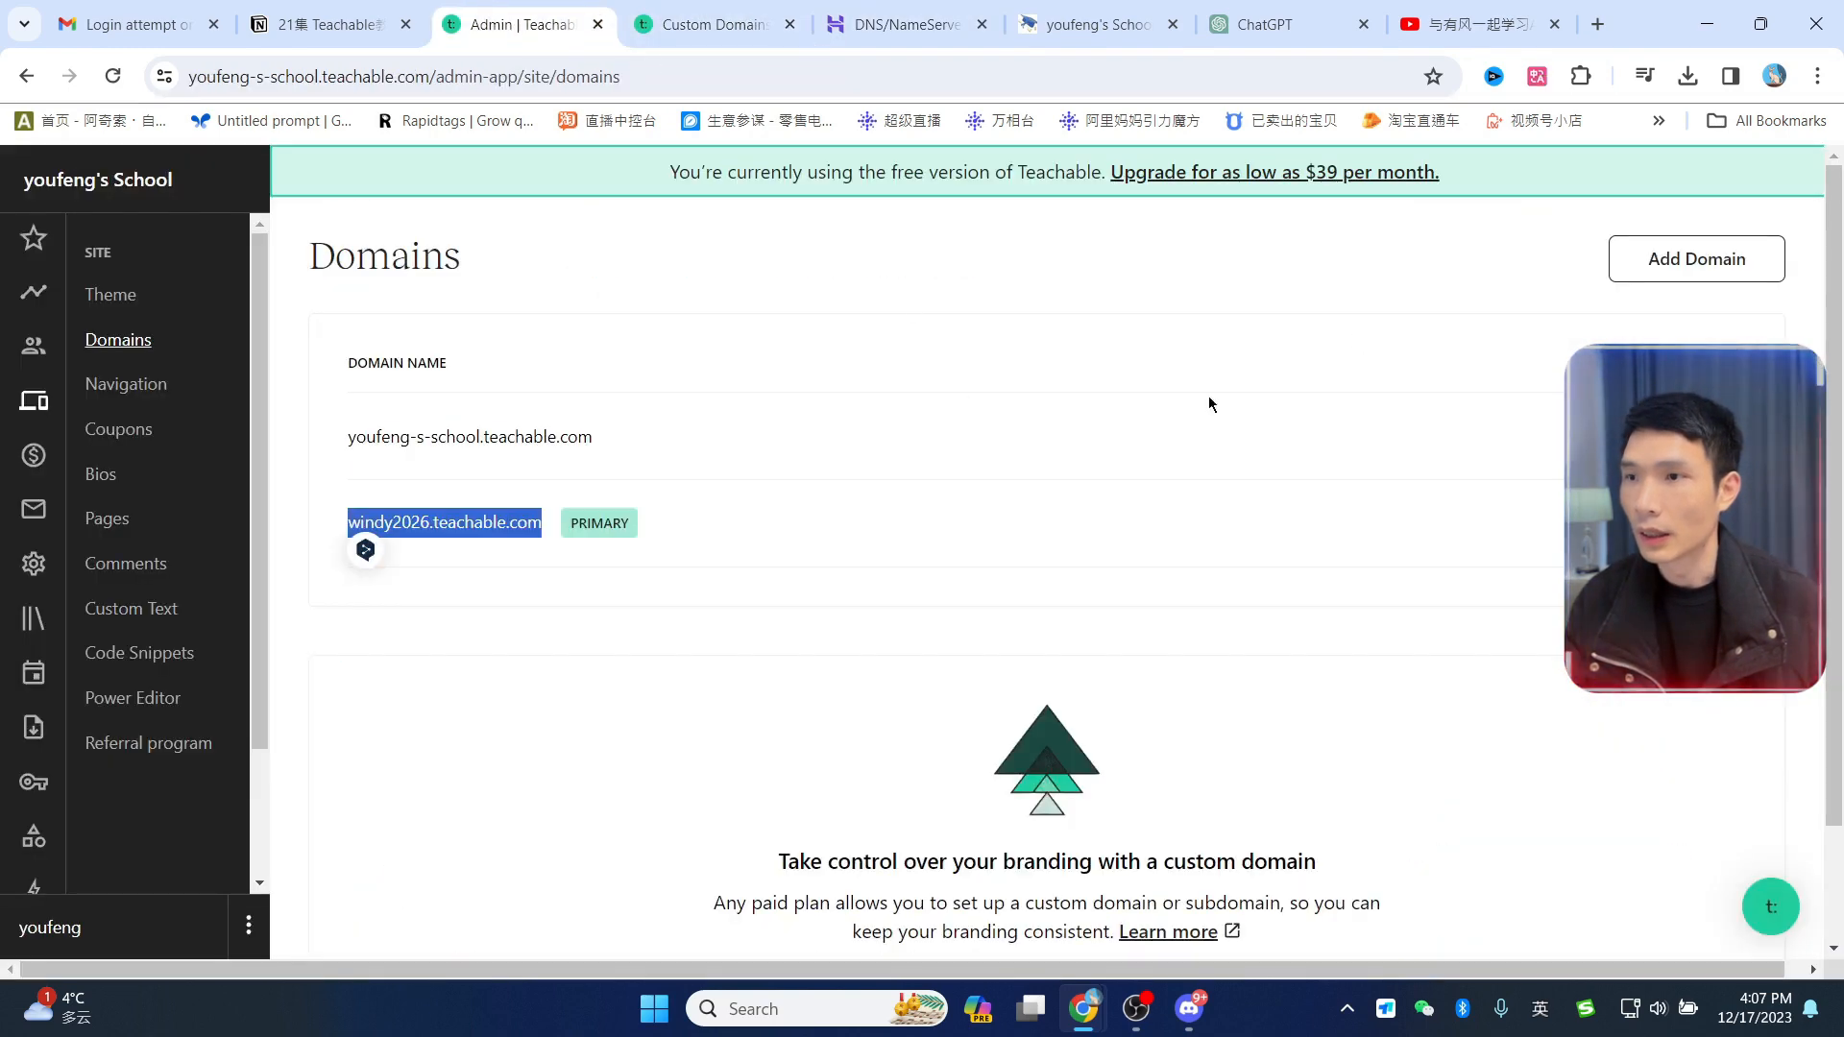
{"action": "left_click", "coordinate": [715, 24]}
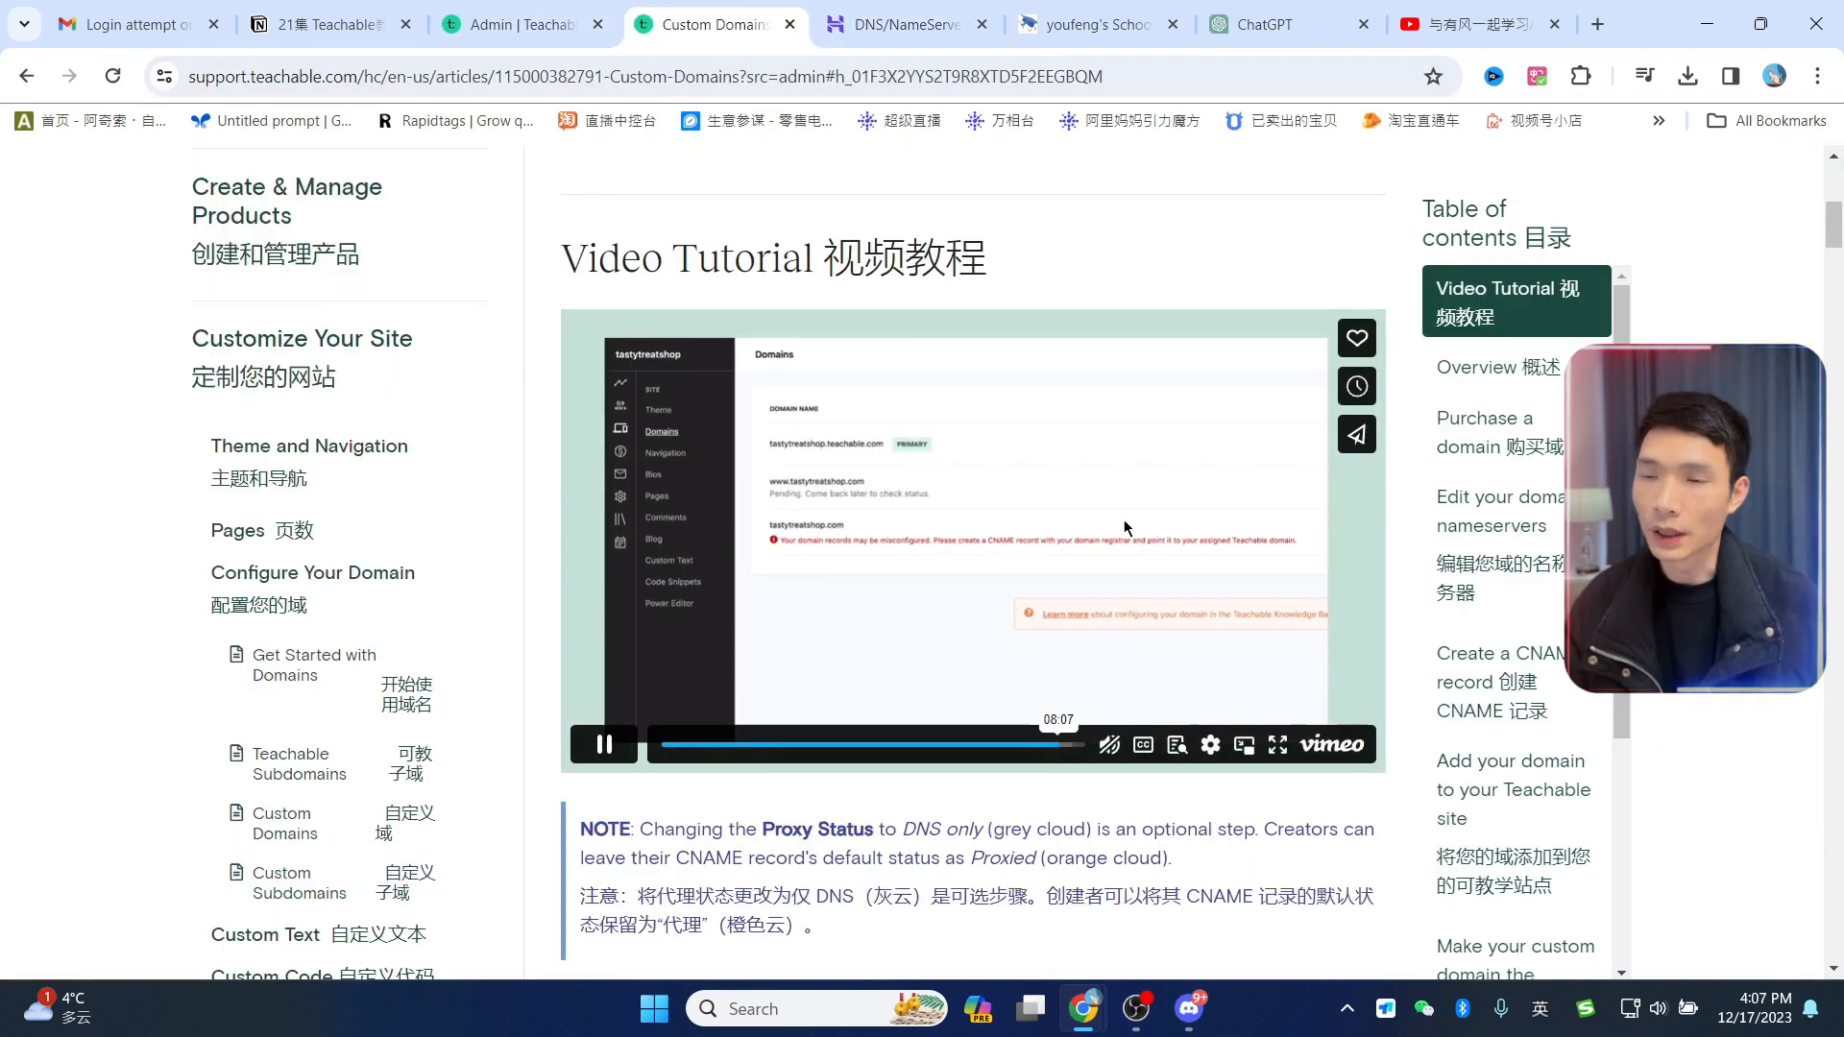
{"action": "scroll", "coordinate": [1140, 533], "scroll_direction": "down", "scroll_amount": 5}
{"action": "scroll", "coordinate": [1141, 533], "scroll_direction": "down", "scroll_amount": 20}
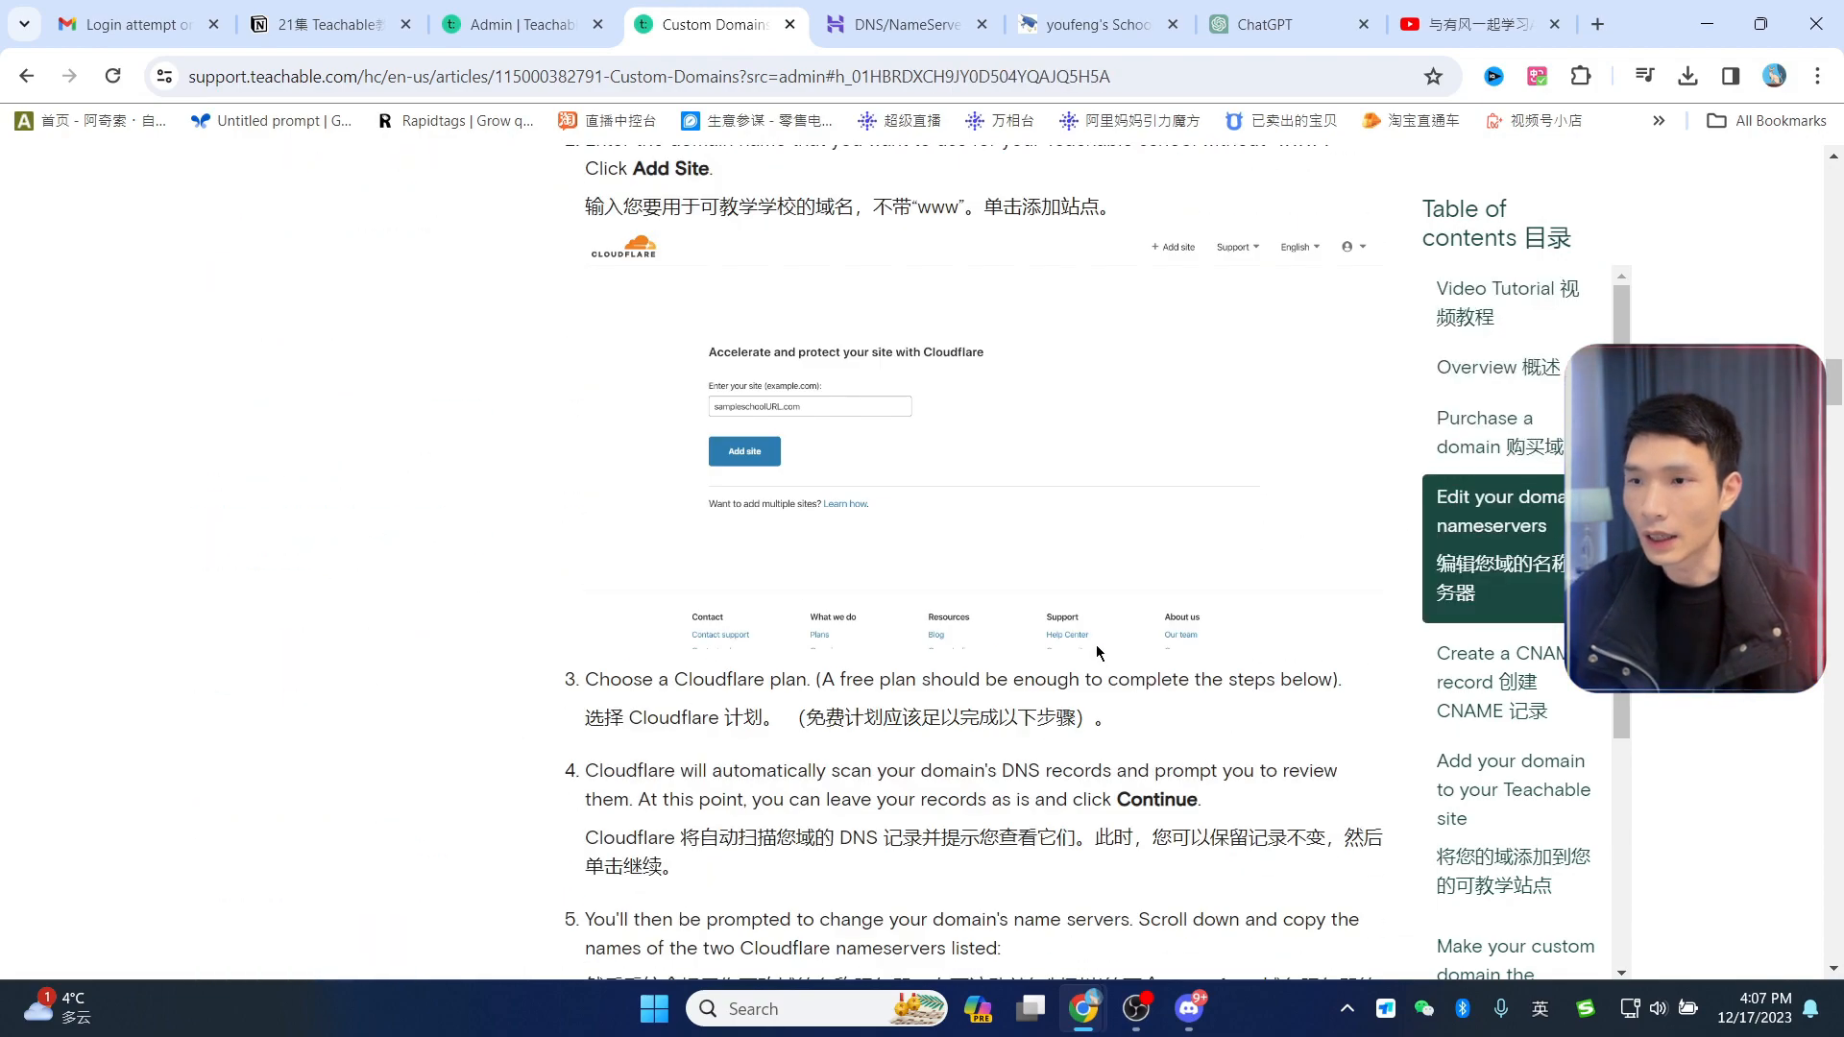
{"action": "left_click", "coordinate": [900, 11]}
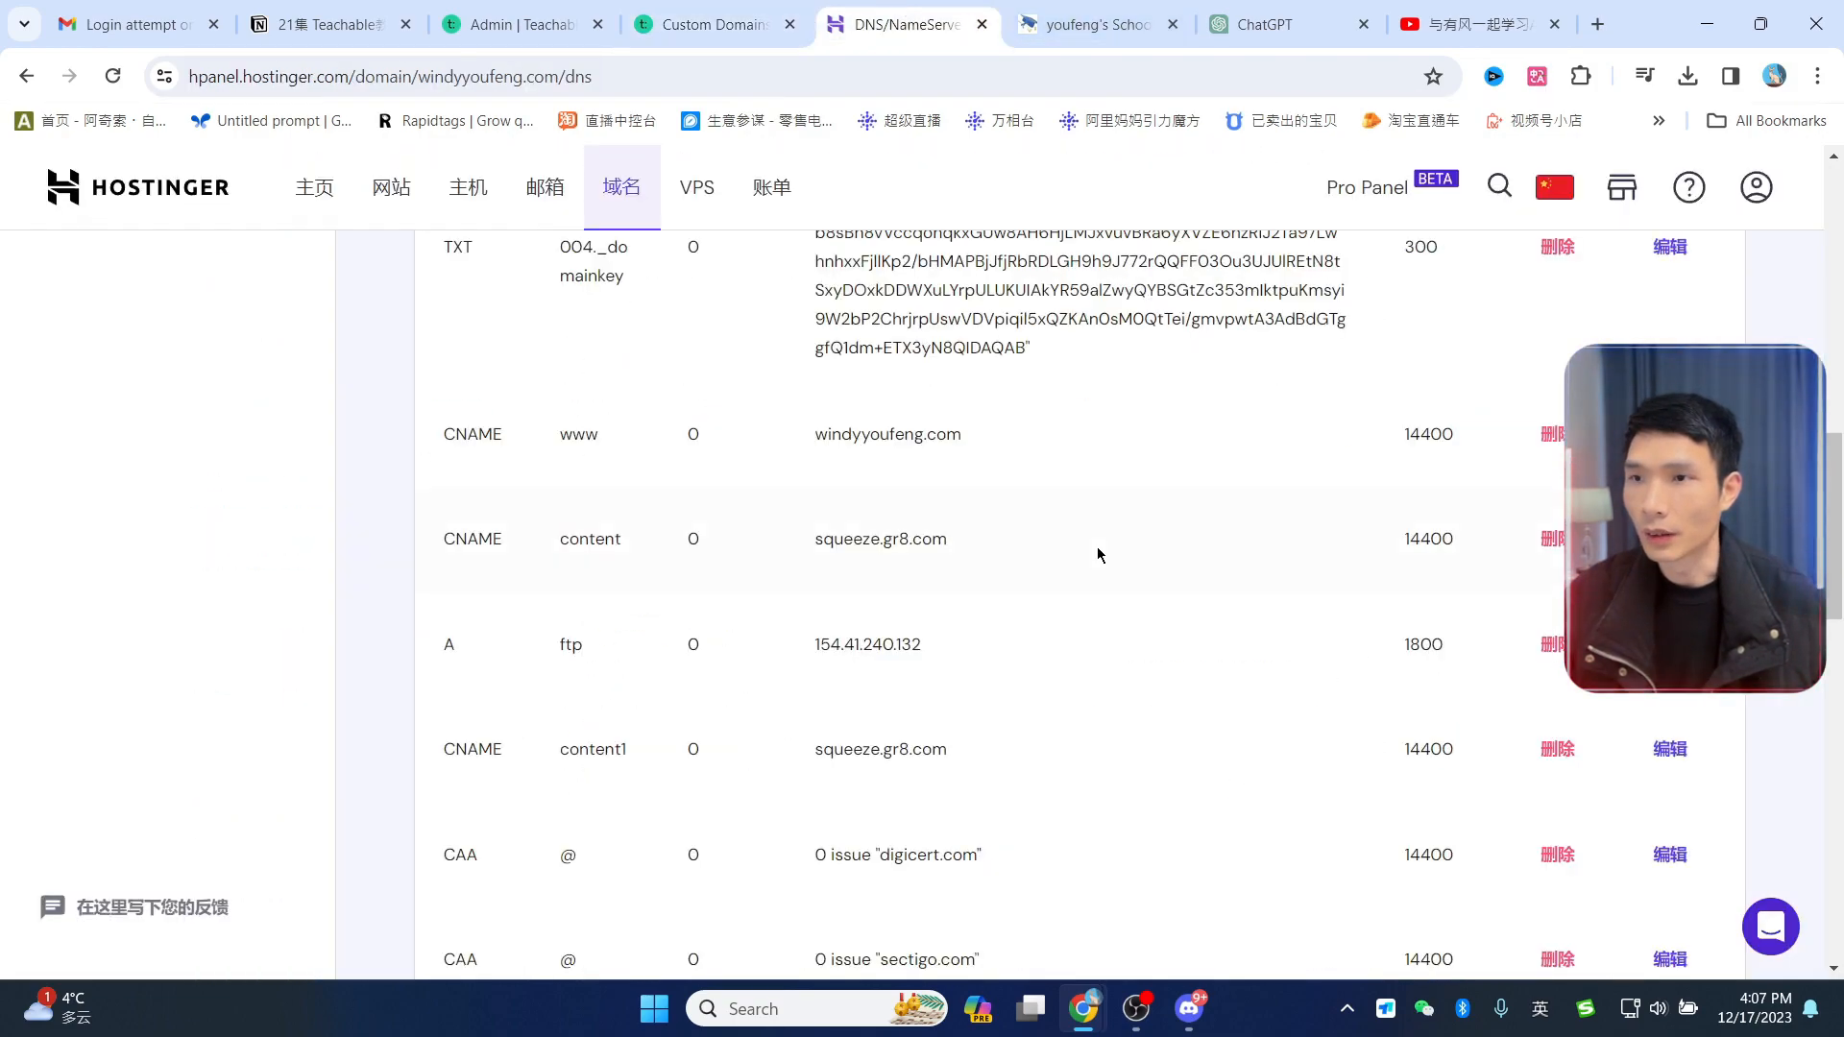
{"action": "scroll", "coordinate": [1101, 556], "scroll_direction": "down", "scroll_amount": 4}
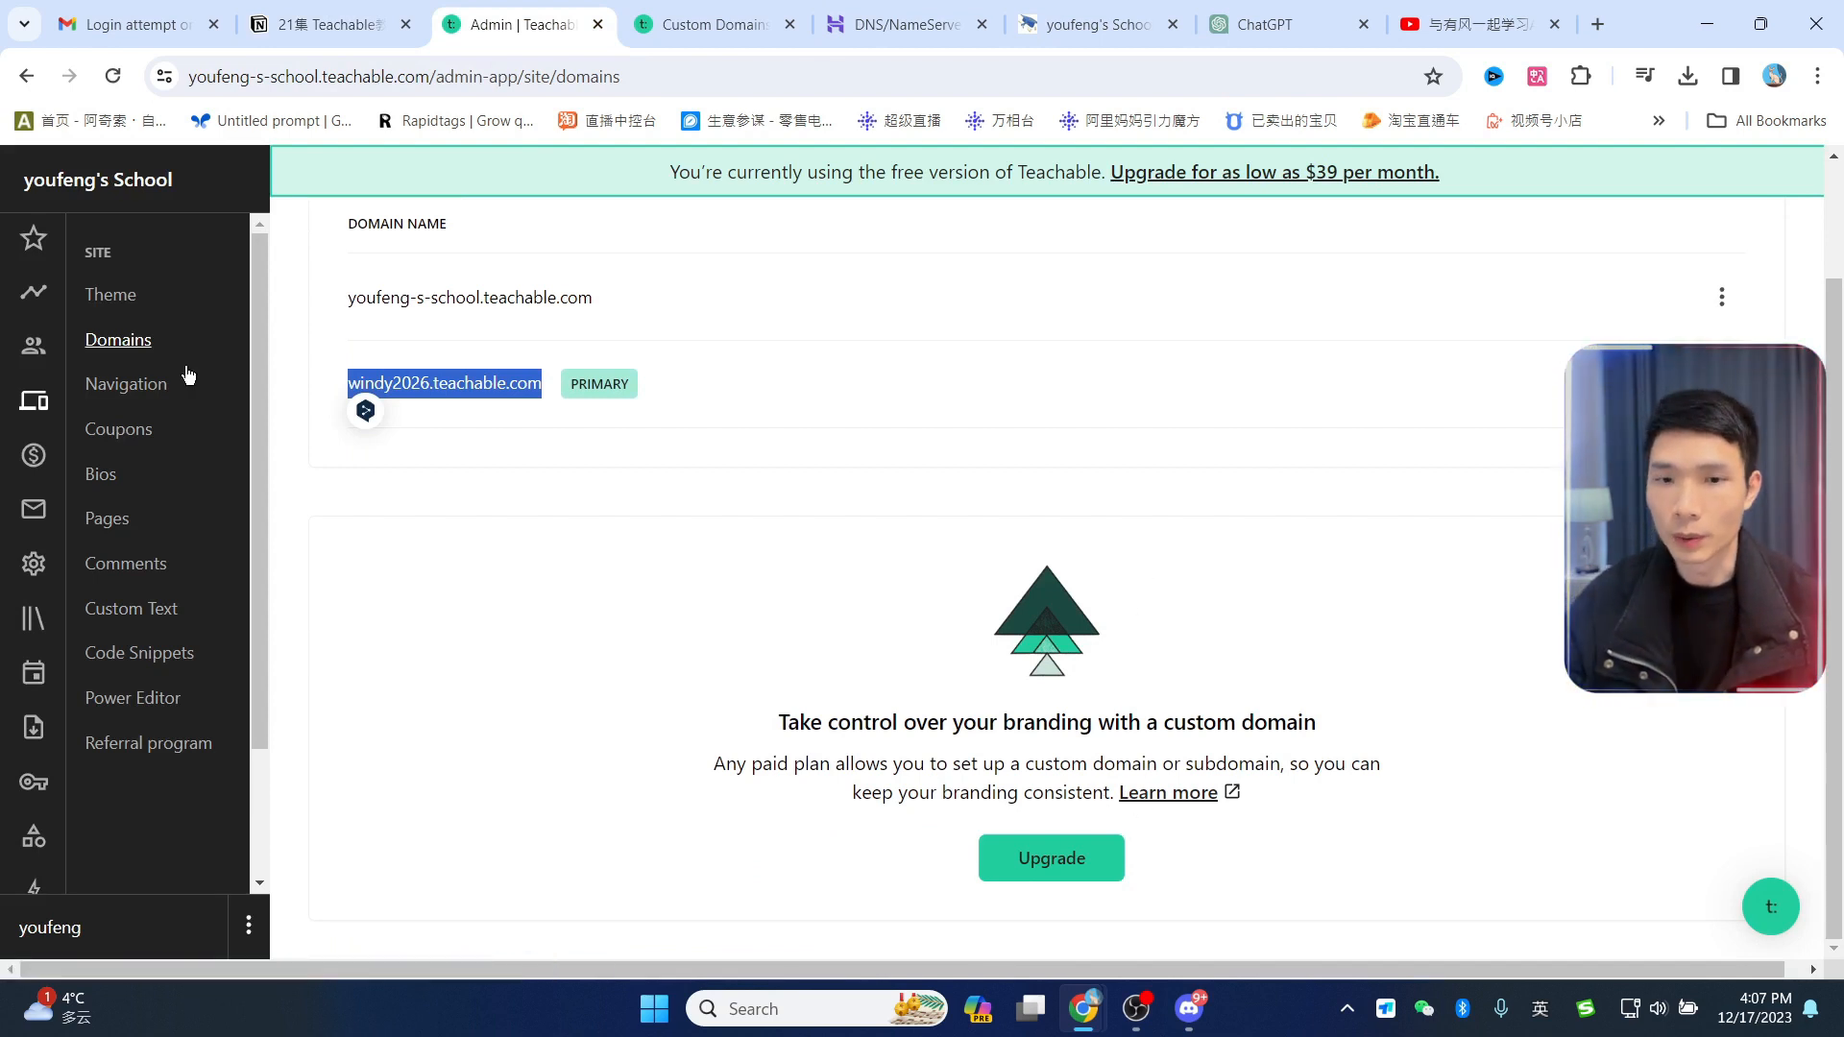
{"action": "scroll", "coordinate": [178, 384], "scroll_direction": "up", "scroll_amount": 2}
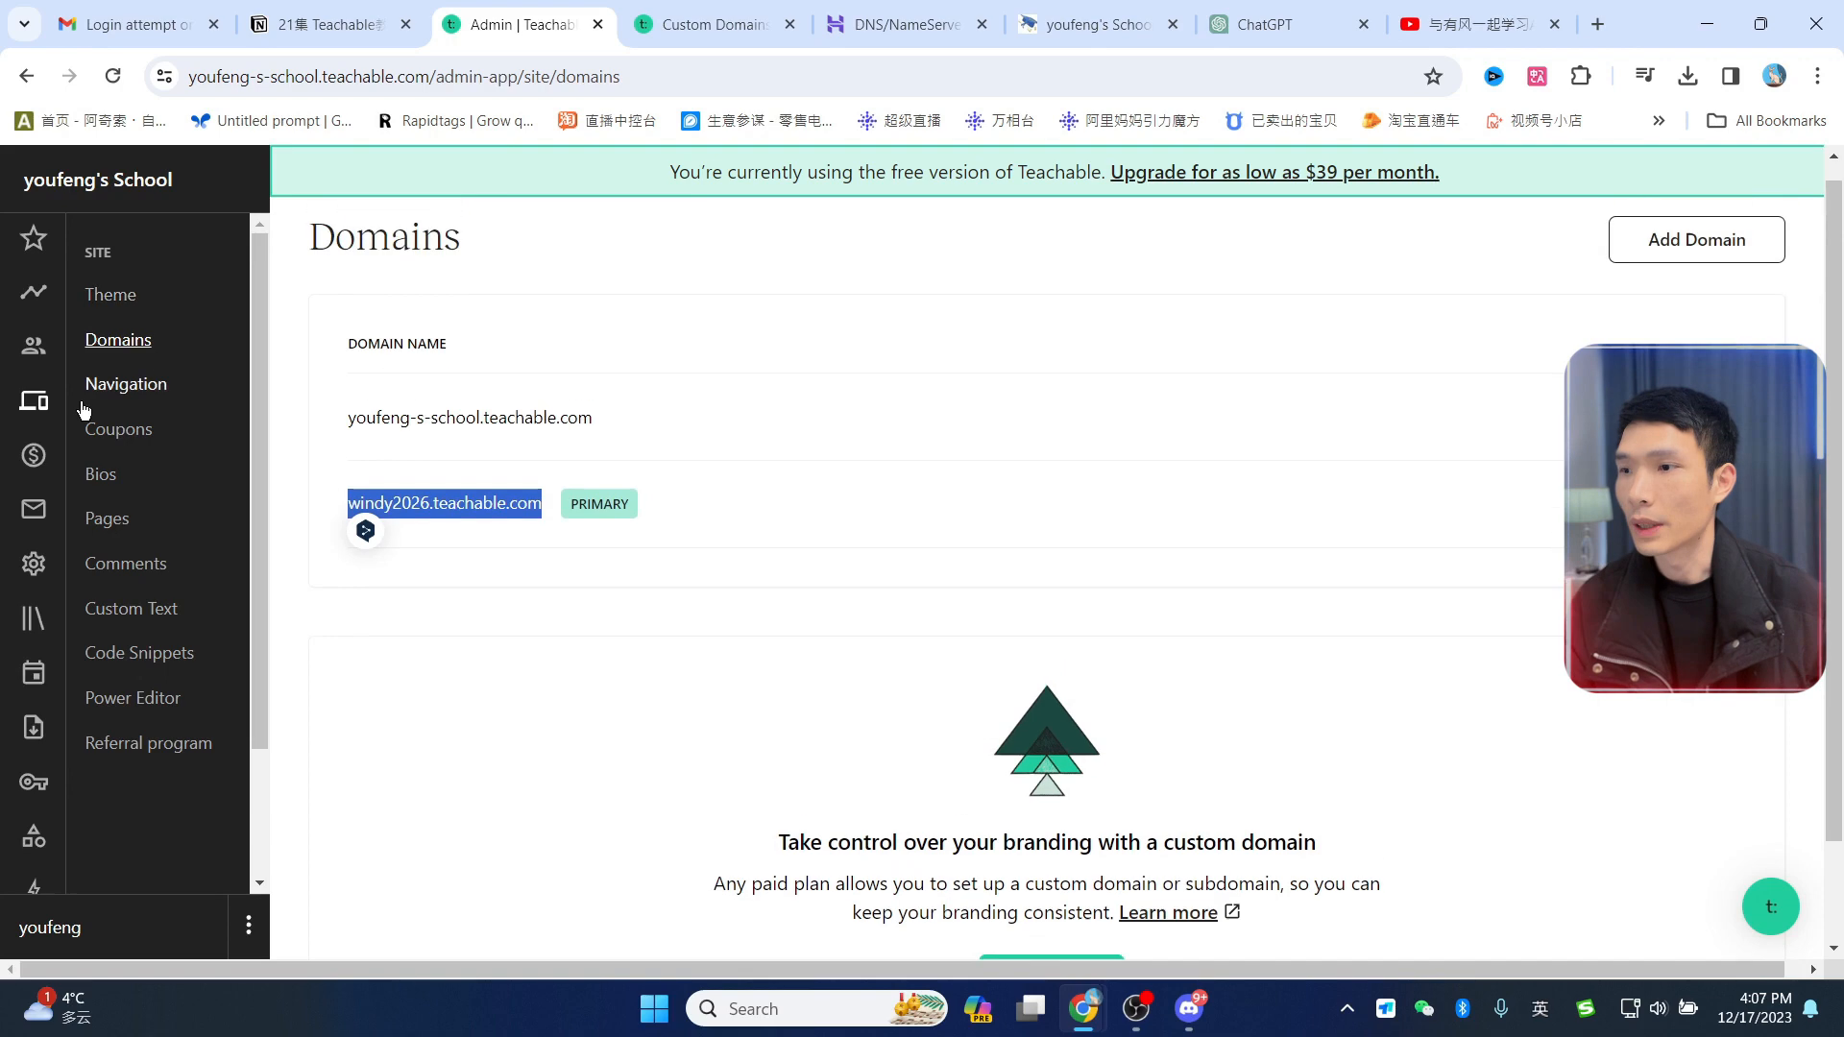
Step: Open the school's Navigation settings and compare the navigation bar and Login/Sign Up entries with the YouTube course page's header
{"action": "left_click", "coordinate": [128, 388]}
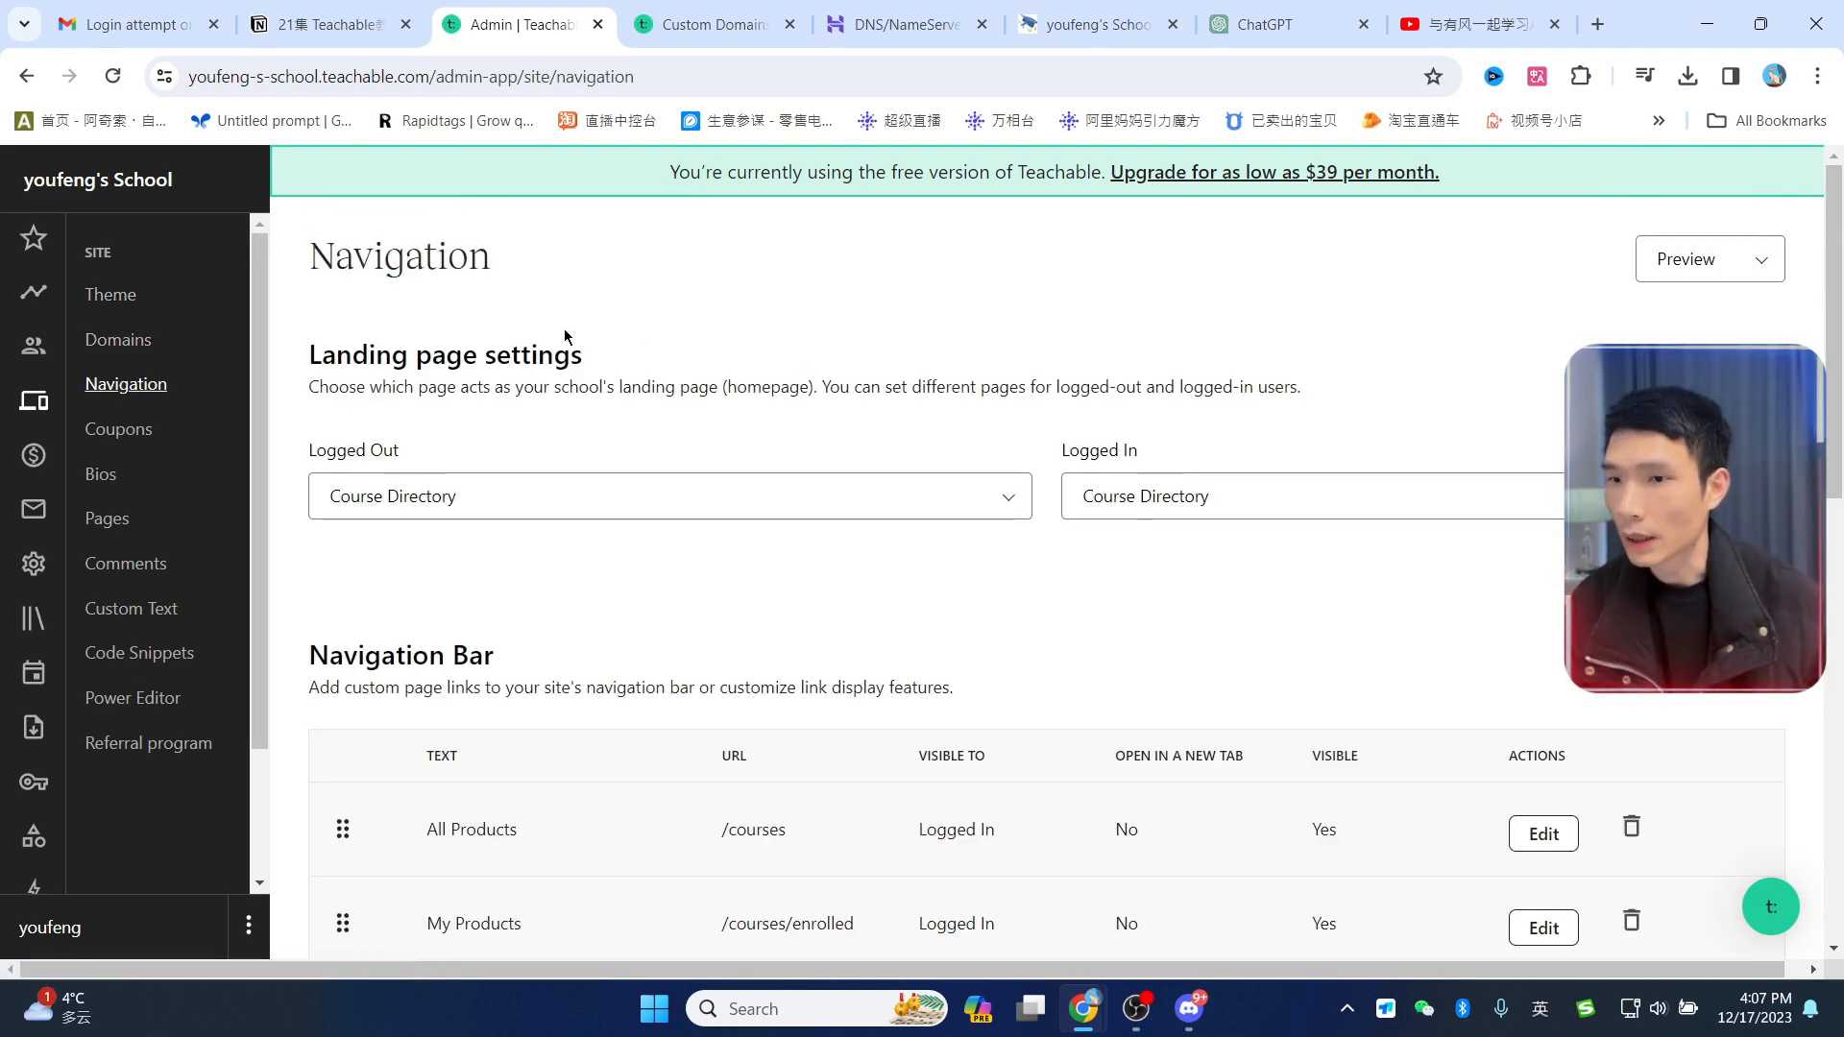
{"action": "scroll", "coordinate": [1056, 365], "scroll_direction": "down", "scroll_amount": 3}
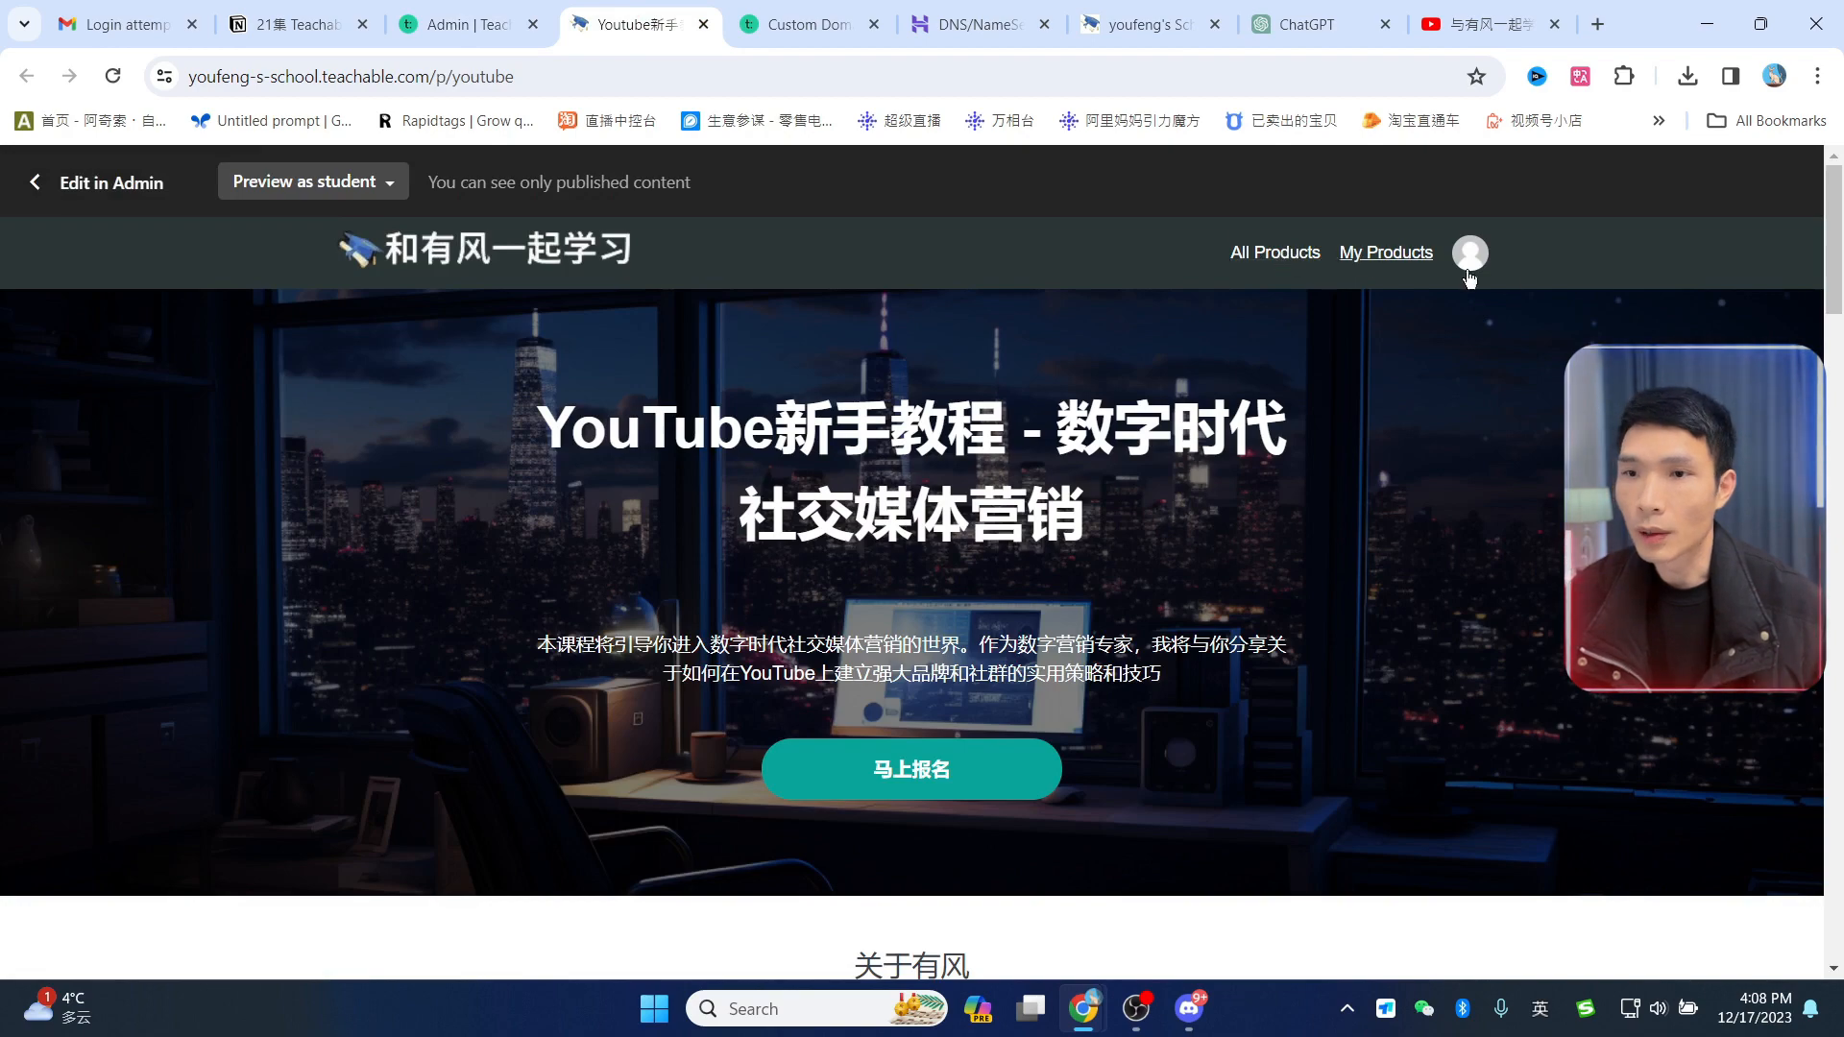
{"action": "left_click", "coordinate": [481, 24]}
{"action": "scroll", "coordinate": [1318, 511], "scroll_direction": "down", "scroll_amount": 1}
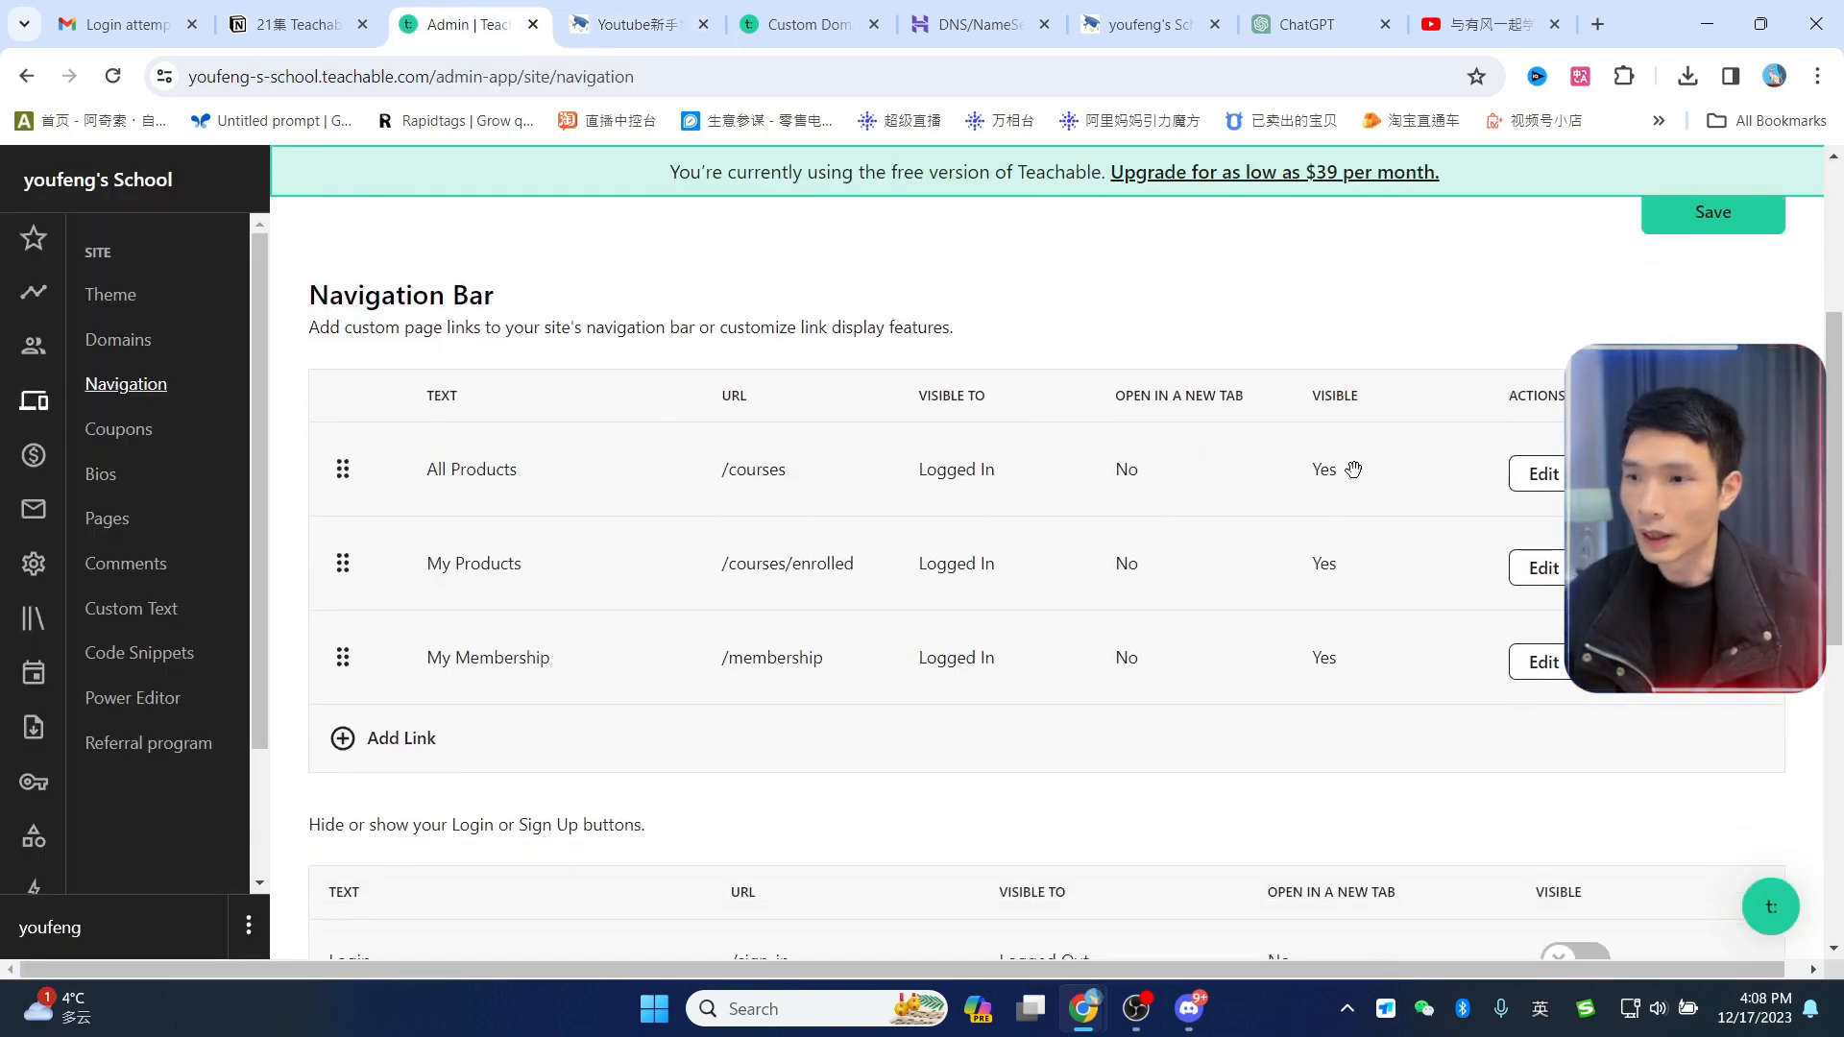
{"action": "scroll", "coordinate": [853, 473], "scroll_direction": "down", "scroll_amount": 4}
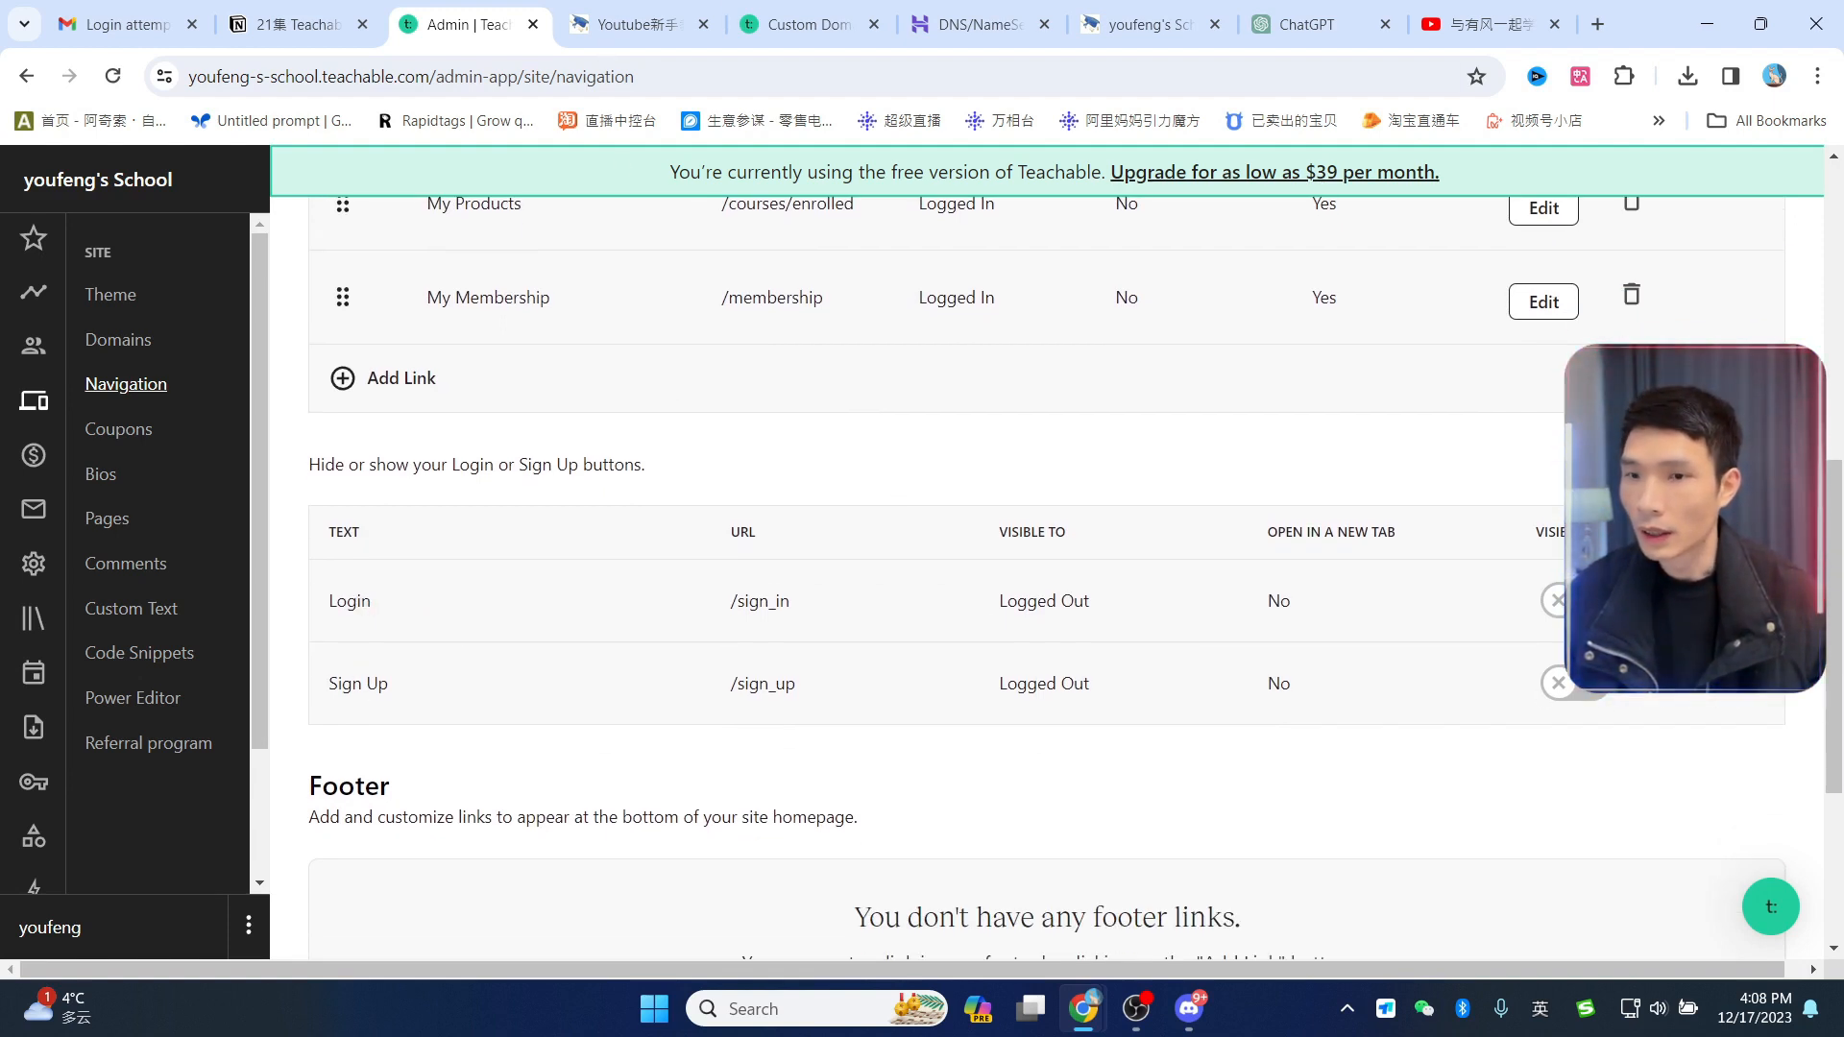
{"action": "left_click", "coordinate": [634, 24]}
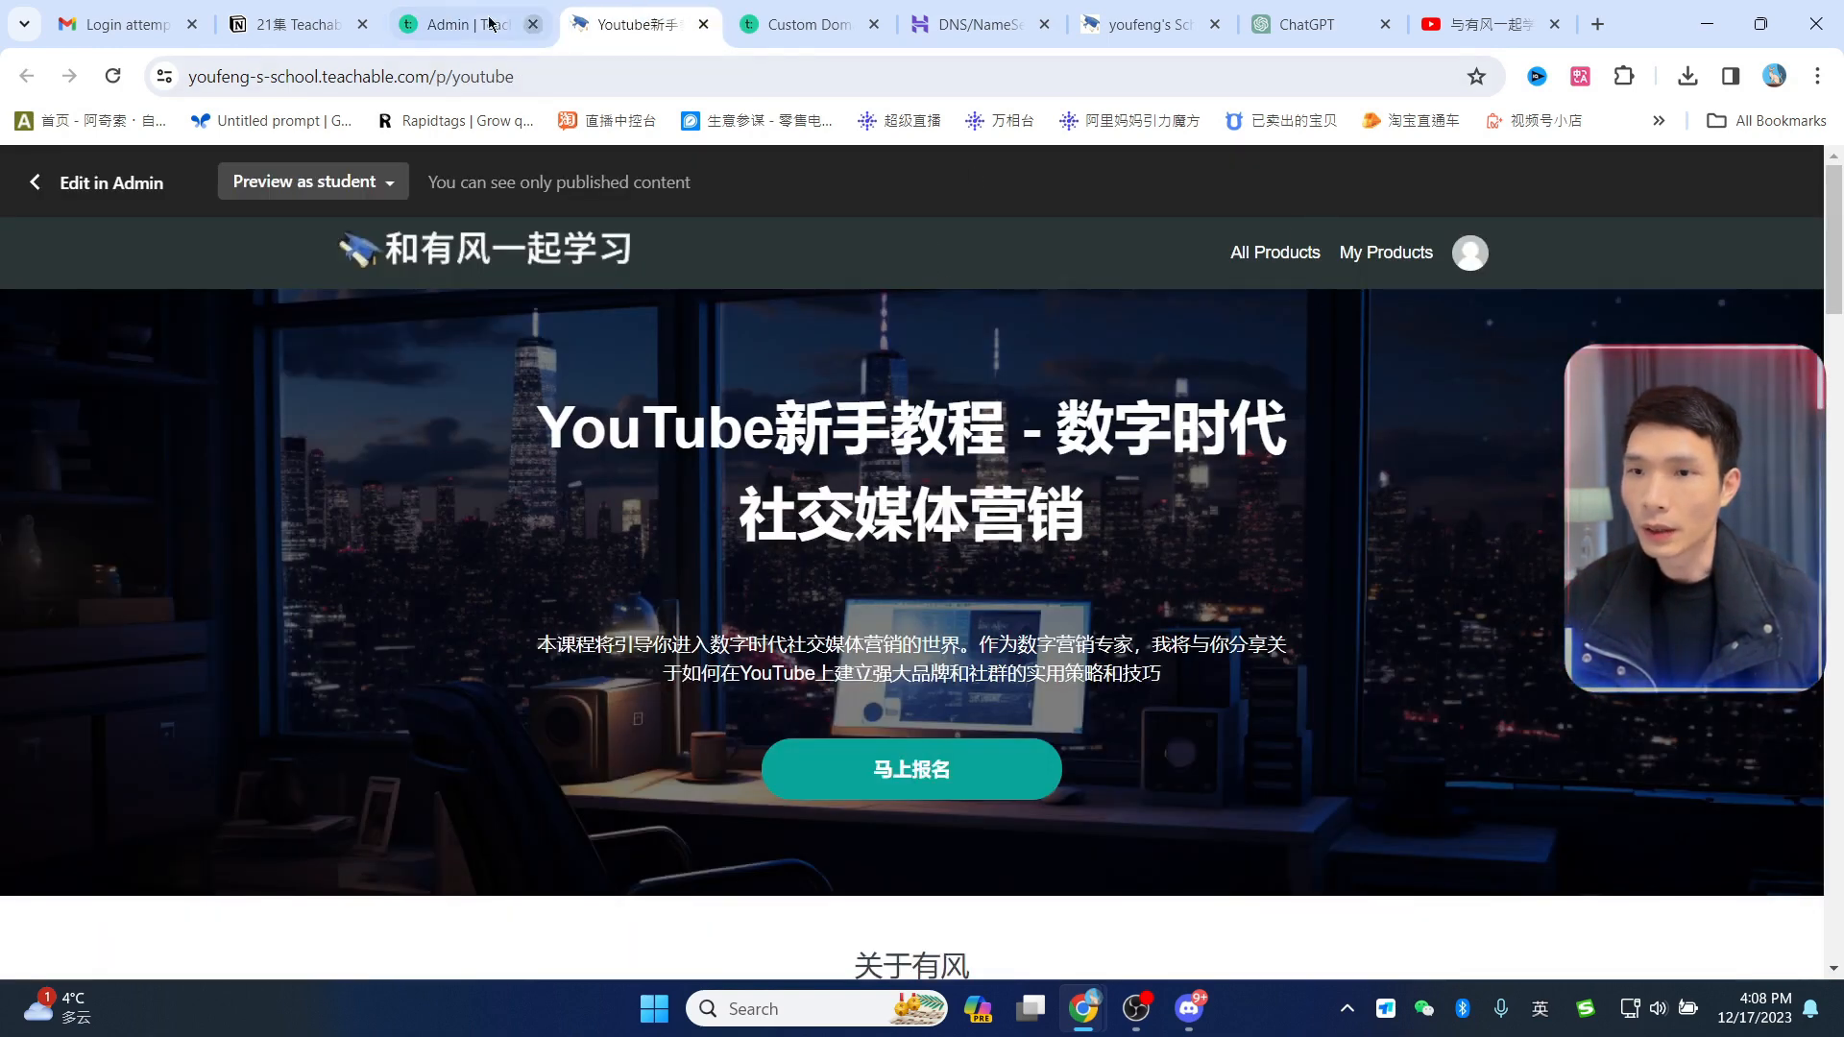
Step: Compare the Footer section of the Navigation settings with the footer shown on the YouTube course page
{"action": "left_click", "coordinate": [452, 24]}
{"action": "scroll", "coordinate": [1032, 625], "scroll_direction": "down", "scroll_amount": 4}
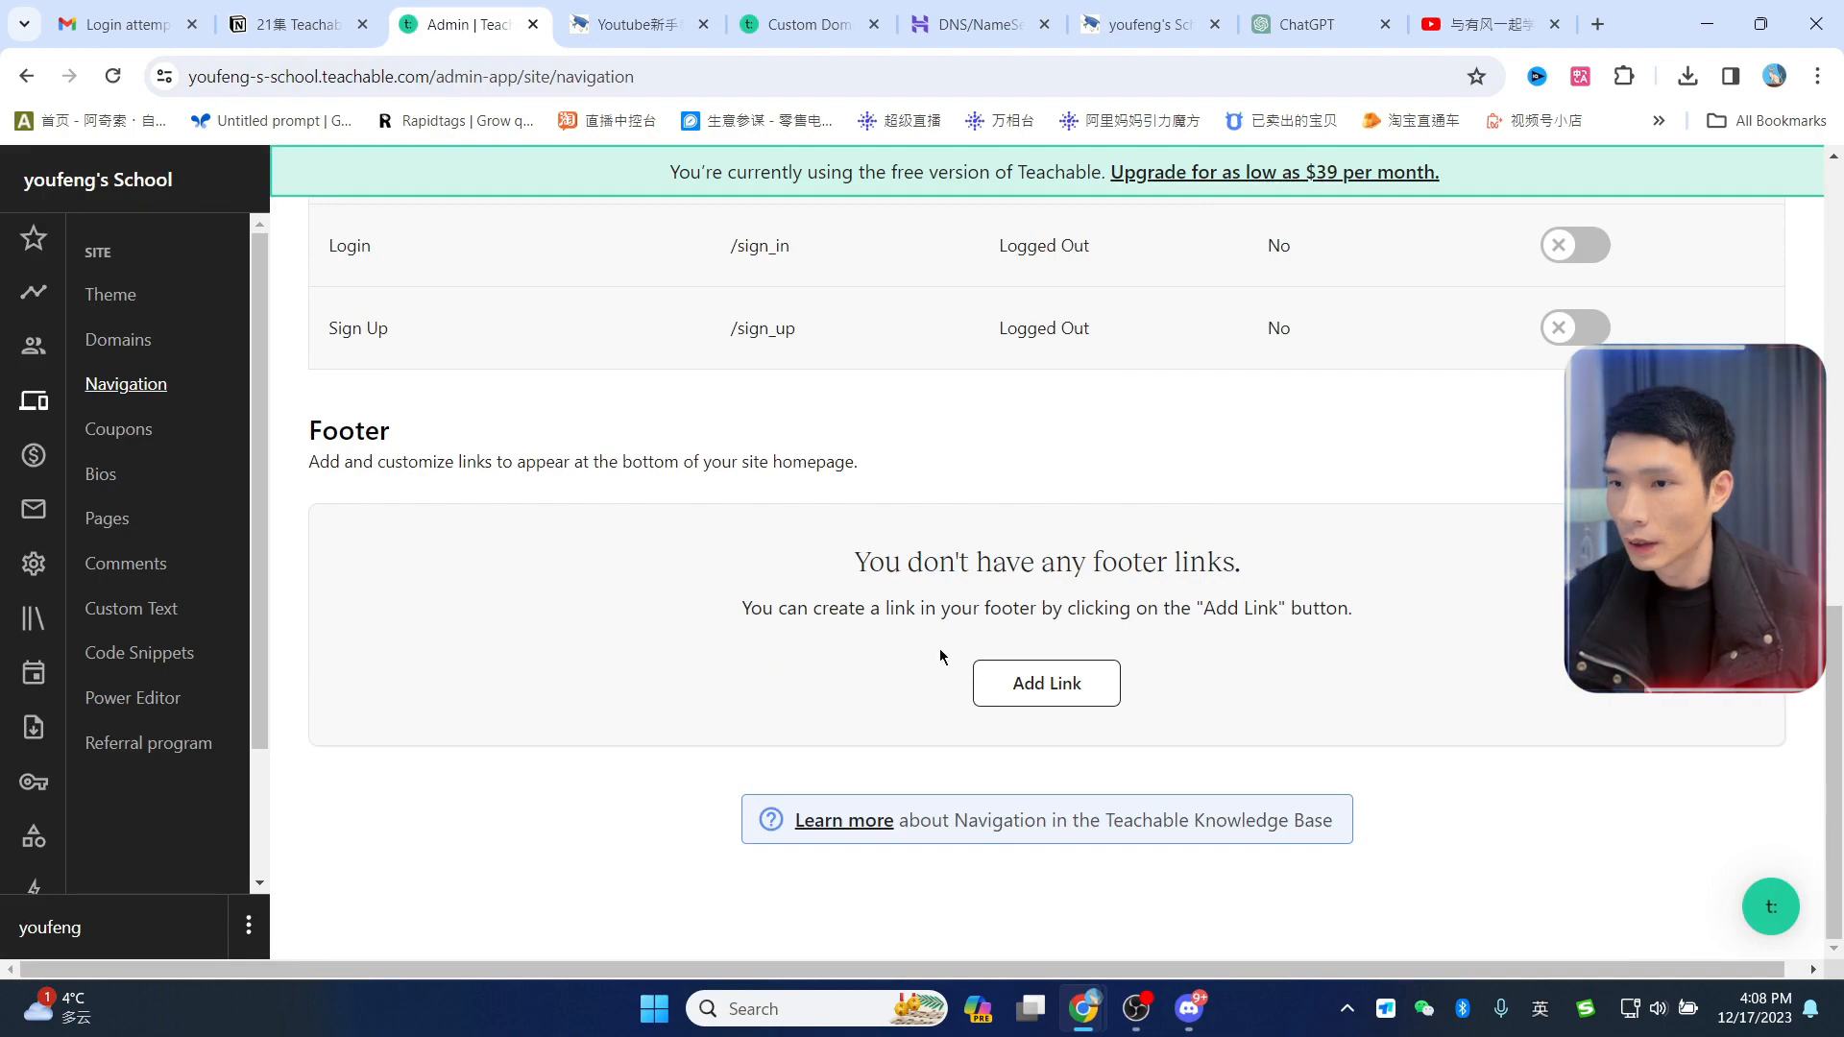
{"action": "left_click", "coordinate": [615, 27]}
{"action": "scroll", "coordinate": [912, 566], "scroll_direction": "down", "scroll_amount": 10}
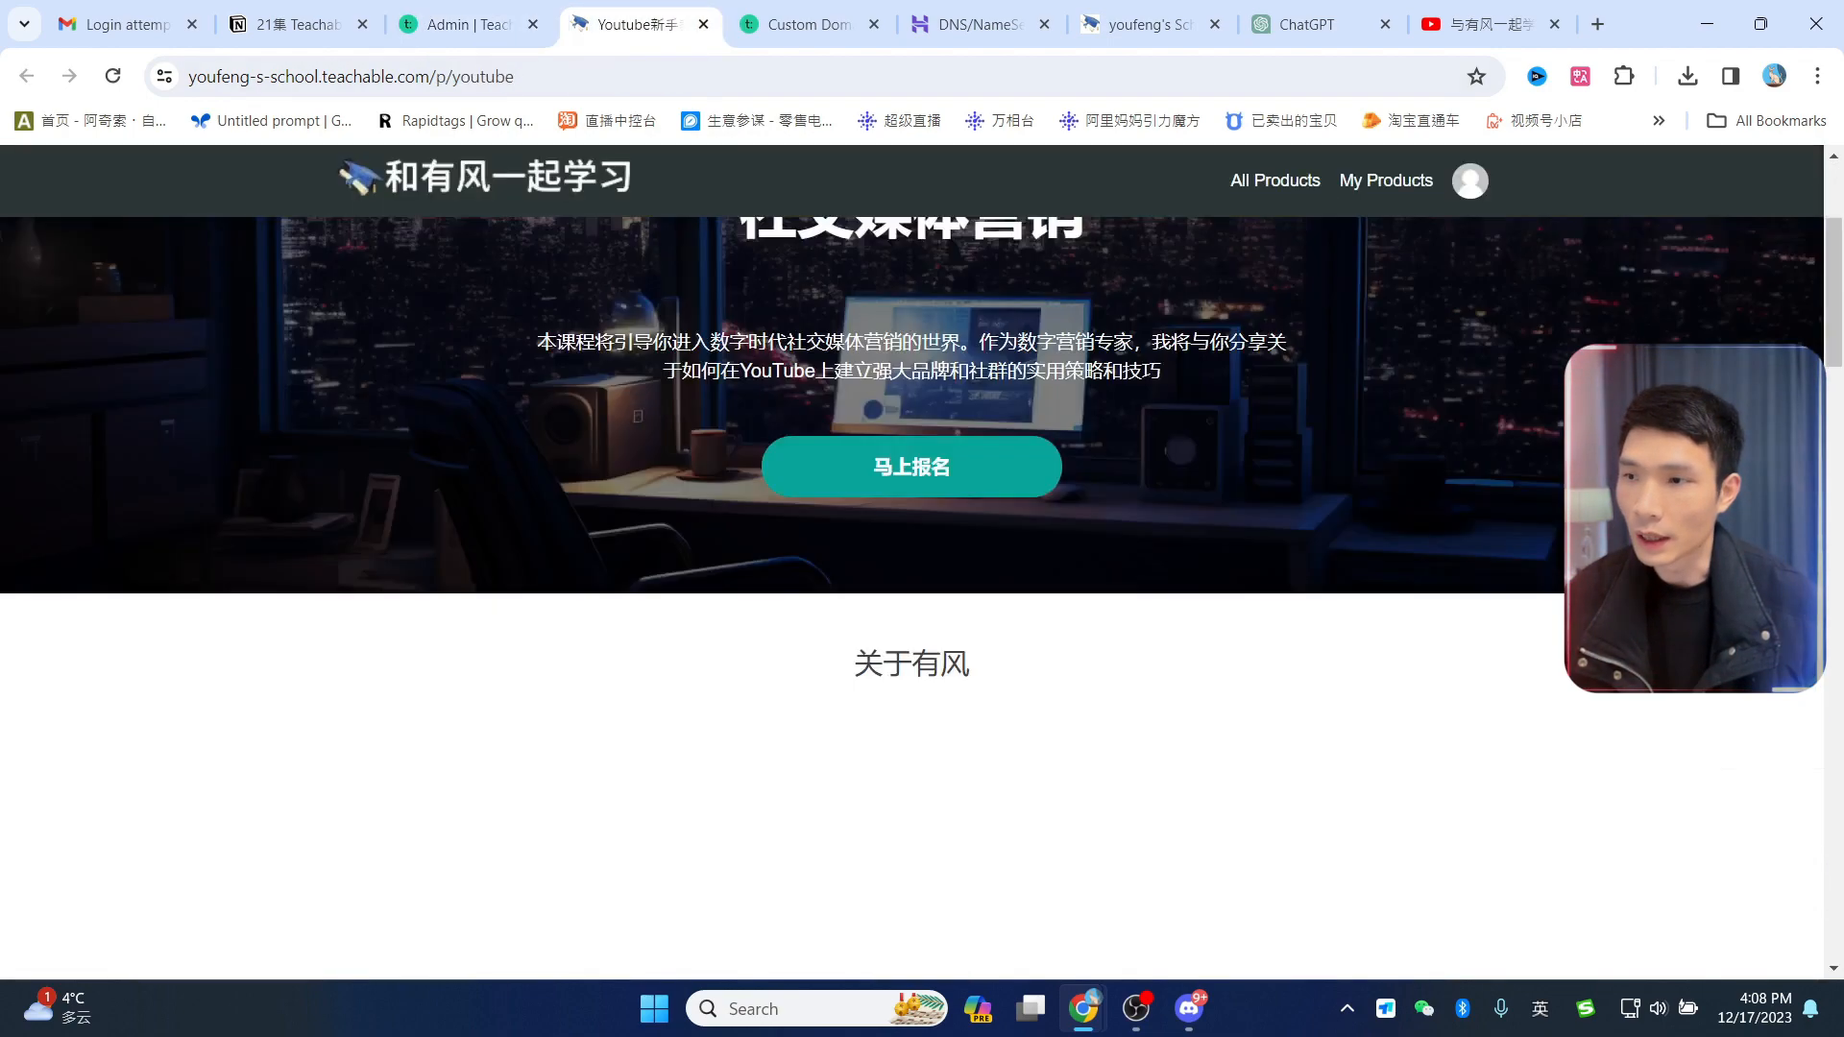
{"action": "left_click_drag", "start_coordinate": [1838, 516], "coordinate": [1832, 931]}
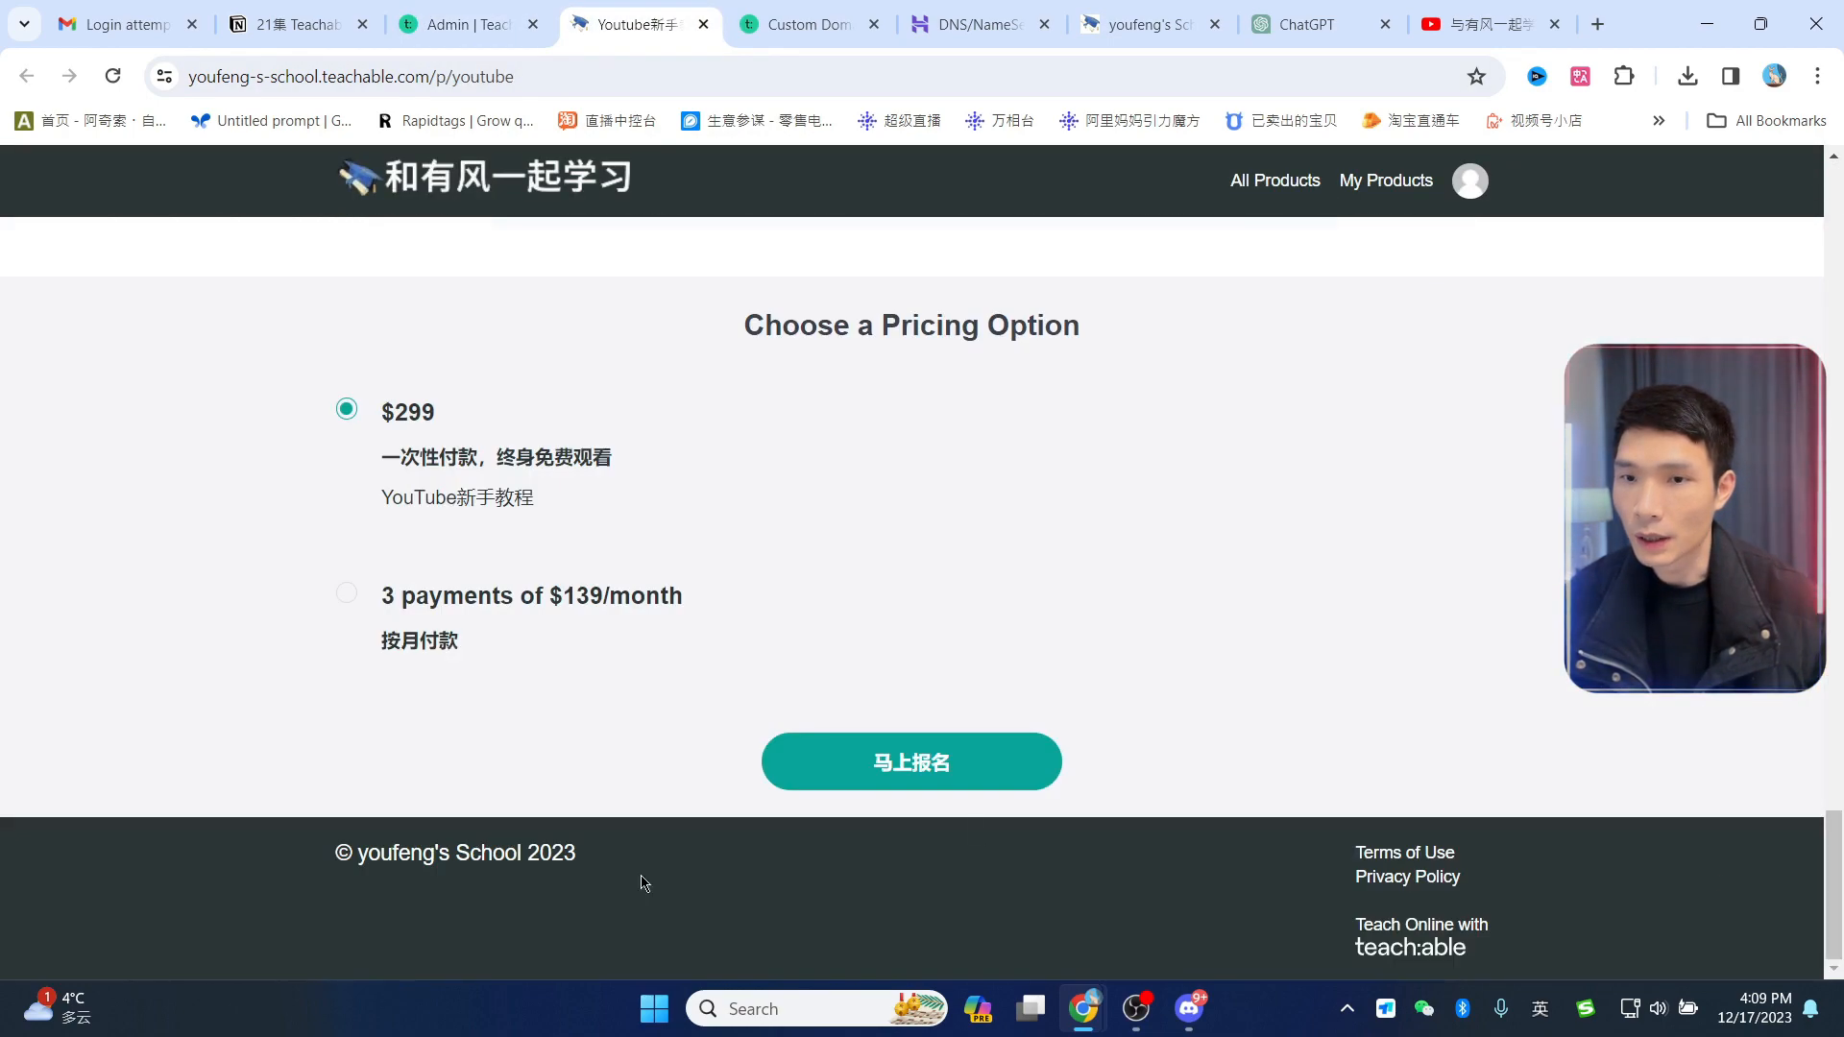
{"action": "left_click", "coordinate": [461, 27]}
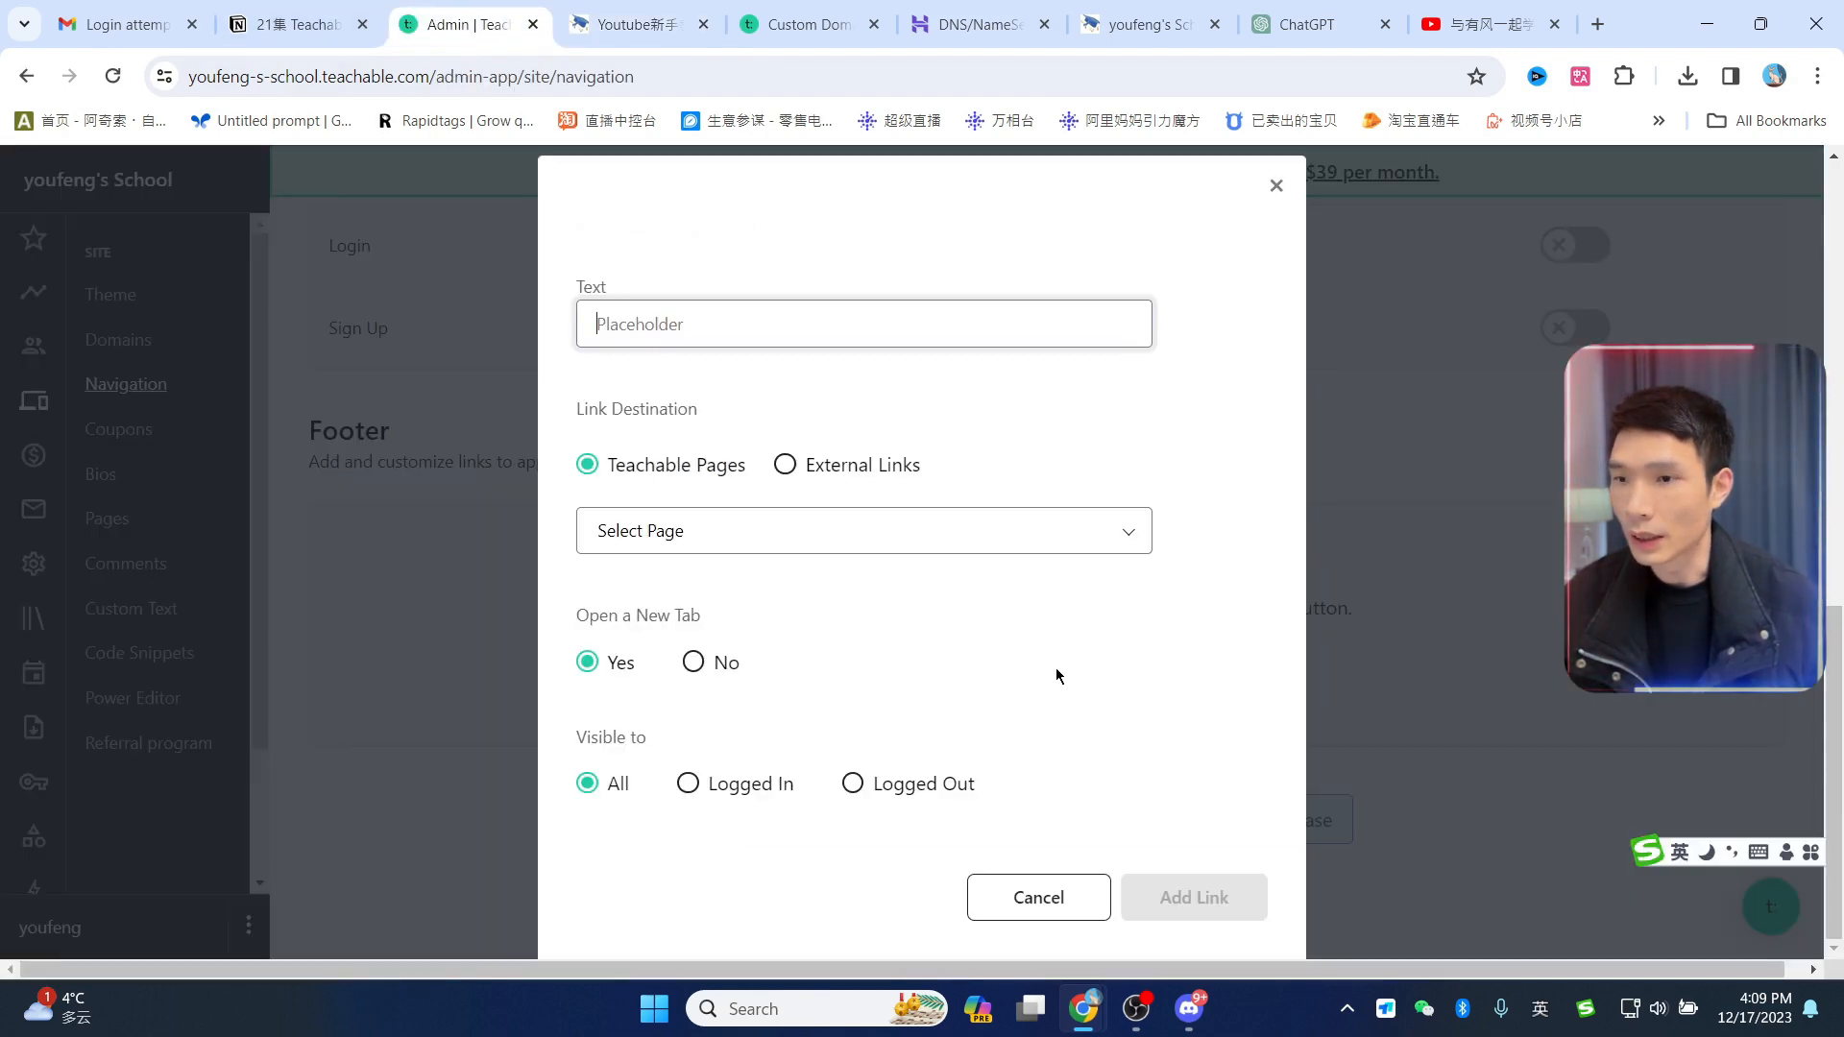
{"action": "left_click", "coordinate": [1060, 683]}
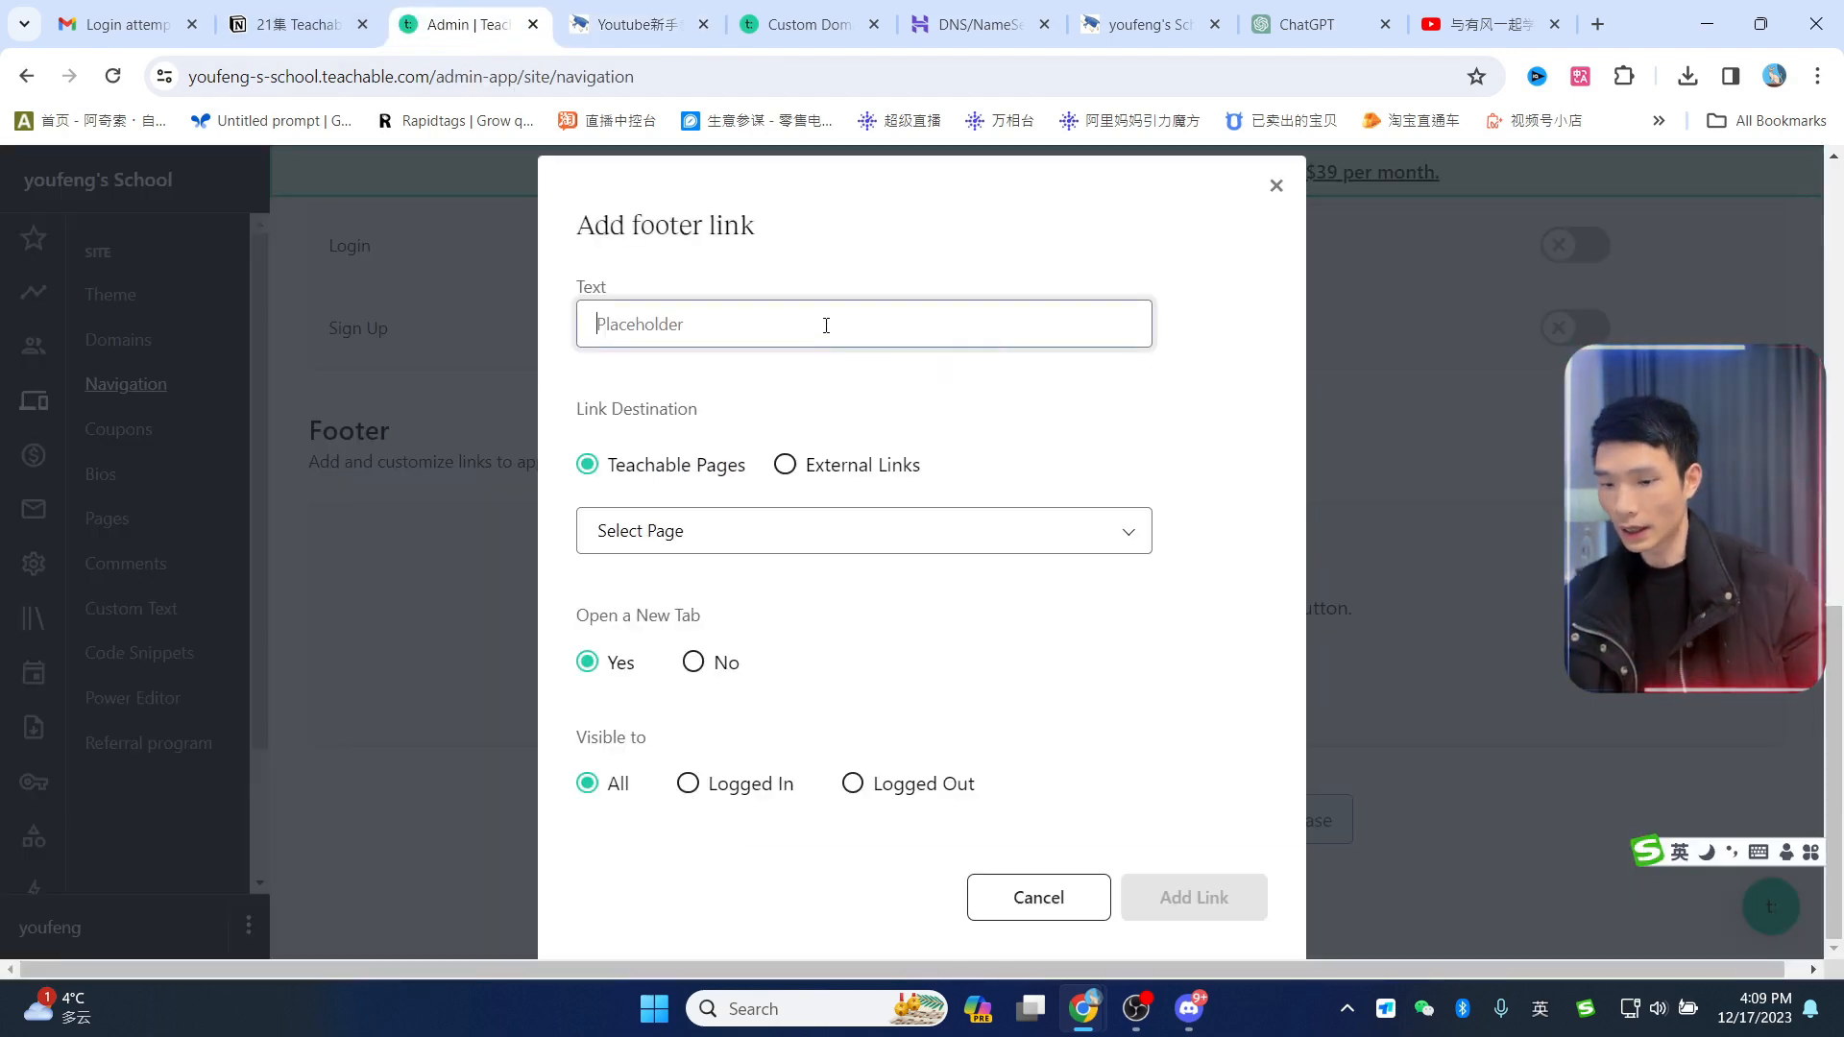
{"action": "type", "text": "you"}
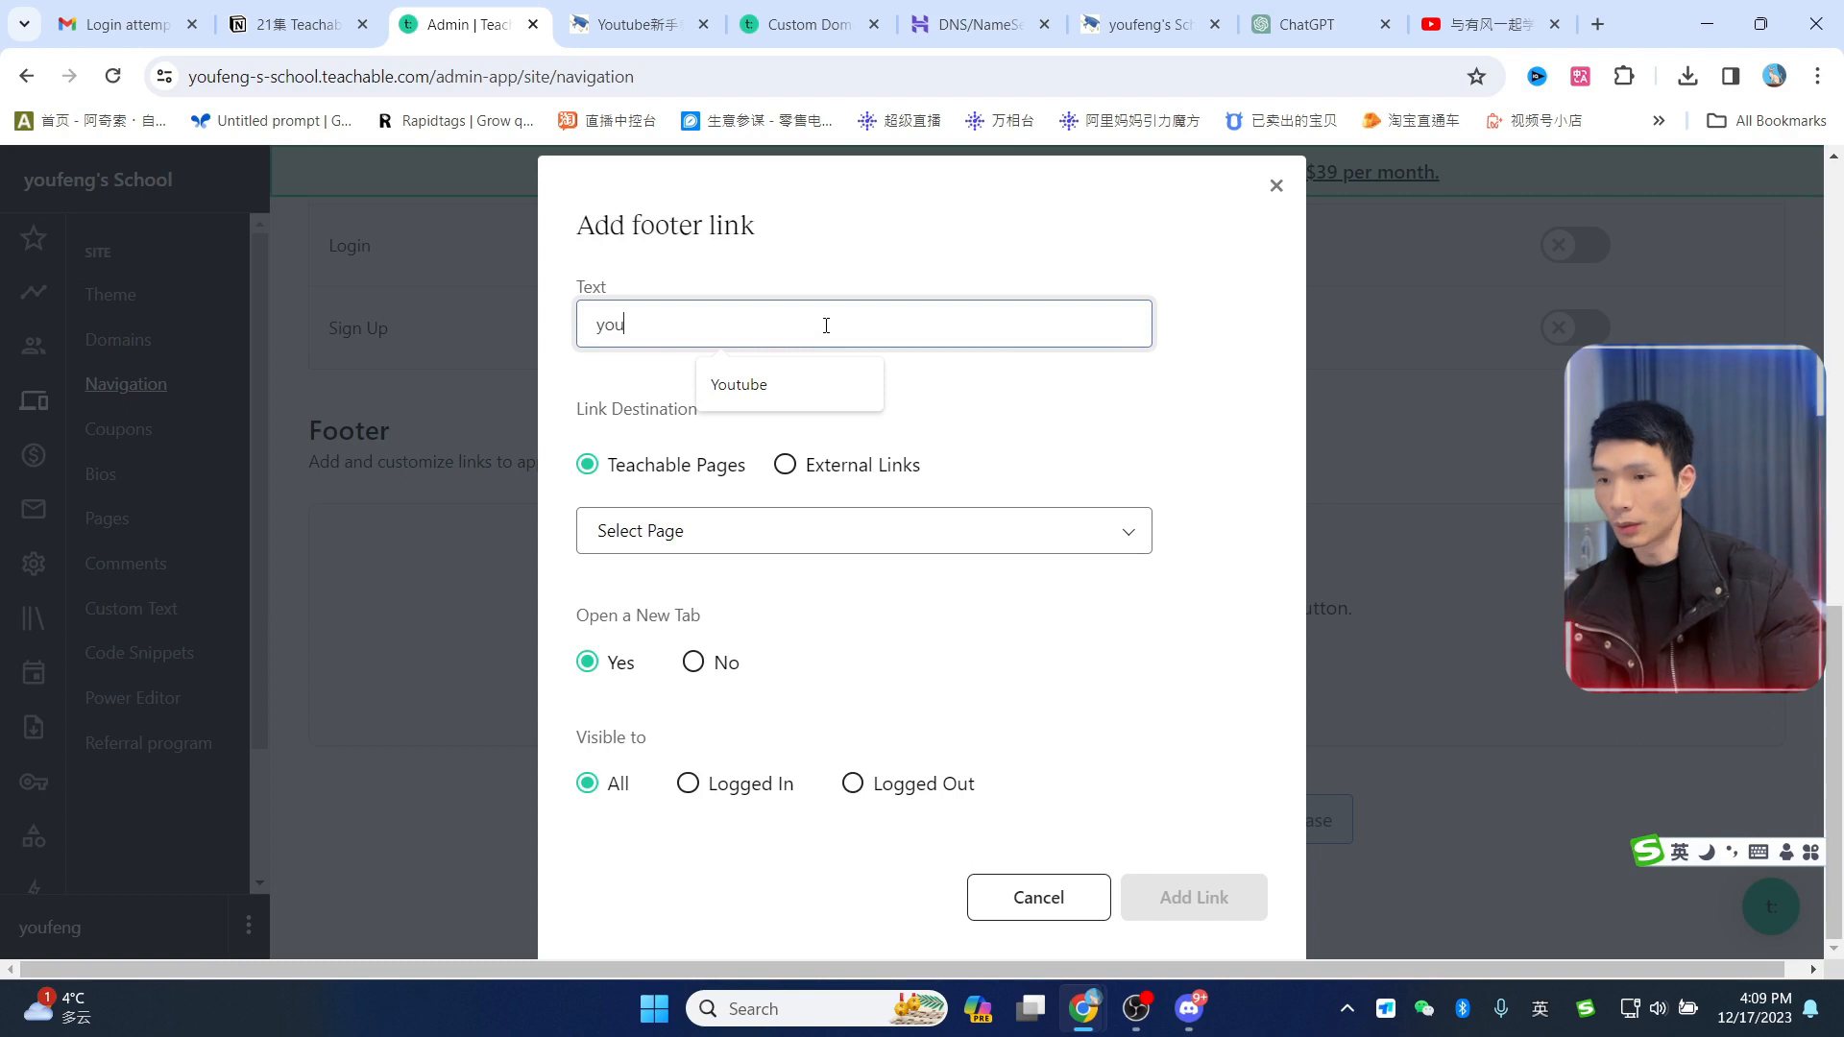
{"action": "left_click", "coordinate": [740, 386]}
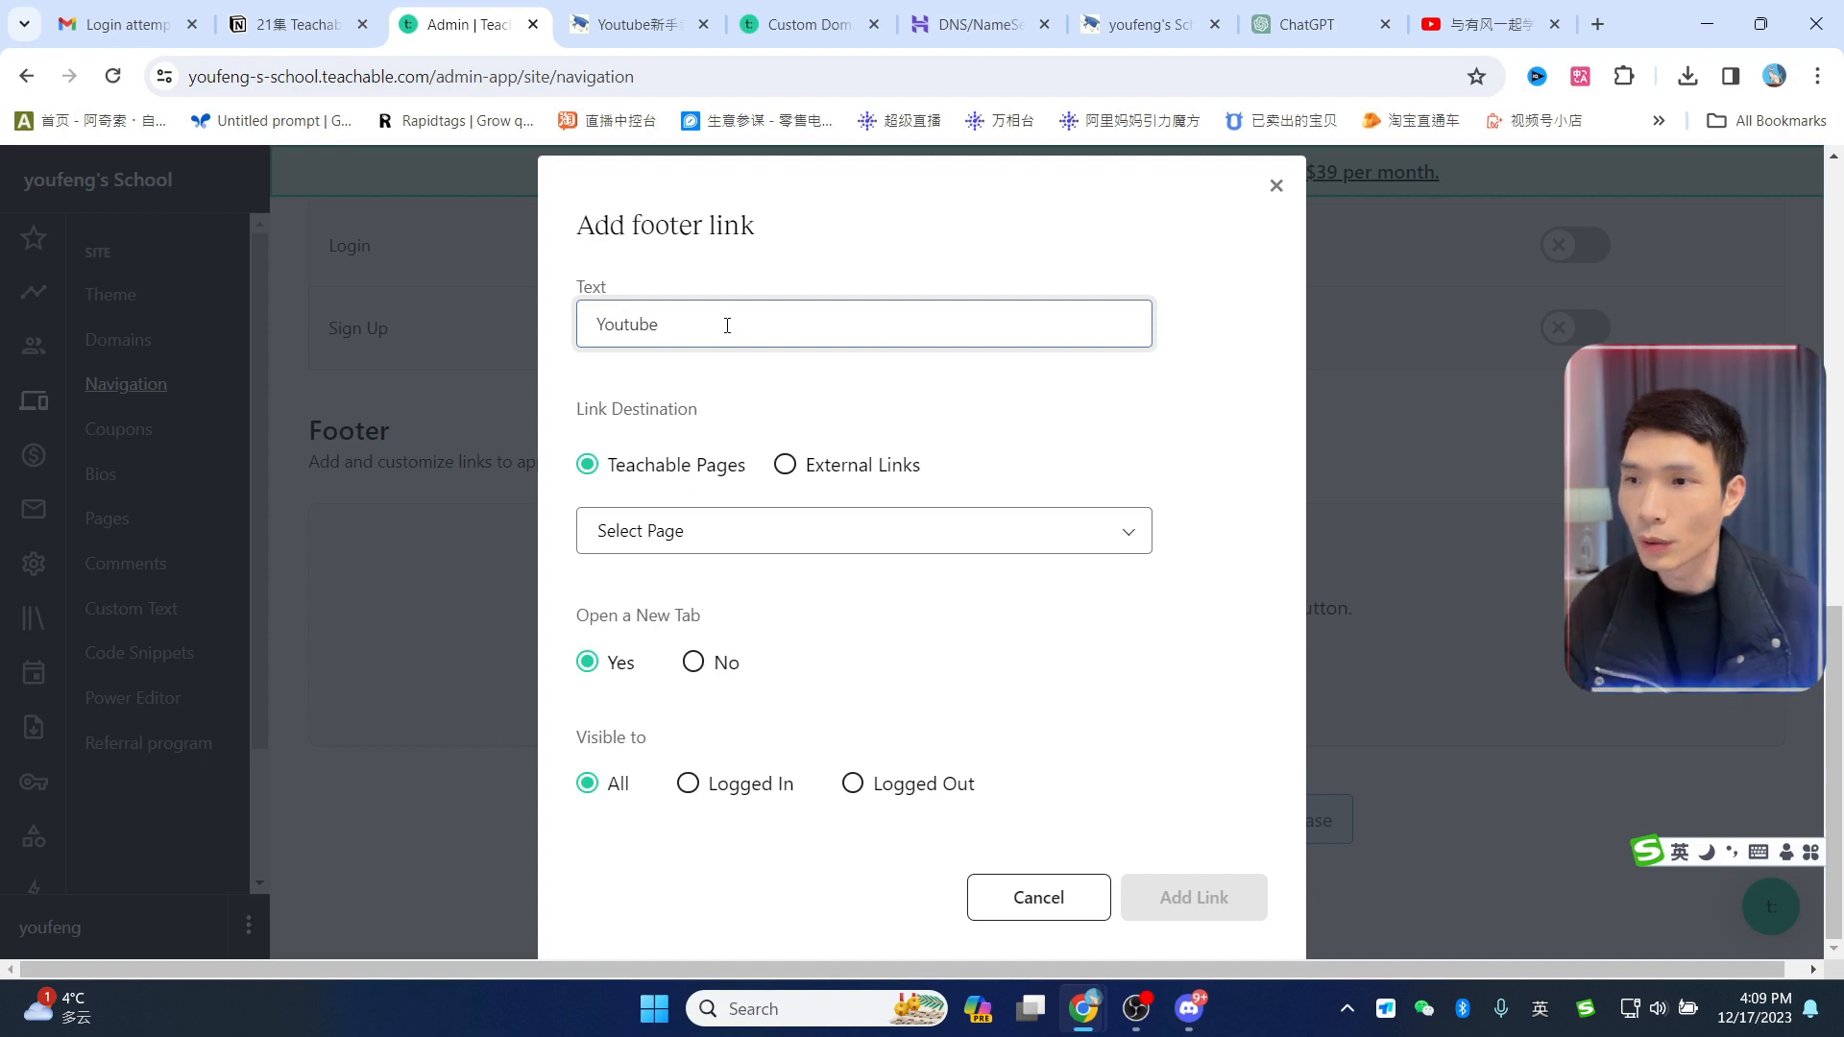
{"action": "left_click", "coordinate": [817, 470]}
{"action": "left_click", "coordinate": [864, 531]}
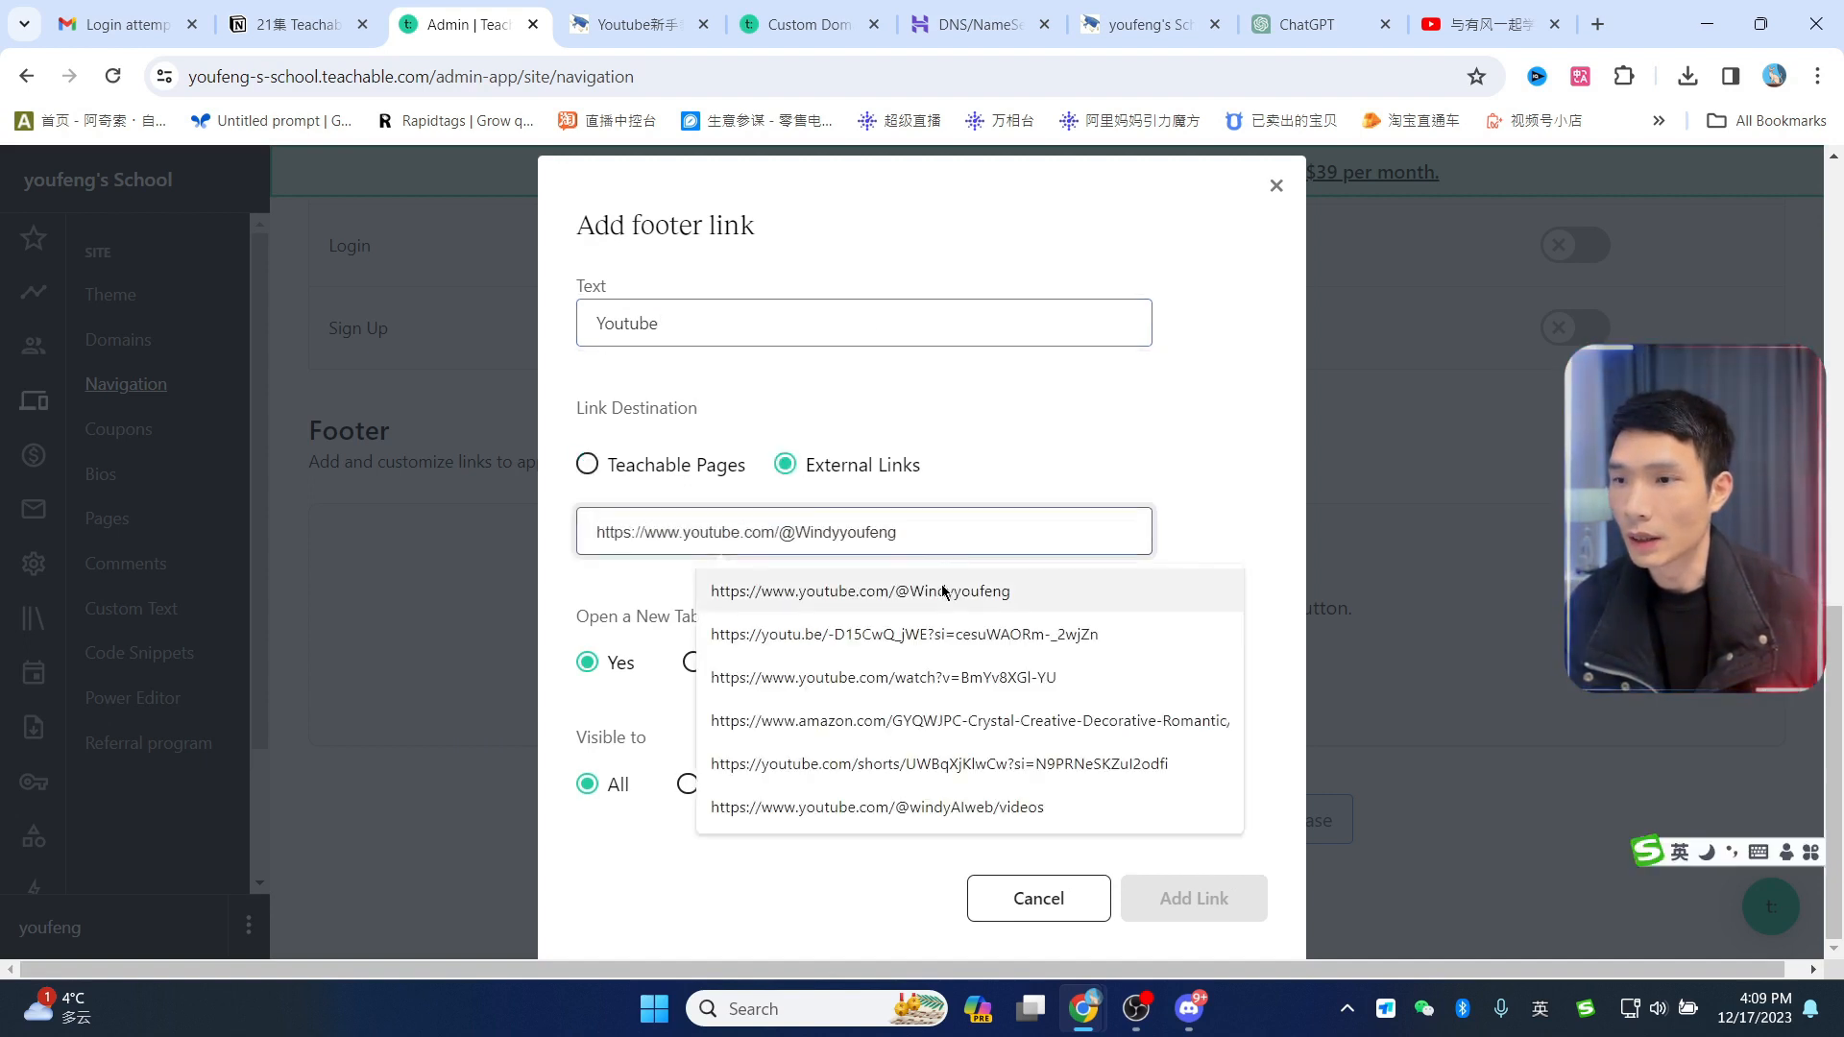
{"action": "left_click", "coordinate": [975, 588]}
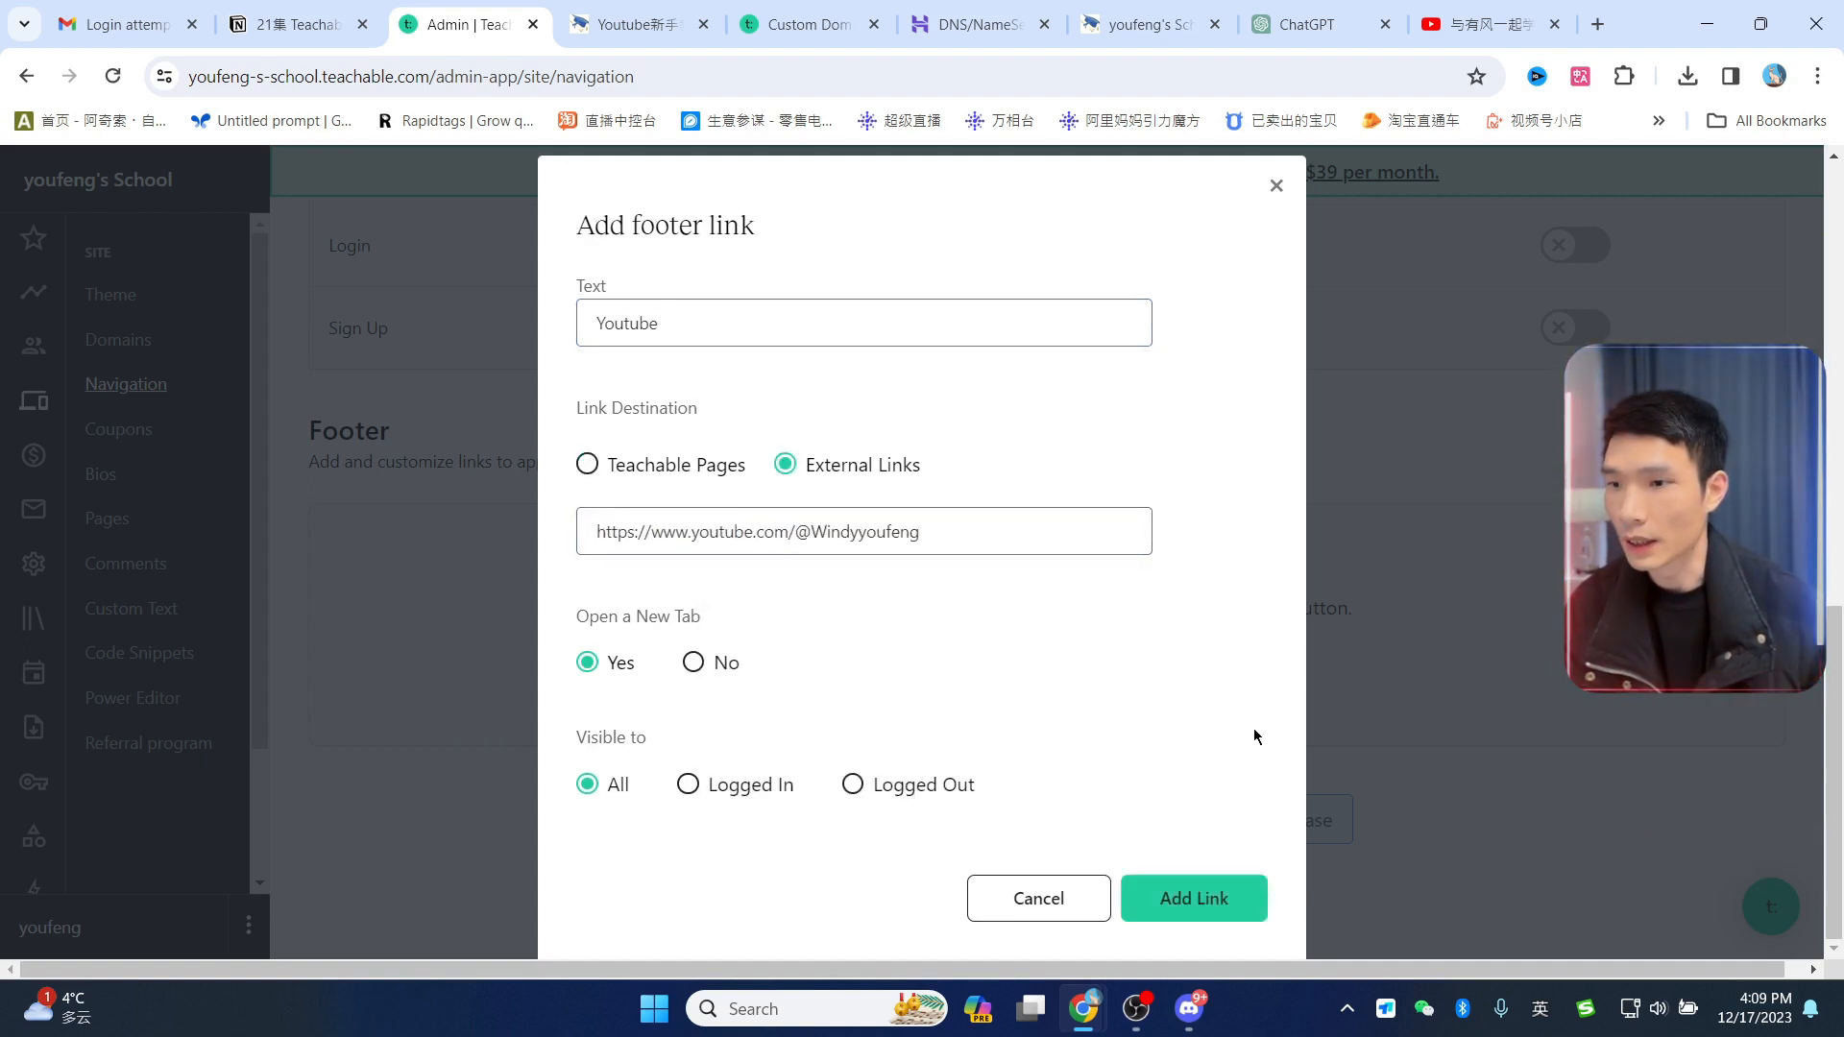
Step: Add the Youtube link to the footer, keeping Open a New Tab at Yes and Visible to at All
{"action": "left_click_drag", "start_coordinate": [567, 629], "coordinate": [754, 632]}
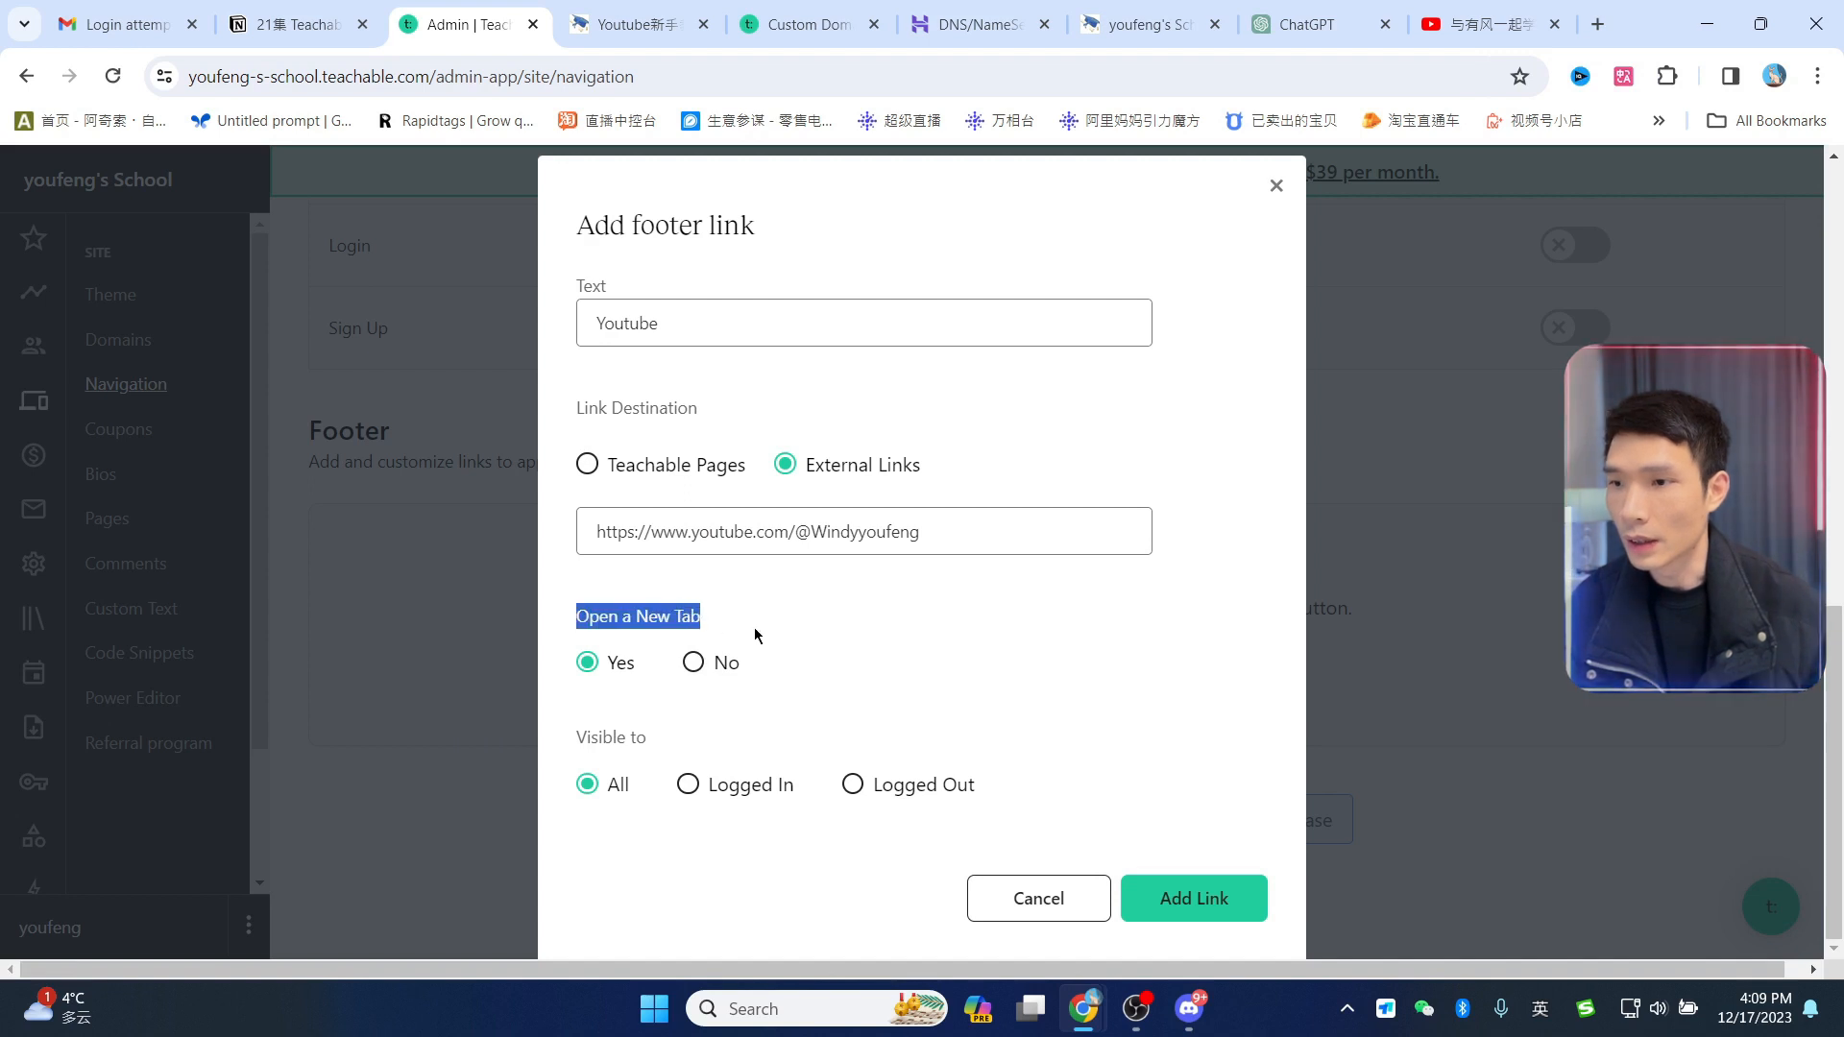
{"action": "left_click", "coordinate": [919, 696]}
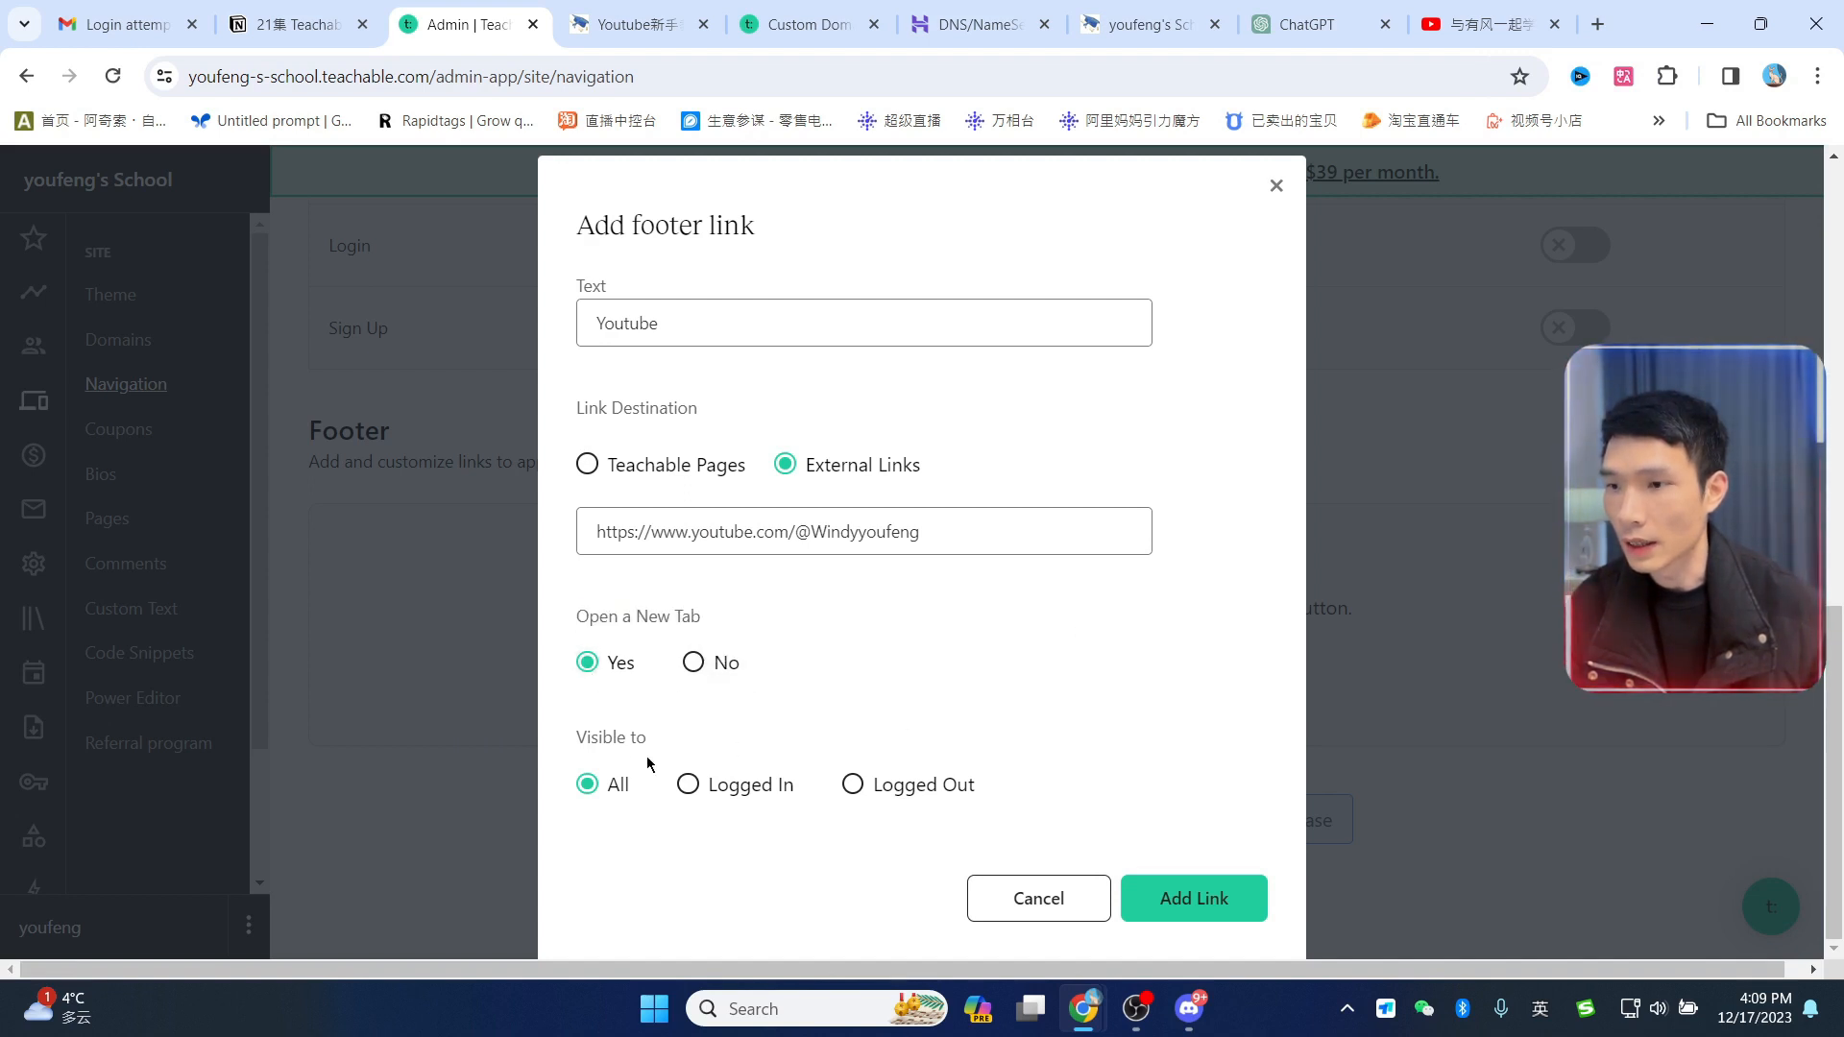
{"action": "triple_click", "coordinate": [617, 741]}
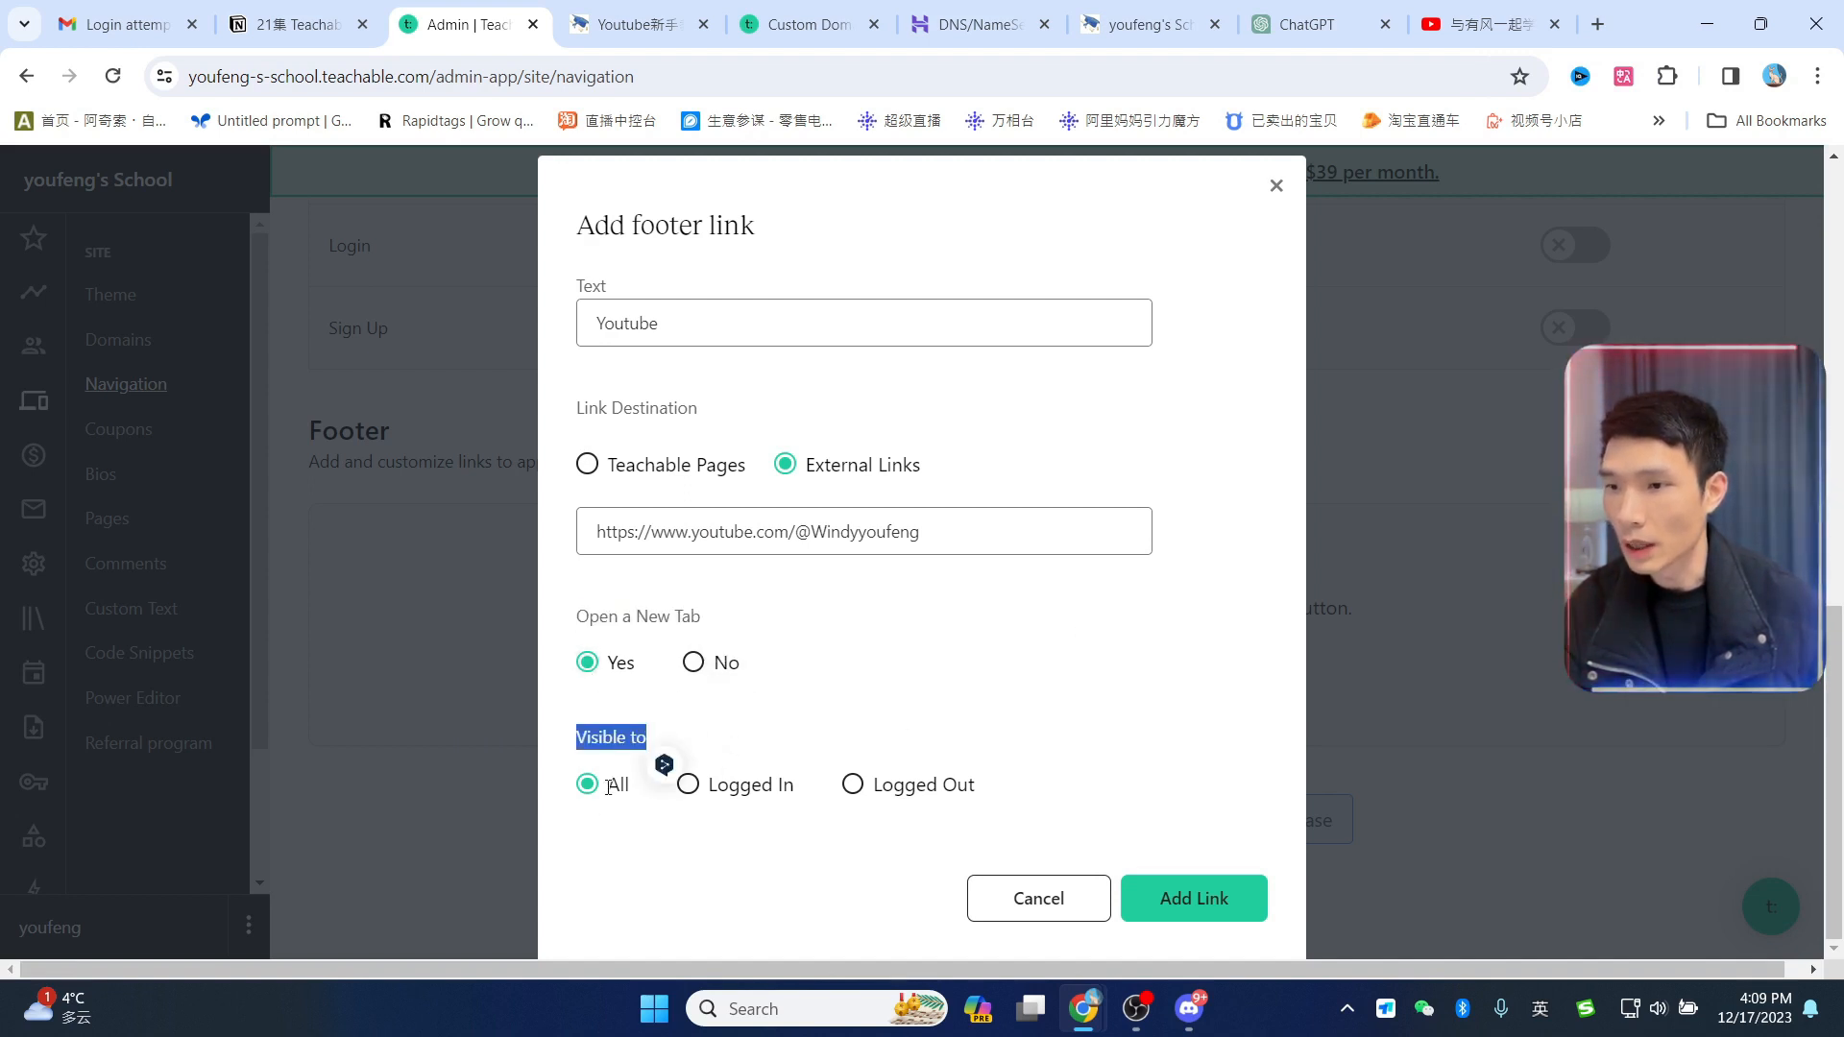
{"action": "left_click", "coordinate": [1200, 897]}
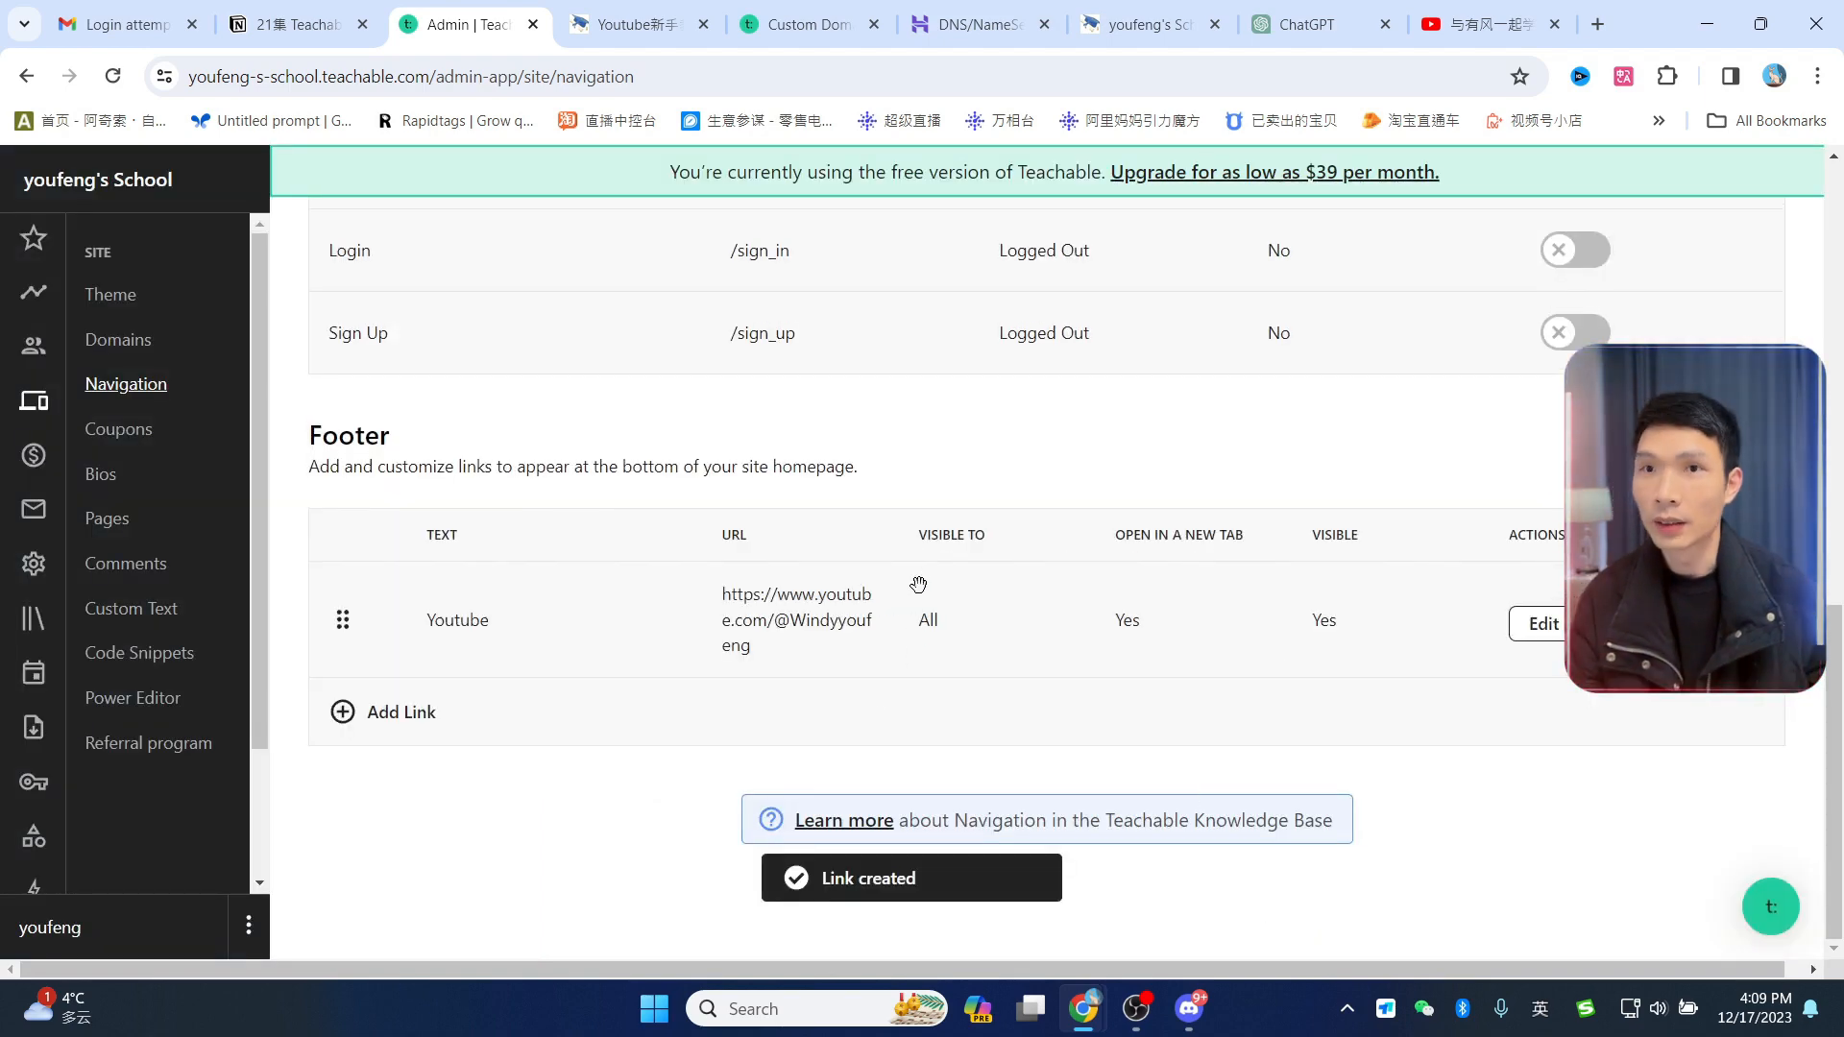
{"action": "scroll", "coordinate": [919, 584], "scroll_direction": "up", "scroll_amount": 1}
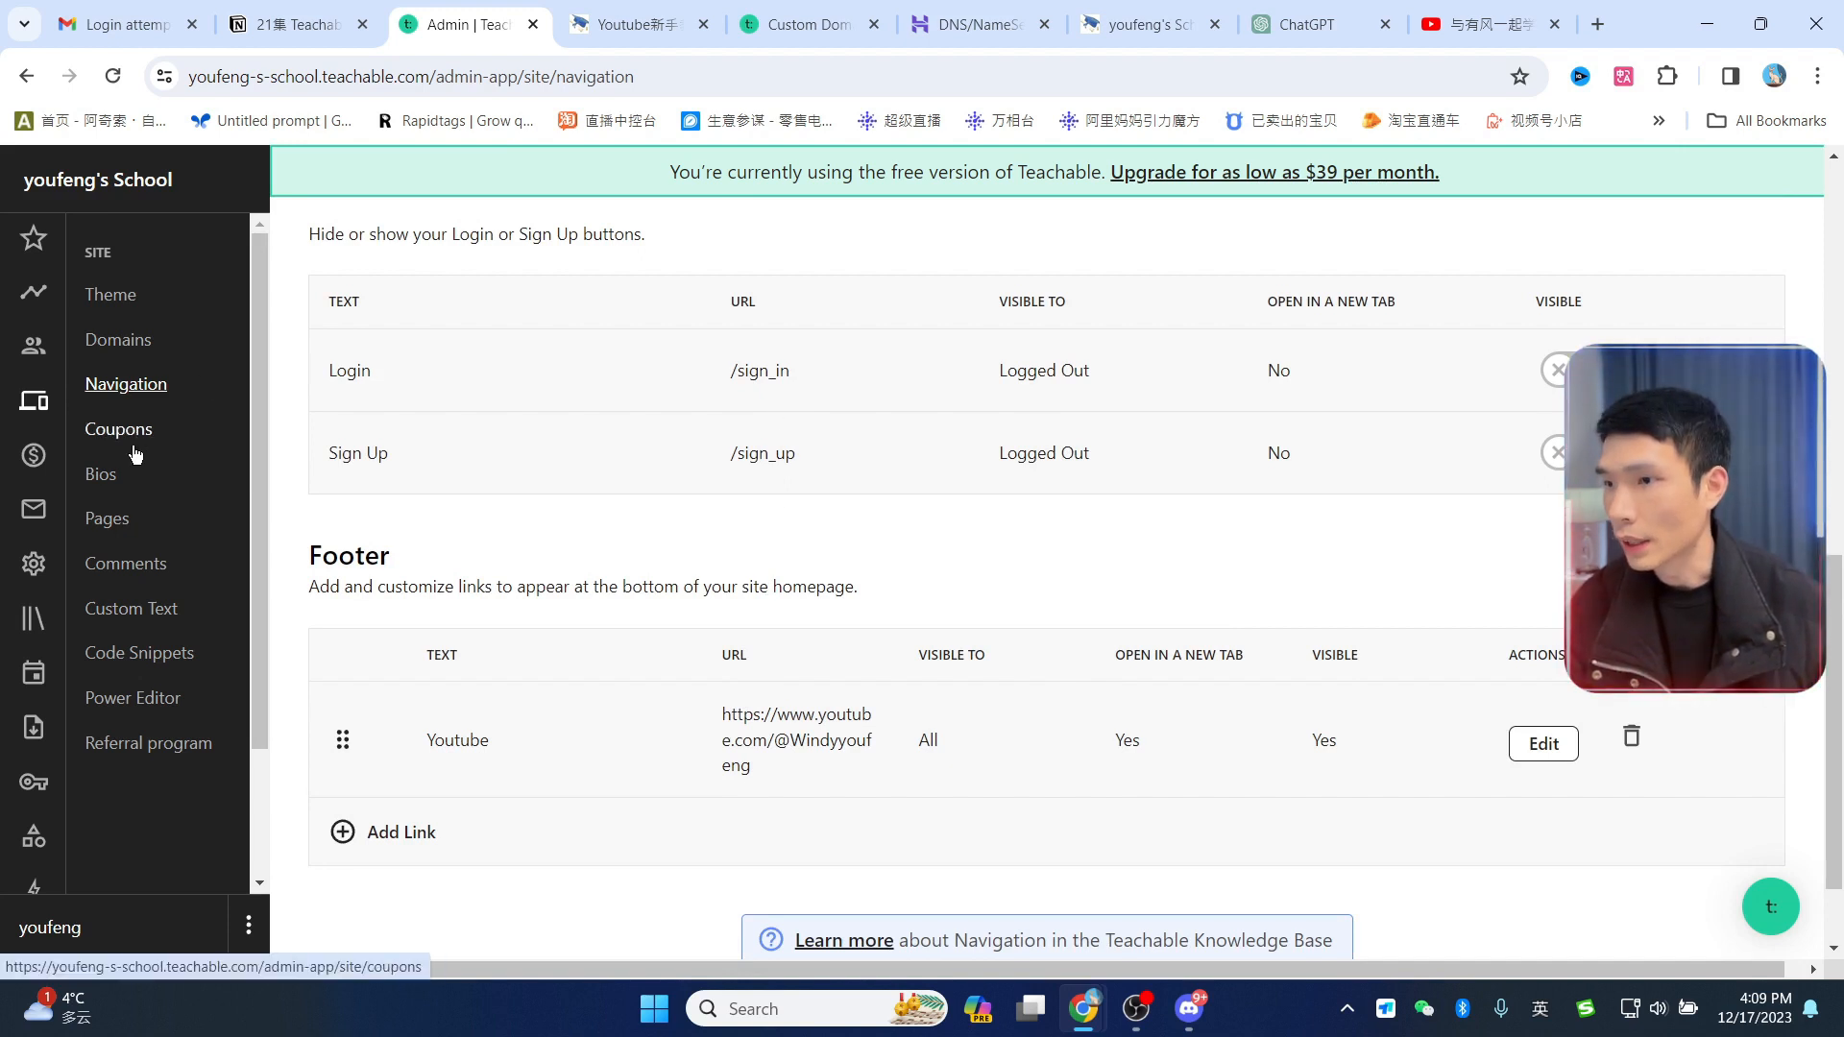
Step: Look at the school's Bios and Pages, and preview the Privacy Policy and Terms of Use pages
{"action": "left_click", "coordinate": [103, 475]}
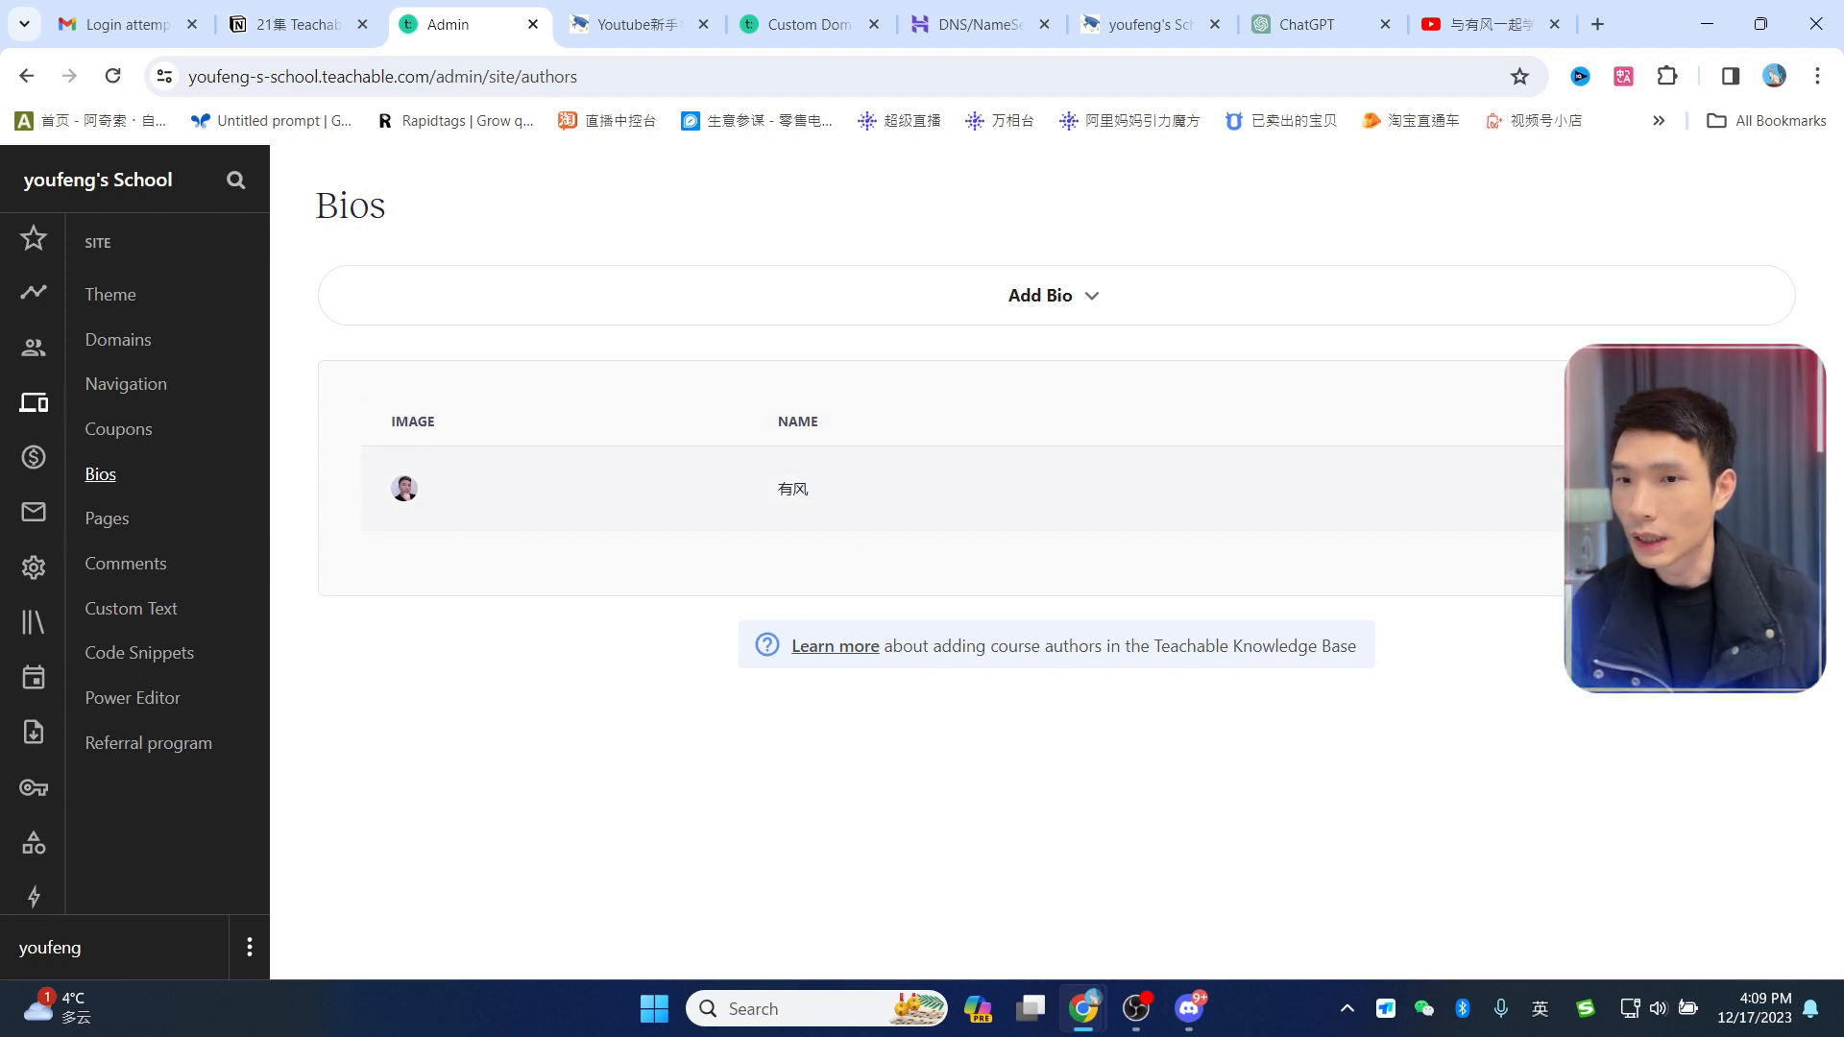
{"action": "left_click", "coordinate": [106, 518]}
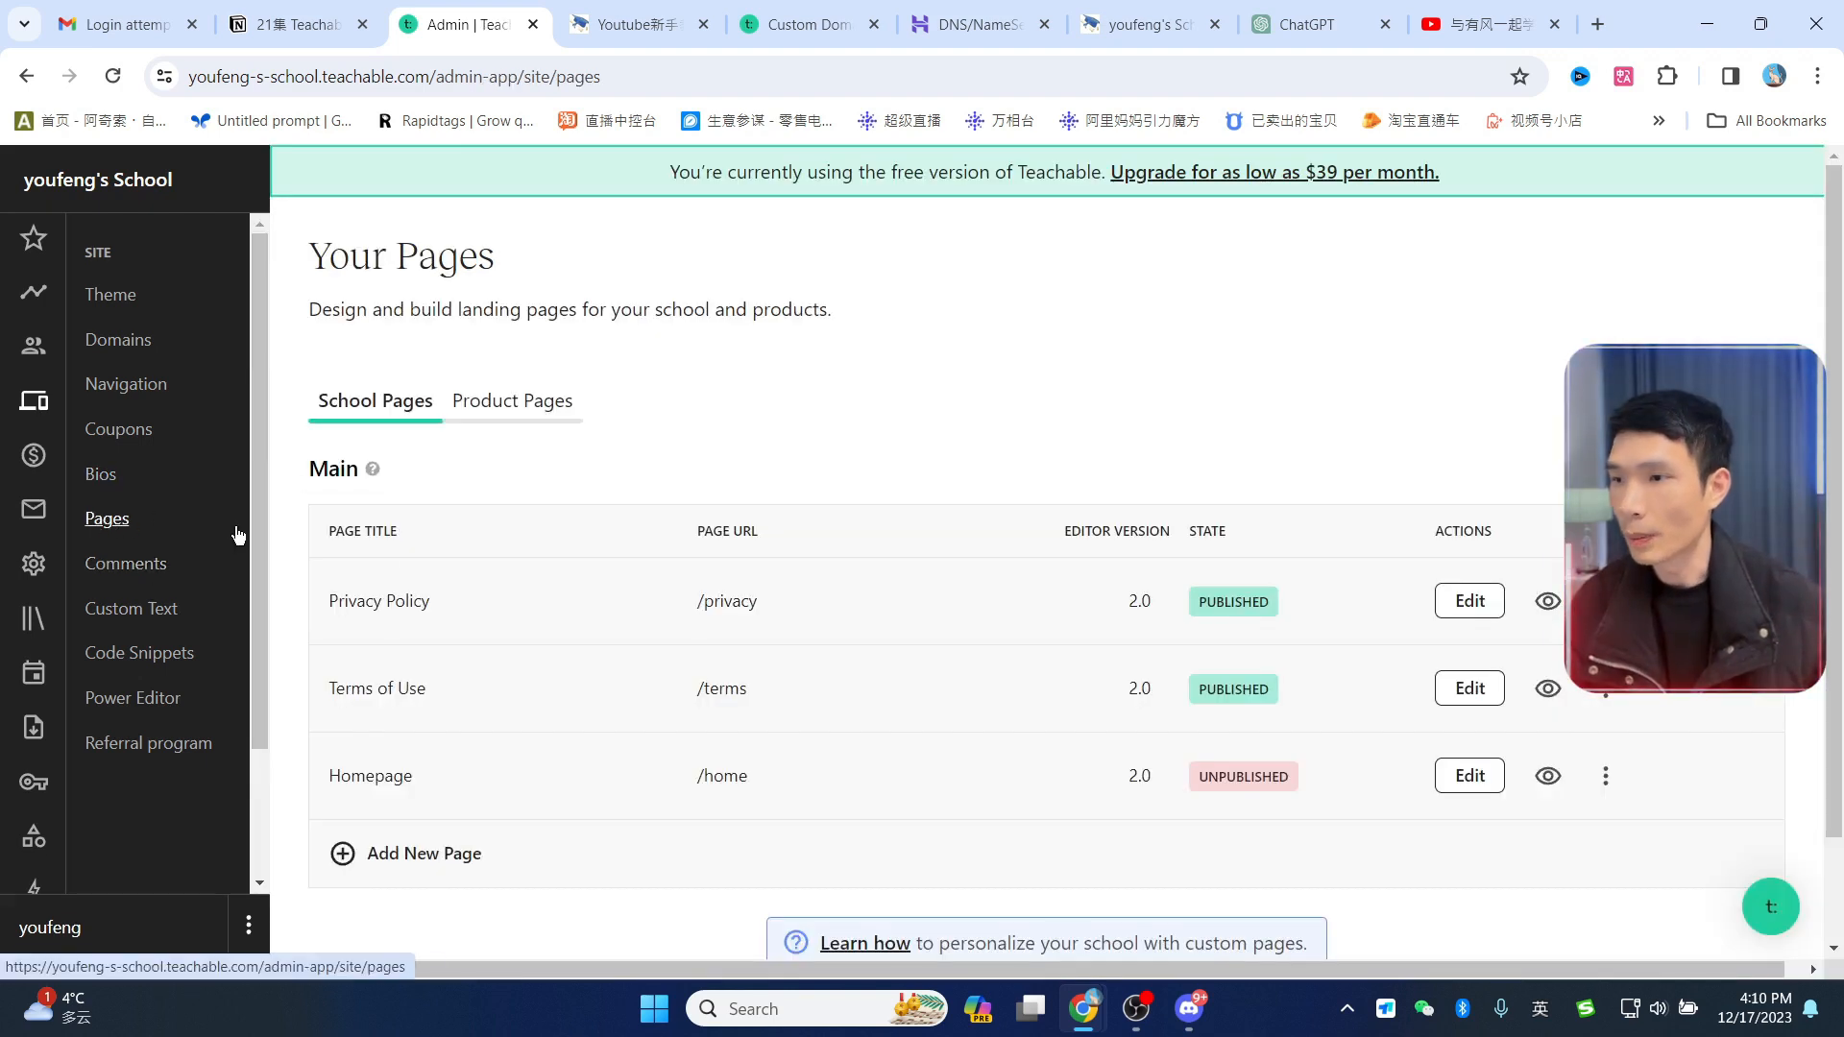
{"action": "scroll", "coordinate": [484, 587], "scroll_direction": "down", "scroll_amount": 2}
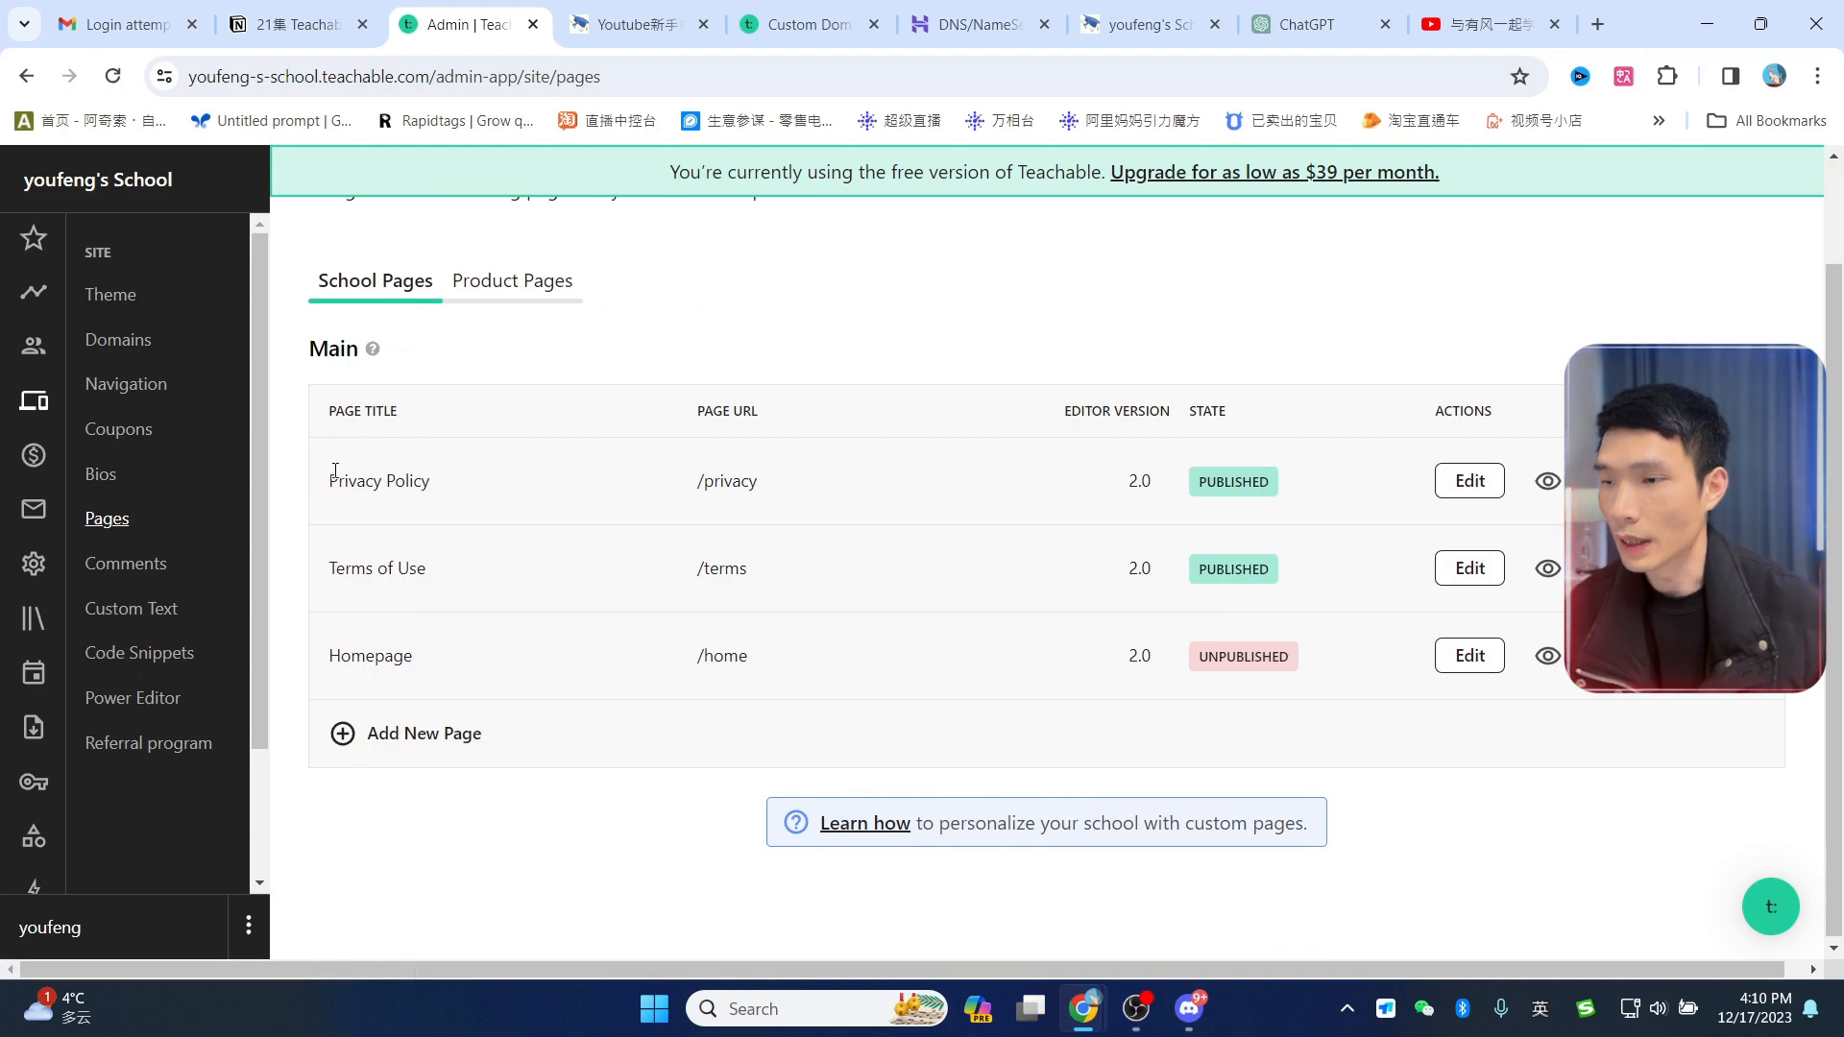
{"action": "left_click_drag", "start_coordinate": [329, 479], "coordinate": [455, 490]}
{"action": "left_click", "coordinate": [1547, 481]}
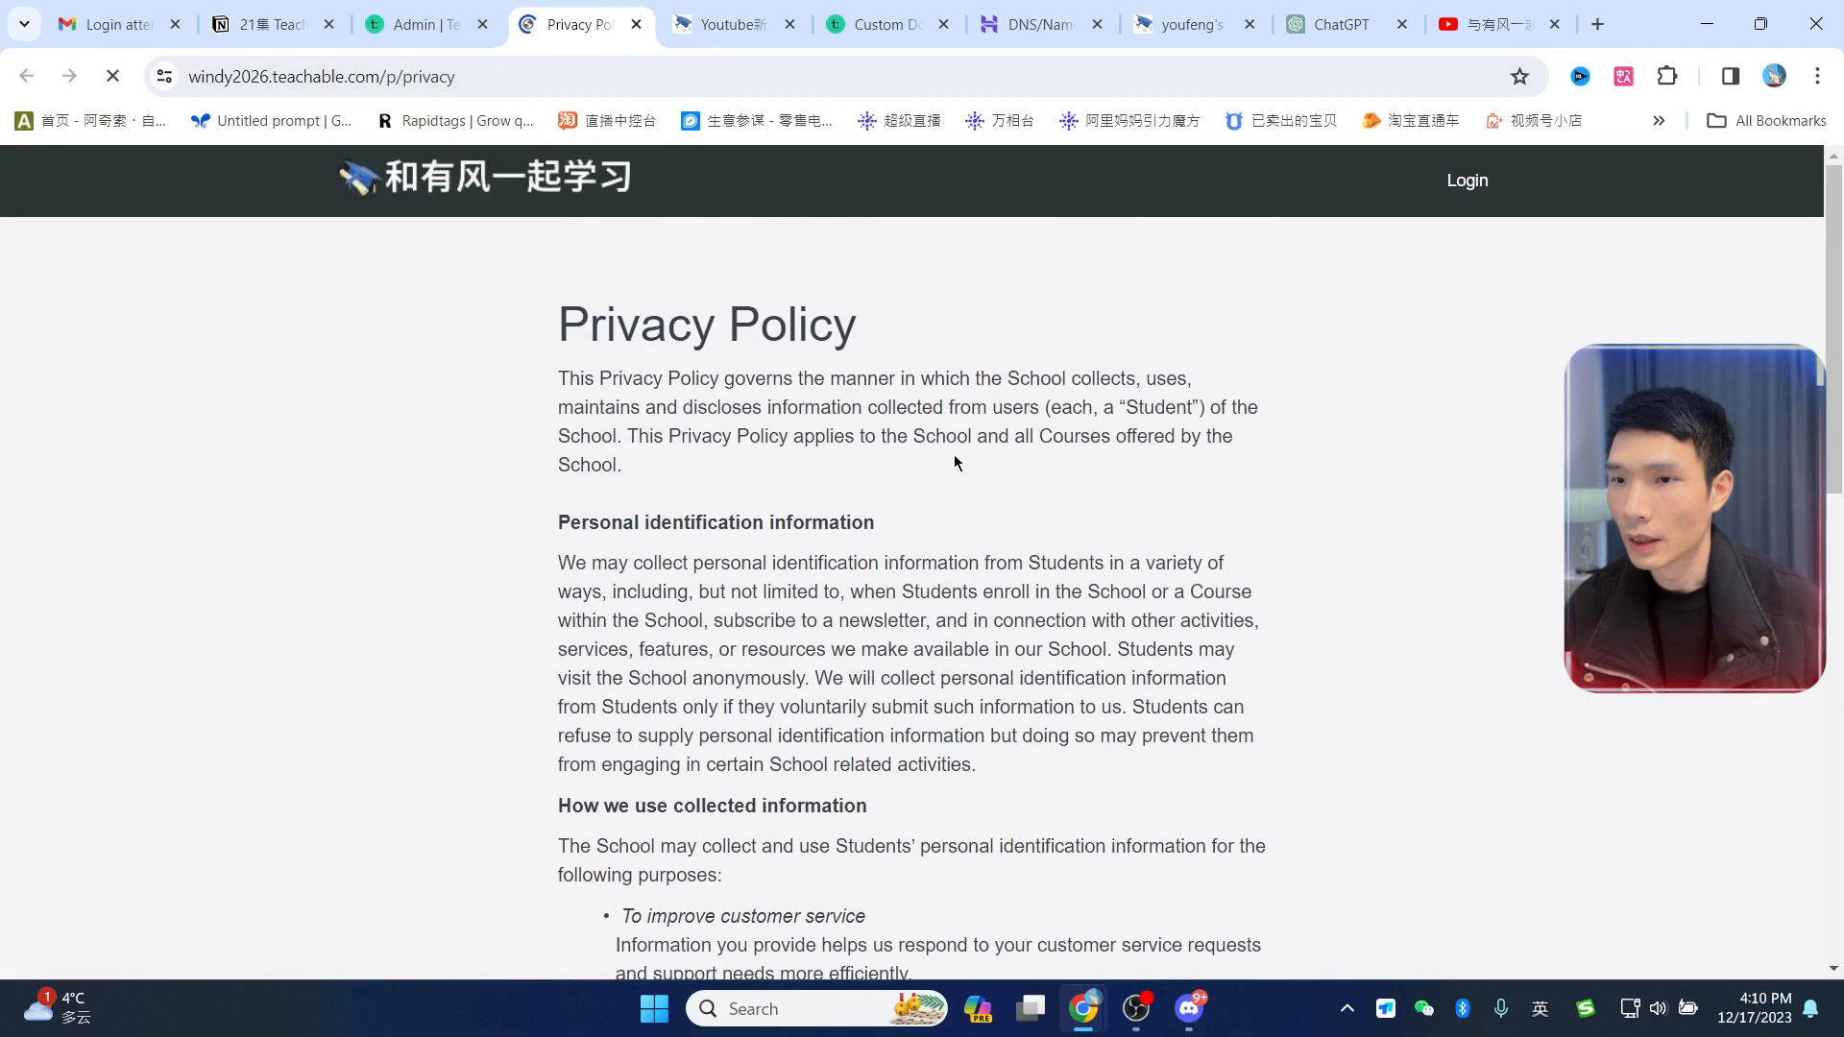
{"action": "left_click", "coordinate": [416, 32]}
{"action": "left_click", "coordinate": [1547, 567]}
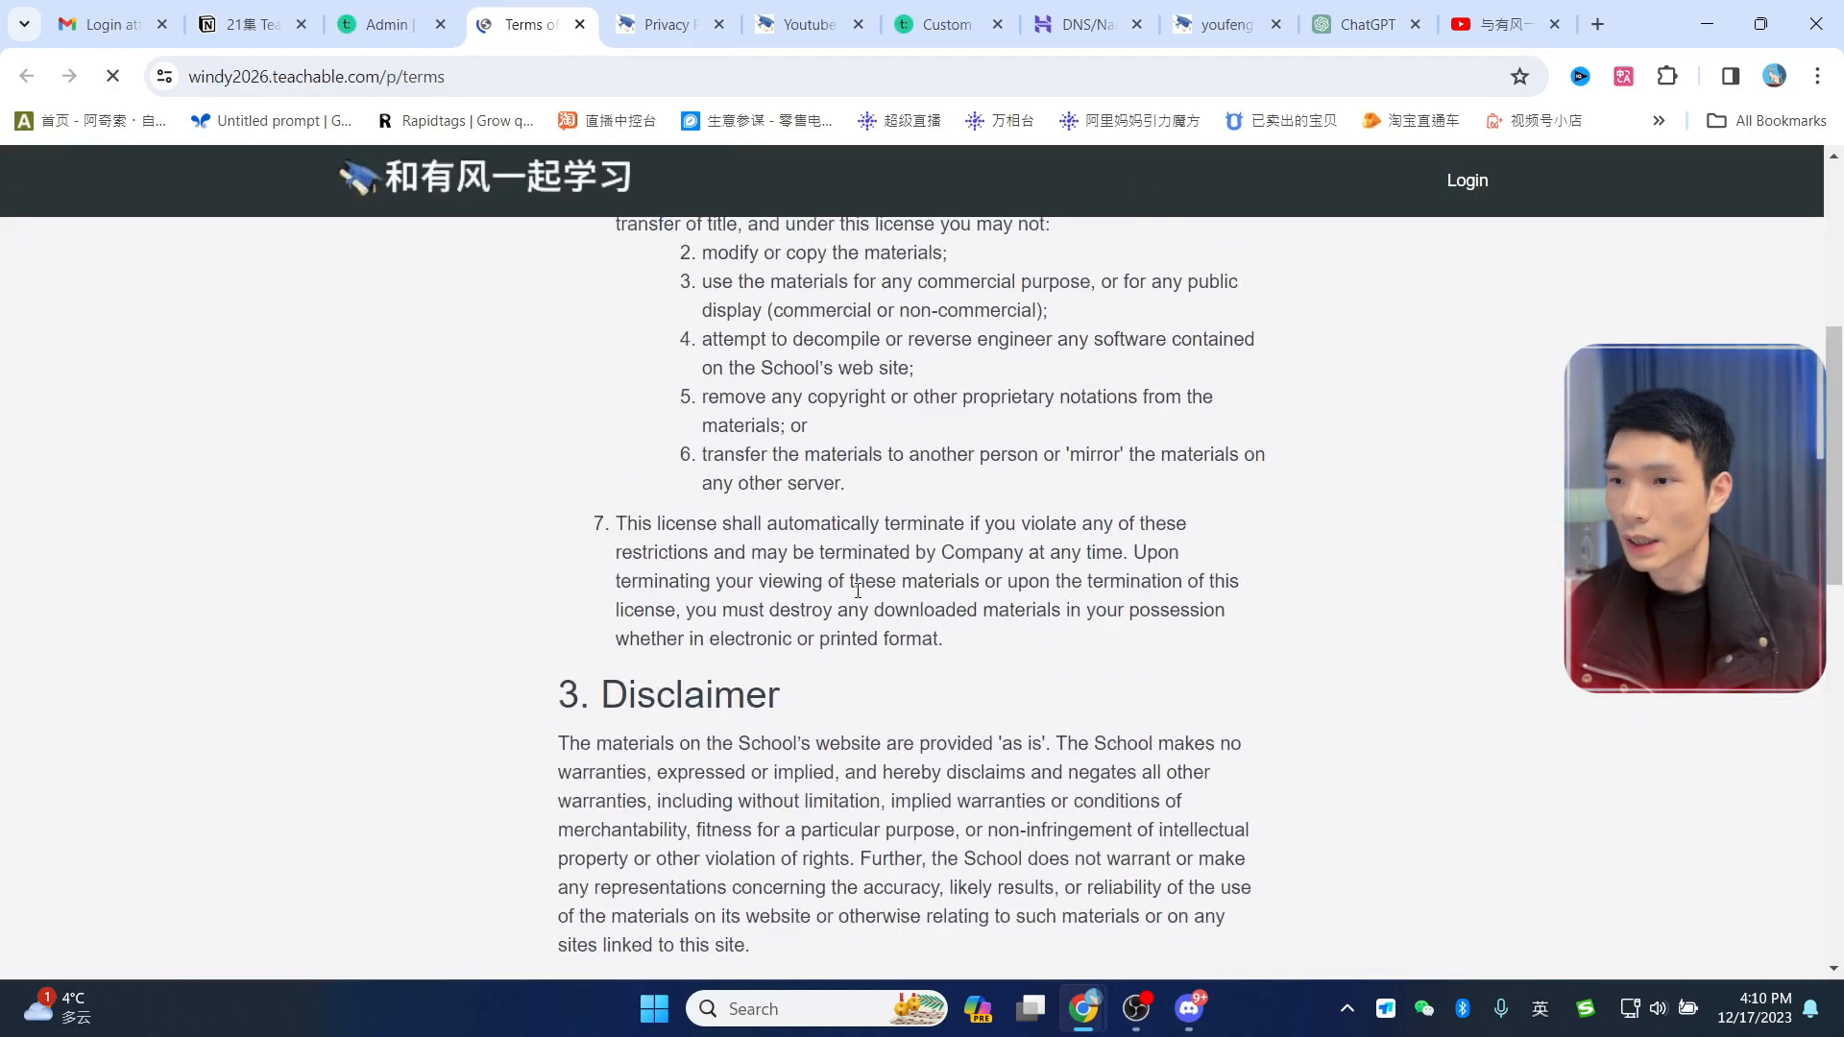
{"action": "scroll", "coordinate": [826, 506], "scroll_direction": "down", "scroll_amount": 15}
{"action": "scroll", "coordinate": [1049, 517], "scroll_direction": "up", "scroll_amount": 14}
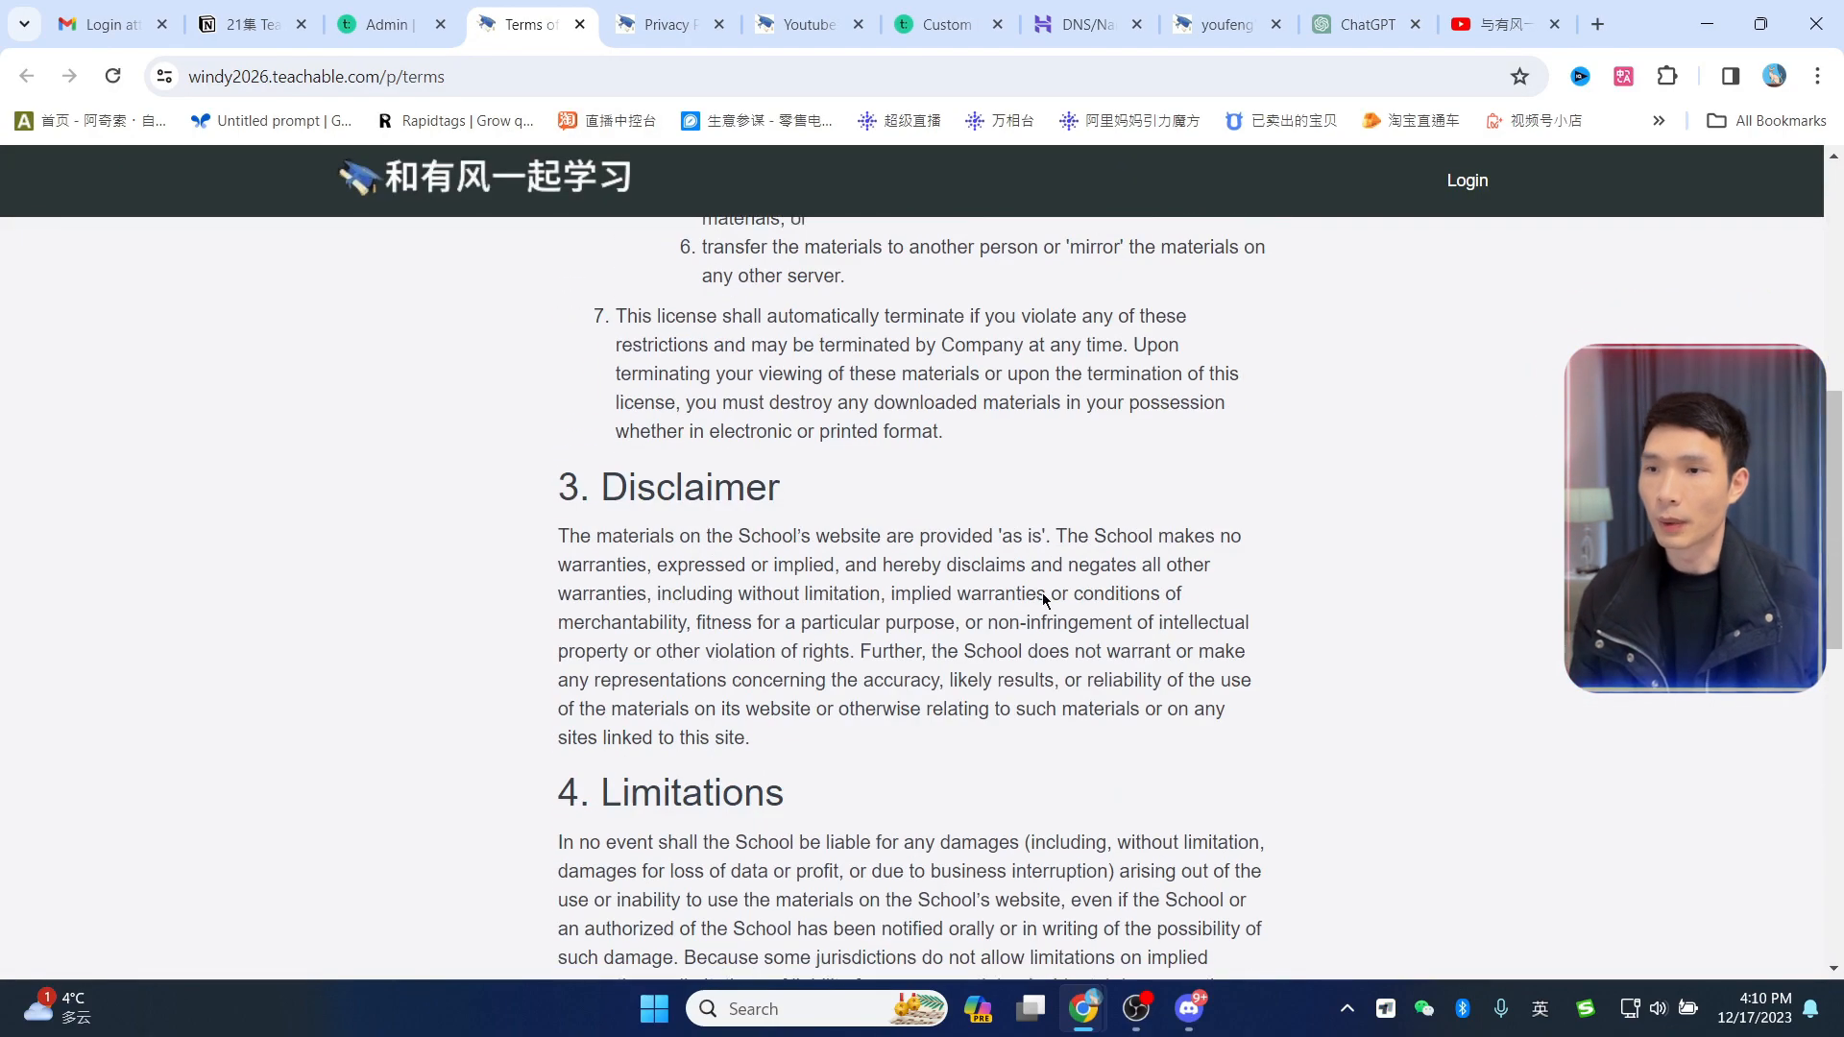
{"action": "scroll", "coordinate": [1049, 517], "scroll_direction": "up", "scroll_amount": 2}
{"action": "left_click", "coordinate": [399, 29]}
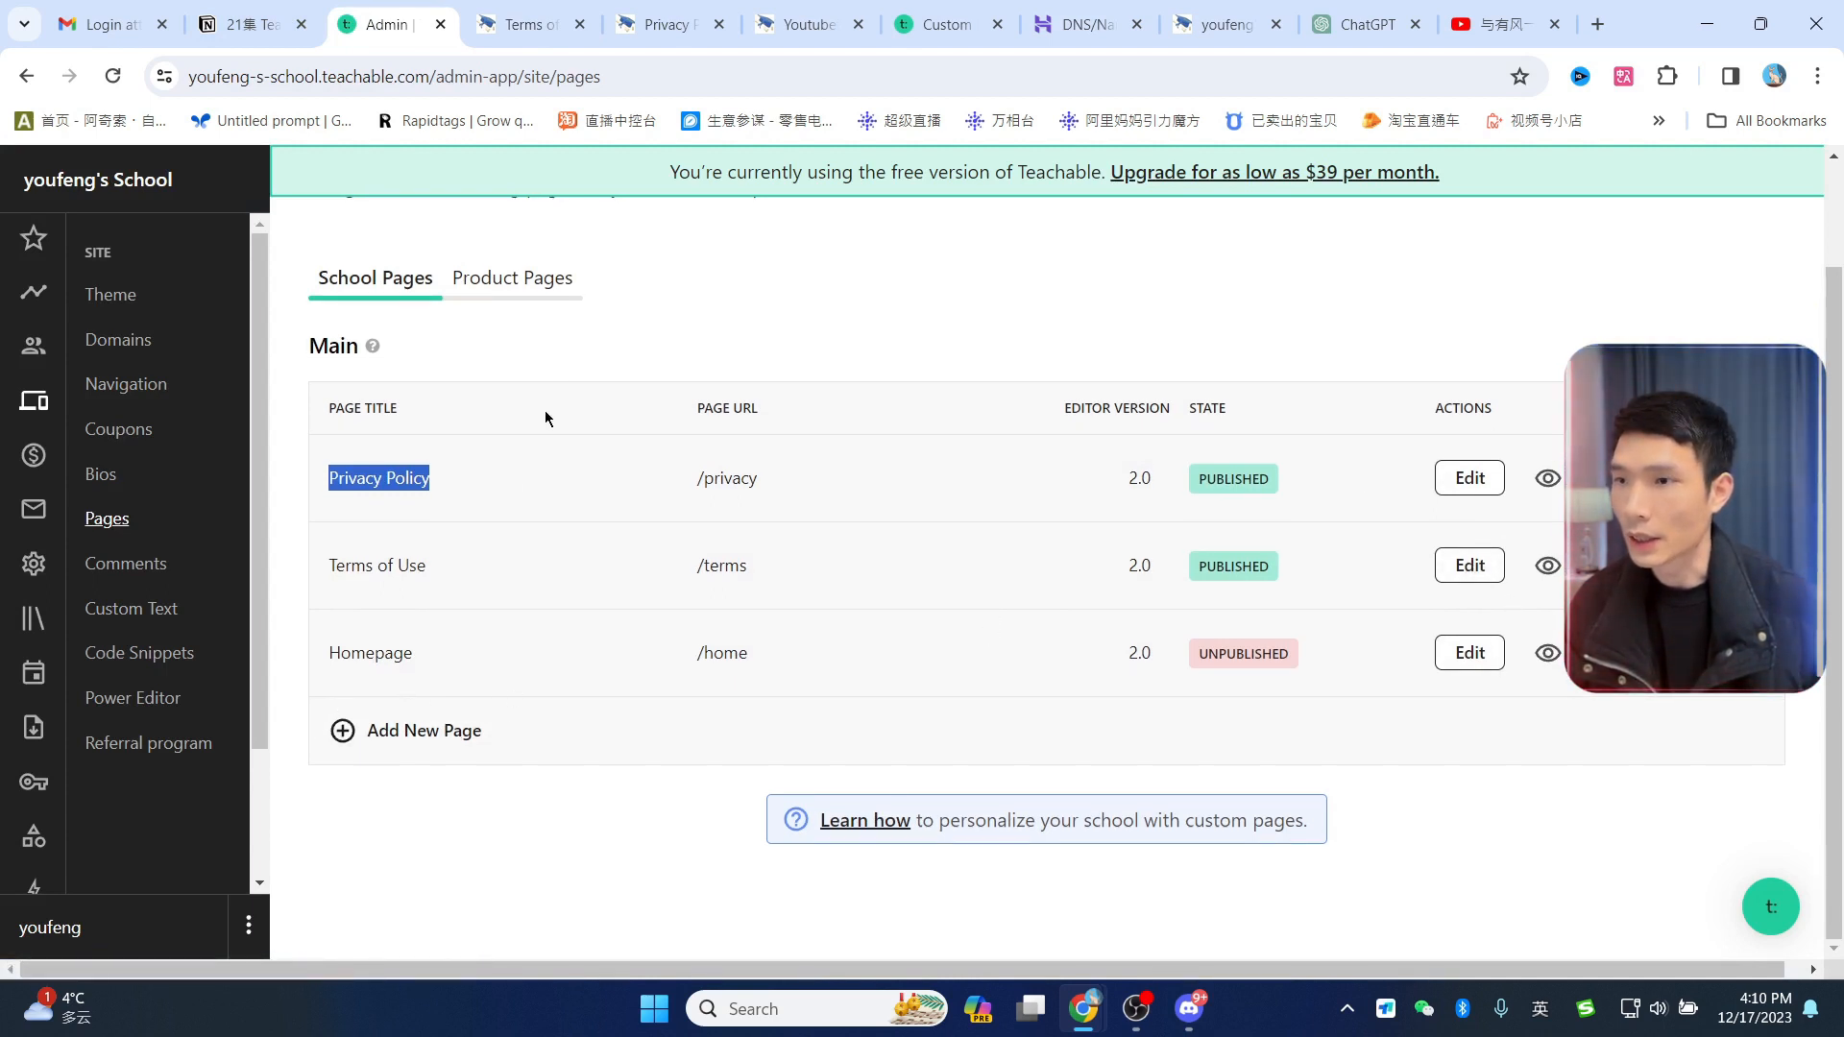
Step: Look through the product pages of the Youtube新手教程 course, including its sales and checkout pages
{"action": "left_click", "coordinate": [534, 287]}
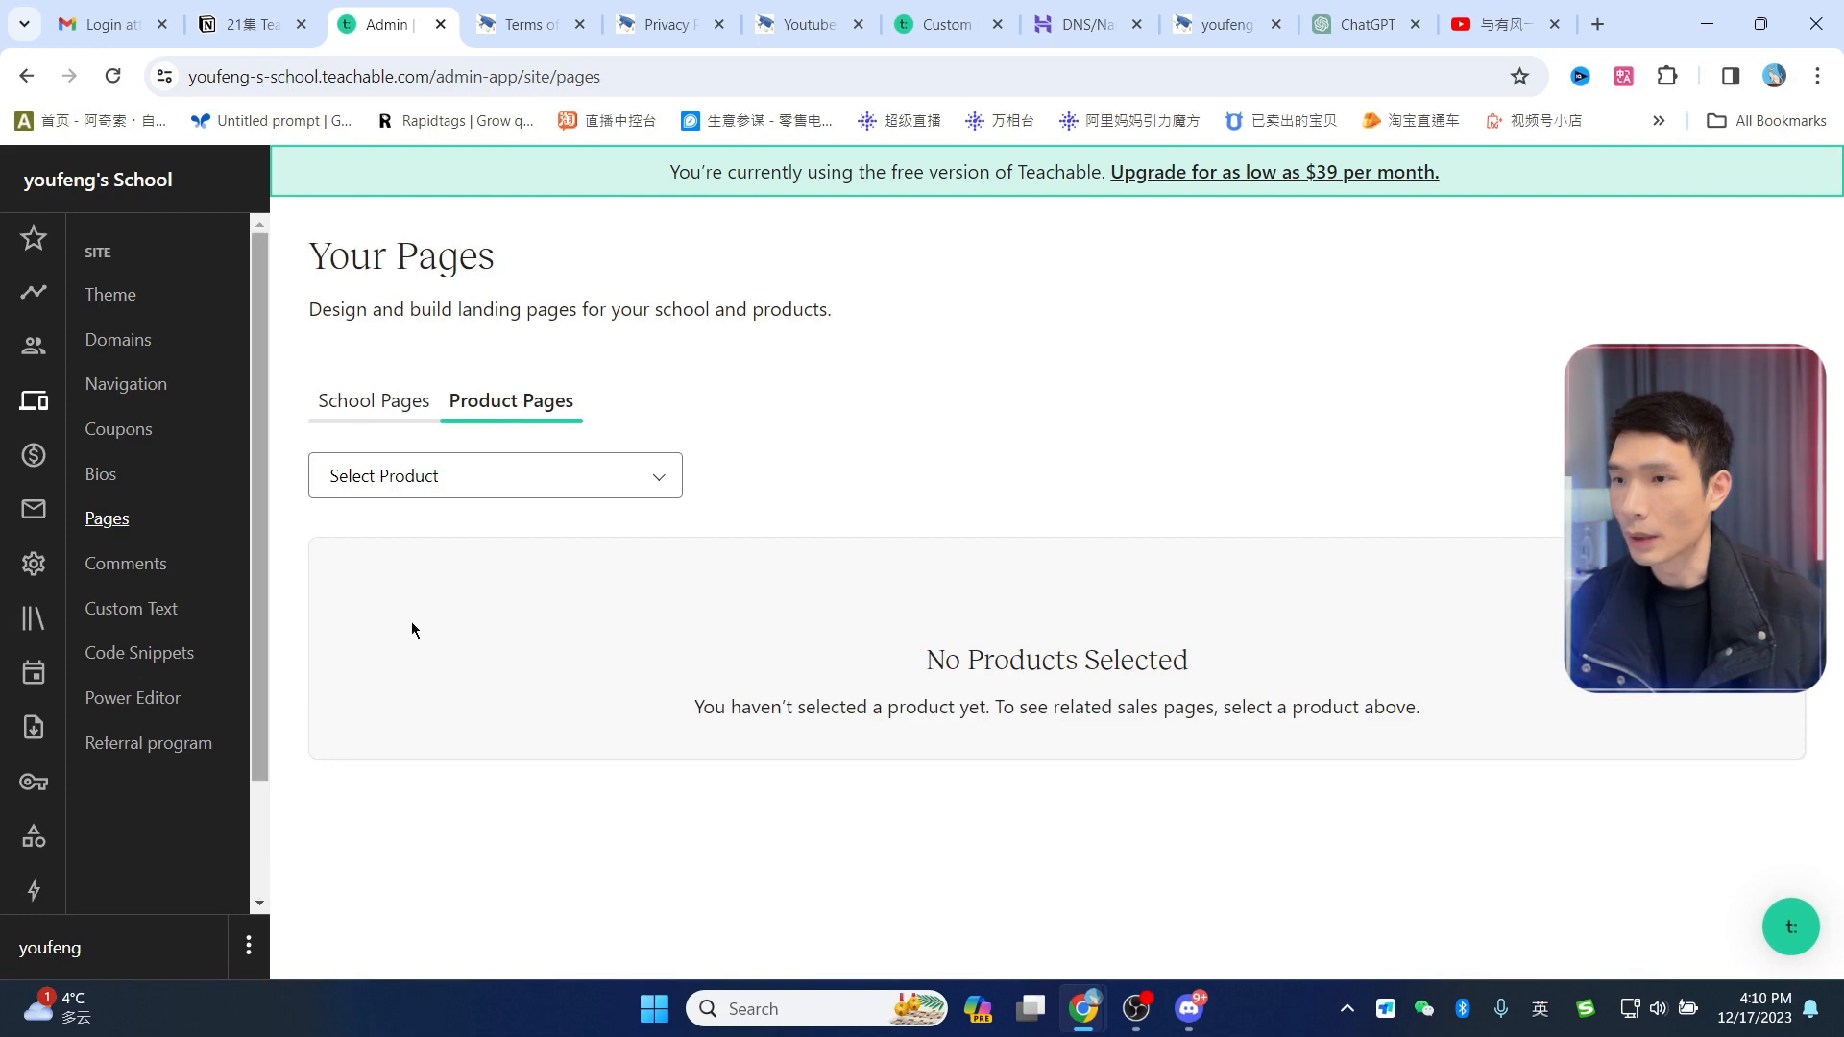
{"action": "left_click", "coordinate": [514, 477]}
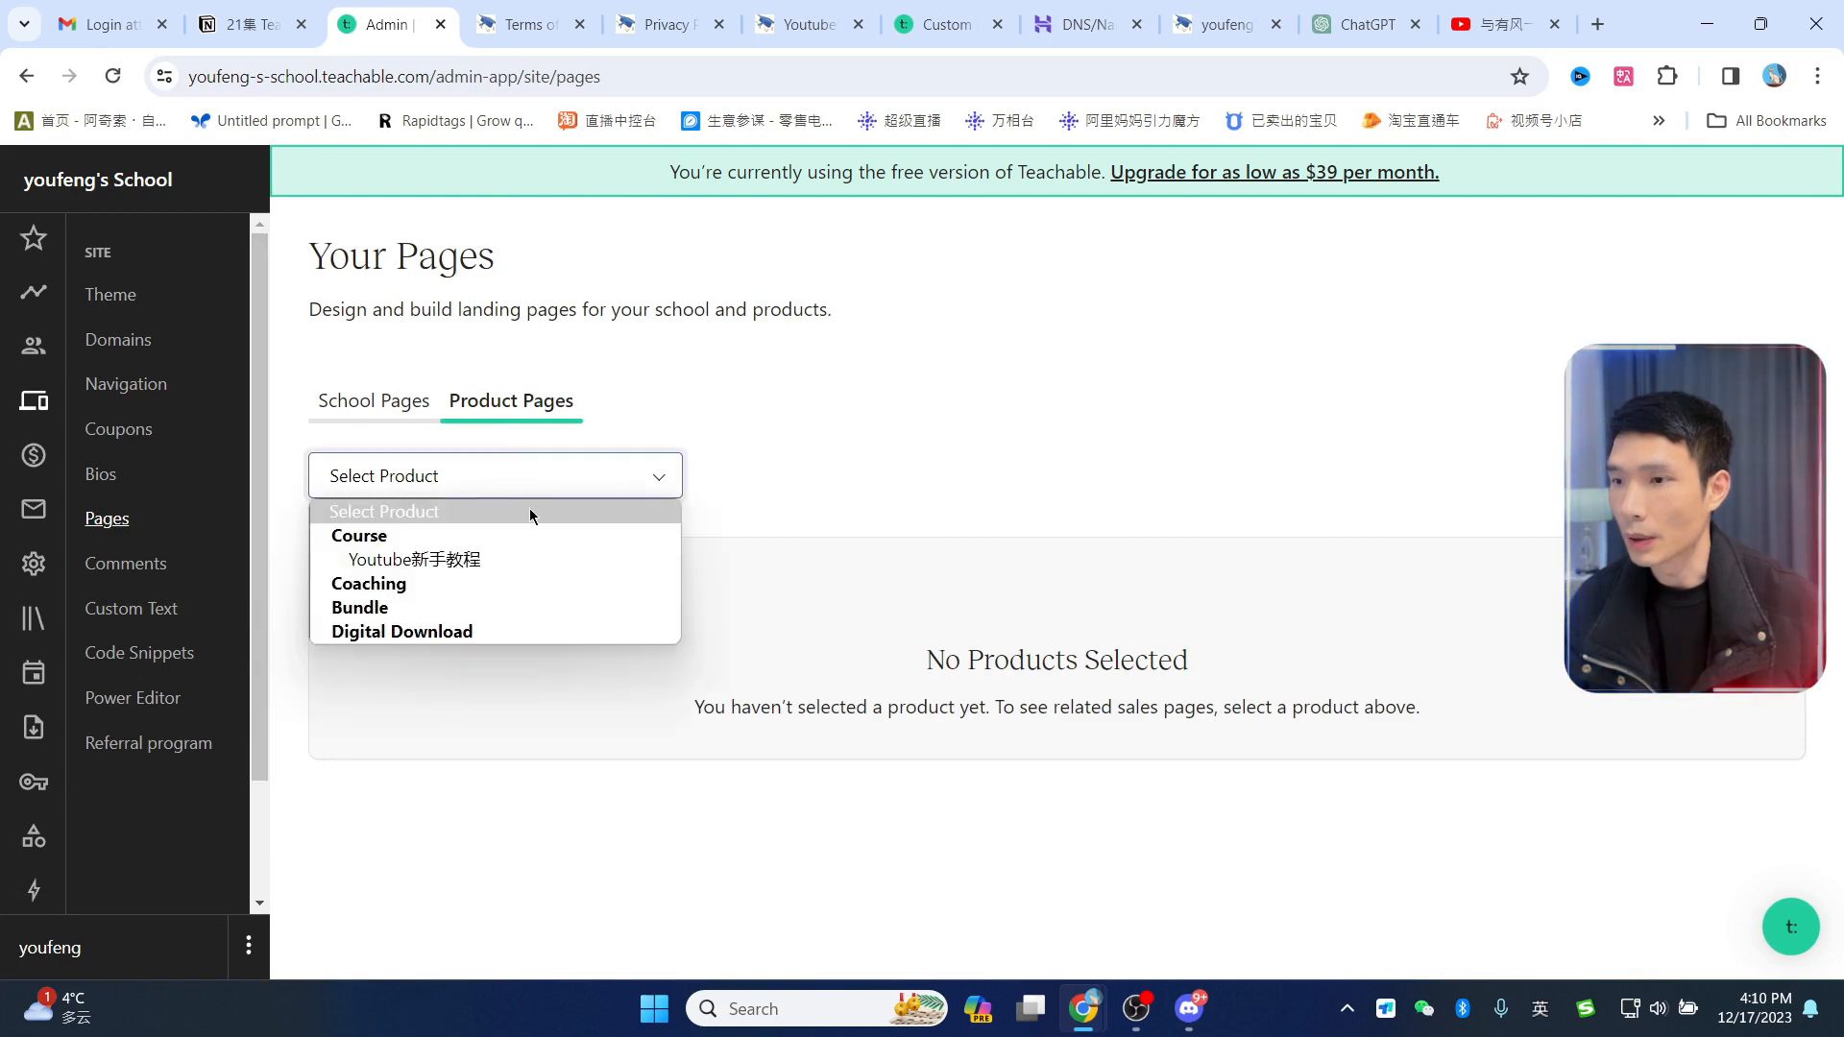
{"action": "left_click", "coordinate": [455, 563]}
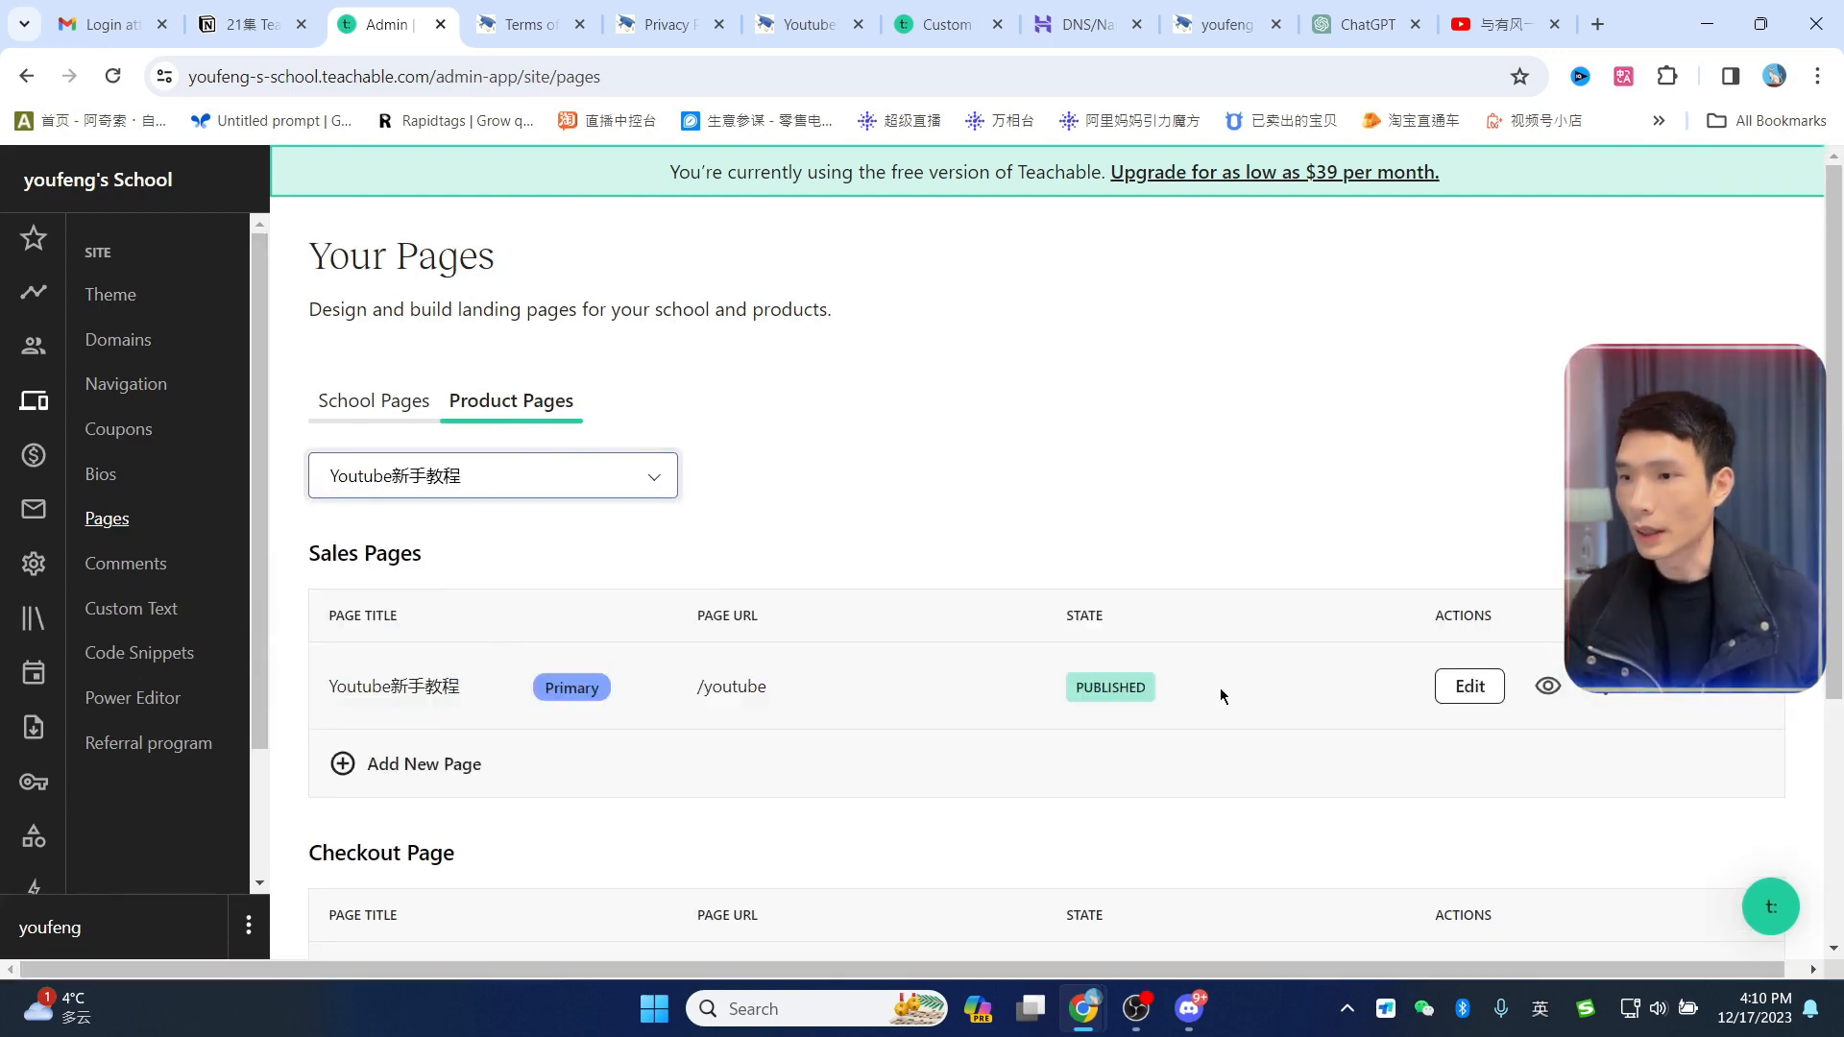
{"action": "scroll", "coordinate": [1219, 692], "scroll_direction": "down", "scroll_amount": 4}
Step: Check the site's Comments and Power Editor pages, and open the school's General settings at the basic school information
{"action": "left_click", "coordinate": [136, 567]}
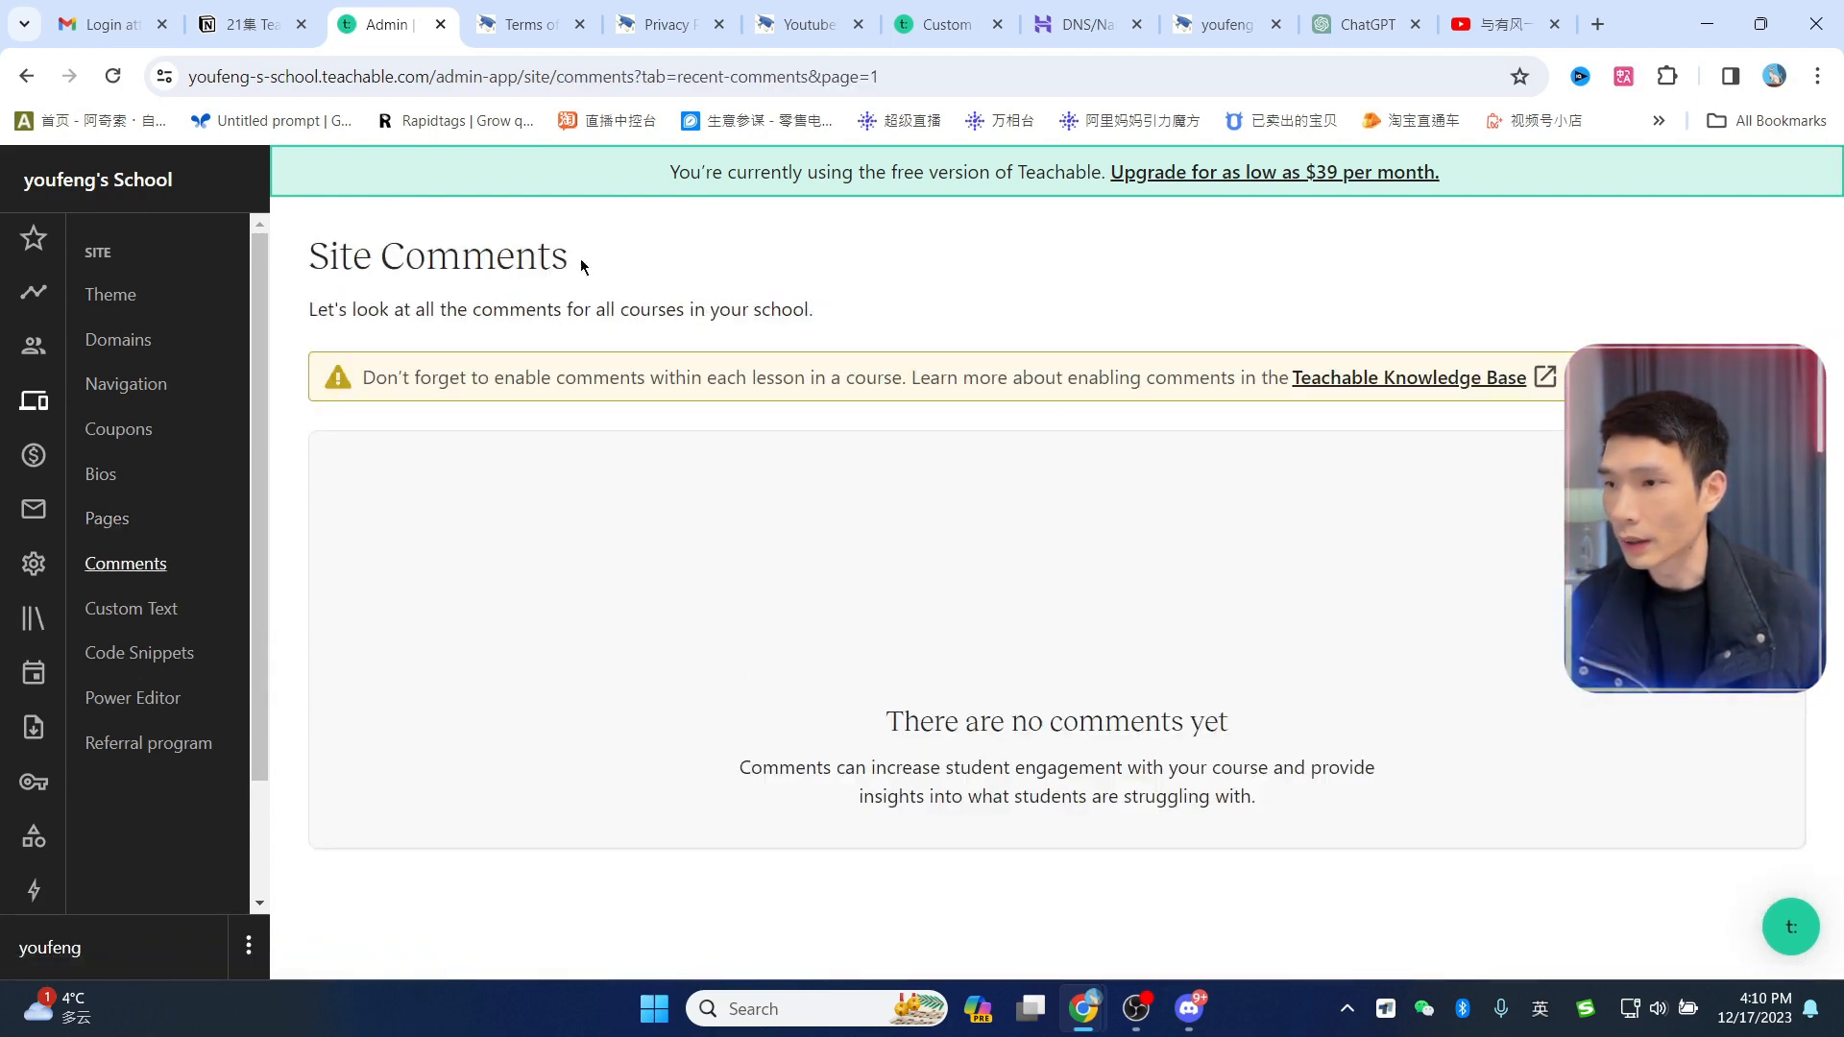
{"action": "left_click", "coordinate": [132, 697]}
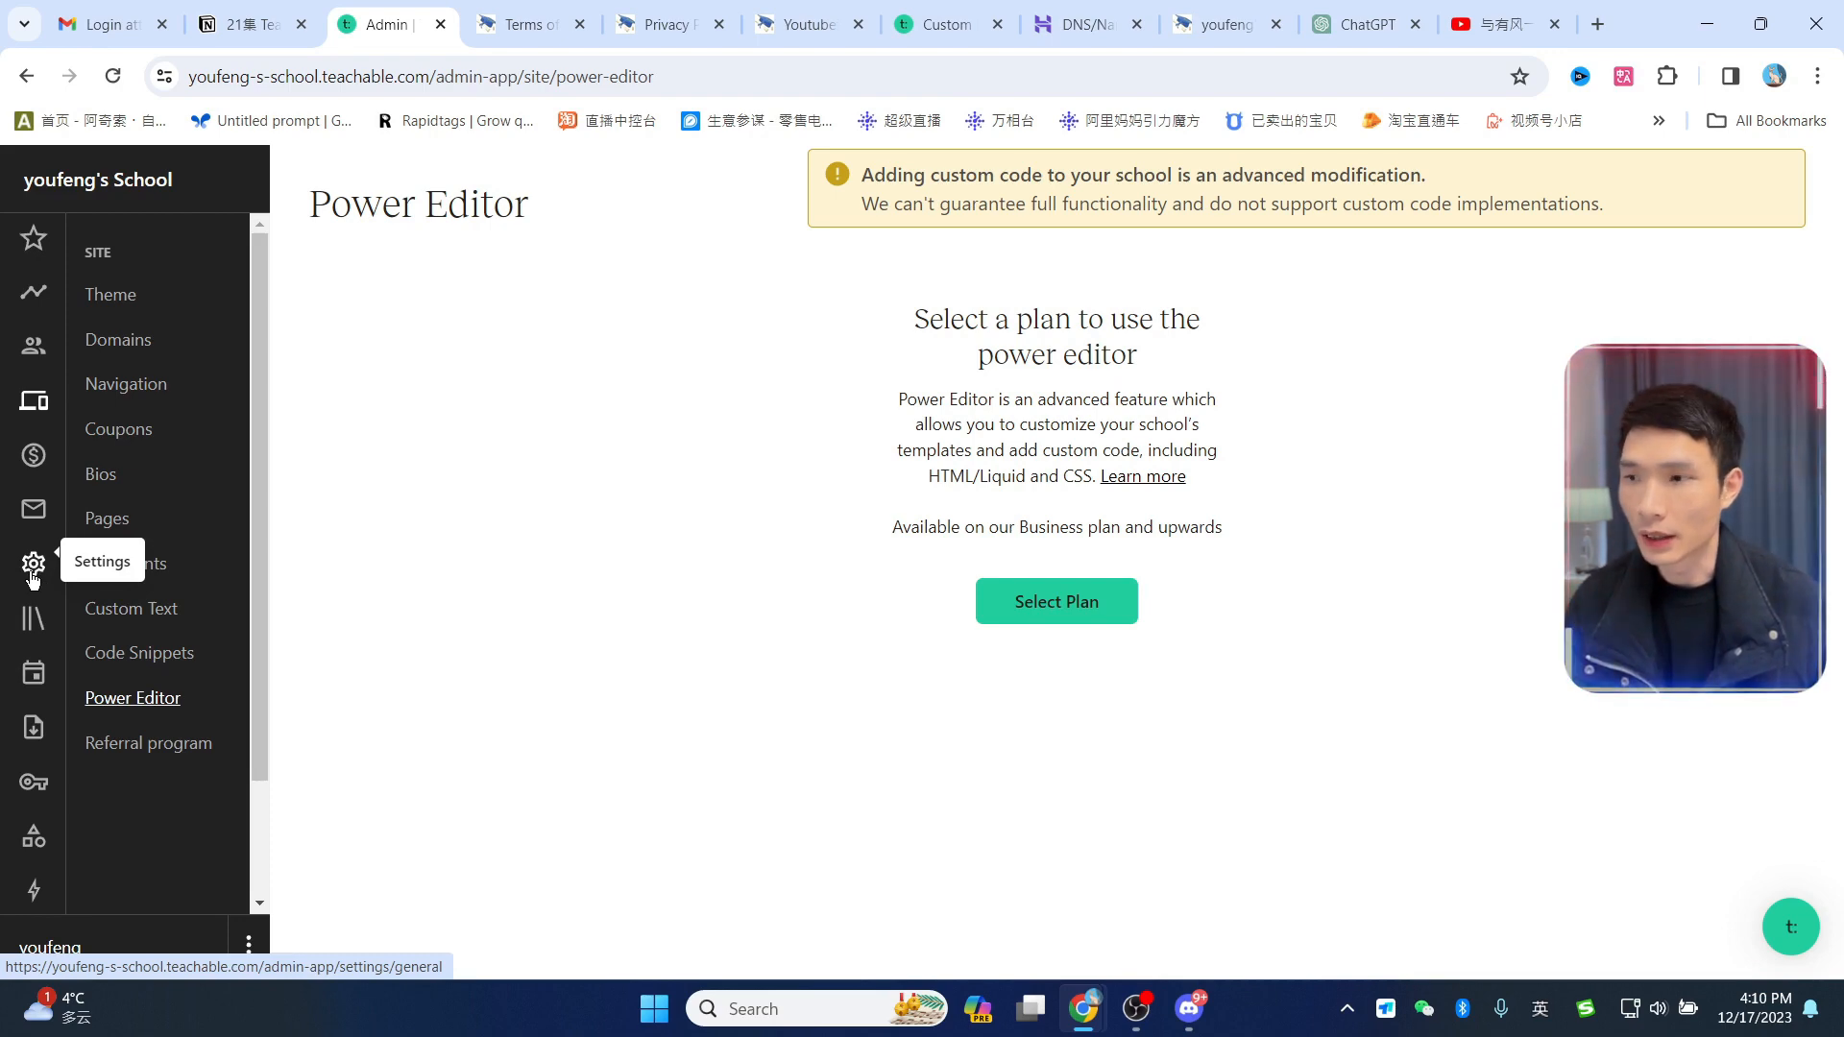
{"action": "left_click", "coordinate": [33, 574]}
{"action": "scroll", "coordinate": [384, 442], "scroll_direction": "down", "scroll_amount": 1}
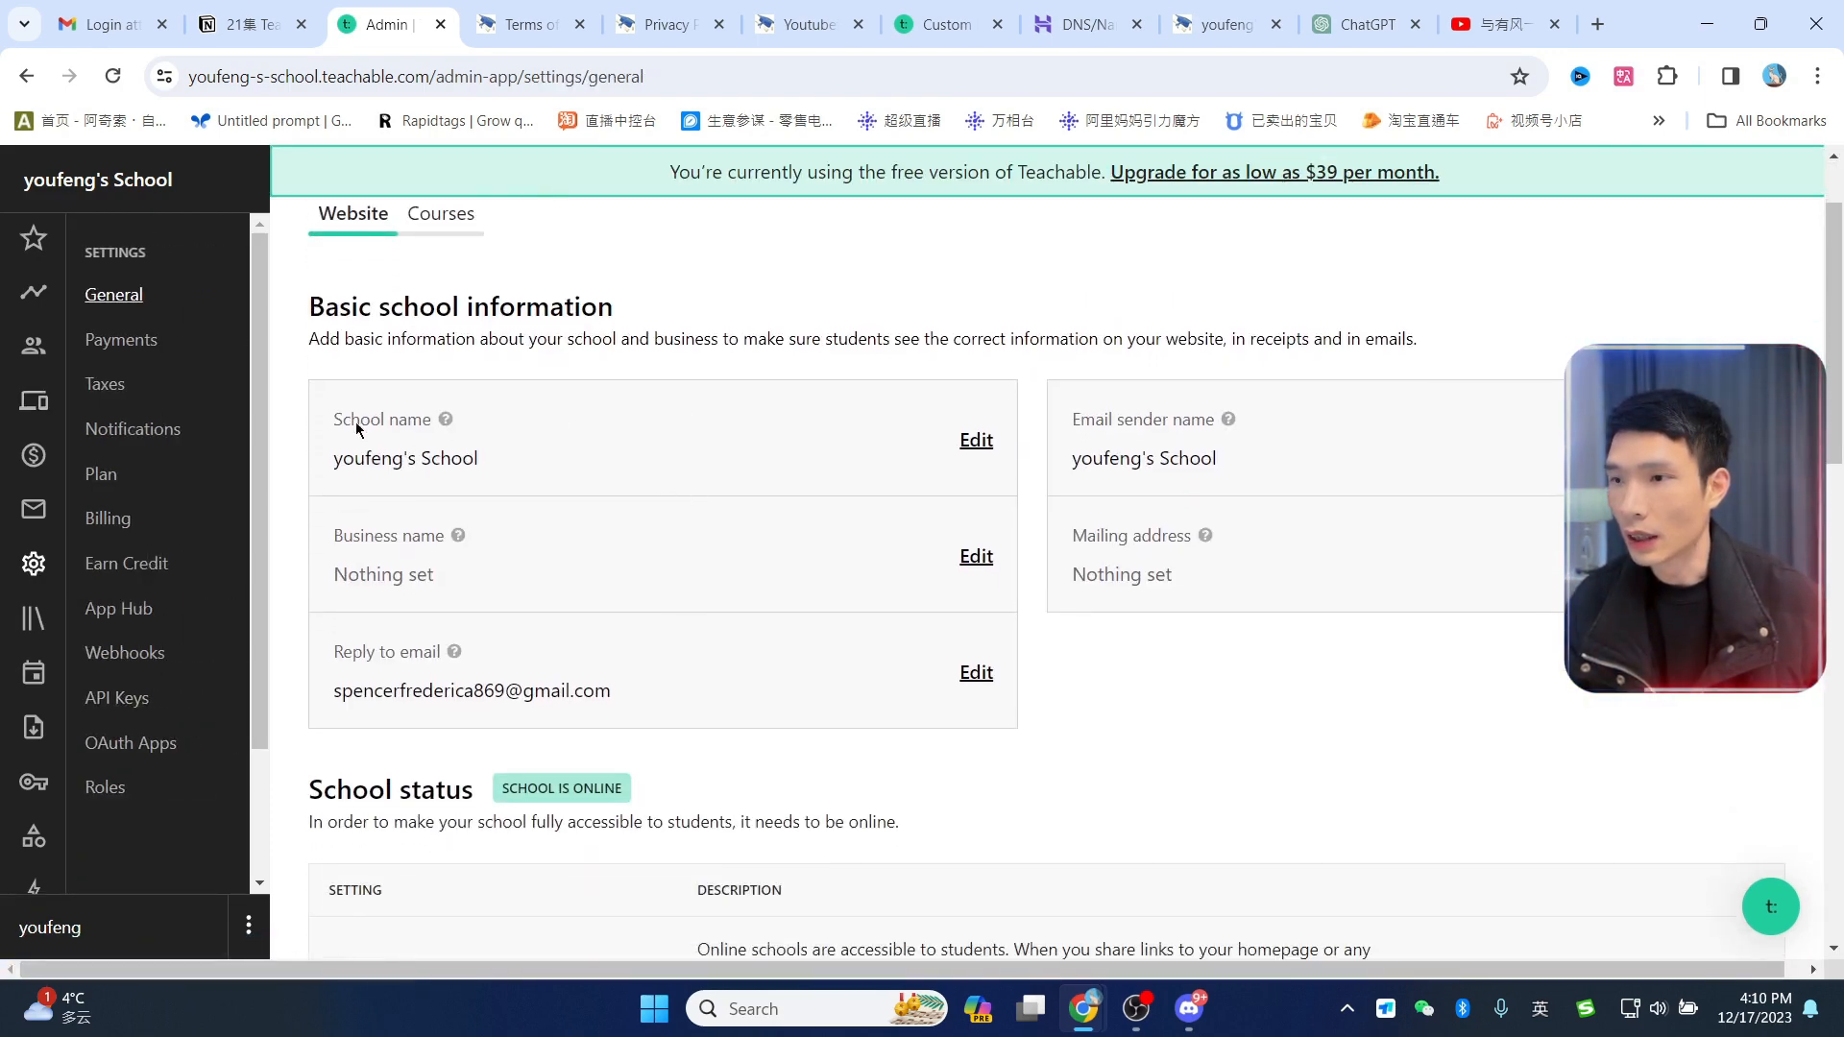
Step: Compare the School name entry in the General settings with the school's public homepage and the YouTube course page
{"action": "left_click", "coordinate": [516, 20]}
{"action": "left_click", "coordinate": [347, 188]}
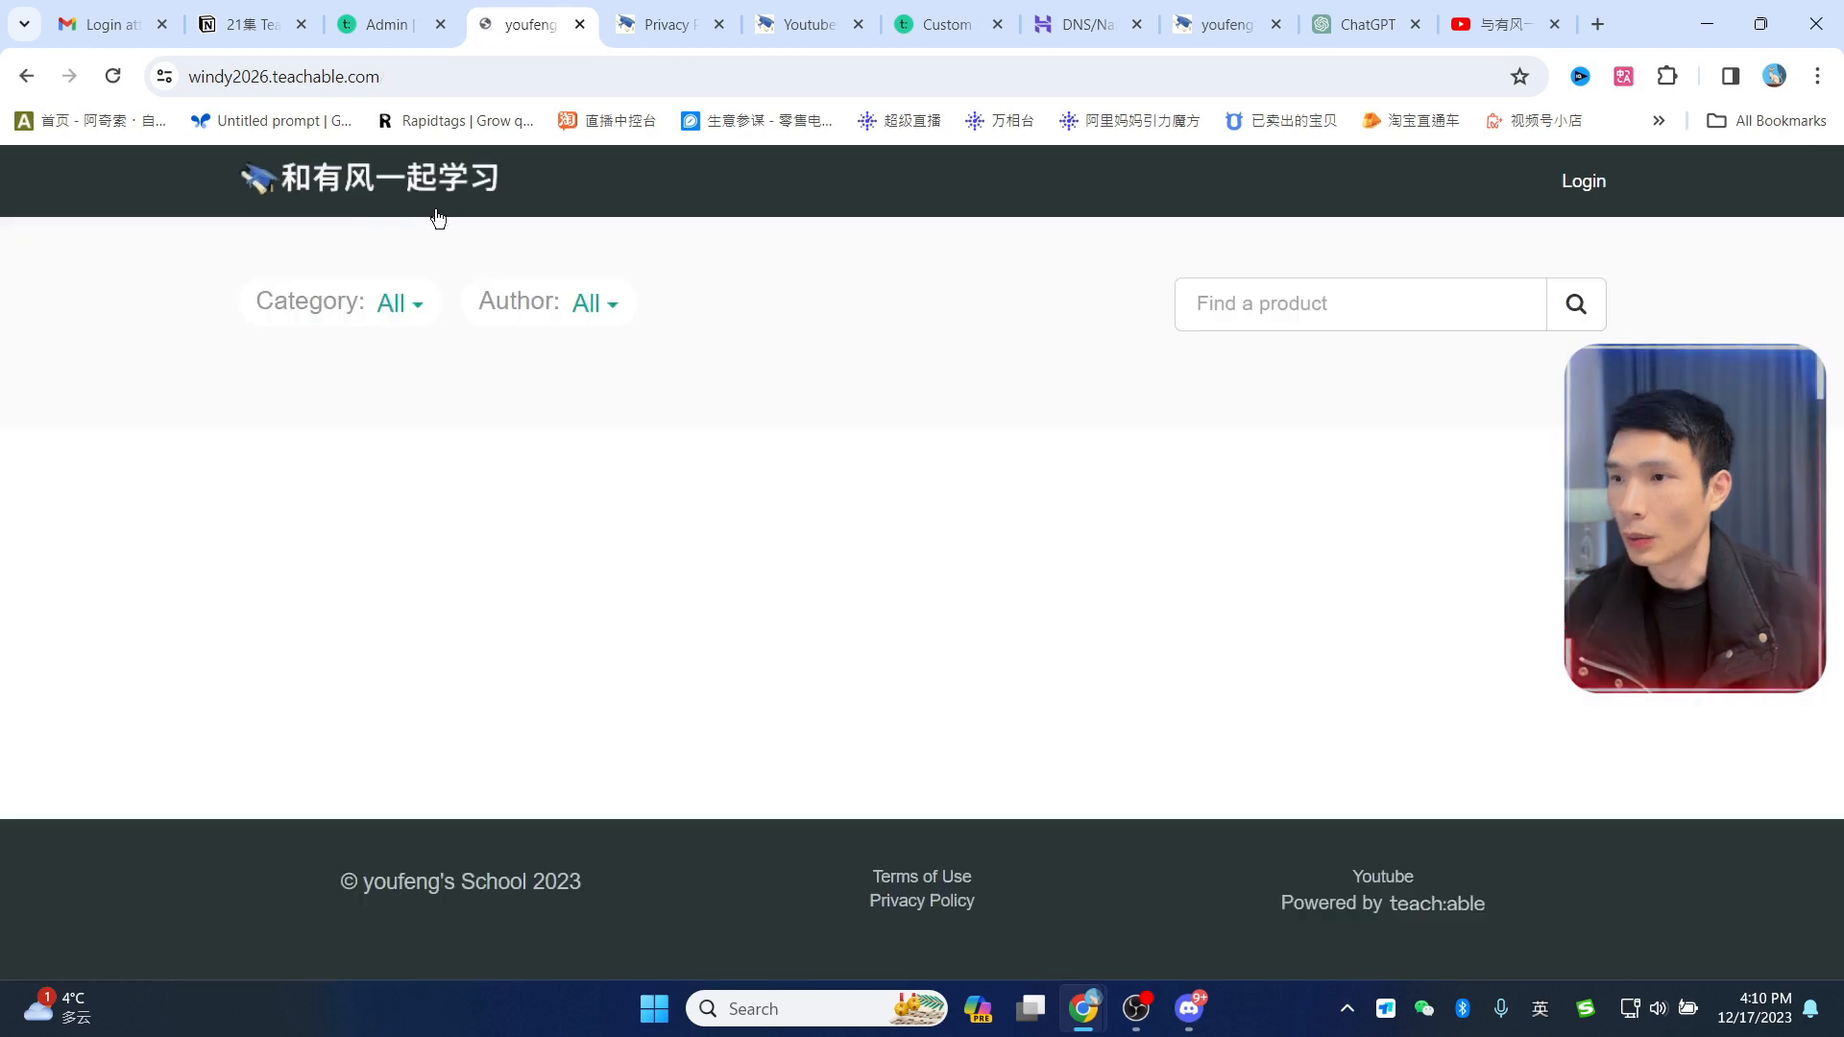
{"action": "left_click", "coordinate": [395, 24]}
{"action": "left_click_drag", "start_coordinate": [336, 420], "coordinate": [435, 420]}
{"action": "left_click", "coordinate": [518, 23]}
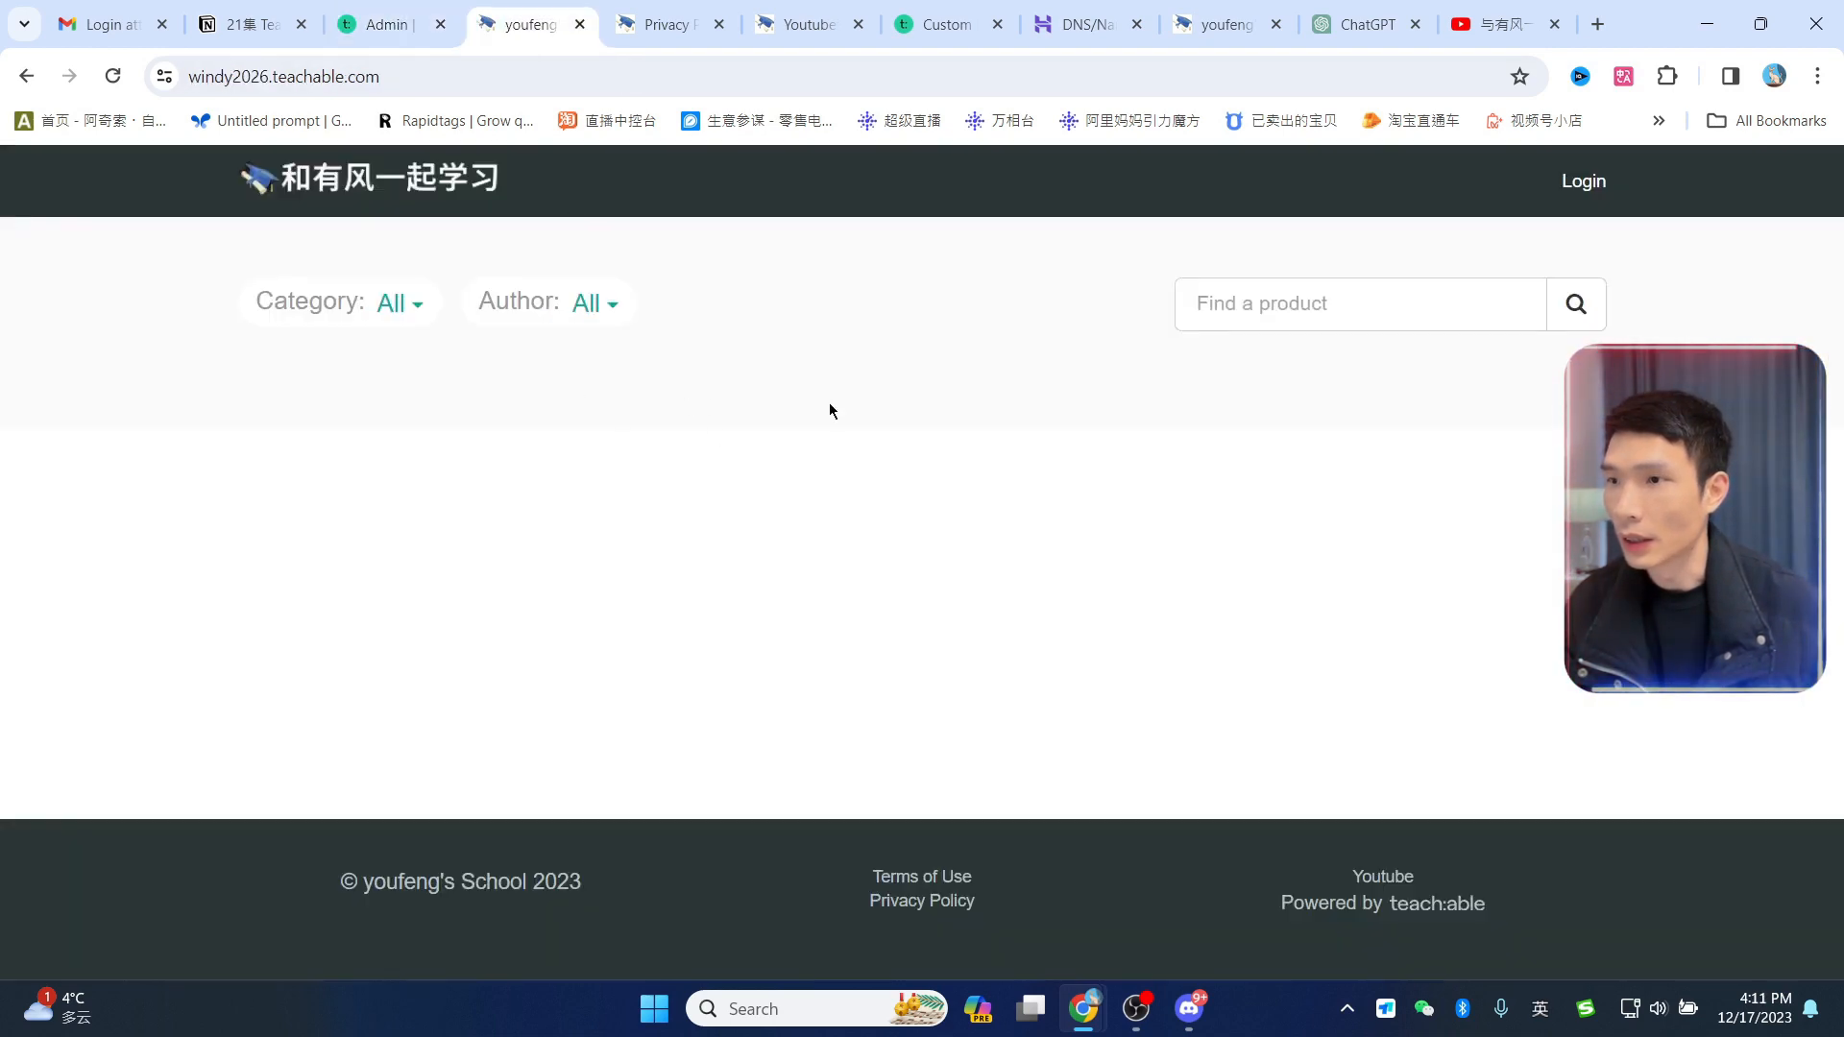
{"action": "left_click", "coordinate": [384, 23]}
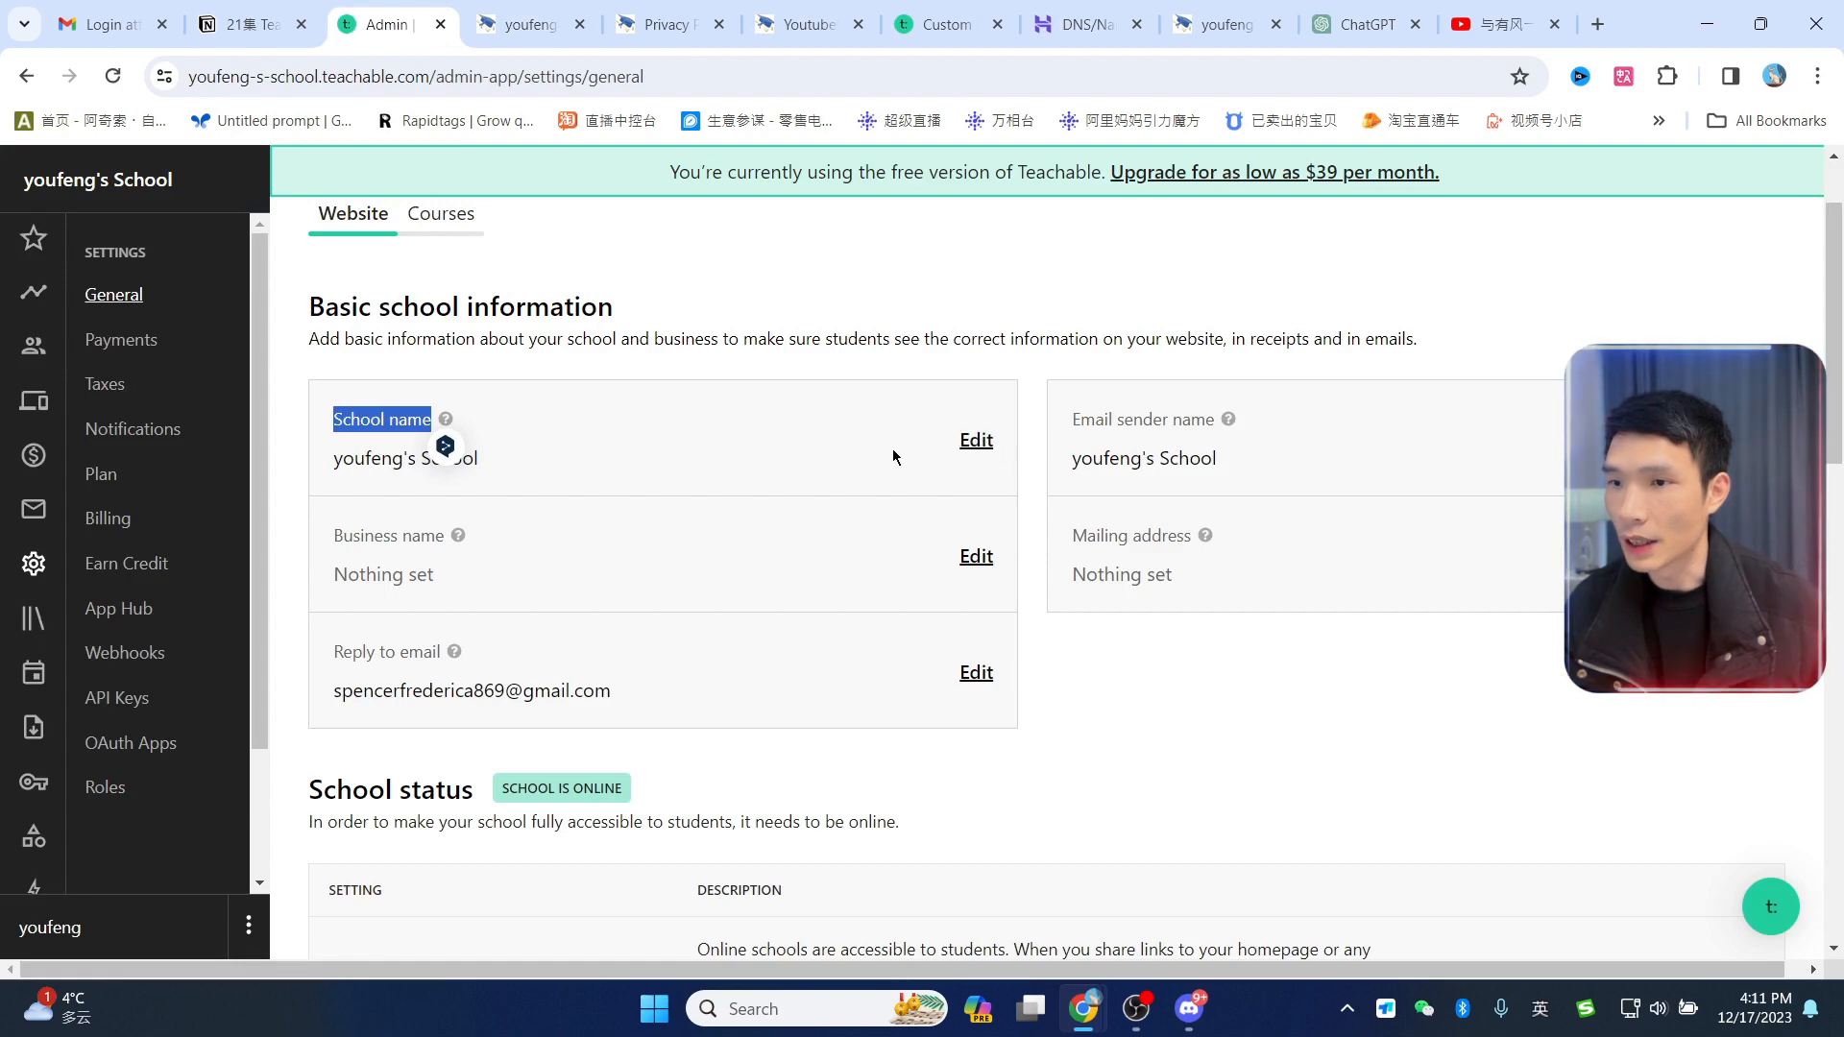
{"action": "left_click", "coordinate": [807, 29]}
{"action": "scroll", "coordinate": [343, 281], "scroll_direction": "up", "scroll_amount": 15}
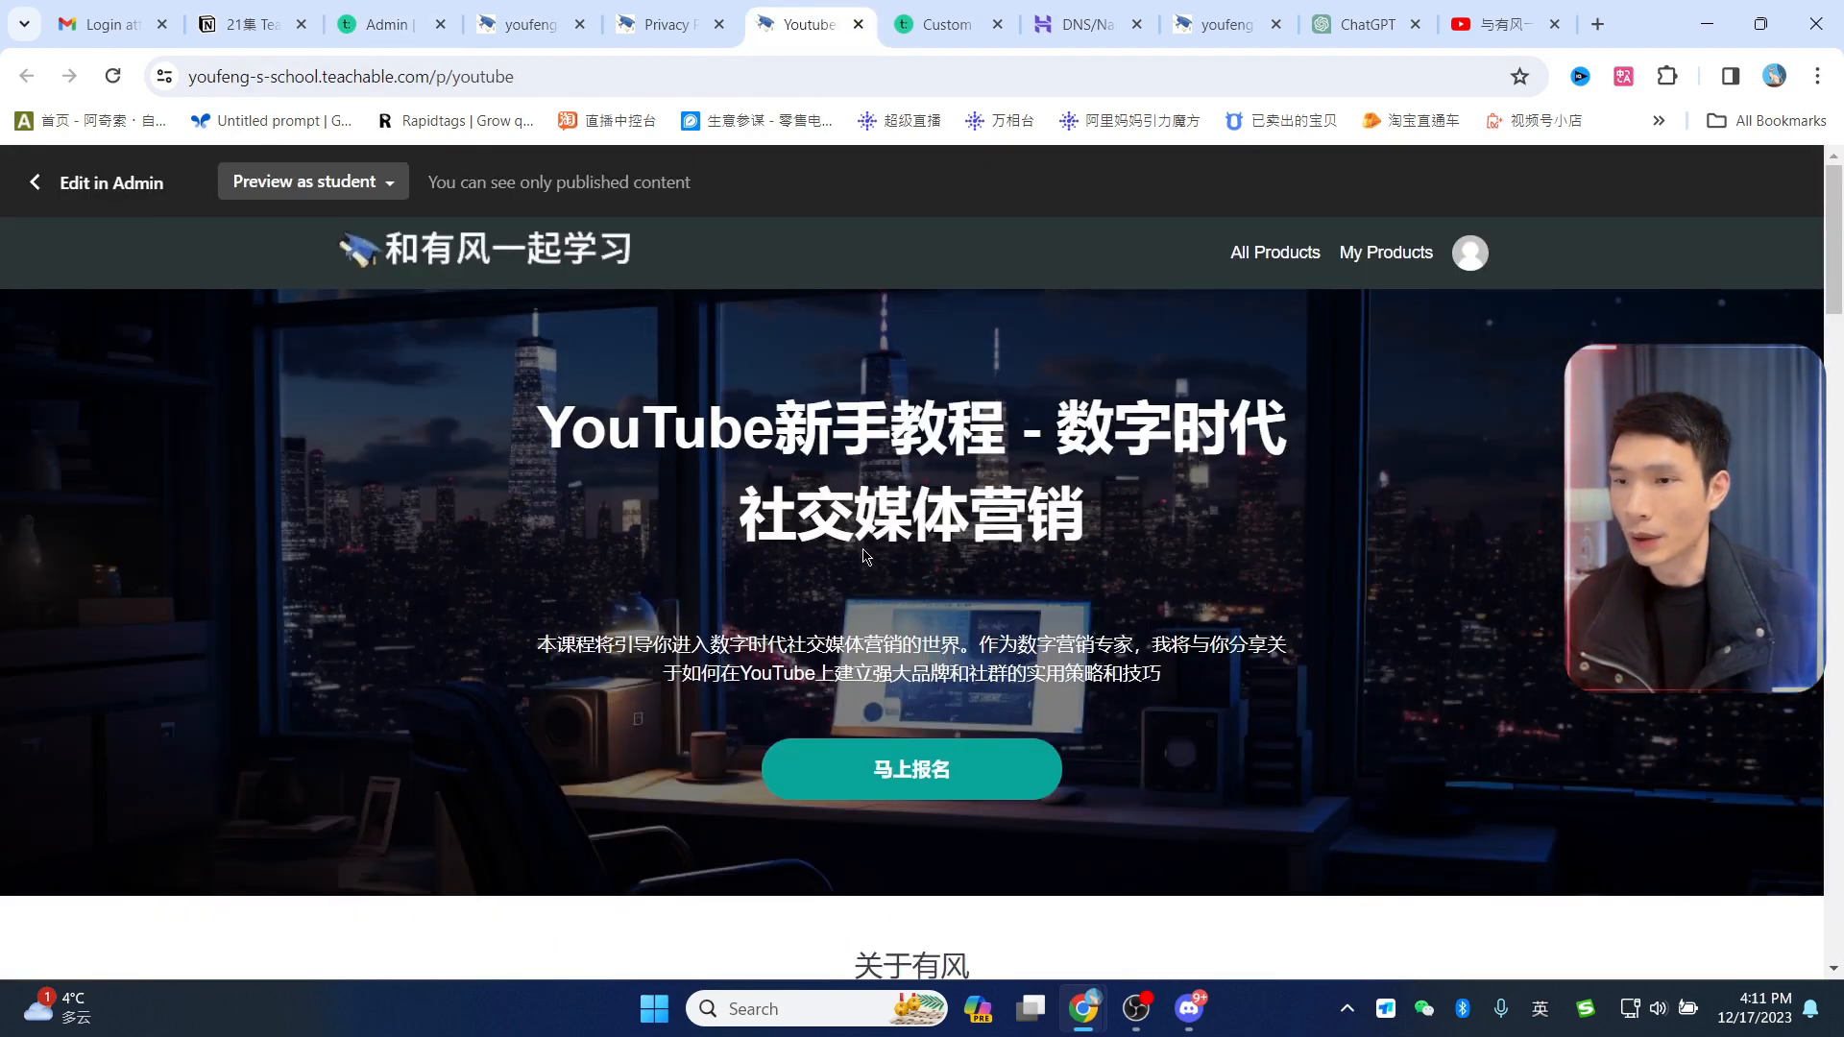
{"action": "left_click", "coordinate": [383, 23]}
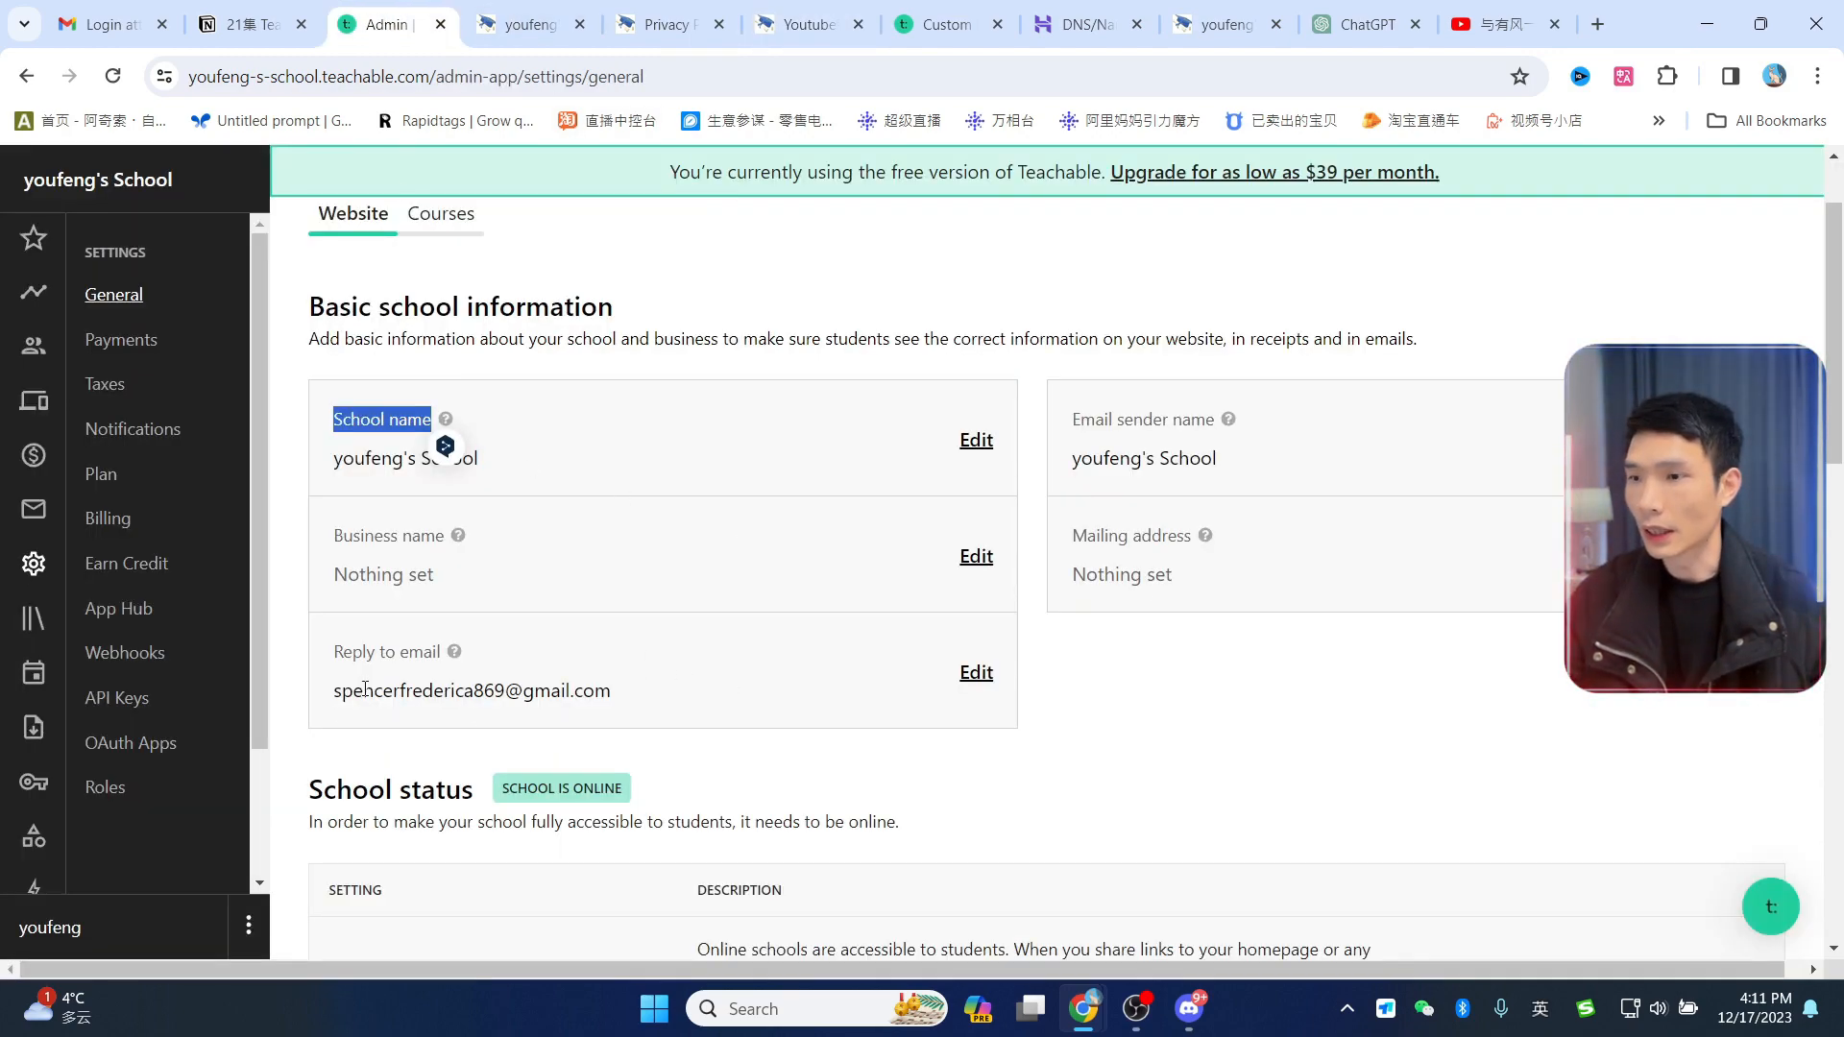
Step: Review the reply-to email, the email sender name and its edit dialog, and the School status section without changing anything
{"action": "left_click_drag", "start_coordinate": [344, 685], "coordinate": [627, 692]}
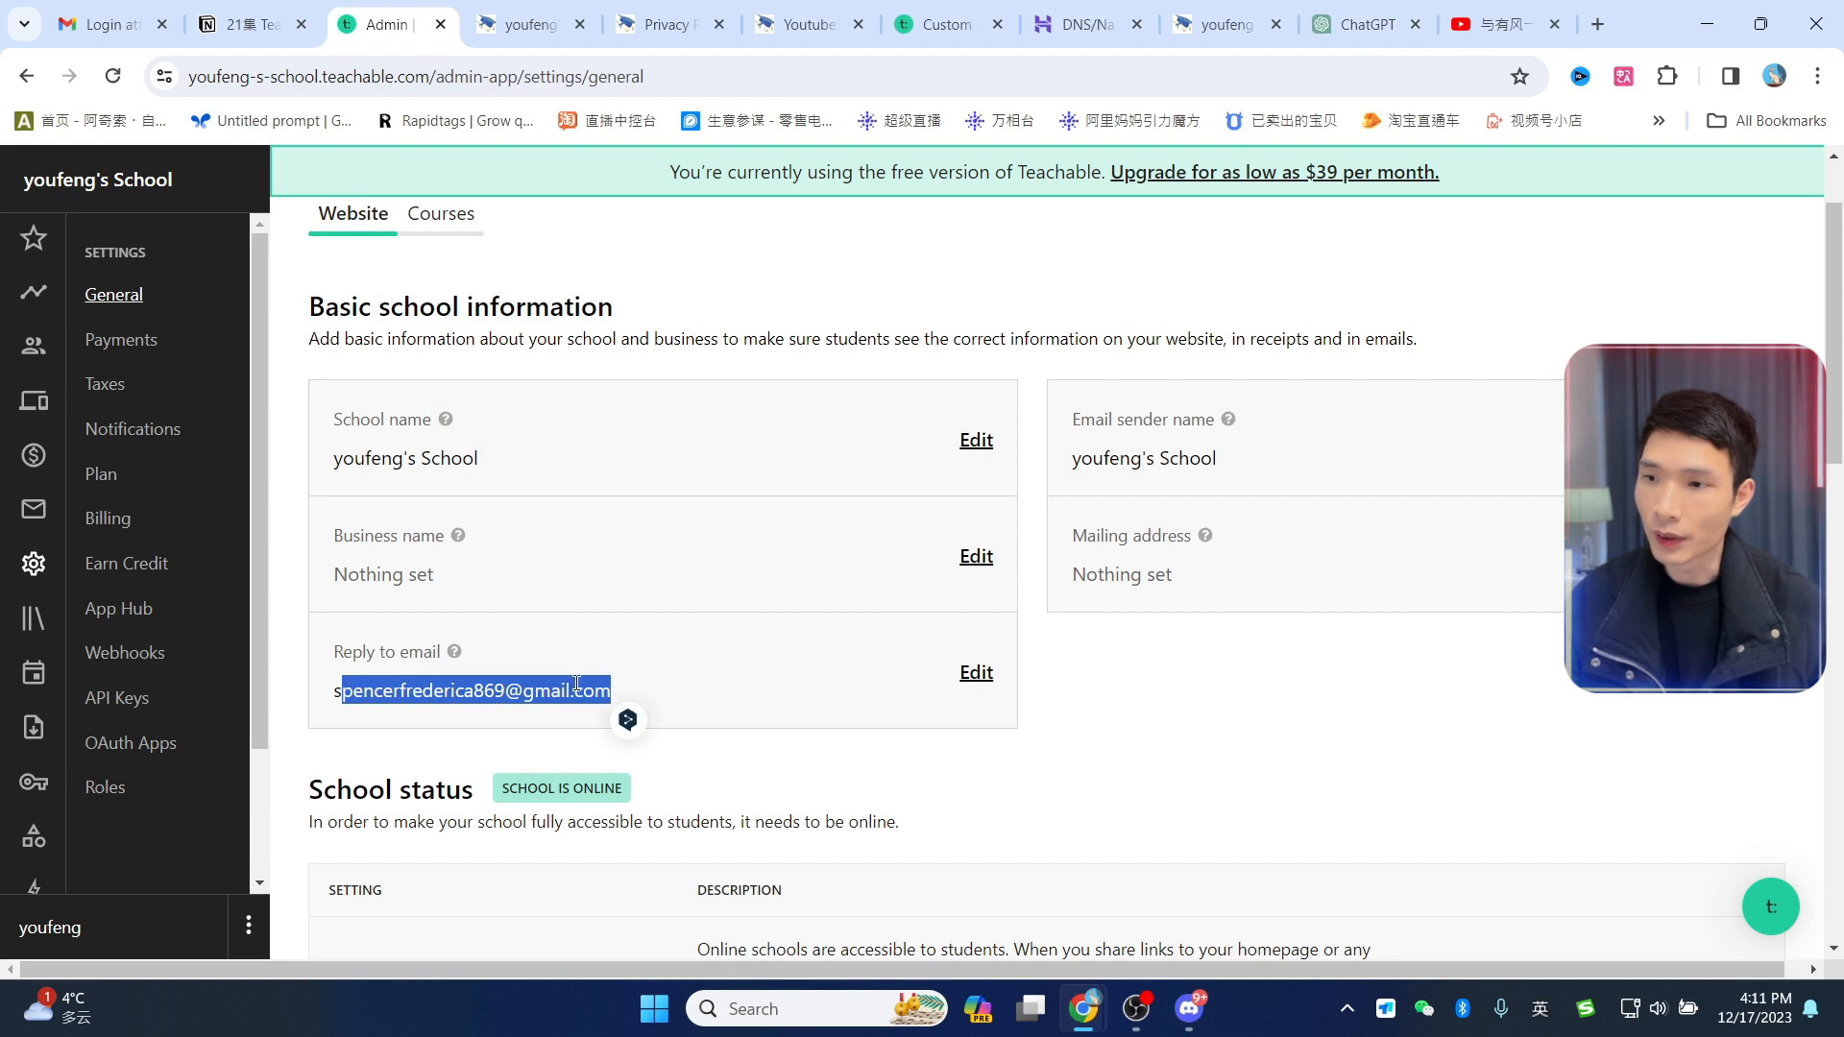
{"action": "left_click", "coordinate": [414, 683]}
{"action": "left_click_drag", "start_coordinate": [331, 691], "coordinate": [614, 689]}
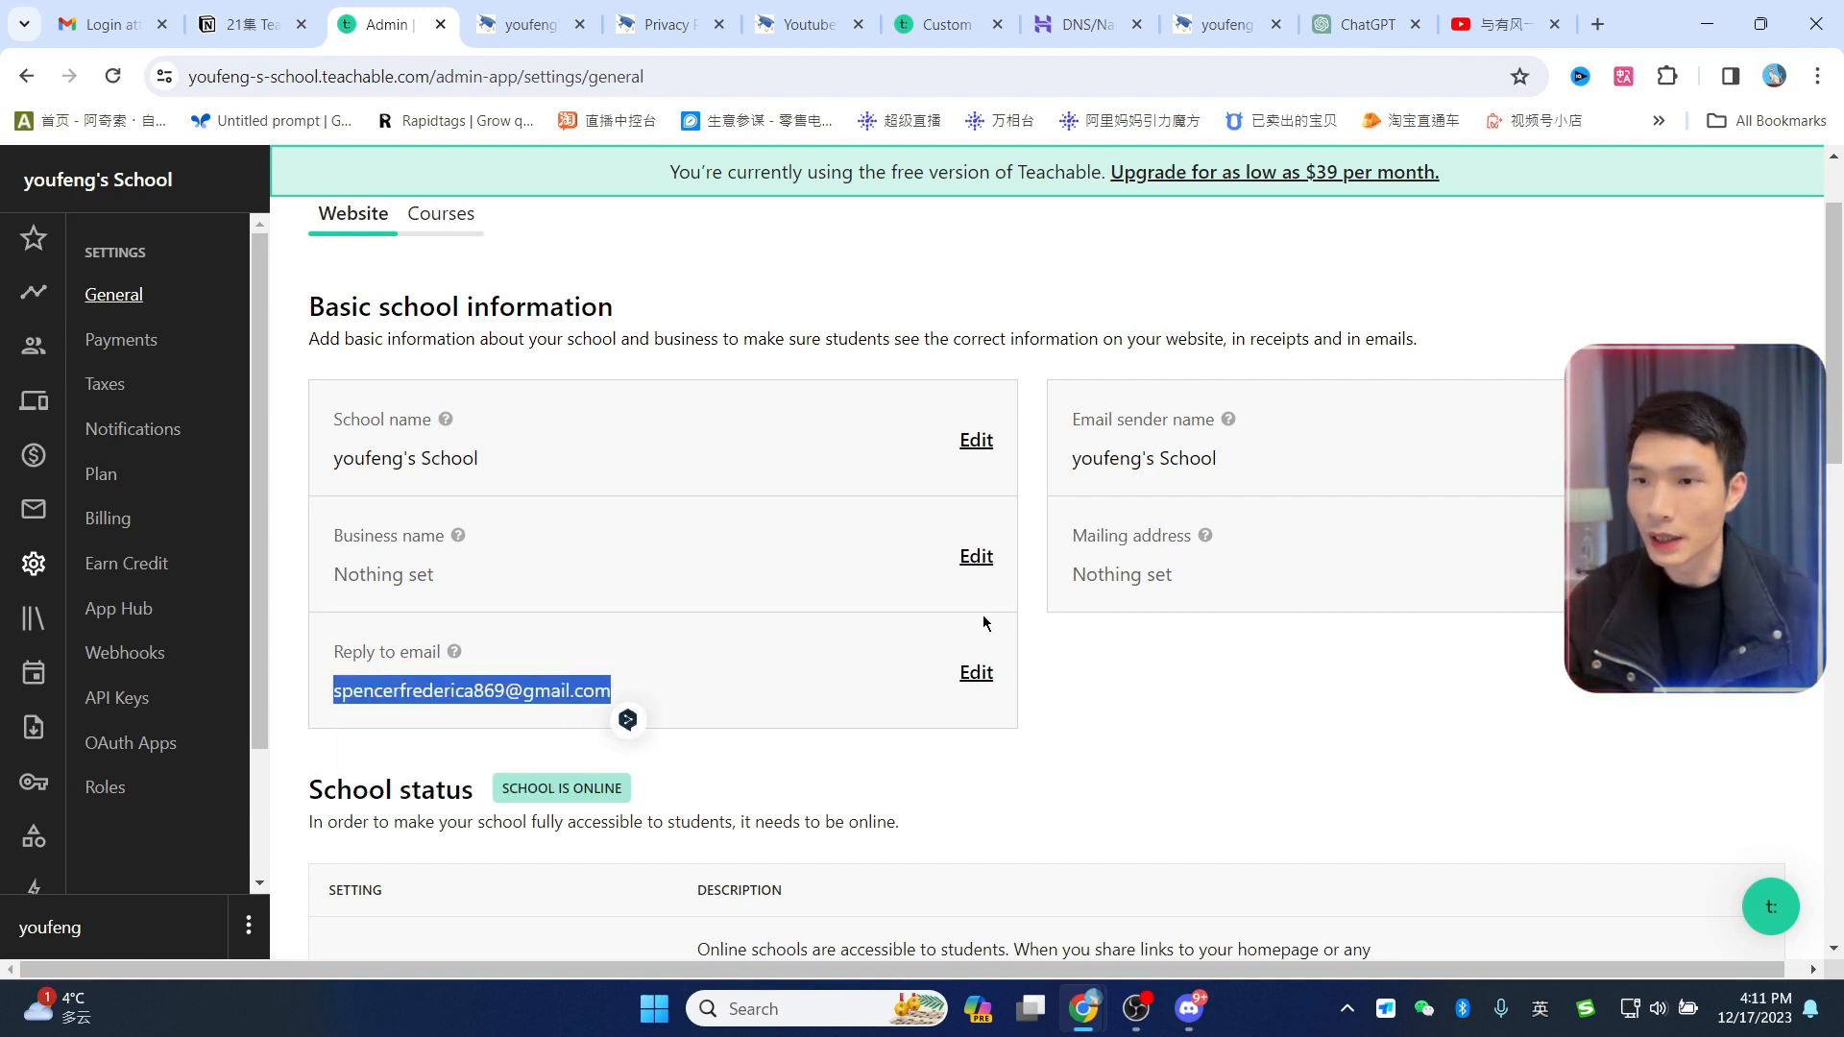
{"action": "left_click_drag", "start_coordinate": [1076, 463], "coordinate": [1239, 463]}
{"action": "left_click", "coordinate": [1109, 489]}
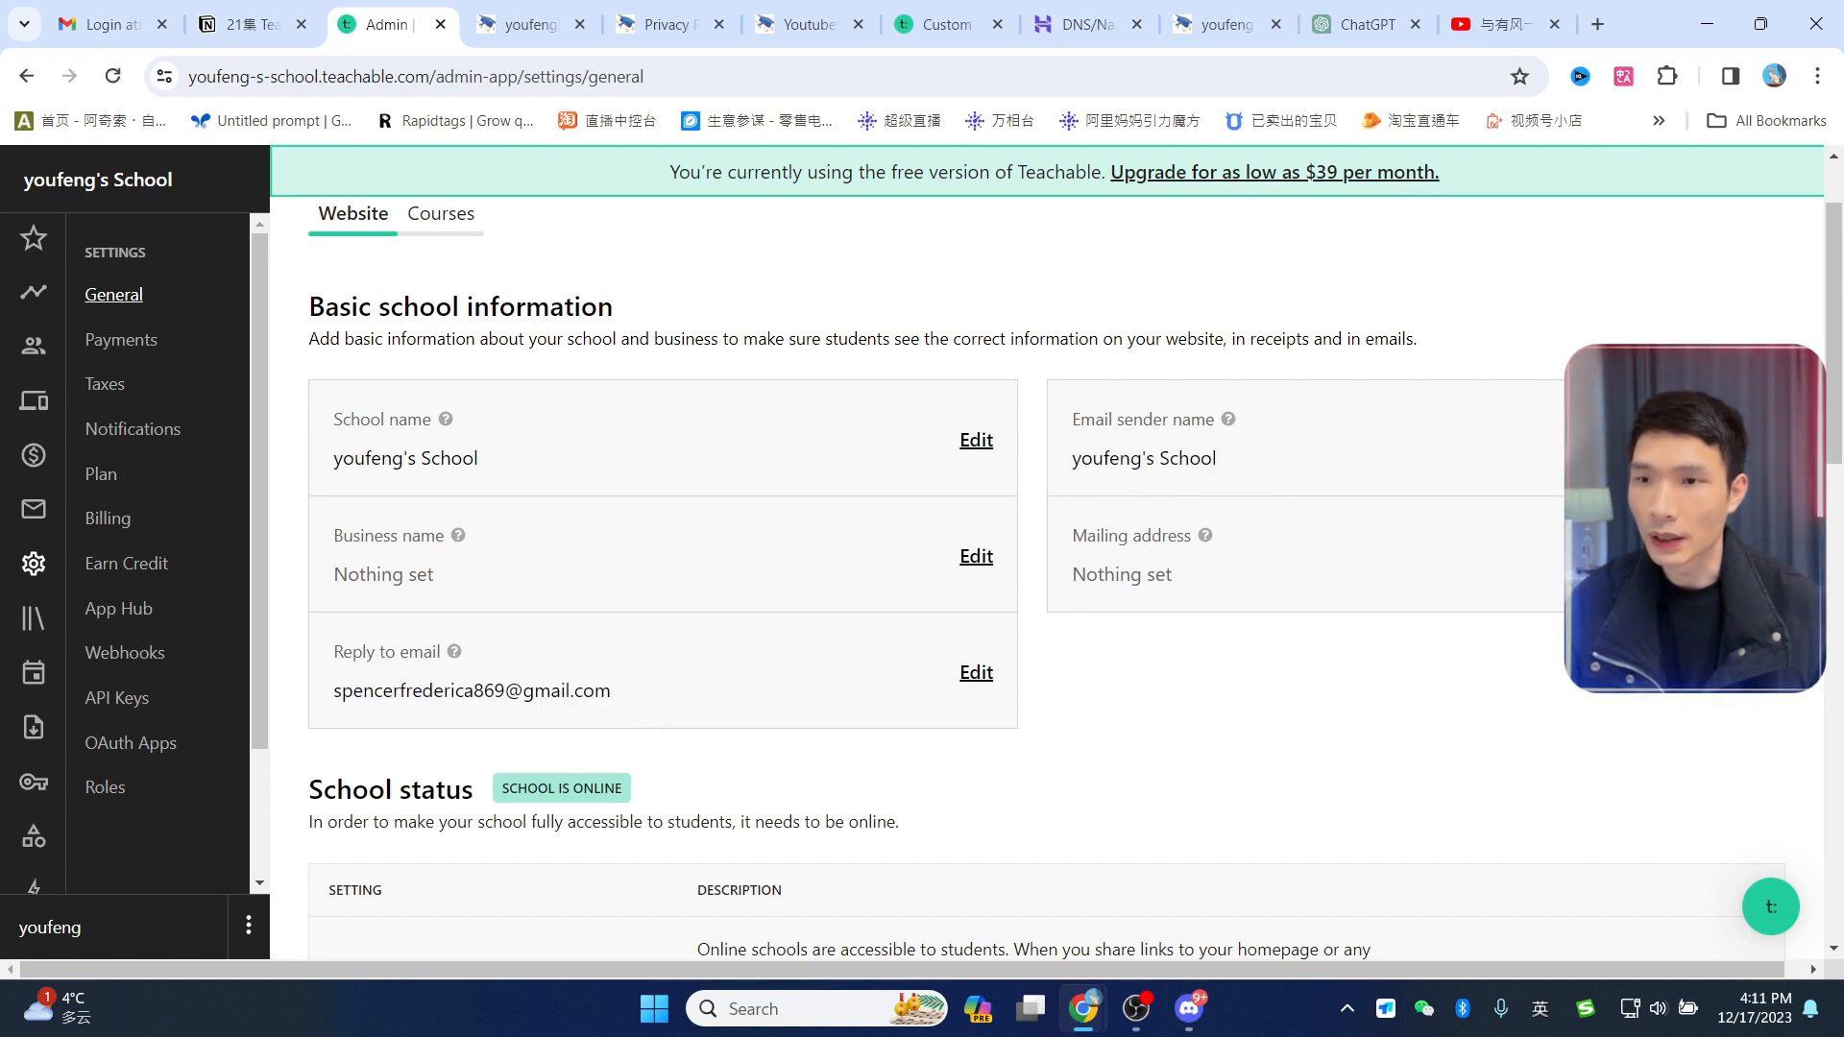
{"action": "left_click", "coordinate": [1714, 440]}
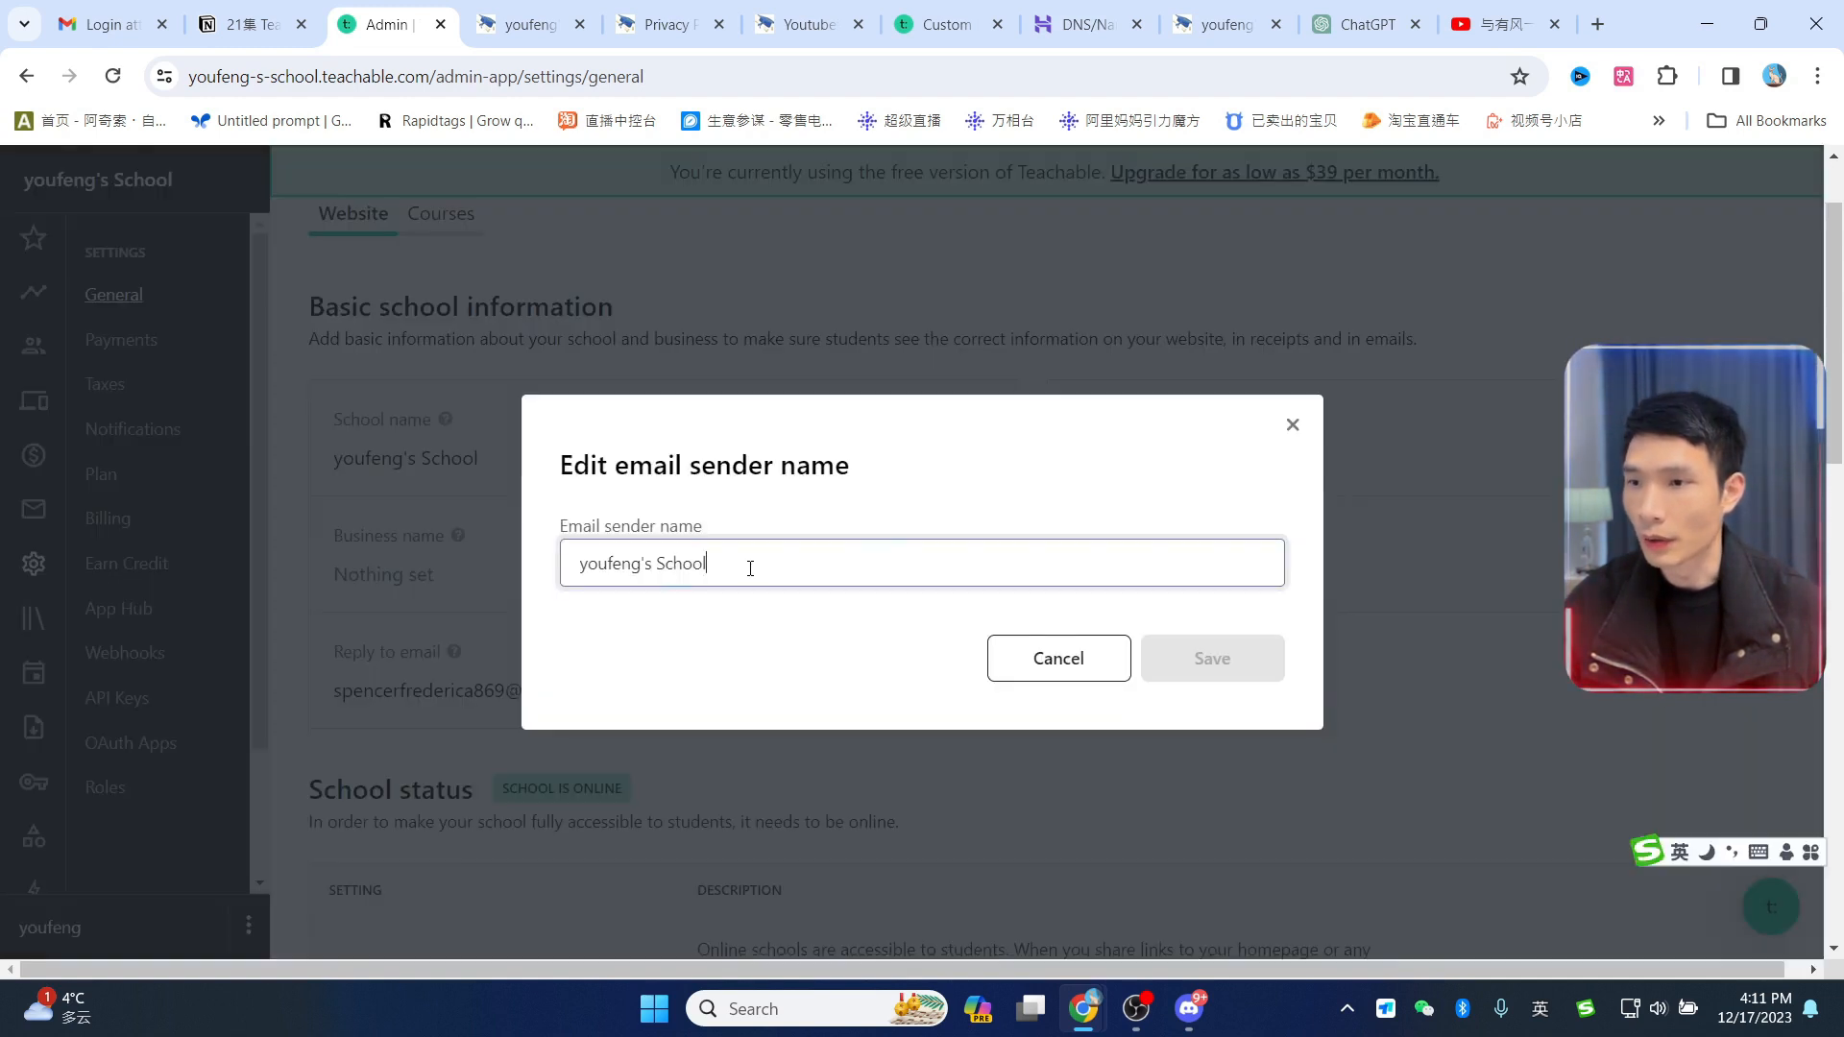
{"action": "left_click_drag", "start_coordinate": [749, 567], "coordinate": [310, 574]}
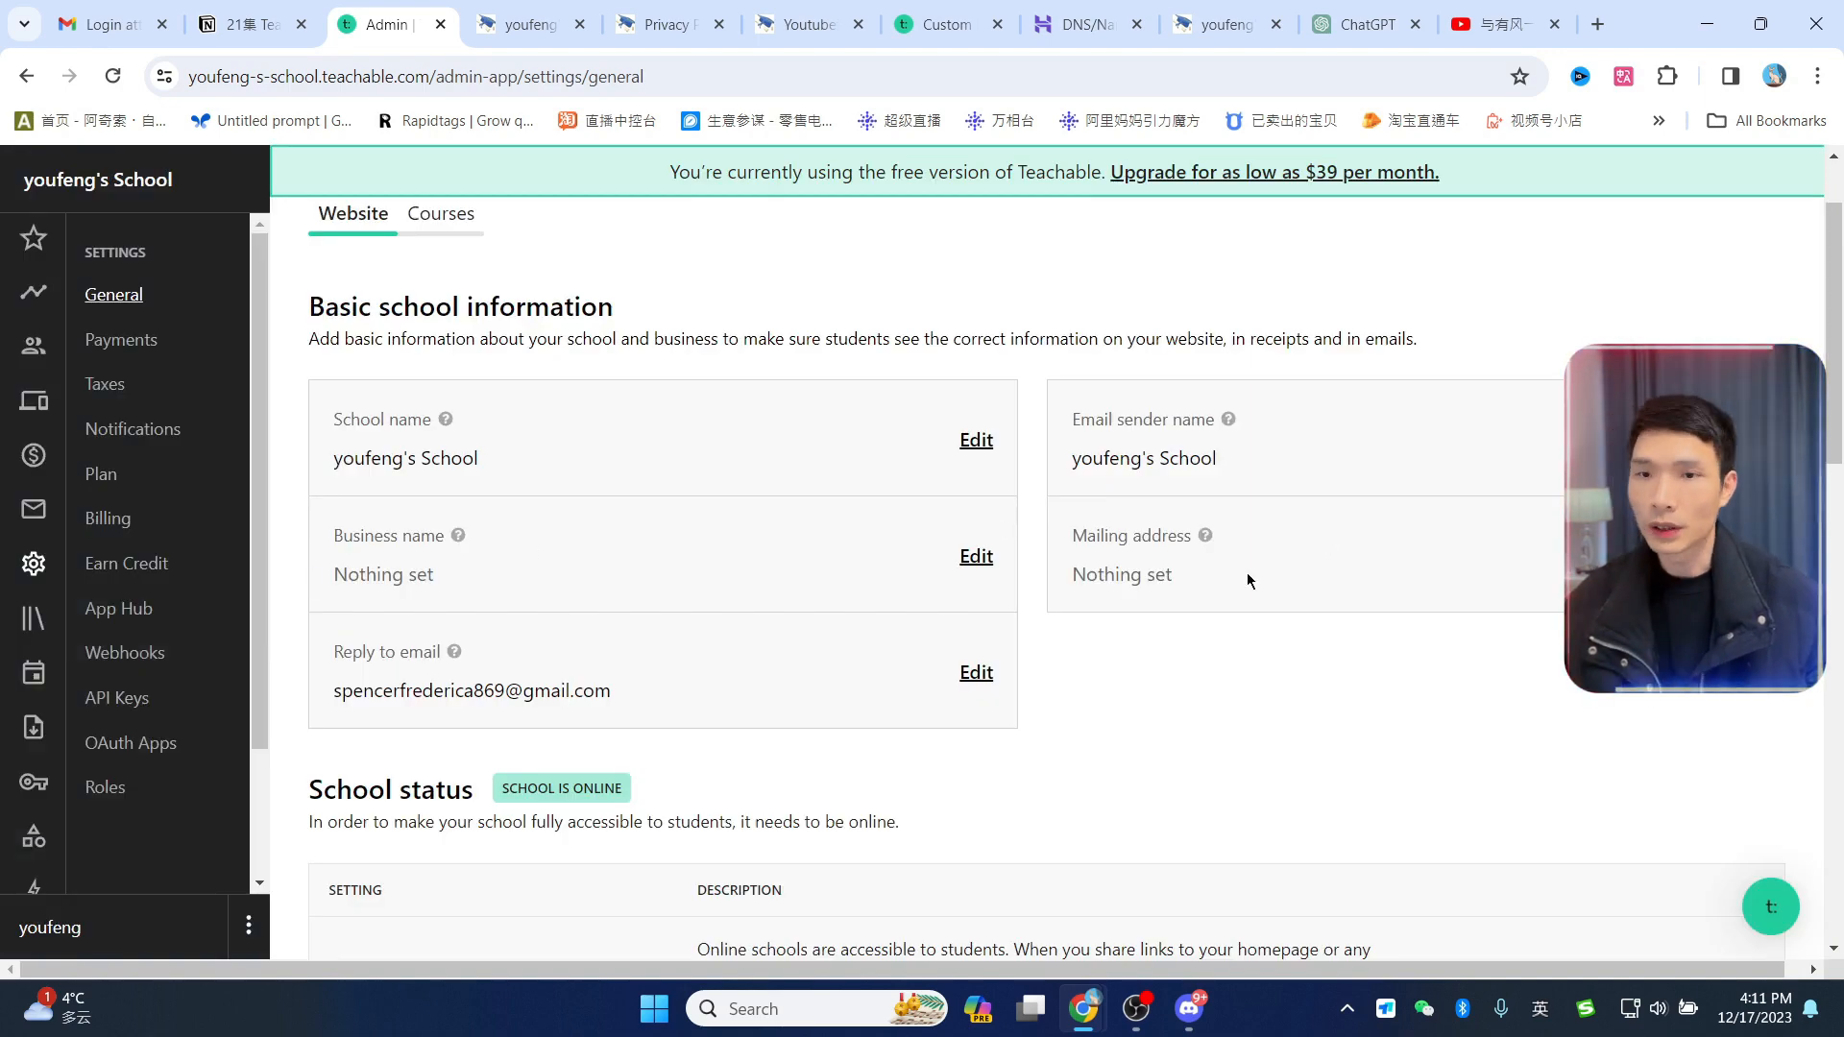
{"action": "scroll", "coordinate": [1200, 586], "scroll_direction": "down", "scroll_amount": 5}
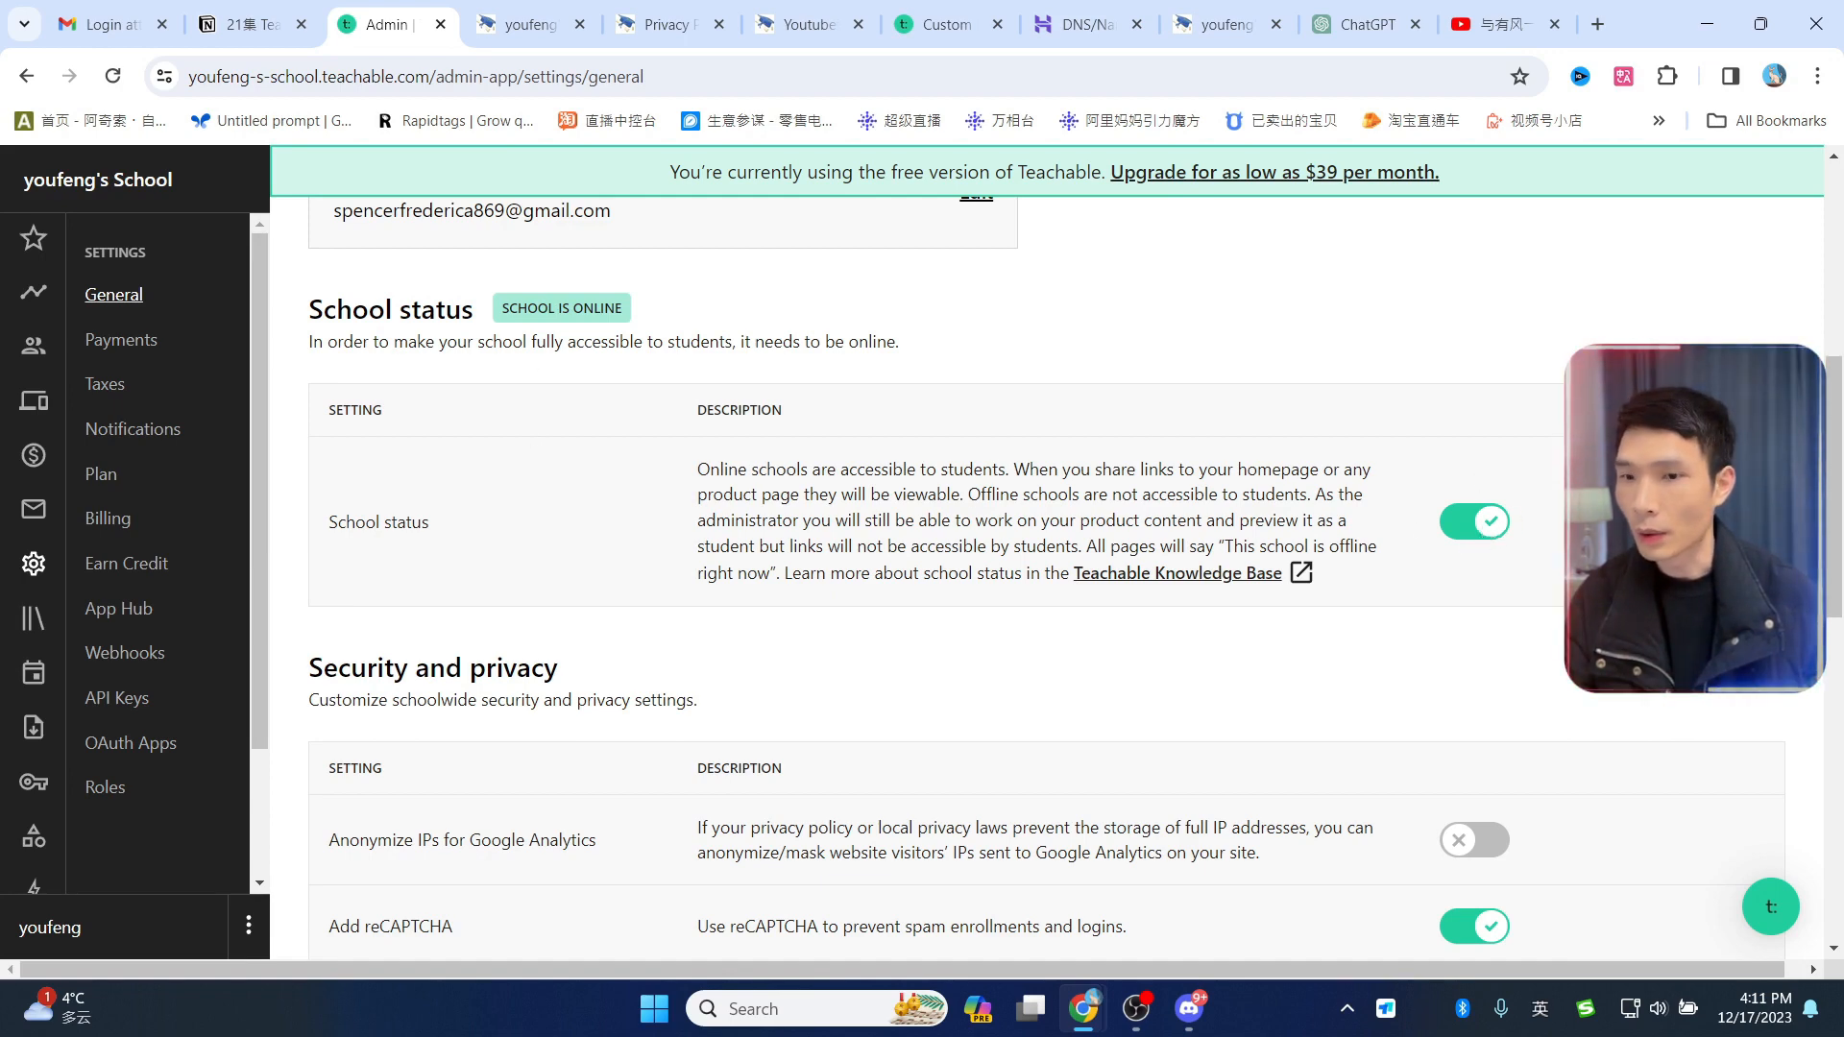
Step: Review the Security and privacy and the Login & signup settings on the General settings page
{"action": "scroll", "coordinate": [682, 486], "scroll_direction": "down", "scroll_amount": 5}
{"action": "scroll", "coordinate": [682, 486], "scroll_direction": "up", "scroll_amount": 1}
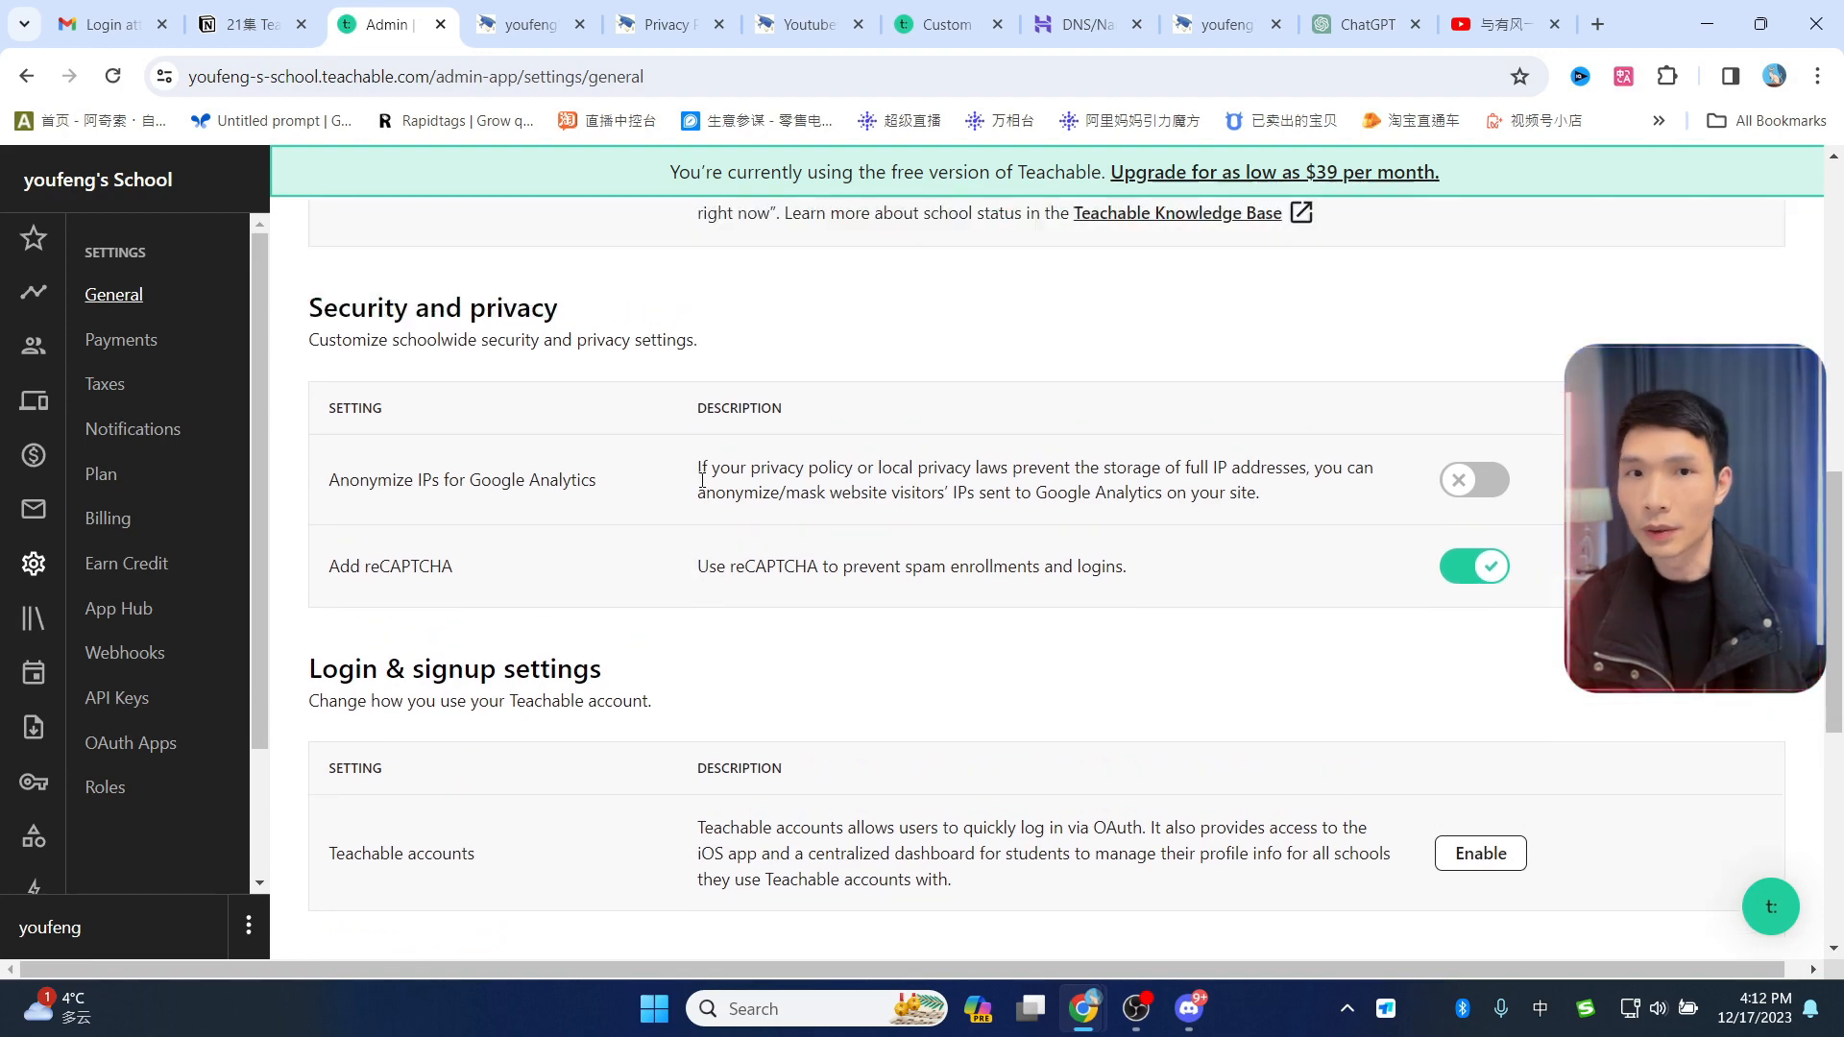
{"action": "scroll", "coordinate": [659, 494], "scroll_direction": "down", "scroll_amount": 2}
{"action": "scroll", "coordinate": [717, 401], "scroll_direction": "up", "scroll_amount": 8}
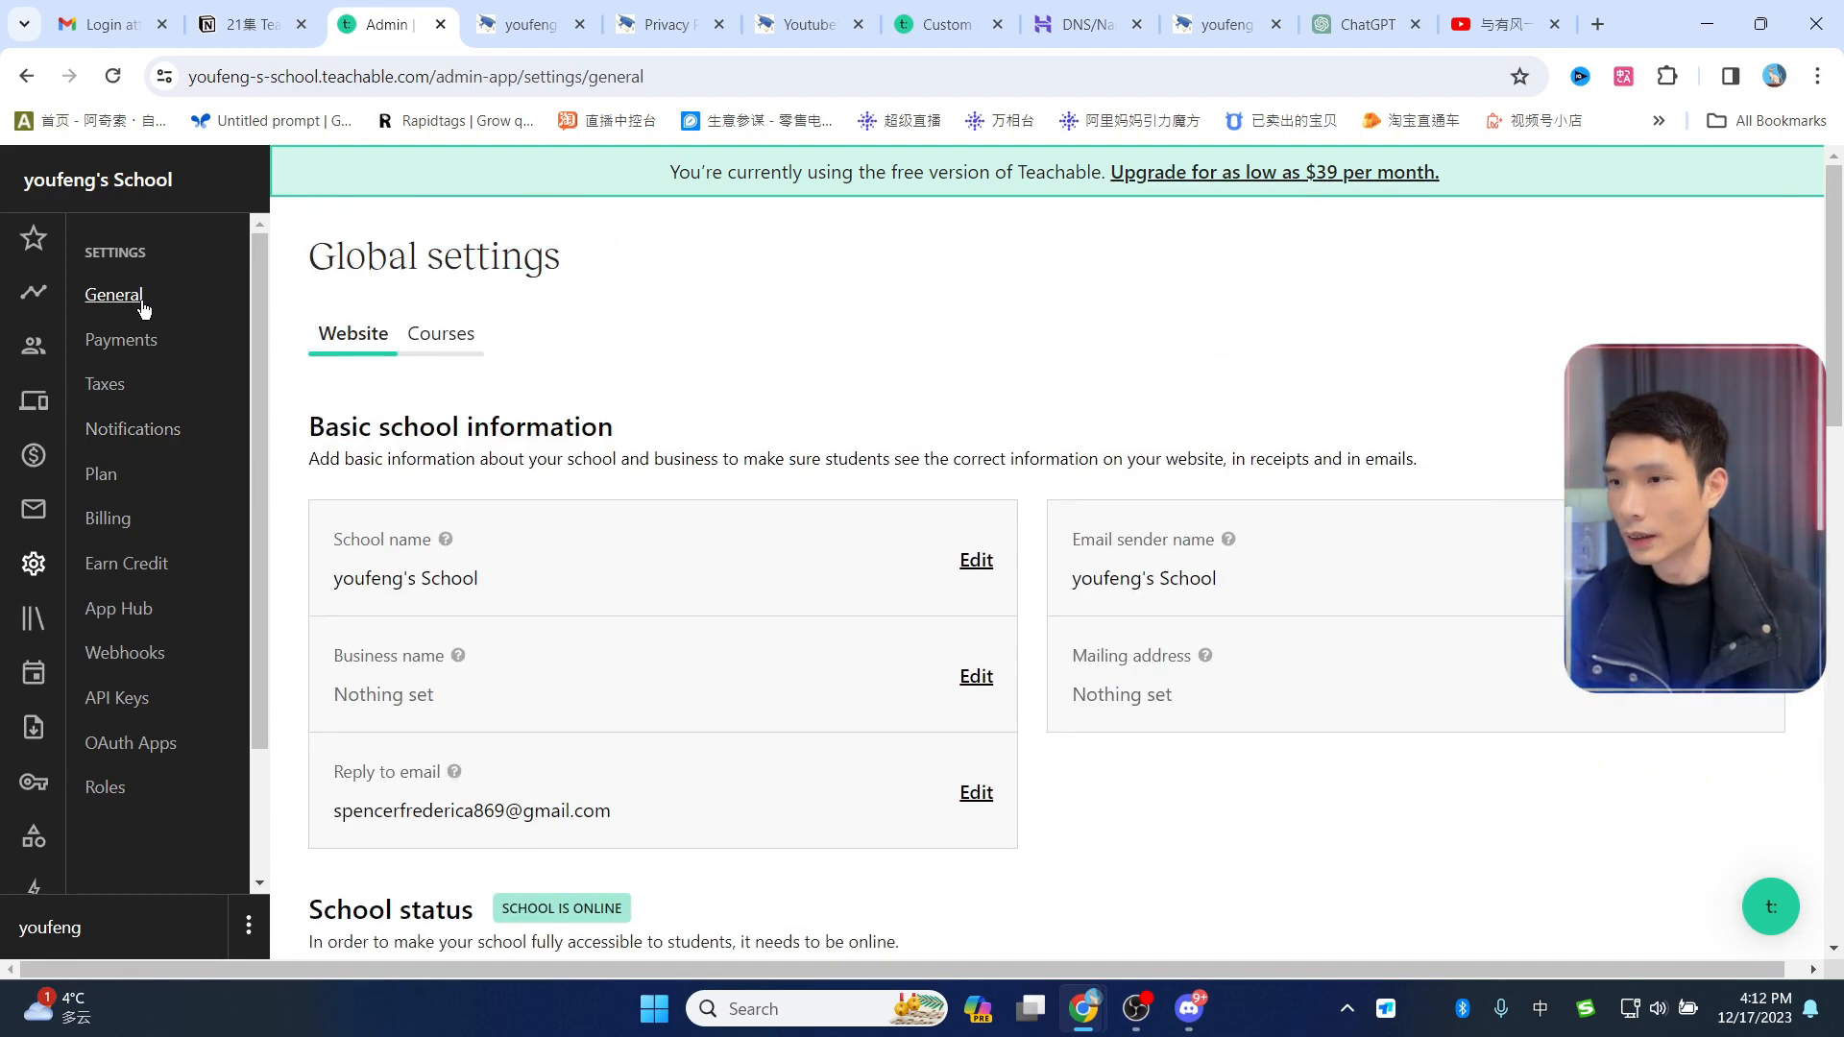
Step: Start the payment setup in the Payments settings by selecting a country and continuing to the tax filing question
{"action": "left_click", "coordinate": [130, 344]}
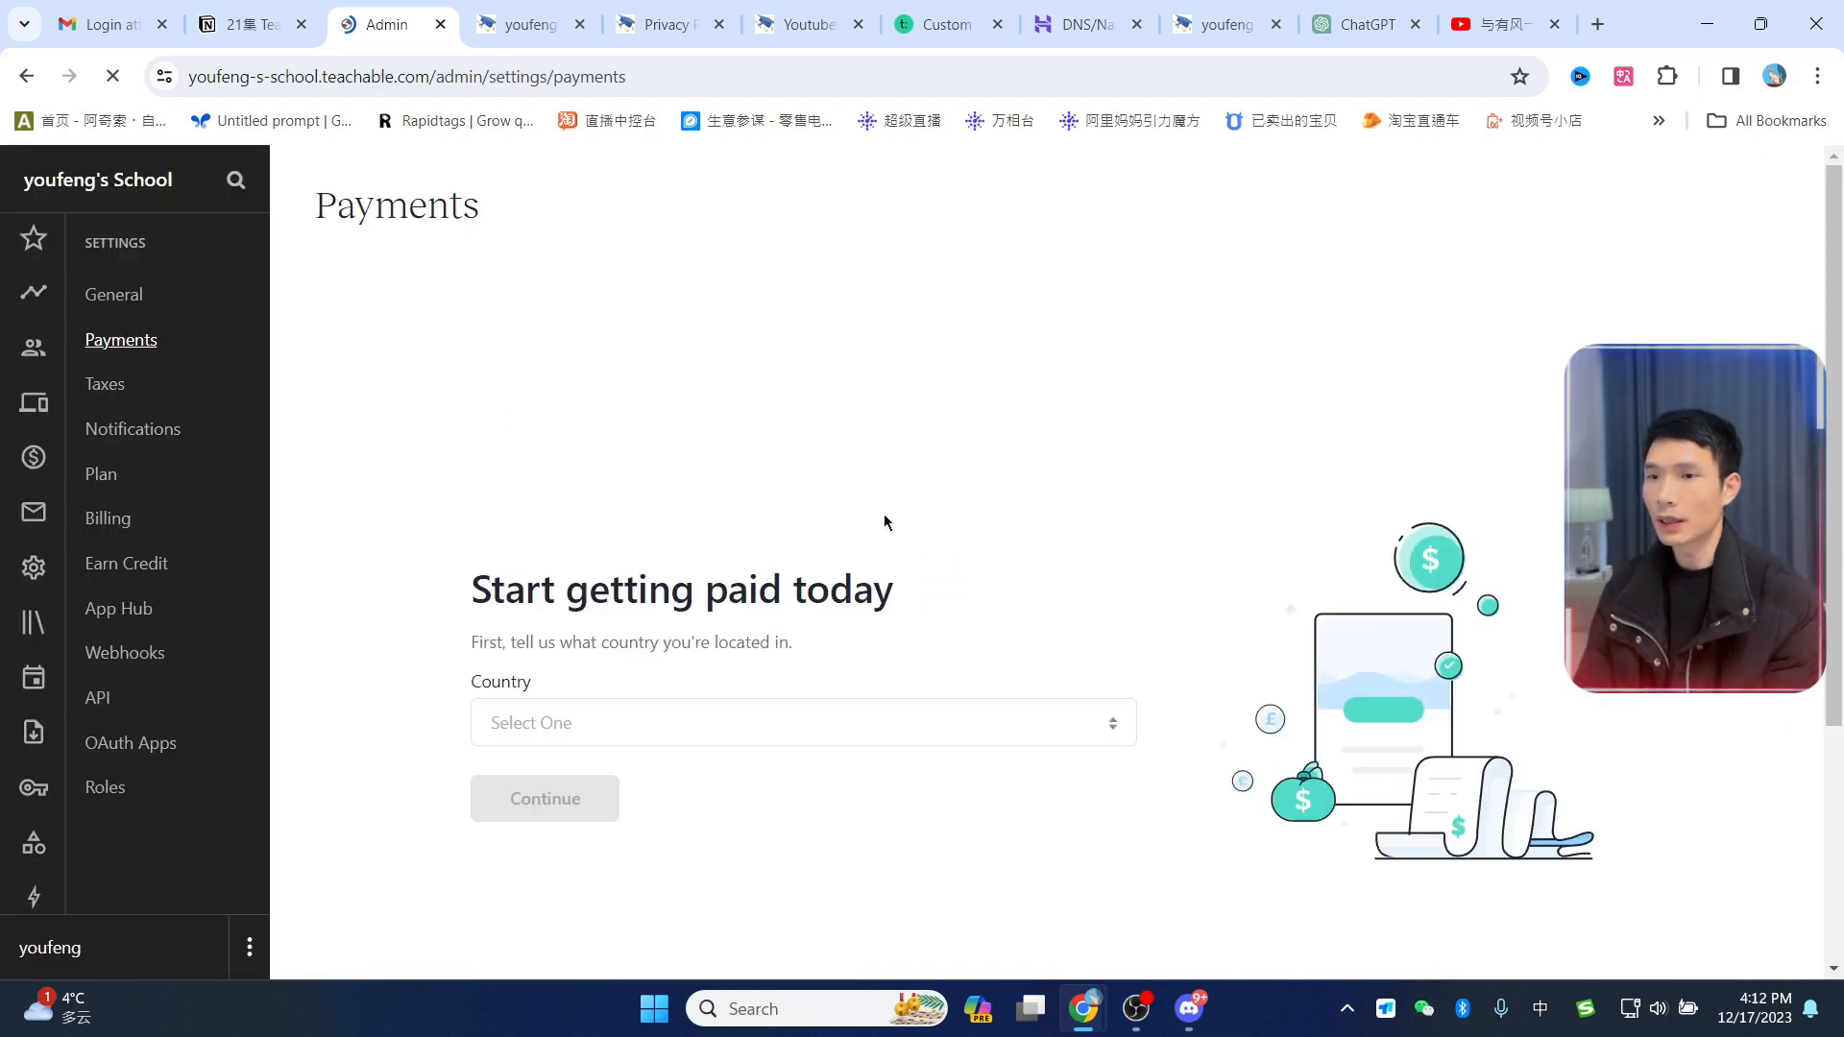
{"action": "left_click", "coordinate": [738, 495]}
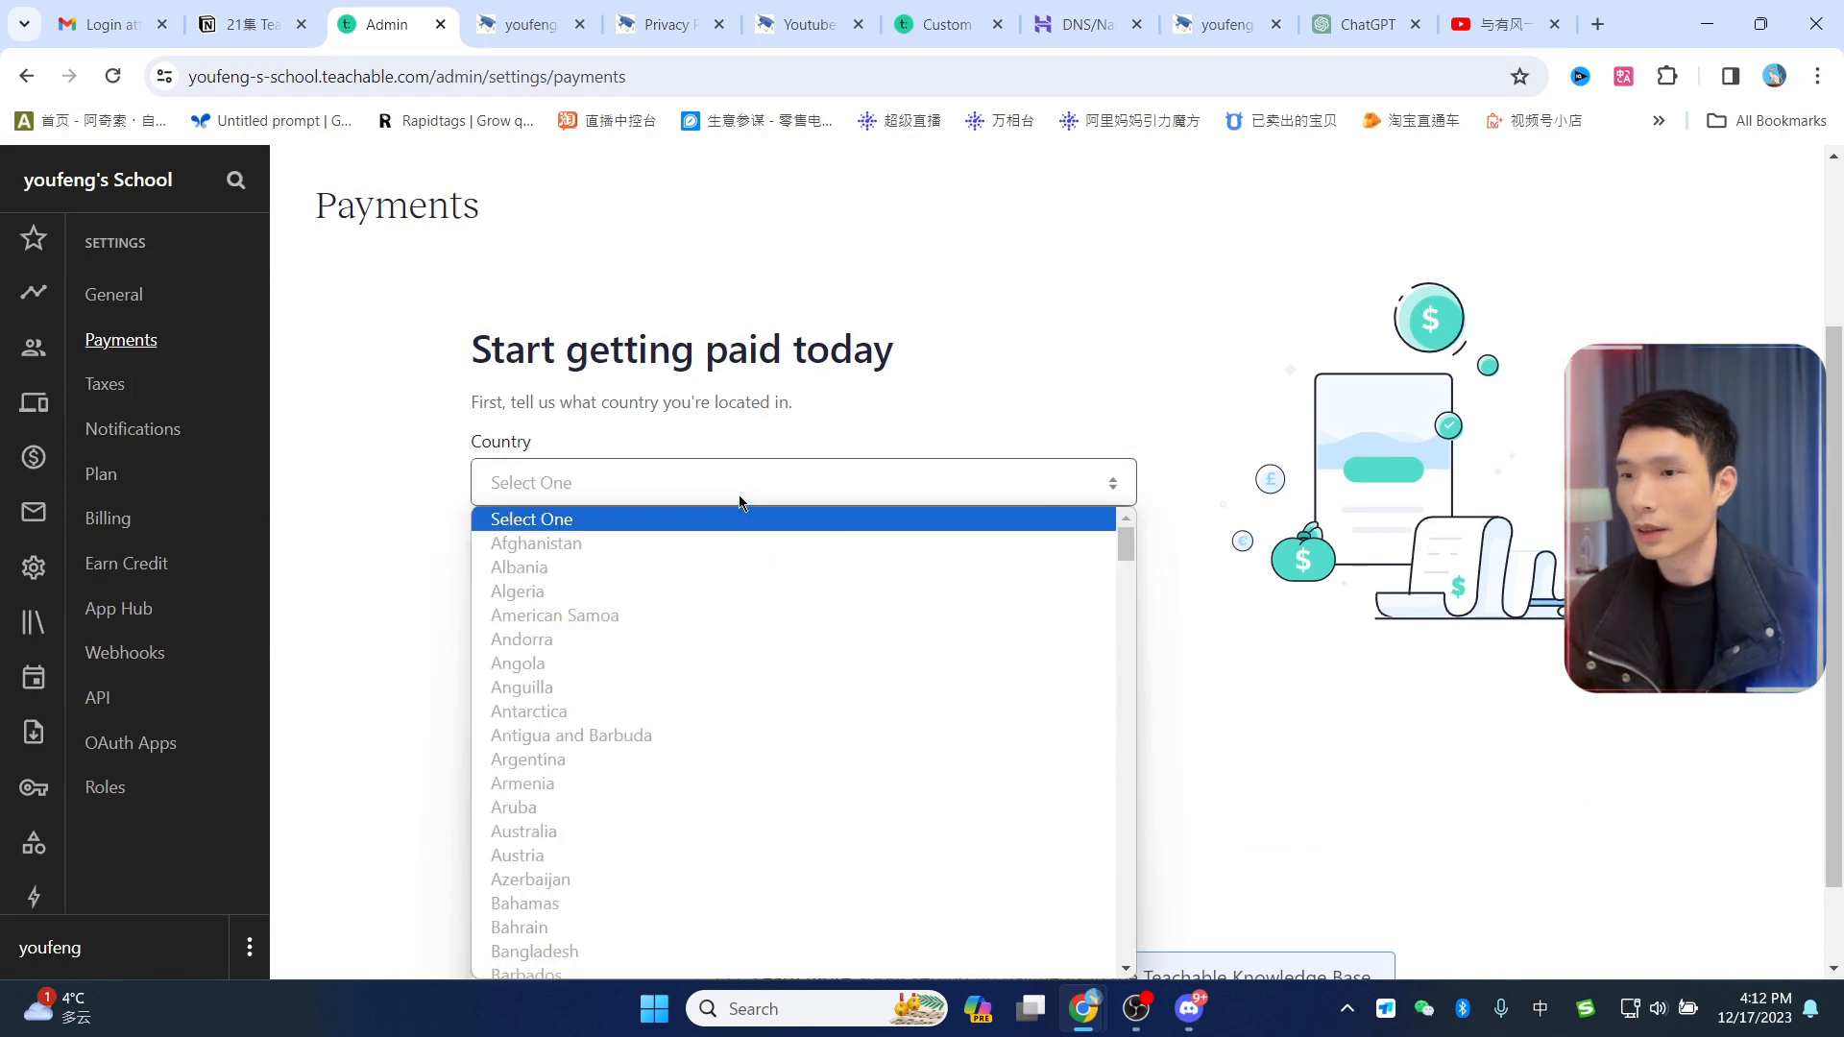
{"action": "scroll", "coordinate": [672, 634], "scroll_direction": "down", "scroll_amount": 10}
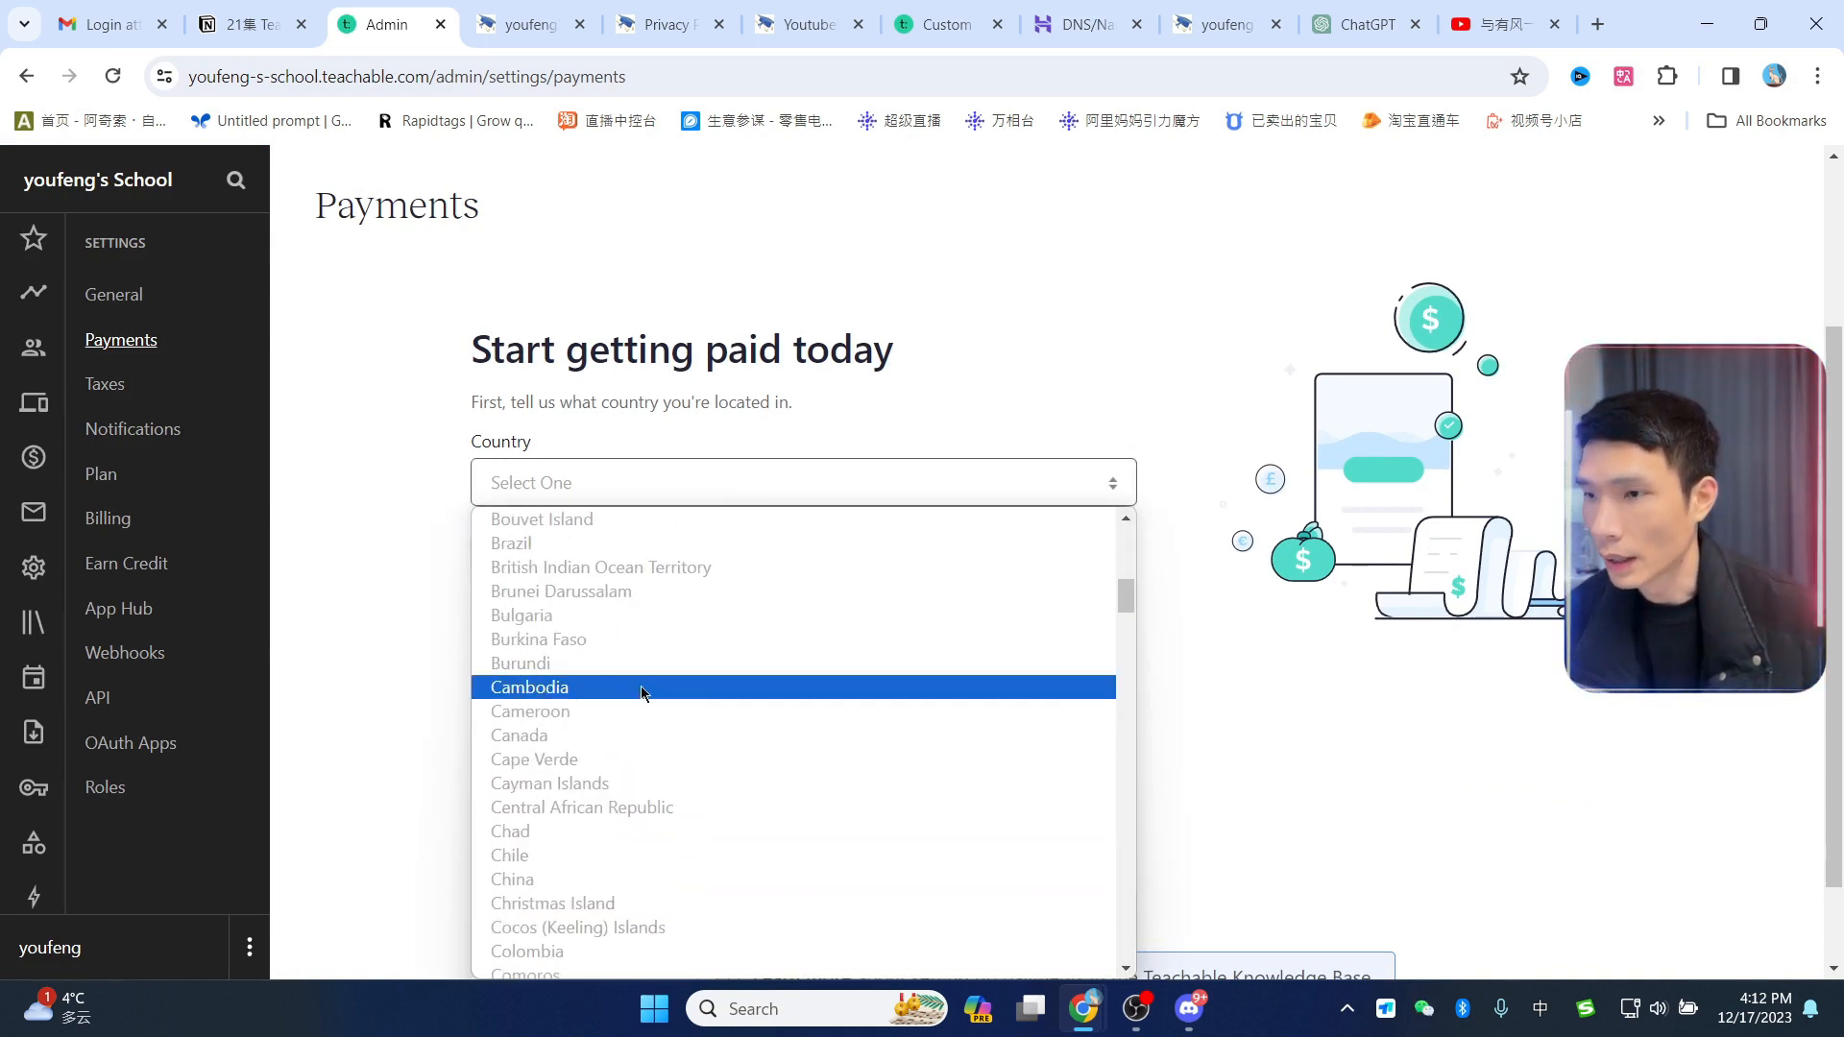
{"action": "left_click", "coordinate": [653, 686]}
{"action": "left_click", "coordinate": [586, 562]}
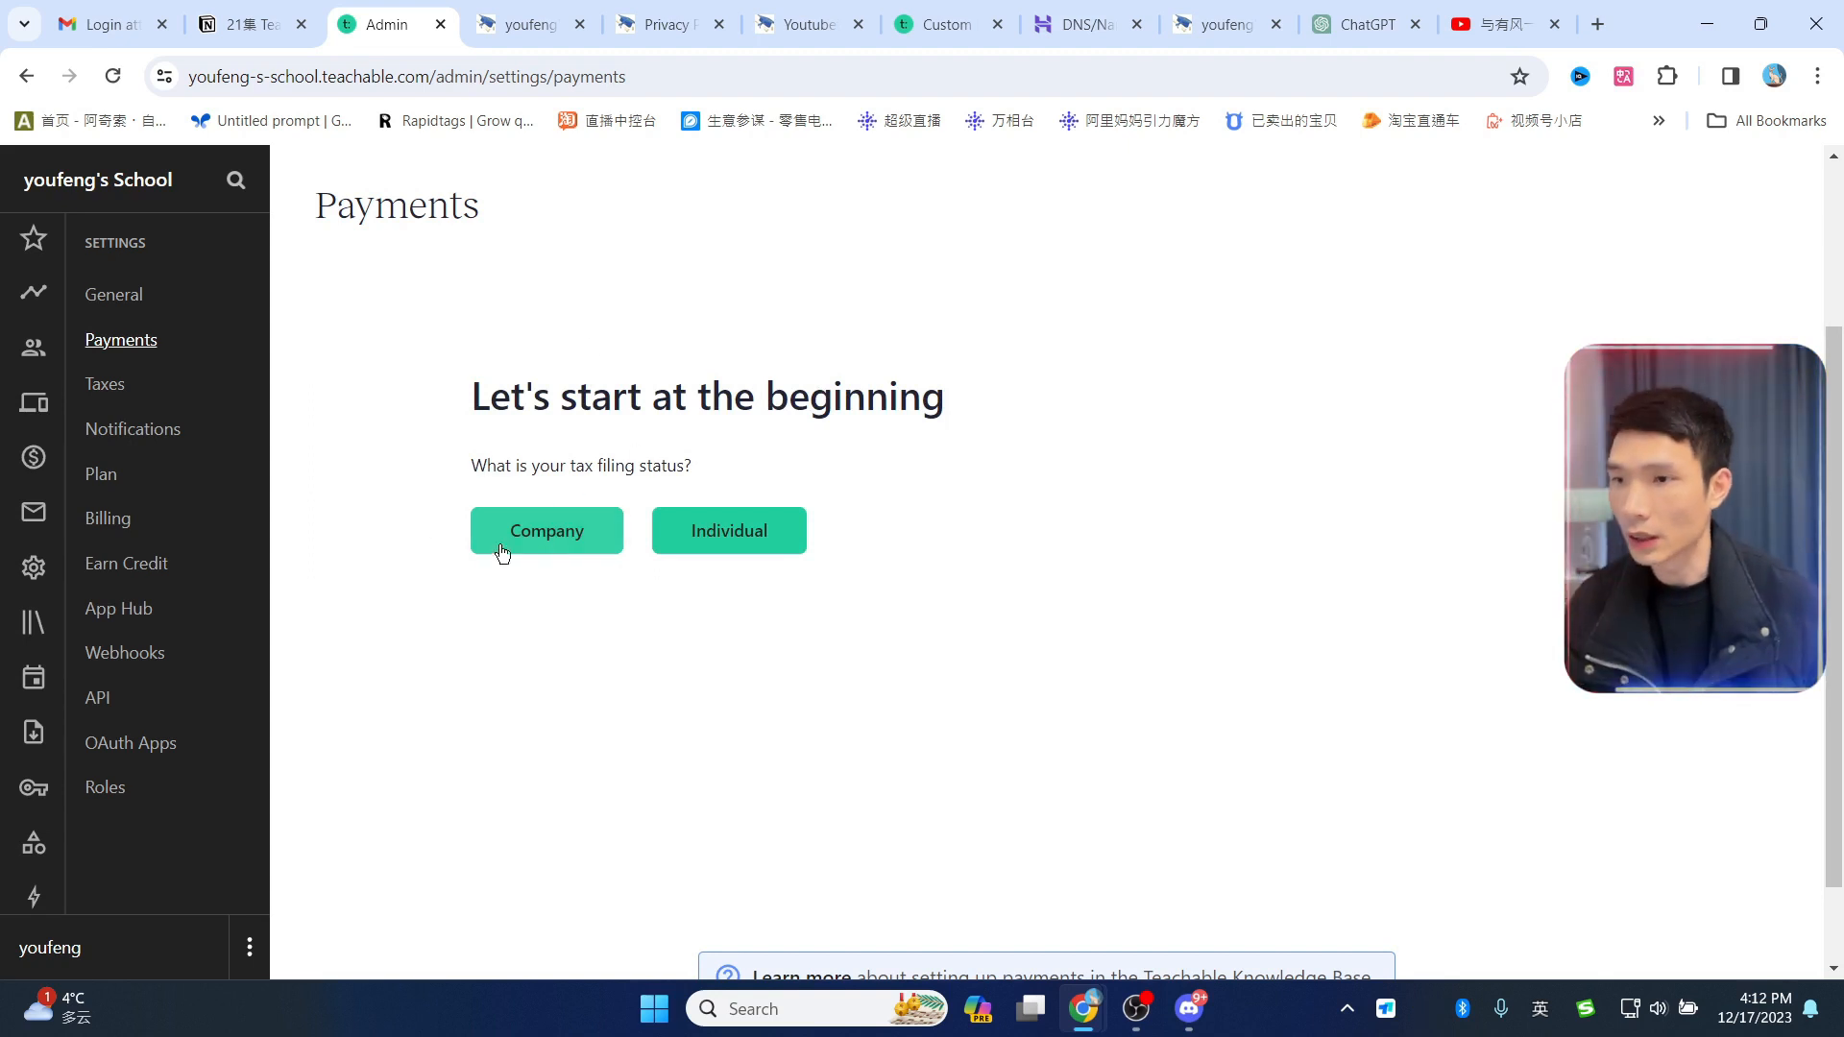
Step: Set the tax filing status to Individual and last year's annual sales range to $5,000 - $10,000
{"action": "left_click", "coordinate": [742, 531]}
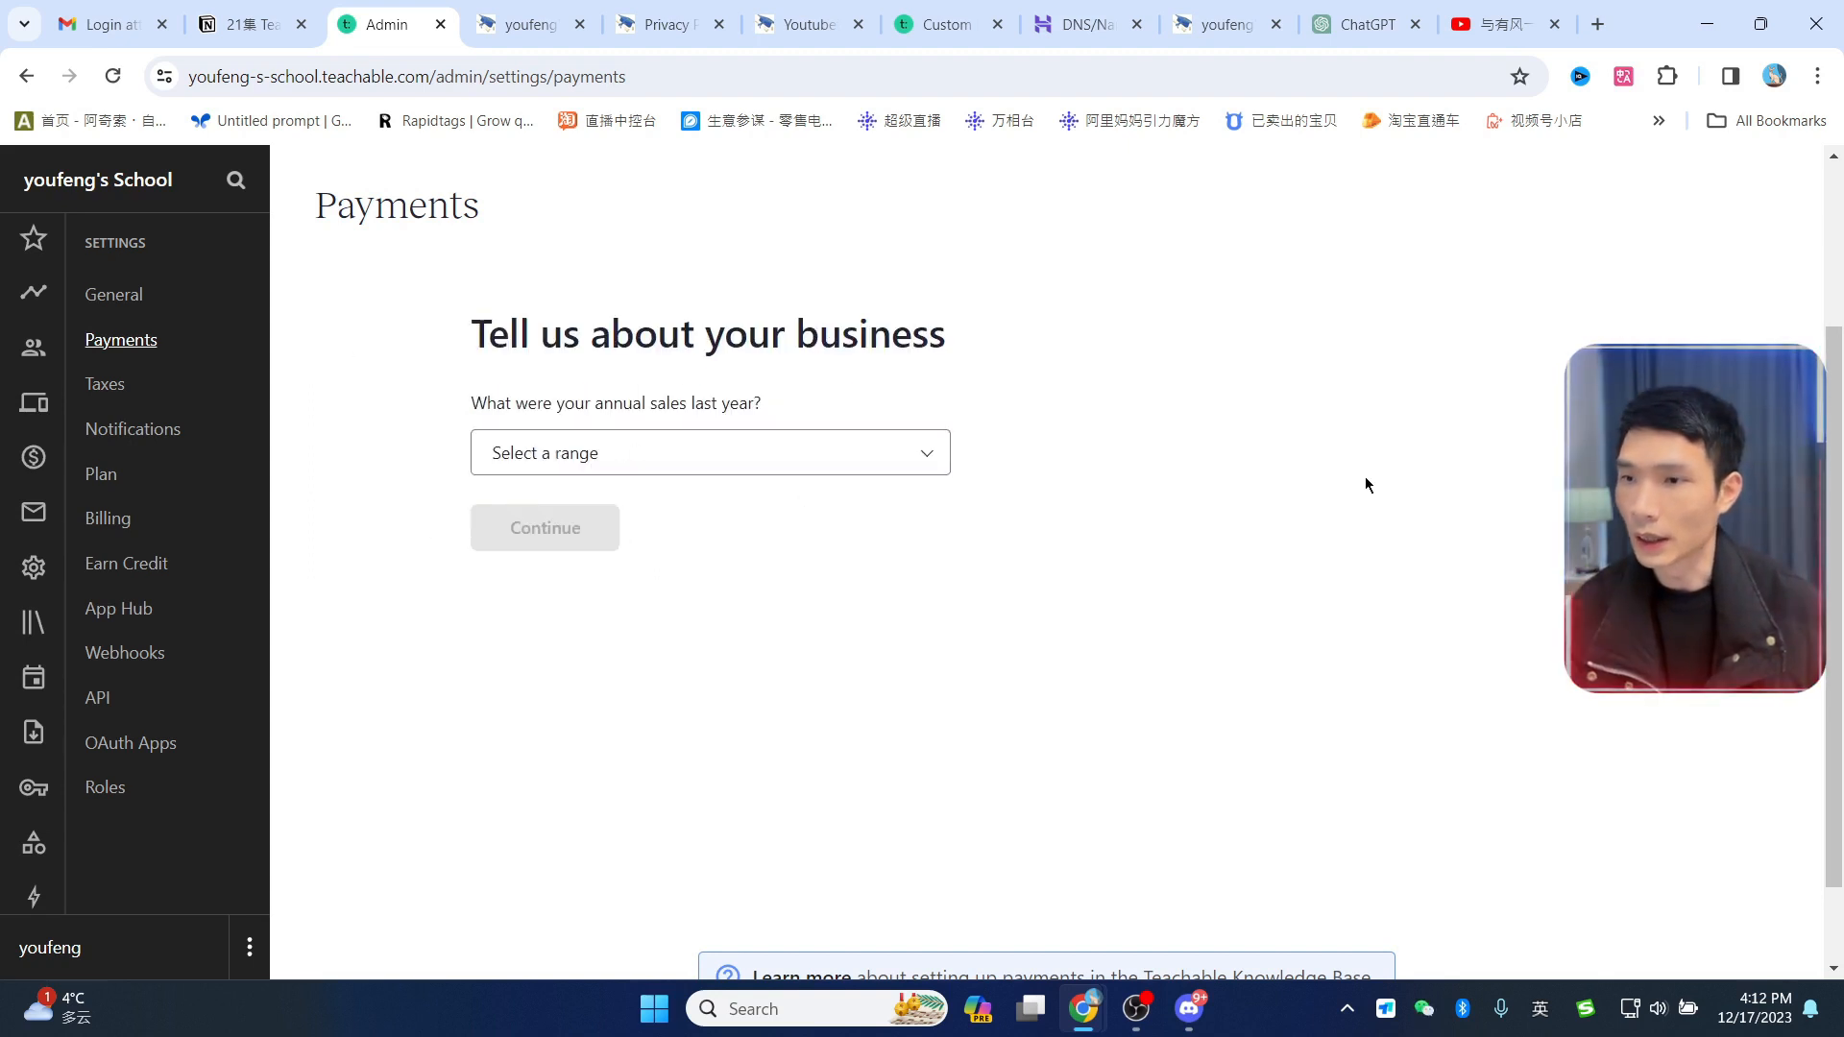
{"action": "left_click", "coordinate": [740, 440]}
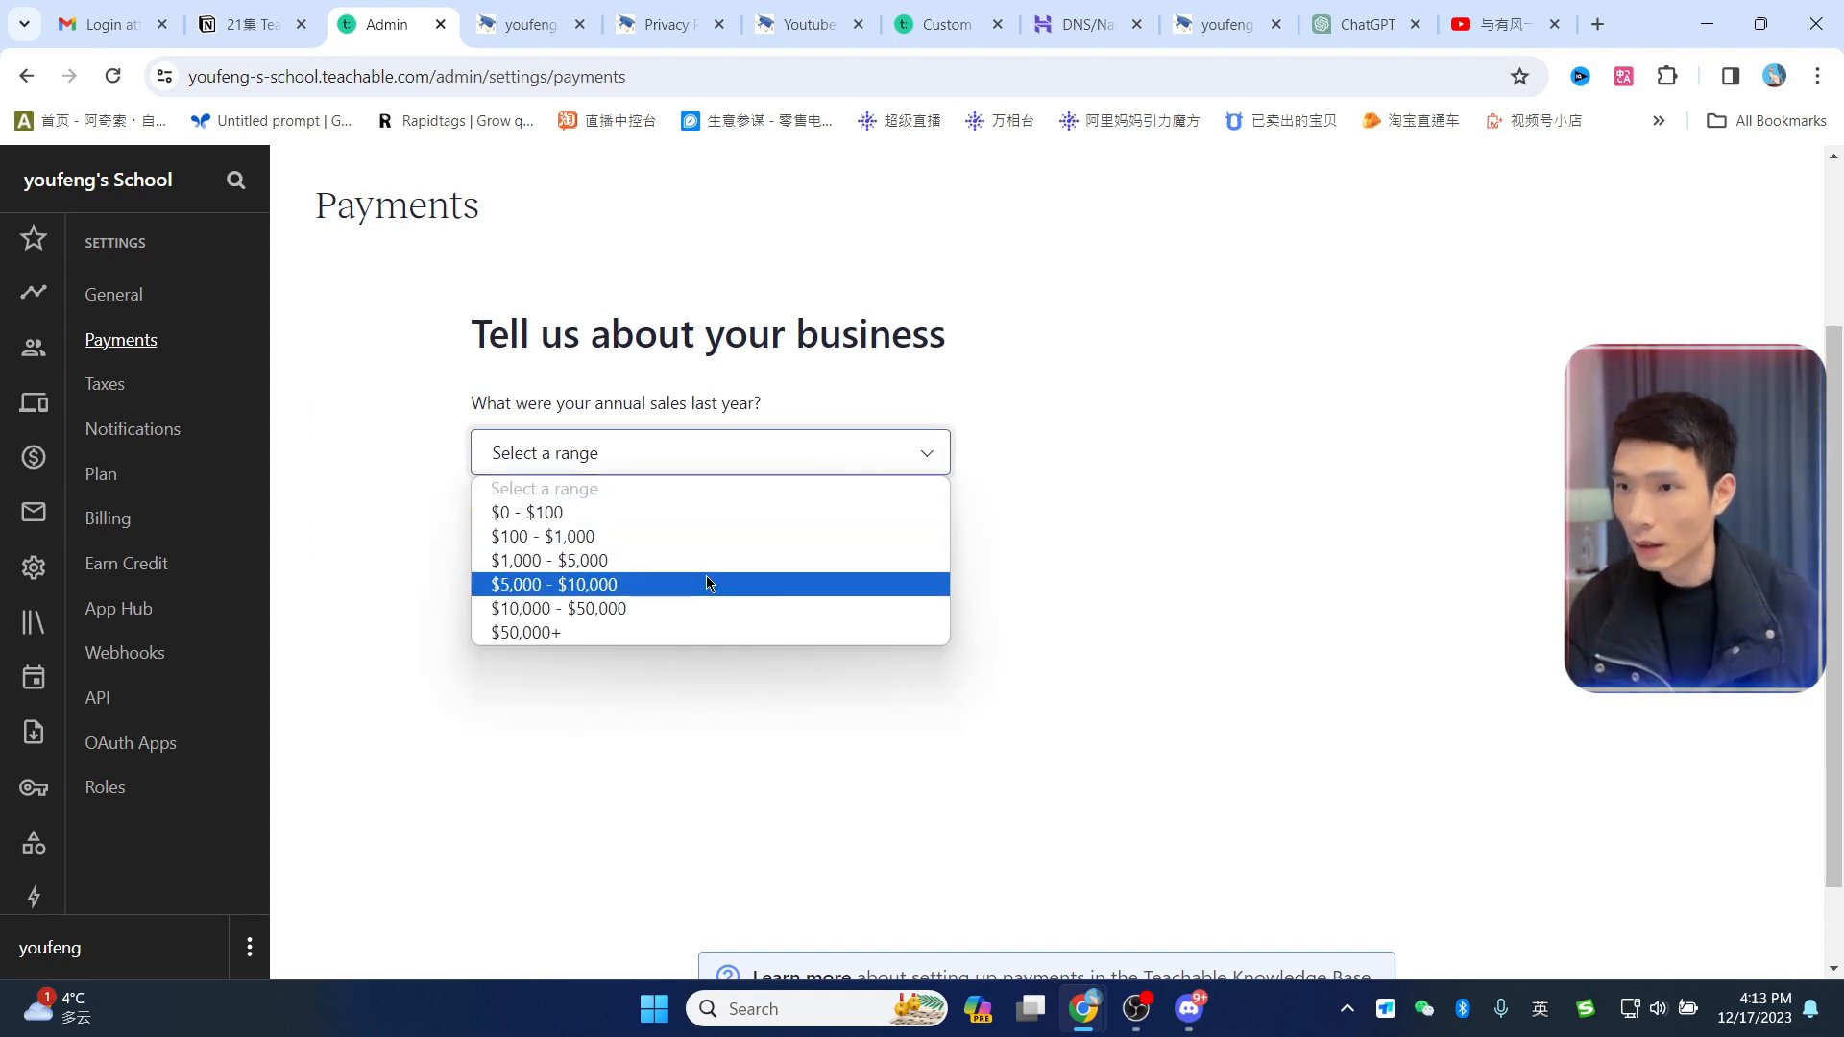
{"action": "left_click", "coordinate": [669, 584]}
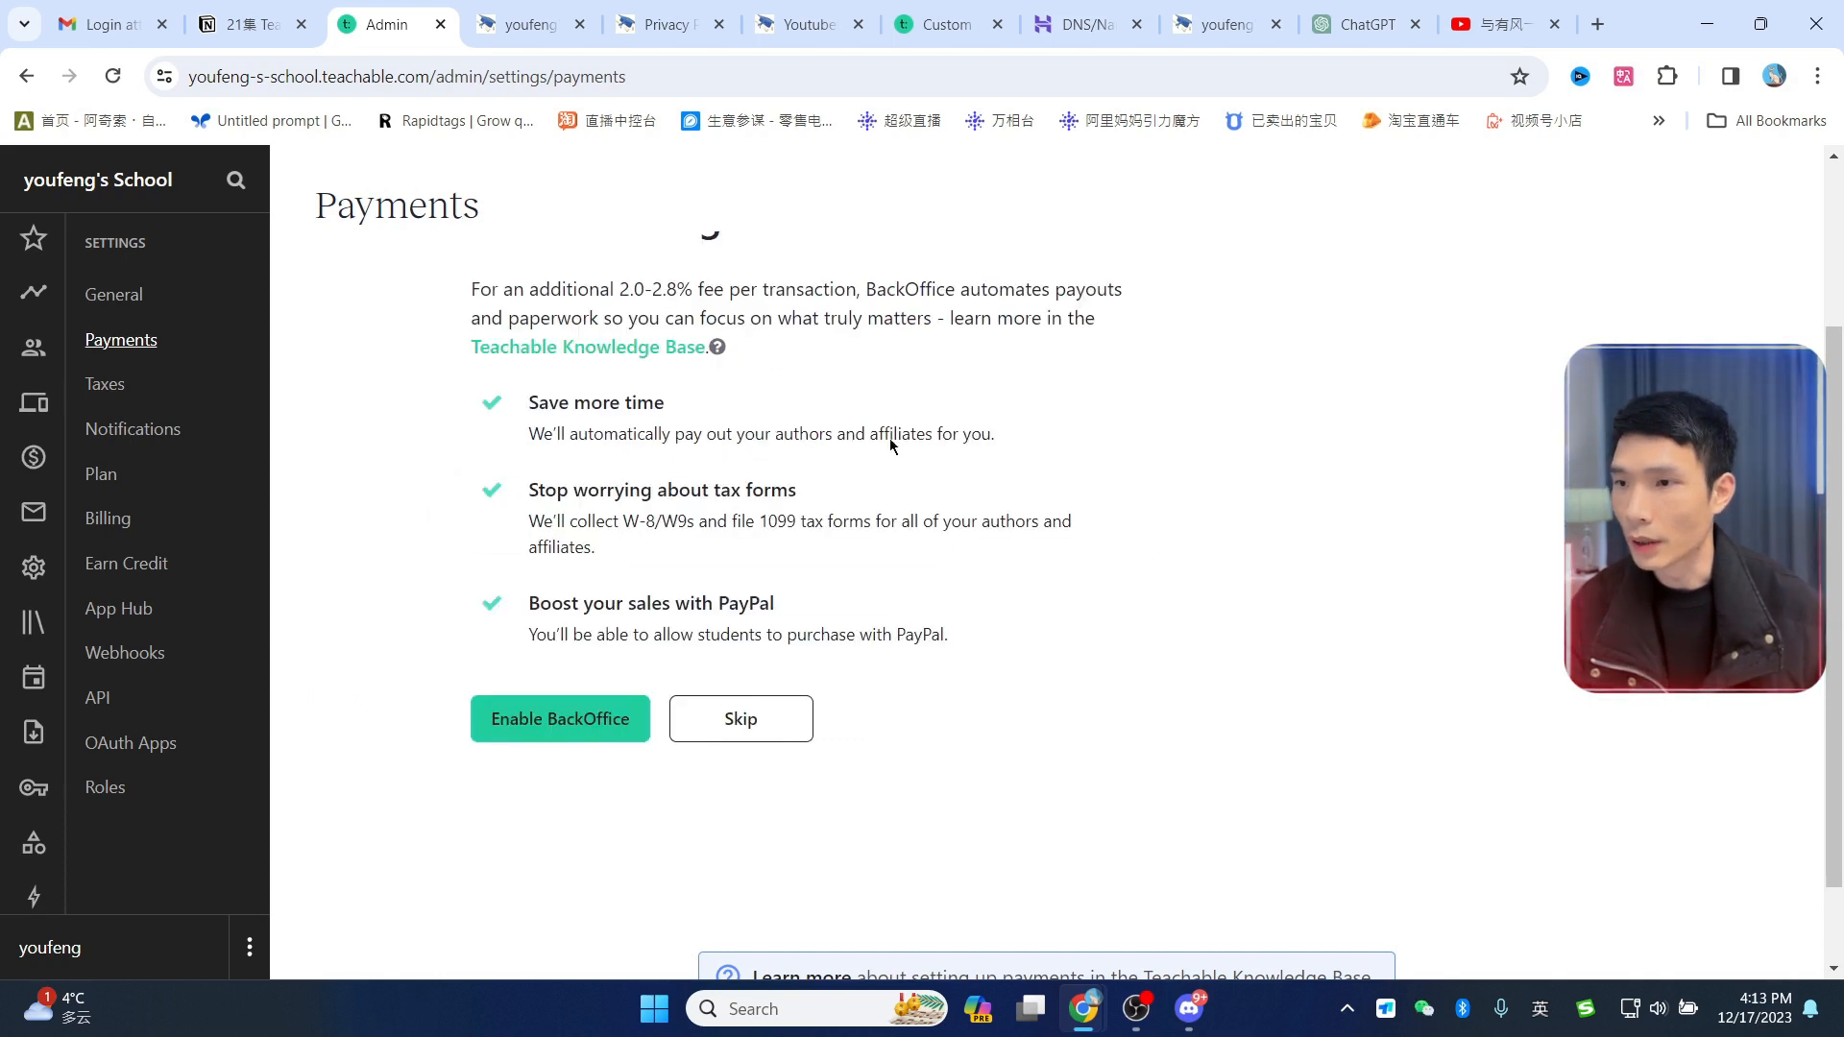
Step: Look over the BackOffice offer and display the page with its Chinese translation
{"action": "scroll", "coordinate": [729, 435], "scroll_direction": "up", "scroll_amount": 3}
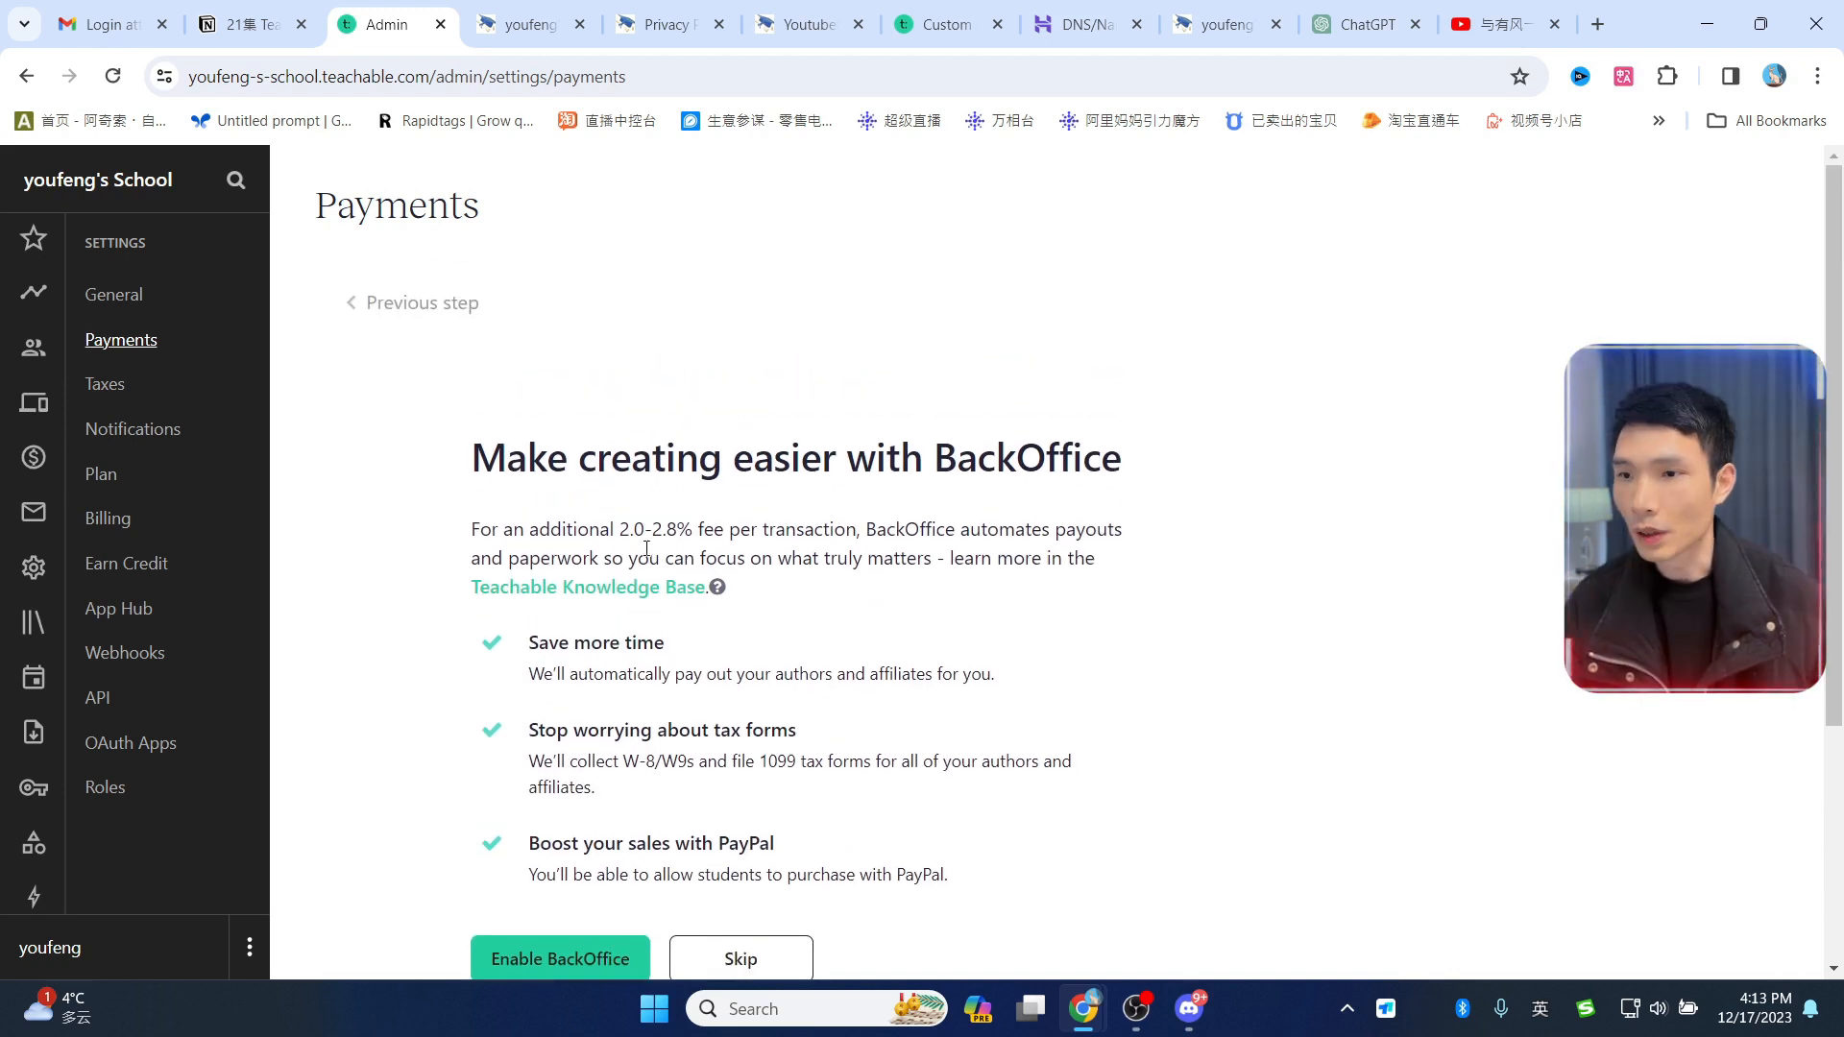
{"action": "scroll", "coordinate": [951, 526], "scroll_direction": "down", "scroll_amount": 1}
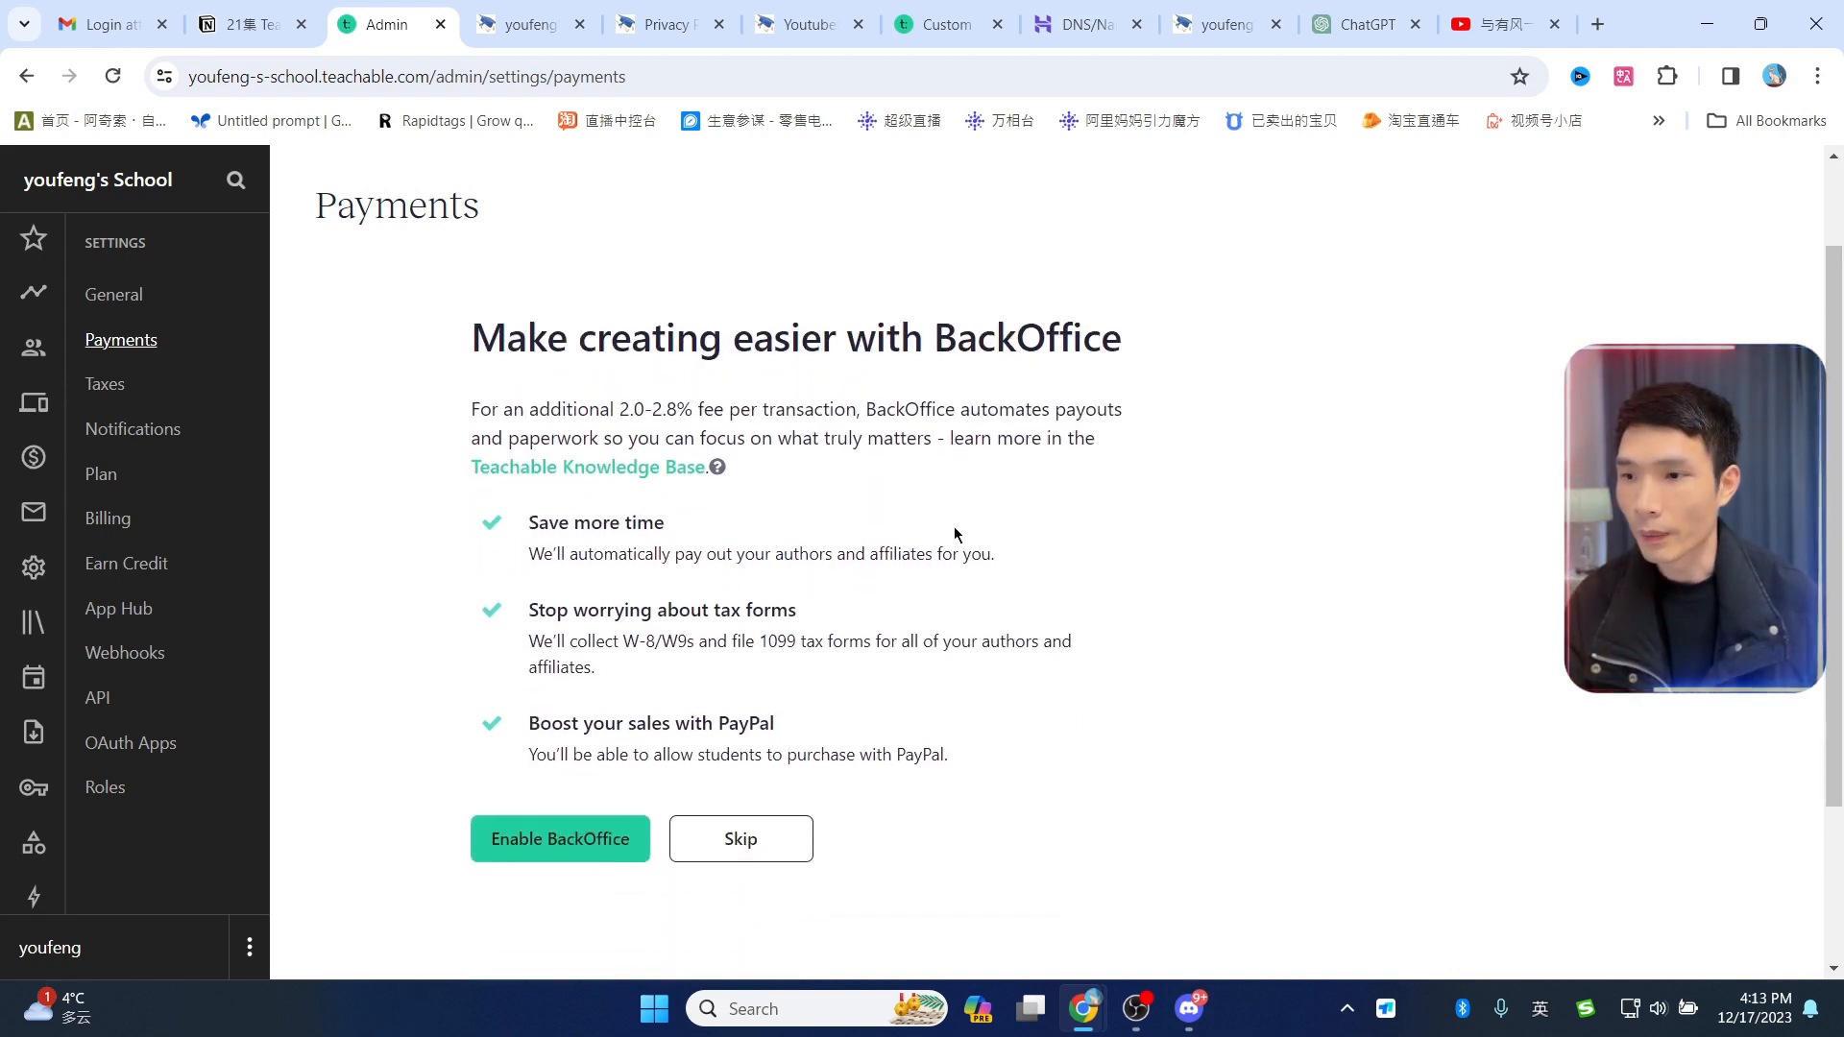
{"action": "left_click", "coordinate": [1623, 76]}
{"action": "left_click", "coordinate": [1452, 414]}
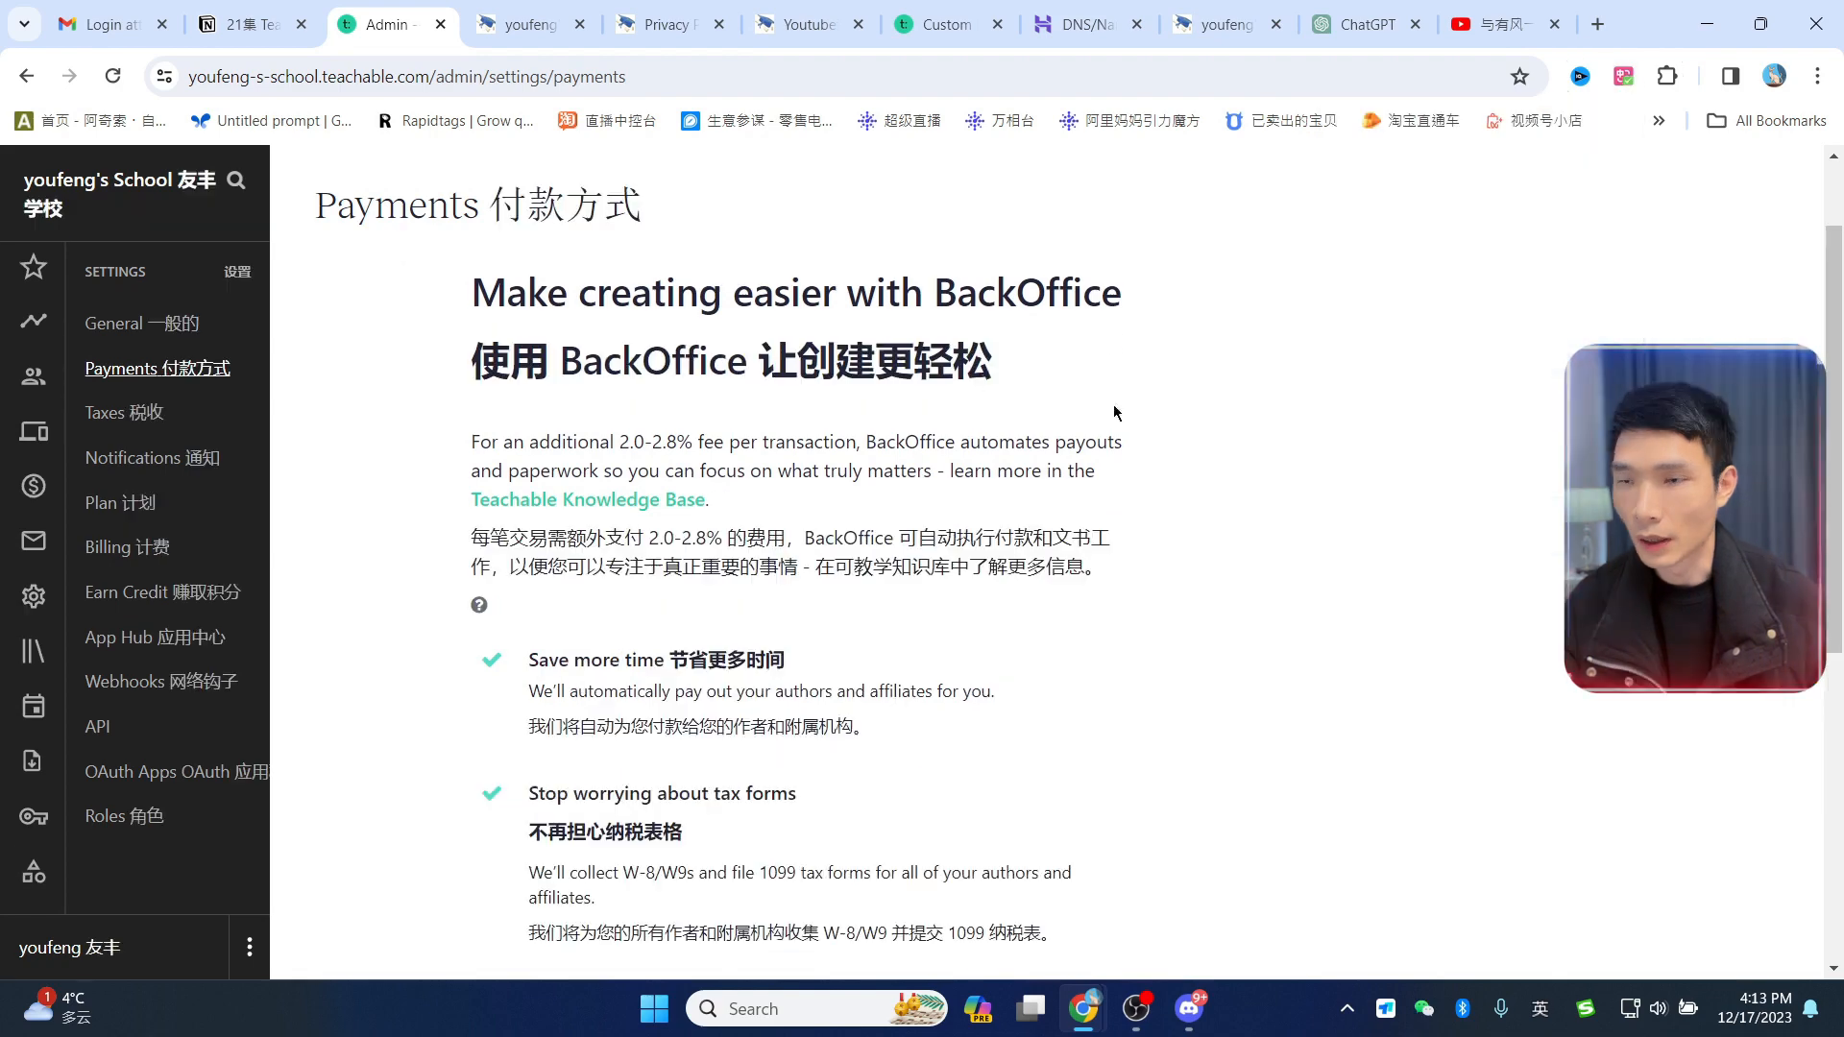
Step: Examine the translated BackOffice terms covering the transaction fee, automatic payouts, tax forms and PayPal purchases
{"action": "scroll", "coordinate": [1021, 396], "scroll_direction": "down", "scroll_amount": 1}
{"action": "scroll", "coordinate": [652, 449], "scroll_direction": "up", "scroll_amount": 1}
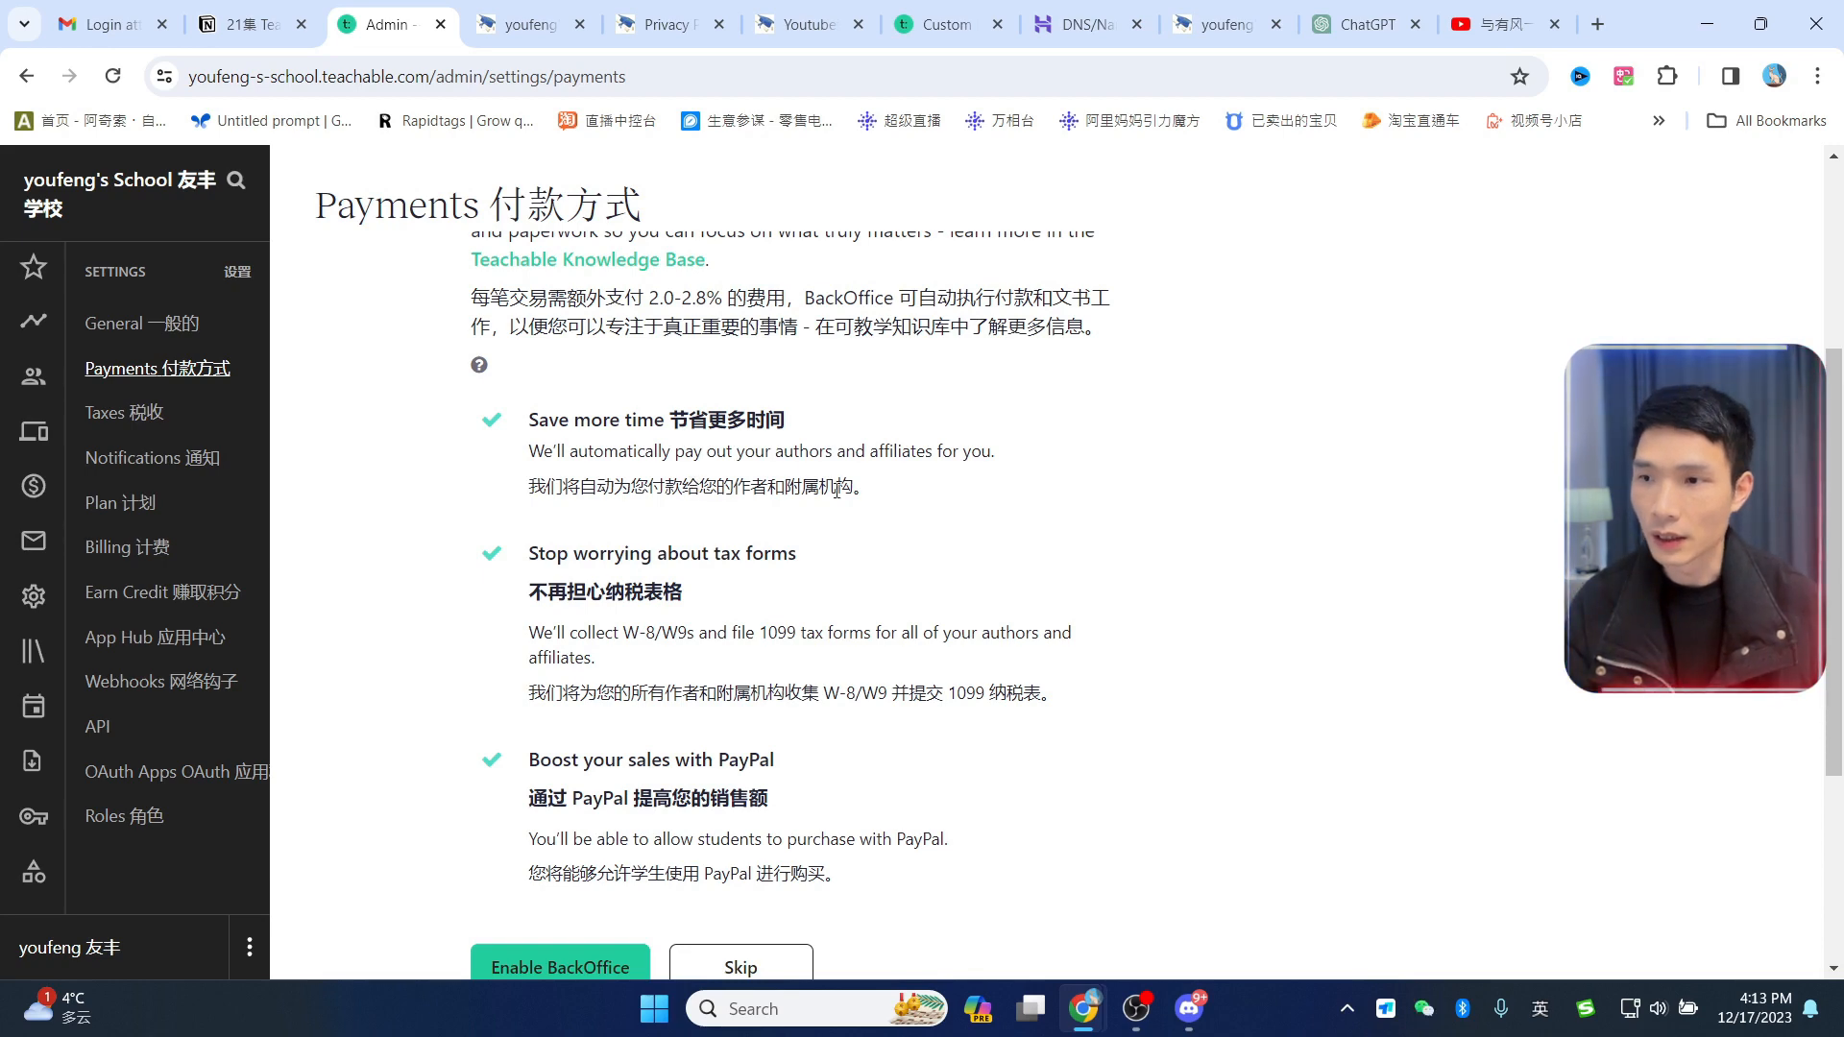
{"action": "scroll", "coordinate": [1085, 555], "scroll_direction": "down", "scroll_amount": 1}
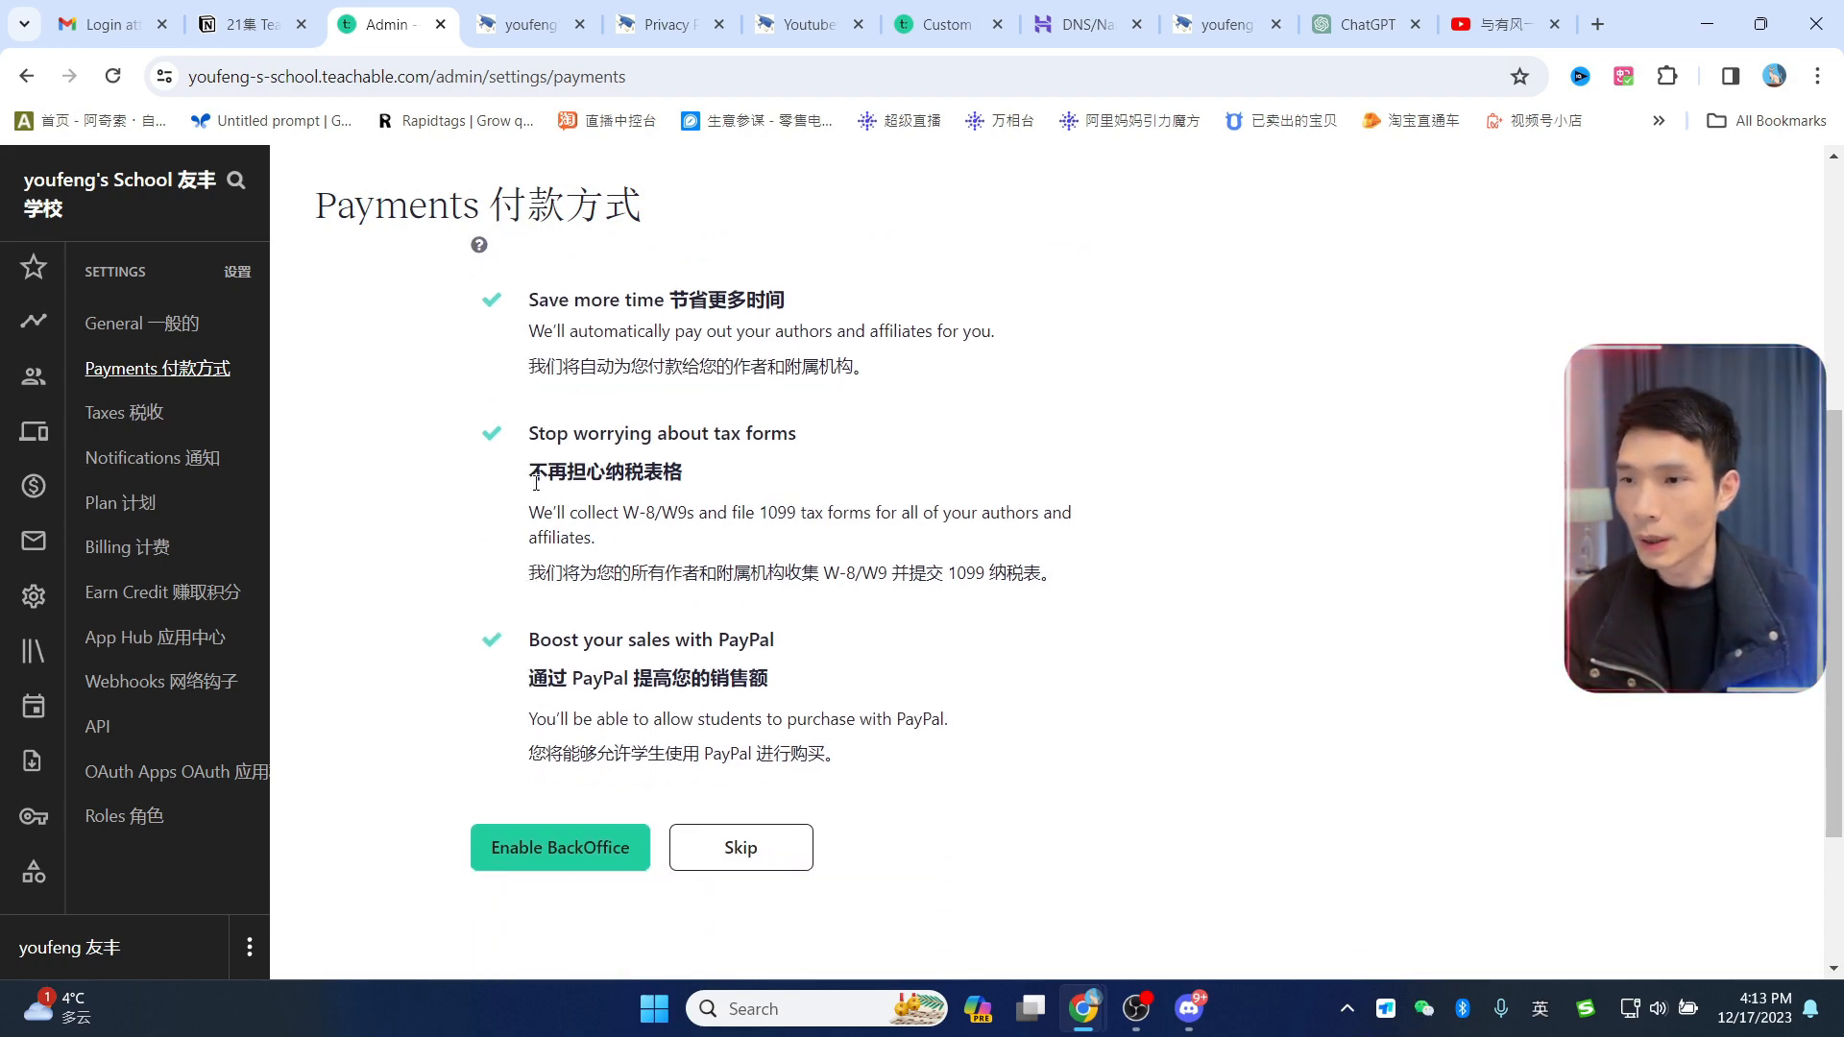
{"action": "scroll", "coordinate": [864, 485], "scroll_direction": "up", "scroll_amount": 3}
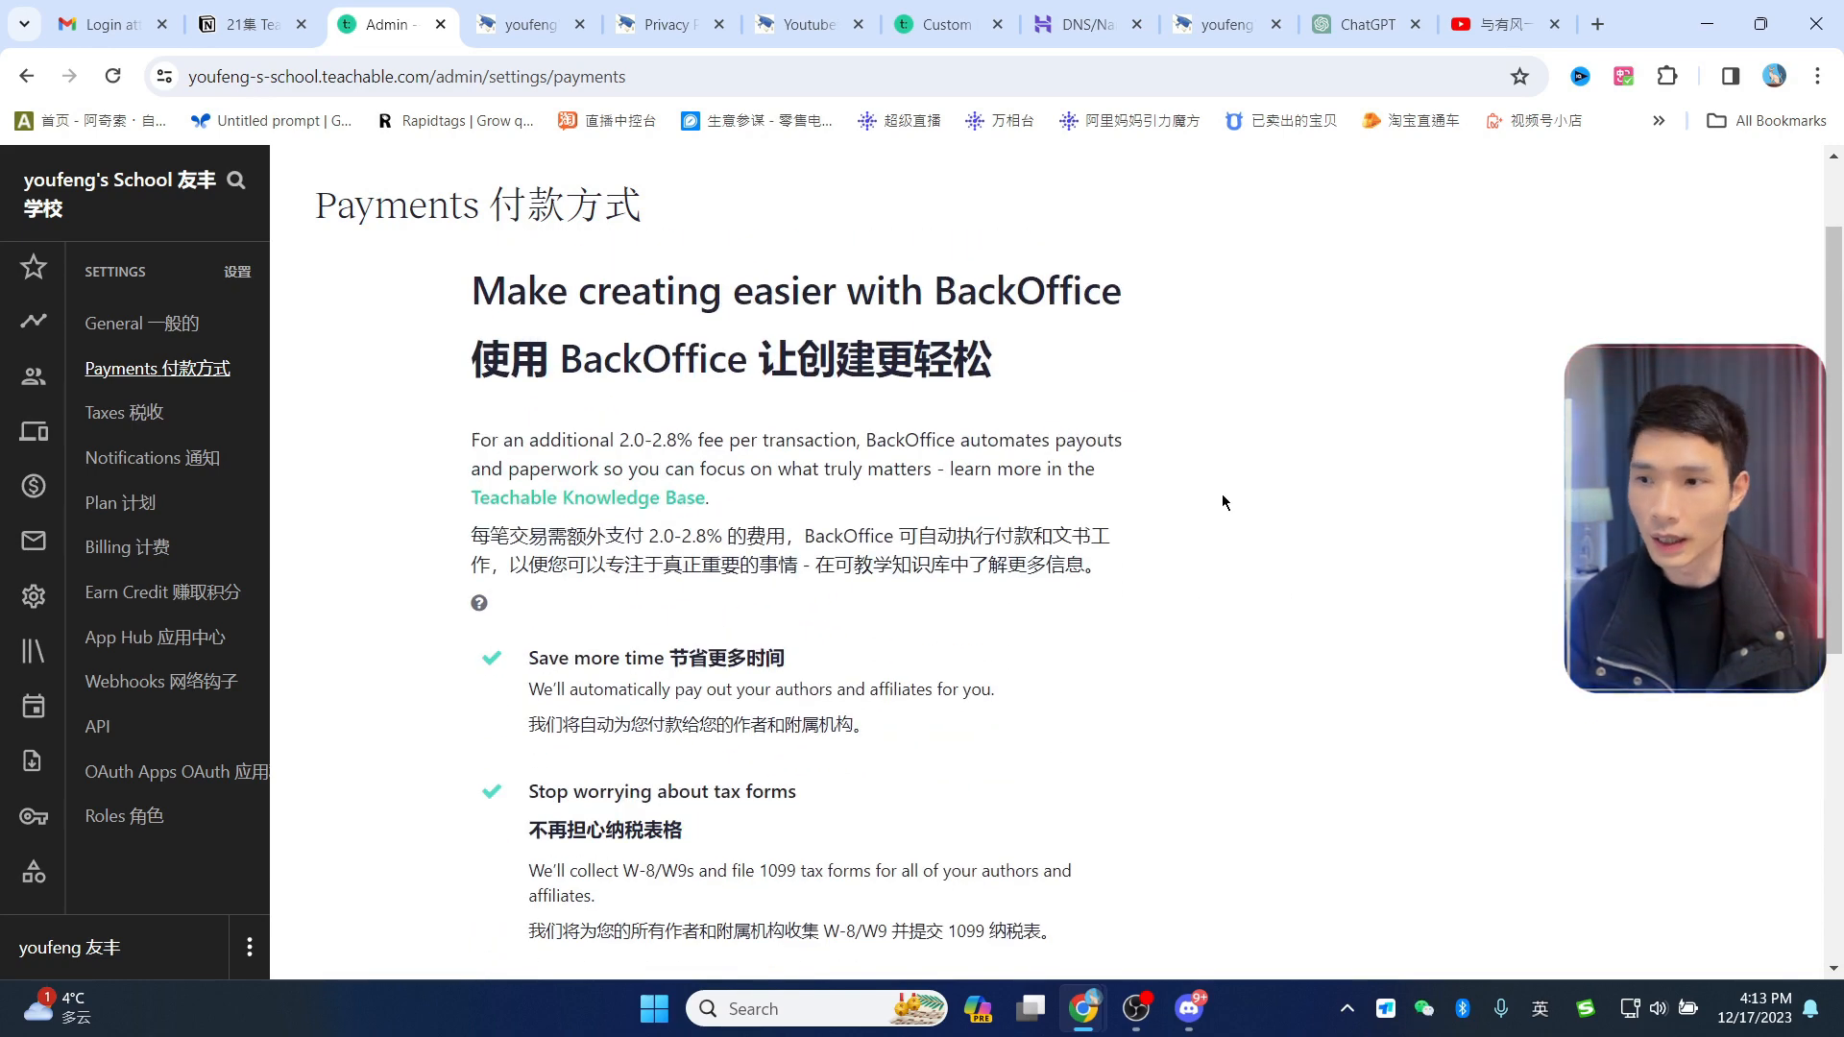
{"action": "scroll", "coordinate": [1222, 500], "scroll_direction": "down", "scroll_amount": 4}
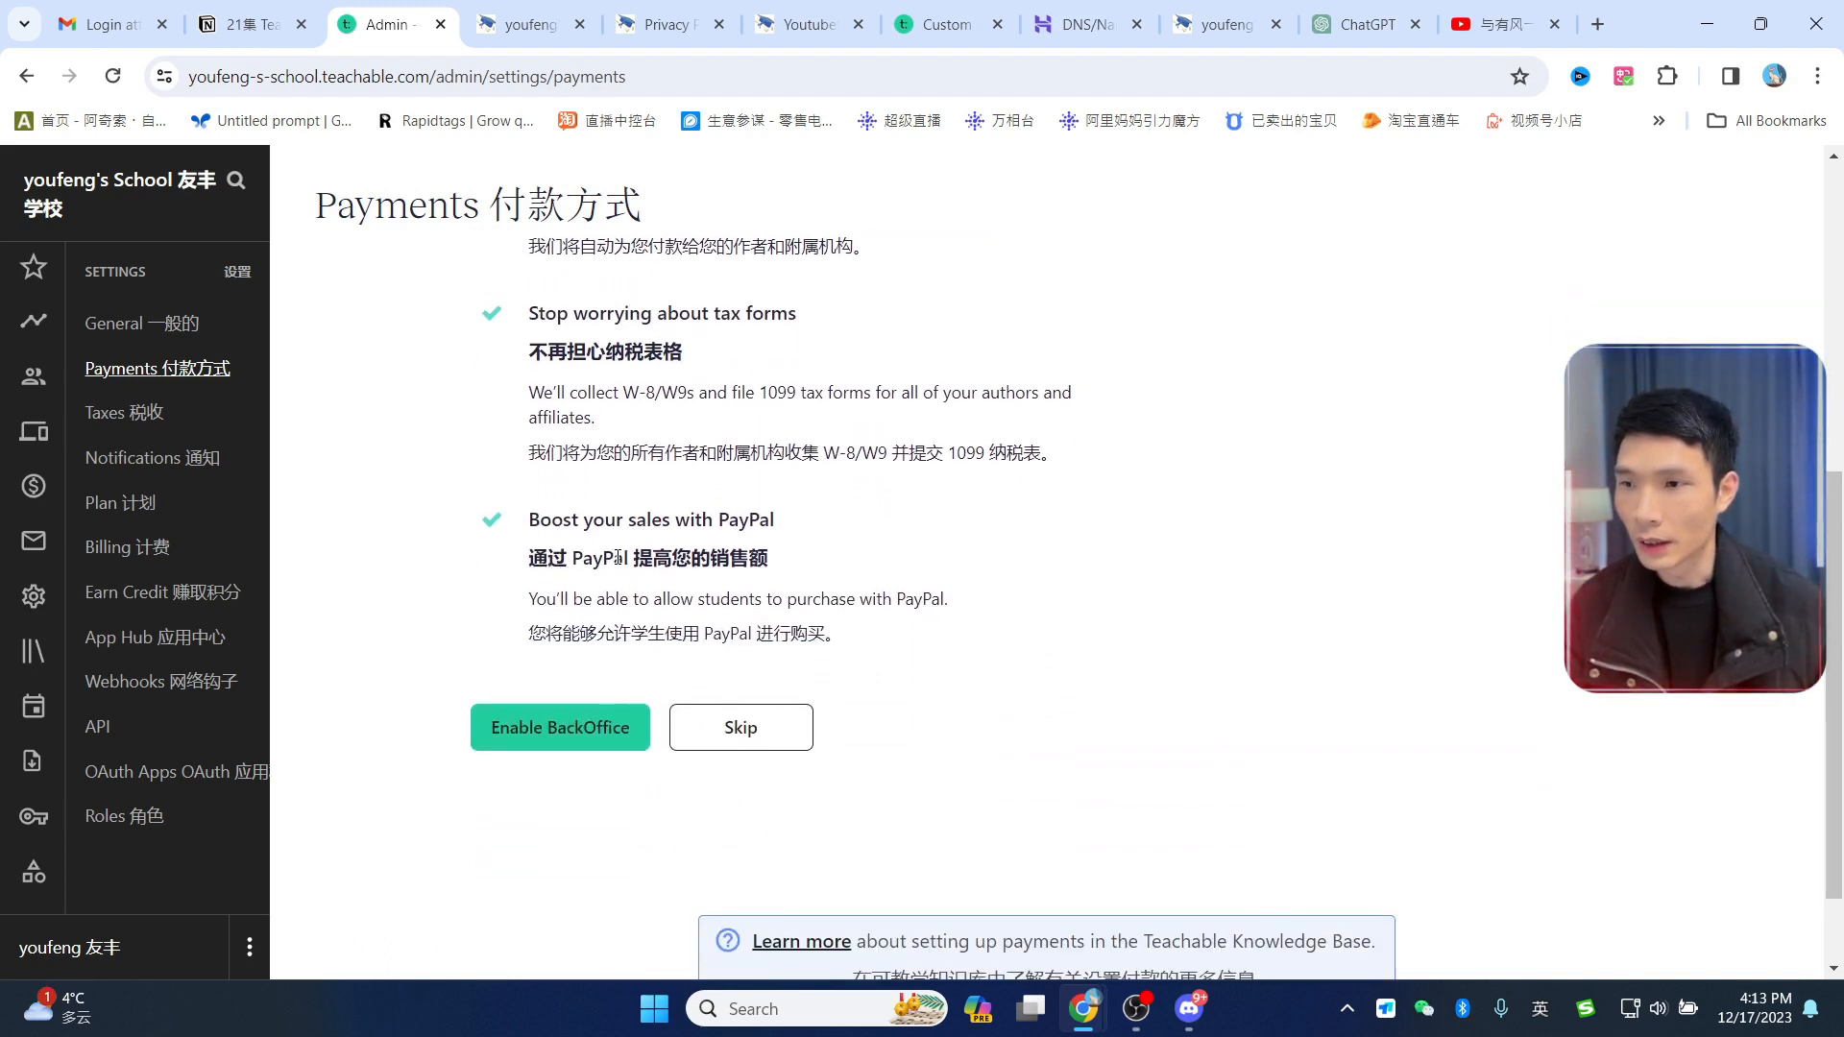
{"action": "scroll", "coordinate": [1539, 585], "scroll_direction": "up", "scroll_amount": 4}
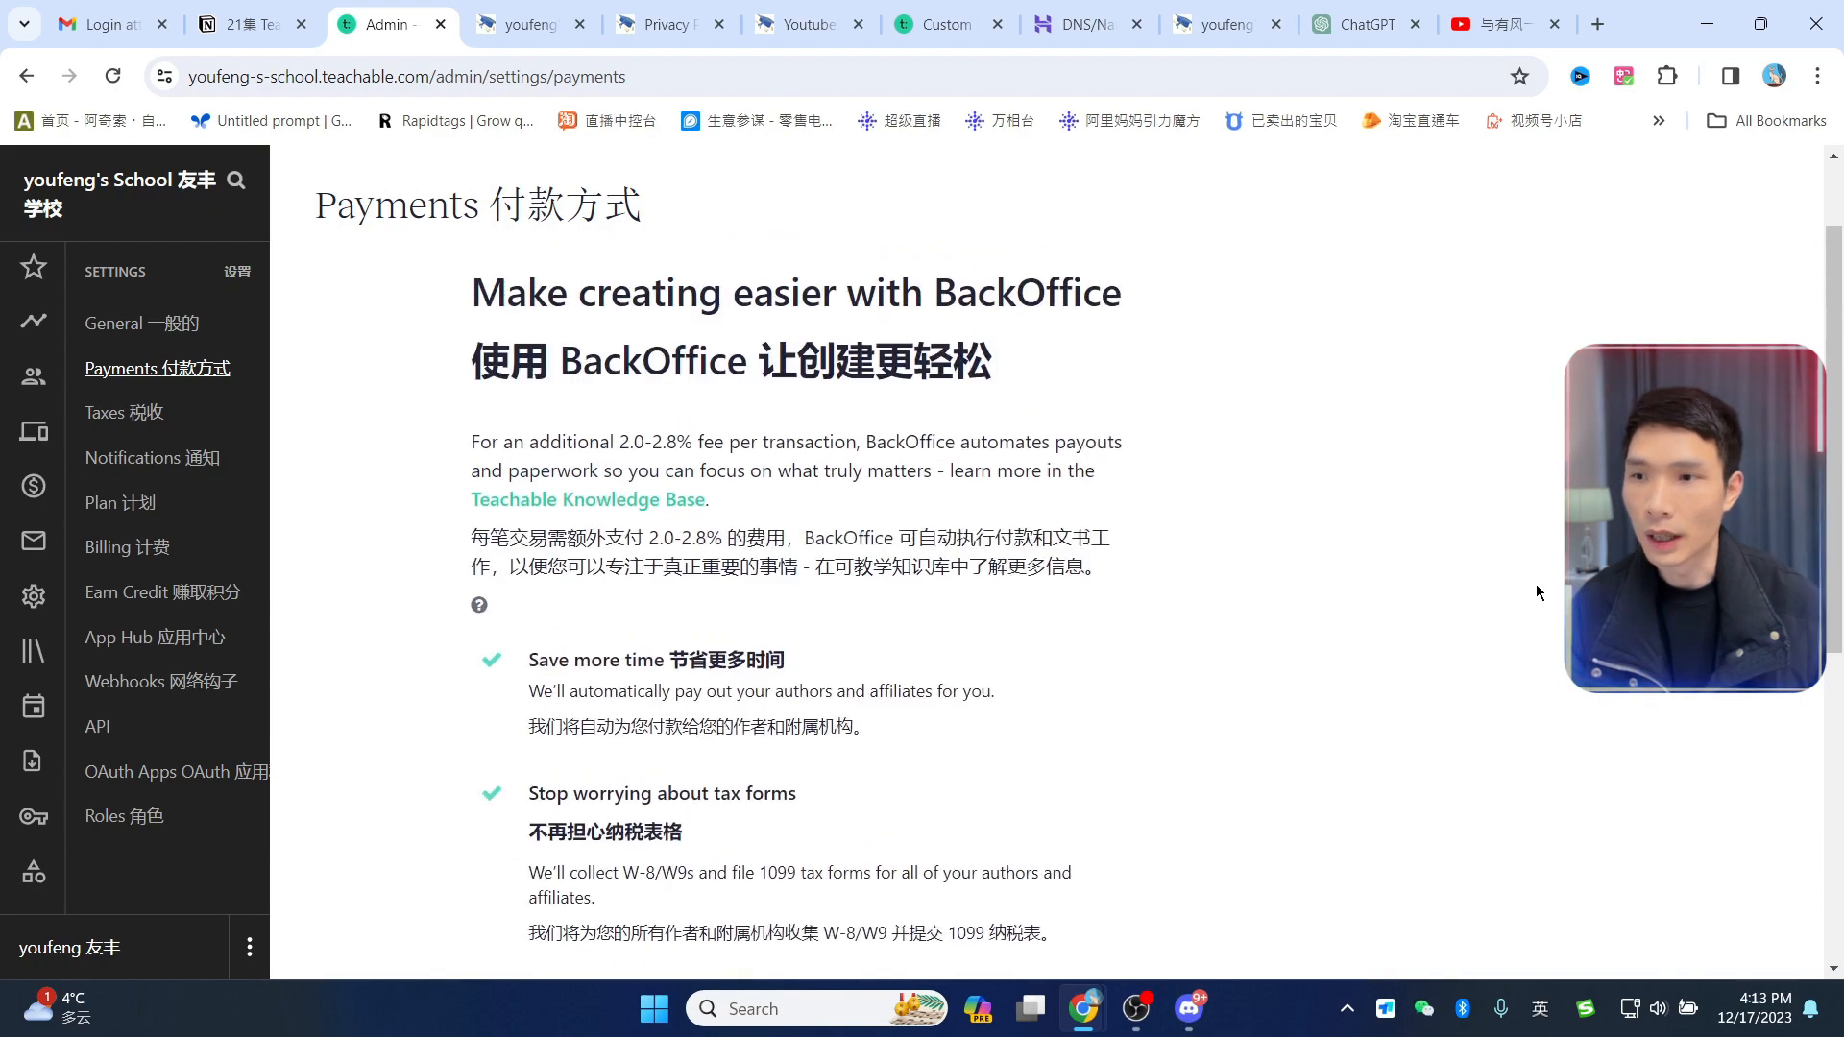
{"action": "scroll", "coordinate": [954, 502], "scroll_direction": "down", "scroll_amount": 5}
{"action": "scroll", "coordinate": [1006, 455], "scroll_direction": "up", "scroll_amount": 2}
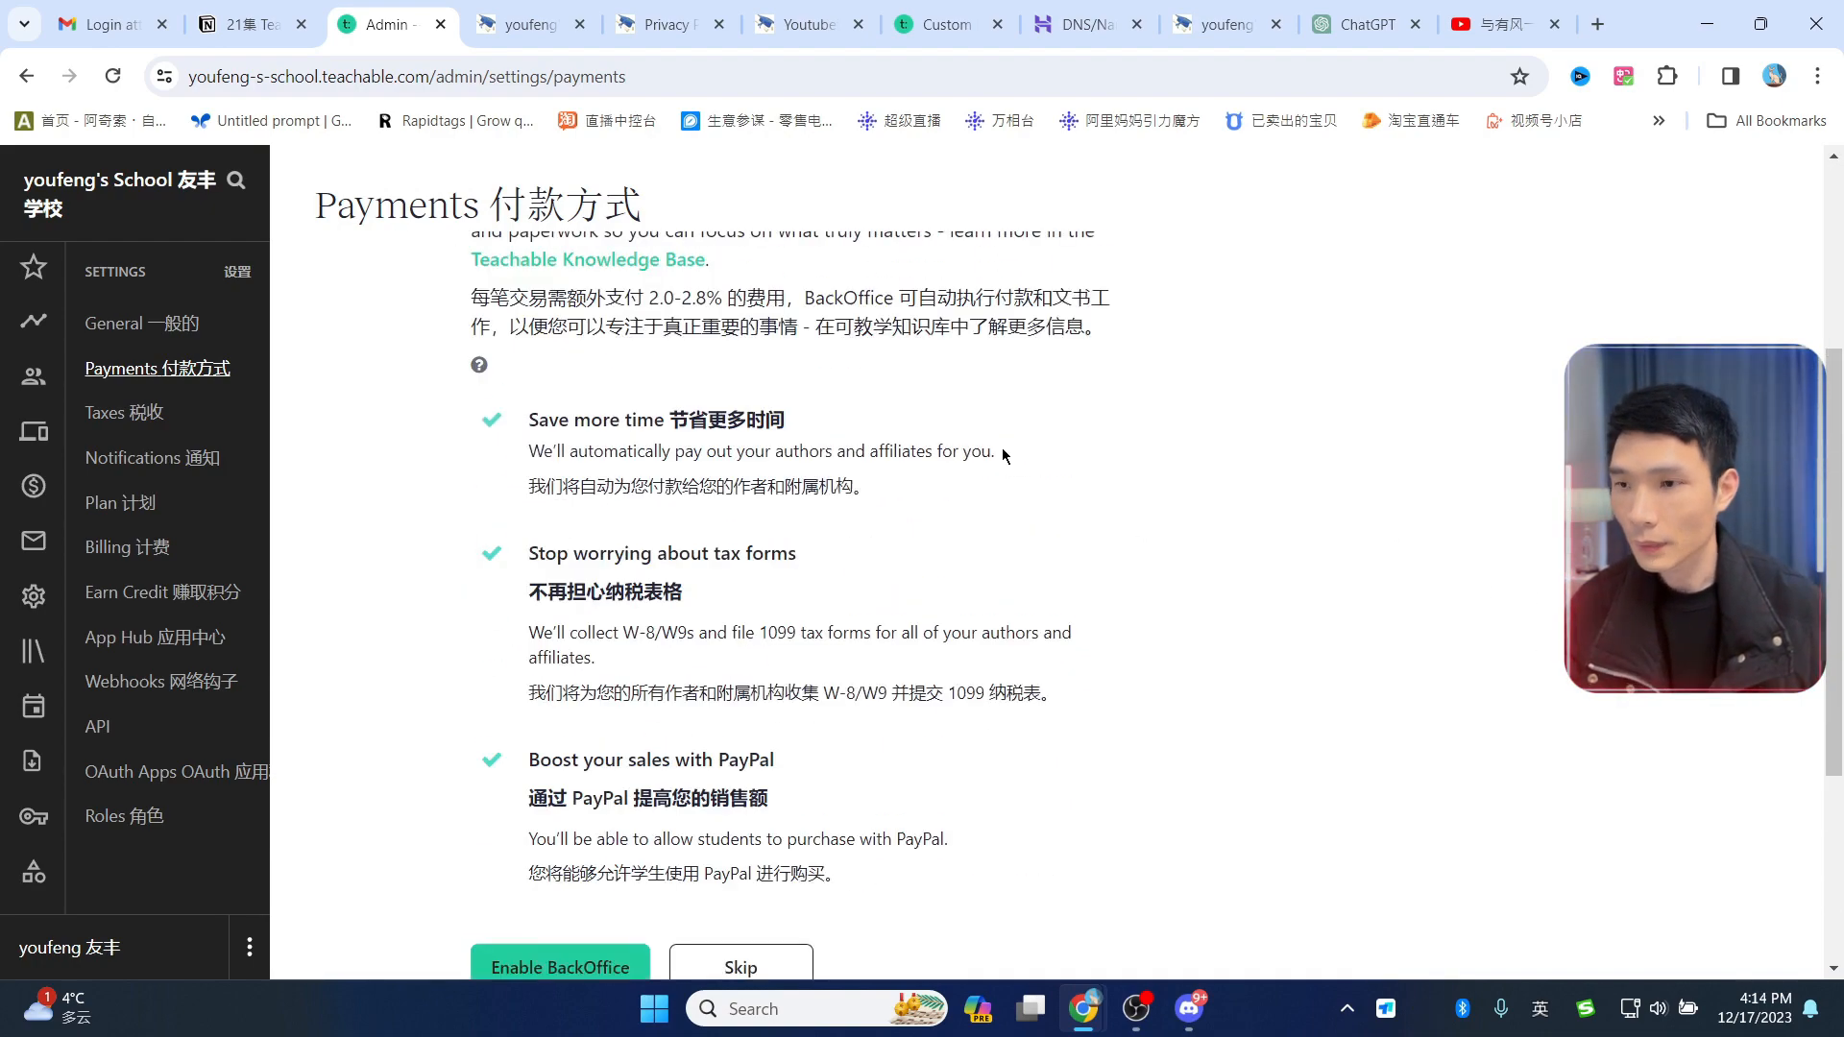
{"action": "scroll", "coordinate": [1005, 447], "scroll_direction": "up", "scroll_amount": 3}
{"action": "scroll", "coordinate": [947, 482], "scroll_direction": "down", "scroll_amount": 6}
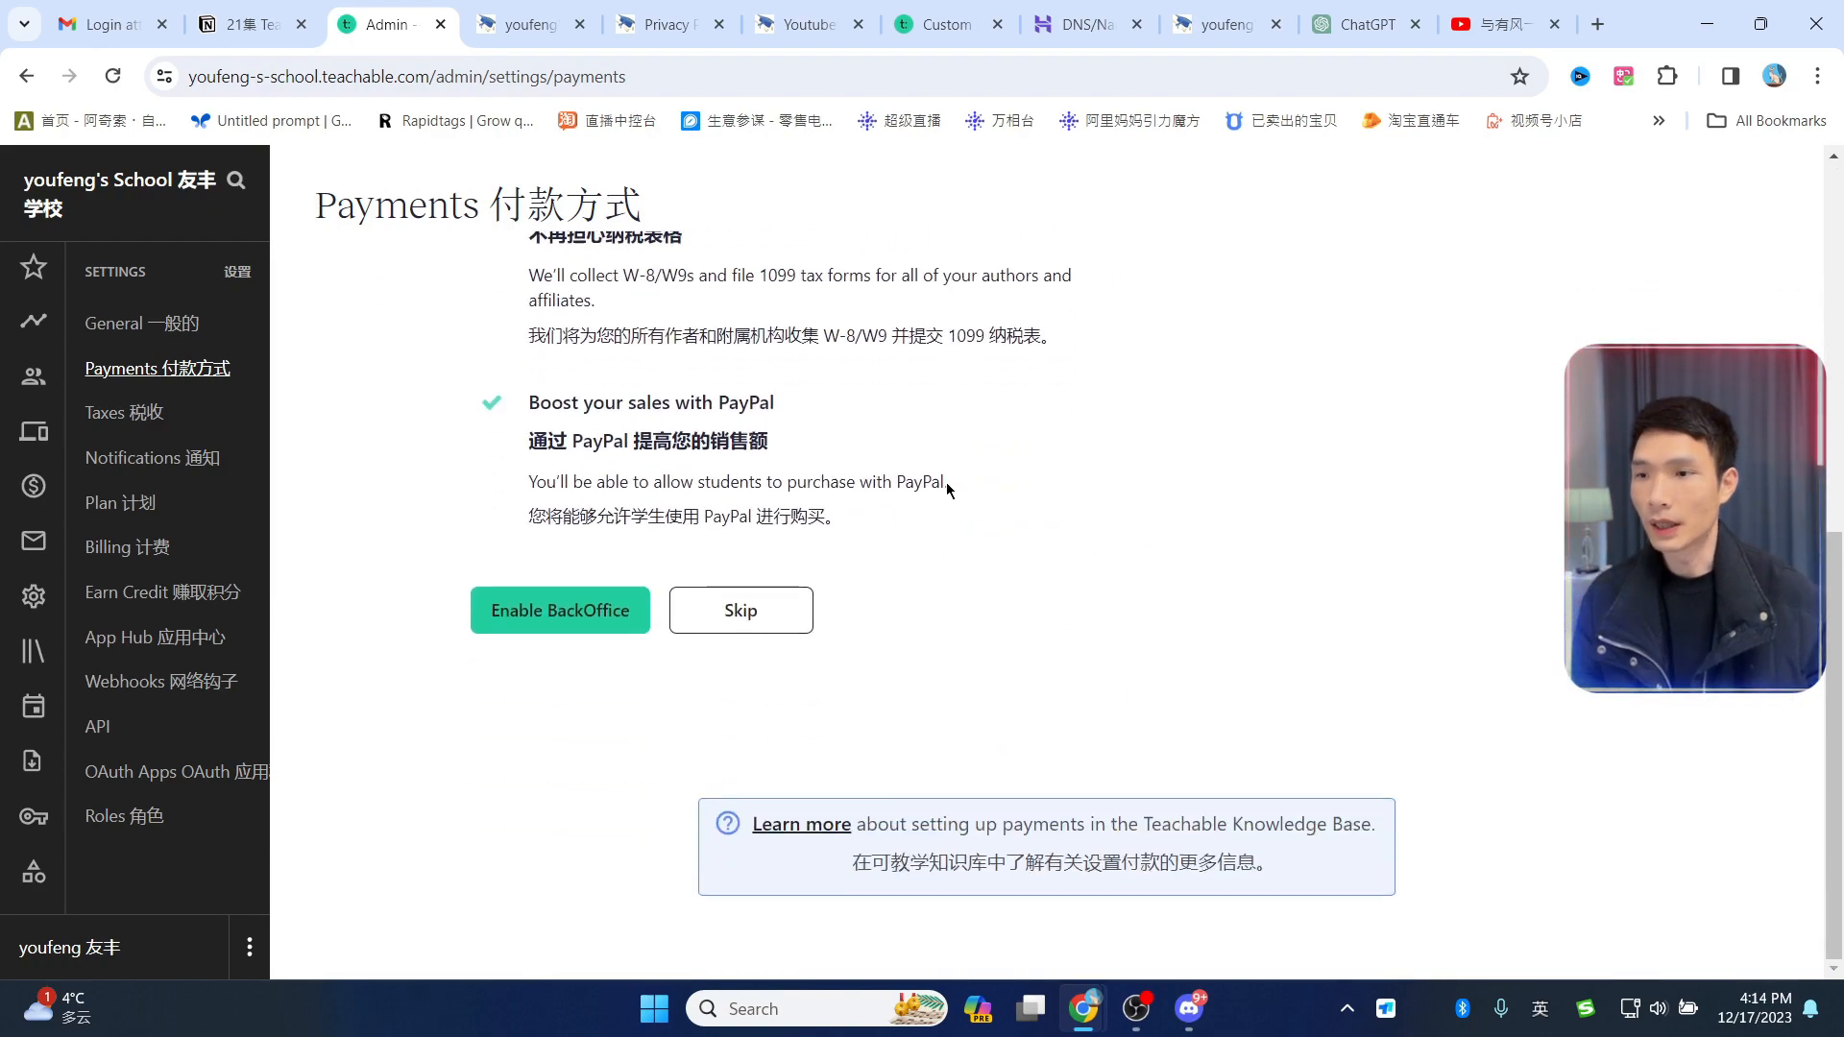
{"action": "scroll", "coordinate": [947, 484], "scroll_direction": "up", "scroll_amount": 5}
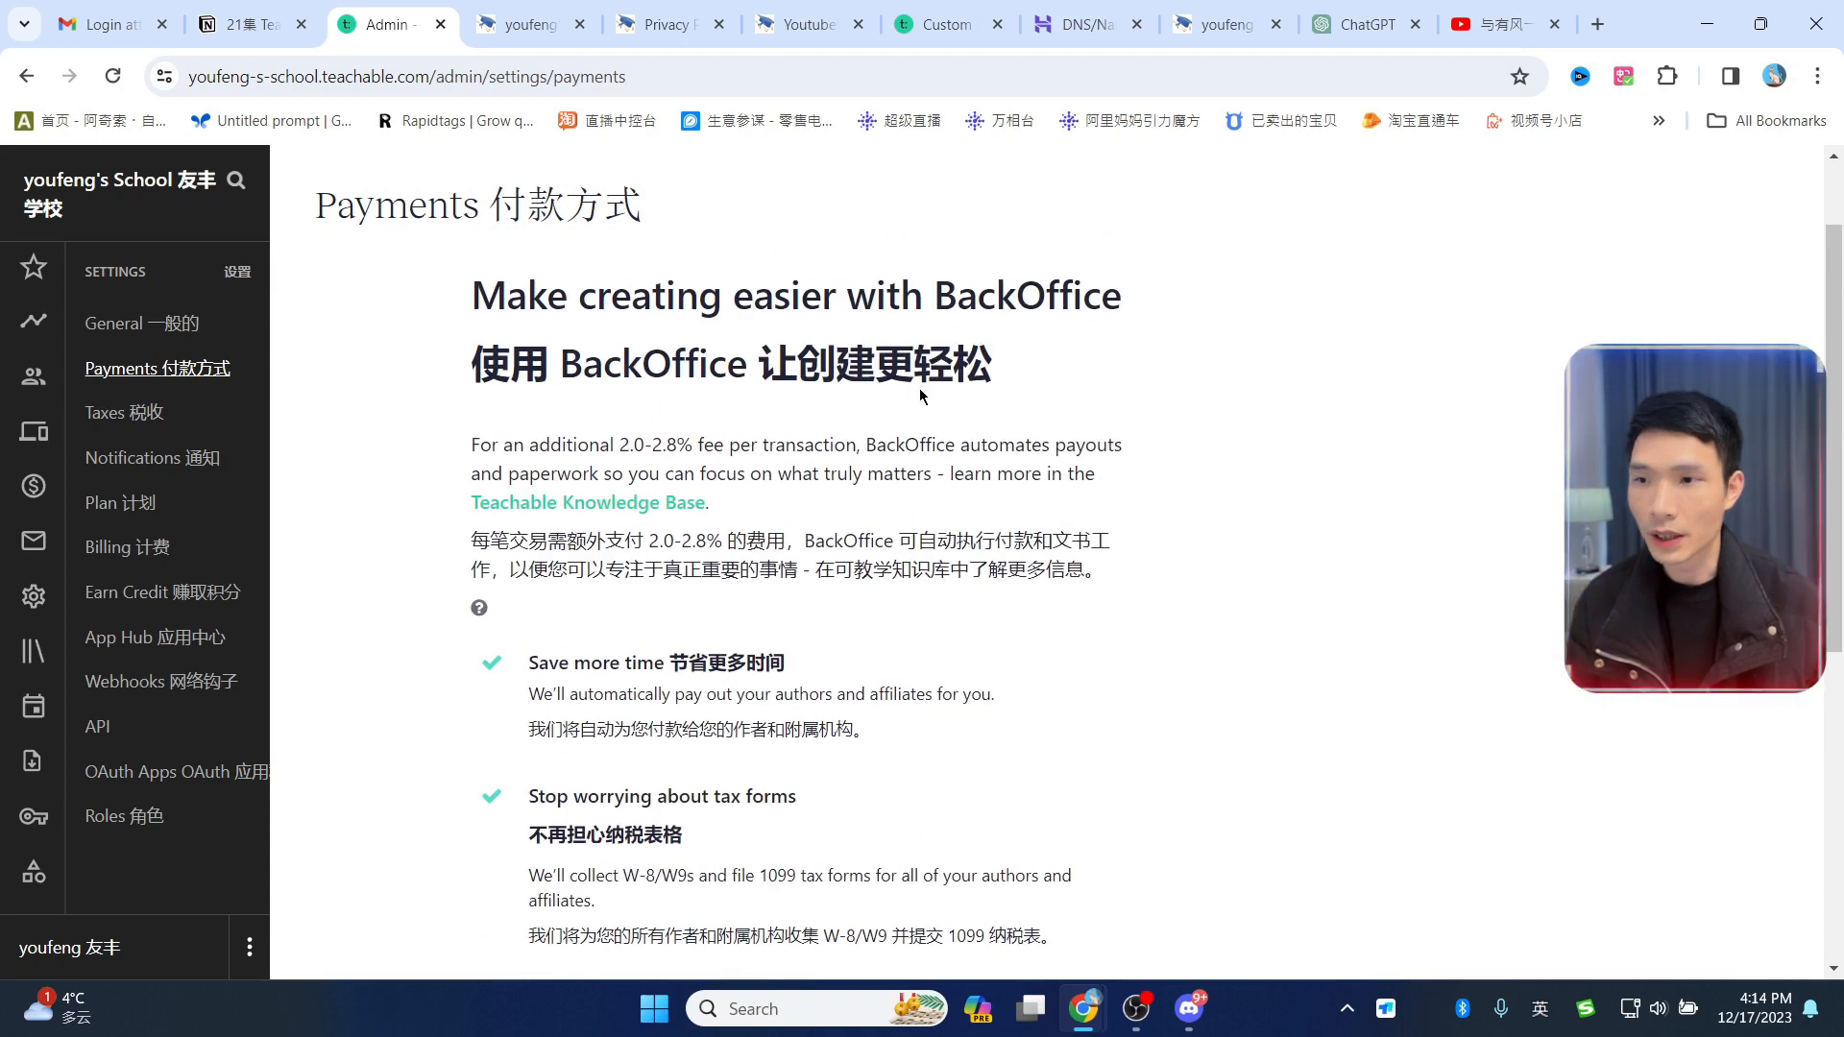
{"action": "scroll", "coordinate": [913, 394], "scroll_direction": "down", "scroll_amount": 5}
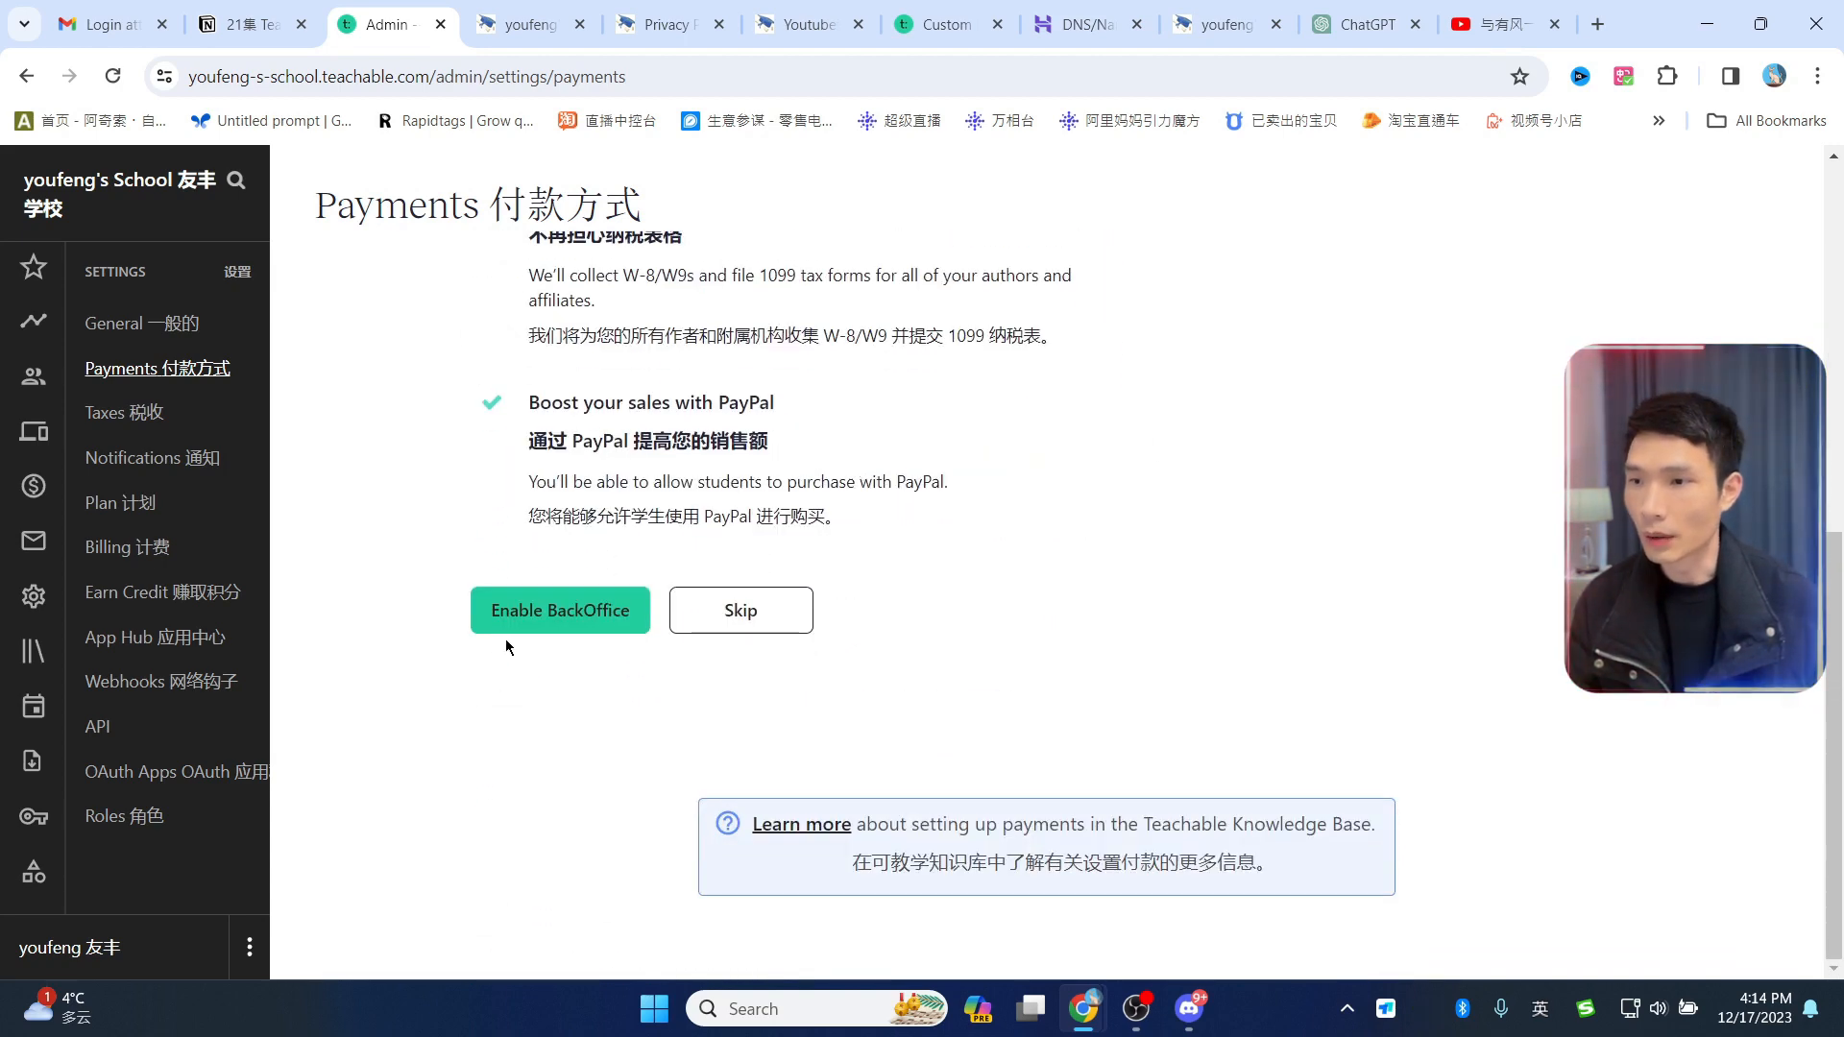
Step: Enable BackOffice and accept PayPal as a payment method on the checkout pages
{"action": "left_click", "coordinate": [516, 605]}
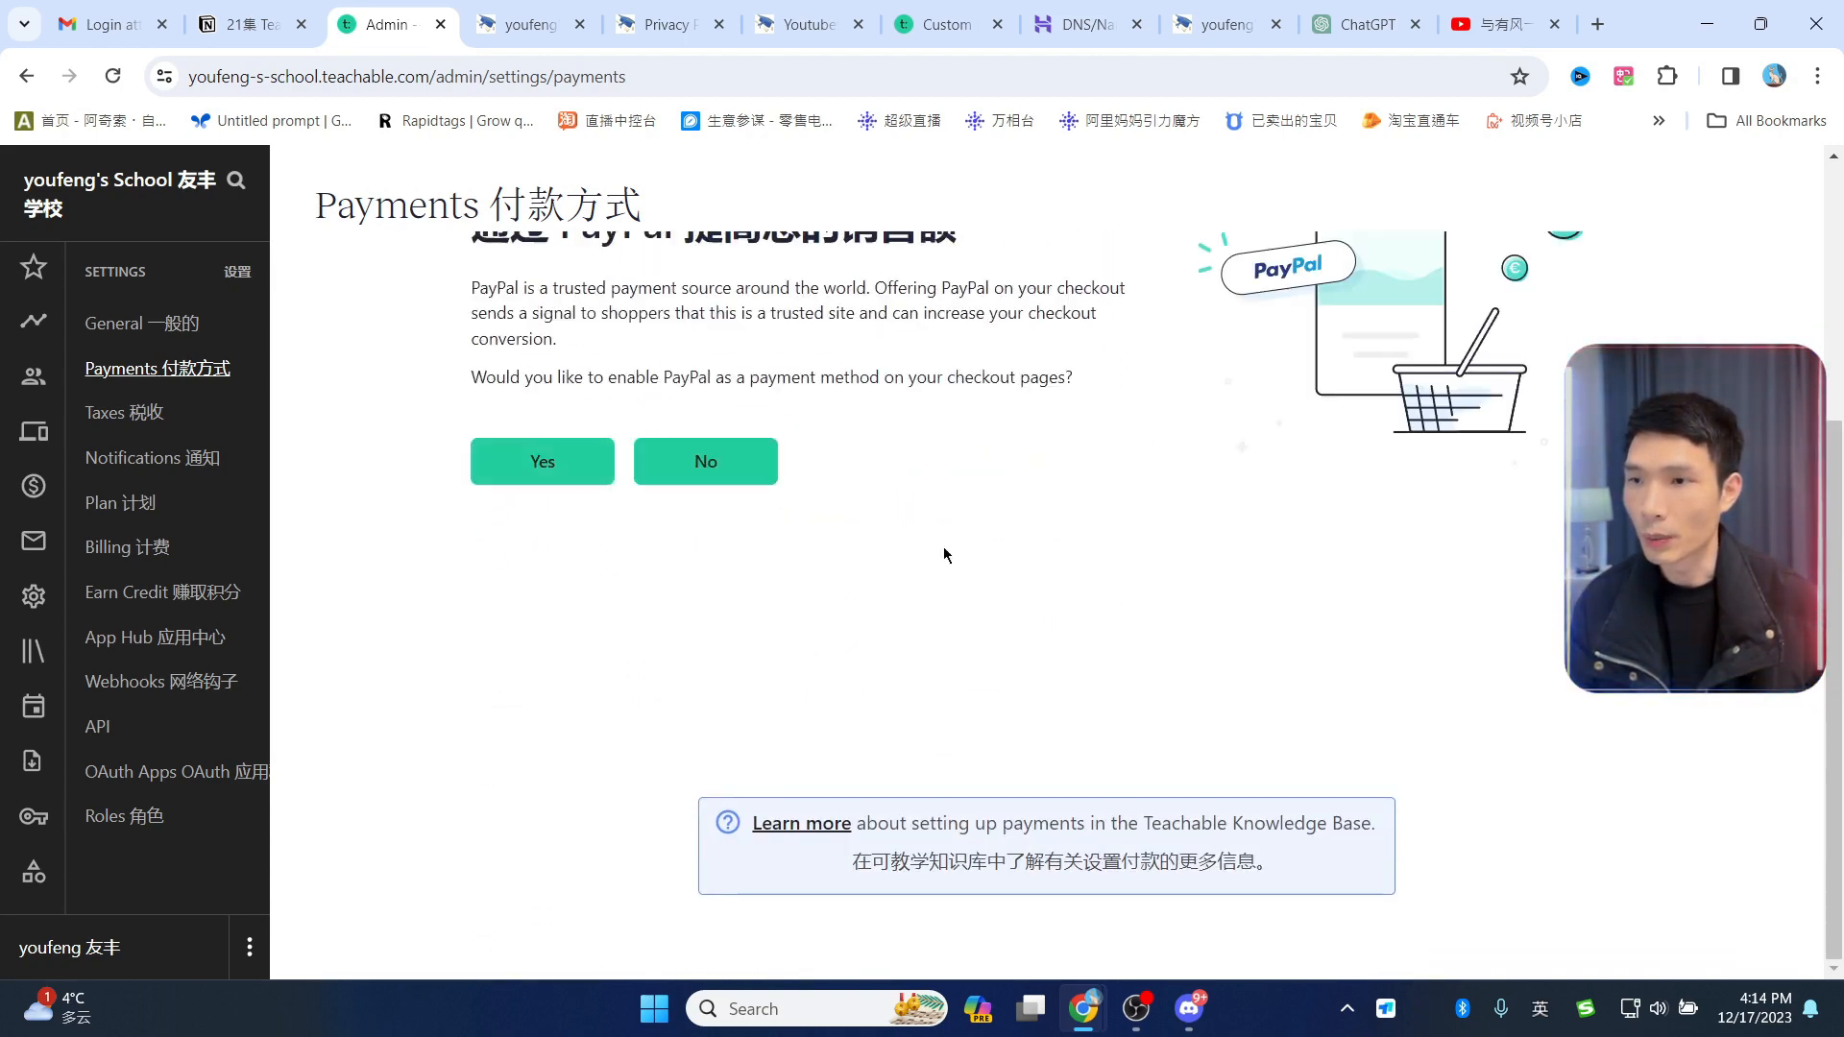
{"action": "scroll", "coordinate": [1075, 600], "scroll_direction": "up", "scroll_amount": 4}
{"action": "scroll", "coordinate": [1118, 614], "scroll_direction": "down", "scroll_amount": 1}
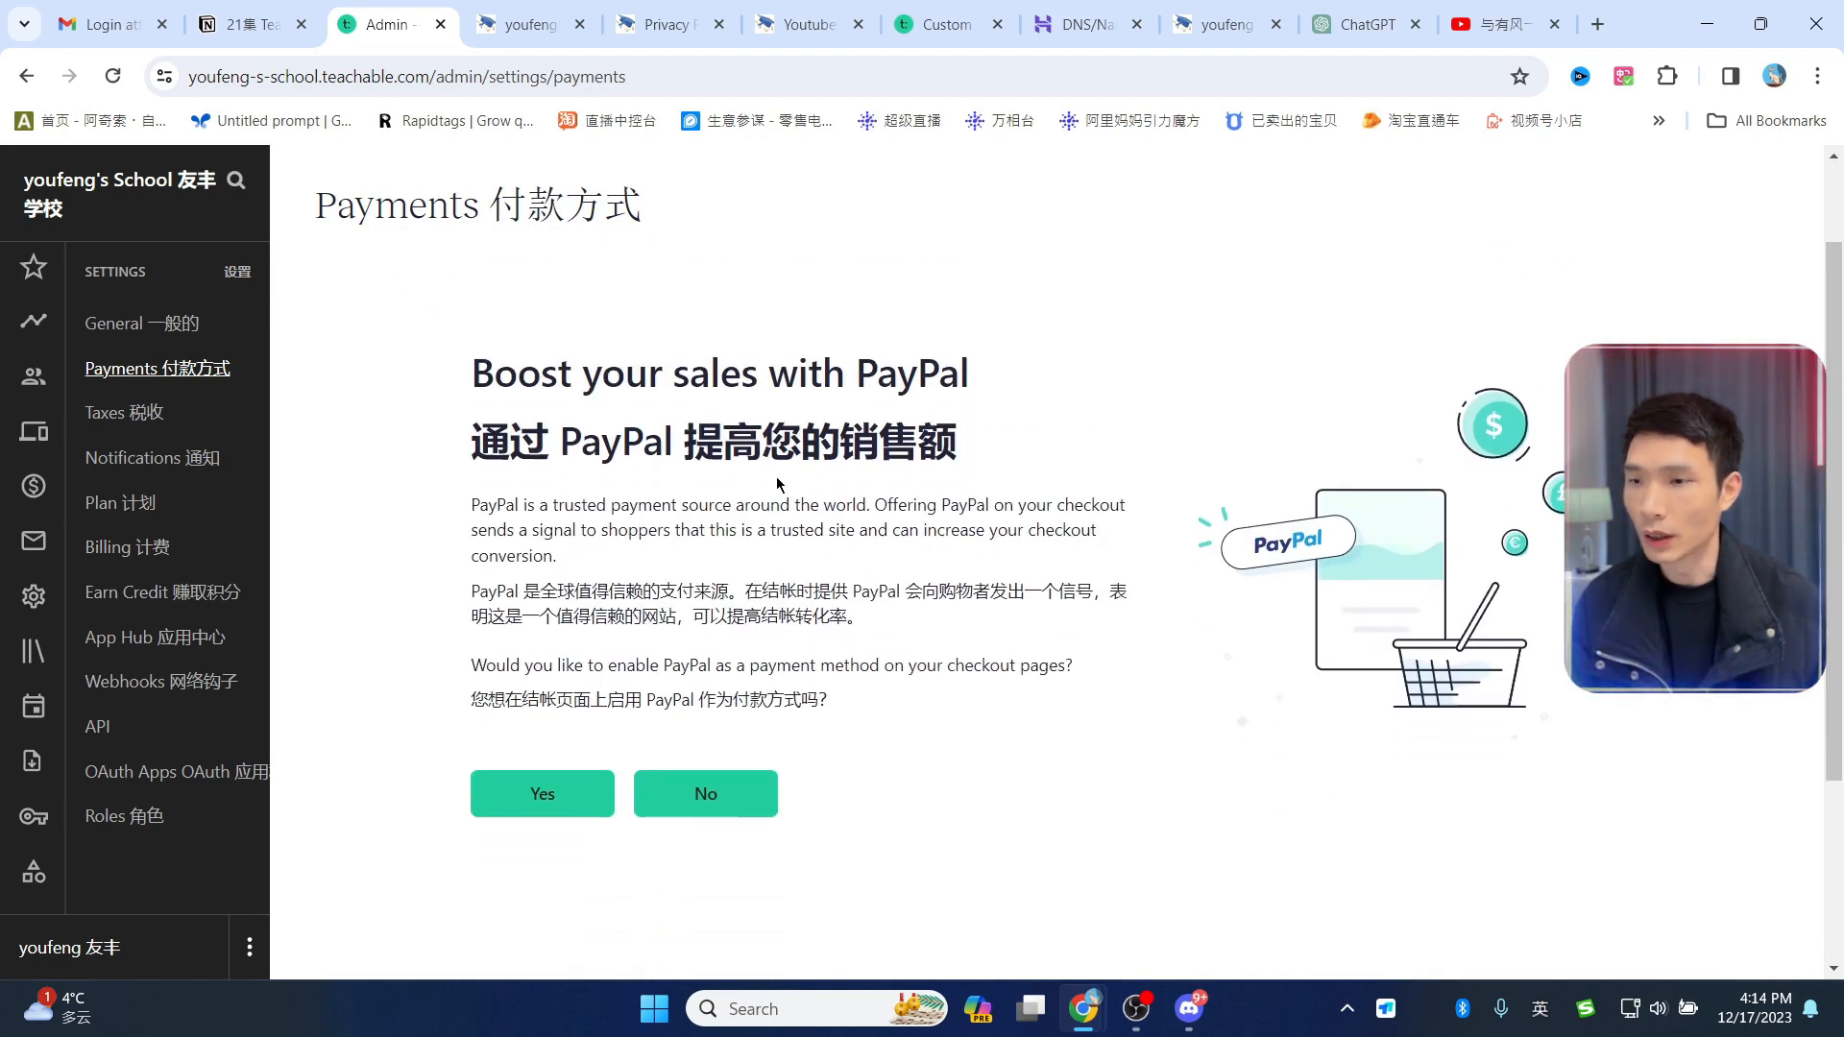
{"action": "left_click", "coordinate": [542, 793]}
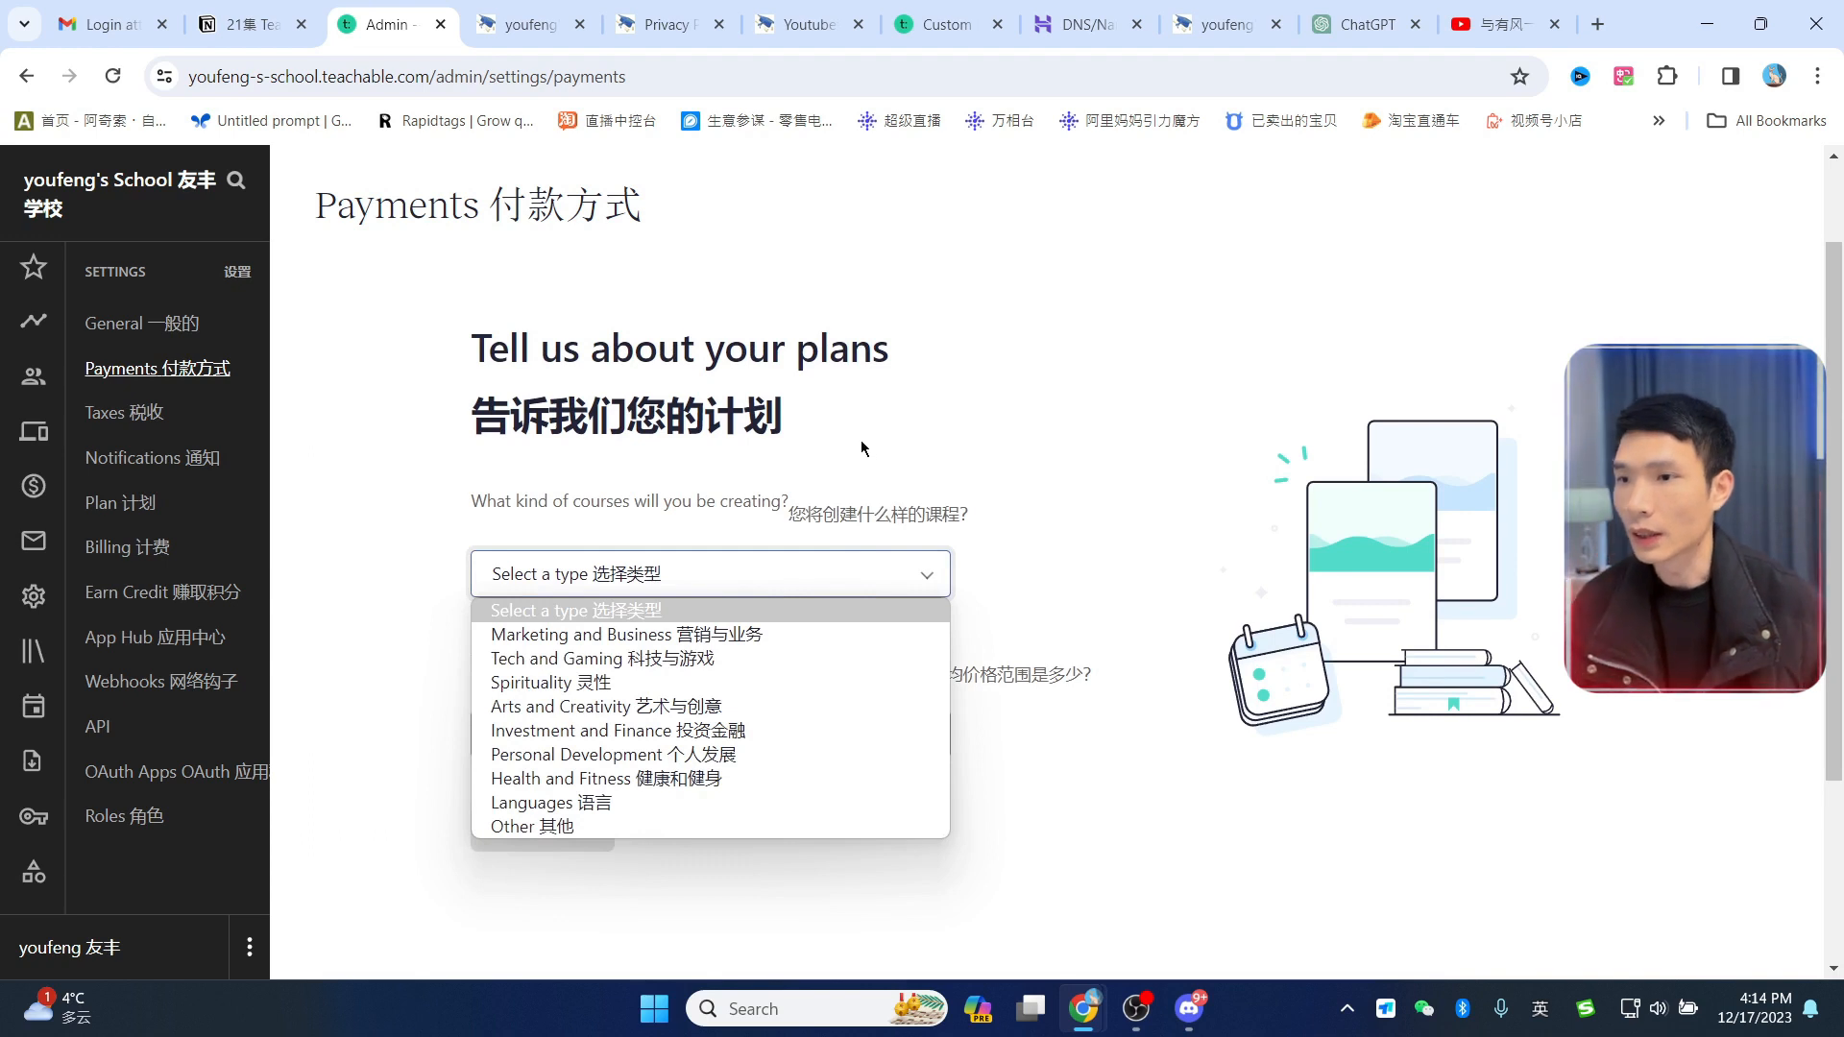
Step: Set the course type to Marketing and Business and the average price range to $100 - $500, and finish the questionnaire
{"action": "left_click", "coordinate": [668, 635]}
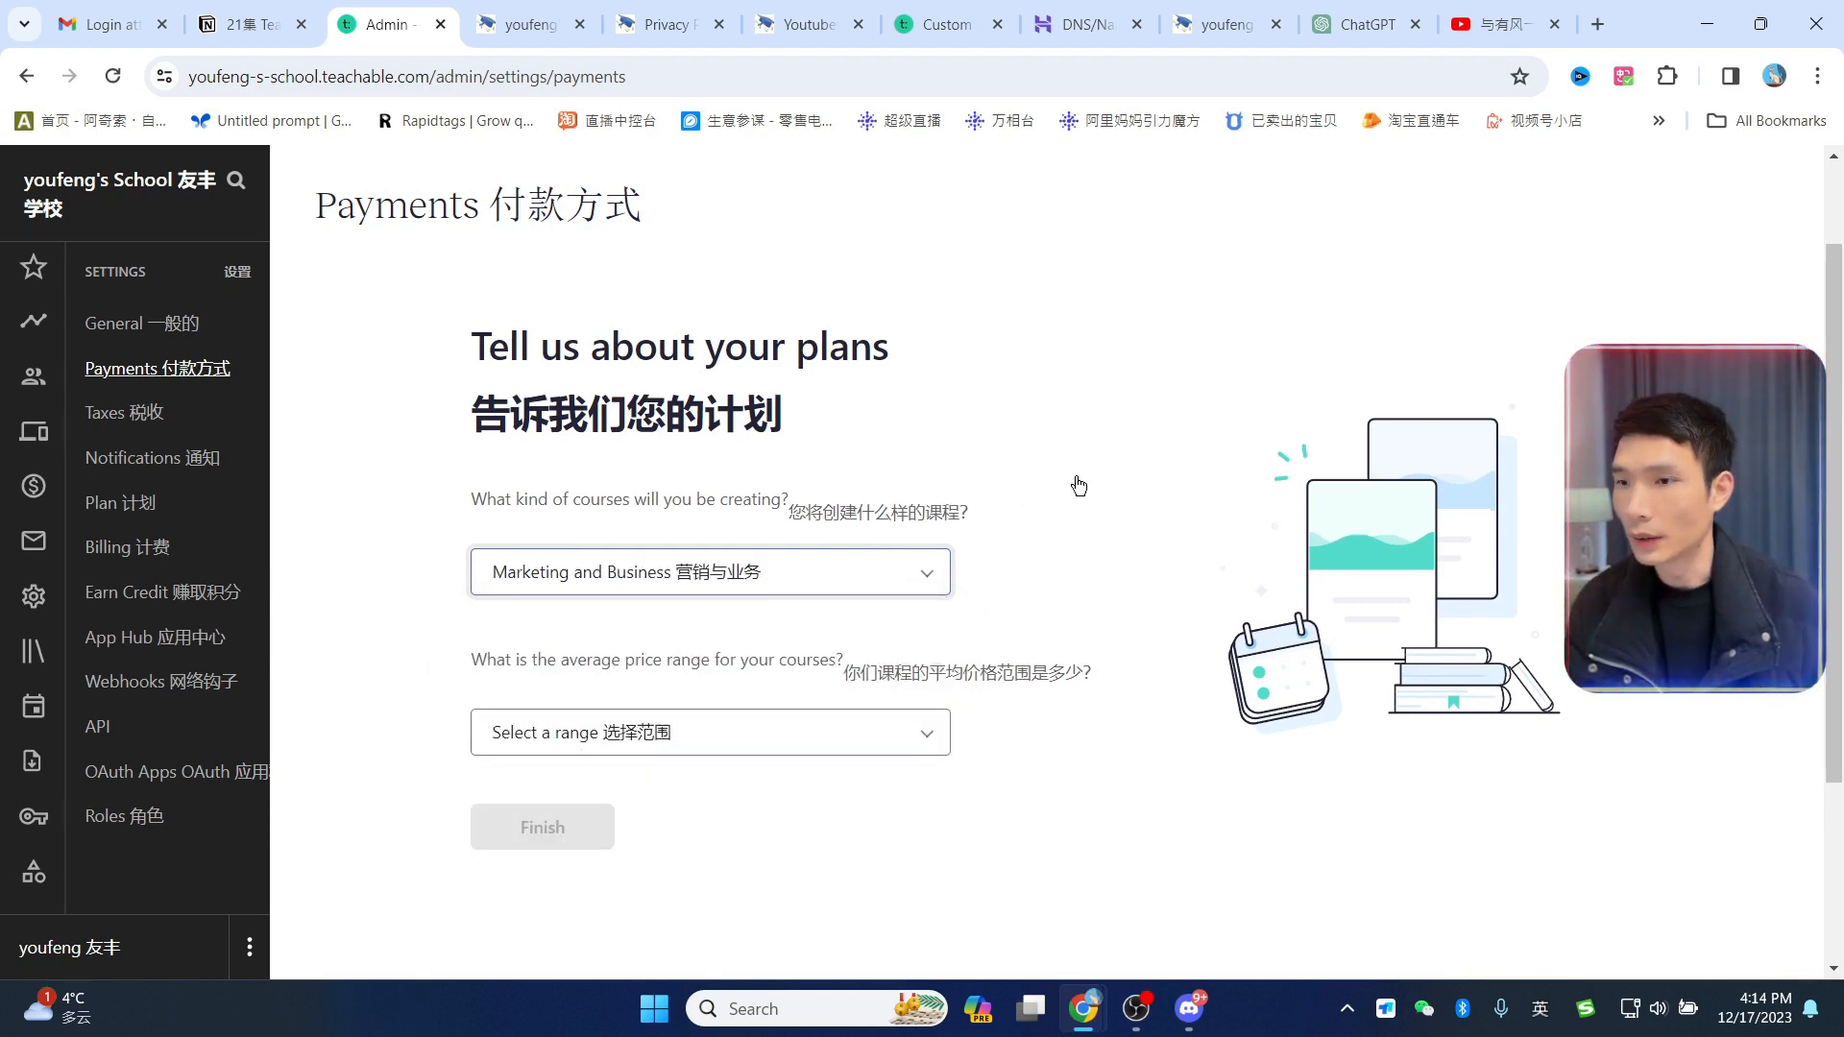
{"action": "scroll", "coordinate": [729, 665], "scroll_direction": "down", "scroll_amount": 1}
{"action": "left_click", "coordinate": [711, 621]}
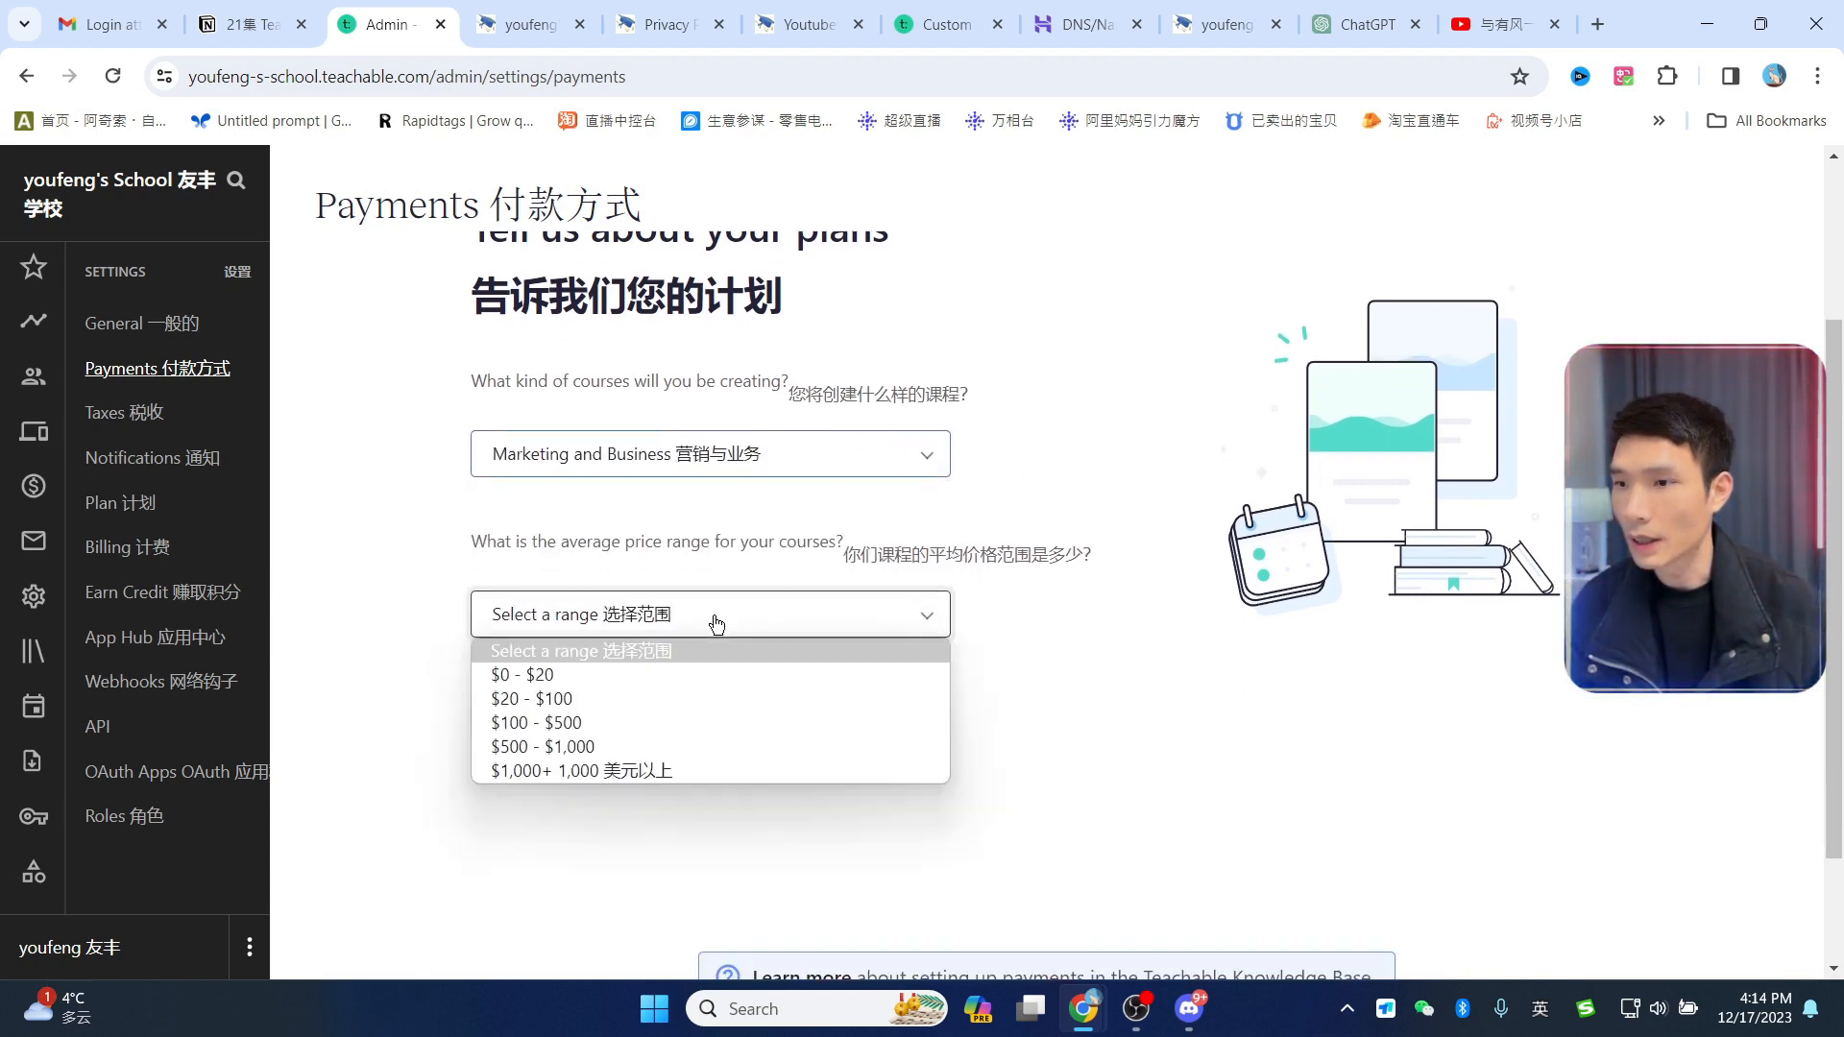
{"action": "left_click", "coordinate": [653, 731]}
{"action": "left_click", "coordinate": [603, 726]}
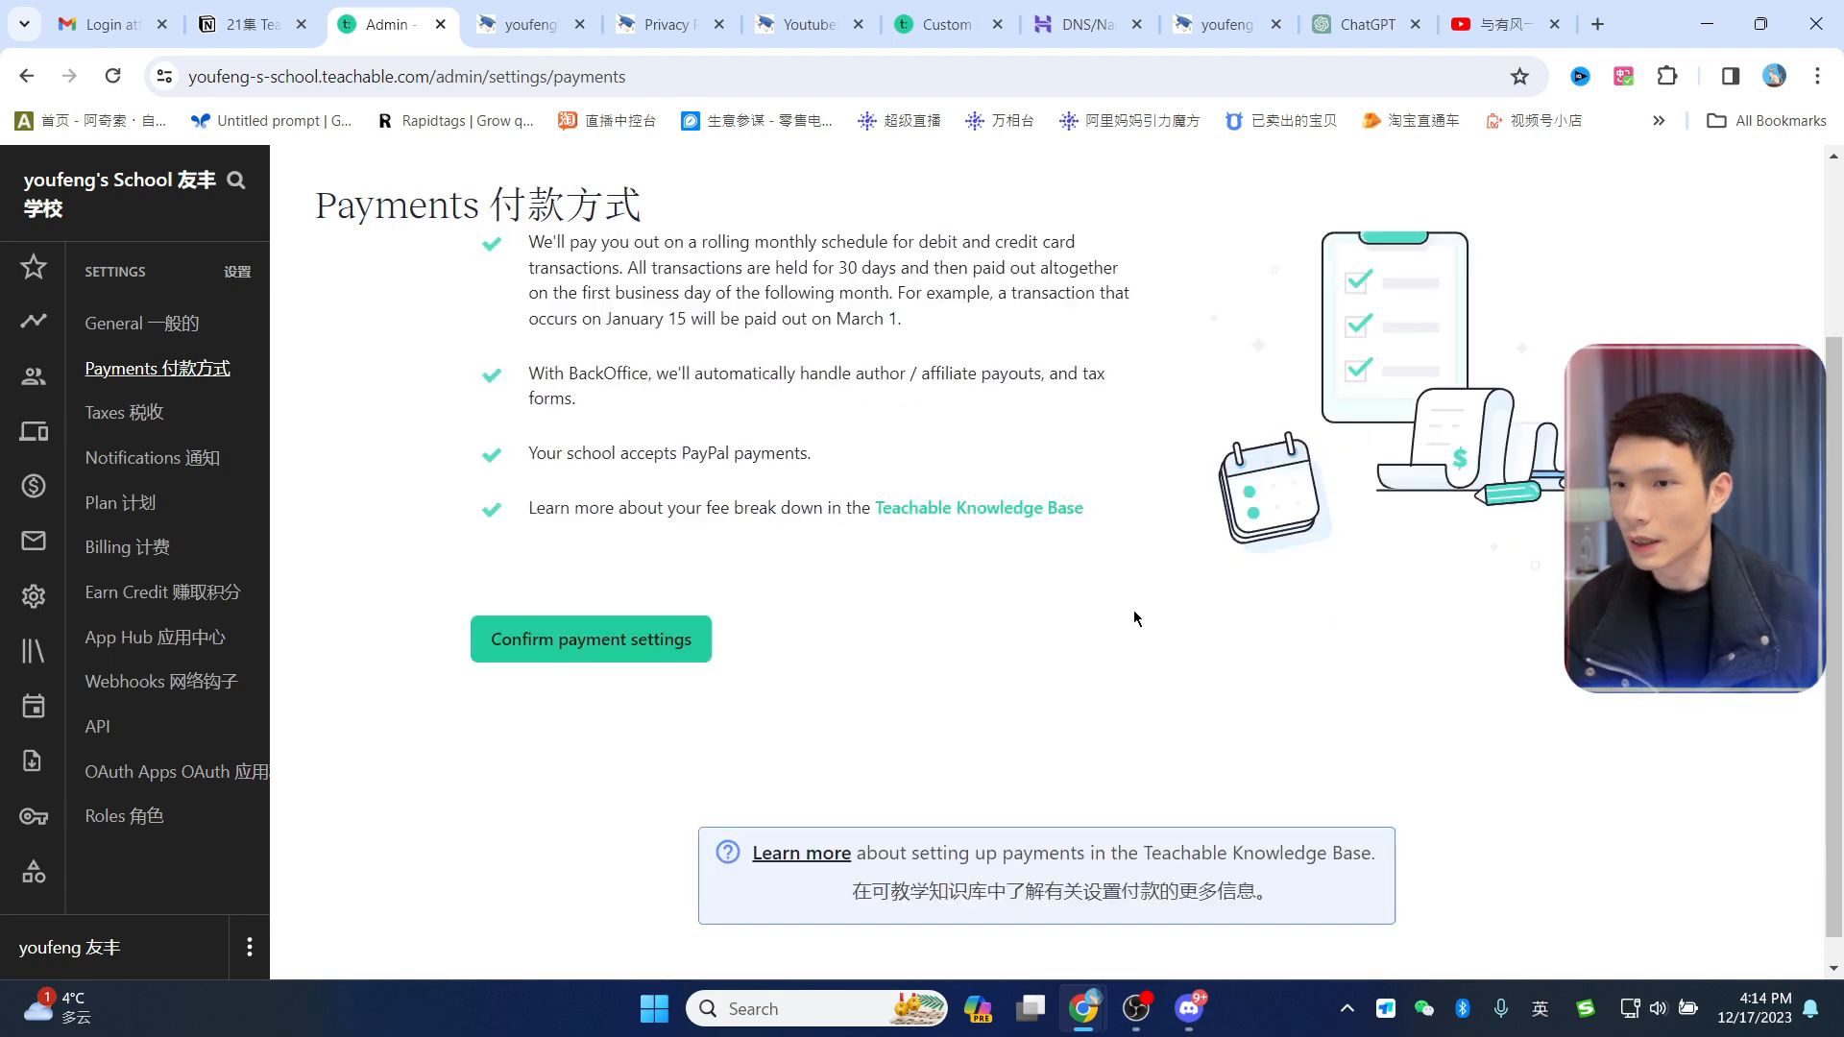
Step: Review the payment setup summary on the payout schedule, BackOffice handling and PayPal without confirming the settings
{"action": "scroll", "coordinate": [1054, 438], "scroll_direction": "down", "scroll_amount": 1}
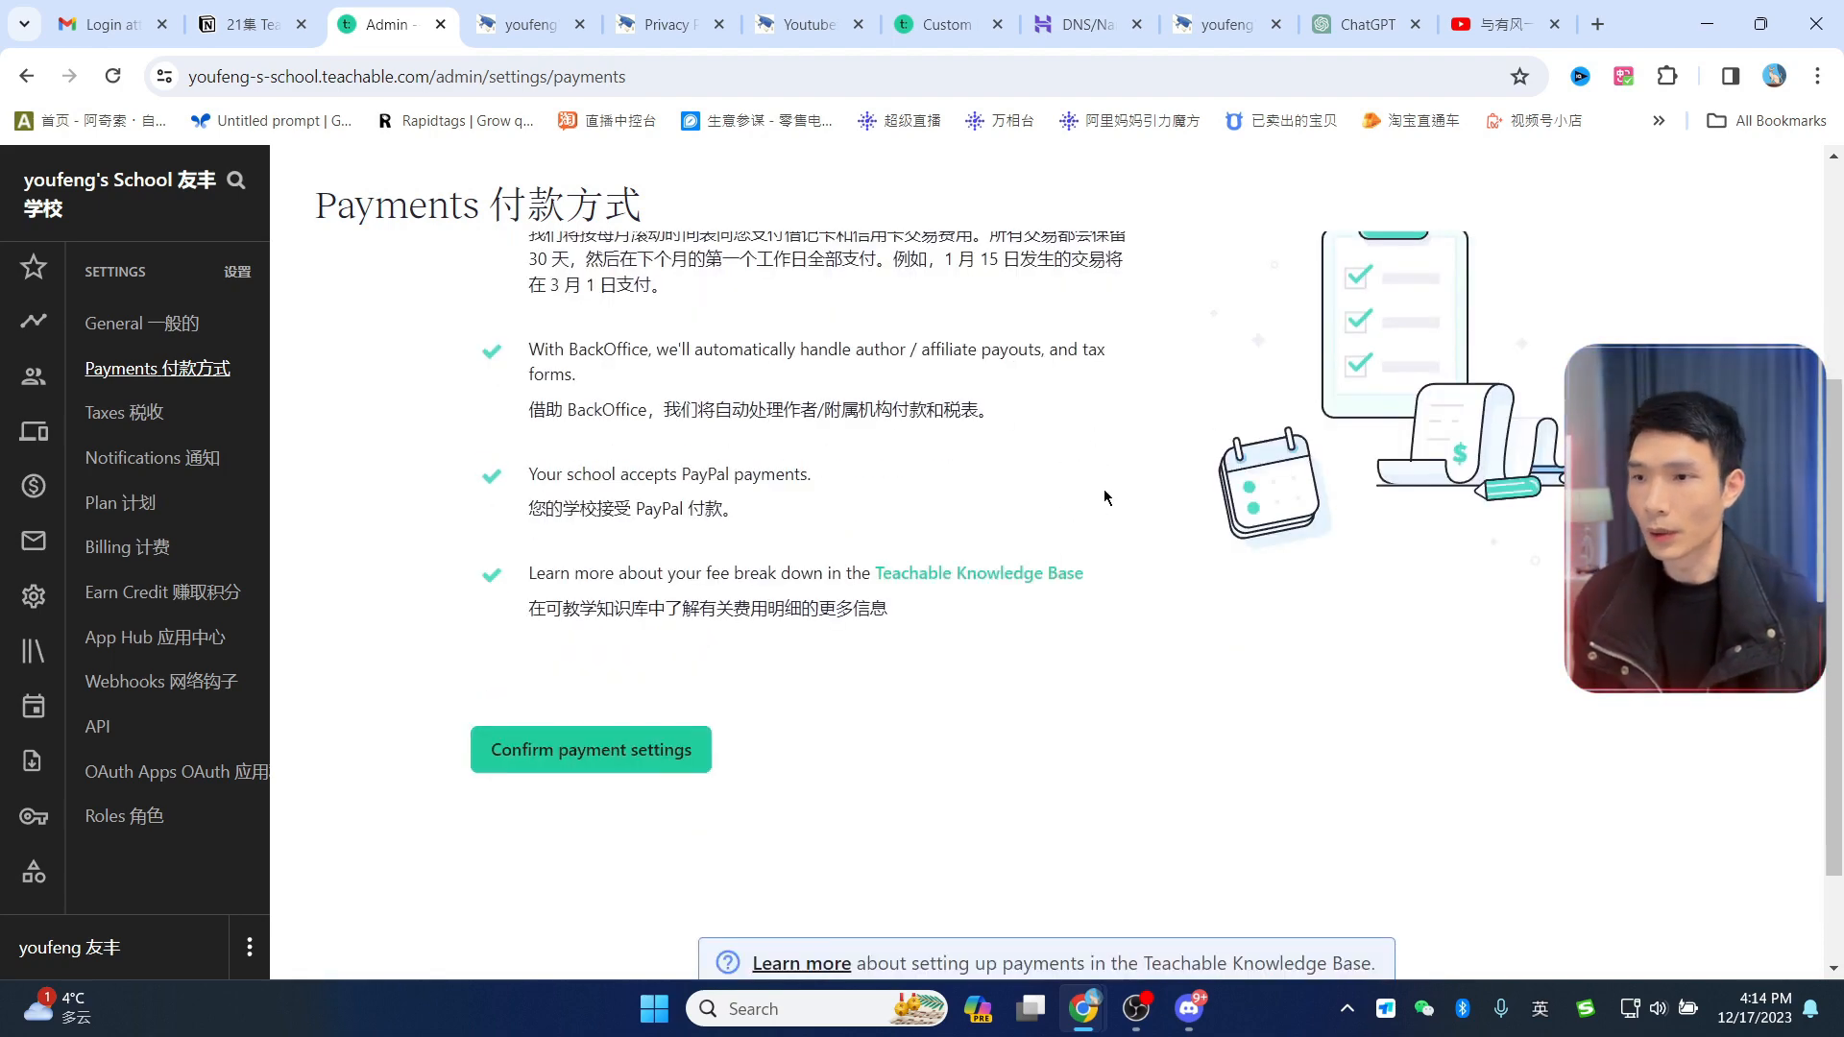
{"action": "scroll", "coordinate": [1089, 470], "scroll_direction": "up", "scroll_amount": 3}
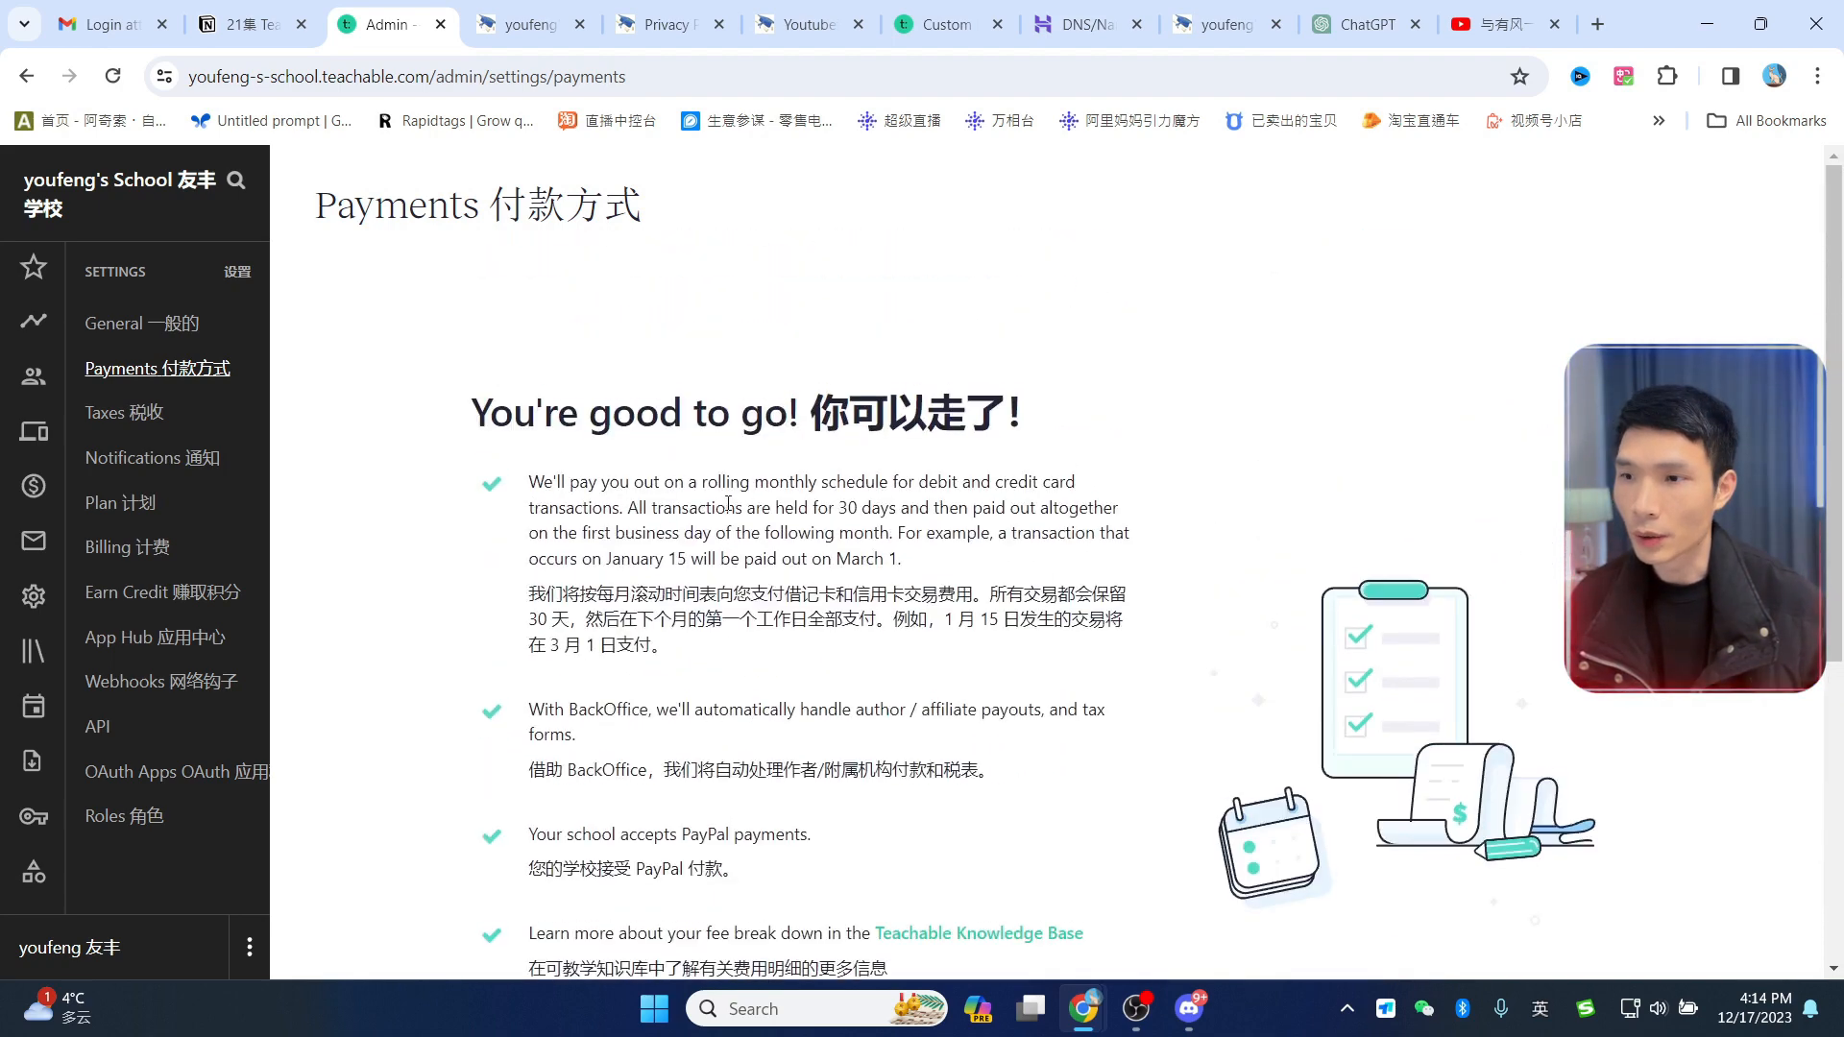
{"action": "scroll", "coordinate": [986, 699], "scroll_direction": "down", "scroll_amount": 1}
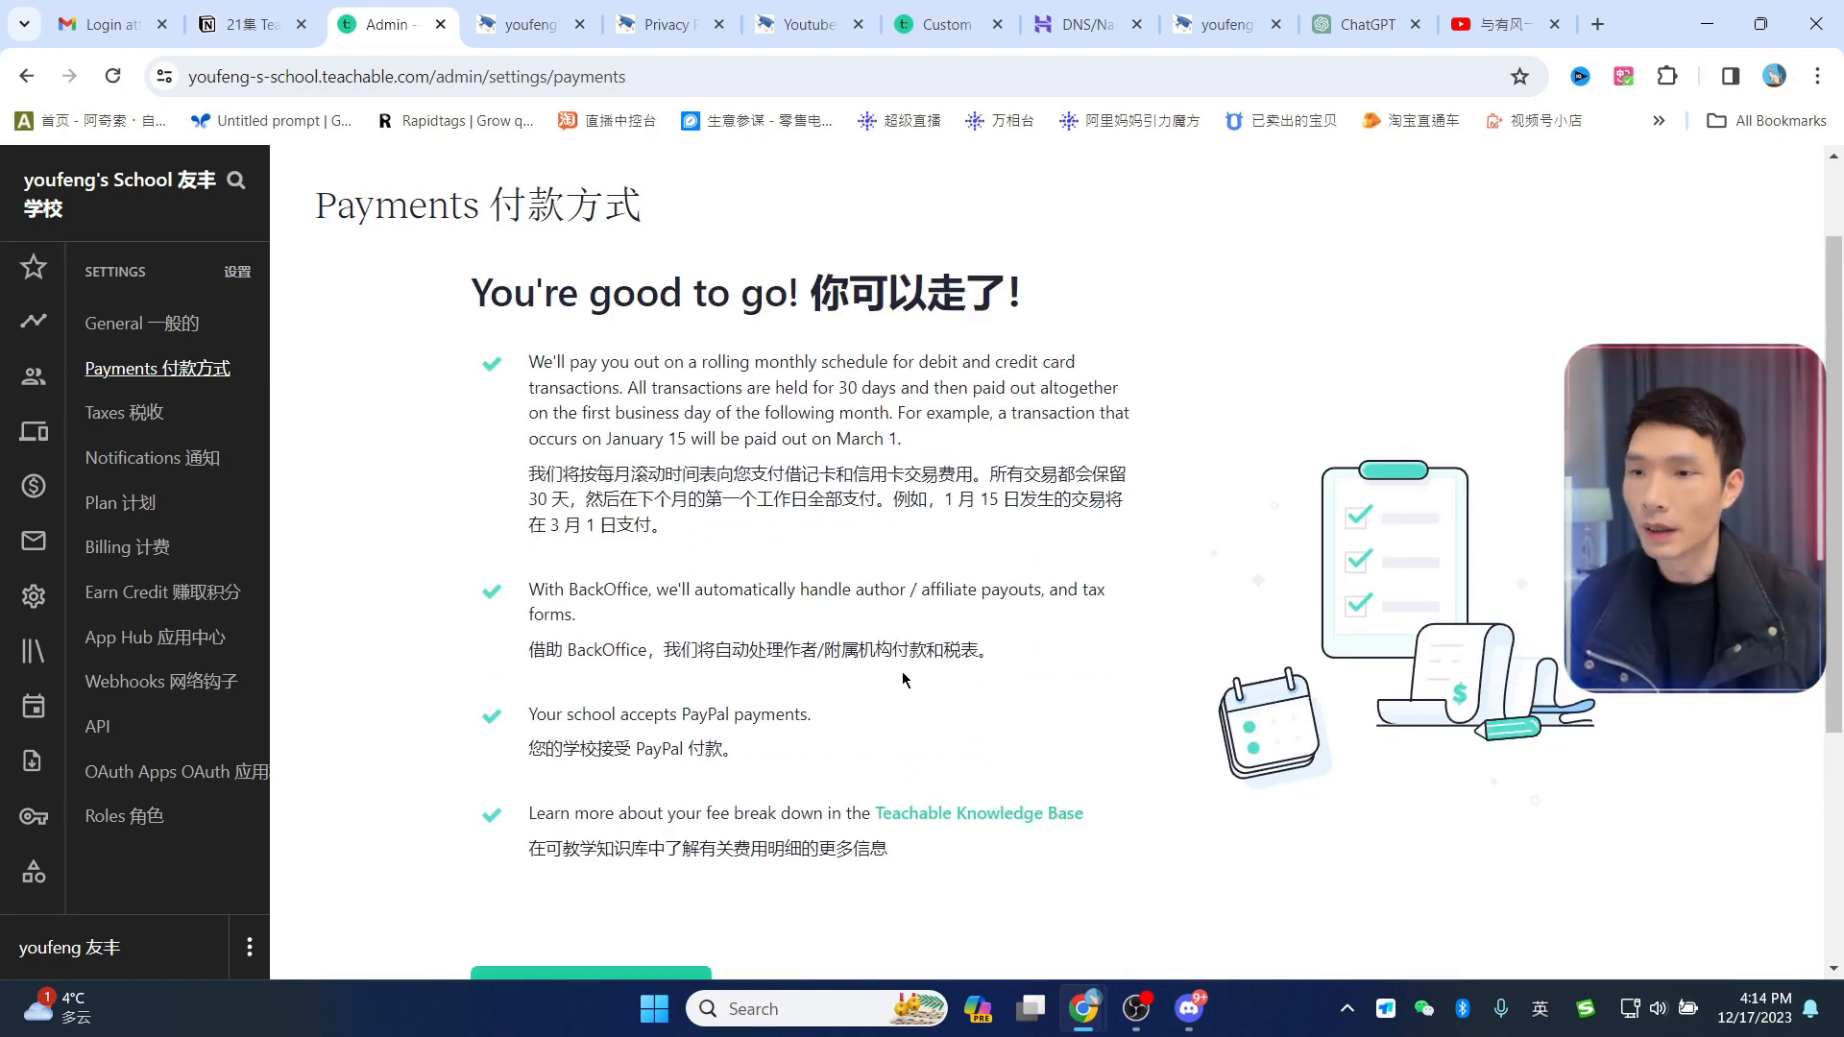
{"action": "scroll", "coordinate": [980, 559], "scroll_direction": "down", "scroll_amount": 2}
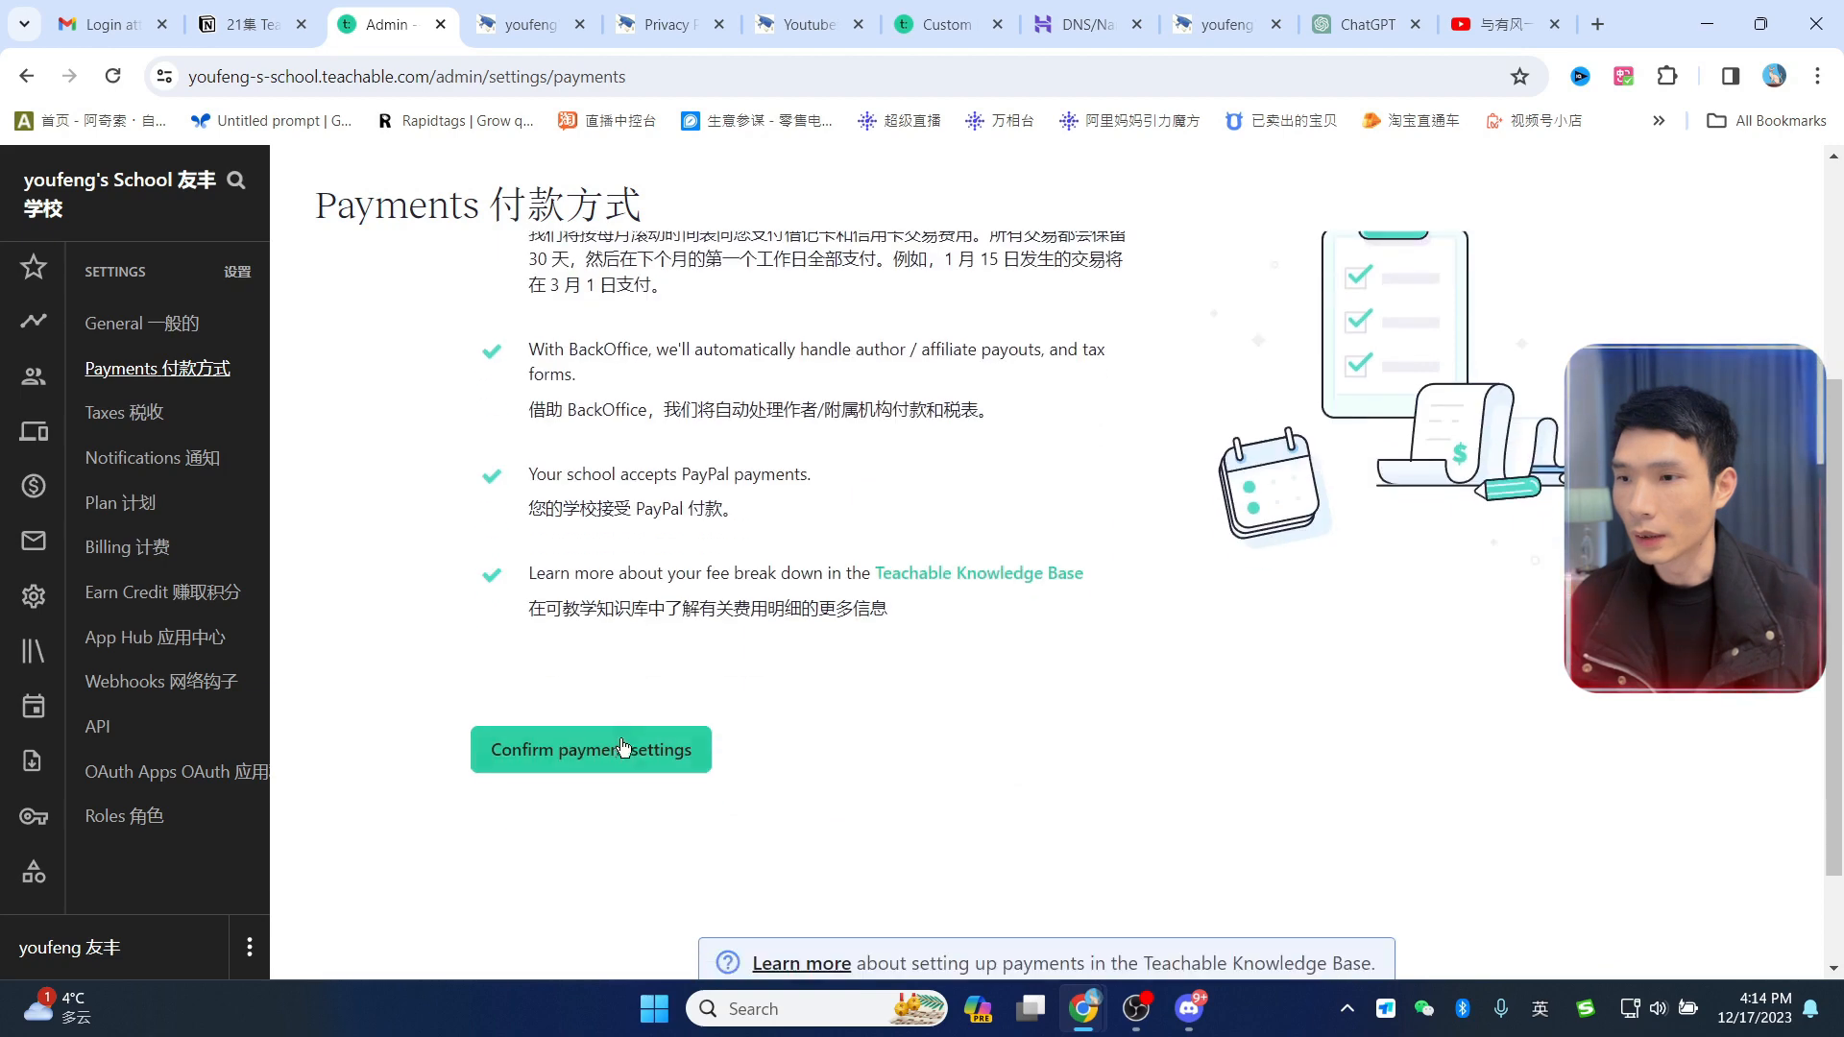
{"action": "scroll", "coordinate": [1028, 601], "scroll_direction": "down", "scroll_amount": 1}
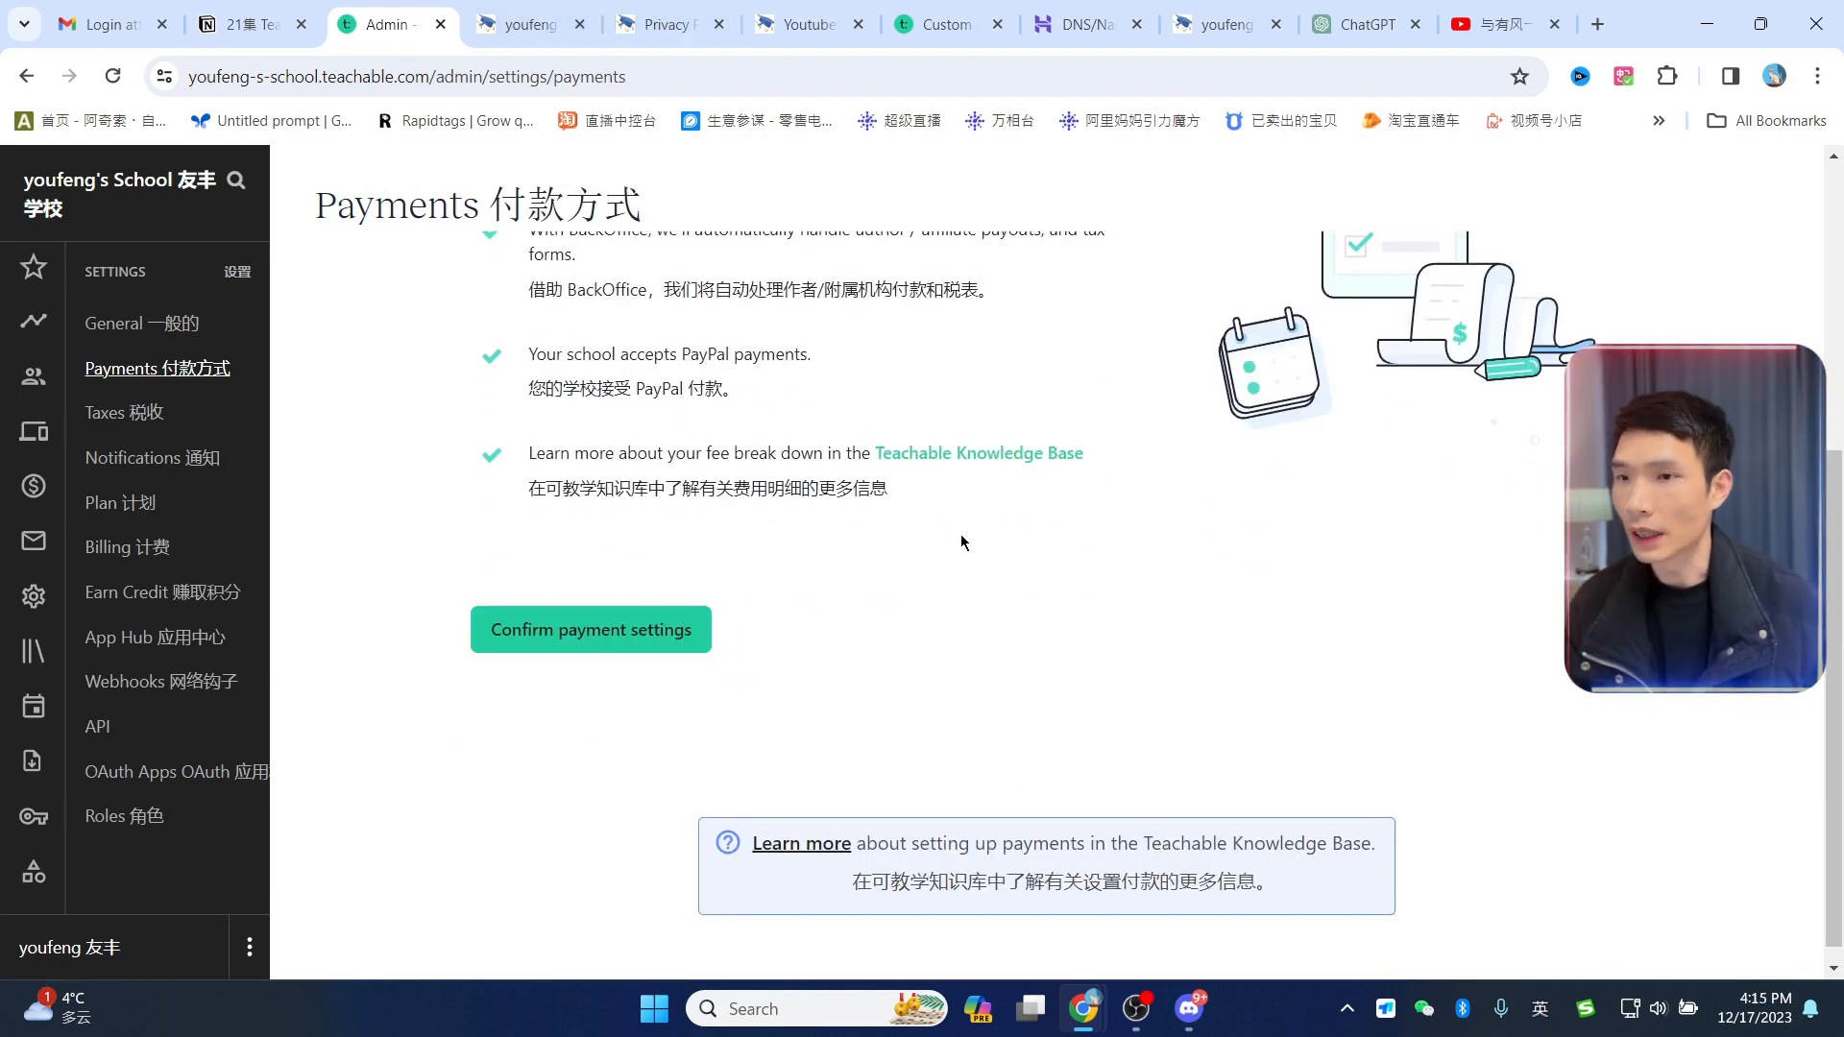
{"action": "scroll", "coordinate": [960, 534], "scroll_direction": "up", "scroll_amount": 3}
{"action": "scroll", "coordinate": [1150, 423], "scroll_direction": "down", "scroll_amount": 3}
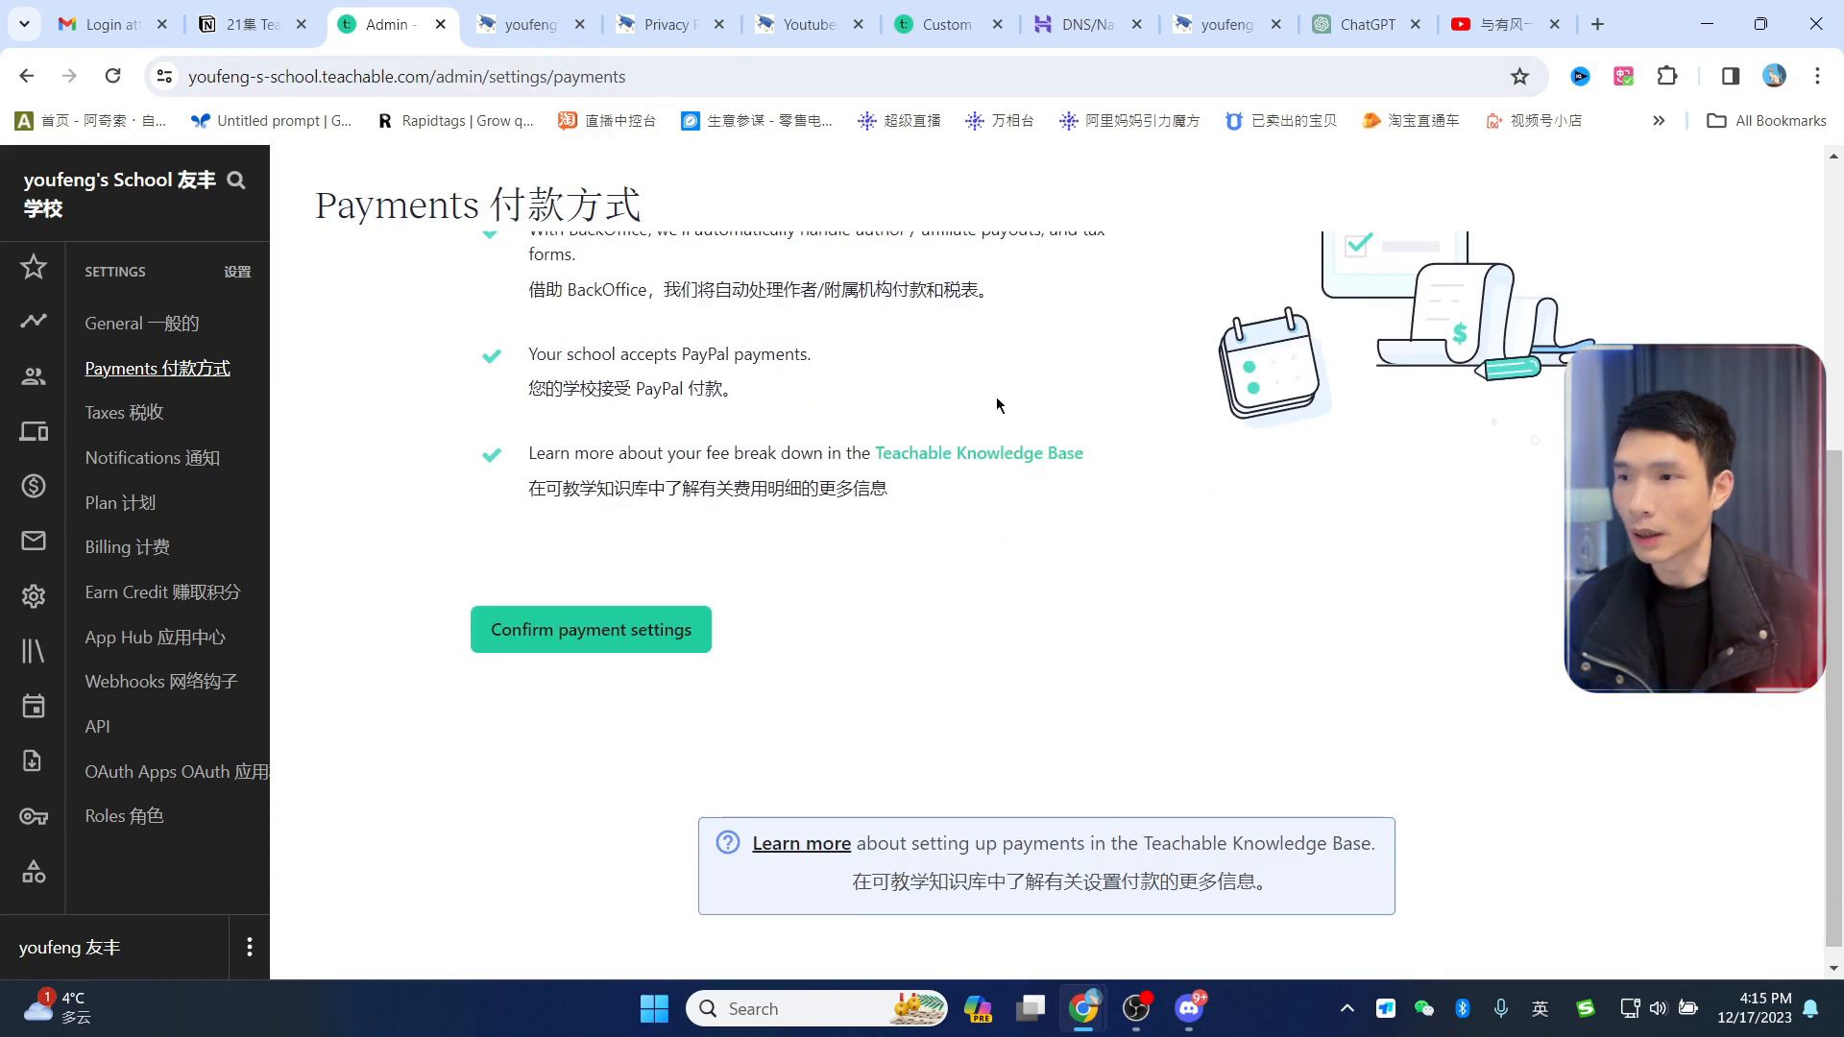
Step: Open the Taxes settings and review the tax ID, EU VAT collection and tax-inclusive pricing sections
{"action": "left_click", "coordinate": [126, 420]}
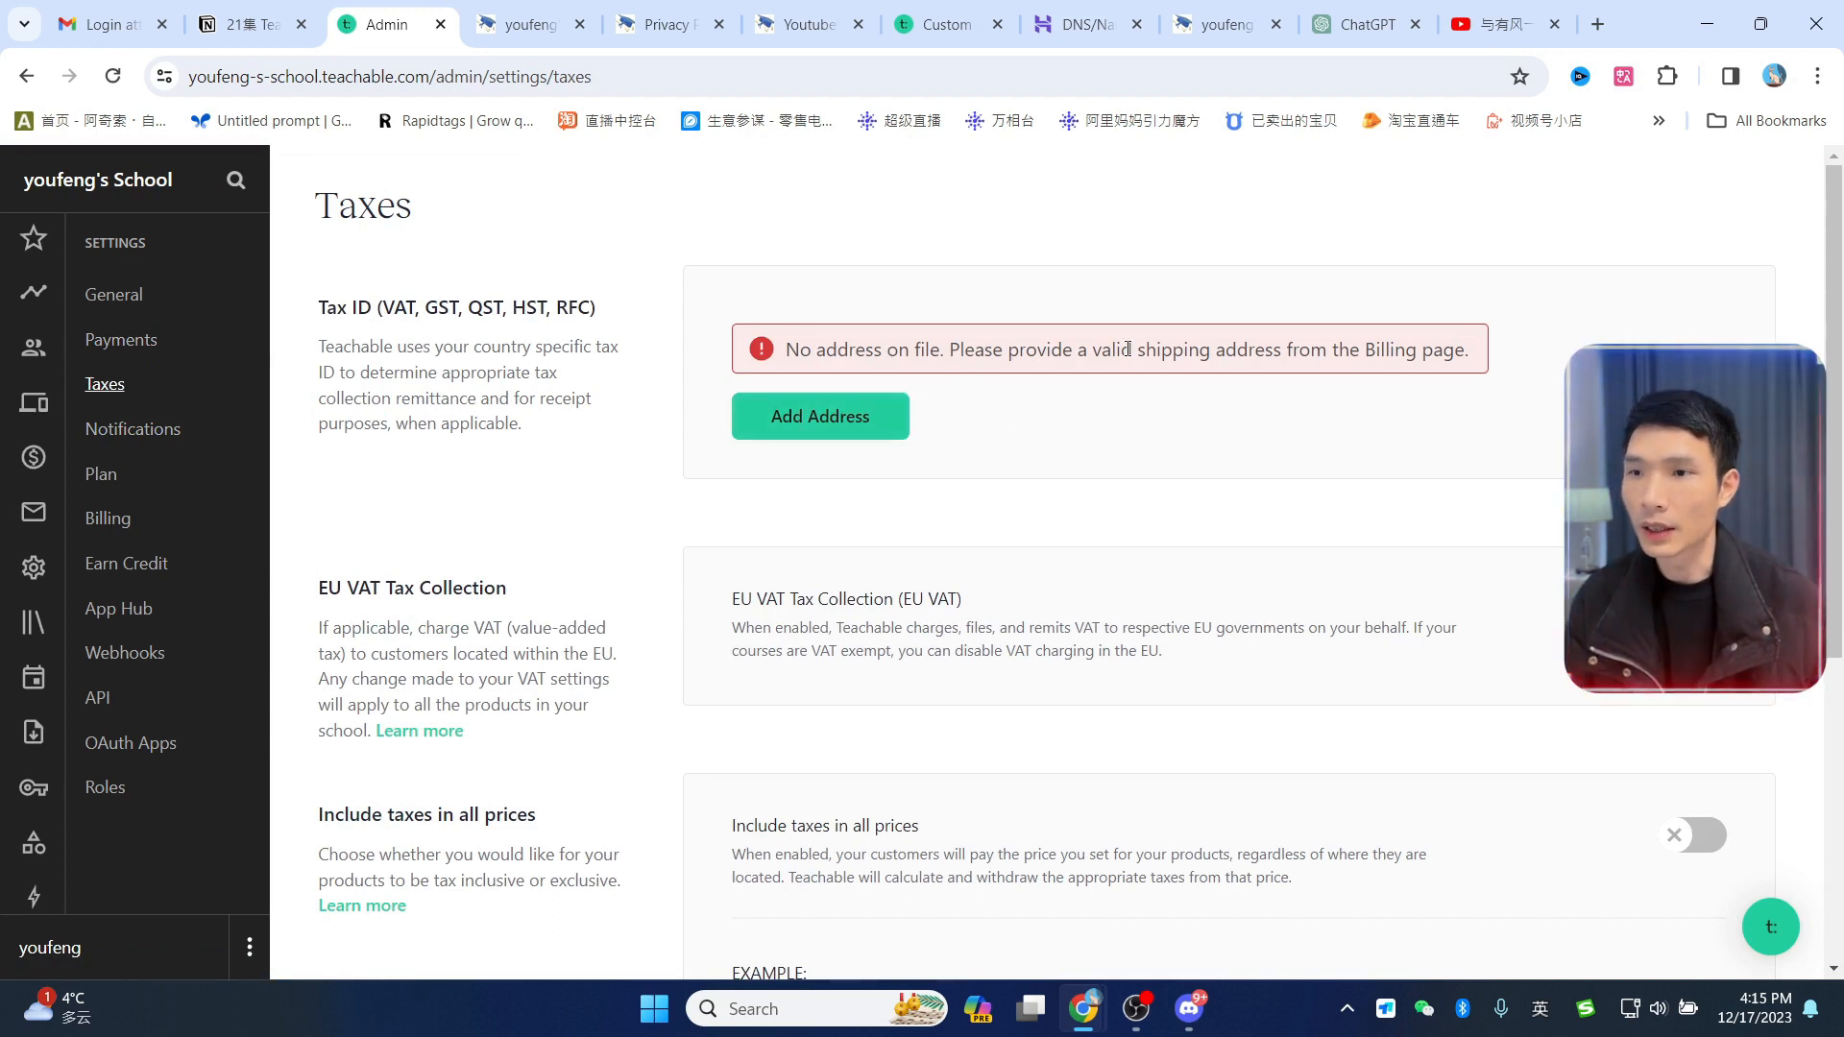
{"action": "scroll", "coordinate": [1375, 400], "scroll_direction": "down", "scroll_amount": 1}
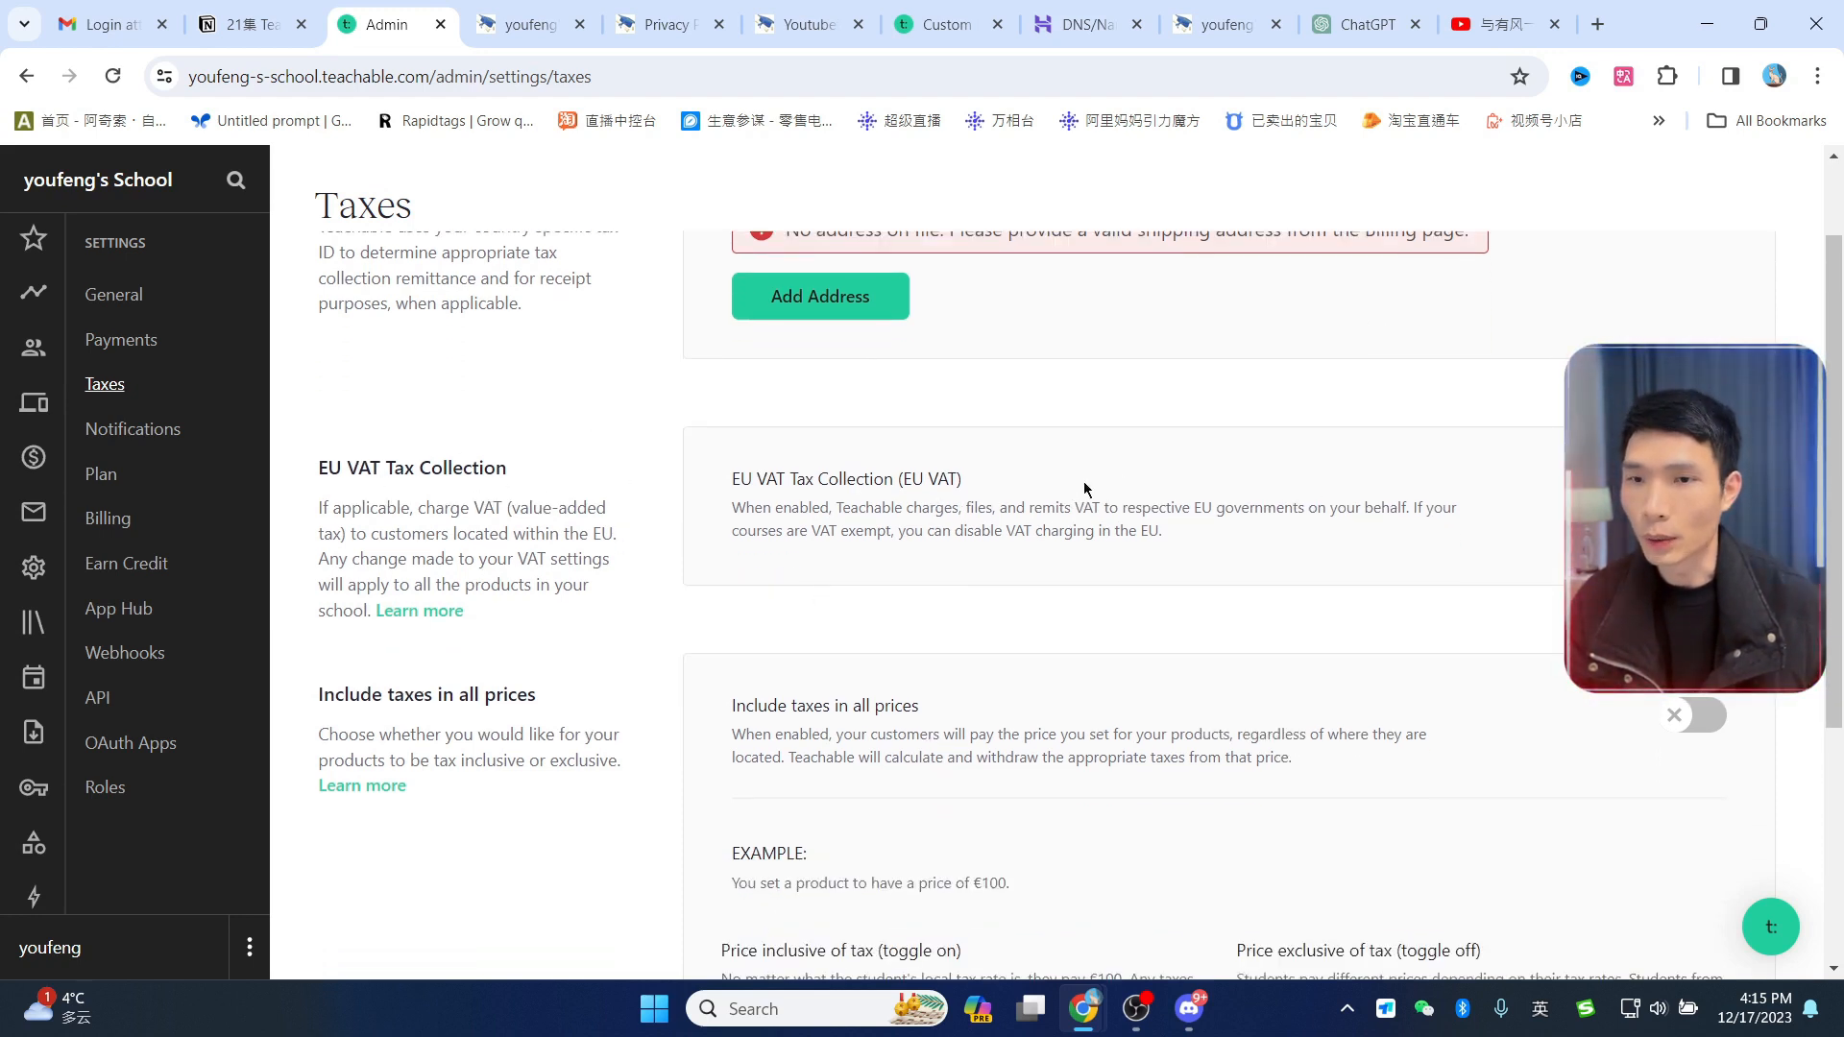
{"action": "scroll", "coordinate": [1314, 480], "scroll_direction": "down", "scroll_amount": 1}
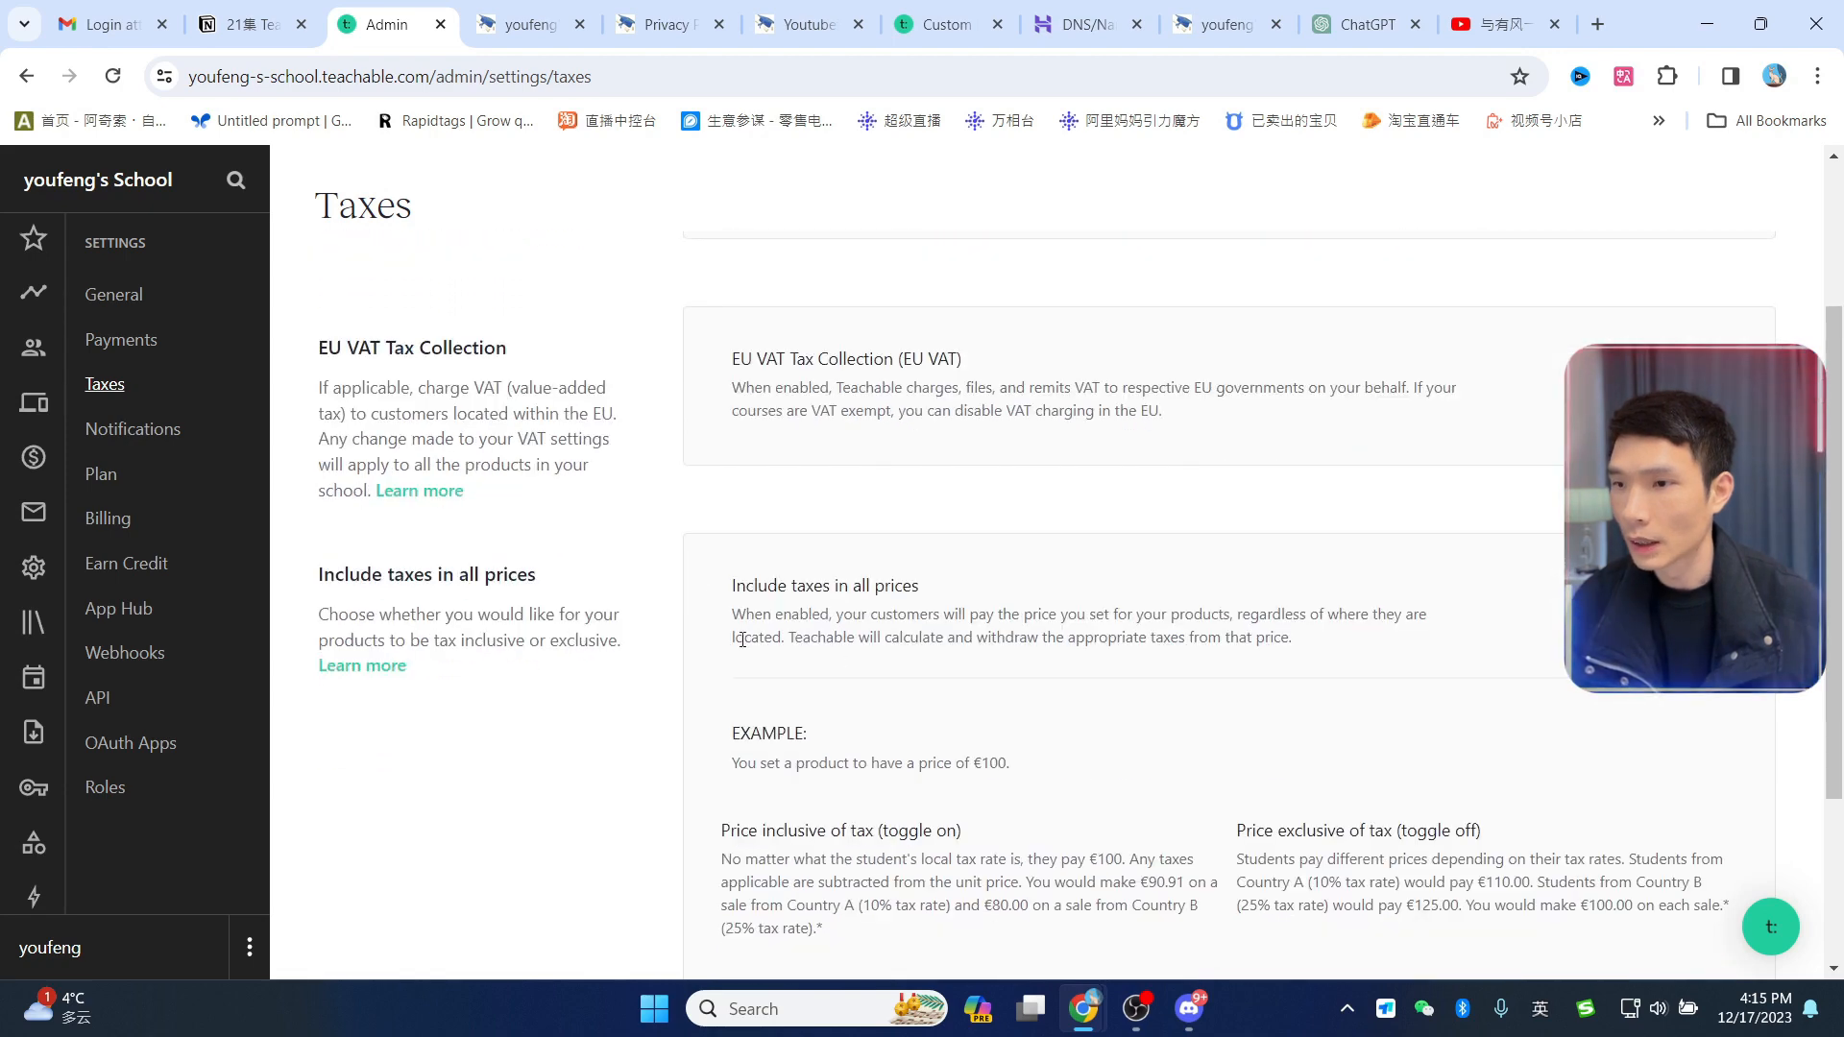
{"action": "scroll", "coordinate": [347, 523], "scroll_direction": "down", "scroll_amount": 1}
Step: Check the confirmation for including taxes in all prices, cancel it, and look over the tax settings again
{"action": "left_click_drag", "start_coordinate": [318, 455], "coordinate": [504, 456]}
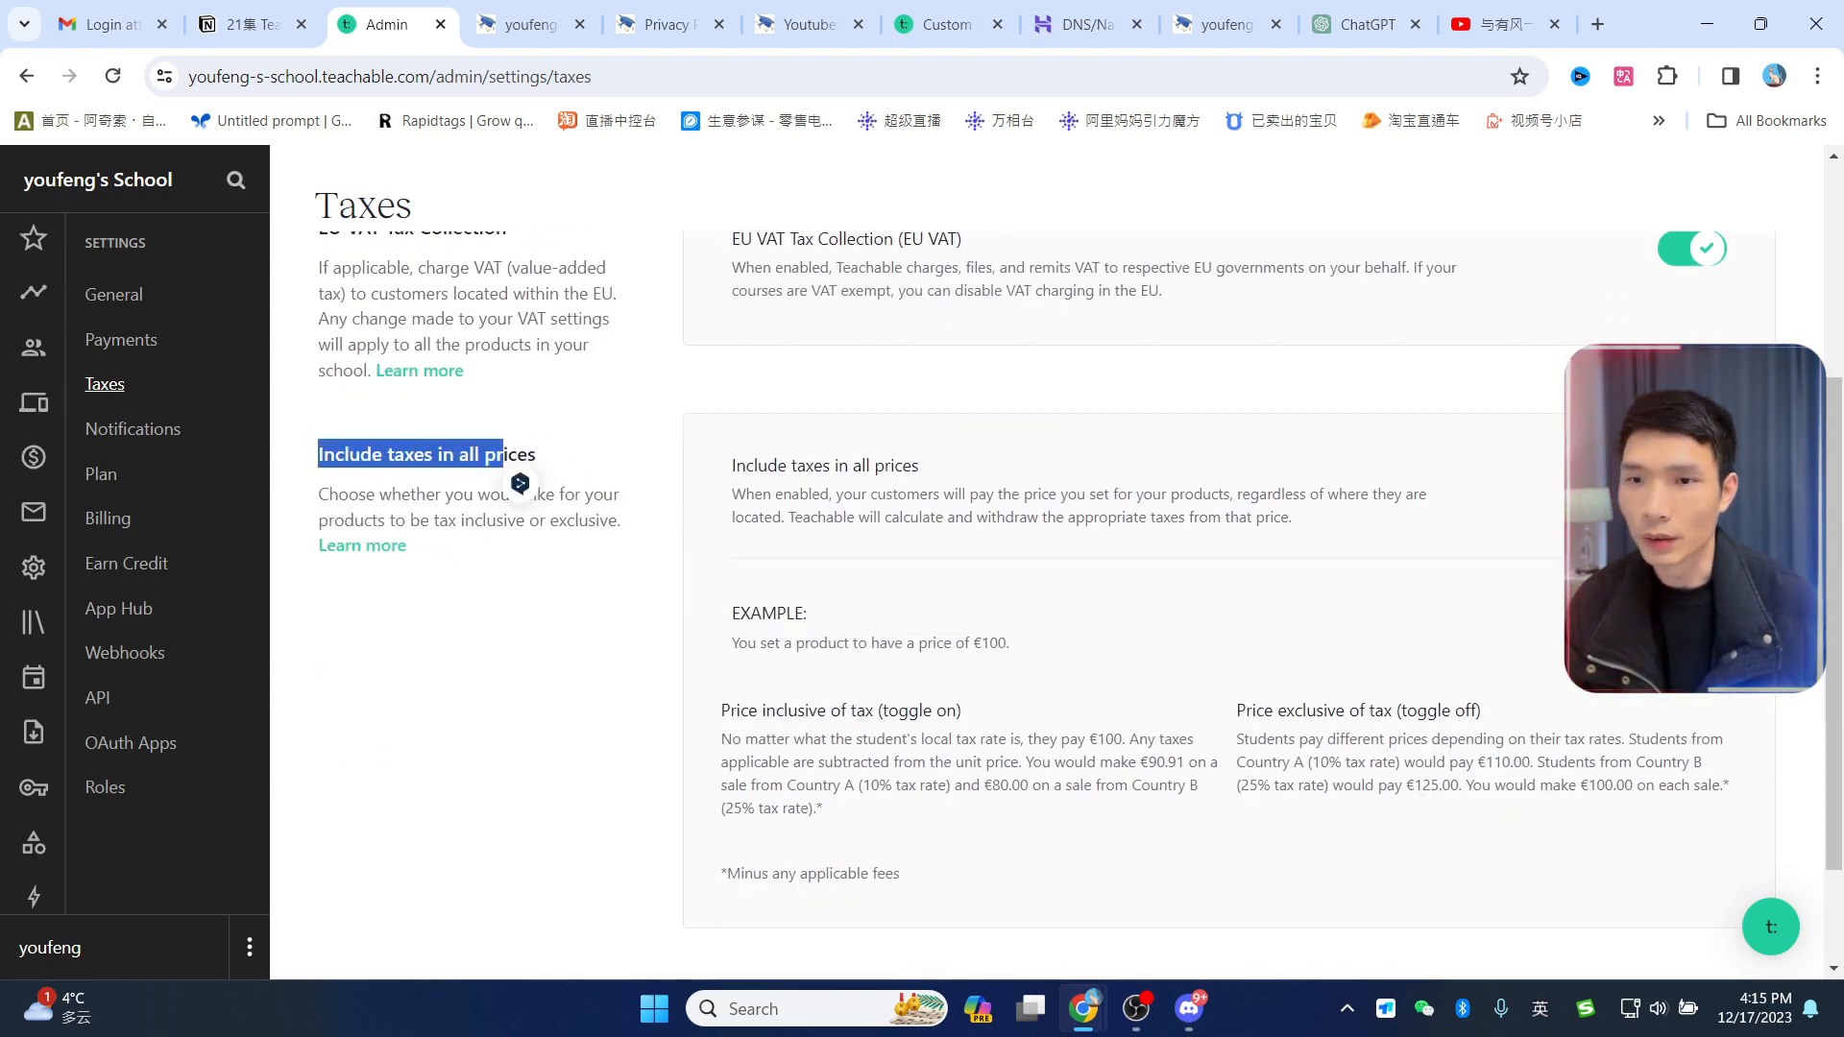
{"action": "left_click", "coordinate": [1690, 465]}
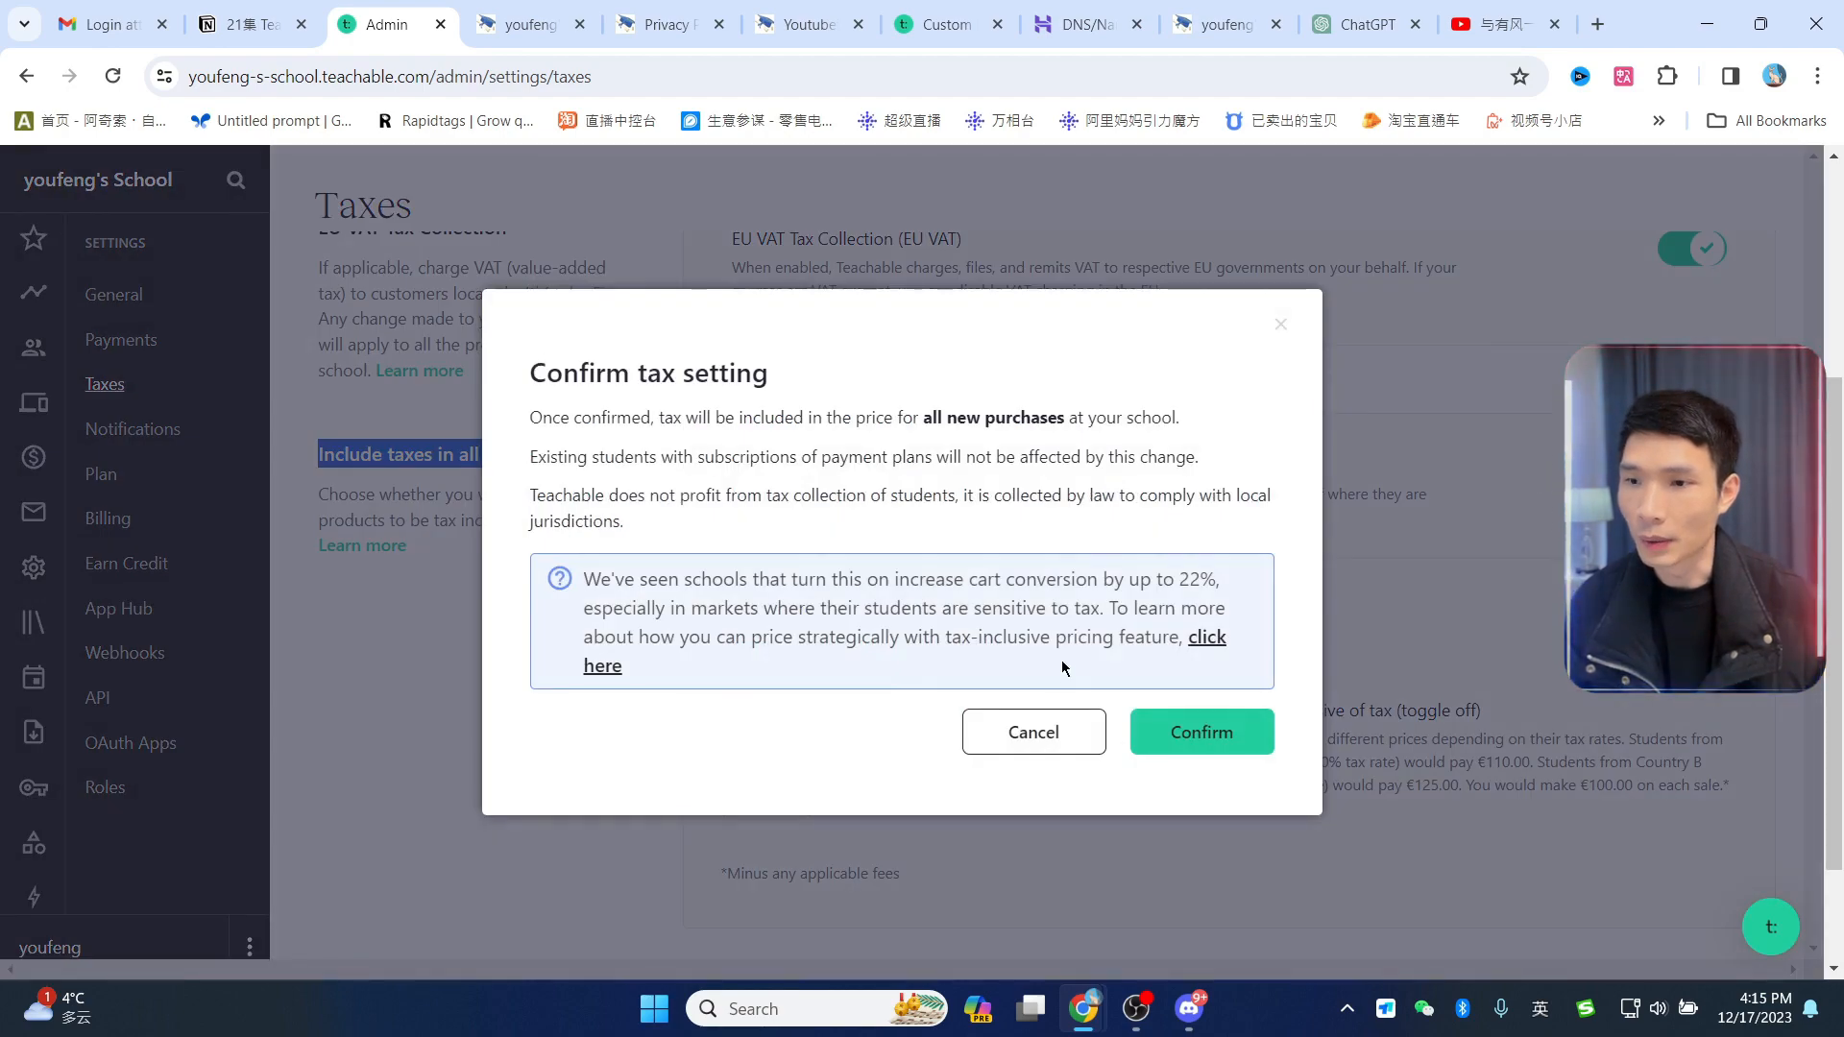
{"action": "left_click", "coordinate": [1025, 737]}
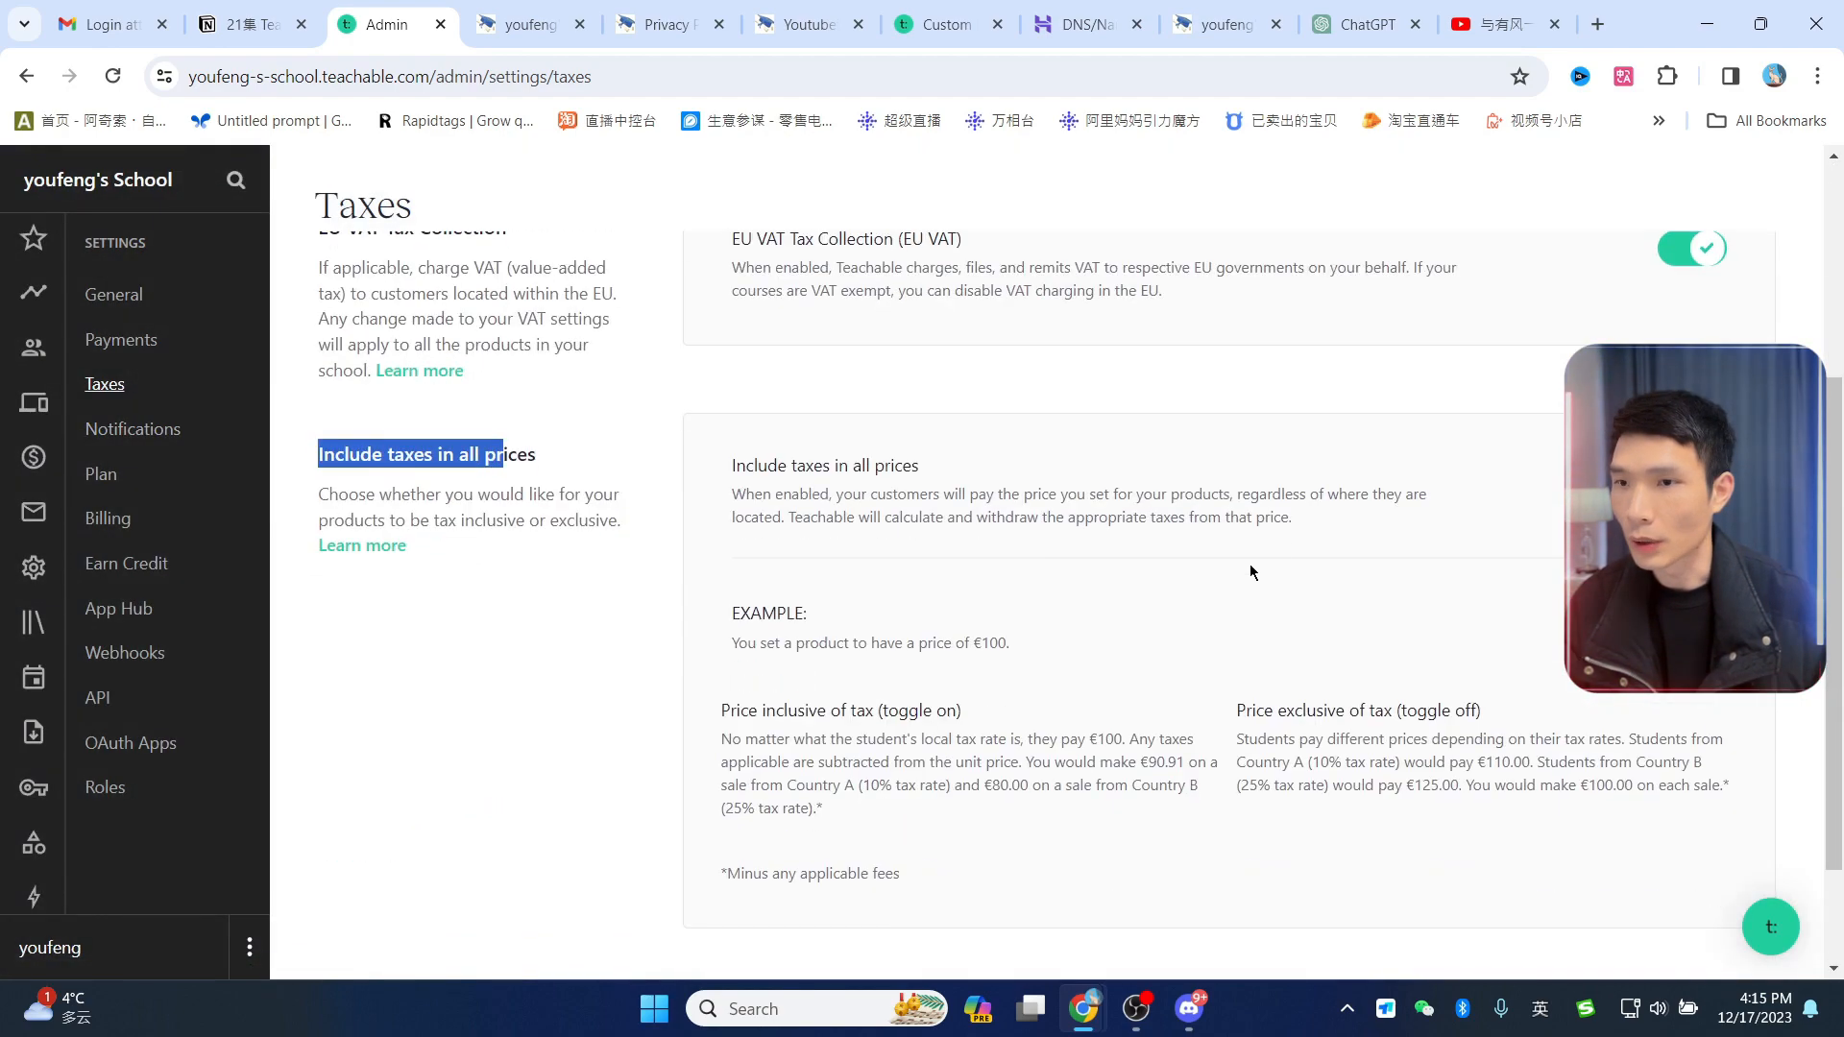
{"action": "scroll", "coordinate": [1162, 496], "scroll_direction": "up", "scroll_amount": 4}
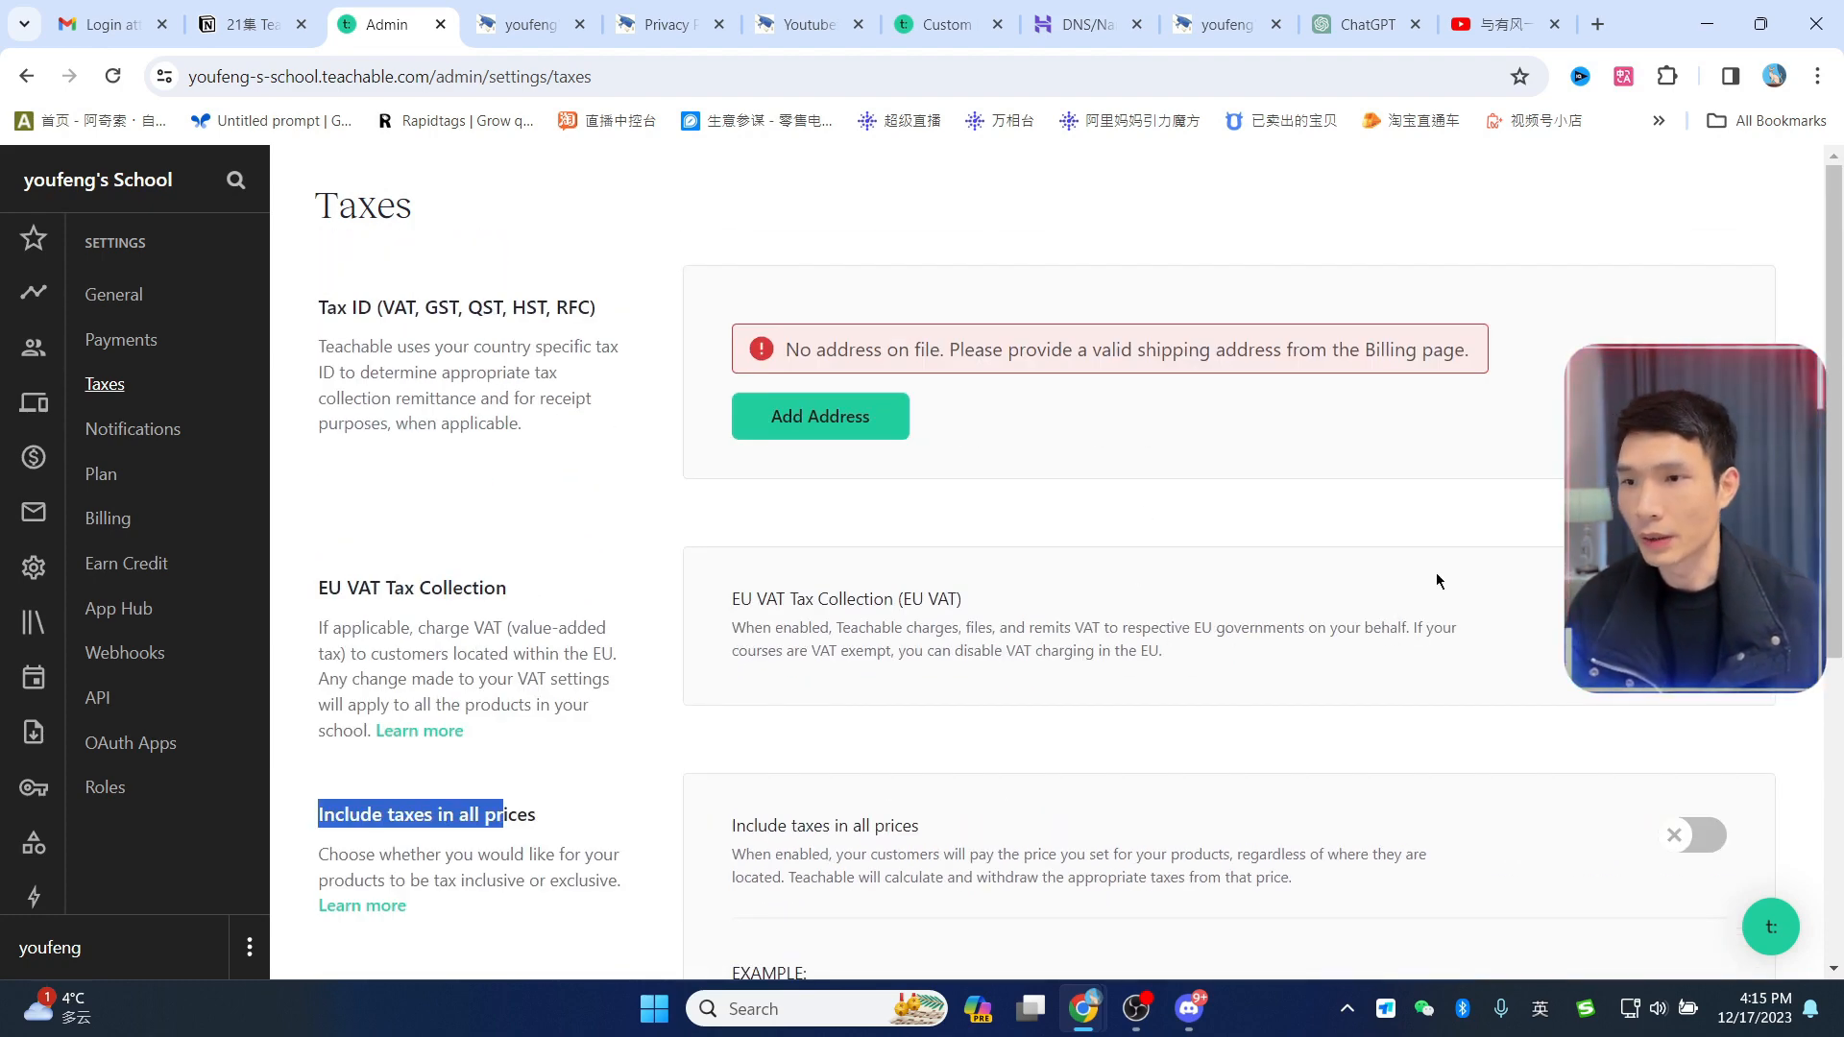
{"action": "scroll", "coordinate": [1295, 617], "scroll_direction": "down", "scroll_amount": 2}
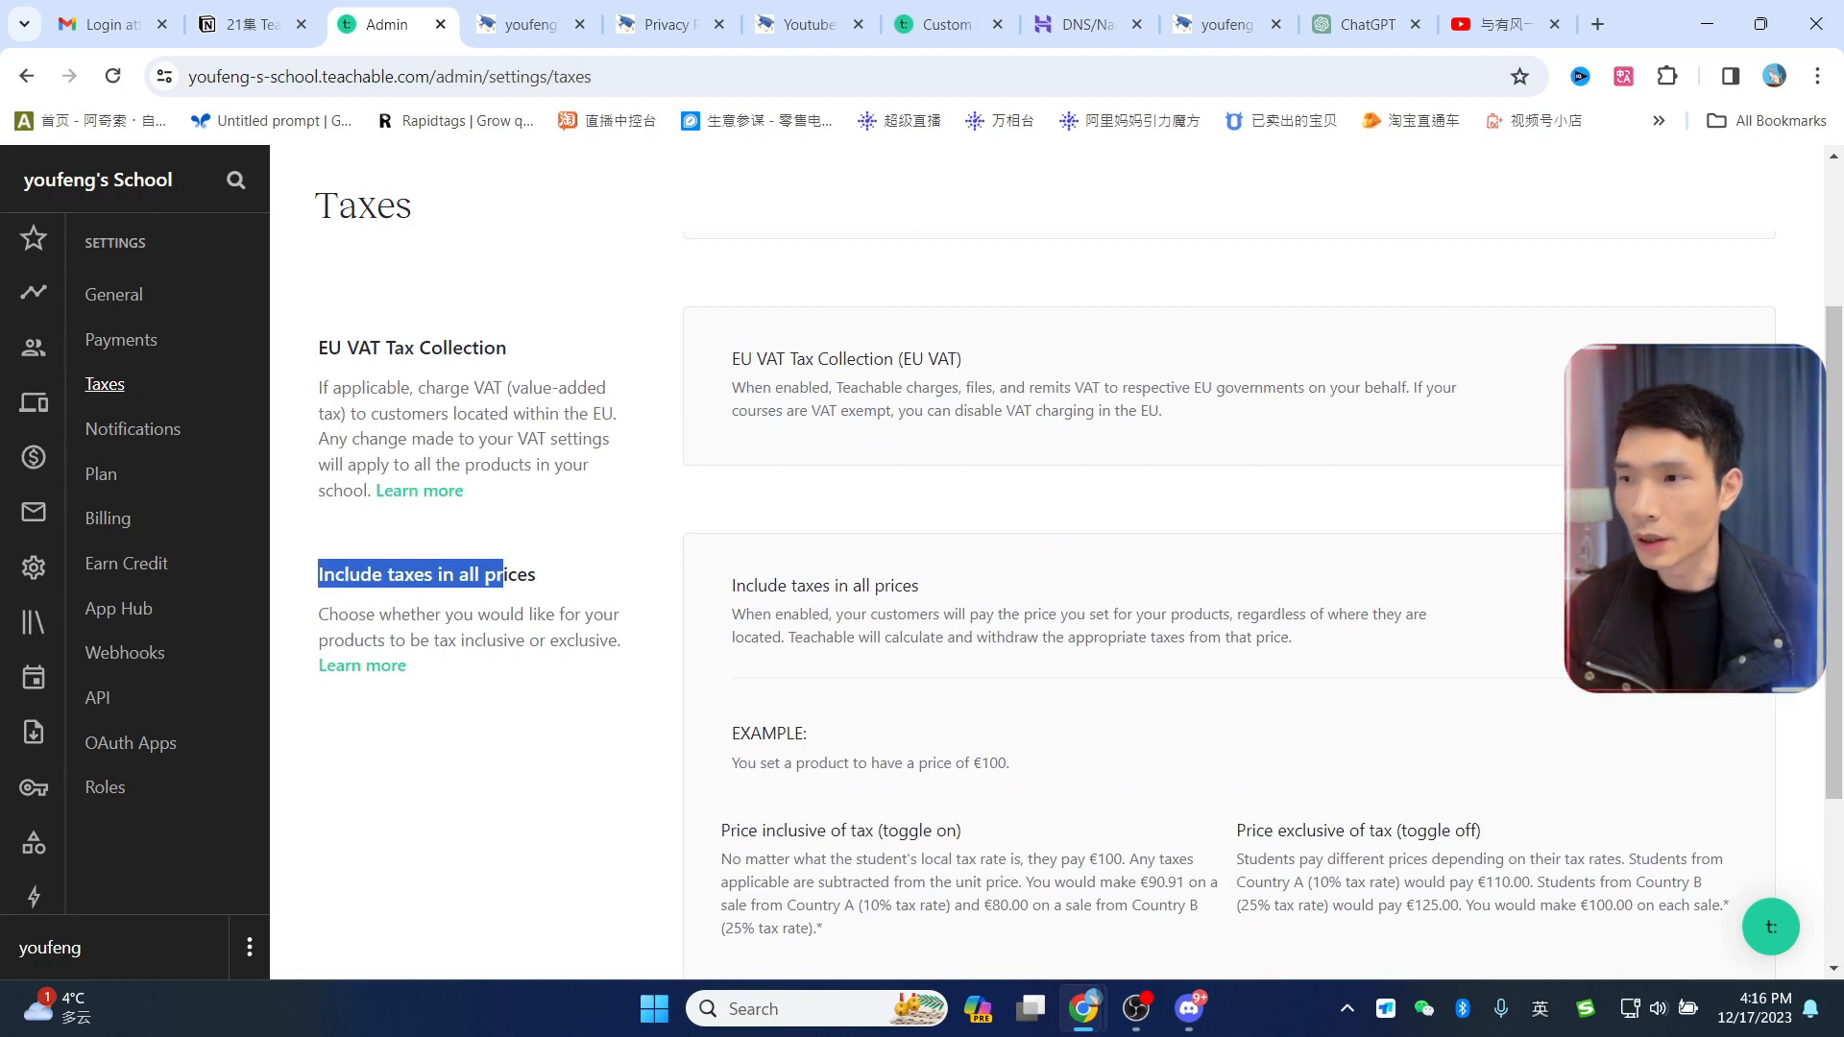
Step: Review the enrollment and comment notification settings, switching the free course enrollment notification off and back on
{"action": "left_click", "coordinate": [178, 434]}
{"action": "scroll", "coordinate": [889, 417], "scroll_direction": "down", "scroll_amount": 2}
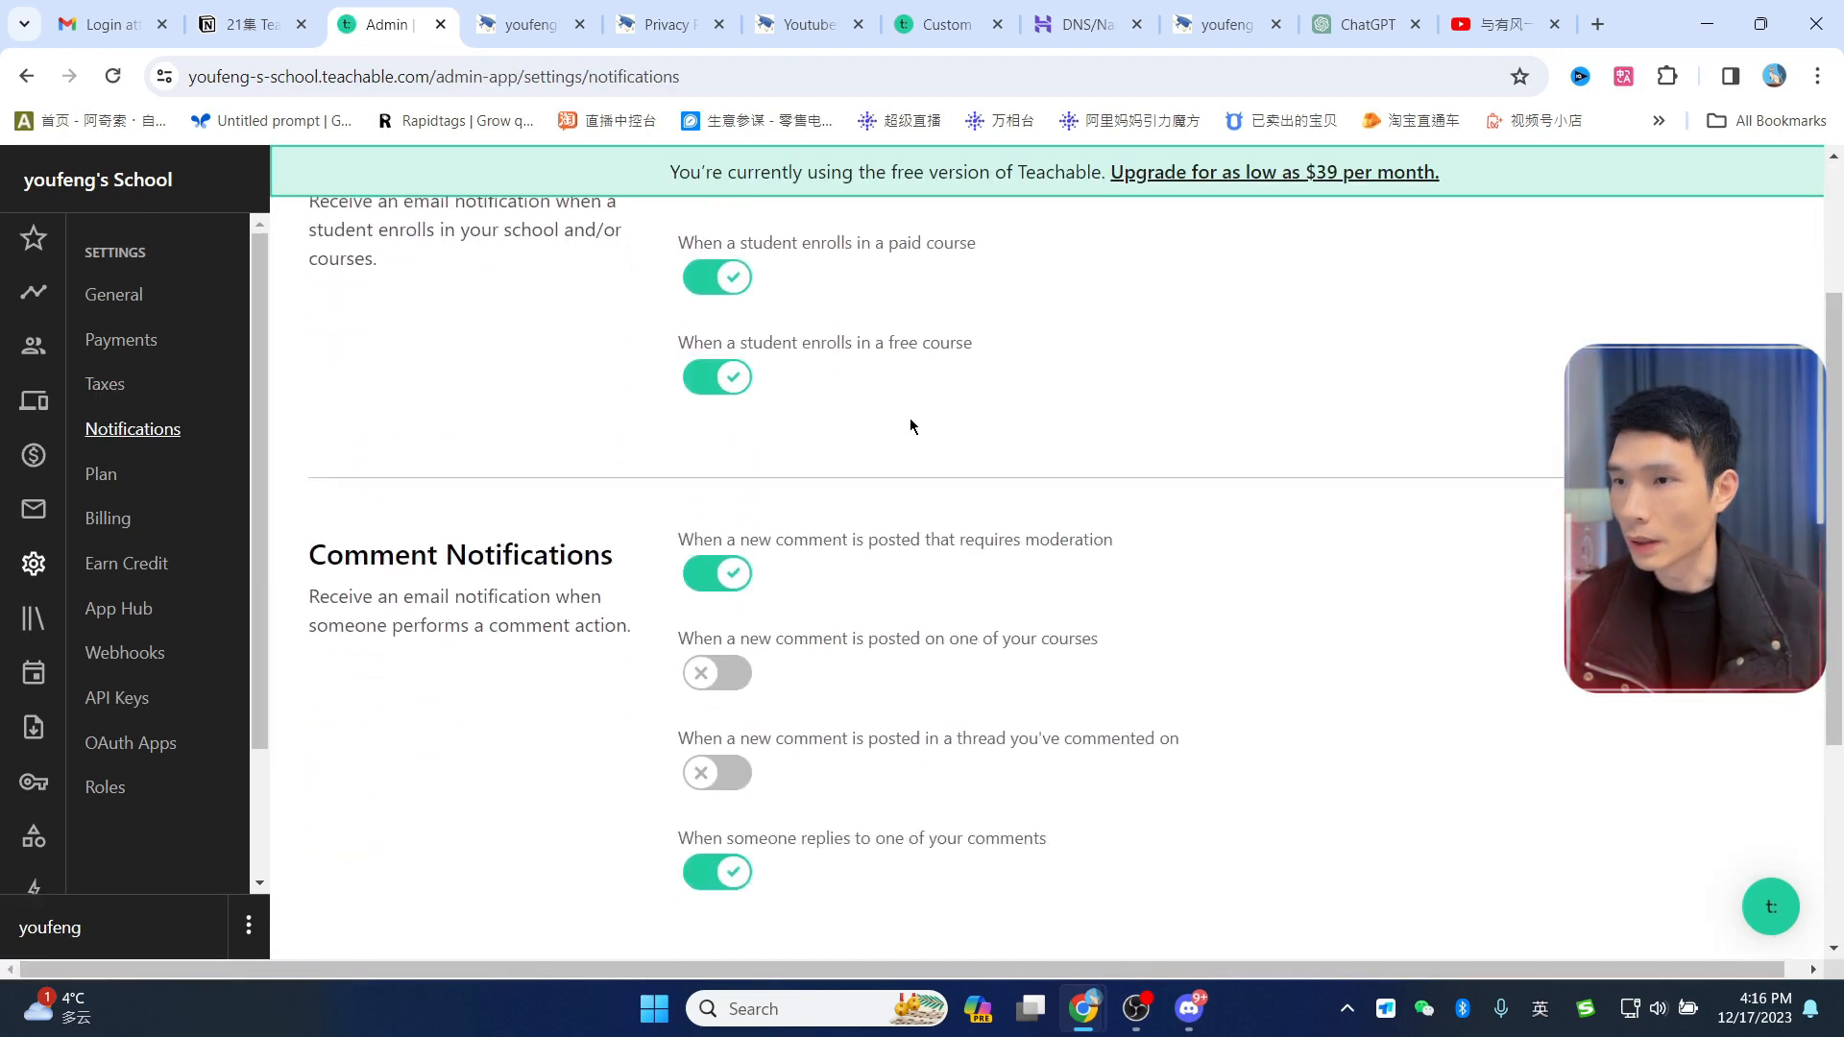
{"action": "scroll", "coordinate": [909, 423], "scroll_direction": "up", "scroll_amount": 2}
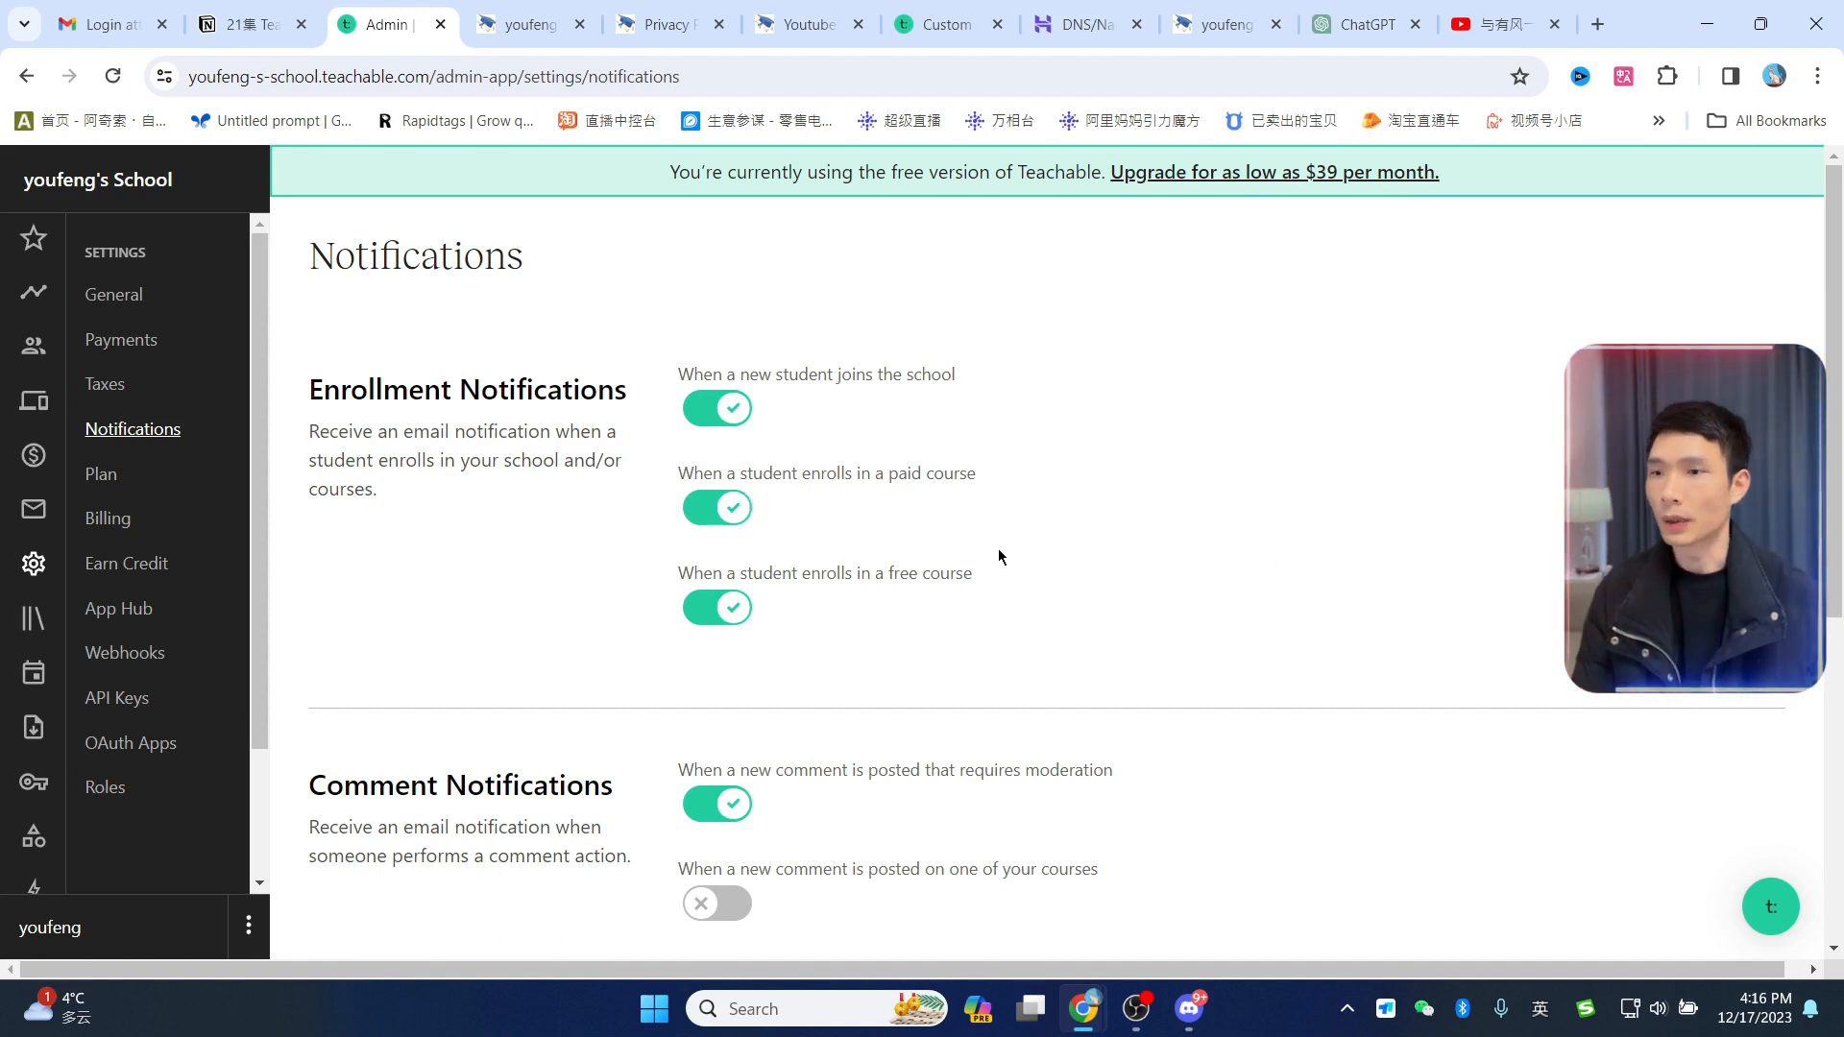
{"action": "scroll", "coordinate": [995, 551], "scroll_direction": "down", "scroll_amount": 3}
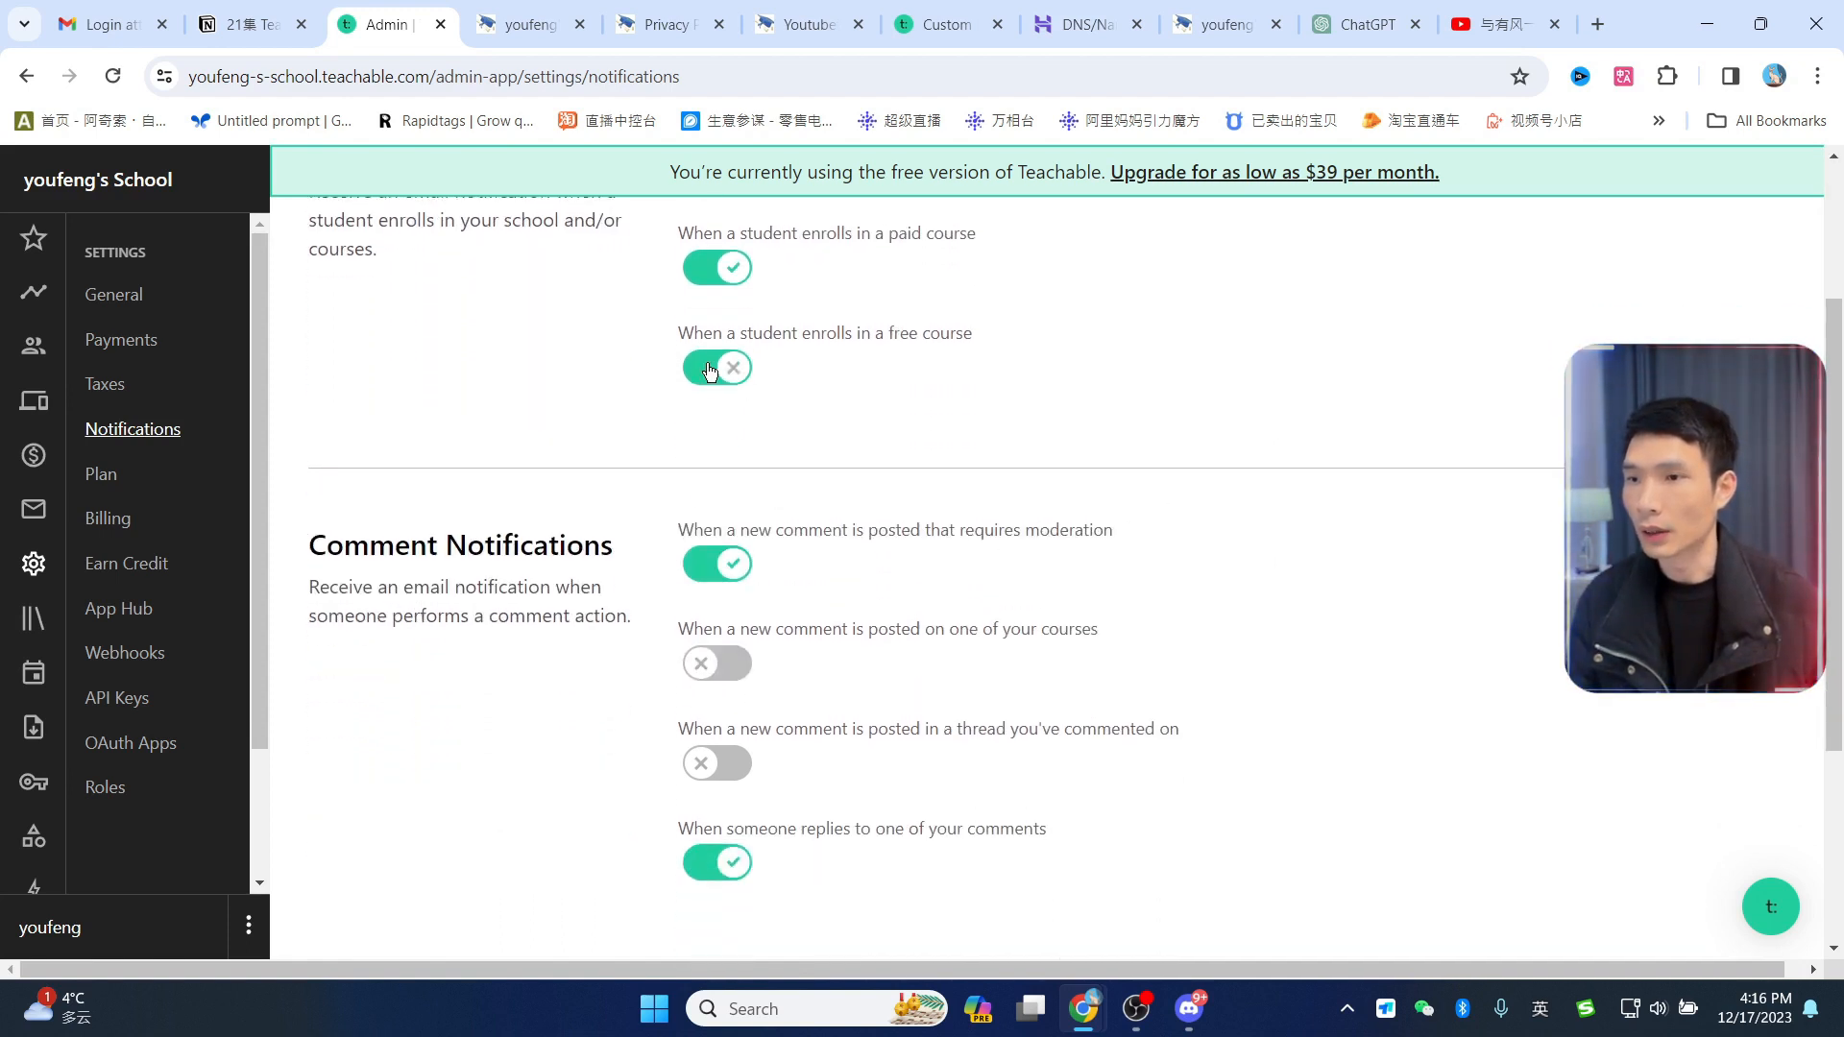
{"action": "left_click", "coordinate": [719, 369]}
{"action": "left_click", "coordinate": [739, 369]}
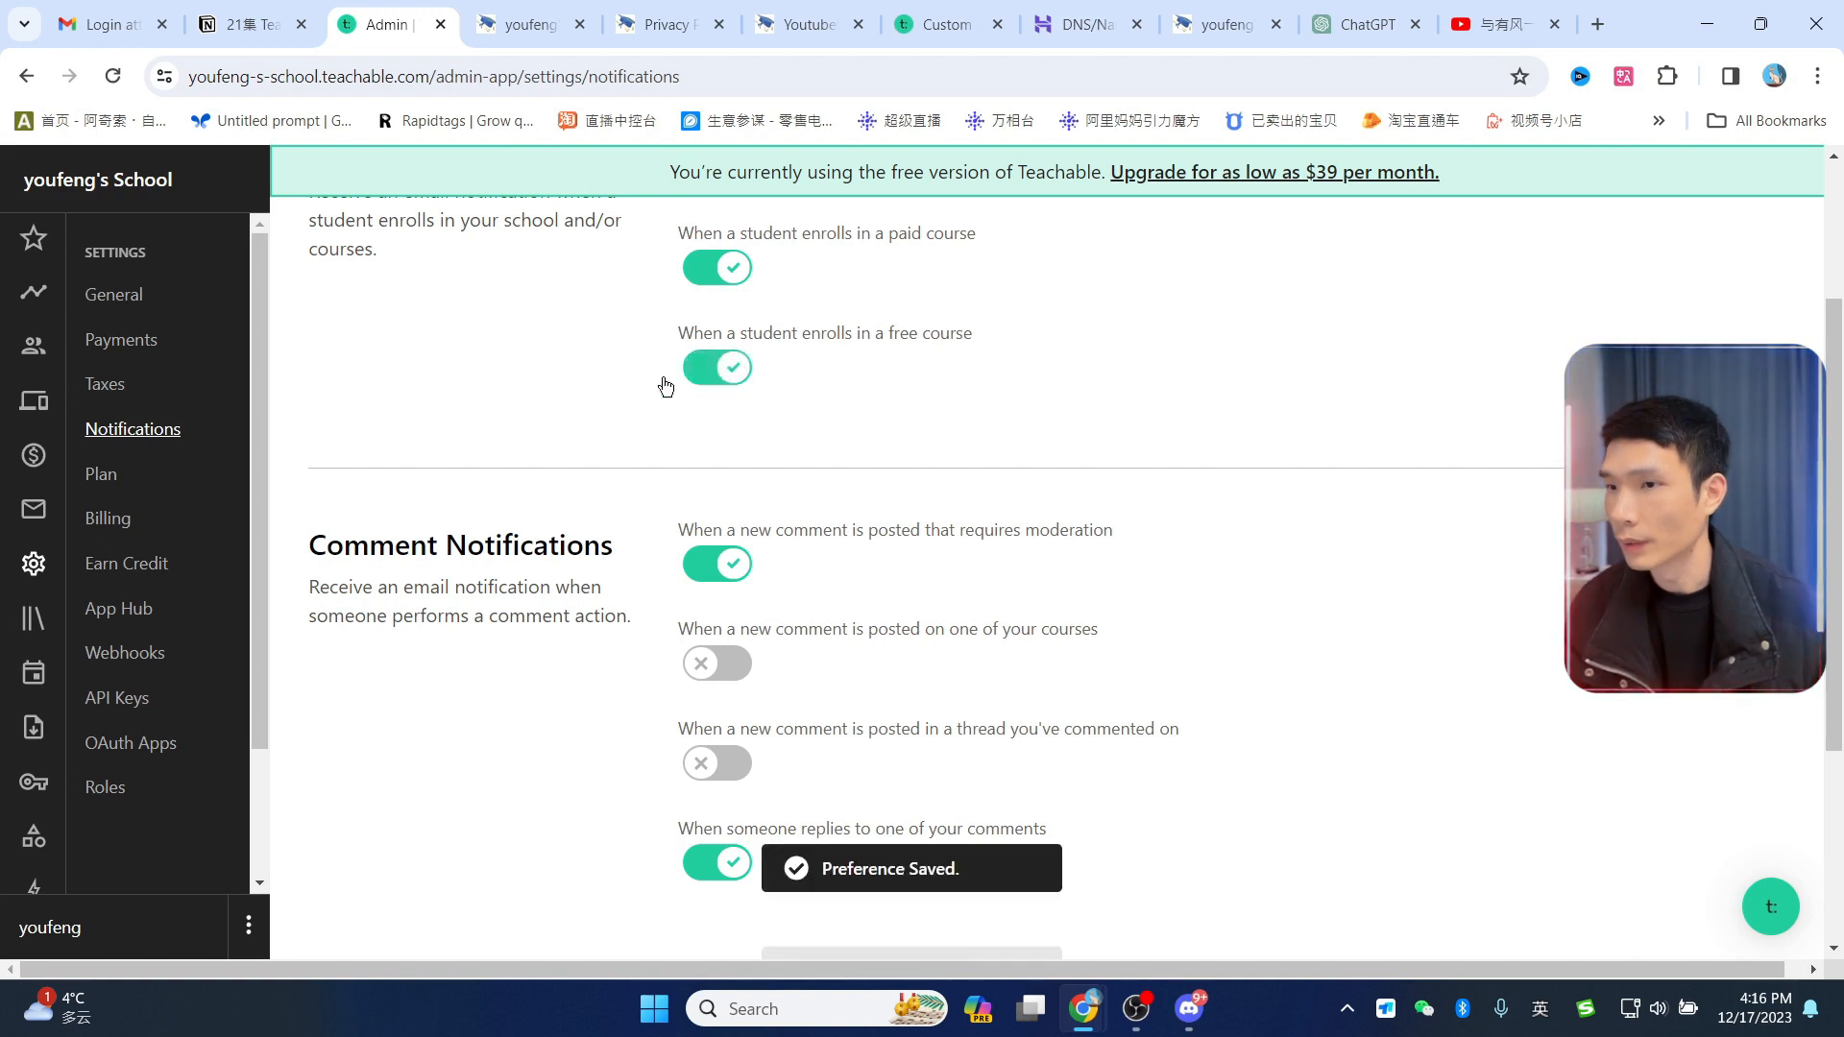
Step: Compare the monthly prices and included features of the Basic, Professional, Pro+ and Business plans
{"action": "left_click", "coordinate": [101, 473]}
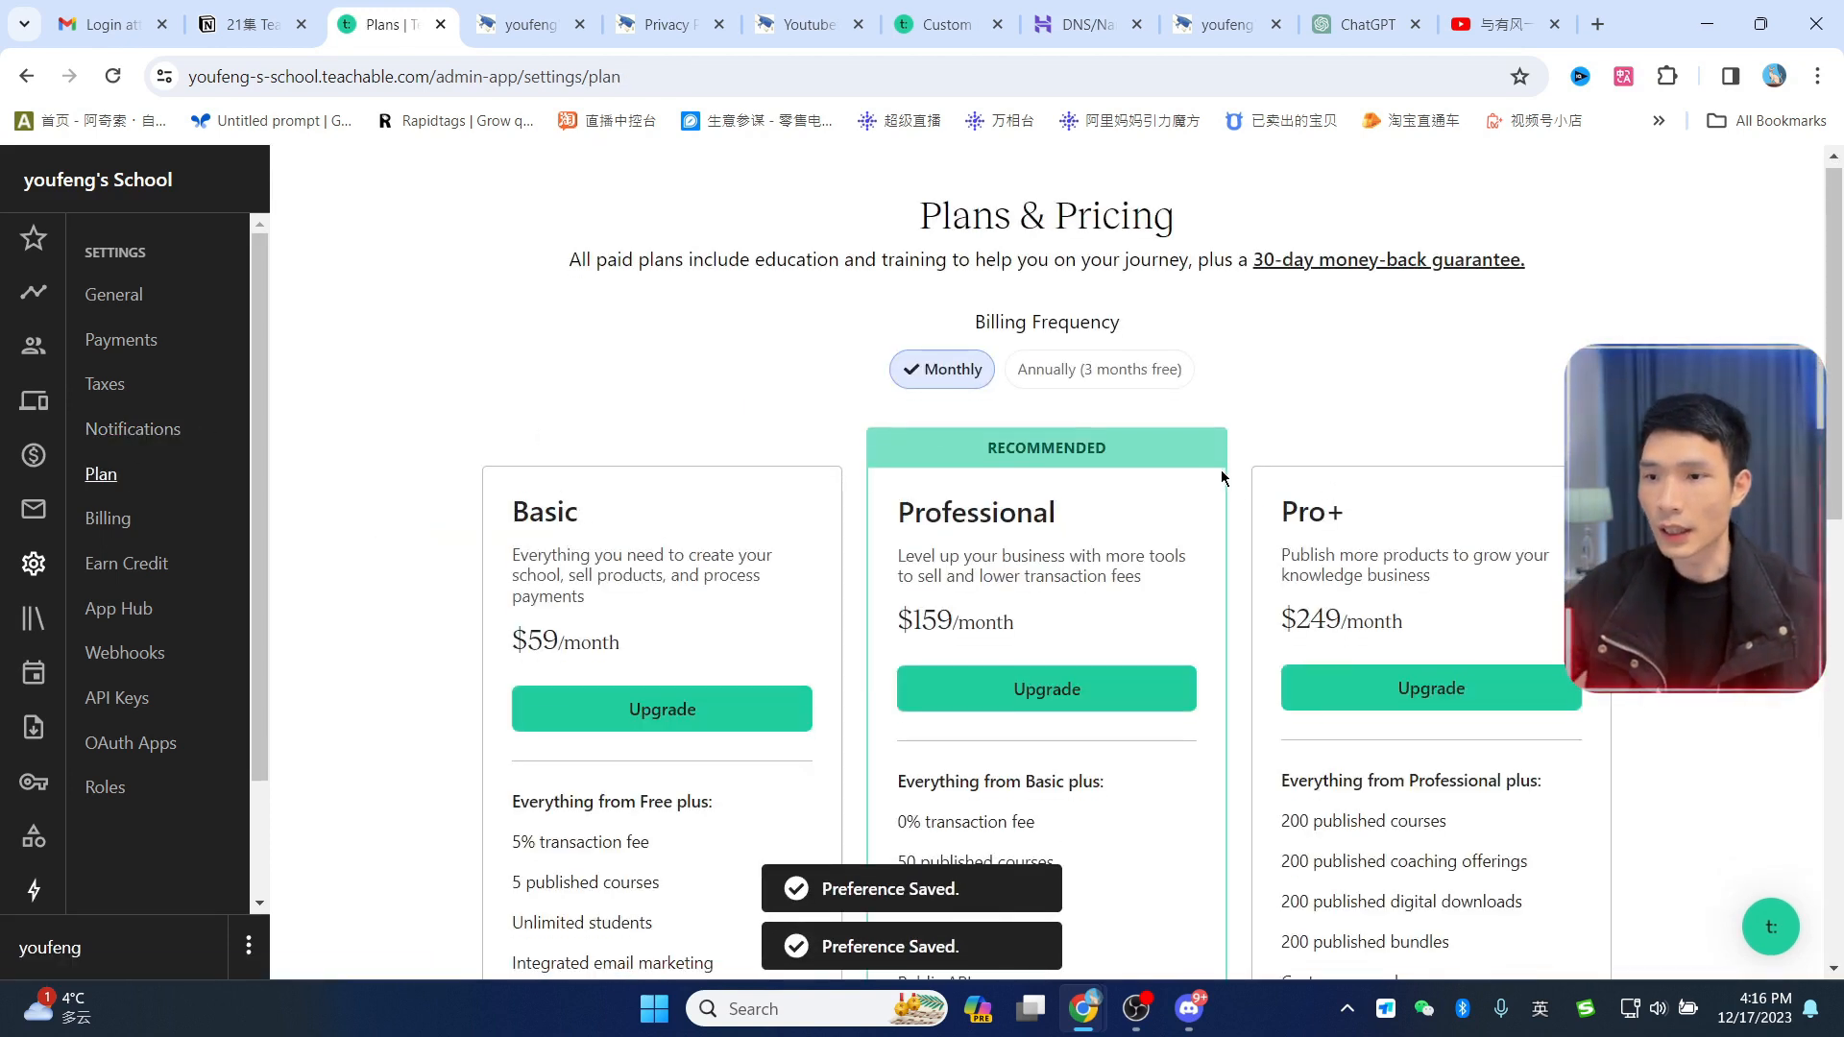
{"action": "scroll", "coordinate": [1098, 608], "scroll_direction": "down", "scroll_amount": 7}
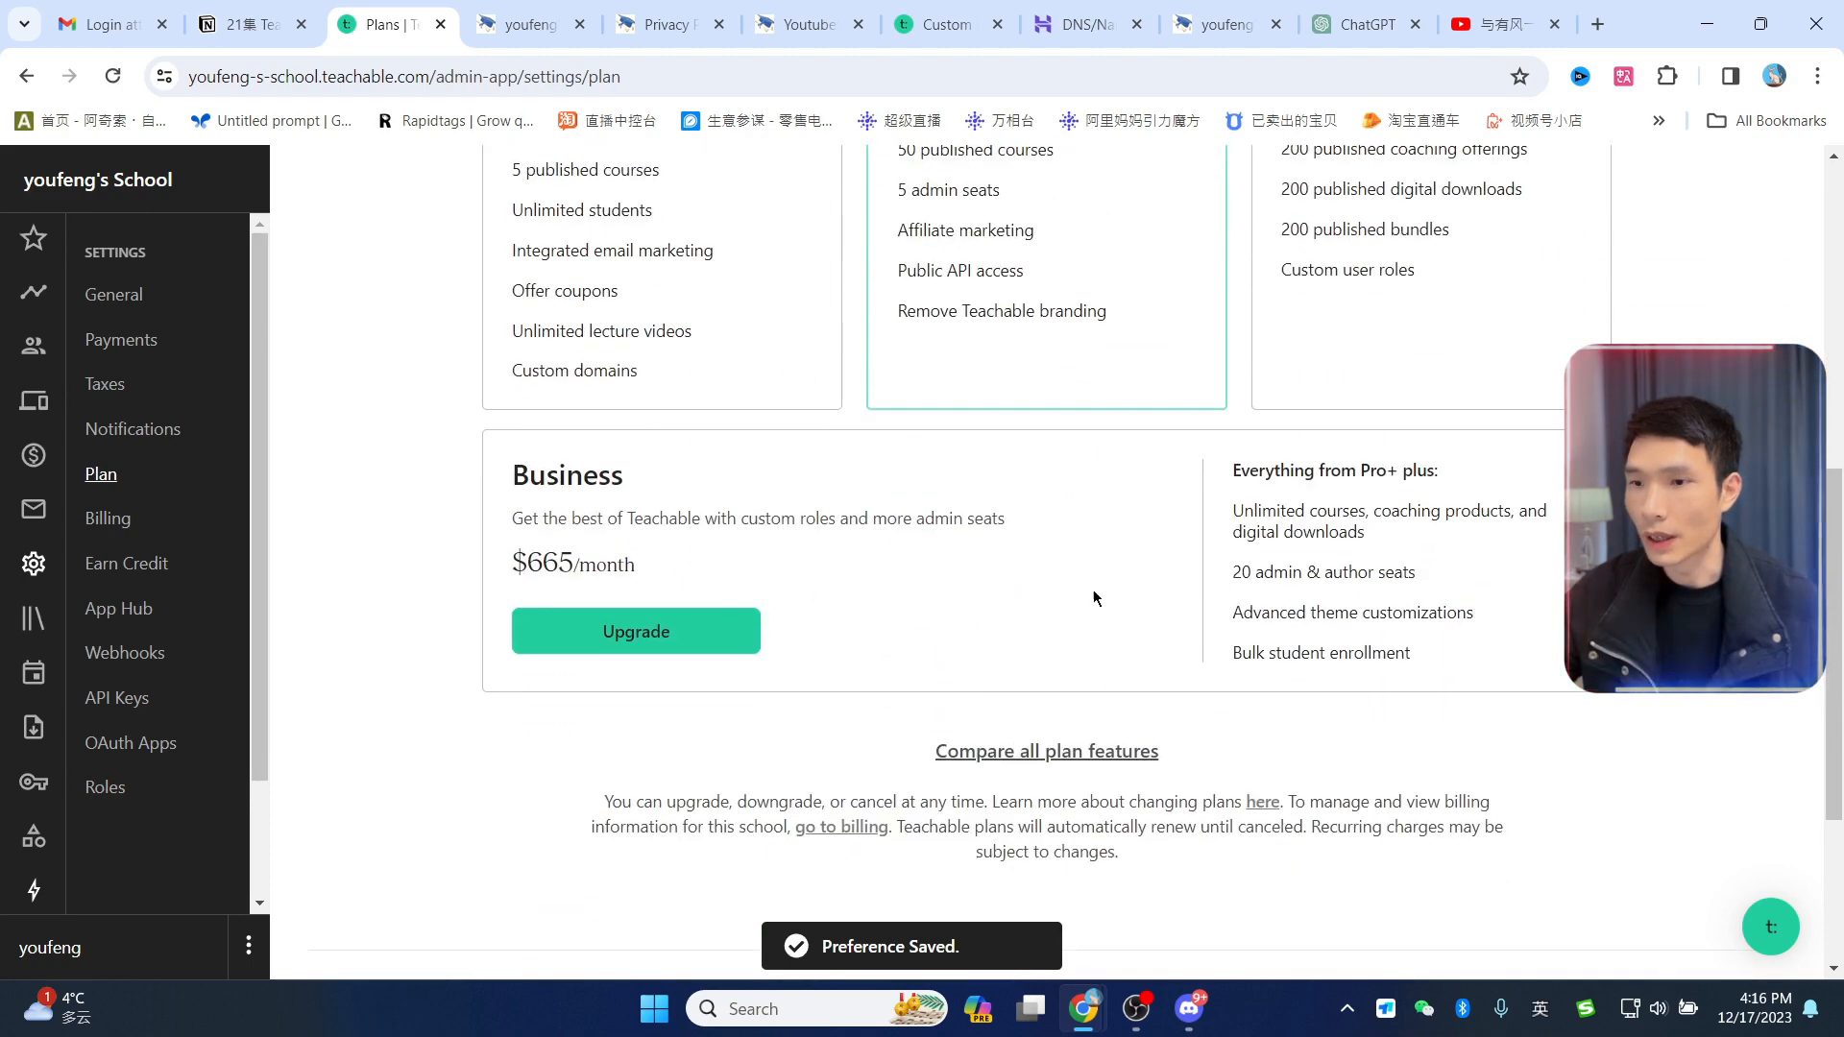
{"action": "scroll", "coordinate": [1094, 601], "scroll_direction": "up", "scroll_amount": 6}
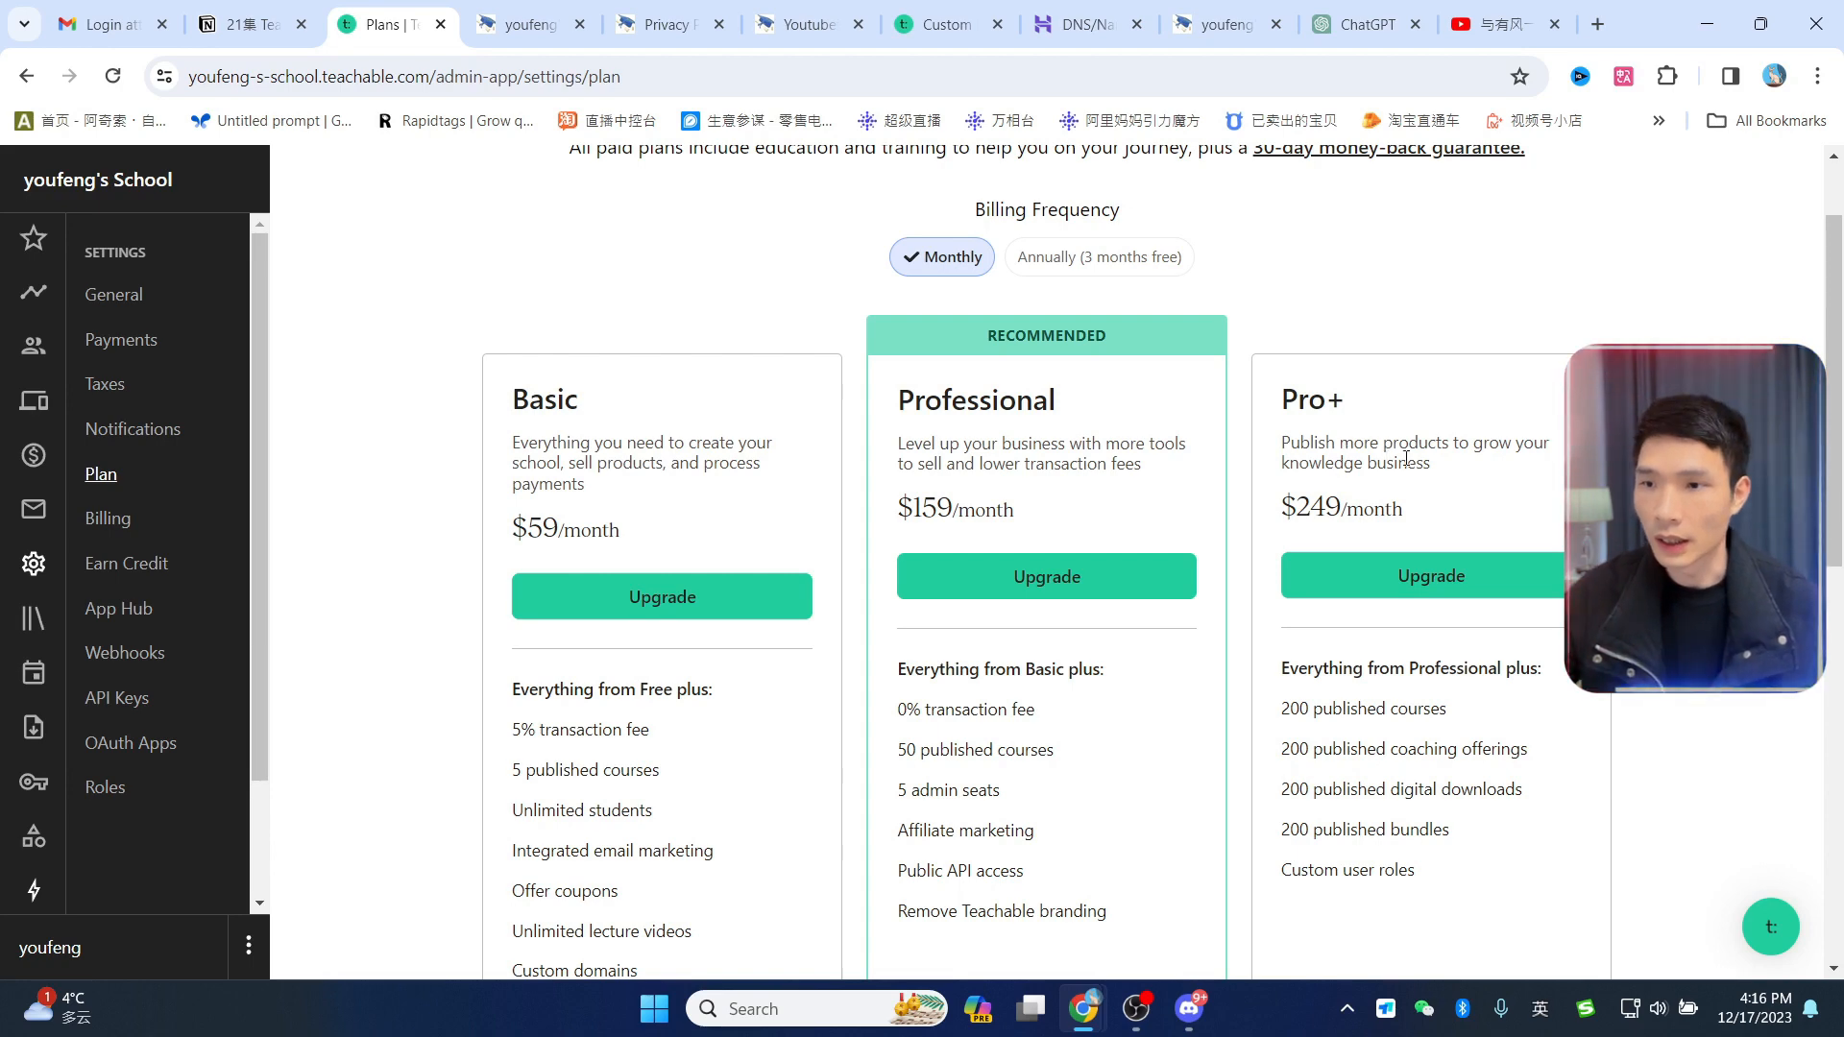
{"action": "scroll", "coordinate": [1172, 532], "scroll_direction": "down", "scroll_amount": 3}
{"action": "scroll", "coordinate": [1172, 532], "scroll_direction": "up", "scroll_amount": 1}
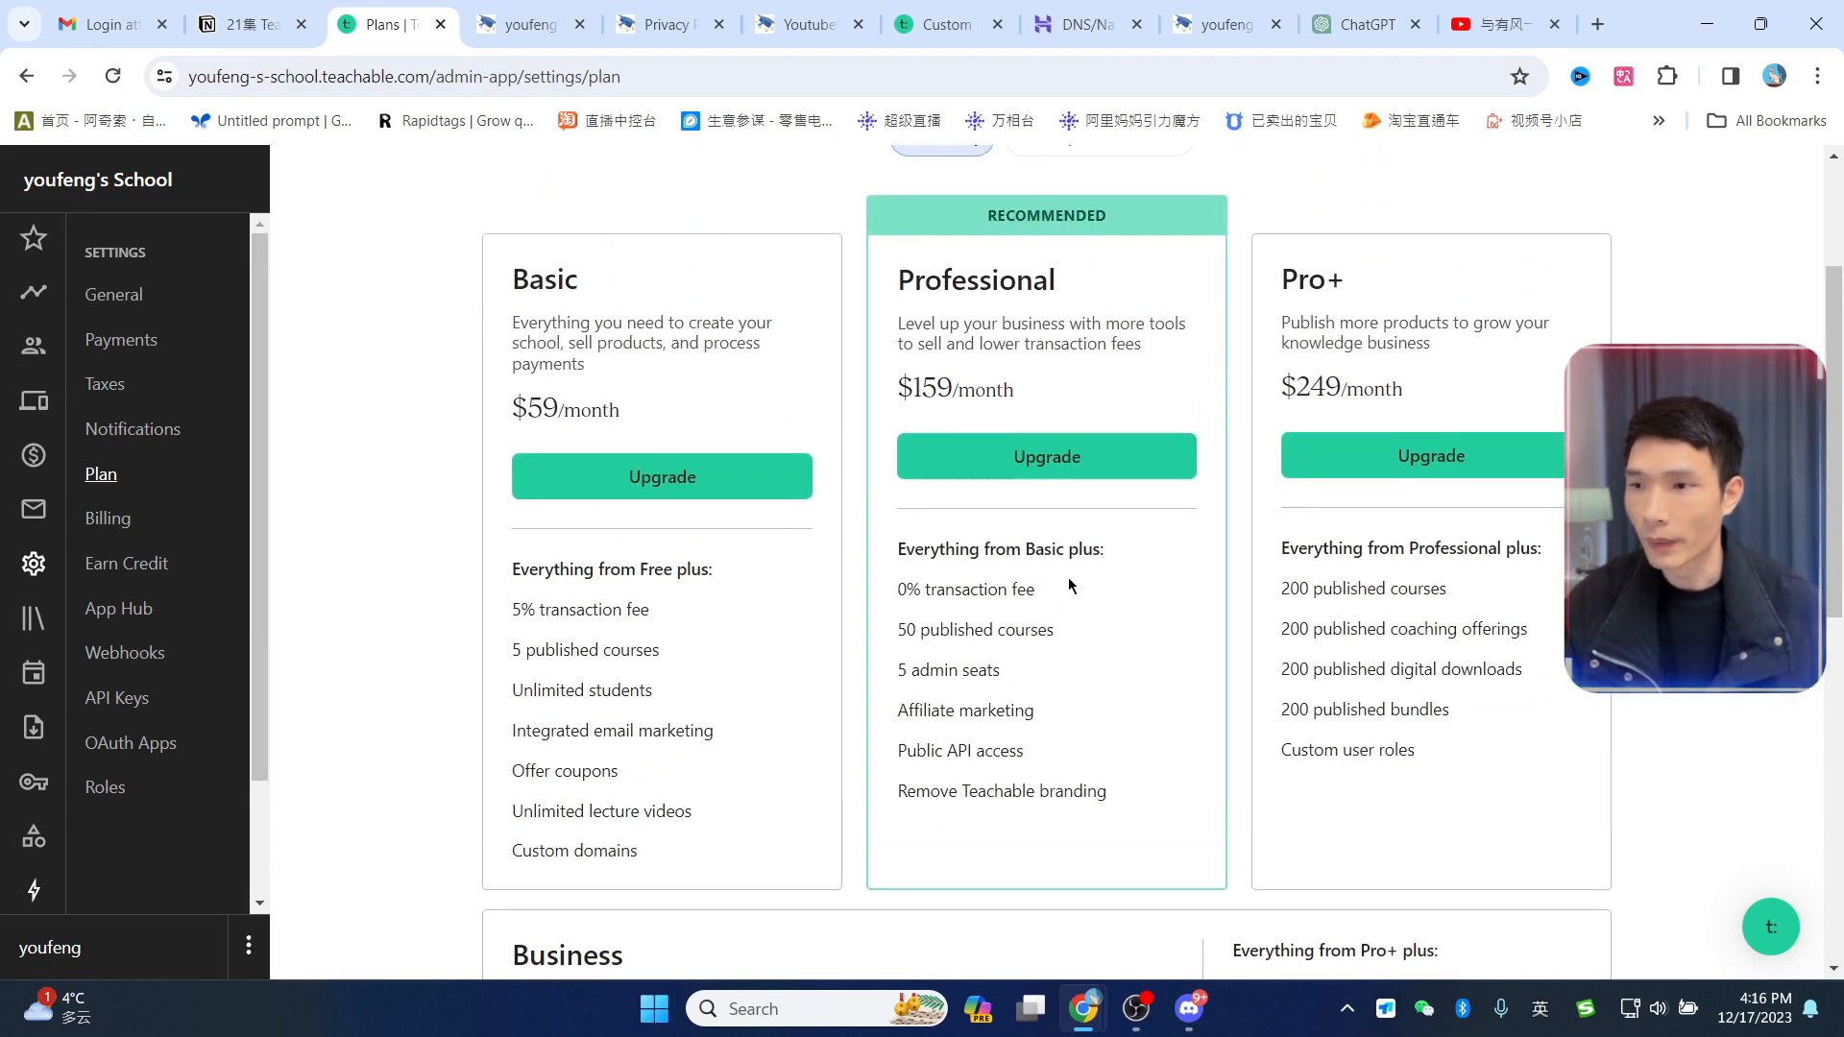
{"action": "scroll", "coordinate": [764, 585], "scroll_direction": "down", "scroll_amount": 5}
{"action": "scroll", "coordinate": [767, 586], "scroll_direction": "up", "scroll_amount": 4}
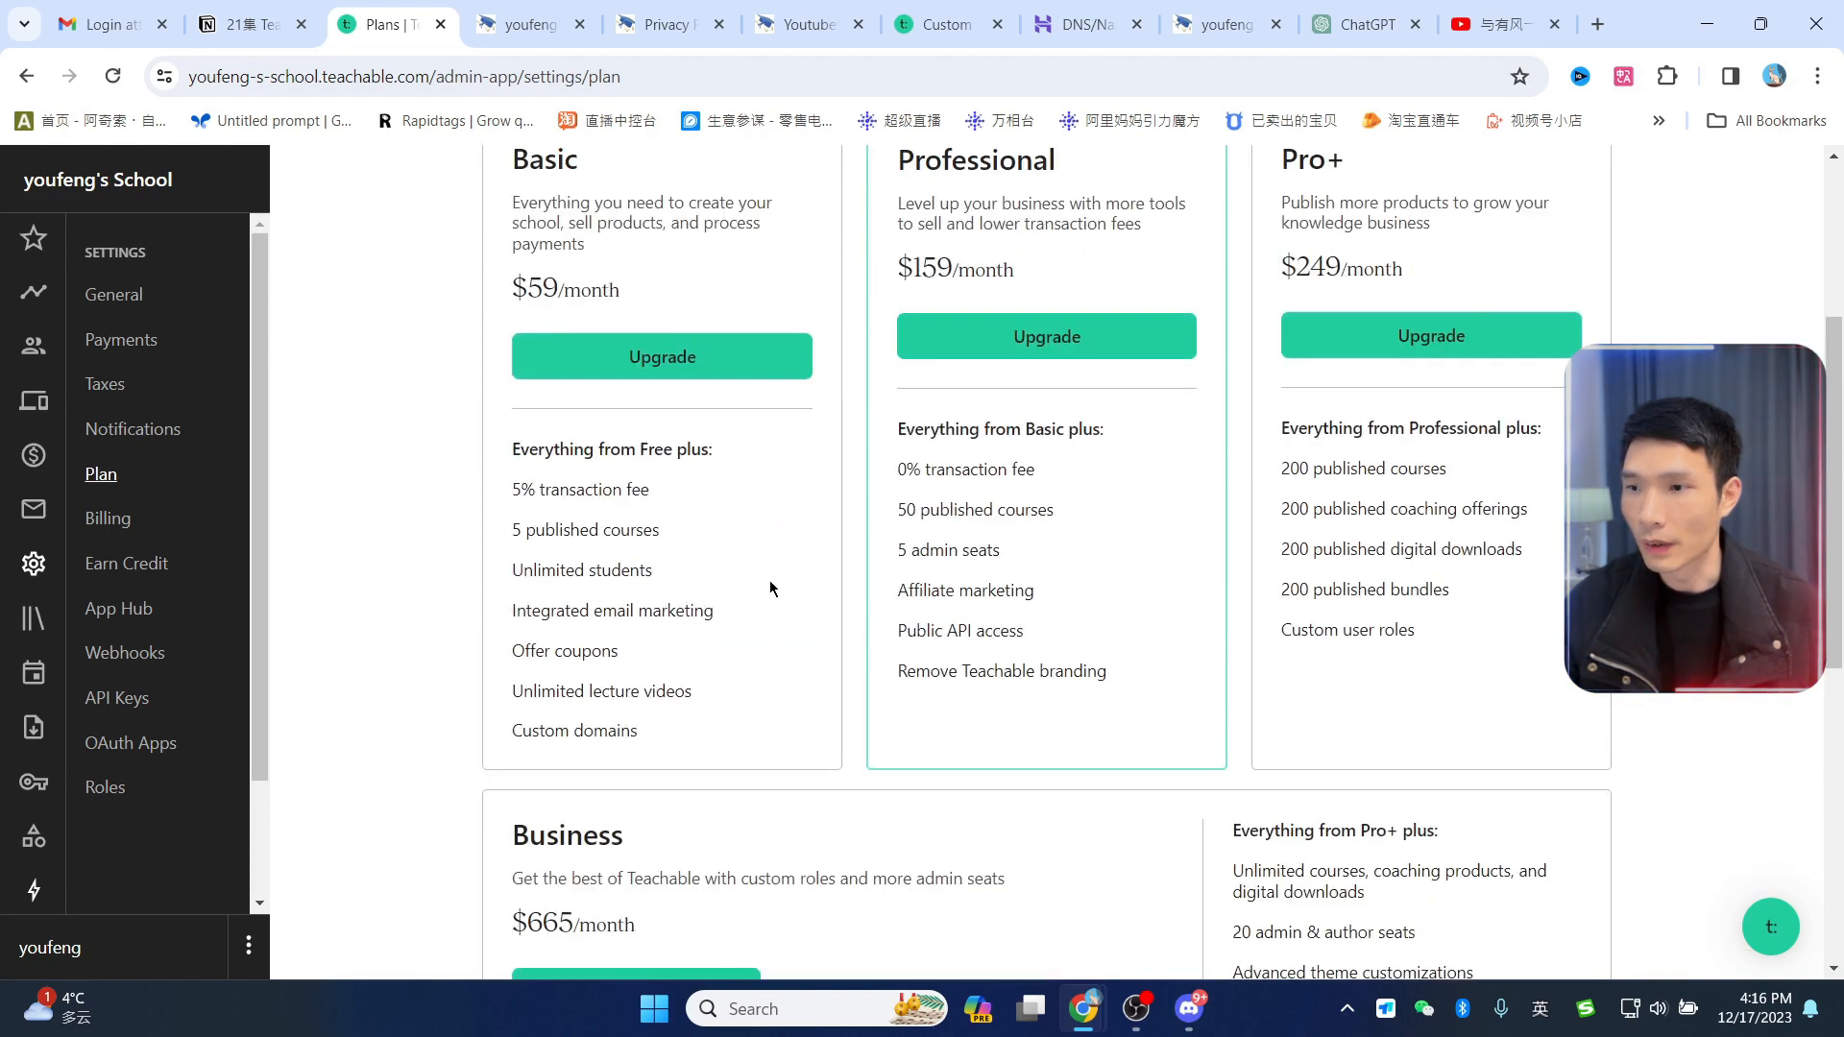
{"action": "scroll", "coordinate": [1075, 612], "scroll_direction": "up", "scroll_amount": 3}
Step: Review the Billing settings covering the current plan, its usage limits and the payment information
{"action": "left_click", "coordinate": [96, 519]}
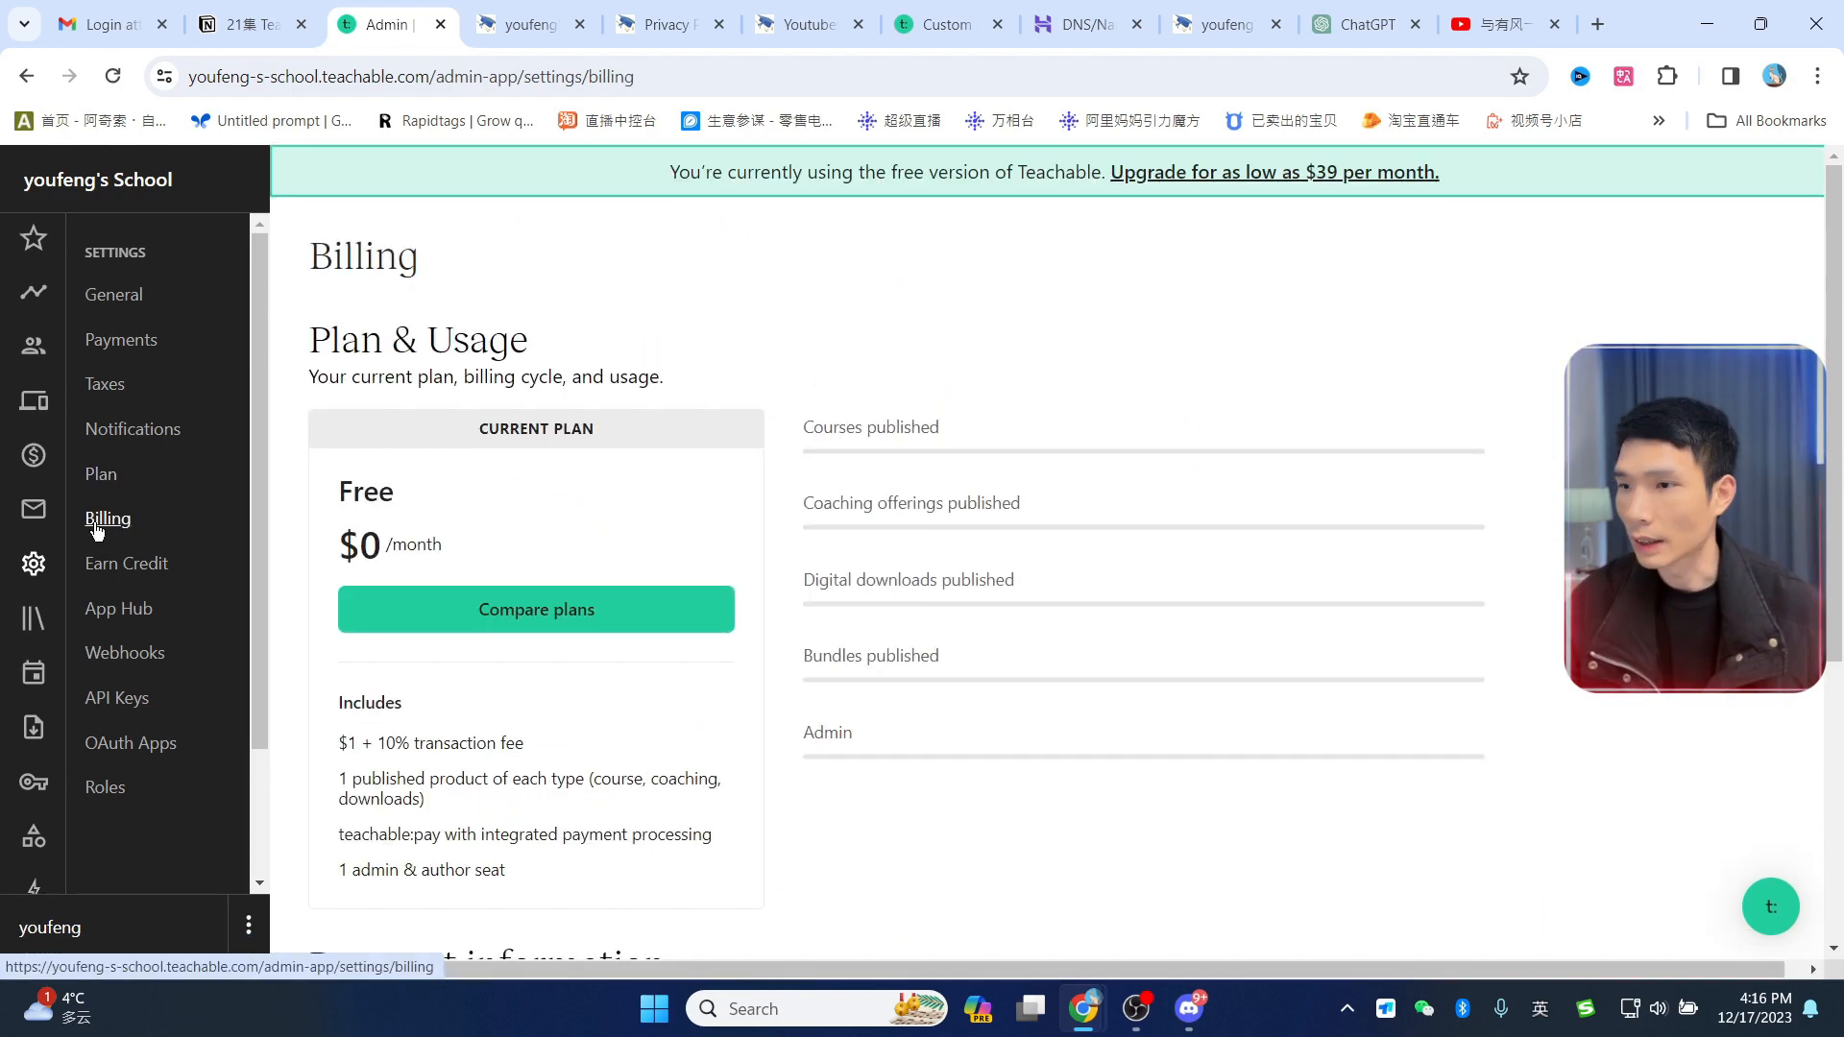
{"action": "scroll", "coordinate": [1761, 711], "scroll_direction": "down", "scroll_amount": 3}
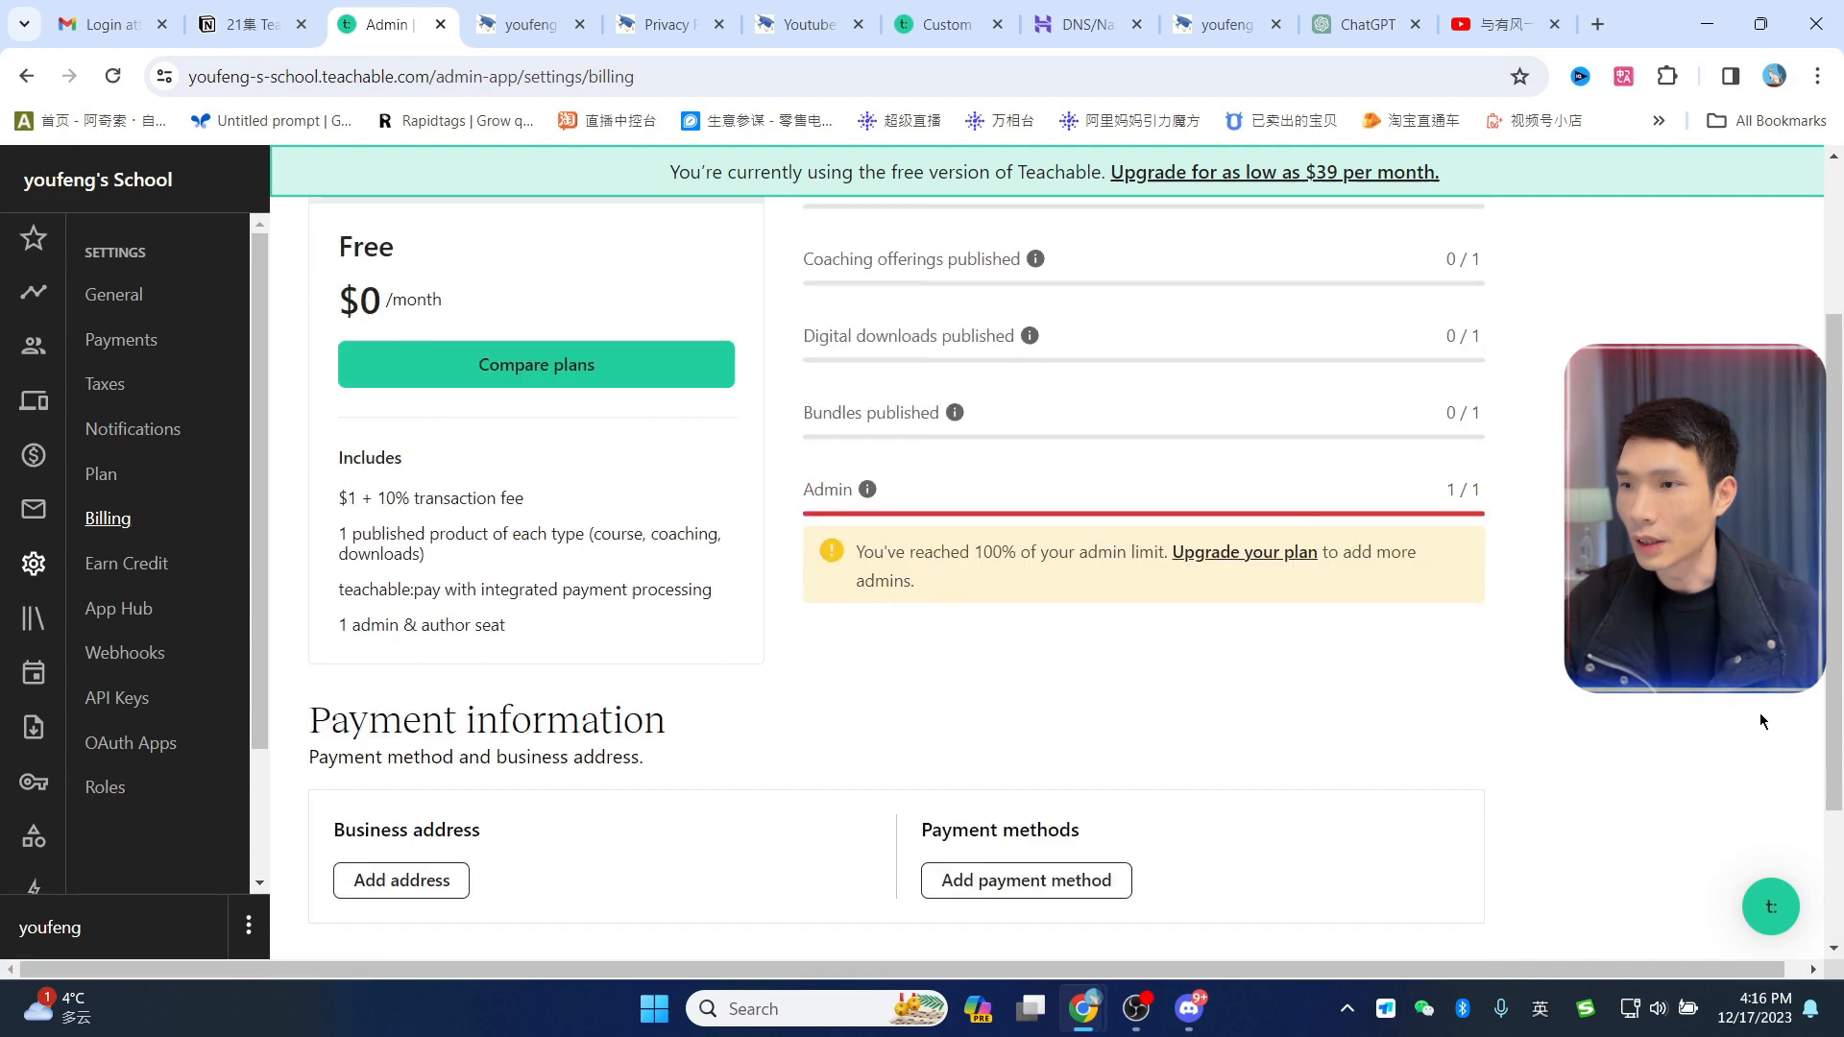
{"action": "scroll", "coordinate": [1759, 712], "scroll_direction": "up", "scroll_amount": 3}
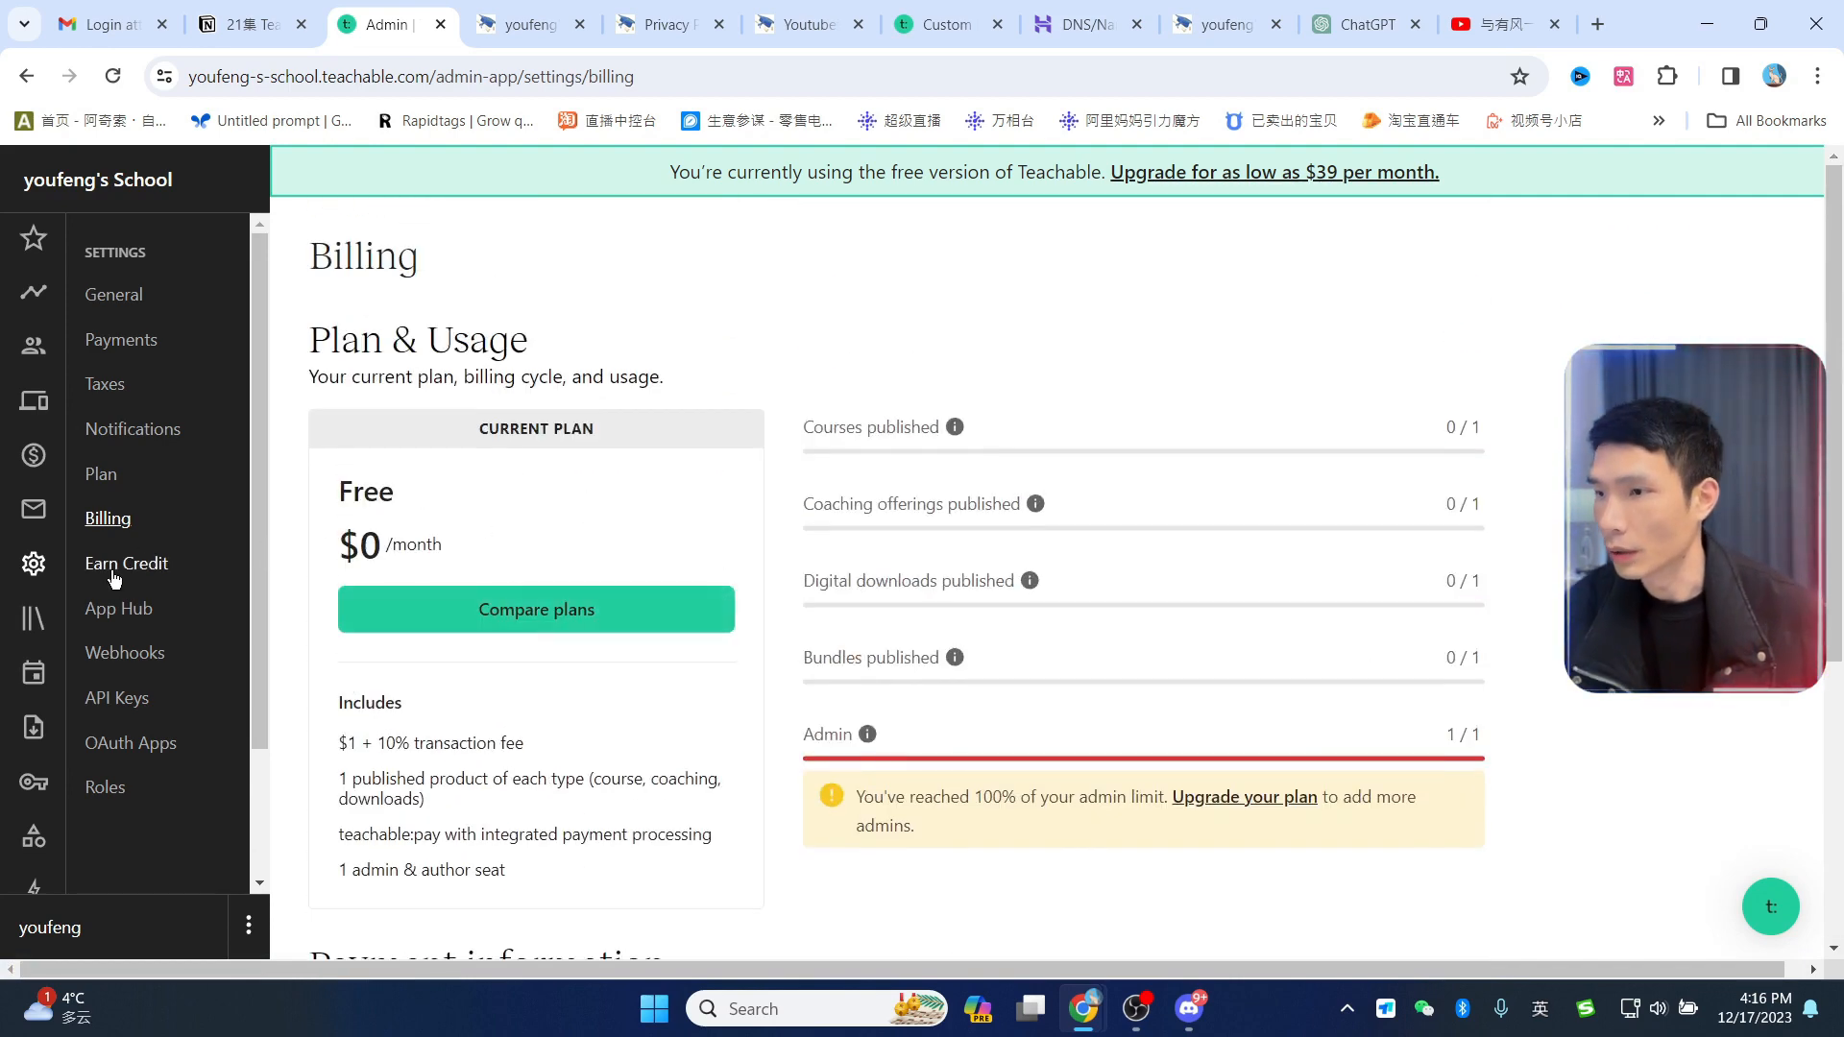